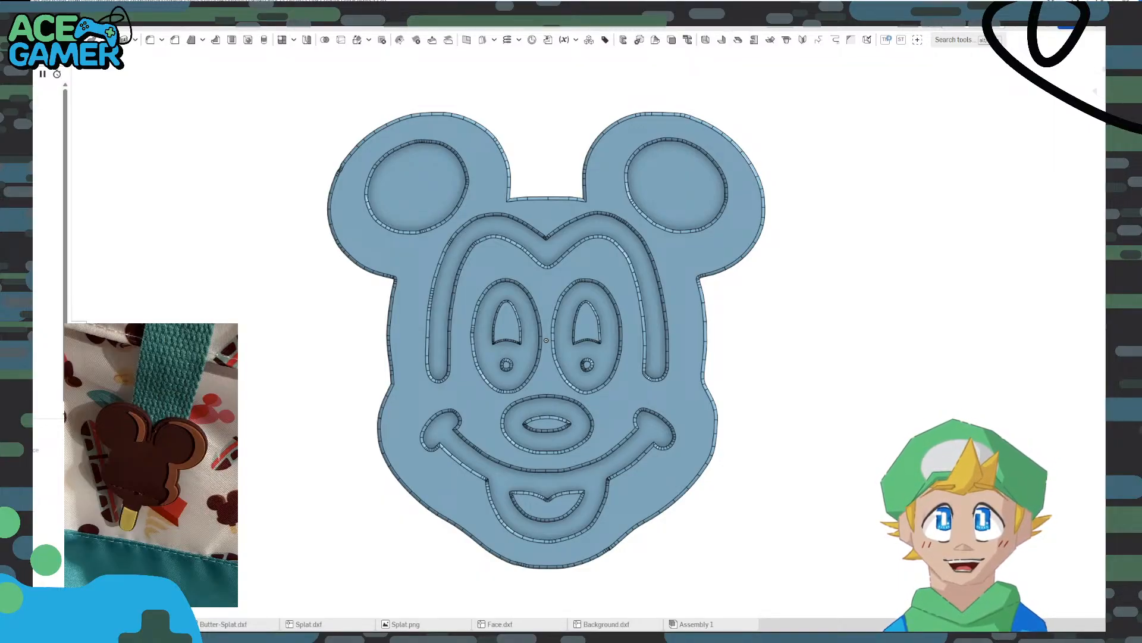
pyautogui.moveTo(648, 339); pyautogui.dragTo(773, 407, button='right')
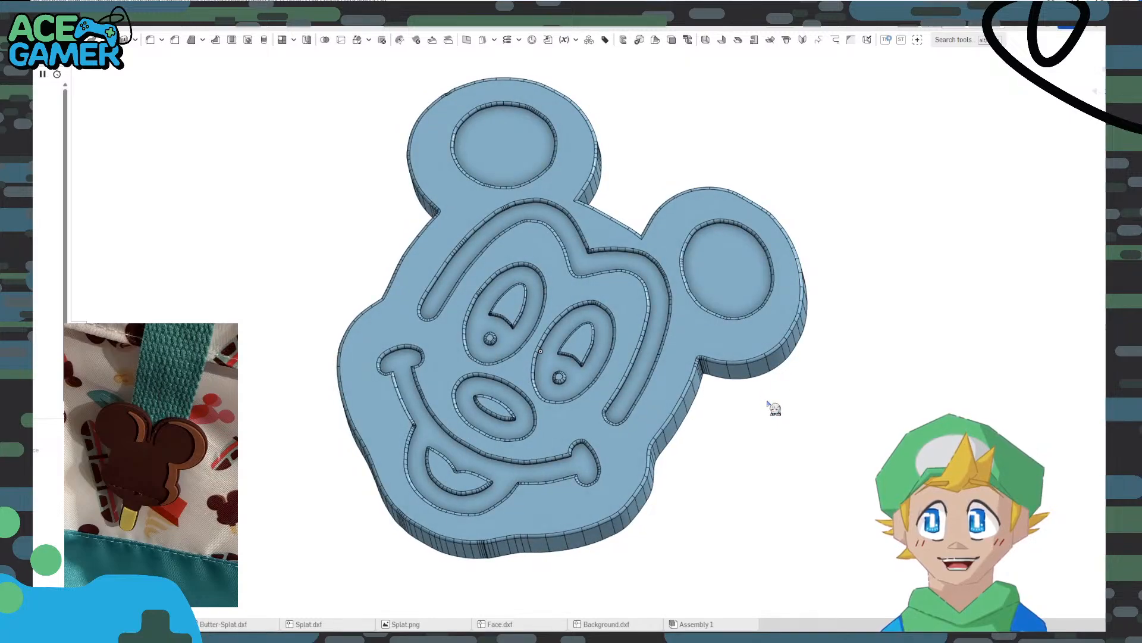
pyautogui.moveTo(719, 364); pyautogui.dragTo(806, 365, button='middle')
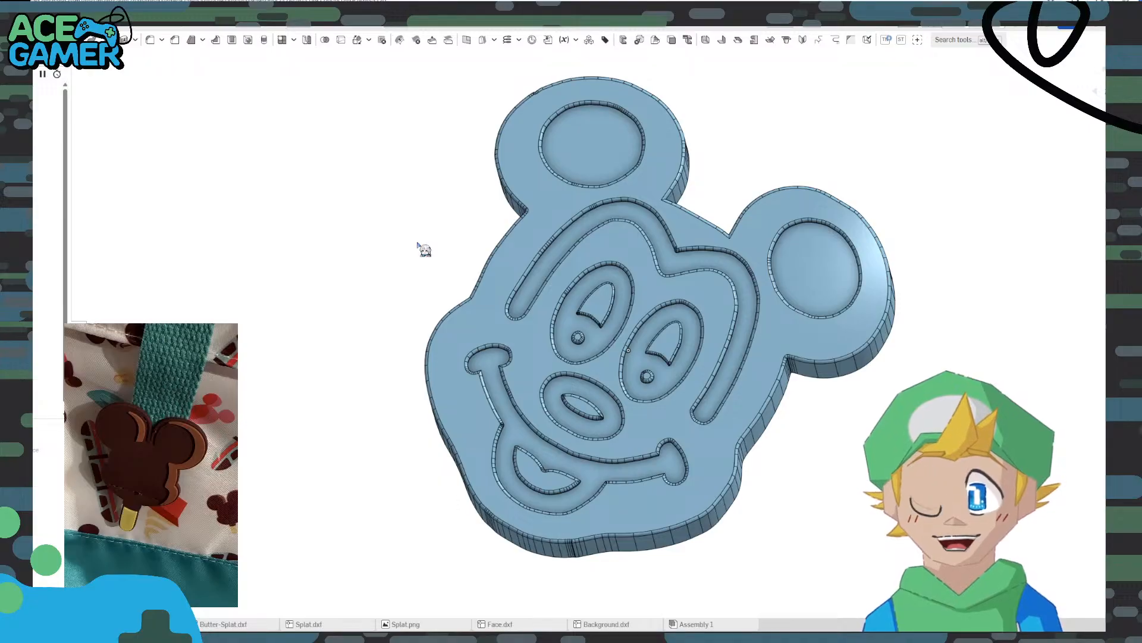
pyautogui.moveTo(407, 271)
pyautogui.mouseDown(button='right')
pyautogui.moveTo(417, 250)
pyautogui.moveTo(420, 265)
pyautogui.mouseUp(button='right')
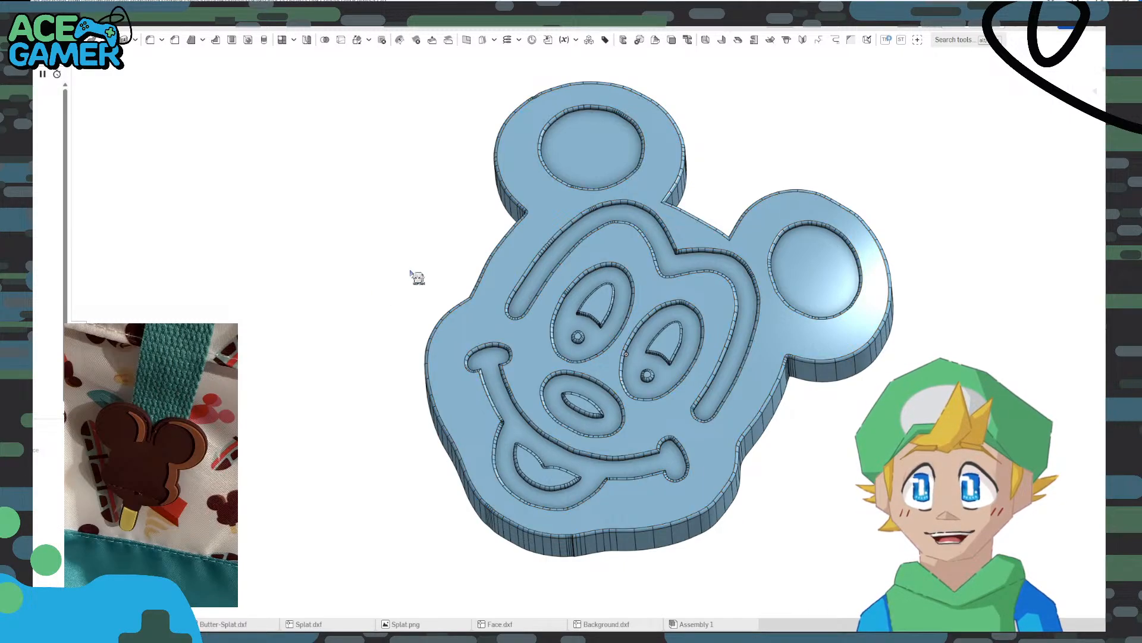
pyautogui.moveTo(369, 306)
pyautogui.mouseDown(button='right')
pyautogui.moveTo(357, 301)
pyautogui.moveTo(364, 293)
pyautogui.mouseUp(button='right')
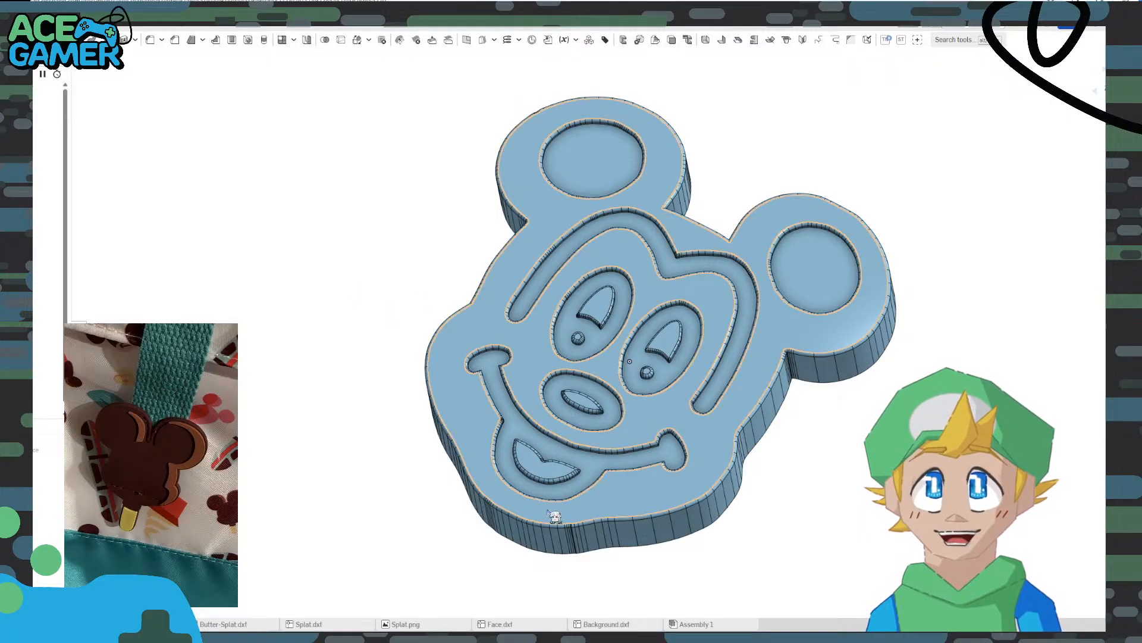
pyautogui.moveTo(797, 521); pyautogui.dragTo(800, 487, button='right')
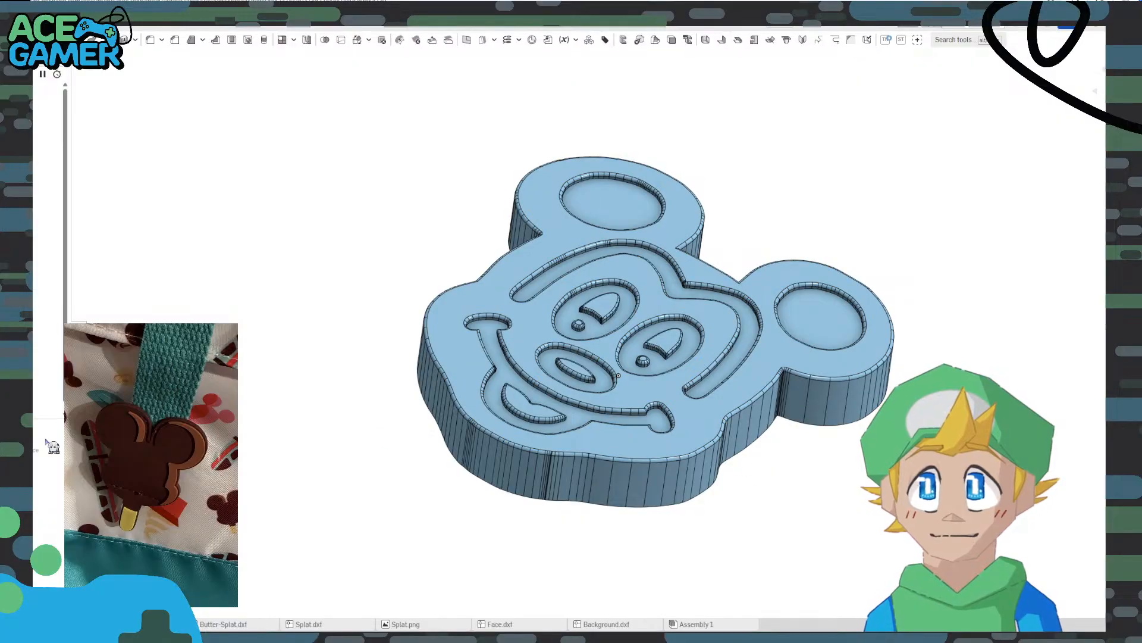
# Show the hidden butter part on the face and examine how it sits on the model
pyautogui.click(59, 476)
pyautogui.moveTo(349, 328); pyautogui.dragTo(359, 371, button='right')
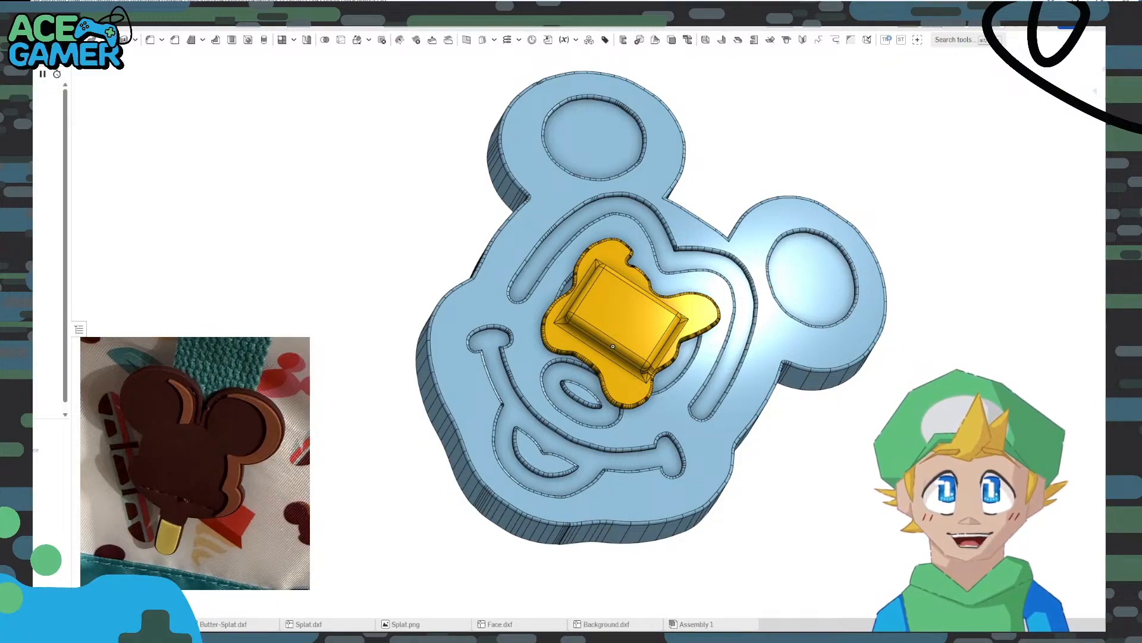
pyautogui.moveTo(387, 421); pyautogui.dragTo(386, 396, button='right')
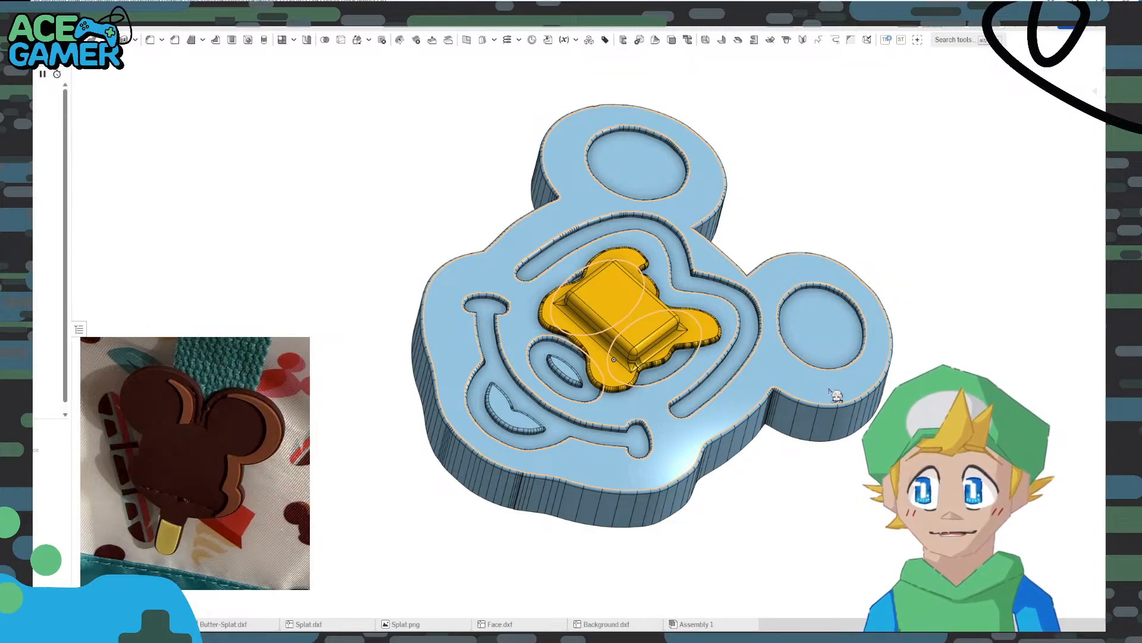
pyautogui.moveTo(369, 443)
pyautogui.mouseDown(button='right')
pyautogui.moveTo(375, 418)
pyautogui.moveTo(364, 415)
pyautogui.moveTo(383, 449)
pyautogui.mouseUp(button='right')
pyautogui.moveTo(610, 357); pyautogui.dragTo(620, 387, button='right')
pyautogui.moveTo(757, 243); pyautogui.dragTo(678, 225, button='middle')
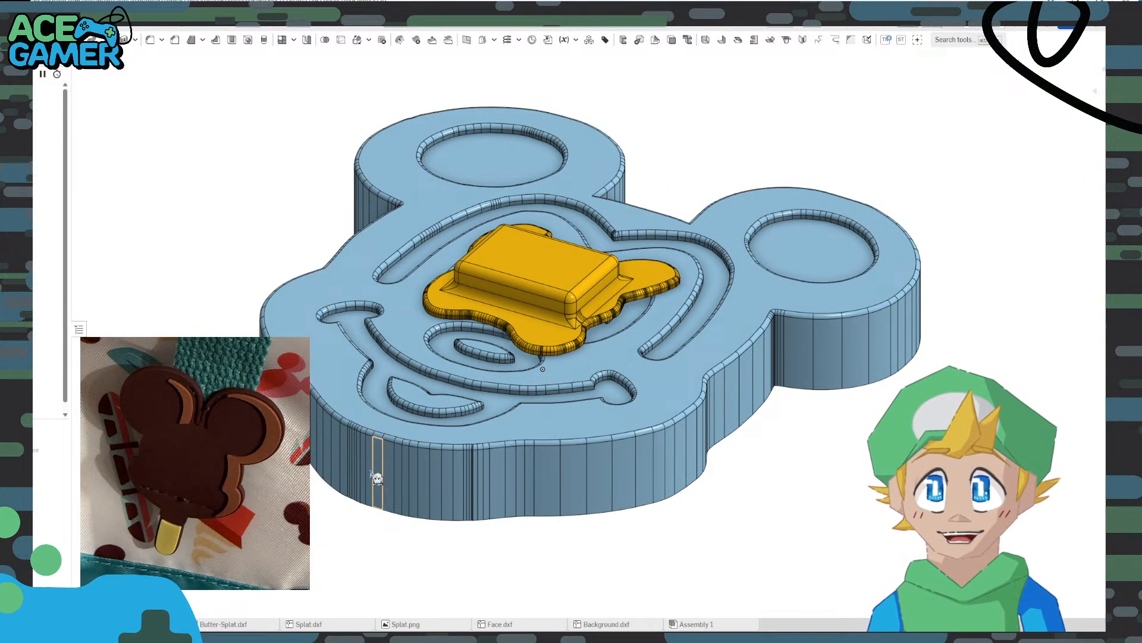
# Duplicate the current Part Studio within the document
pyautogui.rightClick(19, 623)
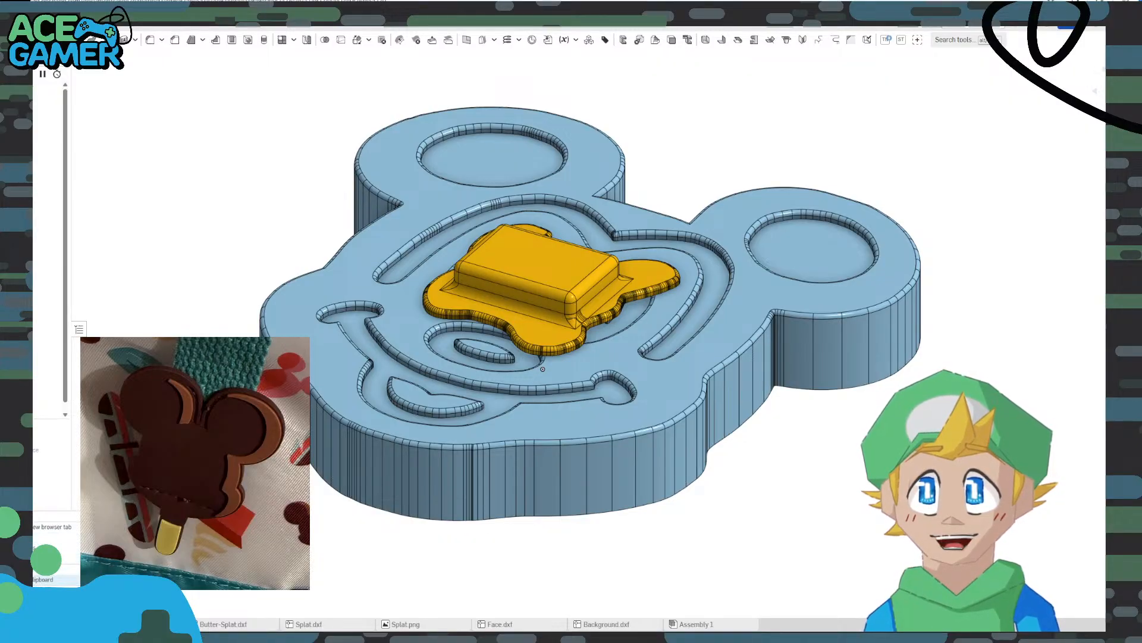
pyautogui.click(24, 568)
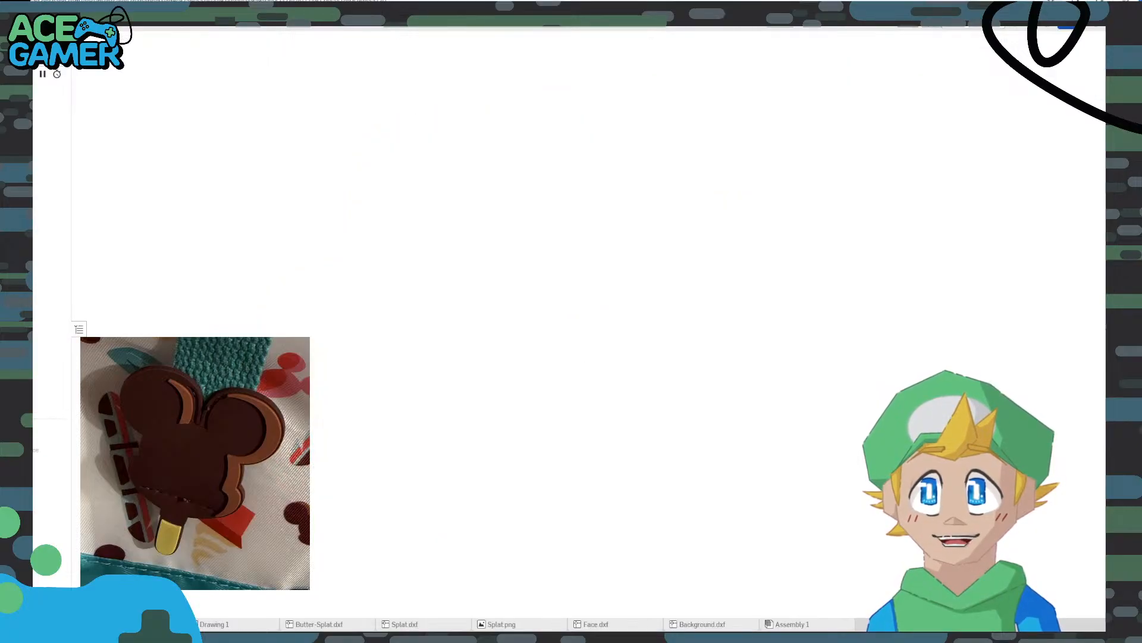
pyautogui.rightClick(19, 624)
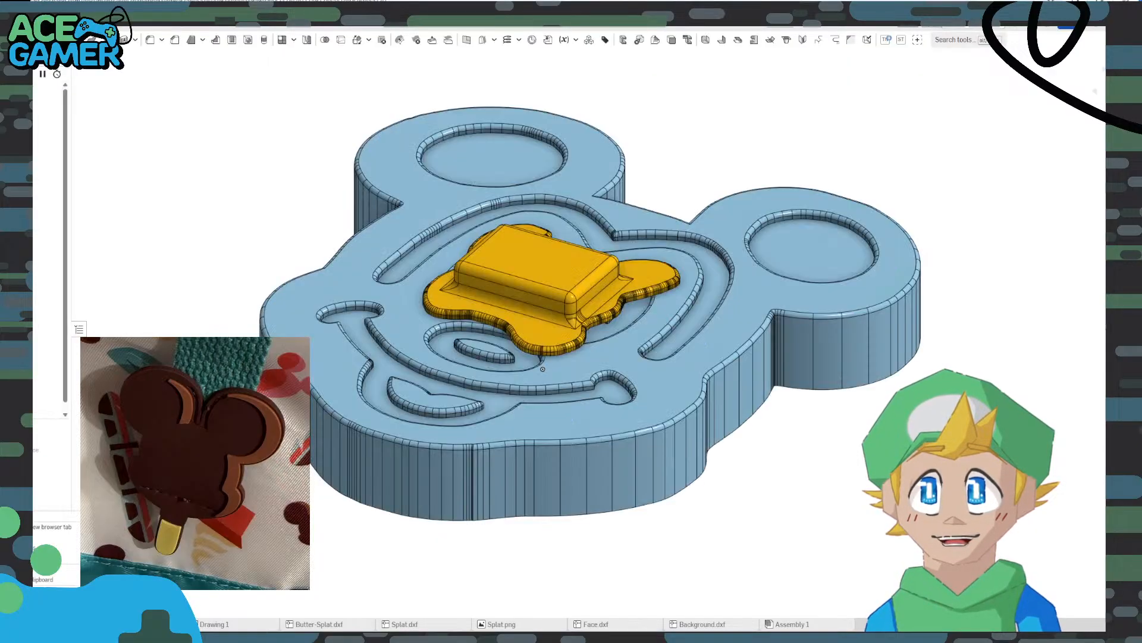
pyautogui.click(38, 542)
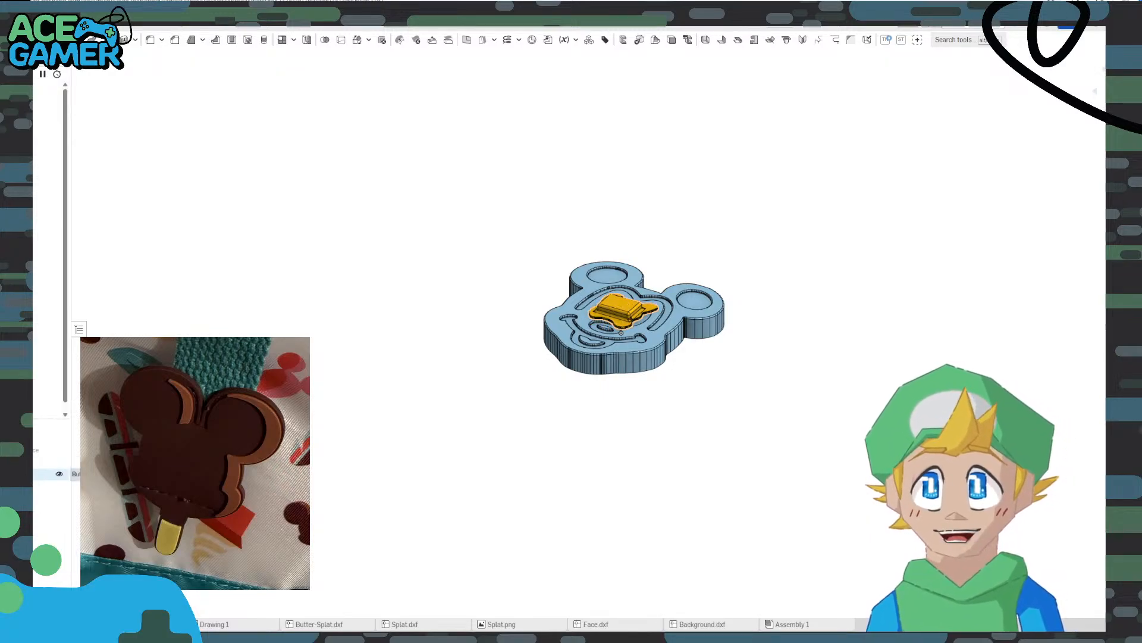
# Delete the composite parts Butter (New) and Butter
pyautogui.press('Delete')
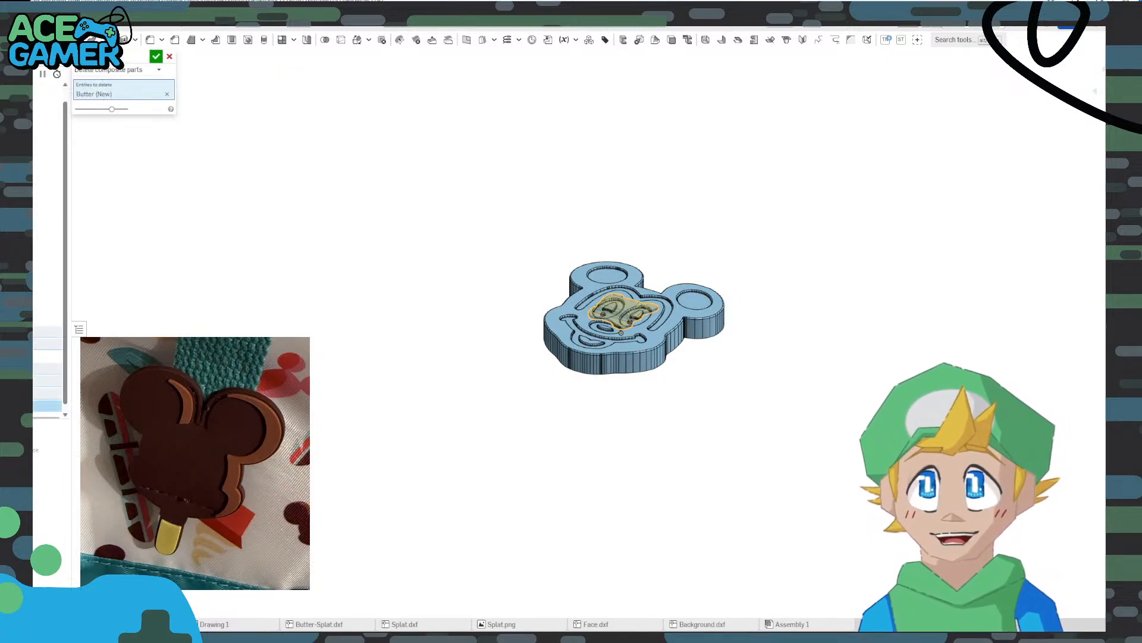
pyautogui.click(48, 462)
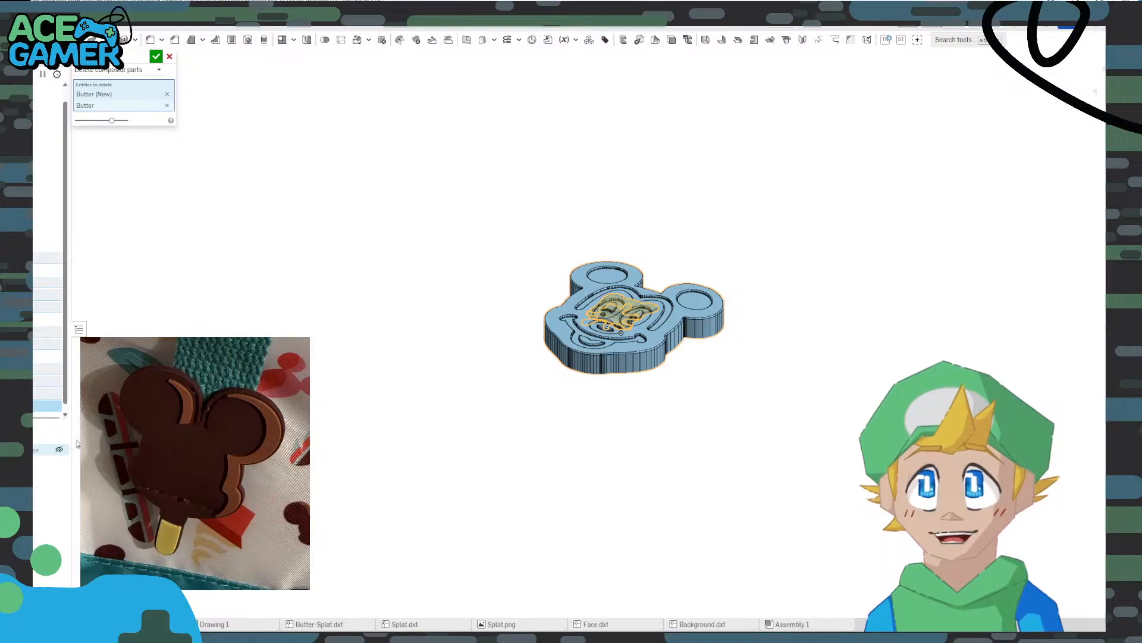
pyautogui.moveTo(464, 355); pyautogui.dragTo(515, 316, button='right')
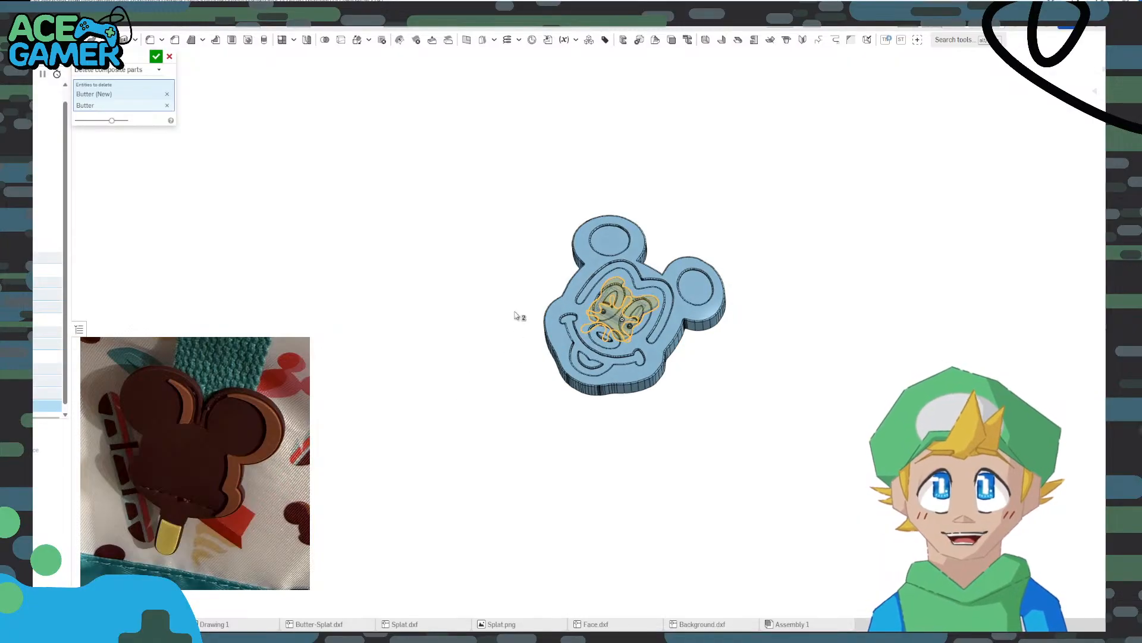
pyautogui.click(156, 57)
# Delete the Cold Plate Face composite part
pyautogui.scroll(5, 605, 335)
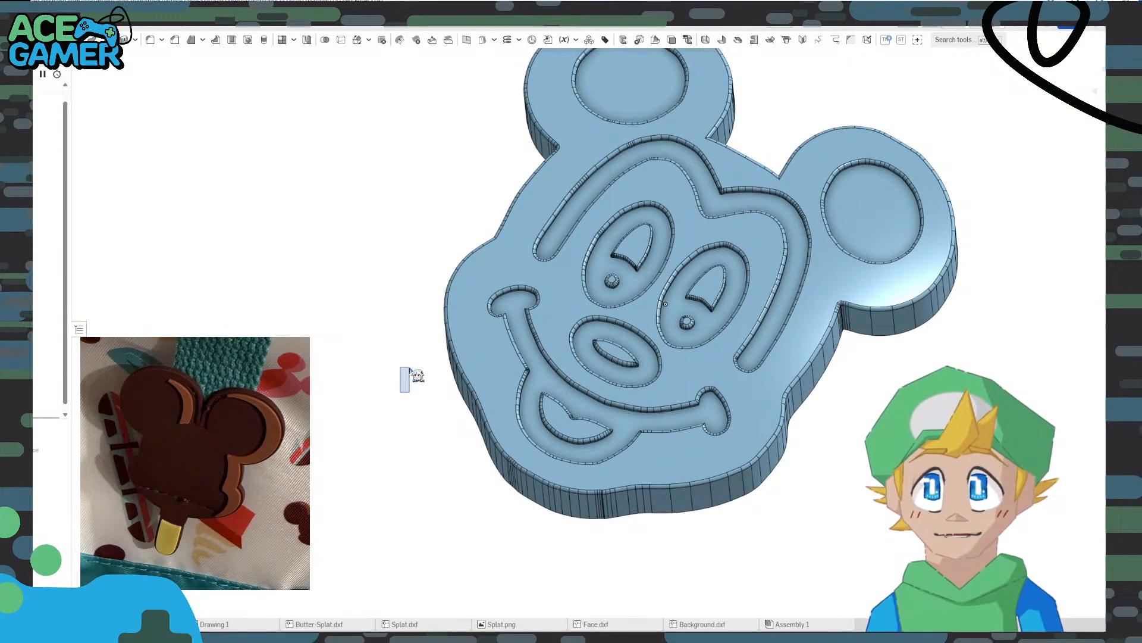
pyautogui.moveTo(409, 377); pyautogui.dragTo(363, 297, button='right')
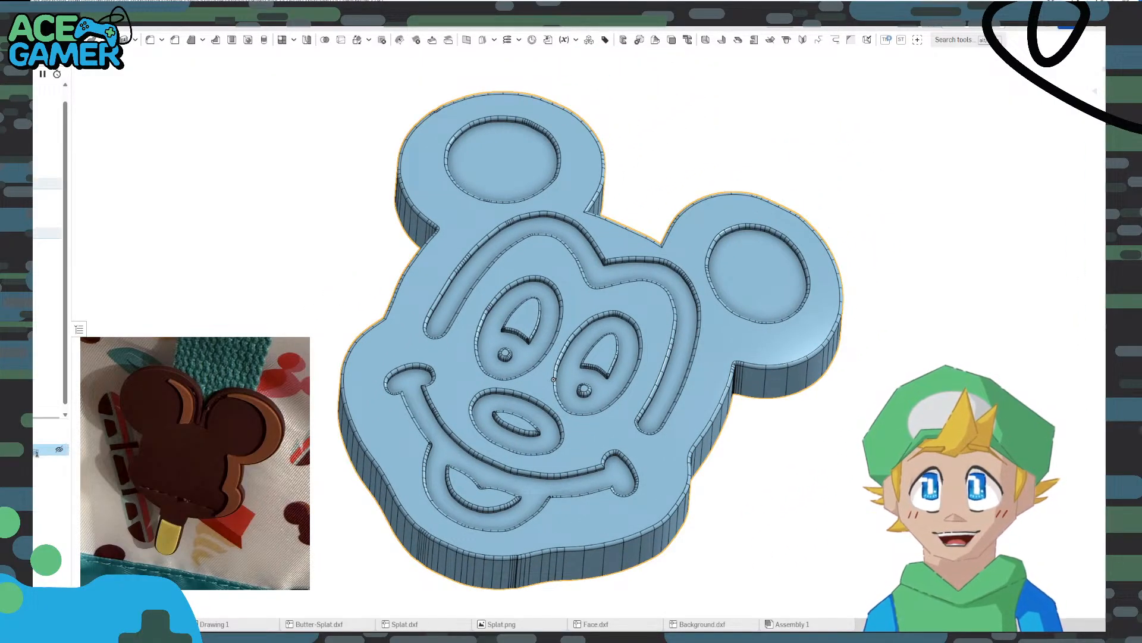
pyautogui.press('Delete')
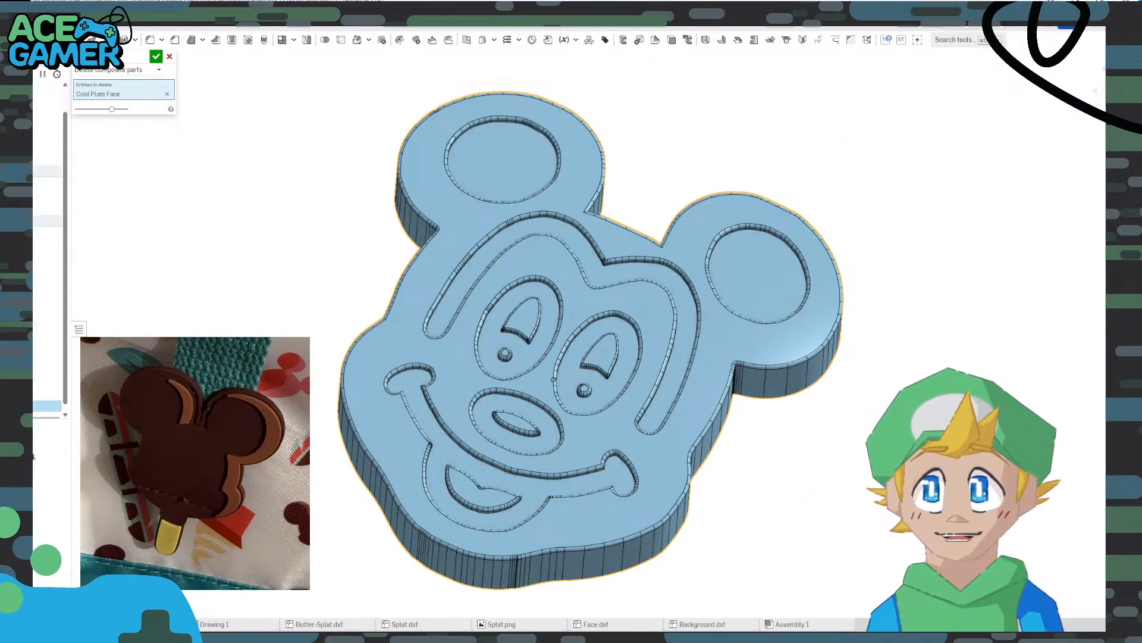
pyautogui.click(156, 56)
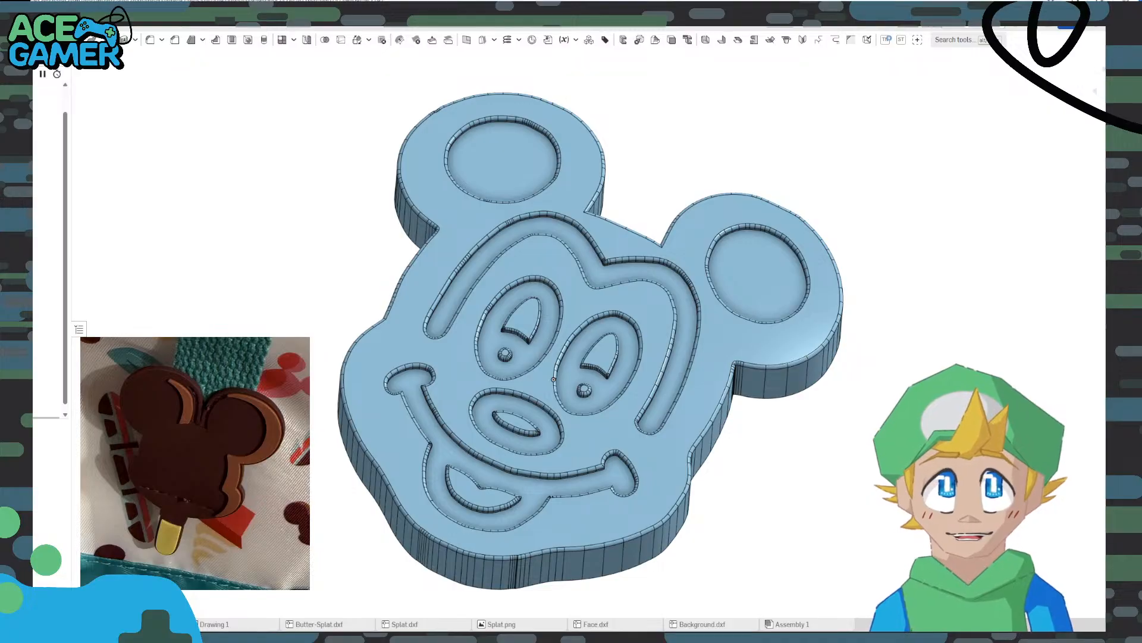
# Delete Extrude 2, the feature that forms the recessed brow and the other facial details
pyautogui.hotkey('shift', '5')
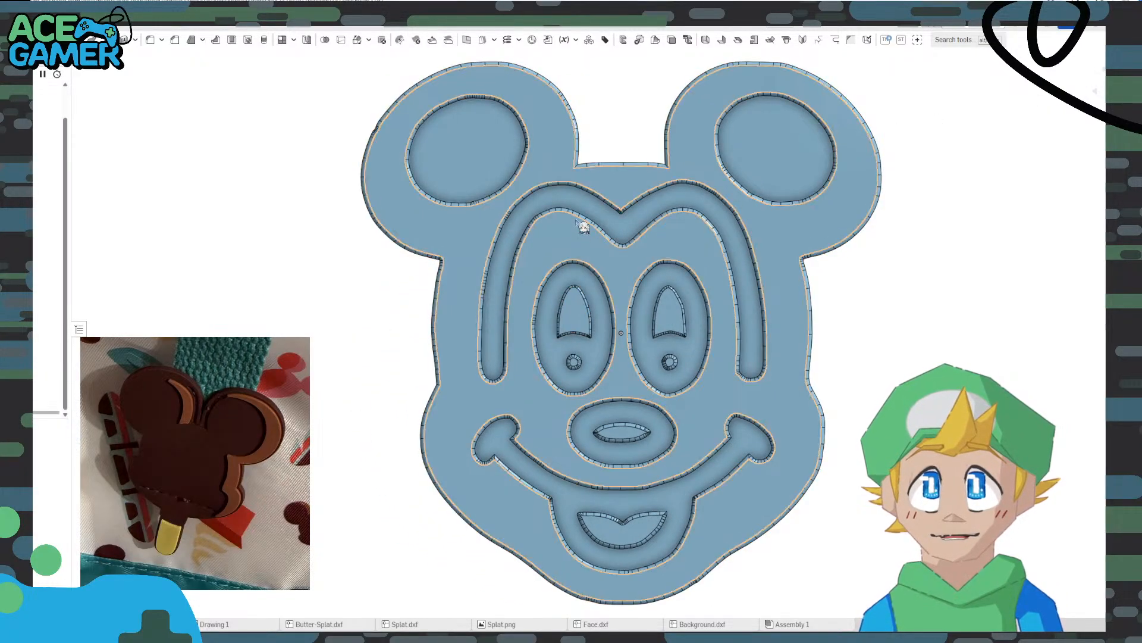
pyautogui.click(589, 209)
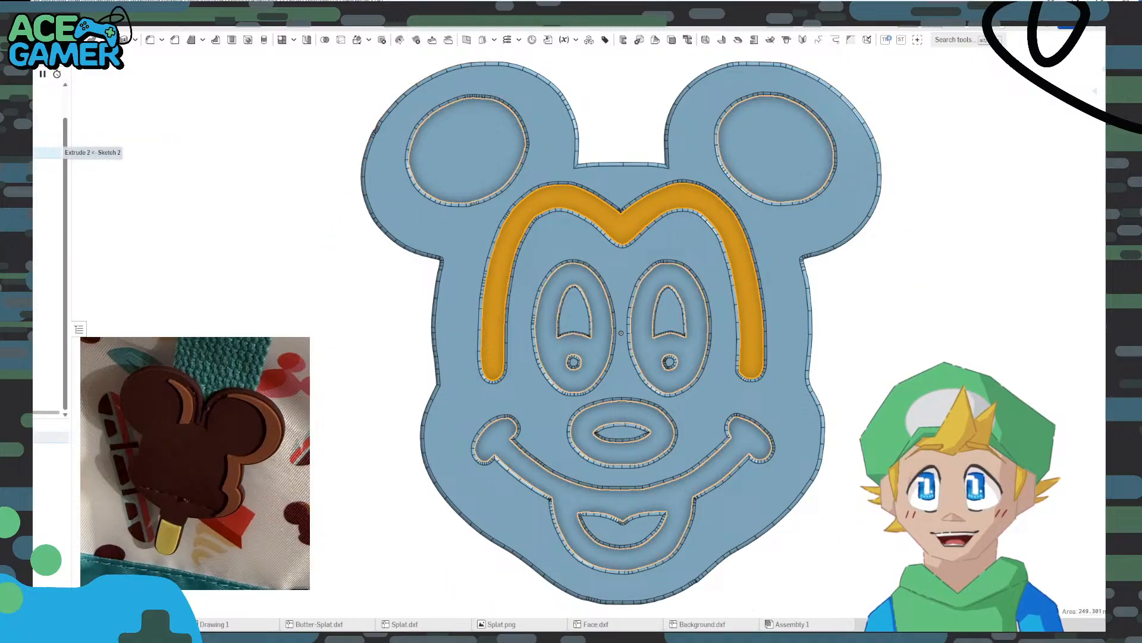
pyautogui.click(54, 152)
pyautogui.press('Delete')
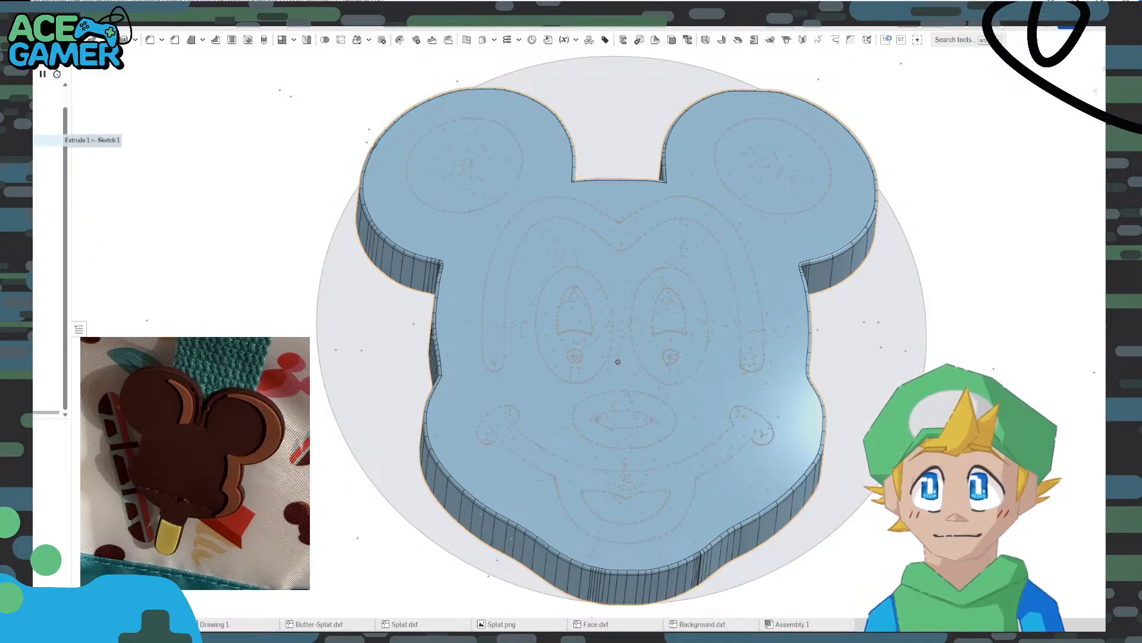
# Inspect Sketch 2 with the facial outlines and delete it
pyautogui.doubleClick(47, 152)
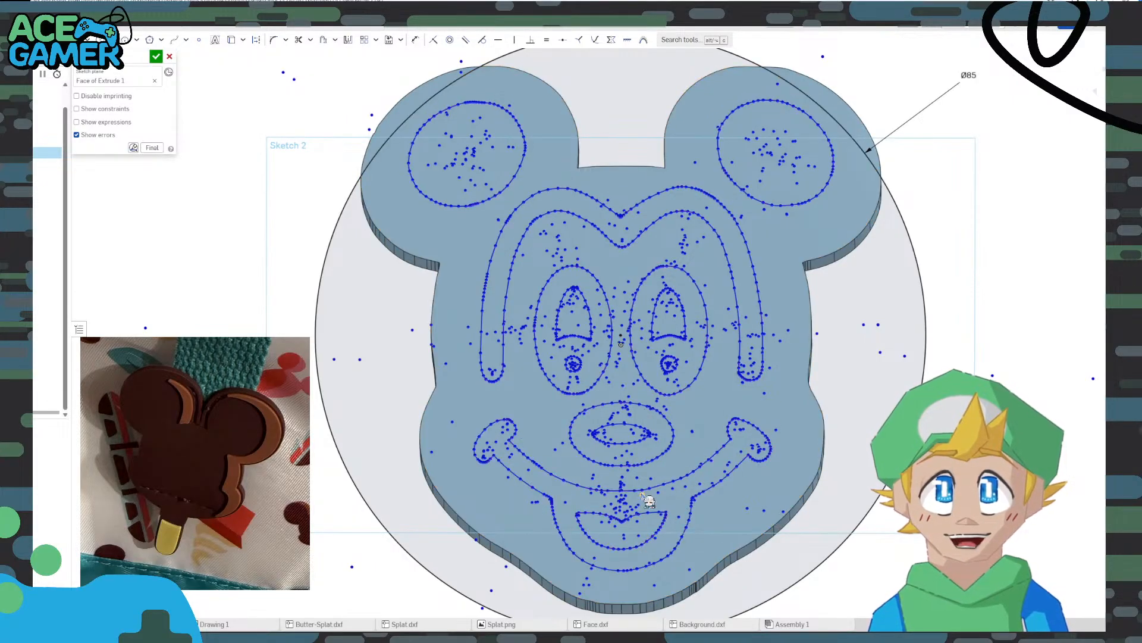
pyautogui.click(156, 56)
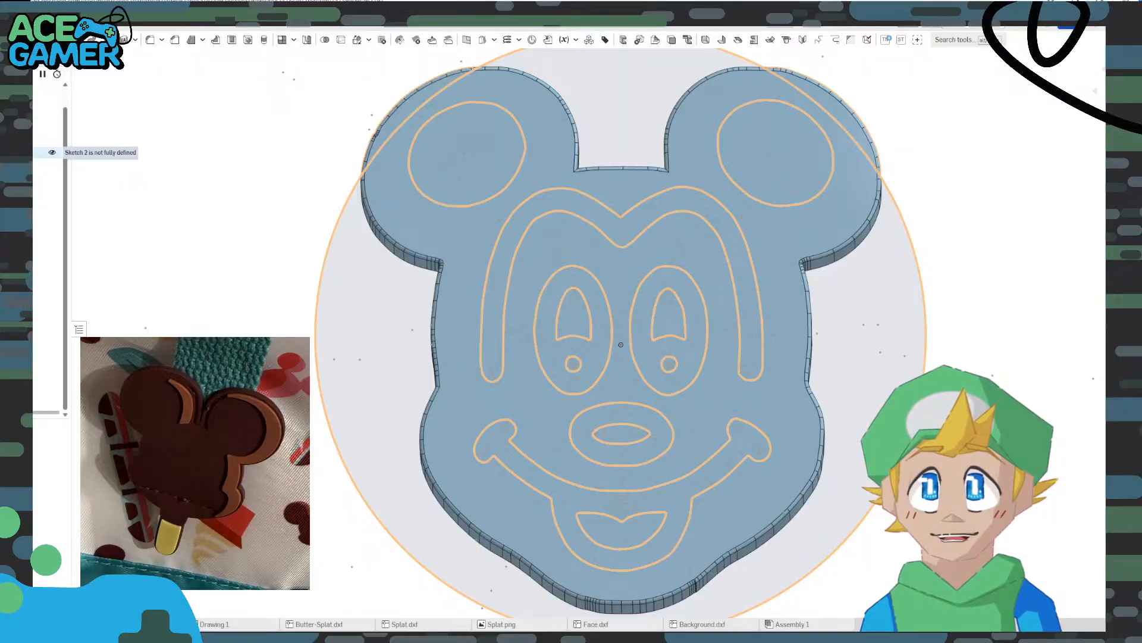
pyautogui.click(46, 152)
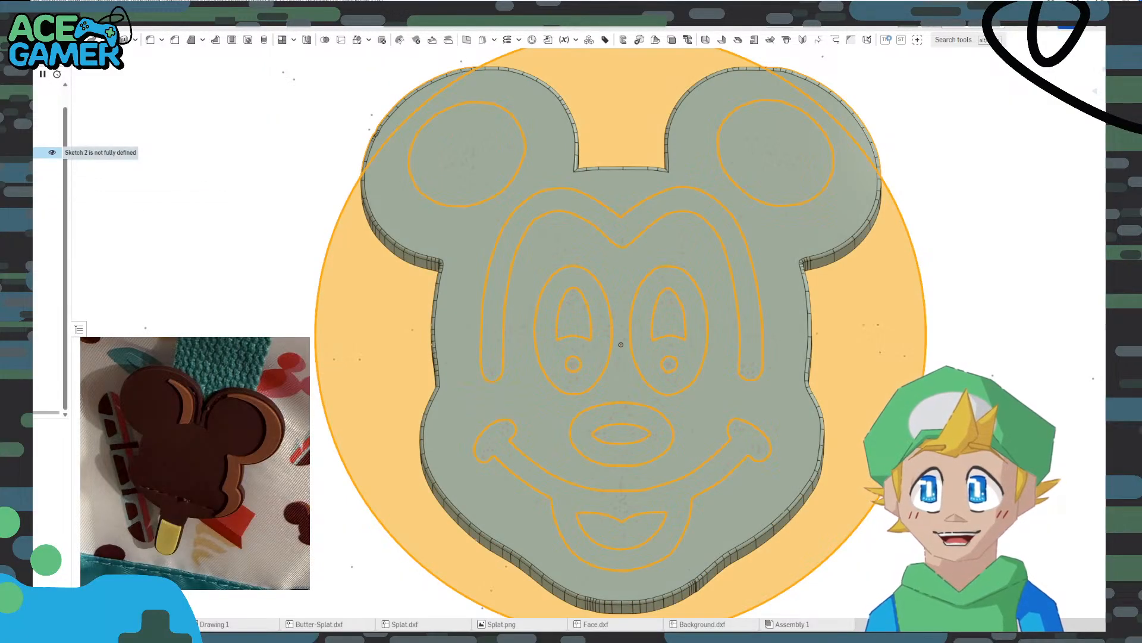
pyautogui.press('Delete')
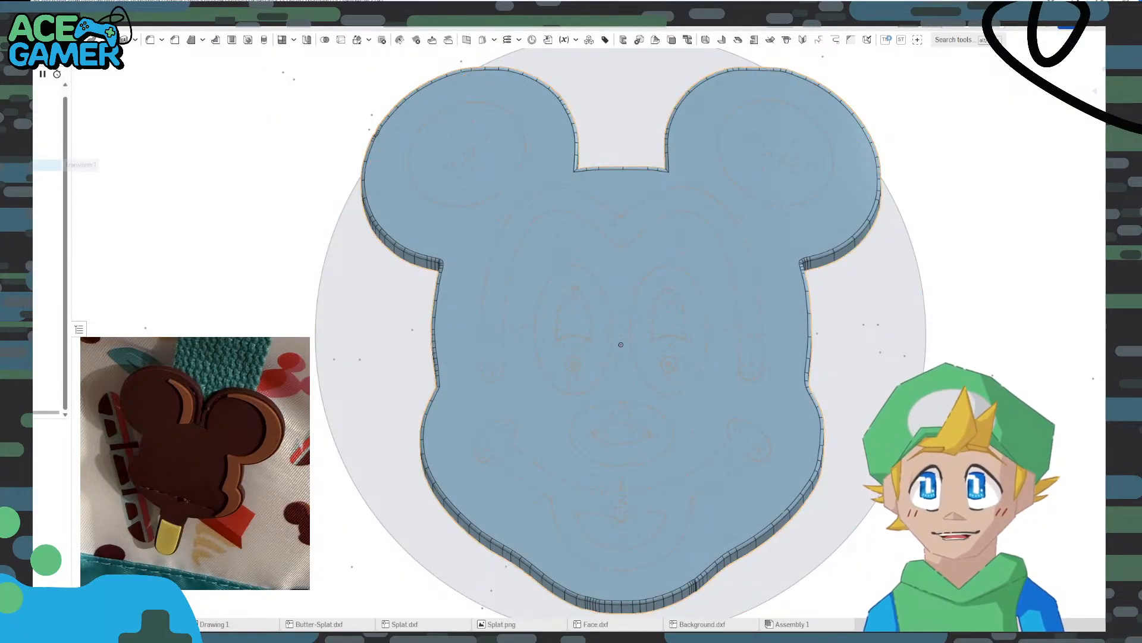
# Delete the failed features left over from the facial details, including Fillet 2
pyautogui.click(47, 165)
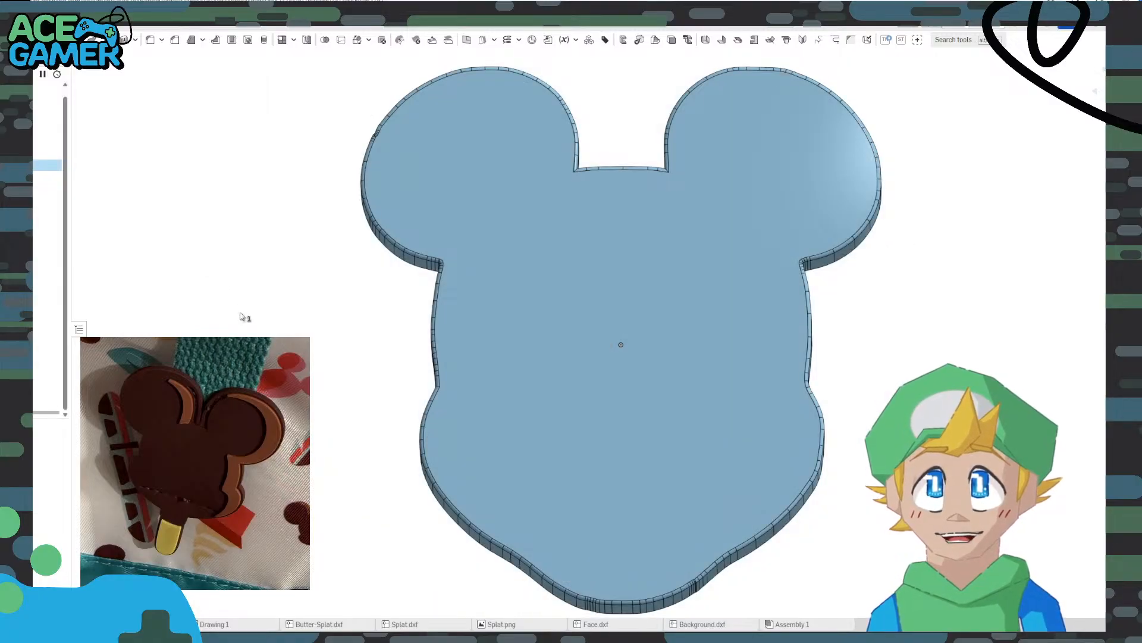
pyautogui.moveTo(291, 356); pyautogui.dragTo(294, 320, button='right')
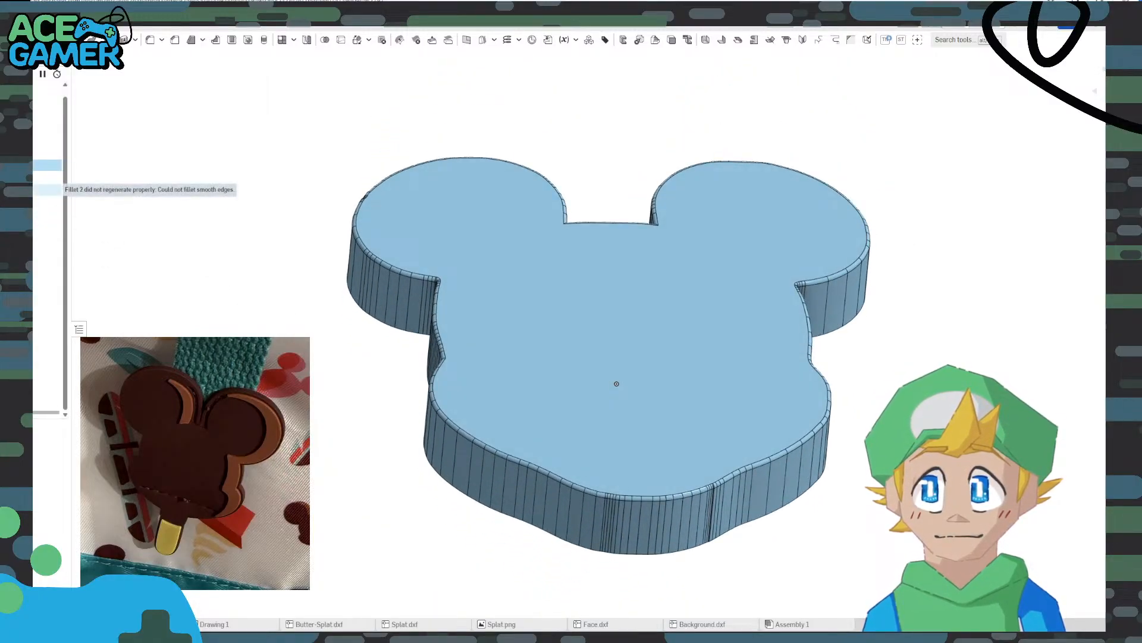
pyautogui.press('Delete')
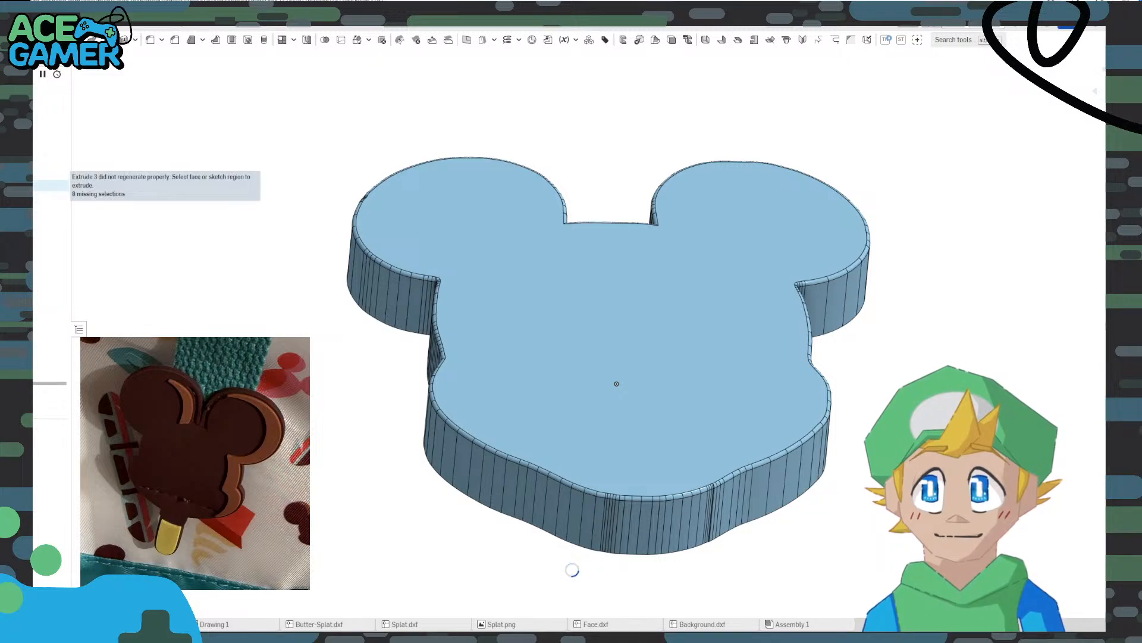
# Delete the remaining splat and butter features from Extrude 3 through Extrude 7, together with their sketches
pyautogui.click(37, 186)
pyautogui.click(36, 198)
pyautogui.click(37, 210)
pyautogui.click(37, 222)
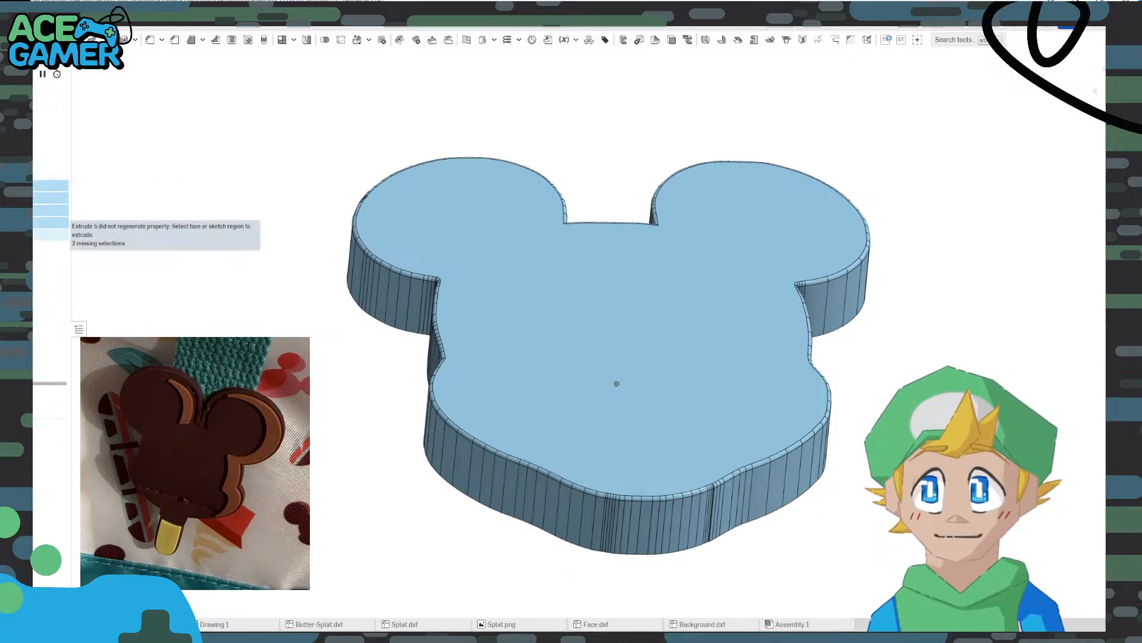
pyautogui.click(50, 235)
pyautogui.click(51, 247)
pyautogui.click(51, 259)
pyautogui.click(51, 272)
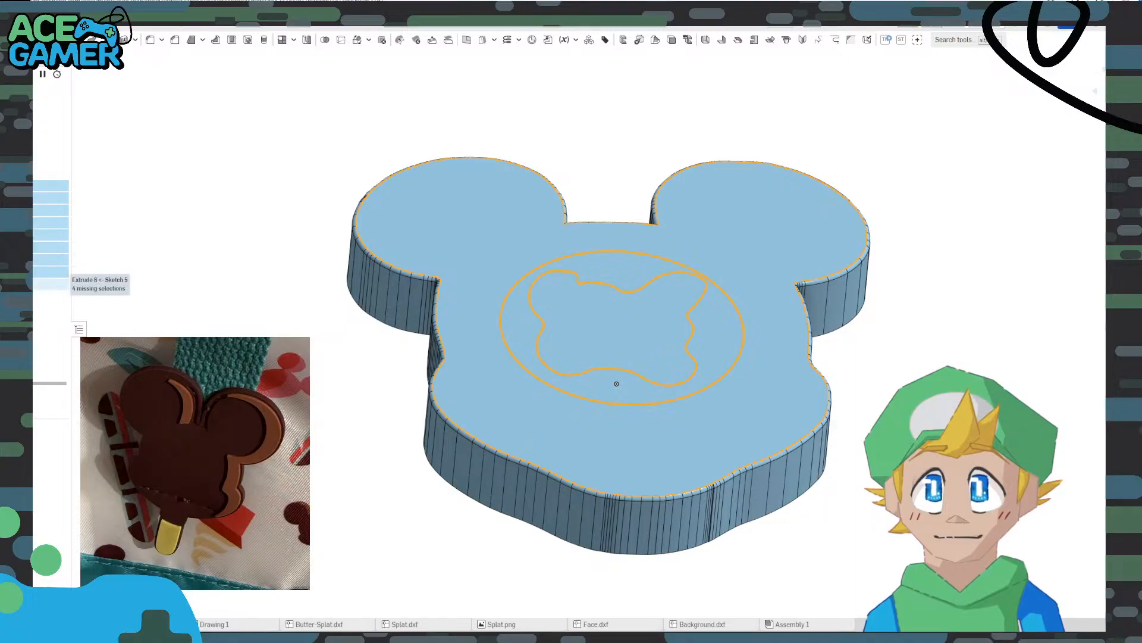
pyautogui.click(51, 284)
pyautogui.click(50, 297)
pyautogui.click(51, 308)
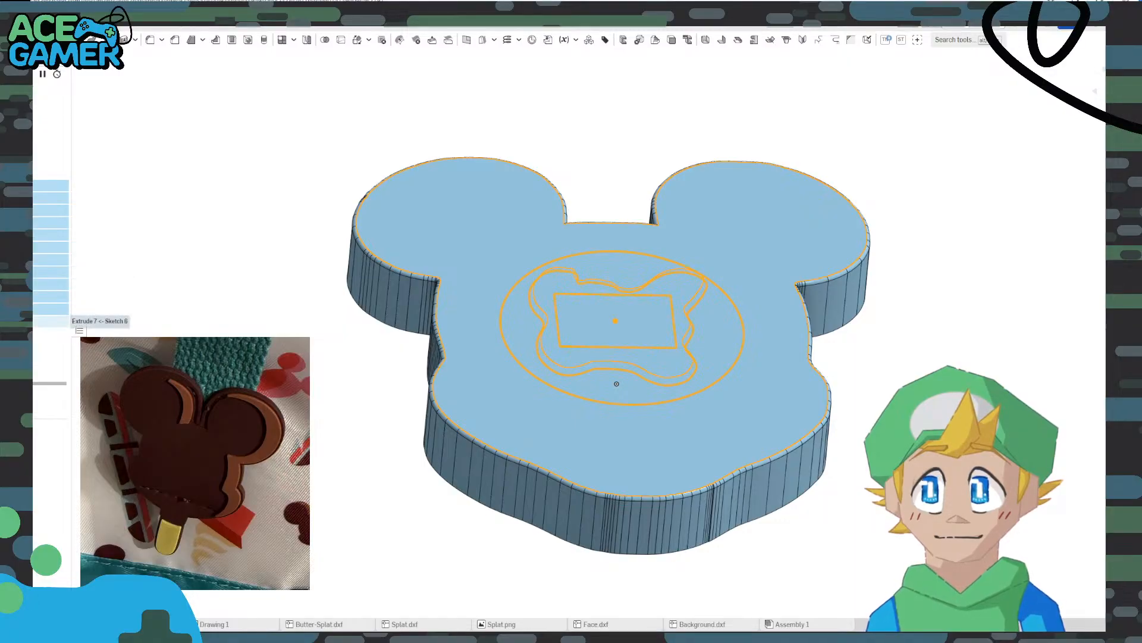
pyautogui.click(51, 321)
pyautogui.click(51, 333)
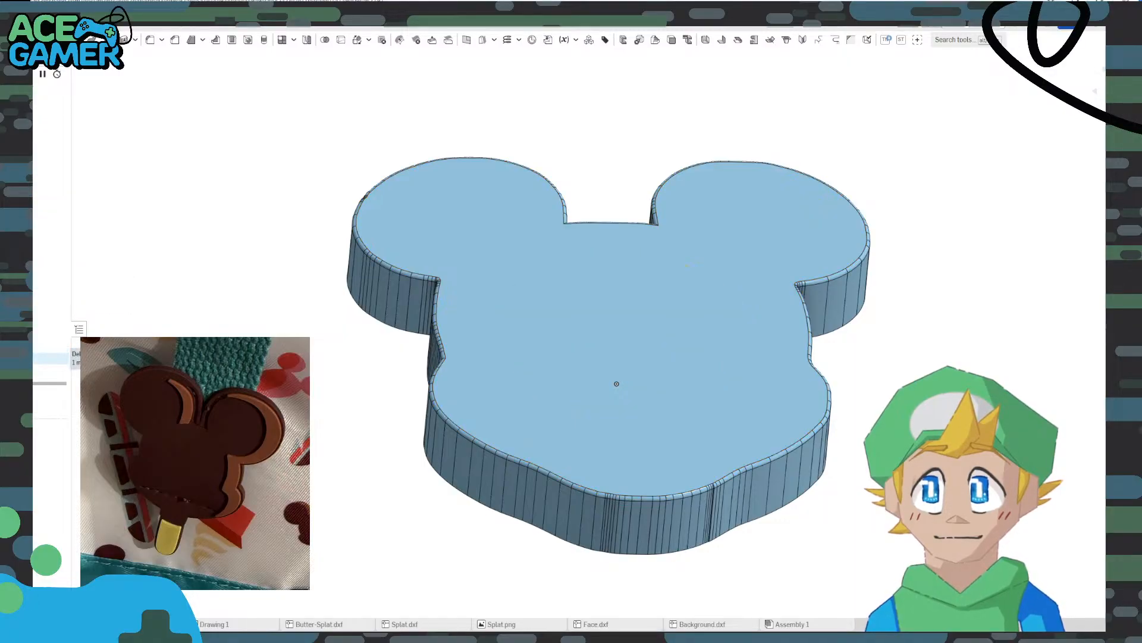
pyautogui.press('Delete')
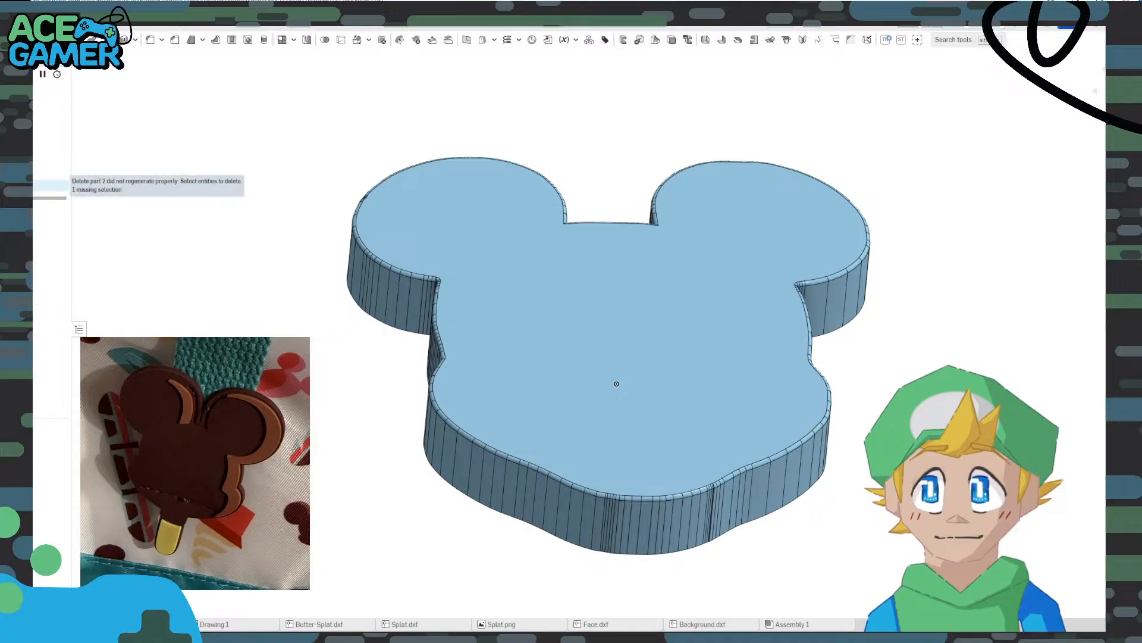
# Try fillet radii of 1 mm and 5 mm on the upper edge of the head outline
pyautogui.moveTo(204, 230); pyautogui.dragTo(192, 263, button='right')
pyautogui.doubleClick(51, 173)
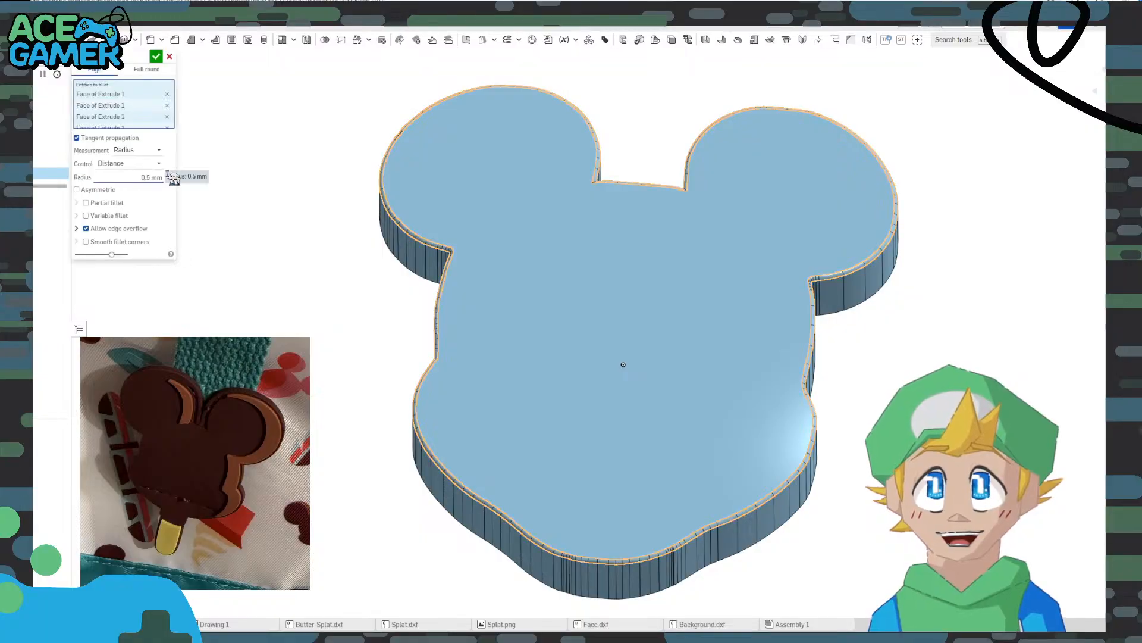
pyautogui.click(153, 180)
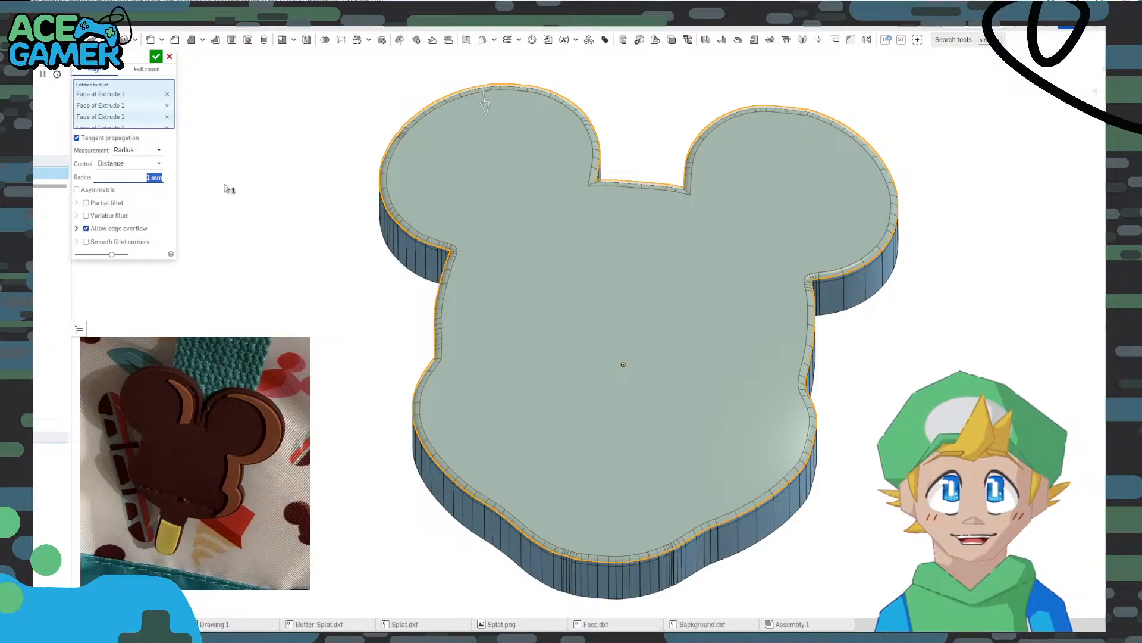
pyautogui.moveTo(388, 222); pyautogui.dragTo(348, 292, button='right')
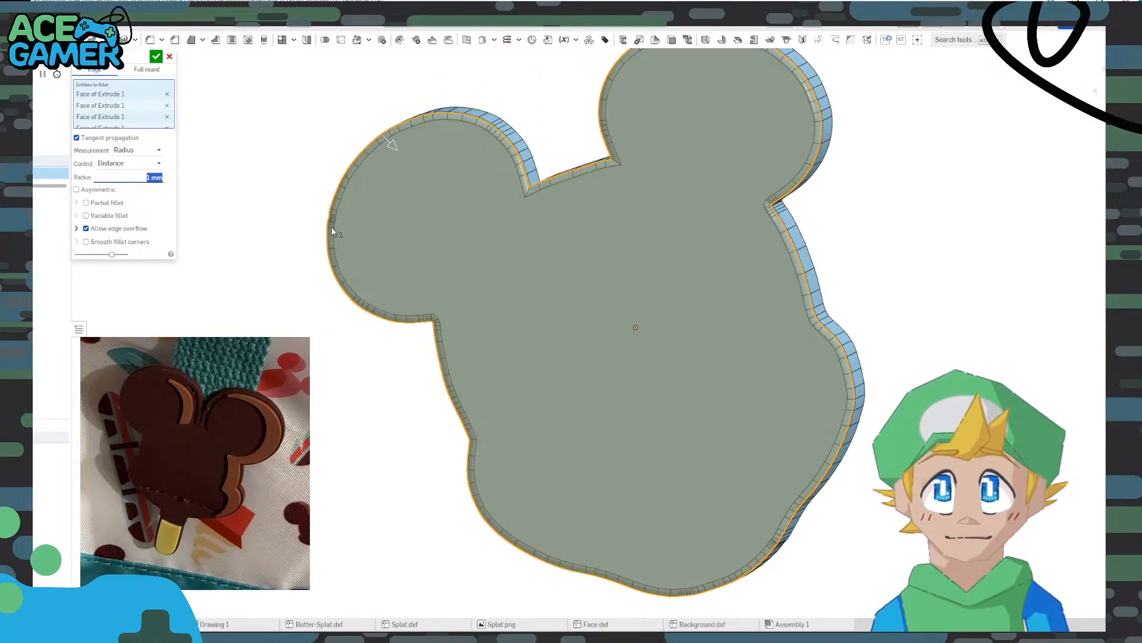
pyautogui.moveTo(691, 313); pyautogui.dragTo(715, 270, button='right')
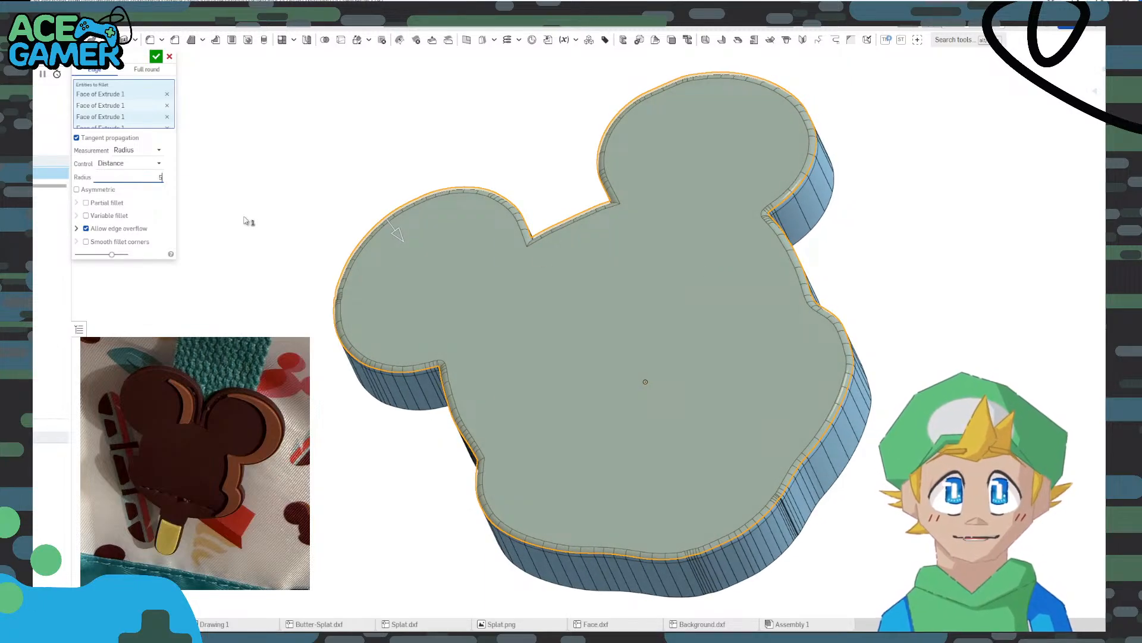
pyautogui.moveTo(388, 287); pyautogui.dragTo(670, 323, button='right')
pyautogui.click(1123, 92)
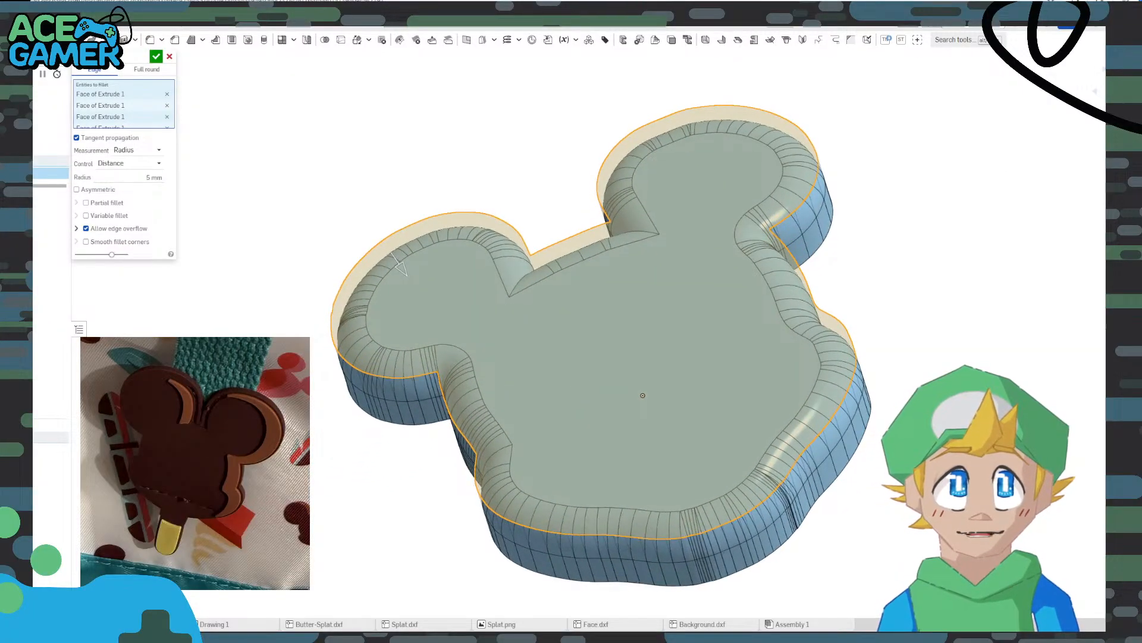
pyautogui.moveTo(866, 301)
pyautogui.mouseDown(button='right')
pyautogui.moveTo(853, 311)
pyautogui.moveTo(892, 279)
pyautogui.moveTo(935, 278)
pyautogui.moveTo(858, 312)
pyautogui.mouseUp(button='right')
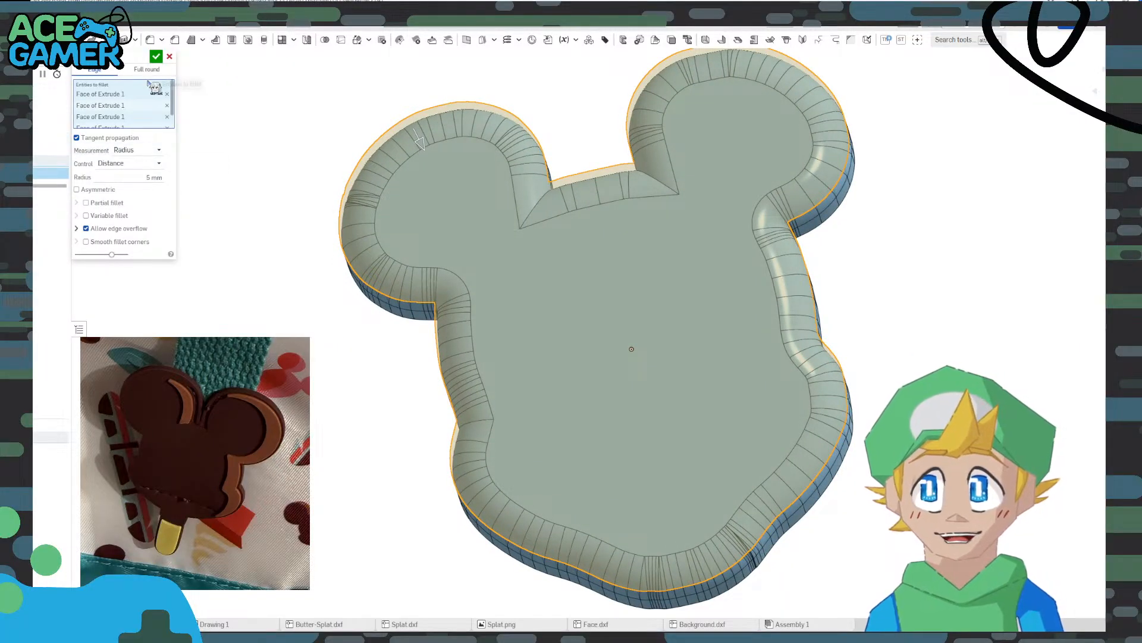
pyautogui.click(169, 57)
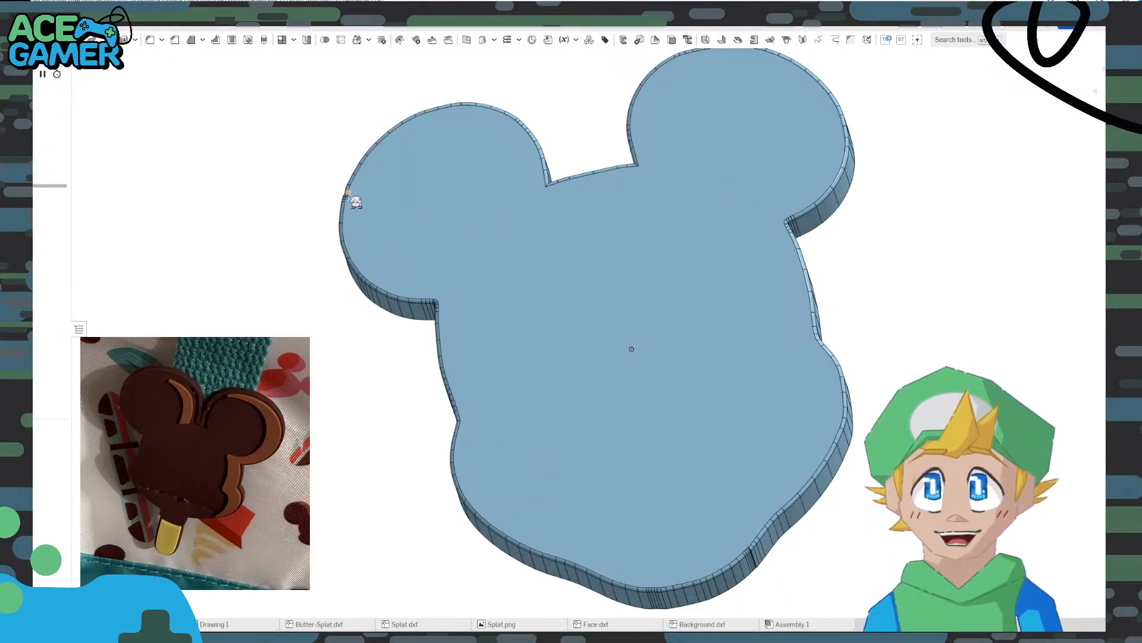
# Edit Sketch 1 and remove the short kinked segments from the outer edge of the left ear
pyautogui.doubleClick(54, 148)
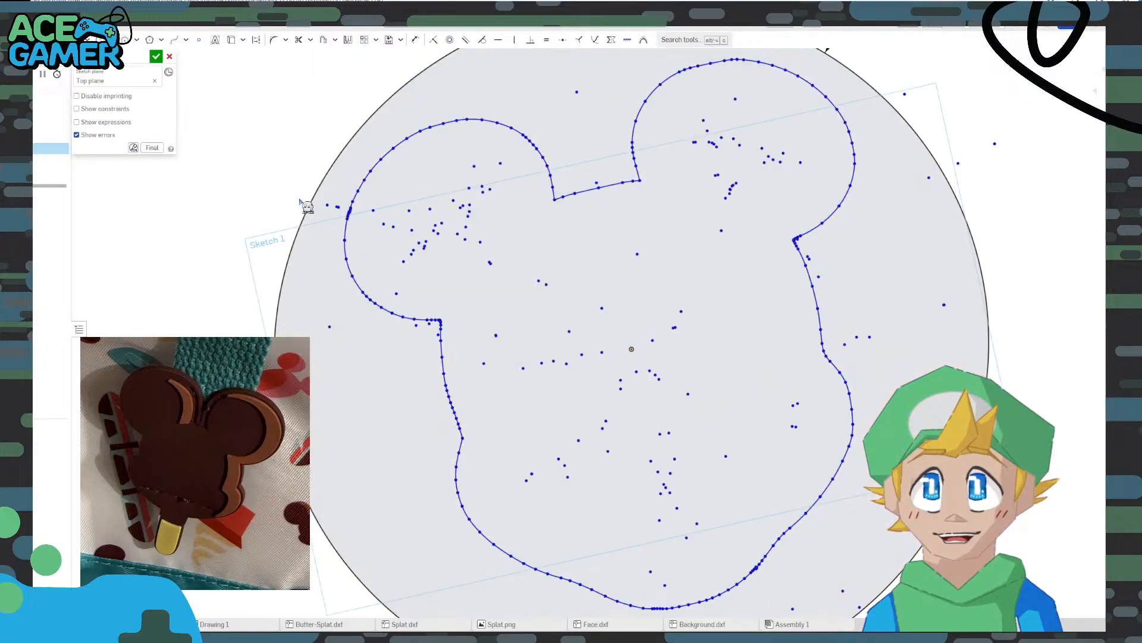
pyautogui.moveTo(437, 209)
pyautogui.mouseDown(button='right')
pyautogui.moveTo(455, 210)
pyautogui.moveTo(398, 210)
pyautogui.mouseUp(button='right')
pyautogui.press('n')
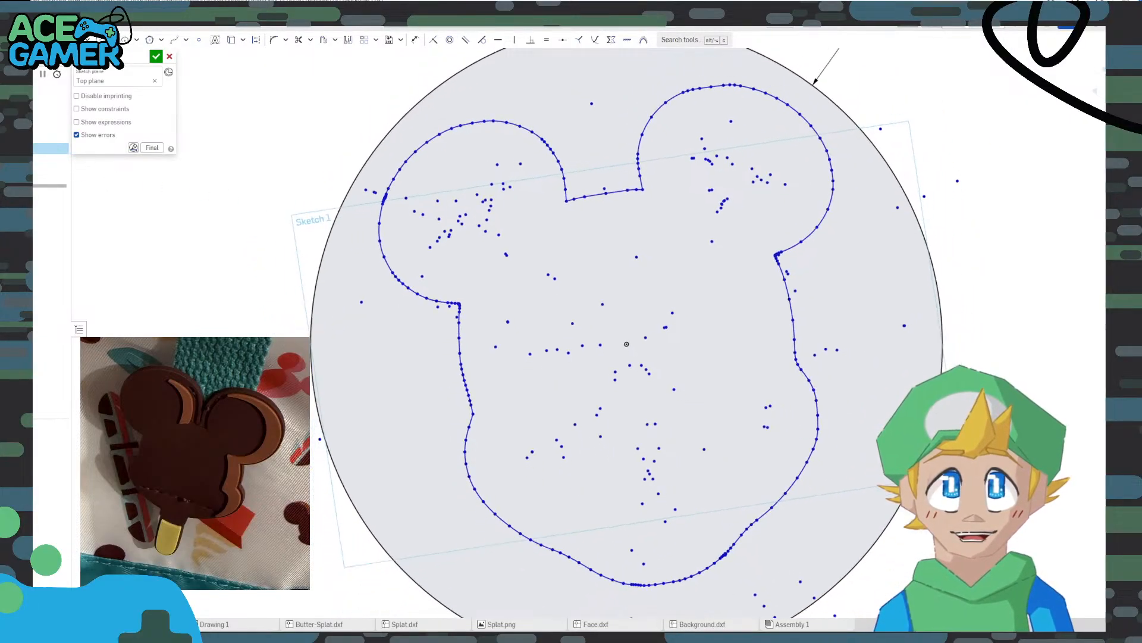
pyautogui.scroll(10, 643, 233)
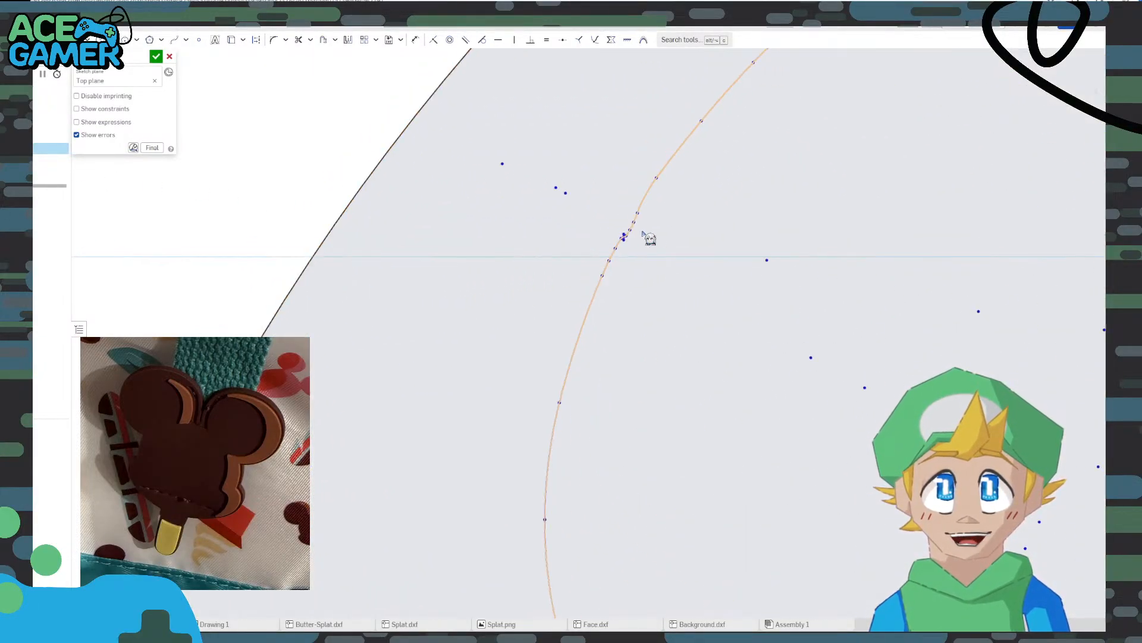
pyautogui.scroll(-3, 646, 235)
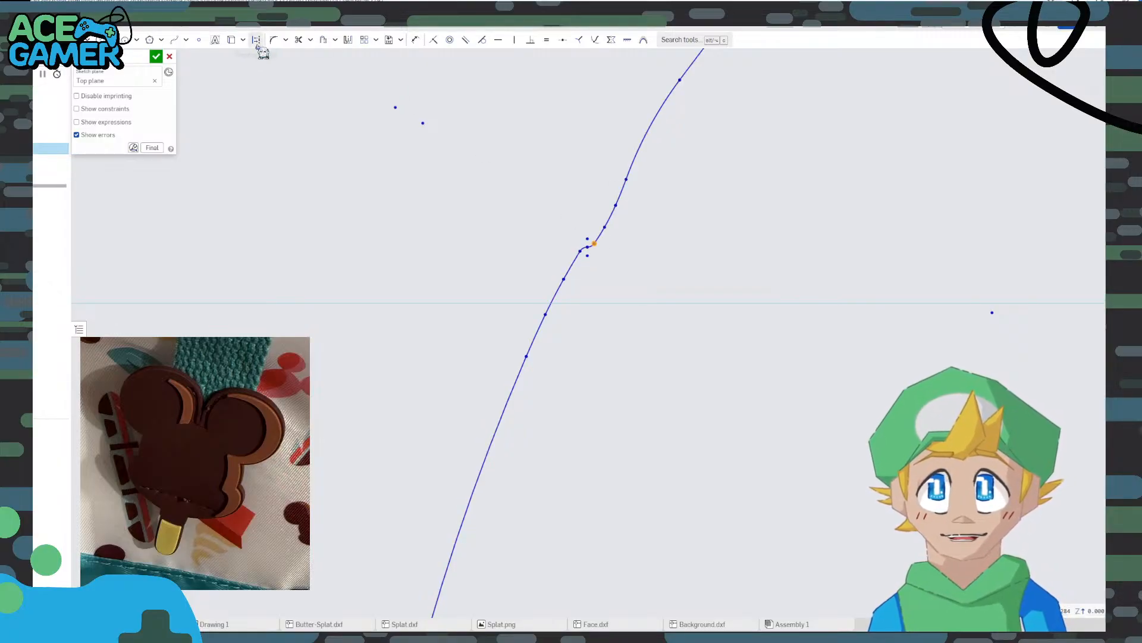
pyautogui.click(298, 39)
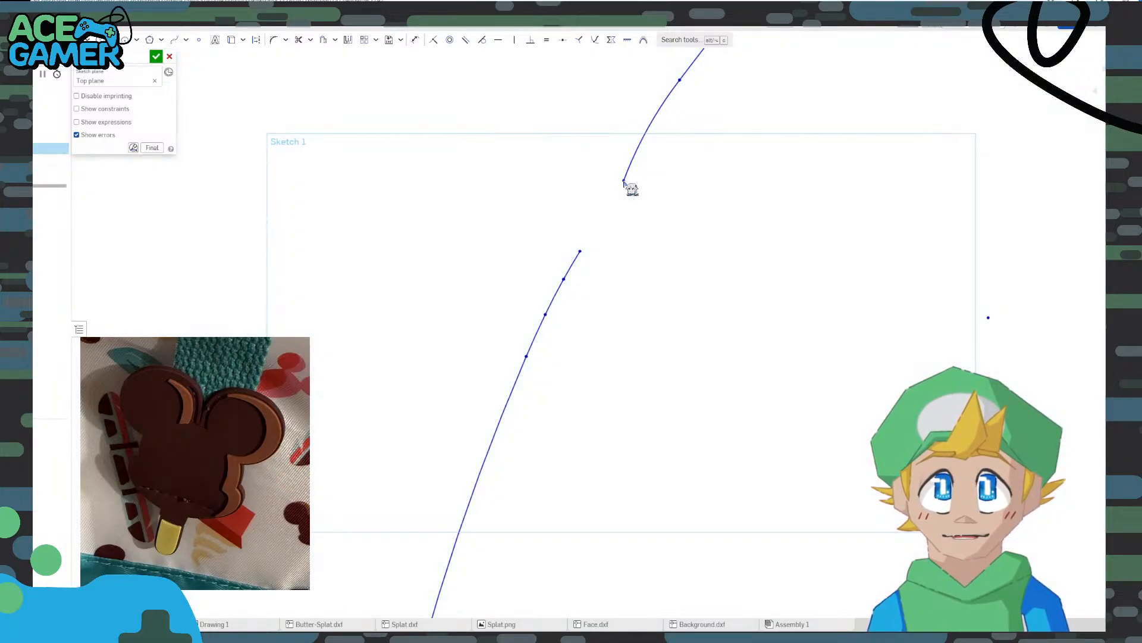
# Delete the arcs bordering the gap in the left ear's outline and bridge it with a straight line about 1.88 mm long
pyautogui.moveTo(628, 186); pyautogui.dragTo(582, 250)
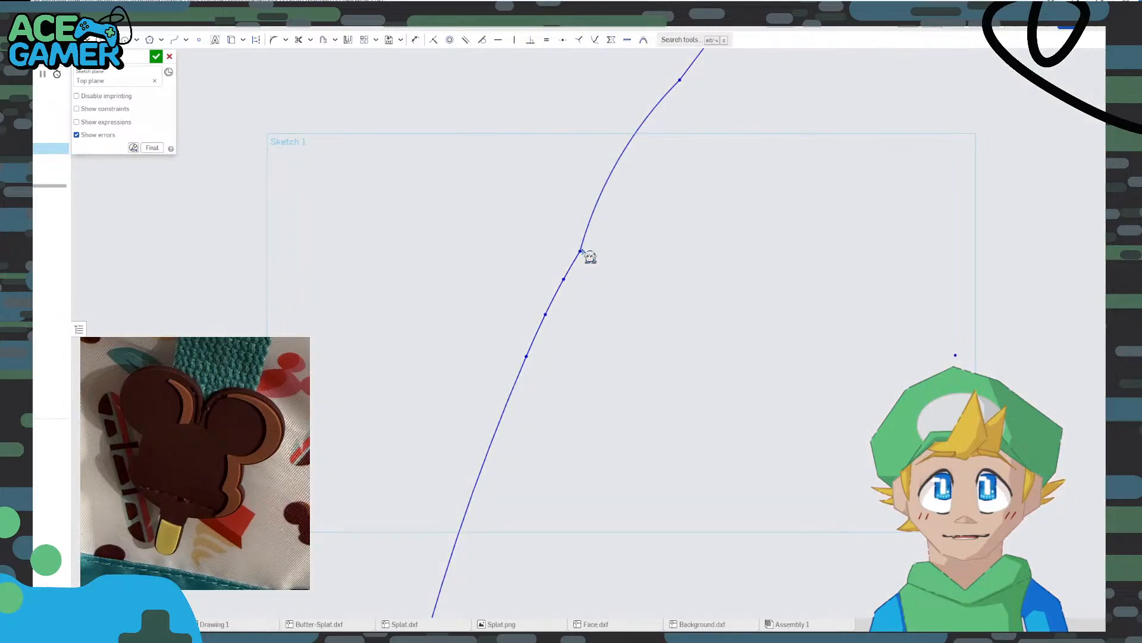
pyautogui.moveTo(614, 172)
pyautogui.mouseDown()
pyautogui.moveTo(643, 184)
pyautogui.moveTo(634, 178)
pyautogui.mouseUp()
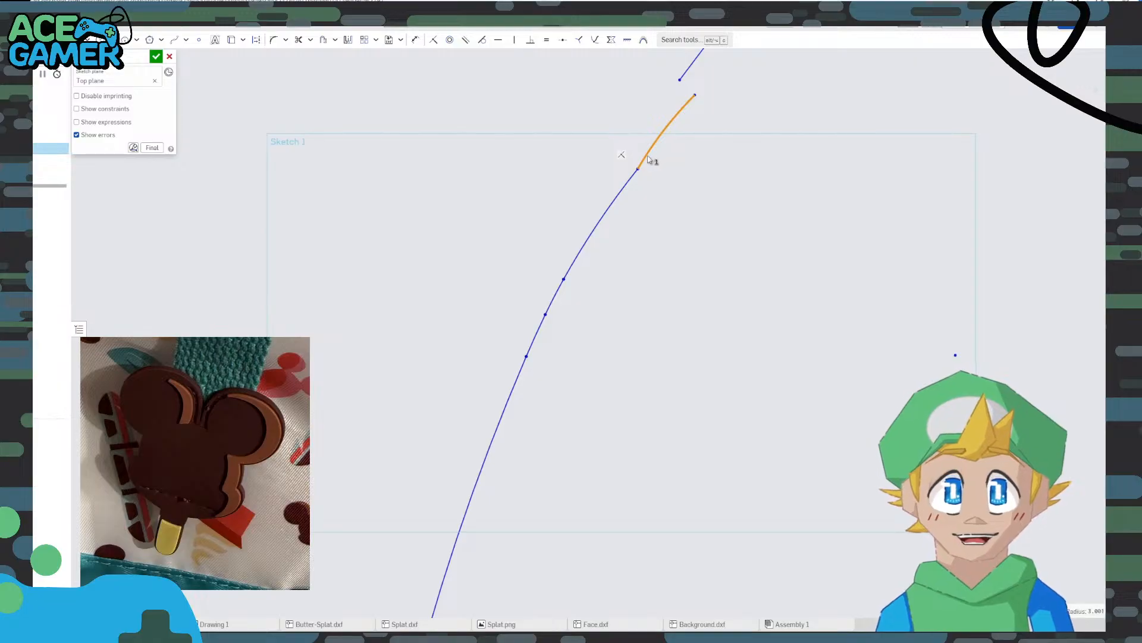
pyautogui.click(632, 186)
pyautogui.press('Delete')
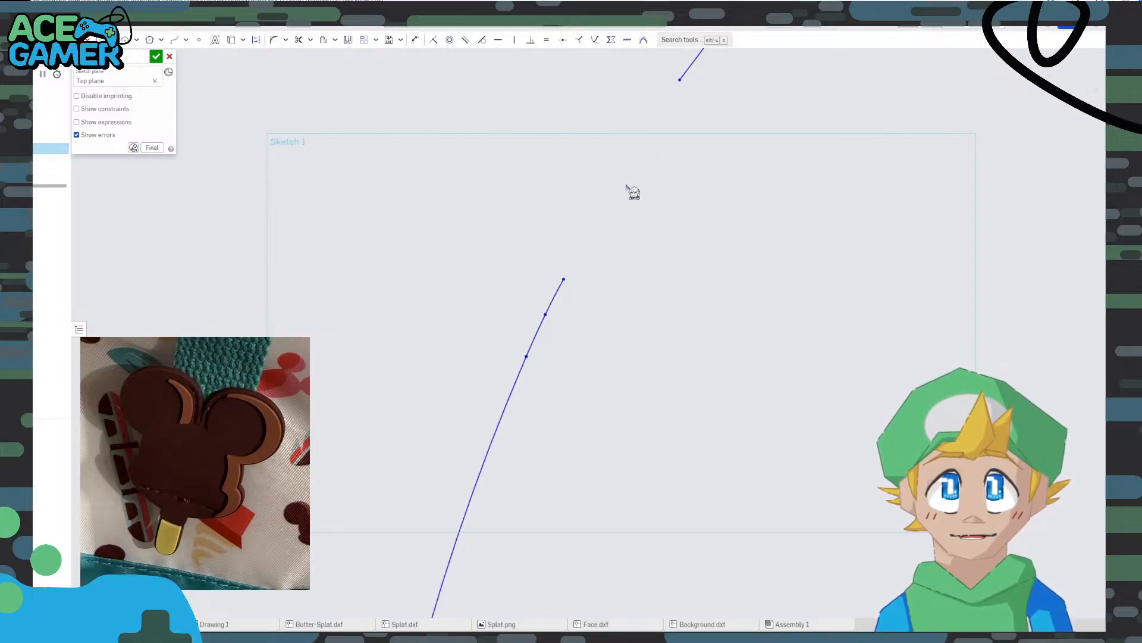
pyautogui.moveTo(648, 138); pyautogui.dragTo(548, 223, button='middle')
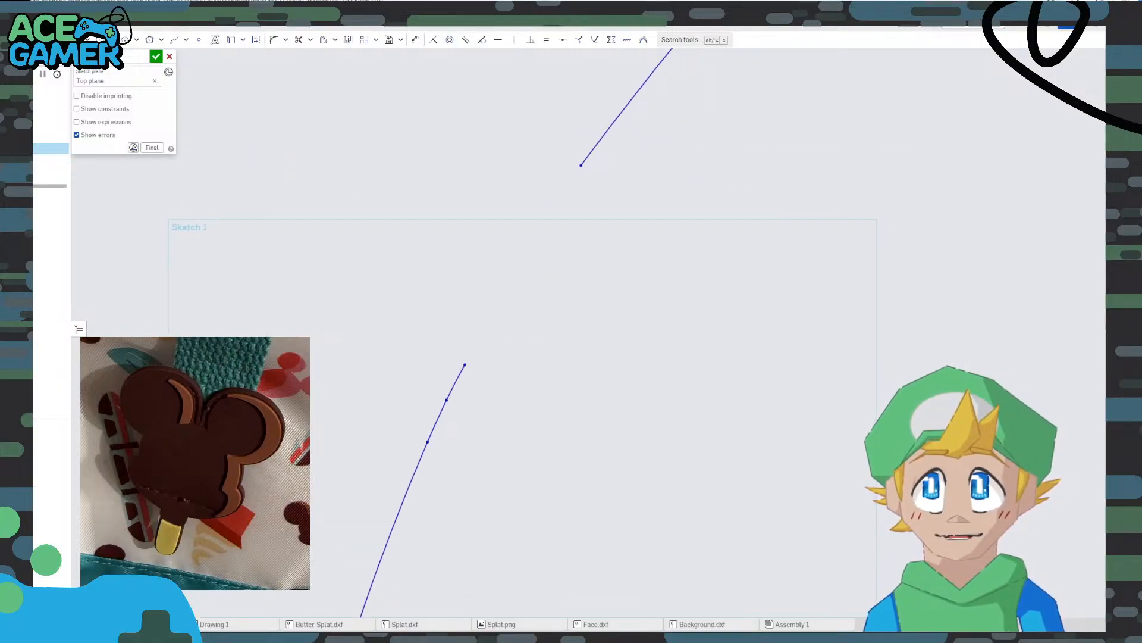
pyautogui.moveTo(581, 165)
pyautogui.mouseDown()
pyautogui.moveTo(464, 326)
pyautogui.moveTo(465, 364)
pyautogui.mouseUp()
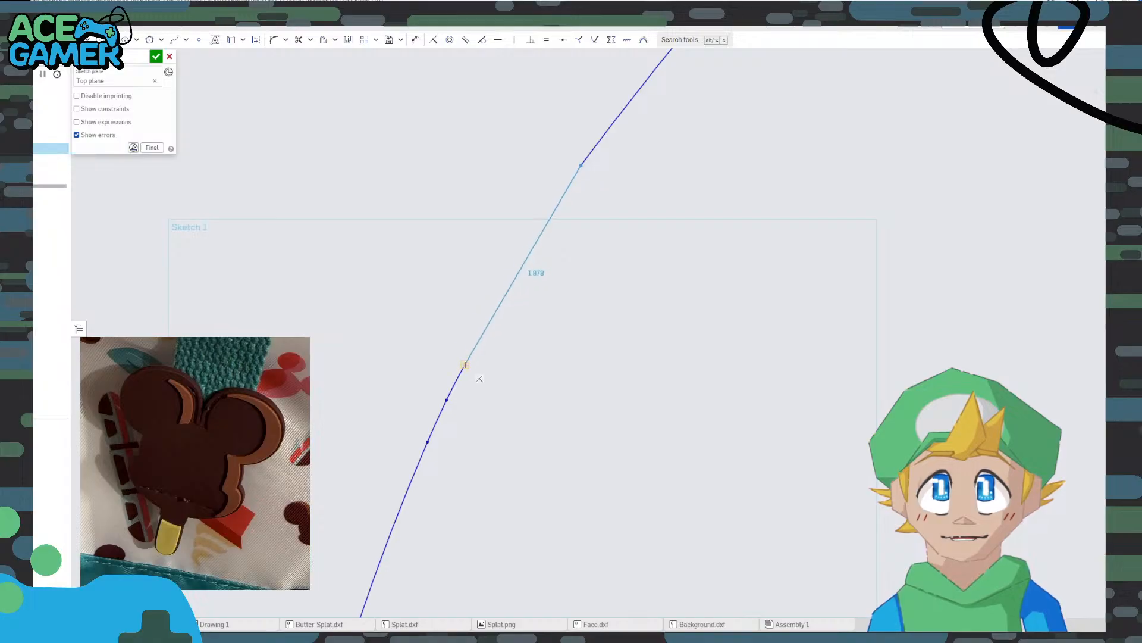
# Examine the rest of the head outline for kinks, at both ear-to-cheek corners and along the chin
pyautogui.scroll(-10, 559, 300)
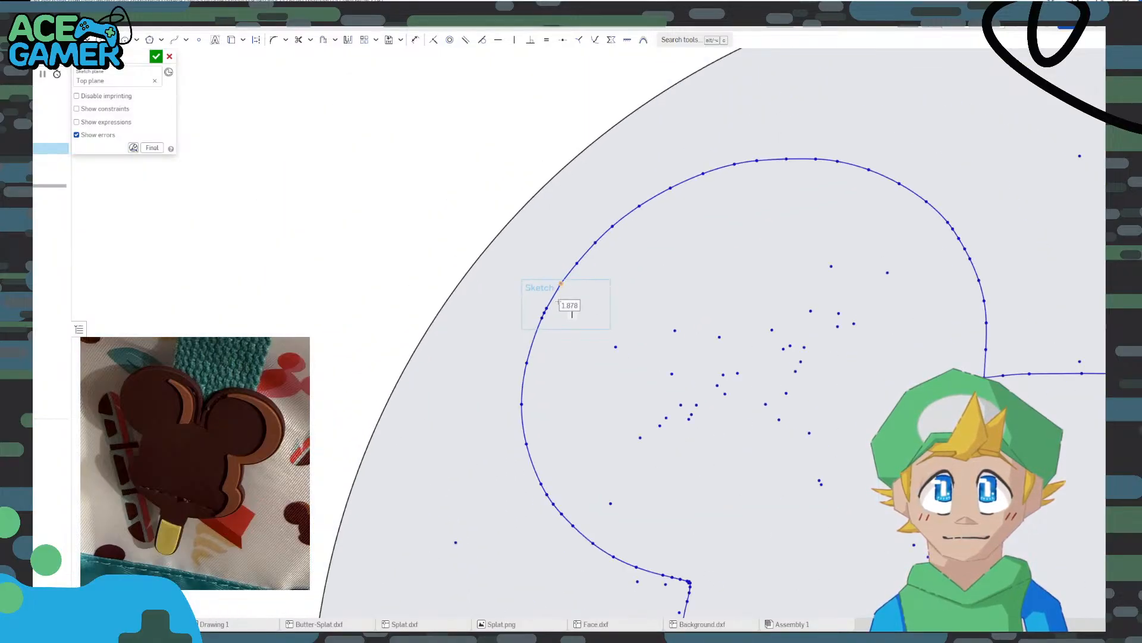
pyautogui.scroll(-3, 484, 336)
pyautogui.scroll(3, 587, 328)
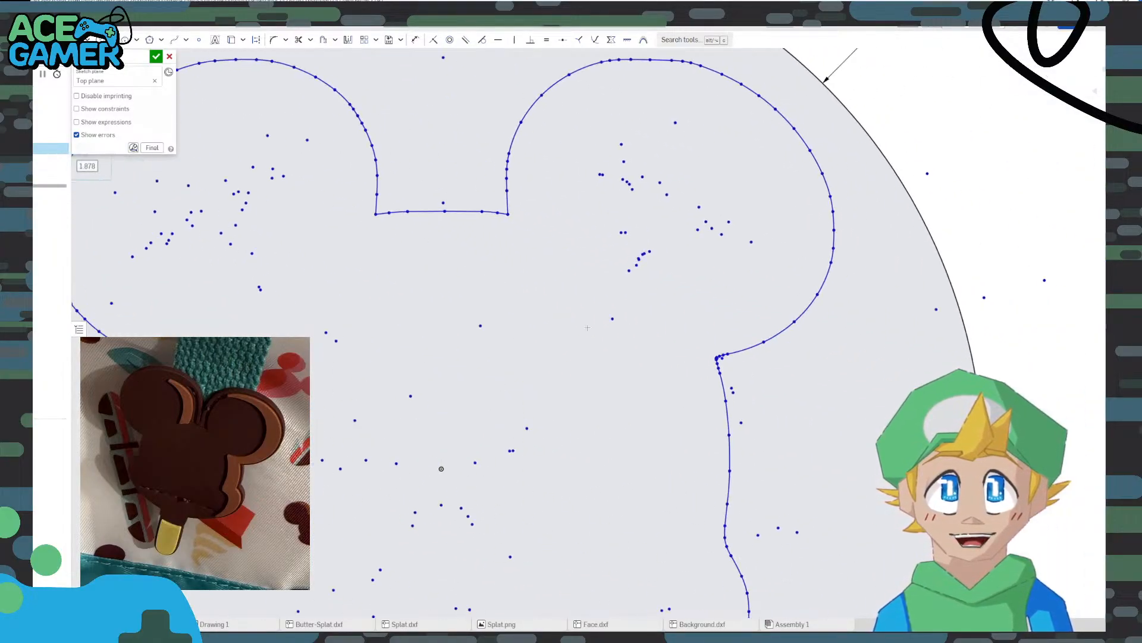
pyautogui.scroll(6, 659, 318)
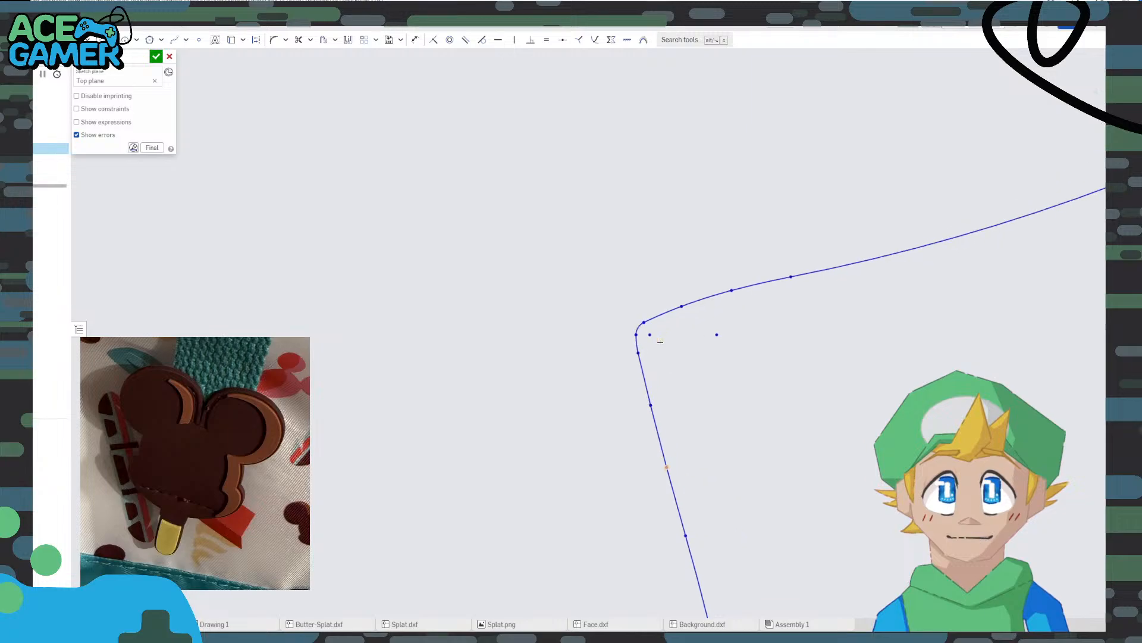
pyautogui.scroll(-5, 655, 340)
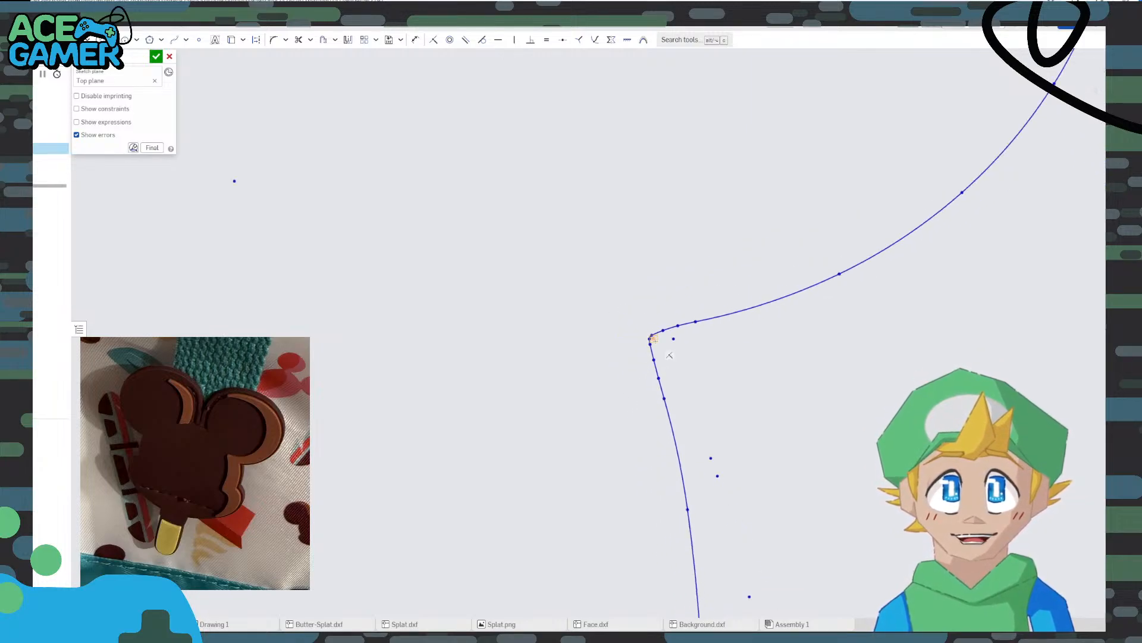
pyautogui.scroll(-3, 657, 340)
pyautogui.moveTo(571, 405); pyautogui.dragTo(637, 308, button='middle')
pyautogui.scroll(8, 359, 272)
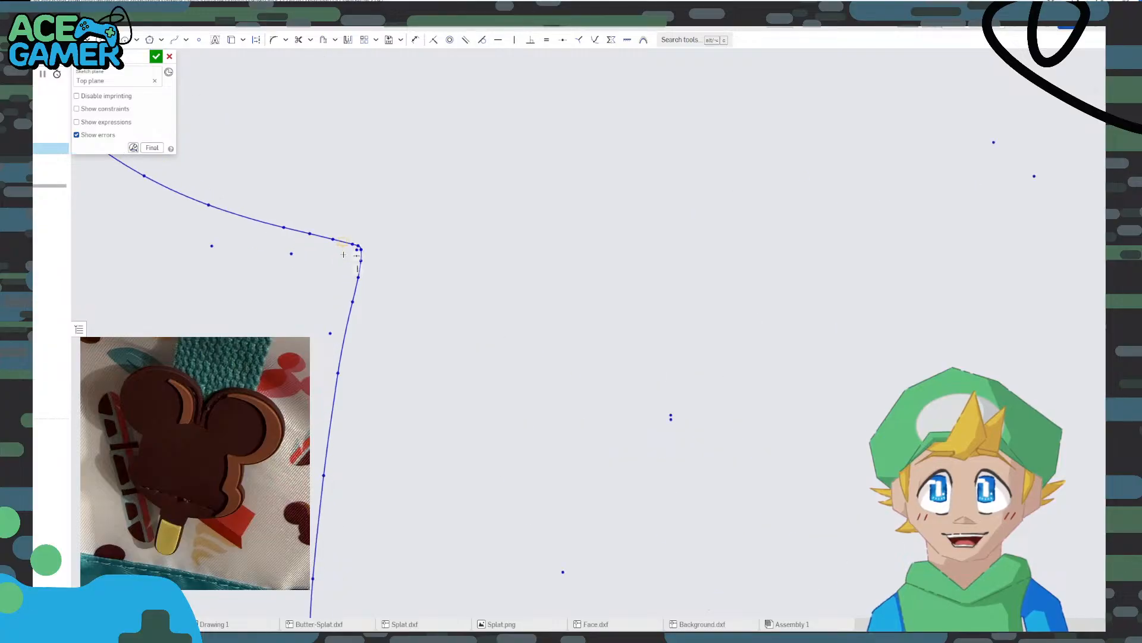
pyautogui.scroll(8, 390, 248)
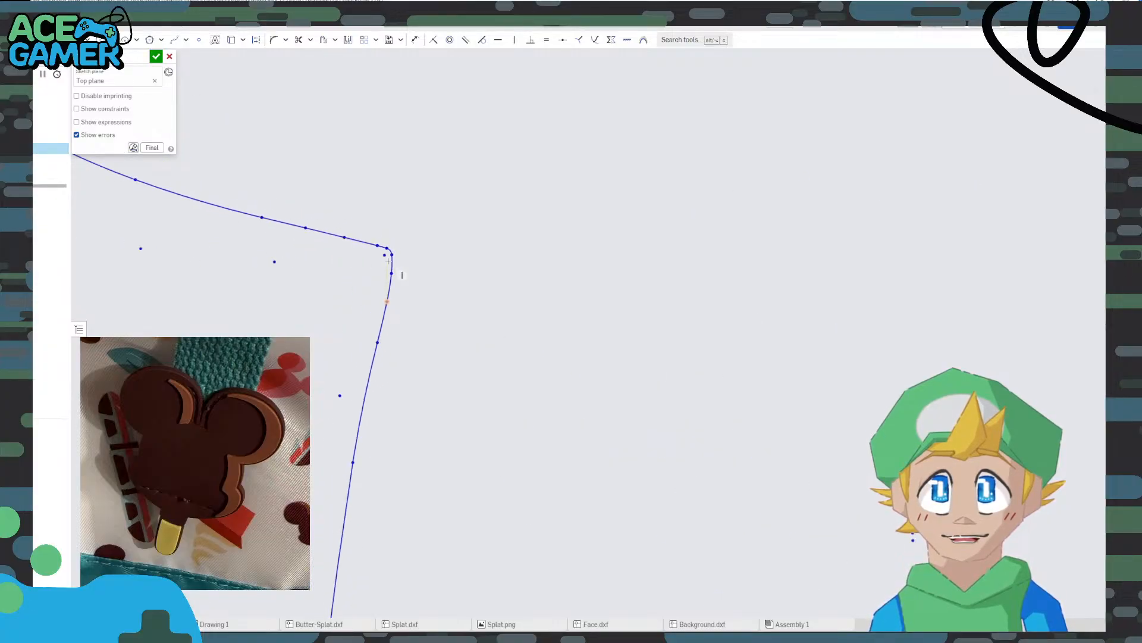
pyautogui.moveTo(472, 417); pyautogui.dragTo(520, 237, button='middle')
pyautogui.moveTo(702, 576)
pyautogui.mouseDown(button='middle')
pyautogui.moveTo(624, 373)
pyautogui.moveTo(512, 257)
pyautogui.mouseUp(button='middle')
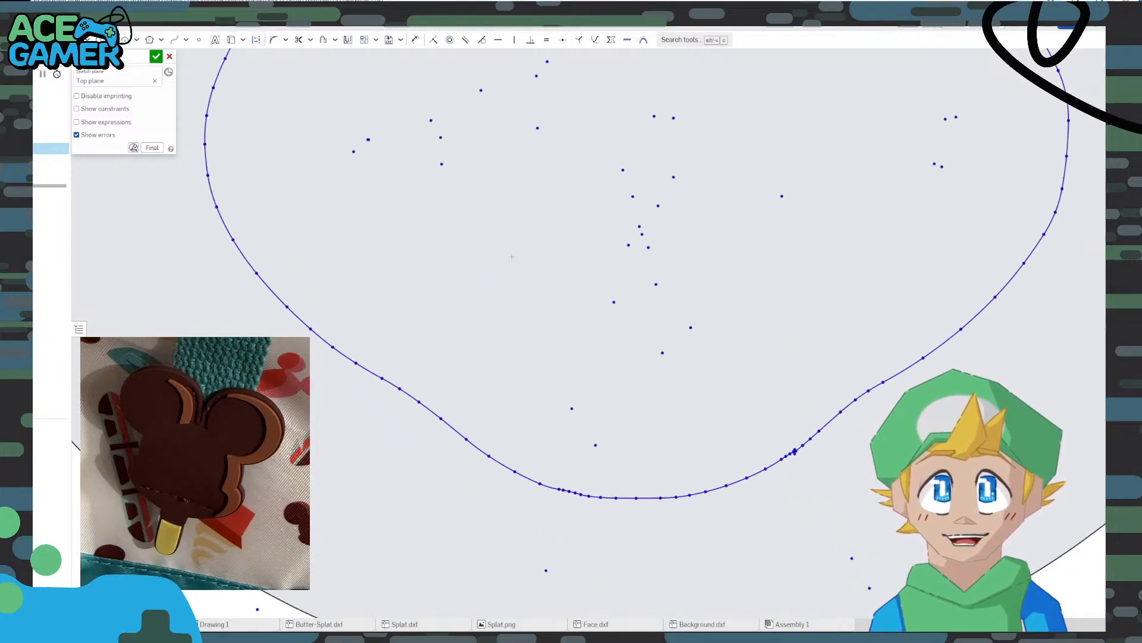
# Delete the short kinked segments from the outline on the right side of the chin
pyautogui.scroll(10, 793, 465)
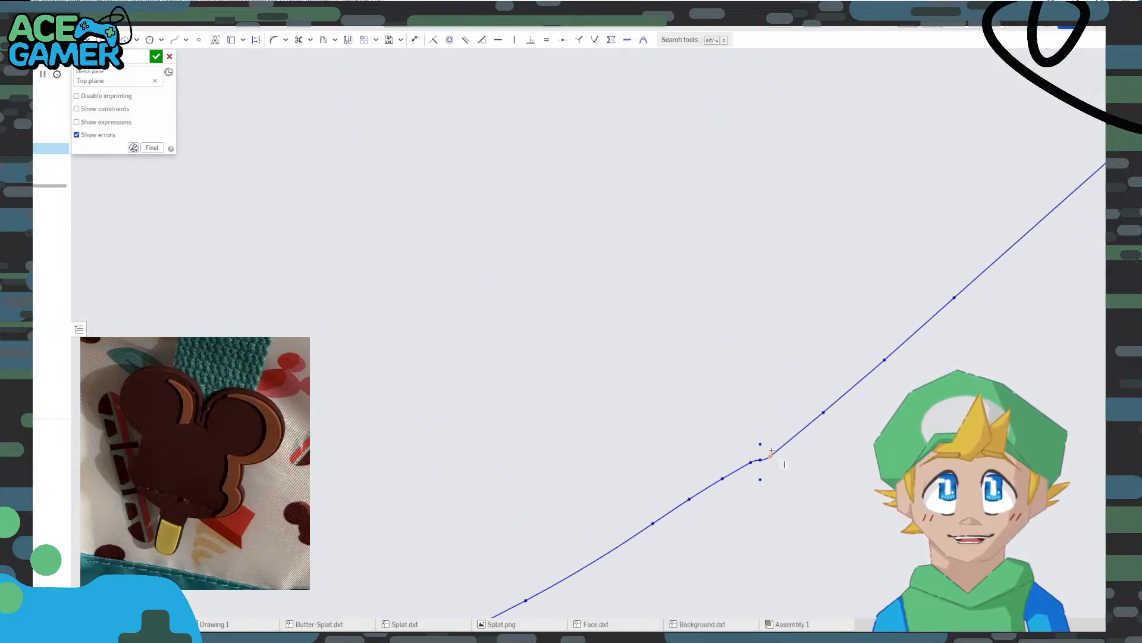
pyautogui.moveTo(759, 456); pyautogui.dragTo(671, 356, button='middle')
pyautogui.scroll(-9, 643, 361)
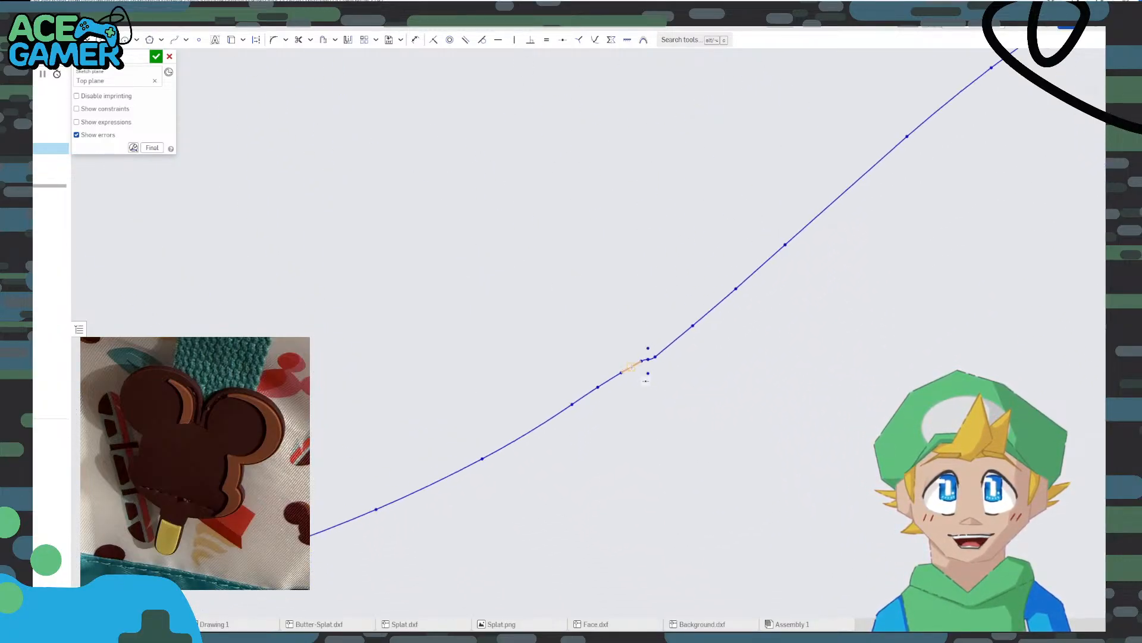
pyautogui.scroll(-3, 534, 397)
pyautogui.scroll(8, 520, 396)
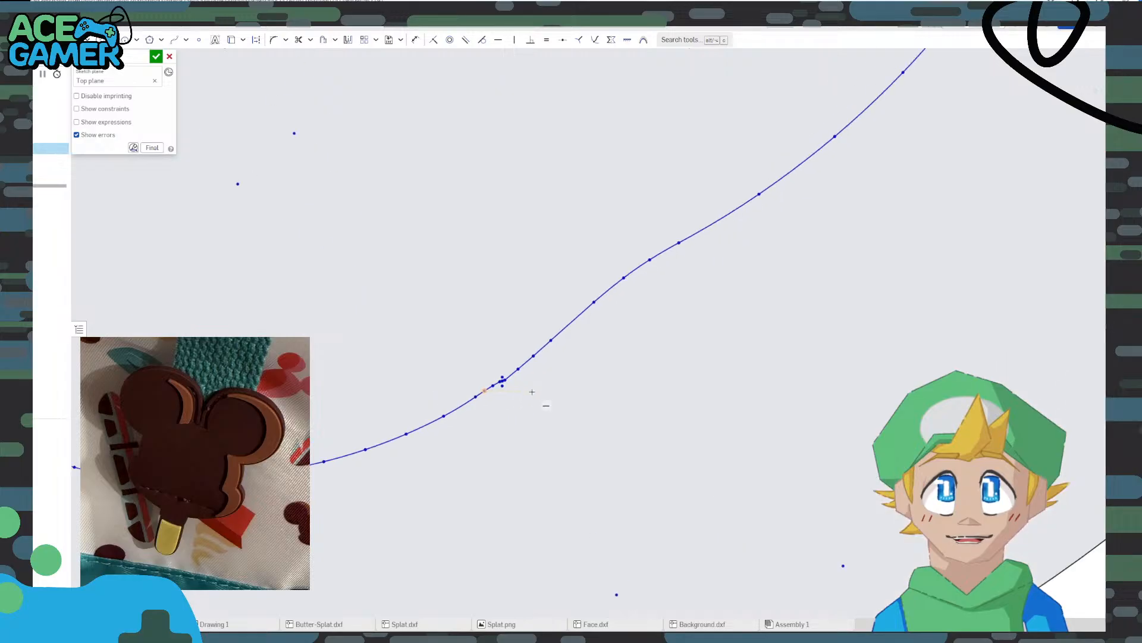
pyautogui.scroll(2, 513, 380)
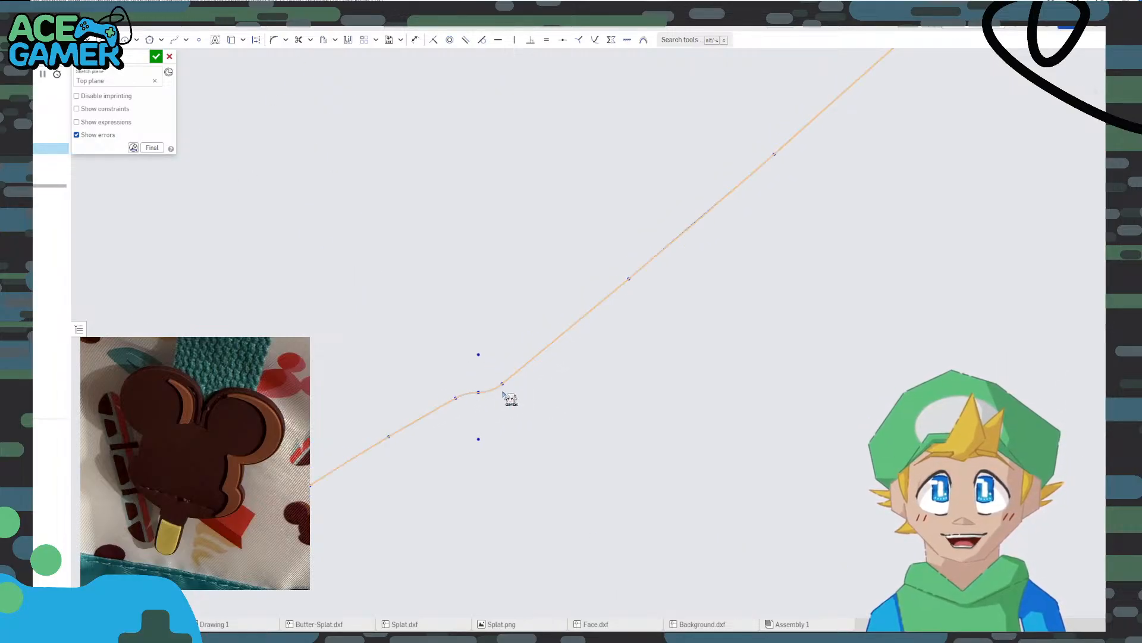
pyautogui.click(496, 390)
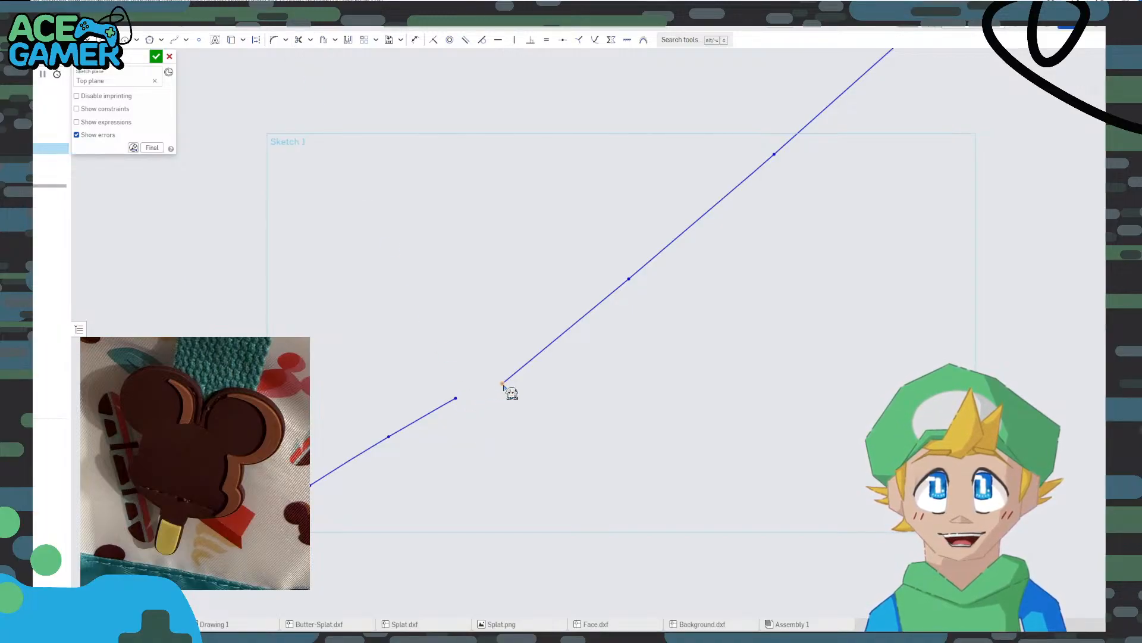
# Delete the segment beside the chin gap and bridge the opening with a straight line about 0.72 mm long
pyautogui.moveTo(502, 384); pyautogui.dragTo(462, 400)
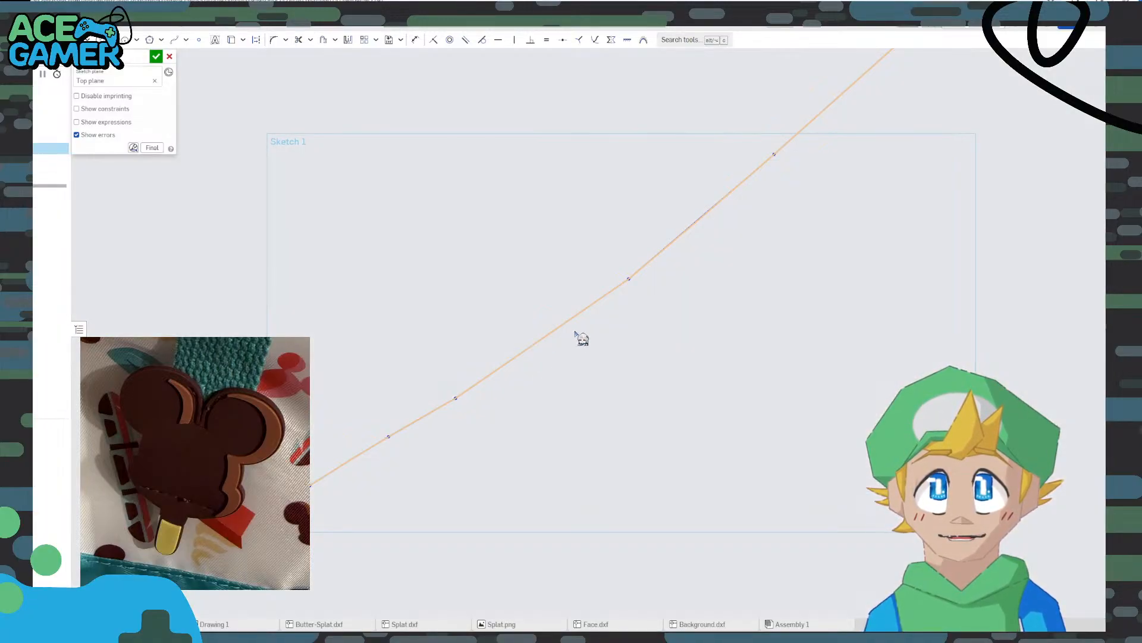
pyautogui.scroll(5, 454, 402)
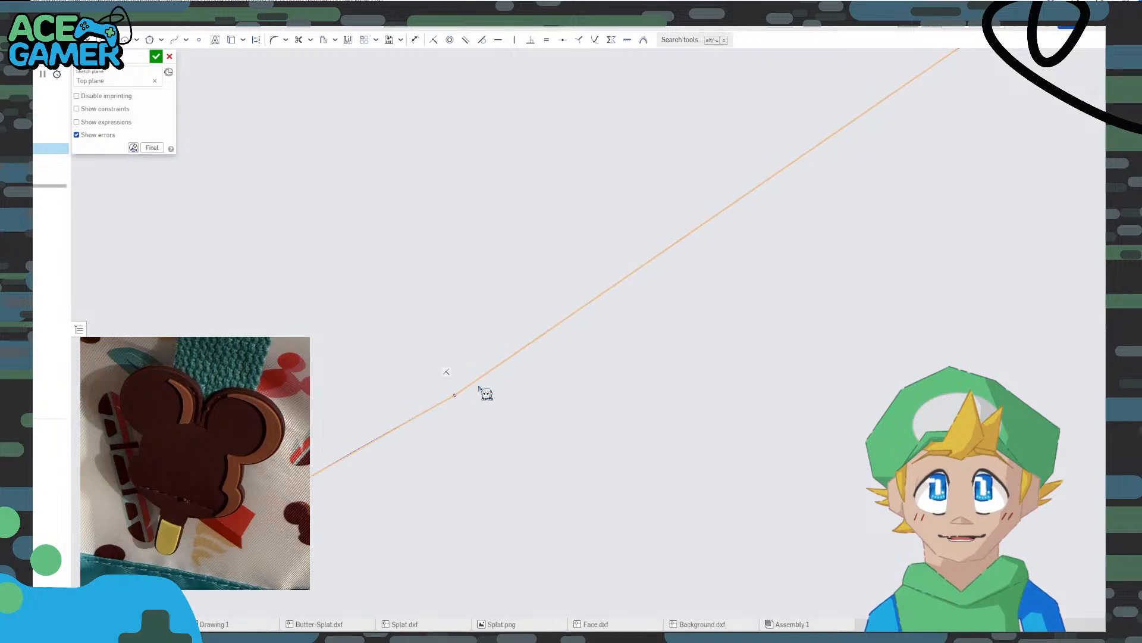
pyautogui.scroll(-7, 472, 388)
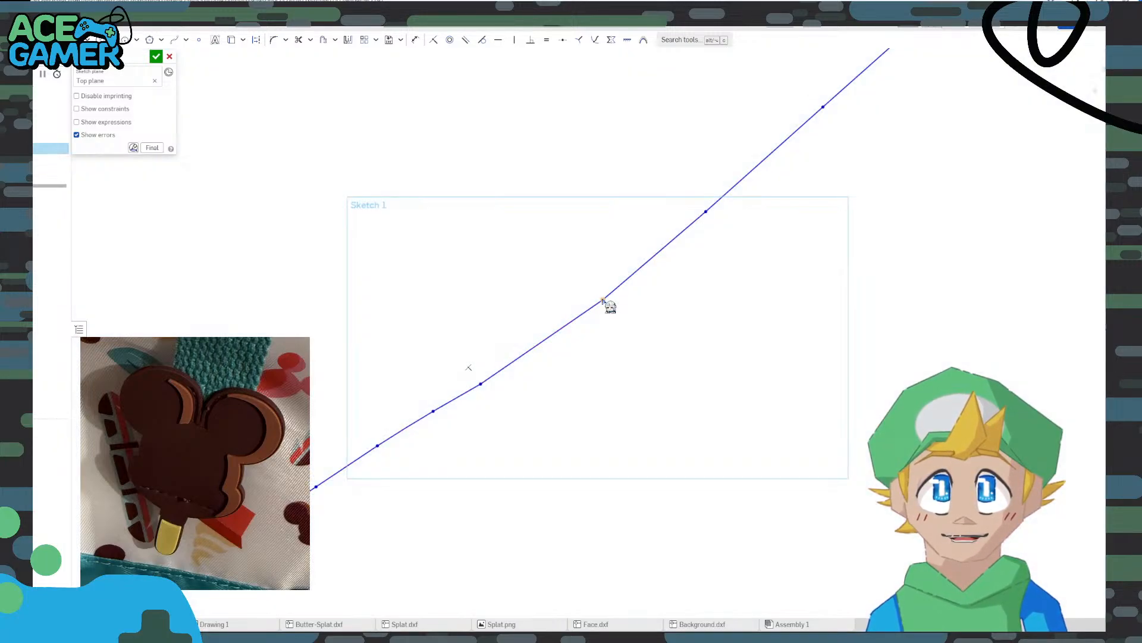
pyautogui.moveTo(601, 295); pyautogui.dragTo(582, 299)
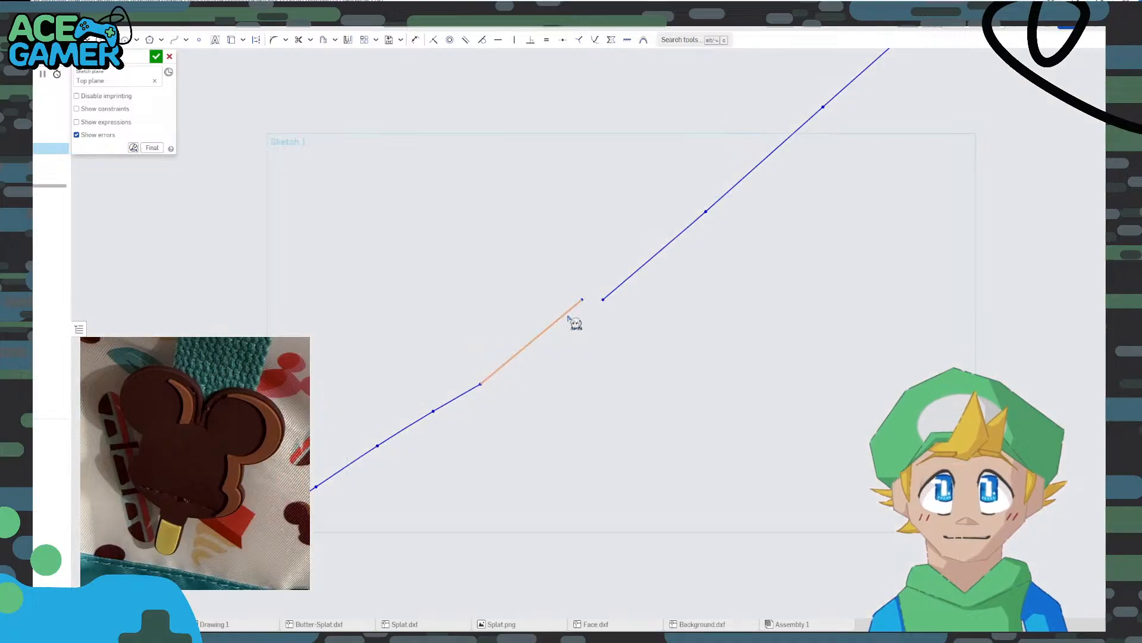
pyautogui.press('Delete')
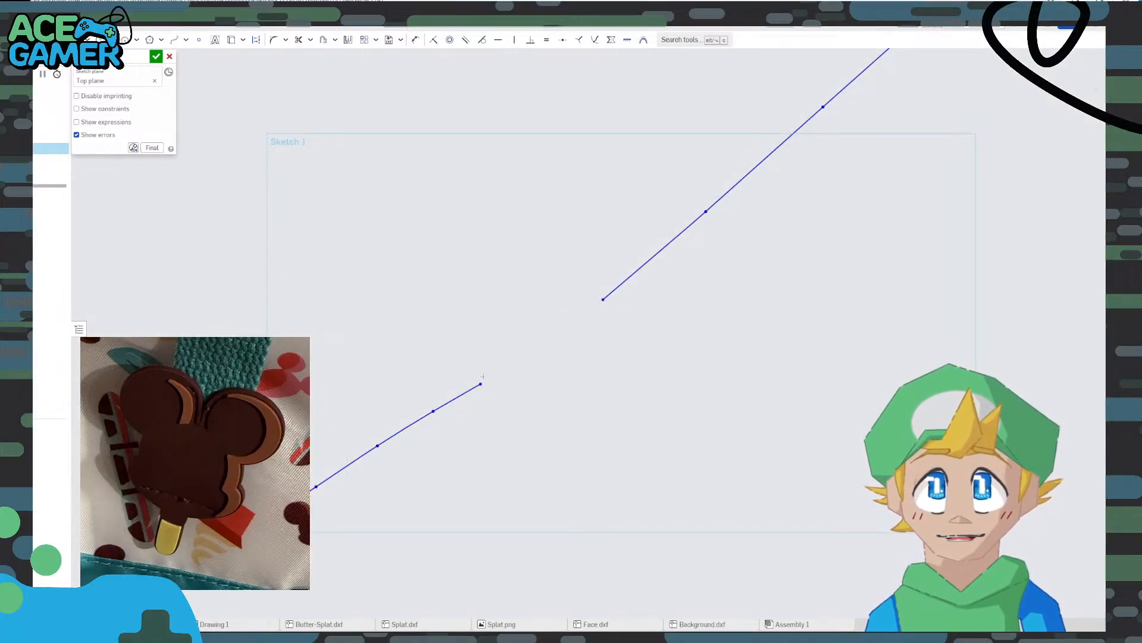
pyautogui.click(603, 299)
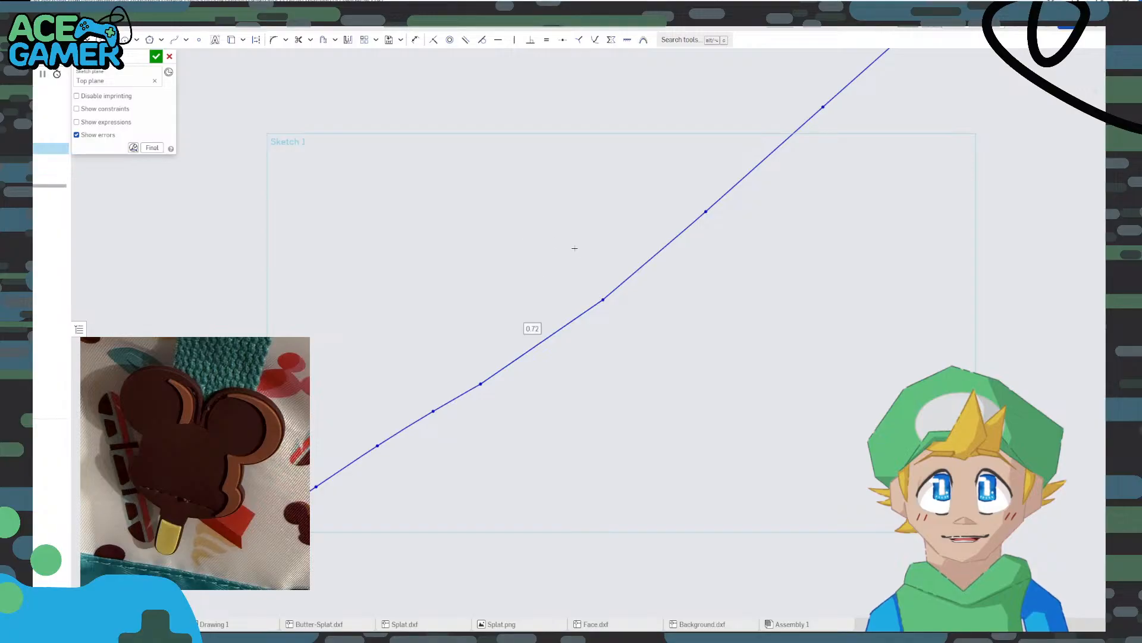
# Nudge the upper endpoint of the new bridging line slightly to smooth the chin outline, and finish the sketch
pyautogui.press('Escape')
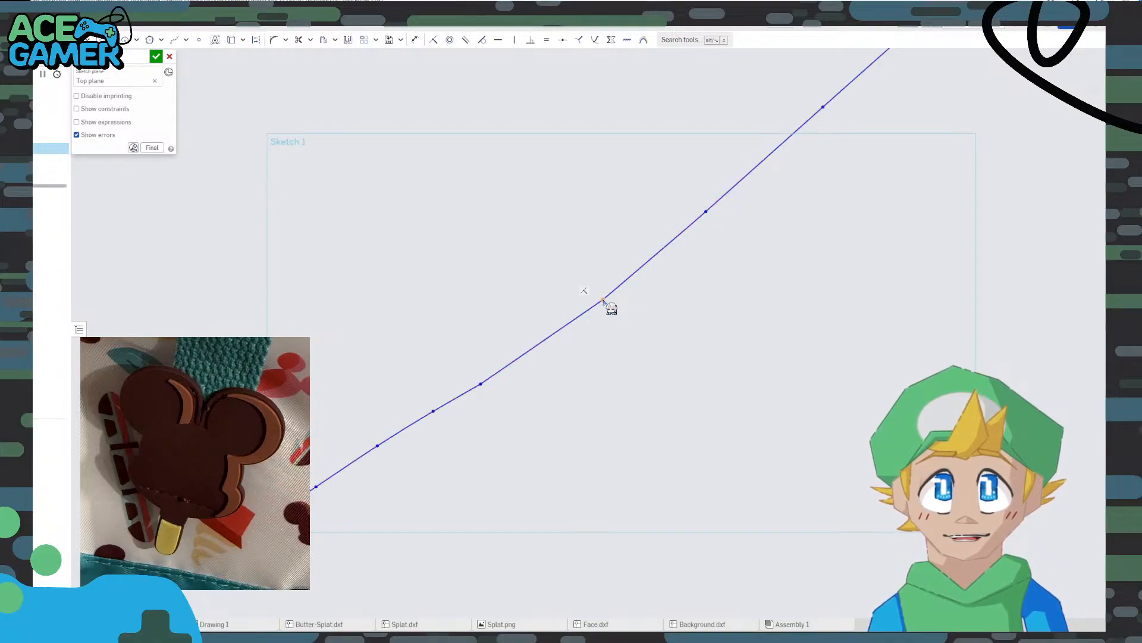
pyautogui.moveTo(604, 299); pyautogui.dragTo(599, 298)
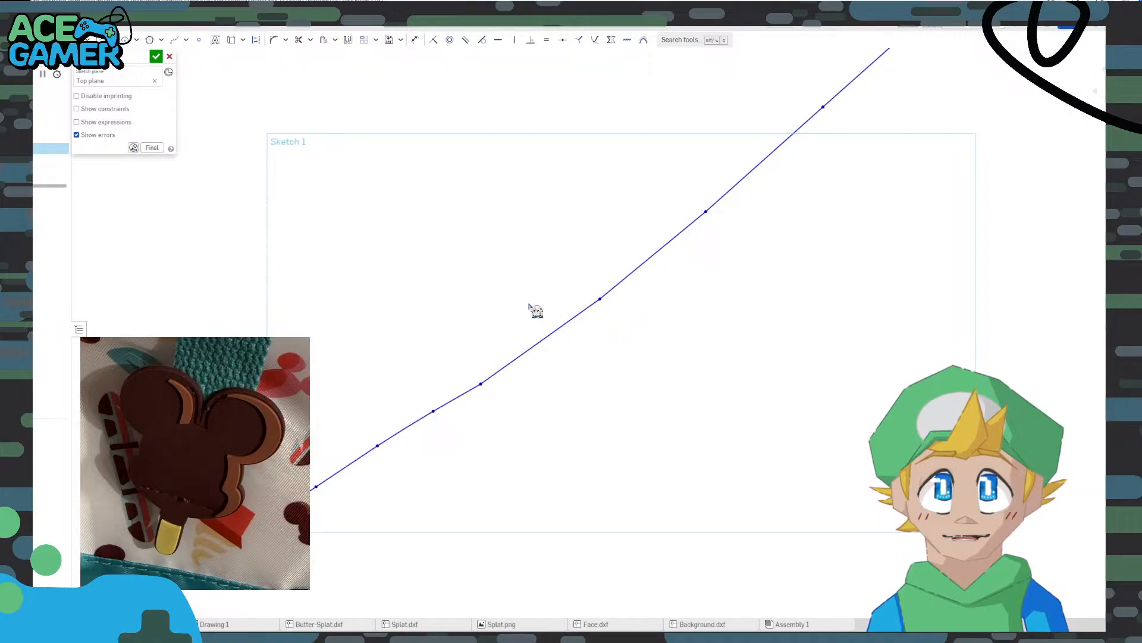
pyautogui.scroll(-5, 536, 309)
pyautogui.scroll(8, 357, 329)
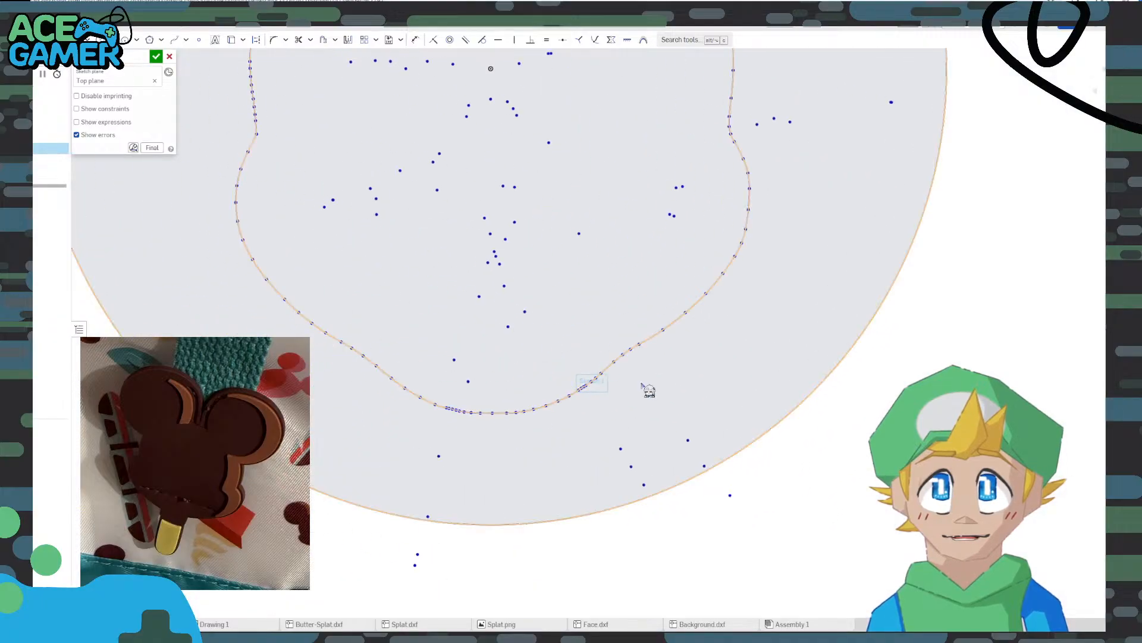
pyautogui.scroll(-5, 493, 194)
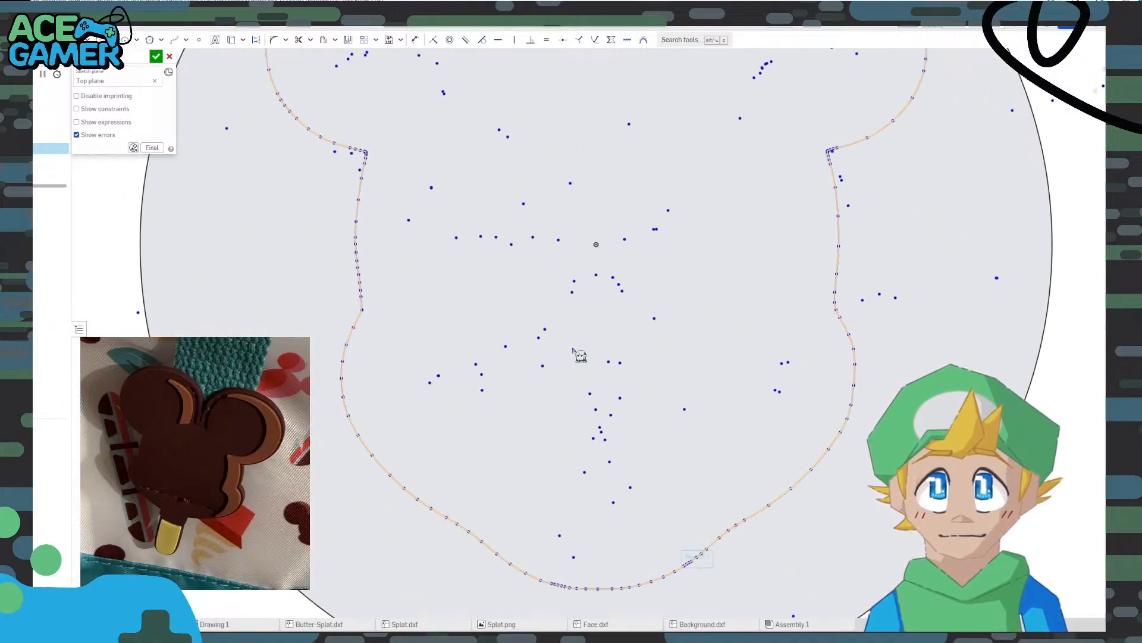
pyautogui.click(156, 56)
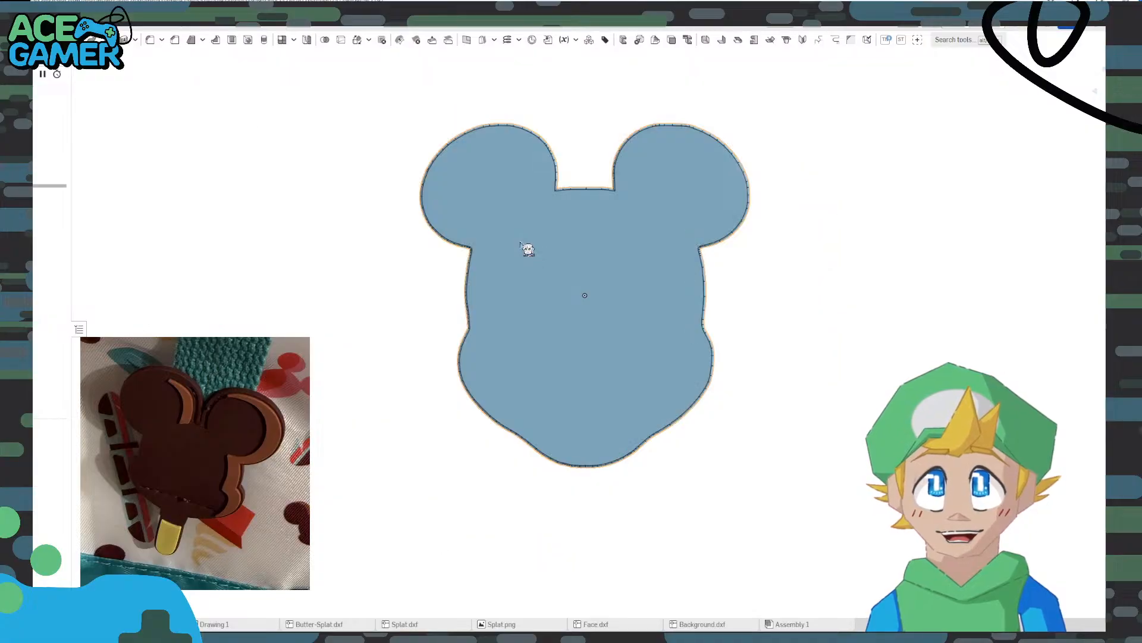
# Edit the fillet around the head's top edge and set its radius to 1 mm
pyautogui.moveTo(401, 300)
pyautogui.mouseDown(button='right')
pyautogui.moveTo(393, 282)
pyautogui.moveTo(409, 283)
pyautogui.moveTo(403, 295)
pyautogui.mouseUp(button='right')
pyautogui.scroll(6, 612, 235)
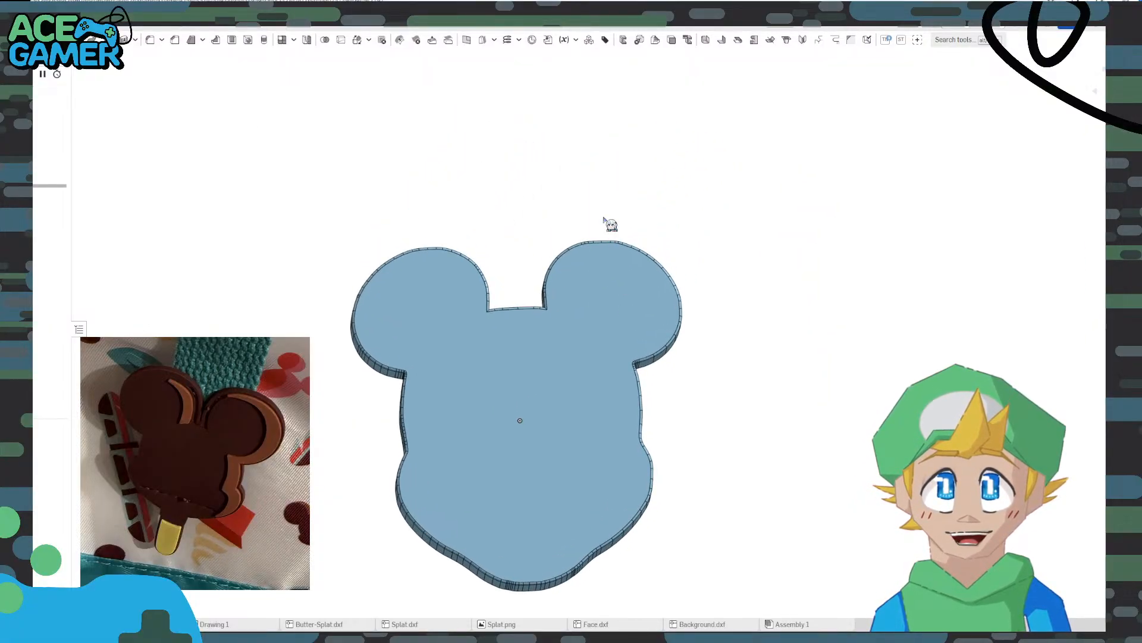
pyautogui.scroll(-6, 650, 272)
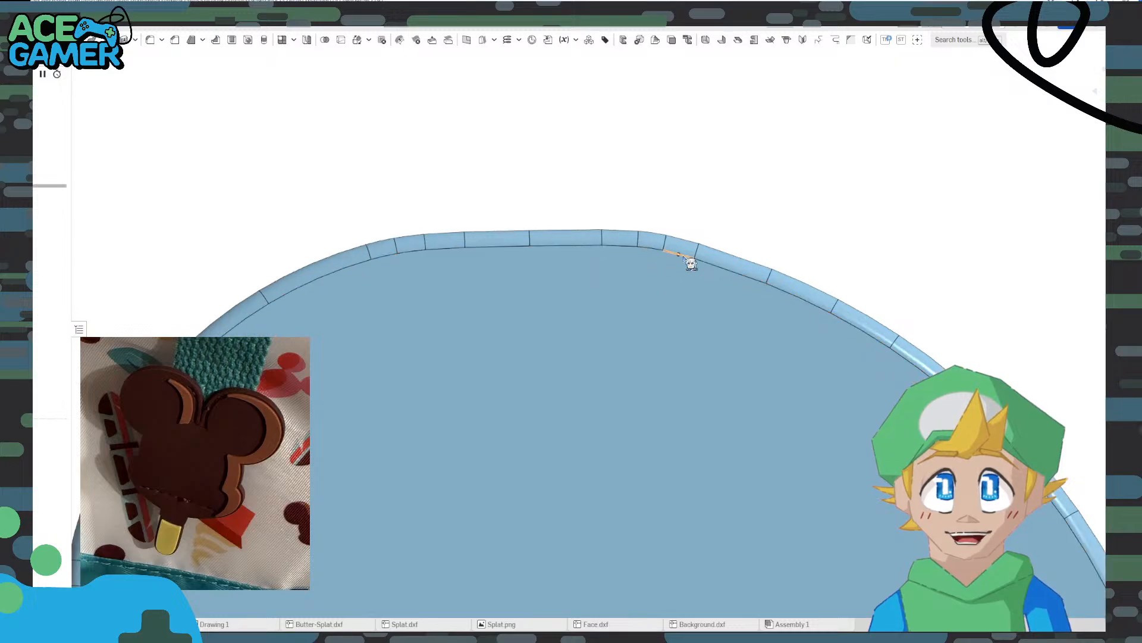
pyautogui.scroll(-4, 555, 325)
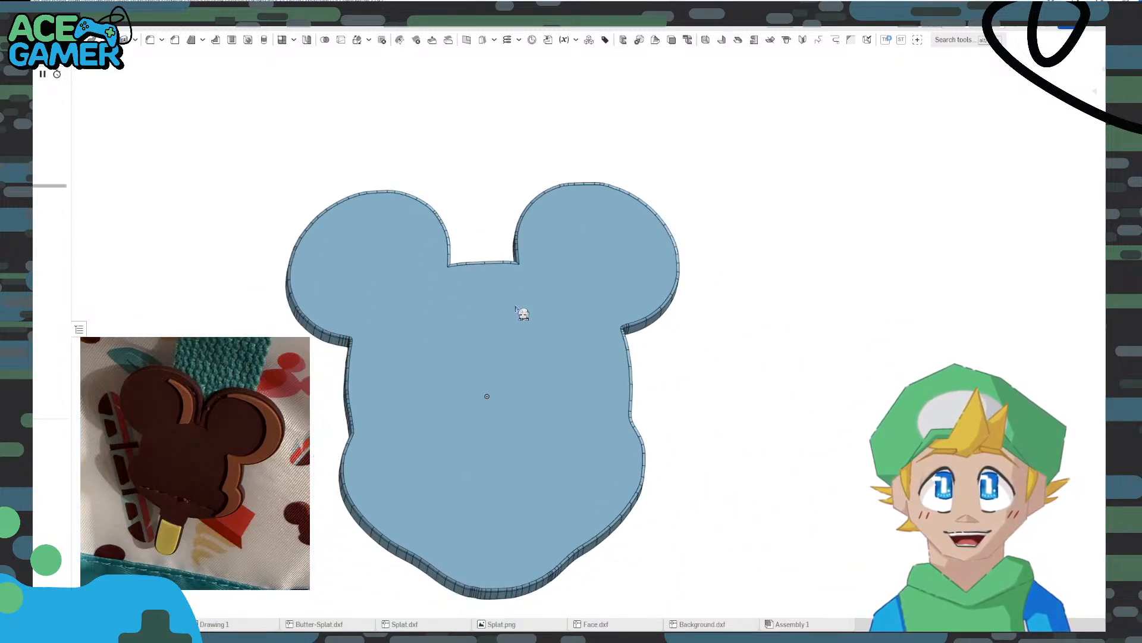
pyautogui.moveTo(523, 311); pyautogui.dragTo(652, 338, button='right')
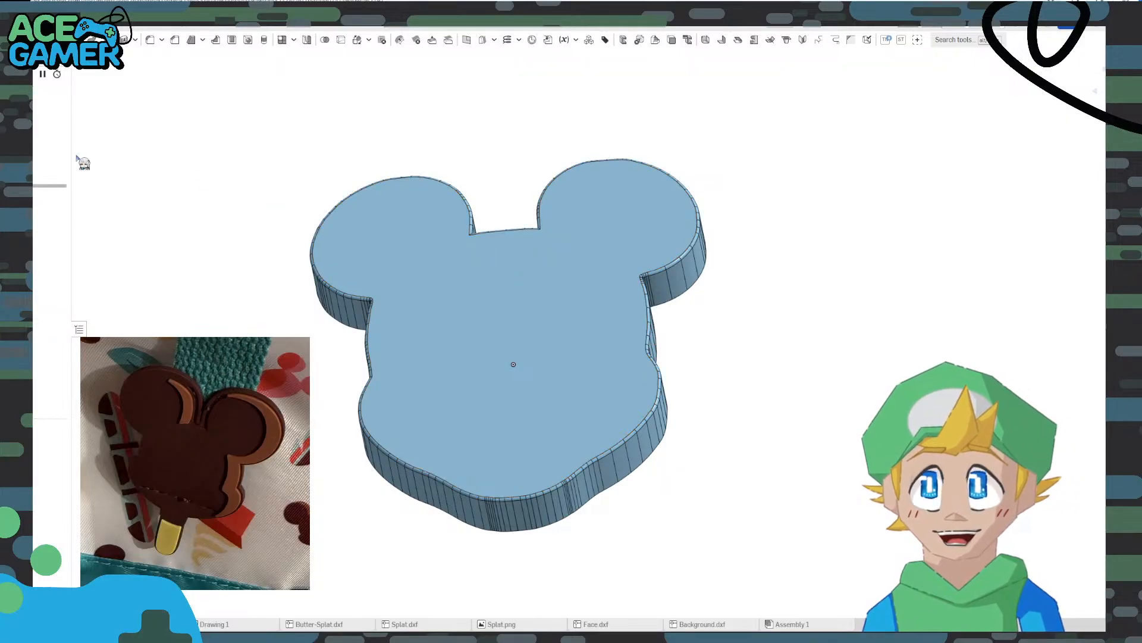
pyautogui.doubleClick(50, 173)
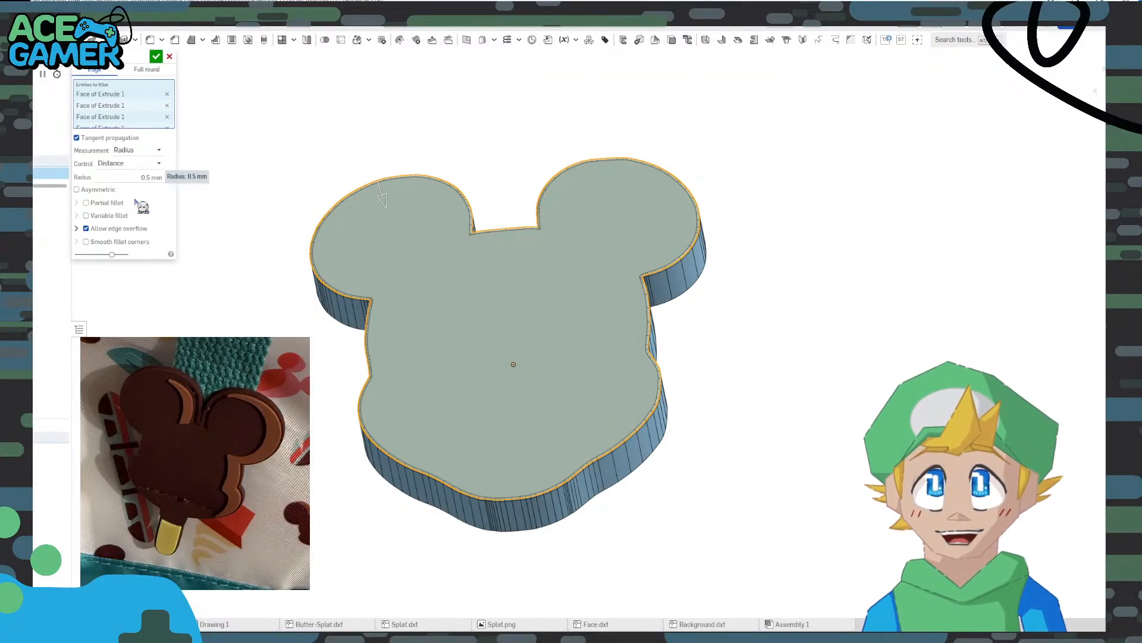
pyautogui.click(144, 179)
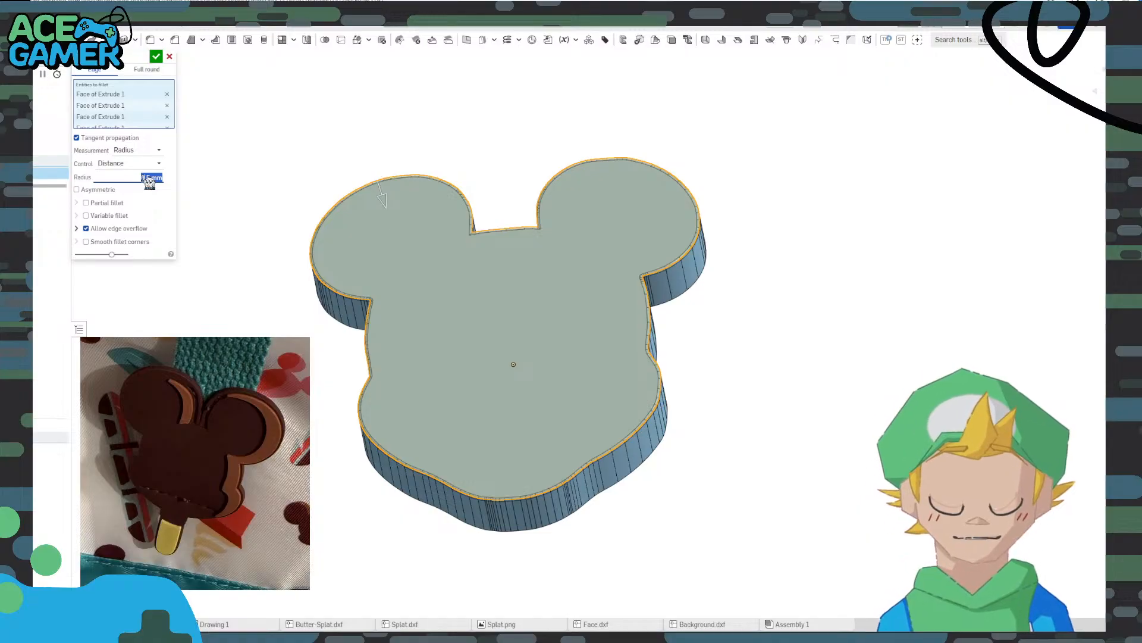
pyautogui.moveTo(682, 337); pyautogui.dragTo(732, 376, button='right')
pyautogui.scroll(3, 153, 345)
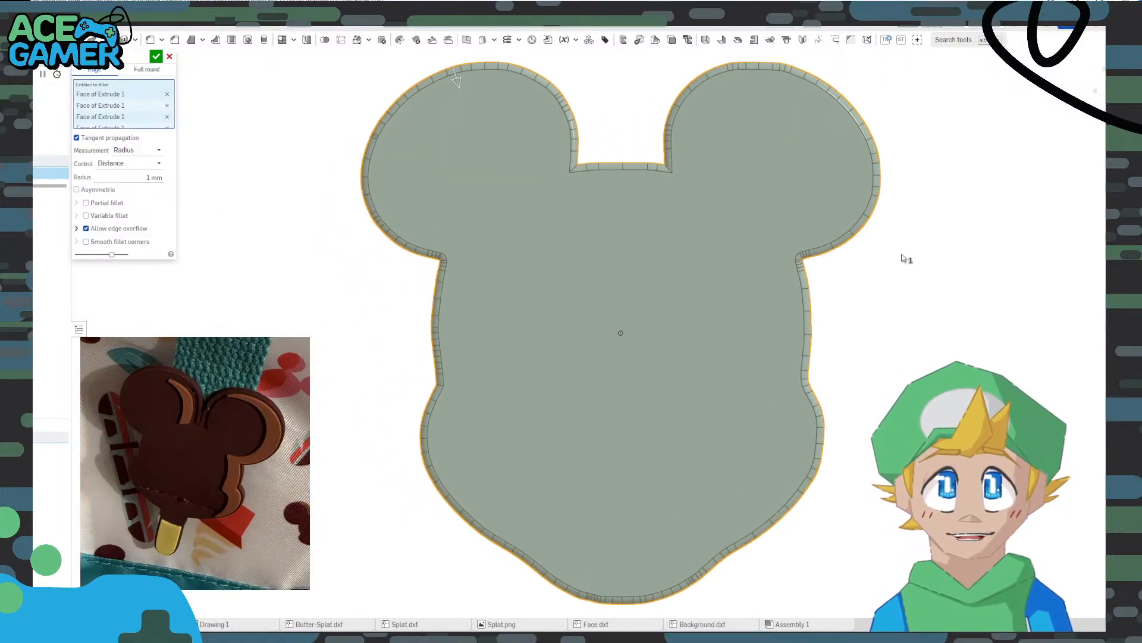
pyautogui.moveTo(882, 352); pyautogui.dragTo(866, 321, button='right')
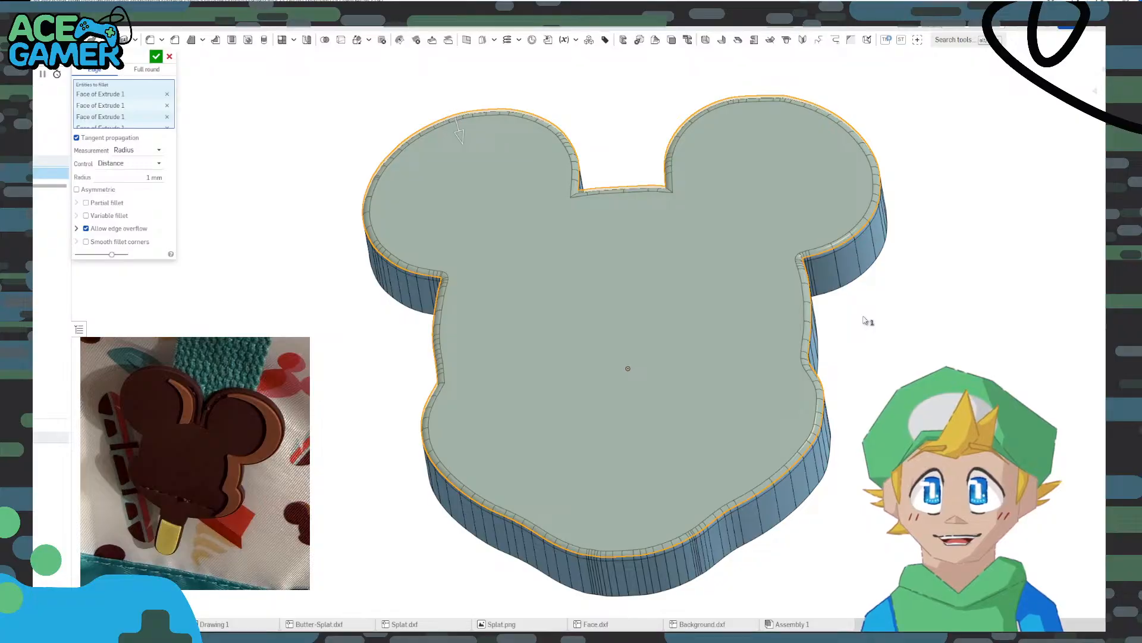
# Increase the top-edge fillet radius to 2 mm and accept the change
pyautogui.click(150, 177)
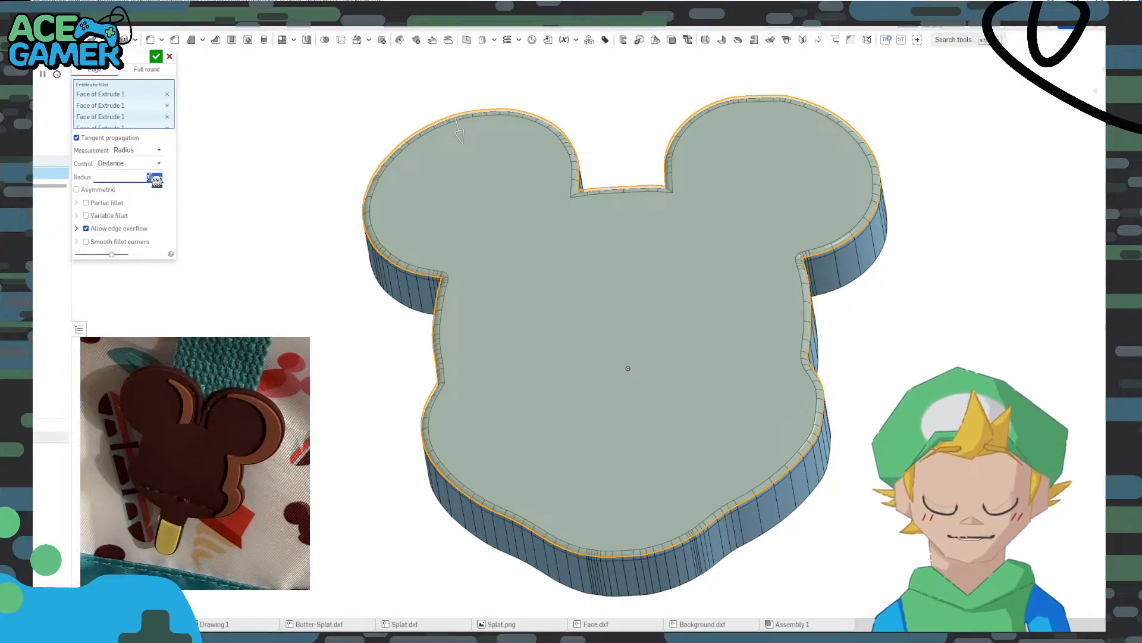
pyautogui.scroll(1, 154, 178)
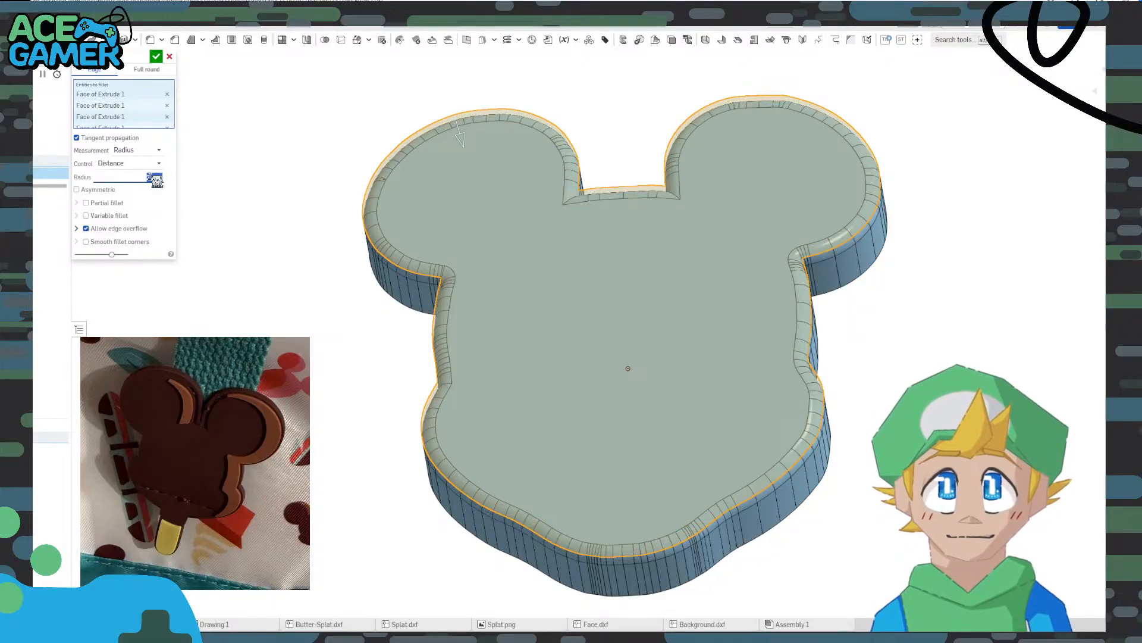
pyautogui.click(155, 57)
# Examine the rounded head from several angles and from the front, and check the extrusion's depth
pyautogui.moveTo(275, 286); pyautogui.dragTo(297, 260, button='right')
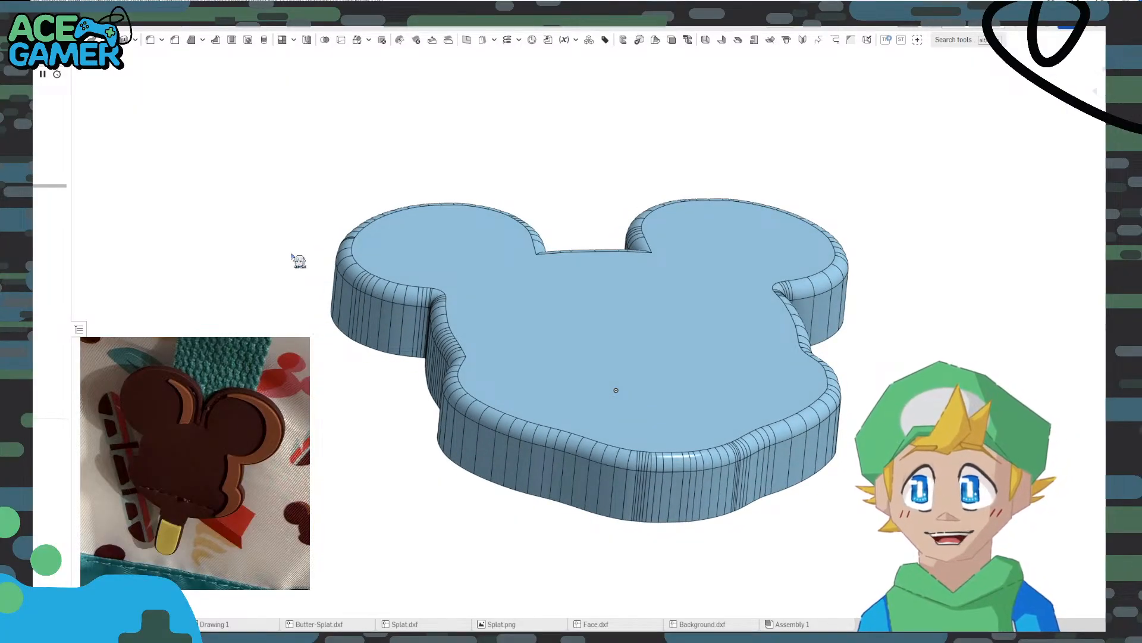
pyautogui.moveTo(597, 538); pyautogui.dragTo(580, 537, button='right')
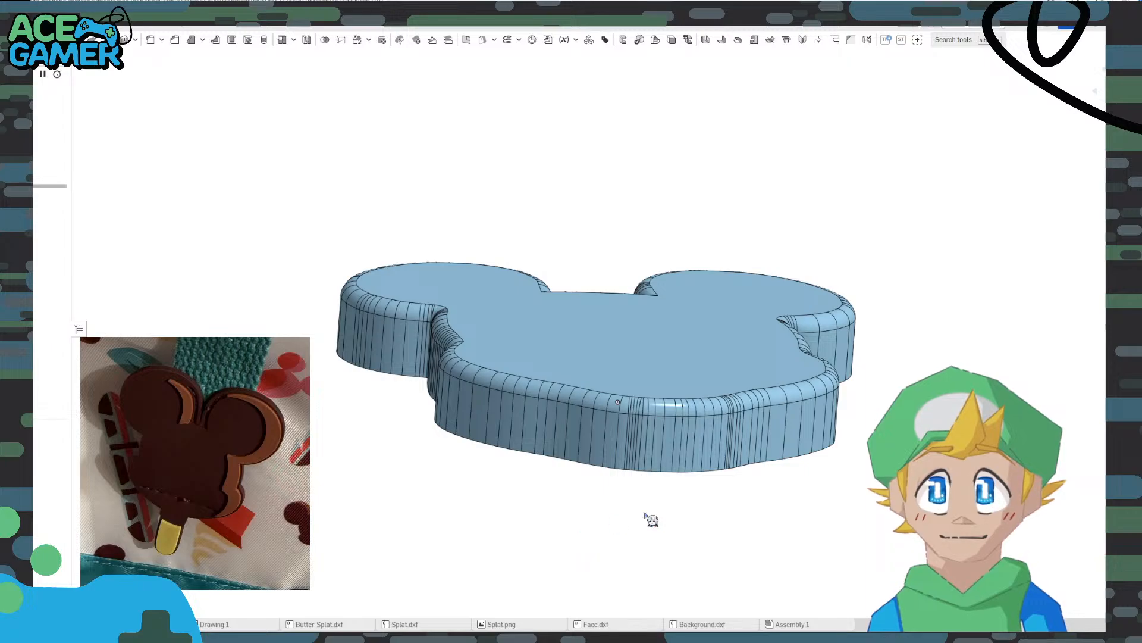
pyautogui.moveTo(663, 496); pyautogui.dragTo(657, 485, button='right')
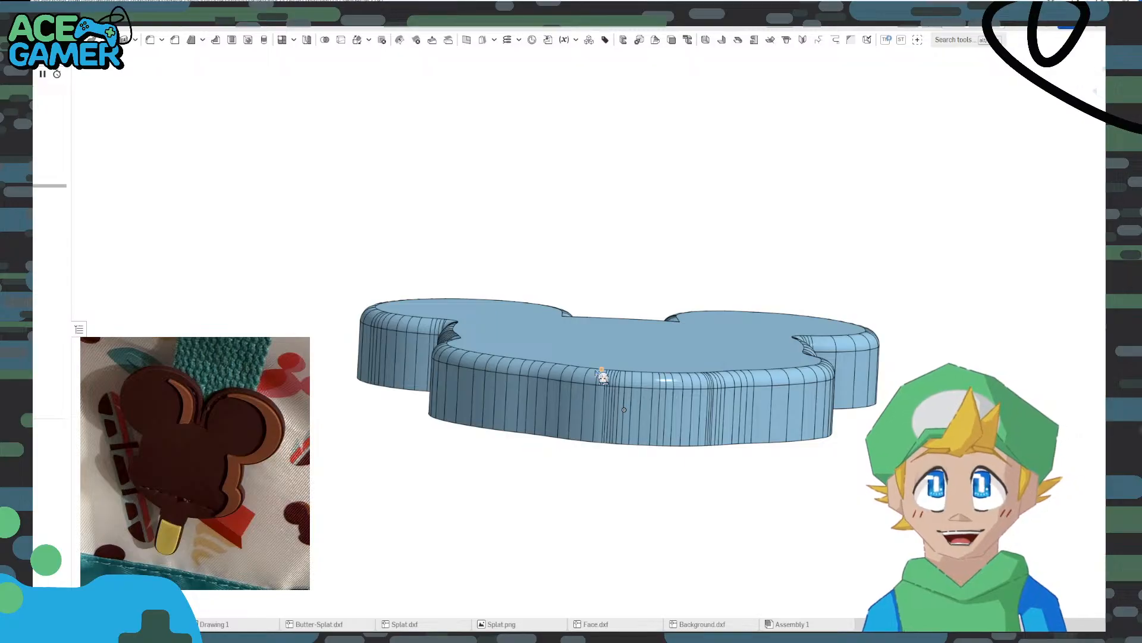
pyautogui.moveTo(643, 316); pyautogui.dragTo(648, 390, button='right')
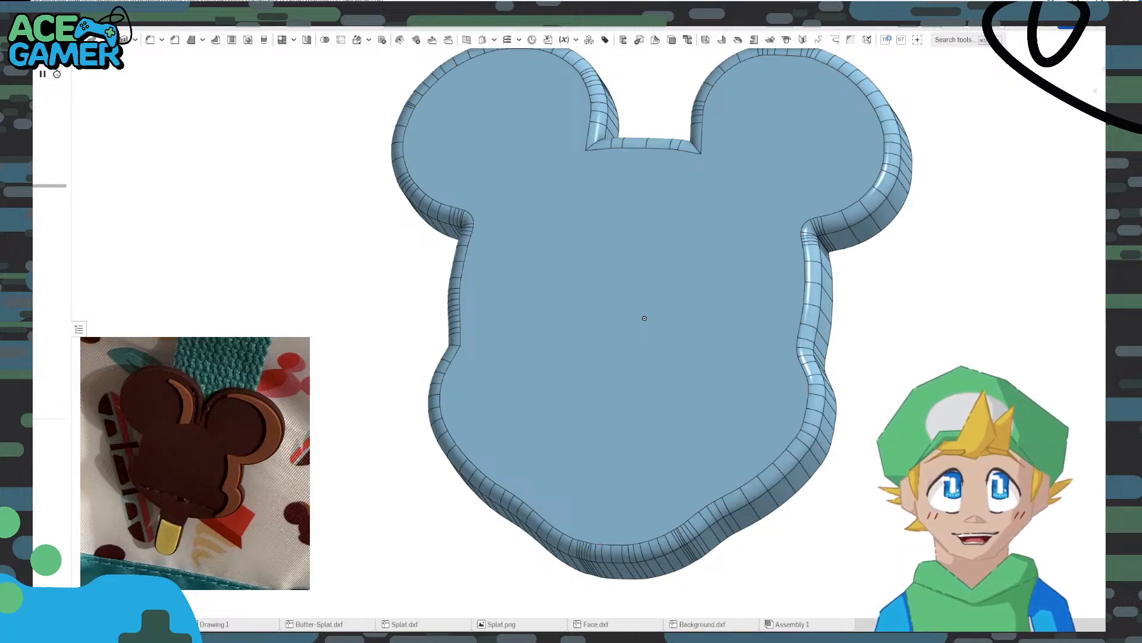
pyautogui.moveTo(1093, 312); pyautogui.dragTo(1092, 211, button='right')
pyautogui.click(1122, 92)
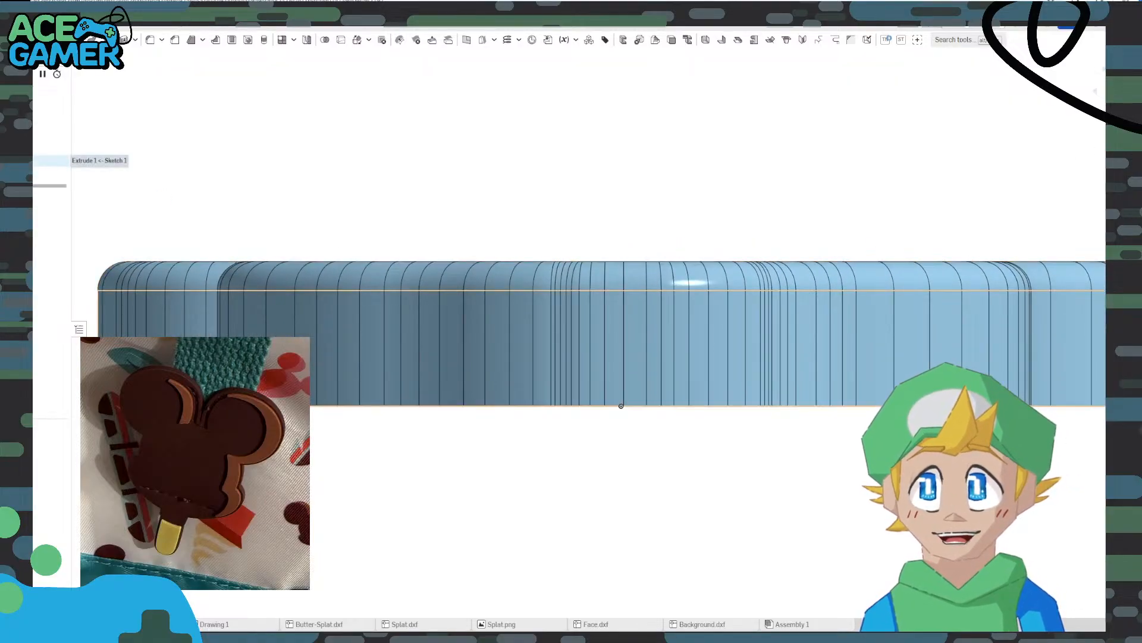
pyautogui.doubleClick(52, 162)
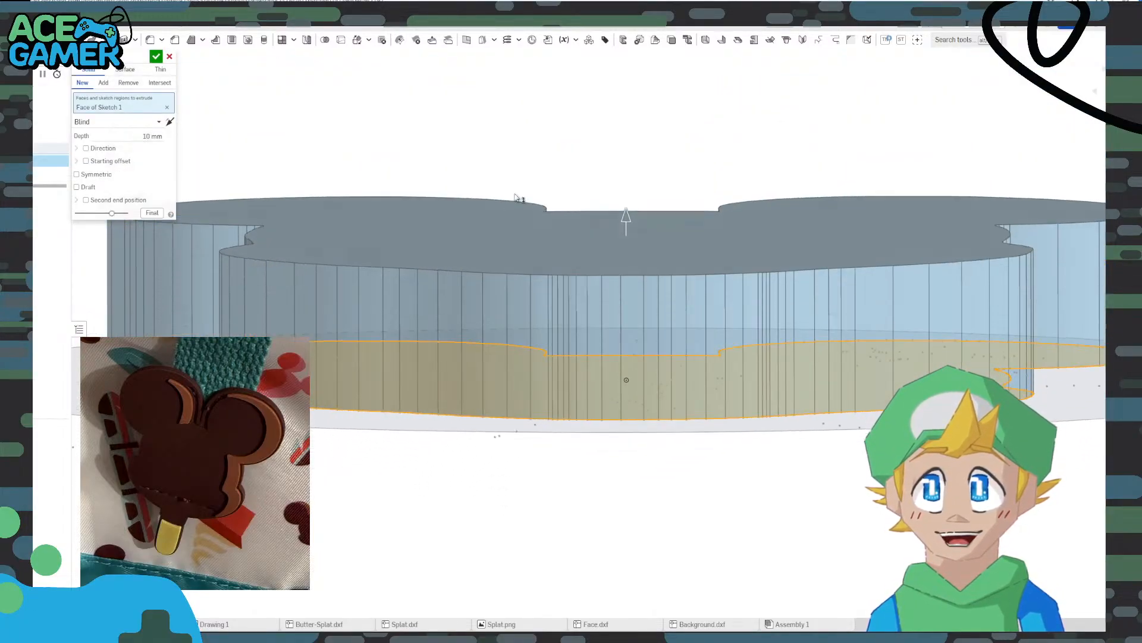
pyautogui.click(156, 56)
# Create a plane offset 5 mm from the Top plane
pyautogui.moveTo(434, 189); pyautogui.dragTo(436, 210, button='right')
pyautogui.scroll(-6, 440, 215)
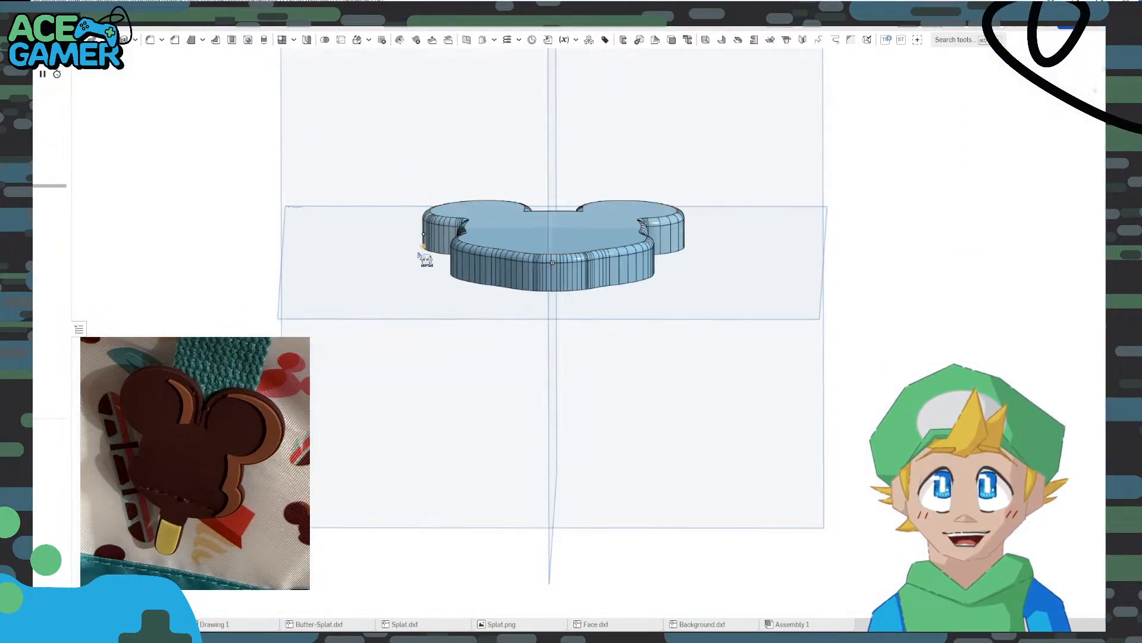
pyautogui.moveTo(426, 255); pyautogui.dragTo(330, 297, button='right')
pyautogui.rightClick(331, 299)
pyautogui.click(357, 325)
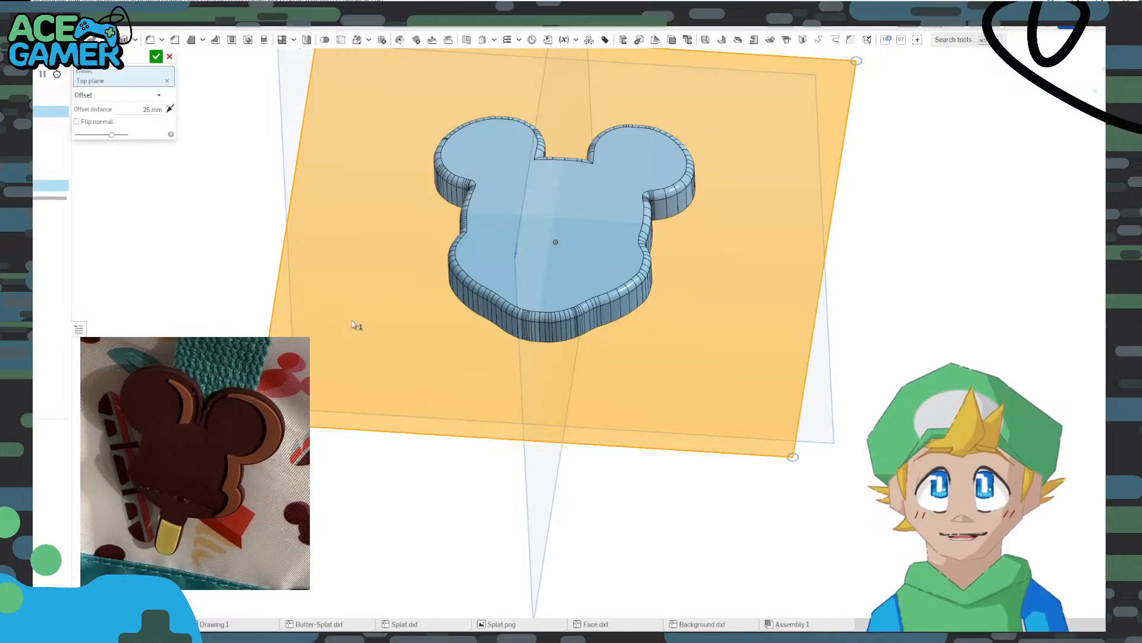
pyautogui.click(152, 111)
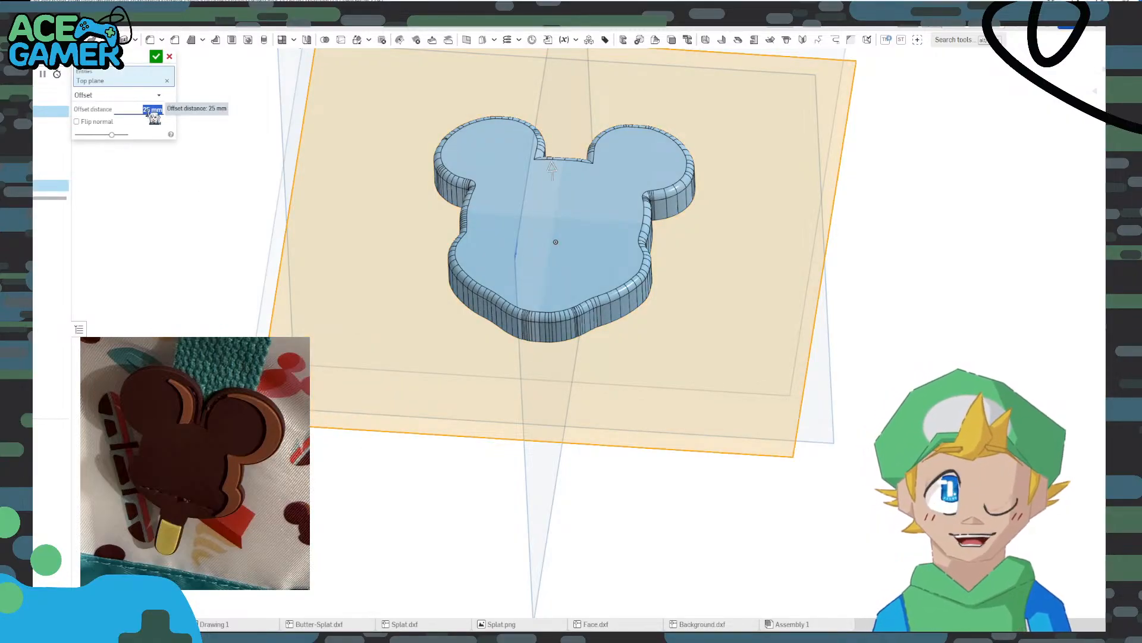
pyautogui.write('5')
pyautogui.moveTo(245, 290); pyautogui.dragTo(253, 184, button='right')
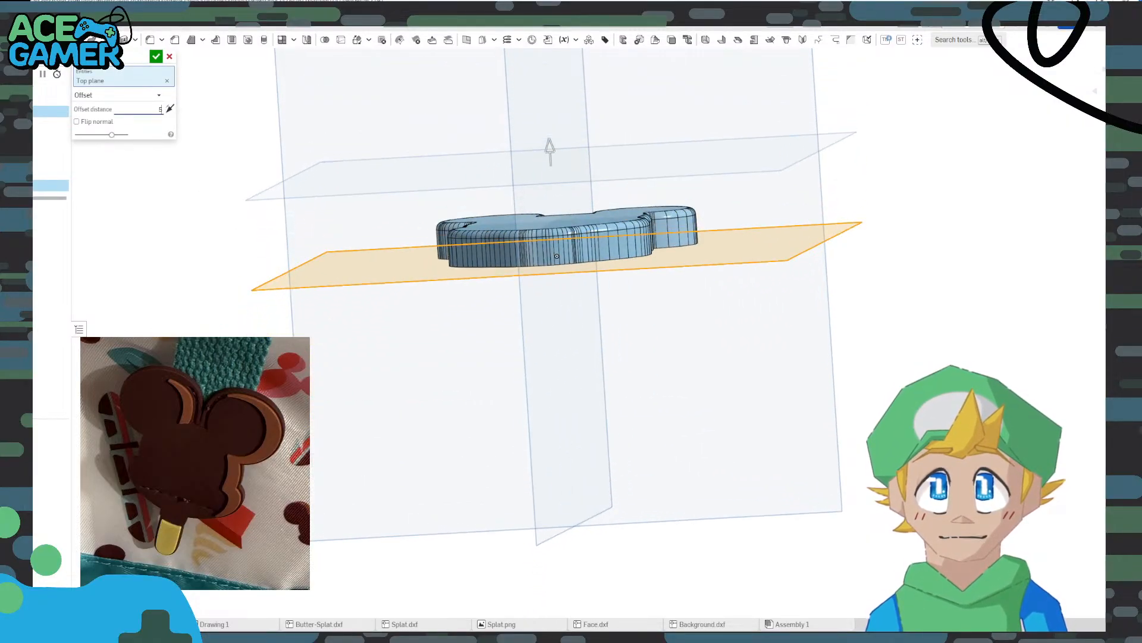
pyautogui.press('Return')
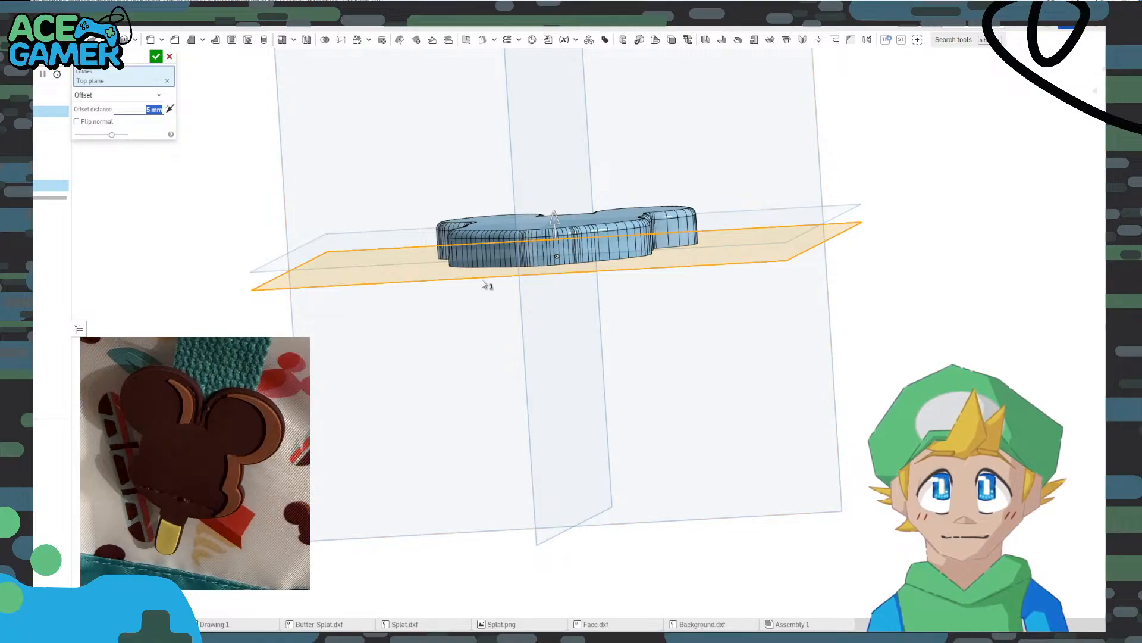
# Compare the plane with the straight side wall from the front, and set its offset distance to 4 mm
pyautogui.moveTo(484, 286); pyautogui.dragTo(534, 296, button='right')
pyautogui.scroll(5, 545, 225)
pyautogui.click(1062, 94)
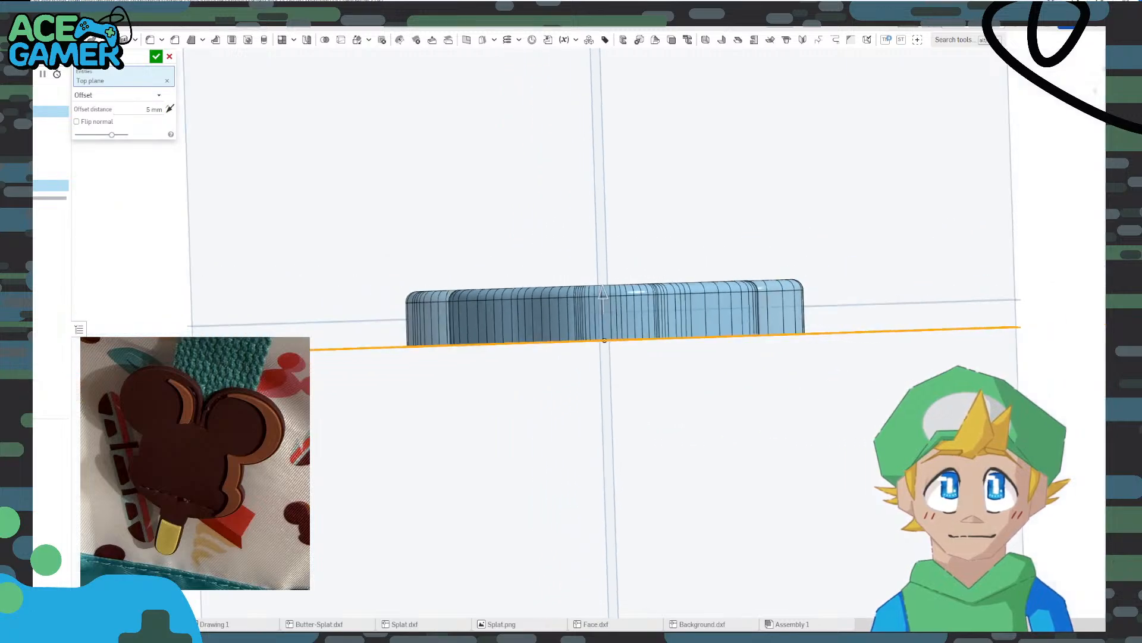
pyautogui.scroll(5, 645, 301)
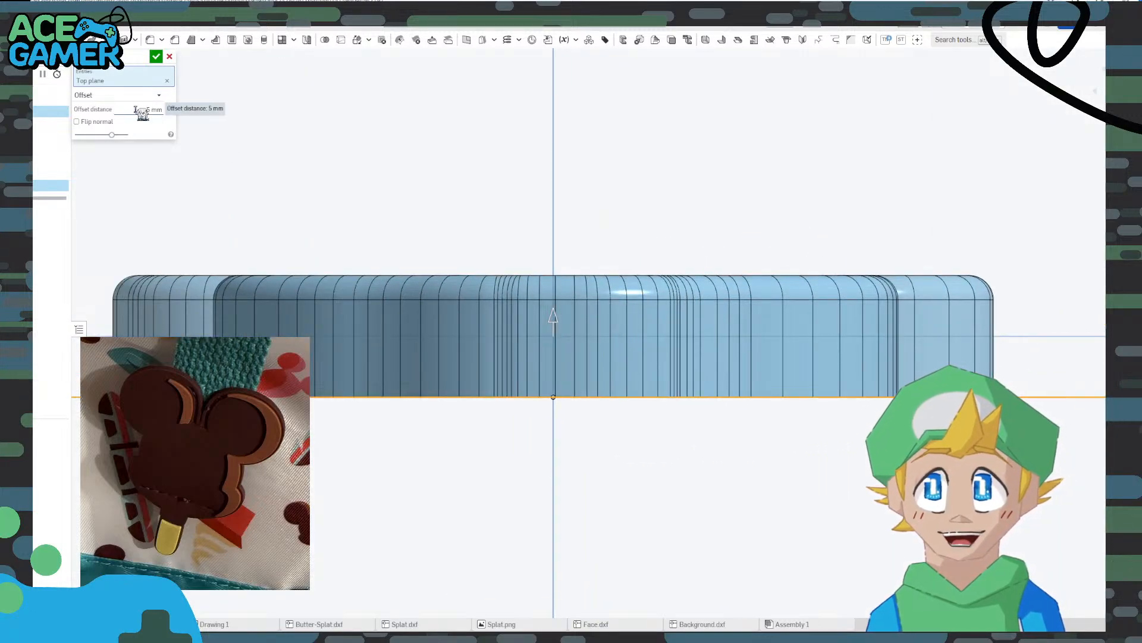
pyautogui.click(151, 111)
pyautogui.scroll(-1, 151, 111)
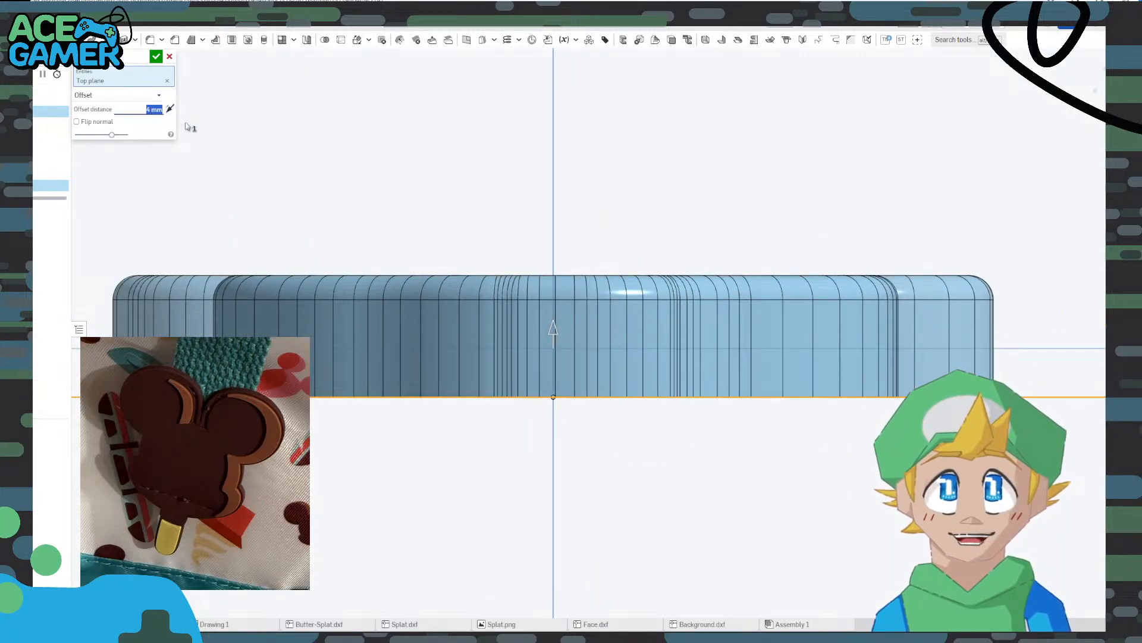
pyautogui.click(156, 57)
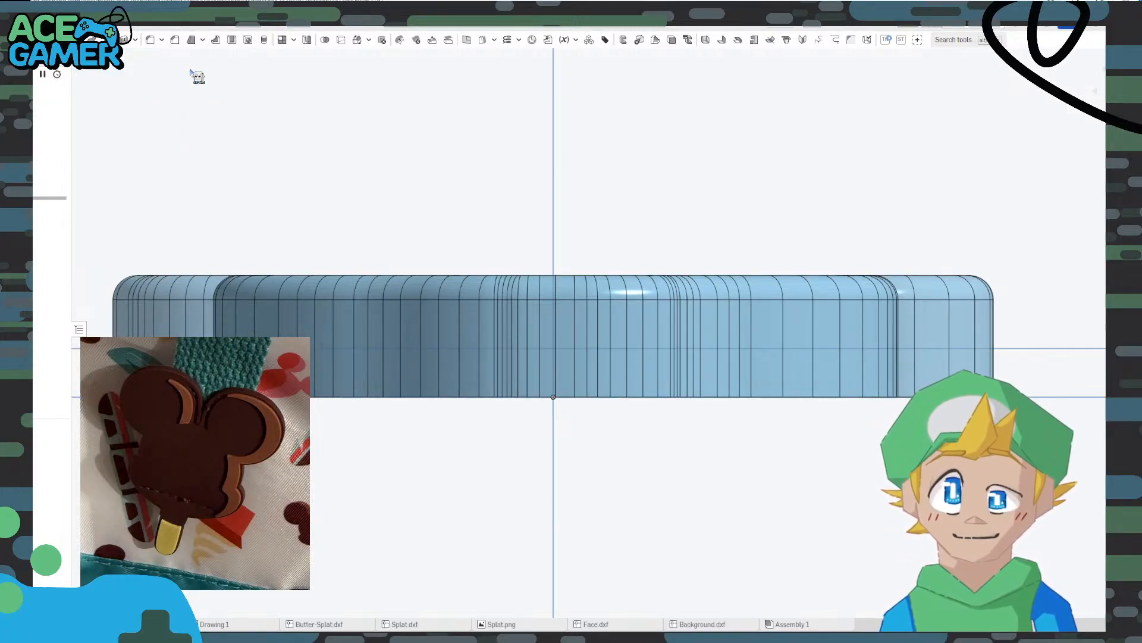
# Reopen the offset plane, try an offset distance of 4.5 mm, and set it back to 4 mm
pyautogui.doubleClick(50, 185)
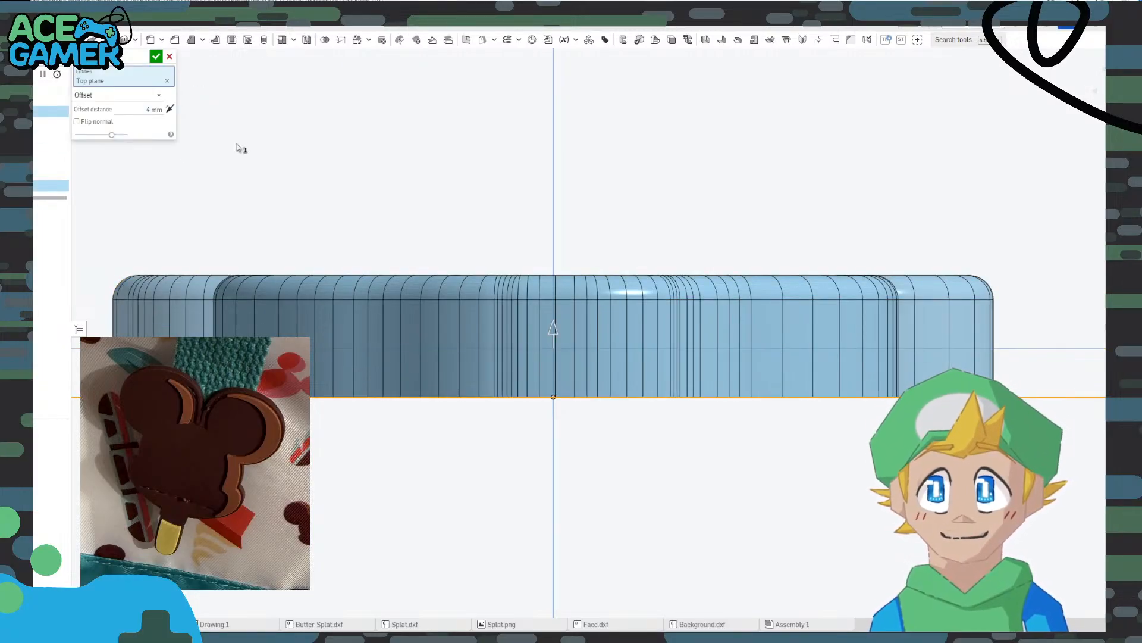
pyautogui.click(151, 111)
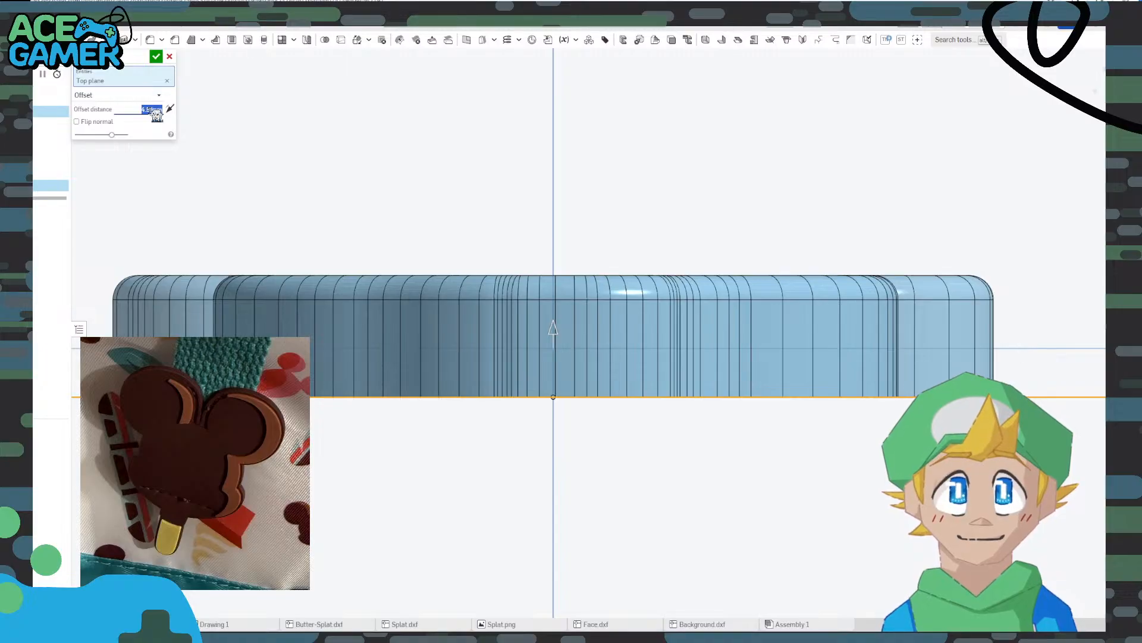
pyautogui.write('4')
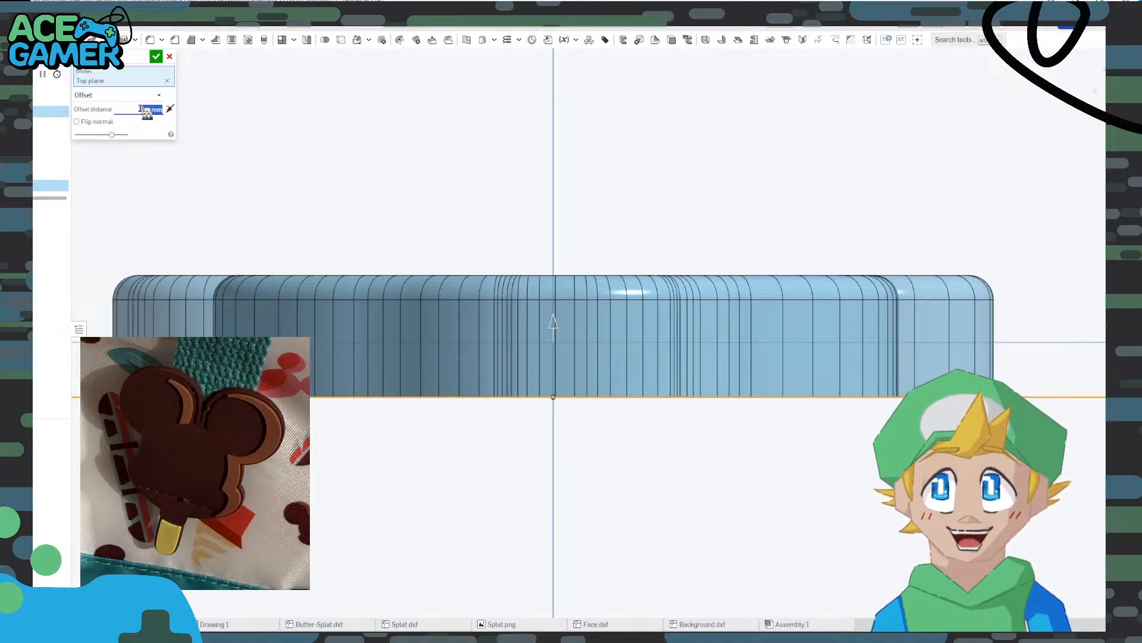
pyautogui.press('Return')
pyautogui.click(155, 58)
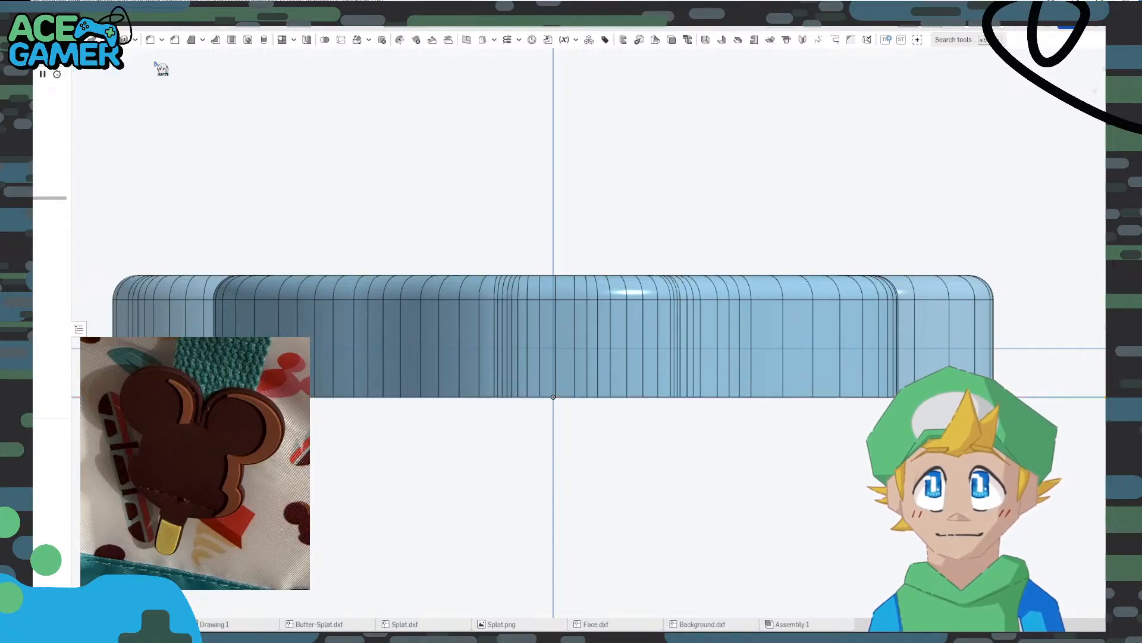
# Start a sketch on the mid-height offset plane and draw a vertical line about 37.9 mm long from the origin to the chin's lowest edge
pyautogui.scroll(-3, 540, 230)
pyautogui.moveTo(379, 178); pyautogui.dragTo(375, 236, button='right')
pyautogui.scroll(-3, 357, 241)
pyautogui.click(262, 272)
pyautogui.rightClick(262, 272)
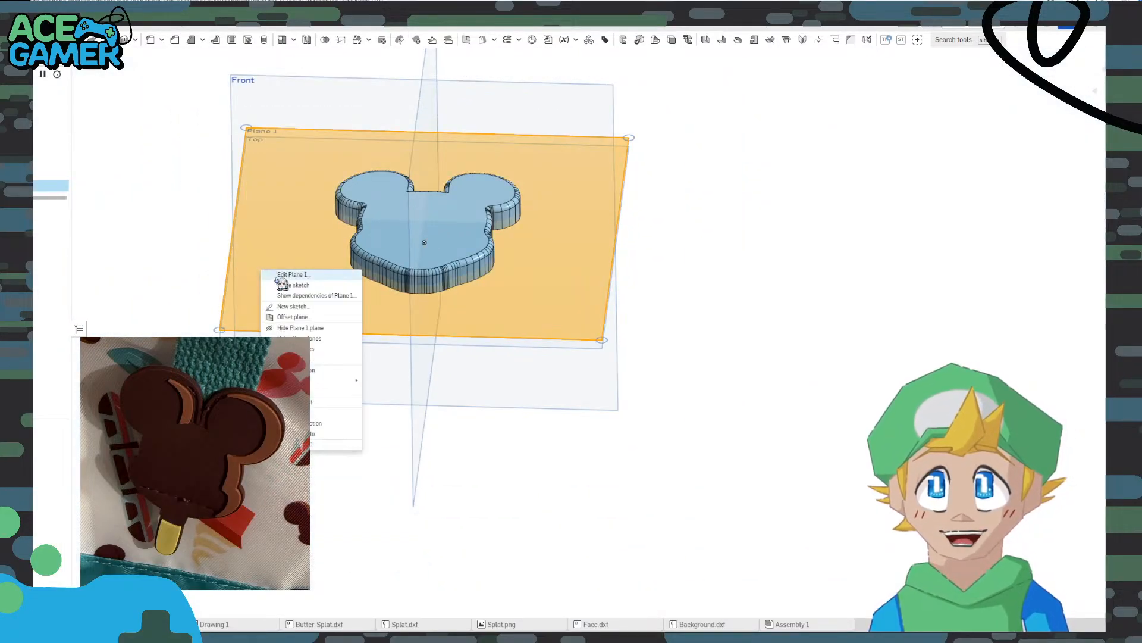
pyautogui.click(294, 310)
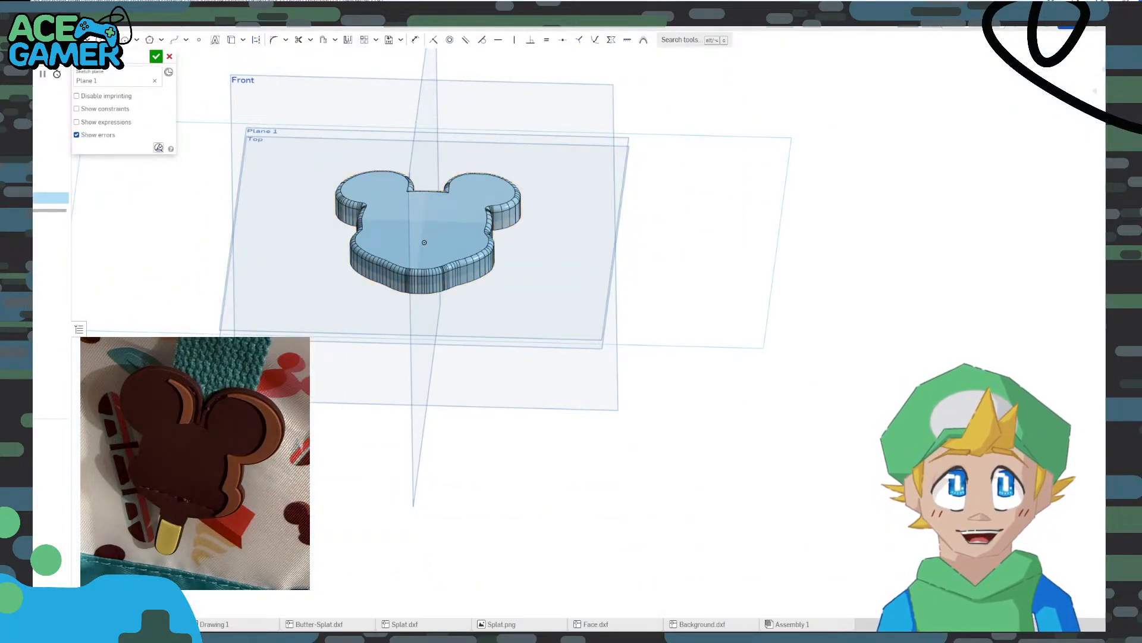
pyautogui.press('n')
pyautogui.scroll(5, 678, 436)
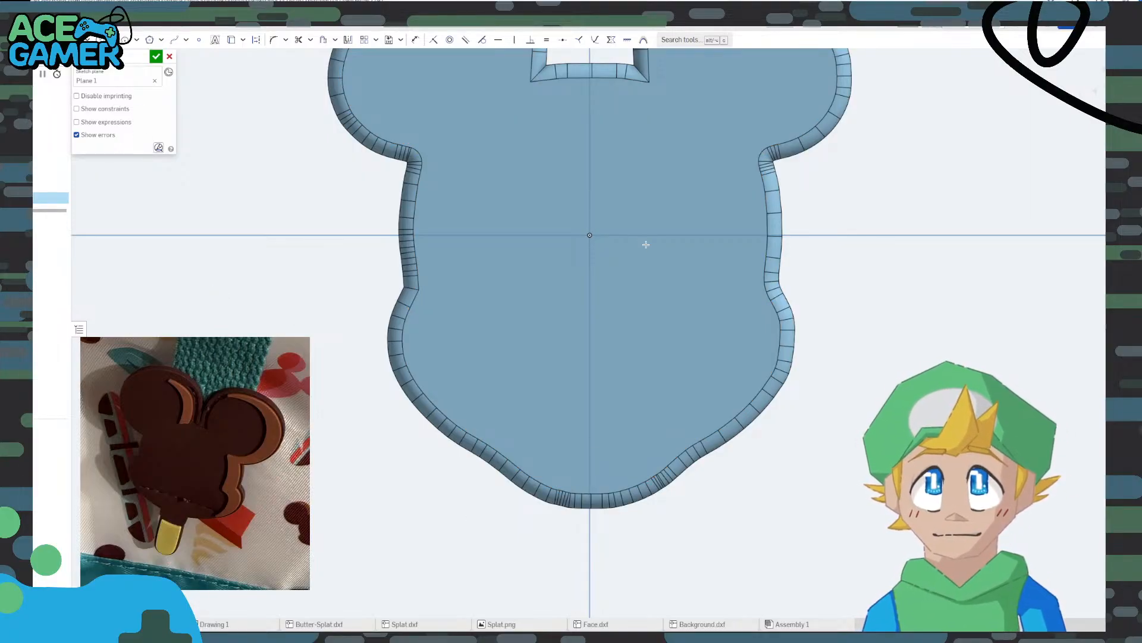
pyautogui.click(590, 508)
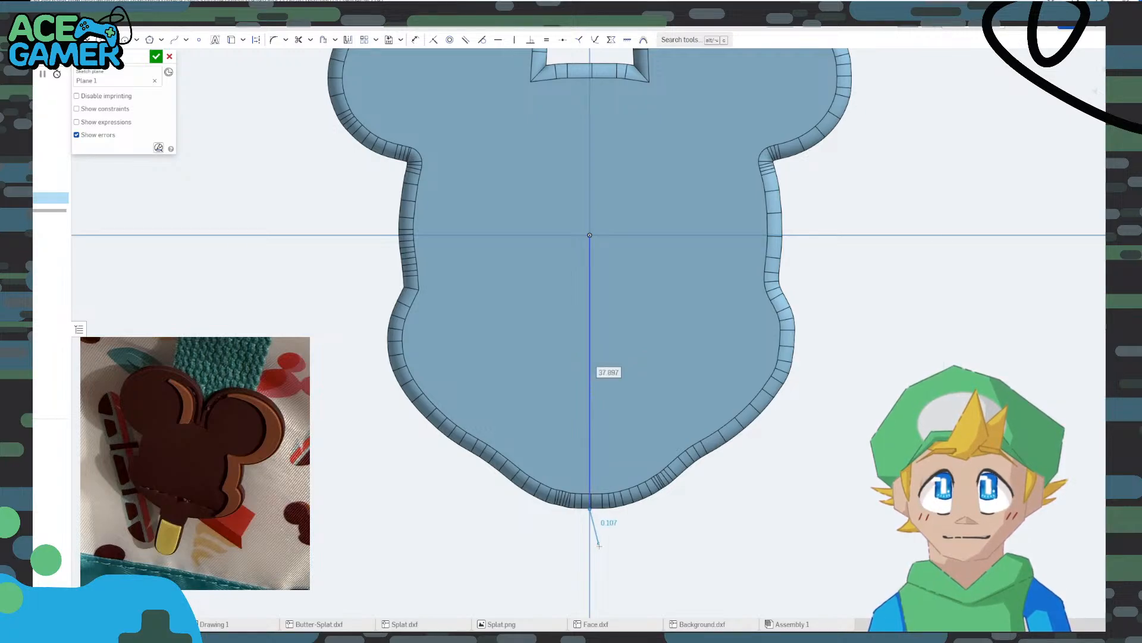
pyautogui.scroll(10, 644, 509)
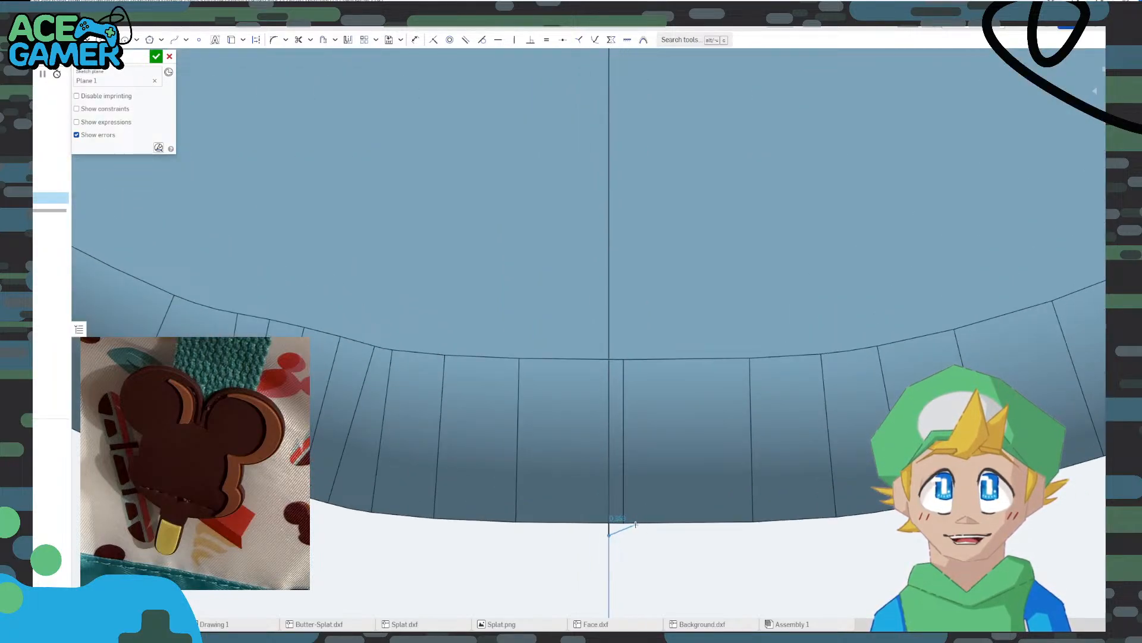
pyautogui.scroll(-4, 620, 443)
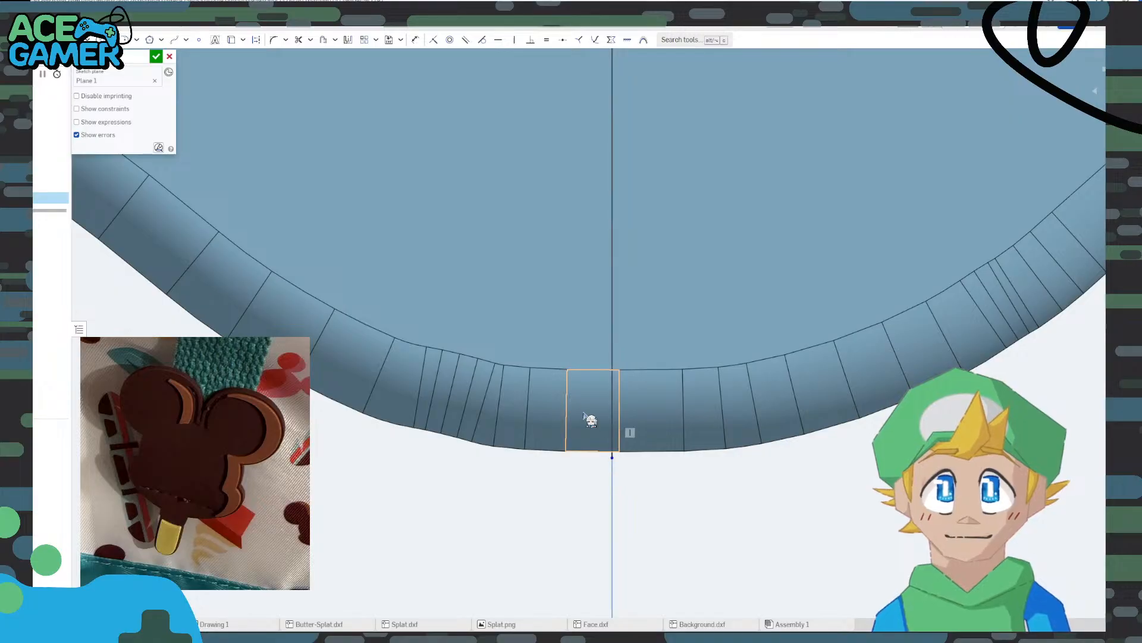
# Close the line sketch and, in the head outline sketch, dimension the vertical distance from the origin to the chin's lowest point
pyautogui.scroll(-5, 532, 368)
pyautogui.scroll(-5, 527, 365)
pyautogui.moveTo(538, 440); pyautogui.dragTo(541, 434, button='right')
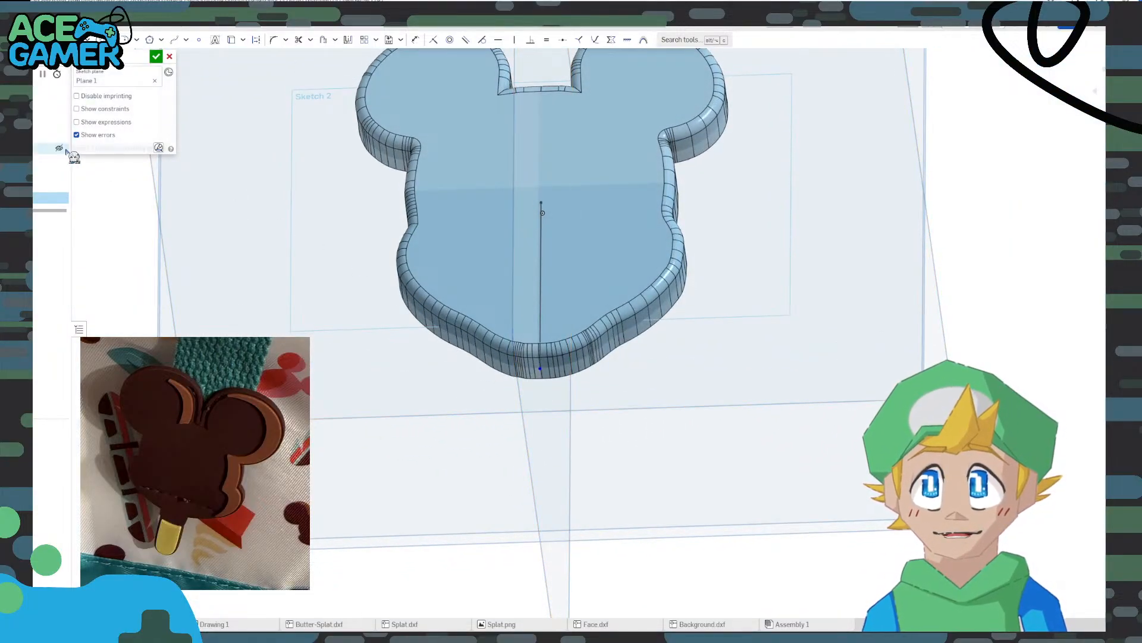
pyautogui.click(153, 55)
pyautogui.doubleClick(60, 148)
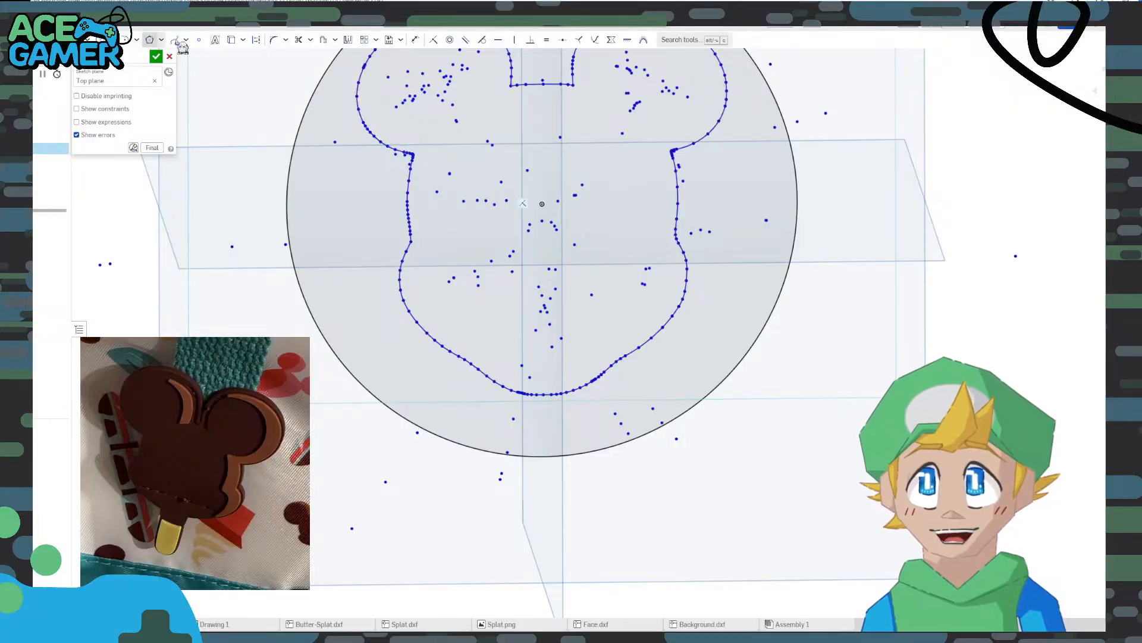
pyautogui.click(415, 39)
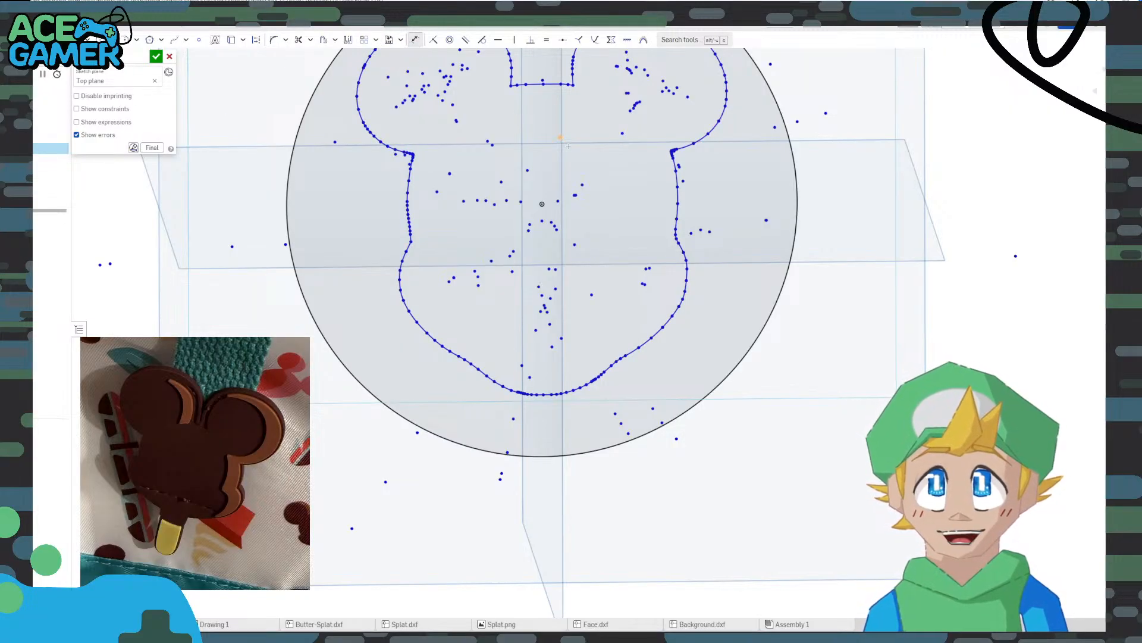
pyautogui.scroll(5, 542, 381)
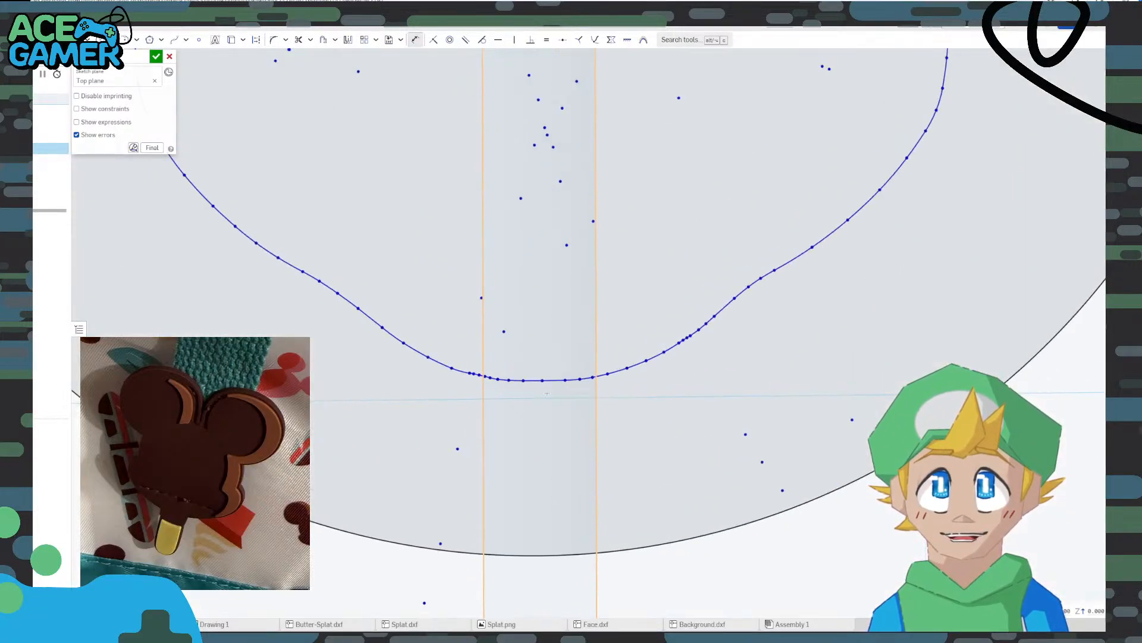
pyautogui.click(542, 380)
pyautogui.scroll(-5, 542, 380)
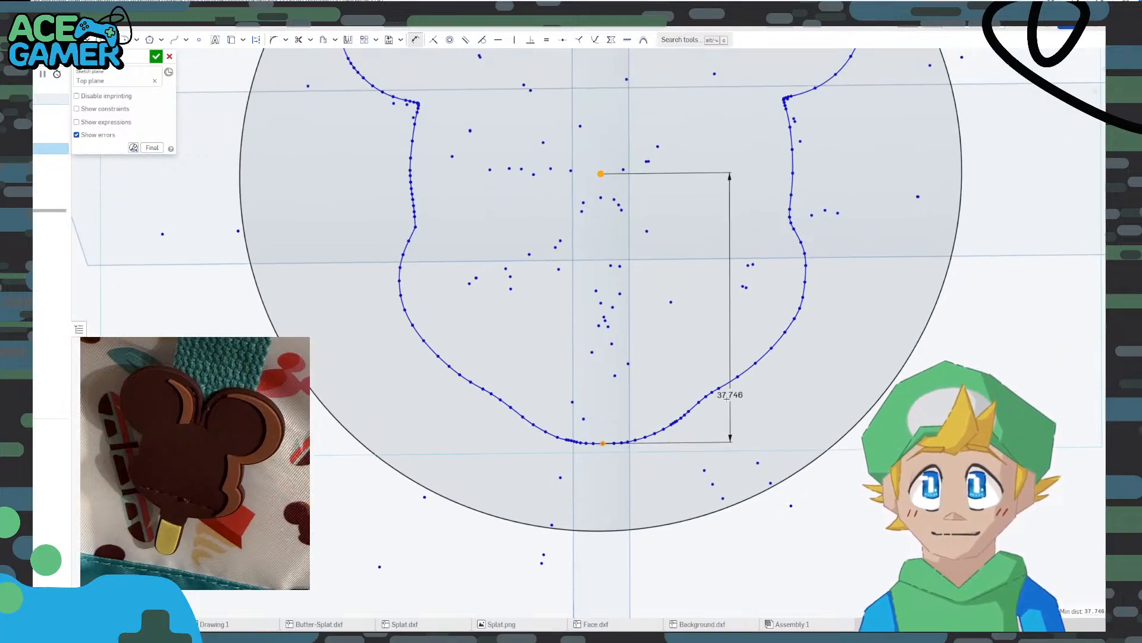
pyautogui.click(943, 329)
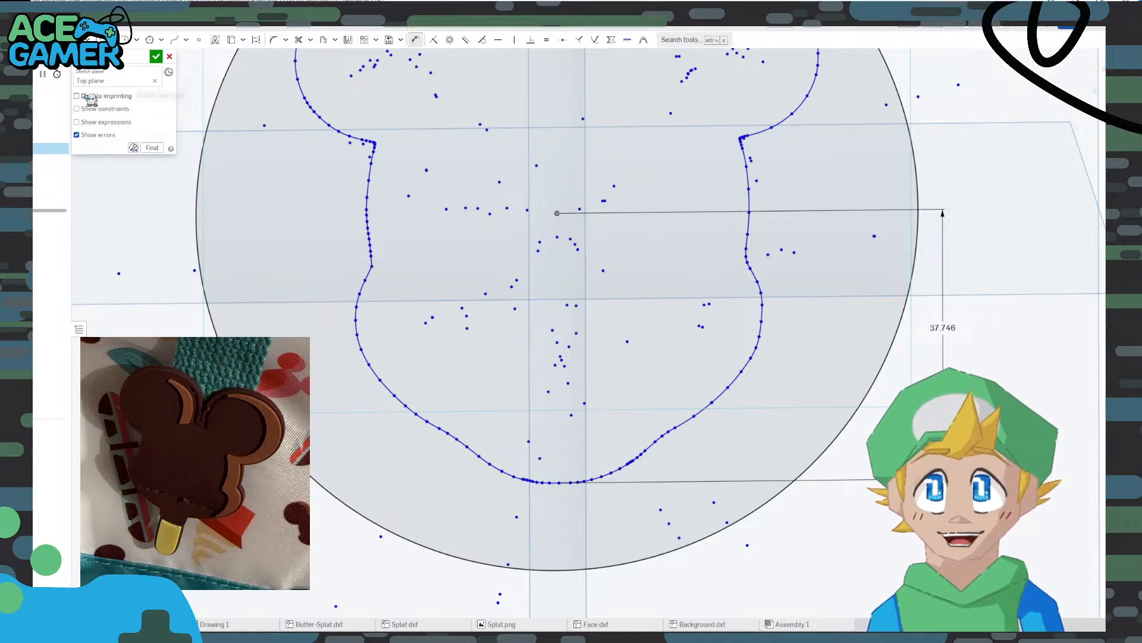
pyautogui.click(156, 57)
# Reopen the sketch on the offset plane and set the vertical line's length to 37.746 mm
pyautogui.doubleClick(53, 197)
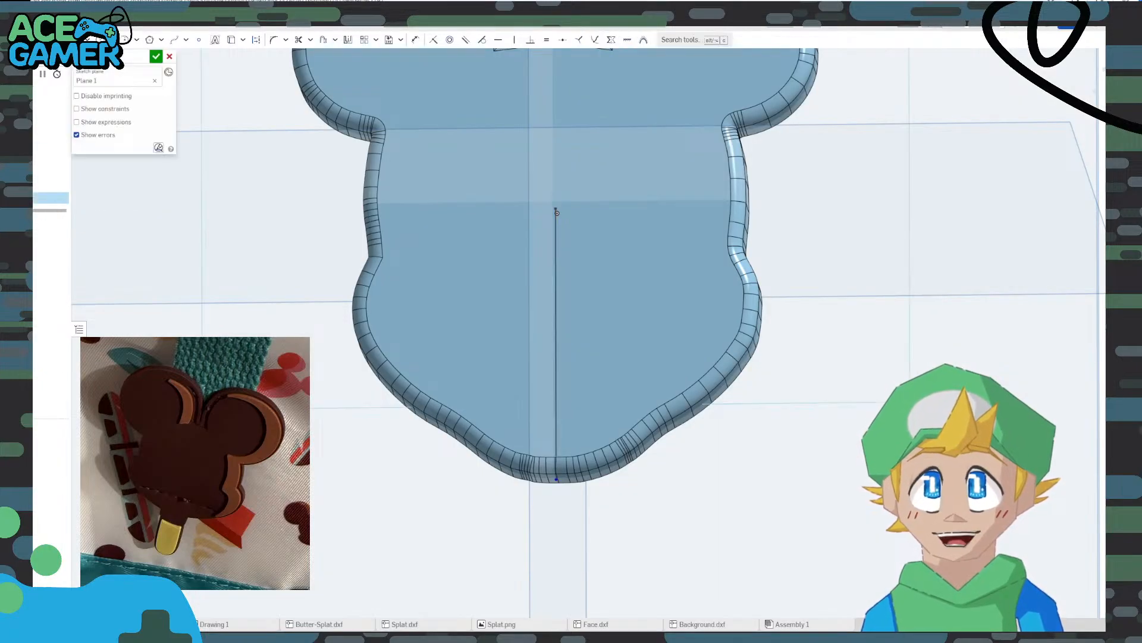
pyautogui.click(415, 39)
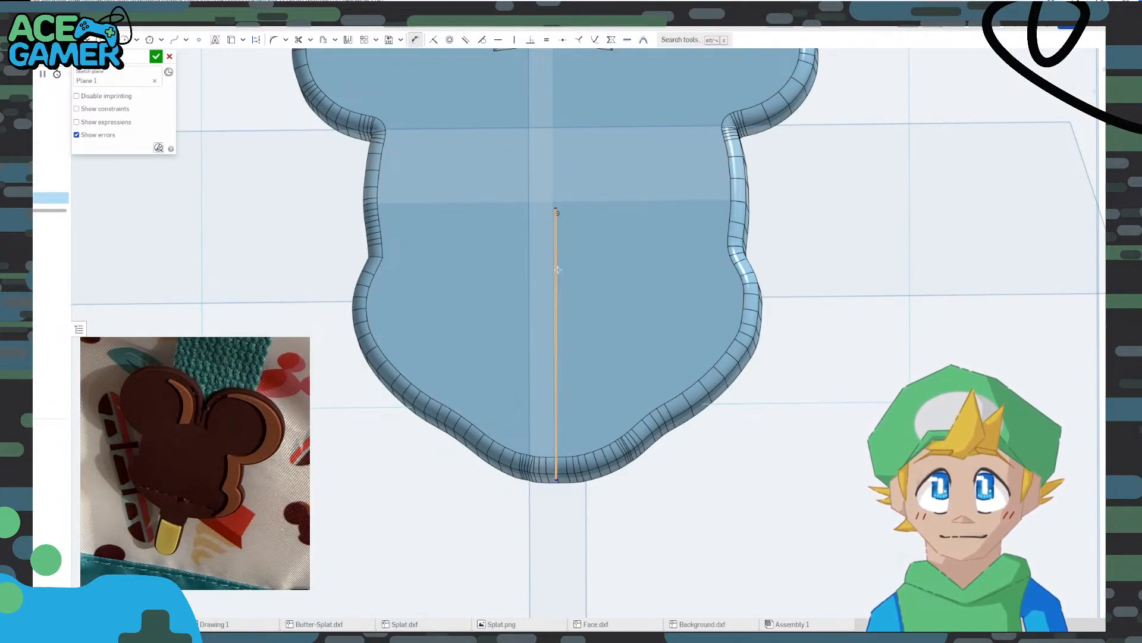
pyautogui.click(556, 262)
pyautogui.click(872, 280)
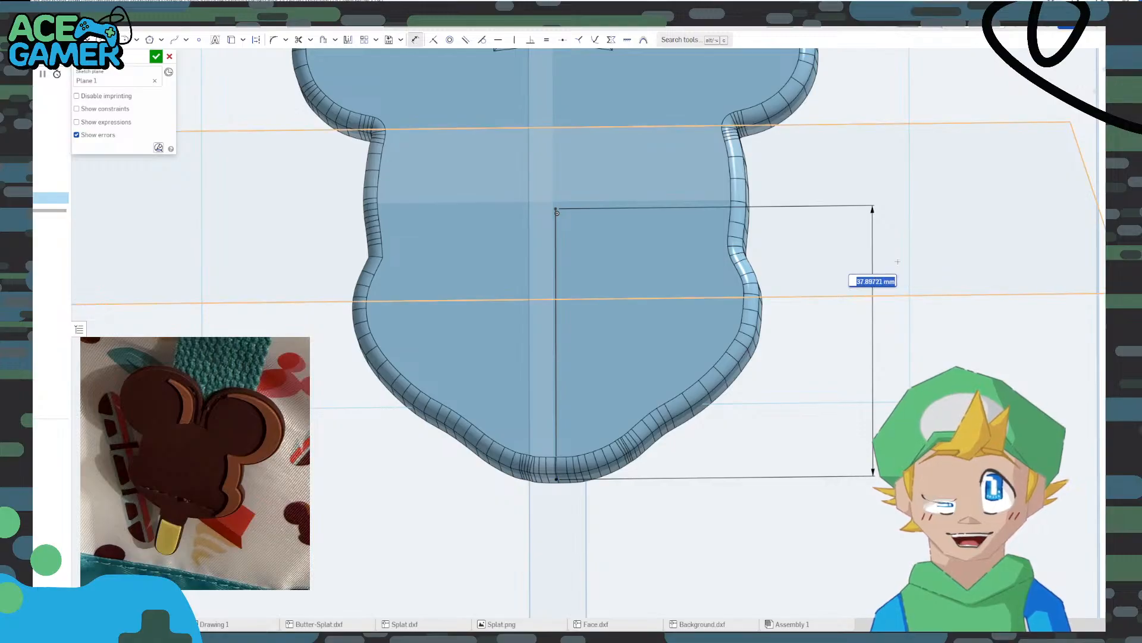
pyautogui.write('37.746')
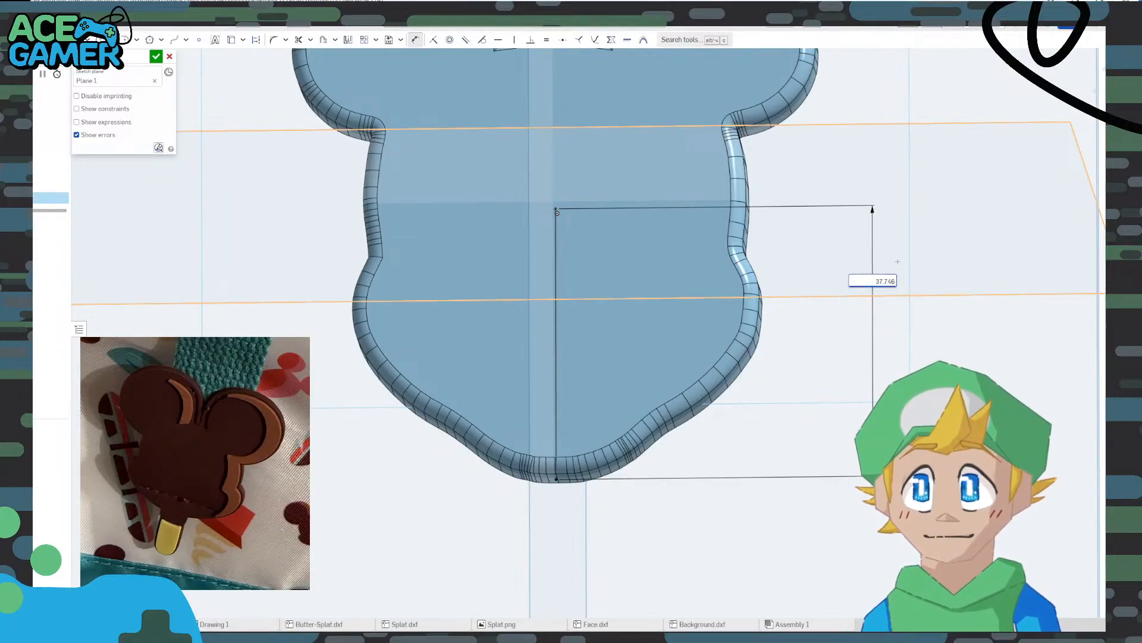
pyautogui.press('Return')
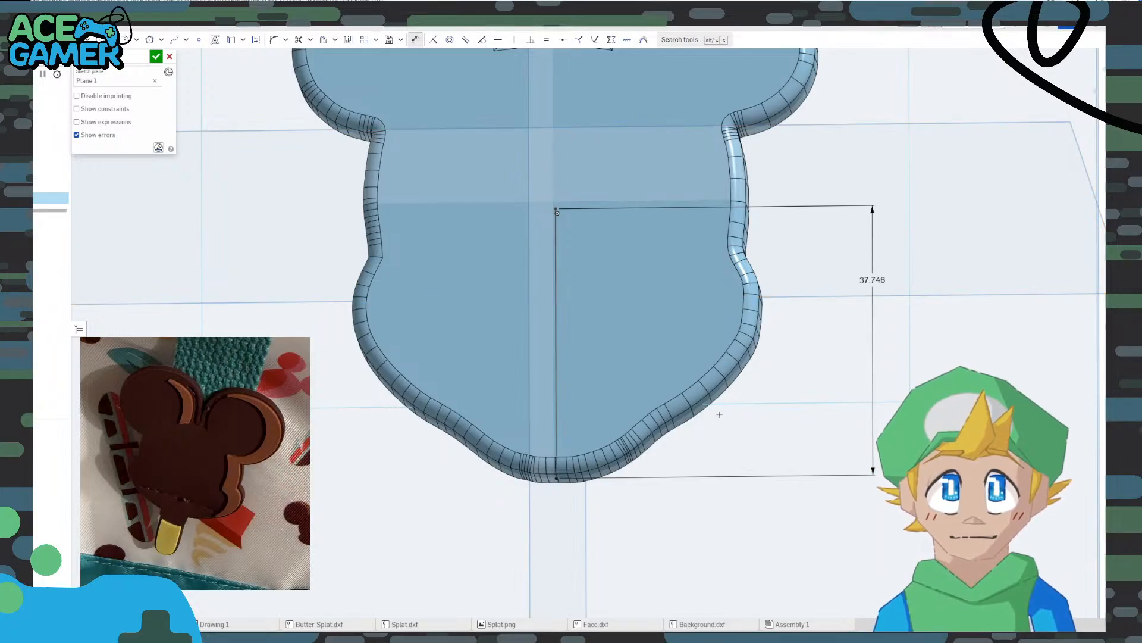
# Examine from straight above how the vertical line's ends meet the chin edge and the origin
pyautogui.moveTo(719, 413)
pyautogui.mouseDown(button='right')
pyautogui.moveTo(764, 446)
pyautogui.moveTo(741, 442)
pyautogui.mouseUp(button='right')
pyautogui.press('n')
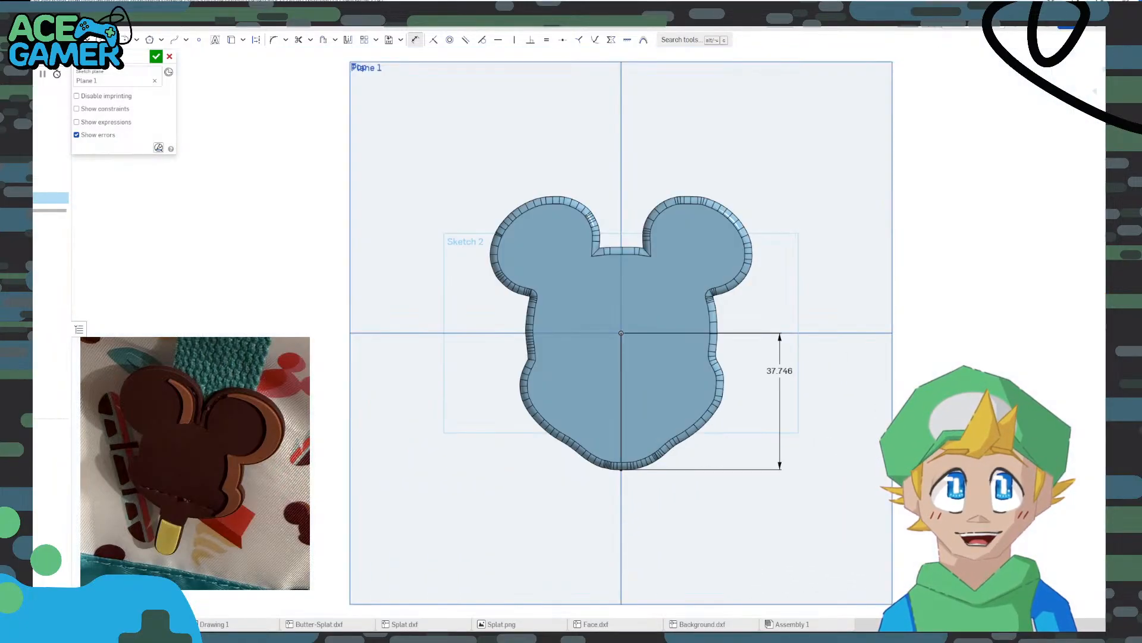
pyautogui.scroll(10, 628, 483)
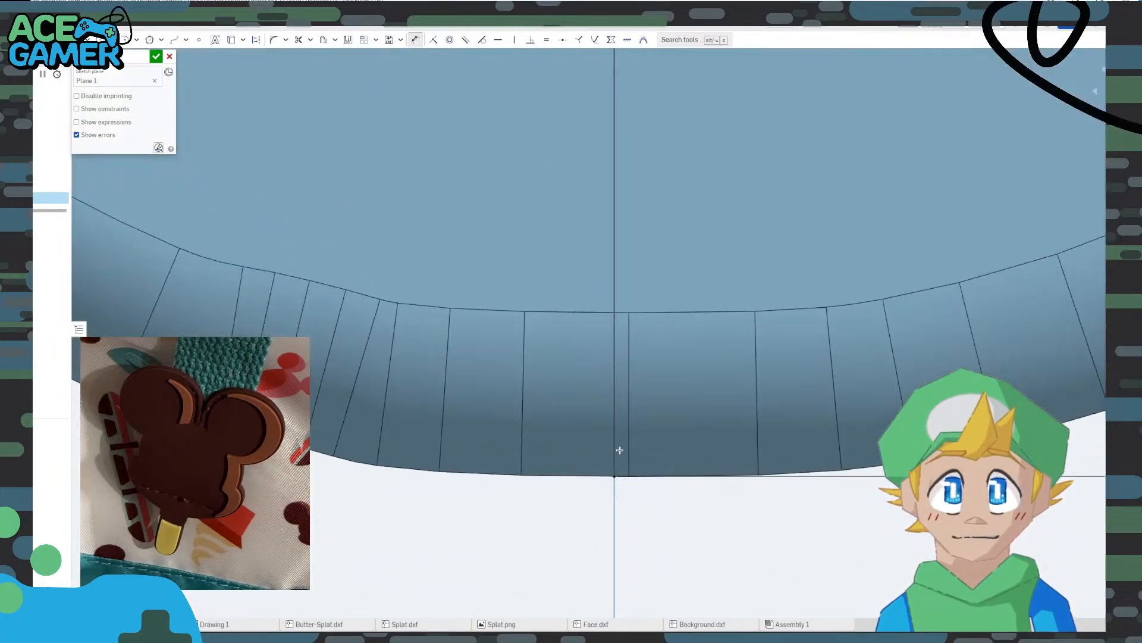
pyautogui.scroll(-8, 620, 453)
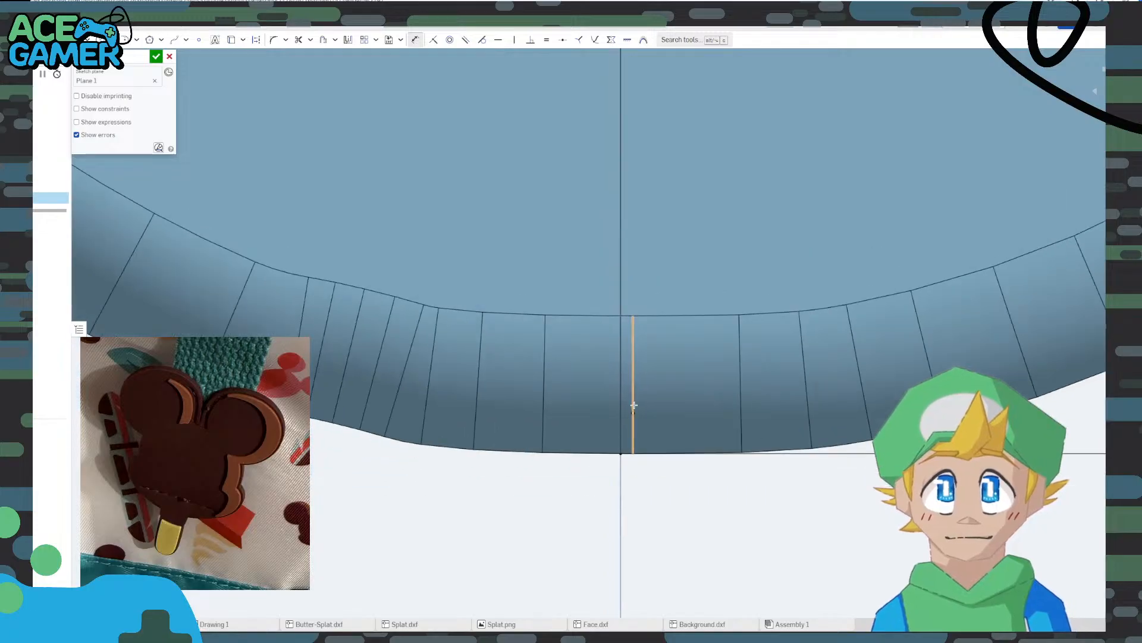
pyautogui.scroll(-4, 630, 250)
pyautogui.scroll(6, 603, 270)
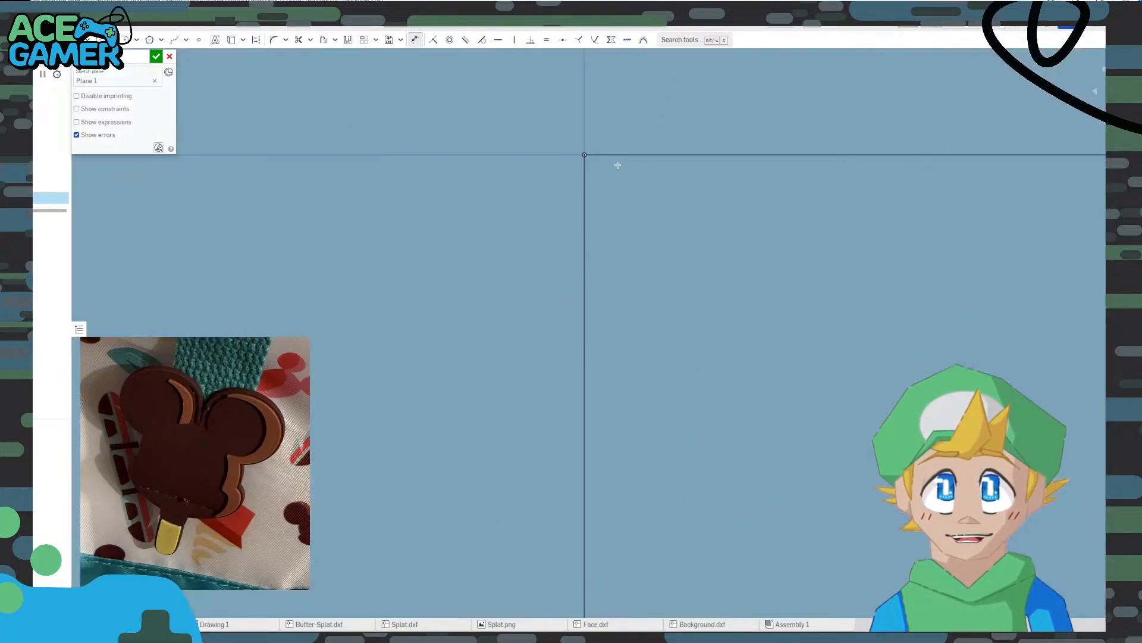
pyautogui.scroll(-2, 593, 154)
pyautogui.scroll(-4, 595, 185)
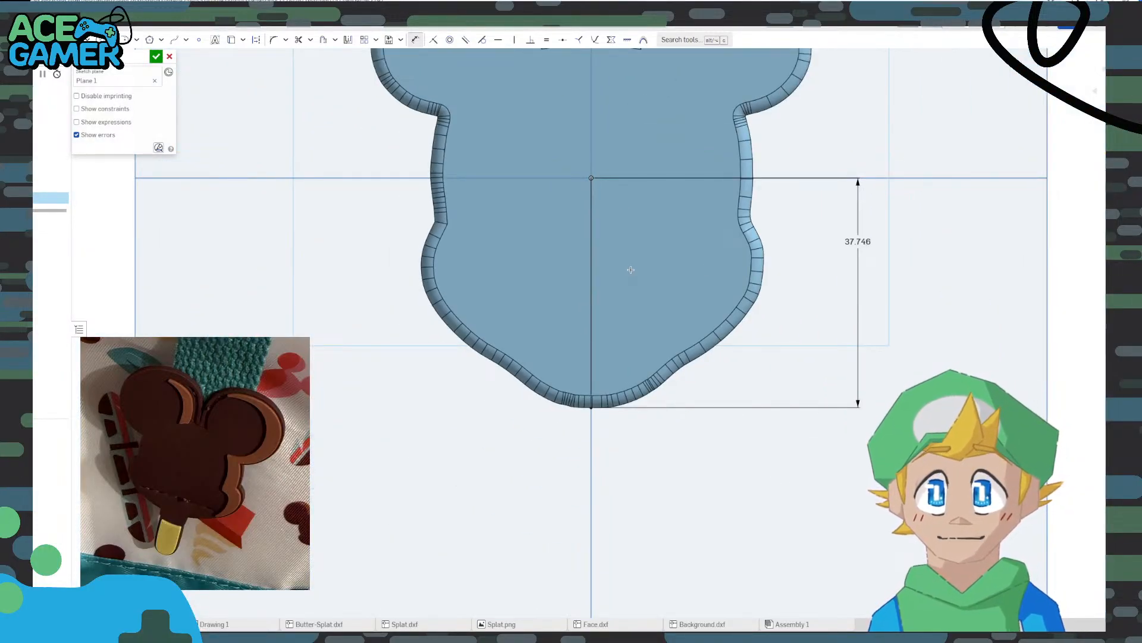
# Convert the vertical line from the origin to the chin into construction geometry
pyautogui.press('Escape')
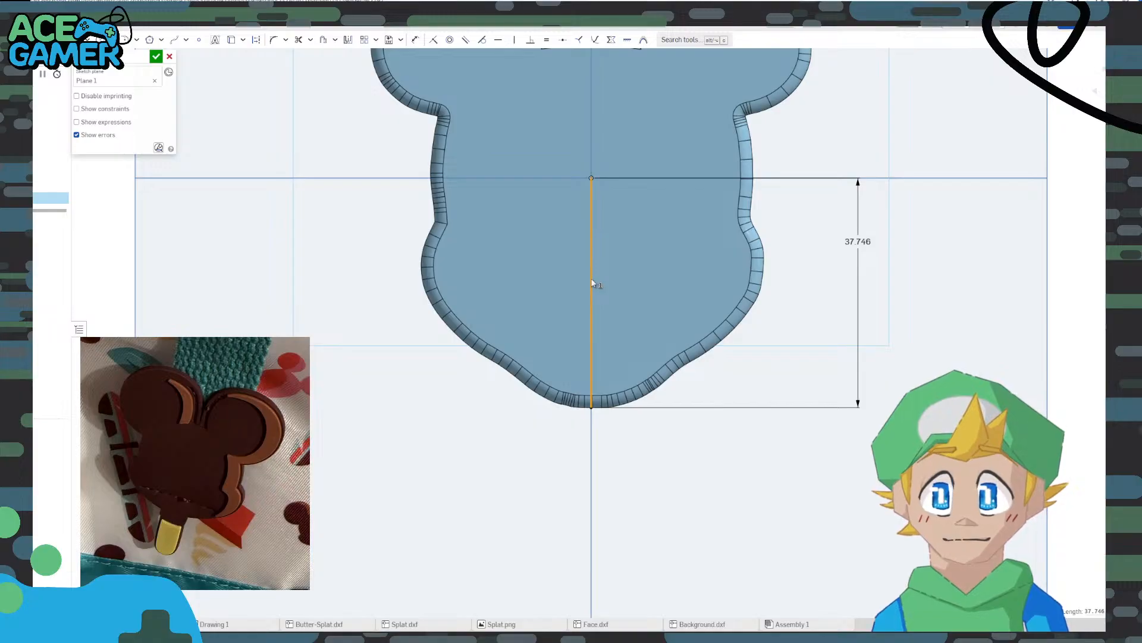
pyautogui.press('q')
pyautogui.scroll(-1, 592, 273)
pyautogui.scroll(5, 590, 269)
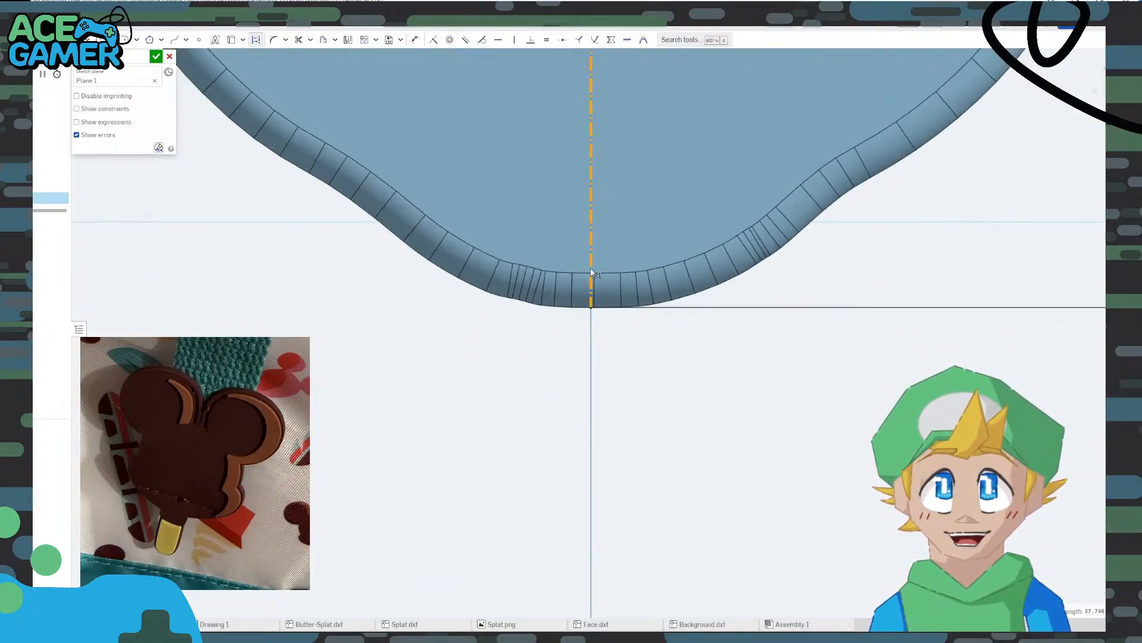
pyautogui.moveTo(602, 186); pyautogui.dragTo(601, 268, button='middle')
pyautogui.click(370, 402)
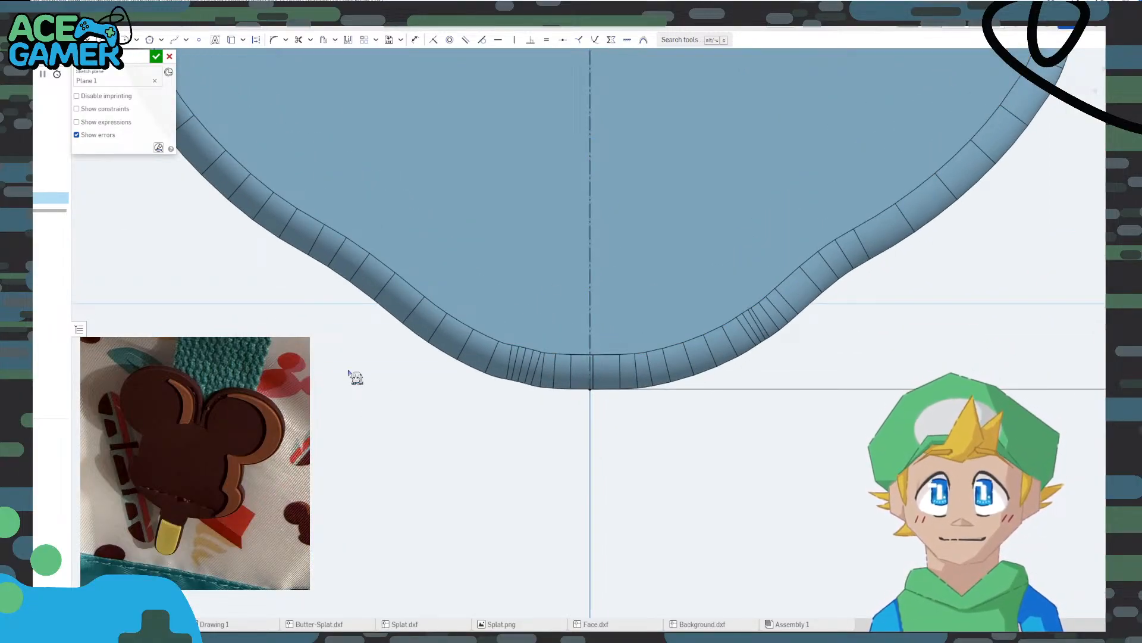
# Try a center point rectangle about 5.9 by 39.3 mm for the stick, centered on the construction line's lower end, and undo it
pyautogui.scroll(-5, 356, 376)
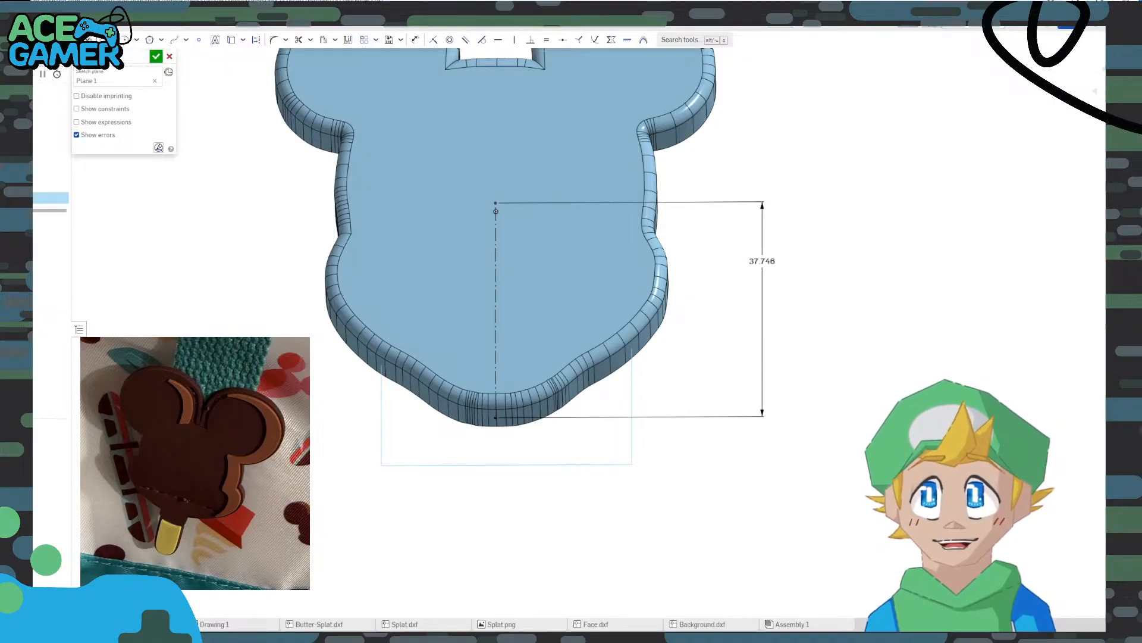
pyautogui.click(87, 40)
pyautogui.click(94, 75)
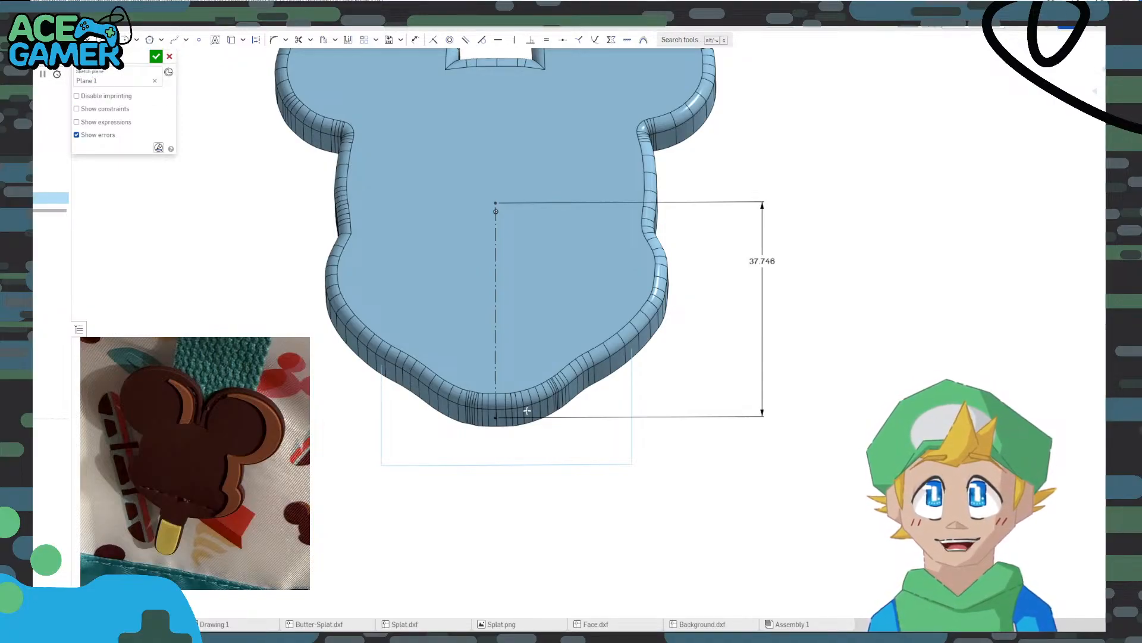
pyautogui.click(496, 418)
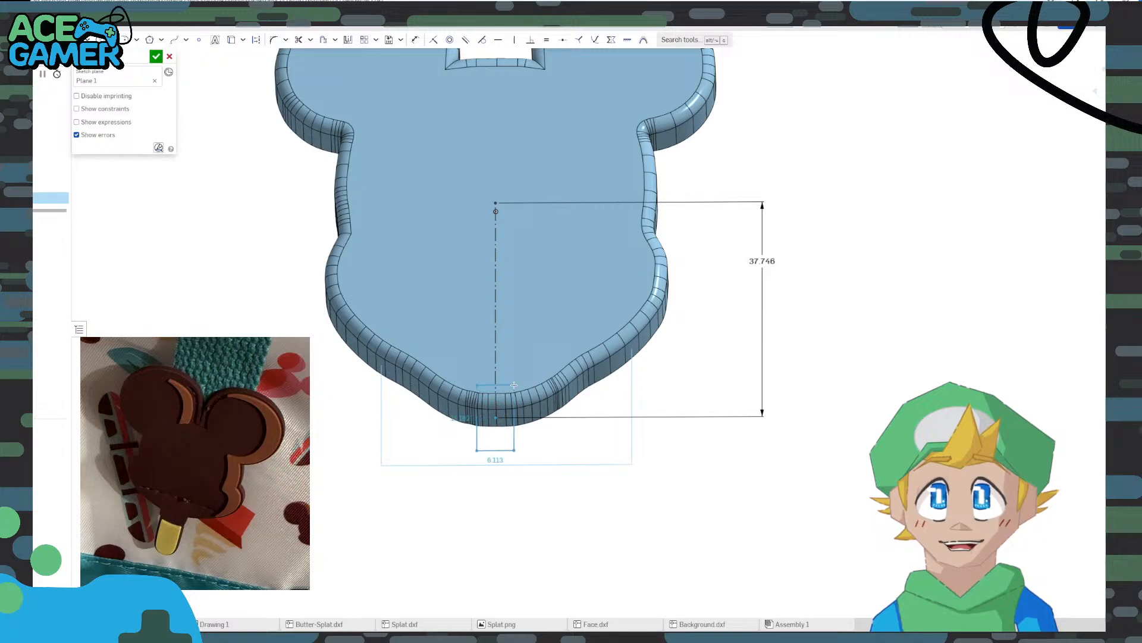
pyautogui.moveTo(521, 369); pyautogui.dragTo(516, 395, button='right')
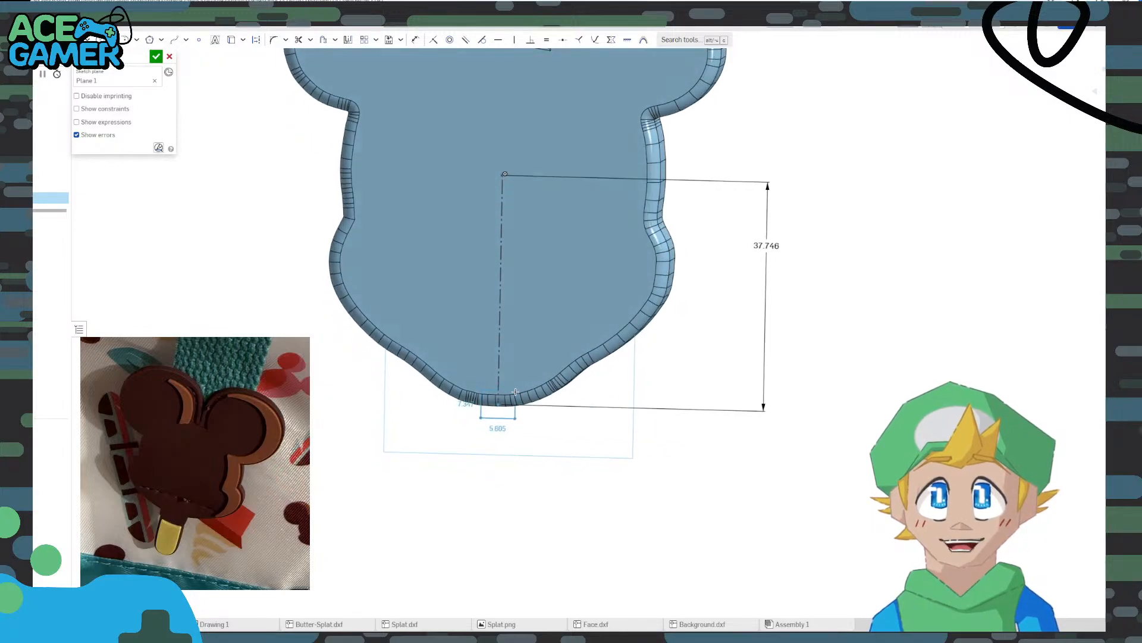
pyautogui.click(517, 285)
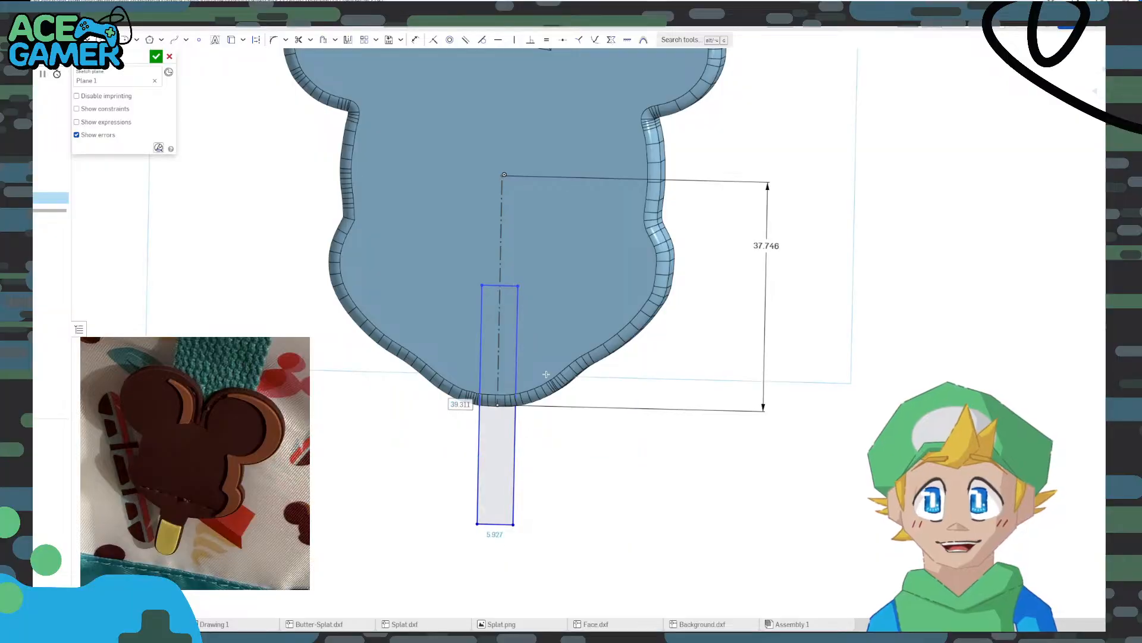
pyautogui.scroll(-3, 534, 375)
pyautogui.scroll(1, 537, 369)
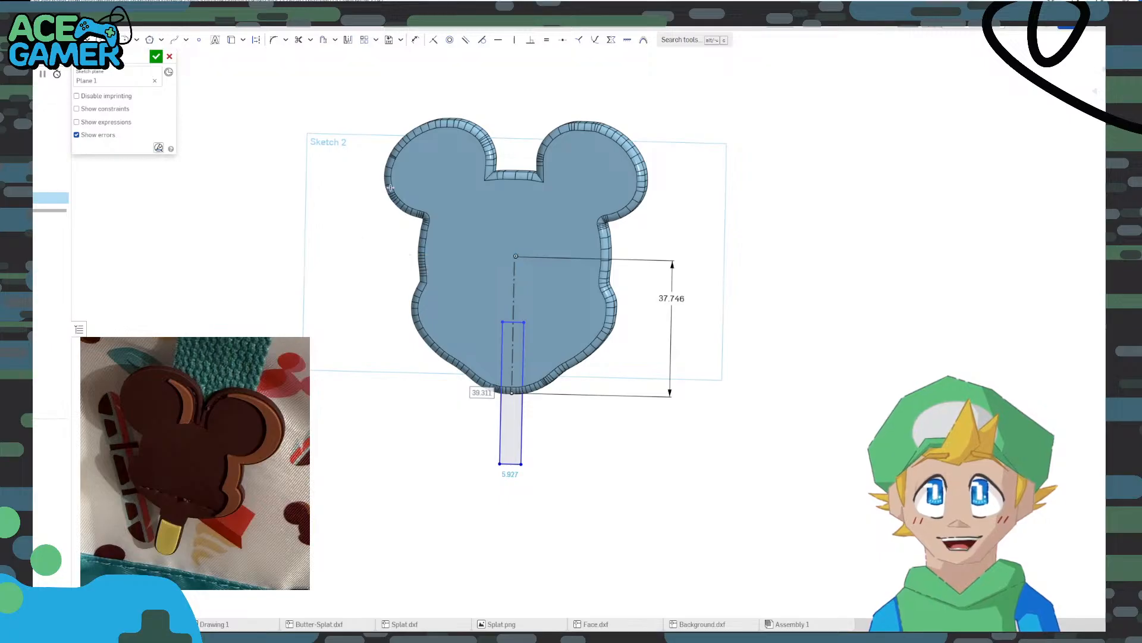
pyautogui.moveTo(533, 403); pyautogui.dragTo(549, 370, button='middle')
pyautogui.scroll(3, 627, 422)
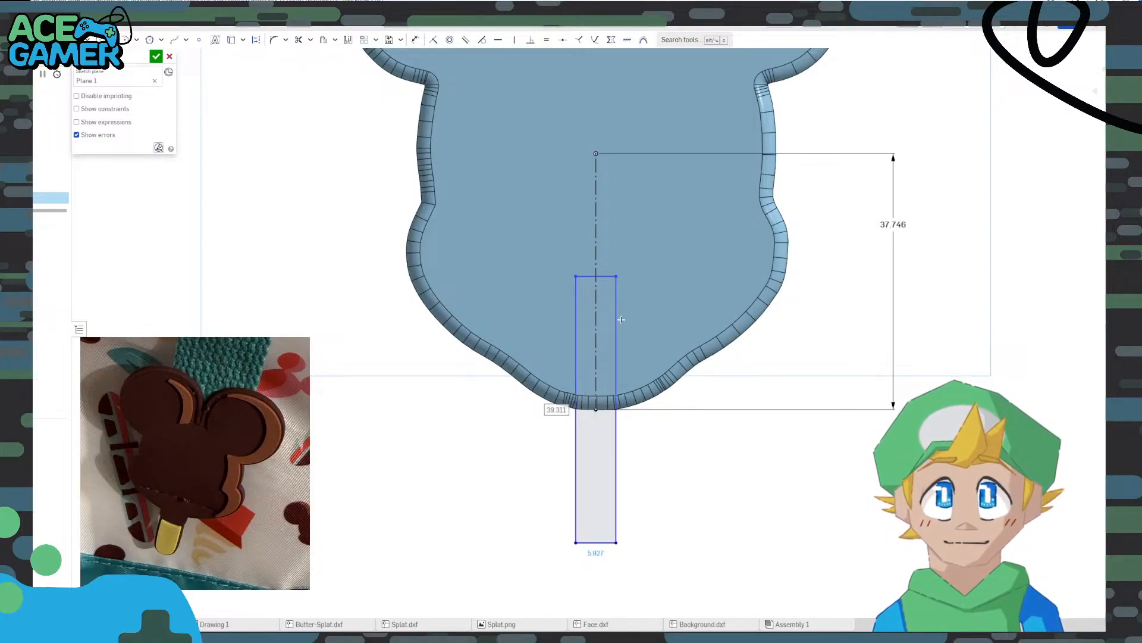
pyautogui.hotkey('ctrl', 'z')
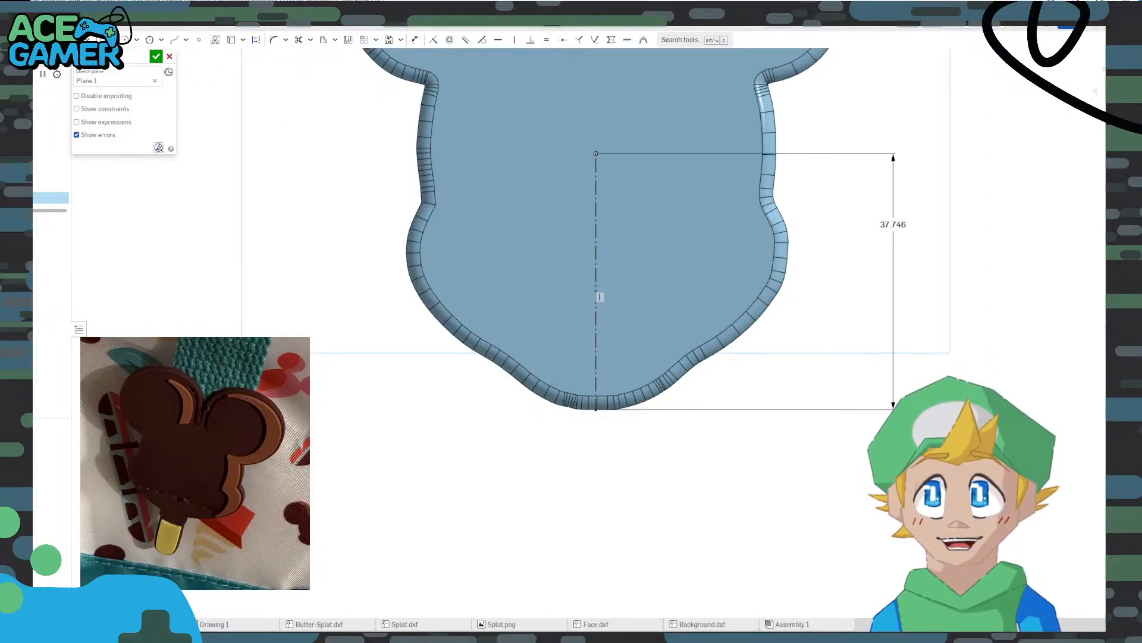
# Sketch a corner rectangle about 3 by 27.4 mm downward from the construction line's lower end at the chin
pyautogui.click(114, 39)
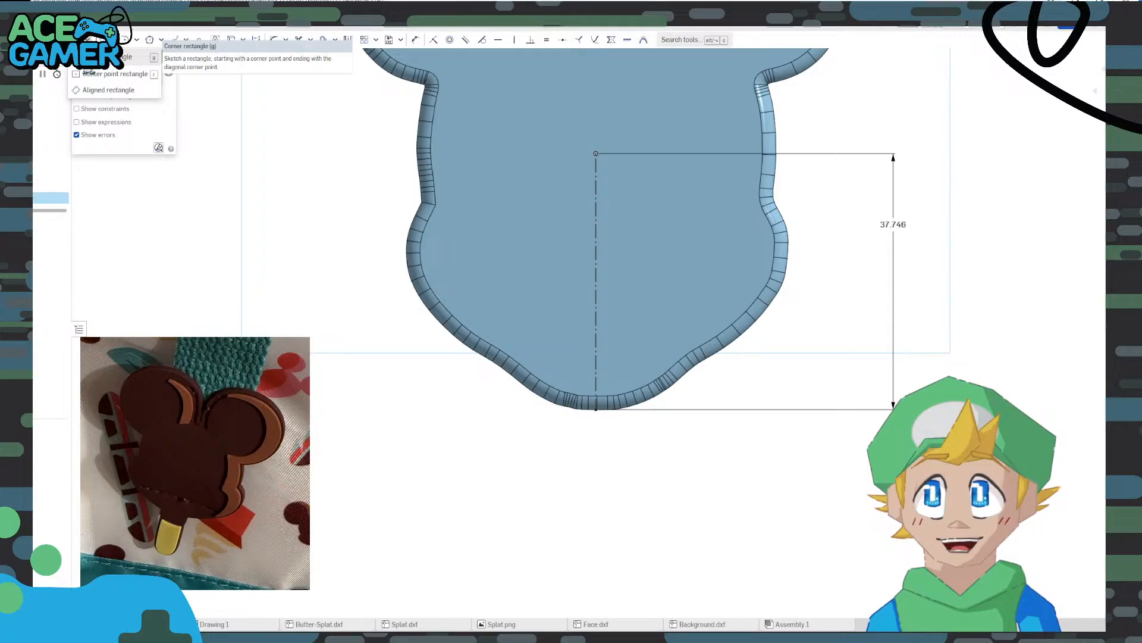
pyautogui.click(83, 59)
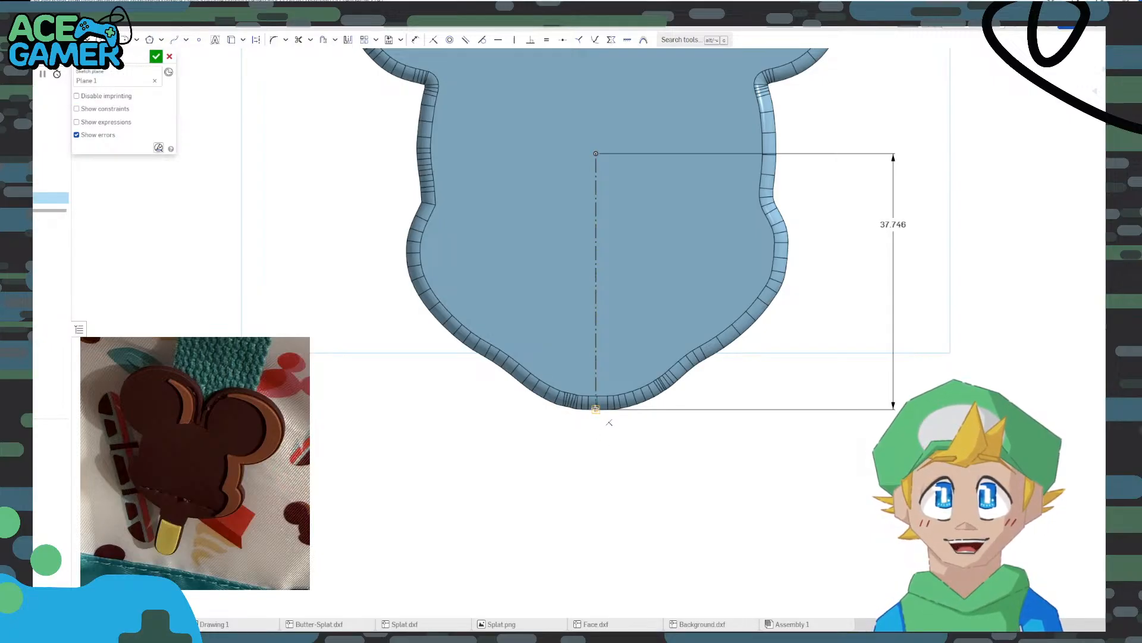
pyautogui.click(595, 409)
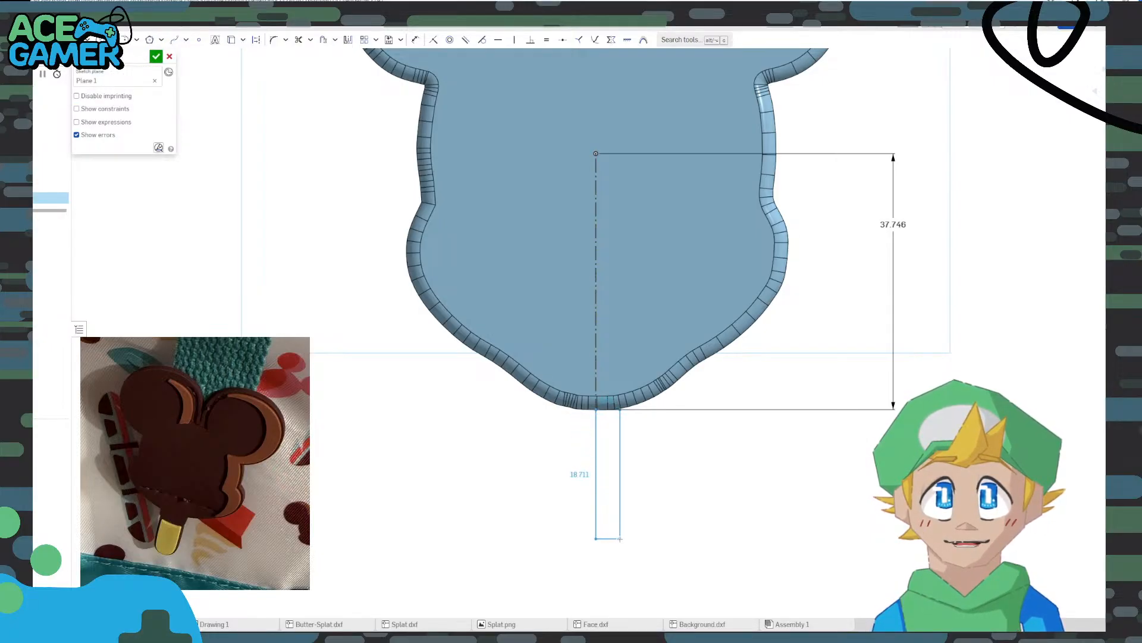
pyautogui.scroll(-3, 613, 559)
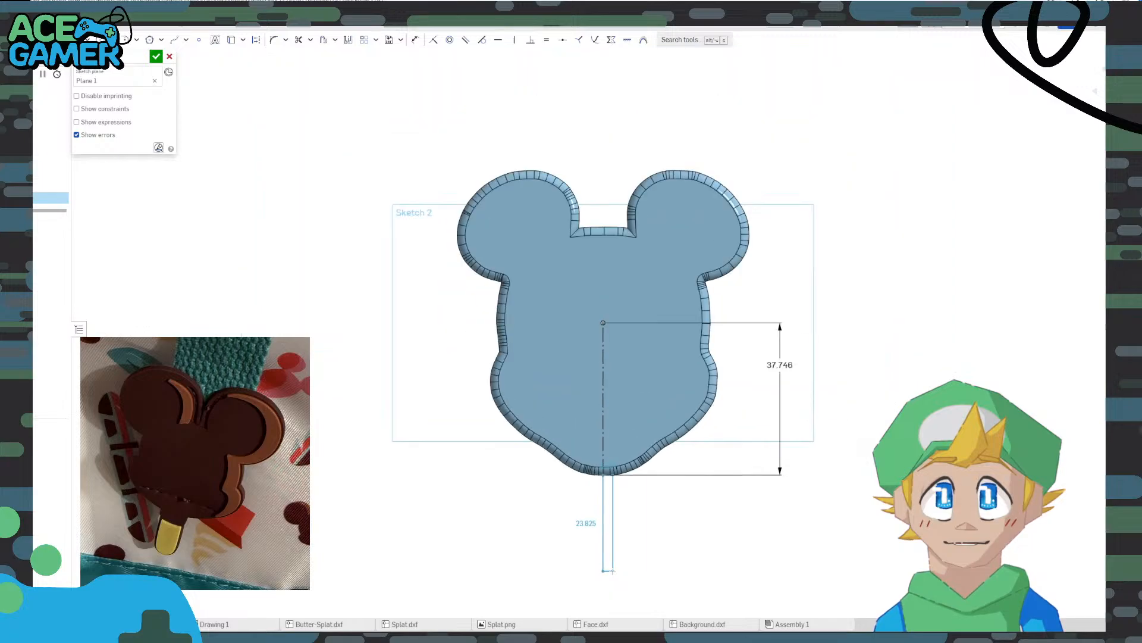
pyautogui.moveTo(610, 558); pyautogui.dragTo(587, 522, button='middle')
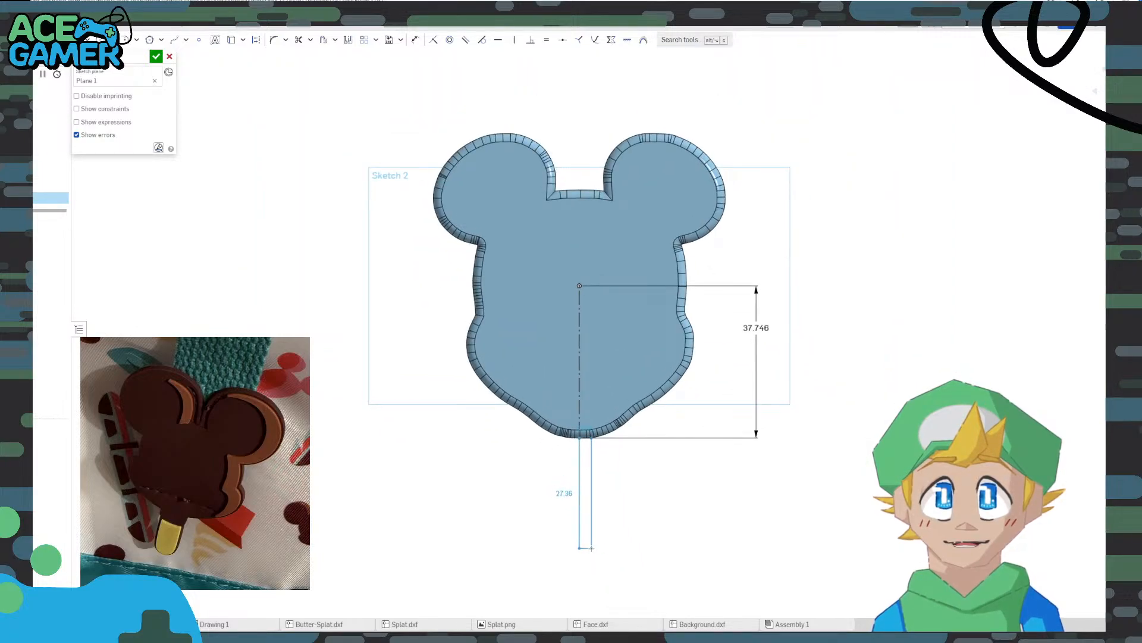
pyautogui.click(592, 548)
pyautogui.press('Tab')
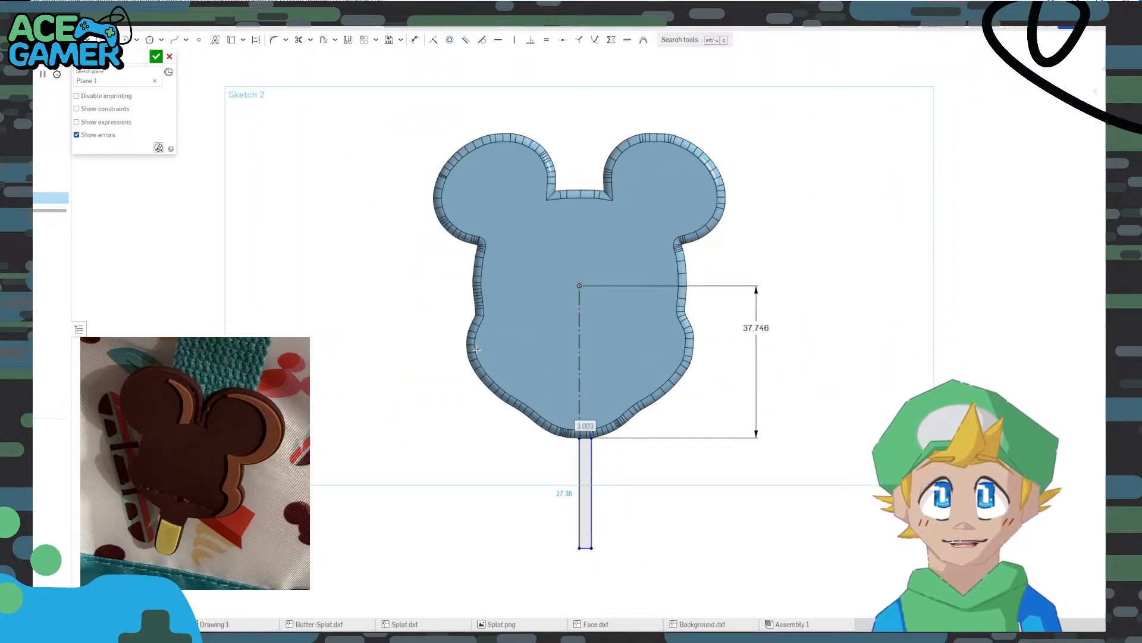
# Dimension the stick rectangle's long edge and set its length to 25 mm
pyautogui.click(415, 40)
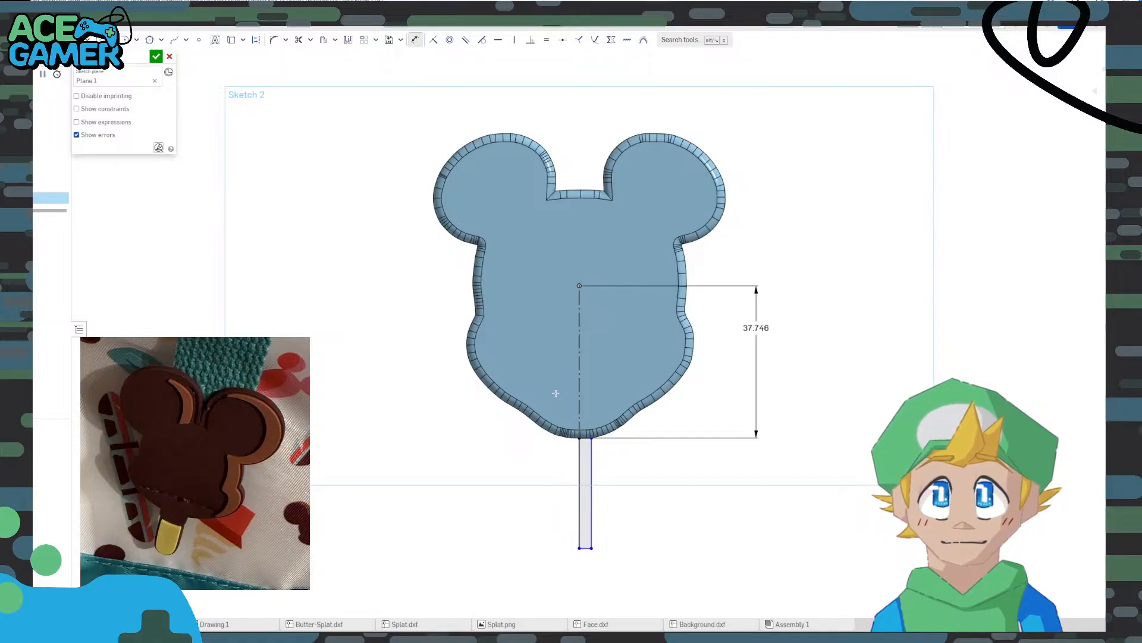
pyautogui.click(591, 494)
pyautogui.click(727, 479)
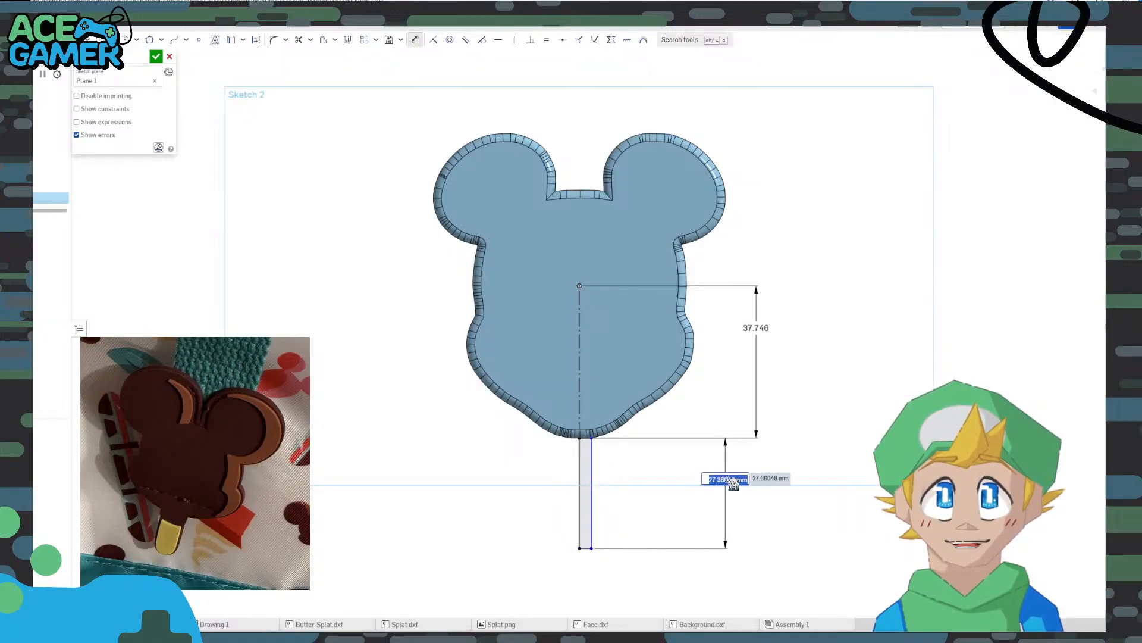
pyautogui.write('25')
pyautogui.press('Return')
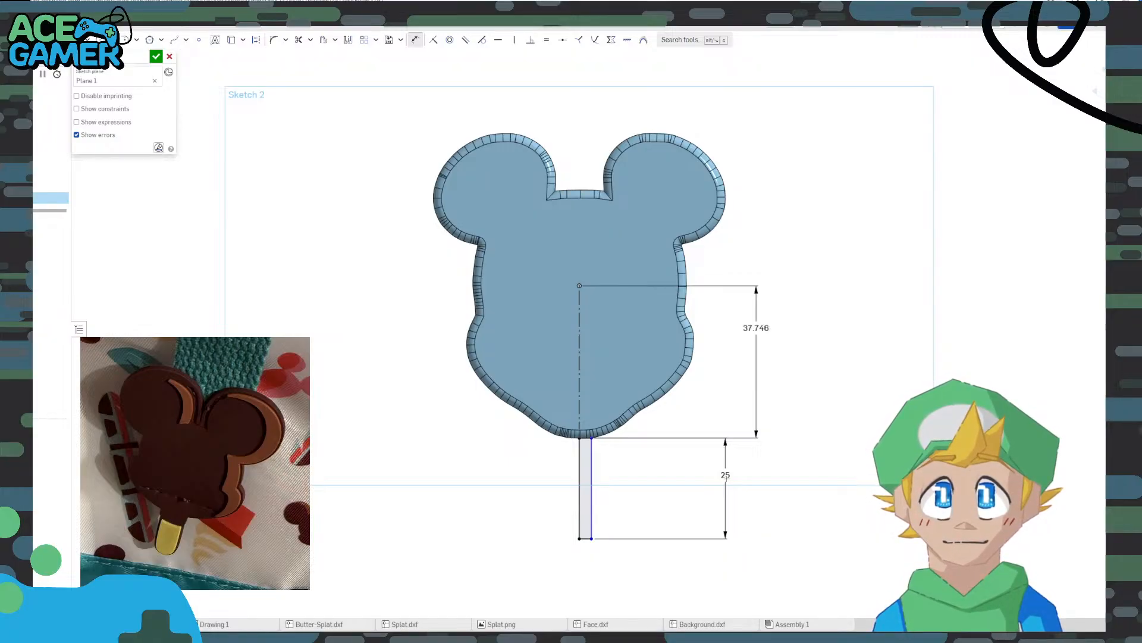
# Dimension the stick rectangle's bottom edge and set its width to 4 mm
pyautogui.scroll(5, 569, 485)
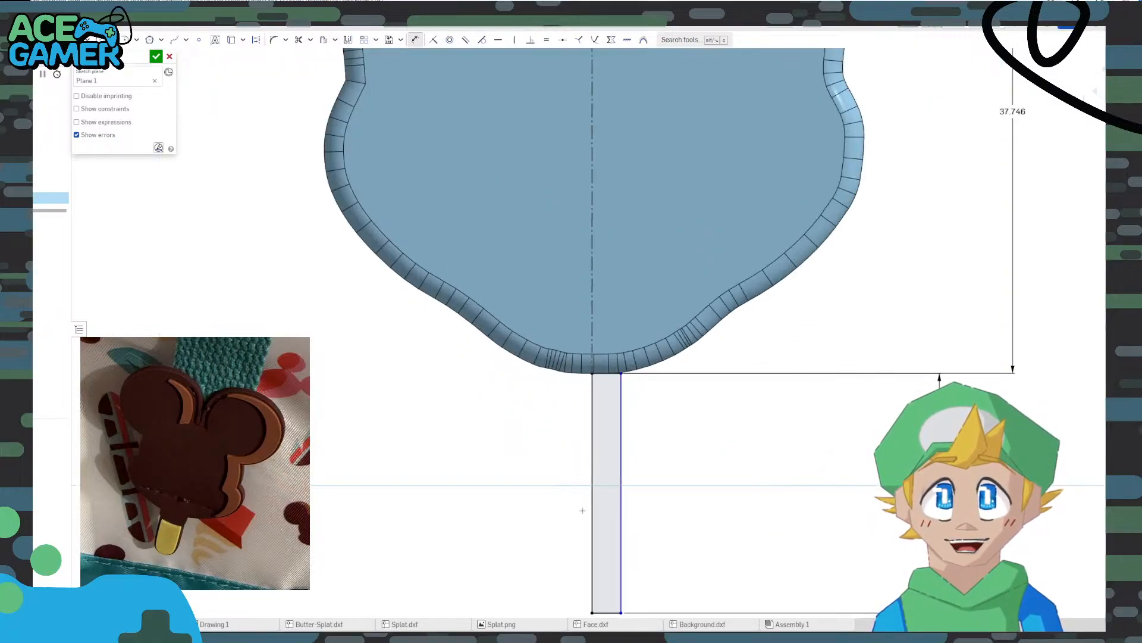
pyautogui.moveTo(580, 483); pyautogui.dragTo(564, 187, button='middle')
pyautogui.click(595, 316)
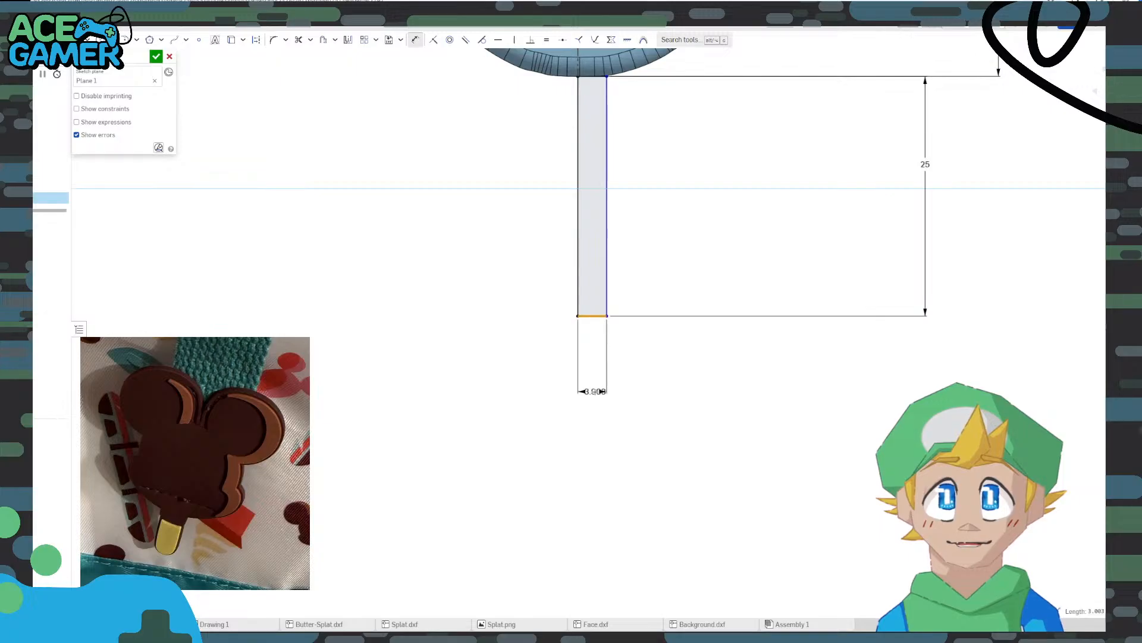
pyautogui.click(596, 390)
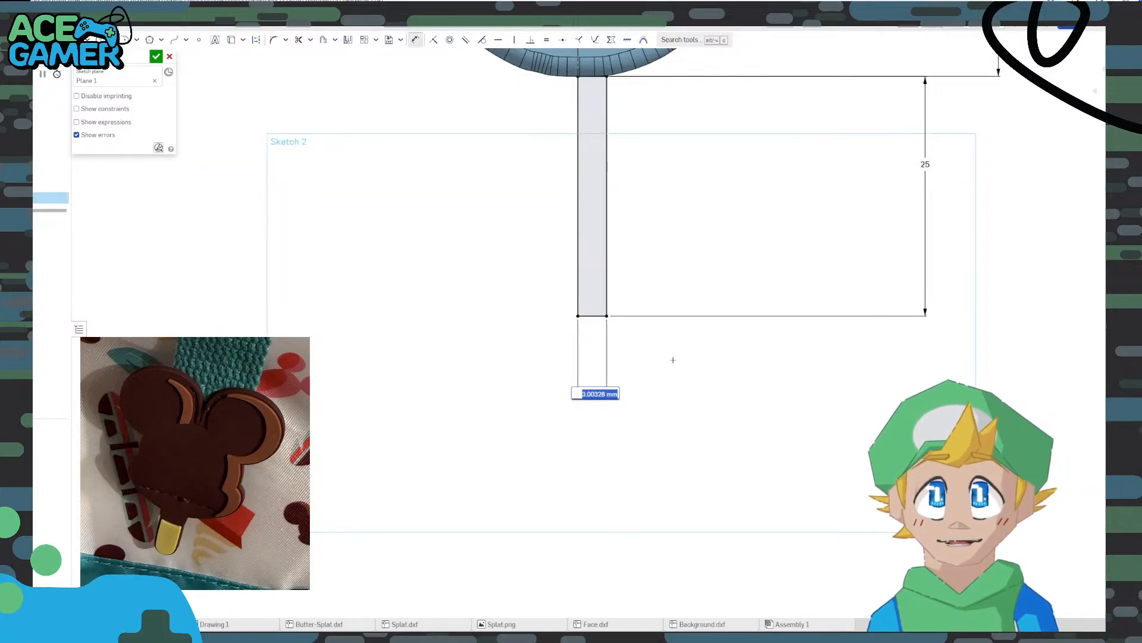
pyautogui.write('4')
pyautogui.press('Return')
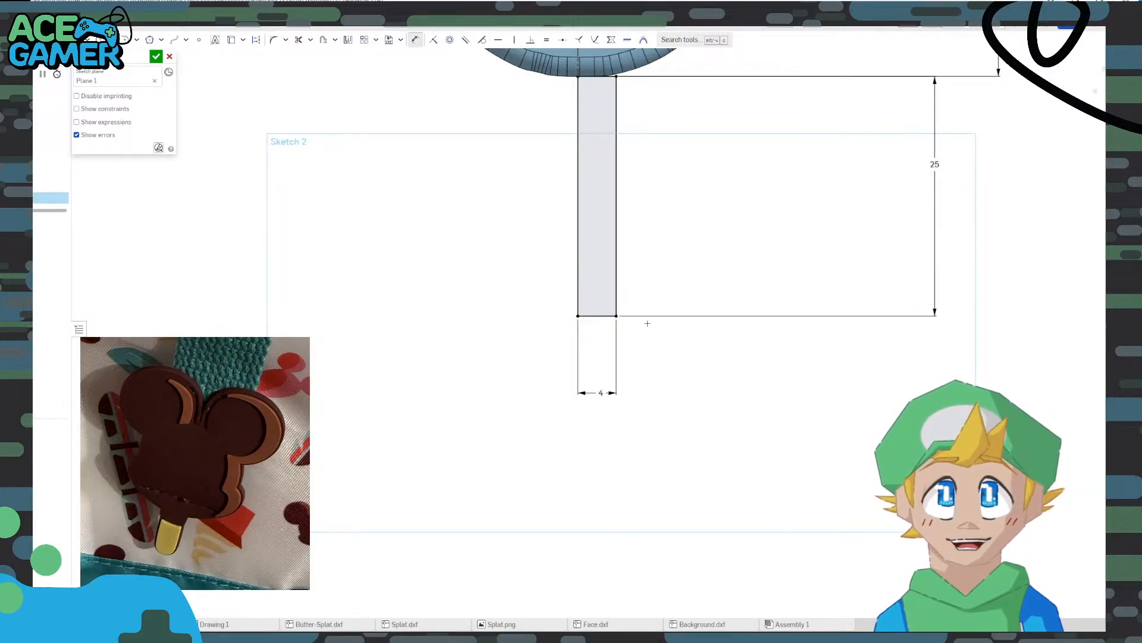
# Try a wider rectangle from the stick's lower right corner into the chin, with the 25 mm center edge as construction geometry
pyautogui.scroll(-4, 648, 324)
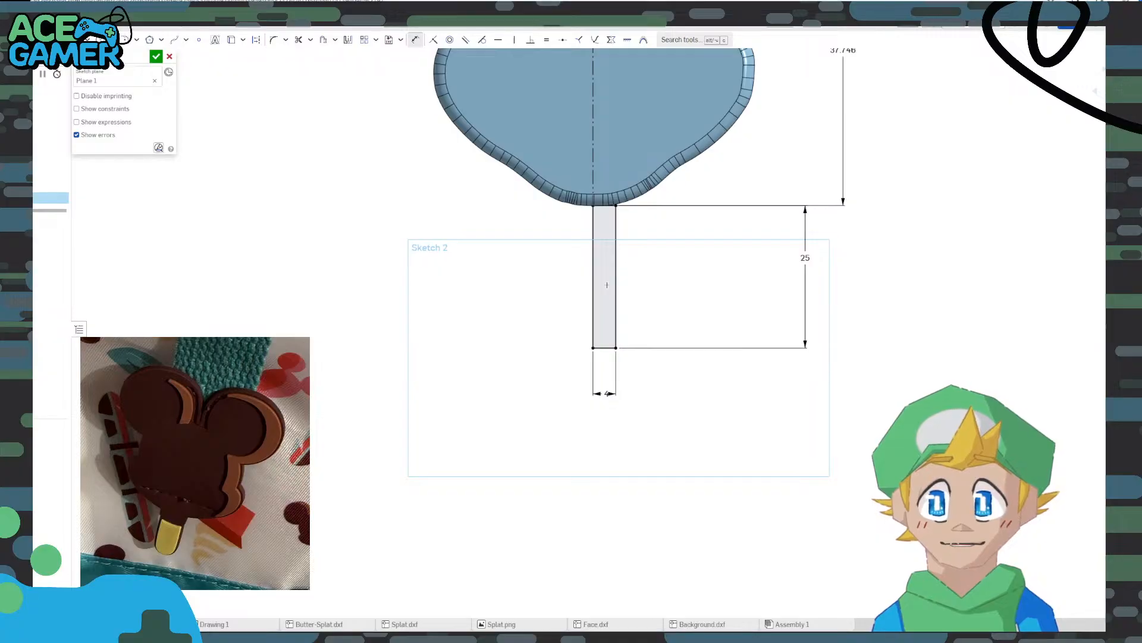
pyautogui.moveTo(607, 285); pyautogui.dragTo(605, 337, button='middle')
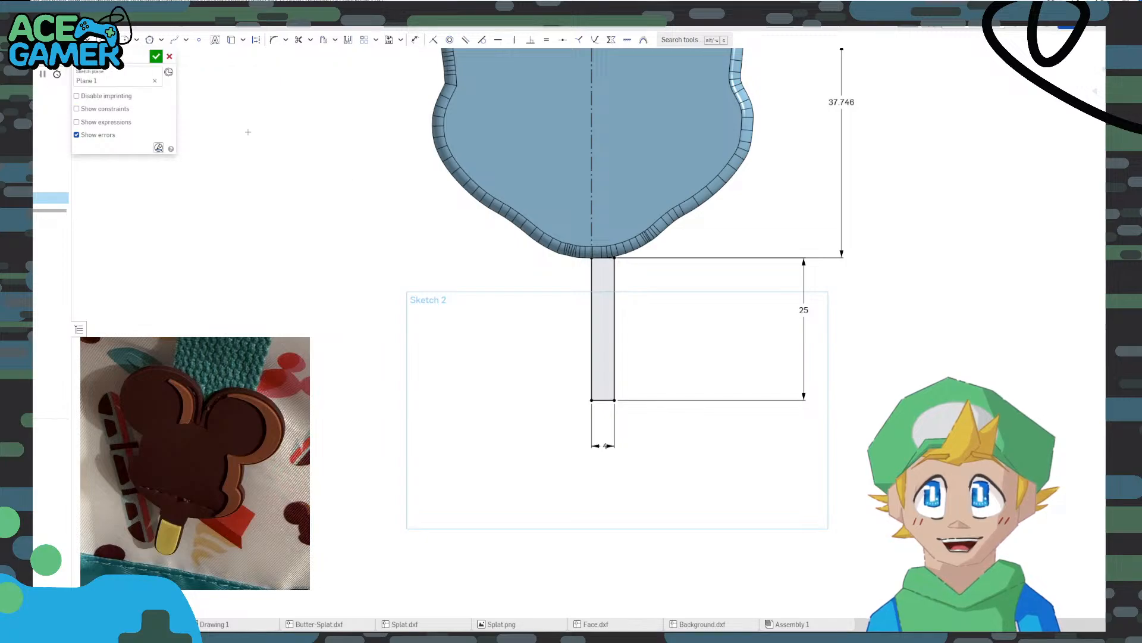
pyautogui.click(615, 400)
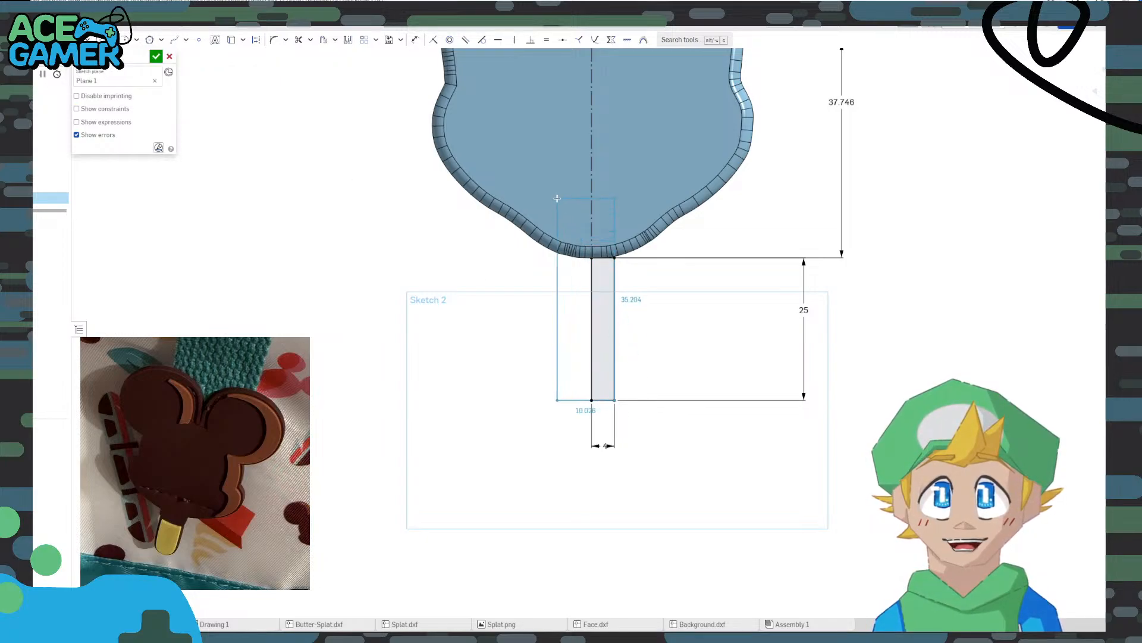
pyautogui.click(575, 174)
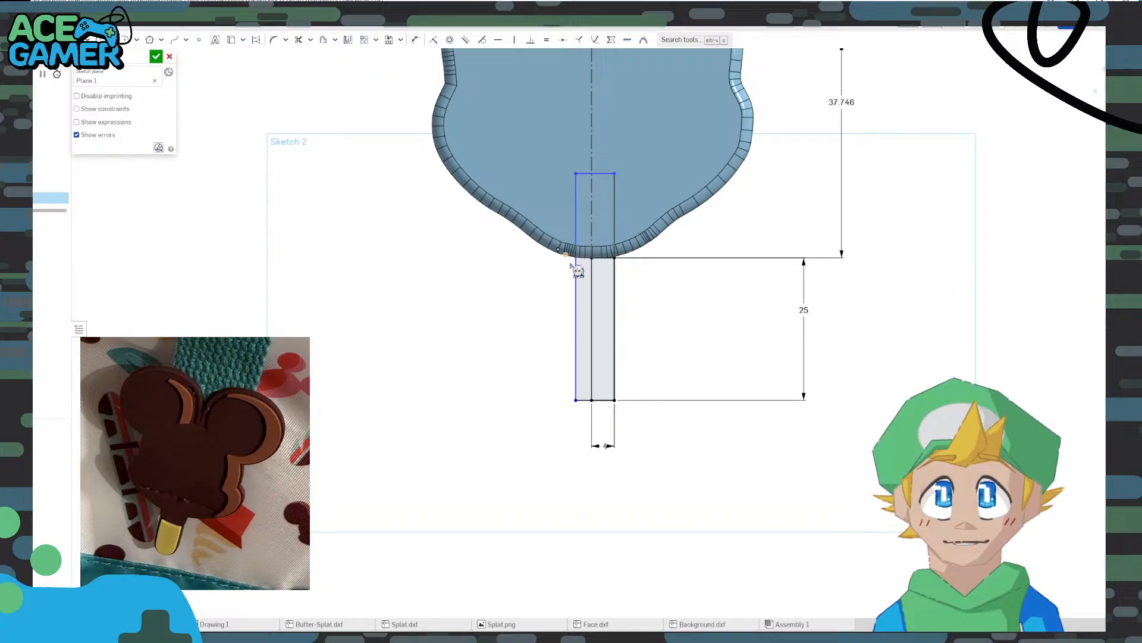
pyautogui.scroll(3, 607, 402)
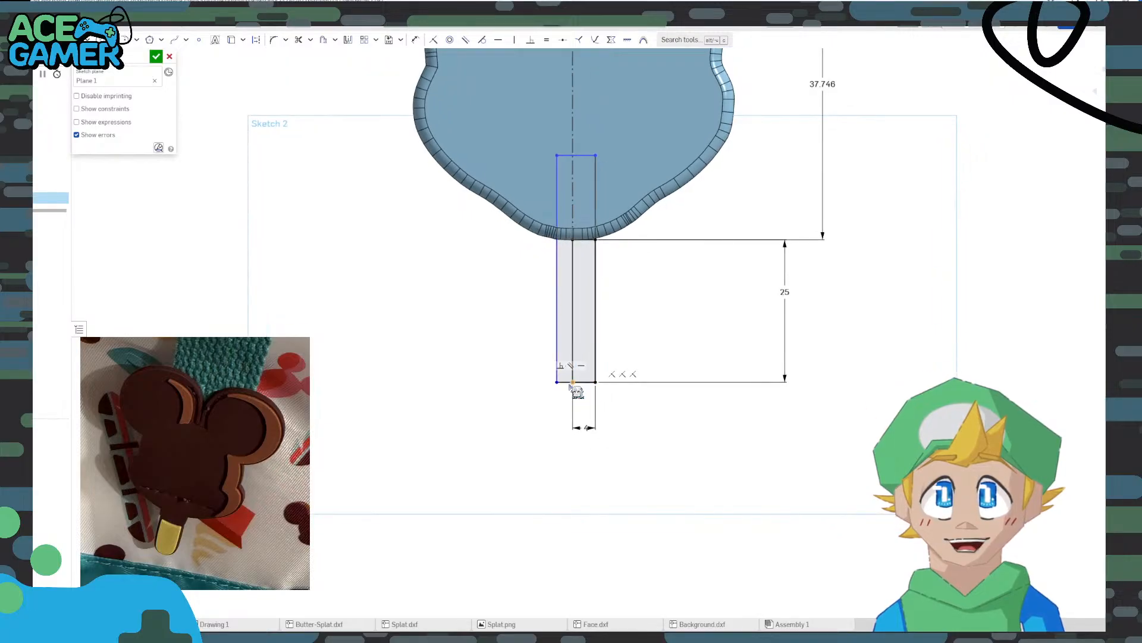
pyautogui.click(574, 343)
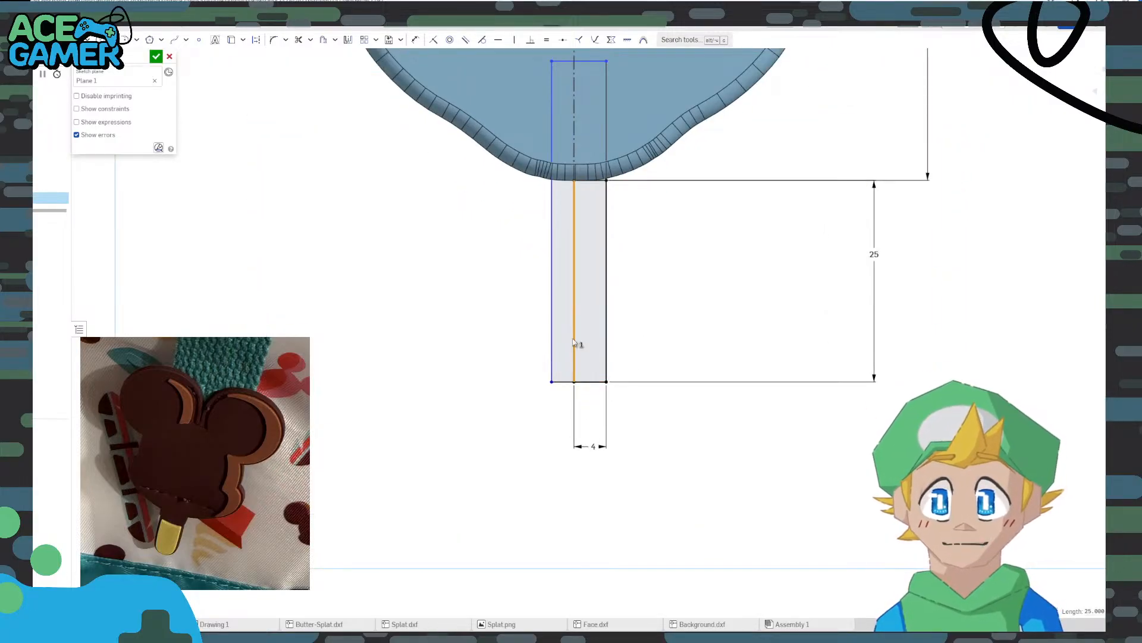
pyautogui.press('q')
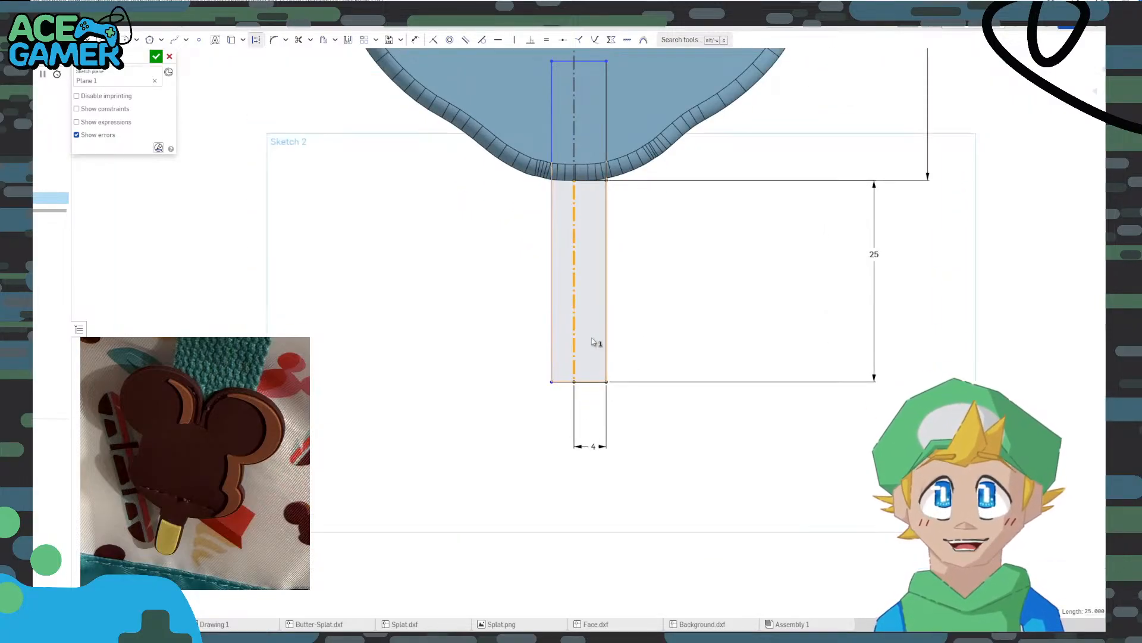
# Undo the second rectangle and convert all edges of the 4 by 25 mm rectangle to construction geometry
pyautogui.click(584, 382)
pyautogui.scroll(-1, 590, 292)
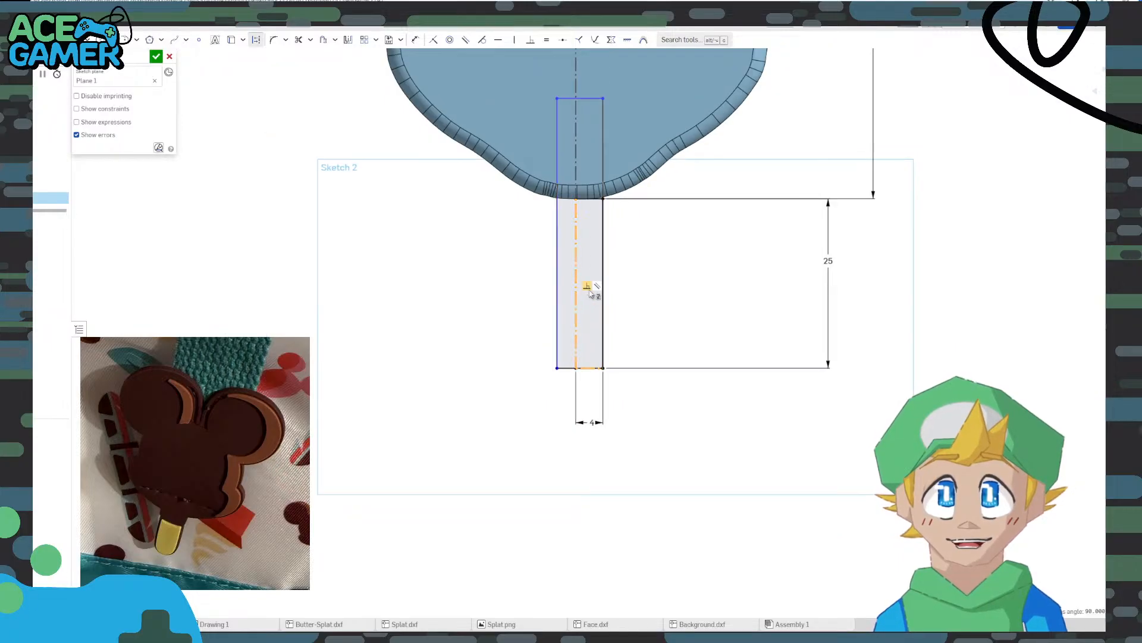
pyautogui.click(604, 198)
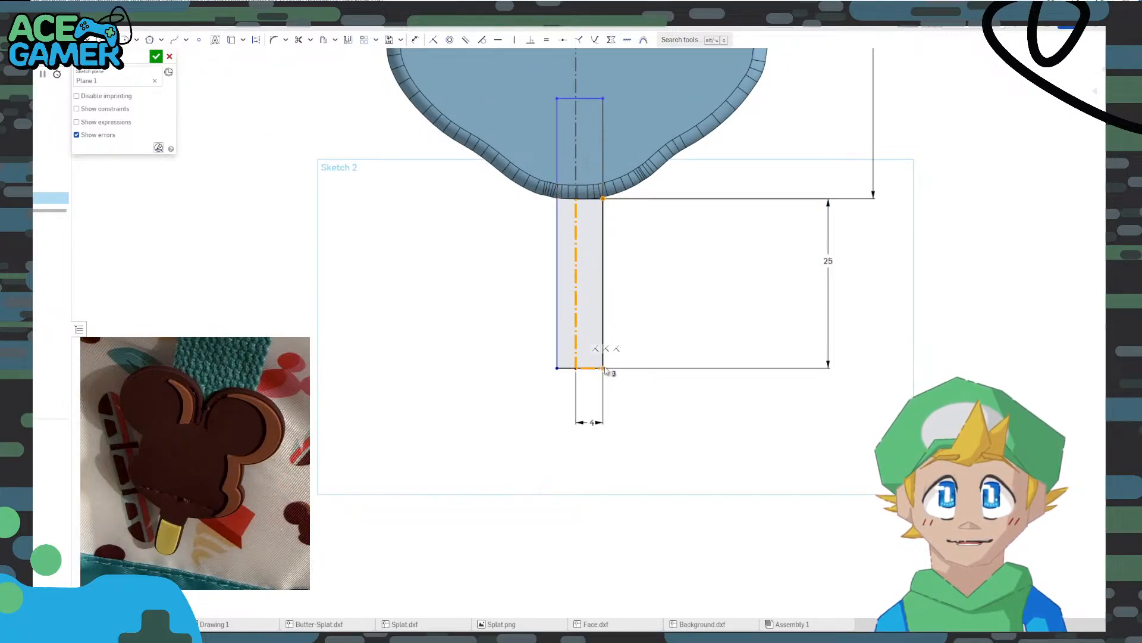
pyautogui.click(603, 333)
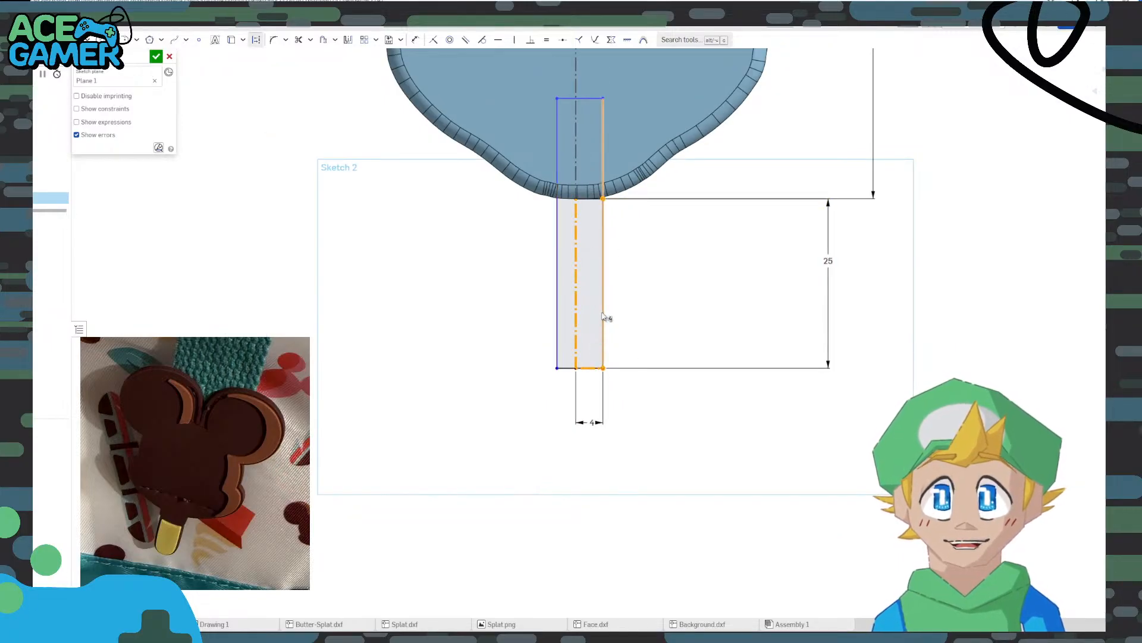
pyautogui.click(603, 225)
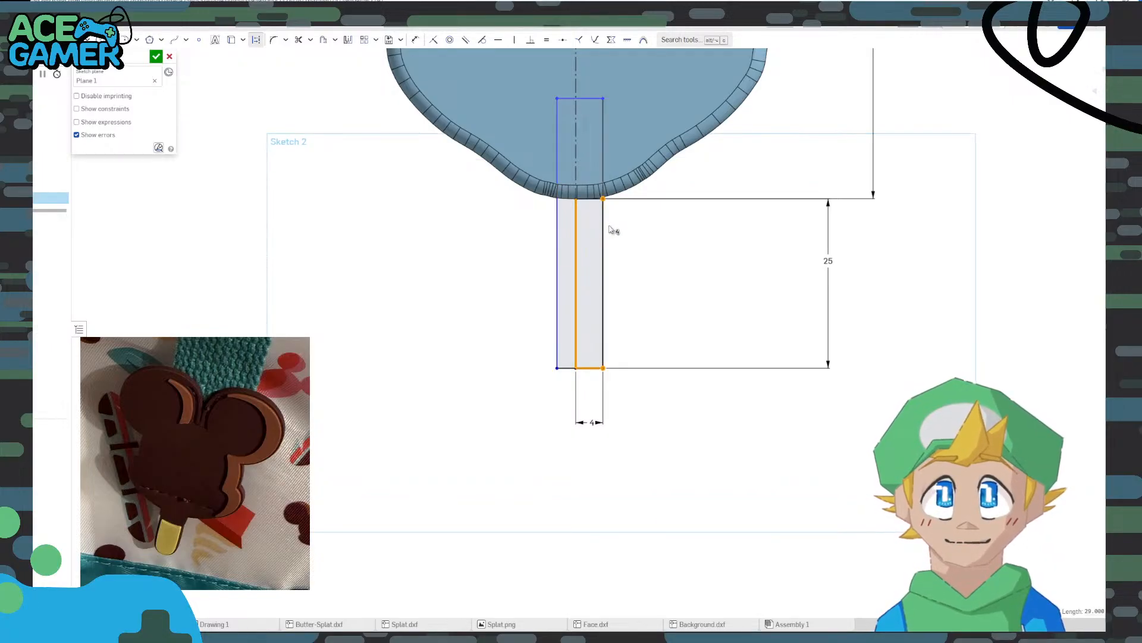
pyautogui.hotkey('ctrl', 'z')
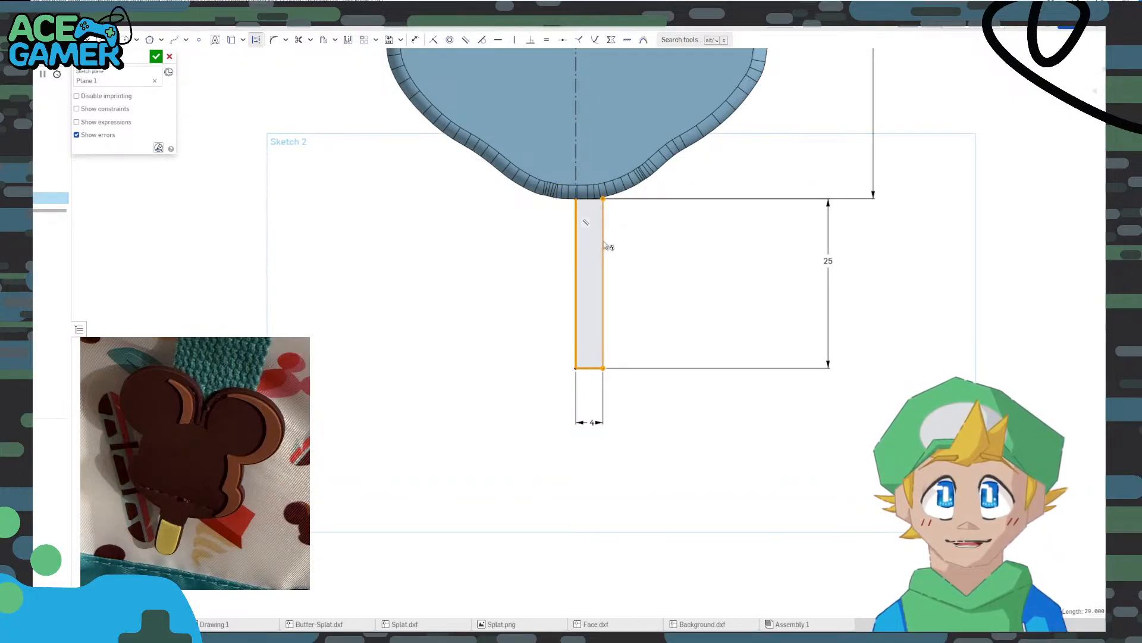
pyautogui.click(603, 240)
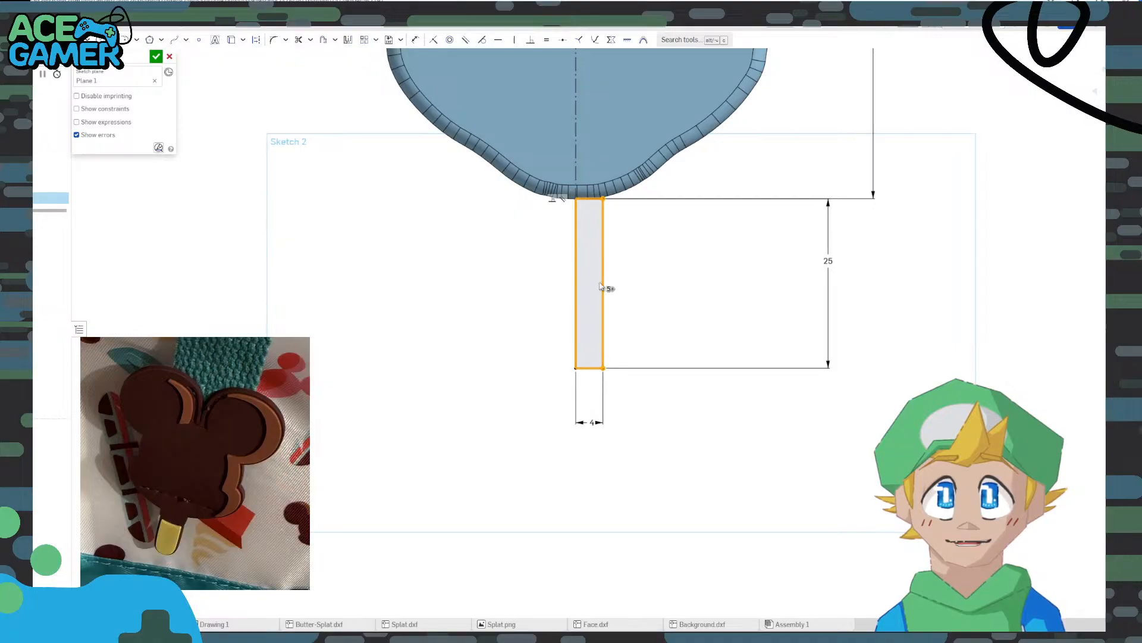
pyautogui.press('q')
pyautogui.click(538, 285)
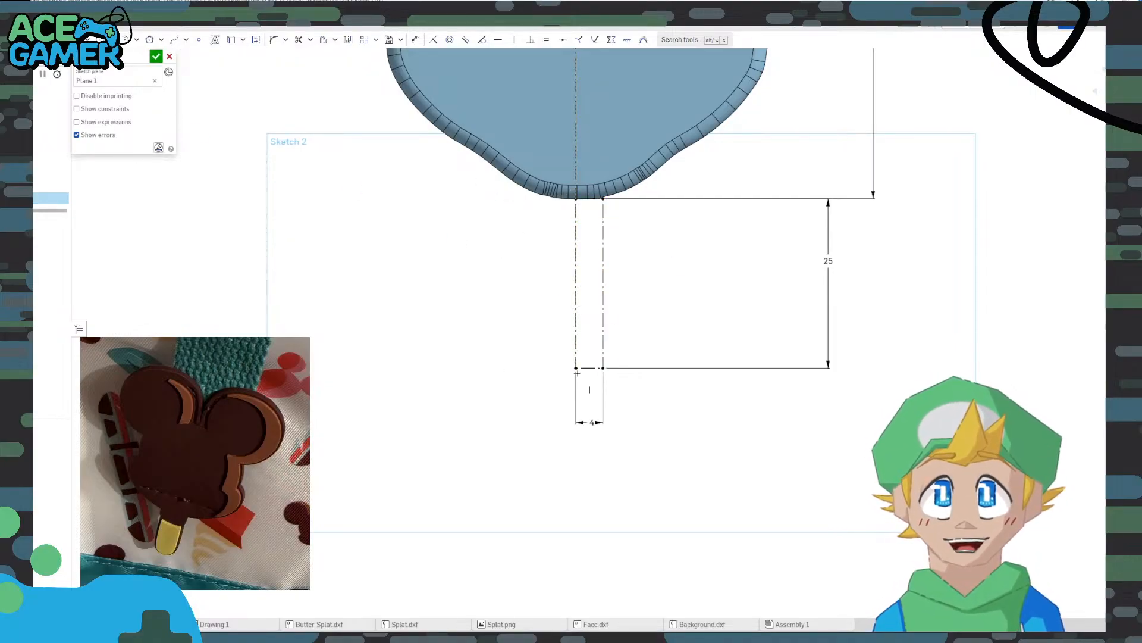
# Sketch a corner rectangle from the construction rectangle's lower right corner across the center line and set its height to 30 mm
pyautogui.click(602, 368)
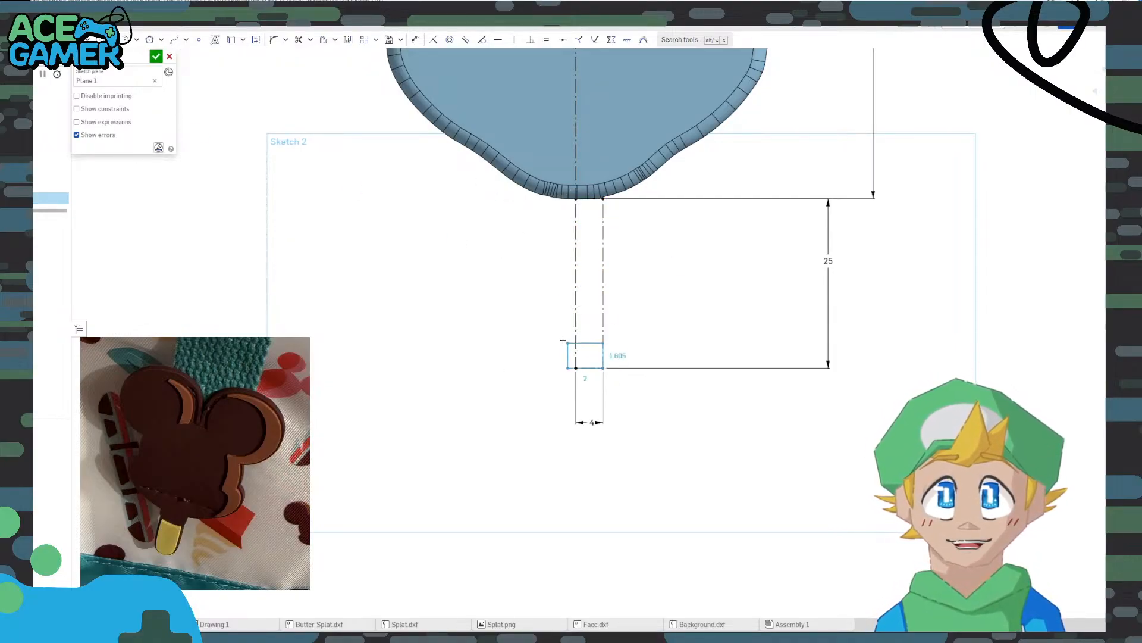
pyautogui.click(534, 260)
pyautogui.click(415, 39)
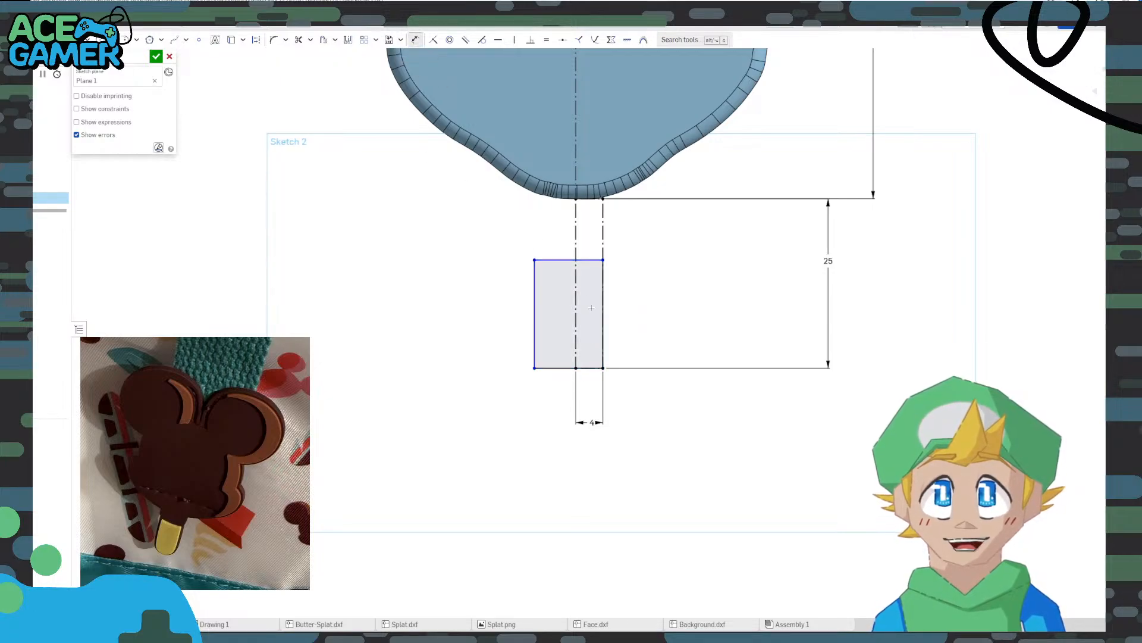
pyautogui.click(534, 279)
pyautogui.click(465, 286)
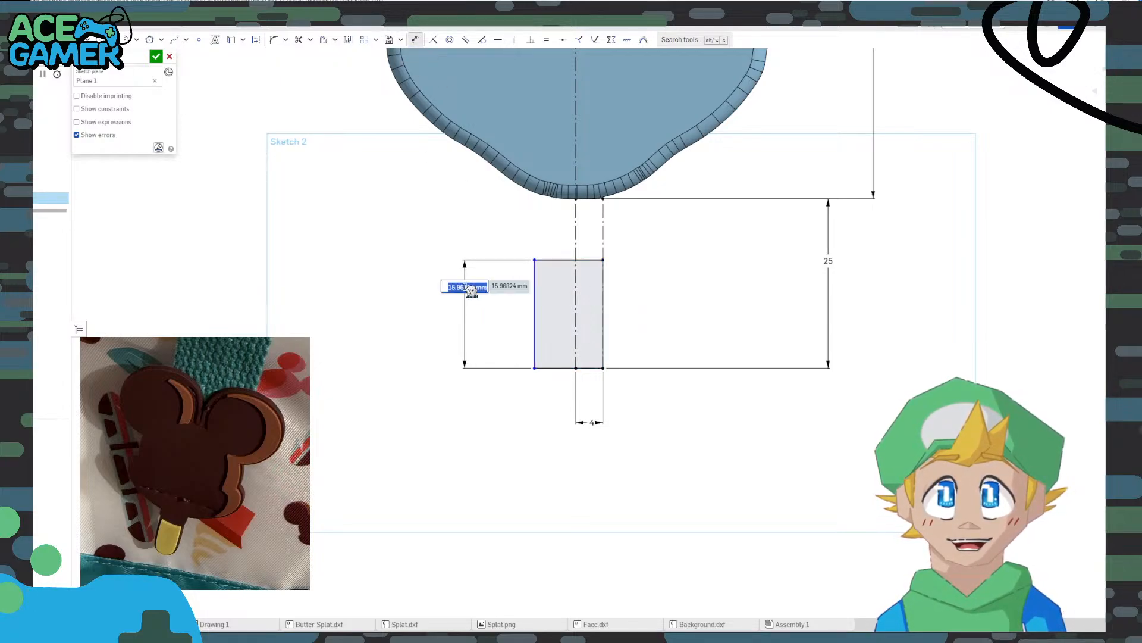
pyautogui.write('30')
pyautogui.press('Return')
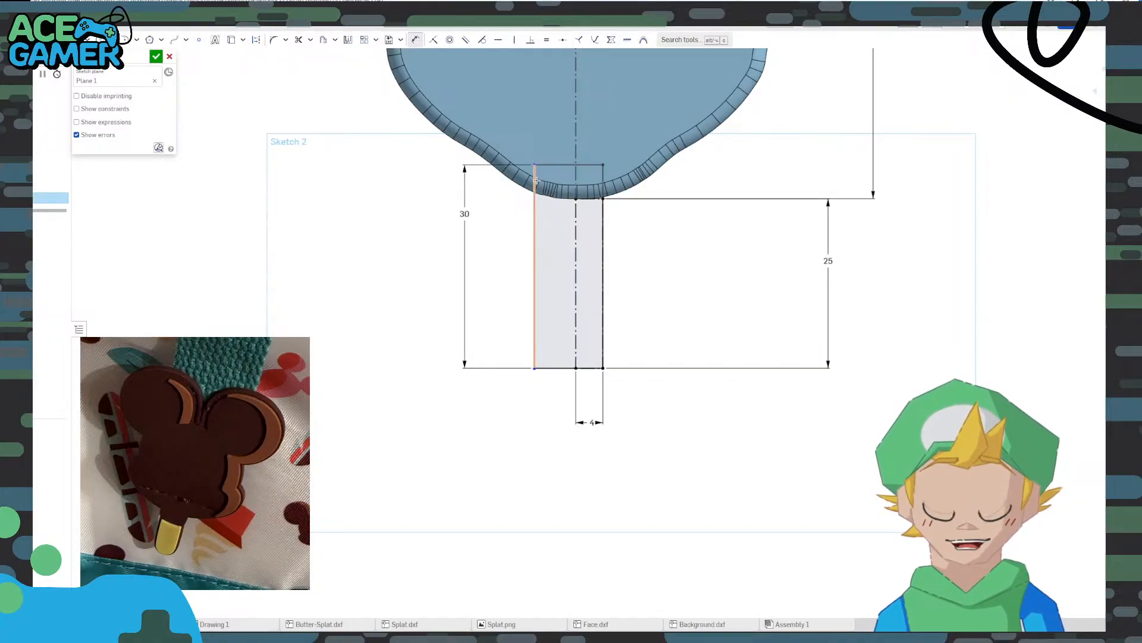
# Dimension the new stick rectangle's top edge inside the chin and set its width to 8 mm
pyautogui.click(556, 164)
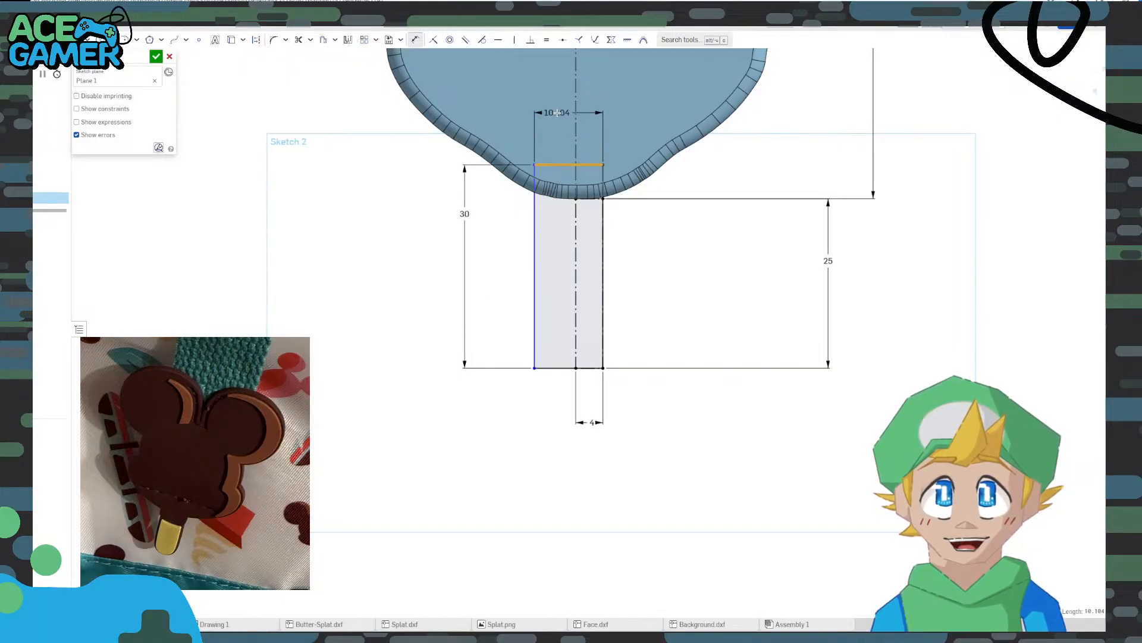
pyautogui.click(556, 113)
pyautogui.write('8')
pyautogui.press('Return')
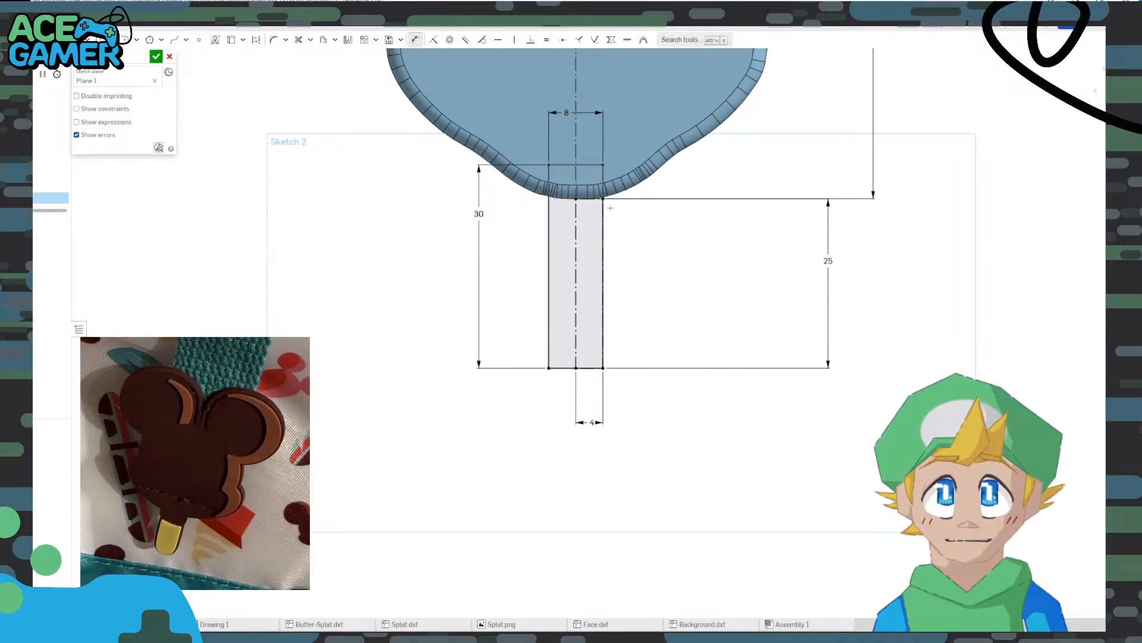
pyautogui.scroll(-3, 603, 241)
pyautogui.moveTo(636, 271)
pyautogui.mouseDown(button='right')
pyautogui.moveTo(639, 215)
pyautogui.moveTo(644, 258)
pyautogui.mouseUp(button='right')
pyautogui.press('n')
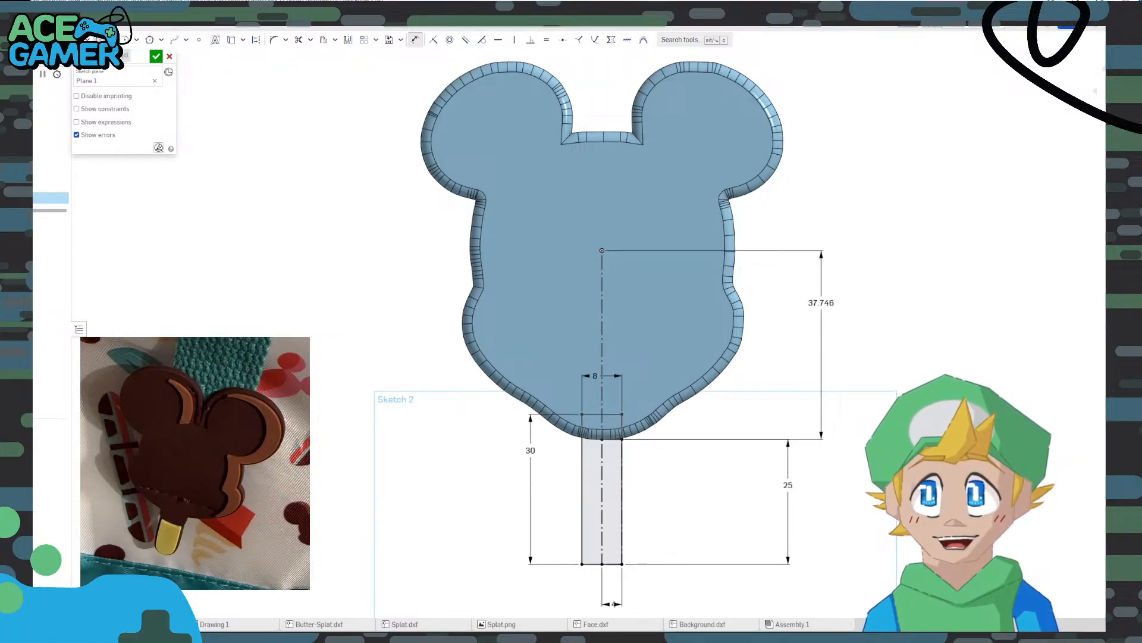
pyautogui.scroll(5, 568, 409)
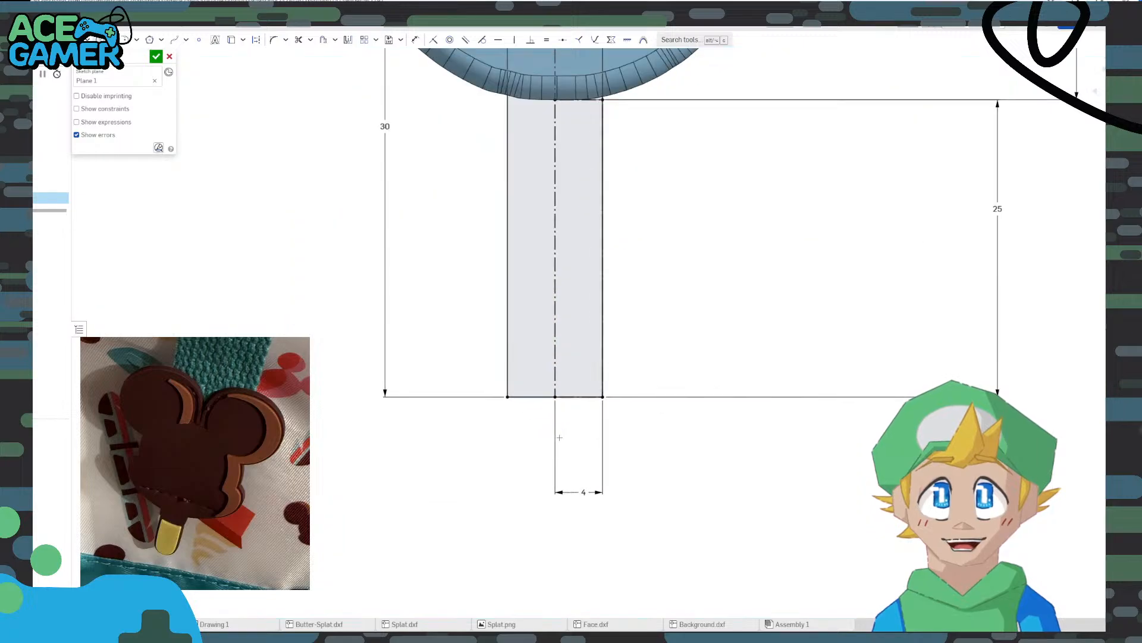
# Draw an 8 mm circle centered on the stick's bottom edge, trim it with that edge into a rounded end, and finish the sketch
pyautogui.click(555, 396)
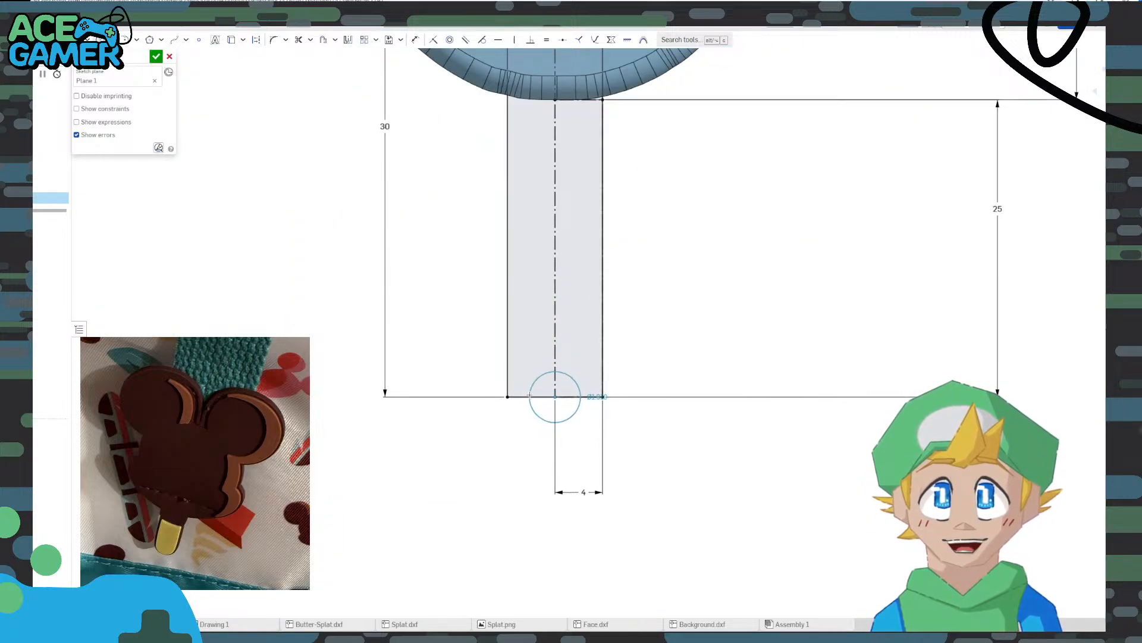
pyautogui.click(554, 349)
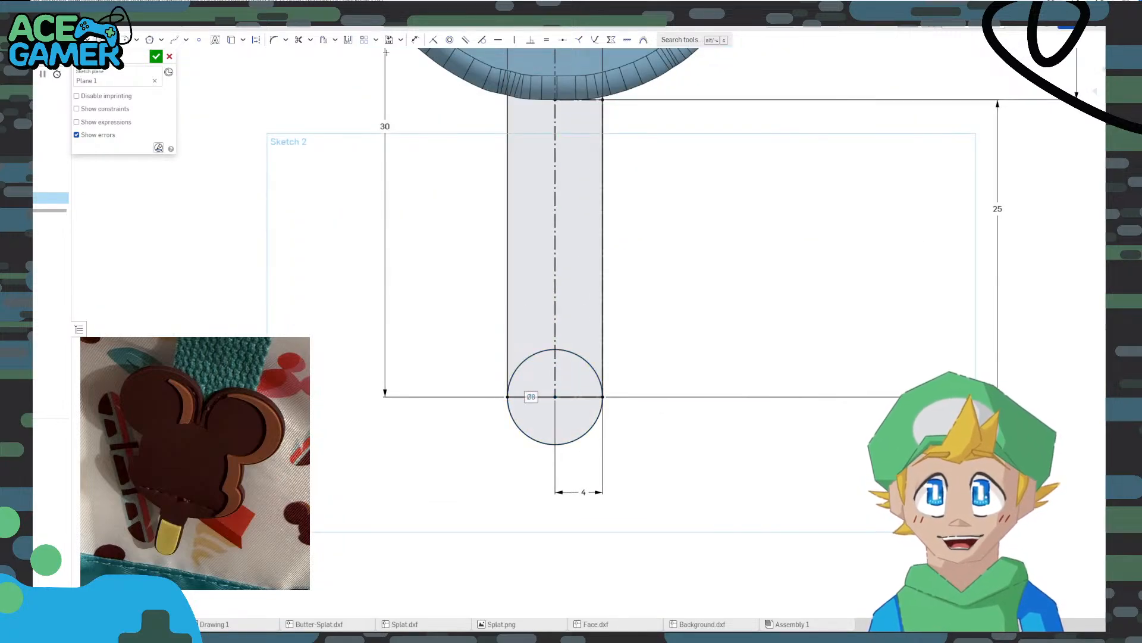
pyautogui.click(299, 39)
pyautogui.click(527, 351)
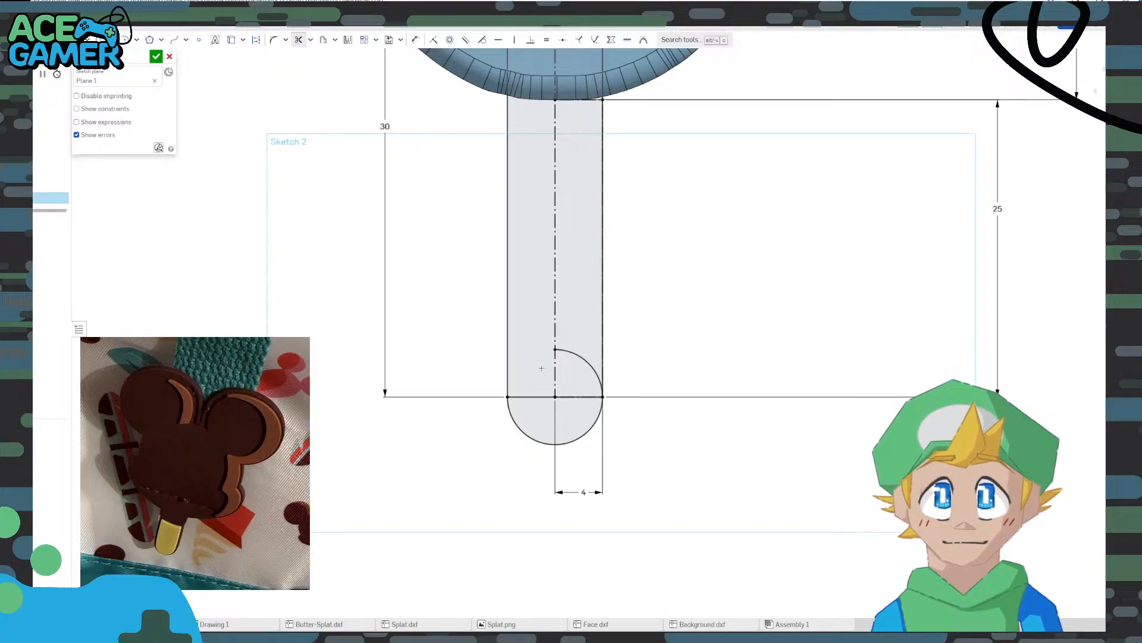
pyautogui.click(581, 355)
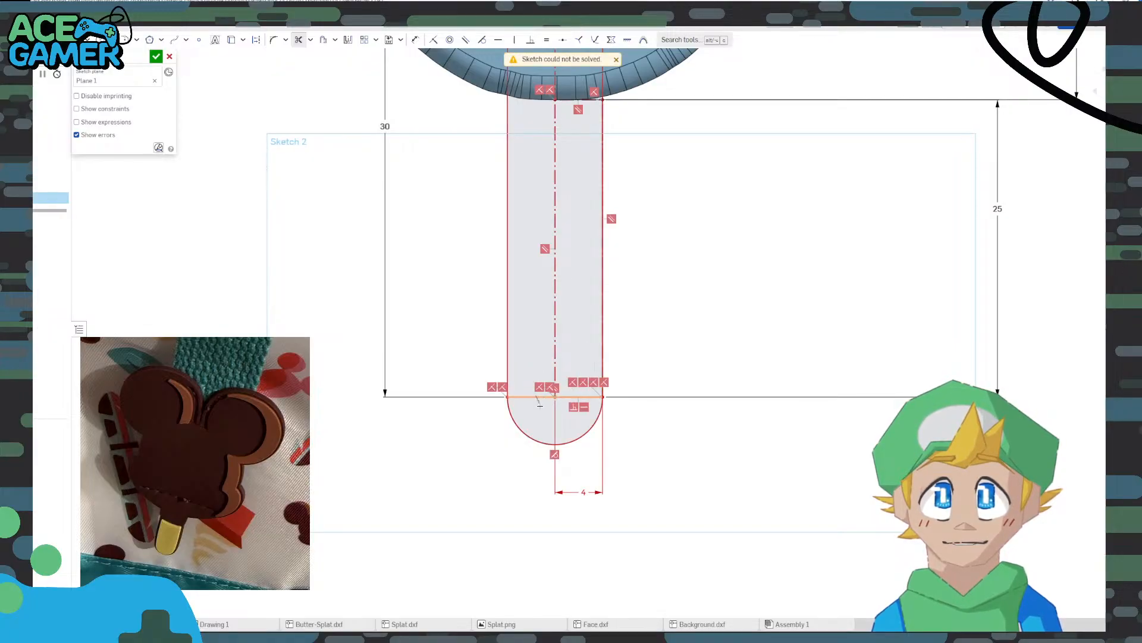
pyautogui.click(572, 397)
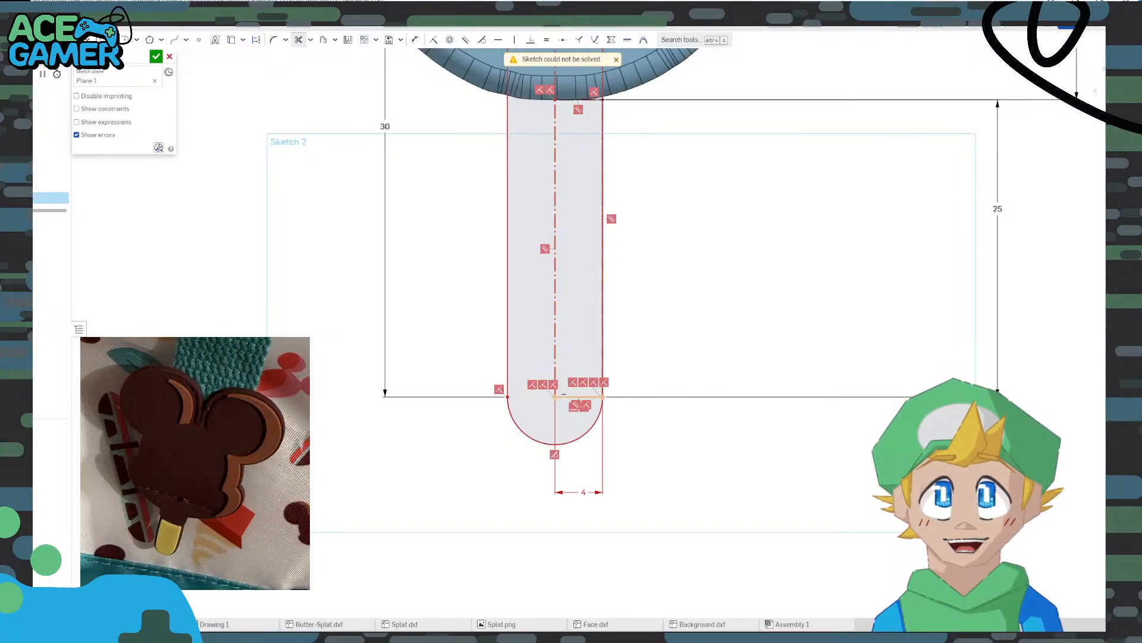
pyautogui.scroll(-5, 545, 293)
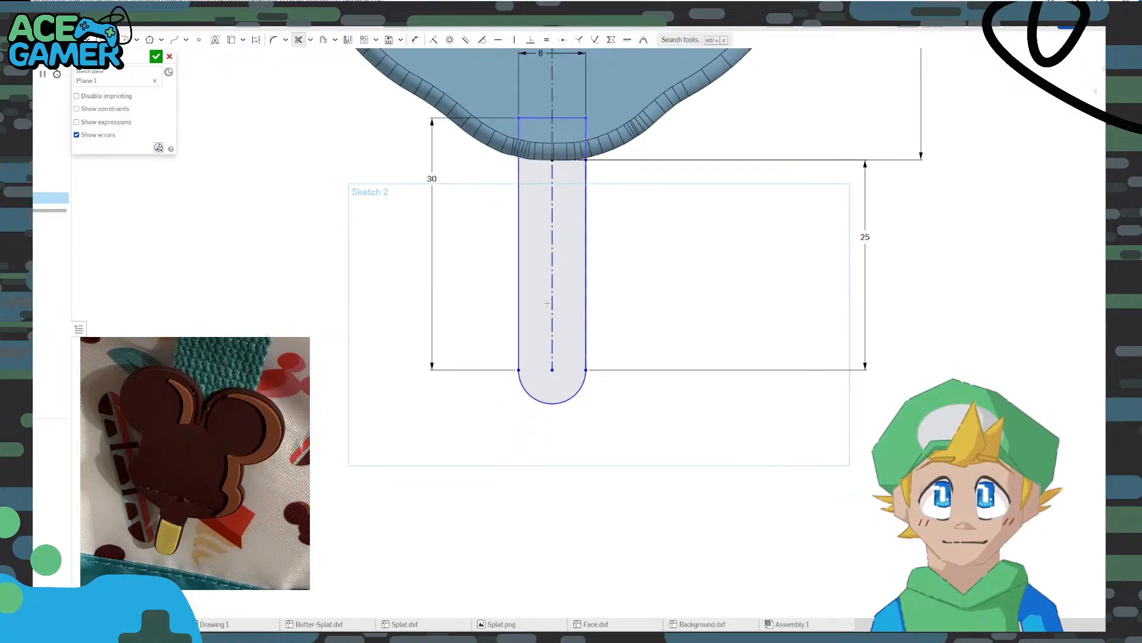
pyautogui.scroll(-3, 539, 319)
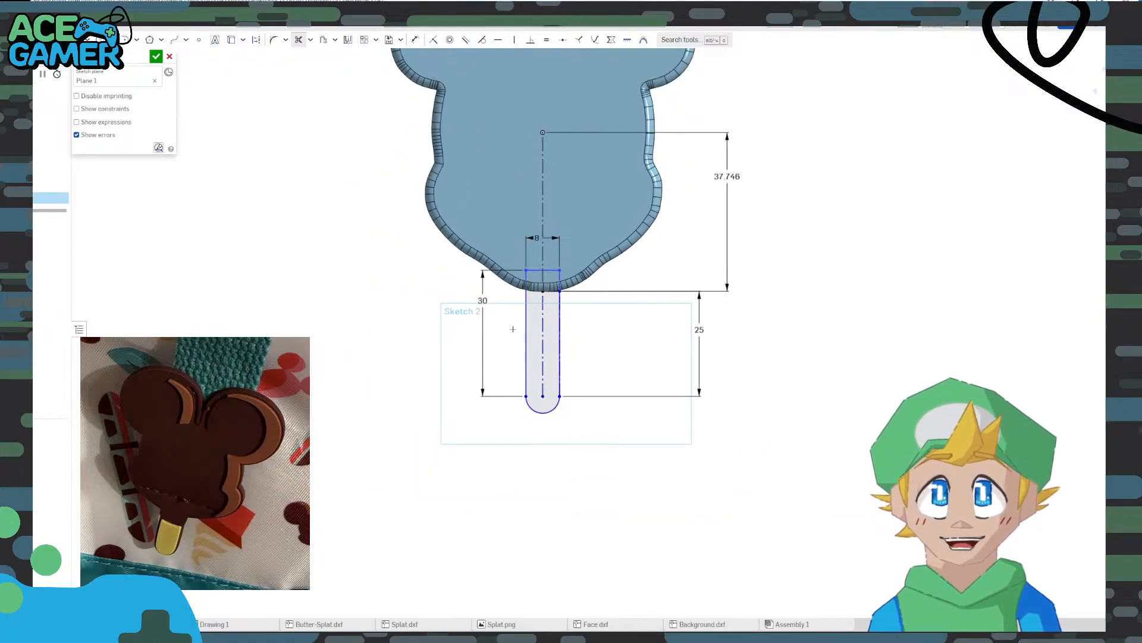
pyautogui.moveTo(513, 329); pyautogui.dragTo(497, 291, button='right')
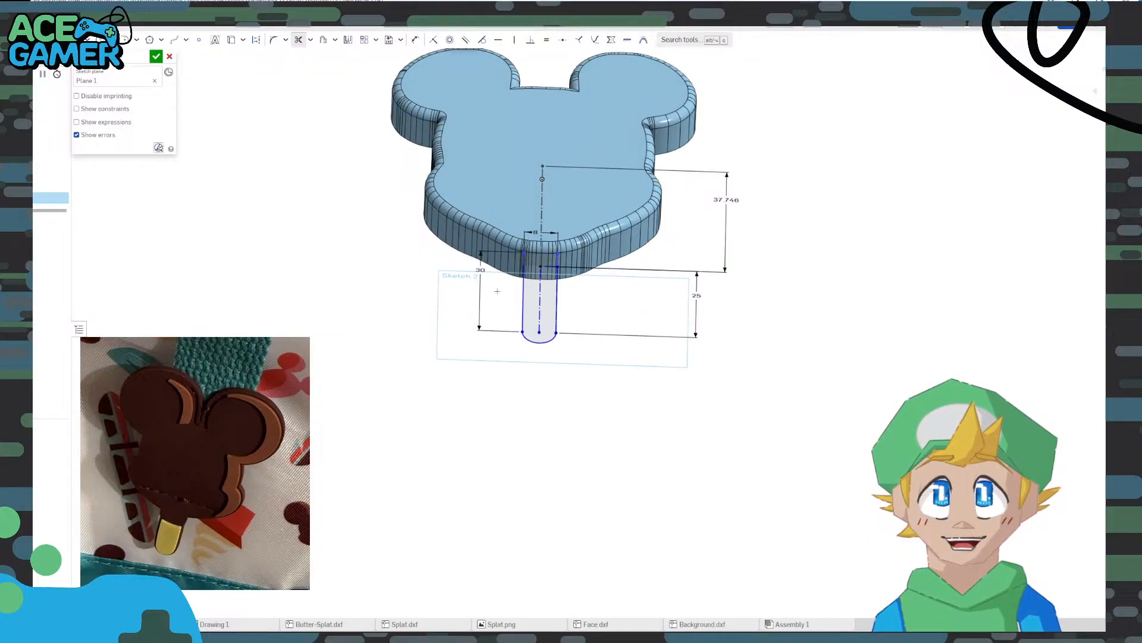
pyautogui.click(156, 56)
# Extrude the rounded stick profile symmetrically as an addition to the head, with a depth of 1 mm
pyautogui.scroll(5, 524, 298)
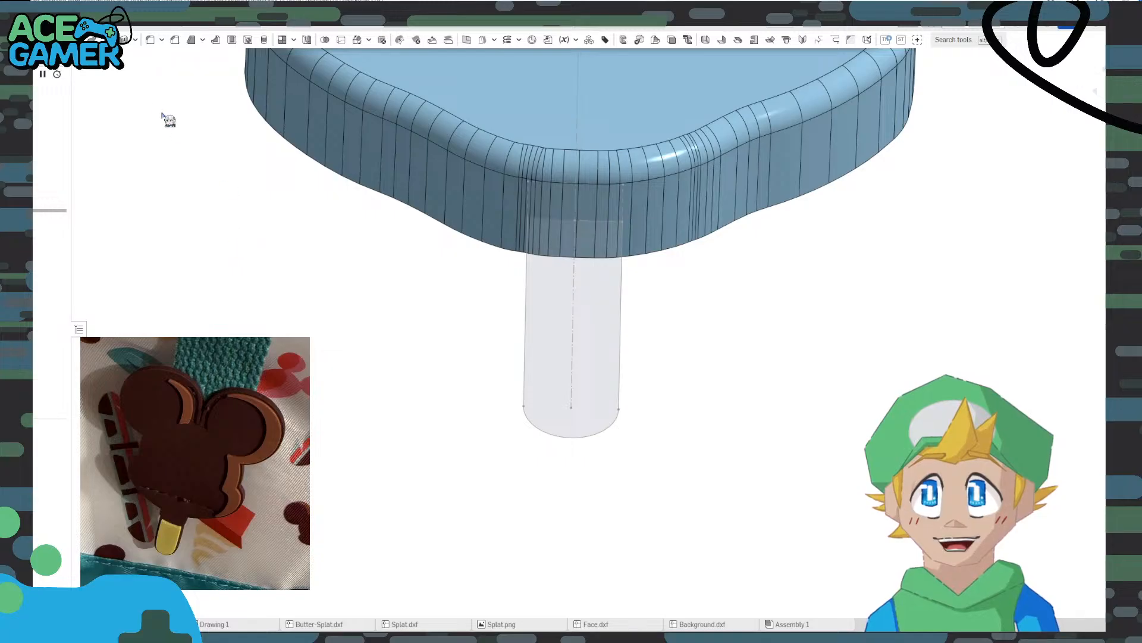
pyautogui.click(534, 310)
pyautogui.moveTo(434, 237); pyautogui.dragTo(445, 288, button='right')
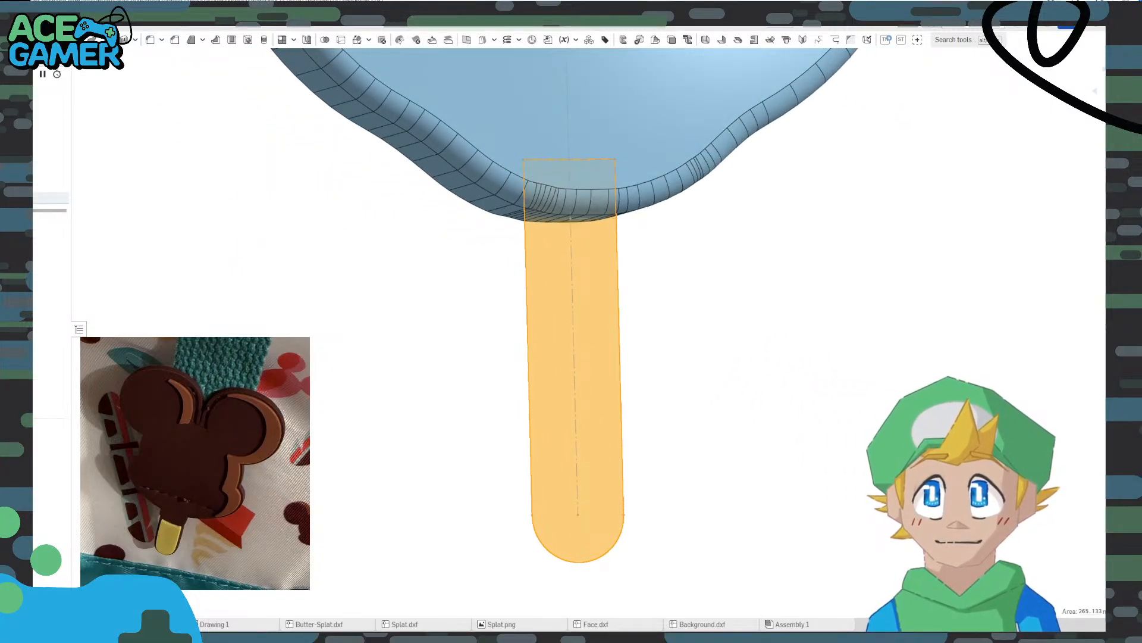
pyautogui.hotkey('shift', 'e')
pyautogui.moveTo(396, 316); pyautogui.dragTo(465, 299, button='right')
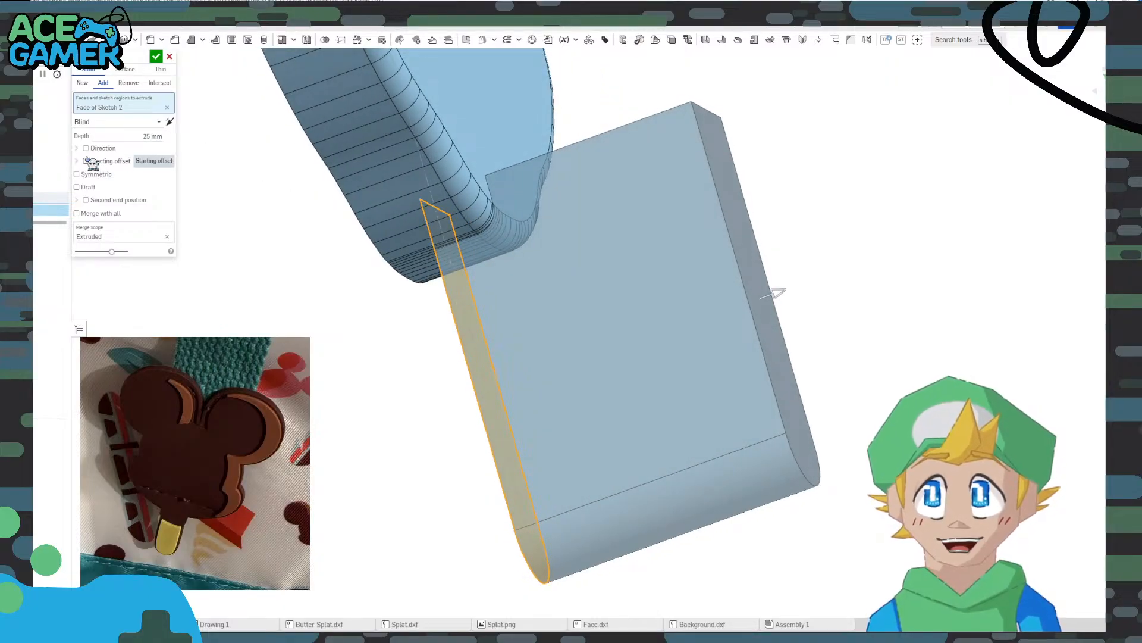
pyautogui.click(78, 175)
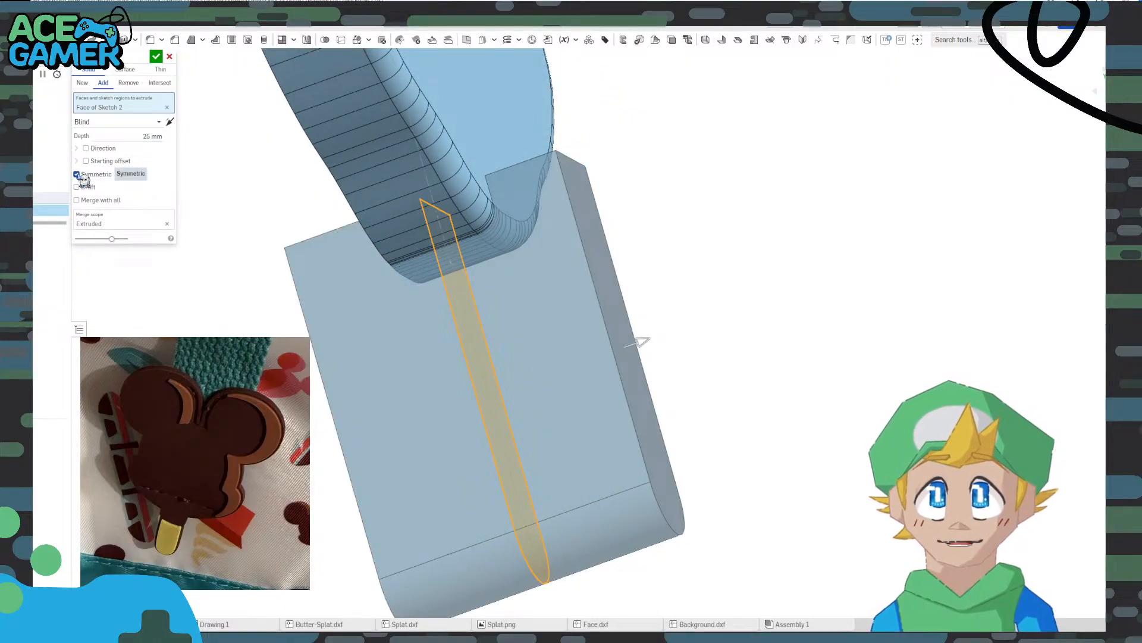
pyautogui.click(152, 137)
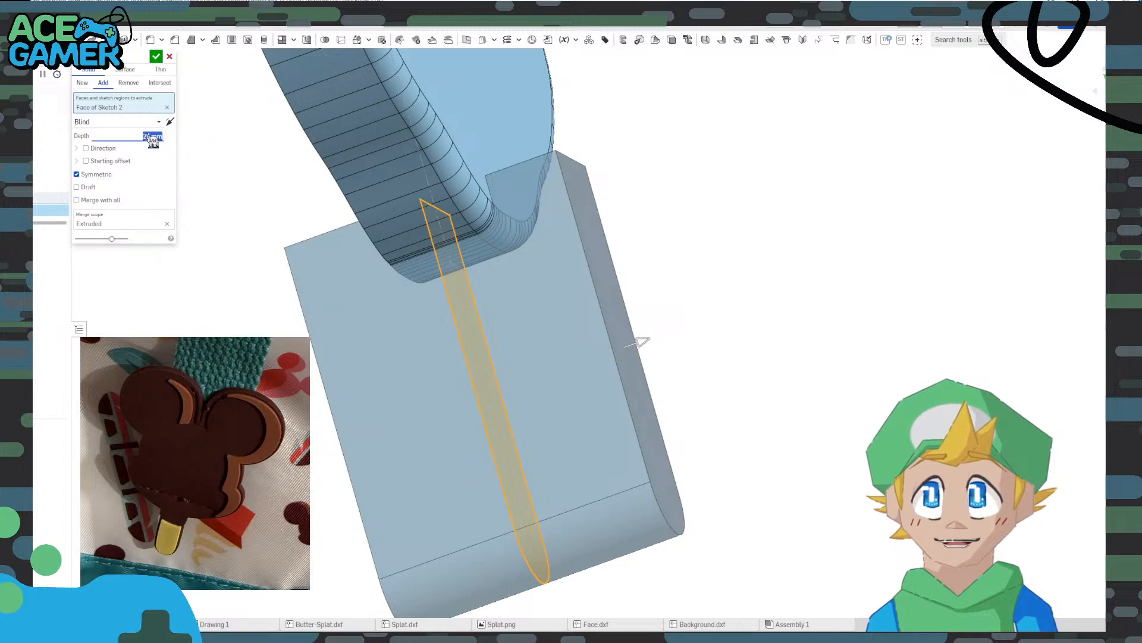
pyautogui.write('1')
pyautogui.press('Return')
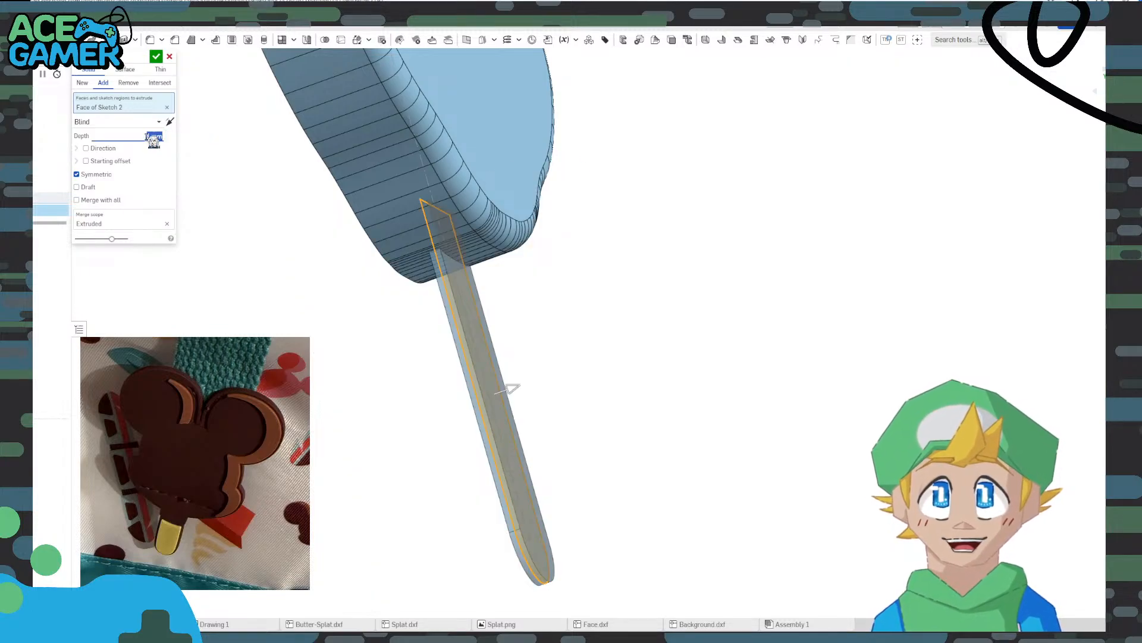
# Try depths of 2 mm and 3 mm for the symmetric stick extrusion, judging the thickness from the side
pyautogui.moveTo(613, 319)
pyautogui.mouseDown(button='right')
pyautogui.moveTo(630, 326)
pyautogui.moveTo(612, 327)
pyautogui.mouseUp(button='right')
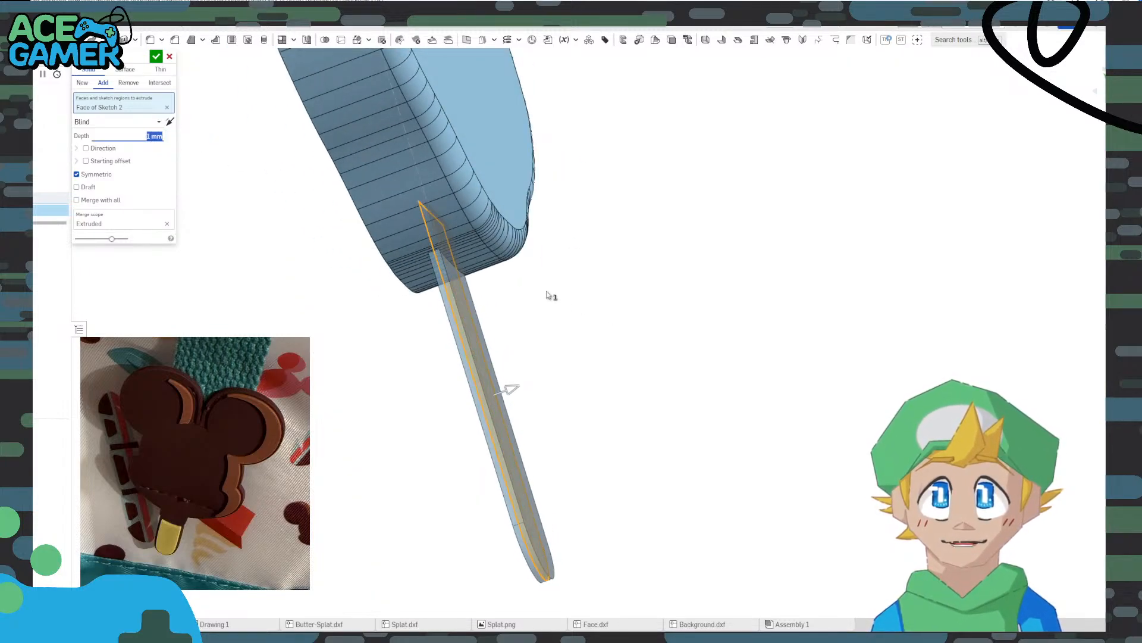
pyautogui.rightClick(488, 303)
pyautogui.click(1105, 92)
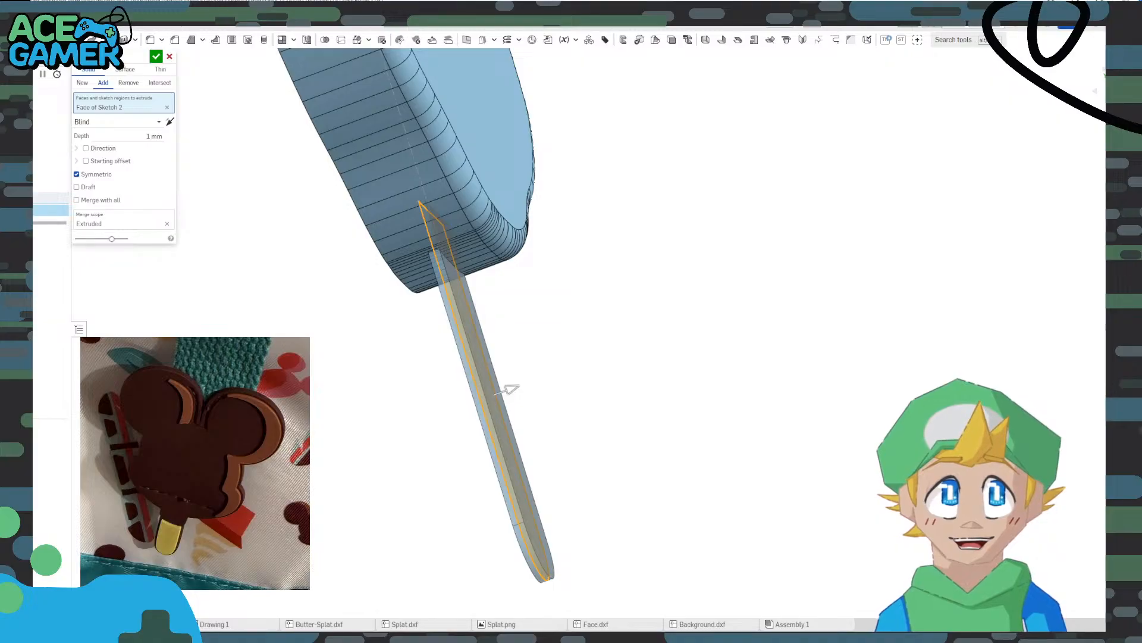
pyautogui.click(1105, 92)
pyautogui.moveTo(909, 253); pyautogui.dragTo(736, 245, button='middle')
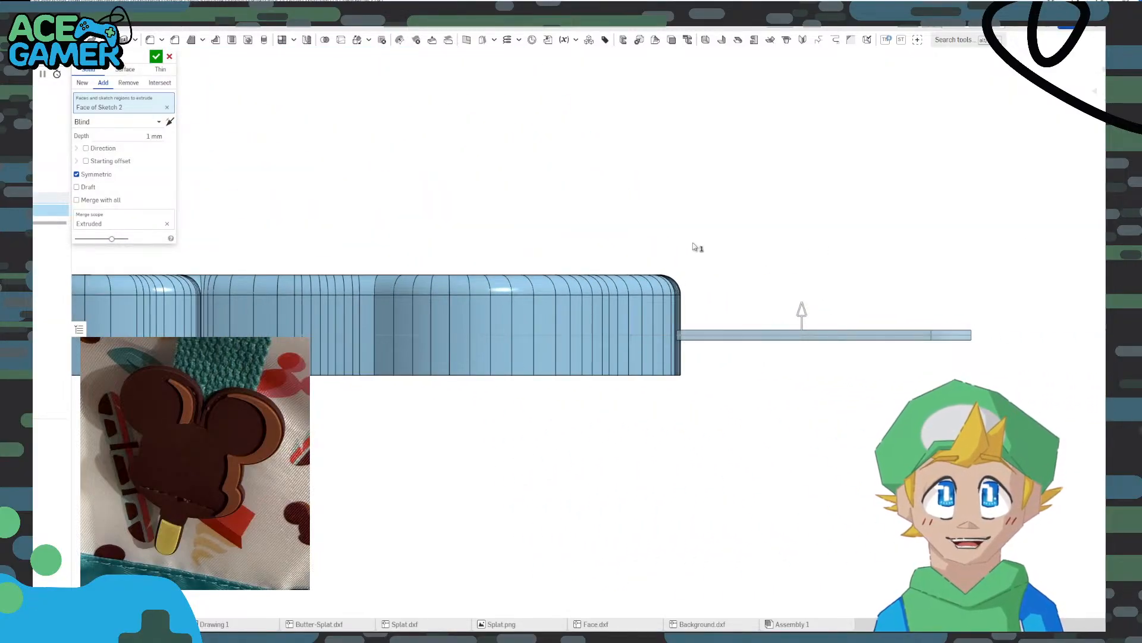
pyautogui.click(153, 137)
pyautogui.write('2')
pyautogui.press('Return')
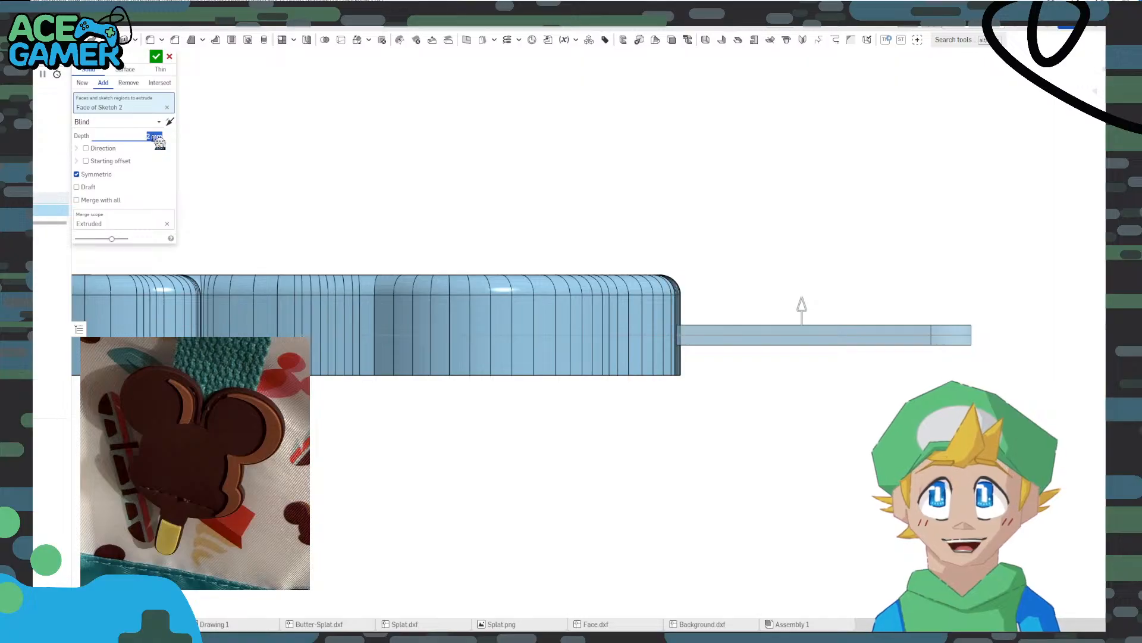
pyautogui.write('3')
pyautogui.press('Return')
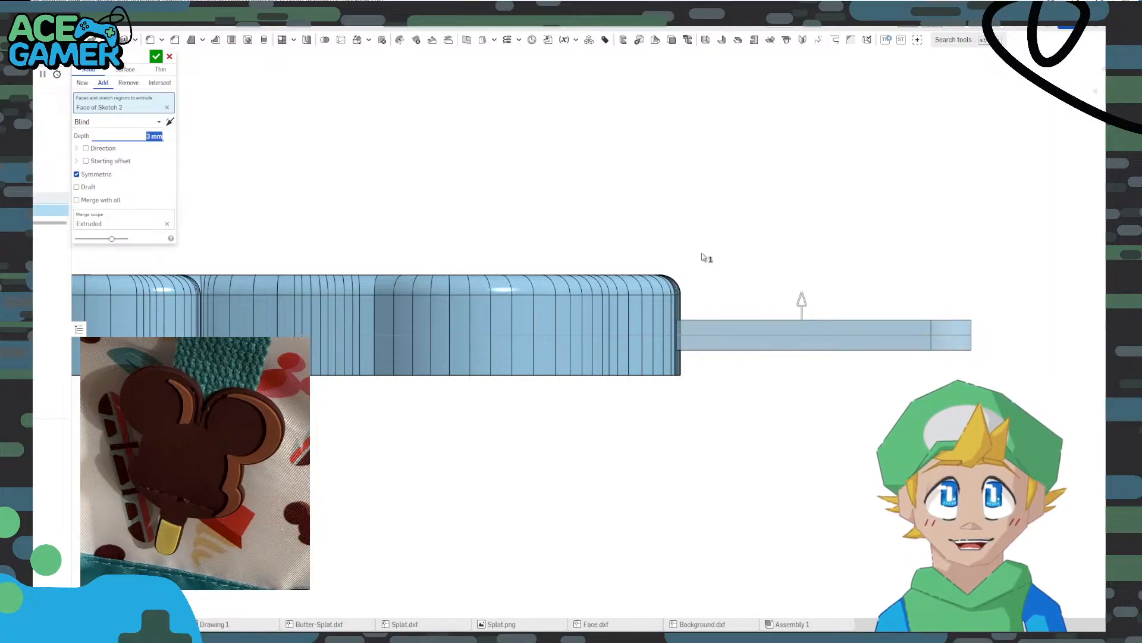
# Set the symmetric stick extrusion's depth to 4 mm and accept it
pyautogui.moveTo(709, 256); pyautogui.dragTo(583, 271, button='right')
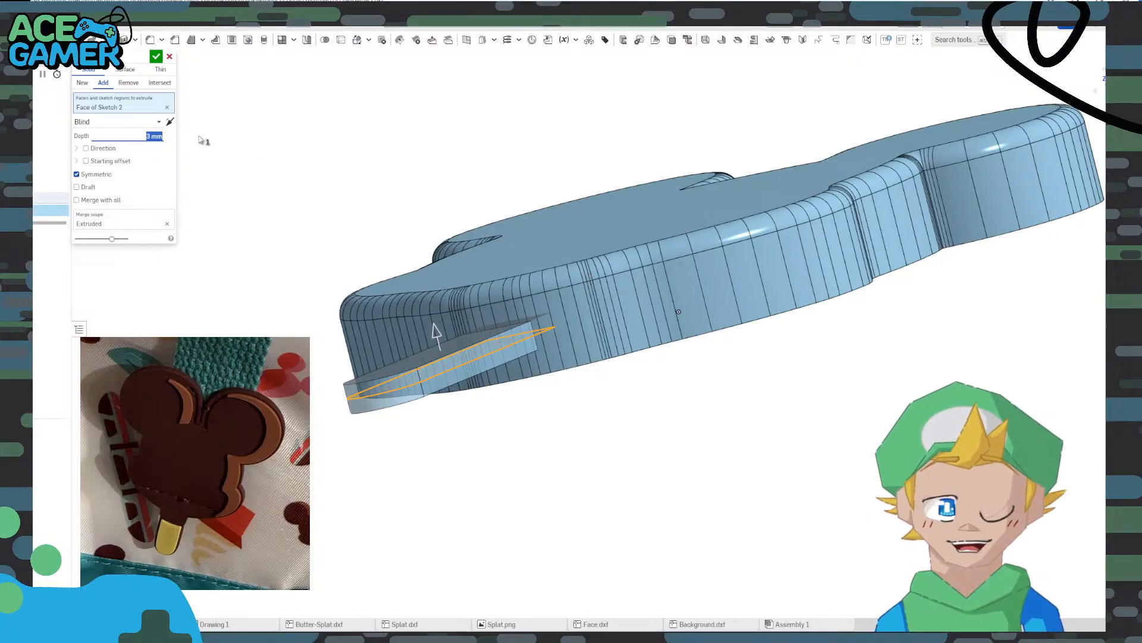
pyautogui.write('4')
pyautogui.press('Return')
pyautogui.moveTo(327, 355); pyautogui.dragTo(392, 330, button='right')
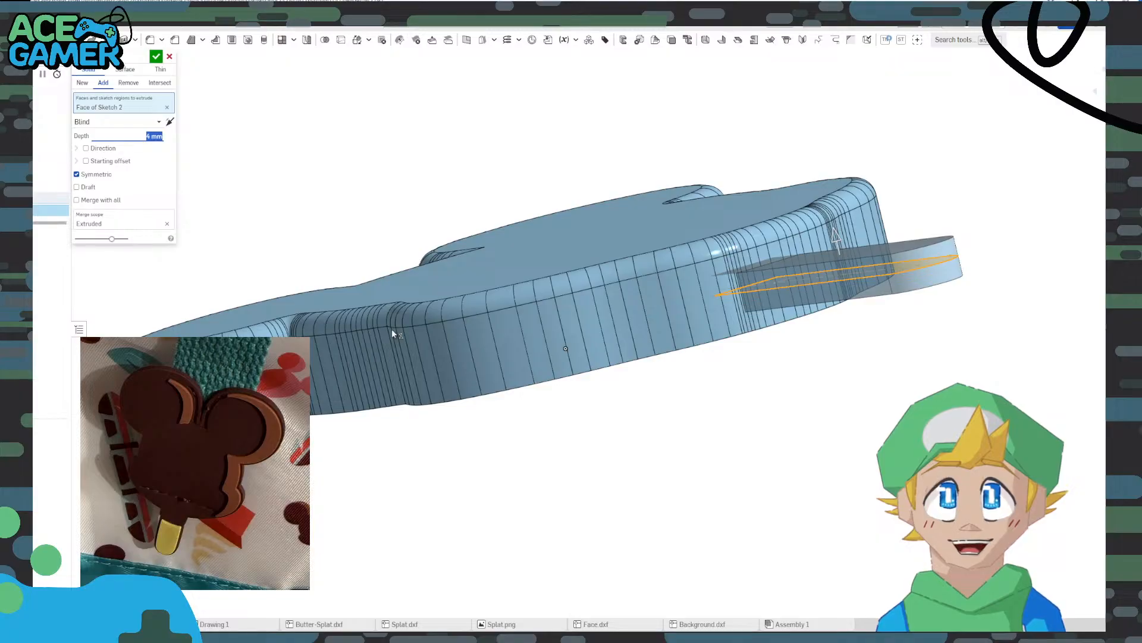
pyautogui.click(156, 56)
# Examine the head and stick from above and at an angle, checking the stick's proportions and its joint with the chin
pyautogui.moveTo(666, 182); pyautogui.dragTo(727, 253, button='right')
pyautogui.click(1061, 88)
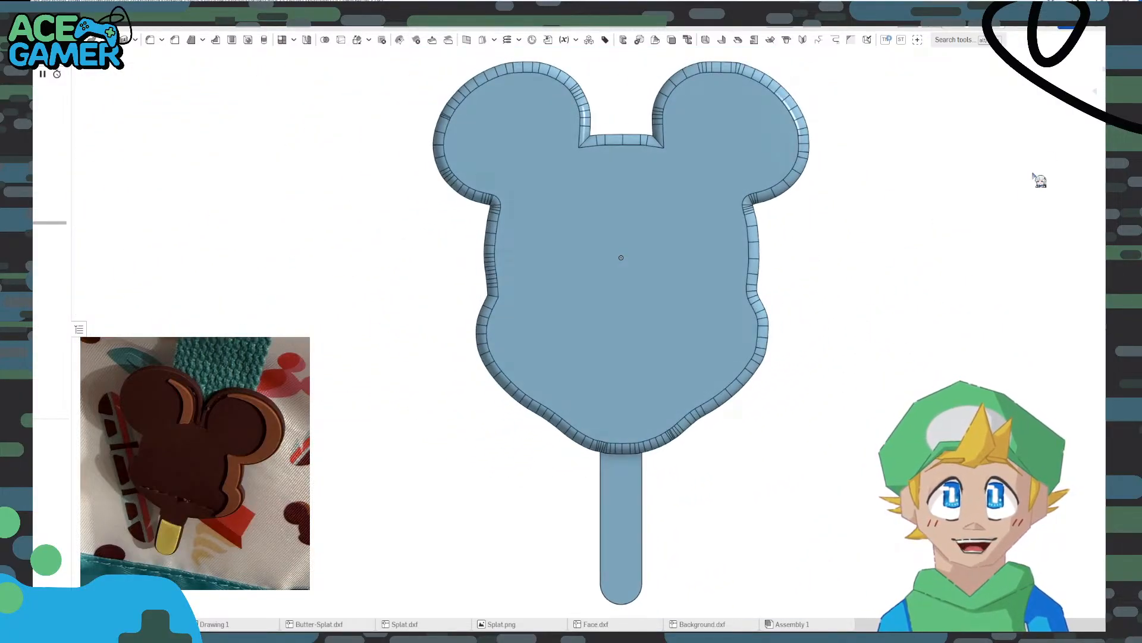
pyautogui.click(1073, 104)
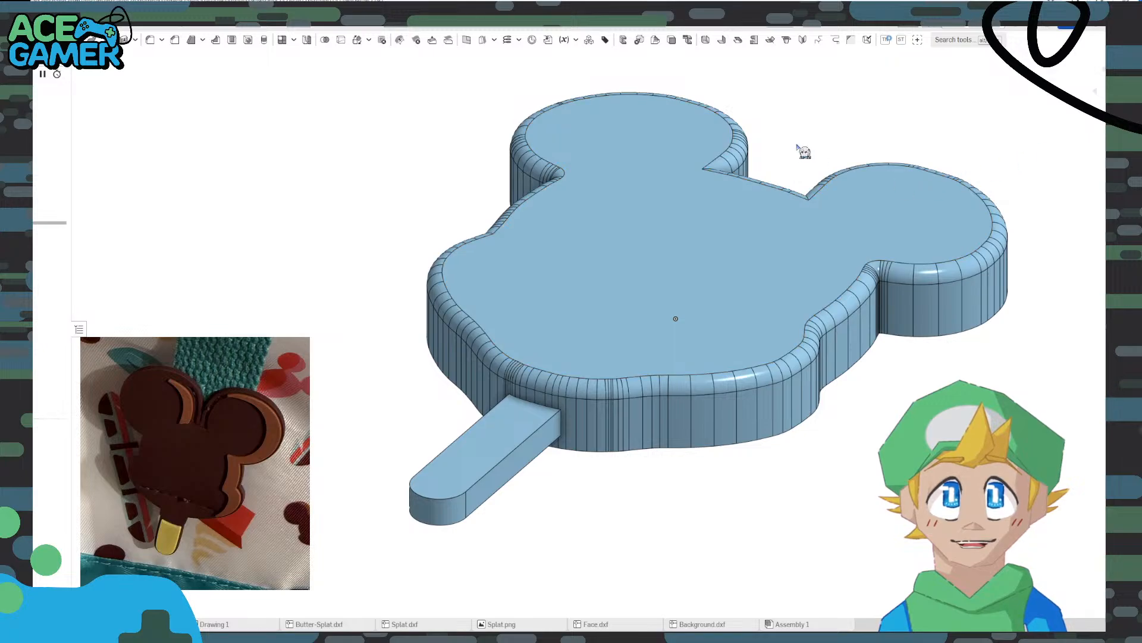
pyautogui.click(1062, 87)
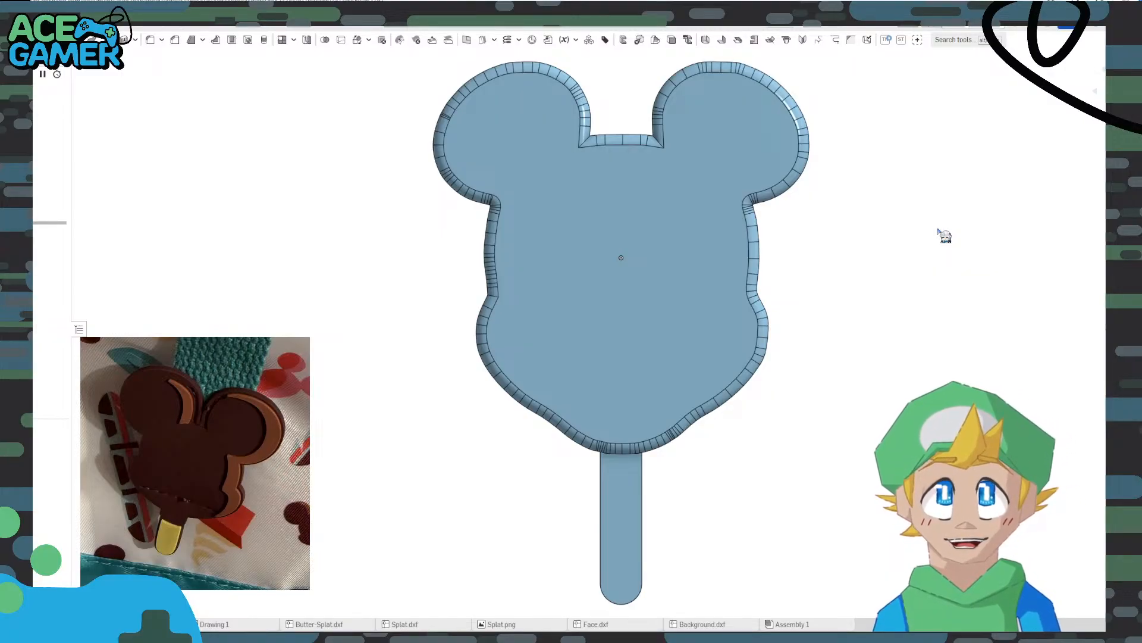
pyautogui.scroll(-2, 708, 455)
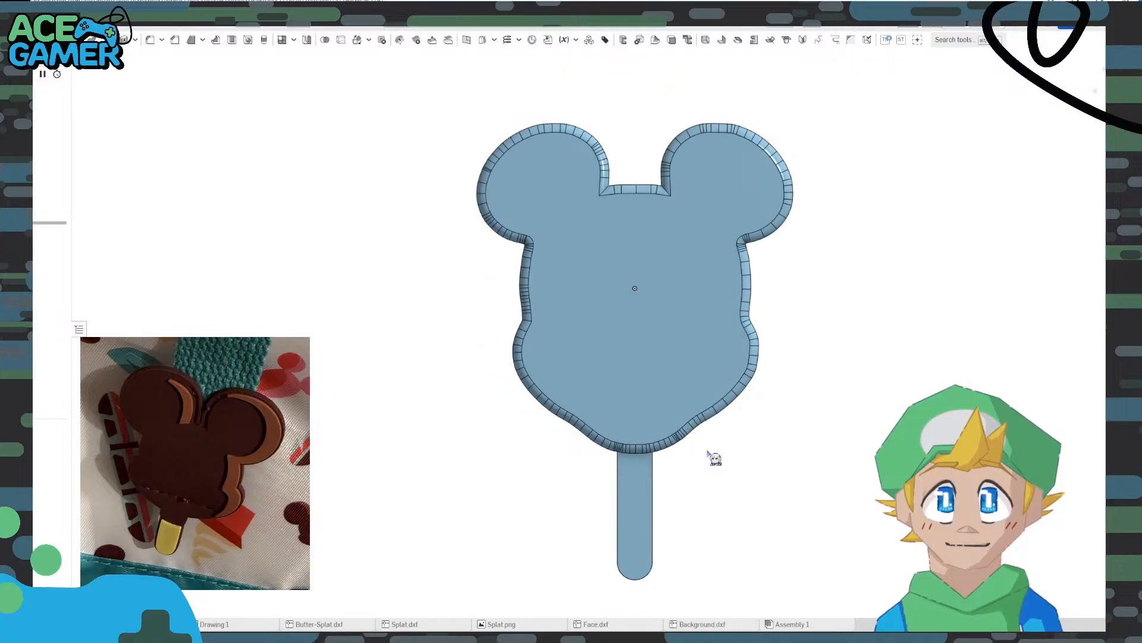
pyautogui.moveTo(708, 453); pyautogui.dragTo(634, 401, button='middle')
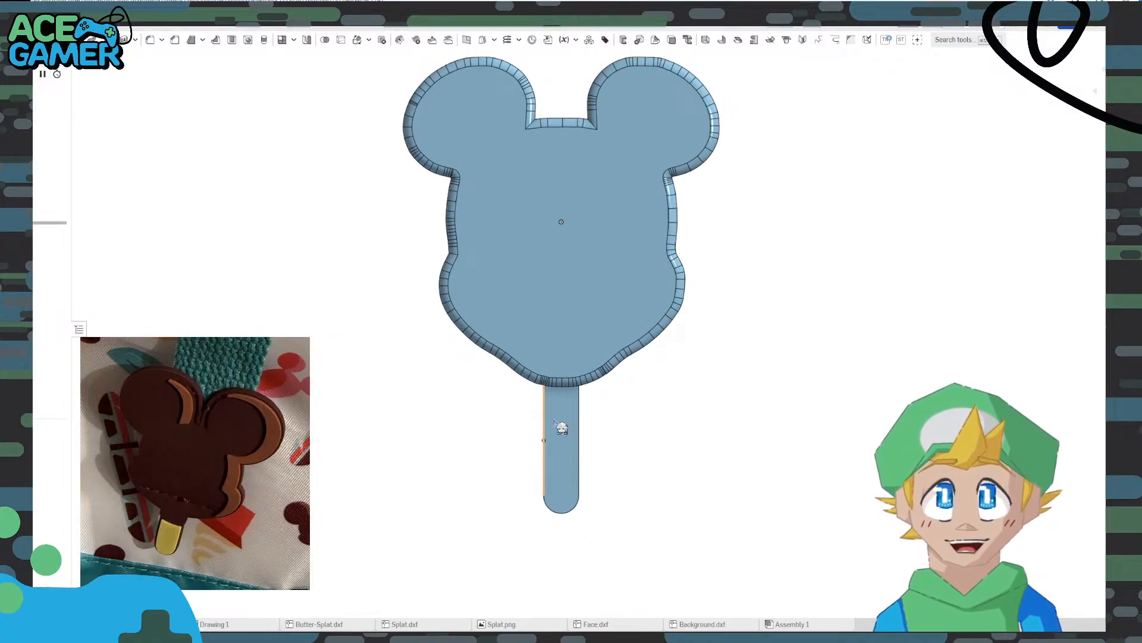
pyautogui.moveTo(559, 426); pyautogui.dragTo(691, 441, button='right')
pyautogui.scroll(3, 593, 404)
pyautogui.moveTo(587, 398); pyautogui.dragTo(655, 413, button='right')
pyautogui.scroll(-3, 664, 414)
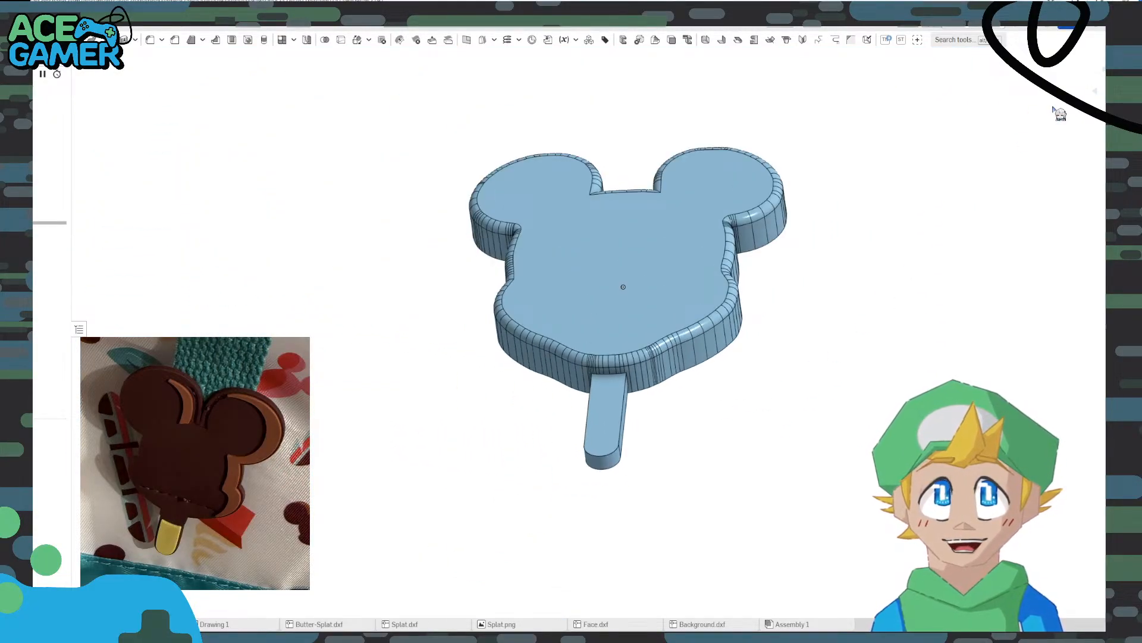
pyautogui.click(1121, 99)
pyautogui.moveTo(828, 263); pyautogui.dragTo(752, 258, button='middle')
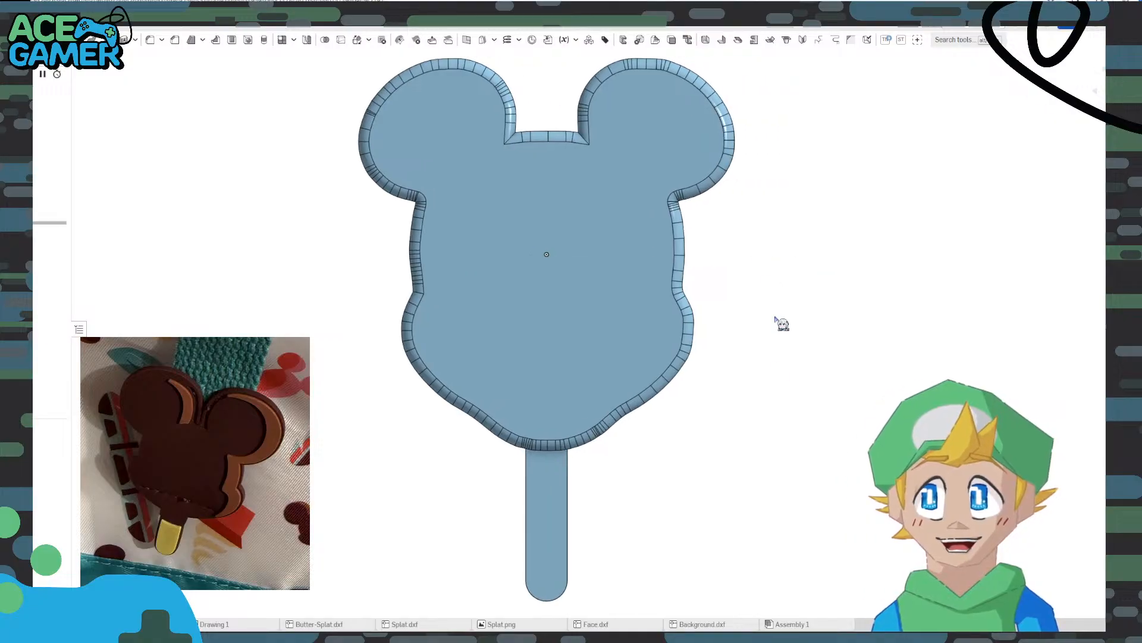
pyautogui.moveTo(775, 318); pyautogui.dragTo(773, 382, button='right')
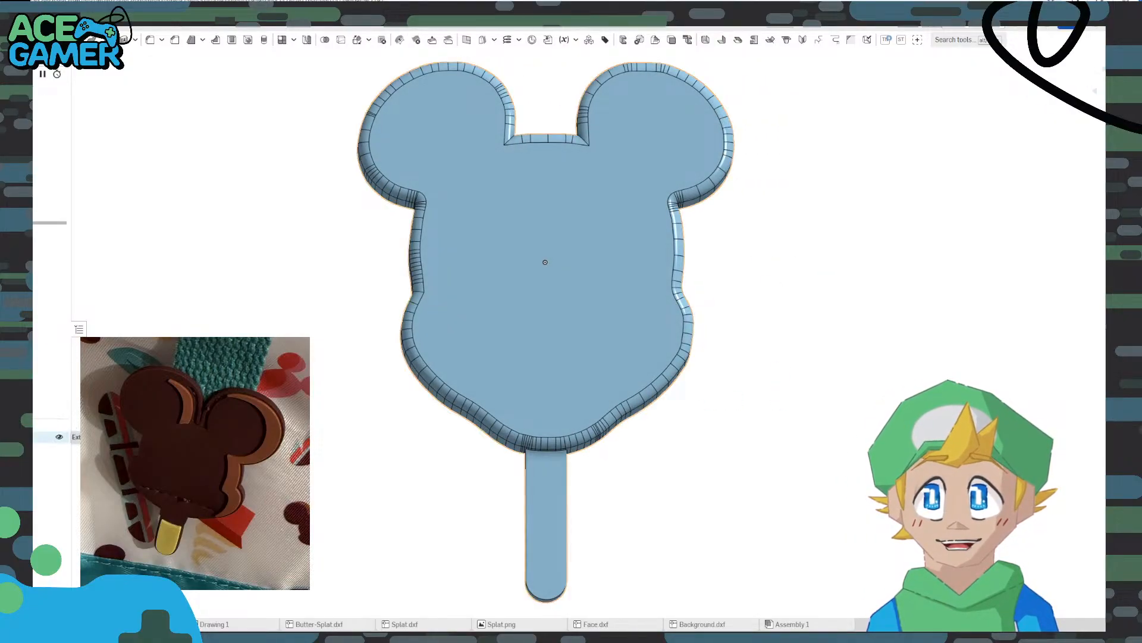
# Rename the extruded part as Fresh Bar
pyautogui.rightClick(51, 437)
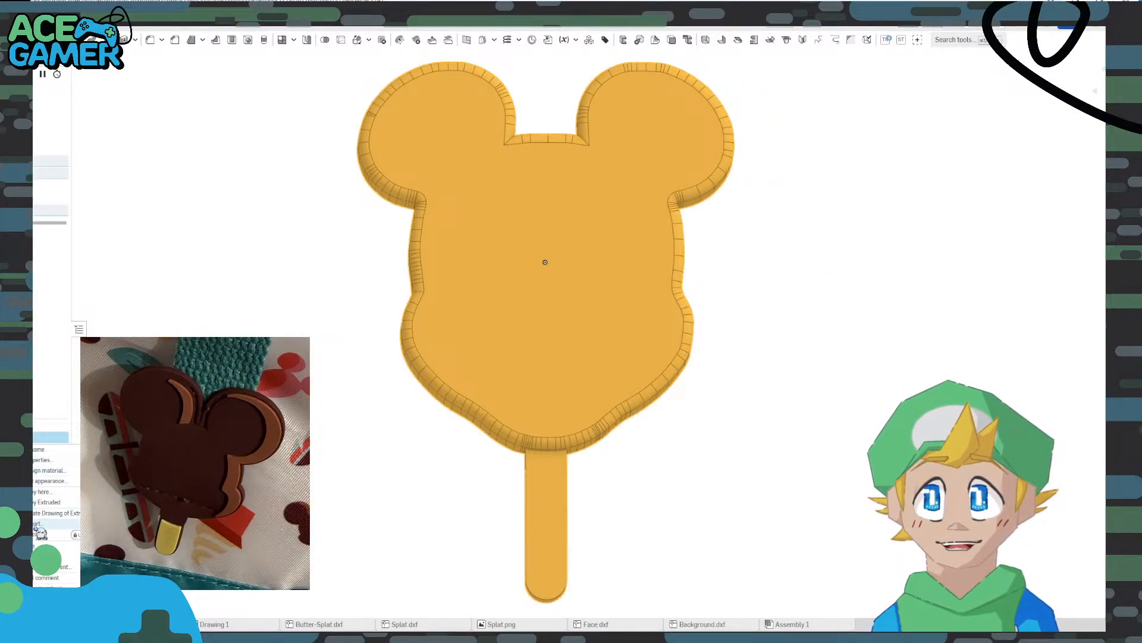
pyautogui.click(39, 451)
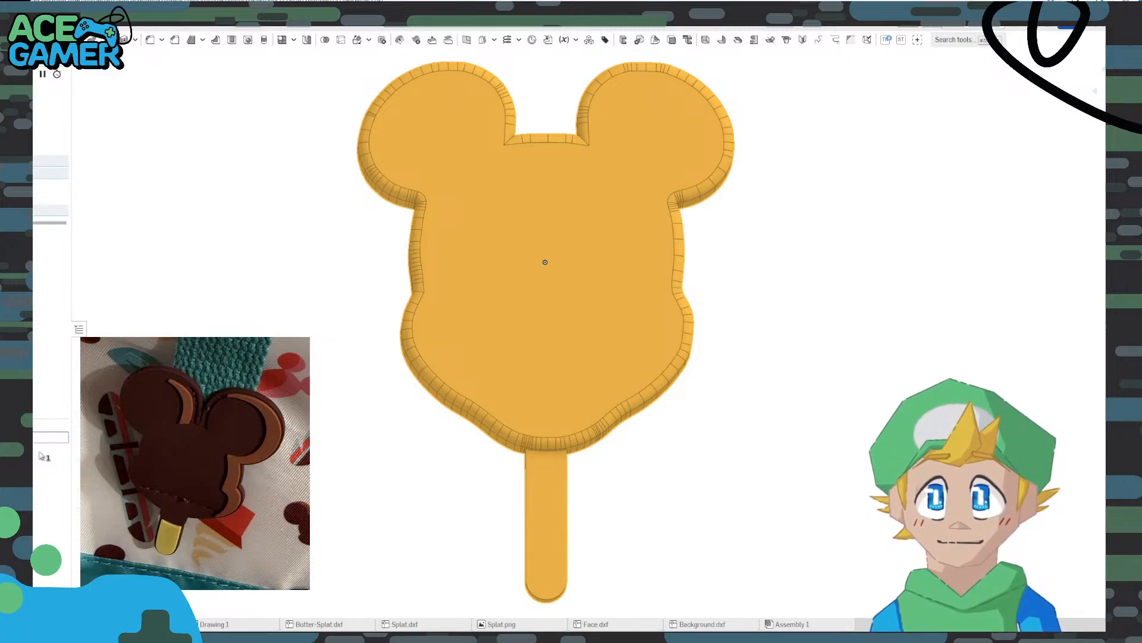
pyautogui.press('Return')
pyautogui.click(261, 431)
# Change the 4 mm symmetric stick extrusion from adding to removing material, cutting a stick slot into the chin of Fresh Bar
pyautogui.moveTo(365, 419)
pyautogui.mouseDown(button='right')
pyautogui.moveTo(376, 426)
pyautogui.moveTo(381, 412)
pyautogui.mouseUp(button='right')
pyautogui.moveTo(373, 480); pyautogui.dragTo(358, 441, button='right')
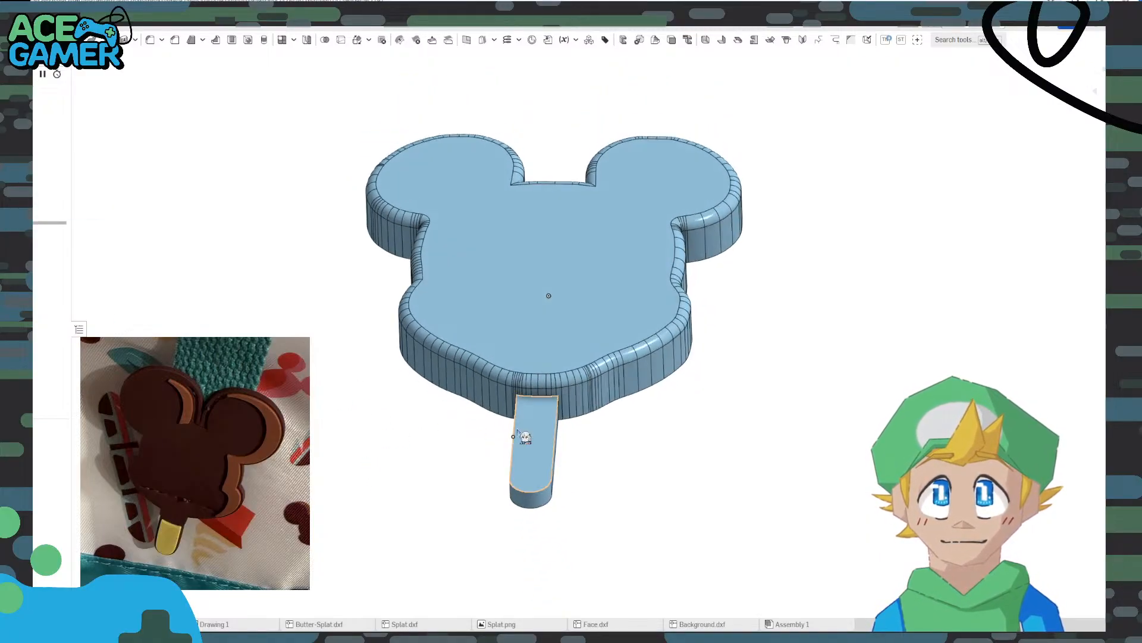
pyautogui.click(525, 437)
pyautogui.hotkey('shift', 'e')
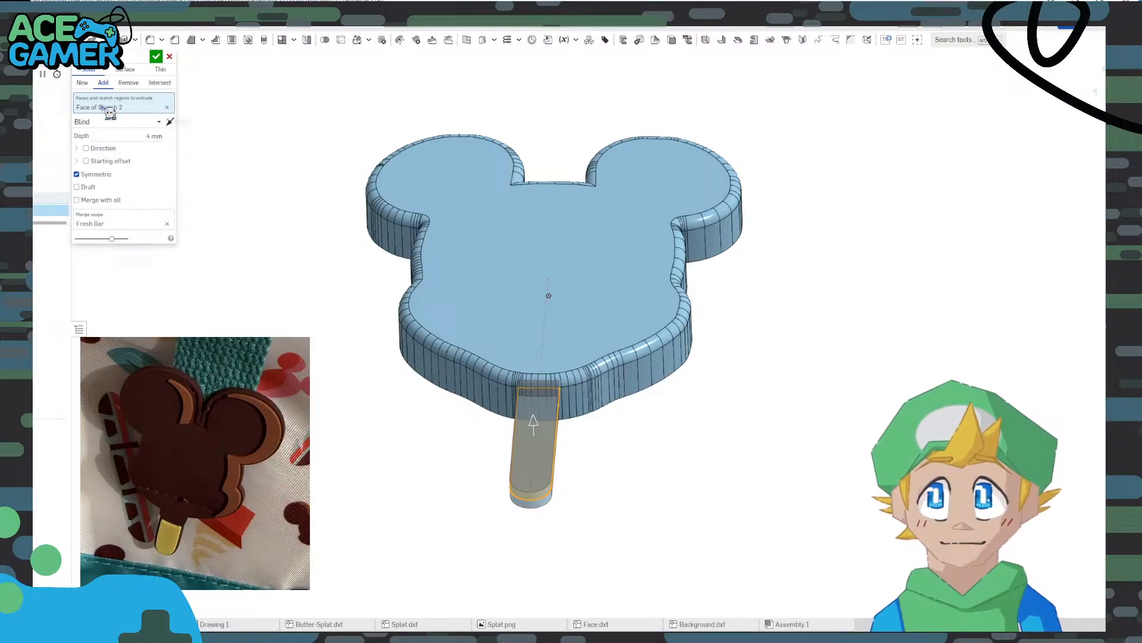
pyautogui.click(128, 83)
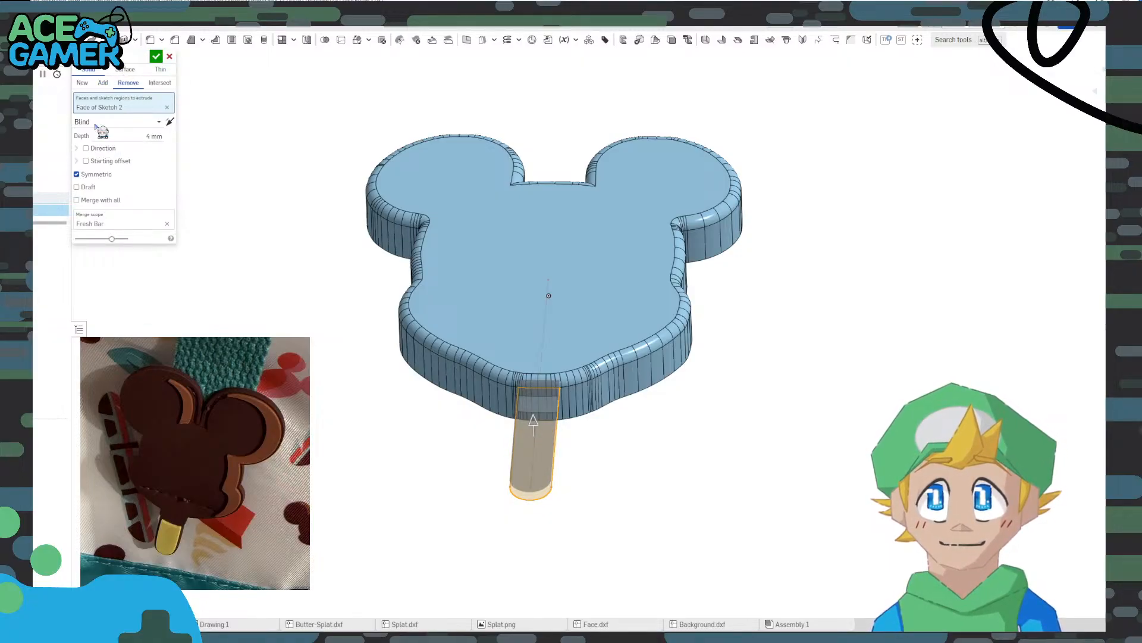
pyautogui.click(157, 57)
pyautogui.moveTo(341, 370); pyautogui.dragTo(397, 356, button='right')
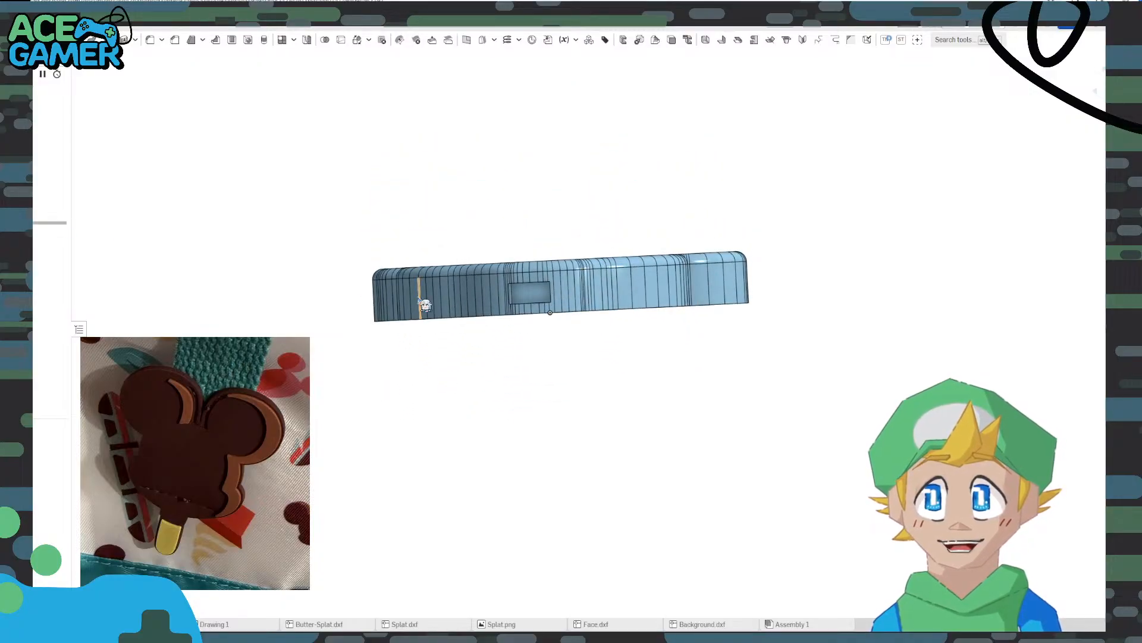
# Check the slot in the chin and hide Fresh Bar, leaving only the stick sketch in view
pyautogui.scroll(5, 491, 269)
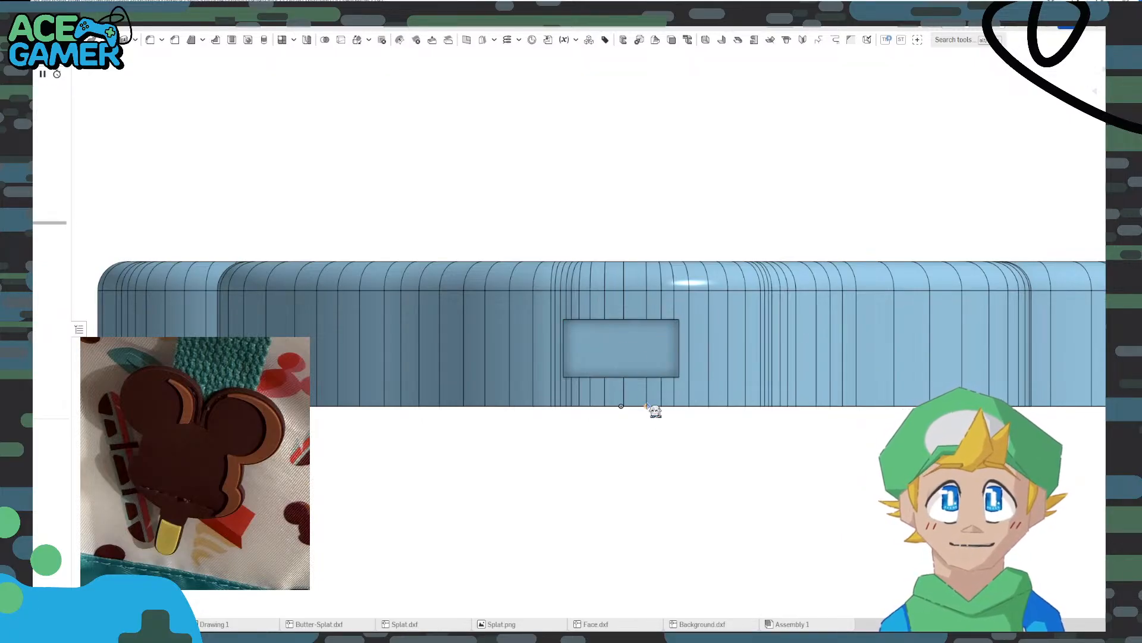
pyautogui.press('Down')
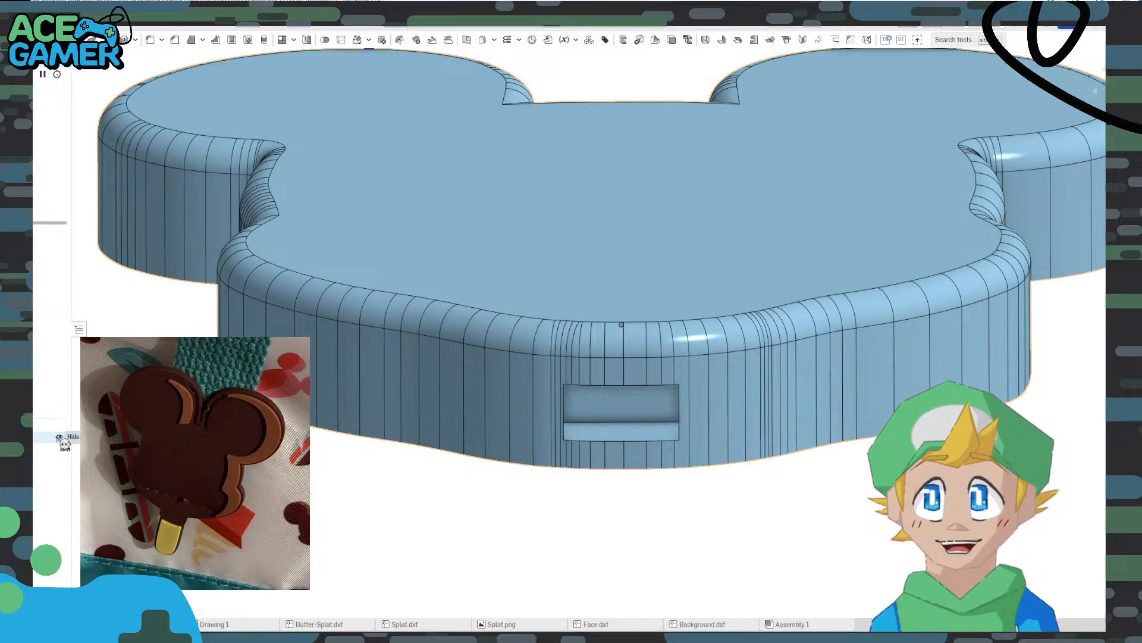
pyautogui.click(59, 438)
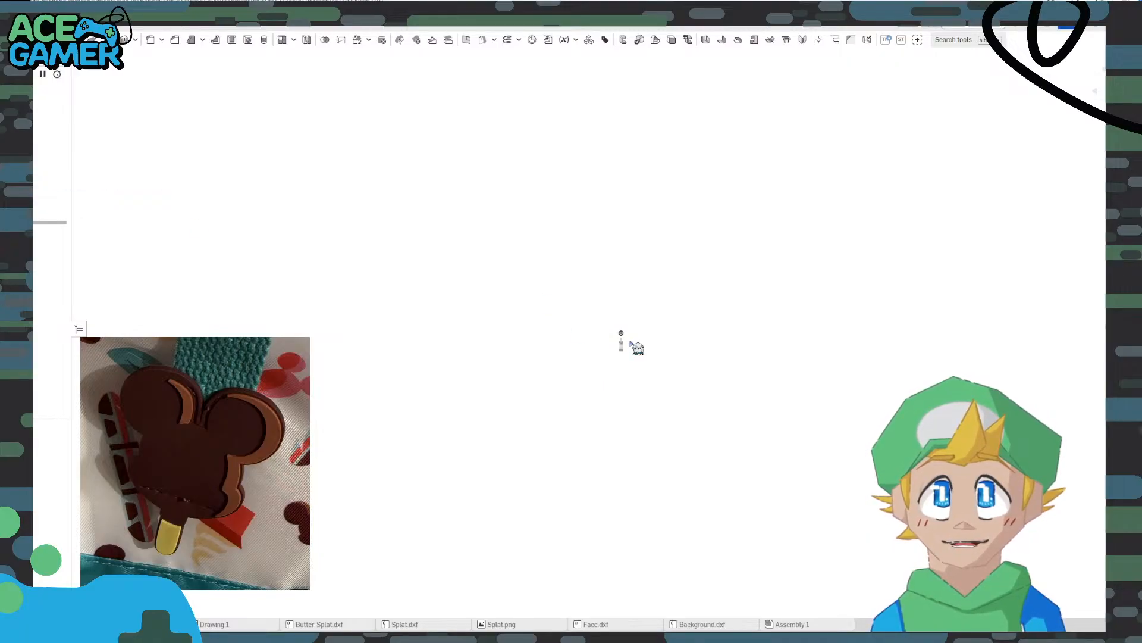
pyautogui.scroll(10, 630, 342)
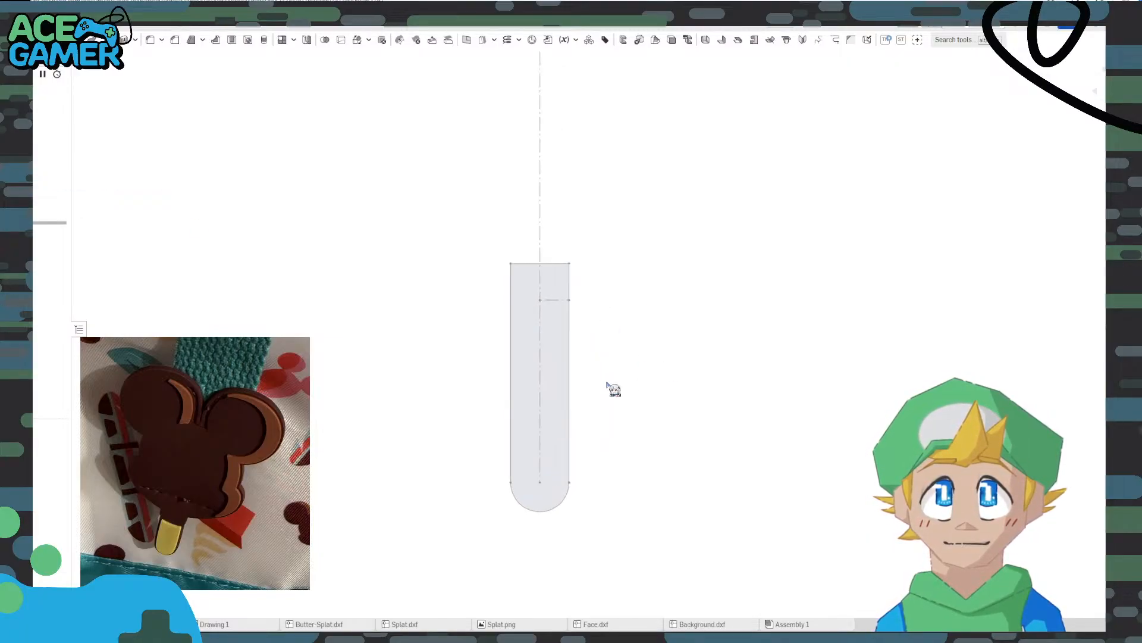
# Extrude the rounded stick region of Sketch 2 as a new part with a blind depth of 4 mm
pyautogui.click(541, 337)
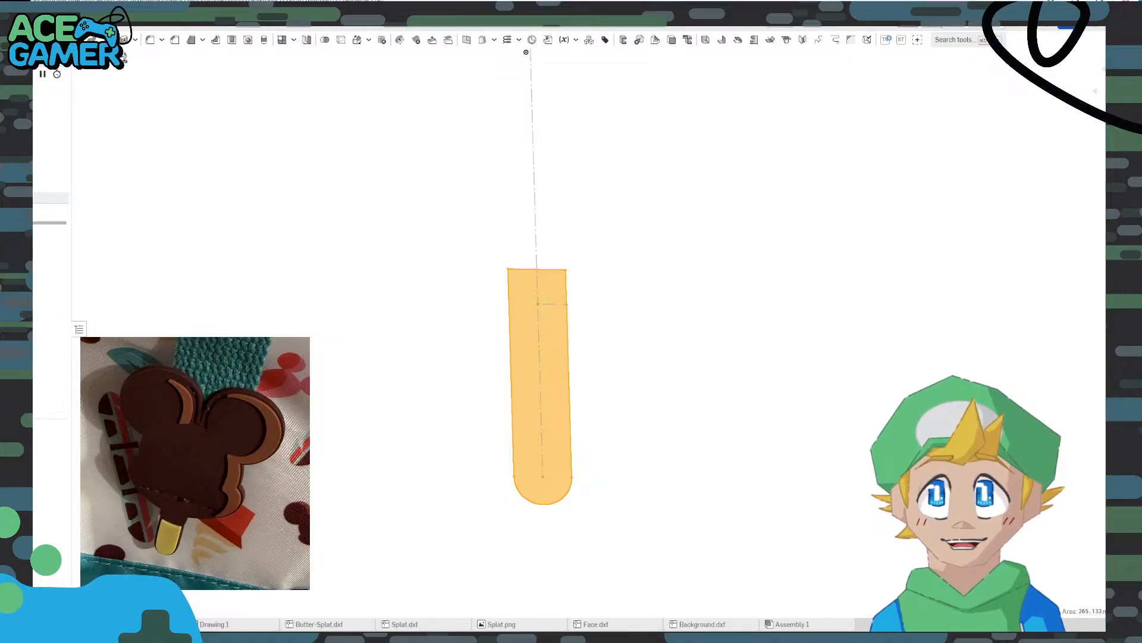
pyautogui.click(61, 40)
pyautogui.moveTo(408, 314); pyautogui.dragTo(442, 285, button='right')
pyautogui.doubleClick(153, 136)
pyautogui.write('4')
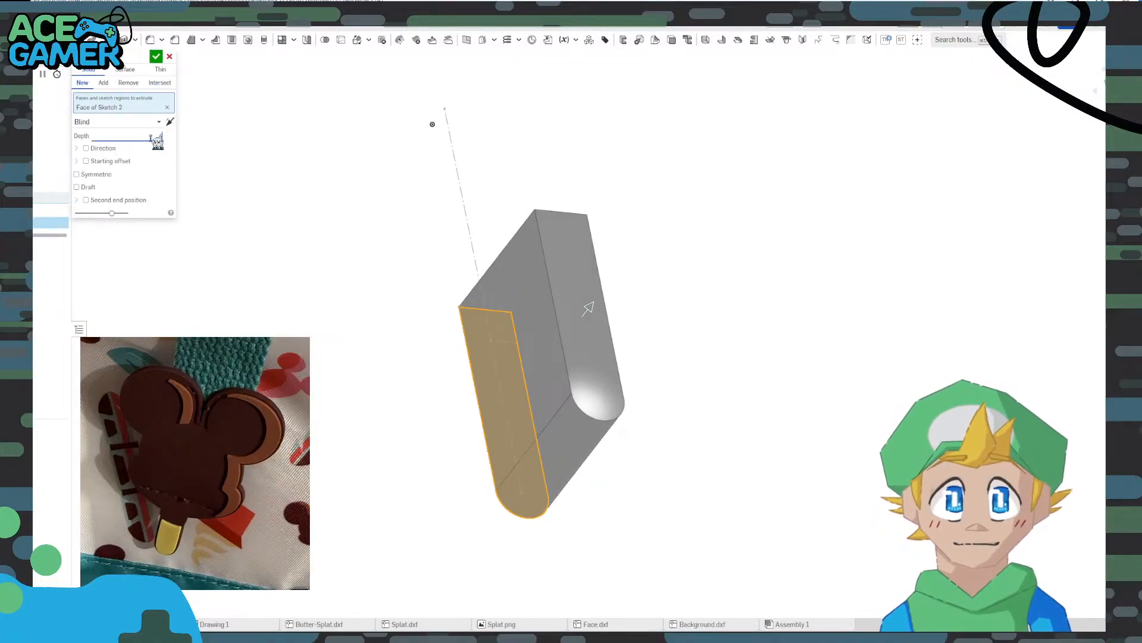
pyautogui.press('Return')
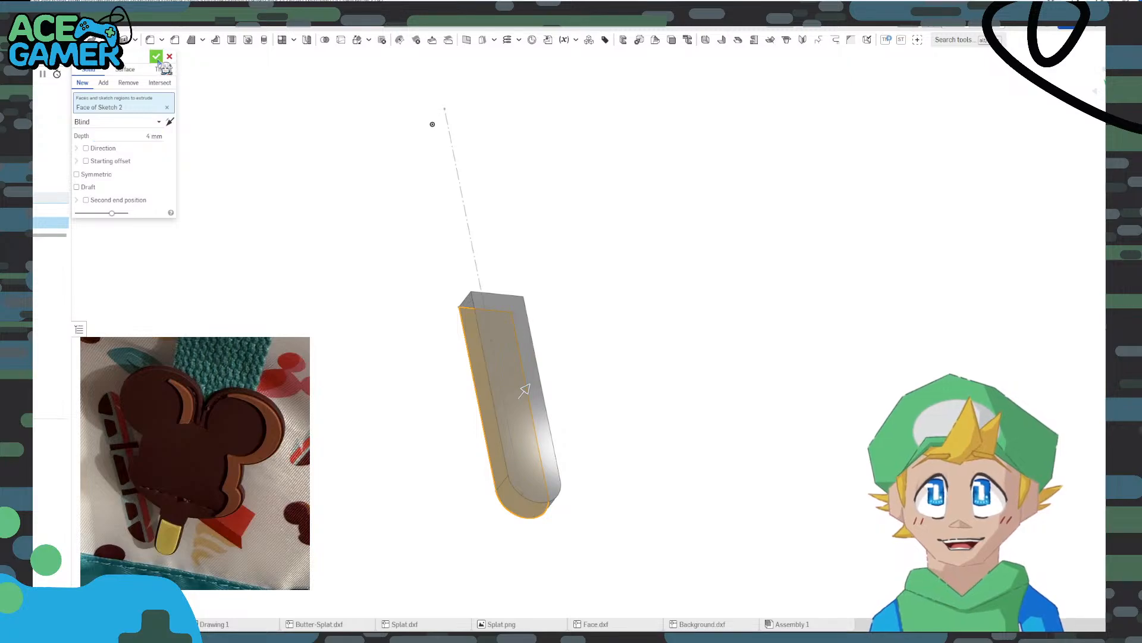
pyautogui.click(156, 56)
# Rename the newly extruded stick part as Stick
pyautogui.moveTo(337, 401); pyautogui.dragTo(332, 378, button='right')
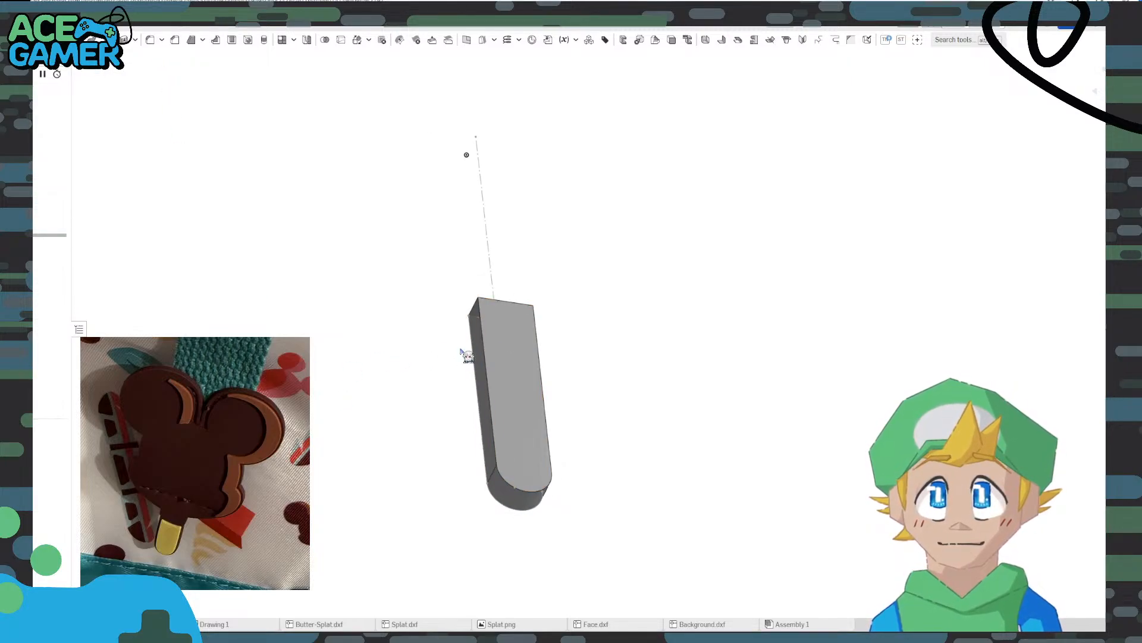
pyautogui.rightClick(74, 449)
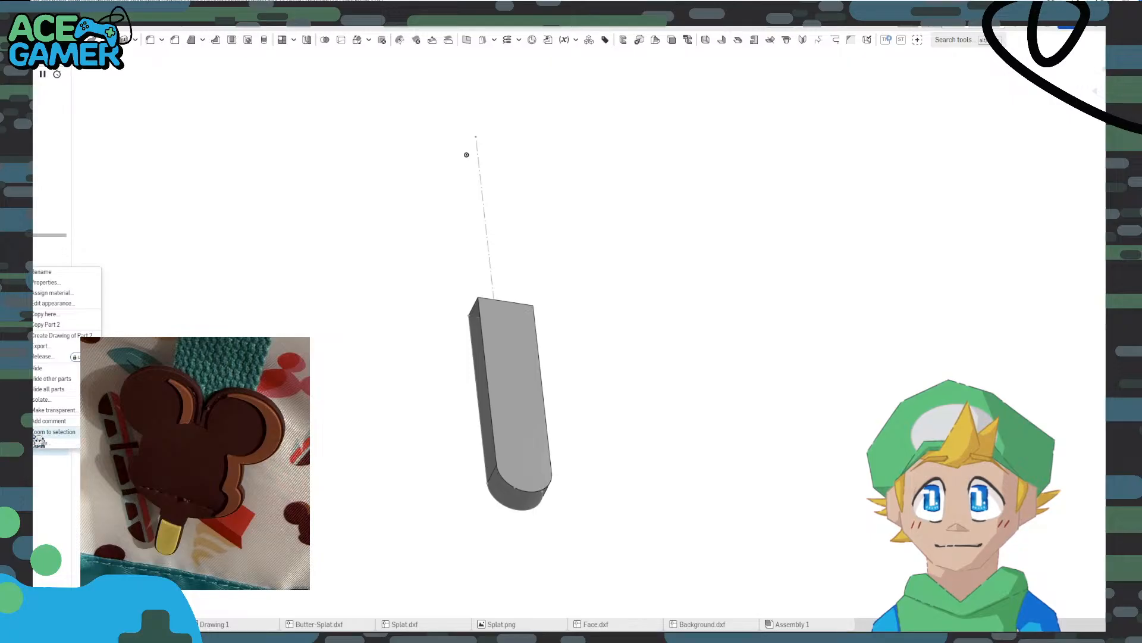
pyautogui.click(47, 274)
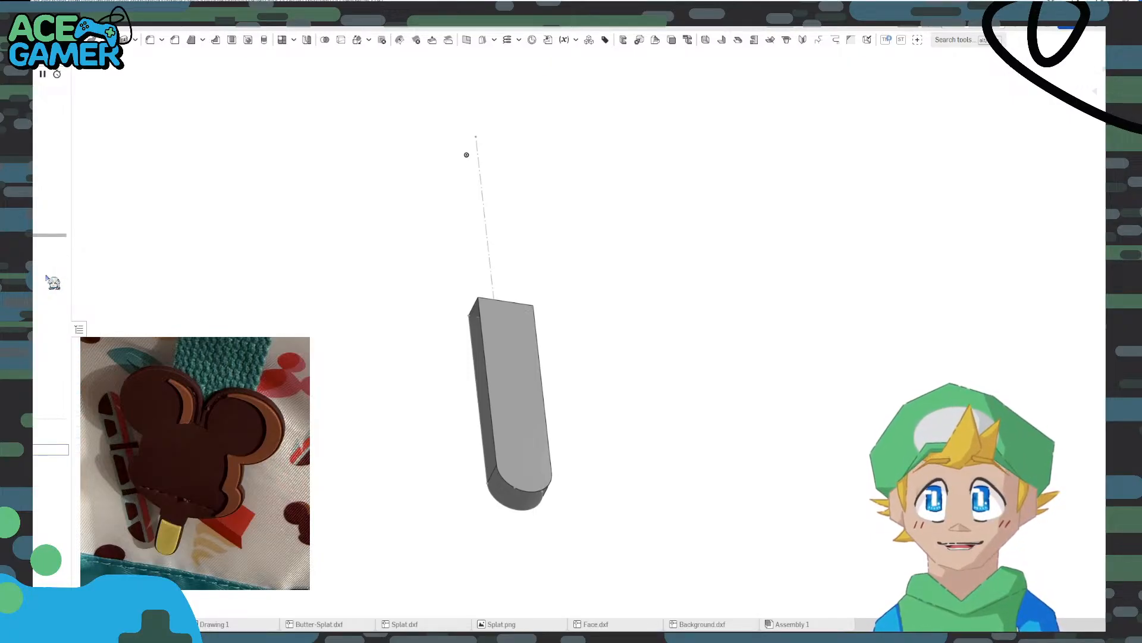
pyautogui.press('Return')
# Change the appearance of the Stick part to a light tan wood colour
pyautogui.moveTo(268, 453); pyautogui.dragTo(179, 451, button='right')
pyautogui.rightClick(27, 450)
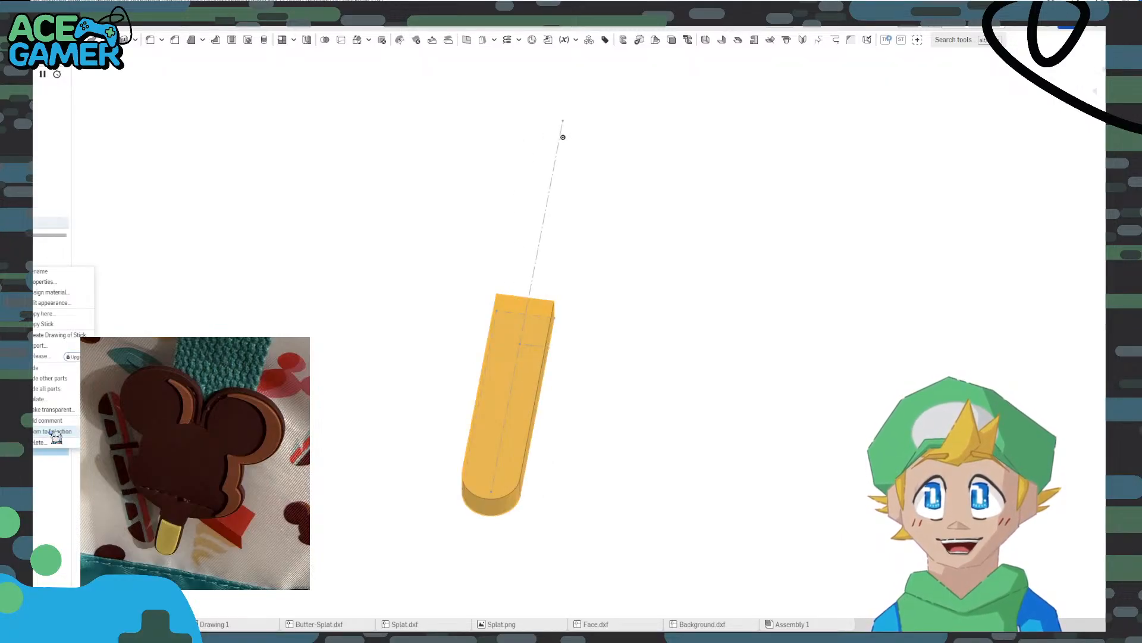
pyautogui.click(53, 303)
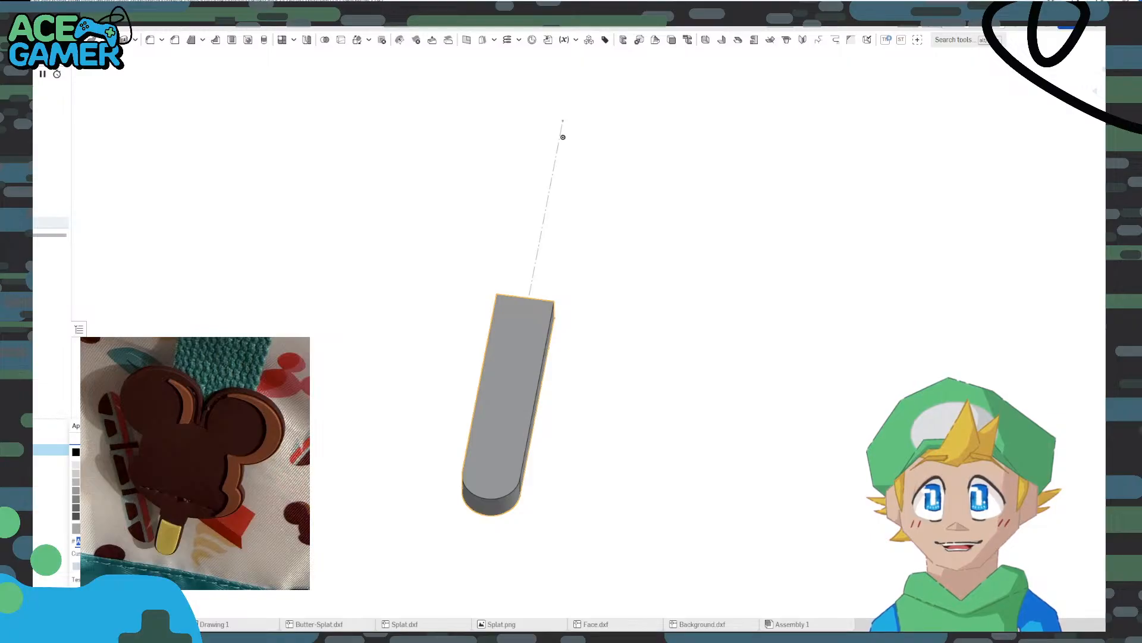
pyautogui.hotkey('ctrl', 'v')
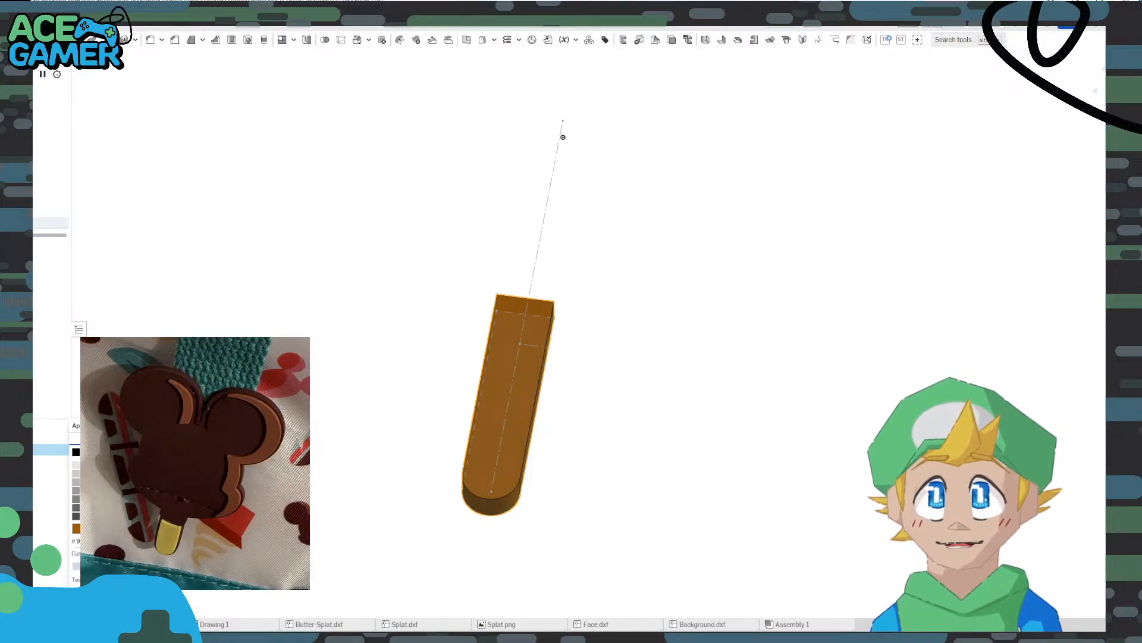
pyautogui.click(99, 508)
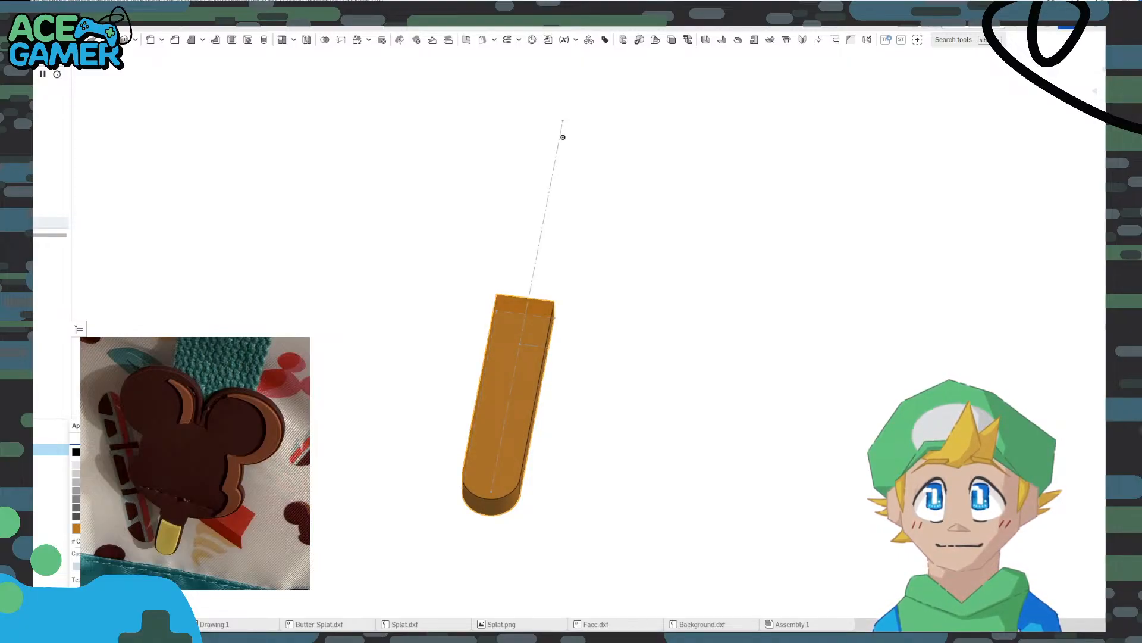
pyautogui.click(140, 438)
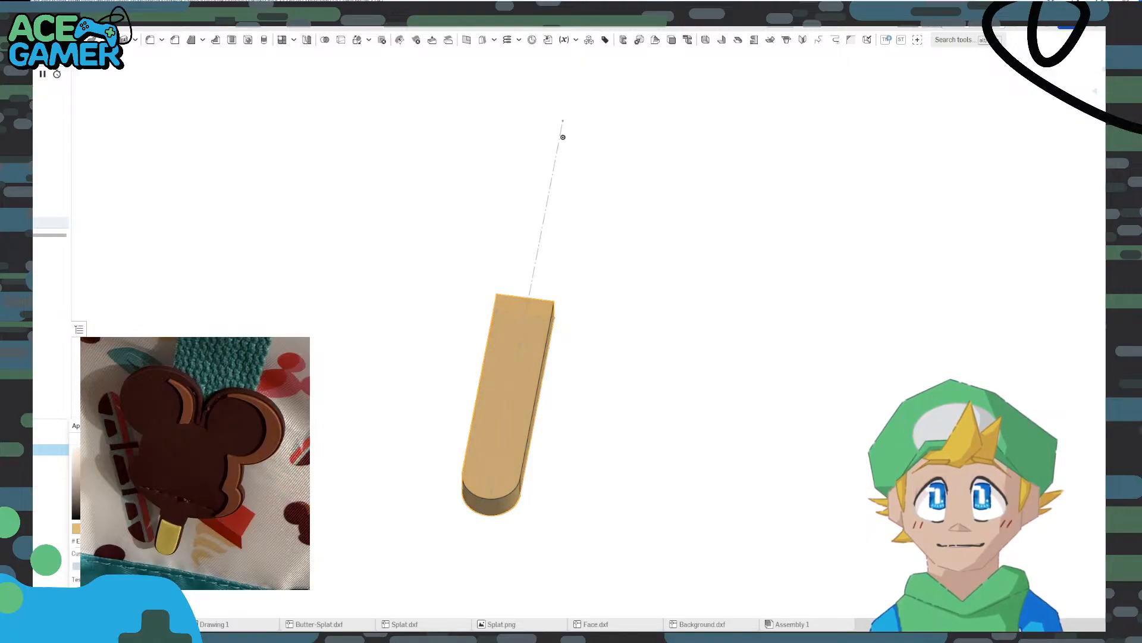
pyautogui.press('Return')
# Hide Sketch 2 and show Fresh Bar again together with the Stick
pyautogui.moveTo(425, 408); pyautogui.dragTo(450, 388, button='right')
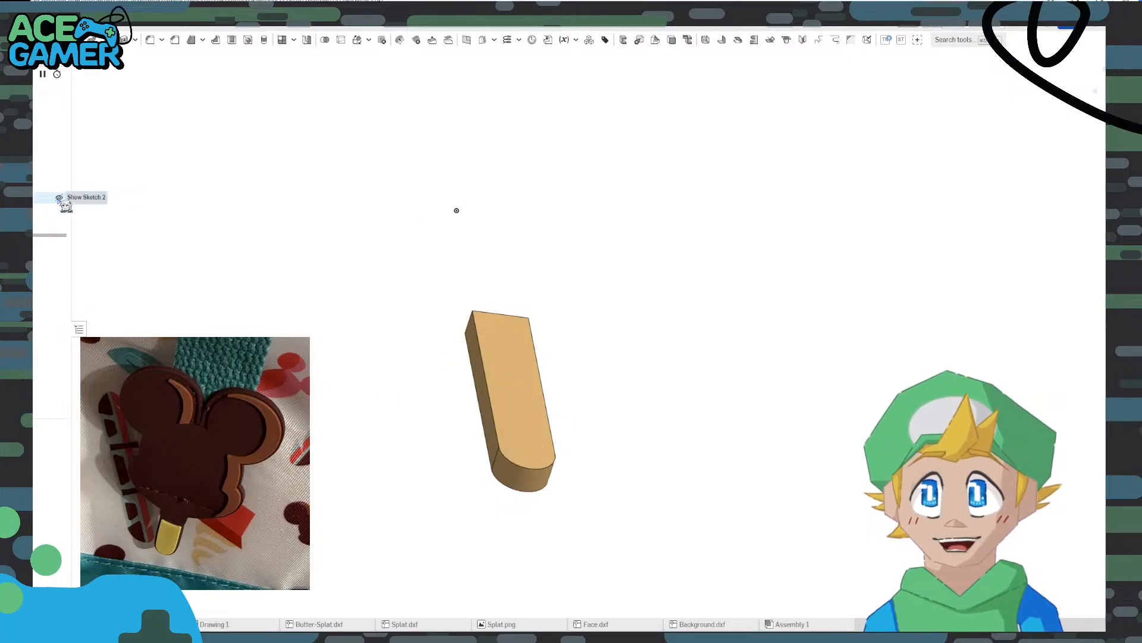
pyautogui.click(60, 437)
pyautogui.moveTo(416, 431); pyautogui.dragTo(351, 381, button='right')
pyautogui.moveTo(292, 250); pyautogui.dragTo(305, 276, button='right')
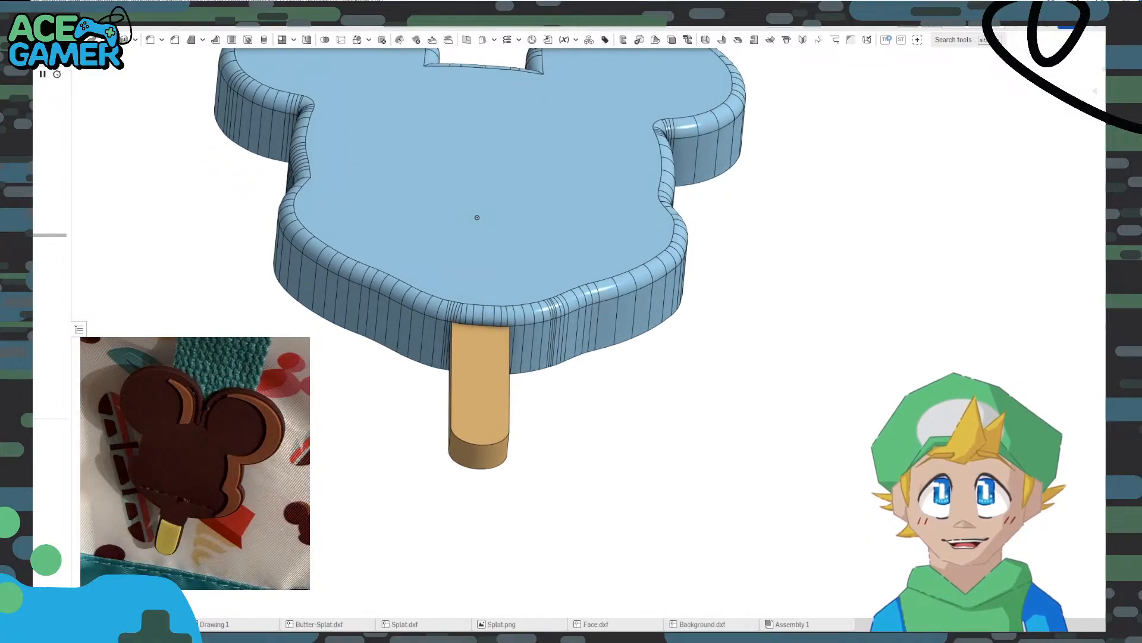
pyautogui.moveTo(305, 276); pyautogui.dragTo(297, 419, button='middle')
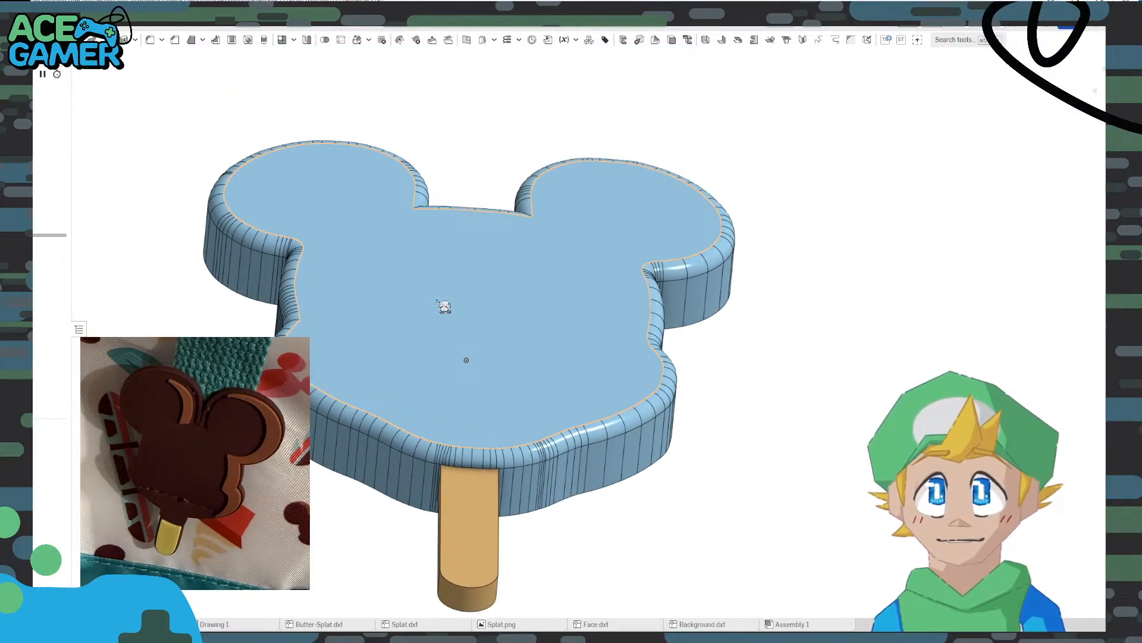
# Change the appearance of Fresh Bar to a dark chocolate brown
pyautogui.rightClick(48, 437)
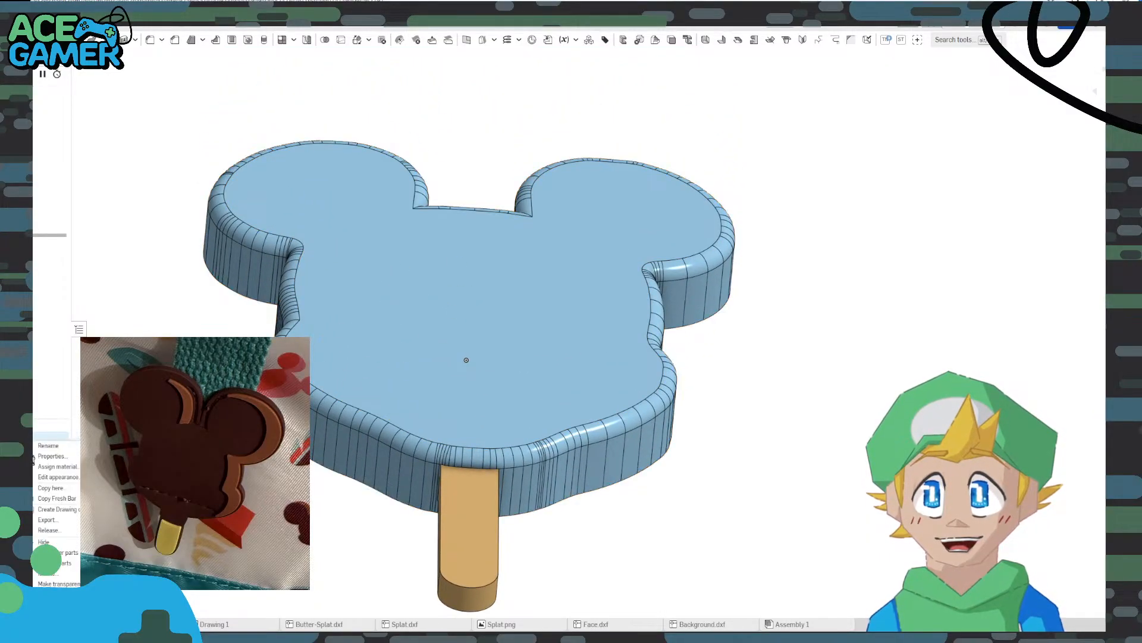
pyautogui.click(57, 477)
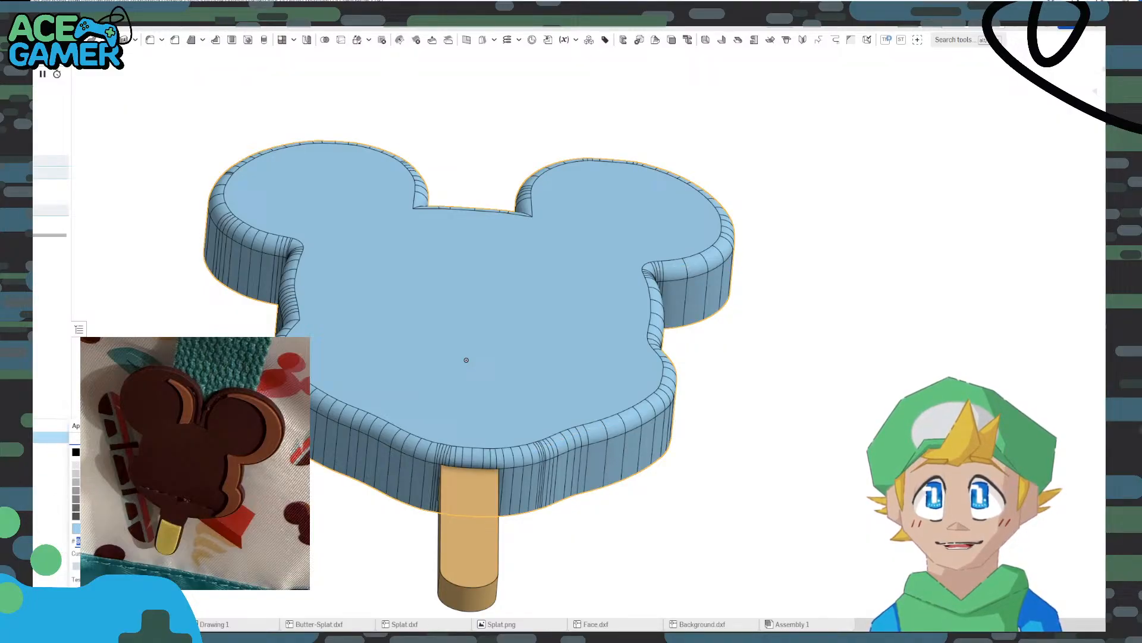
pyautogui.hotkey('ctrl', 'v')
pyautogui.press('Return')
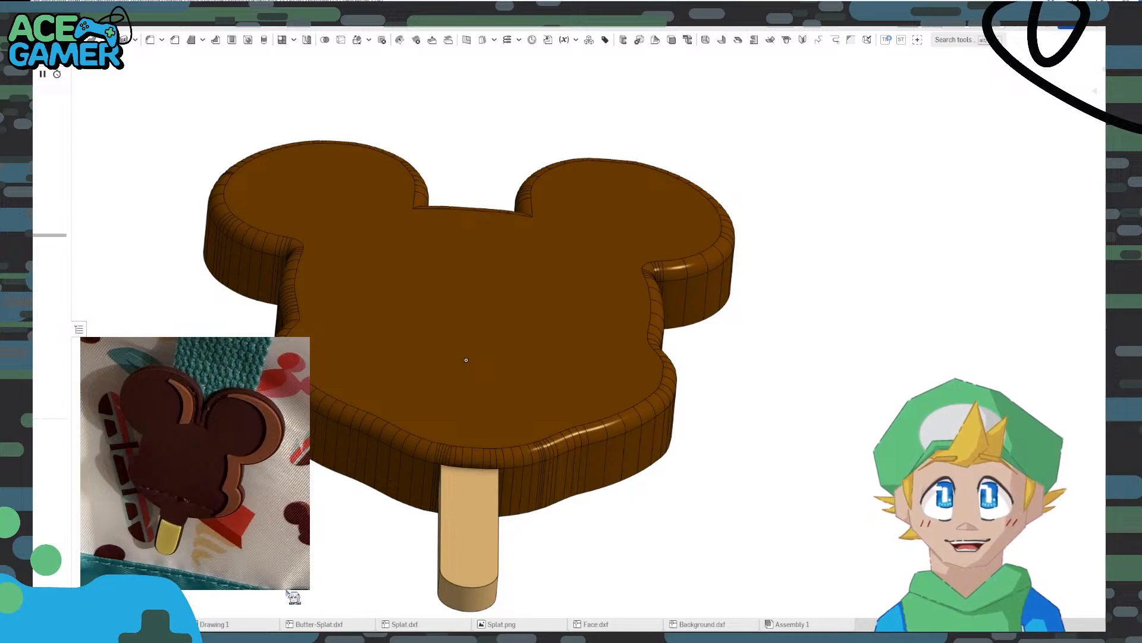
# Add a new assembly to the document for the ice-cream bar
pyautogui.click(140, 624)
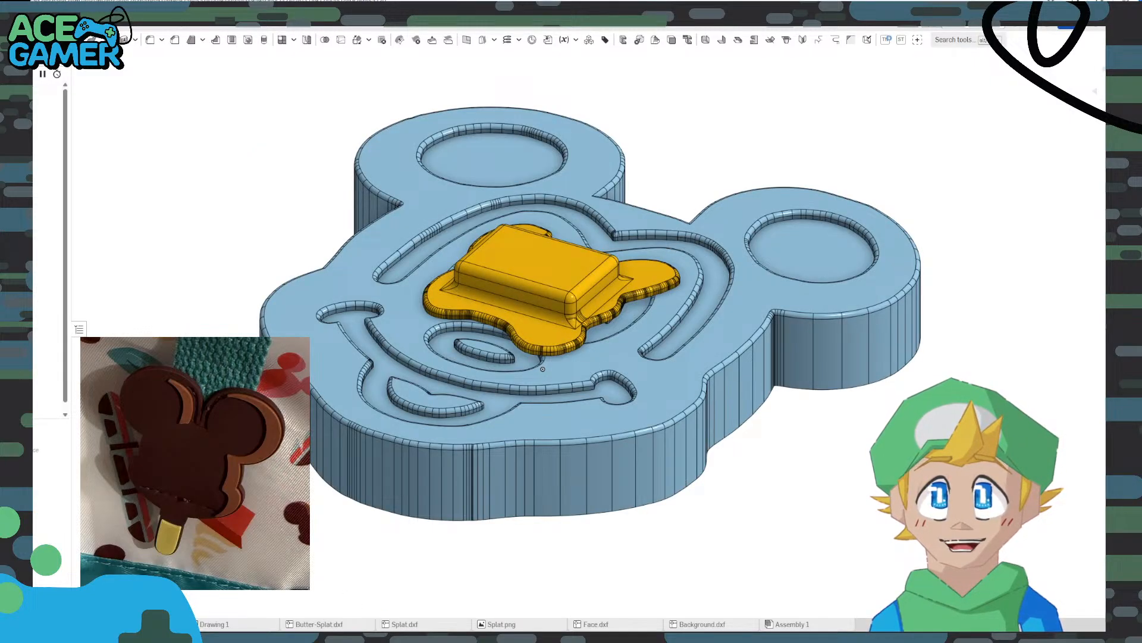
pyautogui.click(72, 623)
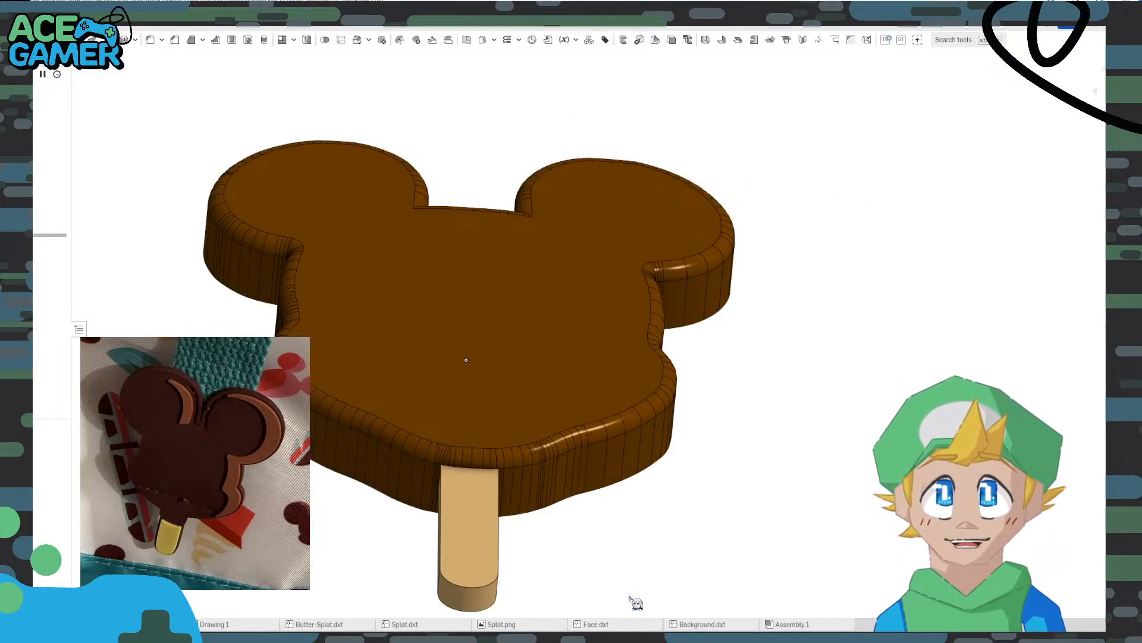
pyautogui.click(12, 623)
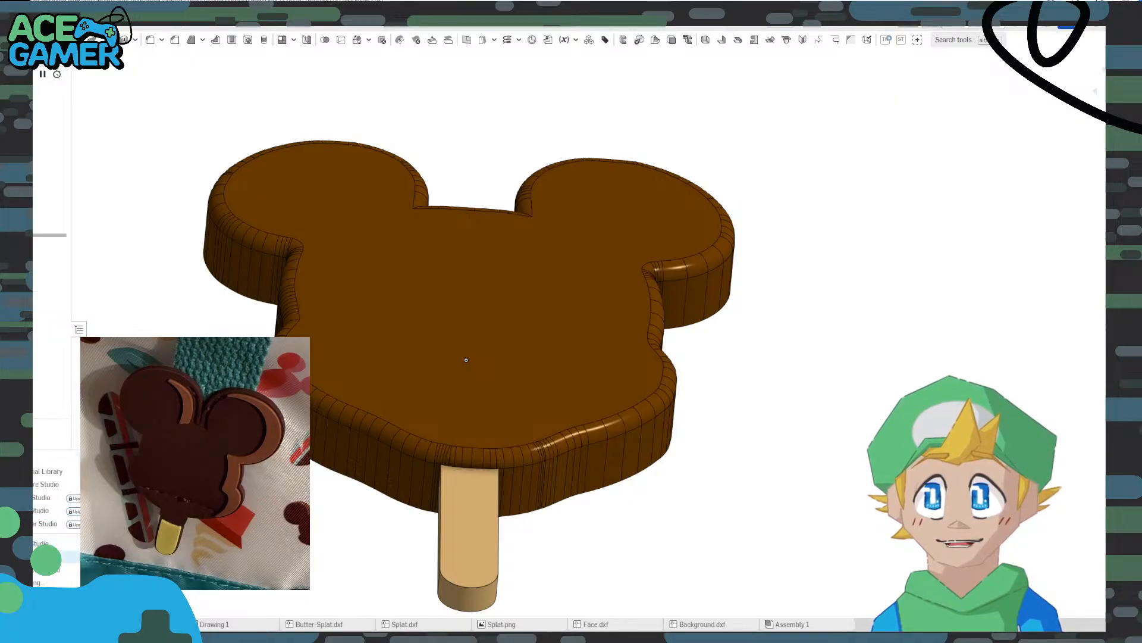
pyautogui.click(45, 557)
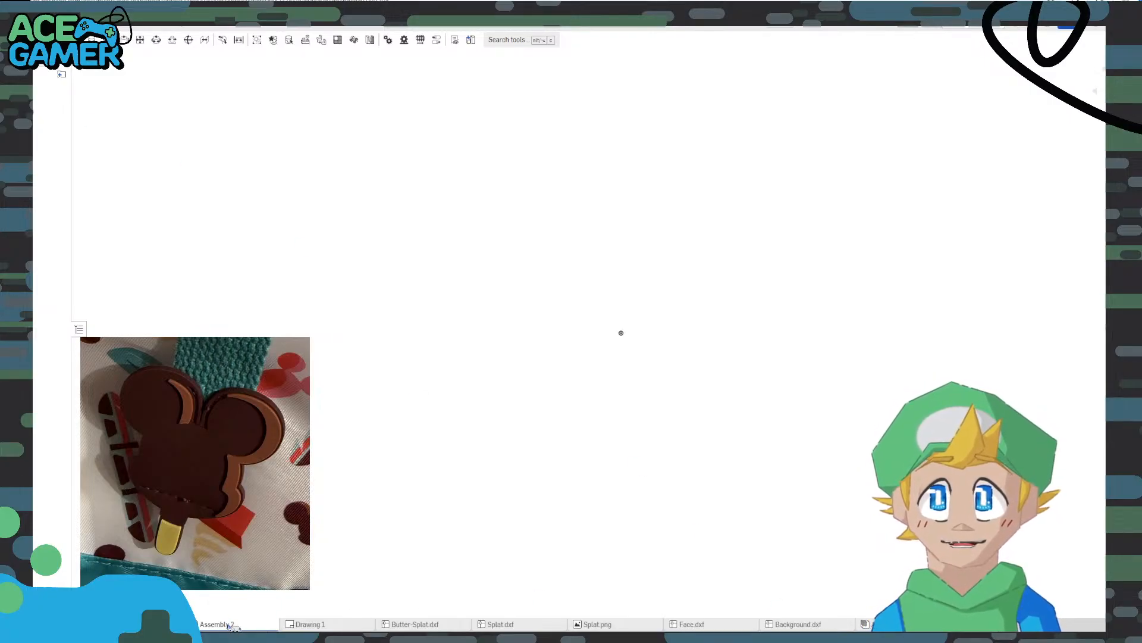
# Rename the new assembly as Ice Cream Bar Assembly
pyautogui.rightClick(257, 625)
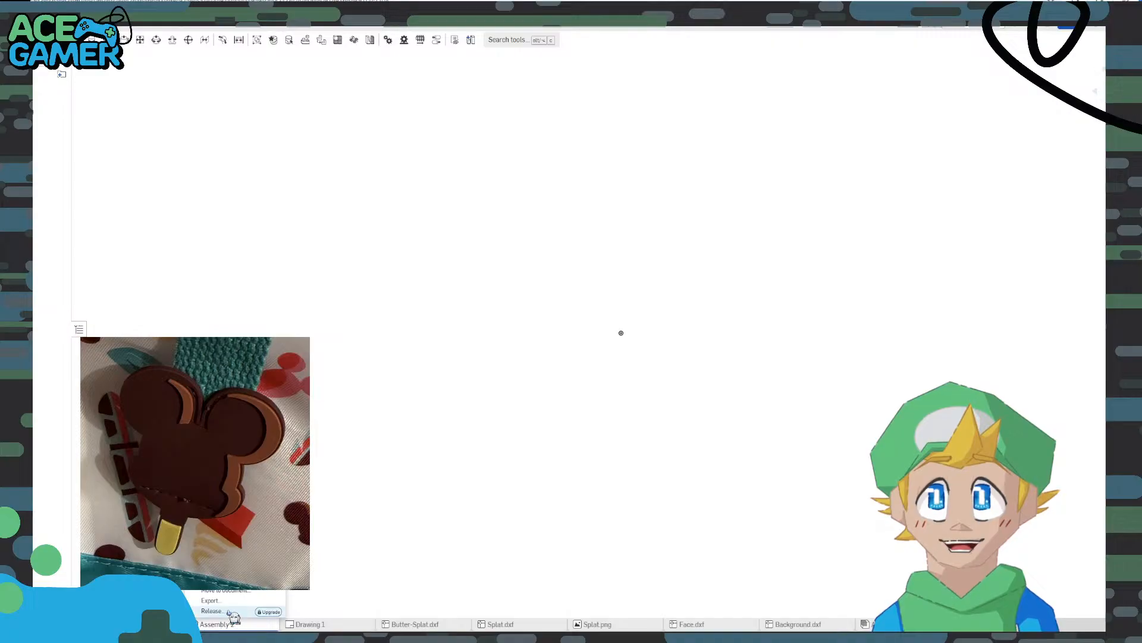
pyautogui.click(219, 516)
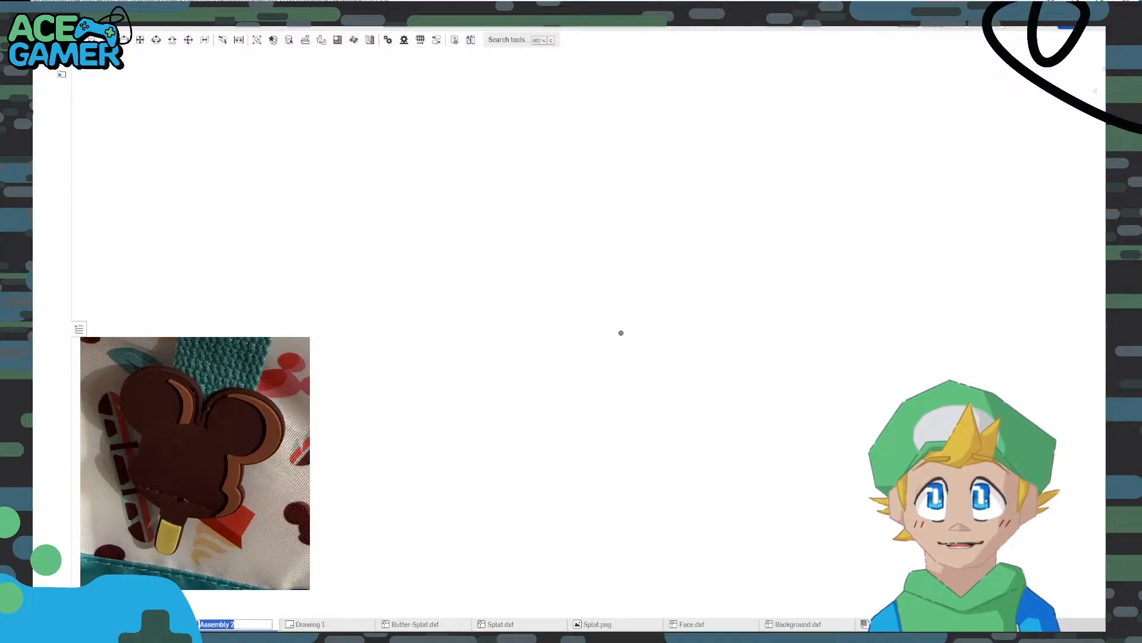
pyautogui.press('BackSpace')
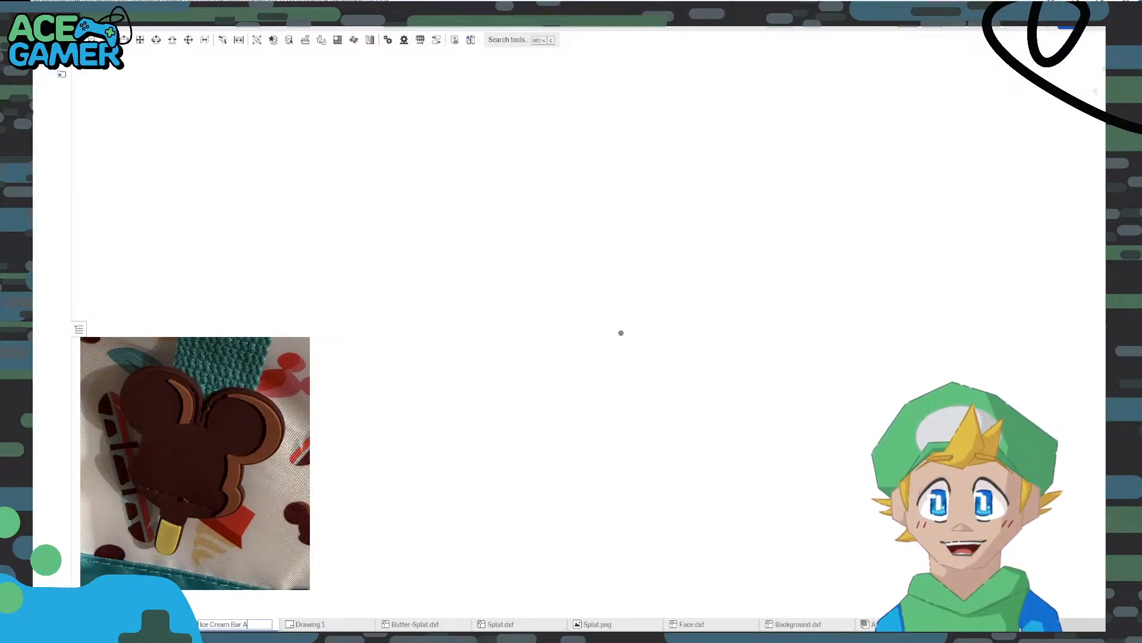
pyautogui.write('Ice Cream Bar Assembly')
pyautogui.press('Return')
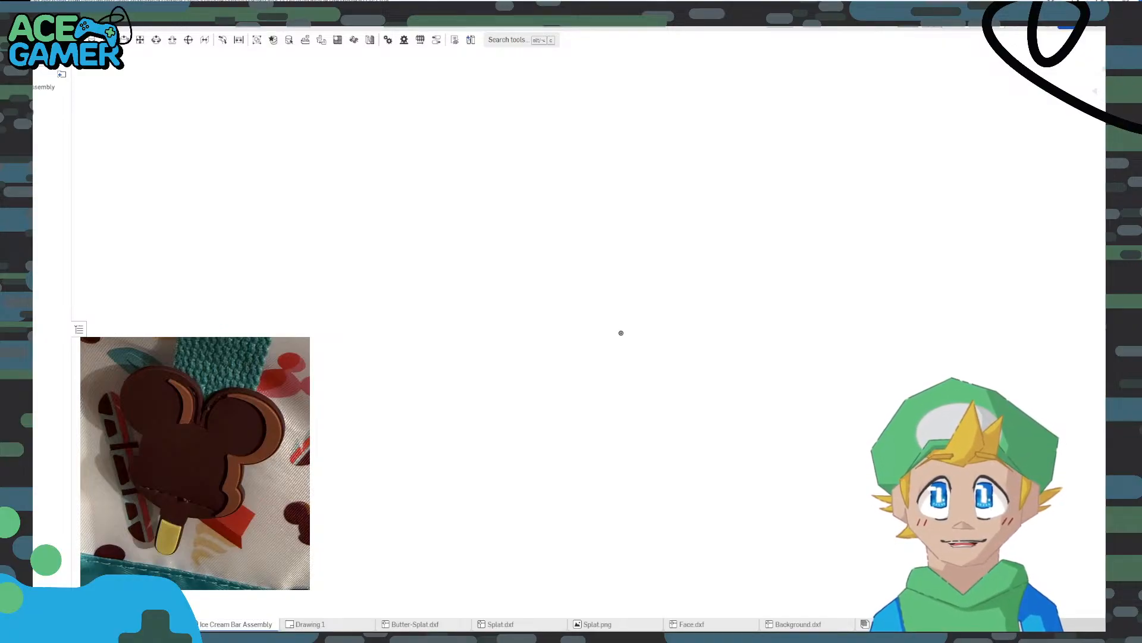
# Insert the whole Ice Cream part studio, with Fresh Bar and Stick, into the assembly
pyautogui.press('i')
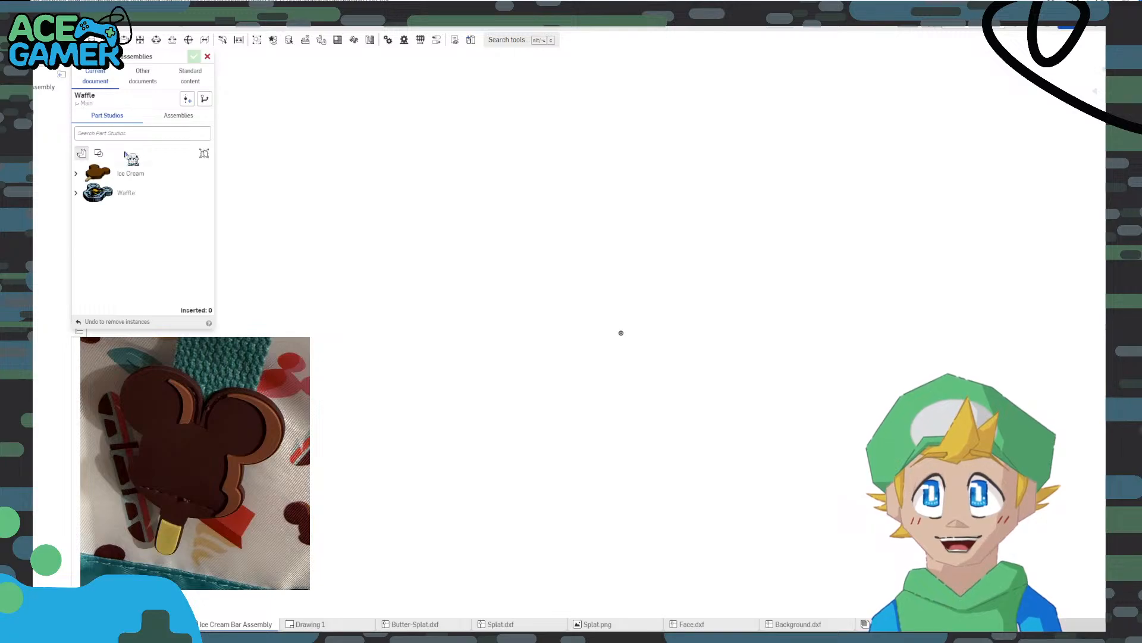
pyautogui.click(126, 173)
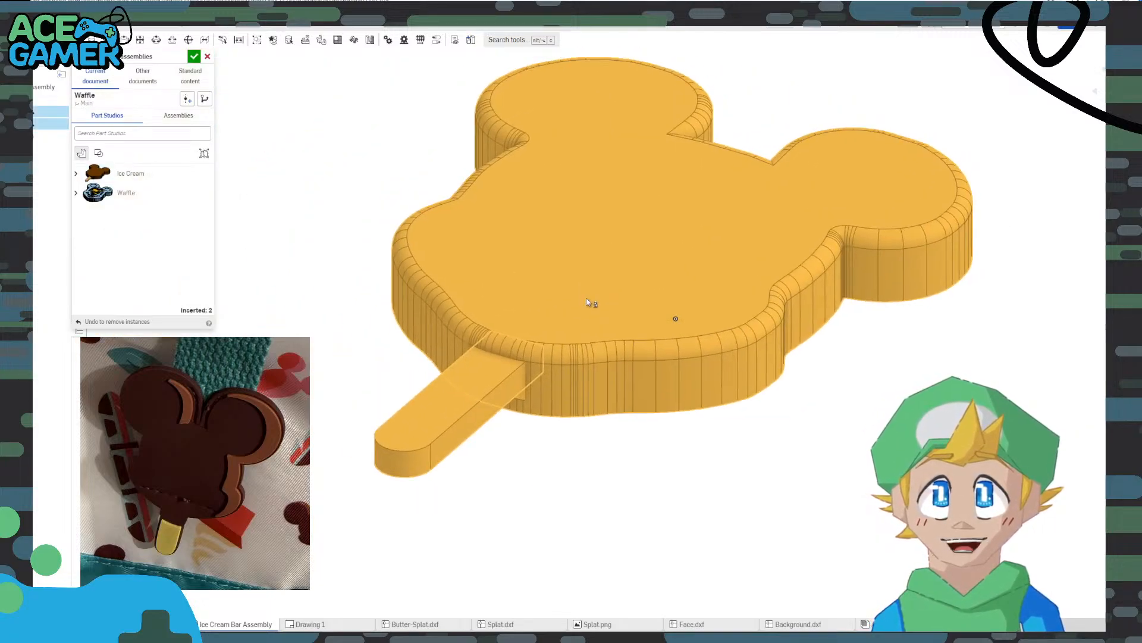
pyautogui.click(589, 301)
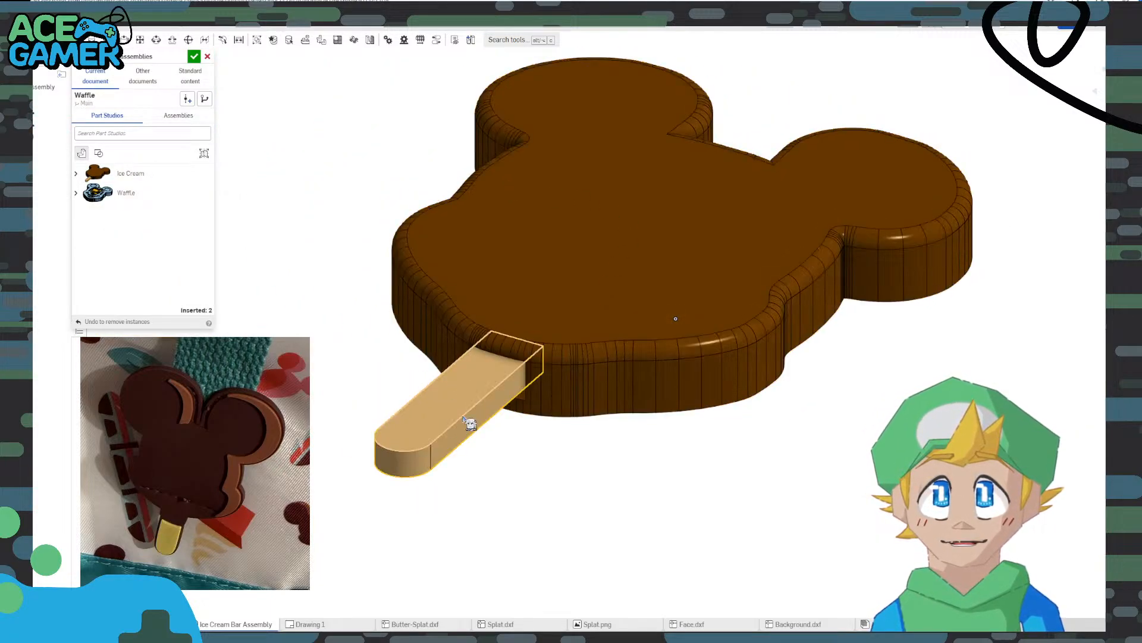
pyautogui.click(207, 58)
# Pull the Stick out of Fresh Bar's slot and place it clear of the bar
pyautogui.moveTo(468, 398); pyautogui.dragTo(309, 163)
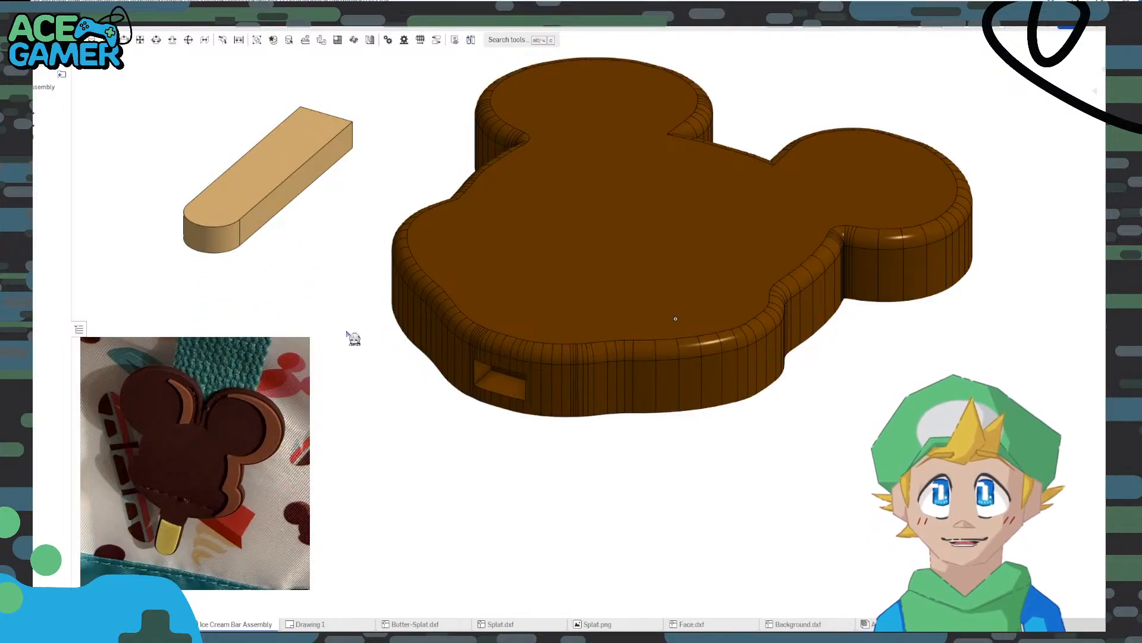
pyautogui.moveTo(315, 229); pyautogui.dragTo(780, 121, button='right')
pyautogui.moveTo(787, 123); pyautogui.dragTo(525, 326, button='middle')
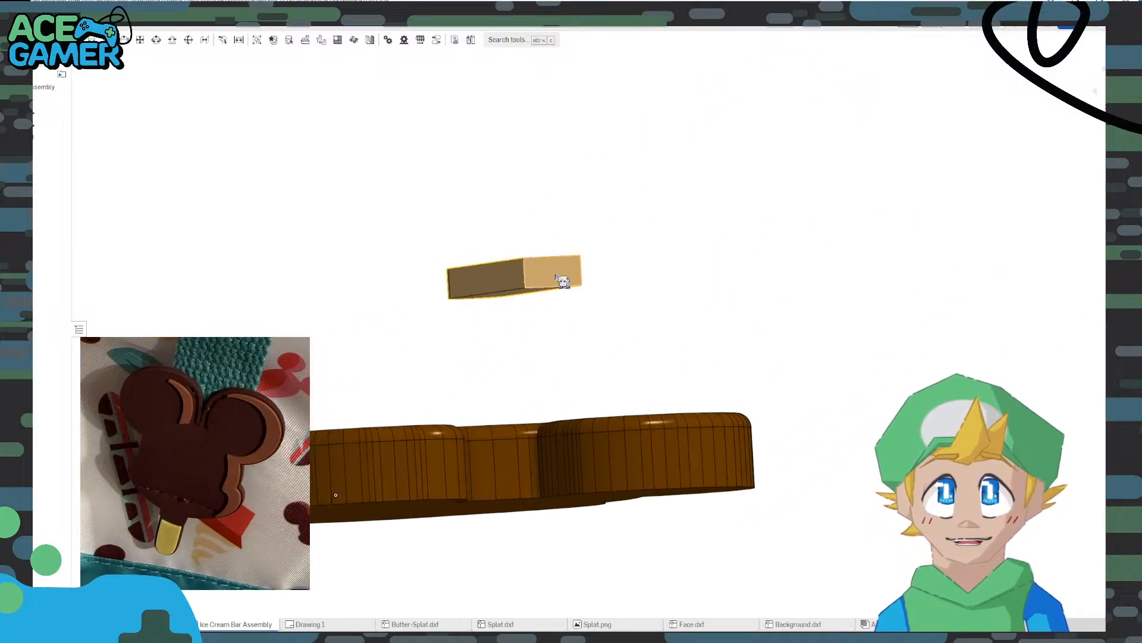
# Begin a Fastened mate with its first connector at the centre of the Stick's flat end face
pyautogui.click(565, 270)
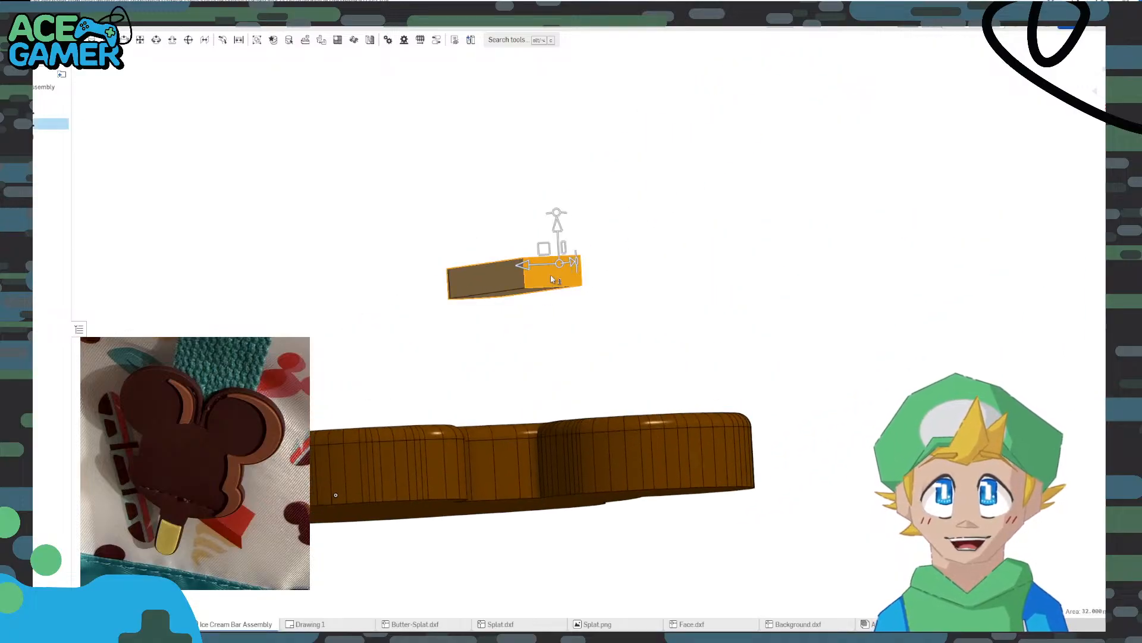
pyautogui.click(309, 158)
pyautogui.click(92, 40)
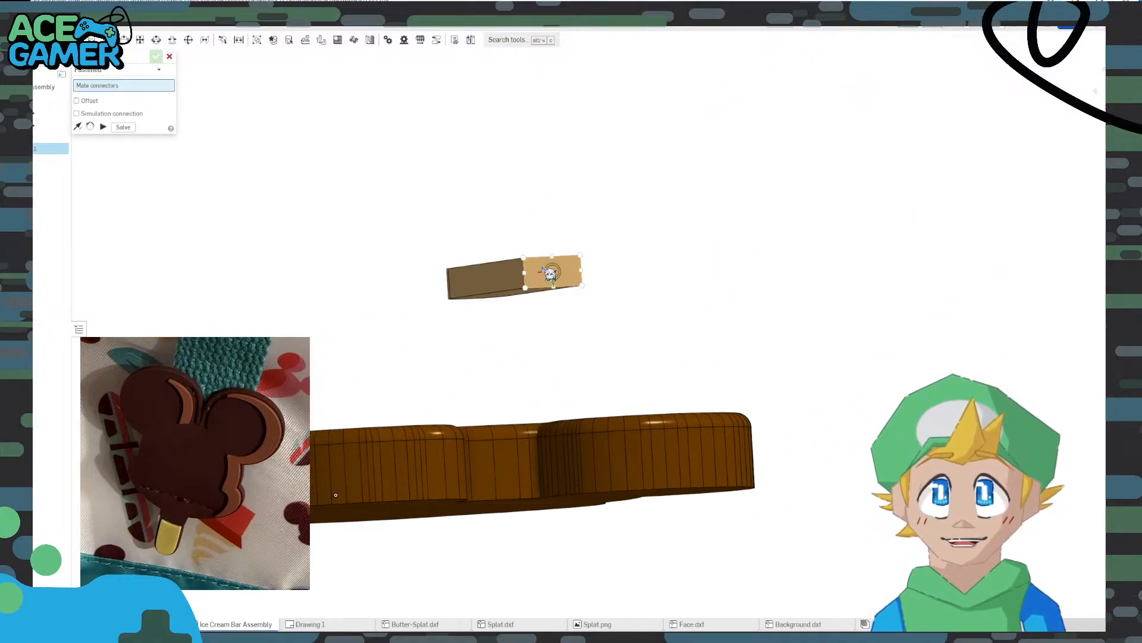
pyautogui.click(559, 276)
pyautogui.moveTo(558, 276); pyautogui.dragTo(541, 315, button='right')
# Complete the Fastened mate by picking the centre of the inner face of Fresh Bar's slot
pyautogui.scroll(5, 448, 478)
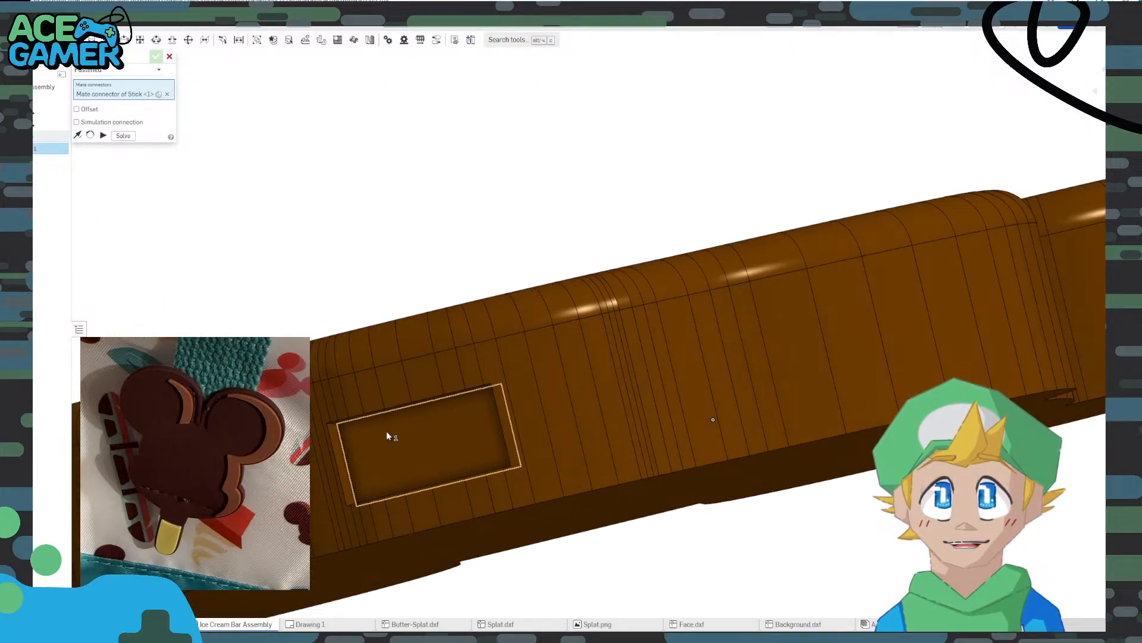
pyautogui.scroll(-5, 319, 431)
pyautogui.moveTo(166, 331); pyautogui.dragTo(465, 350, button='middle')
pyautogui.click(644, 455)
pyautogui.moveTo(516, 327)
pyautogui.mouseDown(button='right')
pyautogui.moveTo(497, 342)
pyautogui.moveTo(530, 332)
pyautogui.mouseUp(button='right')
pyautogui.click(653, 348)
pyautogui.moveTo(653, 348); pyautogui.dragTo(712, 351, button='right')
pyautogui.moveTo(801, 116); pyautogui.dragTo(1096, 58, button='right')
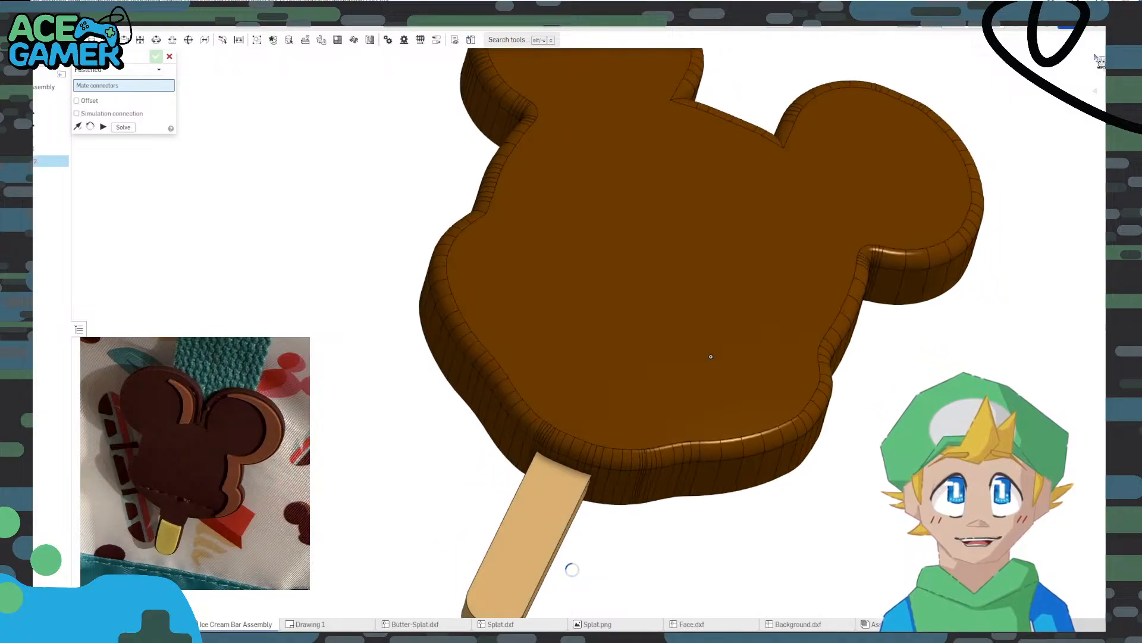
pyautogui.click(1067, 90)
pyautogui.moveTo(766, 232); pyautogui.dragTo(727, 226, button='middle')
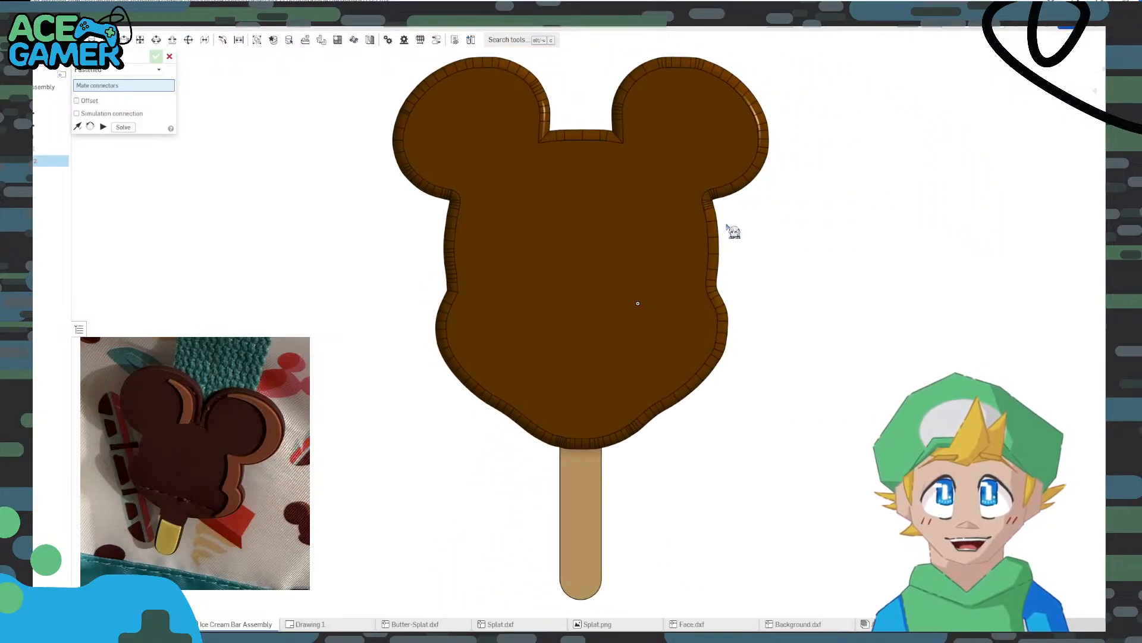
pyautogui.scroll(-5, 733, 231)
pyautogui.scroll(4, 723, 232)
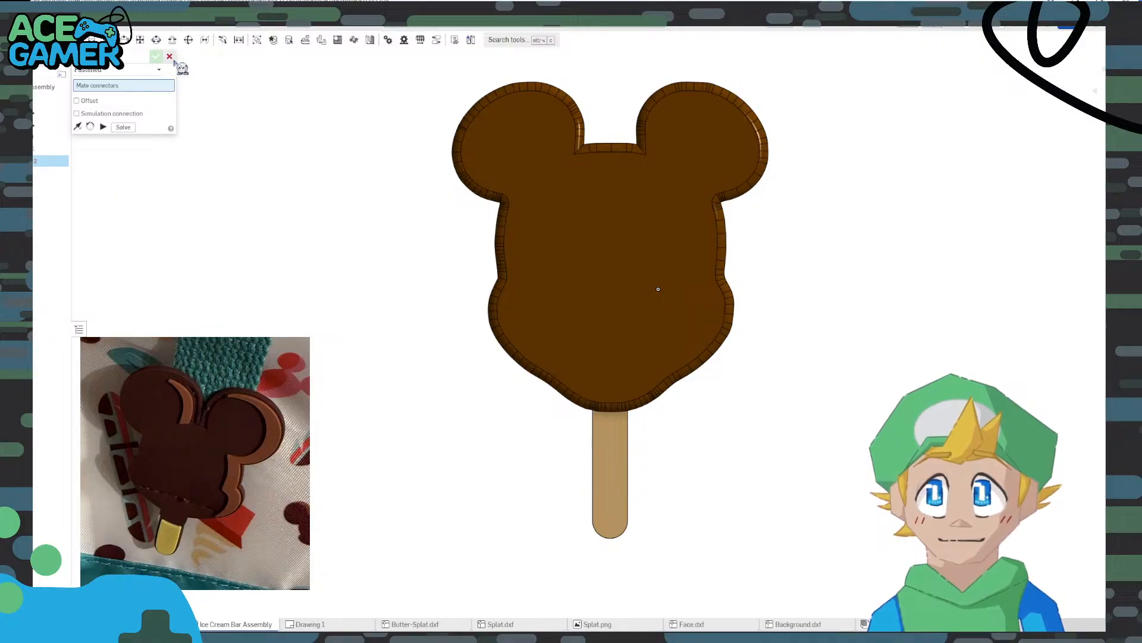
pyautogui.click(156, 56)
pyautogui.moveTo(424, 363); pyautogui.dragTo(421, 305, button='right')
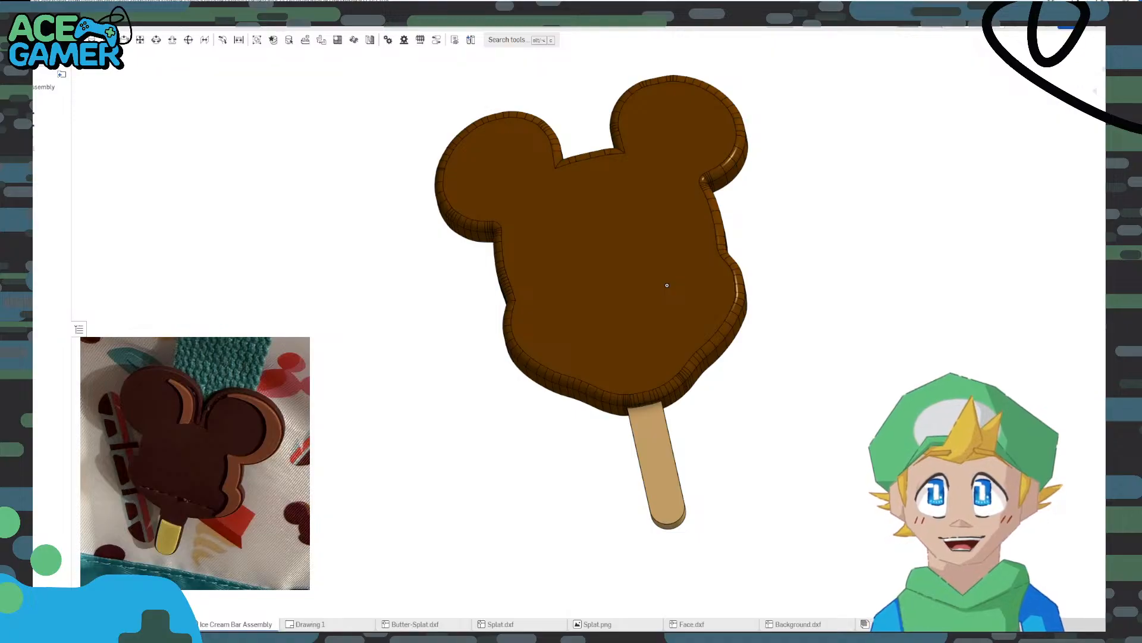
# In the Ice Cream part studio, copy Fresh Bar in place with 0 mm translation in X, Y and Z
pyautogui.click(143, 624)
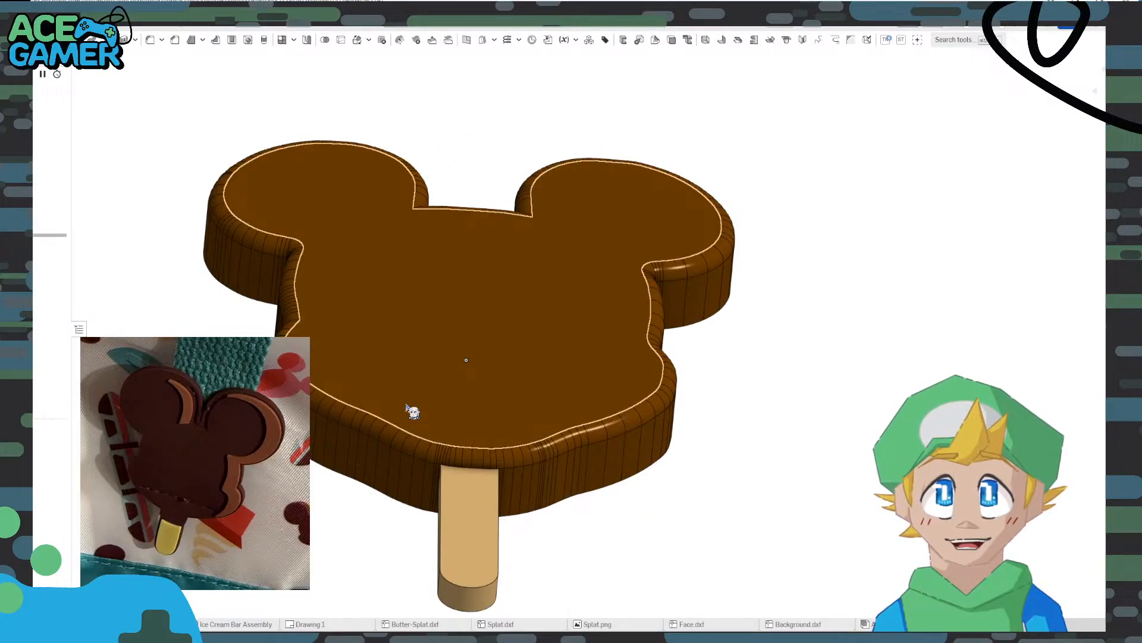
pyautogui.moveTo(238, 300); pyautogui.dragTo(223, 332, button='right')
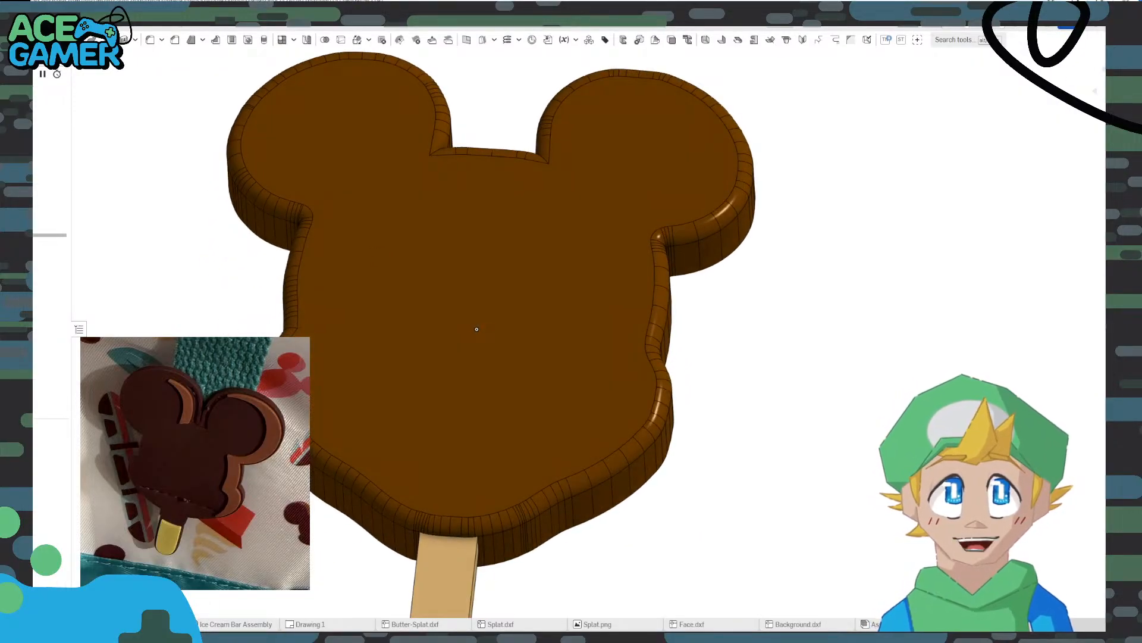
pyautogui.click(1059, 106)
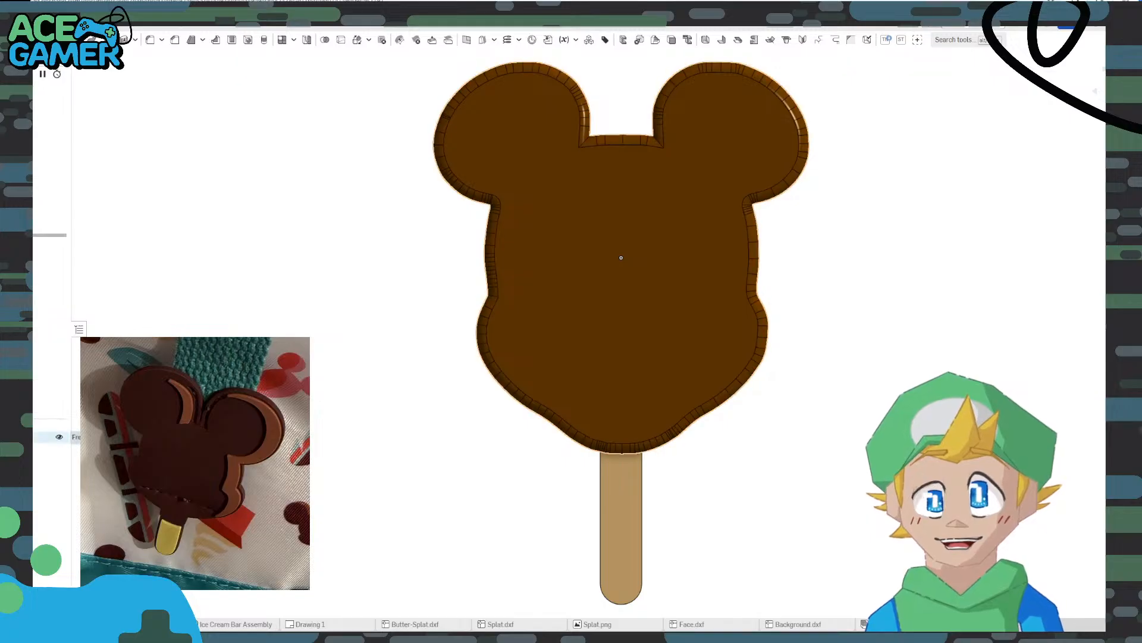
pyautogui.rightClick(50, 438)
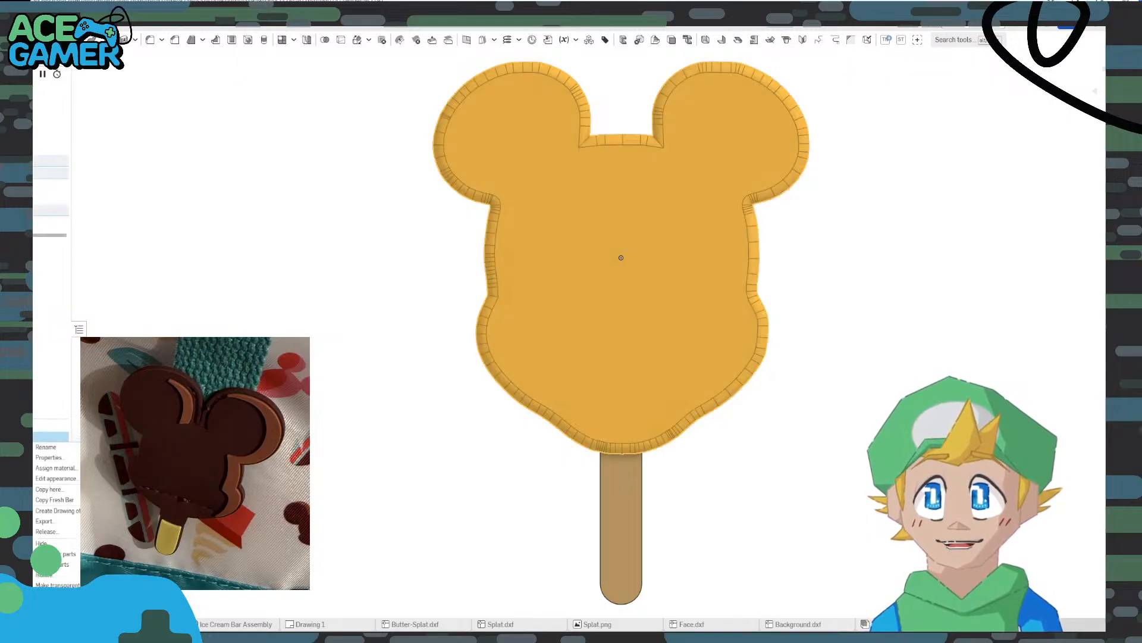
pyautogui.click(49, 491)
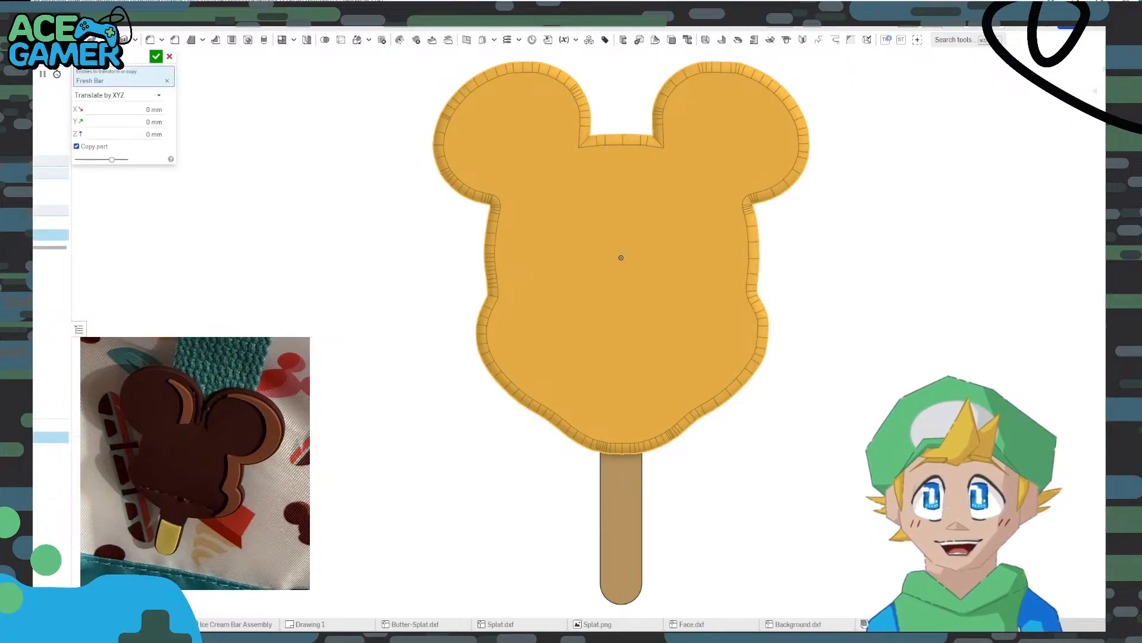
pyautogui.click(156, 57)
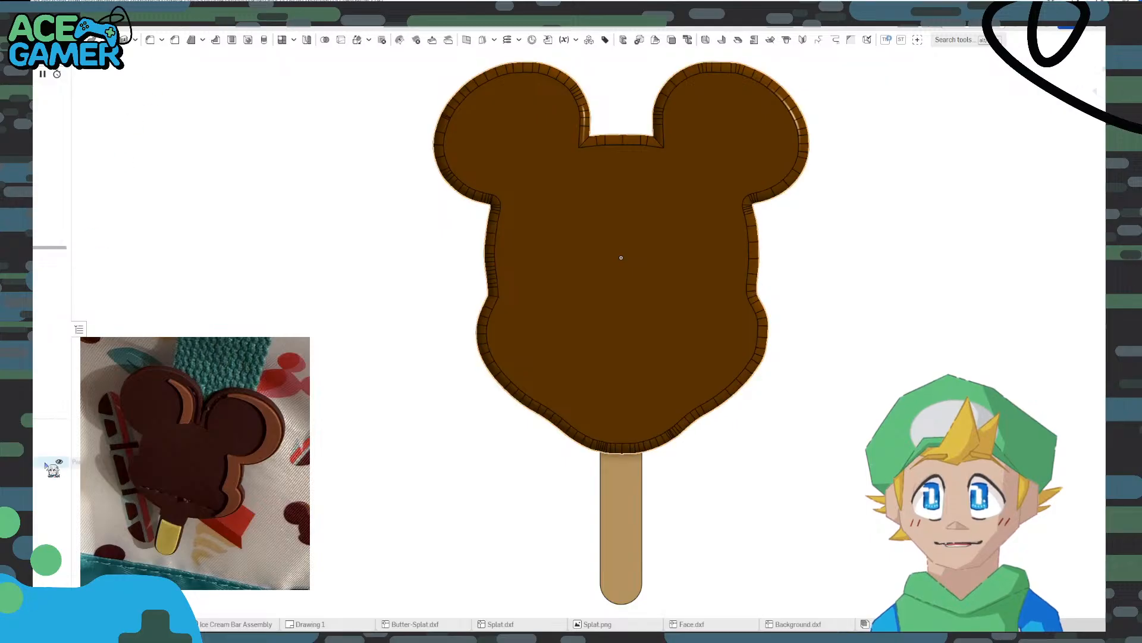
# Rename the copied part as Bite and hide the Stick
pyautogui.rightClick(50, 464)
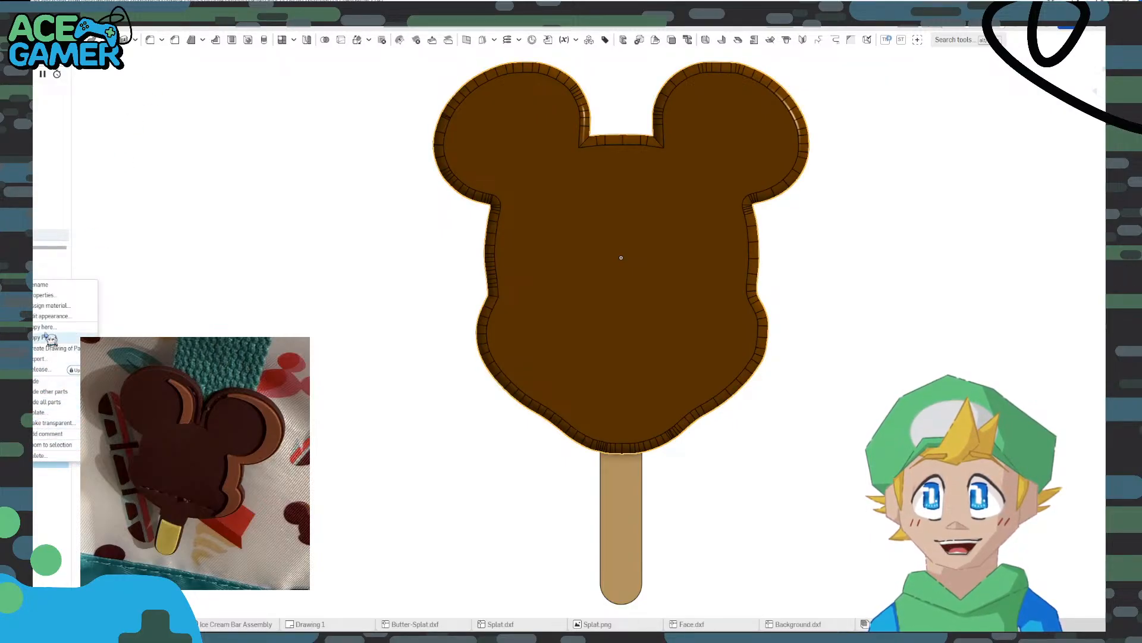
pyautogui.click(43, 286)
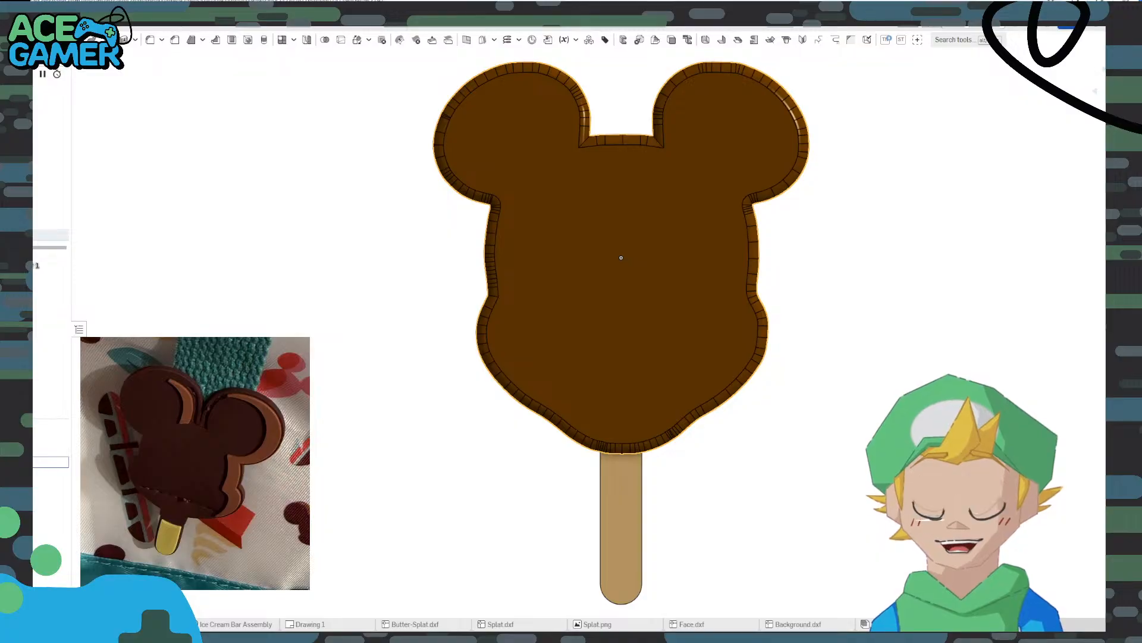
pyautogui.press('Return')
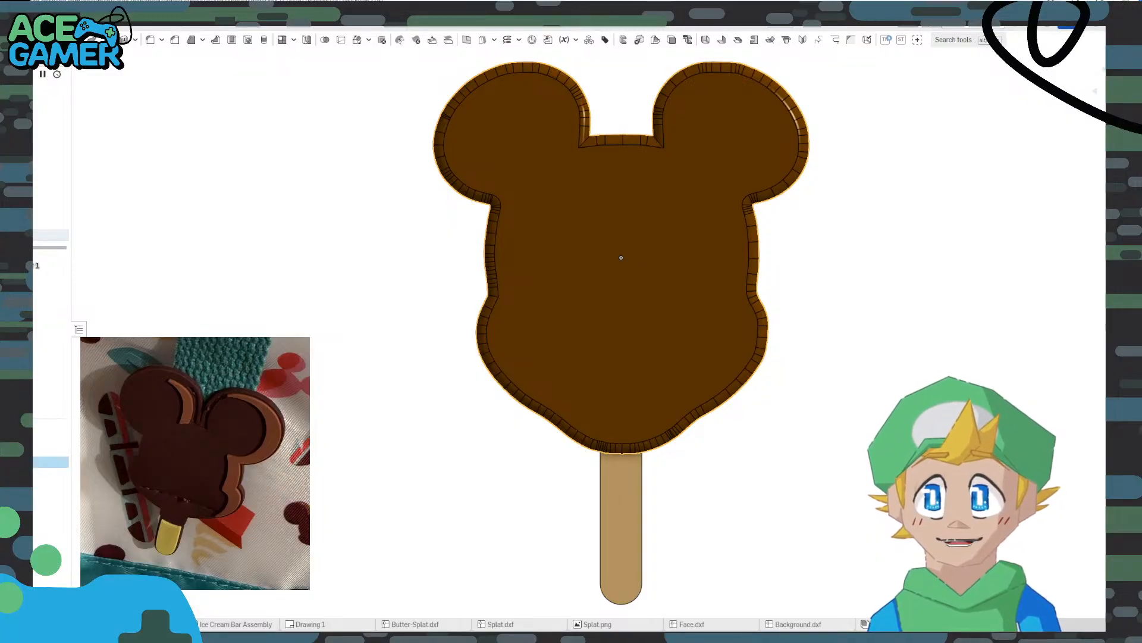
pyautogui.click(59, 451)
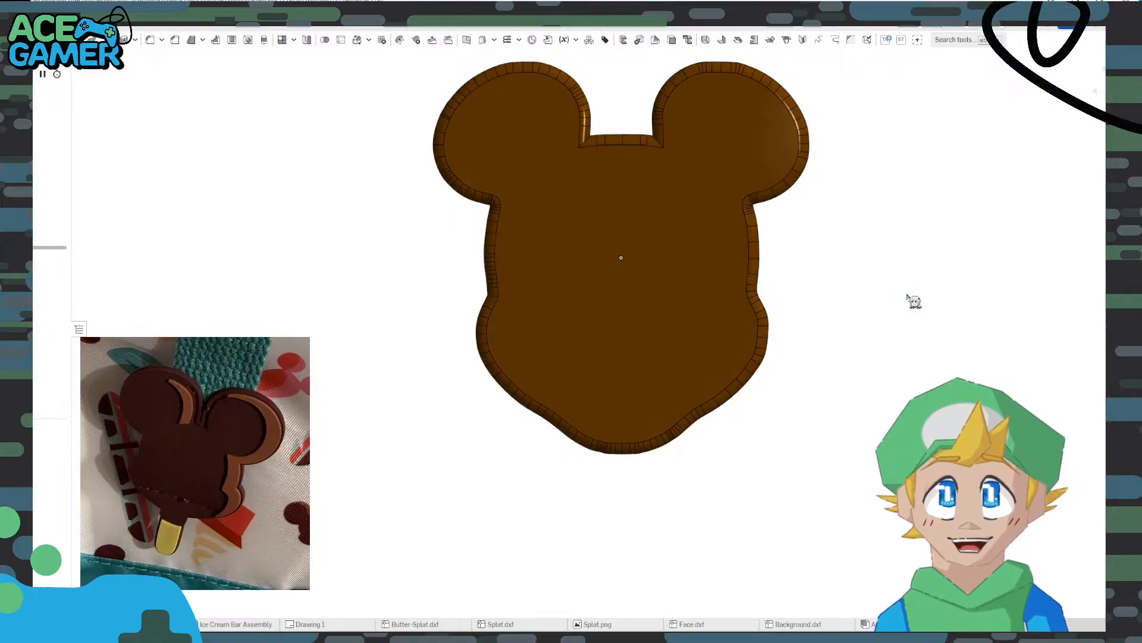
# Suppress the fillet that rounds the bar's front outline edge
pyautogui.scroll(5, 720, 244)
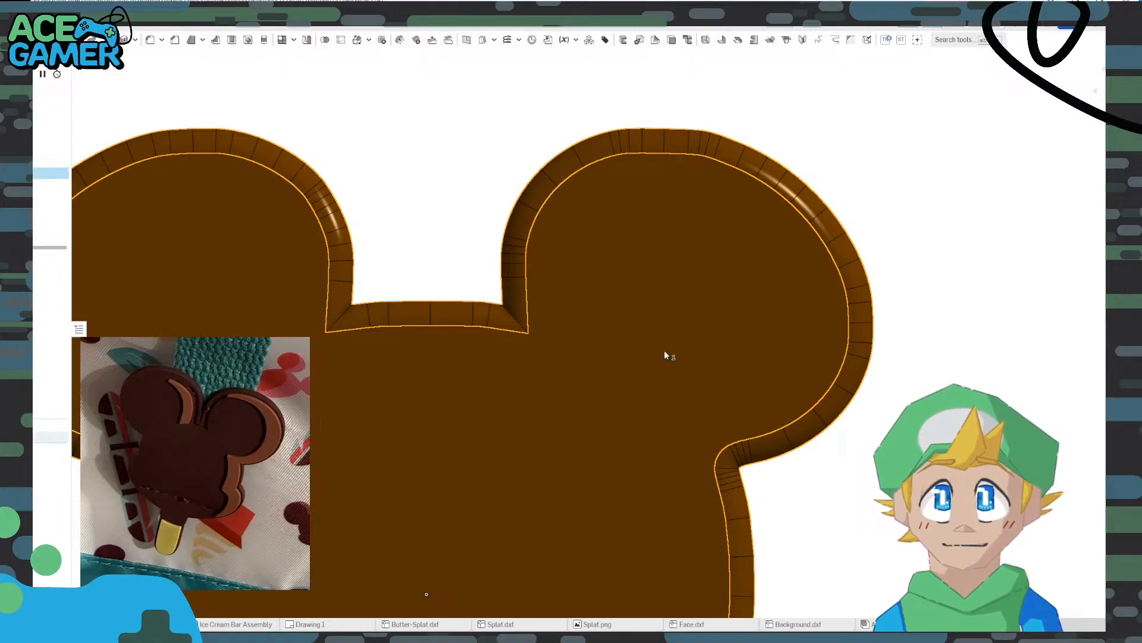
pyautogui.moveTo(665, 350); pyautogui.dragTo(664, 309, button='right')
pyautogui.rightClick(50, 173)
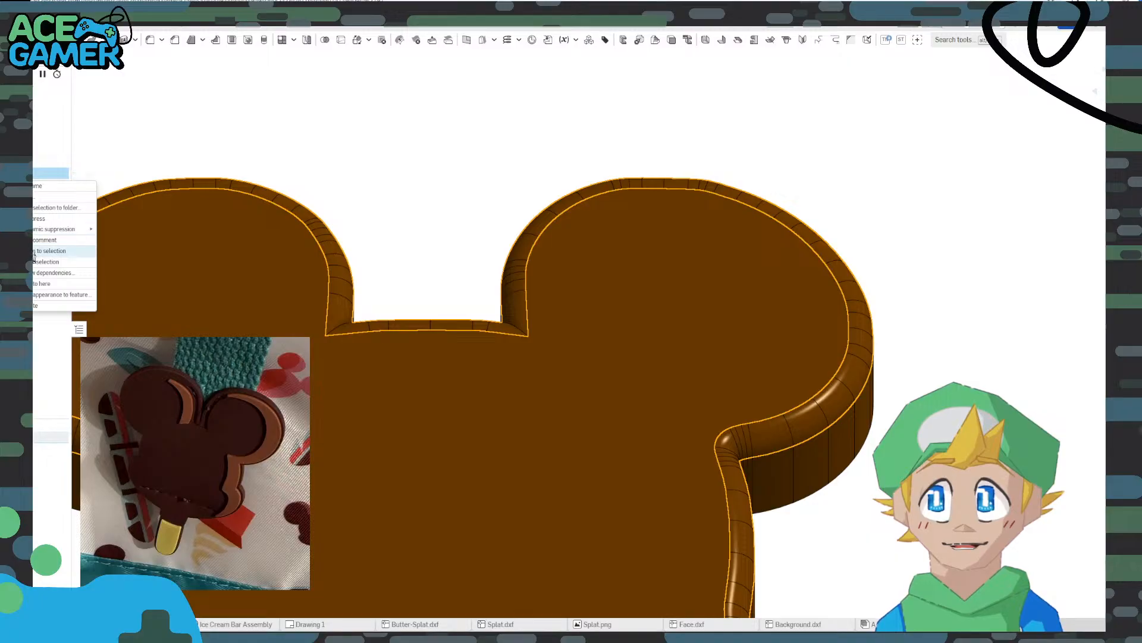
pyautogui.click(39, 221)
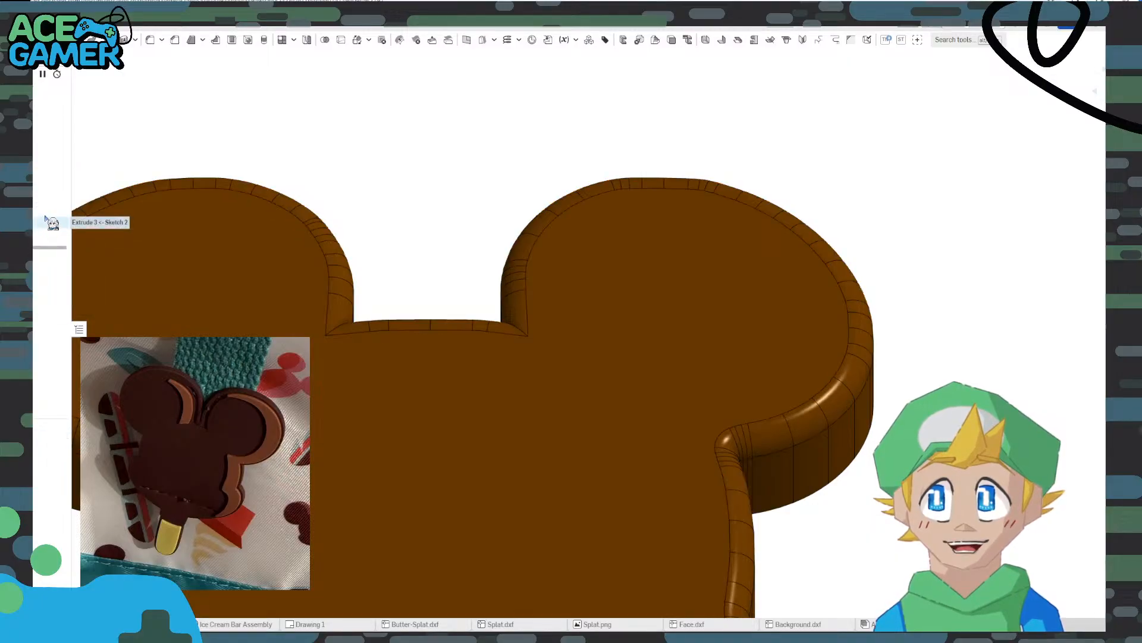
pyautogui.scroll(-3, 851, 290)
pyautogui.moveTo(860, 305); pyautogui.dragTo(1030, 256, button='right')
pyautogui.click(1062, 91)
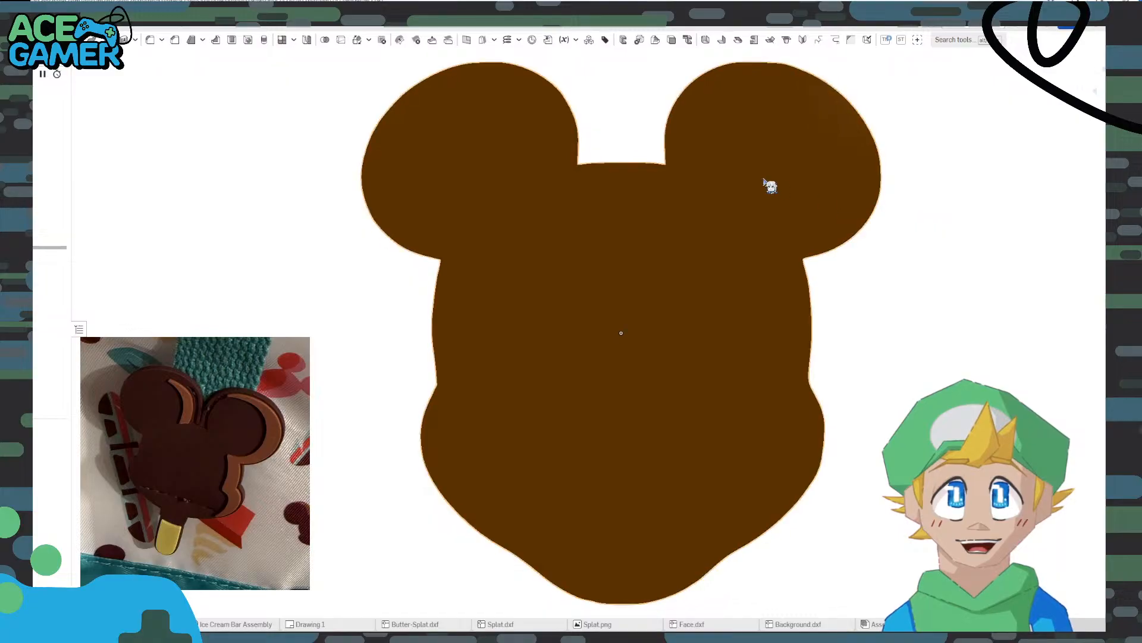
# On Bite's front face, sketch a tilted ellipse of about 24.6 by 35 mm overlapping the outer side of one ear
pyautogui.rightClick(764, 180)
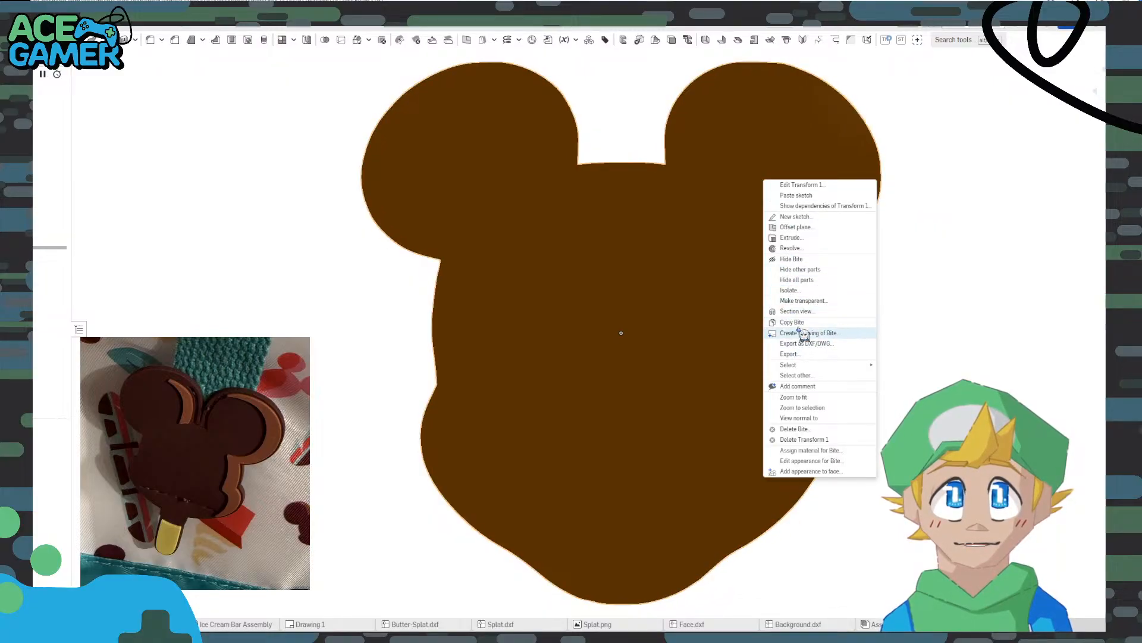
pyautogui.click(795, 216)
pyautogui.scroll(5, 816, 199)
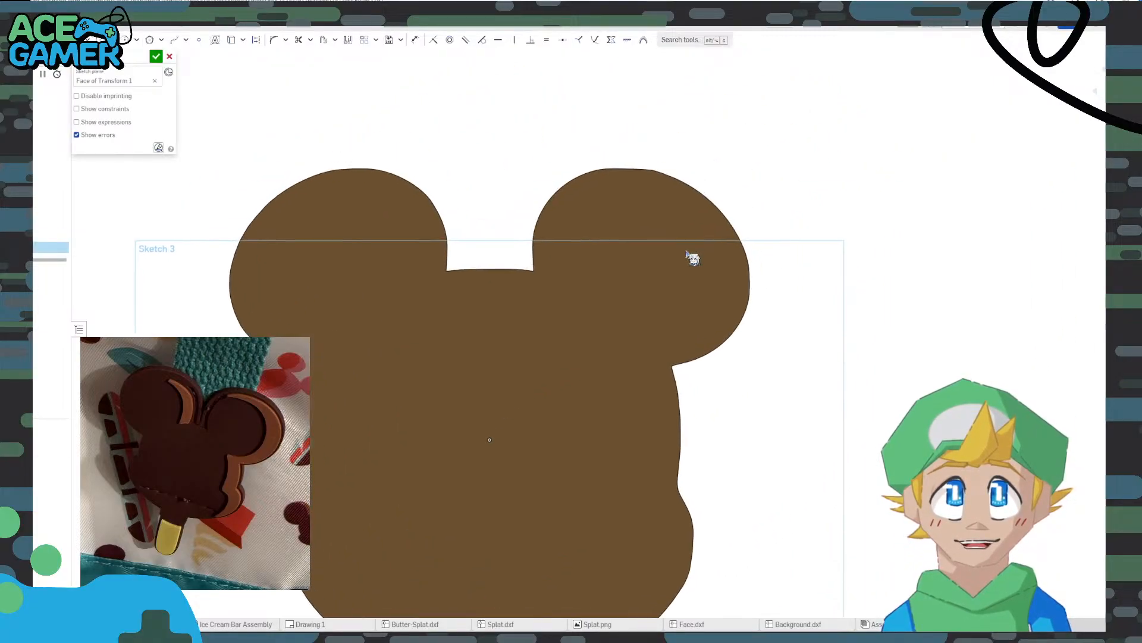
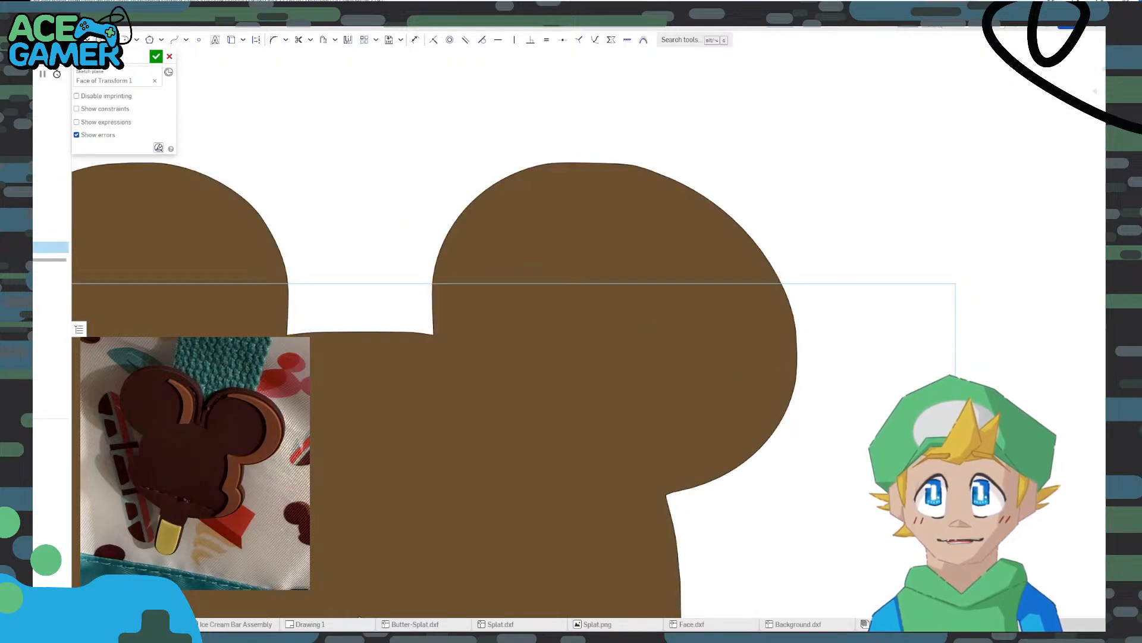
pyautogui.click(136, 40)
pyautogui.click(117, 89)
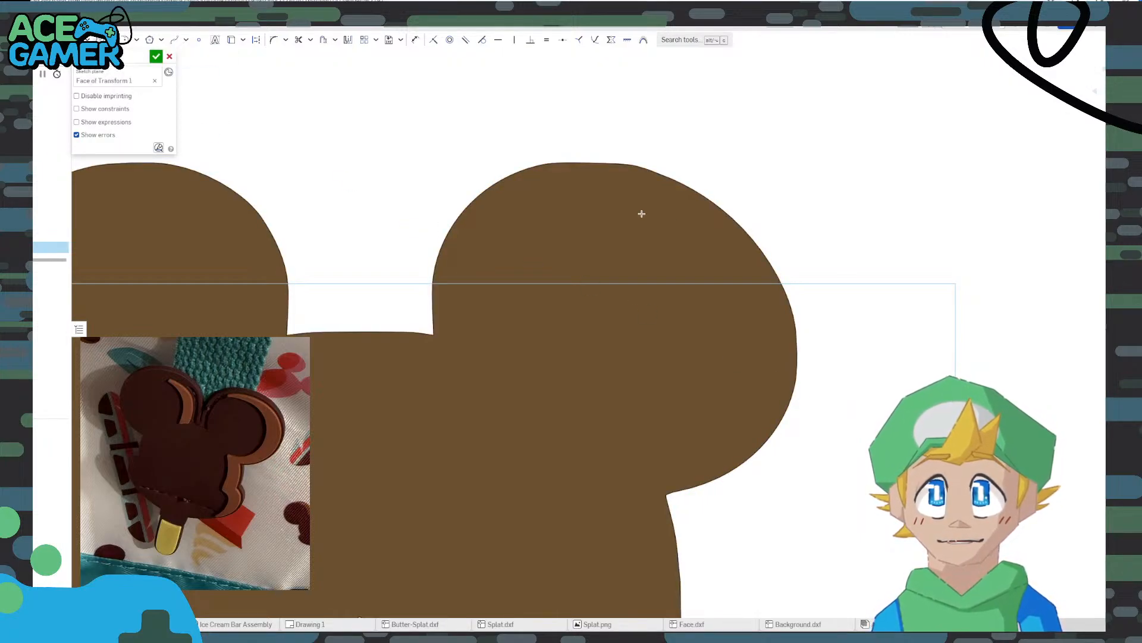
pyautogui.click(694, 190)
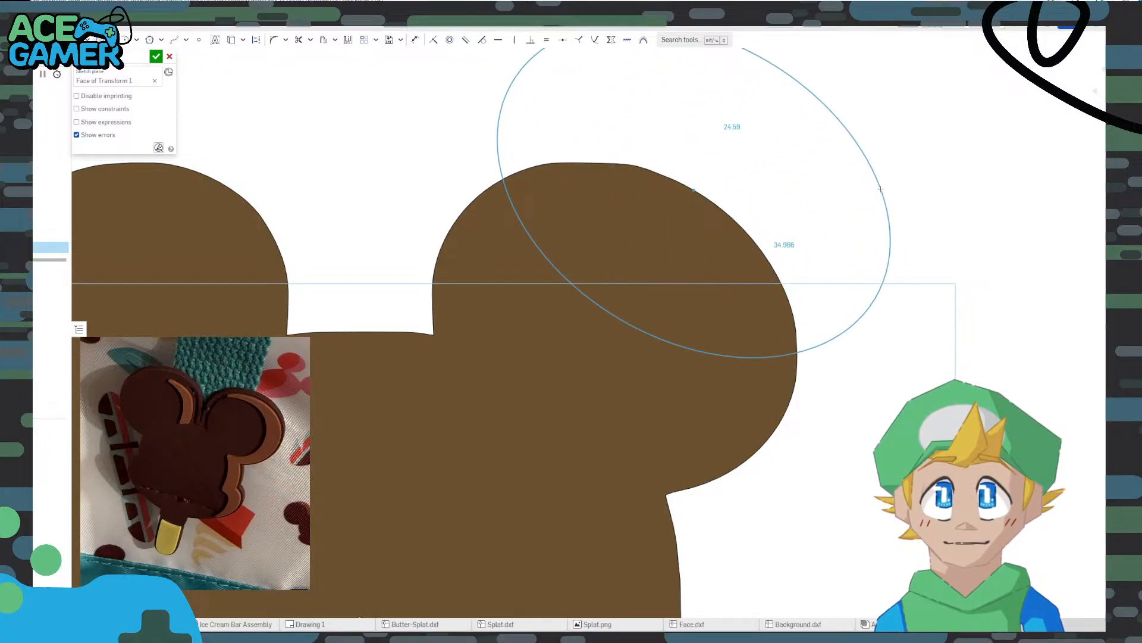
pyautogui.click(881, 188)
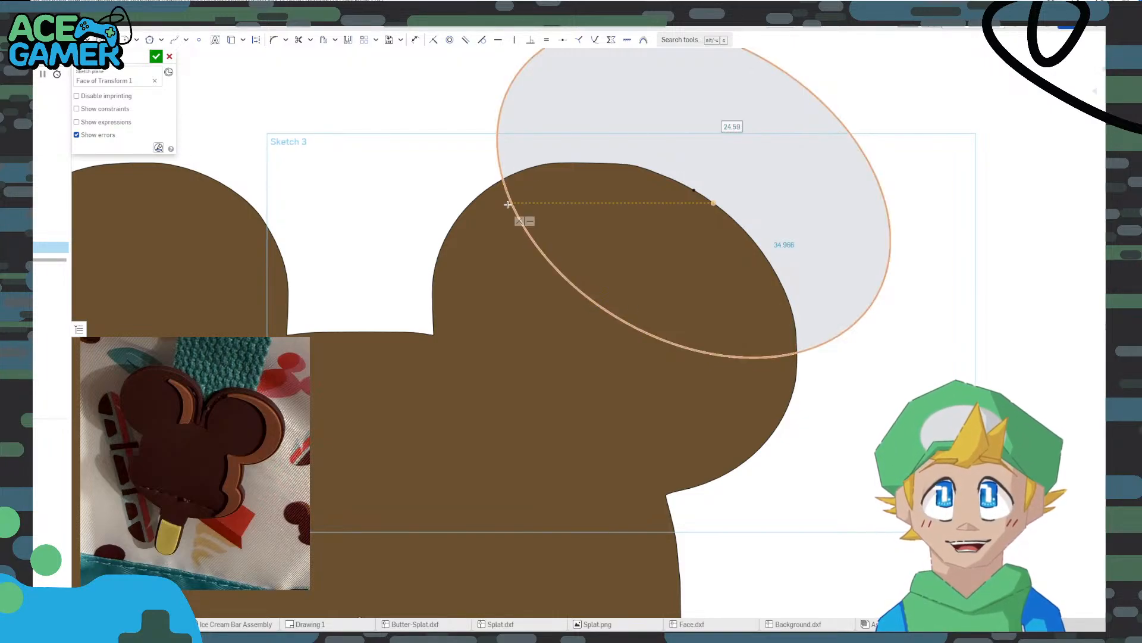
# Try to trim the part of the ellipse lying outside the ear's outline
pyautogui.click(417, 40)
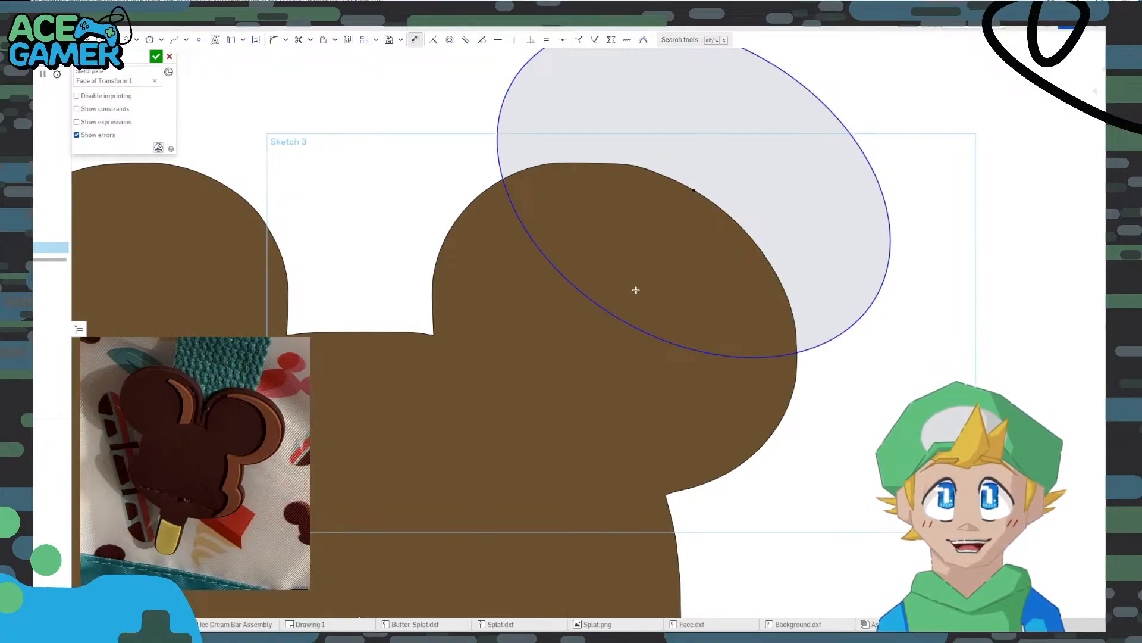
pyautogui.click(298, 39)
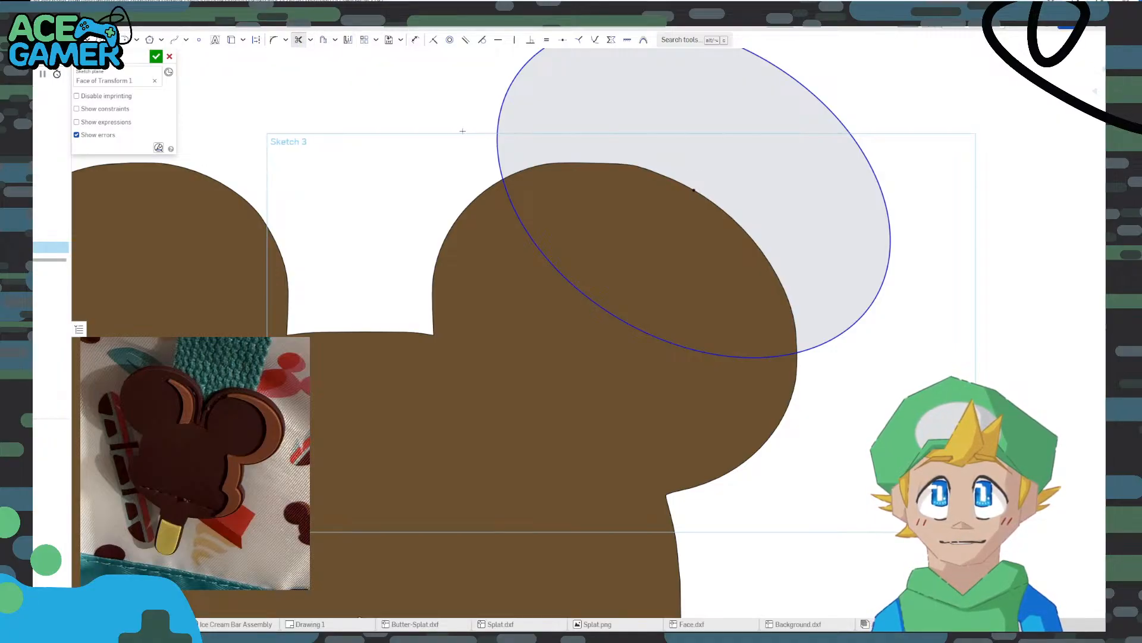
pyautogui.click(498, 138)
pyautogui.hotkey('ctrl', 'z')
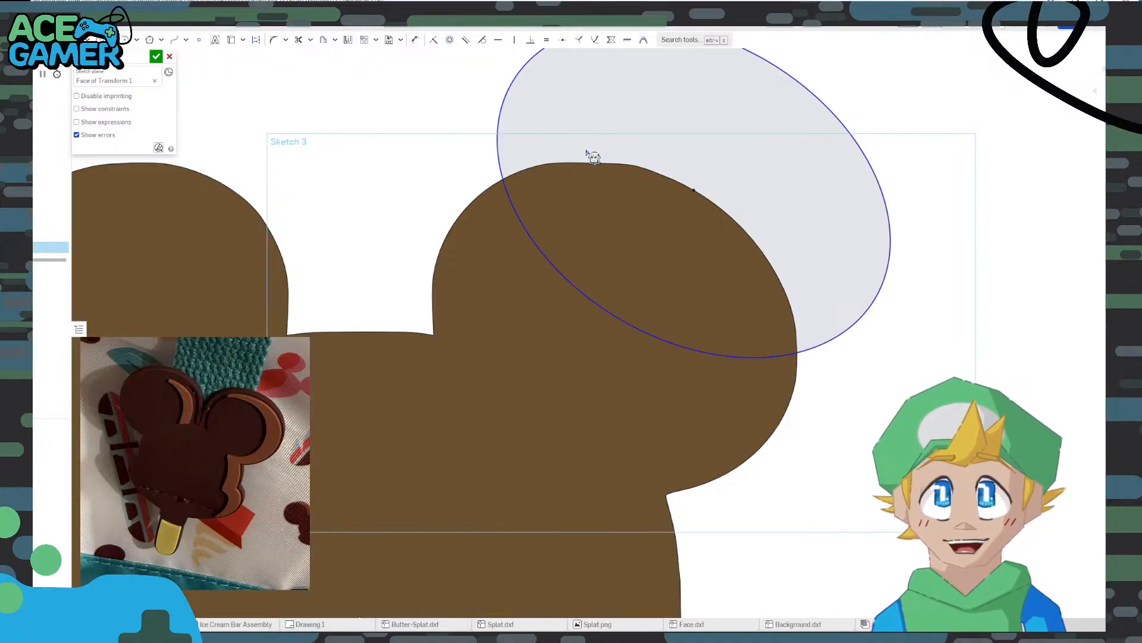
# Try to draw a short line along the ear's edge where the ellipse crosses it, and discard the ellipse sketch
pyautogui.scroll(2, 508, 188)
pyautogui.scroll(3, 508, 188)
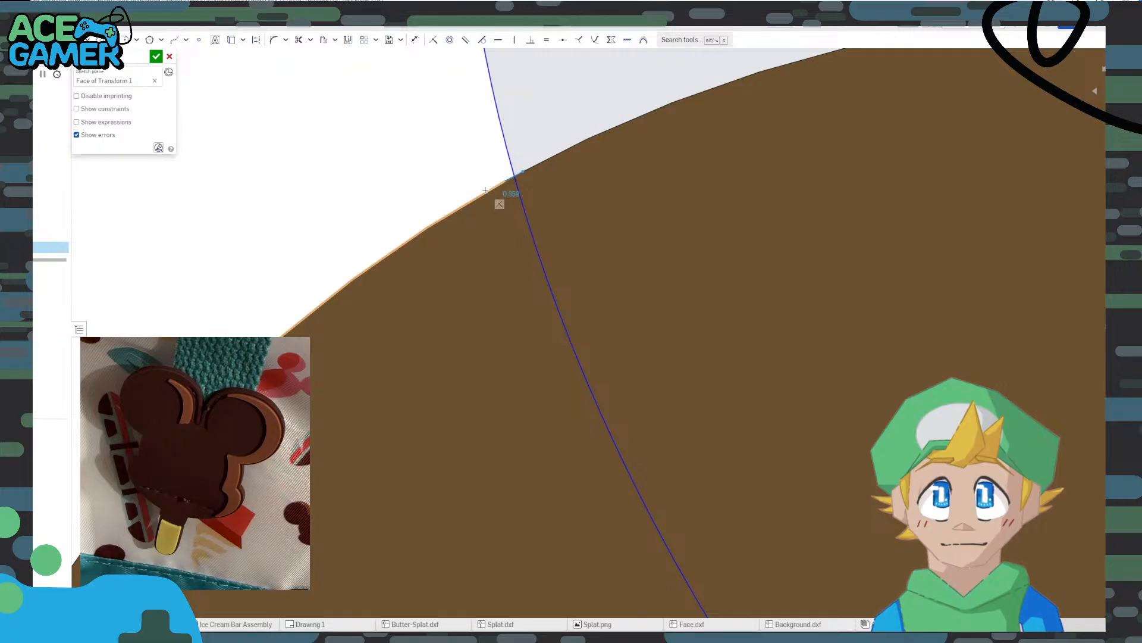
pyautogui.scroll(5, 505, 188)
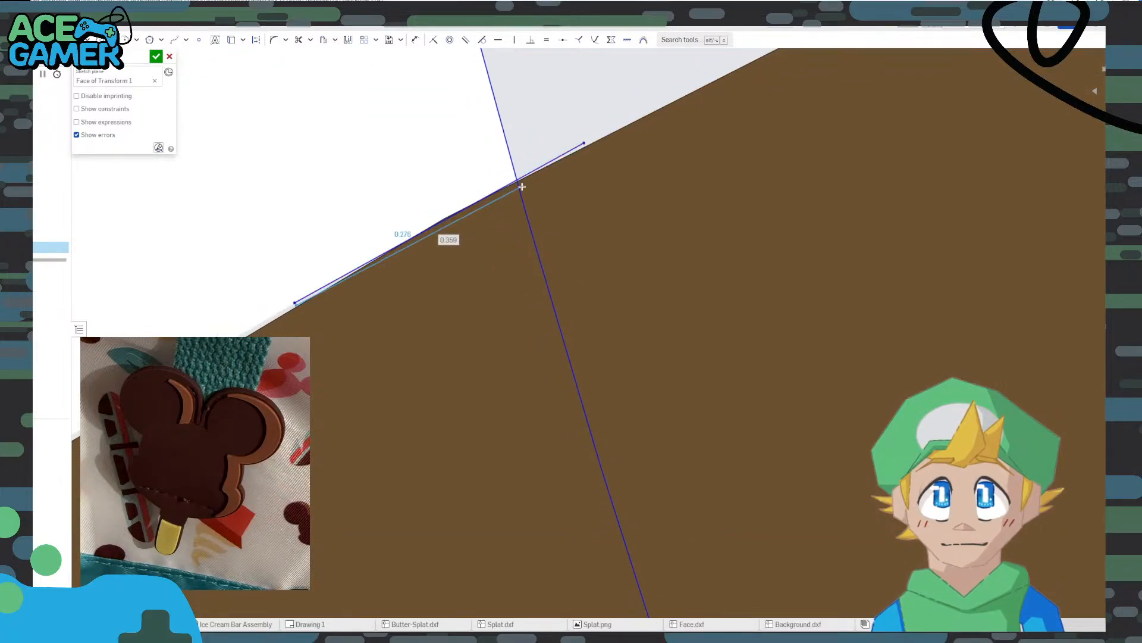
pyautogui.click(522, 187)
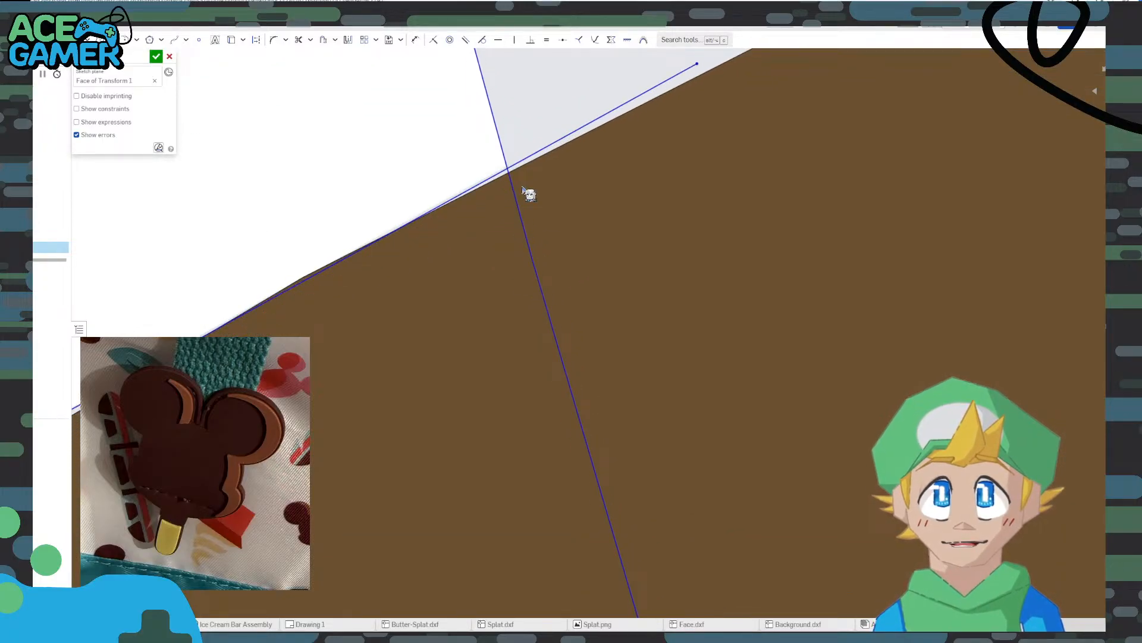
pyautogui.scroll(-1, 526, 193)
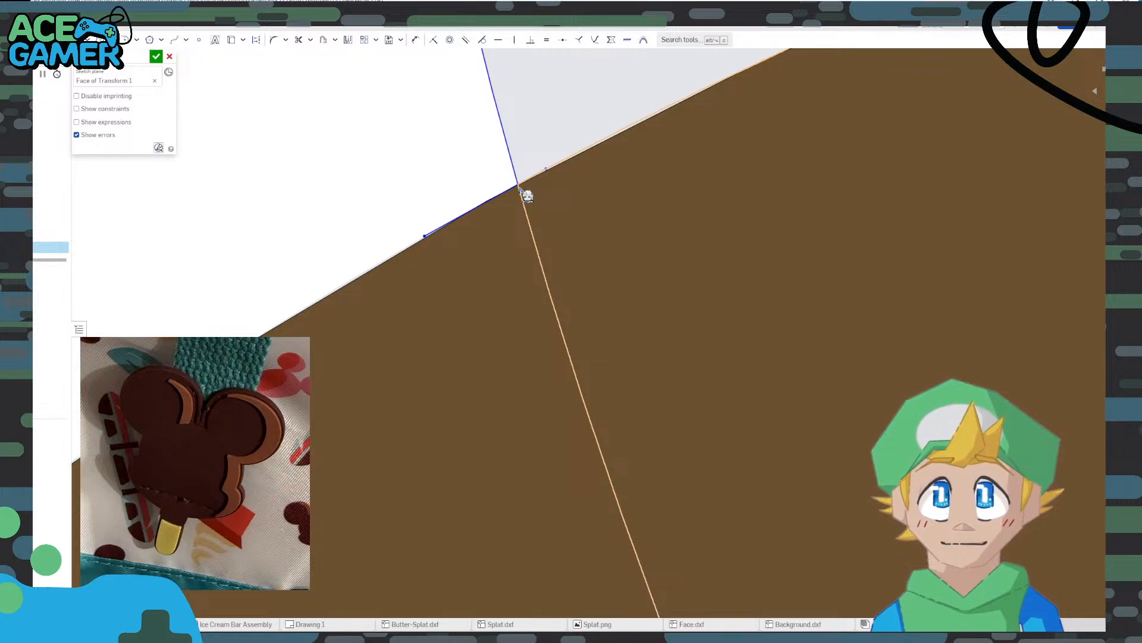
pyautogui.press('Escape')
pyautogui.scroll(-10, 529, 195)
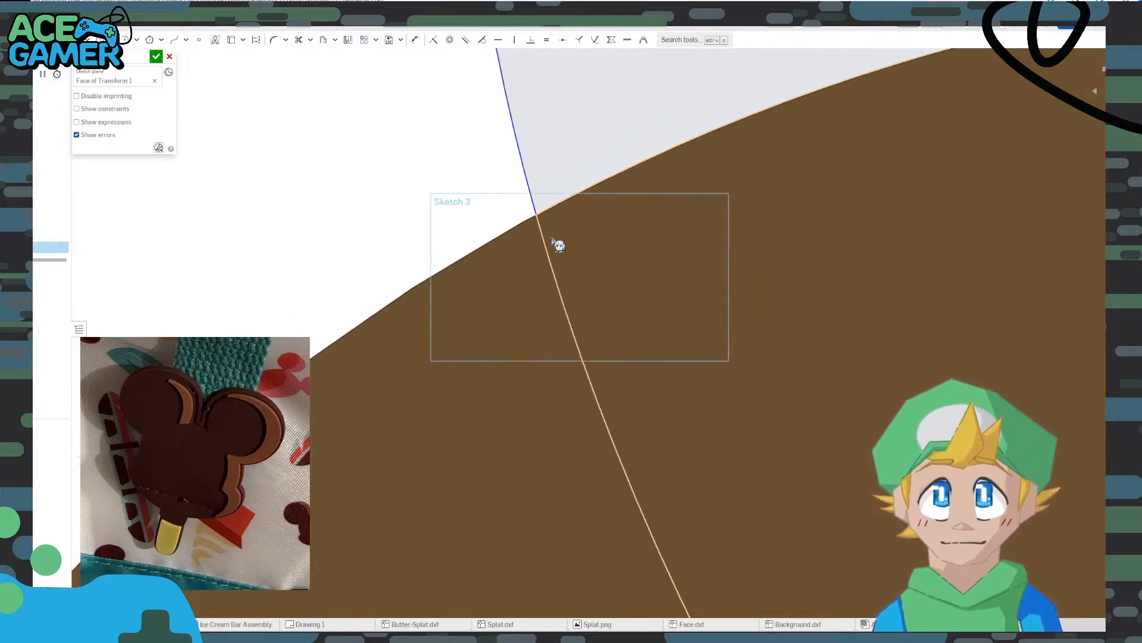
pyautogui.scroll(-2, 647, 249)
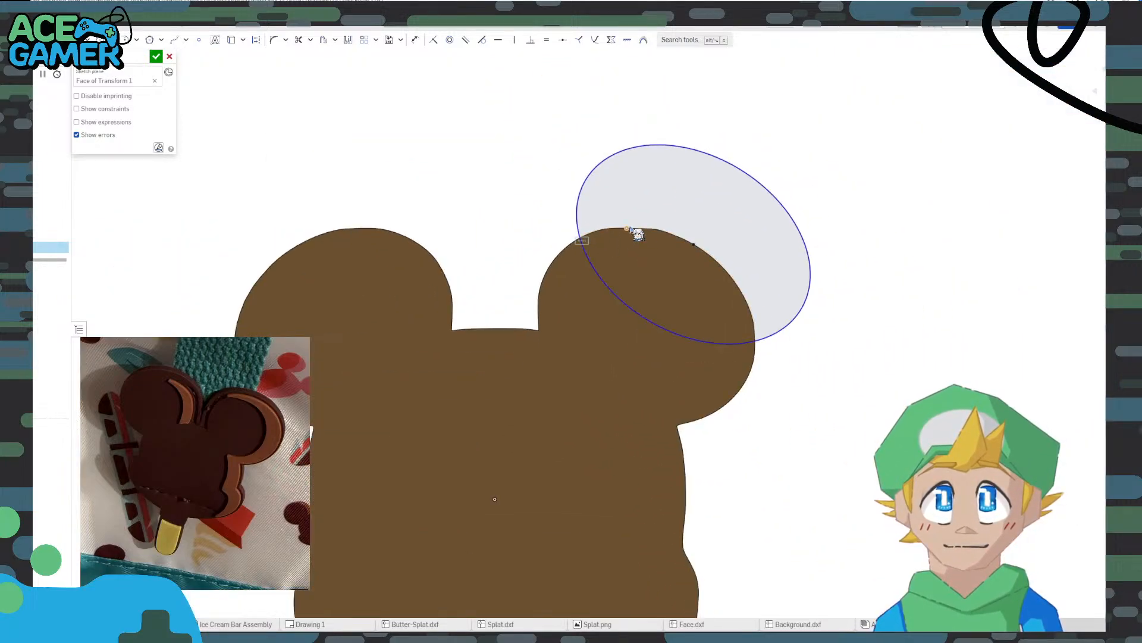
pyautogui.scroll(5, 763, 247)
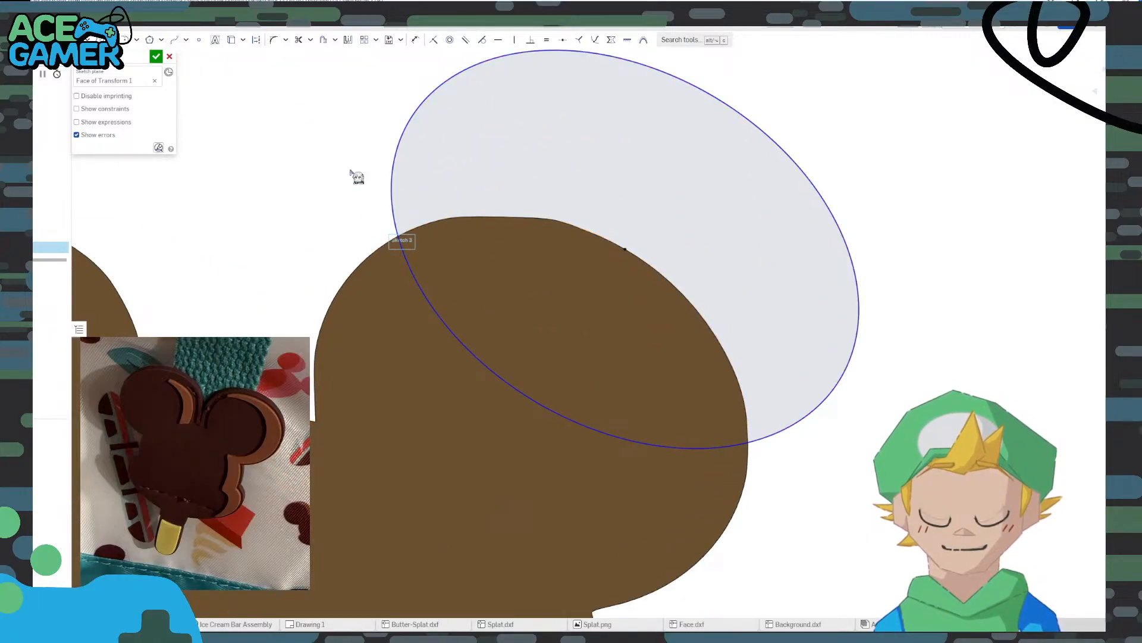
pyautogui.click(170, 57)
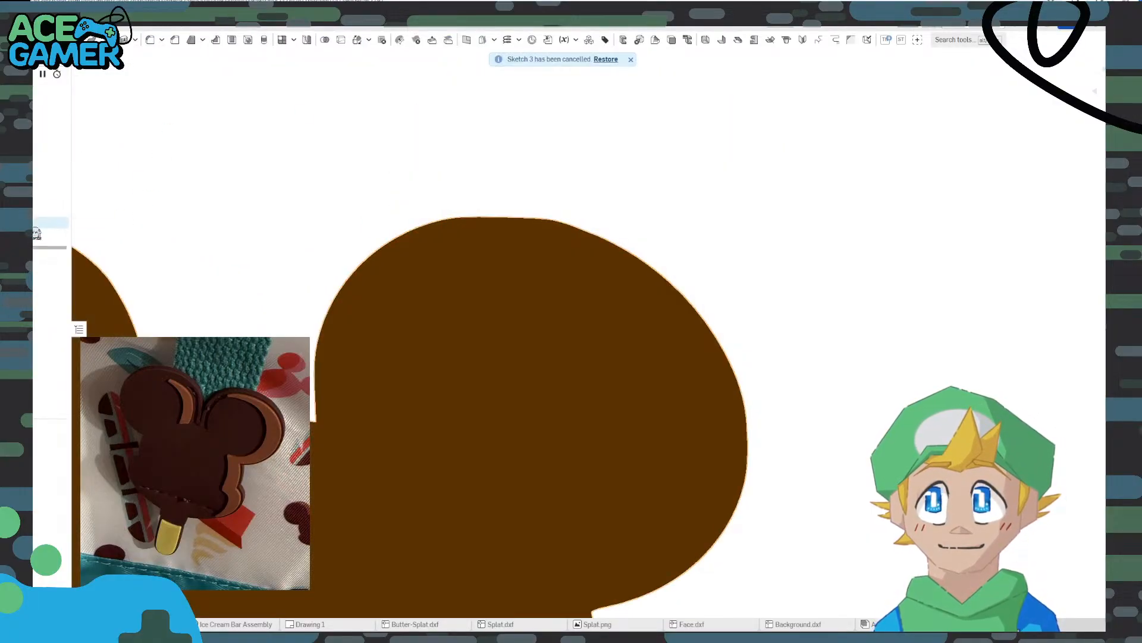
# Open Sketch 1 to examine the spline outline around the ears, and close it
pyautogui.doubleClick(51, 148)
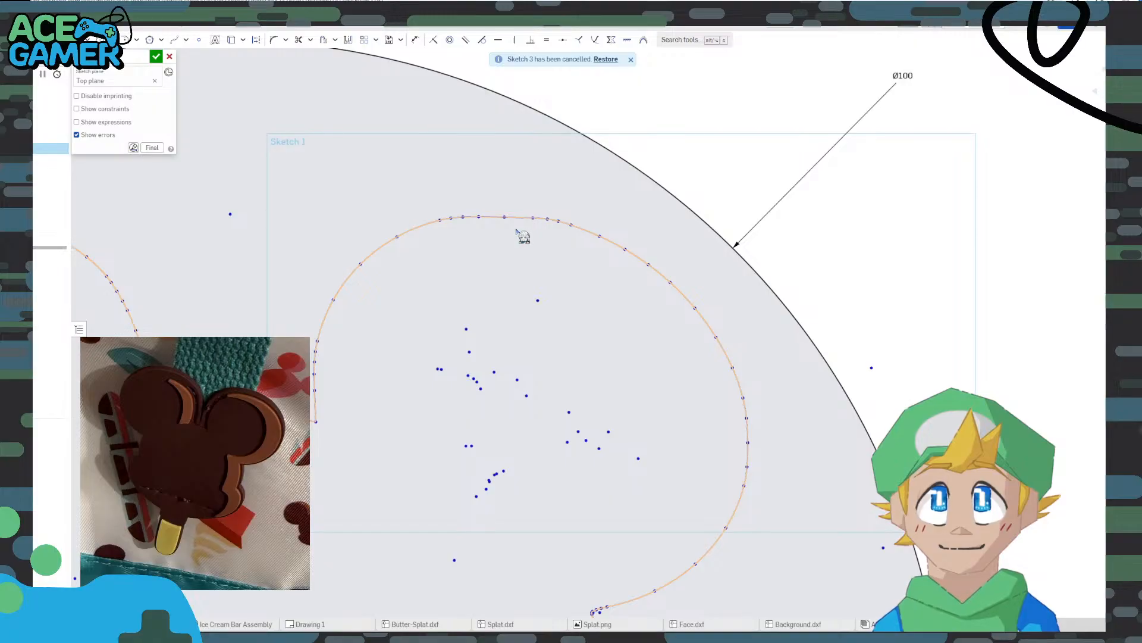
pyautogui.scroll(-3, 521, 234)
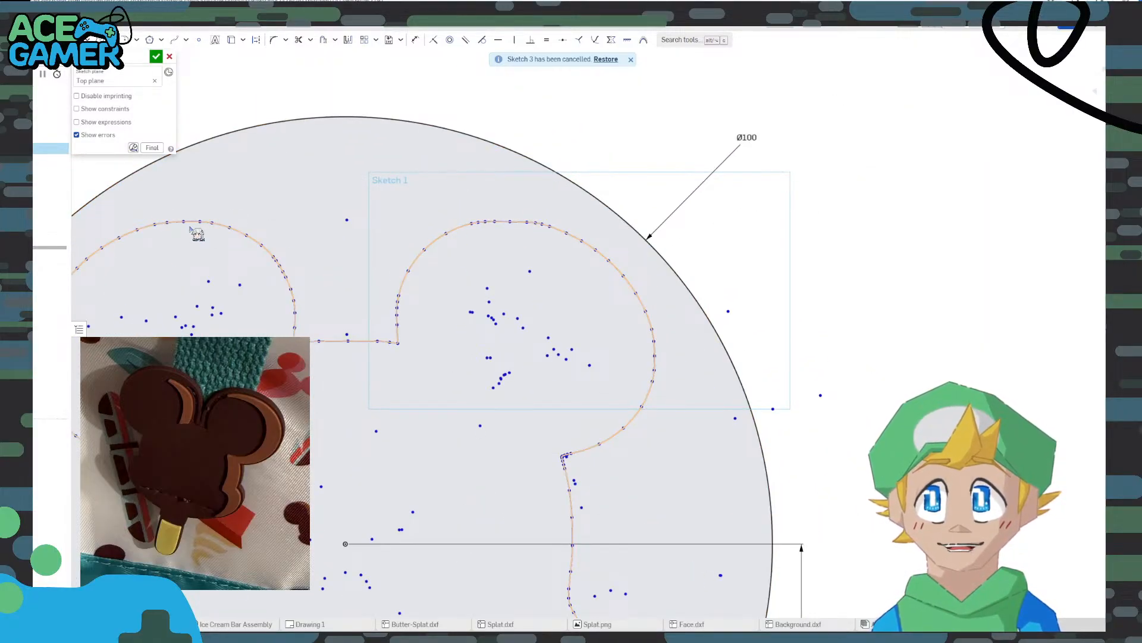
pyautogui.click(156, 56)
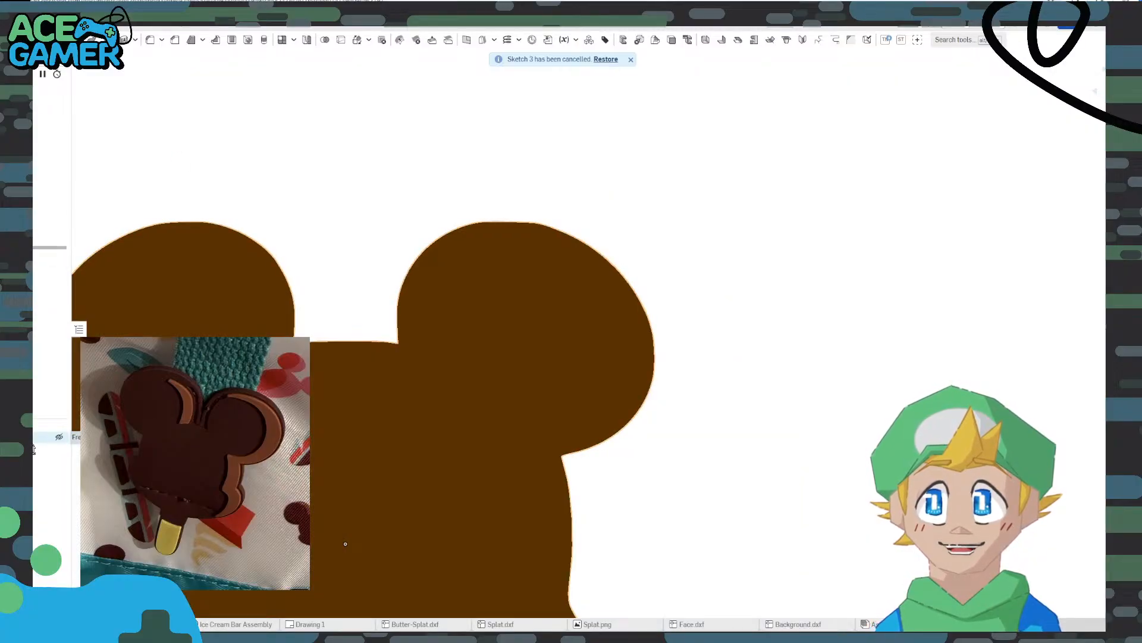
# Delete the Bite part and unsuppress the fillet that rounds the bar's front outline edge
pyautogui.click(31, 462)
pyautogui.press('Delete')
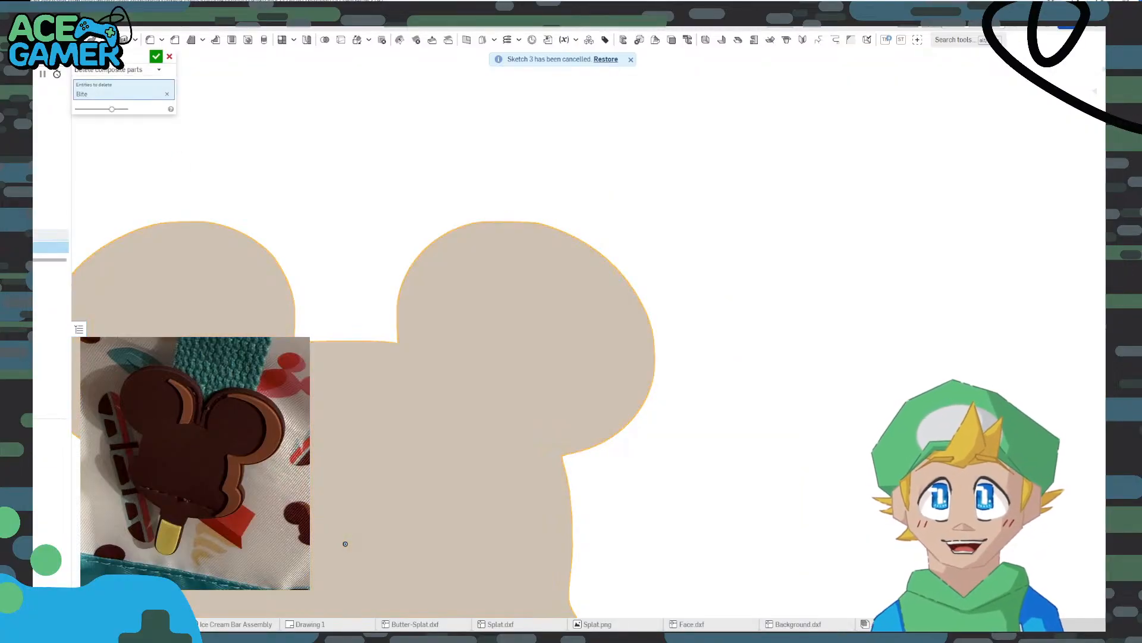
pyautogui.click(156, 56)
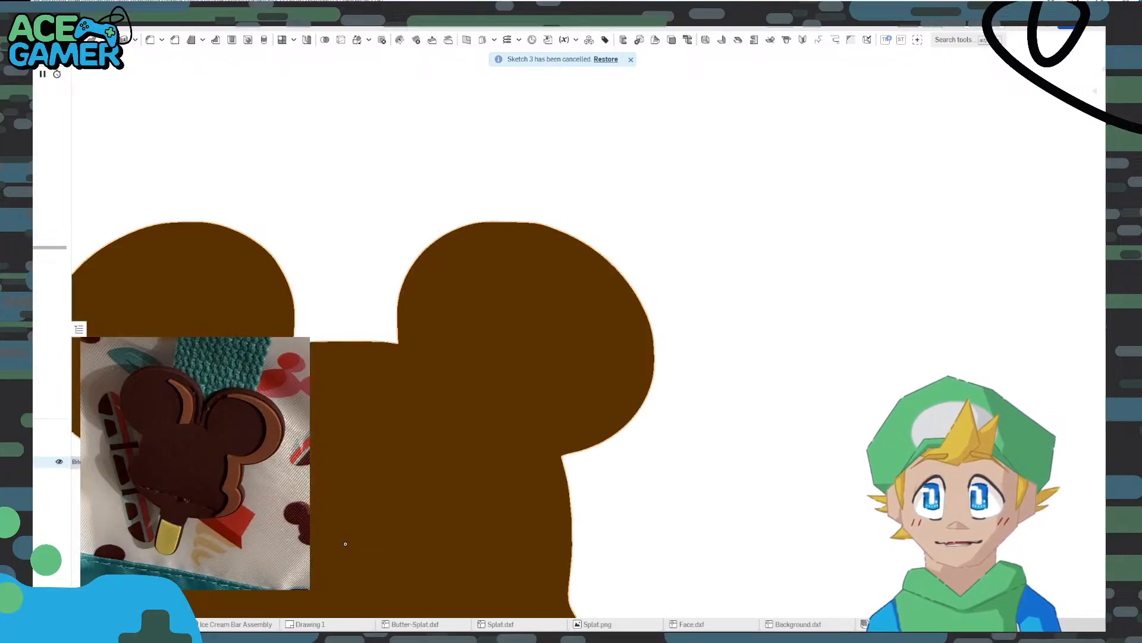
pyautogui.click(26, 461)
pyautogui.press('Delete')
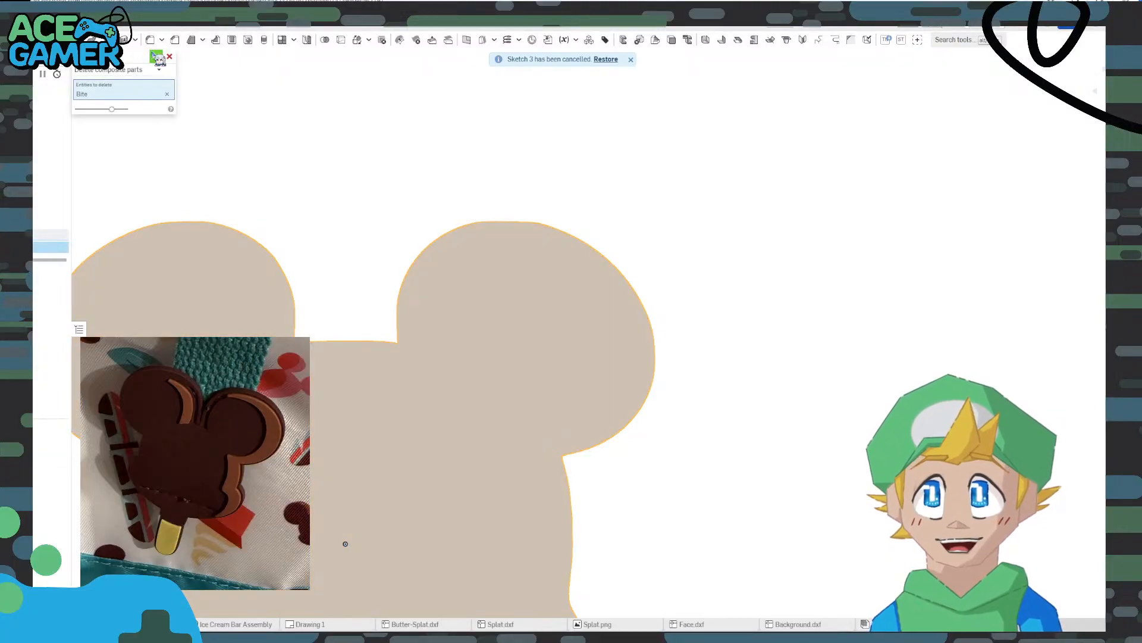
pyautogui.click(156, 57)
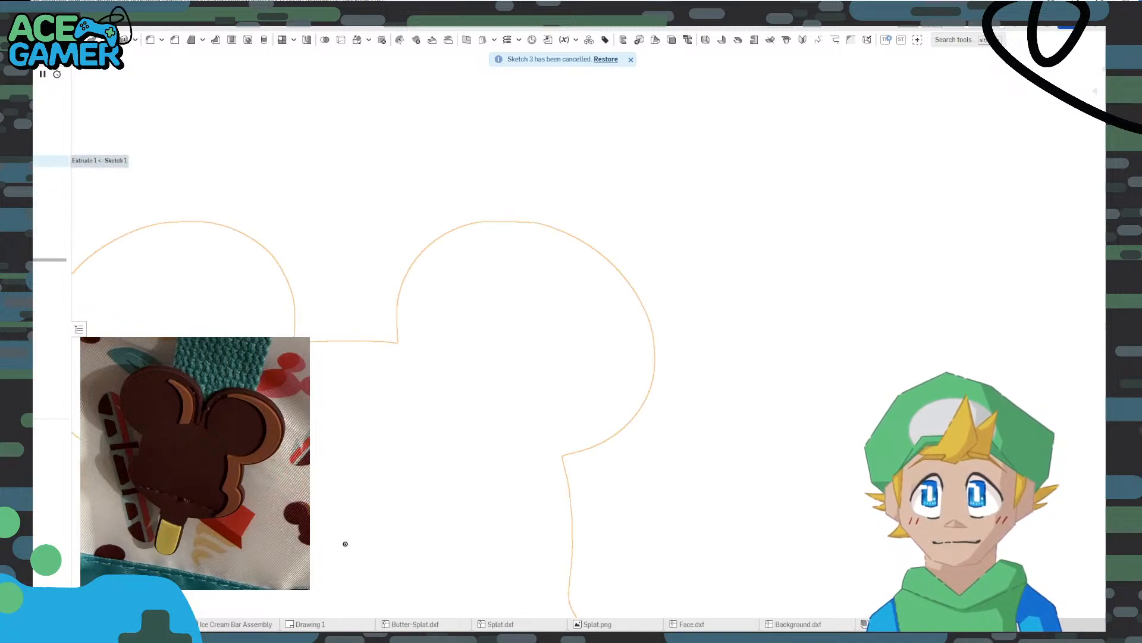
pyautogui.rightClick(48, 174)
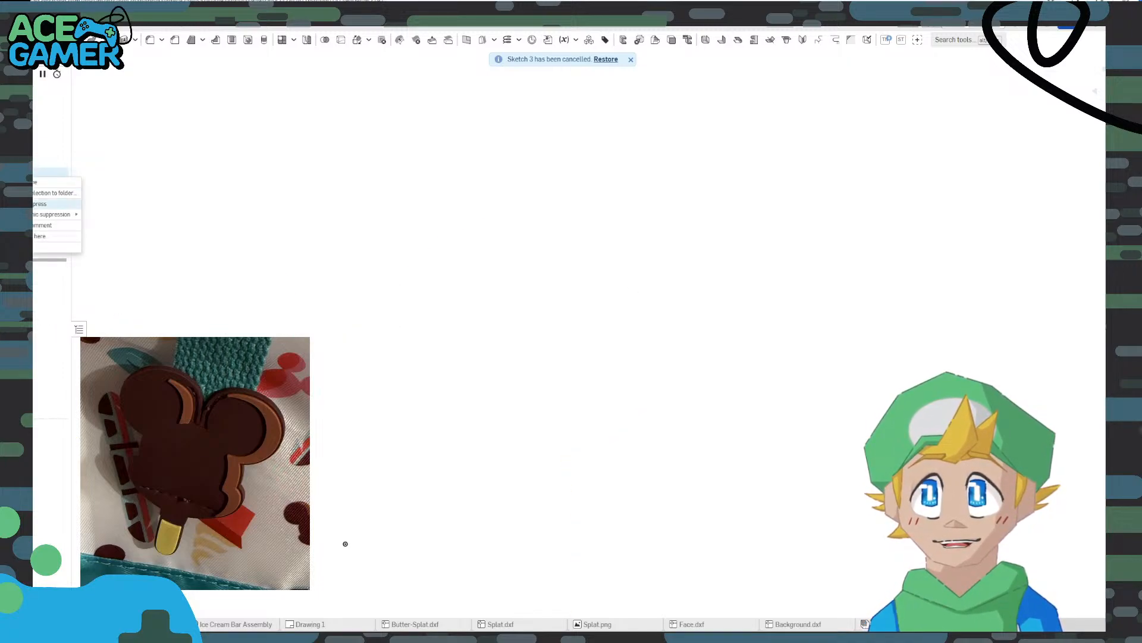
pyautogui.click(48, 203)
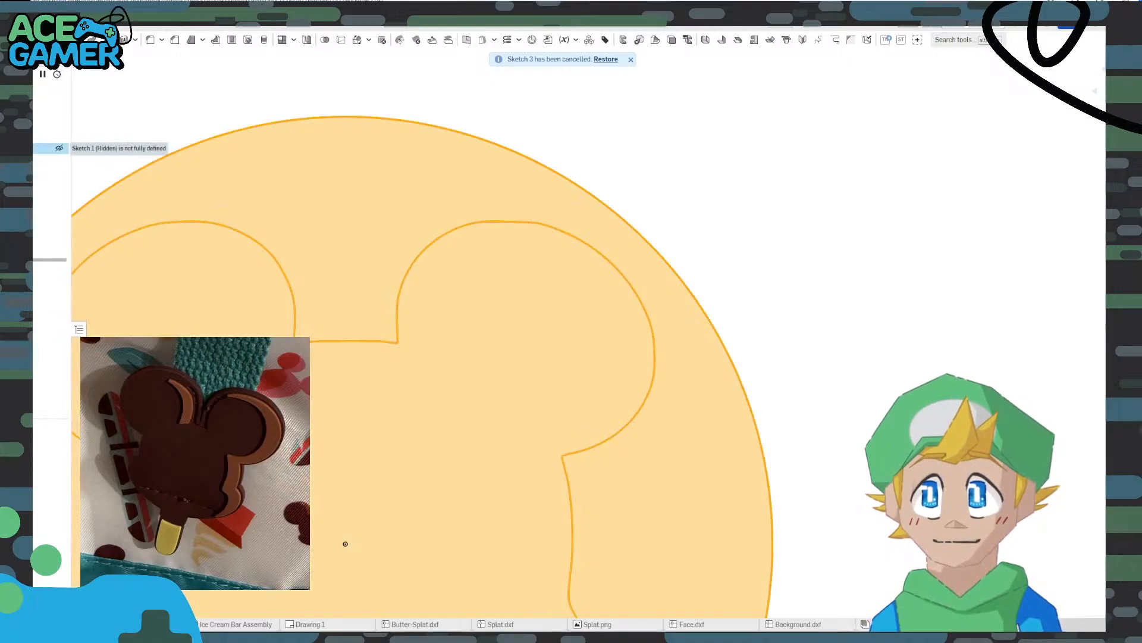
# Copy the bar's outline sketch, Sketch 1, and start a new sketch on the Top plane
pyautogui.rightClick(51, 148)
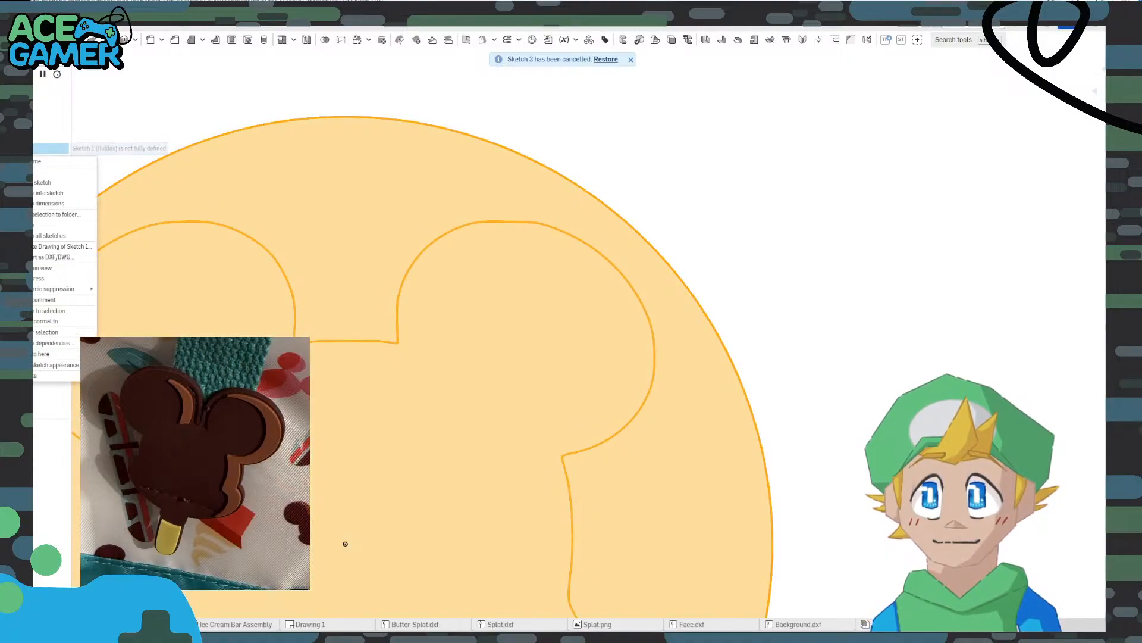
pyautogui.click(34, 173)
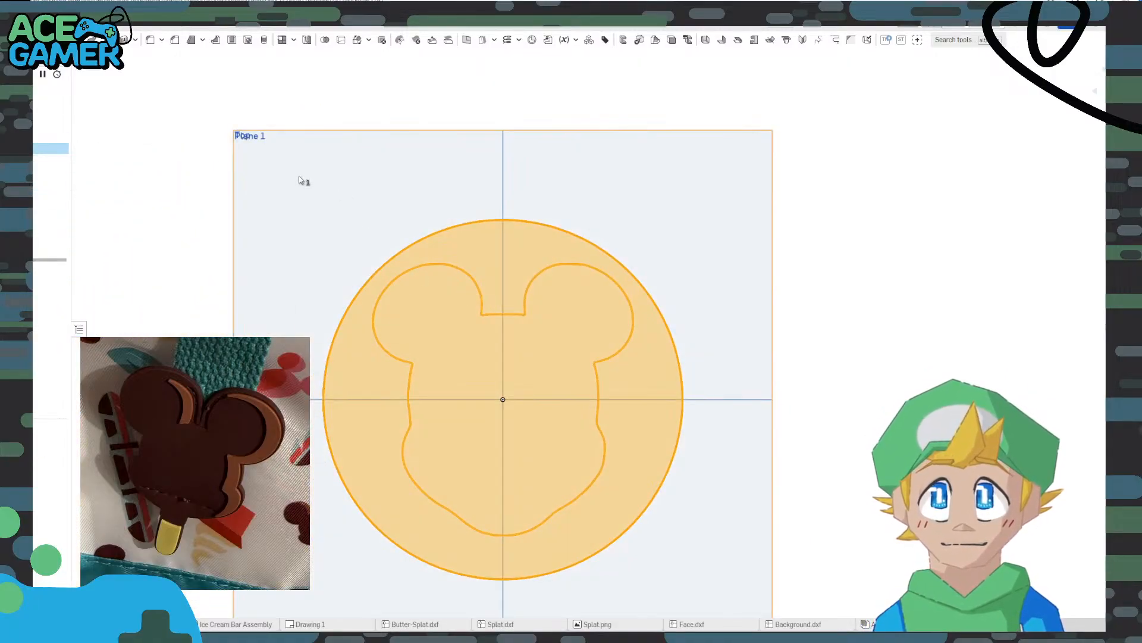
pyautogui.rightClick(299, 179)
pyautogui.rightClick(198, 291)
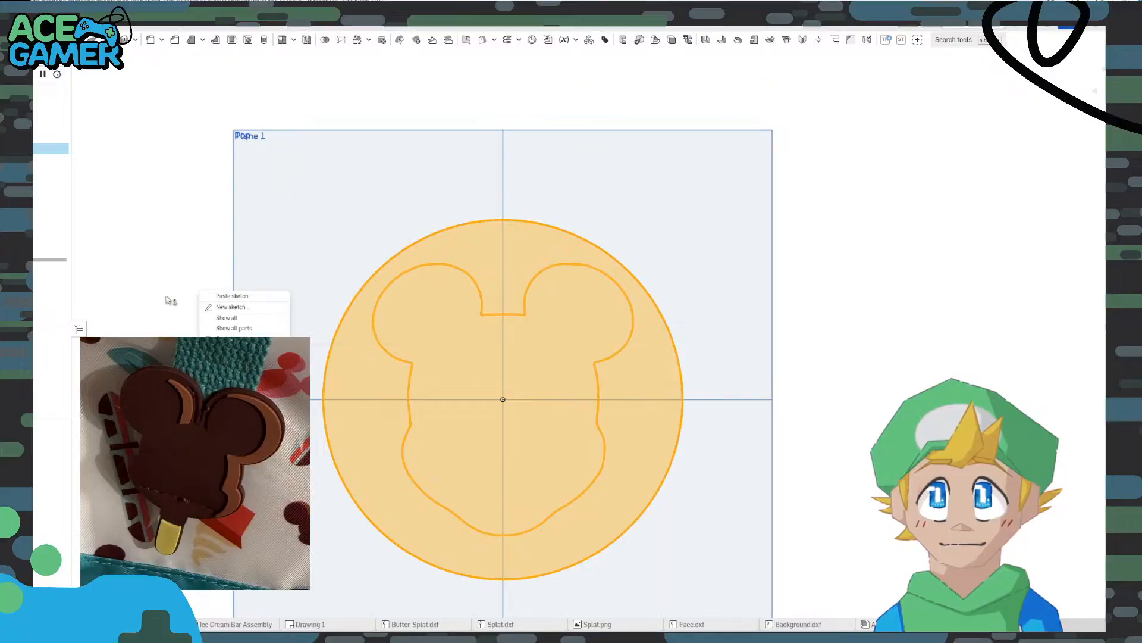
pyautogui.click(171, 292)
pyautogui.moveTo(171, 279); pyautogui.dragTo(273, 158, button='right')
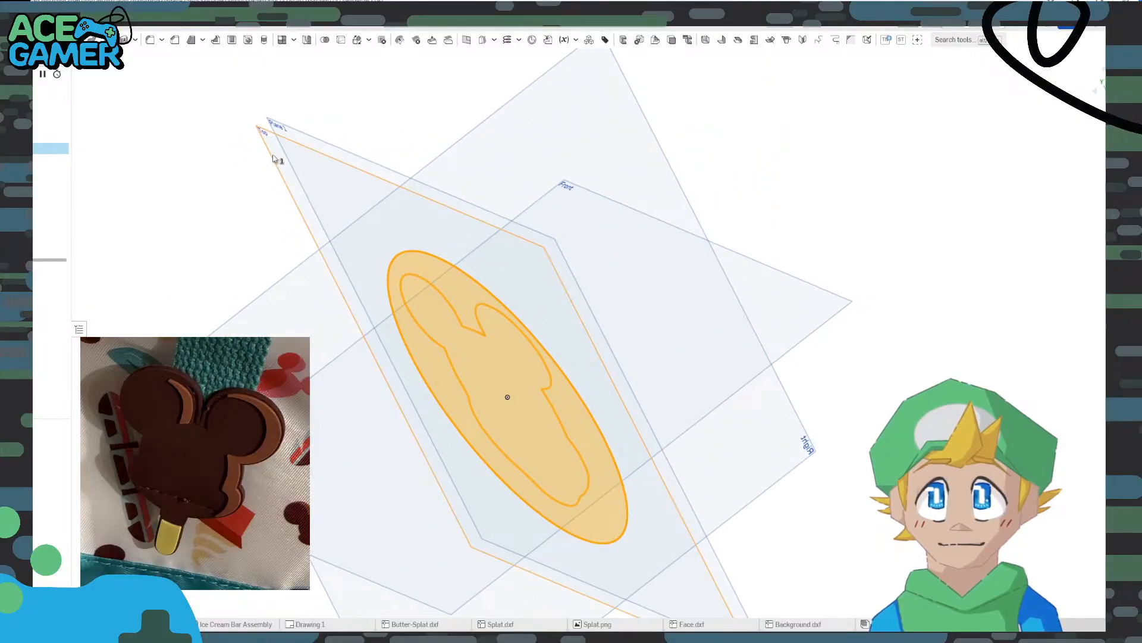
pyautogui.click(274, 157)
pyautogui.rightClick(274, 156)
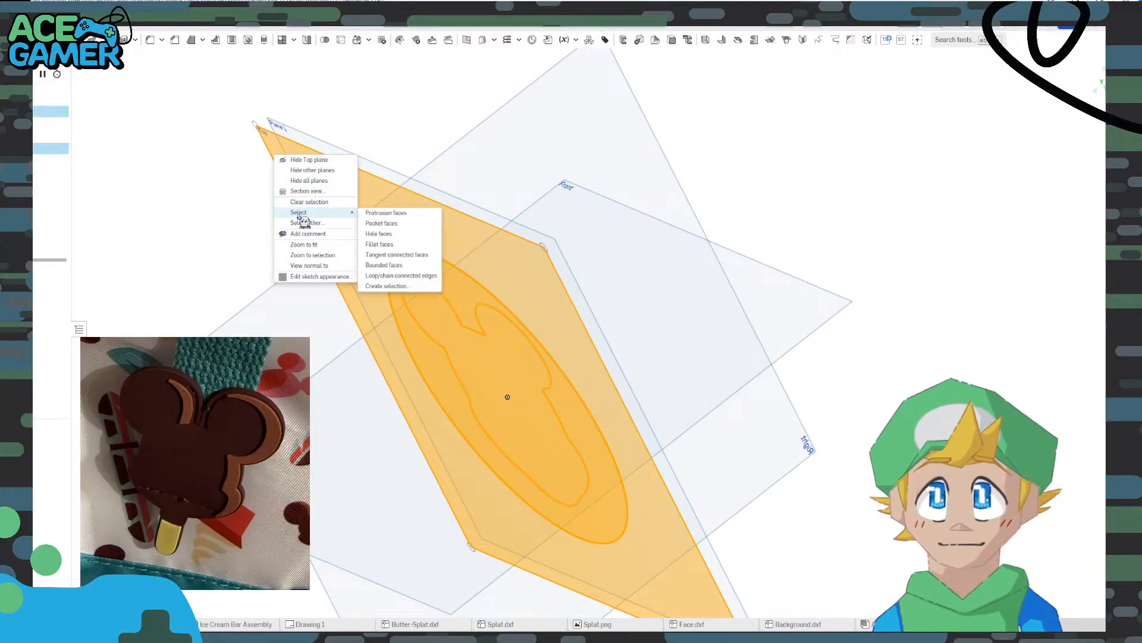
pyautogui.click(256, 200)
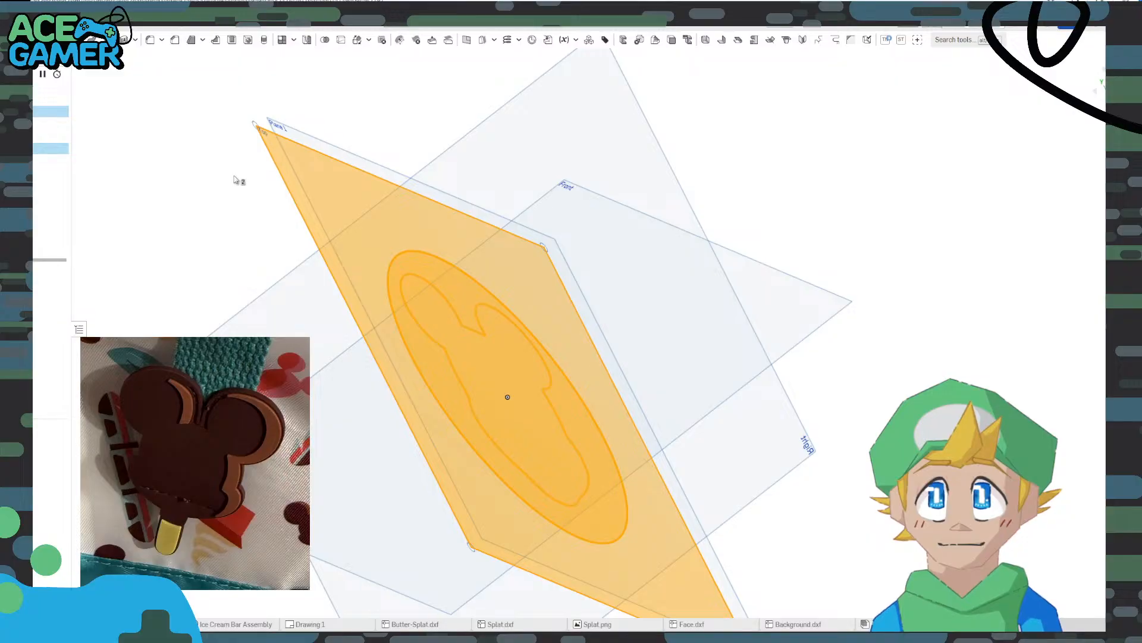
pyautogui.click(234, 177)
pyautogui.rightClick(275, 156)
pyautogui.click(299, 173)
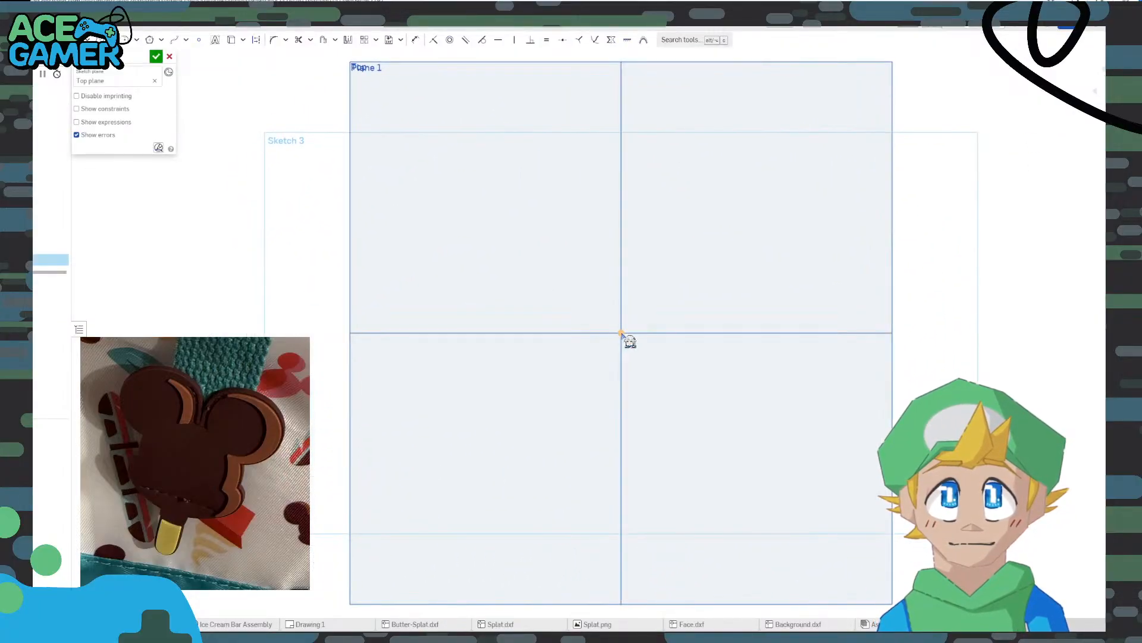
# Try to paste and reposition the copied outline in the new Top plane sketch, and discard that sketch
pyautogui.rightClick(471, 253)
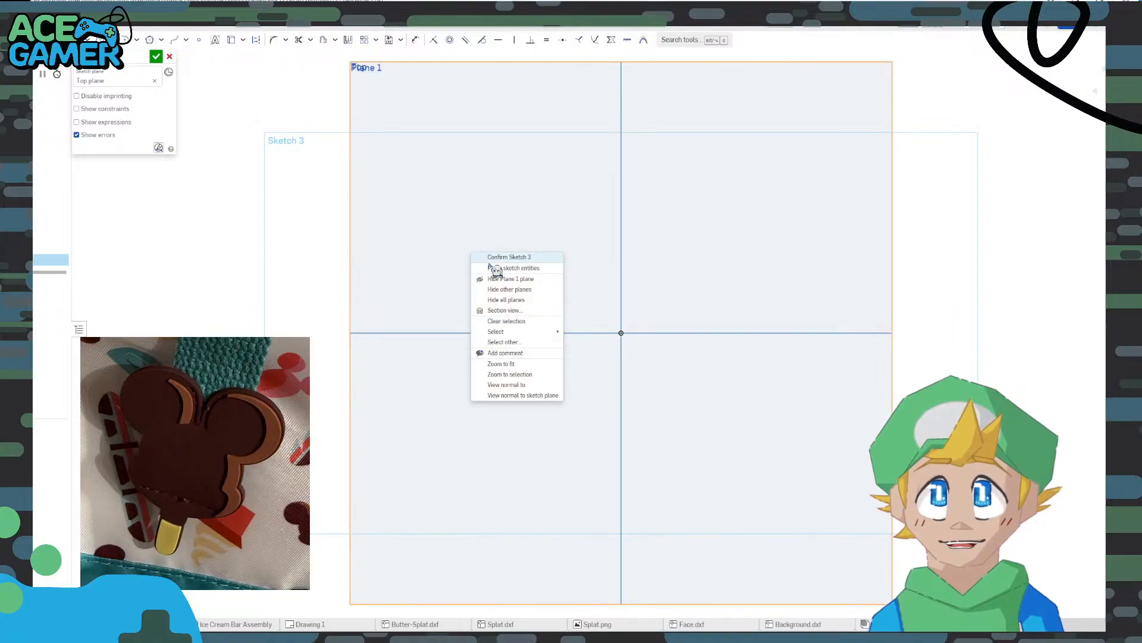
pyautogui.click(513, 268)
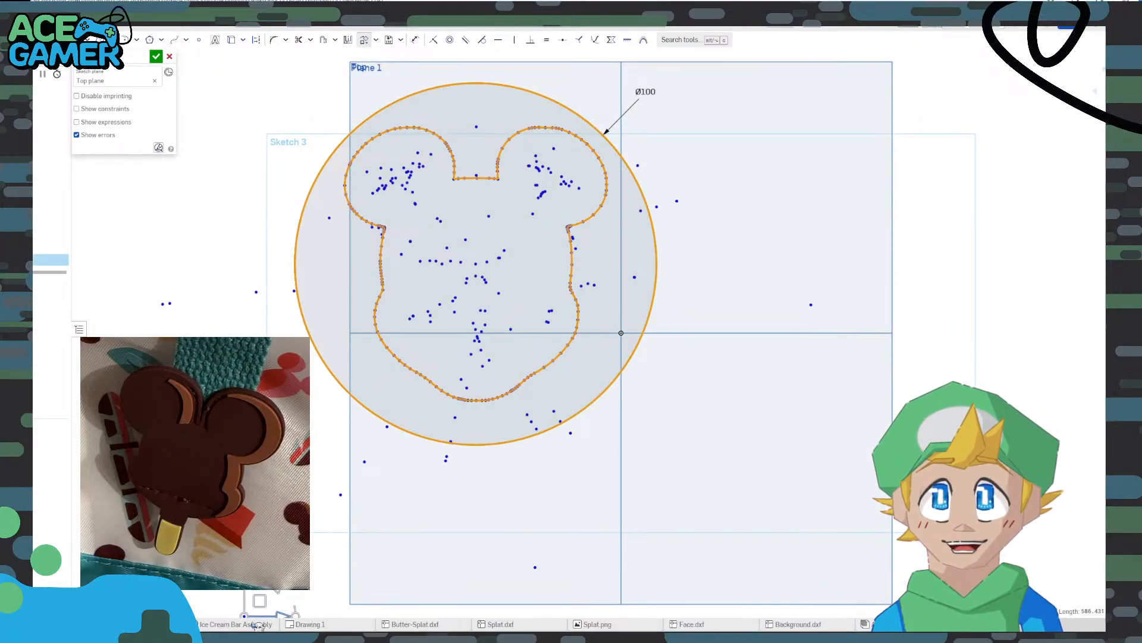
pyautogui.moveTo(244, 615)
pyautogui.mouseDown()
pyautogui.moveTo(304, 596)
pyautogui.moveTo(282, 621)
pyautogui.moveTo(288, 605)
pyautogui.mouseUp()
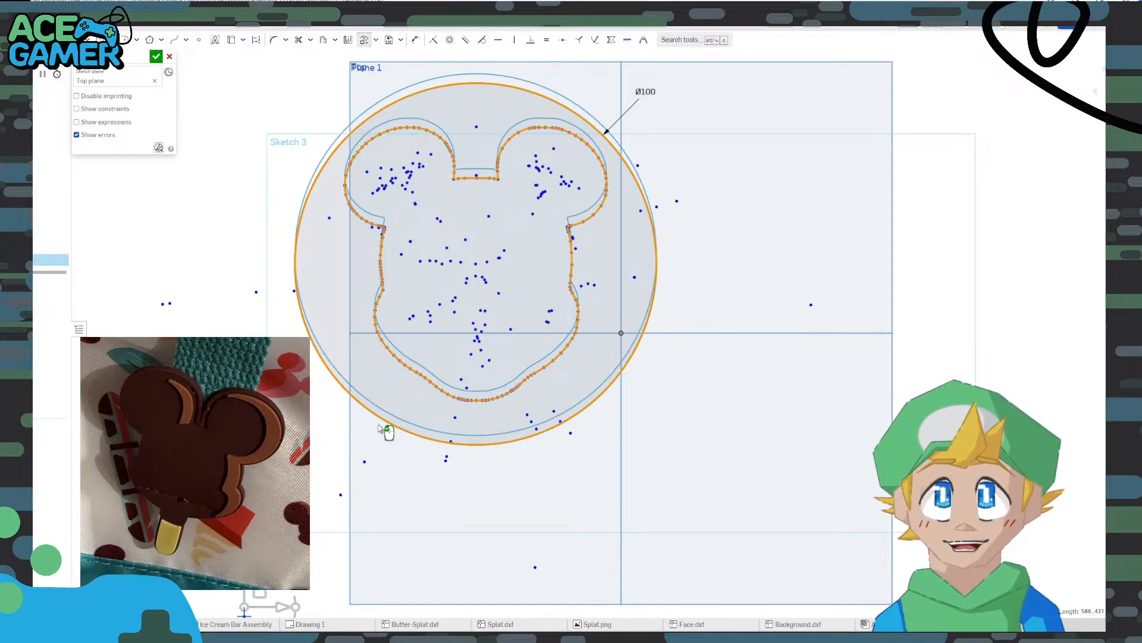
pyautogui.click(170, 55)
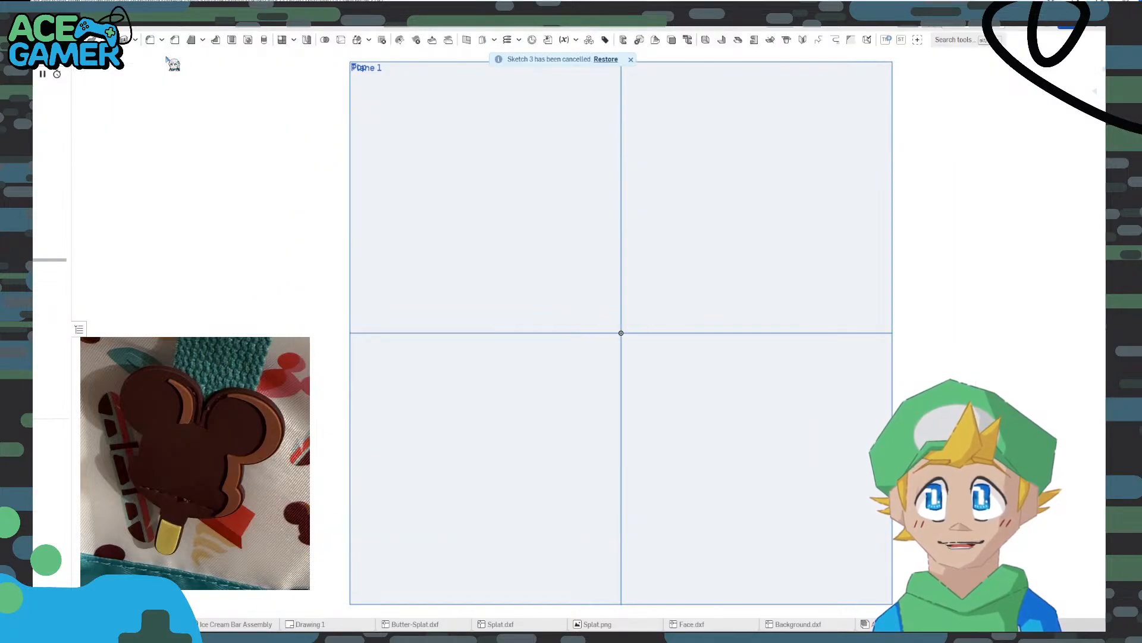
# Copy Sketch 1 again and open a fresh sketch on the Top plane
pyautogui.rightClick(50, 149)
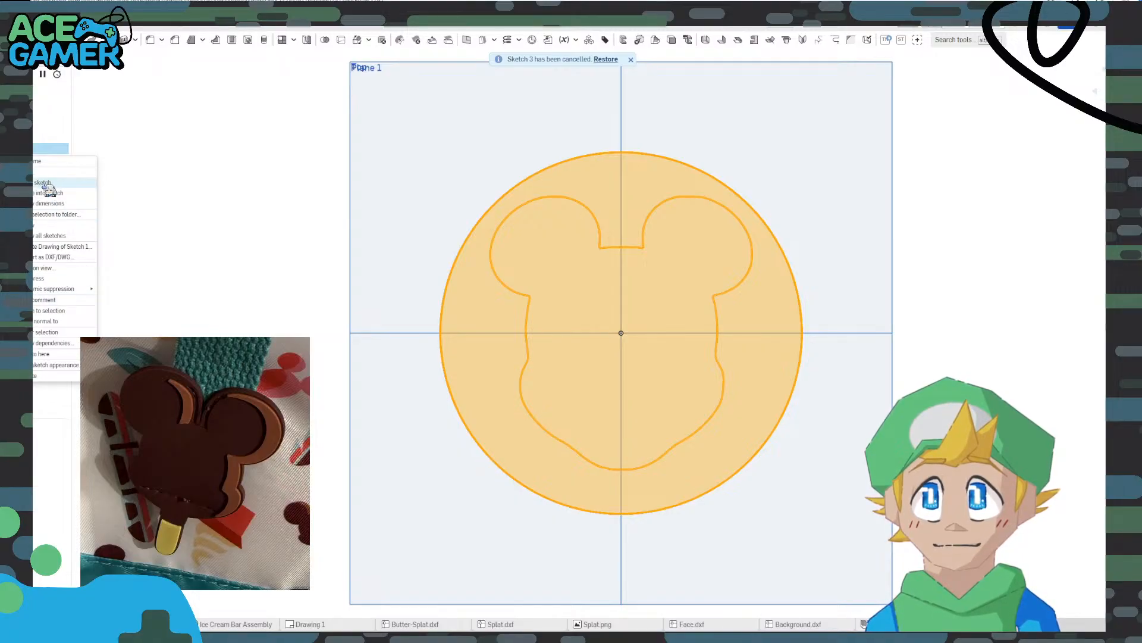
pyautogui.click(44, 185)
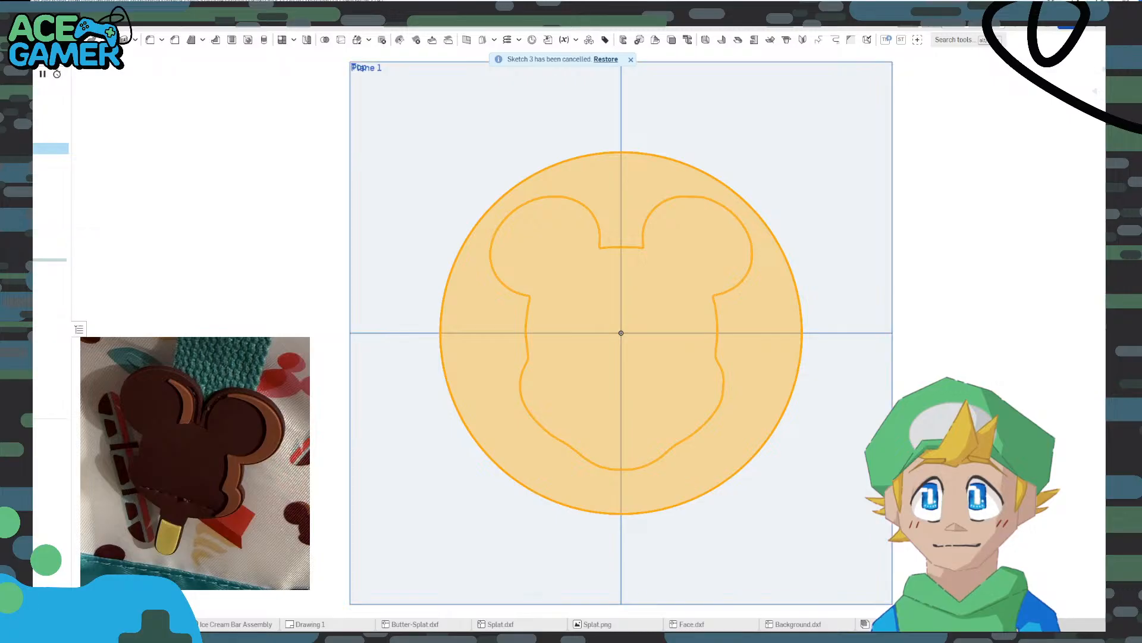
pyautogui.rightClick(15, 260)
pyautogui.moveTo(186, 258)
pyautogui.mouseDown(button='right')
pyautogui.moveTo(286, 280)
pyautogui.moveTo(450, 205)
pyautogui.mouseUp(button='right')
pyautogui.click(484, 175)
pyautogui.rightClick(485, 174)
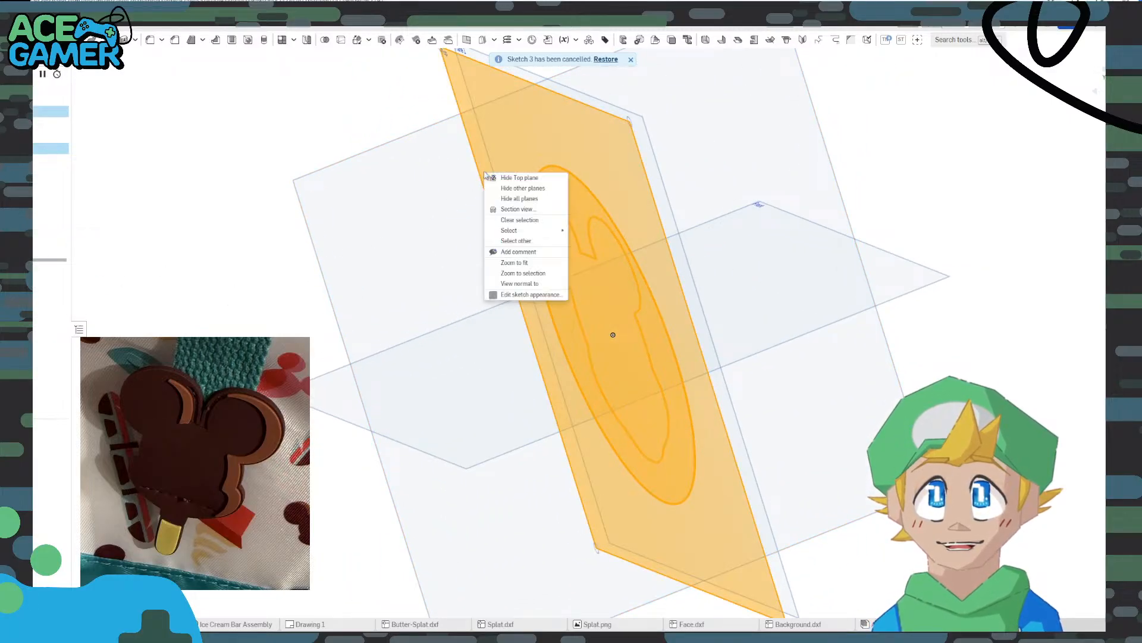
pyautogui.click(354, 107)
pyautogui.click(351, 103)
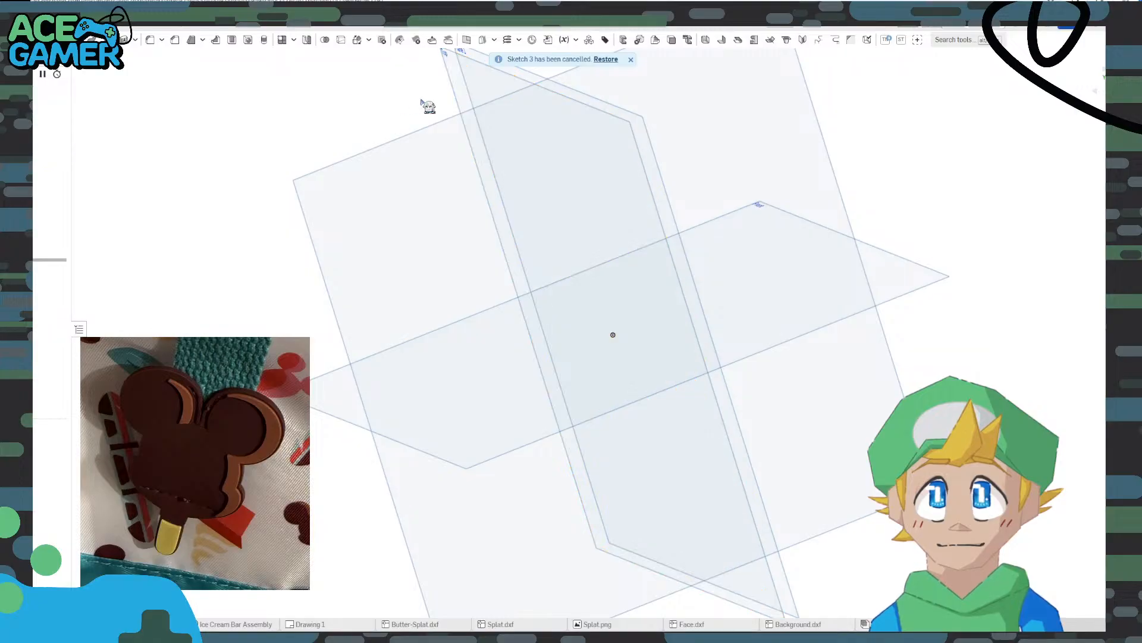
pyautogui.rightClick(468, 105)
pyautogui.click(480, 125)
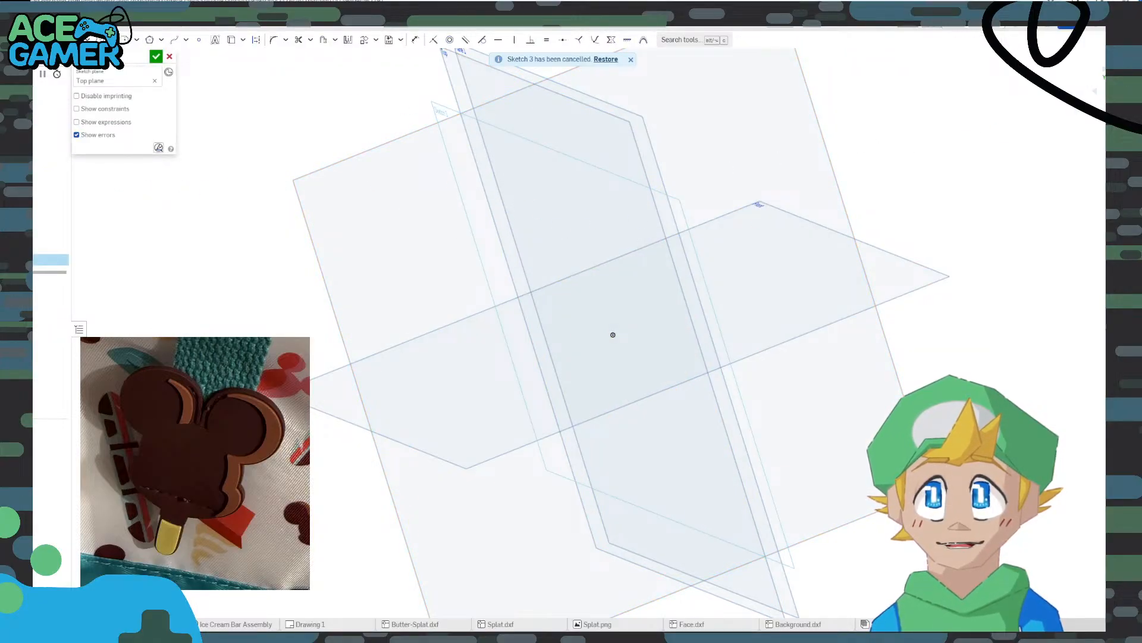
# Paste the copied circle and mouse-shaped outline into the new sketch close to the origin
pyautogui.press('n')
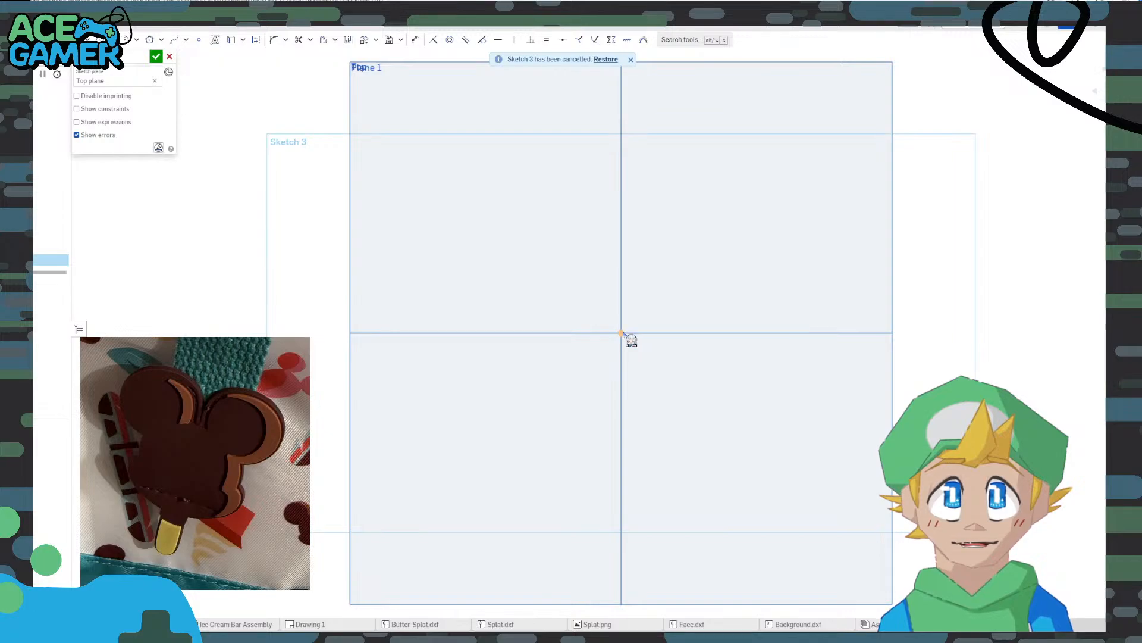
pyautogui.rightClick(622, 334)
pyautogui.click(635, 347)
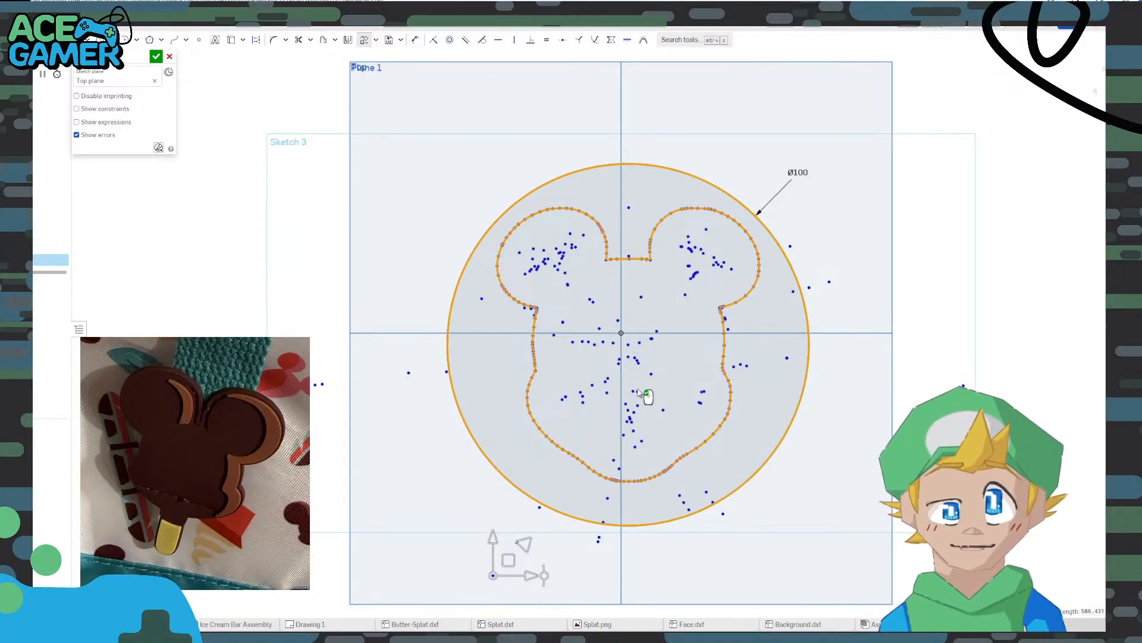
# Shift the pasted circle and mouse-shaped outline slightly up and to the left relative to the origin
pyautogui.moveTo(495, 580); pyautogui.dragTo(480, 545)
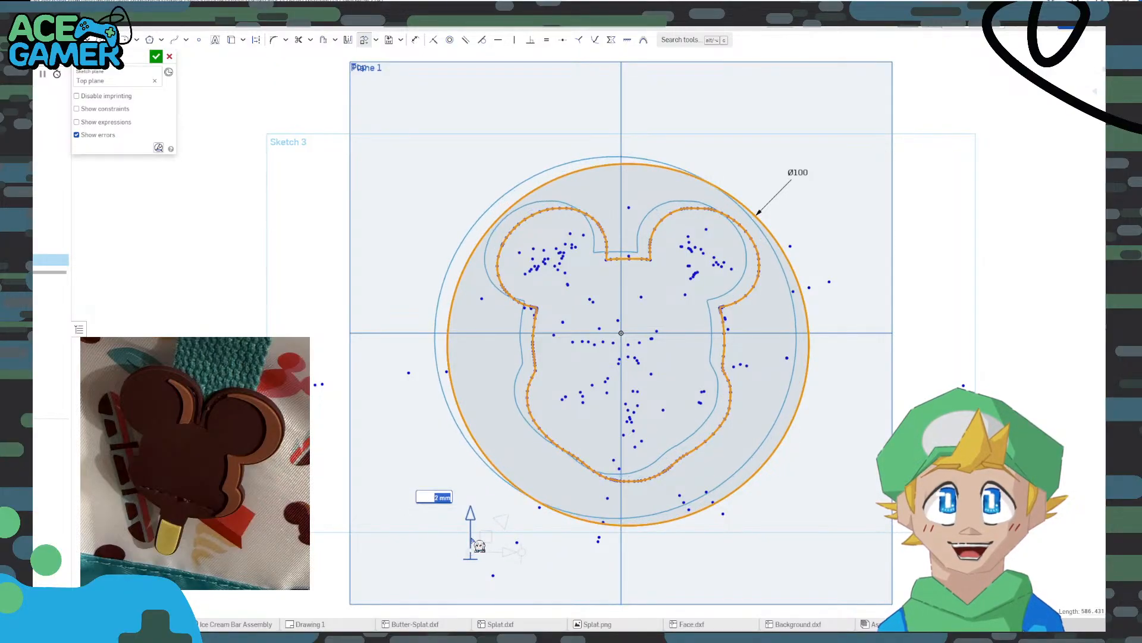
pyautogui.click(1041, 355)
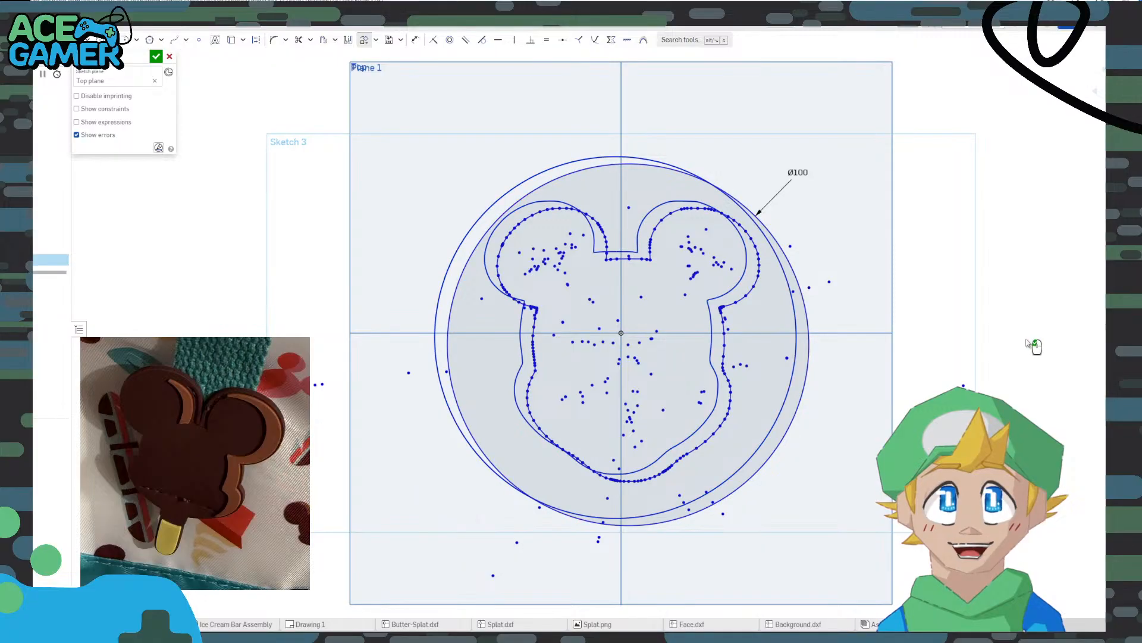
pyautogui.scroll(3, 812, 295)
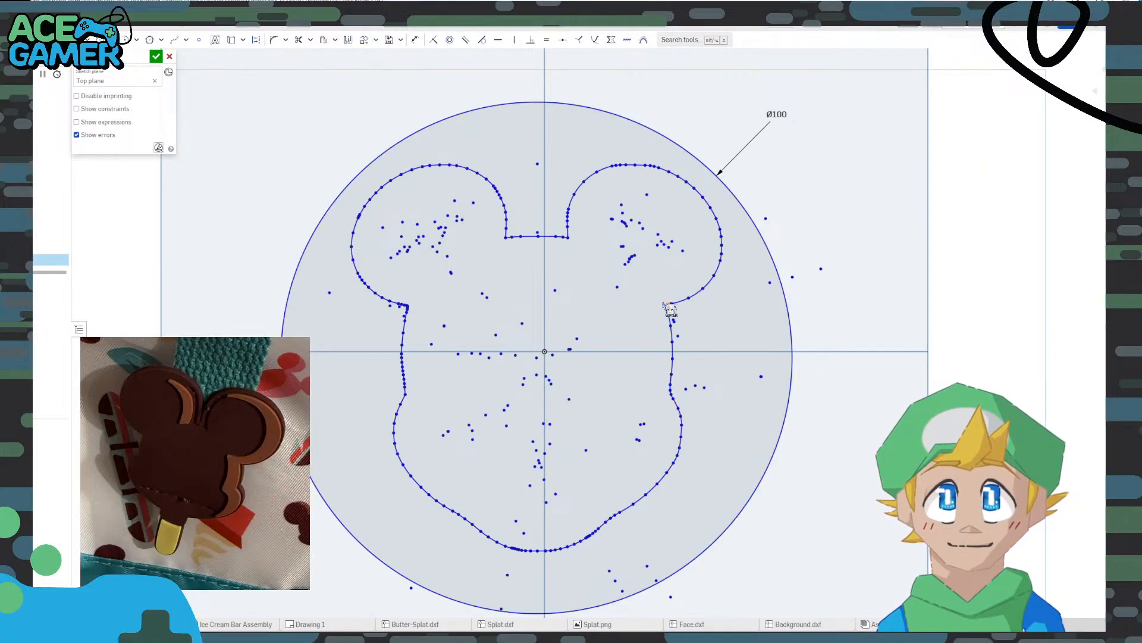
pyautogui.scroll(3, 556, 295)
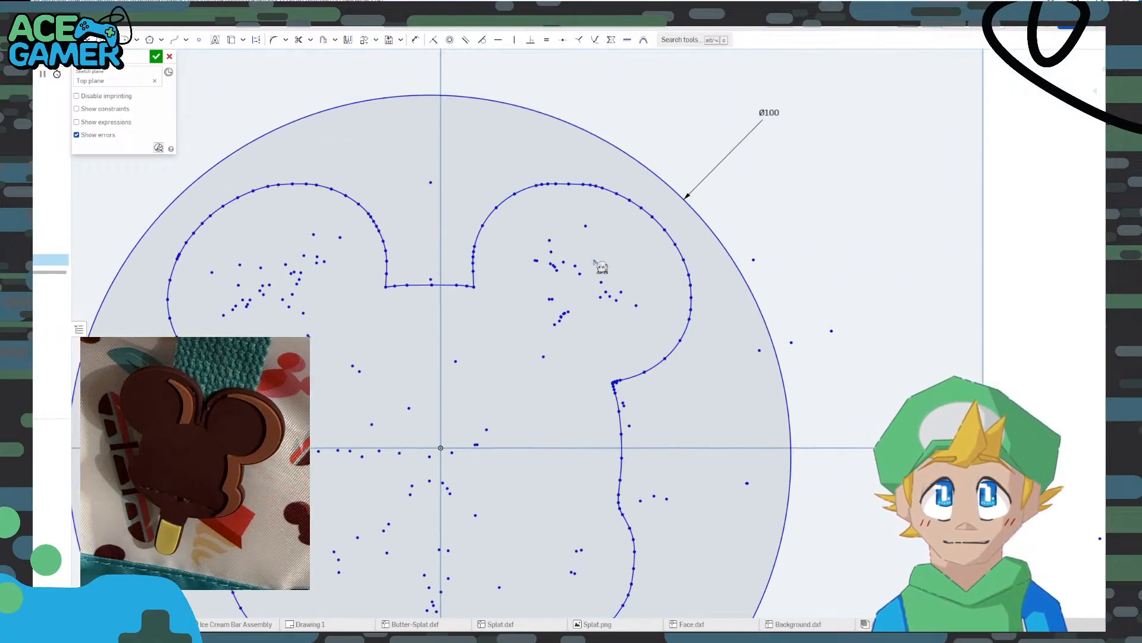
pyautogui.scroll(2, 592, 286)
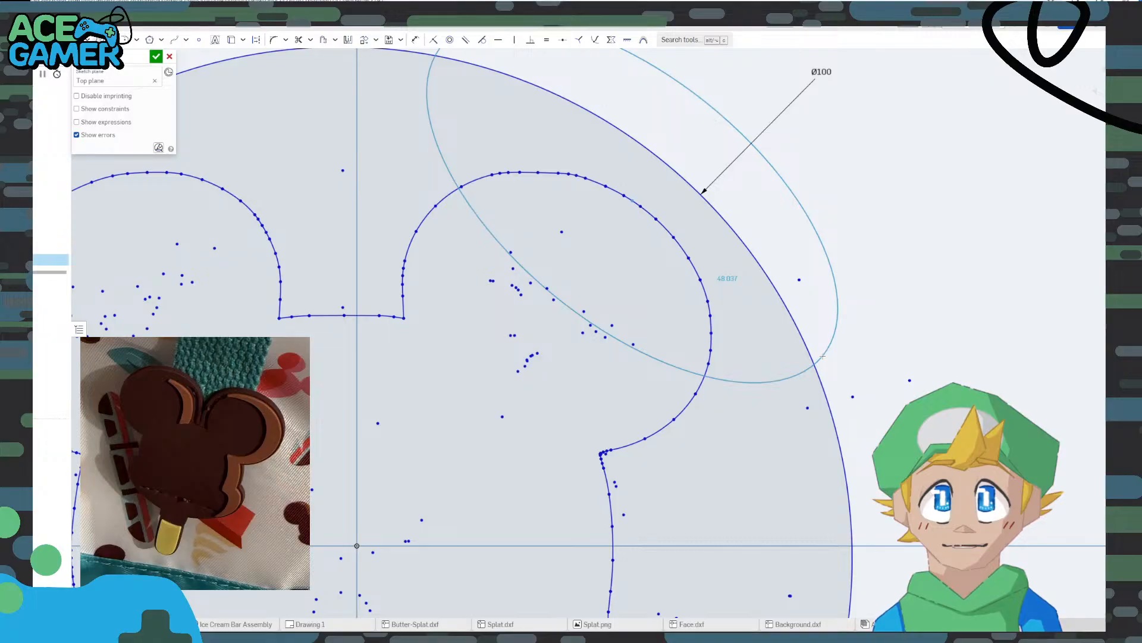
pyautogui.click(822, 355)
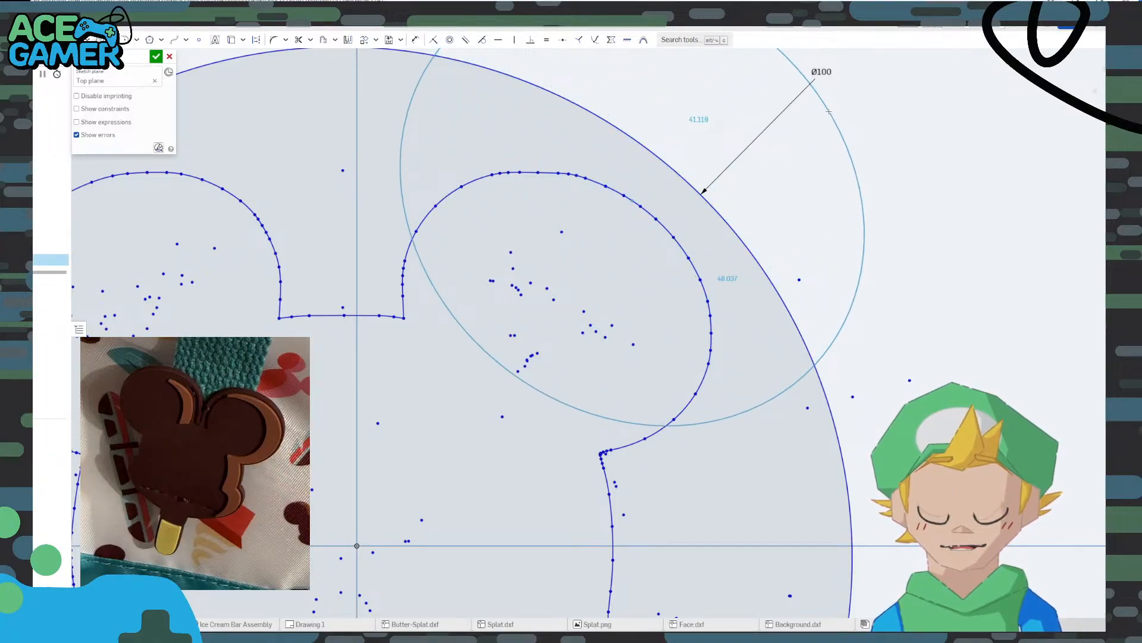
pyautogui.press('Escape')
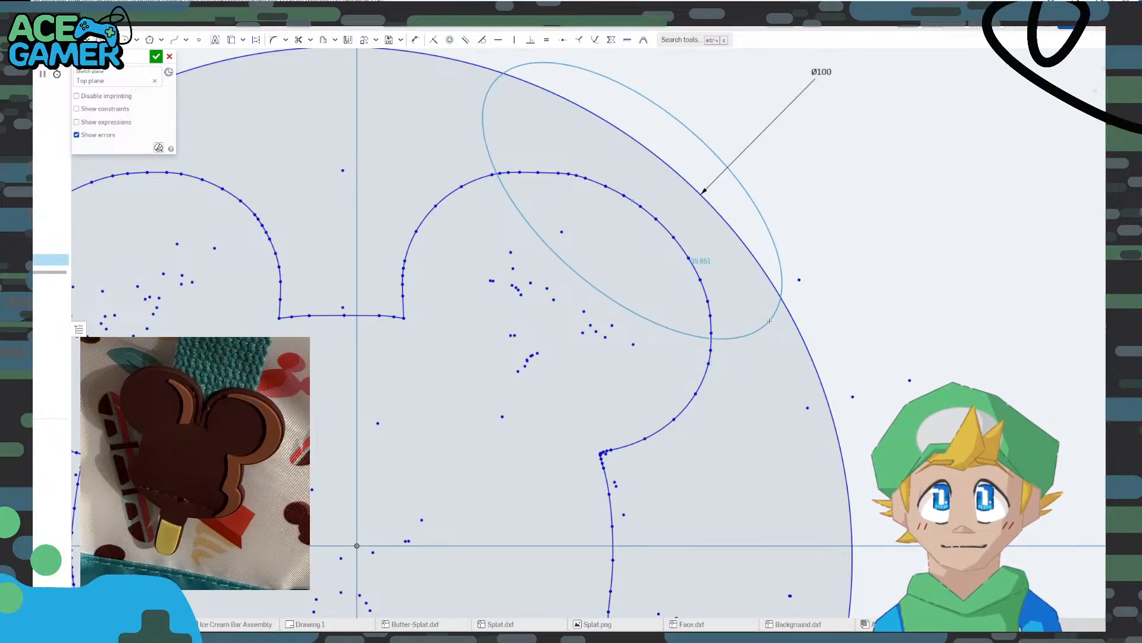
# Sketch an ellipse about 40 mm long over the right ear and trim it to the arc crossing the ear
pyautogui.click(785, 337)
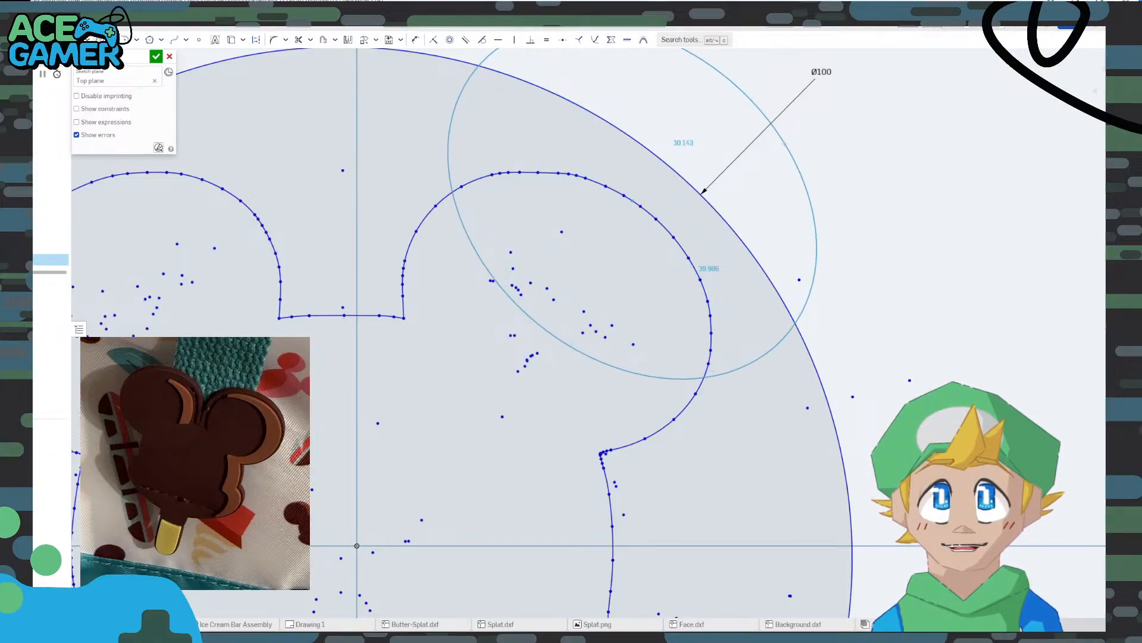
pyautogui.click(792, 140)
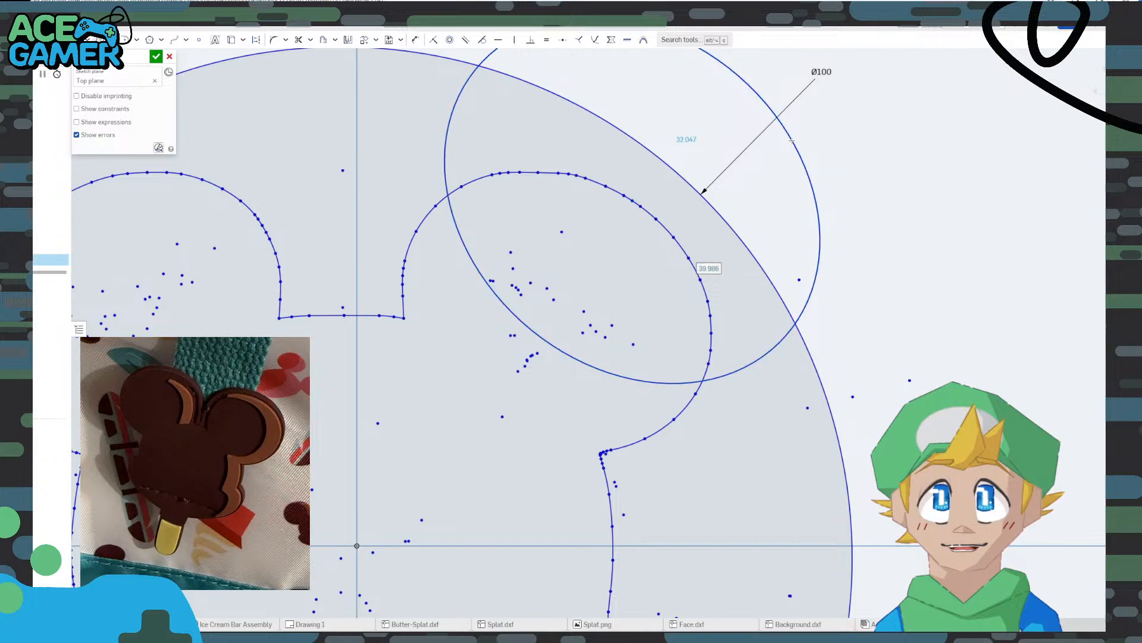
pyautogui.click(299, 39)
pyautogui.moveTo(459, 165); pyautogui.dragTo(411, 182)
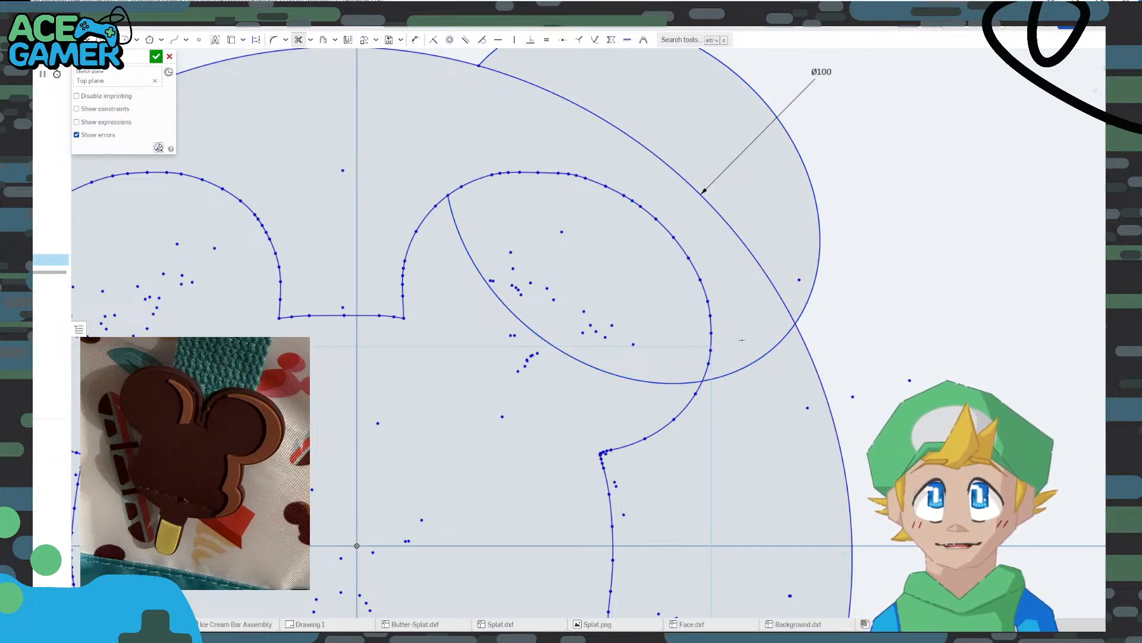
pyautogui.moveTo(820, 215); pyautogui.dragTo(784, 165)
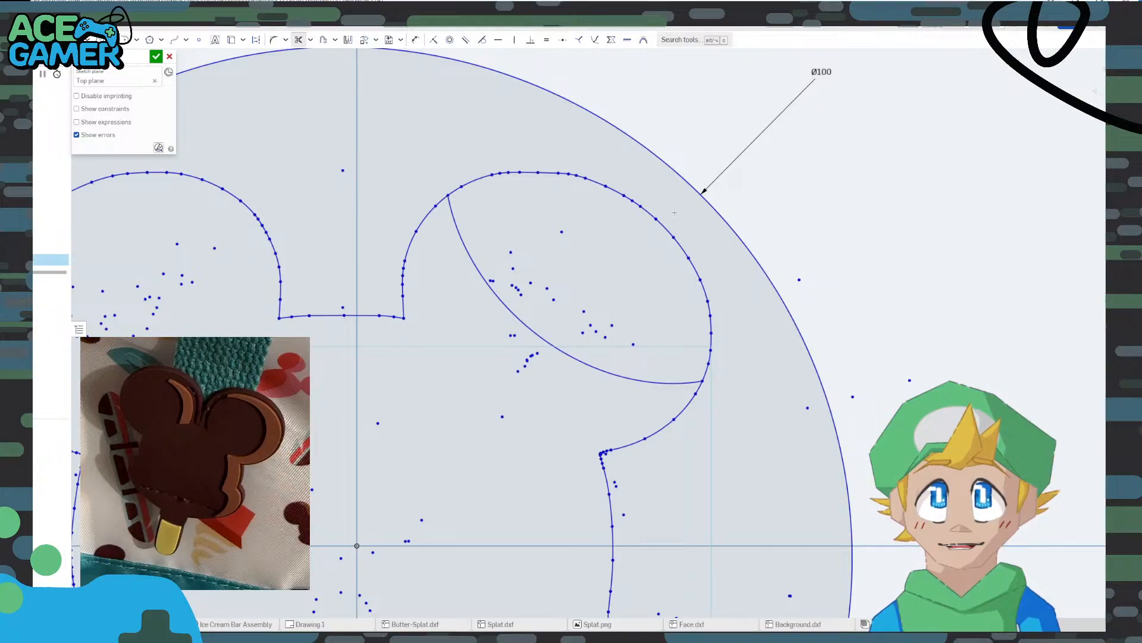
# Try trimming the right ear's outline beside the arc's upper end, and undo that trim
pyautogui.scroll(2, 579, 270)
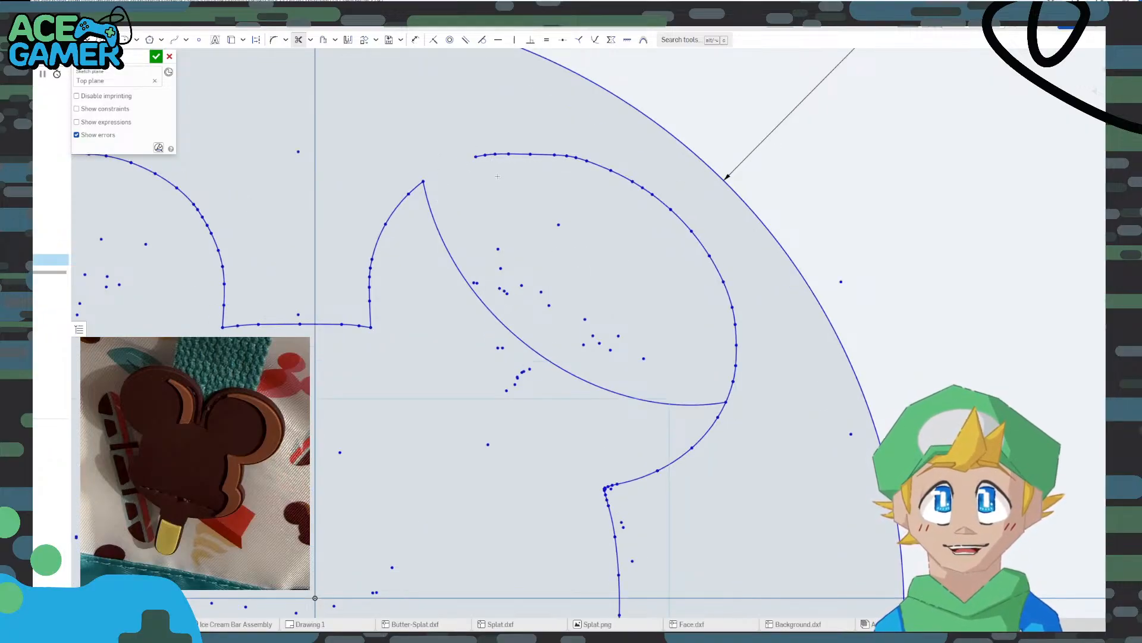
pyautogui.scroll(-4, 594, 292)
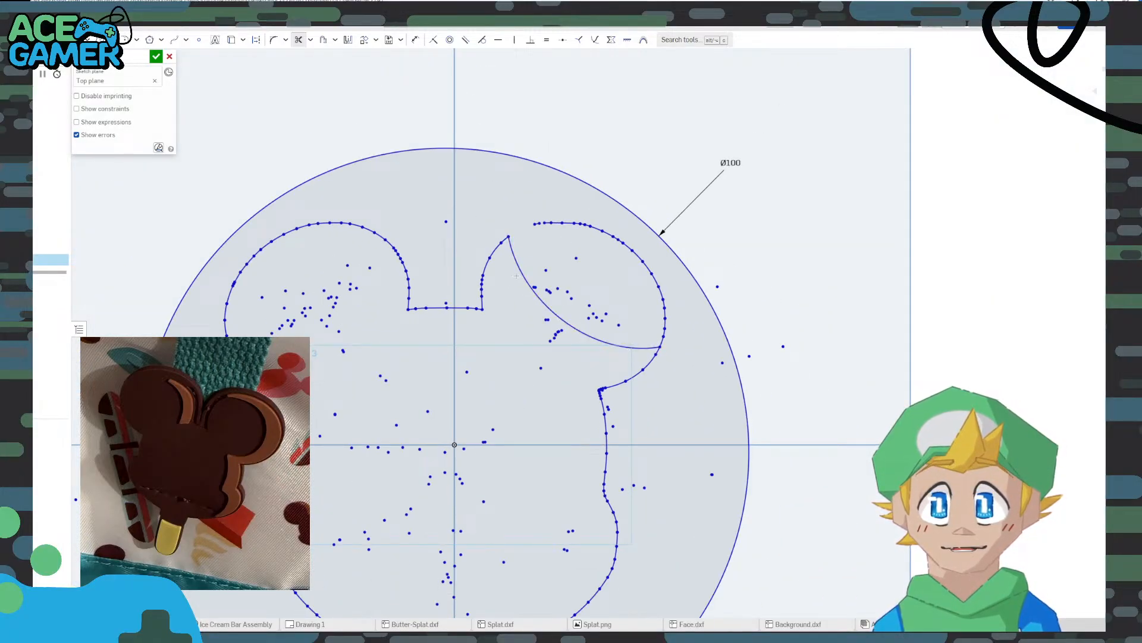
pyautogui.press('Escape')
pyautogui.hotkey('ctrl', 'z')
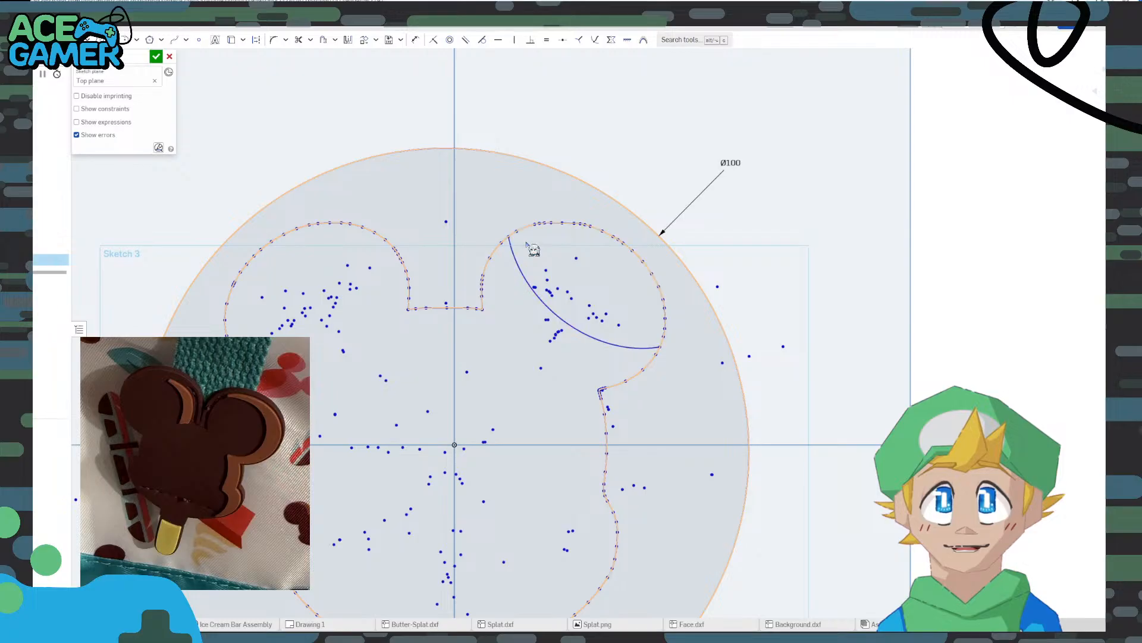
# Snap both ends of the bite arc onto existing points of the right ear's outline and adjust its curvature
pyautogui.scroll(5, 532, 249)
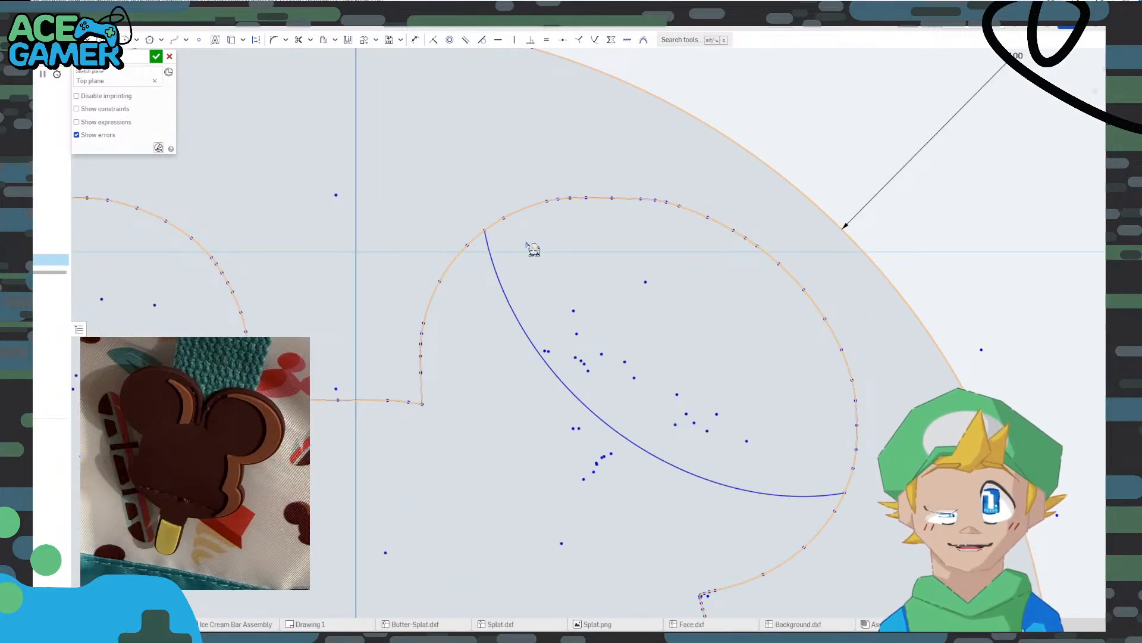
pyautogui.moveTo(491, 247); pyautogui.dragTo(505, 219)
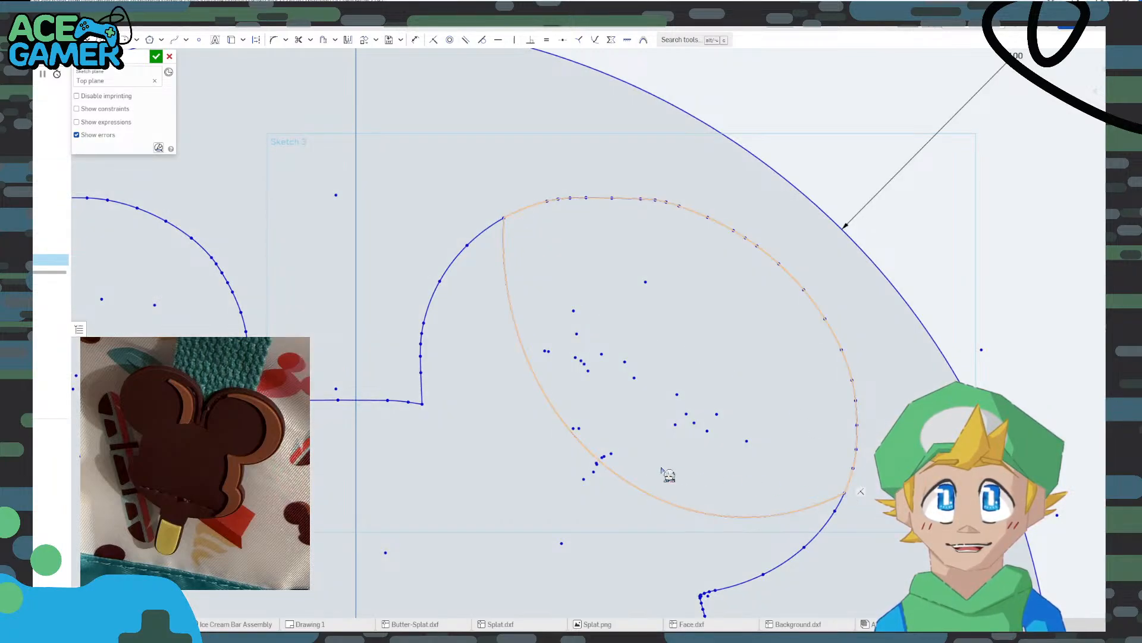
pyautogui.moveTo(646, 497); pyautogui.dragTo(676, 454)
pyautogui.moveTo(855, 485); pyautogui.dragTo(854, 470)
pyautogui.click(855, 472)
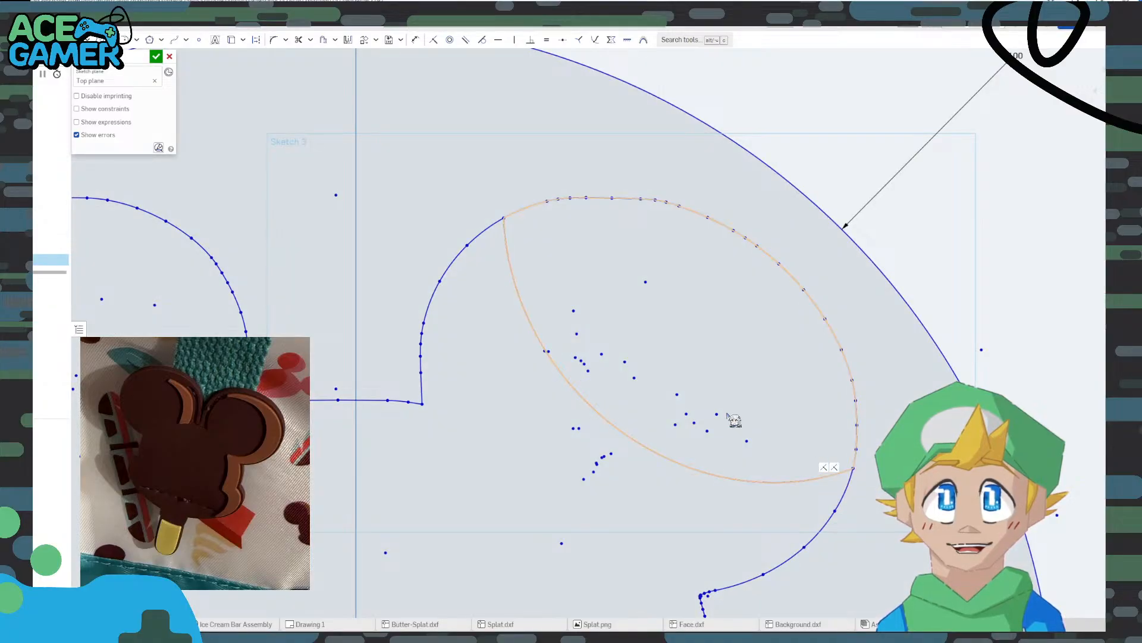
# Try moving the bite arc's upper end further along the ear, deleting the distorted outline arc and bridging the gap with a spline
pyautogui.scroll(-3, 666, 335)
pyautogui.scroll(-5, 666, 335)
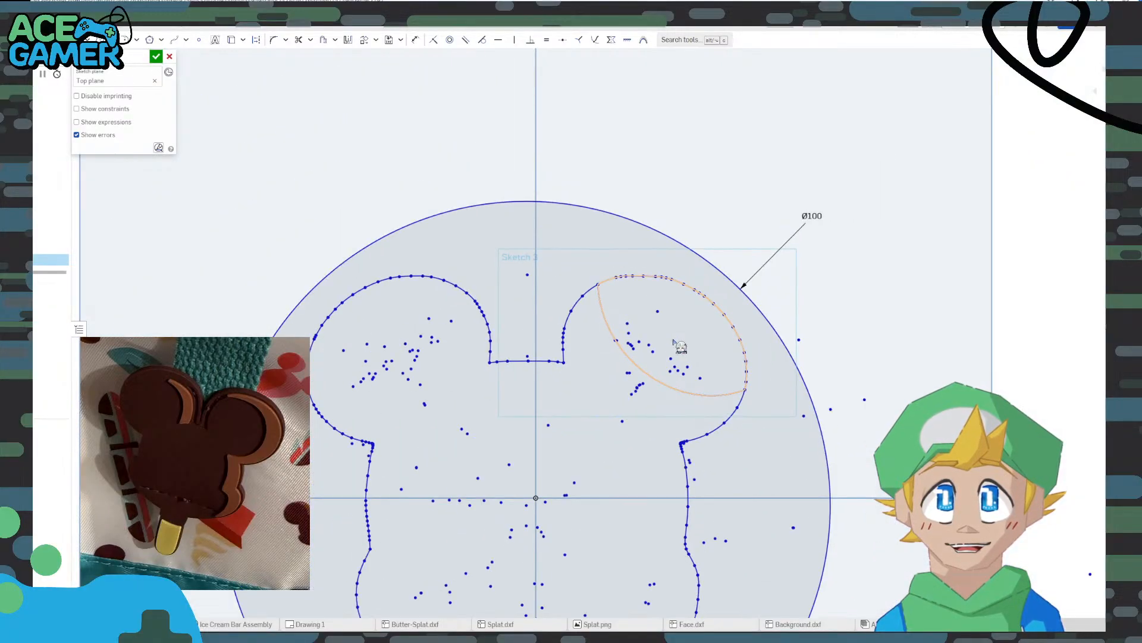
pyautogui.scroll(4, 616, 254)
pyautogui.scroll(2, 616, 255)
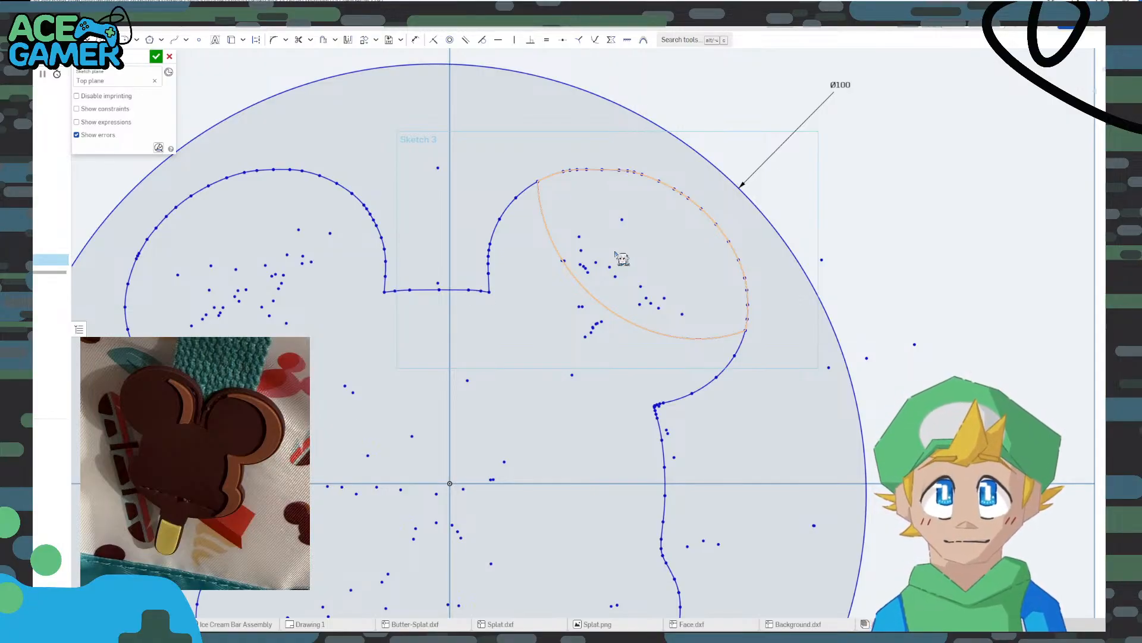
pyautogui.moveTo(539, 183); pyautogui.dragTo(564, 173)
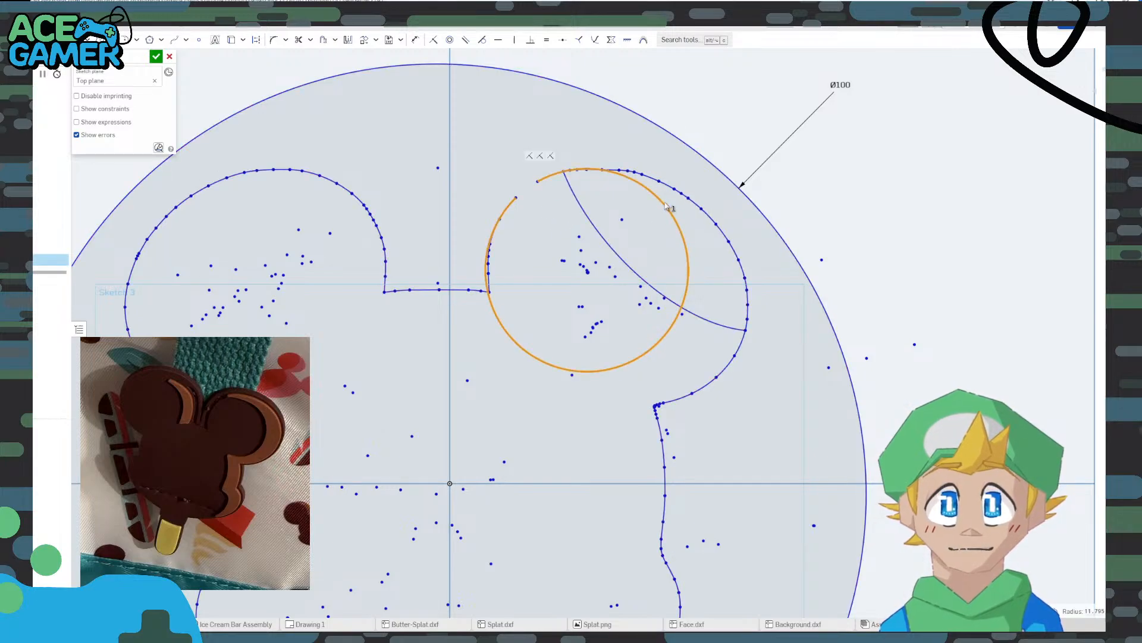
pyautogui.press('Delete')
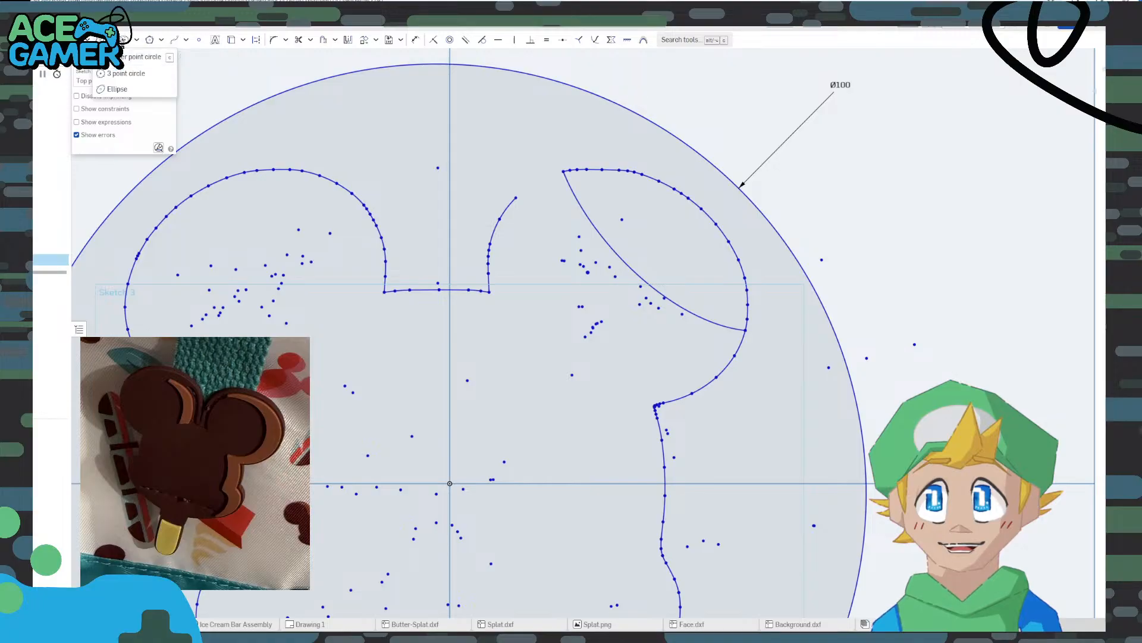
pyautogui.click(137, 40)
pyautogui.click(142, 110)
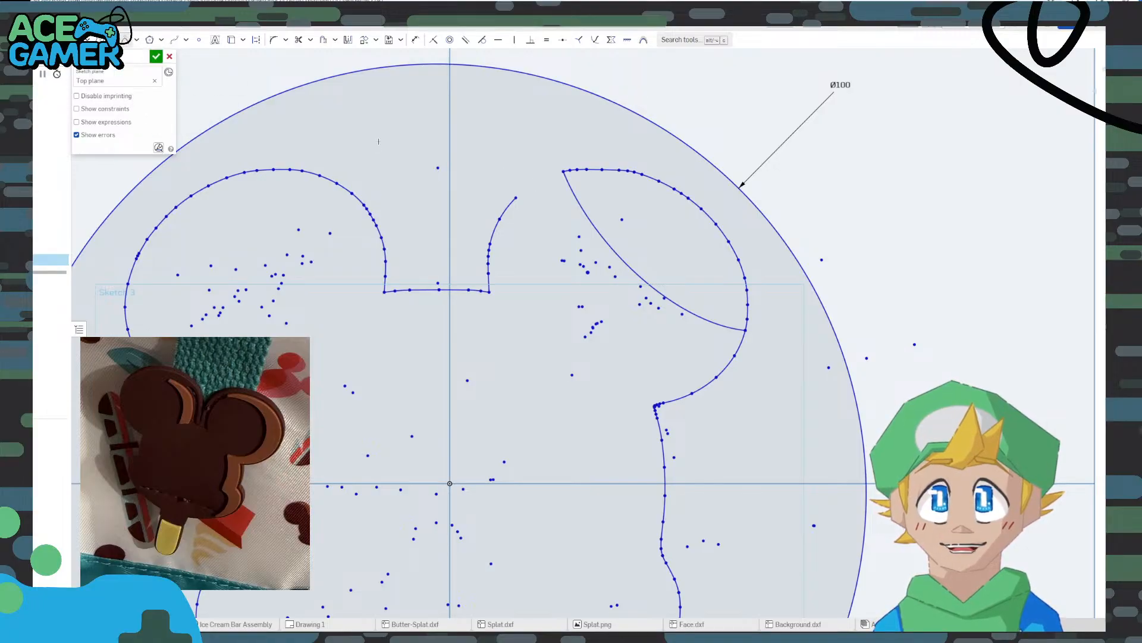
pyautogui.click(184, 40)
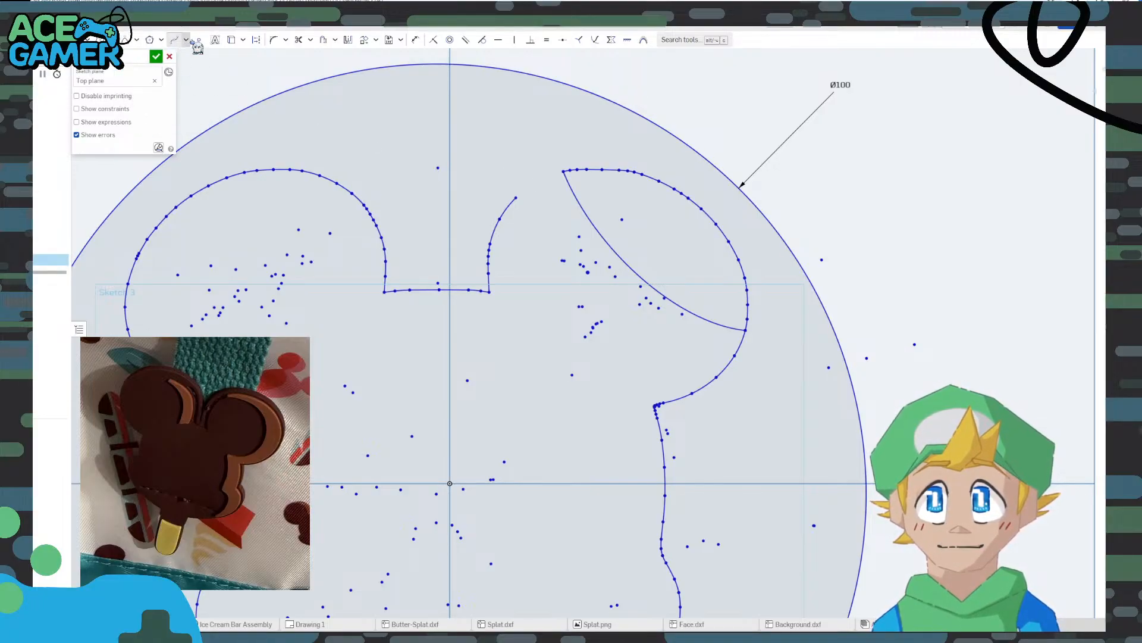
pyautogui.click(563, 172)
pyautogui.click(516, 197)
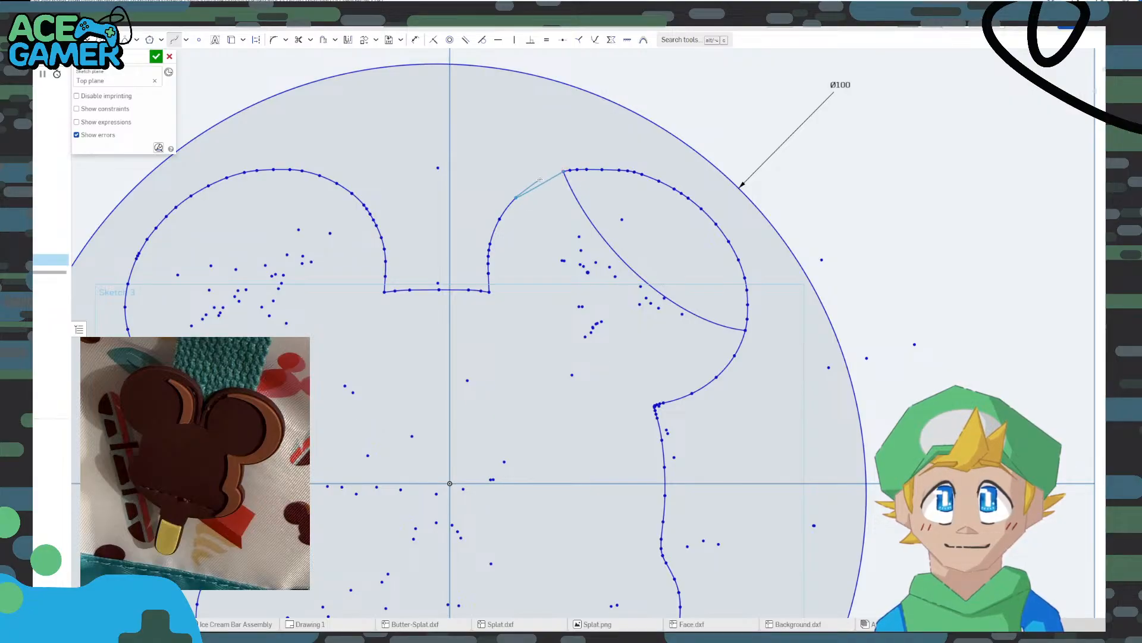
# Undo the spline bridge, the outline deletion and the last move of the bite arc's upper end
pyautogui.press('Escape')
pyautogui.hotkey('ctrl', 'z')
pyautogui.hotkey('ctrl', 'z')
pyautogui.scroll(5, 538, 179)
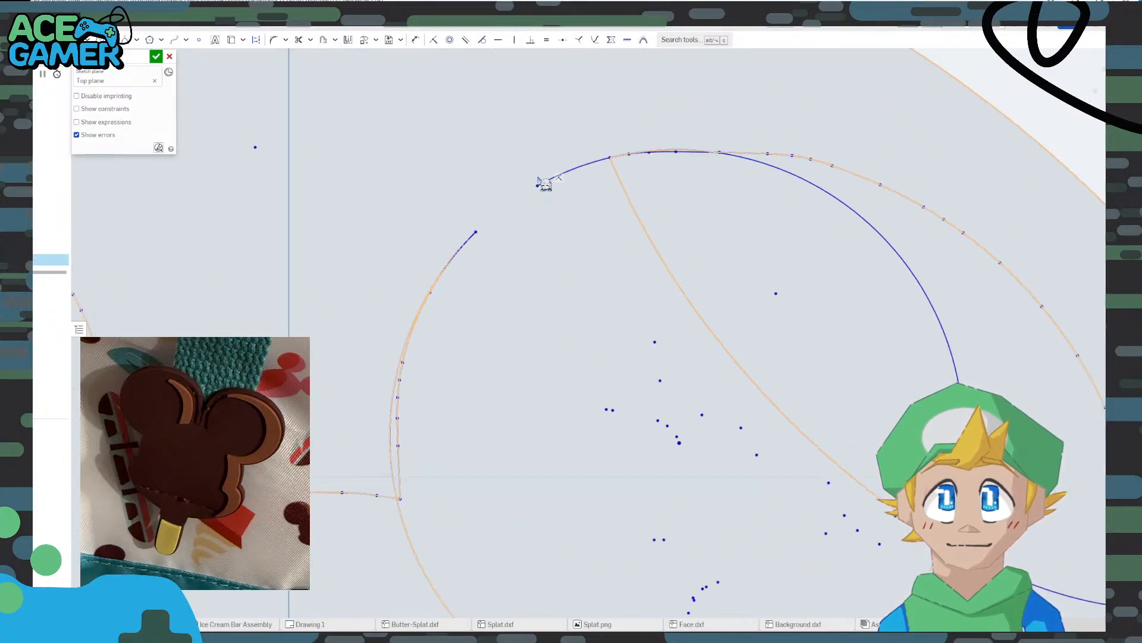
pyautogui.moveTo(942, 314)
pyautogui.mouseDown()
pyautogui.moveTo(658, 273)
pyautogui.moveTo(793, 288)
pyautogui.moveTo(737, 298)
pyautogui.mouseUp()
pyautogui.hotkey('ctrl', 'z')
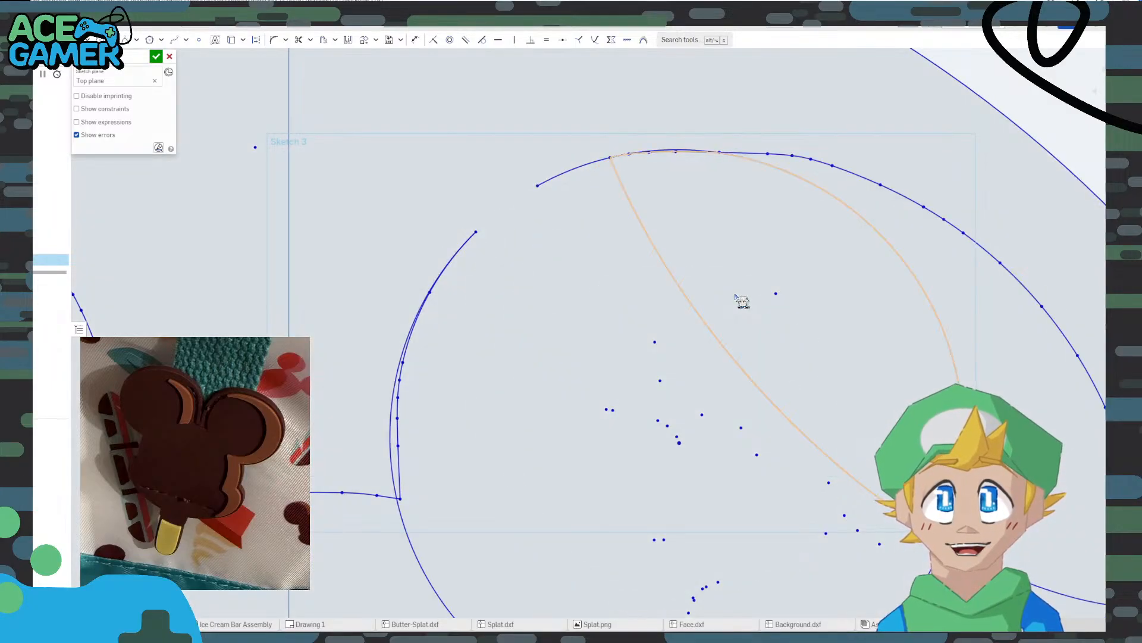
pyautogui.hotkey('ctrl', 'z')
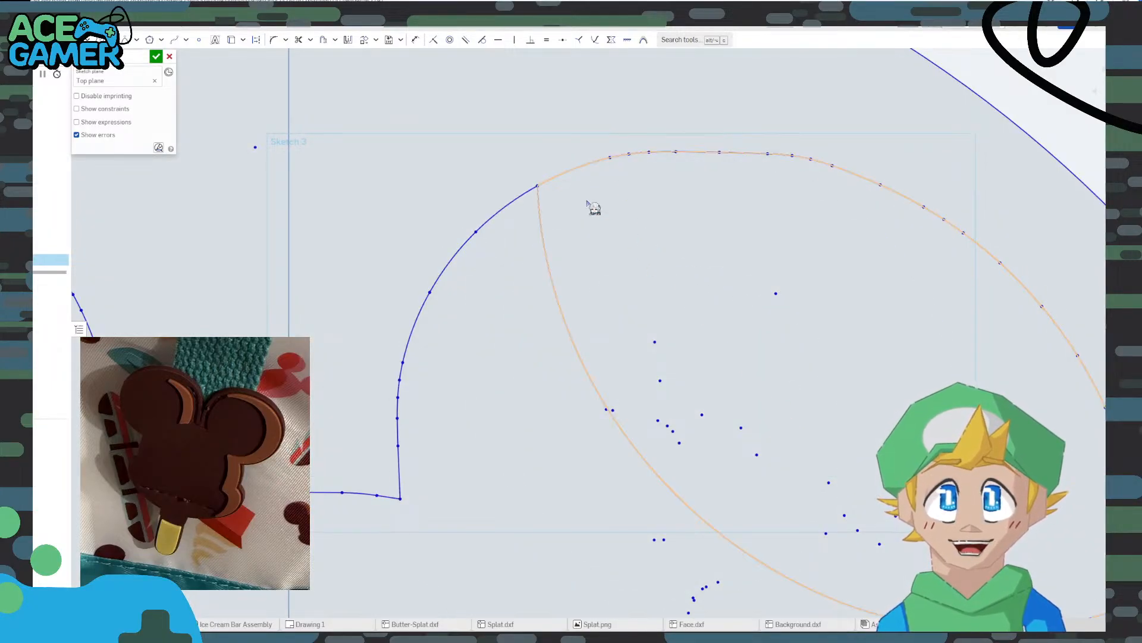
# Draw a helper line about 1 mm long across the bite arc near its upper end and trim the arc back from the outline
pyautogui.click(539, 188)
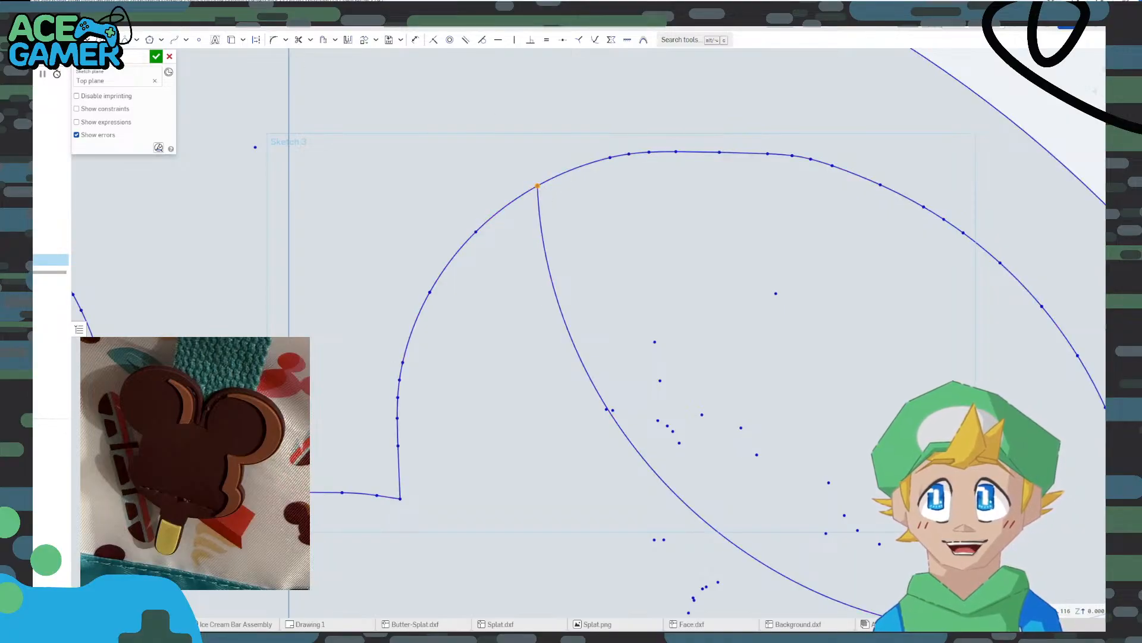
pyautogui.click(529, 201)
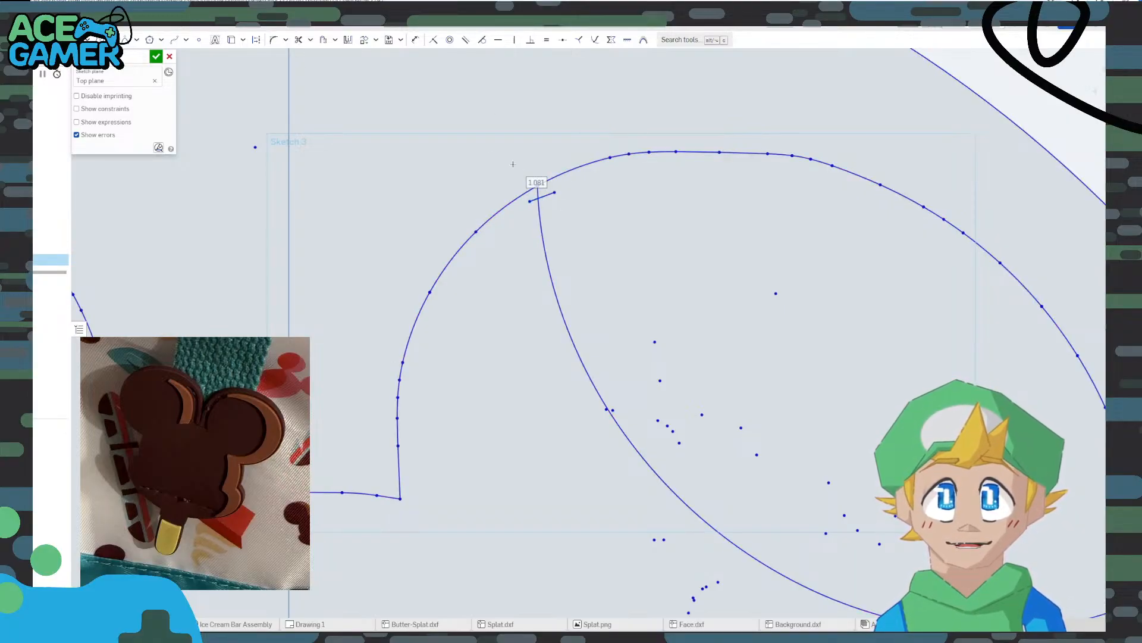
pyautogui.click(298, 39)
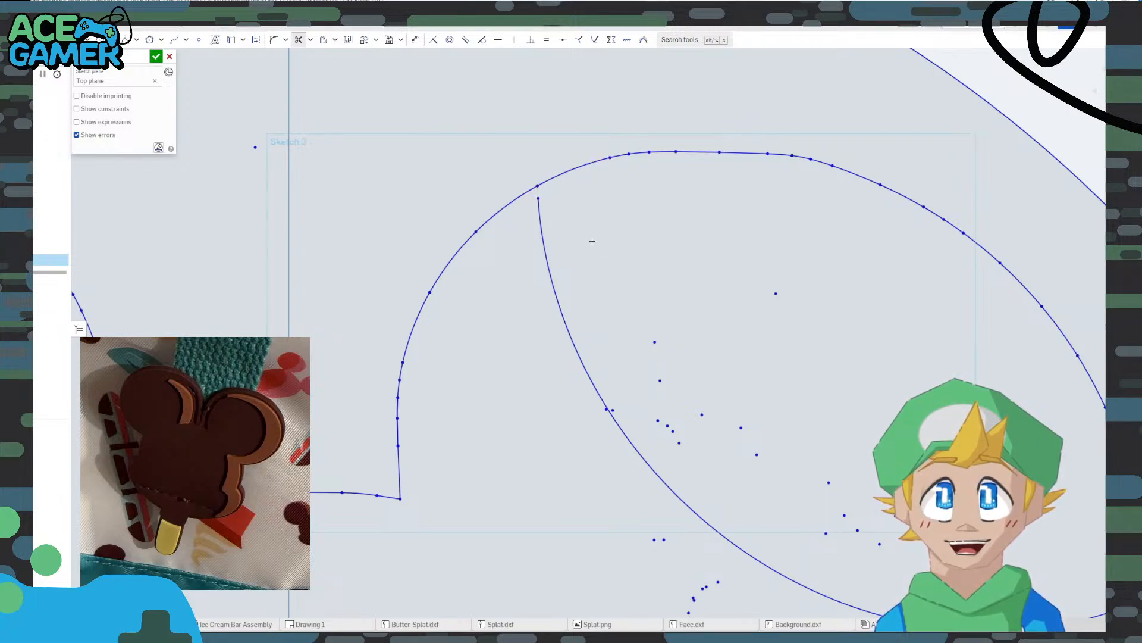
pyautogui.press('Escape')
# Attach the bite arc's upper end further along the ear outline, open the outline beside it, and bow the arc deeper into the ear
pyautogui.moveTo(538, 199)
pyautogui.mouseDown()
pyautogui.moveTo(581, 201)
pyautogui.moveTo(589, 189)
pyautogui.moveTo(577, 170)
pyautogui.mouseUp()
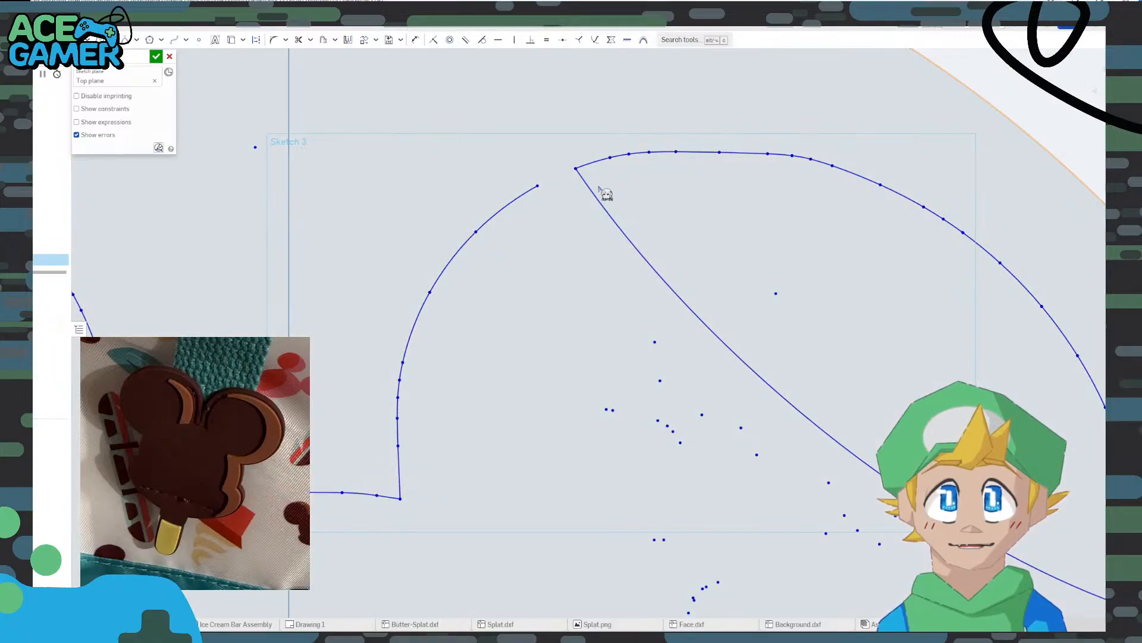
pyautogui.scroll(-3, 734, 243)
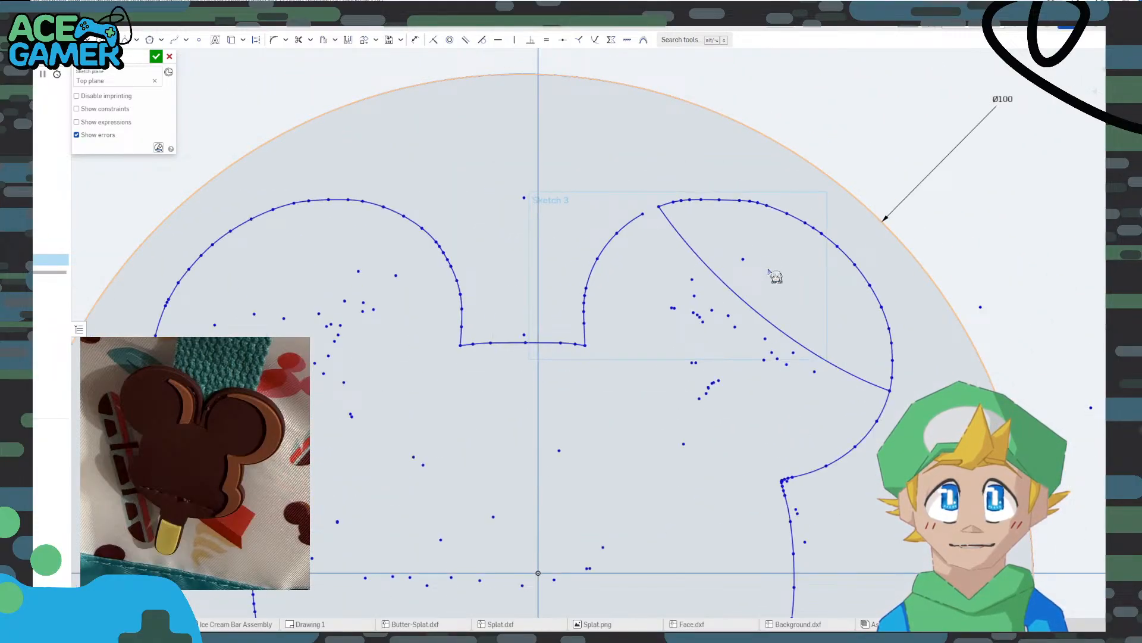
pyautogui.moveTo(759, 297); pyautogui.dragTo(727, 345)
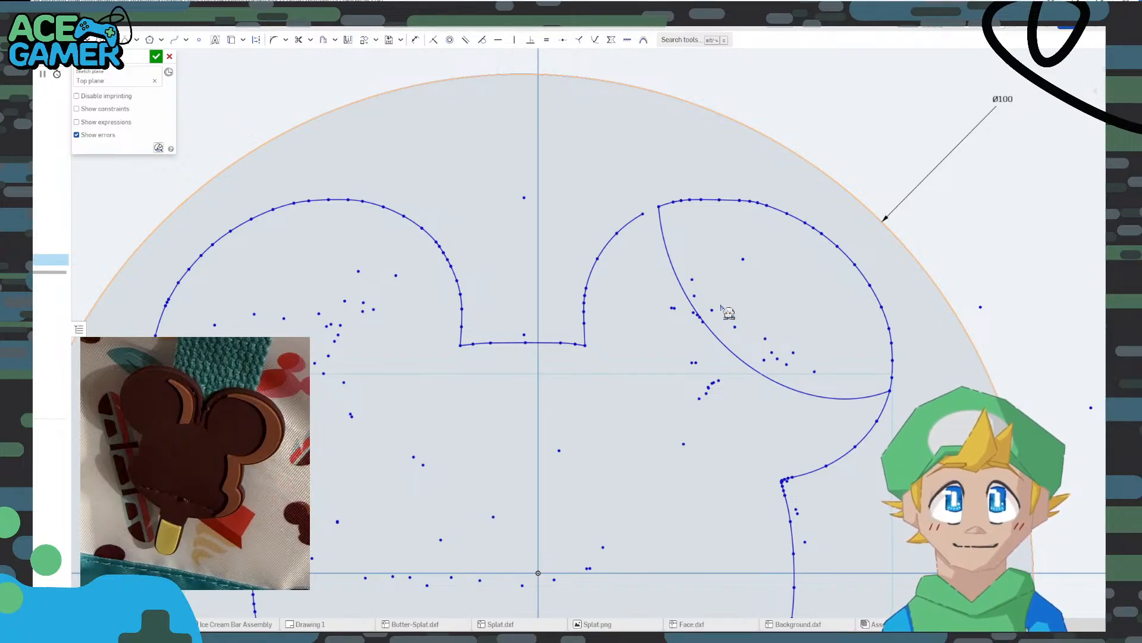
# Remove the bite arc crossing the right ear, keeping the gap in the ear's outline
pyautogui.scroll(-1, 800, 358)
pyautogui.scroll(1, 863, 395)
pyautogui.scroll(3, 875, 396)
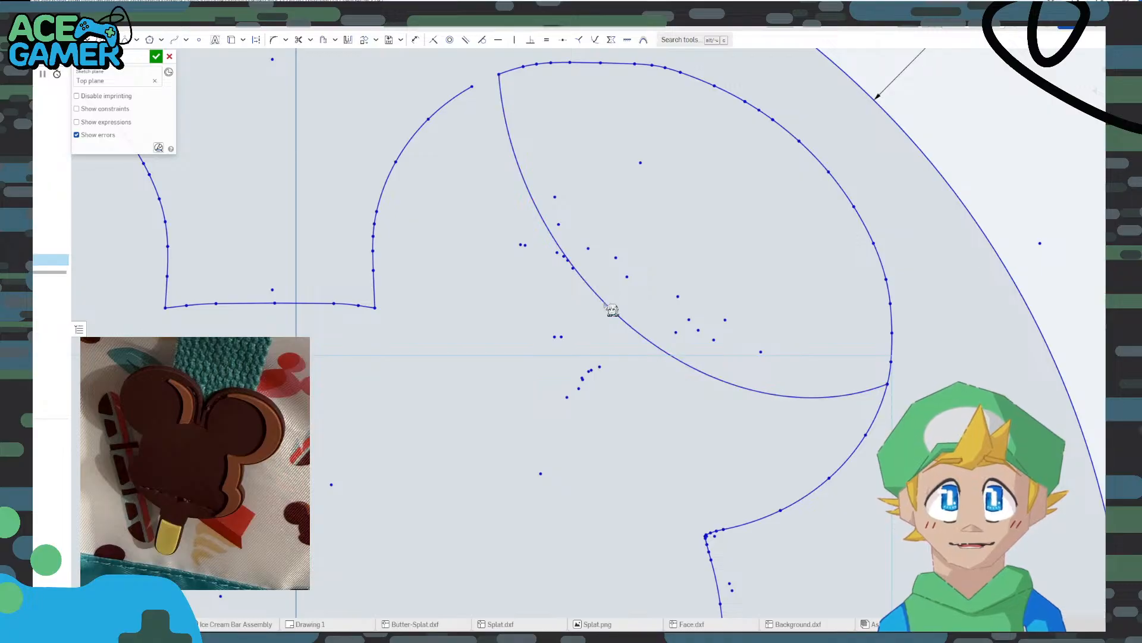
pyautogui.click(602, 298)
pyautogui.scroll(5, 615, 222)
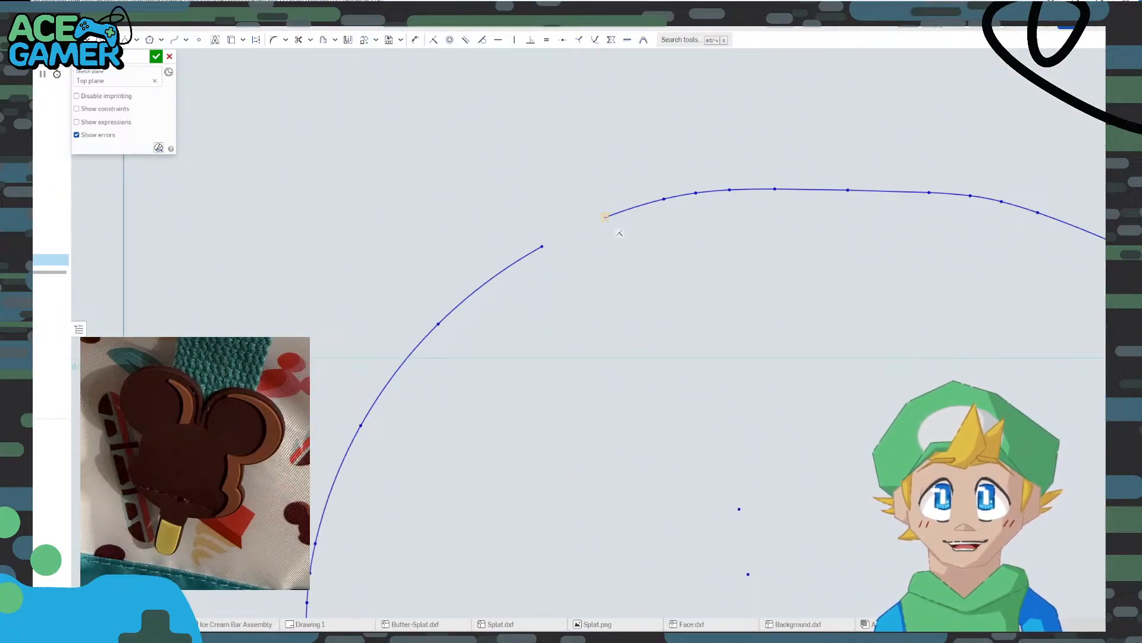
# Close the gap in the right ear's outline with a straight line about 1.7 mm long
pyautogui.click(606, 217)
pyautogui.click(542, 247)
pyautogui.scroll(-5, 659, 272)
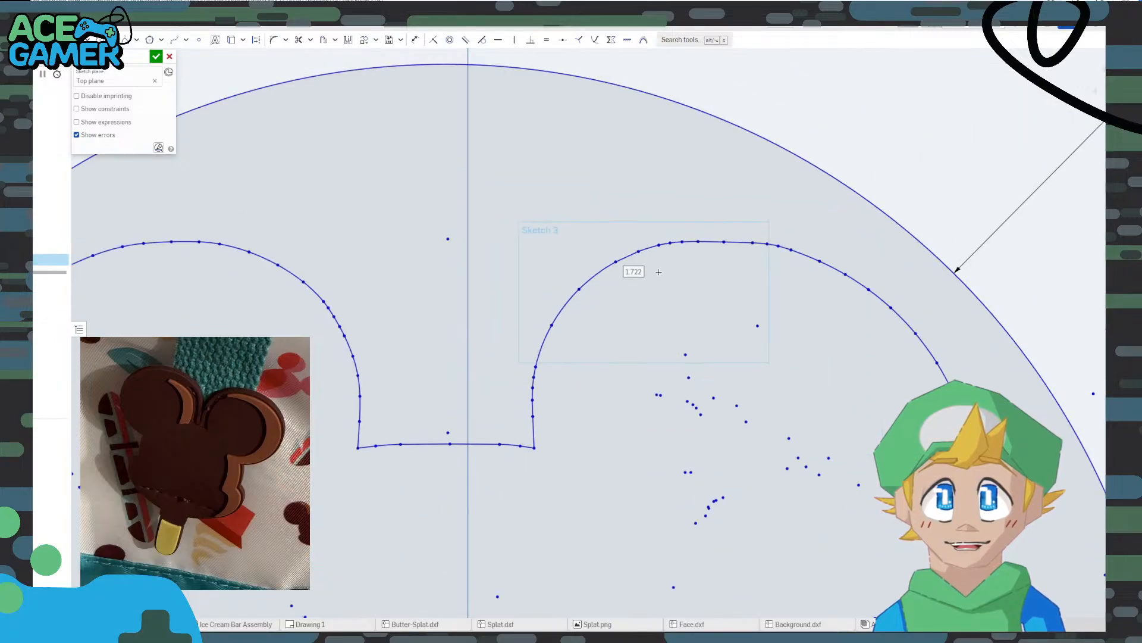
# Draw an ellipse about 28.7 by 25.4 mm centred on the right ear's outer outline, reaching into the ear
pyautogui.press('o')
pyautogui.moveTo(751, 324); pyautogui.dragTo(582, 260, button='middle')
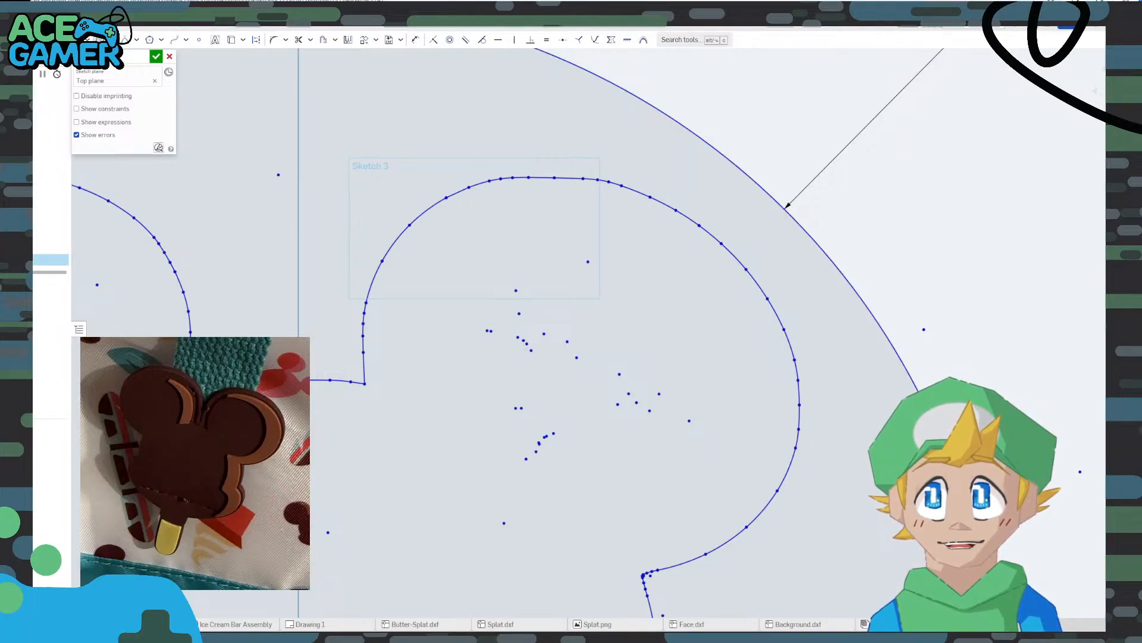
pyautogui.click(699, 227)
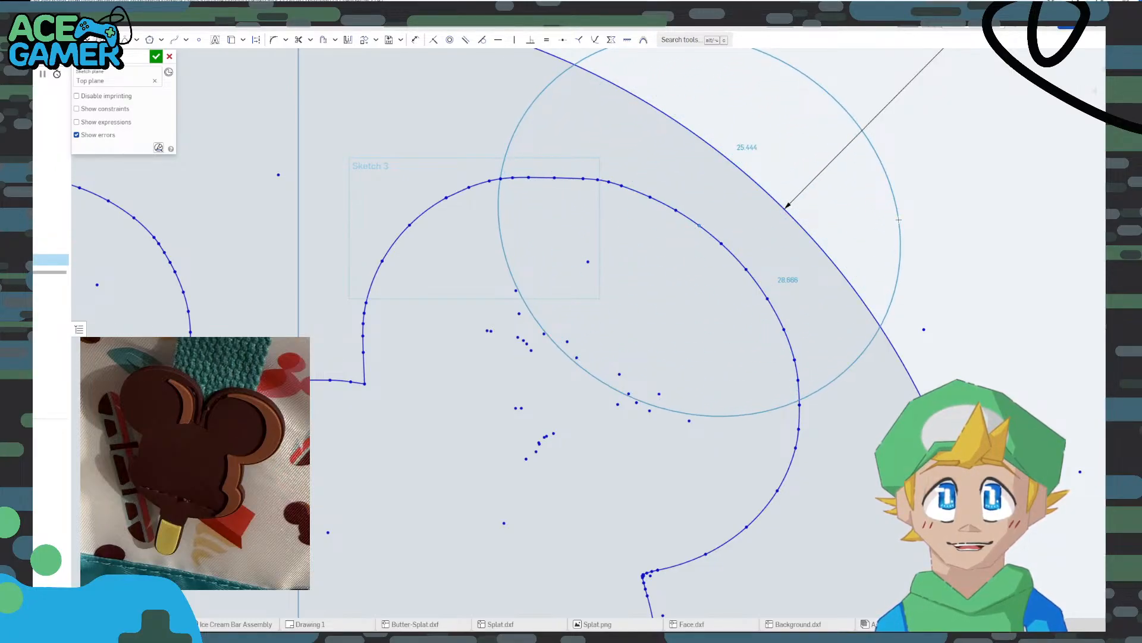
pyautogui.click(899, 219)
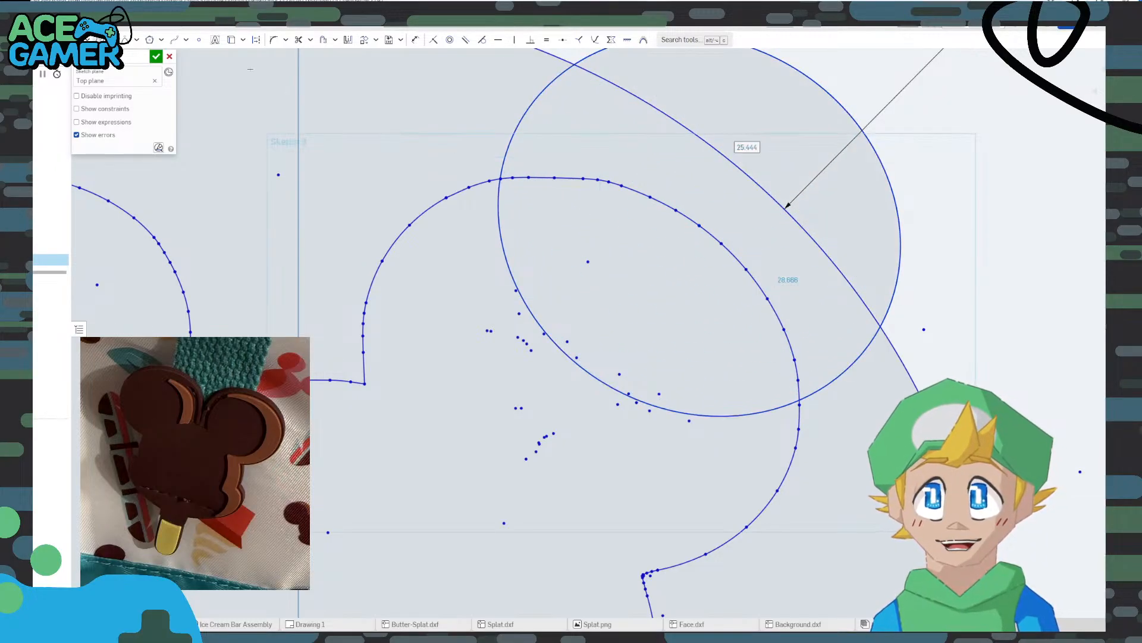
# Trim away the ellipse outside the ear outline, keeping the arc inside the ear as the bite edge
pyautogui.click(299, 39)
pyautogui.click(524, 119)
pyautogui.click(869, 142)
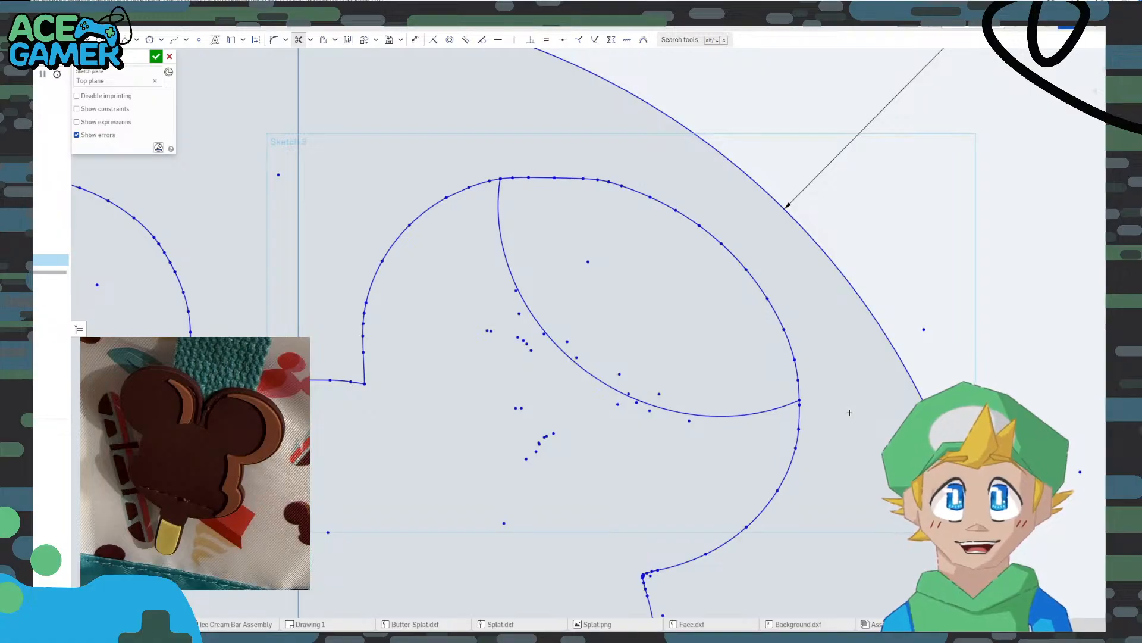
pyautogui.scroll(2, 455, 111)
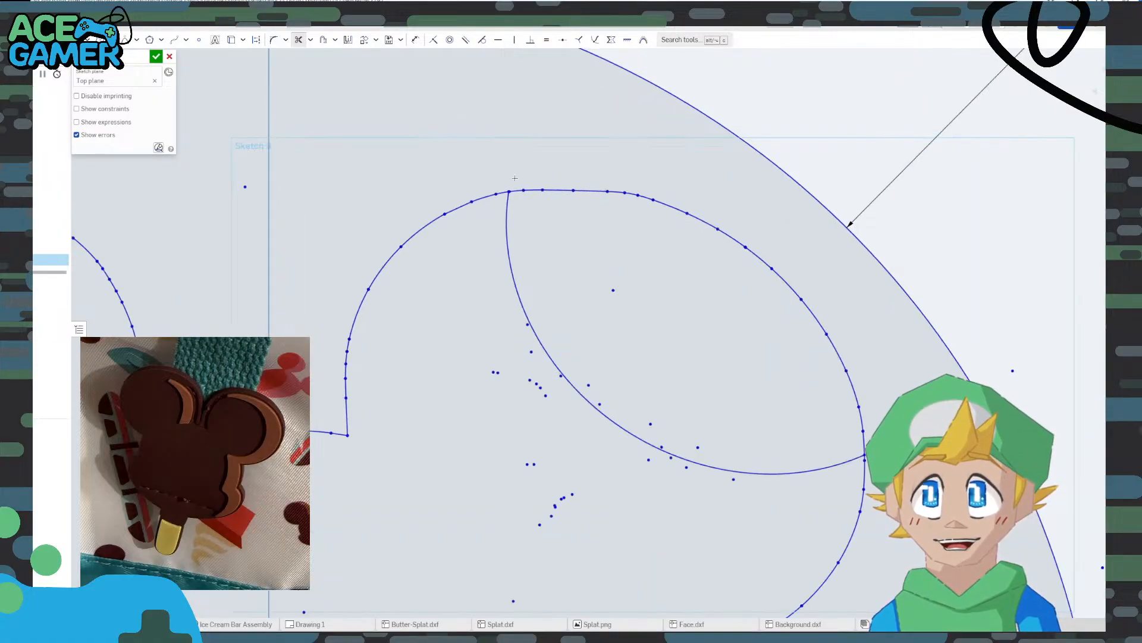
pyautogui.click(418, 41)
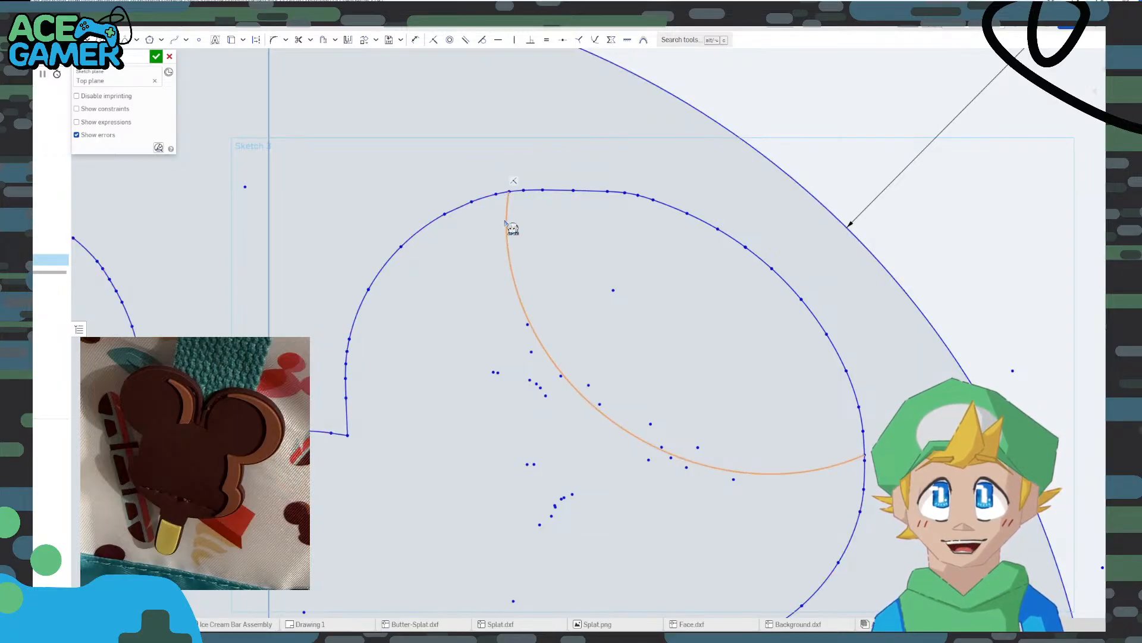
pyautogui.click(507, 223)
pyautogui.click(415, 40)
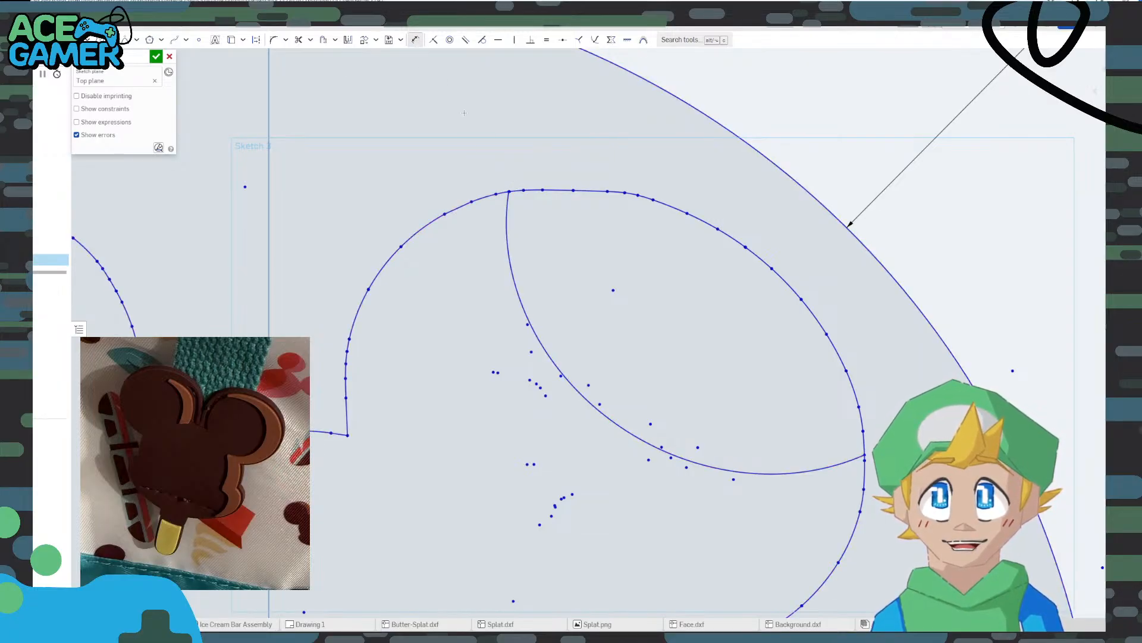
pyautogui.click(508, 238)
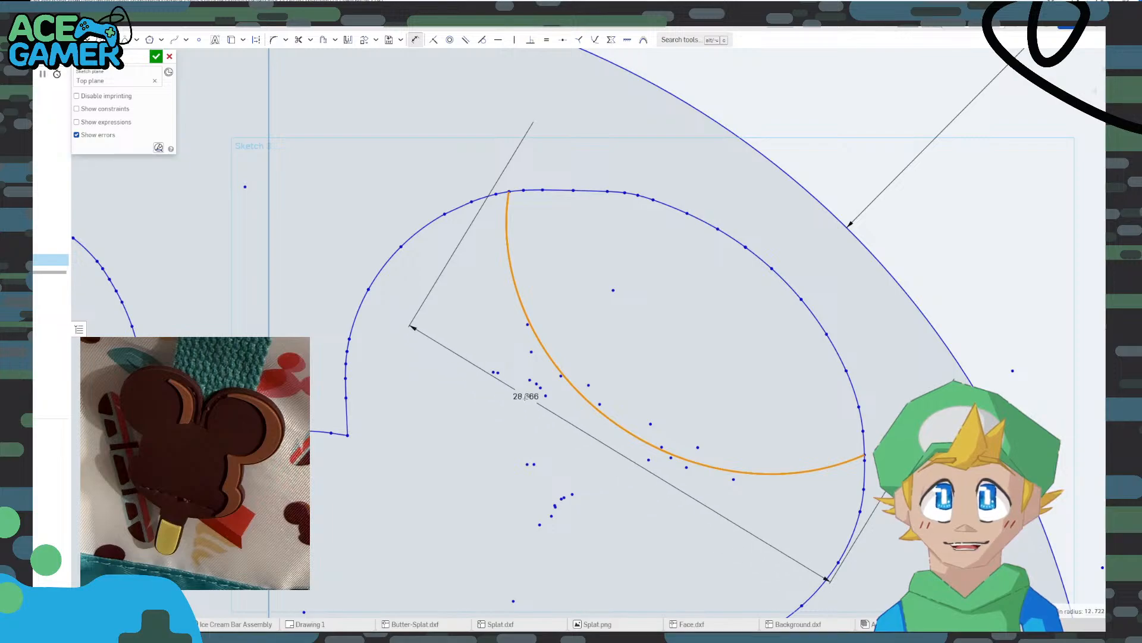
pyautogui.press('Escape')
# Measure the elliptical bite arc's radii and length
pyautogui.click(557, 367)
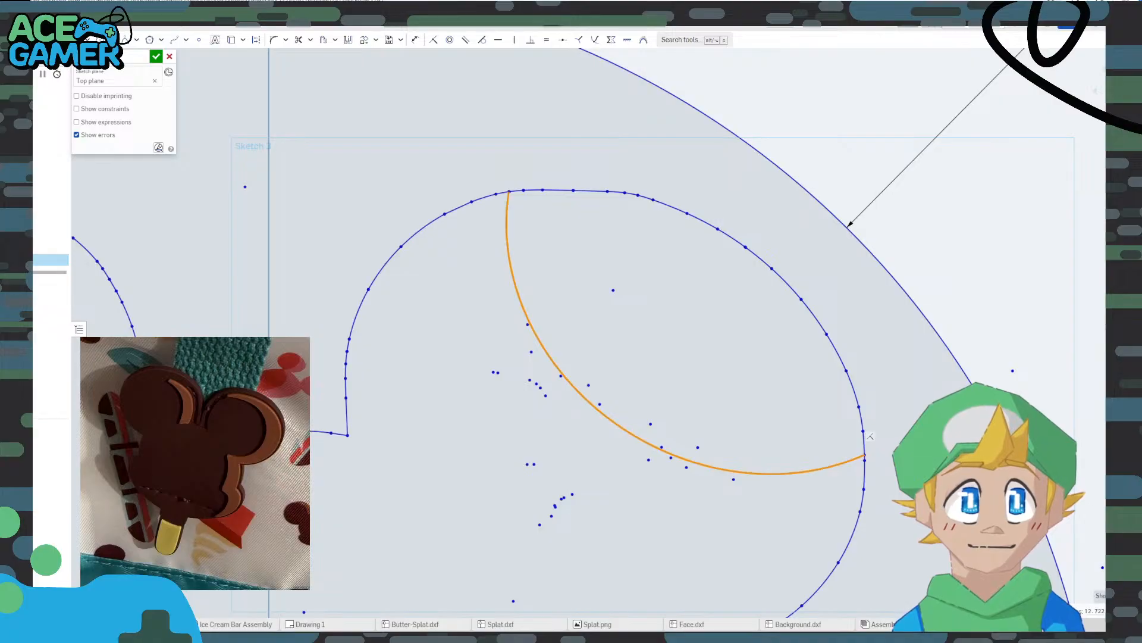
pyautogui.click(1126, 611)
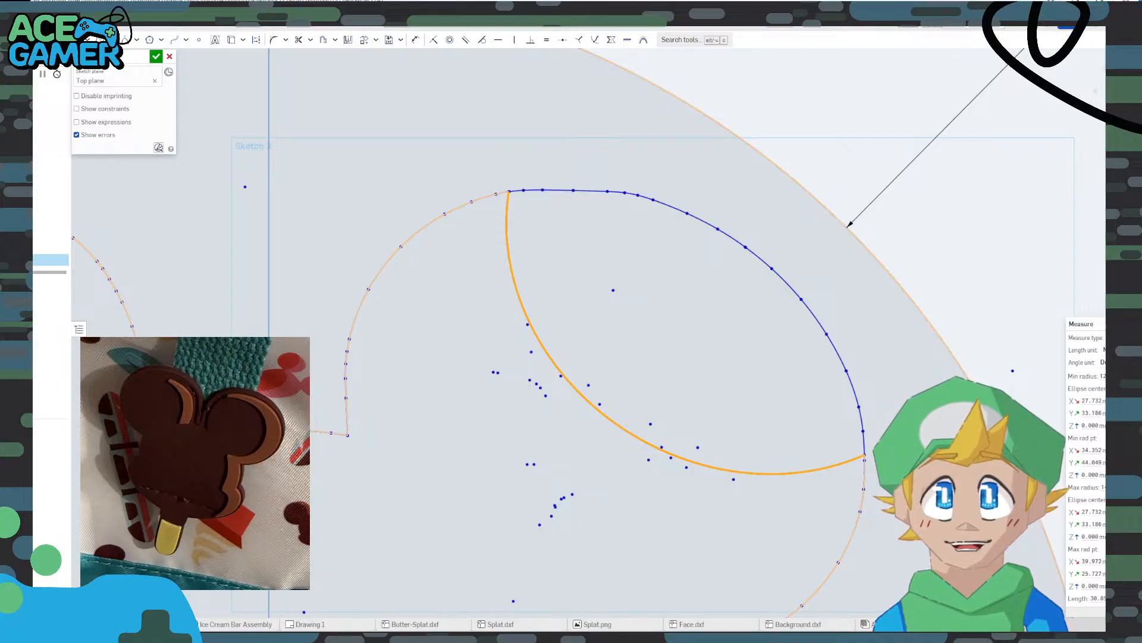
pyautogui.click(542, 255)
pyautogui.click(559, 257)
pyautogui.click(1032, 190)
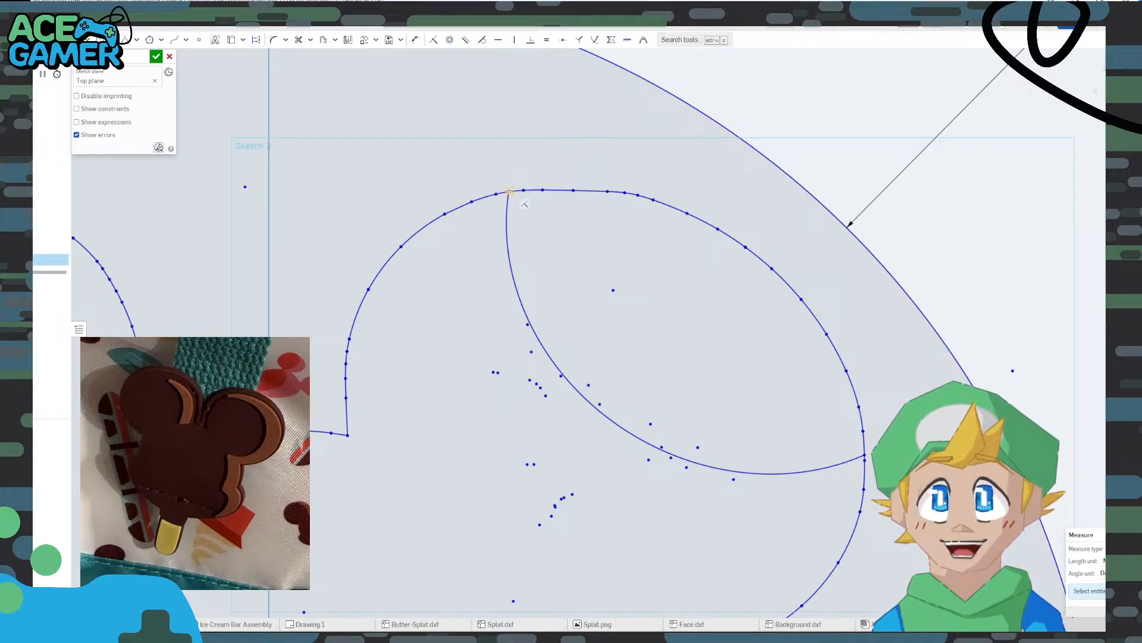
# Draw a chord line about 7.6 mm long from the bite arc's upper end to a point further down the arc
pyautogui.click(509, 192)
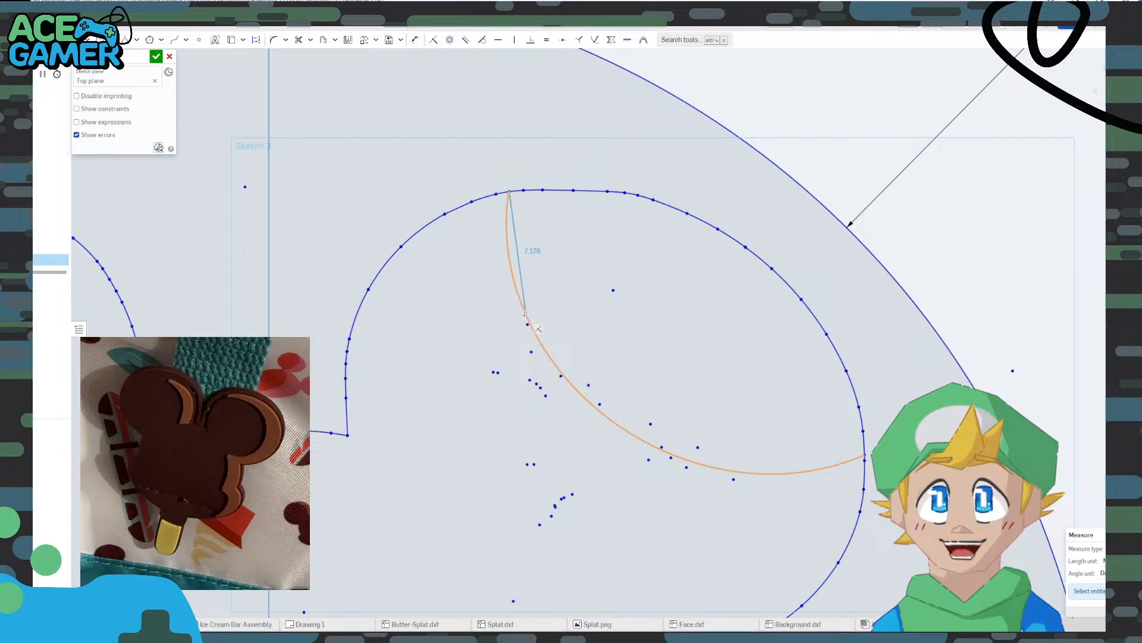
pyautogui.moveTo(527, 323); pyautogui.dragTo(525, 315)
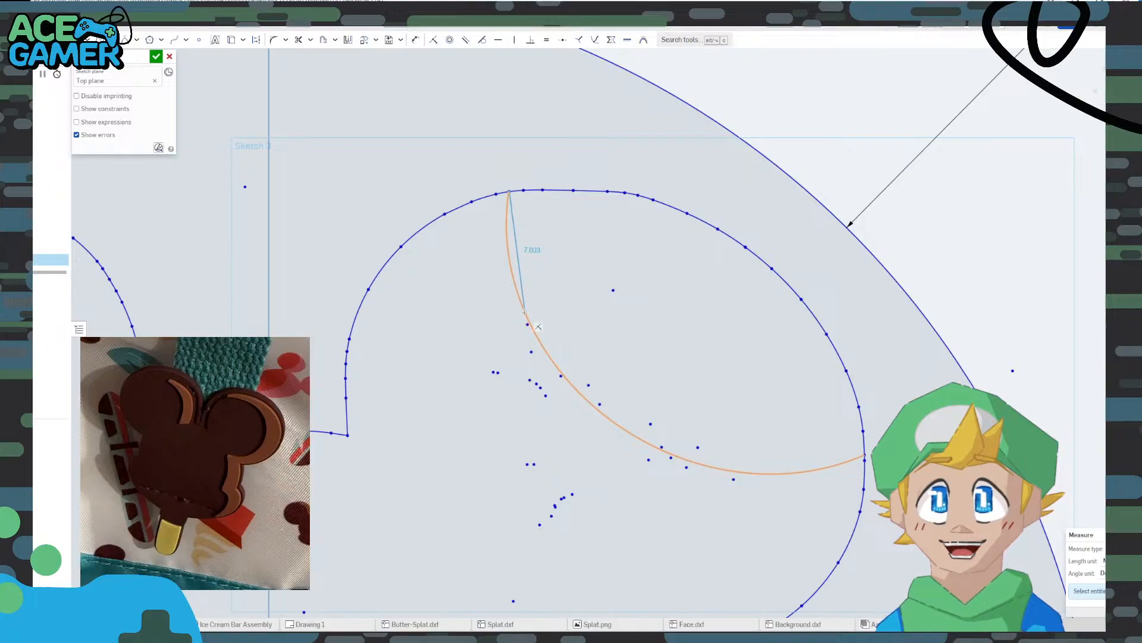
pyautogui.scroll(5, 526, 314)
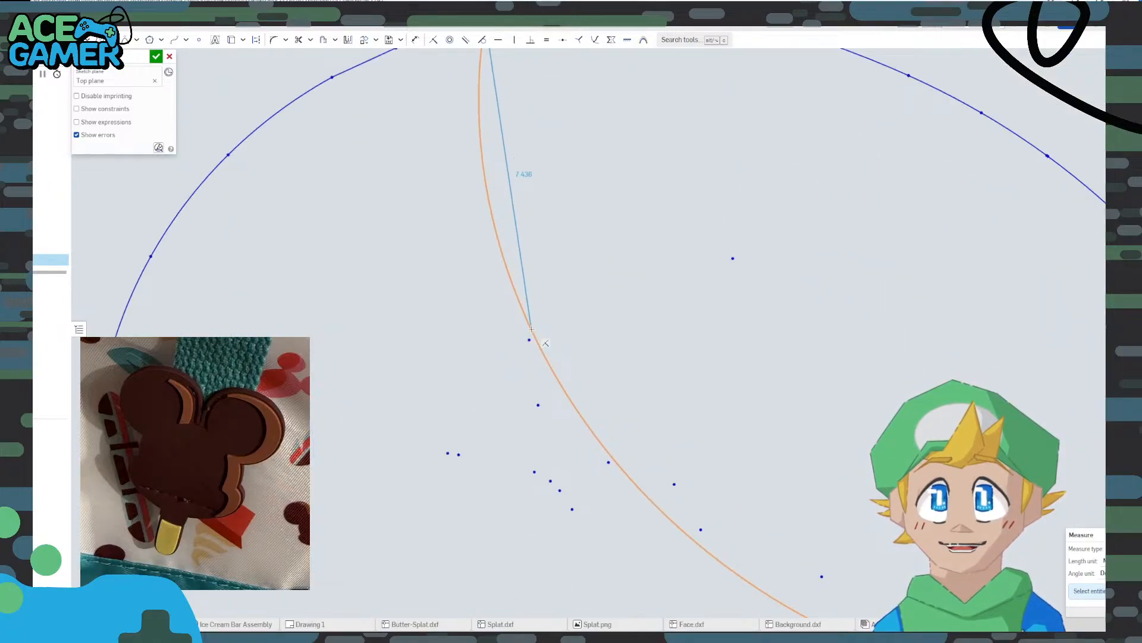
pyautogui.click(532, 330)
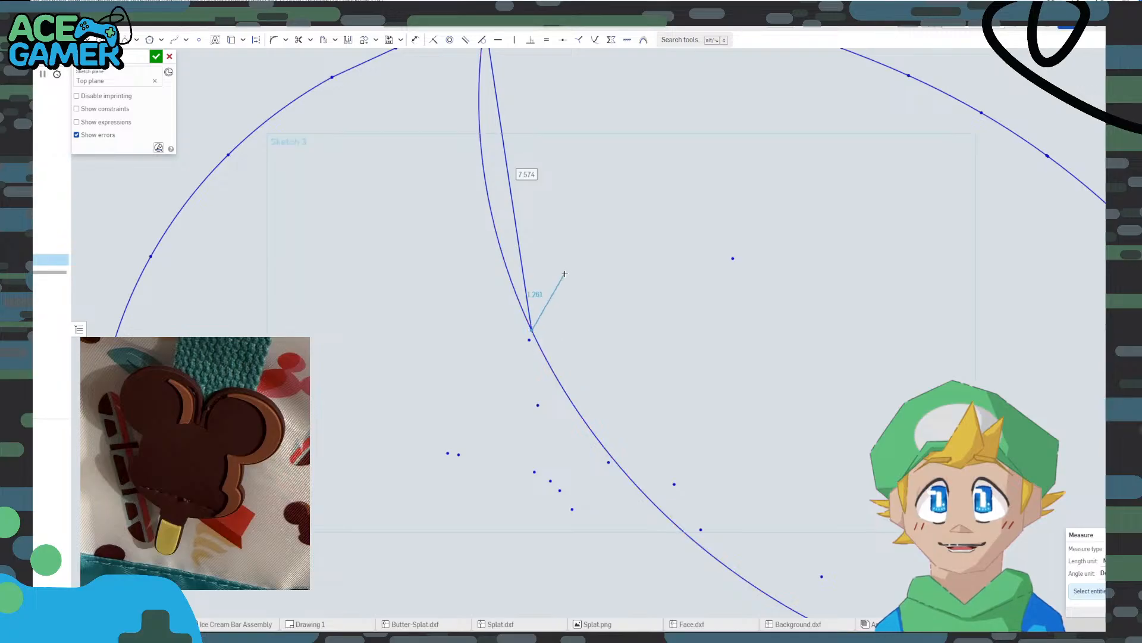
pyautogui.press('Escape')
pyautogui.scroll(-1, 566, 231)
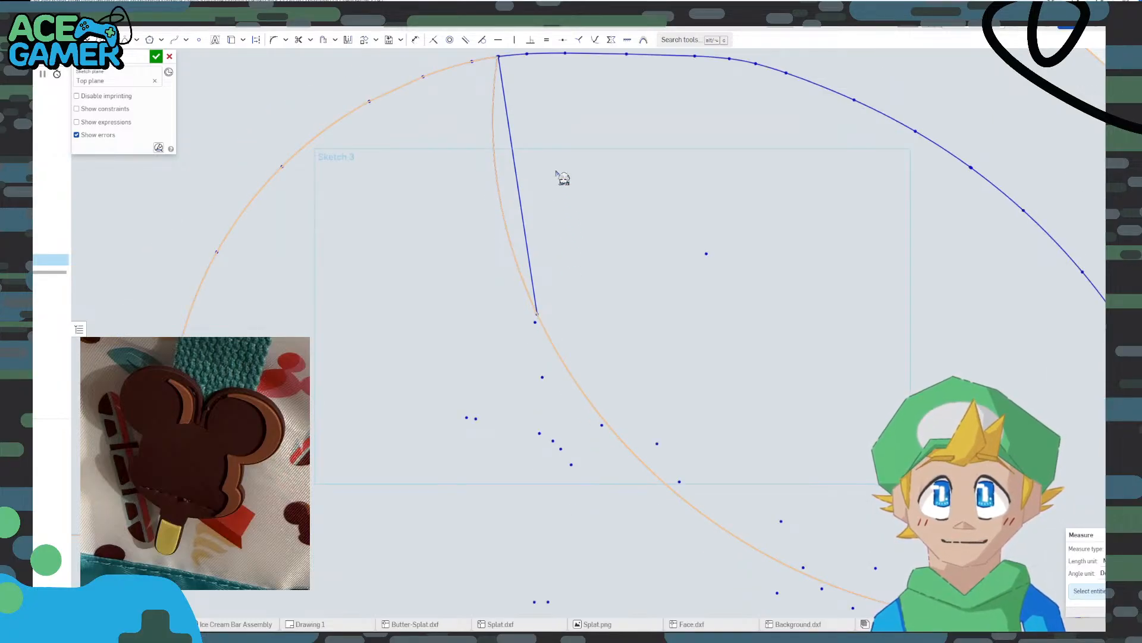
pyautogui.moveTo(555, 171); pyautogui.dragTo(557, 219, button='middle')
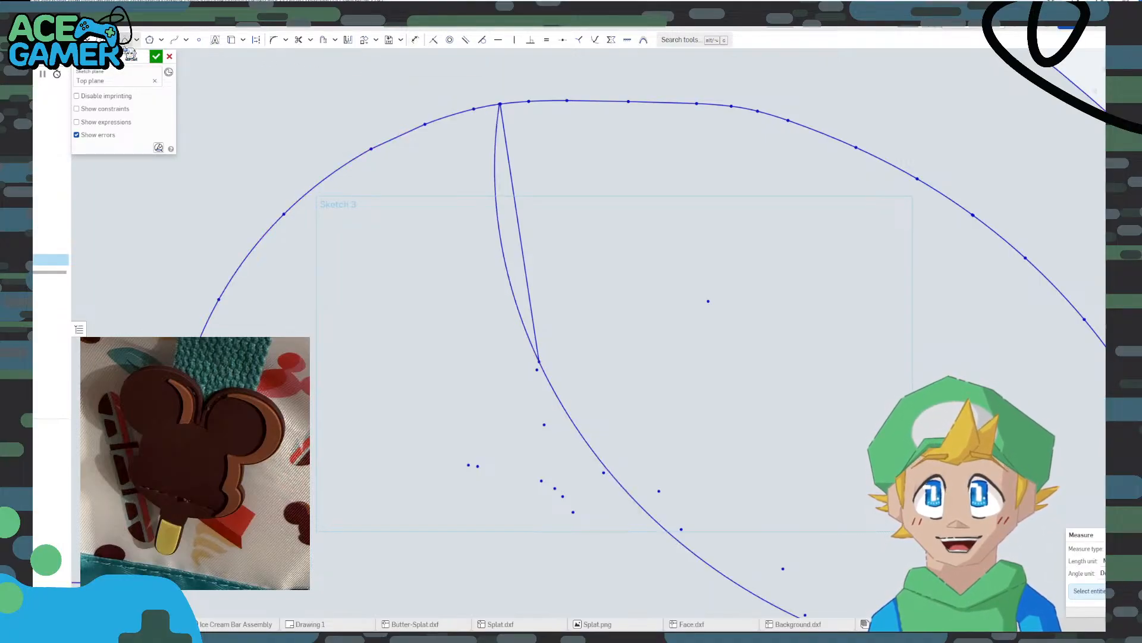
# Turn the chord across the upper bite arc into a construction line and measure its length
pyautogui.click(521, 233)
pyautogui.click(498, 221)
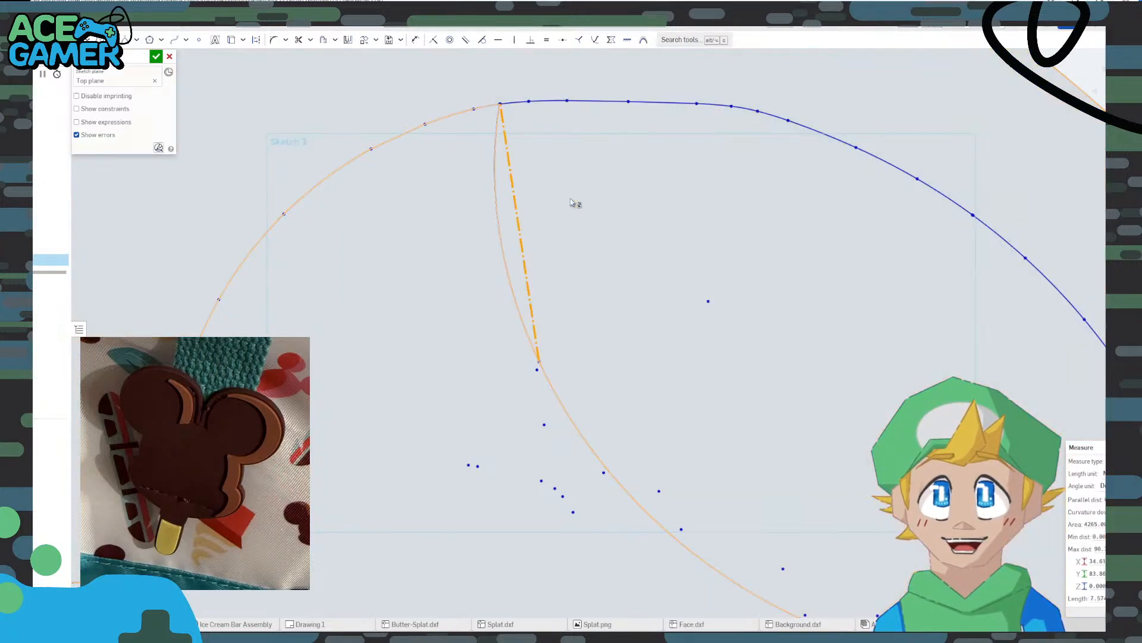
pyautogui.click(571, 203)
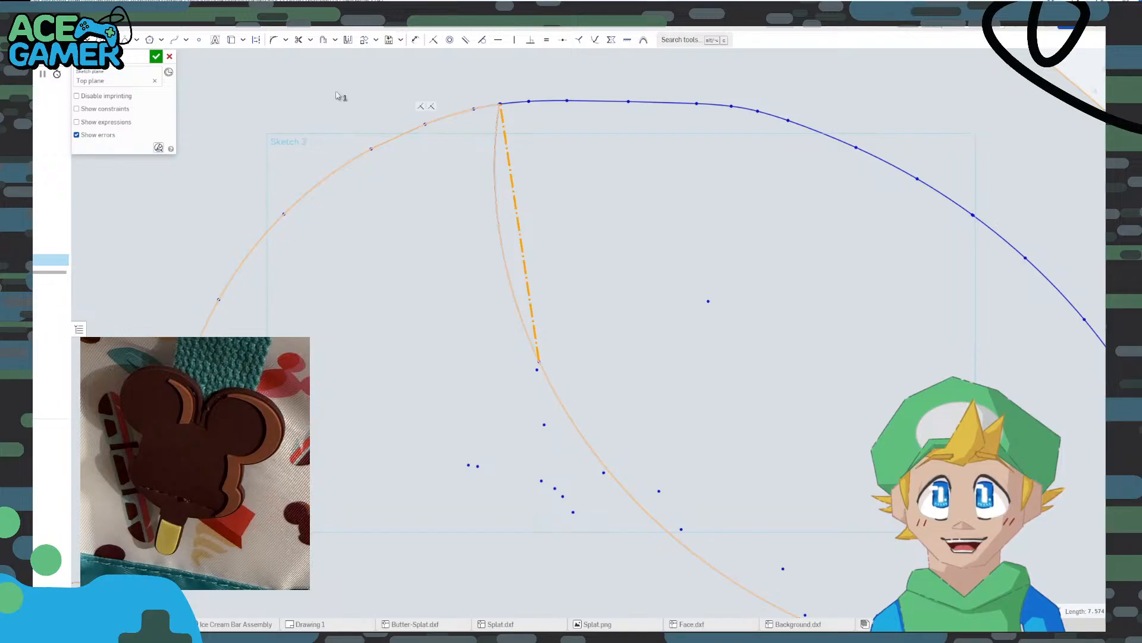
pyautogui.scroll(-2, 515, 159)
pyautogui.scroll(-2, 515, 159)
pyautogui.click(893, 127)
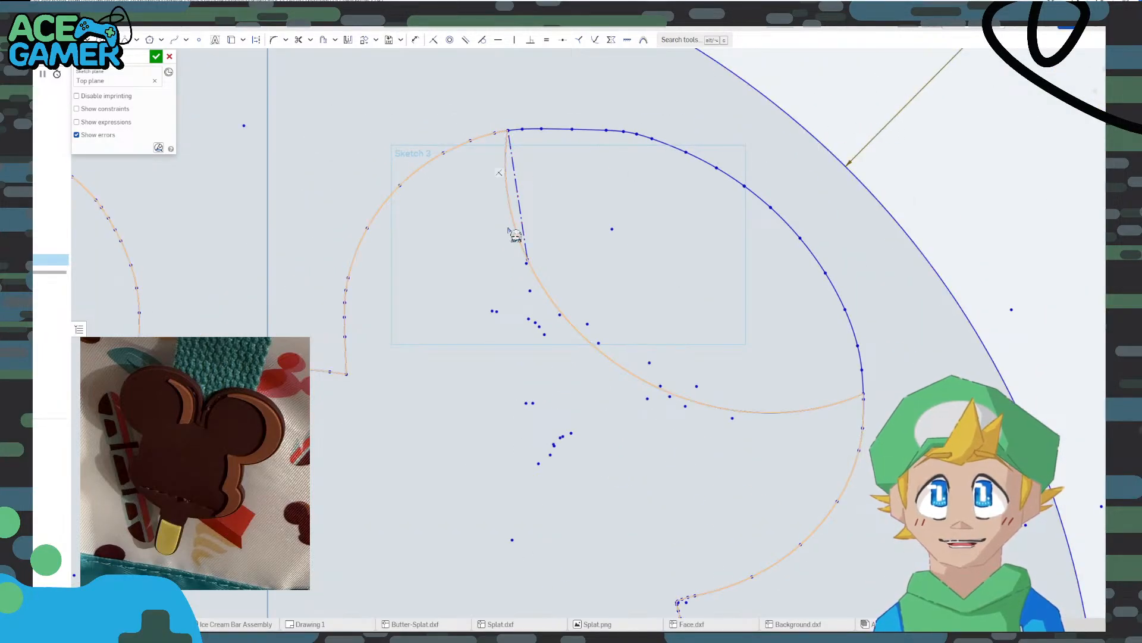
# Draw a circle about 7.5 mm in diameter centred on the bite arc beside the chord's midpoint, passing through the arc's upper end
pyautogui.scroll(5, 521, 233)
pyautogui.moveTo(526, 138); pyautogui.dragTo(501, 243, button='middle')
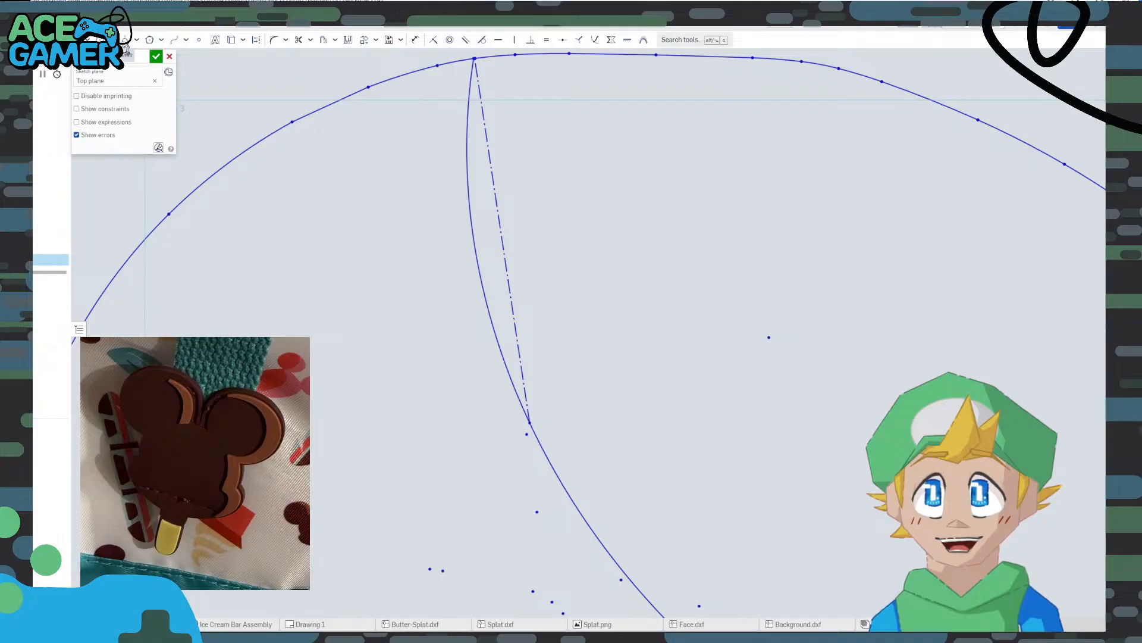
pyautogui.click(136, 40)
pyautogui.click(119, 73)
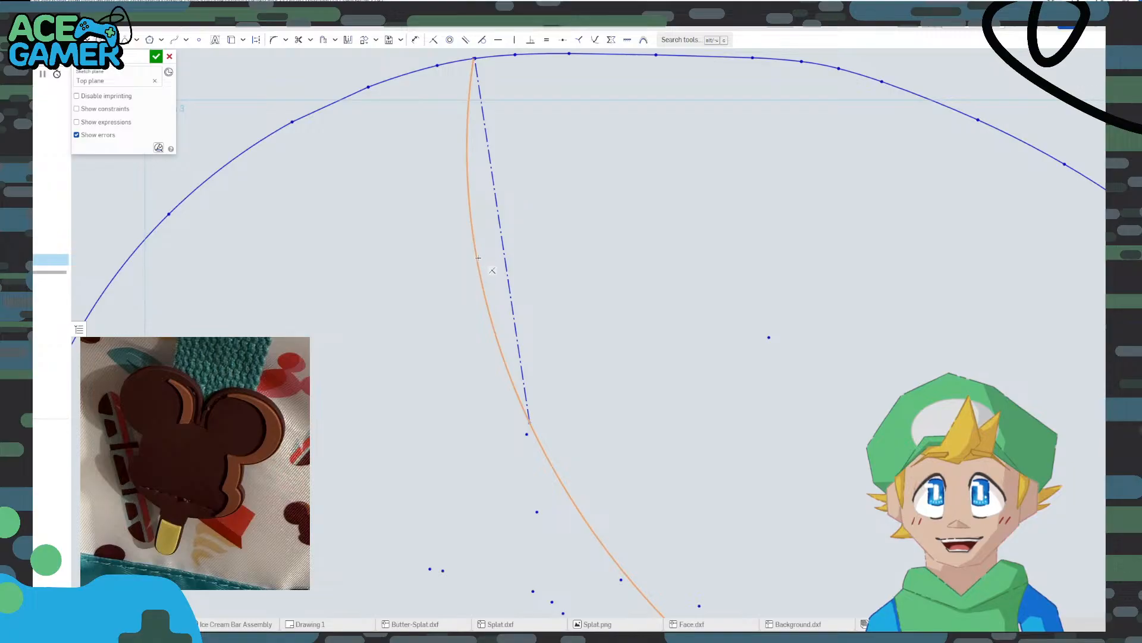
pyautogui.click(502, 240)
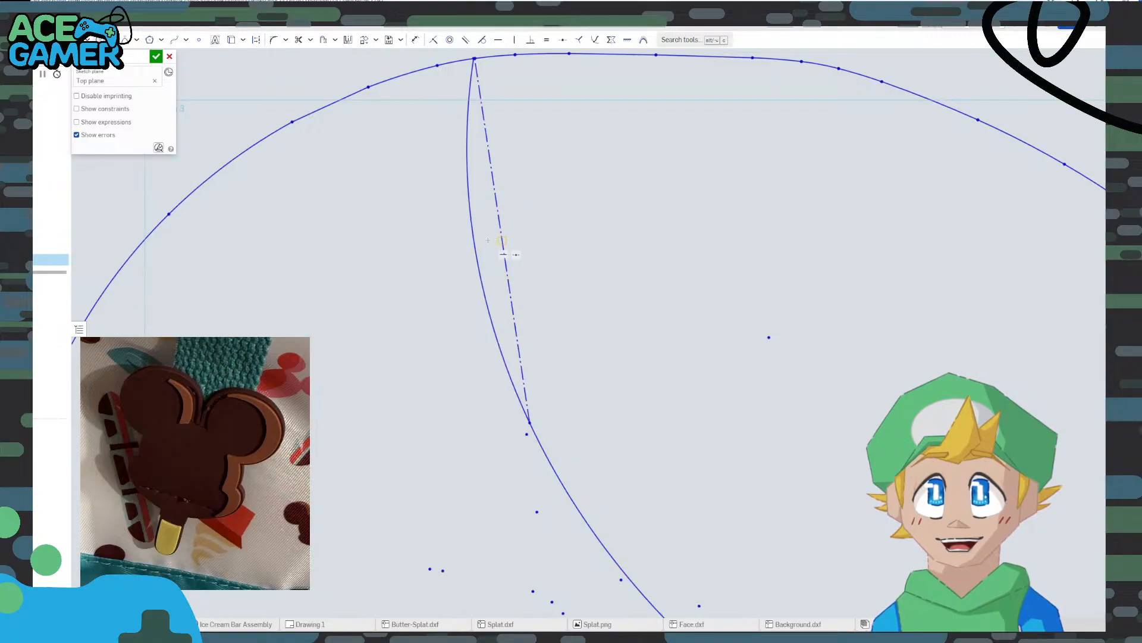
pyautogui.click(474, 240)
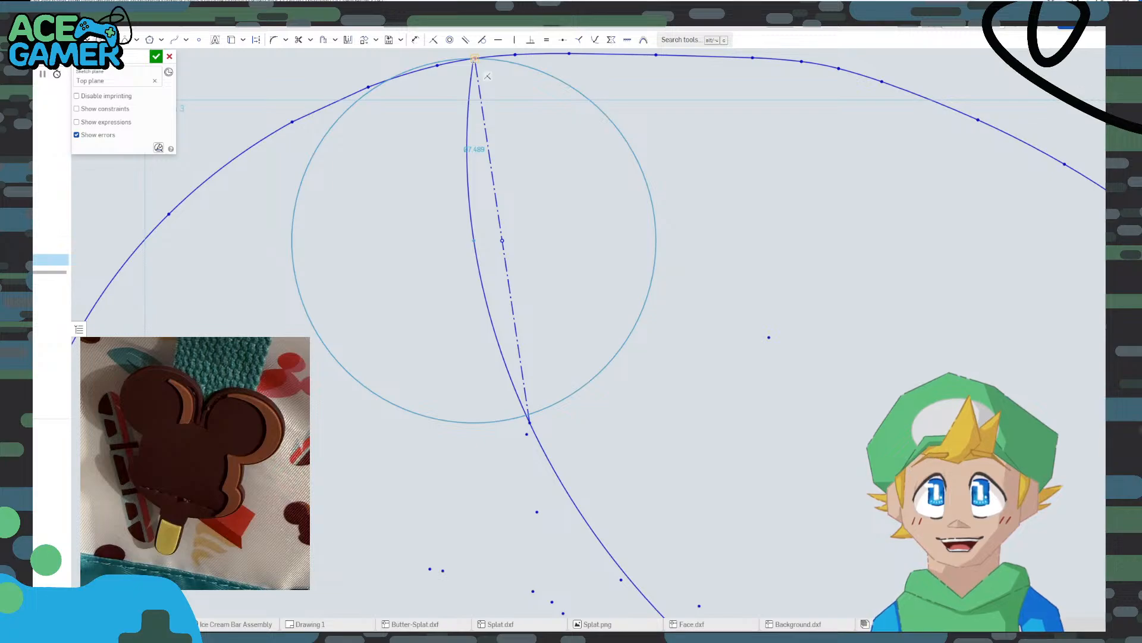
pyautogui.click(475, 59)
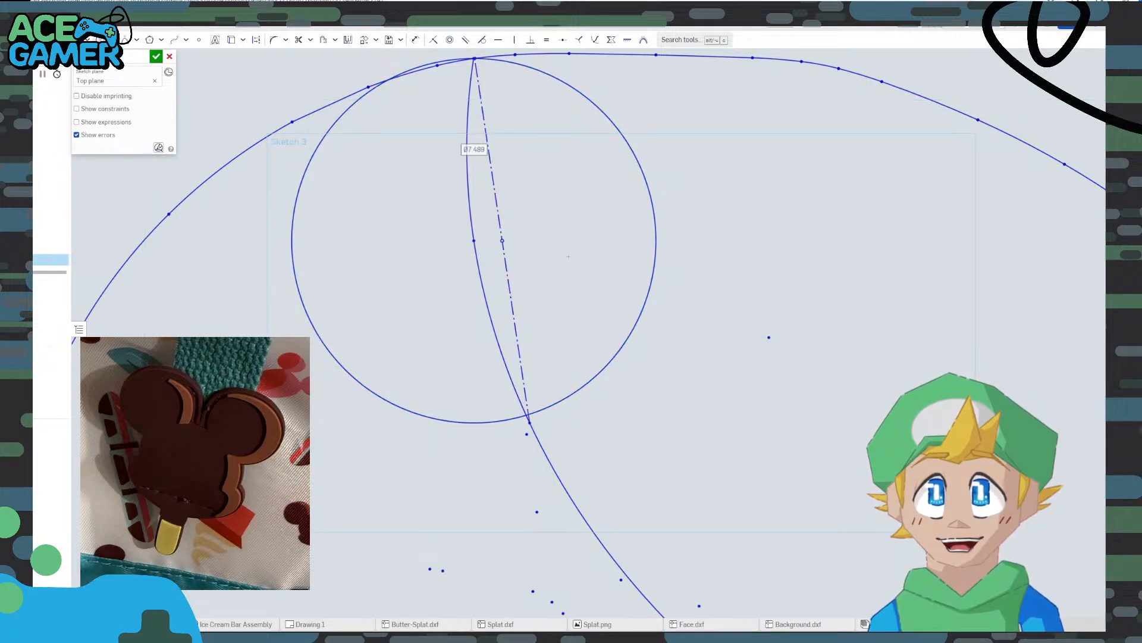
# Delete the helper circle and the construction chord from the upper bite arc
pyautogui.scroll(-5, 608, 345)
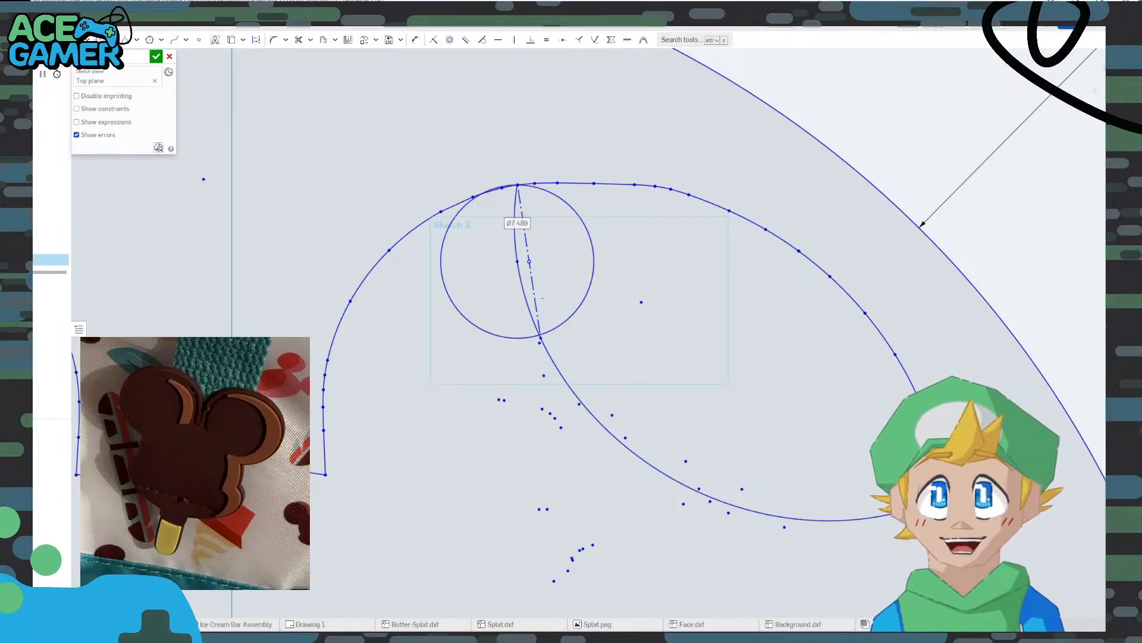
pyautogui.click(585, 307)
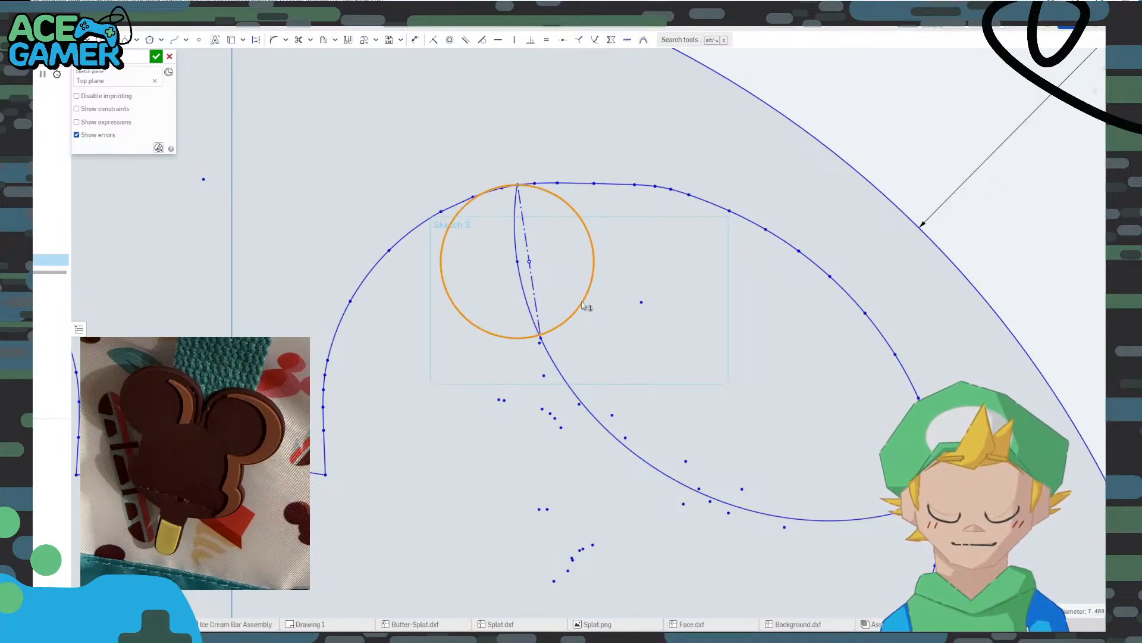
pyautogui.press('Delete')
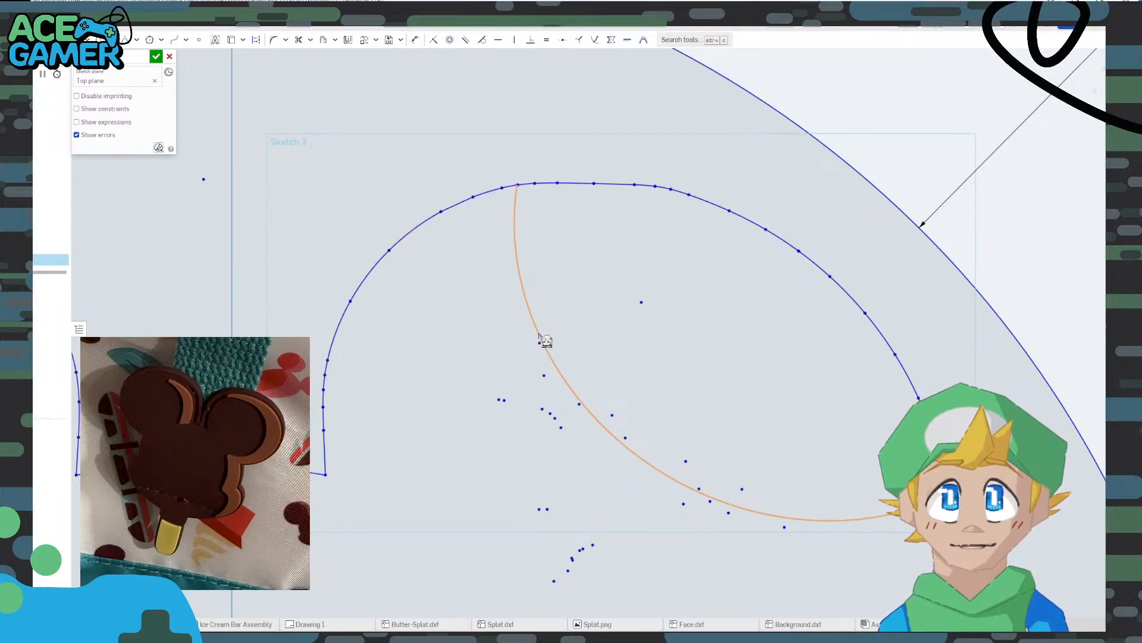
# Trim off the restored ellipse section extending beyond the ear outline and the 100 mm circle
pyautogui.click(137, 40)
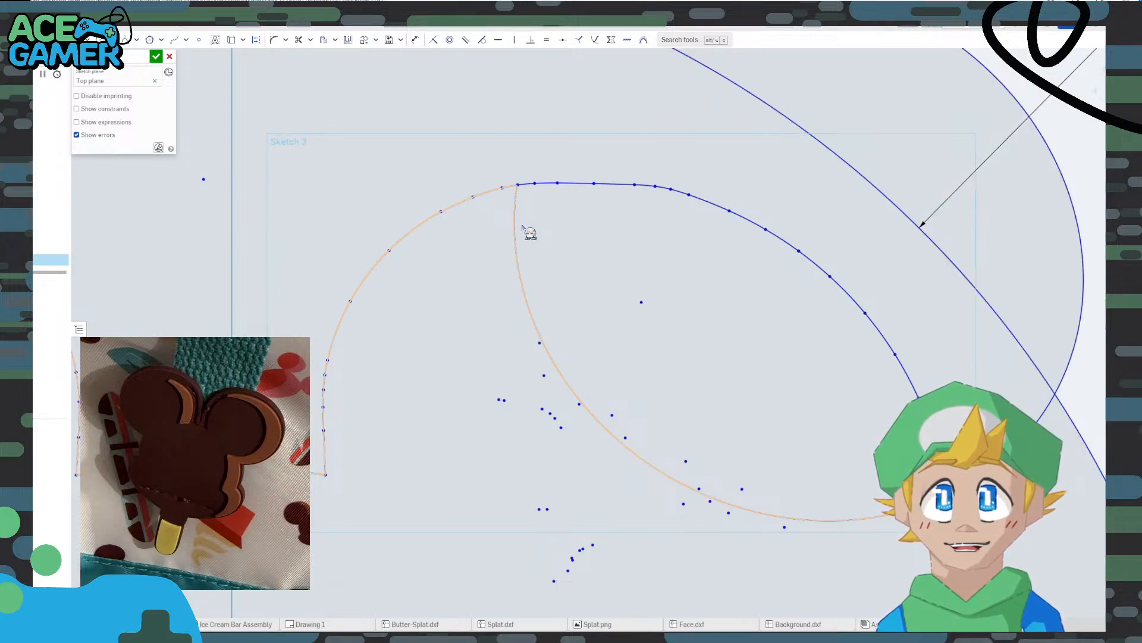
pyautogui.scroll(-5, 524, 230)
pyautogui.scroll(4, 456, 242)
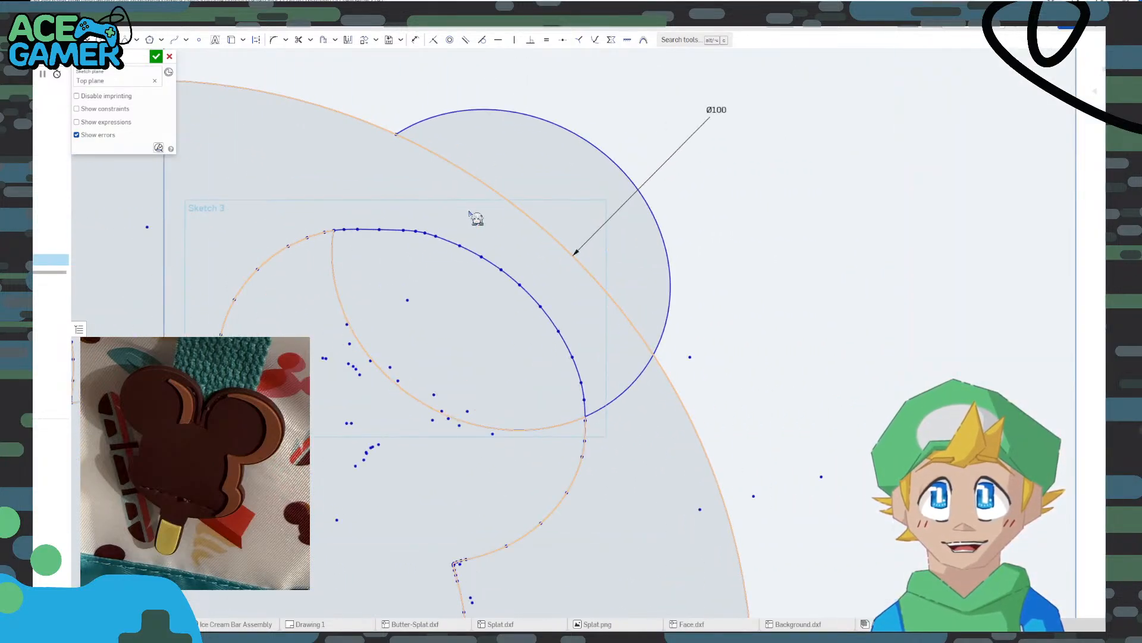
pyautogui.click(299, 40)
pyautogui.moveTo(568, 90); pyautogui.dragTo(588, 153)
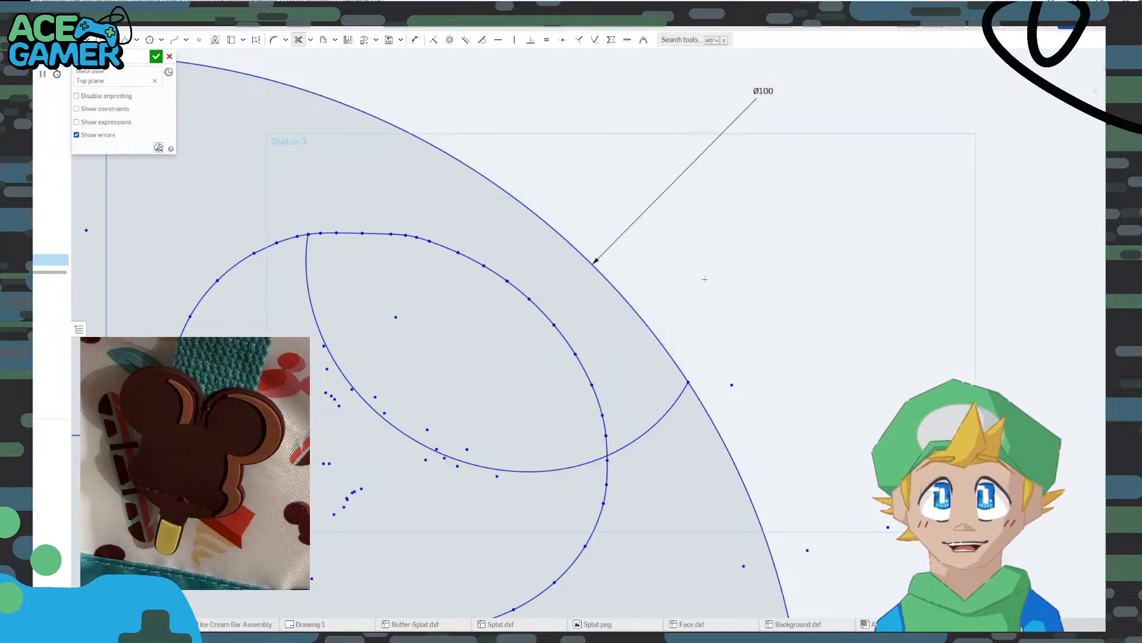
# Try to draw a conic curve from the ear outline's top edge to the inner side of the bite arc
pyautogui.scroll(4, 386, 141)
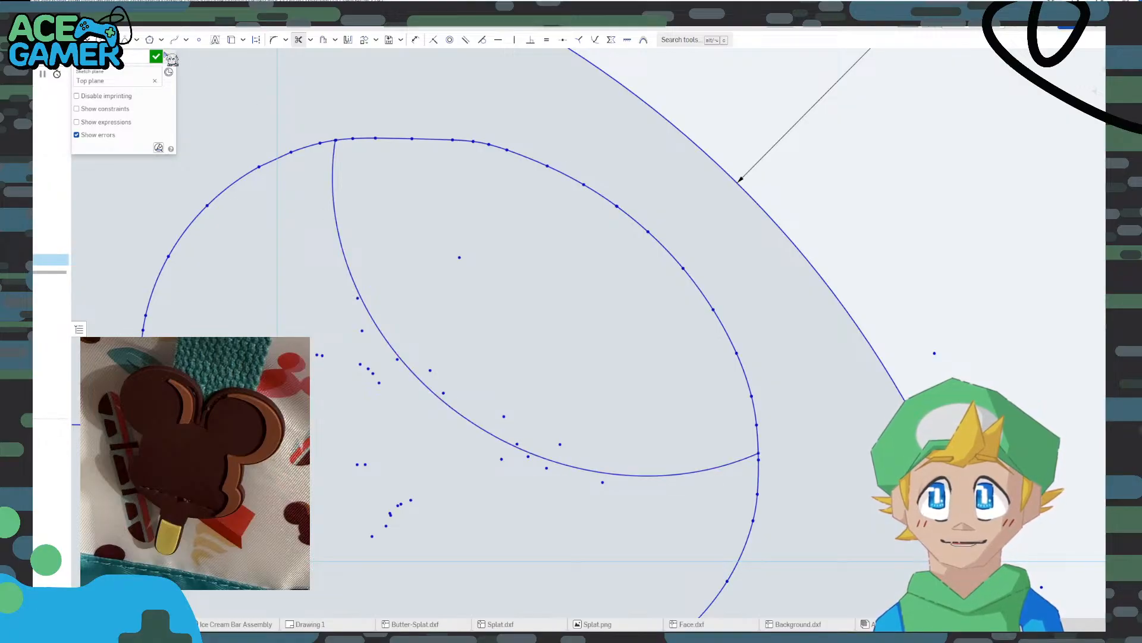
pyautogui.click(137, 39)
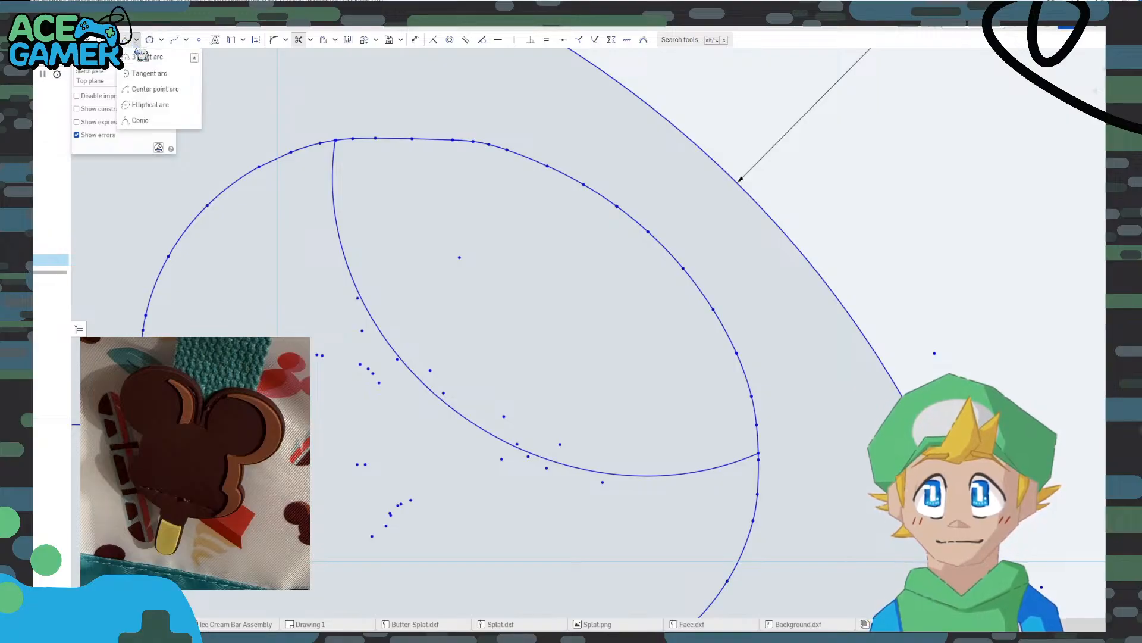
pyautogui.click(143, 120)
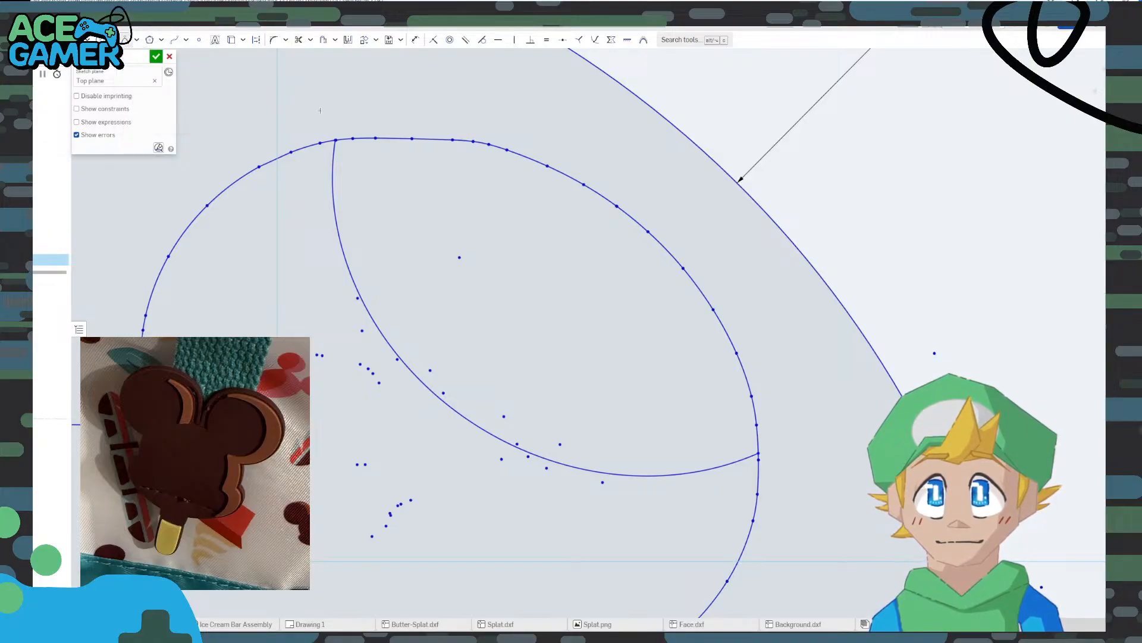
pyautogui.click(373, 140)
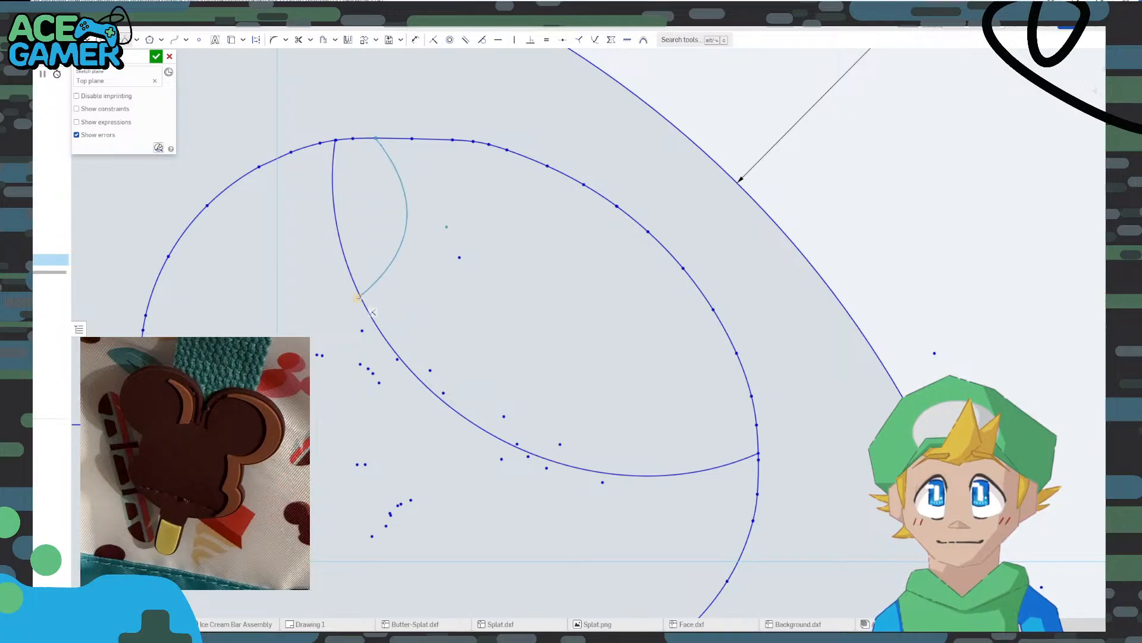
pyautogui.scroll(5, 358, 297)
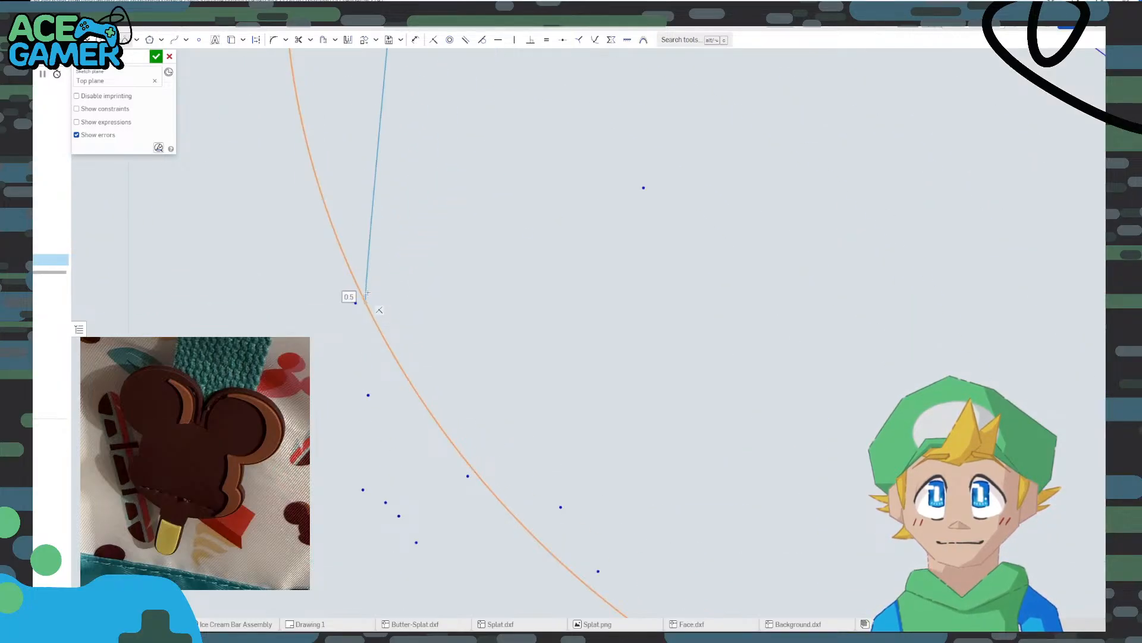
pyautogui.scroll(-4, 298, 235)
pyautogui.moveTo(297, 237); pyautogui.dragTo(371, 384, button='middle')
pyautogui.click(383, 380)
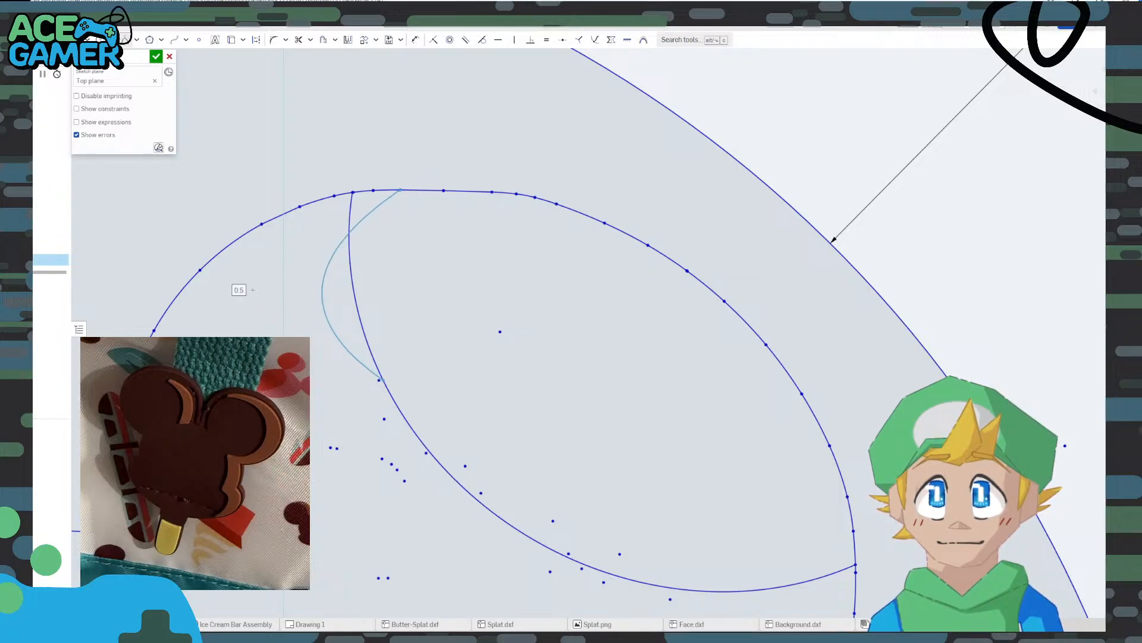
pyautogui.press('Escape')
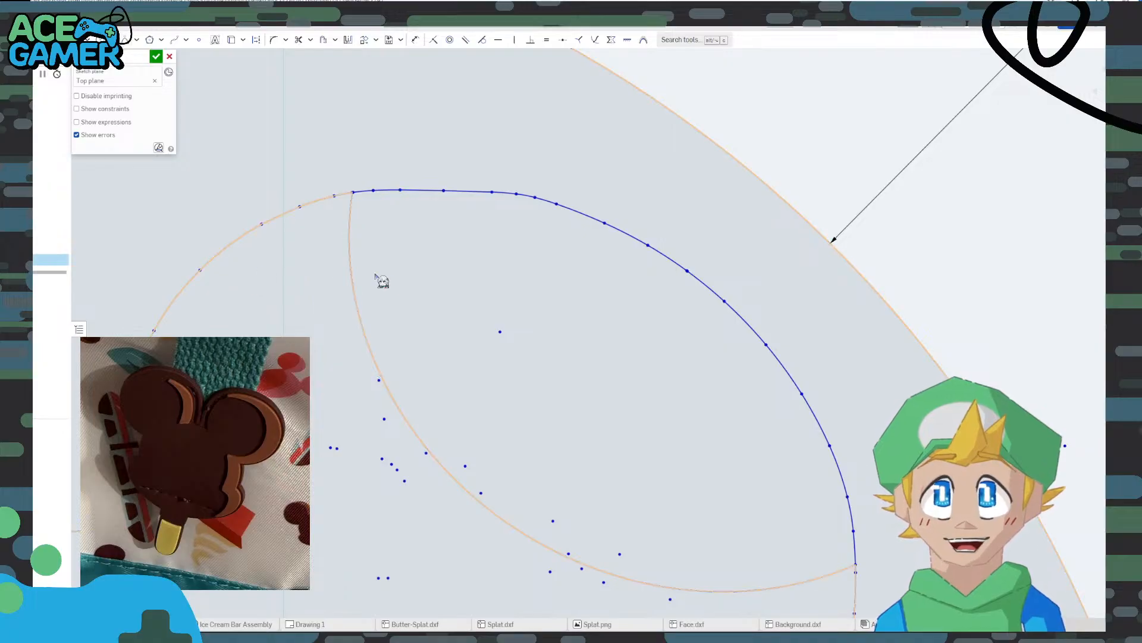
# Check which DXF files in the current document can be inserted into the sketch
pyautogui.scroll(-6, 391, 289)
pyautogui.moveTo(427, 309)
pyautogui.mouseDown(button='middle')
pyautogui.moveTo(467, 288)
pyautogui.moveTo(549, 289)
pyautogui.mouseUp(button='middle')
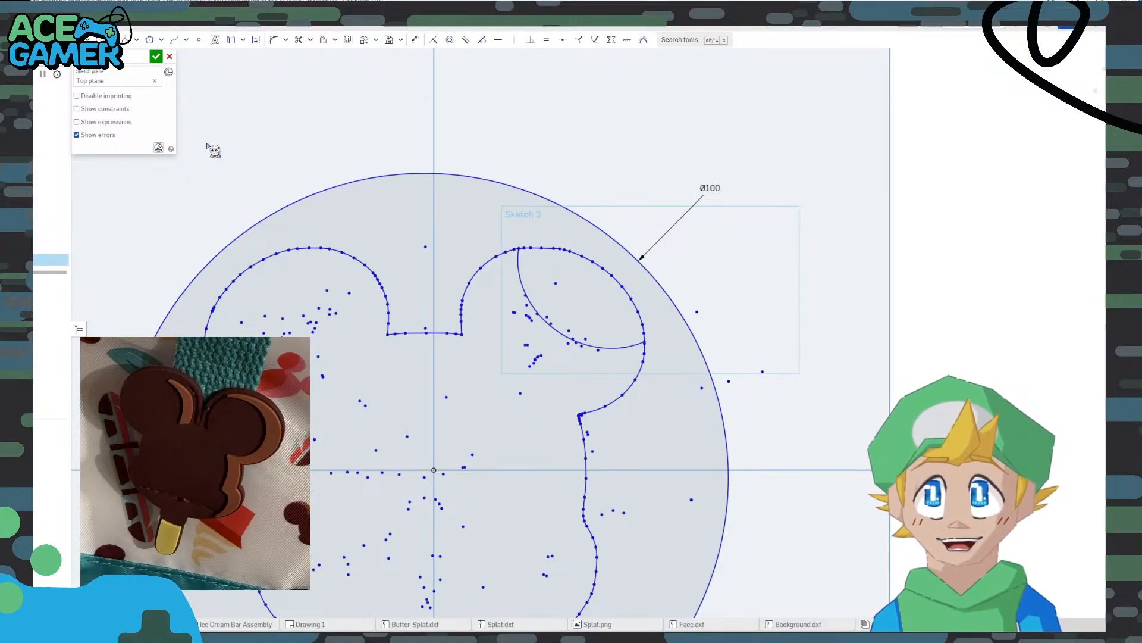
pyautogui.click(400, 41)
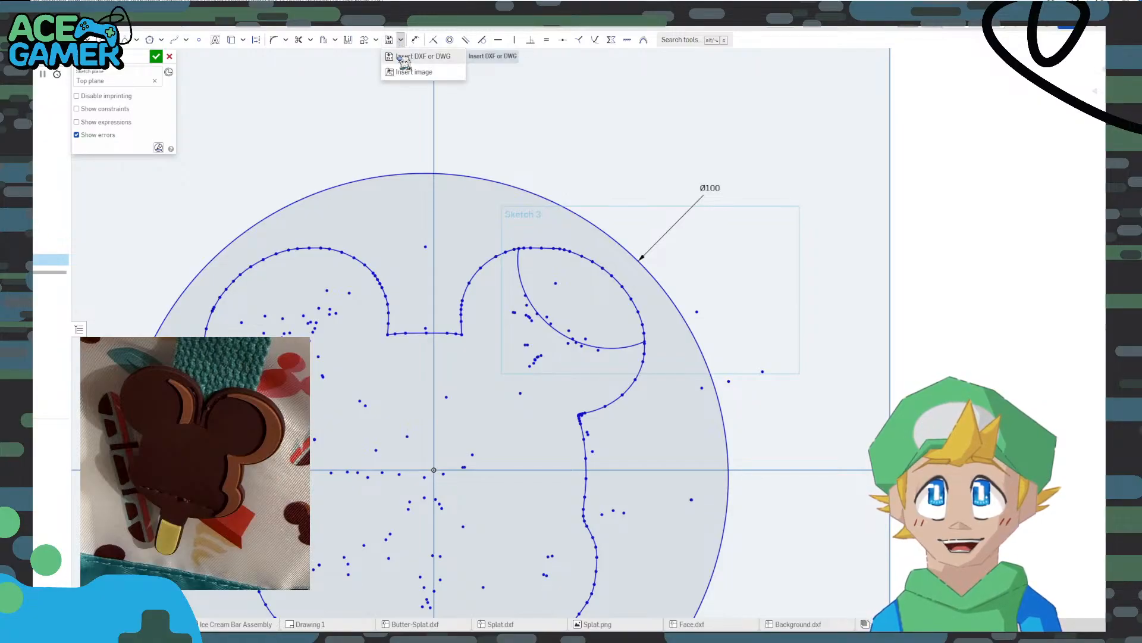
pyautogui.click(400, 57)
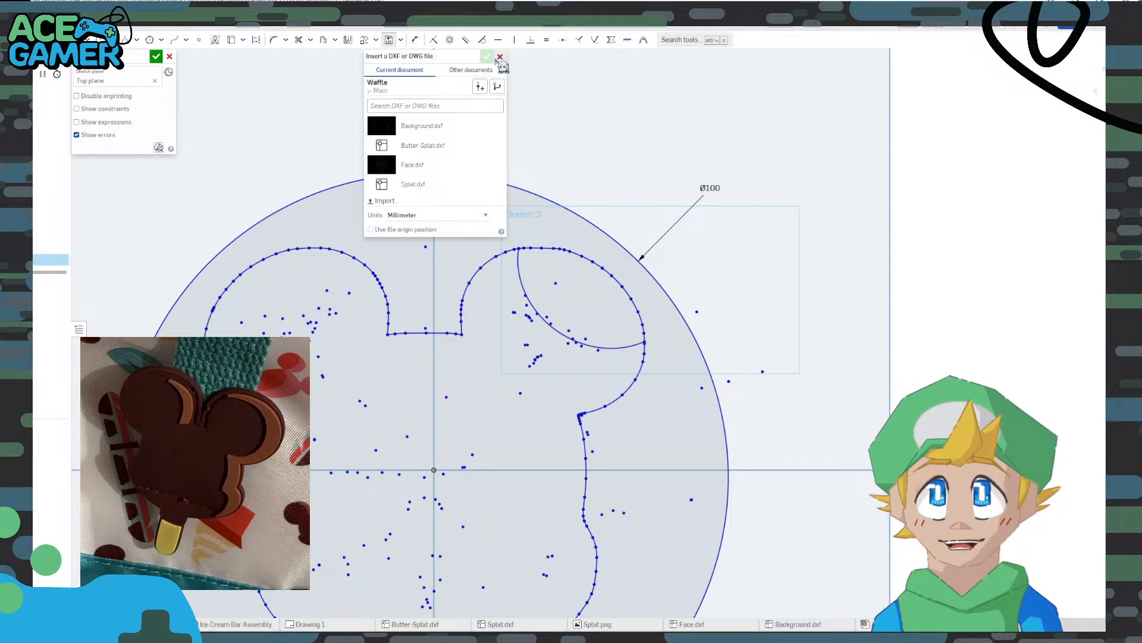
pyautogui.click(500, 56)
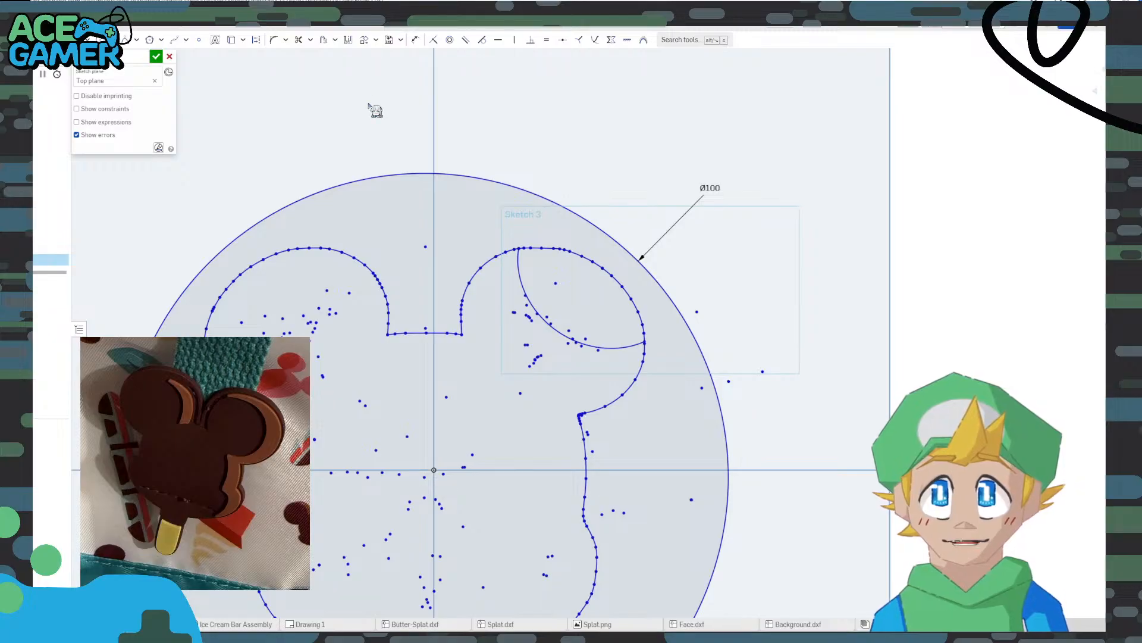
# Discard Sketch 3 with its elliptical bite in the right ear
pyautogui.scroll(-3, 214, 320)
pyautogui.moveTo(197, 366); pyautogui.dragTo(404, 305, button='middle')
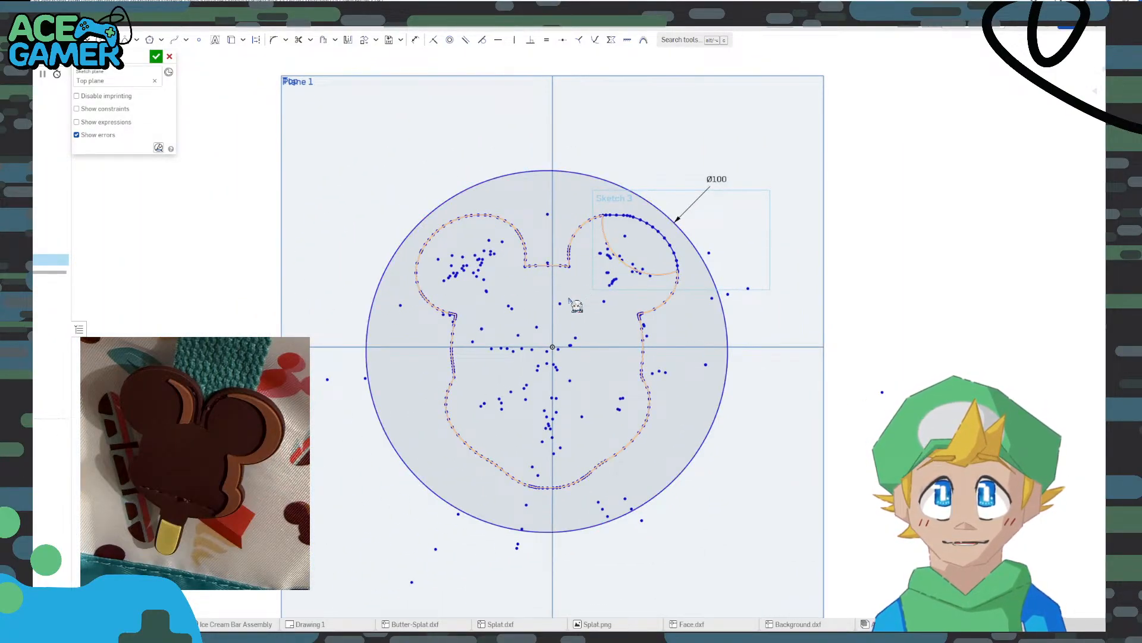
pyautogui.click(170, 56)
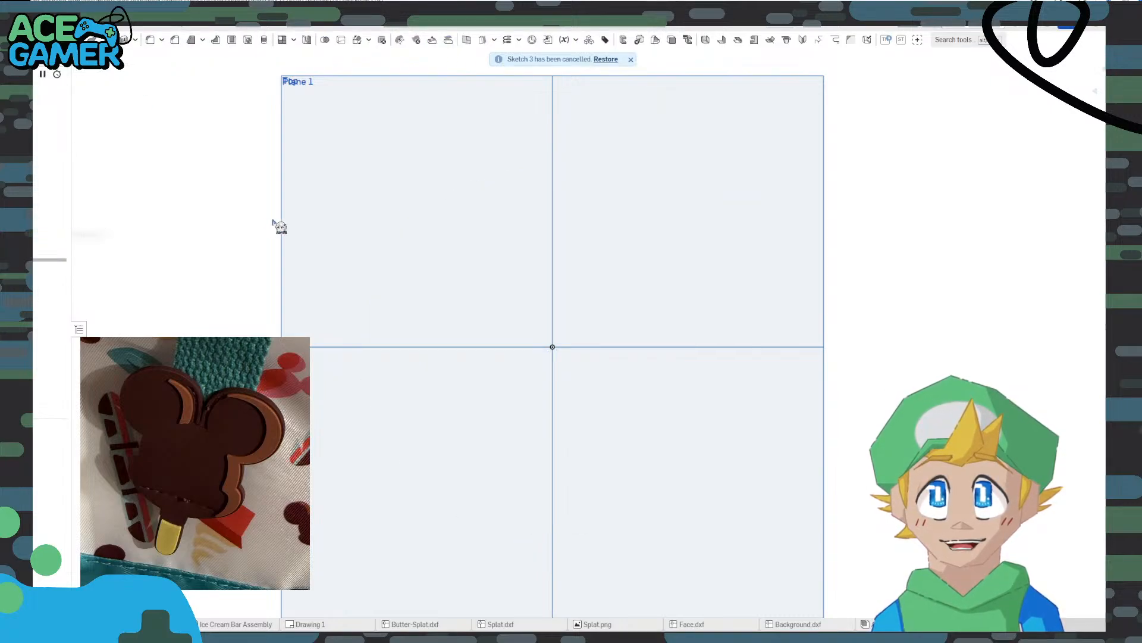
# Inspect the unbitten mouse outline in Sketch 1, leave it unedited and make the sketch visible
pyautogui.doubleClick(51, 148)
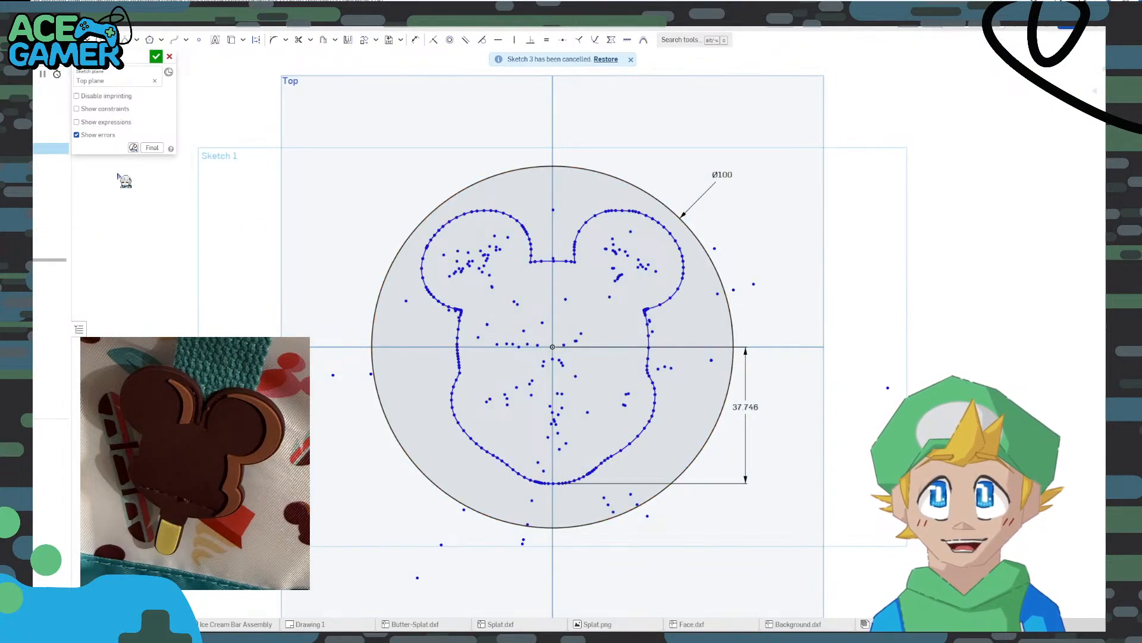
pyautogui.click(170, 56)
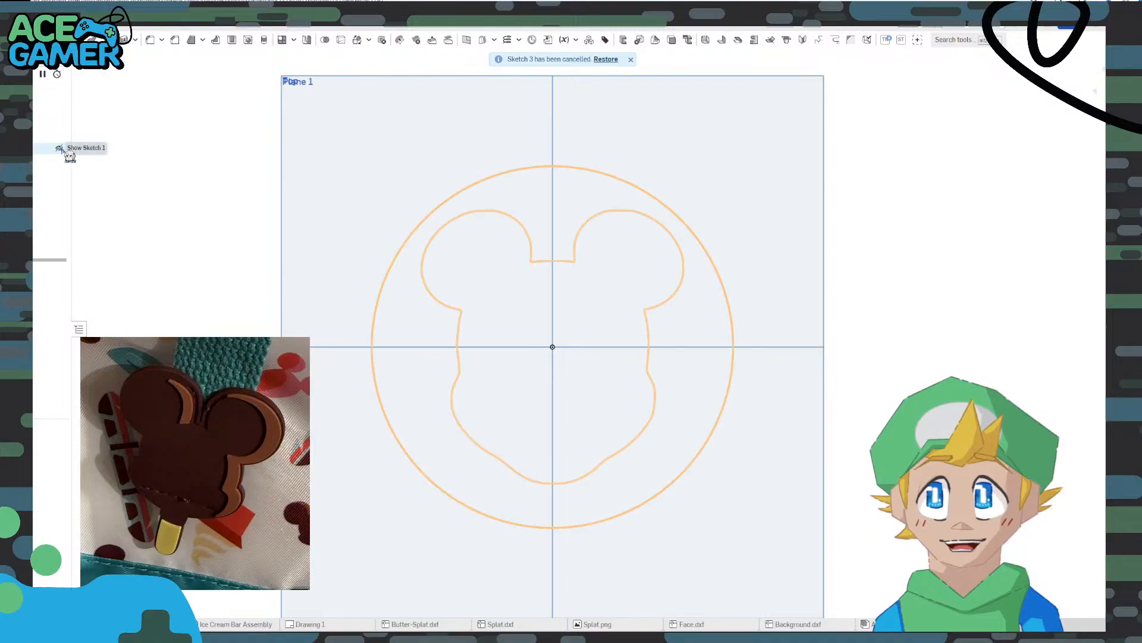
pyautogui.click(60, 148)
# Start a new sketch on the Top plane and view it head-on
pyautogui.moveTo(237, 295); pyautogui.dragTo(256, 267, button='right')
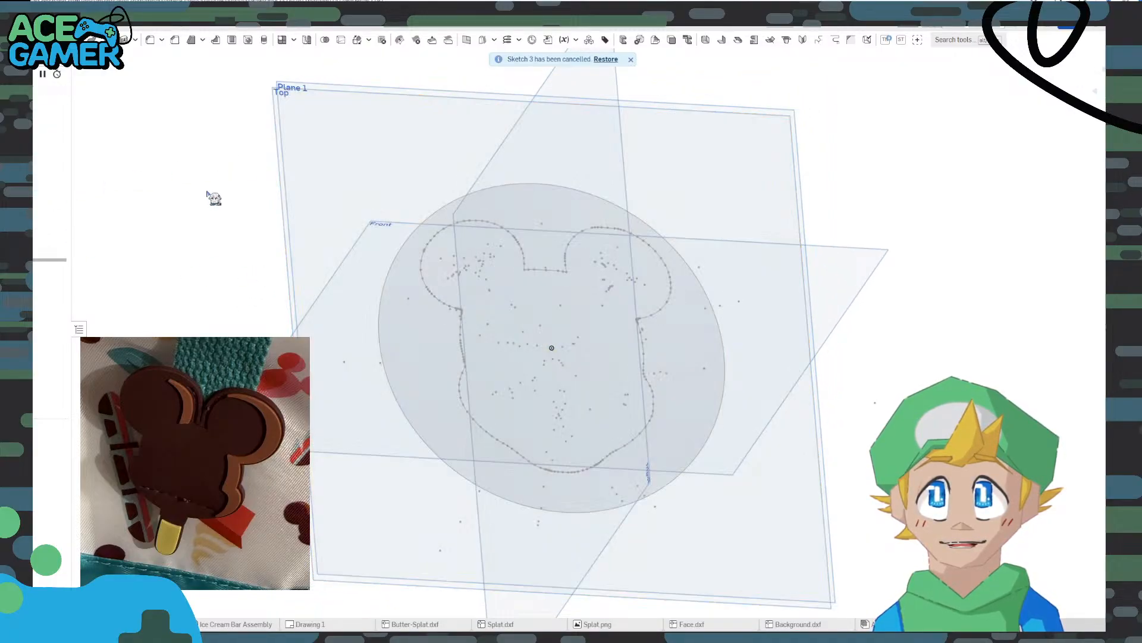
pyautogui.moveTo(214, 199)
pyautogui.mouseDown(button='right')
pyautogui.moveTo(339, 155)
pyautogui.moveTo(550, 146)
pyautogui.mouseUp(button='right')
pyautogui.click(555, 138)
pyautogui.rightClick(556, 138)
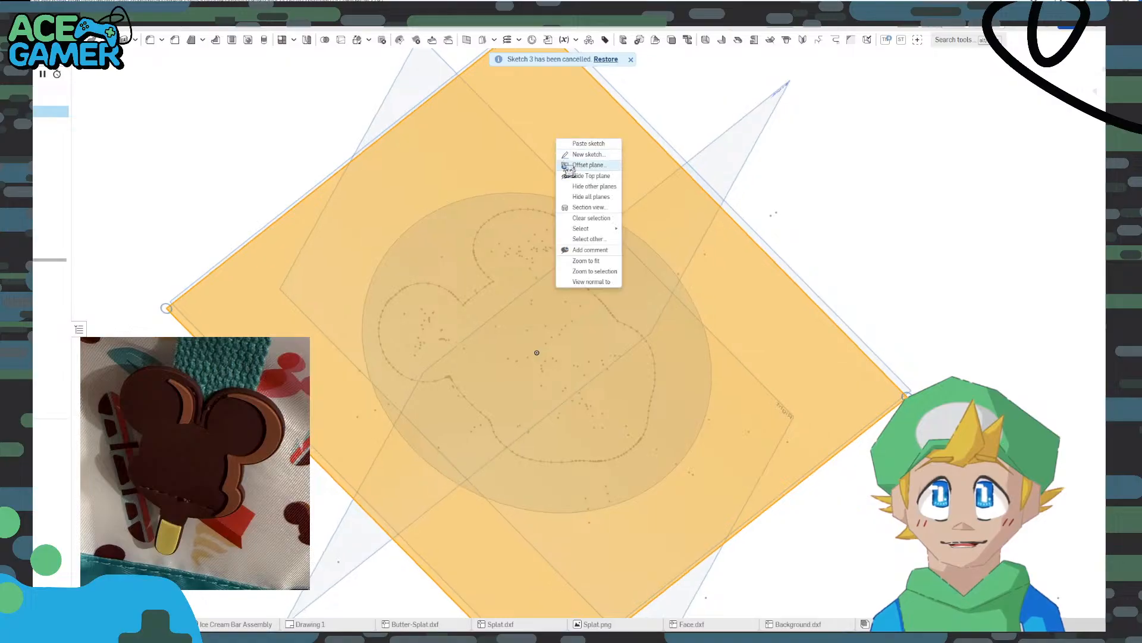
pyautogui.click(586, 153)
pyautogui.moveTo(588, 157); pyautogui.dragTo(918, 217, button='right')
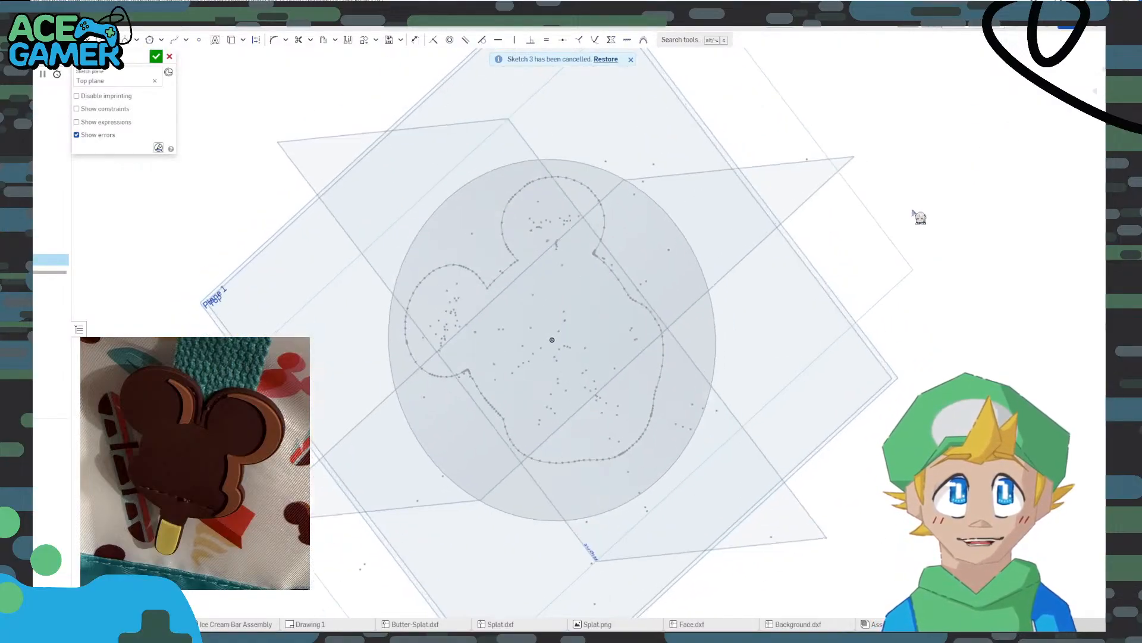
pyautogui.click(1121, 101)
pyautogui.scroll(3, 657, 303)
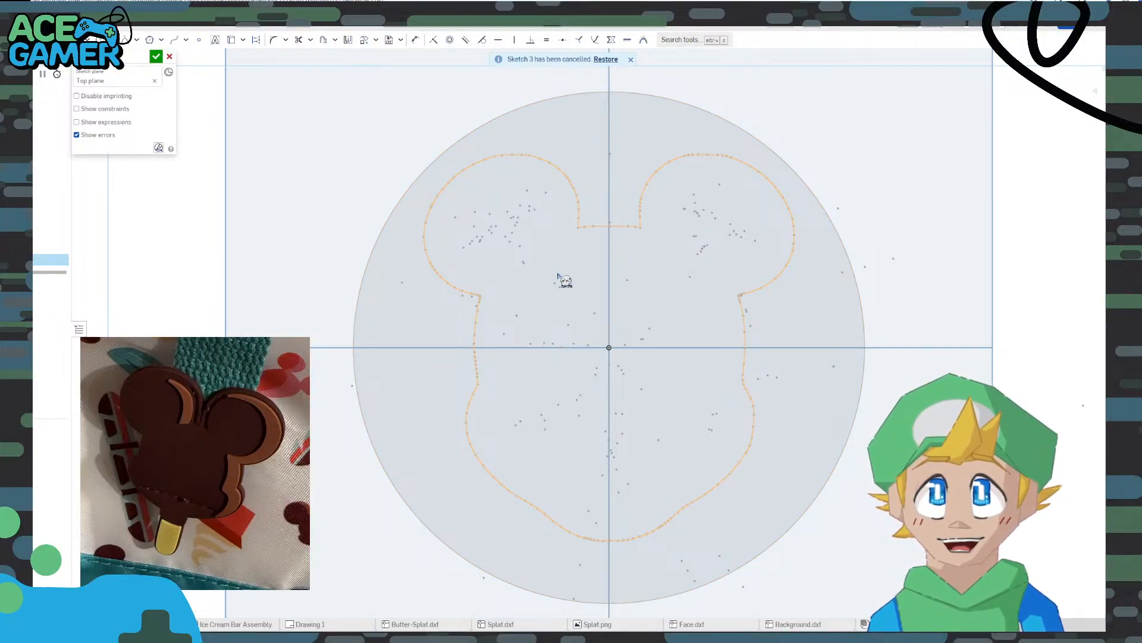
# Insert the mouse outline with the scalloped right-ear bite from Bite.dxf into the new sketch
pyautogui.click(389, 40)
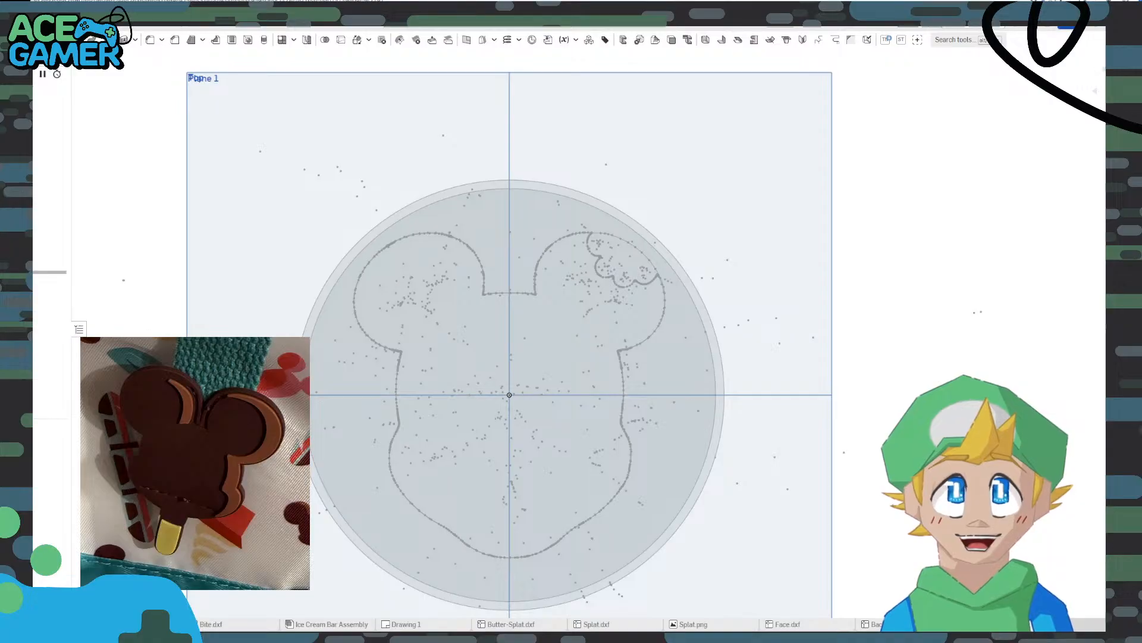
pyautogui.click(196, 313)
pyautogui.click(241, 310)
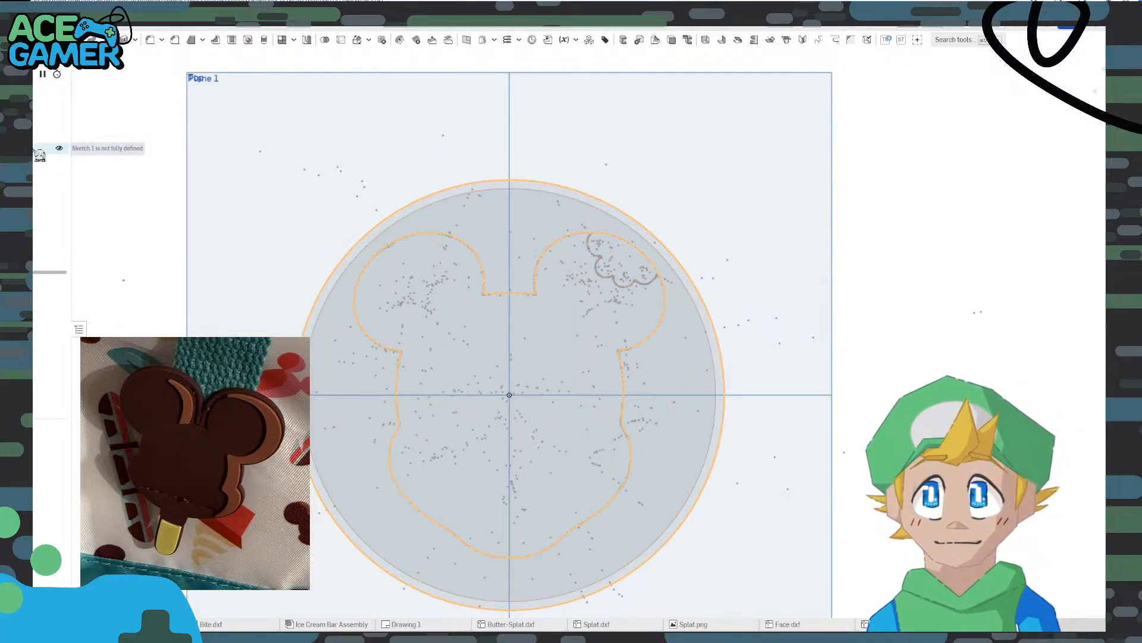
# Hide Sketch 1 and open Sketch 3, the mouse-head outline with the bitten ear, for editing
pyautogui.click(61, 149)
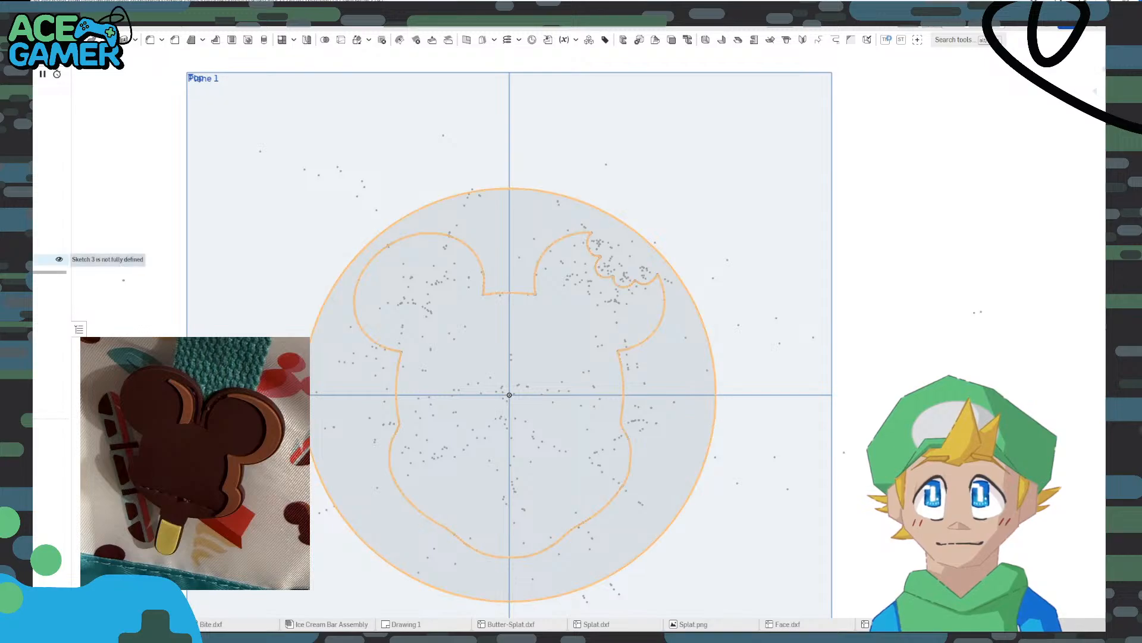
pyautogui.doubleClick(50, 259)
pyautogui.moveTo(811, 377); pyautogui.dragTo(745, 319, button='right')
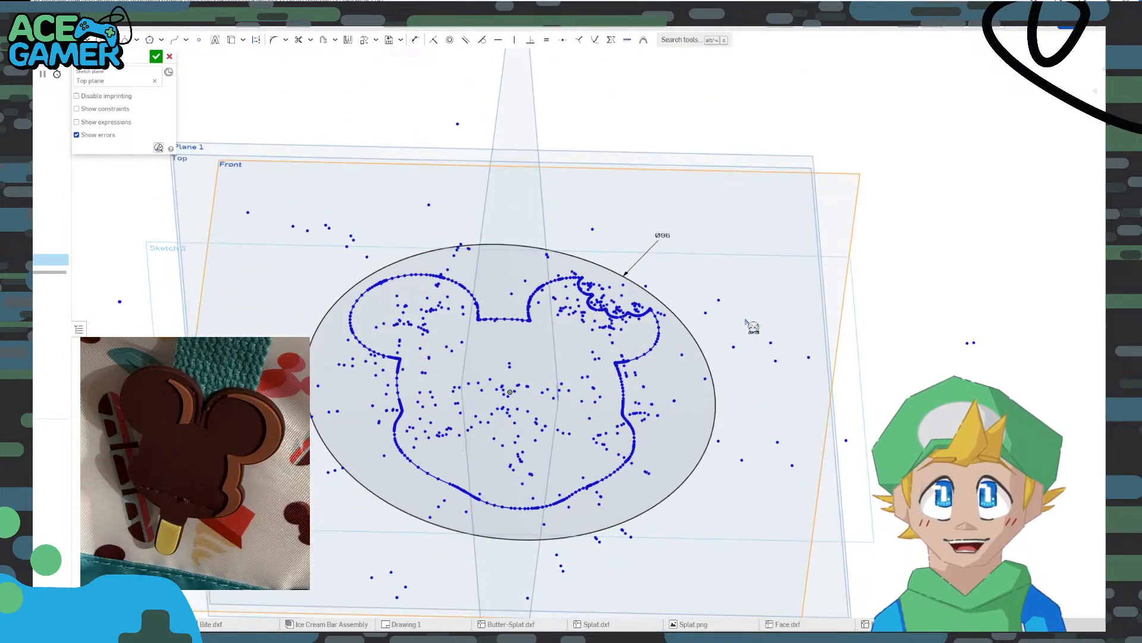
# Examine the scalloped bite outline on the ear for kinks and uneven joints between segments
pyautogui.scroll(5, 608, 314)
pyautogui.scroll(4, 592, 243)
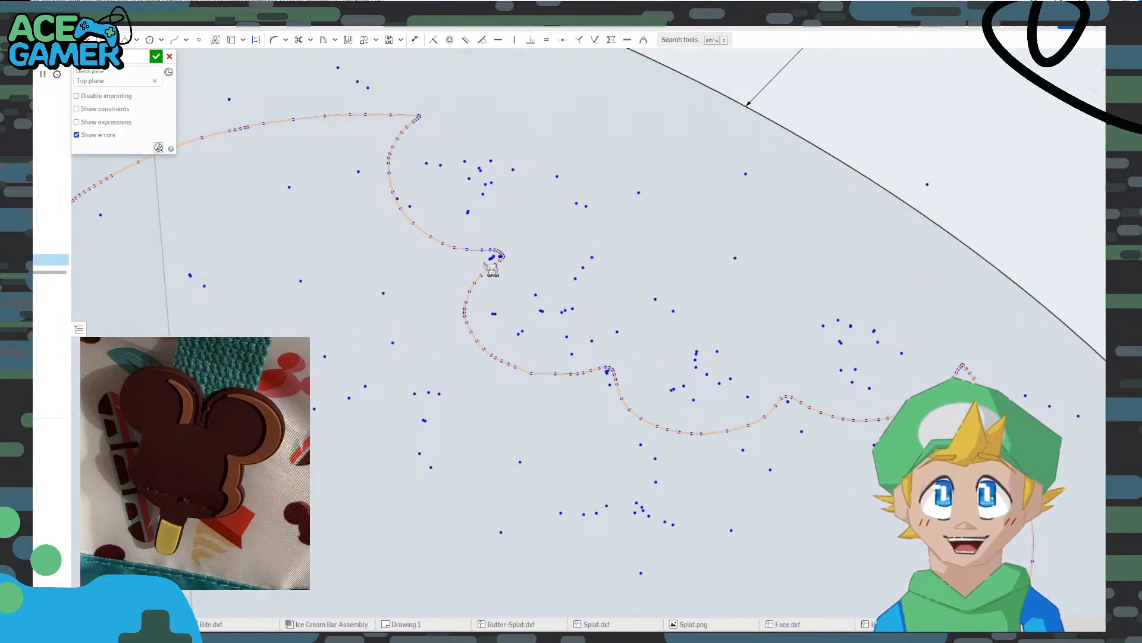
pyautogui.scroll(4, 491, 257)
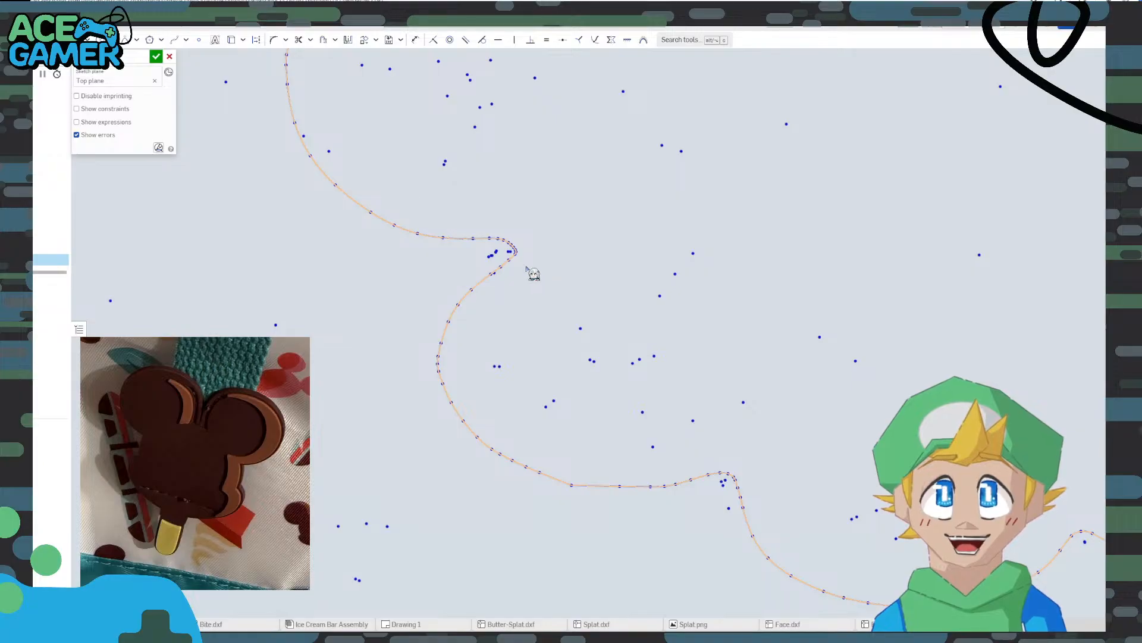
pyautogui.scroll(5, 516, 259)
pyautogui.scroll(-3, 559, 265)
pyautogui.scroll(-5, 584, 283)
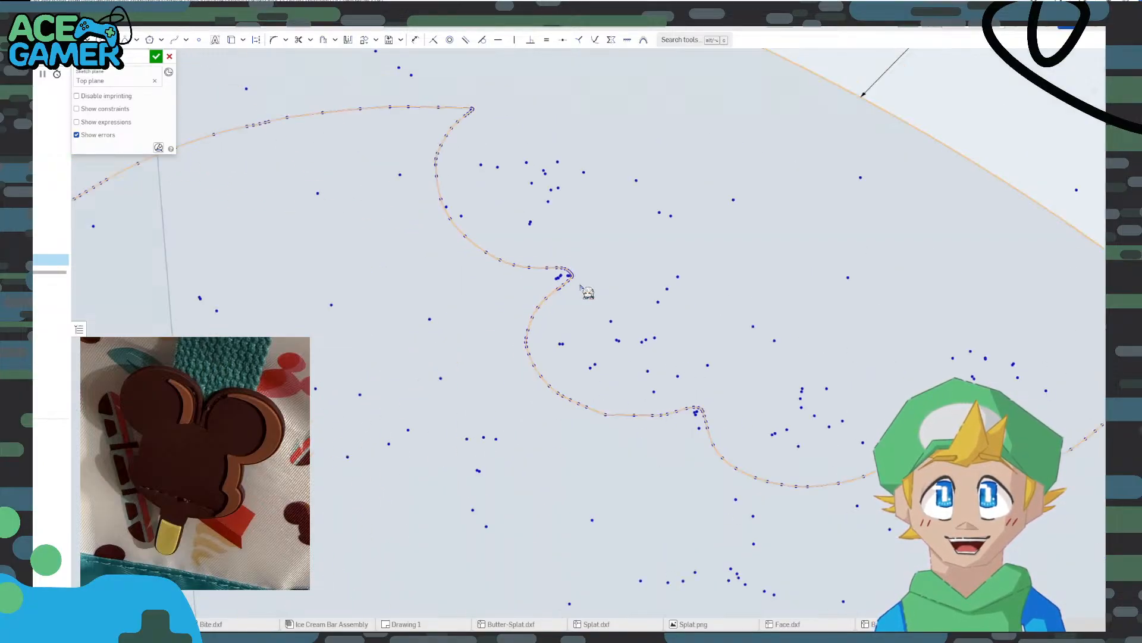
pyautogui.scroll(6, 892, 310)
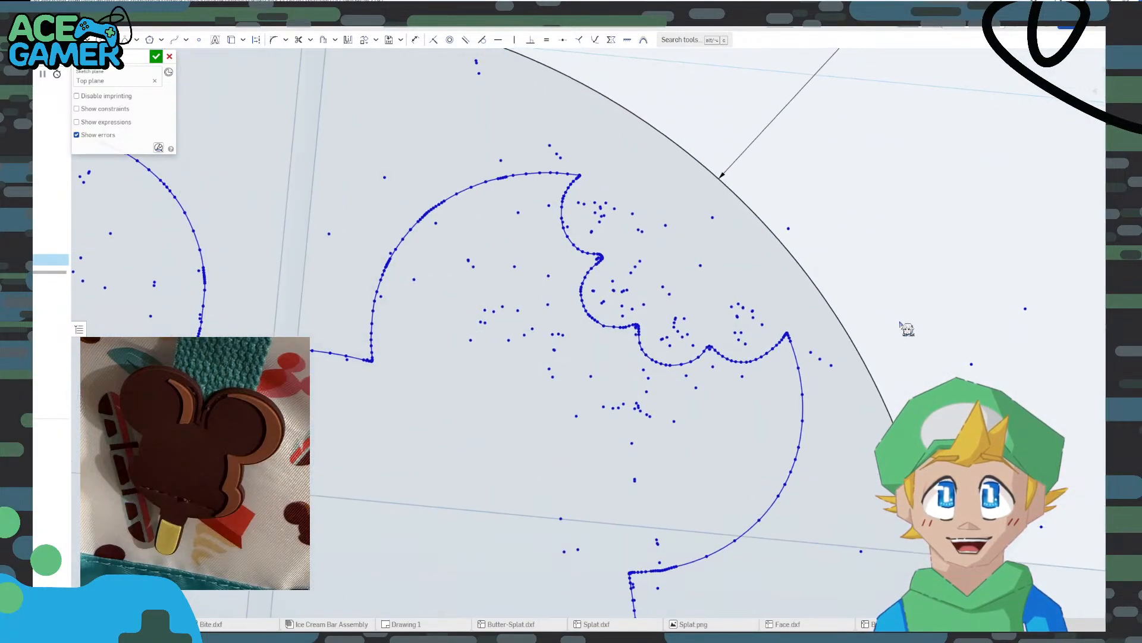
pyautogui.scroll(5, 604, 250)
pyautogui.scroll(-4, 650, 247)
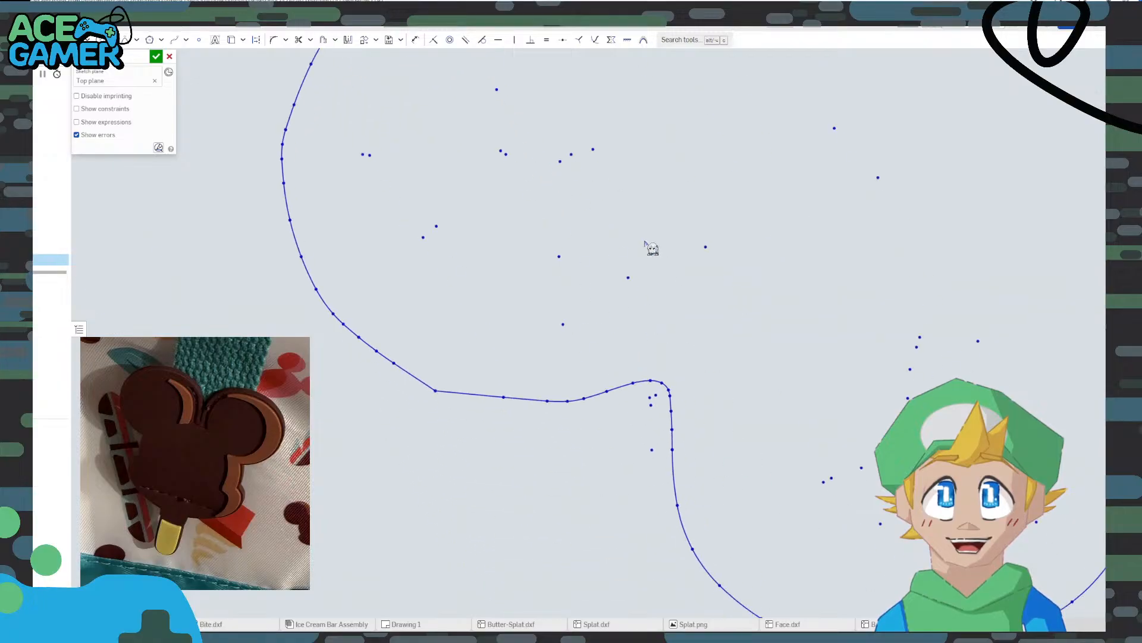
pyautogui.scroll(5, 675, 428)
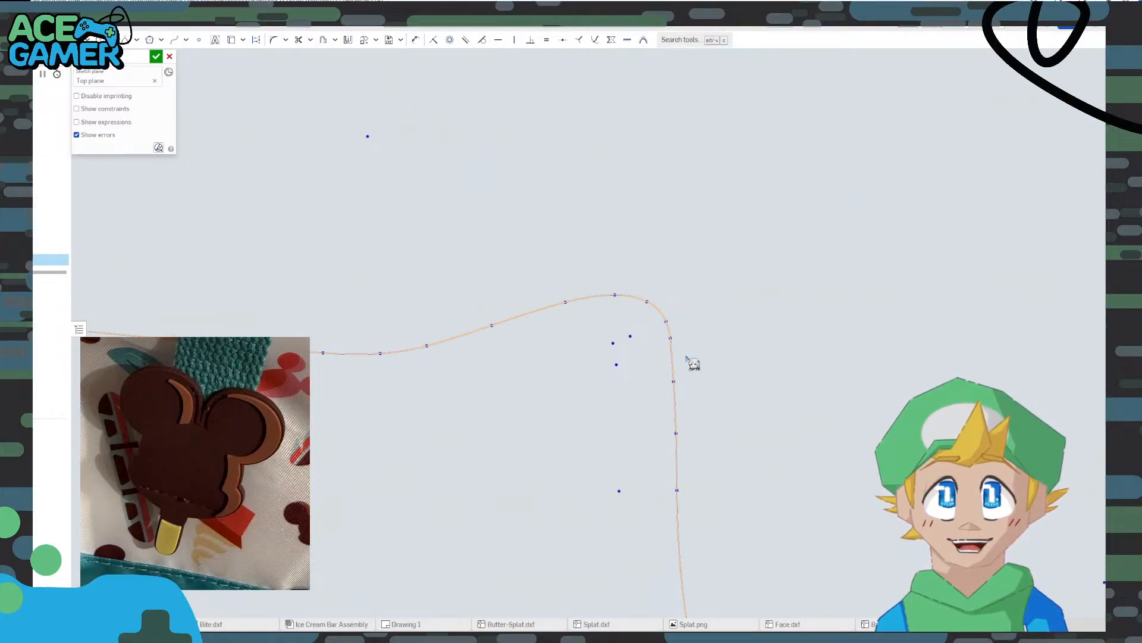
pyautogui.scroll(-4, 559, 329)
pyautogui.moveTo(457, 113)
pyautogui.mouseDown(button='middle')
pyautogui.moveTo(572, 499)
pyautogui.moveTo(566, 212)
pyautogui.mouseUp(button='middle')
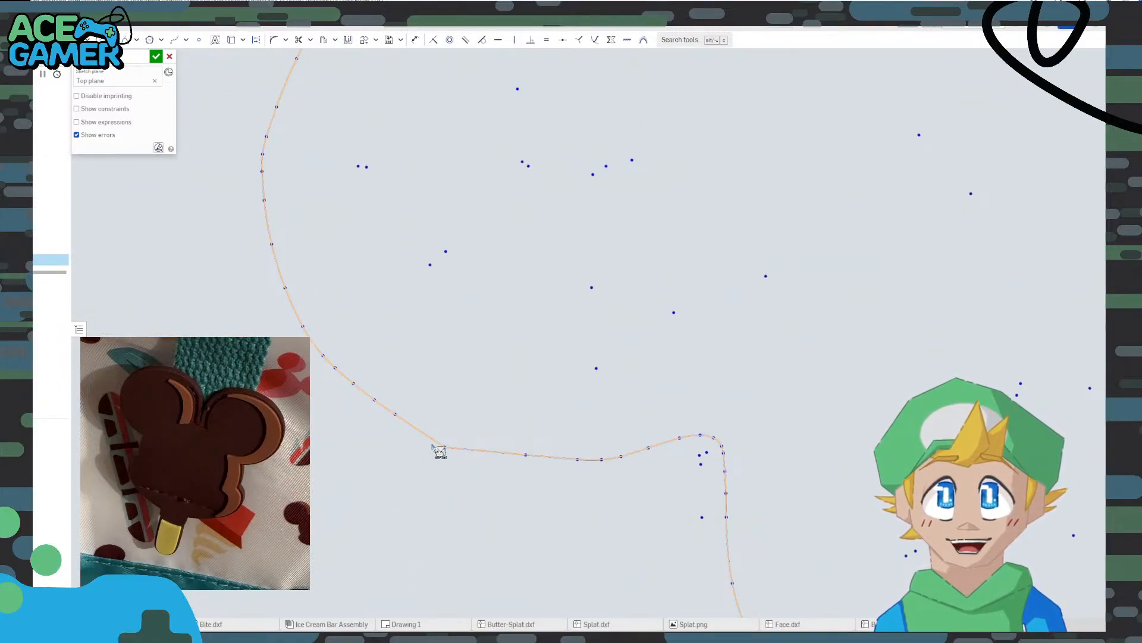
# Replace the segment at the kink in the second bite scallop with a line between its neighbouring endpoints, and shift the shared corner to smooth it
pyautogui.scroll(4, 453, 457)
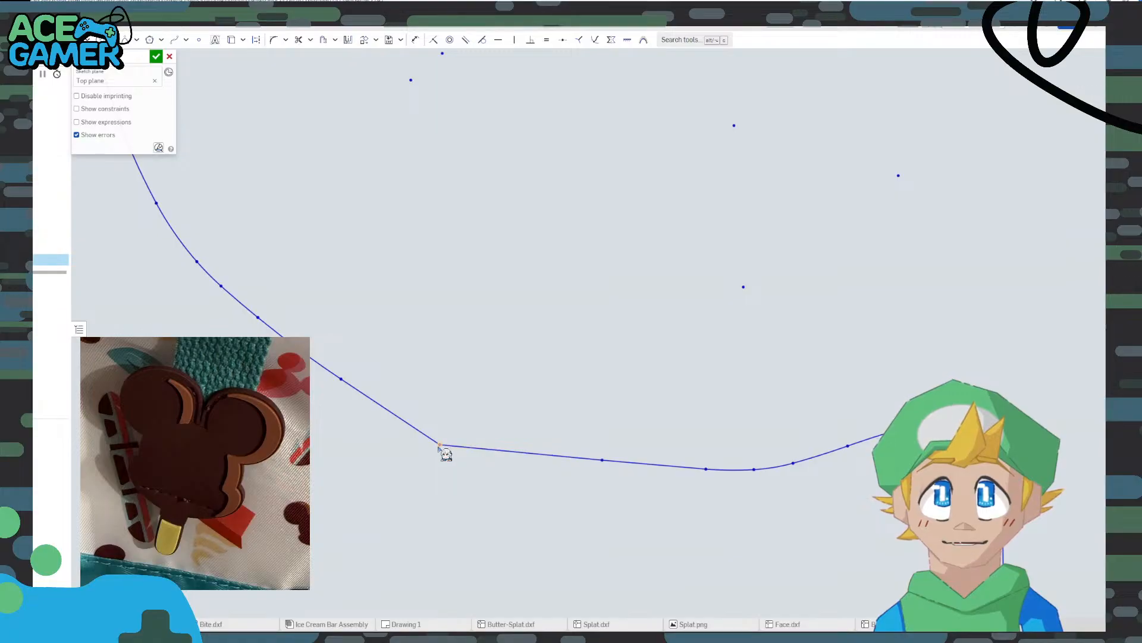
pyautogui.moveTo(440, 444); pyautogui.dragTo(439, 439)
pyautogui.click(457, 441)
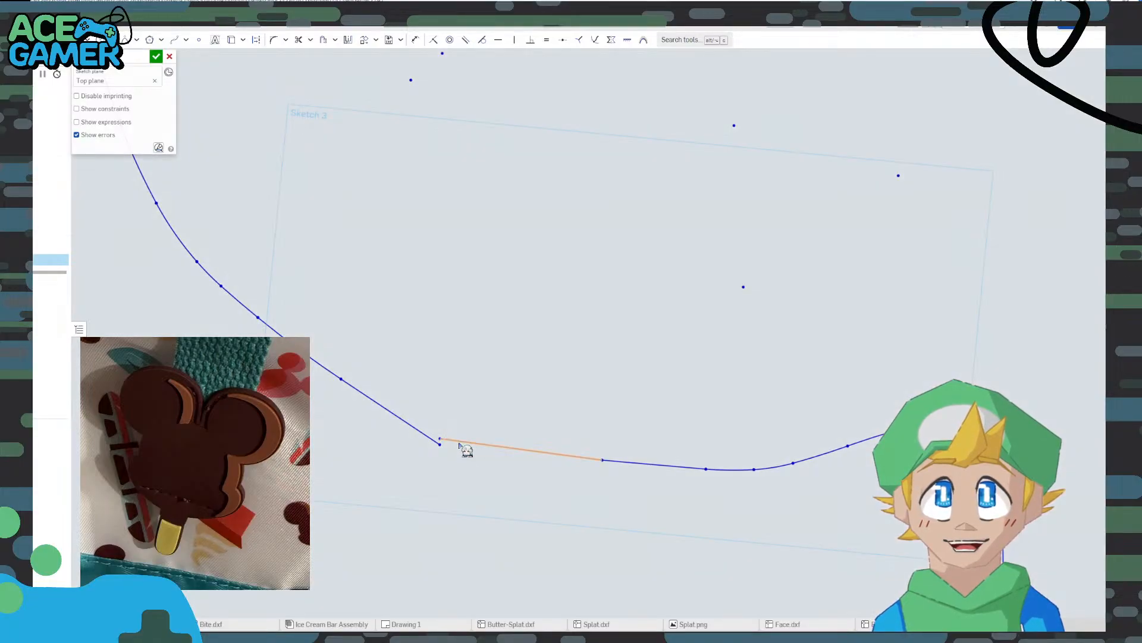
pyautogui.press('Delete')
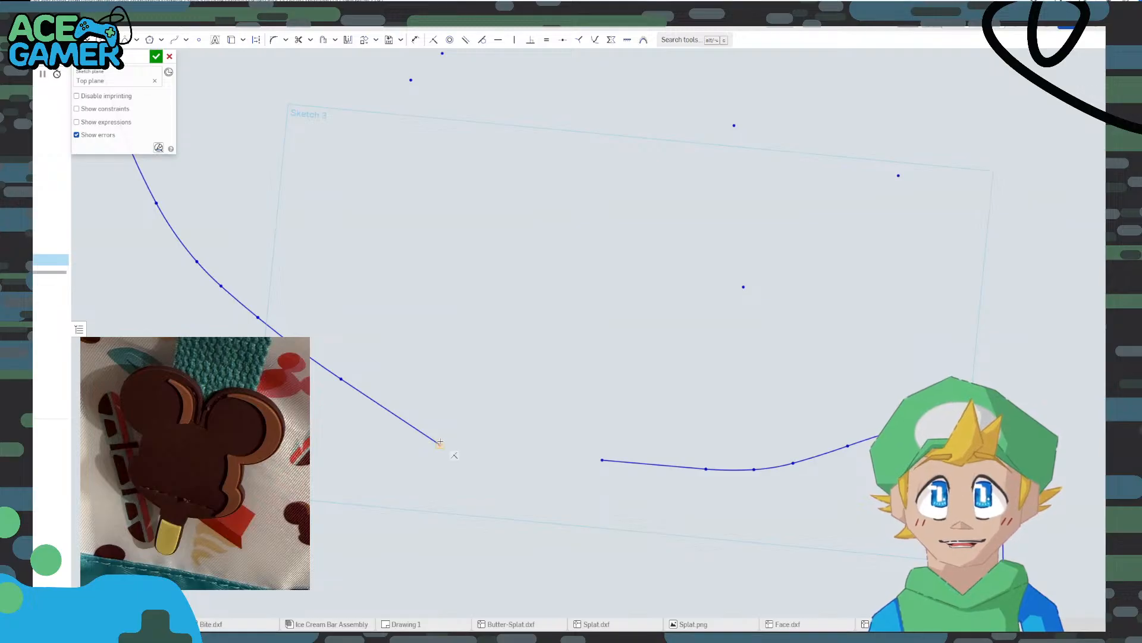
pyautogui.moveTo(440, 444); pyautogui.dragTo(602, 460)
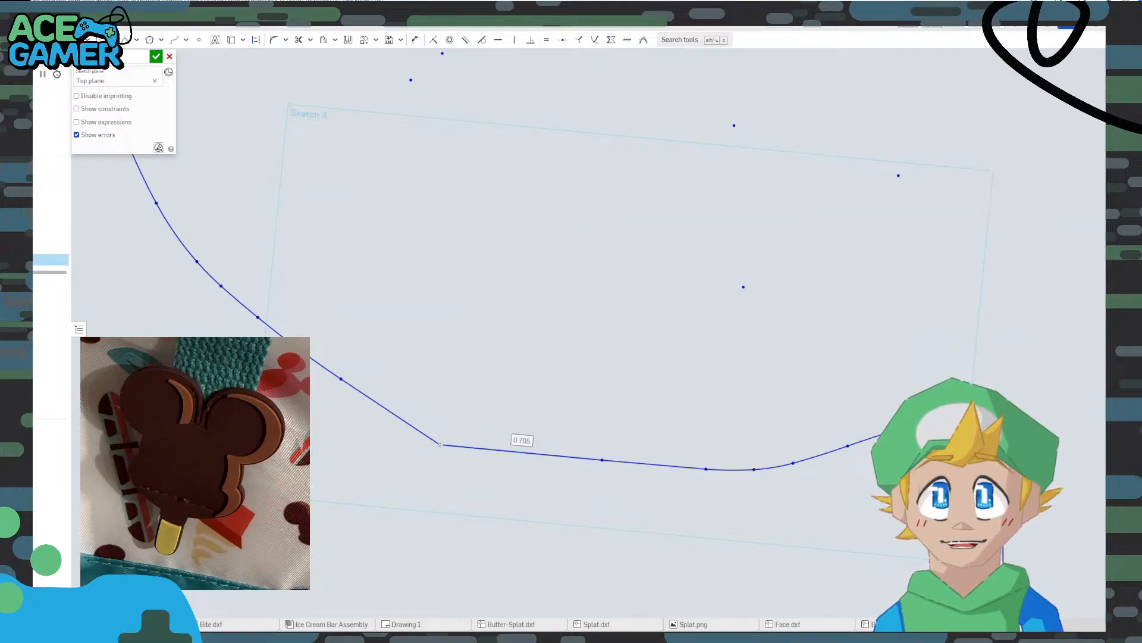
pyautogui.press('Escape')
pyautogui.moveTo(440, 445); pyautogui.dragTo(447, 426)
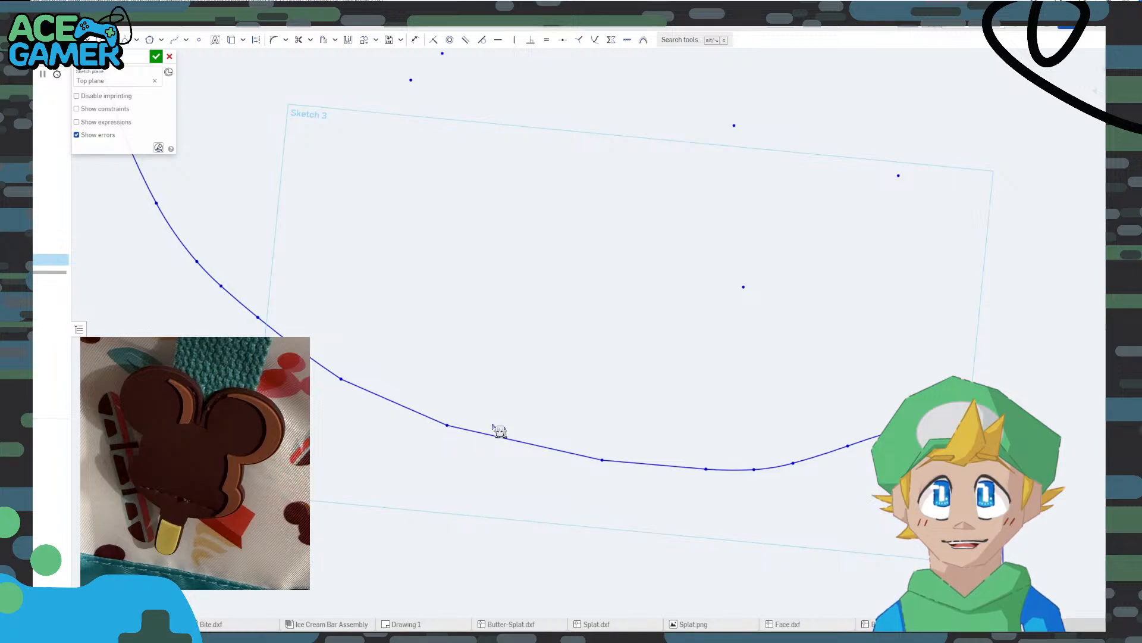
# Delete the two short curve segments at the pointed tip between the first and second bite scallops
pyautogui.scroll(-2, 545, 390)
pyautogui.scroll(-4, 546, 391)
pyautogui.moveTo(860, 434)
pyautogui.mouseDown(button='middle')
pyautogui.moveTo(791, 402)
pyautogui.moveTo(557, 340)
pyautogui.mouseUp(button='middle')
pyautogui.scroll(1, 745, 427)
pyautogui.scroll(2, 751, 433)
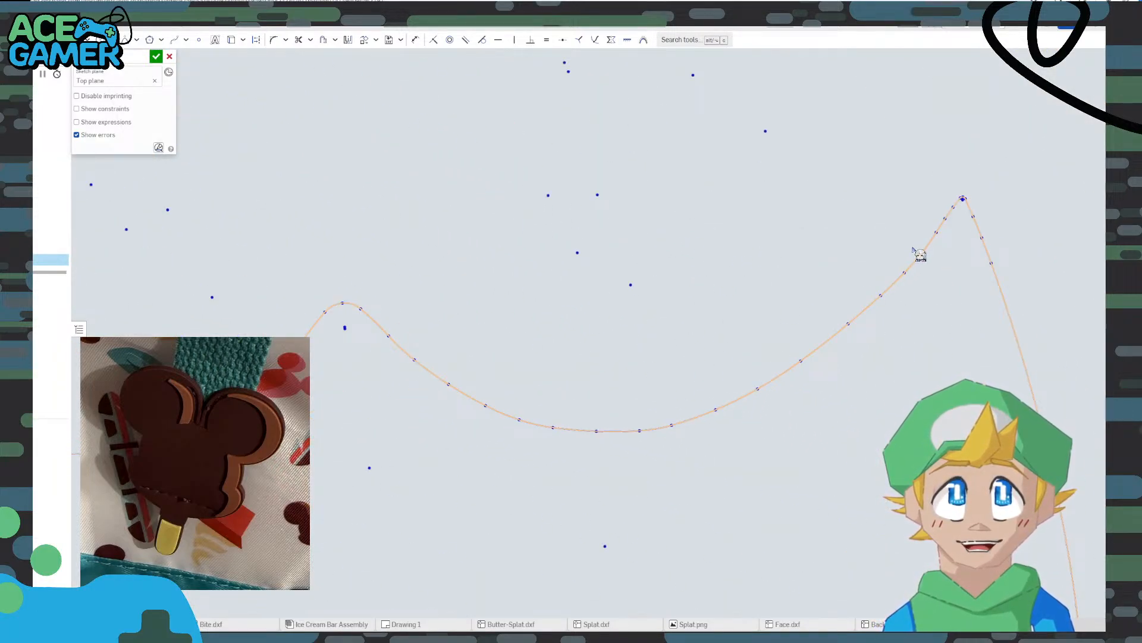
pyautogui.scroll(-6, 898, 333)
pyautogui.moveTo(679, 200); pyautogui.dragTo(913, 401, button='middle')
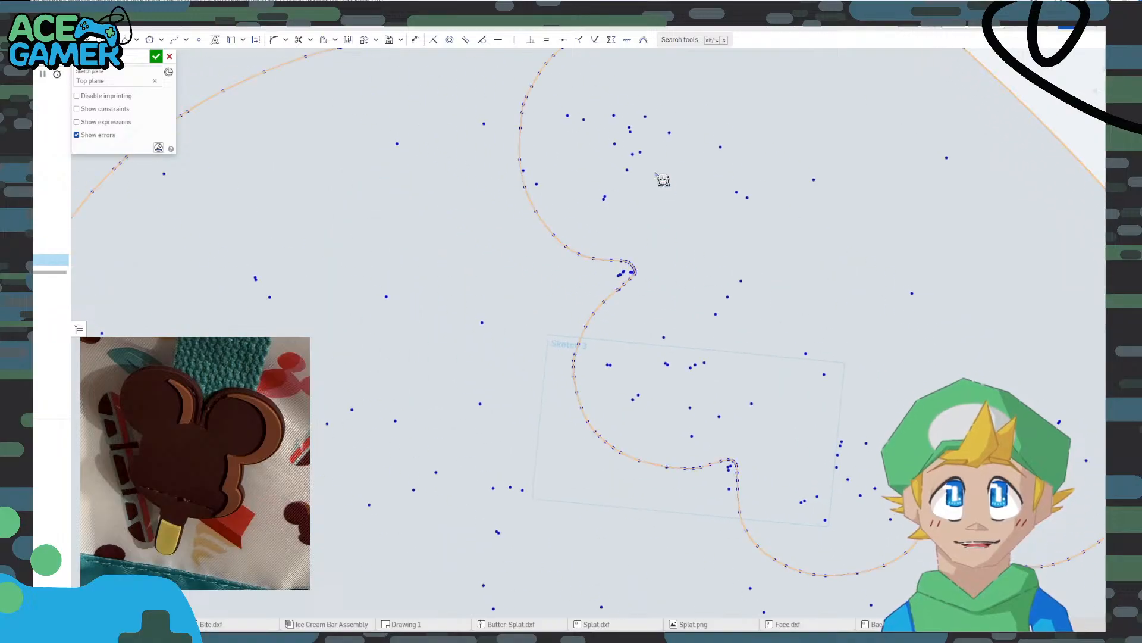
pyautogui.scroll(1, 614, 252)
pyautogui.scroll(3, 668, 316)
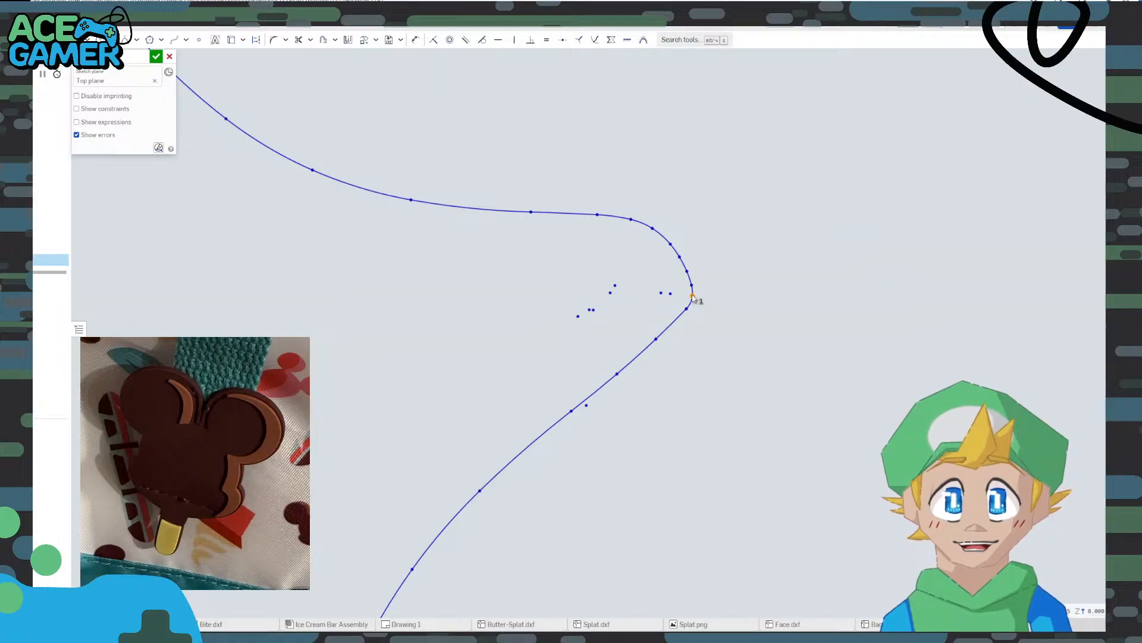
pyautogui.scroll(2, 693, 298)
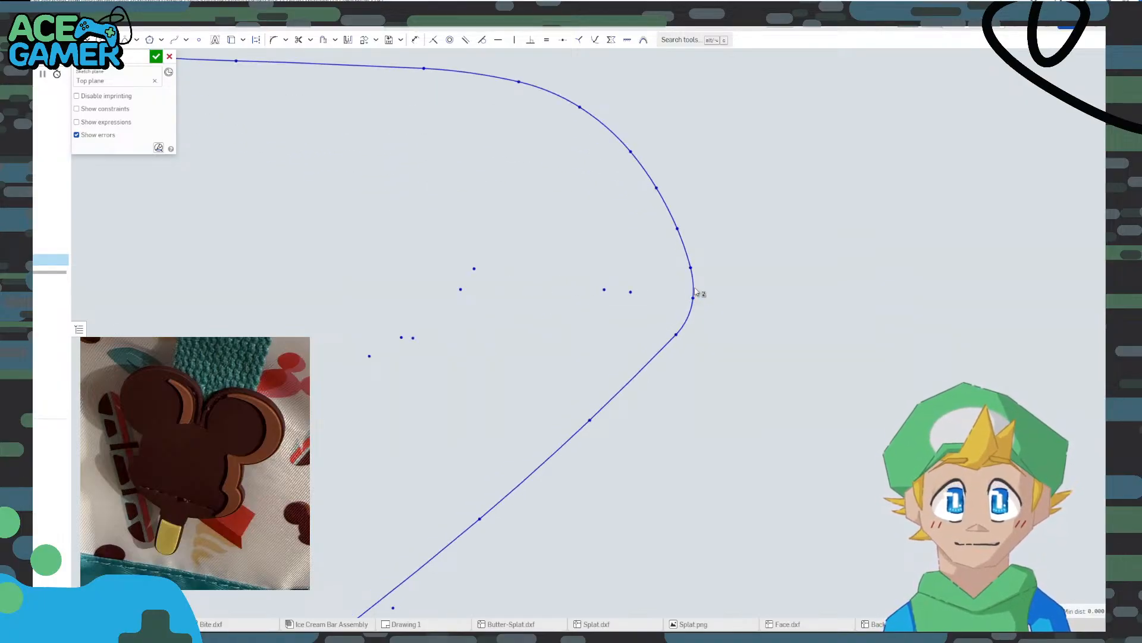
pyautogui.click(692, 304)
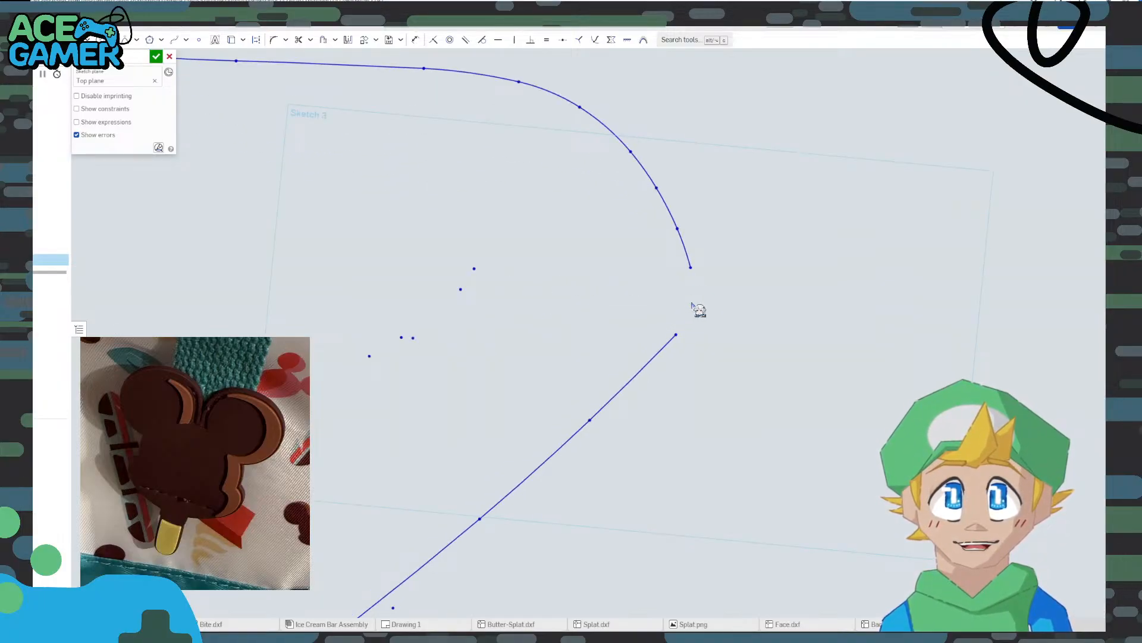
# Bridge the gap at the scallop tip with a three-point spline joining the two open endpoints
pyautogui.click(174, 39)
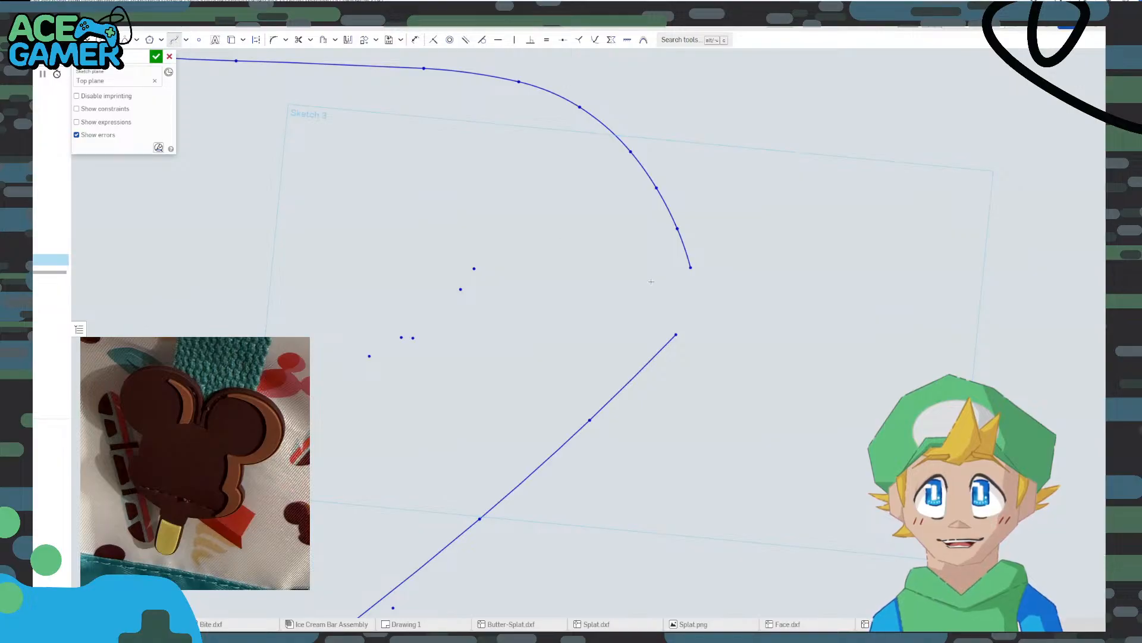
pyautogui.click(690, 267)
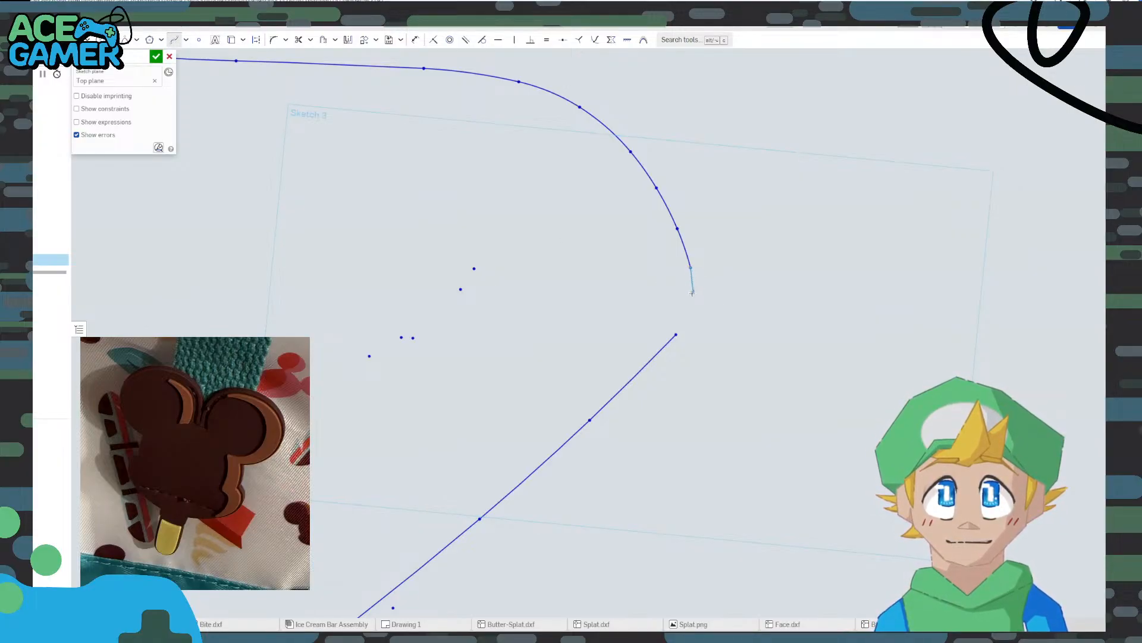
pyautogui.click(677, 333)
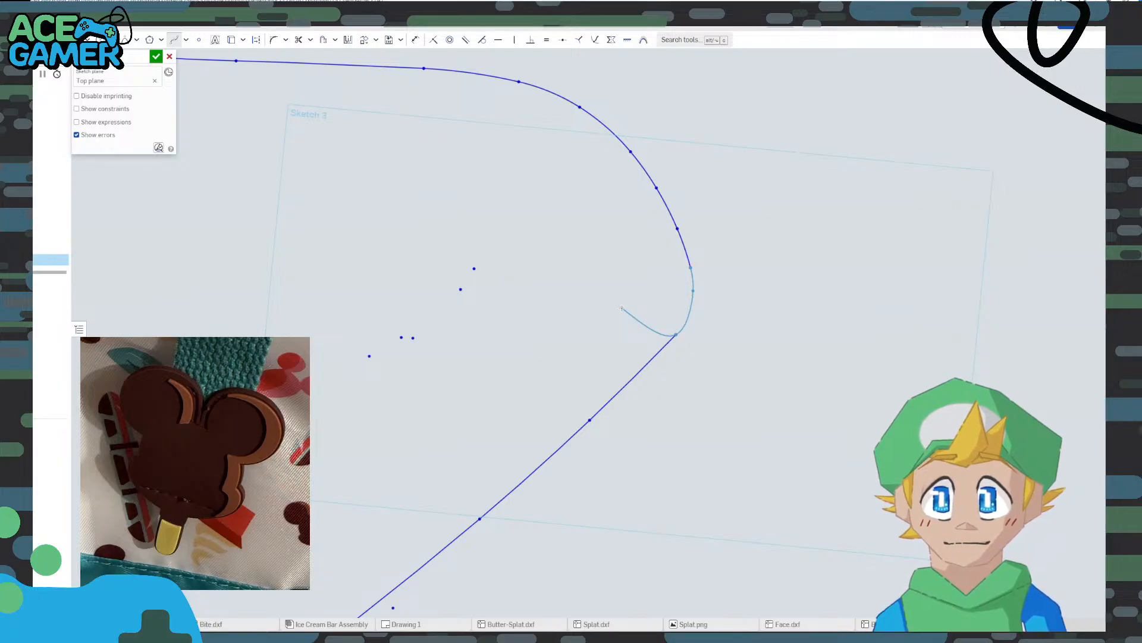
pyautogui.doubleClick(622, 308)
pyautogui.press('Escape')
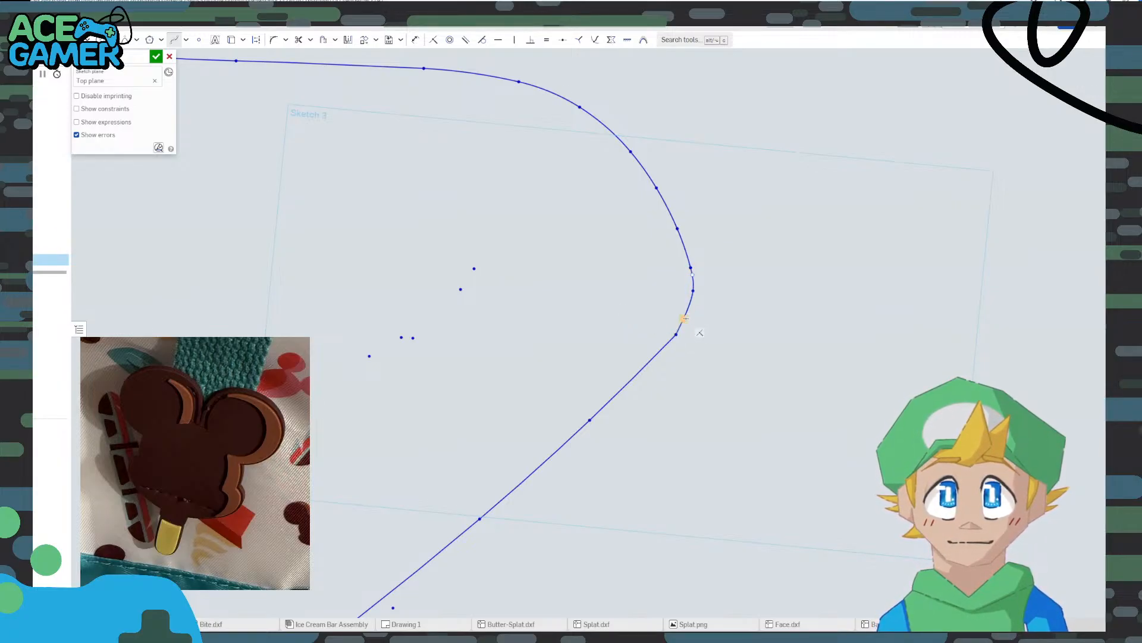
pyautogui.scroll(5, 684, 319)
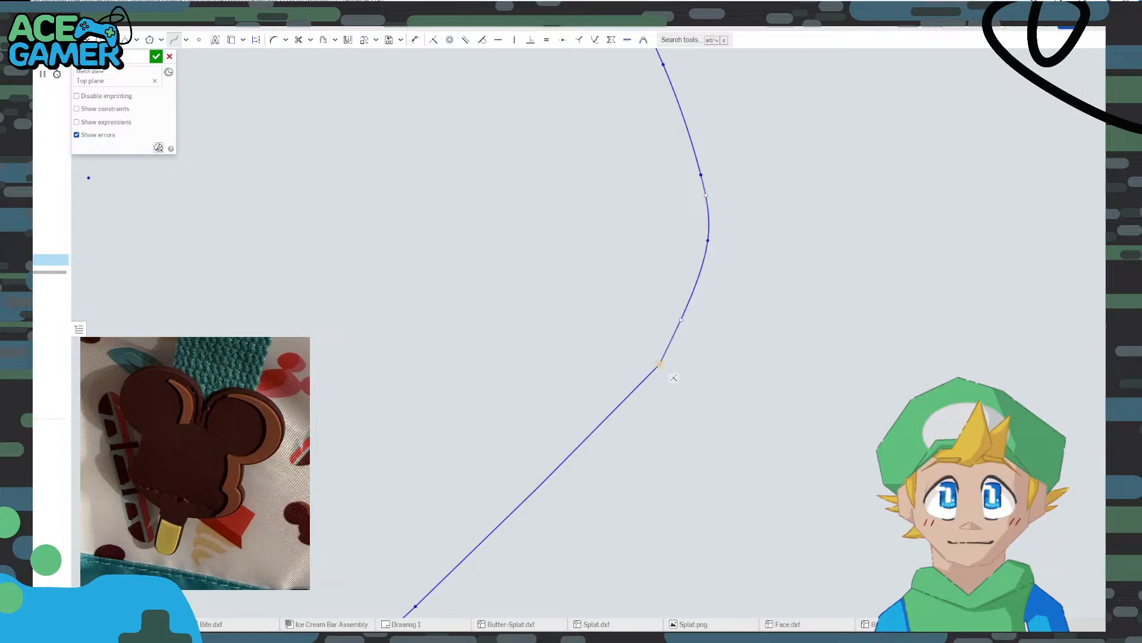
pyautogui.click(659, 365)
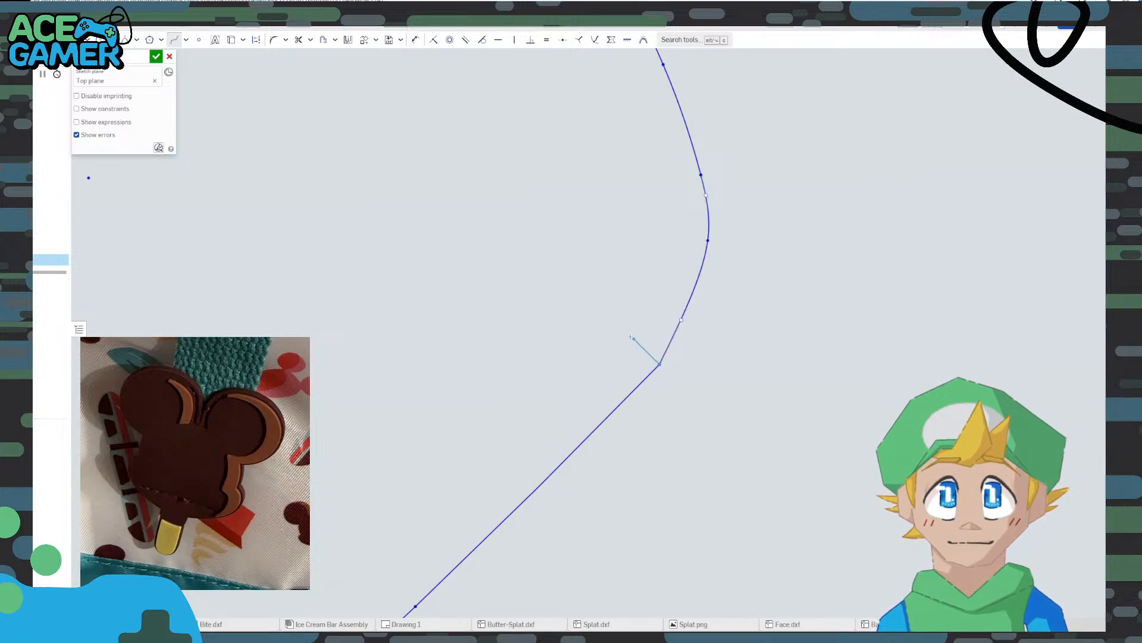
pyautogui.doubleClick(622, 331)
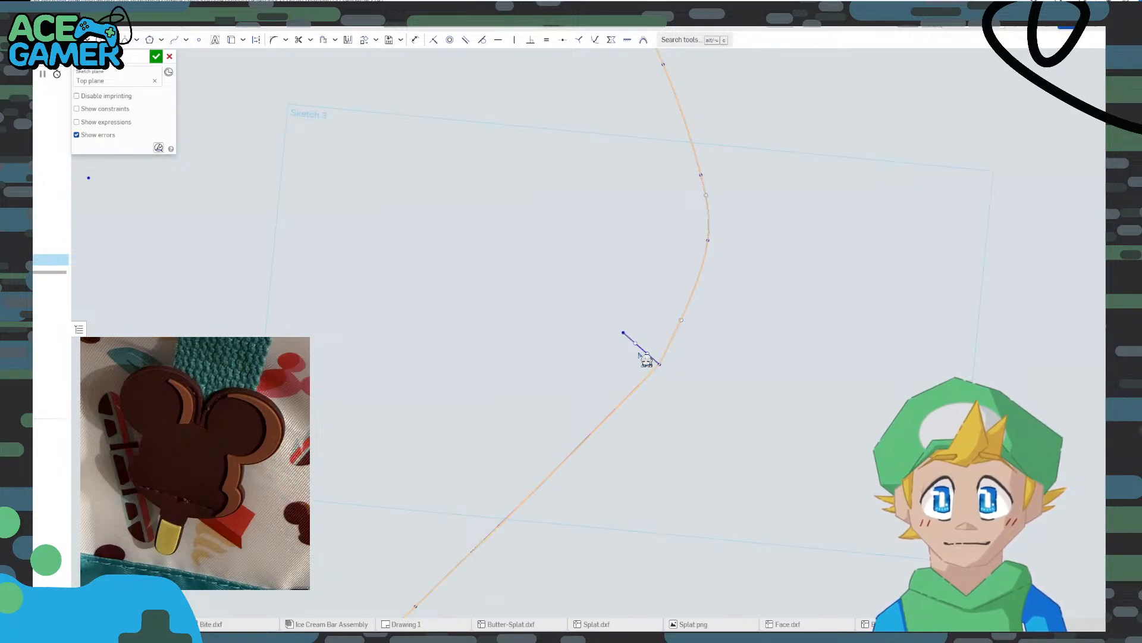
pyautogui.hotkey('ctrl', 'z')
# Move the new spline's lower joint slightly inward and adjust its tangent handle so the tip curves smoothly into the adjoining segment
pyautogui.moveTo(660, 364); pyautogui.dragTo(649, 352)
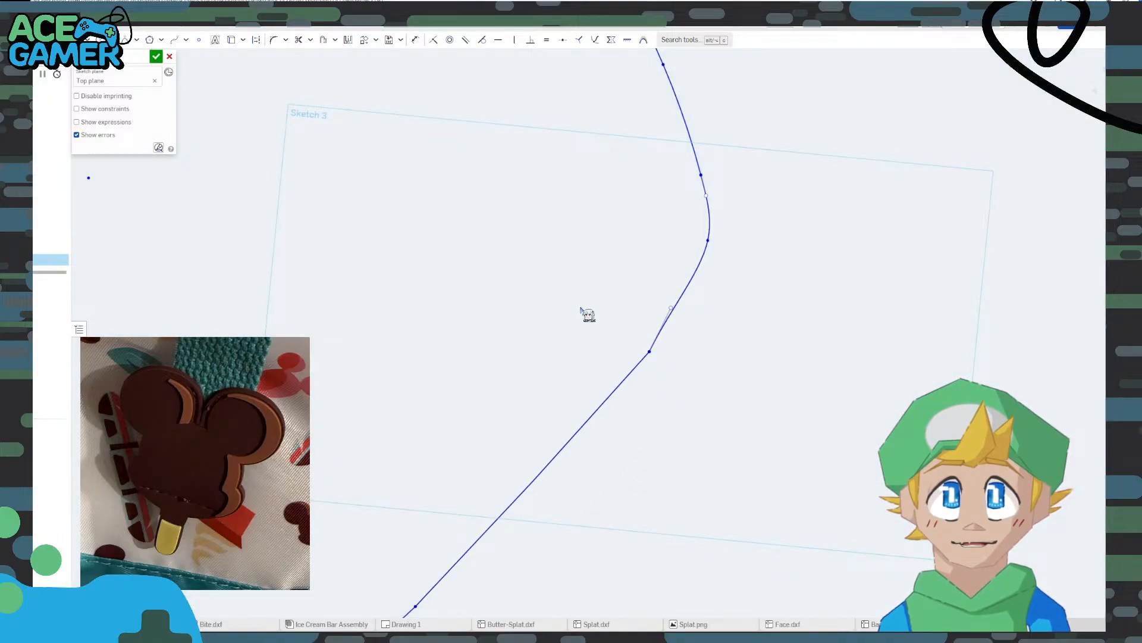
pyautogui.scroll(-5, 589, 315)
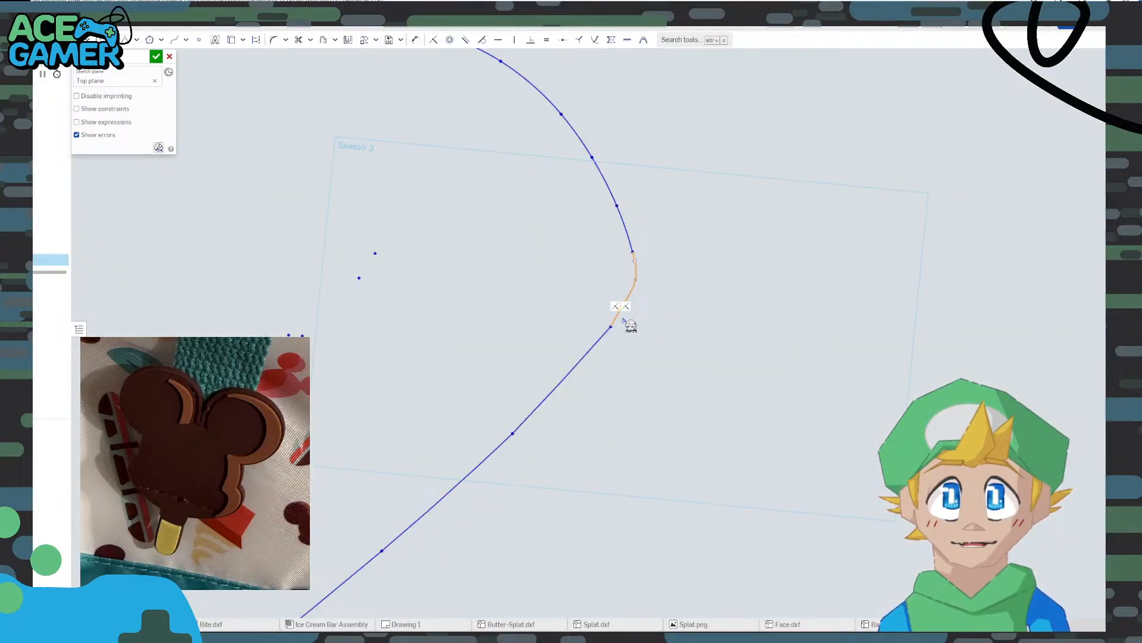
pyautogui.scroll(5, 633, 319)
pyautogui.moveTo(585, 277)
pyautogui.mouseDown()
pyautogui.moveTo(571, 273)
pyautogui.moveTo(614, 298)
pyautogui.mouseUp()
pyautogui.scroll(-2, 575, 285)
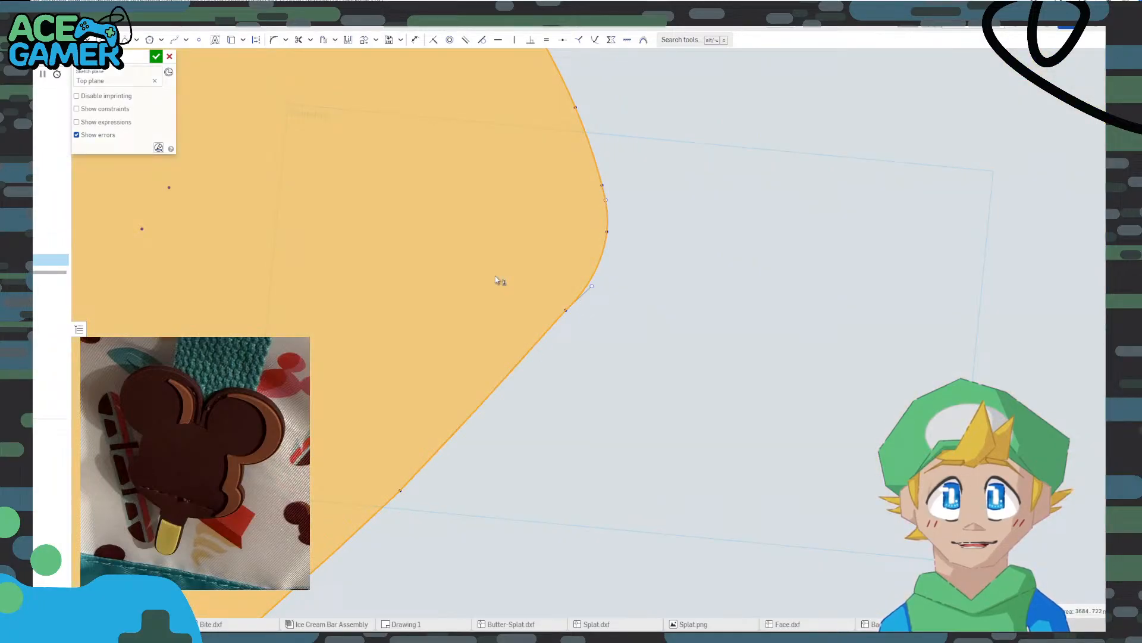
# Select the spline's lower tangent handle and try to fine-tune its joint with the adjoining segment, checking the tip against the bite outline
pyautogui.scroll(-5, 506, 280)
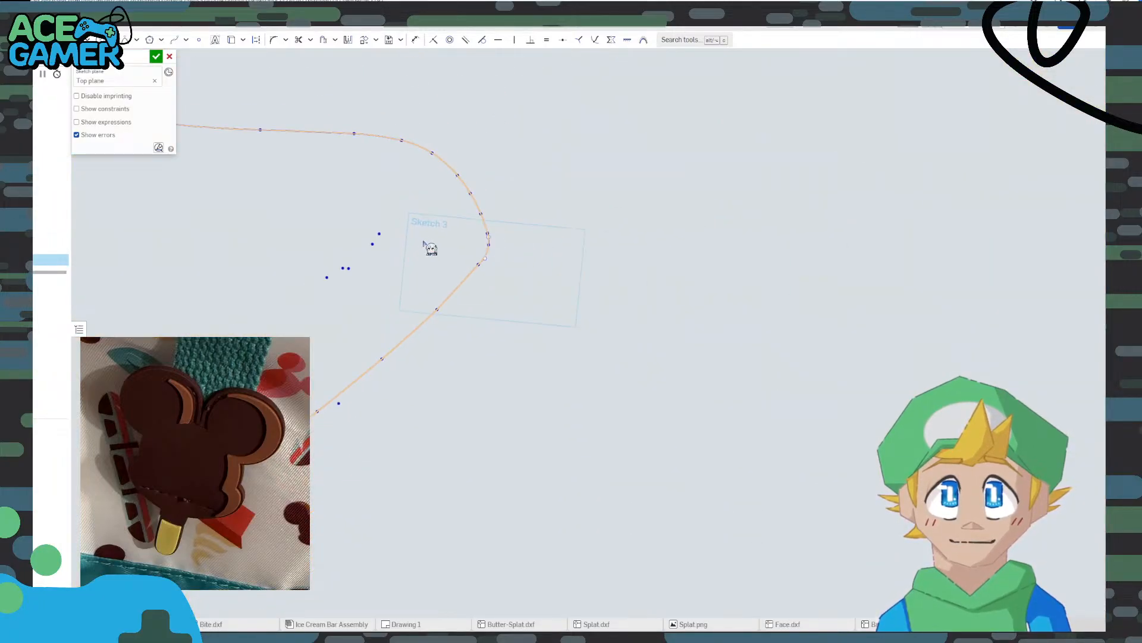
pyautogui.scroll(5, 541, 322)
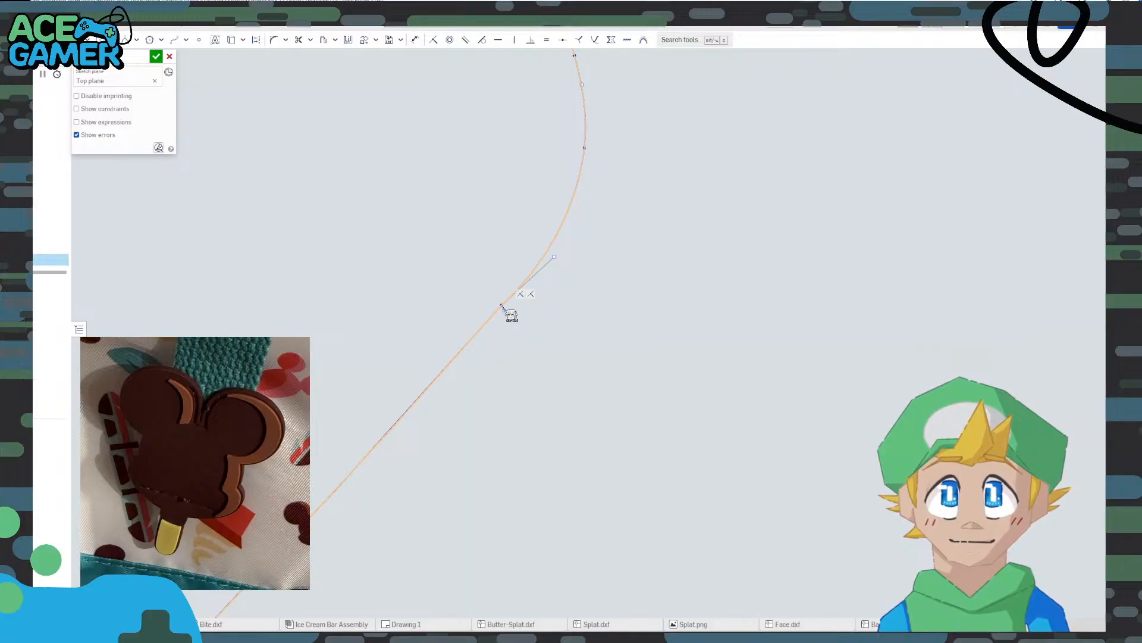
pyautogui.click(504, 304)
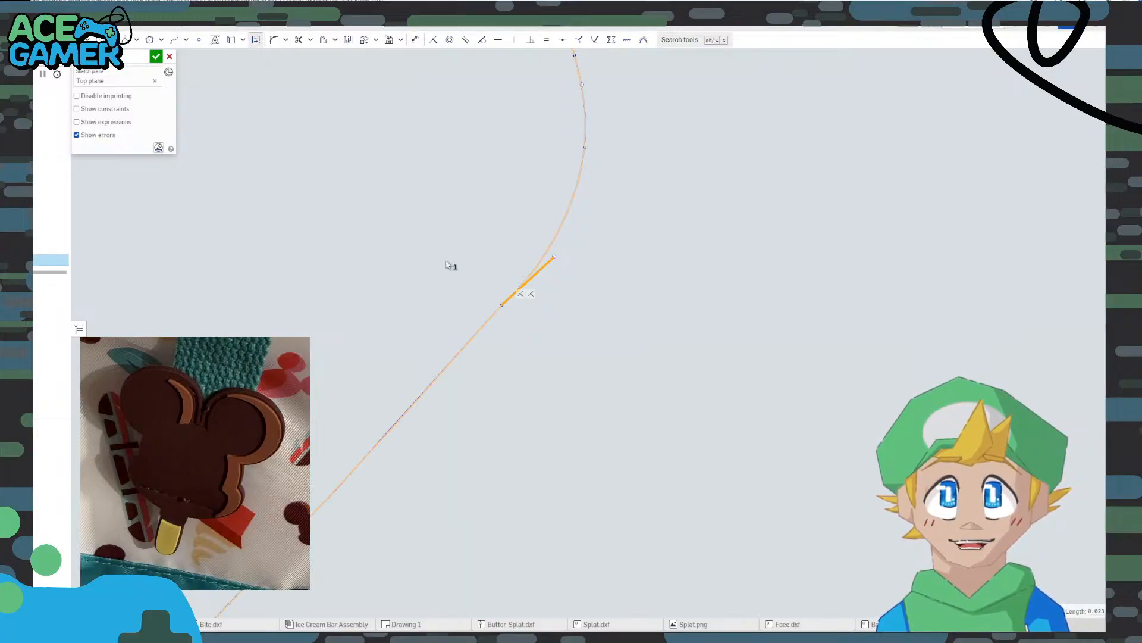
pyautogui.moveTo(503, 307); pyautogui.dragTo(490, 331)
pyautogui.scroll(-5, 384, 328)
pyautogui.scroll(-5, 388, 320)
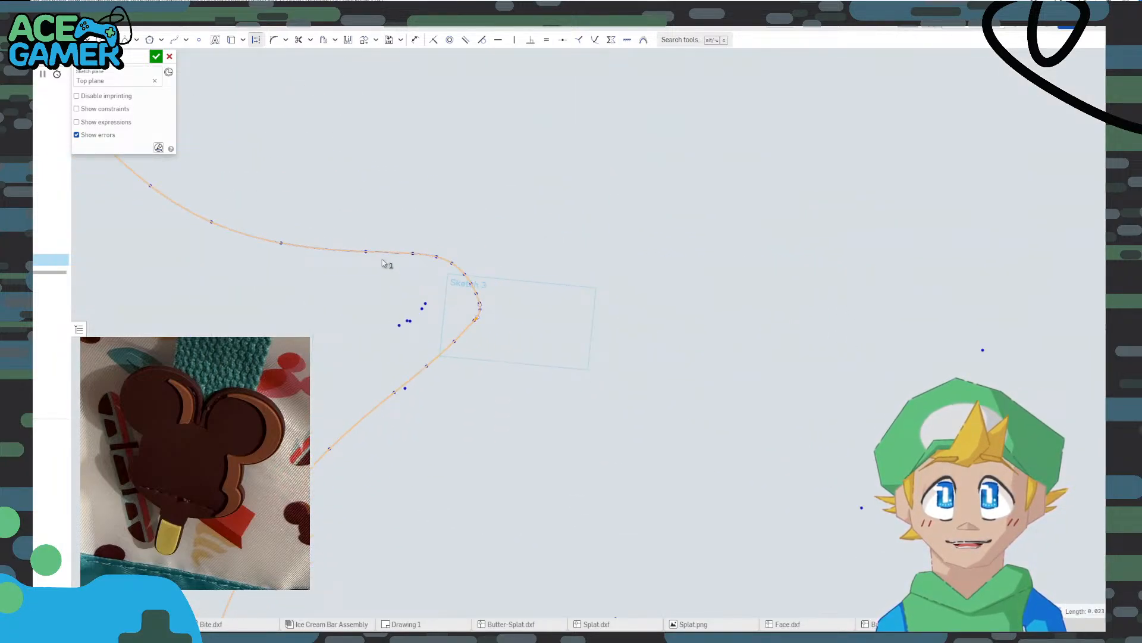
pyautogui.scroll(5, 512, 330)
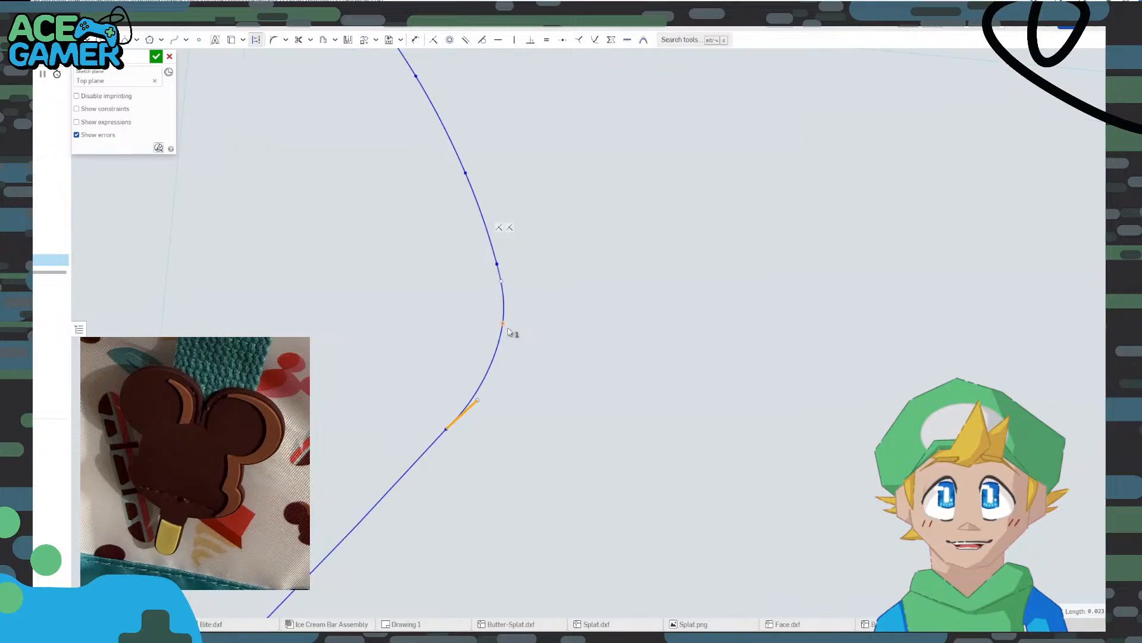
pyautogui.scroll(-6, 509, 332)
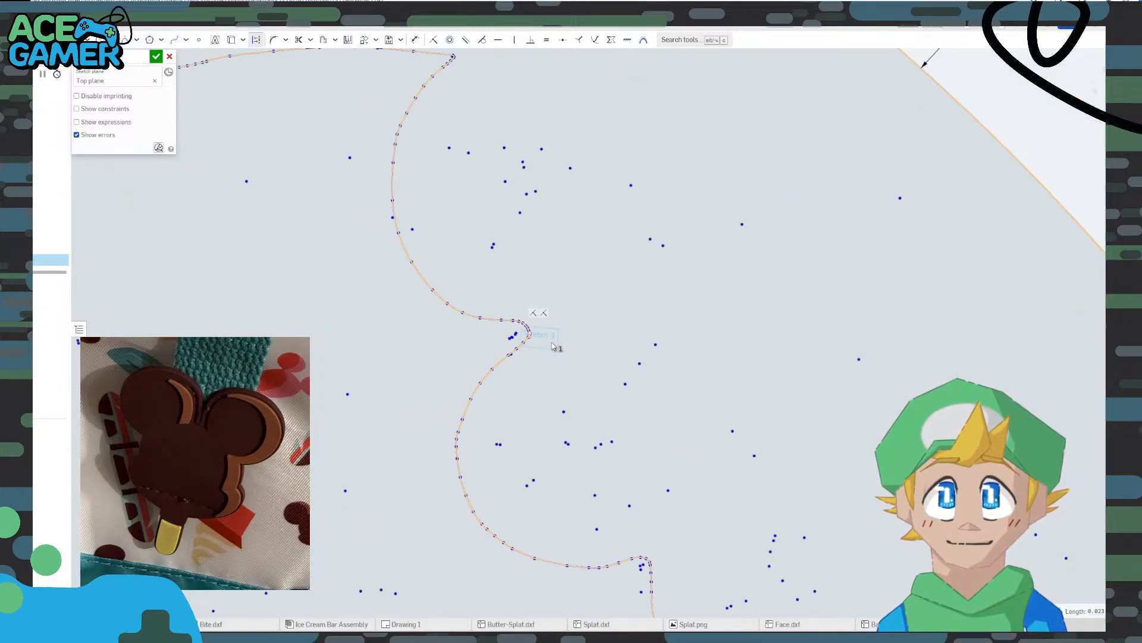
# Check the smoothed bite scallops against the whole head outline and finish editing the sketch
pyautogui.scroll(-2, 552, 346)
pyautogui.scroll(8, 543, 401)
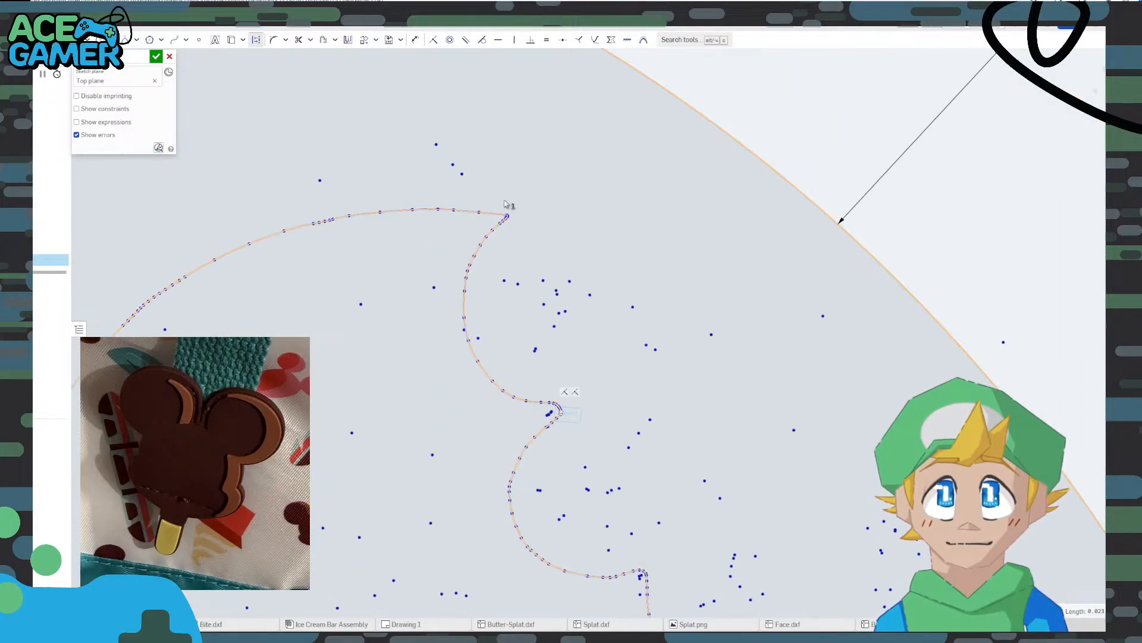
pyautogui.scroll(-3, 512, 244)
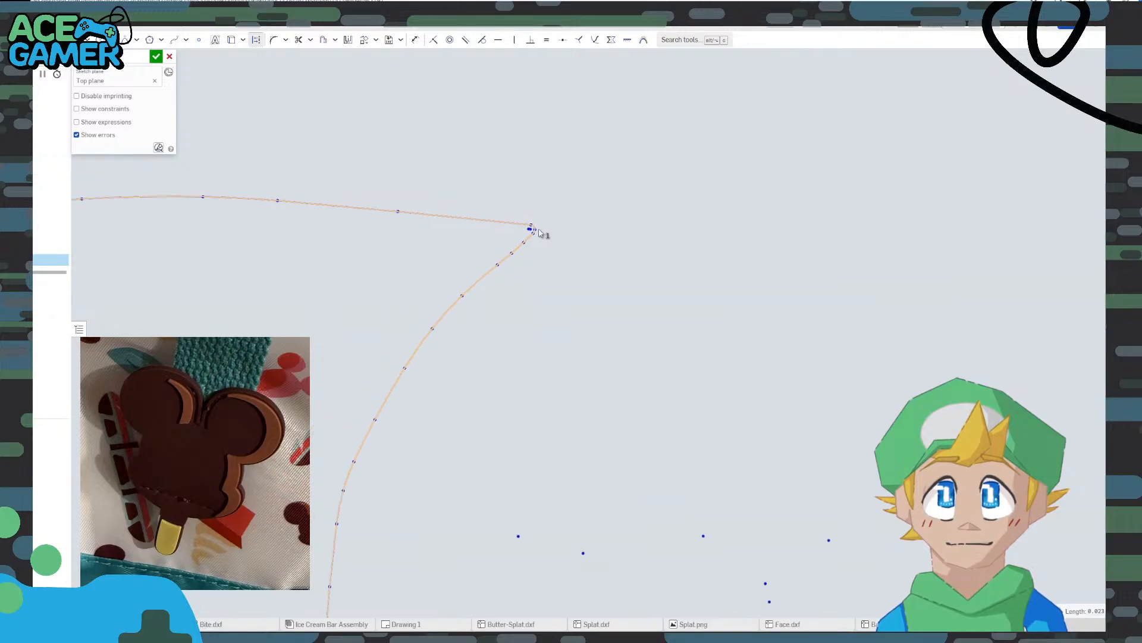
pyautogui.scroll(-7, 541, 239)
pyautogui.moveTo(450, 375); pyautogui.dragTo(582, 241, button='middle')
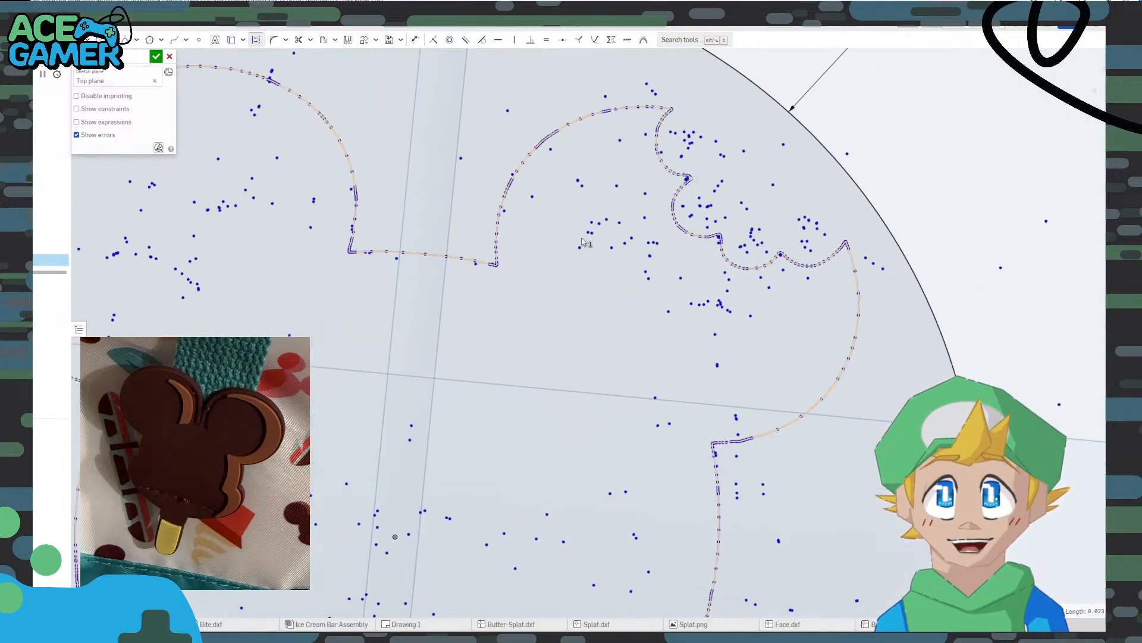
pyautogui.scroll(-4, 507, 308)
pyautogui.moveTo(559, 422); pyautogui.dragTo(718, 405, button='right')
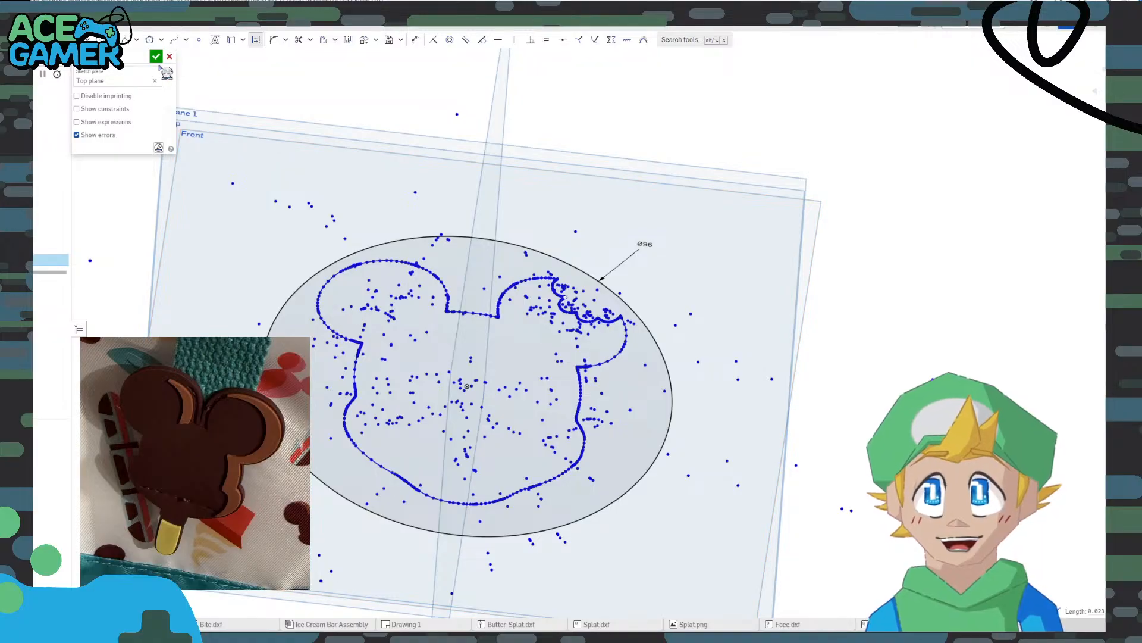
pyautogui.click(156, 57)
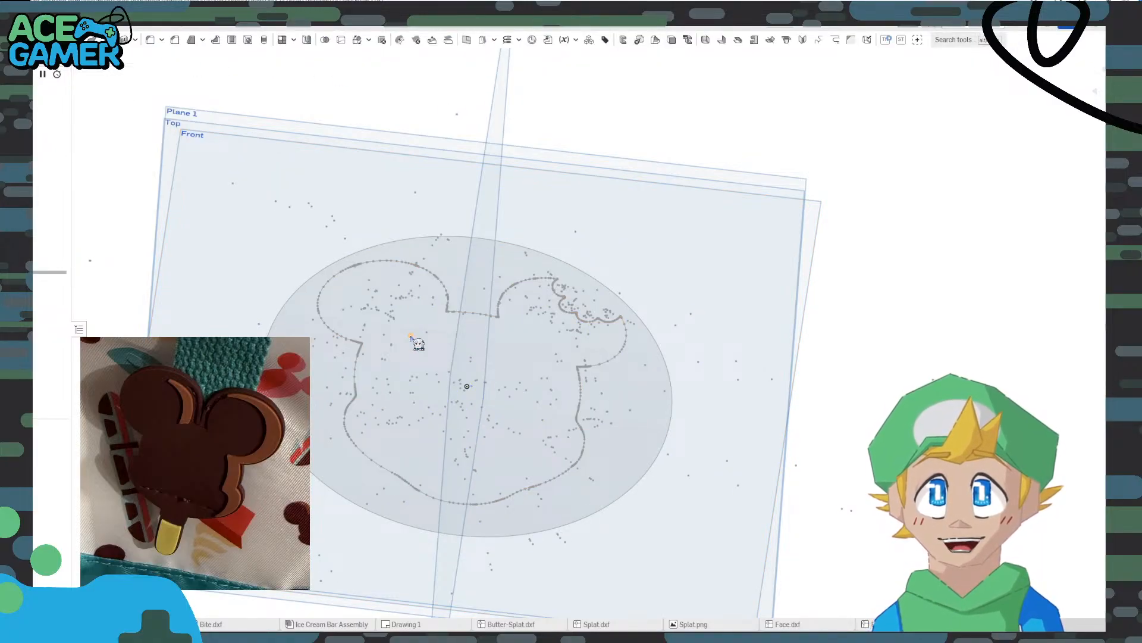
# Extrude the mouse-head region of Sketch 3 as a new solid with a shallower blind depth, and hide the planes
pyautogui.click(452, 336)
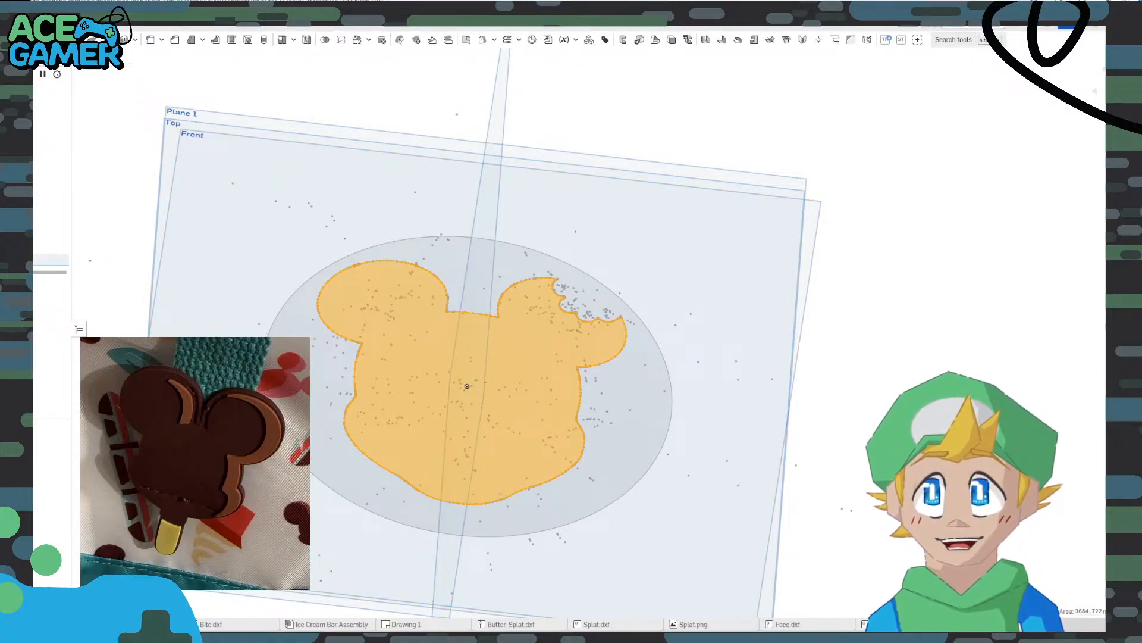
pyautogui.click(60, 40)
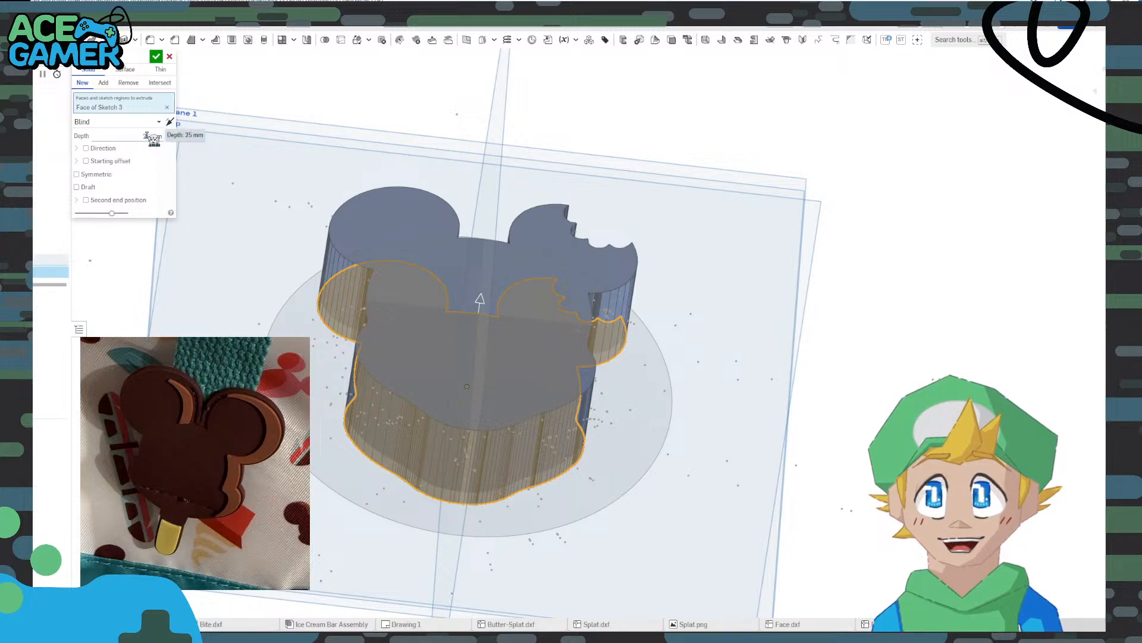
pyautogui.click(149, 136)
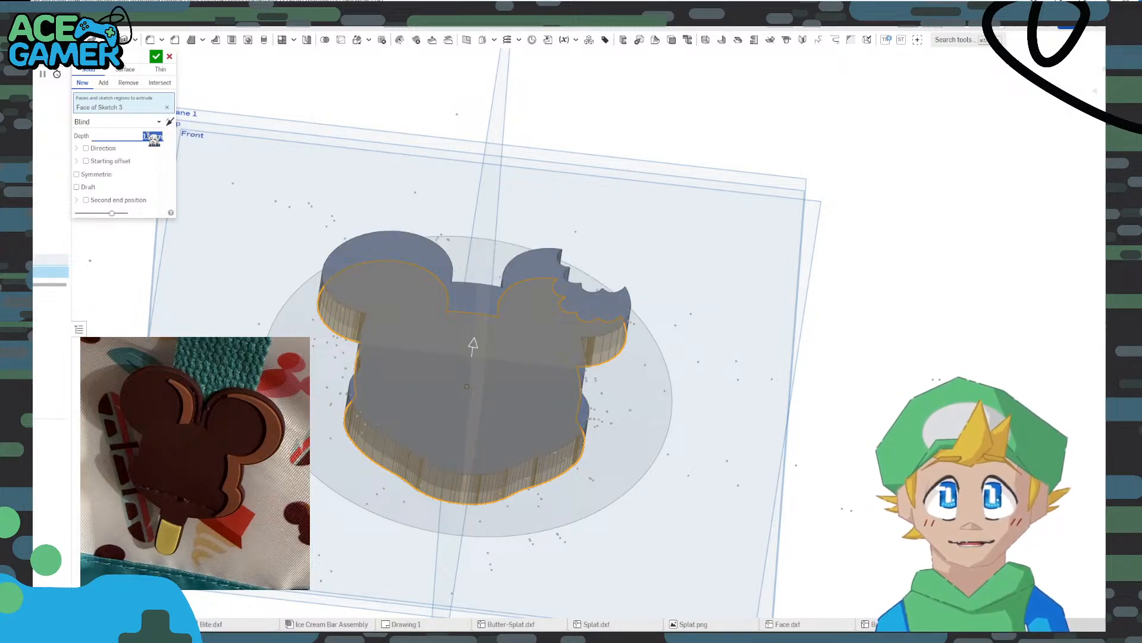
pyautogui.click(156, 56)
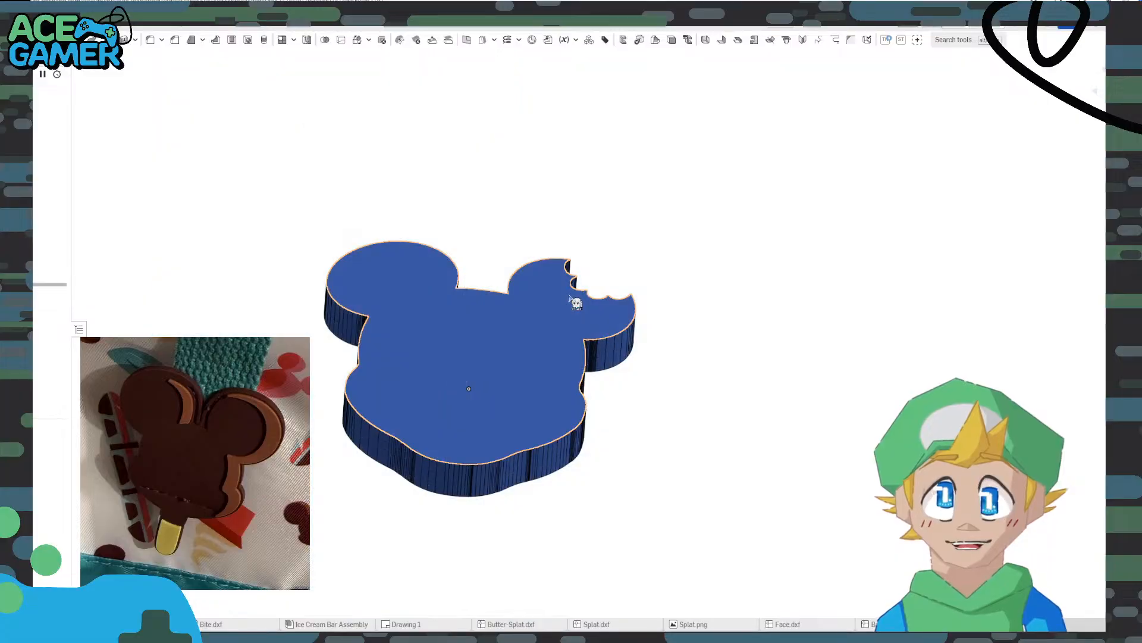
pyautogui.press('p')
pyautogui.click(517, 342)
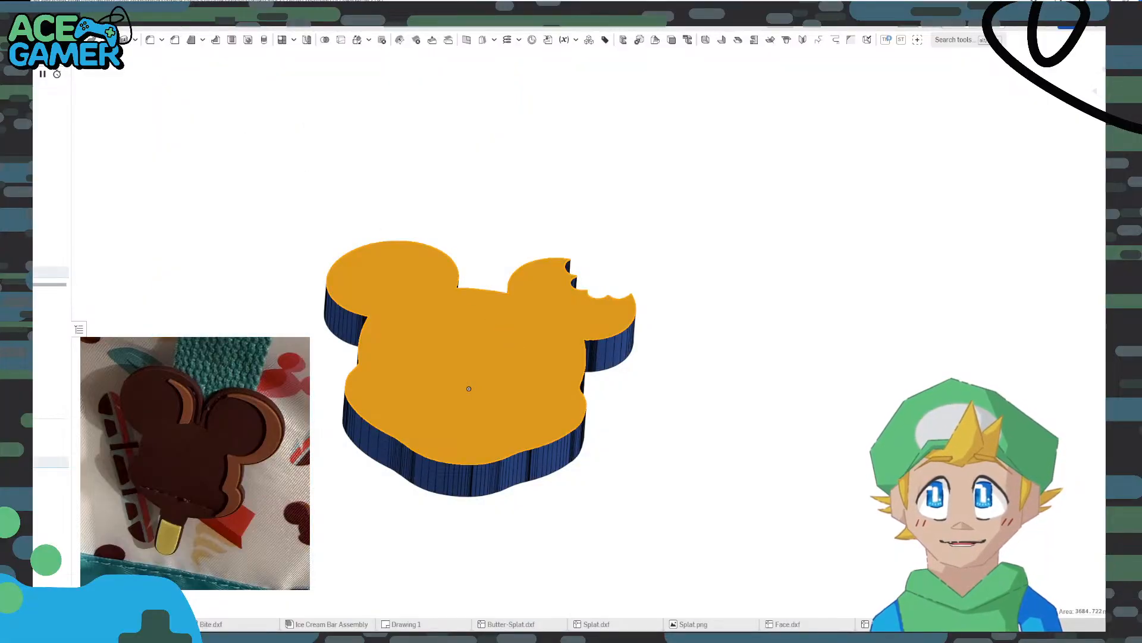
pyautogui.click(150, 40)
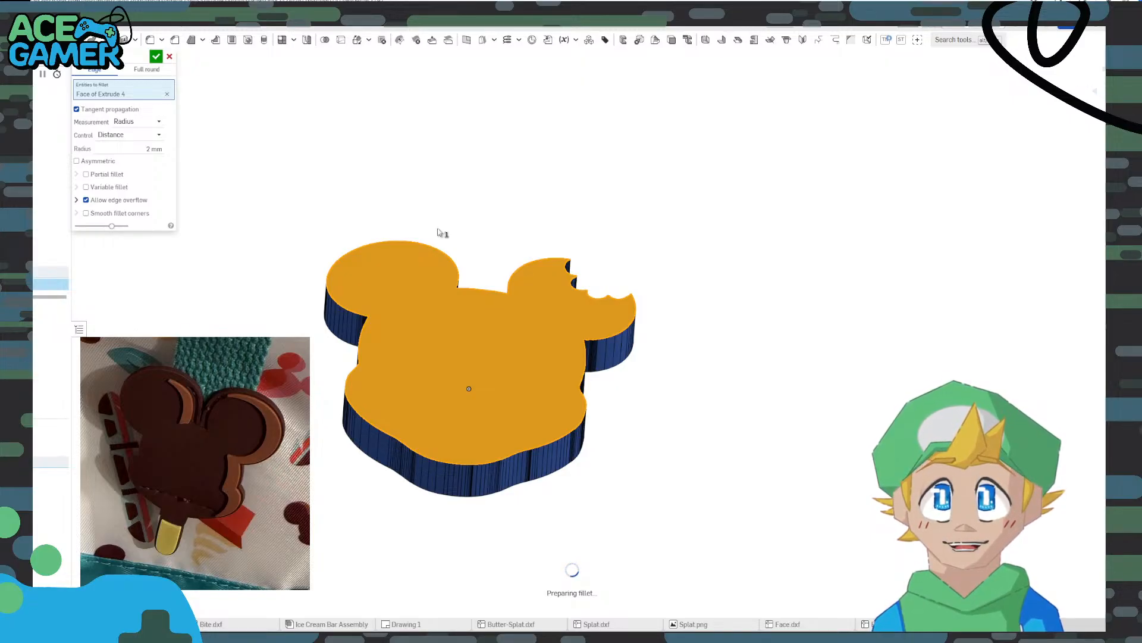
pyautogui.scroll(5, 559, 274)
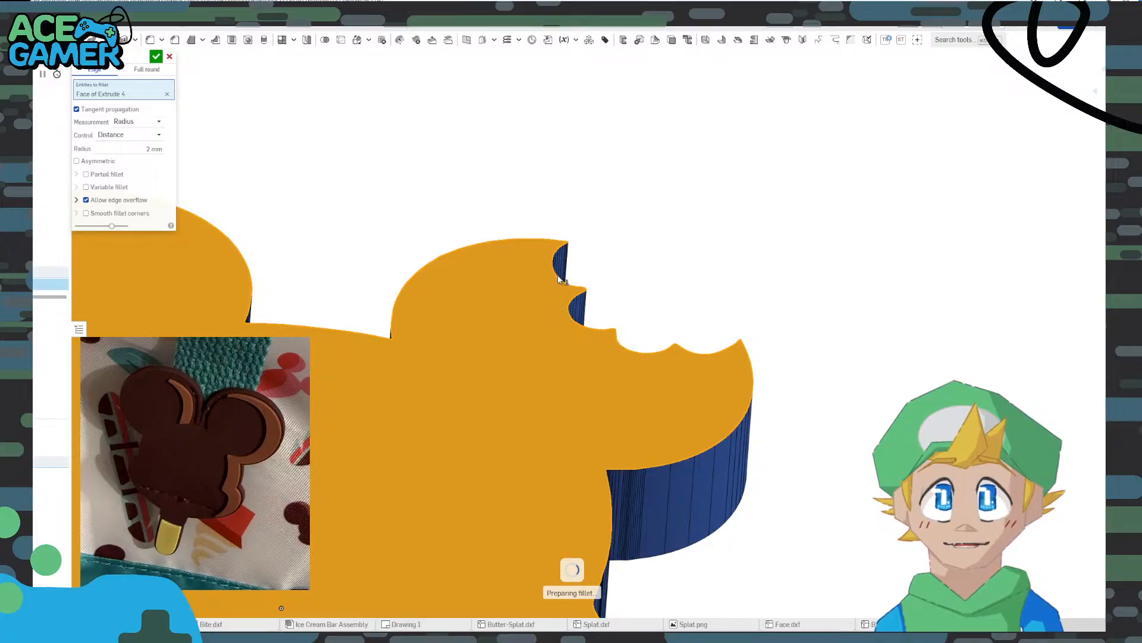
pyautogui.click(170, 56)
pyautogui.moveTo(618, 250); pyautogui.dragTo(600, 277, button='right')
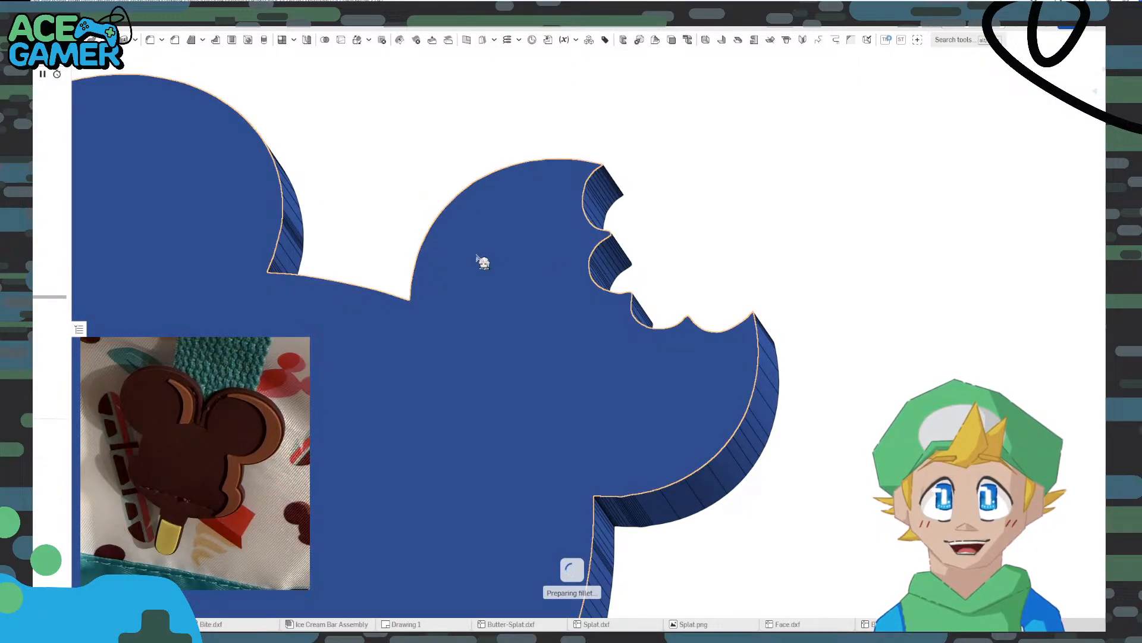
pyautogui.scroll(-3, 484, 279)
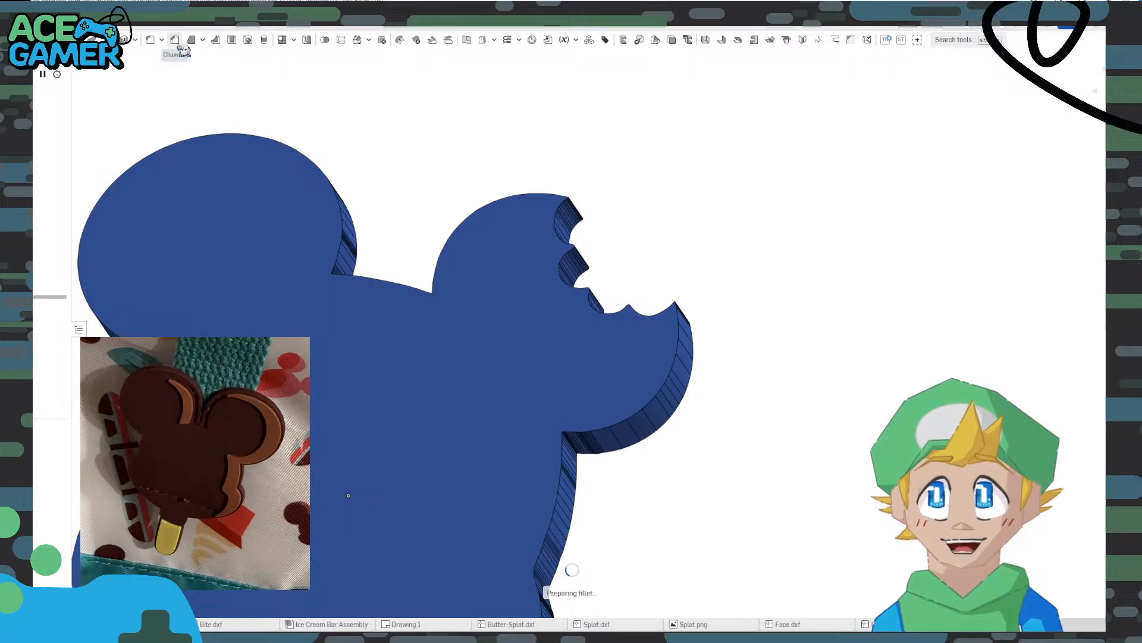
# Try a 2 mm radius fillet on the extruded head's top face and inspect the preview at the bitten ear's tip
pyautogui.click(156, 46)
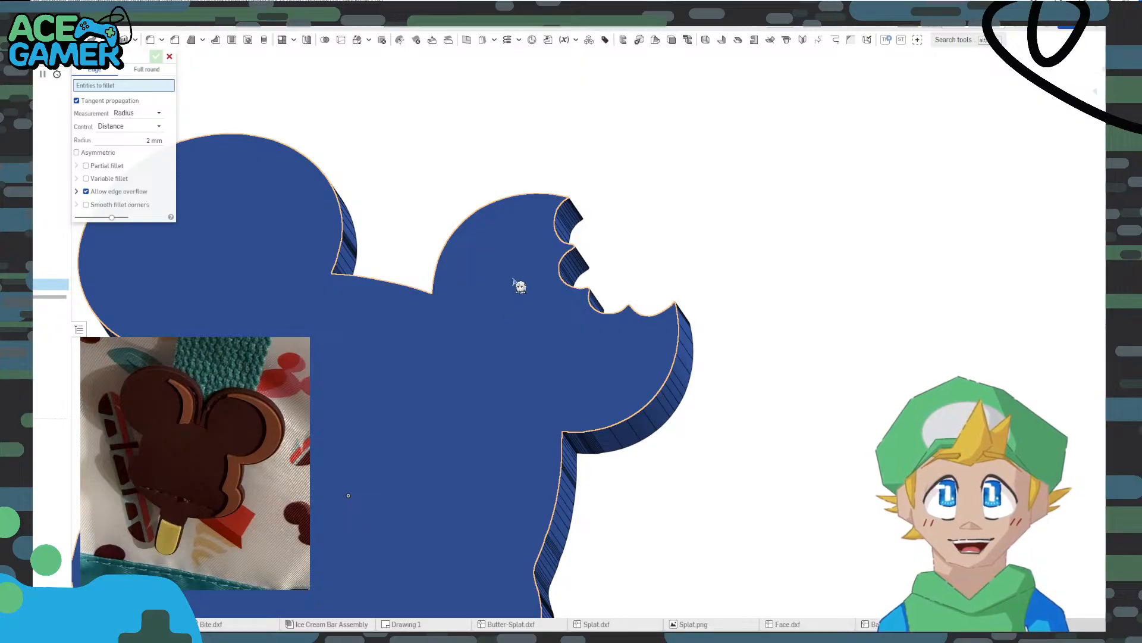
pyautogui.scroll(5, 548, 224)
pyautogui.scroll(3, 618, 219)
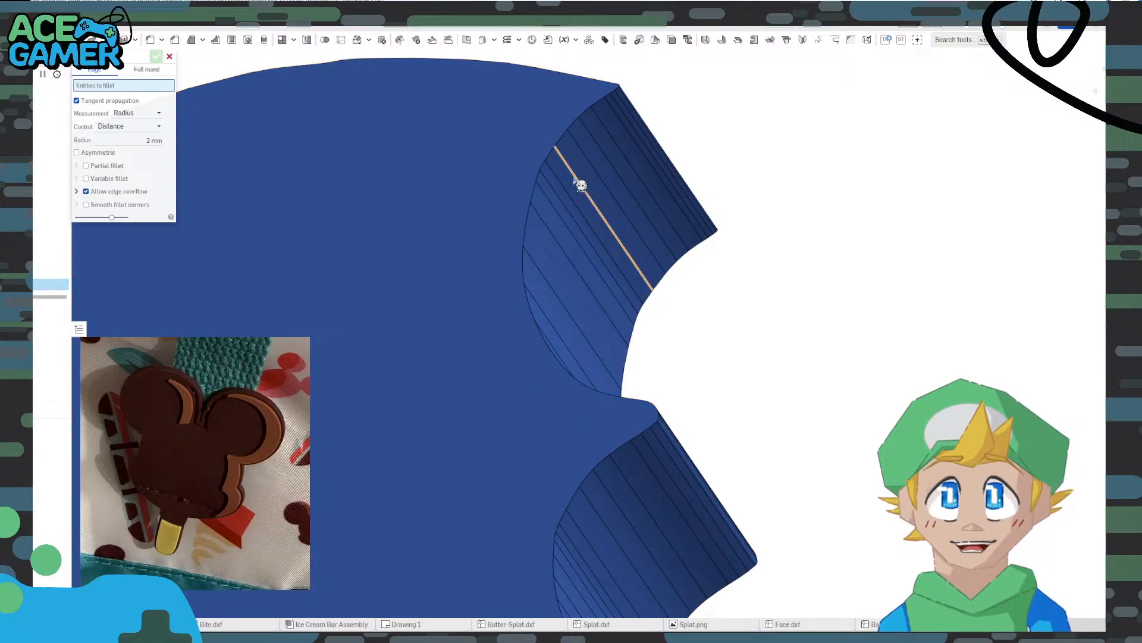
pyautogui.scroll(-6, 679, 366)
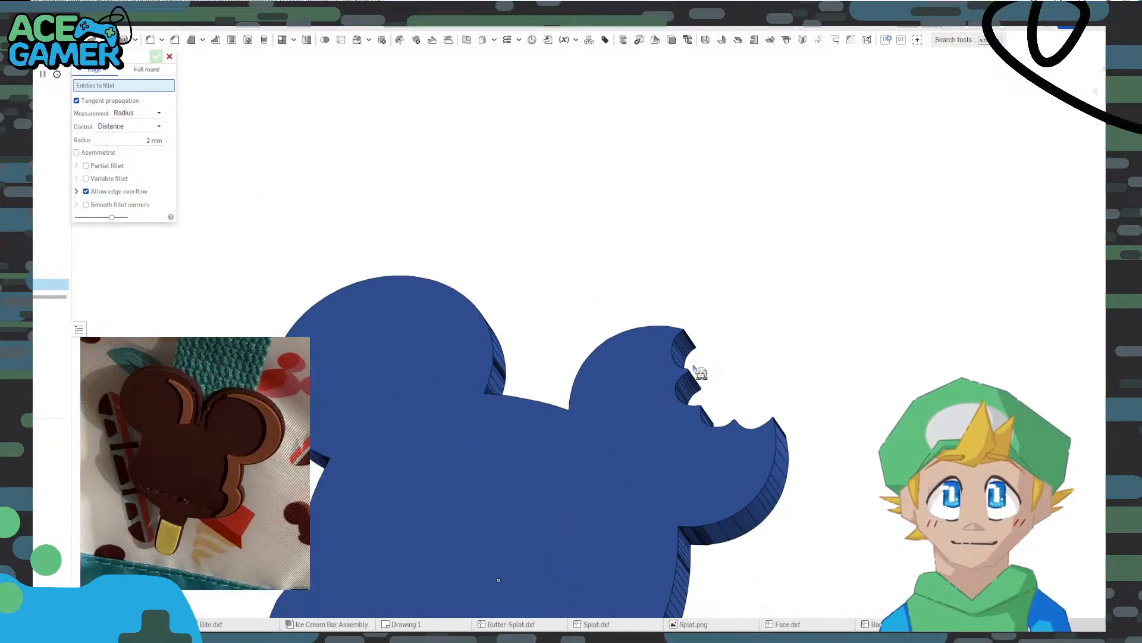
pyautogui.scroll(-3, 602, 397)
pyautogui.moveTo(597, 387); pyautogui.dragTo(605, 466, button='right')
pyautogui.click(591, 442)
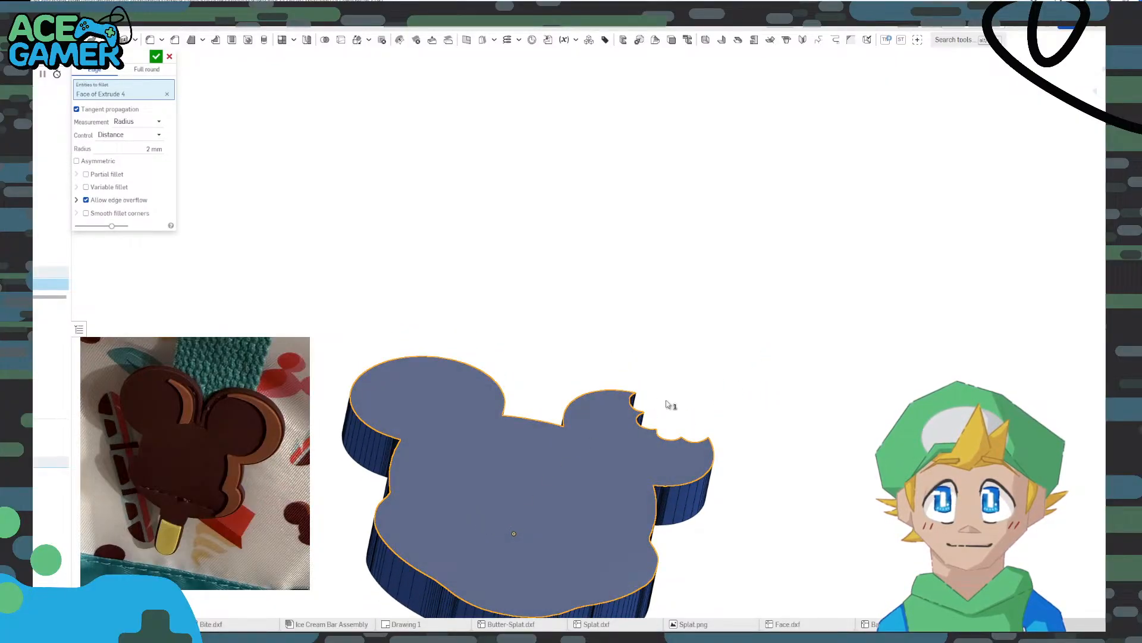
pyautogui.moveTo(671, 405); pyautogui.dragTo(648, 264, button='middle')
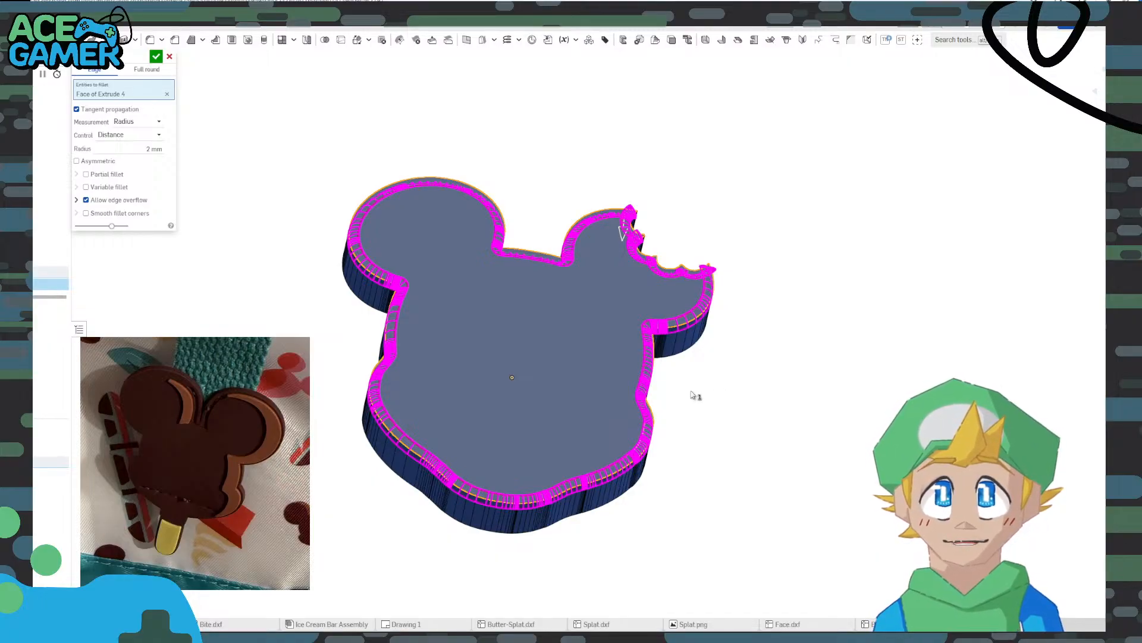
pyautogui.scroll(8, 595, 222)
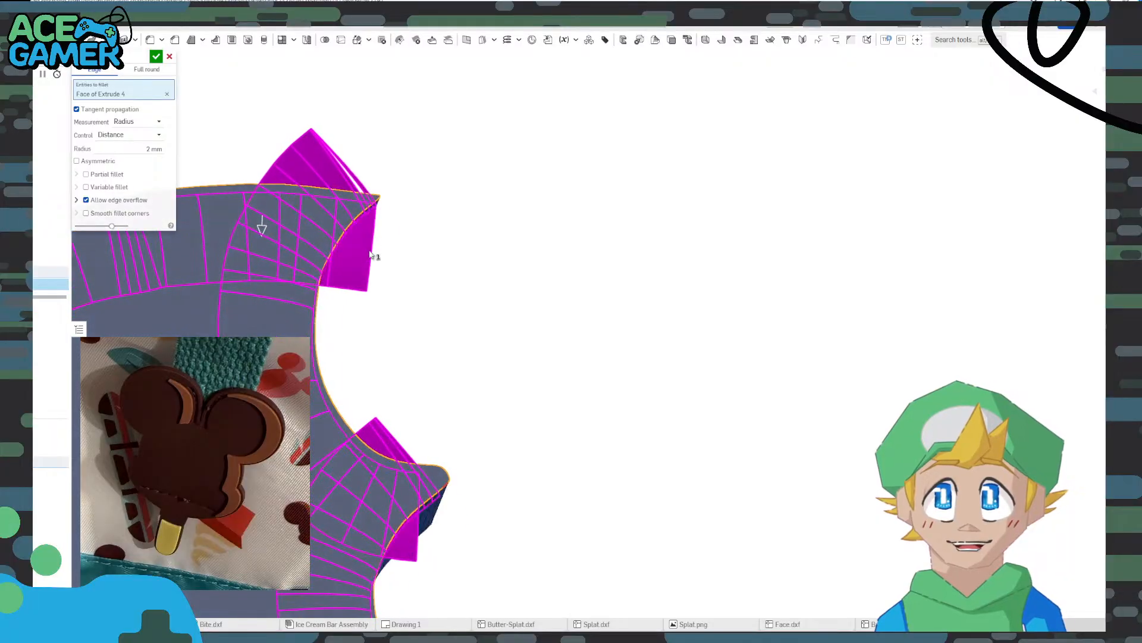
pyautogui.scroll(5, 387, 220)
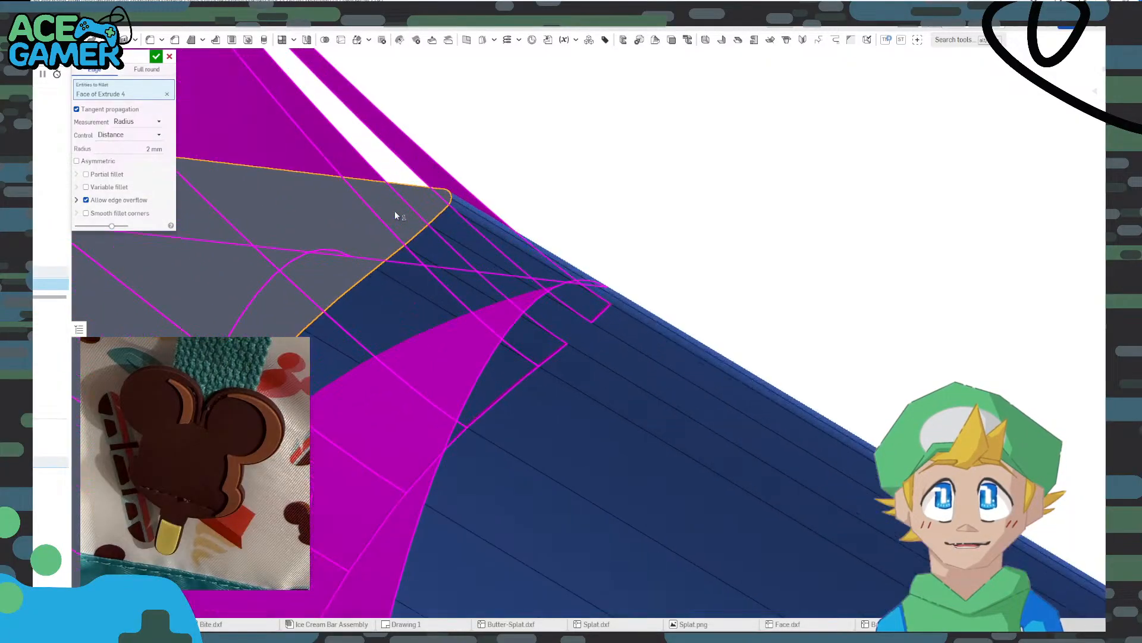
# Try adding the top edges beside the bite tip to the fillet selection, and close the fillet
pyautogui.click(445, 212)
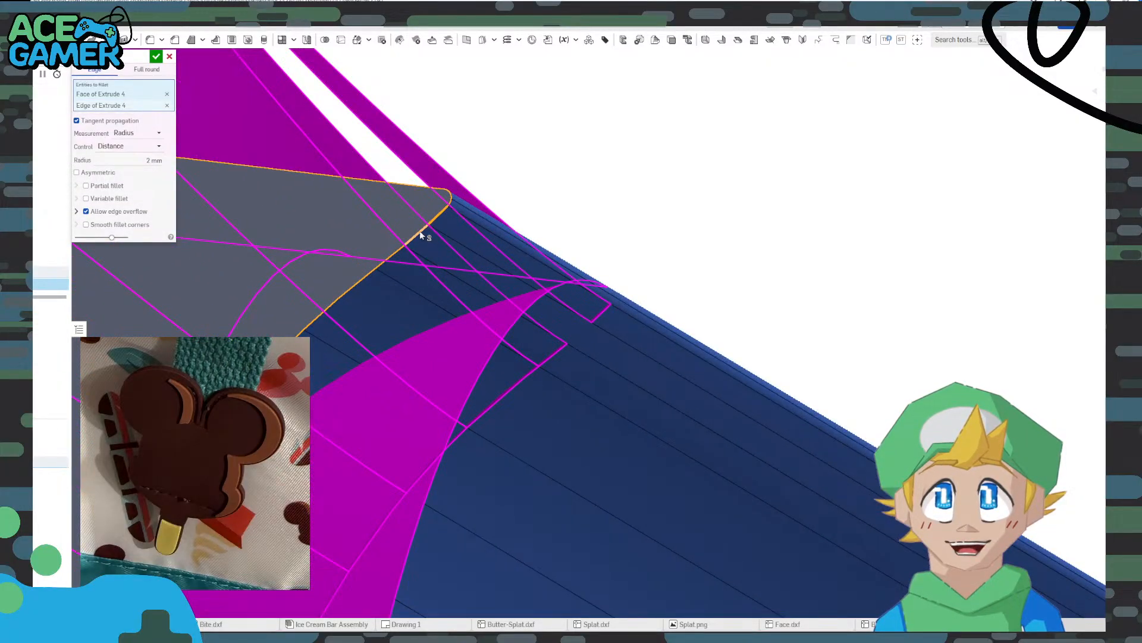
pyautogui.click(420, 230)
pyautogui.click(394, 256)
pyautogui.click(357, 286)
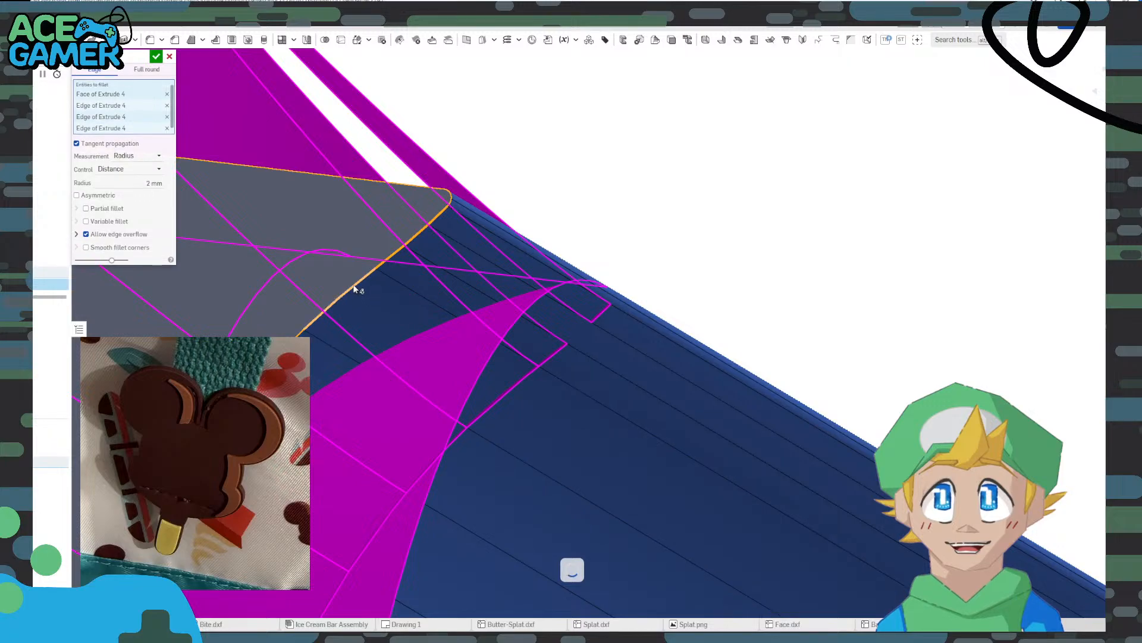
pyautogui.click(295, 329)
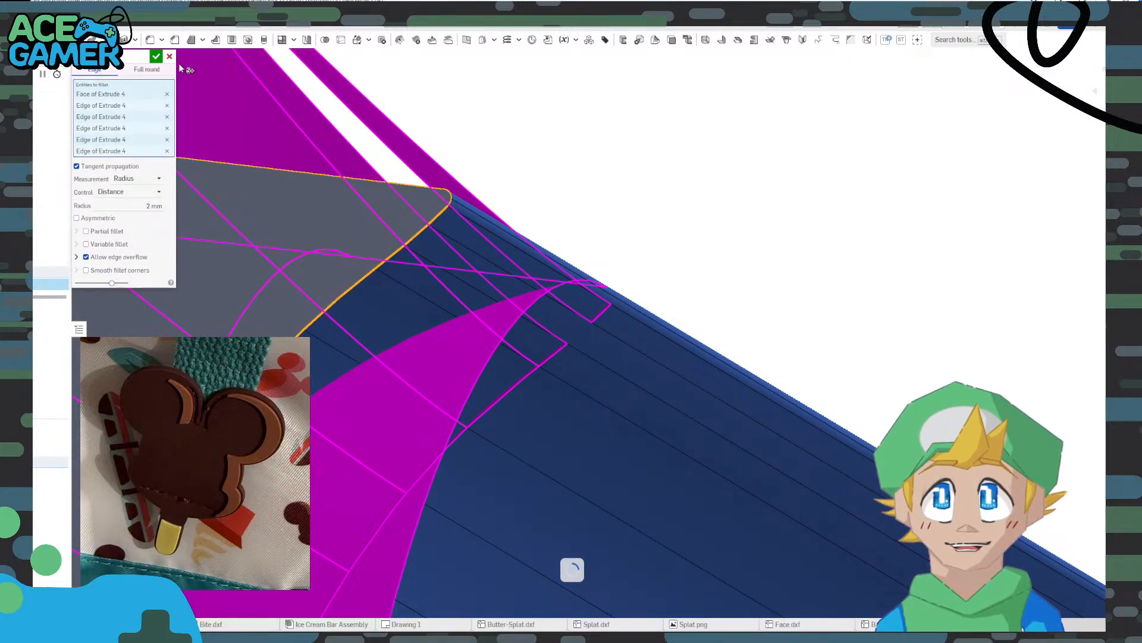
pyautogui.click(157, 56)
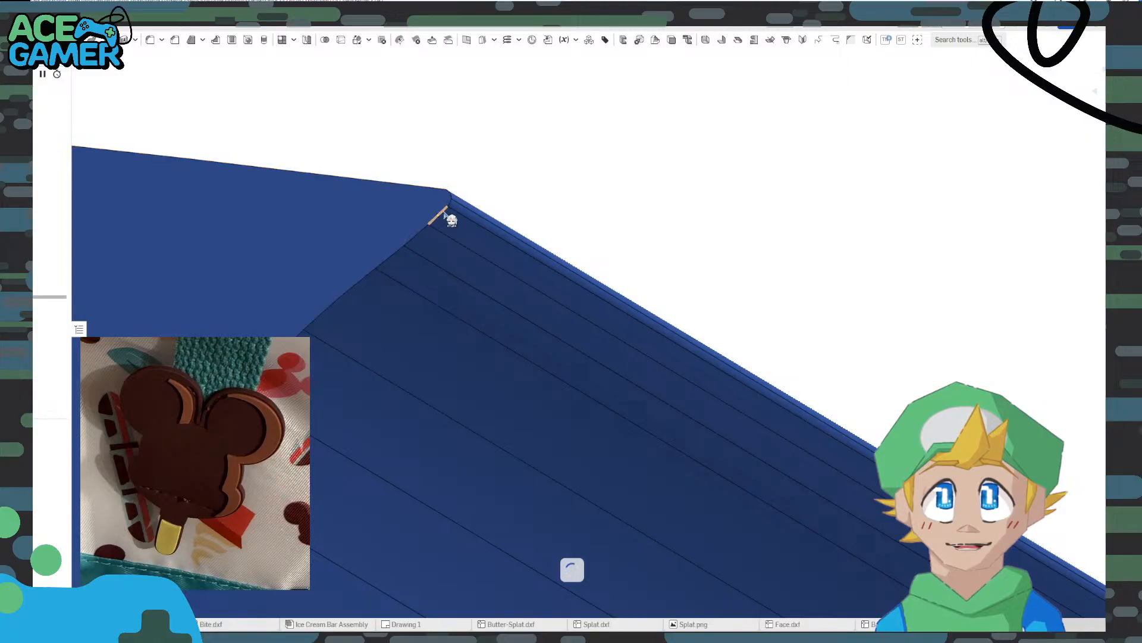
pyautogui.click(450, 202)
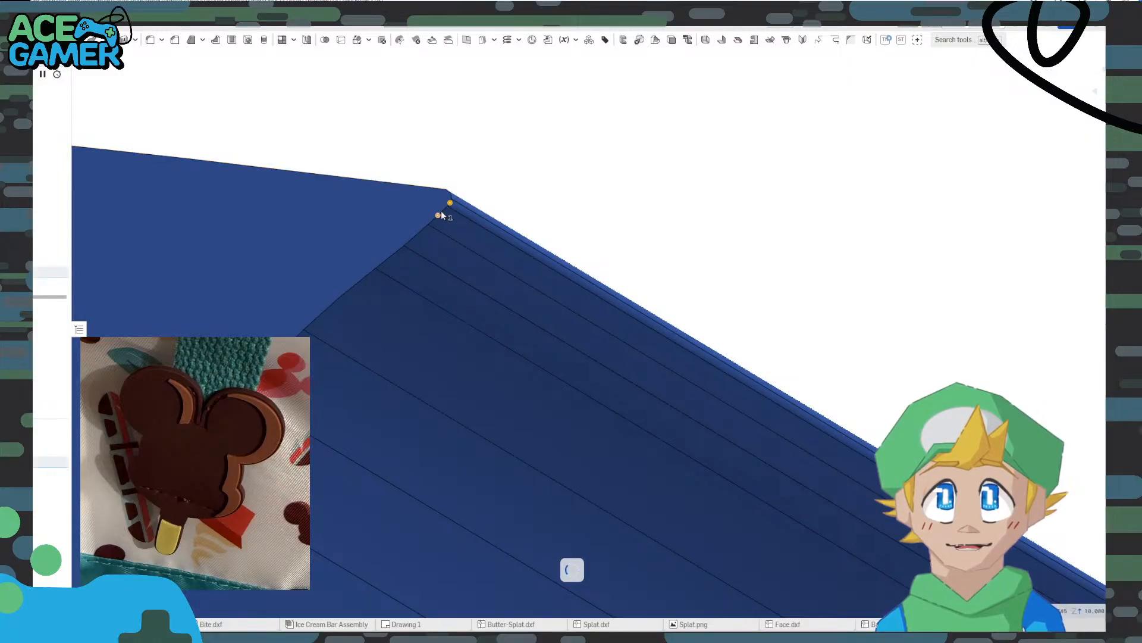
pyautogui.click(448, 206)
pyautogui.scroll(8, 448, 205)
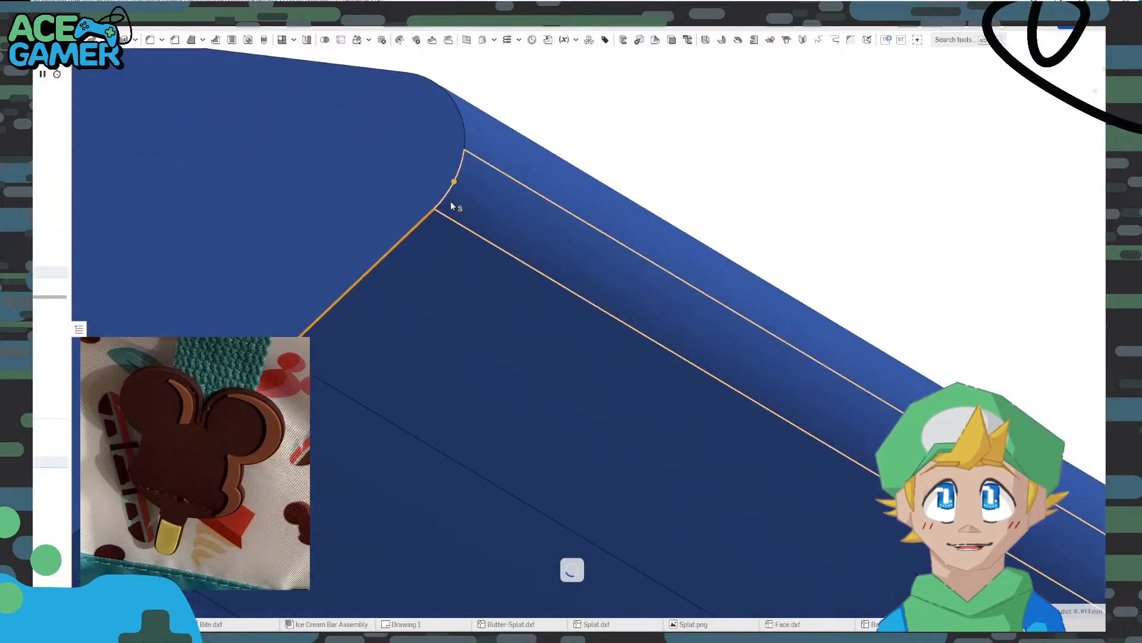
pyautogui.click(452, 191)
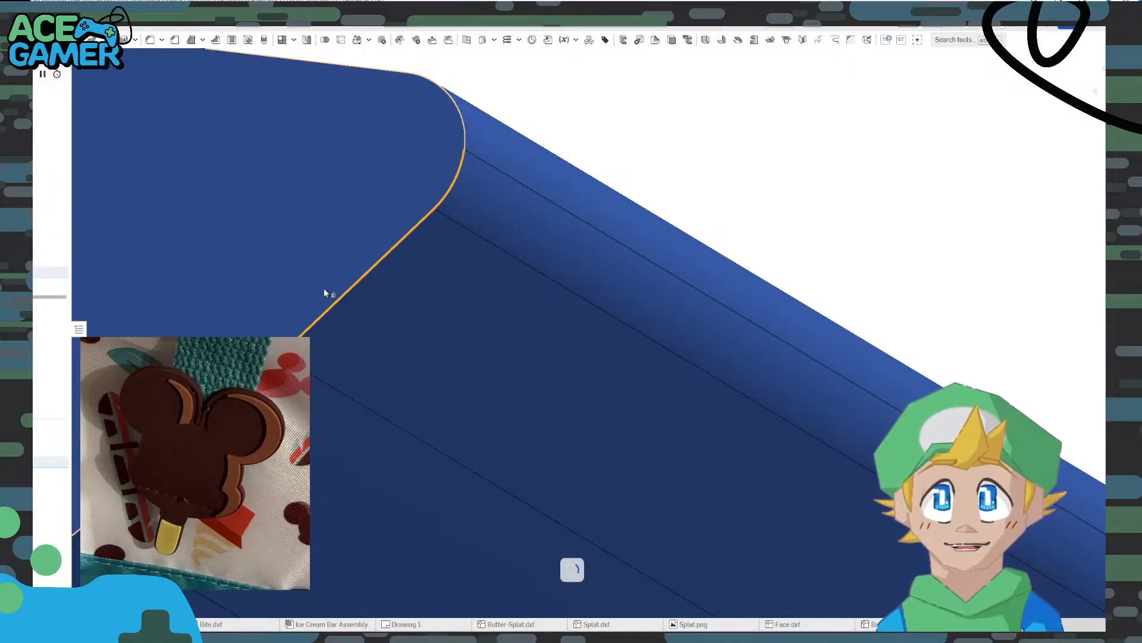
pyautogui.doubleClick(321, 279)
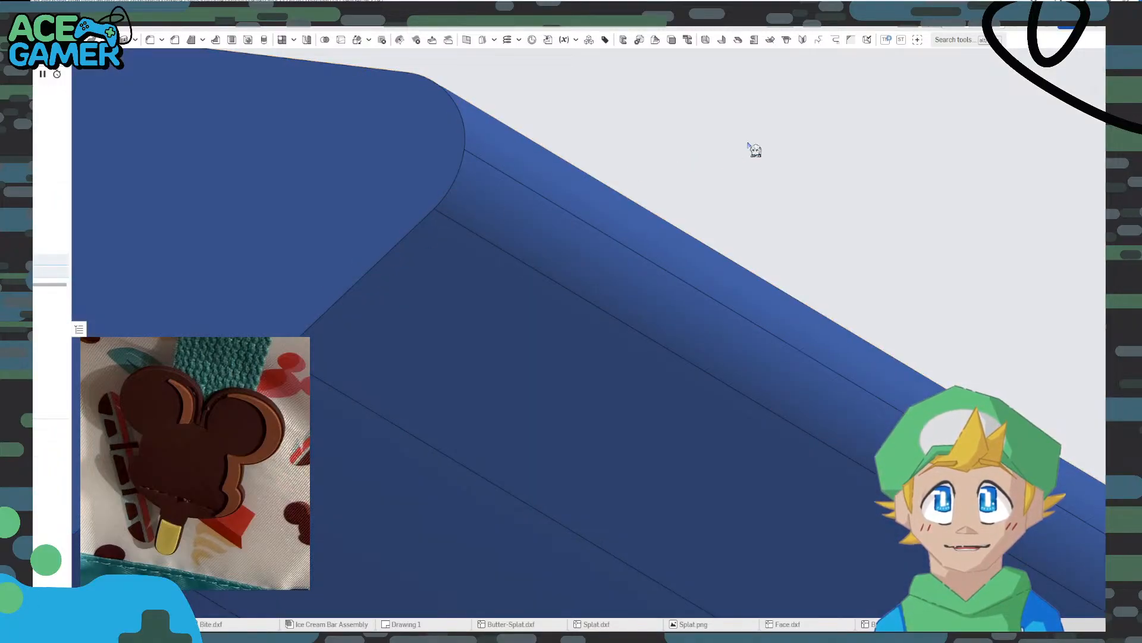
# Select the rounded corner edge at the bitten ear's tip and the straight top-face edge adjoining it
pyautogui.click(466, 141)
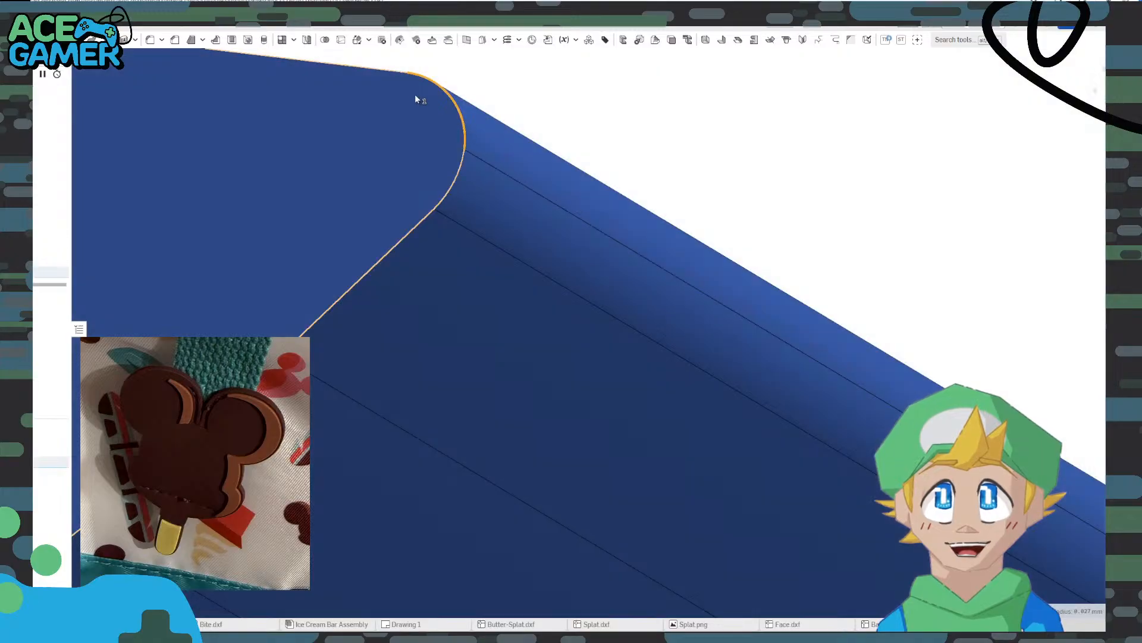
pyautogui.moveTo(426, 94); pyautogui.dragTo(617, 259, button='middle')
pyautogui.click(577, 236)
pyautogui.moveTo(280, 238); pyautogui.dragTo(789, 302, button='middle')
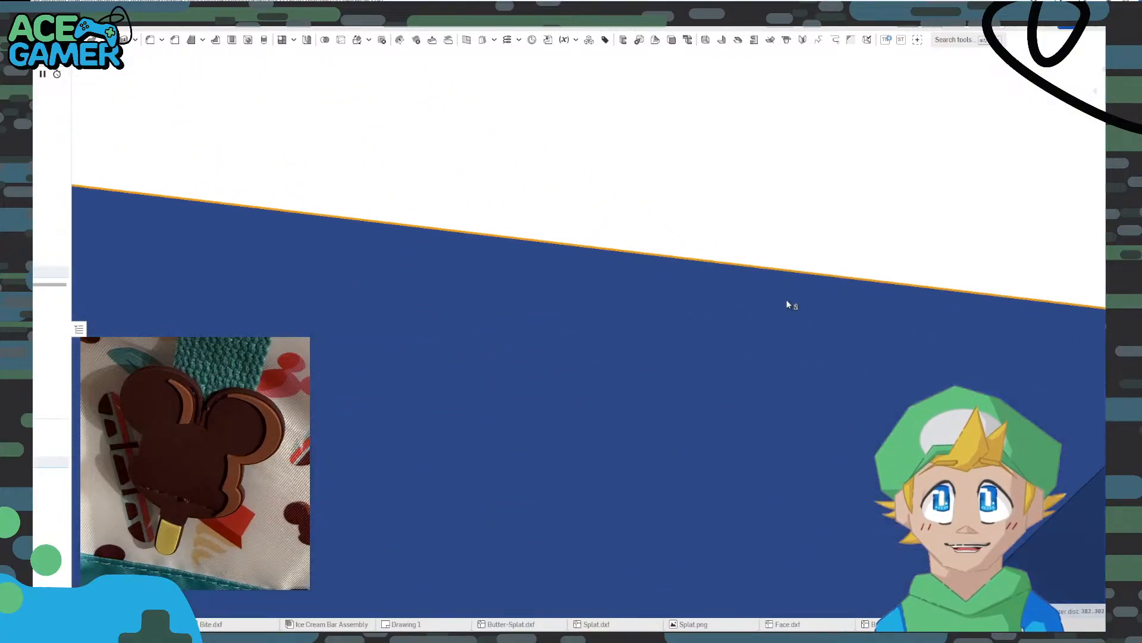
pyautogui.scroll(-4, 503, 255)
pyautogui.moveTo(502, 254); pyautogui.dragTo(627, 295, button='middle')
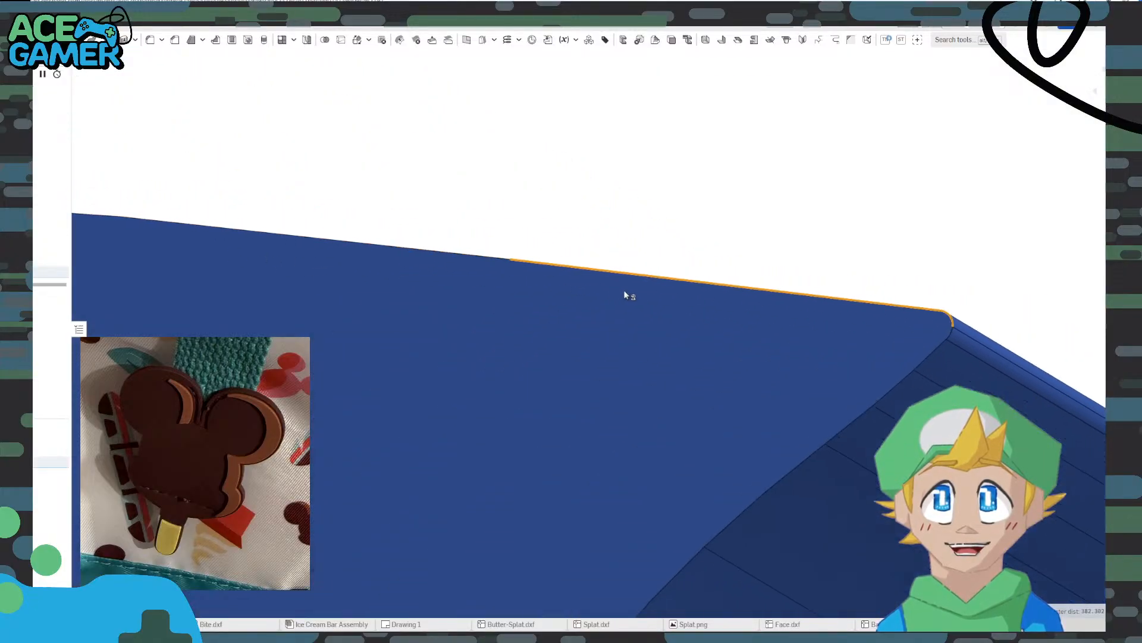
pyautogui.moveTo(196, 248); pyautogui.dragTo(740, 299, button='middle')
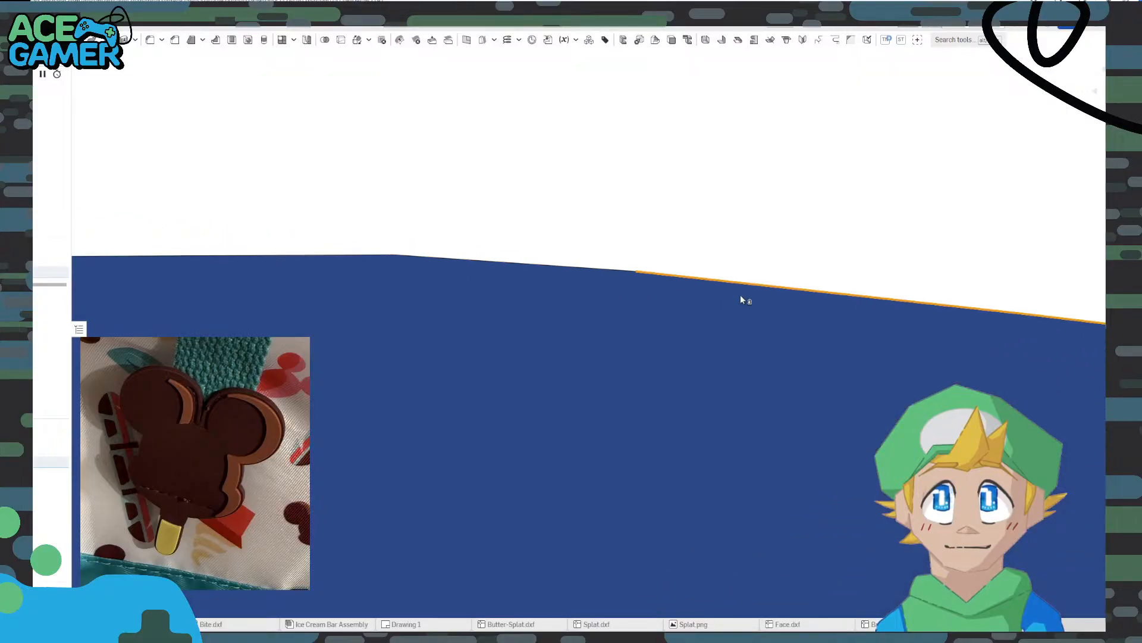
# Extend the edge selection through the consecutive top-face segments across the crest of the bitten ear
pyautogui.click(492, 263)
pyautogui.click(388, 257)
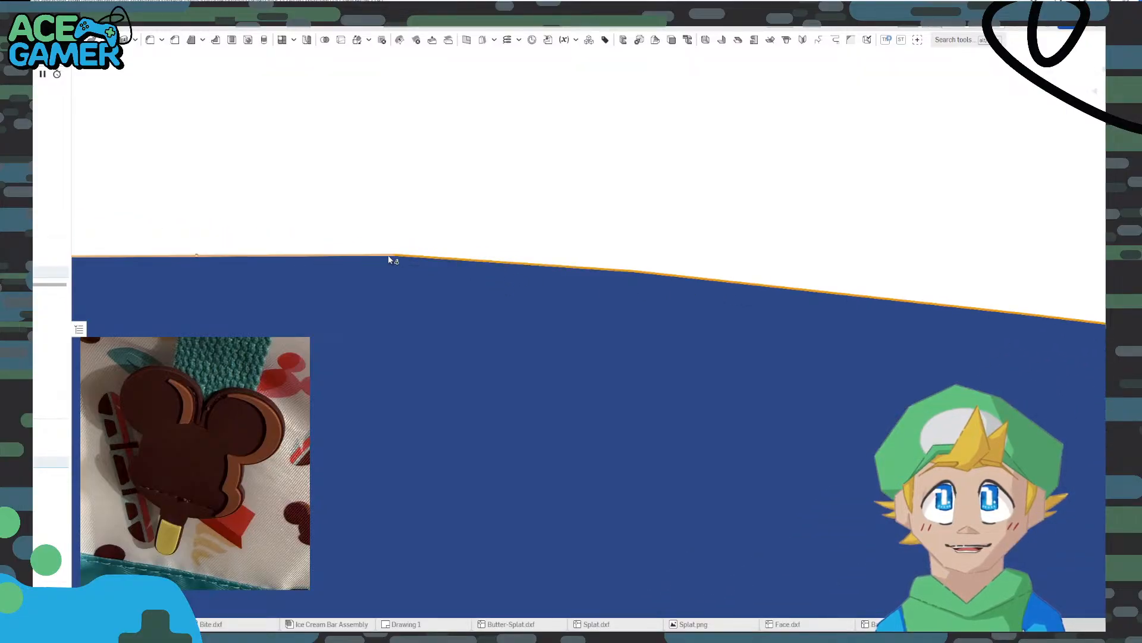
pyautogui.moveTo(256, 262); pyautogui.dragTo(679, 280, button='middle')
pyautogui.click(377, 278)
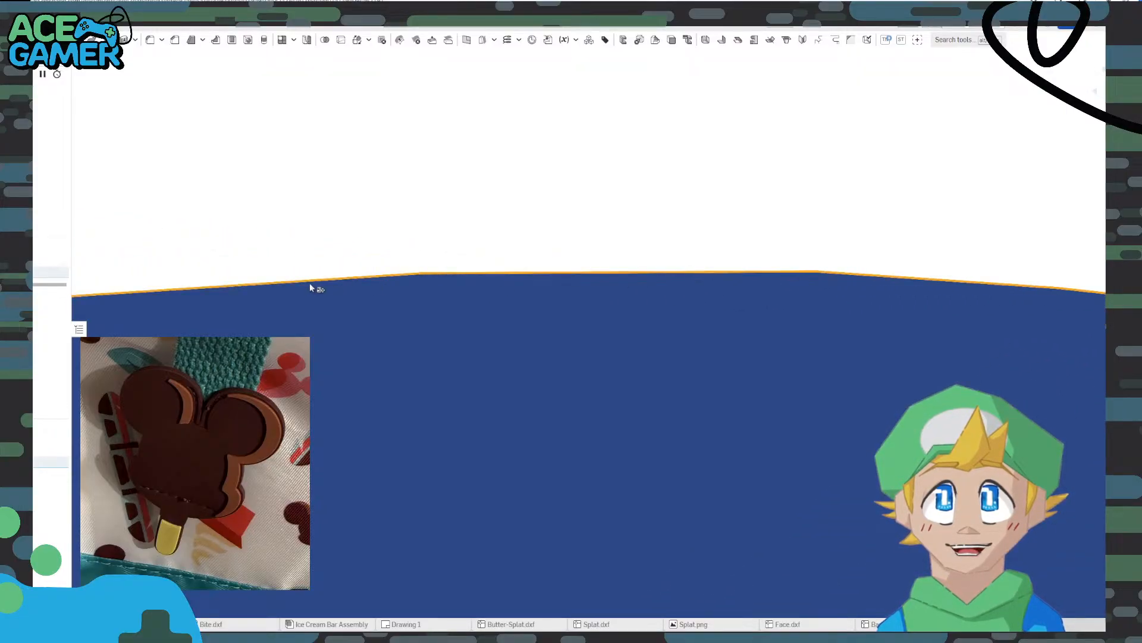
pyautogui.moveTo(233, 286); pyautogui.dragTo(732, 290, button='middle')
pyautogui.click(367, 313)
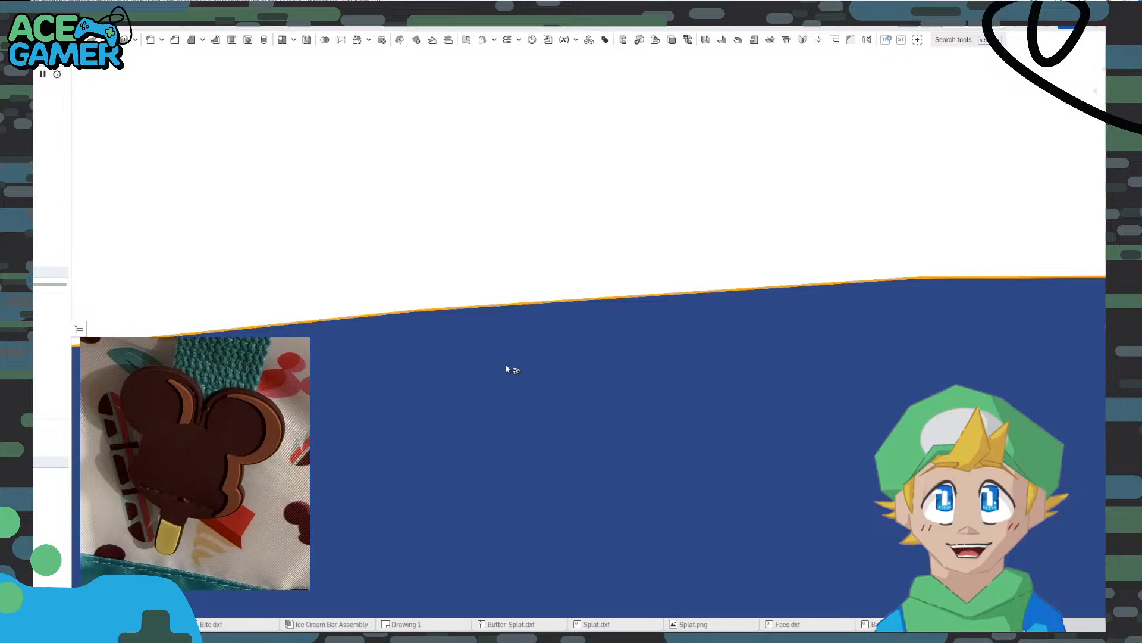
# Check the selected edges at the bite tip and add the sloping top-face segments beyond the ear's crest
pyautogui.scroll(-5, 702, 369)
pyautogui.moveTo(970, 397); pyautogui.dragTo(525, 353, button='middle')
pyautogui.scroll(5, 763, 340)
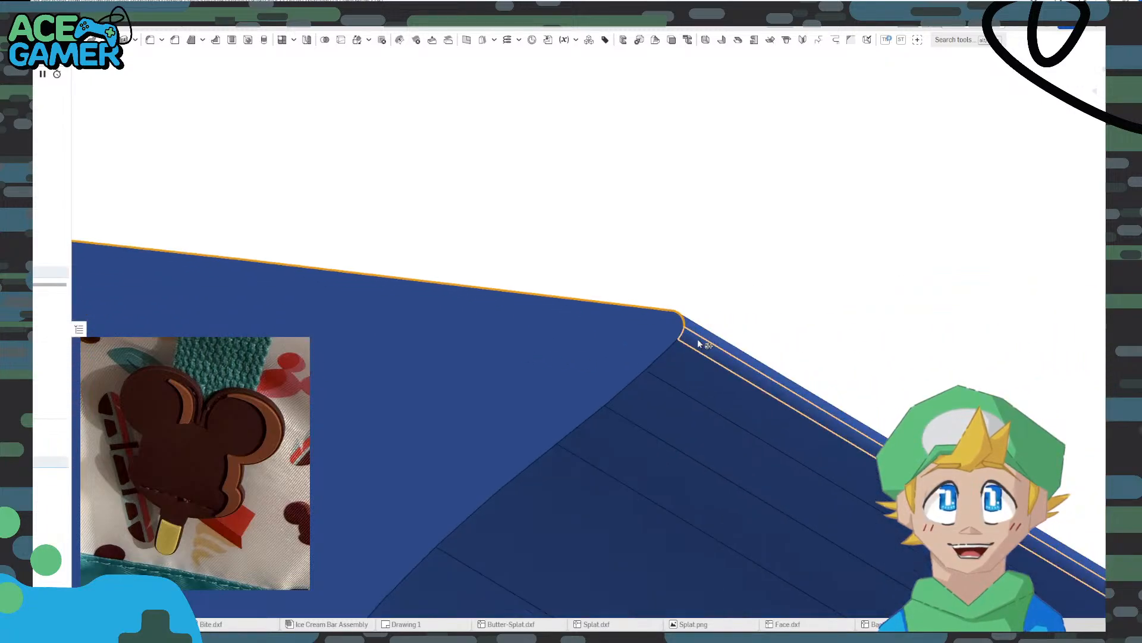
pyautogui.scroll(5, 695, 334)
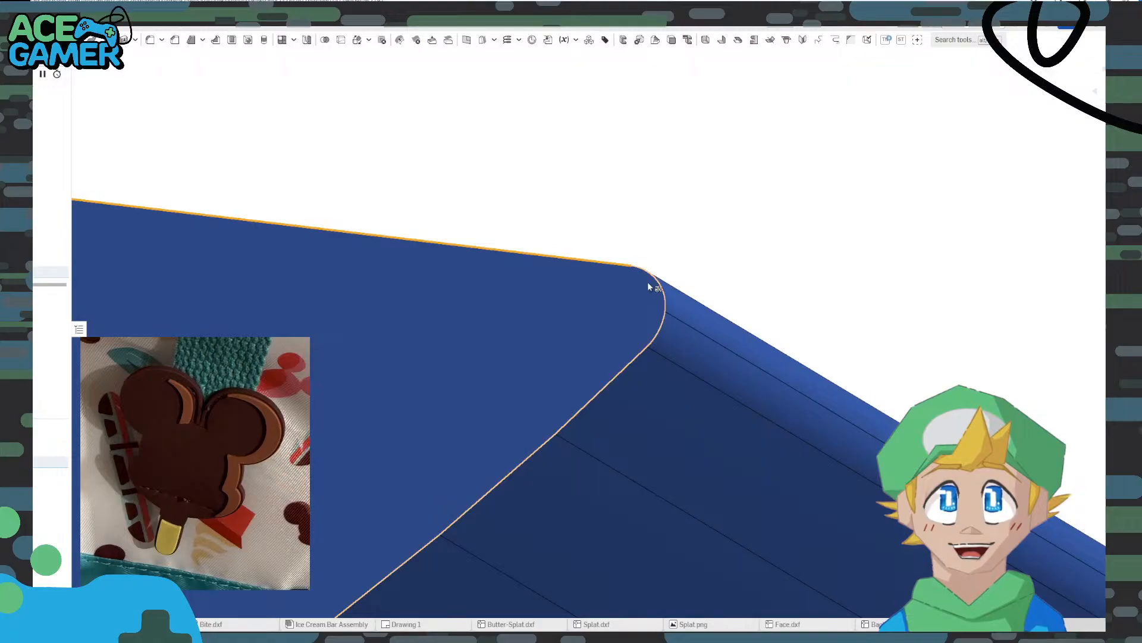
pyautogui.scroll(-5, 580, 315)
pyautogui.moveTo(587, 322); pyautogui.dragTo(744, 351, button='right')
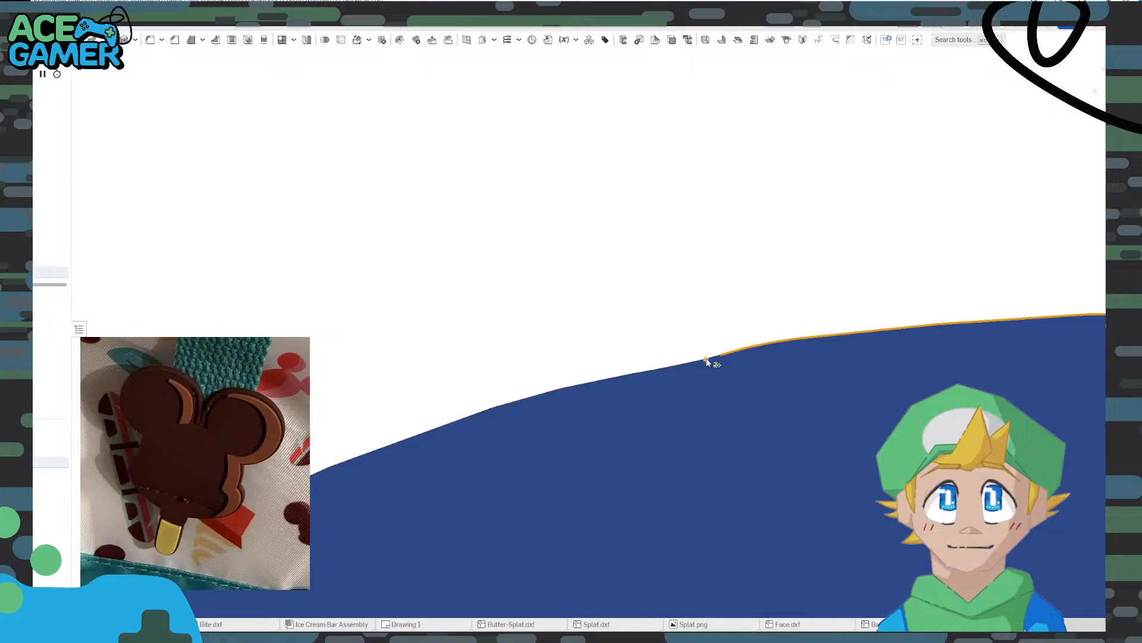
pyautogui.scroll(5, 707, 360)
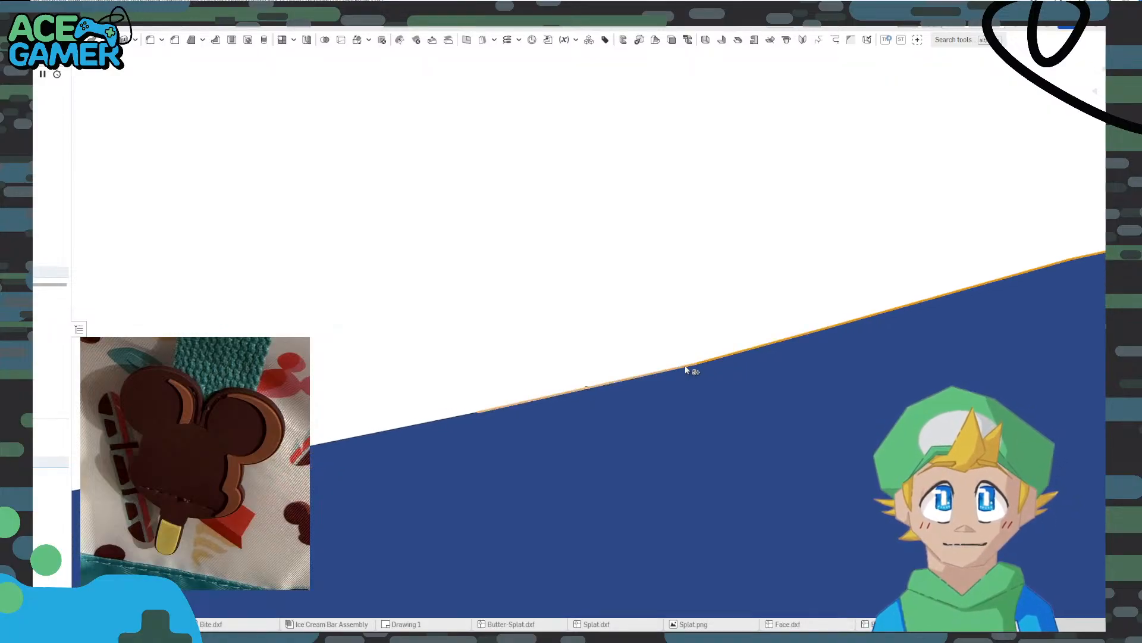
pyautogui.moveTo(319, 426); pyautogui.dragTo(601, 367, button='right')
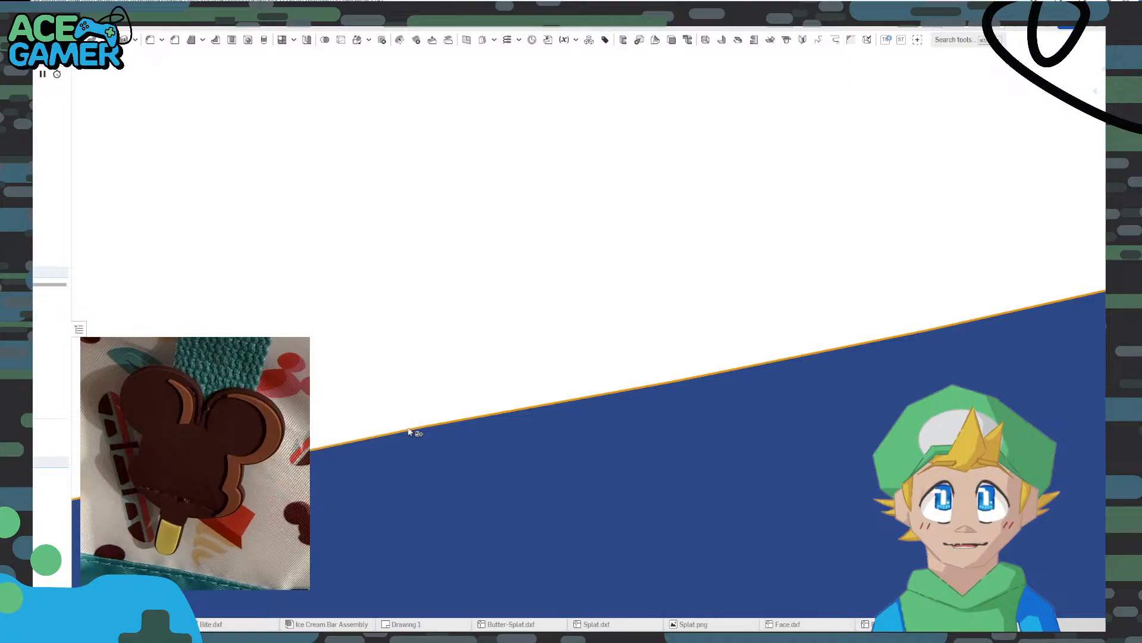
pyautogui.scroll(-6, 622, 387)
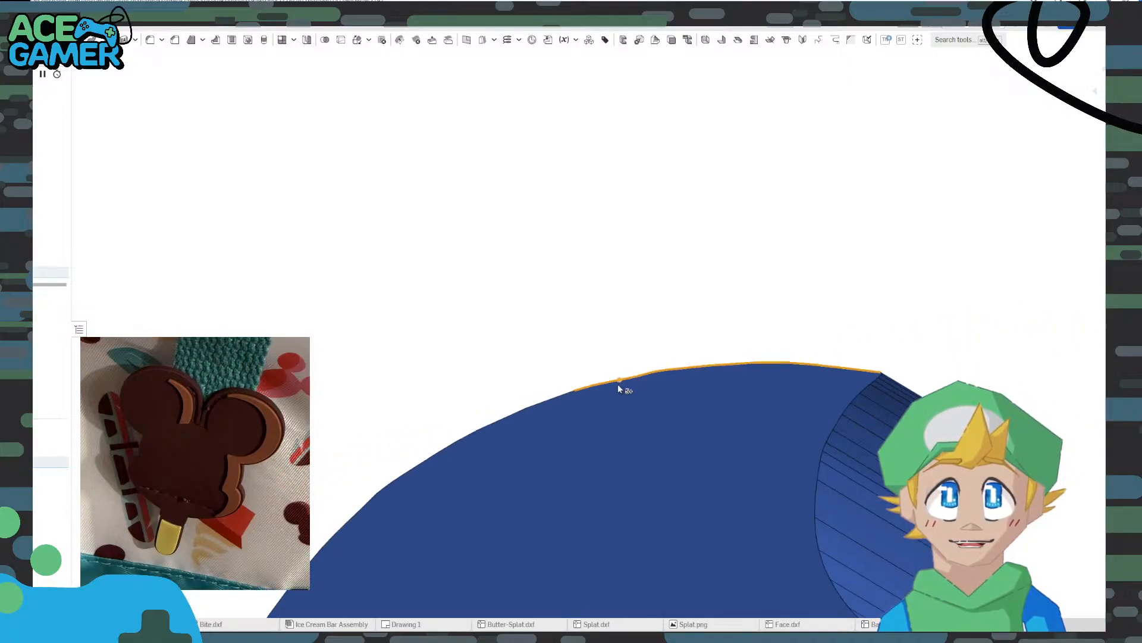
# Add the next top-face edge segments along the ear's outer curve, up to the first closely spaced group of side facets
pyautogui.moveTo(619, 388); pyautogui.dragTo(581, 349, button='right')
pyautogui.scroll(6, 601, 334)
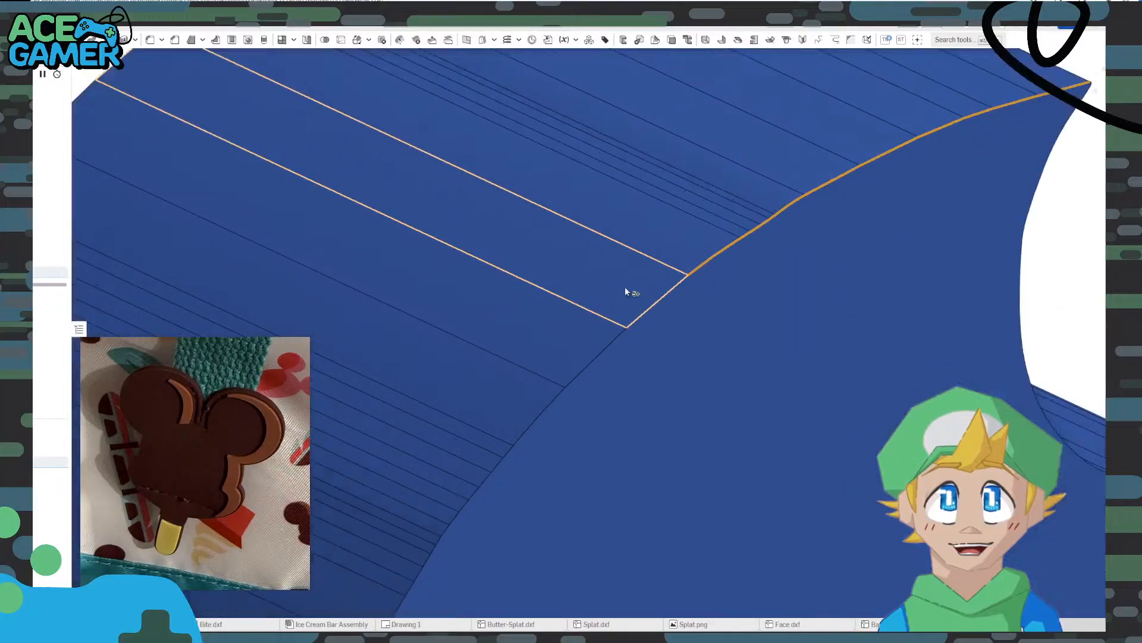
pyautogui.scroll(1, 625, 289)
pyautogui.click(642, 323)
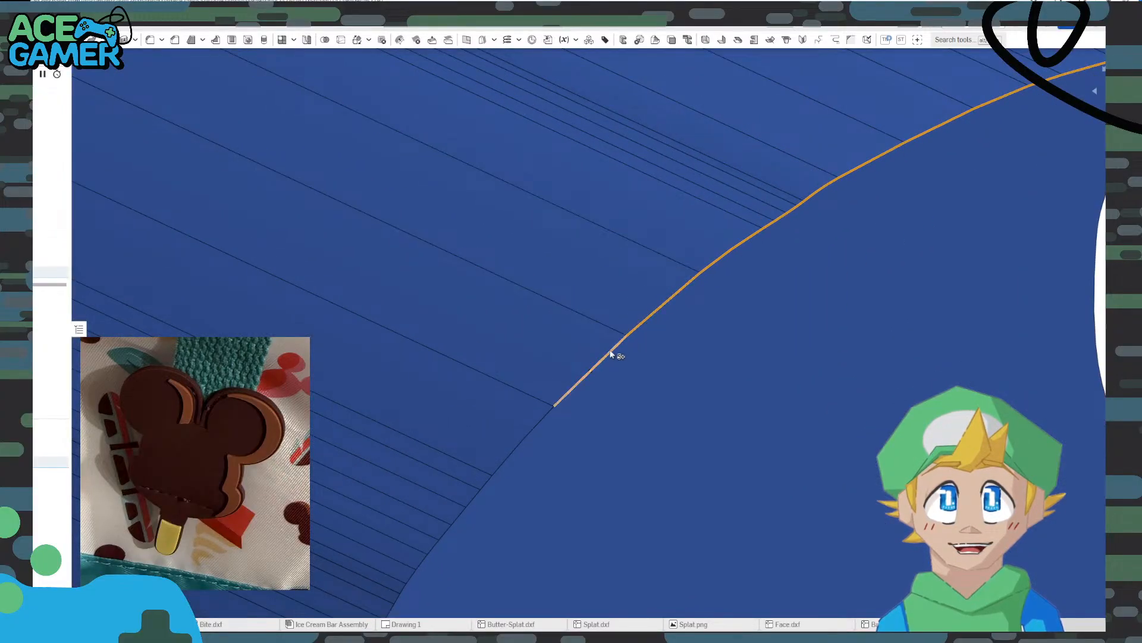
pyautogui.click(611, 354)
pyautogui.moveTo(533, 430); pyautogui.dragTo(699, 289, button='middle')
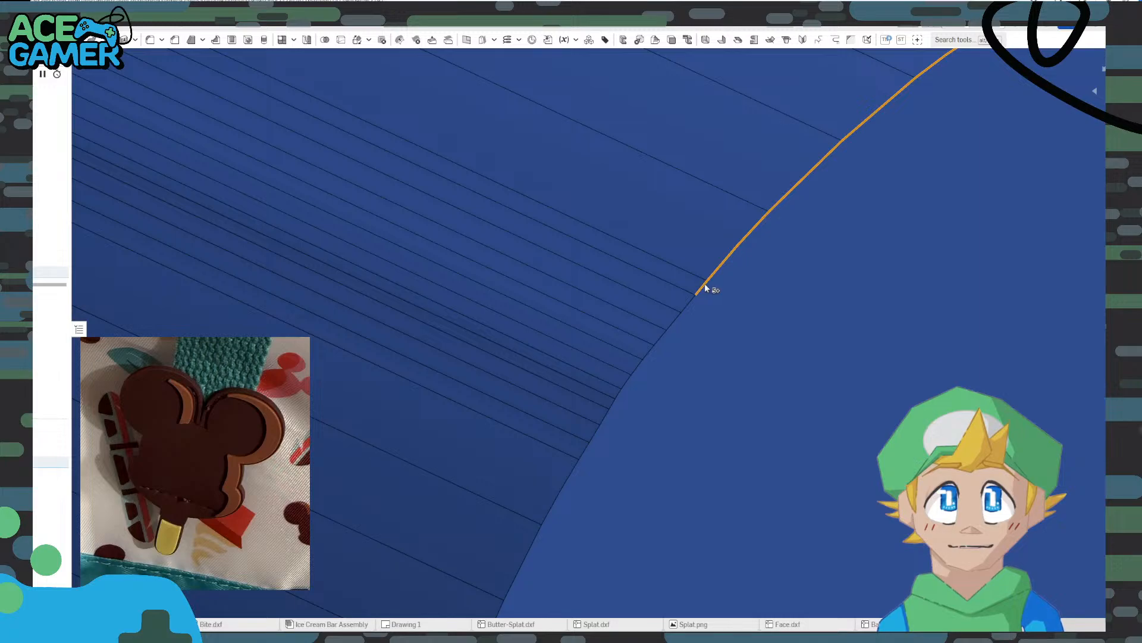
# Add the short top-face edges along the first closely spaced group of facets on the ear's outer curve
pyautogui.click(690, 303)
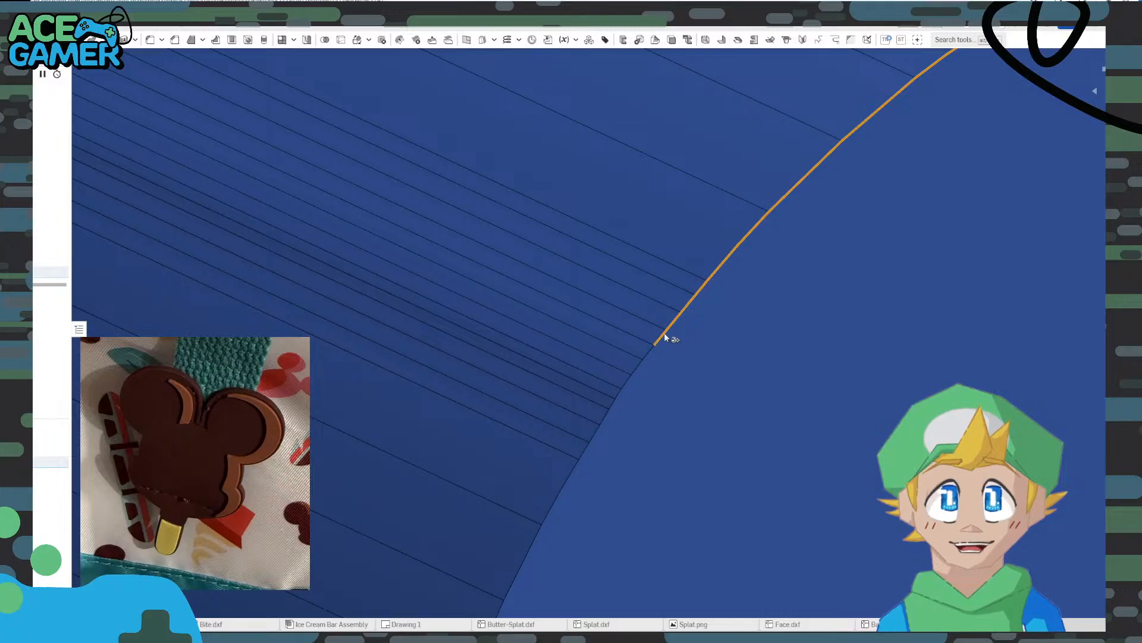
pyautogui.scroll(5, 661, 342)
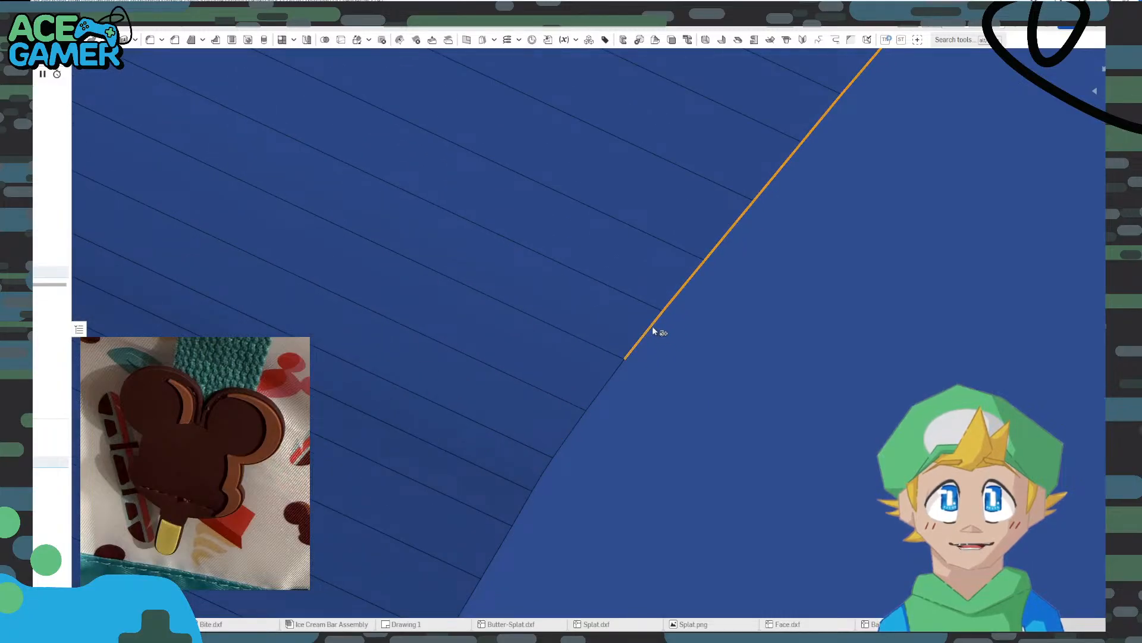
pyautogui.click(652, 327)
pyautogui.click(602, 388)
pyautogui.click(570, 433)
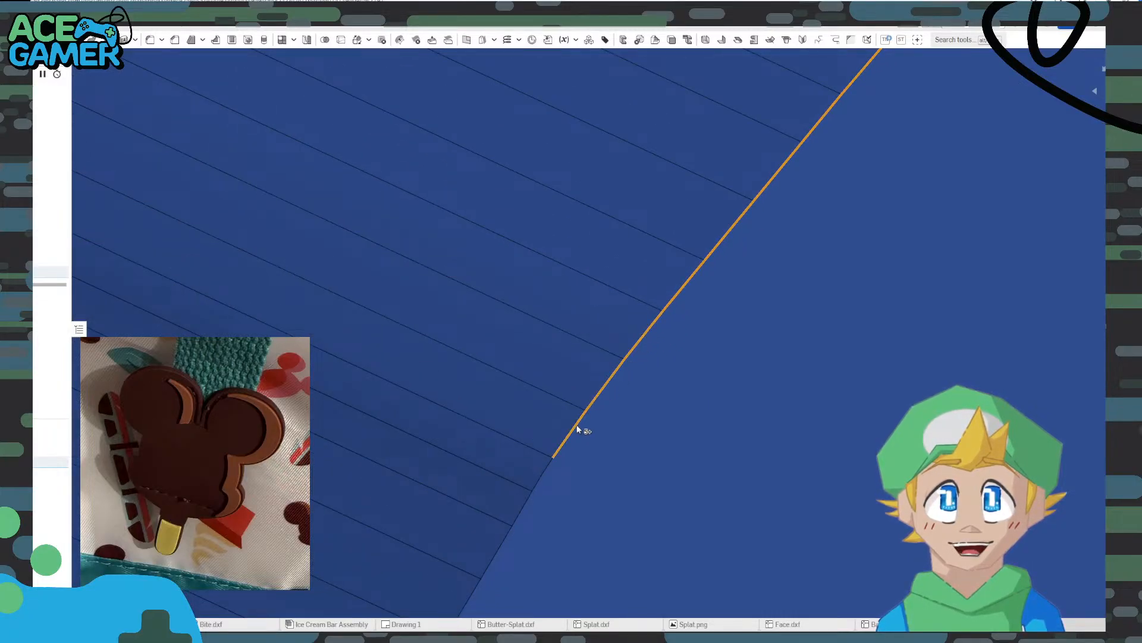
pyautogui.click(523, 504)
pyautogui.moveTo(451, 550); pyautogui.dragTo(637, 257, button='middle')
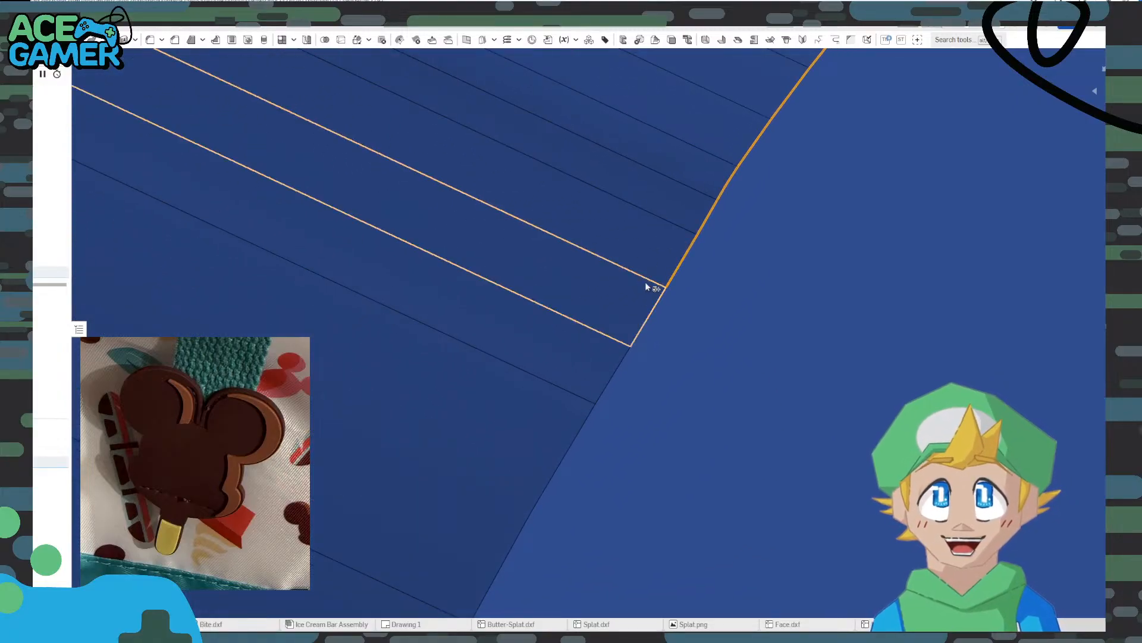
# Add the longer top-face edge segments following the first closely spaced facet group on the ear's outer curve
pyautogui.click(637, 344)
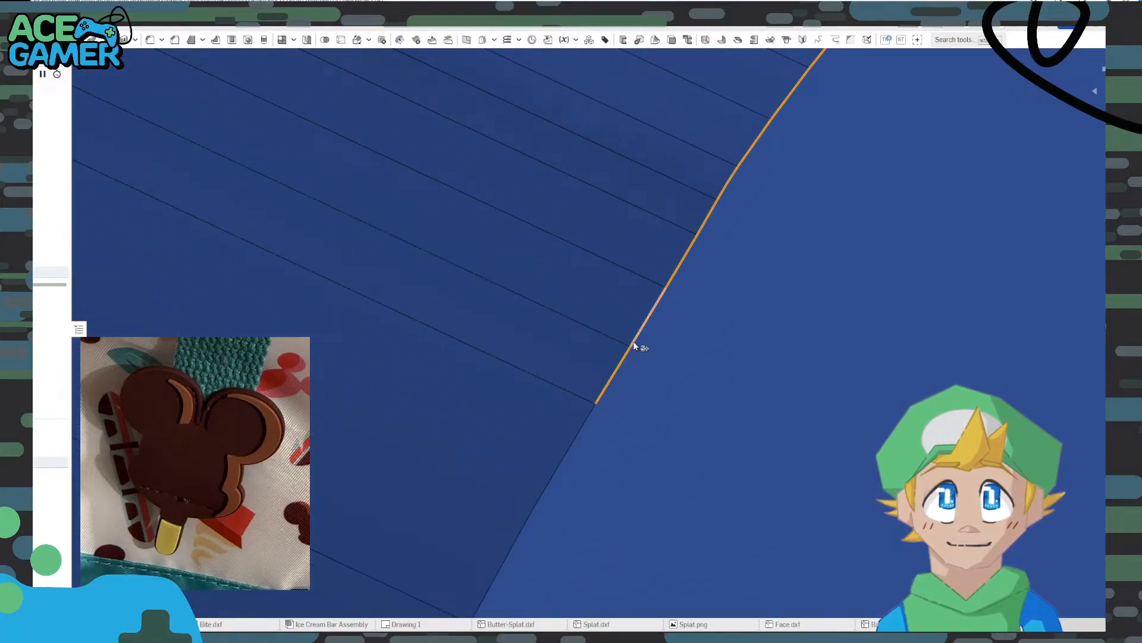
pyautogui.click(589, 415)
pyautogui.moveTo(479, 452); pyautogui.dragTo(662, 154, button='middle')
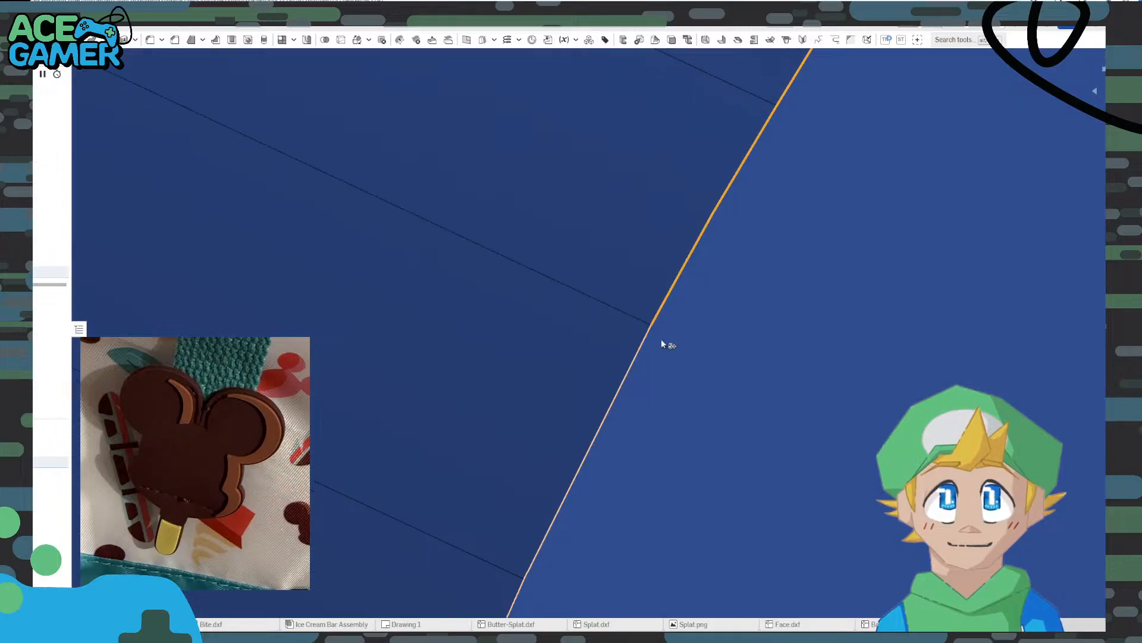
pyautogui.click(647, 336)
pyautogui.moveTo(533, 470); pyautogui.dragTo(653, 204, button='middle')
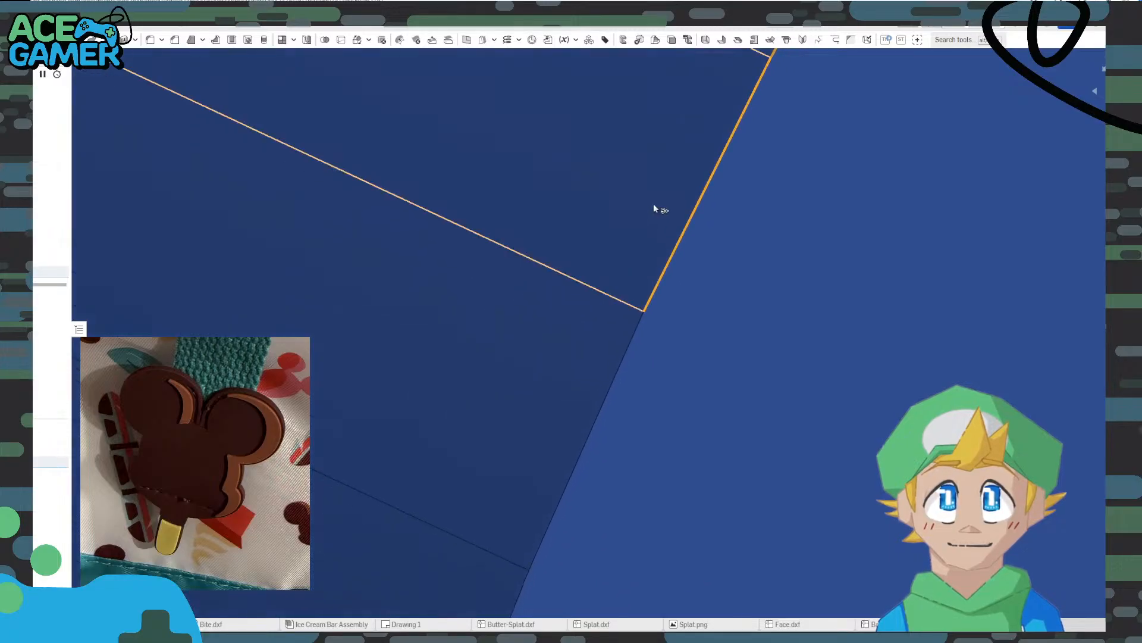
pyautogui.click(633, 338)
# Add the short top-face edges along the second closely spaced group of facets further around the ear's outer curve
pyautogui.scroll(-4, 571, 415)
pyautogui.scroll(-4, 562, 445)
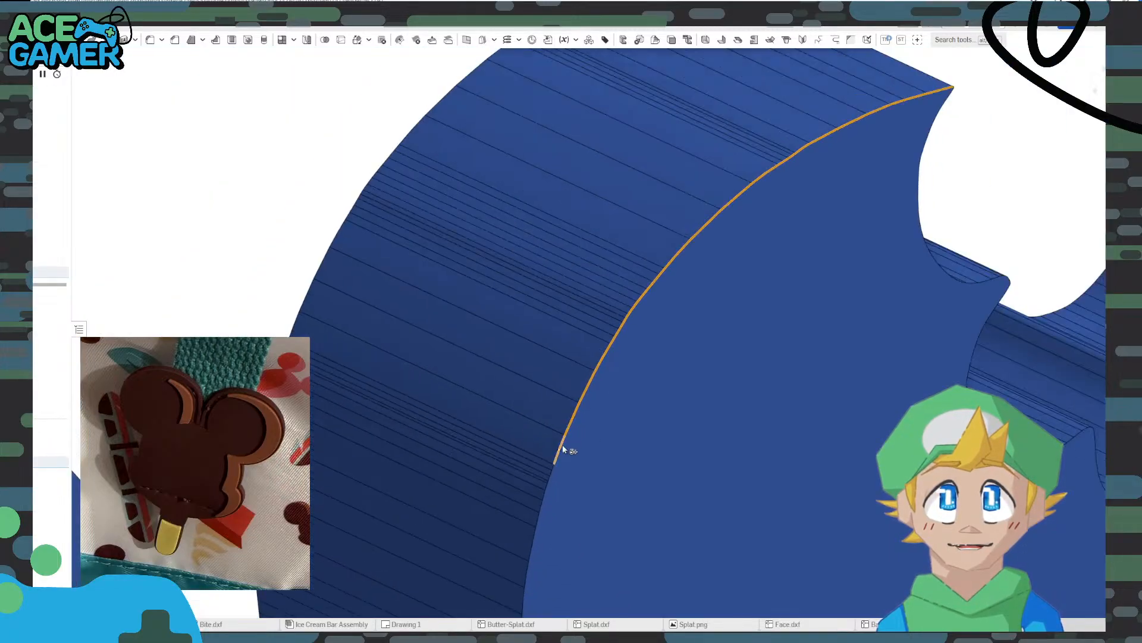
pyautogui.moveTo(532, 539); pyautogui.dragTo(566, 378, button='middle')
pyautogui.scroll(6, 556, 321)
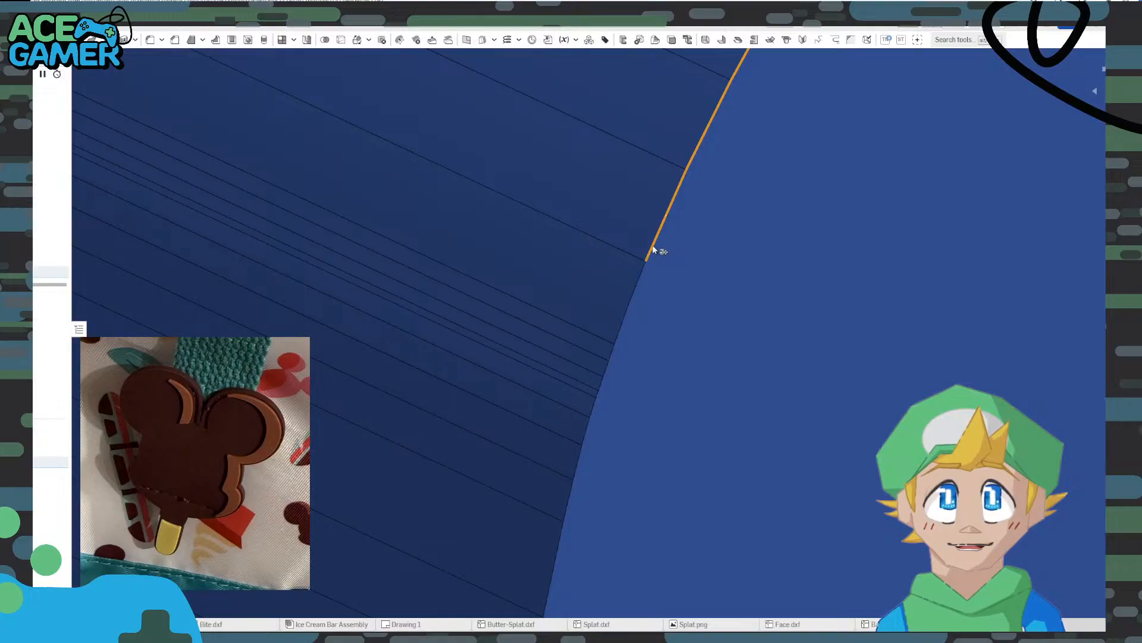
pyautogui.click(640, 278)
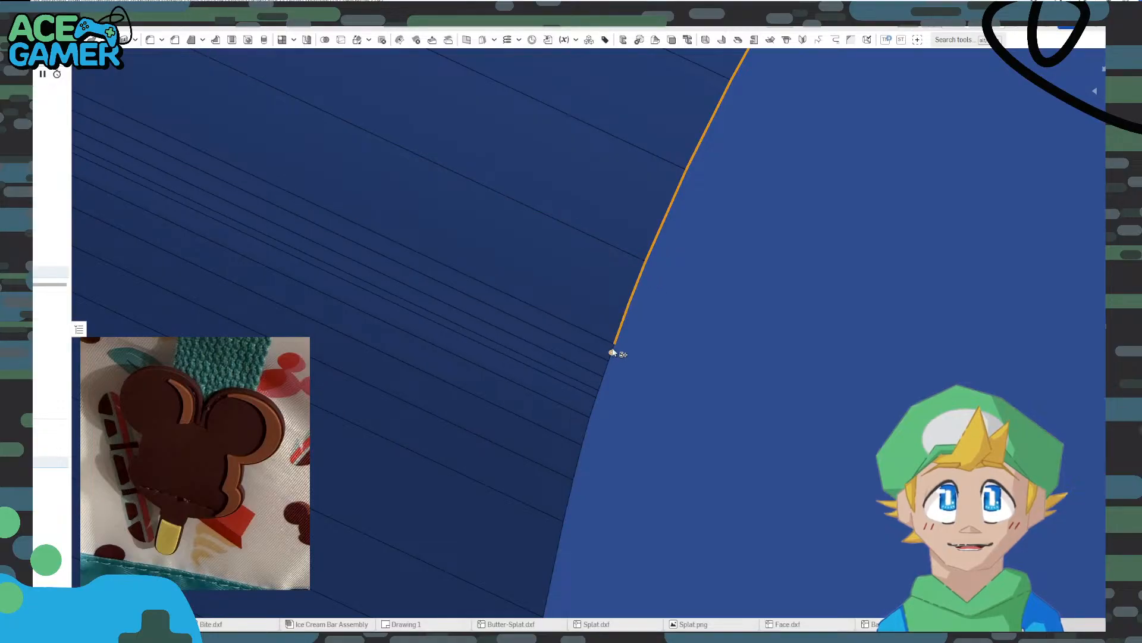
pyautogui.scroll(2, 614, 354)
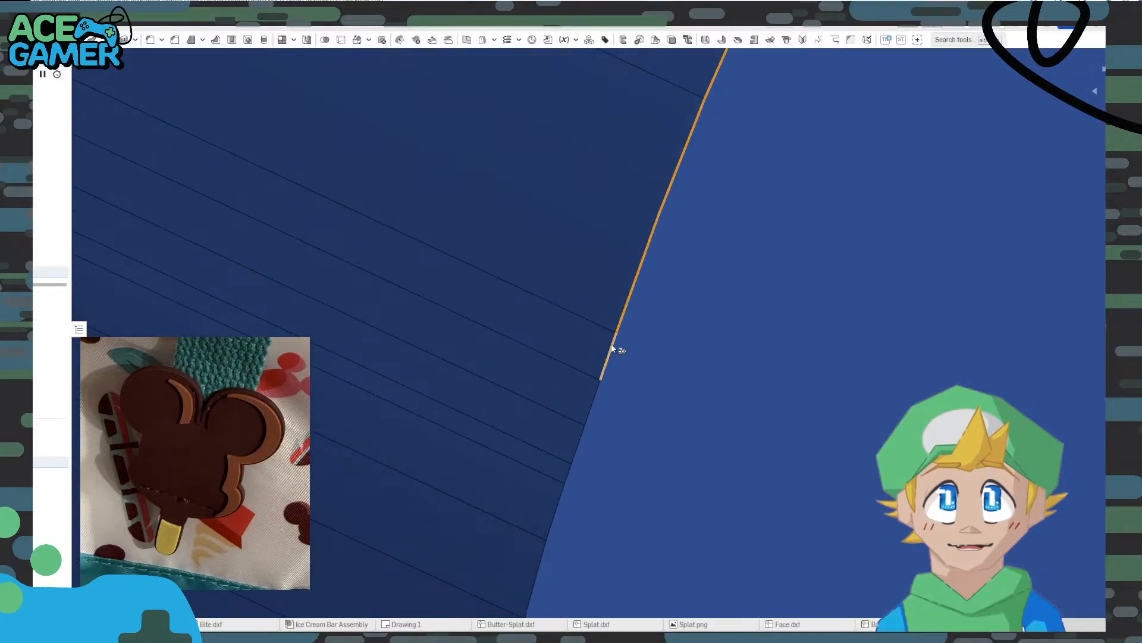
pyautogui.click(597, 394)
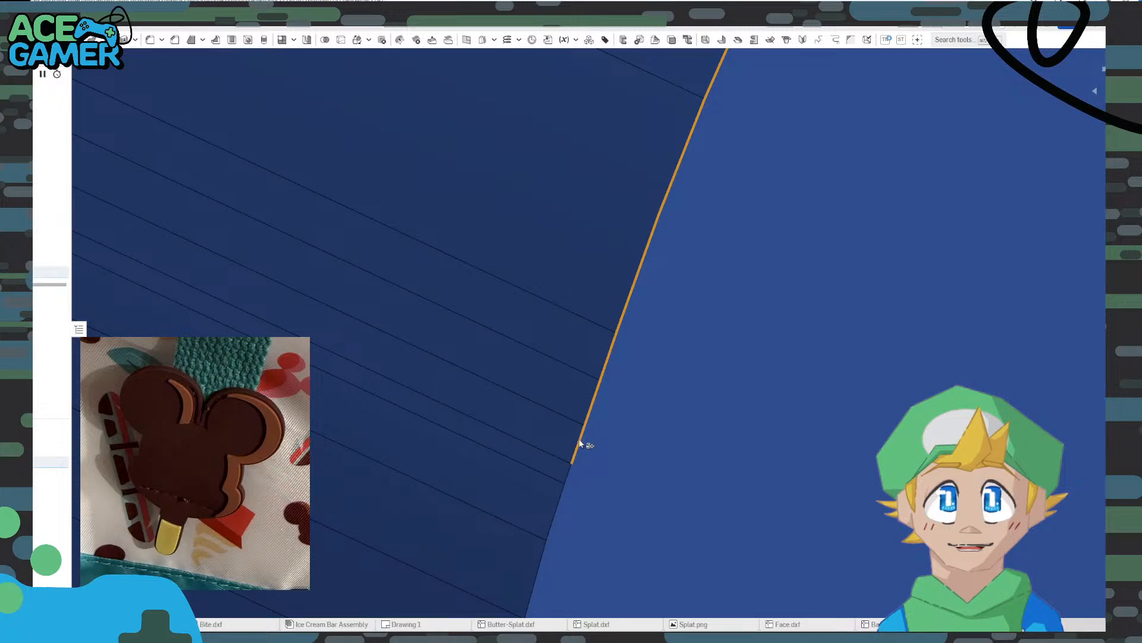
pyautogui.click(572, 471)
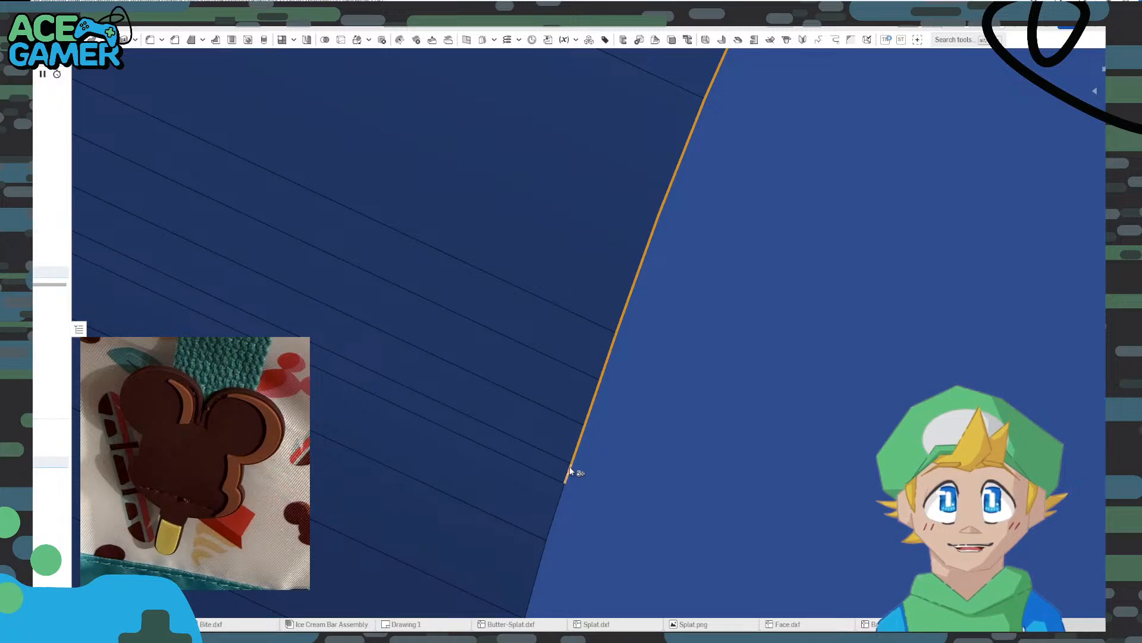
pyautogui.click(565, 487)
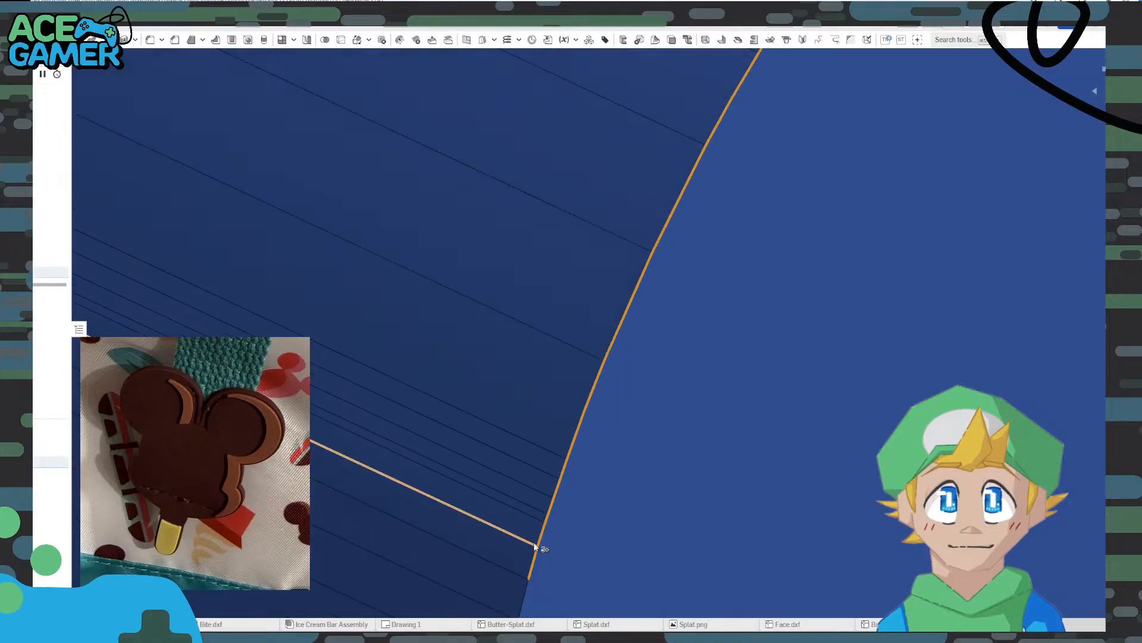
# Add the next top-face edge segments down the bitten ear's outer curve, past the second closely spaced facet group
pyautogui.moveTo(534, 541); pyautogui.dragTo(556, 236, button='middle')
pyautogui.click(558, 240)
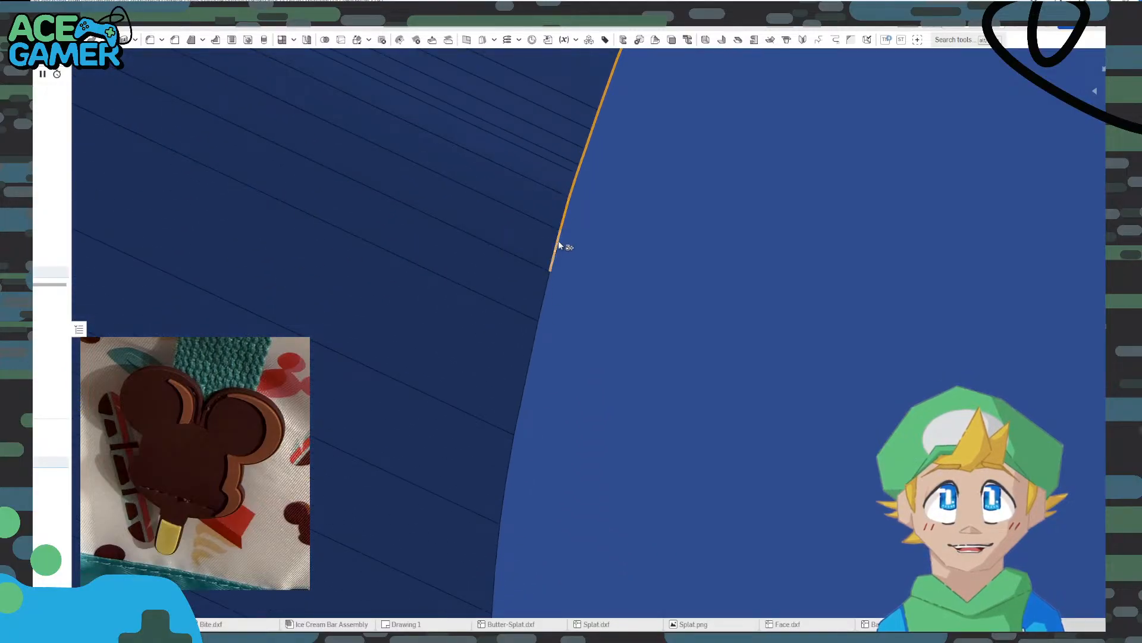
pyautogui.click(536, 331)
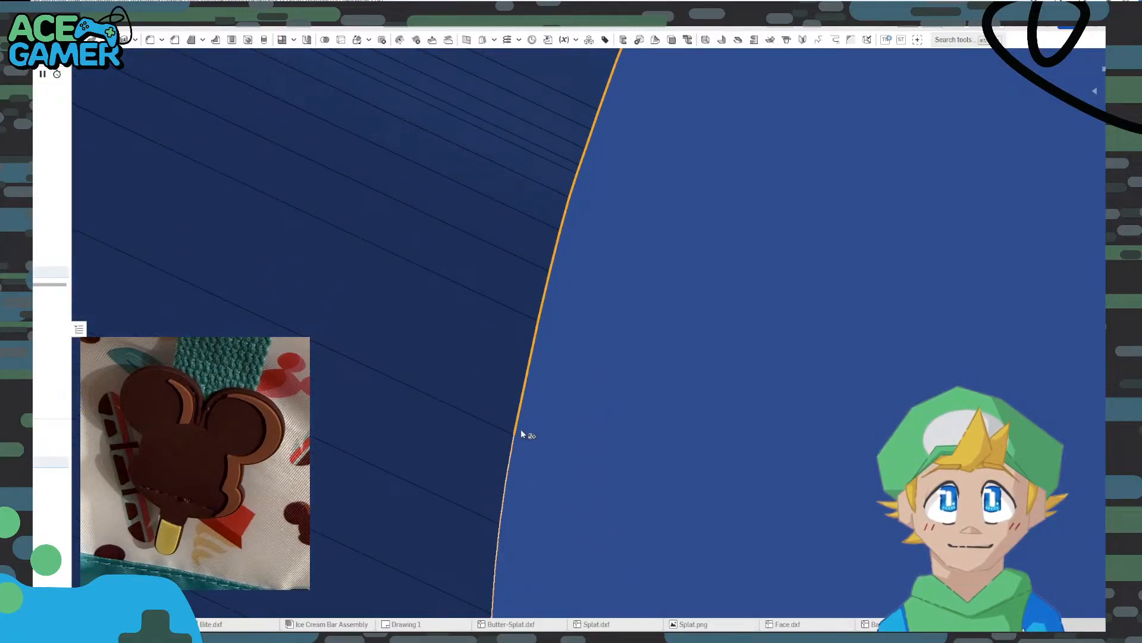
pyautogui.click(511, 449)
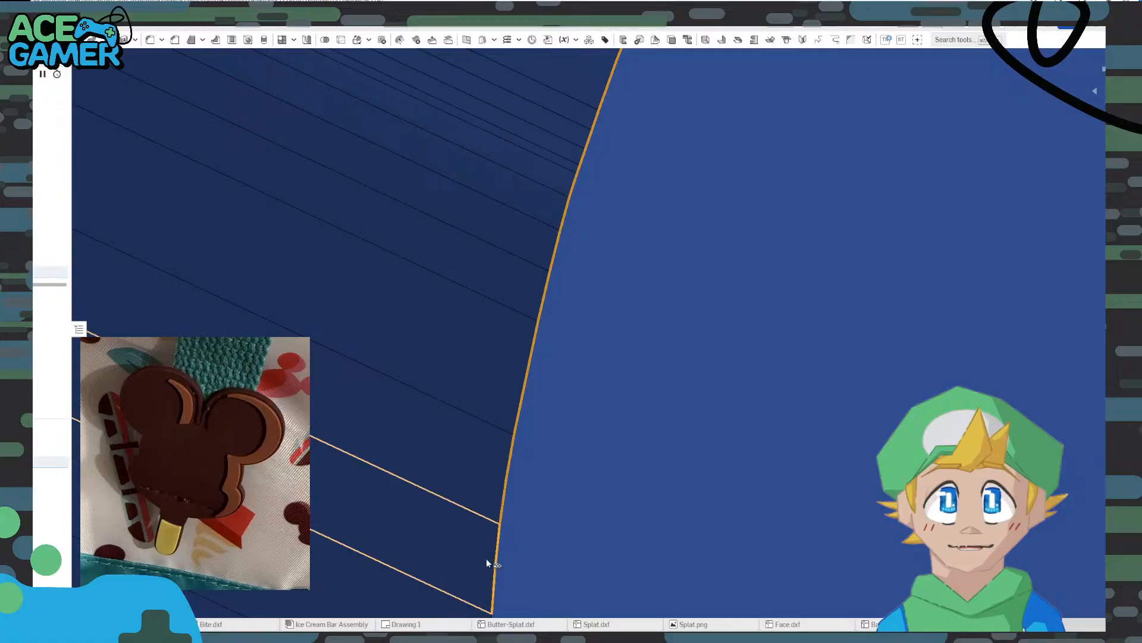
pyautogui.moveTo(511, 494); pyautogui.dragTo(508, 241, button='middle')
pyautogui.click(497, 294)
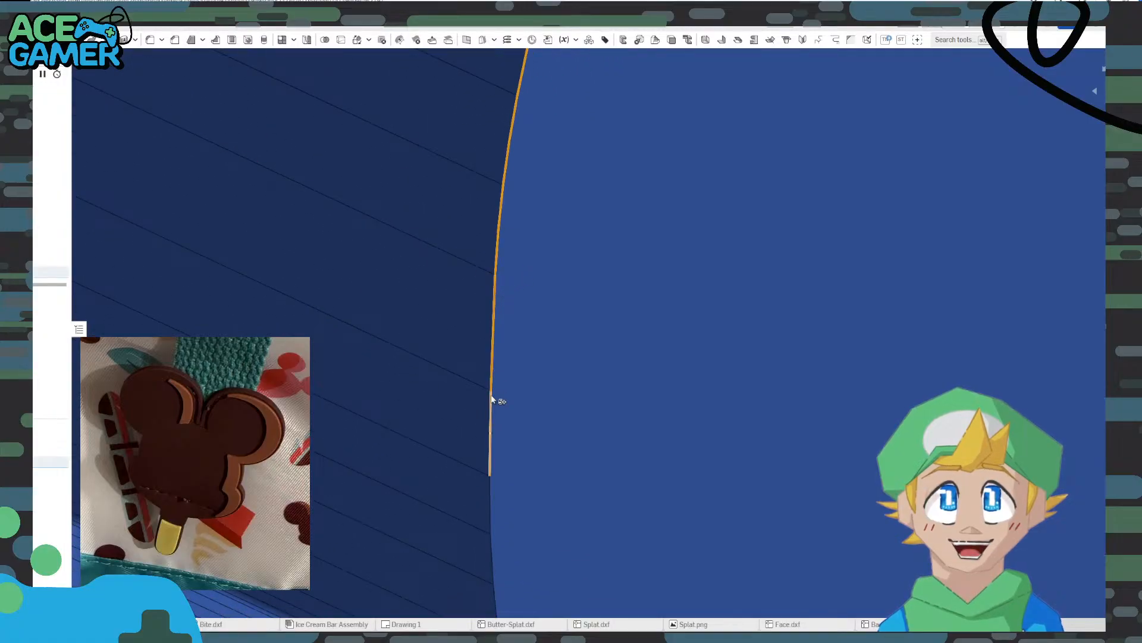
pyautogui.click(488, 452)
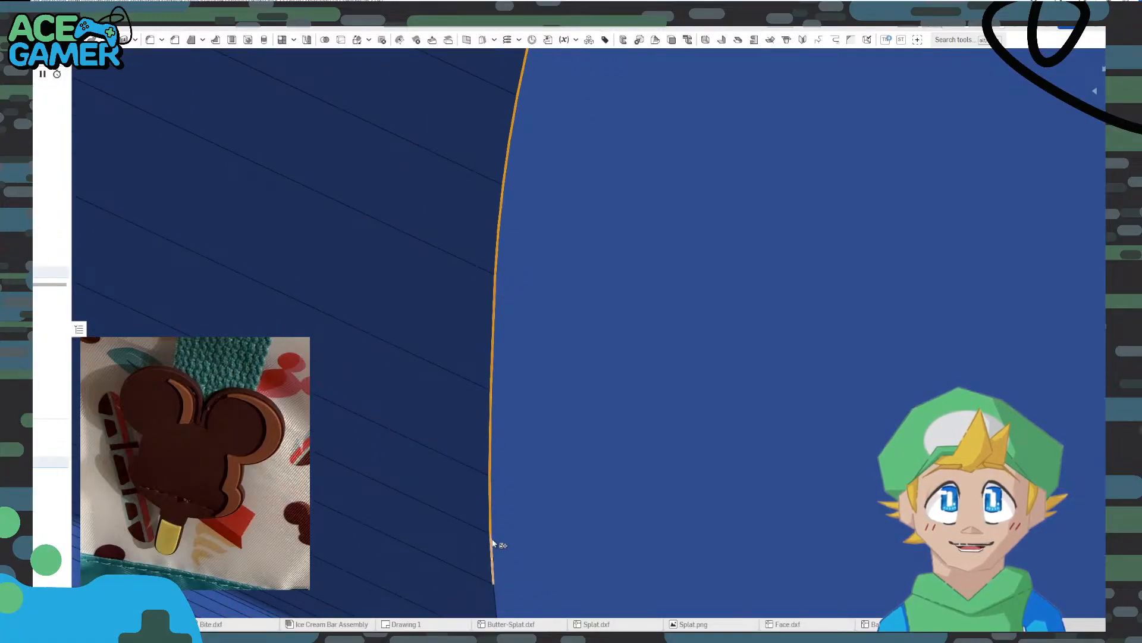
# Add the last top-face edges of the bitten ear's curve and the small rounded corner where it meets the head
pyautogui.moveTo(493, 543); pyautogui.dragTo(510, 309, button='middle')
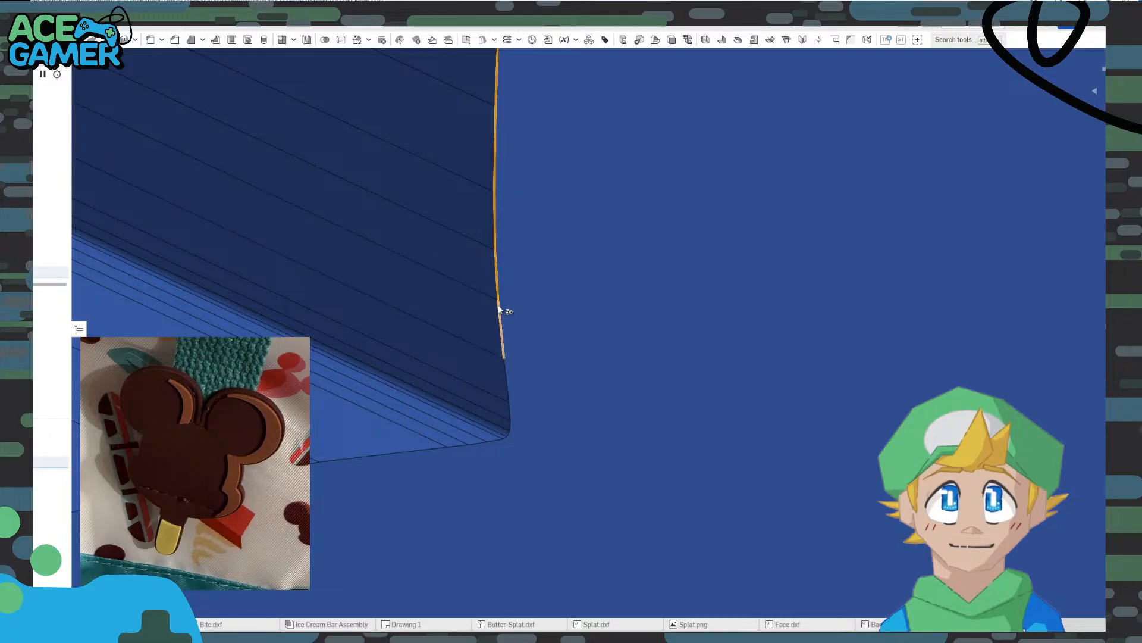
pyautogui.click(499, 307)
pyautogui.click(505, 368)
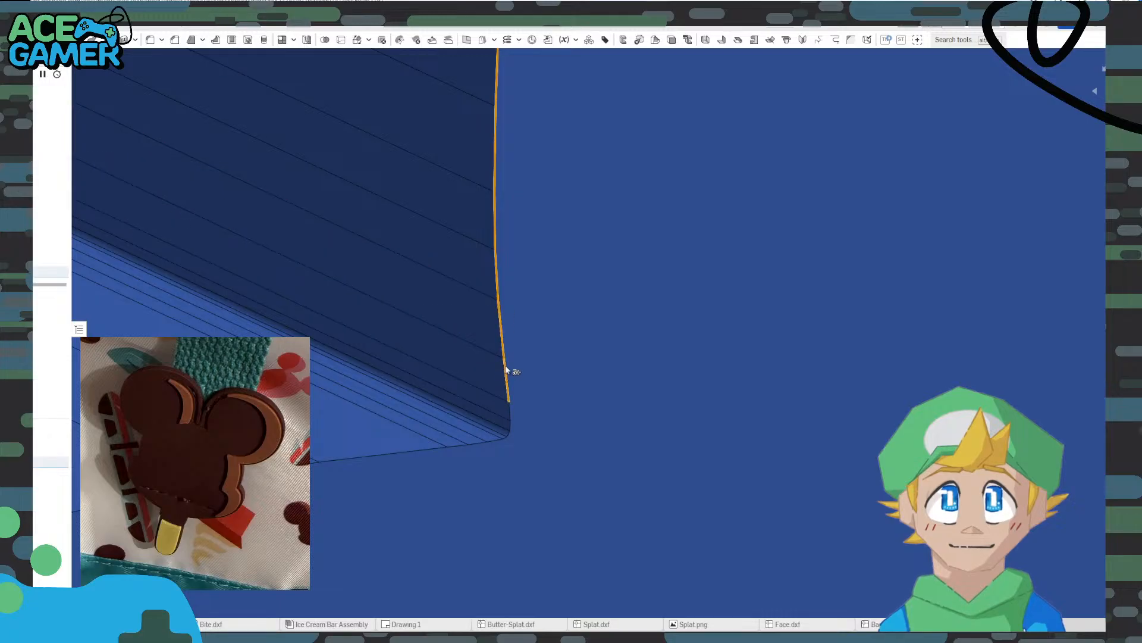
pyautogui.click(510, 410)
pyautogui.scroll(10, 492, 427)
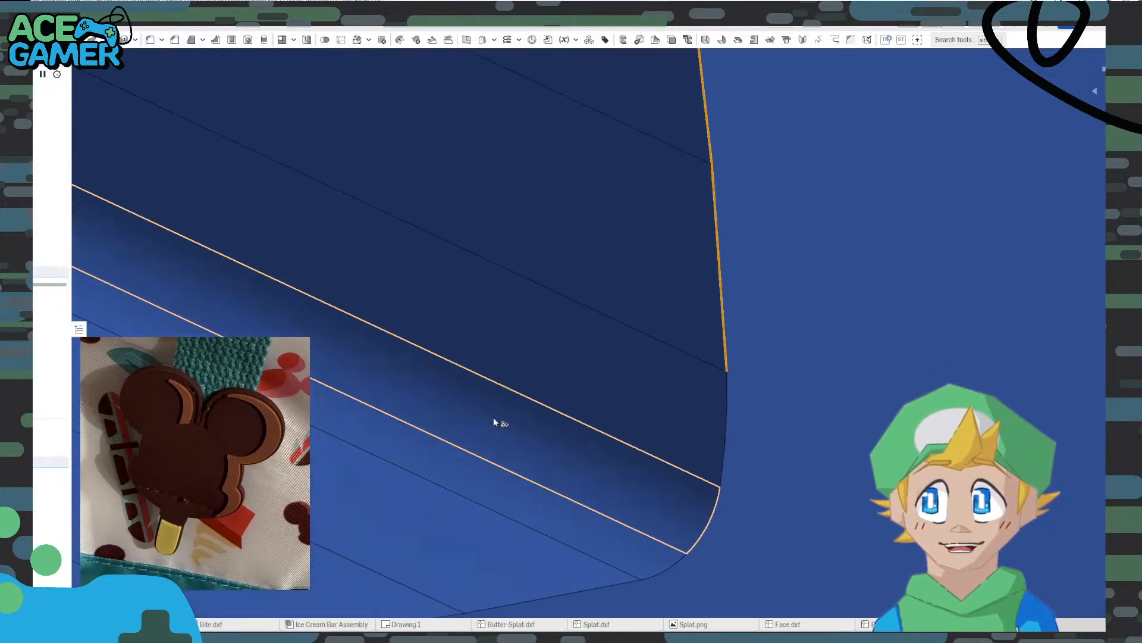
pyautogui.click(726, 393)
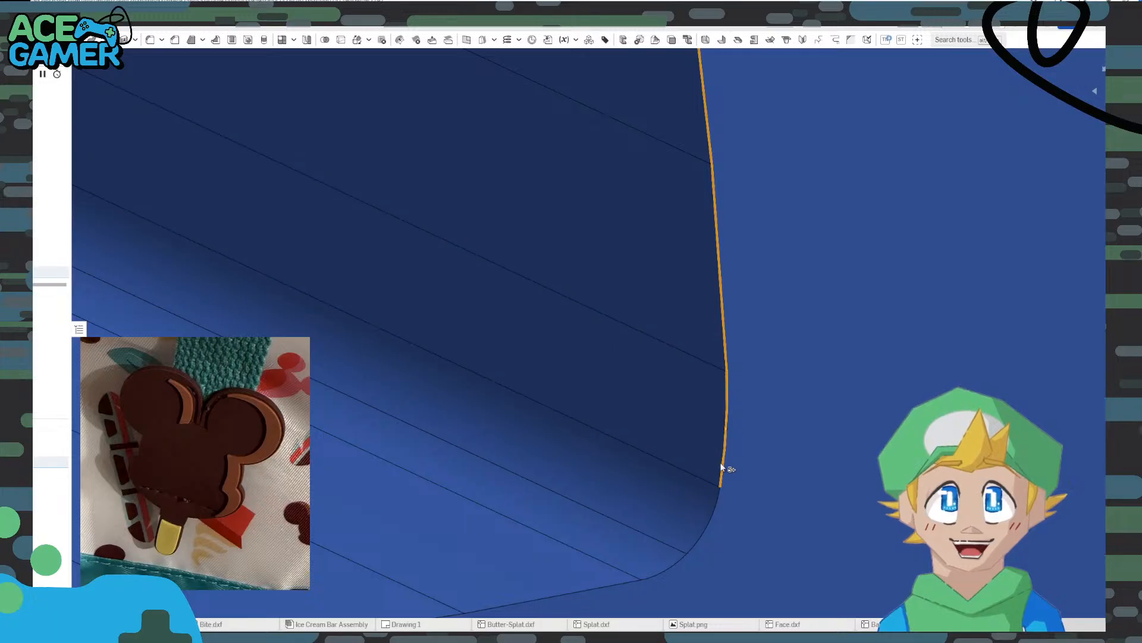
pyautogui.click(720, 500)
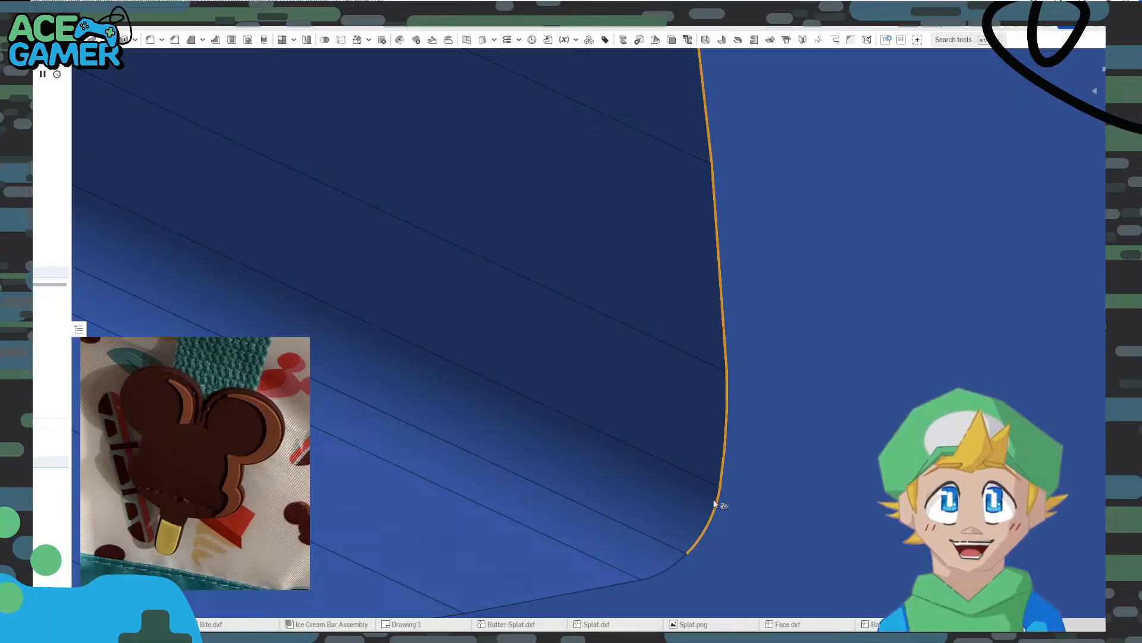
# Add the top-face edge segments from the rounded corner along the head's outline between the two ears
pyautogui.click(626, 580)
pyautogui.scroll(-5, 534, 533)
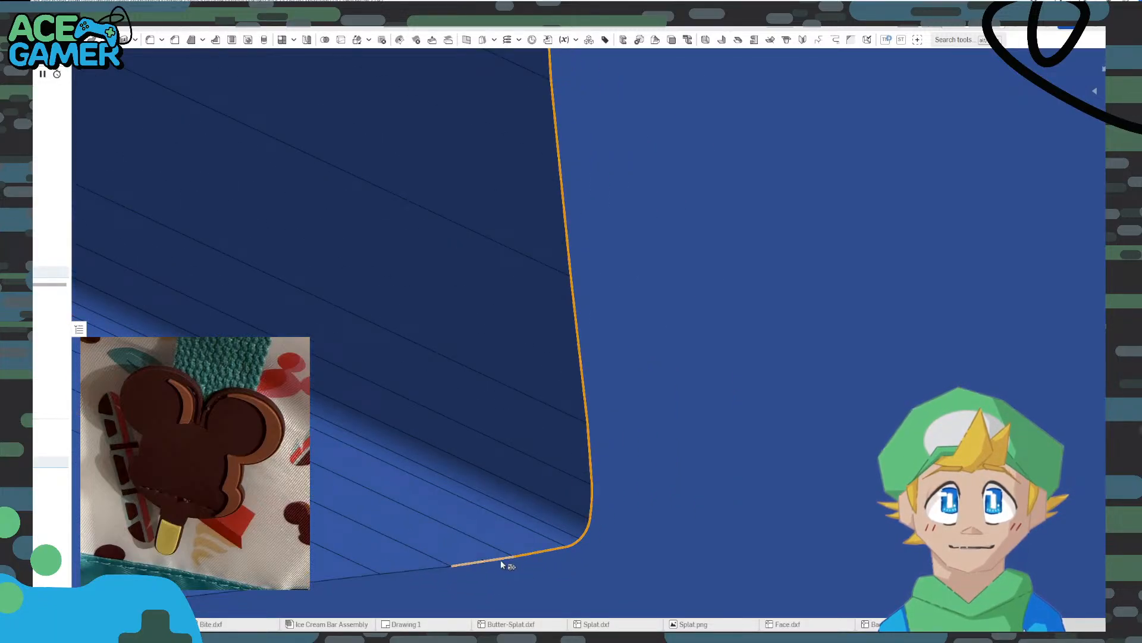
pyautogui.click(342, 579)
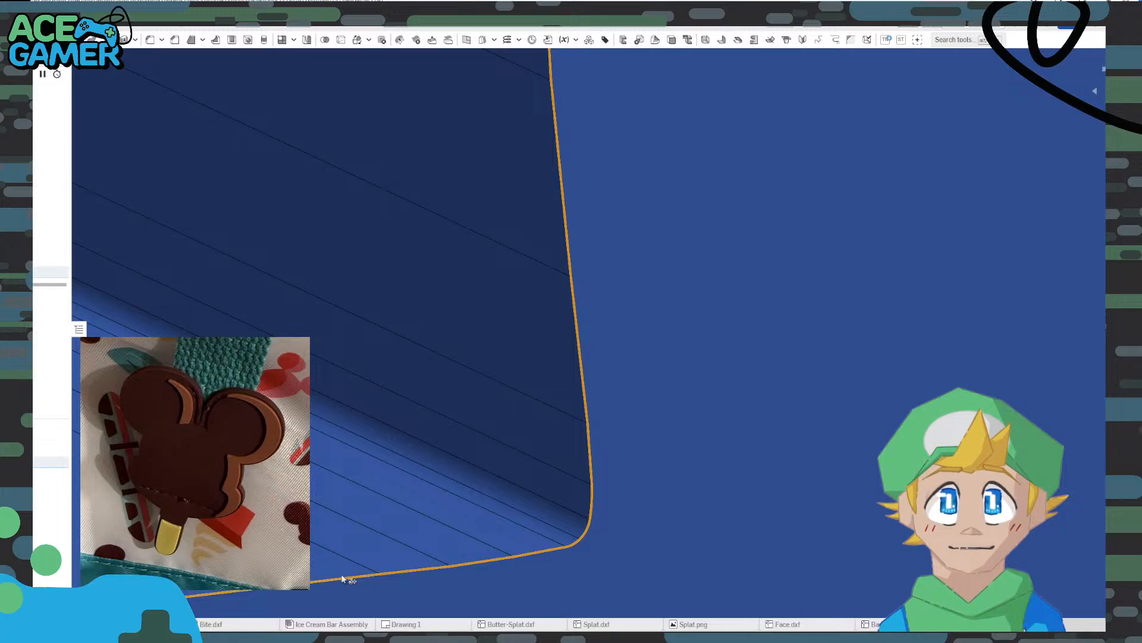
pyautogui.scroll(-5, 343, 510)
pyautogui.moveTo(295, 457); pyautogui.dragTo(714, 293, button='middle')
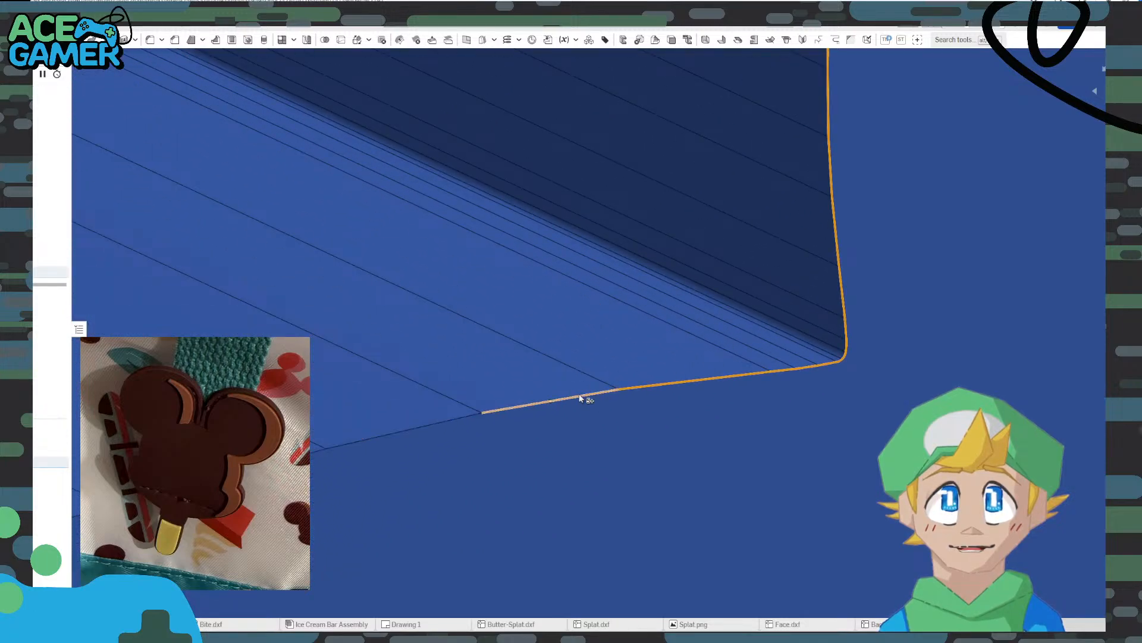
pyautogui.click(581, 397)
pyautogui.click(476, 416)
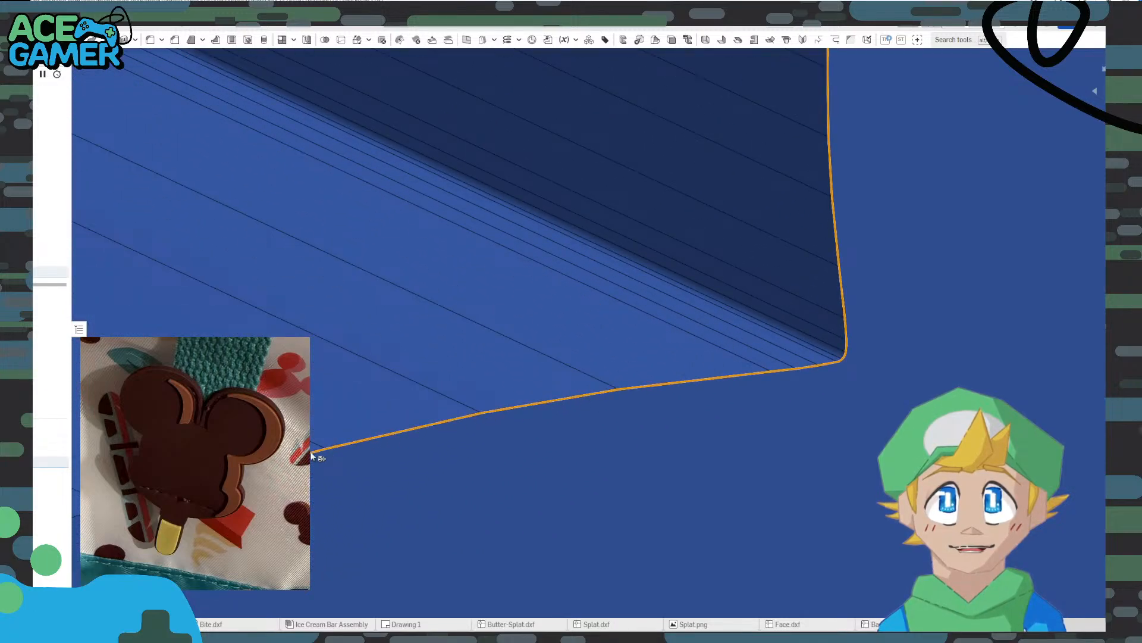
# Start a fillet on the selected edges and add the remaining head edge segments towards the other ear
pyautogui.scroll(-5, 446, 395)
pyautogui.scroll(-5, 564, 375)
pyautogui.moveTo(630, 274); pyautogui.dragTo(483, 335, button='middle')
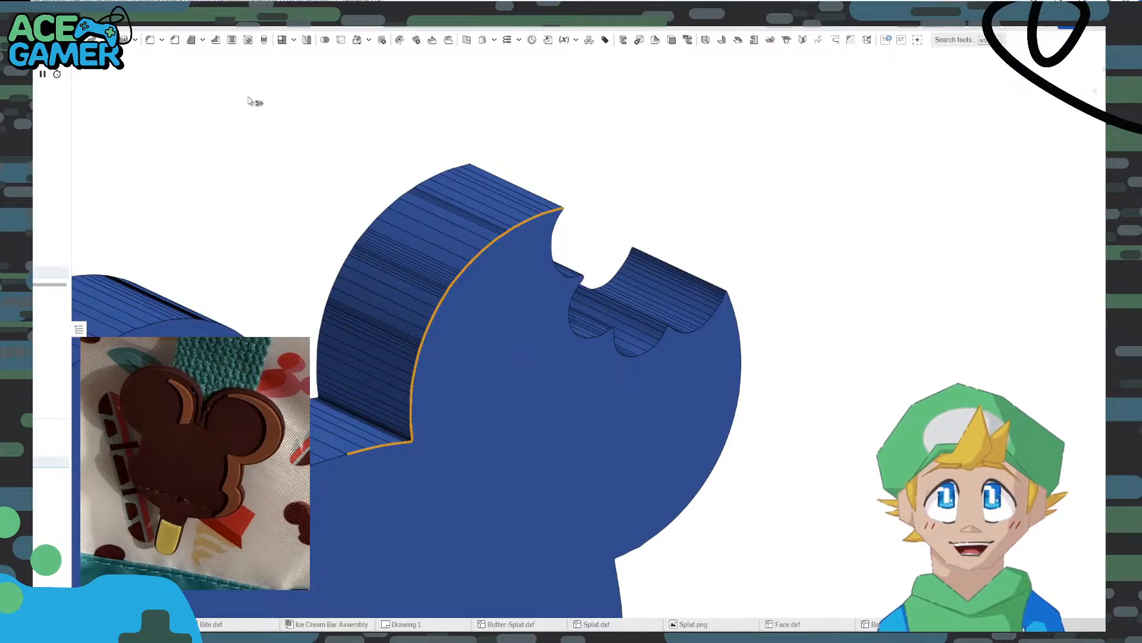
pyautogui.click(150, 40)
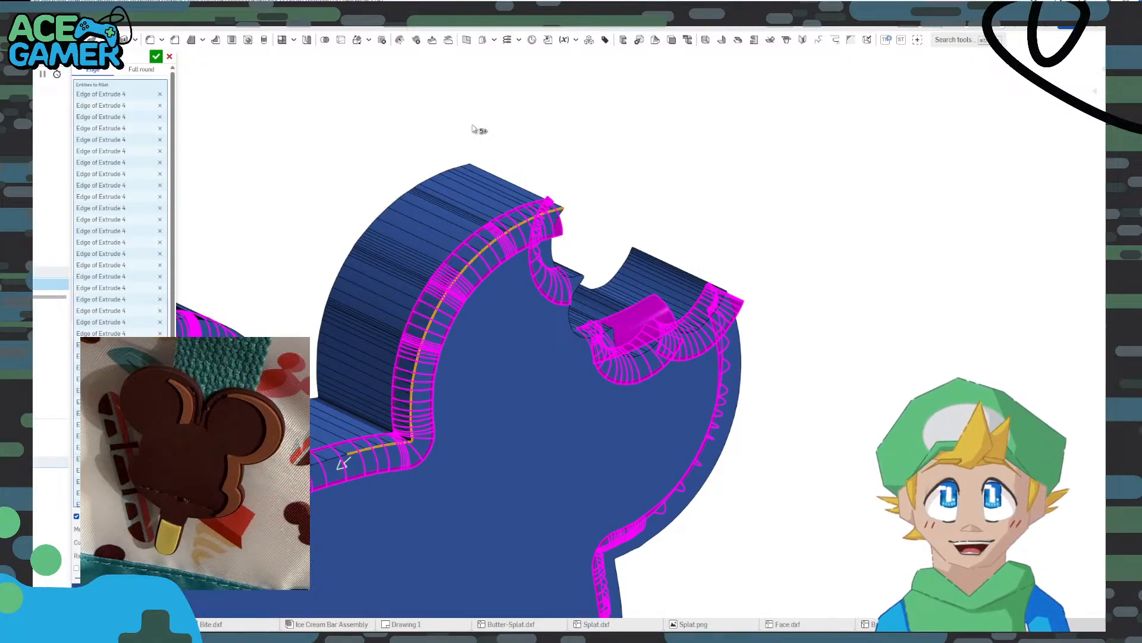
pyautogui.scroll(-5, 505, 435)
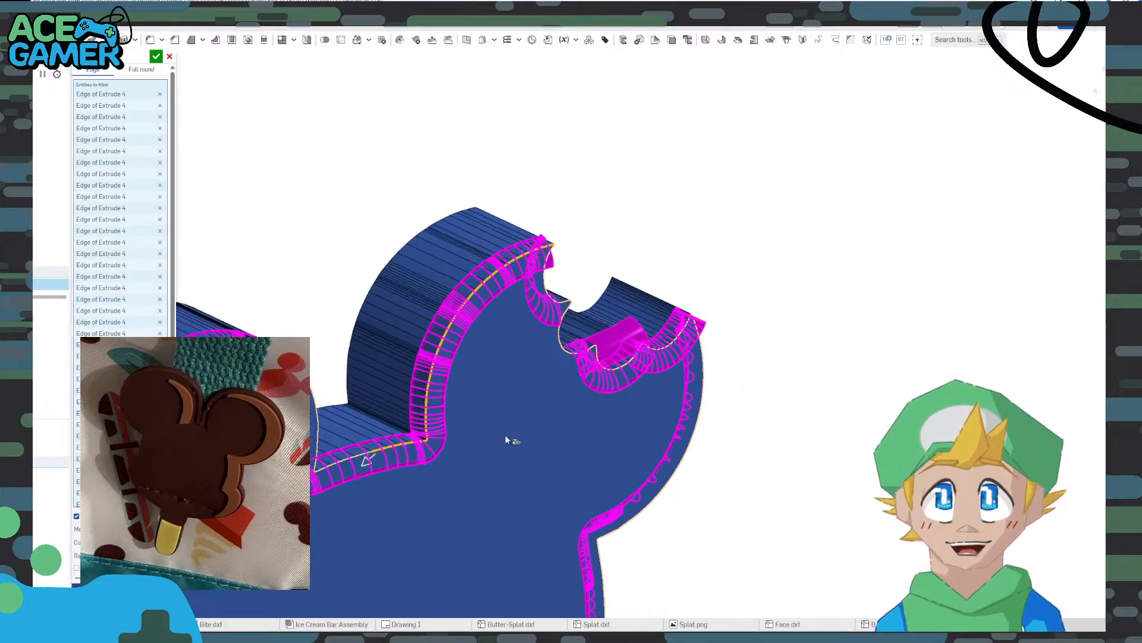
pyautogui.scroll(10, 458, 300)
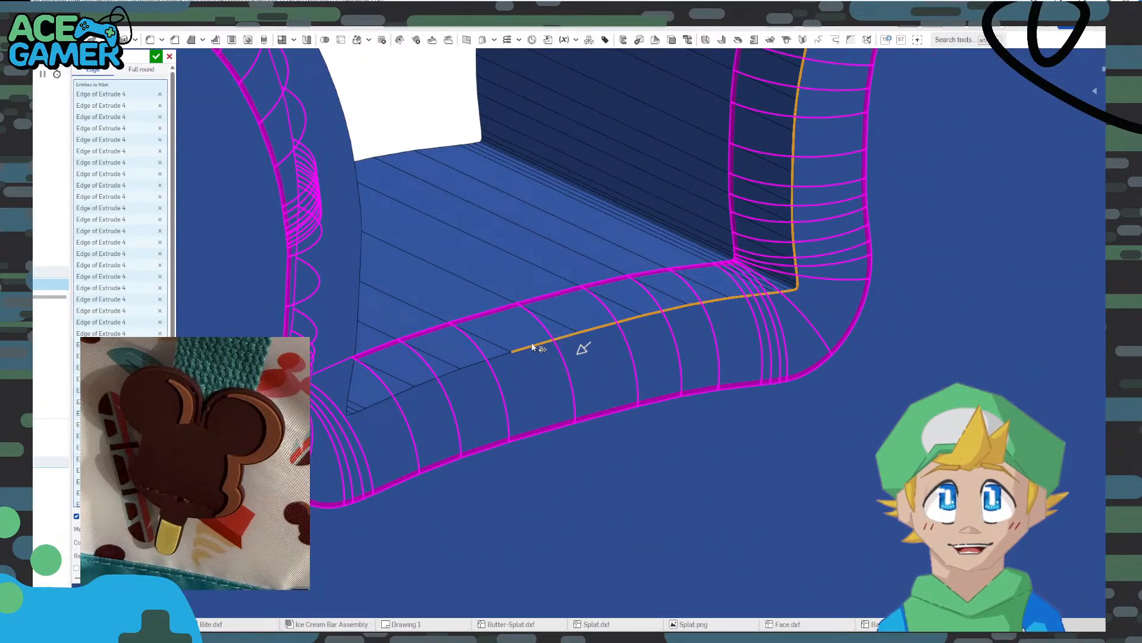
pyautogui.click(491, 360)
pyautogui.click(446, 377)
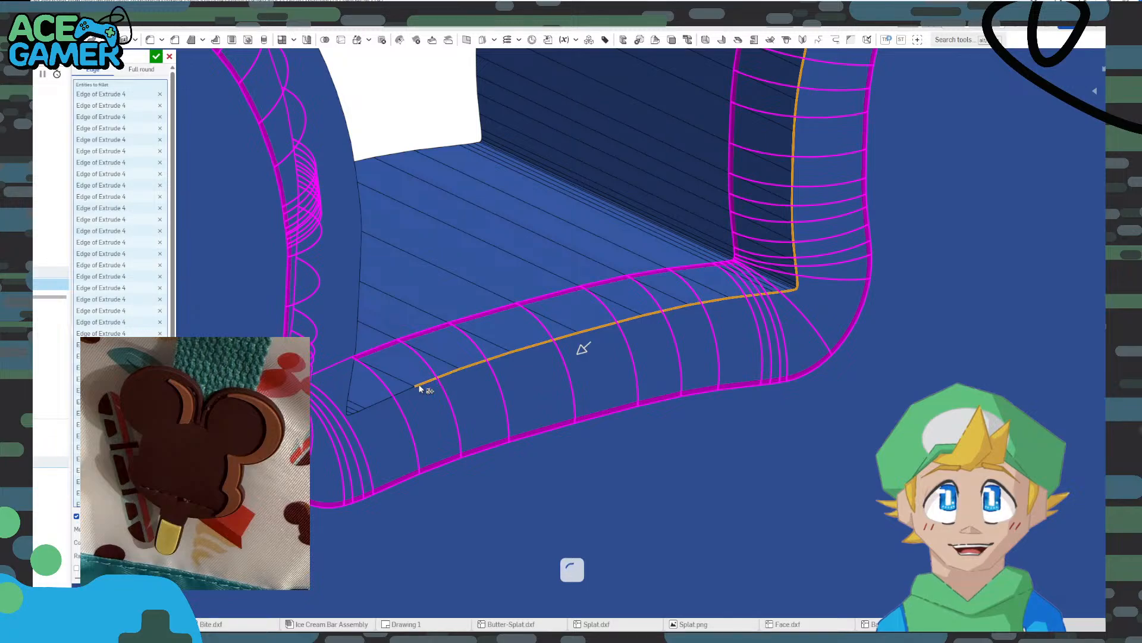
pyautogui.click(366, 411)
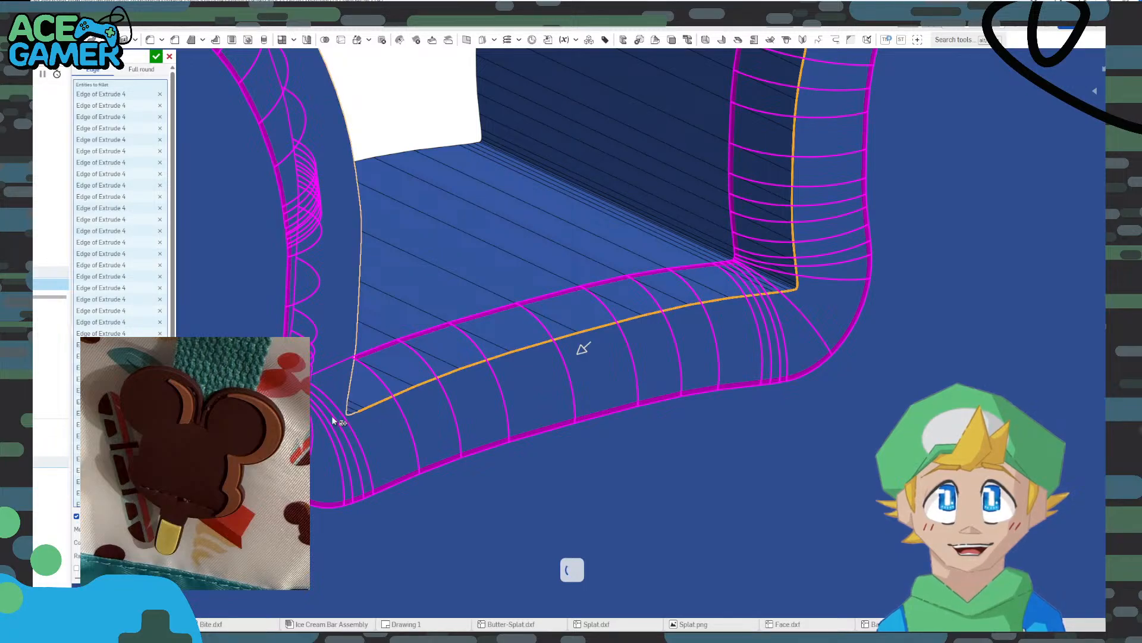
# Add the first edge segments running up the unbitten ear from its corner with the head to the fillet
pyautogui.scroll(5, 381, 392)
pyautogui.scroll(5, 613, 324)
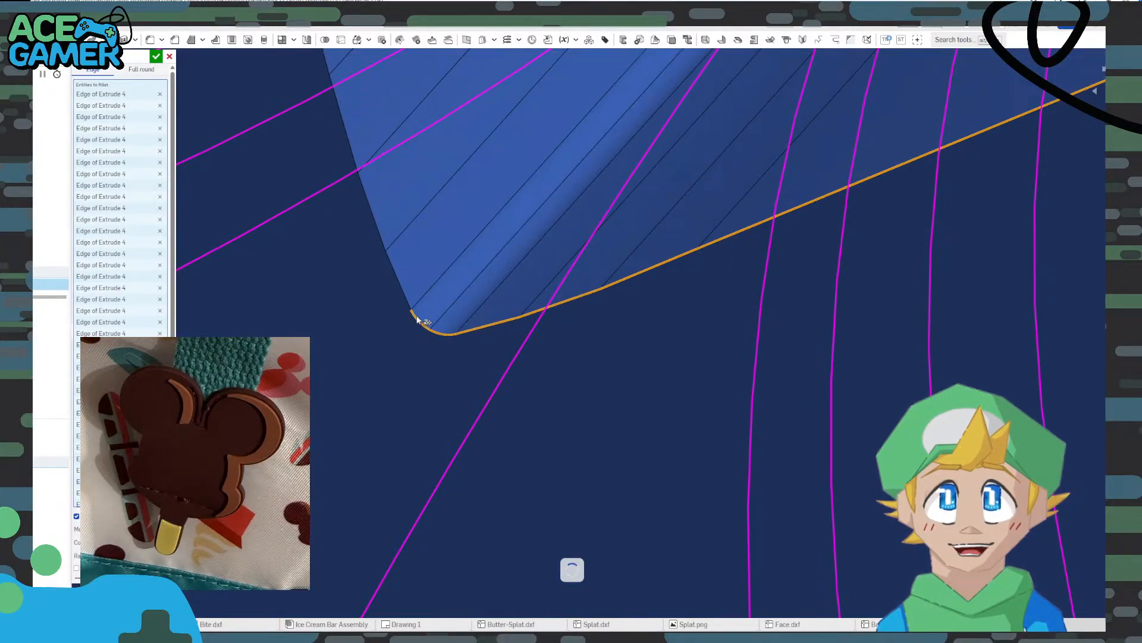
pyautogui.click(406, 296)
pyautogui.click(384, 243)
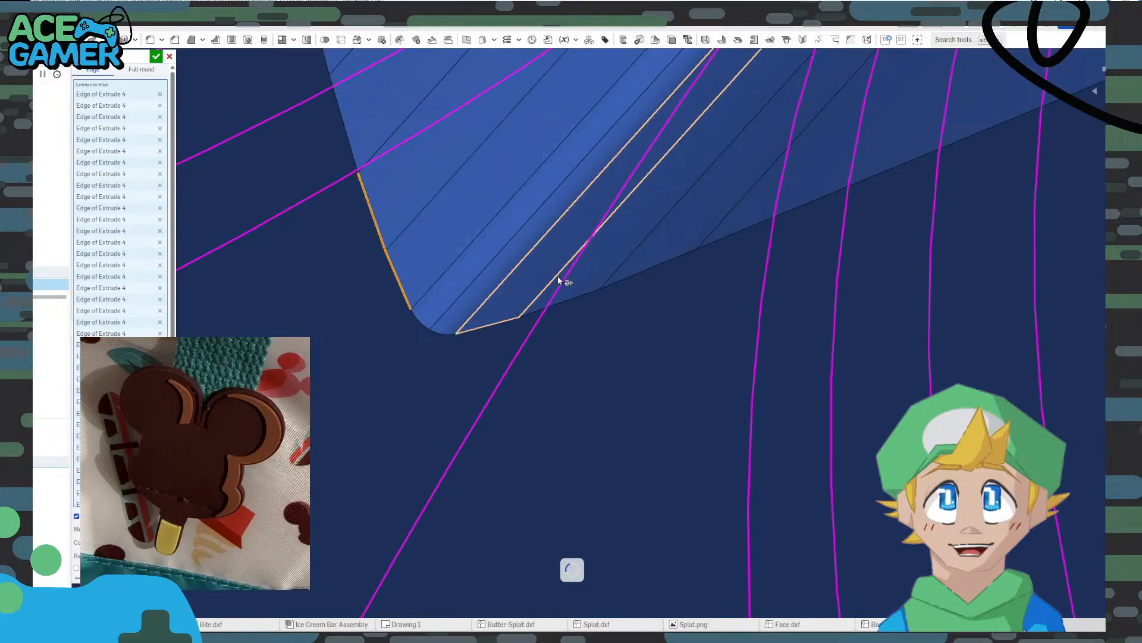
# Fill the gaps in the fillet selection along the head's edge and around the corner at the unbitten ear
pyautogui.scroll(-3, 705, 269)
pyautogui.scroll(8, 783, 163)
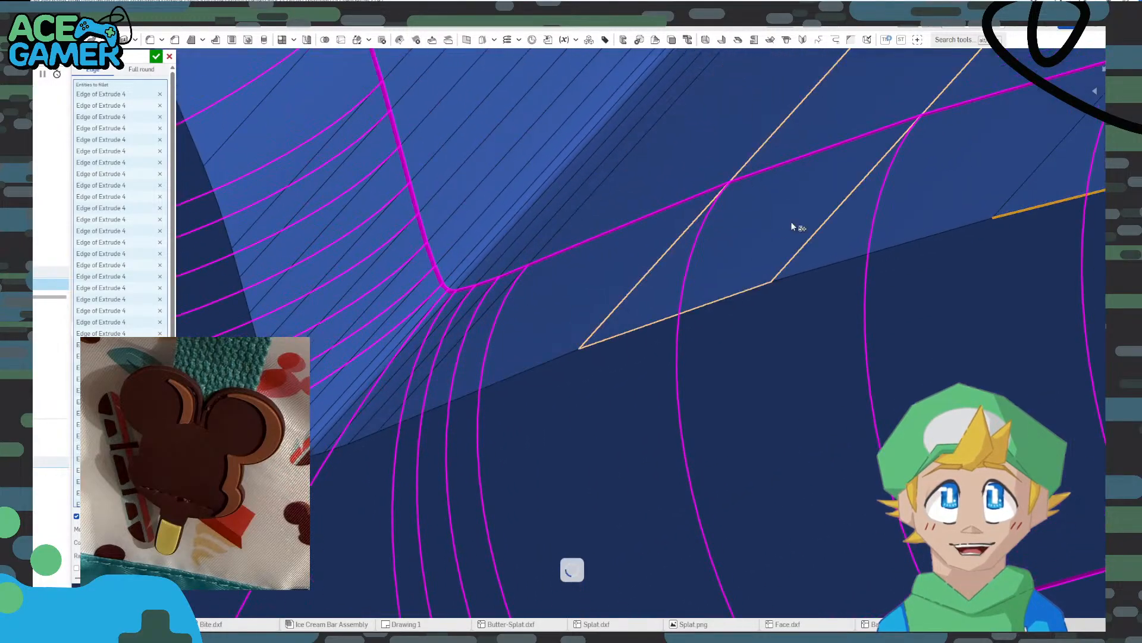
pyautogui.scroll(-3, 792, 227)
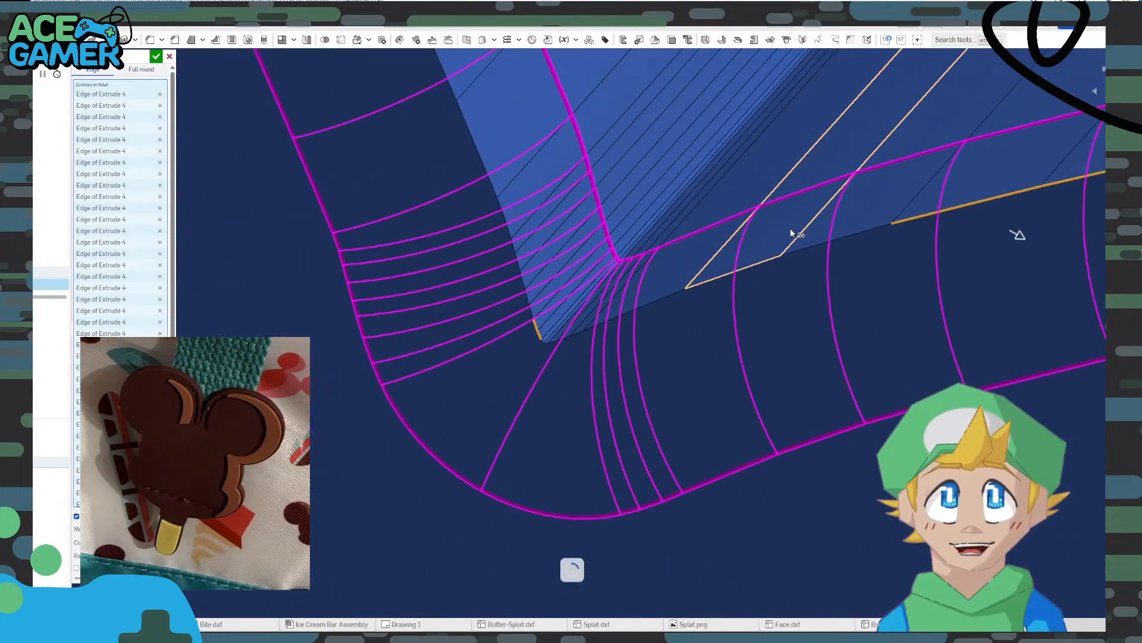
pyautogui.click(761, 259)
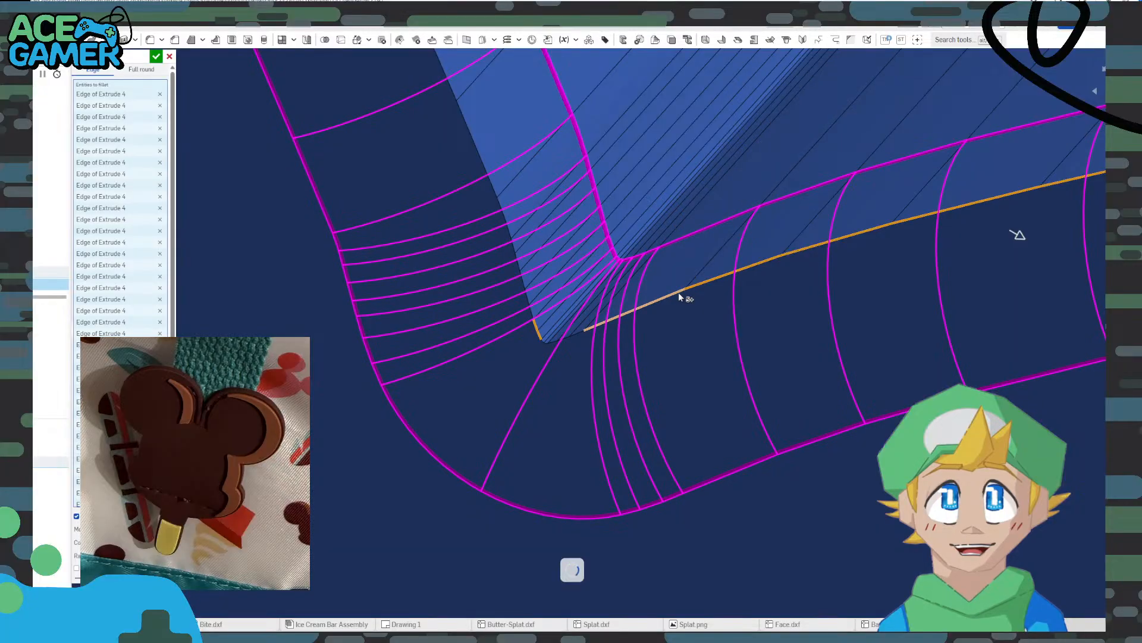
pyautogui.scroll(4, 569, 338)
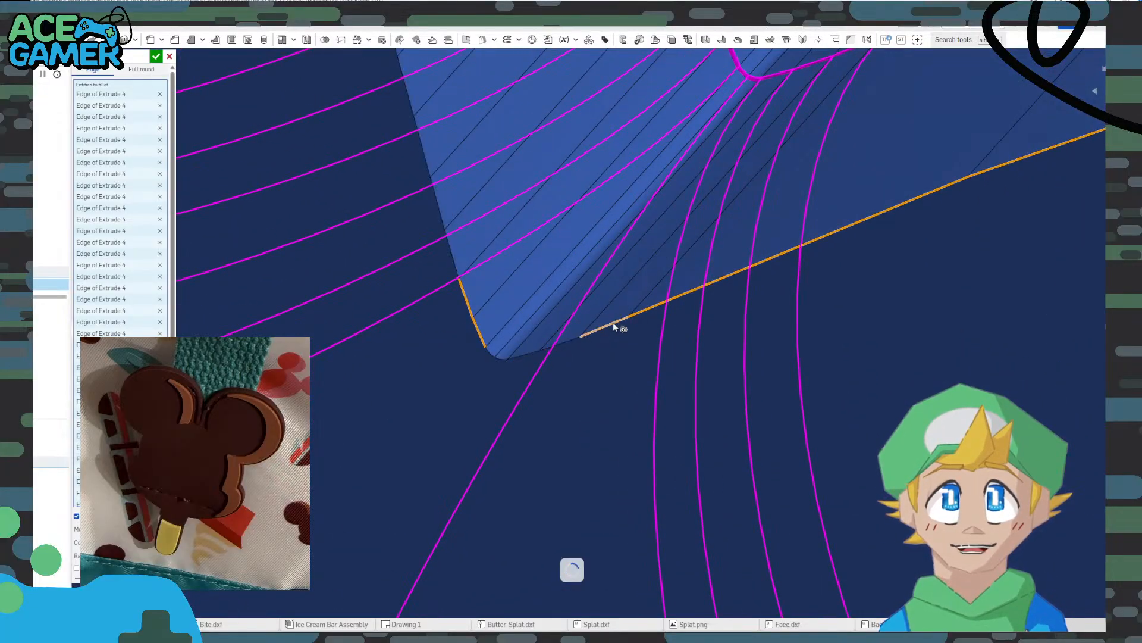
pyautogui.click(534, 353)
pyautogui.click(505, 357)
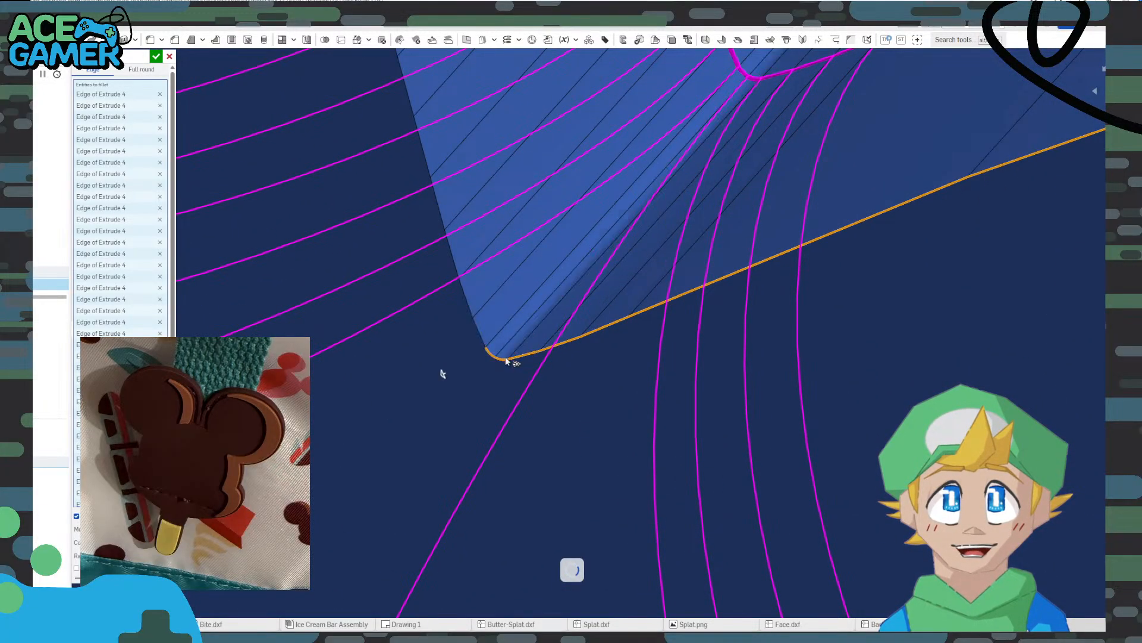
pyautogui.click(481, 333)
# Check the fillet preview around both ears and the bite, and discard the edge-by-edge fillet
pyautogui.scroll(-3, 667, 331)
pyautogui.scroll(-6, 667, 336)
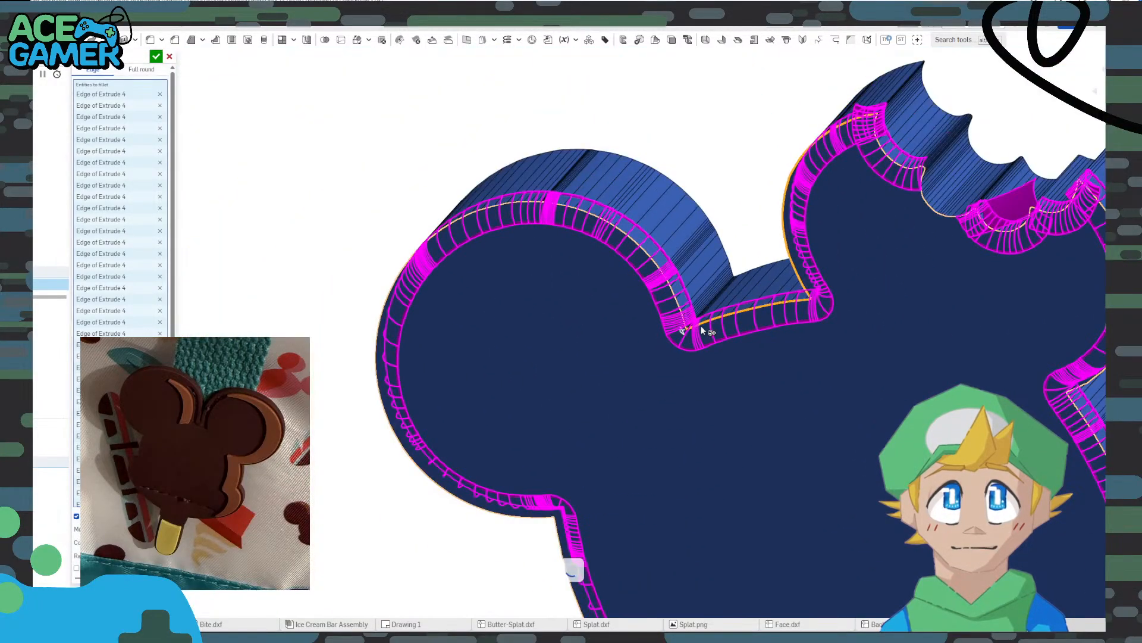
pyautogui.moveTo(1015, 368); pyautogui.dragTo(1044, 351, button='right')
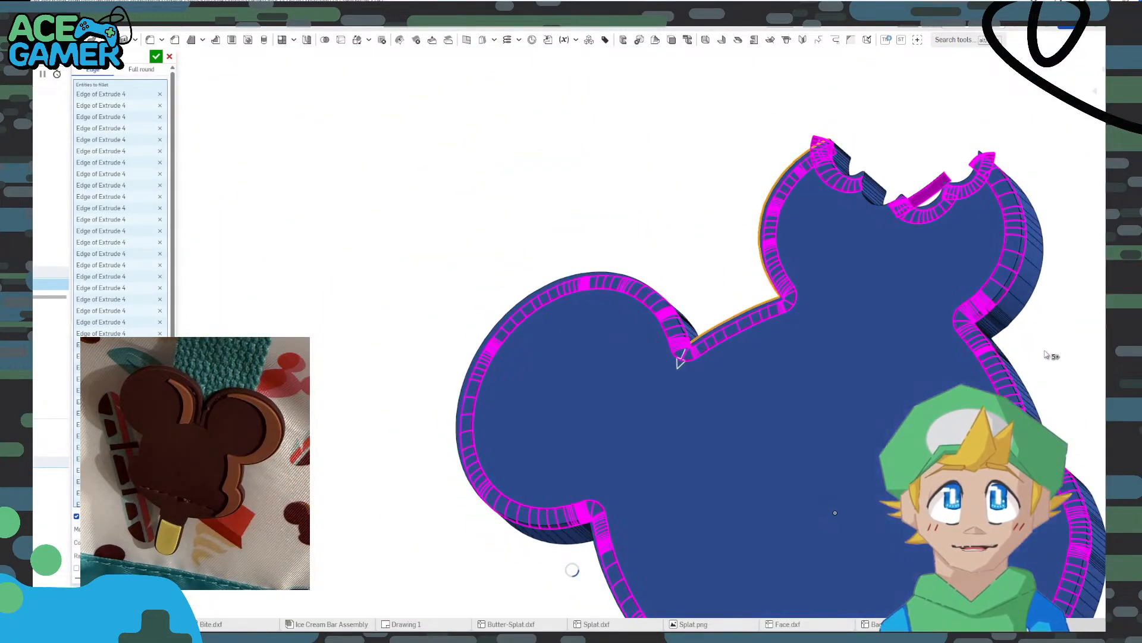
pyautogui.moveTo(999, 245); pyautogui.dragTo(930, 326, button='middle')
pyautogui.scroll(6, 845, 262)
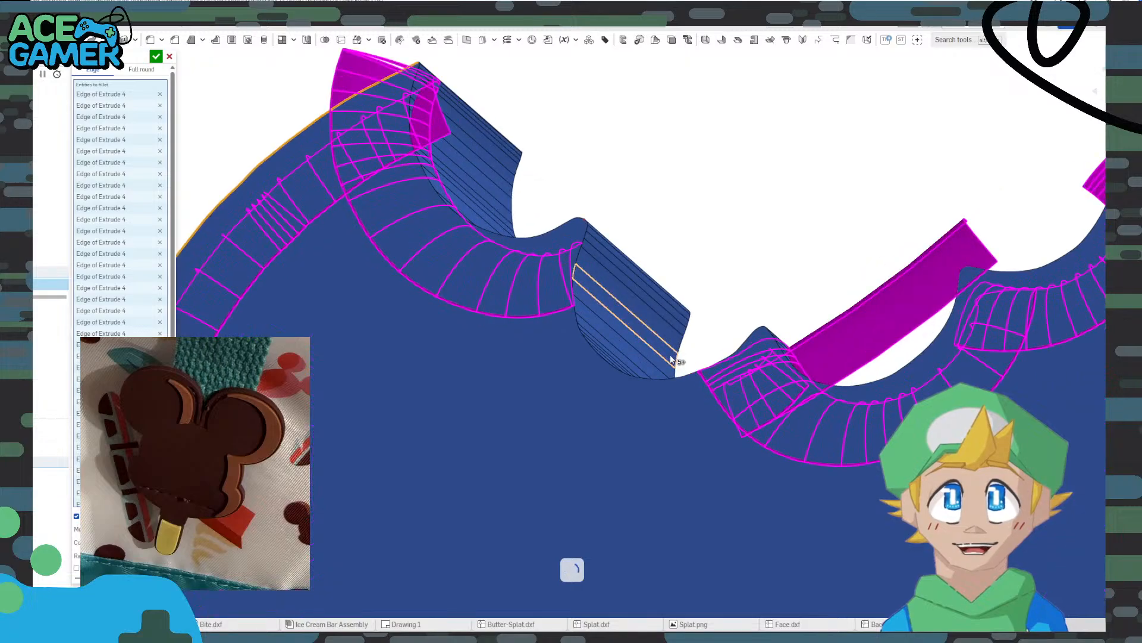
pyautogui.click(169, 57)
# Try to fillet the head's entire top face, including the bitten ear, with a 2 mm radius
pyautogui.scroll(-7, 668, 302)
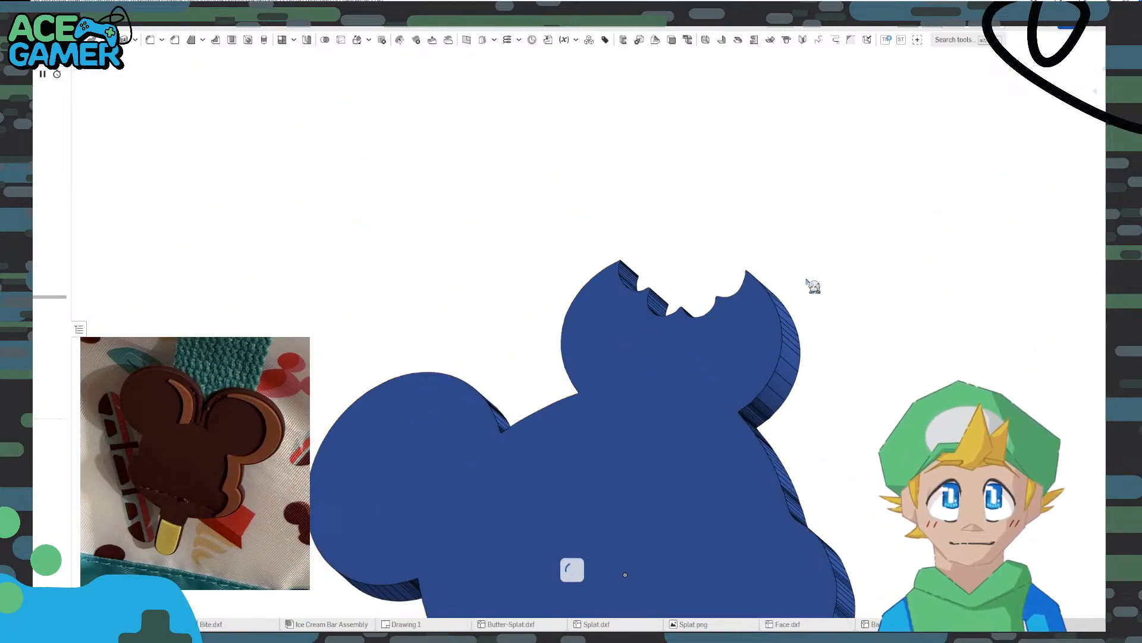
pyautogui.scroll(-2, 745, 409)
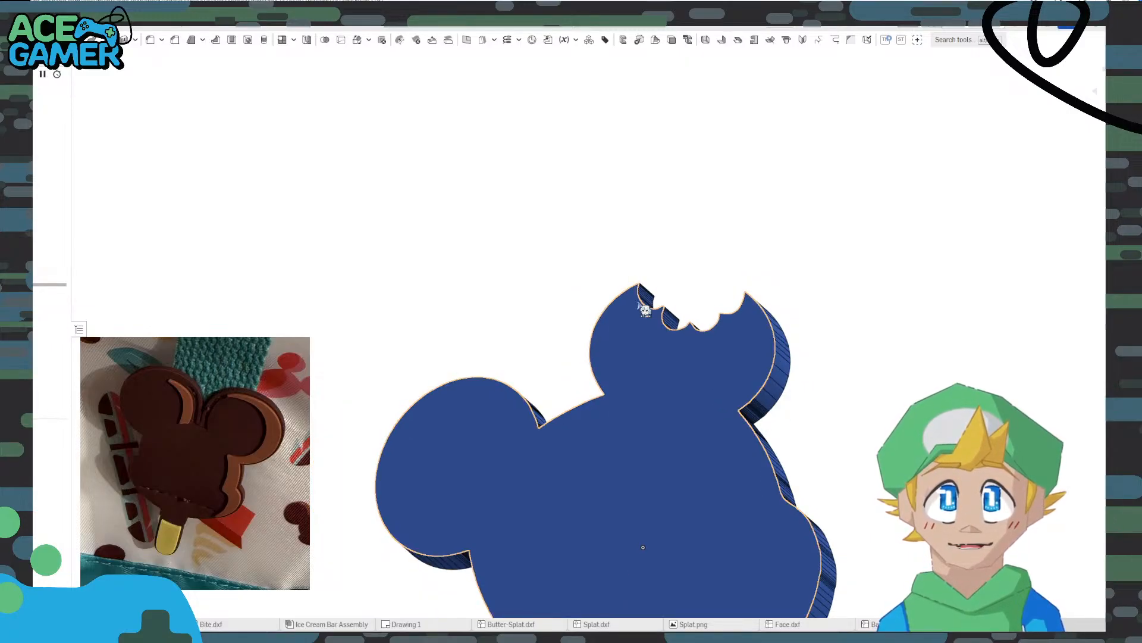
pyautogui.click(675, 384)
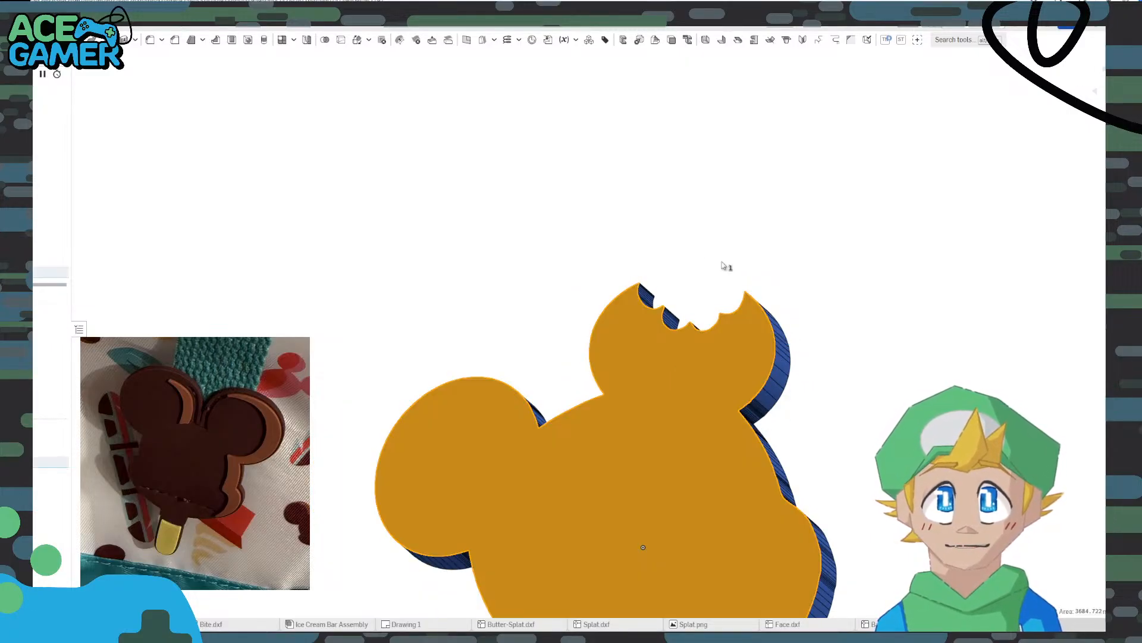
pyautogui.click(150, 40)
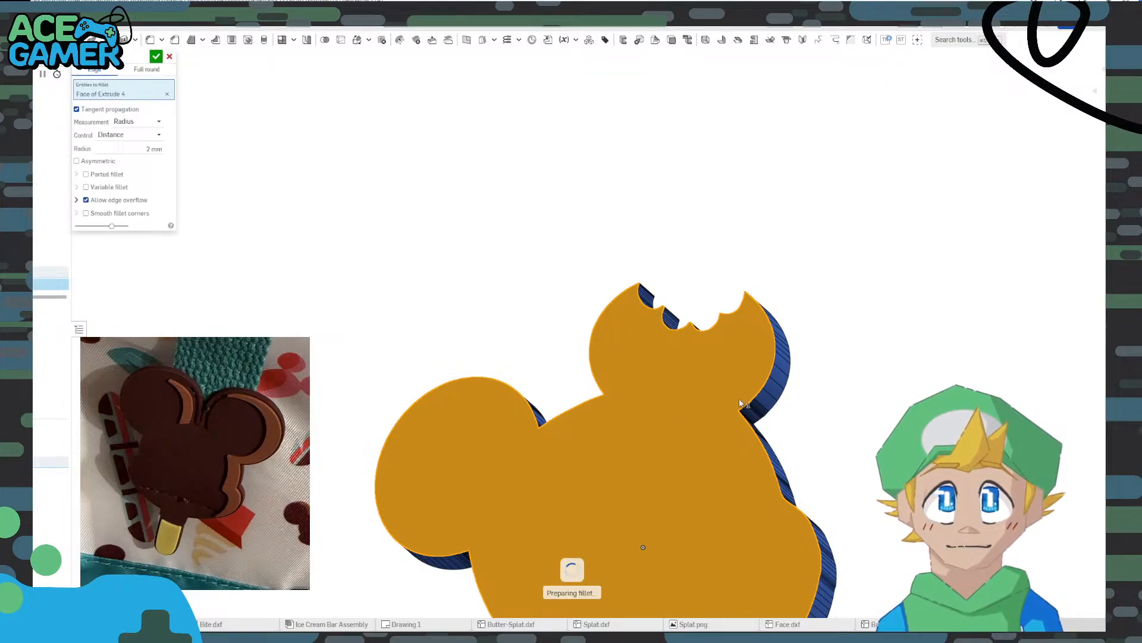
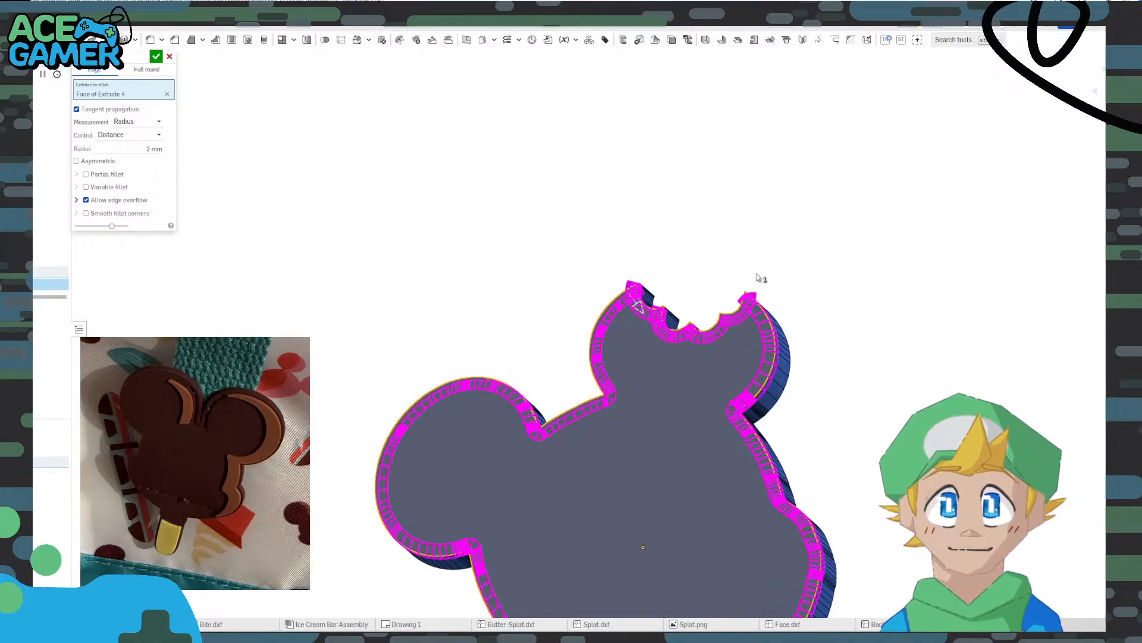
pyautogui.click(170, 56)
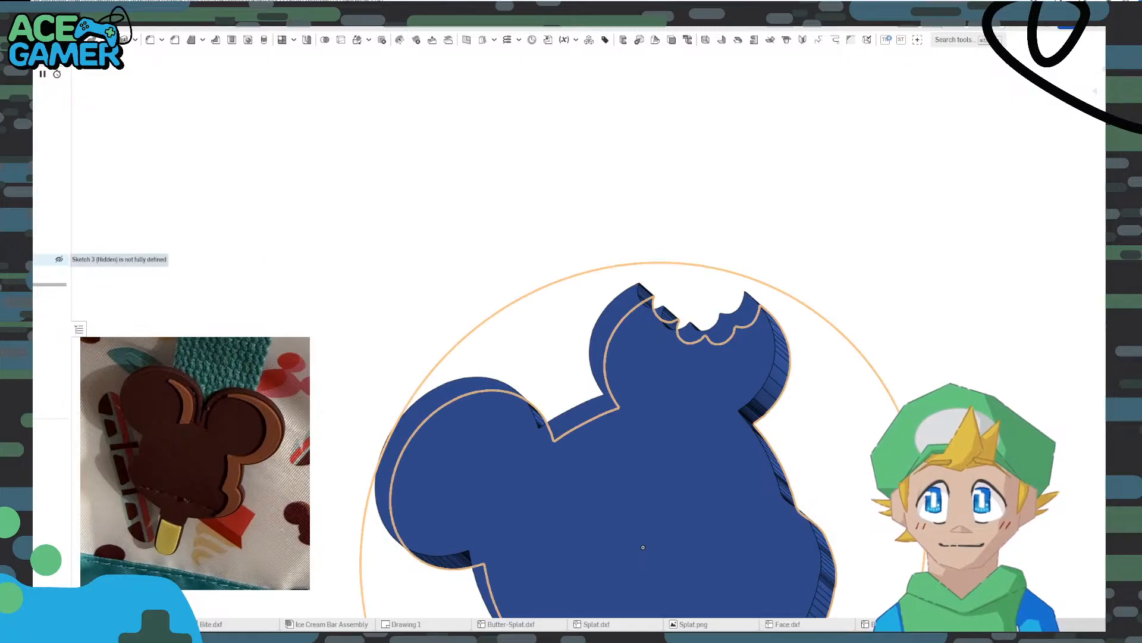
# In Sketch 3, draw a straight line across the base of the bitten ear, joining its two corners with the head
pyautogui.doubleClick(51, 260)
pyautogui.press('n')
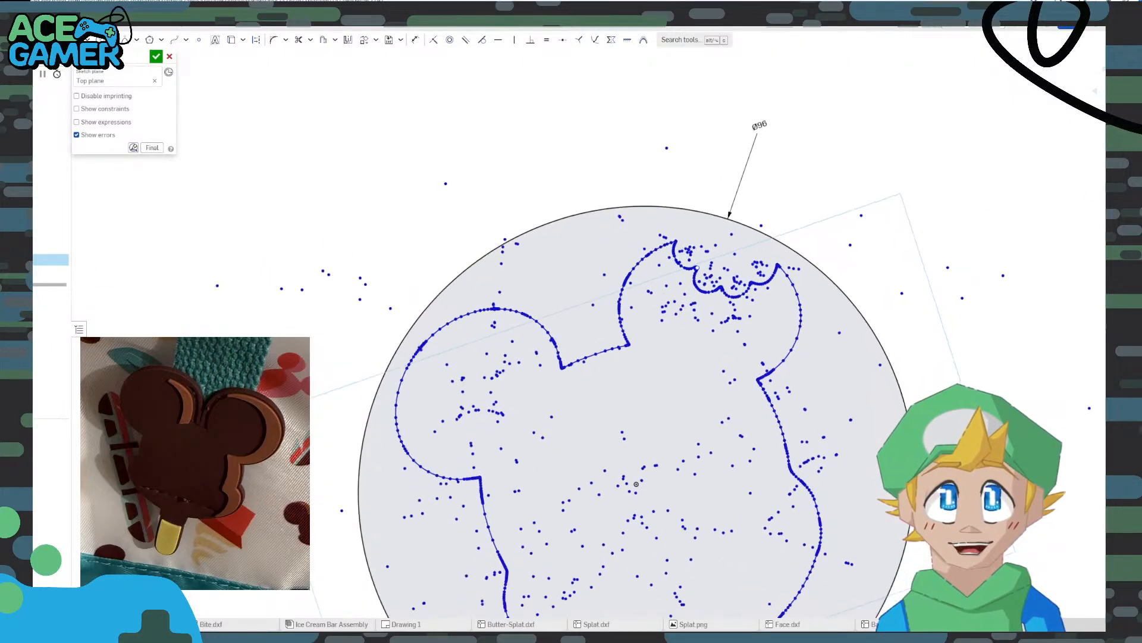
pyautogui.scroll(6, 672, 227)
pyautogui.click(156, 56)
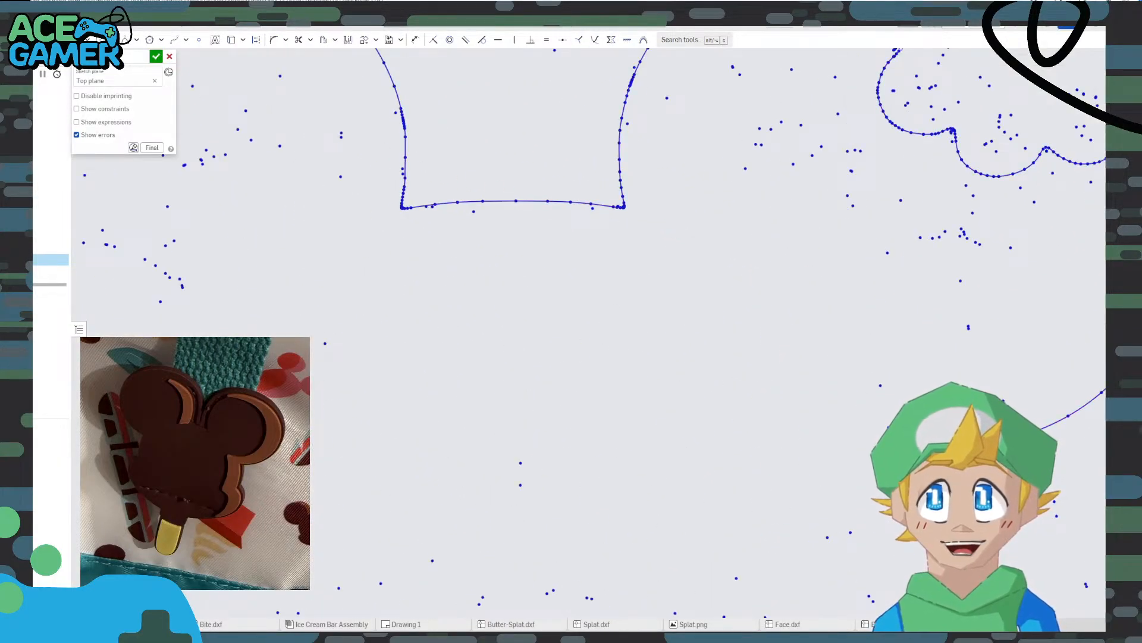
pyautogui.scroll(10, 692, 199)
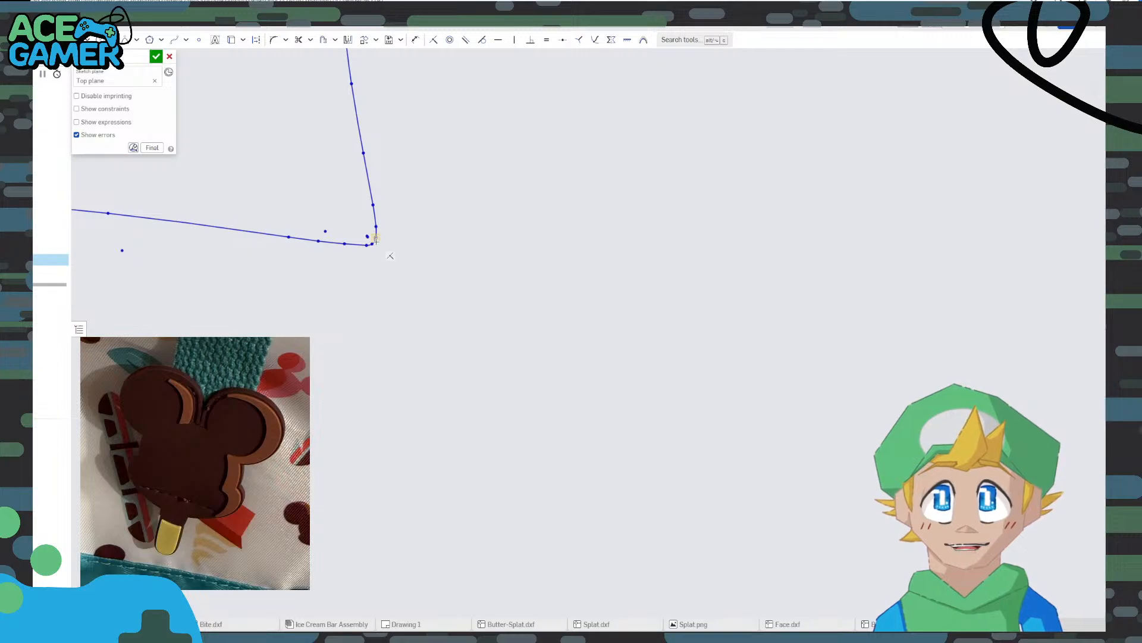
pyautogui.click(376, 241)
pyautogui.scroll(-5, 737, 412)
pyautogui.scroll(8, 715, 470)
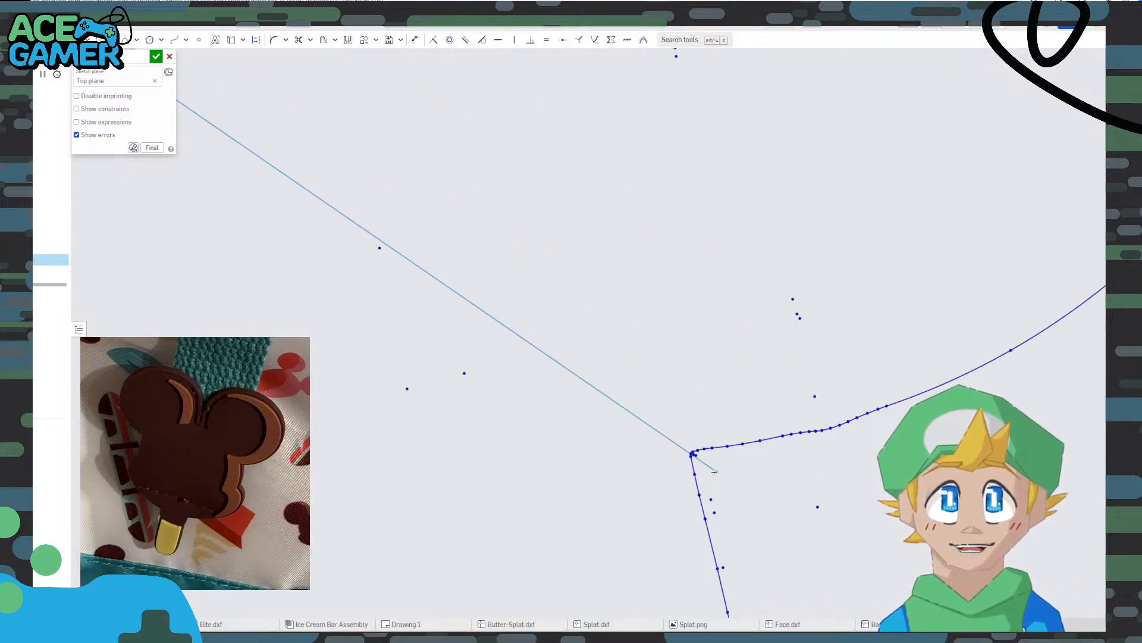
pyautogui.scroll(5, 714, 471)
pyautogui.click(658, 420)
pyautogui.scroll(-7, 571, 354)
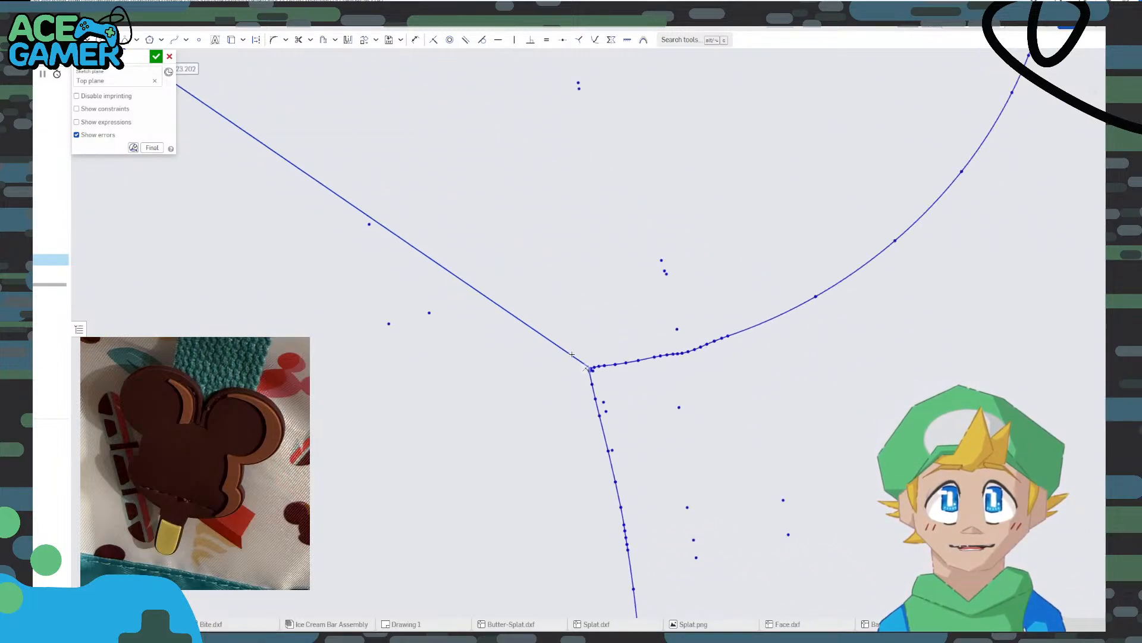
pyautogui.scroll(-6, 571, 354)
pyautogui.click(156, 56)
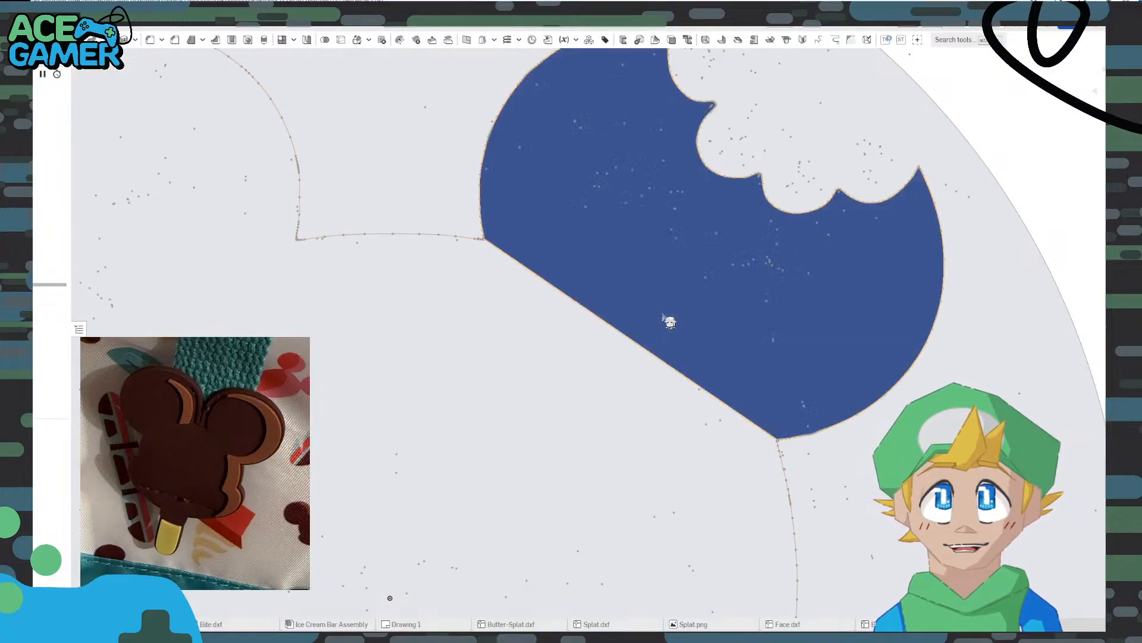
# Edit Extrude 4 so its profile is the head region with the unbitten ear, leaving out the bitten ear region
pyautogui.scroll(-3, 669, 321)
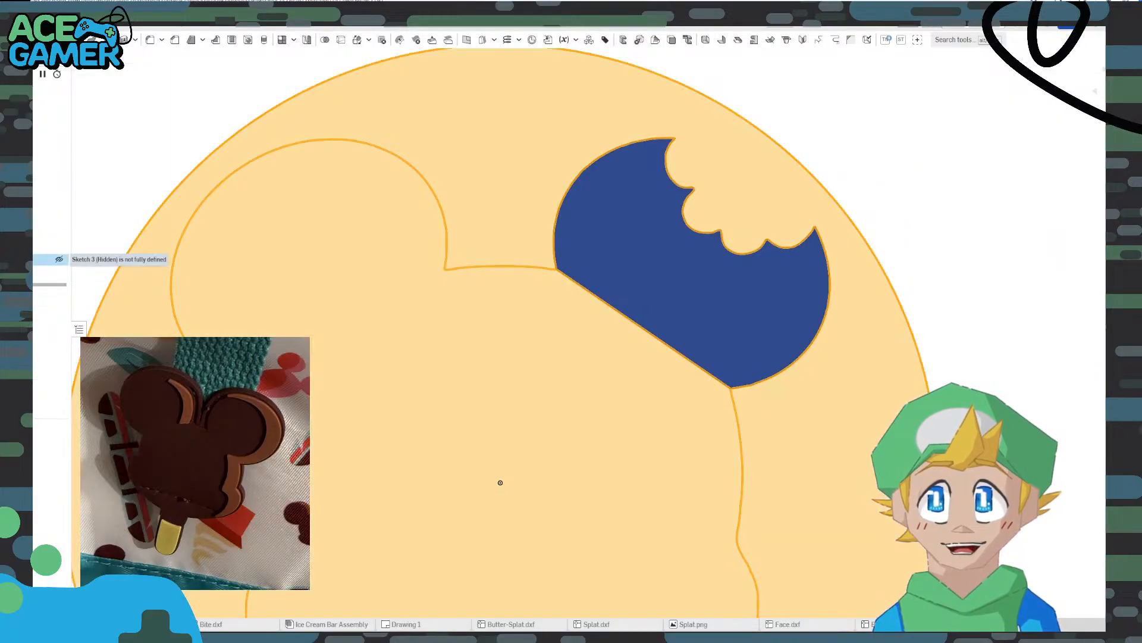
pyautogui.doubleClick(36, 260)
pyautogui.click(156, 56)
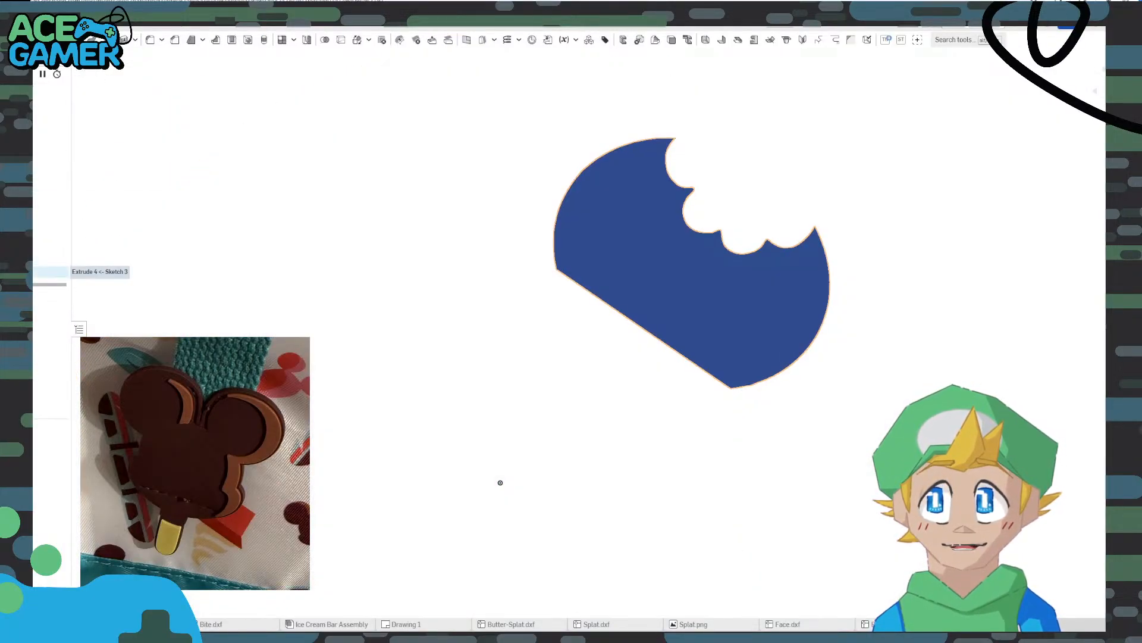
pyautogui.doubleClick(51, 271)
pyautogui.click(570, 337)
pyautogui.click(635, 272)
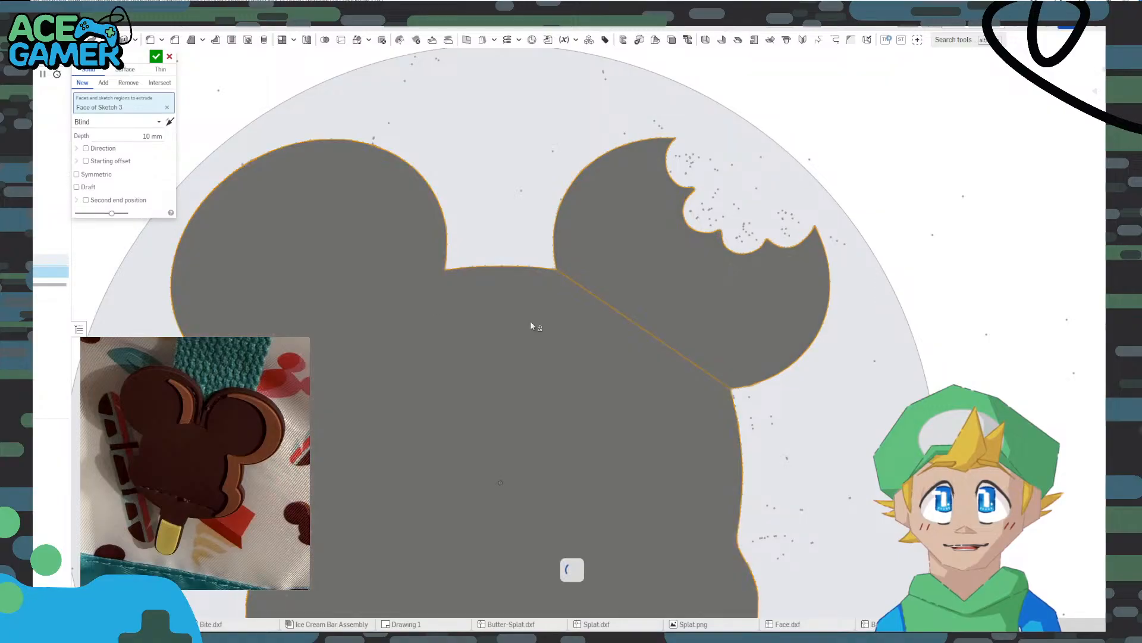
pyautogui.click(156, 57)
pyautogui.moveTo(655, 311); pyautogui.dragTo(654, 305, button='right')
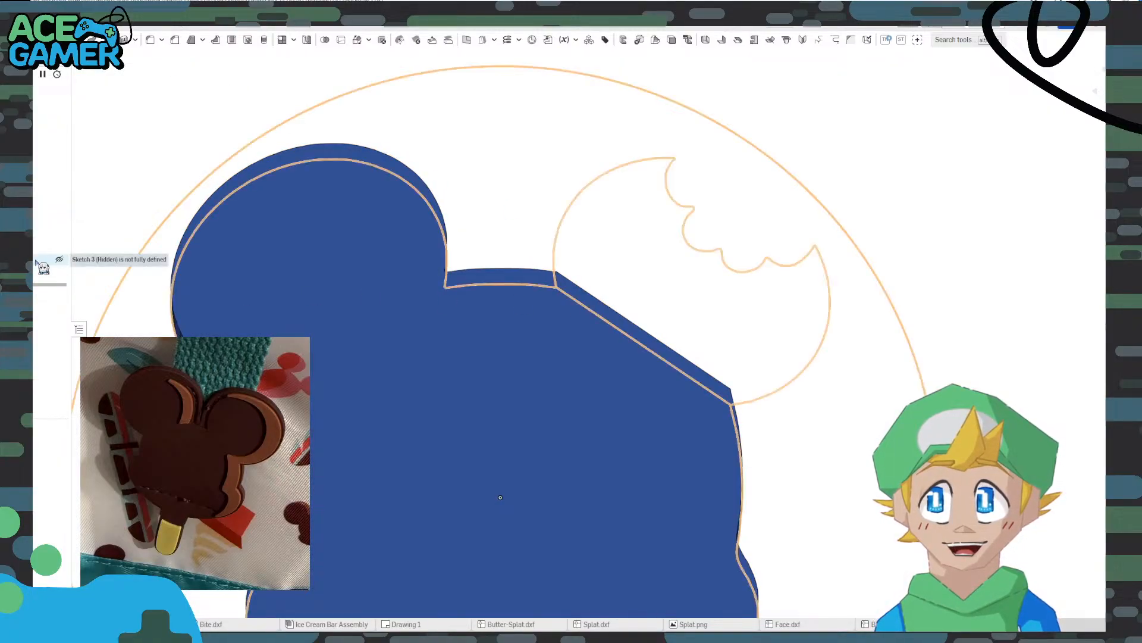
# Show Sketch 3 and start a 2 mm fillet on the top face of the extruded head
pyautogui.click(59, 259)
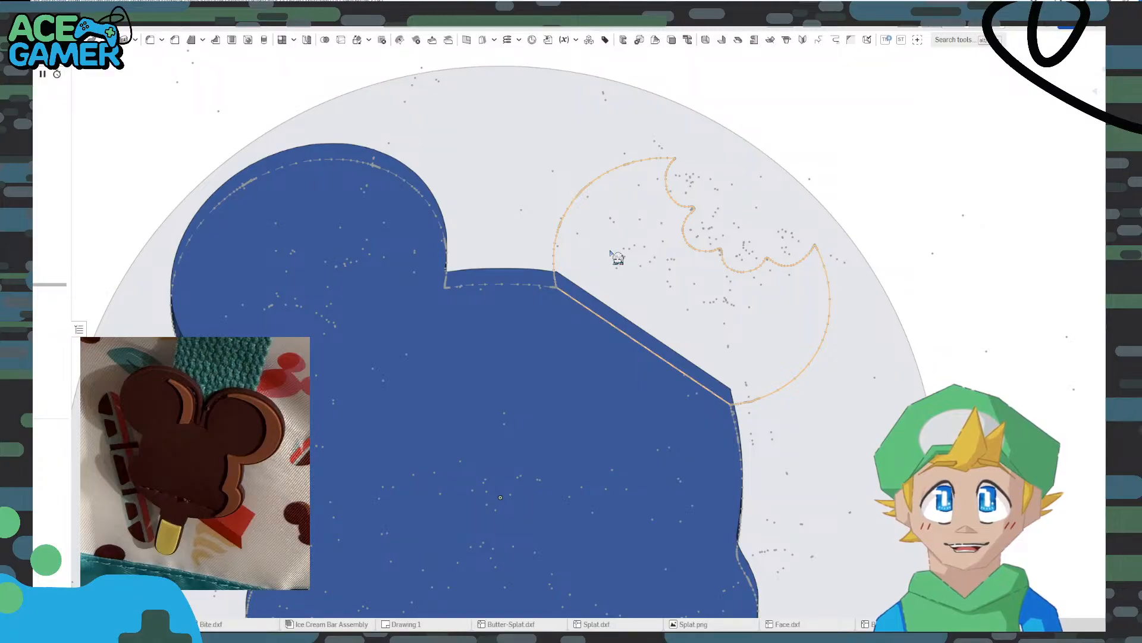
pyautogui.click(616, 255)
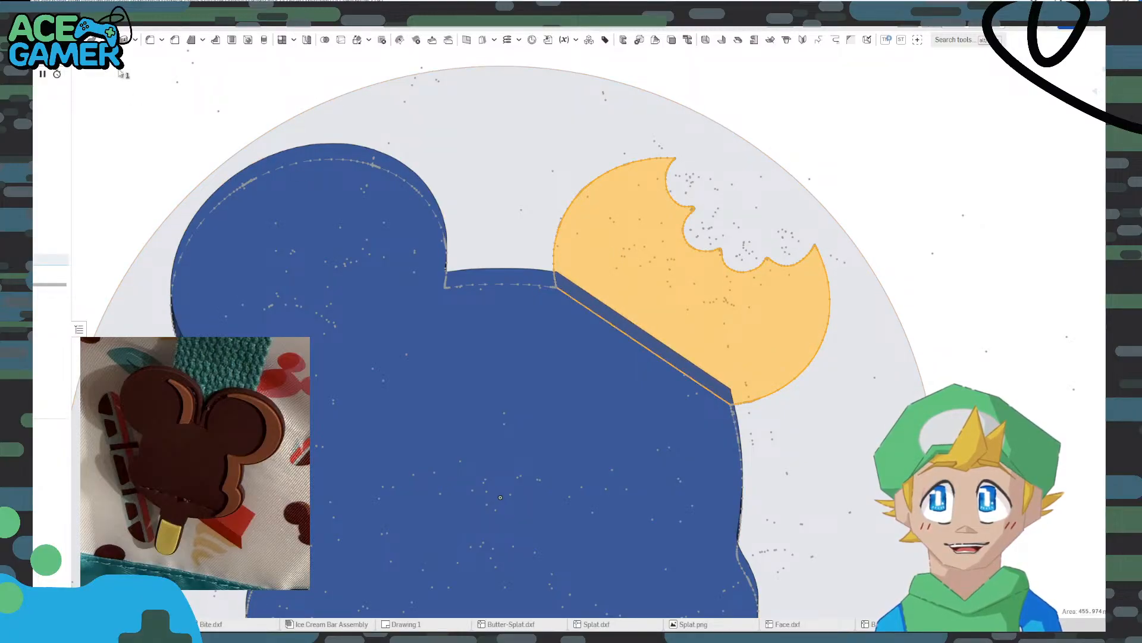
pyautogui.click(172, 110)
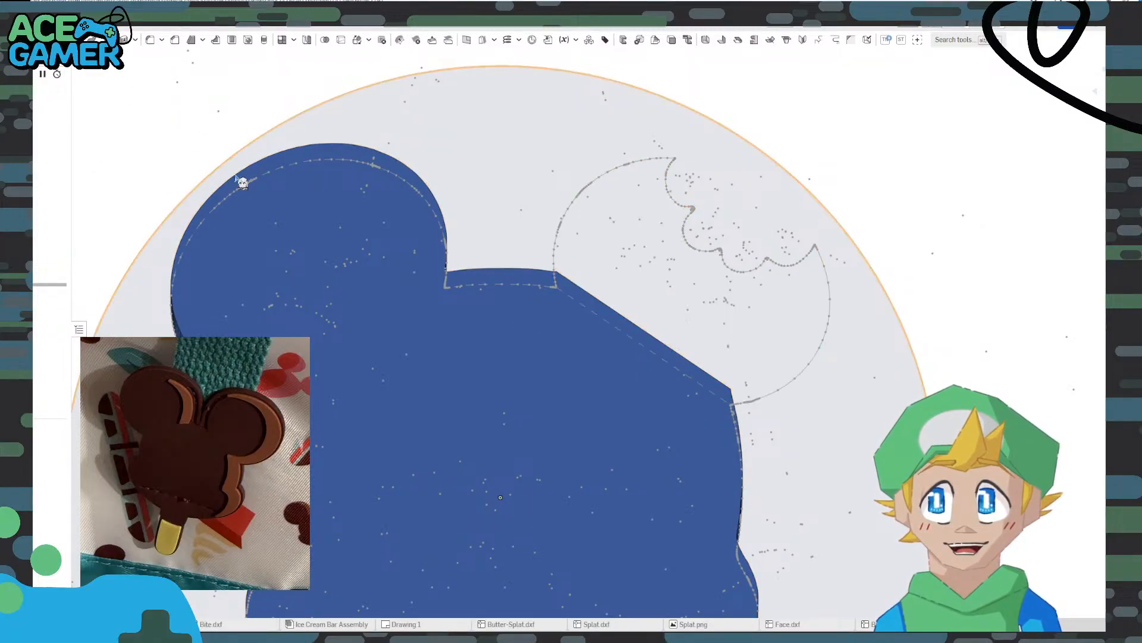
pyautogui.scroll(-3, 243, 182)
pyautogui.click(392, 276)
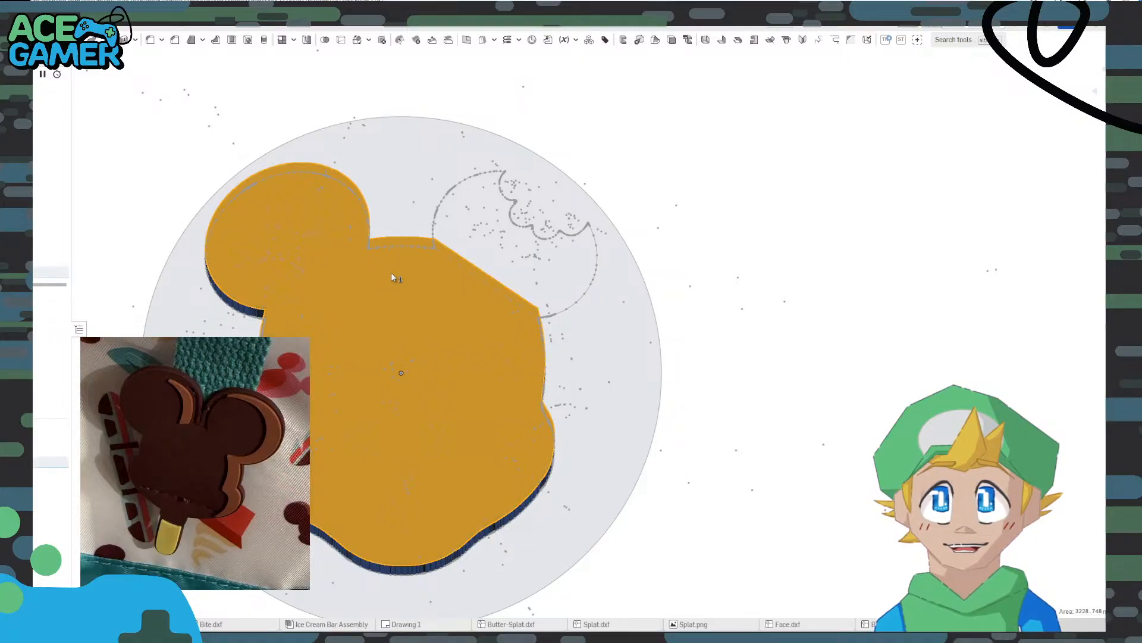
pyautogui.hotkey('shift', 'f')
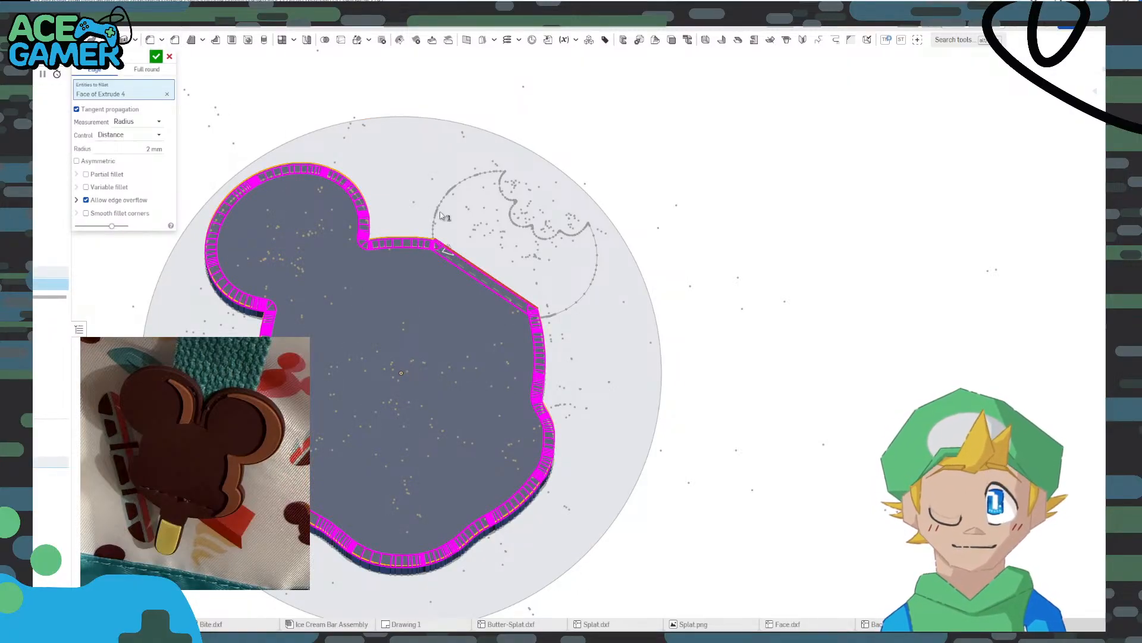
# Add the straight edge at the base of the missing bitten ear to the fillet selection and accept the fillet
pyautogui.scroll(5, 467, 274)
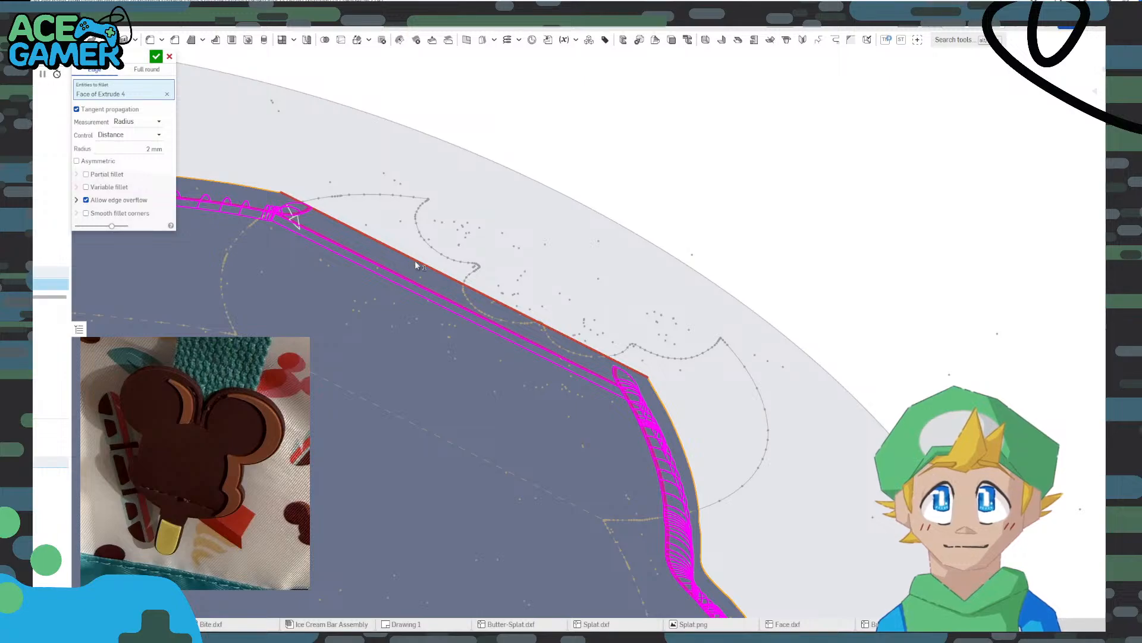
pyautogui.click(419, 264)
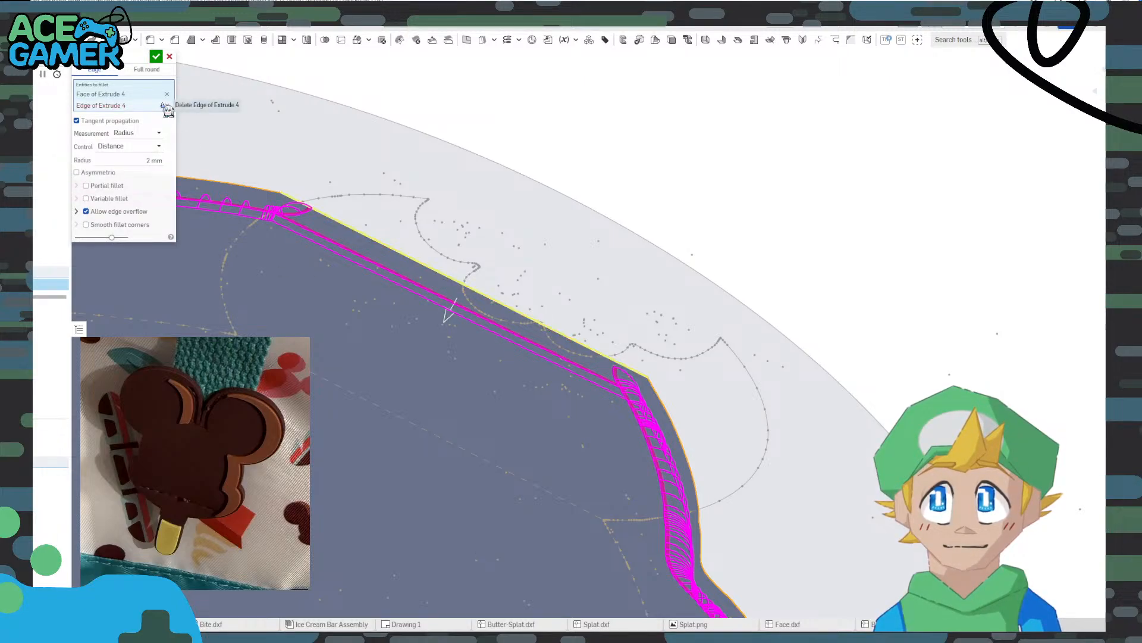
pyautogui.click(333, 222)
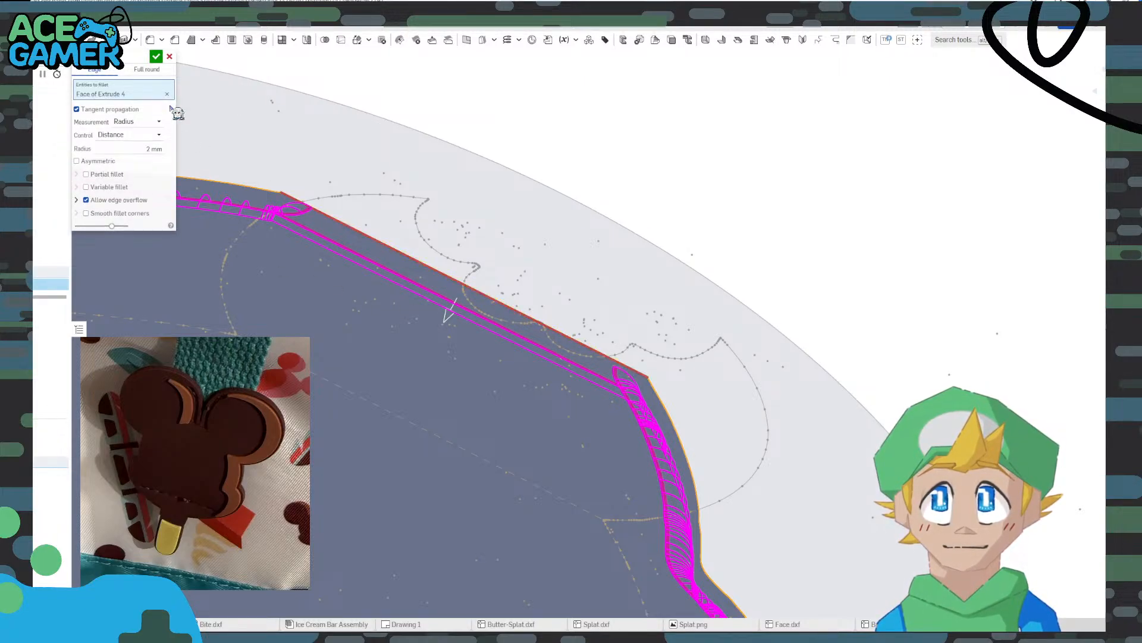
pyautogui.click(334, 219)
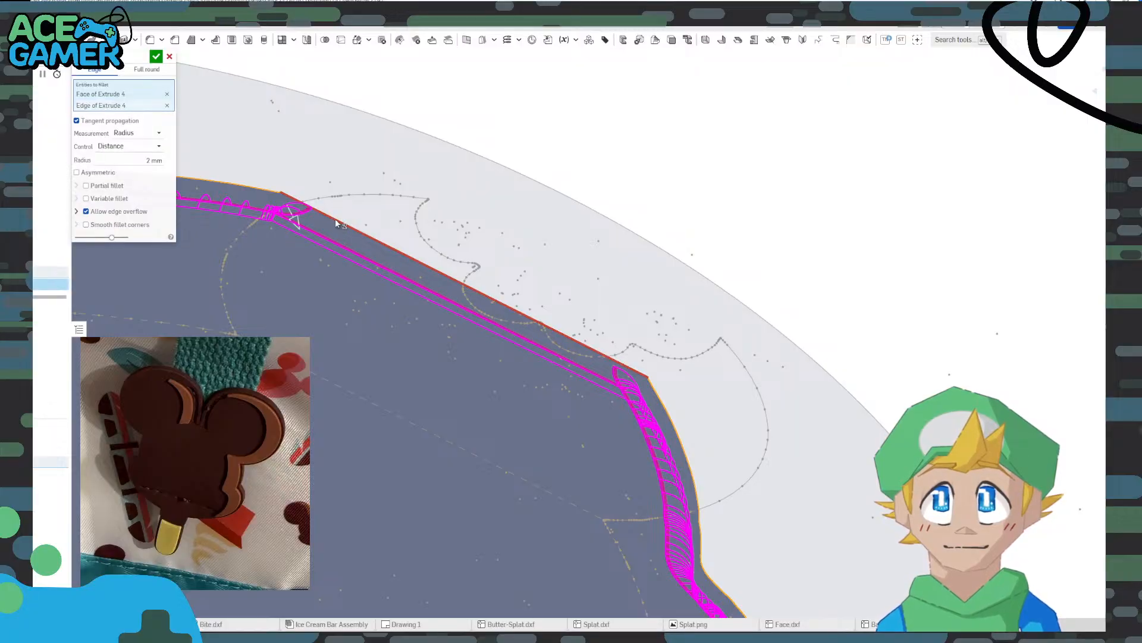
pyautogui.click(334, 218)
pyautogui.click(167, 94)
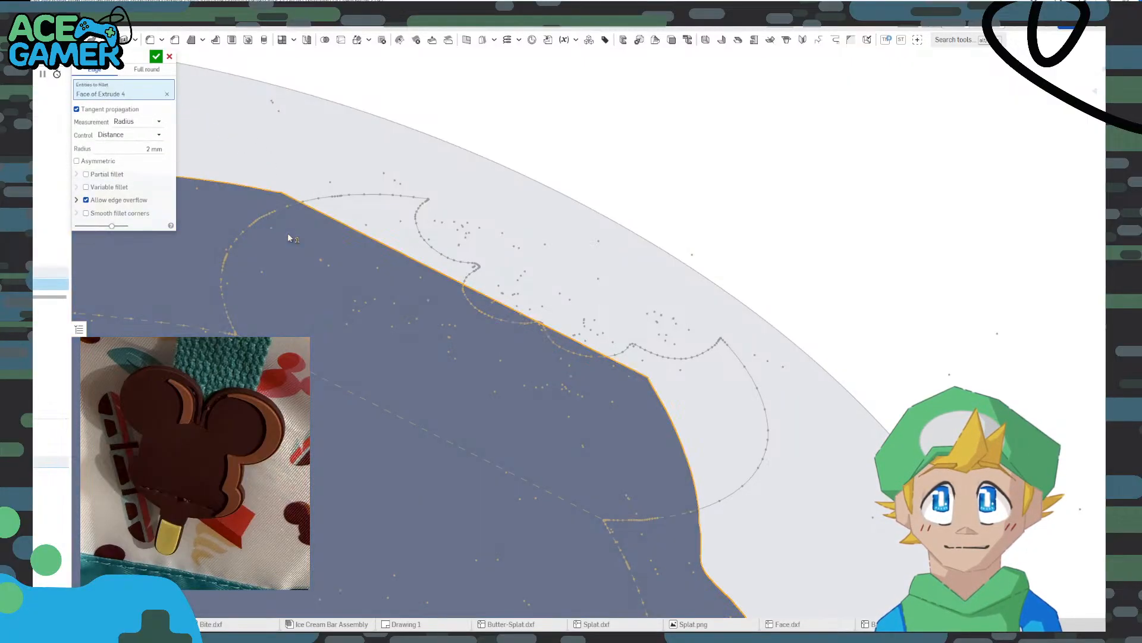
pyautogui.click(294, 200)
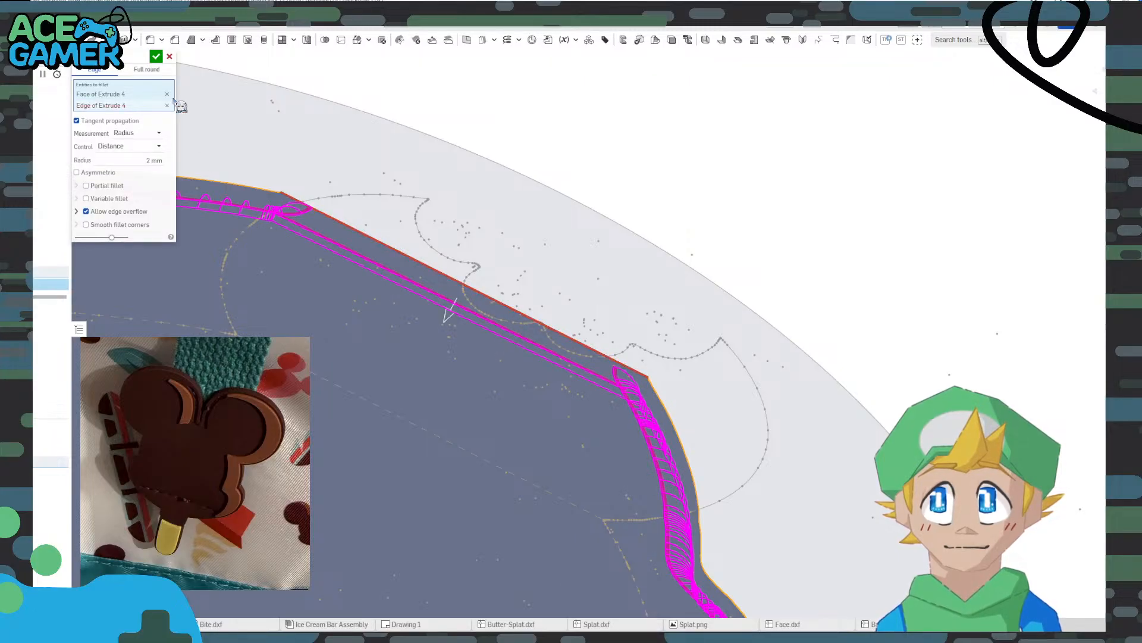
pyautogui.click(156, 56)
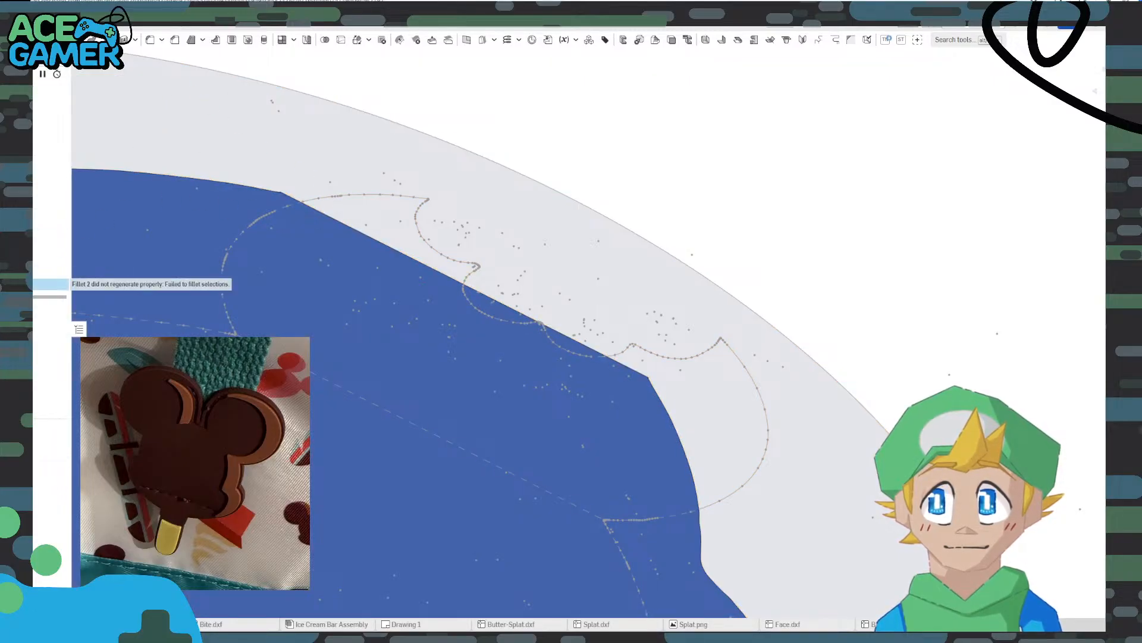
# Reopen the fillet and examine its preview along the straight ear-base edge and at the adjoining corners
pyautogui.doubleClick(34, 285)
pyautogui.moveTo(298, 230); pyautogui.dragTo(559, 261, button='middle')
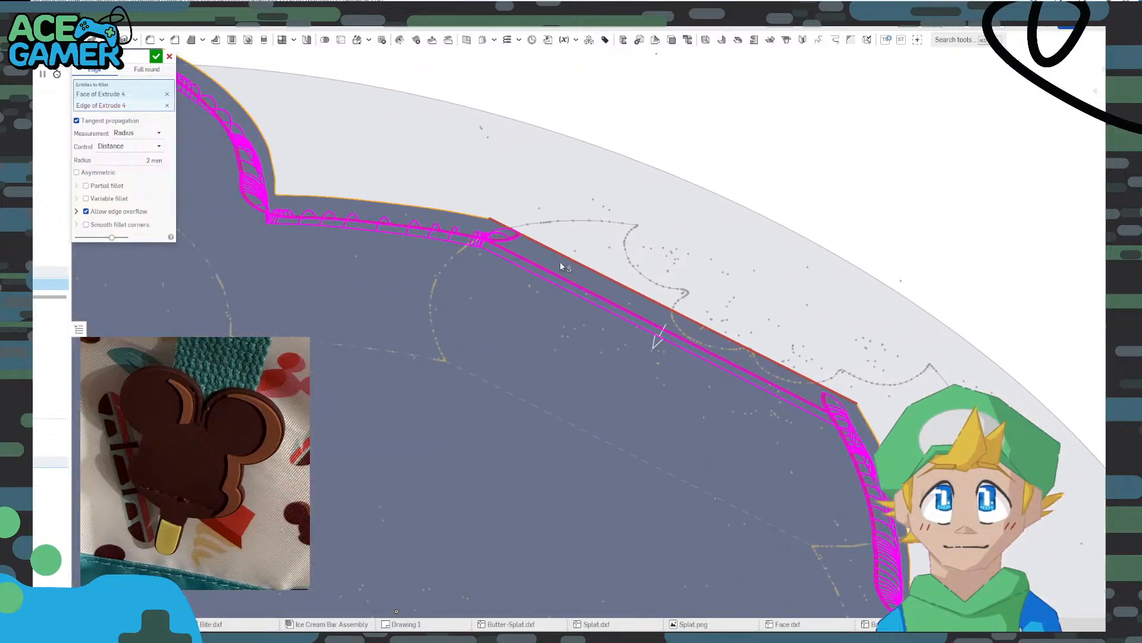
pyautogui.scroll(10, 485, 214)
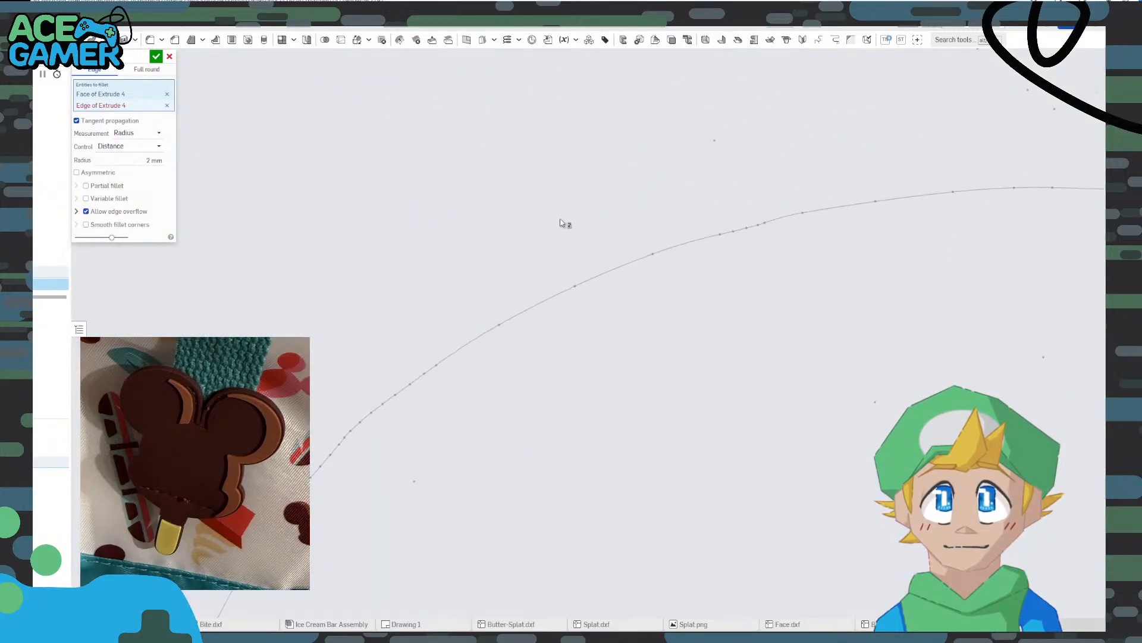
pyautogui.scroll(-10, 568, 246)
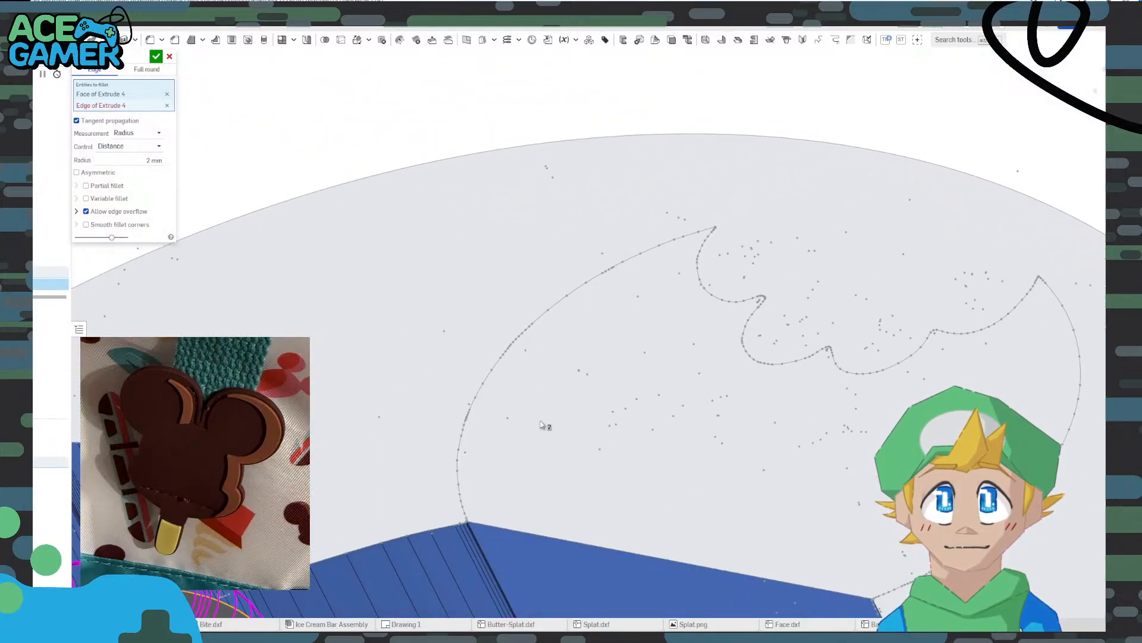
pyautogui.scroll(10, 536, 417)
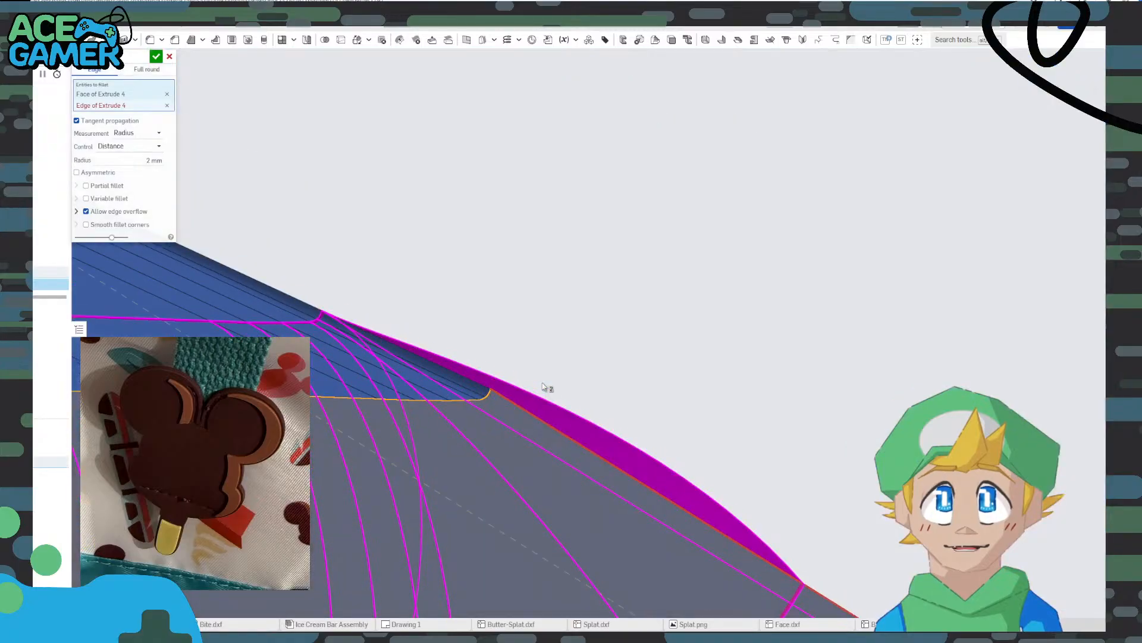
pyautogui.moveTo(542, 387); pyautogui.dragTo(524, 372, button='right')
pyautogui.moveTo(595, 408); pyautogui.dragTo(576, 377, button='right')
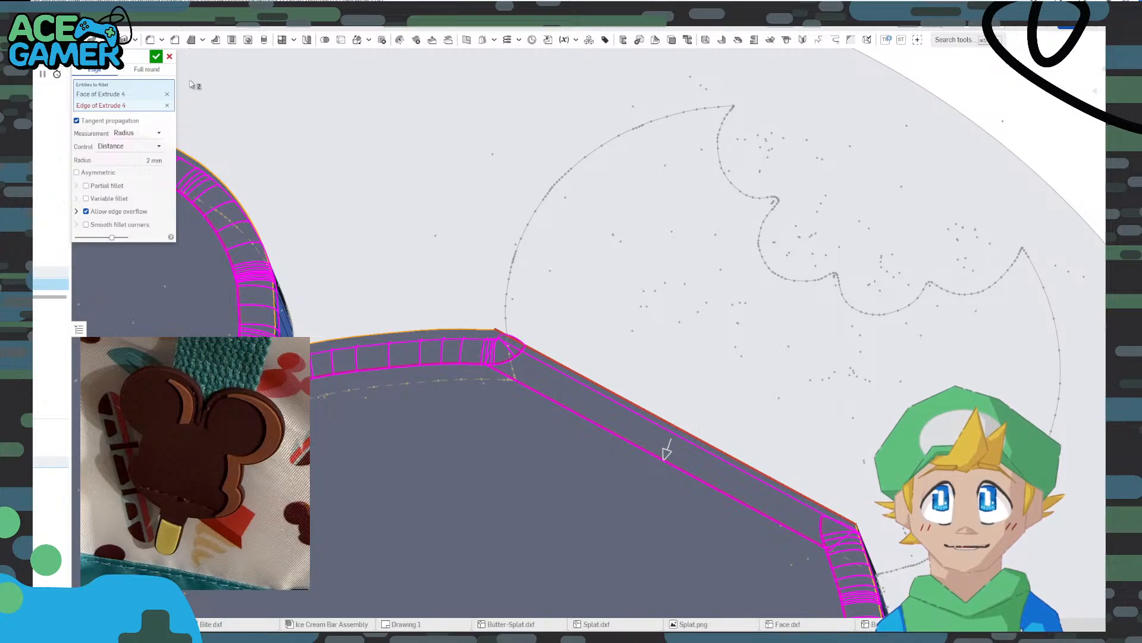
pyautogui.click(157, 56)
pyautogui.scroll(-5, 514, 298)
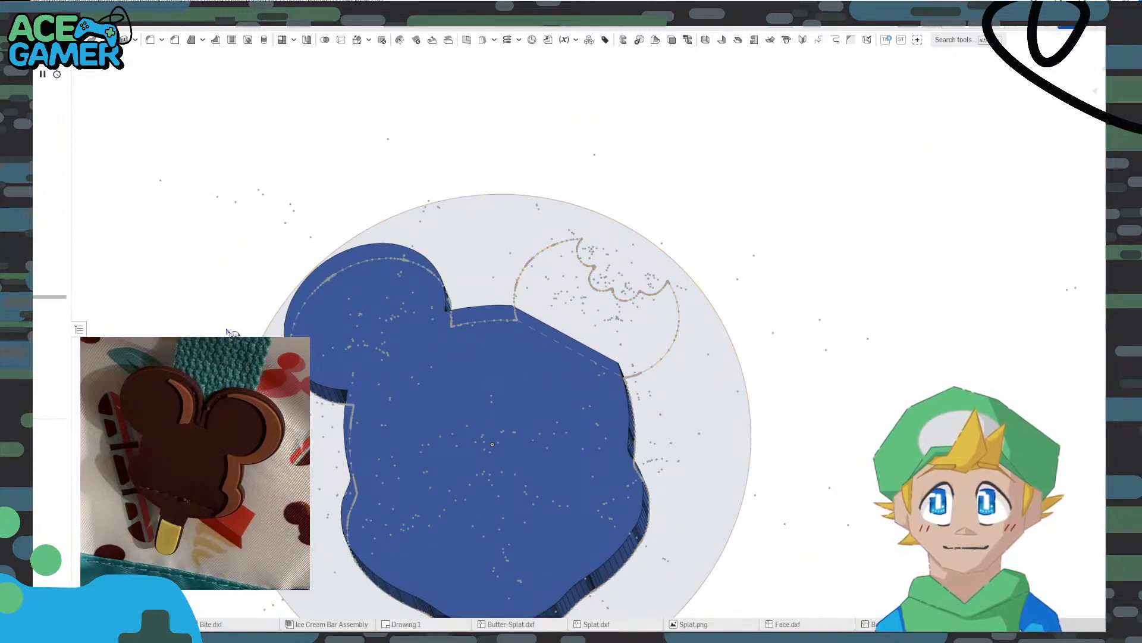
pyautogui.scroll(5, 561, 280)
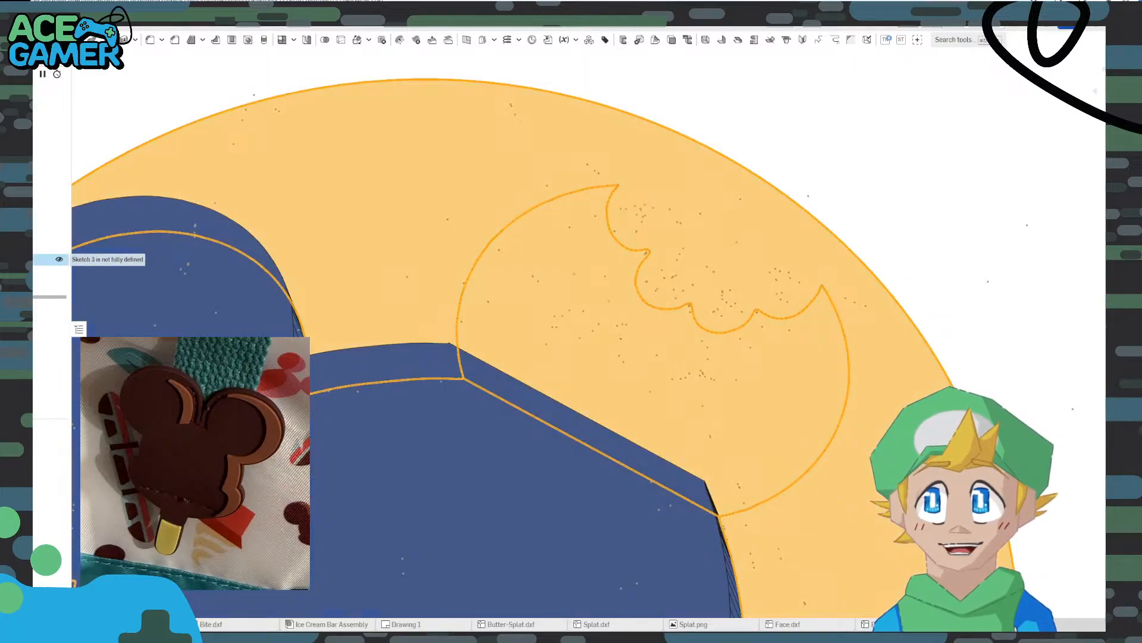
# Delete the straight line across the base of the bitten ear in Sketch 3 and accept the sketch
pyautogui.doubleClick(50, 271)
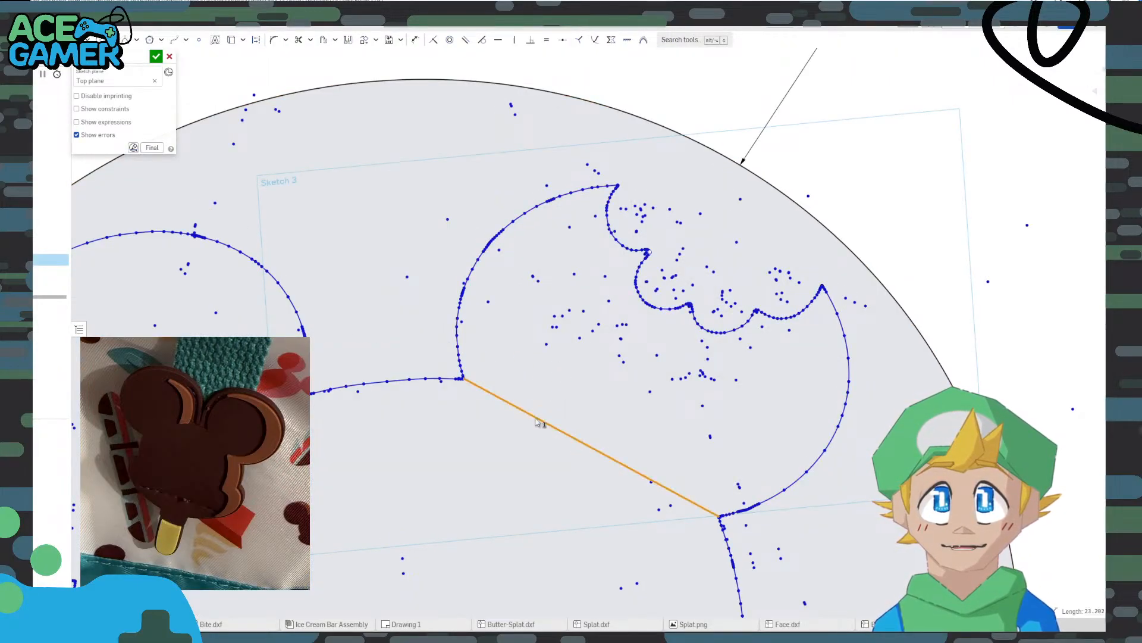
pyautogui.click(543, 425)
pyautogui.press('Delete')
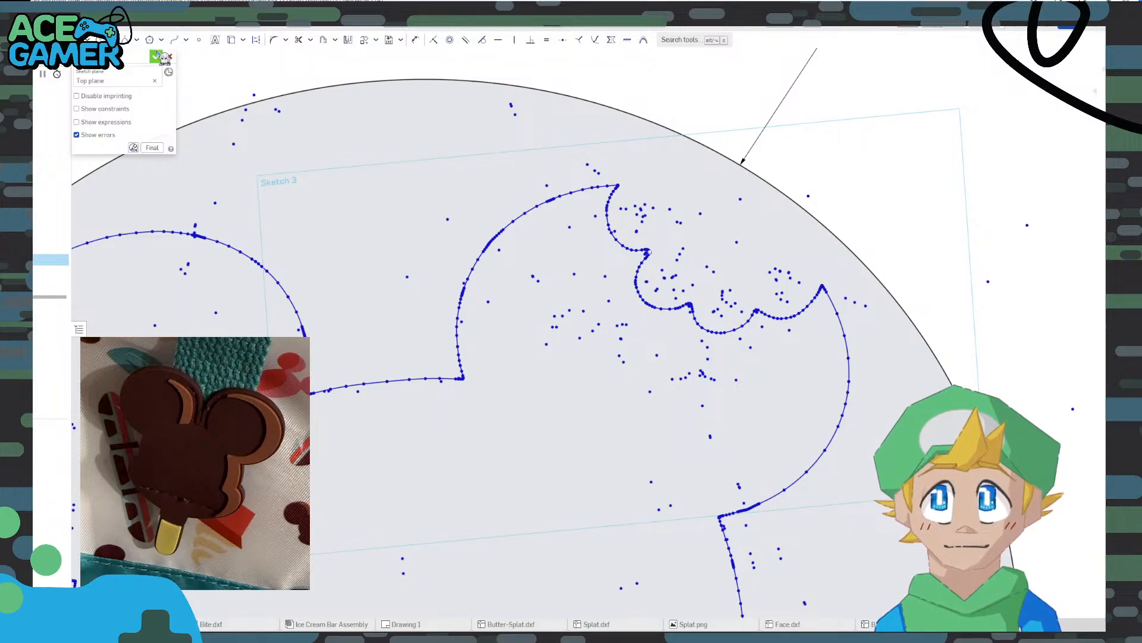
pyautogui.click(156, 56)
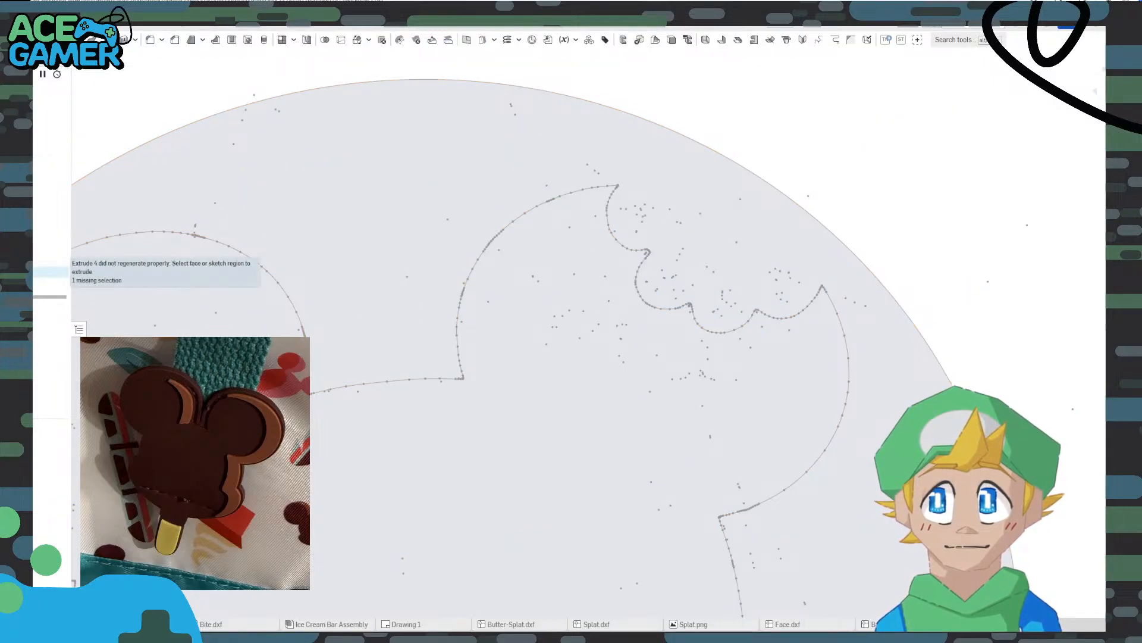
# Edit Extrude 4, replacing its missing profile with the joined head region of Sketch 3 that includes the bitten ear
pyautogui.click(51, 272)
pyautogui.doubleClick(51, 272)
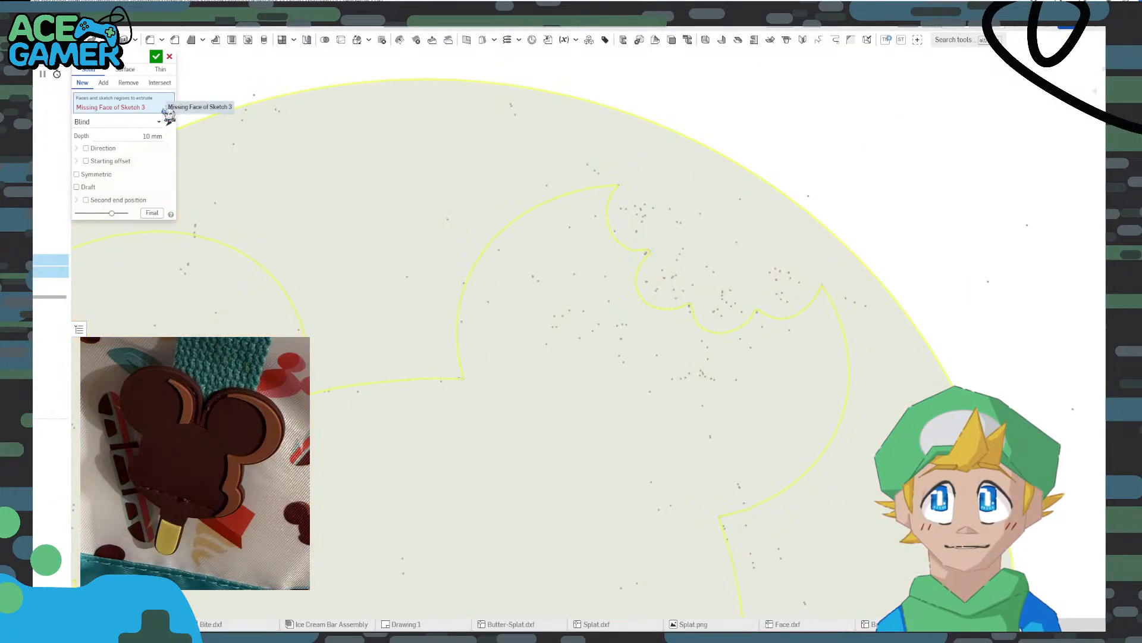
pyautogui.click(168, 108)
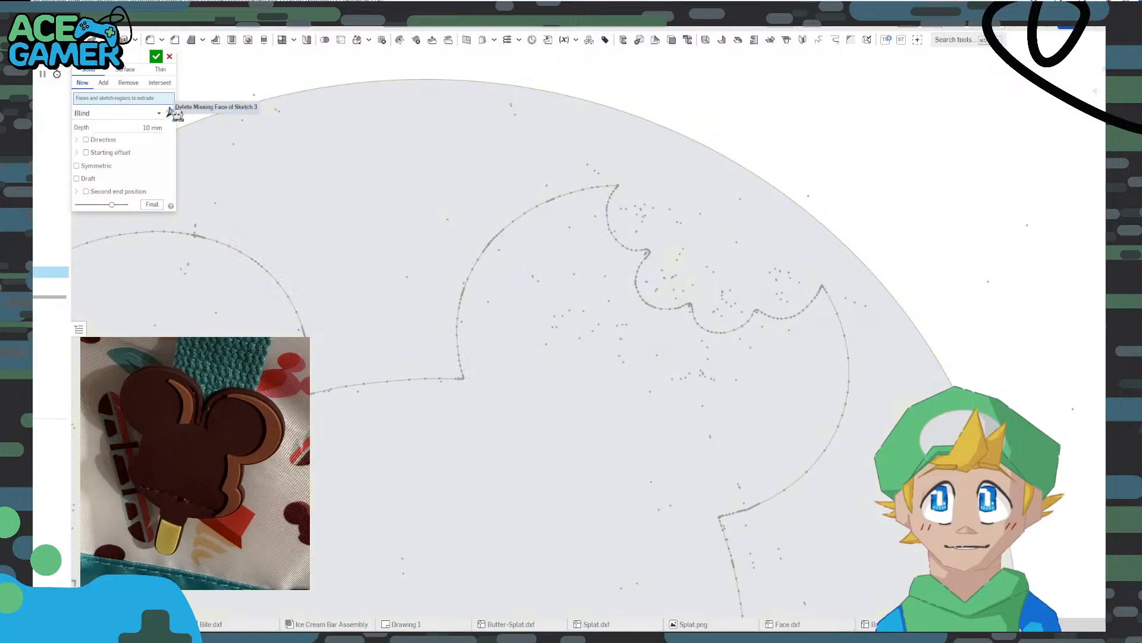
pyautogui.click(531, 336)
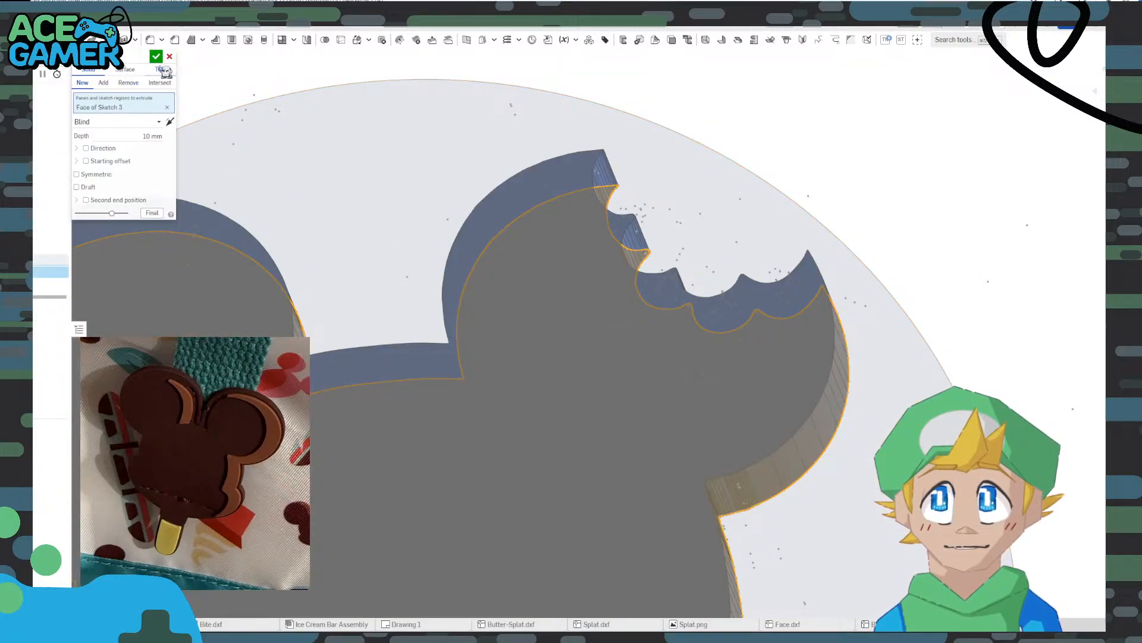
pyautogui.click(156, 56)
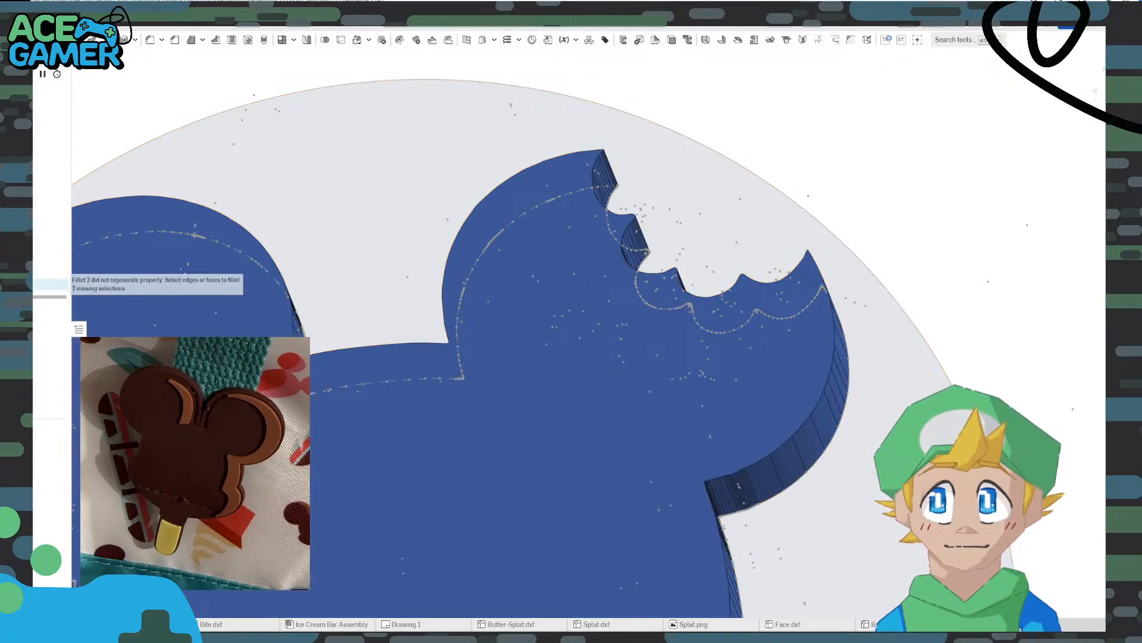
# Try the 2 mm fillet on the new top face of Extrude 4 with the missing face and edge cleared from the selection
pyautogui.doubleClick(51, 285)
pyautogui.click(544, 324)
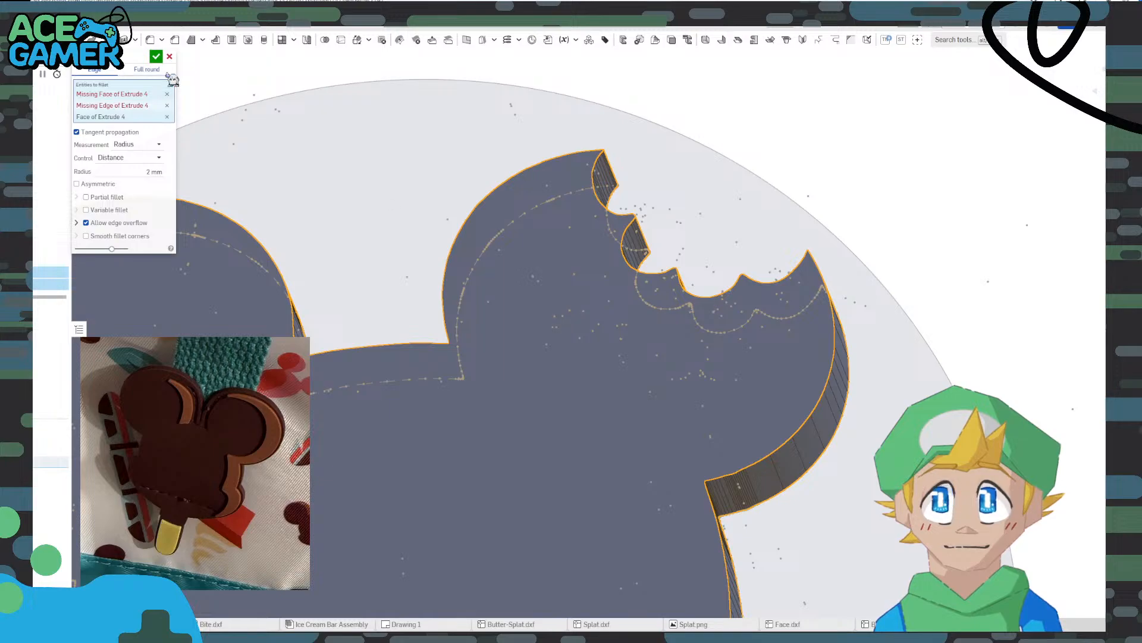
pyautogui.click(167, 105)
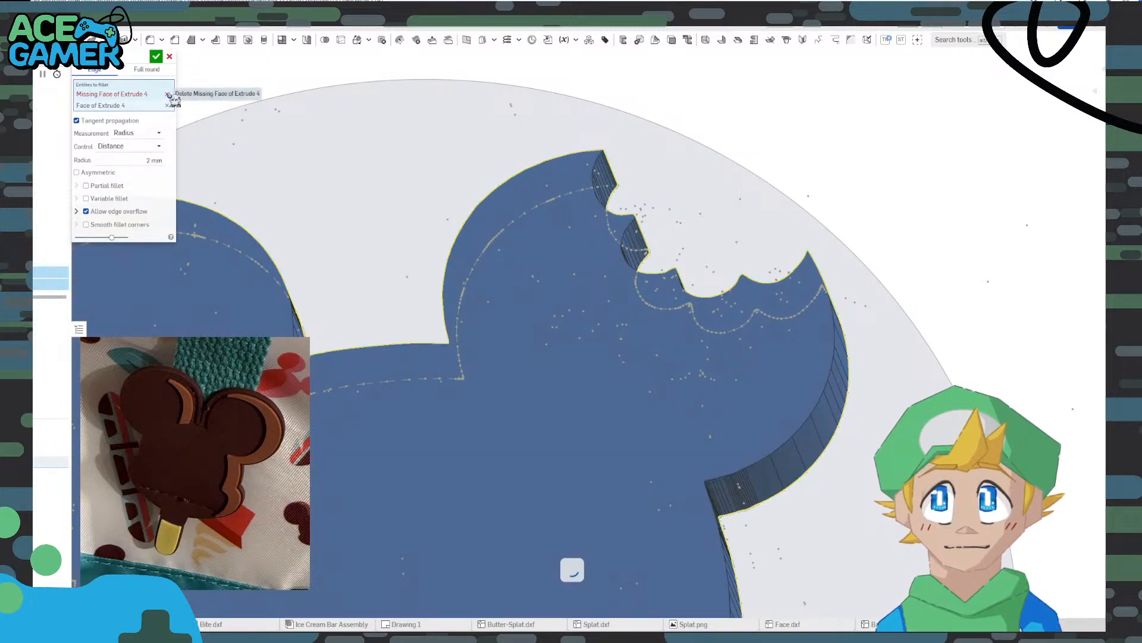
pyautogui.click(169, 96)
pyautogui.scroll(-5, 480, 287)
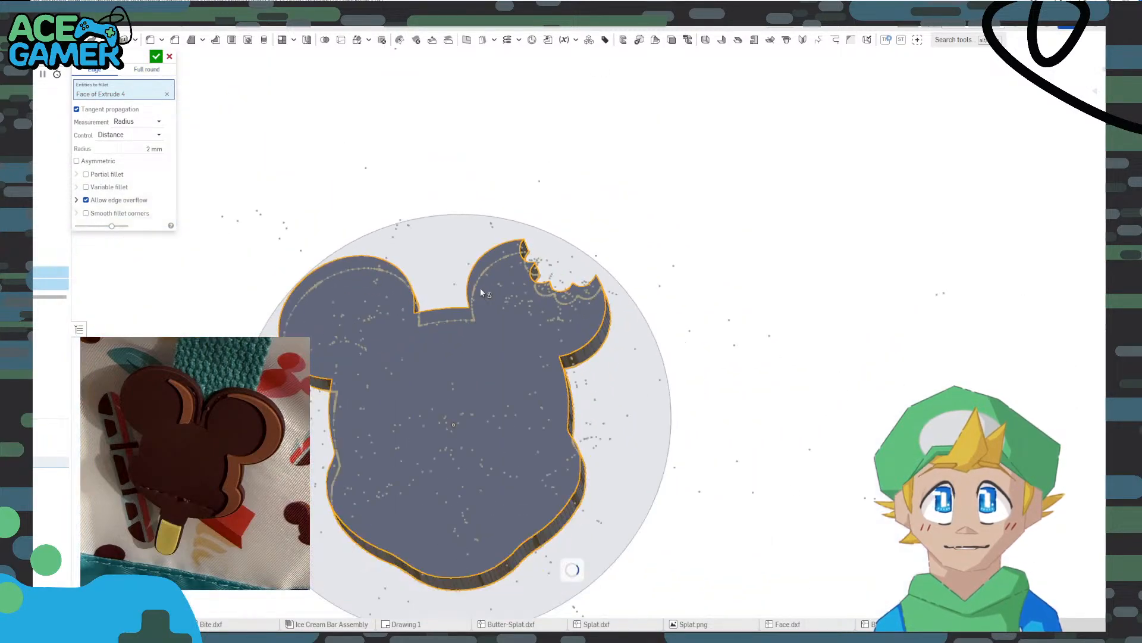
pyautogui.moveTo(507, 389); pyautogui.dragTo(495, 386, button='right')
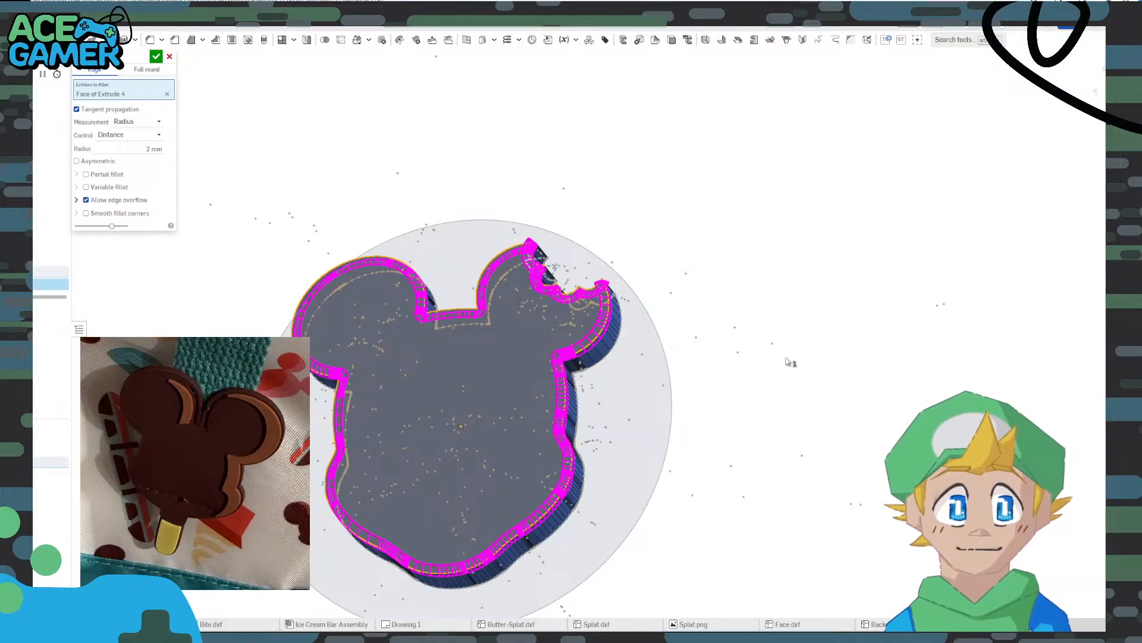
pyautogui.click(170, 57)
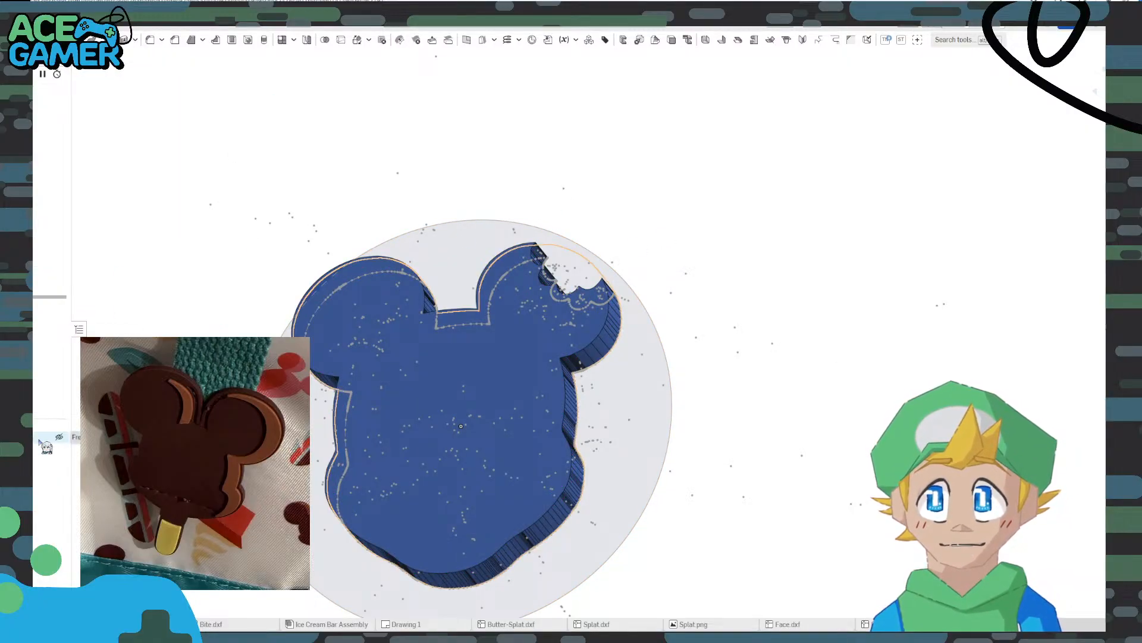
# Delete the failed Fillet 2 from the feature history
pyautogui.scroll(5, 539, 260)
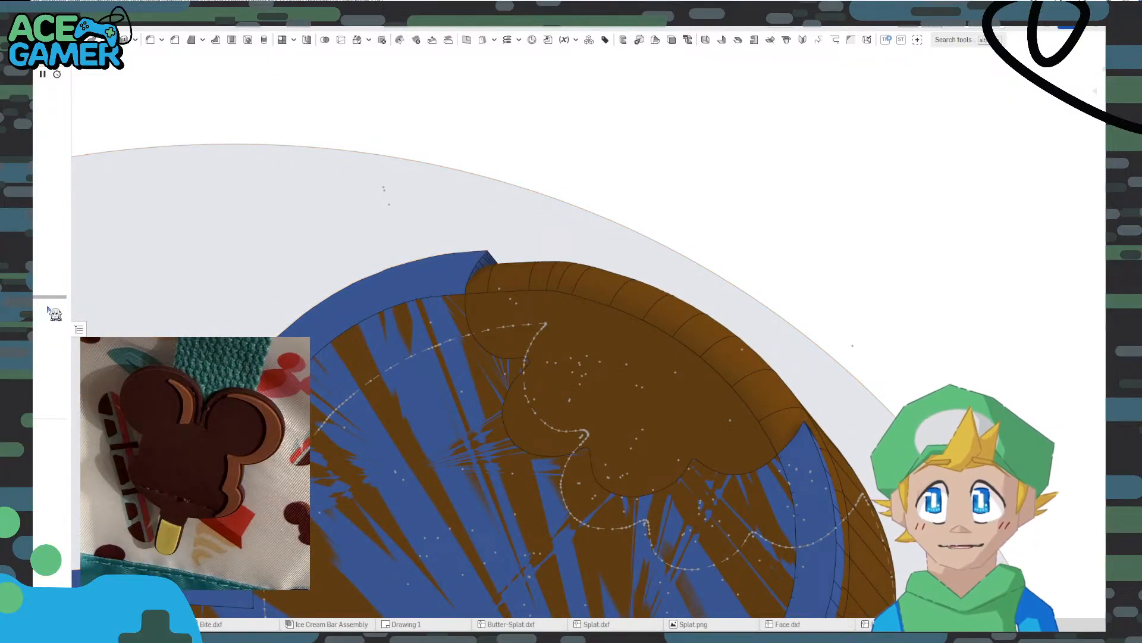
pyautogui.click(37, 288)
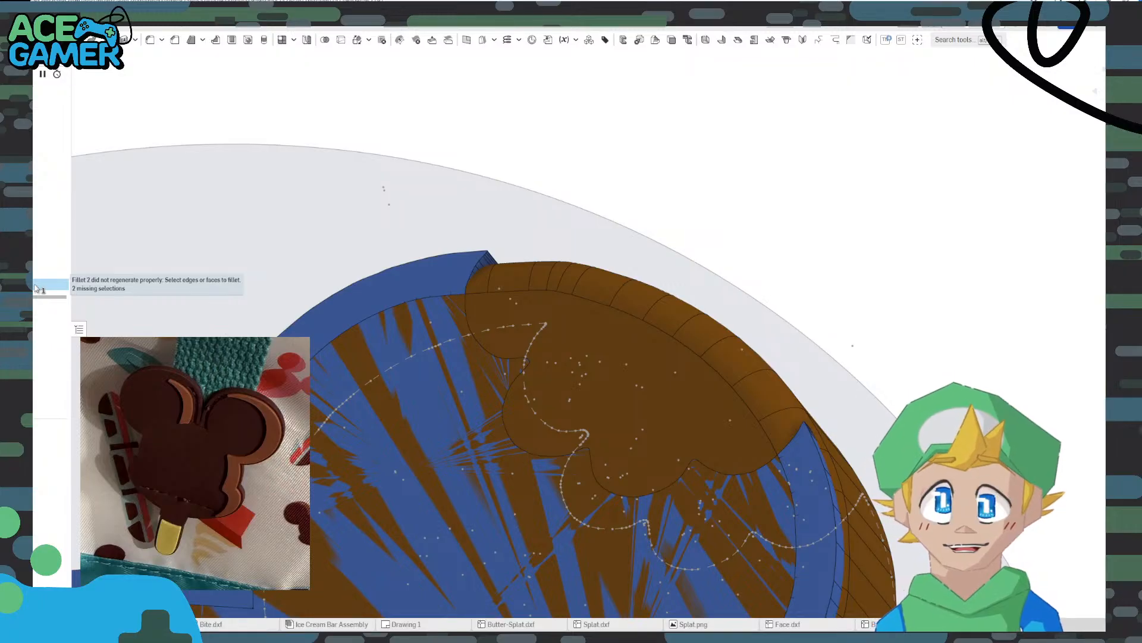
pyautogui.press('Delete')
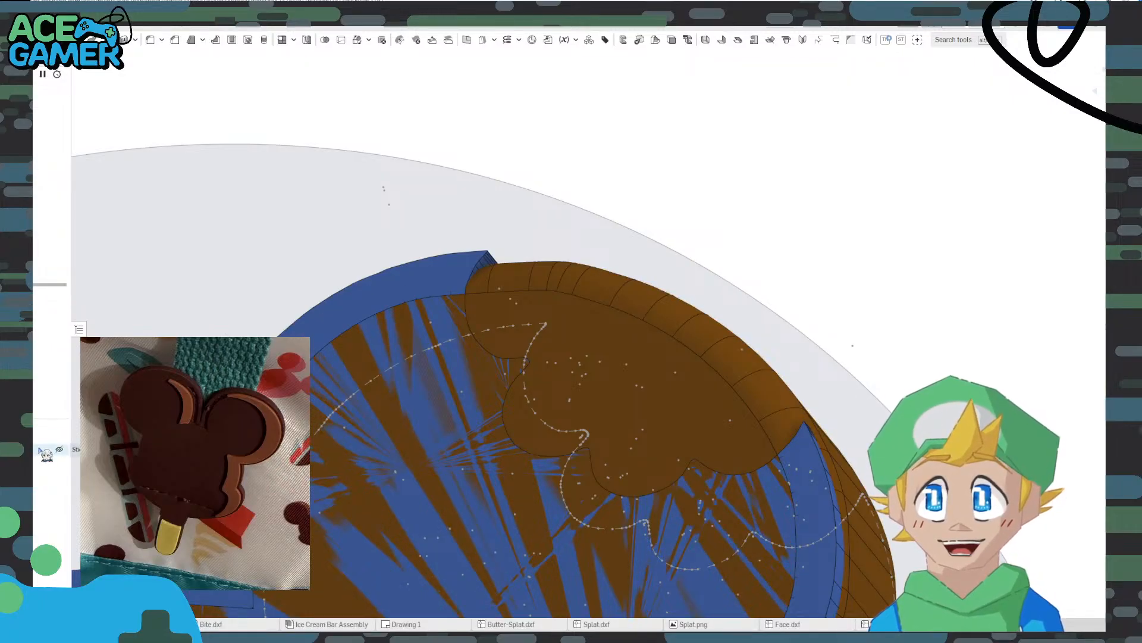
# Hide the solid parts and show Sketch 1, moving Sketch 3 ahead of it in the feature order and reopening Sketch 1 for editing
pyautogui.click(59, 437)
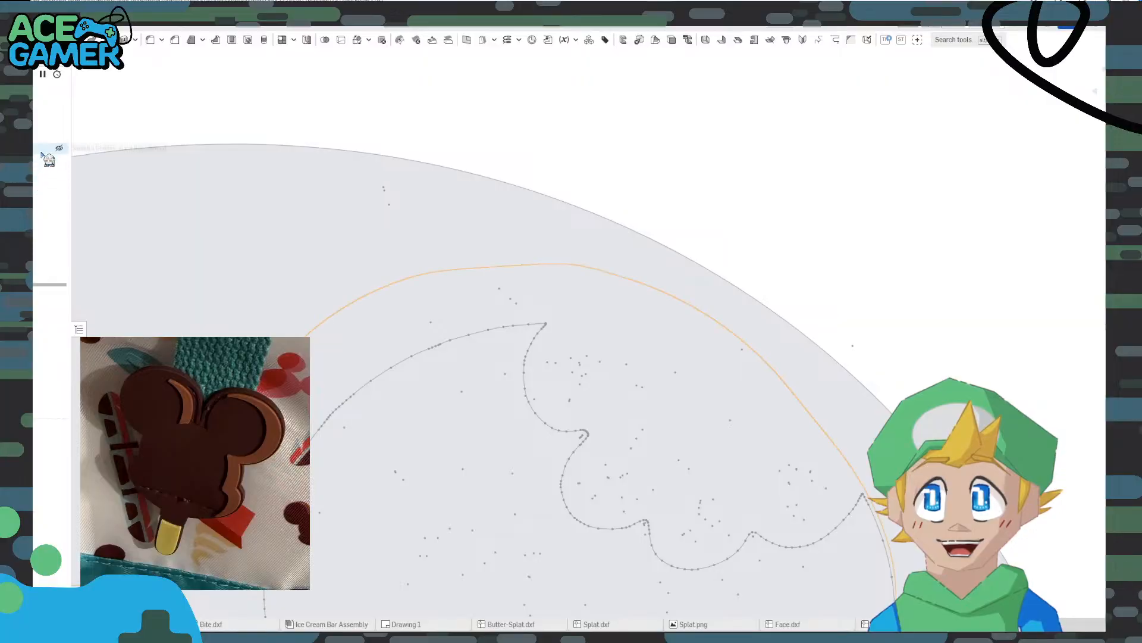
pyautogui.click(59, 149)
pyautogui.moveTo(511, 248); pyautogui.dragTo(516, 262, button='right')
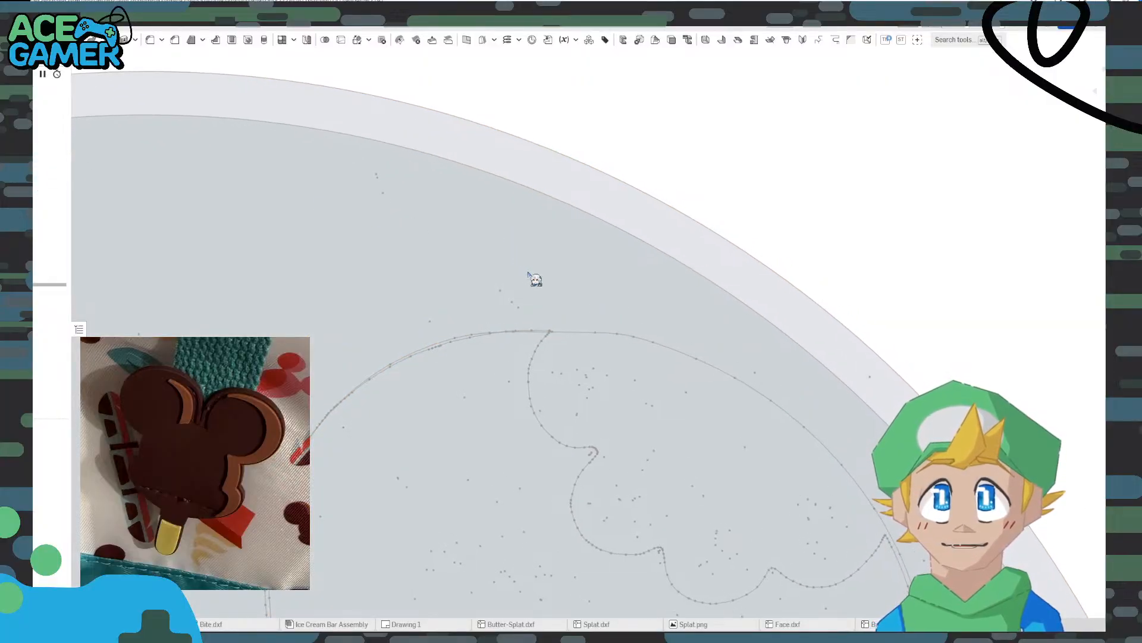
pyautogui.scroll(3, 566, 359)
pyautogui.doubleClick(540, 304)
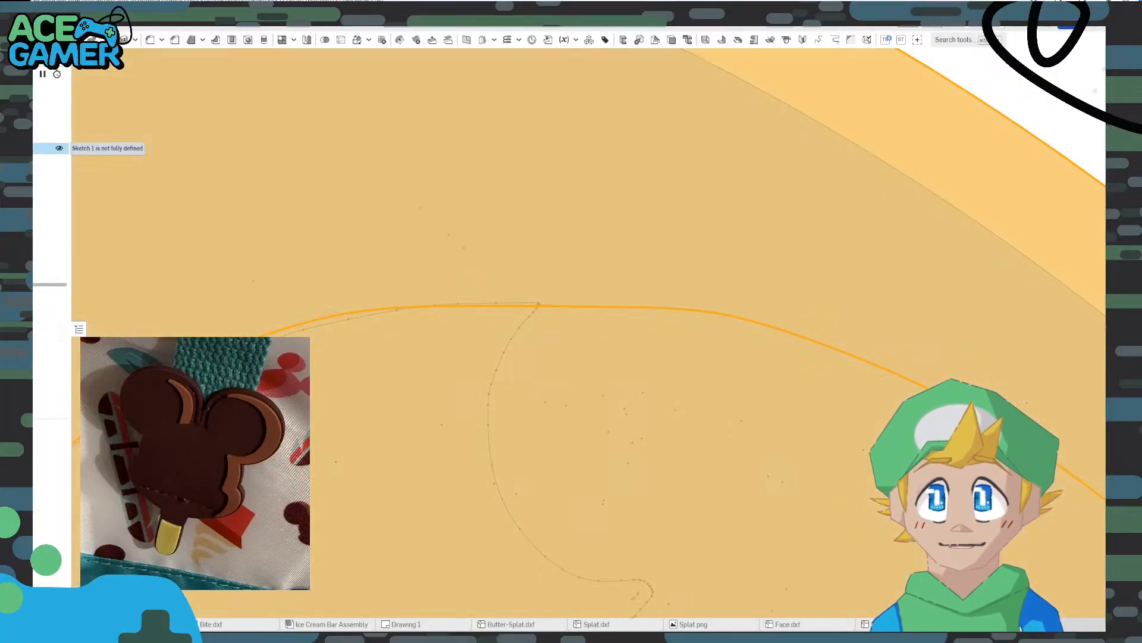
pyautogui.scroll(-5, 548, 305)
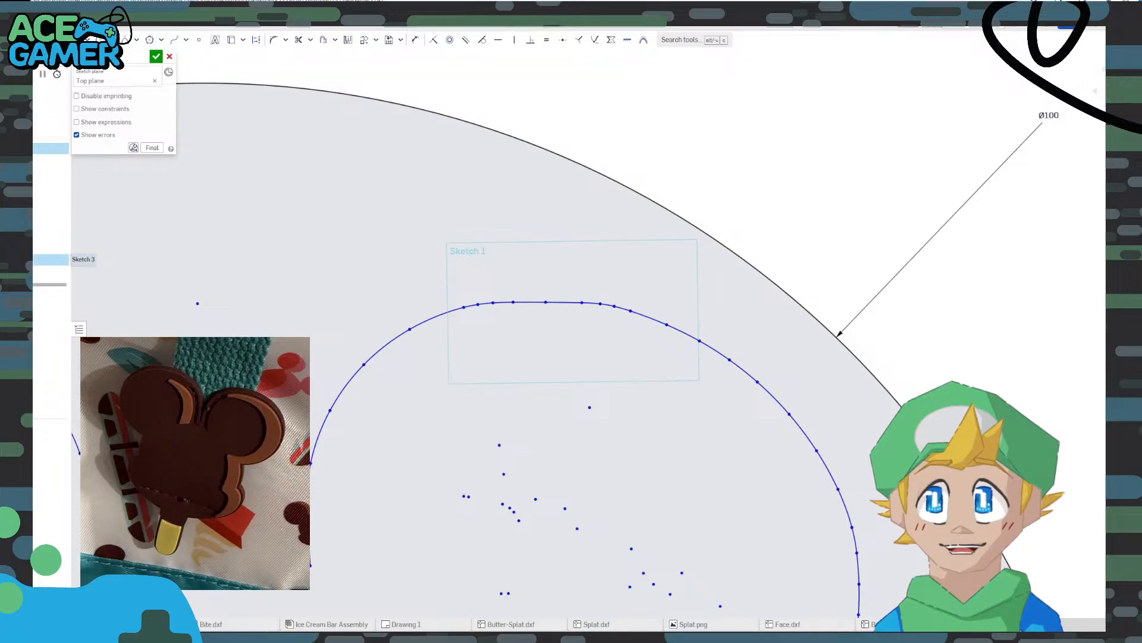
pyautogui.click(157, 57)
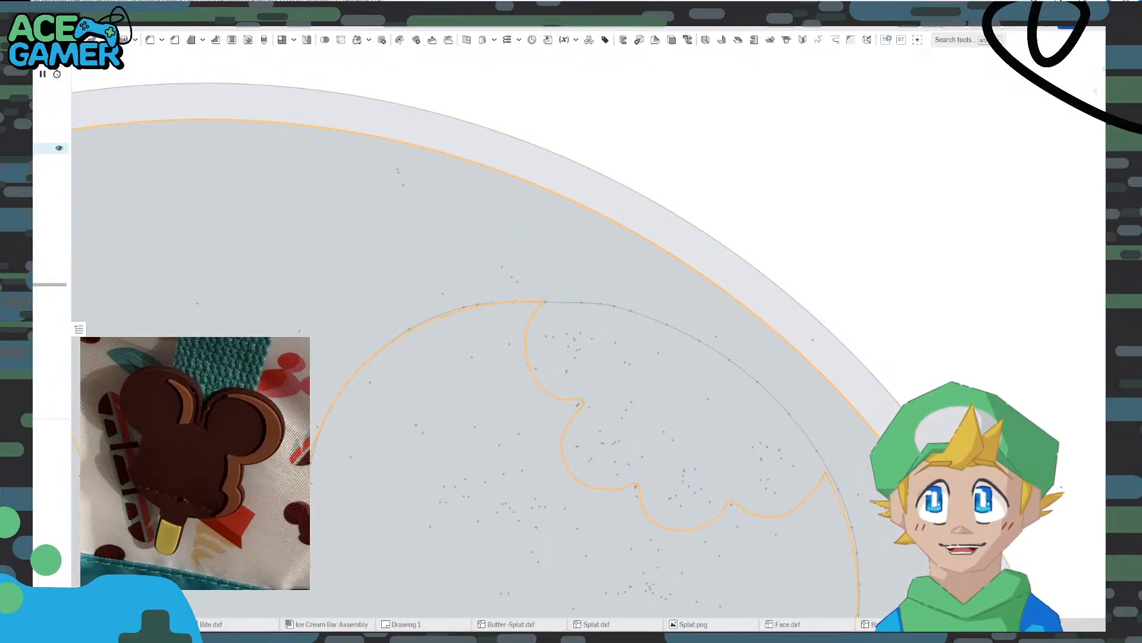
pyautogui.doubleClick(46, 161)
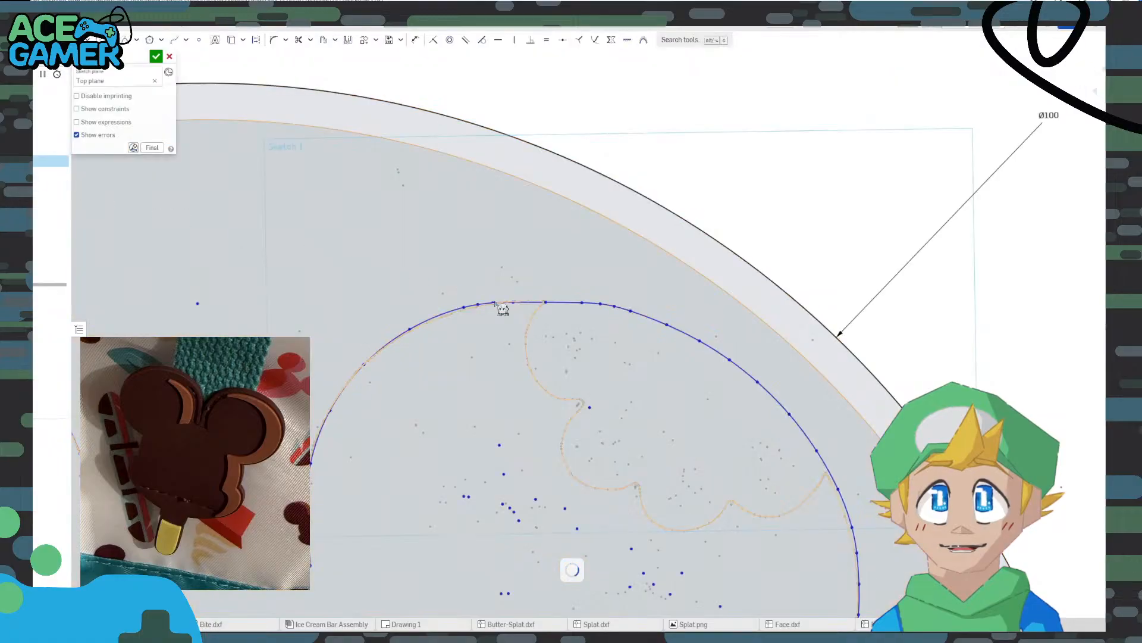
# Move two points on the upper ear outline of Sketch 1 onto the matching points of Sketch 3's outline beside the bite
pyautogui.scroll(6, 560, 304)
pyautogui.scroll(-2, 532, 331)
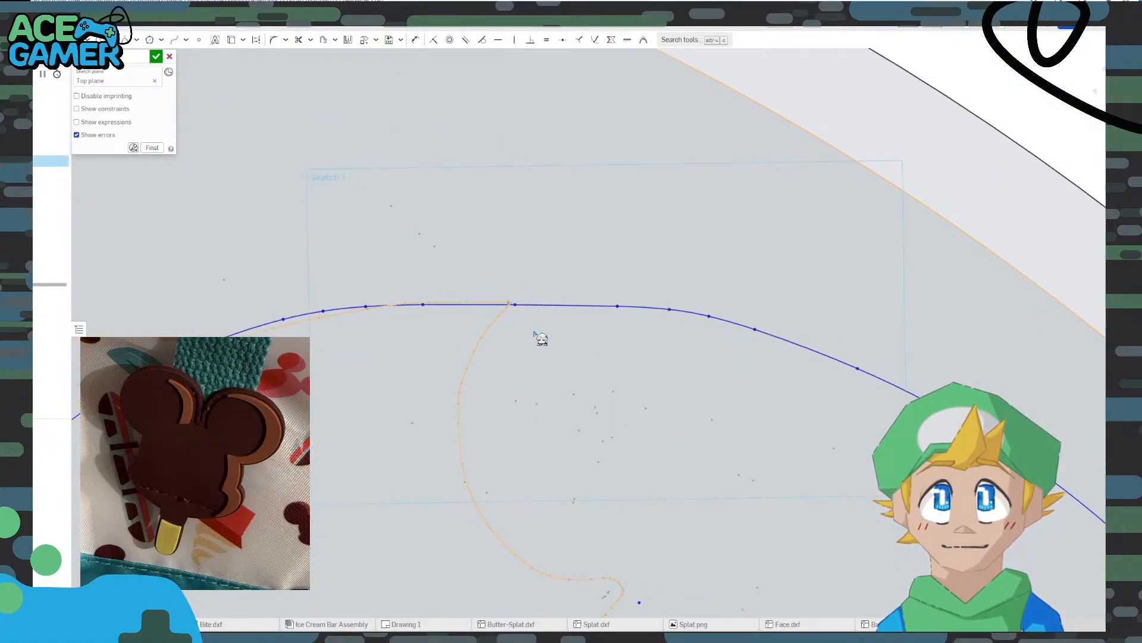
pyautogui.scroll(4, 509, 306)
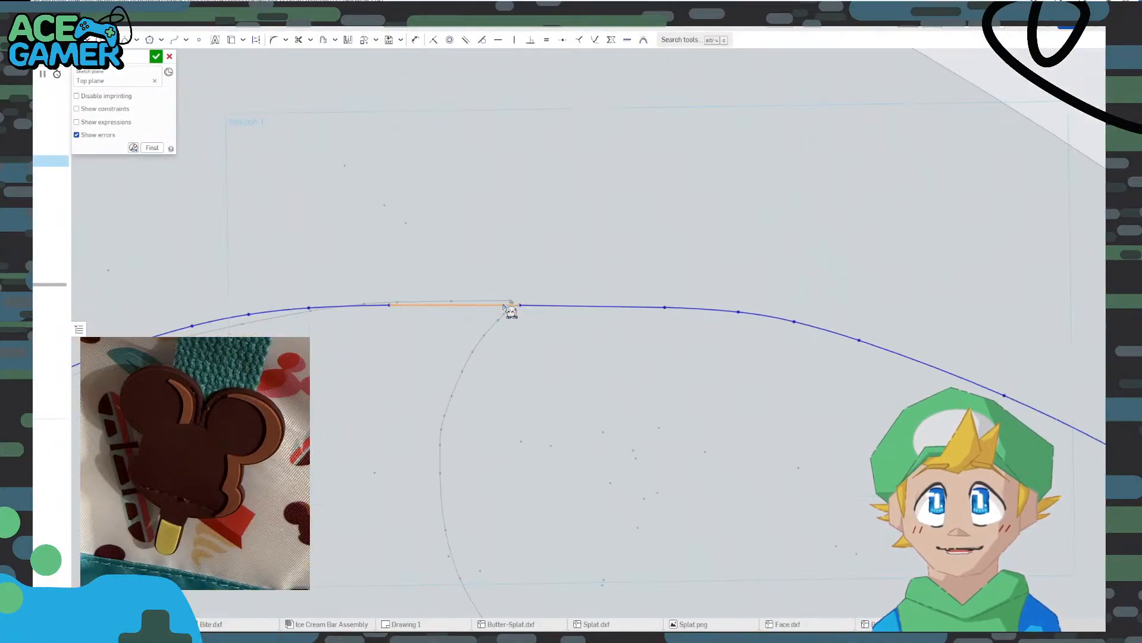
pyautogui.scroll(2, 524, 309)
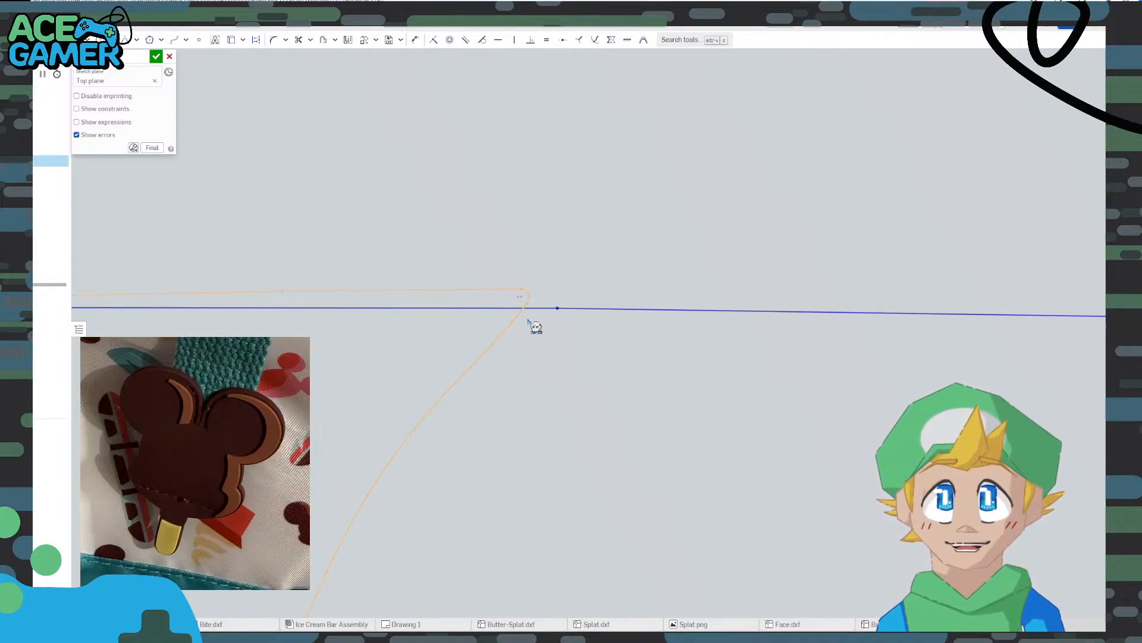
pyautogui.scroll(-3, 528, 320)
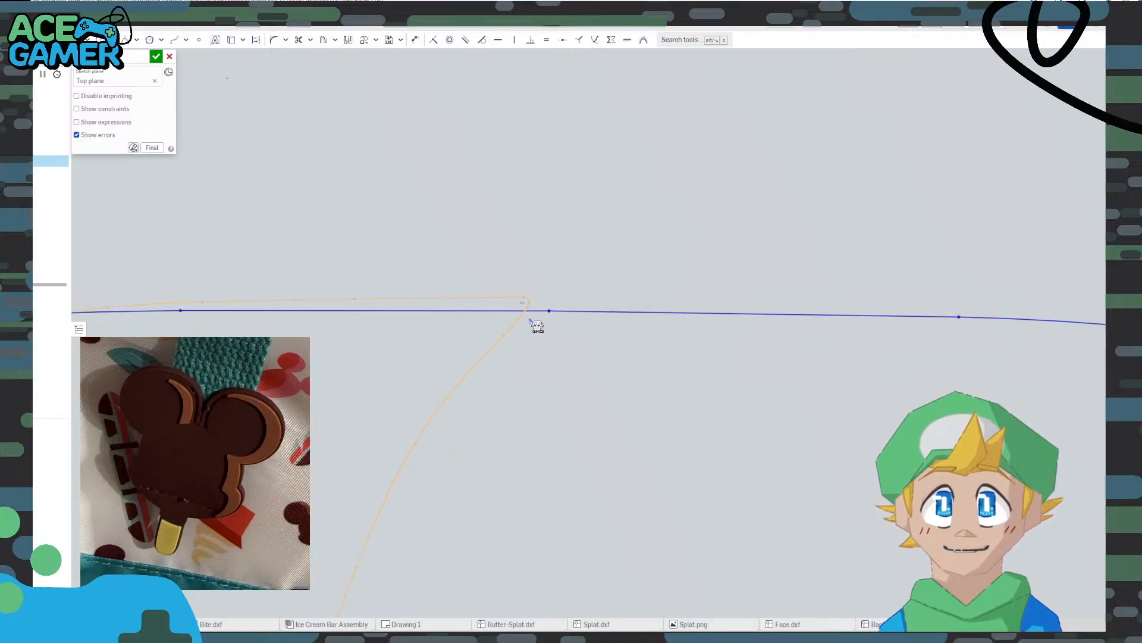
pyautogui.scroll(2, 294, 337)
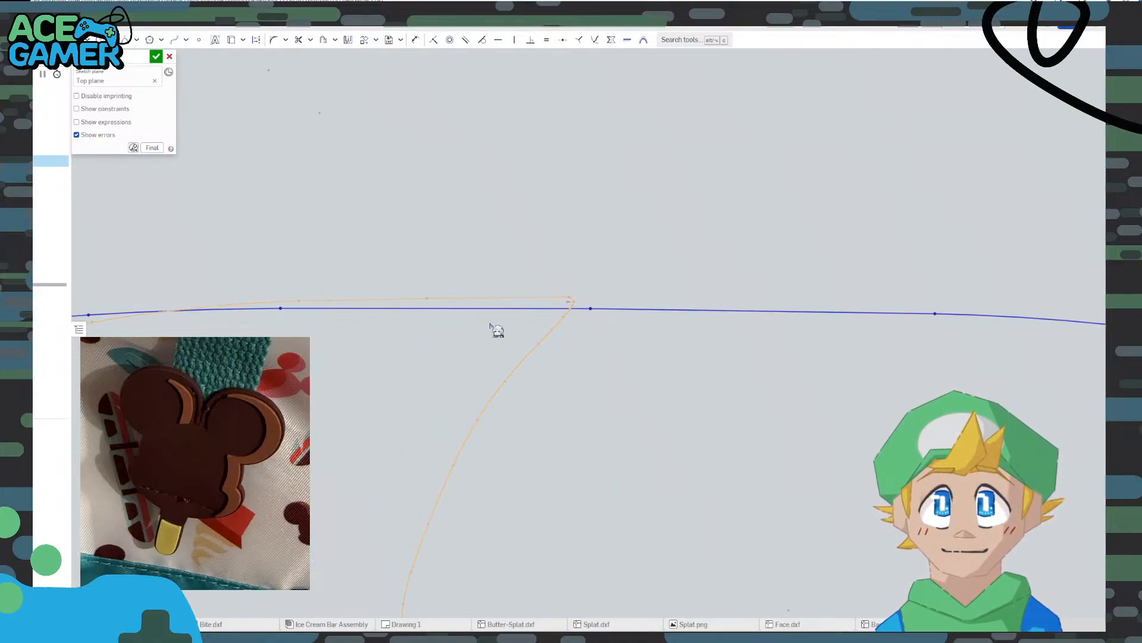
pyautogui.scroll(-3, 219, 334)
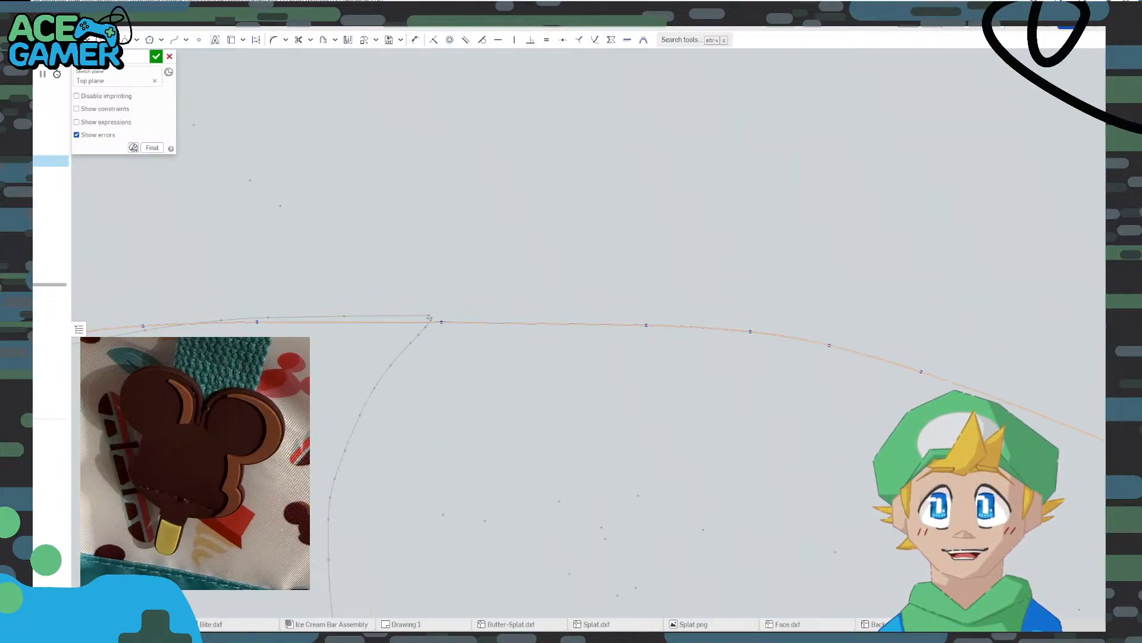
pyautogui.moveTo(271, 345); pyautogui.dragTo(575, 341, button='middle')
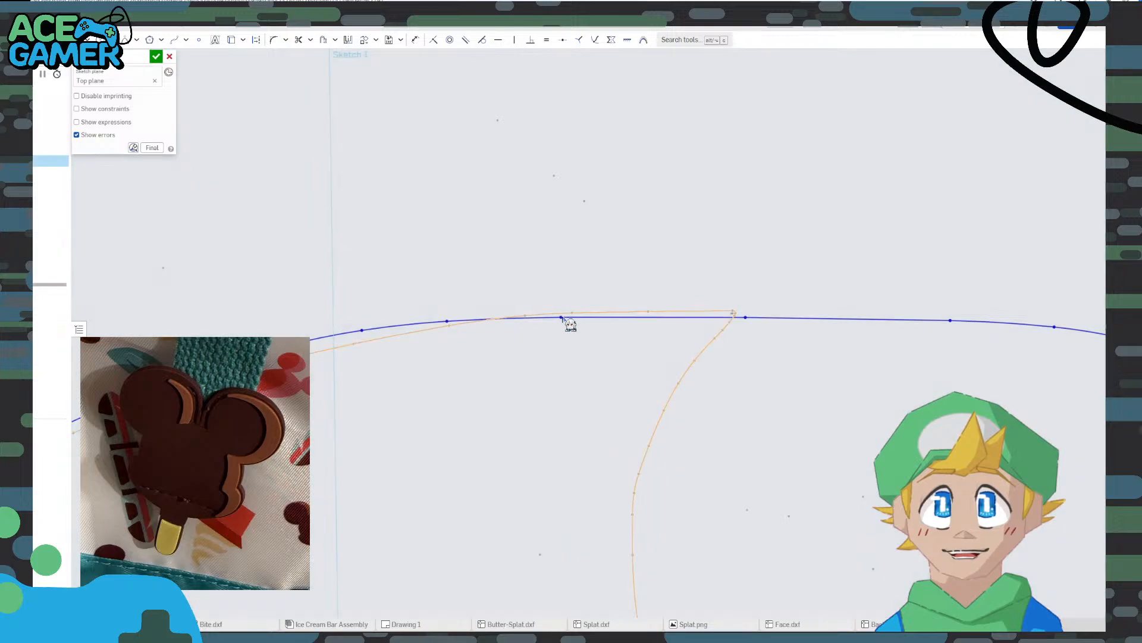
pyautogui.moveTo(562, 318); pyautogui.dragTo(571, 313)
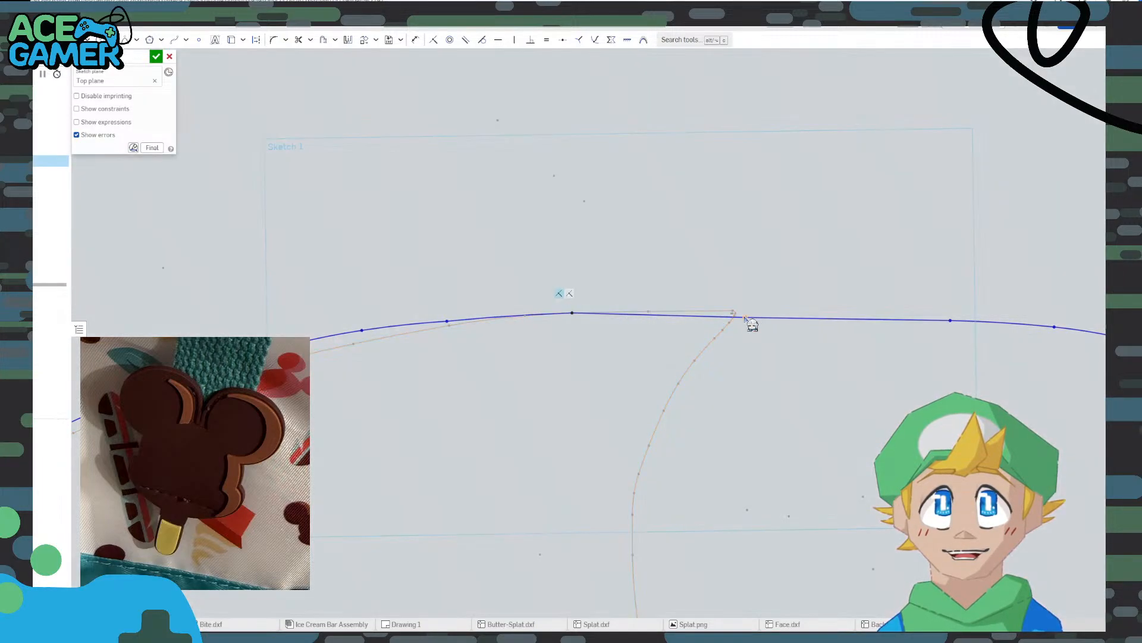
pyautogui.moveTo(745, 317); pyautogui.dragTo(649, 313)
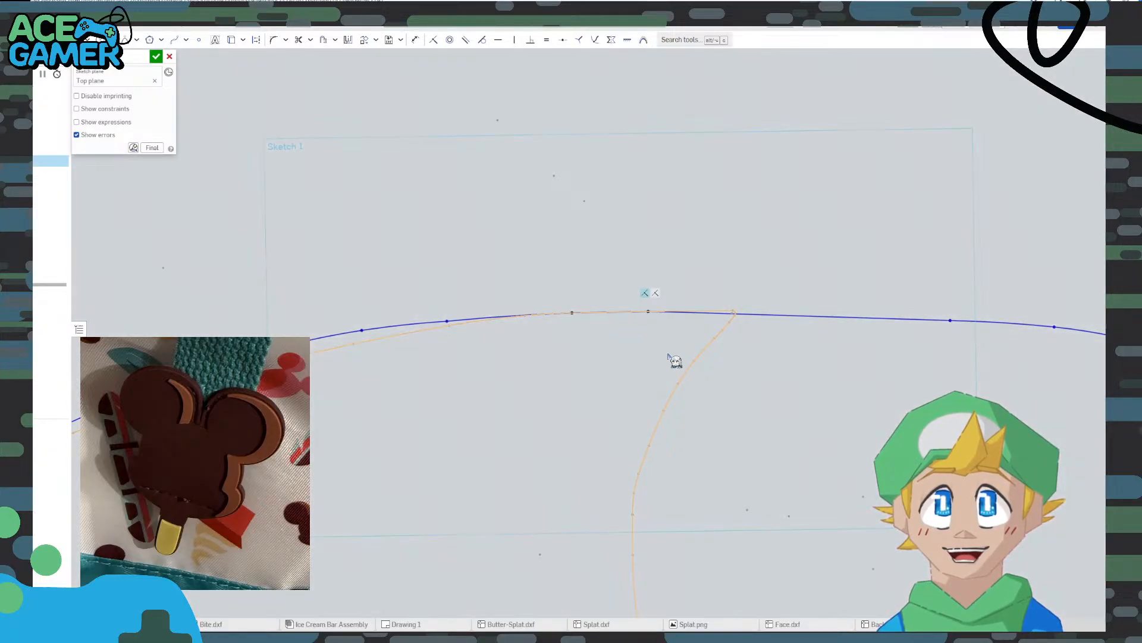
# Replace Sketch 1's upper ear segment across the bite with two straight lines meeting at the upper tip of Sketch 3's bite
pyautogui.scroll(-4, 592, 326)
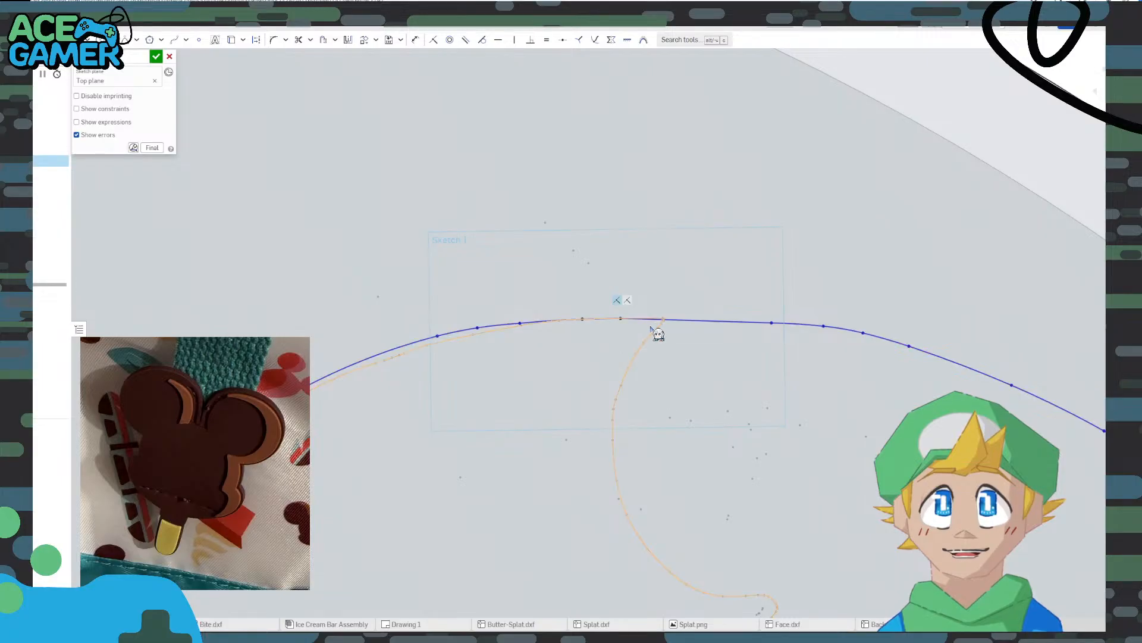
pyautogui.scroll(4, 662, 320)
pyautogui.scroll(3, 685, 326)
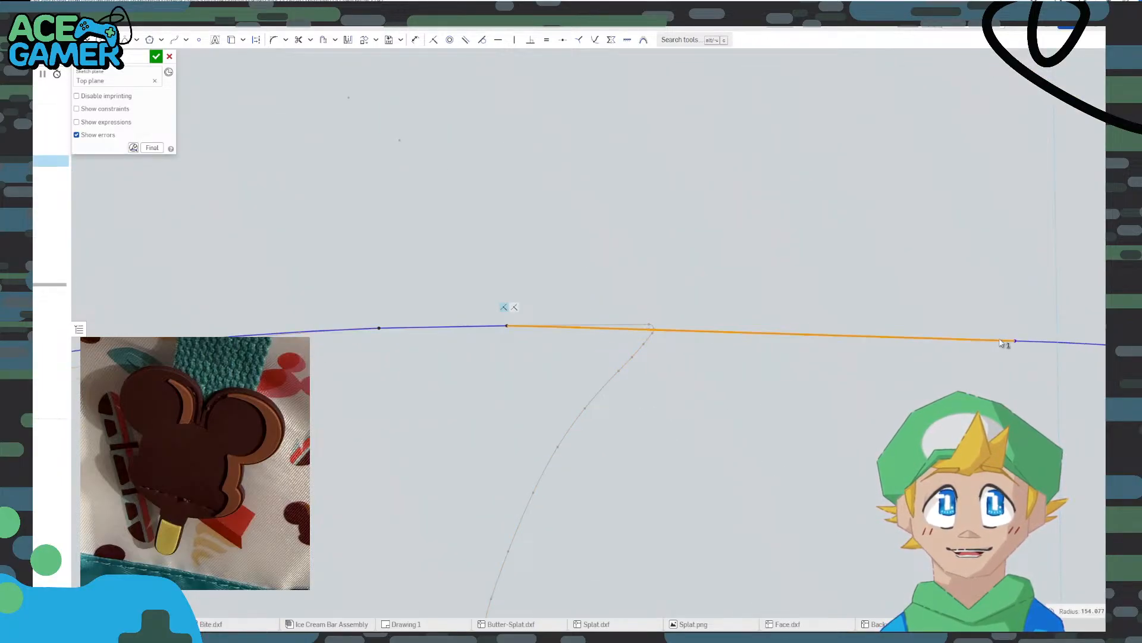
pyautogui.press('Delete')
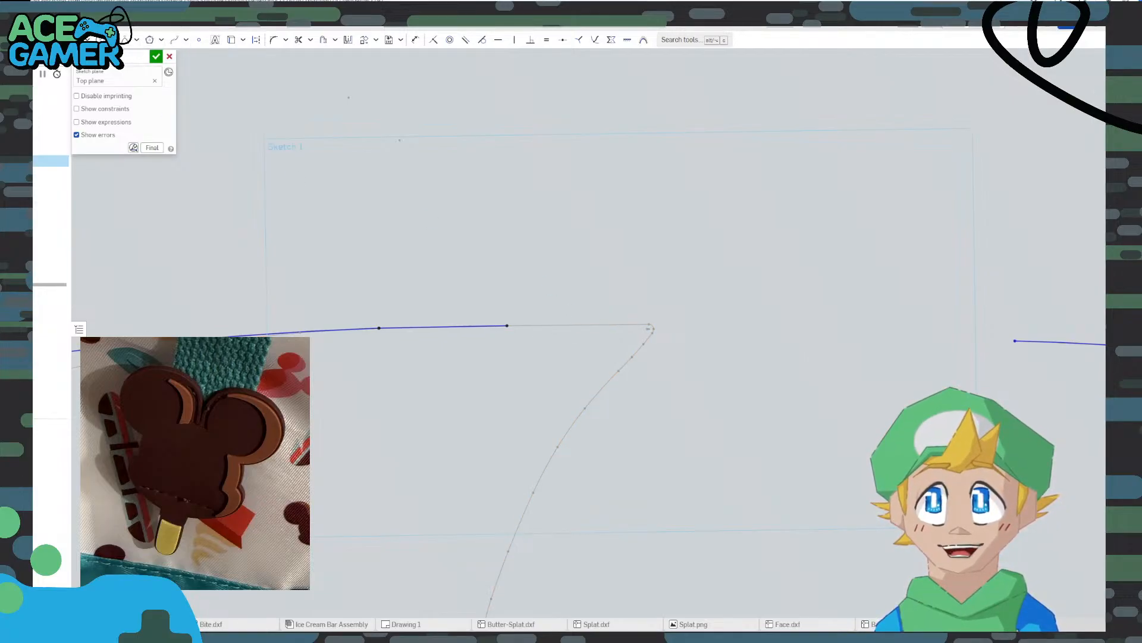
pyautogui.click(507, 325)
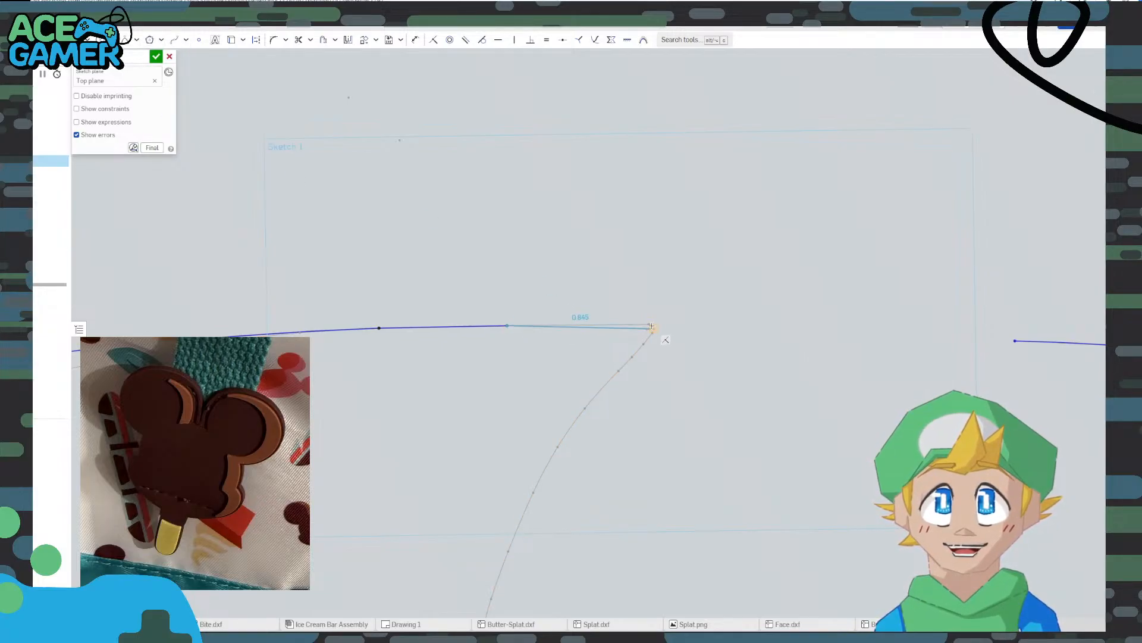
pyautogui.click(650, 324)
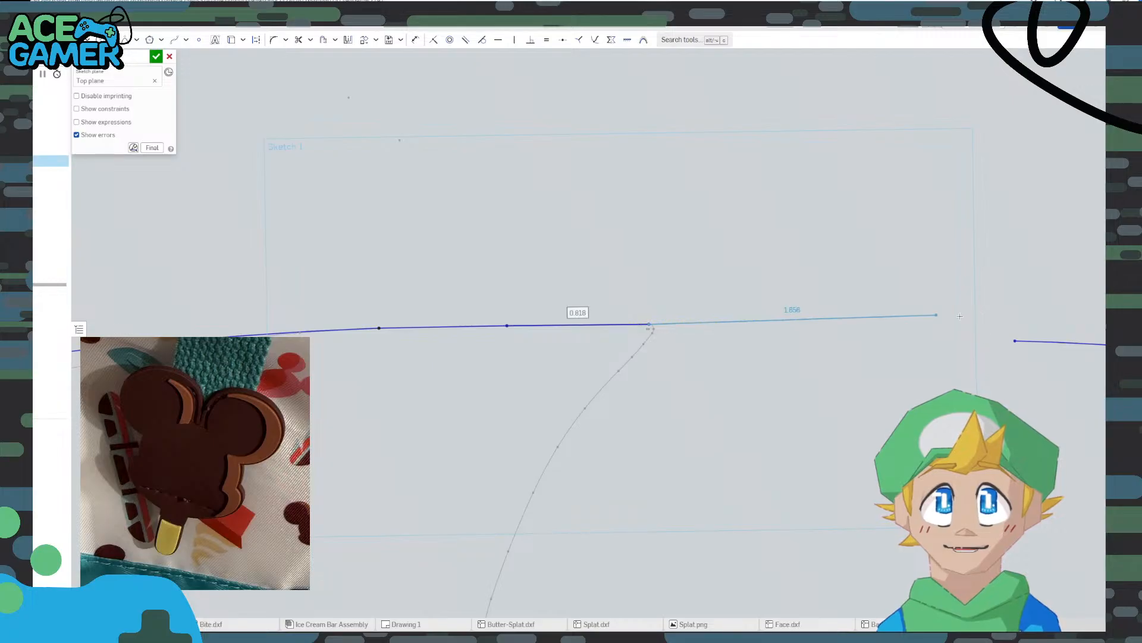
pyautogui.click(1015, 341)
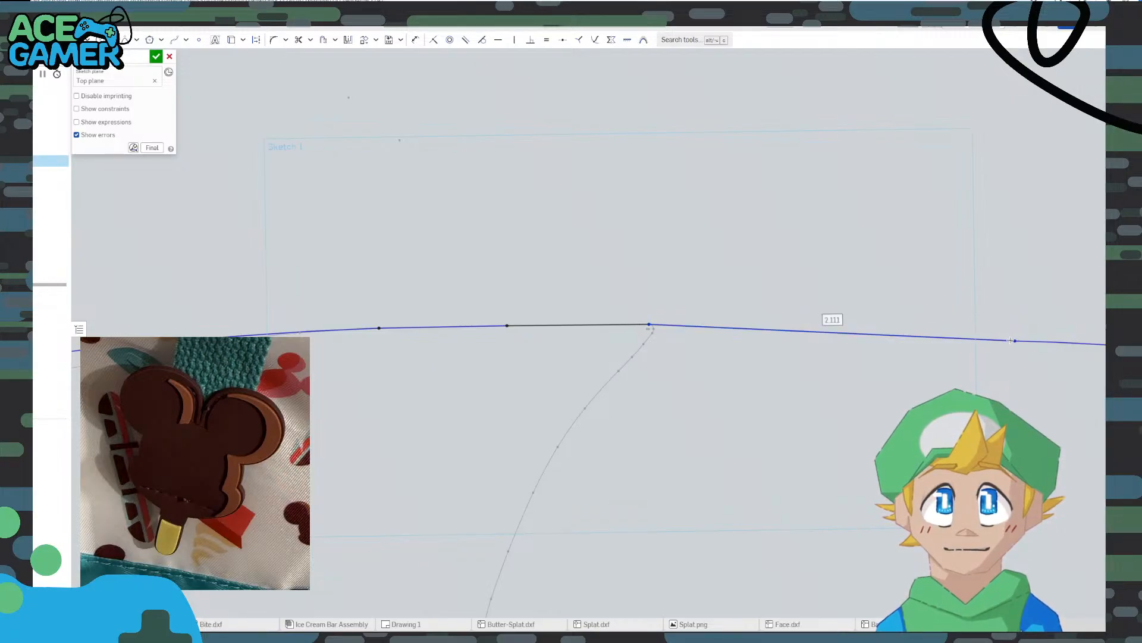
# Delete the three Sketch 1 arcs along the ear's outer side below the bite's lower tip, where they diverge from Sketch 3's outline
pyautogui.scroll(-5, 782, 342)
pyautogui.moveTo(782, 341); pyautogui.dragTo(449, 190, button='middle')
pyautogui.moveTo(833, 505); pyautogui.dragTo(490, 251, button='middle')
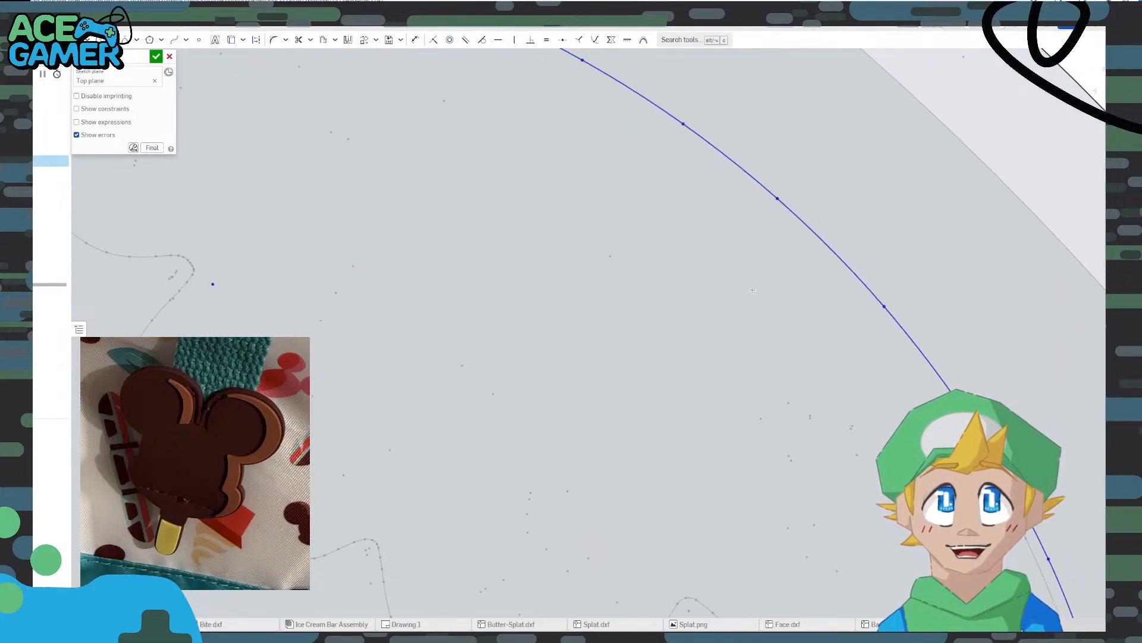
pyautogui.moveTo(992, 582); pyautogui.dragTo(789, 327, button='middle')
pyautogui.scroll(3, 788, 327)
pyautogui.scroll(-4, 776, 324)
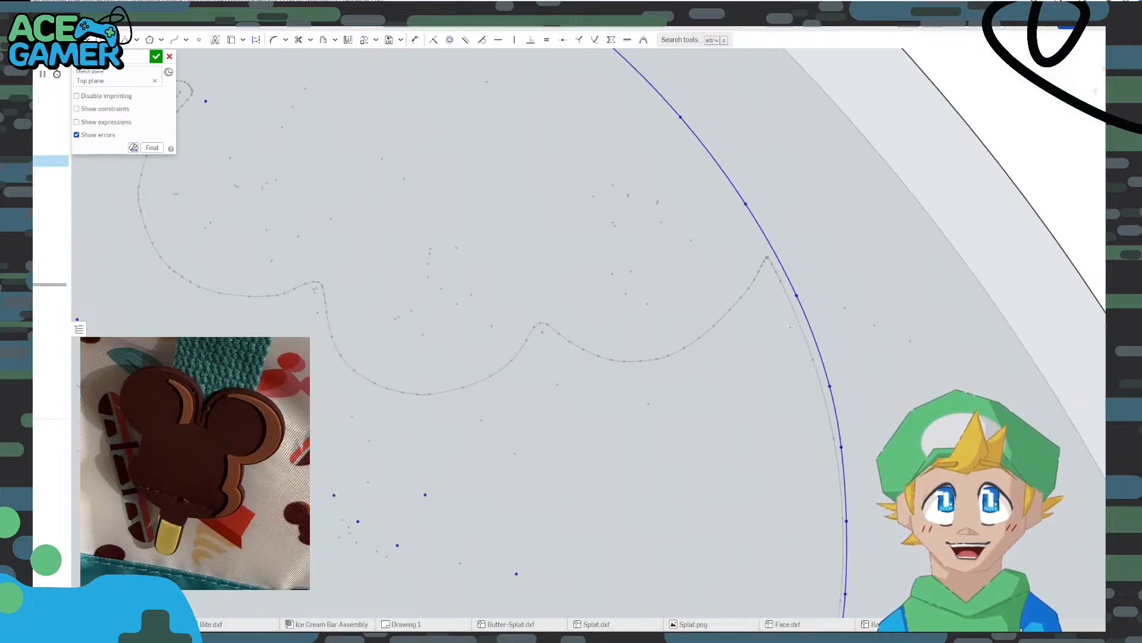
pyautogui.moveTo(835, 605)
pyautogui.mouseDown(button='middle')
pyautogui.moveTo(764, 526)
pyautogui.moveTo(655, 323)
pyautogui.mouseUp(button='middle')
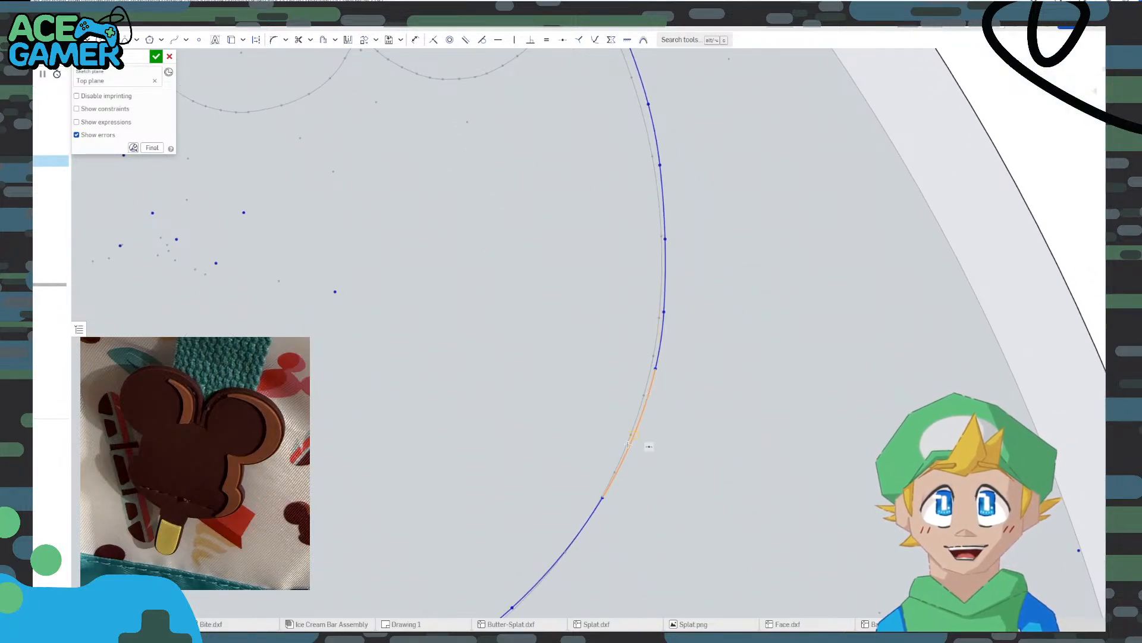
pyautogui.scroll(3, 613, 483)
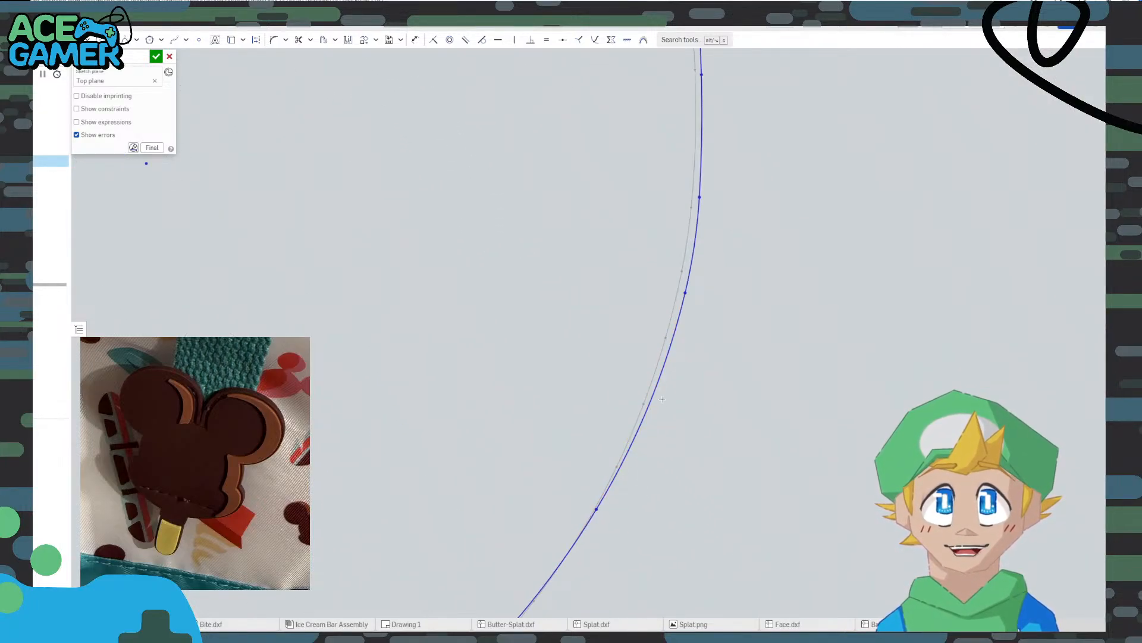
pyautogui.click(684, 305)
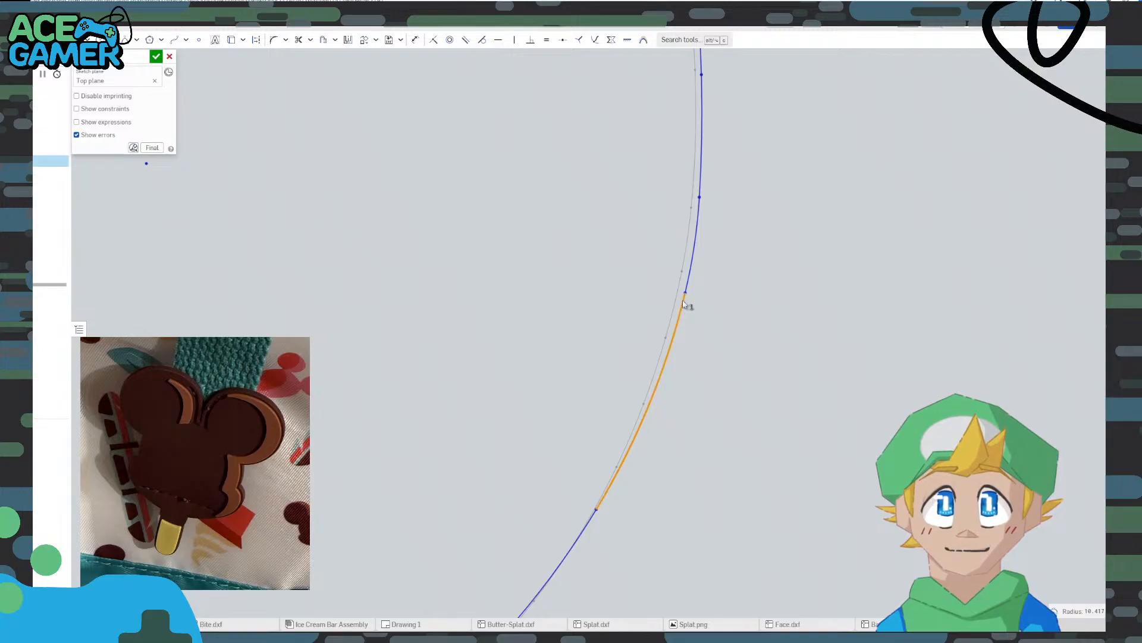
pyautogui.scroll(-3, 687, 305)
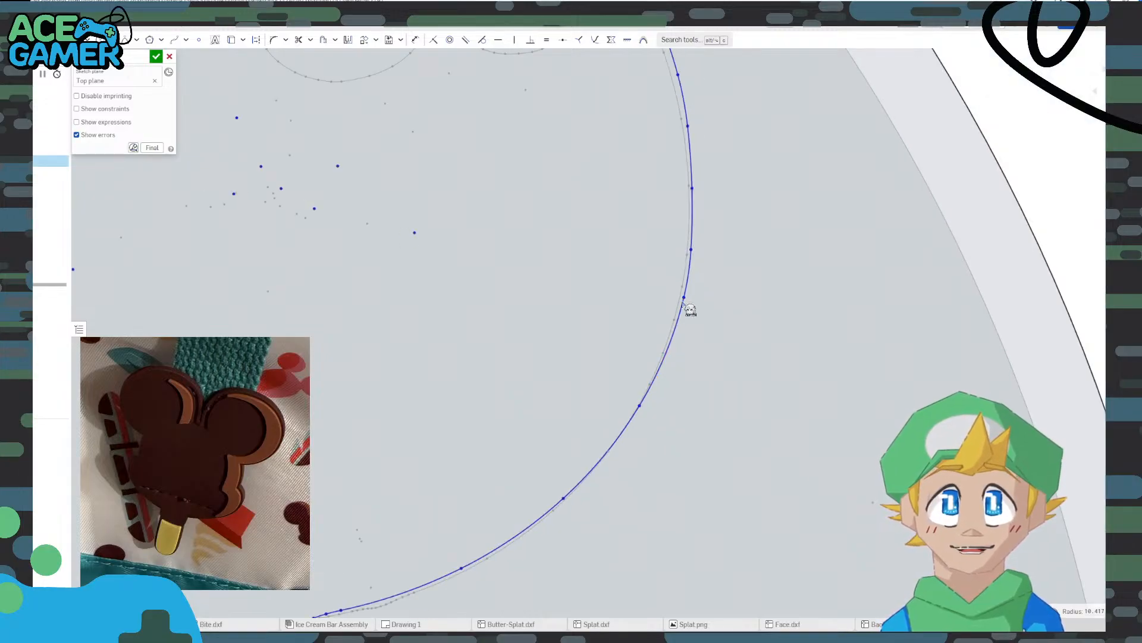
pyautogui.click(691, 259)
pyautogui.click(692, 241)
pyautogui.moveTo(693, 213); pyautogui.dragTo(676, 327, button='middle')
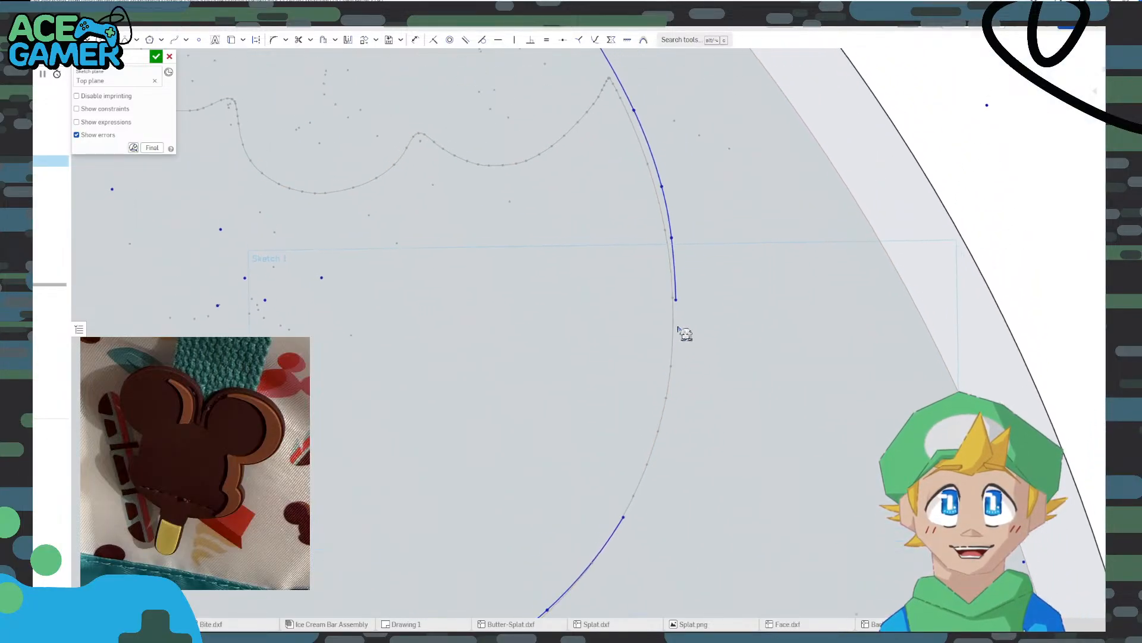
# Delete the remaining misaligned outer ear arcs of Sketch 1 up to just above the bite's lower tip
pyautogui.click(671, 235)
pyautogui.click(661, 205)
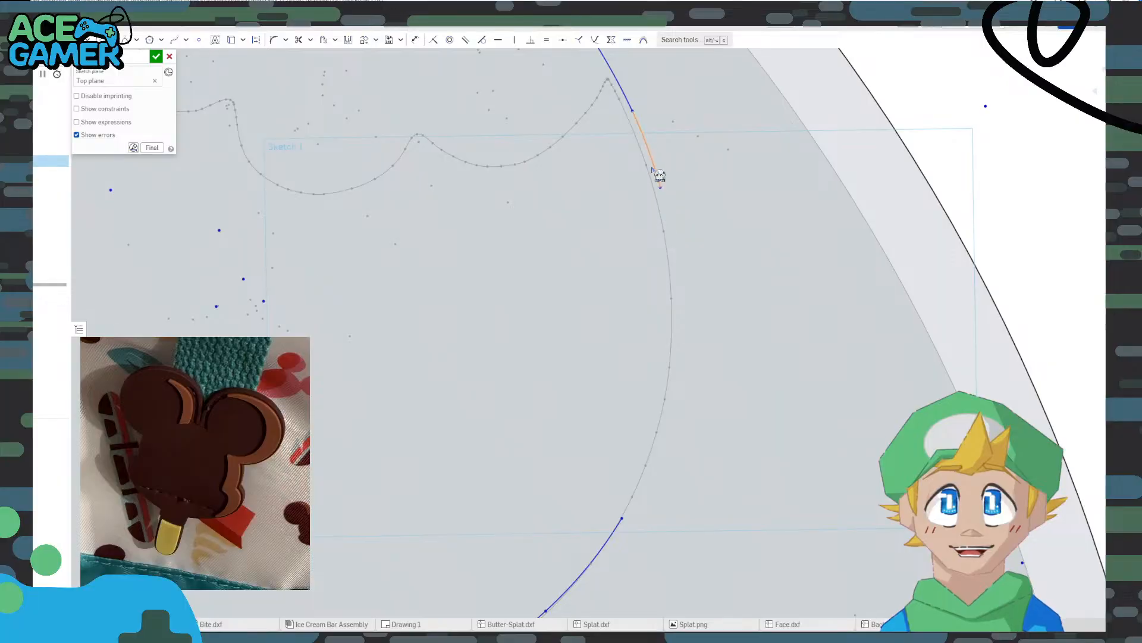
pyautogui.click(652, 167)
pyautogui.click(629, 104)
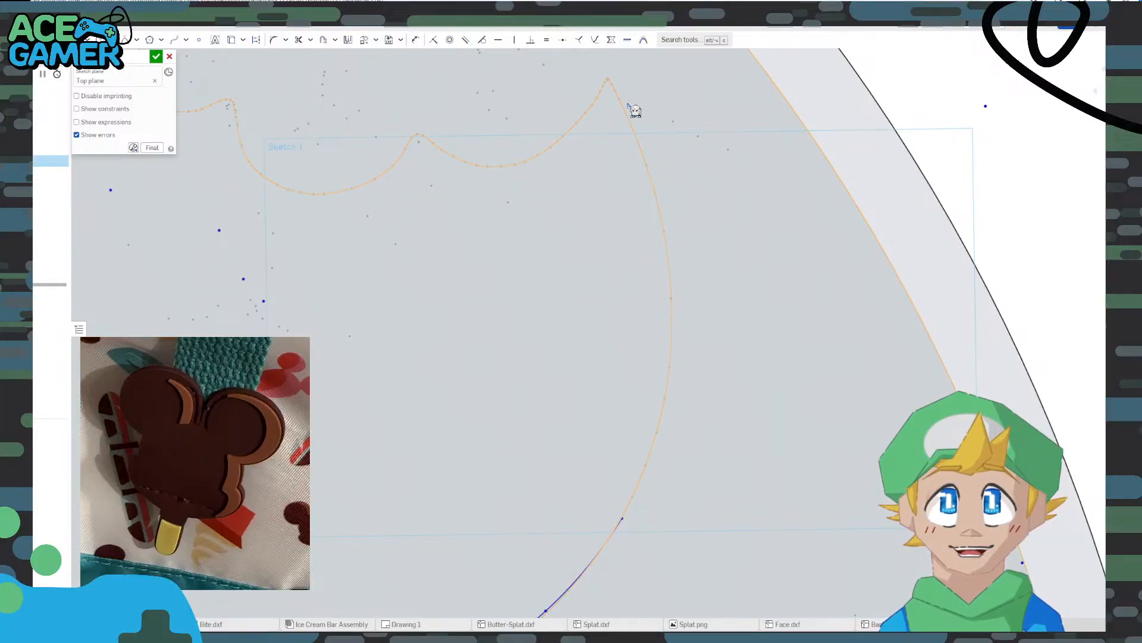
pyautogui.moveTo(633, 107); pyautogui.dragTo(629, 224, button='middle')
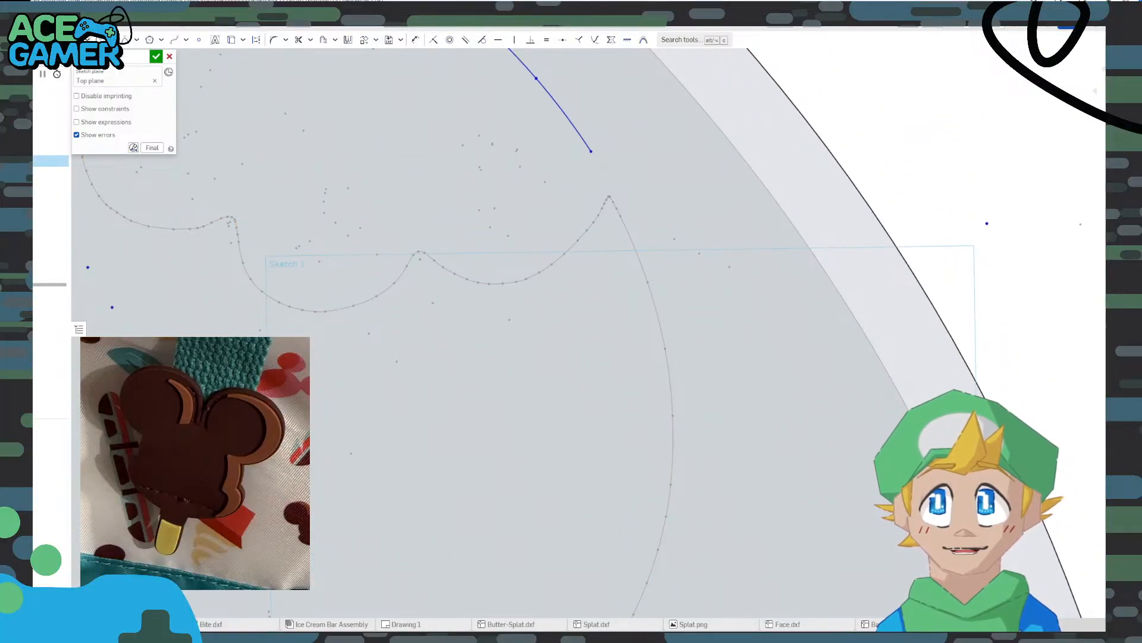
# Try to trace Sketch 3's outer ear edge with connected straight lines, starting from the open lower end of Sketch 1's outline
pyautogui.moveTo(630, 604)
pyautogui.mouseDown(button='middle')
pyautogui.moveTo(628, 372)
pyautogui.moveTo(602, 286)
pyautogui.mouseUp(button='middle')
pyautogui.scroll(5, 600, 321)
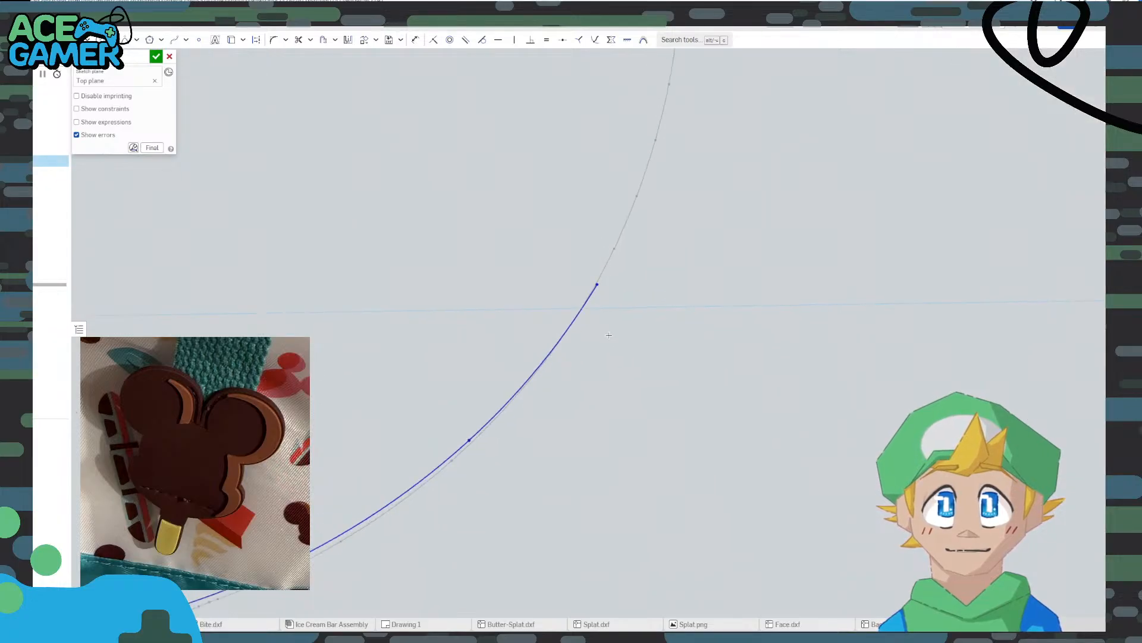
pyautogui.click(590, 253)
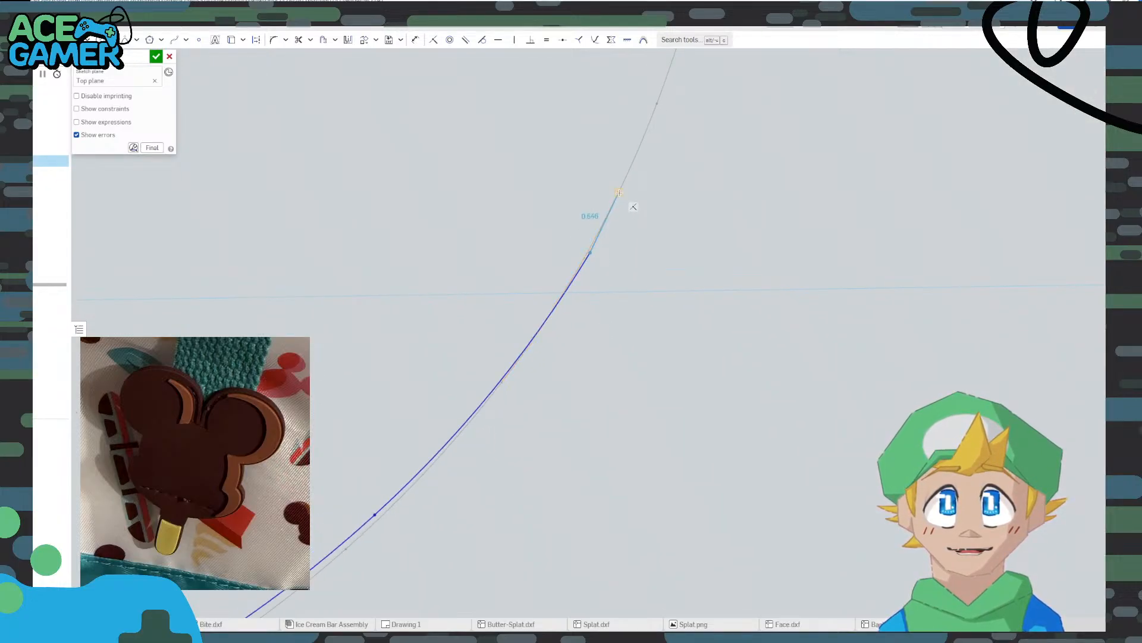
pyautogui.click(619, 193)
pyautogui.click(656, 103)
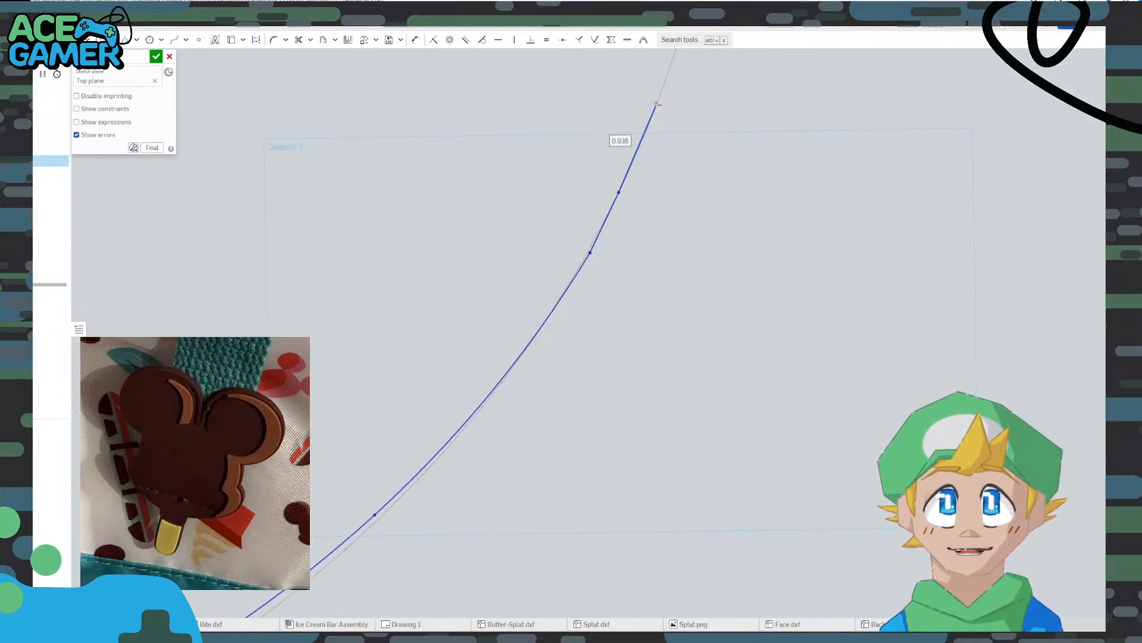
pyautogui.moveTo(672, 127); pyautogui.dragTo(545, 395, button='middle')
pyautogui.click(560, 276)
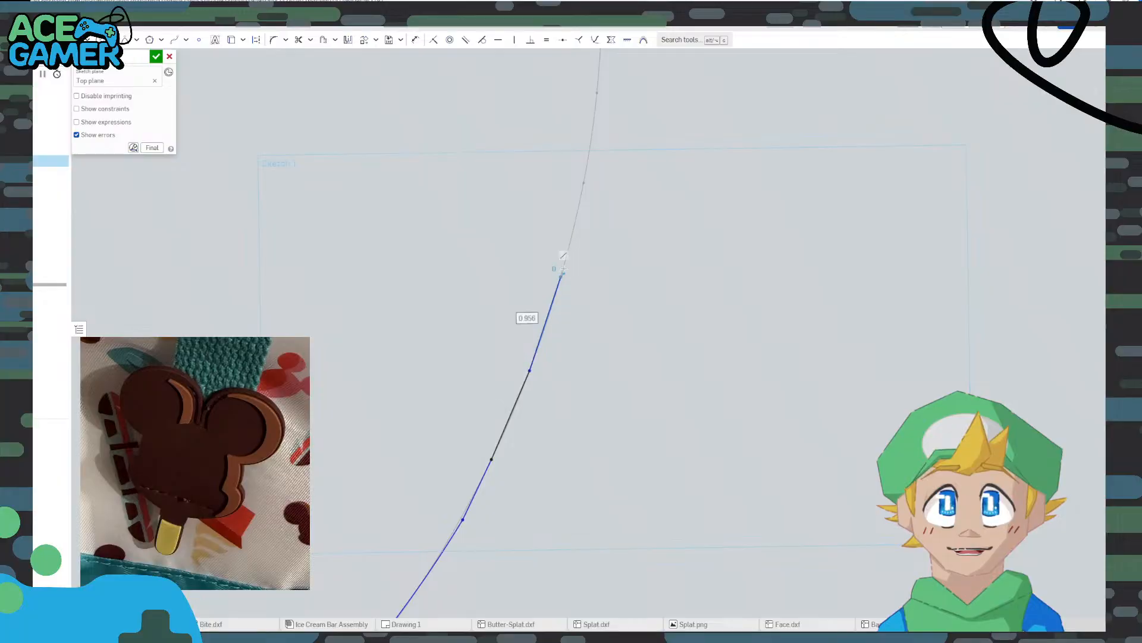
pyautogui.click(584, 183)
pyautogui.moveTo(584, 184); pyautogui.dragTo(522, 339, button='middle')
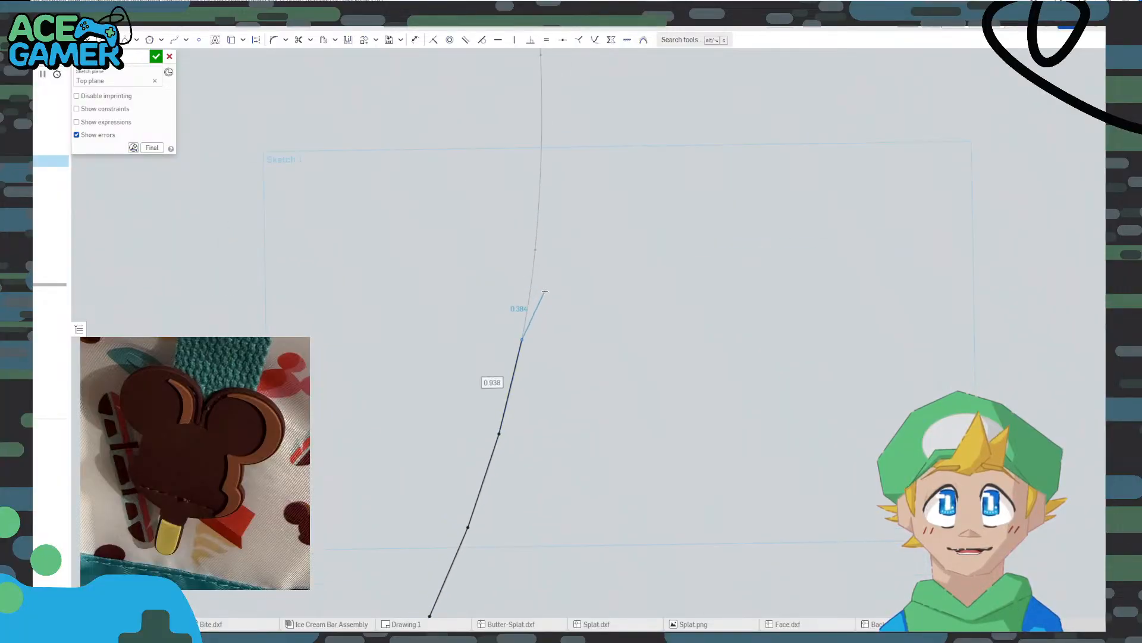
pyautogui.click(535, 249)
pyautogui.moveTo(551, 184); pyautogui.dragTo(522, 319, button='middle')
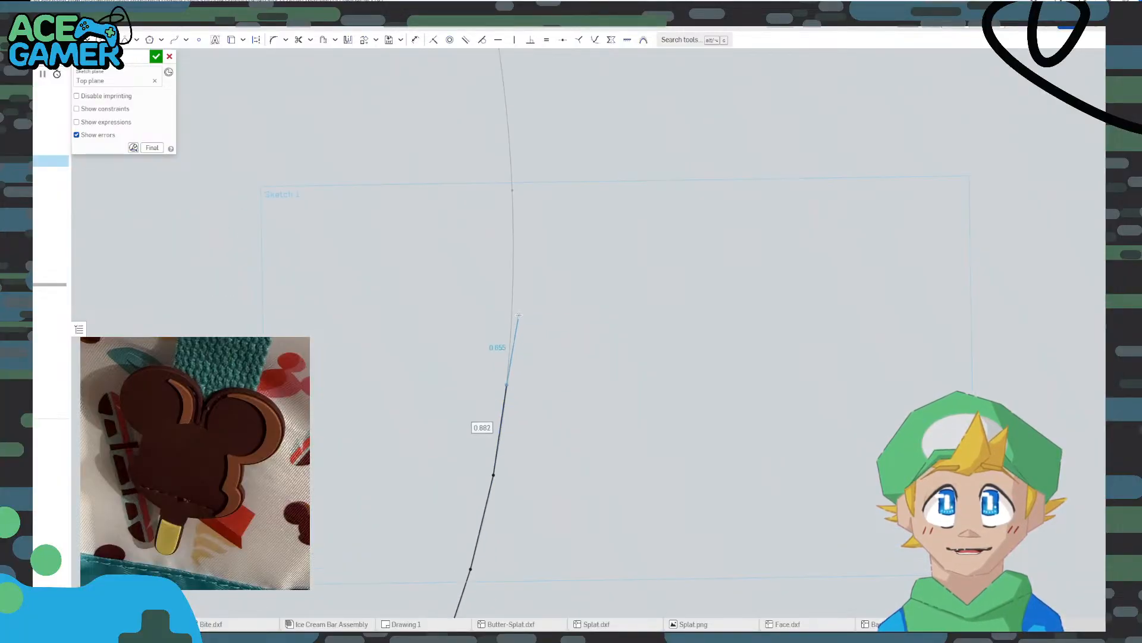
pyautogui.click(512, 189)
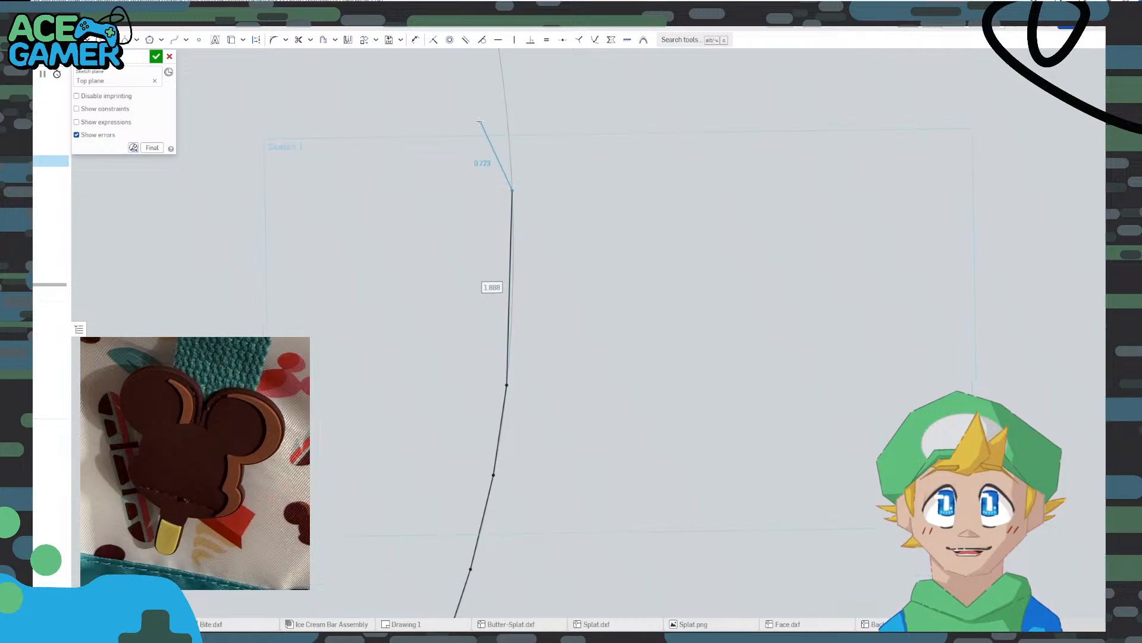
pyautogui.press('Escape')
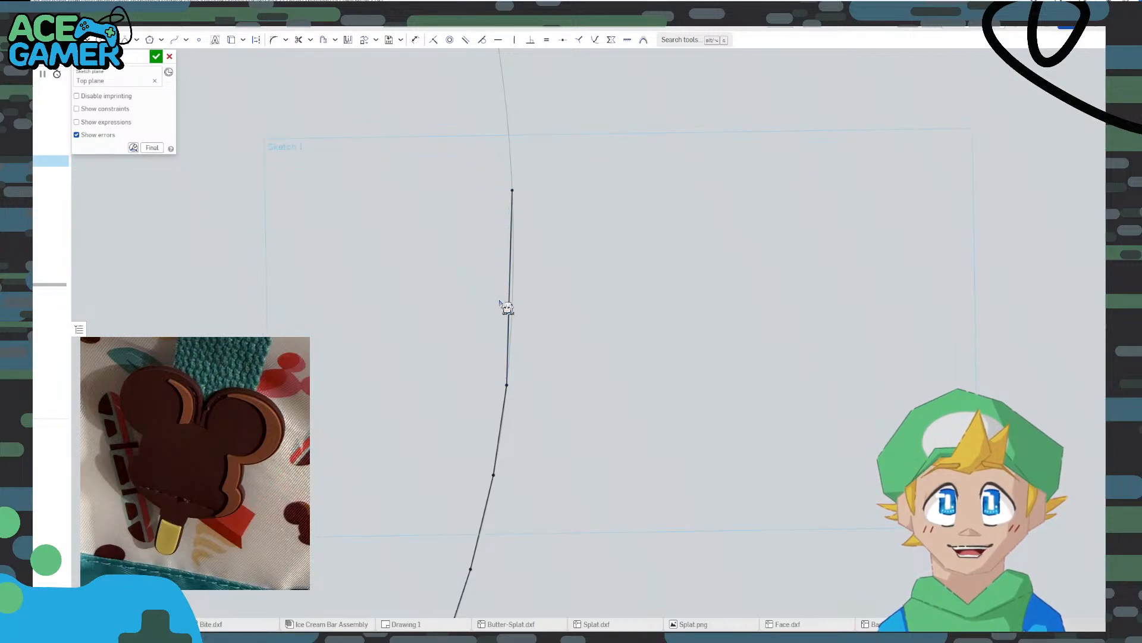
# Undo the straight lines traced along the outer ear edge, back to the open lower end of the outline
pyautogui.scroll(-3, 477, 431)
pyautogui.moveTo(479, 436); pyautogui.dragTo(493, 338, button='middle')
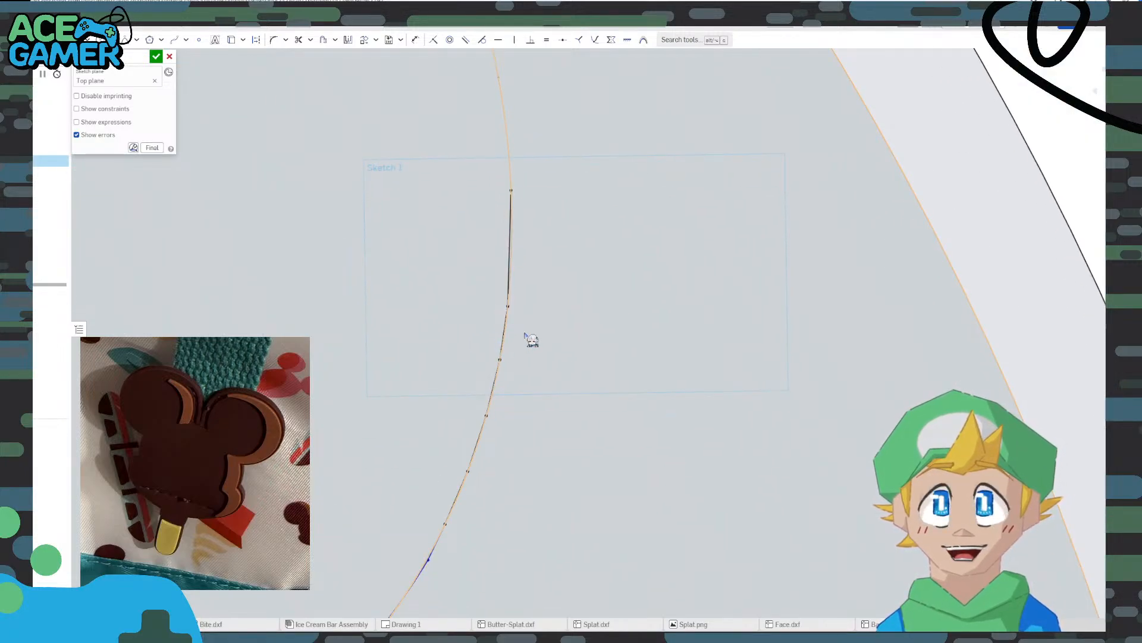
pyautogui.hotkey('ctrl', 'z')
pyautogui.moveTo(529, 465); pyautogui.dragTo(655, 311, button='middle')
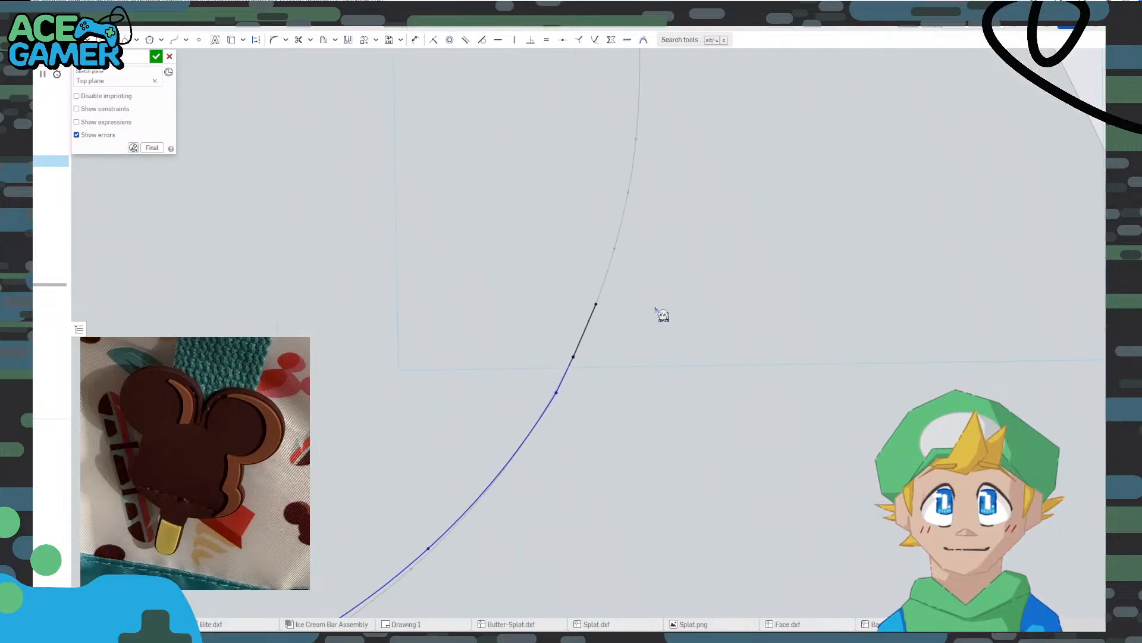
pyautogui.hotkey('ctrl', 'z')
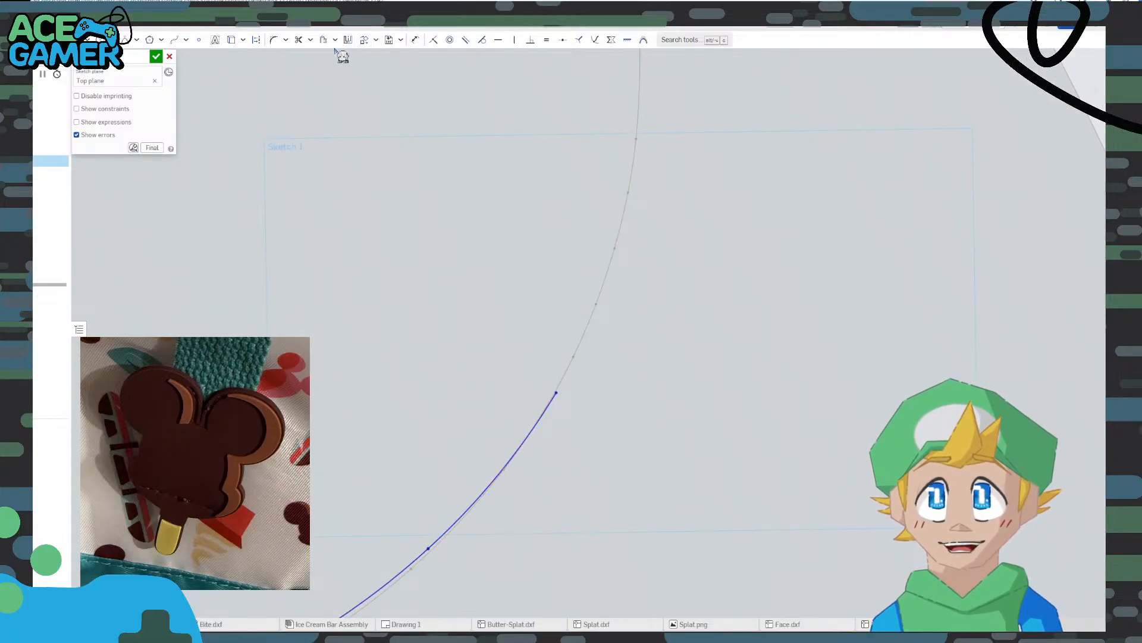
# Draw a spline through Sketch 3's outer ear points from the open lower end, past the bite tip, to Sketch 1's open upper endpoint
pyautogui.click(177, 42)
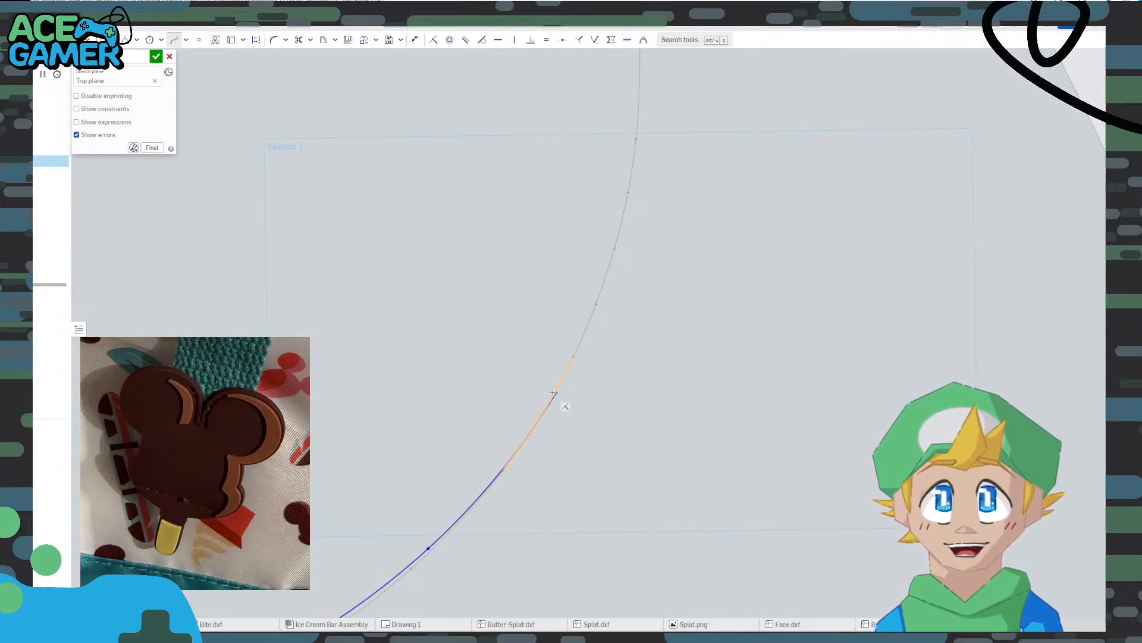
pyautogui.click(598, 305)
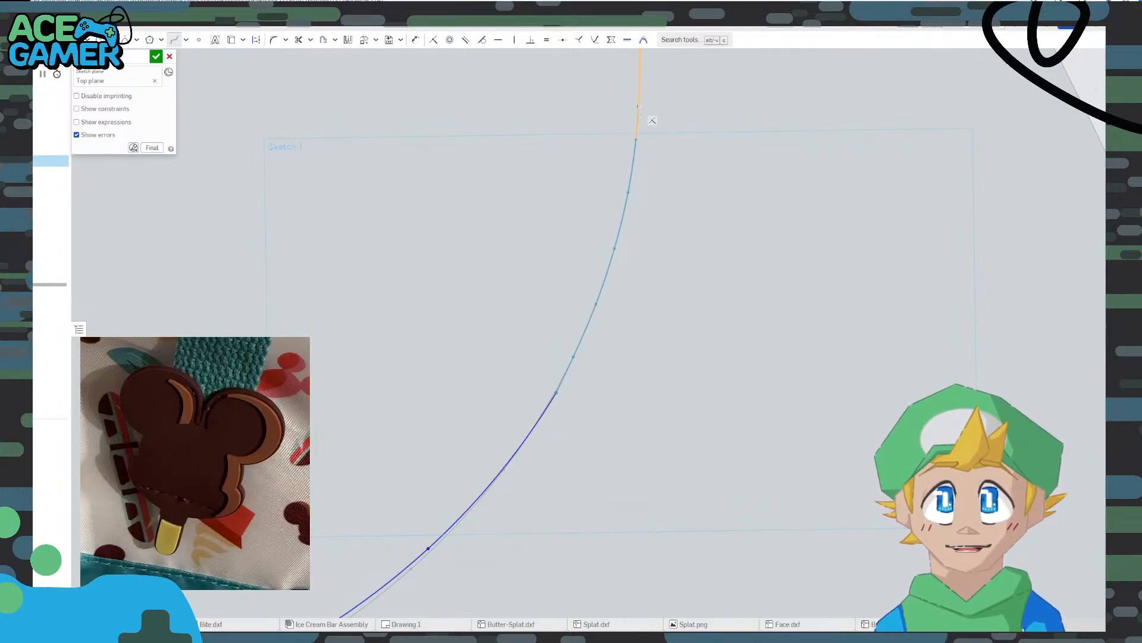
pyautogui.moveTo(637, 107); pyautogui.dragTo(577, 338, button='middle')
pyautogui.click(578, 254)
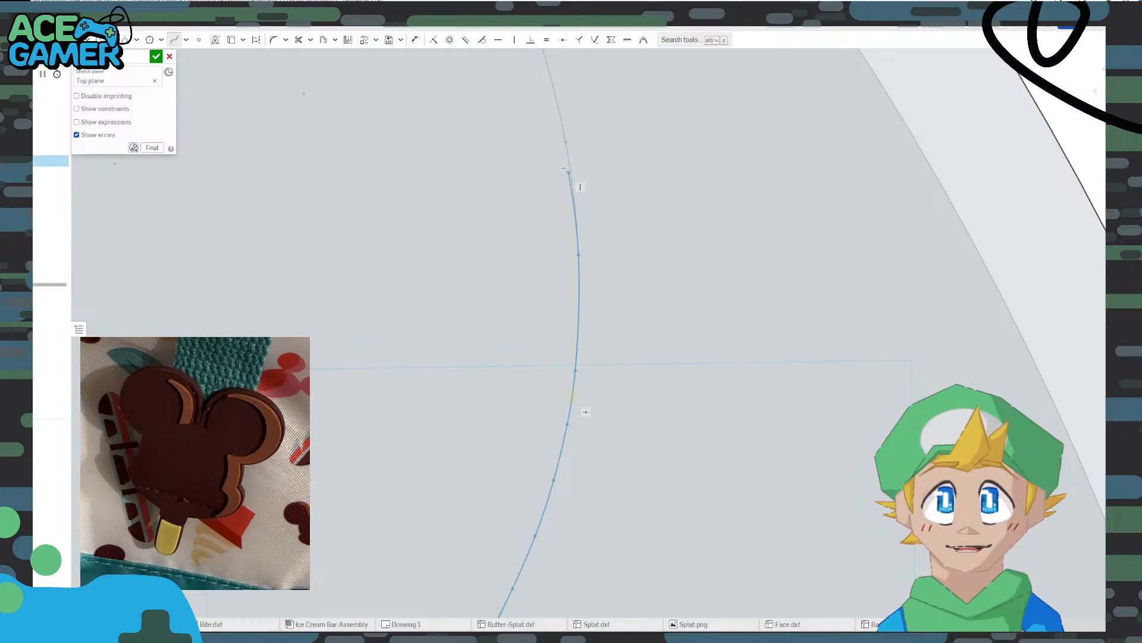
pyautogui.moveTo(544, 146); pyautogui.dragTo(536, 366, button='middle')
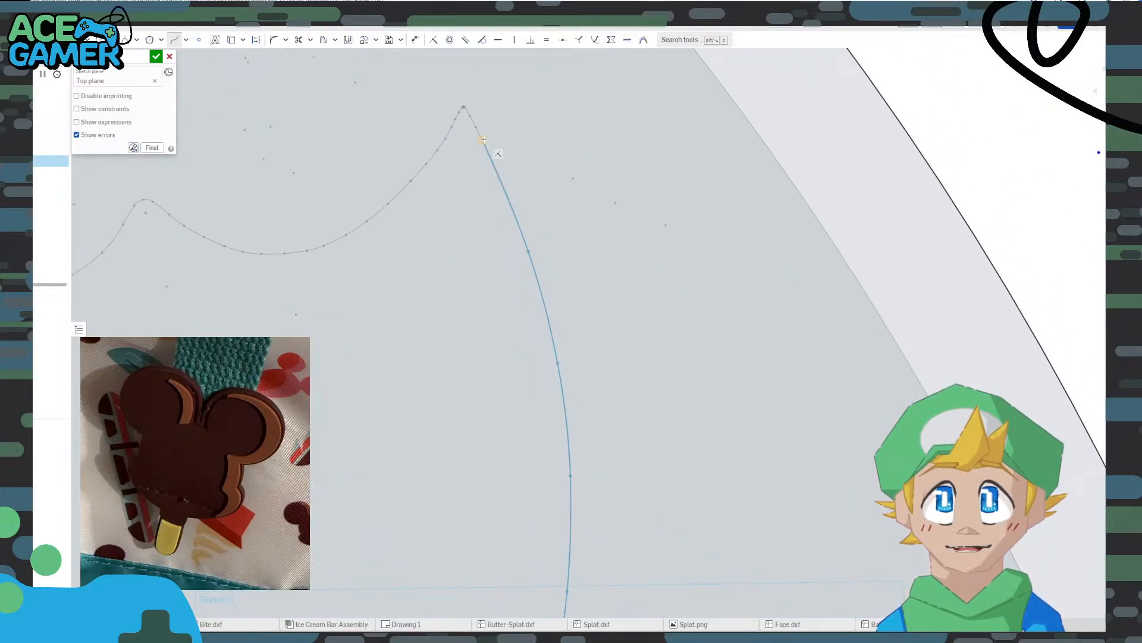
pyautogui.click(483, 139)
pyautogui.moveTo(451, 110); pyautogui.dragTo(510, 296, button='middle')
pyautogui.scroll(4, 526, 307)
pyautogui.scroll(2, 525, 308)
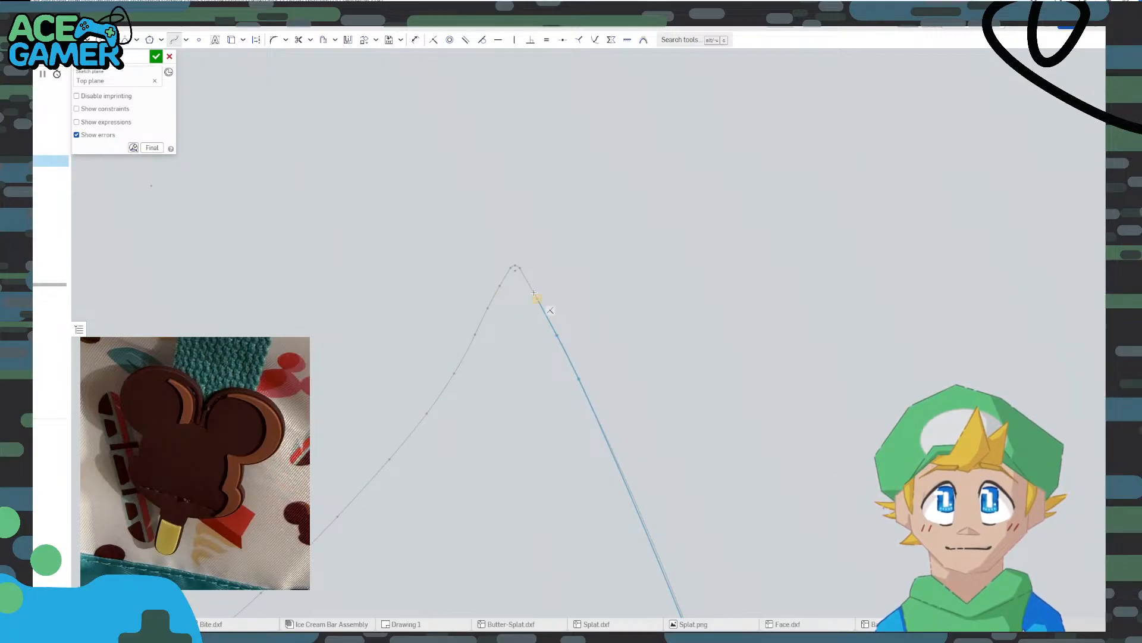
pyautogui.click(520, 265)
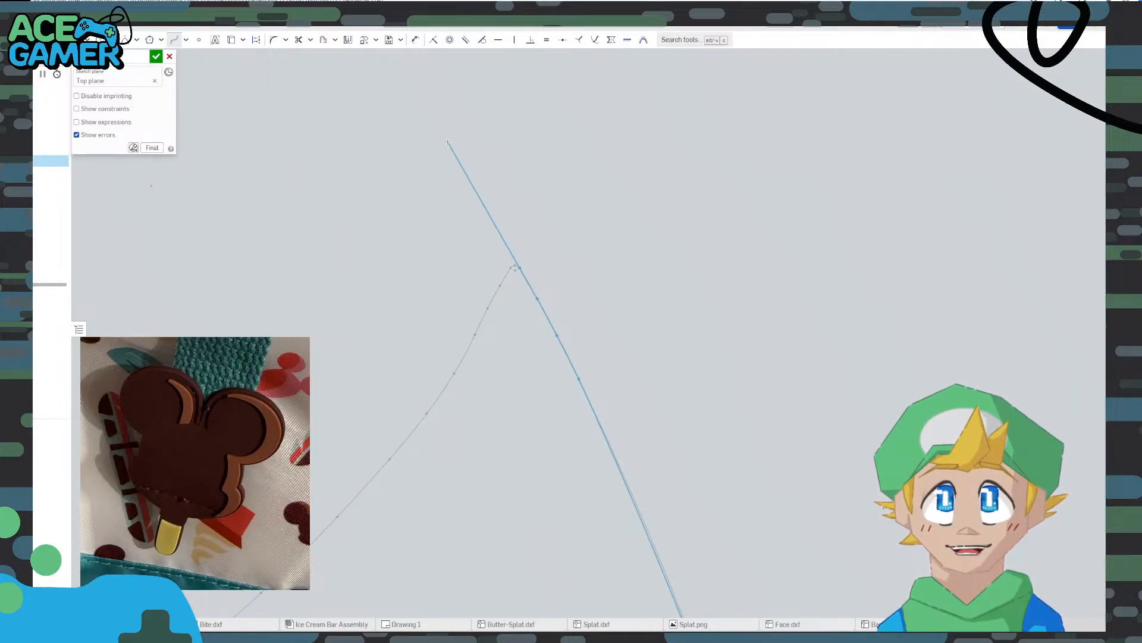
pyautogui.moveTo(454, 145); pyautogui.dragTo(469, 362, button='middle')
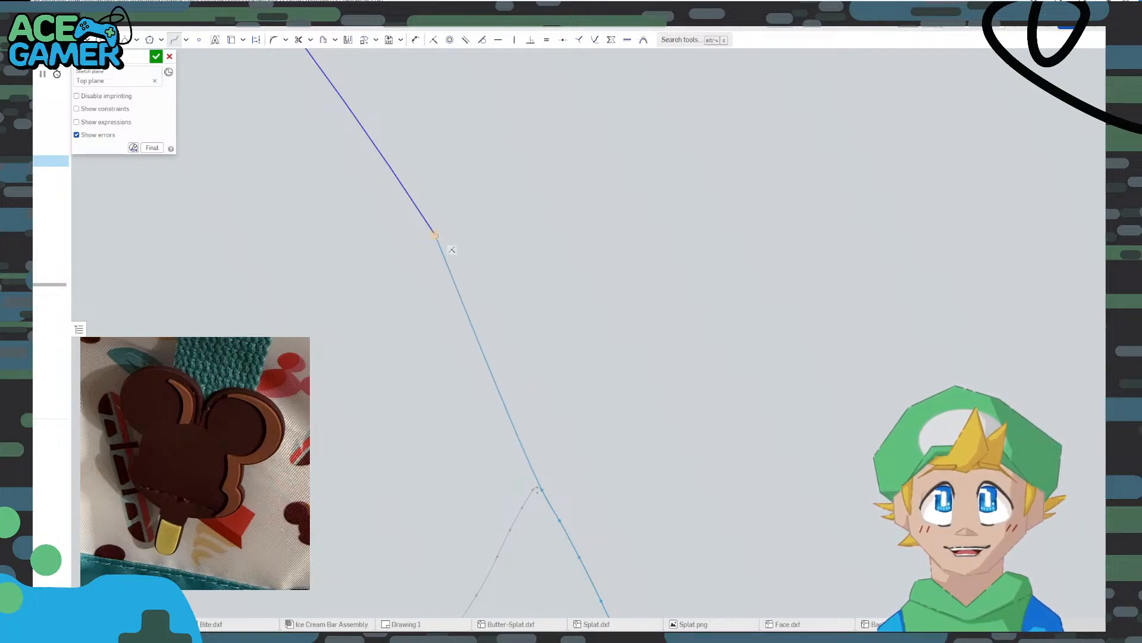
pyautogui.click(436, 236)
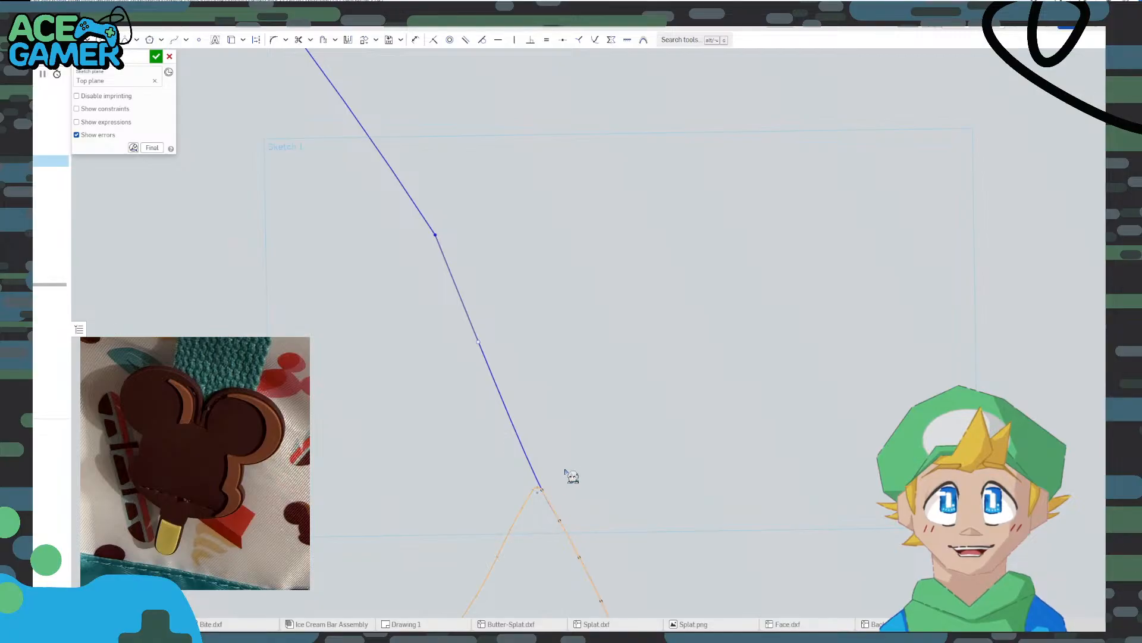
# Try to smooth the spline past the bite's lower tip by removing its point there and adjusting its upper tangent handle
pyautogui.click(543, 489)
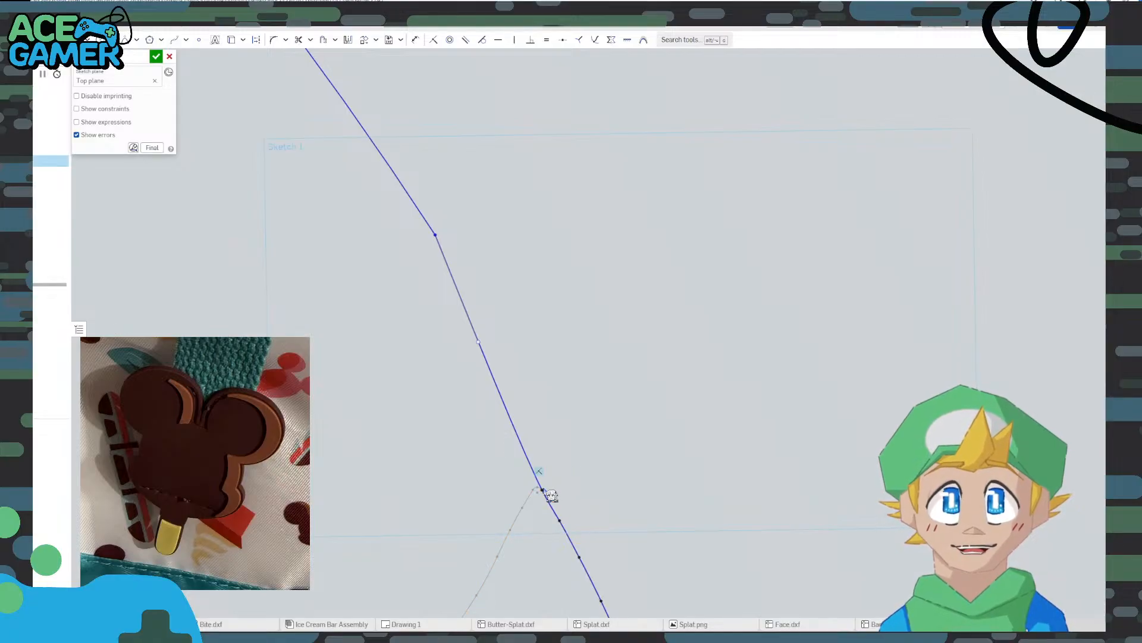
pyautogui.scroll(-1, 574, 523)
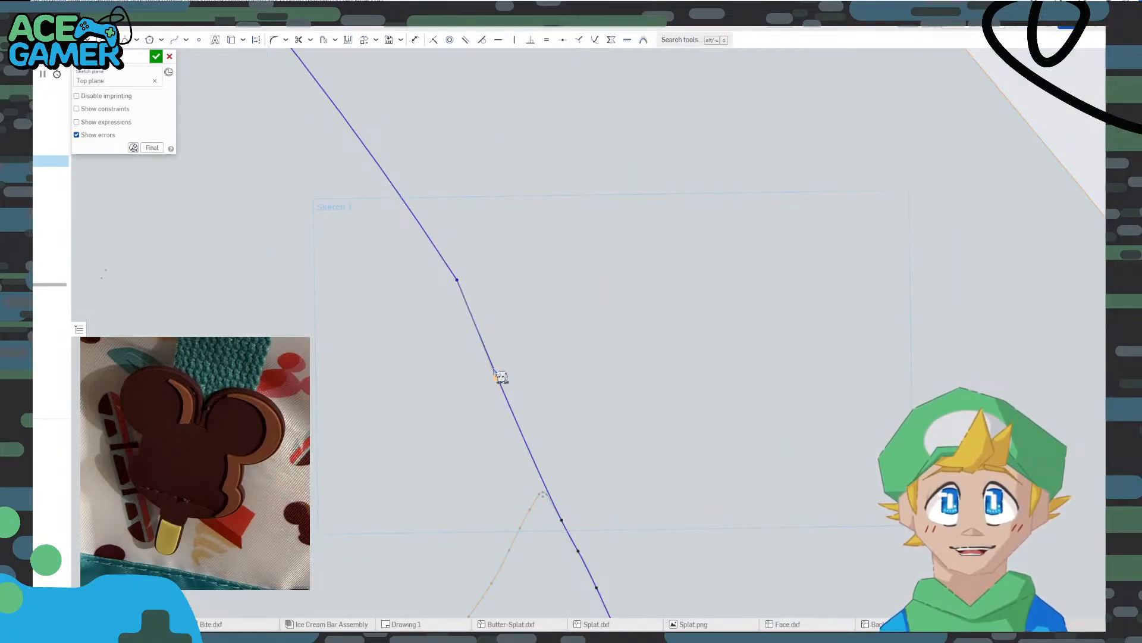
pyautogui.moveTo(497, 380); pyautogui.dragTo(507, 376)
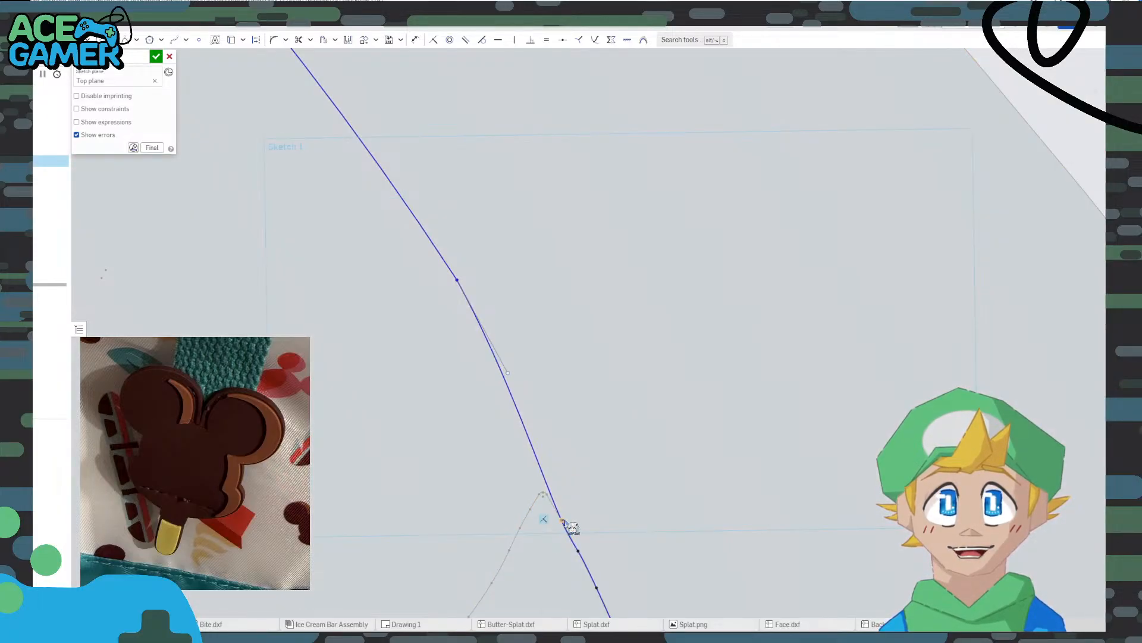
pyautogui.scroll(3, 568, 525)
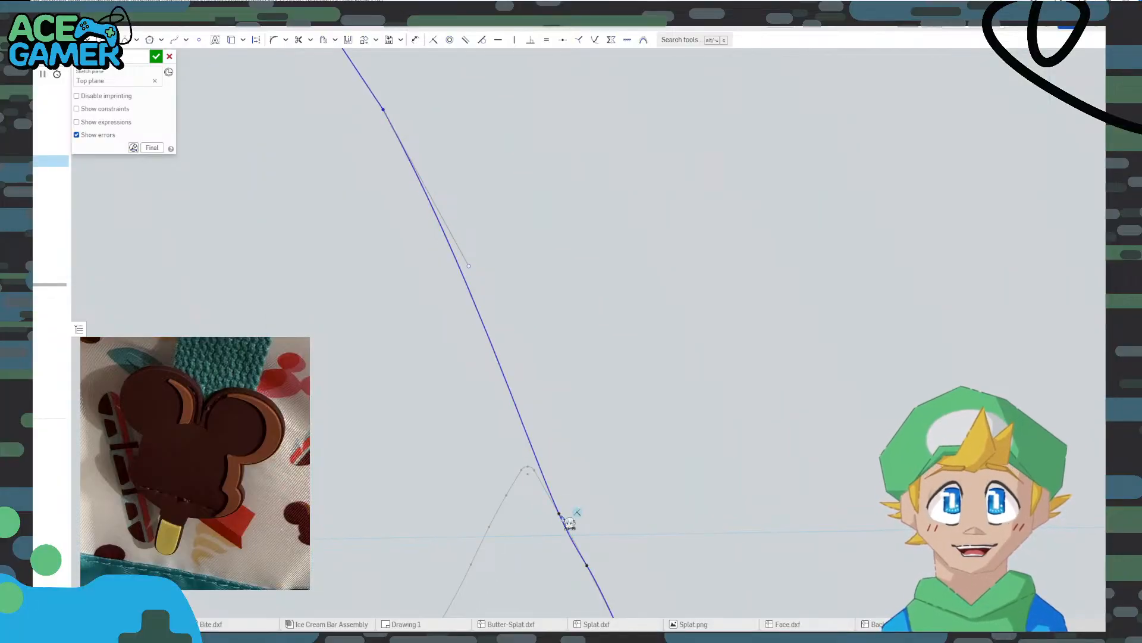
pyautogui.scroll(-2, 561, 519)
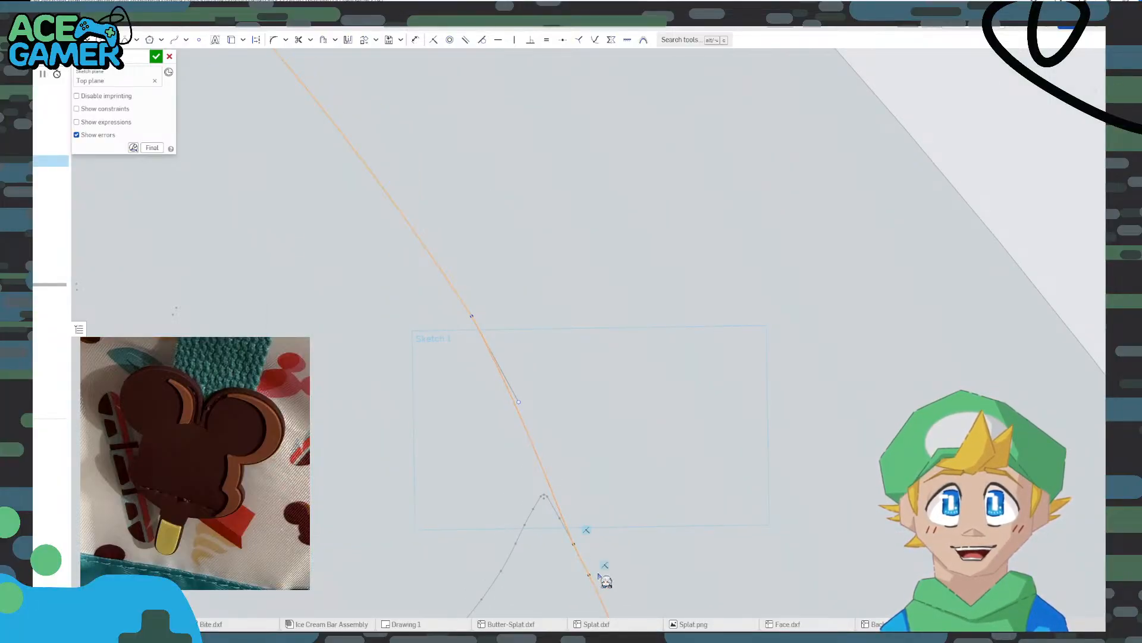
pyautogui.scroll(5, 616, 610)
pyautogui.scroll(3, 571, 361)
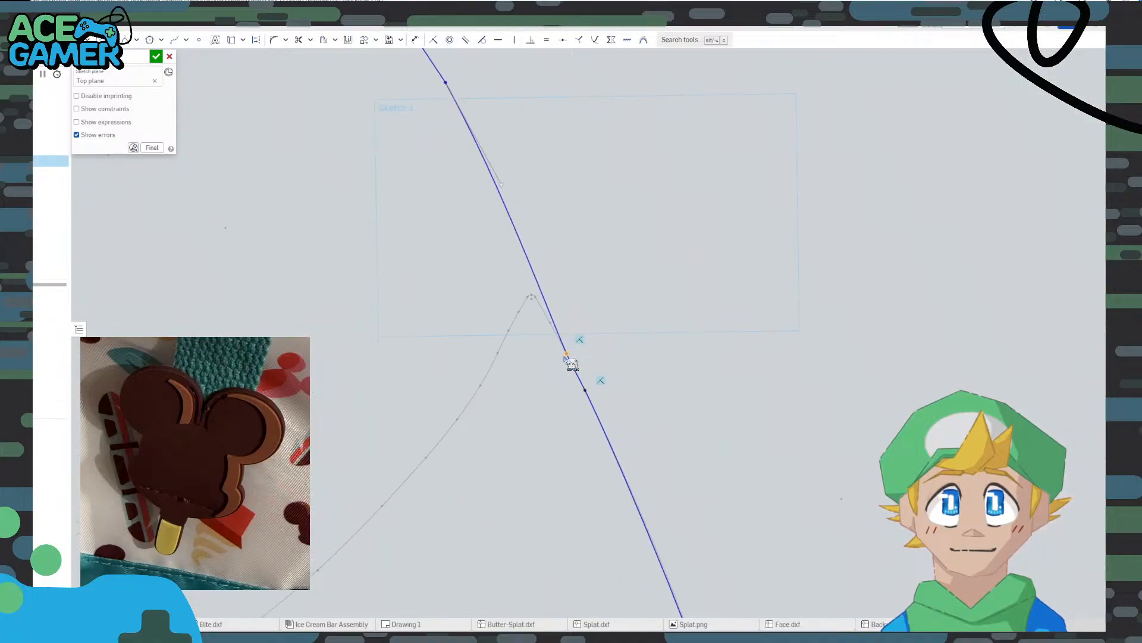
pyautogui.scroll(-3, 572, 364)
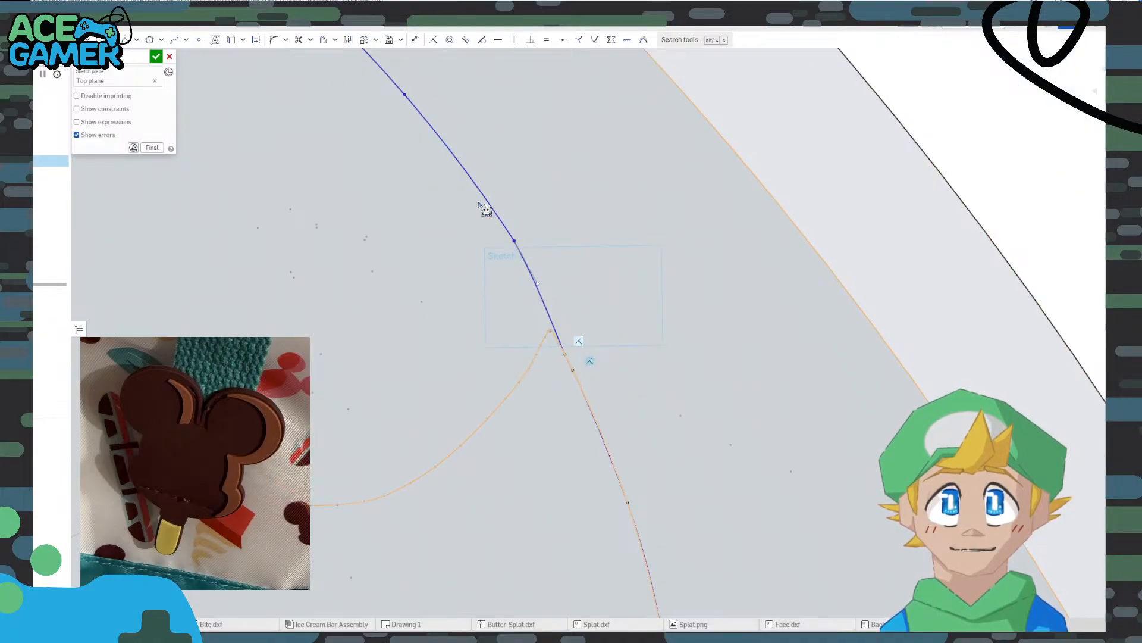
pyautogui.scroll(-1, 411, 263)
pyautogui.scroll(1, 551, 344)
pyautogui.scroll(3, 552, 345)
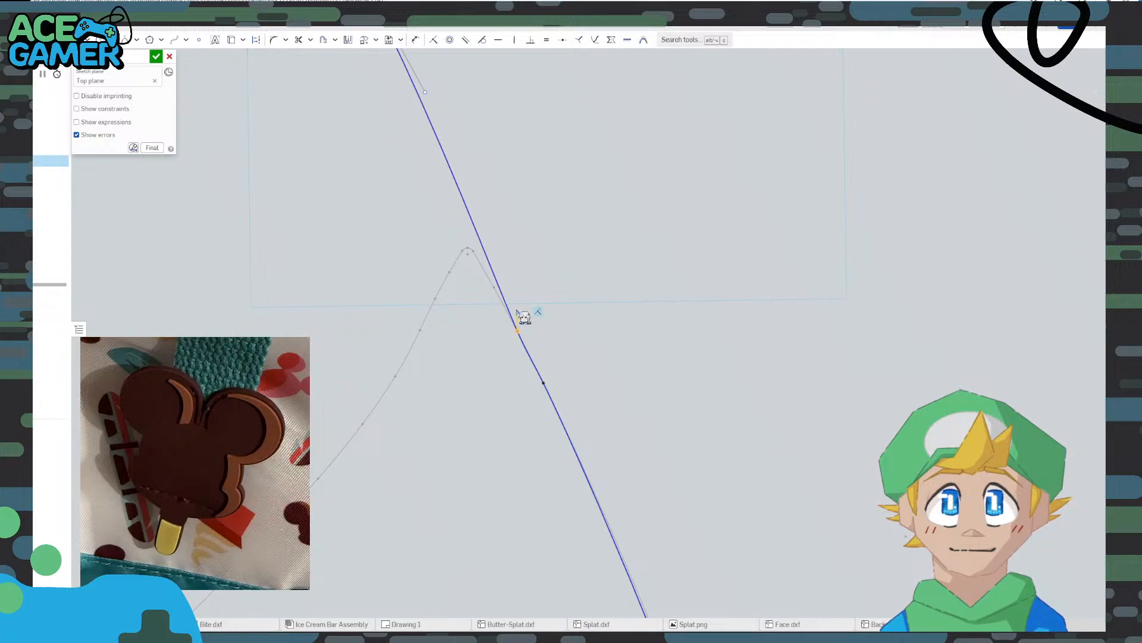
pyautogui.click(512, 314)
pyautogui.click(568, 324)
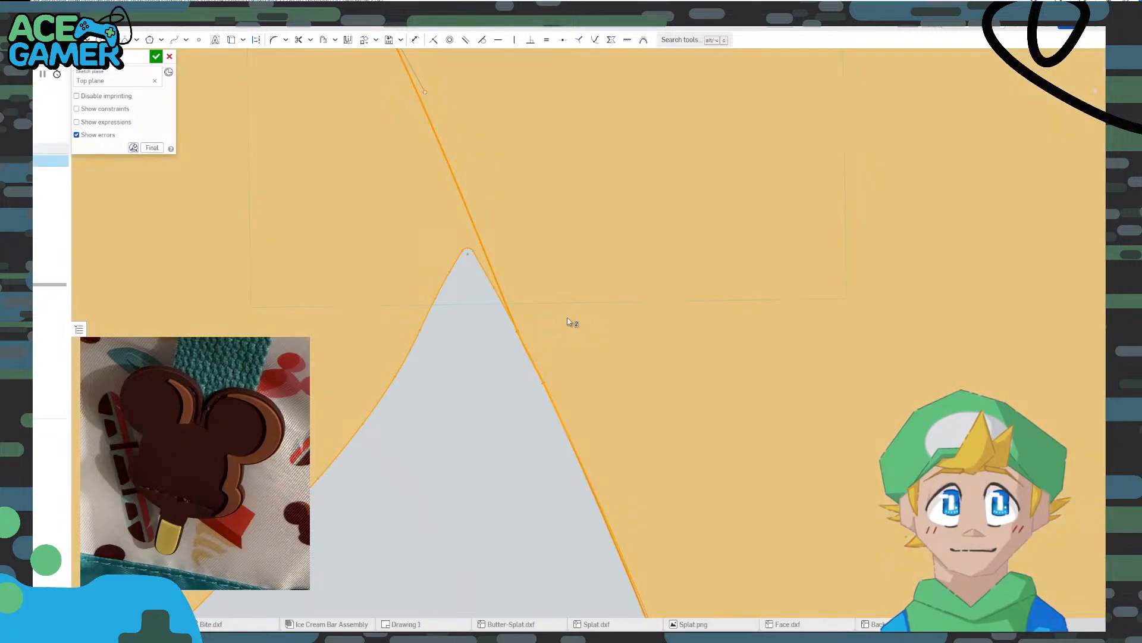
pyautogui.scroll(-1, 592, 317)
pyautogui.click(937, 161)
pyautogui.scroll(-3, 824, 237)
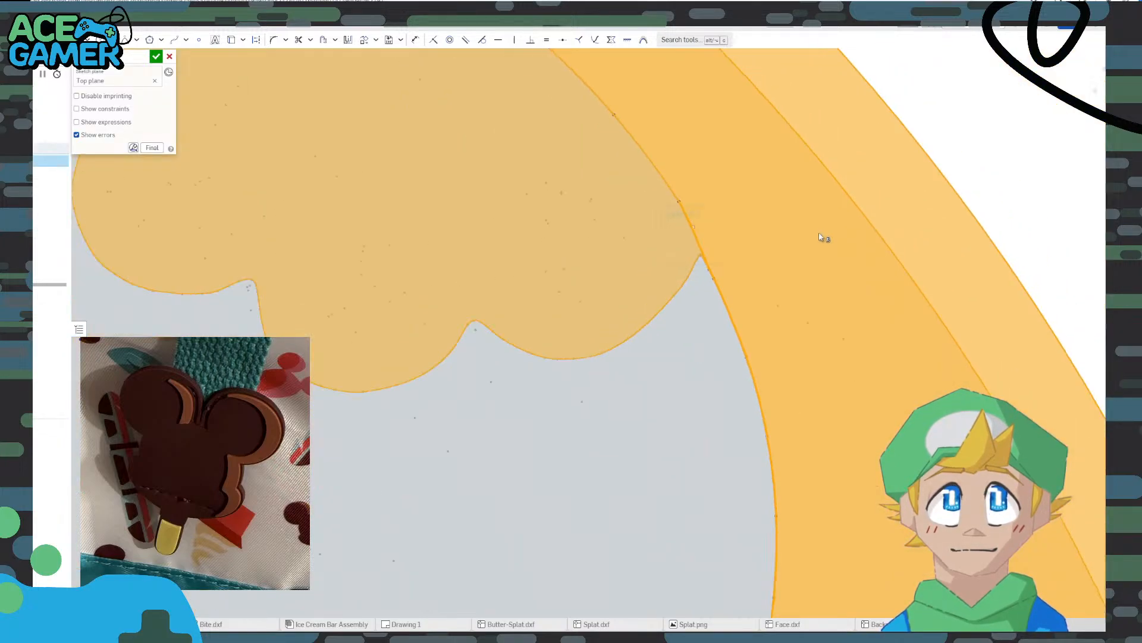
pyautogui.click(981, 128)
pyautogui.scroll(3, 720, 256)
pyautogui.scroll(2, 705, 273)
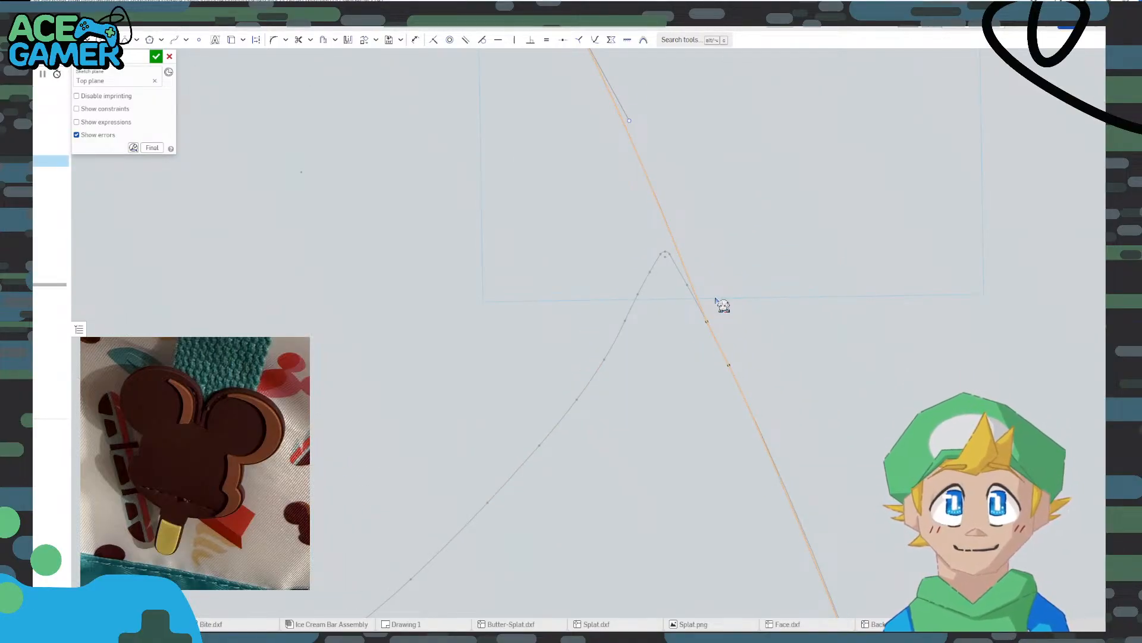
pyautogui.click(675, 256)
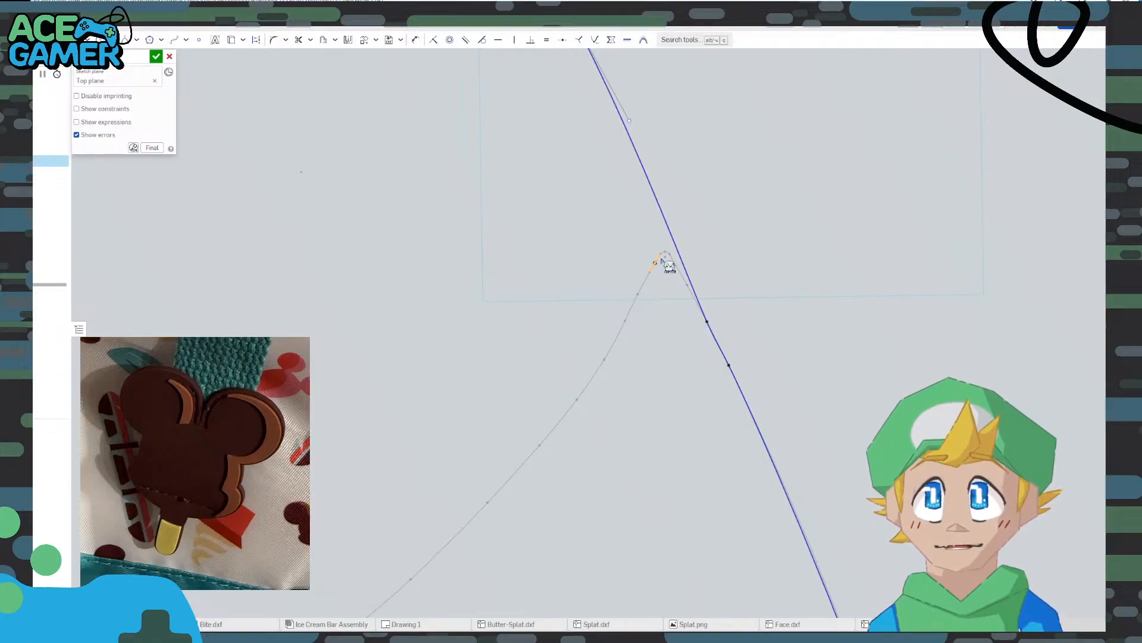
pyautogui.click(668, 266)
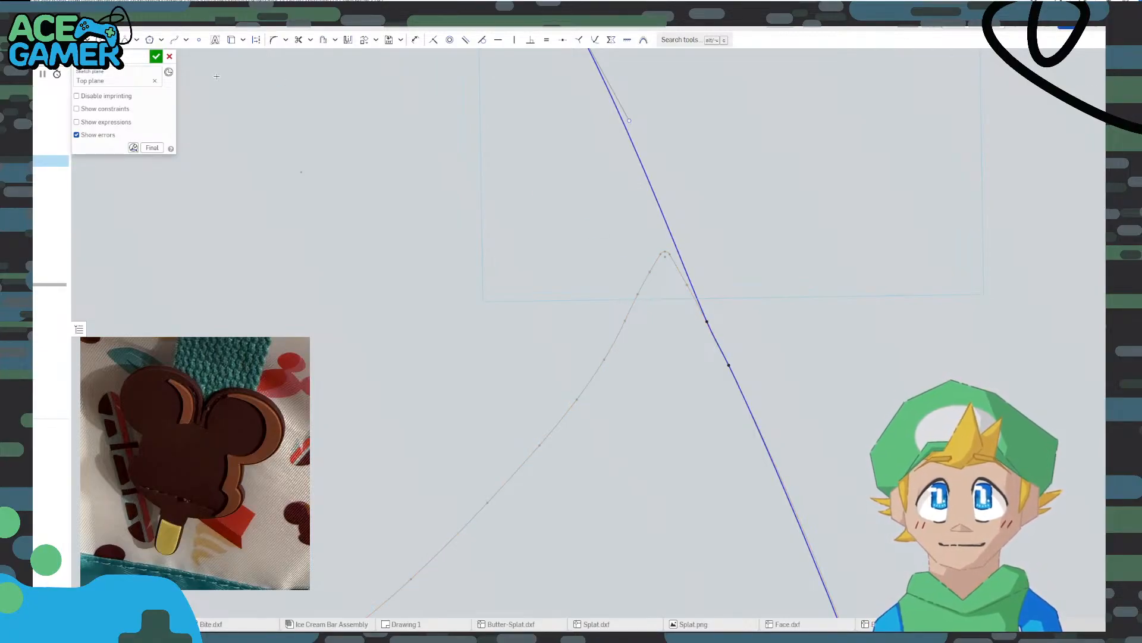
# Delete the ear outline segment directly above the spline and move the spline's freed upper endpoint slightly inward
pyautogui.scroll(-5, 524, 305)
pyautogui.moveTo(520, 300)
pyautogui.mouseDown(button='middle')
pyautogui.moveTo(656, 326)
pyautogui.moveTo(775, 428)
pyautogui.mouseUp(button='middle')
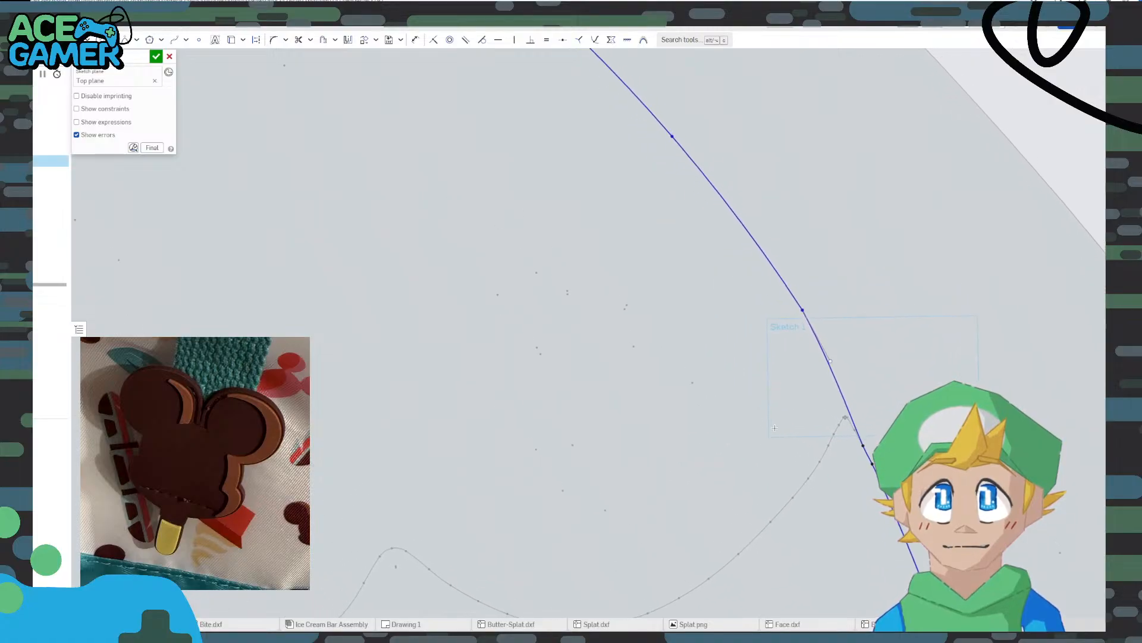
pyautogui.click(792, 295)
pyautogui.press('Delete')
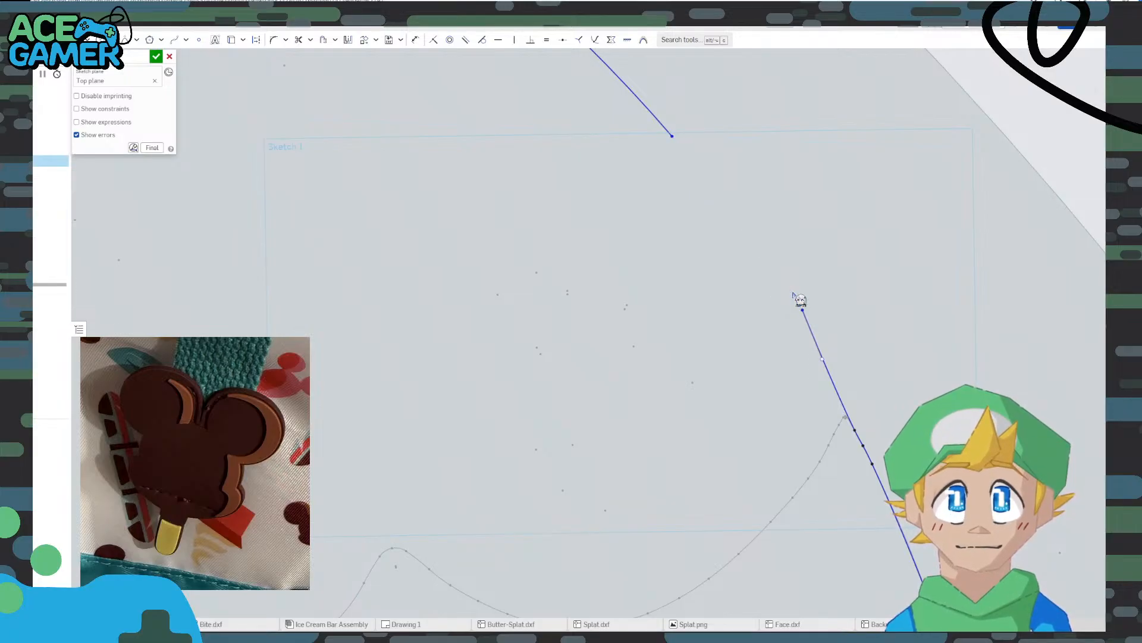
pyautogui.moveTo(802, 310); pyautogui.dragTo(795, 307)
# Try to trim the spline back near the bite's lower tip, and undo the trim
pyautogui.click(801, 322)
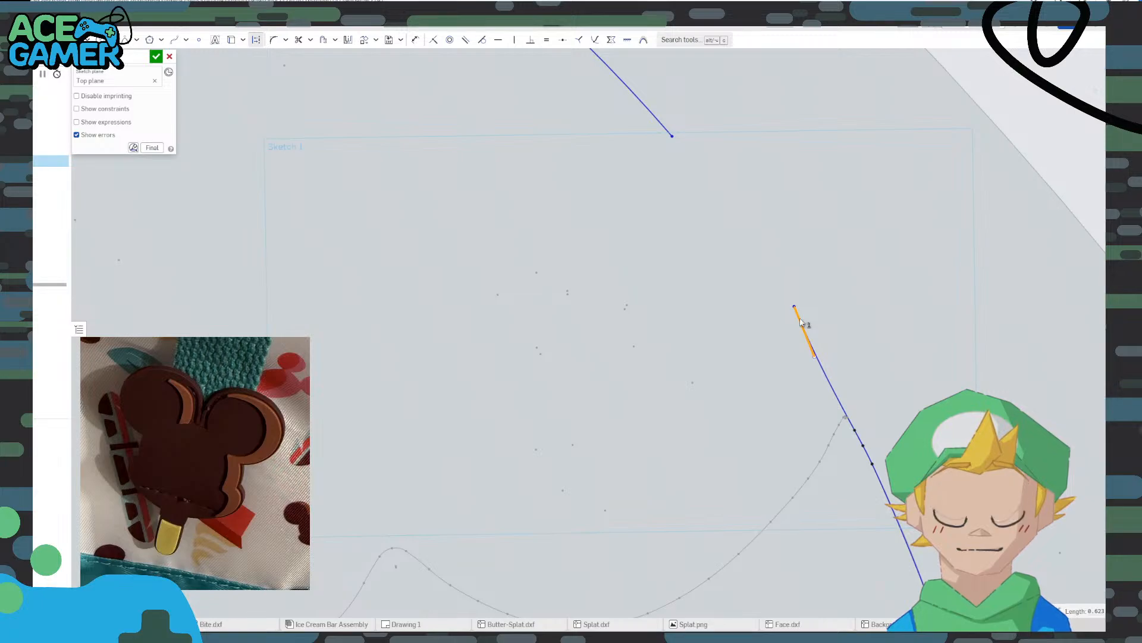
pyautogui.click(825, 371)
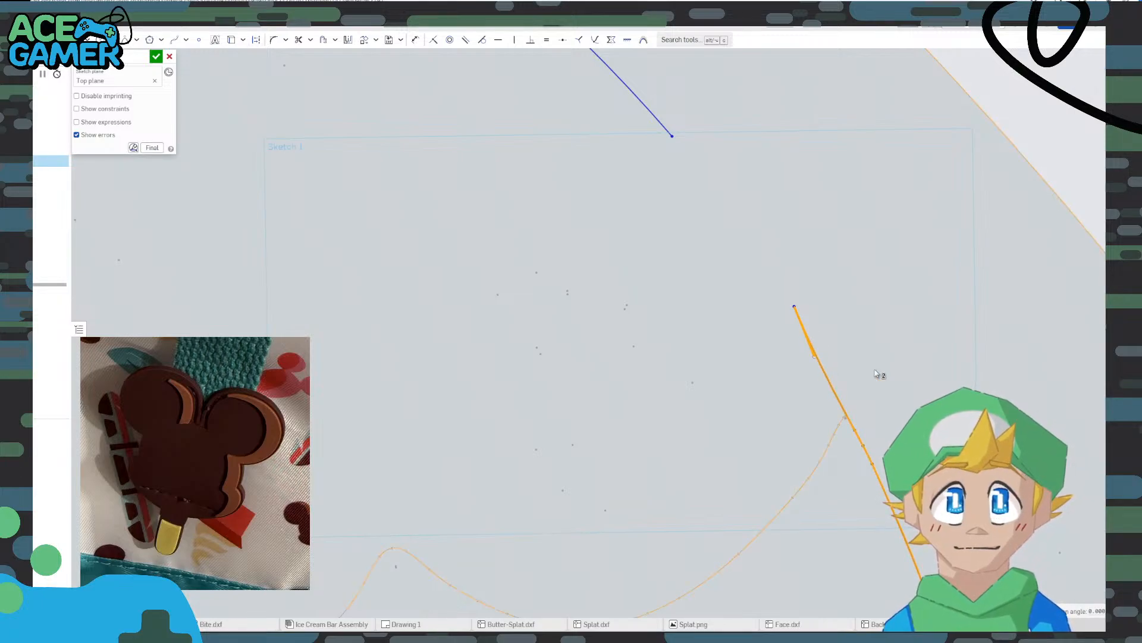
pyautogui.scroll(-3, 873, 430)
pyautogui.moveTo(863, 422); pyautogui.dragTo(707, 391, button='middle')
pyautogui.scroll(5, 675, 355)
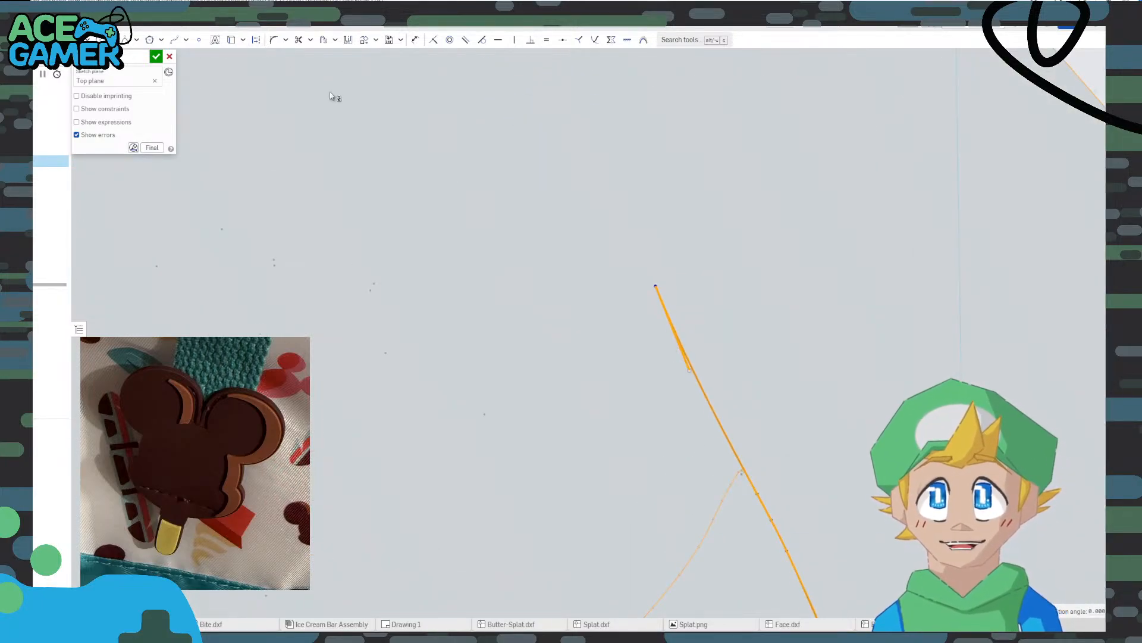
pyautogui.click(300, 41)
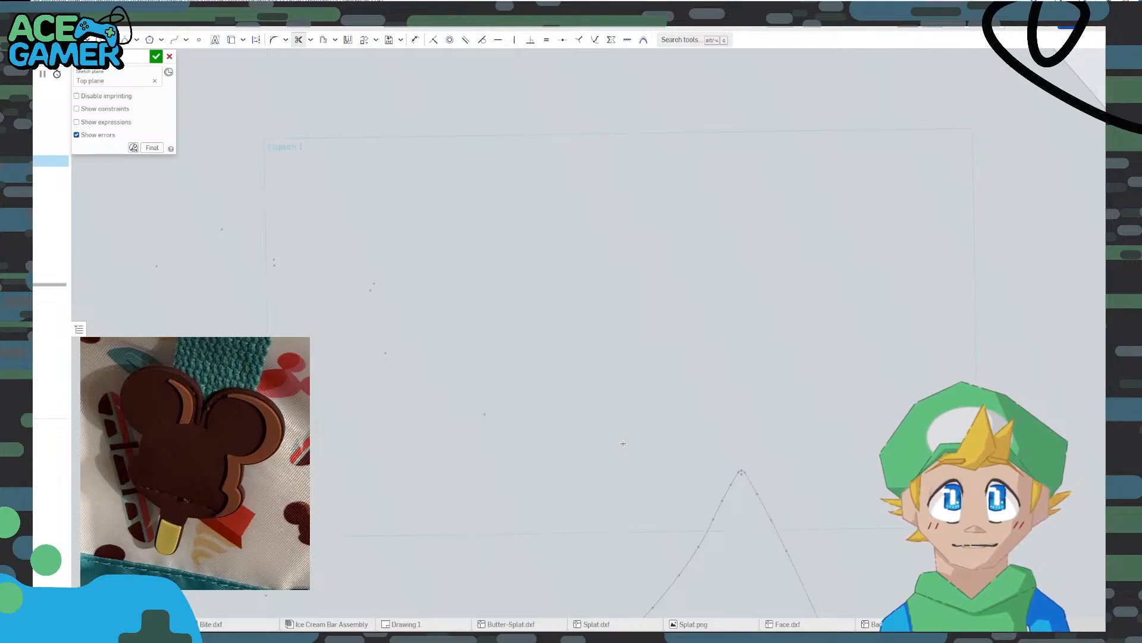
pyautogui.hotkey('ctrl', 'z')
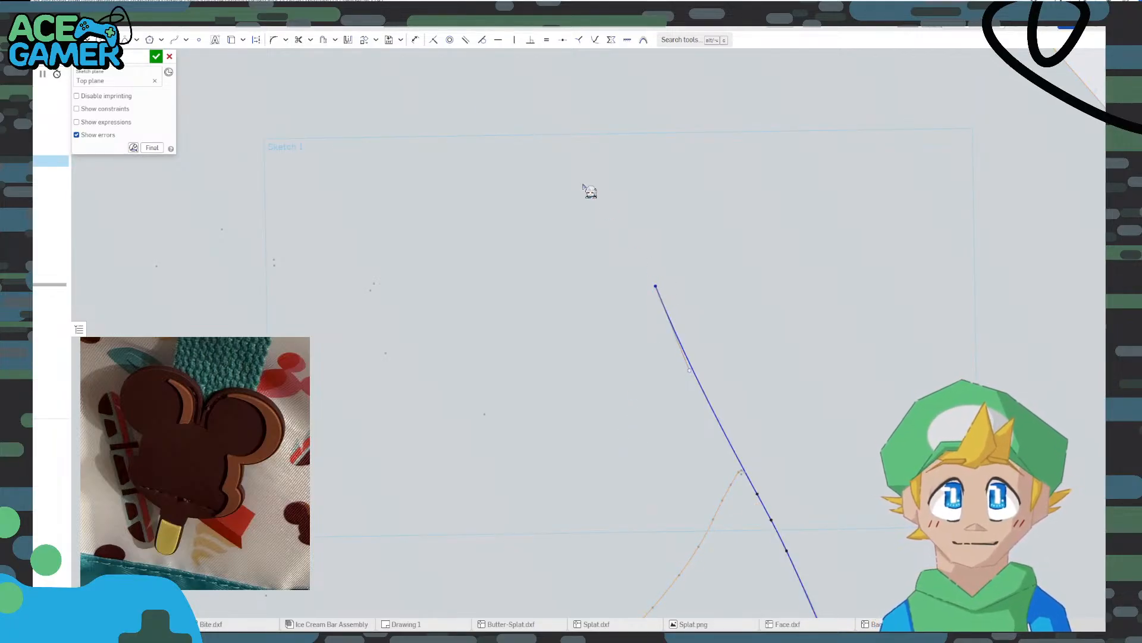
pyautogui.click(298, 40)
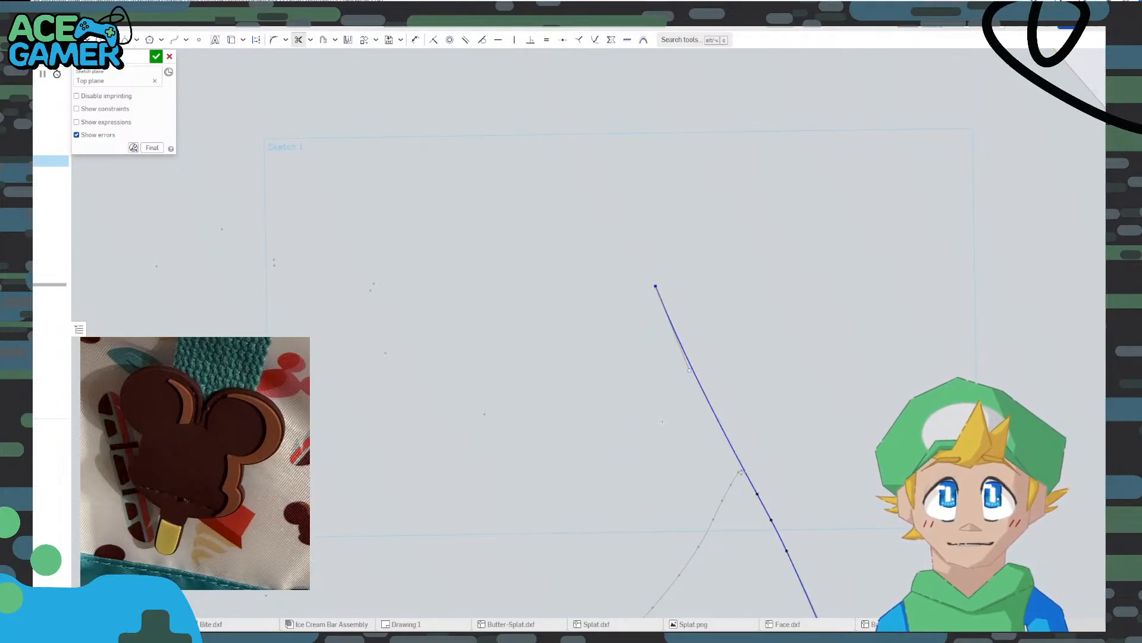
pyautogui.hotkey('ctrl', 'z')
pyautogui.hotkey('ctrl', 'y')
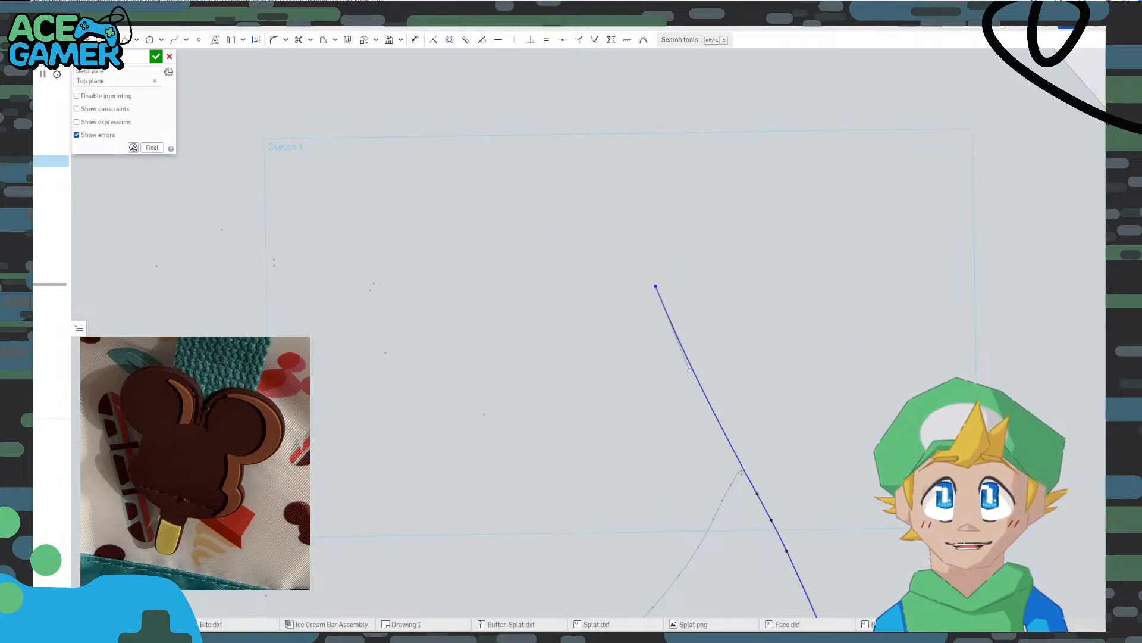
# Draw a short line across the spline just below the bite's lower tip and trim off the spline section above it
pyautogui.moveTo(763, 437); pyautogui.dragTo(601, 343, button='middle')
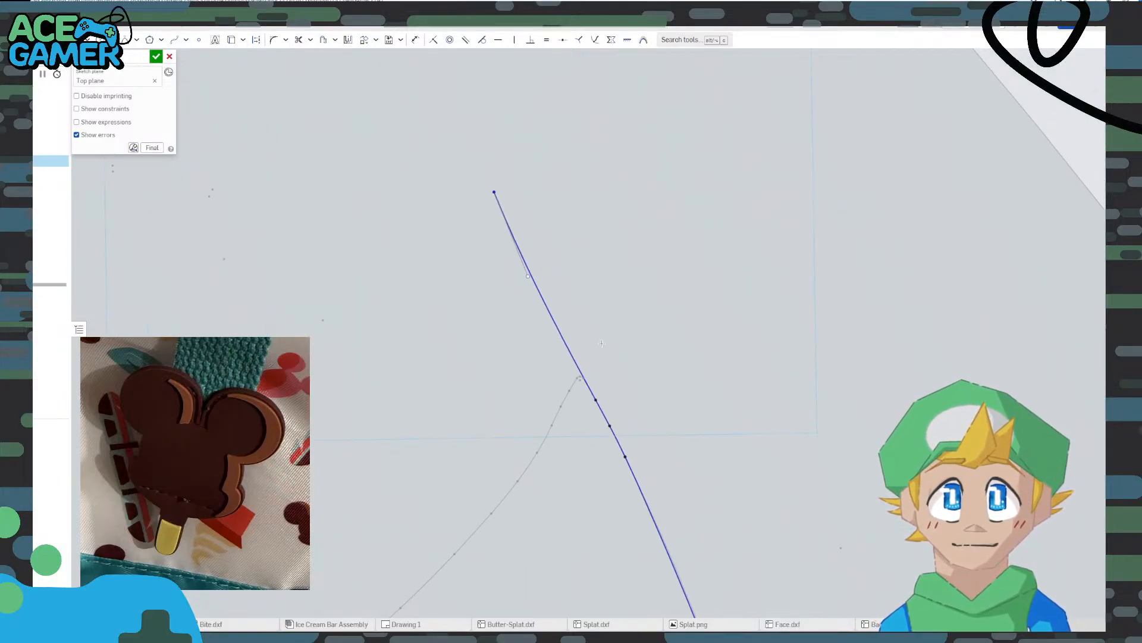
pyautogui.click(570, 417)
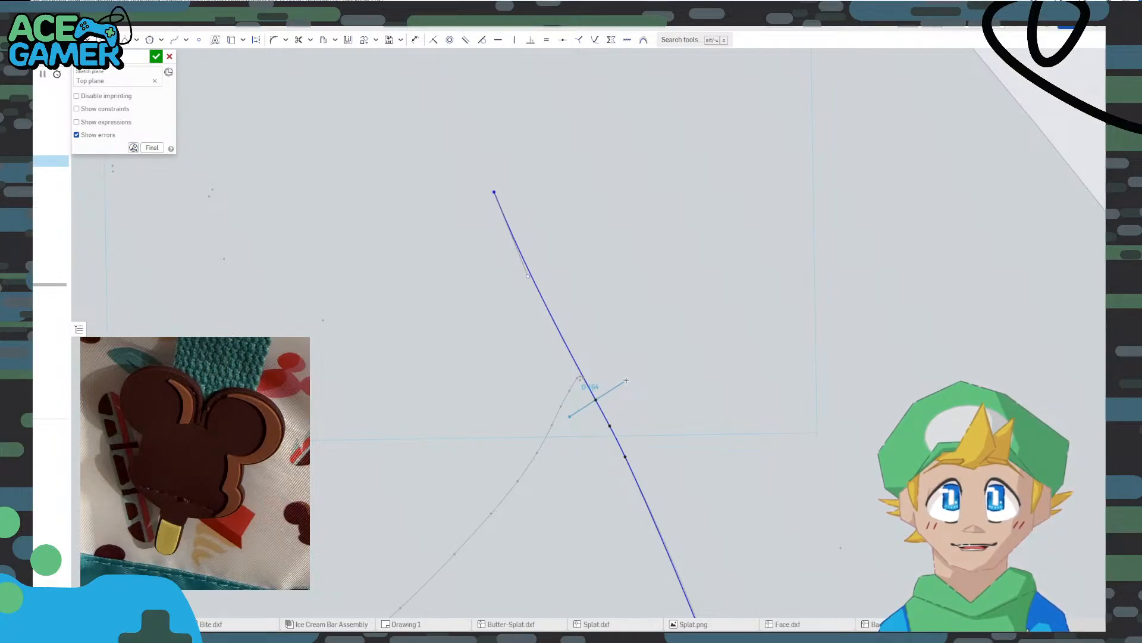
pyautogui.click(626, 380)
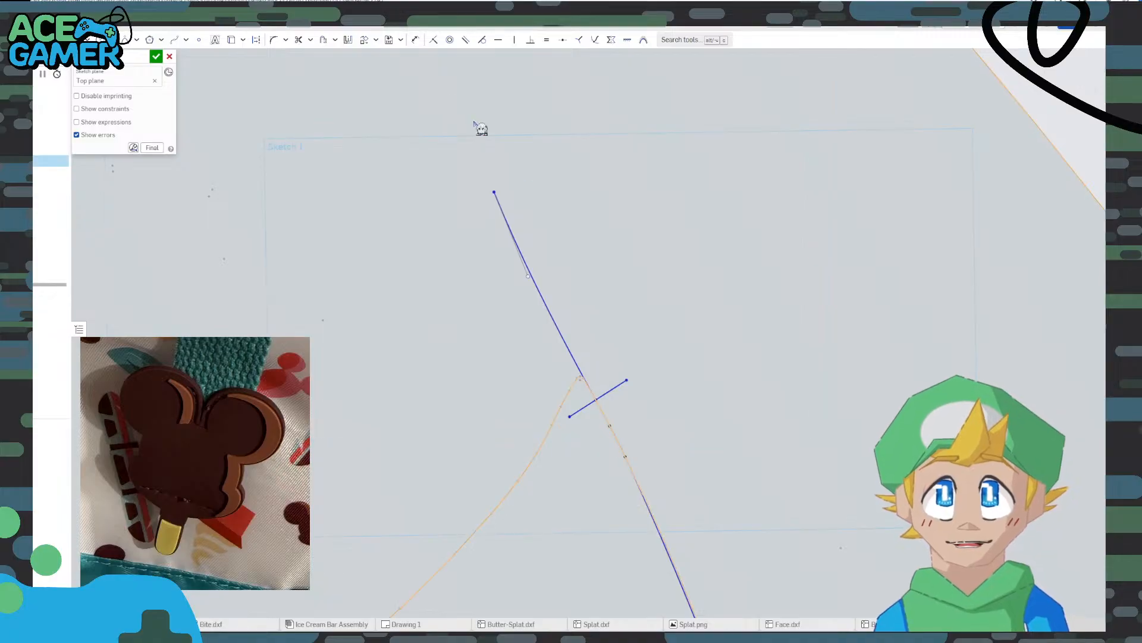
pyautogui.click(299, 40)
pyautogui.moveTo(658, 275); pyautogui.dragTo(661, 273)
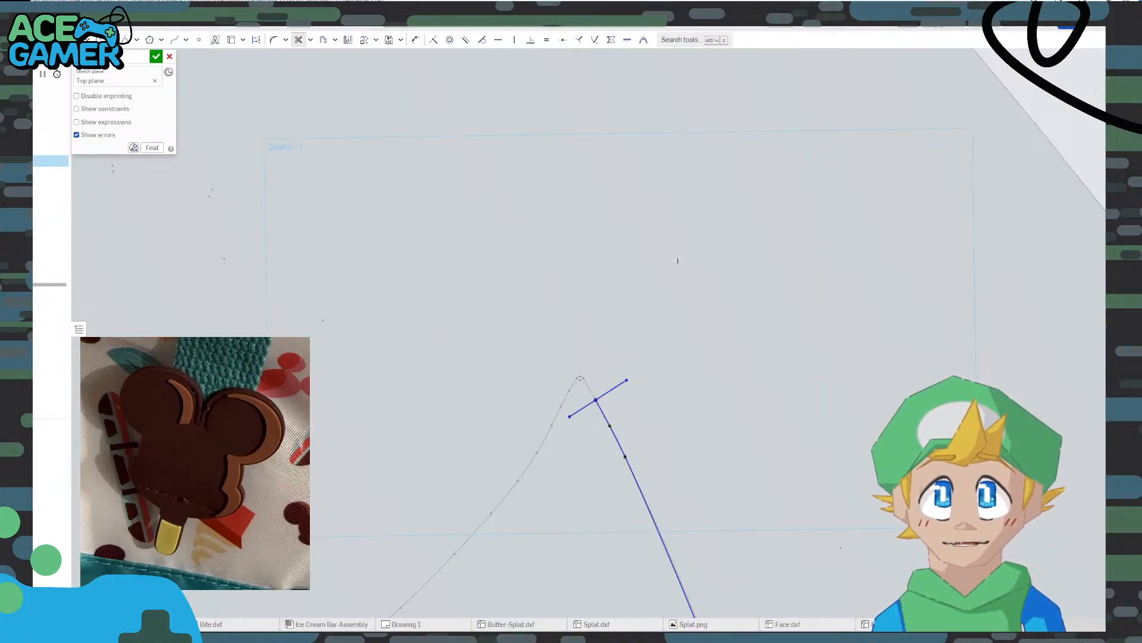
# Trim away both halves of the short crossing line at the spline's new upper end
pyautogui.scroll(-3, 679, 259)
pyautogui.click(640, 337)
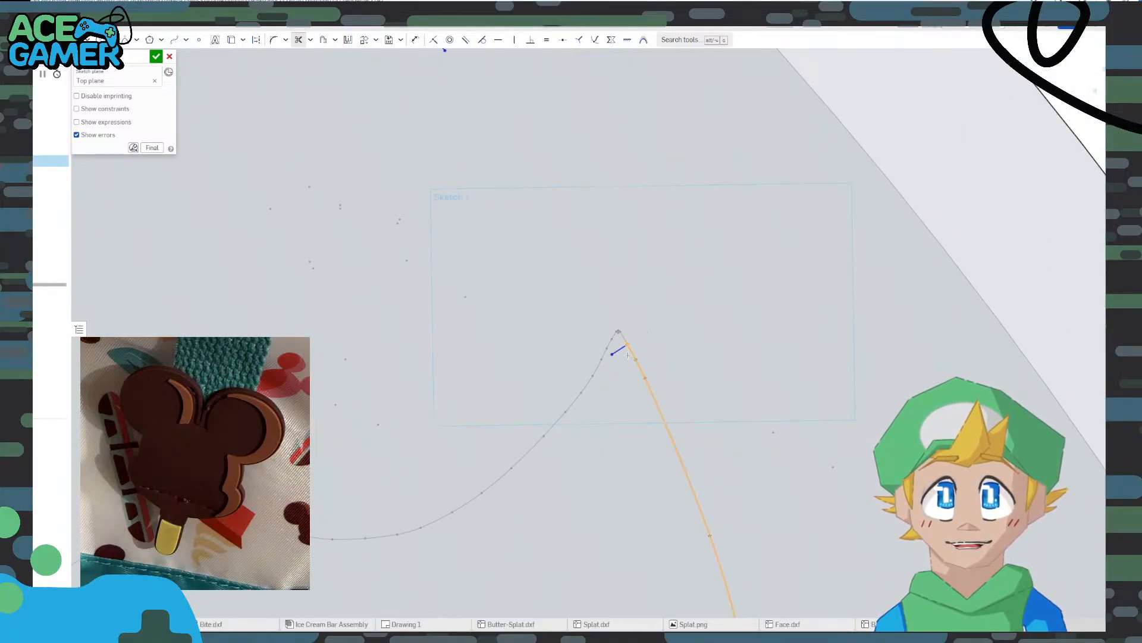
pyautogui.click(620, 349)
pyautogui.scroll(5, 631, 342)
pyautogui.scroll(5, 632, 342)
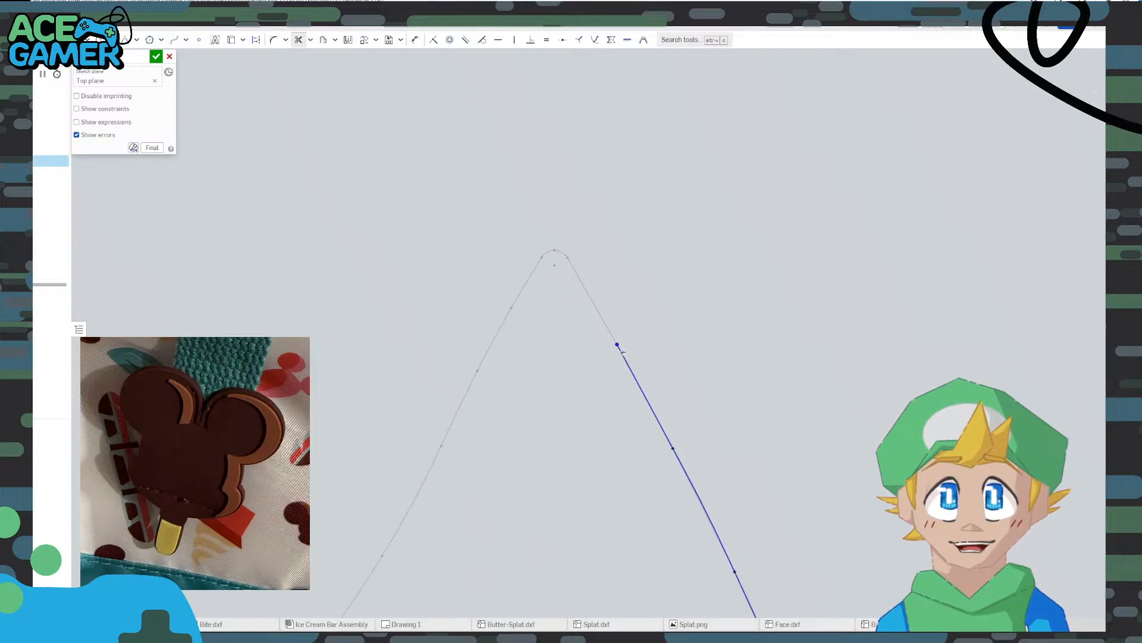
pyautogui.scroll(-5, 623, 348)
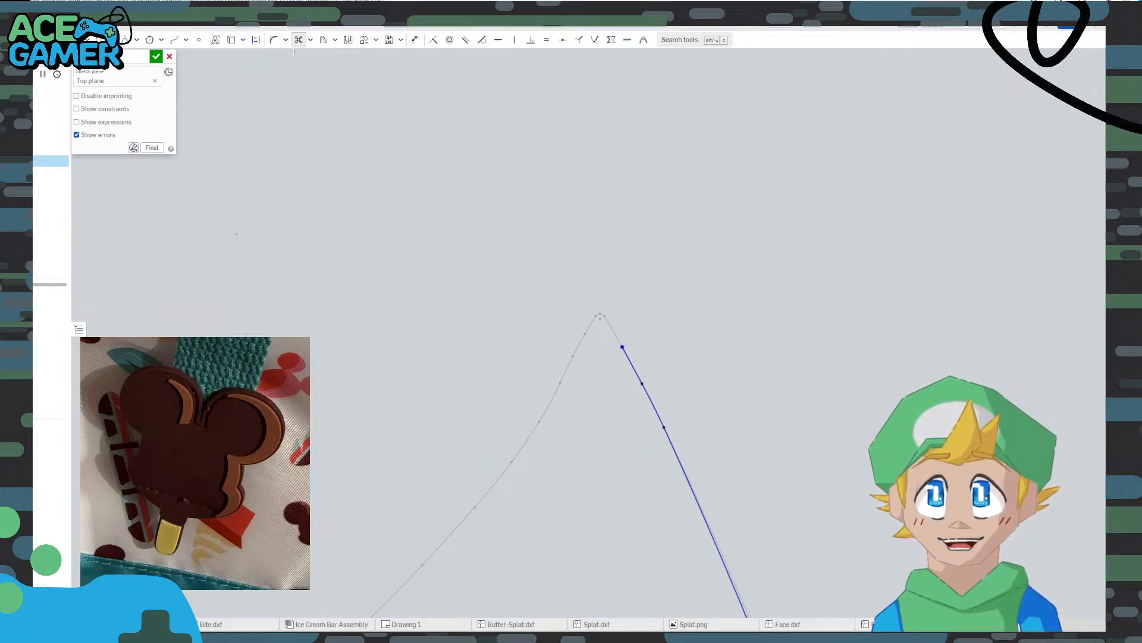
# Draw a spline from the trimmed end through the bite's lower tip and two intermediate points to the outline's open upper endpoint
pyautogui.click(175, 42)
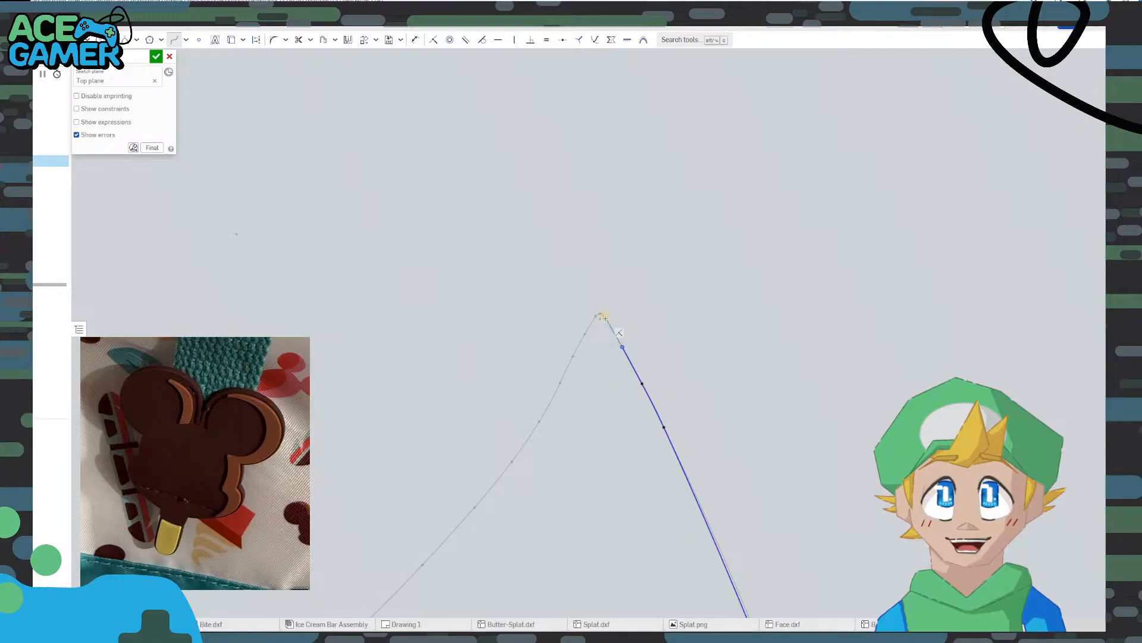
pyautogui.scroll(5, 575, 250)
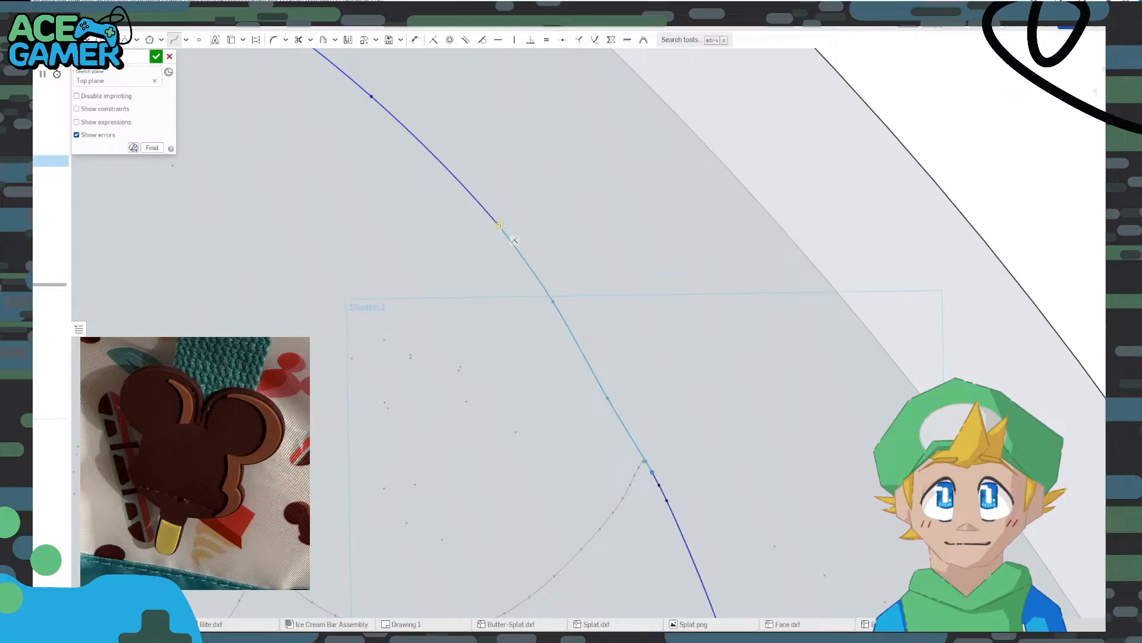
pyautogui.click(500, 225)
pyautogui.press('Escape')
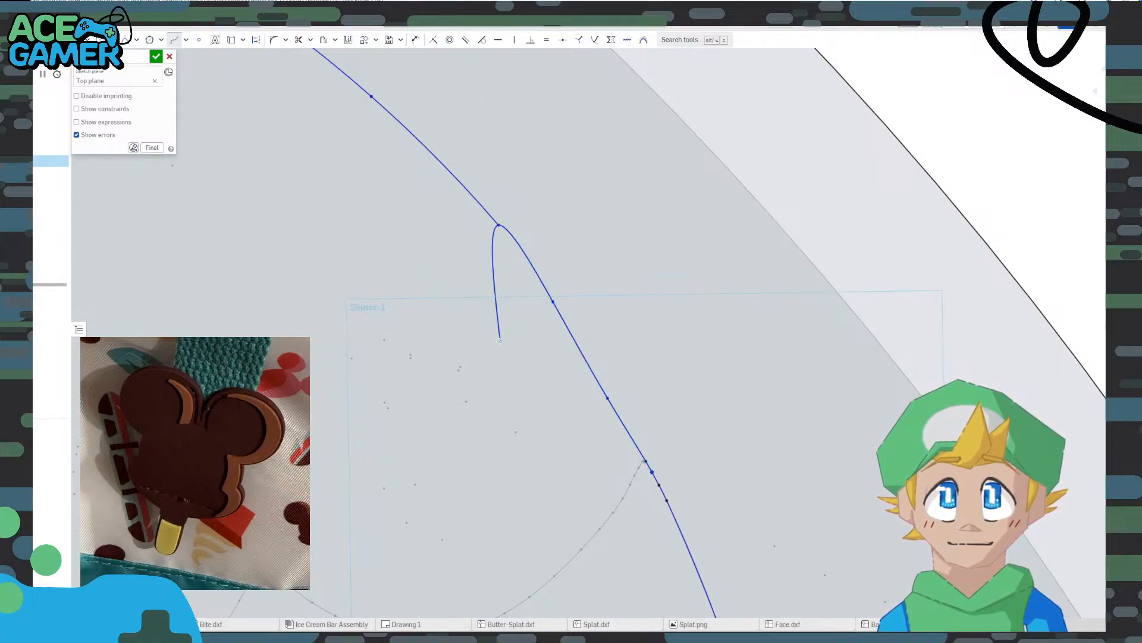
pyautogui.press('Escape')
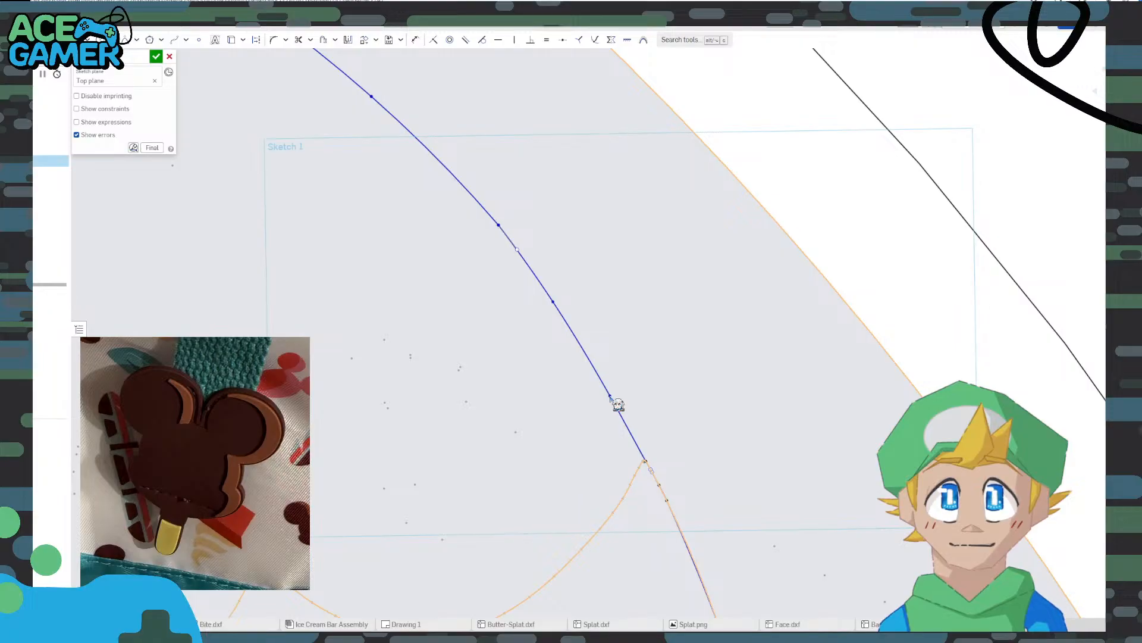
pyautogui.scroll(1, 604, 439)
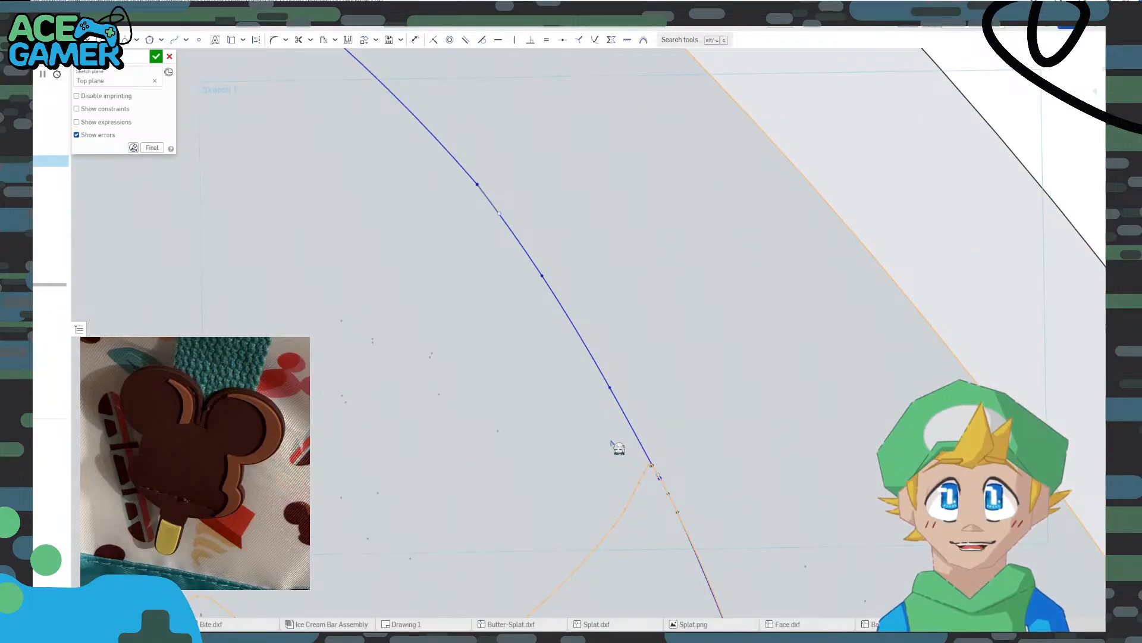
pyautogui.scroll(-3, 618, 448)
pyautogui.scroll(-2, 584, 349)
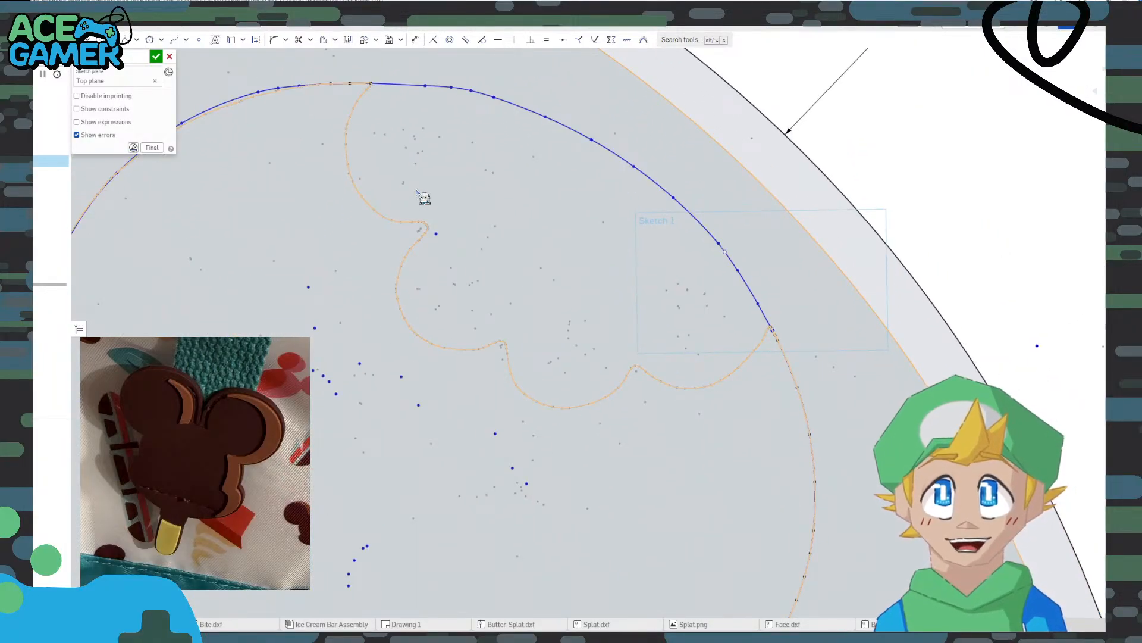
# Try to bridge the full ear outline and the bite's upper tip with a short spline, and remove it
pyautogui.scroll(6, 423, 196)
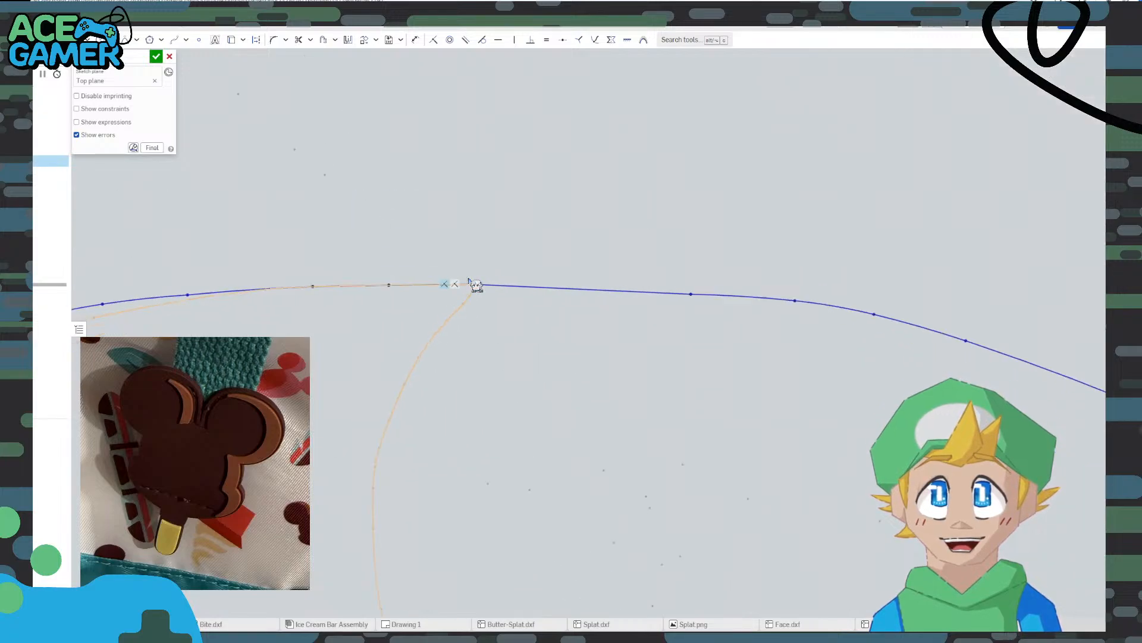
pyautogui.scroll(3, 485, 298)
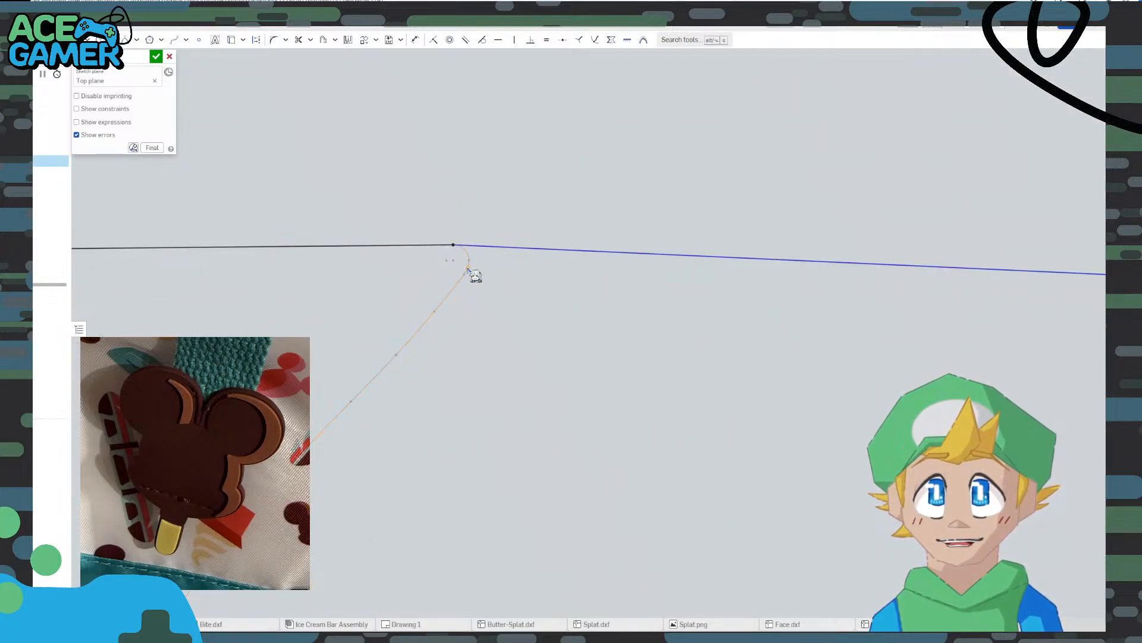
pyautogui.click(180, 44)
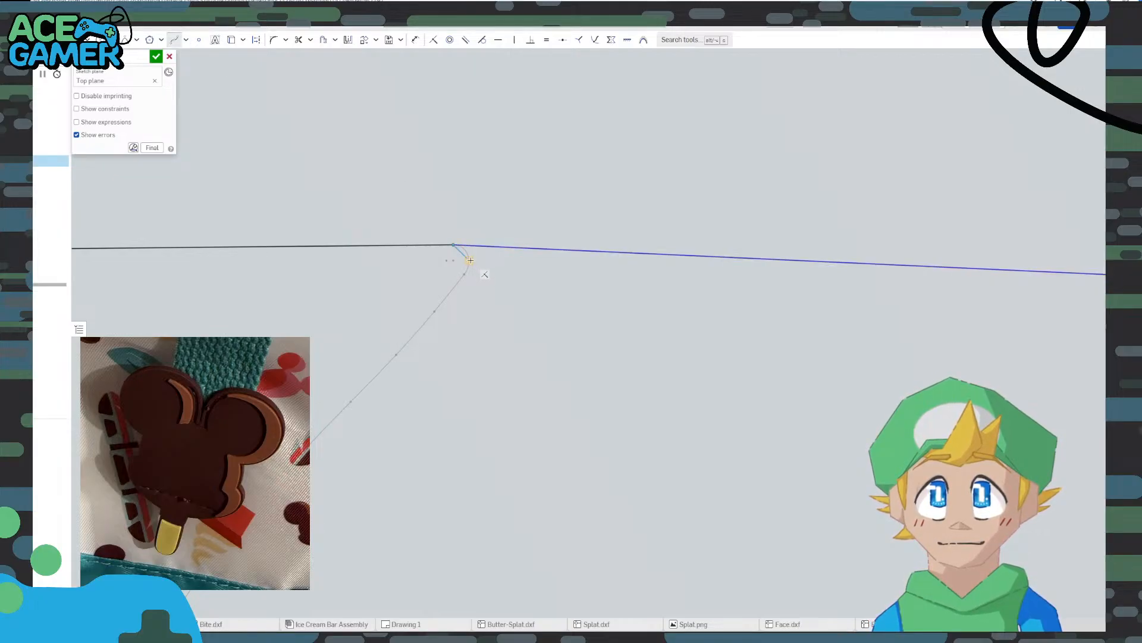
pyautogui.moveTo(469, 259); pyautogui.dragTo(473, 268)
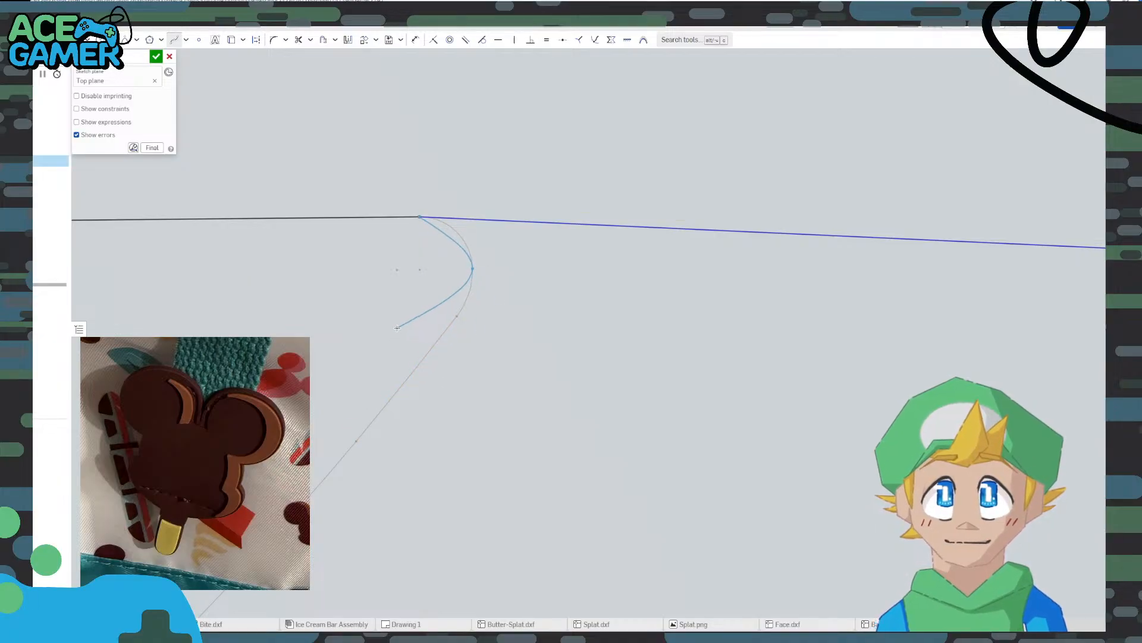
pyautogui.press('Escape')
pyautogui.press('Escape')
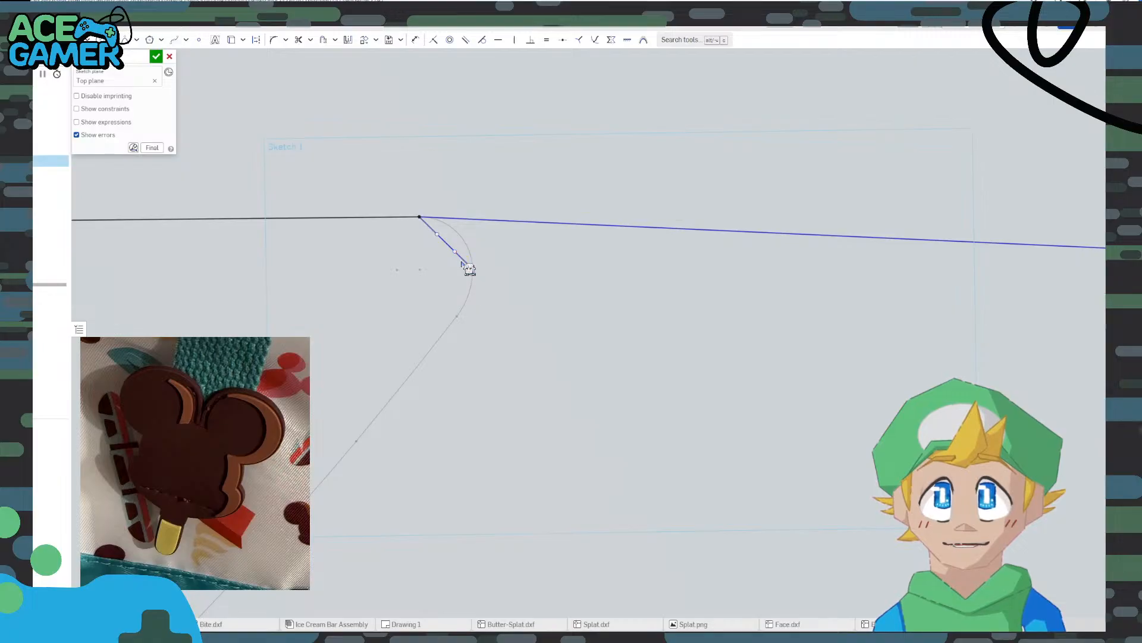
pyautogui.click(454, 248)
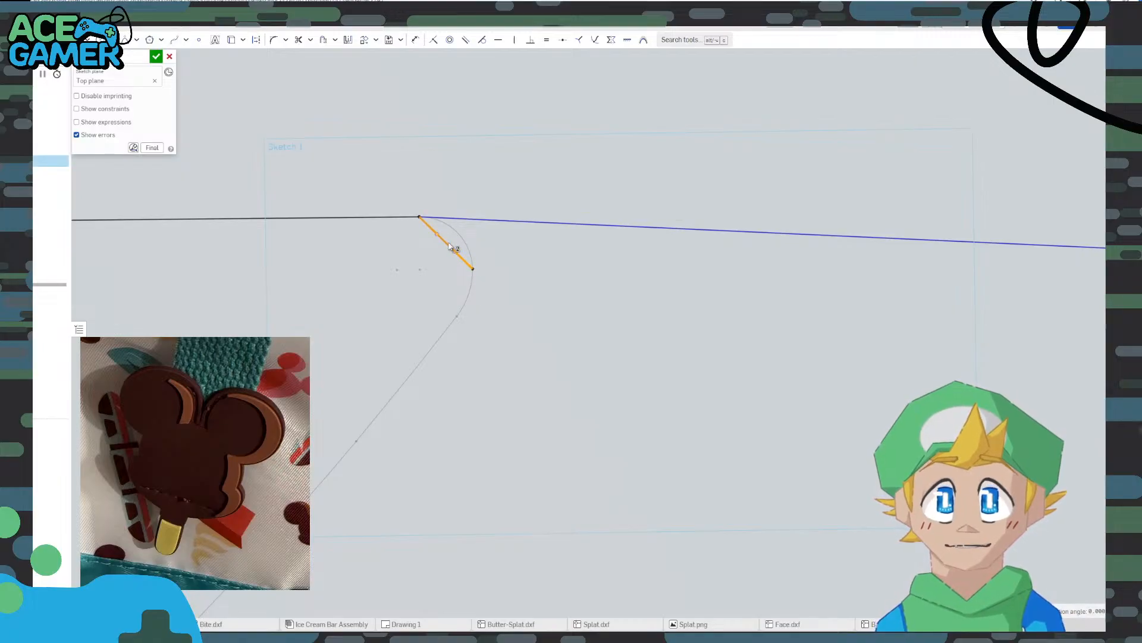
pyautogui.press('Delete')
pyautogui.scroll(-5, 470, 254)
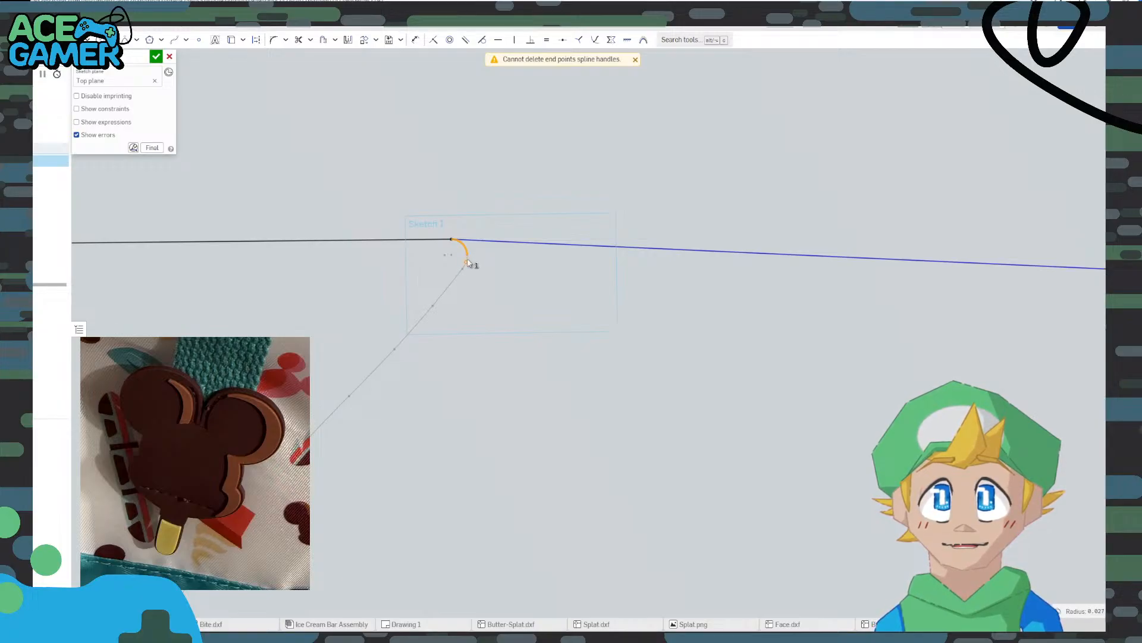
pyautogui.click(635, 60)
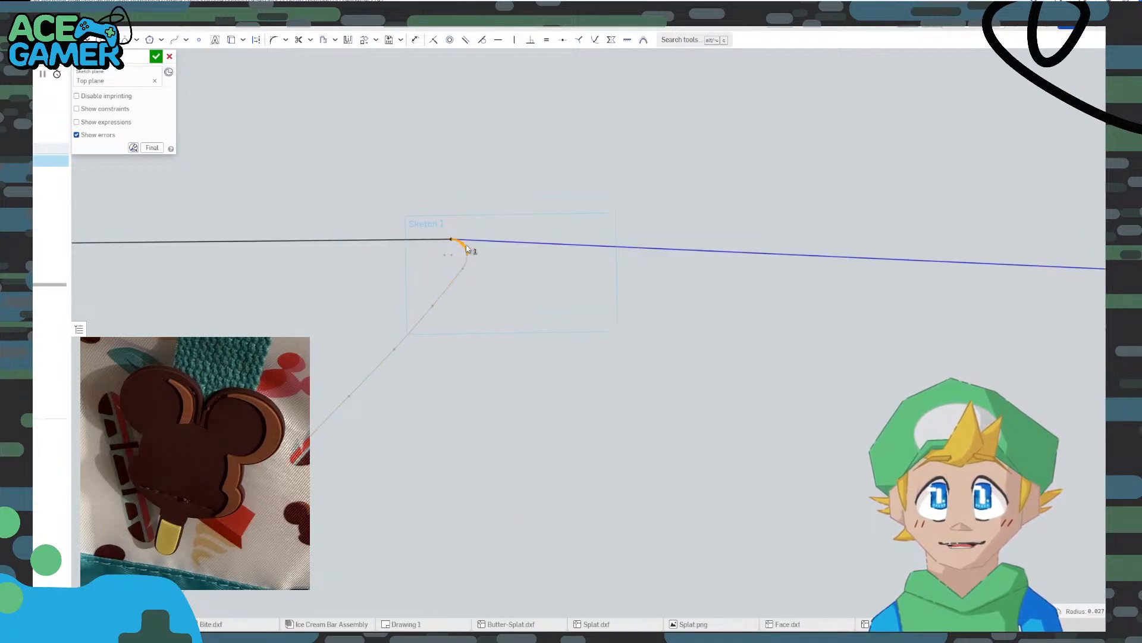
pyautogui.press('u')
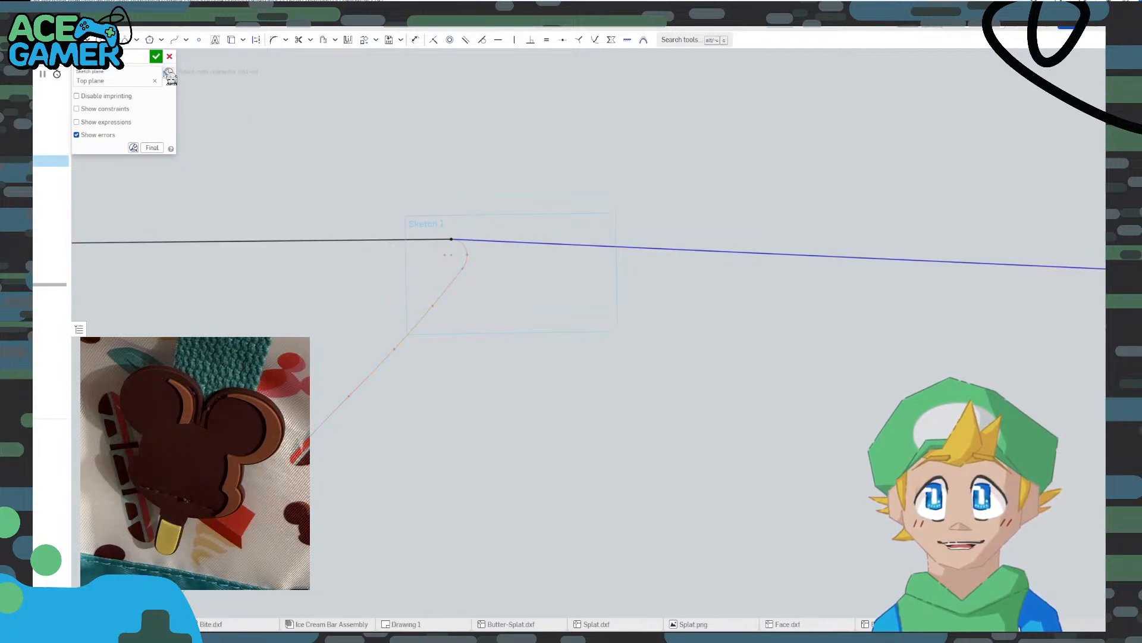
# Accept the edits to Sketch 1's redrawn ear outline and close the sketch
pyautogui.scroll(-4, 481, 259)
pyautogui.scroll(-8, 268, 222)
pyautogui.scroll(3, 474, 286)
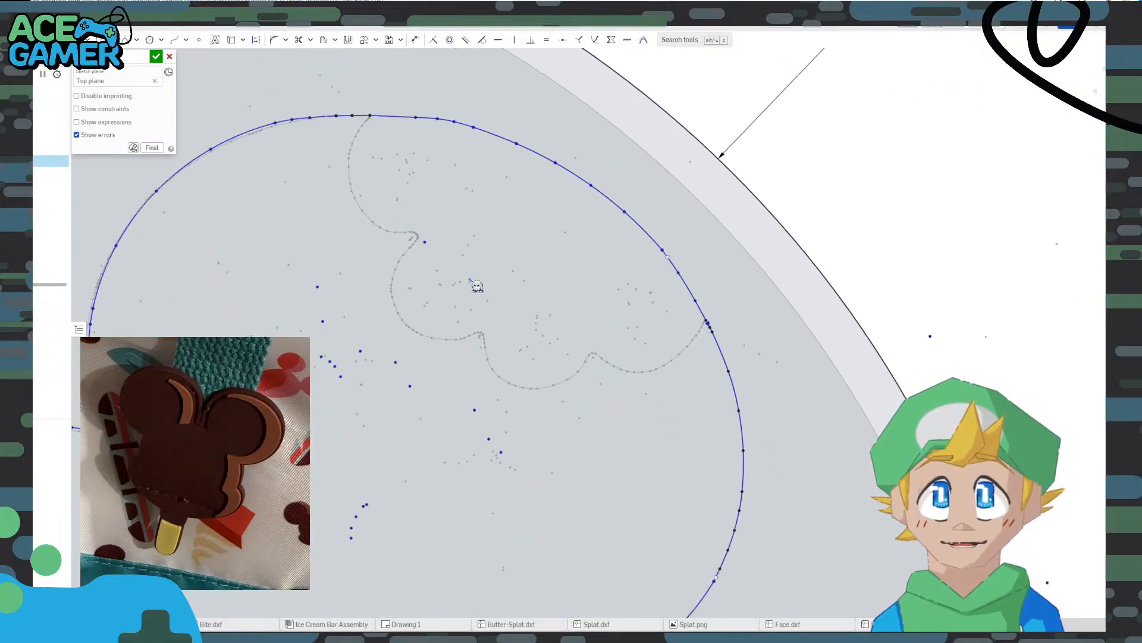
pyautogui.click(155, 58)
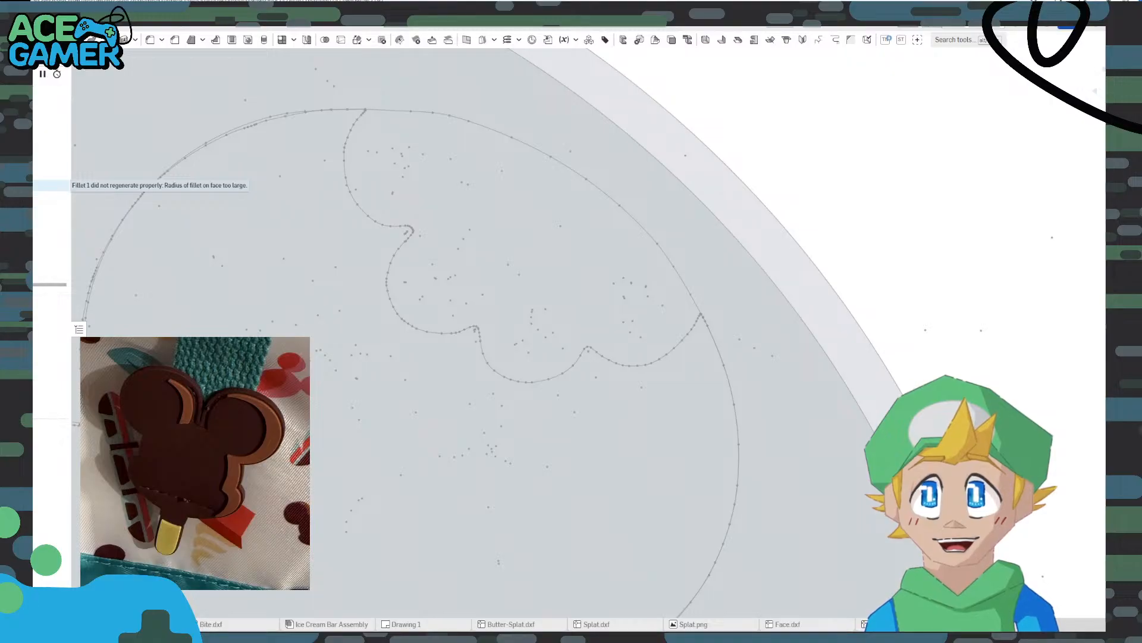
# Open Fillet 1 to examine its preview around the bitten ear, and close it without changes
pyautogui.doubleClick(50, 185)
pyautogui.scroll(-5, 498, 367)
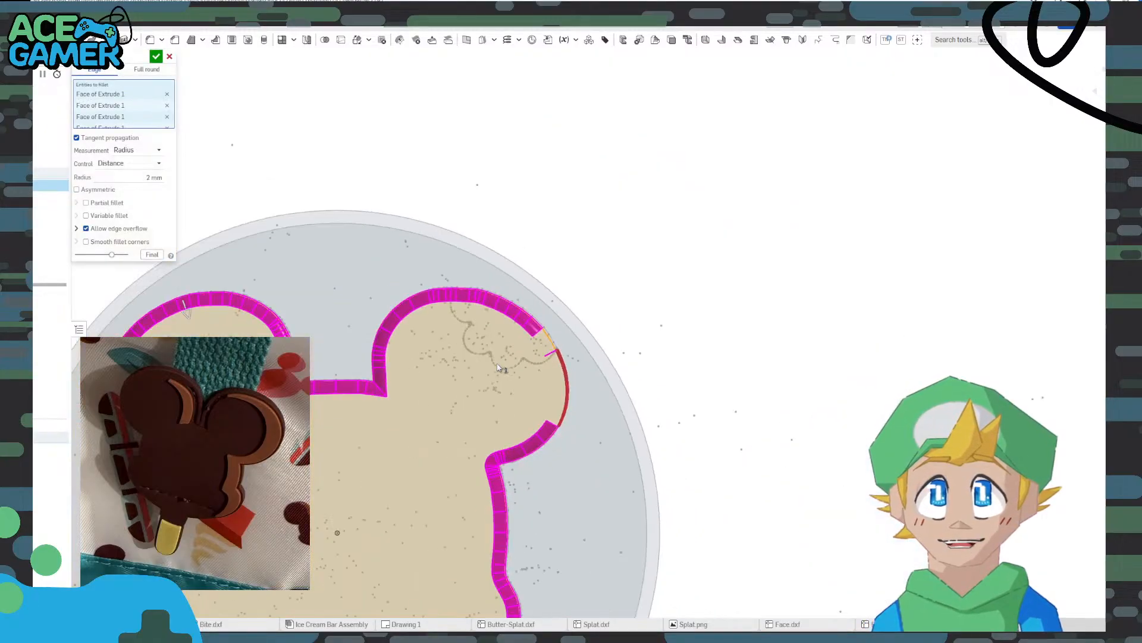
pyautogui.scroll(5, 542, 401)
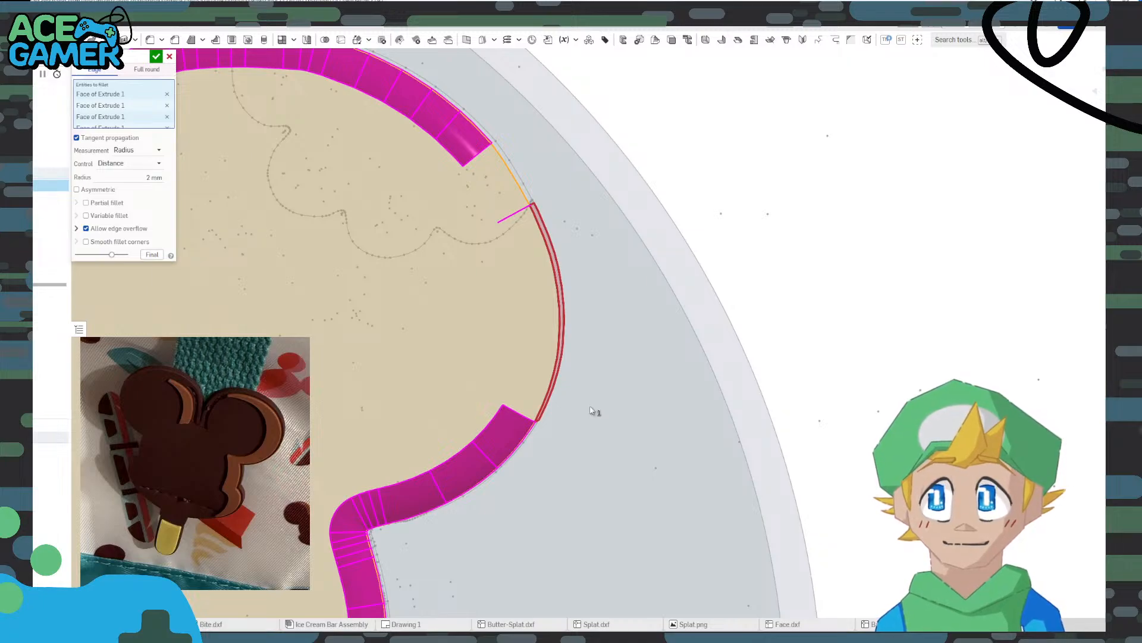
pyautogui.click(169, 56)
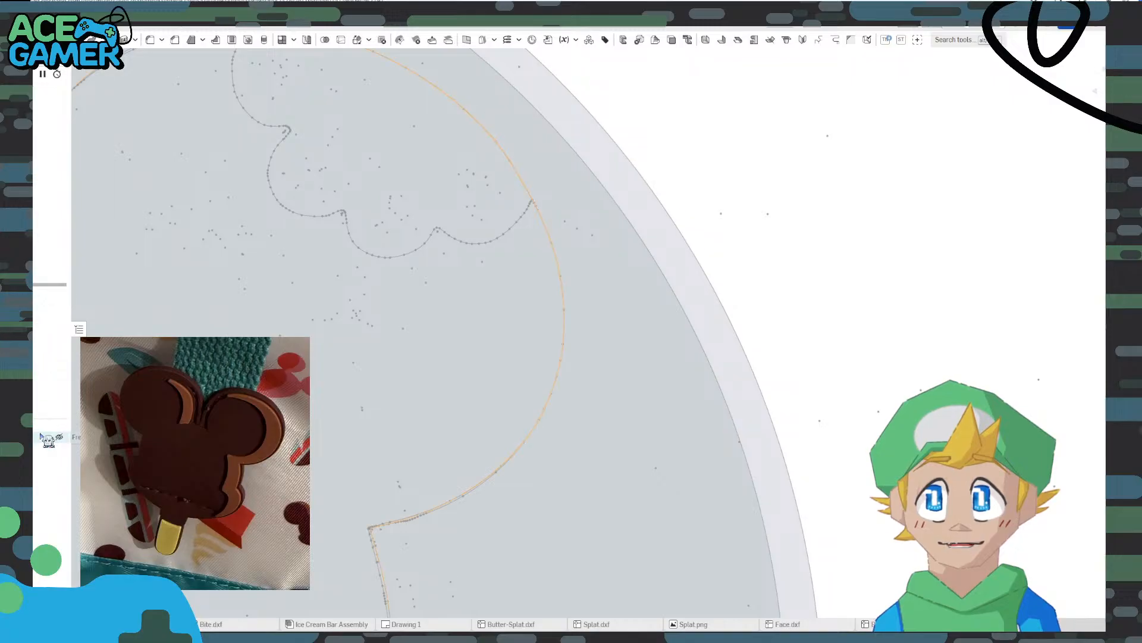
# Examine the ice cream bar in the Ice Cream Bar Assembly, and return to the part studio
pyautogui.click(325, 624)
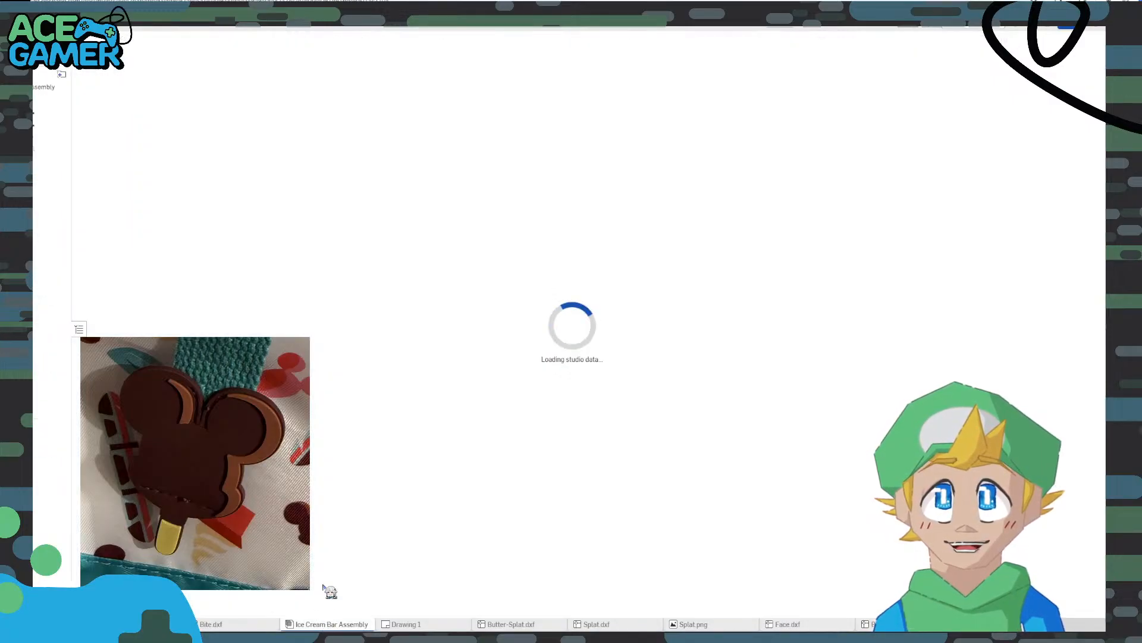
pyautogui.moveTo(409, 336)
pyautogui.mouseDown(button='right')
pyautogui.moveTo(403, 314)
pyautogui.moveTo(413, 359)
pyautogui.moveTo(401, 316)
pyautogui.mouseUp(button='right')
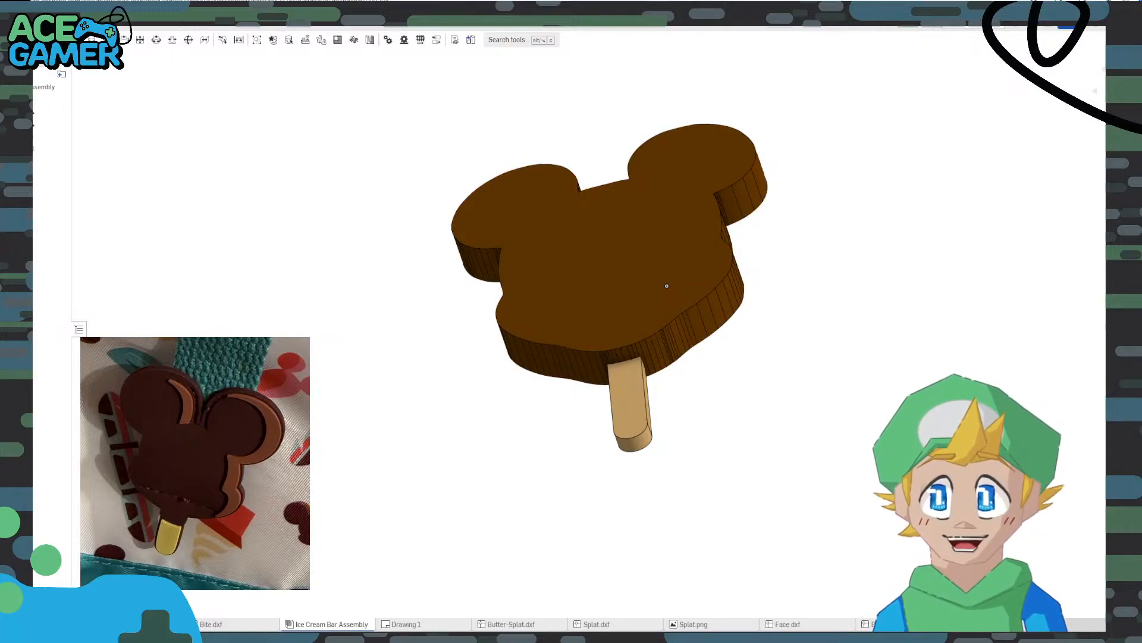
pyautogui.click(139, 624)
# Open Sketch 3, which holds the bitten ear outline, for editing
pyautogui.scroll(-2, 545, 275)
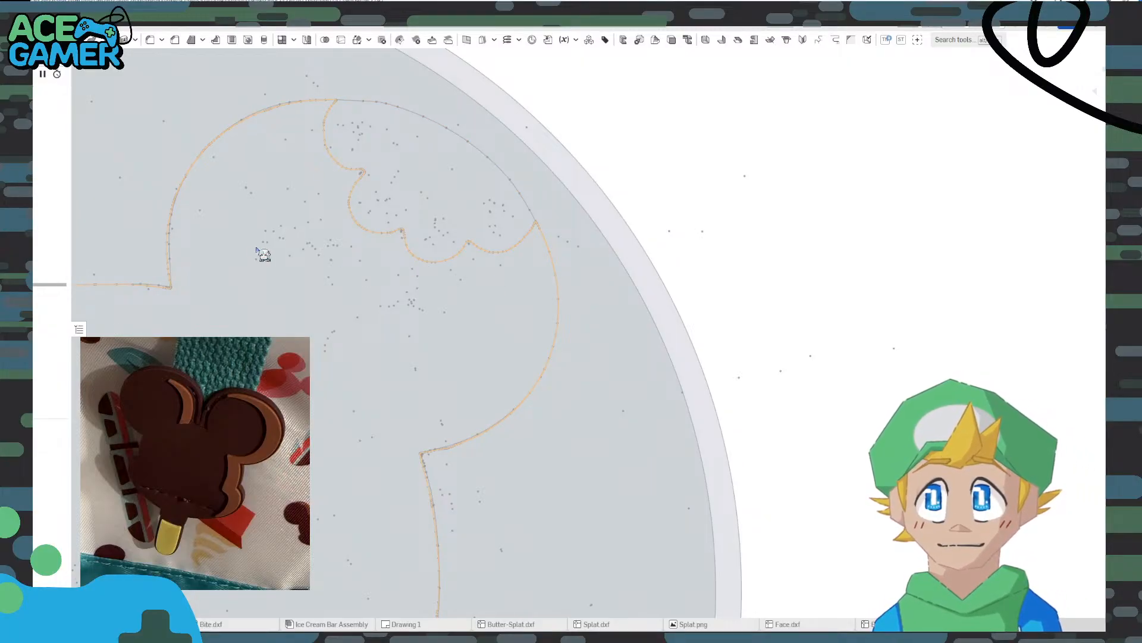
pyautogui.moveTo(222, 213); pyautogui.dragTo(357, 244, button='middle')
pyautogui.scroll(5, 613, 223)
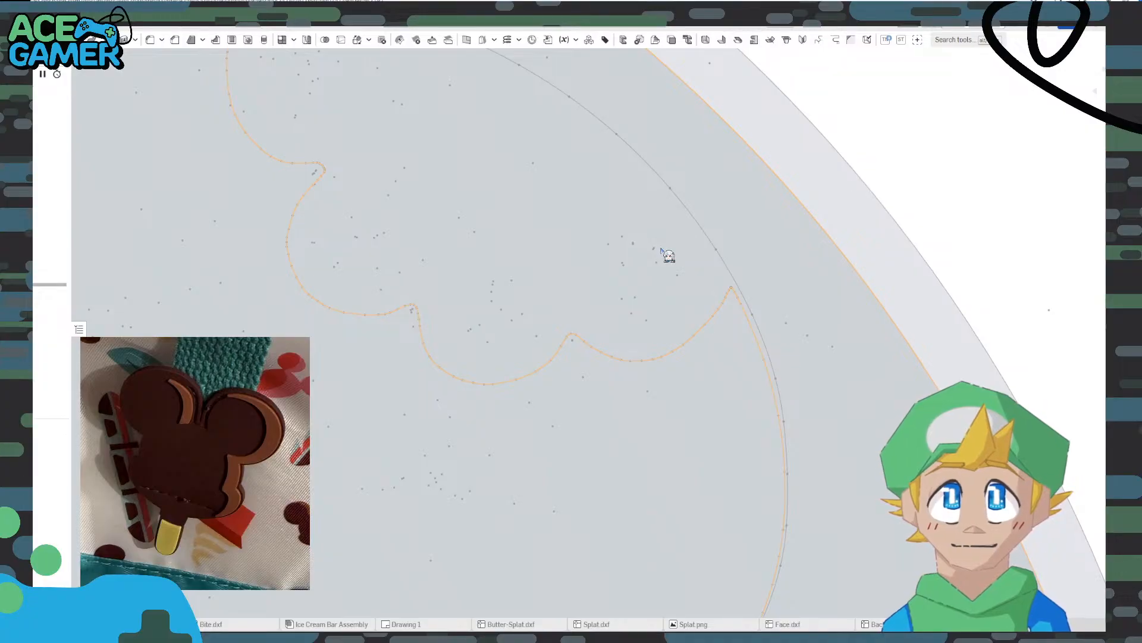
pyautogui.moveTo(467, 225); pyautogui.dragTo(581, 286, button='middle')
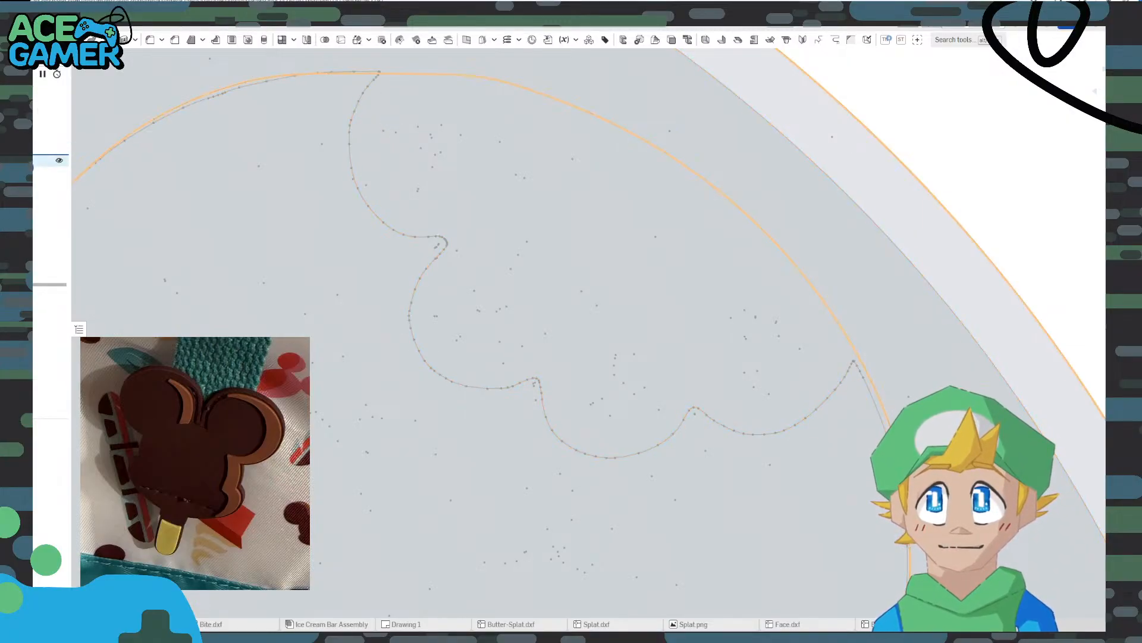
pyautogui.doubleClick(35, 161)
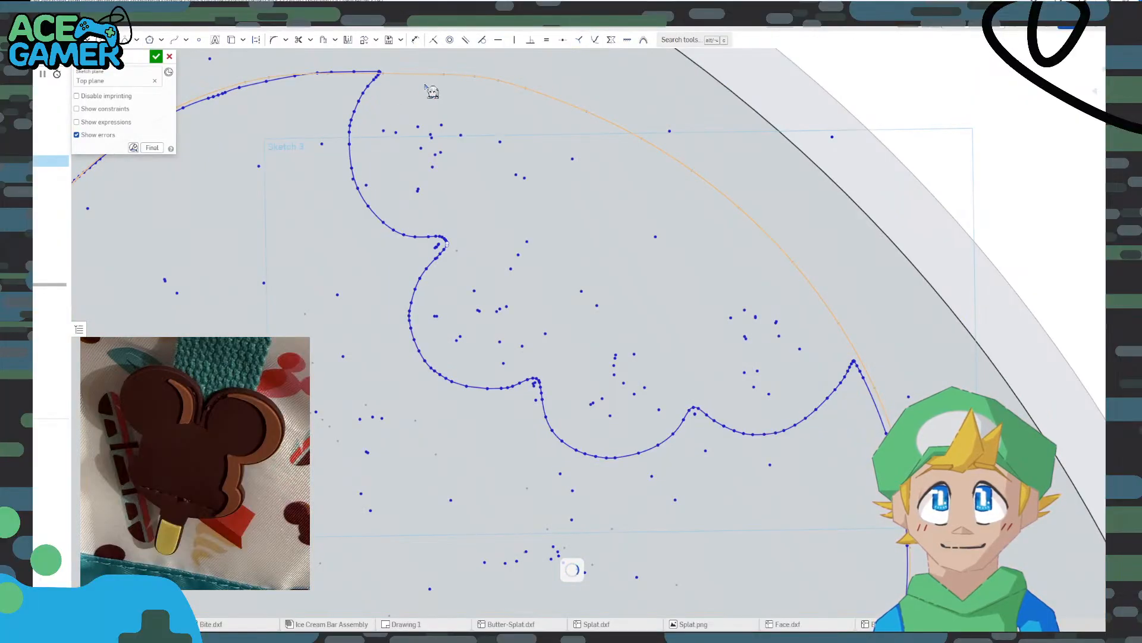
# Trim off the short segment of Sketch 3's outer ear outline that ends at the bite's upper tip
pyautogui.moveTo(411, 81); pyautogui.dragTo(489, 146, button='middle')
pyautogui.scroll(10, 489, 146)
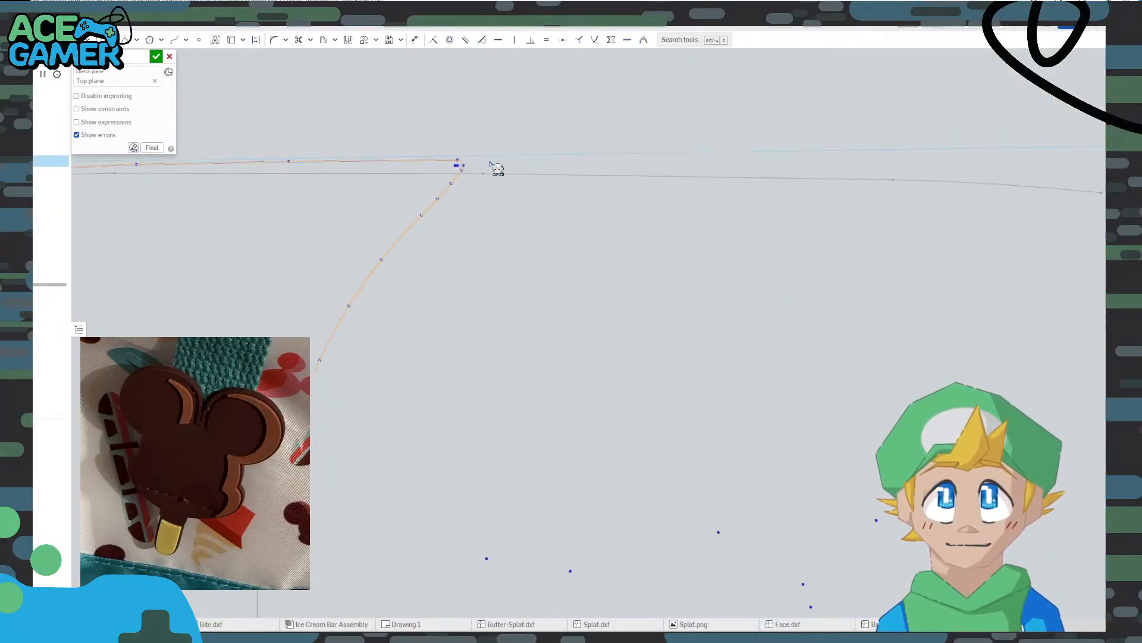
pyautogui.scroll(3, 481, 173)
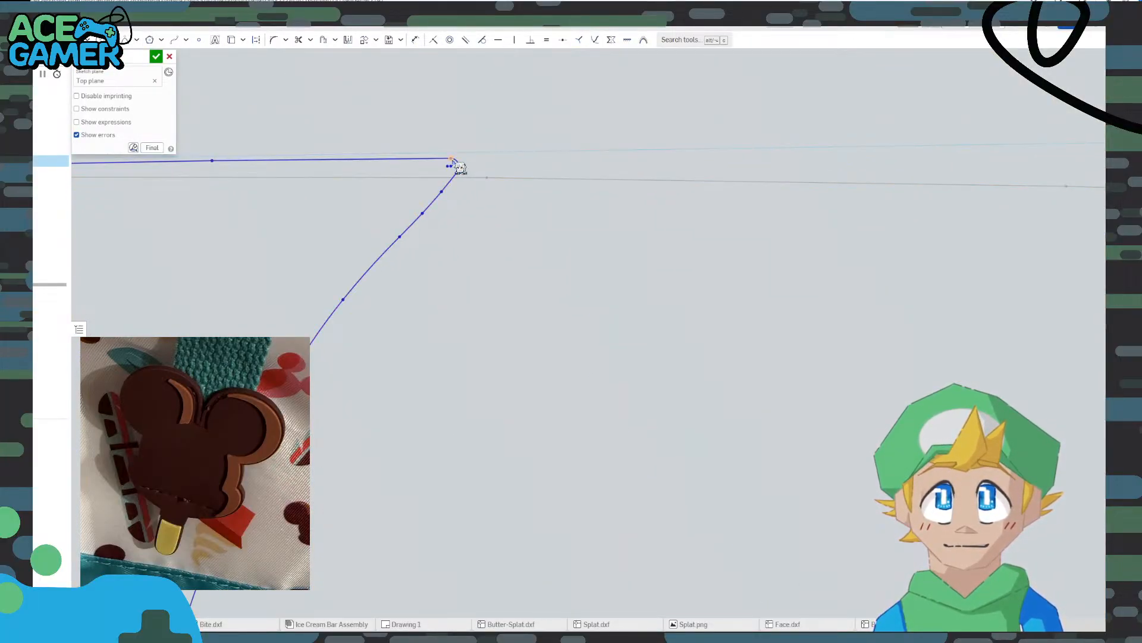
pyautogui.scroll(-8, 459, 167)
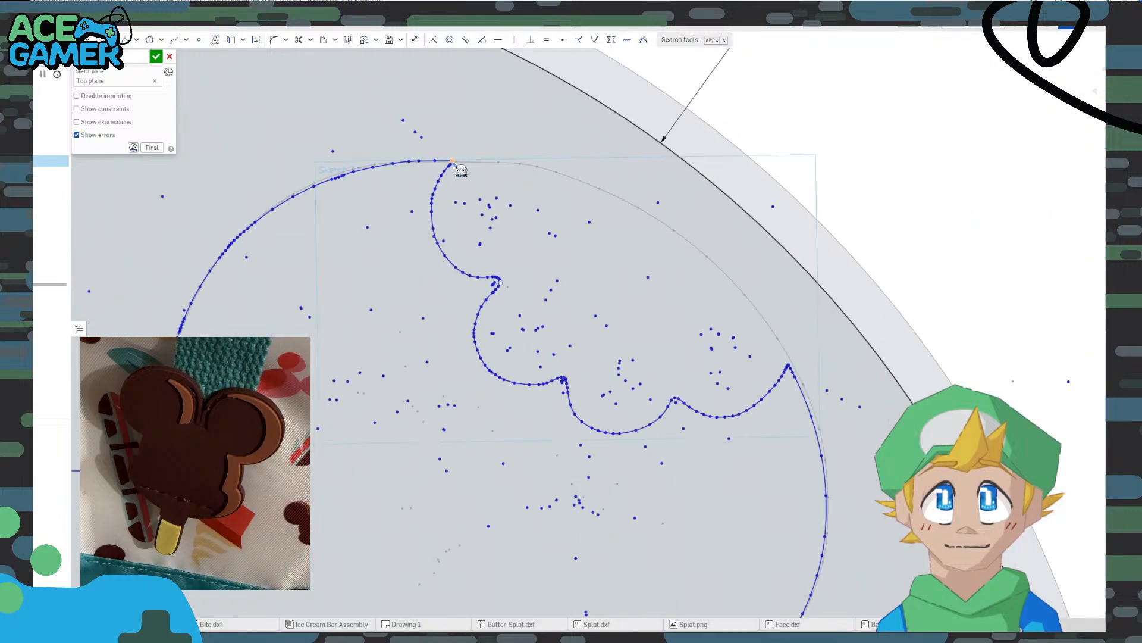
pyautogui.scroll(-3, 461, 170)
pyautogui.scroll(5, 462, 171)
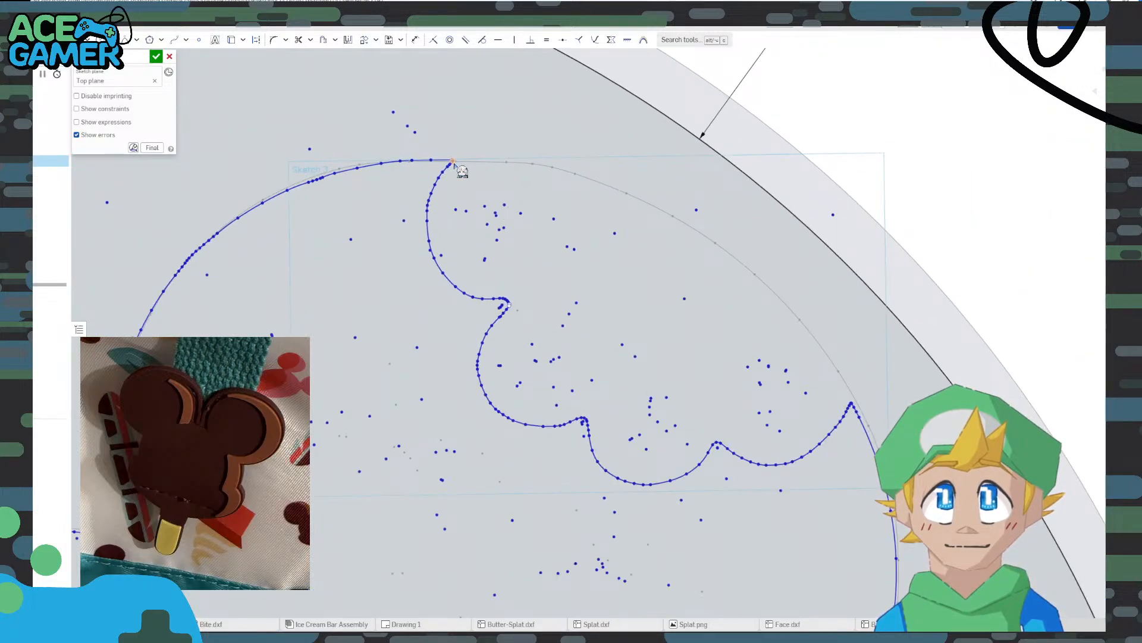
pyautogui.scroll(2, 461, 173)
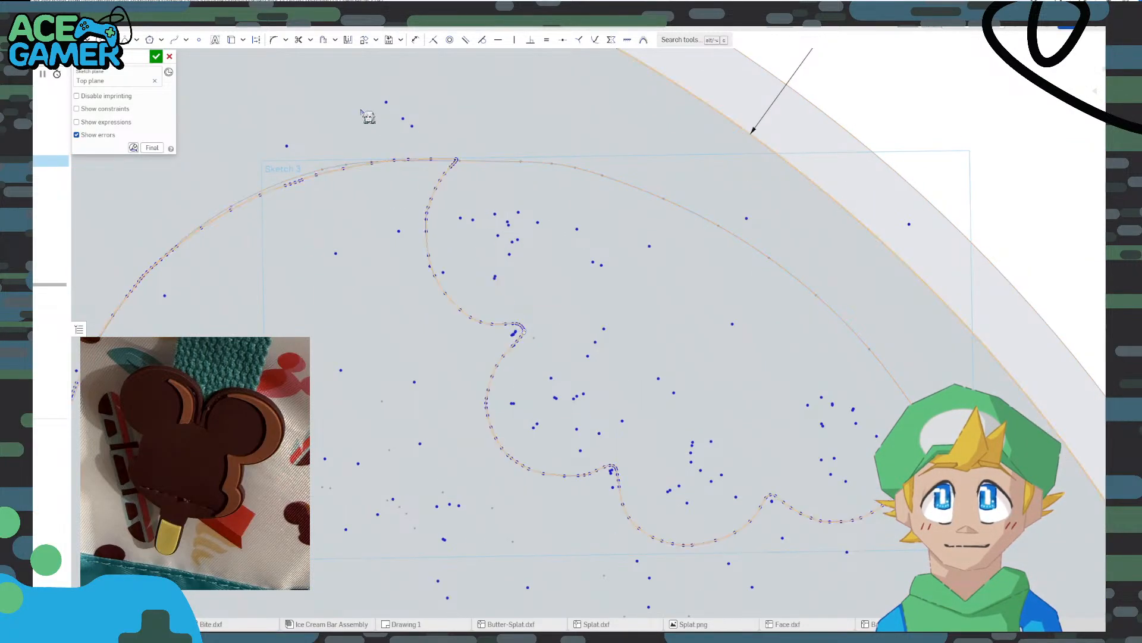
pyautogui.click(300, 40)
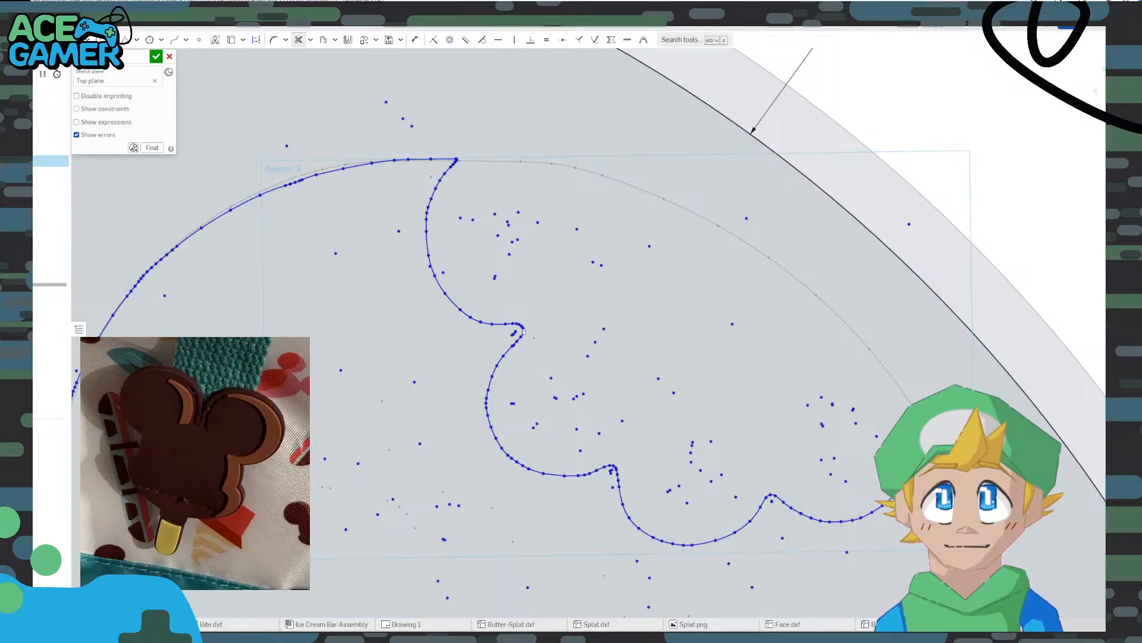
pyautogui.click(426, 159)
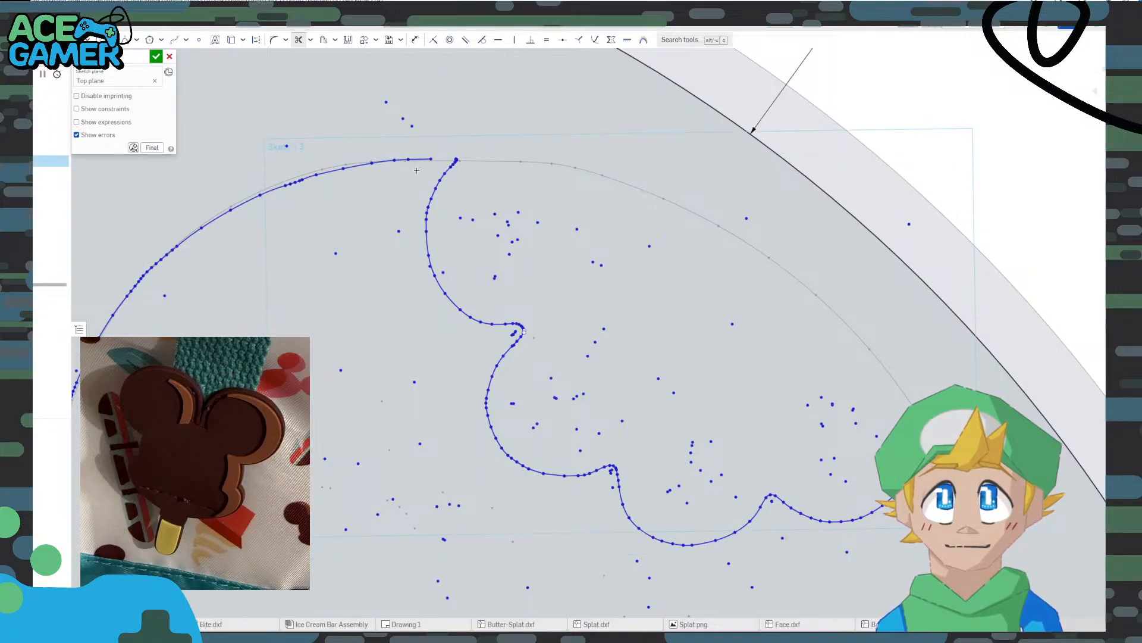
# Trim off the two short outer outline segments just below the bite's lower tip
pyautogui.moveTo(675, 243); pyautogui.dragTo(420, 108, button='middle')
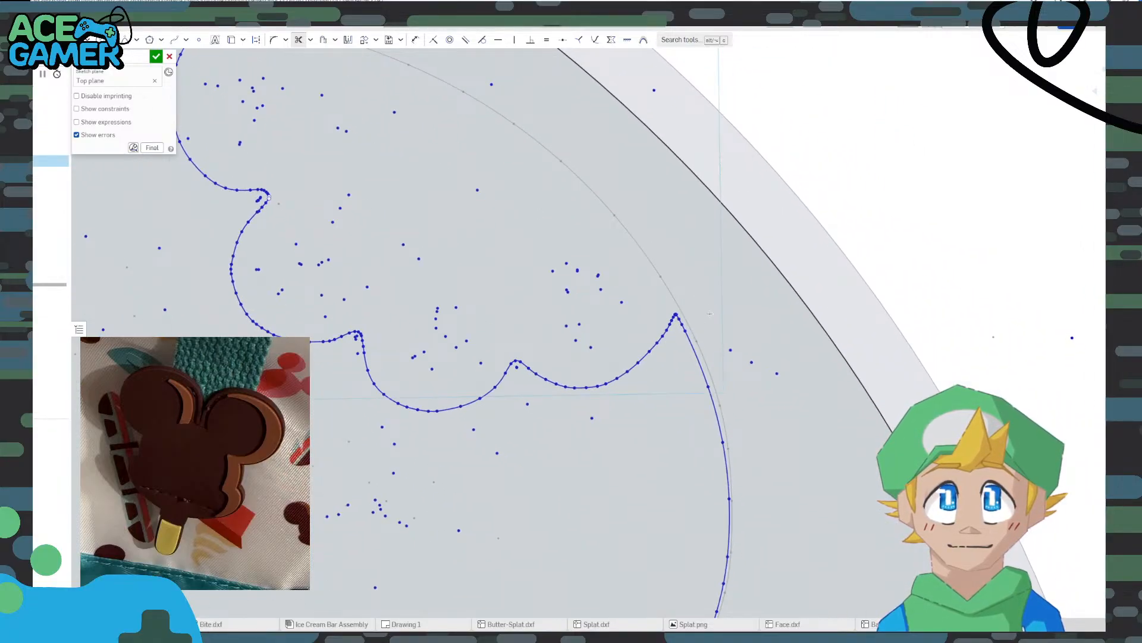
pyautogui.scroll(5, 672, 333)
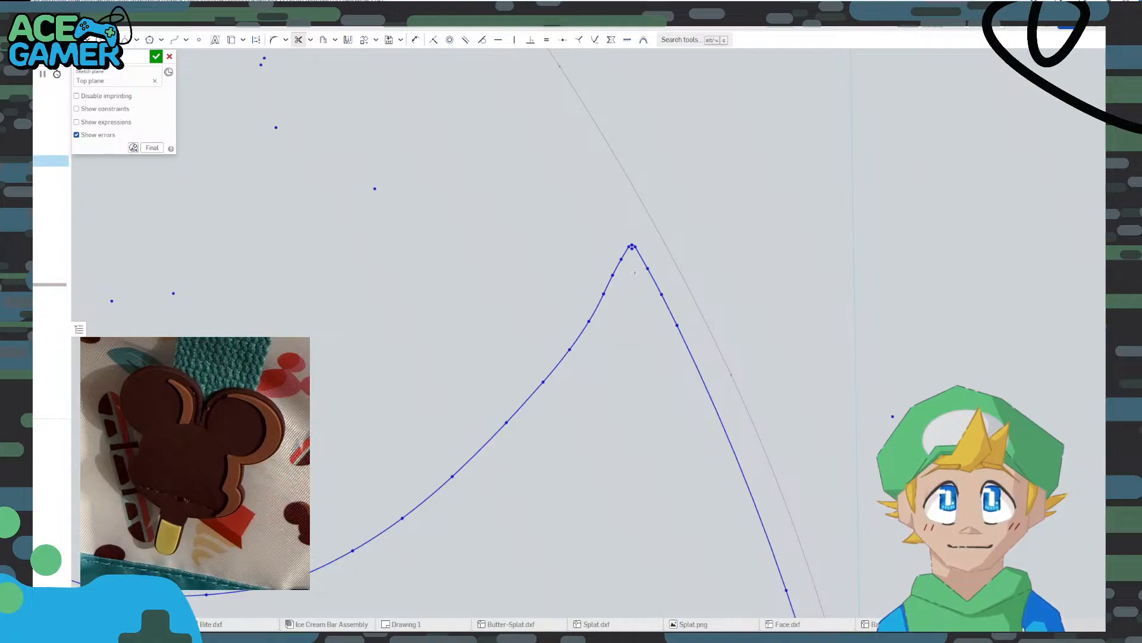
pyautogui.moveTo(649, 292); pyautogui.dragTo(670, 268)
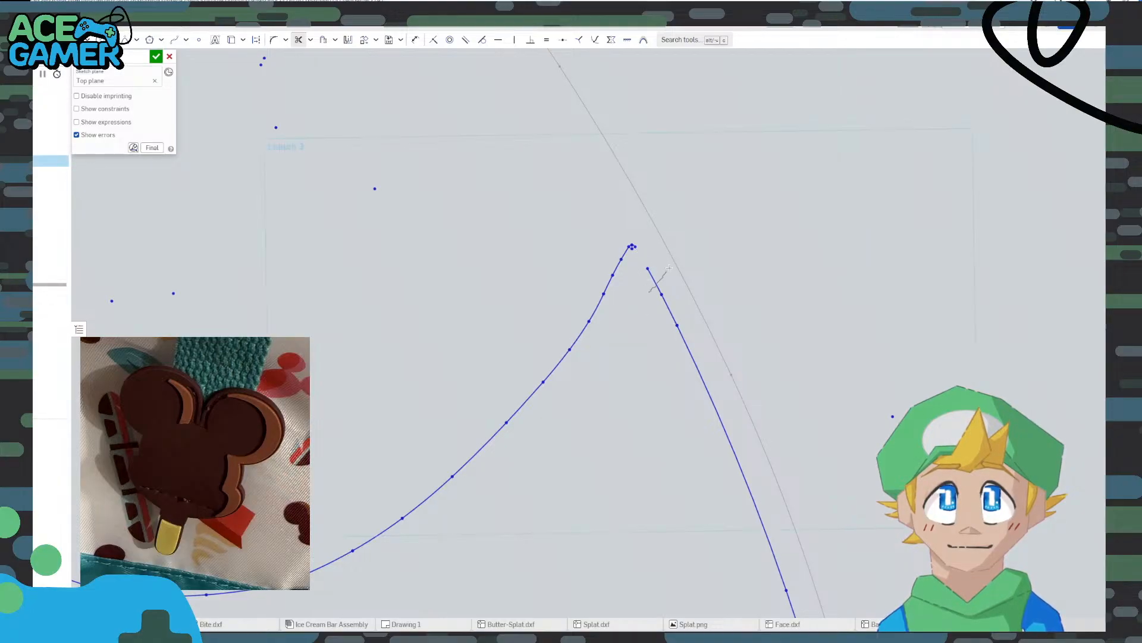
pyautogui.click(654, 281)
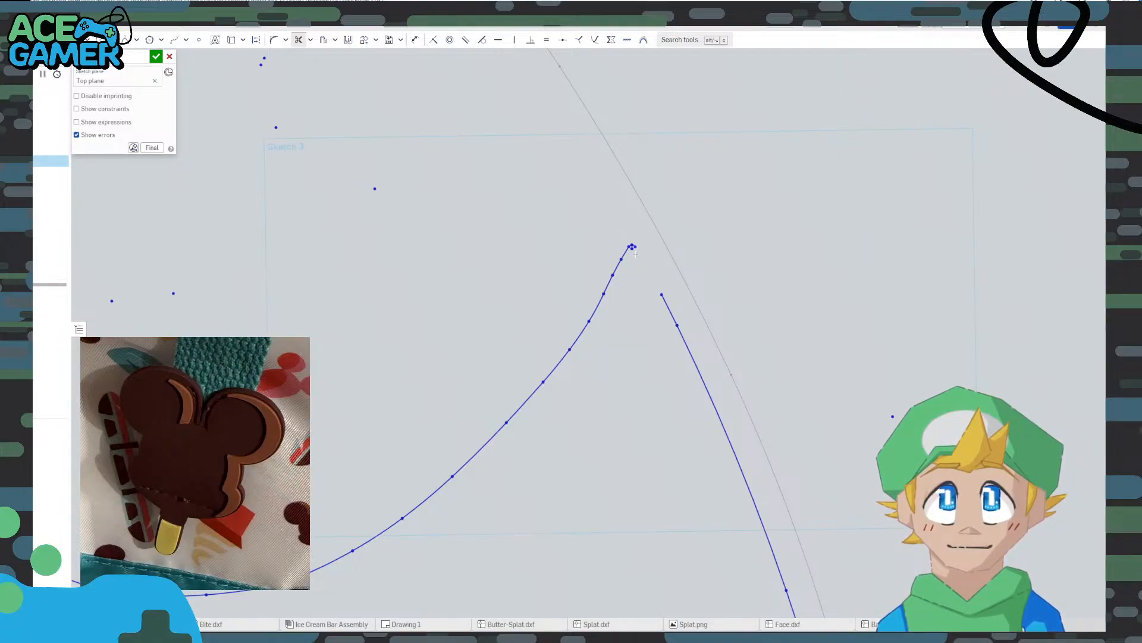
pyautogui.scroll(-5, 688, 291)
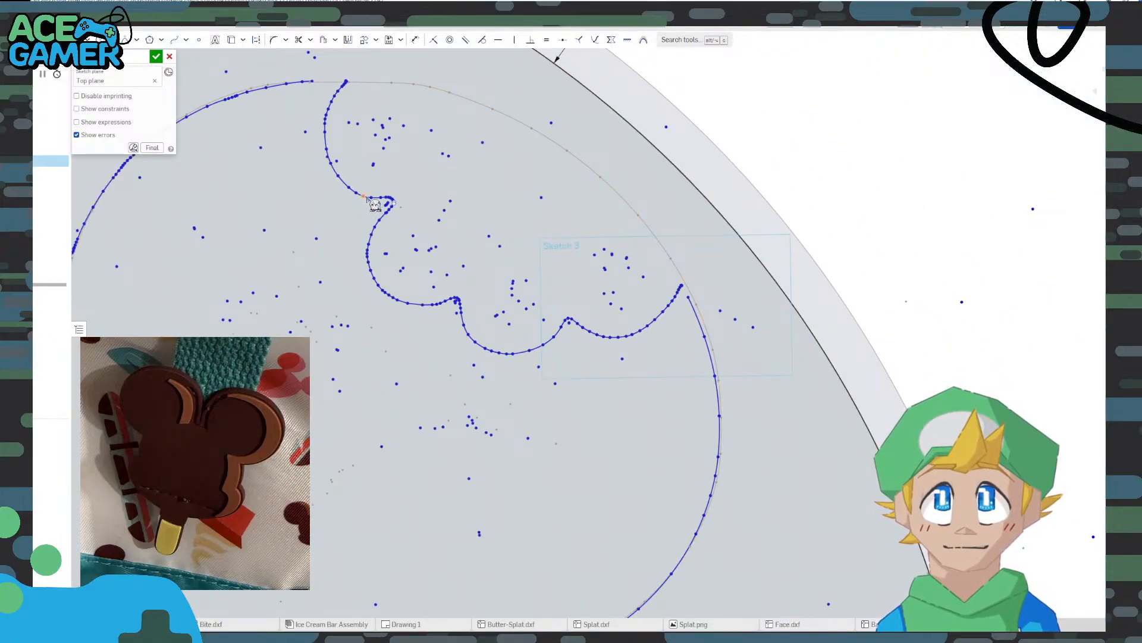
pyautogui.scroll(5, 369, 199)
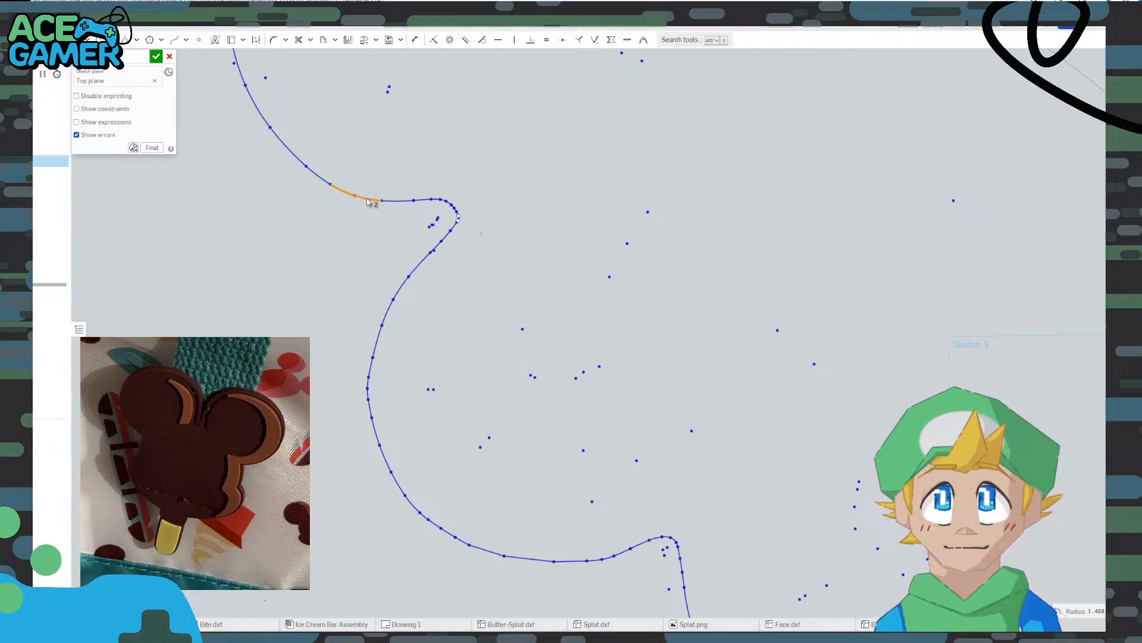
pyautogui.scroll(-5, 352, 195)
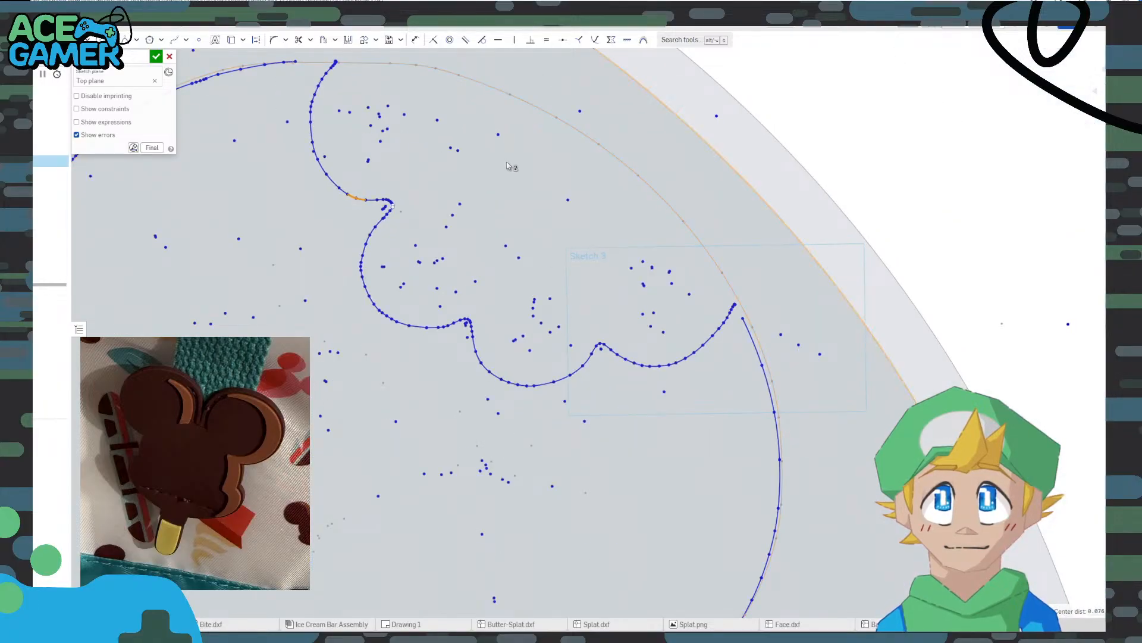
pyautogui.scroll(-4, 565, 220)
pyautogui.scroll(4, 410, 122)
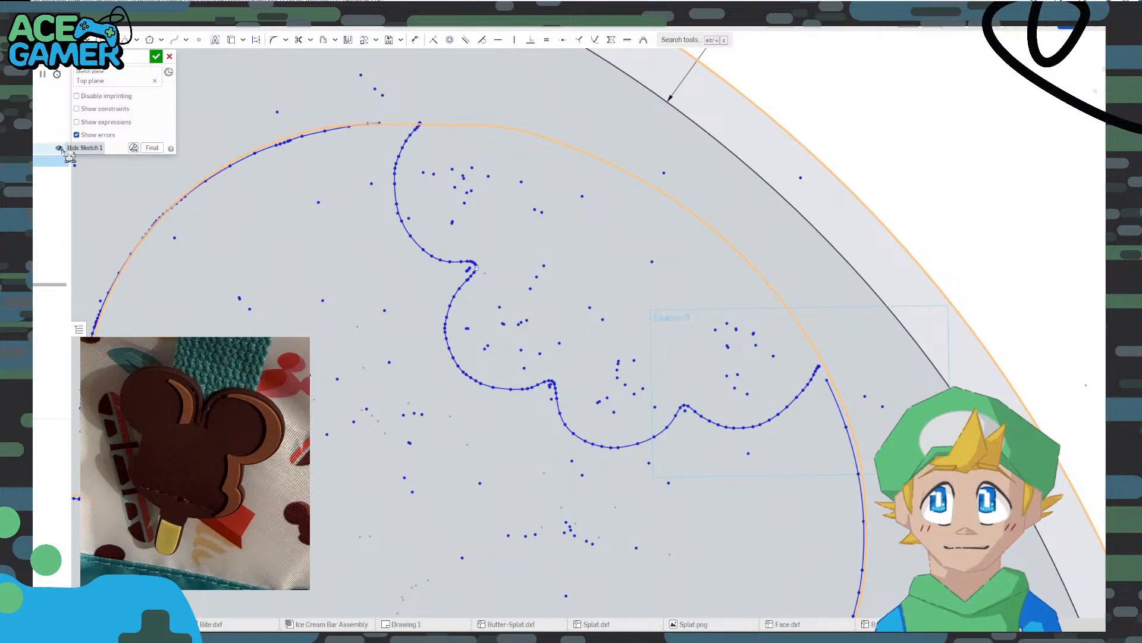
# Hide Sketch 1, copy the entire scalloped bite curve from Sketch 3, and close Sketch 3
pyautogui.click(63, 150)
pyautogui.moveTo(404, 110); pyautogui.dragTo(409, 226)
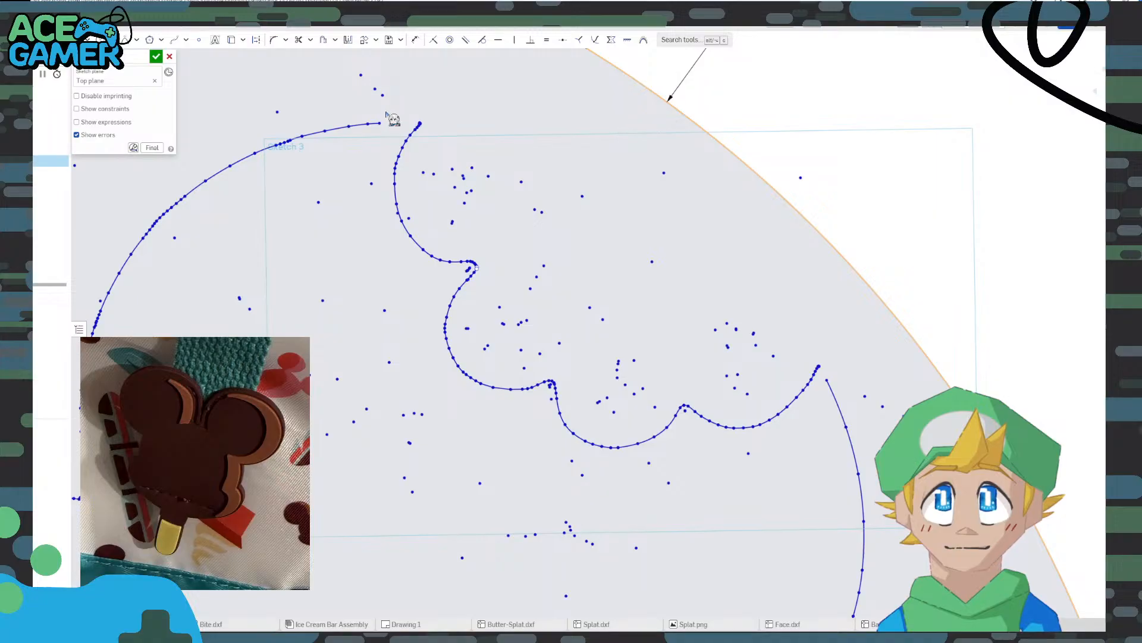
pyautogui.moveTo(385, 110); pyautogui.dragTo(825, 458)
pyautogui.scroll(10, 820, 439)
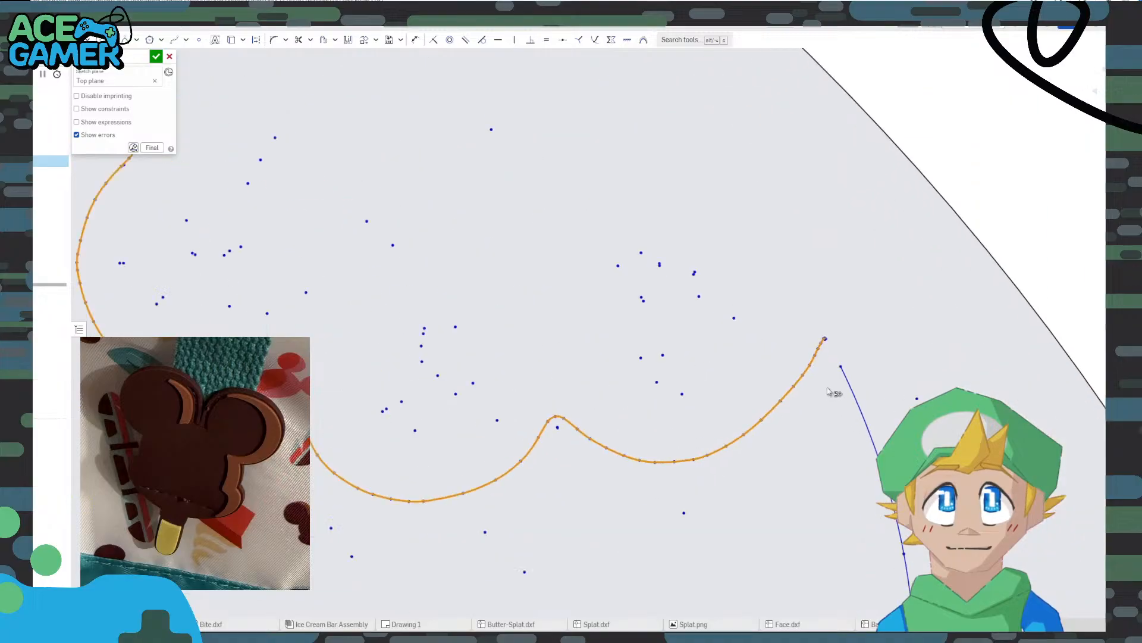
pyautogui.scroll(-10, 823, 351)
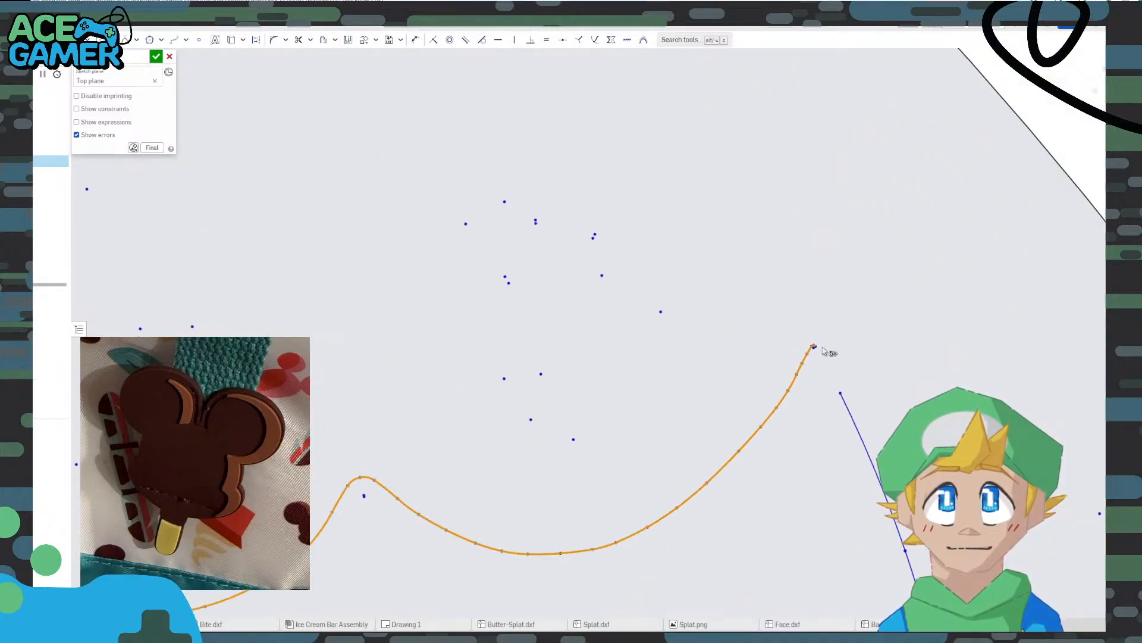
pyautogui.moveTo(320, 106); pyautogui.dragTo(425, 213, button='middle')
pyautogui.scroll(-2, 426, 212)
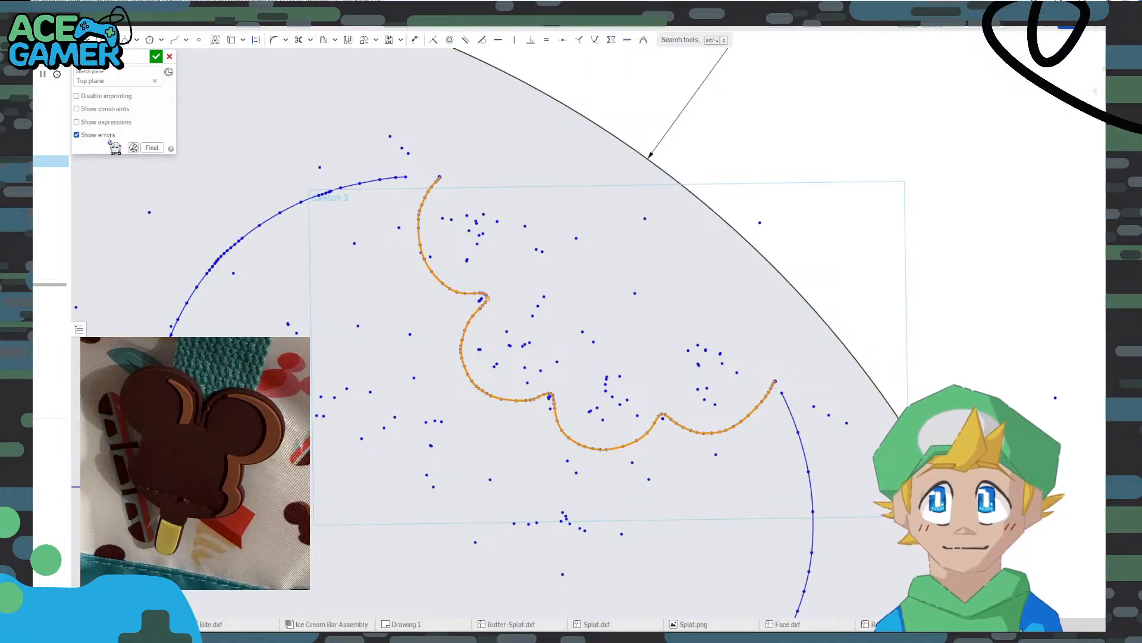
pyautogui.click(155, 57)
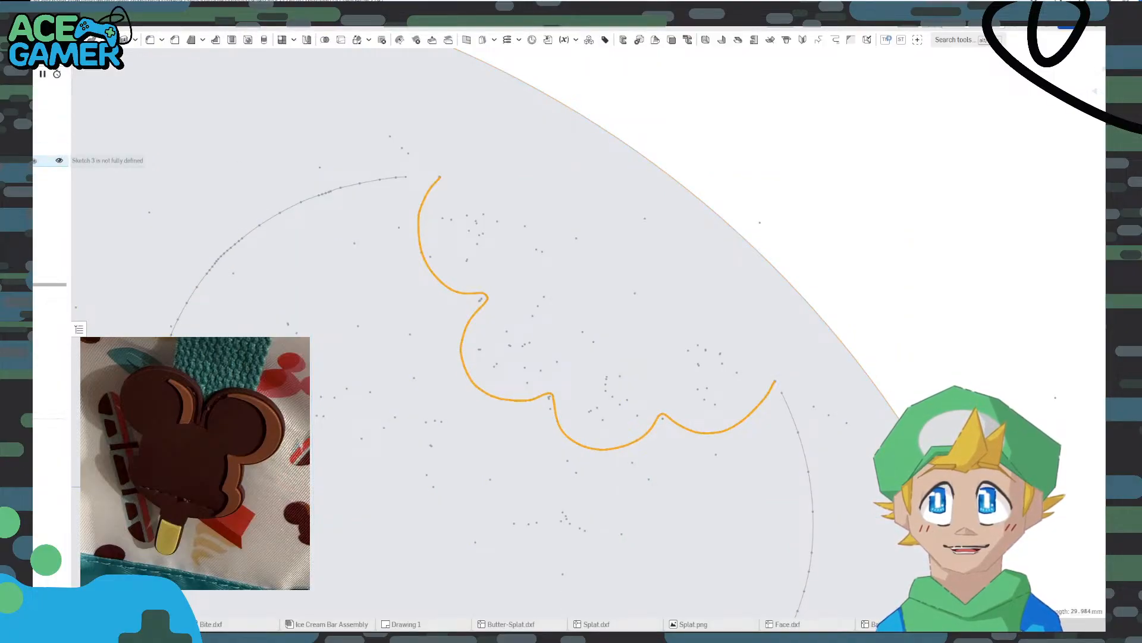
# Open Sketch 1 for editing and paste the copied bite curve over the full ear outline
pyautogui.doubleClick(29, 148)
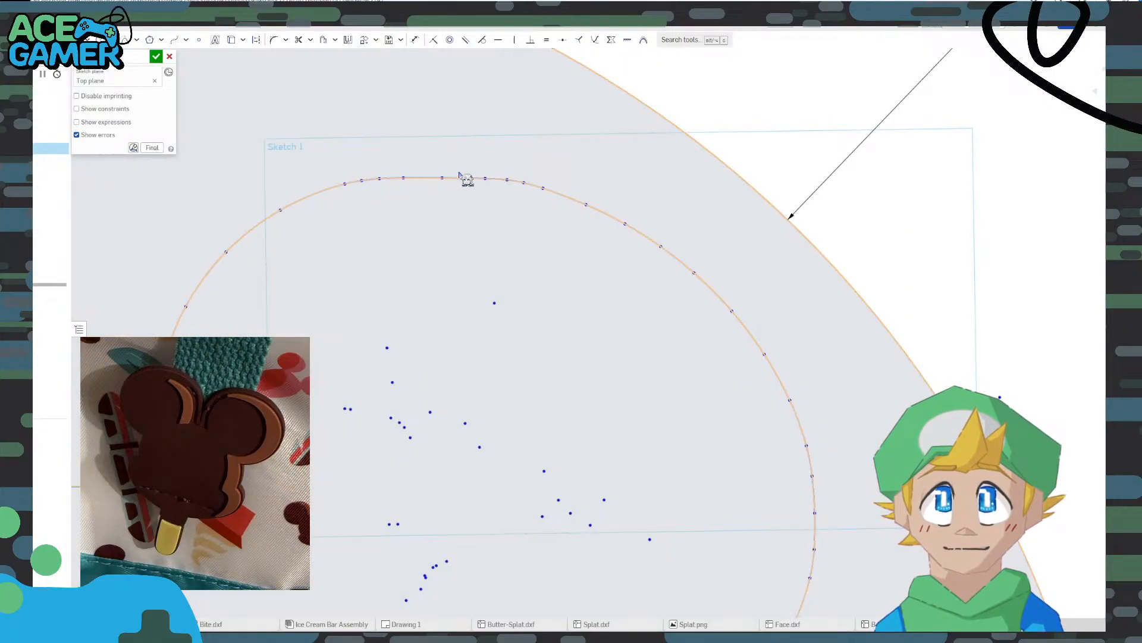
pyautogui.scroll(1, 437, 178)
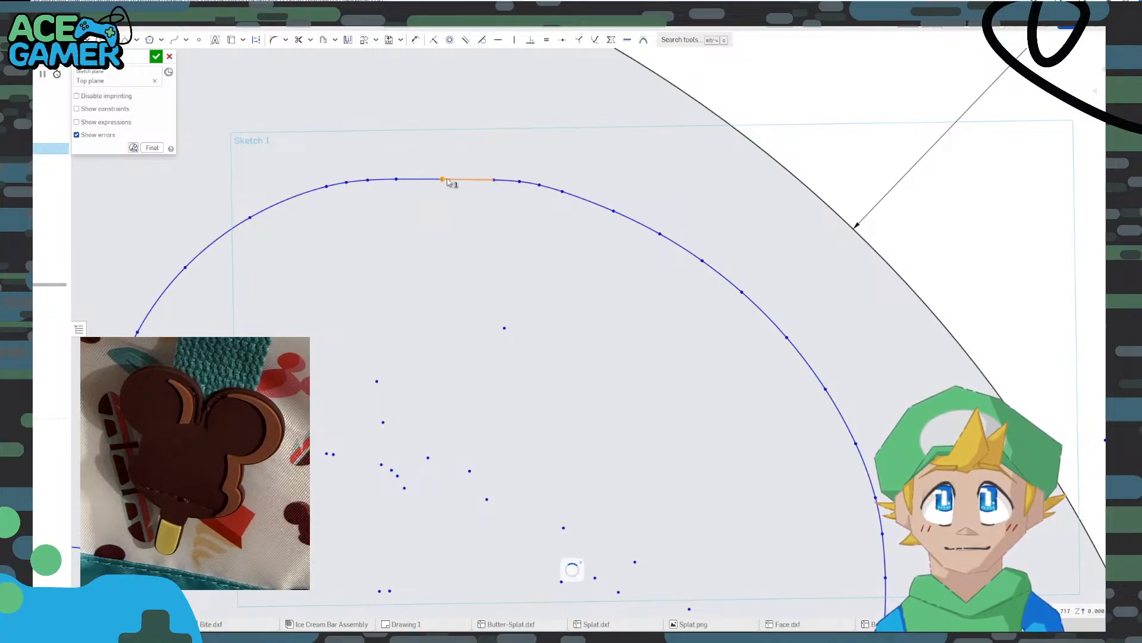
pyautogui.moveTo(424, 206); pyautogui.dragTo(536, 420, button='middle')
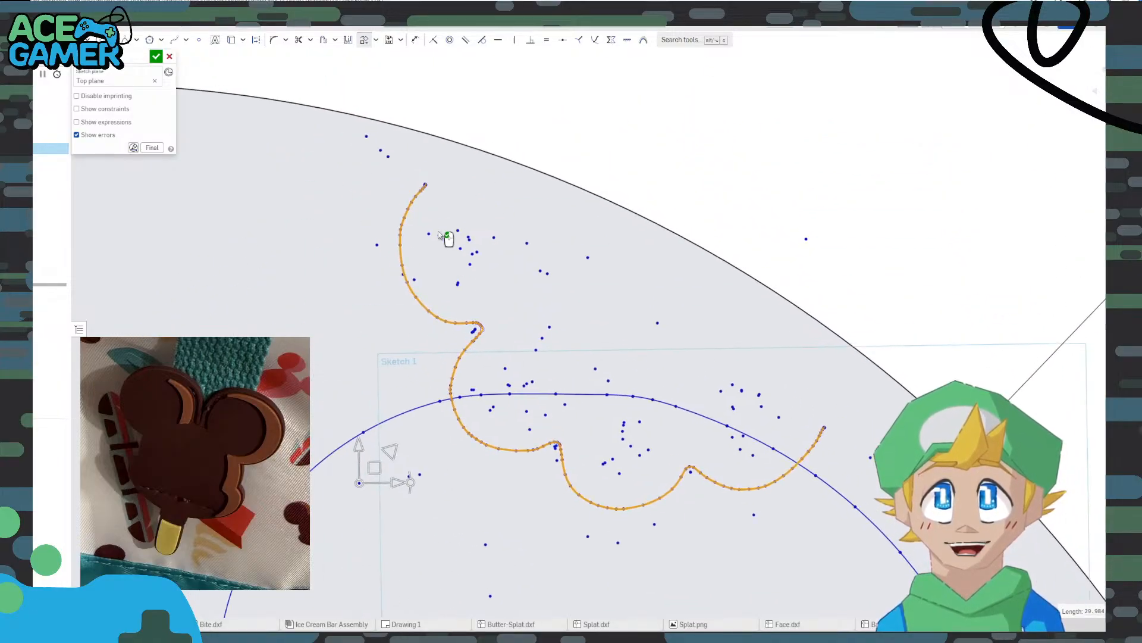
pyautogui.scroll(10, 440, 235)
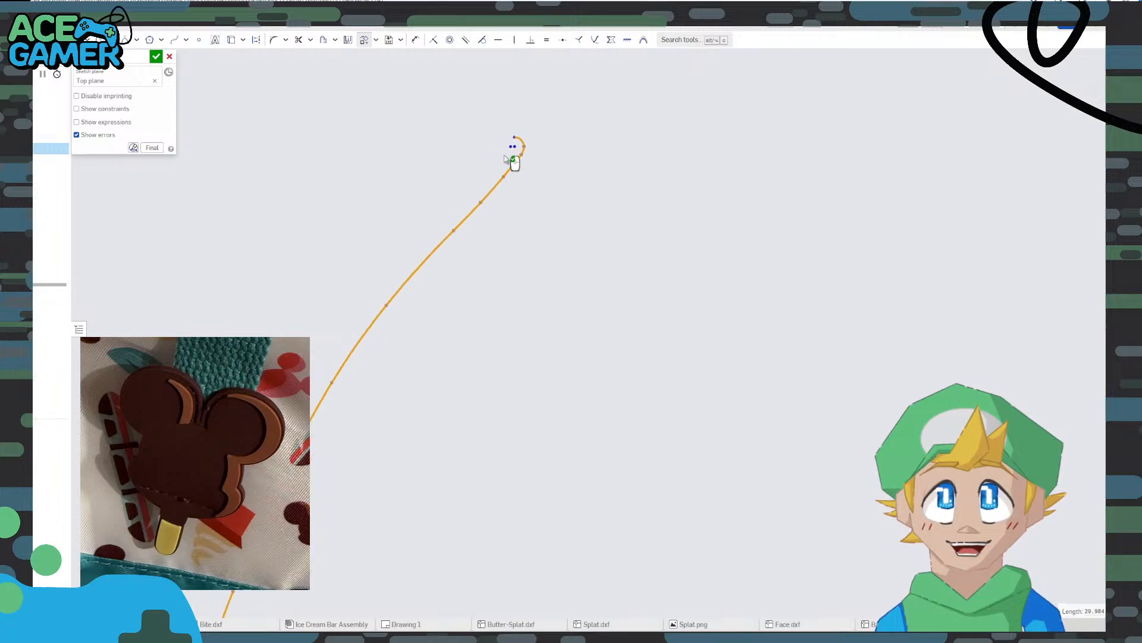
pyautogui.scroll(-10, 561, 280)
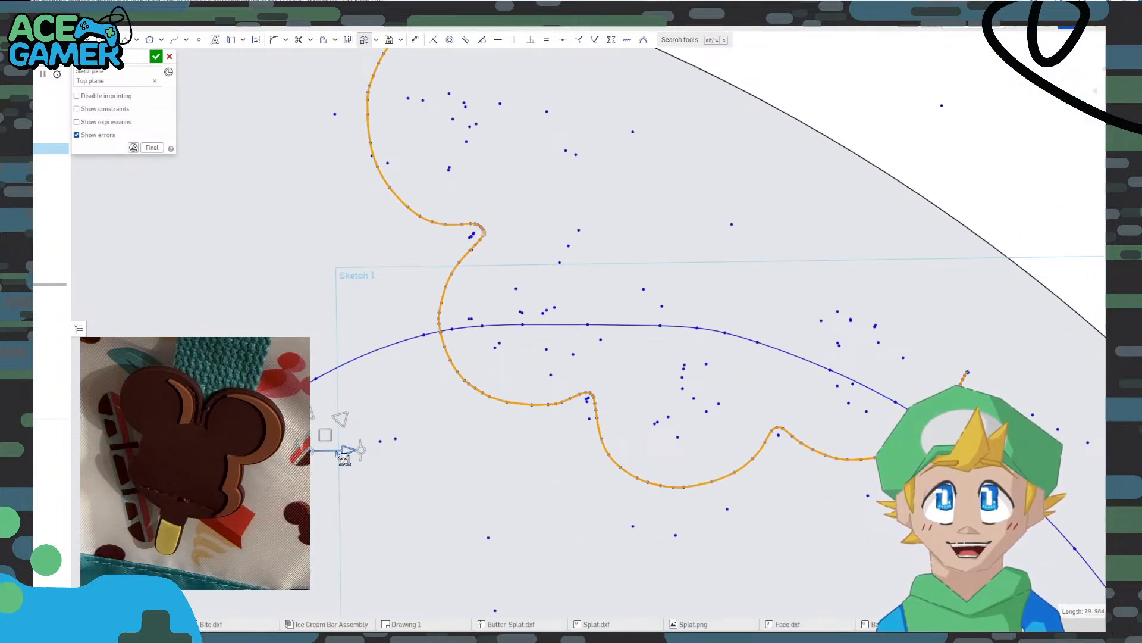
# Move the pasted bite curve to the right and about 8 mm down so both its tips meet the ear outline
pyautogui.moveTo(349, 452); pyautogui.dragTo(513, 615)
pyautogui.scroll(-5, 515, 298)
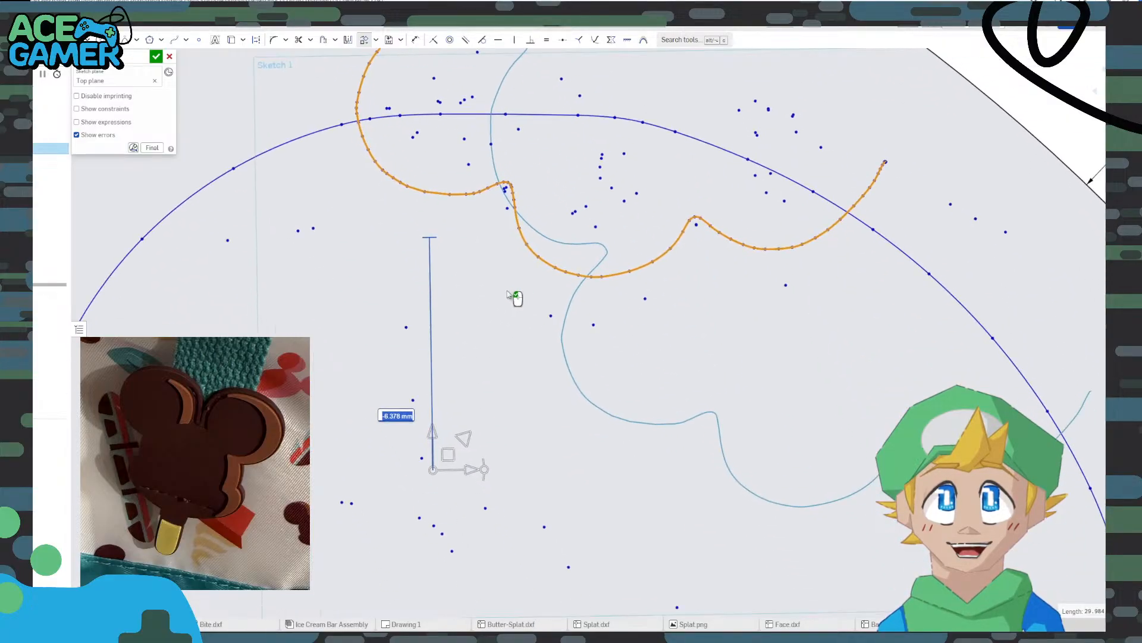
pyautogui.moveTo(466, 360)
pyautogui.mouseDown()
pyautogui.moveTo(468, 400)
pyautogui.moveTo(460, 382)
pyautogui.mouseUp()
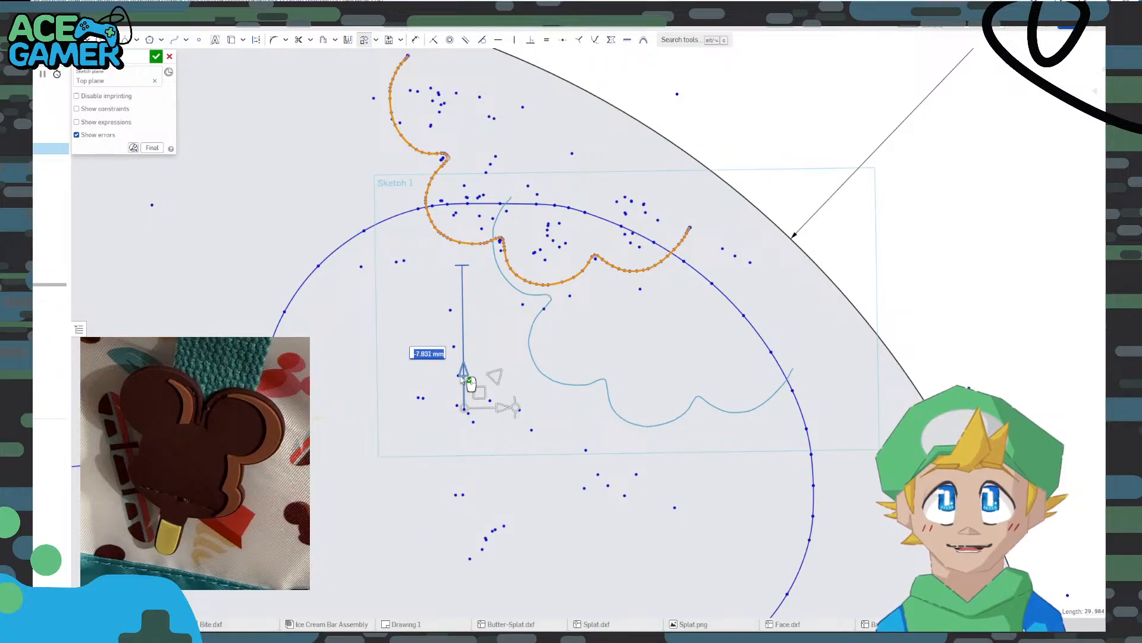
pyautogui.scroll(4, 478, 334)
pyautogui.moveTo(474, 288)
pyautogui.mouseDown(button='middle')
pyautogui.moveTo(463, 481)
pyautogui.moveTo(486, 339)
pyautogui.mouseUp(button='middle')
pyautogui.scroll(-5, 492, 345)
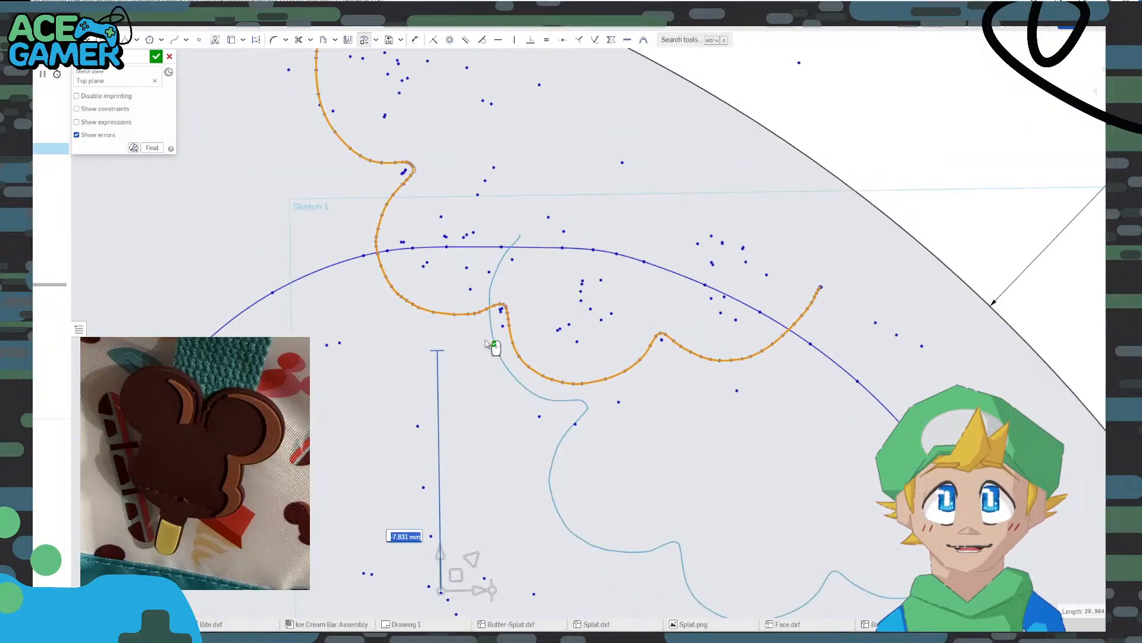
pyautogui.moveTo(483, 554); pyautogui.dragTo(465, 561)
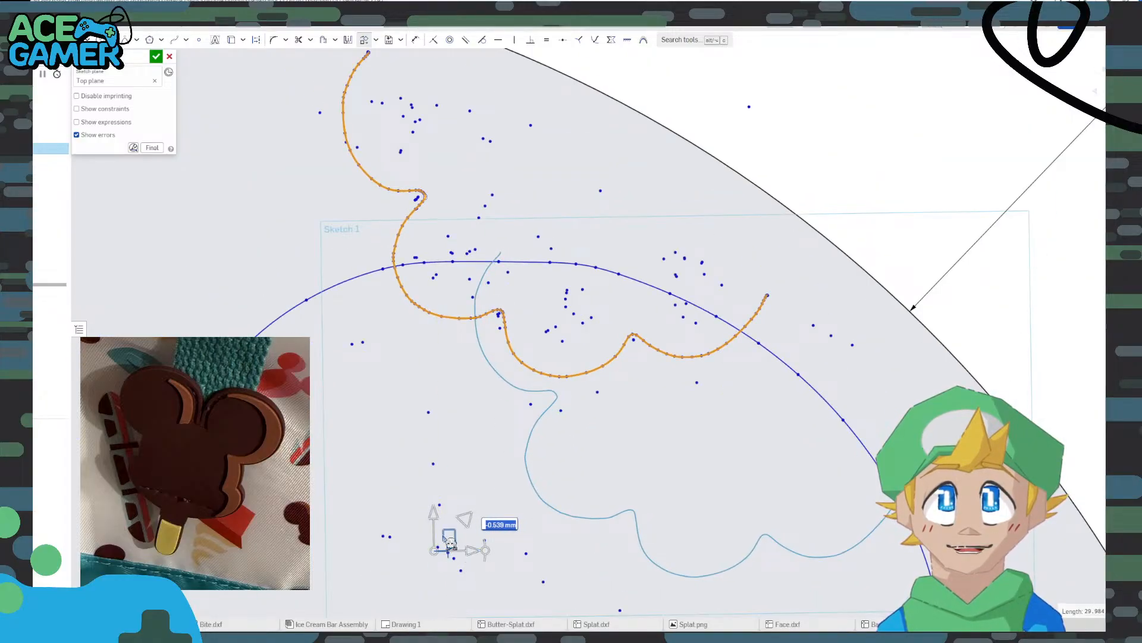
pyautogui.moveTo(433, 526); pyautogui.dragTo(433, 529)
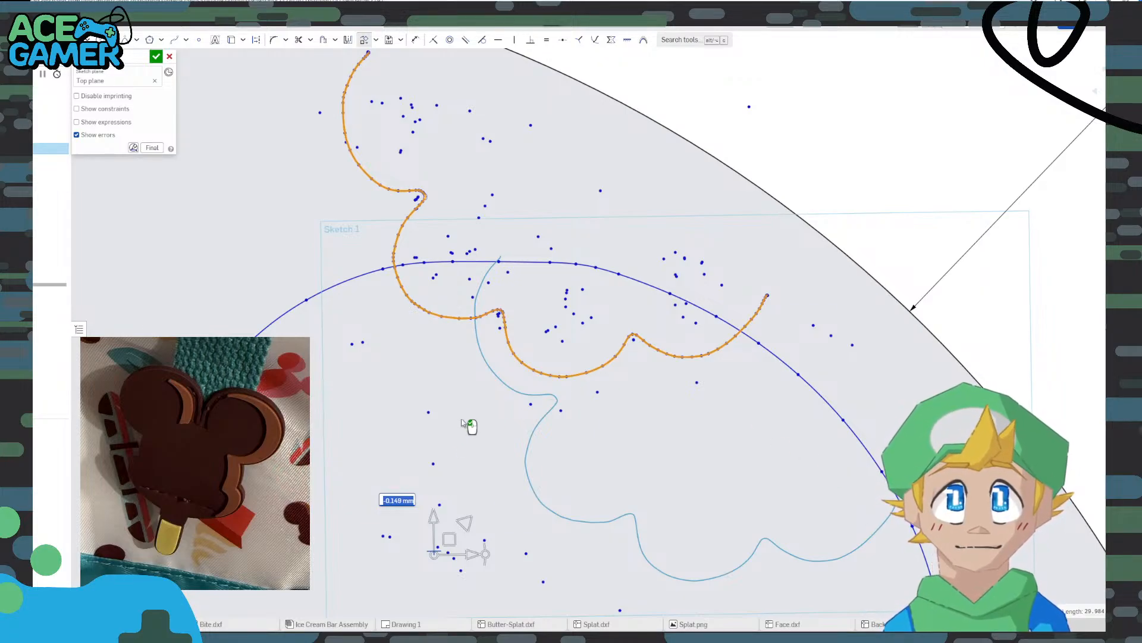
pyautogui.click(881, 137)
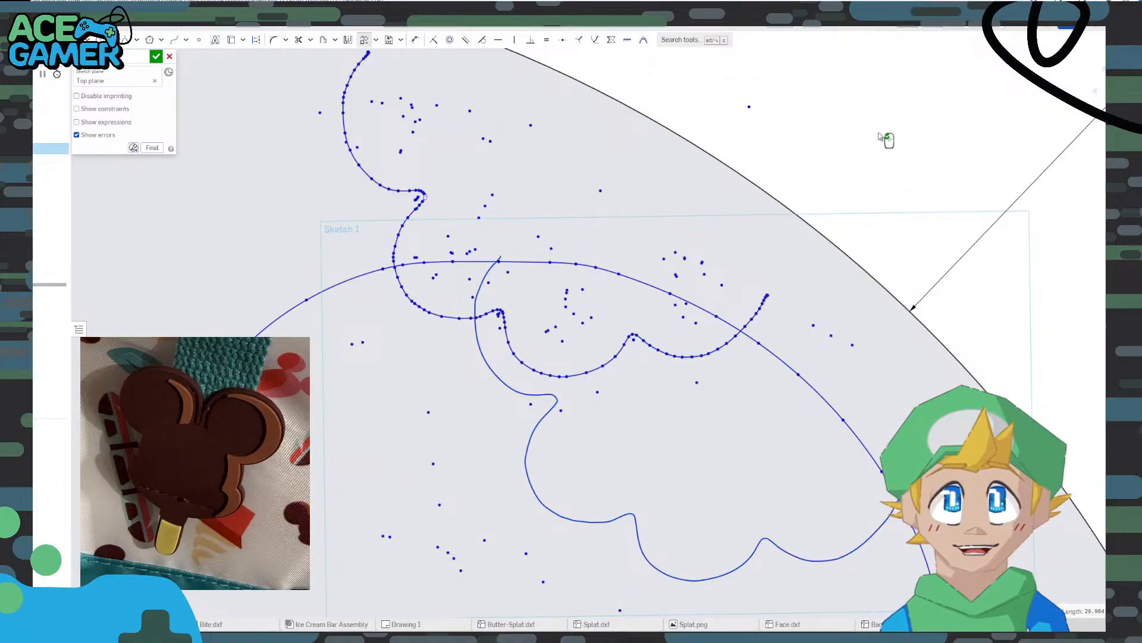
# Trim off the leftover bite curve pieces that stick out beyond the ear outline at the bite's upper tip
pyautogui.scroll(5, 495, 260)
pyautogui.scroll(4, 533, 264)
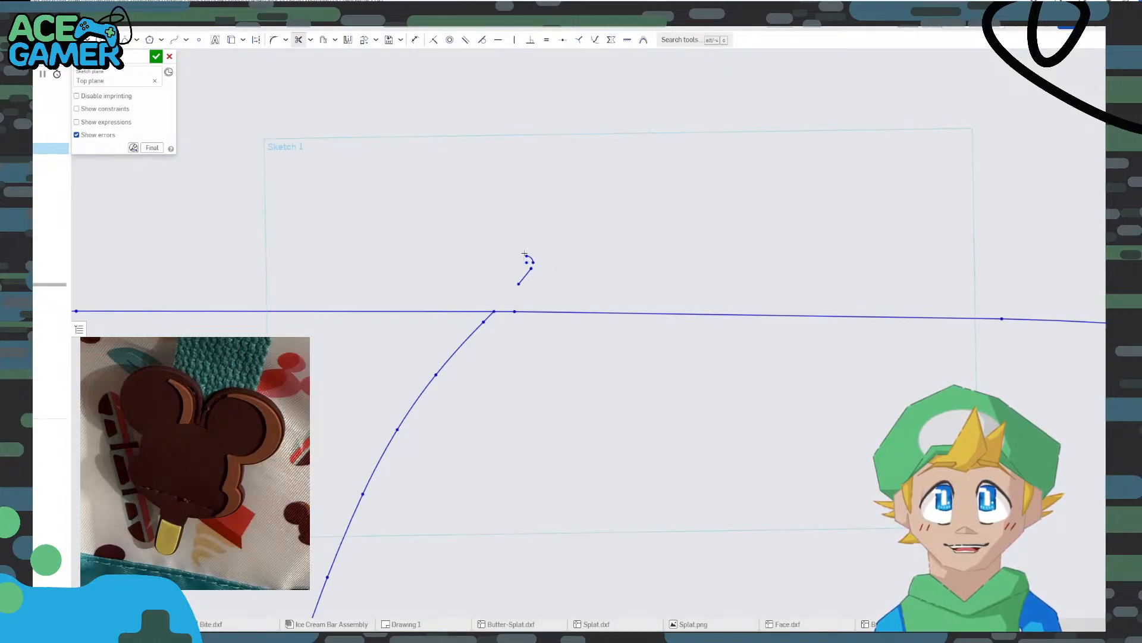
pyautogui.click(529, 271)
pyautogui.scroll(-10, 538, 273)
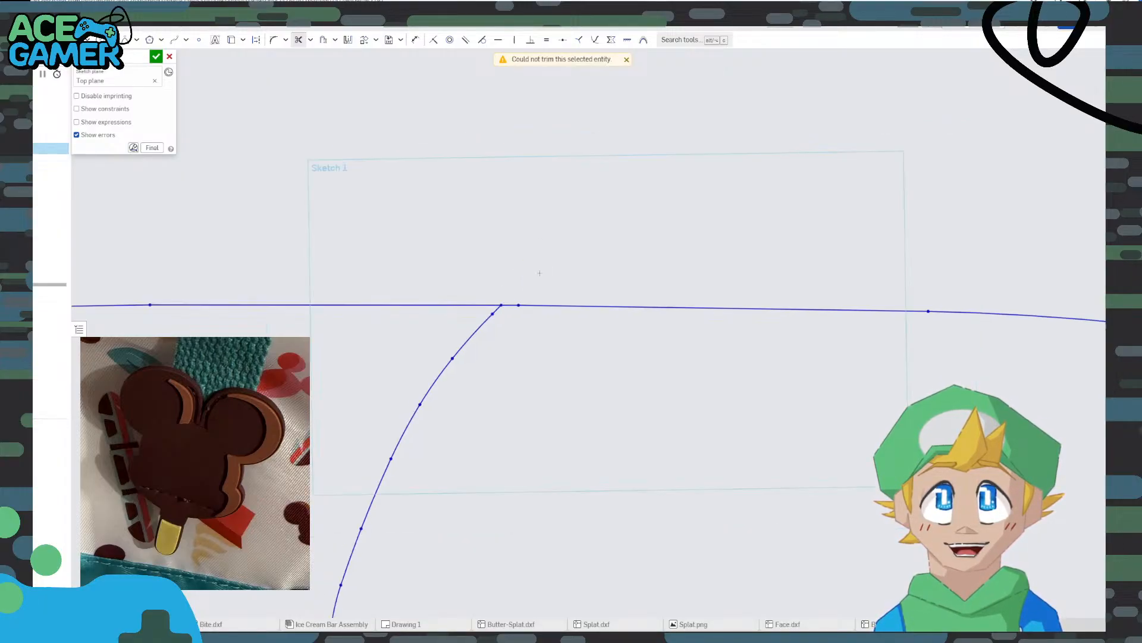
# Trim off the leftover bite curve pieces outside the ear outline at the bite's lower tip, and accept Sketch 1
pyautogui.scroll(10, 723, 418)
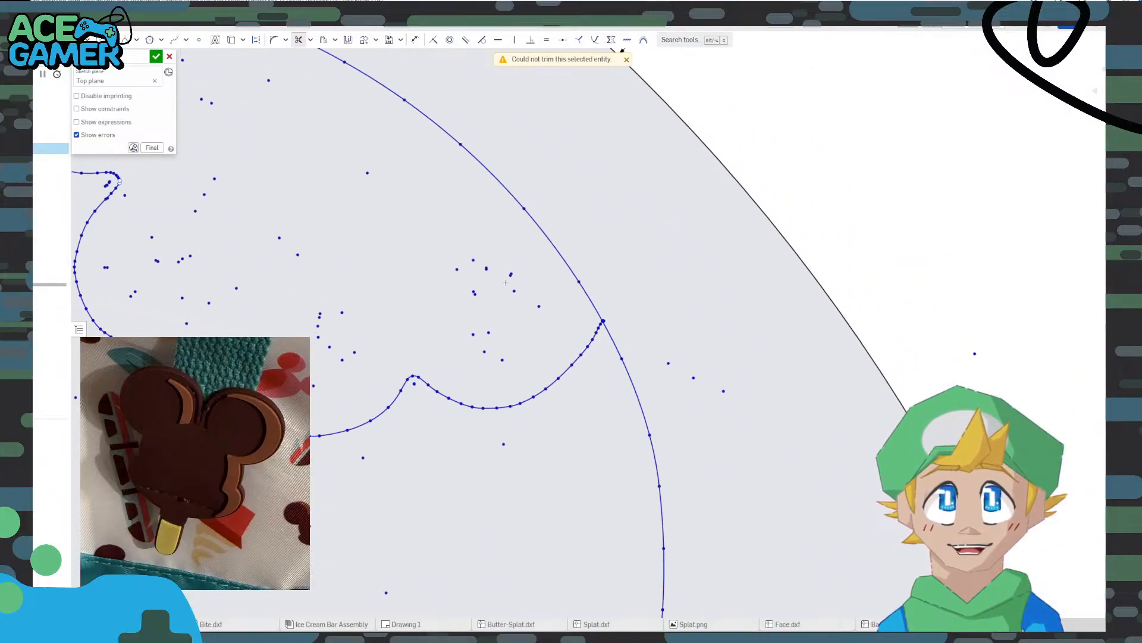
pyautogui.scroll(3, 489, 243)
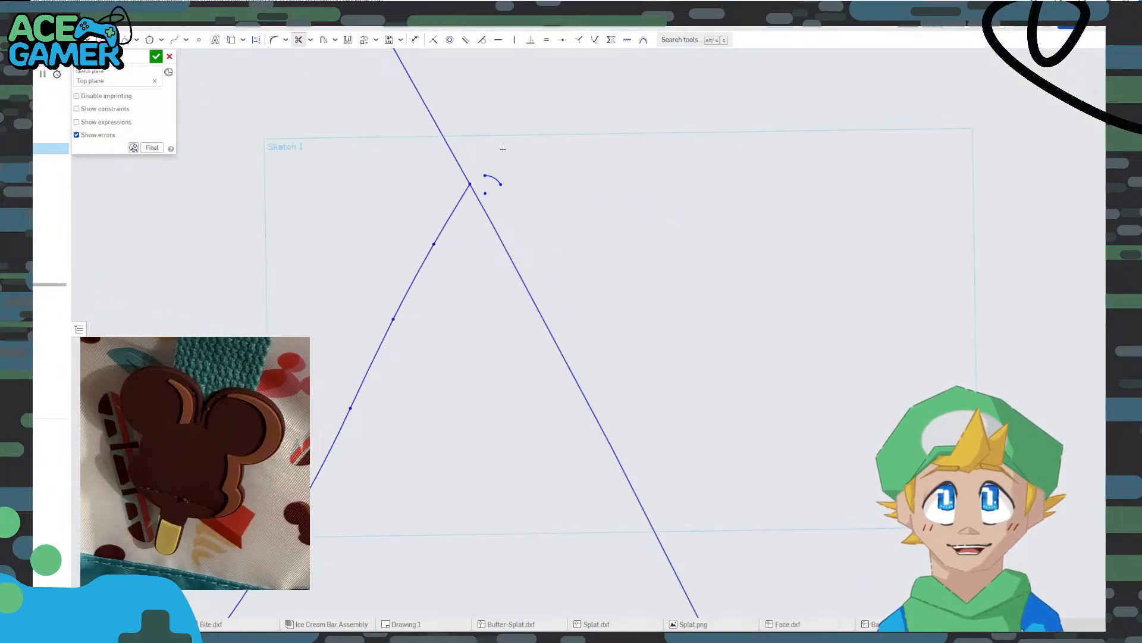
pyautogui.scroll(-10, 513, 203)
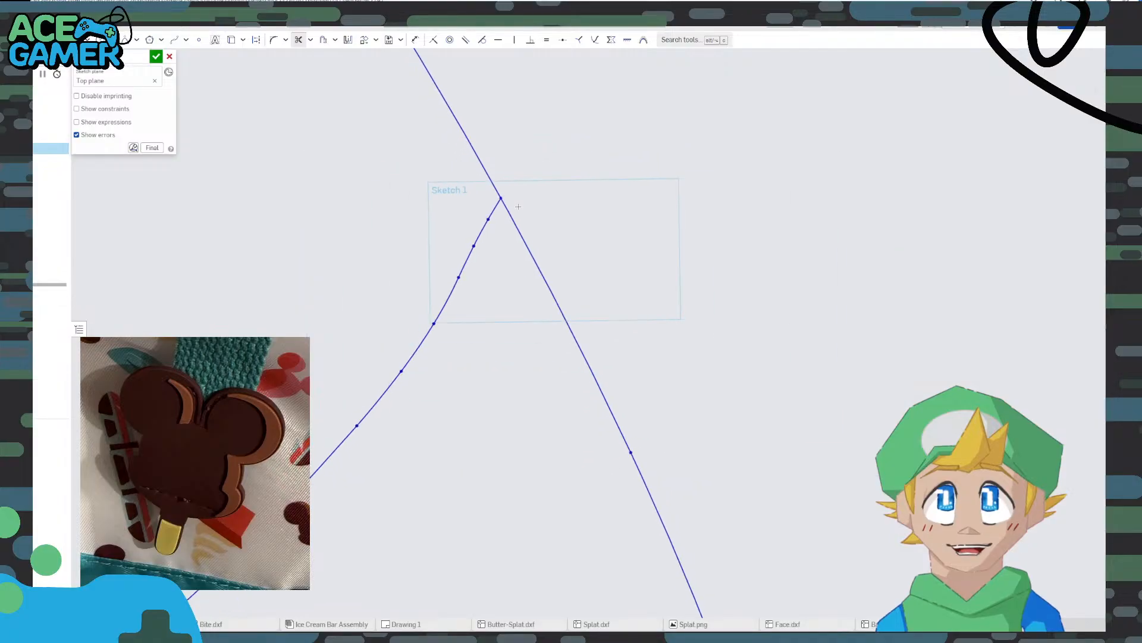
pyautogui.scroll(-3, 433, 242)
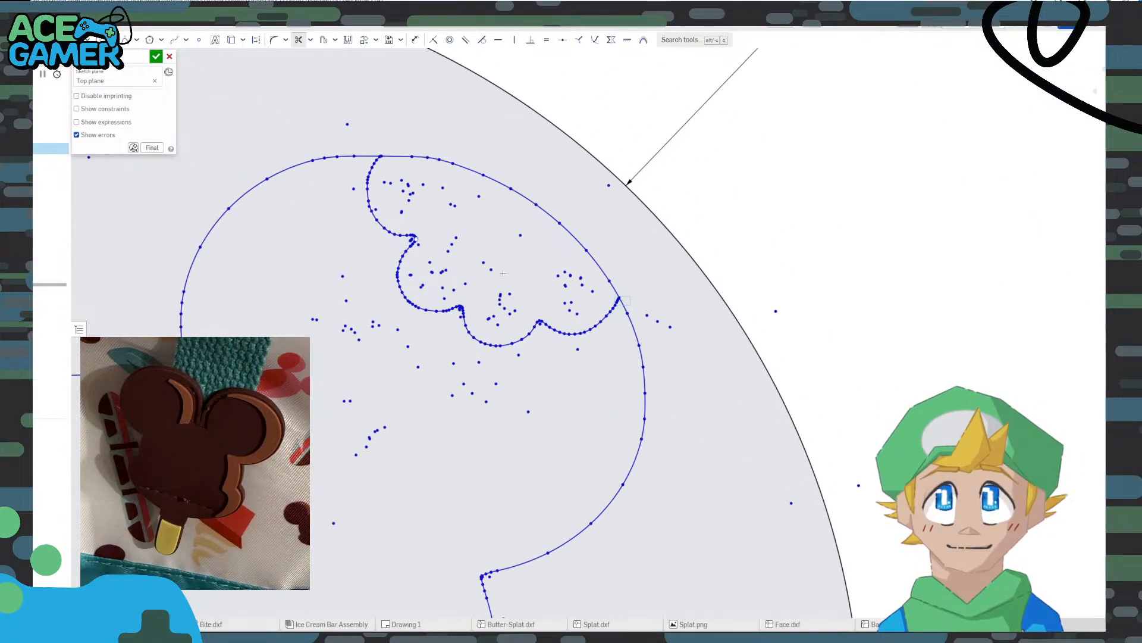
pyautogui.click(156, 56)
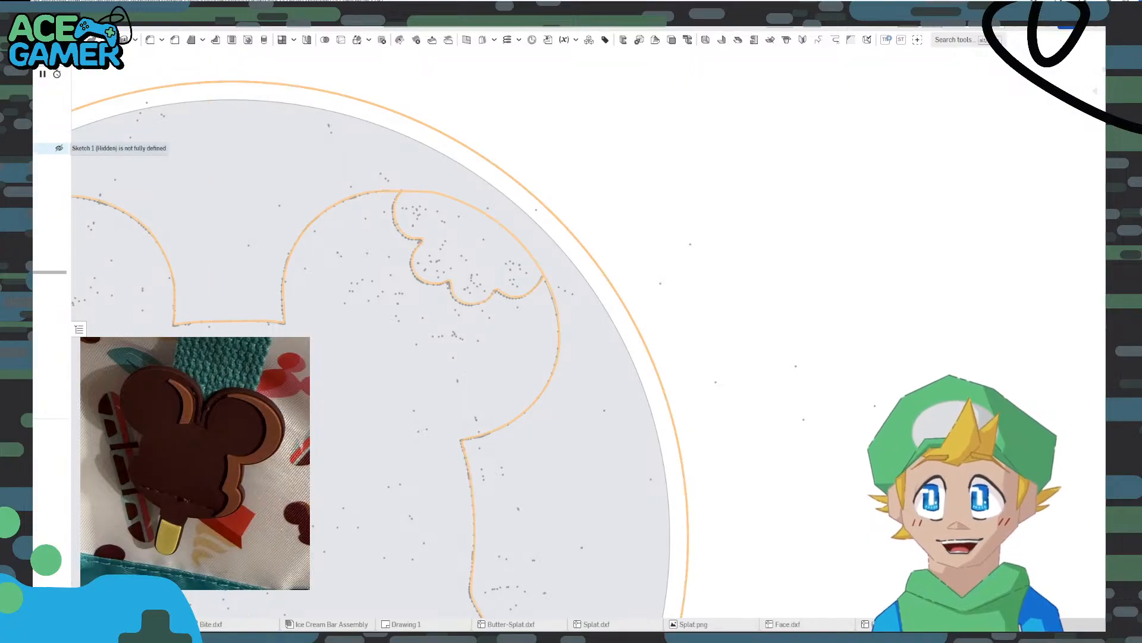
# Hide Sketch 3, show Sketch 1, and review the 10 mm blind extrusion of Sketch 1's mouse-head face
pyautogui.click(55, 159)
pyautogui.click(56, 148)
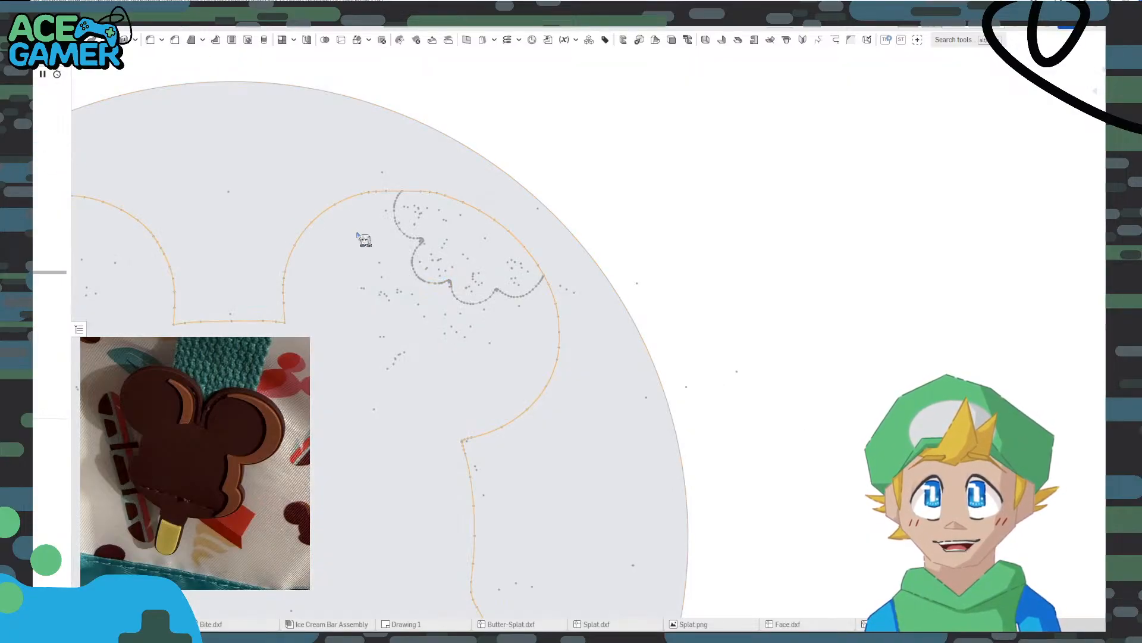
pyautogui.scroll(-2, 362, 236)
pyautogui.moveTo(241, 245); pyautogui.dragTo(448, 252, button='middle')
pyautogui.doubleClick(51, 173)
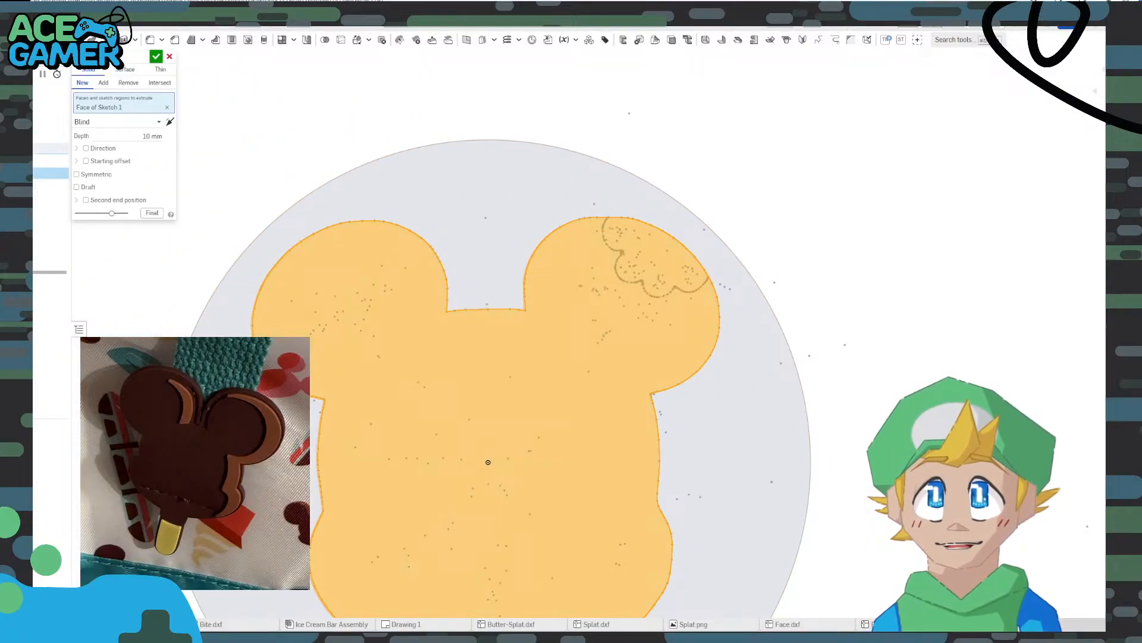
pyautogui.moveTo(560, 290); pyautogui.dragTo(385, 179, button='right')
pyautogui.click(157, 57)
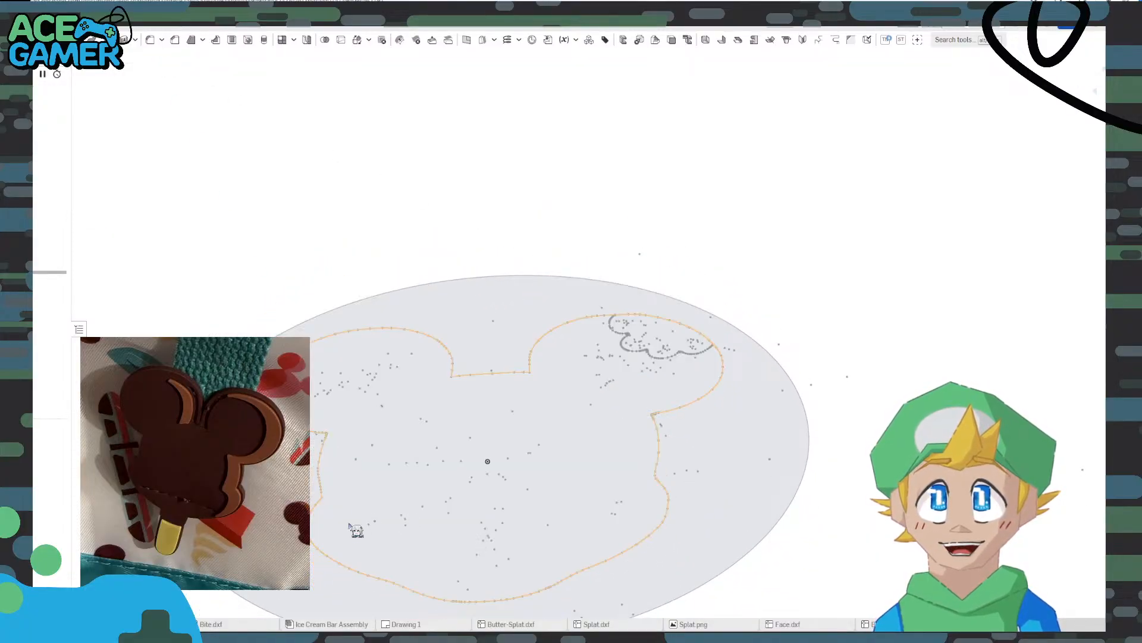
# Check the complete ice cream bar in the Ice Cream Bar Assembly and return to the part studio
pyautogui.click(328, 623)
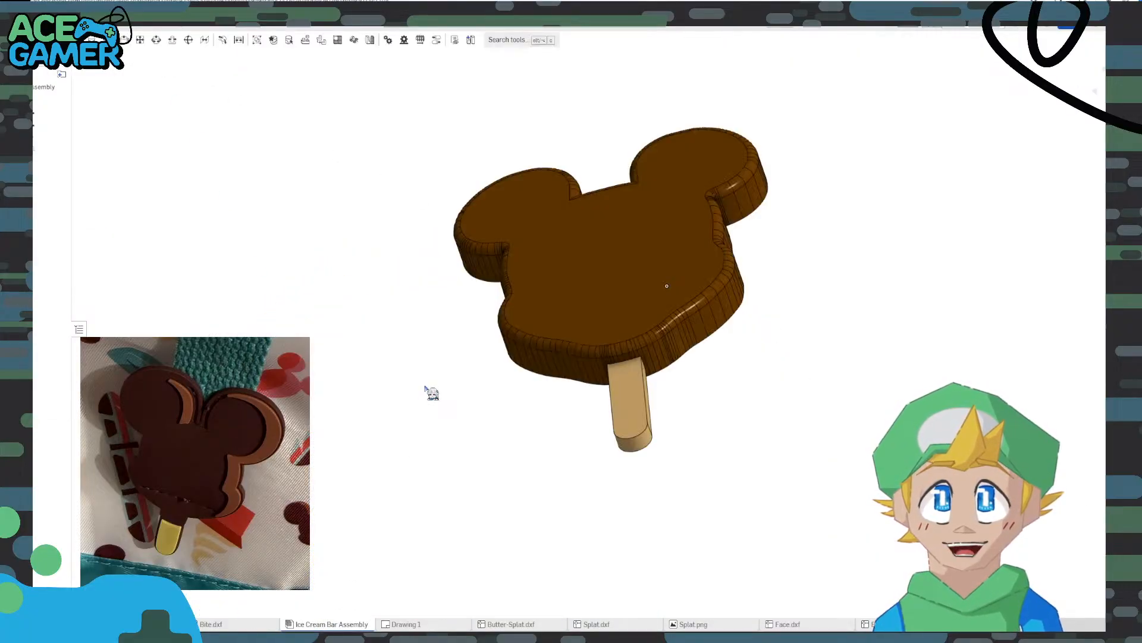
pyautogui.moveTo(495, 241); pyautogui.dragTo(539, 275, button='right')
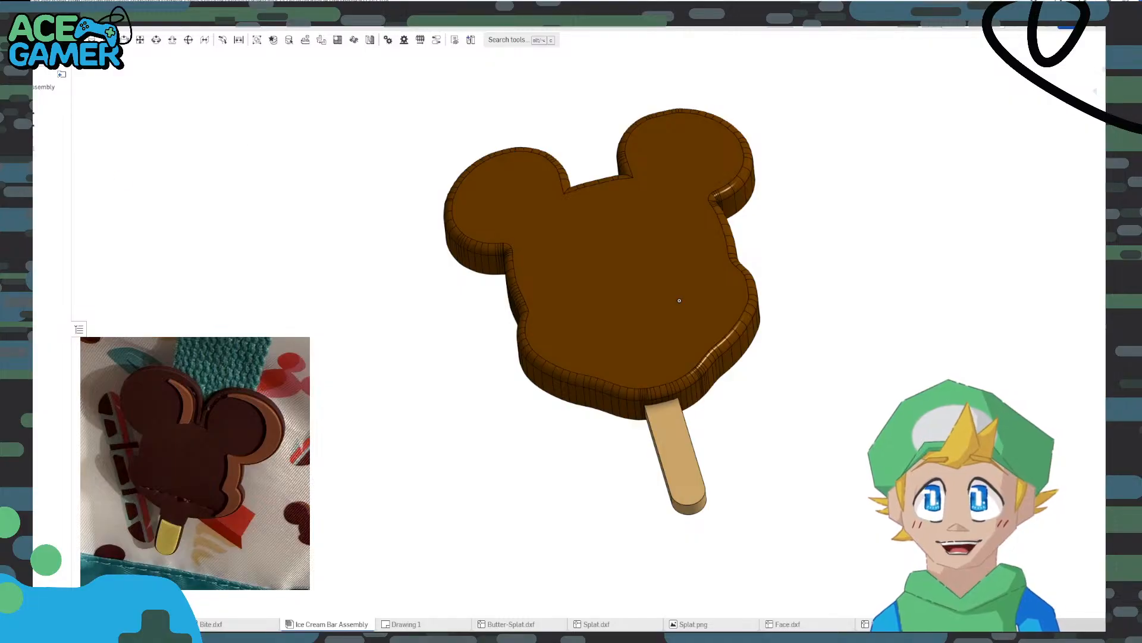
pyautogui.click(138, 624)
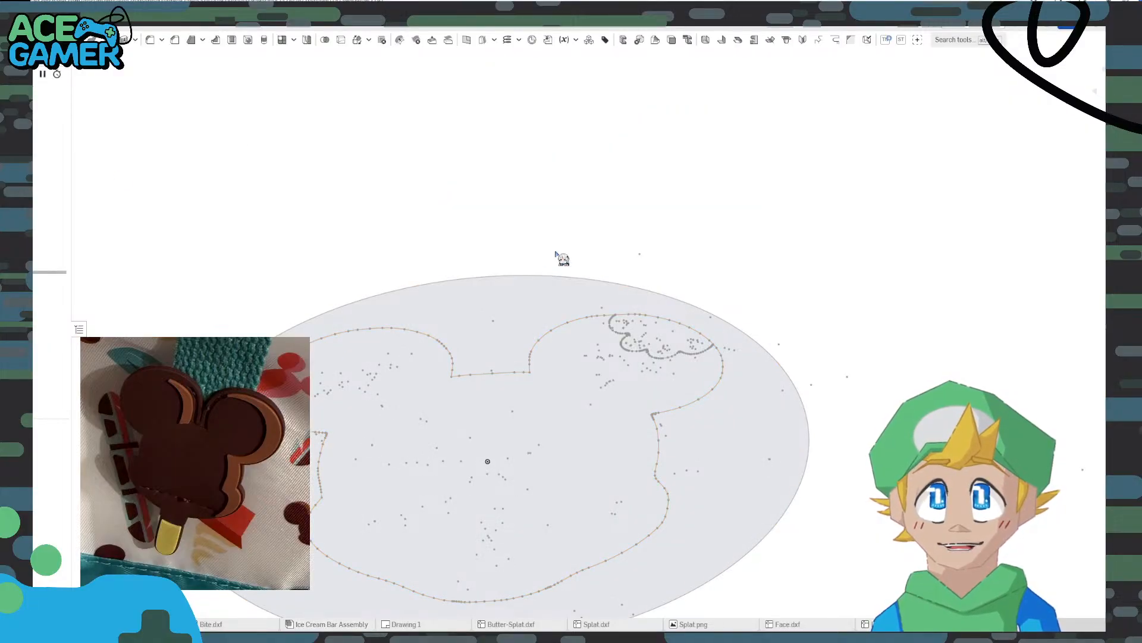
# Show the Fresh Bar part and copy it in place with X, Y and Z translations of 0 mm
pyautogui.moveTo(555, 251); pyautogui.dragTo(562, 282, button='right')
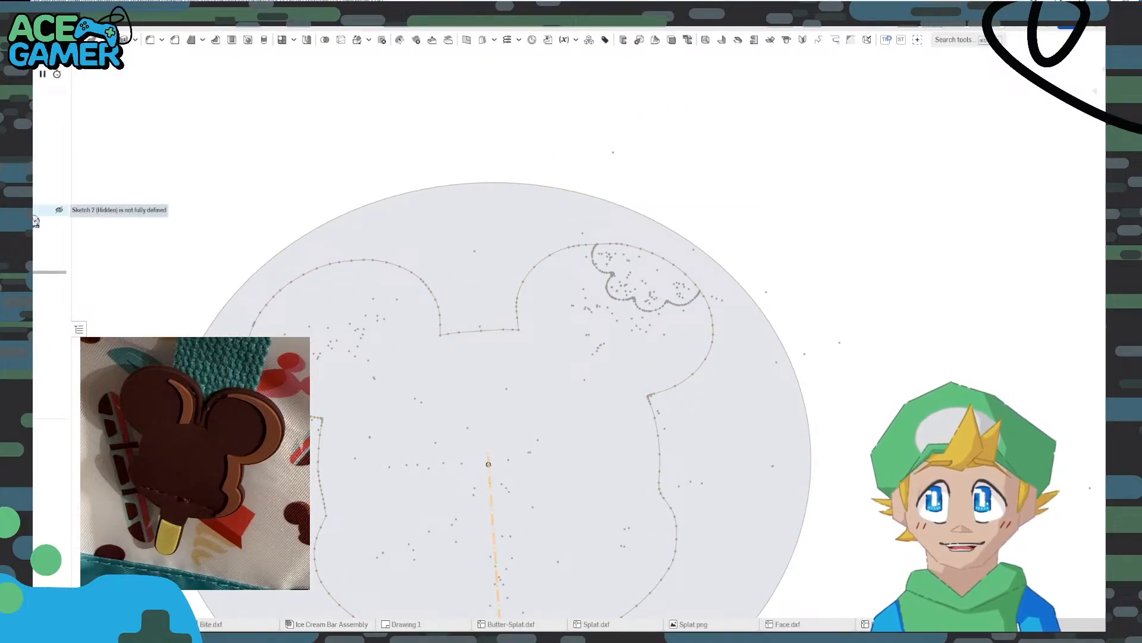
pyautogui.click(59, 437)
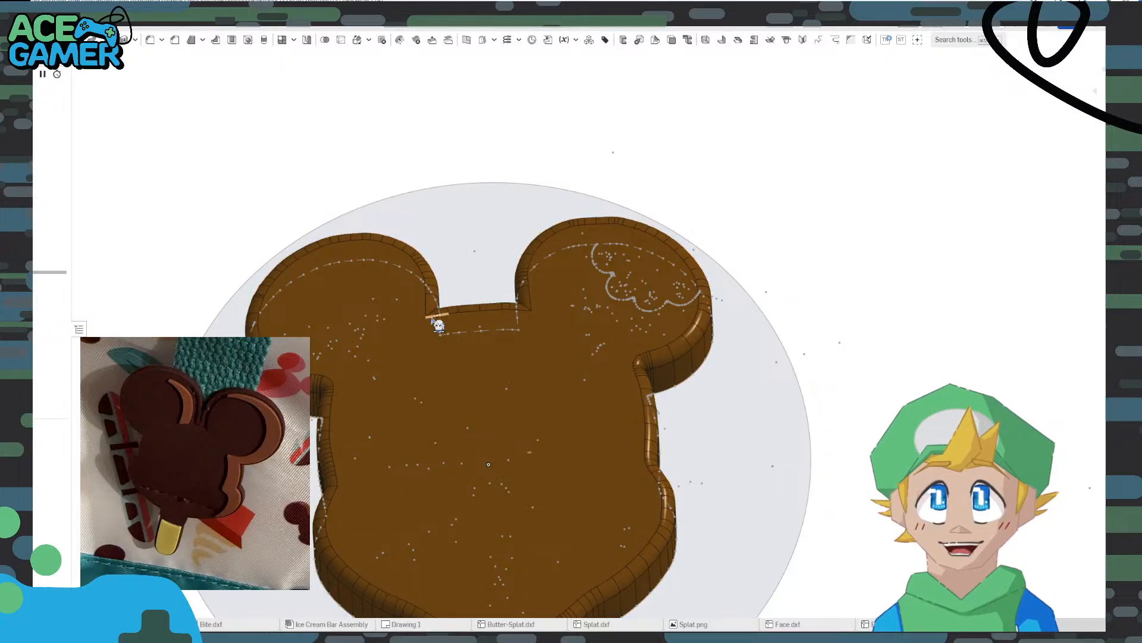
pyautogui.moveTo(737, 411); pyautogui.dragTo(736, 392, button='right')
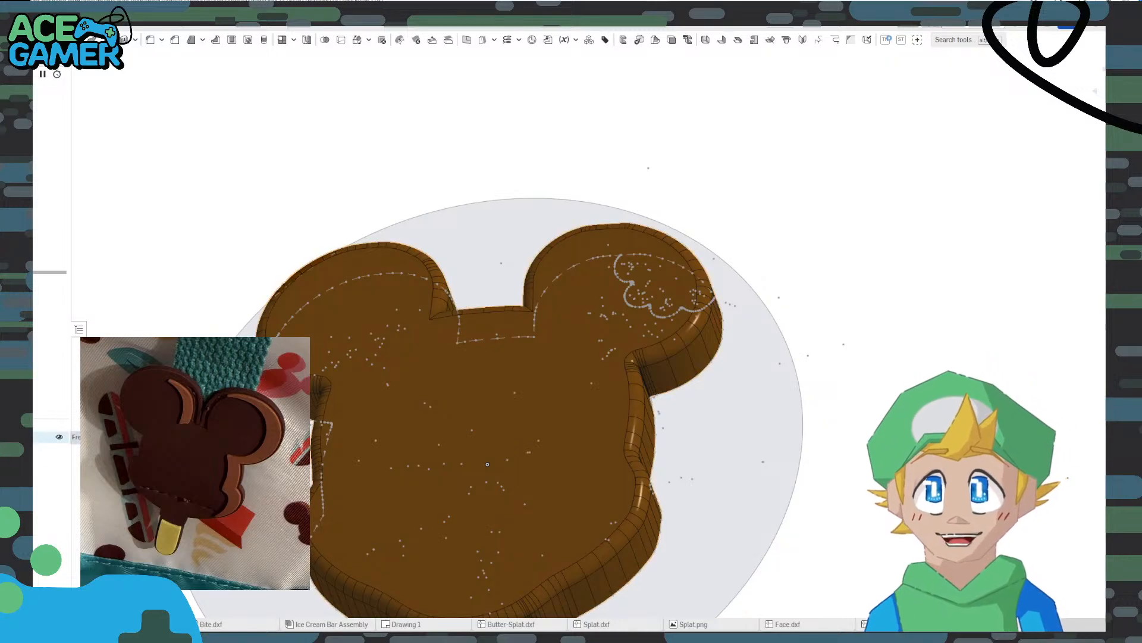
pyautogui.click(27, 437)
pyautogui.rightClick(34, 441)
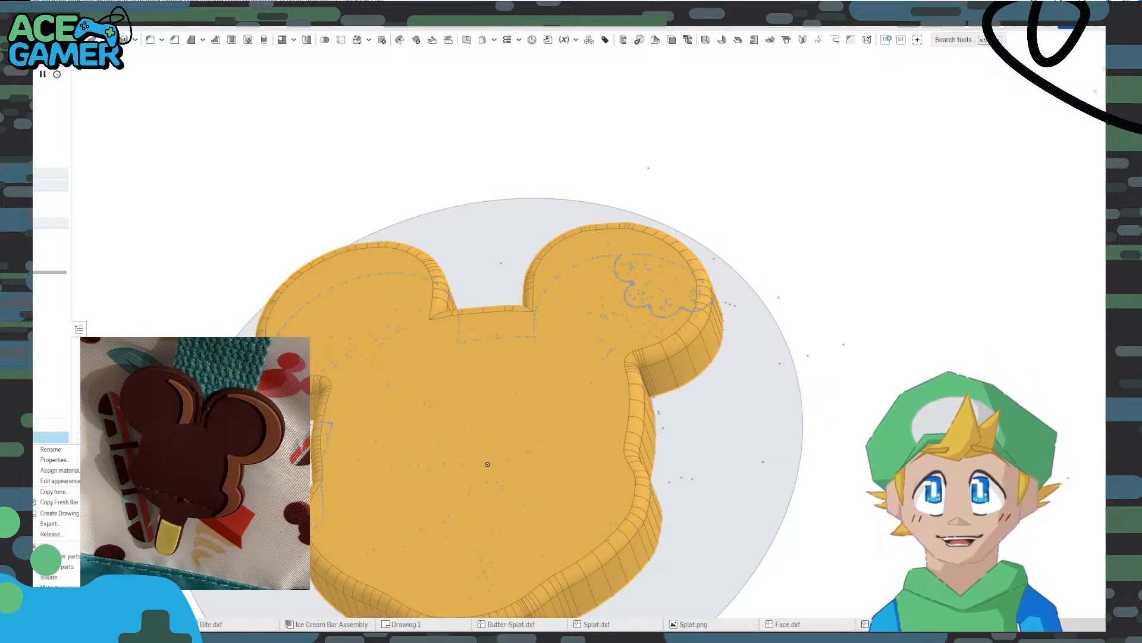
pyautogui.click(56, 492)
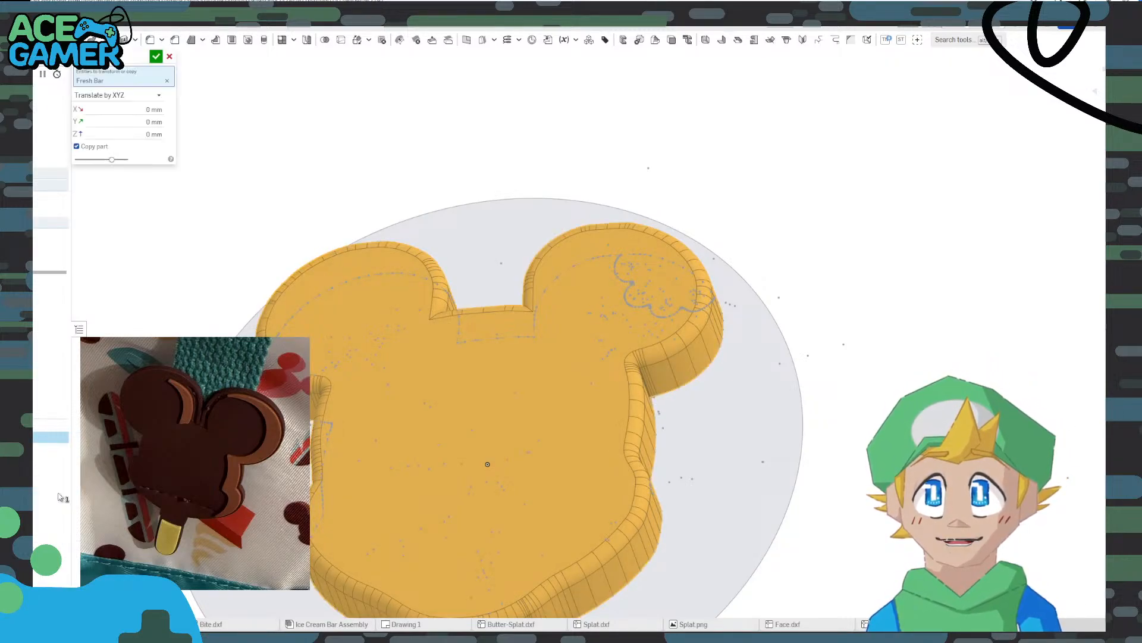
pyautogui.click(156, 57)
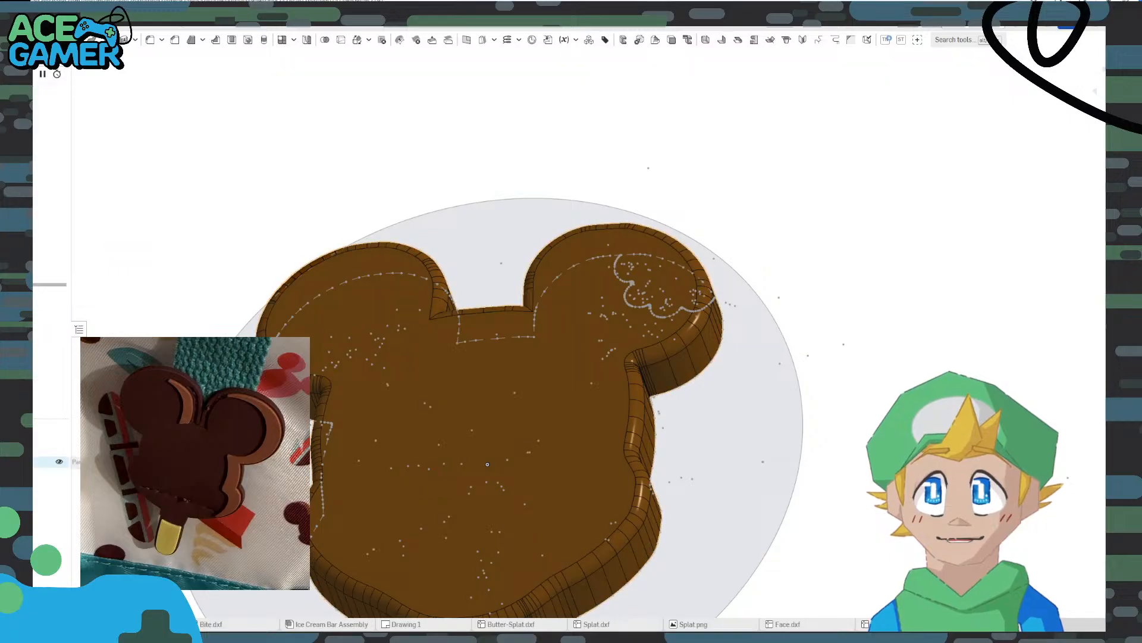
# Rename the copied Fresh Bar part
pyautogui.rightClick(50, 461)
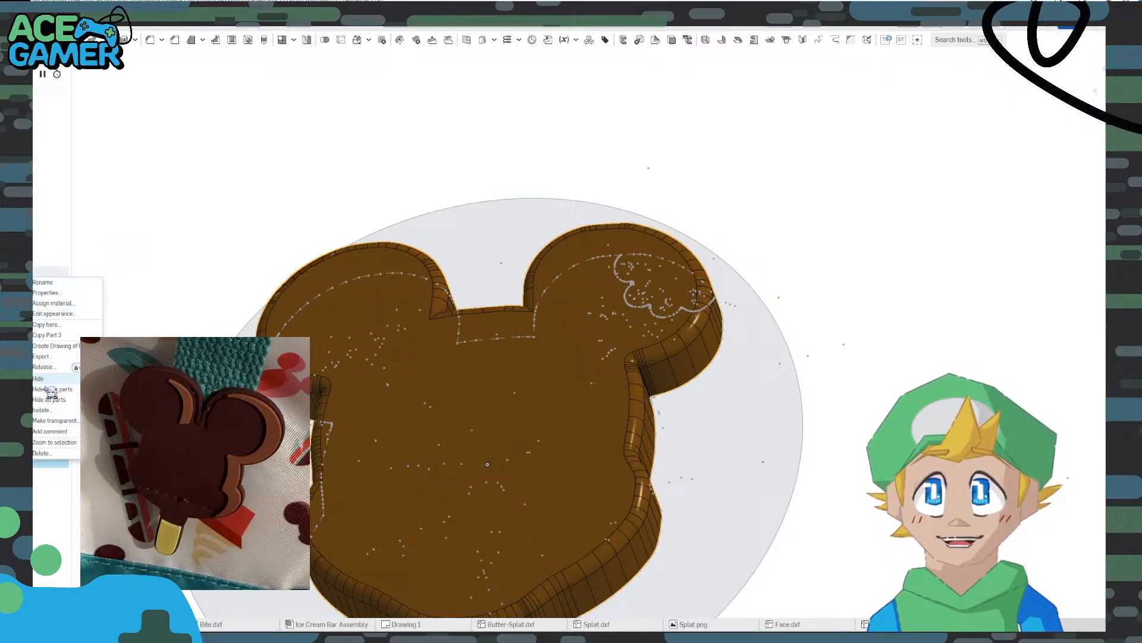
pyautogui.click(45, 283)
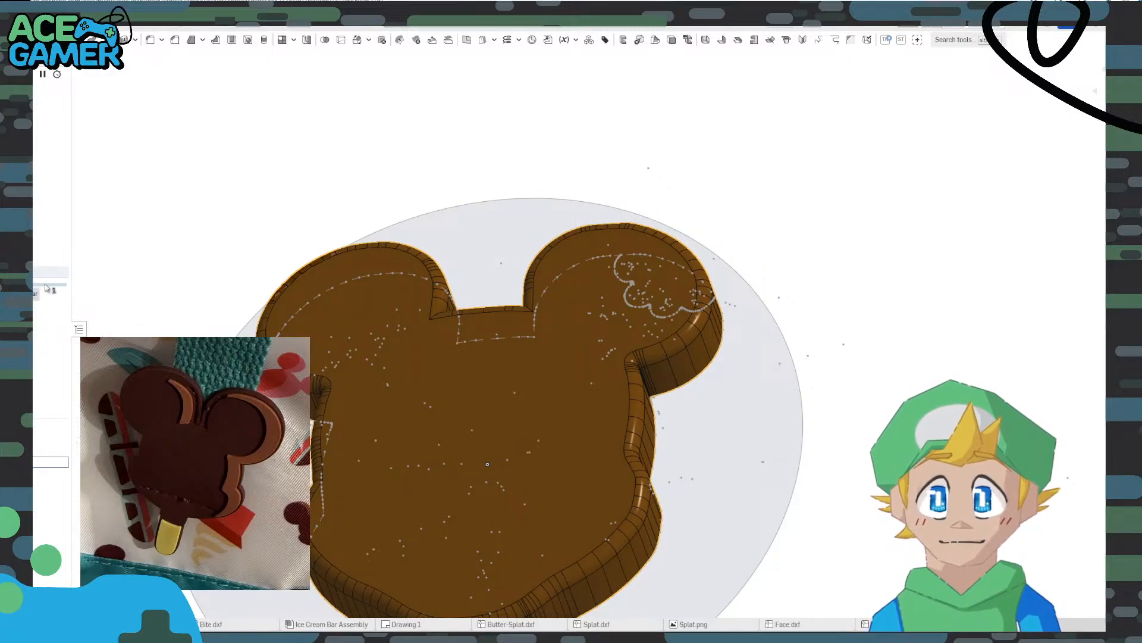
pyautogui.press('Return')
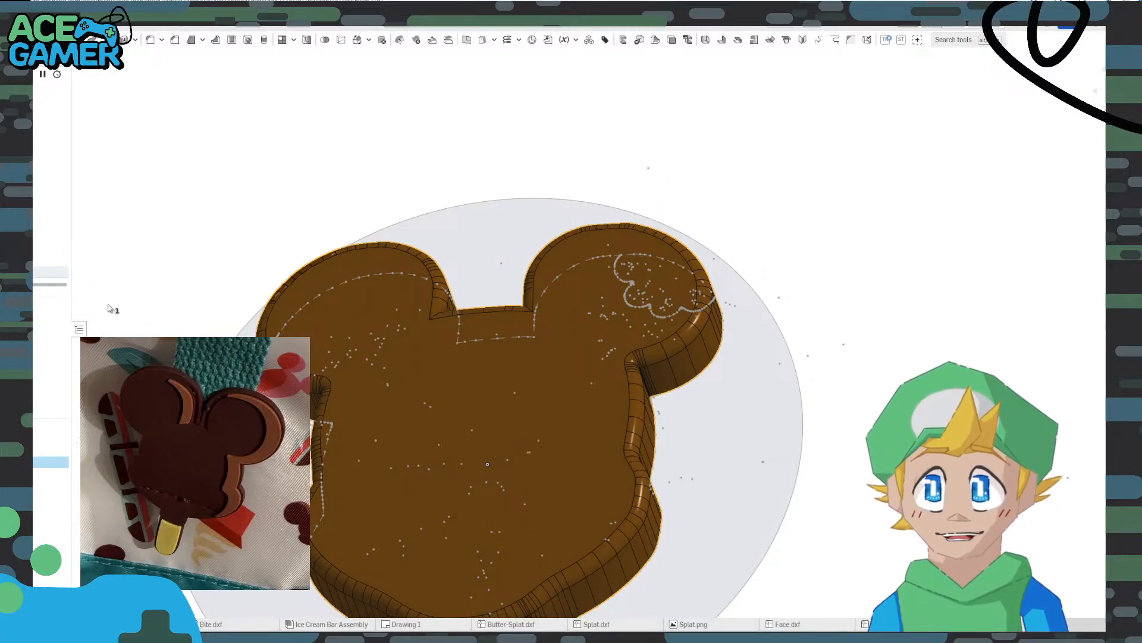
# Examine the copied bar's ear face around the bite curve and check where the curve's ends meet the ear outline
pyautogui.moveTo(708, 183); pyautogui.dragTo(468, 212, button='right')
pyautogui.scroll(4, 469, 213)
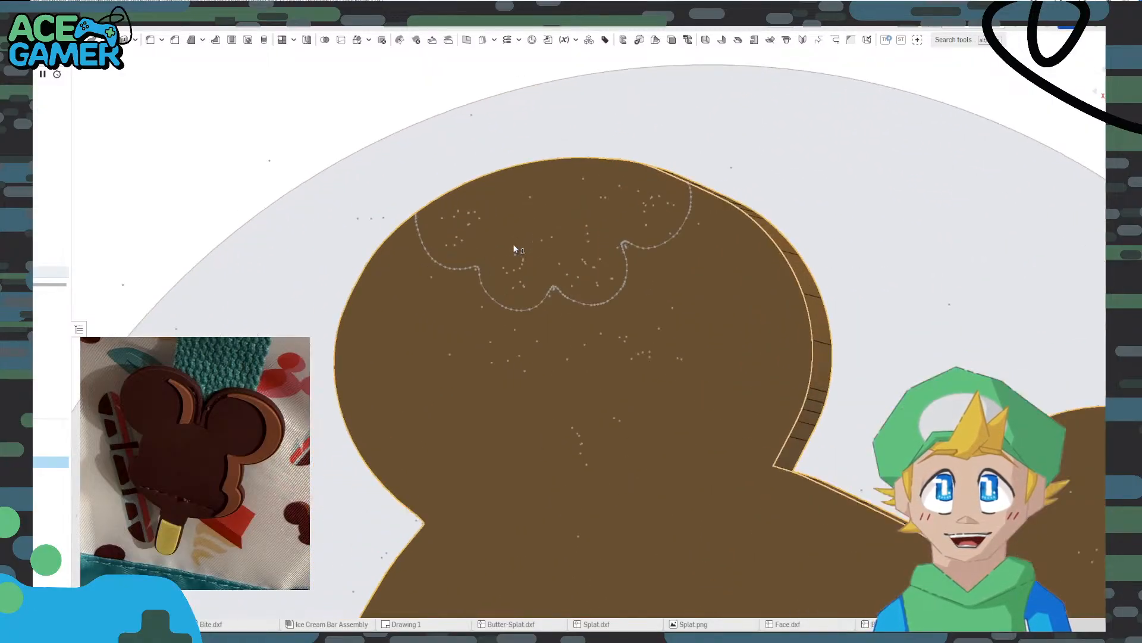
pyautogui.click(501, 197)
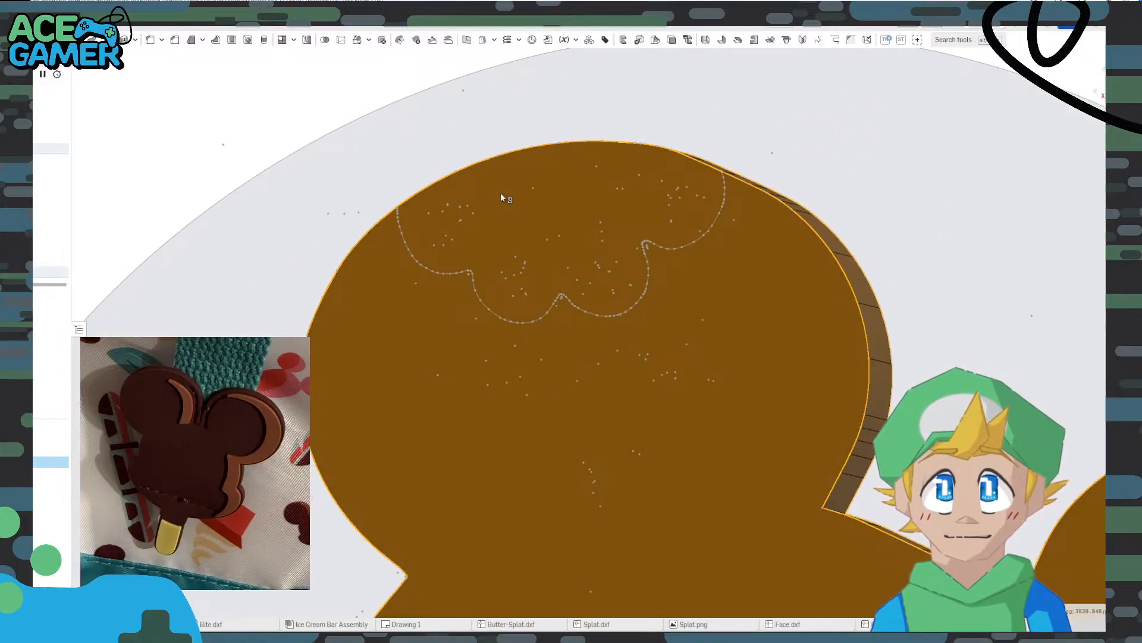
pyautogui.click(501, 193)
pyautogui.moveTo(233, 169); pyautogui.dragTo(259, 187, button='right')
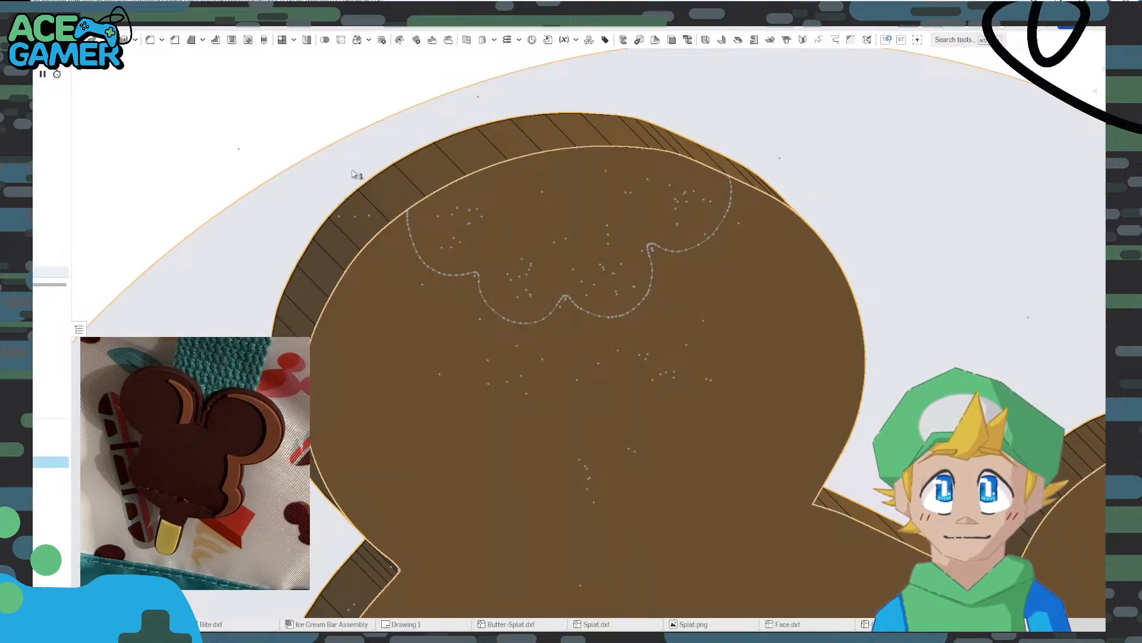
pyautogui.click(474, 200)
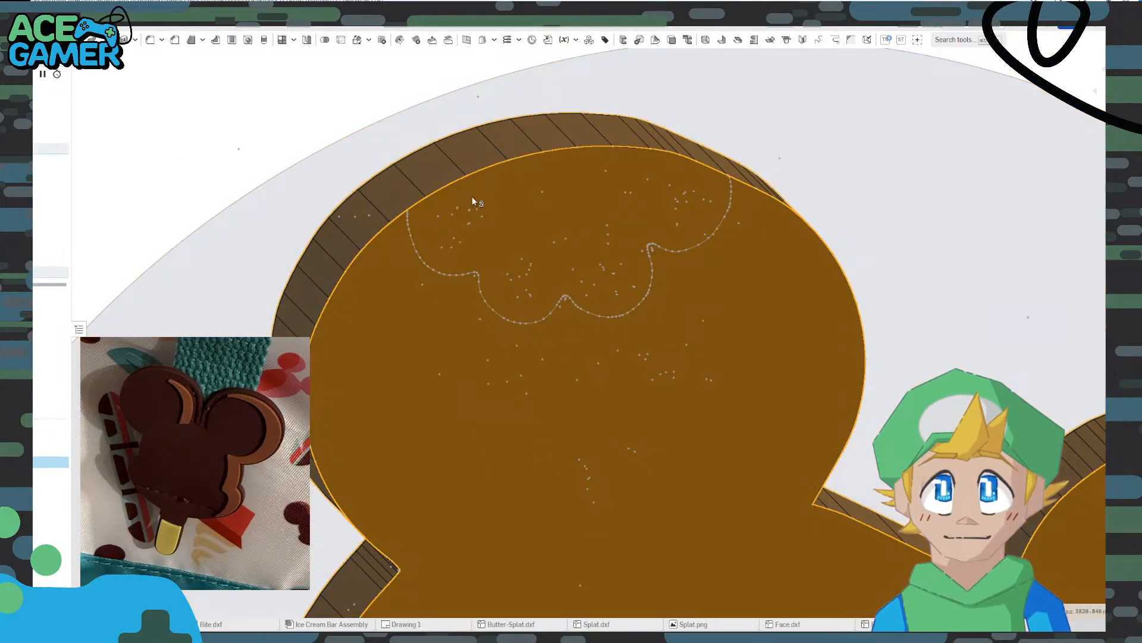
pyautogui.click(473, 199)
pyautogui.scroll(5, 416, 205)
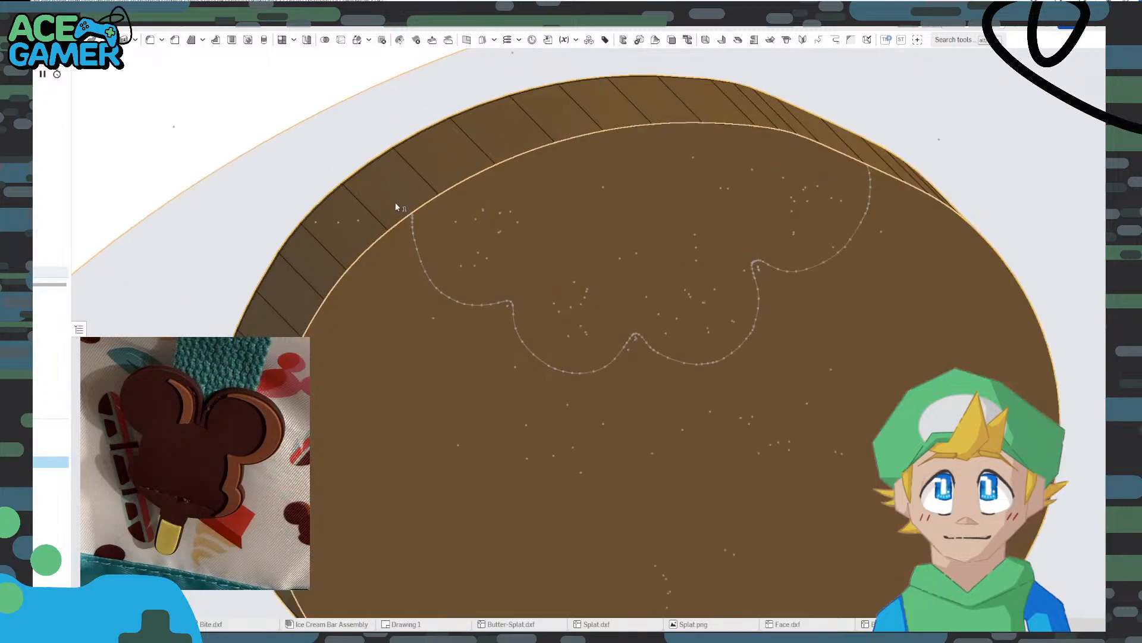
pyautogui.scroll(3, 428, 220)
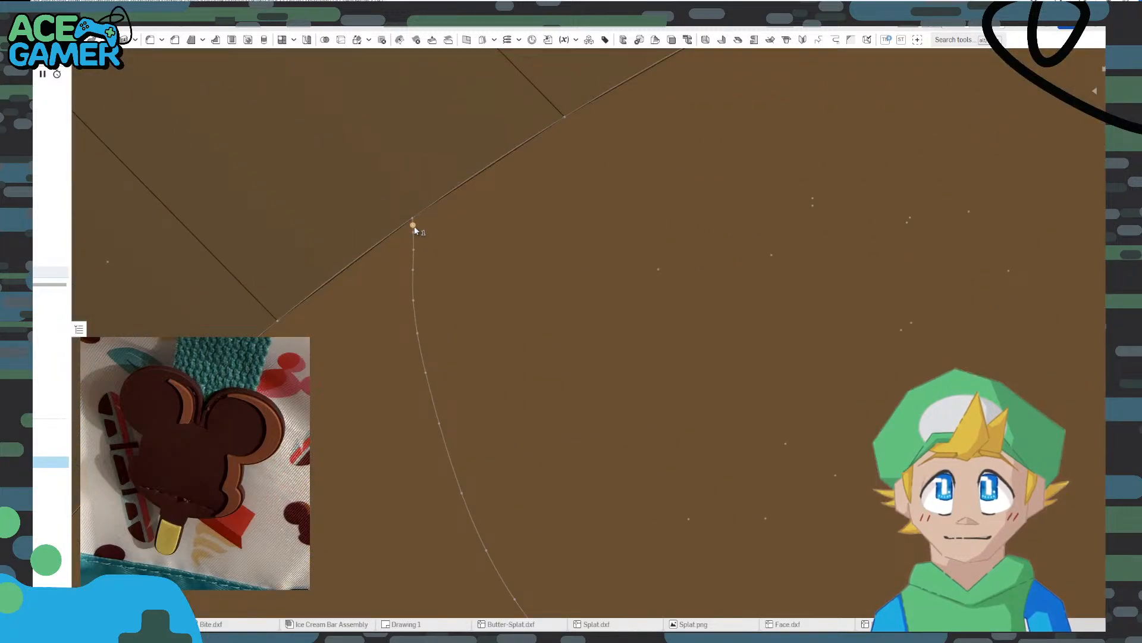
pyautogui.scroll(3, 426, 219)
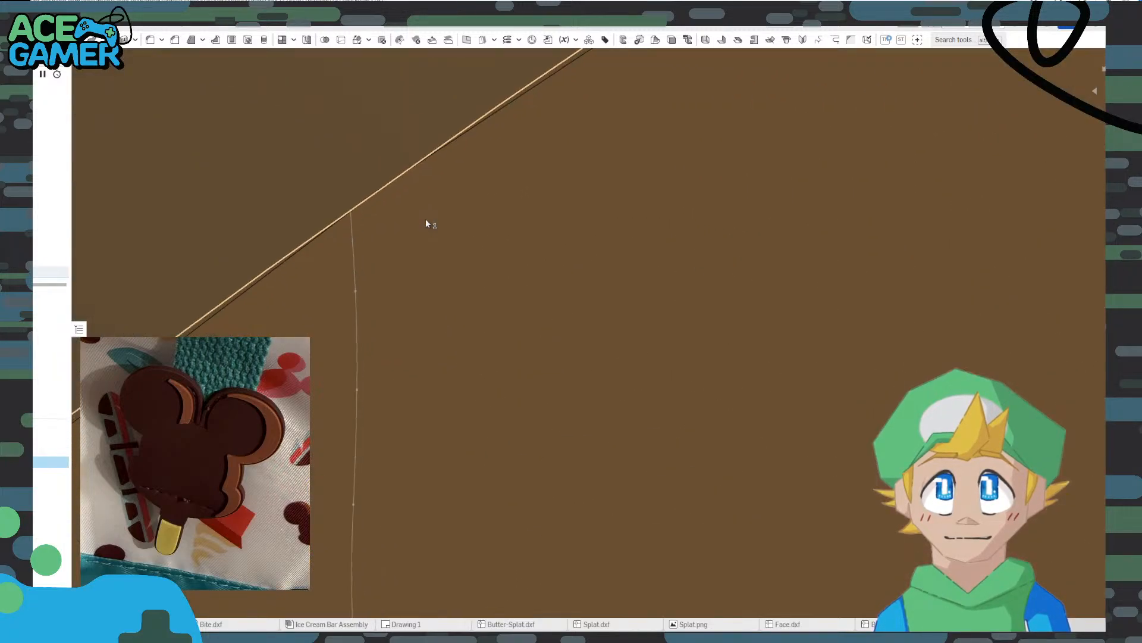
pyautogui.scroll(-10, 429, 222)
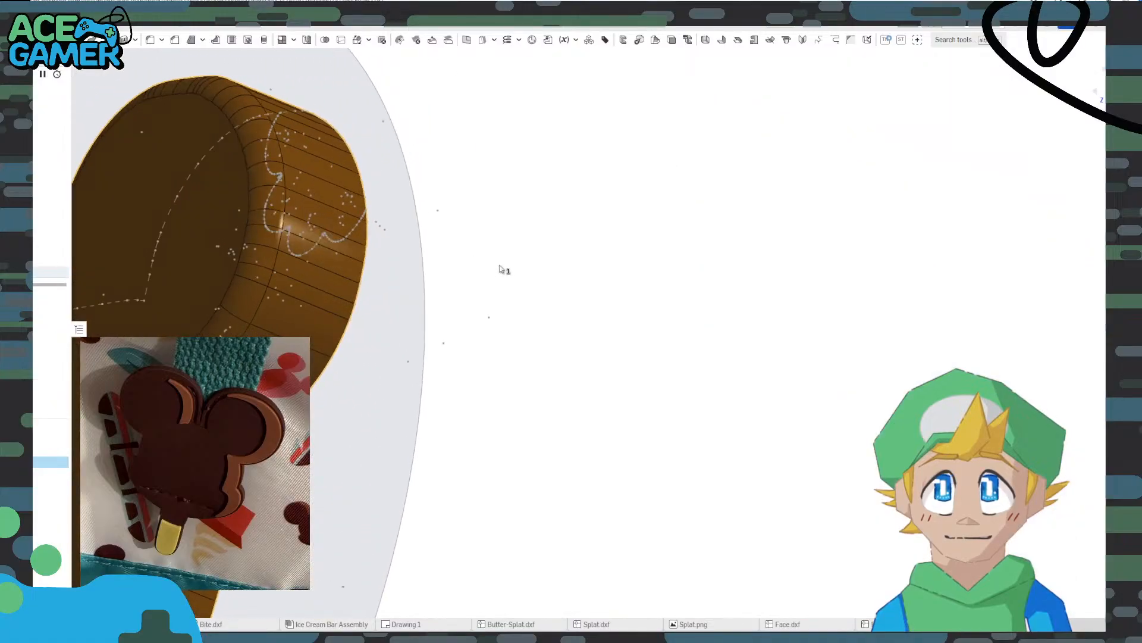
pyautogui.moveTo(501, 270); pyautogui.dragTo(487, 270, button='right')
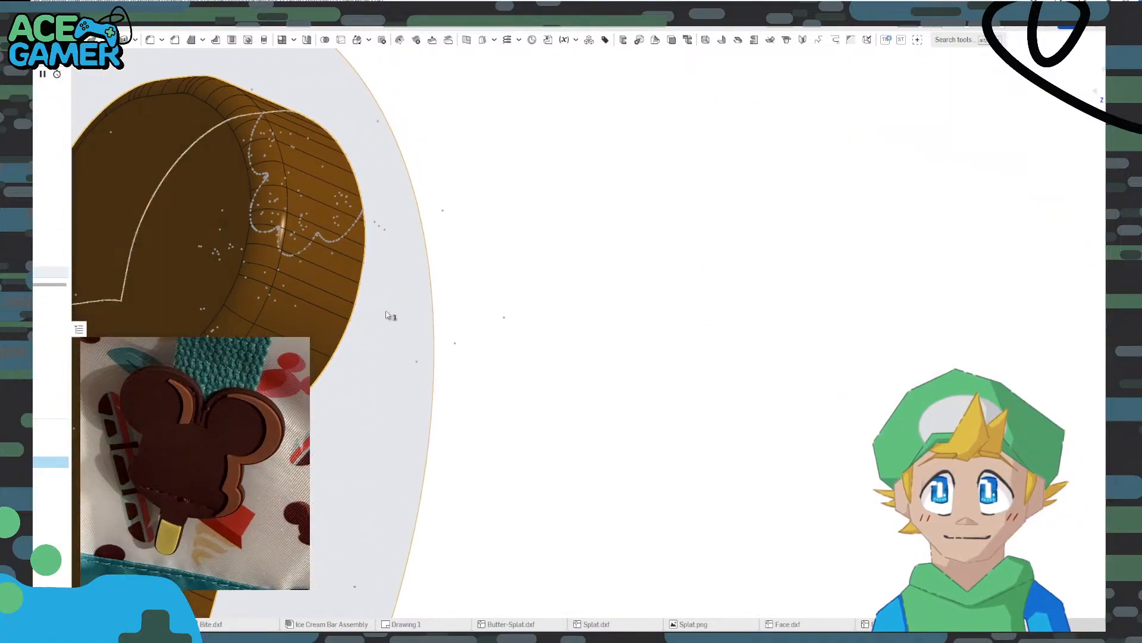
# Hide the overlapping bar parts and examine the junction of the bite curve's upper end with the ear outline
pyautogui.click(63, 464)
pyautogui.moveTo(278, 248); pyautogui.dragTo(370, 247, button='right')
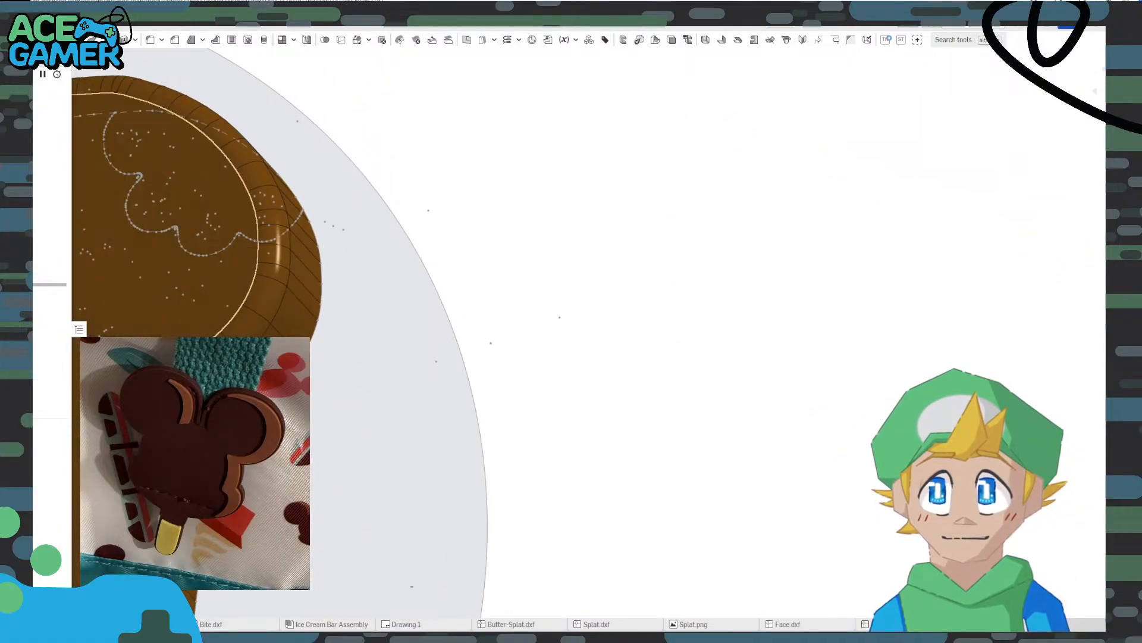
pyautogui.click(60, 439)
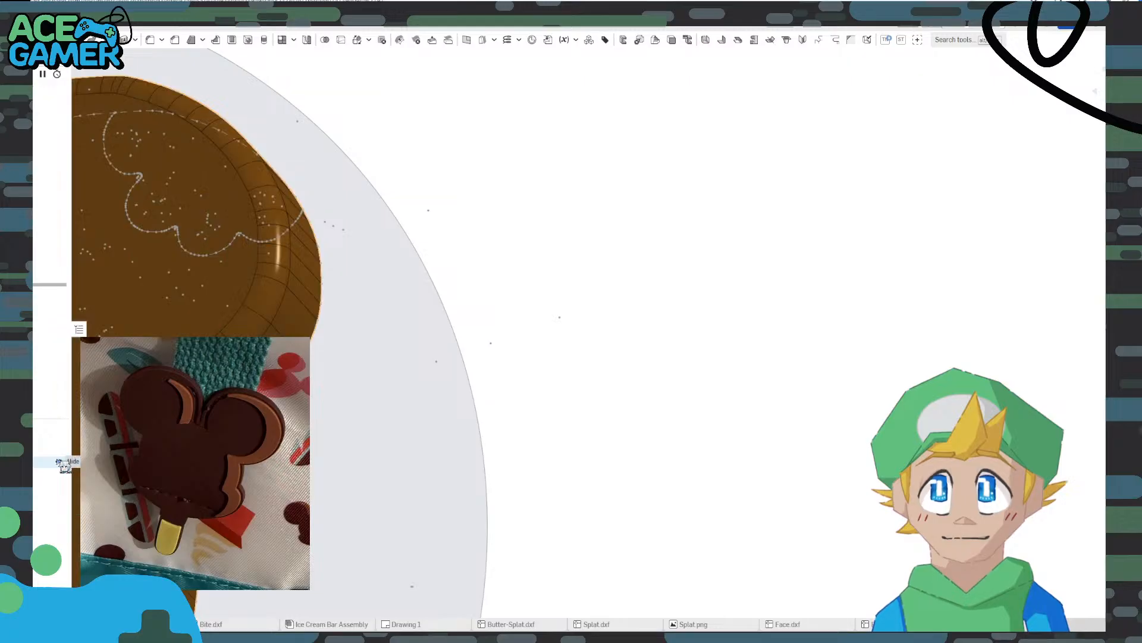
pyautogui.click(235, 197)
pyautogui.moveTo(235, 196); pyautogui.dragTo(432, 199, button='middle')
pyautogui.scroll(10, 433, 199)
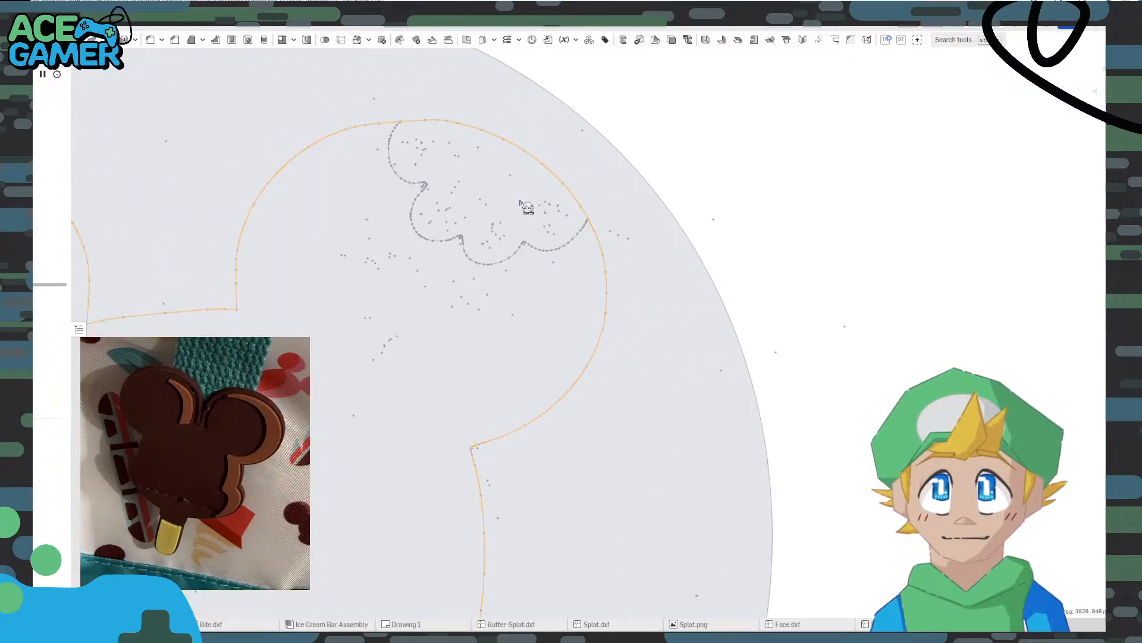
pyautogui.scroll(8, 524, 244)
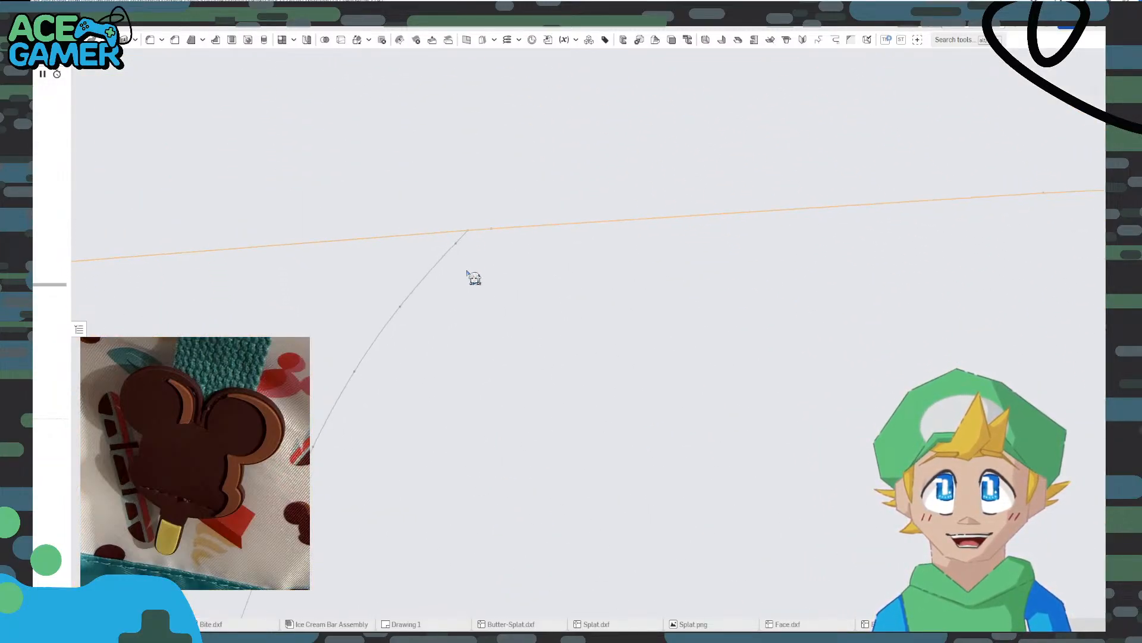
pyautogui.scroll(4, 476, 194)
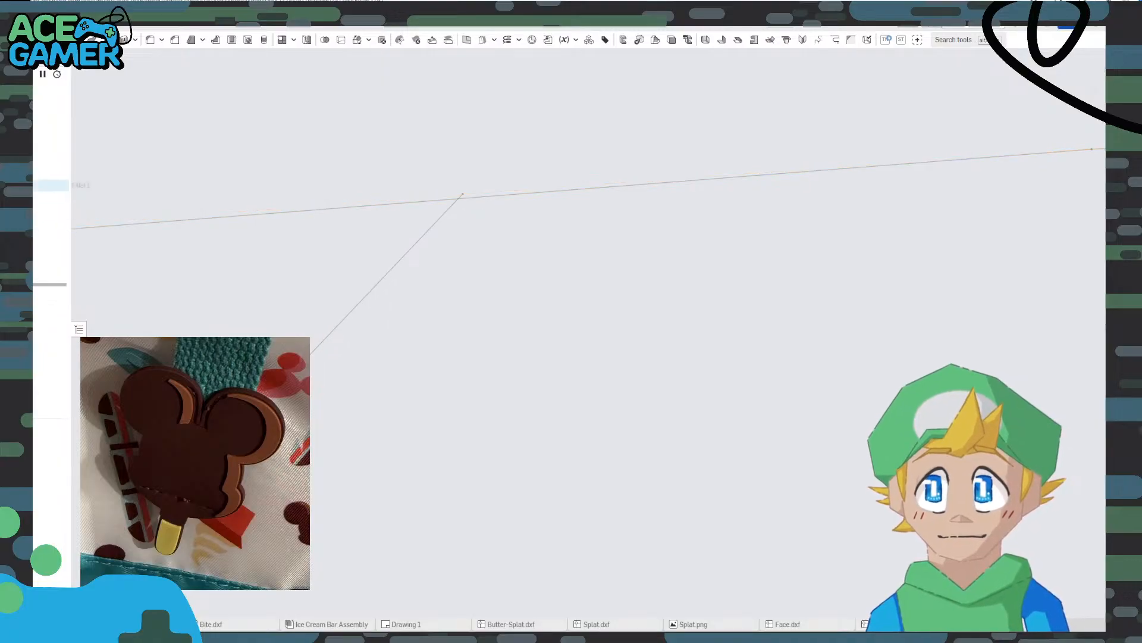
# Edit Sketch 1 and trim the bite curve's tiny overhang past the ear outline at the bite's upper end
pyautogui.doubleClick(60, 148)
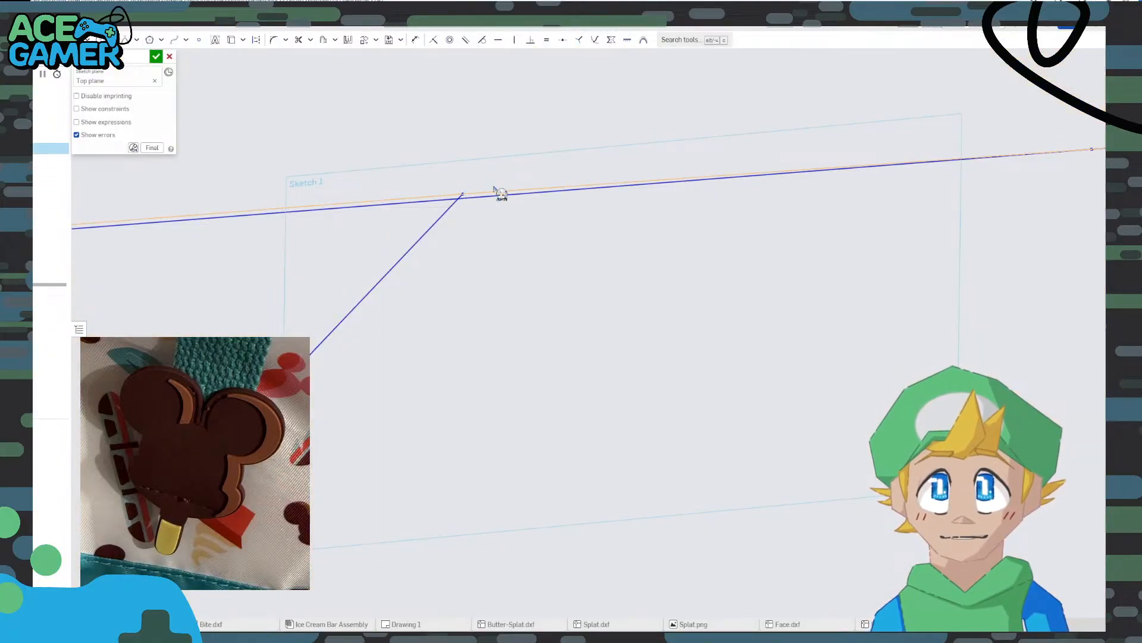
pyautogui.press('f')
pyautogui.scroll(5, 816, 184)
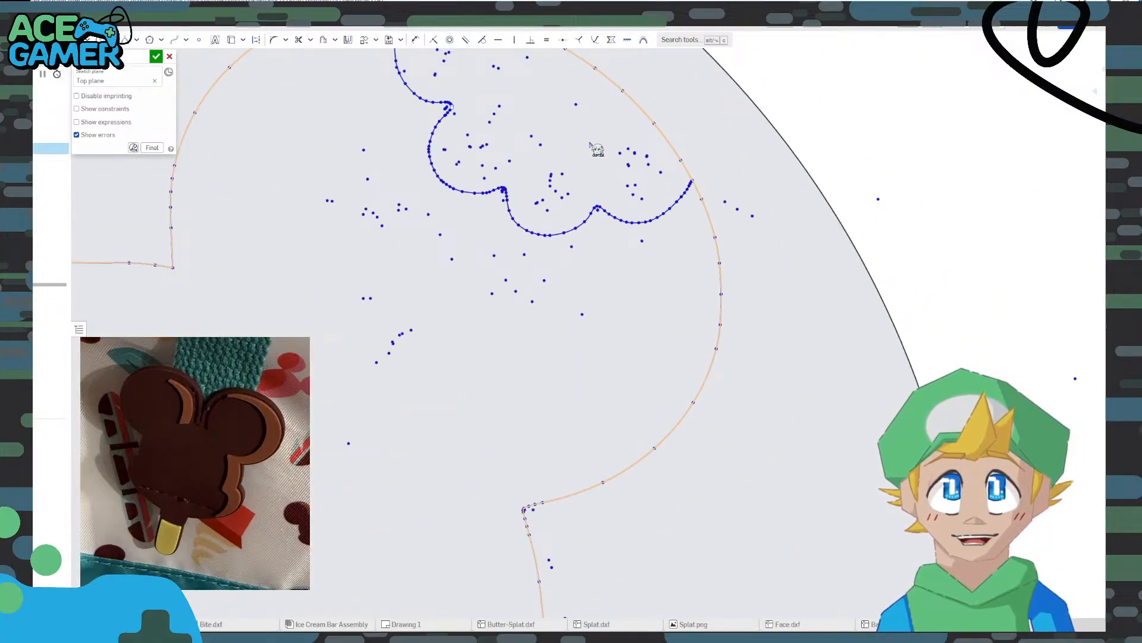
pyautogui.scroll(-3, 624, 191)
pyautogui.scroll(8, 472, 140)
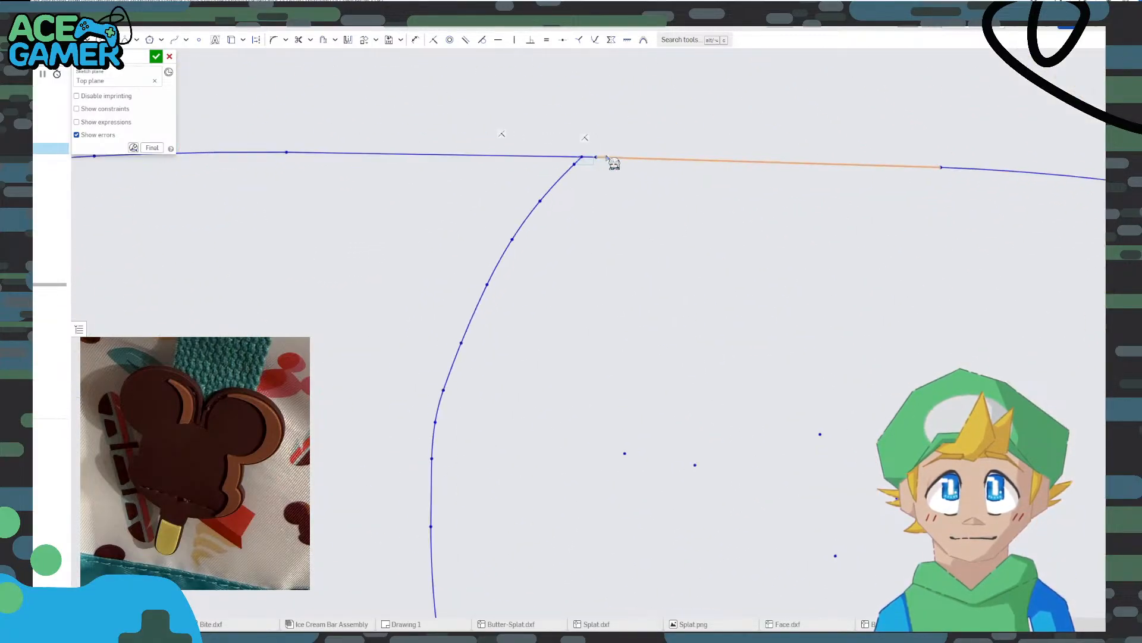
pyautogui.scroll(8, 607, 157)
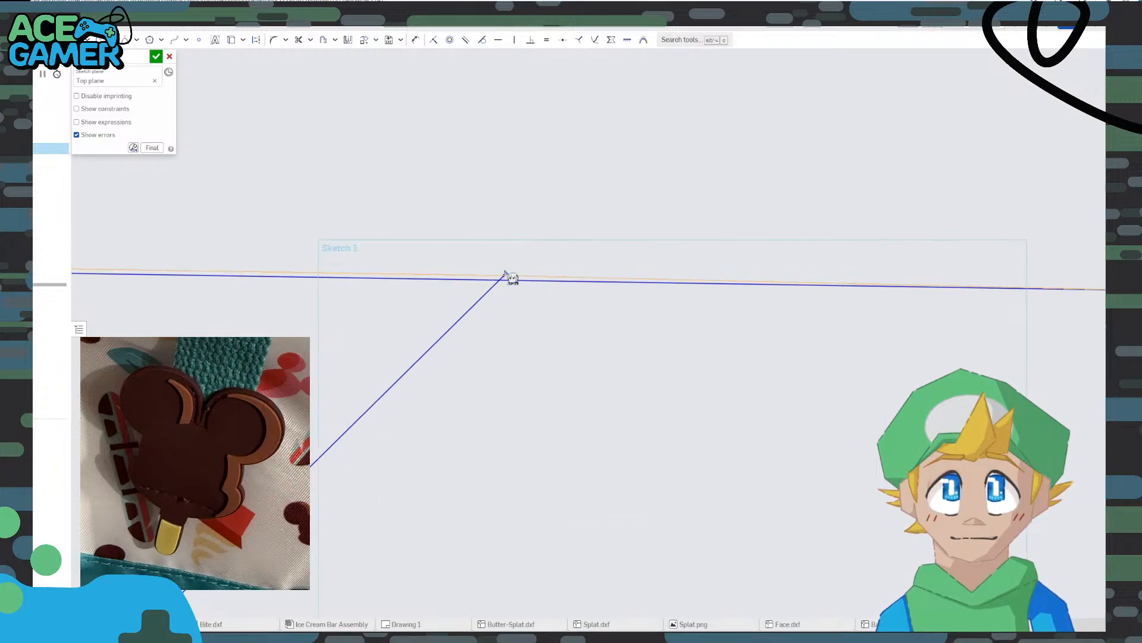
pyautogui.click(302, 42)
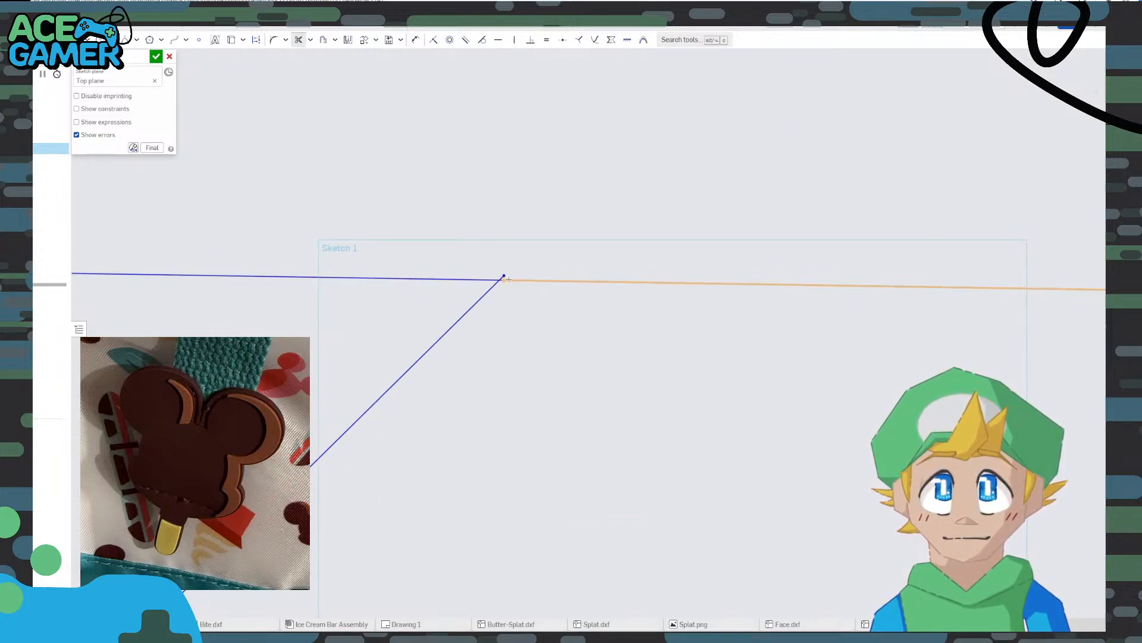
pyautogui.click(510, 279)
pyautogui.scroll(-8, 509, 267)
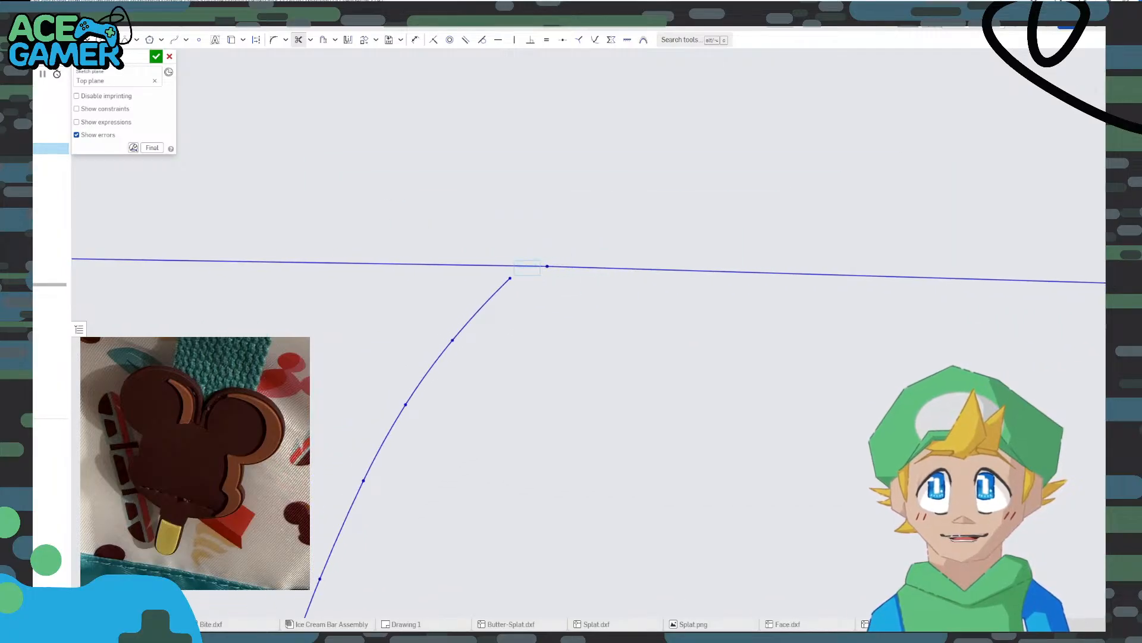
# Draw a line about 0.11 long from the bite curve's upper end across the ear outline, and trim off its overhang
pyautogui.click(510, 278)
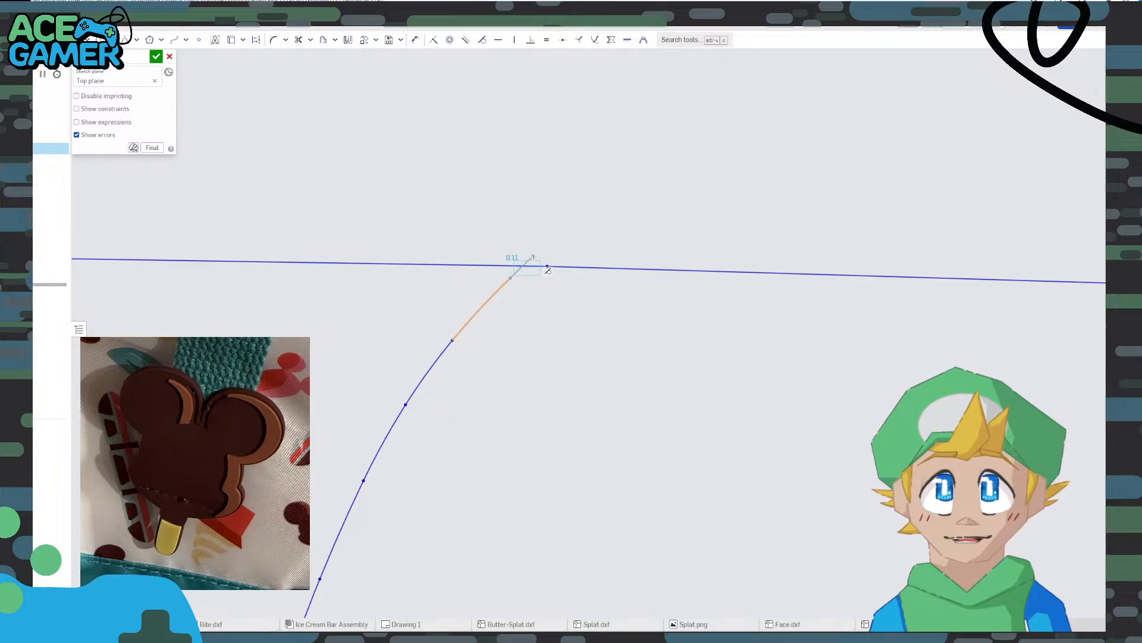
pyautogui.click(534, 257)
pyautogui.click(299, 39)
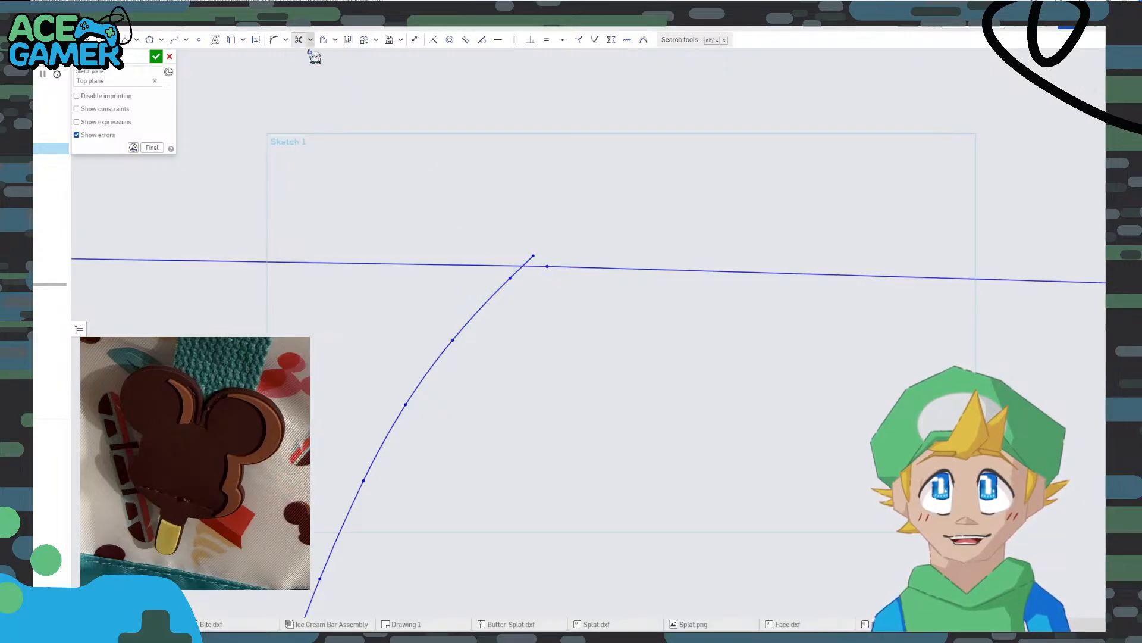
pyautogui.scroll(-10, 547, 265)
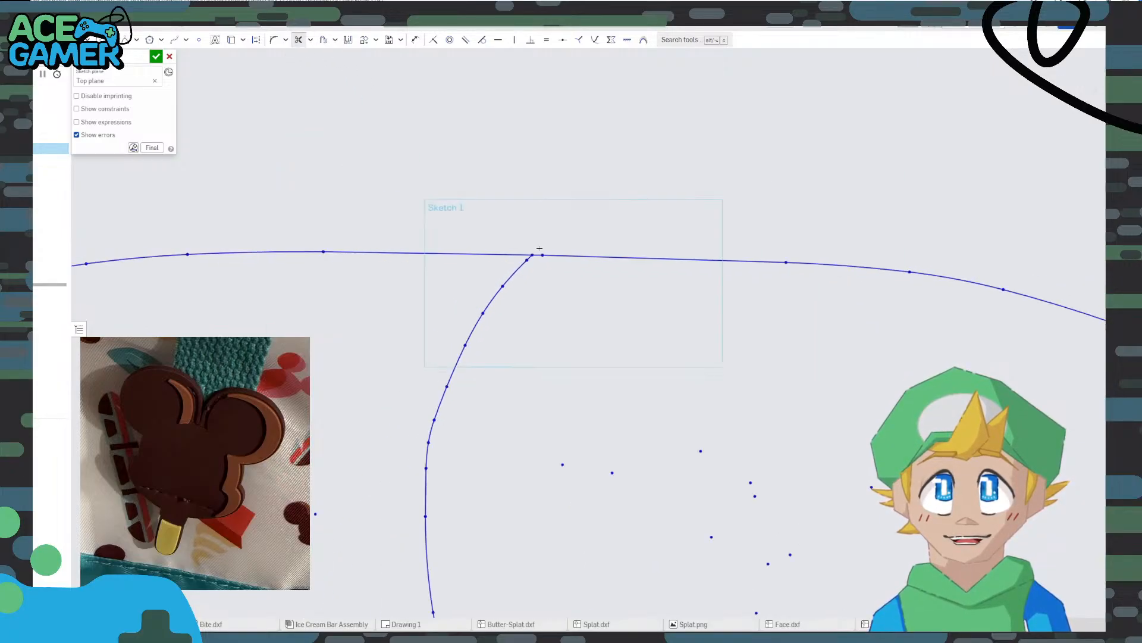
# Extend the bite curve's lower endpoint past the ear outline and trim the part that sticks out
pyautogui.scroll(10, 576, 285)
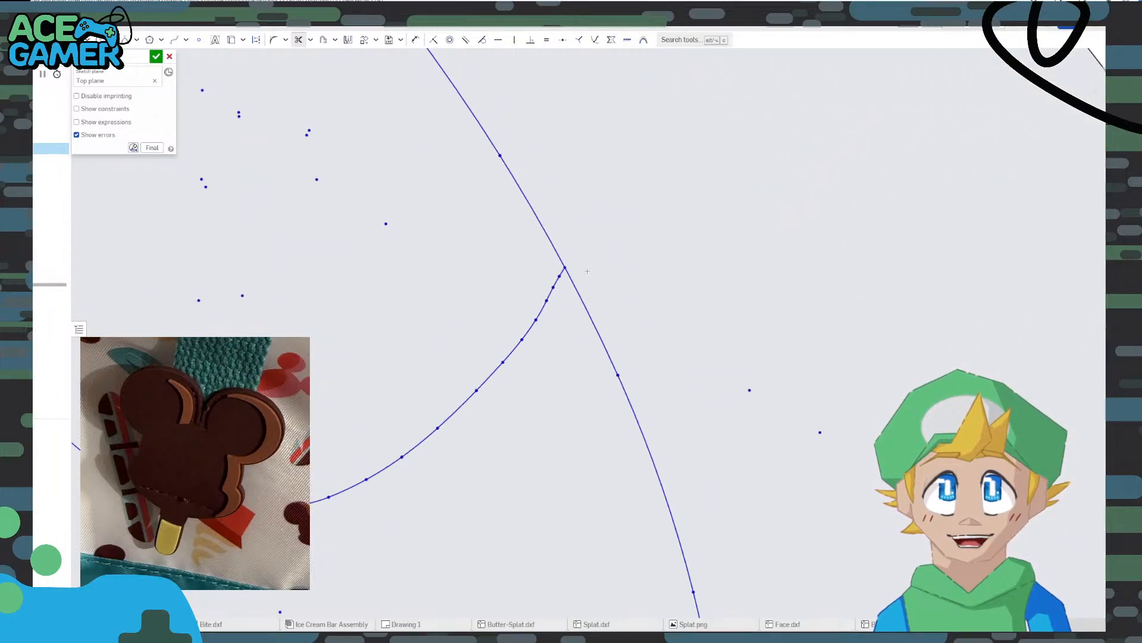
pyautogui.scroll(4, 614, 292)
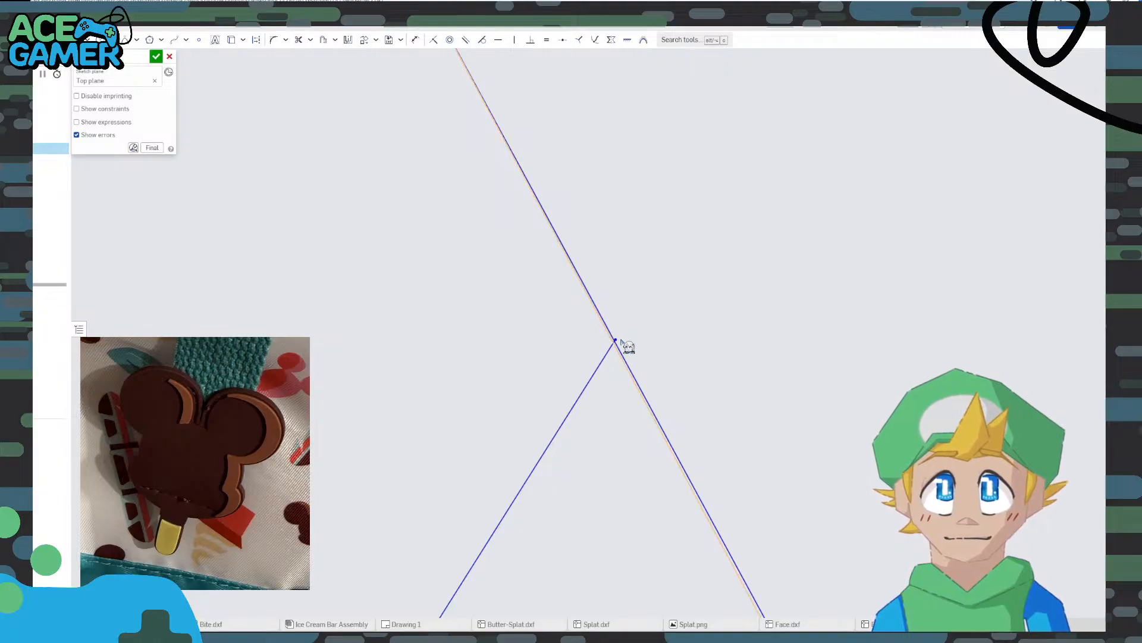
pyautogui.moveTo(617, 342); pyautogui.dragTo(623, 257)
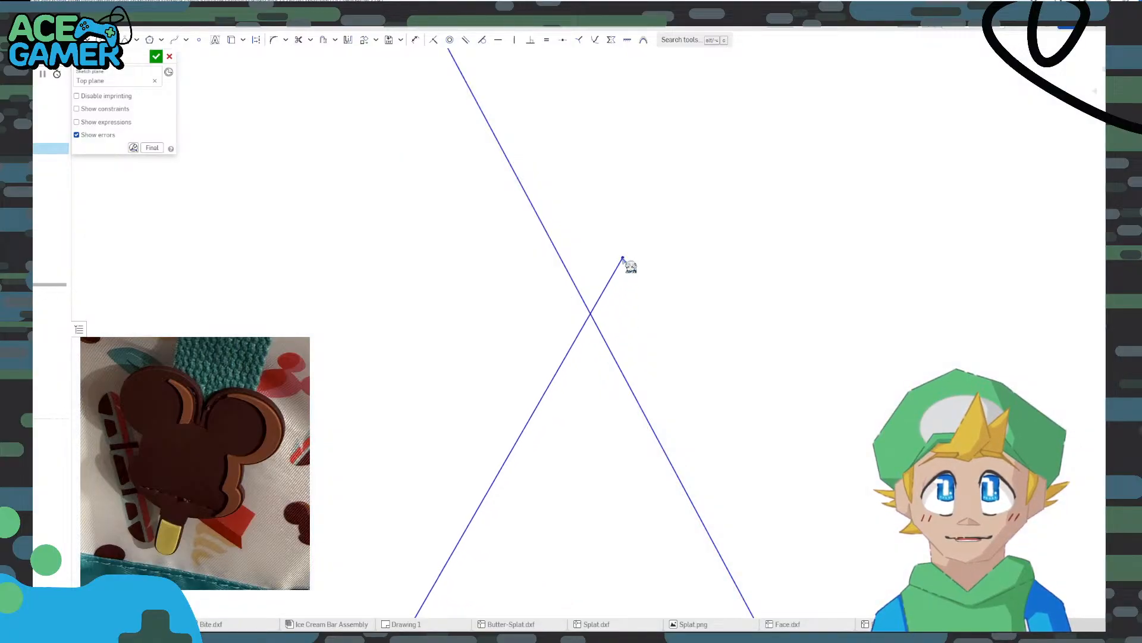
pyautogui.click(299, 40)
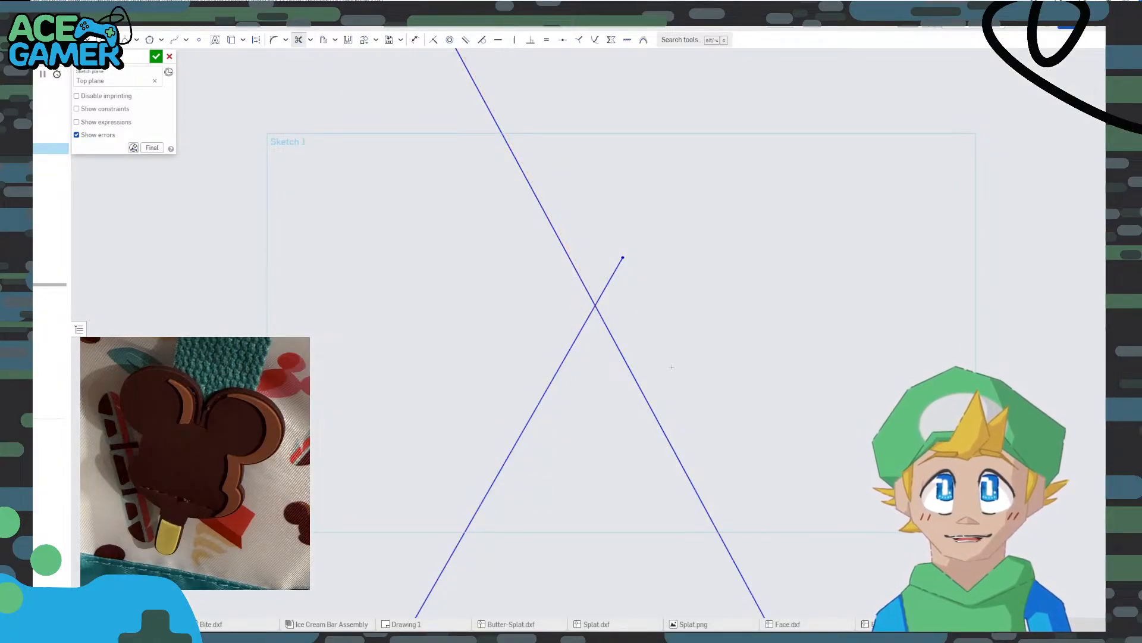
pyautogui.click(612, 278)
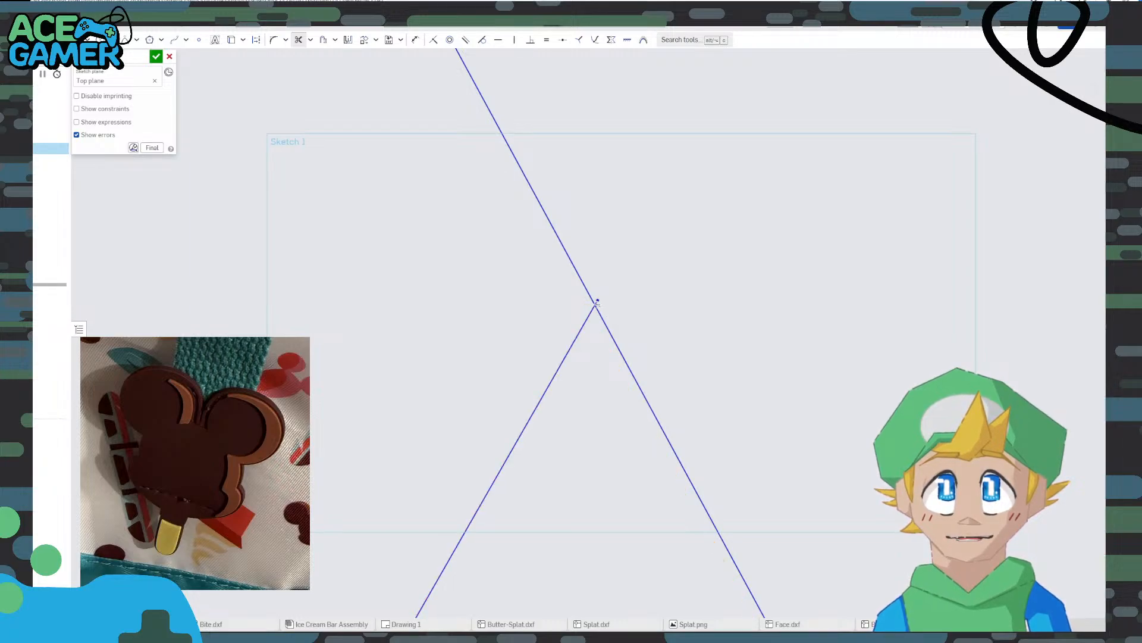
# Trim the leftover tip at the bite curve's lower end, and undo the accidental trim of the ear outline
pyautogui.moveTo(594, 294); pyautogui.dragTo(593, 288)
pyautogui.scroll(10, 596, 288)
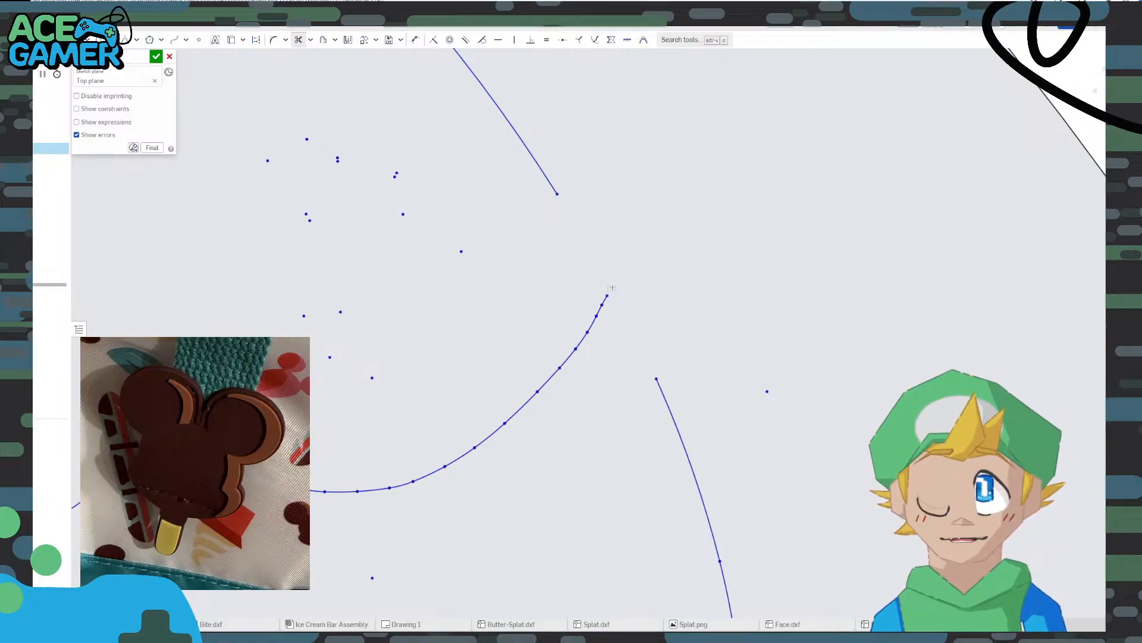
pyautogui.press('Escape')
pyautogui.hotkey('ctrl', 'z')
# Draw a line about 0.21 long from the bite curve's lower end across the ear outline, trim its overhang and accept the sketch
pyautogui.scroll(5, 614, 291)
pyautogui.doubleClick(613, 292)
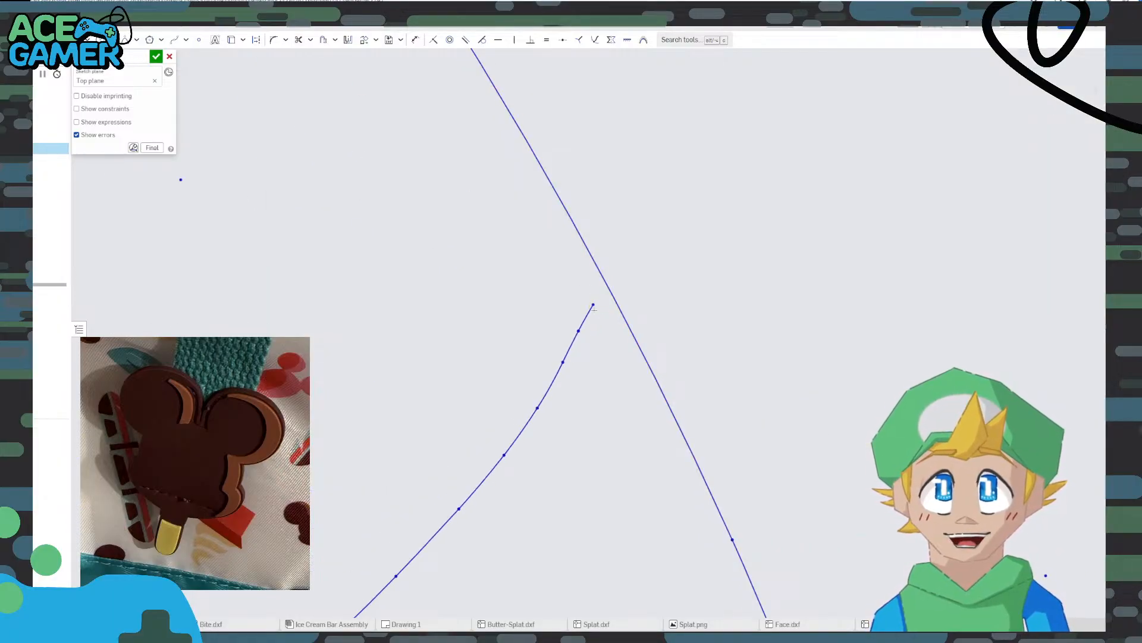
pyautogui.click(593, 305)
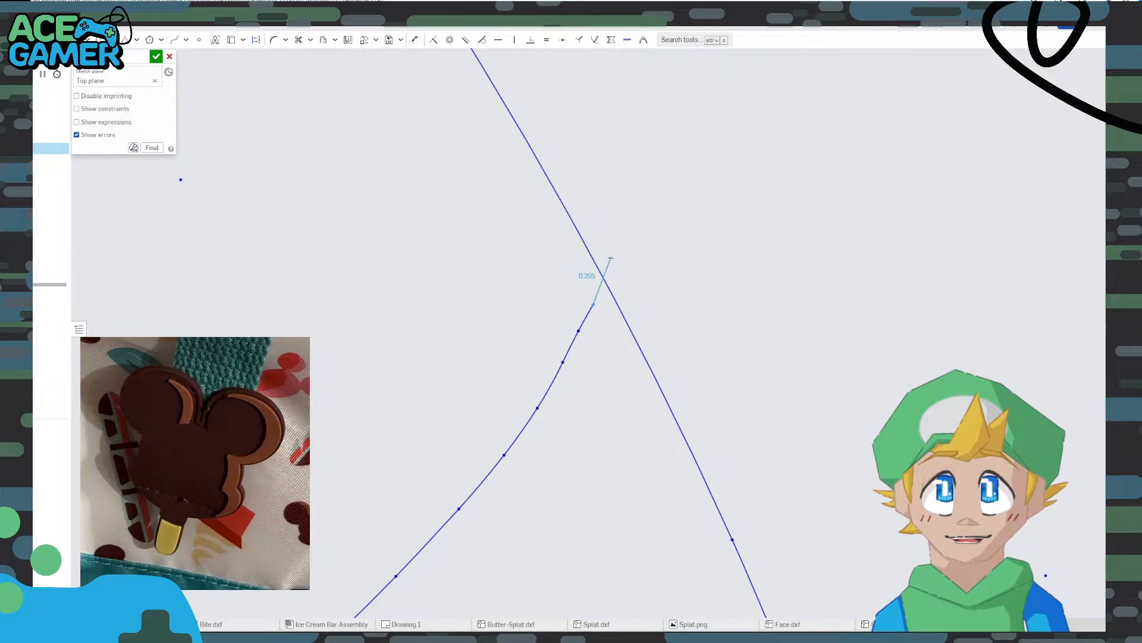
pyautogui.click(613, 257)
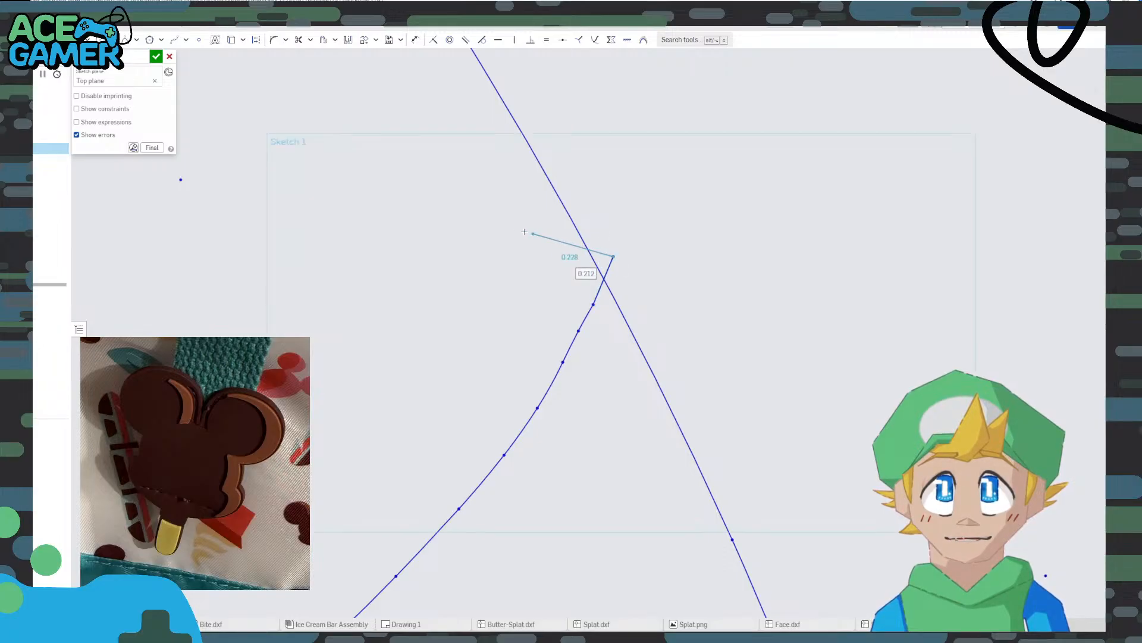
pyautogui.press('Escape')
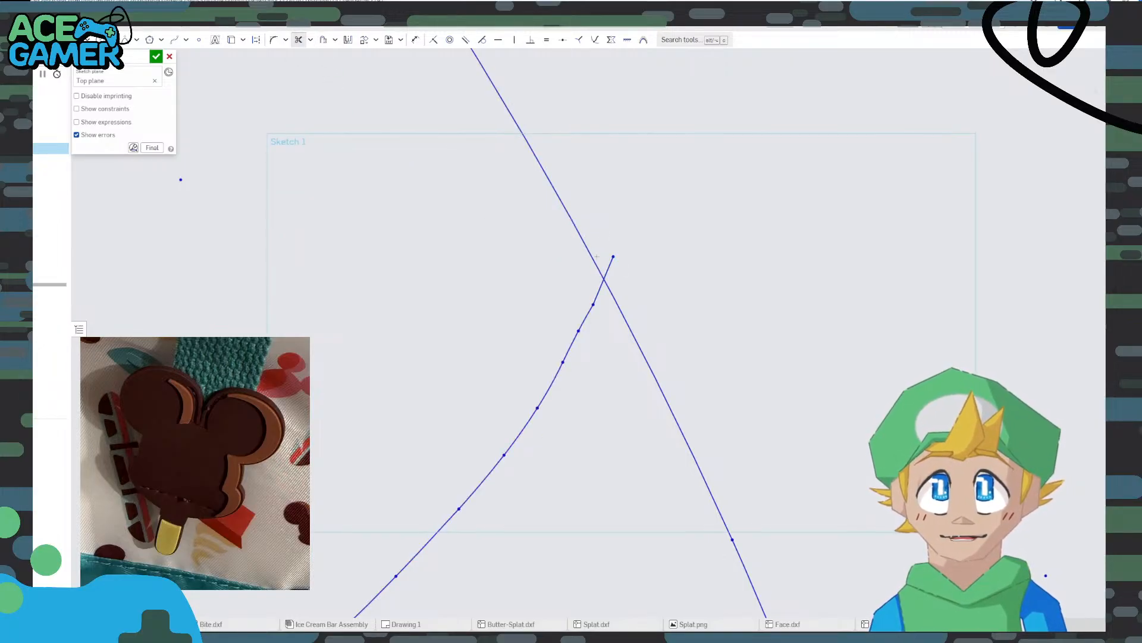
pyautogui.scroll(-10, 612, 262)
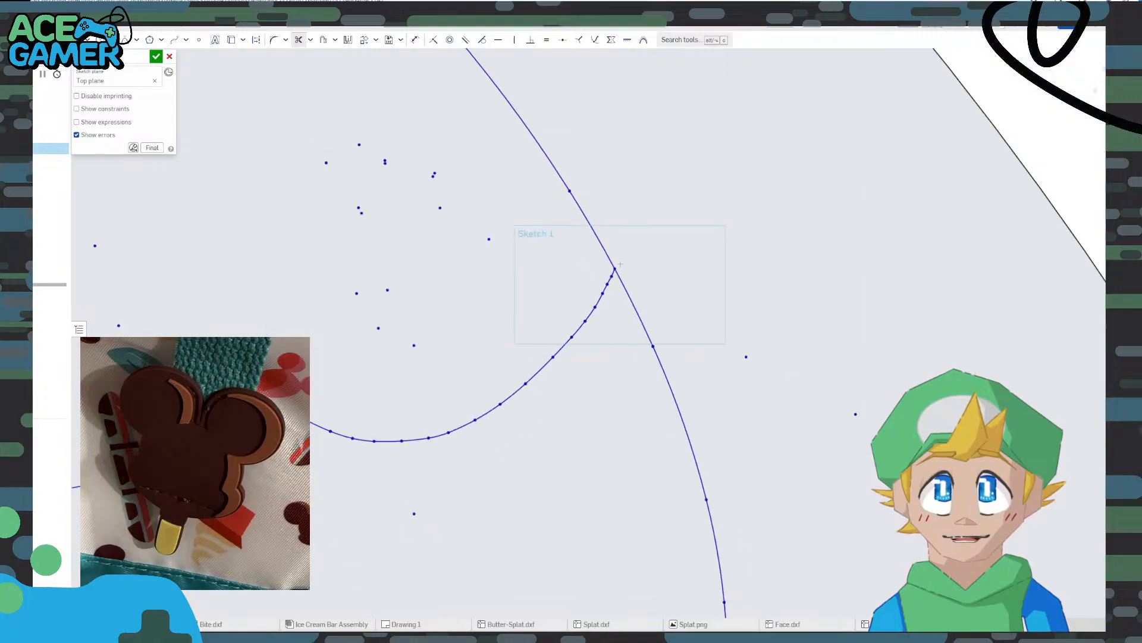
pyautogui.click(157, 56)
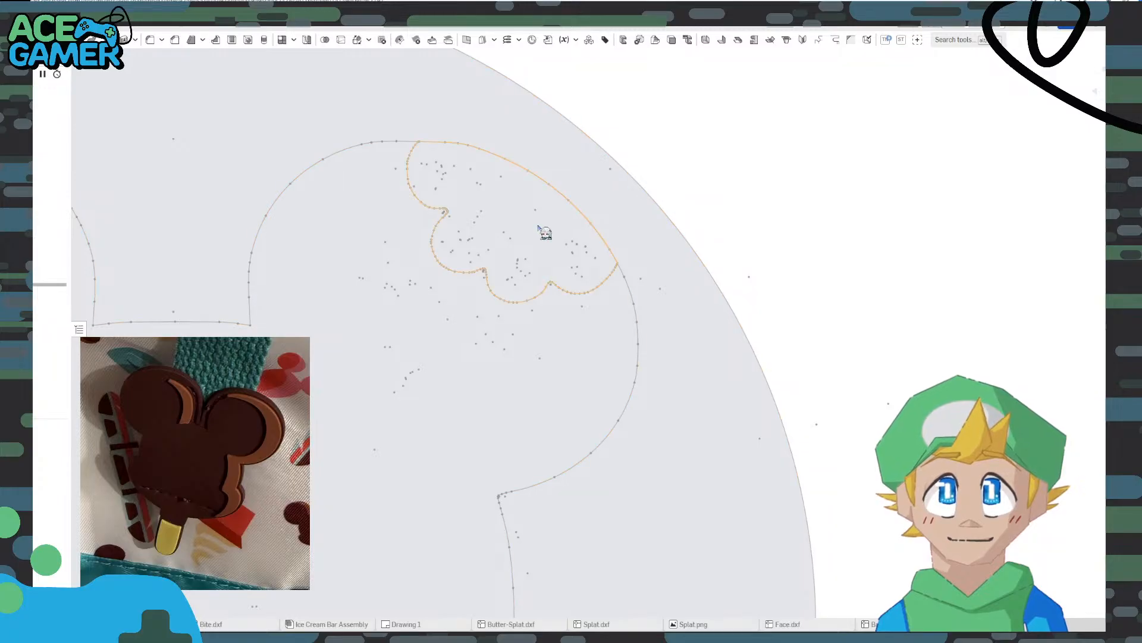
# Edit Extrude 1 and add the bite region of Sketch 1 to the 10 mm extrusion
pyautogui.doubleClick(50, 185)
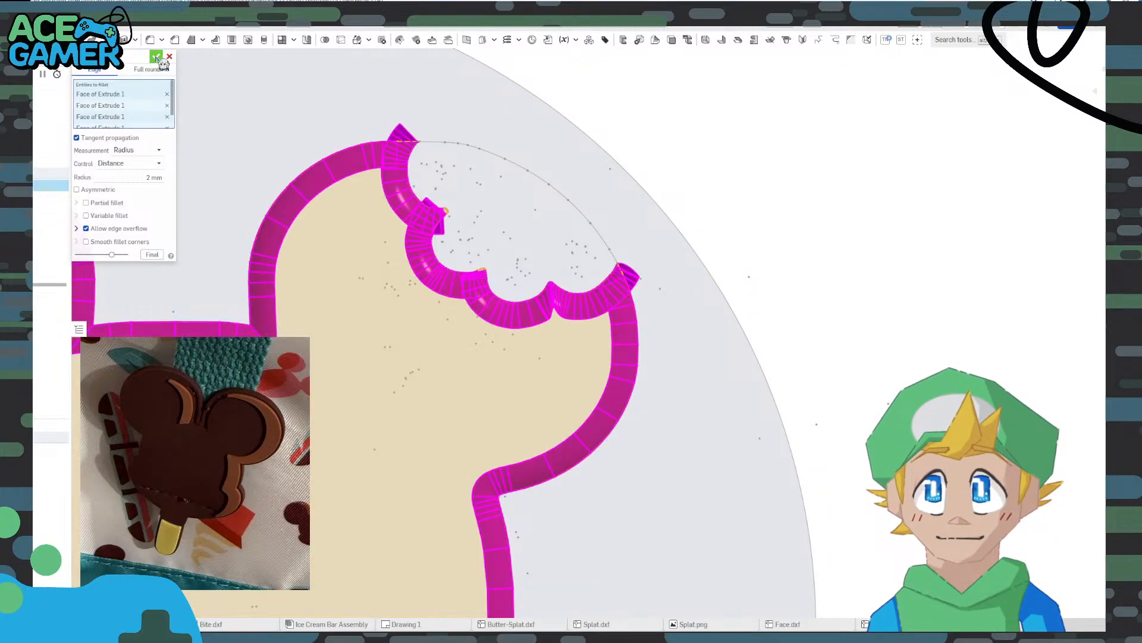
pyautogui.click(156, 56)
pyautogui.doubleClick(51, 173)
pyautogui.click(526, 207)
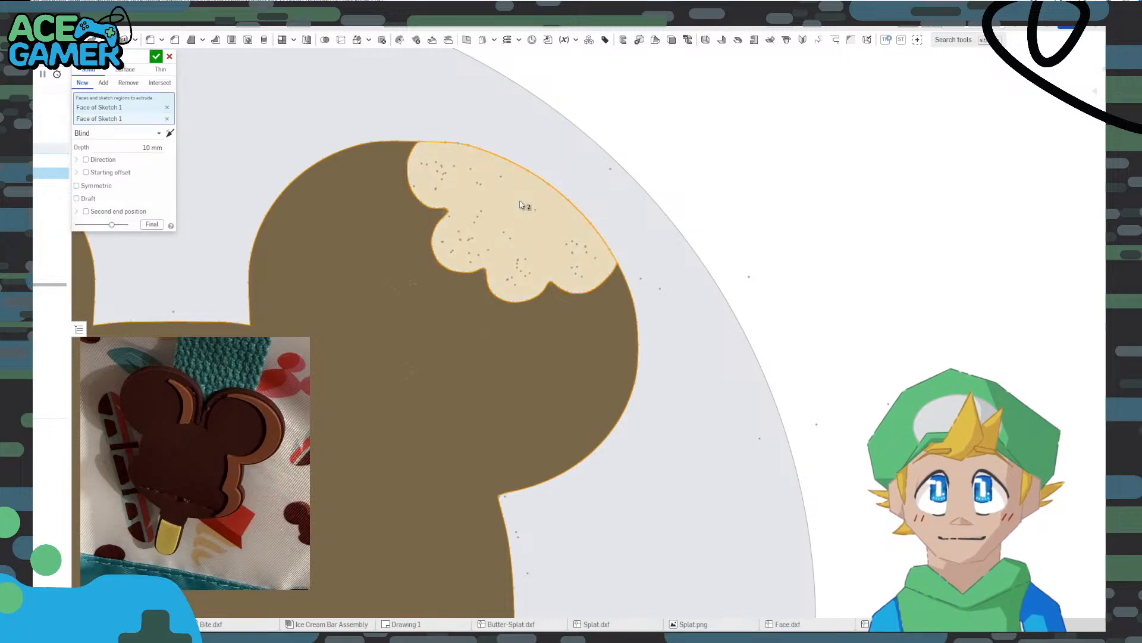
pyautogui.click(157, 57)
# Check the mouse-head bar in the Ice Cream Bar Assembly and return to the part studio
pyautogui.moveTo(738, 292)
pyautogui.mouseDown(button='right')
pyautogui.moveTo(728, 212)
pyautogui.moveTo(746, 221)
pyautogui.mouseUp(button='right')
pyautogui.click(327, 623)
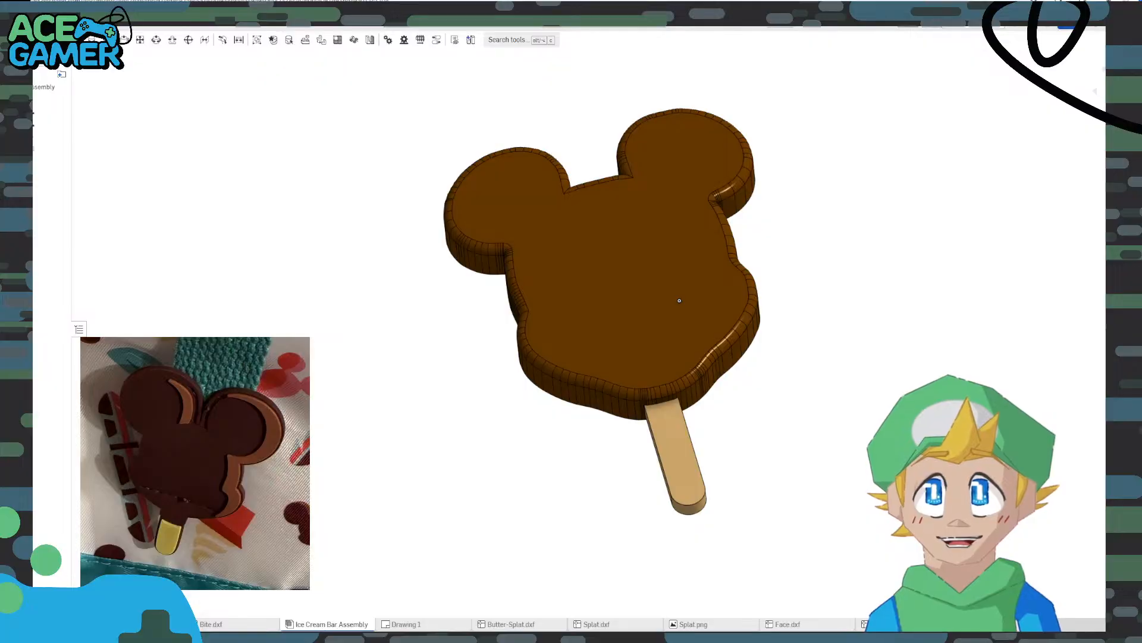
pyautogui.click(148, 624)
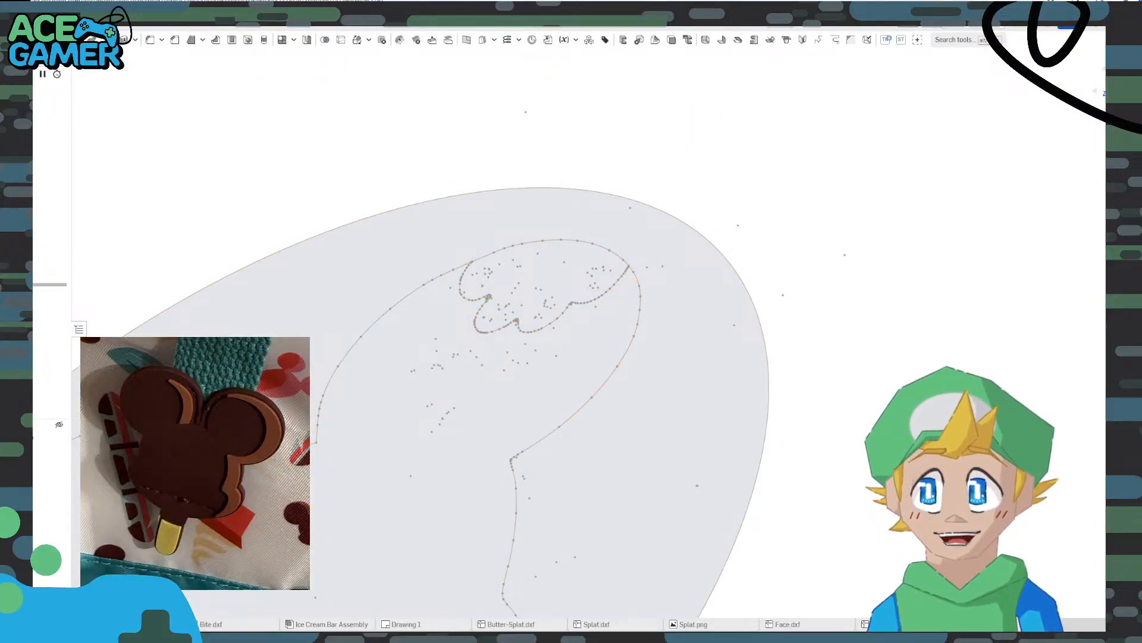
# Show the Bite part and cut the bite region of Sketch 1 out of it with a 25 mm Remove extrude in the opposite direction
pyautogui.click(60, 464)
pyautogui.moveTo(746, 320); pyautogui.dragTo(701, 319, button='right')
pyautogui.click(689, 311)
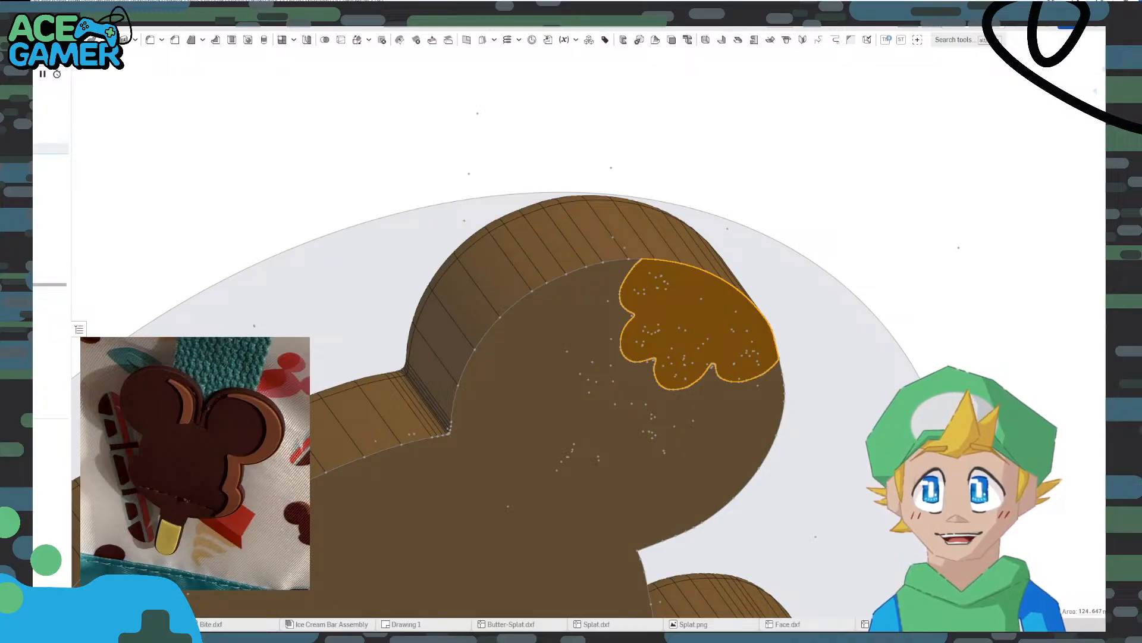
pyautogui.hotkey('shift', 'e')
pyautogui.click(128, 84)
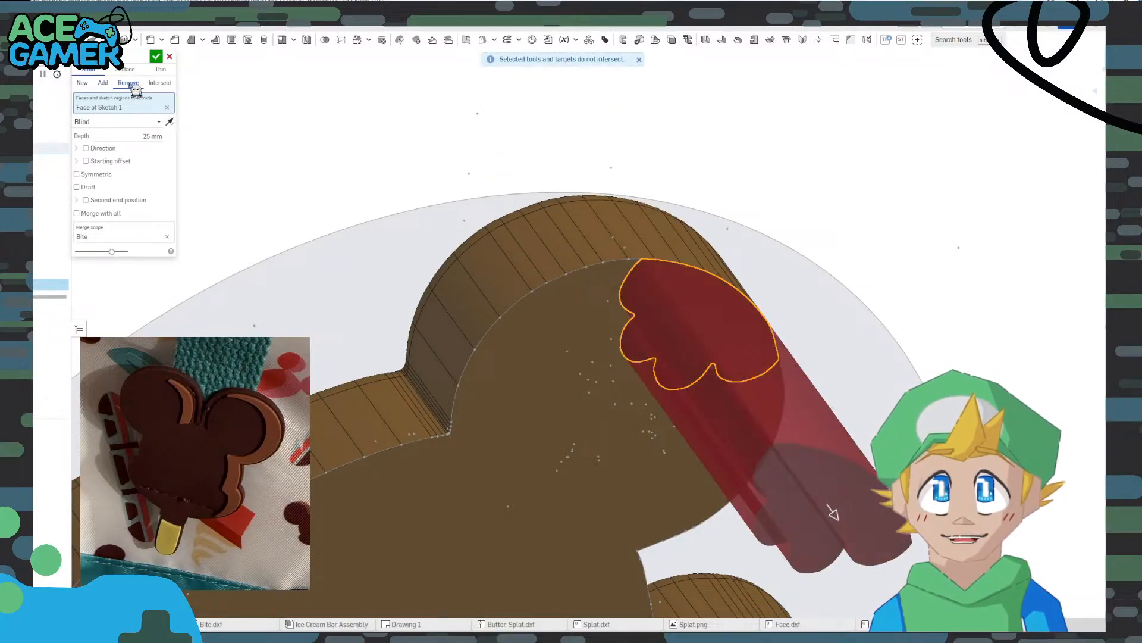
pyautogui.click(170, 121)
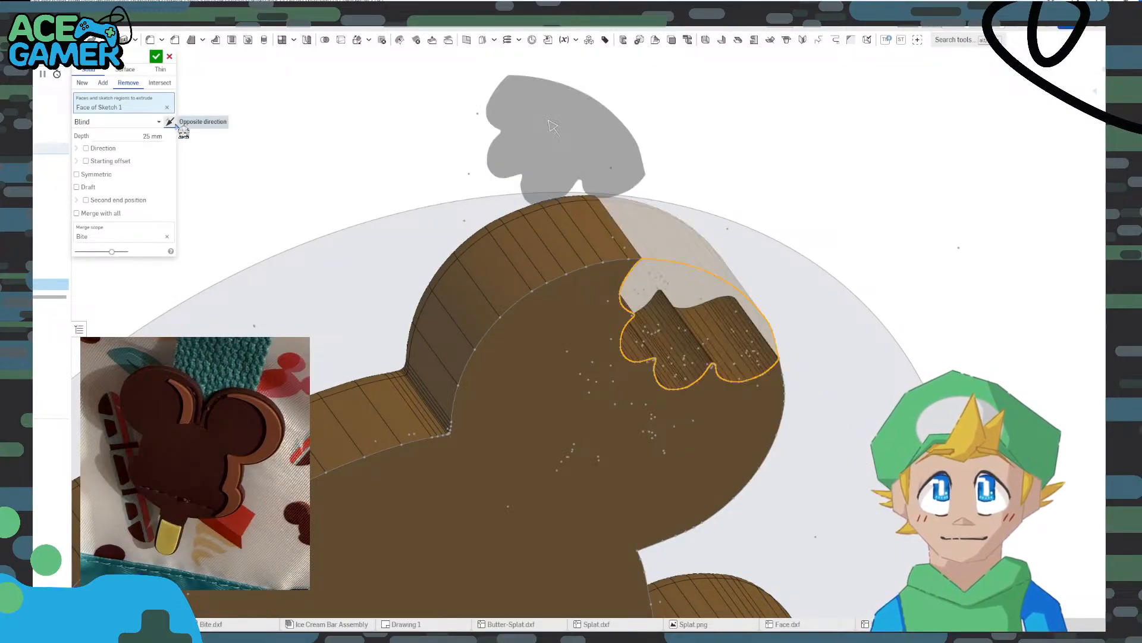
pyautogui.moveTo(631, 215); pyautogui.dragTo(748, 234, button='right')
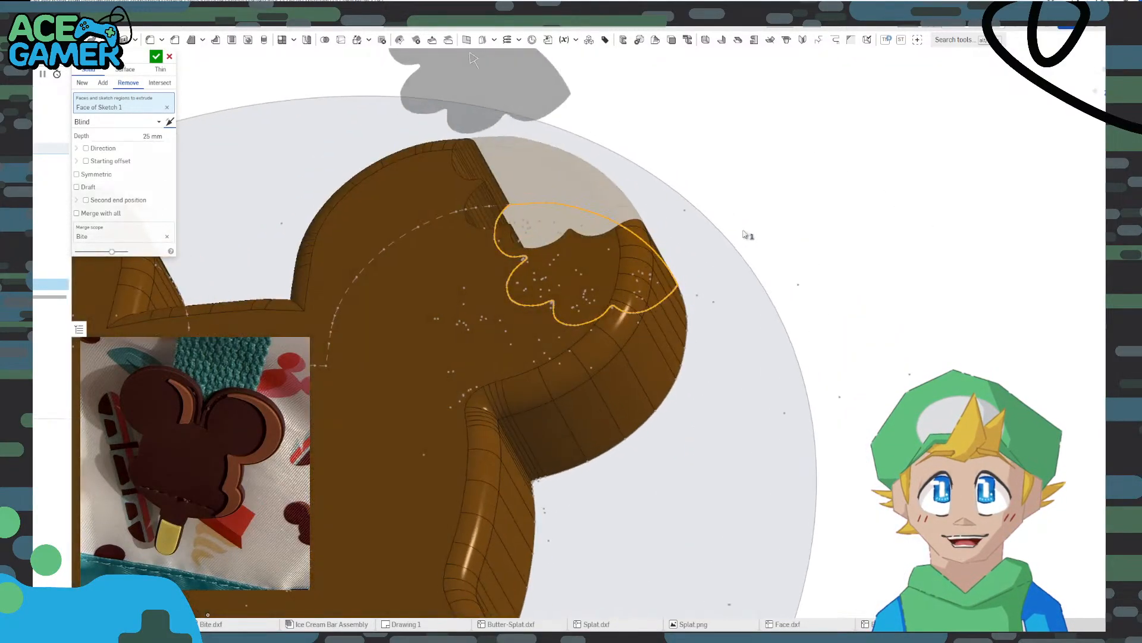
pyautogui.click(157, 58)
# Examine the bitten ear's cut walls and filleted edges, the stick slot, and the overall outline from several angles
pyautogui.moveTo(497, 149); pyautogui.dragTo(668, 262, button='right')
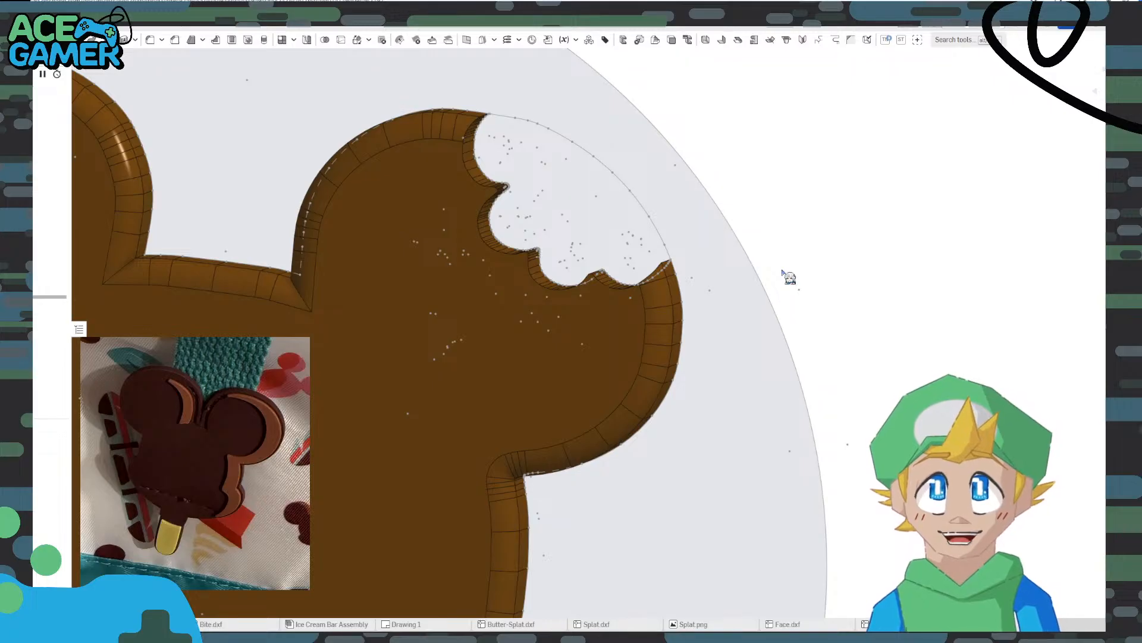
pyautogui.scroll(3, 702, 238)
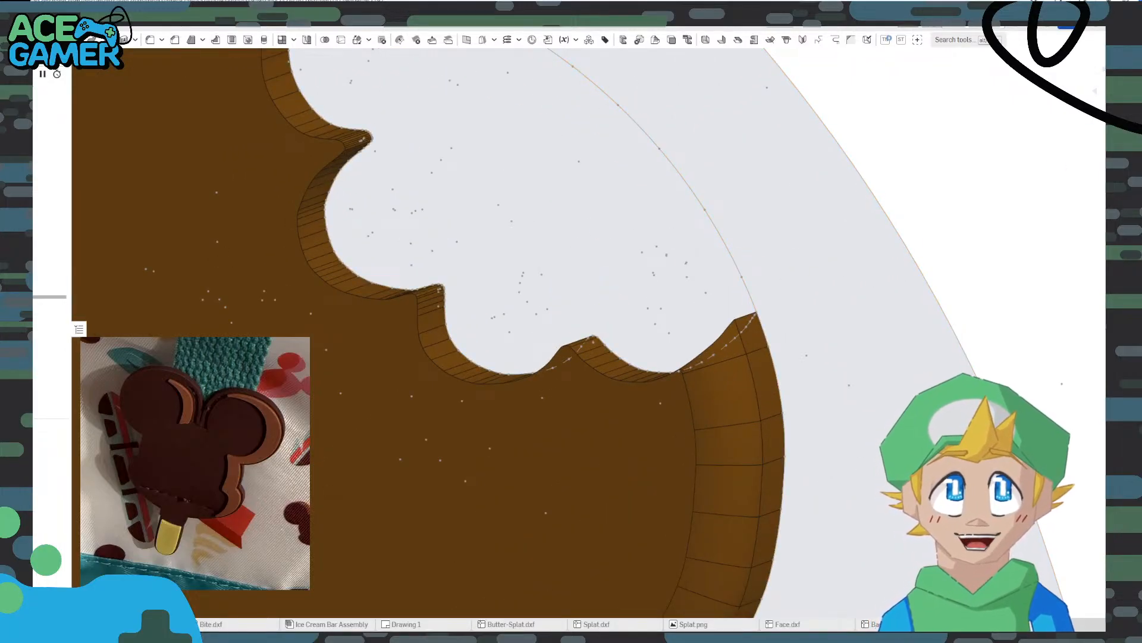
pyautogui.press('f')
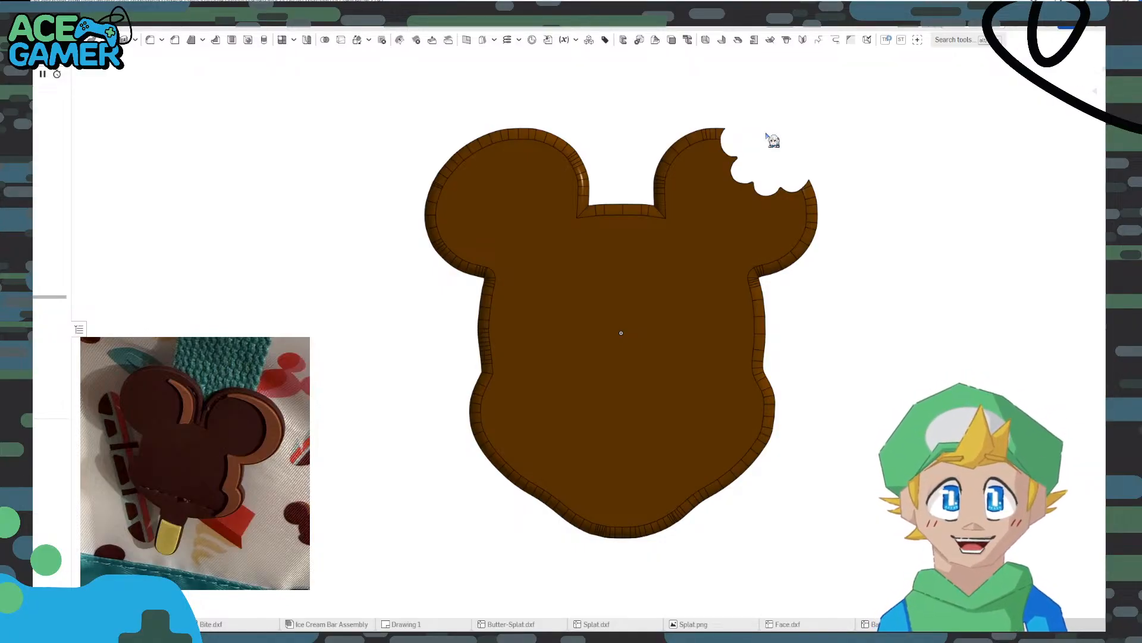
pyautogui.moveTo(831, 173); pyautogui.dragTo(761, 206, button='right')
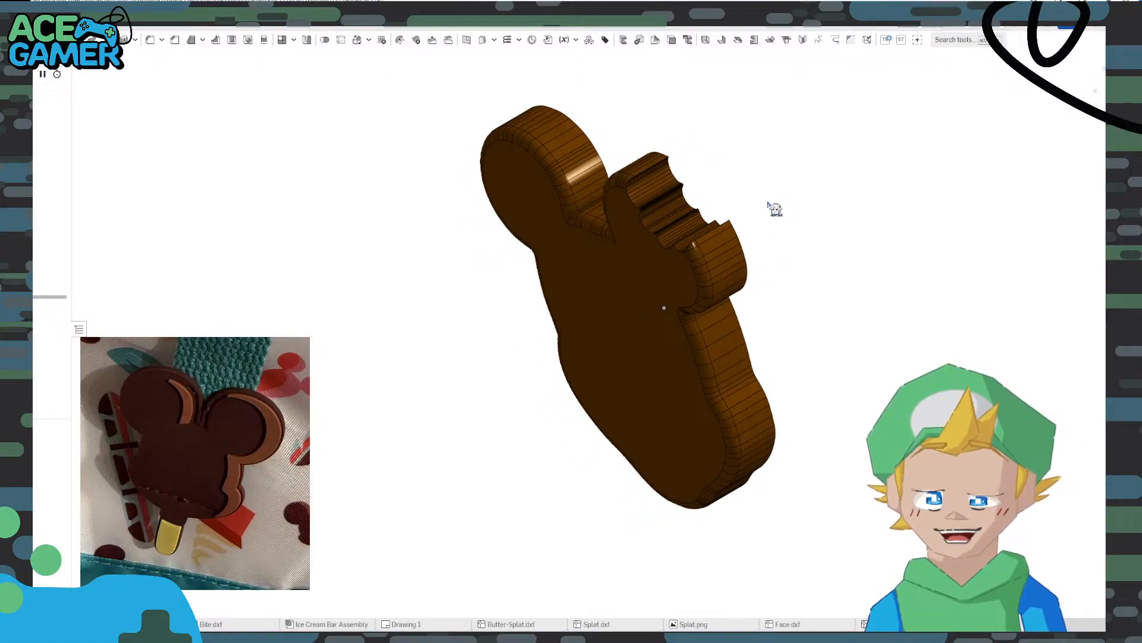
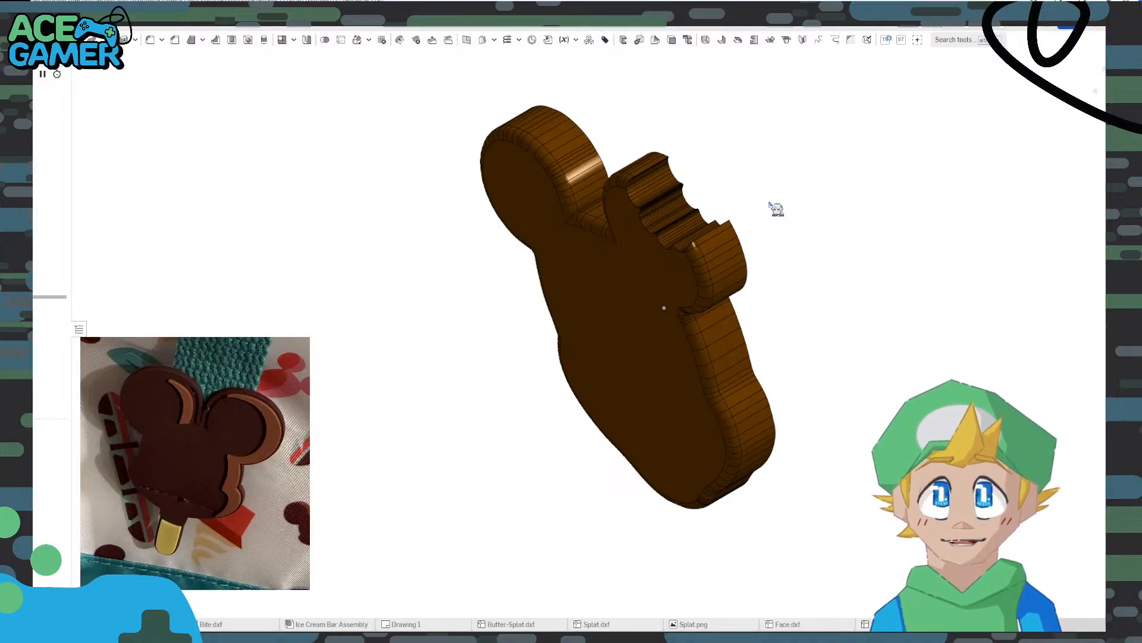
pyautogui.scroll(-8, 776, 208)
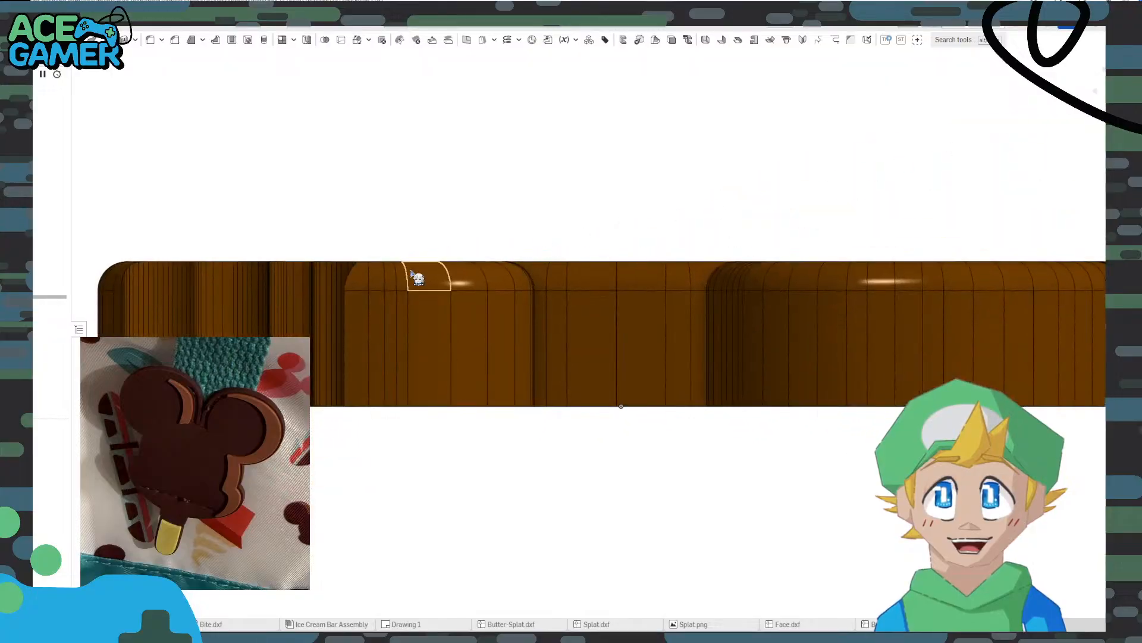
pyautogui.moveTo(391, 285); pyautogui.dragTo(605, 277, button='middle')
pyautogui.moveTo(606, 277); pyautogui.dragTo(526, 225, button='right')
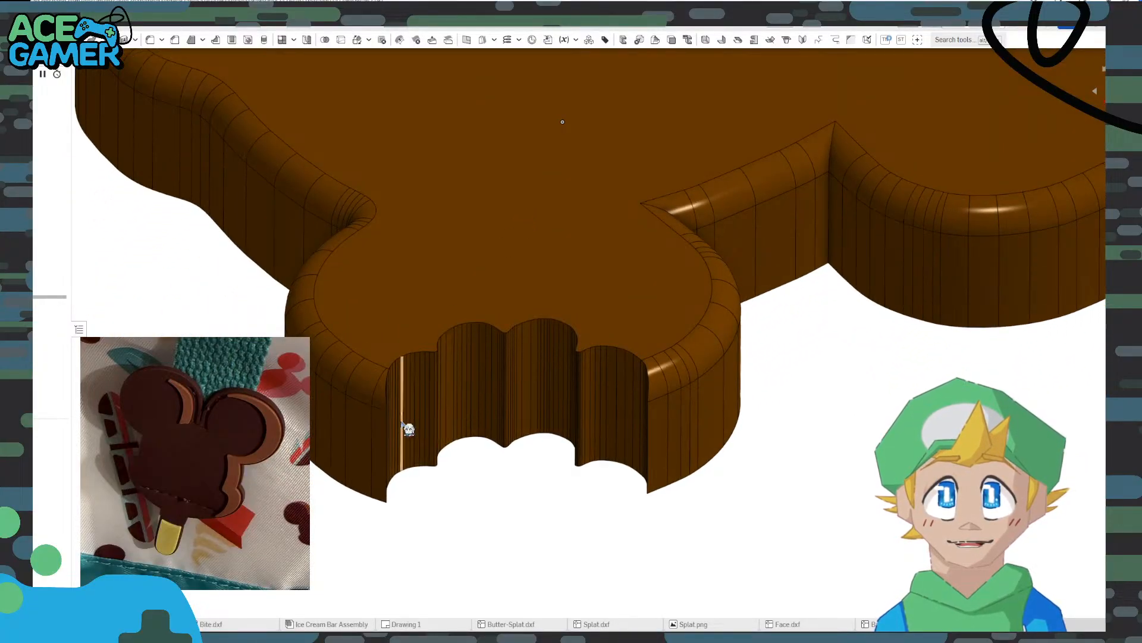
pyautogui.scroll(-5, 405, 471)
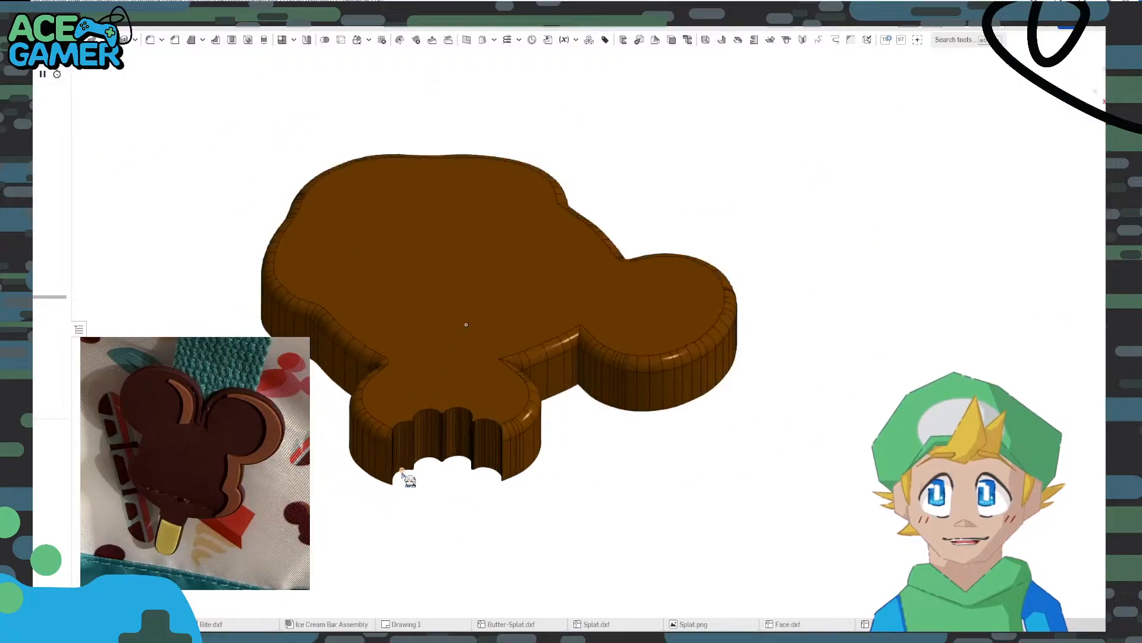
pyautogui.moveTo(499, 511); pyautogui.dragTo(510, 469, button='right')
pyautogui.scroll(5, 447, 436)
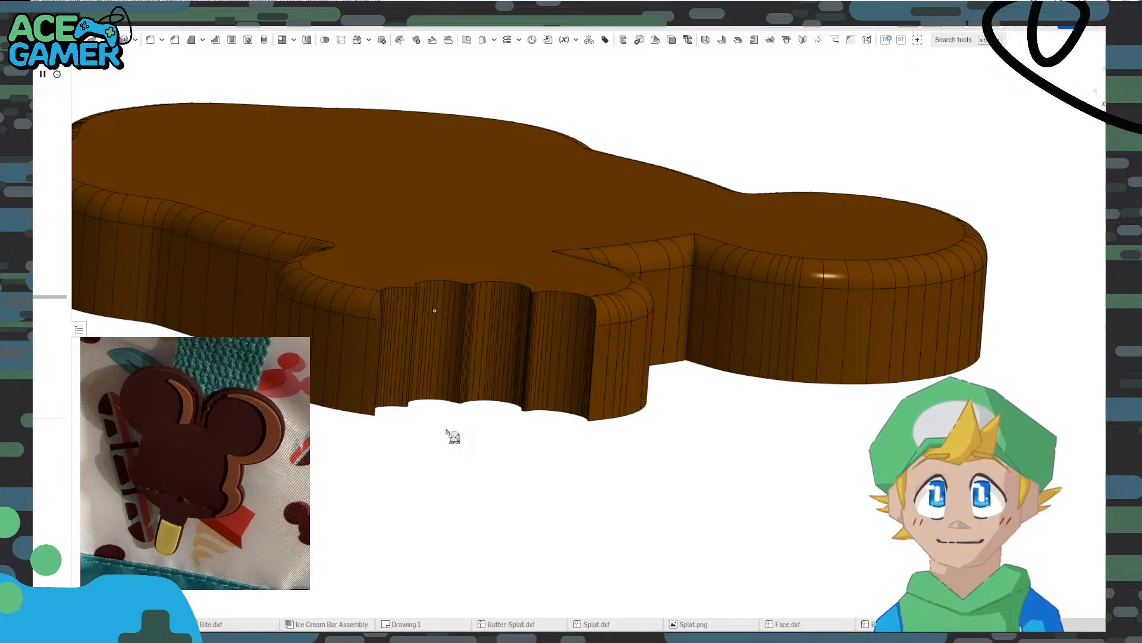
pyautogui.moveTo(446, 433); pyautogui.dragTo(366, 451, button='right')
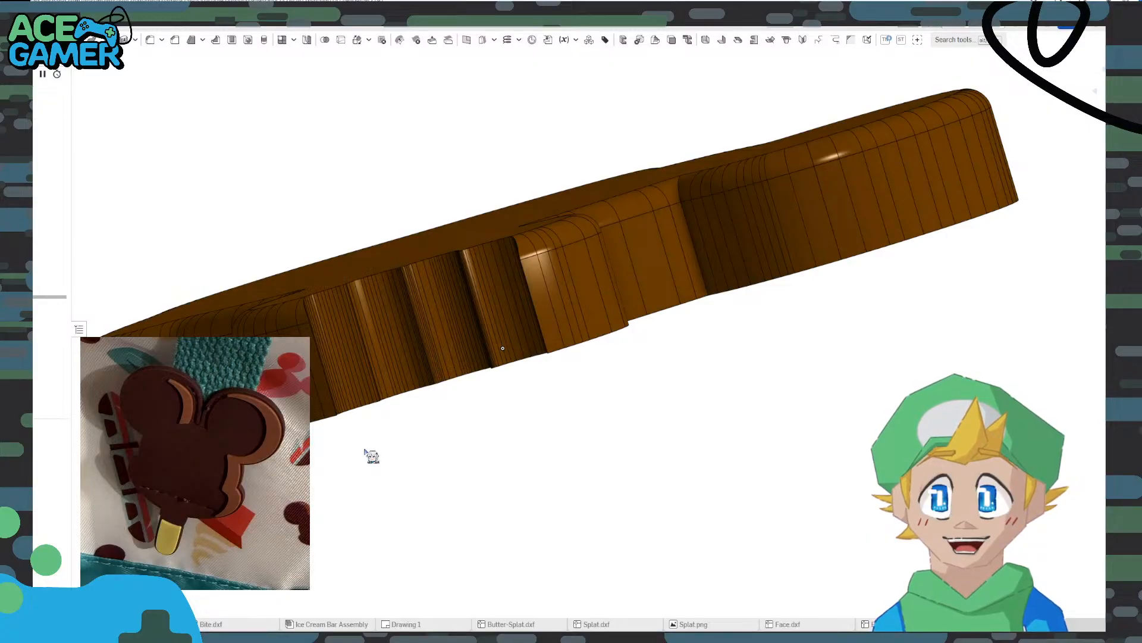
pyautogui.moveTo(365, 451); pyautogui.dragTo(425, 467, button='right')
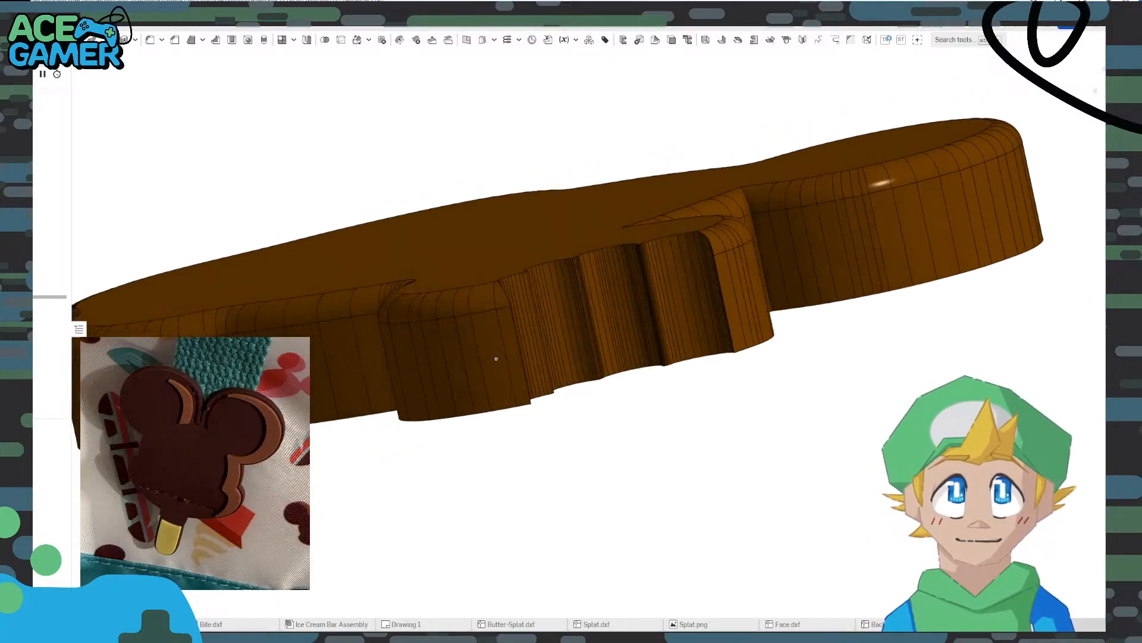
pyautogui.moveTo(496, 358); pyautogui.dragTo(874, 502, button='right')
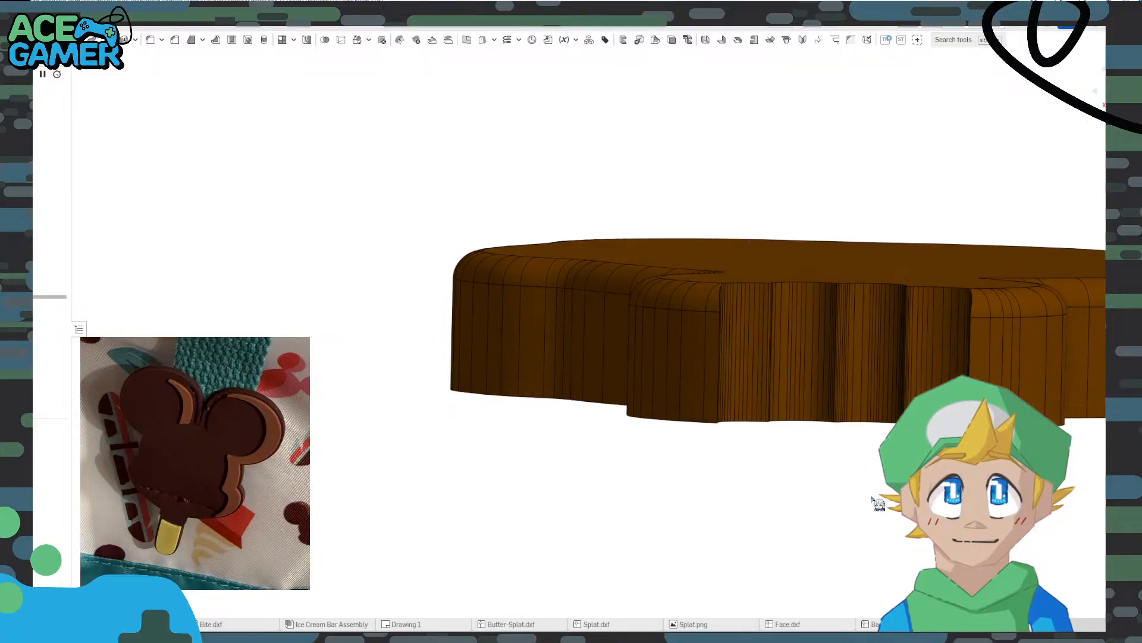
pyautogui.moveTo(423, 459); pyautogui.dragTo(679, 536, button='right')
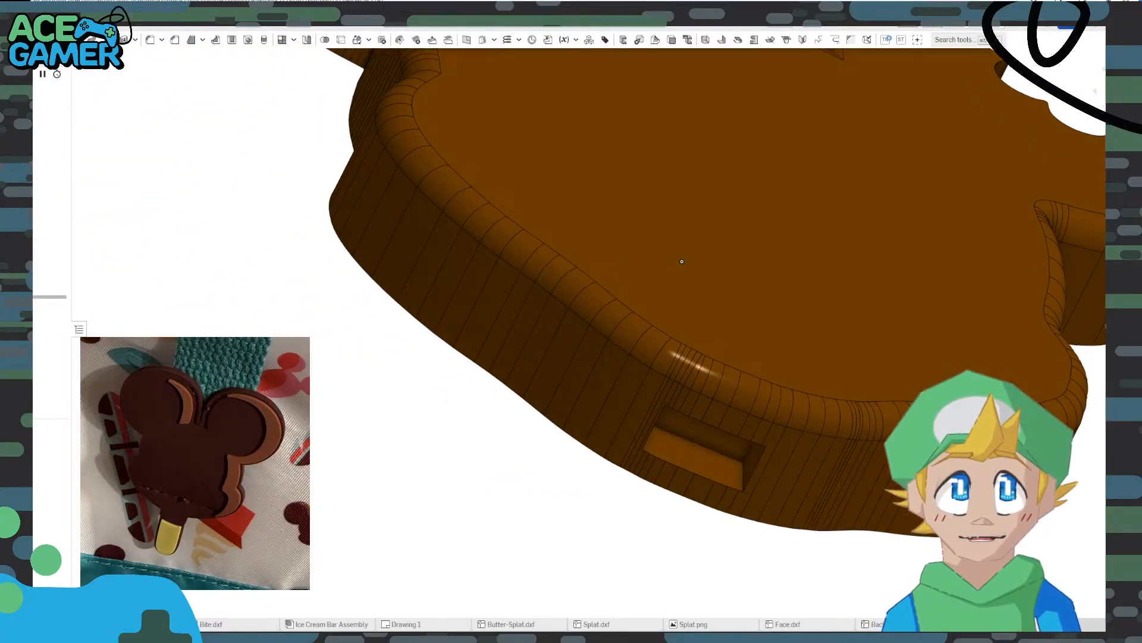
pyautogui.hotkey('shift', '1')
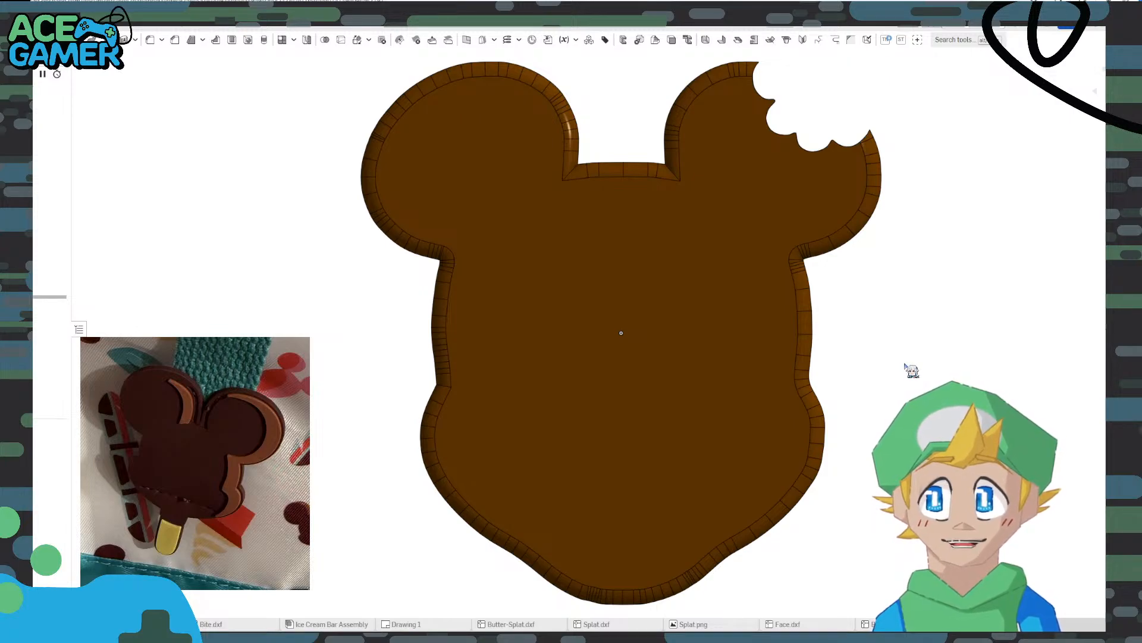
pyautogui.scroll(-4, 829, 350)
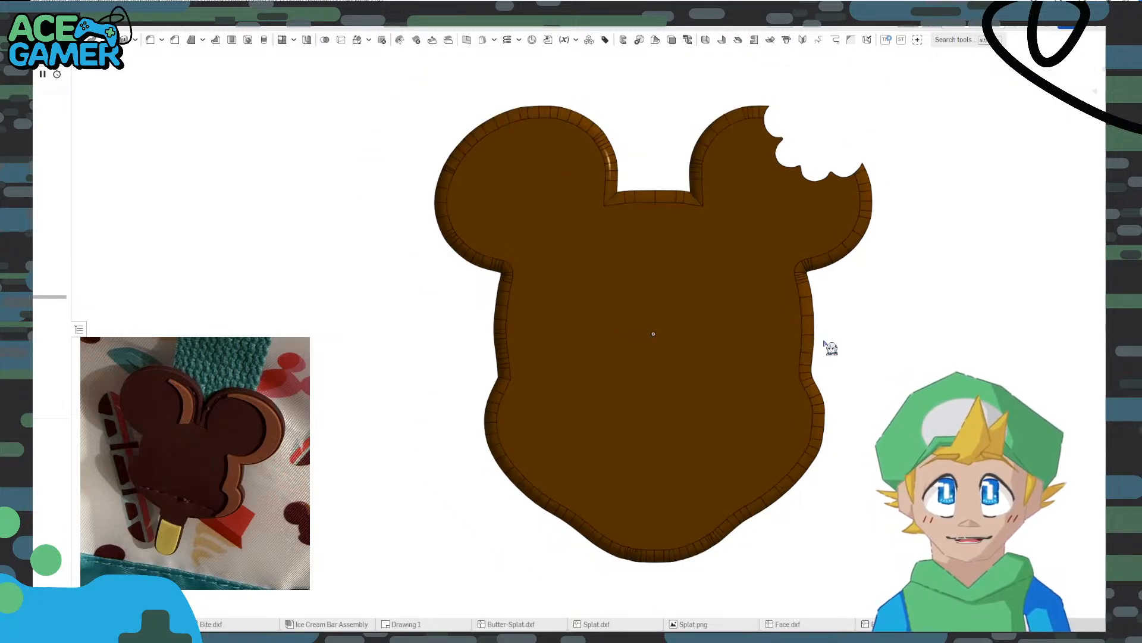
pyautogui.scroll(-2, 321, 488)
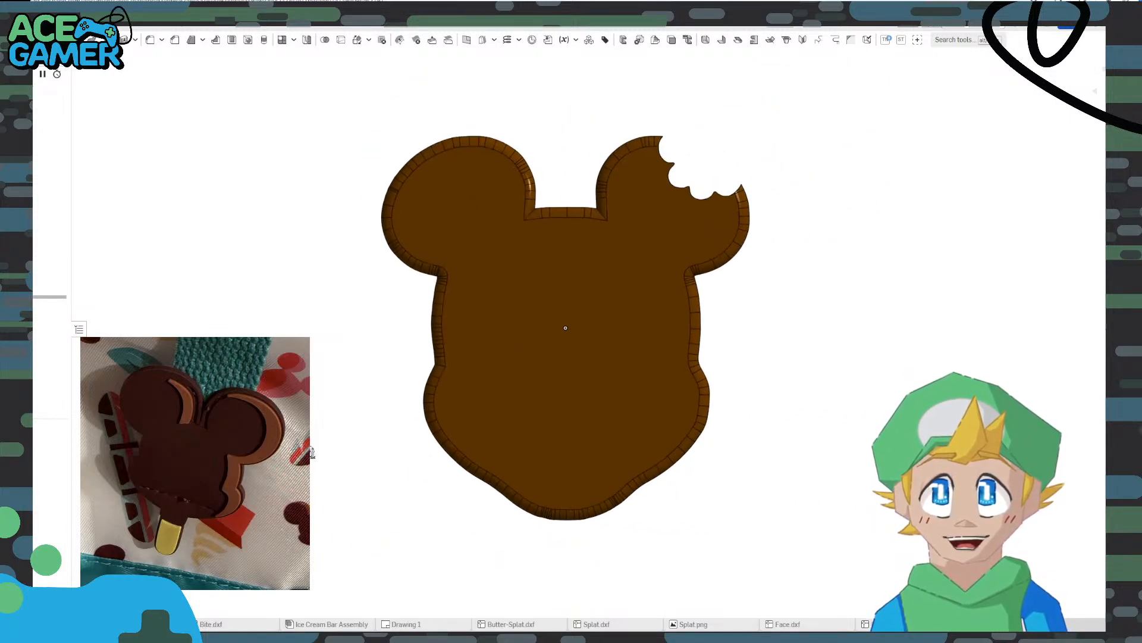
# Open the Ice Cream Bar Assembly in top view with free space beside the bar, and start inserting parts from the current document
pyautogui.click(331, 623)
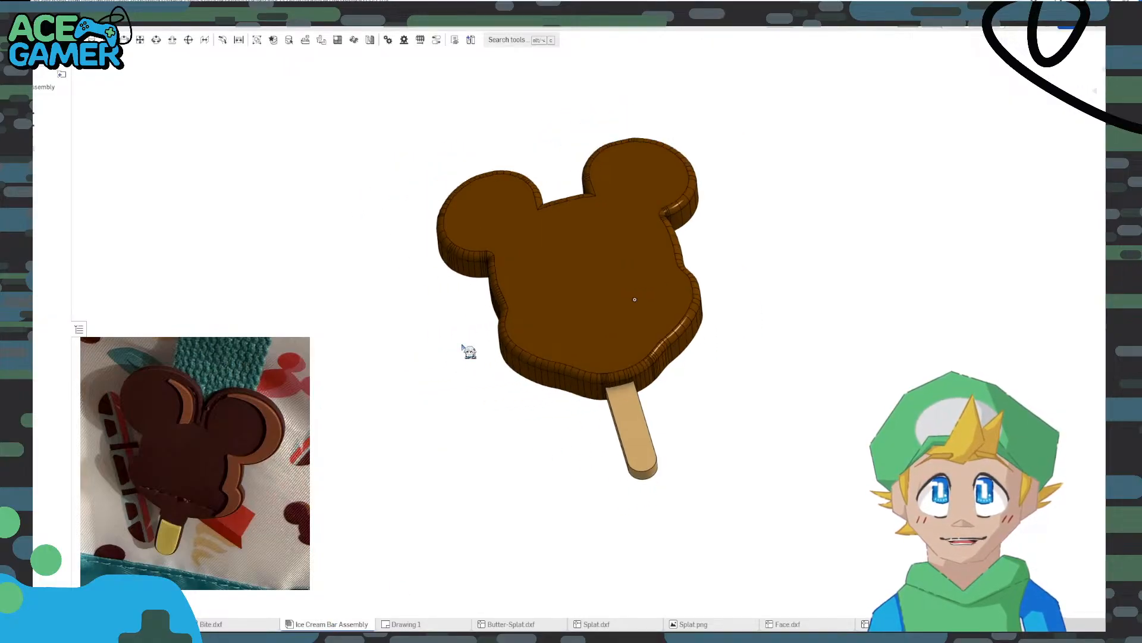
pyautogui.click(1062, 90)
pyautogui.moveTo(868, 186); pyautogui.dragTo(662, 192, button='middle')
pyautogui.scroll(-5, 580, 228)
pyautogui.moveTo(636, 234); pyautogui.dragTo(464, 236, button='middle')
pyautogui.press('i')
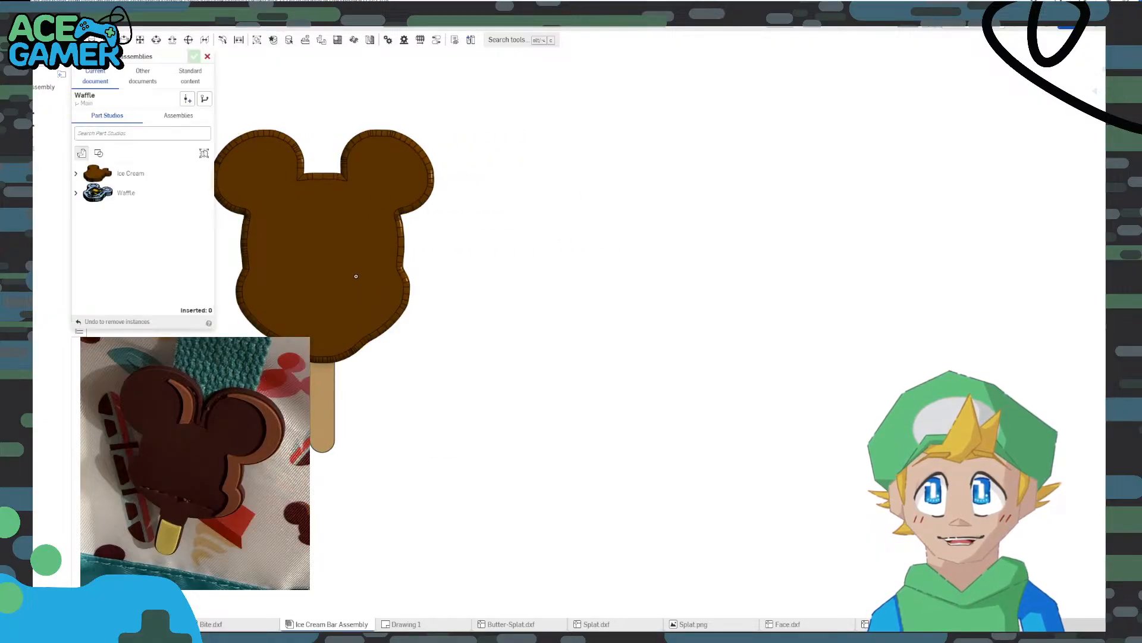
pyautogui.click(98, 175)
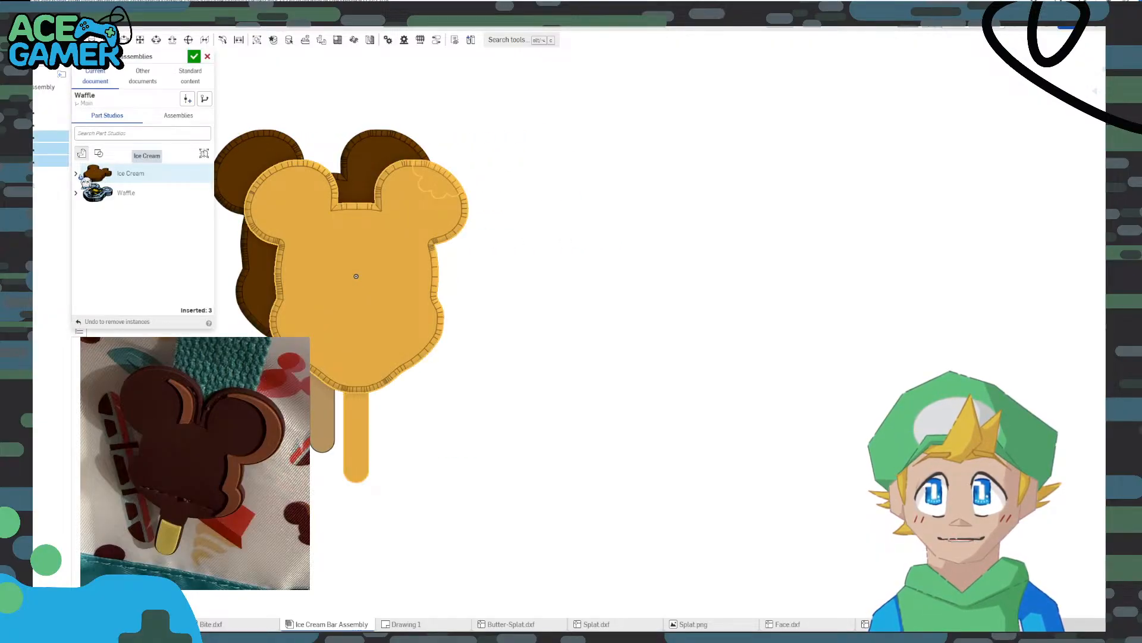
pyautogui.click(75, 174)
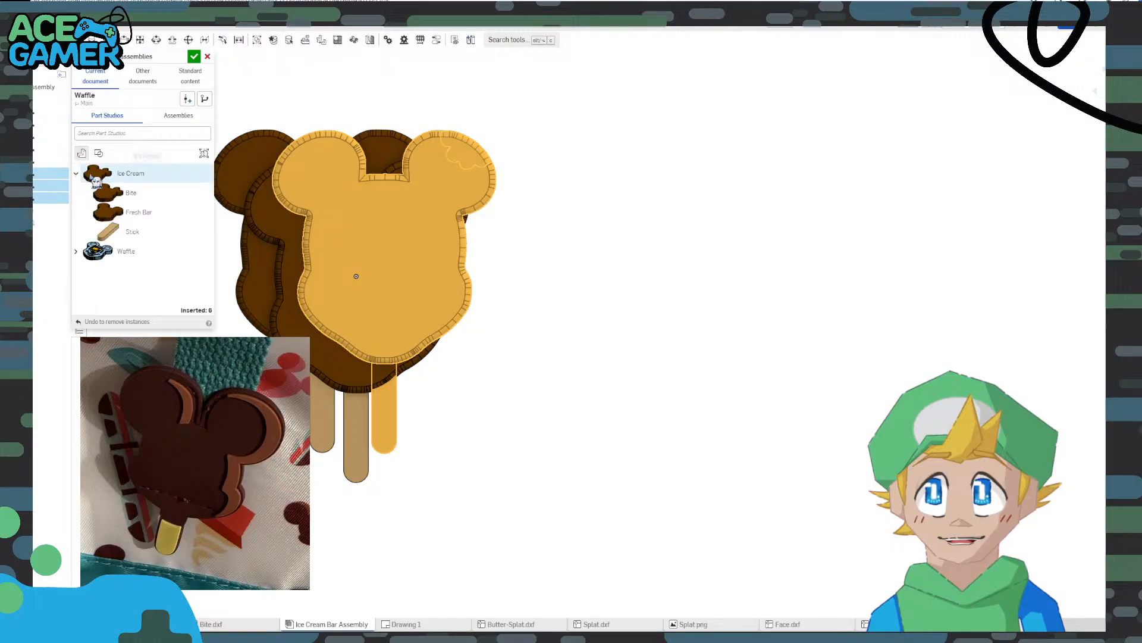
pyautogui.click(207, 56)
# Insert the Bite and Stick parts from the Ice Cream part studio beside the existing ice cream bar
pyautogui.press('i')
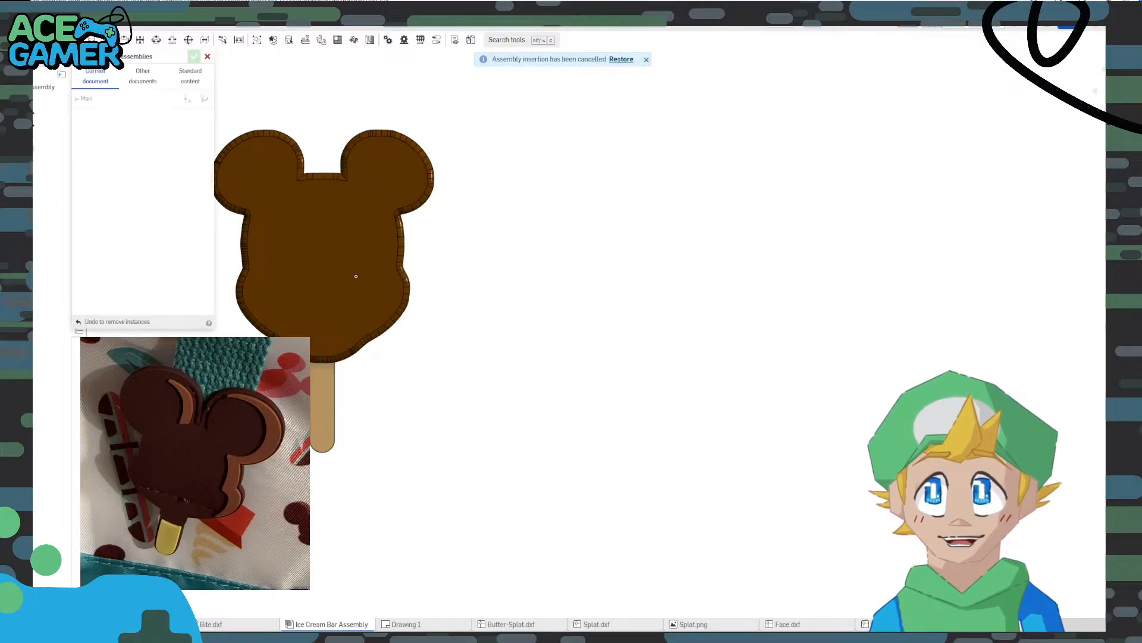
pyautogui.click(77, 174)
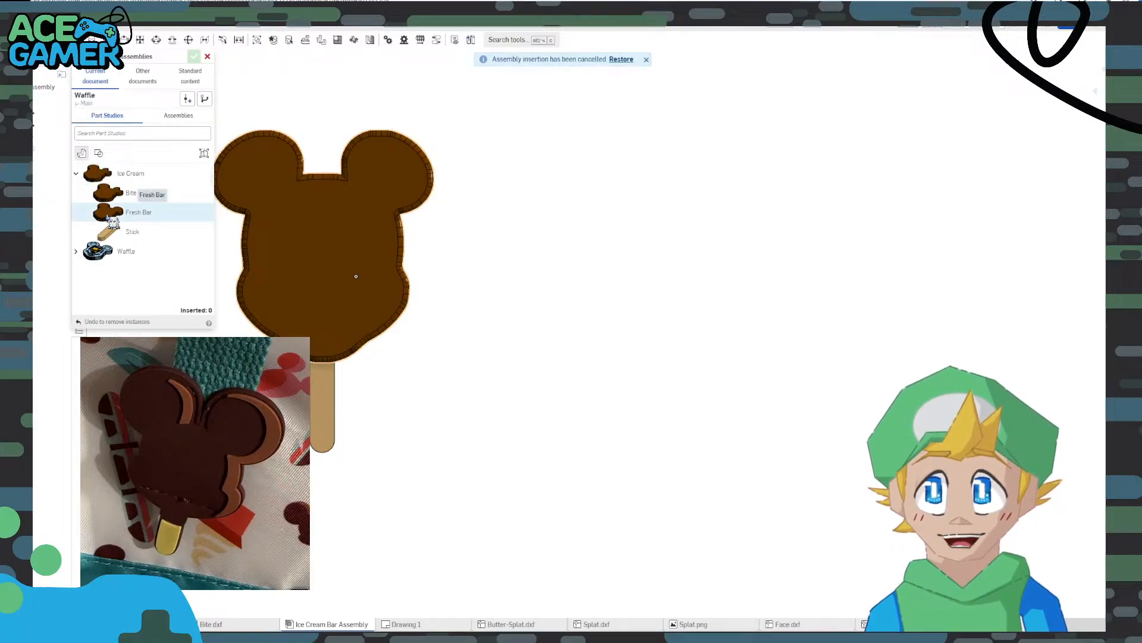
pyautogui.click(132, 194)
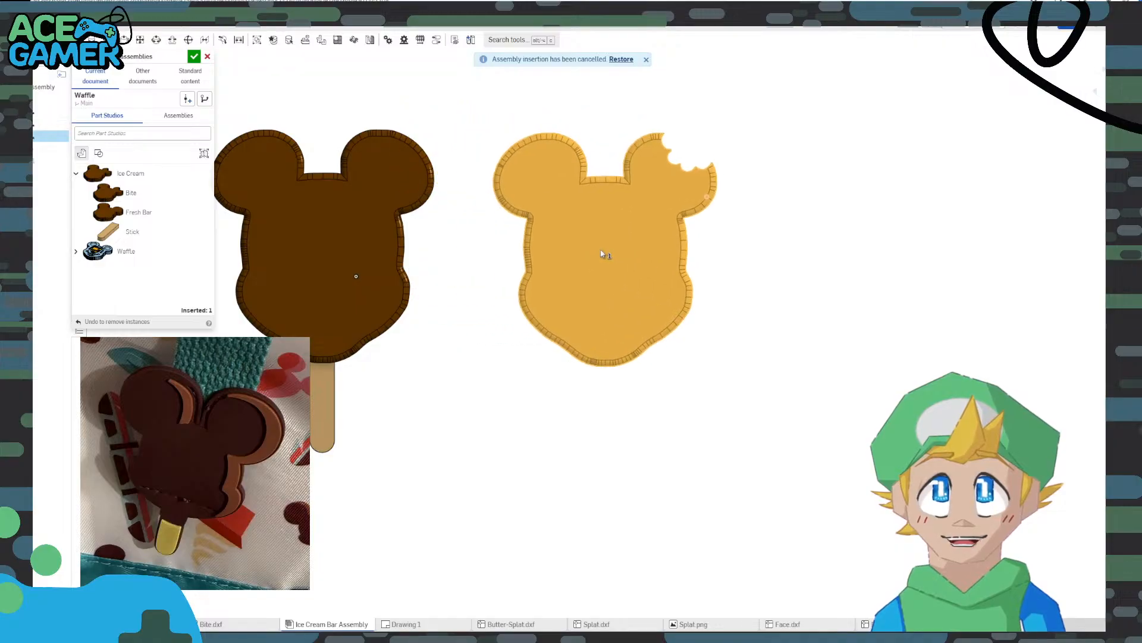
pyautogui.click(579, 250)
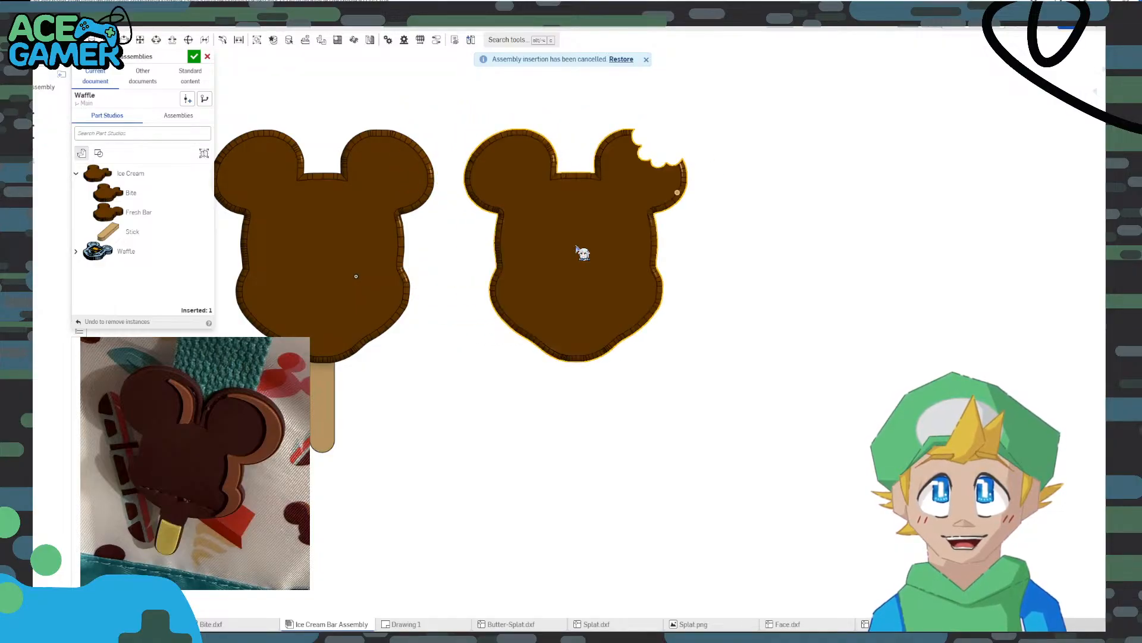
pyautogui.click(132, 232)
pyautogui.click(526, 372)
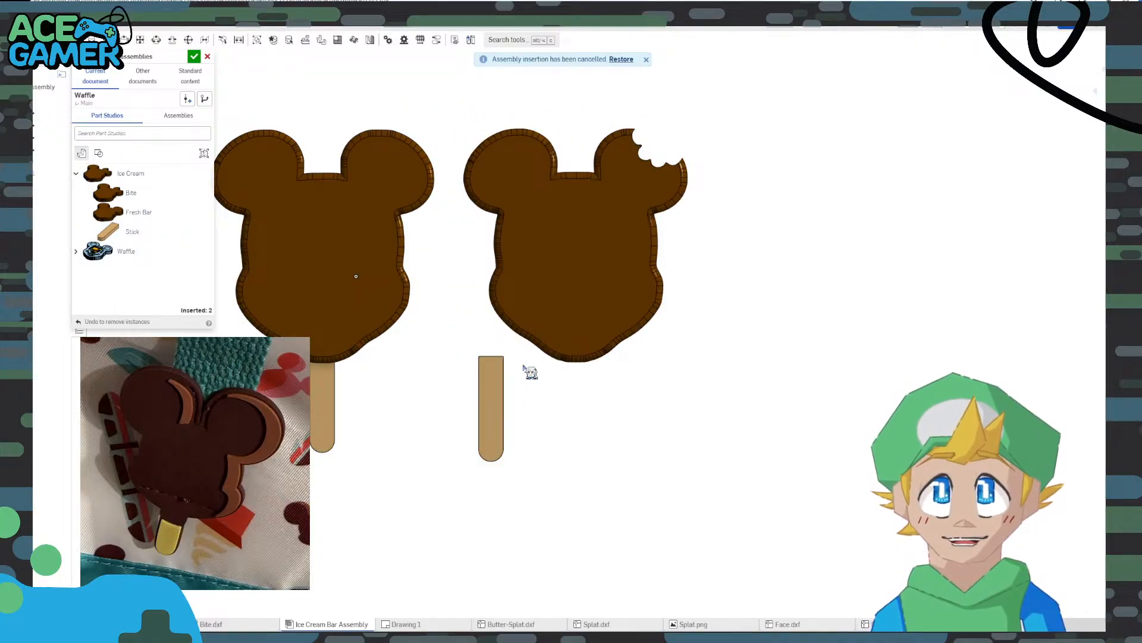
pyautogui.click(206, 57)
# Fasten the new stick's flat end face to the rectangular slot in the bottom of the bitten ice cream bar with a Fastened mate
pyautogui.moveTo(444, 300); pyautogui.dragTo(244, 122, button='right')
pyautogui.scroll(5, 387, 290)
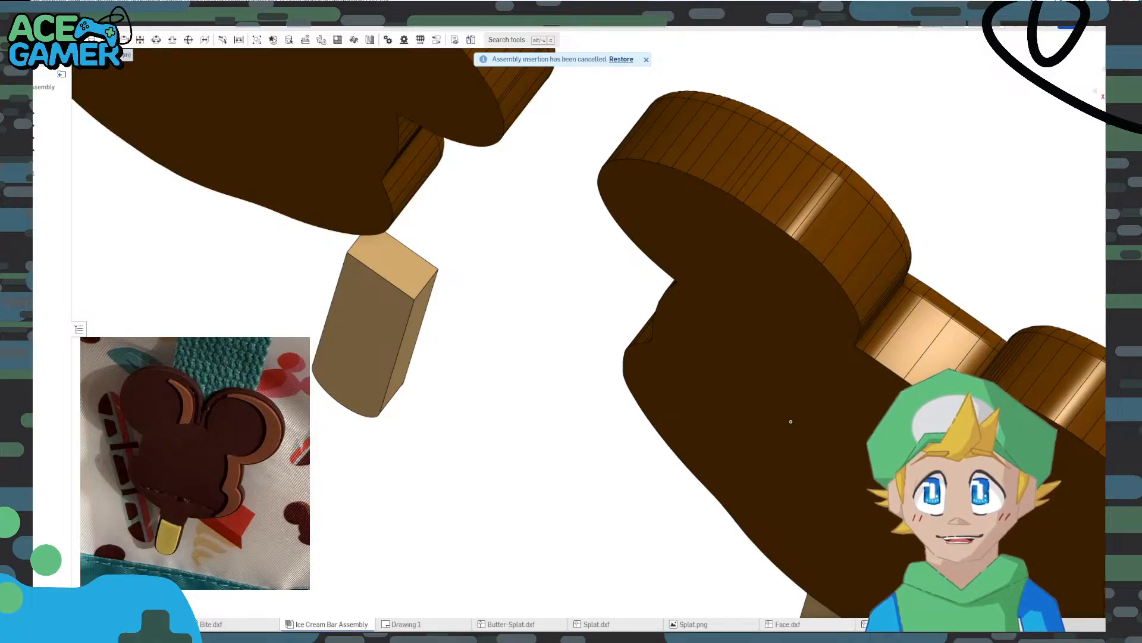
pyautogui.press('m')
pyautogui.click(400, 265)
pyautogui.moveTo(512, 290); pyautogui.dragTo(802, 308, button='right')
pyautogui.scroll(-5, 802, 308)
pyautogui.moveTo(928, 331); pyautogui.dragTo(901, 266, button='right')
pyautogui.moveTo(1078, 222); pyautogui.dragTo(633, 198, button='middle')
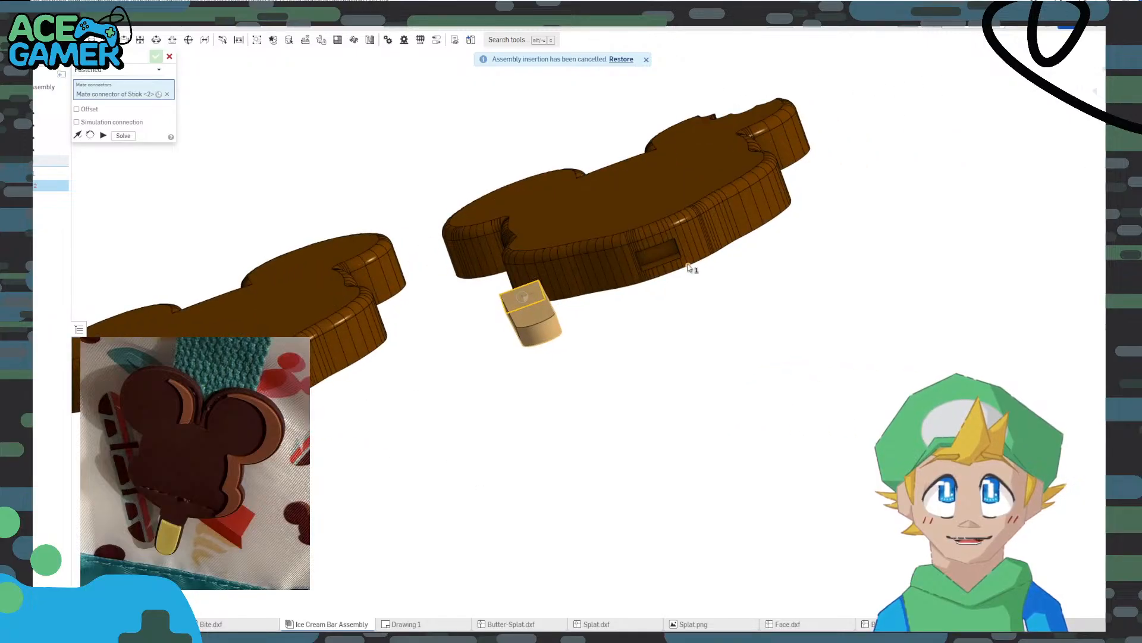
pyautogui.scroll(5, 692, 262)
pyautogui.moveTo(669, 359); pyautogui.dragTo(596, 211, button='right')
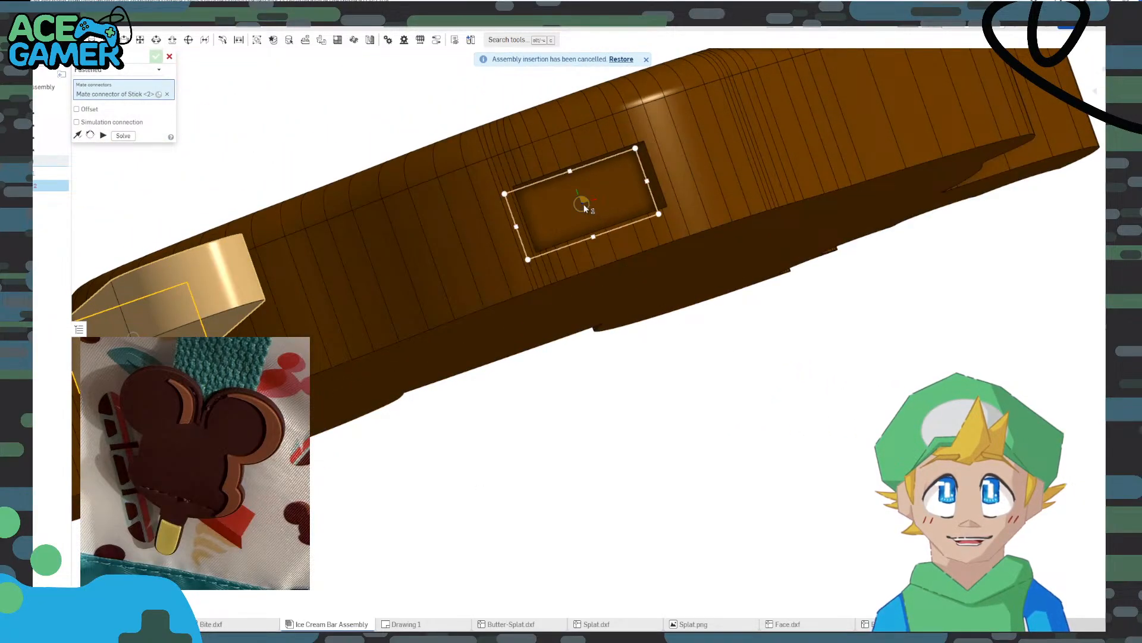
pyautogui.click(584, 206)
pyautogui.click(722, 225)
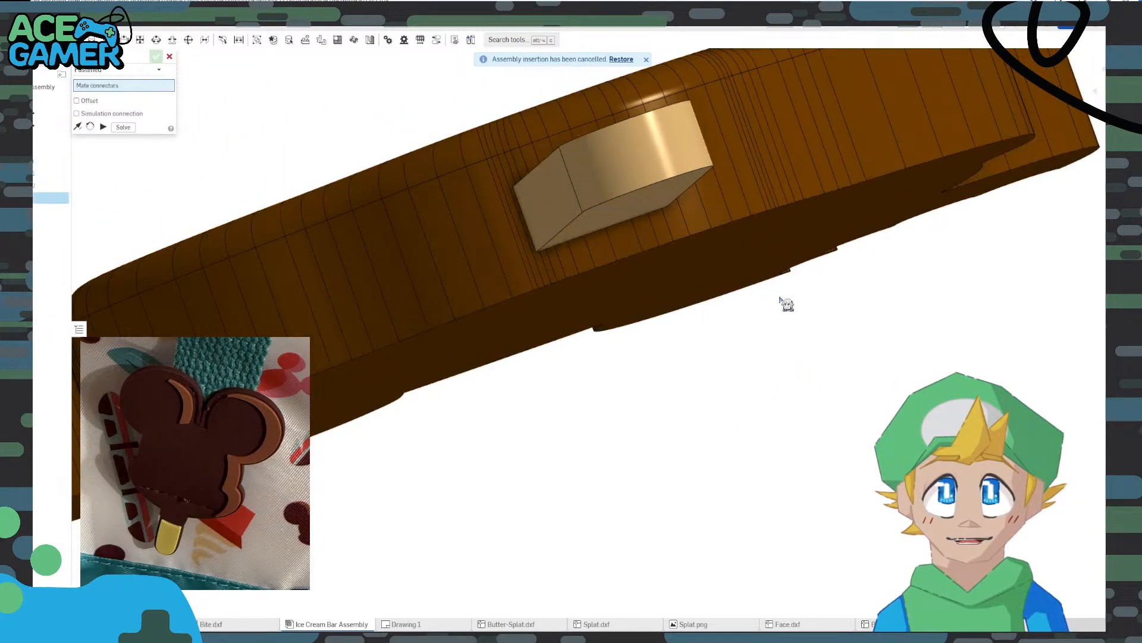
# Examine the stick's fit in the bitten bar, and compare both ice cream bars side by side from the front
pyautogui.moveTo(780, 300); pyautogui.dragTo(808, 352, button='right')
pyautogui.moveTo(1112, 102); pyautogui.dragTo(1123, 138, button='right')
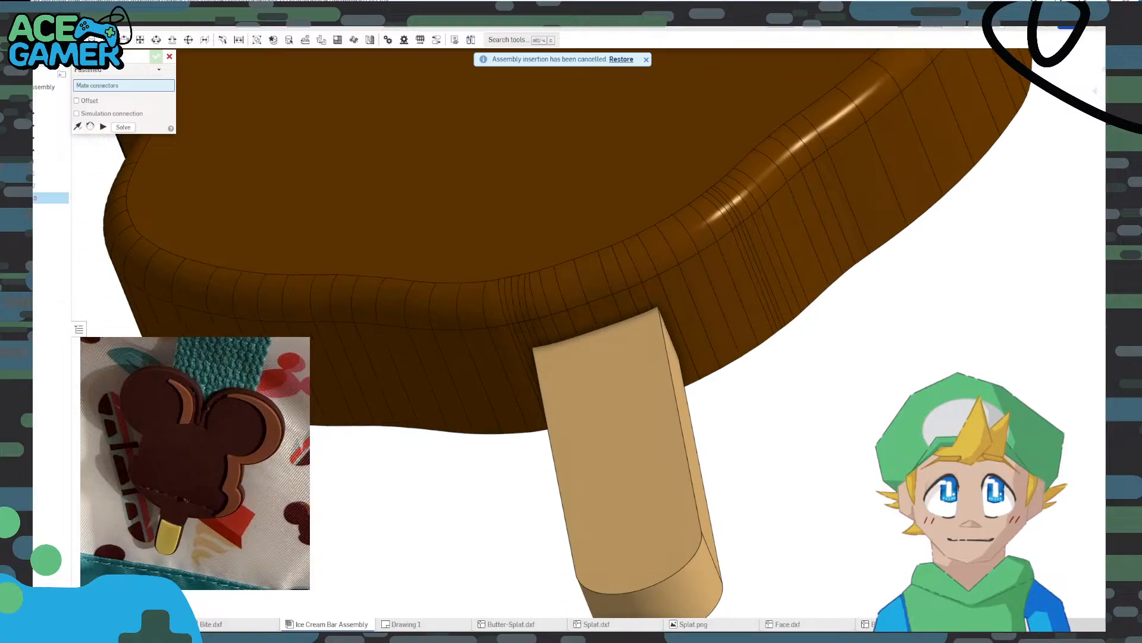
pyautogui.click(1124, 98)
pyautogui.scroll(-1, 833, 226)
pyautogui.moveTo(655, 382); pyautogui.dragTo(605, 381, button='middle')
pyautogui.scroll(-2, 607, 383)
pyautogui.scroll(2, 607, 372)
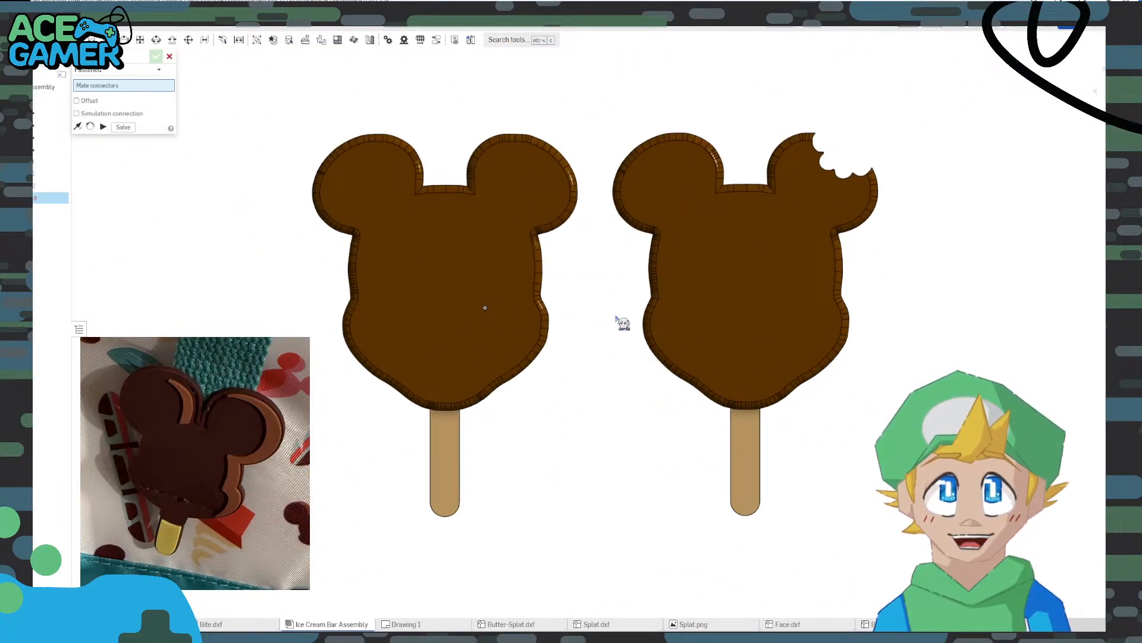
pyautogui.moveTo(616, 317); pyautogui.dragTo(630, 318, button='middle')
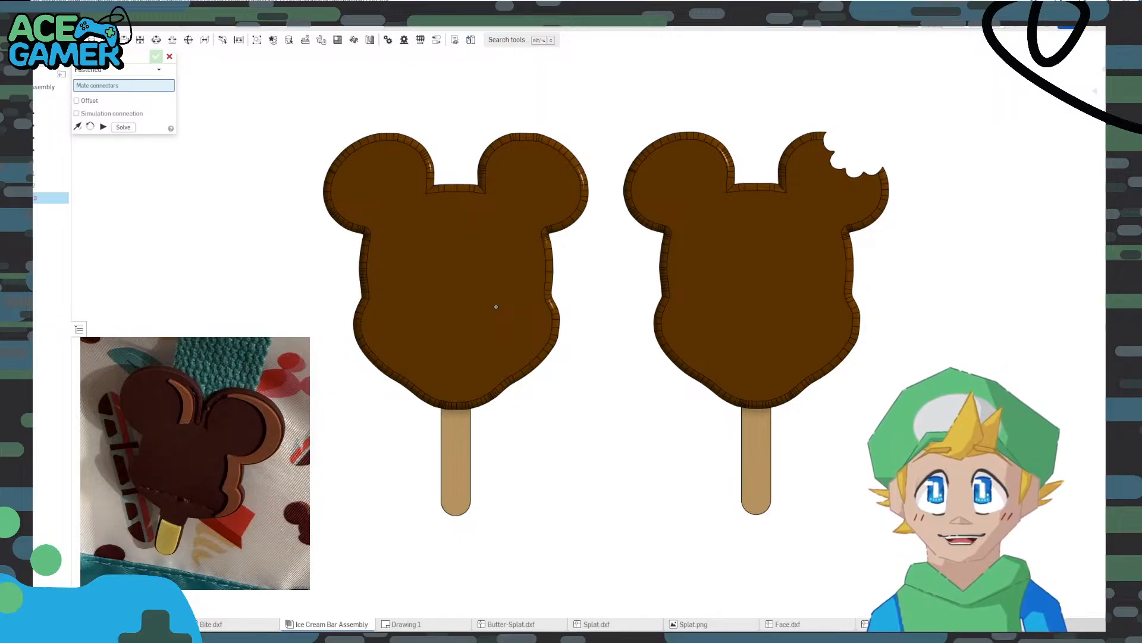
# Switch to an empty part studio and reconnect the timed-out session
pyautogui.click(140, 624)
pyautogui.moveTo(388, 374); pyautogui.dragTo(379, 350, button='right')
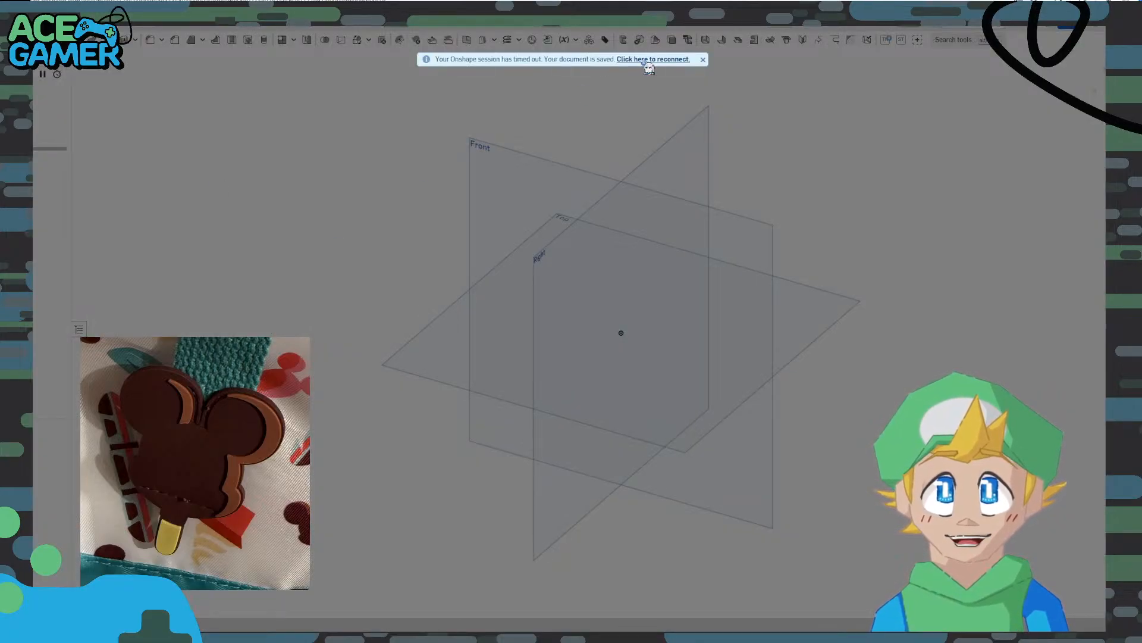
pyautogui.click(646, 60)
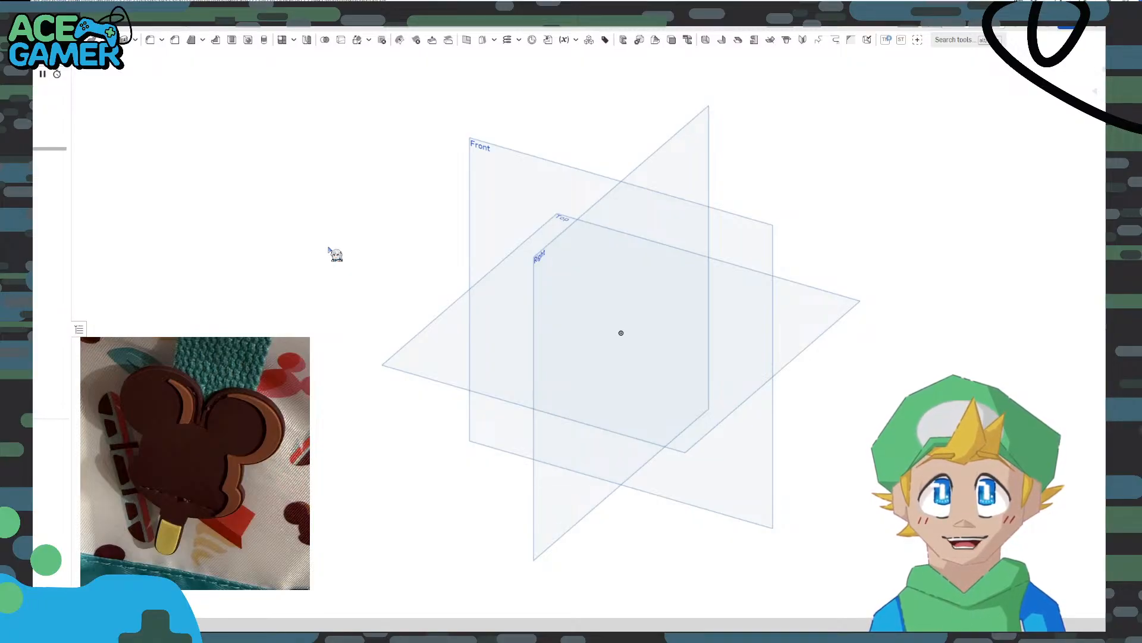
# Start a sketch on the Top plane and draw a center point rectangle about 54 mm by 99 mm centred on the origin
pyautogui.rightClick(438, 365)
pyautogui.click(458, 378)
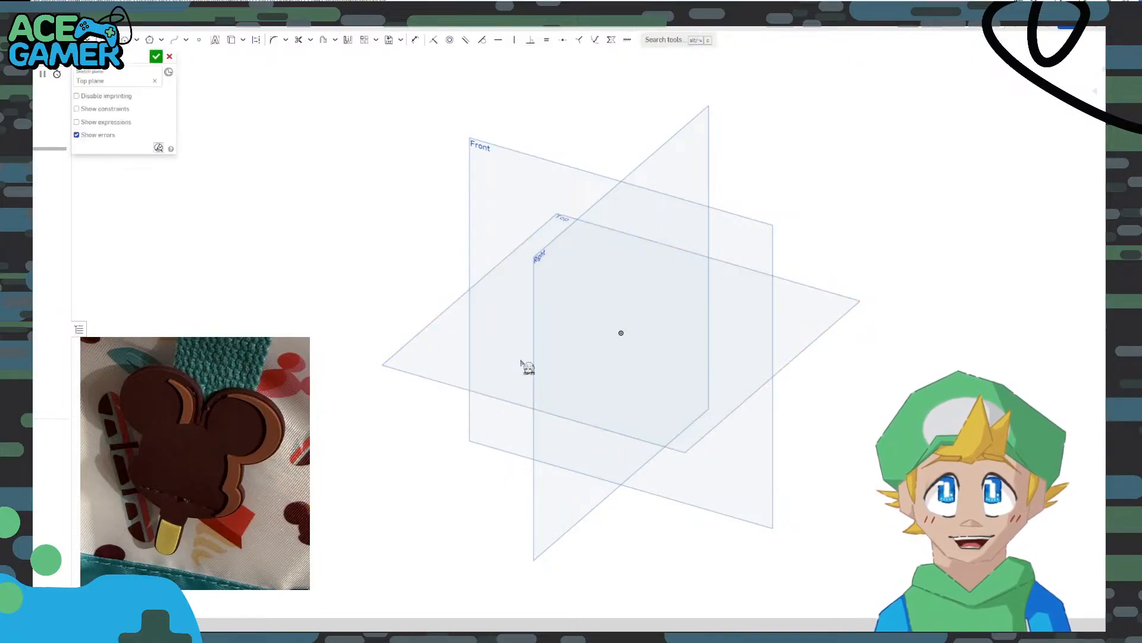
pyautogui.press('n')
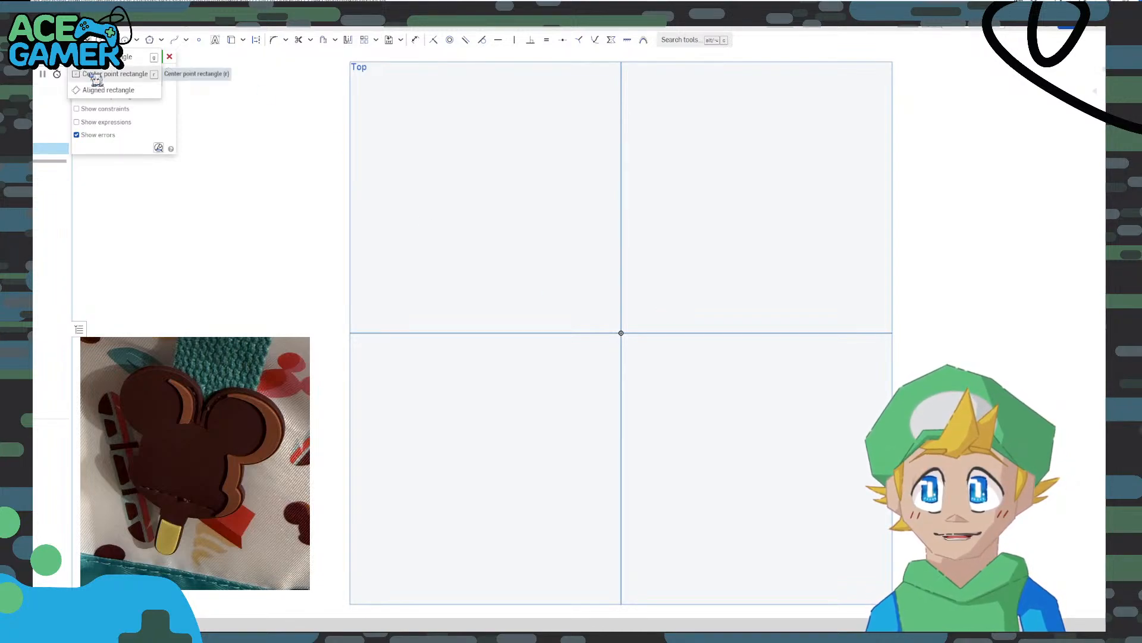
pyautogui.click(623, 333)
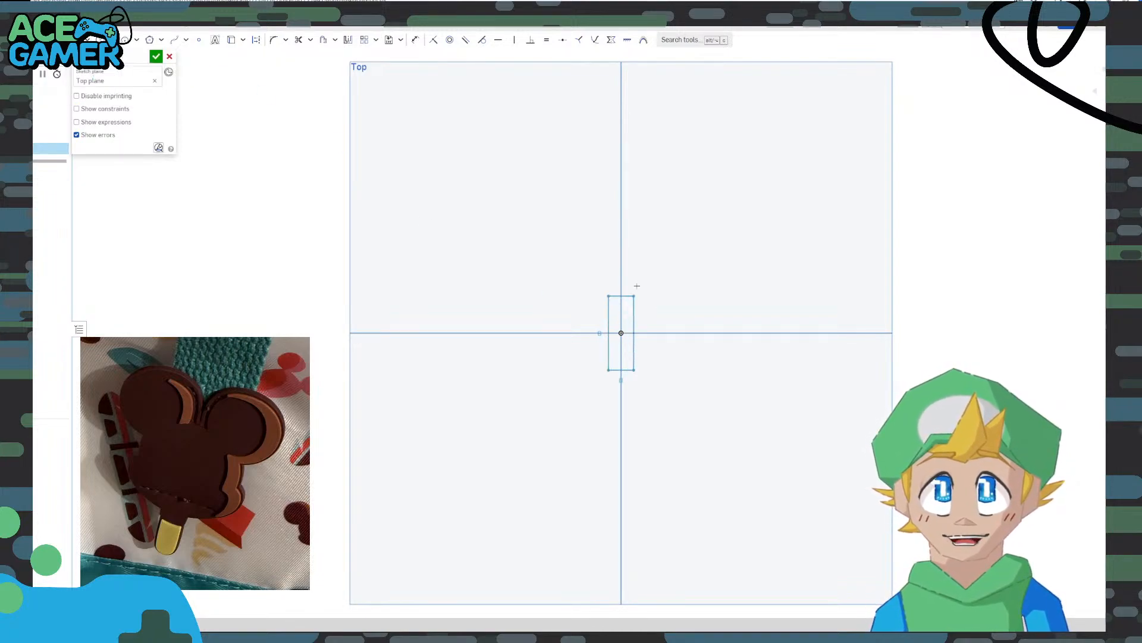
pyautogui.click(720, 153)
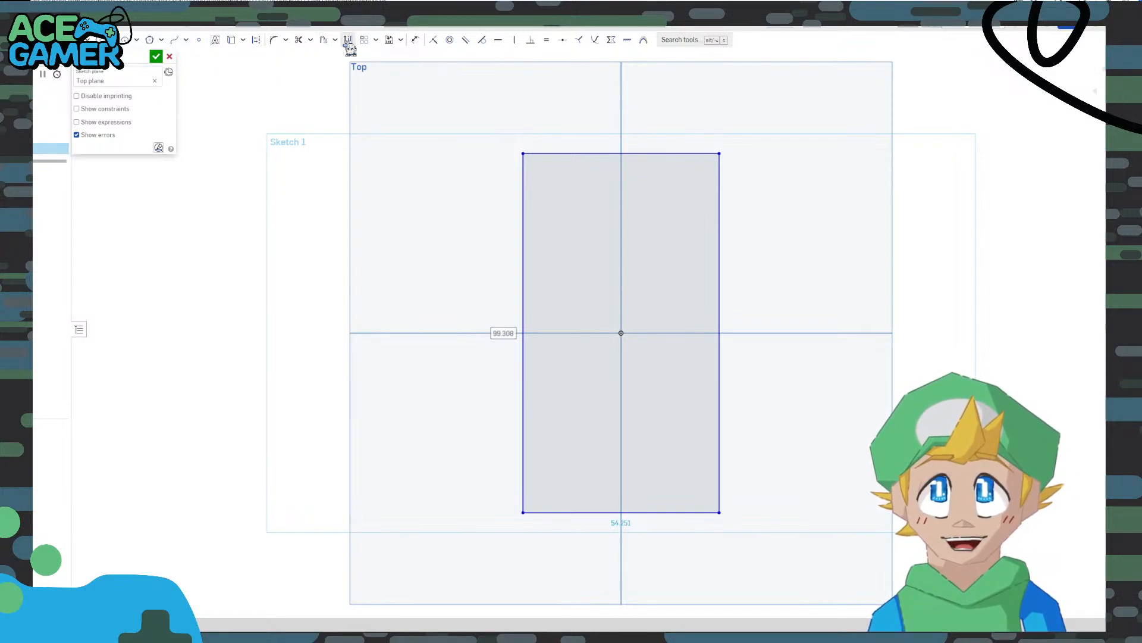
# Dimension the rectangle's width as 88.9 mm
pyautogui.click(416, 40)
pyautogui.click(595, 154)
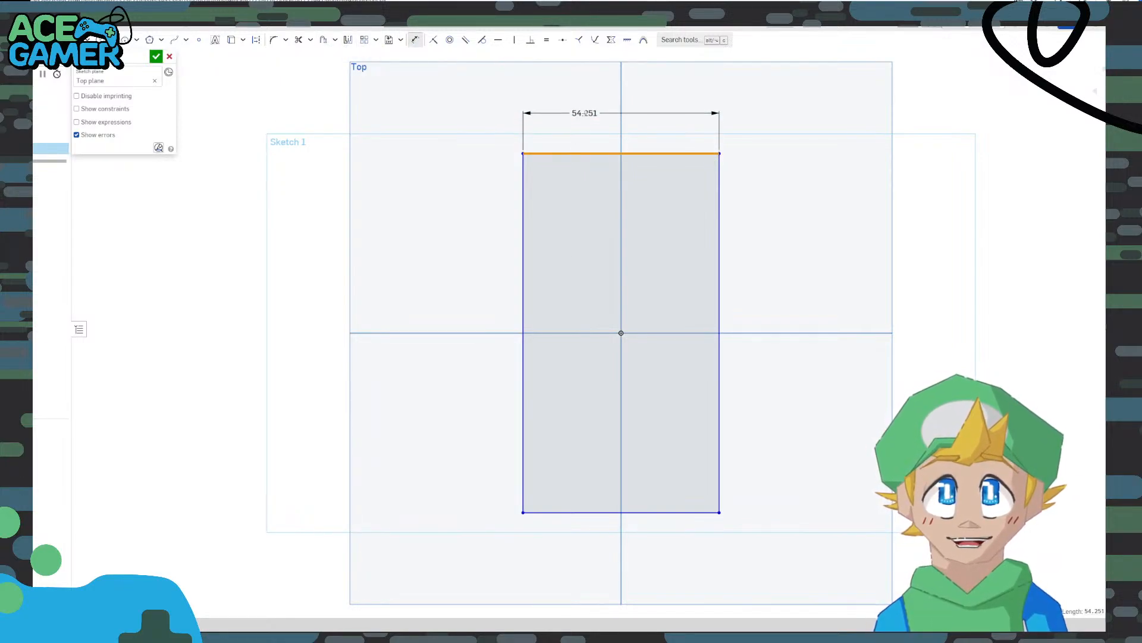
pyautogui.click(594, 112)
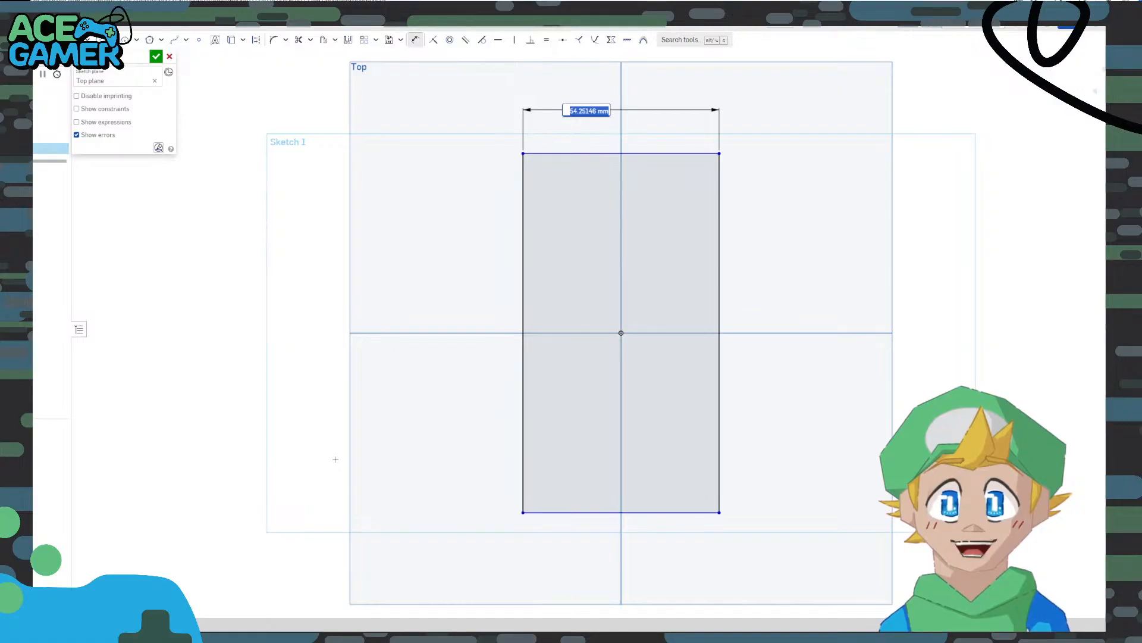
pyautogui.write('88')
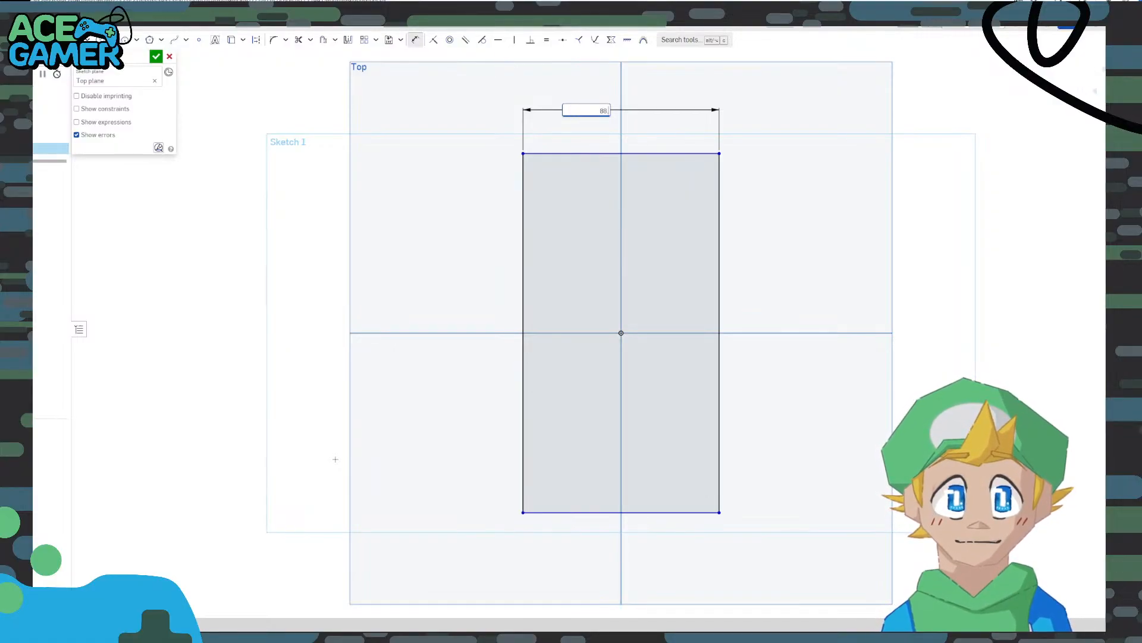
pyautogui.write('.9')
pyautogui.press('Return')
# Dimension the rectangle's long side as 179.4 mm and finish the sketch
pyautogui.scroll(-5, 543, 433)
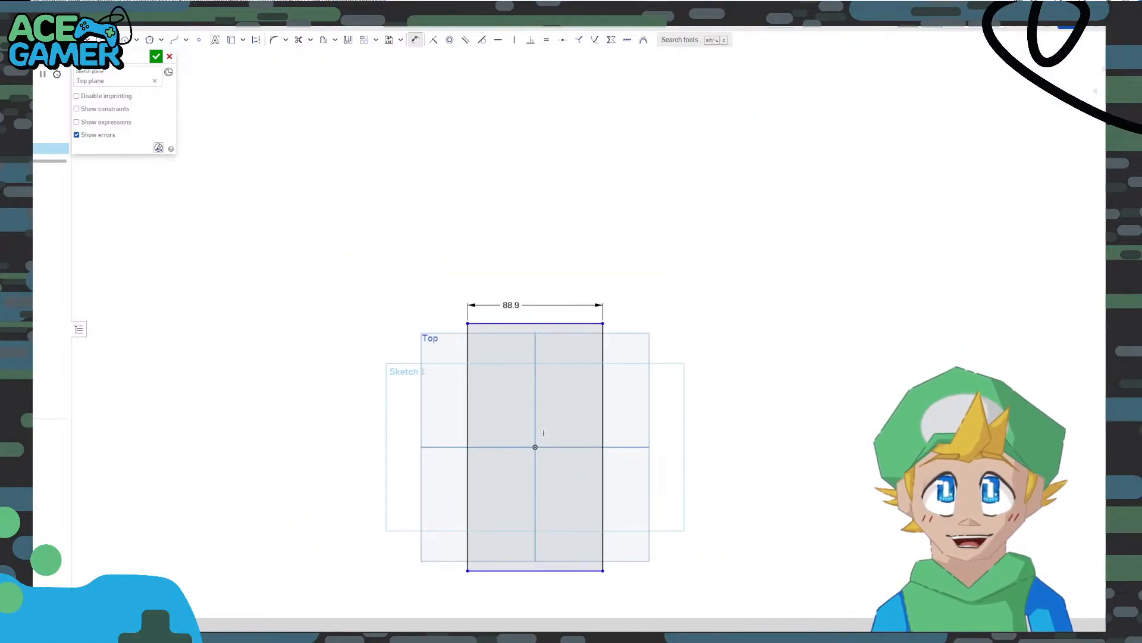
pyautogui.moveTo(543, 432); pyautogui.dragTo(544, 363, button='middle')
pyautogui.scroll(2, 551, 360)
pyautogui.click(612, 360)
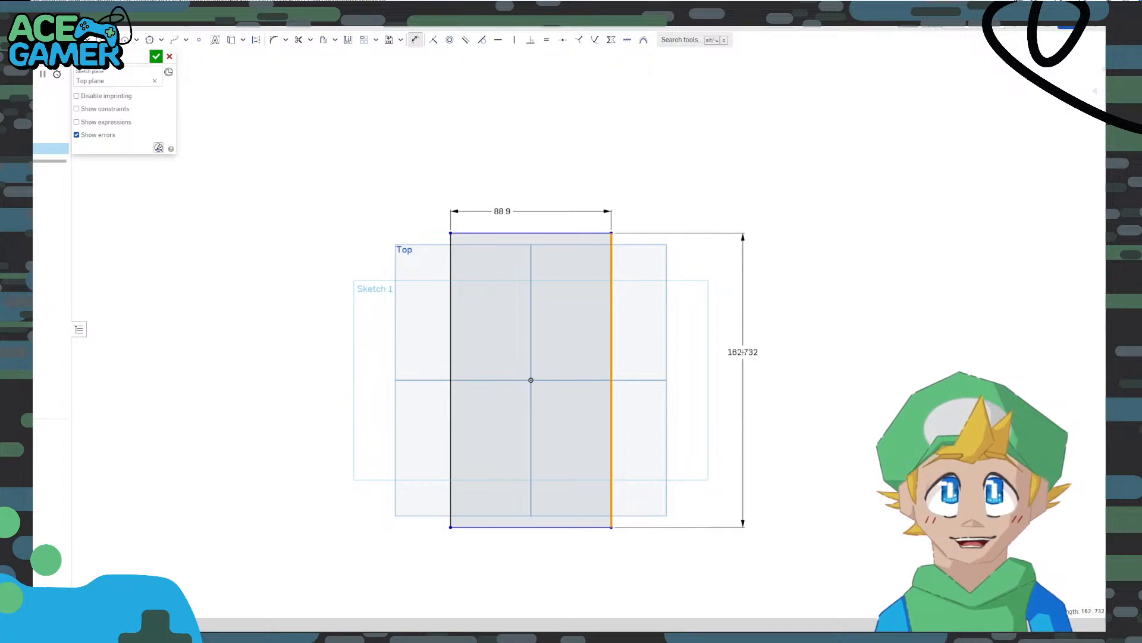
pyautogui.click(744, 353)
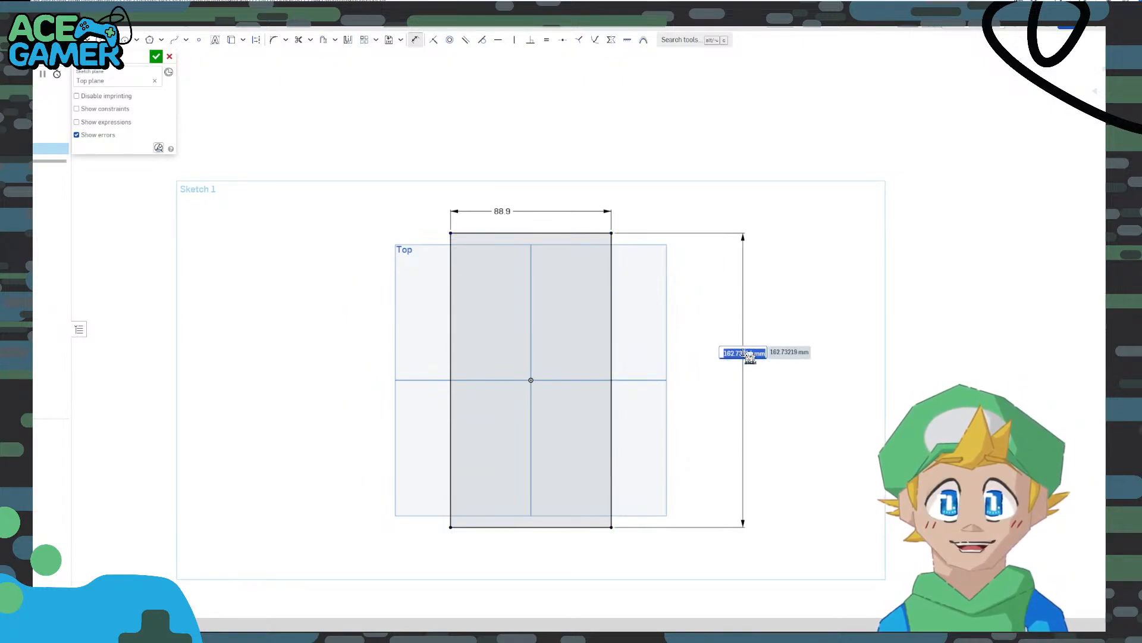
pyautogui.write('179.4')
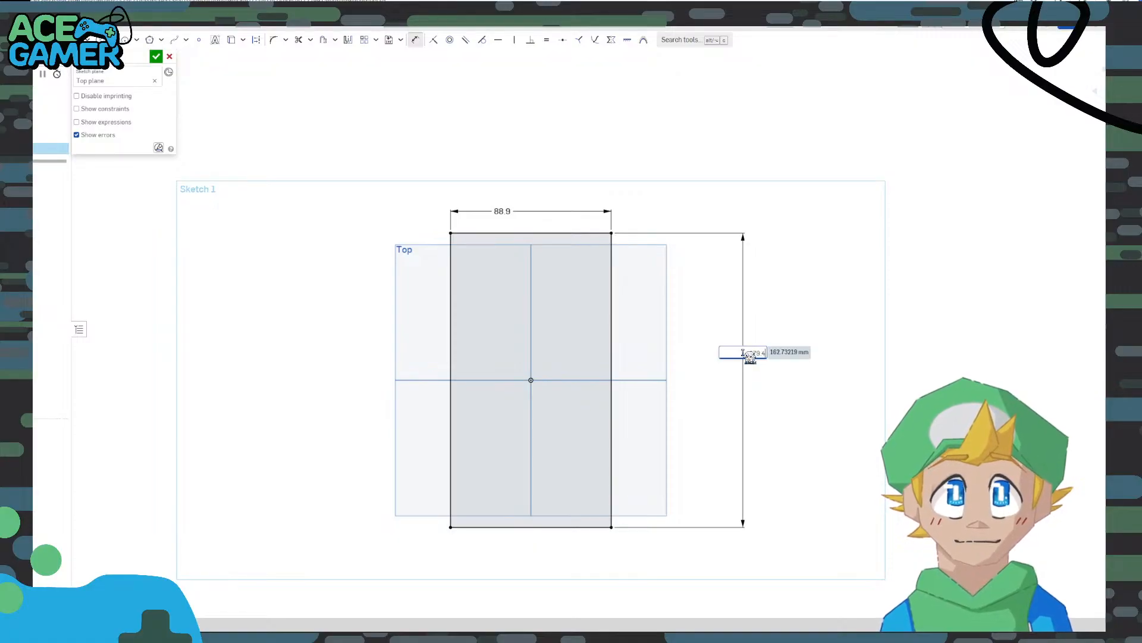
pyautogui.press('Return')
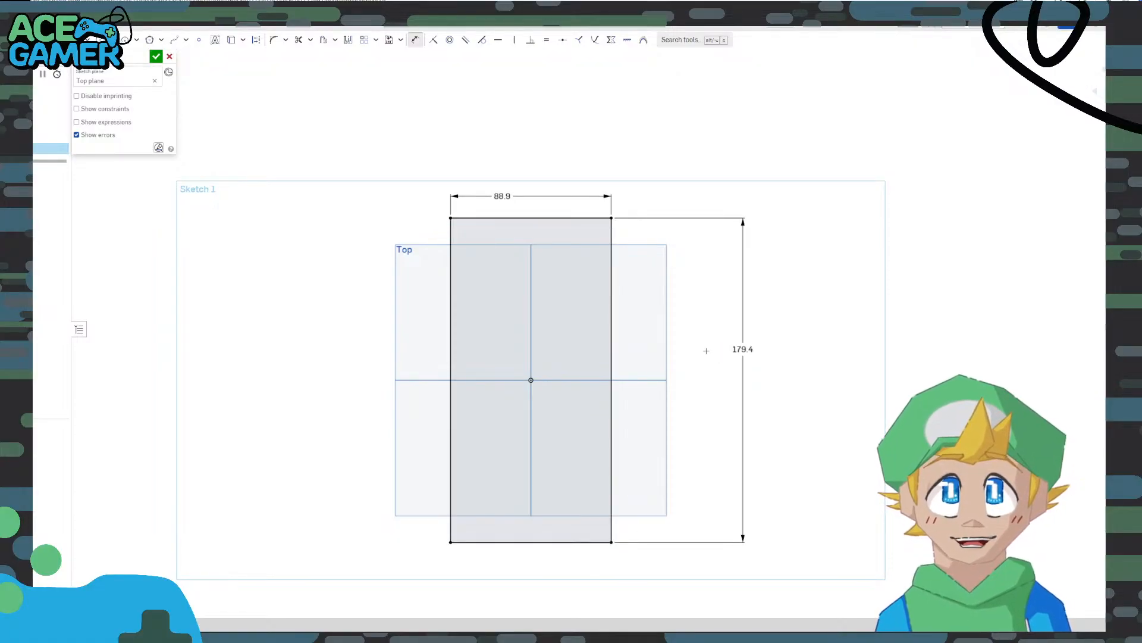
pyautogui.click(156, 56)
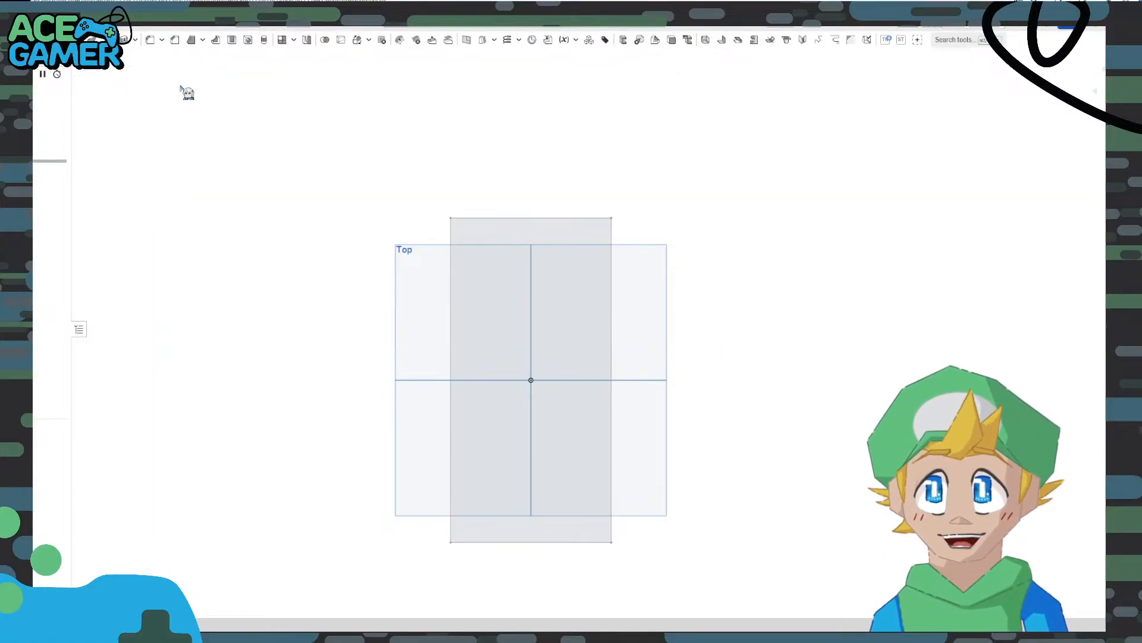
# Hide the default planes and extrude the sketched rectangle as a new solid with a blind depth of 6 in
pyautogui.moveTo(326, 306); pyautogui.dragTo(321, 249, button='right')
pyautogui.click(466, 269)
pyautogui.click(466, 269)
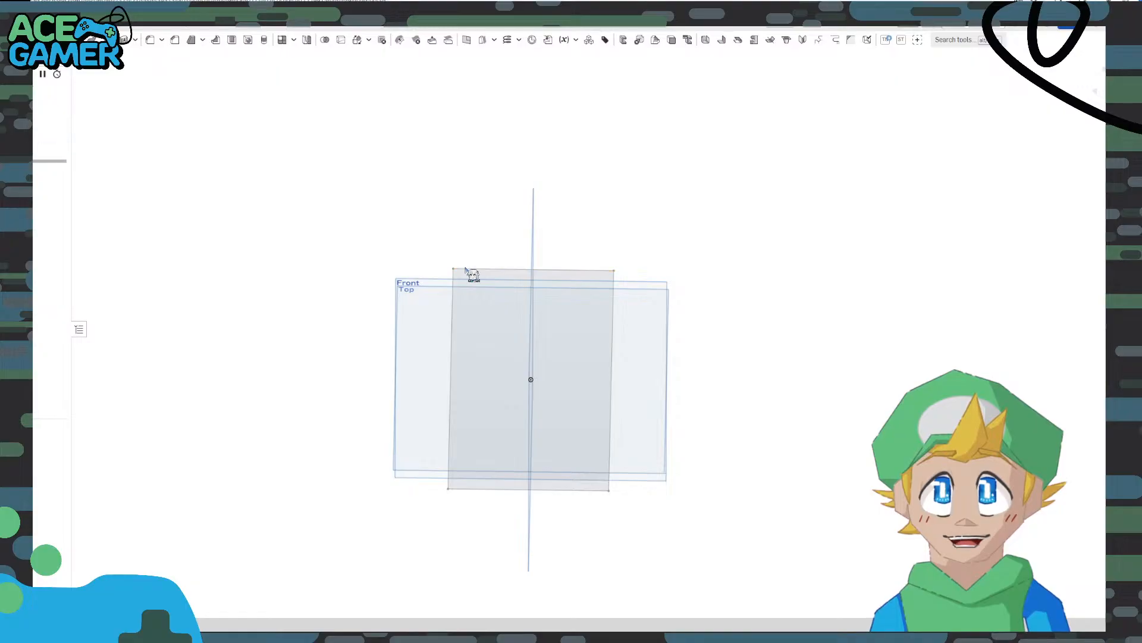
pyautogui.press('p')
pyautogui.click(481, 322)
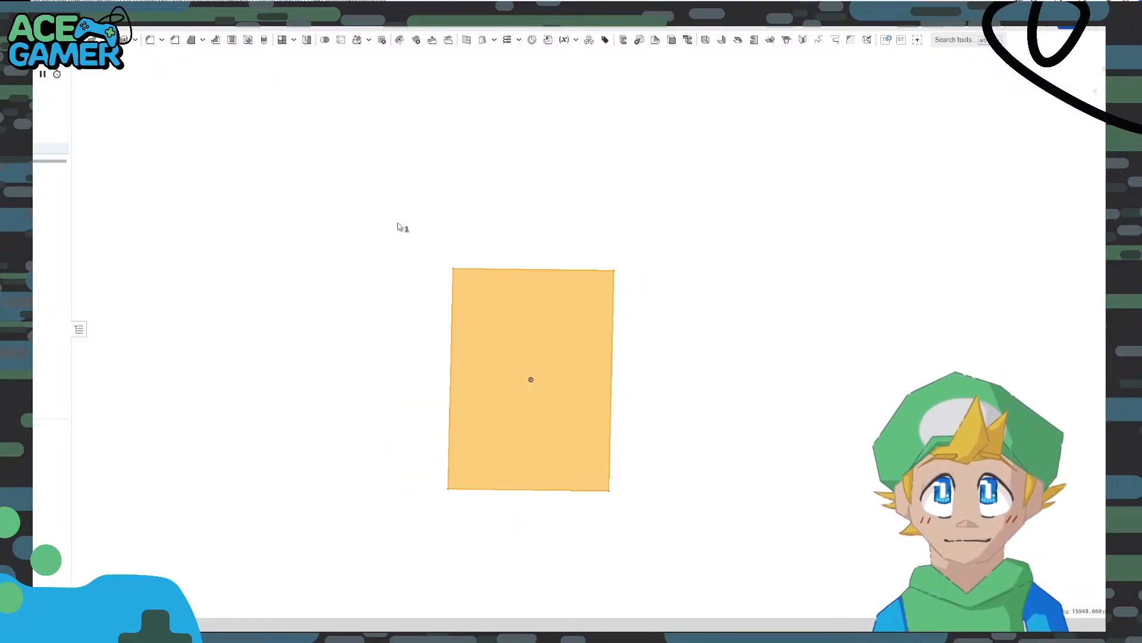
pyautogui.hotkey('shift', 'e')
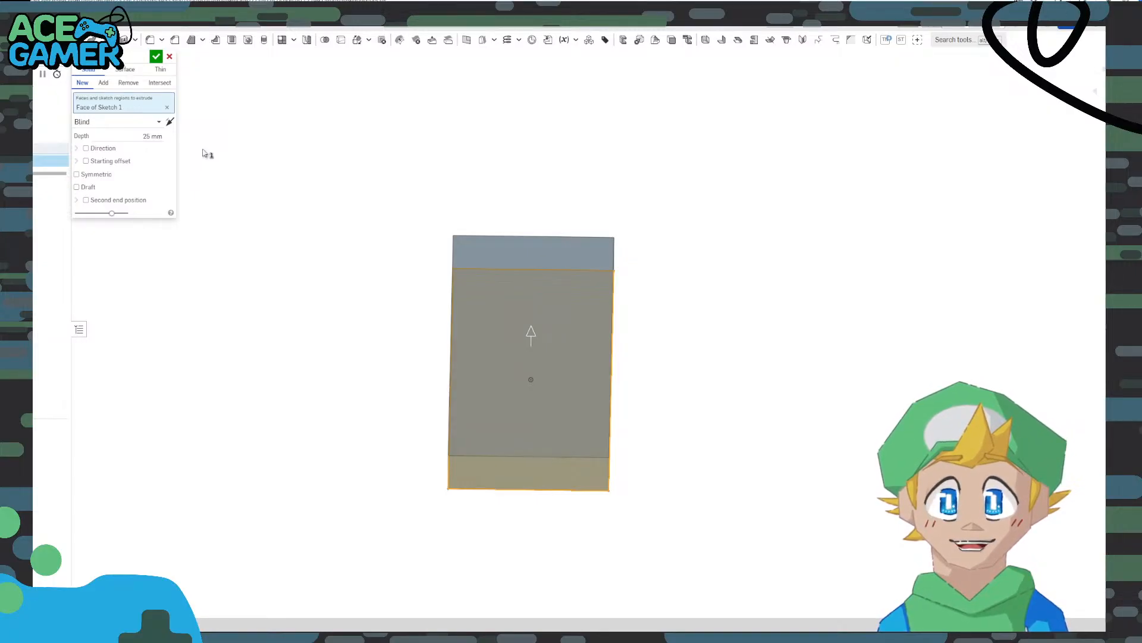
pyautogui.click(153, 136)
pyautogui.write('6in')
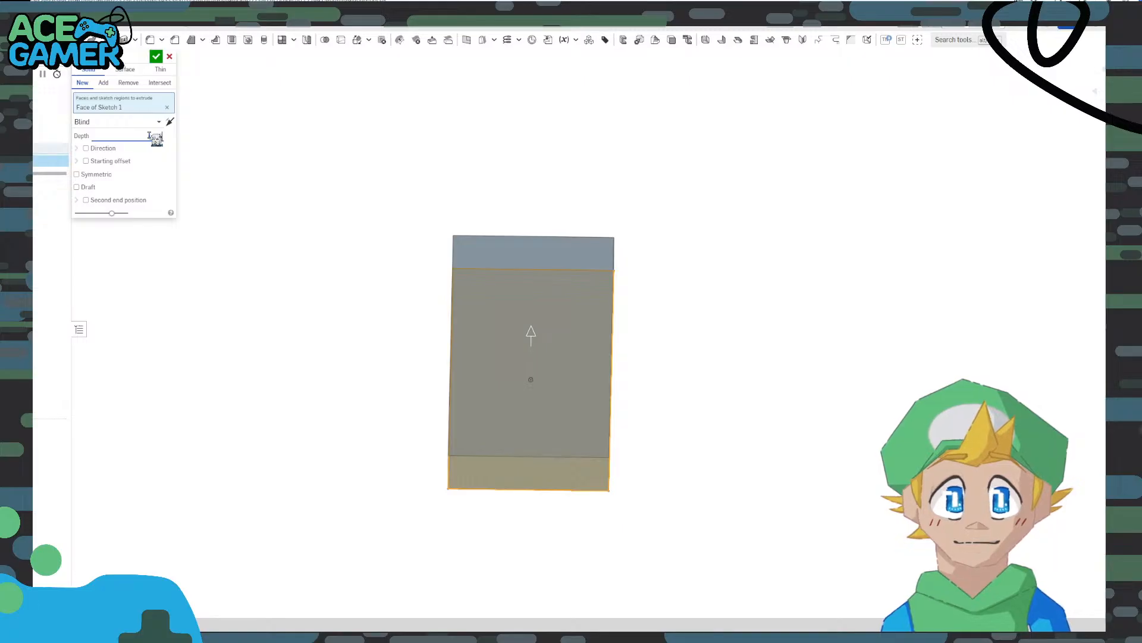
pyautogui.press('Return')
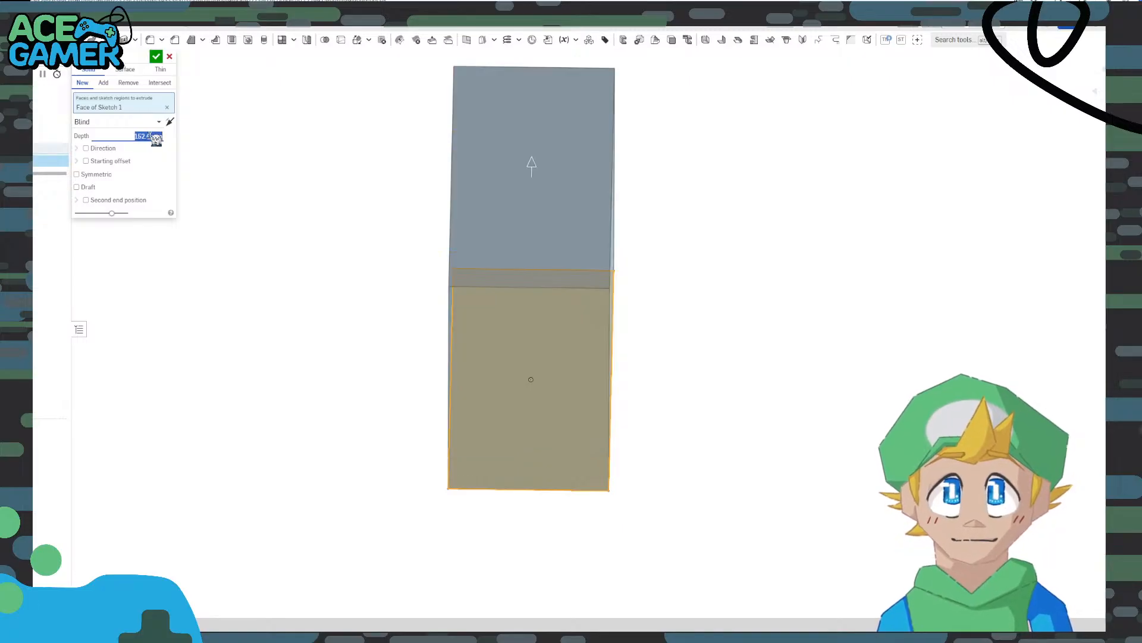
pyautogui.click(156, 57)
pyautogui.moveTo(350, 278); pyautogui.dragTo(375, 249, button='right')
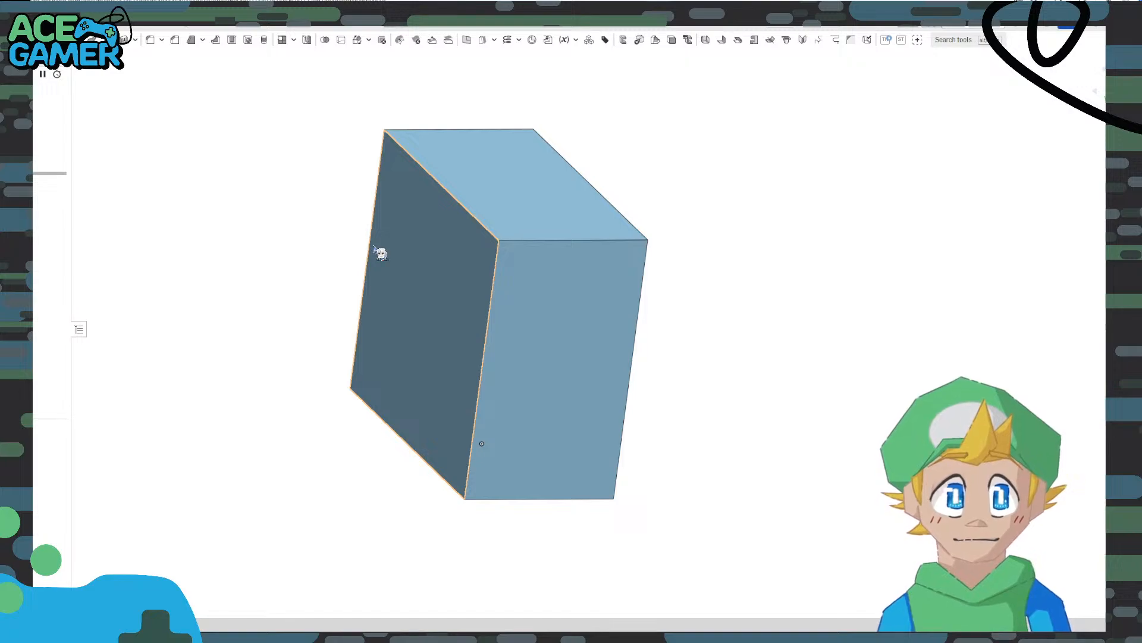
# Start a sketch on the block's top face and view it square on
pyautogui.moveTo(686, 304); pyautogui.dragTo(601, 278, button='right')
pyautogui.click(538, 230)
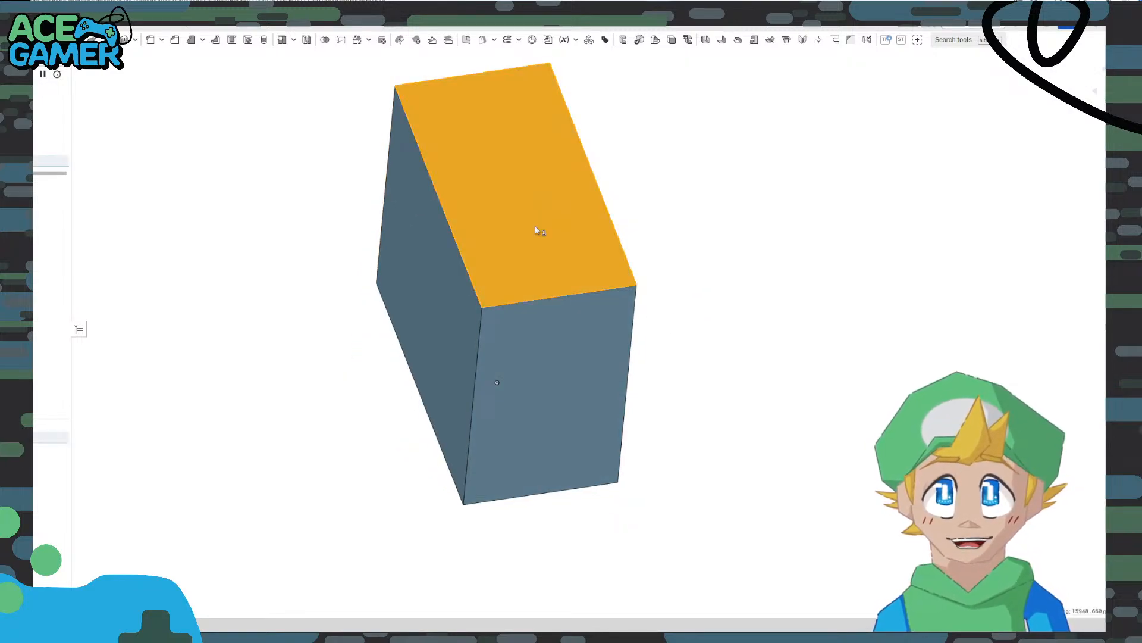
pyautogui.rightClick(535, 235)
pyautogui.click(563, 292)
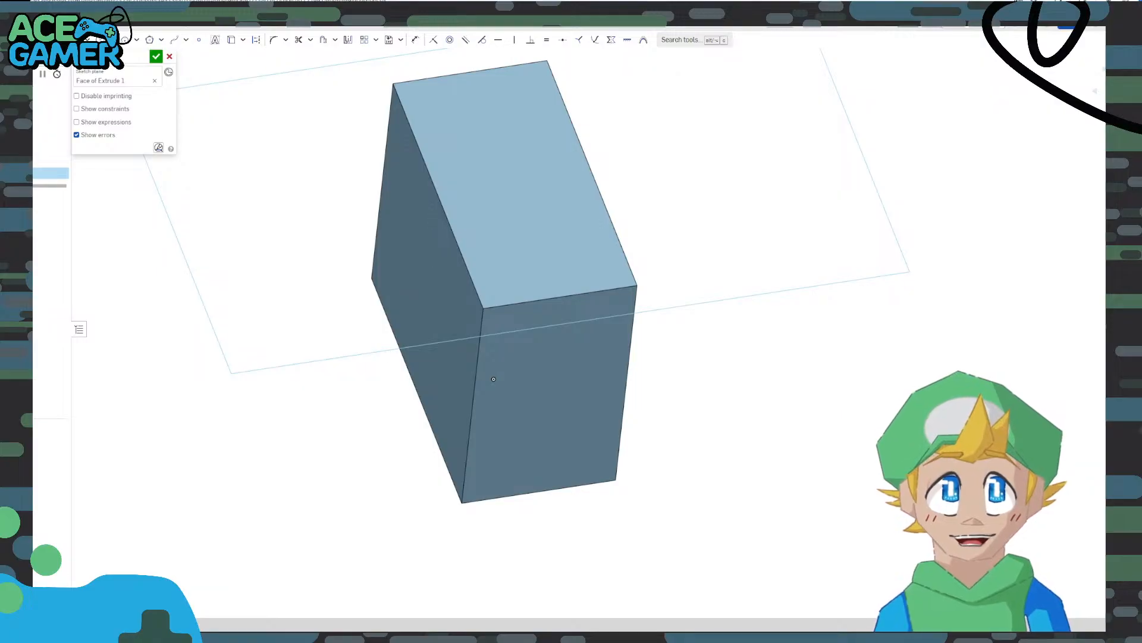
pyautogui.press('n')
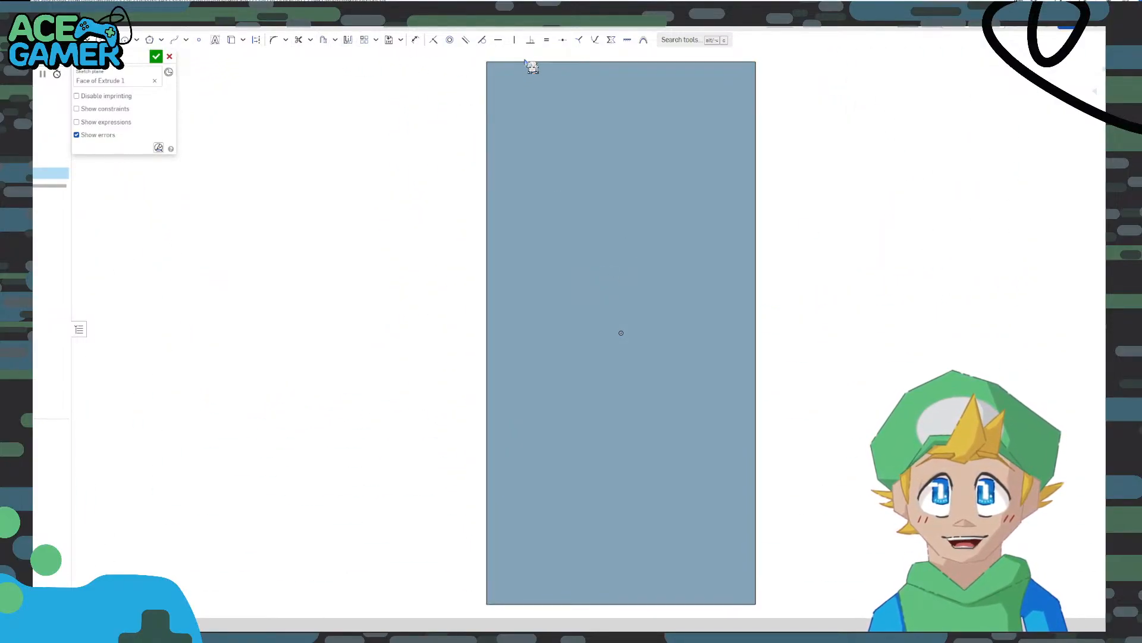
# Offset the four outer edges of the top face 2 mm inward and finish the sketch
pyautogui.click(517, 89)
pyautogui.click(323, 40)
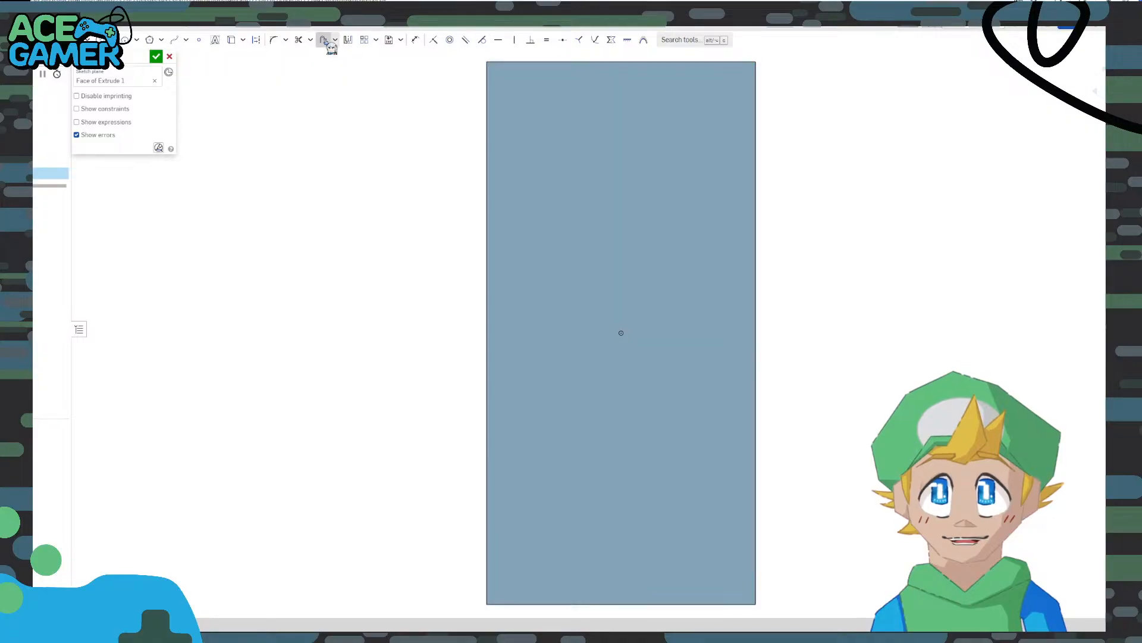
pyautogui.click(532, 62)
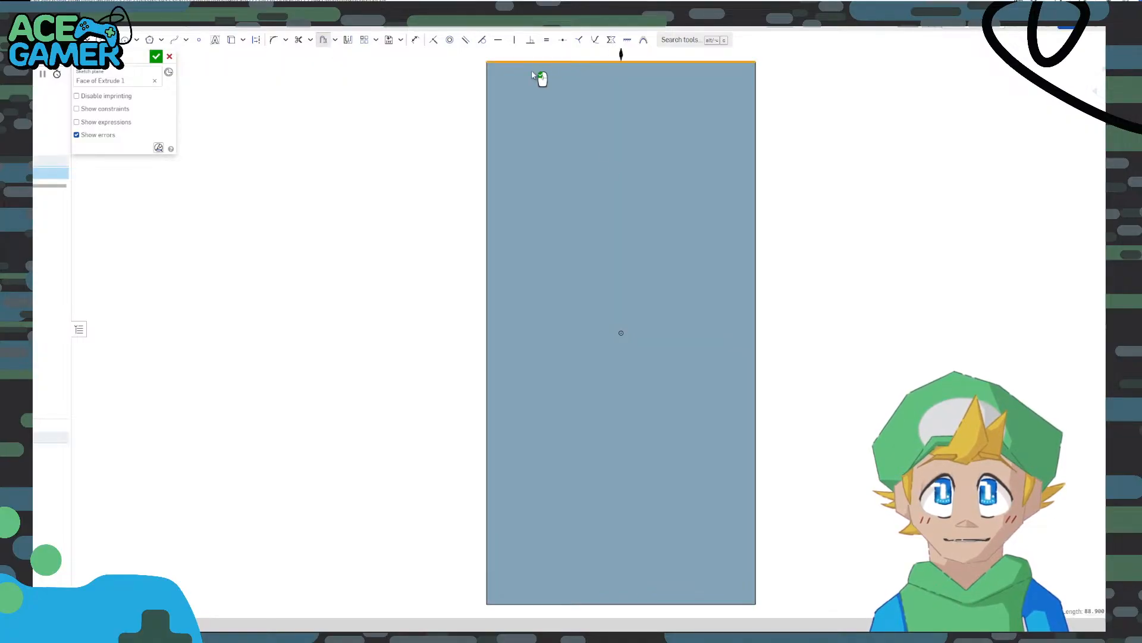
pyautogui.click(487, 100)
pyautogui.click(755, 171)
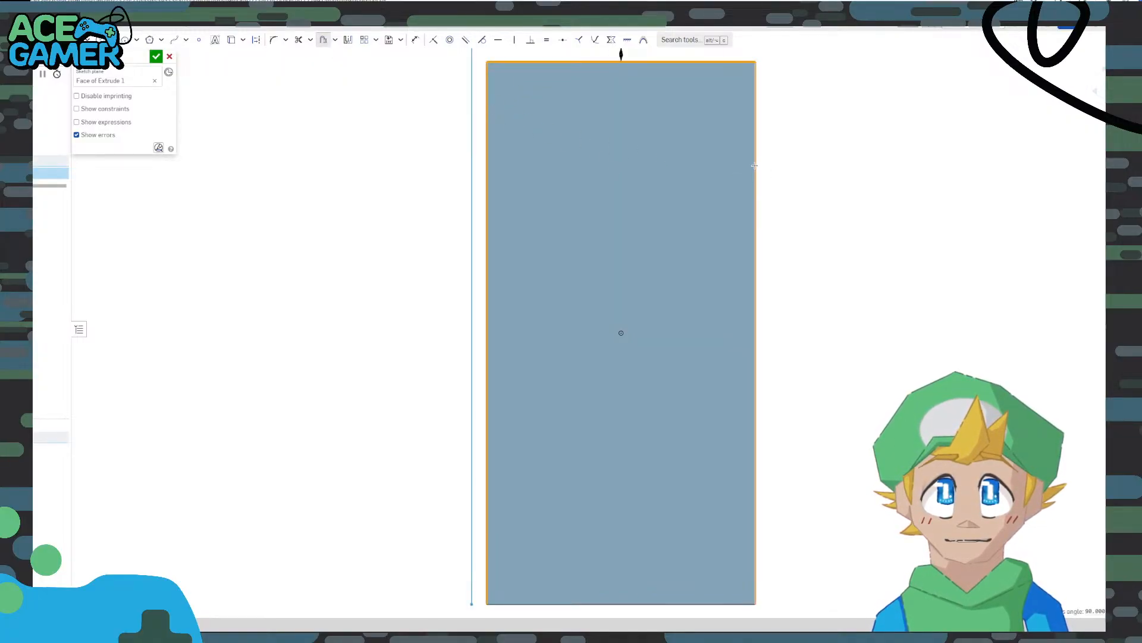
pyautogui.click(678, 604)
pyautogui.scroll(-5, 670, 483)
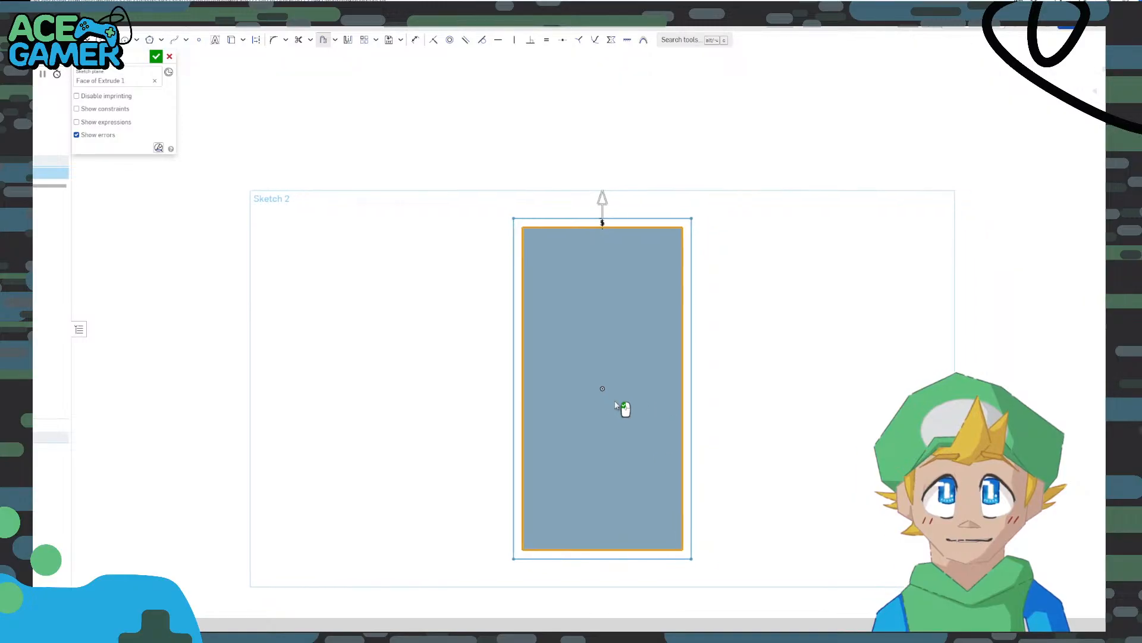
pyautogui.moveTo(602, 204); pyautogui.dragTo(603, 235)
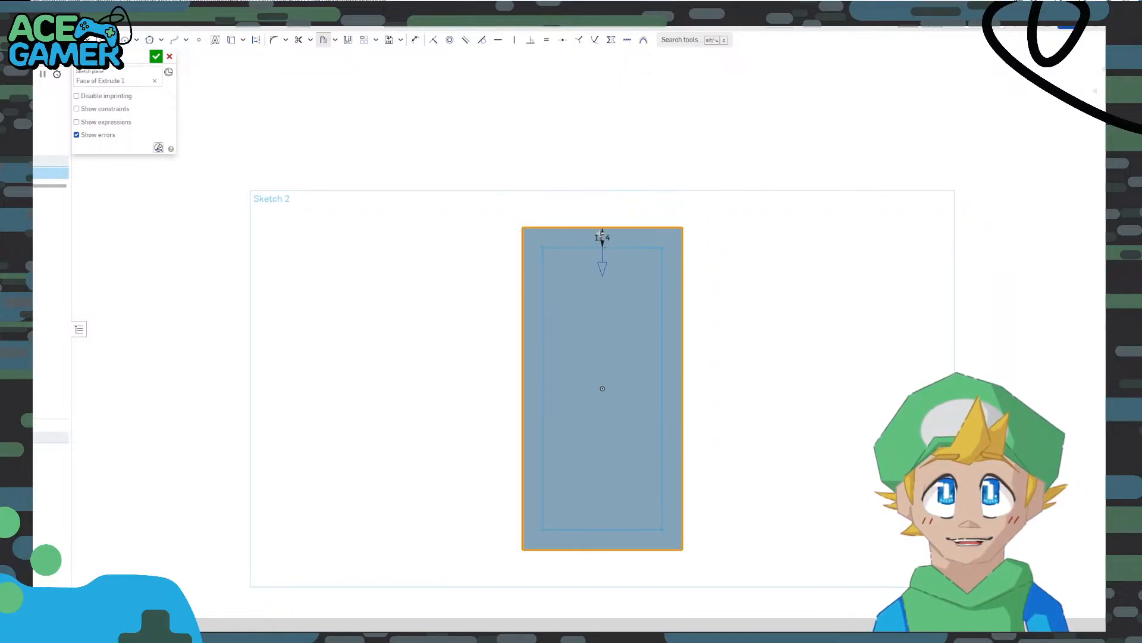
pyautogui.click(602, 243)
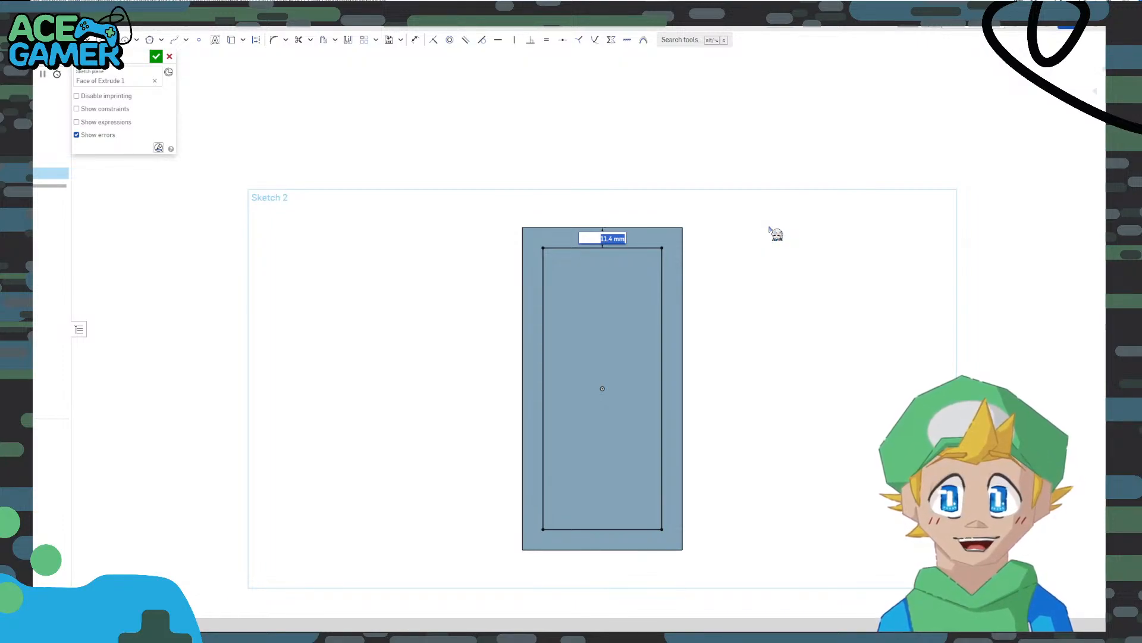
pyautogui.write('2')
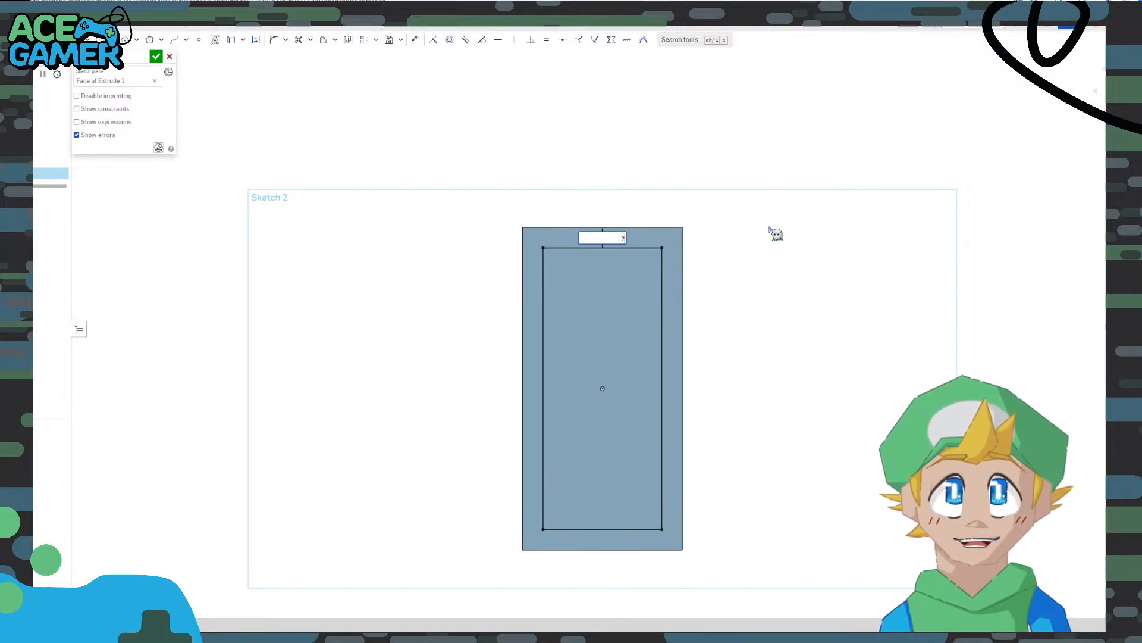
pyautogui.press('Return')
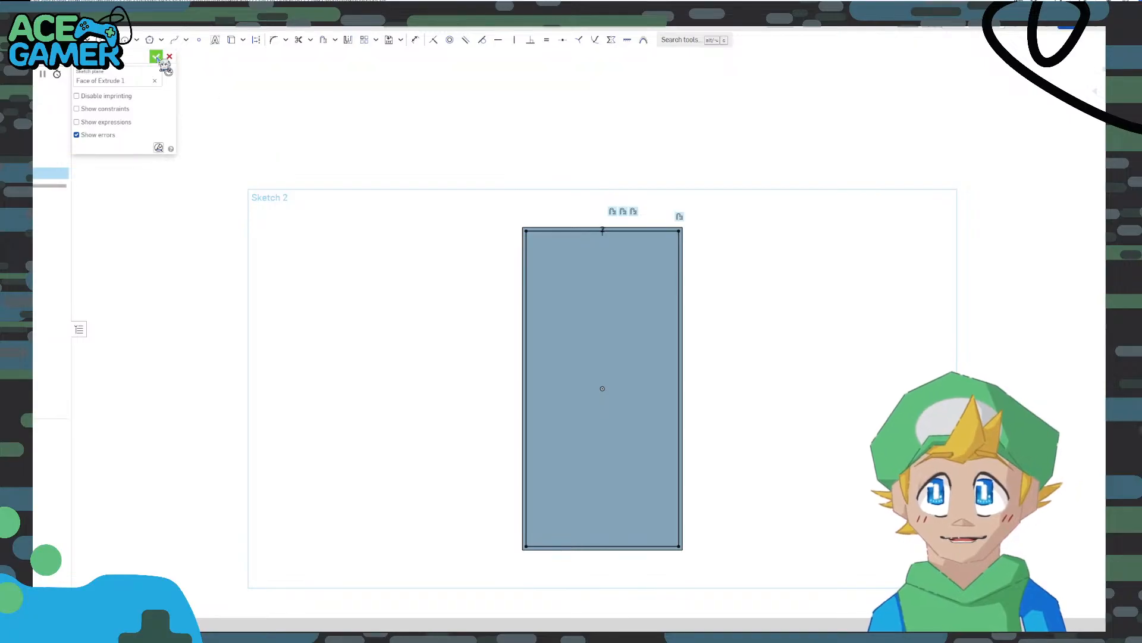
pyautogui.click(156, 56)
# Extrude the inner offset rectangle as a Remove cut into the block with a blind depth of 25 mm
pyautogui.moveTo(754, 391); pyautogui.dragTo(748, 365, button='right')
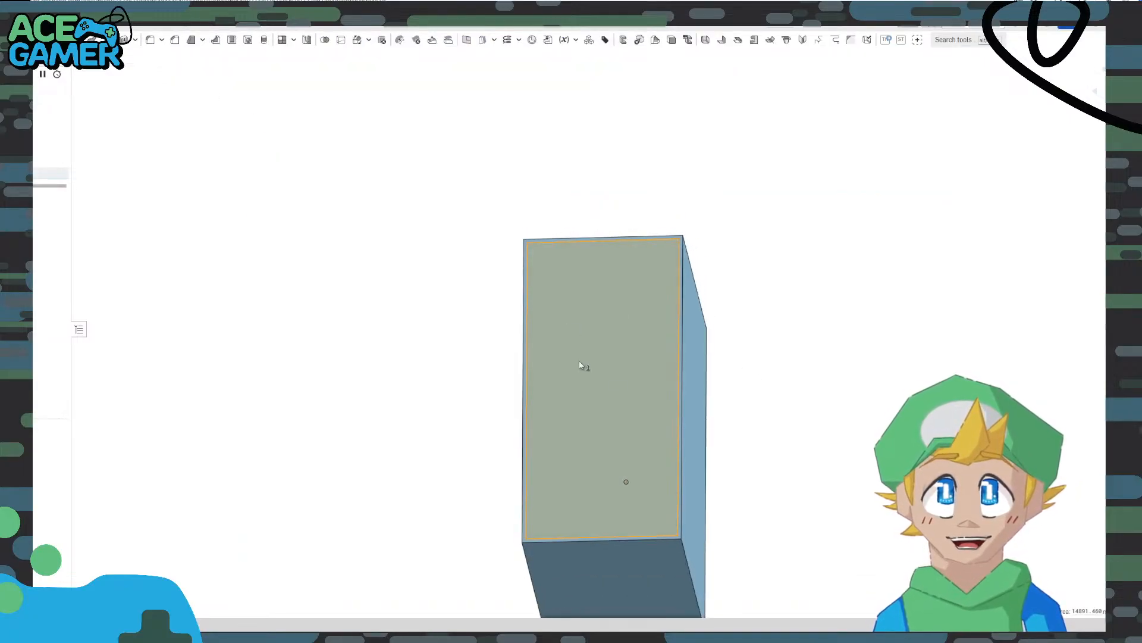
pyautogui.hotkey('shift', 'e')
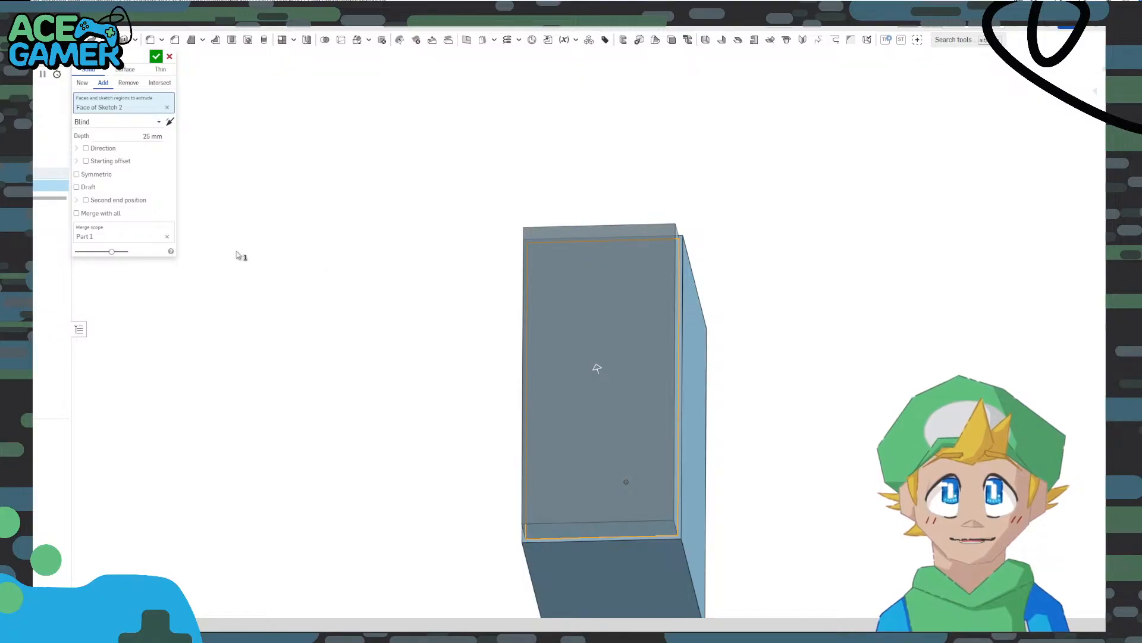
pyautogui.click(139, 85)
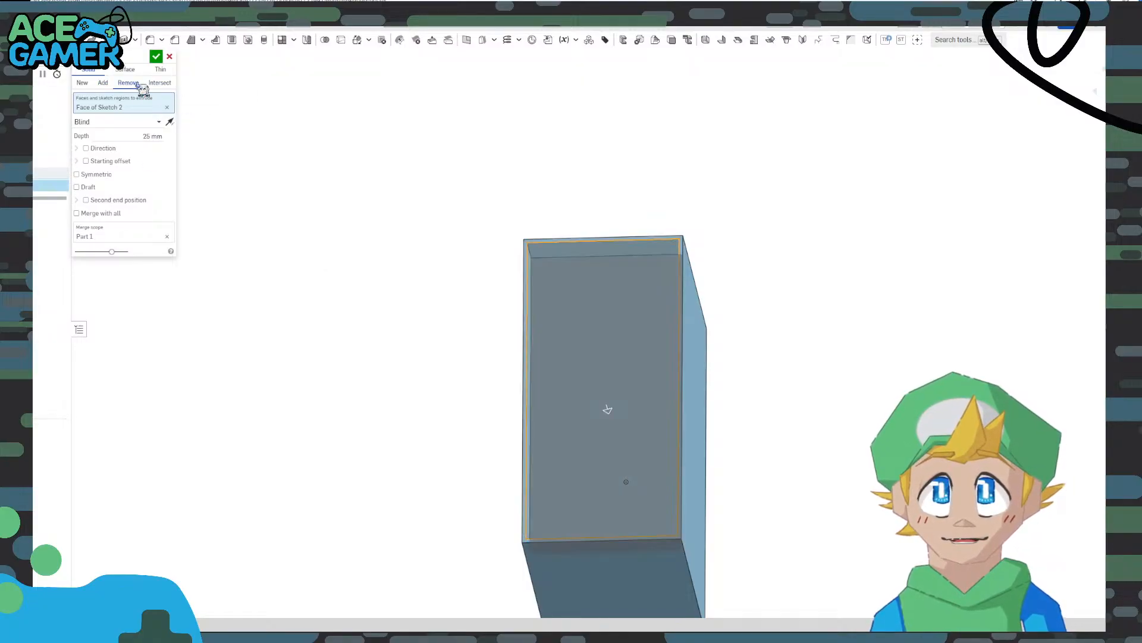
pyautogui.click(156, 57)
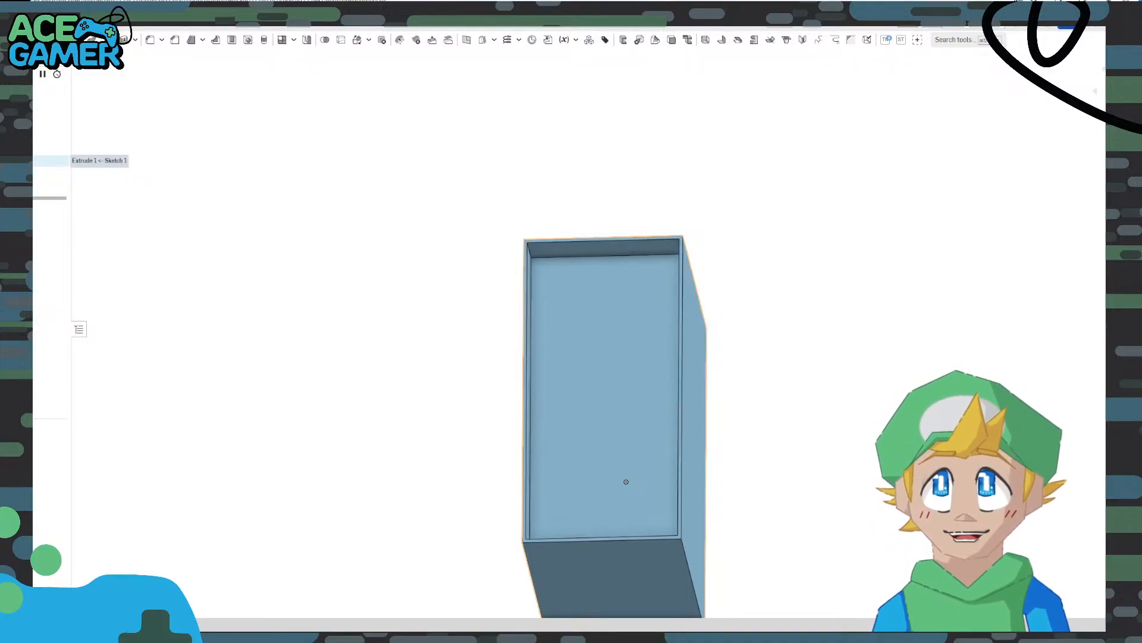
# Create a length variable named H
pyautogui.doubleClick(50, 161)
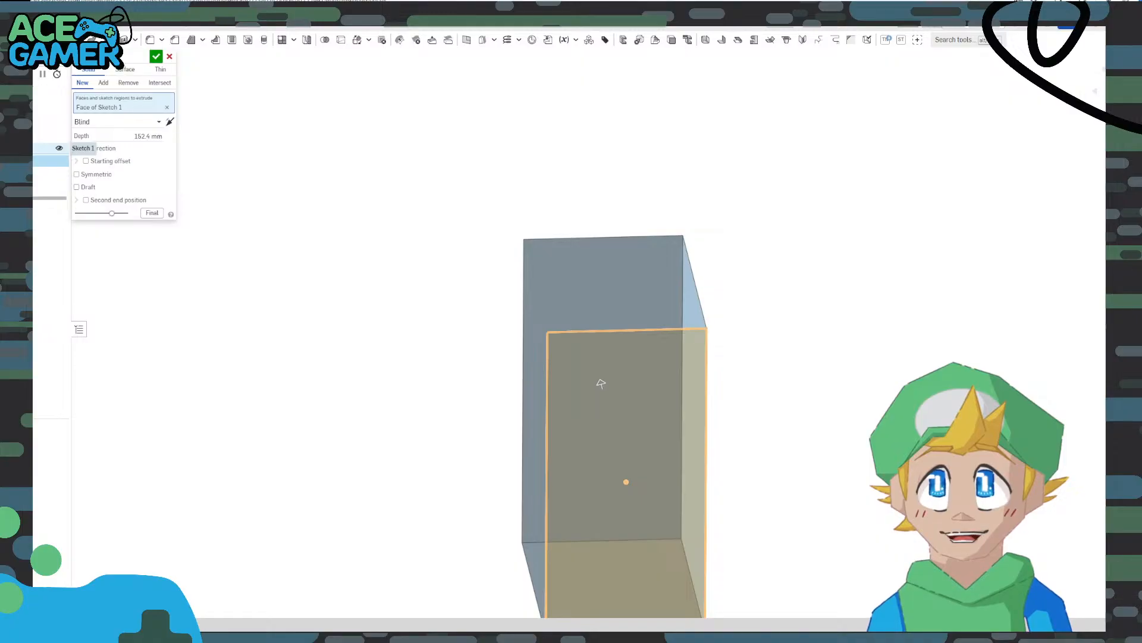
pyautogui.click(156, 56)
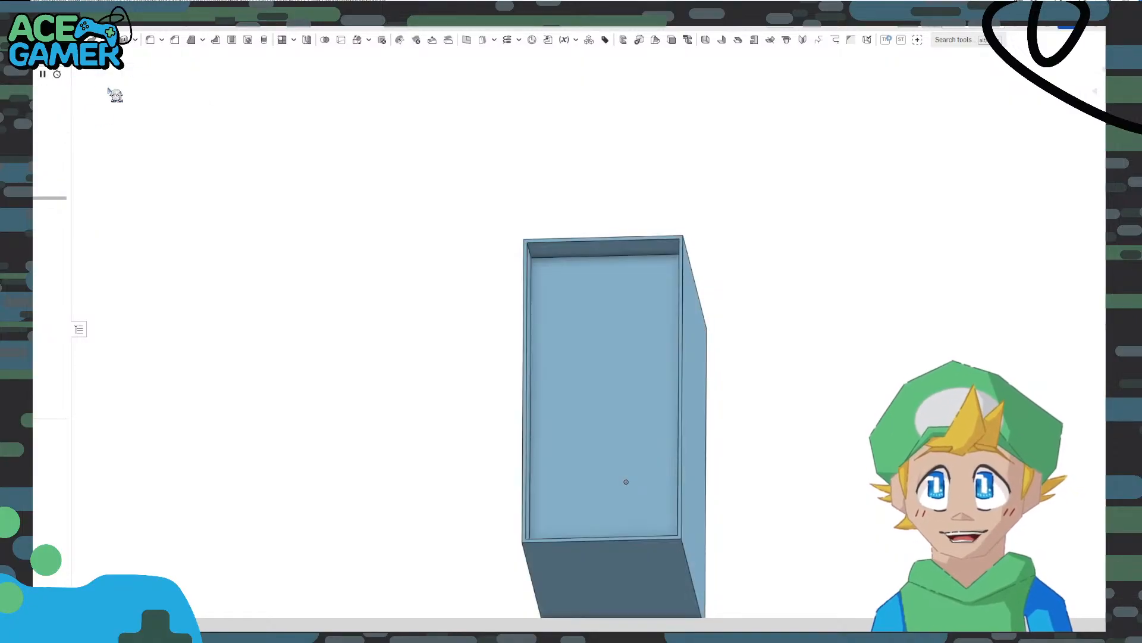
pyautogui.click(565, 40)
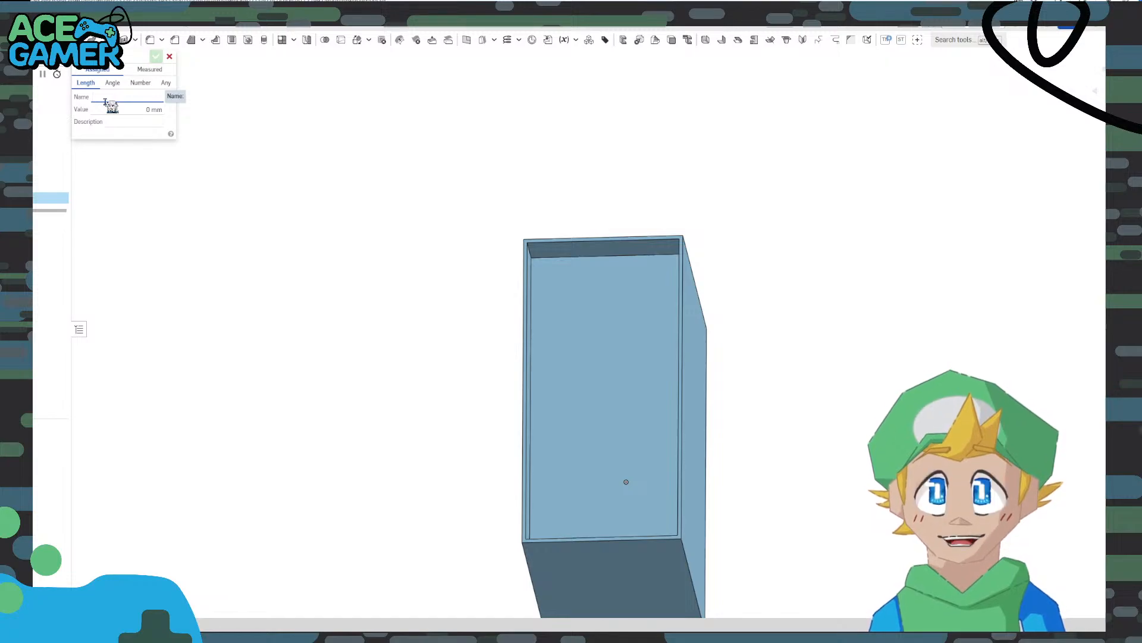
pyautogui.write('Heigh')
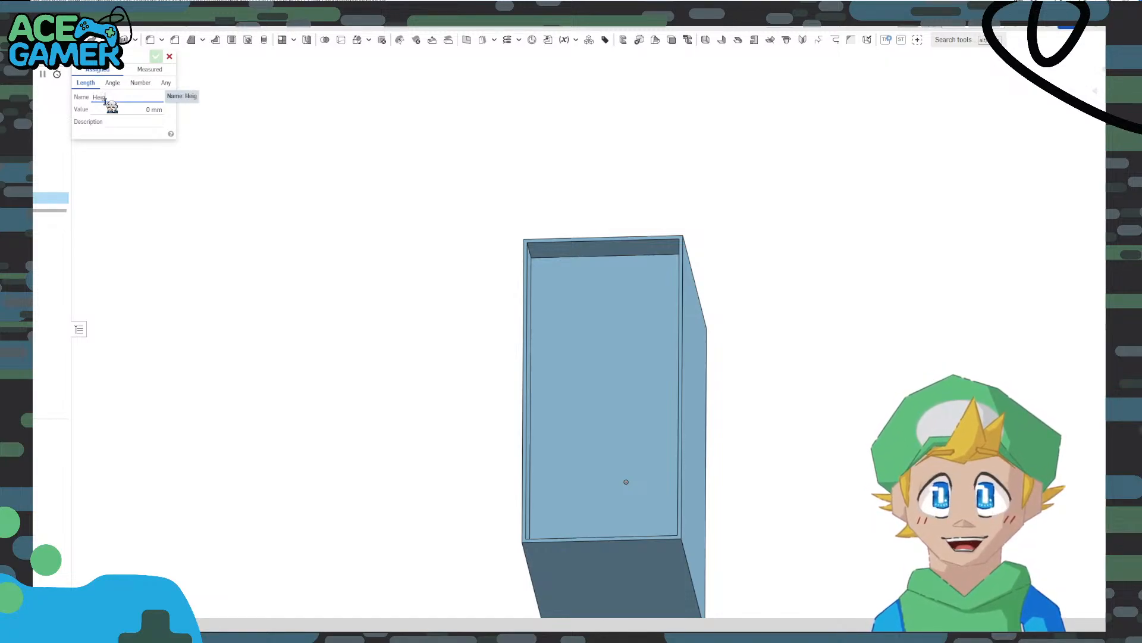
pyautogui.press('BackSpace')
pyautogui.press('BackSpace')
pyautogui.press('BackSpace')
pyautogui.press('BackSpace')
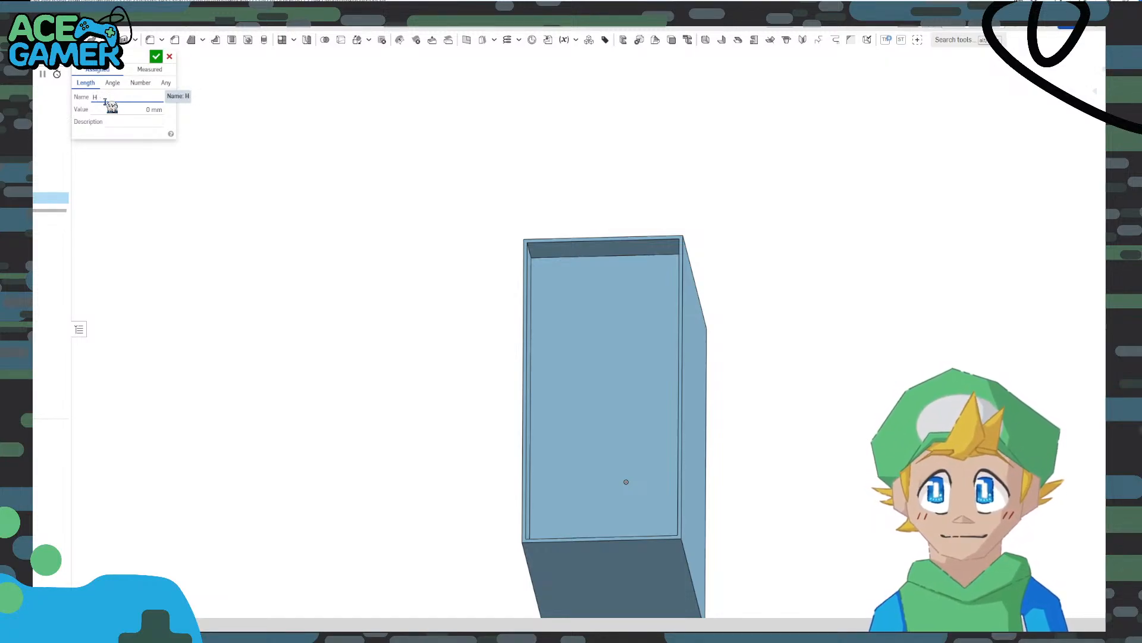
pyautogui.press('Return')
pyautogui.click(158, 57)
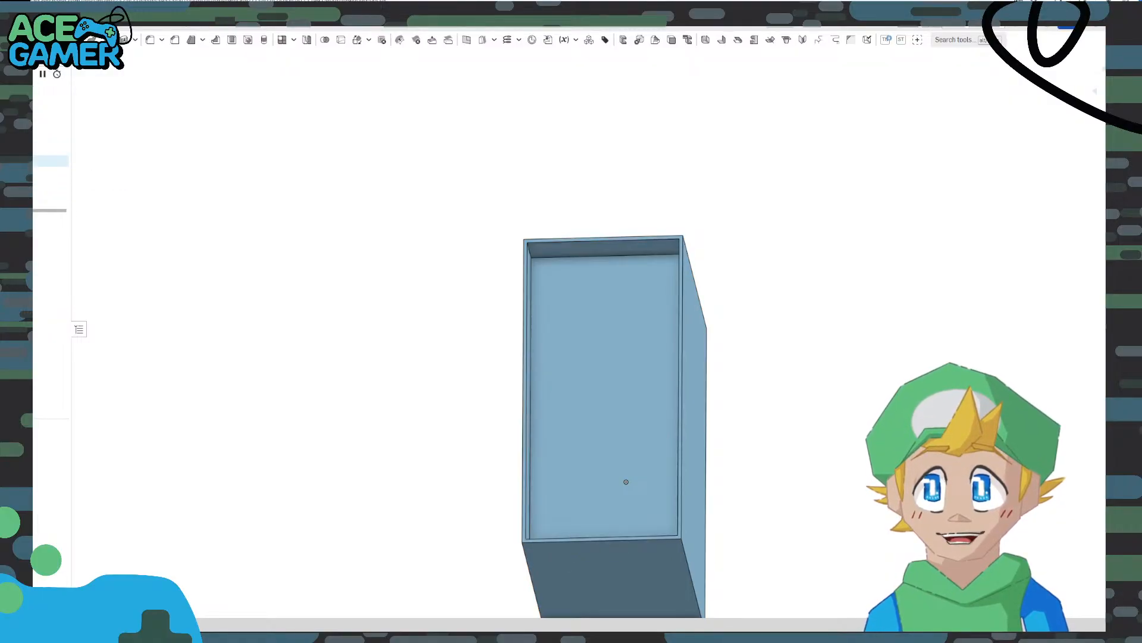
# Set the value of variable H to 6 in, matching the depth of the block's extrude
pyautogui.doubleClick(40, 160)
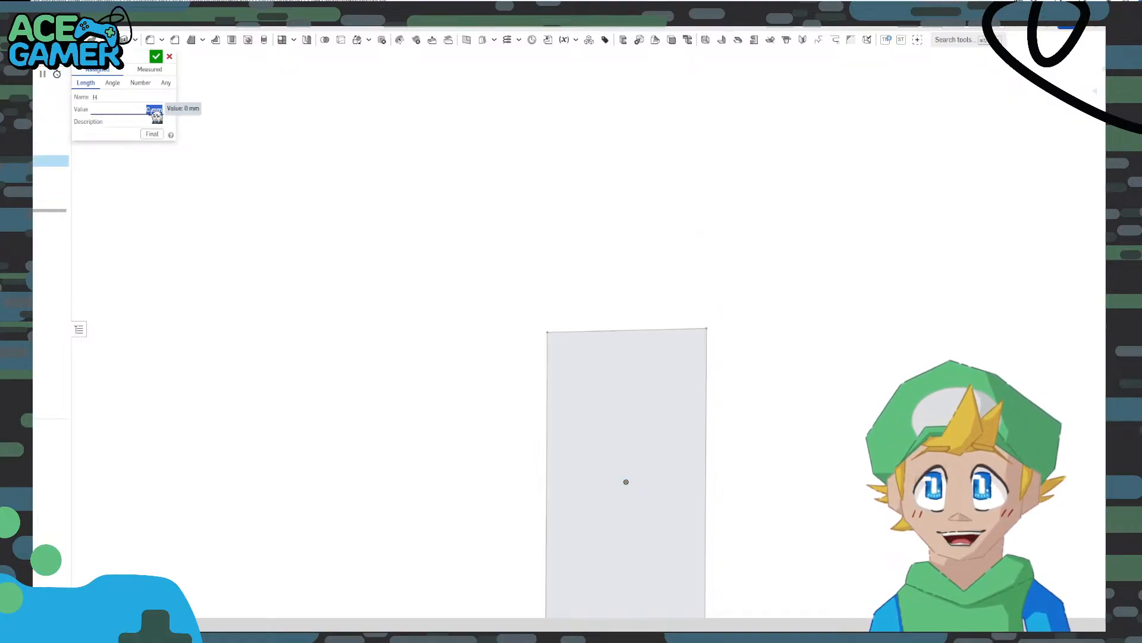
pyautogui.click(151, 111)
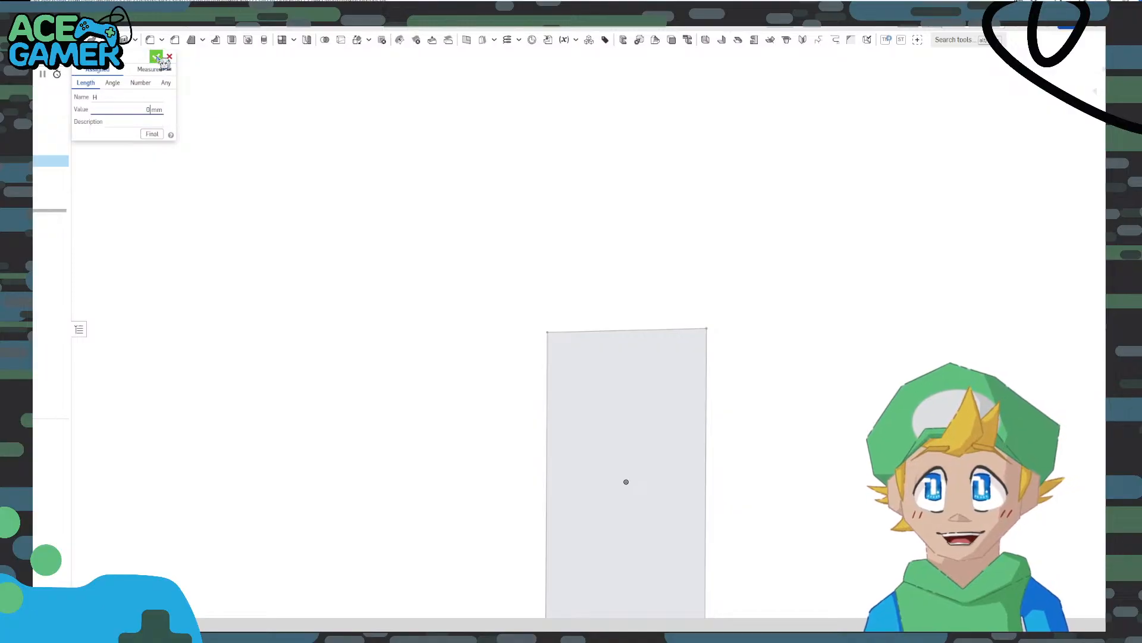
pyautogui.click(156, 57)
pyautogui.doubleClick(48, 172)
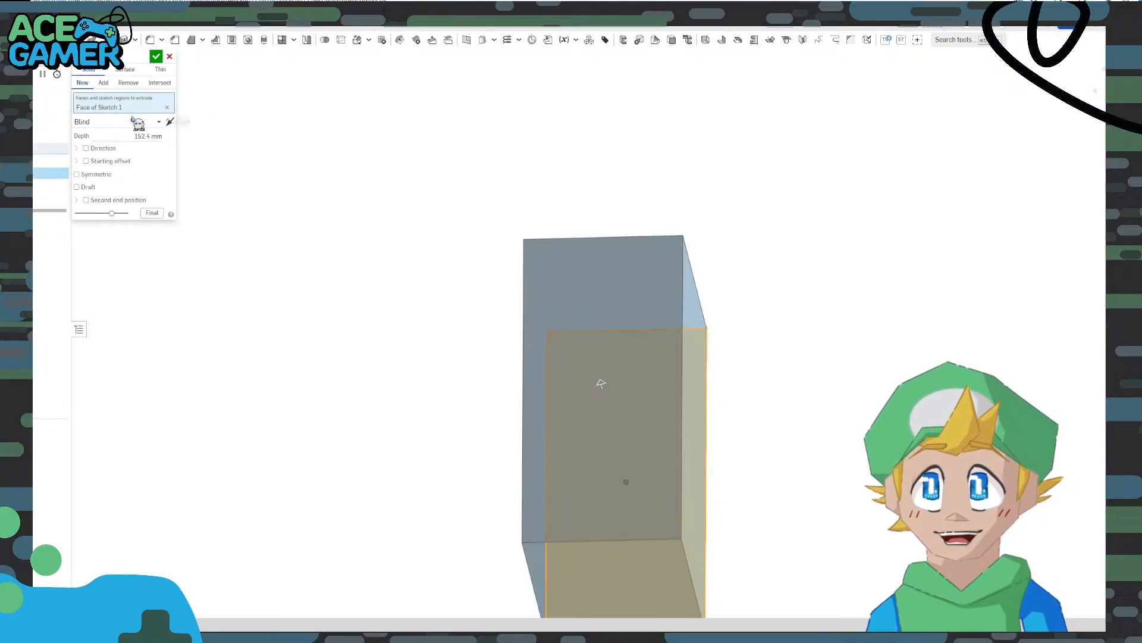
pyautogui.click(156, 56)
pyautogui.doubleClick(39, 160)
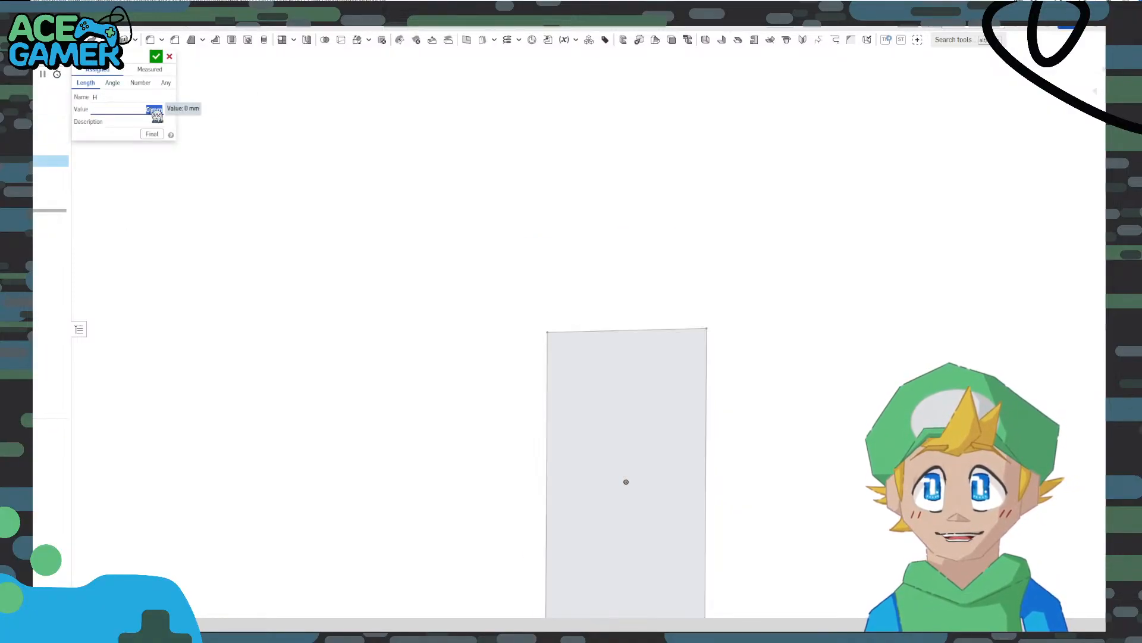
pyautogui.write('10 in')
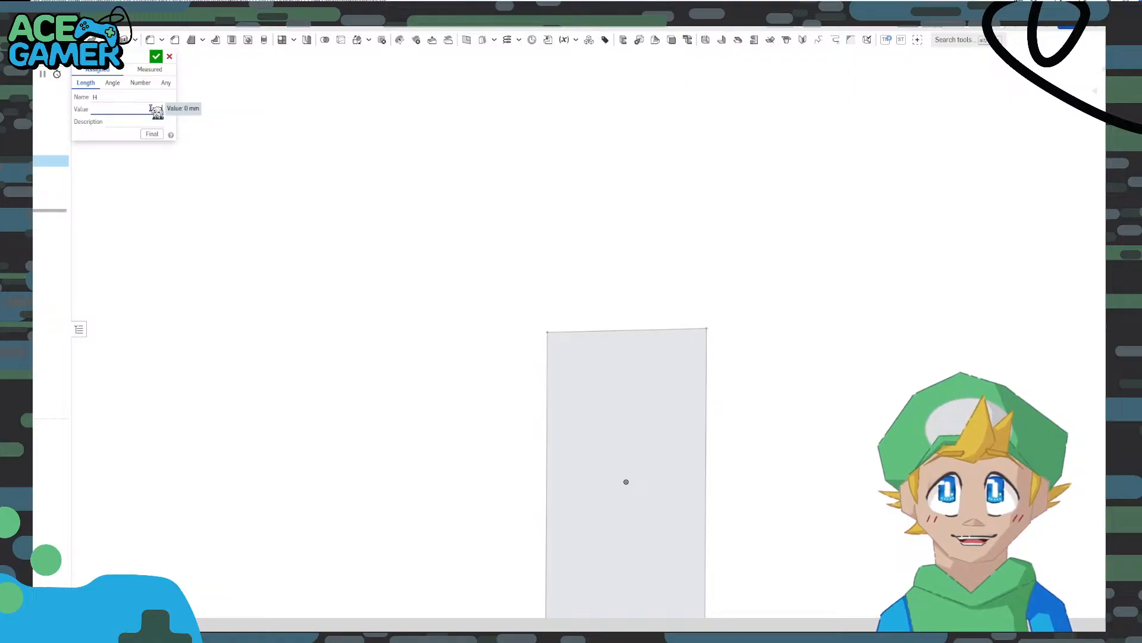
pyautogui.click(156, 56)
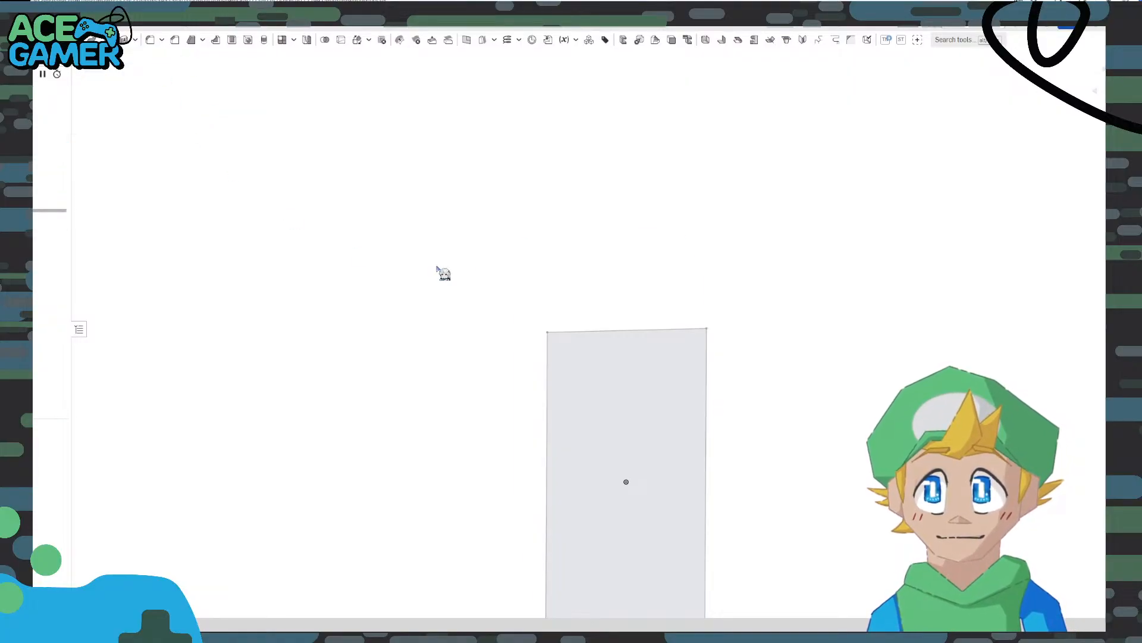
# Replace the depth of the block's extrude with the variable #H
pyautogui.doubleClick(50, 172)
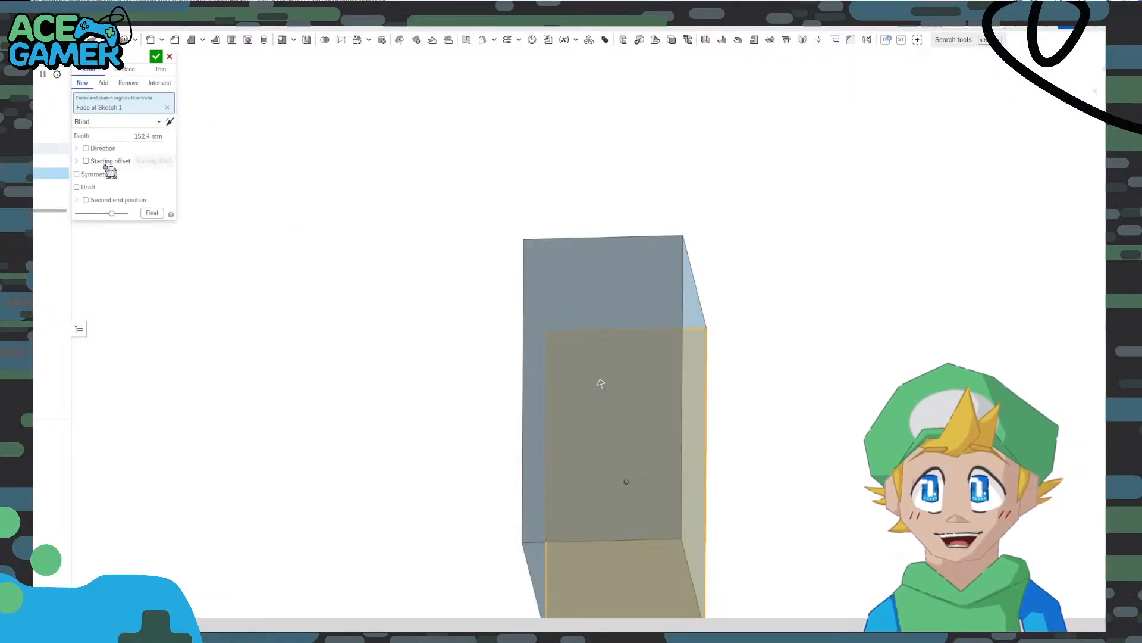
pyautogui.click(142, 136)
pyautogui.write('H')
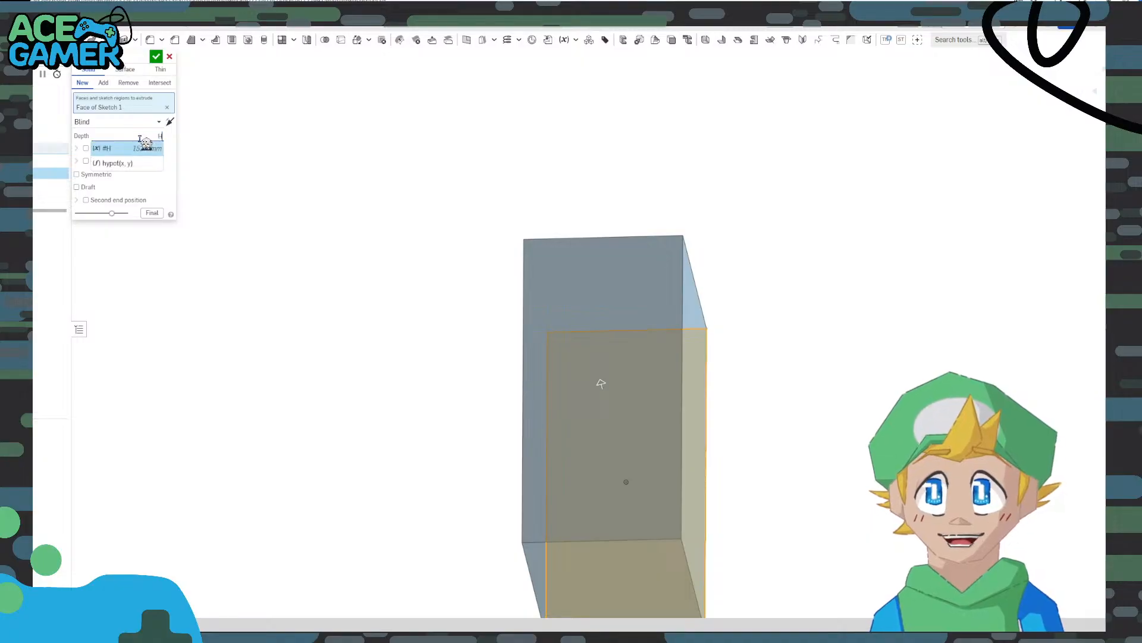
pyautogui.click(158, 149)
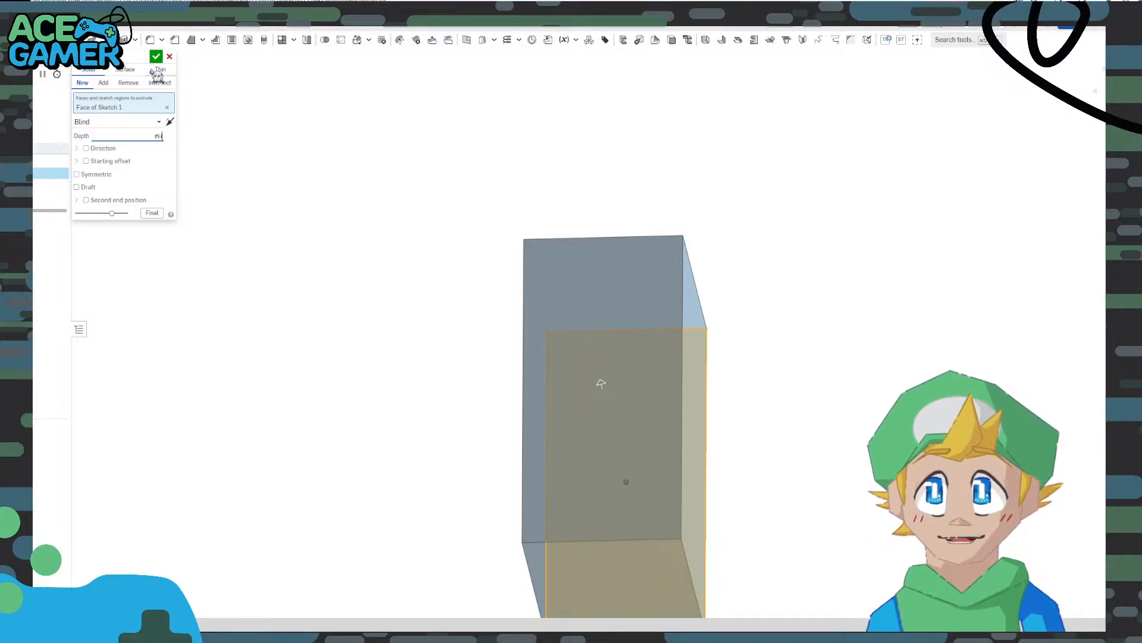
pyautogui.click(156, 57)
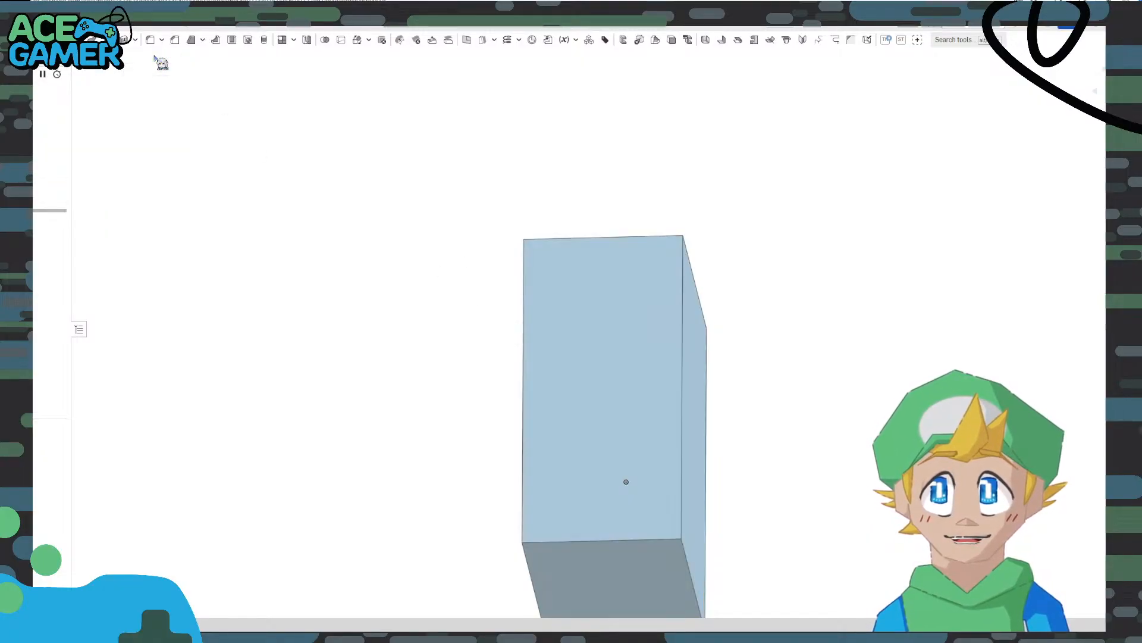
# Check the depth setting of the block's extrude
pyautogui.moveTo(307, 246); pyautogui.dragTo(388, 348, button='right')
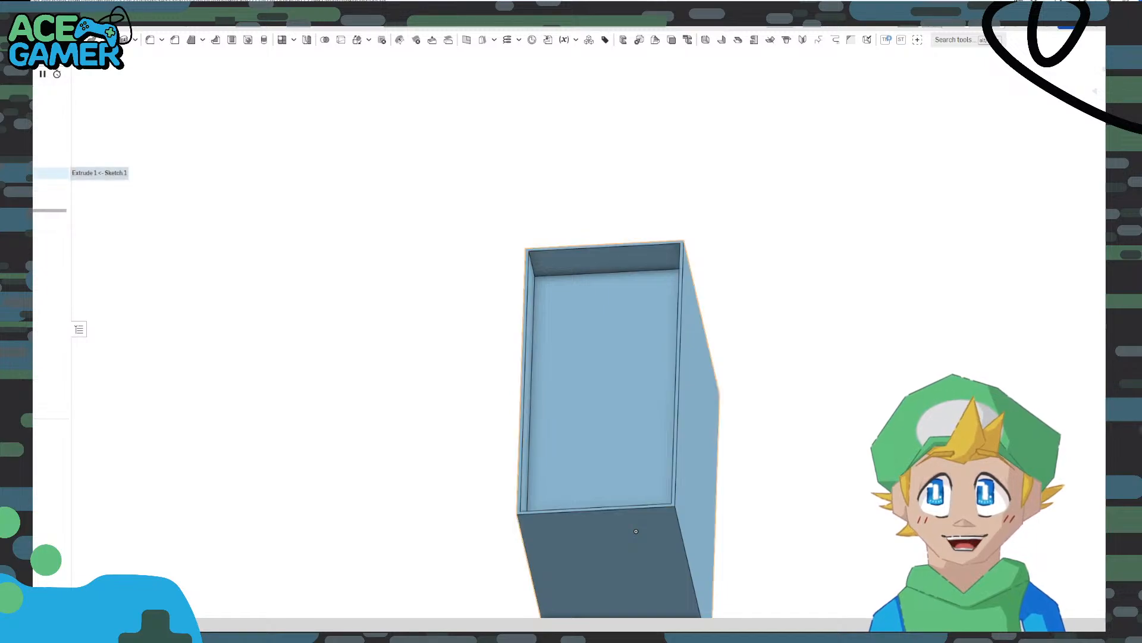
pyautogui.doubleClick(51, 173)
pyautogui.click(152, 136)
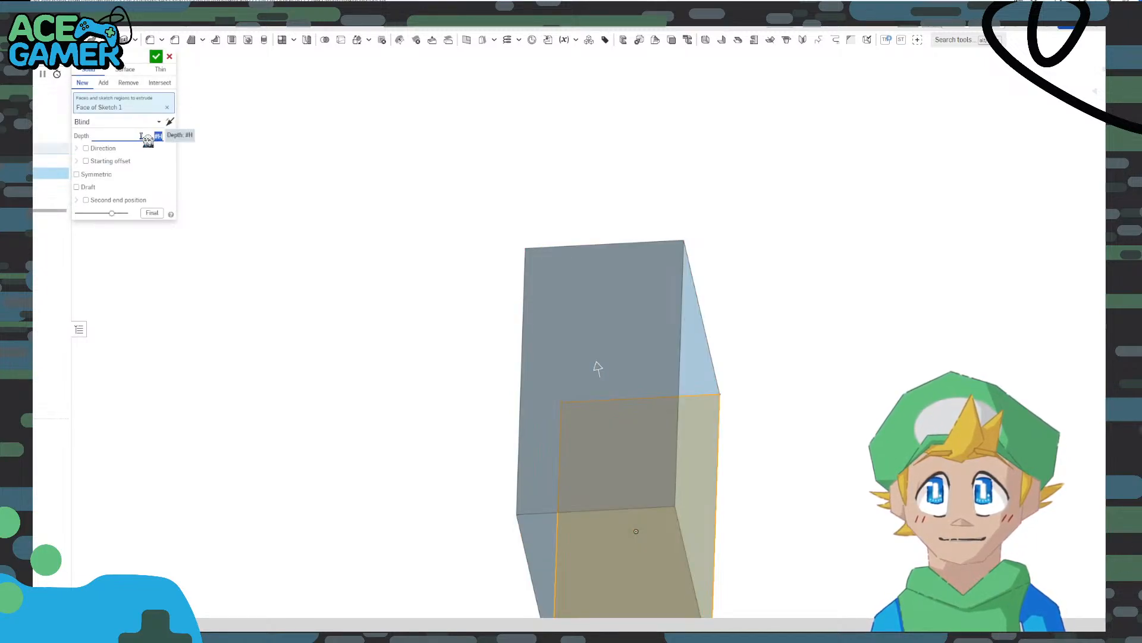
pyautogui.press('Return')
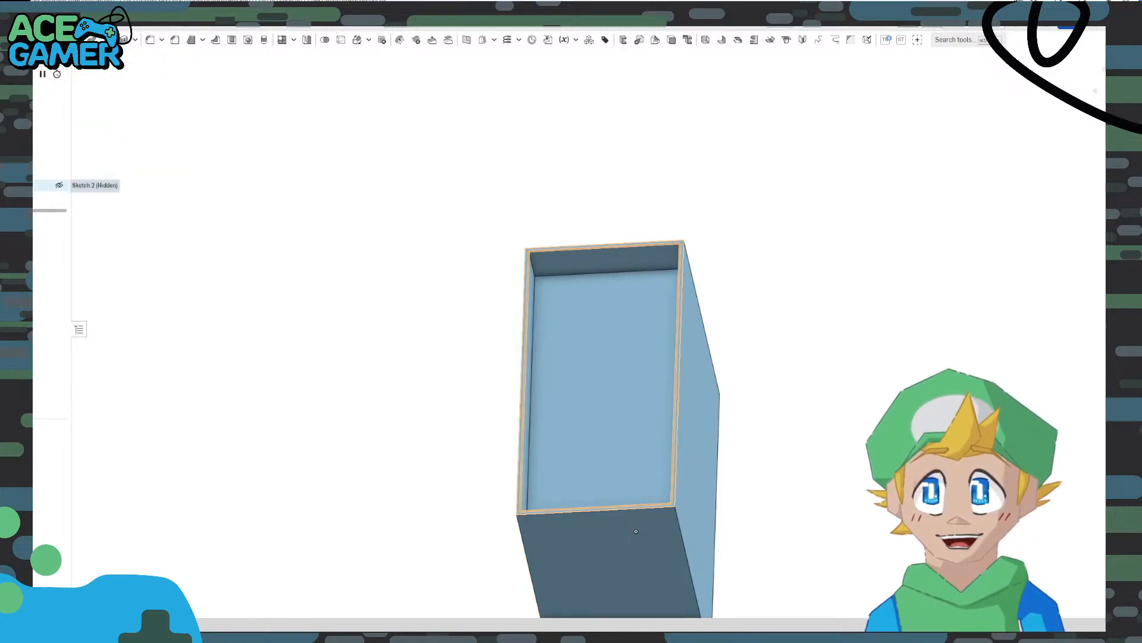
# Try to set the depth of the inner Remove cut to the expression (#H-2)
pyautogui.doubleClick(52, 198)
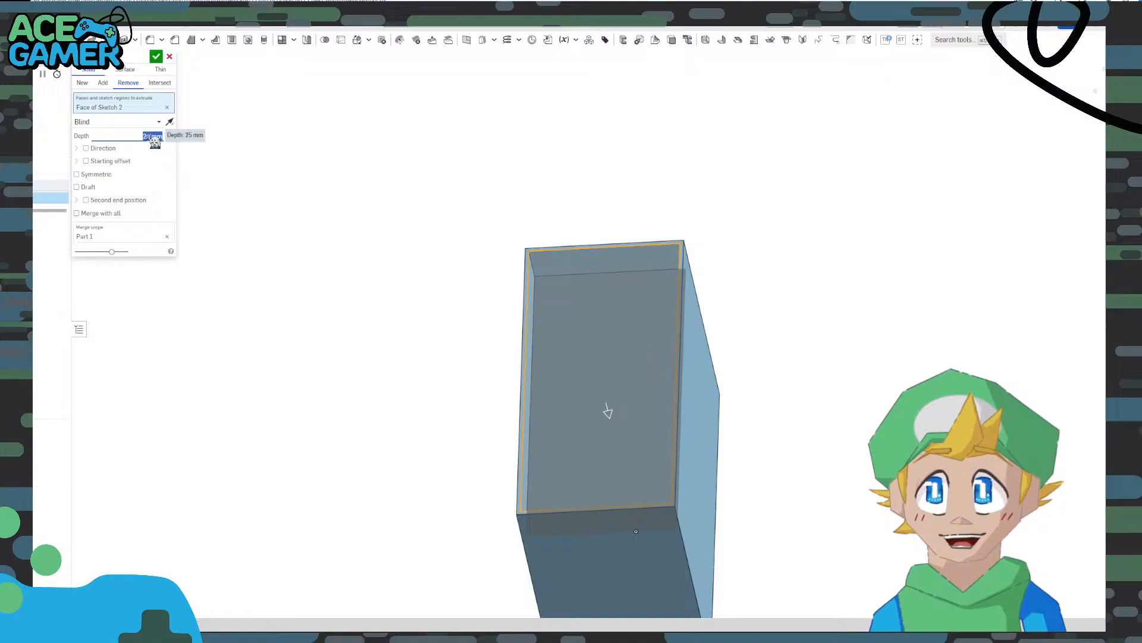
pyautogui.write('#')
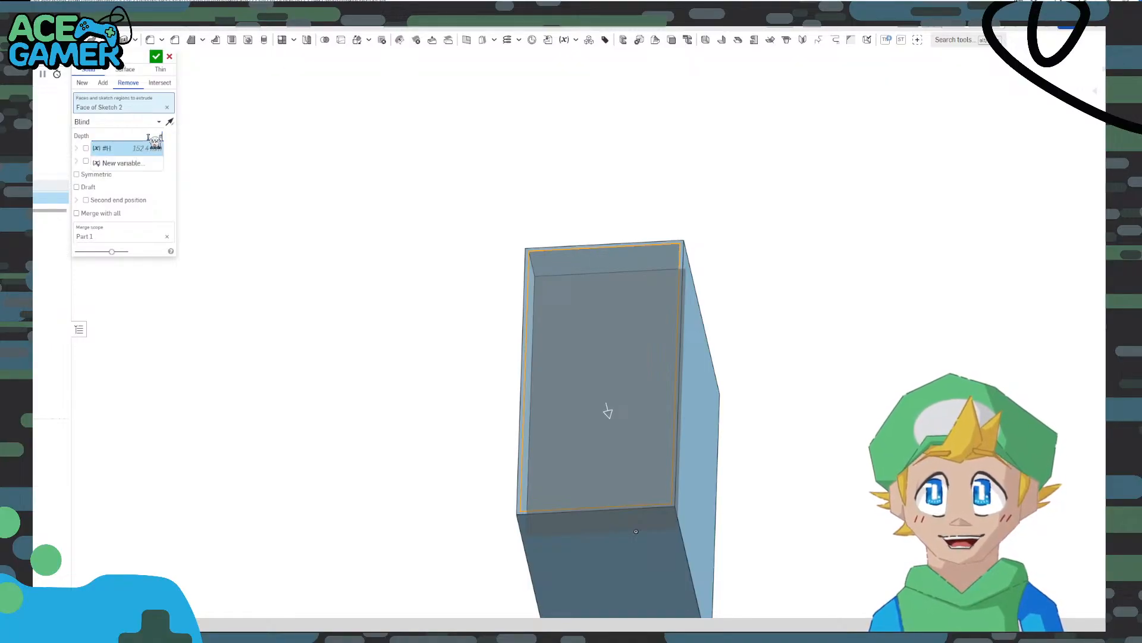
pyautogui.click(153, 146)
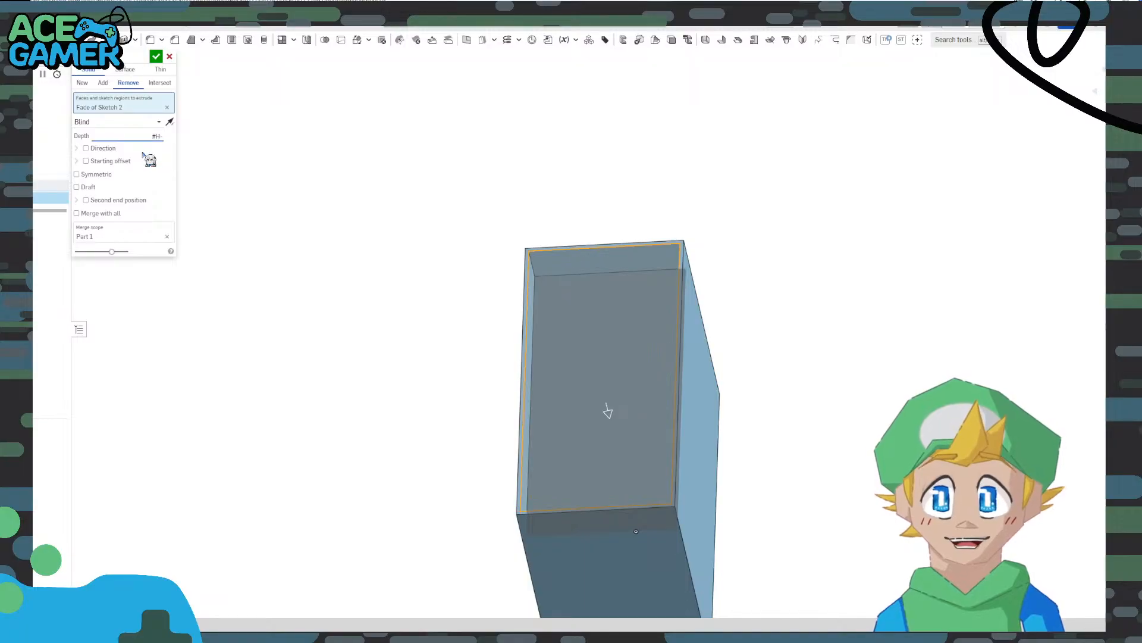
pyautogui.press('Return')
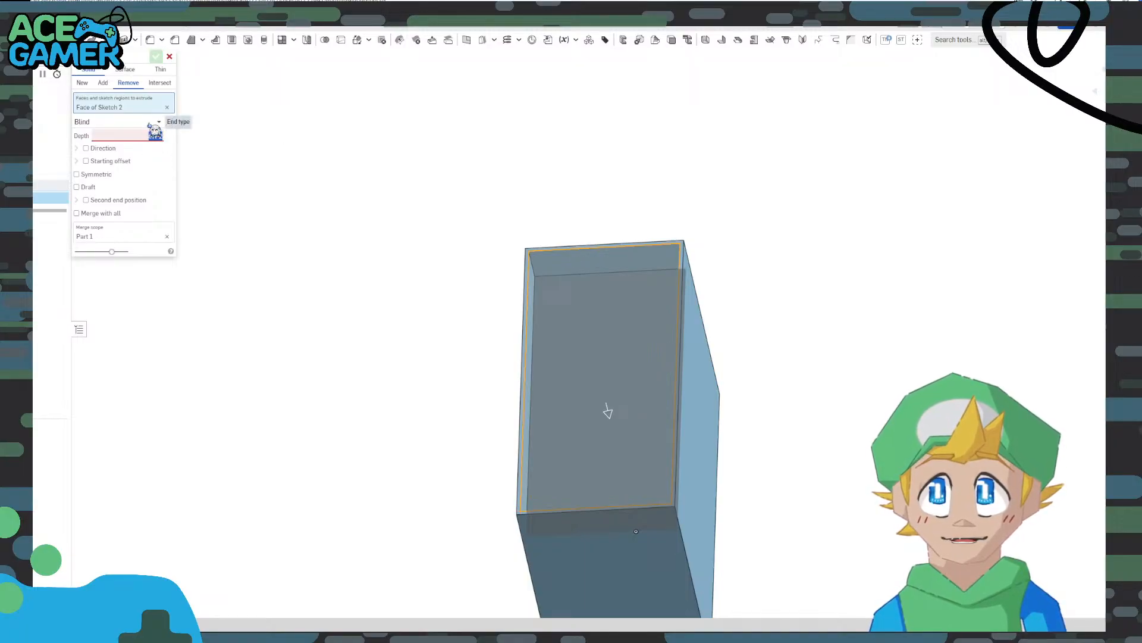
pyautogui.moveTo(152, 133)
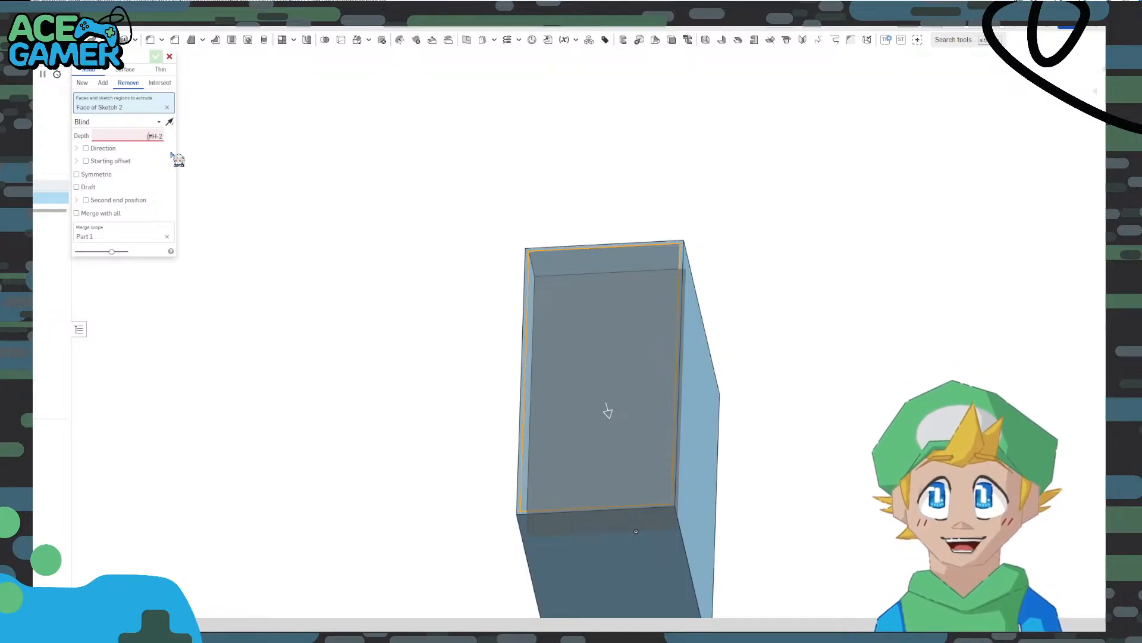
pyautogui.write(')')
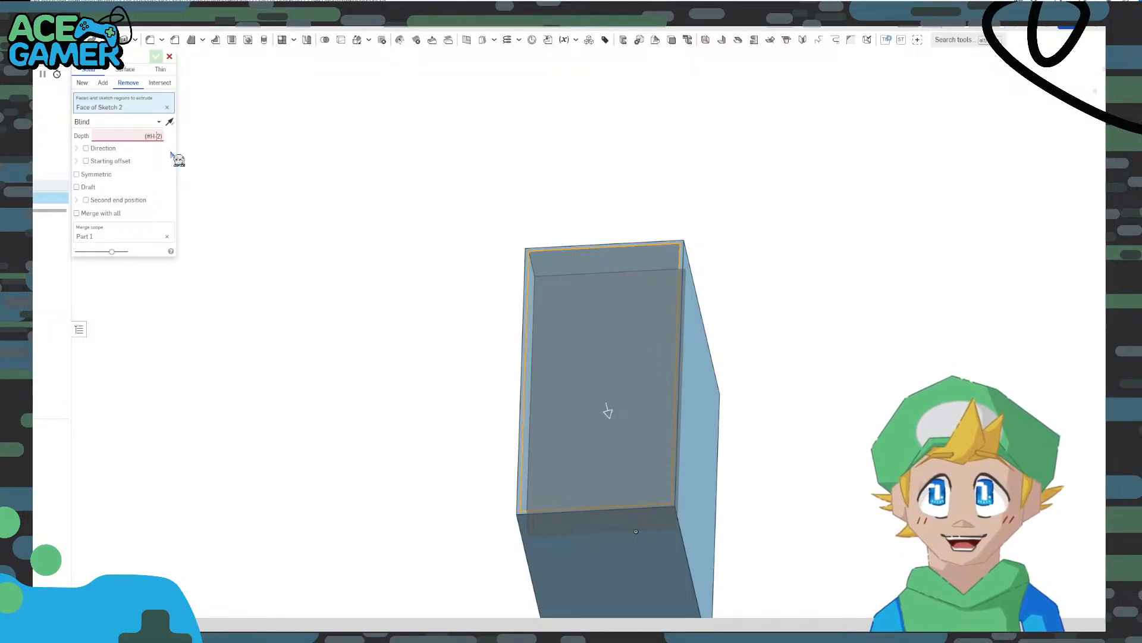
pyautogui.hotkey('ctrl', 'a')
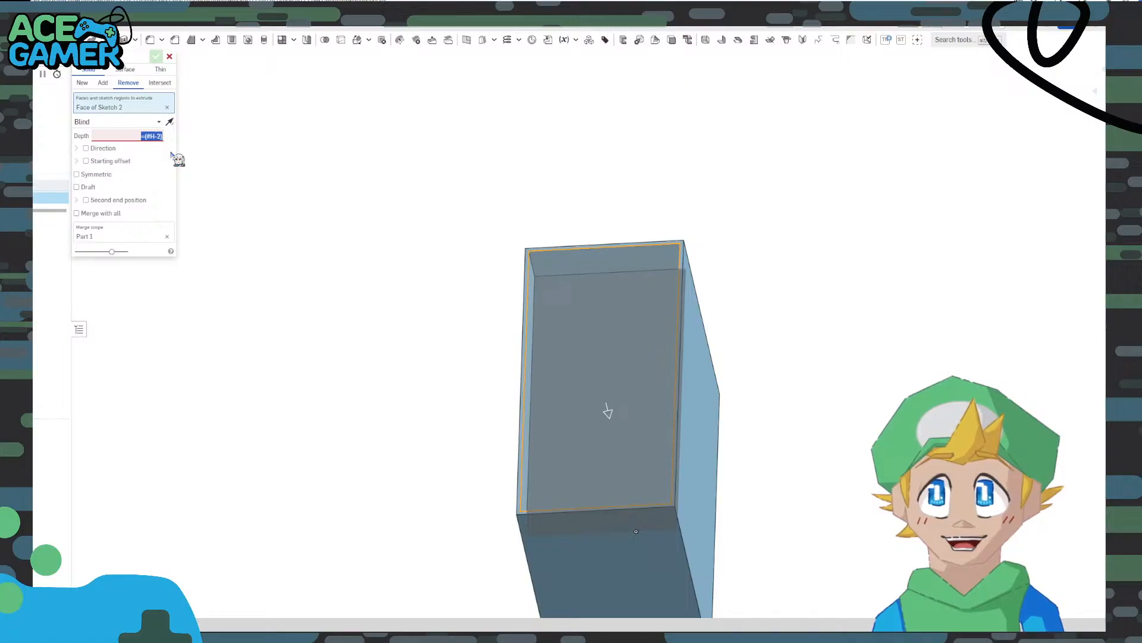
pyautogui.click(156, 55)
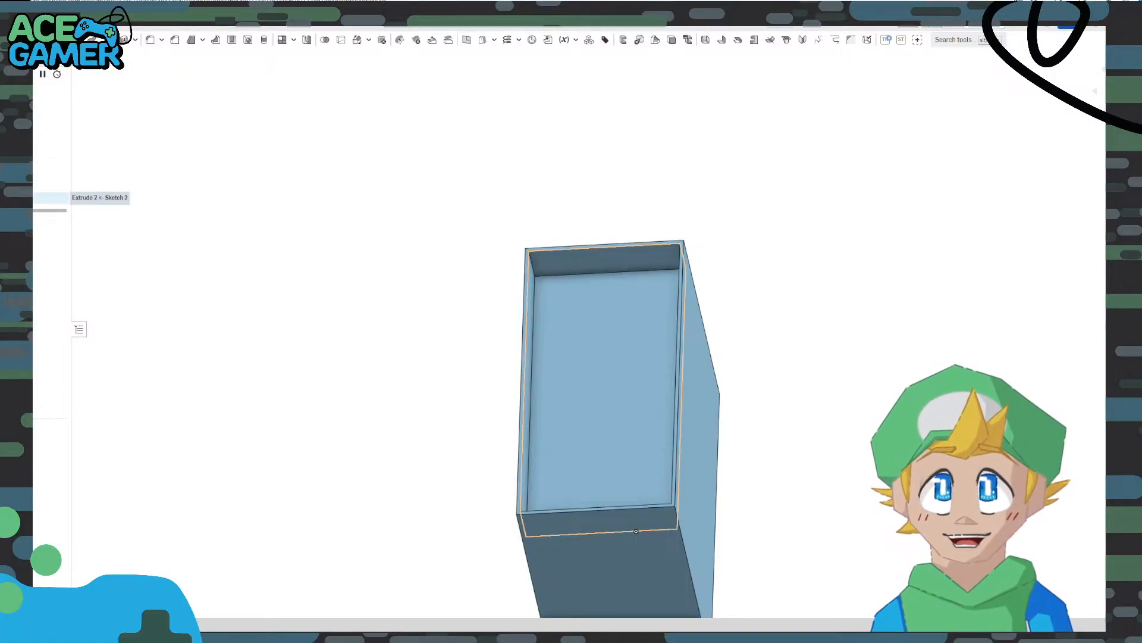
pyautogui.doubleClick(51, 197)
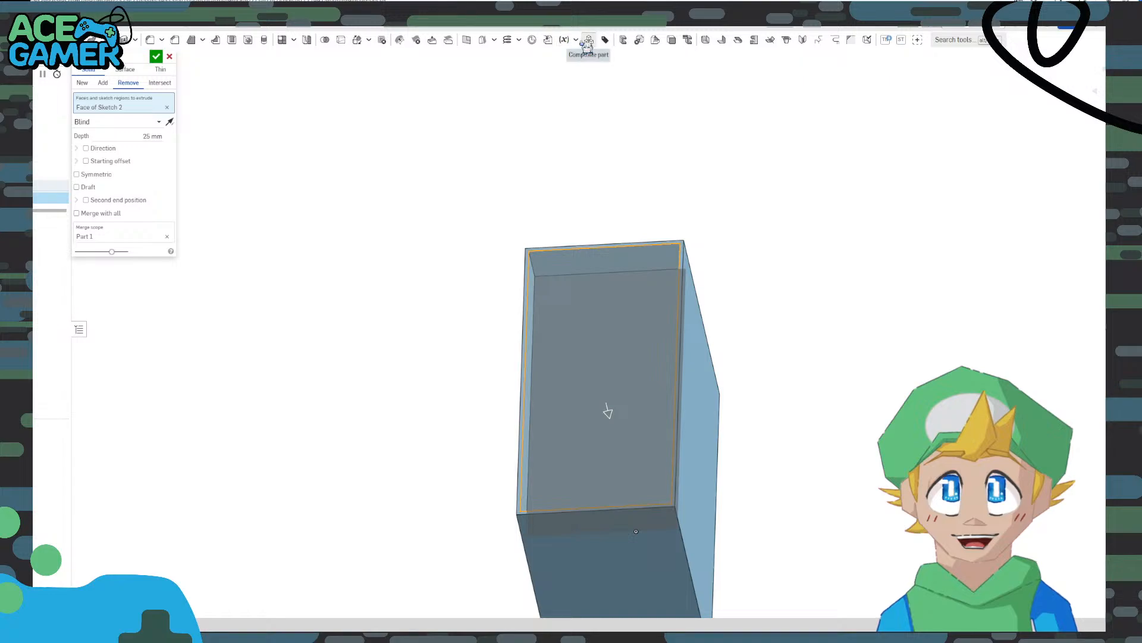
pyautogui.click(588, 42)
pyautogui.click(576, 42)
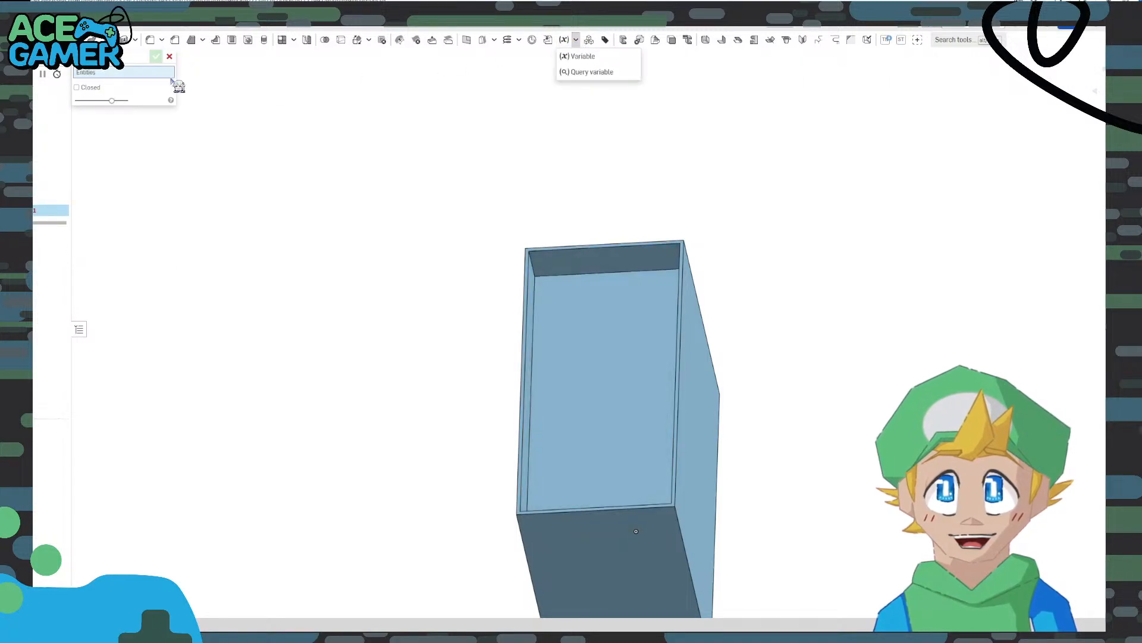
pyautogui.click(170, 56)
pyautogui.click(576, 40)
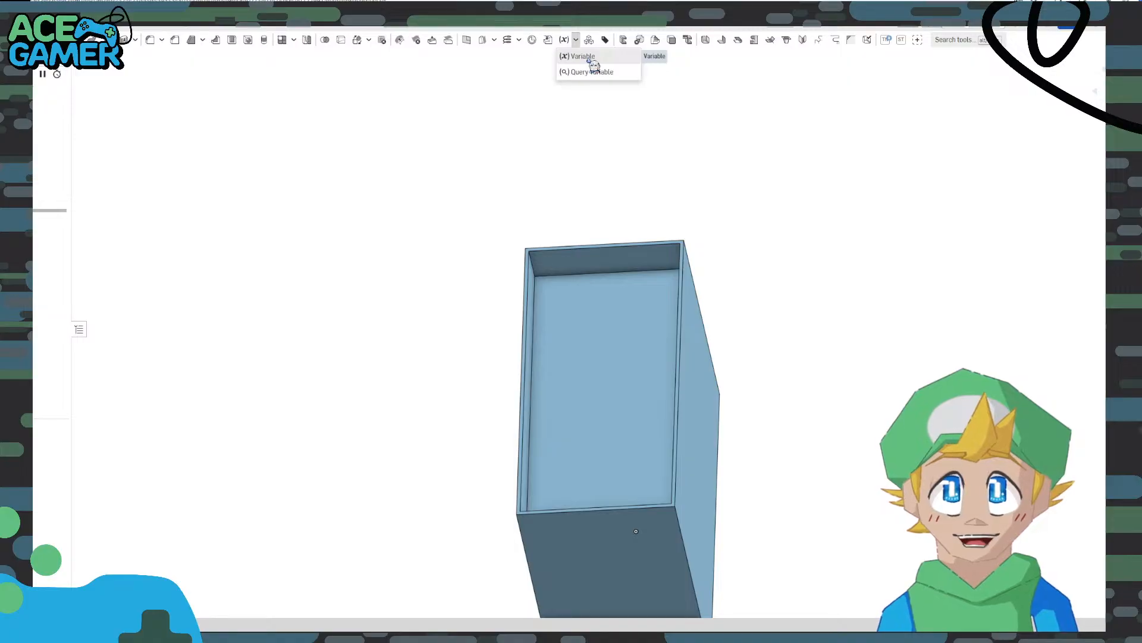
pyautogui.click(592, 57)
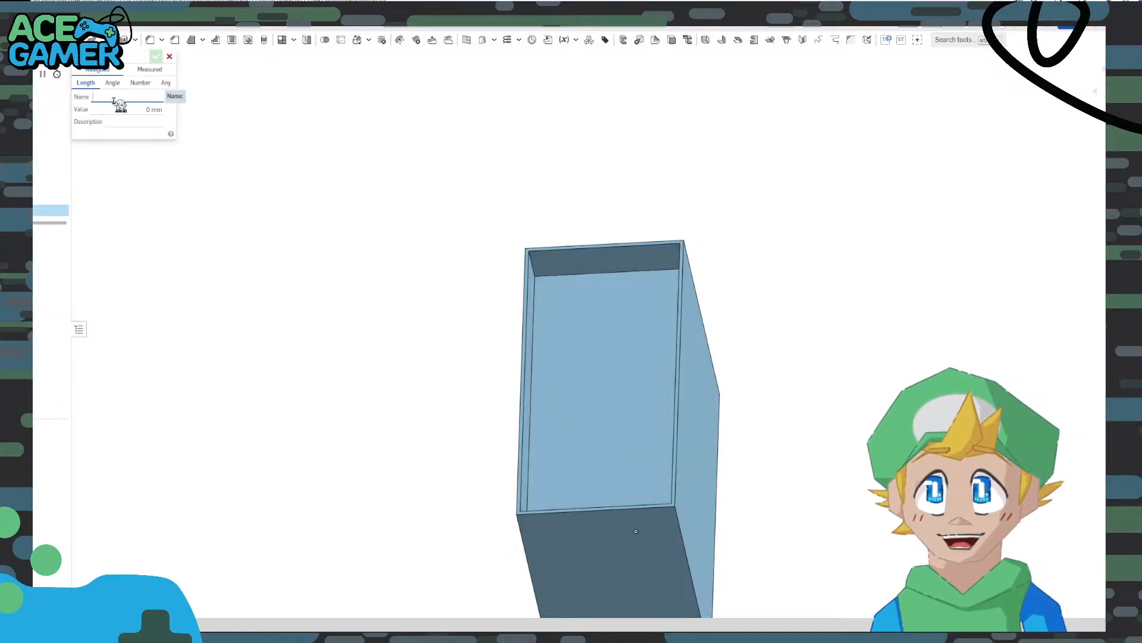
pyautogui.click(170, 56)
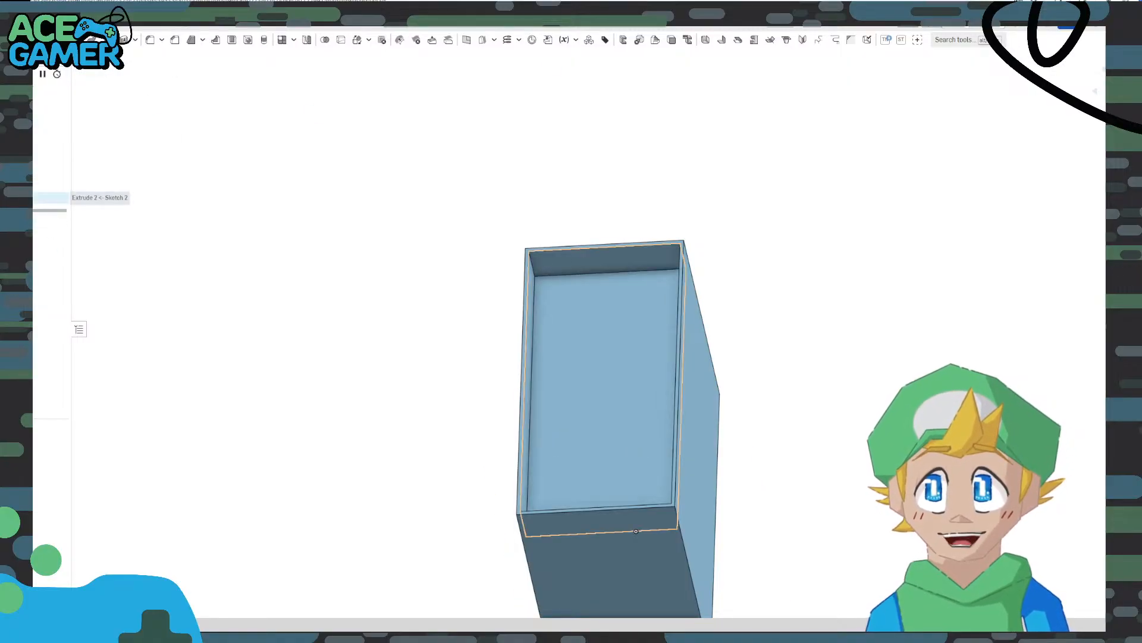
# Set the blind depth of the inner Remove cut to 150.4 mm
pyautogui.doubleClick(51, 198)
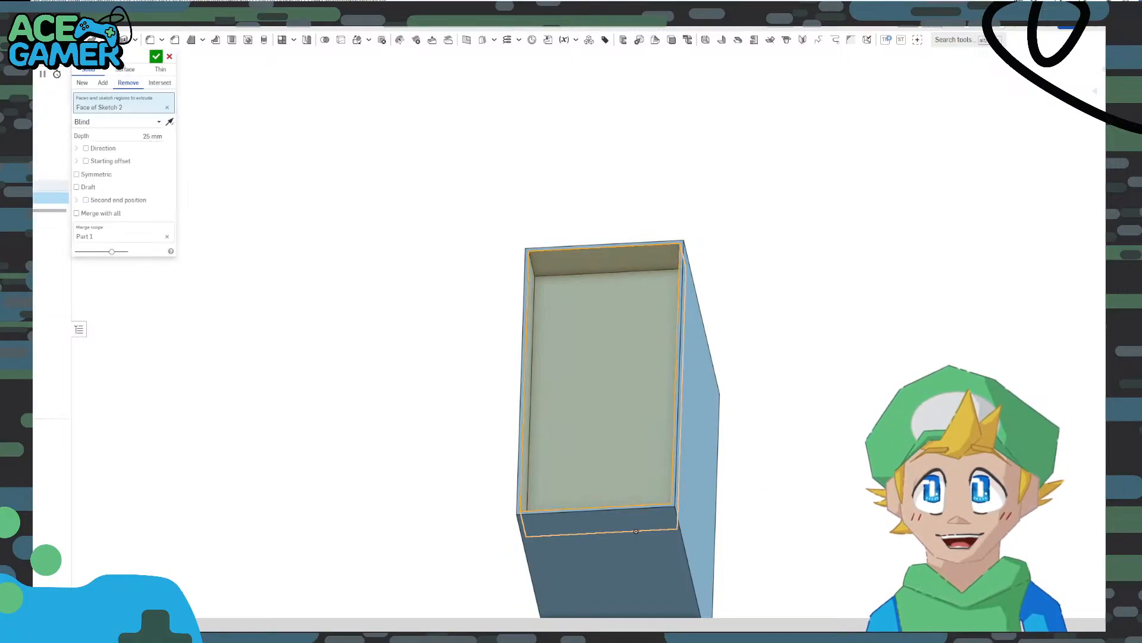
pyautogui.click(144, 136)
pyautogui.write('1')
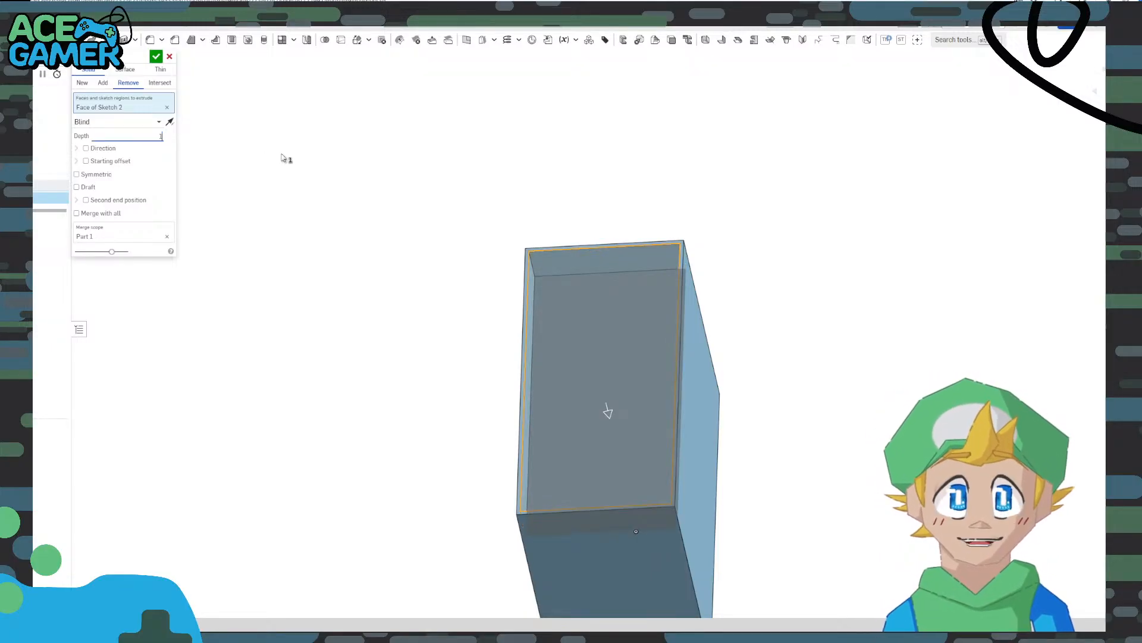
pyautogui.write('50.4')
pyautogui.press('Return')
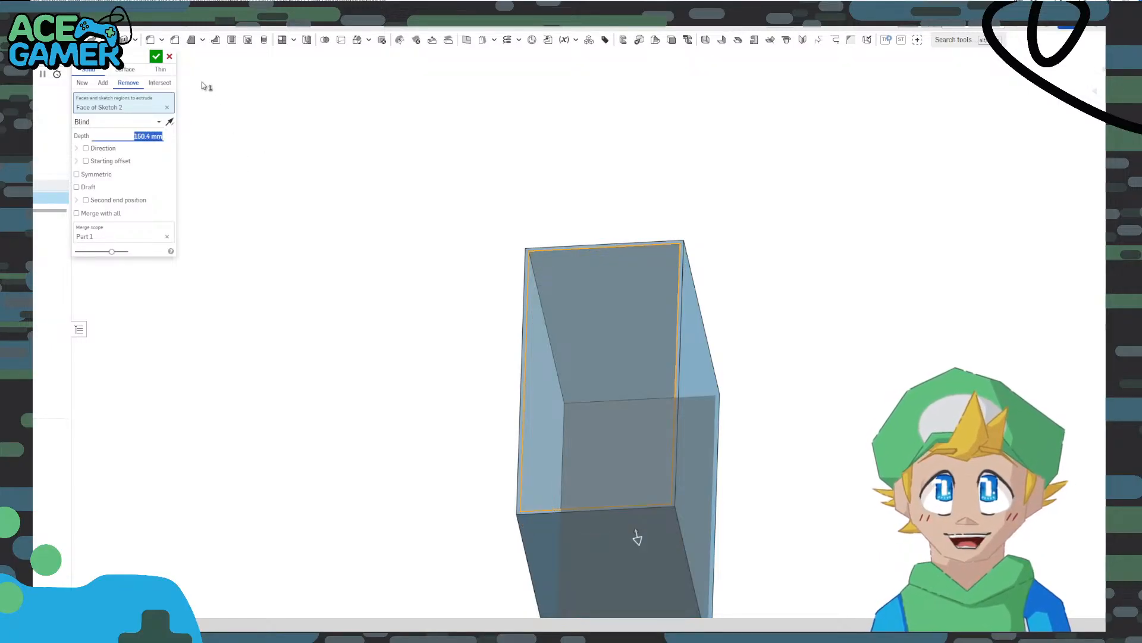
pyautogui.click(156, 57)
# Start a new sketch on the outer face of one of the box's narrow side walls
pyautogui.moveTo(382, 288)
pyautogui.mouseDown(button='right')
pyautogui.moveTo(379, 305)
pyautogui.moveTo(408, 296)
pyautogui.moveTo(400, 294)
pyautogui.mouseUp(button='right')
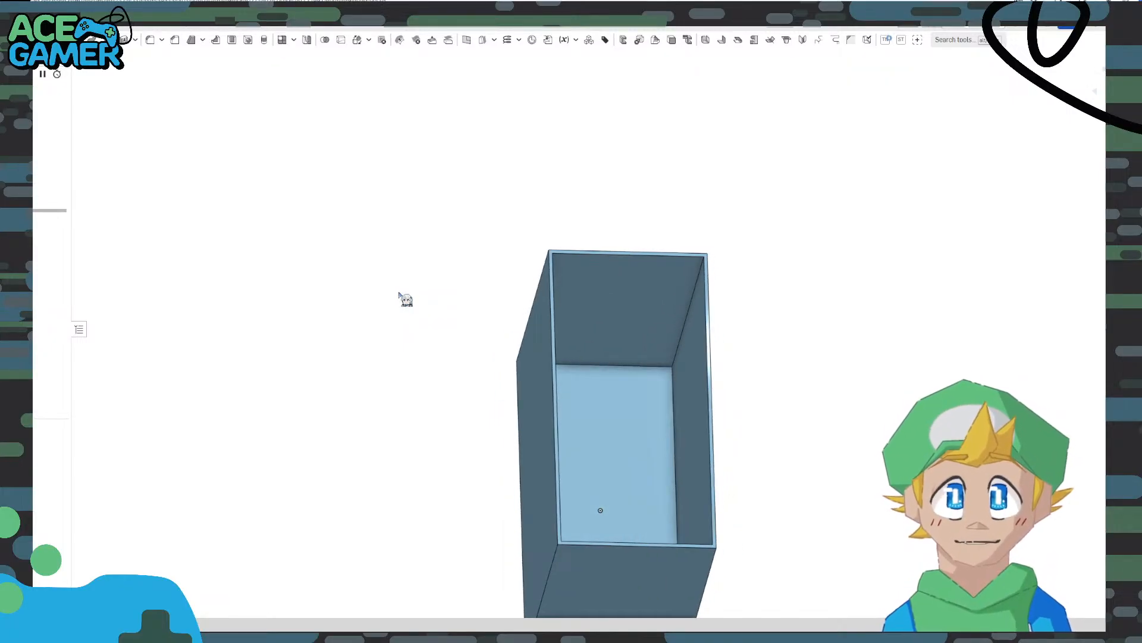
pyautogui.moveTo(495, 431); pyautogui.dragTo(482, 381, button='right')
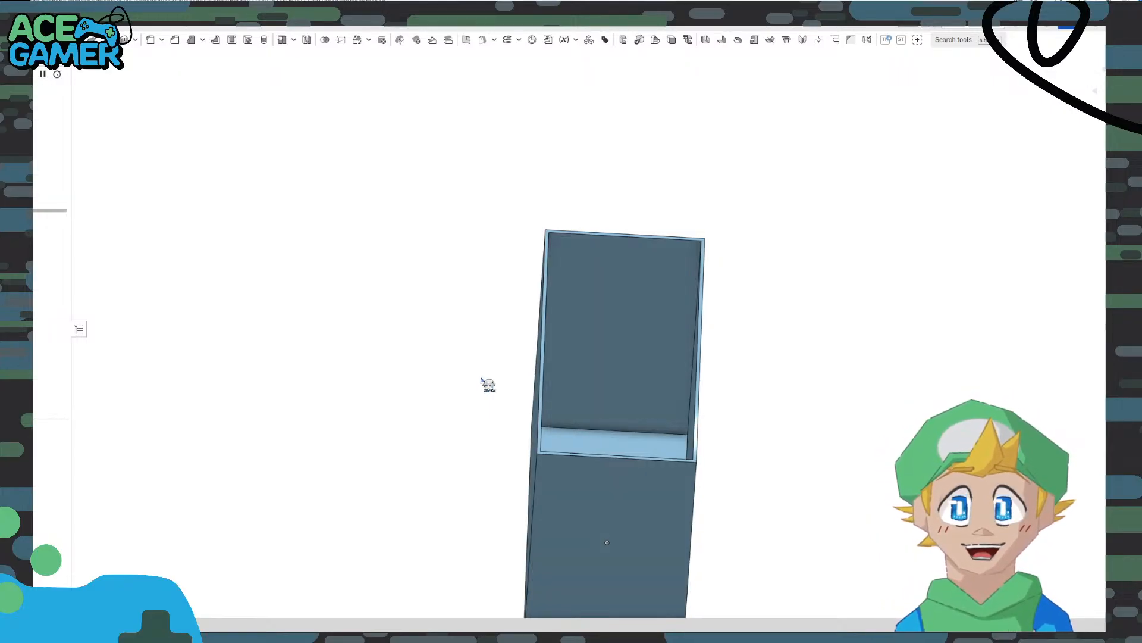
pyautogui.moveTo(482, 382); pyautogui.dragTo(620, 505, button='right')
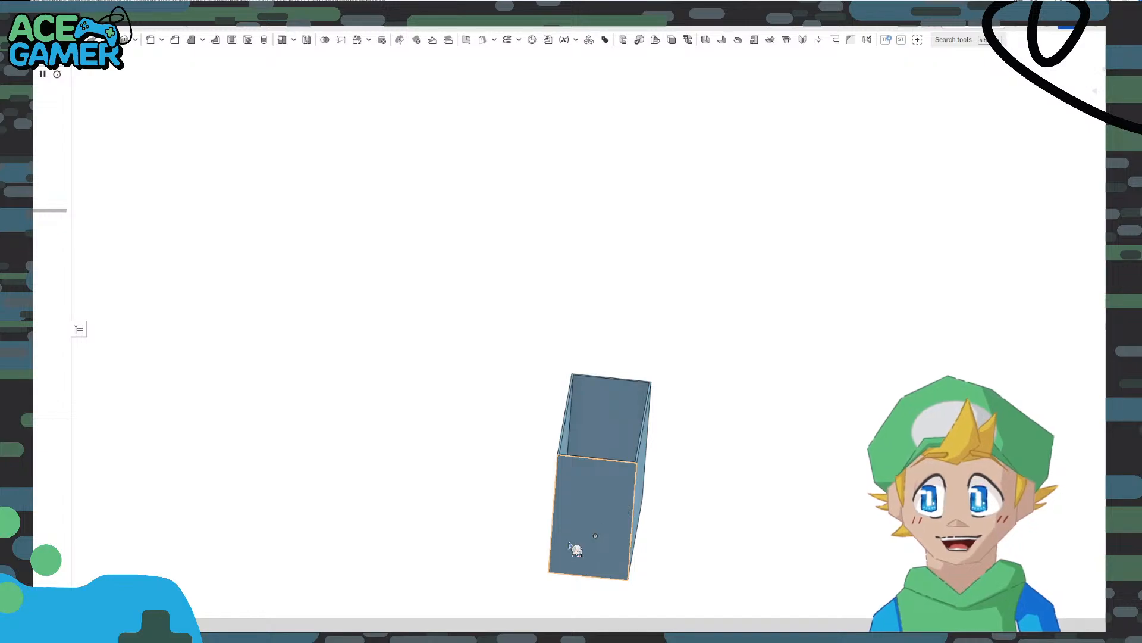
pyautogui.click(576, 550)
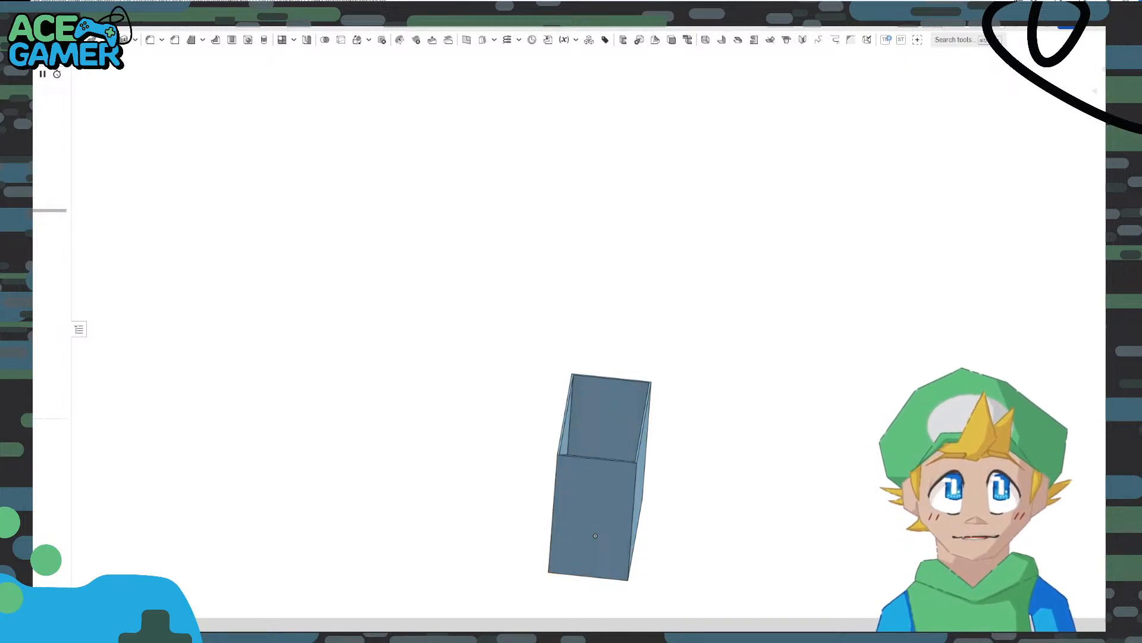
pyautogui.press('n')
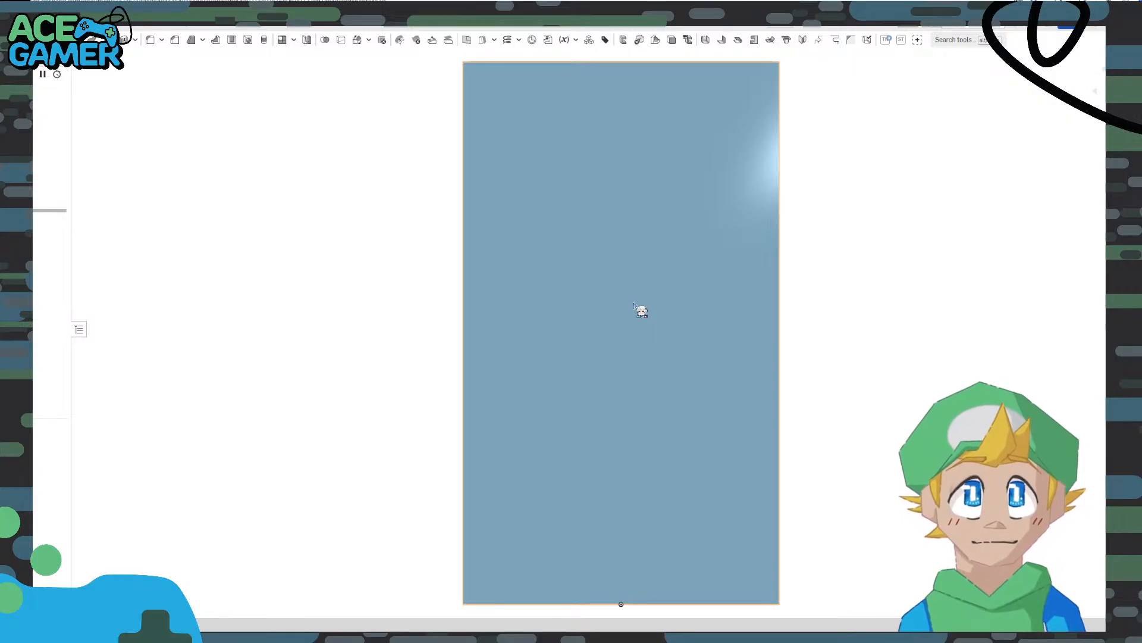
pyautogui.rightClick(634, 304)
pyautogui.click(658, 363)
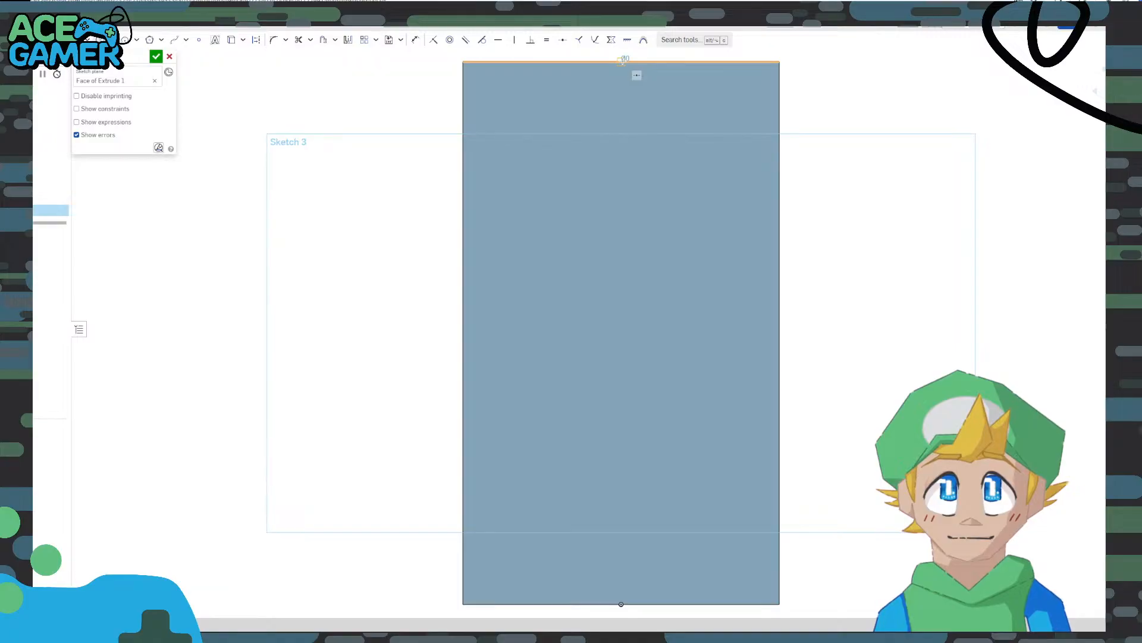
# Sketch a circle about 42 mm in diameter centred on the midpoint of the wall's edge at the open end
pyautogui.click(622, 60)
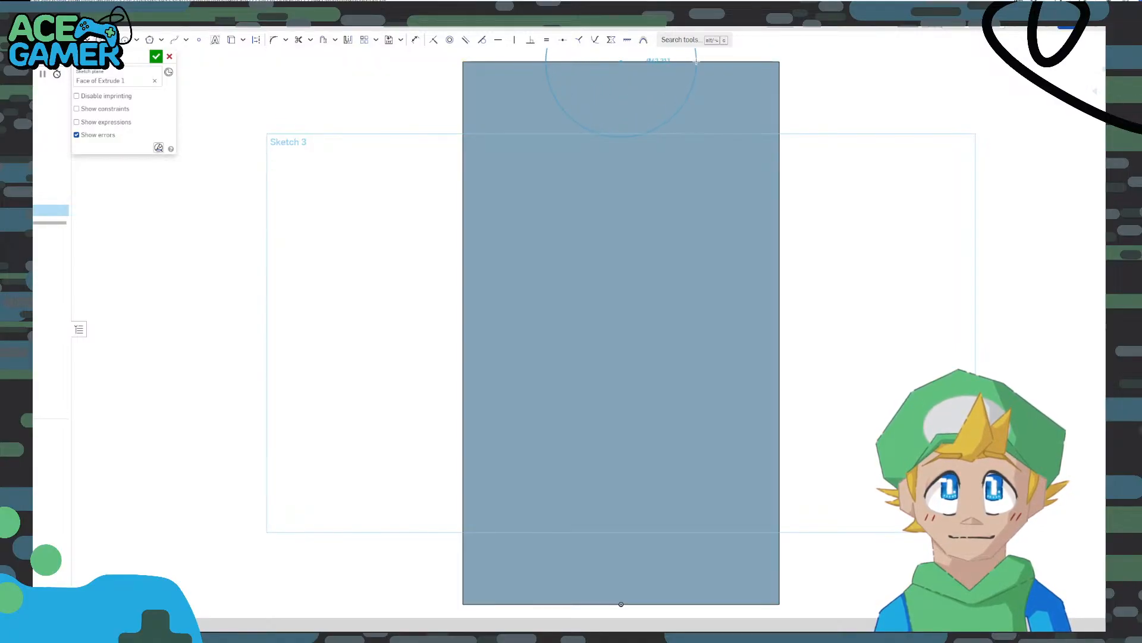
pyautogui.click(696, 61)
pyautogui.scroll(-1, 629, 96)
pyautogui.moveTo(623, 89); pyautogui.dragTo(573, 272, button='middle')
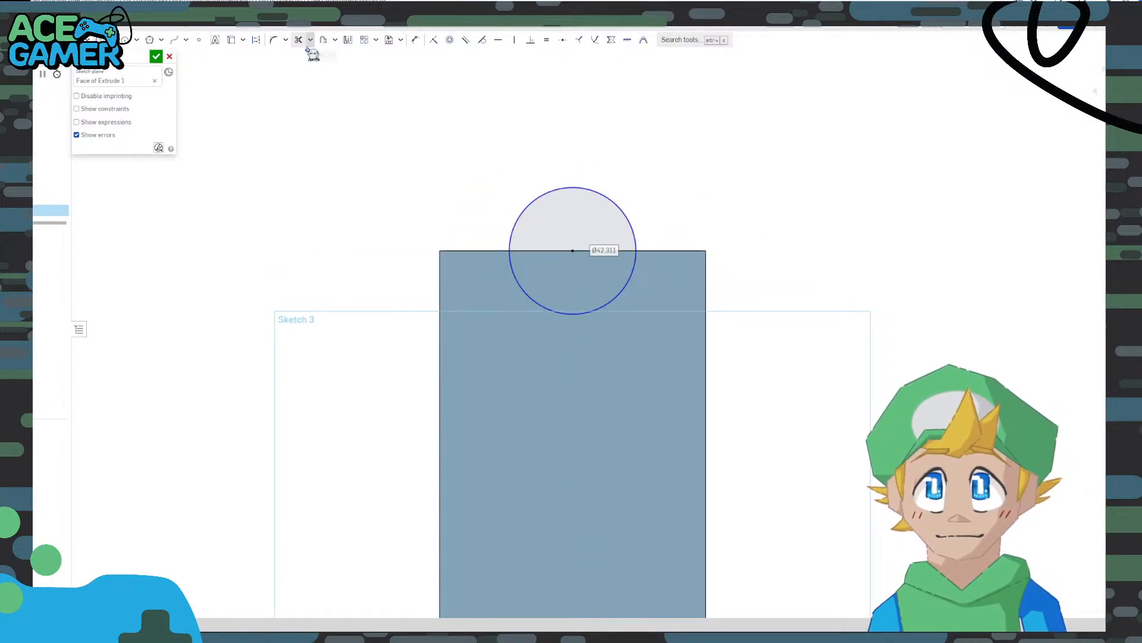
# Dimension the circle's diameter to 45 mm and finish the sketch
pyautogui.click(416, 39)
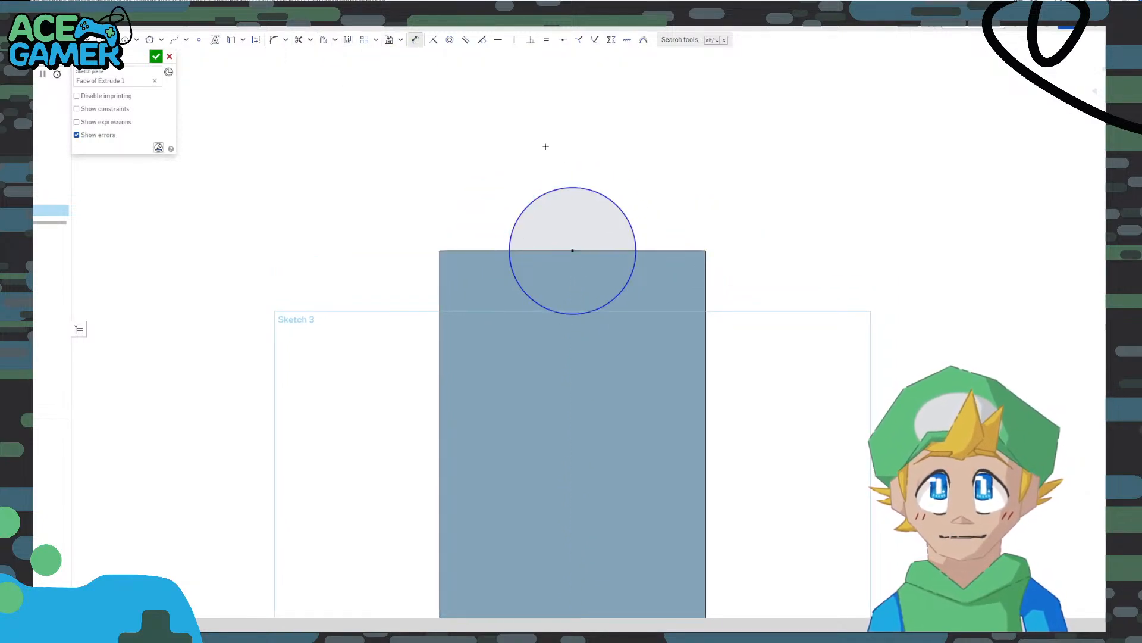
pyautogui.click(615, 199)
pyautogui.click(650, 156)
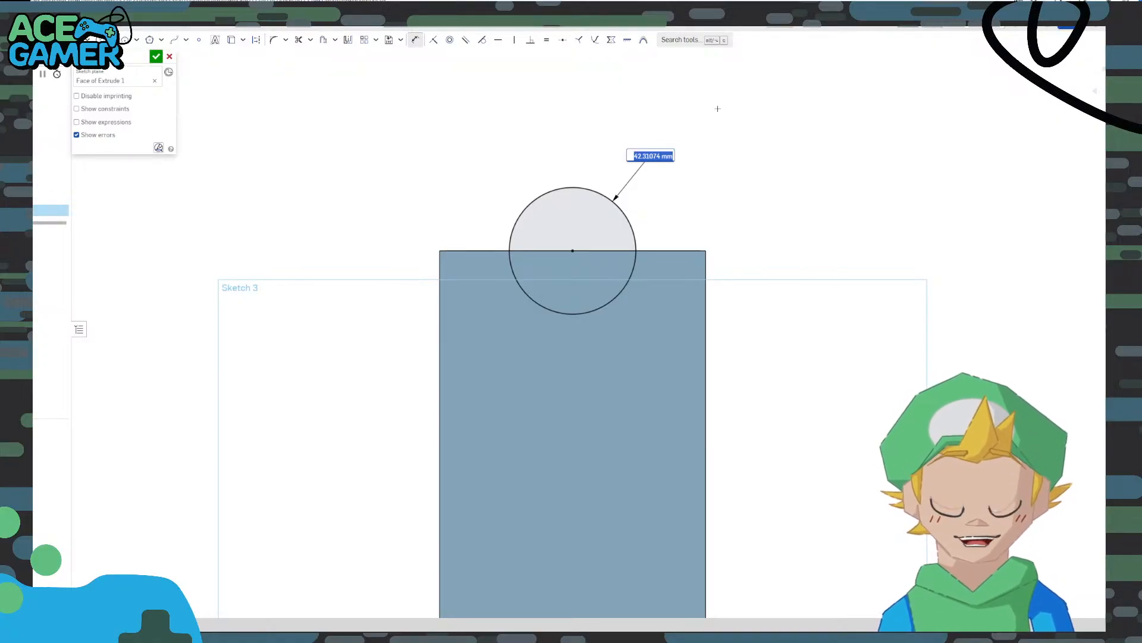
pyautogui.write('45')
pyautogui.press('Return')
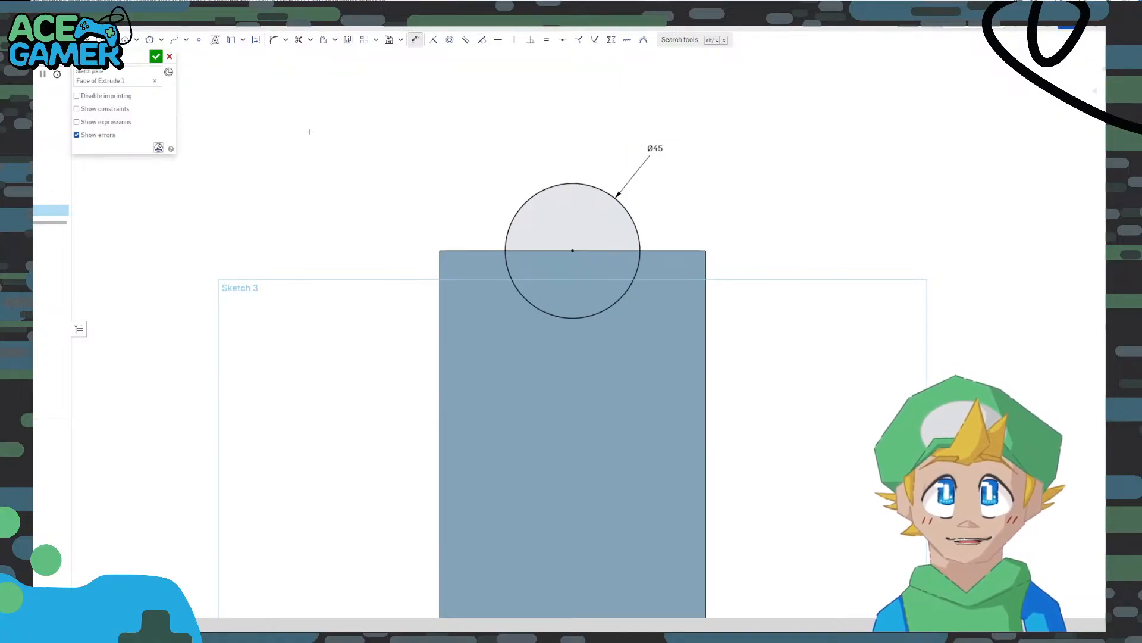
pyautogui.click(156, 56)
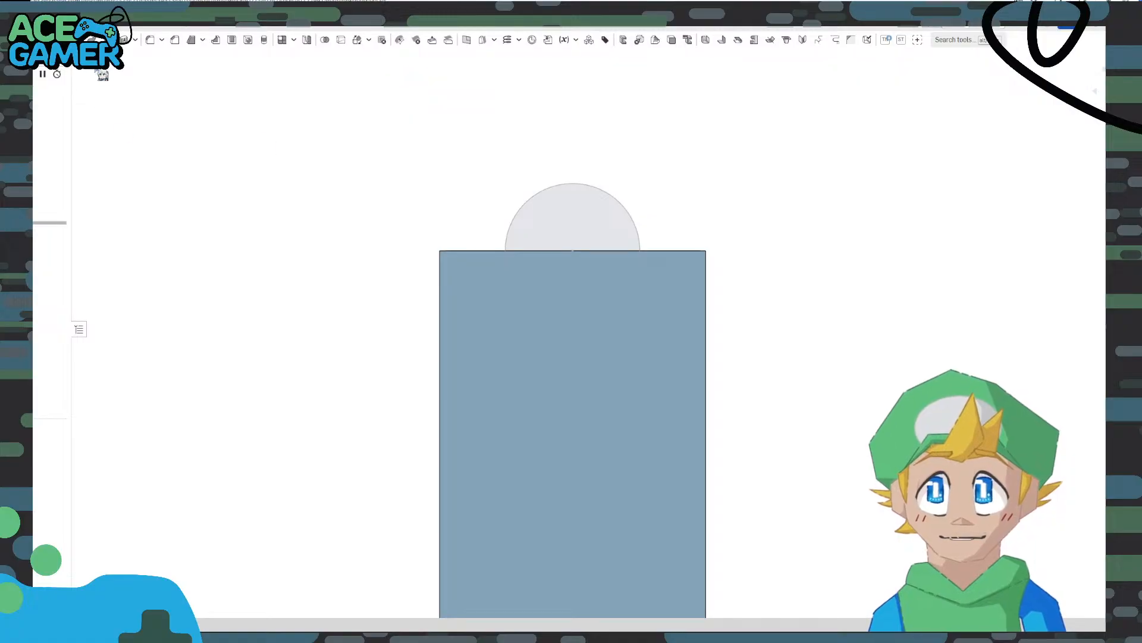
# Extrude both halves of the circle as a Remove cut through the side wall with a blind depth of 25 mm
pyautogui.hotkey('shift', 'e')
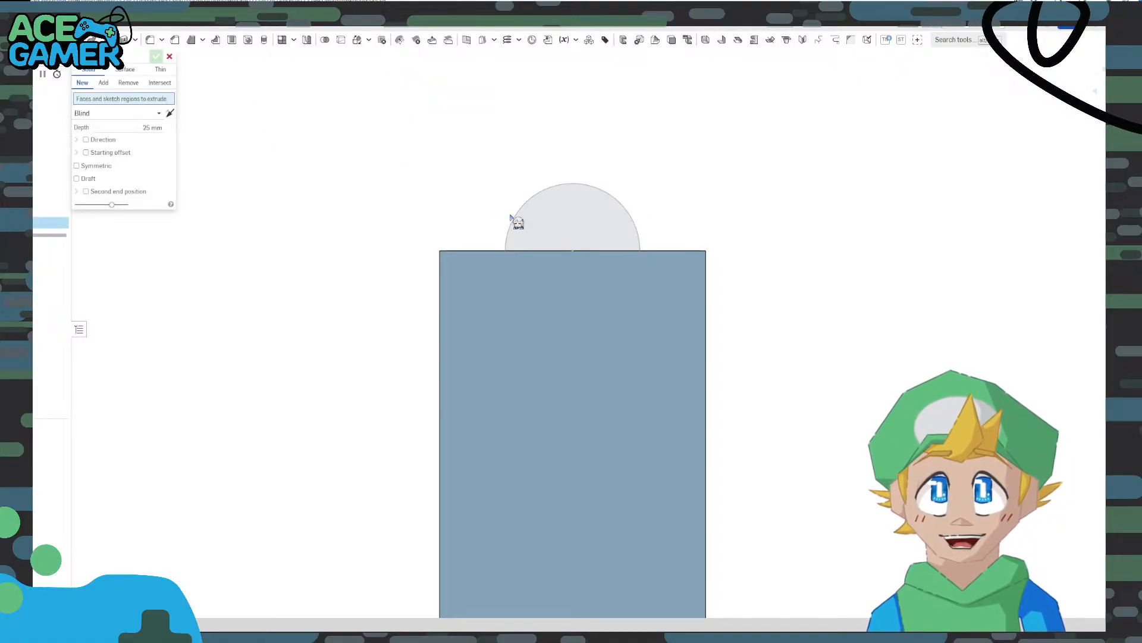
pyautogui.click(541, 222)
pyautogui.click(533, 259)
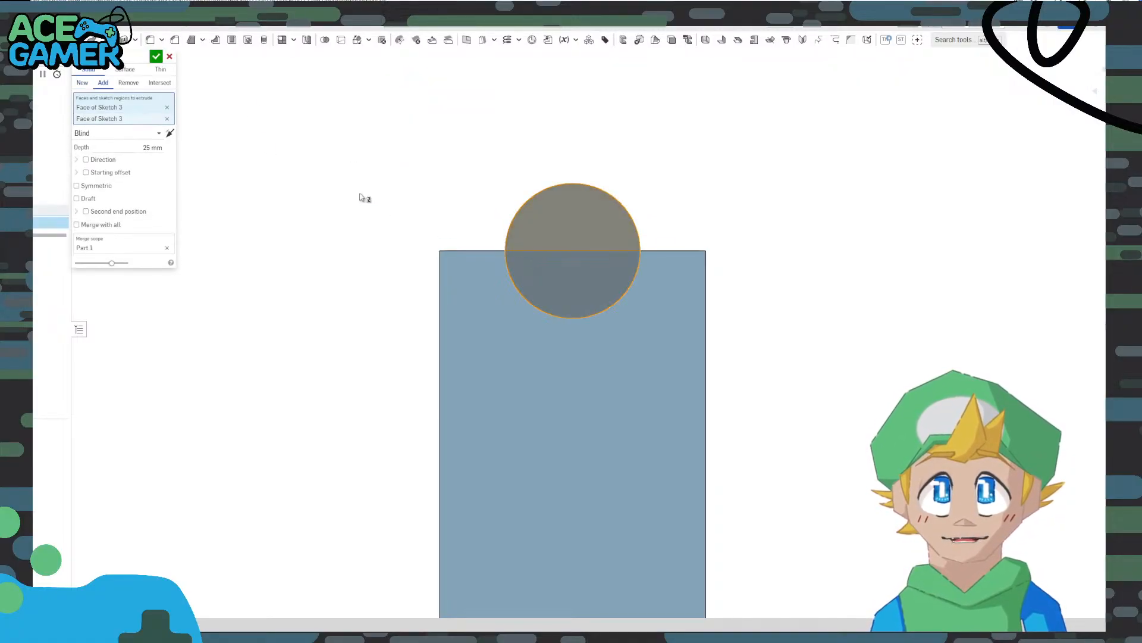
pyautogui.click(128, 82)
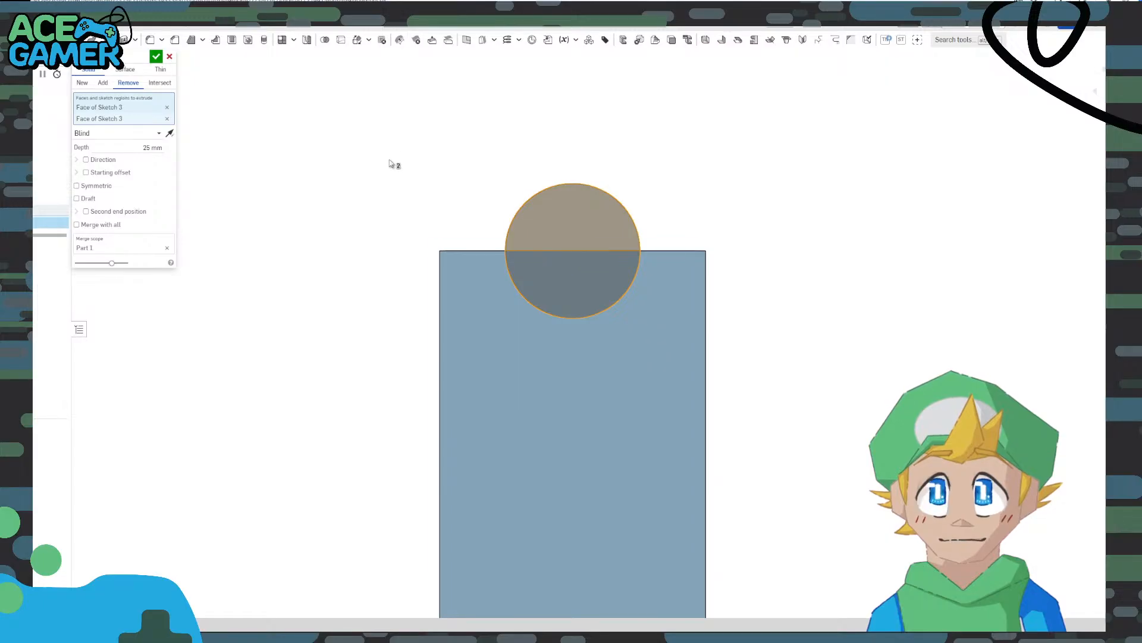
pyautogui.moveTo(388, 163); pyautogui.dragTo(411, 205, button='right')
pyautogui.click(156, 57)
pyautogui.moveTo(779, 255); pyautogui.dragTo(784, 208, button='right')
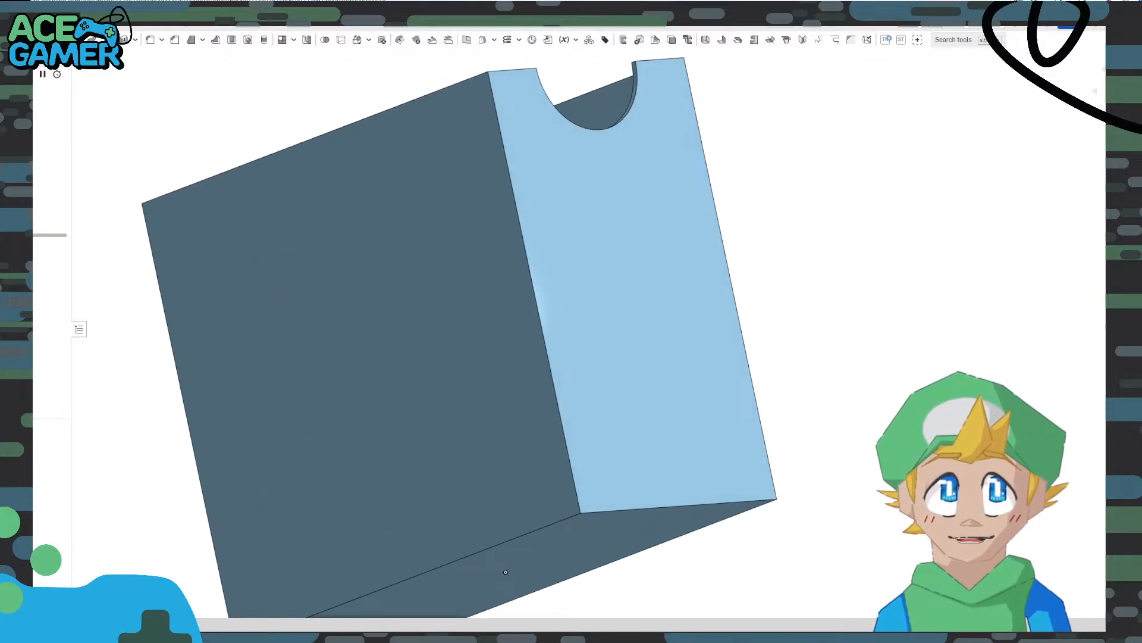
# Start a fillet and select the box's four outer corner edges that run from the closed end to the open end
pyautogui.click(1123, 91)
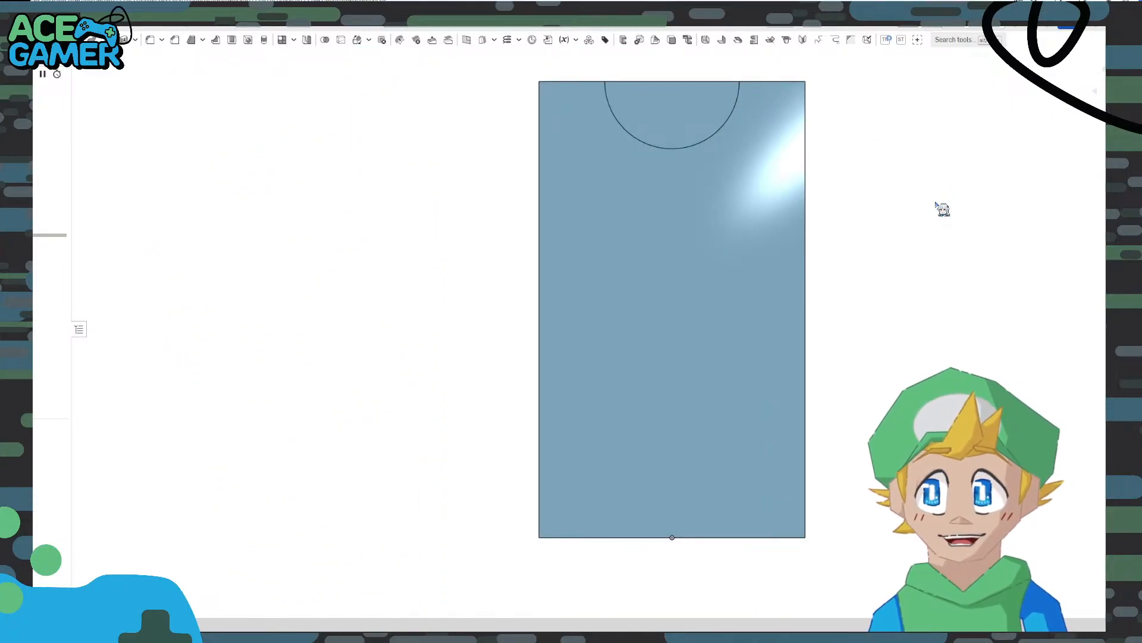
pyautogui.moveTo(936, 204); pyautogui.dragTo(912, 268, button='right')
pyautogui.click(1125, 87)
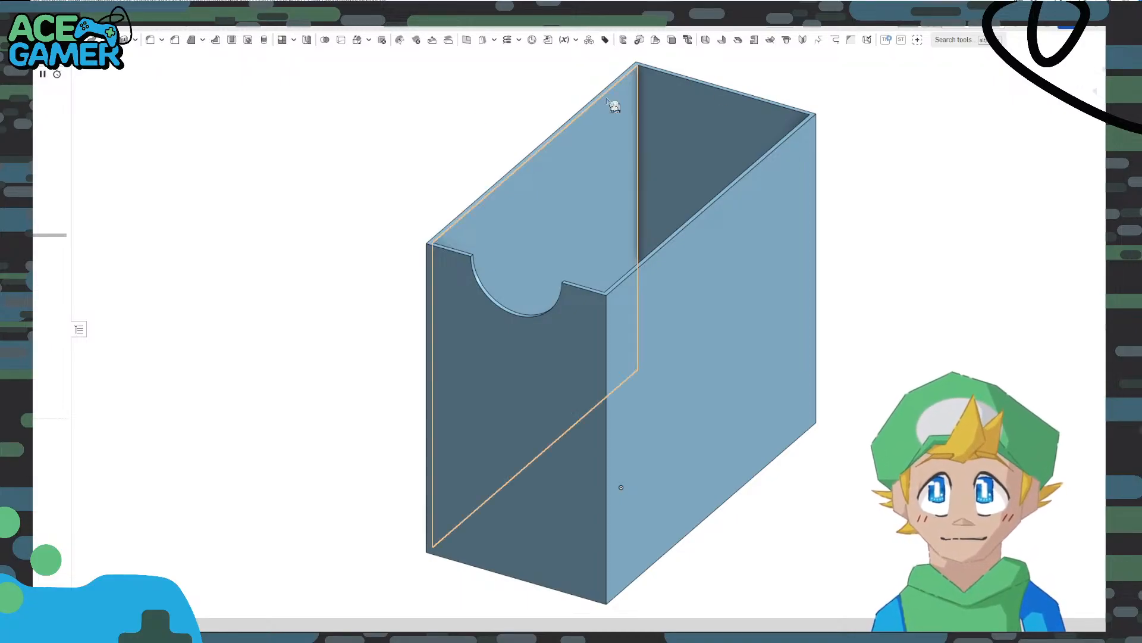
pyautogui.click(151, 40)
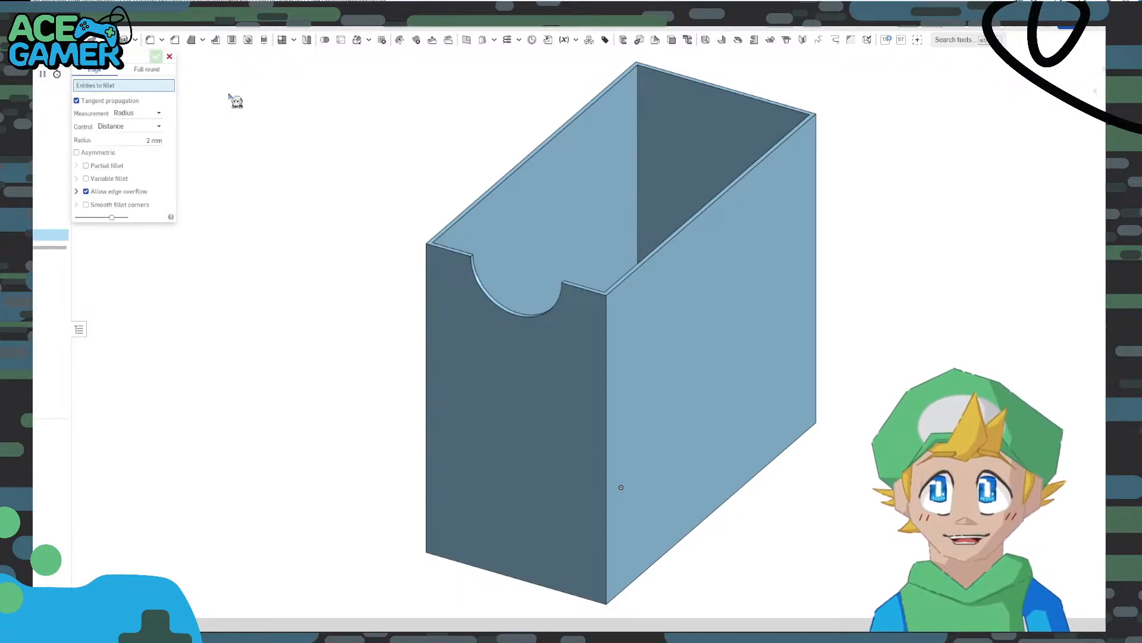
pyautogui.click(606, 388)
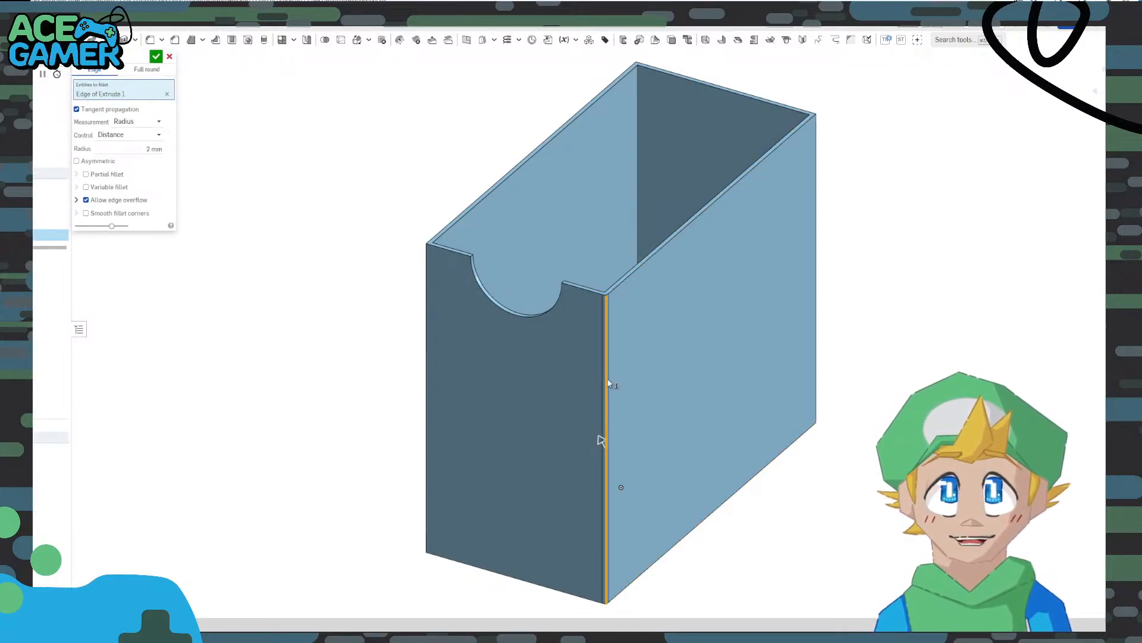
pyautogui.click(815, 235)
pyautogui.moveTo(887, 236); pyautogui.dragTo(797, 351, button='right')
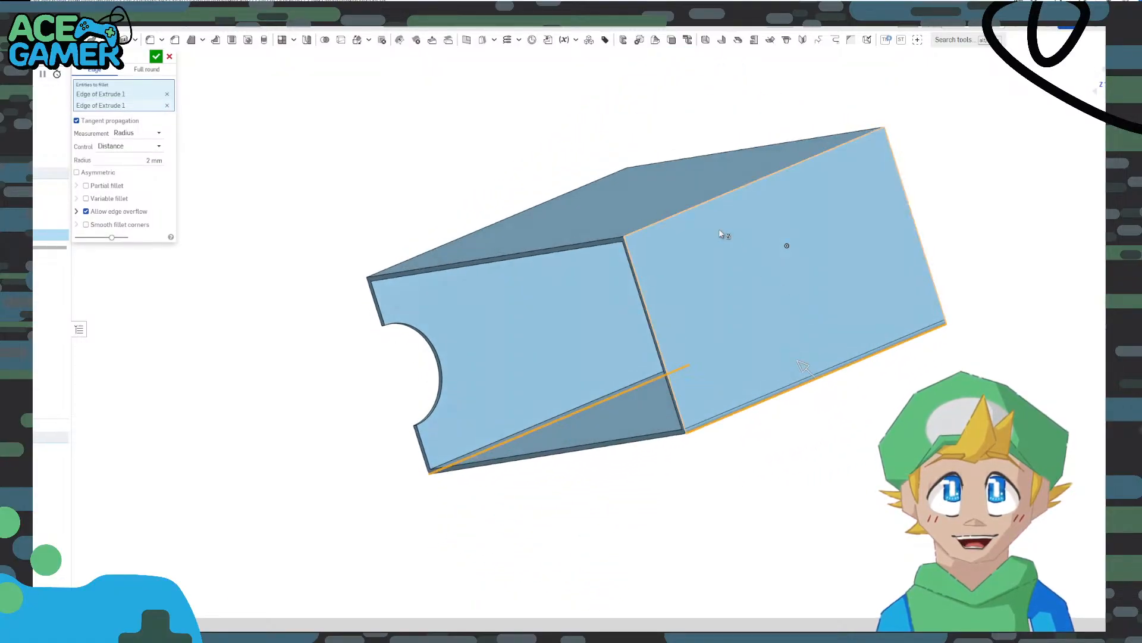
pyautogui.click(688, 212)
pyautogui.moveTo(488, 259); pyautogui.dragTo(593, 263, button='right')
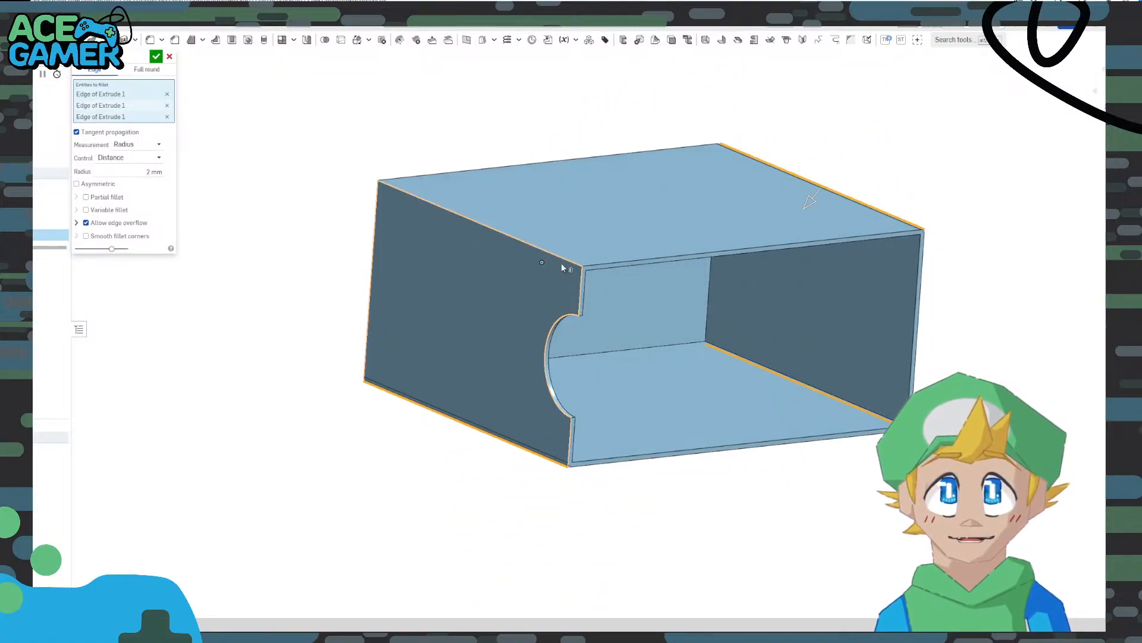
pyautogui.click(562, 258)
pyautogui.moveTo(608, 389); pyautogui.dragTo(602, 355, button='right')
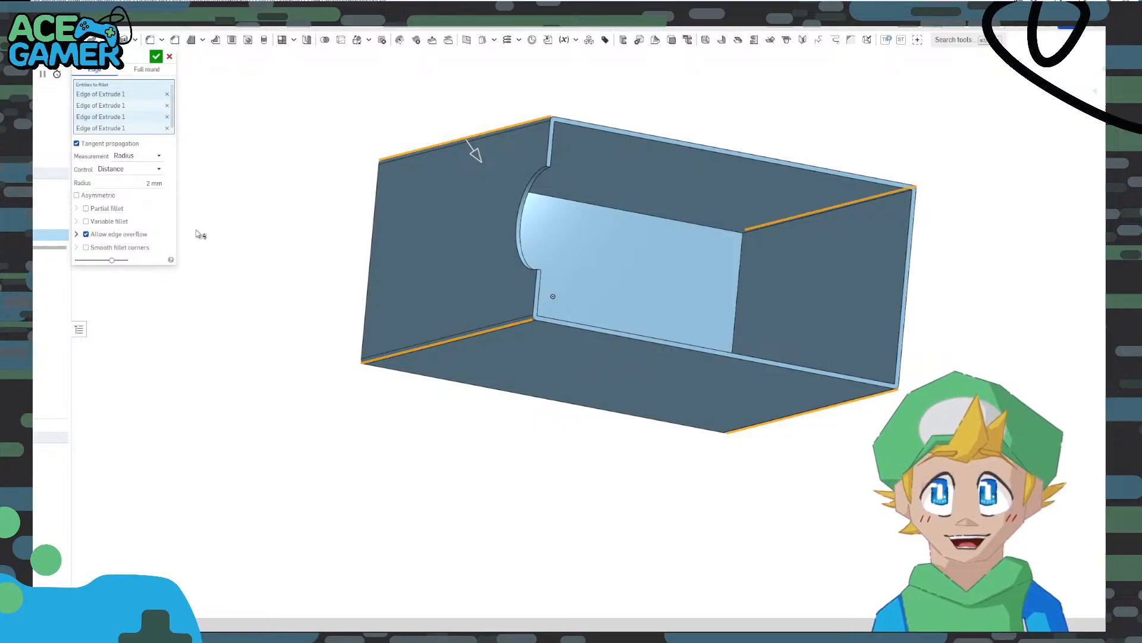
# Try a 3 mm radius for the corner fillet and check its shape at a corner of the rim
pyautogui.click(155, 184)
pyautogui.write('3')
pyautogui.press('Return')
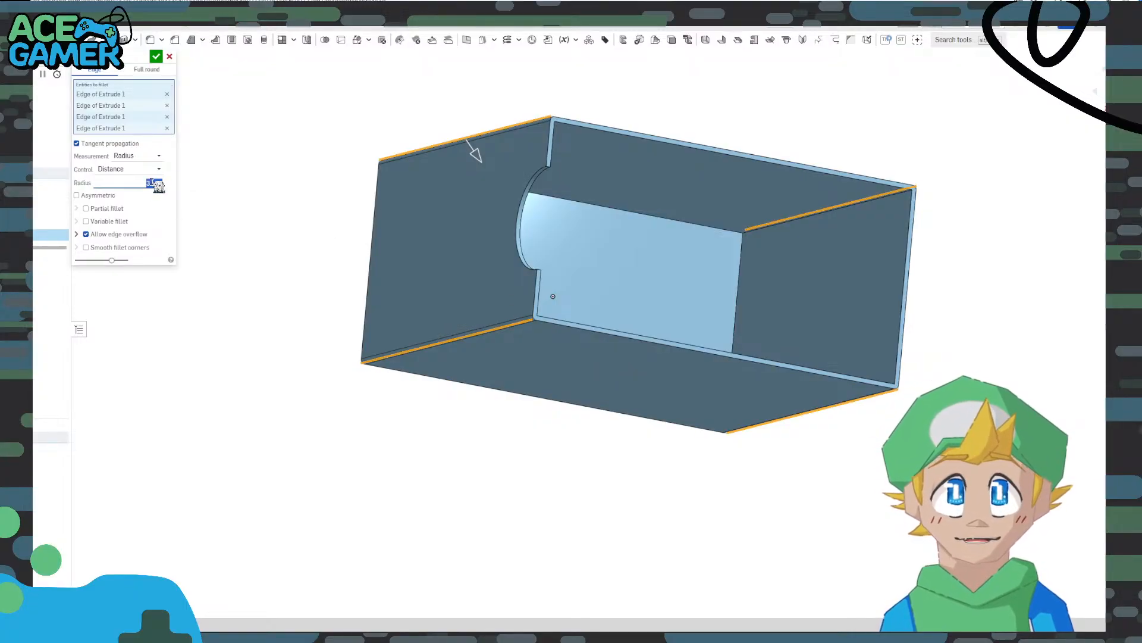
pyautogui.moveTo(619, 229); pyautogui.dragTo(555, 228, button='right')
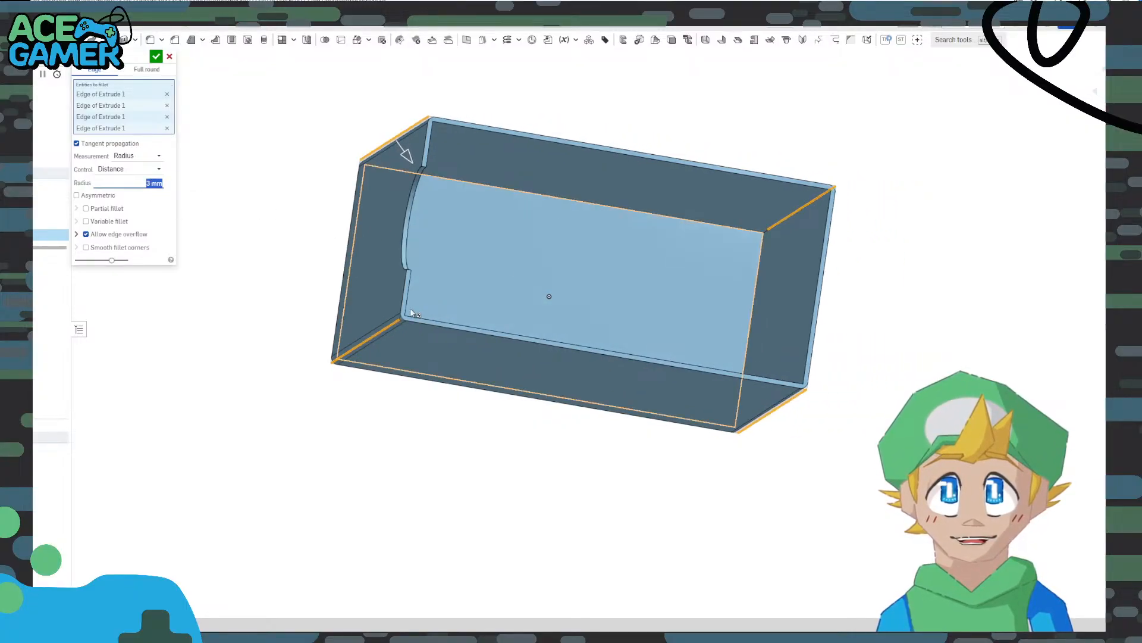
pyautogui.scroll(5, 395, 309)
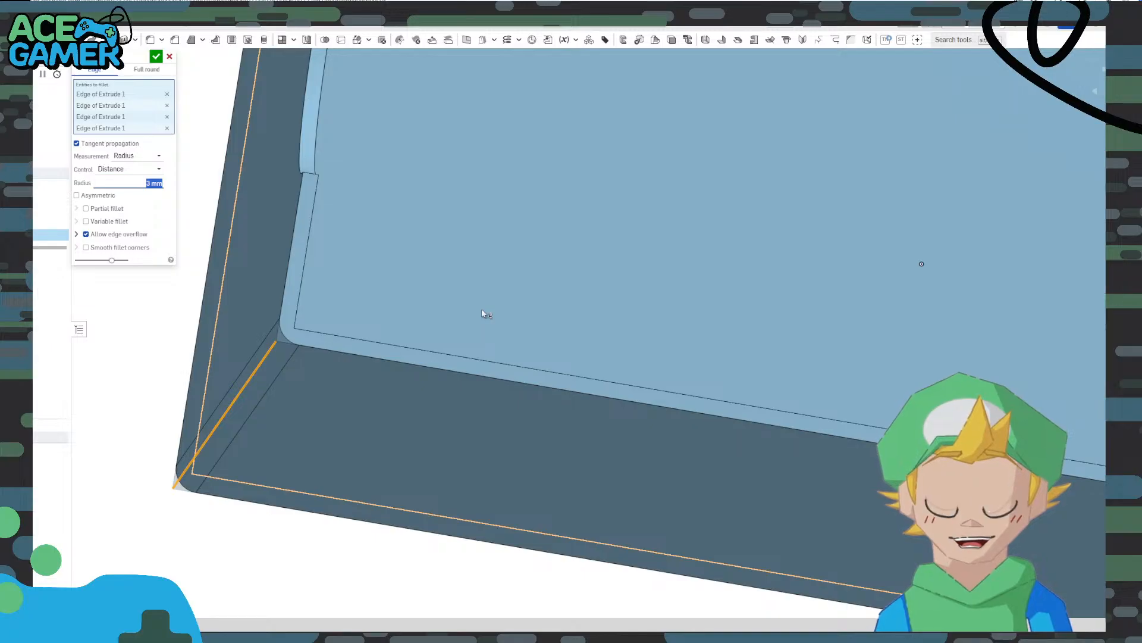
# Set the corner fillet radius to 2 mm and finish the fillet
pyautogui.write('2')
pyautogui.press('Return')
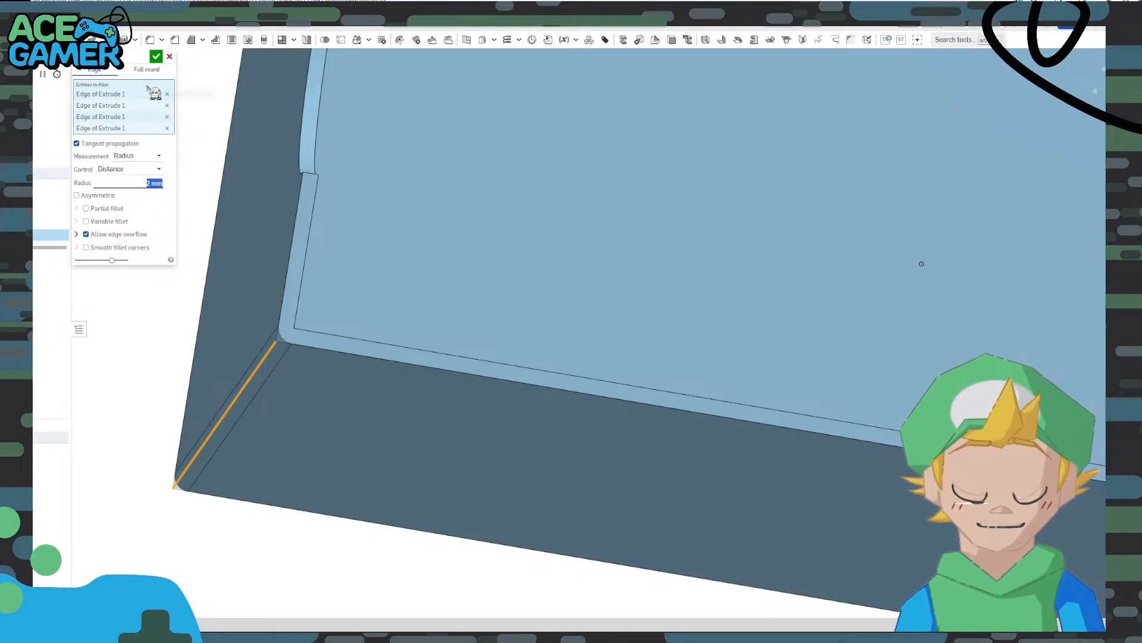
pyautogui.click(156, 57)
# Inspect the filleted box, its interior and the finger notch from several angles
pyautogui.scroll(-5, 320, 340)
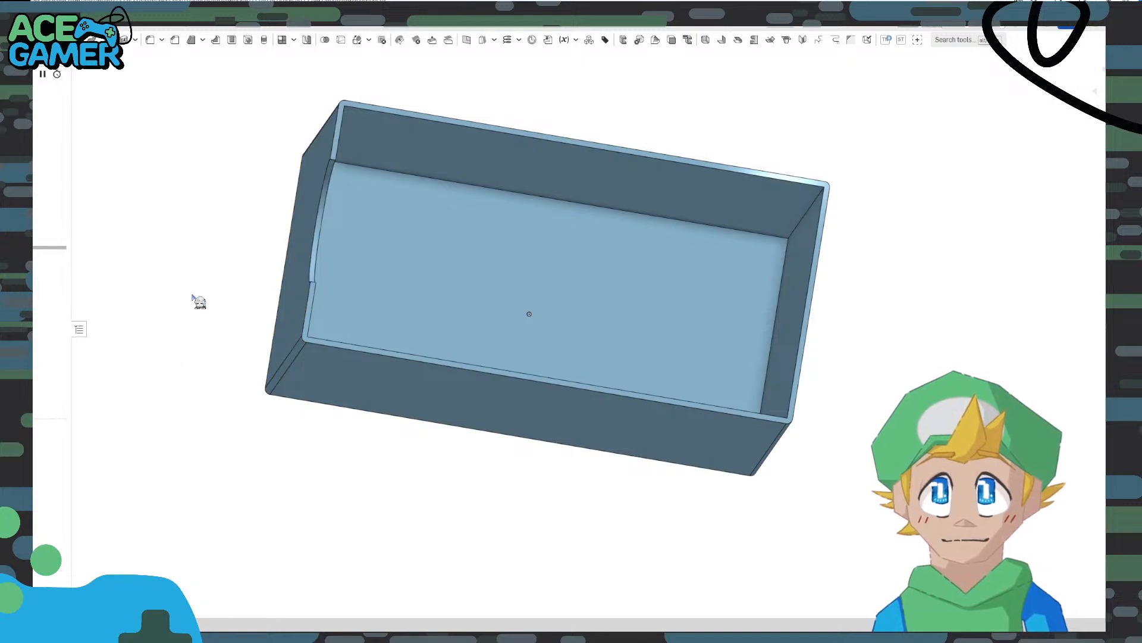
pyautogui.moveTo(675, 457); pyautogui.dragTo(814, 293, button='right')
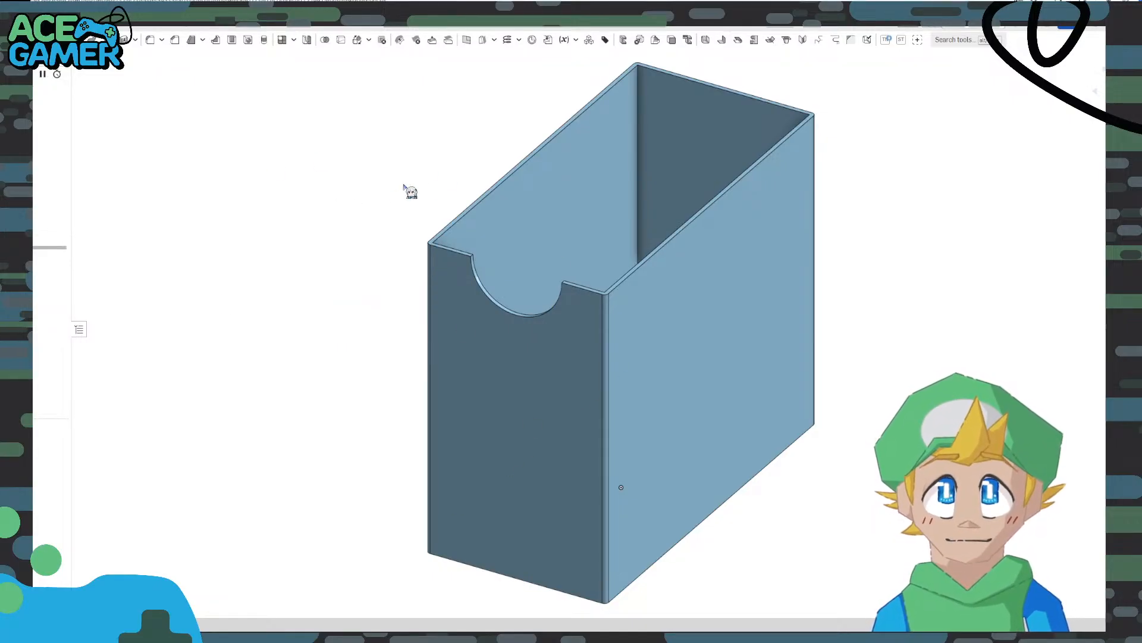
pyautogui.moveTo(306, 181); pyautogui.dragTo(523, 133, button='right')
pyautogui.moveTo(821, 178); pyautogui.dragTo(809, 357, button='right')
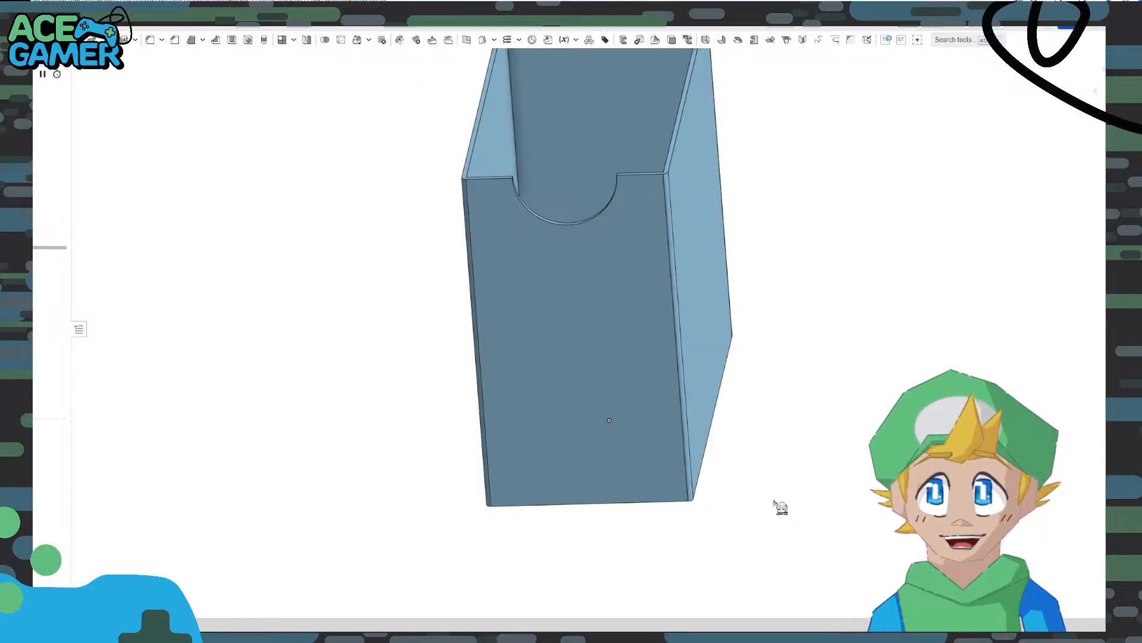
pyautogui.moveTo(732, 306); pyautogui.dragTo(696, 365, button='middle')
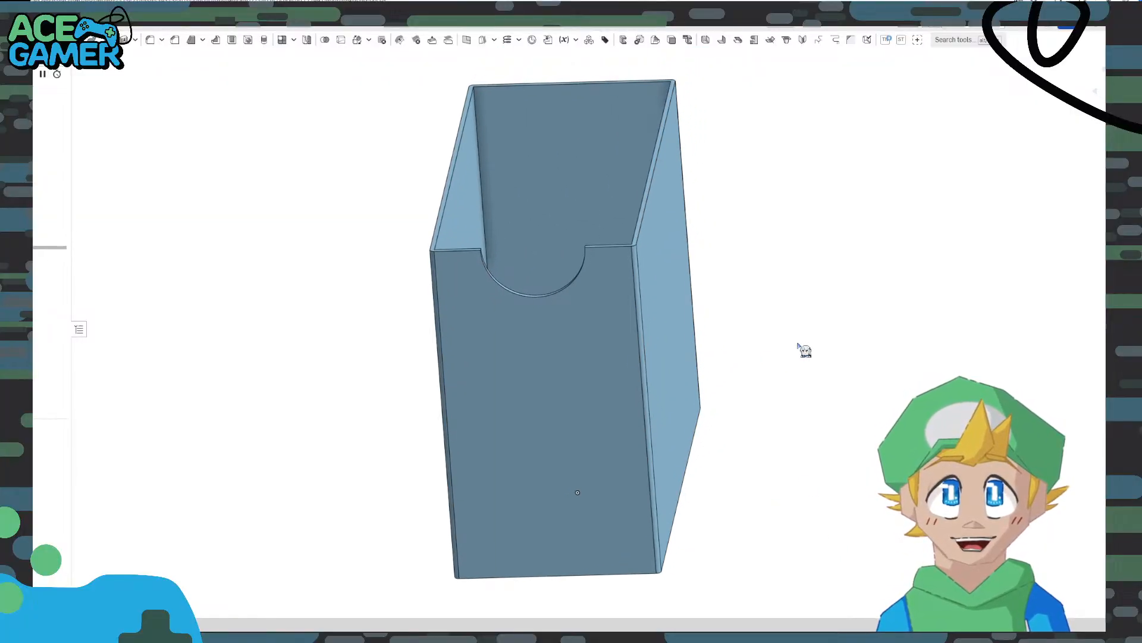
pyautogui.moveTo(798, 344); pyautogui.dragTo(805, 351, button='right')
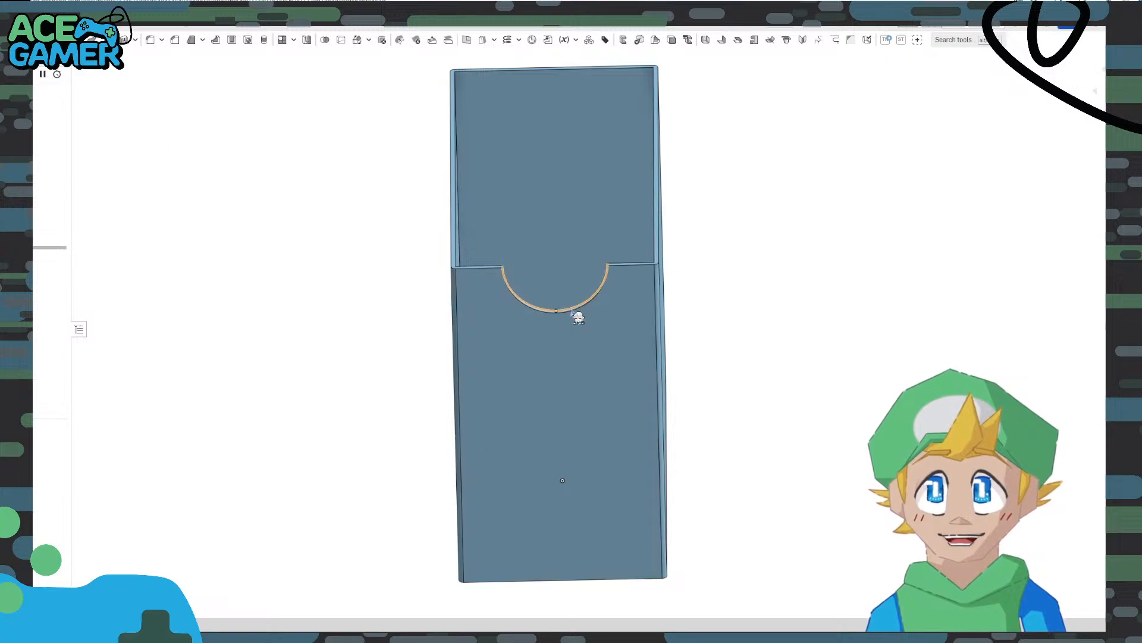
pyautogui.moveTo(408, 266); pyautogui.dragTo(401, 233, button='right')
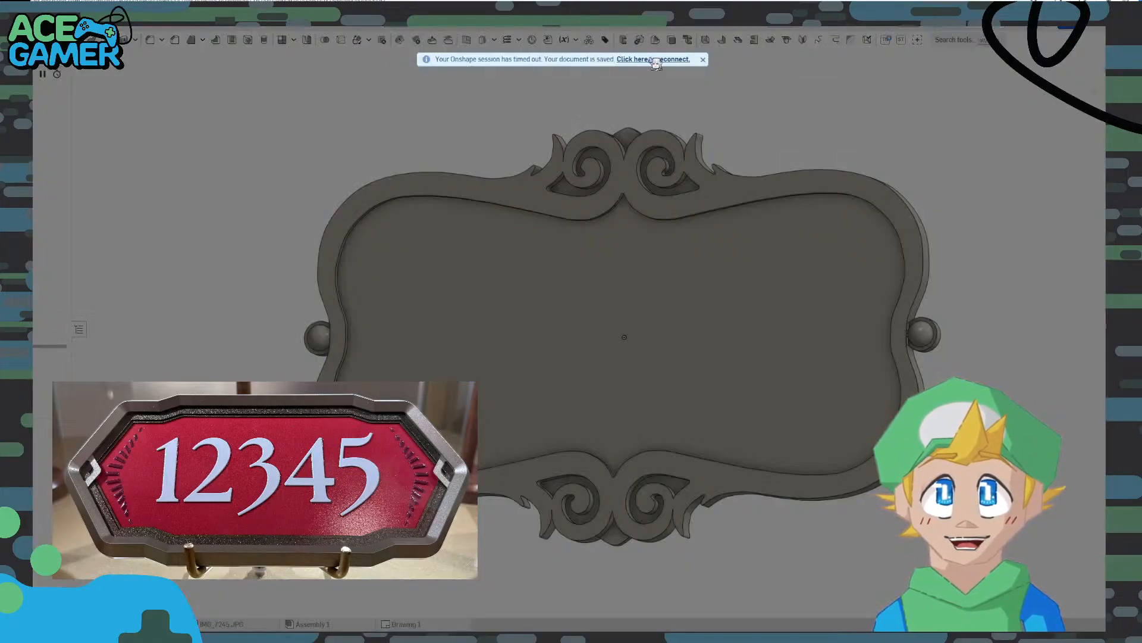
# Reconnect to the house number sign document and delete the part studio containing the small bar
pyautogui.click(655, 60)
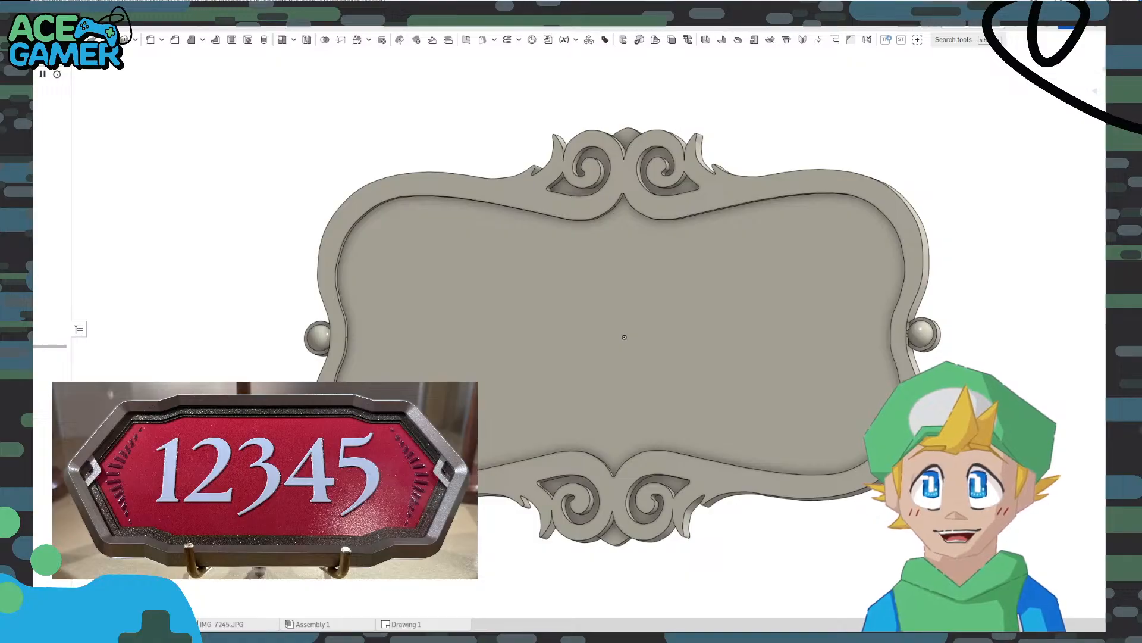
pyautogui.click(136, 624)
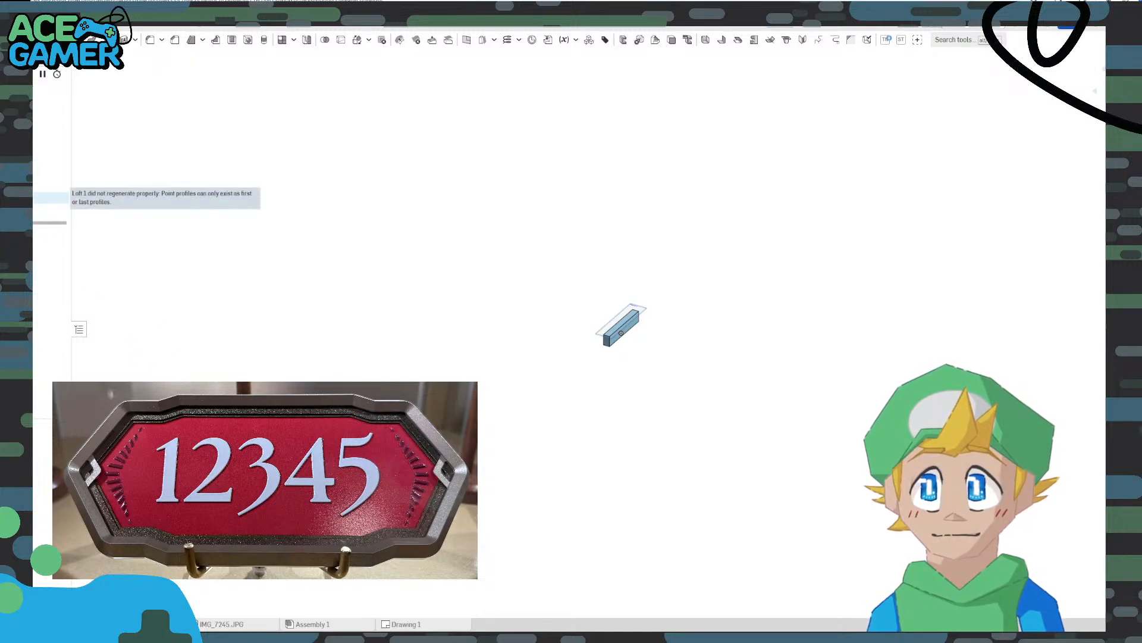
pyautogui.click(51, 185)
pyautogui.click(50, 173)
pyautogui.click(50, 161)
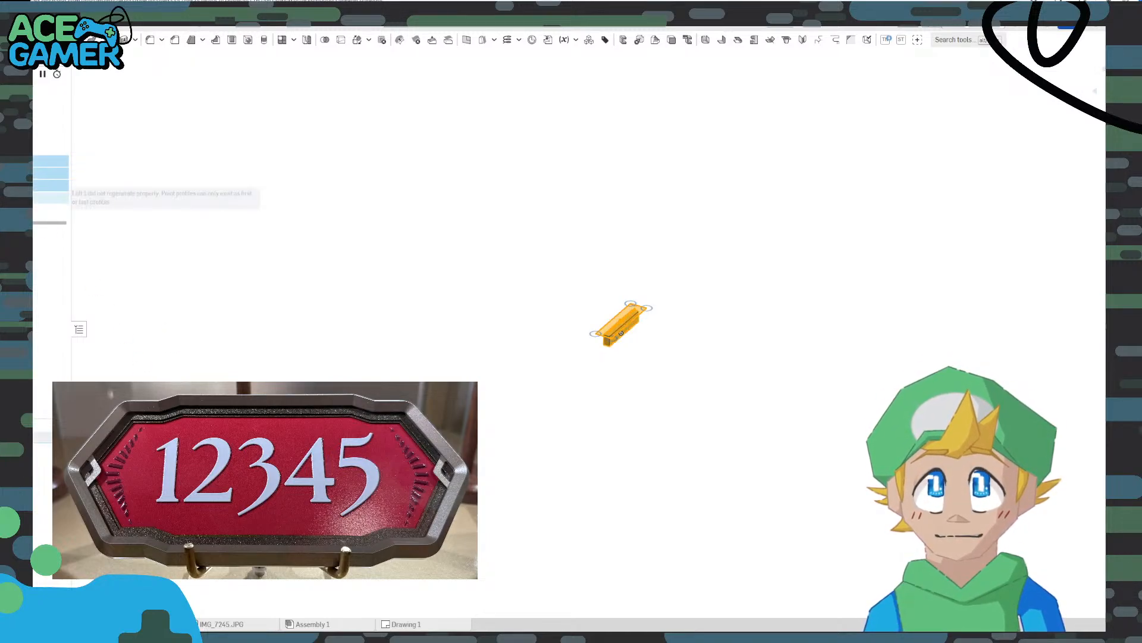
pyautogui.click(191, 298)
pyautogui.moveTo(570, 353)
pyautogui.mouseDown(button='right')
pyautogui.moveTo(613, 383)
pyautogui.moveTo(673, 329)
pyautogui.moveTo(557, 369)
pyautogui.mouseUp(button='right')
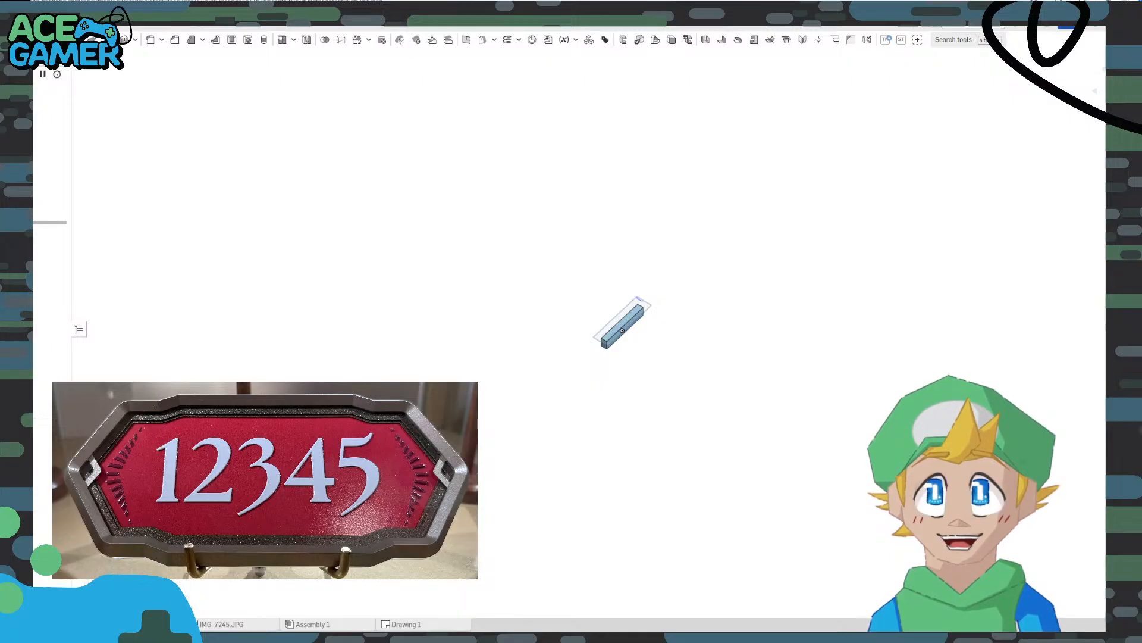
pyautogui.click(142, 625)
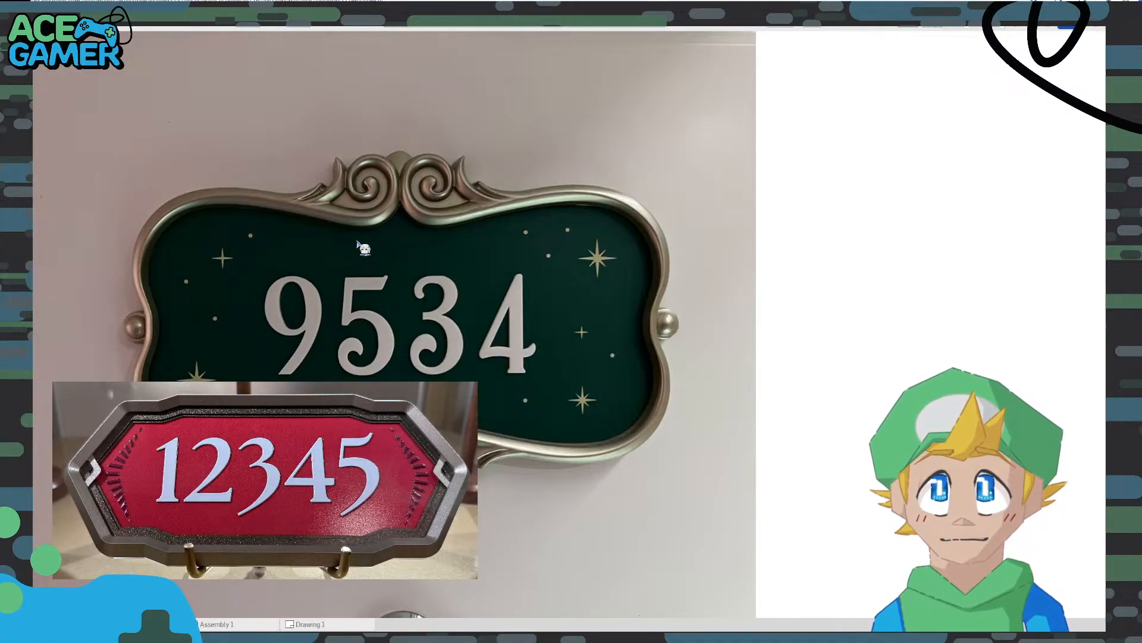
# View the sign document's assembly and drawing, and return to the part studio with the ornate frame
pyautogui.click(244, 625)
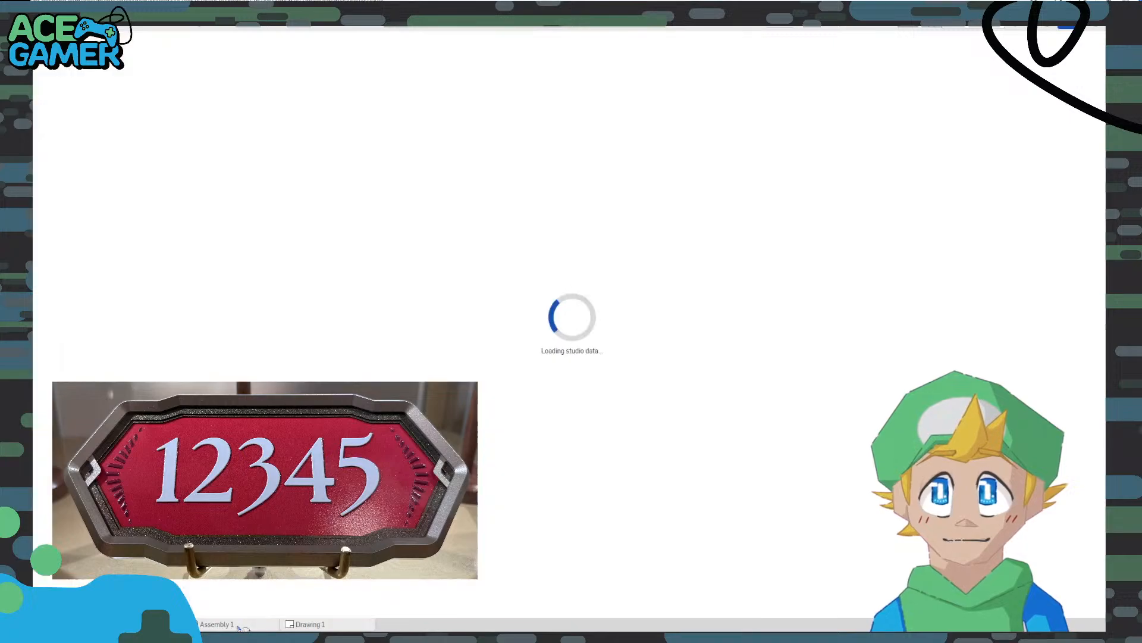
pyautogui.click(310, 626)
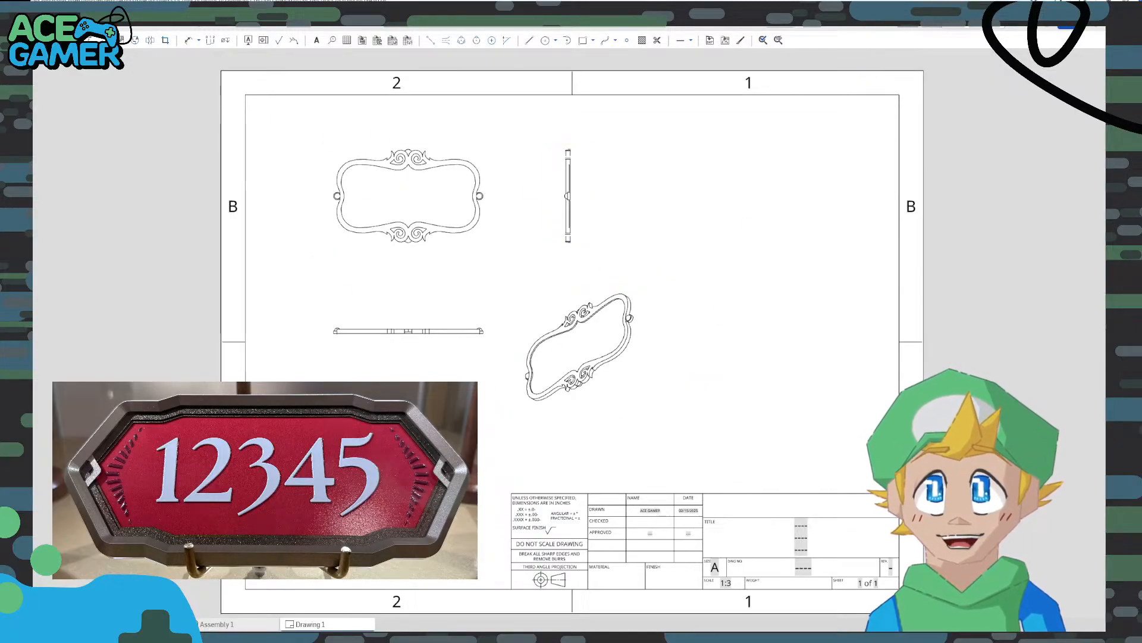
pyautogui.click(139, 623)
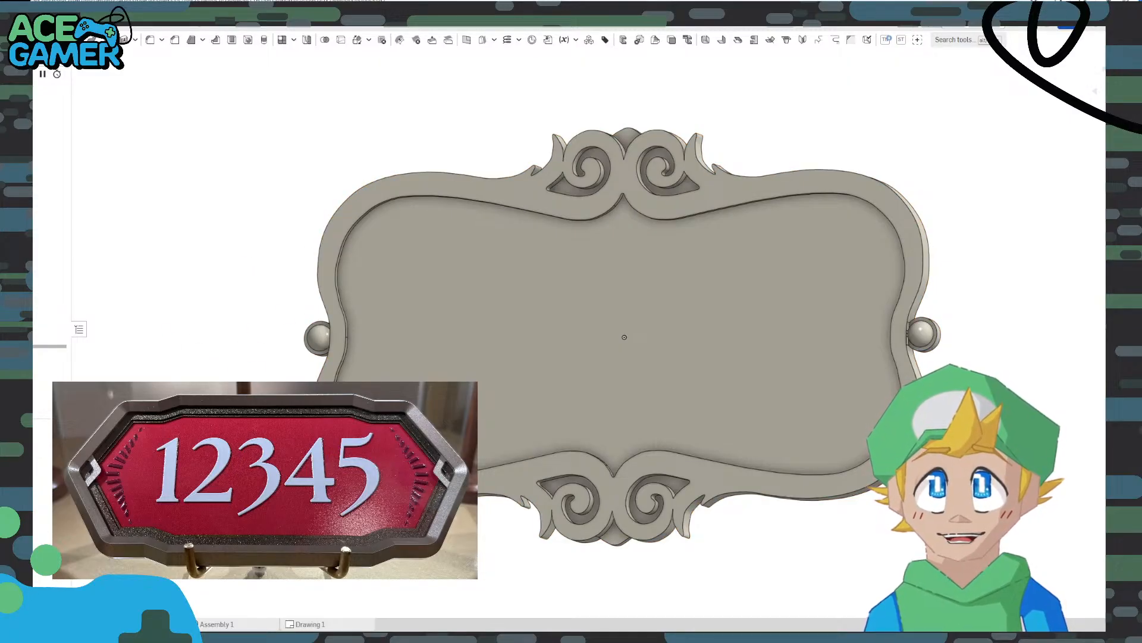
# Create a new, empty part studio in the sign document and open it
pyautogui.click(12, 624)
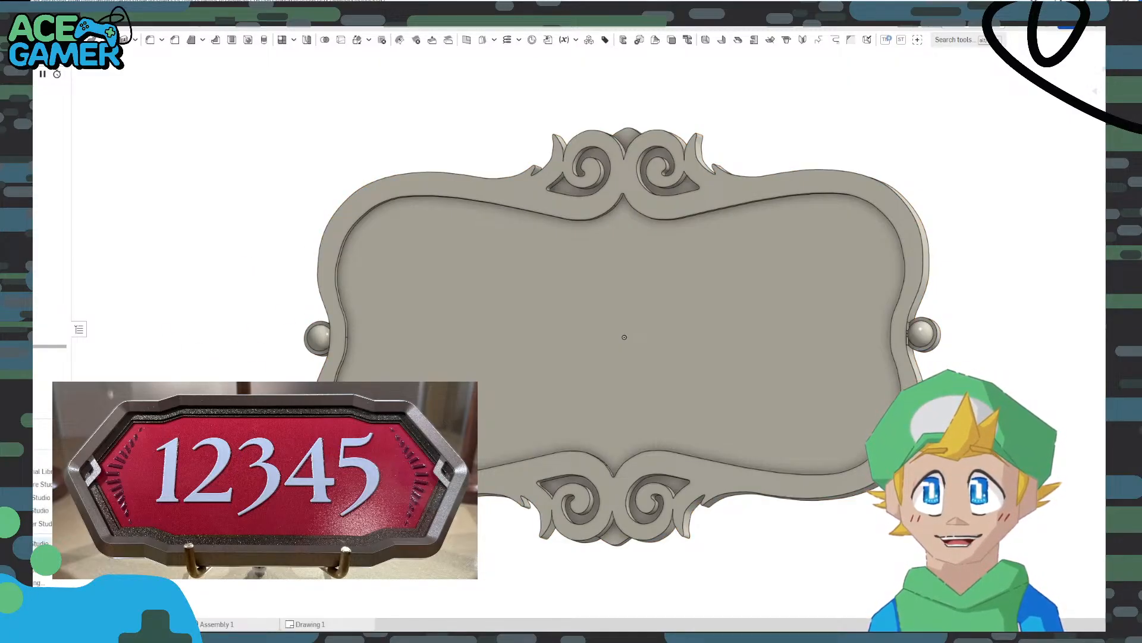
pyautogui.click(40, 544)
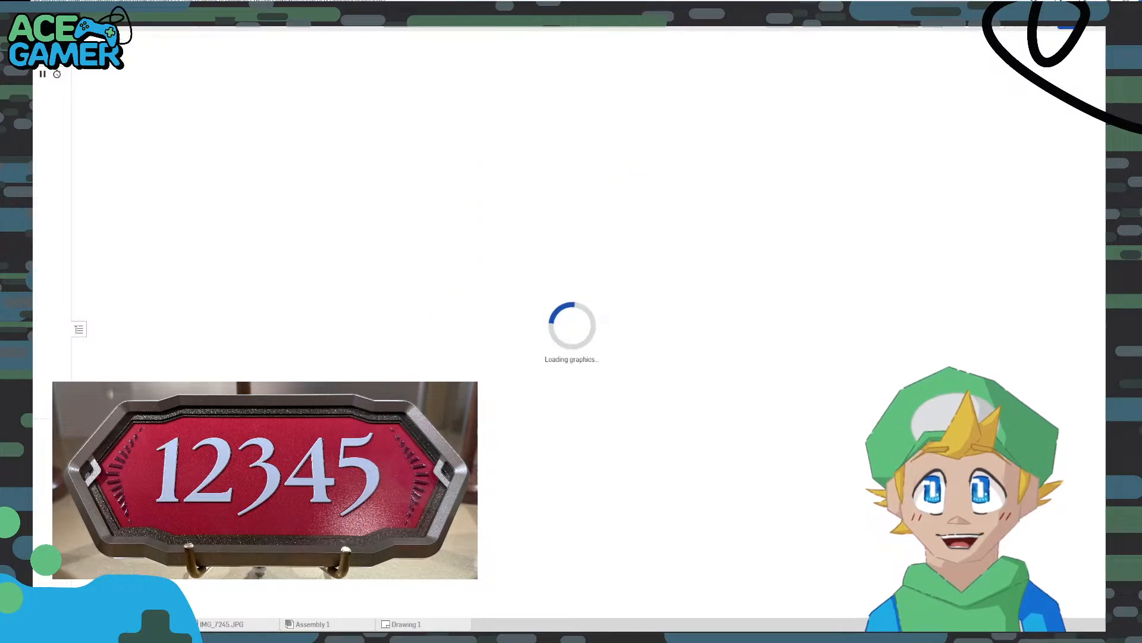
pyautogui.click(136, 623)
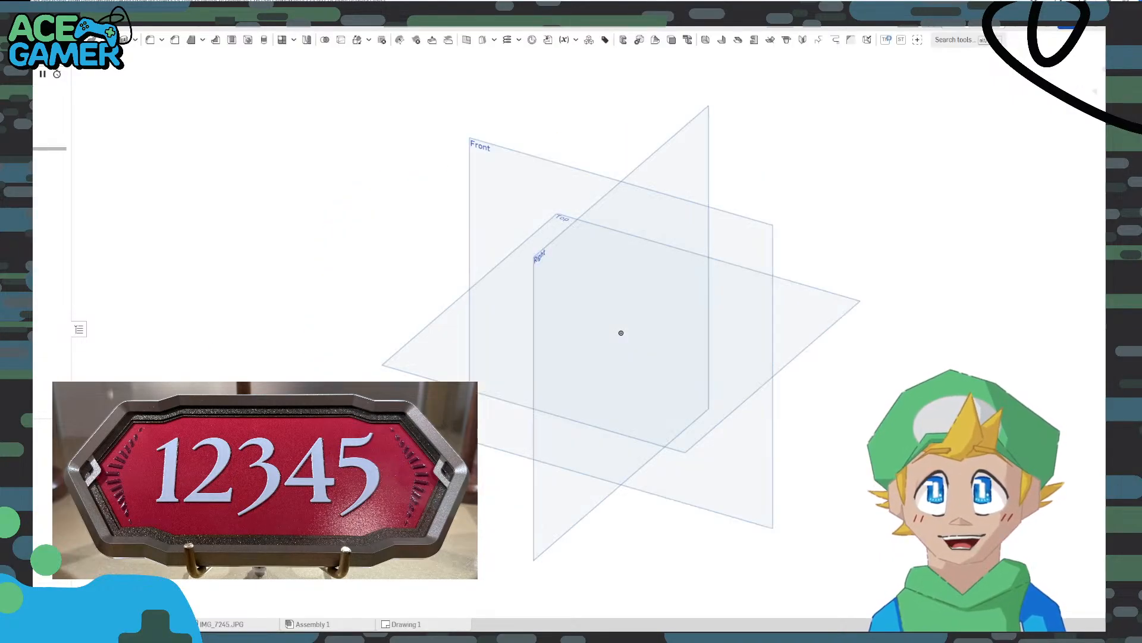
pyautogui.click(41, 624)
pyautogui.rightClick(18, 624)
pyautogui.click(42, 544)
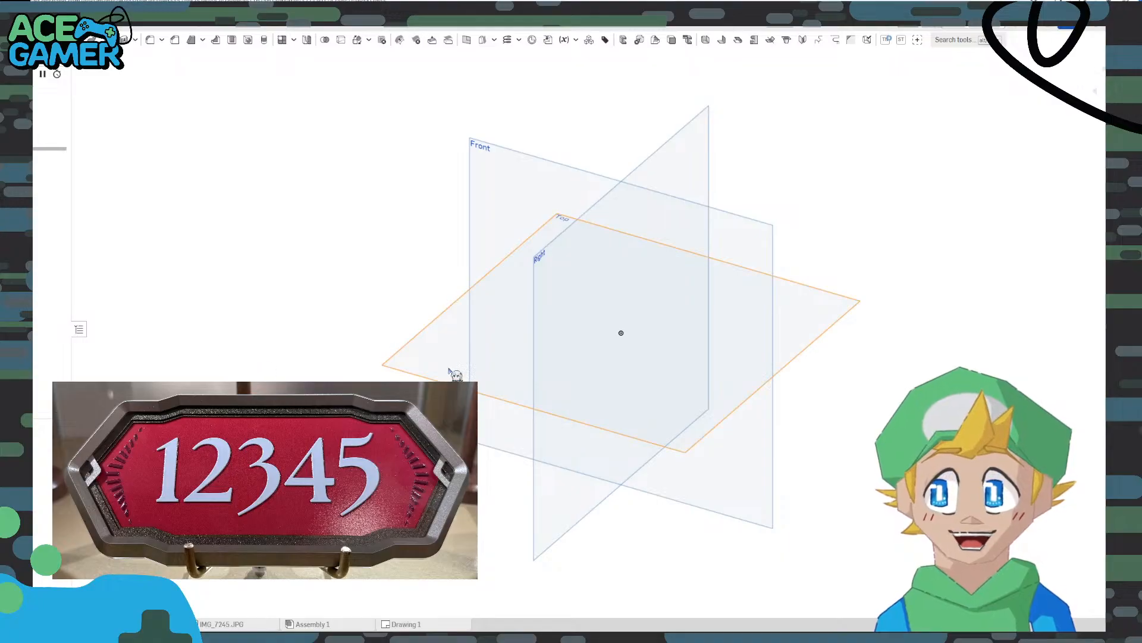
# Start a new sketch on the Top plane of the empty part studio
pyautogui.click(422, 351)
pyautogui.rightClick(427, 355)
pyautogui.click(452, 361)
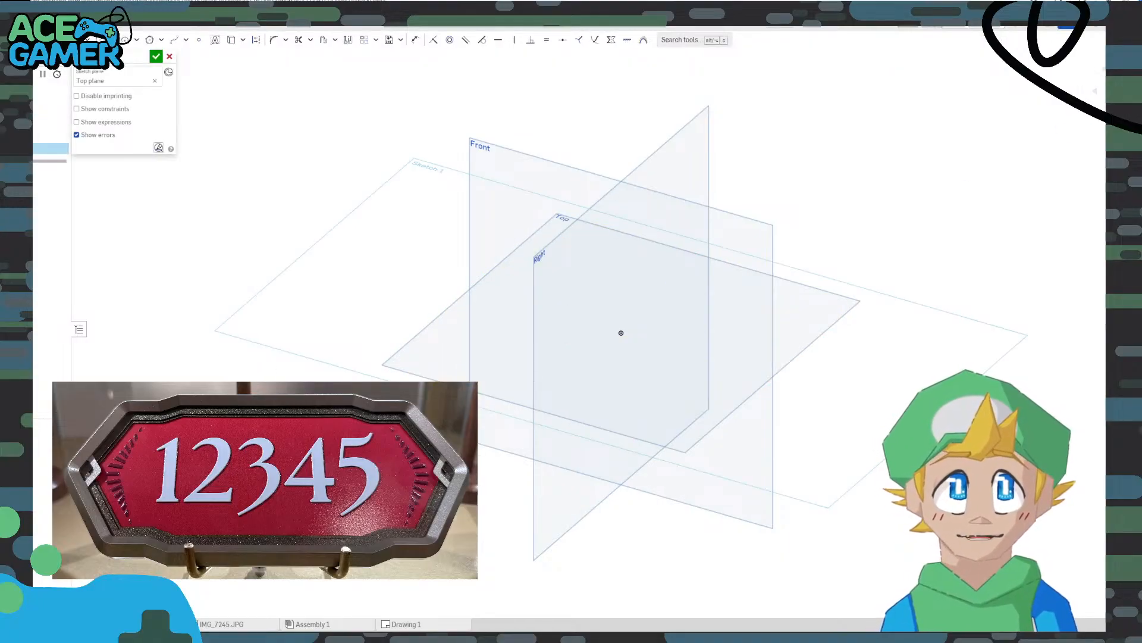
pyautogui.press('n')
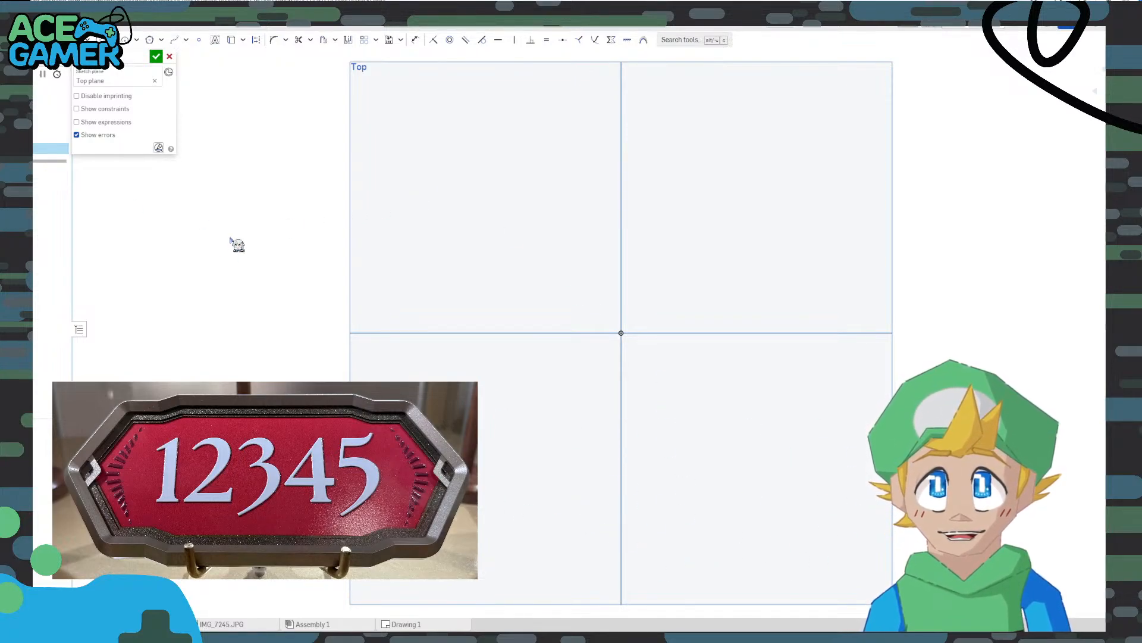
# Draw a centre-point rectangle about 94 mm wide and 97 mm high, centred on the origin
pyautogui.click(621, 333)
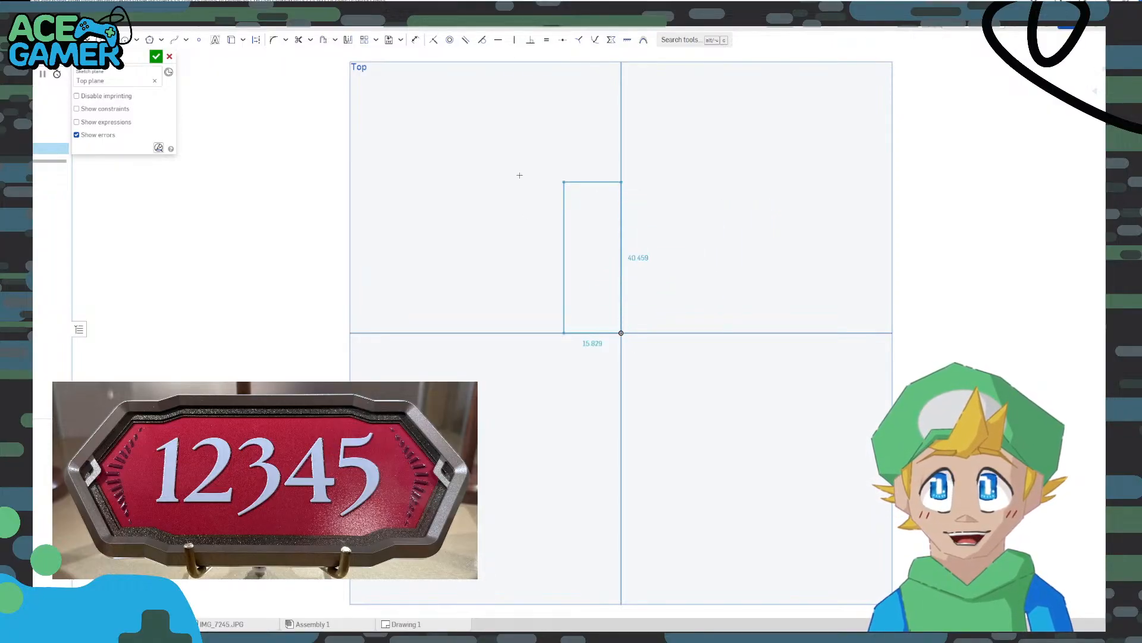
pyautogui.press('Escape')
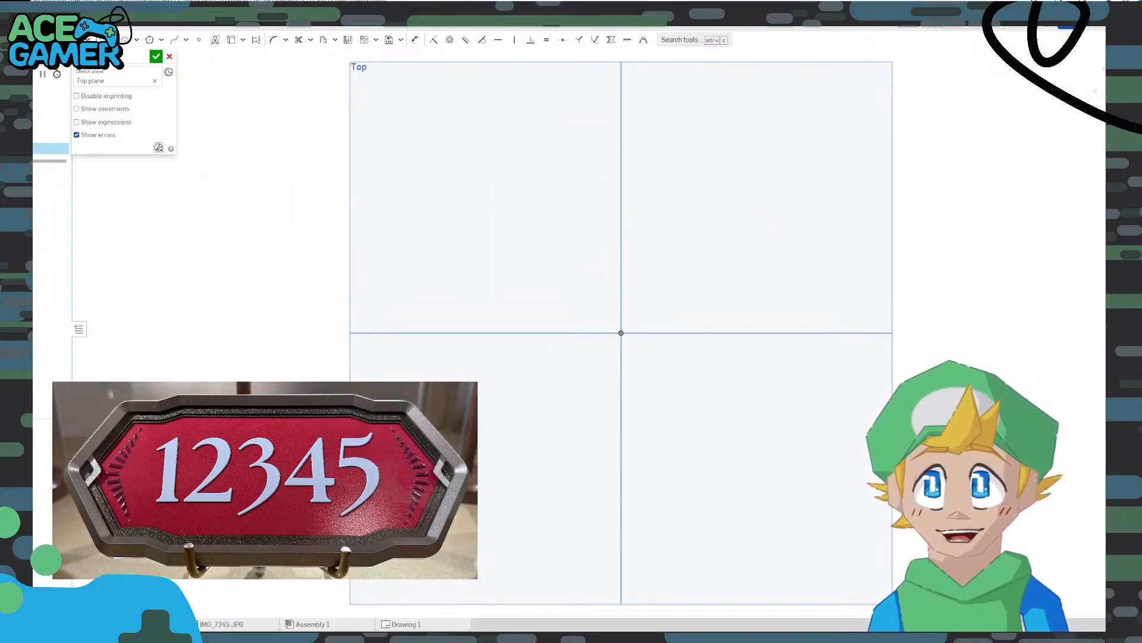
pyautogui.click(87, 40)
pyautogui.click(98, 77)
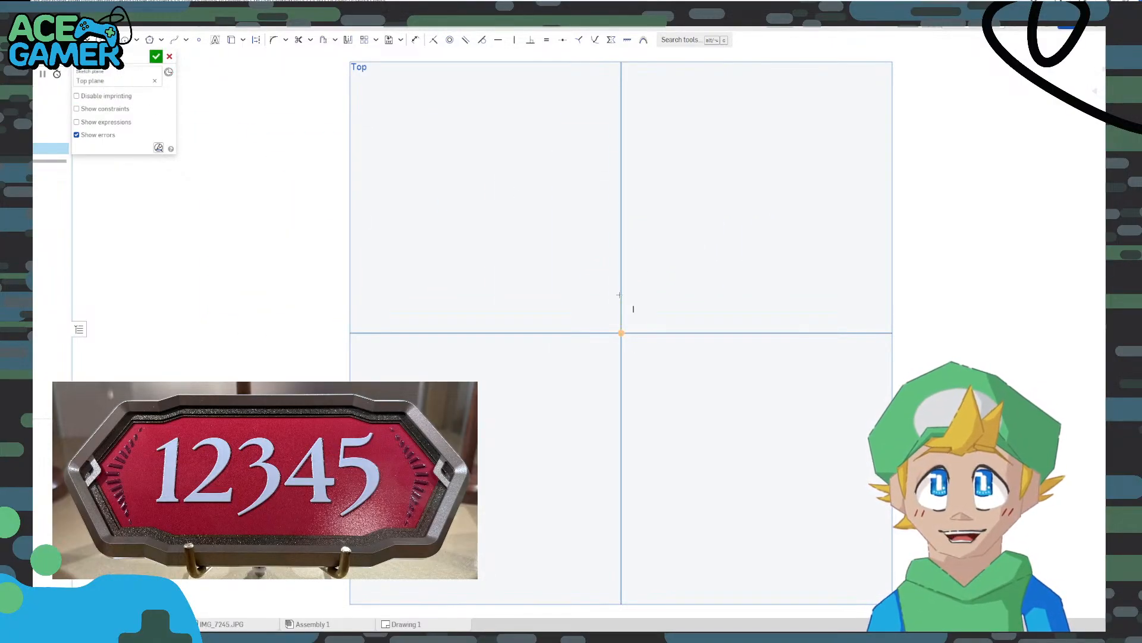
pyautogui.click(621, 333)
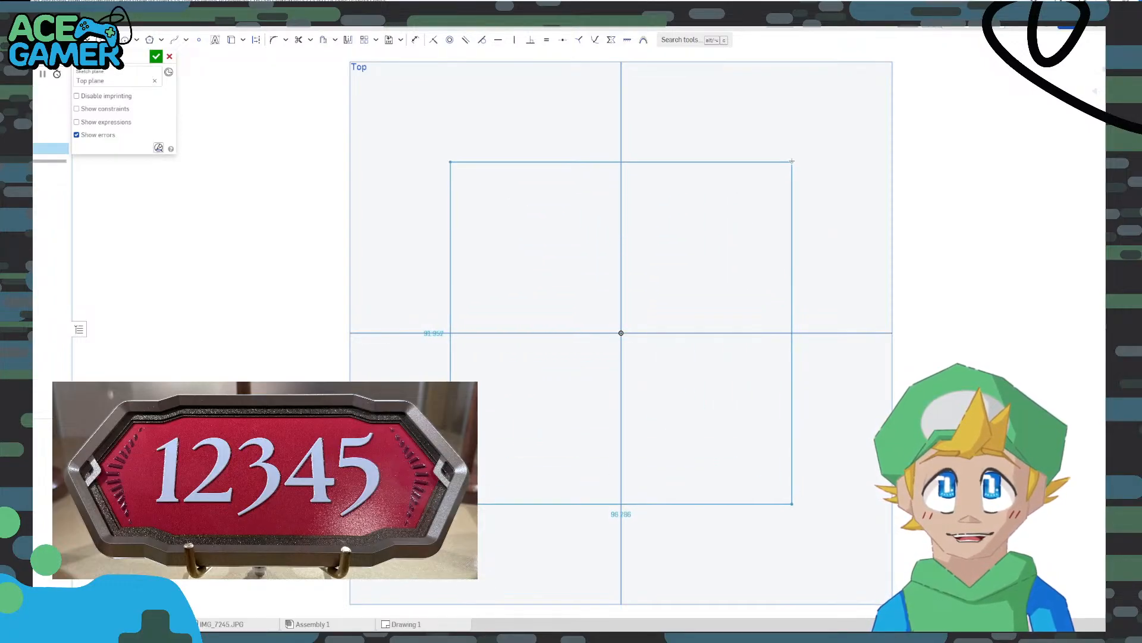
pyautogui.click(791, 159)
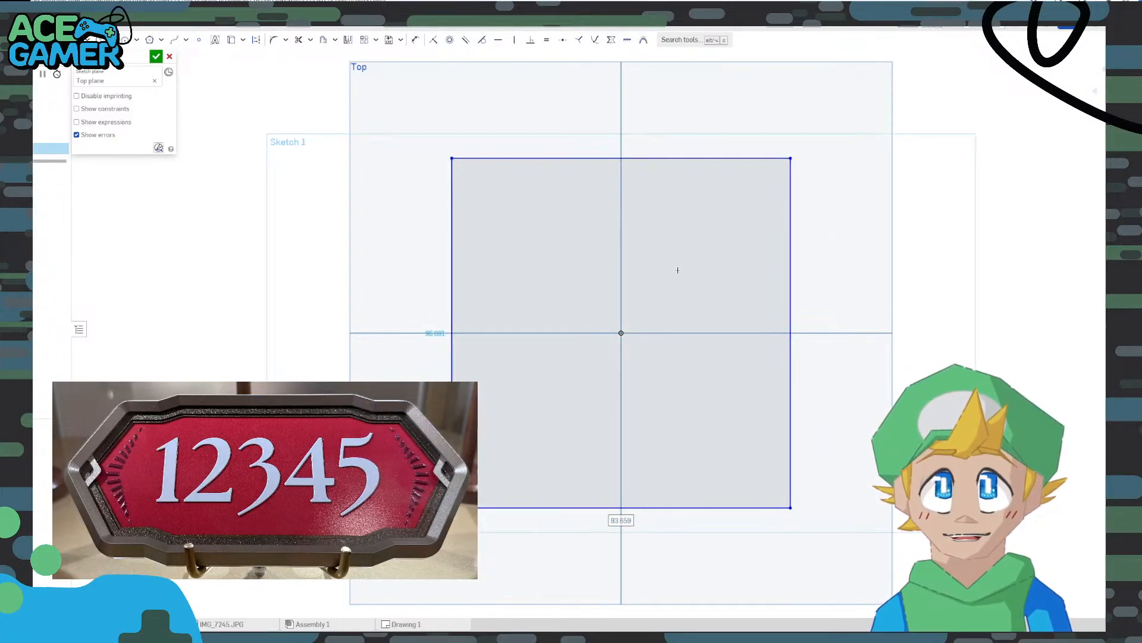
# Draw a second, wider centre-point rectangle about 182 mm by 65 mm, also centred on the origin
pyautogui.click(621, 333)
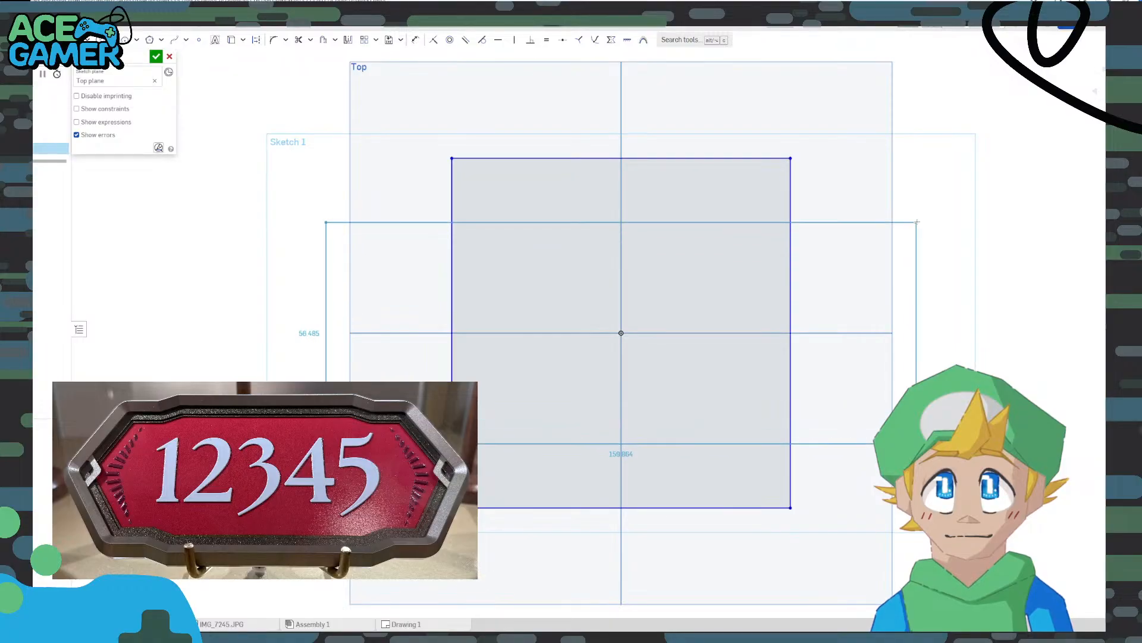
pyautogui.click(951, 215)
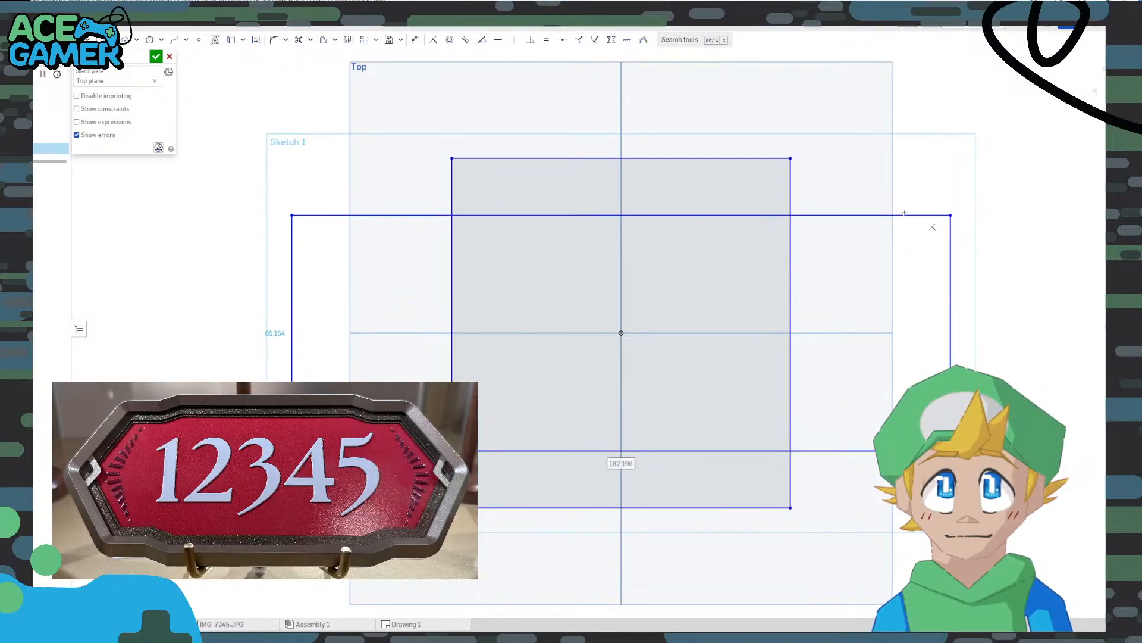
pyautogui.moveTo(786, 236); pyautogui.dragTo(678, 238, button='middle')
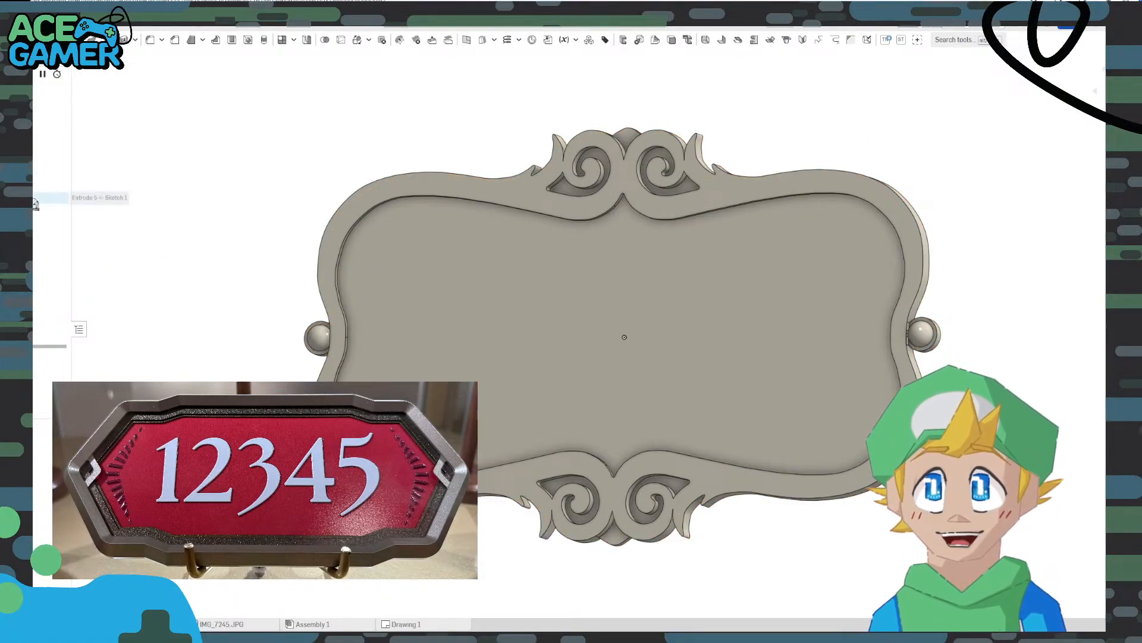
# Switch to the ornate frame's part studio and open the sketch traced over the sign photo for editing
pyautogui.doubleClick(35, 149)
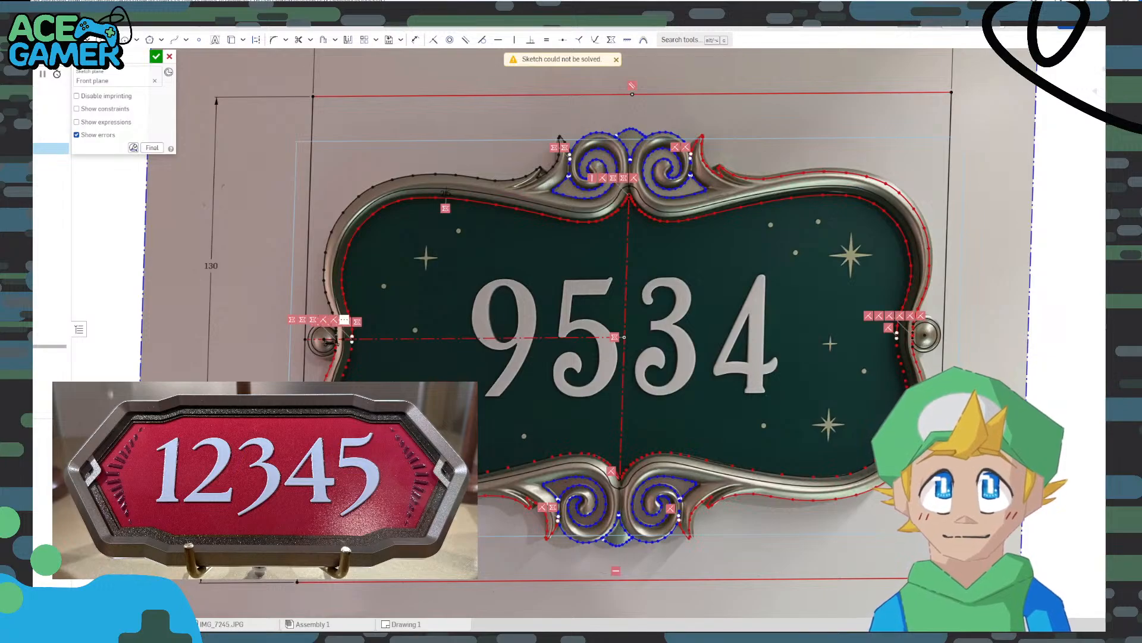
pyautogui.scroll(-2, 655, 356)
pyautogui.scroll(3, 655, 356)
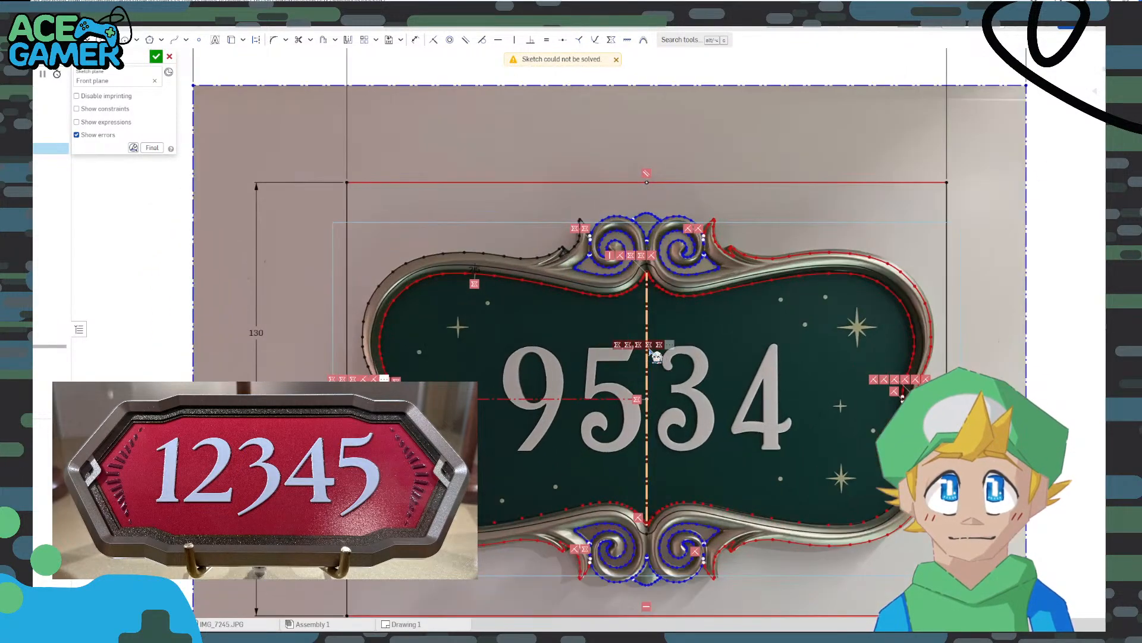
pyautogui.scroll(2, 655, 356)
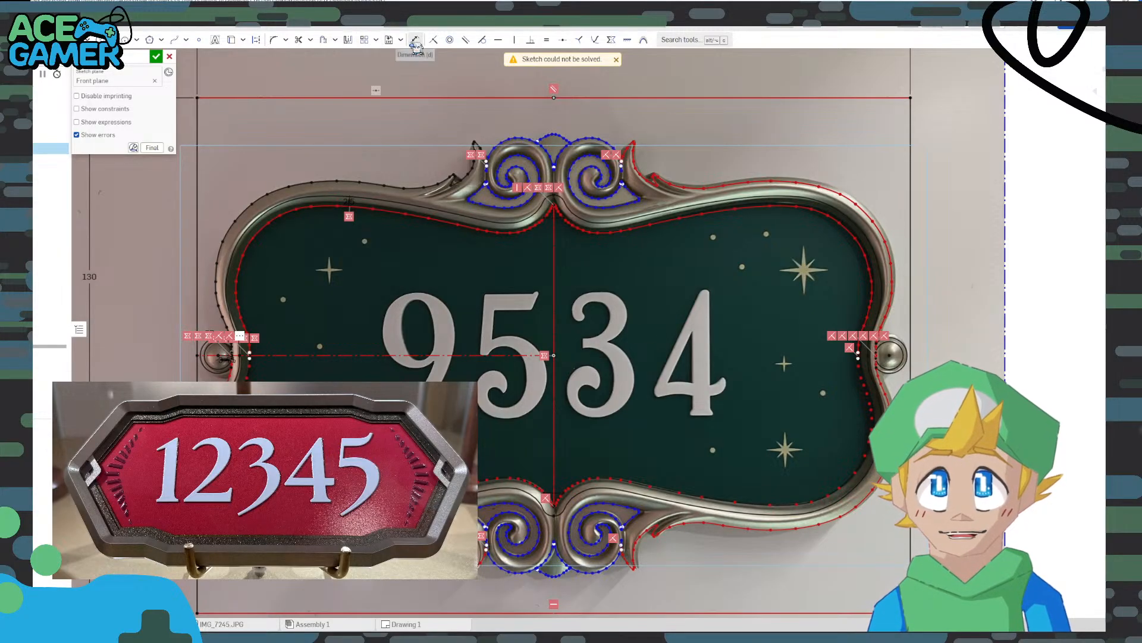
# Try to dimension the ornate frame's overall height between the tips of its upper and lower ornaments
pyautogui.click(415, 40)
pyautogui.scroll(5, 524, 129)
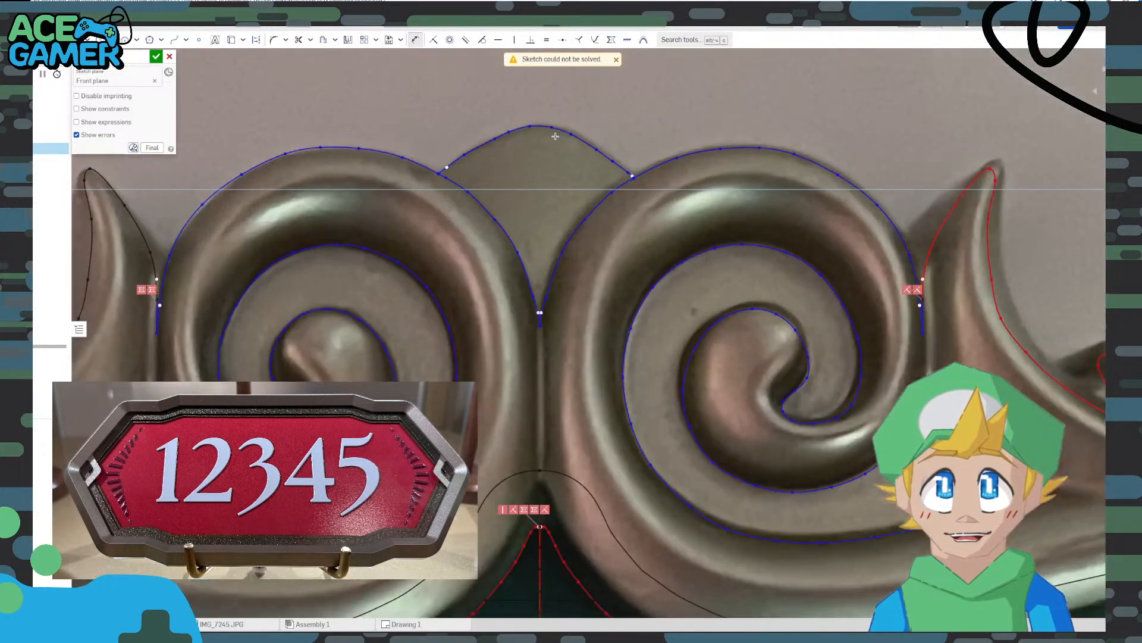
pyautogui.click(534, 127)
pyautogui.scroll(-5, 572, 299)
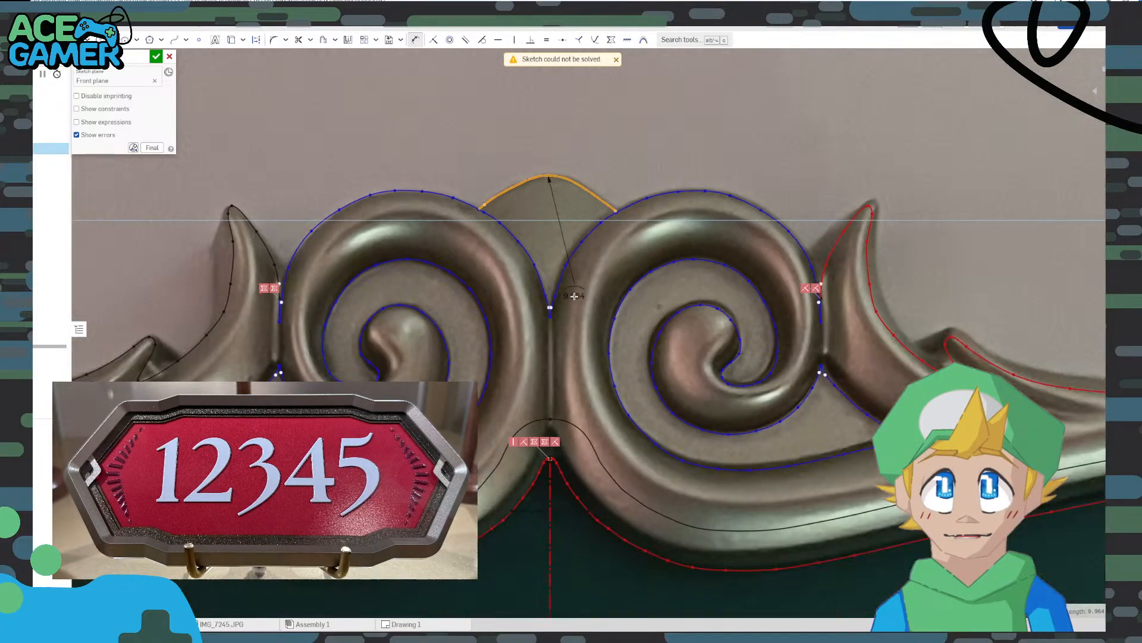
pyautogui.moveTo(550, 465); pyautogui.dragTo(546, 184, button='middle')
pyautogui.moveTo(554, 511); pyautogui.dragTo(571, 135, button='middle')
pyautogui.moveTo(576, 393); pyautogui.dragTo(571, 280, button='middle')
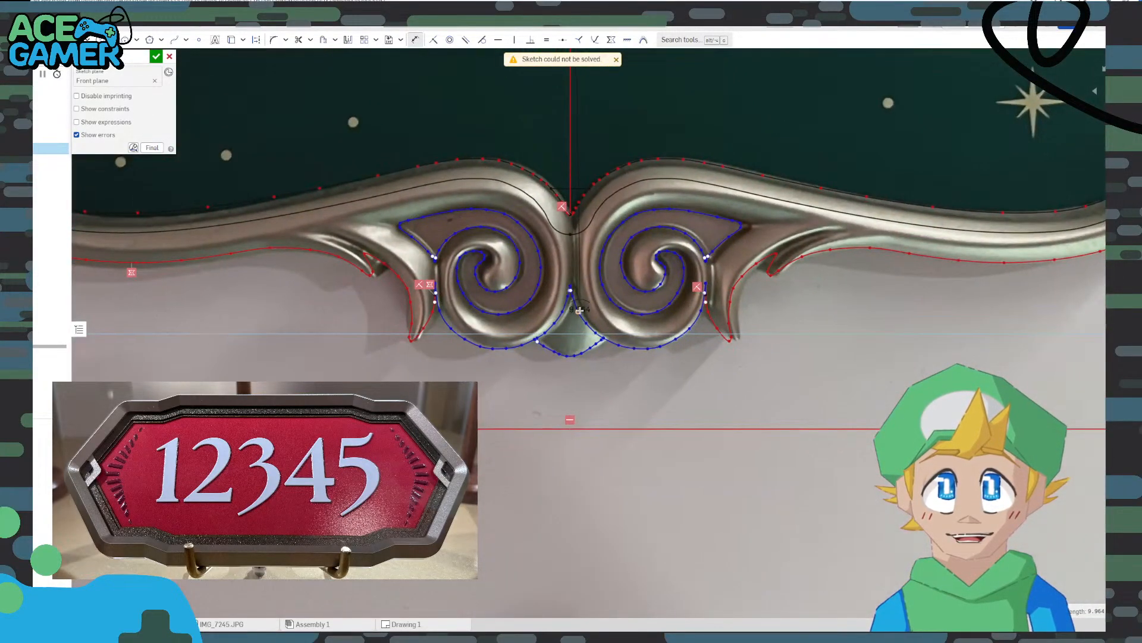
pyautogui.scroll(5, 580, 348)
pyautogui.click(551, 371)
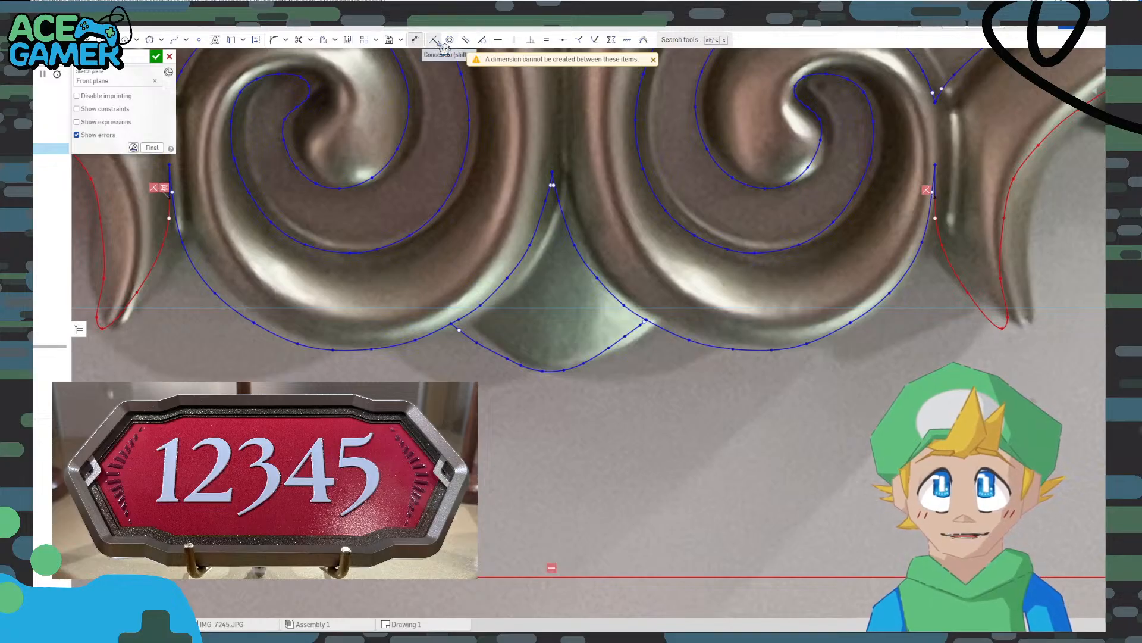
# Dimension the ornate frame's overall height from the topmost to the bottommost ornament point, placing the dimension beside the photo
pyautogui.scroll(-5, 544, 318)
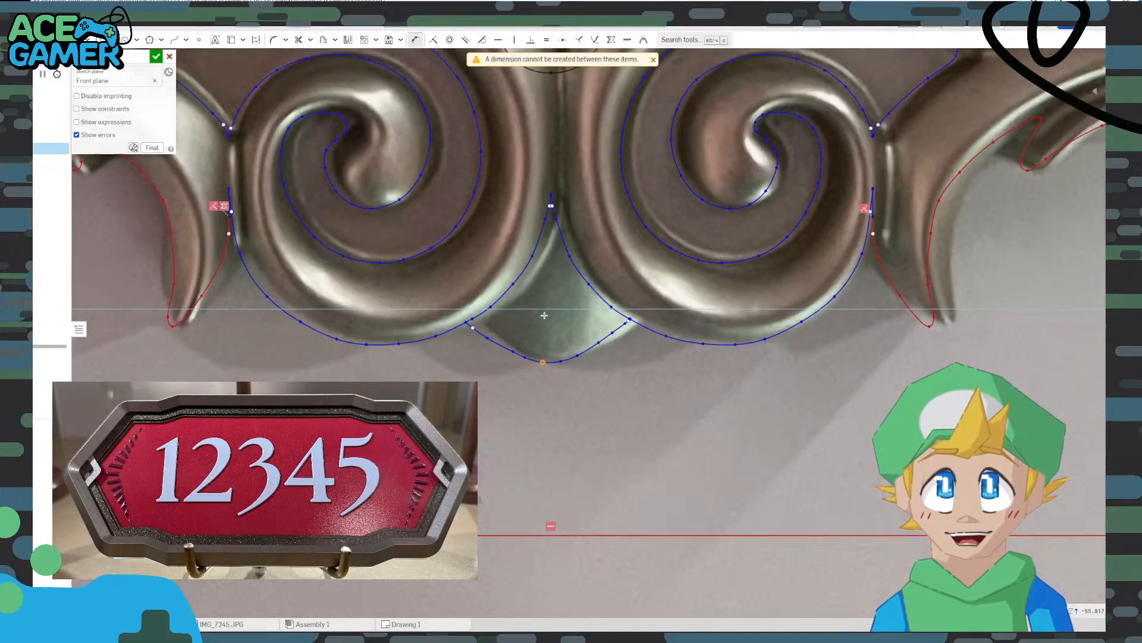
pyautogui.moveTo(537, 116); pyautogui.dragTo(536, 140, button='middle')
pyautogui.moveTo(535, 134); pyautogui.dragTo(548, 415, button='middle')
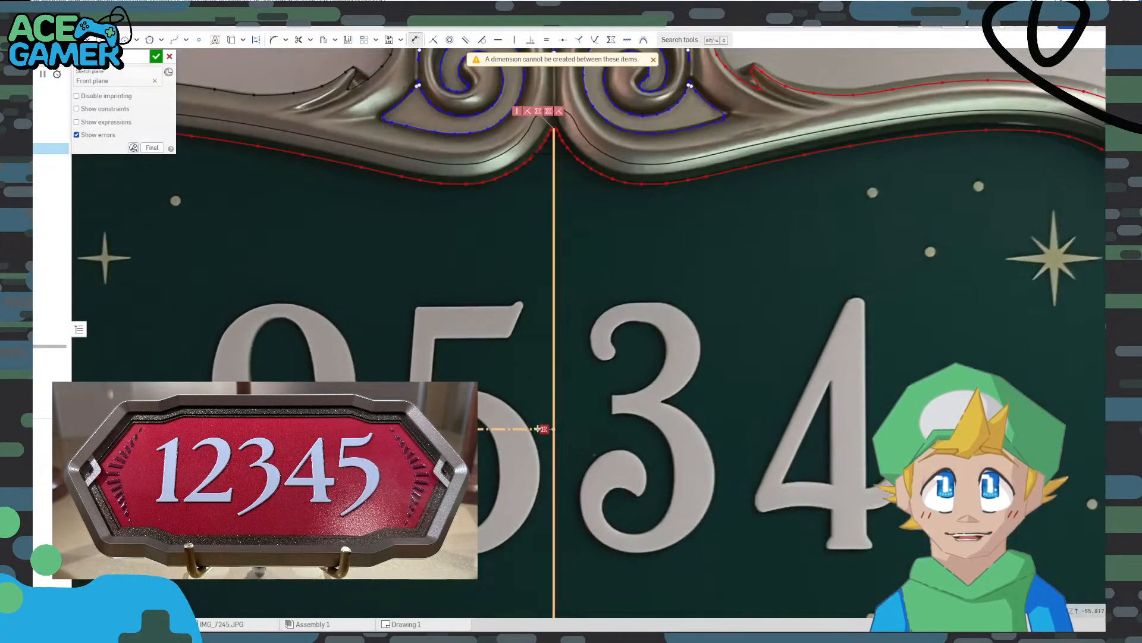
pyautogui.scroll(1, 559, 165)
pyautogui.moveTo(551, 169); pyautogui.dragTo(534, 374, button='middle')
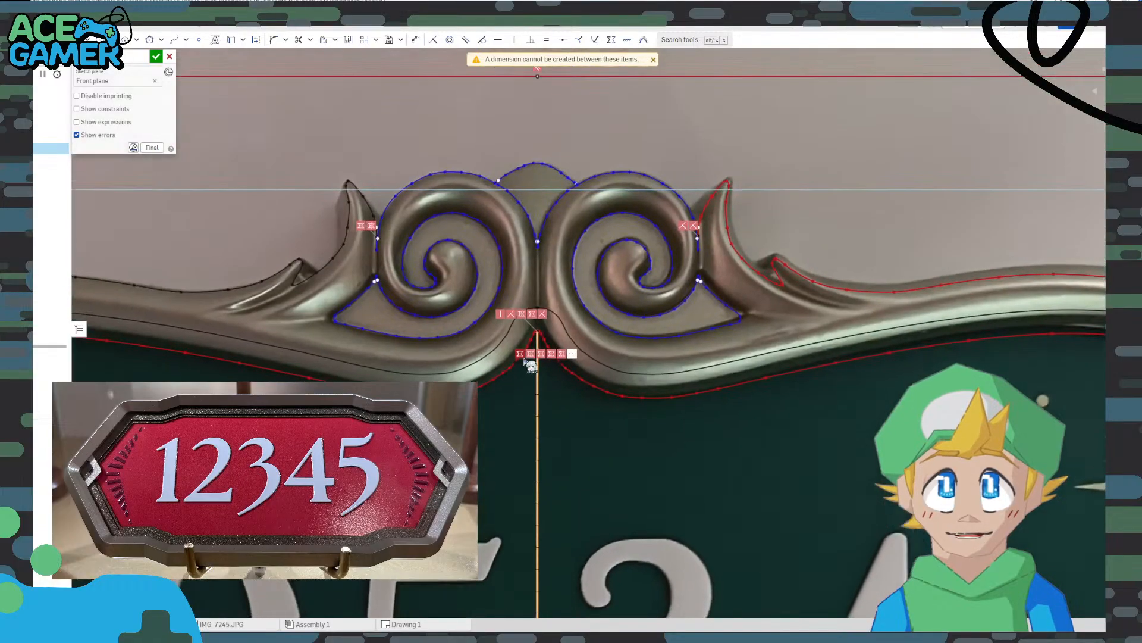
pyautogui.click(417, 41)
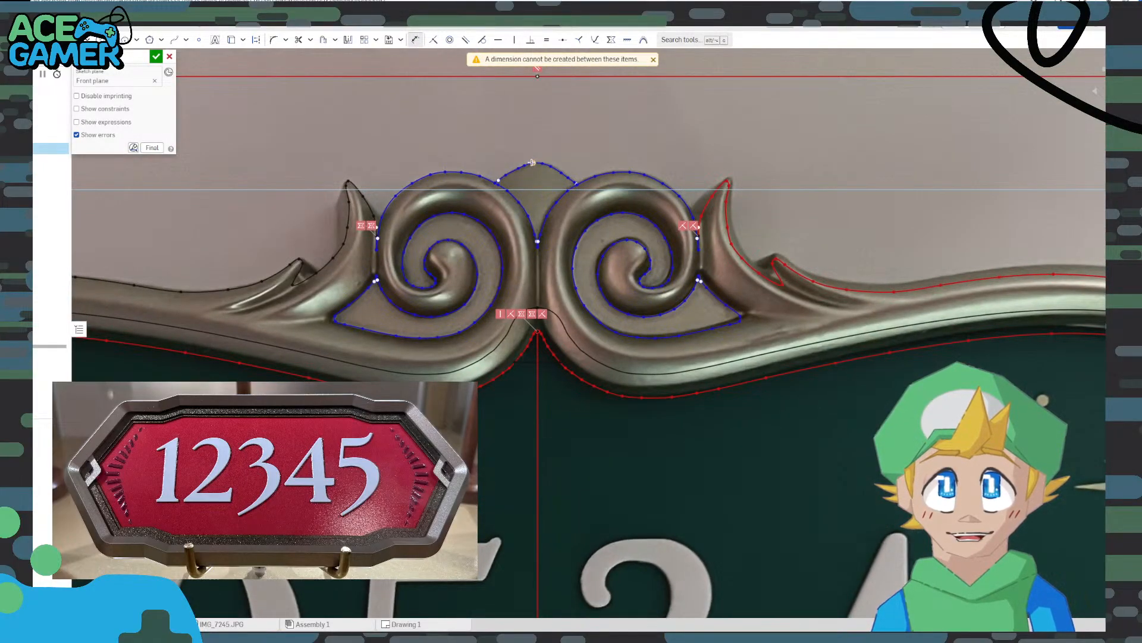
pyautogui.scroll(-5, 560, 420)
pyautogui.moveTo(559, 420); pyautogui.dragTo(529, 134, button='middle')
pyautogui.scroll(6, 533, 408)
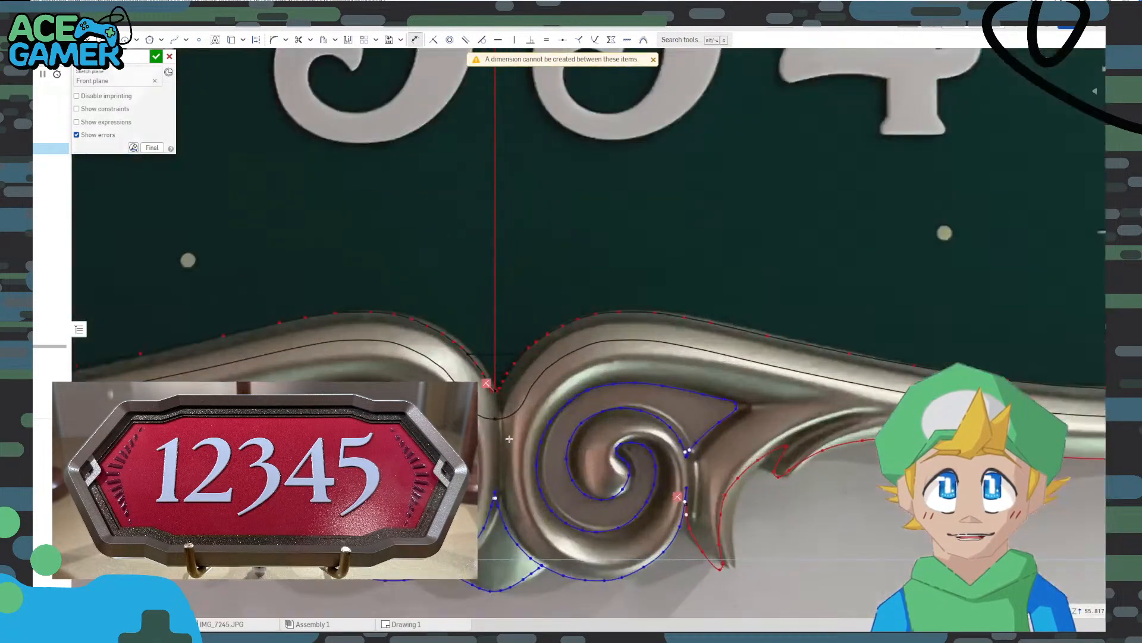
pyautogui.click(491, 590)
pyautogui.scroll(-5, 773, 381)
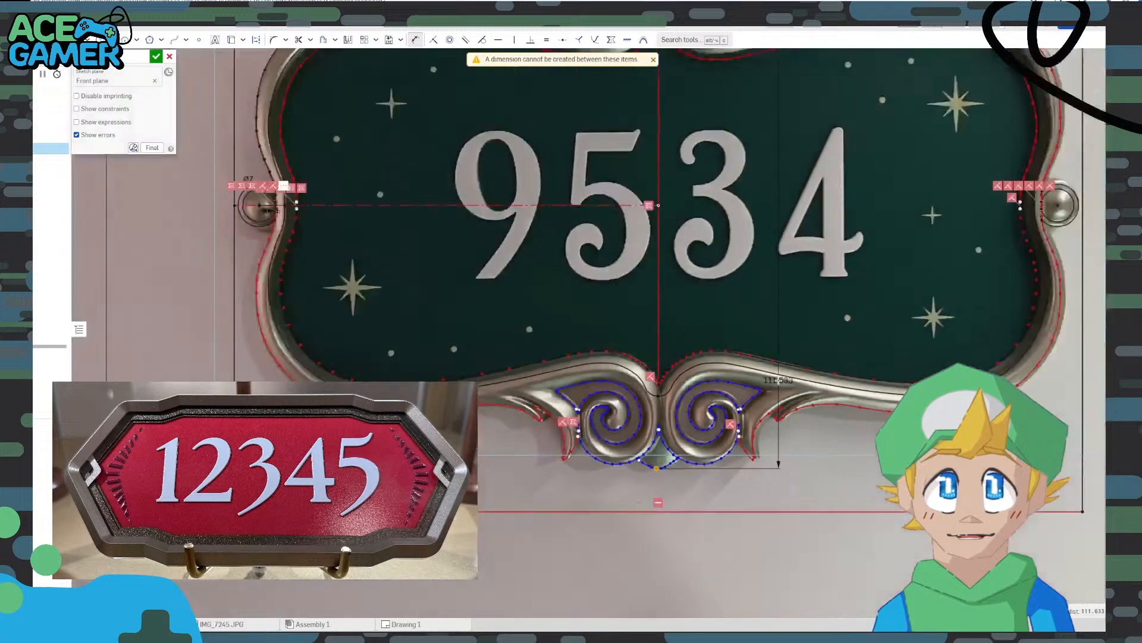
pyautogui.moveTo(800, 331); pyautogui.dragTo(419, 389, button='middle')
pyautogui.click(815, 294)
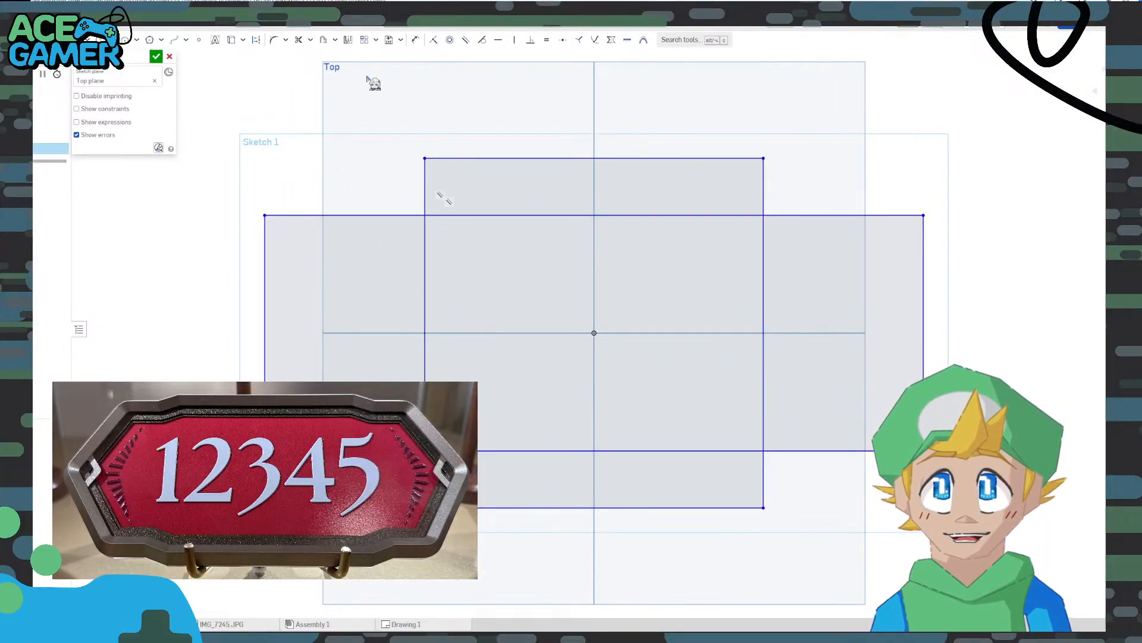
# Return to the new plaque sketch and set the height of the narrower rectangle to 112 mm
pyautogui.click(416, 39)
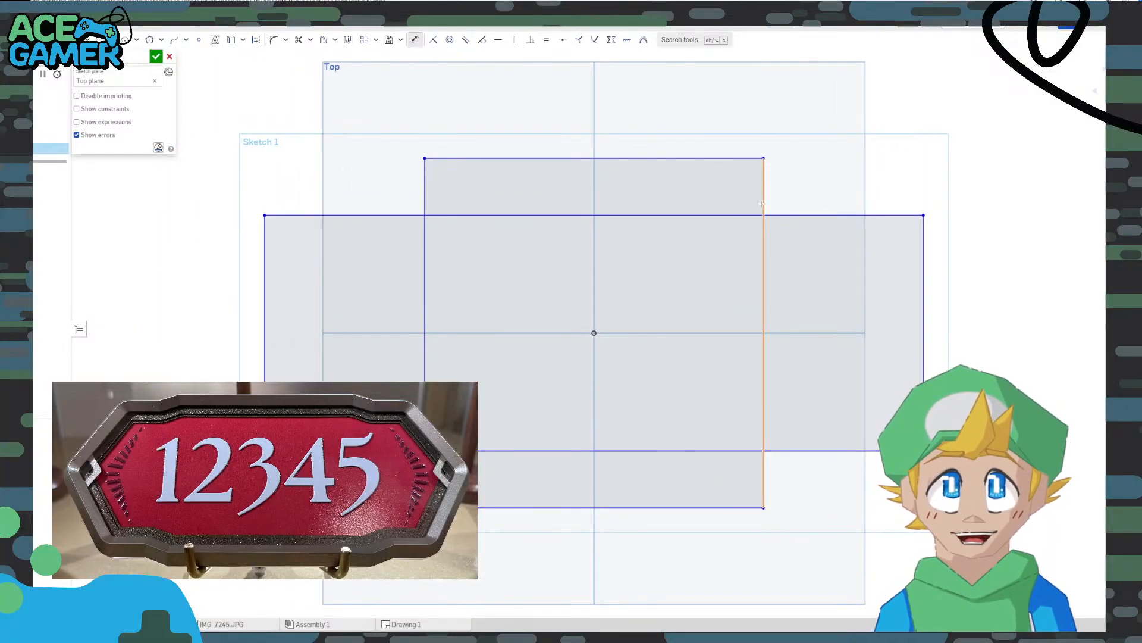
pyautogui.click(763, 204)
pyautogui.click(1072, 243)
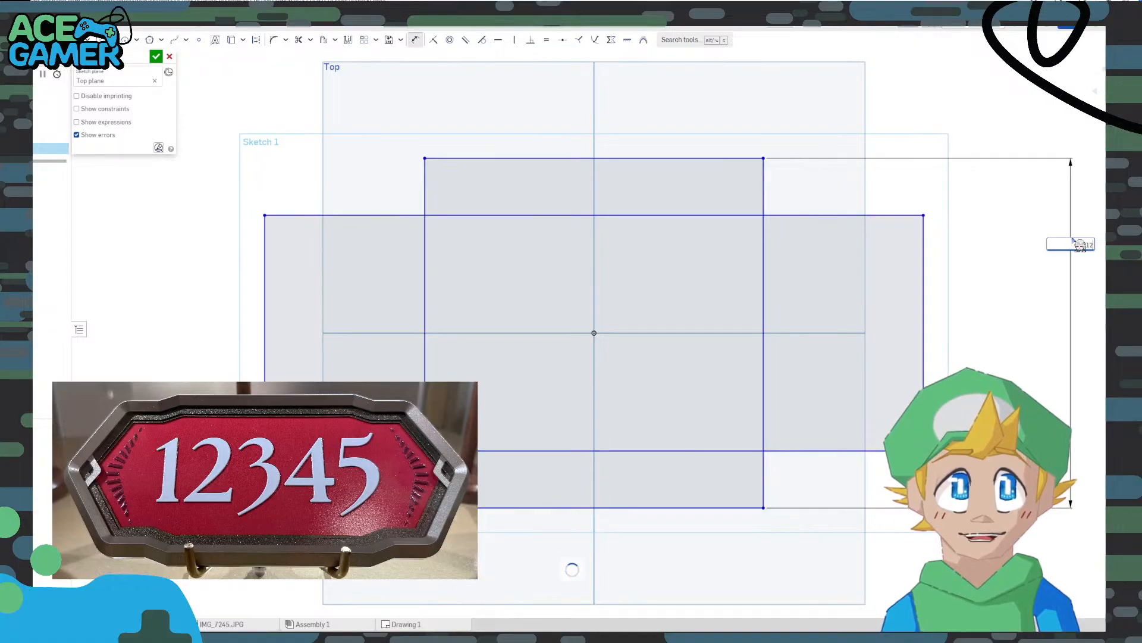
pyautogui.press('Escape')
pyautogui.scroll(-1, 690, 273)
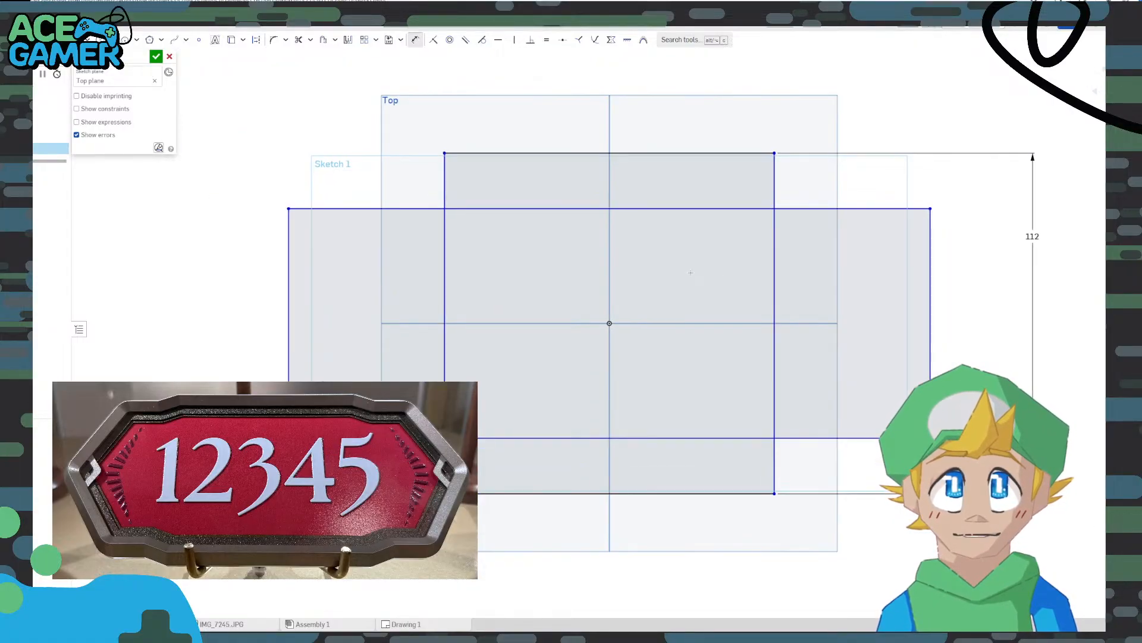
pyautogui.moveTo(691, 273); pyautogui.dragTo(617, 275, button='middle')
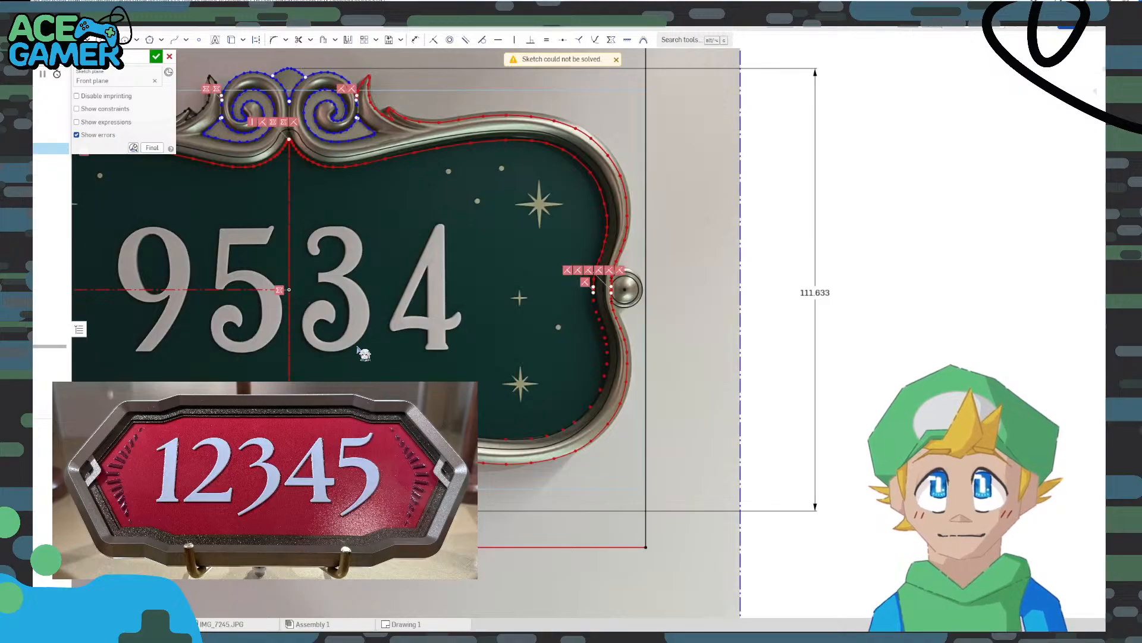
# In the ornate frame sketch, draw a horizontal construction line between the outer edges of the two side knobs
pyautogui.moveTo(362, 354); pyautogui.dragTo(661, 357, button='middle')
pyautogui.scroll(6, 158, 290)
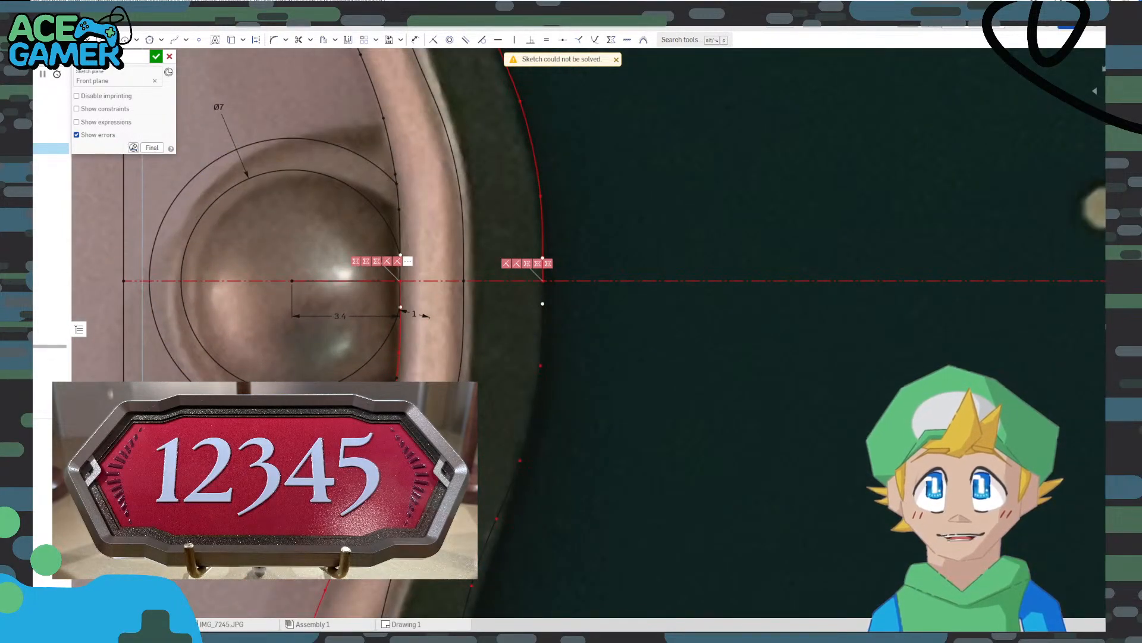
pyautogui.click(149, 281)
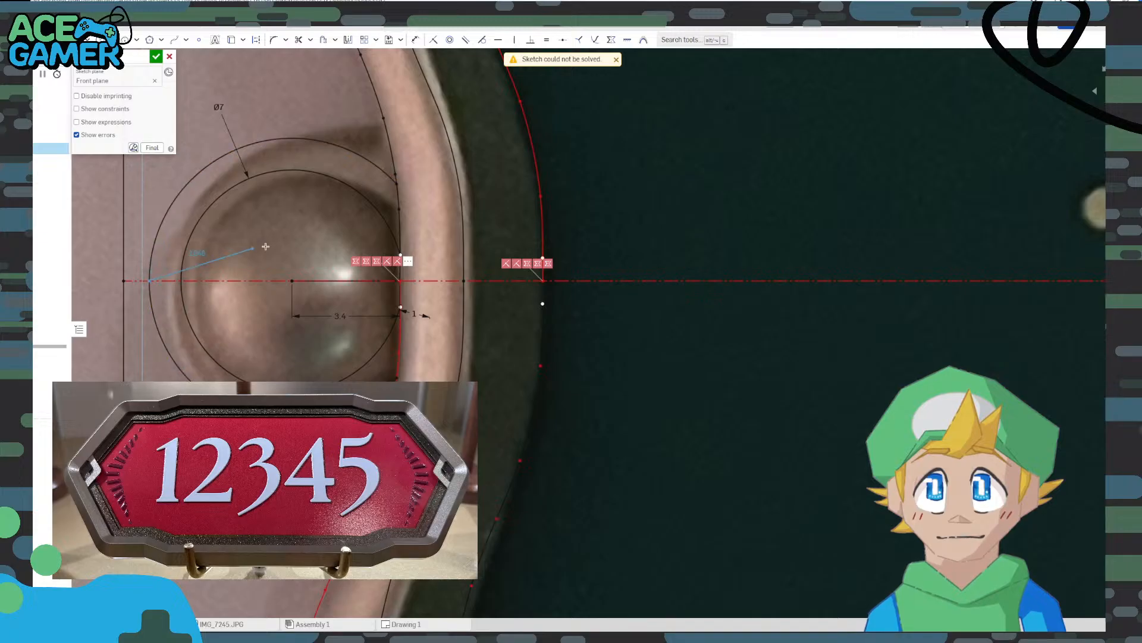
pyautogui.scroll(-4, 440, 262)
pyautogui.moveTo(709, 256); pyautogui.dragTo(295, 324, button='middle')
pyautogui.scroll(-3, 755, 295)
pyautogui.moveTo(931, 305); pyautogui.dragTo(392, 317, button='middle')
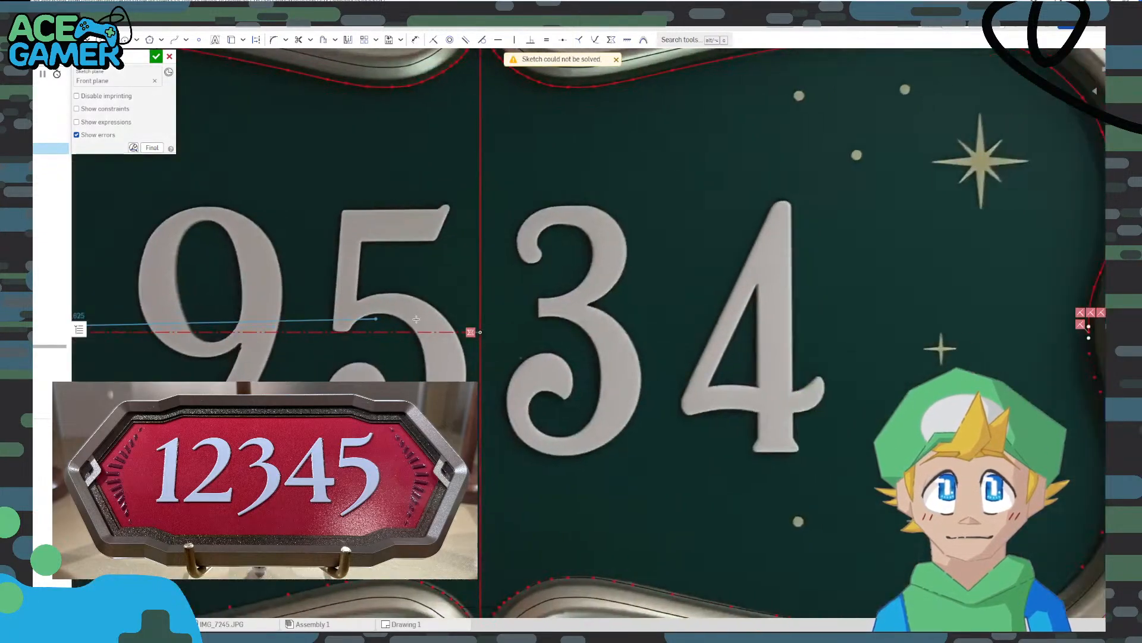
pyautogui.moveTo(1096, 307); pyautogui.dragTo(636, 308, button='middle')
pyautogui.scroll(5, 693, 324)
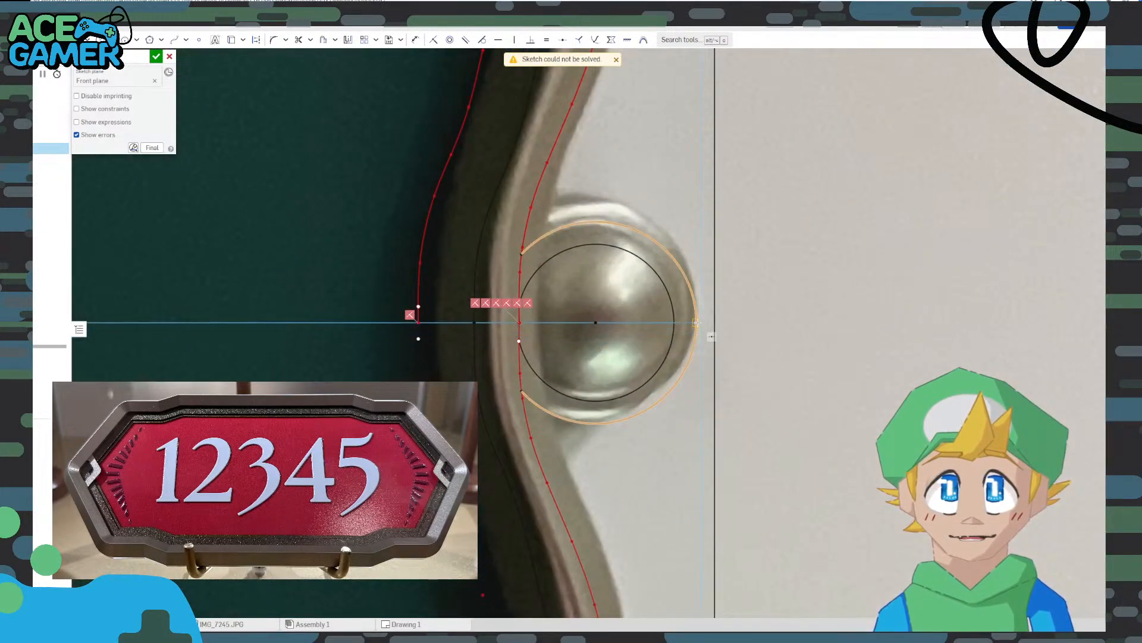
pyautogui.press('q')
pyautogui.click(696, 322)
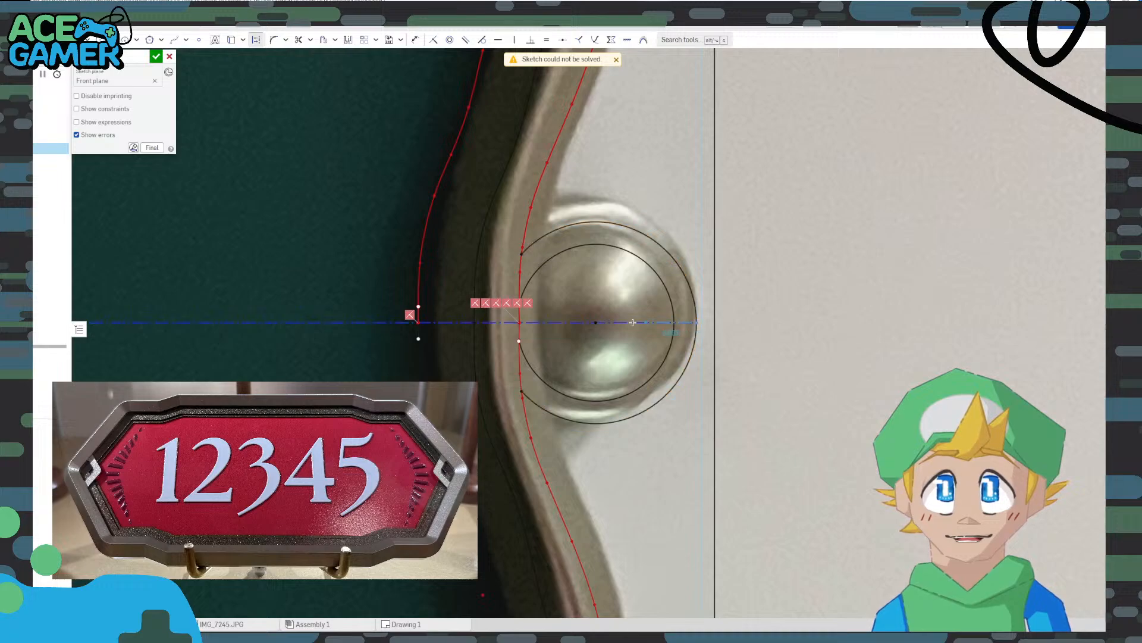
pyautogui.press('Escape')
# Dimension the length of the construction line between the side knobs above the frame, and return to the plaque sketch
pyautogui.scroll(-4, 373, 253)
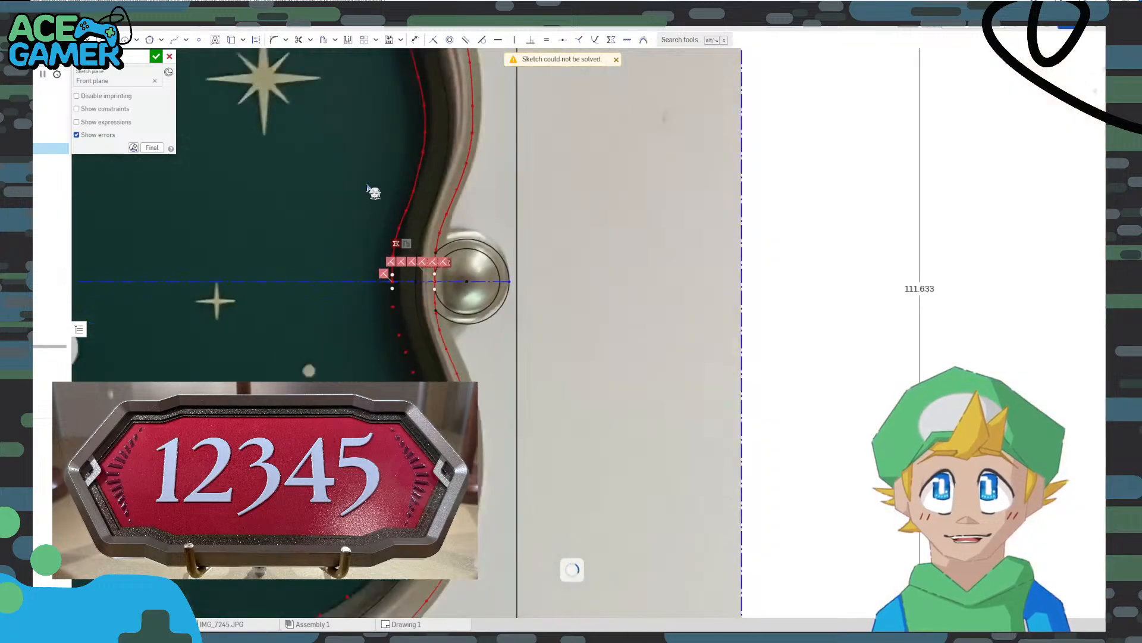
pyautogui.click(415, 39)
pyautogui.press('q')
pyautogui.scroll(-5, 295, 284)
pyautogui.moveTo(221, 218); pyautogui.dragTo(509, 362, button='middle')
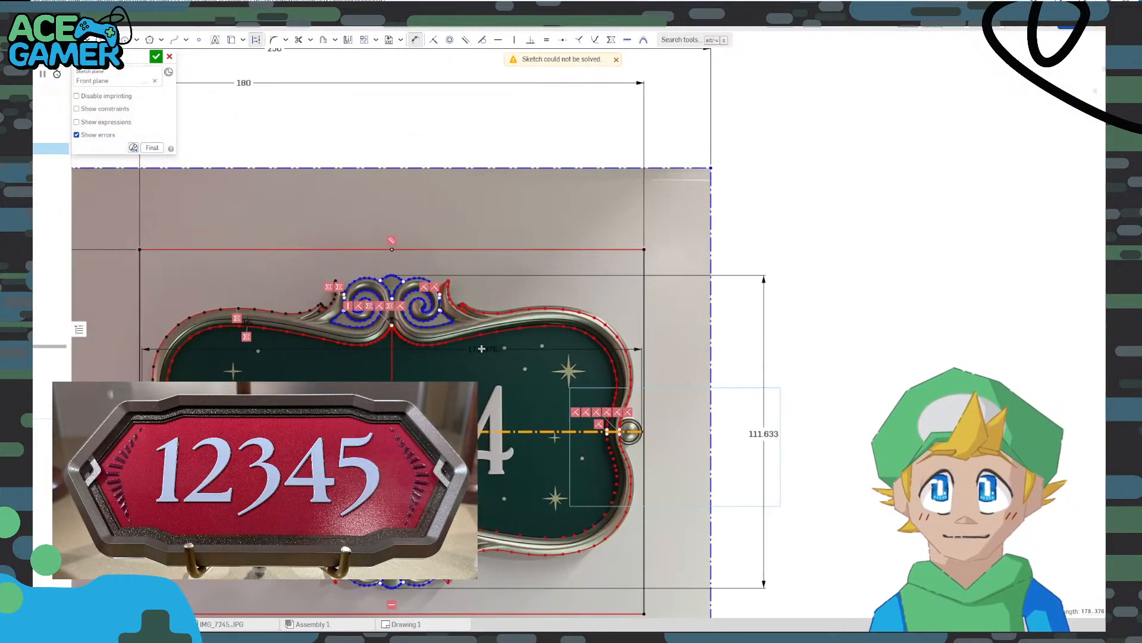
pyautogui.click(508, 144)
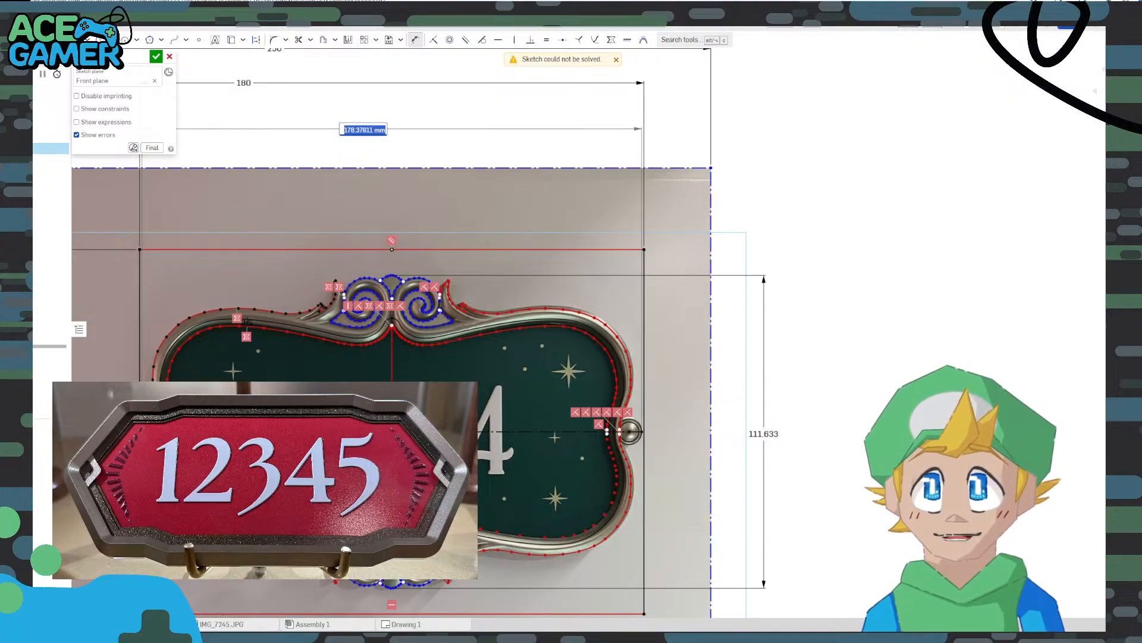
pyautogui.click(138, 624)
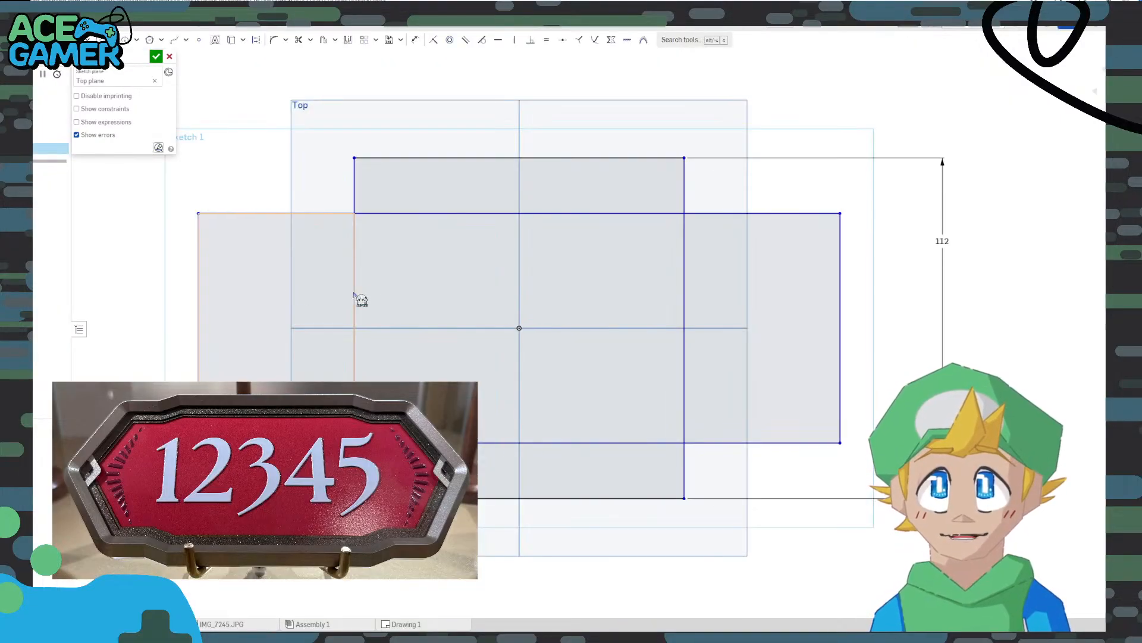
# Dimension the top edge of the wider rectangle and set its width to 170 mm
pyautogui.click(424, 42)
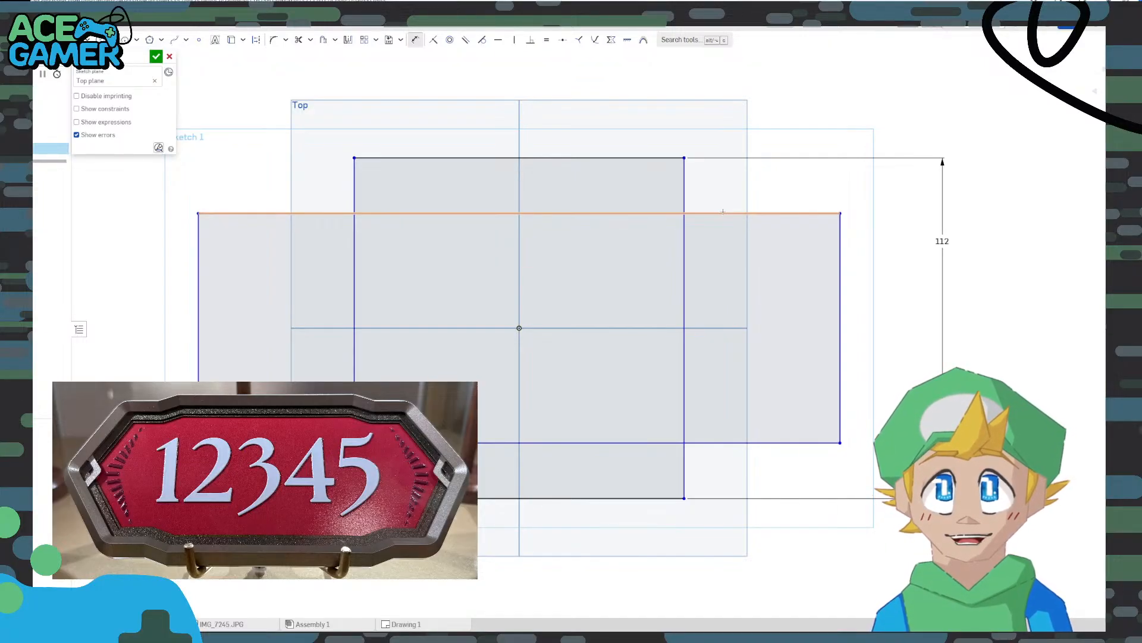
pyautogui.click(723, 212)
pyautogui.scroll(-1, 602, 85)
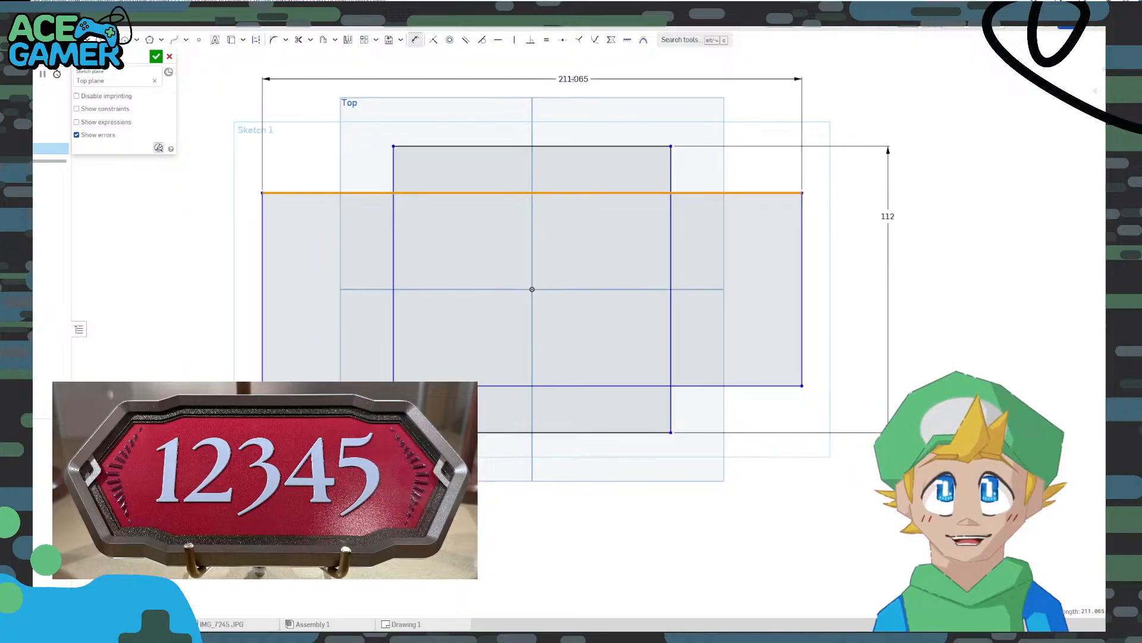
pyautogui.moveTo(552, 63); pyautogui.dragTo(539, 151, button='middle')
pyautogui.click(538, 151)
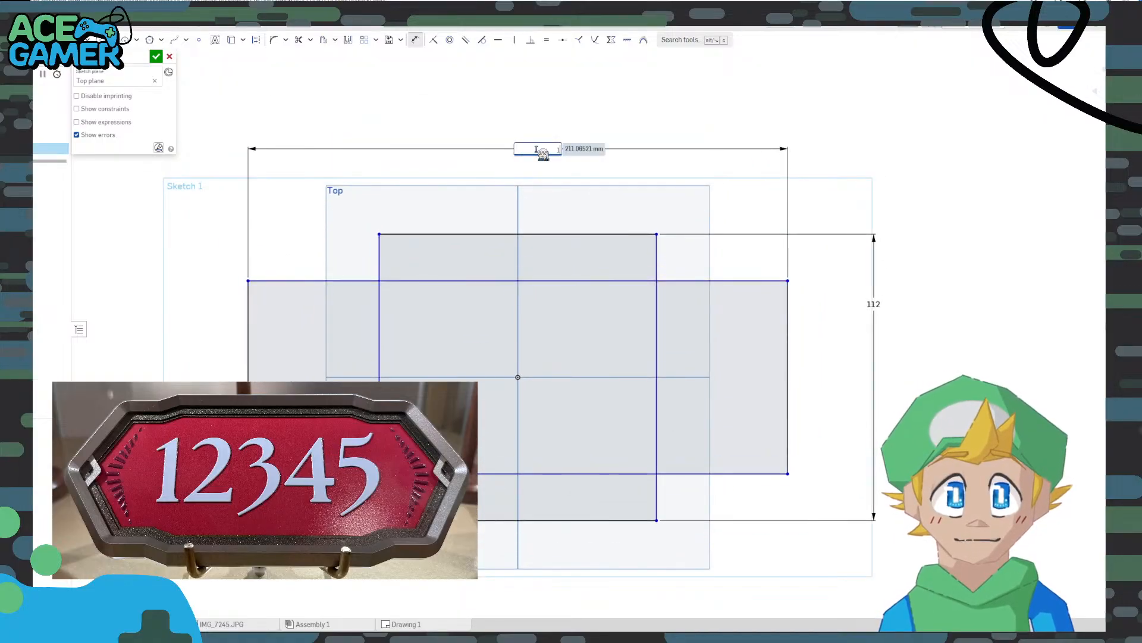
pyautogui.write('179')
pyautogui.press('Return')
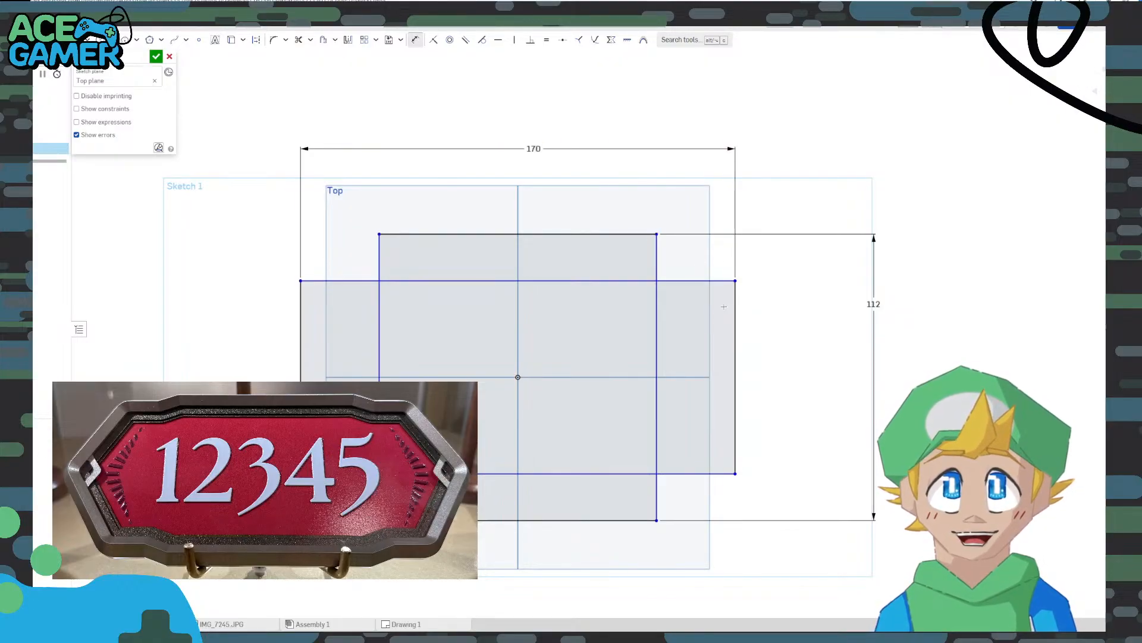
# Dimension the side edge of the wider rectangle and set its height to 102 mm
pyautogui.click(738, 319)
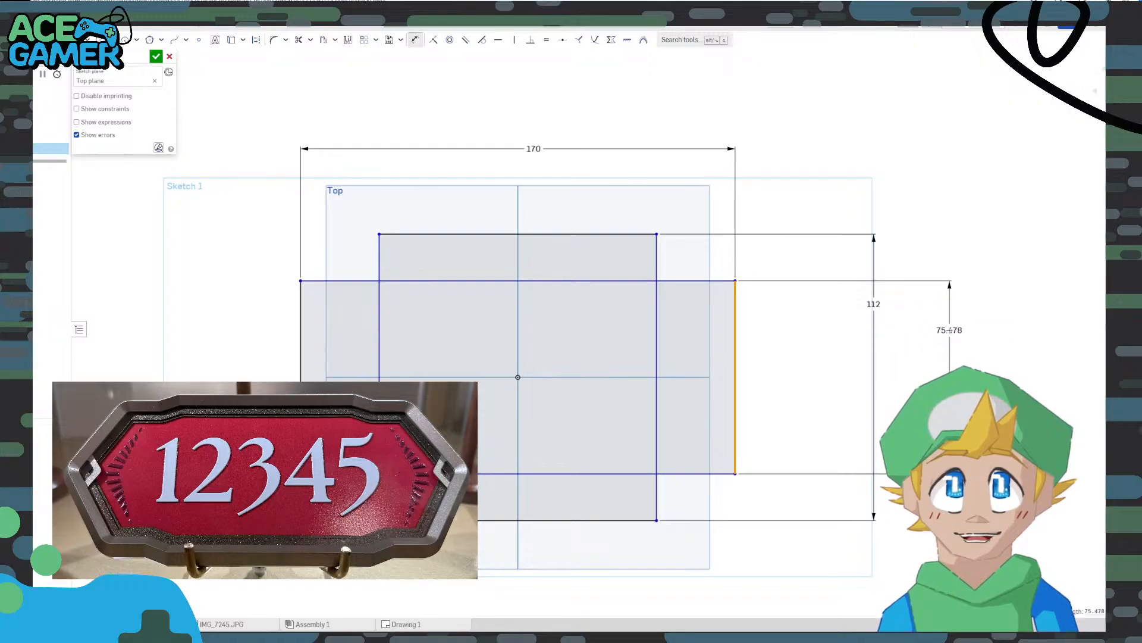
pyautogui.click(949, 330)
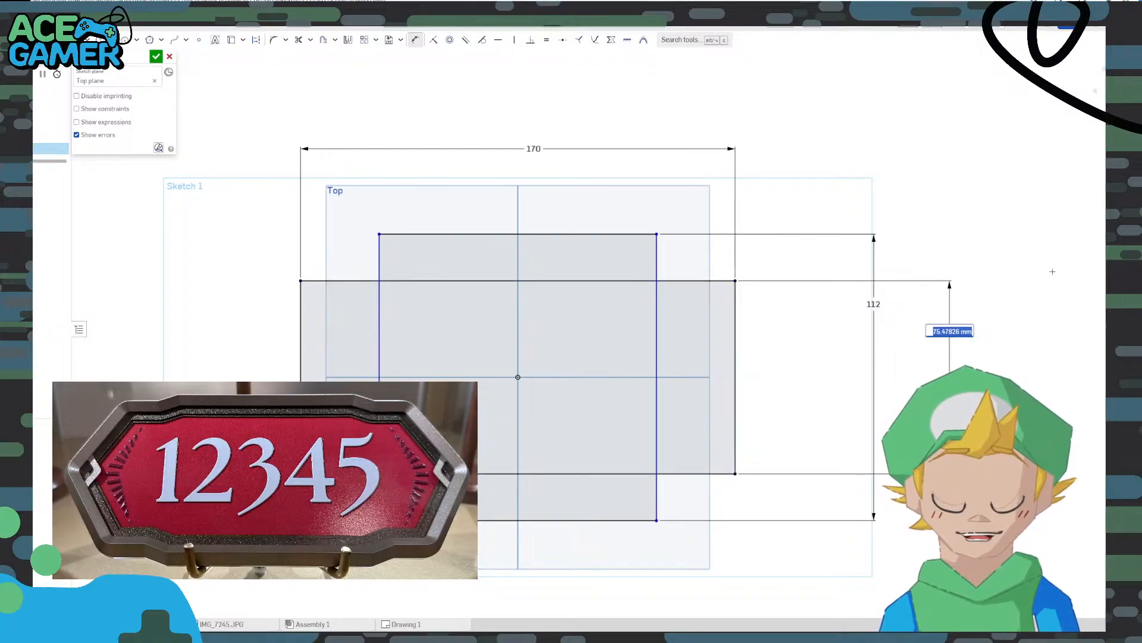
pyautogui.write('10')
pyautogui.press('Return')
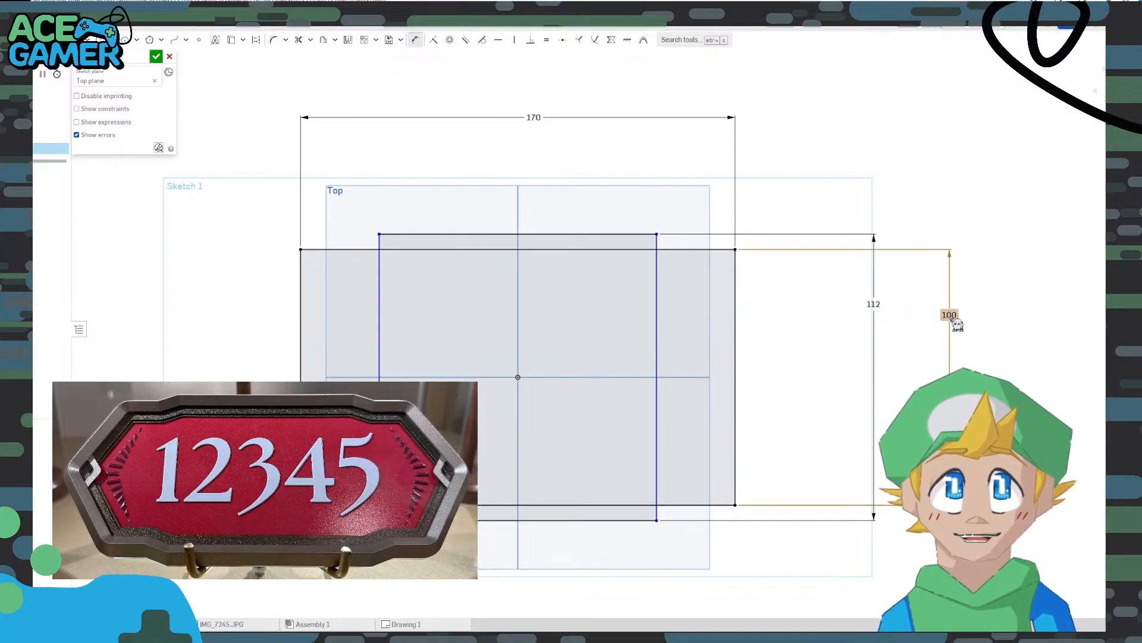
pyautogui.keyDown('shift'); pyautogui.scroll(2, 952, 318); pyautogui.keyUp('shift')
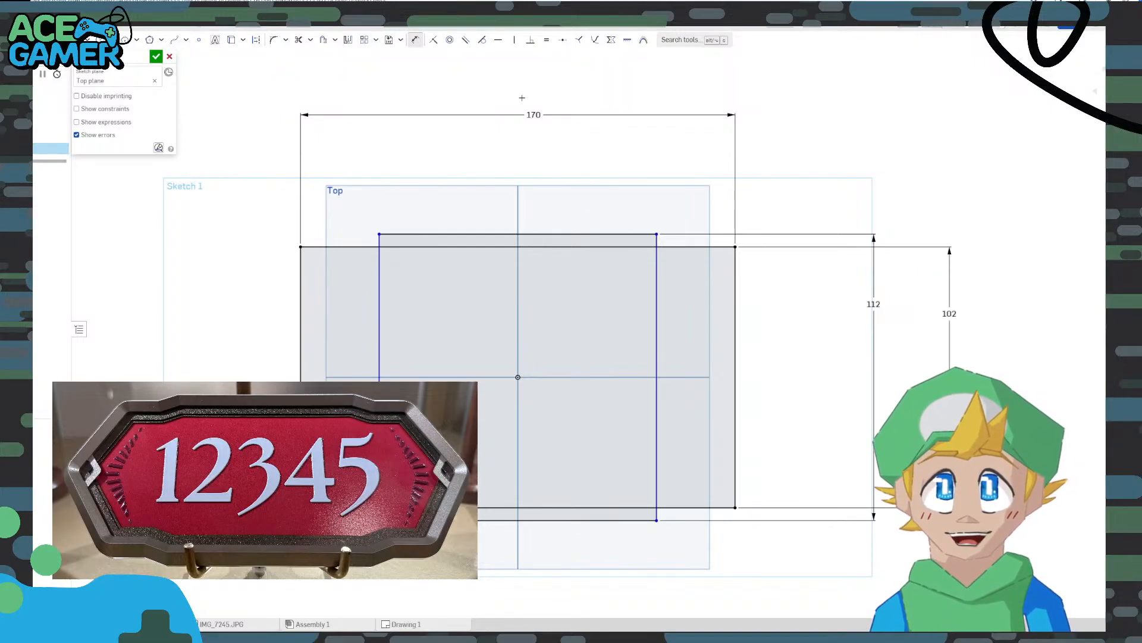
# Check the knob-to-knob width in the ornate frame sketch, and set the wider plaque rectangle's width to 178 mm
pyautogui.doubleClick(533, 115)
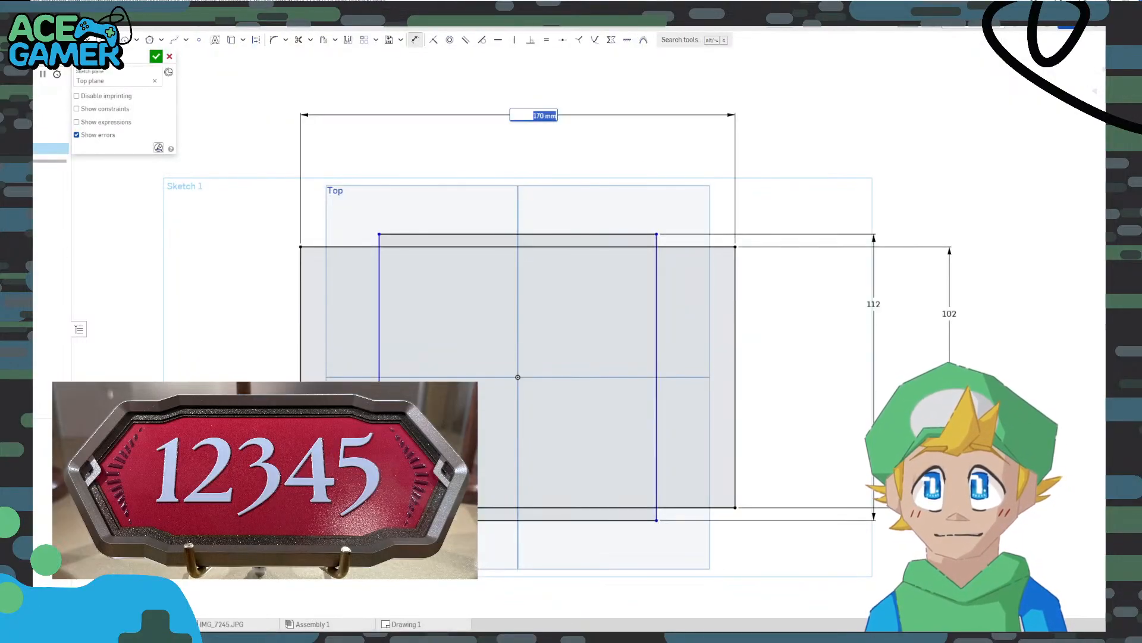
pyautogui.press('Return')
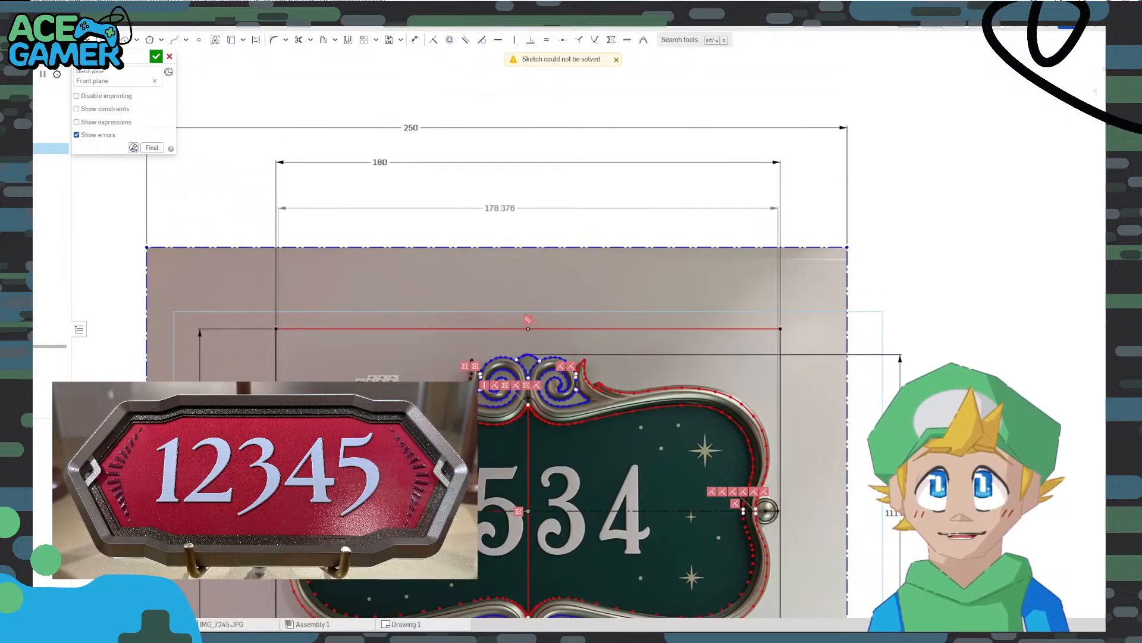
pyautogui.scroll(-2, 342, 292)
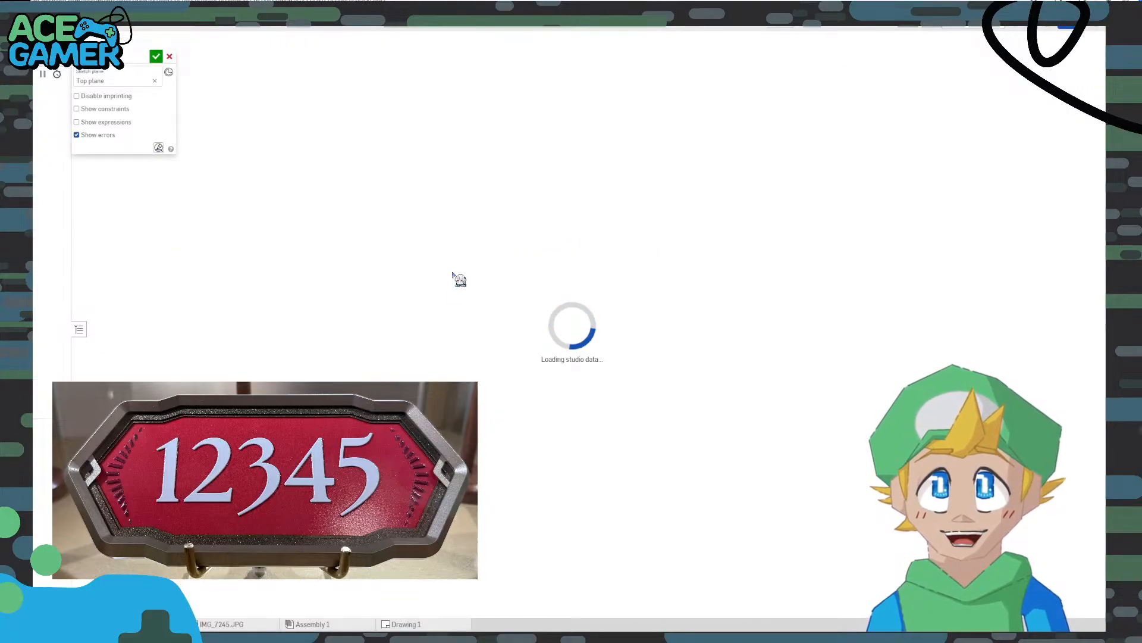
pyautogui.doubleClick(535, 114)
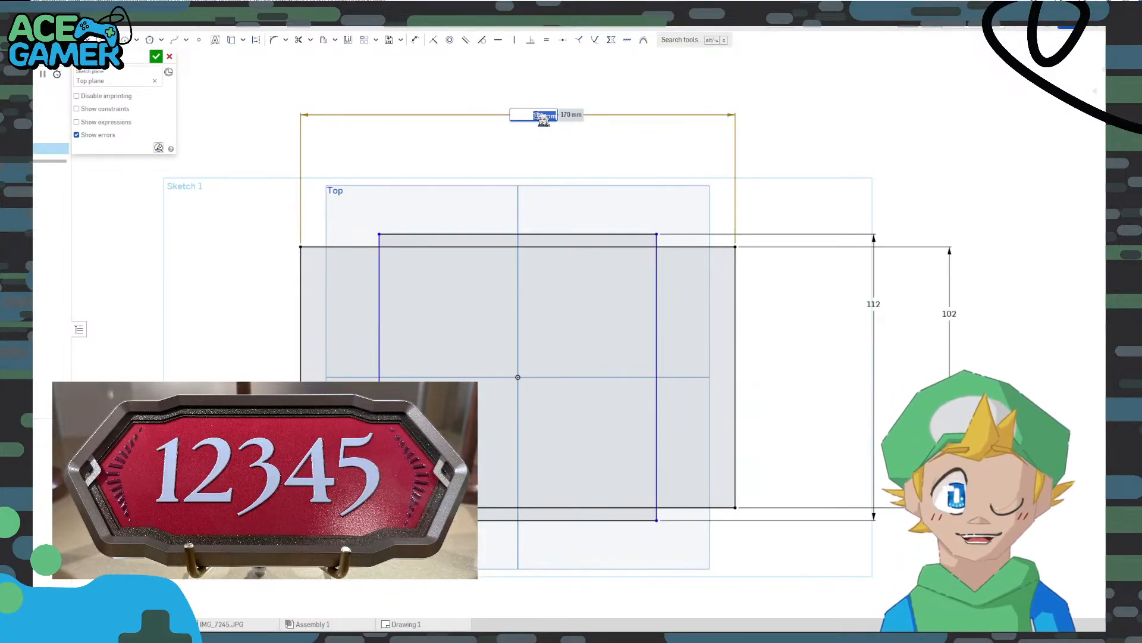
pyautogui.write('178')
pyautogui.press('Return')
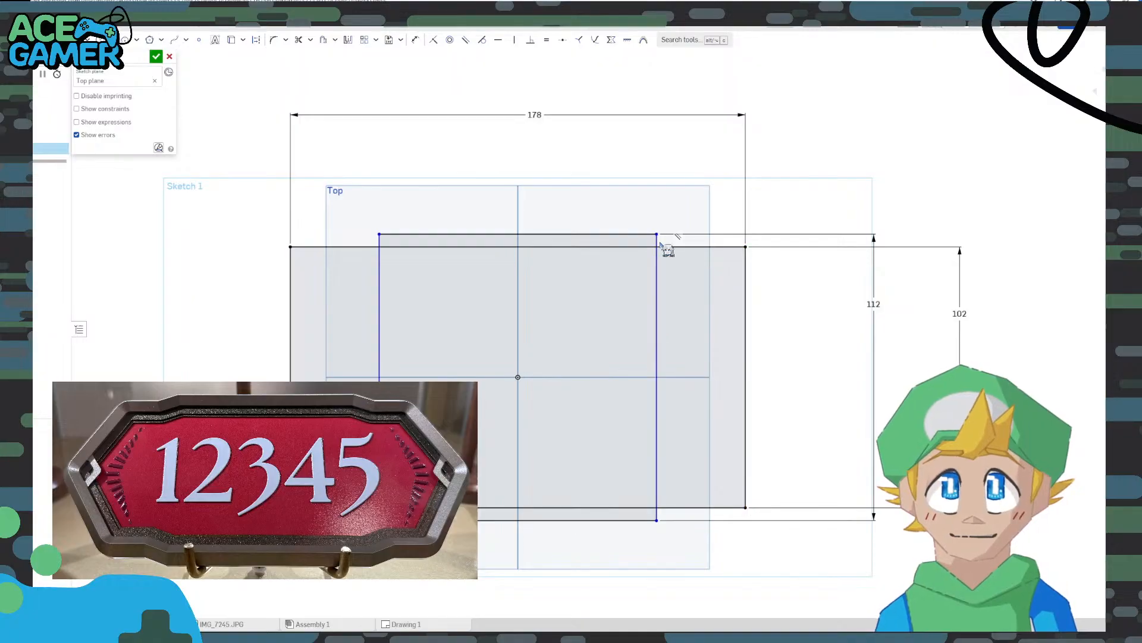
# Draw a sloped line about 15 mm long from the narrower rectangle's upper-right corner down to the wider rectangle's top edge
pyautogui.scroll(5, 662, 247)
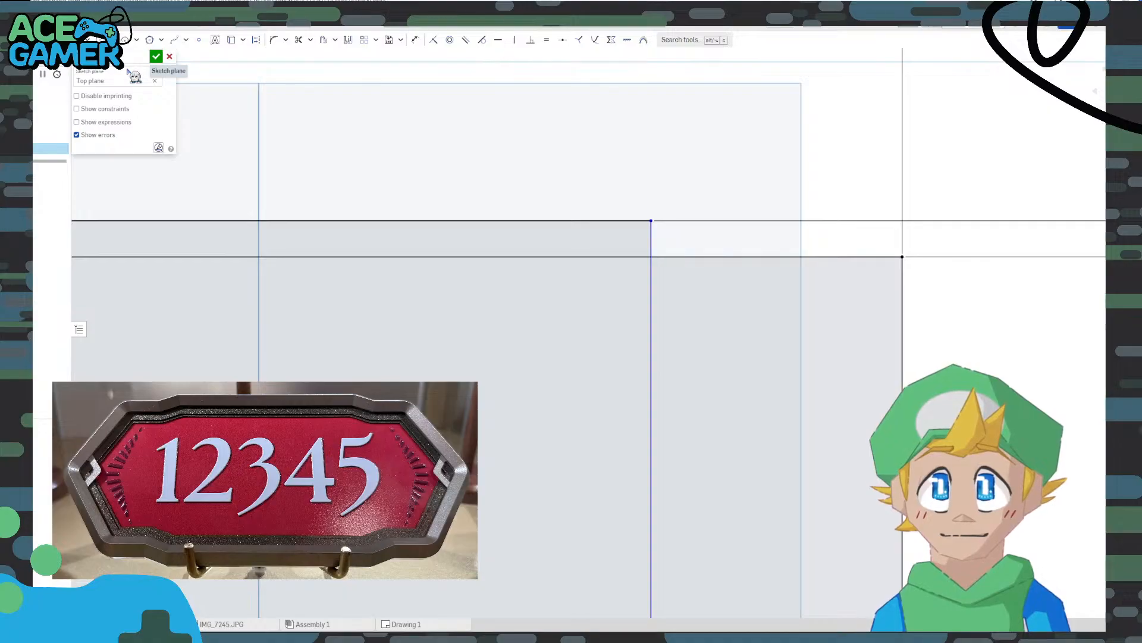
pyautogui.click(652, 221)
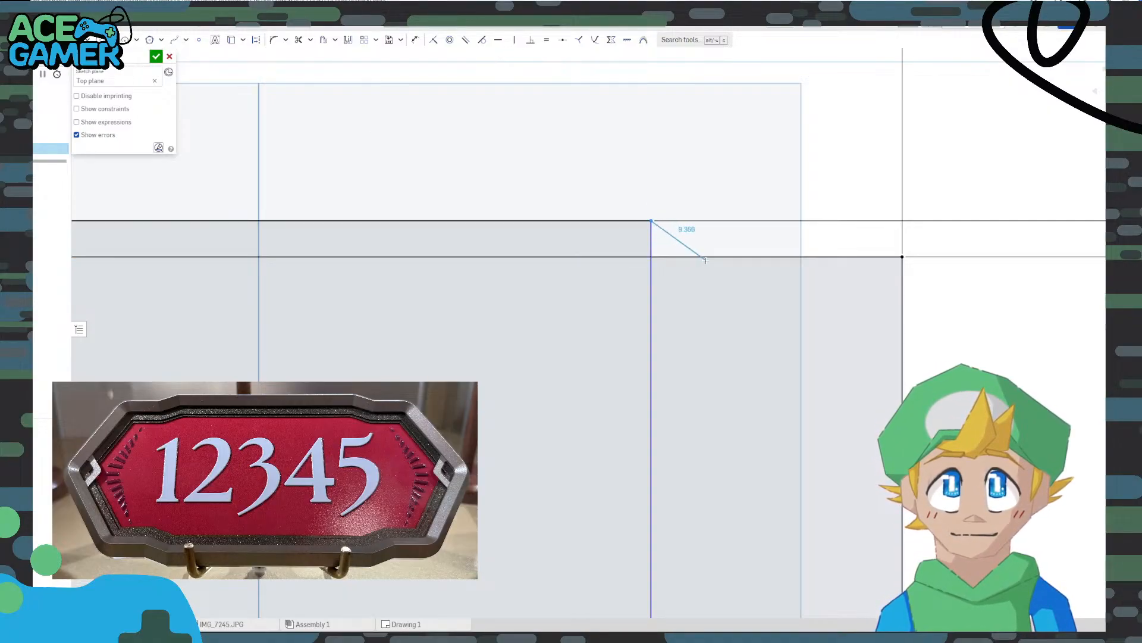
pyautogui.click(753, 257)
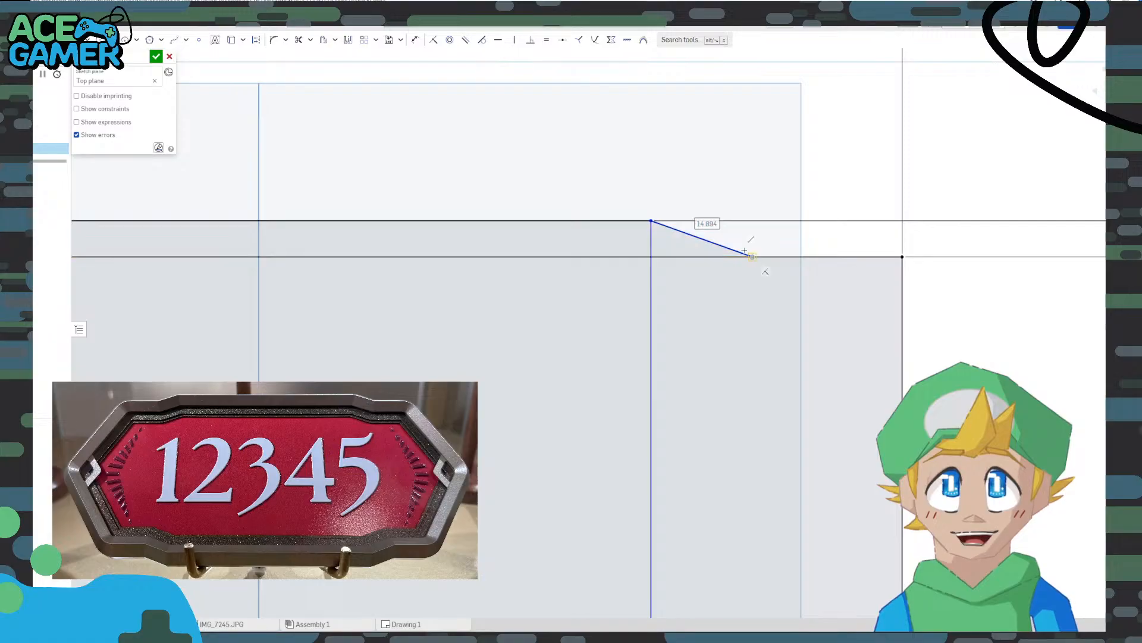
pyautogui.press('Escape')
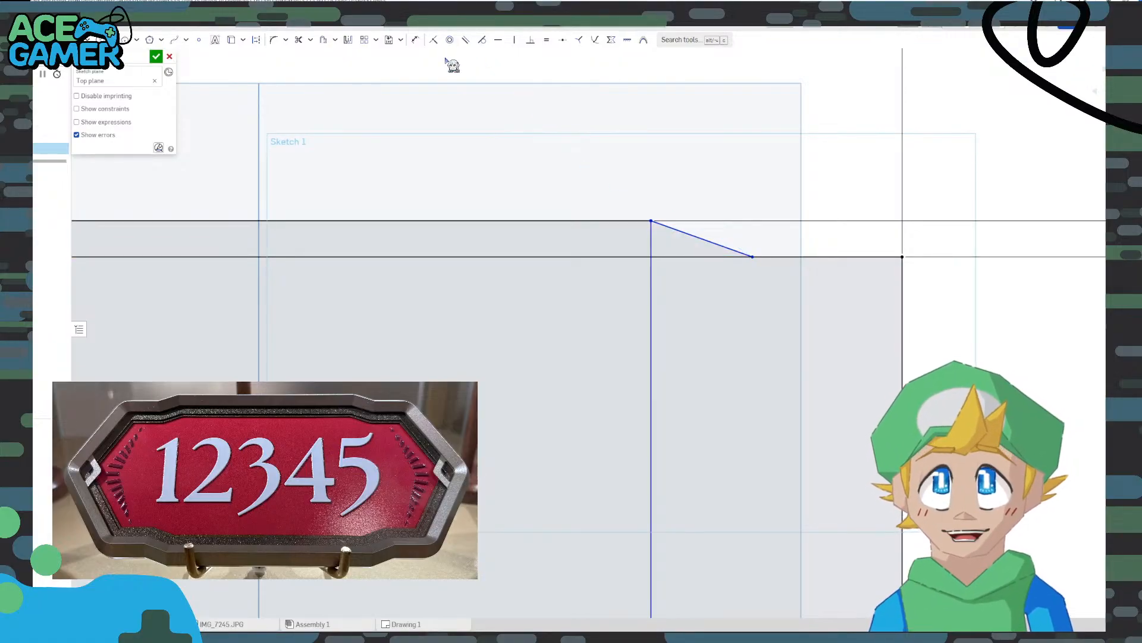
pyautogui.click(416, 41)
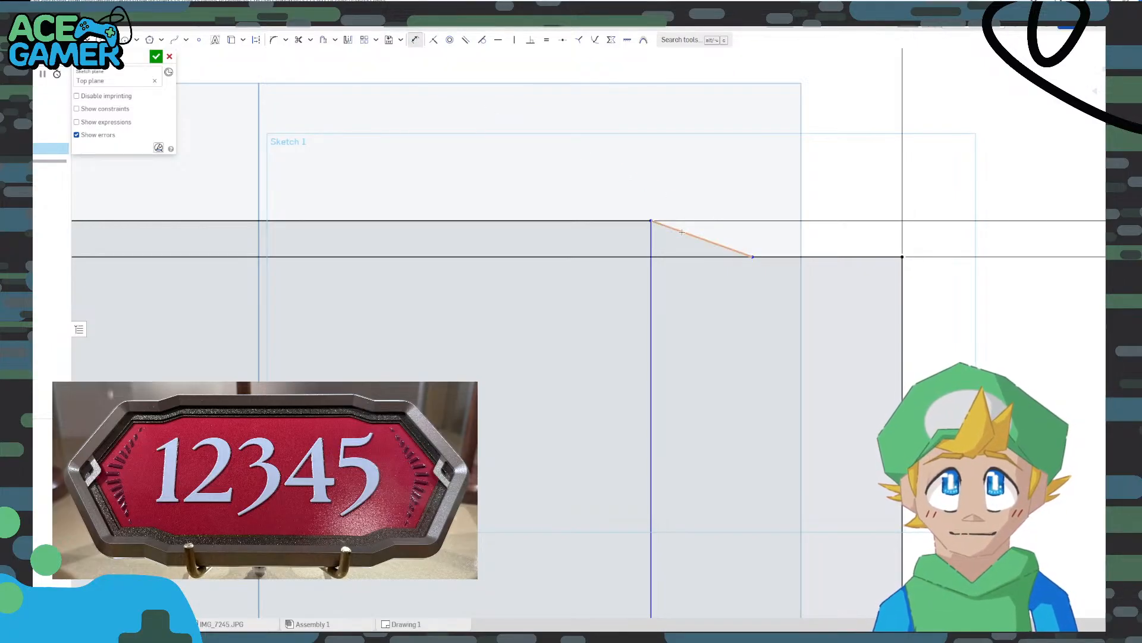
pyautogui.click(702, 239)
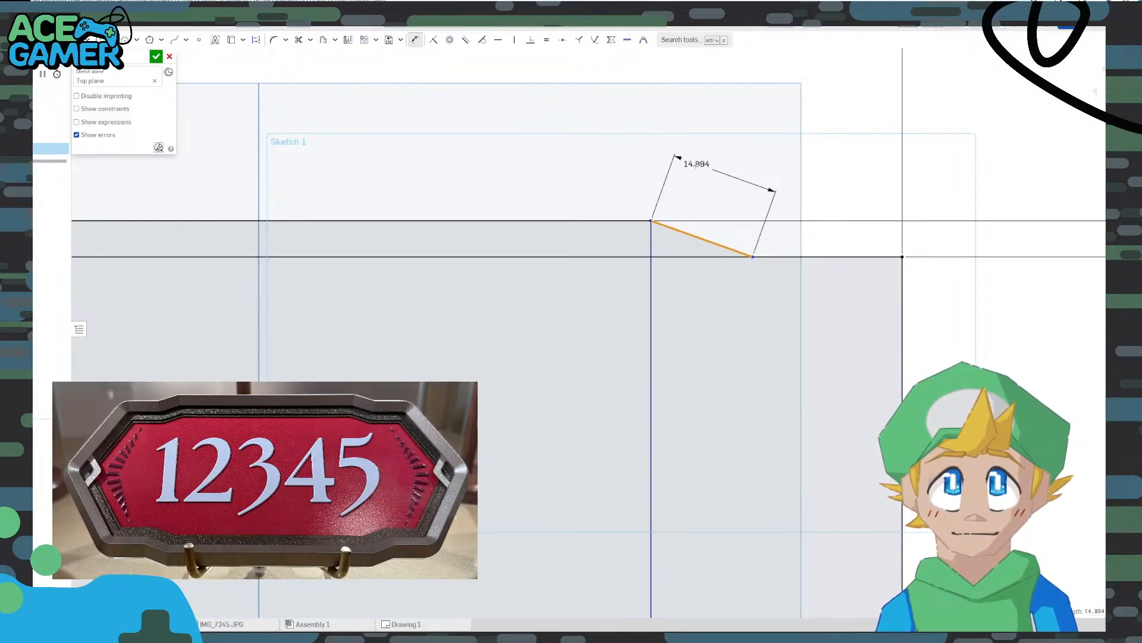
pyautogui.press('Escape')
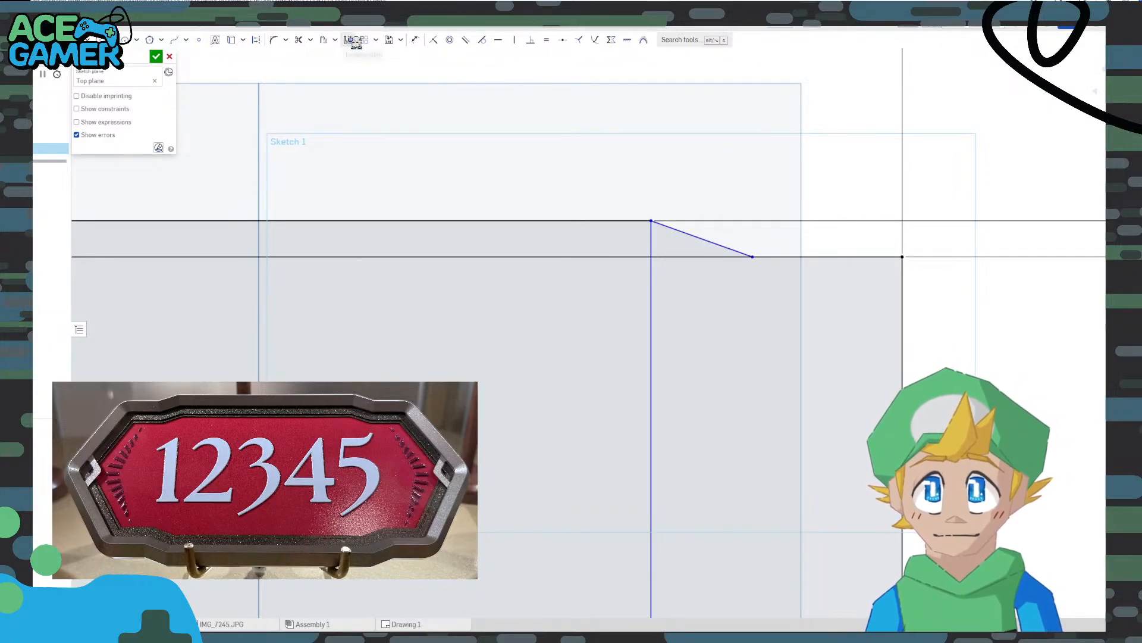
# Dimension the horizontal distance between the right sloped line's endpoints and set it to 15 mm
pyautogui.click(415, 40)
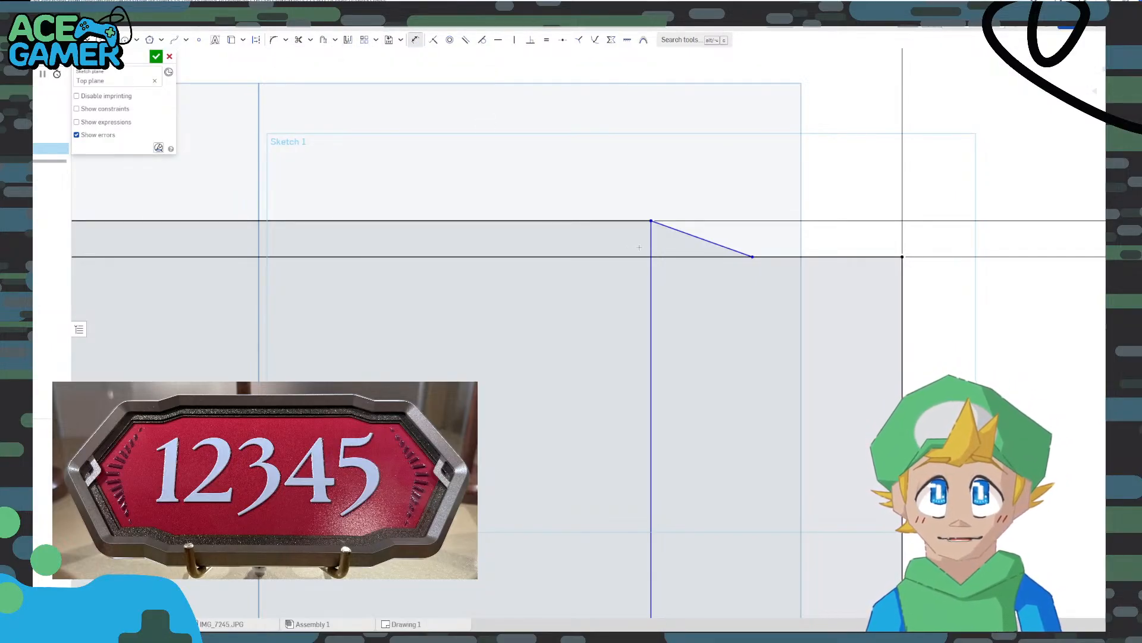
pyautogui.click(650, 221)
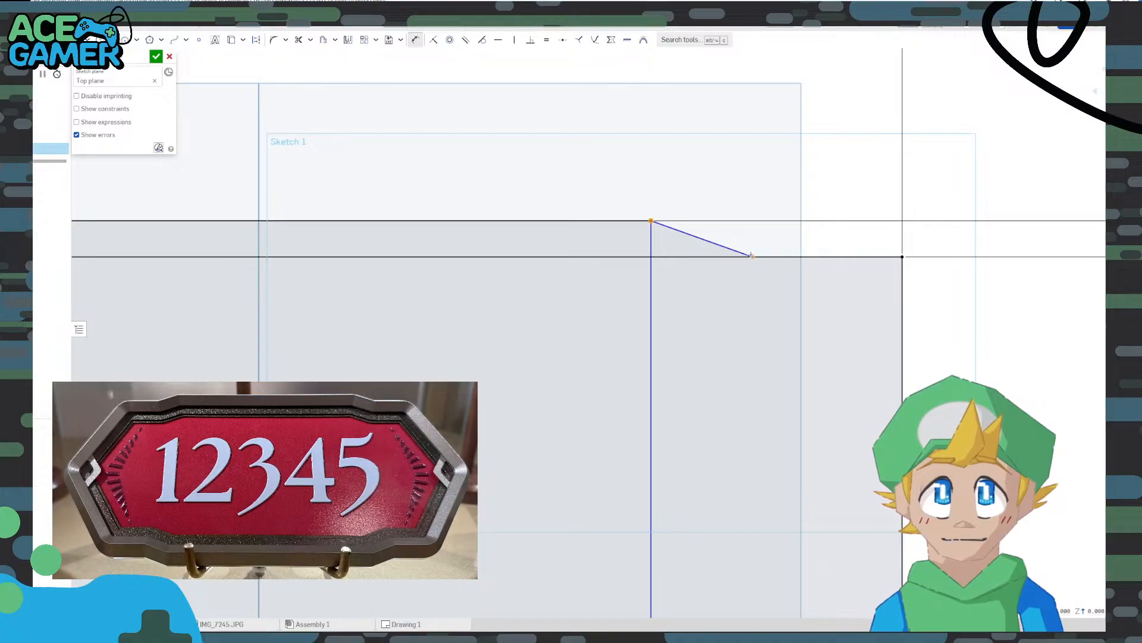
pyautogui.click(751, 256)
pyautogui.click(709, 173)
pyautogui.write('1')
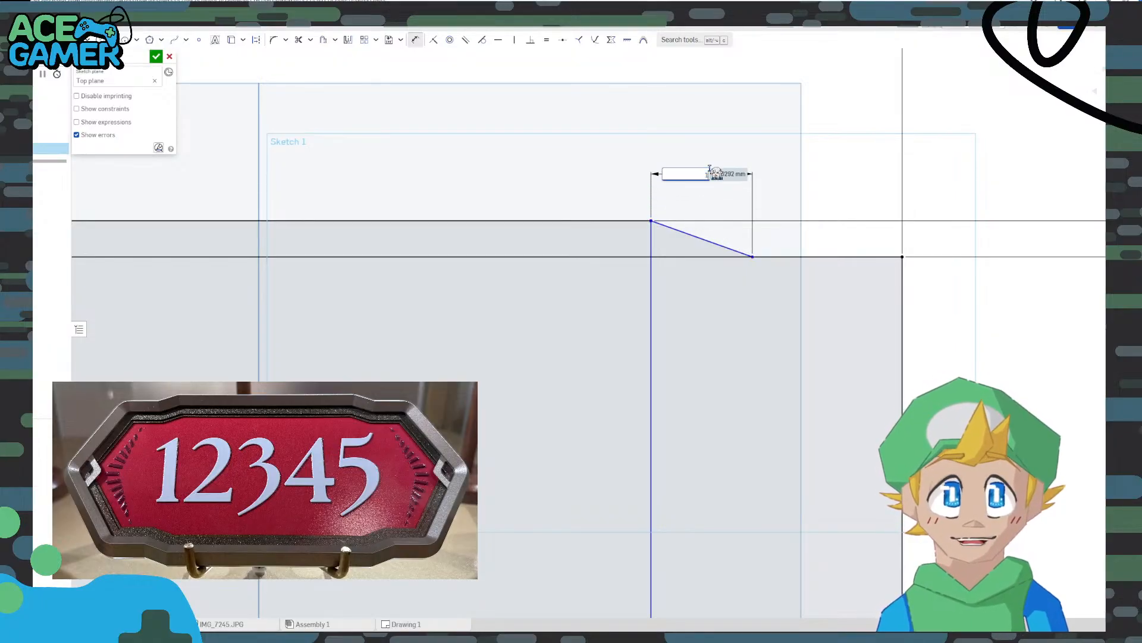
pyautogui.write('5')
pyautogui.press('Return')
# Draw a sloped line about 10 mm long from the narrower rectangle's upper-left corner down to the wider rectangle's top edge
pyautogui.scroll(-5, 680, 267)
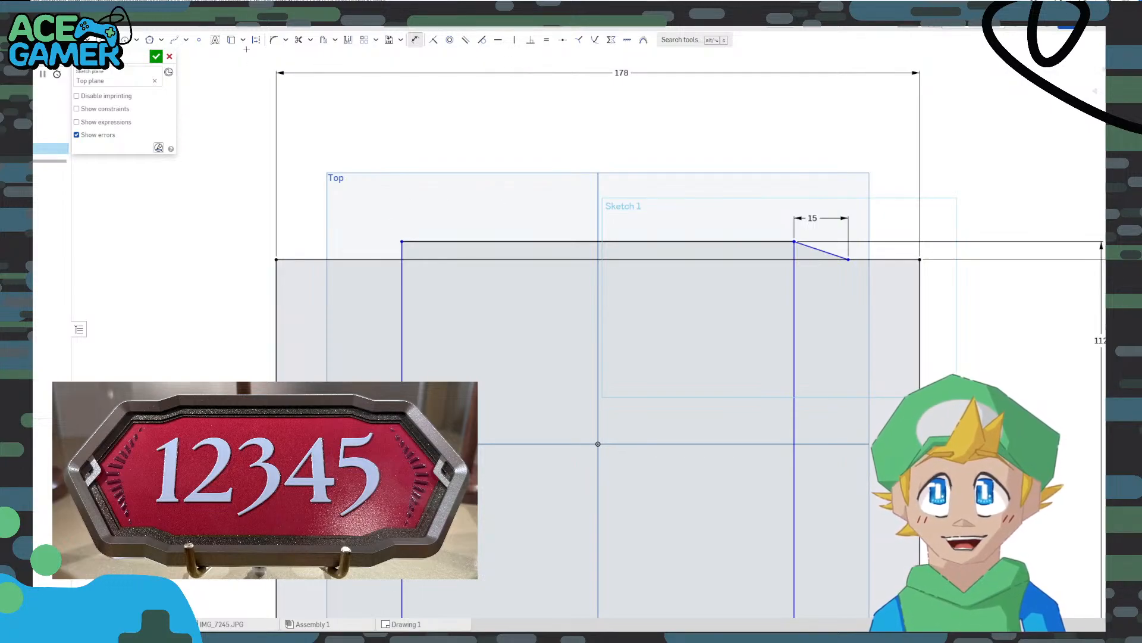
pyautogui.press('l')
pyautogui.click(401, 241)
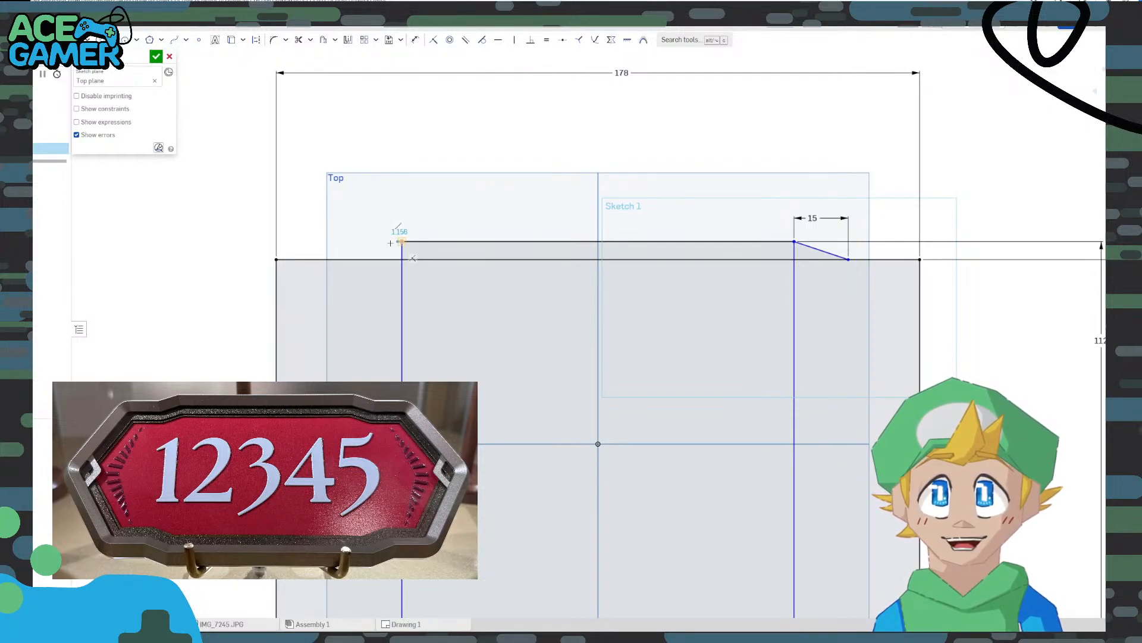
pyautogui.press('Escape')
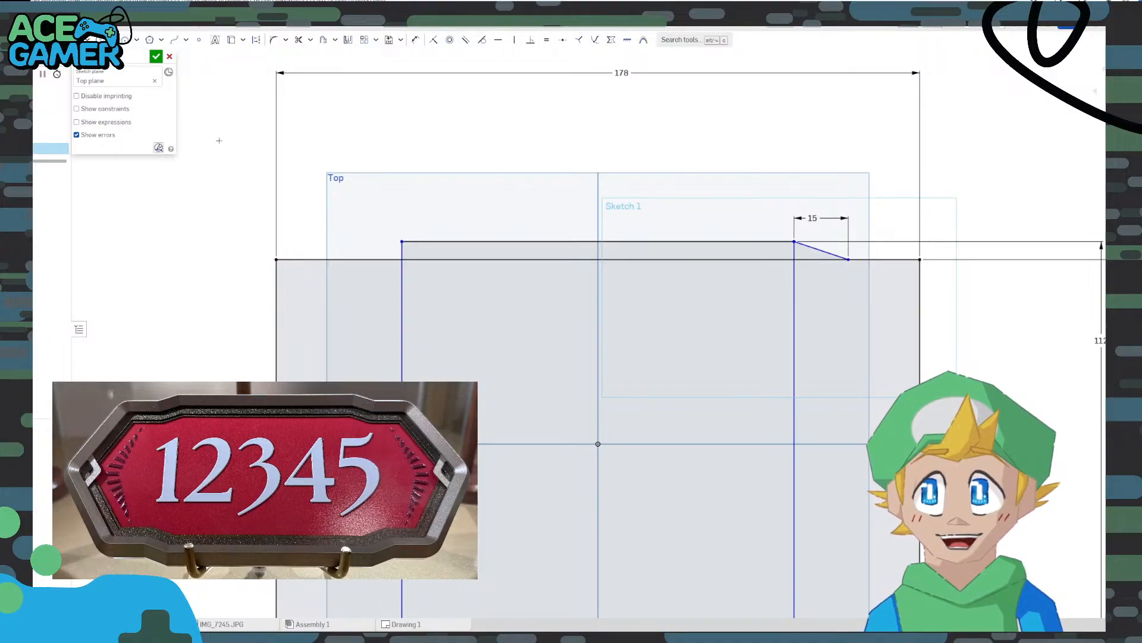
pyautogui.moveTo(402, 241); pyautogui.dragTo(369, 260)
# Dimension the horizontal distance between the left sloped line's endpoints and set it to 15 mm
pyautogui.click(416, 40)
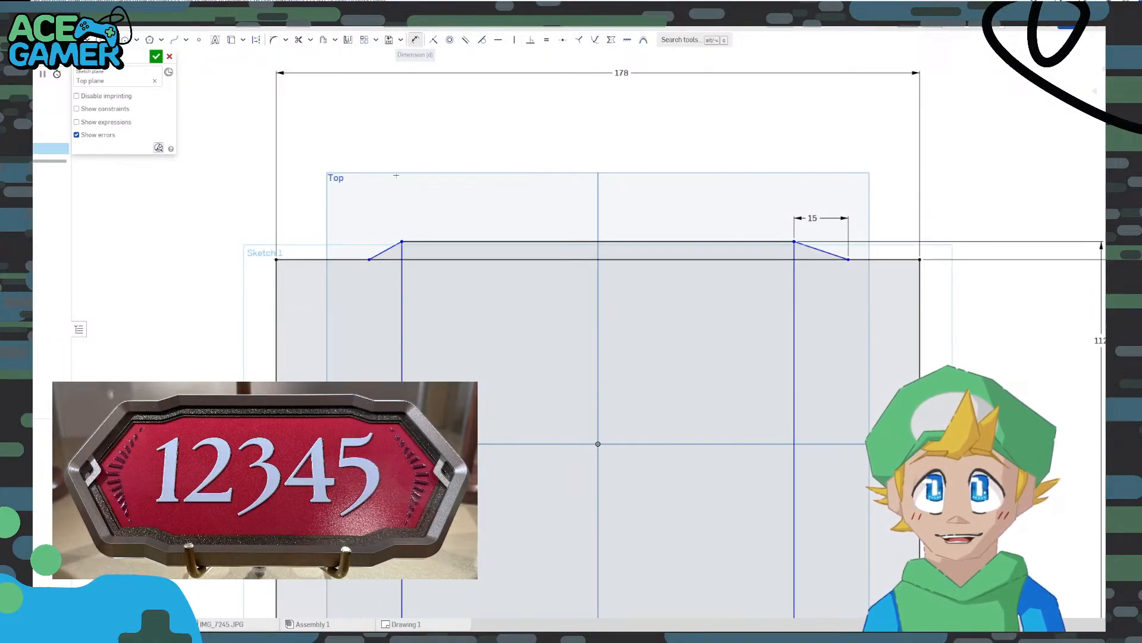
pyautogui.click(387, 251)
pyautogui.press('Escape')
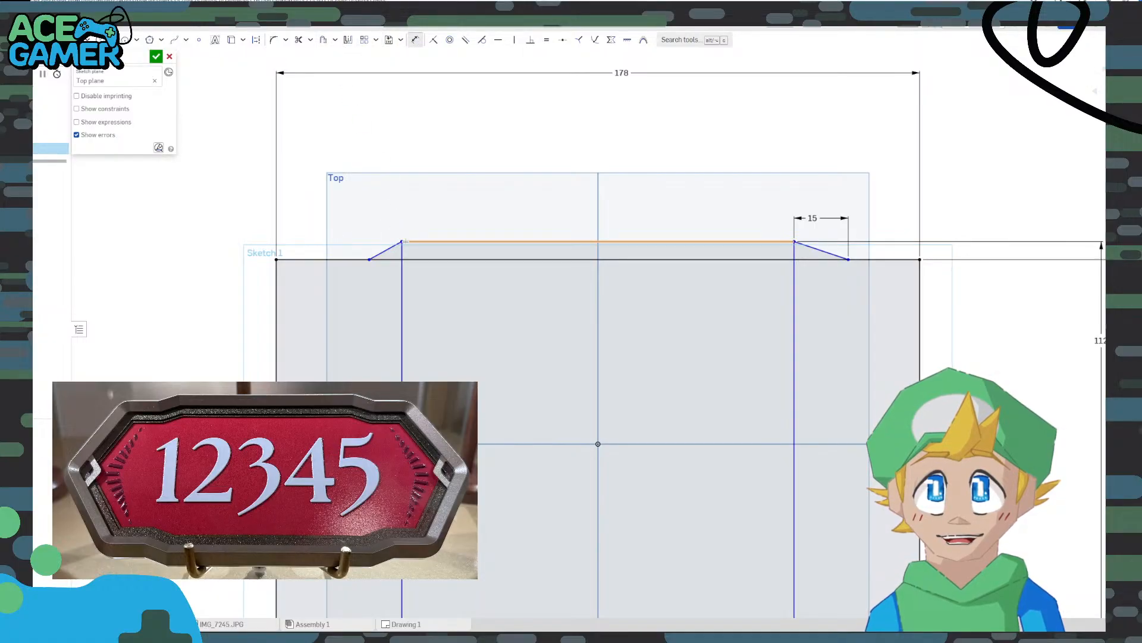
pyautogui.click(374, 256)
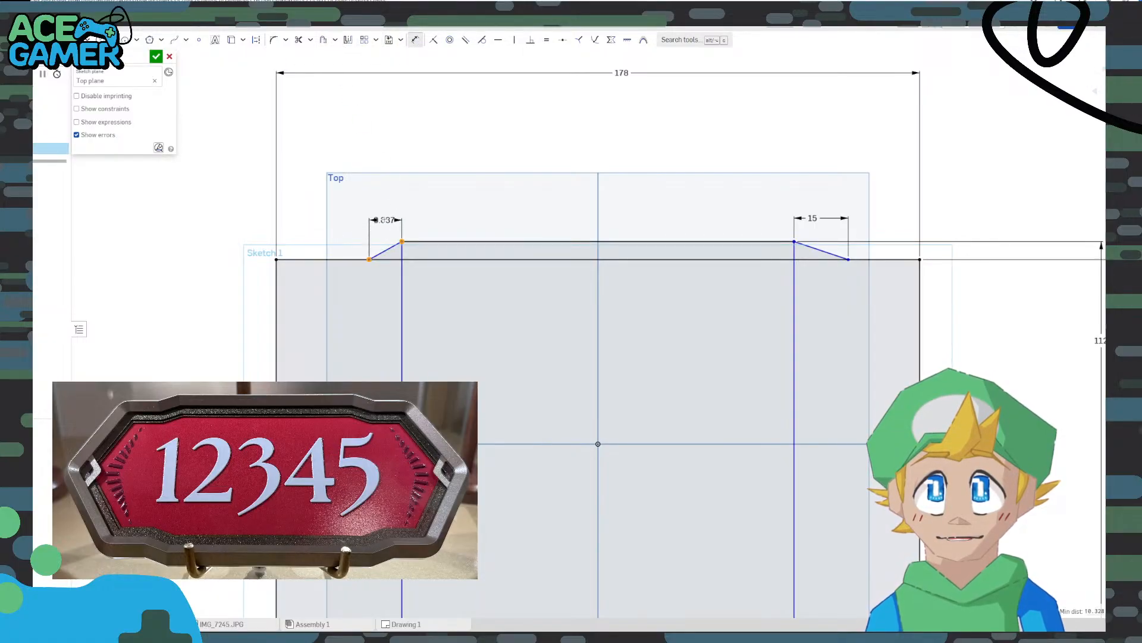
pyautogui.click(387, 167)
pyautogui.write('15')
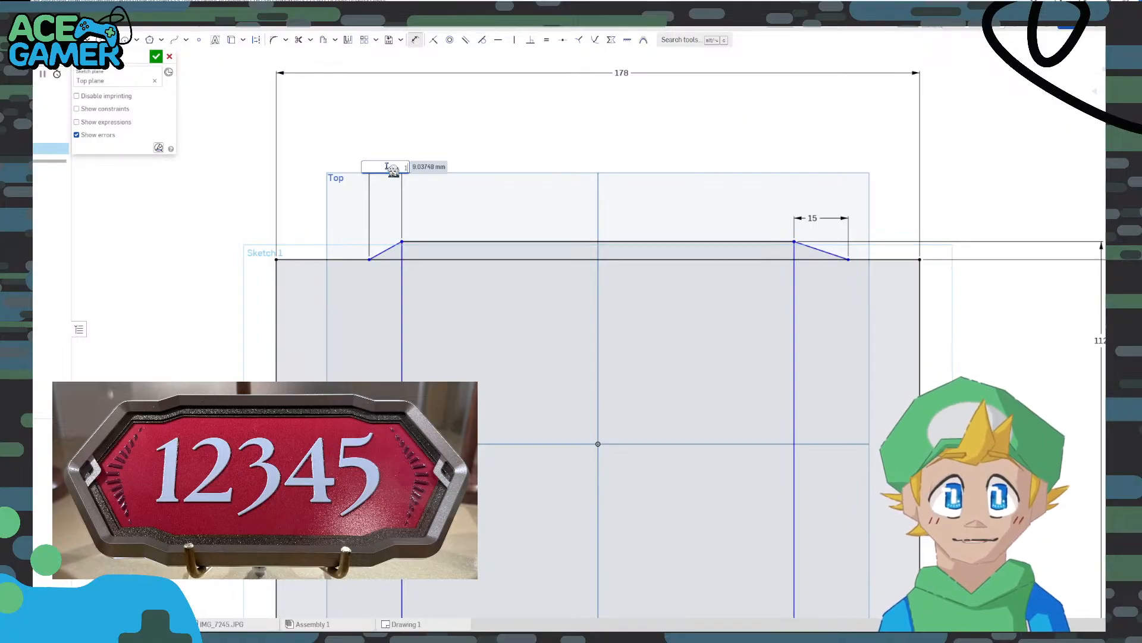
pyautogui.press('Return')
# Dimension the narrower rectangle's top edge and set its width to 108 mm
pyautogui.click(512, 241)
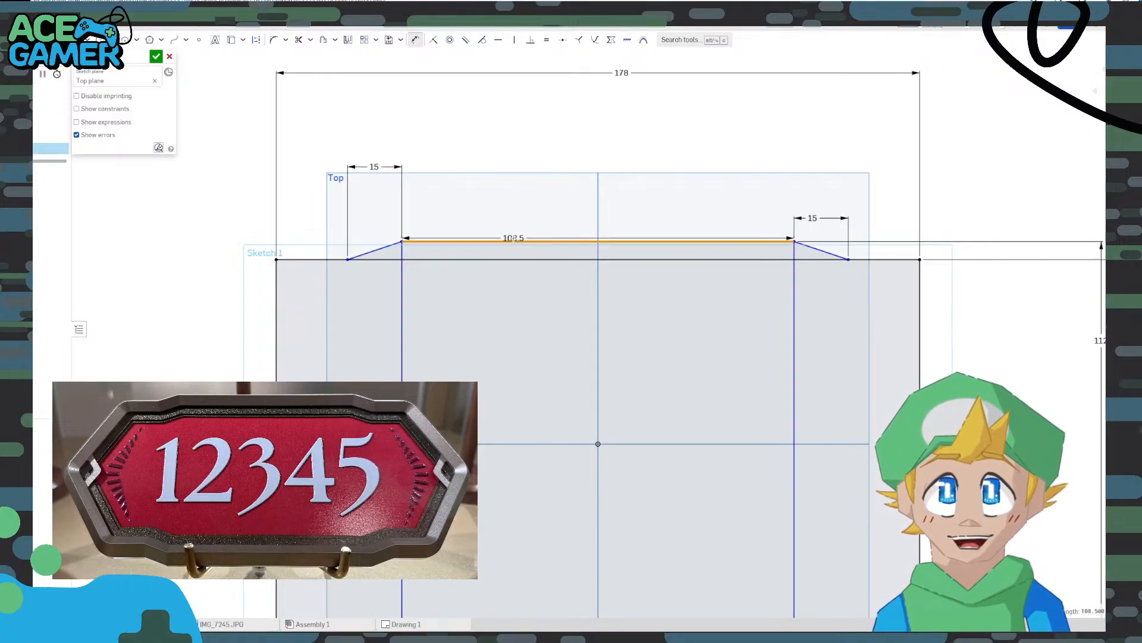
pyautogui.click(548, 154)
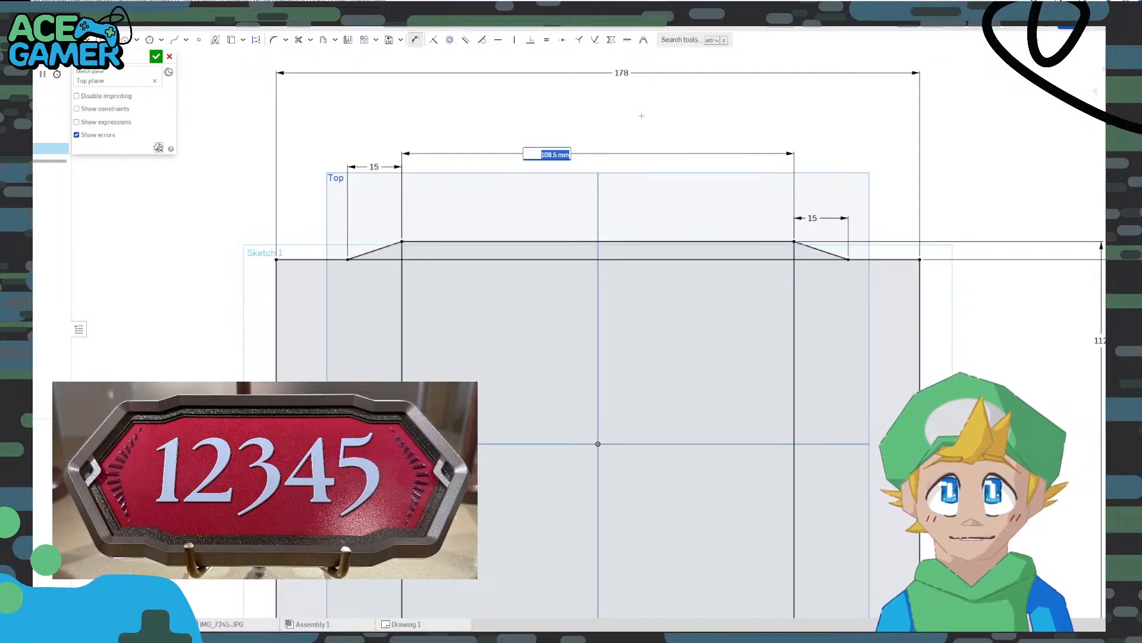
pyautogui.write('108')
pyautogui.press('Return')
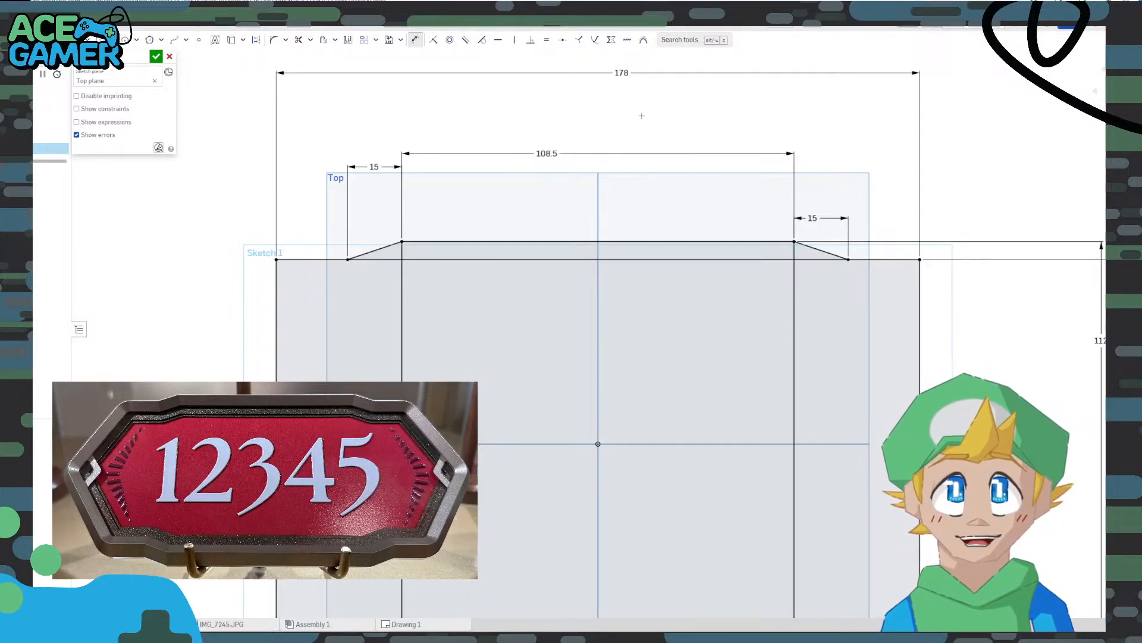
# Set the narrower rectangle's width to 98 mm
pyautogui.scroll(-2, 683, 287)
pyautogui.scroll(-2, 683, 287)
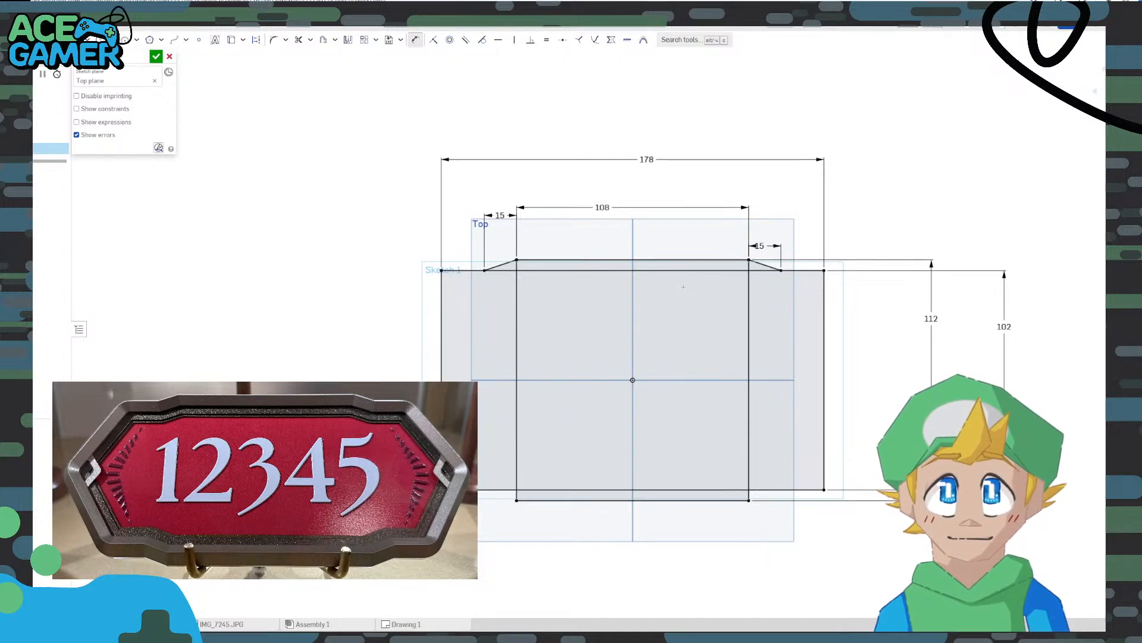
pyautogui.doubleClick(603, 207)
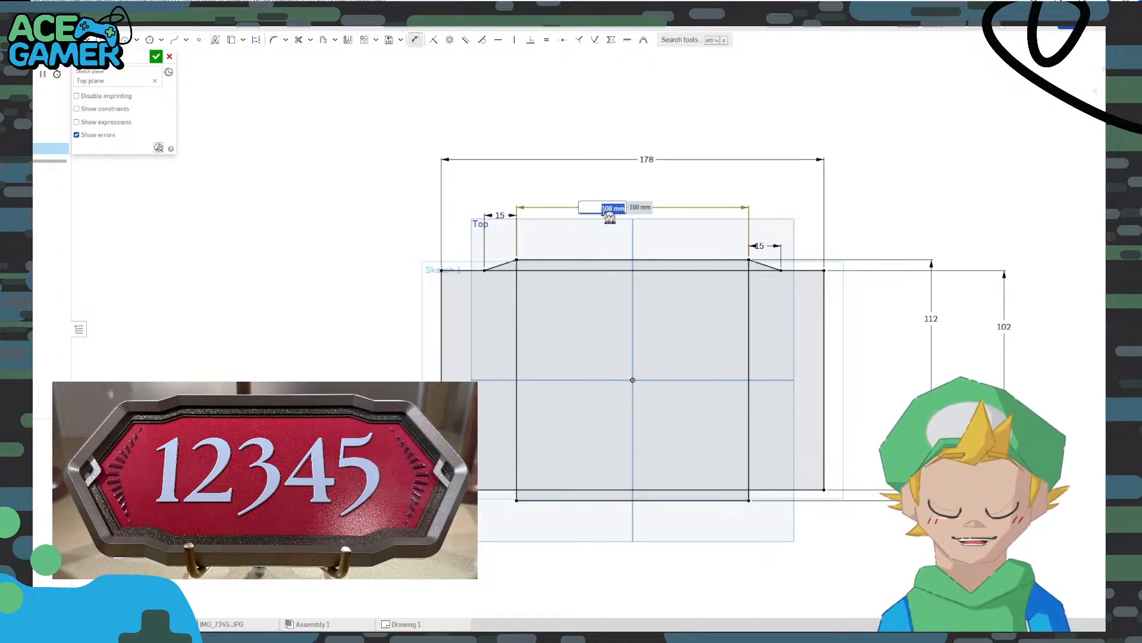
pyautogui.write('98')
pyautogui.press('Return')
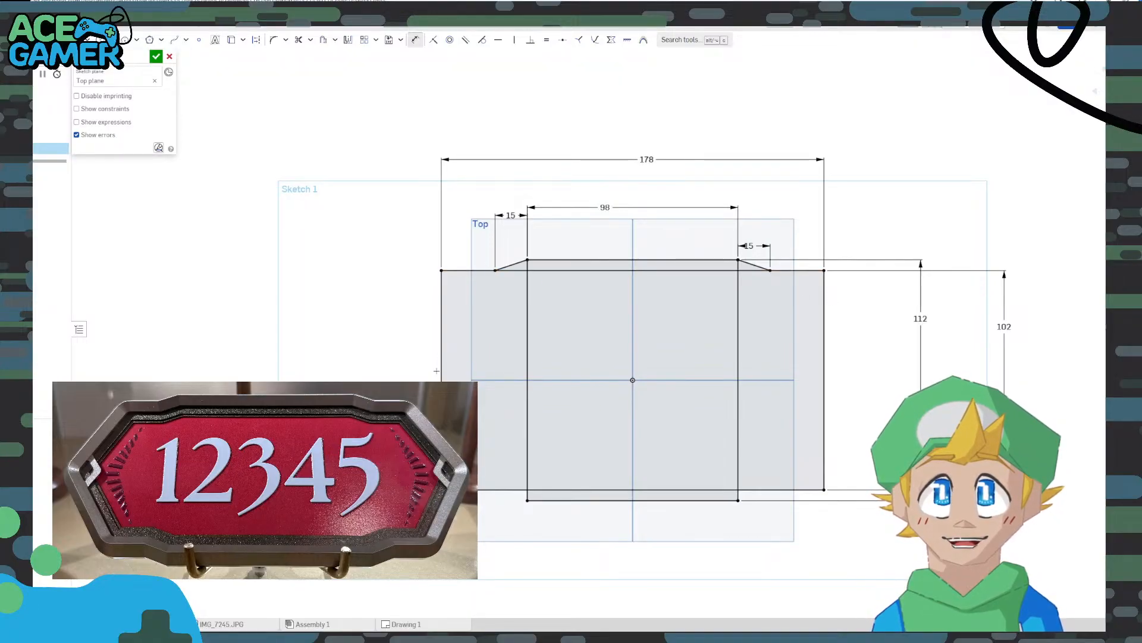
# Try dimensioning the distance between the wider rectangle's upper-left corner and the left sloped line's lower endpoint, and undo it
pyautogui.click(495, 270)
pyautogui.click(440, 270)
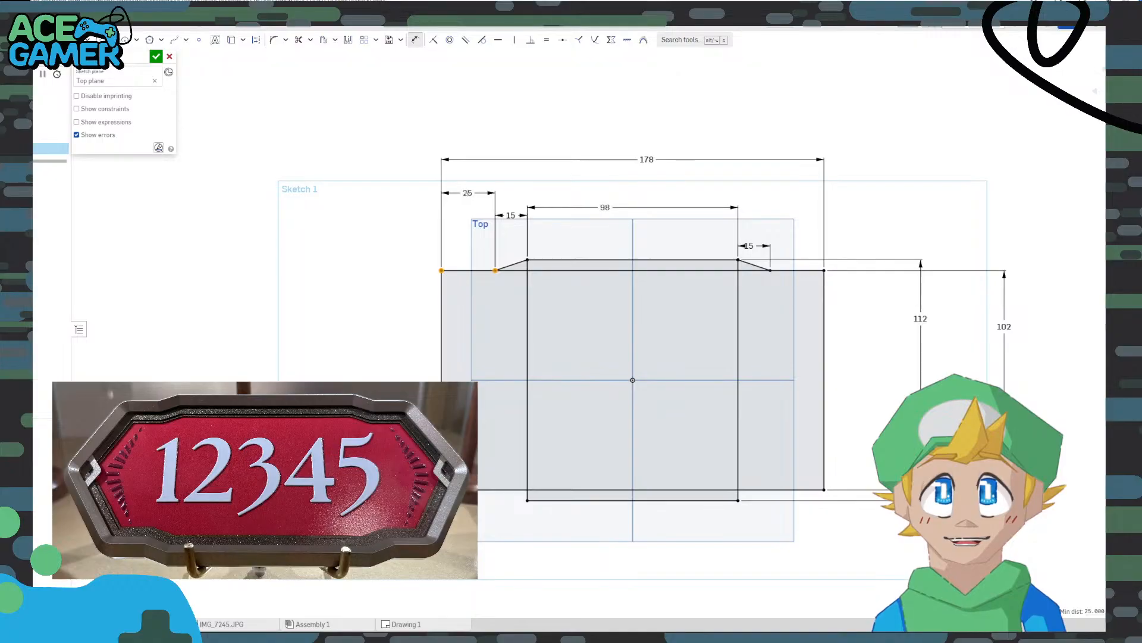
pyautogui.click(497, 130)
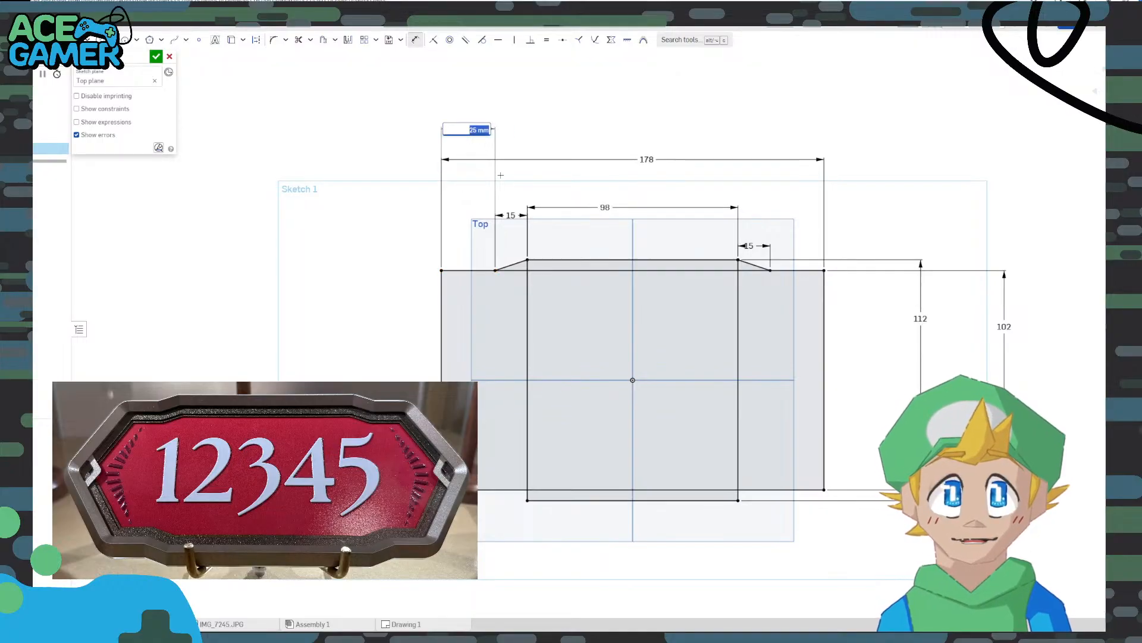
pyautogui.press('Return')
pyautogui.press('Escape')
pyautogui.hotkey('ctrl', 'z')
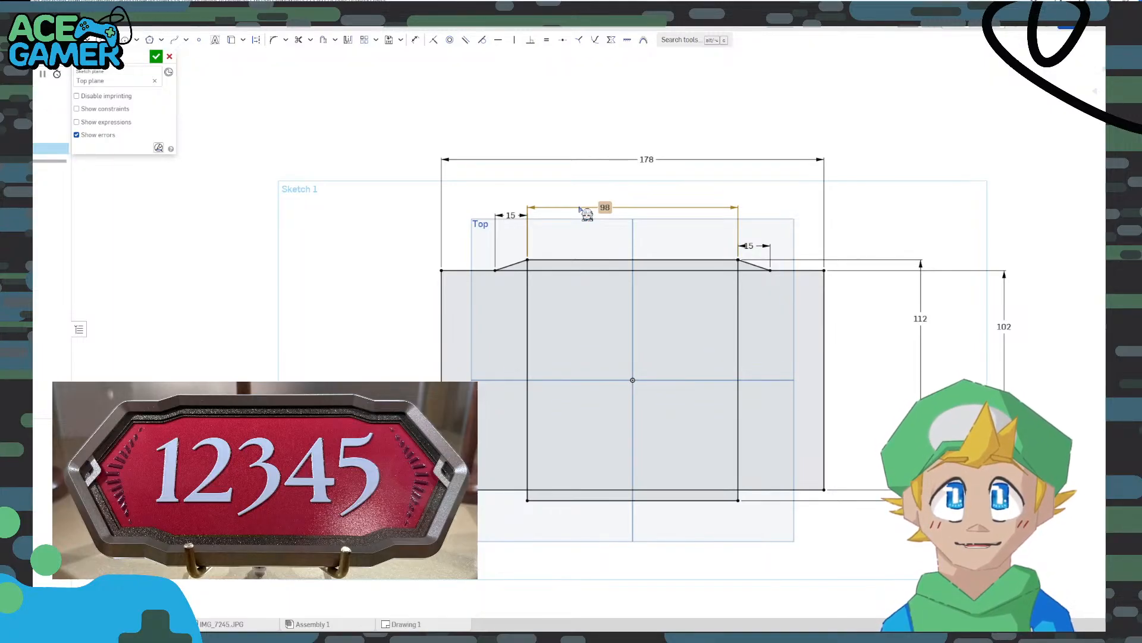
# Change the width of the narrower rectangle to 78 mm
pyautogui.doubleClick(583, 210)
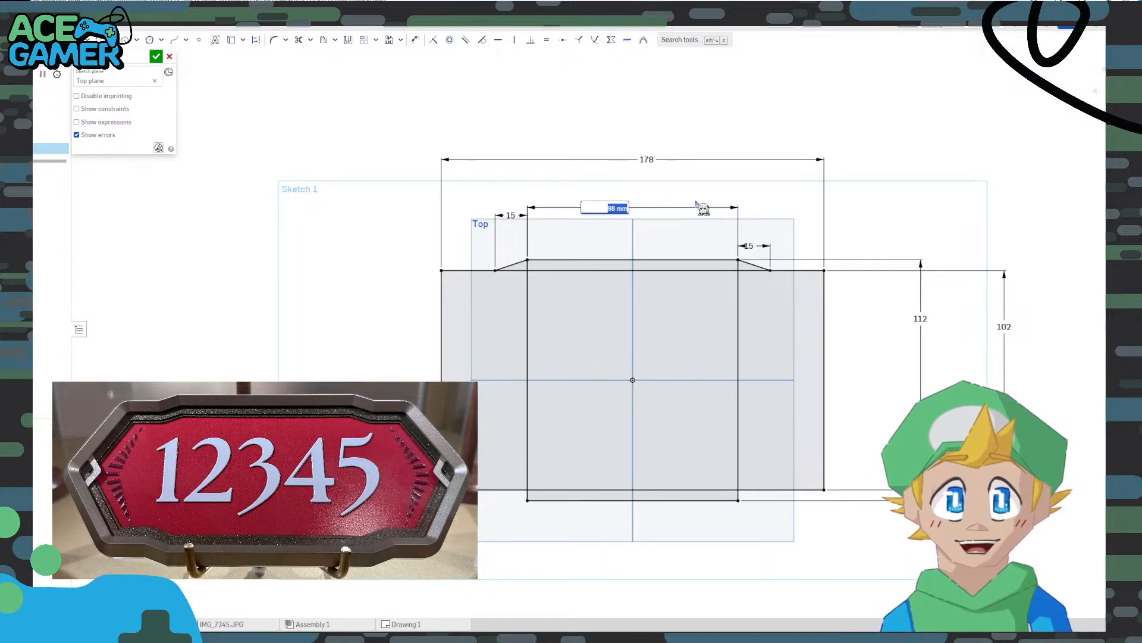
pyautogui.write('78')
pyautogui.press('Return')
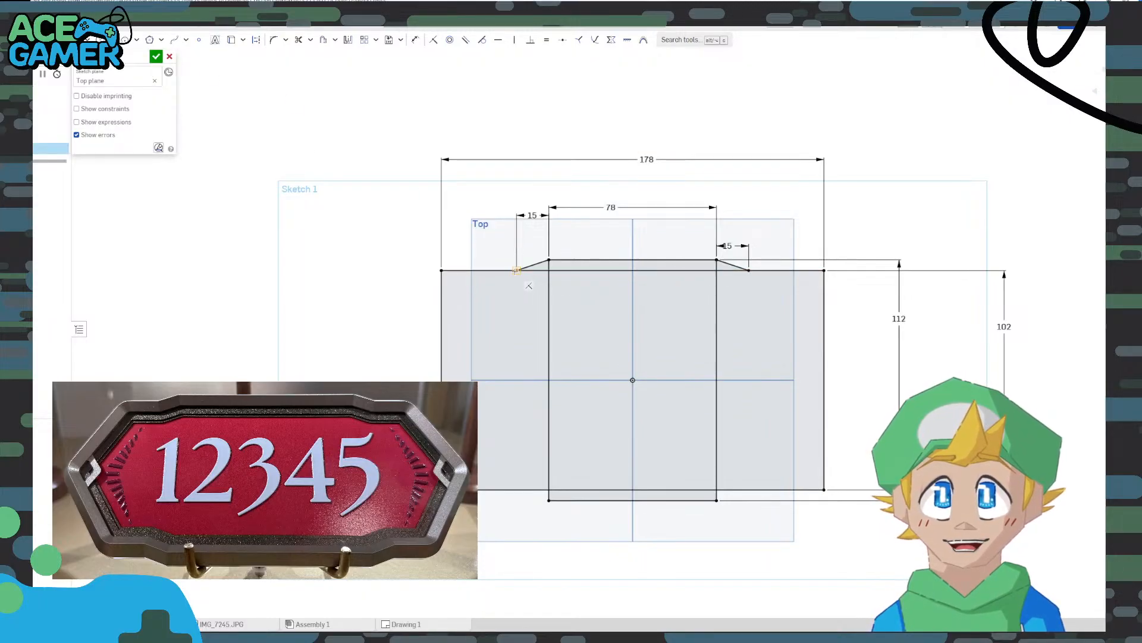
# Draw a line about 18 mm long outward from the left sloped line's lower end along the top edge and dimension it to 20 mm
pyautogui.click(478, 269)
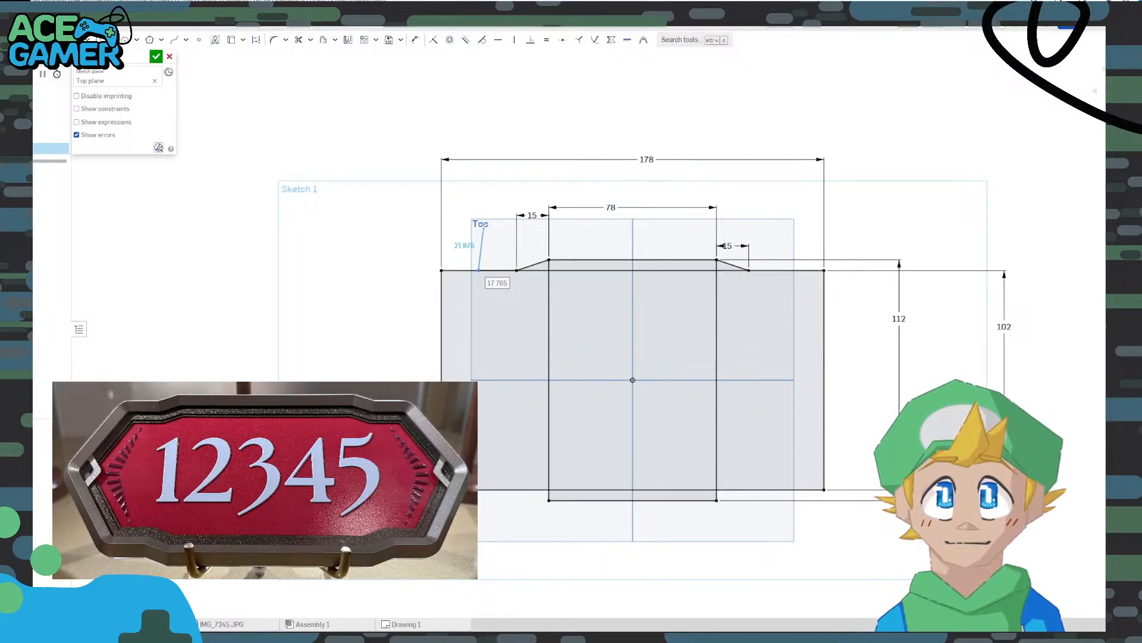
pyautogui.click(415, 40)
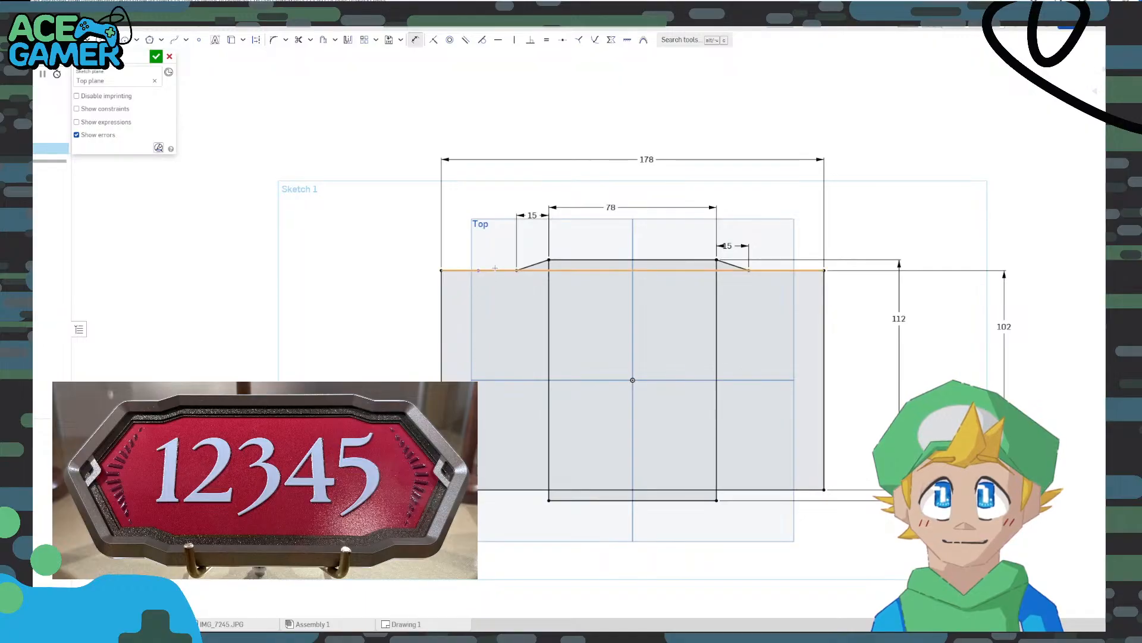
pyautogui.click(516, 271)
pyautogui.click(478, 271)
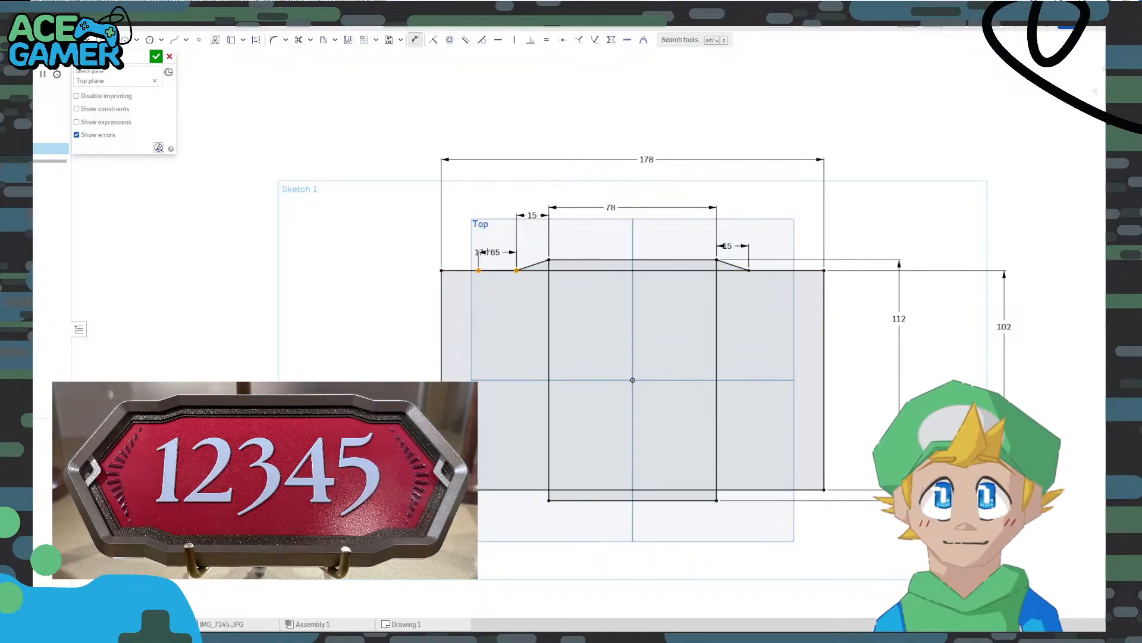
pyautogui.click(483, 202)
pyautogui.write('20')
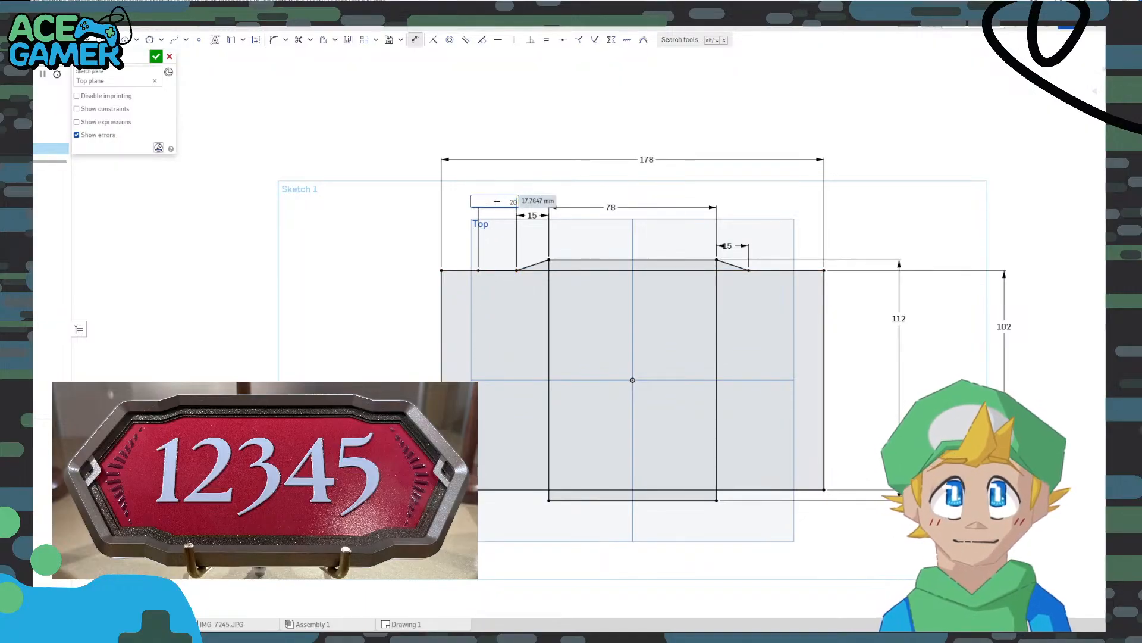
pyautogui.press('Return')
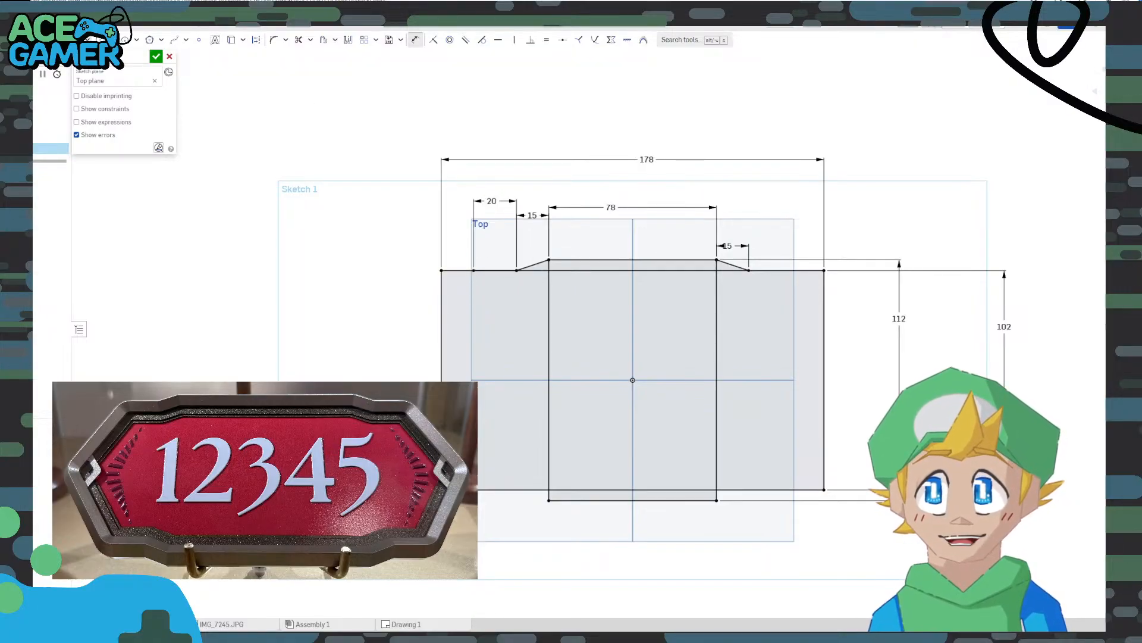
pyautogui.press('Escape')
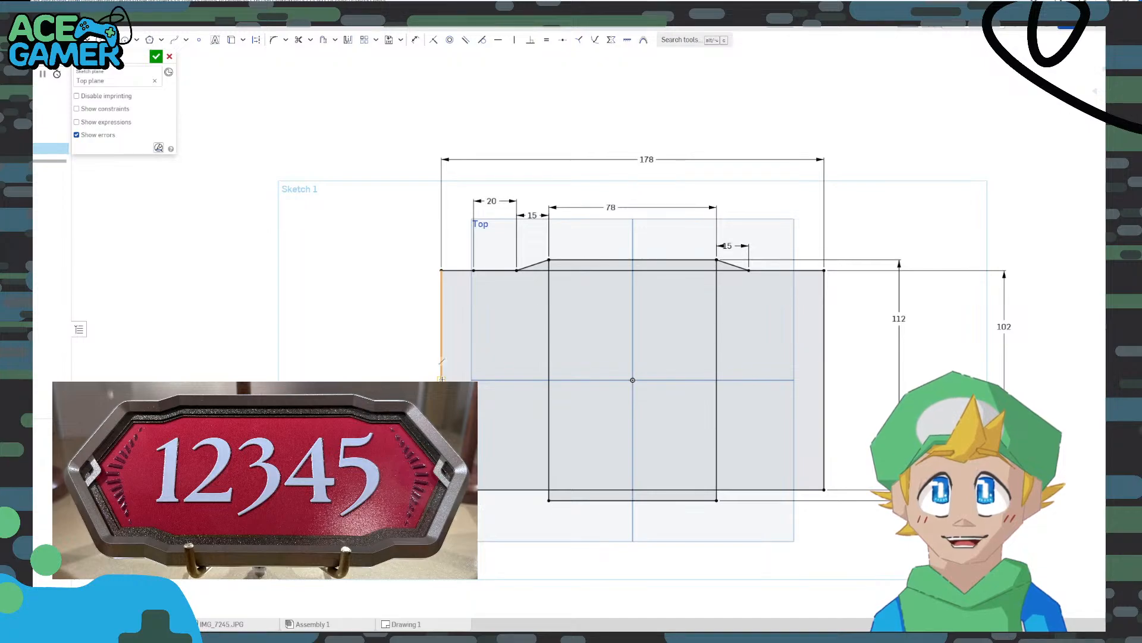
# Draw a diagonal line about 53 mm long from the wider rectangle's left edge midpoint to the 20 mm segment's outer endpoint
pyautogui.click(442, 380)
pyautogui.click(473, 270)
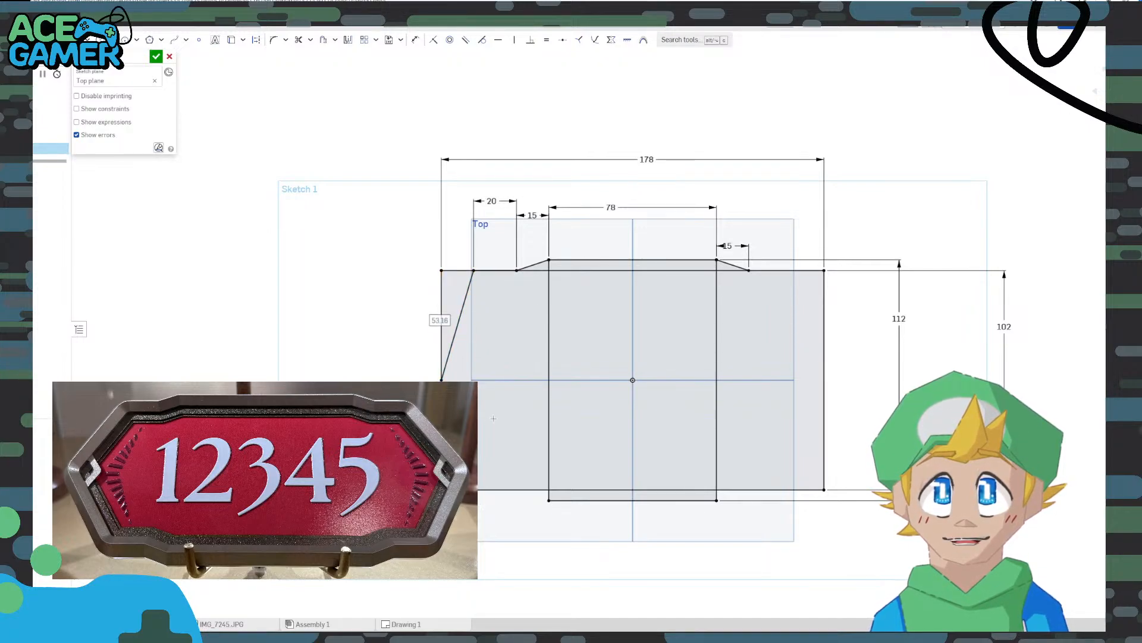
pyautogui.scroll(-1, 494, 418)
pyautogui.scroll(2, 554, 355)
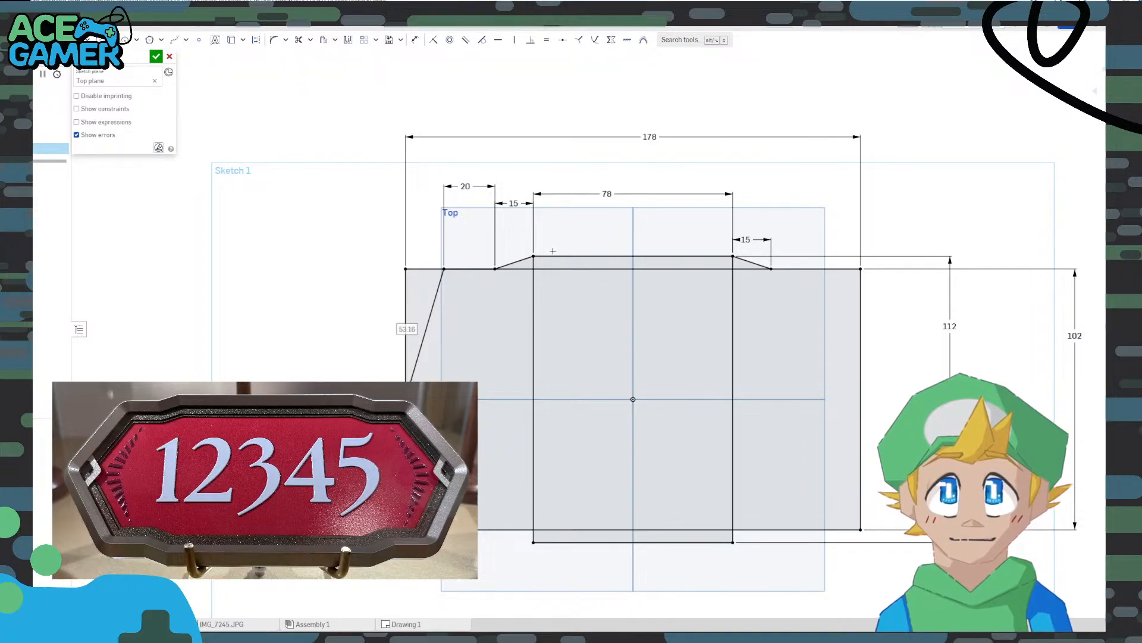
# Reduce the narrower rectangle's width to 68 mm
pyautogui.doubleClick(607, 194)
pyautogui.write('68')
pyautogui.press('Return')
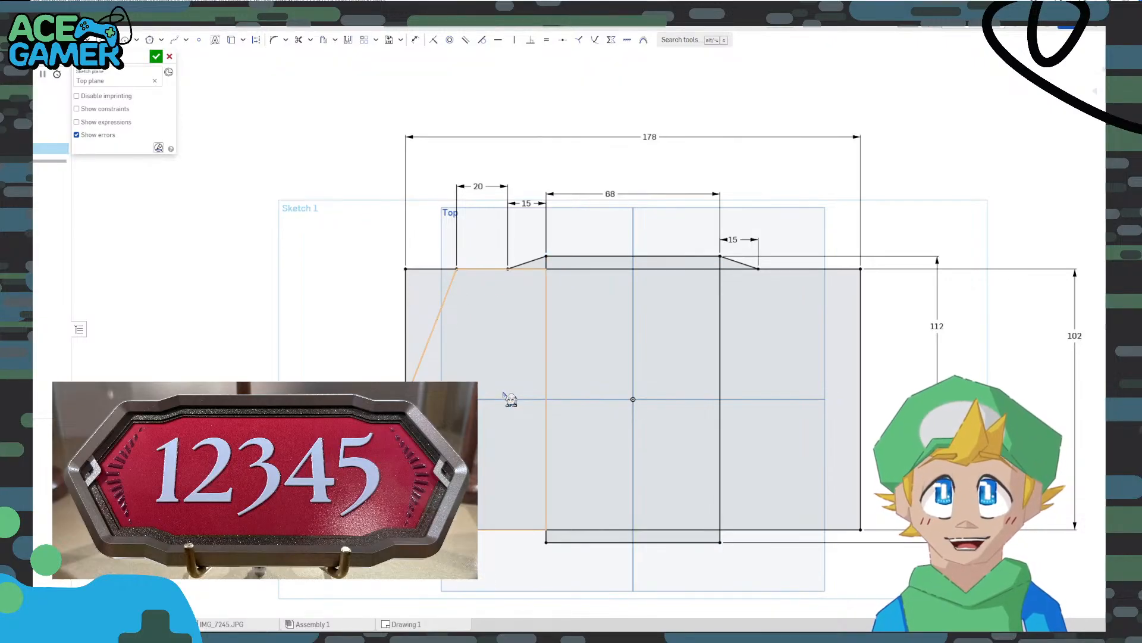
# Set the upper-left horizontal segment's length to 15 mm and the narrower rectangle's width to 78 mm
pyautogui.doubleClick(478, 186)
pyautogui.write('15')
pyautogui.press('Return')
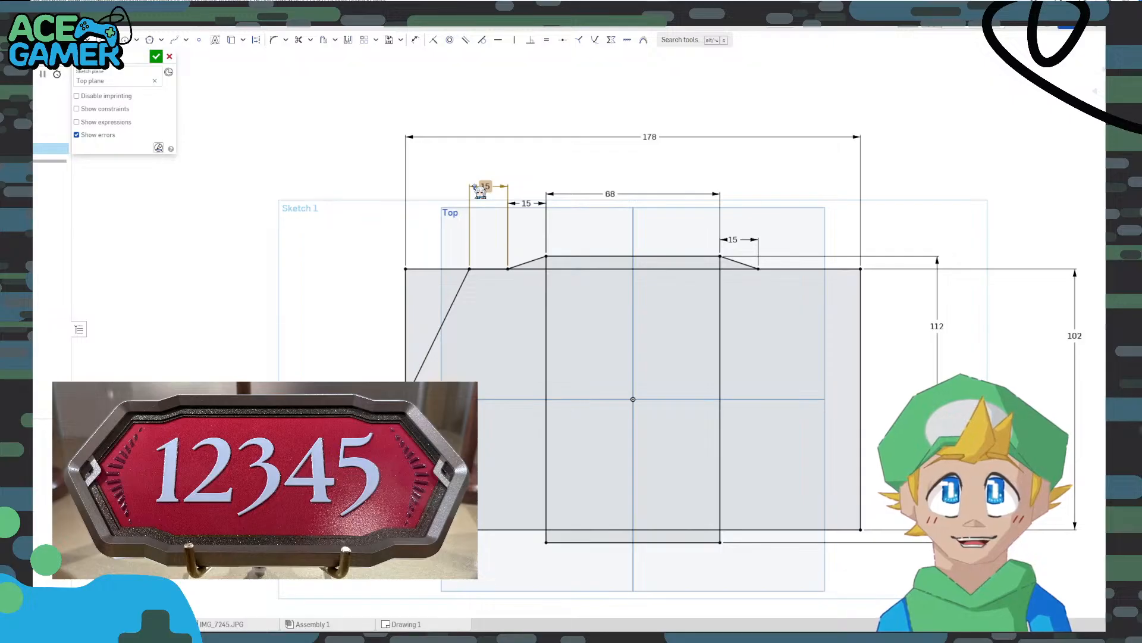
pyautogui.doubleClick(613, 195)
pyautogui.write('78')
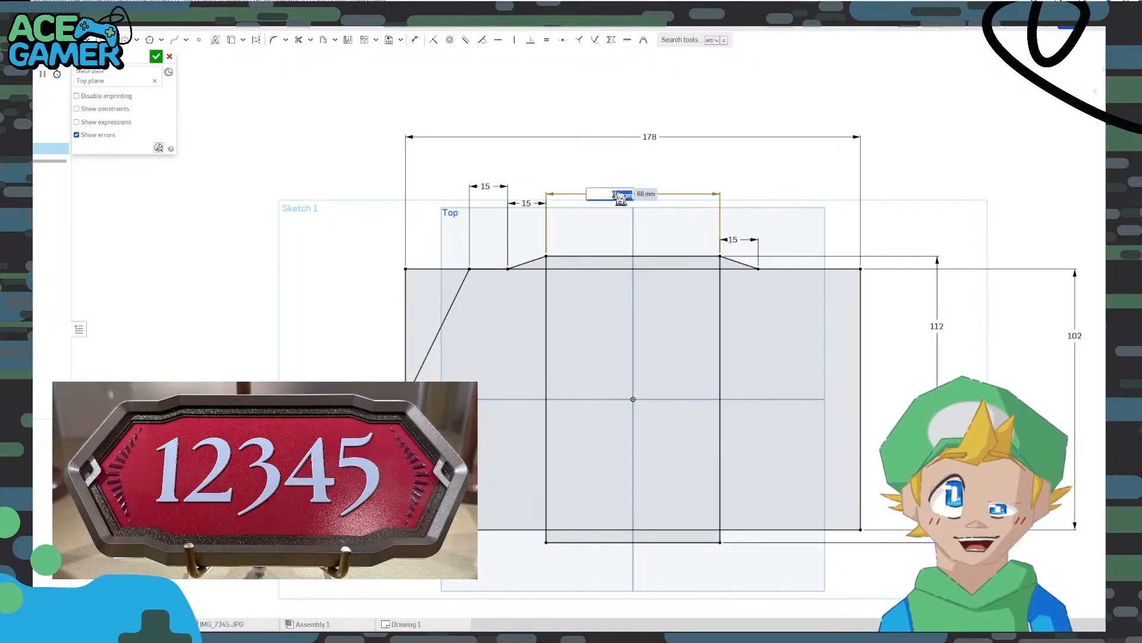
pyautogui.press('Return')
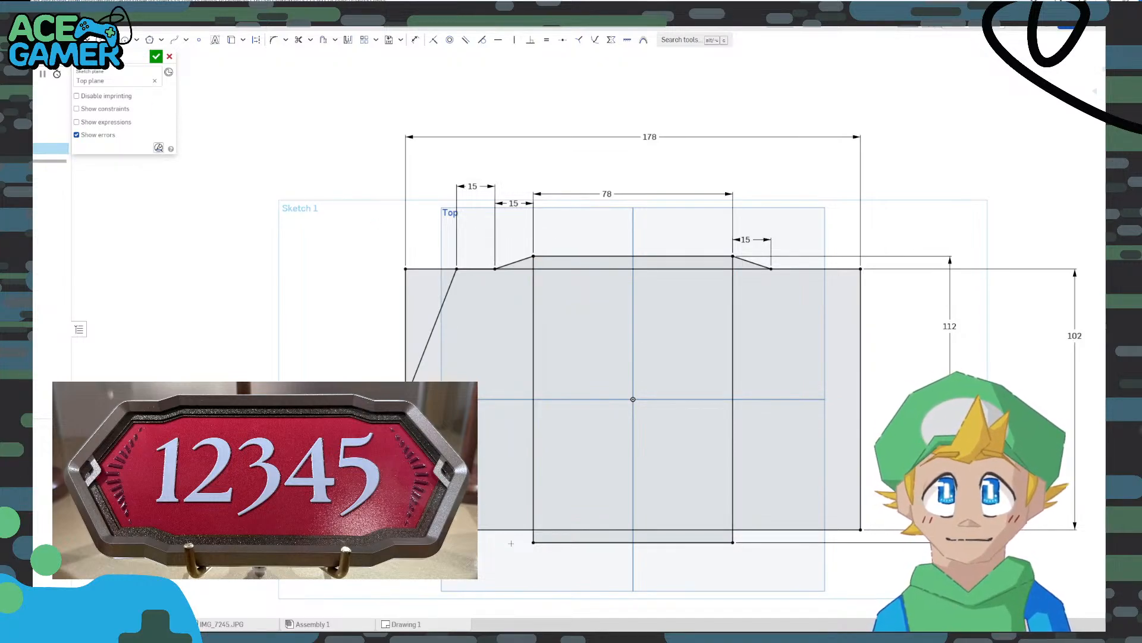
# Draw a sloped line from the narrower rectangle's lower-left corner to the wider rectangle's bottom edge and dimension its horizontal span to 15 mm
pyautogui.click(533, 542)
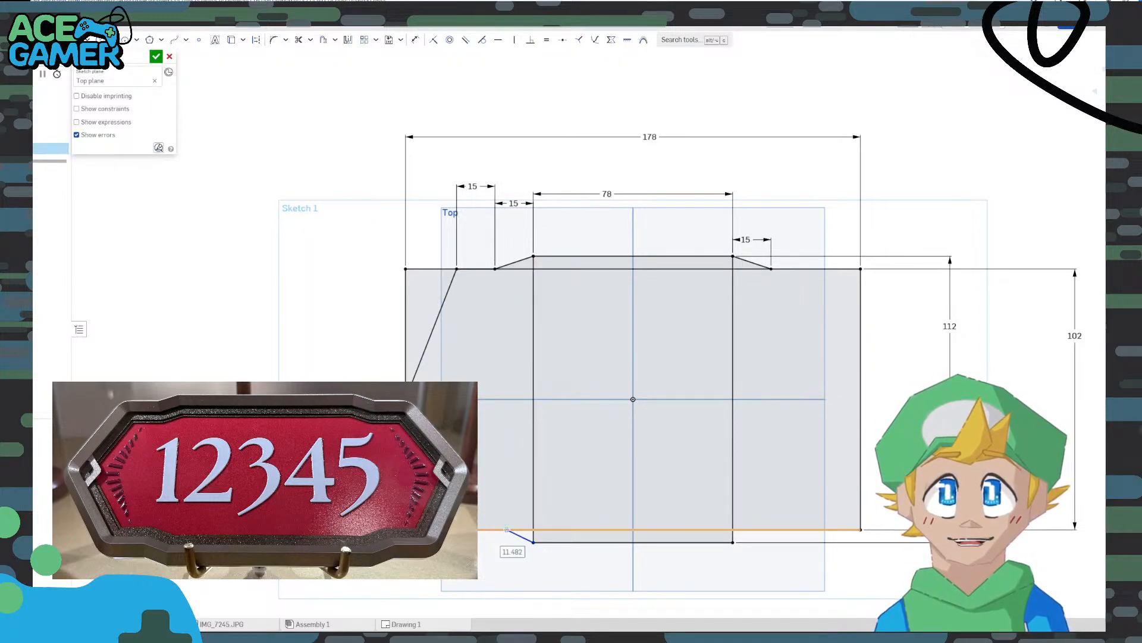
pyautogui.click(507, 529)
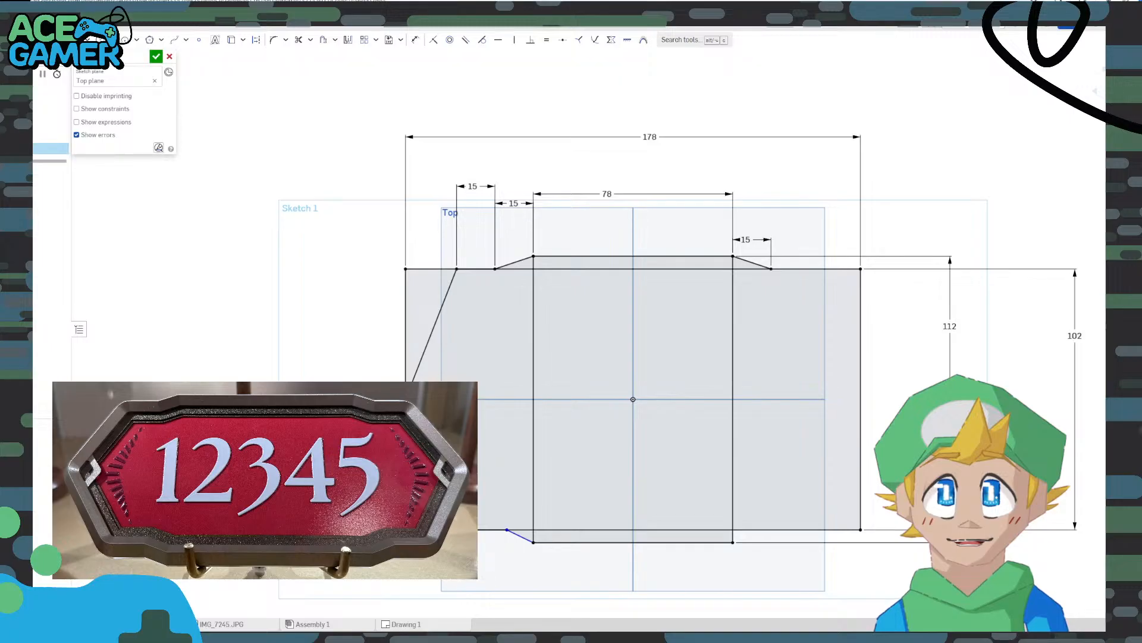
pyautogui.click(415, 40)
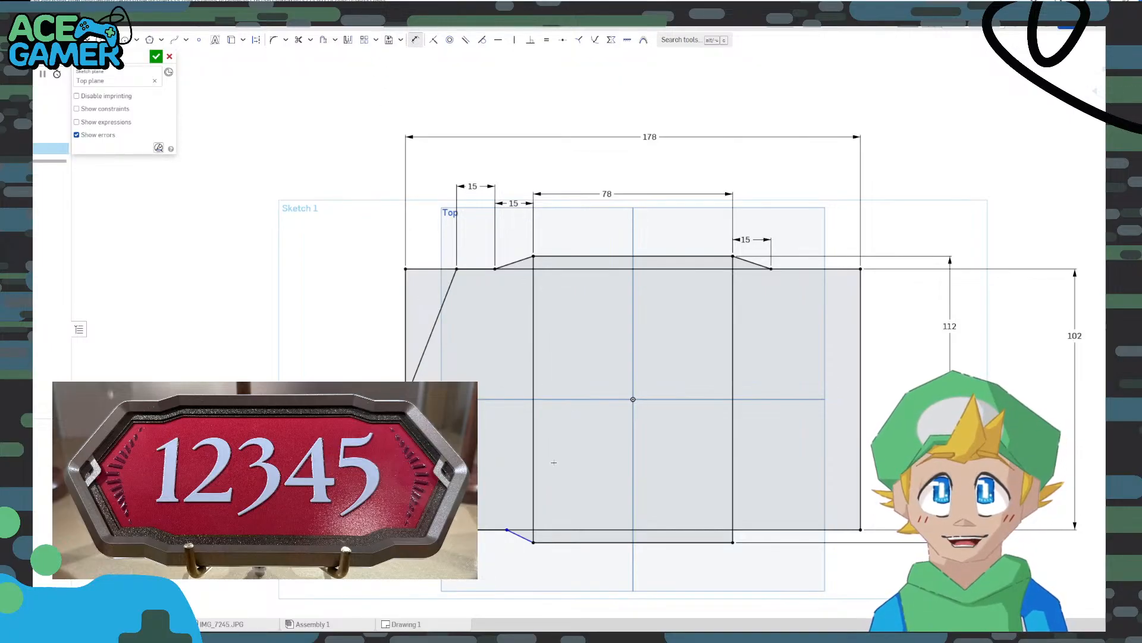
pyautogui.click(507, 529)
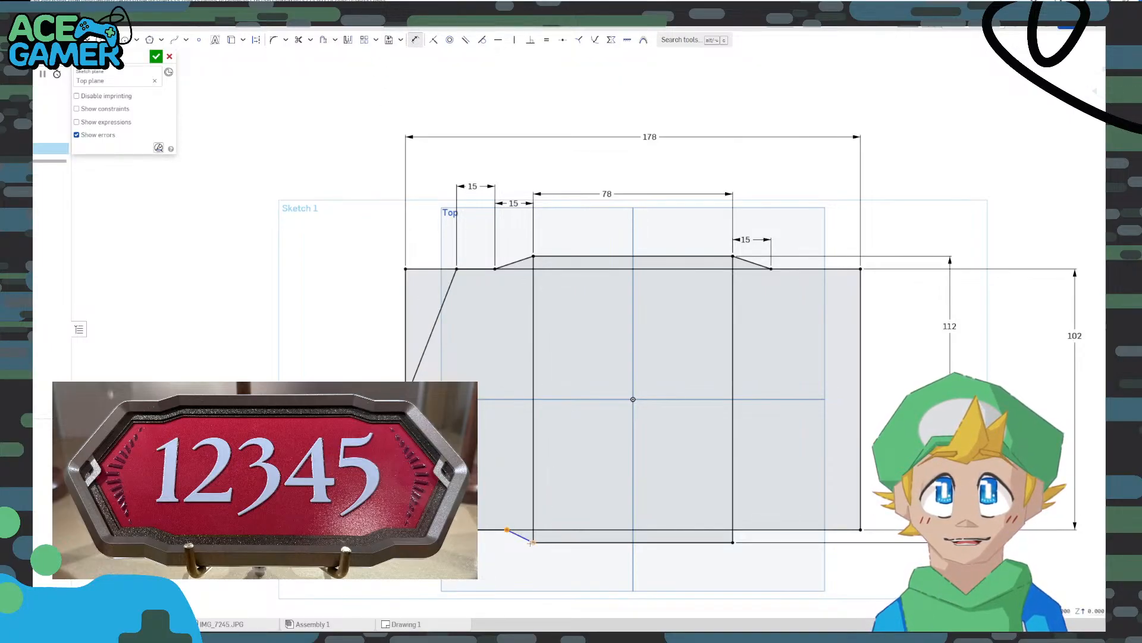
pyautogui.click(533, 543)
pyautogui.click(522, 573)
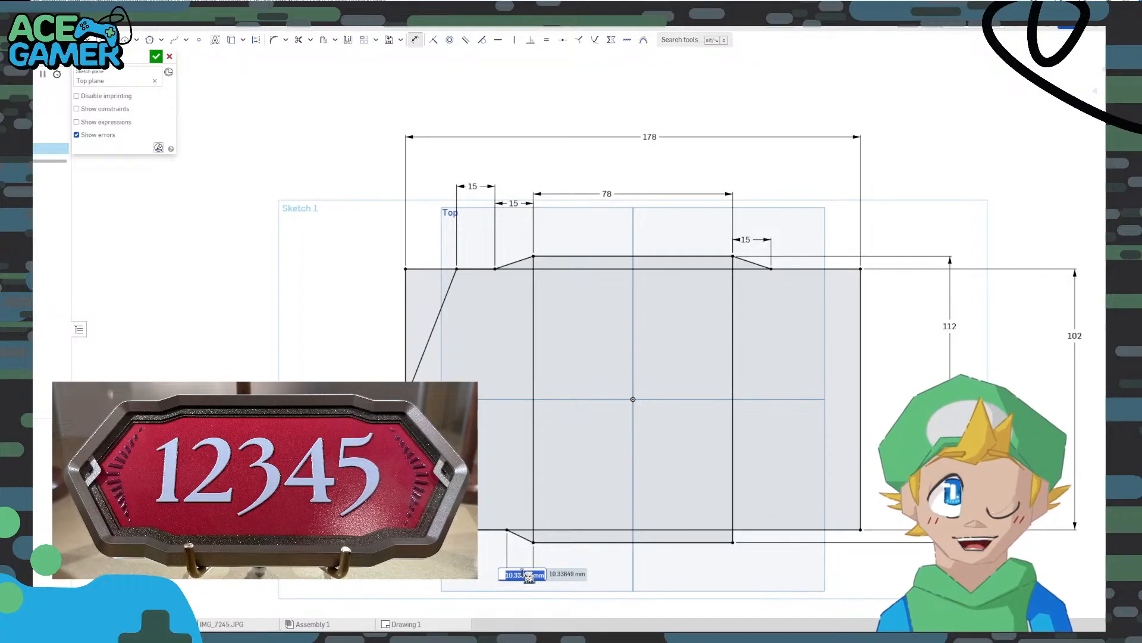
pyautogui.write('15')
pyautogui.press('Return')
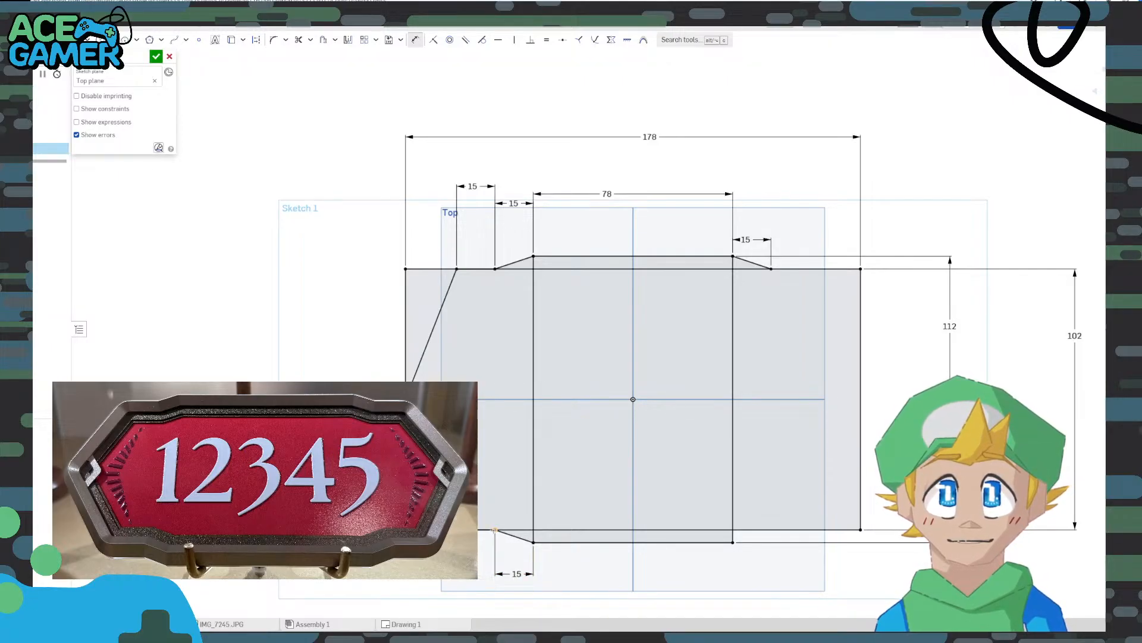
# Dimension the horizontal segment extending outward from the lower-left sloped line's endpoint and set it to 15 mm
pyautogui.click(495, 529)
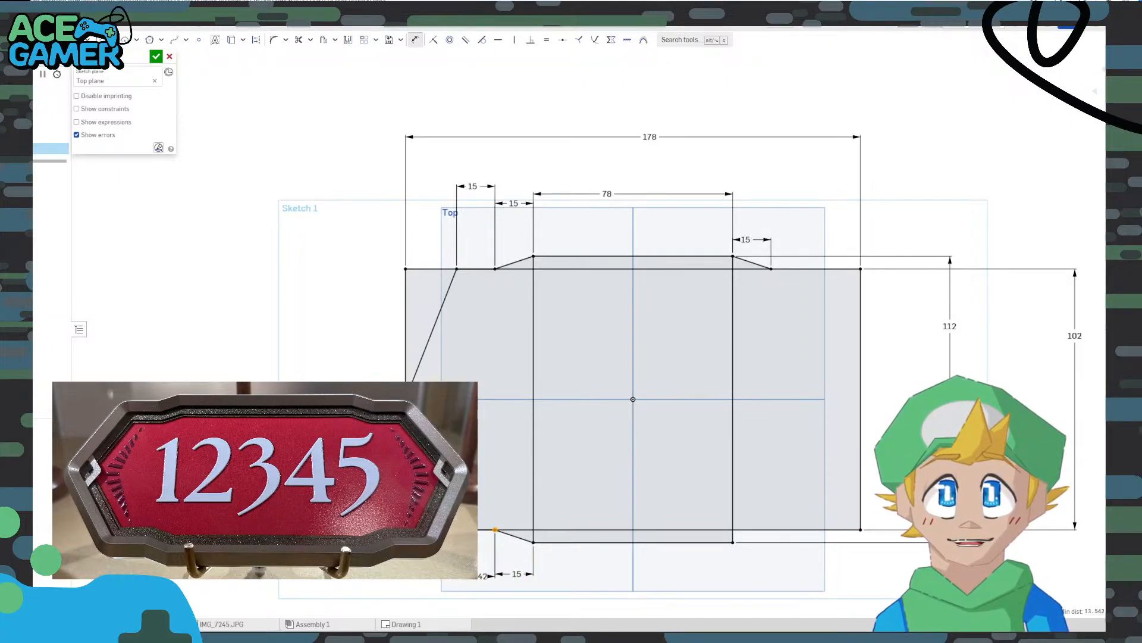
pyautogui.click(475, 576)
pyautogui.write('15')
pyautogui.press('Return')
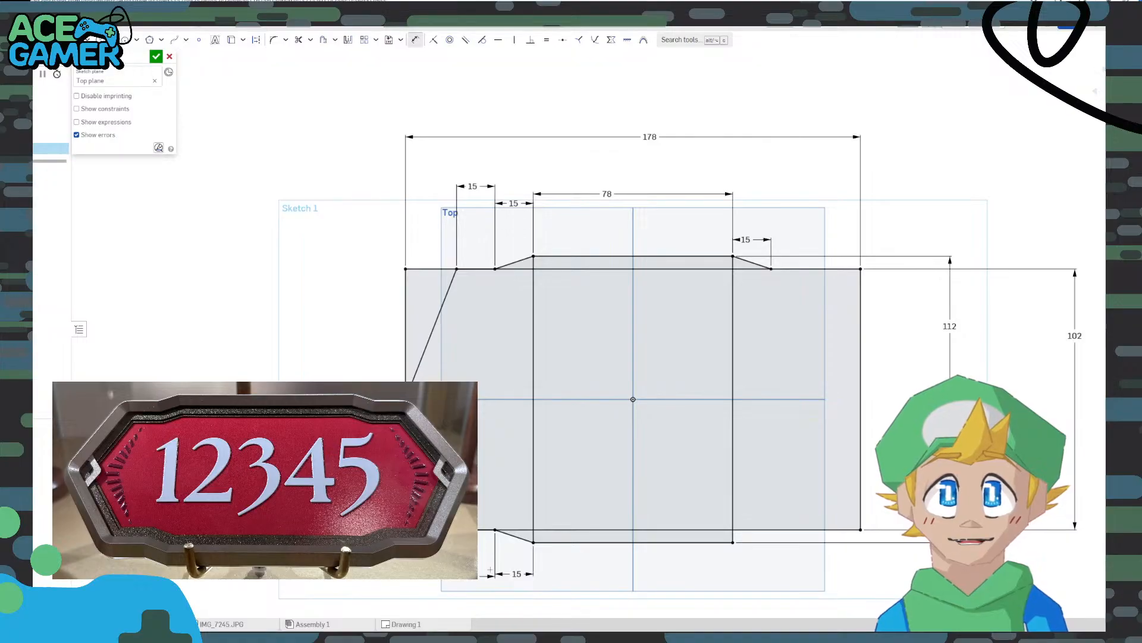
# Draw connected lines from the narrower rectangle's lower-right corner: about 13 mm sloped, about 16 mm horizontal, diagonals to the right edge's midpoint and the top edge
pyautogui.moveTo(534, 387); pyautogui.dragTo(382, 364, button='middle')
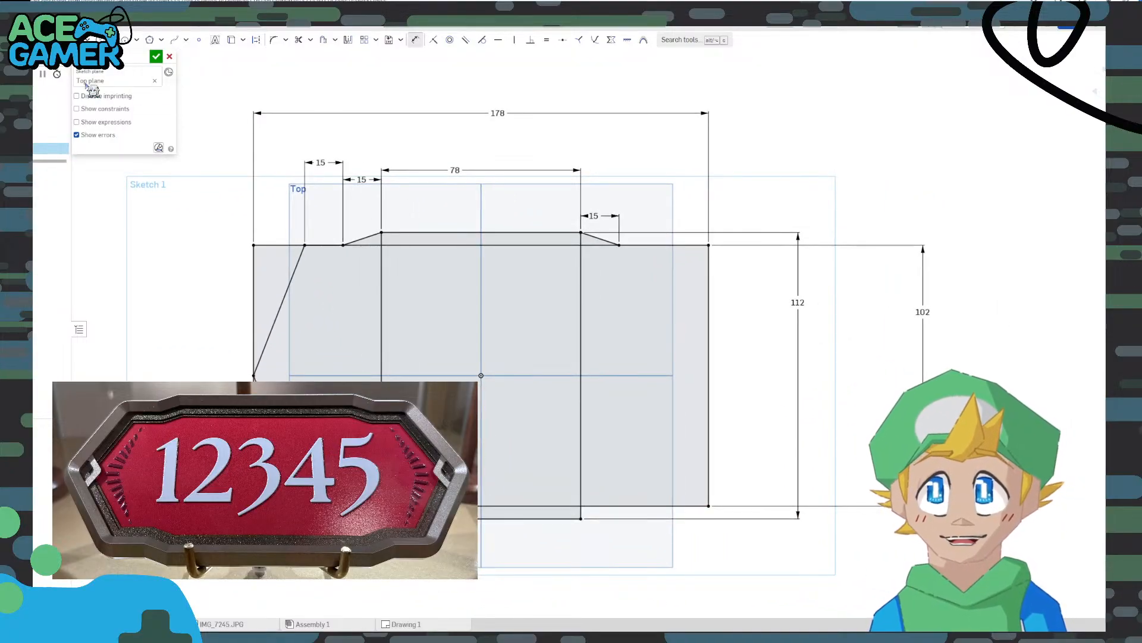
pyautogui.click(51, 40)
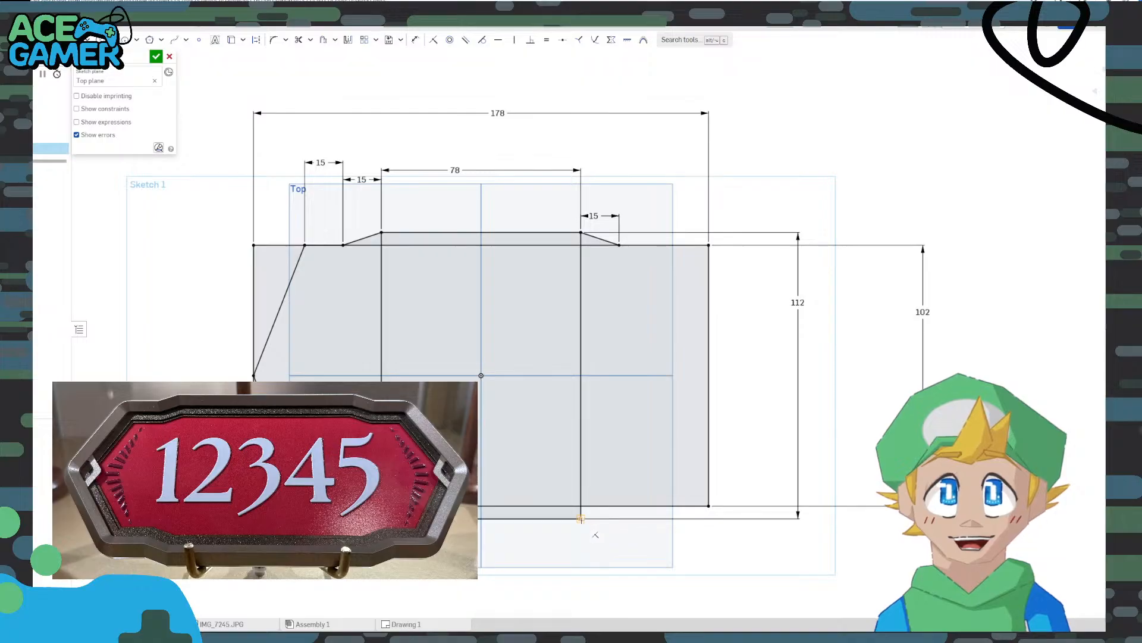
pyautogui.click(581, 518)
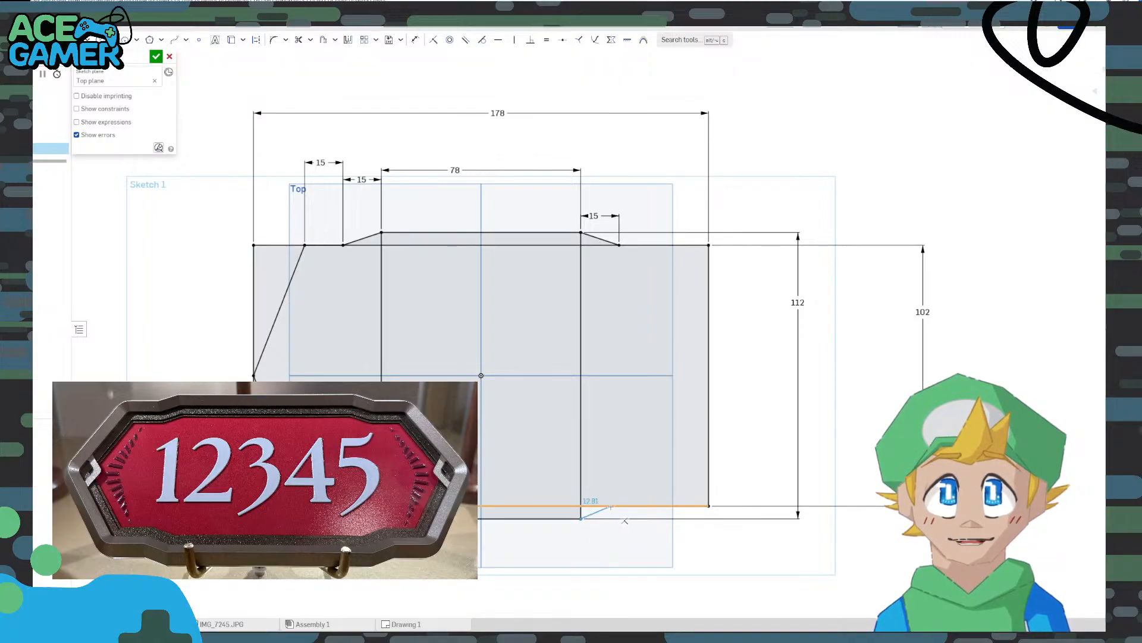
pyautogui.click(611, 506)
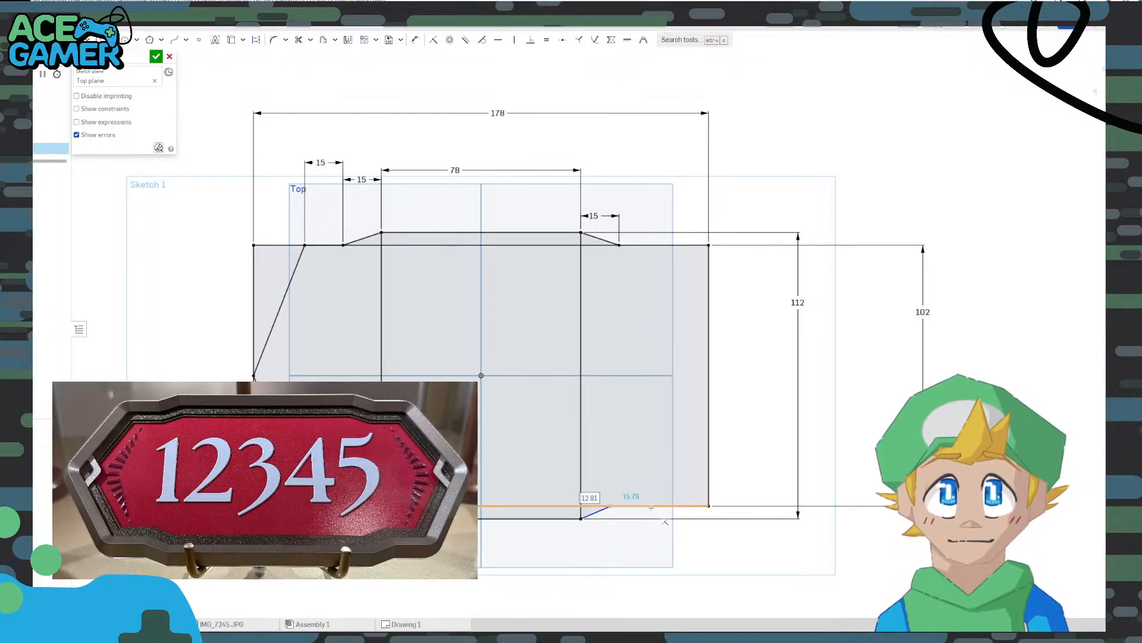
pyautogui.click(652, 506)
pyautogui.click(708, 376)
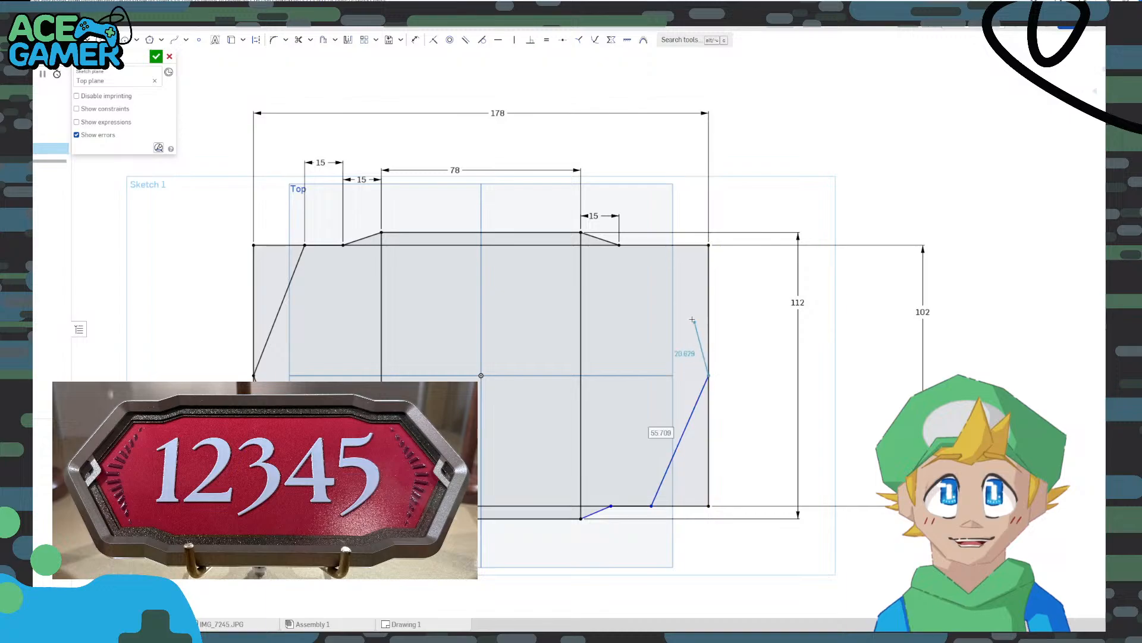
pyautogui.click(664, 244)
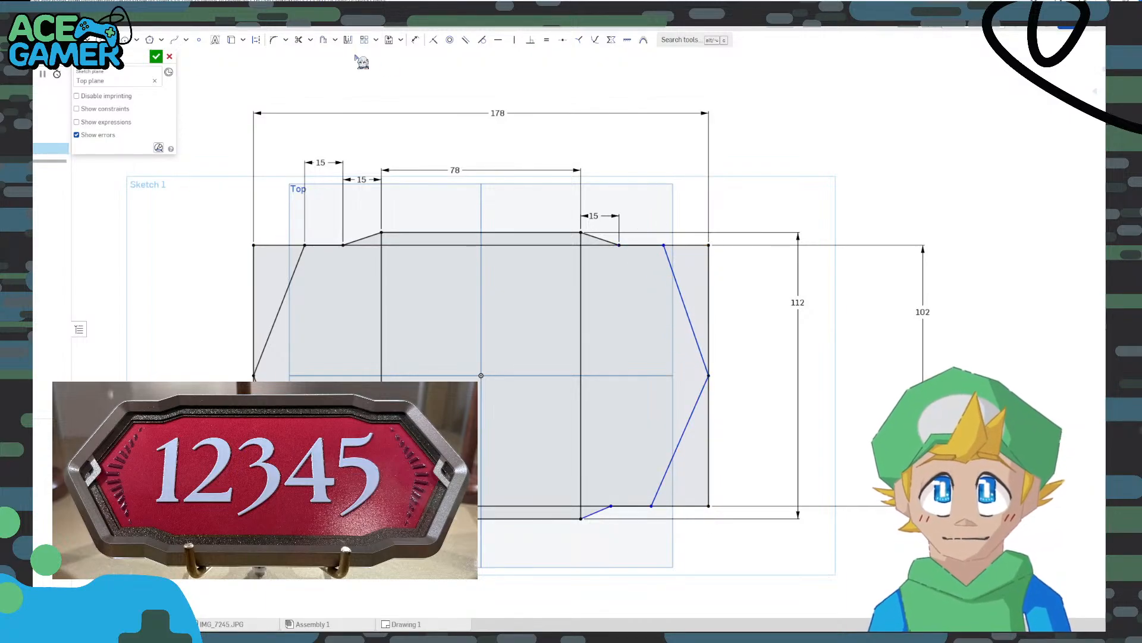
# Dimension the upper-right horizontal segment between the sloped line and the diagonal and set it to 15 mm
pyautogui.click(416, 39)
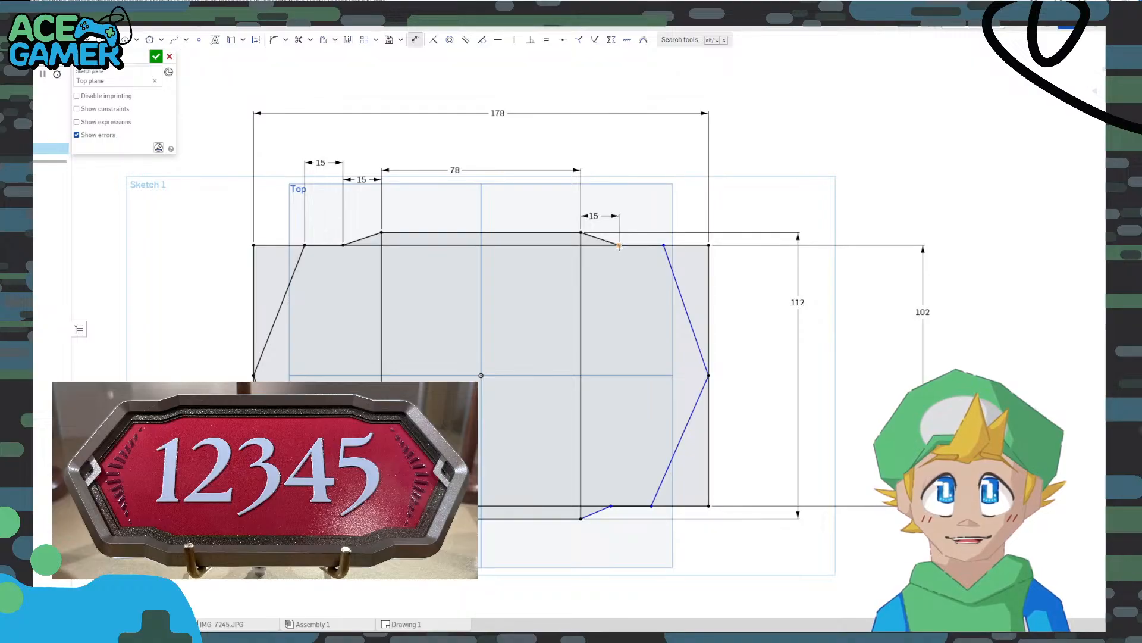
pyautogui.click(620, 244)
pyautogui.click(664, 245)
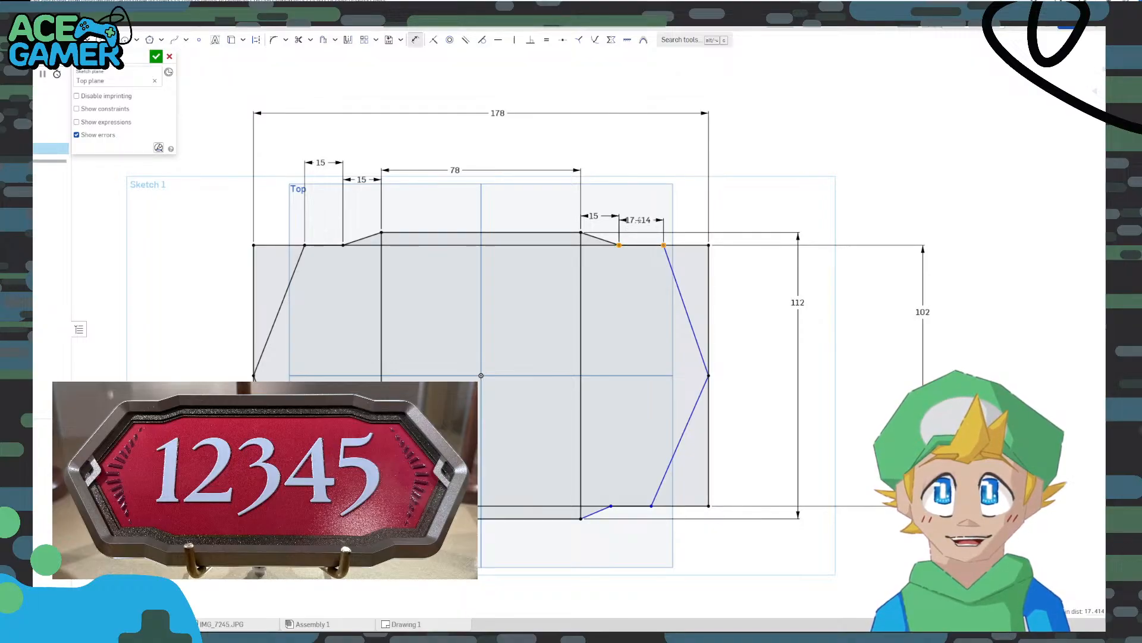
pyautogui.click(638, 220)
pyautogui.press('Return')
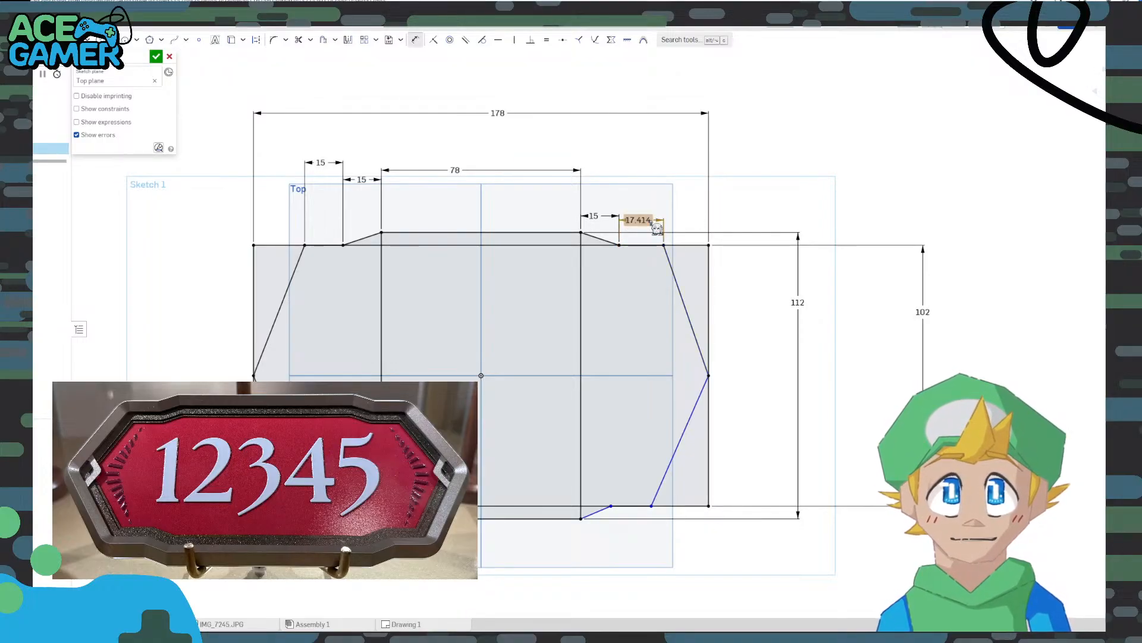
pyautogui.write('15')
pyautogui.press('Return')
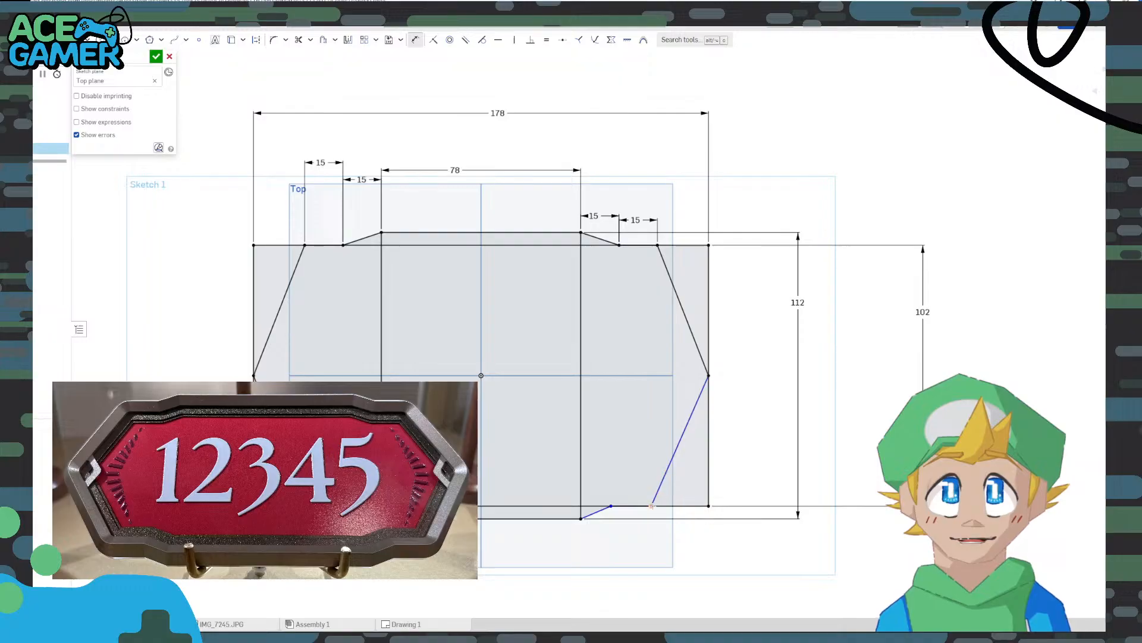
# Dimension the lower-right horizontal segment between the sloped line and the diagonal and set it to 15 mm
pyautogui.click(611, 505)
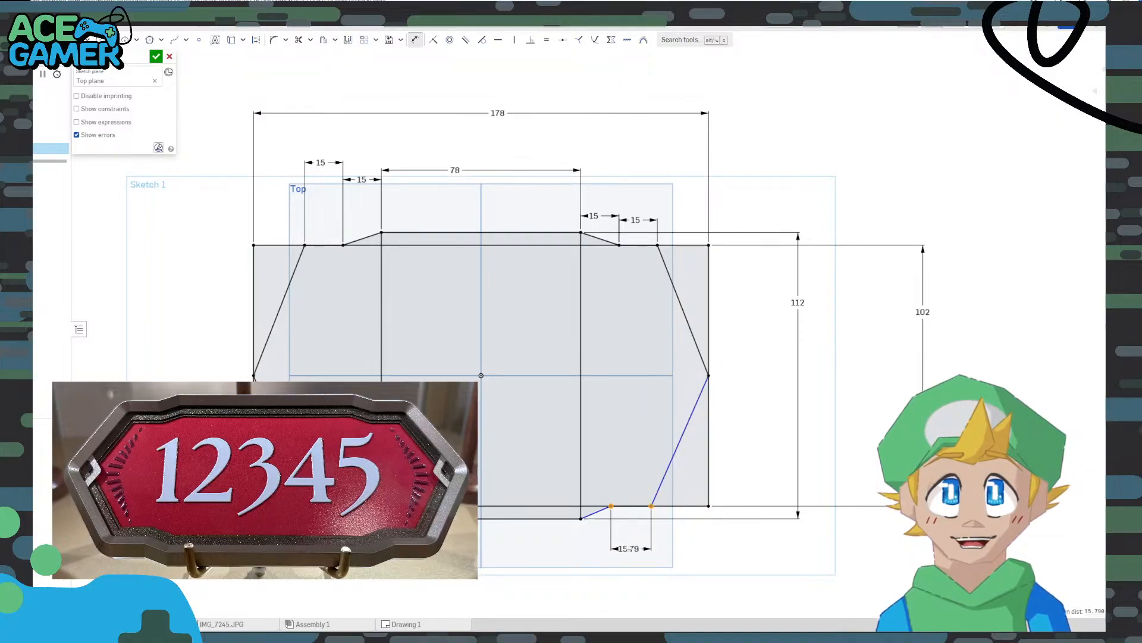
pyautogui.click(631, 548)
pyautogui.write('15')
pyautogui.press('Return')
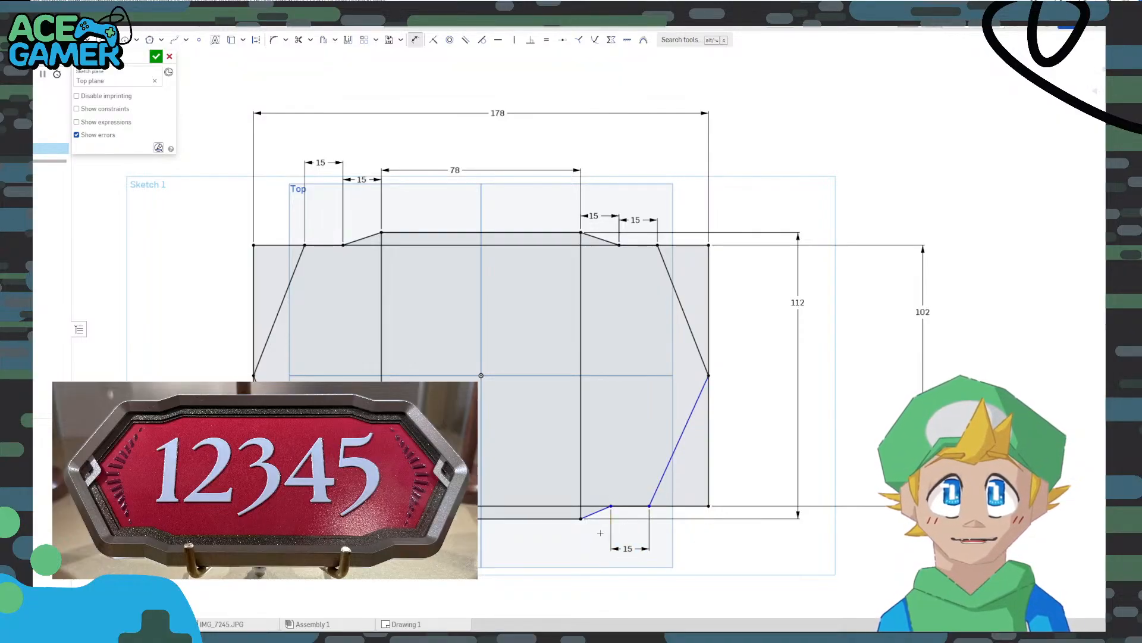
# Dimension the lower-right sloped line's horizontal span and set it to 15 mm
pyautogui.click(581, 518)
pyautogui.click(611, 505)
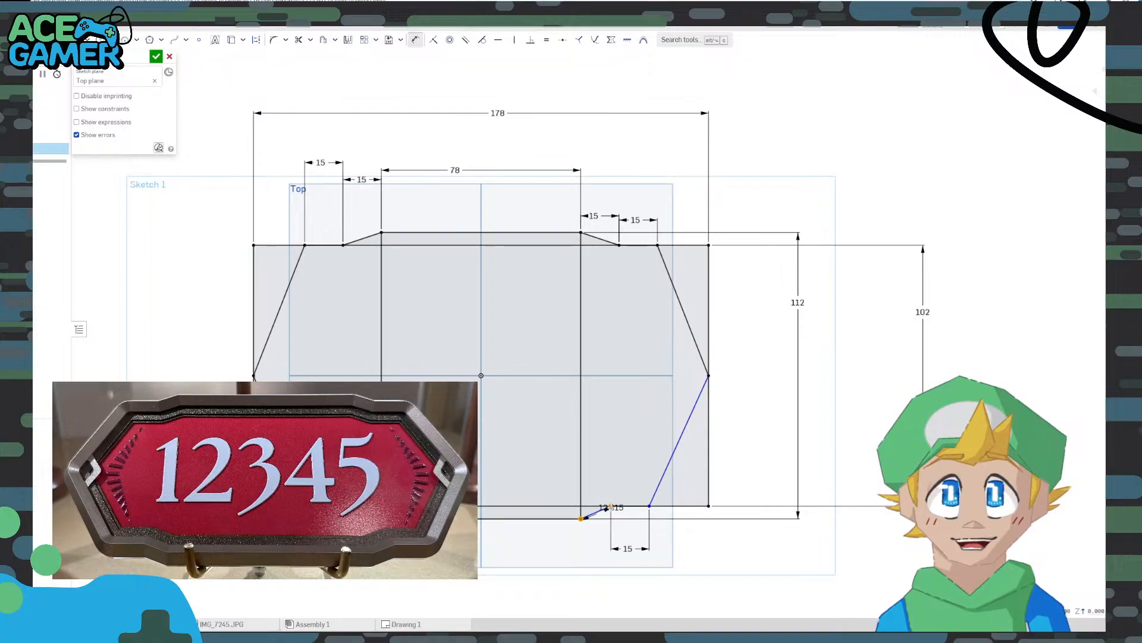
pyautogui.click(604, 556)
pyautogui.write('15')
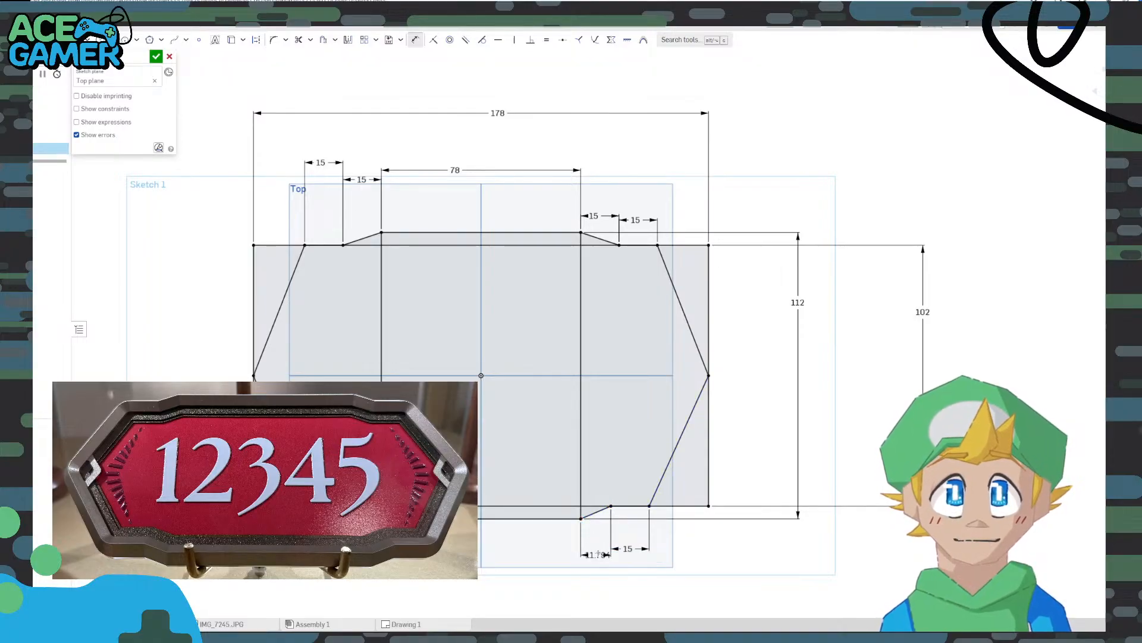
pyautogui.press('Return')
pyautogui.scroll(-1, 663, 476)
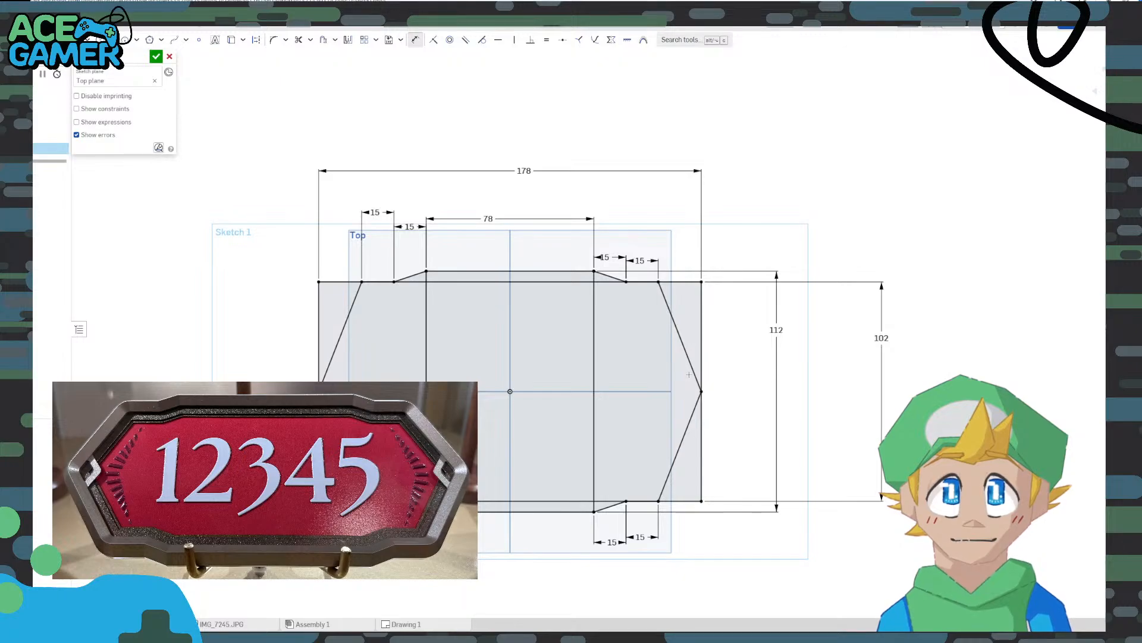
pyautogui.press('Escape')
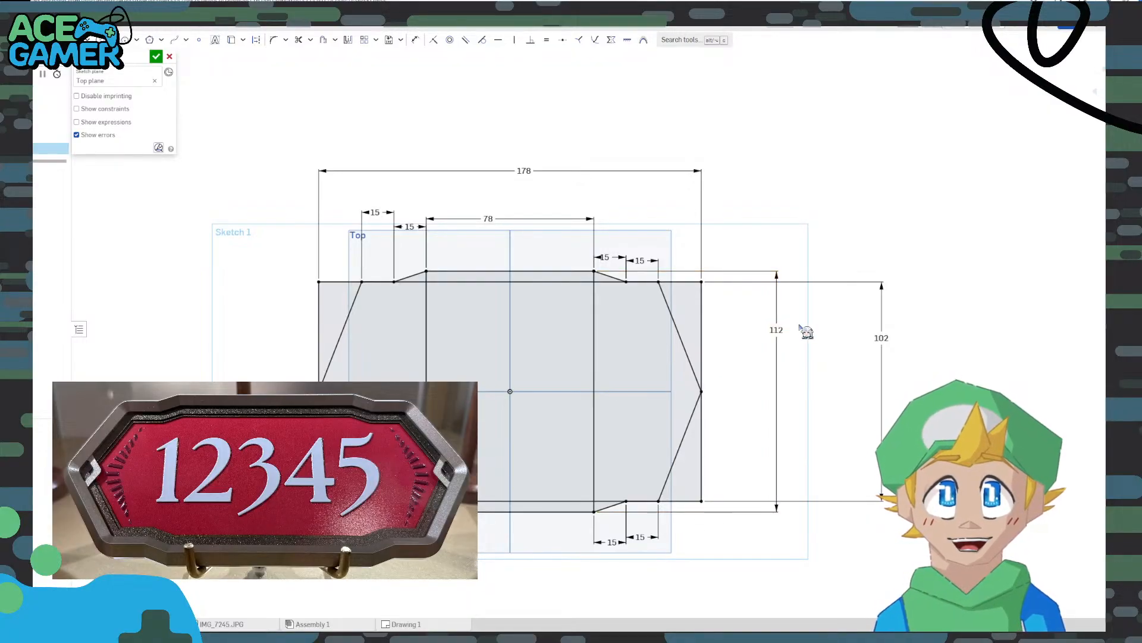
# Set the narrower rectangle's height to 102 mm and the wider rectangle's height to 92 mm
pyautogui.doubleClick(785, 331)
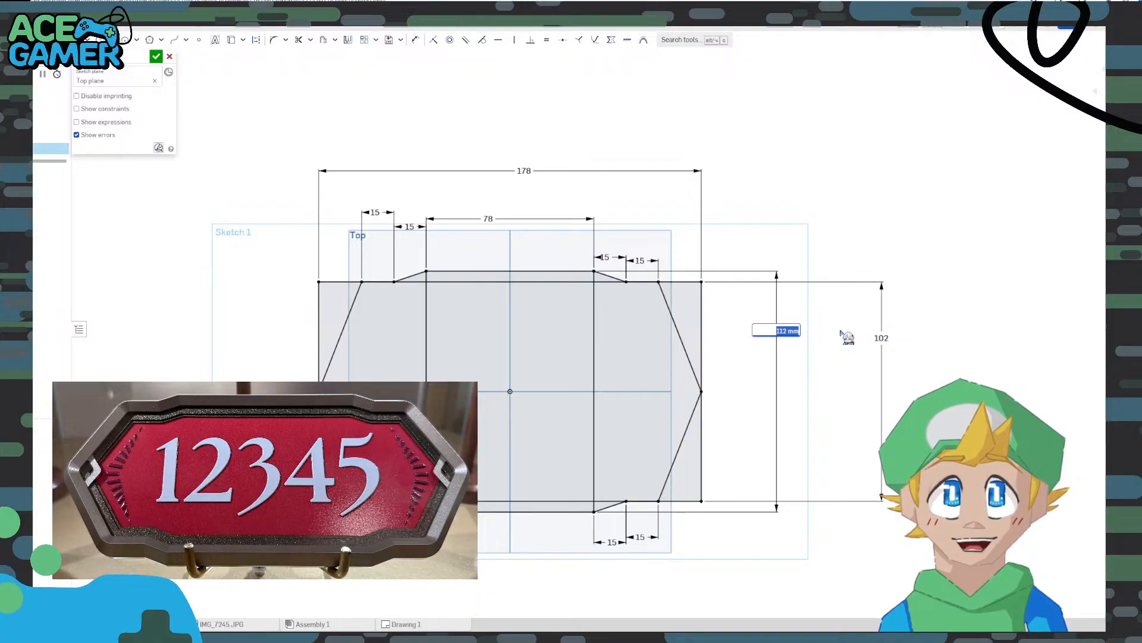
pyautogui.write('102')
pyautogui.press('Return')
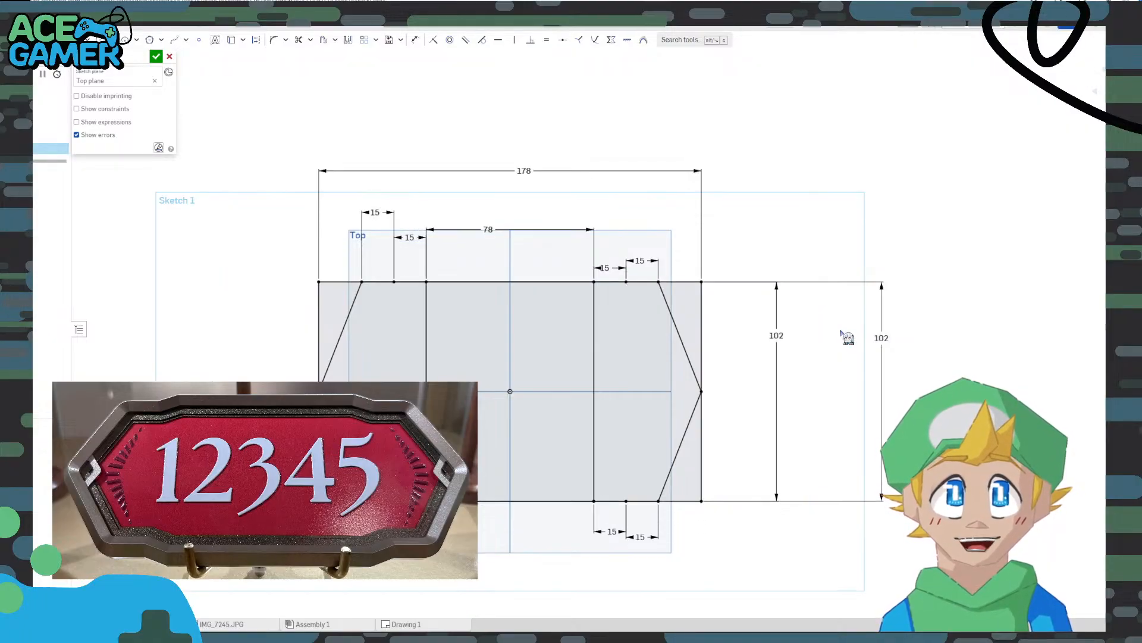
pyautogui.doubleClick(886, 343)
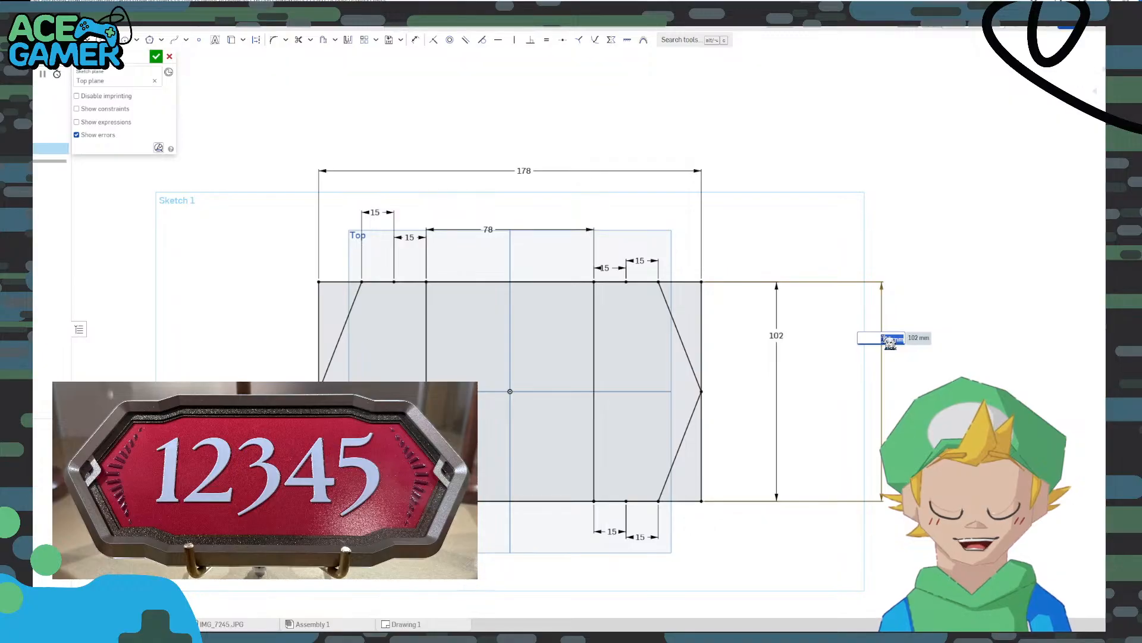
pyautogui.write('92')
pyautogui.press('Return')
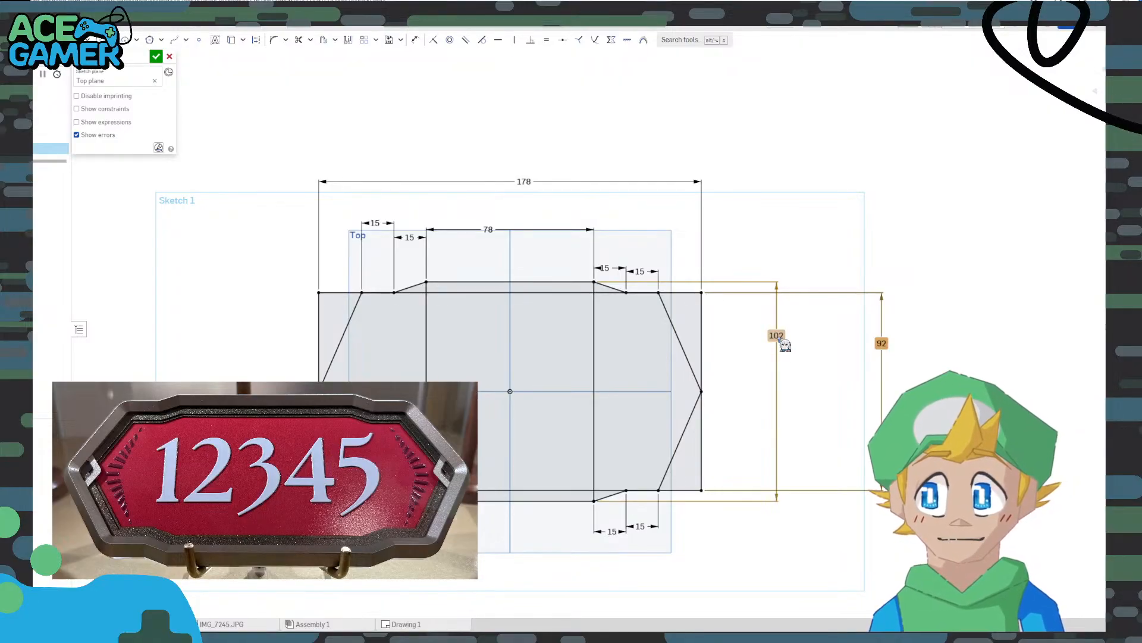
# Set the wider rectangle's height to 90 mm and the narrower rectangle's height to 100 mm
pyautogui.doubleClick(883, 344)
pyautogui.write('90')
pyautogui.press('Return')
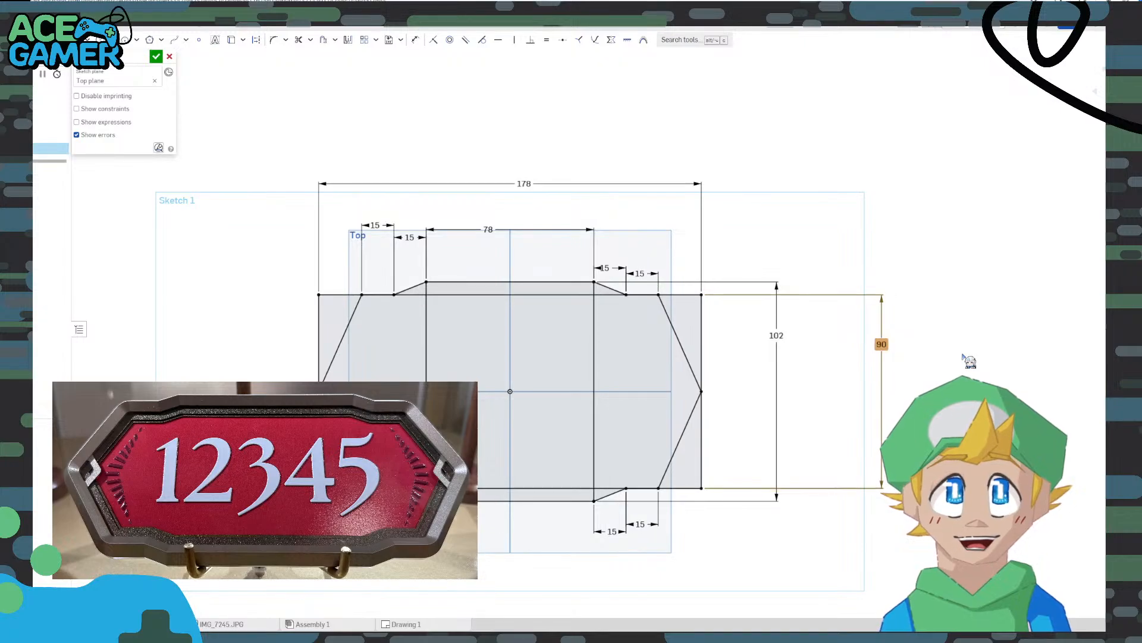
pyautogui.write('100')
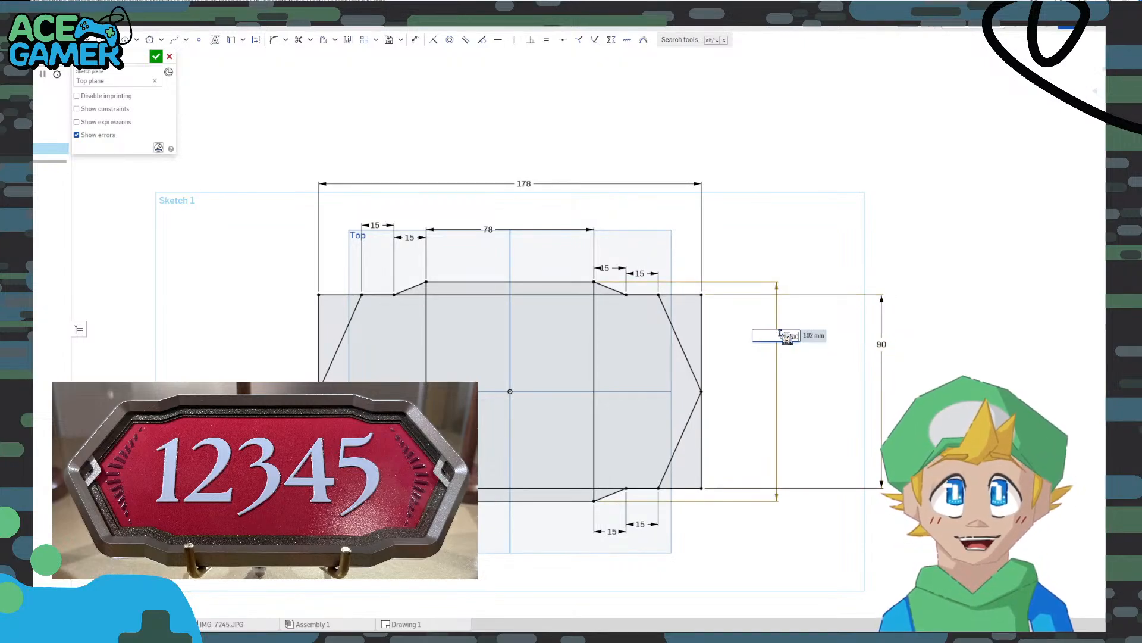
pyautogui.press('Return')
pyautogui.scroll(1, 555, 364)
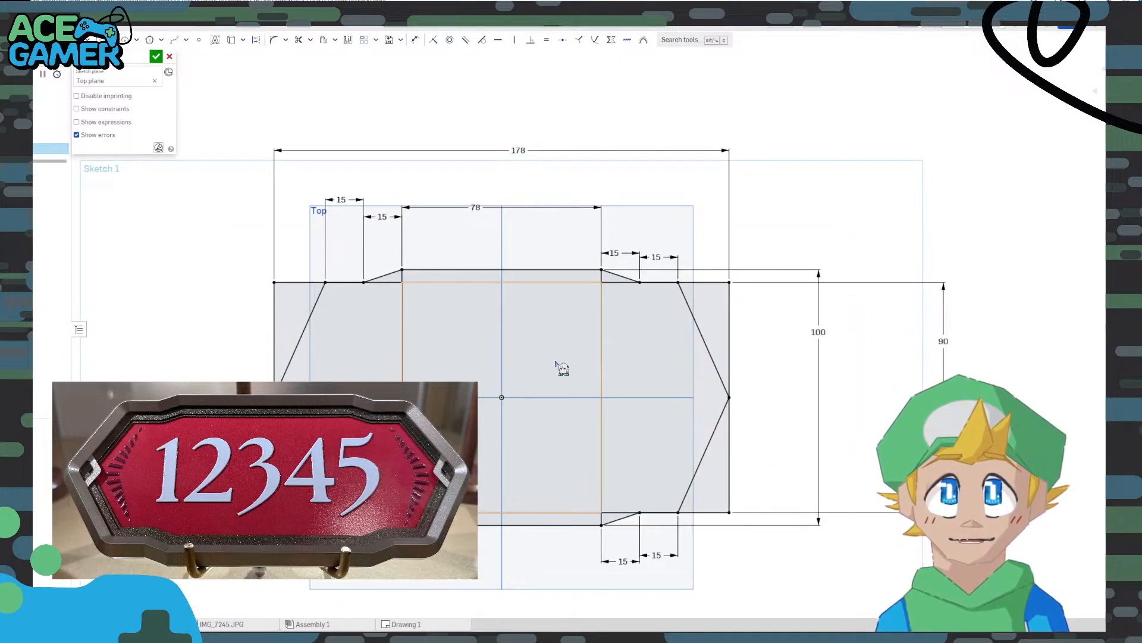
# Set the narrower rectangle's height to 102 mm and finish the plaque outline sketch
pyautogui.doubleClick(822, 336)
pyautogui.write('102')
pyautogui.press('Return')
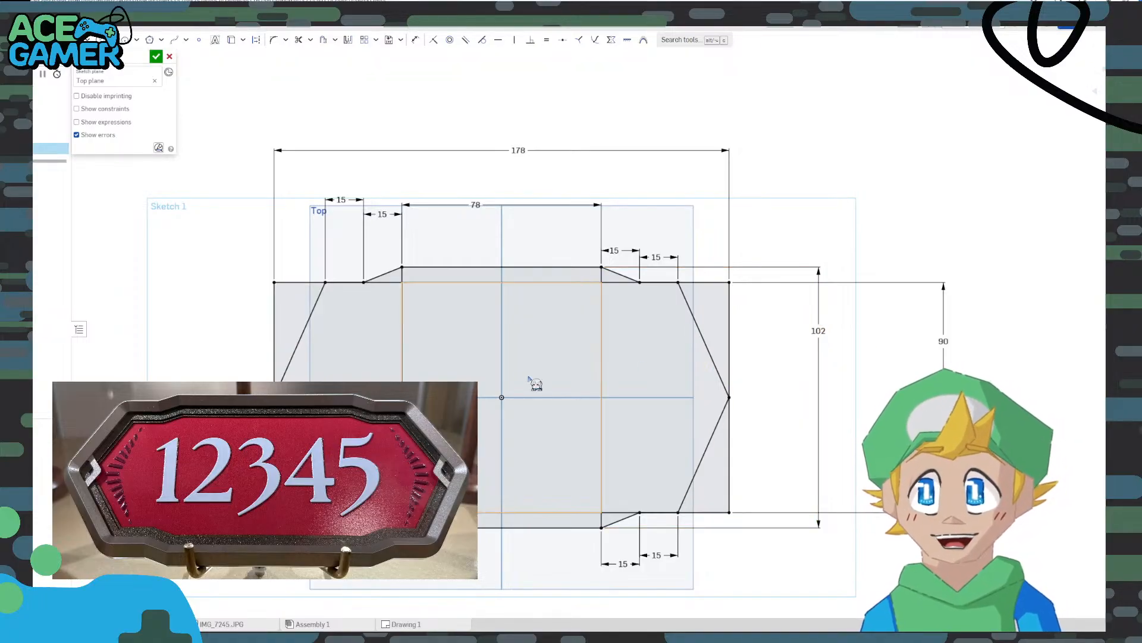
pyautogui.moveTo(528, 379)
pyautogui.mouseDown(button='middle')
pyautogui.moveTo(669, 293)
pyautogui.moveTo(654, 291)
pyautogui.mouseUp(button='middle')
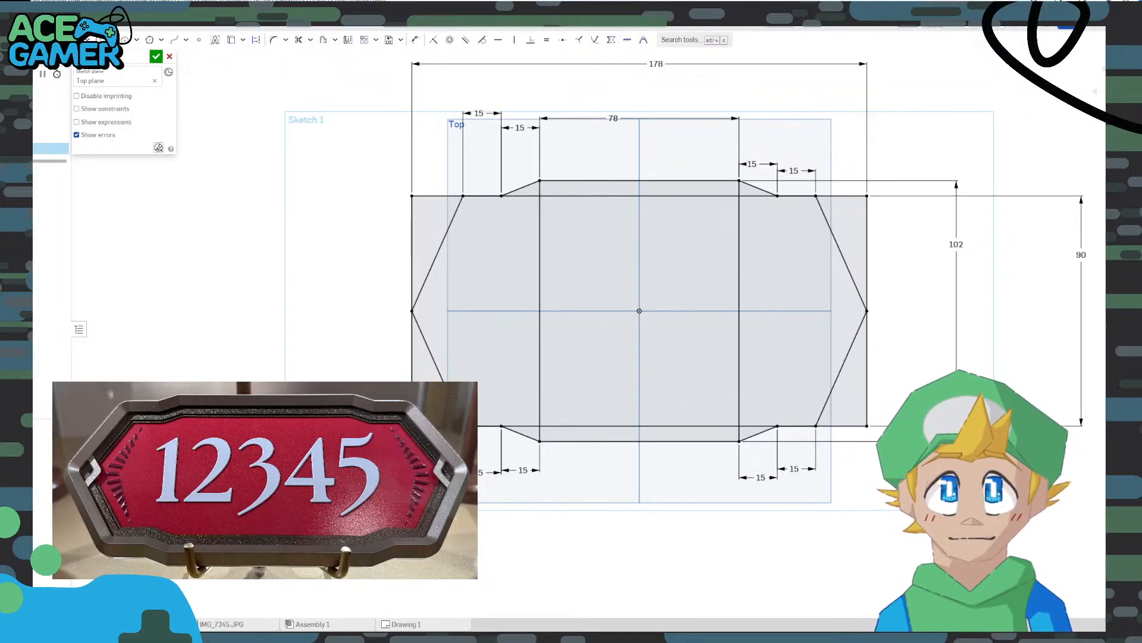
pyautogui.moveTo(539, 388)
pyautogui.mouseDown(button='middle')
pyautogui.moveTo(556, 367)
pyautogui.moveTo(561, 318)
pyautogui.mouseUp(button='middle')
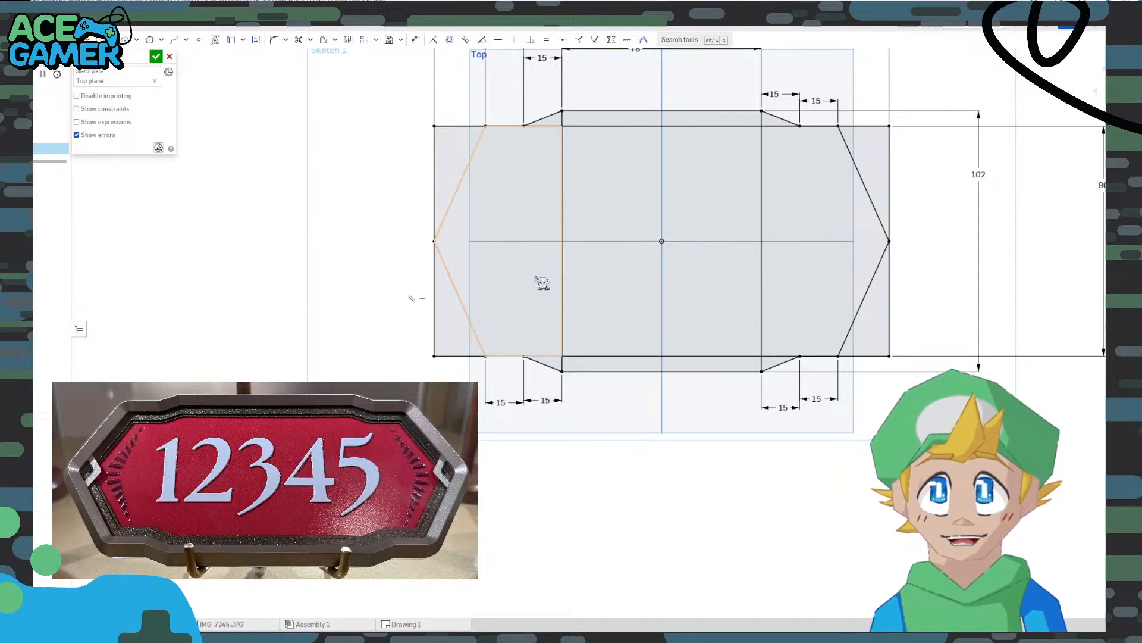
pyautogui.moveTo(541, 283); pyautogui.dragTo(422, 371, button='middle')
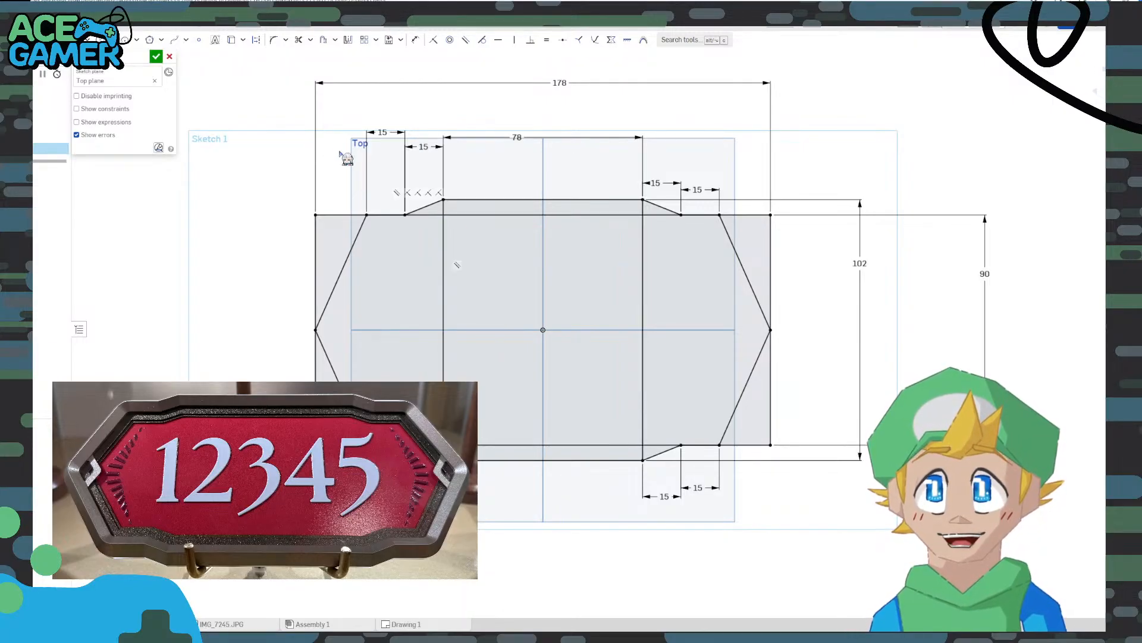
pyautogui.click(156, 57)
# Select all sketch regions inside the plaque outline, leaving out the four outer corner triangles
pyautogui.scroll(2, 444, 276)
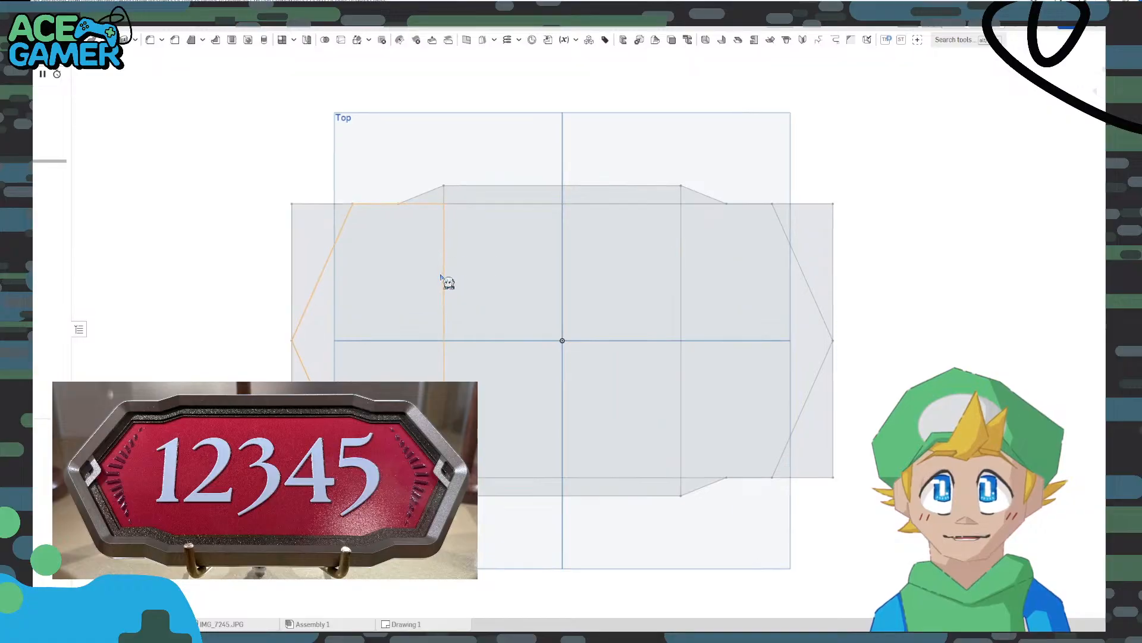
pyautogui.click(395, 265)
pyautogui.click(509, 262)
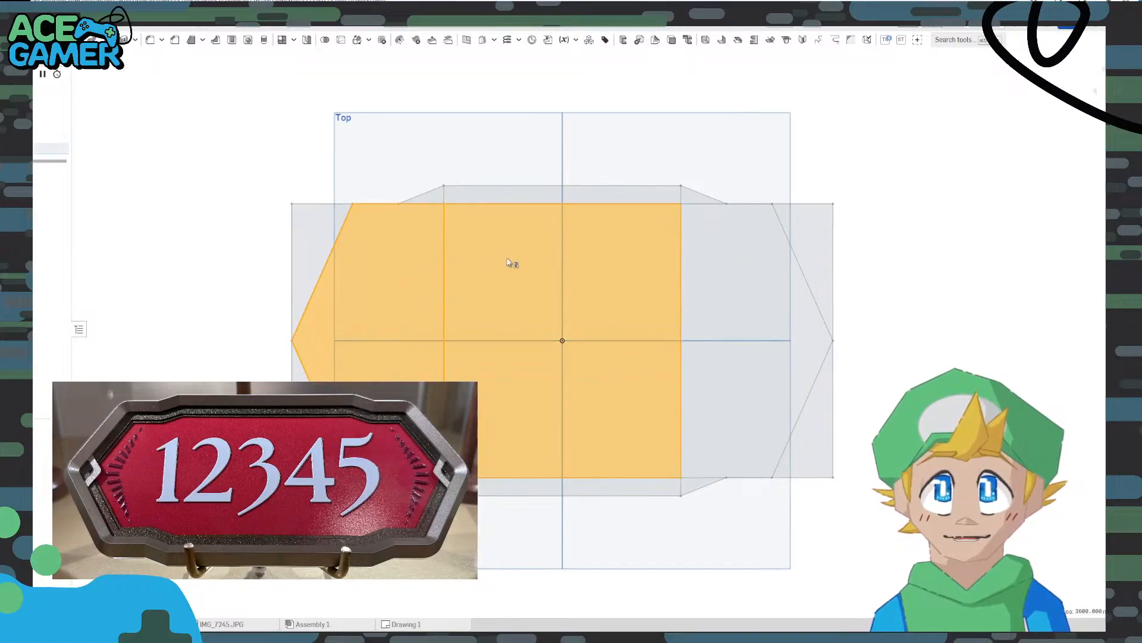
pyautogui.click(487, 198)
pyautogui.click(439, 198)
pyautogui.click(698, 200)
pyautogui.click(740, 273)
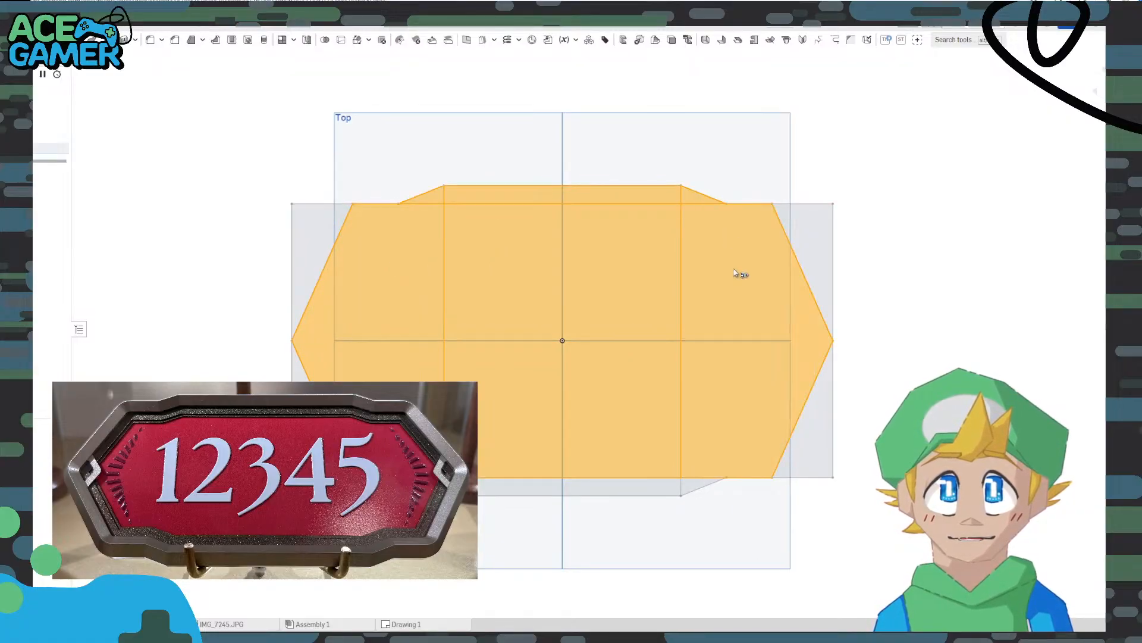
pyautogui.click(652, 491)
pyautogui.click(701, 485)
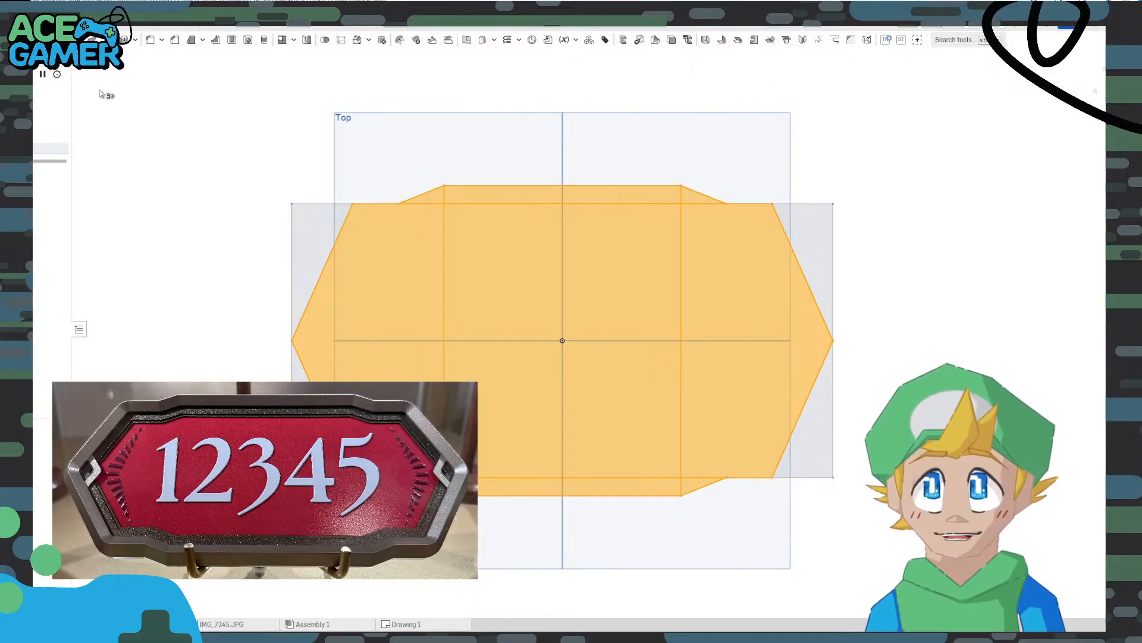
# Inspect the earlier ornate sign's model and check the extrude depth of its raised frame
pyautogui.click(59, 40)
pyautogui.moveTo(227, 340); pyautogui.dragTo(239, 275, button='right')
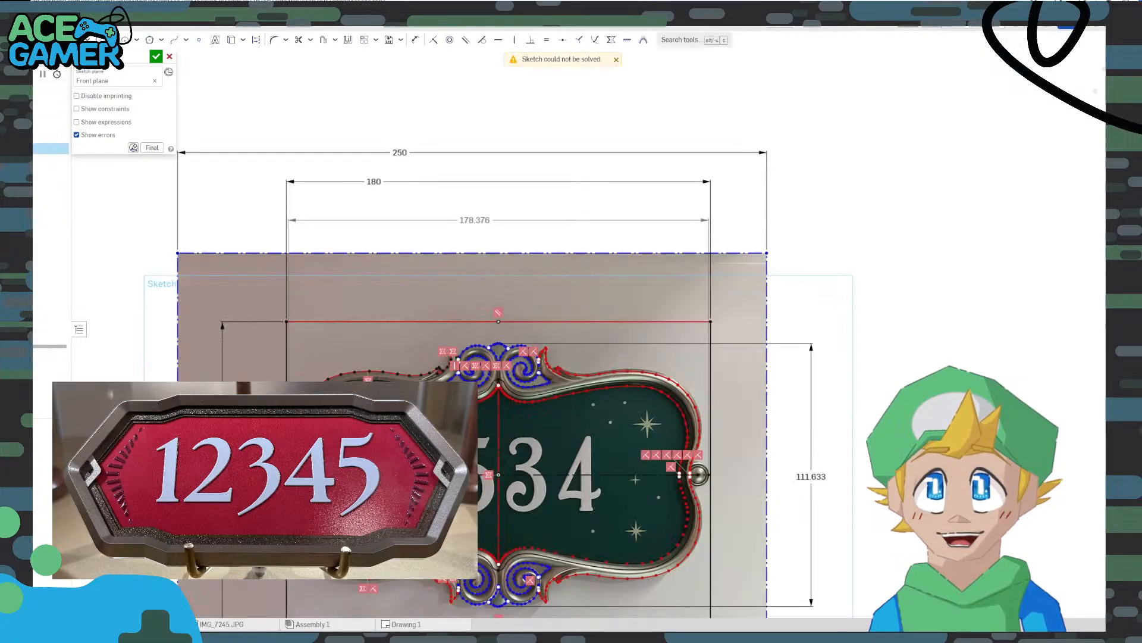
pyautogui.click(169, 56)
pyautogui.moveTo(211, 275); pyautogui.dragTo(212, 240, button='right')
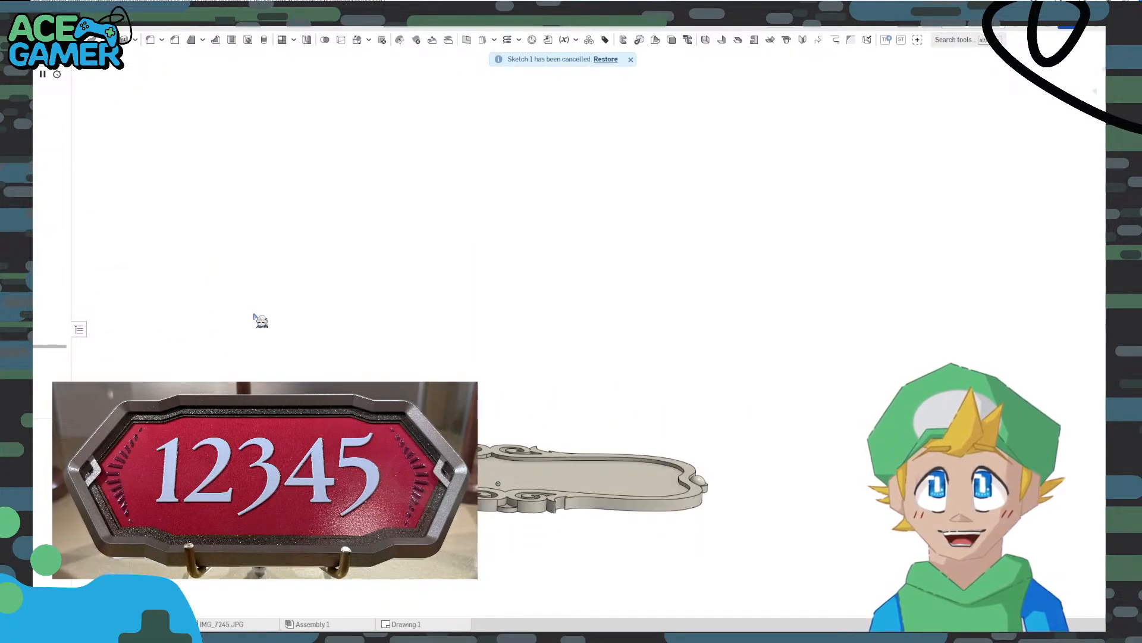
pyautogui.moveTo(363, 491); pyautogui.dragTo(447, 347, button='middle')
pyautogui.scroll(5, 439, 330)
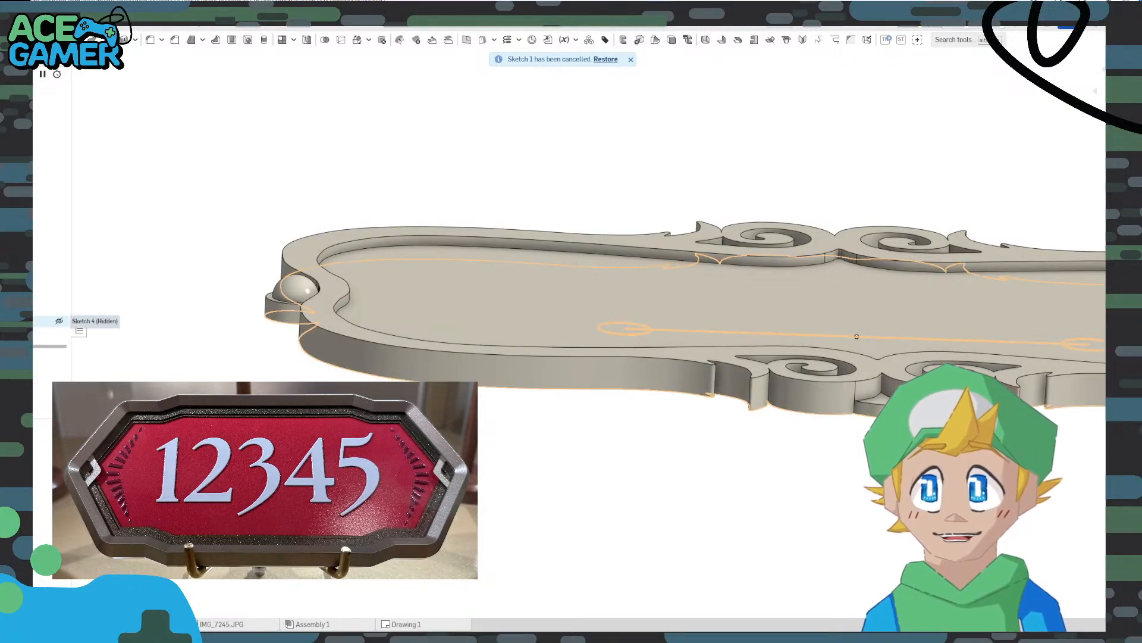
pyautogui.click(335, 290)
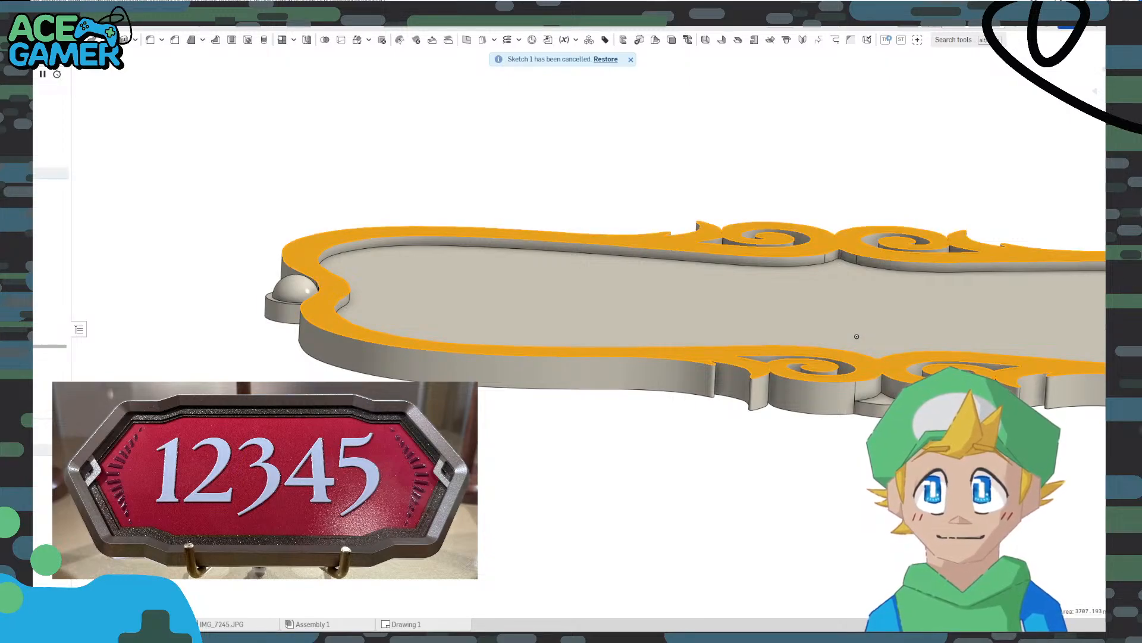
pyautogui.hotkey('shift', 'e')
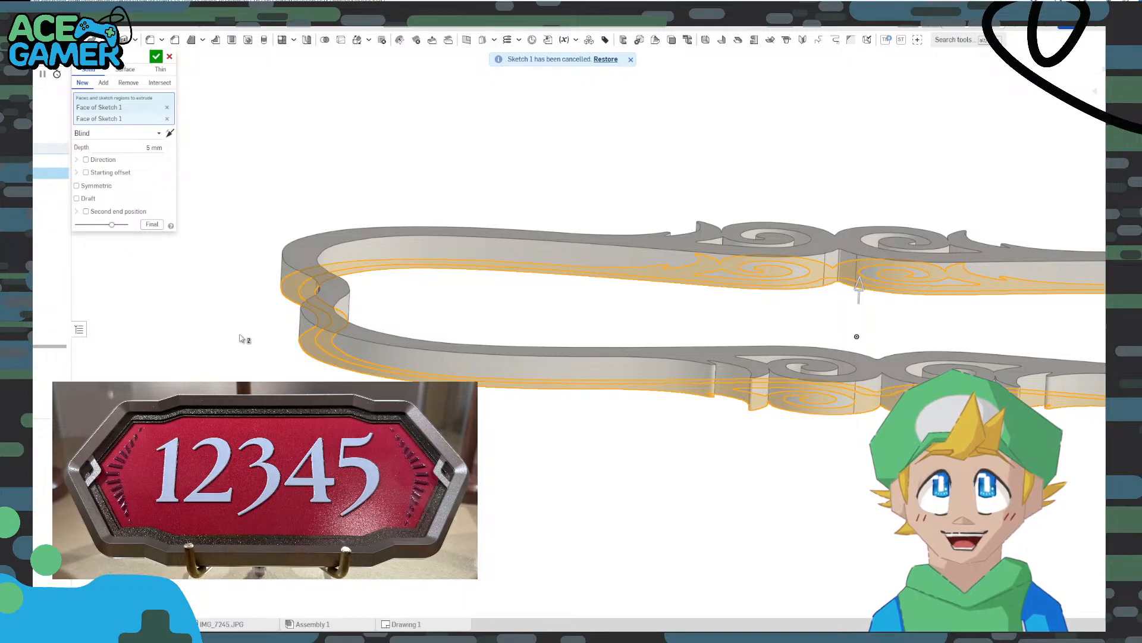
pyautogui.click(156, 56)
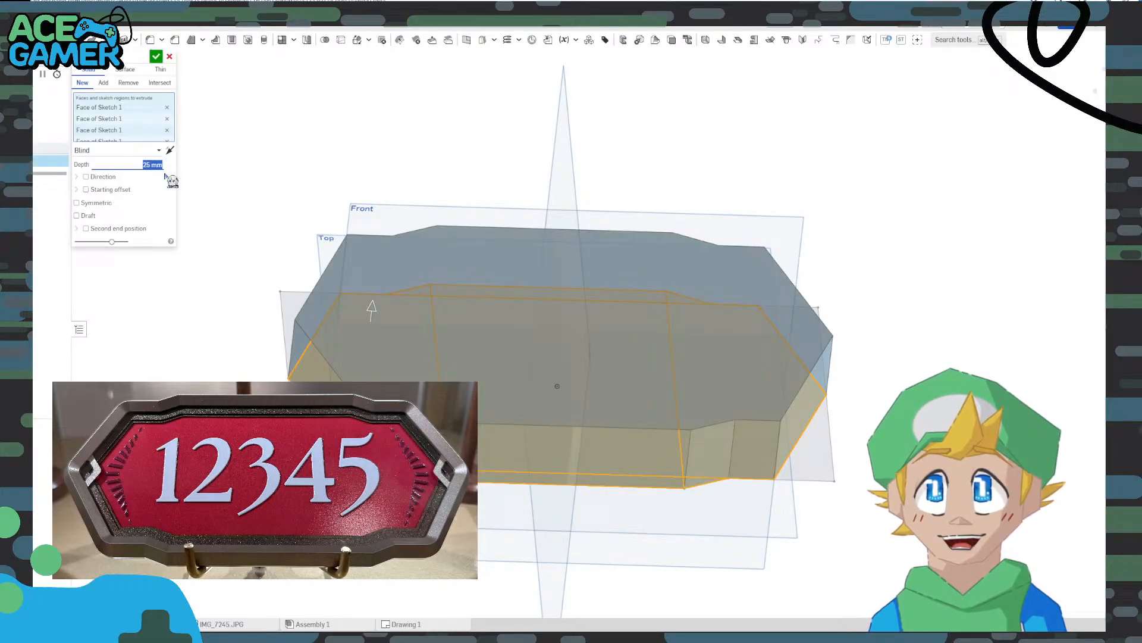
# Extrude the selected plaque outline regions as a new solid with a blind depth of 6 mm
pyautogui.write('6')
pyautogui.press('Return')
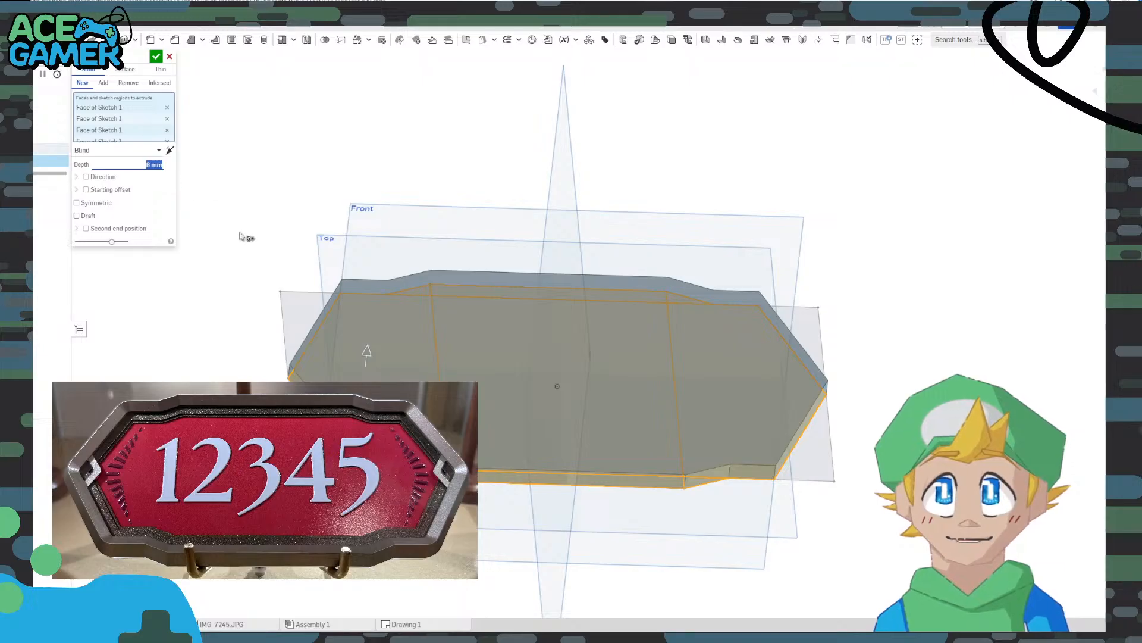
pyautogui.click(156, 56)
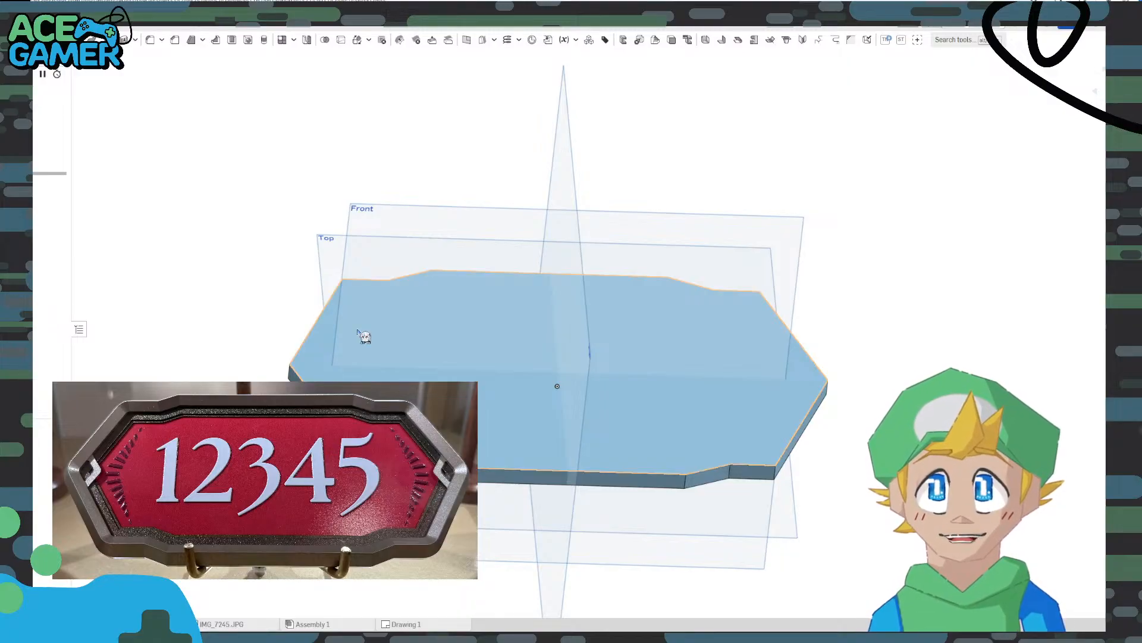
# Start a new sketch on the plaque's top face
pyautogui.moveTo(245, 273); pyautogui.dragTo(232, 294, button='right')
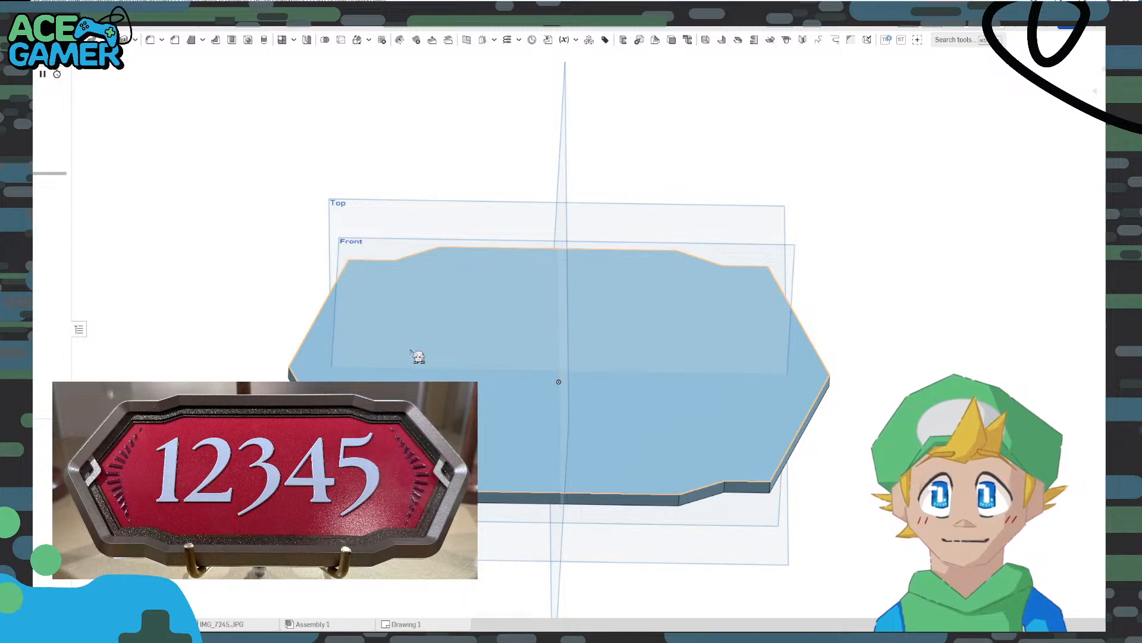
pyautogui.rightClick(414, 351)
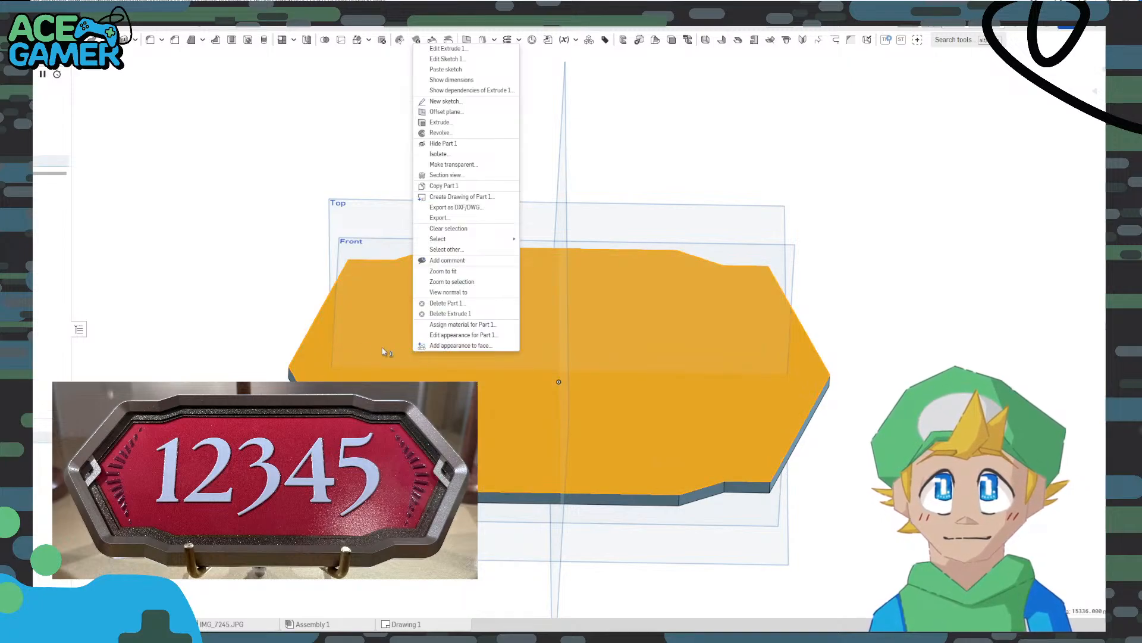
pyautogui.click(445, 102)
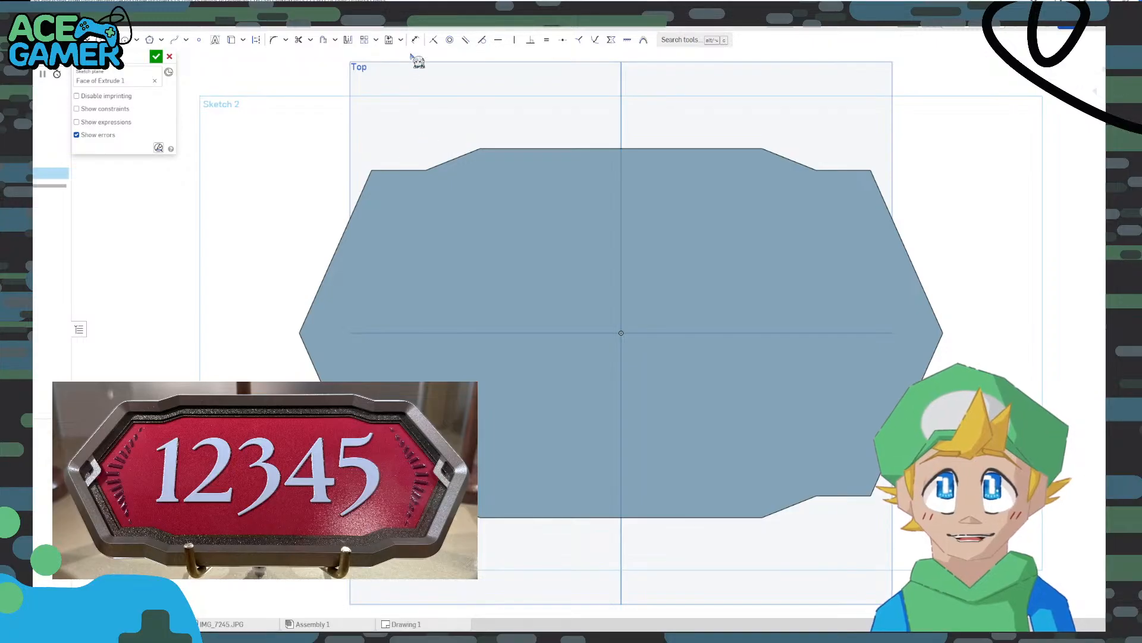
# Try to offset the plaque's outer edges outward by 5 mm, picking them one at a time, and undo the offset
pyautogui.click(323, 39)
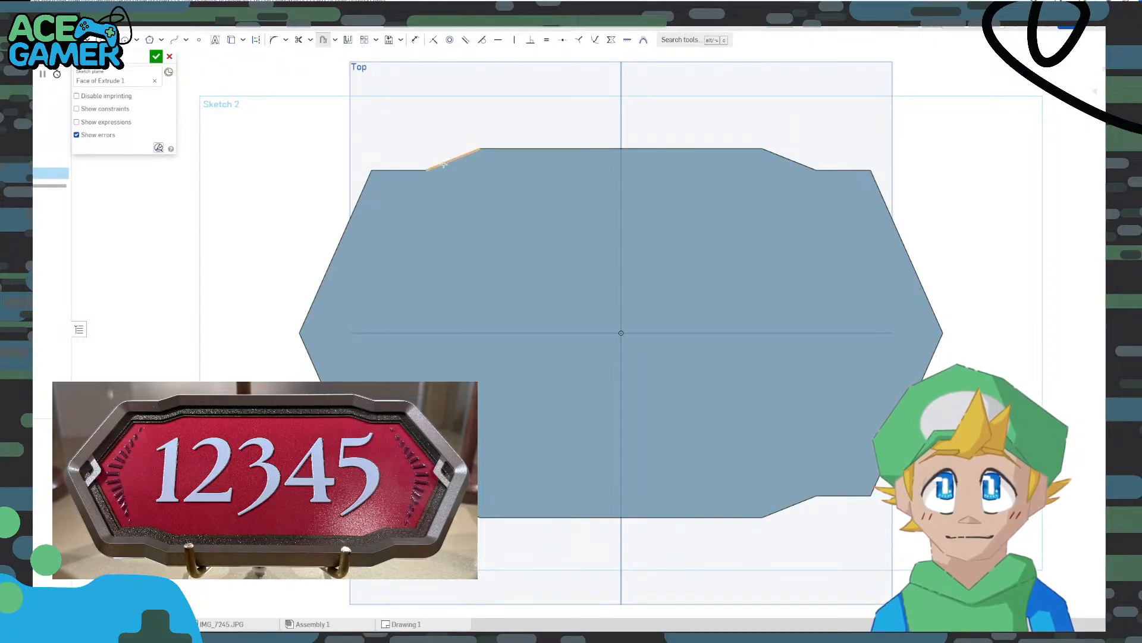
pyautogui.click(444, 165)
pyautogui.click(392, 171)
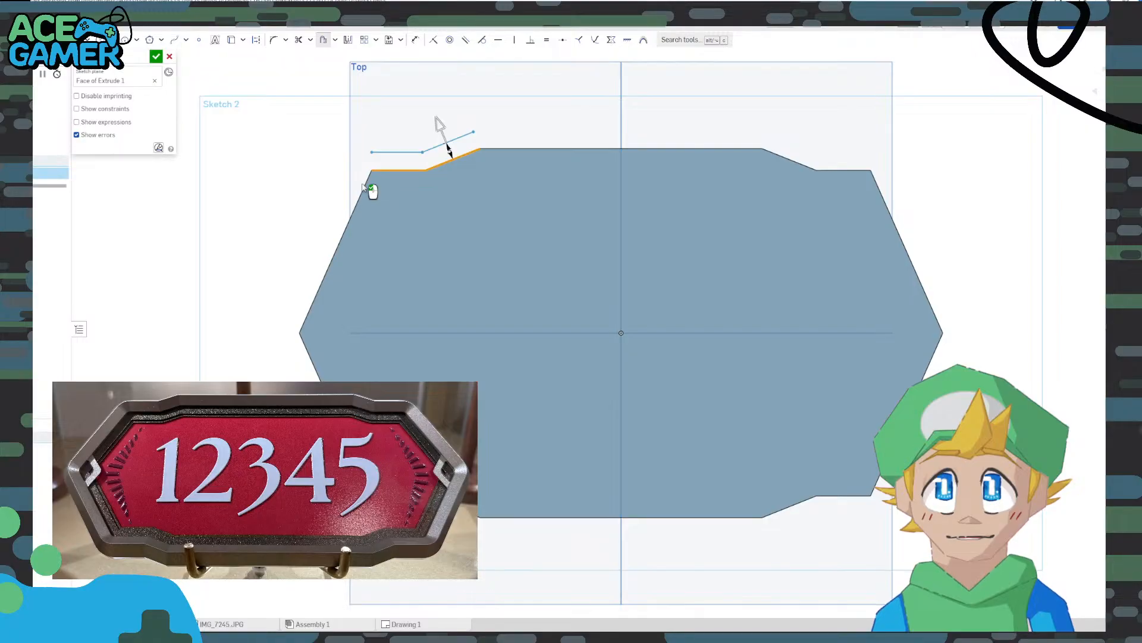
pyautogui.click(331, 273)
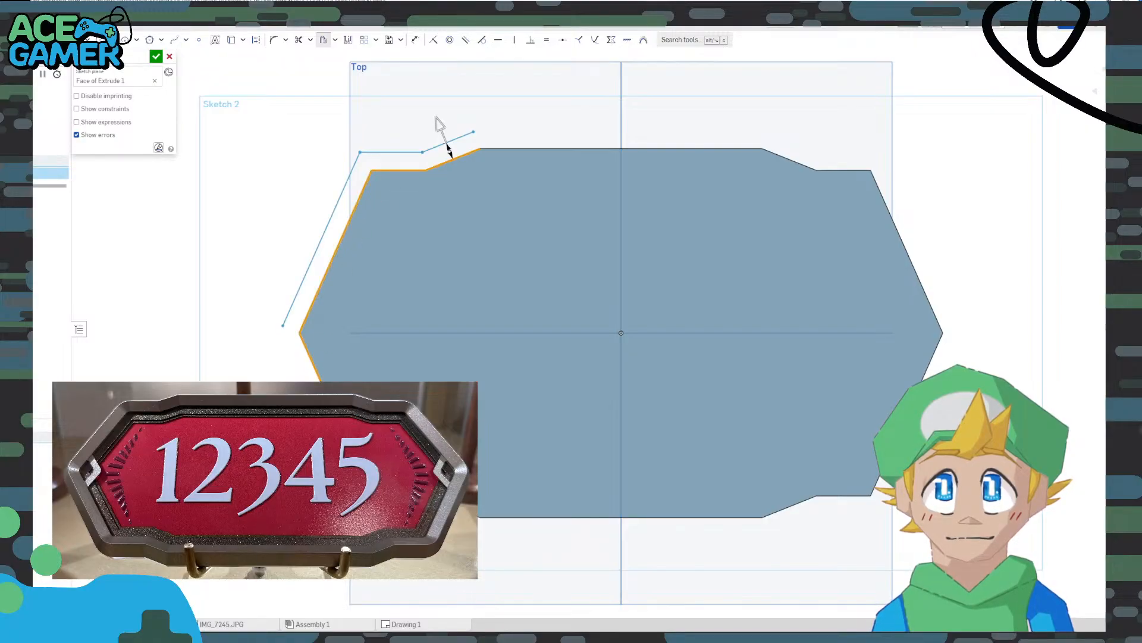
pyautogui.click(310, 358)
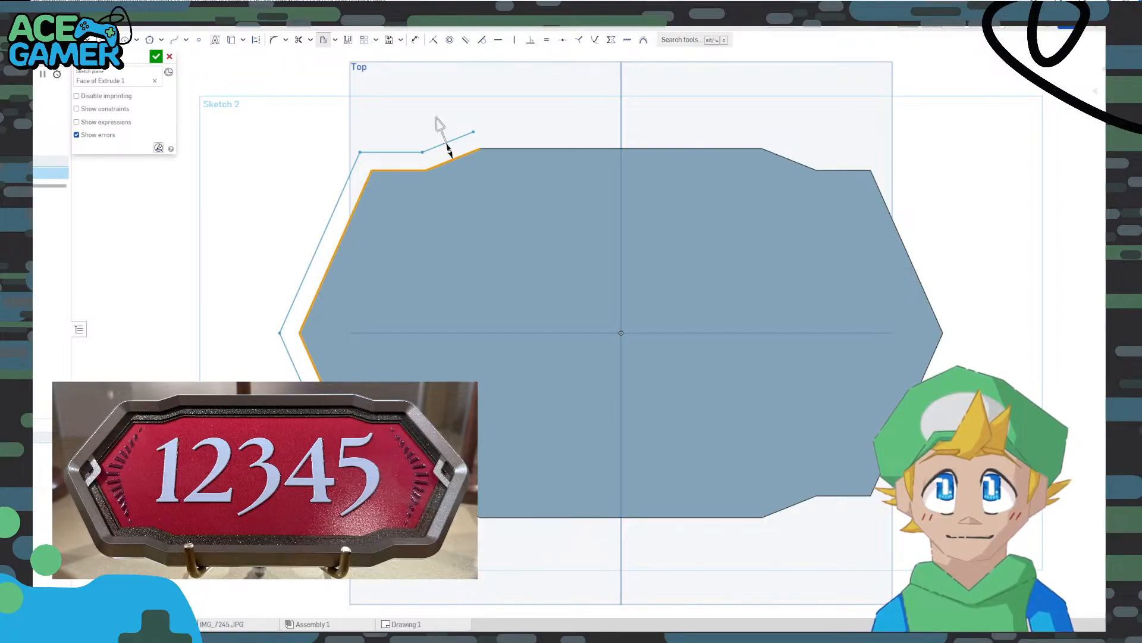
pyautogui.click(510, 518)
pyautogui.click(788, 506)
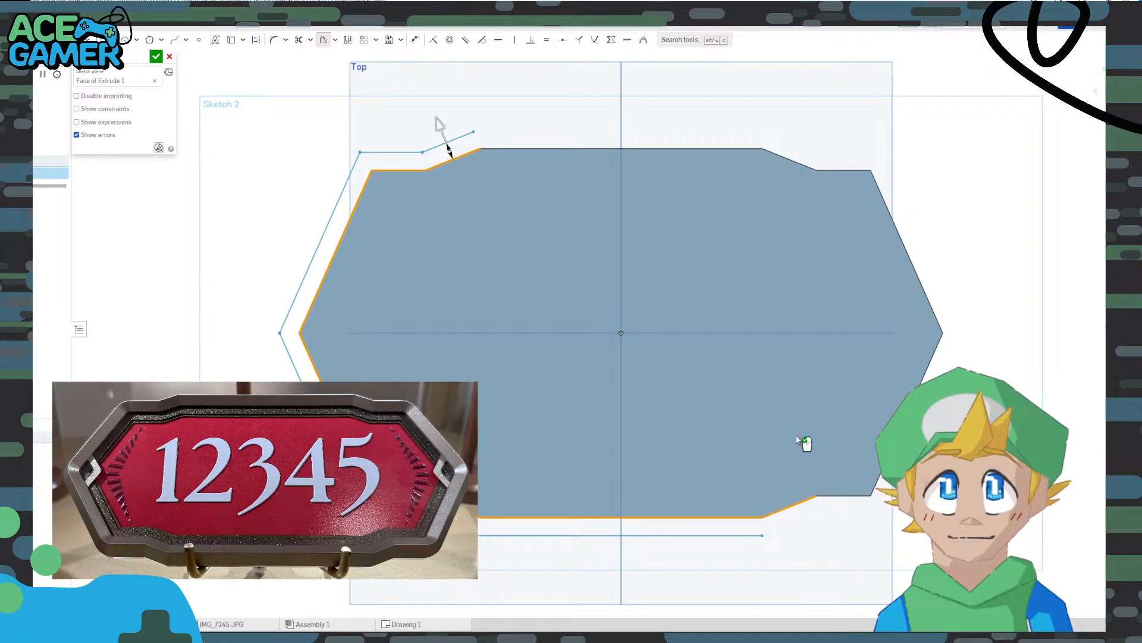
pyautogui.click(835, 498)
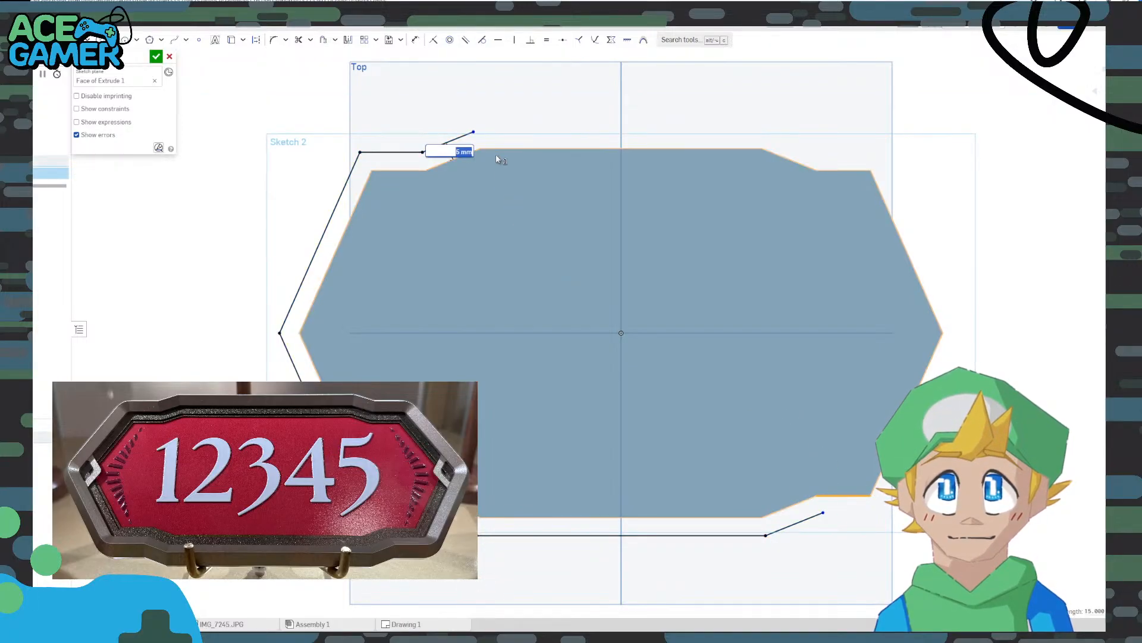
pyautogui.press('Return')
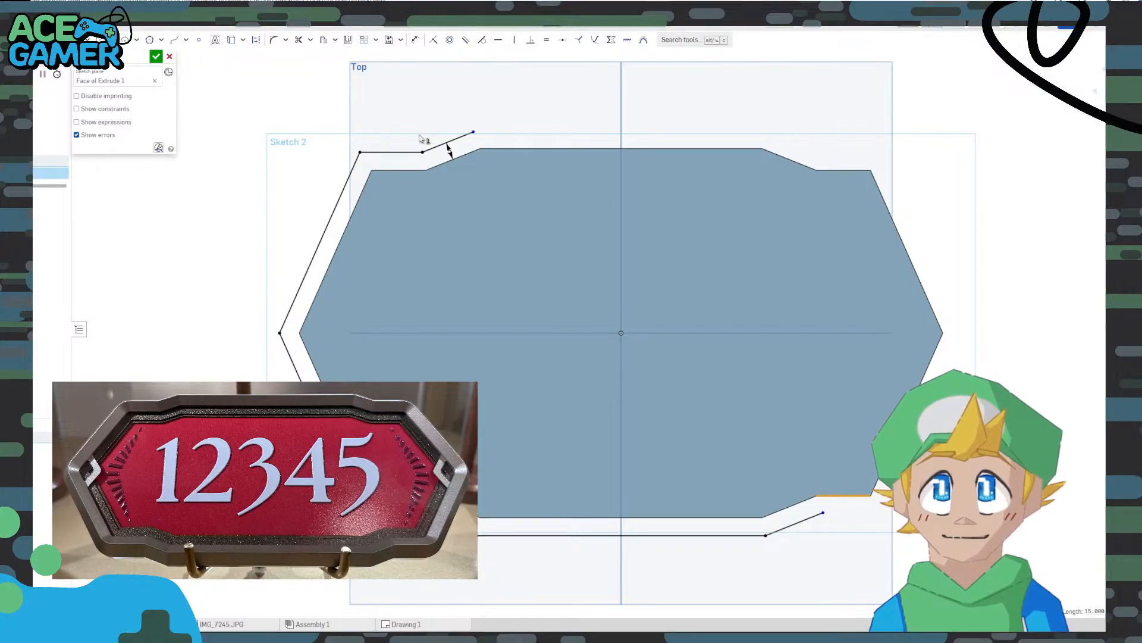
pyautogui.hotkey('ctrl', 'z')
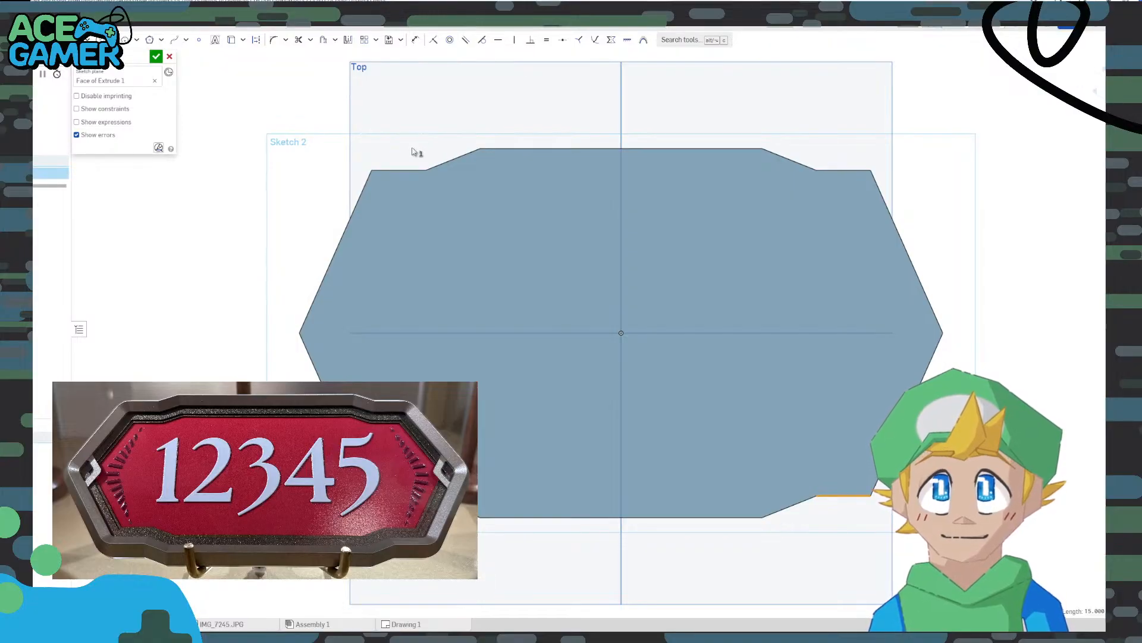
# Try to offset the short horizontal edge near the plaque's lower right corner inward by 5 mm, and undo it
pyautogui.click(323, 40)
pyautogui.click(520, 198)
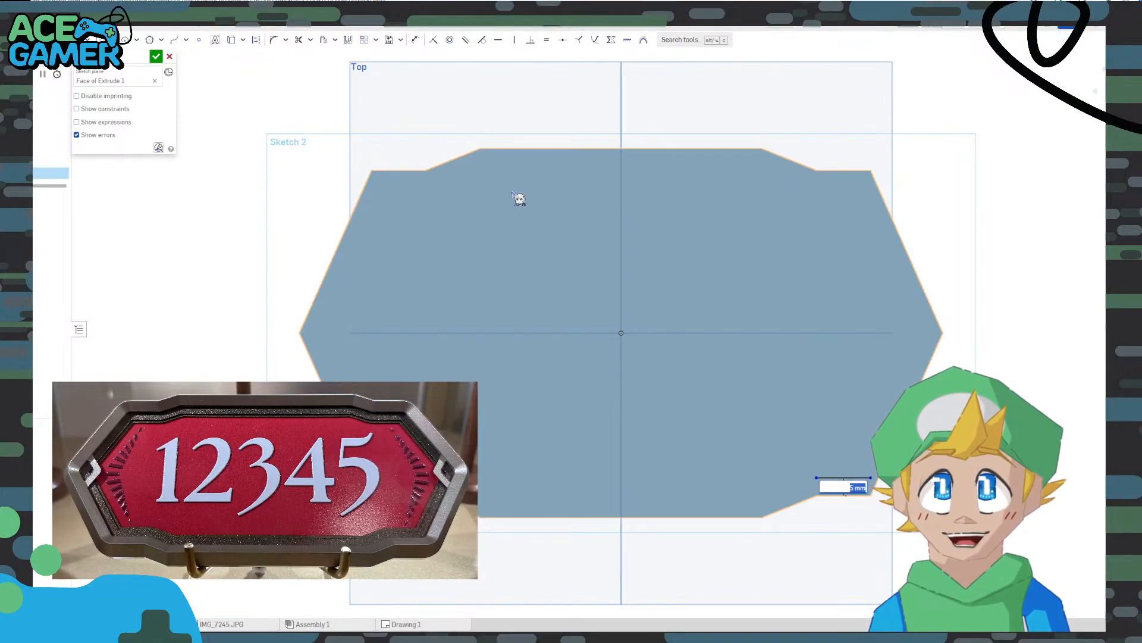
pyautogui.press('Return')
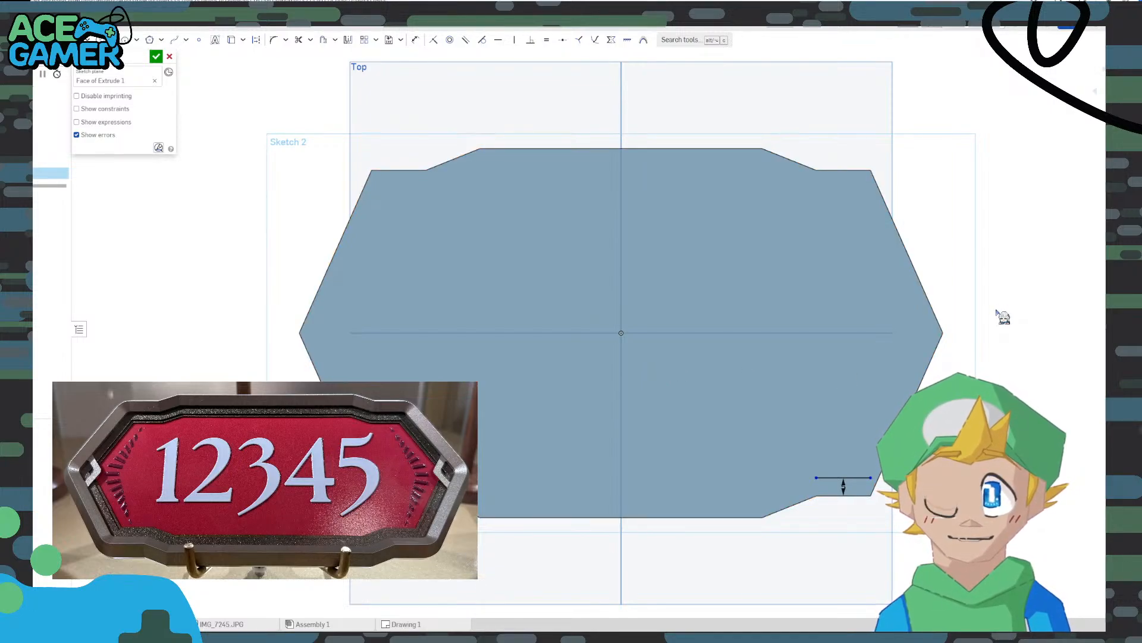
pyautogui.hotkey('ctrl', 'z')
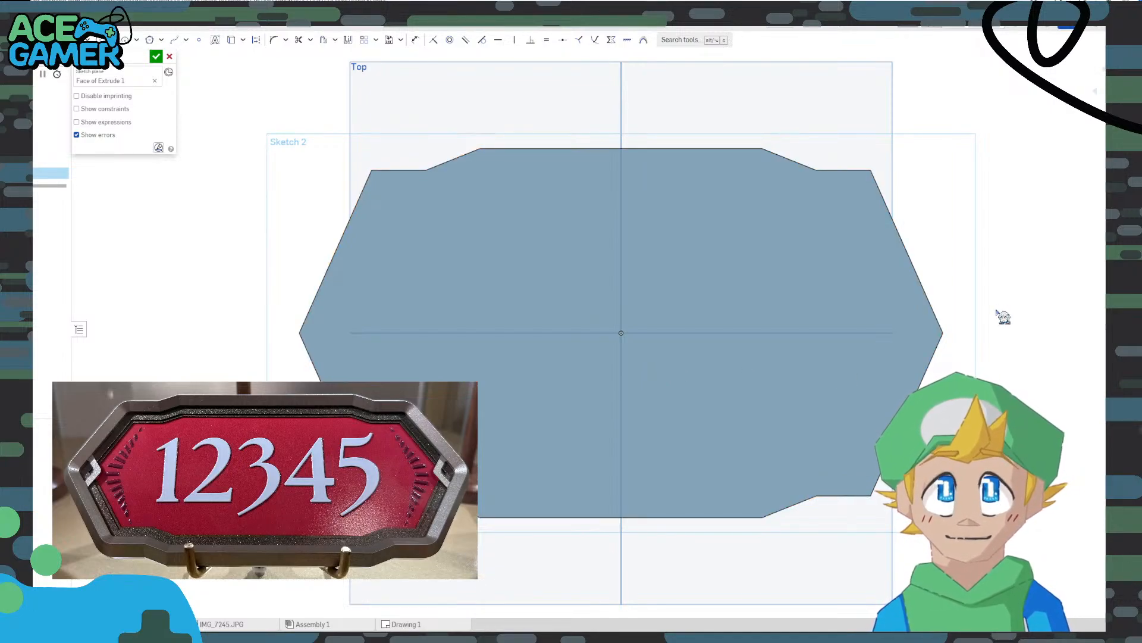
# Offset the whole outline of the plaque's top face inward and finish the sketch
pyautogui.click(324, 42)
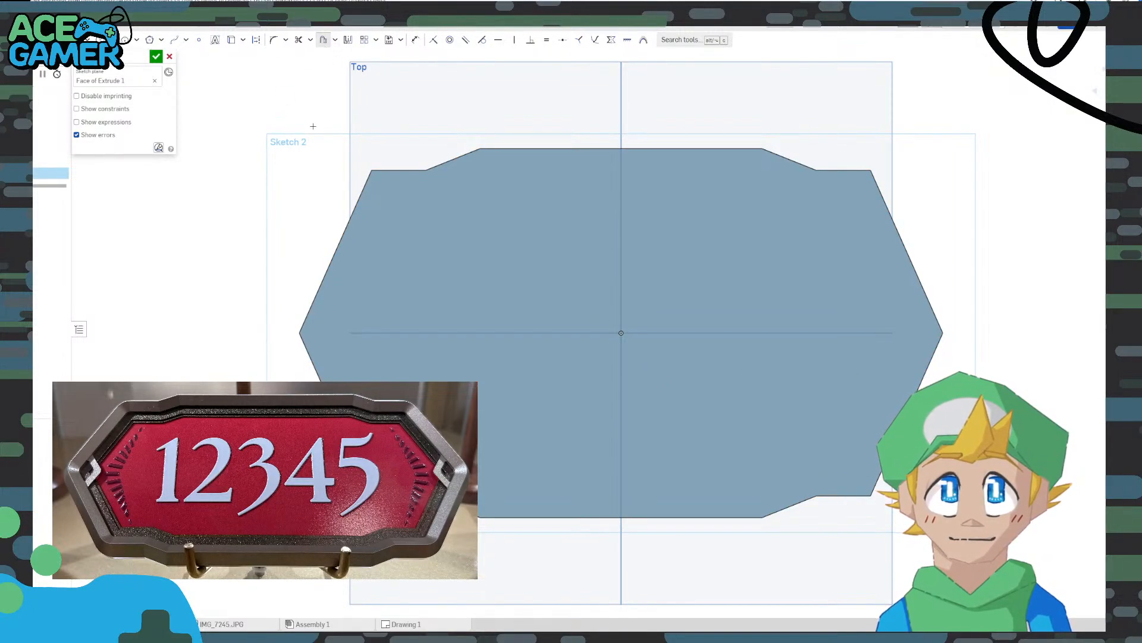
pyautogui.click(399, 205)
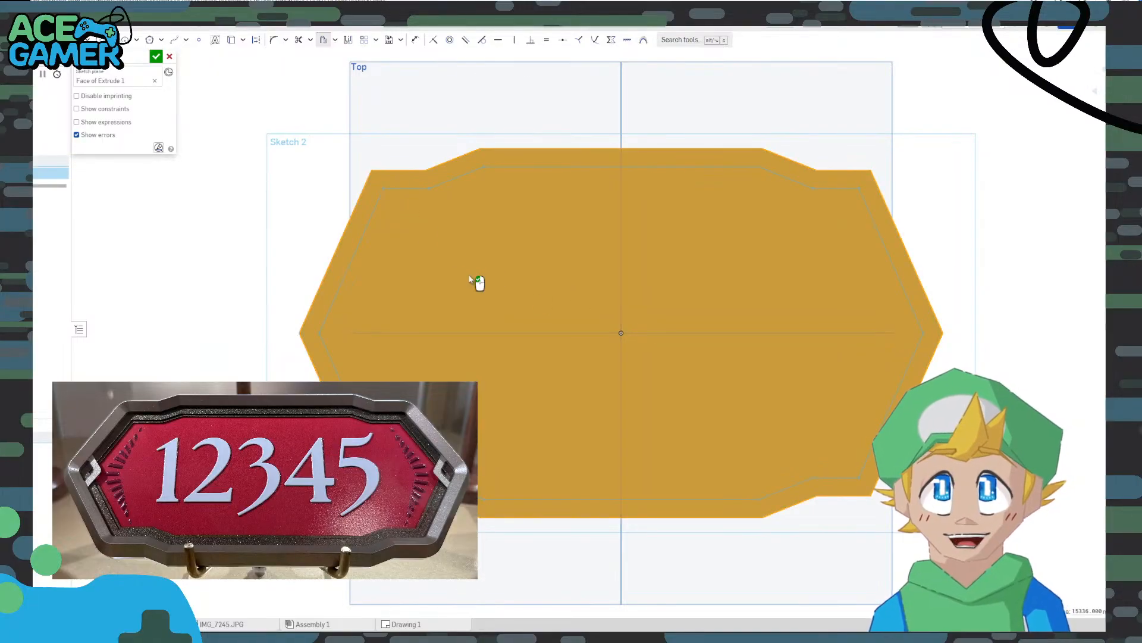
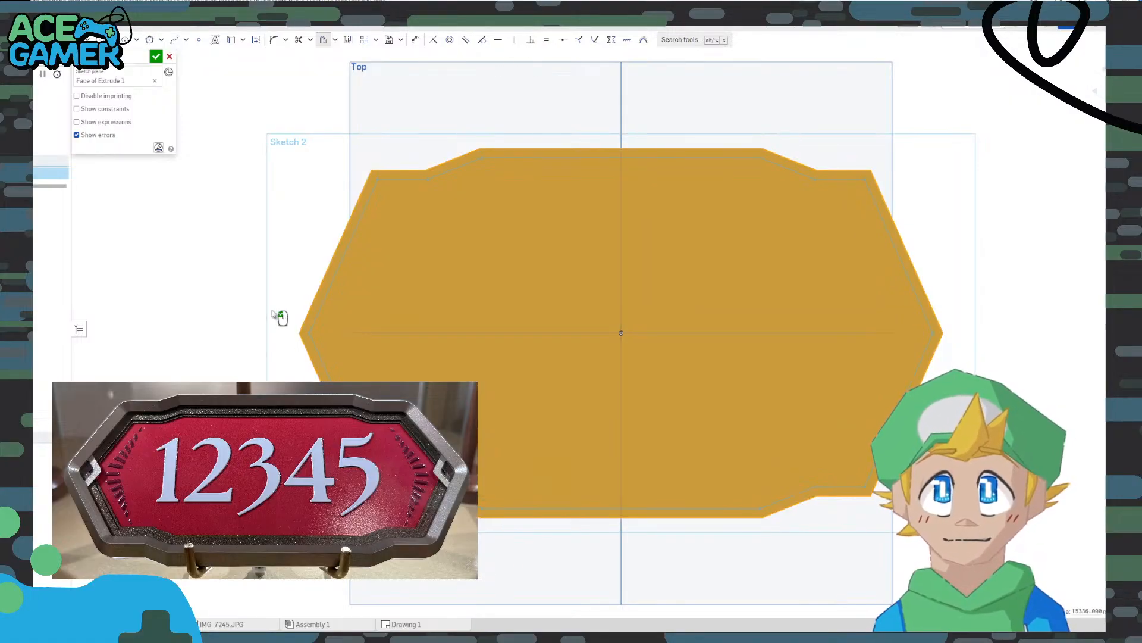
pyautogui.click(156, 56)
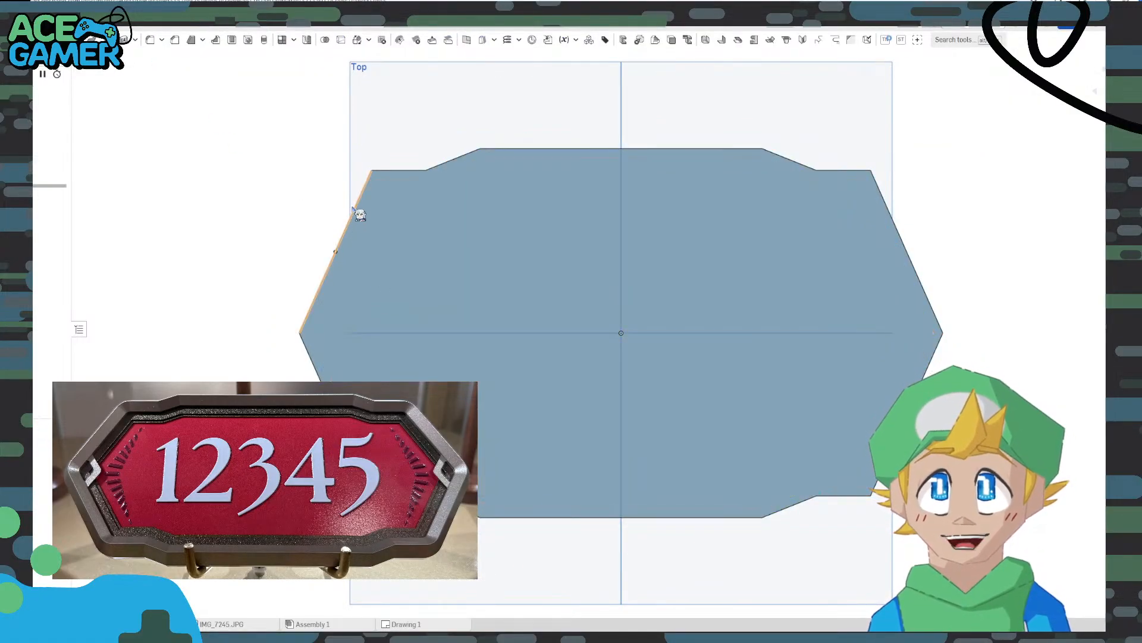
# Reopen the offset sketch, offset the top face's whole outline outward as well, and finish the sketch
pyautogui.doubleClick(396, 174)
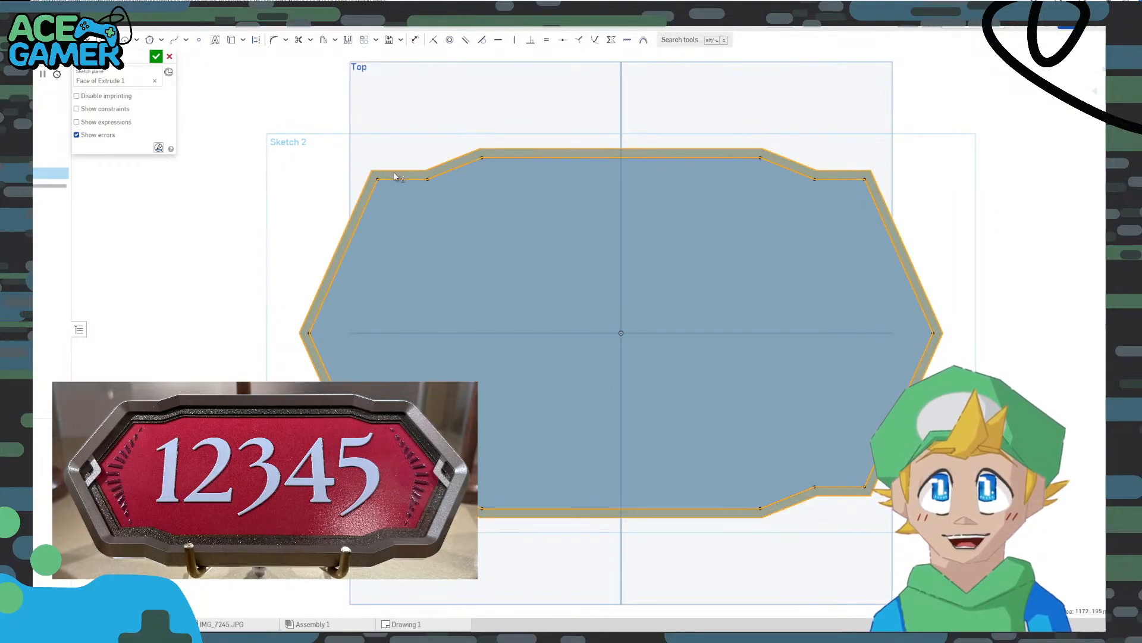
pyautogui.click(329, 42)
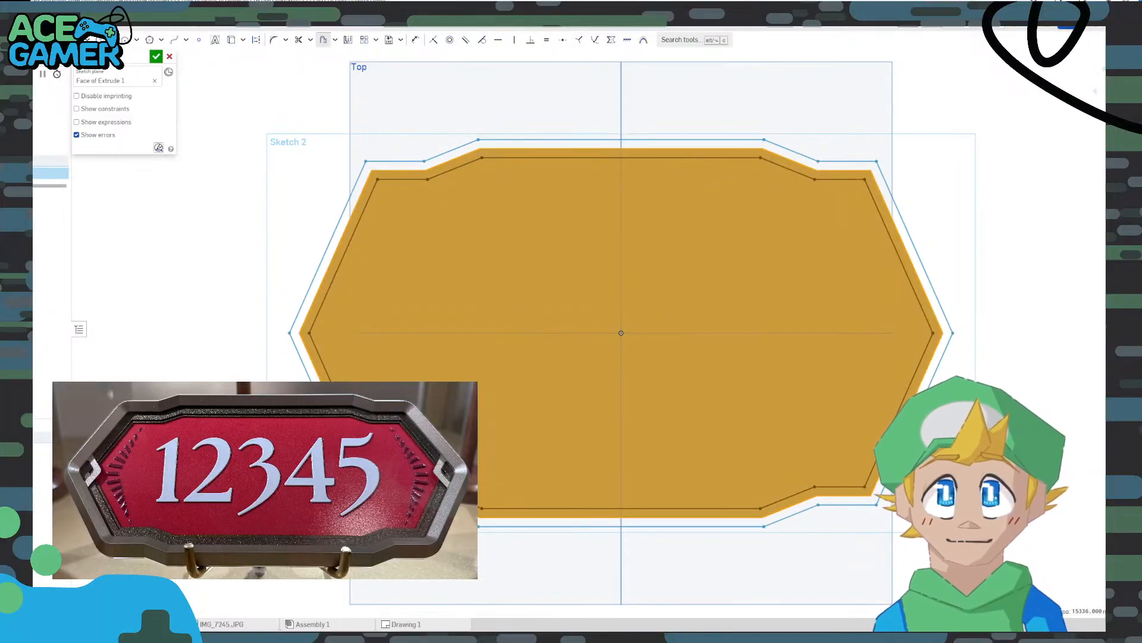
pyautogui.click(156, 56)
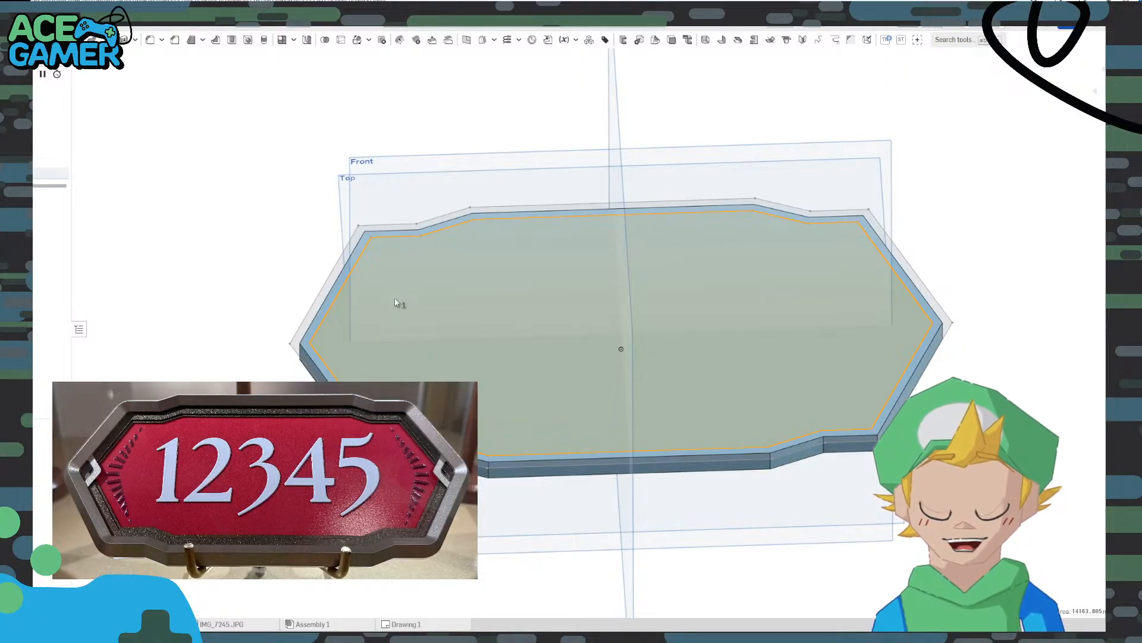
# Extrude the two border rings of the offset sketch 5 mm toward the plaque's back, adding them to the existing part
pyautogui.moveTo(387, 499); pyautogui.dragTo(331, 290, button='right')
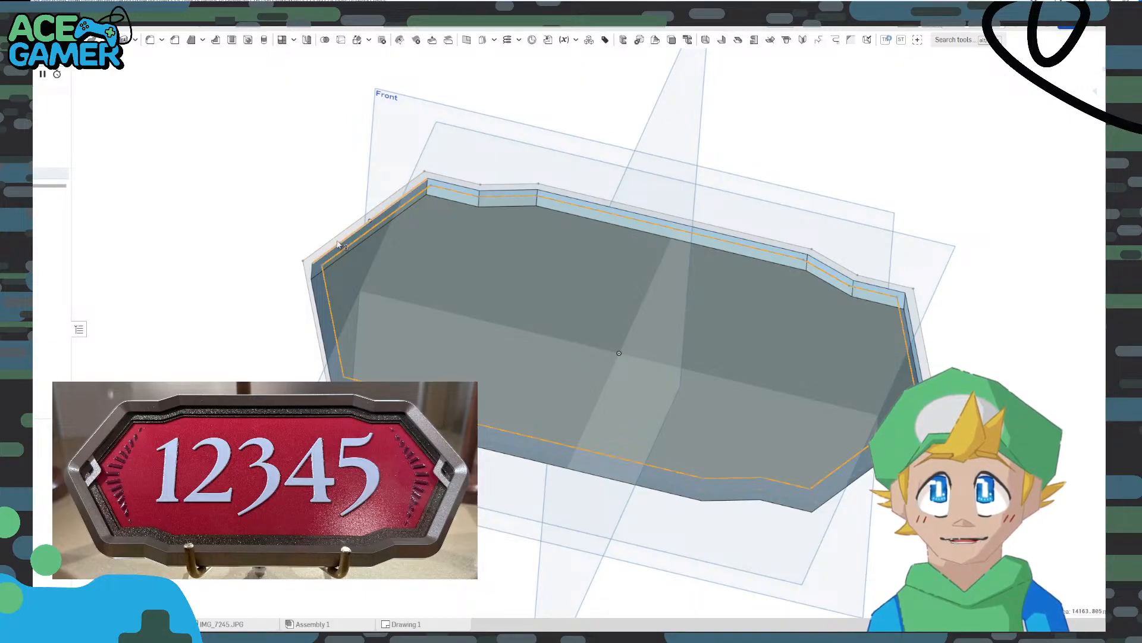
pyautogui.click(338, 244)
pyautogui.click(336, 242)
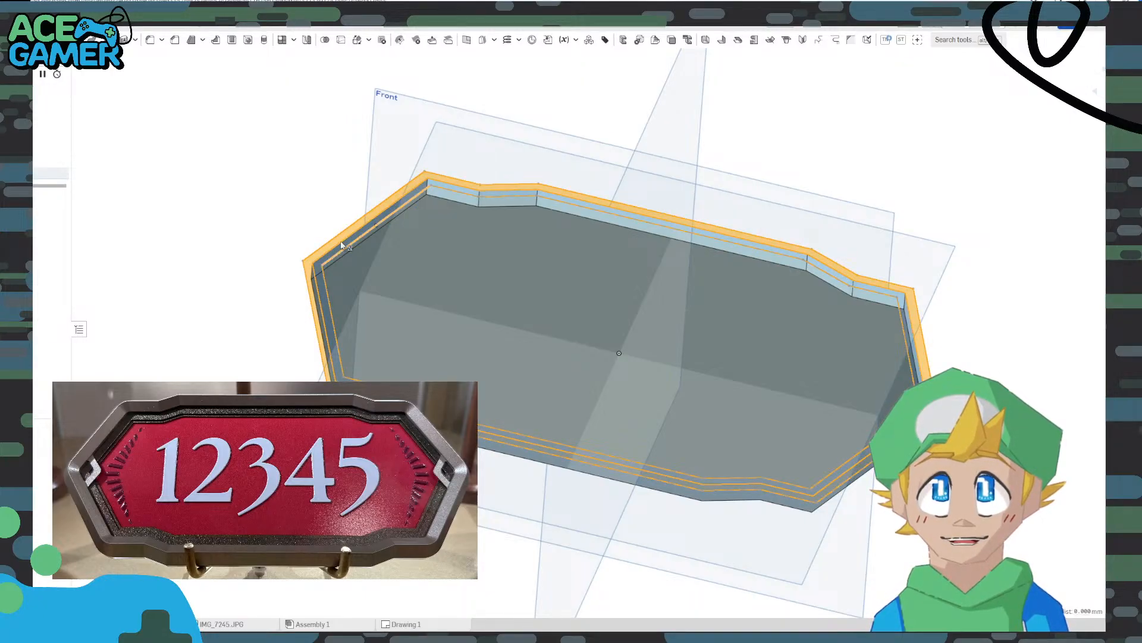
pyautogui.hotkey('shift', 'e')
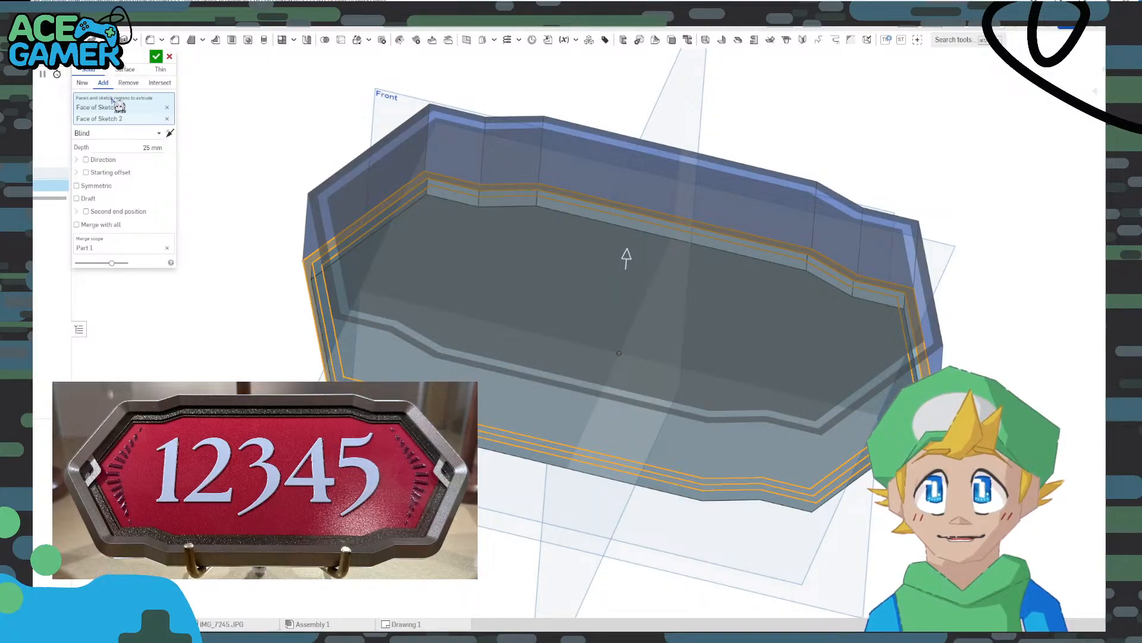
pyautogui.click(171, 134)
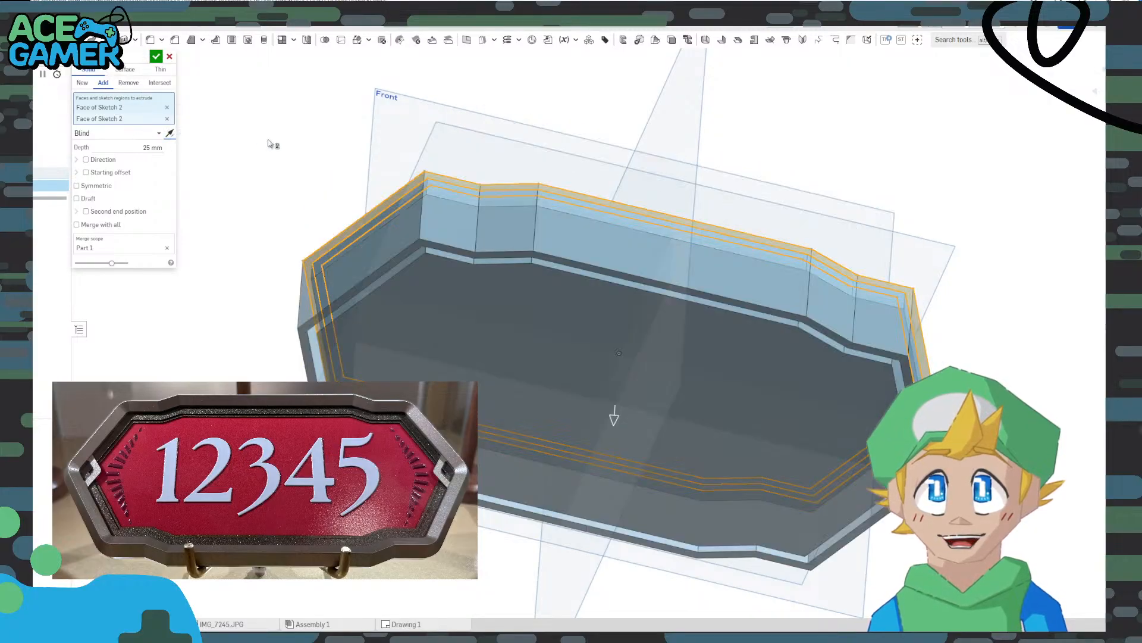
pyautogui.click(153, 147)
pyautogui.write('5')
pyautogui.press('Return')
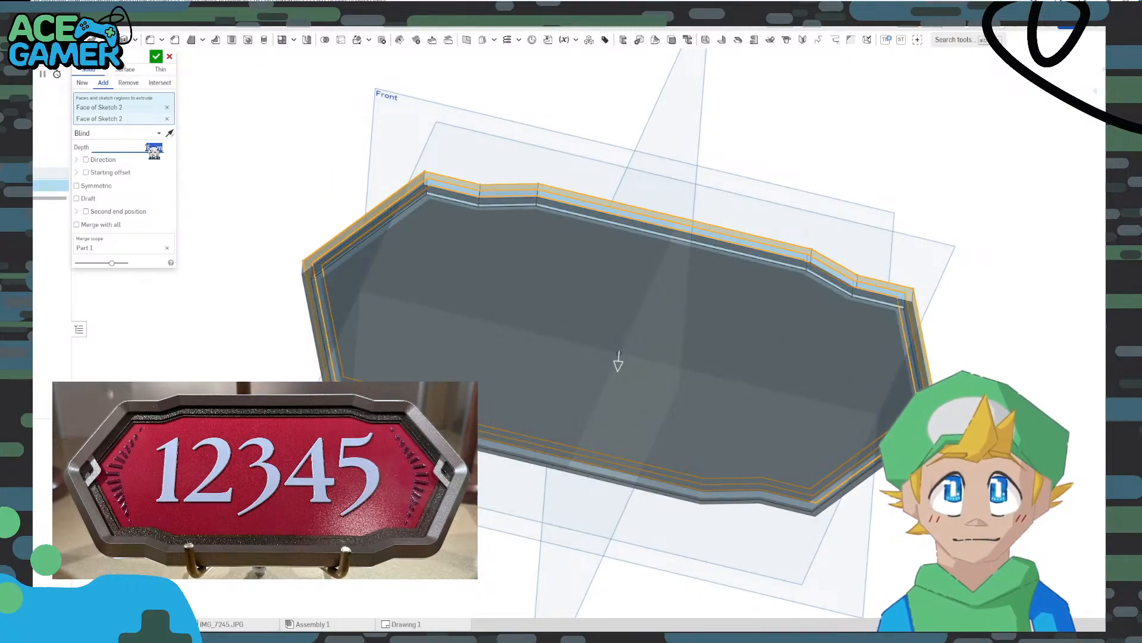
pyautogui.moveTo(337, 180); pyautogui.dragTo(298, 321, button='right')
pyautogui.click(156, 56)
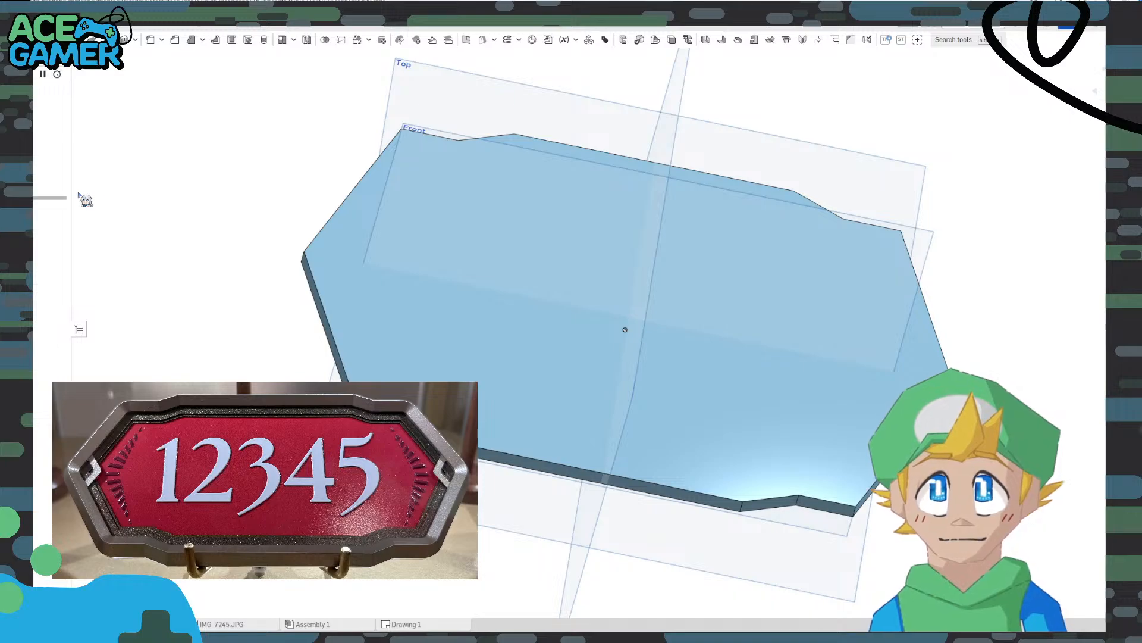
# Show the offset sketch and cut its inner region out of the plaque with a blind Remove extrude of 25 mm
pyautogui.click(59, 173)
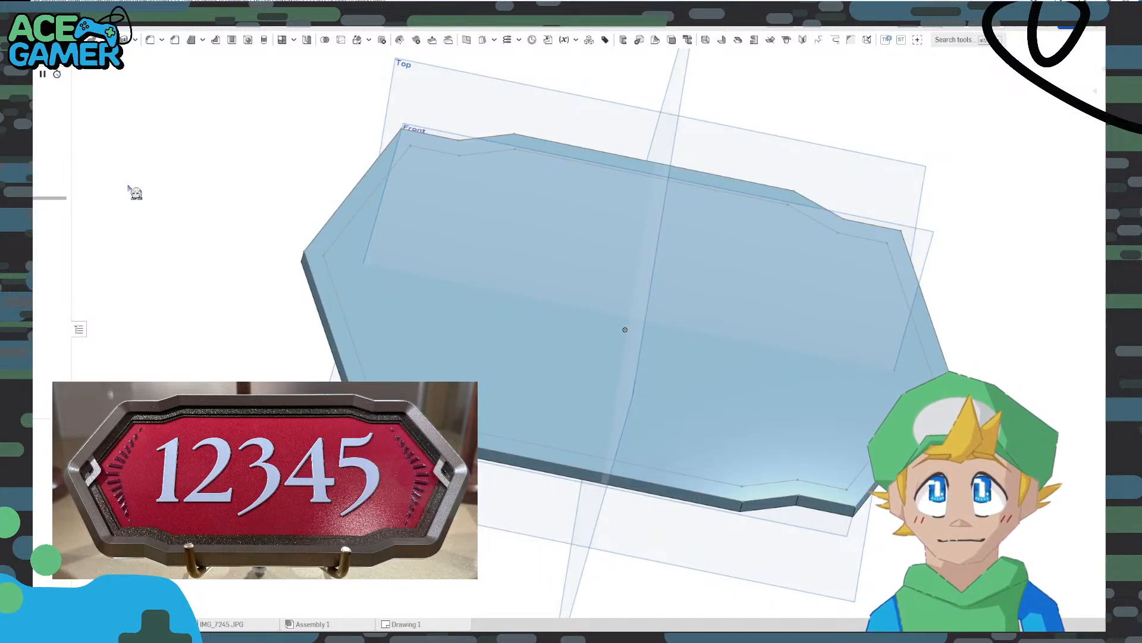
pyautogui.moveTo(179, 188); pyautogui.dragTo(187, 203, button='right')
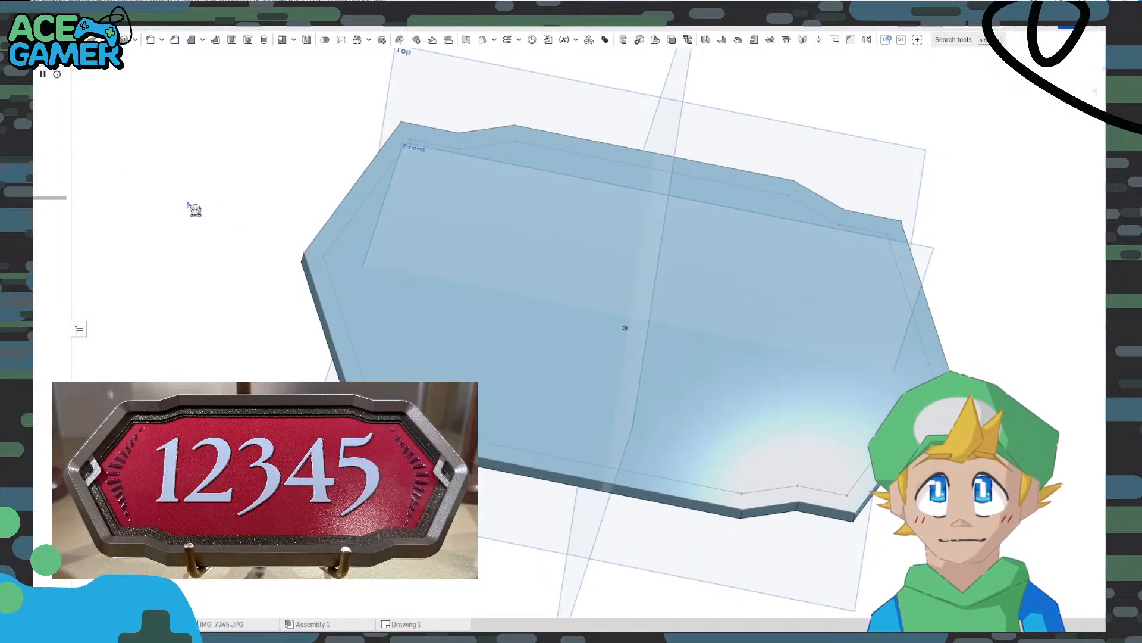
pyautogui.click(324, 246)
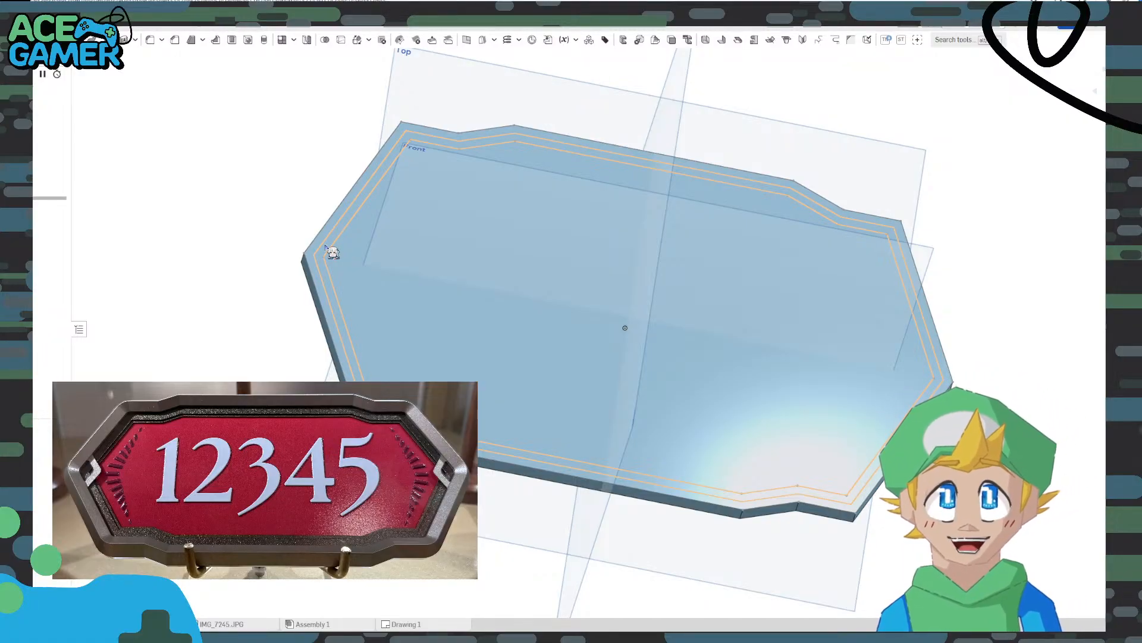
pyautogui.click(357, 247)
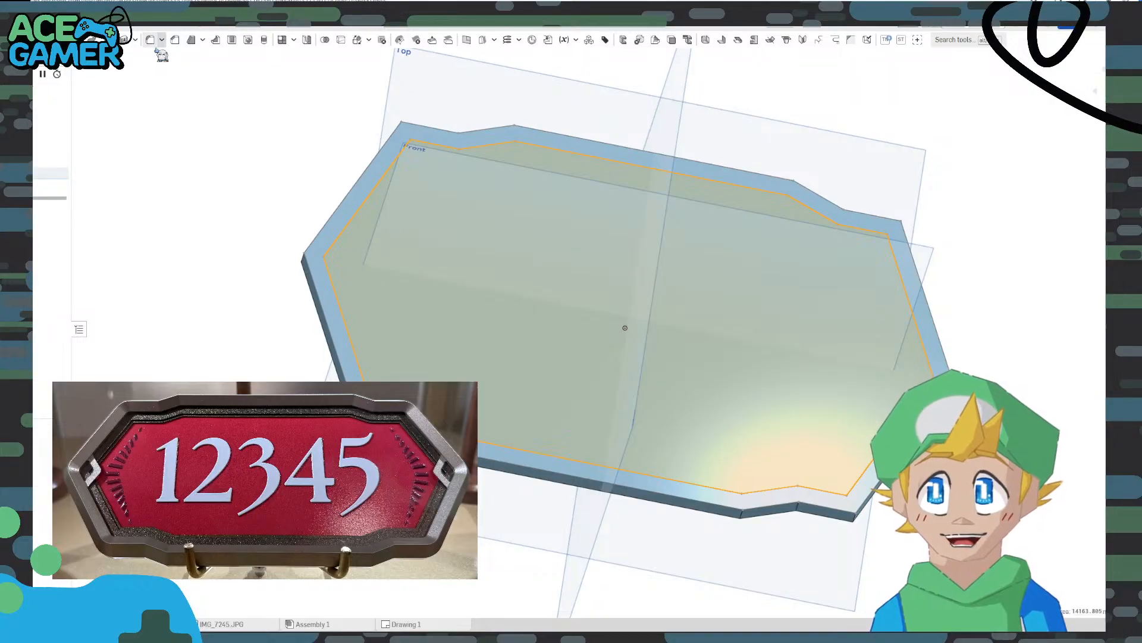
pyautogui.hotkey('shift', 'e')
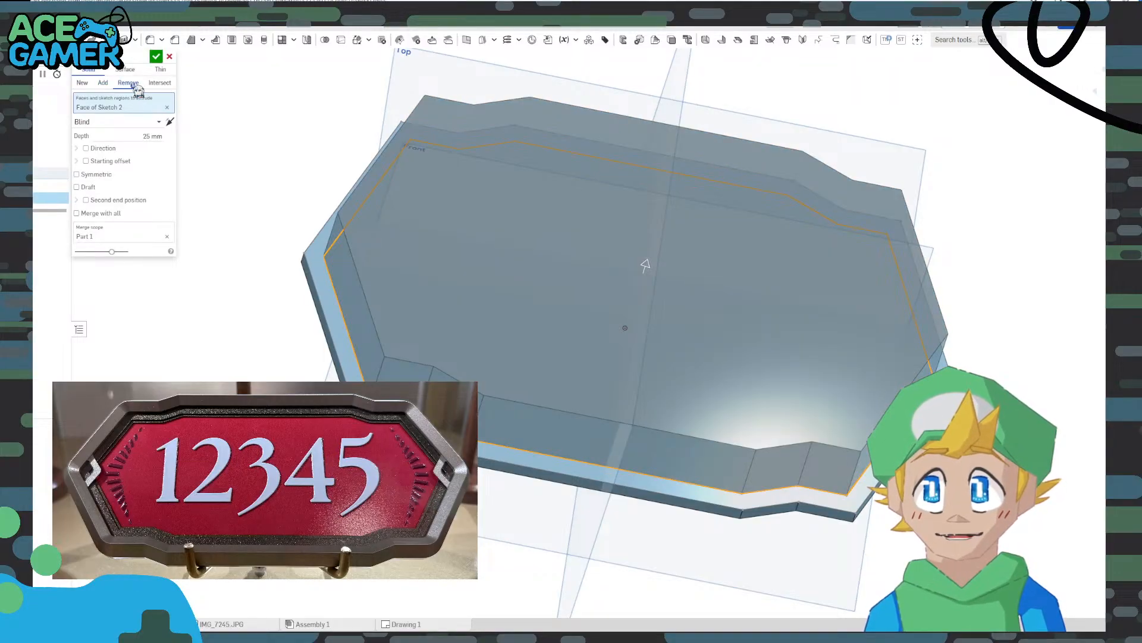
pyautogui.click(128, 83)
pyautogui.click(155, 56)
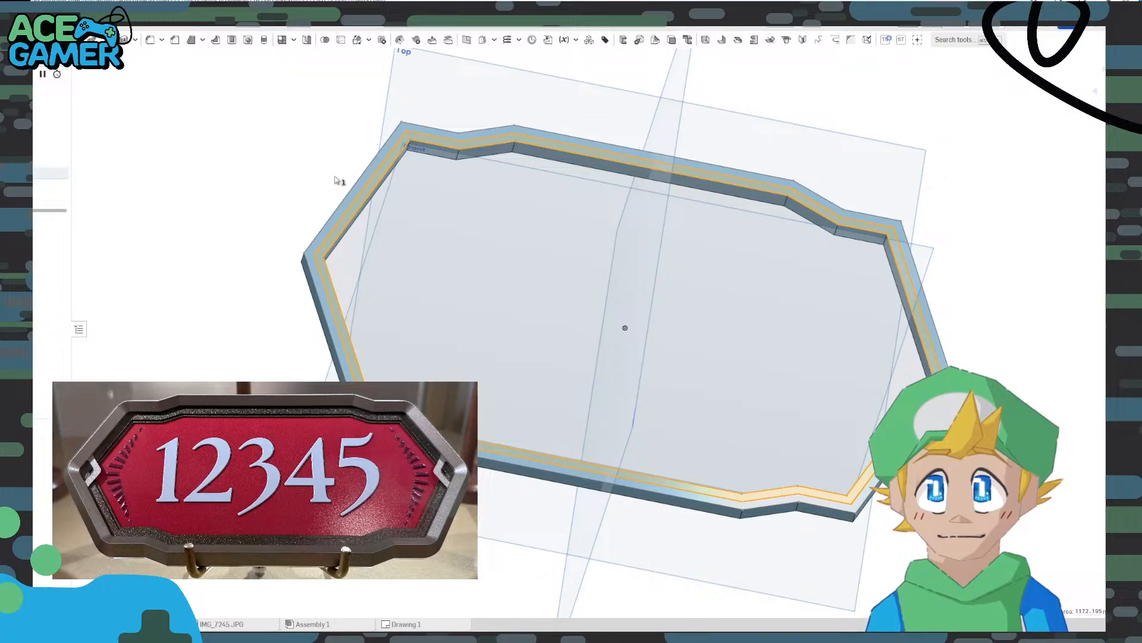
# Extrude the inner border ring of the offset sketch 2 mm upward from the frame, adding it to the existing part
pyautogui.click(367, 188)
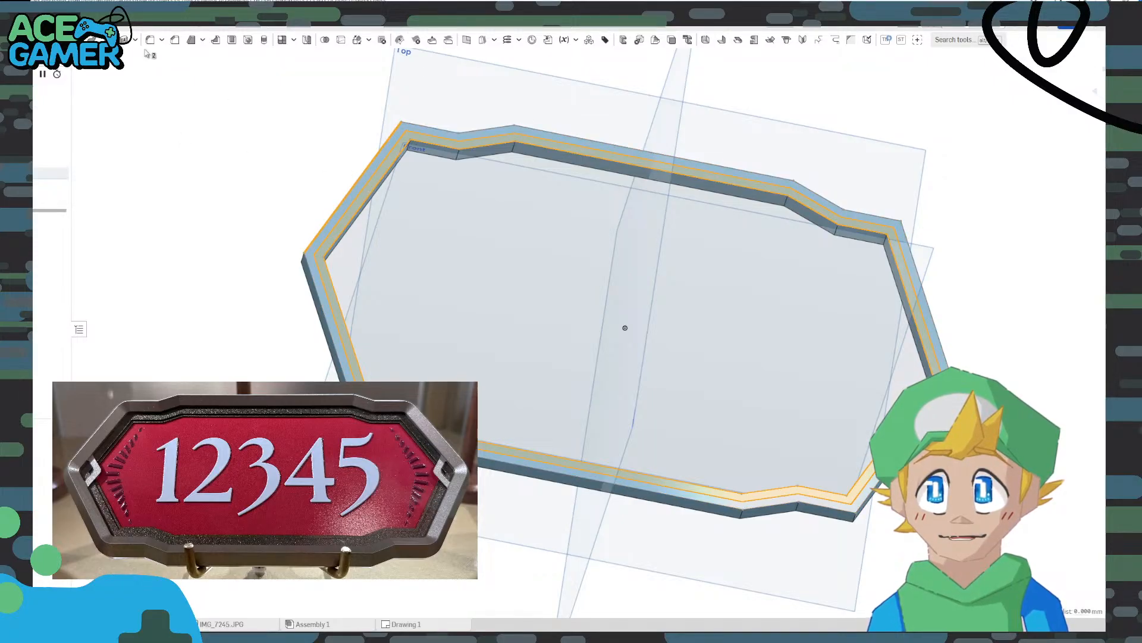
pyautogui.click(61, 40)
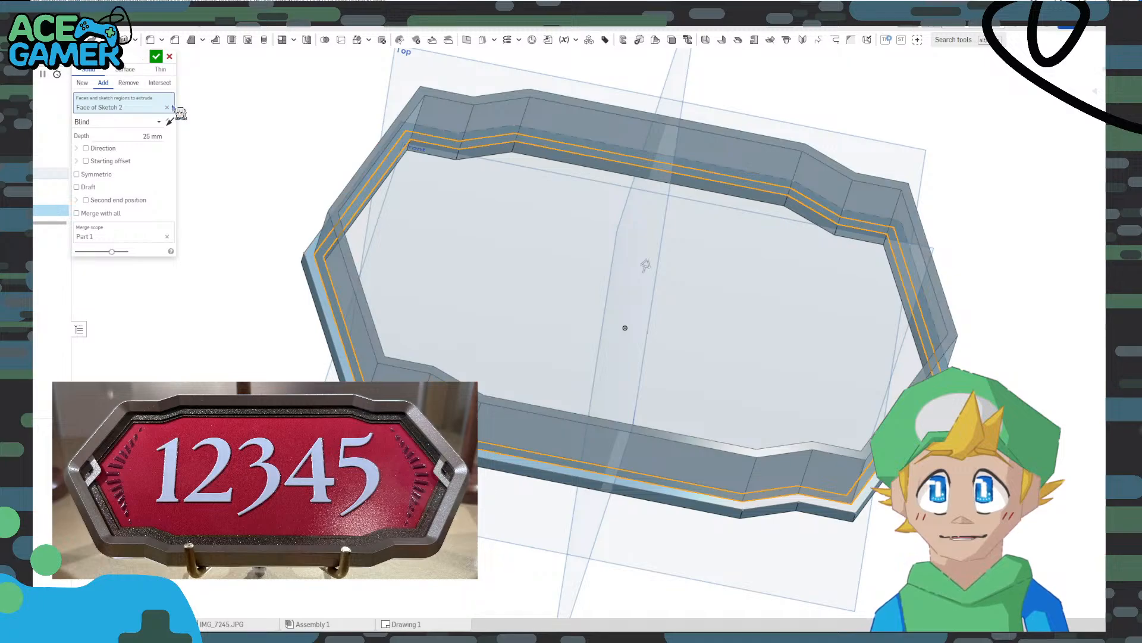
pyautogui.click(153, 136)
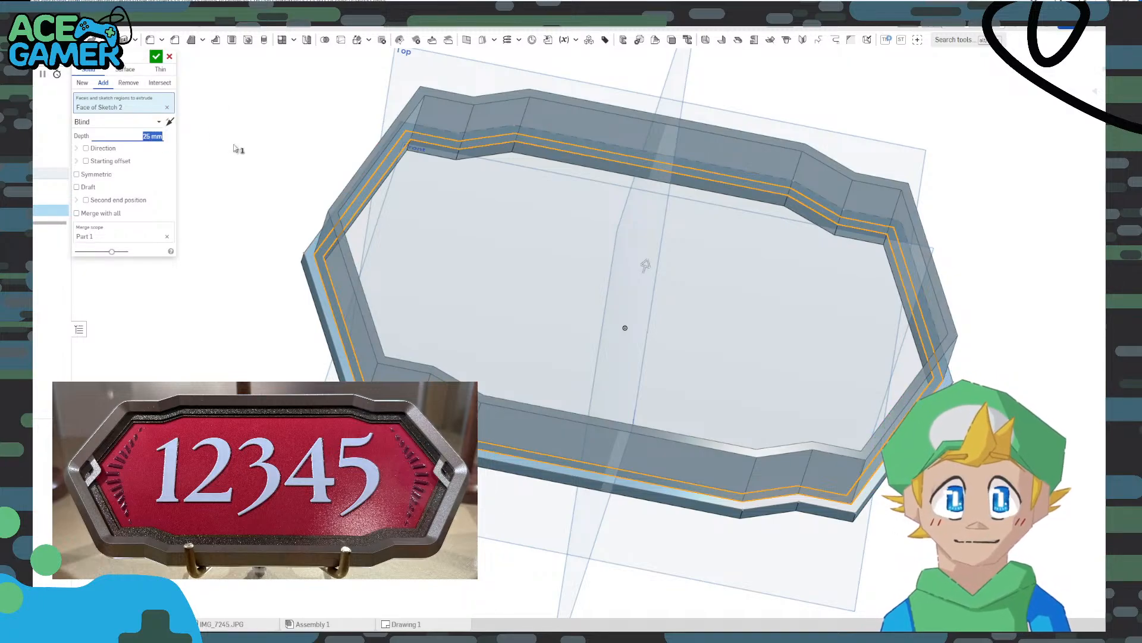
pyautogui.write('0.5')
pyautogui.press('Return')
pyautogui.moveTo(436, 283); pyautogui.dragTo(434, 250, button='right')
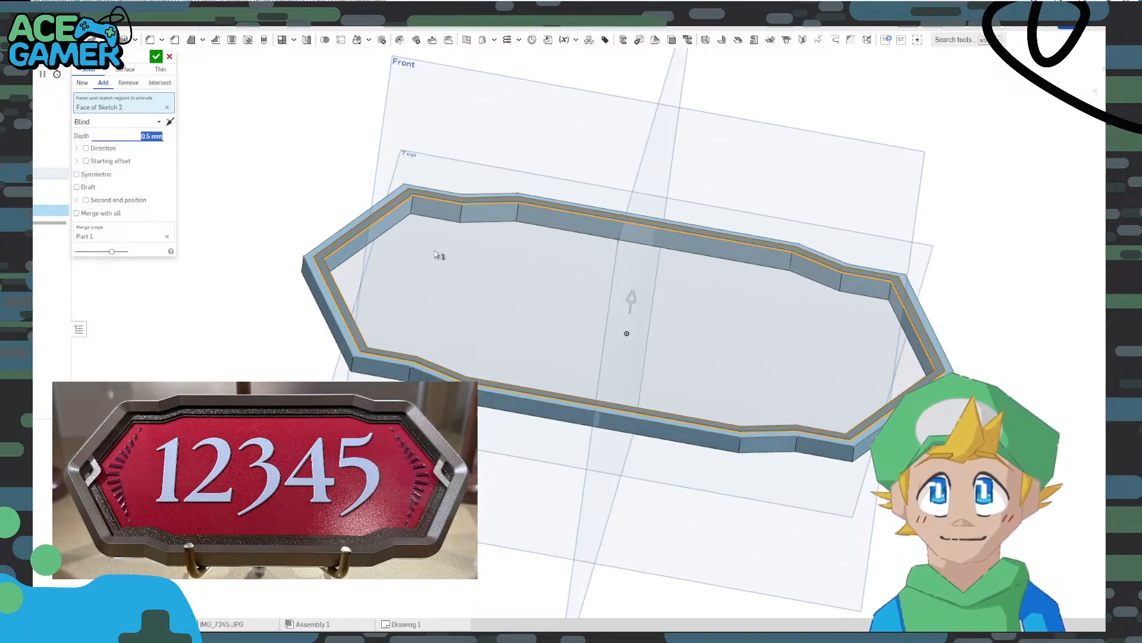
pyautogui.scroll(5, 436, 254)
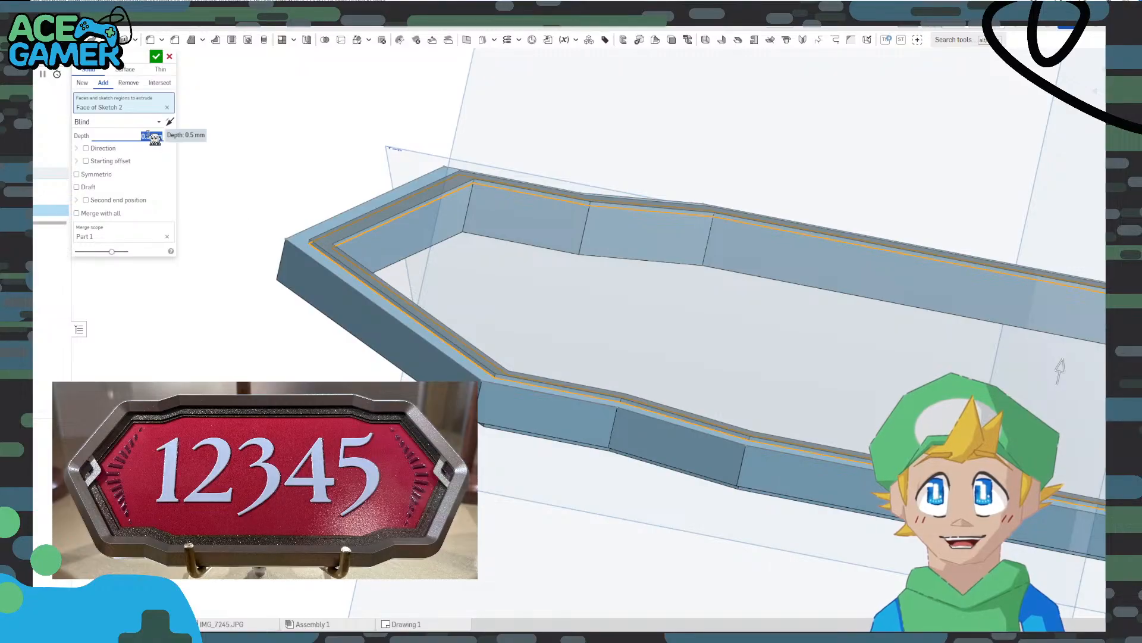
pyautogui.write('1')
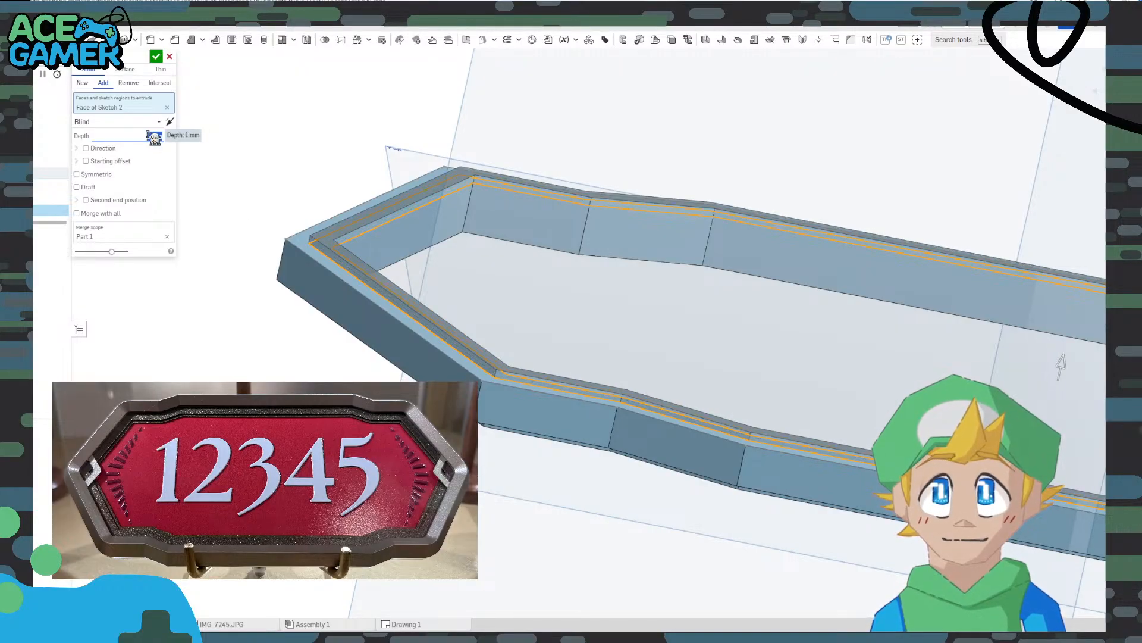
pyautogui.write('2')
pyautogui.press('Return')
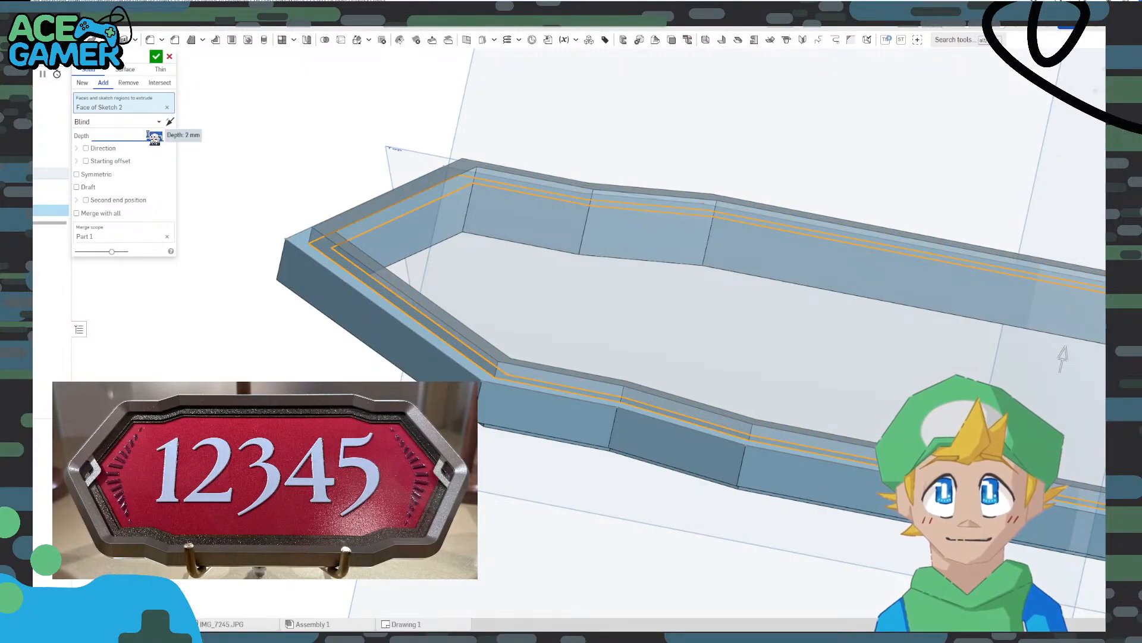
pyautogui.click(156, 56)
# Start a 2.5 mm equal-distance chamfer on the raised inner ring, selecting the first two inner top edges at one pointed end
pyautogui.click(447, 192)
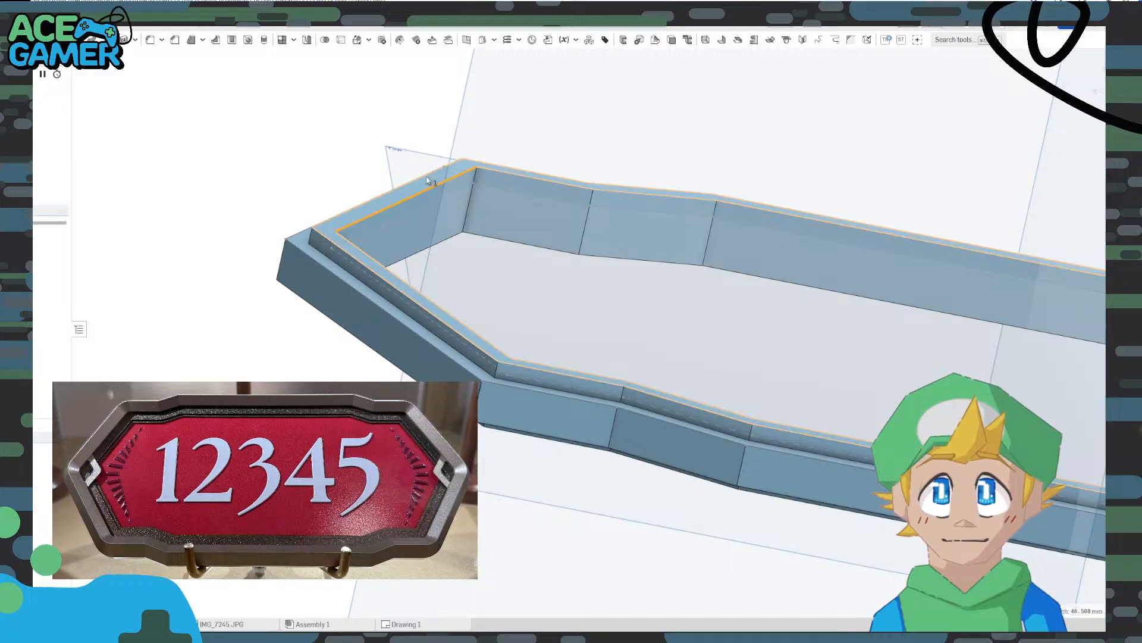
pyautogui.click(175, 40)
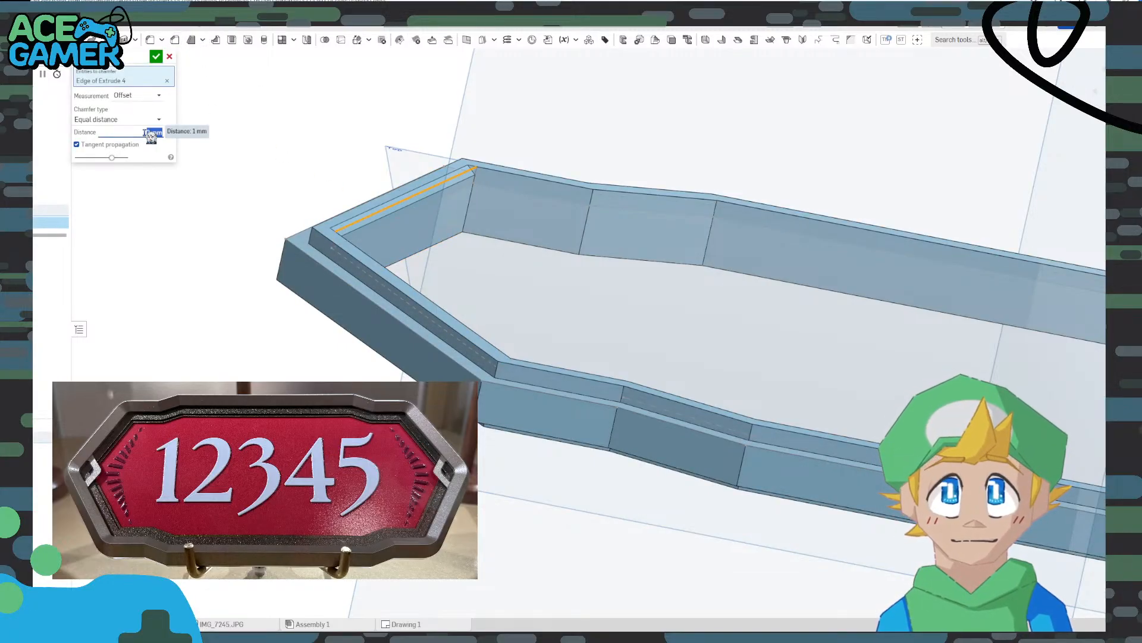
pyautogui.write('2')
pyautogui.scroll(3, 523, 294)
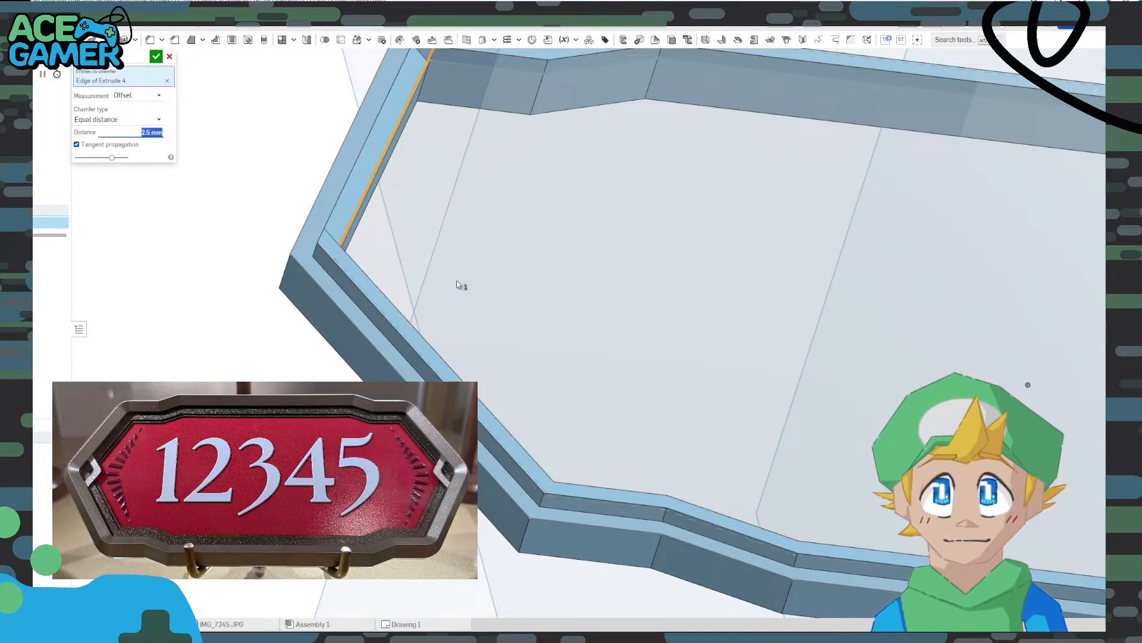
pyautogui.moveTo(462, 283); pyautogui.dragTo(379, 285, button='right')
pyautogui.click(377, 281)
pyautogui.scroll(2, 377, 281)
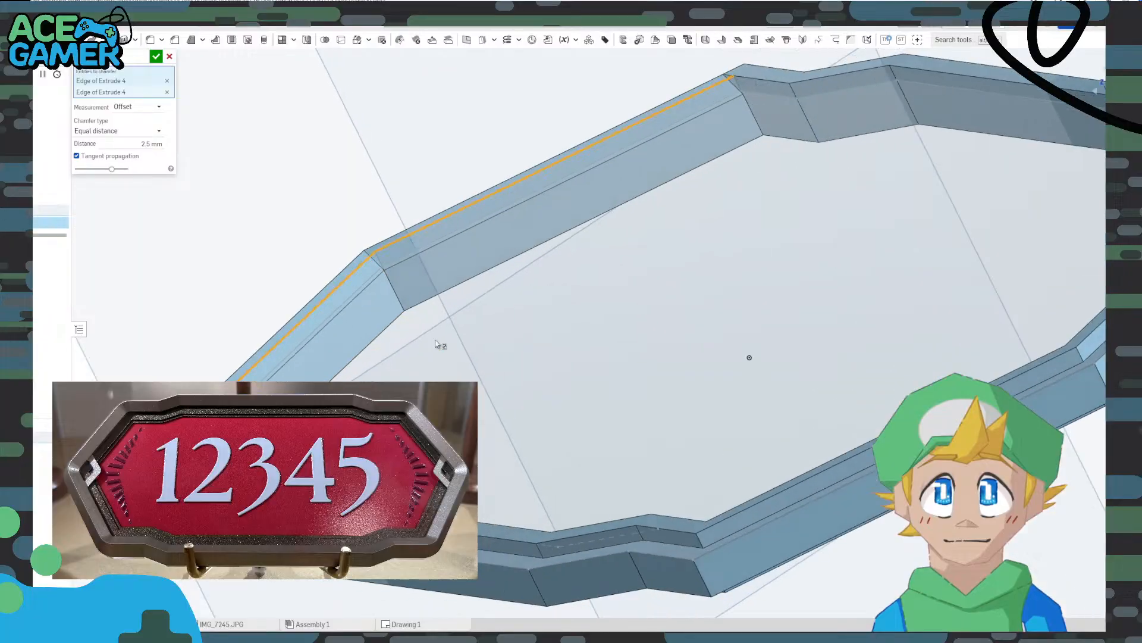
# Add the next inner top edges around the pointed end and along the adjoining long side to the chamfer selection
pyautogui.moveTo(433, 342); pyautogui.dragTo(804, 526, button='right')
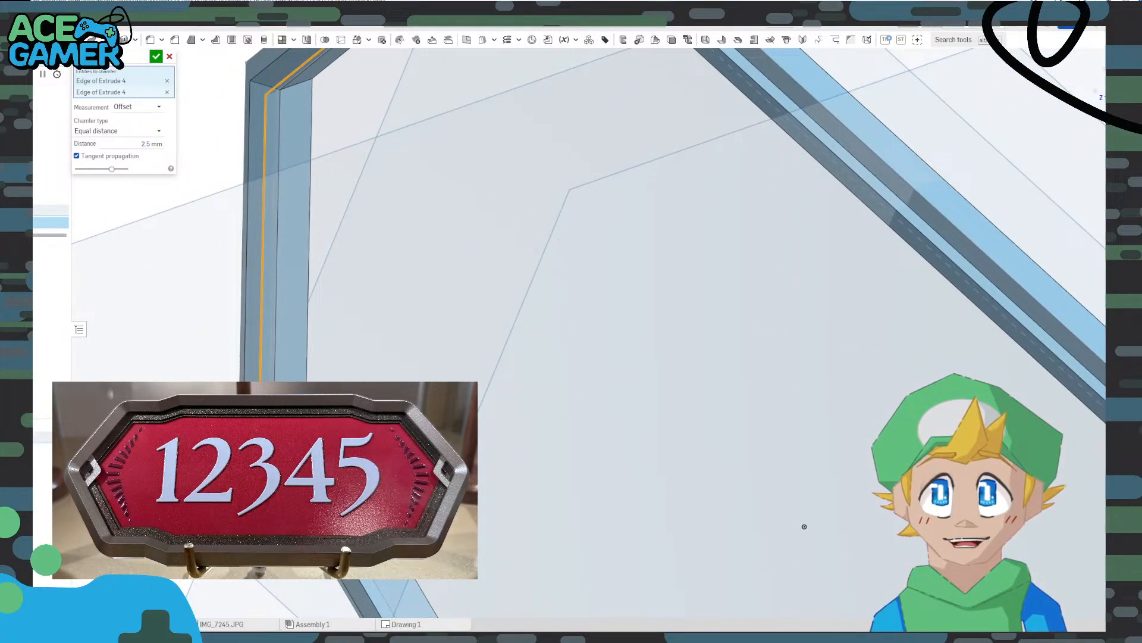
pyautogui.click(805, 526)
pyautogui.moveTo(805, 527); pyautogui.dragTo(798, 401, button='middle')
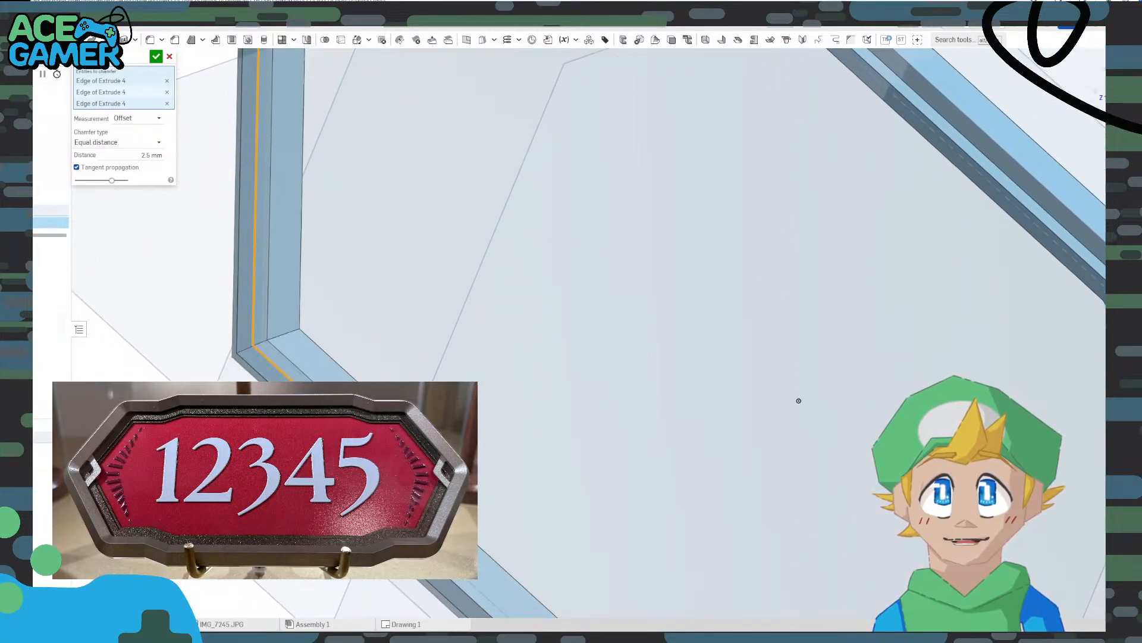
pyautogui.click(369, 452)
pyautogui.moveTo(381, 464); pyautogui.dragTo(426, 406, button='right')
pyautogui.moveTo(844, 290); pyautogui.dragTo(608, 459, button='right')
pyautogui.click(620, 390)
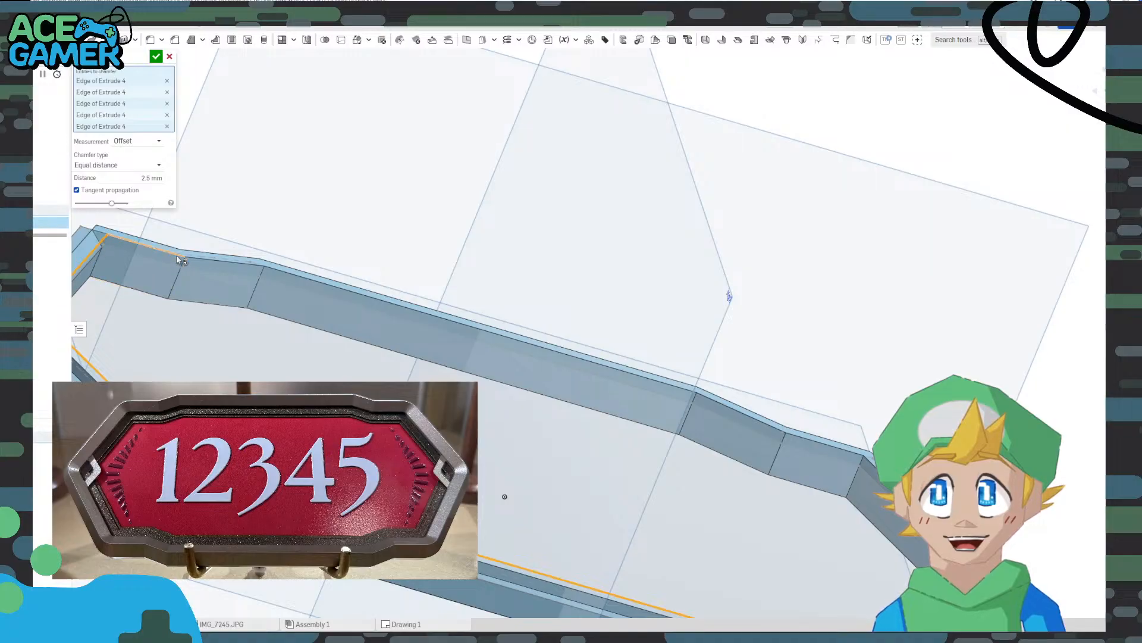
# Add the inner top edges along the far long side, including its angled jogs, to the chamfer selection
pyautogui.click(208, 261)
pyautogui.click(223, 264)
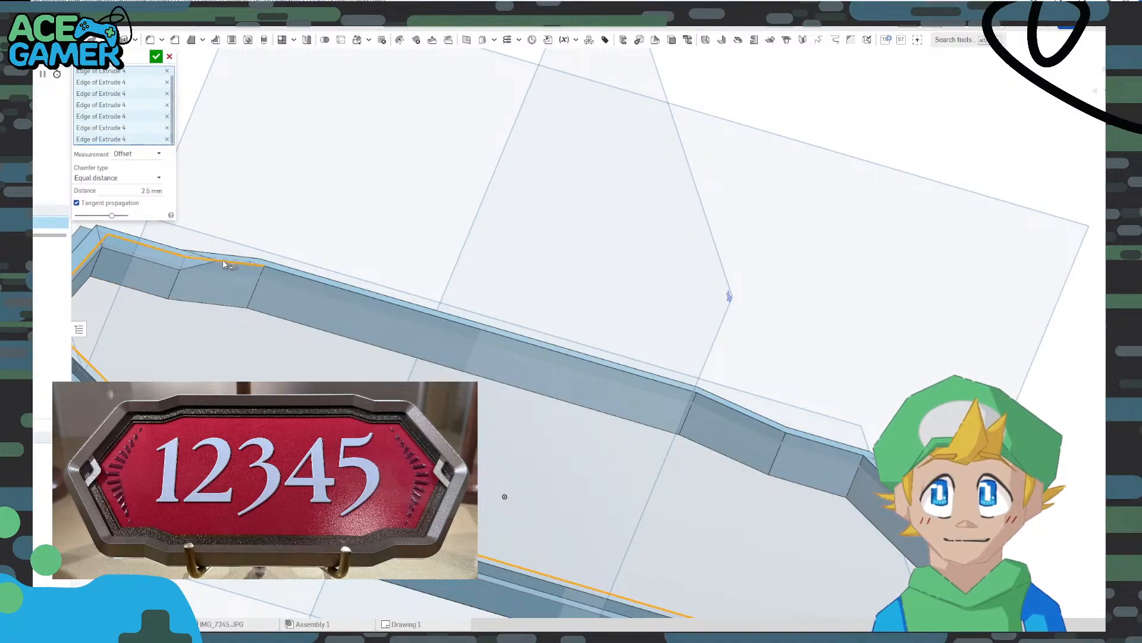
pyautogui.click(344, 299)
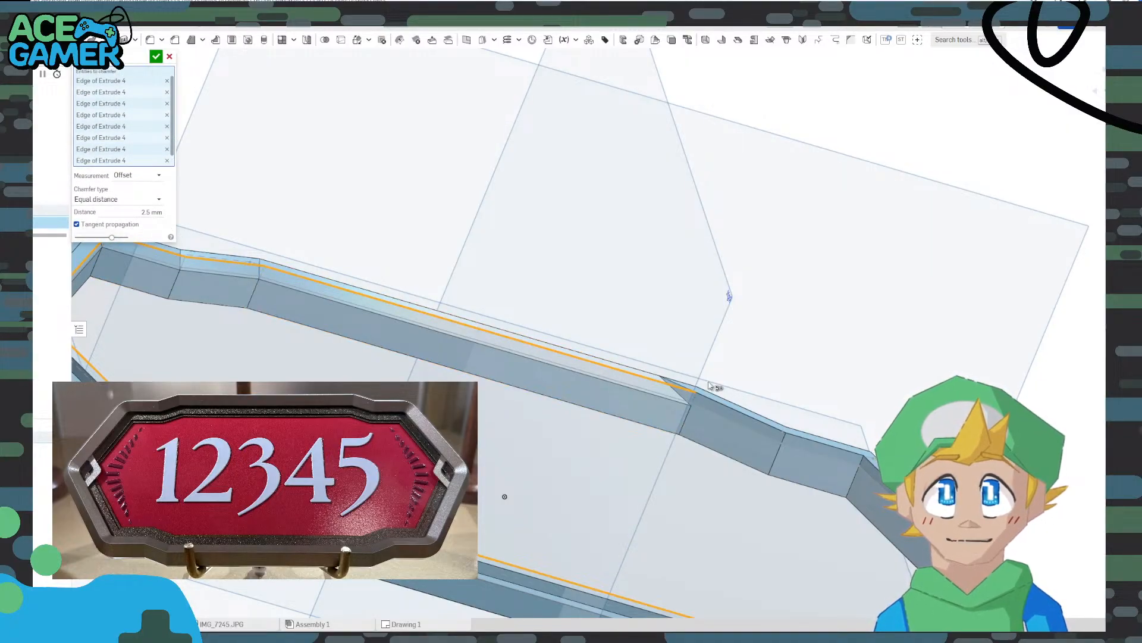
pyautogui.click(811, 442)
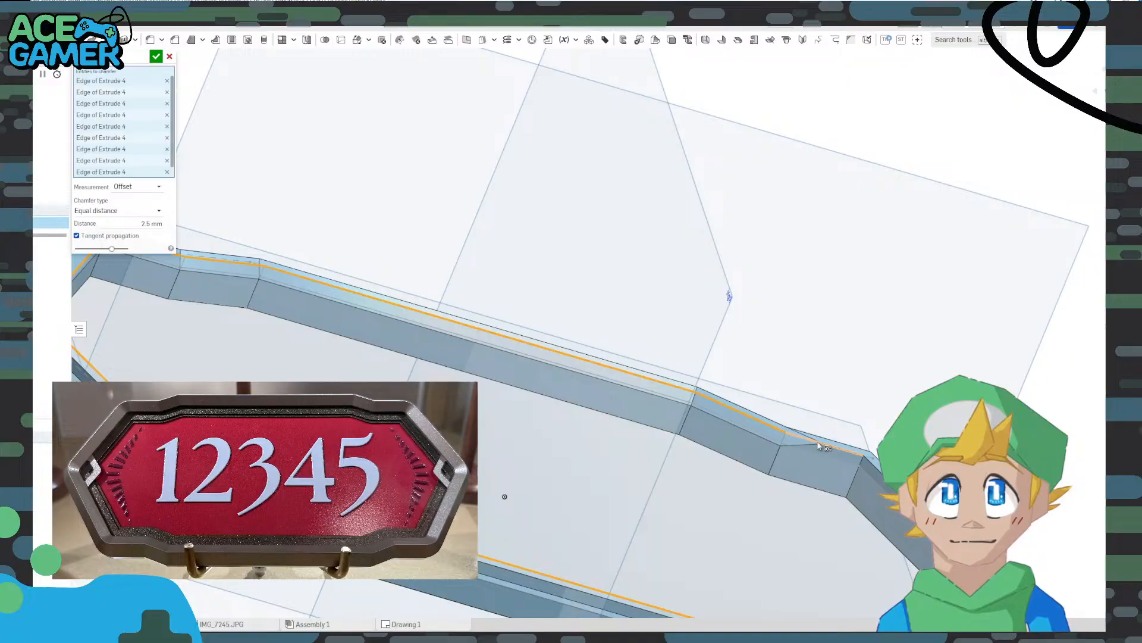
pyautogui.click(819, 445)
pyautogui.click(880, 472)
# Add the remaining inner top edges at the opposite pointed end and its adjoining jog to complete the chamfer loop
pyautogui.moveTo(890, 468); pyautogui.dragTo(738, 317, button='middle')
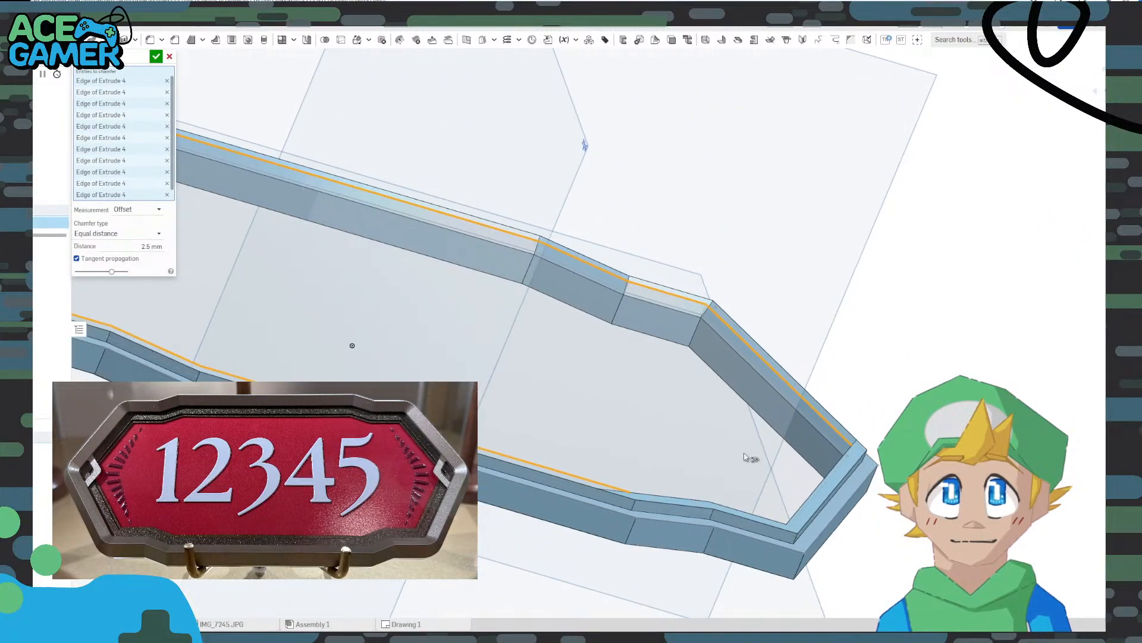
pyautogui.moveTo(746, 457); pyautogui.dragTo(814, 487, button='right')
pyautogui.click(796, 476)
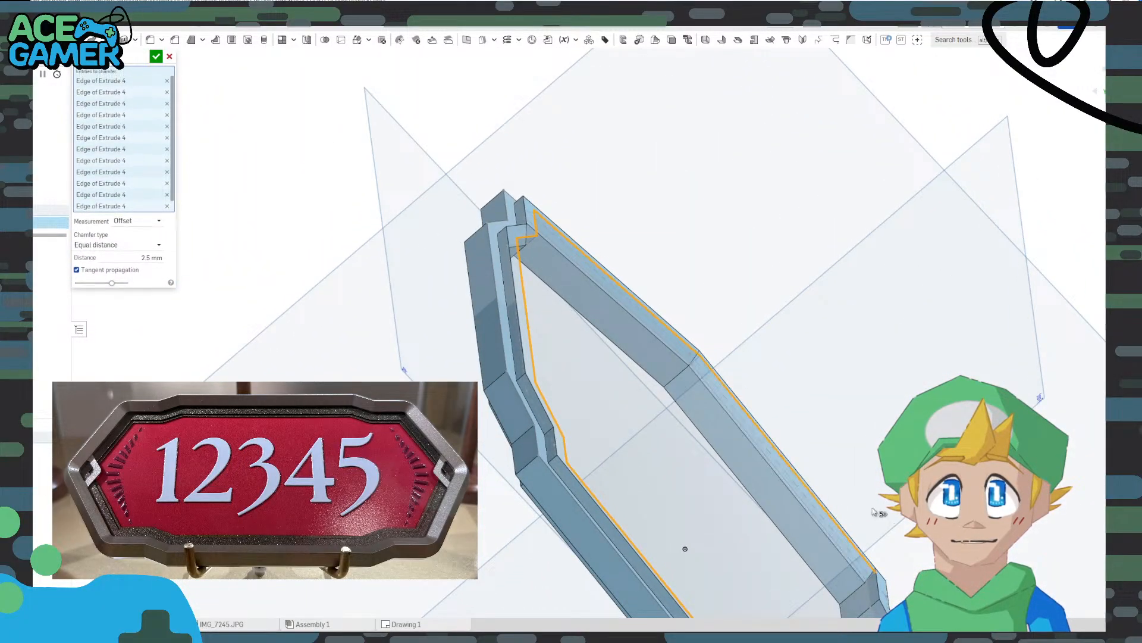
pyautogui.moveTo(873, 511); pyautogui.dragTo(886, 531, button='right')
pyautogui.click(787, 448)
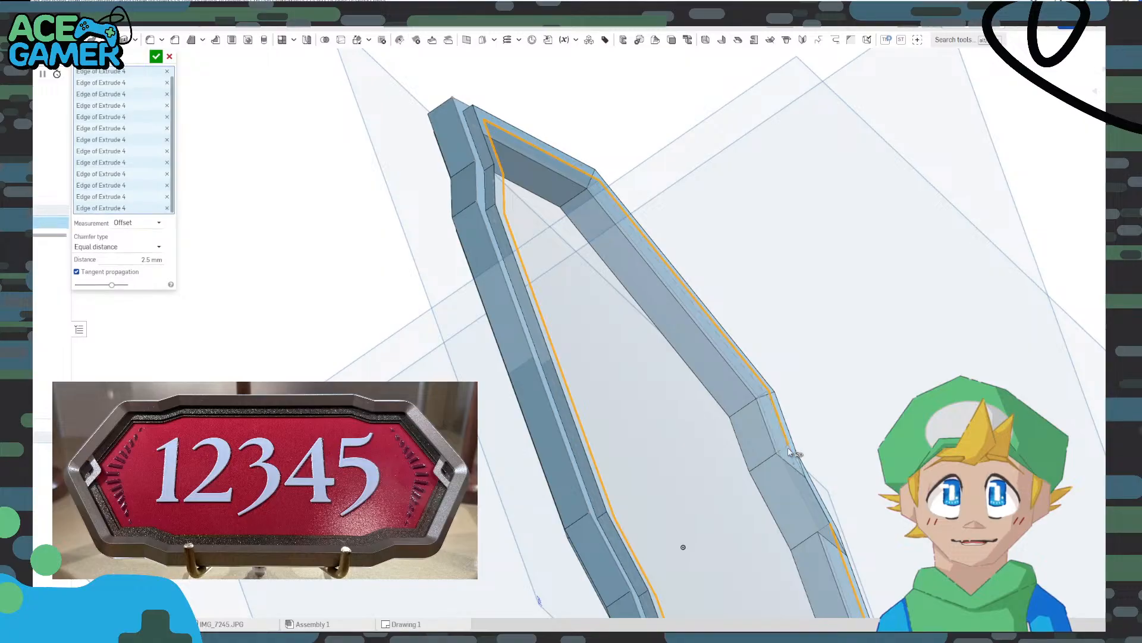
pyautogui.click(802, 467)
# Set the inner edge chamfer's distance to 2 mm and accept the feature
pyautogui.moveTo(804, 467); pyautogui.dragTo(779, 491, button='right')
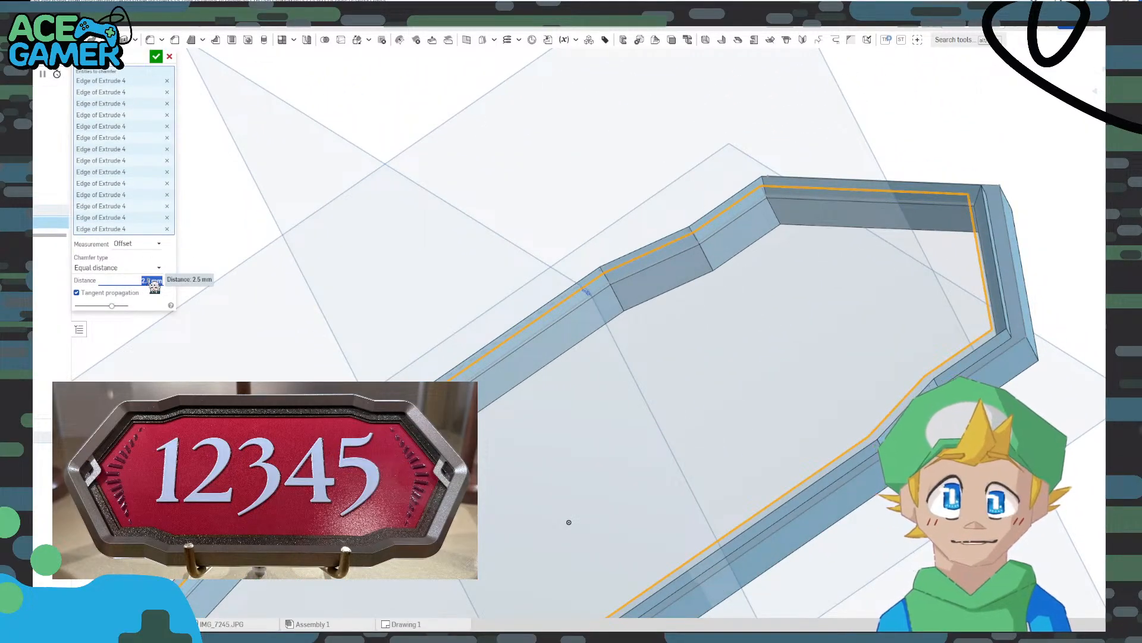
pyautogui.write('2')
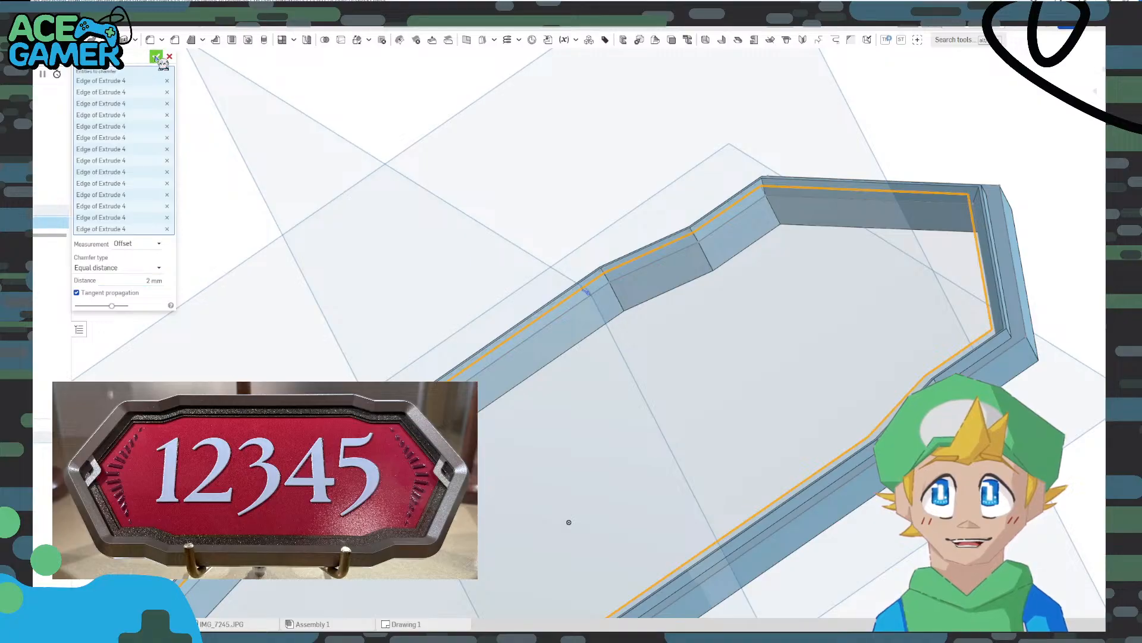
pyautogui.click(156, 58)
# Extrude the outer border ring of the offset sketch 2 mm up beside the inner ring, adding it to the existing part
pyautogui.moveTo(589, 369); pyautogui.dragTo(624, 354, button='right')
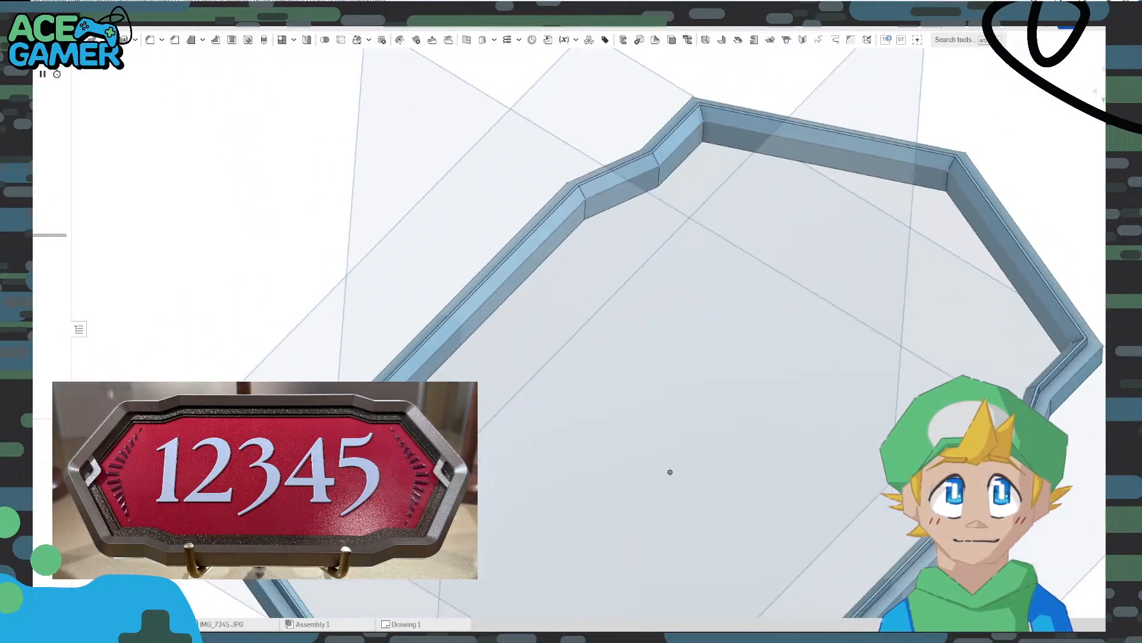
pyautogui.hotkey('shift', '5')
pyautogui.moveTo(589, 253); pyautogui.dragTo(593, 195, button='right')
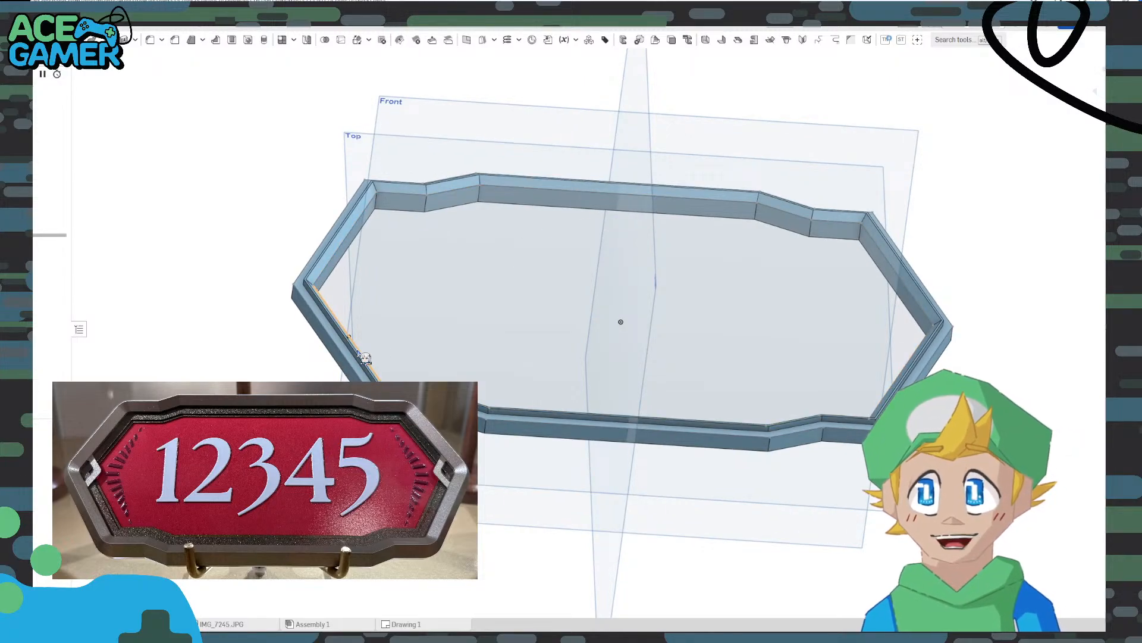
pyautogui.moveTo(254, 345); pyautogui.dragTo(361, 333, button='middle')
pyautogui.scroll(5, 410, 330)
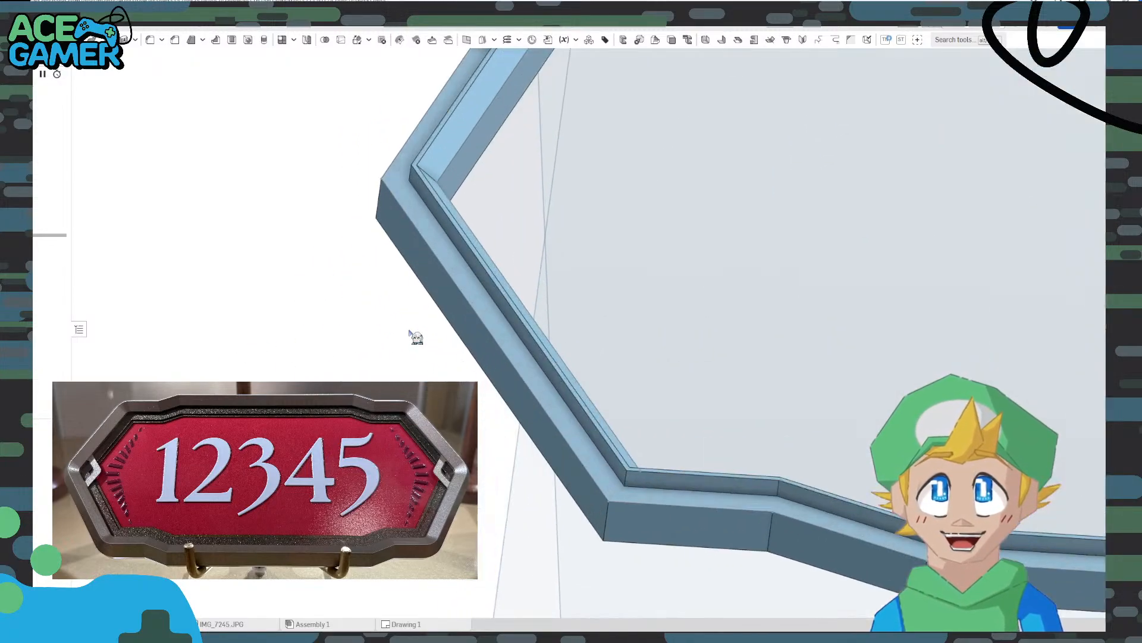
pyautogui.click(448, 254)
pyautogui.hotkey('shift', 'e')
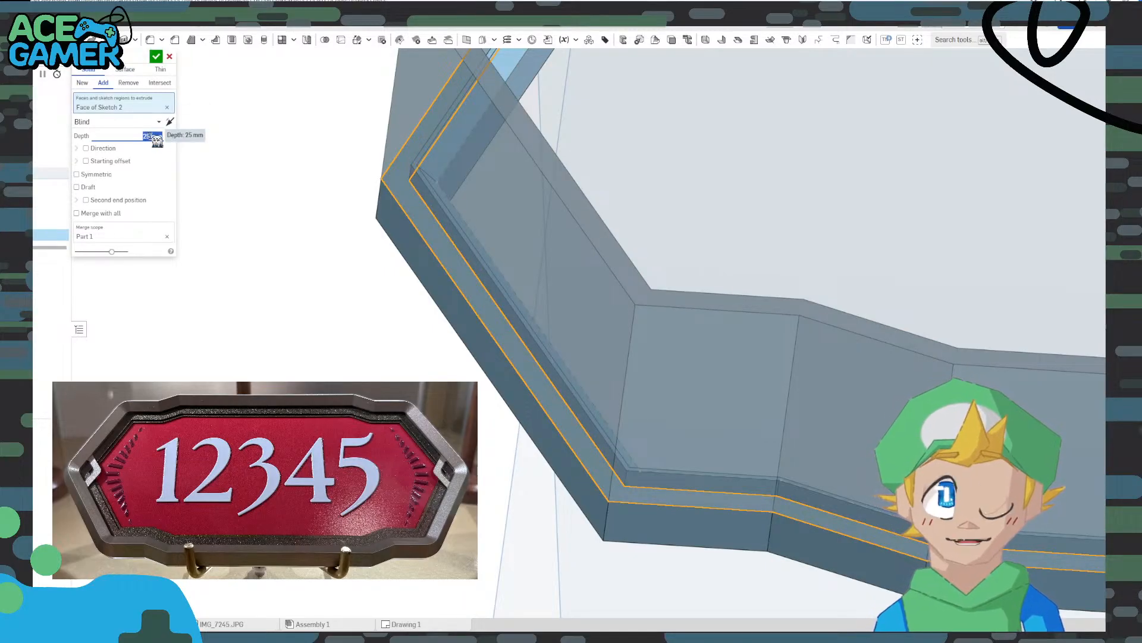
pyautogui.write('2')
pyautogui.press('Return')
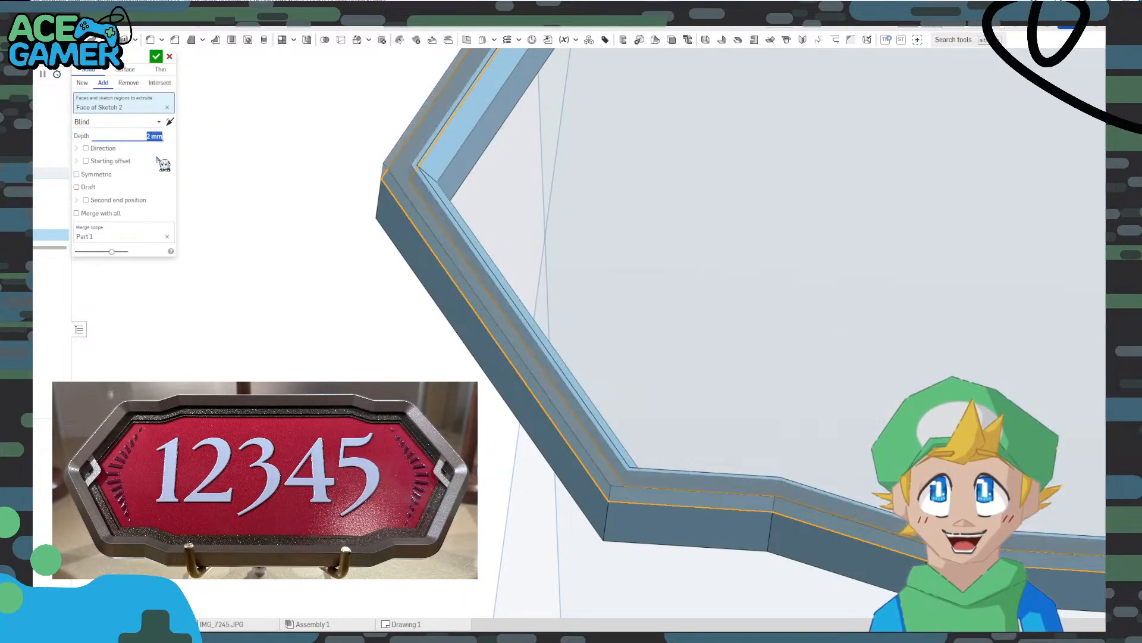
pyautogui.click(154, 58)
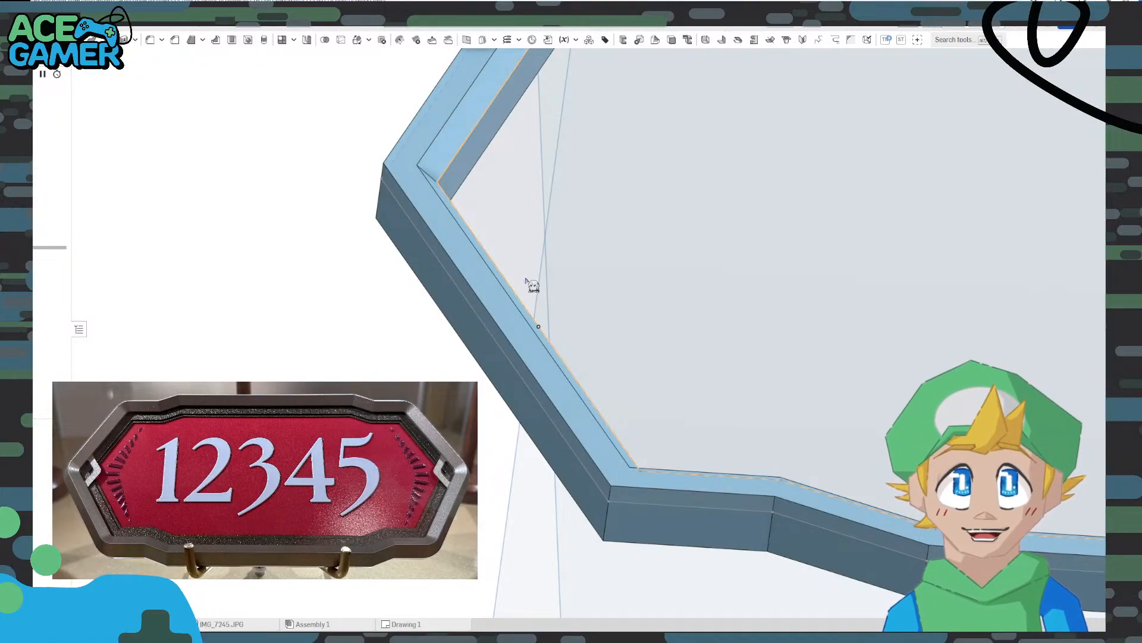
# Start a 2 mm equal-distance chamfer on the outer top edges from one pointed end through its jog and along the near long side
pyautogui.moveTo(527, 278); pyautogui.dragTo(561, 320, button='right')
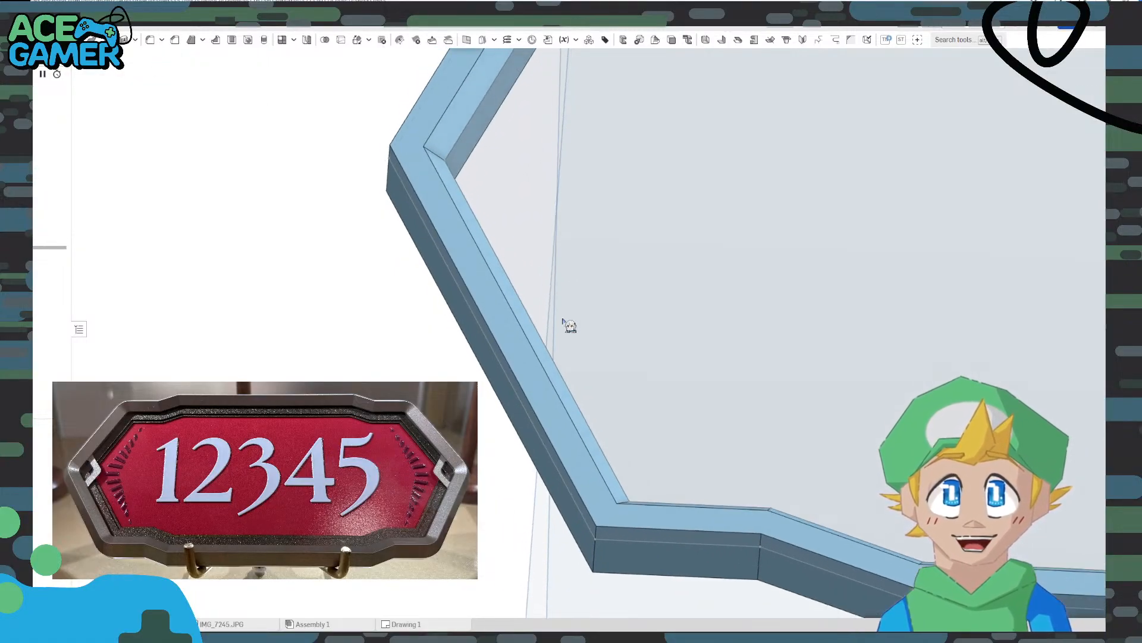
pyautogui.click(679, 531)
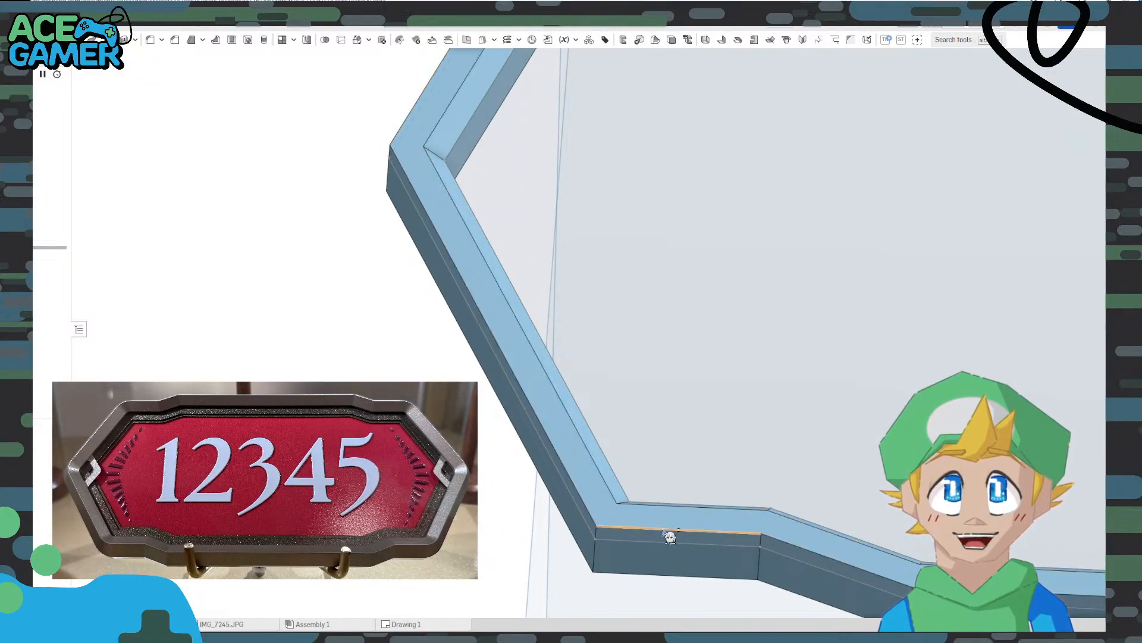
pyautogui.click(586, 510)
pyautogui.click(797, 545)
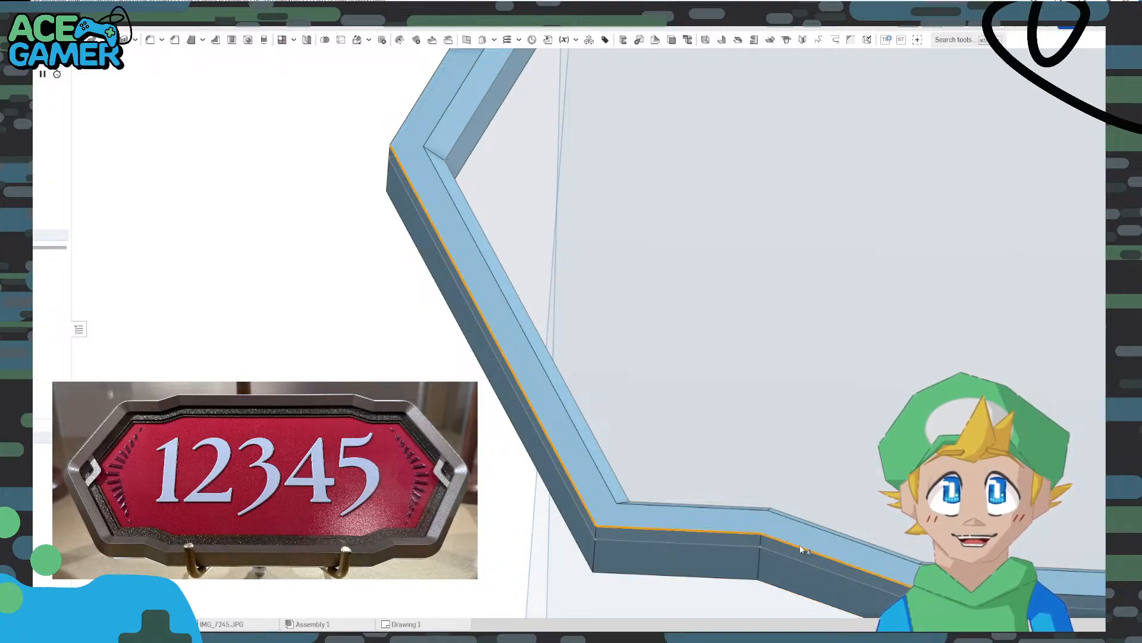
pyautogui.moveTo(822, 509); pyautogui.dragTo(493, 354, button='middle')
pyautogui.click(629, 438)
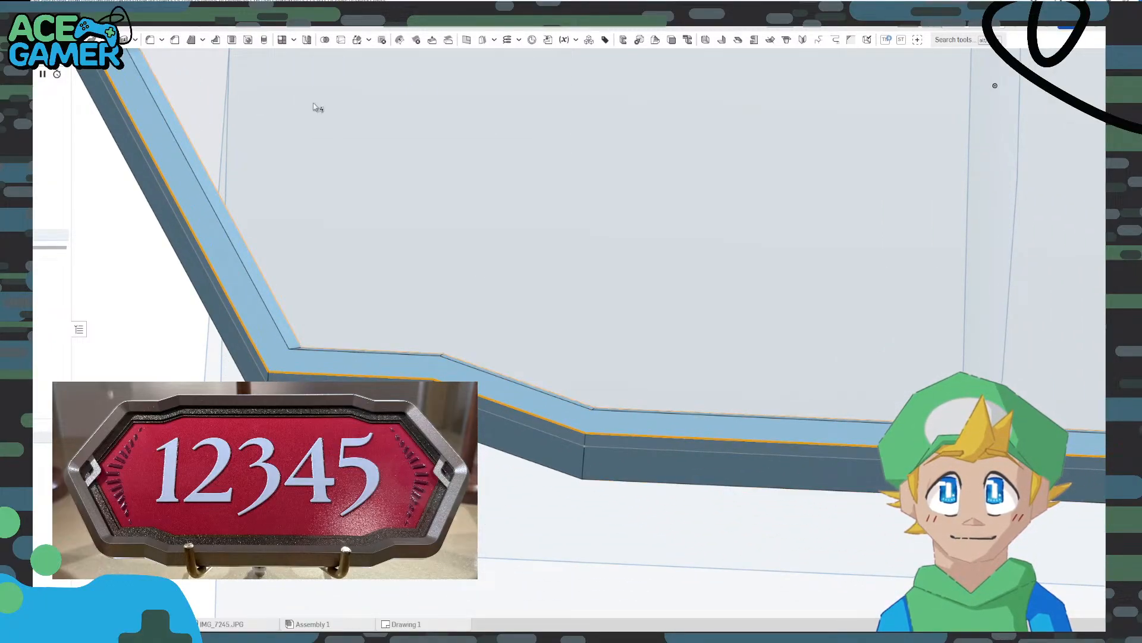
pyautogui.click(179, 43)
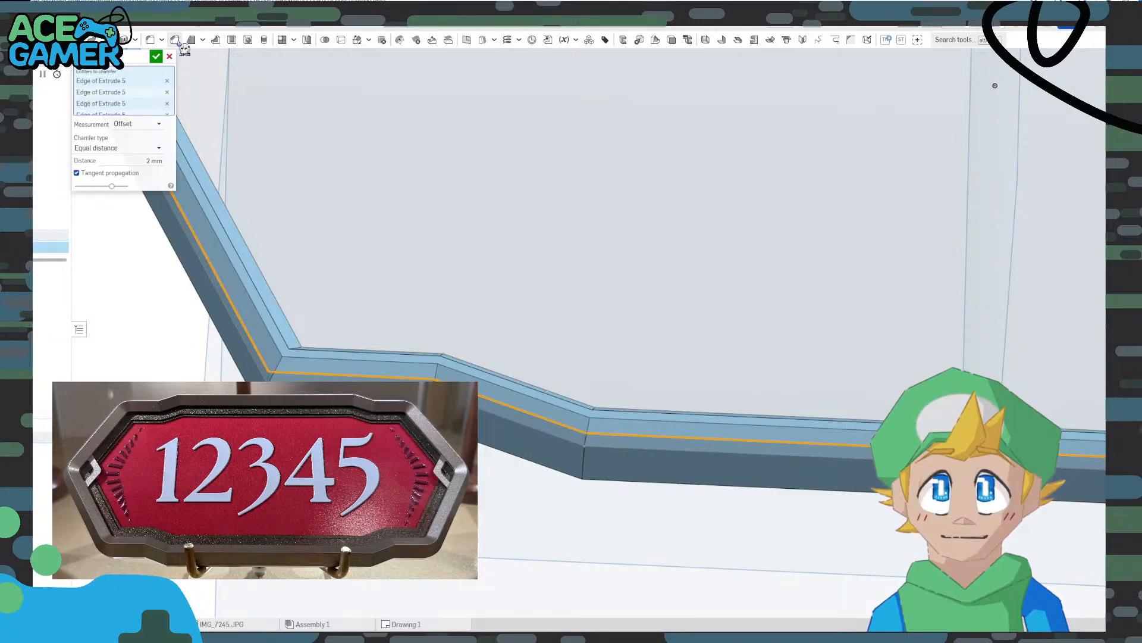
pyautogui.scroll(-3, 449, 307)
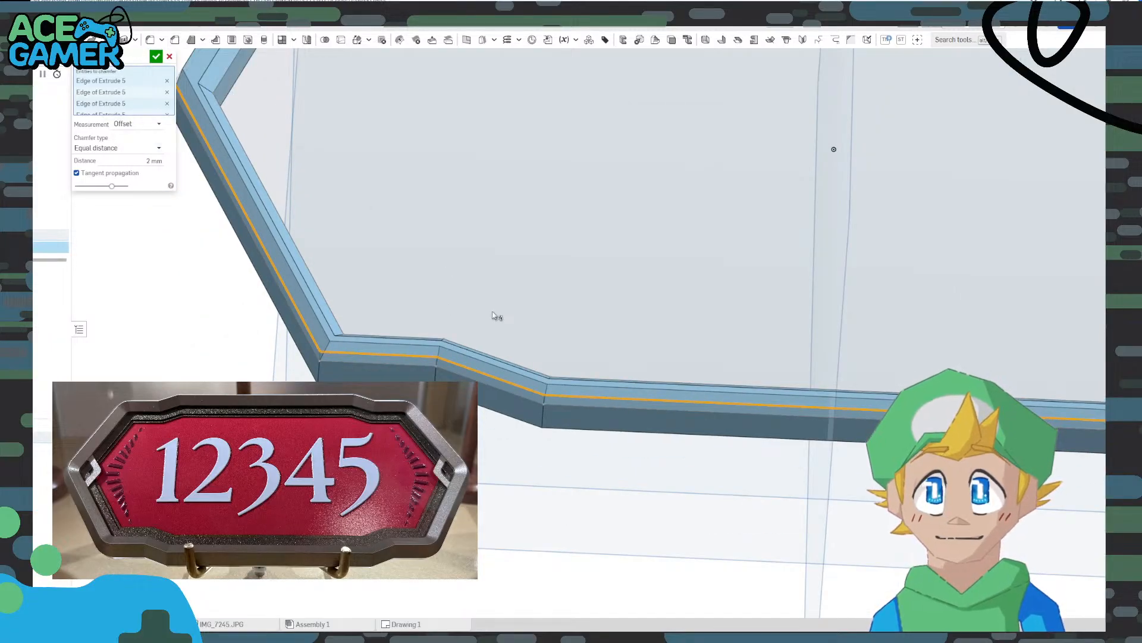
# Add the outer top edges of the near side's other jog and both slanted edges of the adjoining pointed end to the chamfer
pyautogui.moveTo(614, 344); pyautogui.dragTo(177, 293, button='middle')
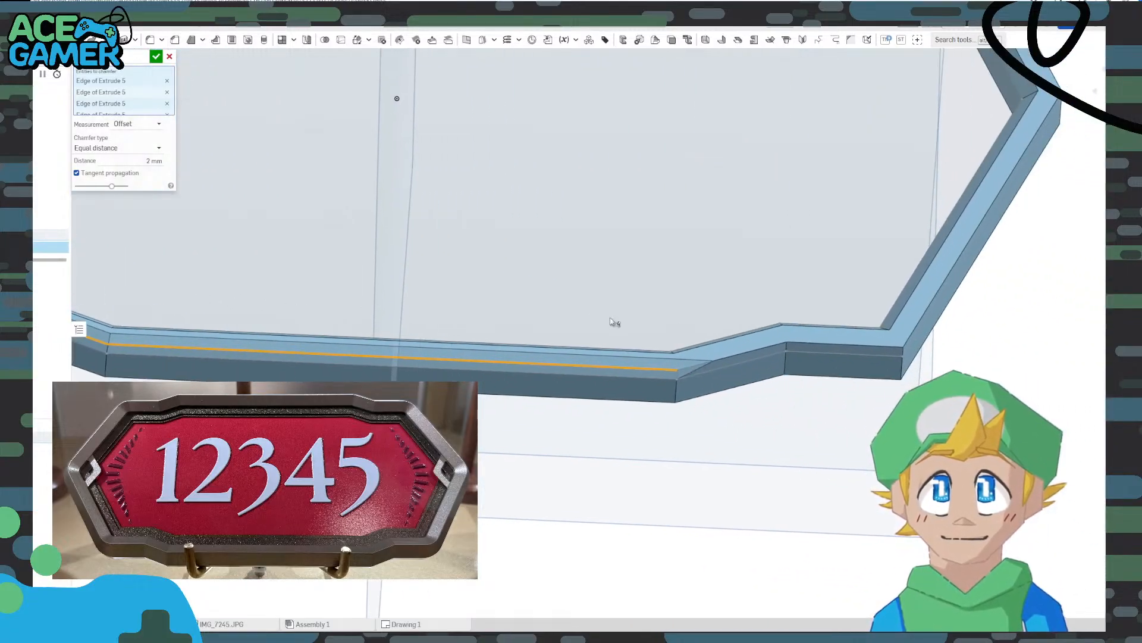
pyautogui.click(736, 354)
pyautogui.click(821, 344)
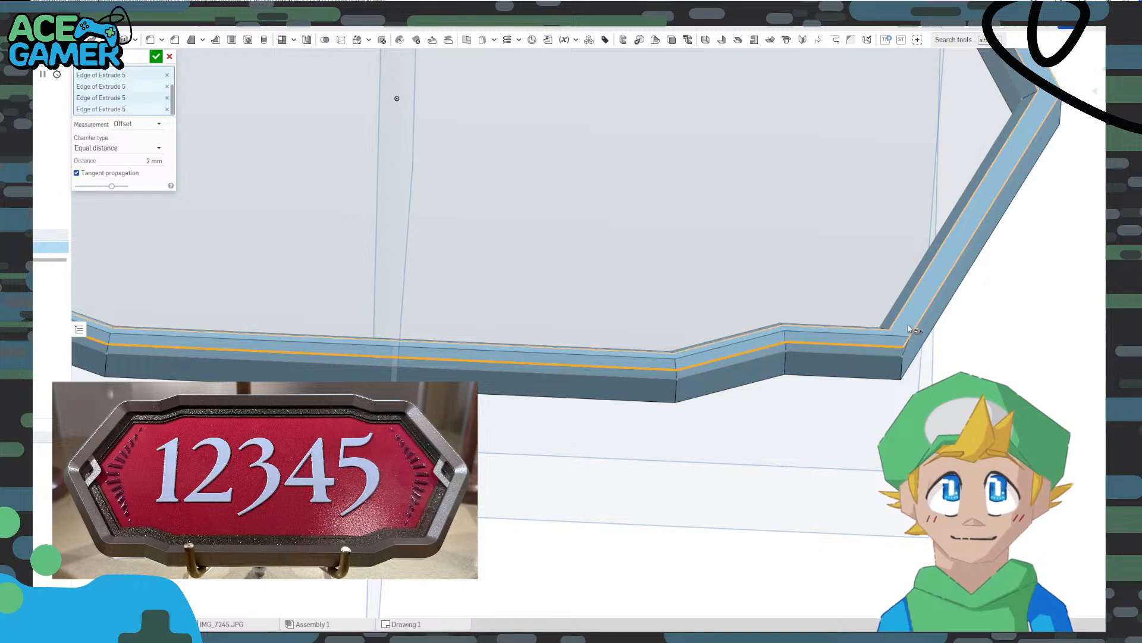
pyautogui.click(921, 323)
pyautogui.moveTo(920, 300); pyautogui.dragTo(646, 538, button='middle')
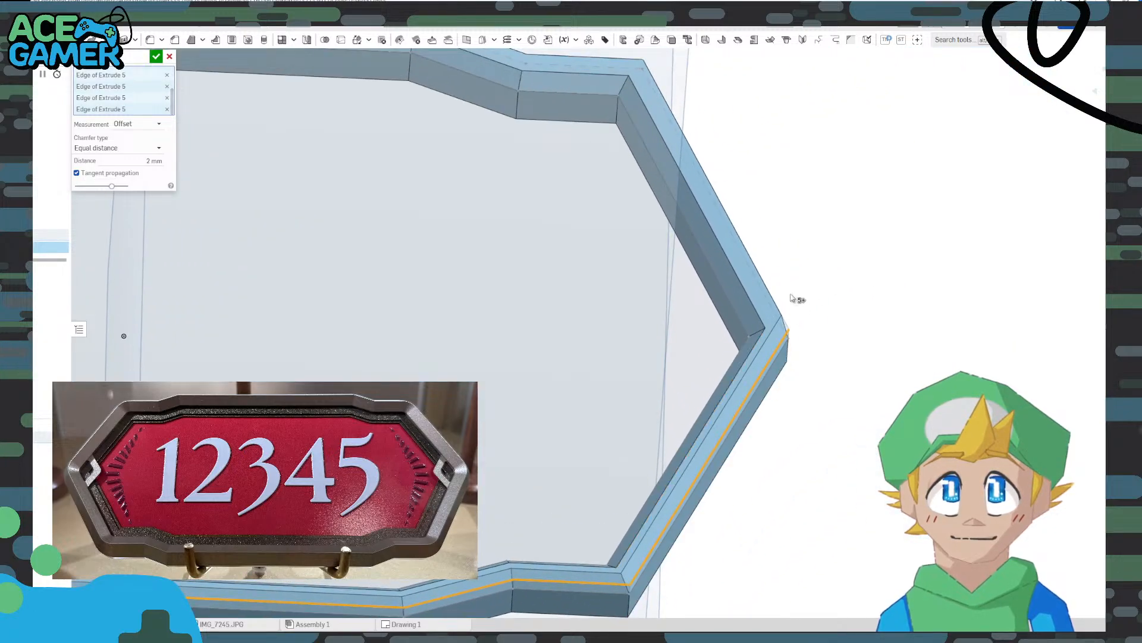
pyautogui.click(769, 287)
# Add the outer top edges along the far long side and its angled jogs, and accept the 2 mm chamfer
pyautogui.moveTo(717, 247); pyautogui.dragTo(779, 406, button='middle')
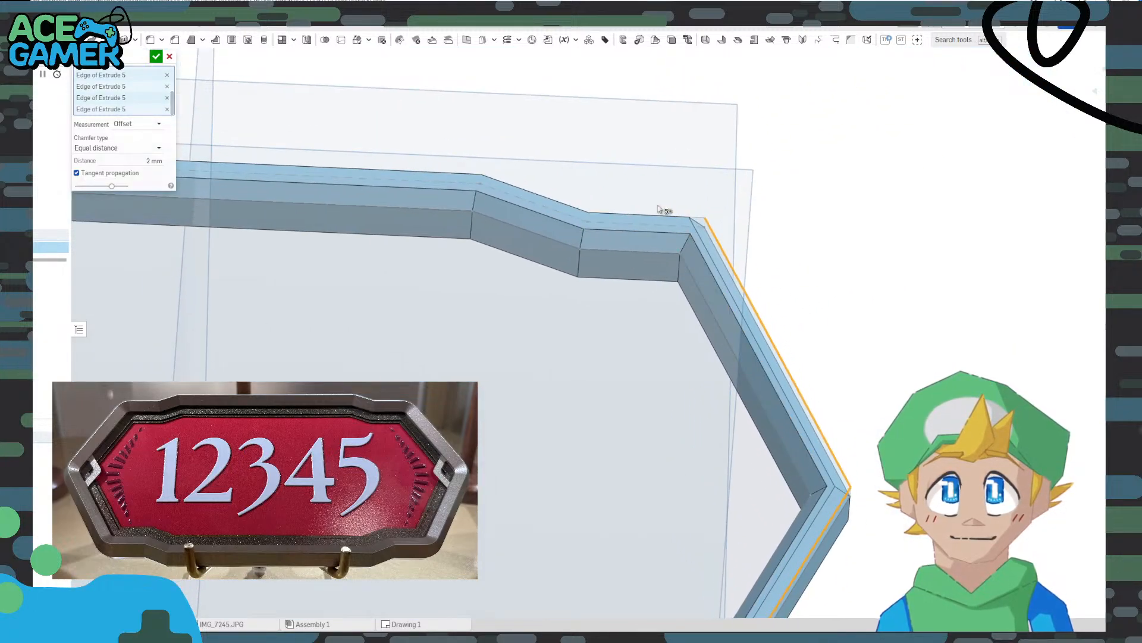
pyautogui.click(659, 219)
pyautogui.click(557, 201)
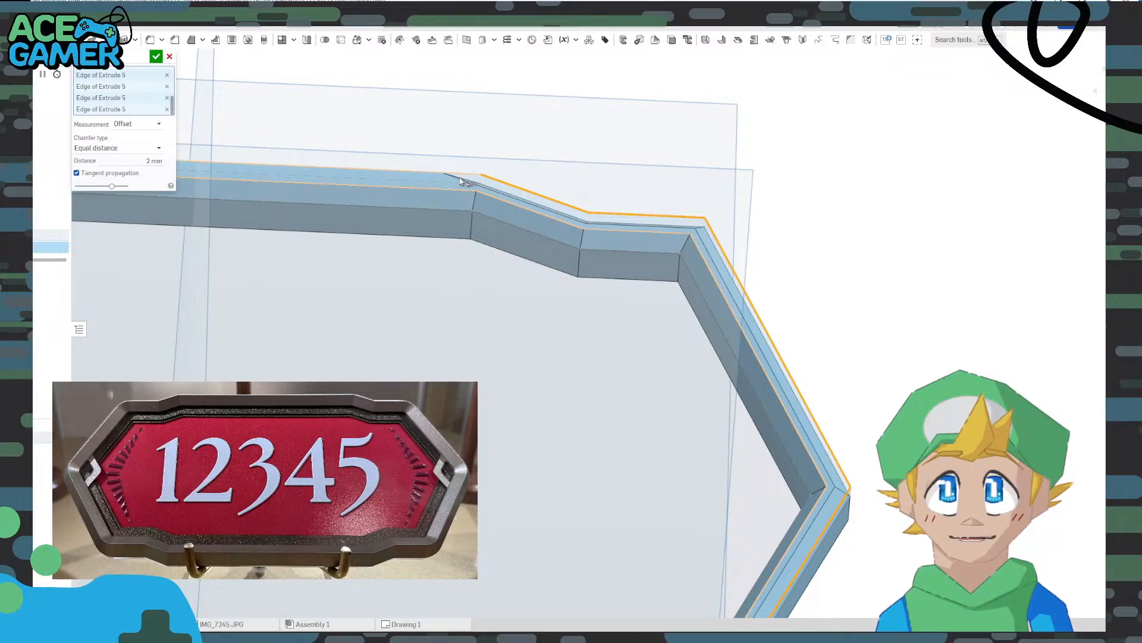
pyautogui.click(436, 174)
pyautogui.moveTo(351, 157); pyautogui.dragTo(782, 184, button='middle')
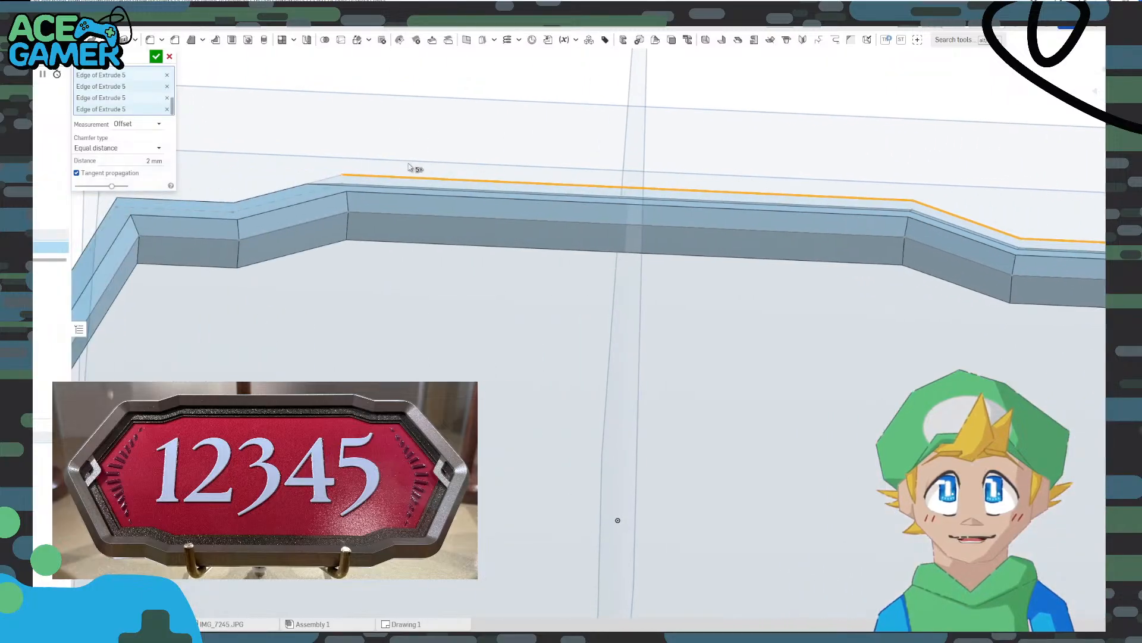
pyautogui.click(314, 184)
pyautogui.moveTo(233, 204); pyautogui.dragTo(332, 207, button='middle')
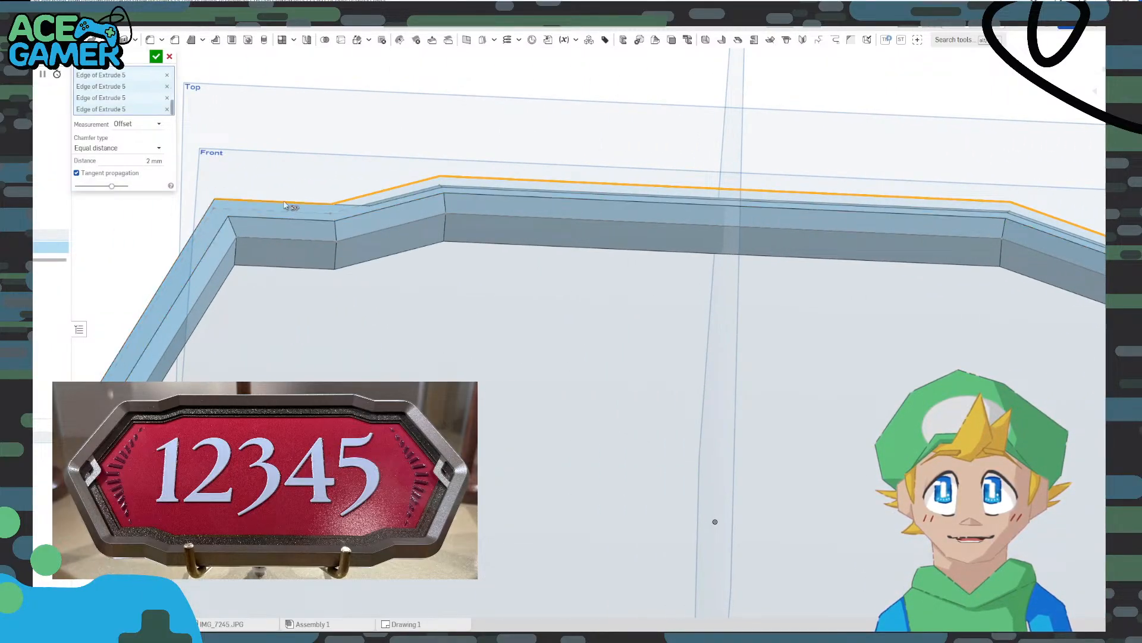
pyautogui.moveTo(78, 265); pyautogui.dragTo(300, 218, button='middle')
pyautogui.click(155, 57)
# Hide the reference planes around the frame
pyautogui.moveTo(586, 372); pyautogui.dragTo(819, 413, button='right')
pyautogui.press('p')
pyautogui.scroll(-4, 595, 376)
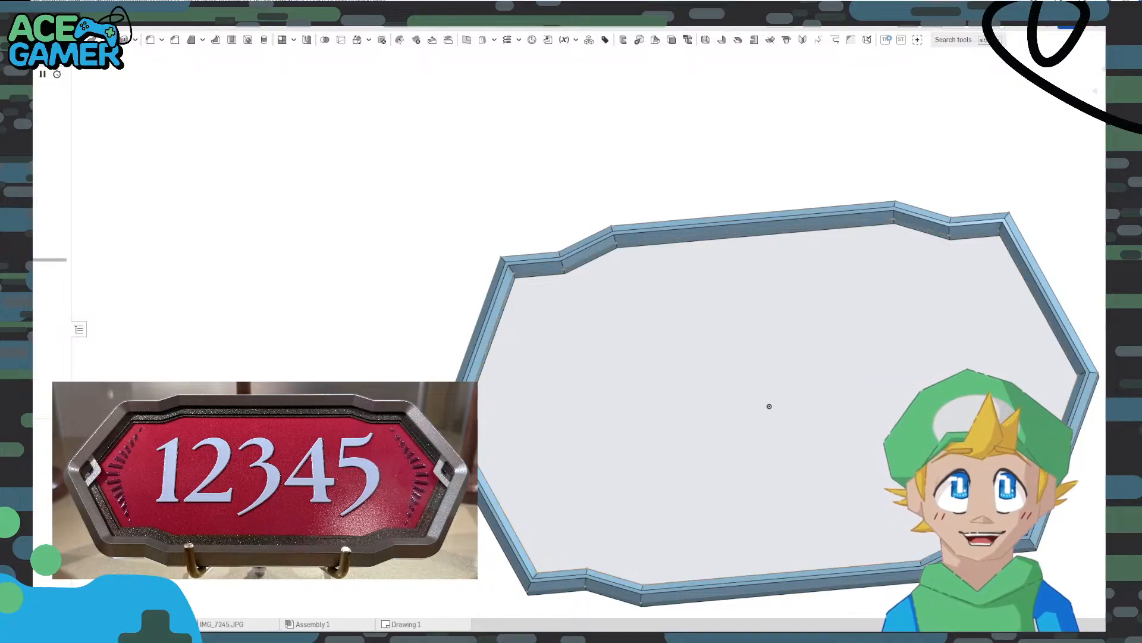
# Set the distance of both the inner and the outer edge chamfer to 2.25 mm
pyautogui.click(1123, 91)
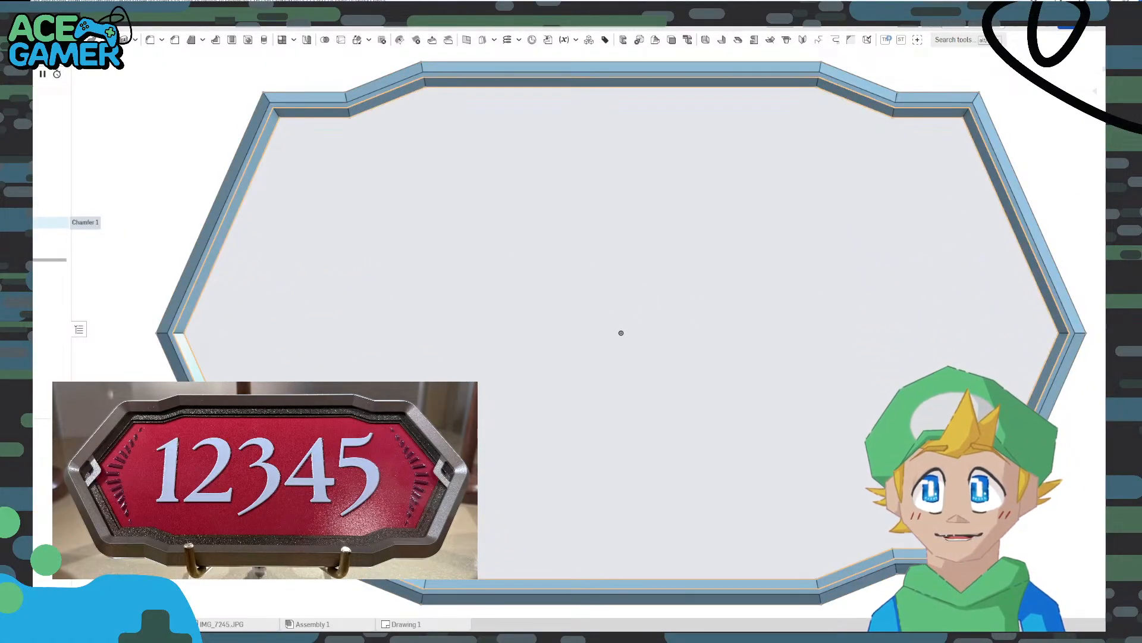
pyautogui.doubleClick(50, 222)
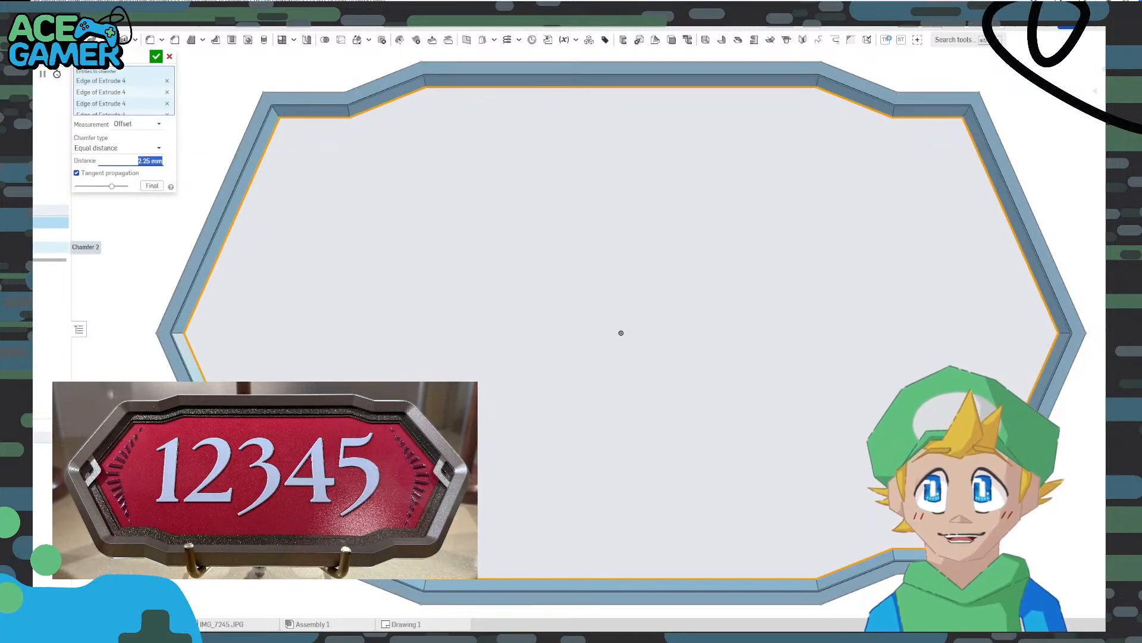
pyautogui.press('Return')
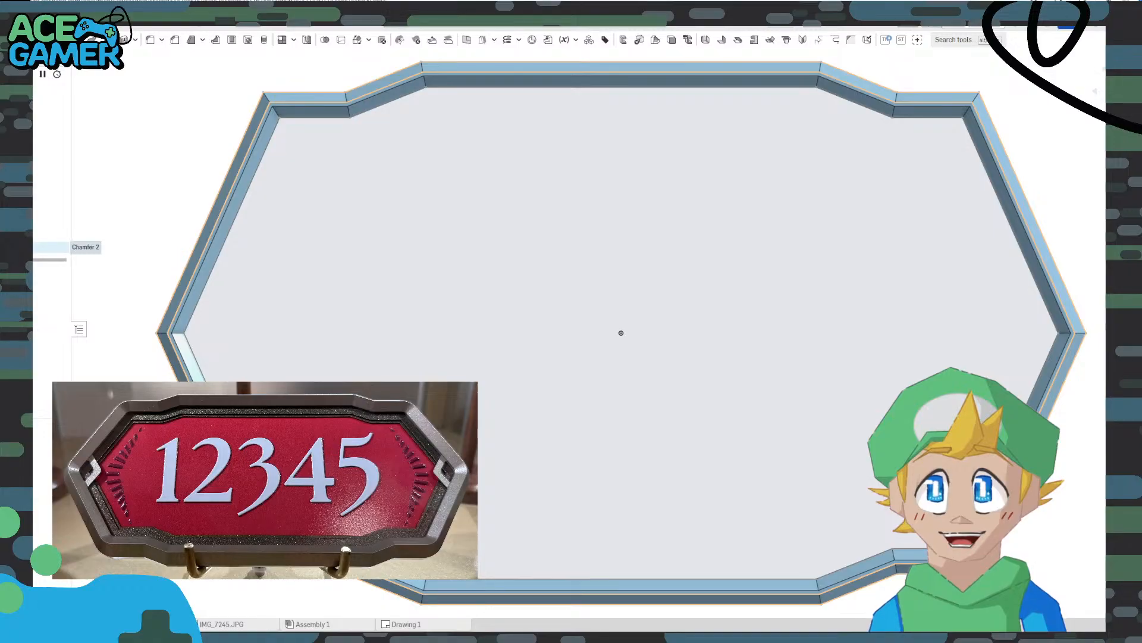
pyautogui.doubleClick(51, 247)
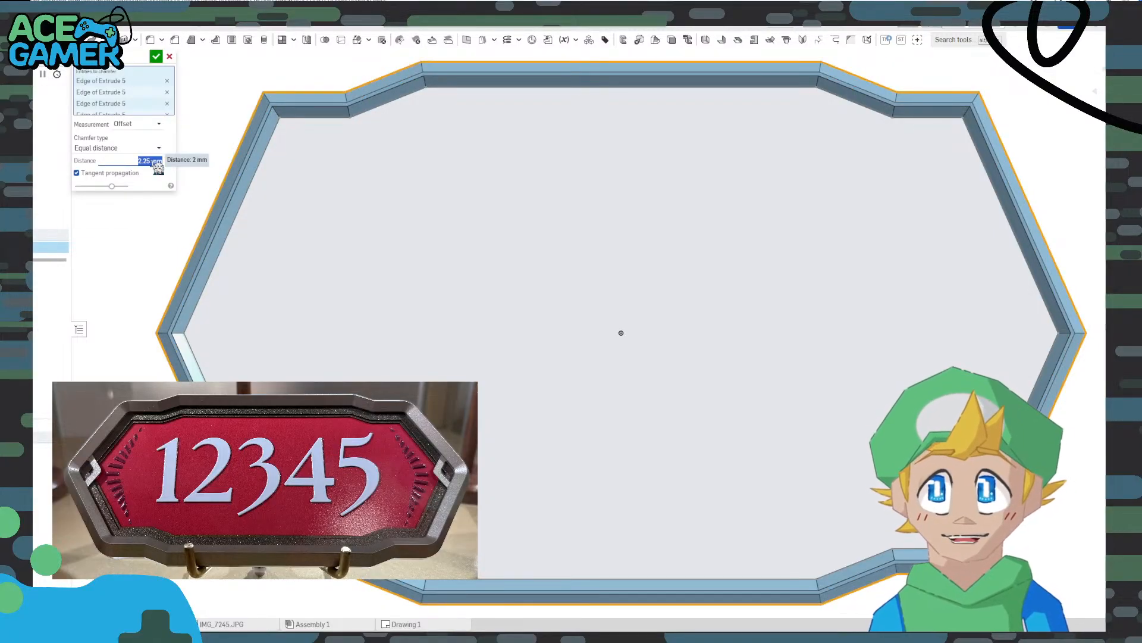
pyautogui.click(166, 59)
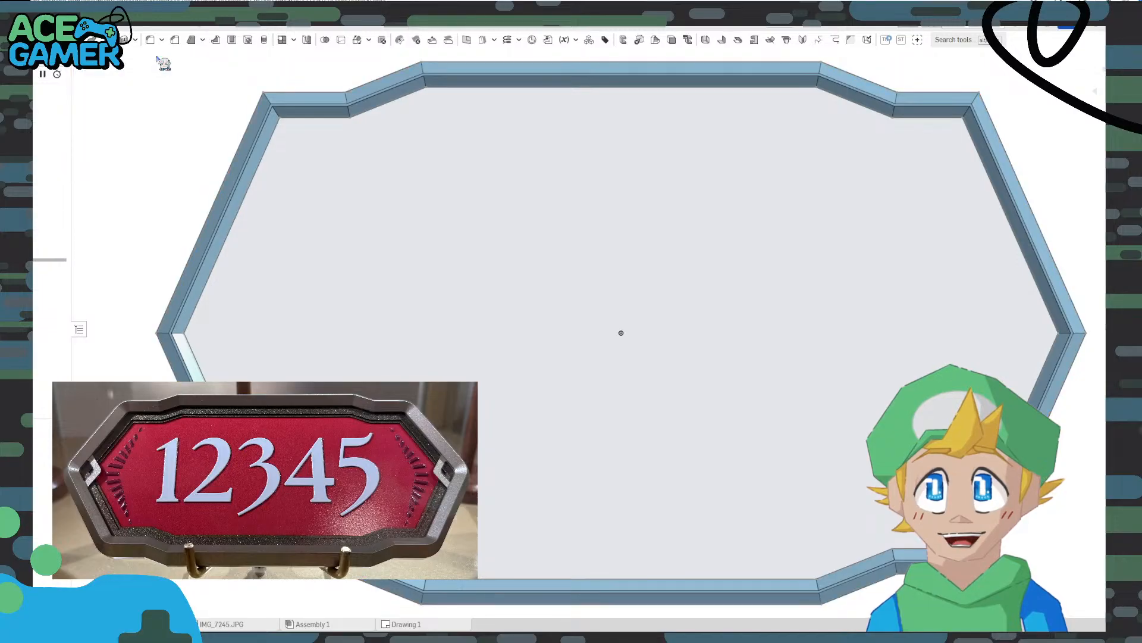
# Inspect the ridge between the chamfers, suppress the inner edge chamfer for comparison and unsuppress it
pyautogui.moveTo(426, 286); pyautogui.dragTo(424, 255, button='right')
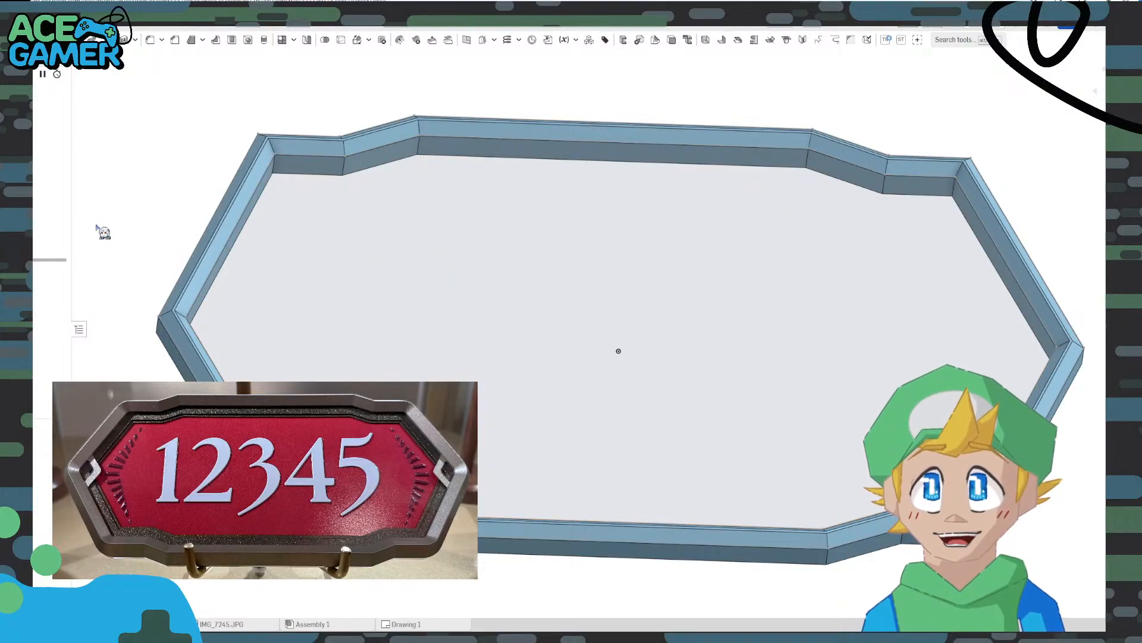
pyautogui.moveTo(324, 461); pyautogui.dragTo(365, 364, button='right')
pyautogui.scroll(6, 357, 422)
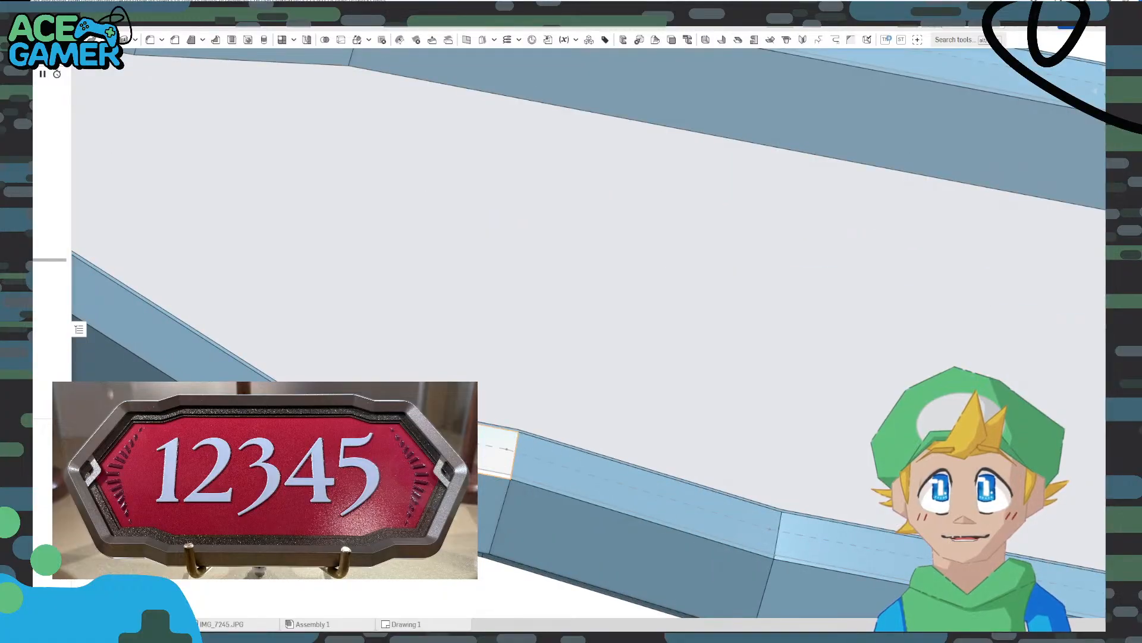
pyautogui.scroll(4, 334, 430)
pyautogui.scroll(-6, 452, 303)
pyautogui.moveTo(518, 240); pyautogui.dragTo(510, 265, button='right')
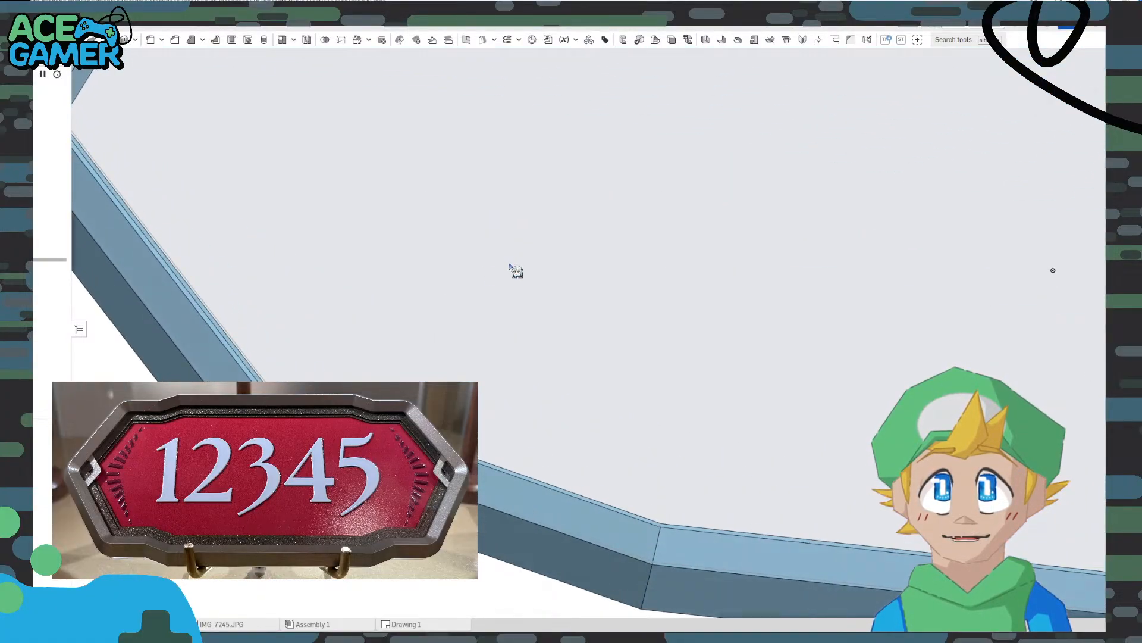
pyautogui.rightClick(37, 226)
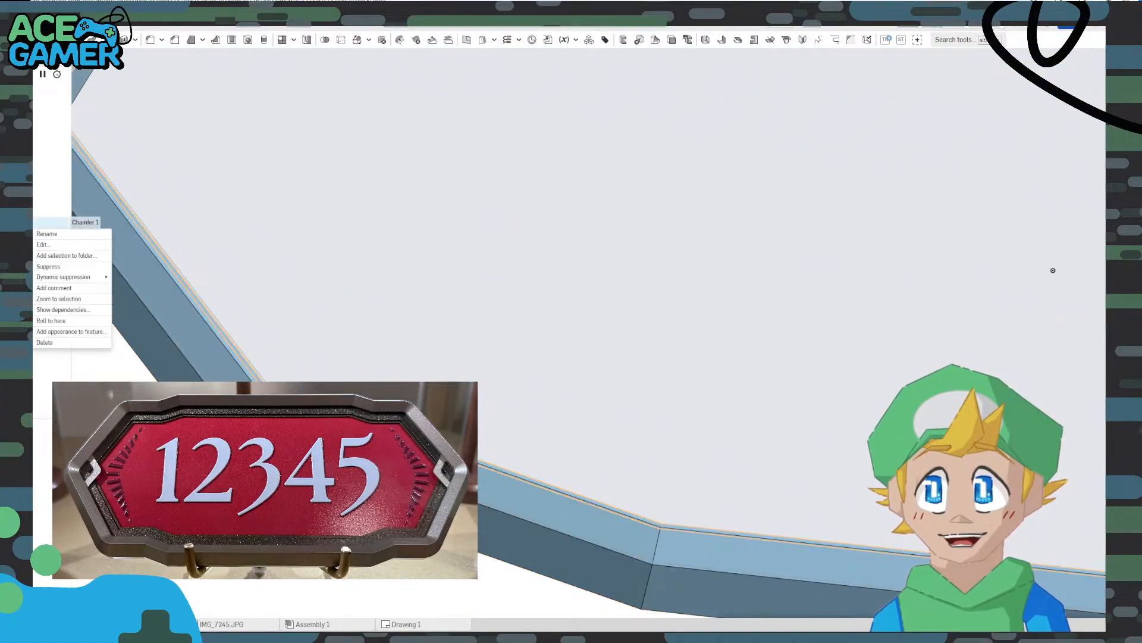
pyautogui.click(37, 266)
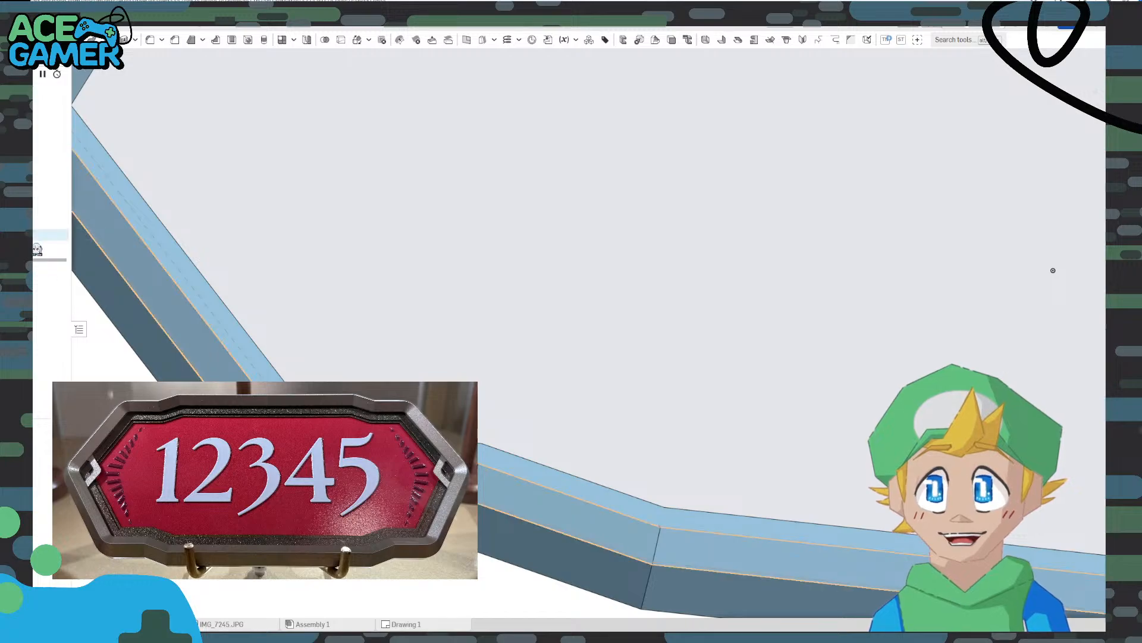
pyautogui.rightClick(37, 225)
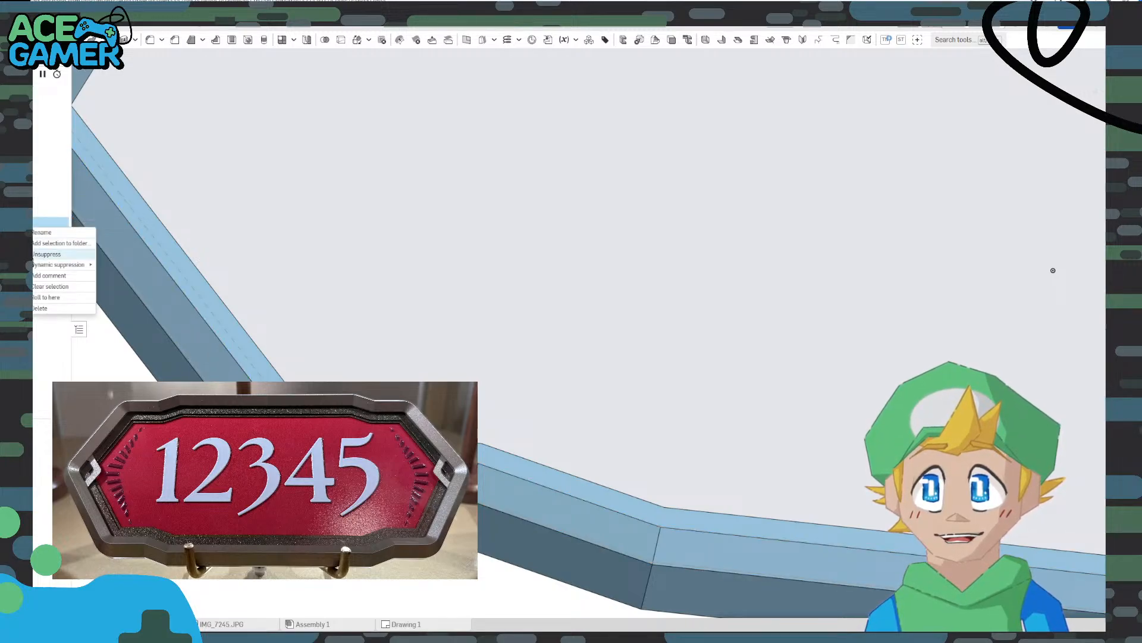
pyautogui.click(37, 262)
# Set the inner edge chamfer's distance to 2 mm and accept the edit
pyautogui.doubleClick(50, 222)
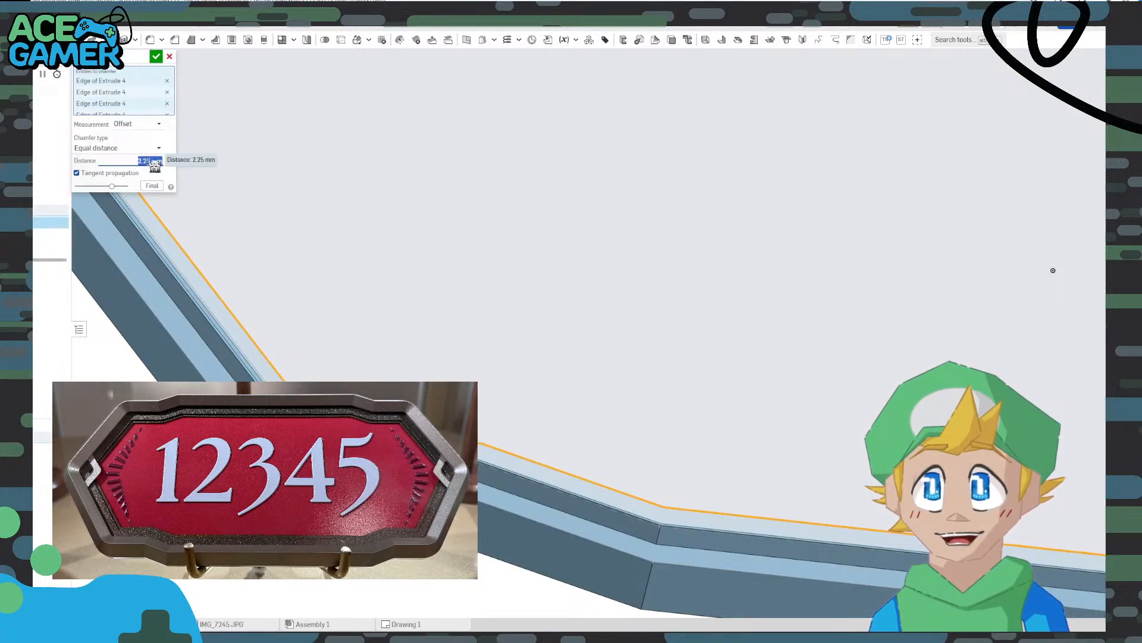
pyautogui.doubleClick(148, 162)
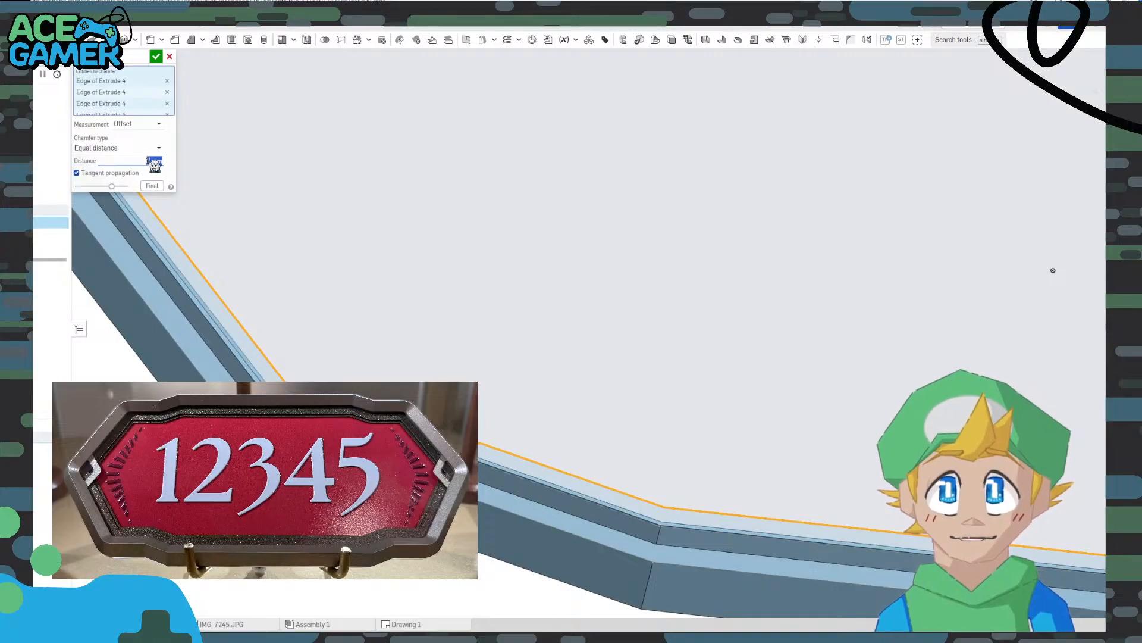
pyautogui.click(156, 57)
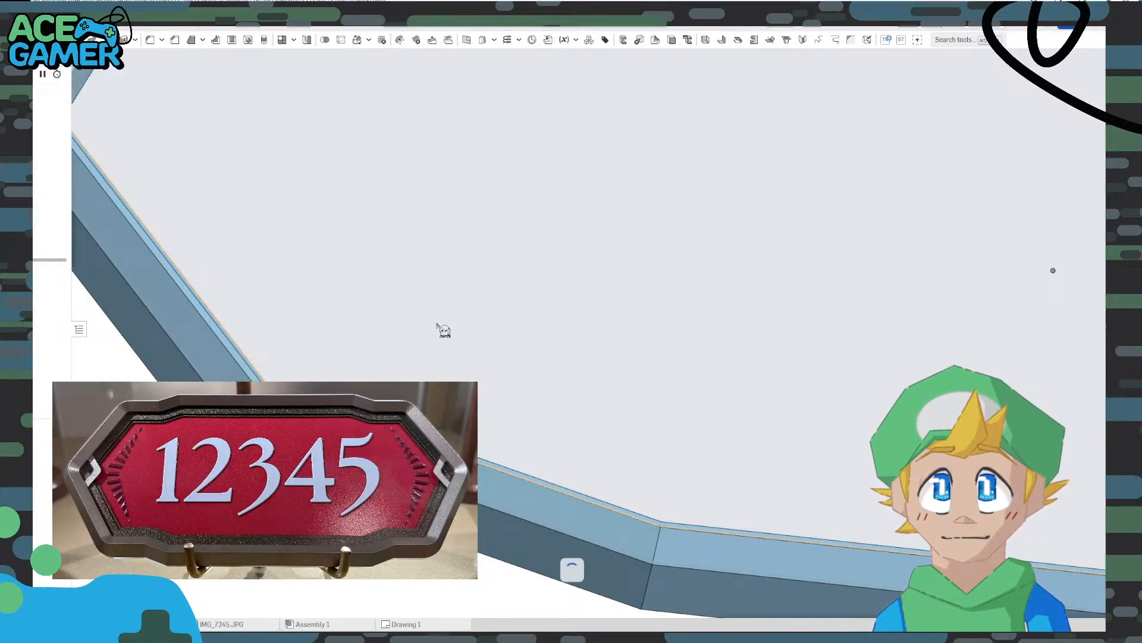
pyautogui.moveTo(437, 326); pyautogui.dragTo(543, 390, button='right')
pyautogui.scroll(-1, 543, 391)
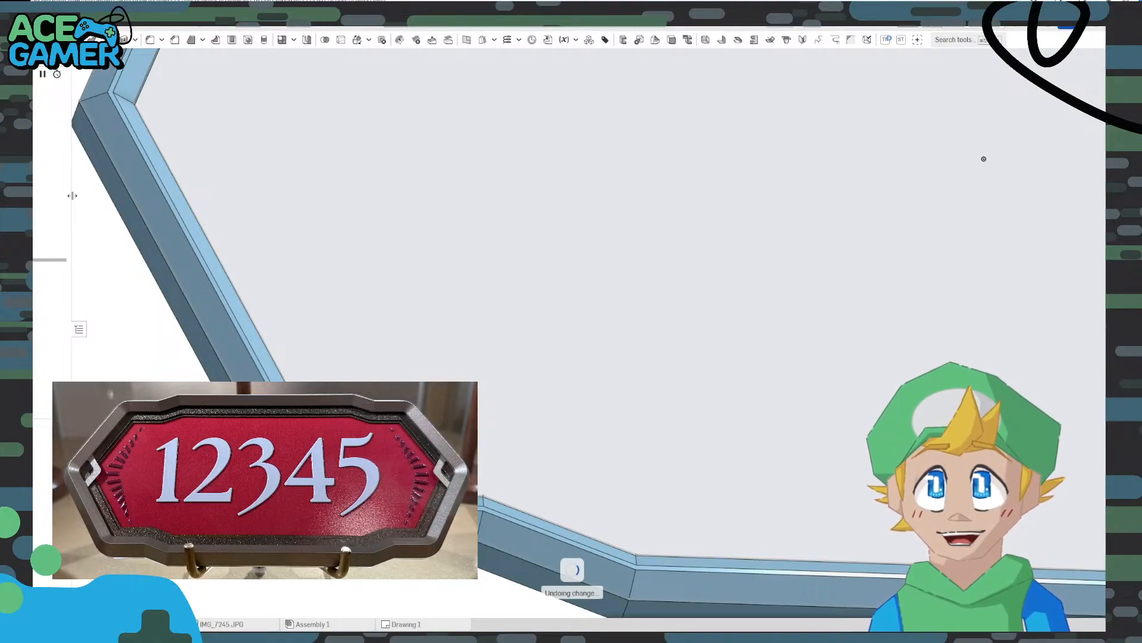
# Undo the recent edits to the chamfer distances and the suppression of the inner edge chamfer
pyautogui.scroll(-6, 301, 287)
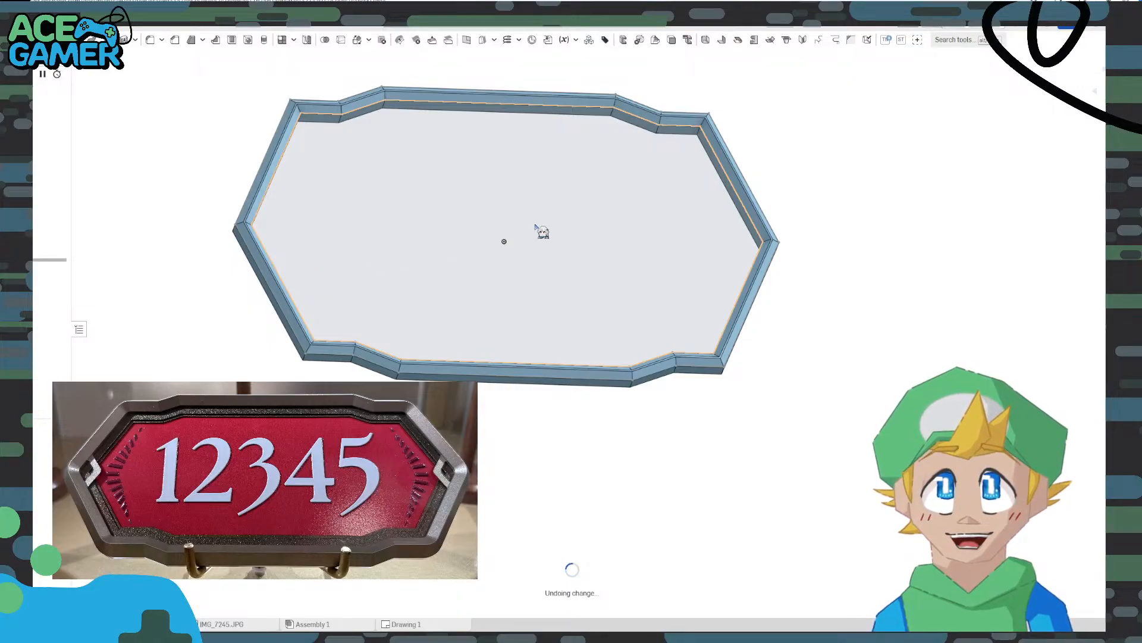
pyautogui.scroll(6, 357, 306)
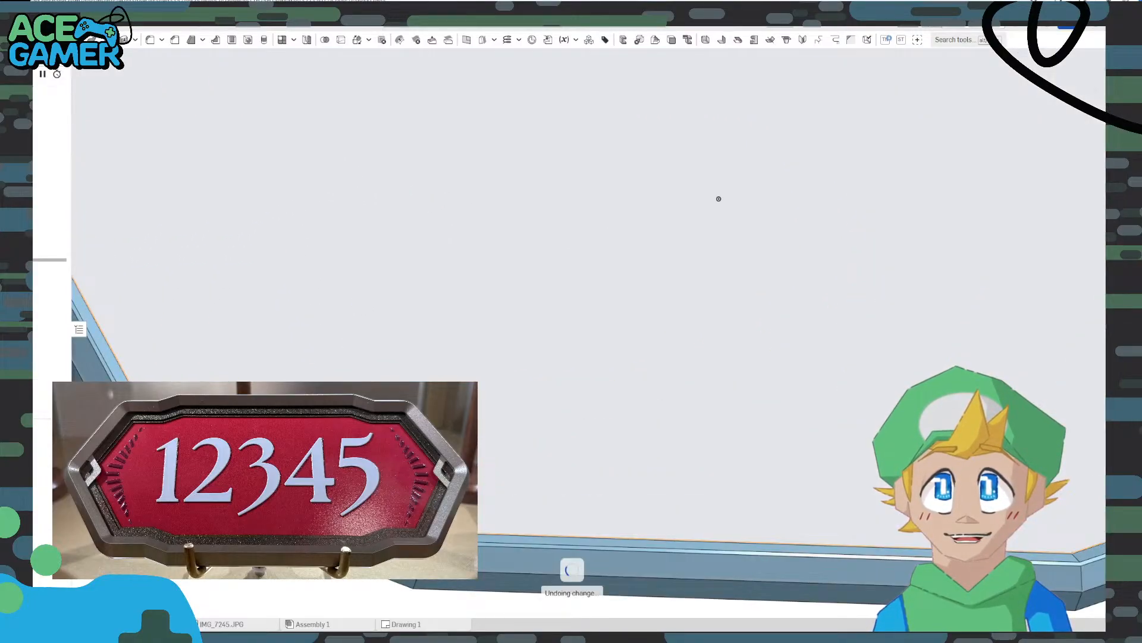
pyautogui.scroll(-4, 333, 318)
pyautogui.moveTo(334, 319)
pyautogui.mouseDown(button='right')
pyautogui.moveTo(336, 281)
pyautogui.moveTo(327, 304)
pyautogui.mouseUp(button='right')
pyautogui.moveTo(440, 194); pyautogui.dragTo(433, 263, button='middle')
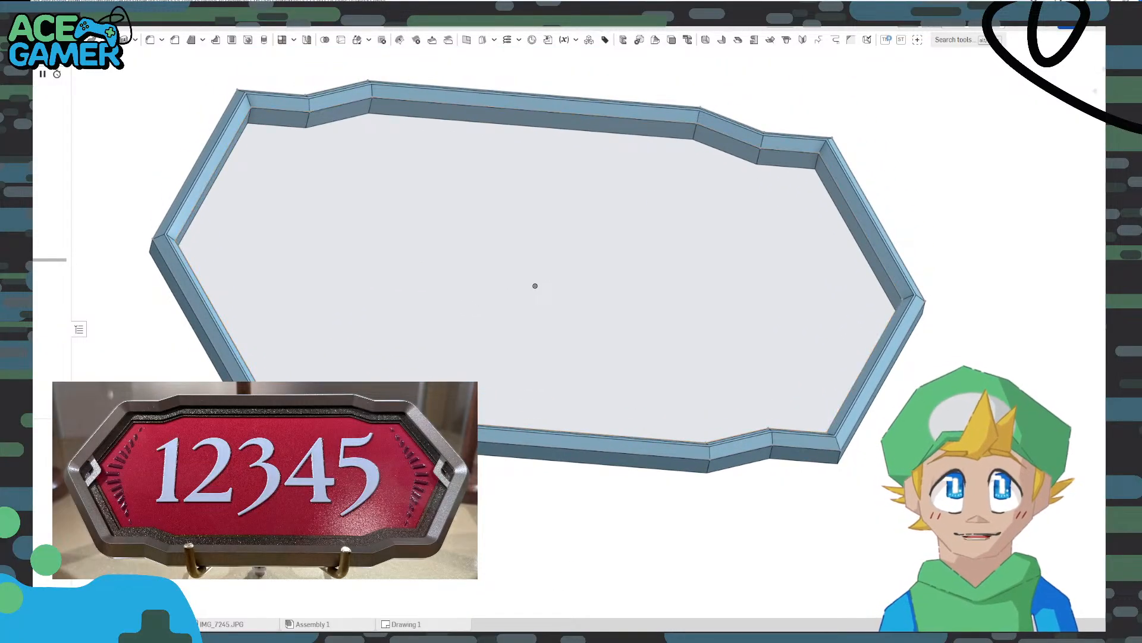
# Examine the strip between the inner and outer chamfers up close at the frame's pointed end
pyautogui.click(1063, 91)
pyautogui.scroll(4, 256, 341)
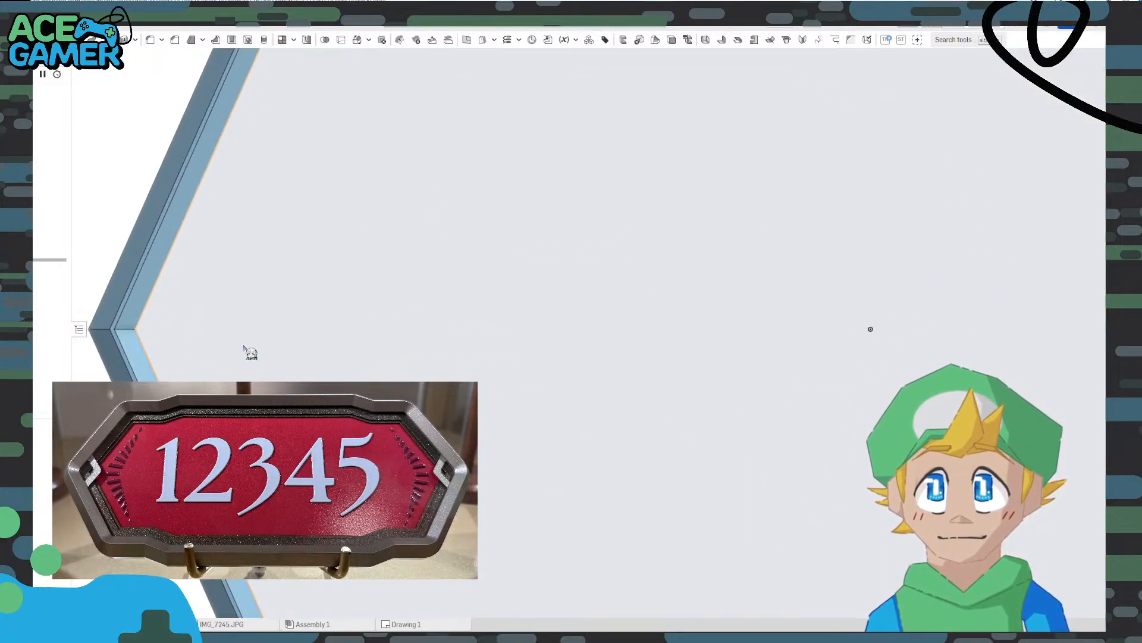
pyautogui.moveTo(245, 345); pyautogui.dragTo(210, 287, button='right')
pyautogui.scroll(6, 168, 333)
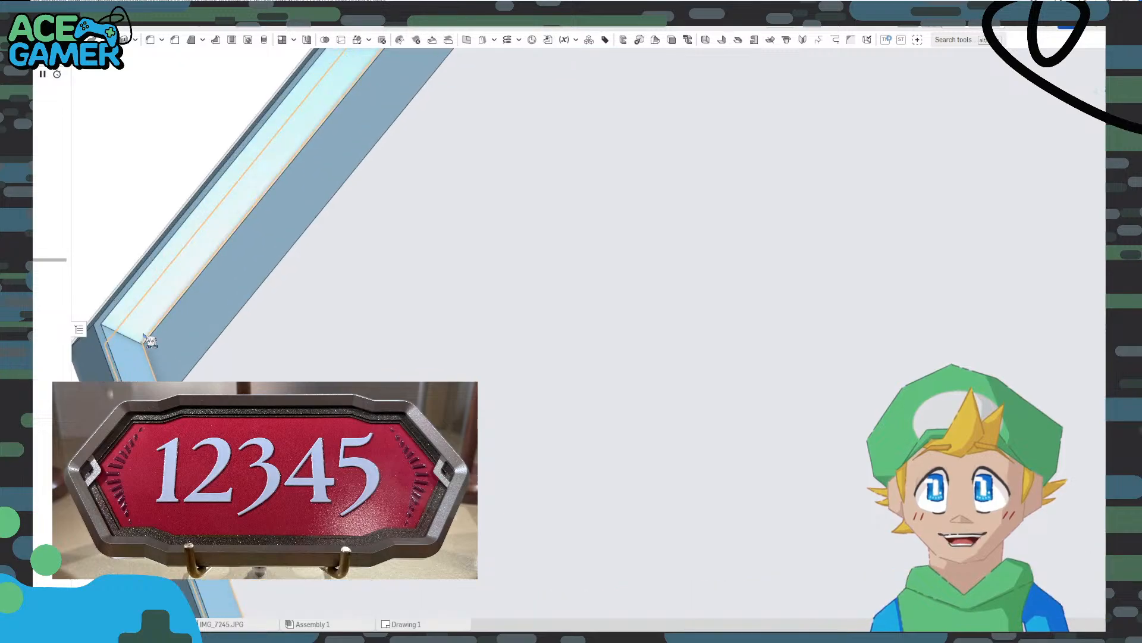
pyautogui.moveTo(180, 333); pyautogui.dragTo(181, 333, button='right')
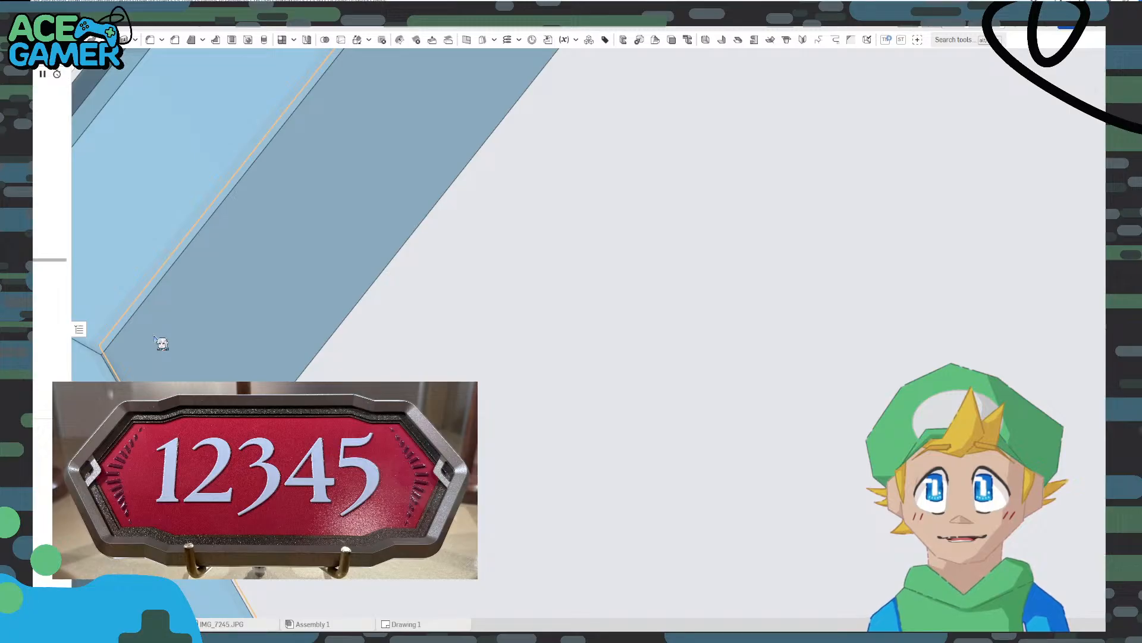
# Examine the frame's chamfered edges and inner ledge from several angles, including the sketch region filling the open centre
pyautogui.click(154, 337)
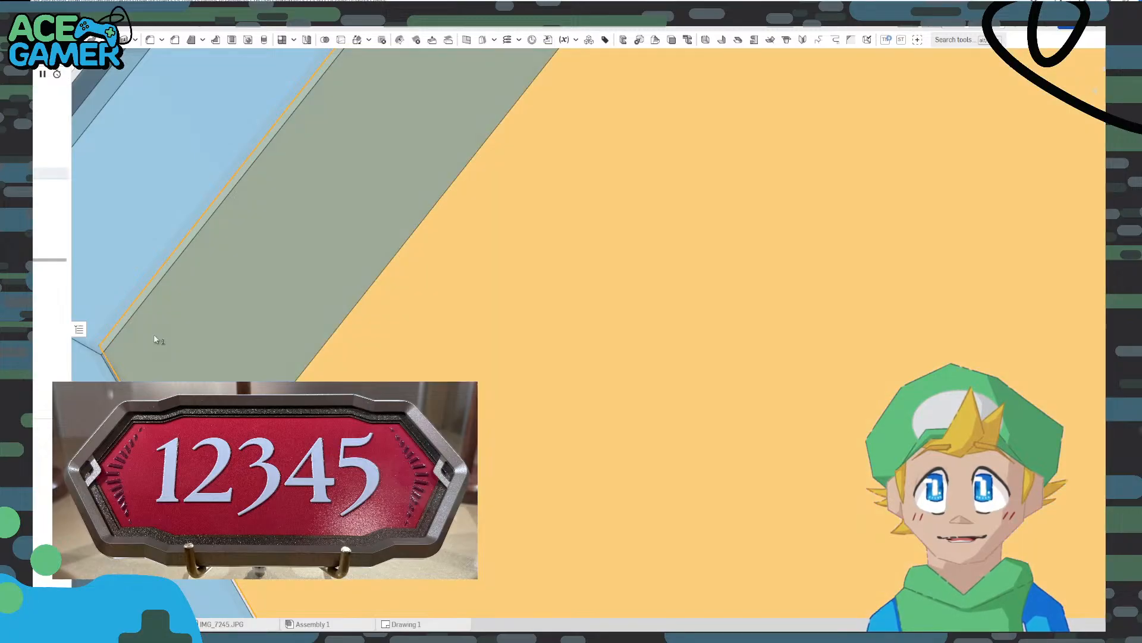
pyautogui.moveTo(155, 338); pyautogui.dragTo(205, 399, button='right')
pyautogui.scroll(-4, 229, 400)
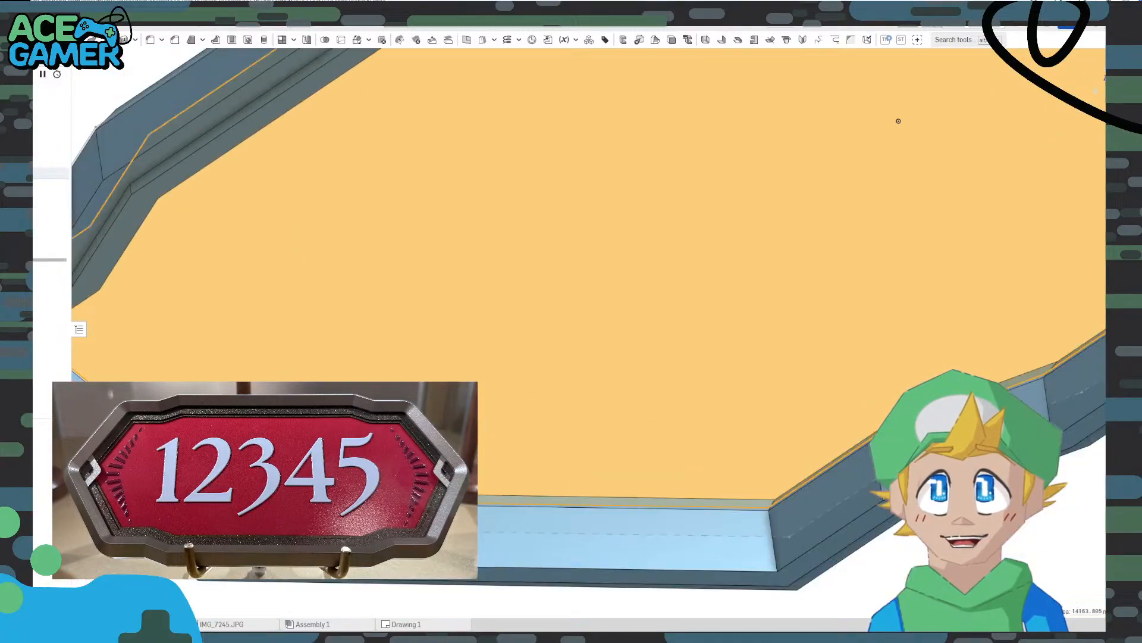
pyautogui.click(331, 329)
pyautogui.moveTo(334, 385)
pyautogui.mouseDown(button='right')
pyautogui.moveTo(340, 423)
pyautogui.moveTo(415, 408)
pyautogui.moveTo(450, 380)
pyautogui.moveTo(466, 329)
pyautogui.moveTo(433, 404)
pyautogui.moveTo(425, 394)
pyautogui.moveTo(479, 427)
pyautogui.mouseUp(button='right')
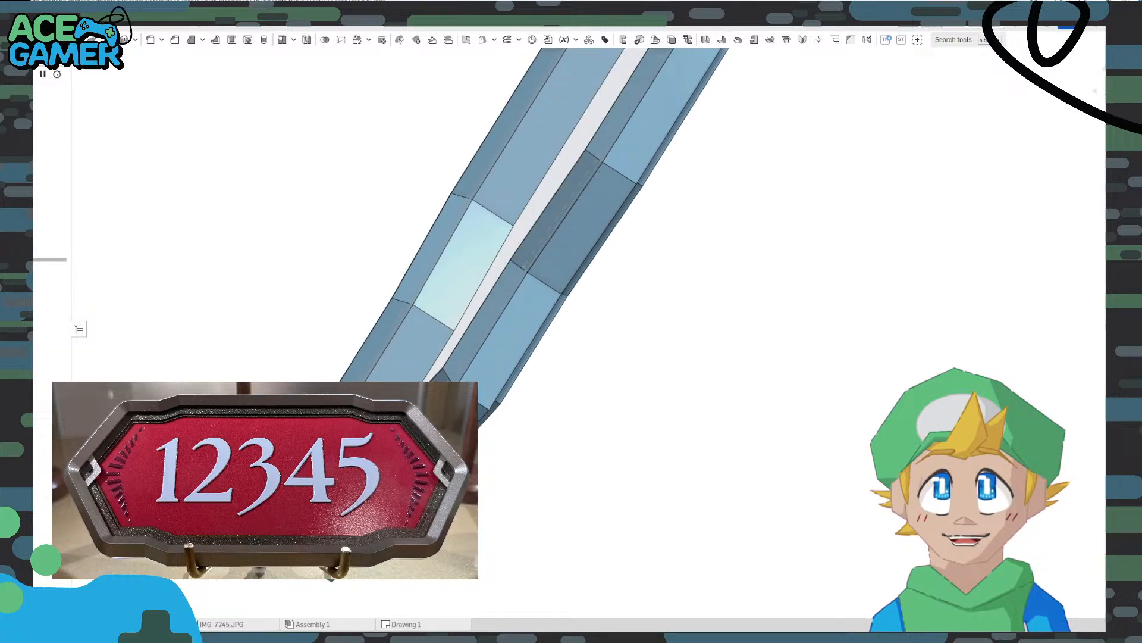
pyautogui.moveTo(330, 577); pyautogui.dragTo(329, 577, button='right')
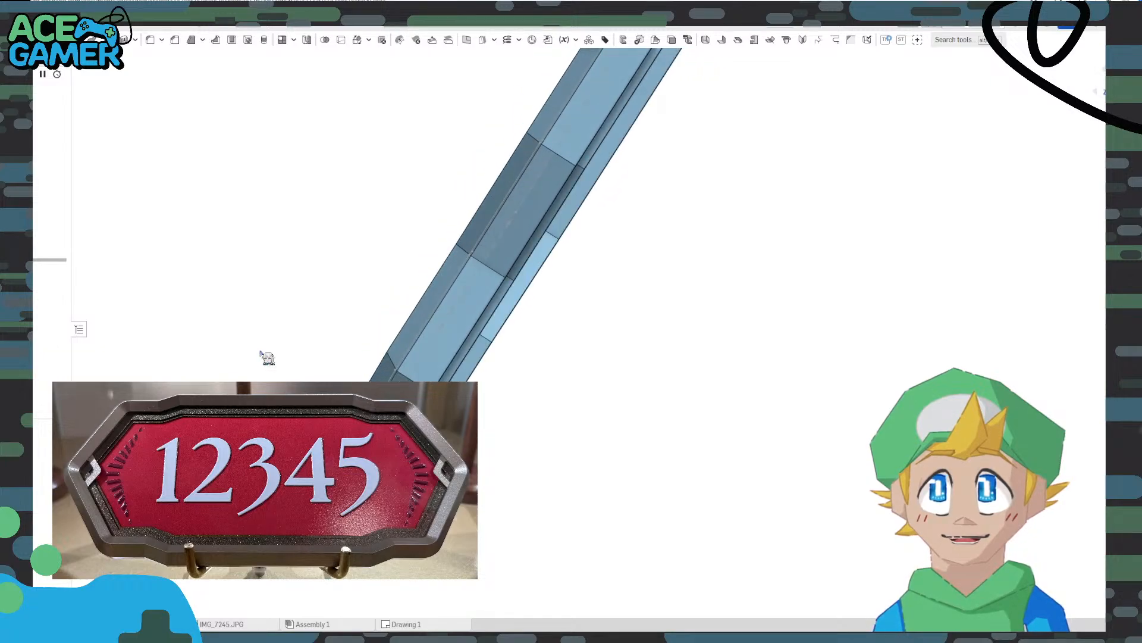
pyautogui.scroll(-5, 417, 310)
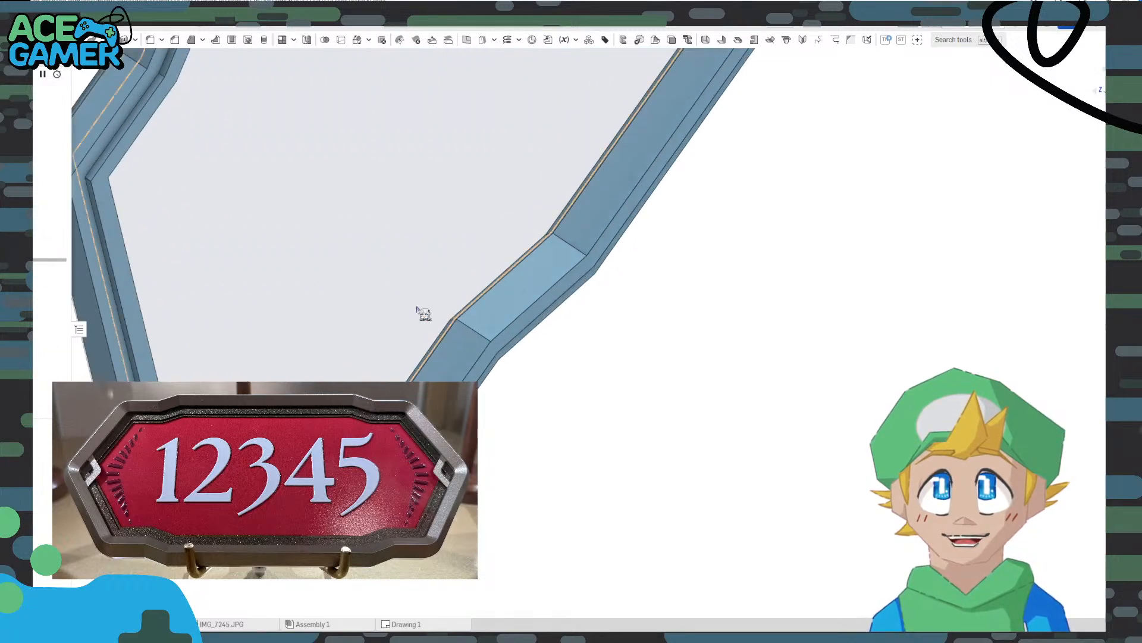
# Open the Sketch 1 base extrude and the Sketch 2 border extrude to review their depth settings, accepting each
pyautogui.click(108, 217)
pyautogui.hotkey('shift', 'e')
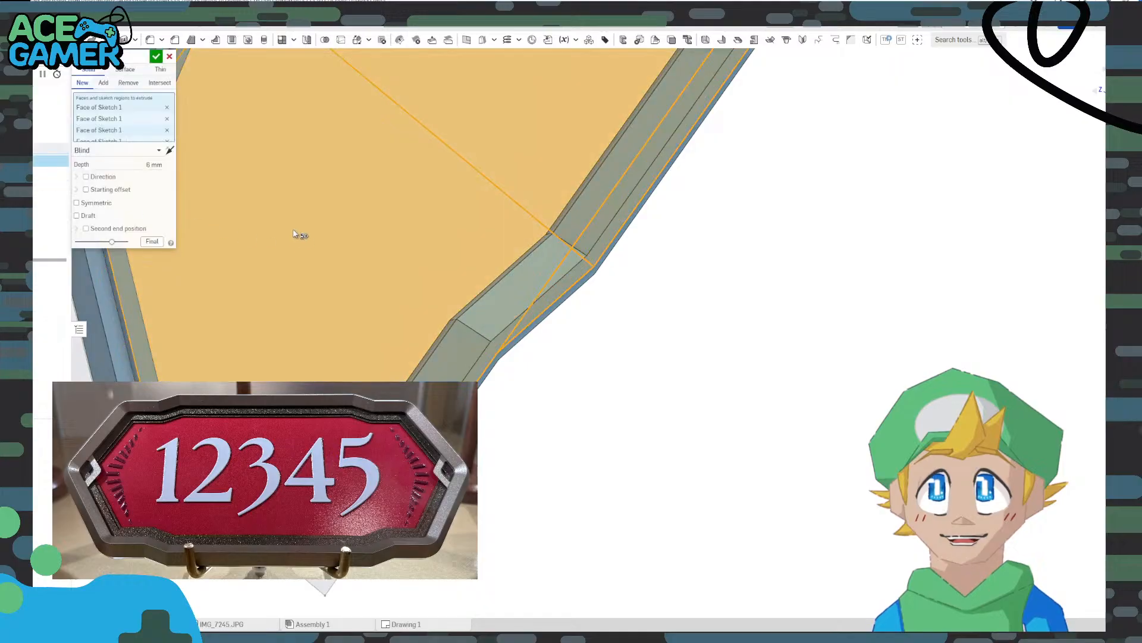
pyautogui.scroll(1, 422, 256)
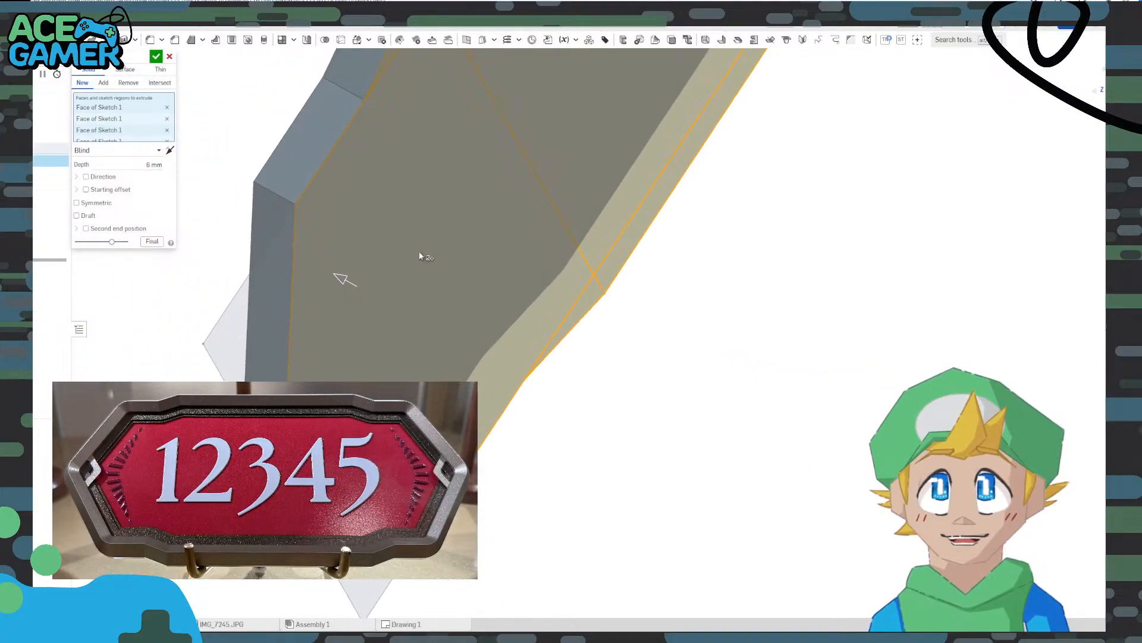
pyautogui.click(156, 57)
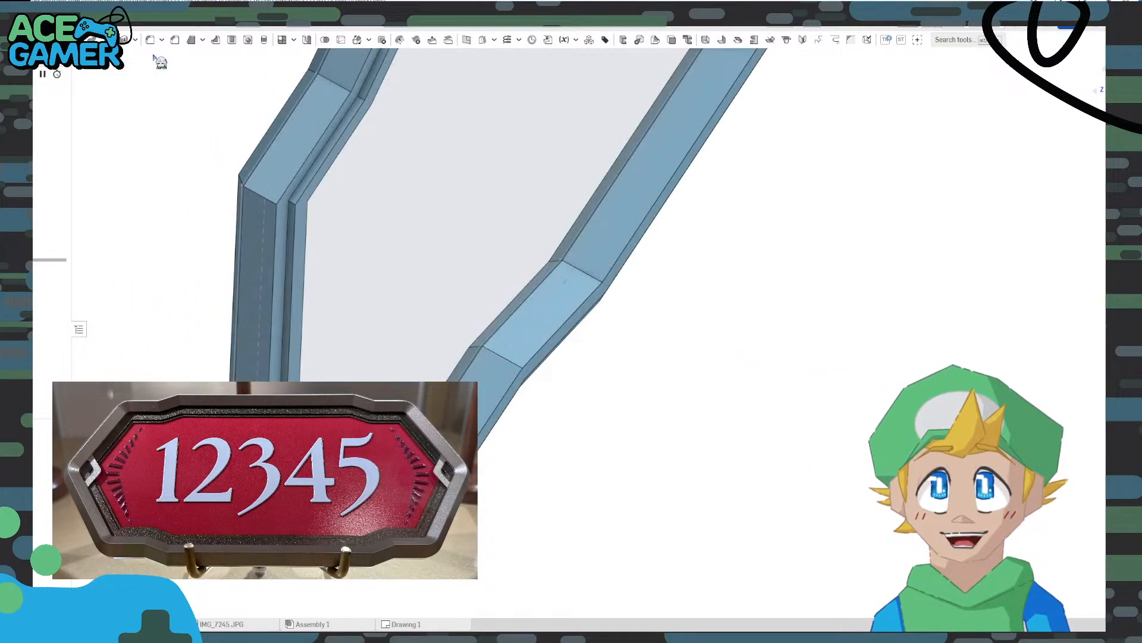
pyautogui.click(288, 221)
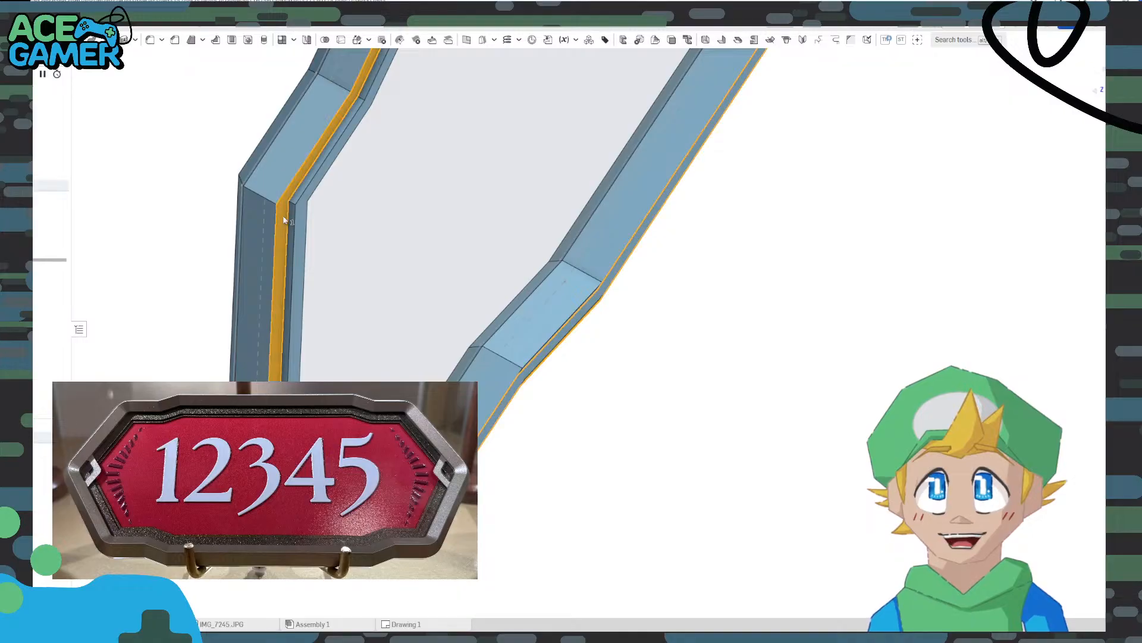
pyautogui.doubleClick(52, 185)
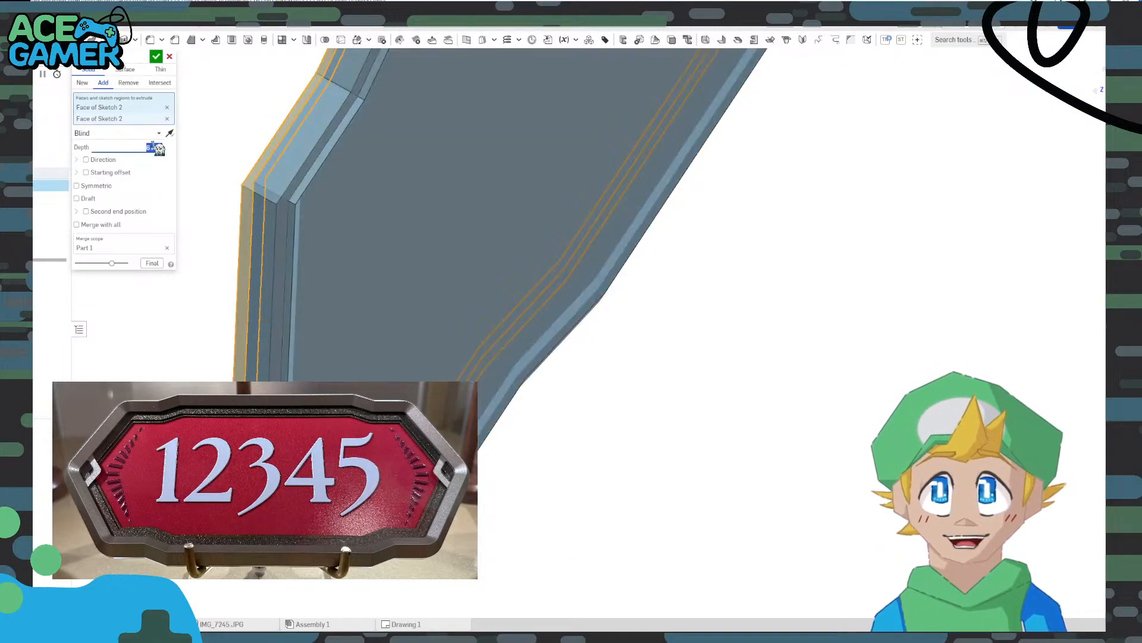
pyautogui.click(161, 62)
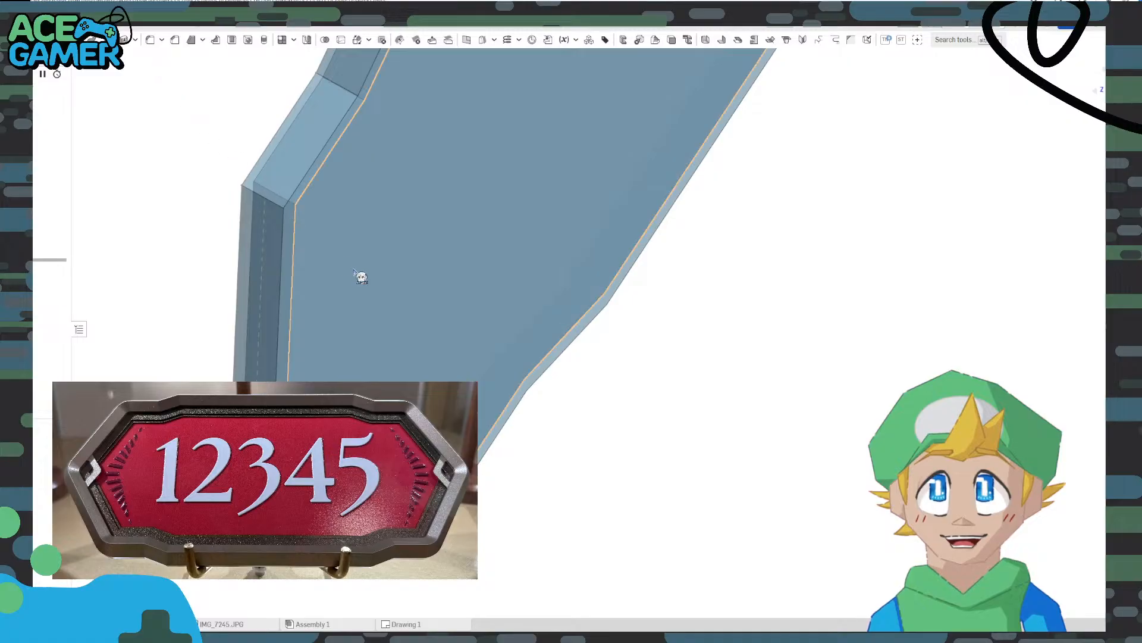
# Examine the frame's inner walls and corners around the open centre and check which sketch region fills it
pyautogui.moveTo(414, 204); pyautogui.dragTo(681, 336, button='right')
pyautogui.scroll(-6, 1071, 122)
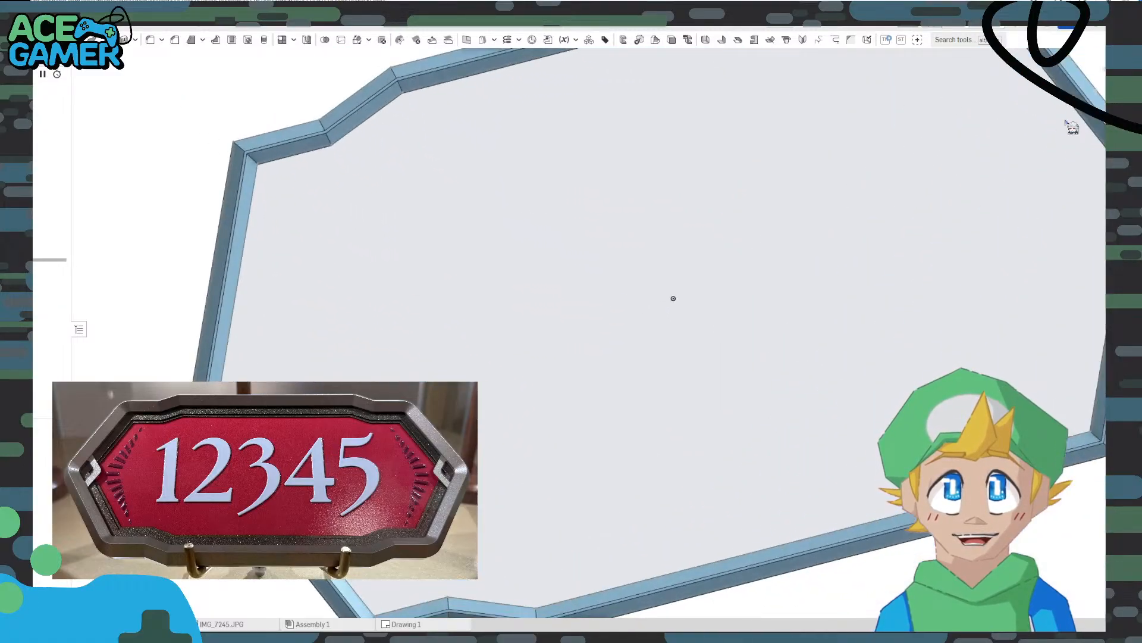
pyautogui.moveTo(504, 366); pyautogui.dragTo(519, 229, button='right')
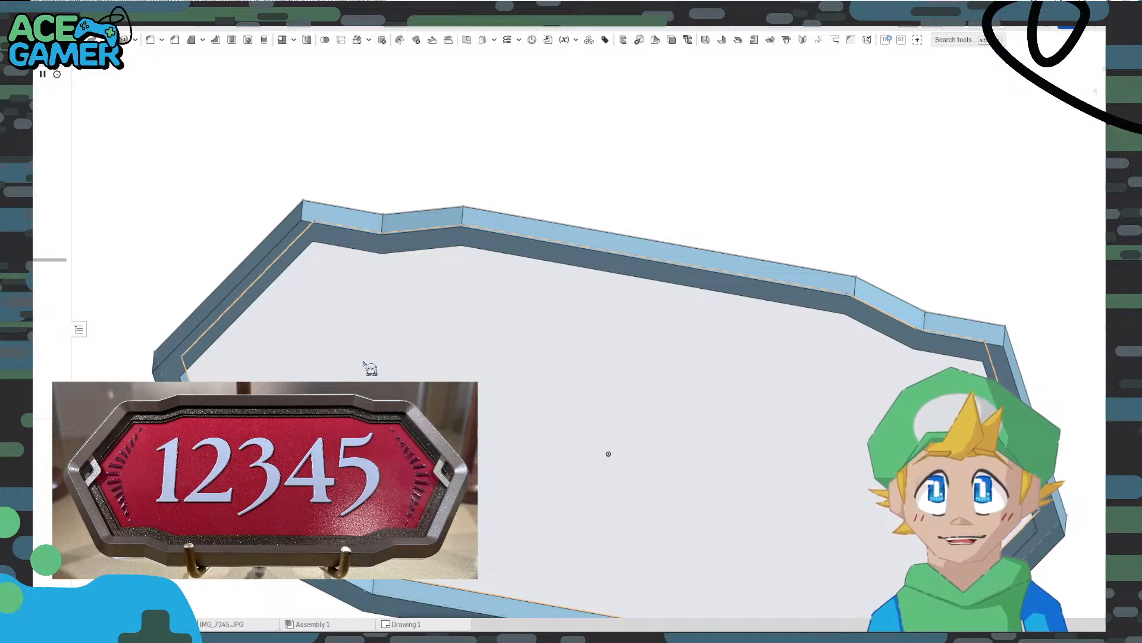
pyautogui.moveTo(370, 368); pyautogui.dragTo(311, 329, button='right')
pyautogui.click(277, 301)
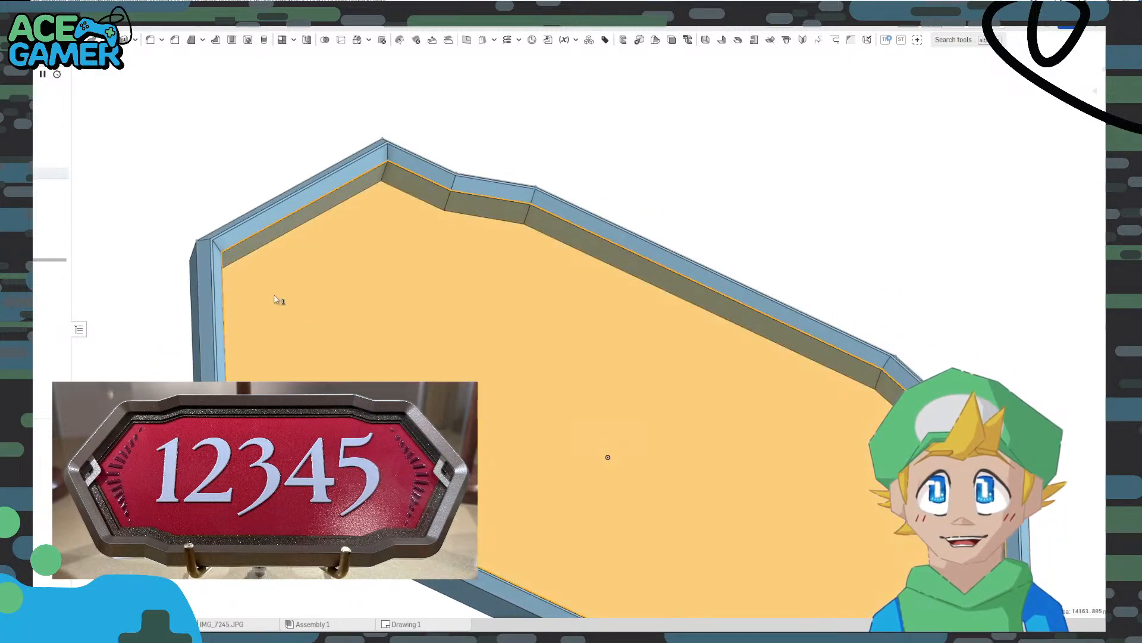
pyautogui.scroll(3, 249, 284)
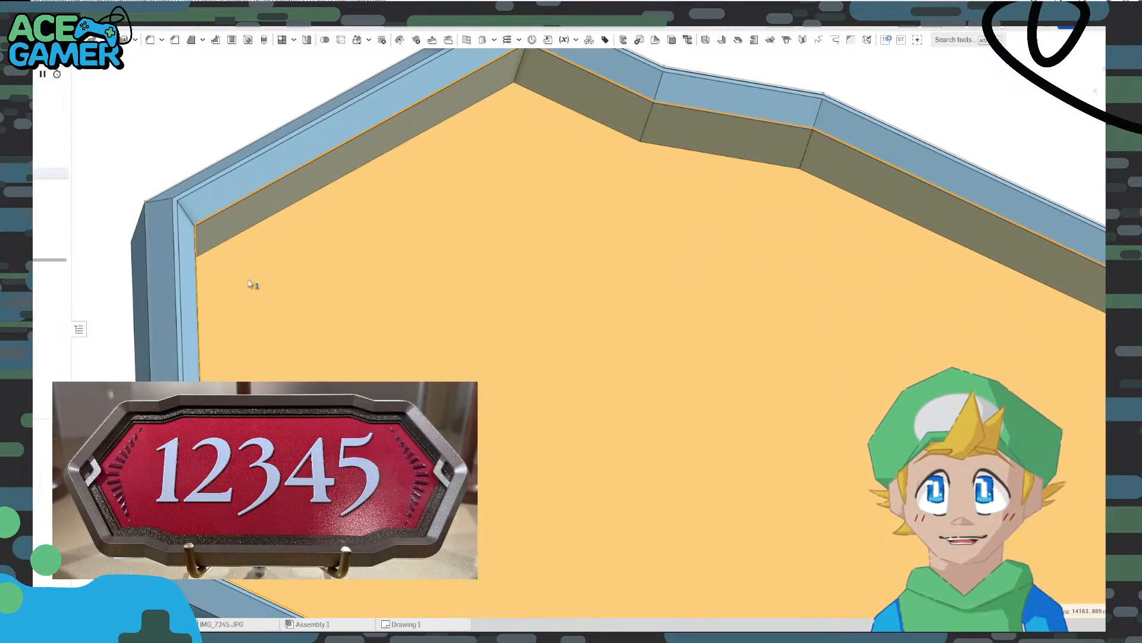
pyautogui.click(326, 286)
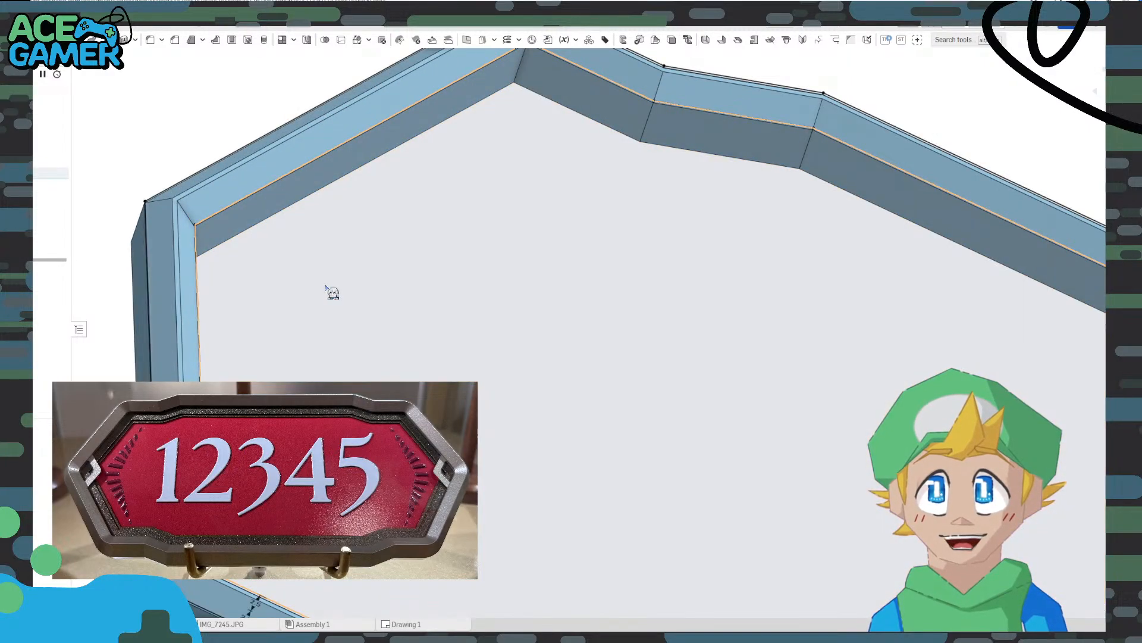
# Extrude the Sketch 2 region inside the frame as a new part, blind 25 mm in the opposite direction
pyautogui.click(274, 261)
pyautogui.moveTo(272, 299); pyautogui.dragTo(276, 273, button='right')
pyautogui.scroll(6, 186, 248)
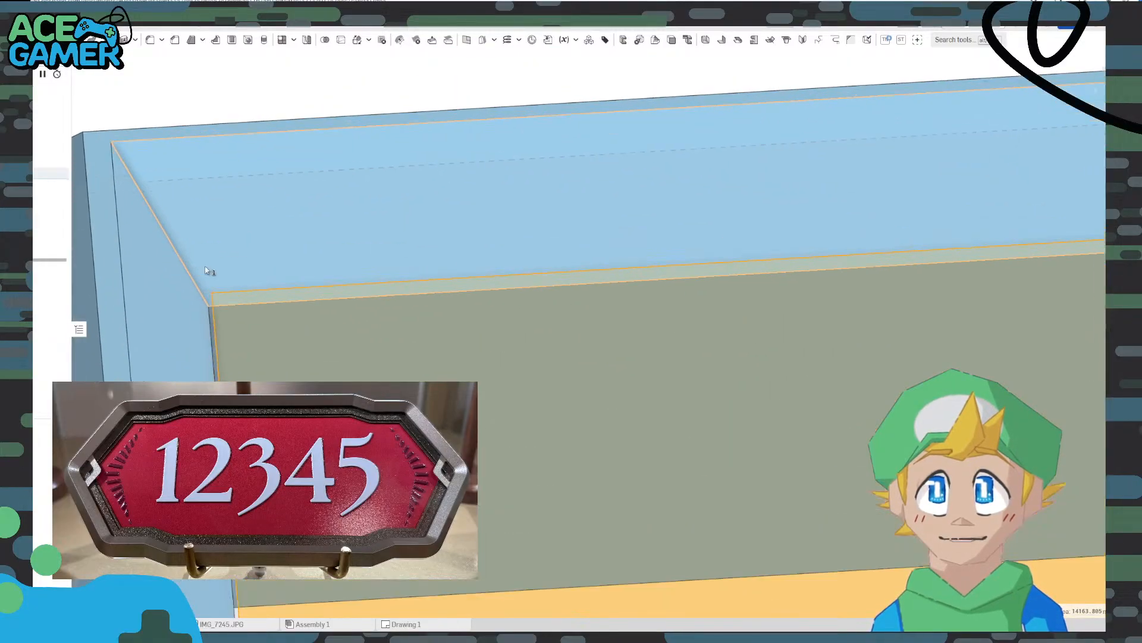
pyautogui.moveTo(205, 271); pyautogui.dragTo(235, 337, button='right')
pyautogui.scroll(3, 234, 336)
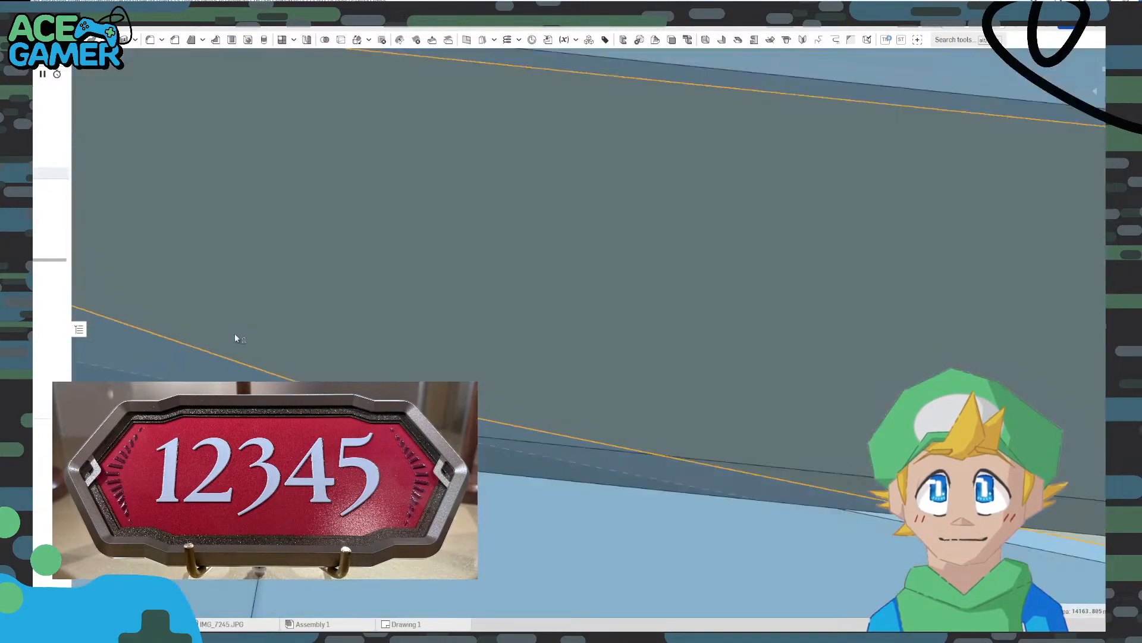
pyautogui.scroll(-3, 232, 337)
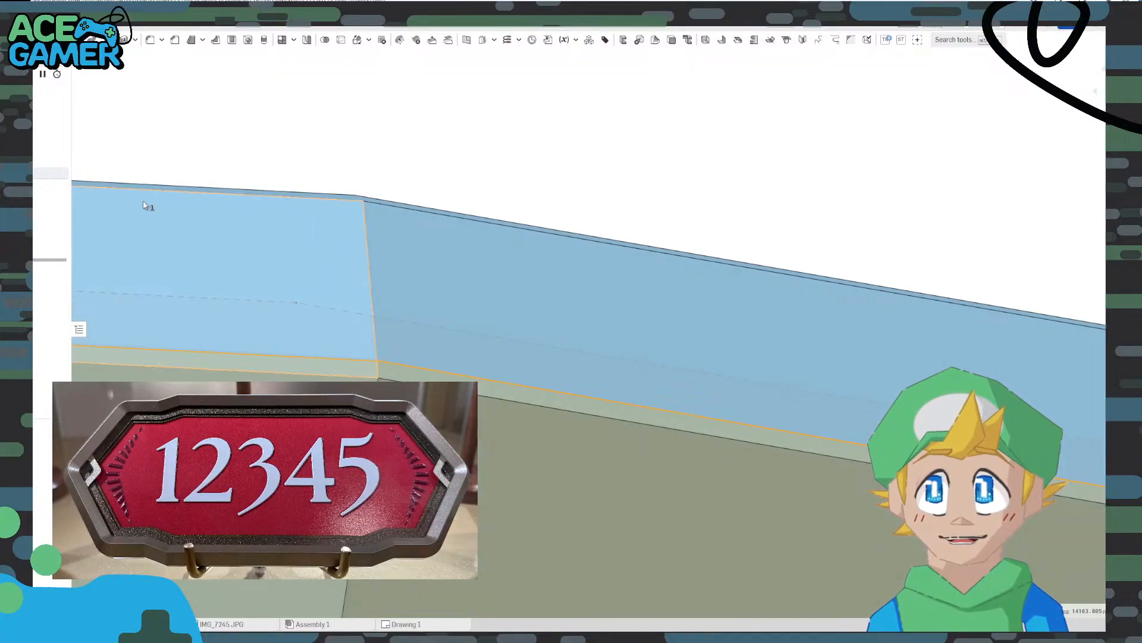
pyautogui.click(60, 39)
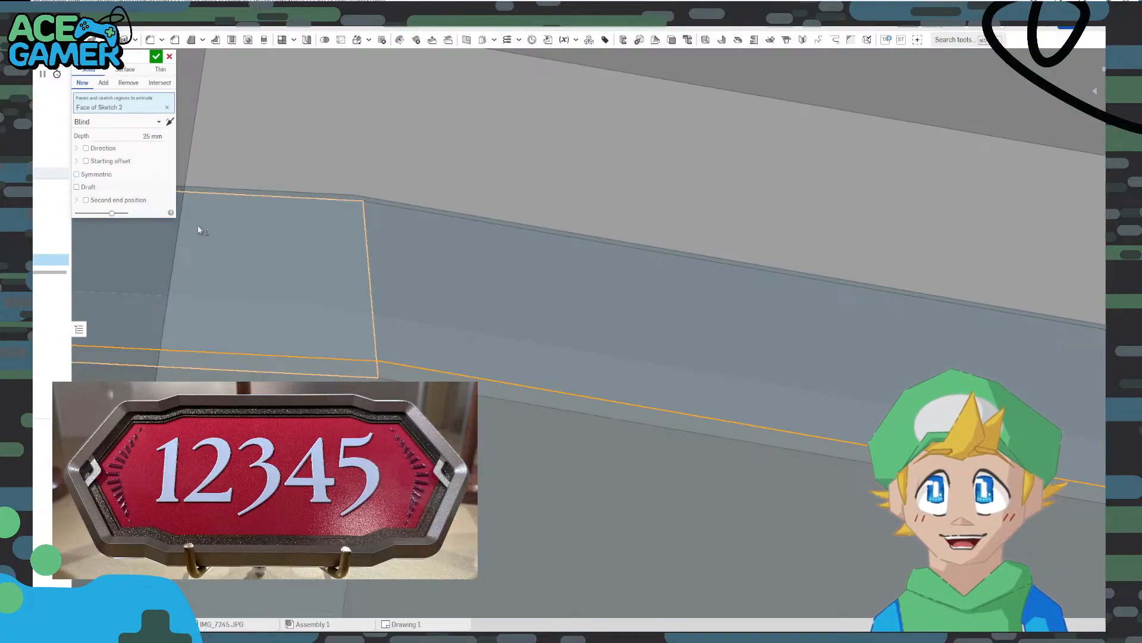
pyautogui.scroll(-5, 297, 312)
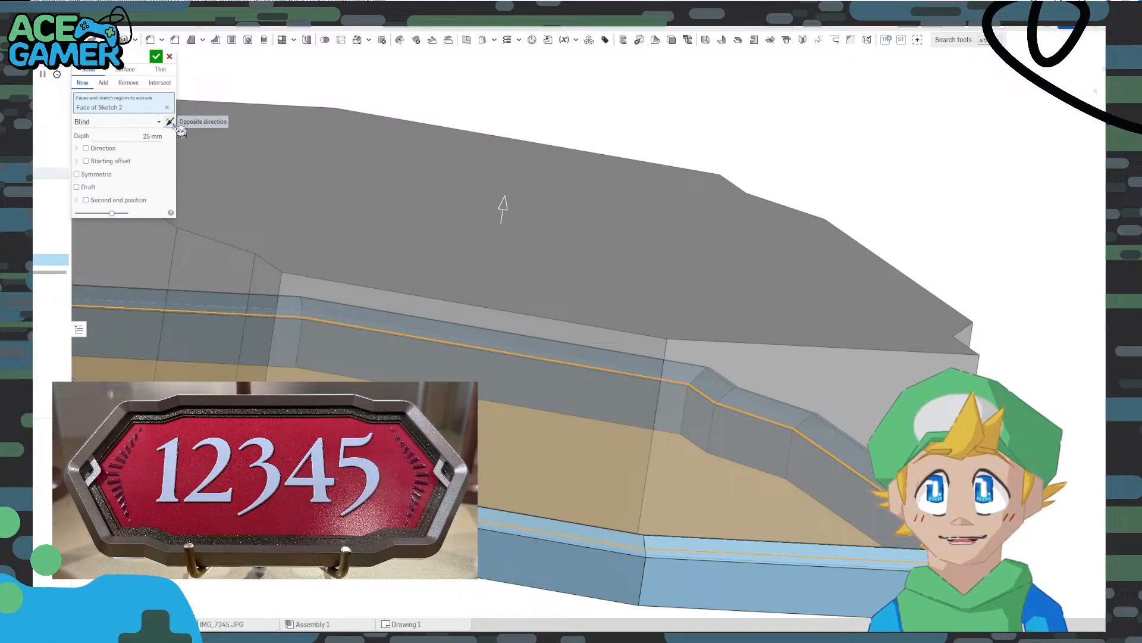
pyautogui.click(169, 122)
pyautogui.scroll(6, 301, 317)
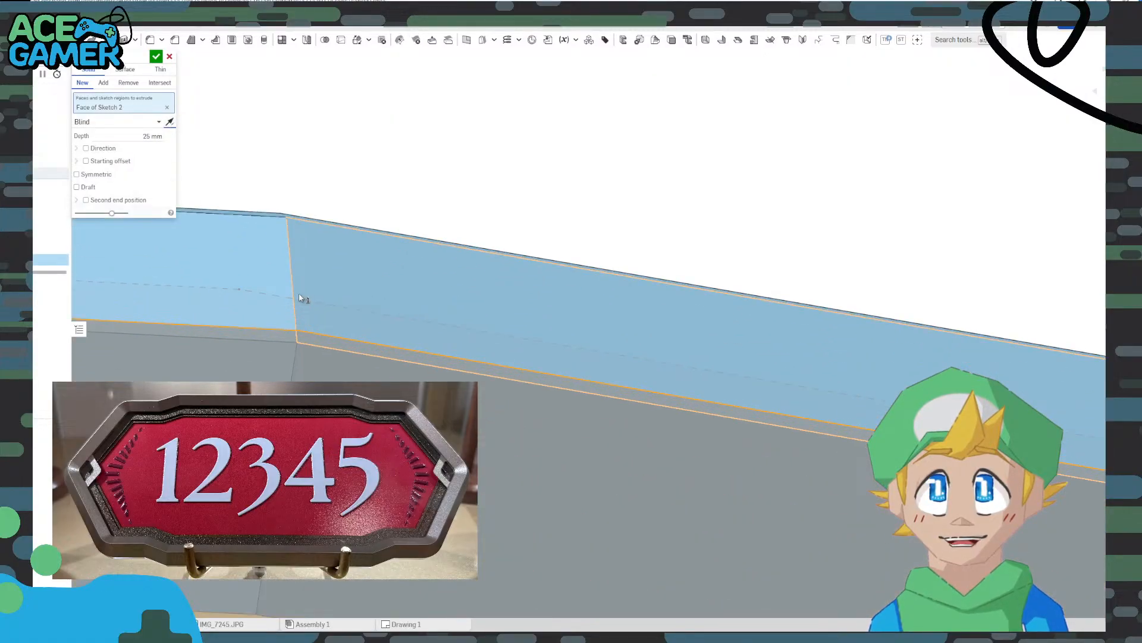
pyautogui.moveTo(304, 299); pyautogui.dragTo(301, 490, button='right')
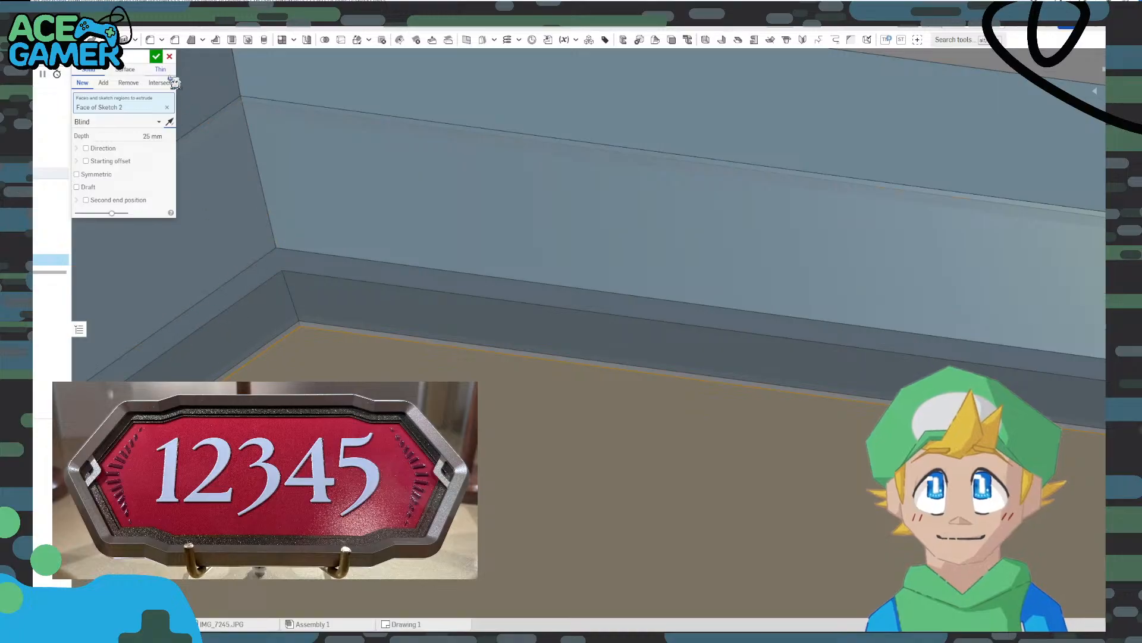
pyautogui.click(156, 57)
# Undo the extrusion of the centre panel and bring the whole frame back into view
pyautogui.click(365, 408)
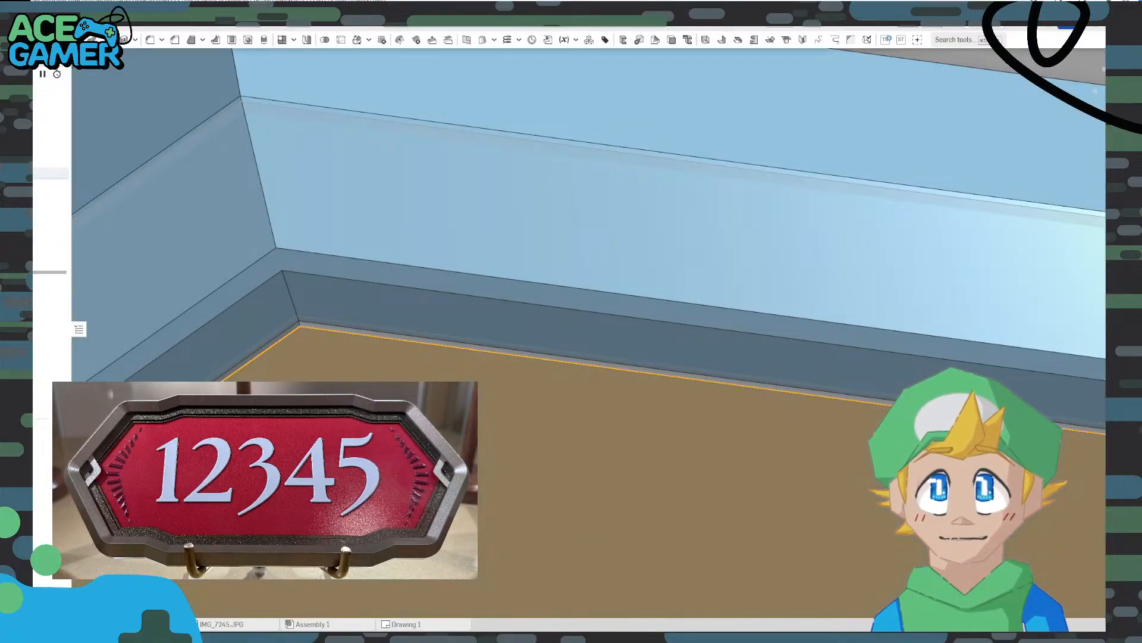
pyautogui.scroll(-5, 365, 408)
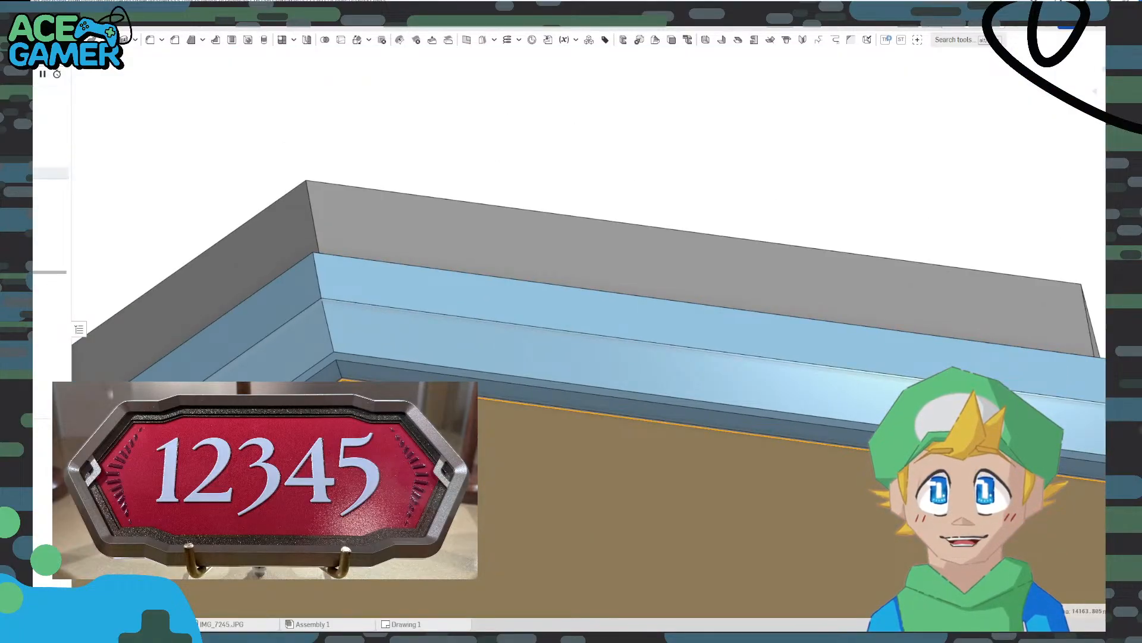
pyautogui.hotkey('ctrl', 'z')
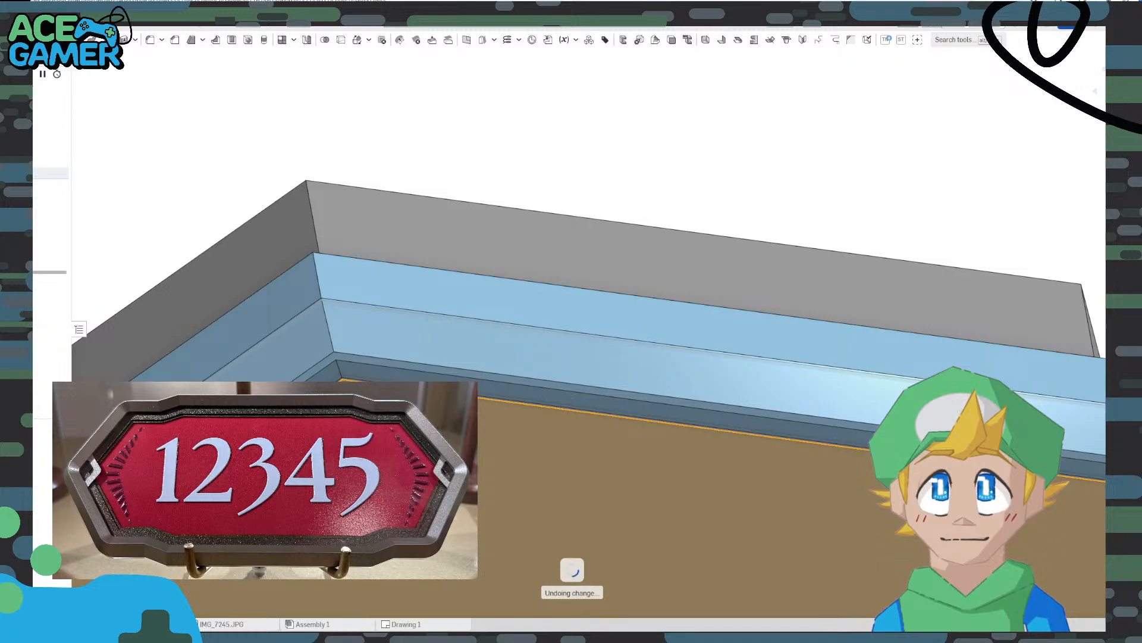
pyautogui.scroll(-3, 383, 481)
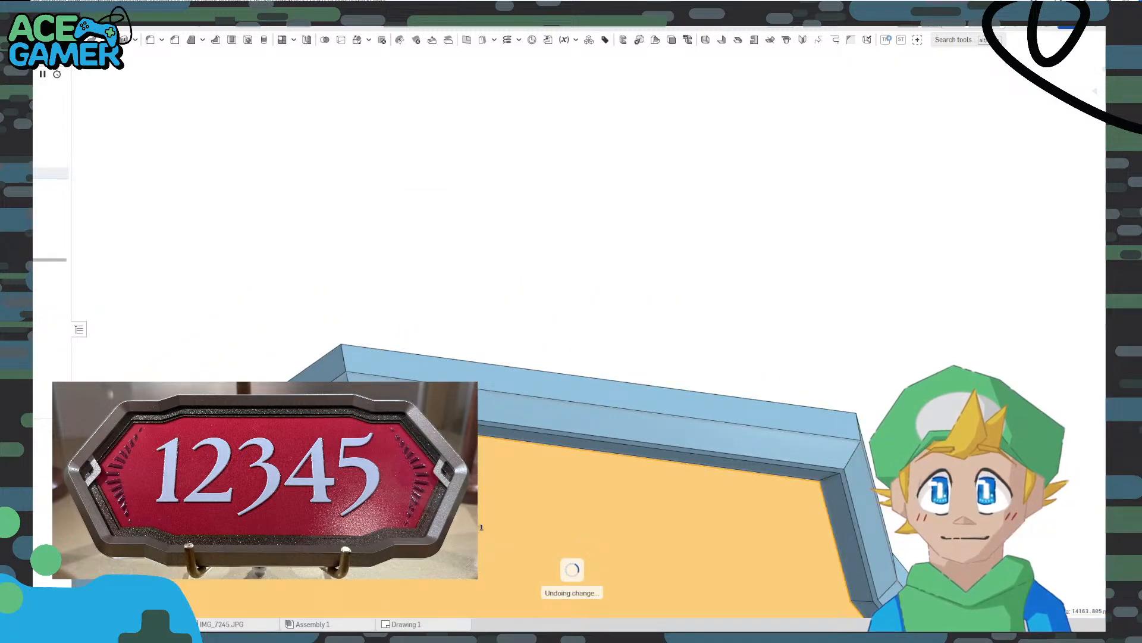
pyautogui.moveTo(546, 568); pyautogui.dragTo(586, 456, button='right')
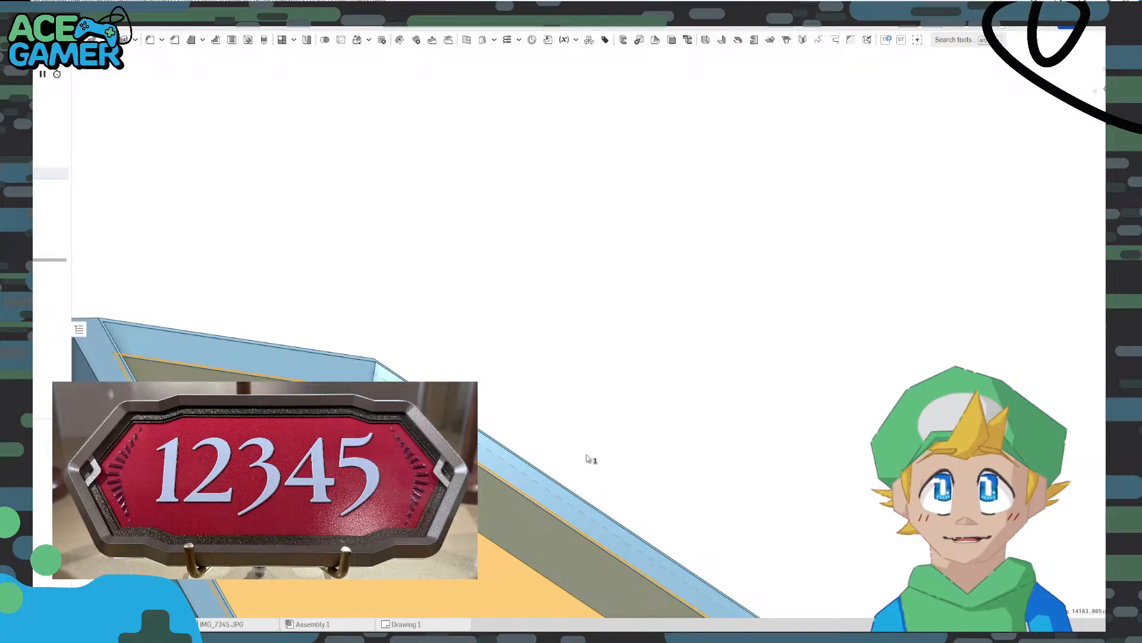
pyautogui.click(1119, 91)
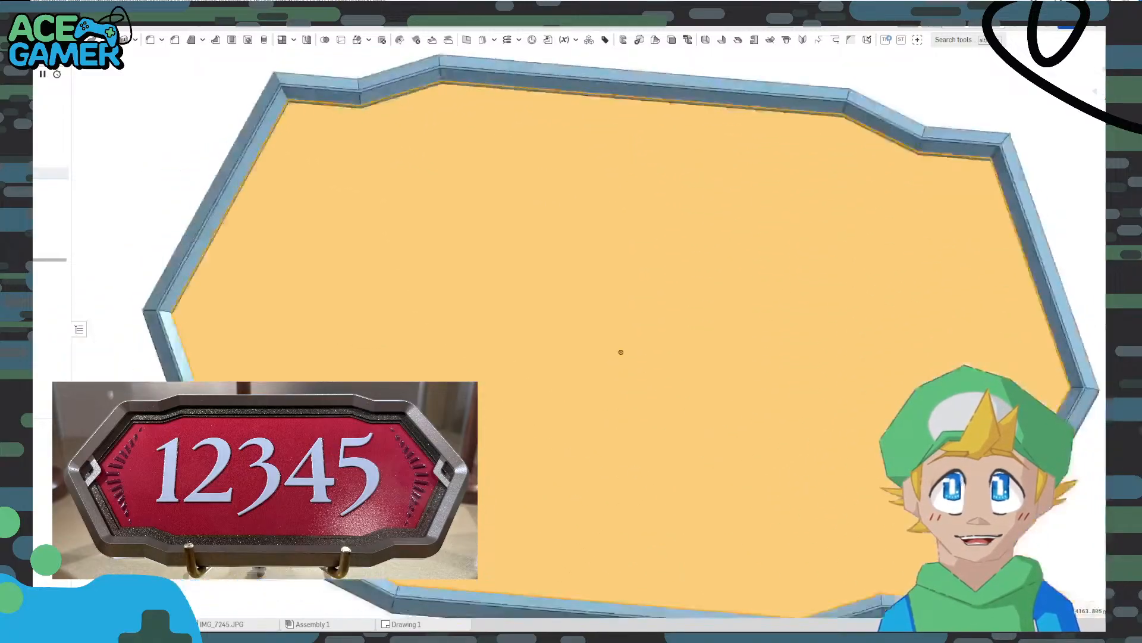
# Extrude the Sketch 2 face inside the frame as a new solid with a blind depth of 6 mm
pyautogui.moveTo(470, 441); pyautogui.dragTo(461, 265, button='right')
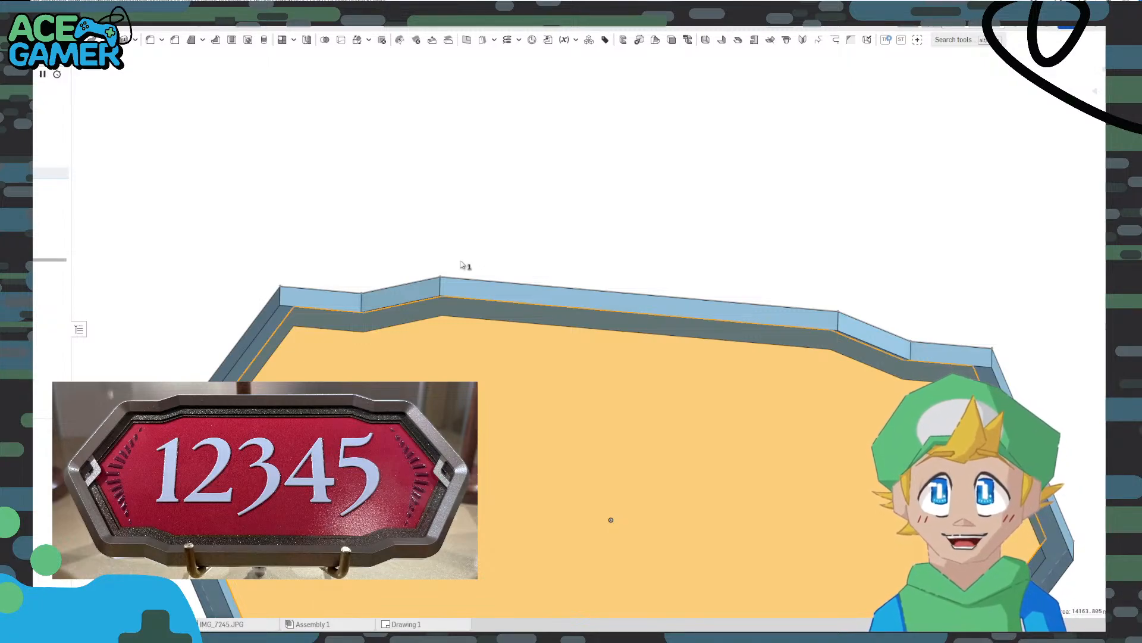
pyautogui.moveTo(306, 171)
pyautogui.mouseDown(button='right')
pyautogui.moveTo(250, 248)
pyautogui.moveTo(250, 234)
pyautogui.mouseUp(button='right')
pyautogui.click(224, 239)
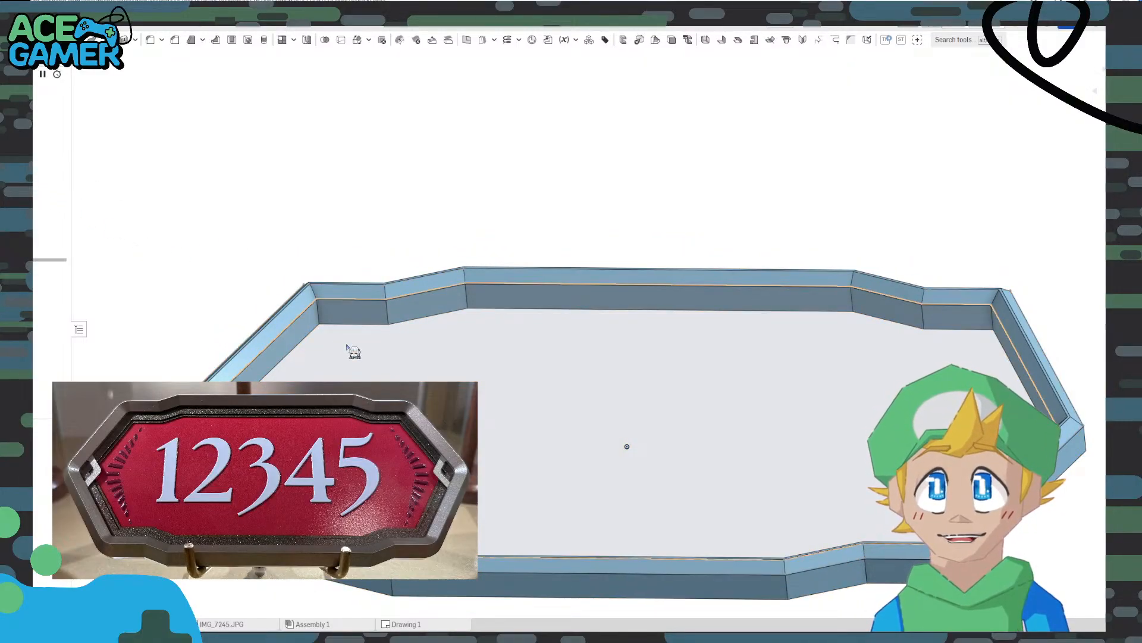
pyautogui.click(349, 366)
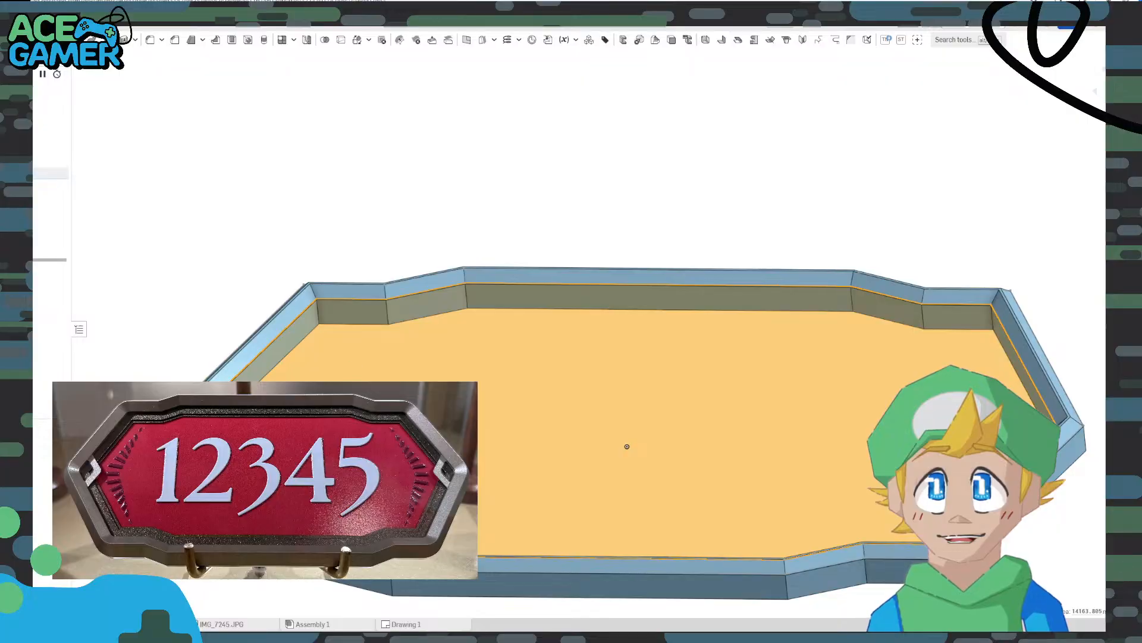
pyautogui.hotkey('shift', 'e')
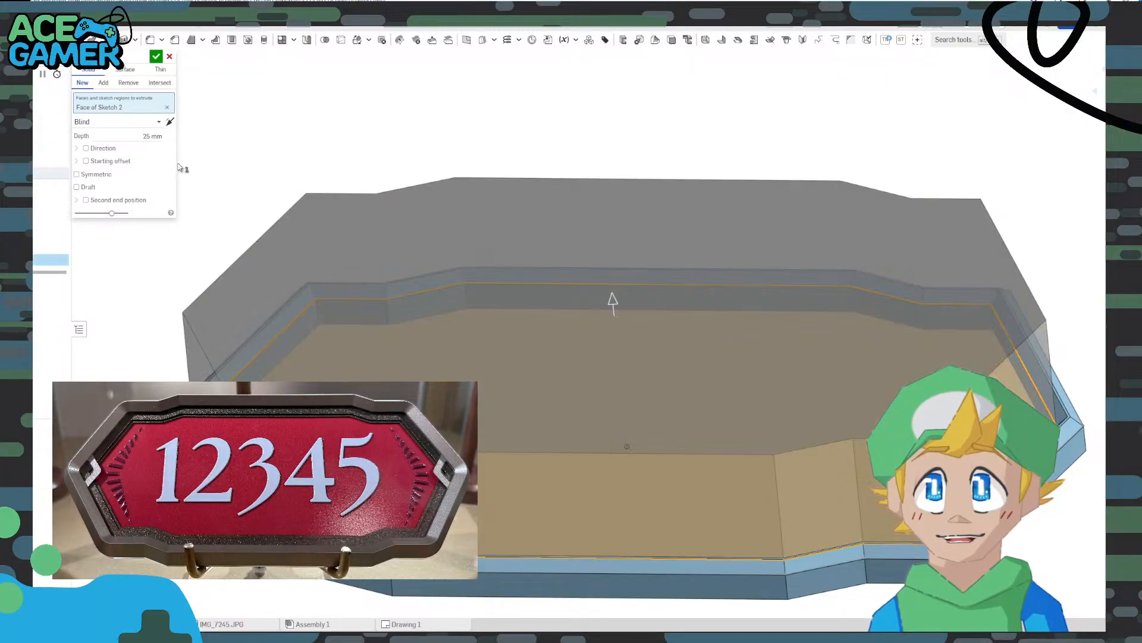
pyautogui.click(149, 137)
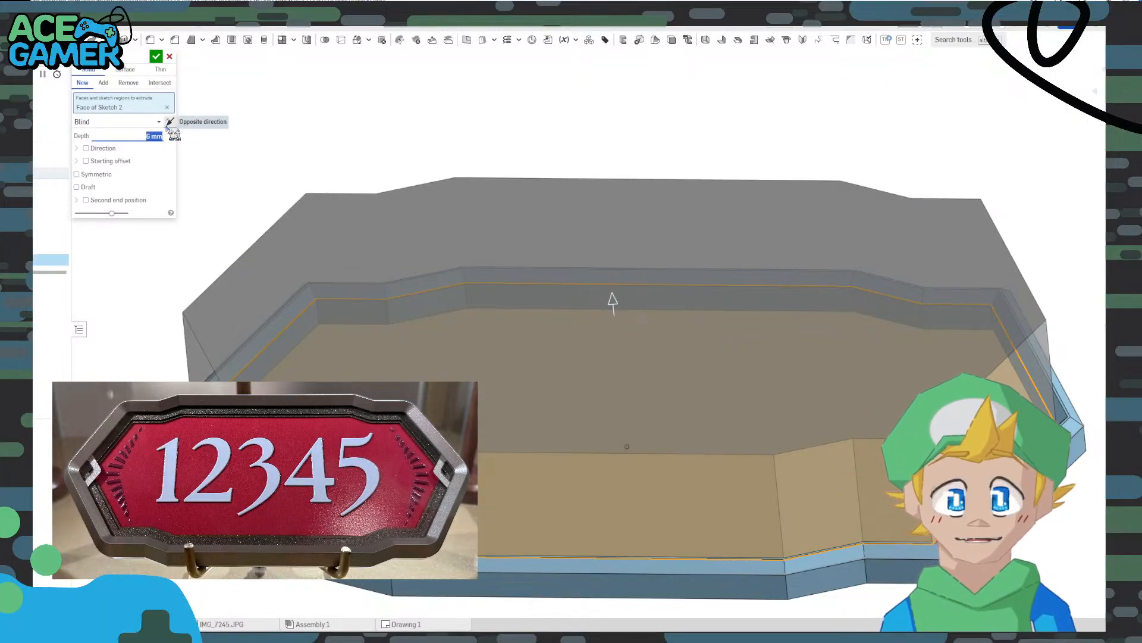
pyautogui.write('6')
pyautogui.press('Return')
pyautogui.moveTo(263, 249); pyautogui.dragTo(269, 167, button='right')
pyautogui.click(156, 56)
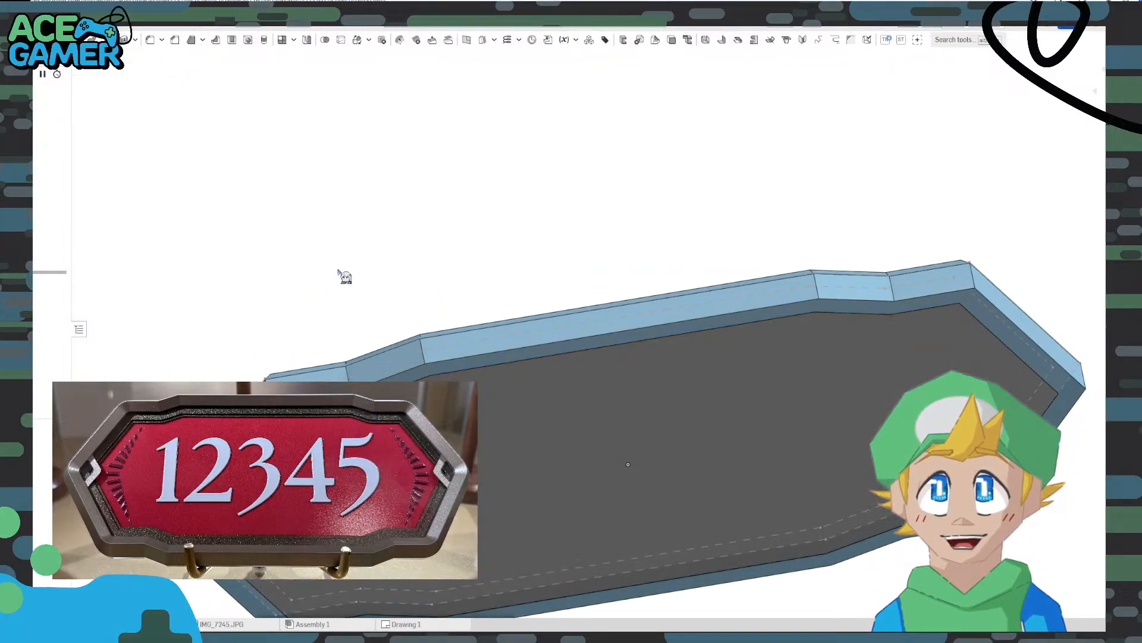
# Join Part 2 and Part 1 into one body with a Boolean union, without keeping the tools
pyautogui.moveTo(359, 298); pyautogui.dragTo(375, 237, button='right')
pyautogui.click(28, 448)
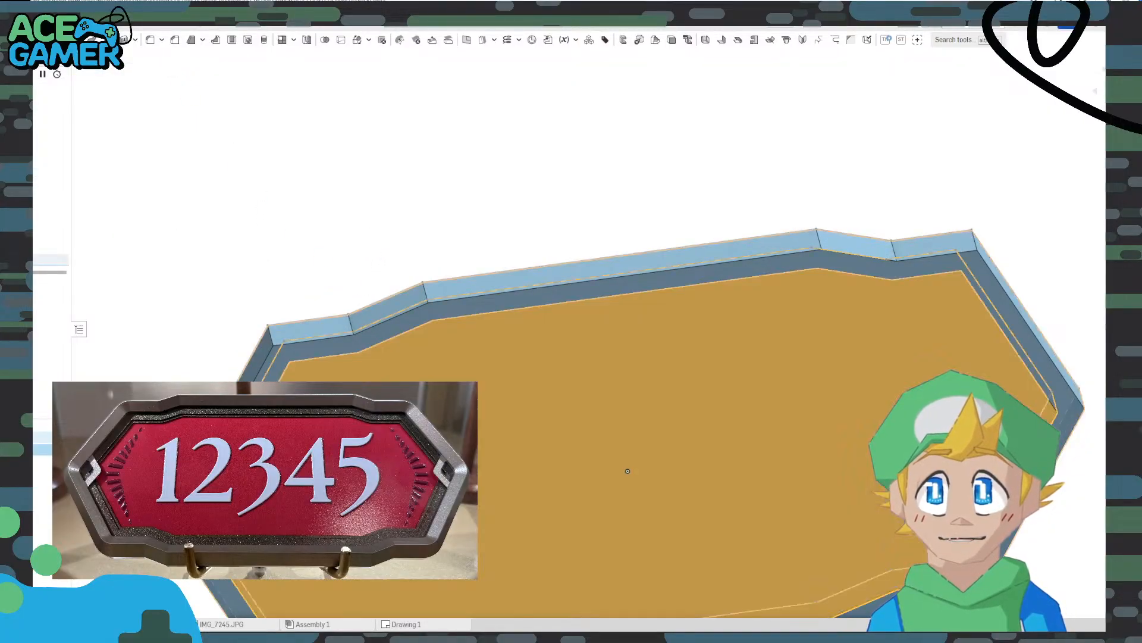
pyautogui.click(27, 436)
pyautogui.rightClick(25, 437)
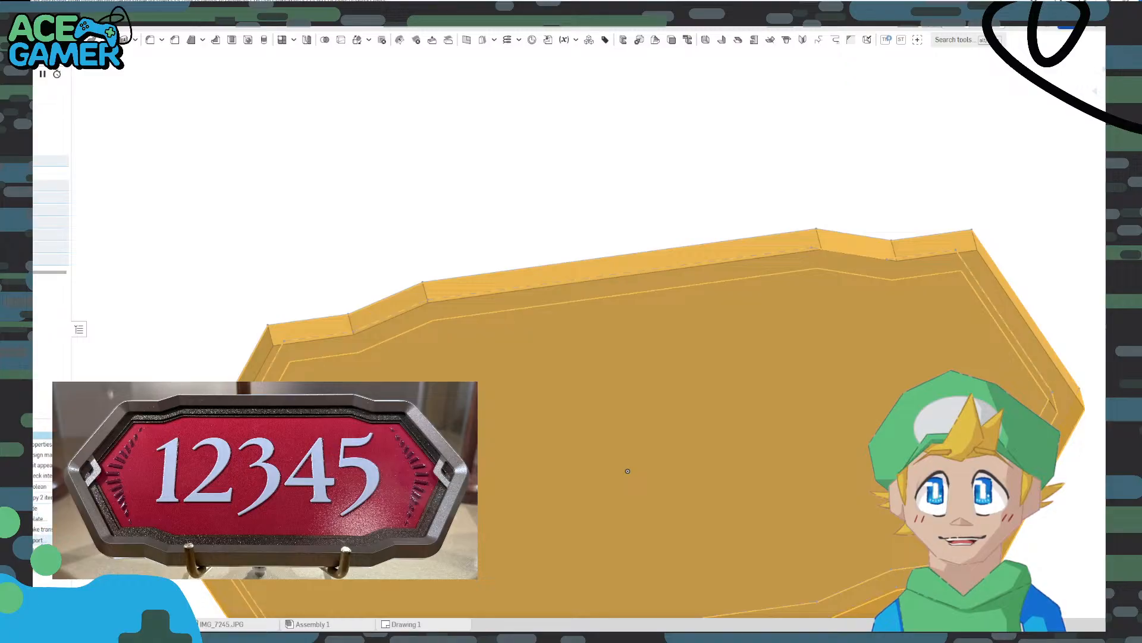
pyautogui.click(45, 489)
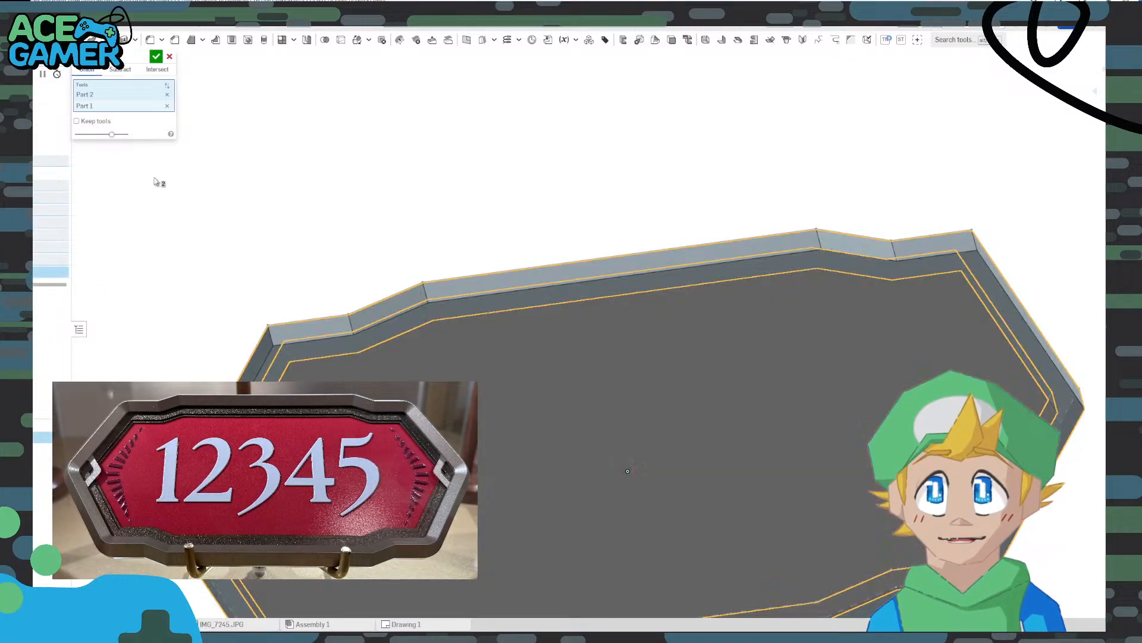
pyautogui.click(158, 57)
# Cut the Sketch 2 face inside the frame 0.25 mm deep into Part 1 with a blind Remove extrude
pyautogui.moveTo(300, 224); pyautogui.dragTo(378, 299, button='right')
pyautogui.scroll(5, 240, 388)
pyautogui.scroll(3, 262, 357)
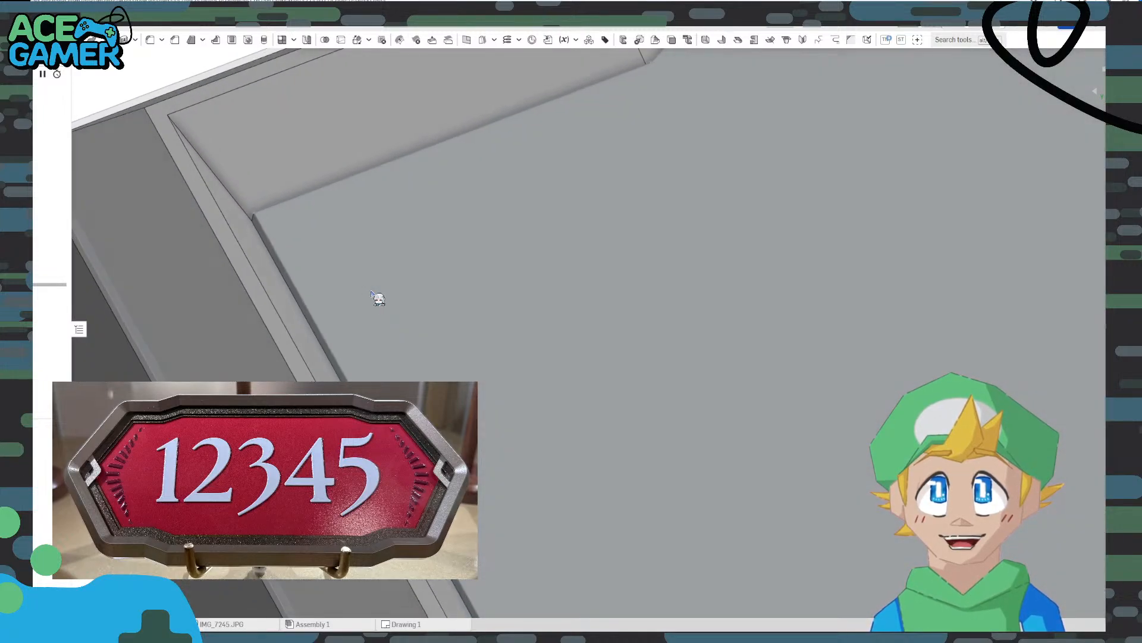
pyautogui.click(365, 252)
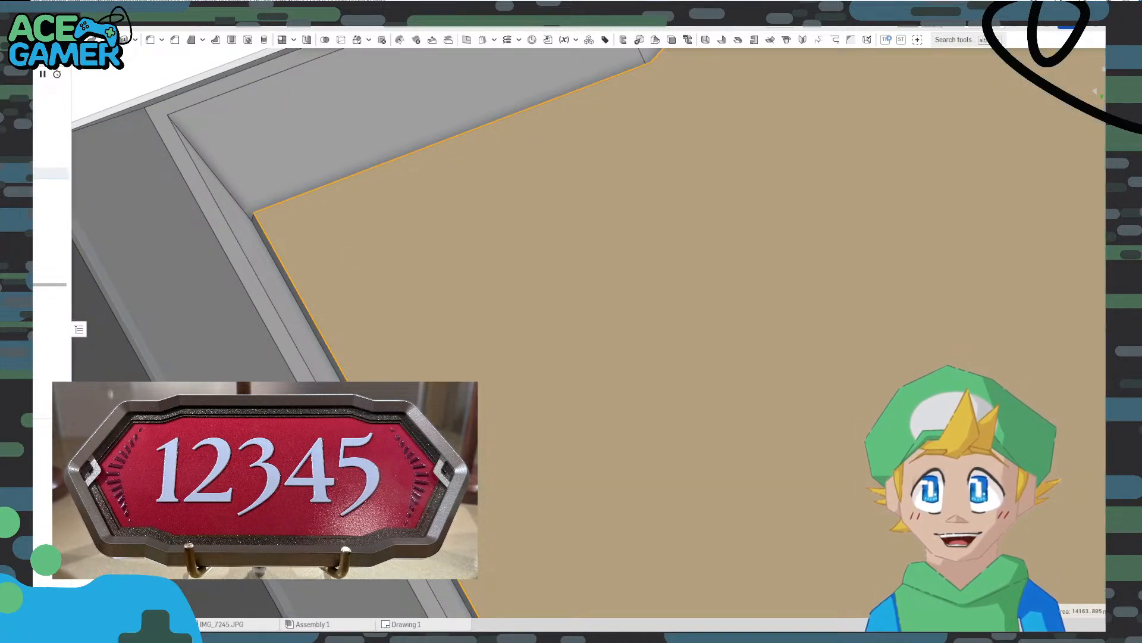
pyautogui.click(61, 40)
pyautogui.click(130, 84)
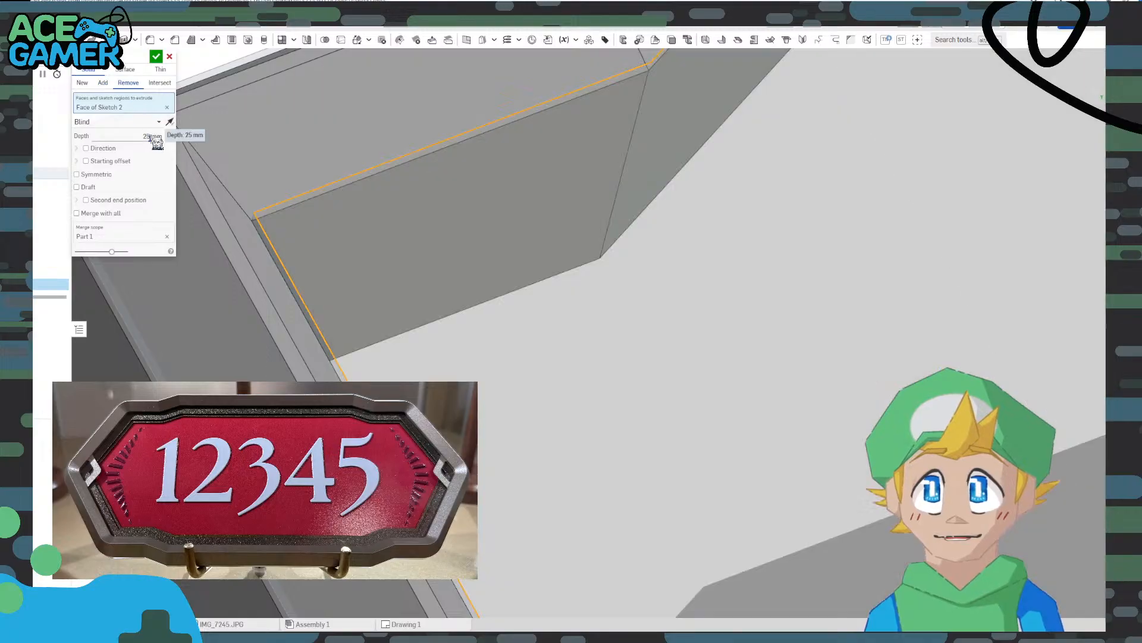
pyautogui.click(153, 137)
pyautogui.write('.25')
pyautogui.press('Return')
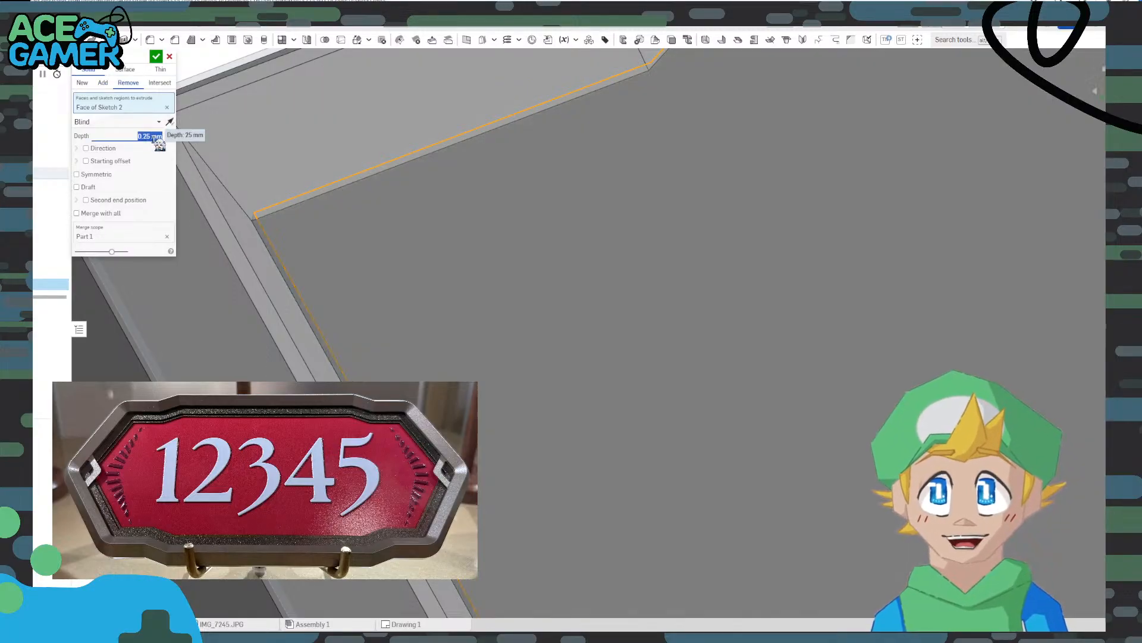
pyautogui.click(156, 57)
# Start a new sketch on the recessed floor face inside the frame
pyautogui.scroll(-4, 327, 224)
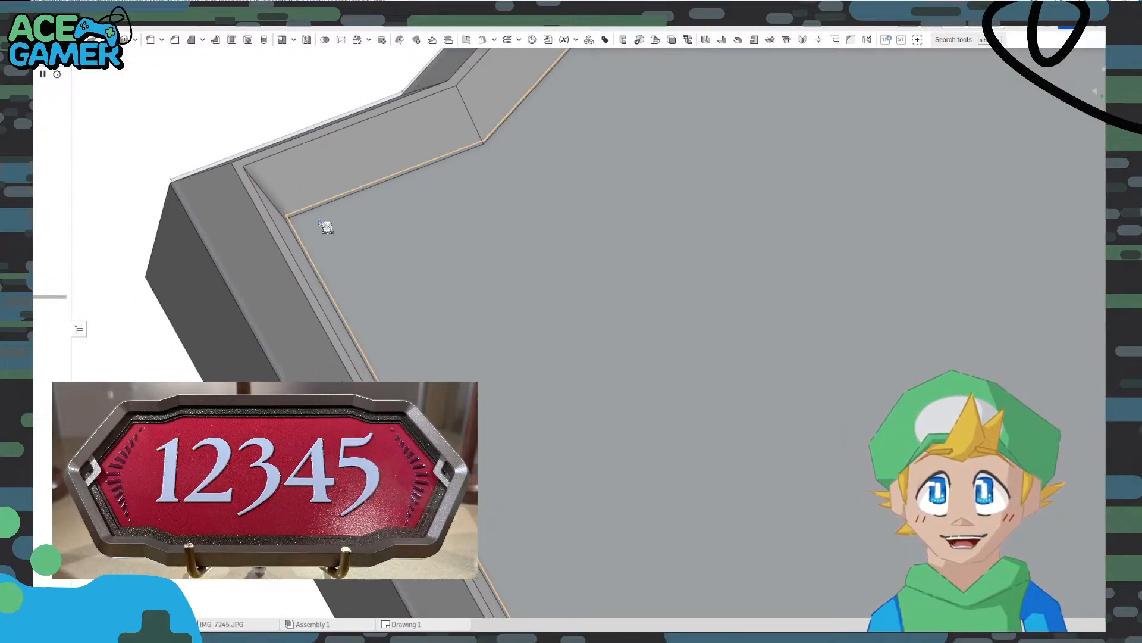
pyautogui.scroll(-5, 506, 226)
pyautogui.moveTo(724, 250); pyautogui.dragTo(701, 262, button='right')
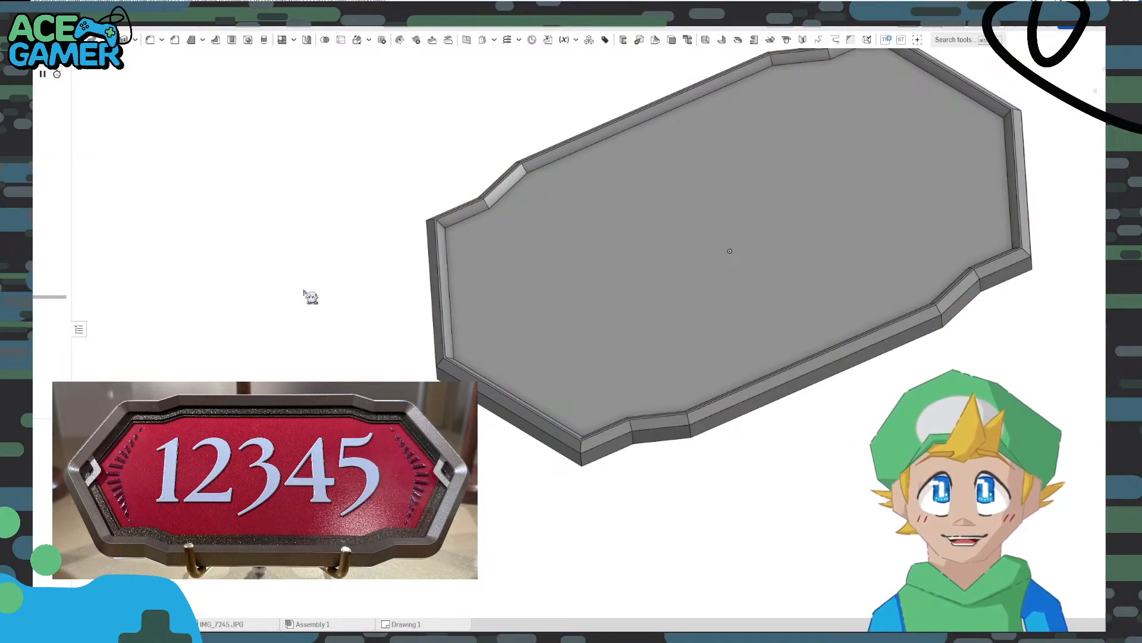
pyautogui.moveTo(587, 311); pyautogui.dragTo(492, 284, button='right')
pyautogui.click(1062, 90)
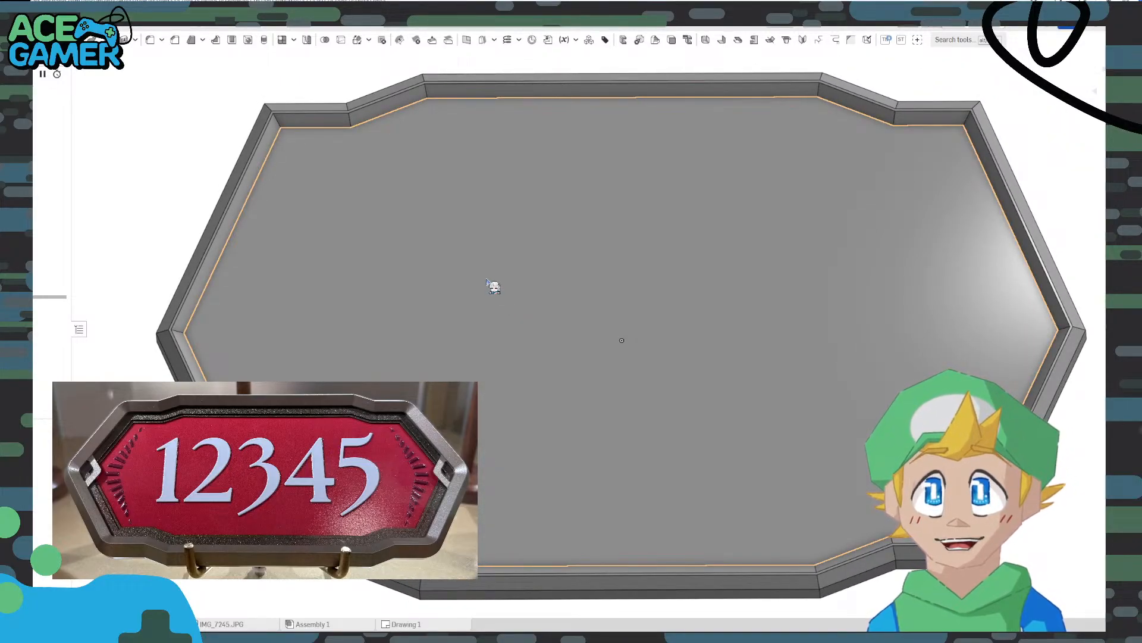
pyautogui.click(488, 280)
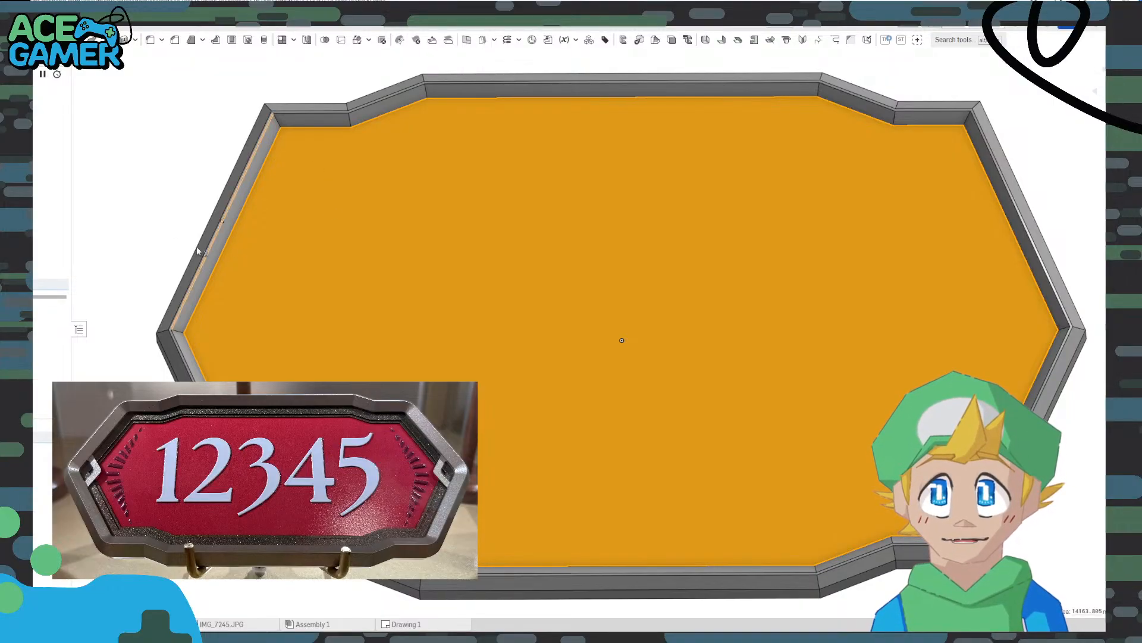
pyautogui.moveTo(173, 249); pyautogui.dragTo(156, 177, button='right')
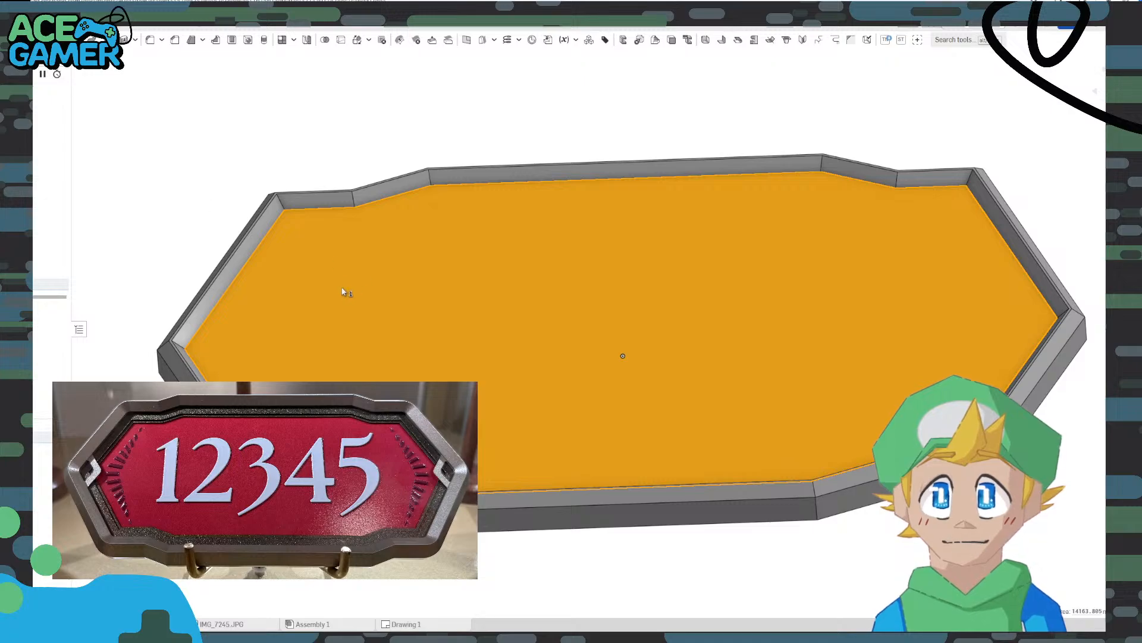
pyautogui.rightClick(352, 260)
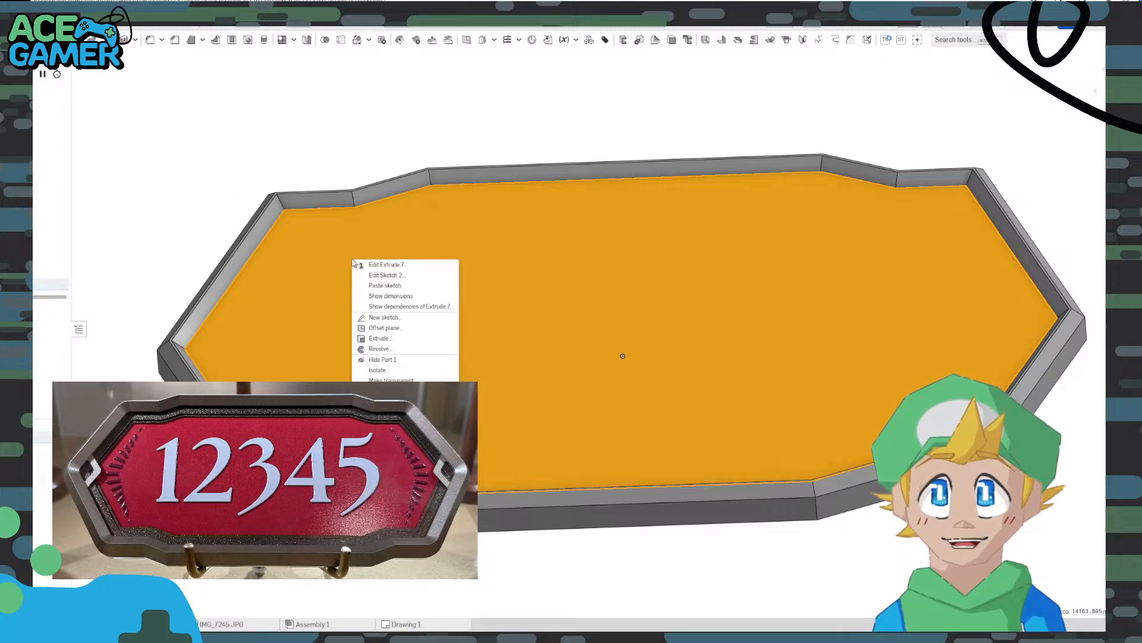
pyautogui.click(381, 321)
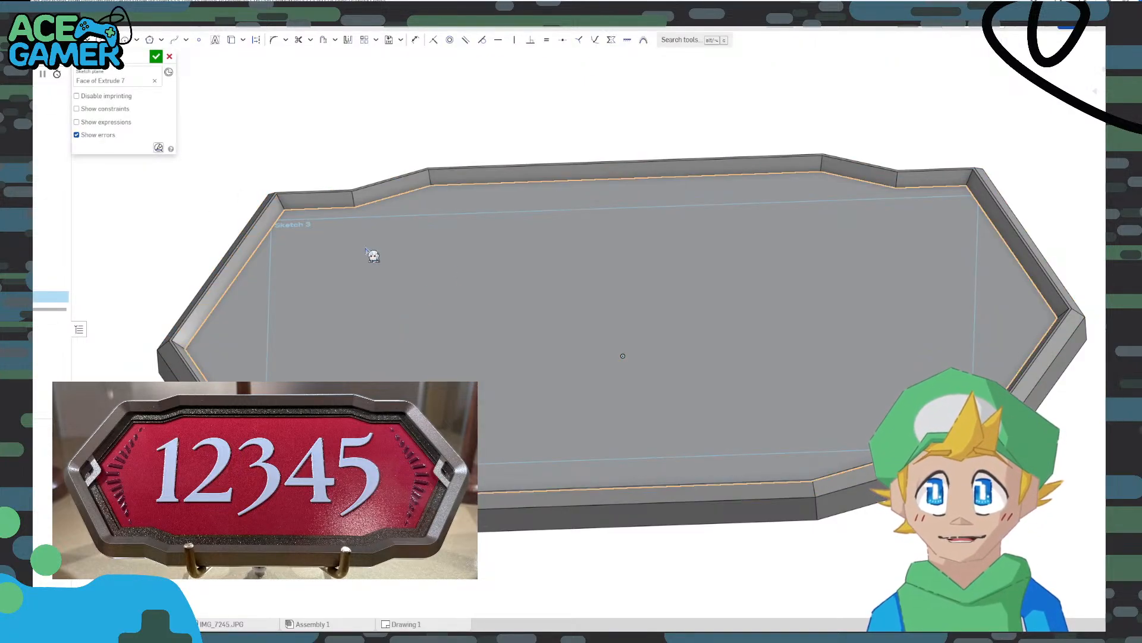
# Offset the whole outline of the recessed floor face inward to make a smaller closed loop
pyautogui.click(325, 40)
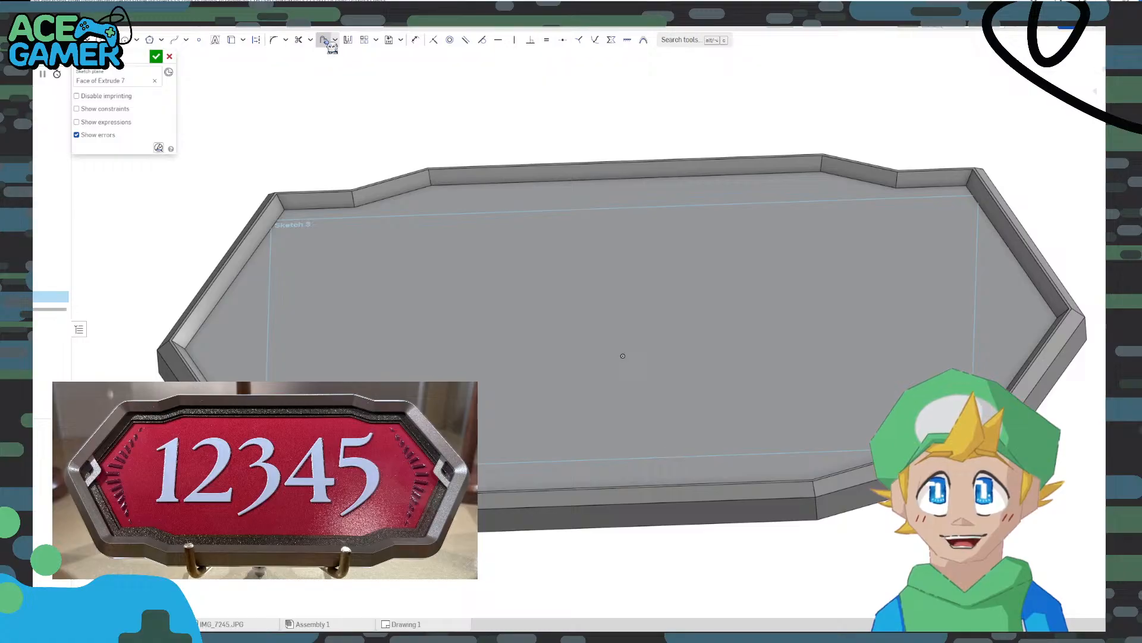
pyautogui.click(445, 279)
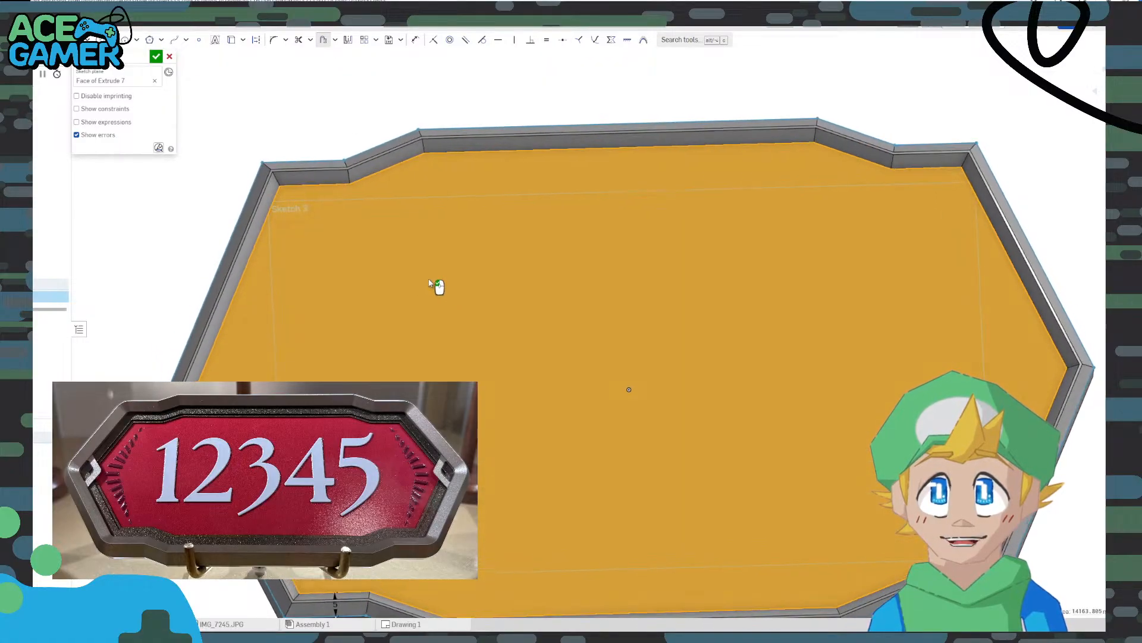
pyautogui.scroll(-3, 438, 284)
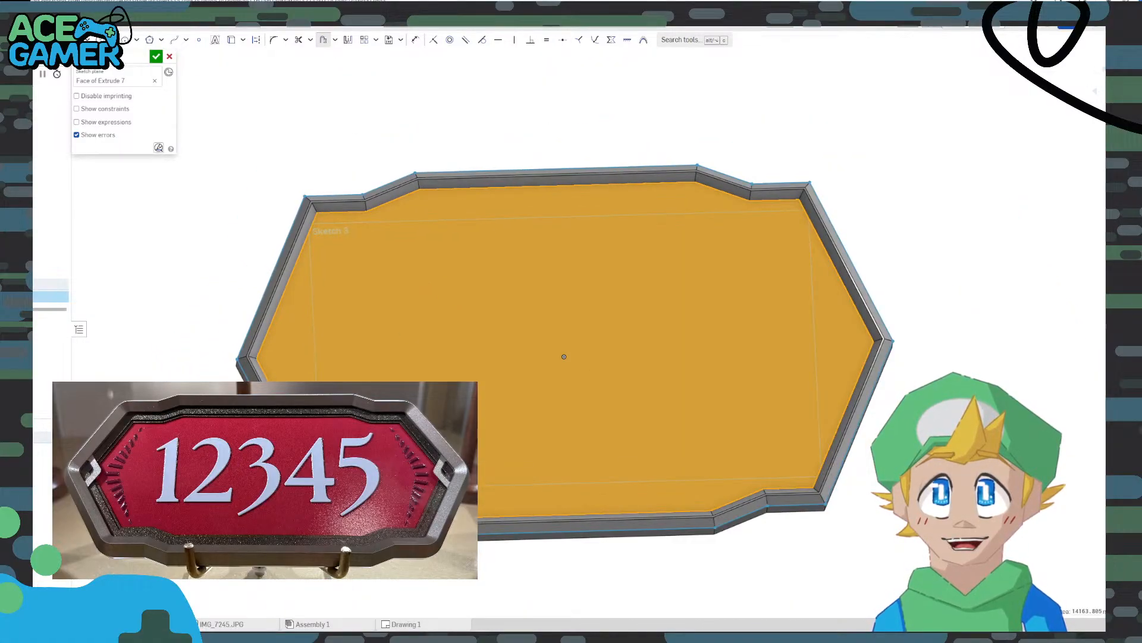
pyautogui.click(564, 356)
pyautogui.press('Return')
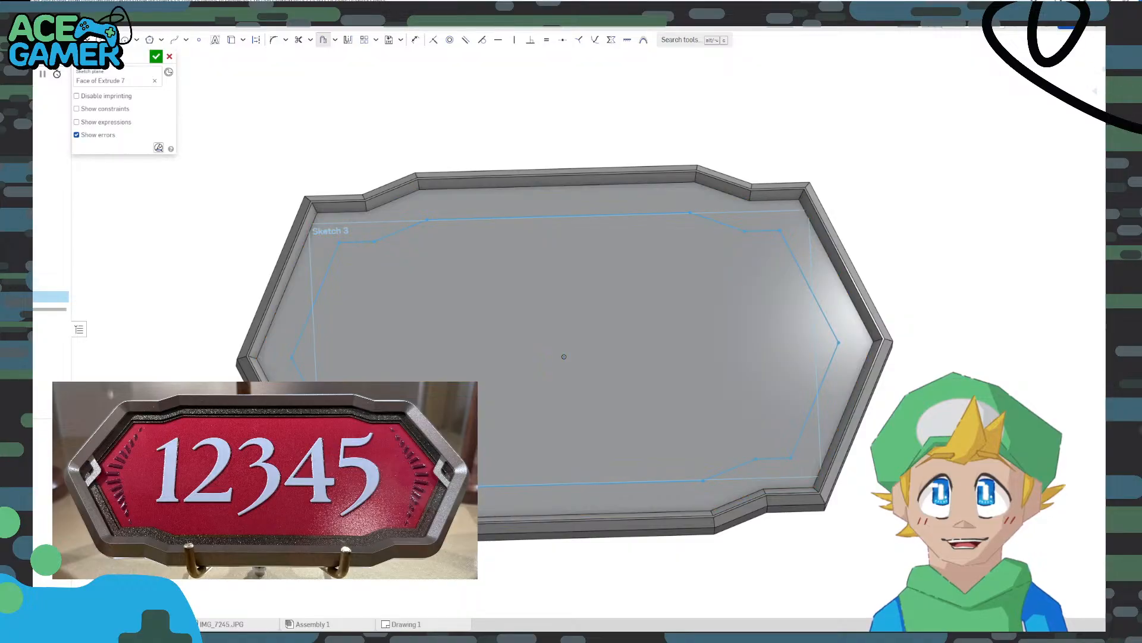
pyautogui.click(564, 356)
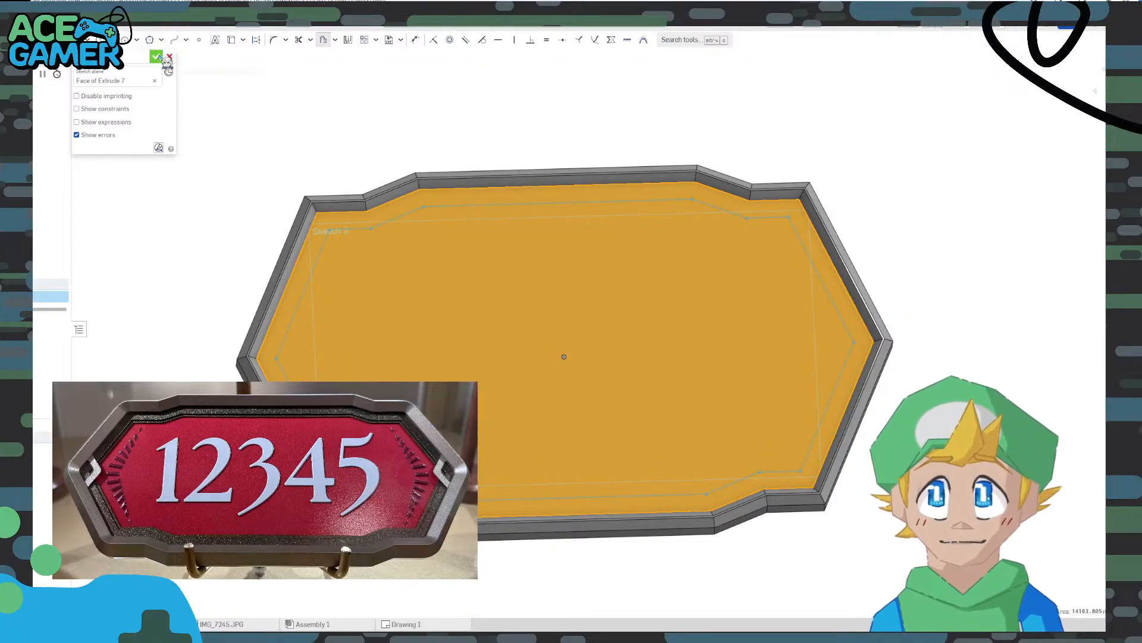
pyautogui.click(354, 136)
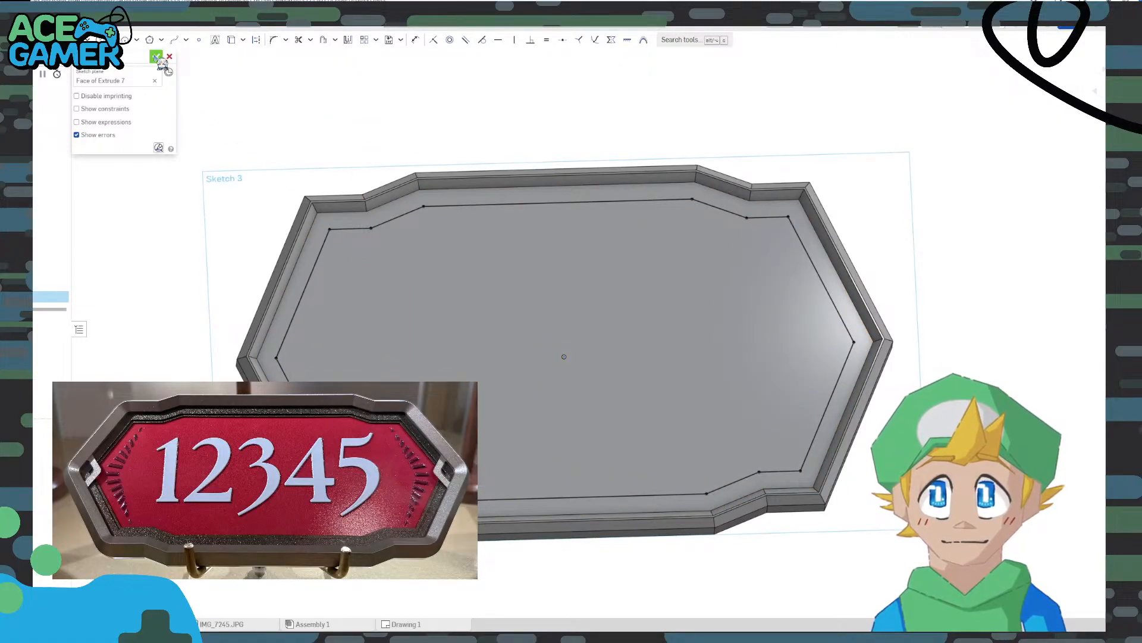
pyautogui.click(411, 280)
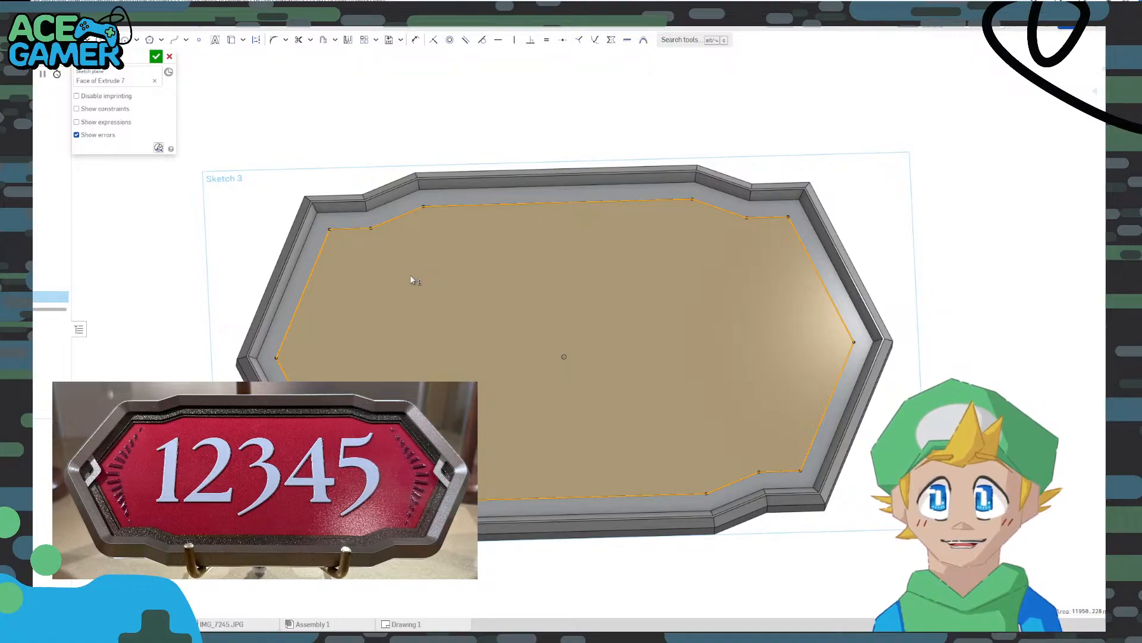
pyautogui.click(275, 222)
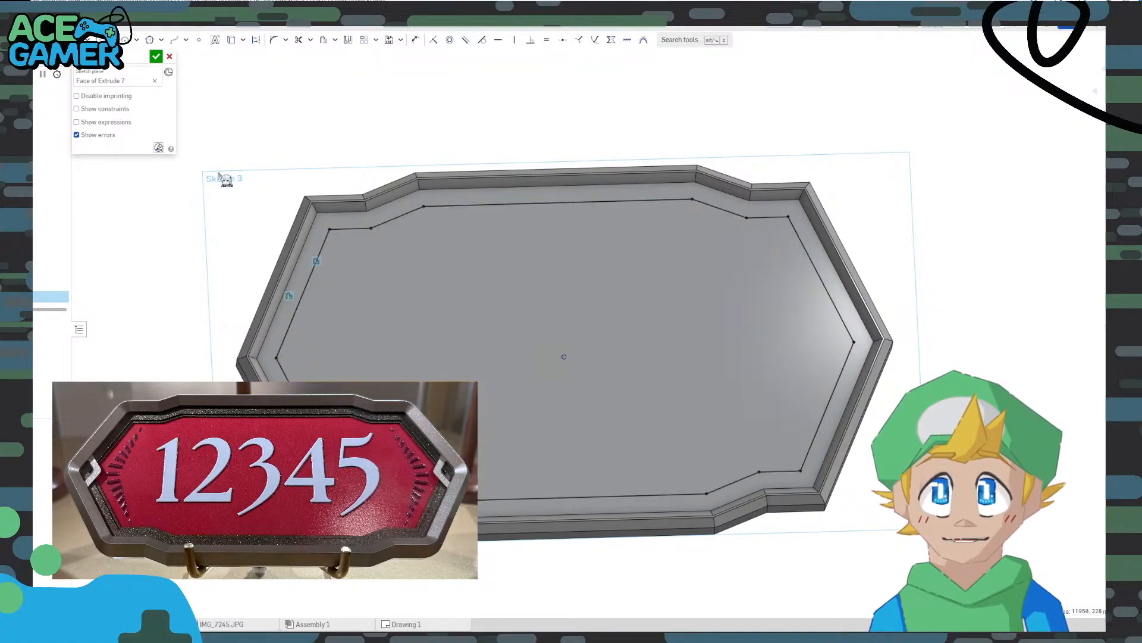
pyautogui.click(418, 295)
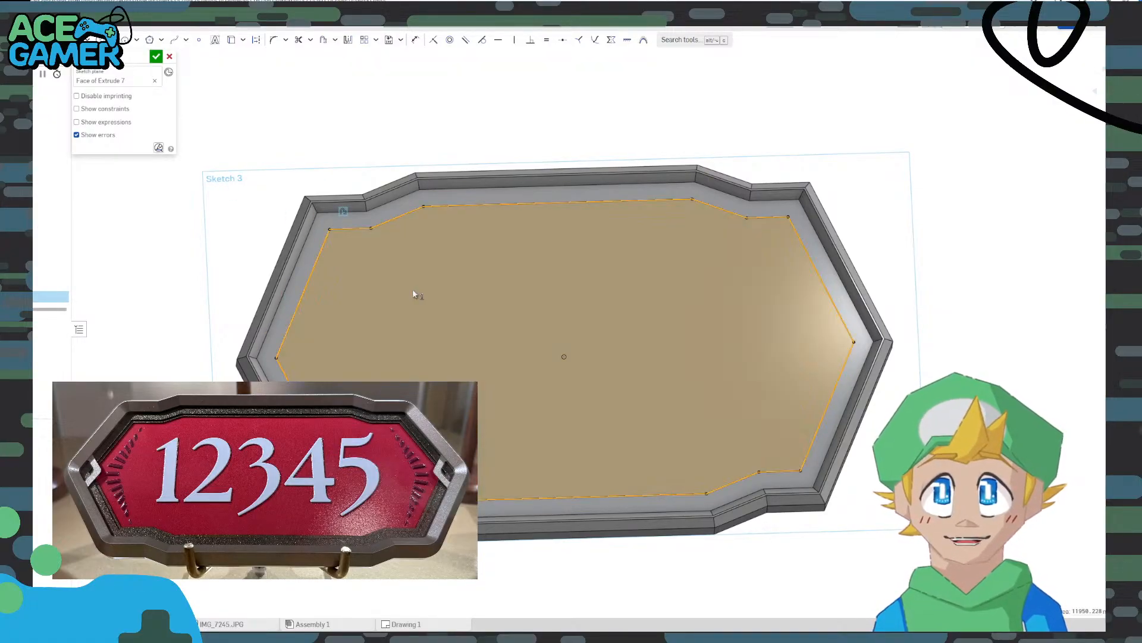
# Offset all segments of the closed inner sketch loop inward by 2.5 mm to create a second, smaller loop
pyautogui.click(326, 41)
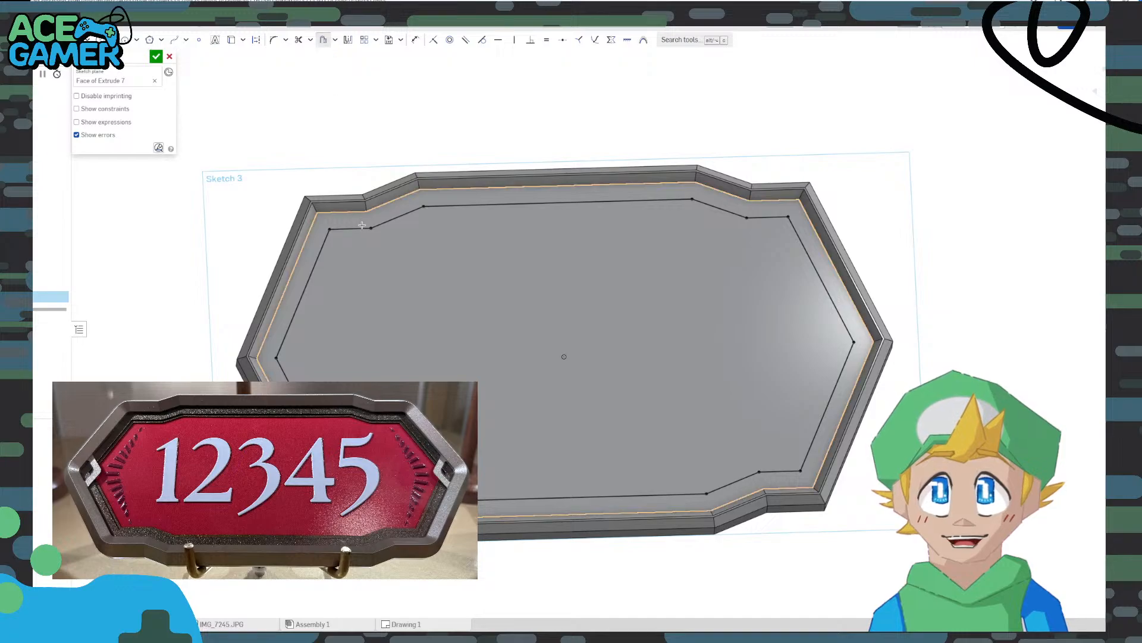
pyautogui.click(385, 223)
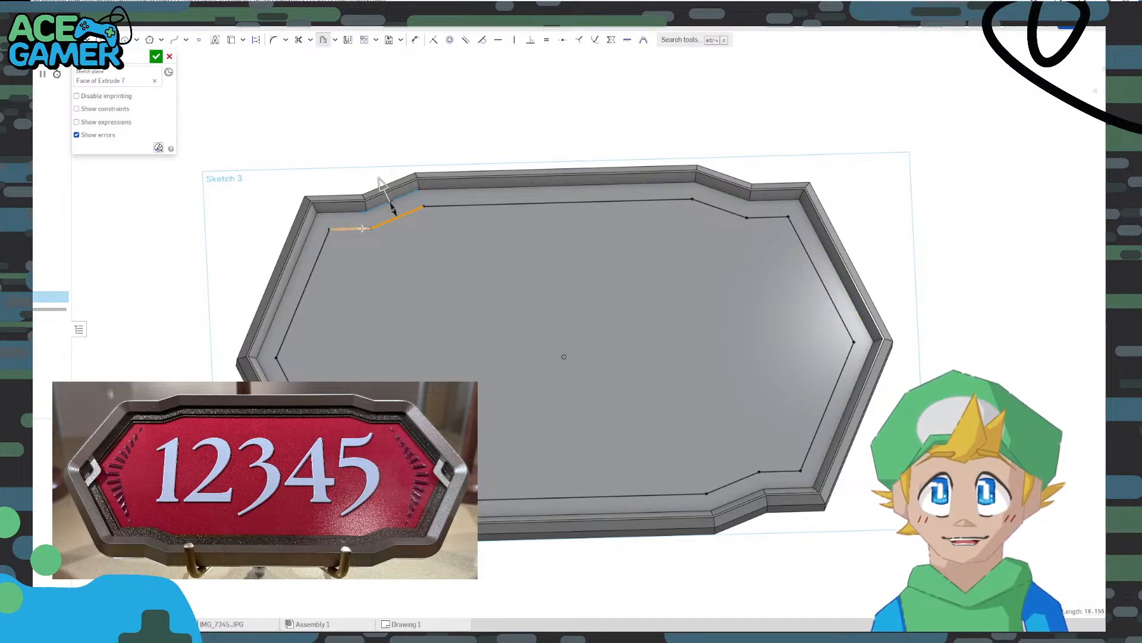
pyautogui.click(362, 229)
pyautogui.click(314, 300)
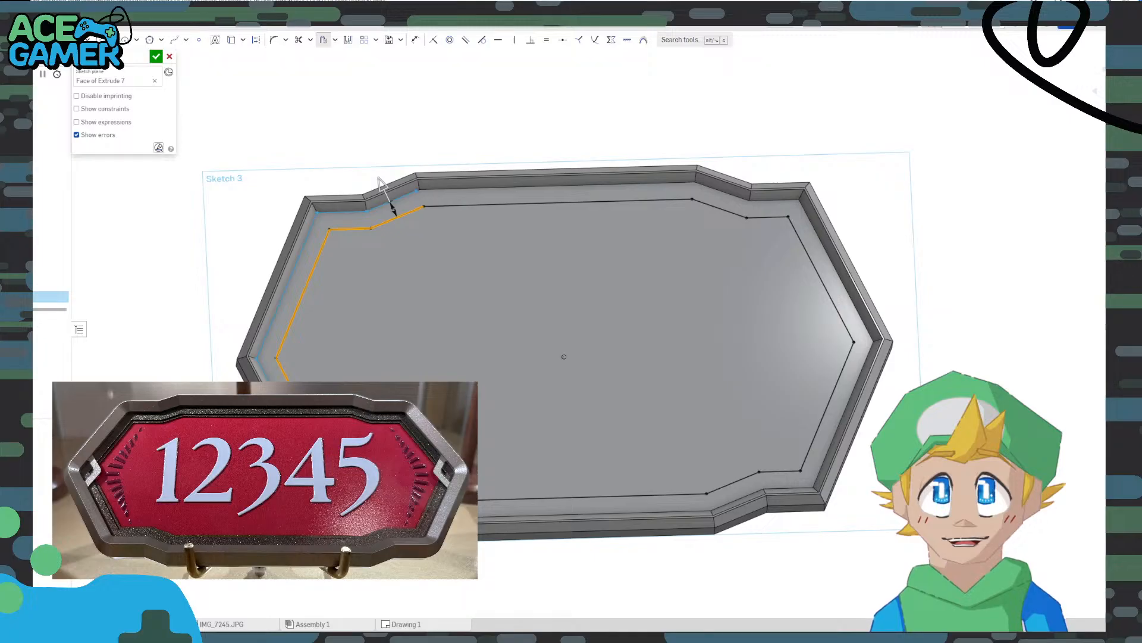
pyautogui.click(625, 495)
pyautogui.click(733, 483)
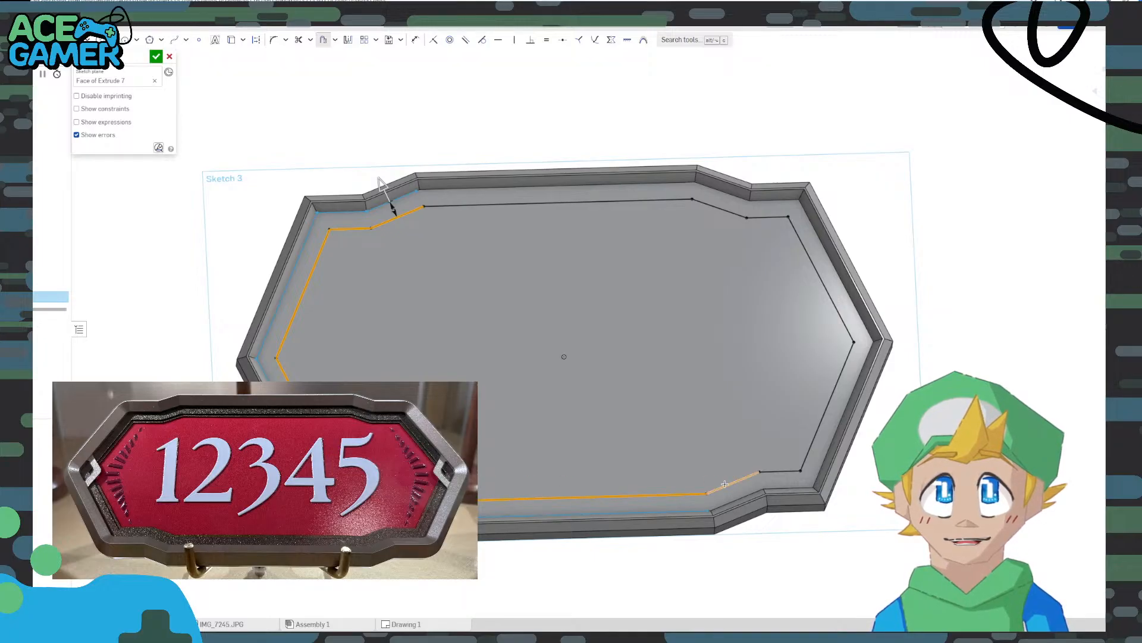
pyautogui.click(772, 470)
pyautogui.click(810, 451)
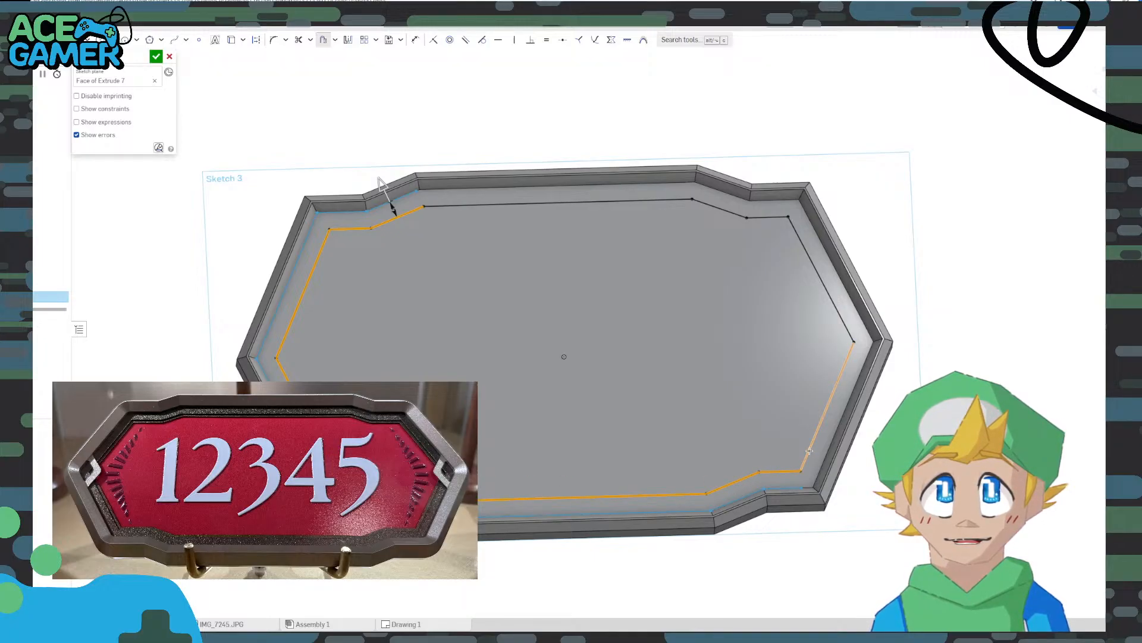
pyautogui.click(844, 321)
pyautogui.click(764, 216)
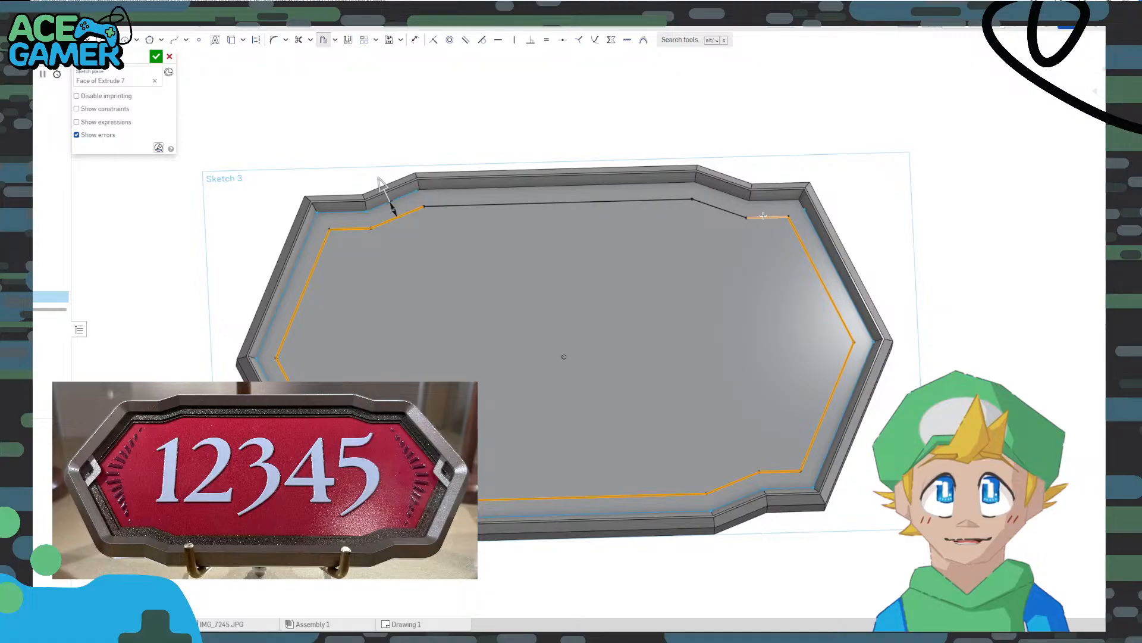
pyautogui.click(723, 209)
pyautogui.click(560, 202)
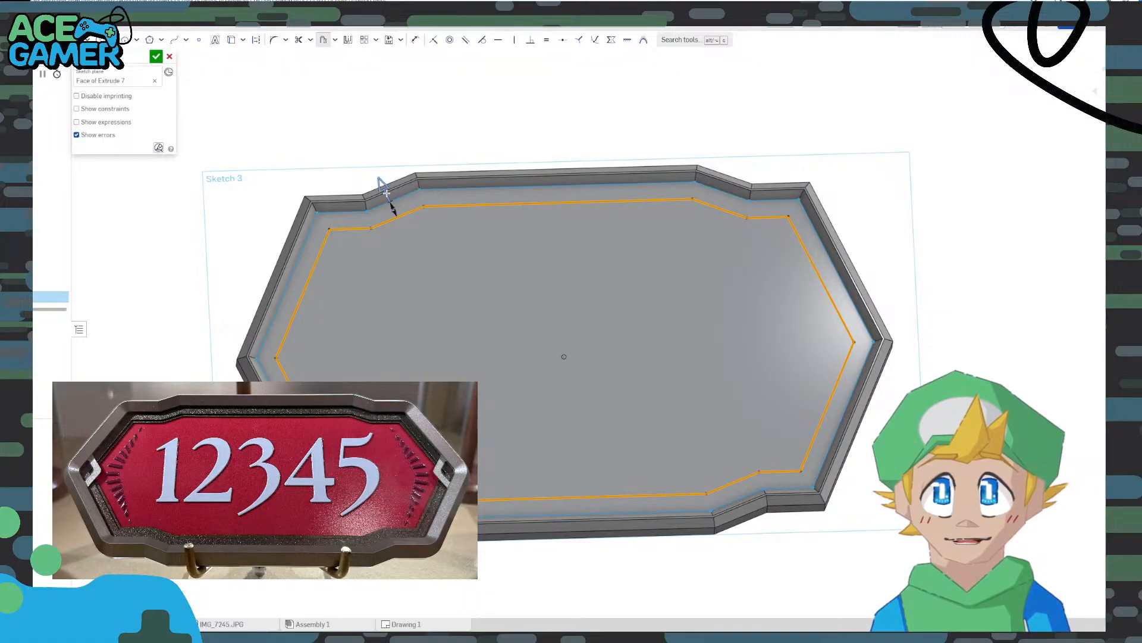
pyautogui.moveTo(386, 193); pyautogui.dragTo(404, 227)
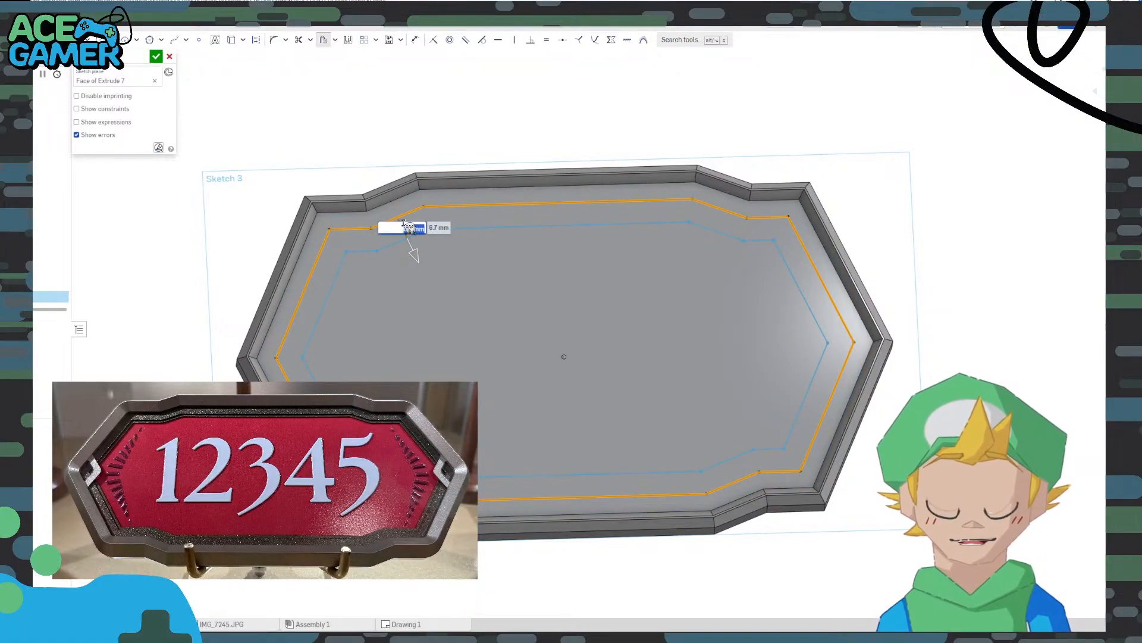
pyautogui.write('2.5')
pyautogui.press('Return')
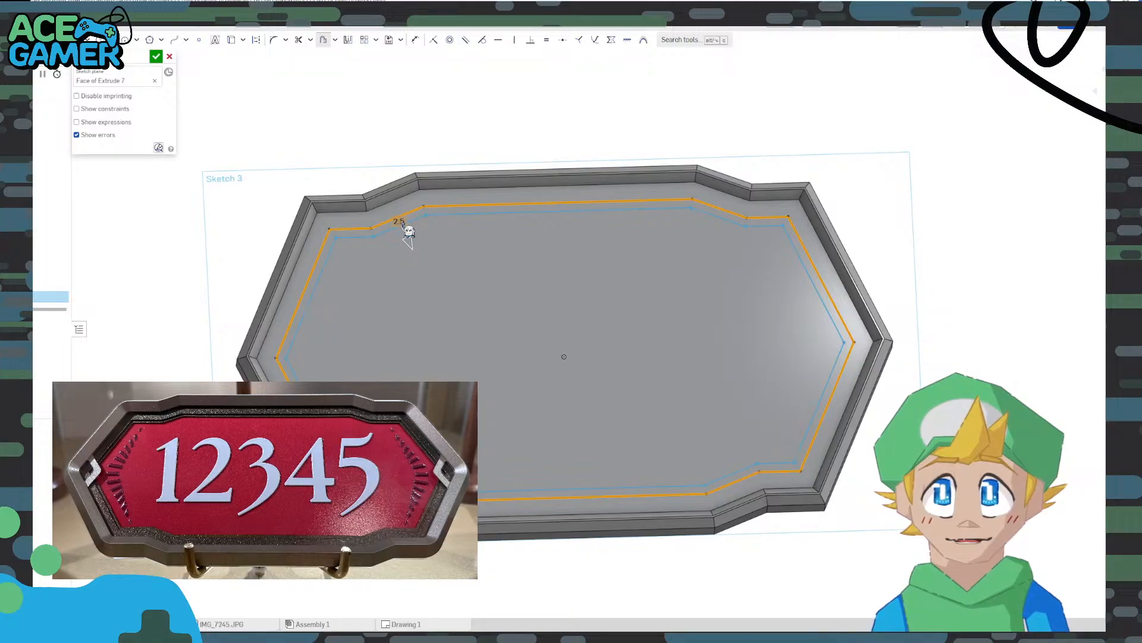
pyautogui.click(364, 191)
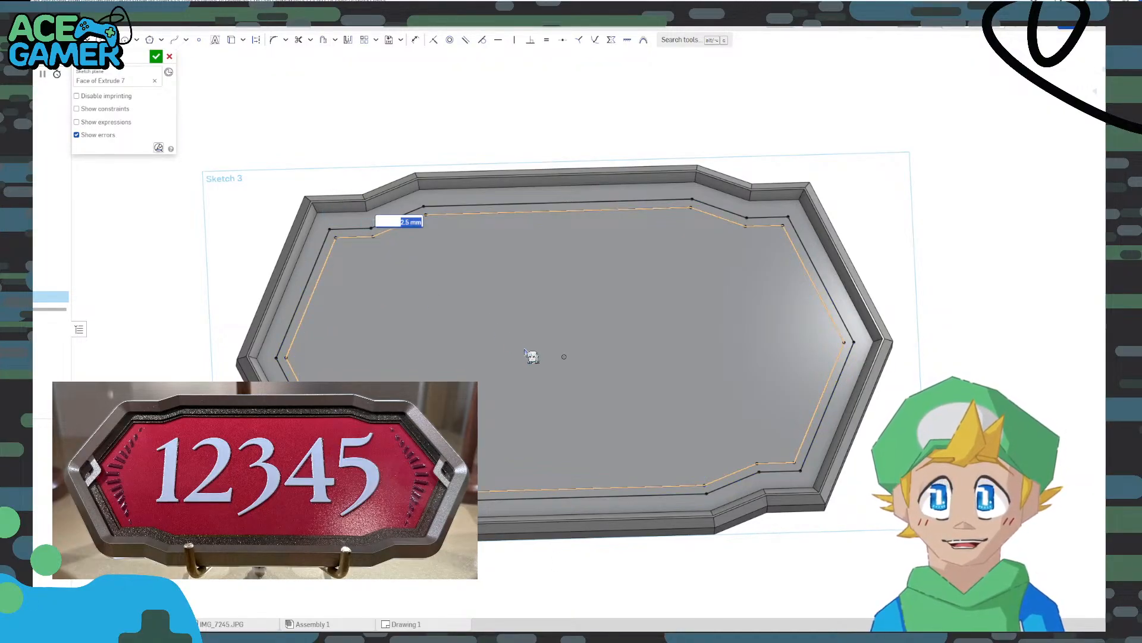
pyautogui.moveTo(601, 372); pyautogui.dragTo(524, 375, button='middle')
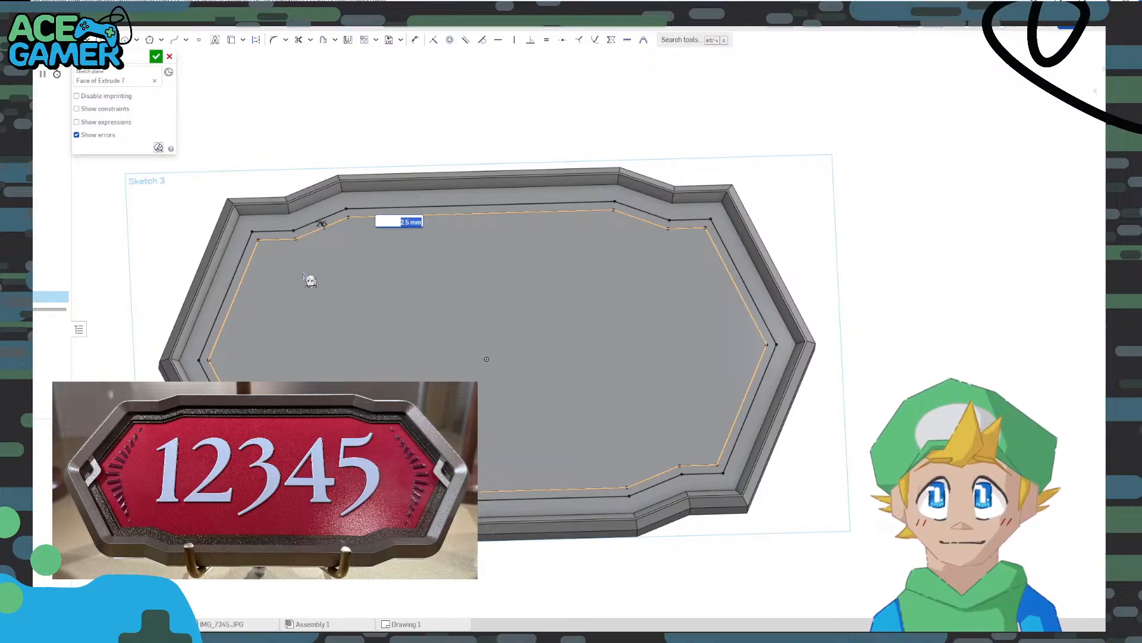
pyautogui.press('Return')
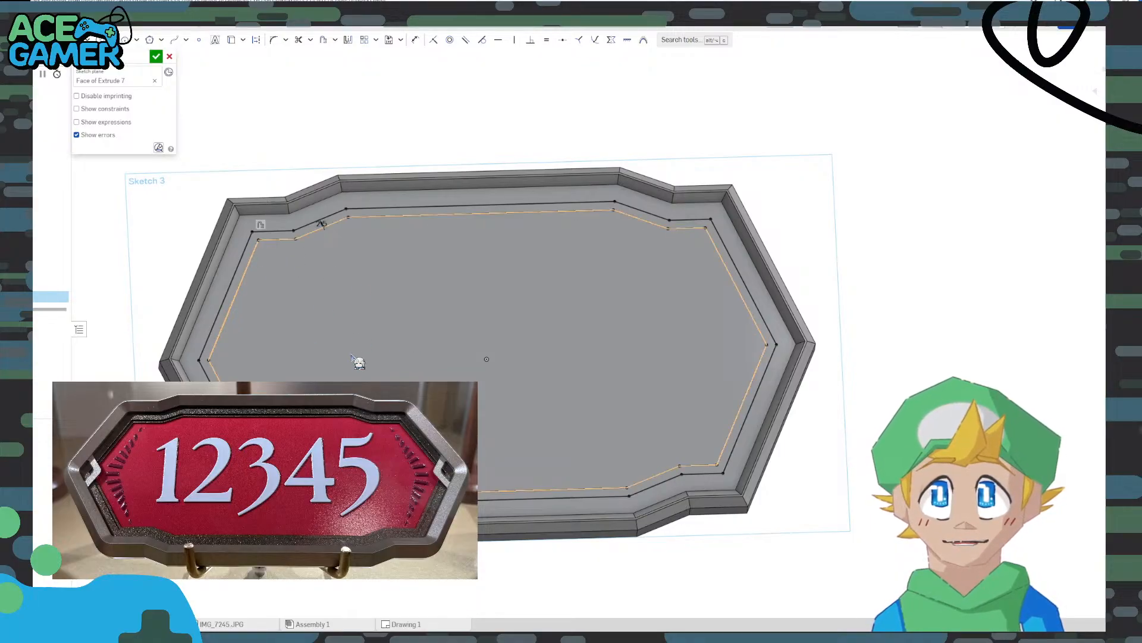
# Offset every segment of the larger sketch loop slightly inward to add a closely spaced loop just inside it, and finish Sketch 3
pyautogui.moveTo(320, 316); pyautogui.dragTo(317, 294, button='right')
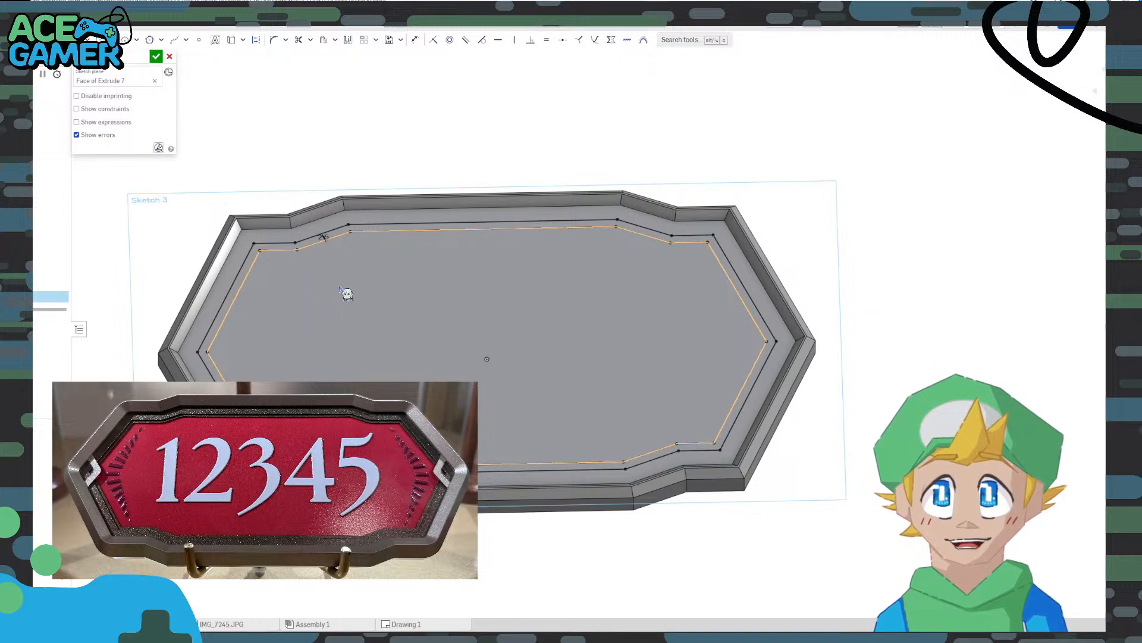
pyautogui.scroll(2, 343, 261)
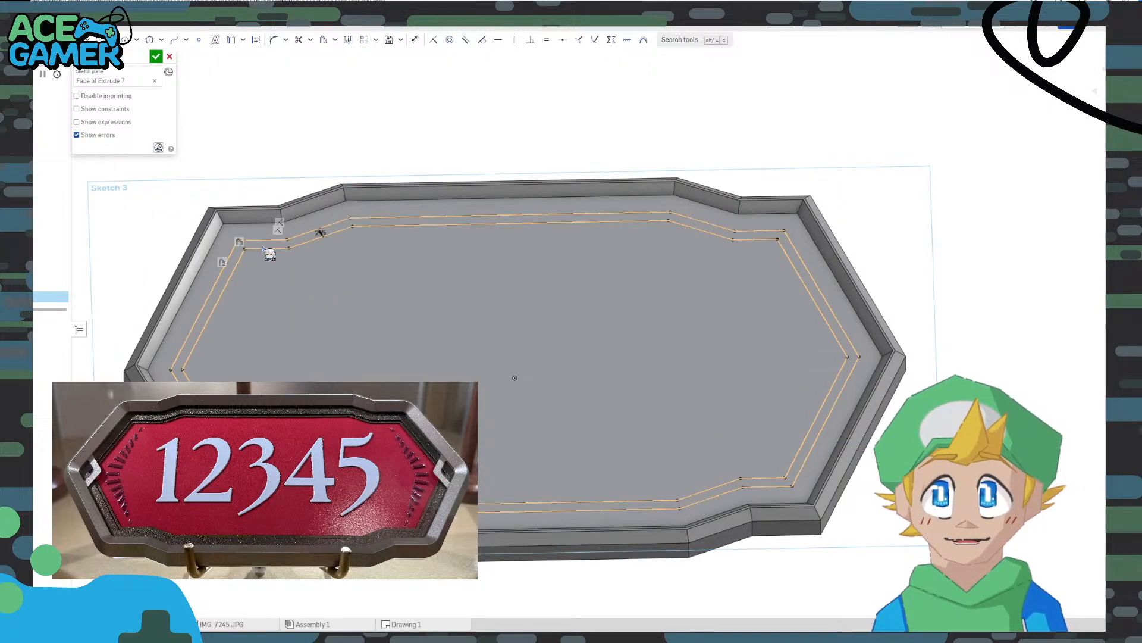
pyautogui.scroll(3, 279, 247)
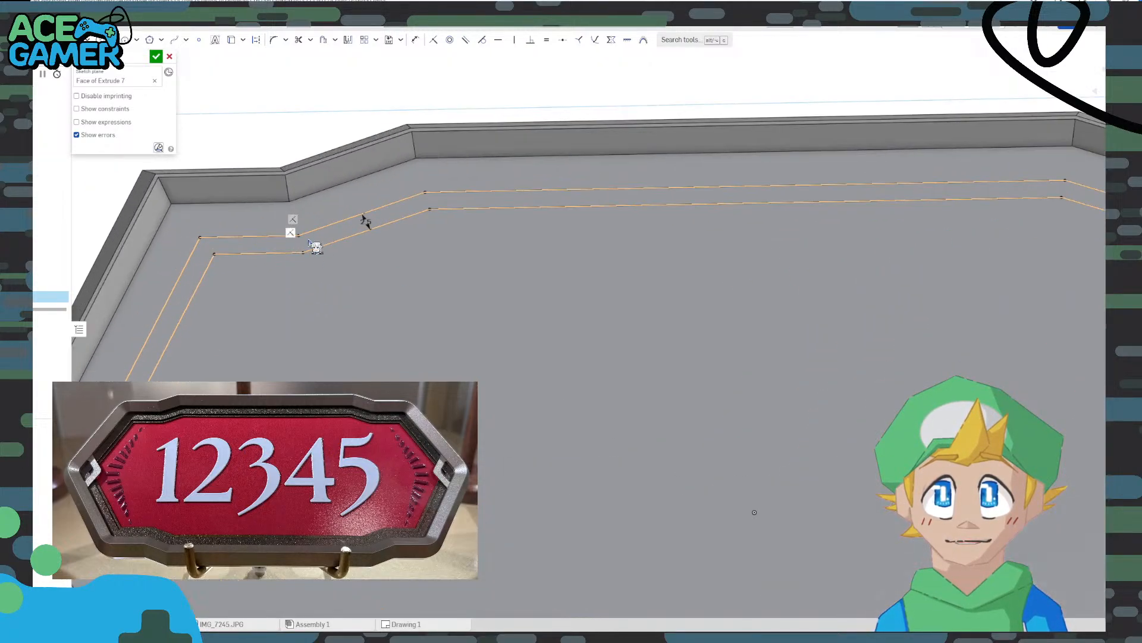
pyautogui.click(339, 225)
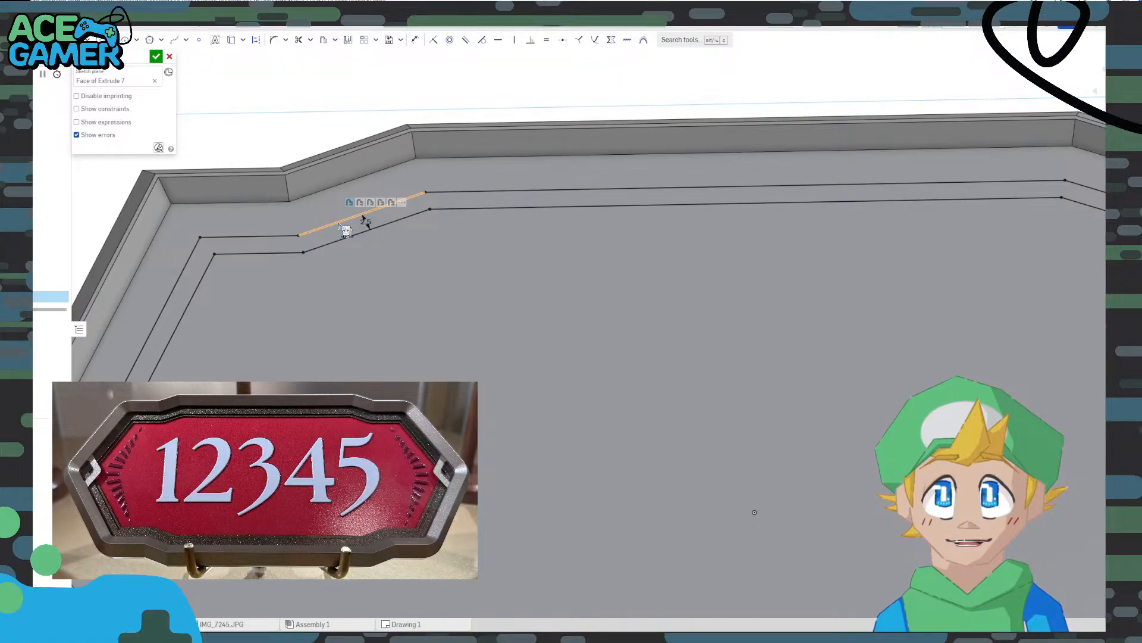
pyautogui.click(286, 236)
pyautogui.click(190, 255)
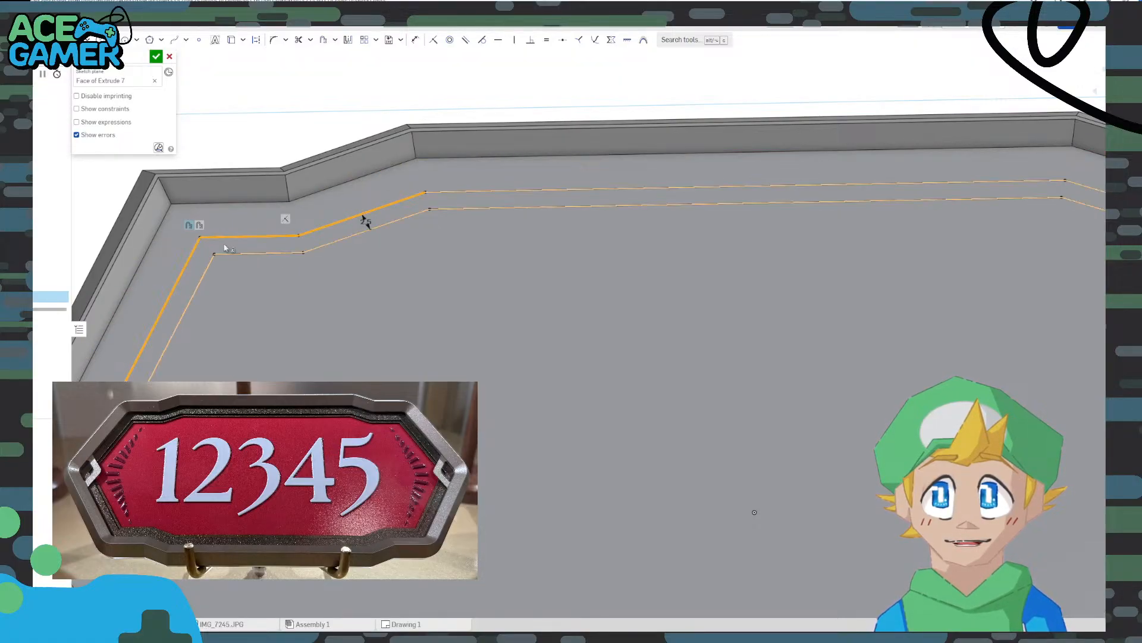
pyautogui.click(452, 191)
pyautogui.scroll(-3, 417, 222)
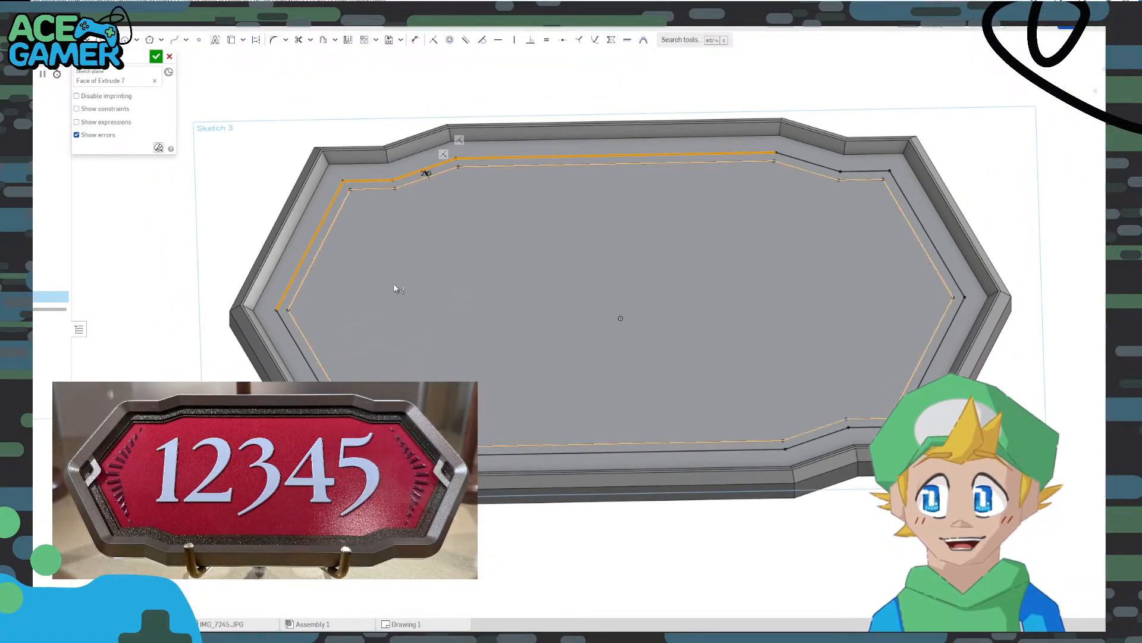
pyautogui.click(304, 355)
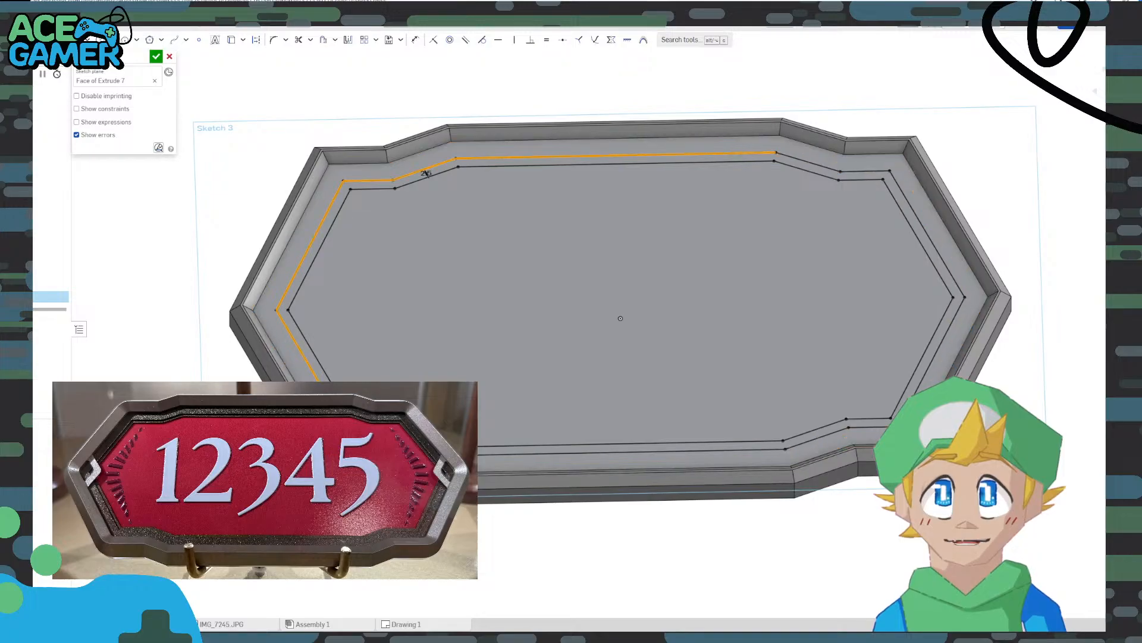
pyautogui.click(498, 455)
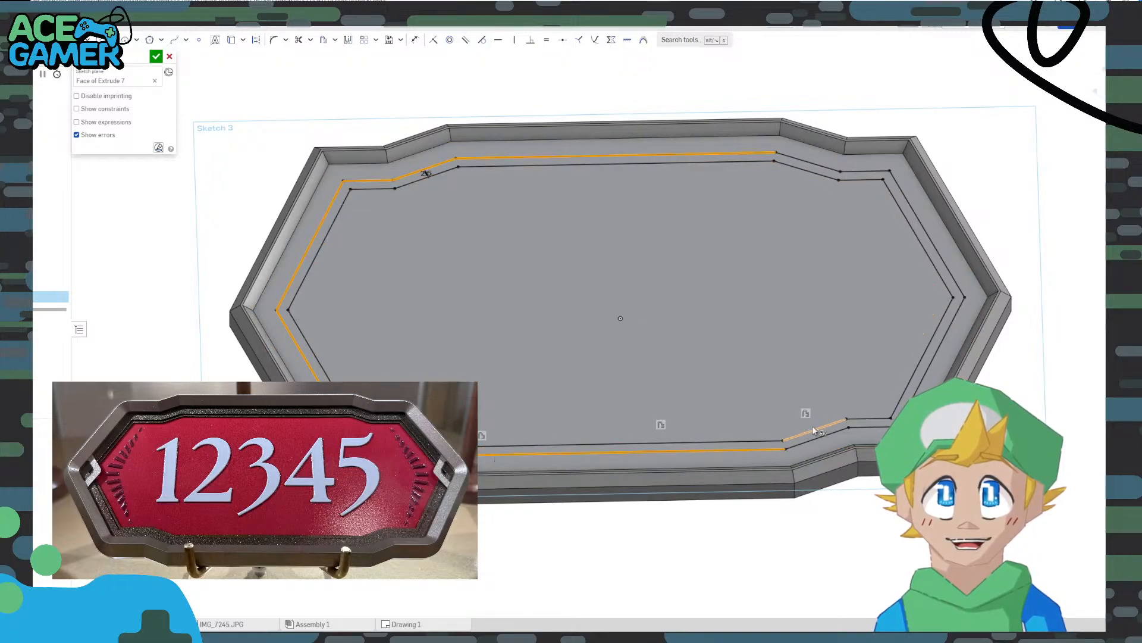
pyautogui.click(814, 439)
pyautogui.click(878, 428)
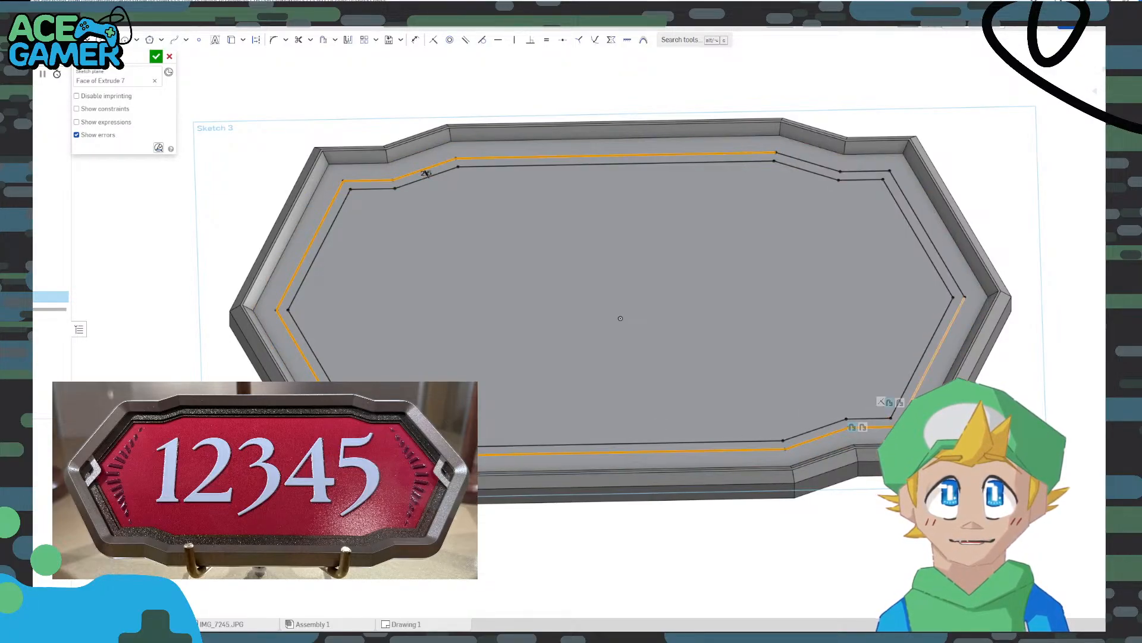
pyautogui.click(915, 394)
pyautogui.click(942, 255)
pyautogui.click(867, 183)
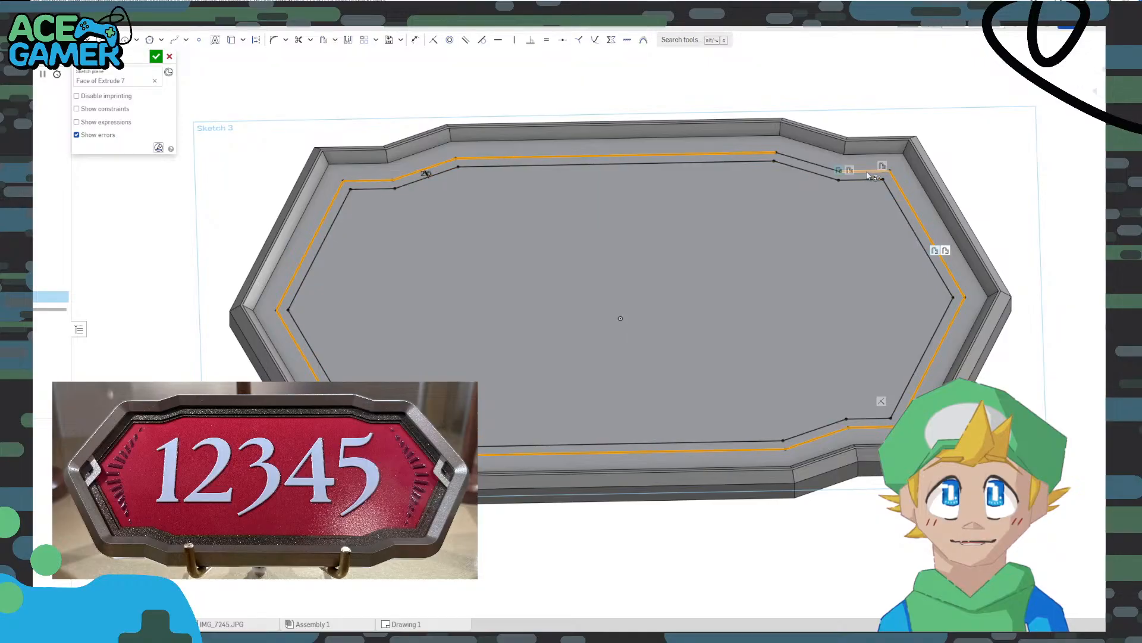
pyautogui.click(826, 169)
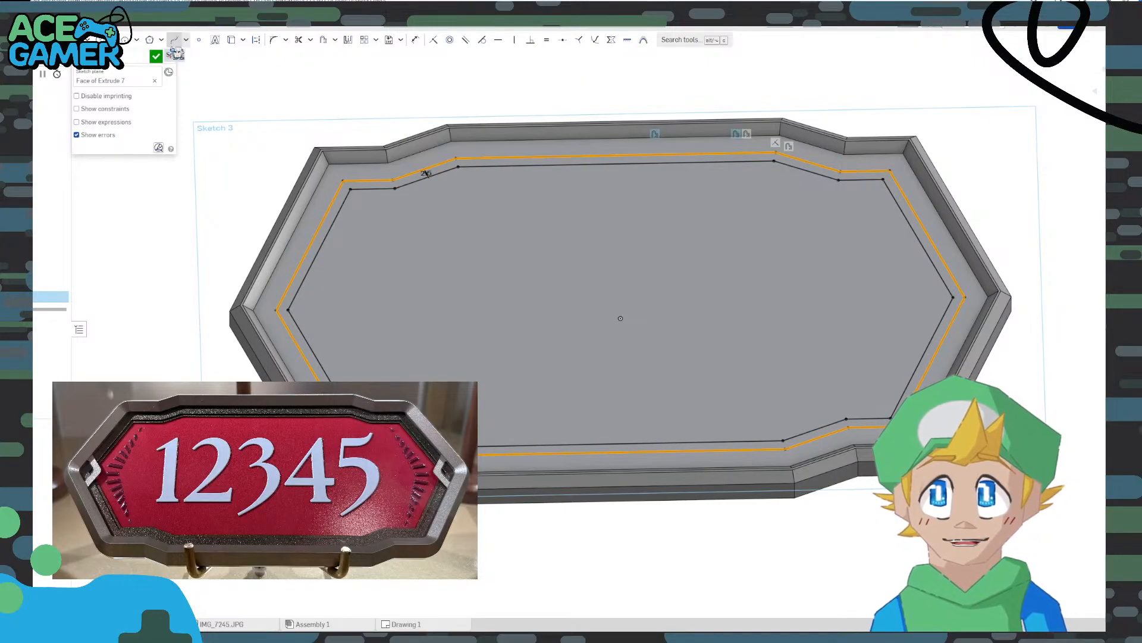
pyautogui.click(323, 41)
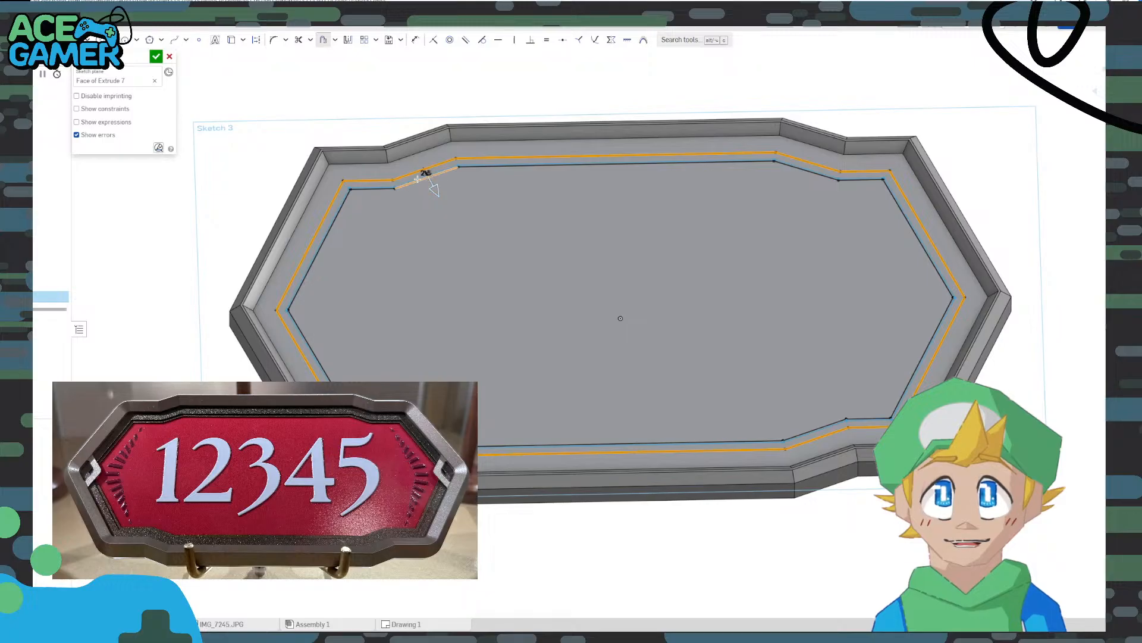
pyautogui.scroll(5, 416, 172)
pyautogui.click(470, 191)
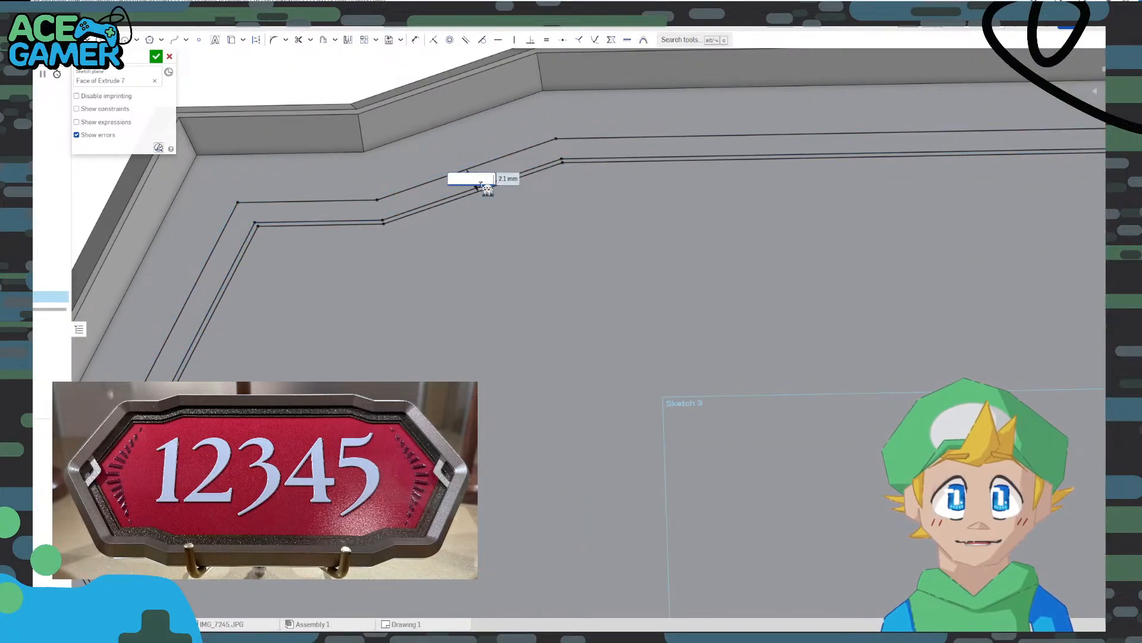
pyautogui.write('2')
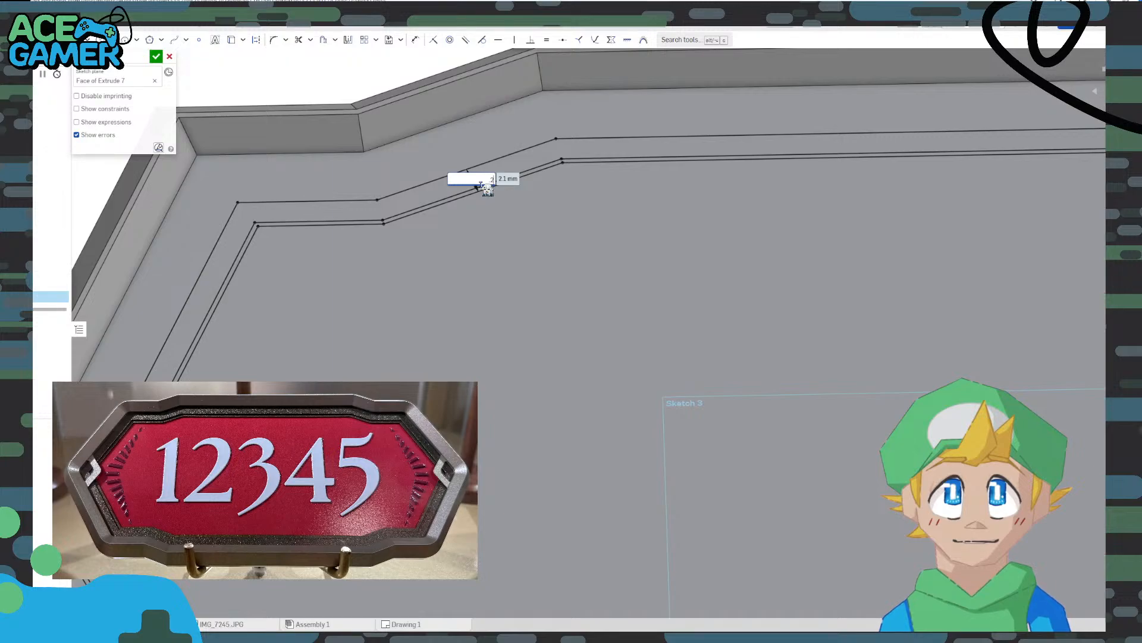
pyautogui.write('.5')
pyautogui.press('Return')
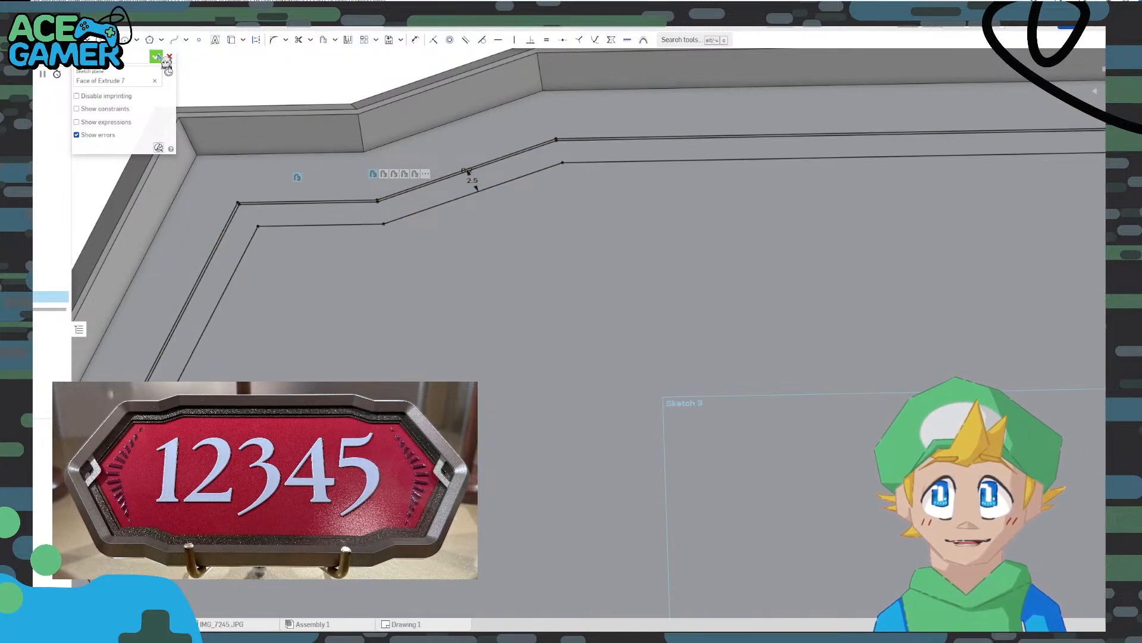
pyautogui.click(156, 57)
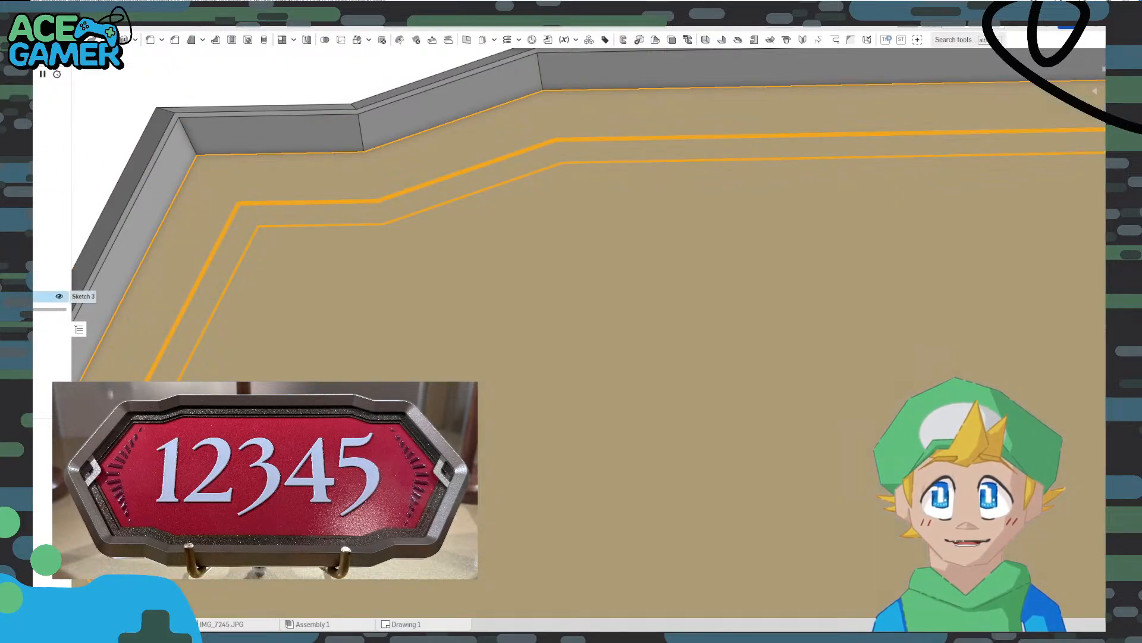
# Reopen Sketch 3 for editing and examine the spacing between its offset loops
pyautogui.doubleClick(59, 296)
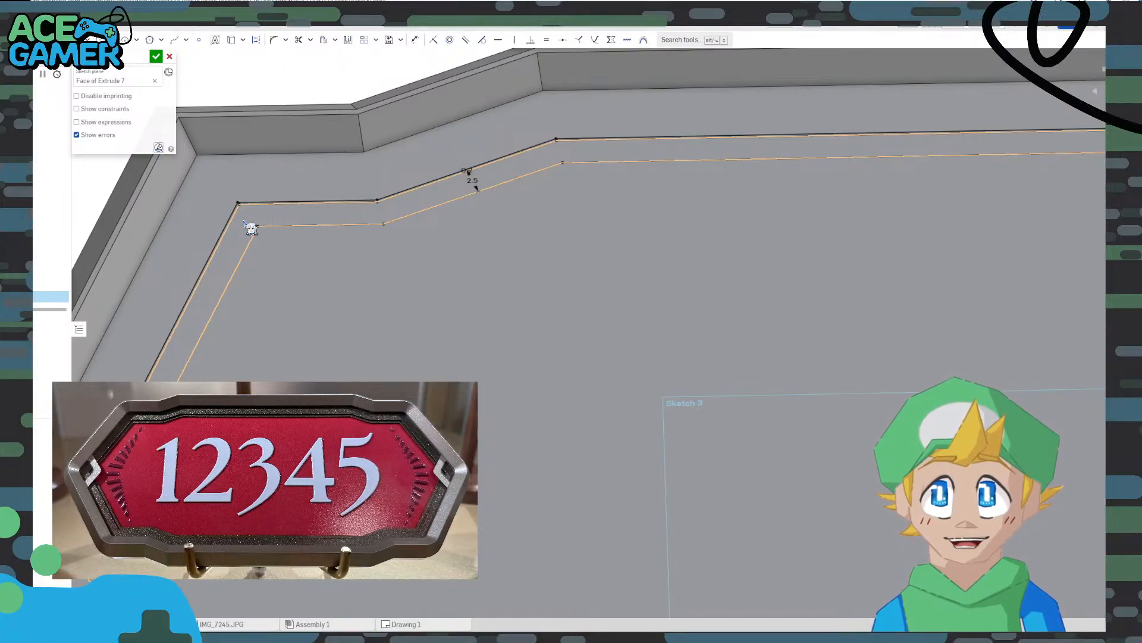
pyautogui.scroll(4, 250, 227)
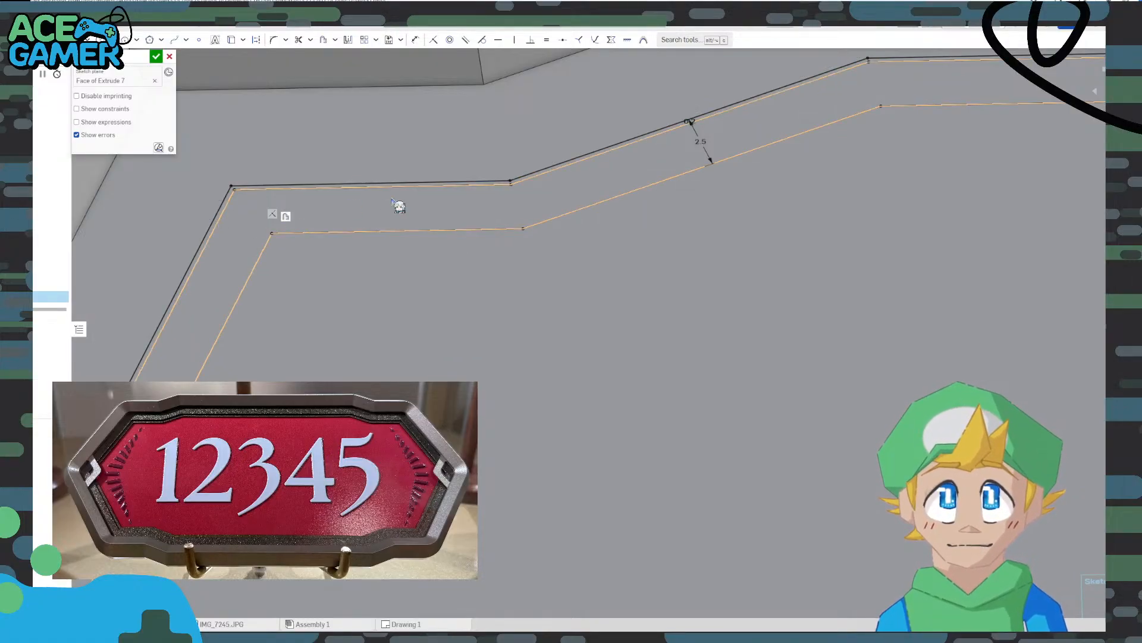
pyautogui.scroll(-2, 435, 227)
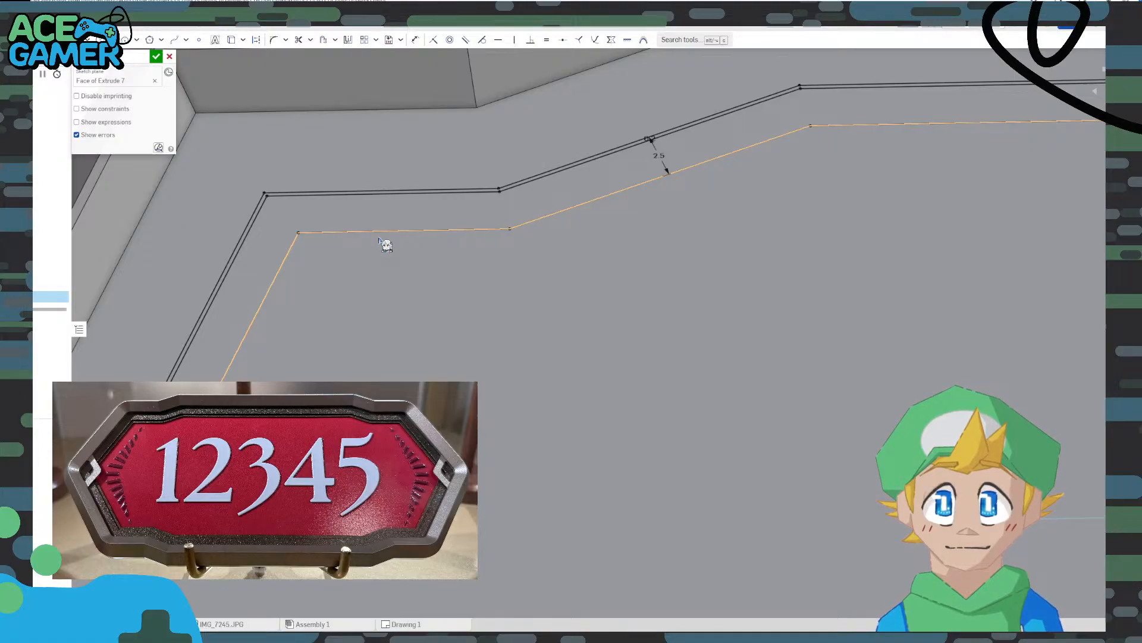
pyautogui.scroll(-5, 383, 245)
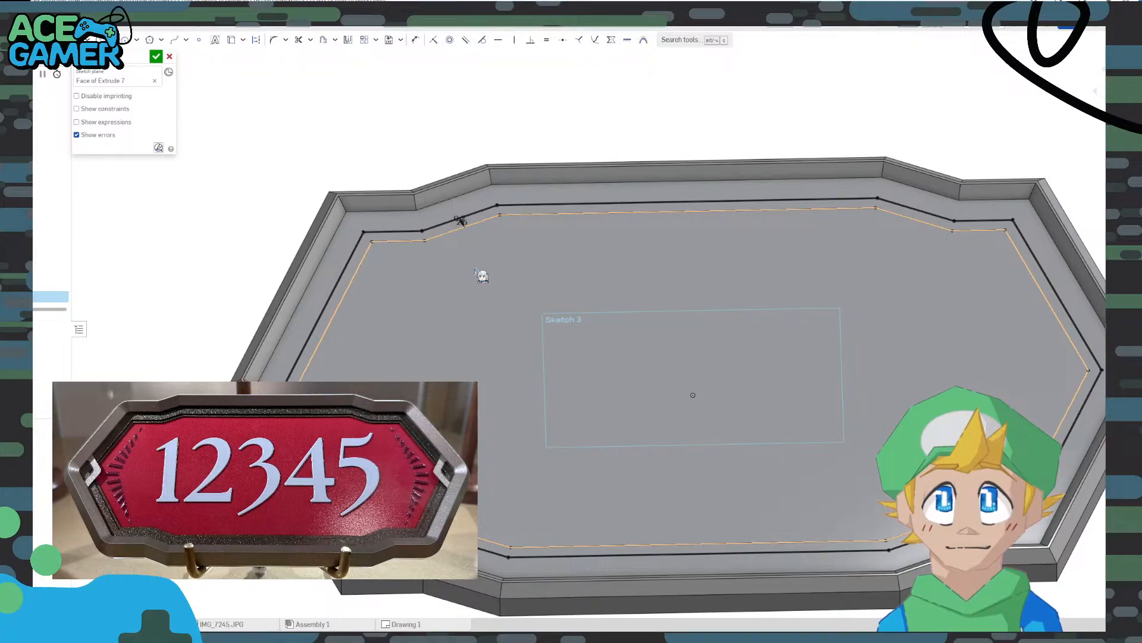
pyautogui.click(281, 153)
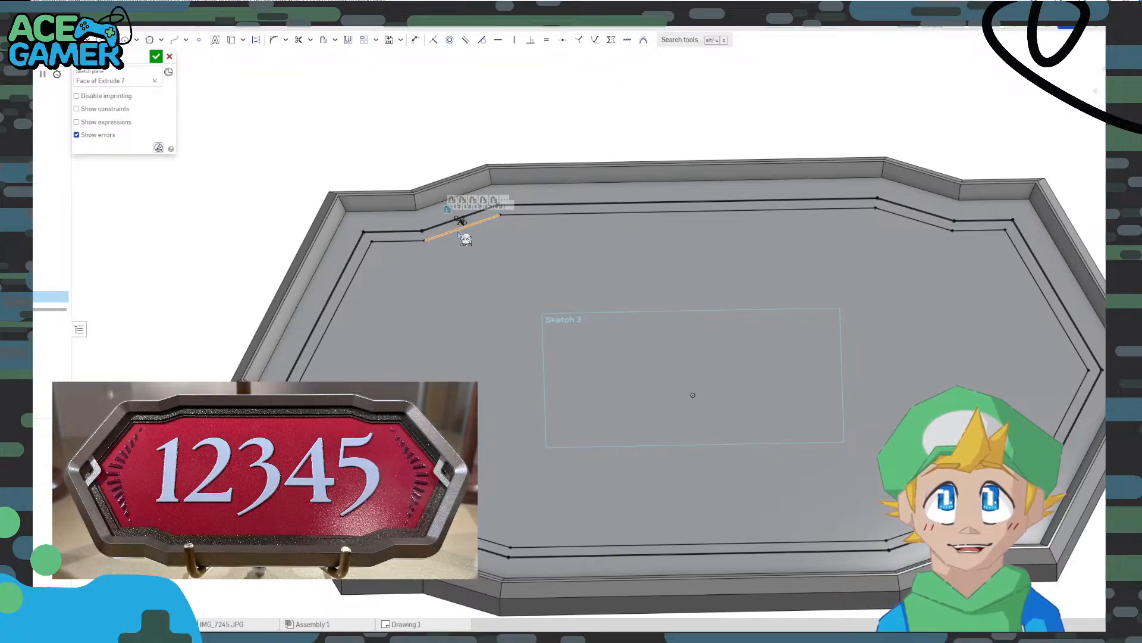
pyautogui.scroll(5, 461, 231)
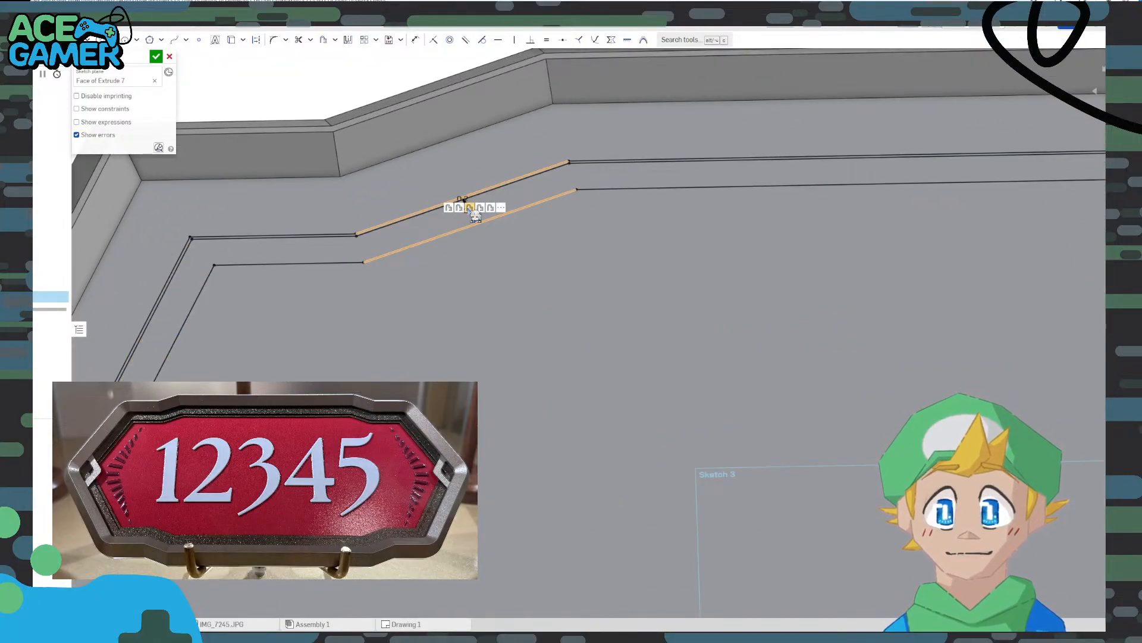
pyautogui.scroll(-7, 391, 194)
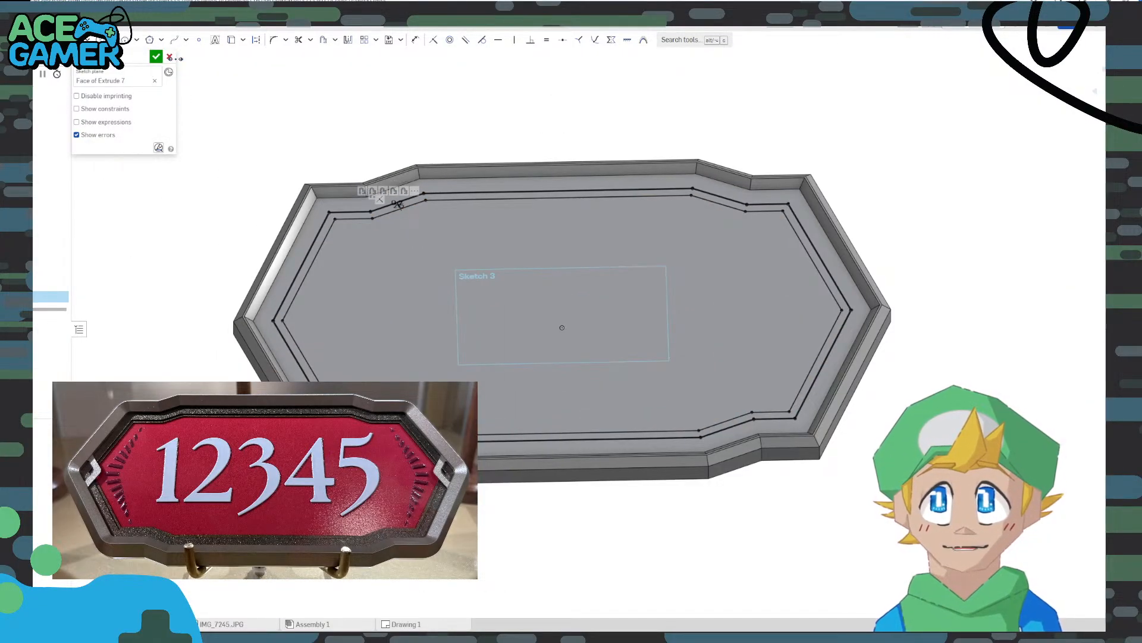
pyautogui.click(170, 57)
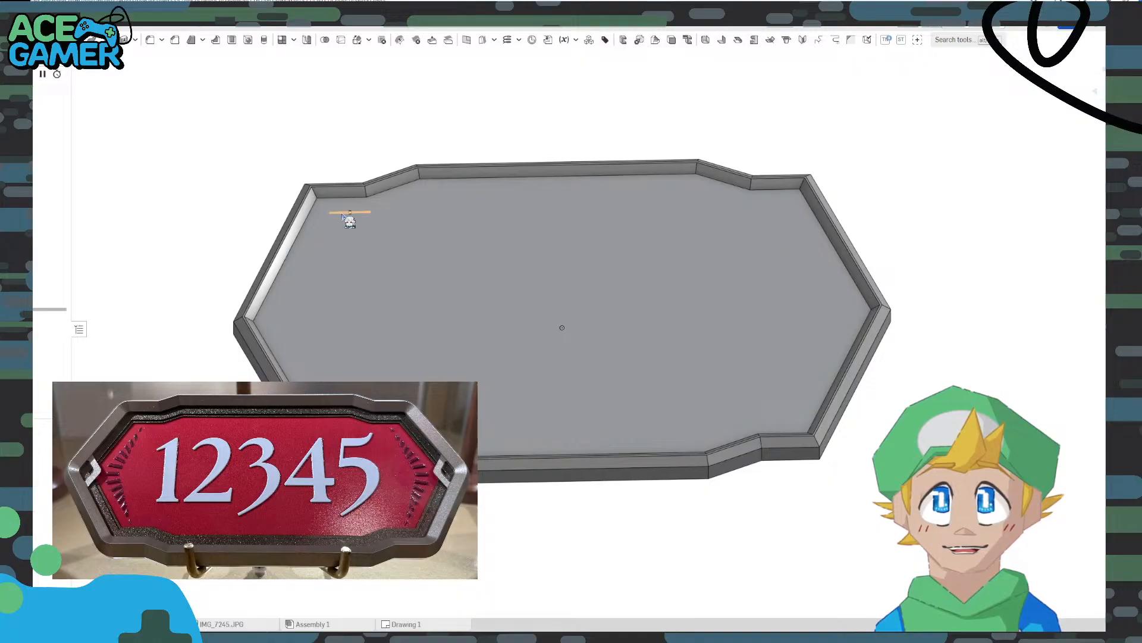
# Reopen Sketch 3 and delete the upper-left and top segments of the closely spaced loop just inside the larger sketch loop
pyautogui.doubleClick(51, 297)
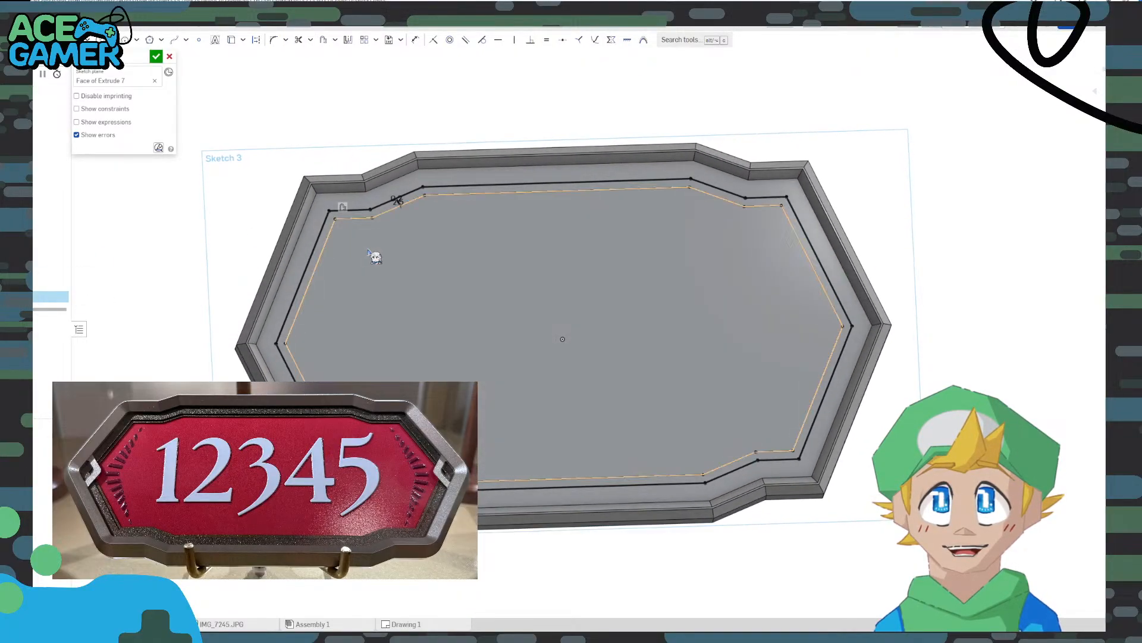
pyautogui.scroll(6, 396, 201)
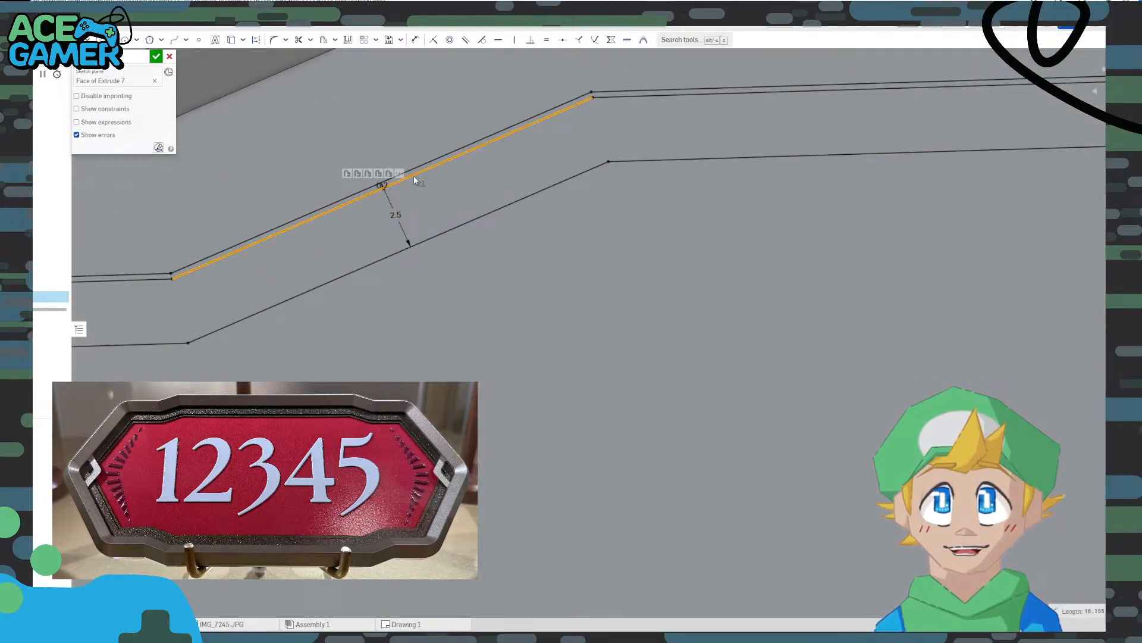
pyautogui.click(416, 179)
pyautogui.press('Delete')
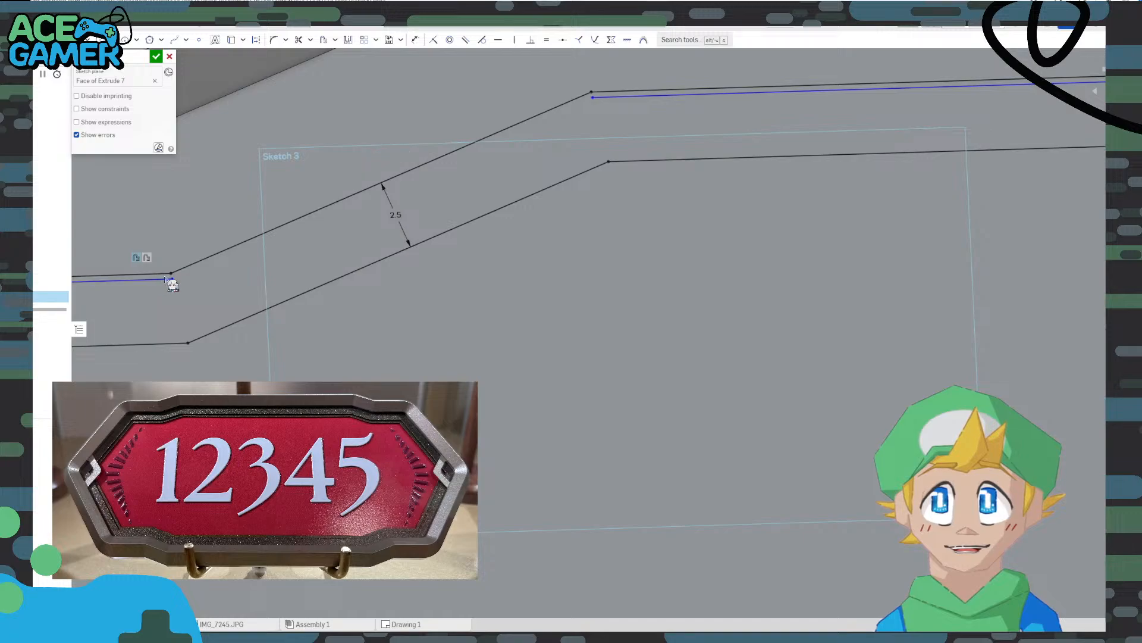
pyautogui.scroll(-5, 620, 148)
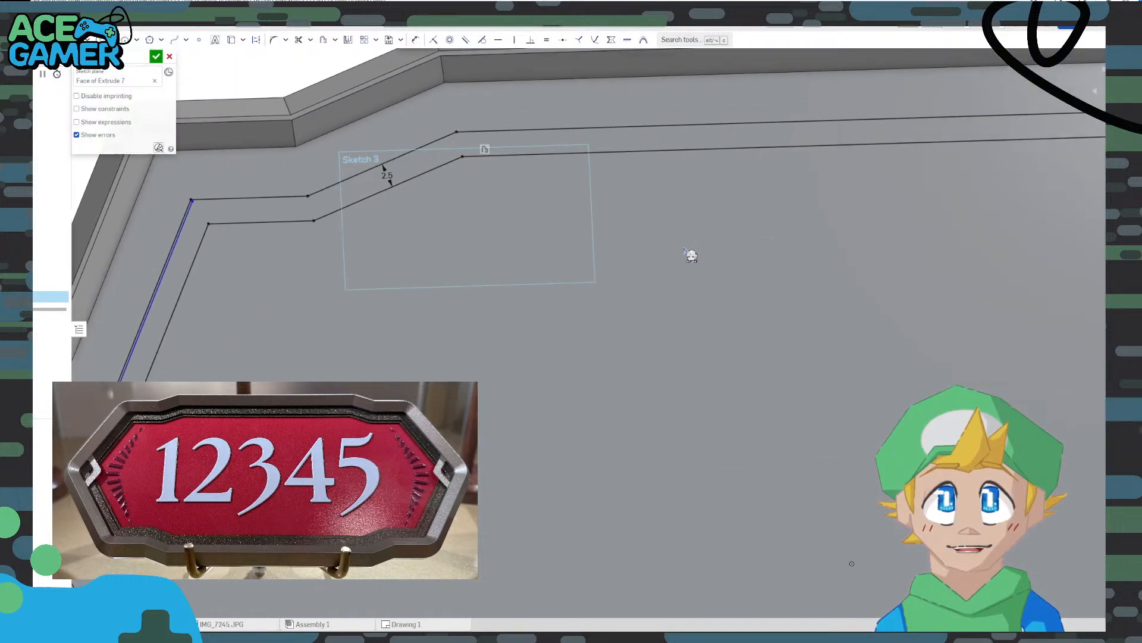
pyautogui.scroll(-5, 271, 257)
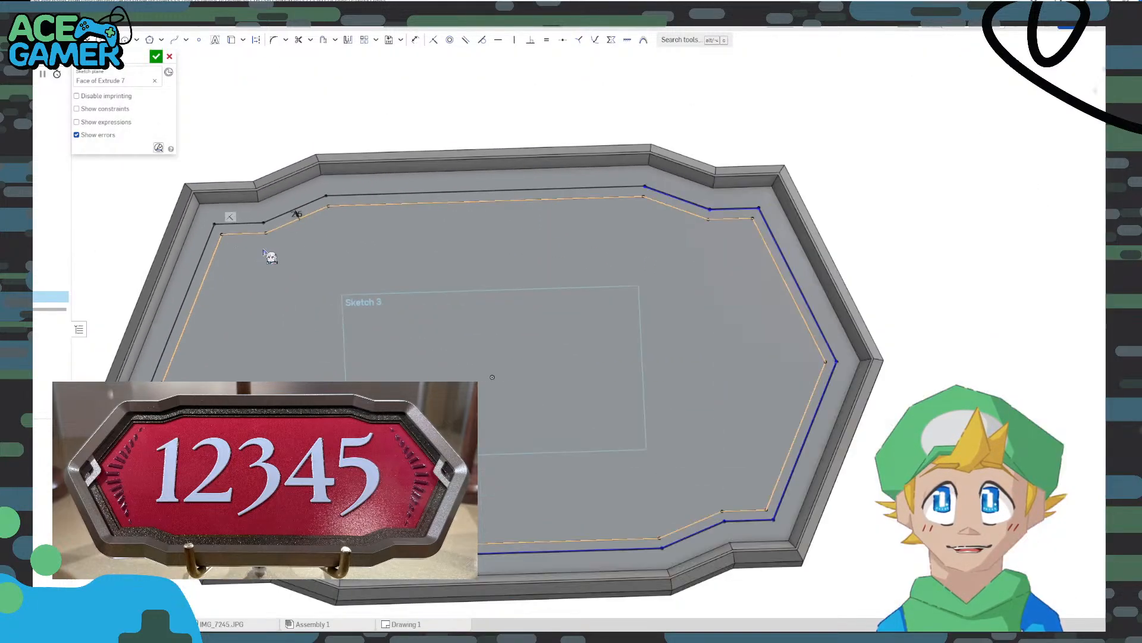
# Delete the redundant closely spaced loop's segments along the plaque's left side and bottom edge
pyautogui.scroll(2, 490, 280)
pyautogui.scroll(5, 365, 311)
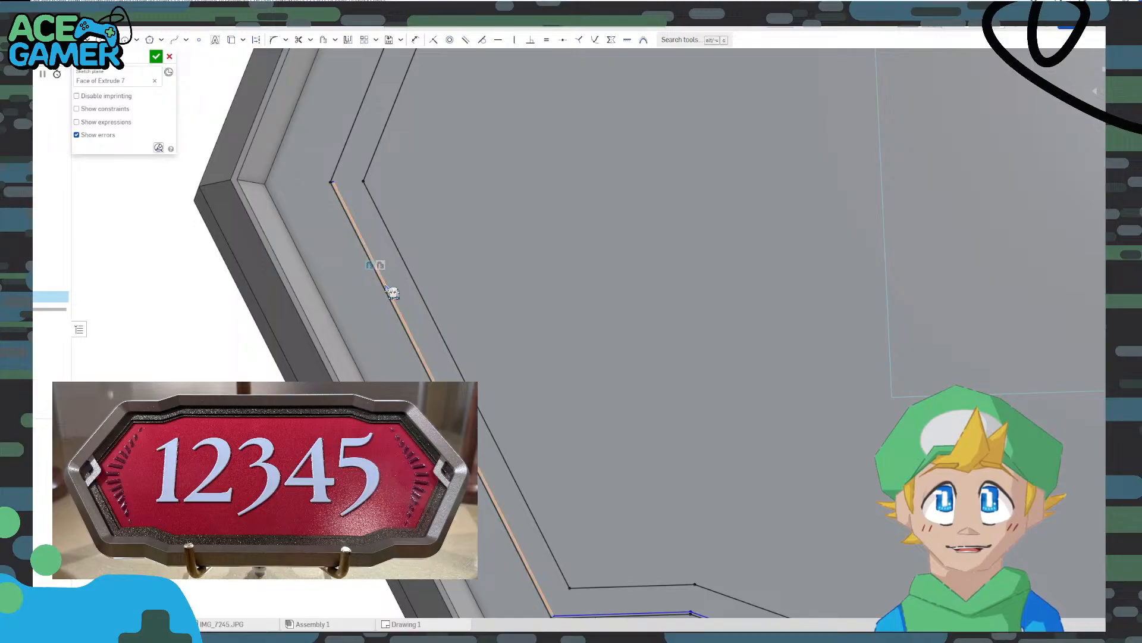
pyautogui.scroll(-3, 548, 420)
pyautogui.scroll(5, 523, 375)
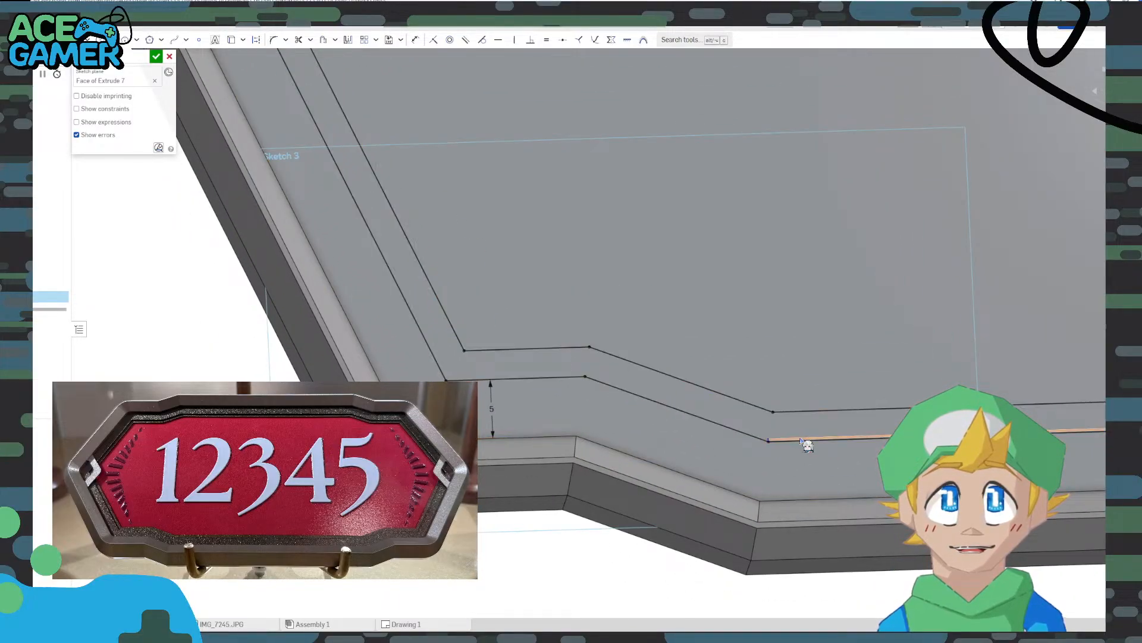
pyautogui.click(800, 440)
pyautogui.moveTo(860, 392); pyautogui.dragTo(90, 324, button='middle')
pyautogui.moveTo(867, 326); pyautogui.dragTo(552, 348, button='middle')
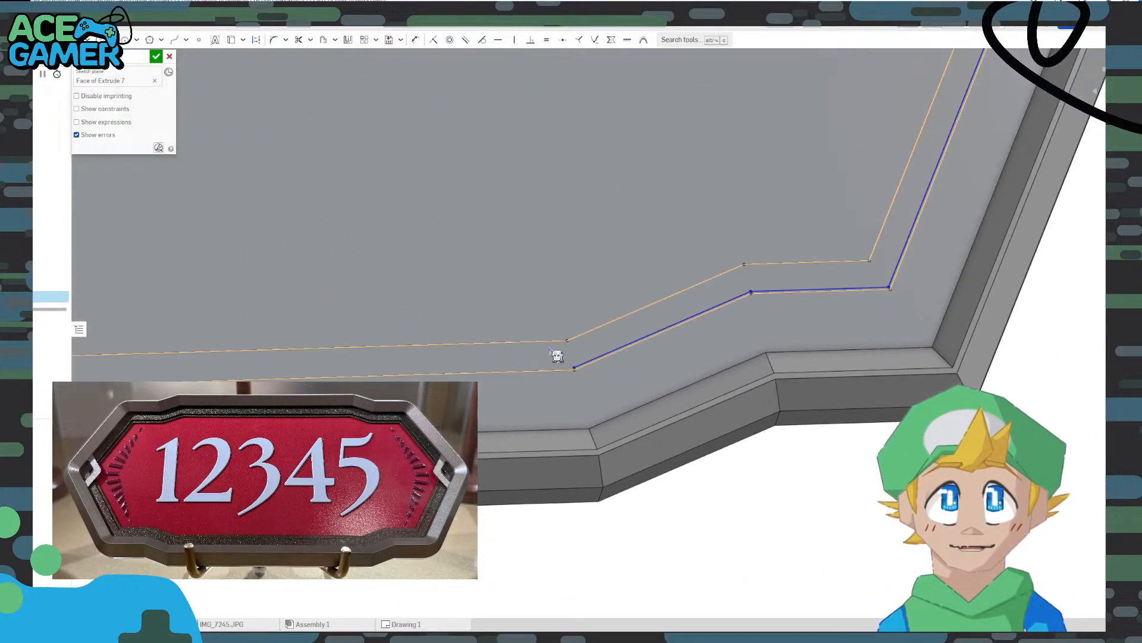
# Delete the redundant loop's slanted and short segments at the lower-right corner and its lower-right side segment
pyautogui.click(631, 345)
pyautogui.press('Delete')
pyautogui.click(772, 291)
pyautogui.press('Delete')
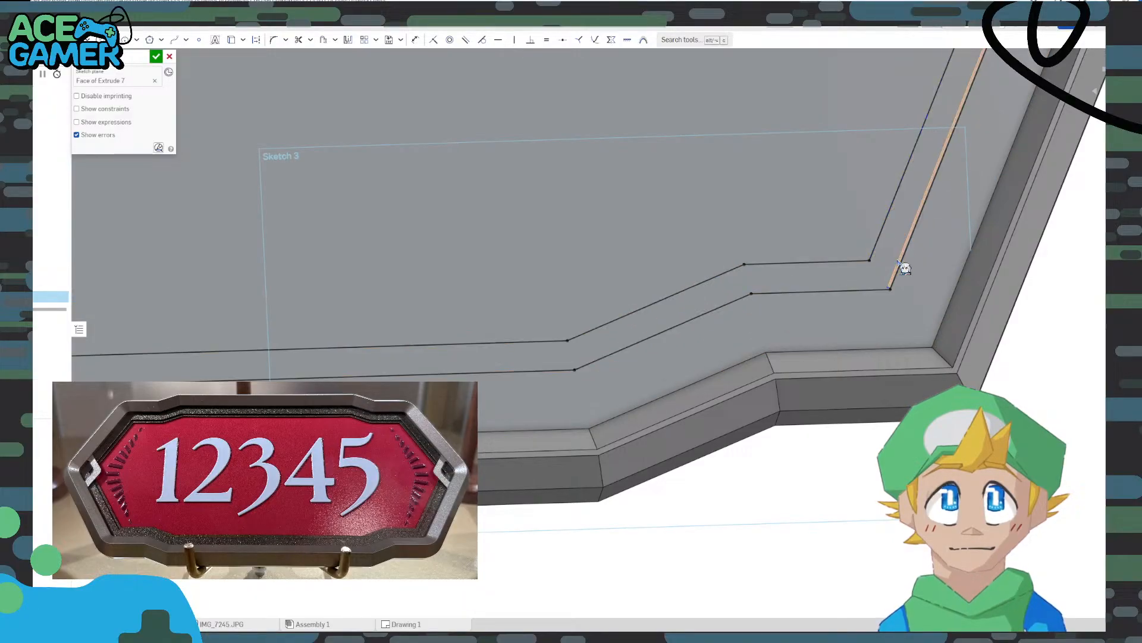
pyautogui.click(898, 261)
pyautogui.press('Delete')
pyautogui.moveTo(890, 194); pyautogui.dragTo(743, 461, button='middle')
pyautogui.moveTo(832, 168); pyautogui.dragTo(700, 432, button='middle')
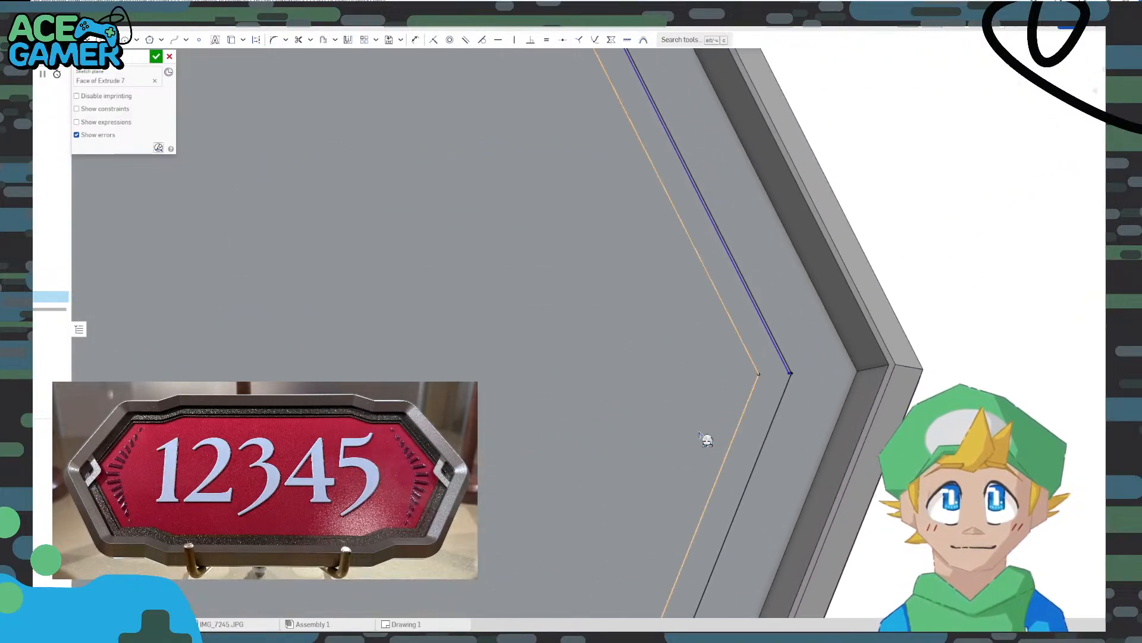
# Delete the redundant loop's remaining segments along the upper-right side and corner, and finish Sketch 3
pyautogui.click(744, 288)
pyautogui.press('Delete')
pyautogui.moveTo(690, 177); pyautogui.dragTo(839, 444, button='middle')
pyautogui.moveTo(717, 345); pyautogui.dragTo(786, 455, button='middle')
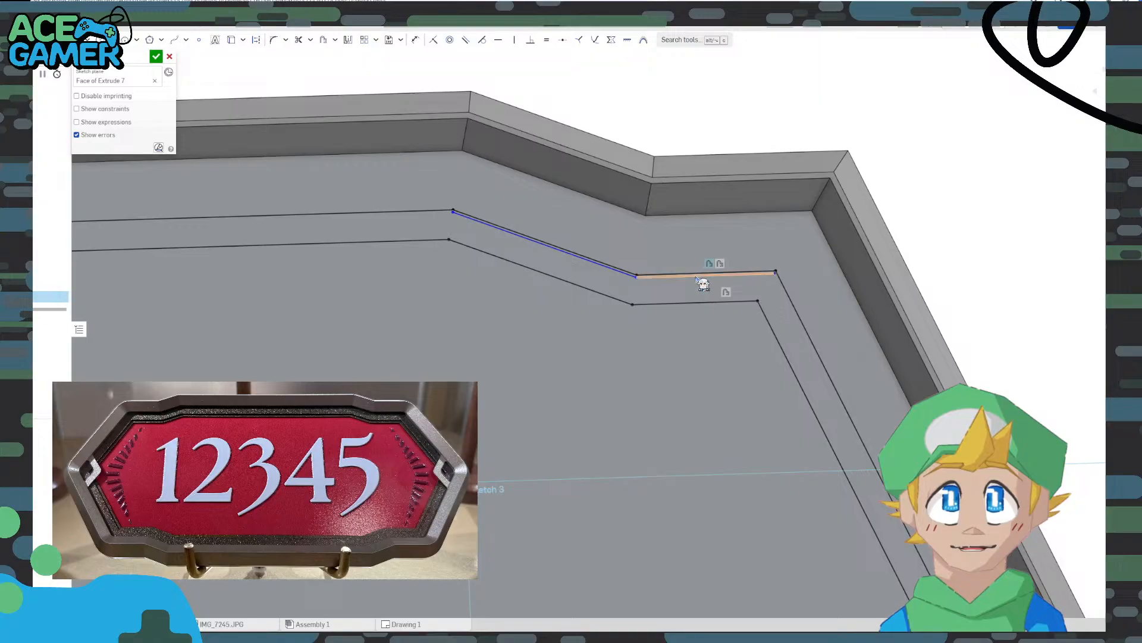
pyautogui.click(626, 279)
pyautogui.press('Delete')
pyautogui.scroll(-5, 544, 286)
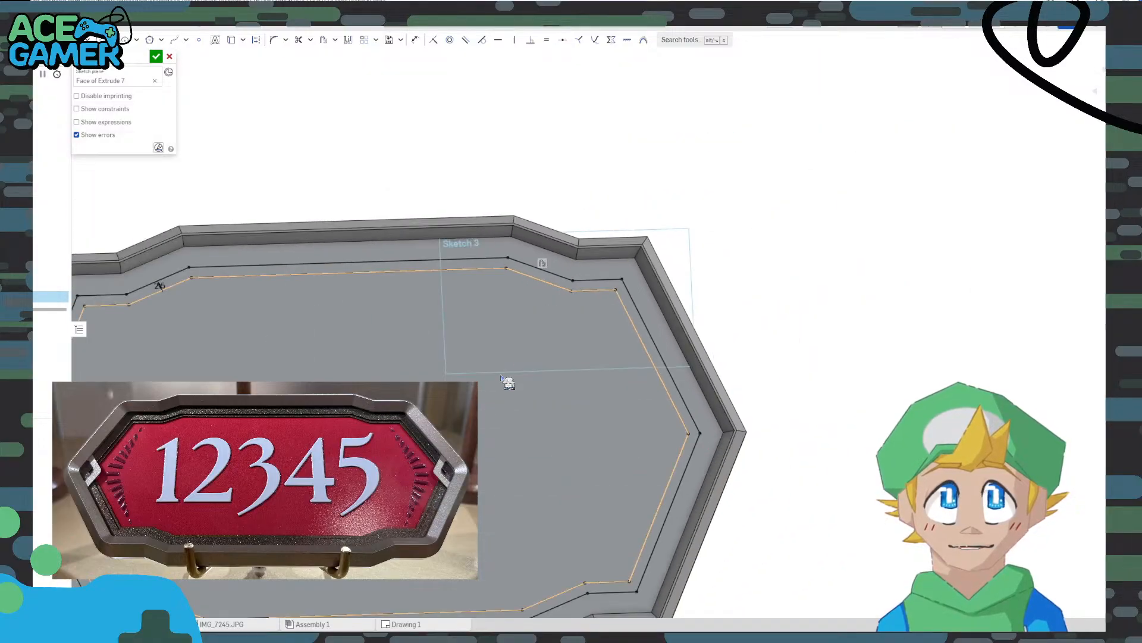
pyautogui.moveTo(501, 376); pyautogui.dragTo(550, 292, button='middle')
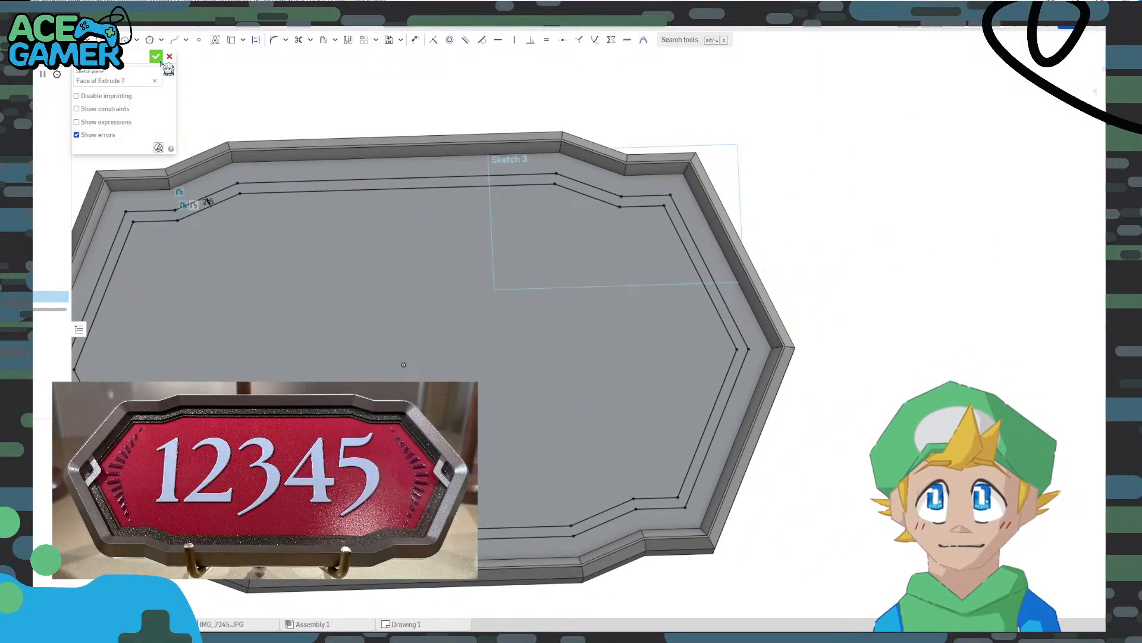
pyautogui.click(158, 58)
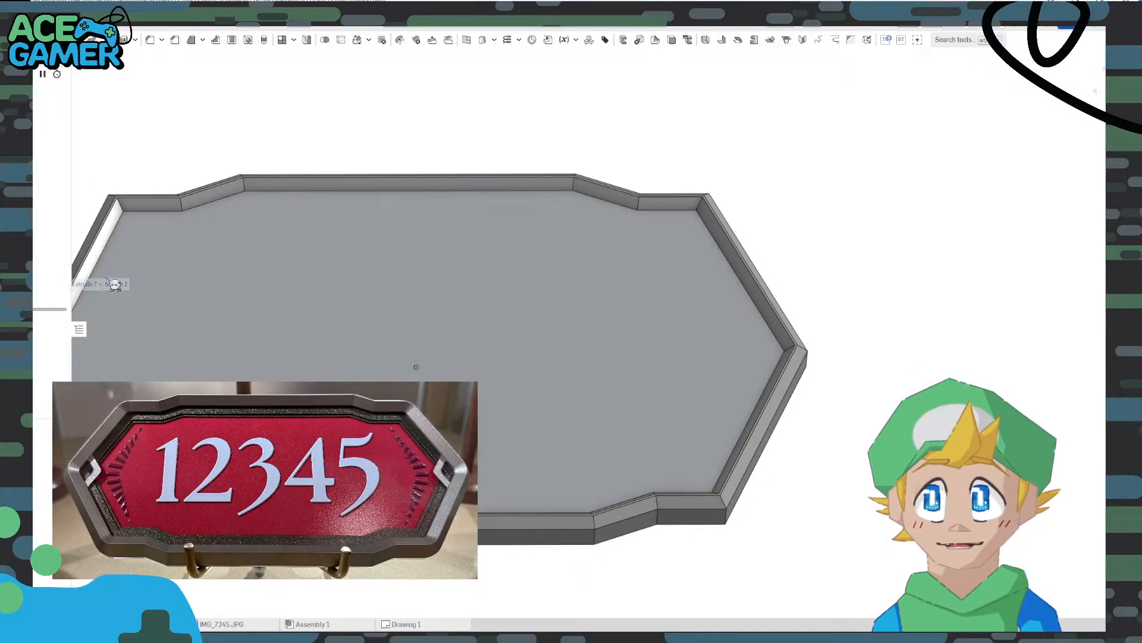
# Delete the Boolean 1 feature to separate the raised frame from the backing
pyautogui.press('f')
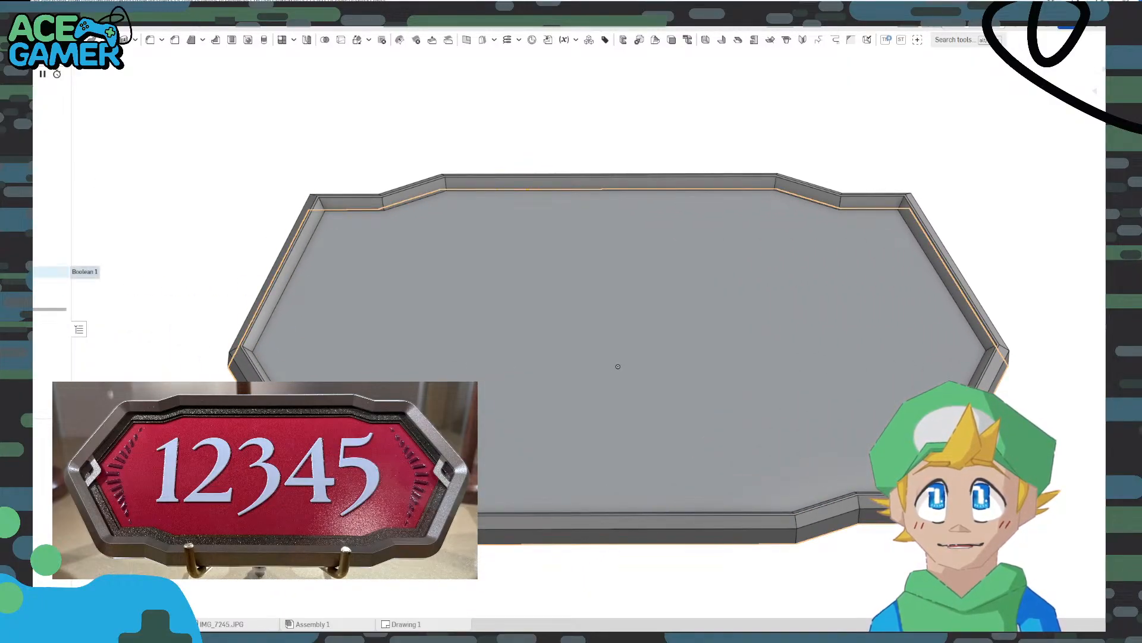
pyautogui.click(50, 272)
pyautogui.scroll(2, 50, 272)
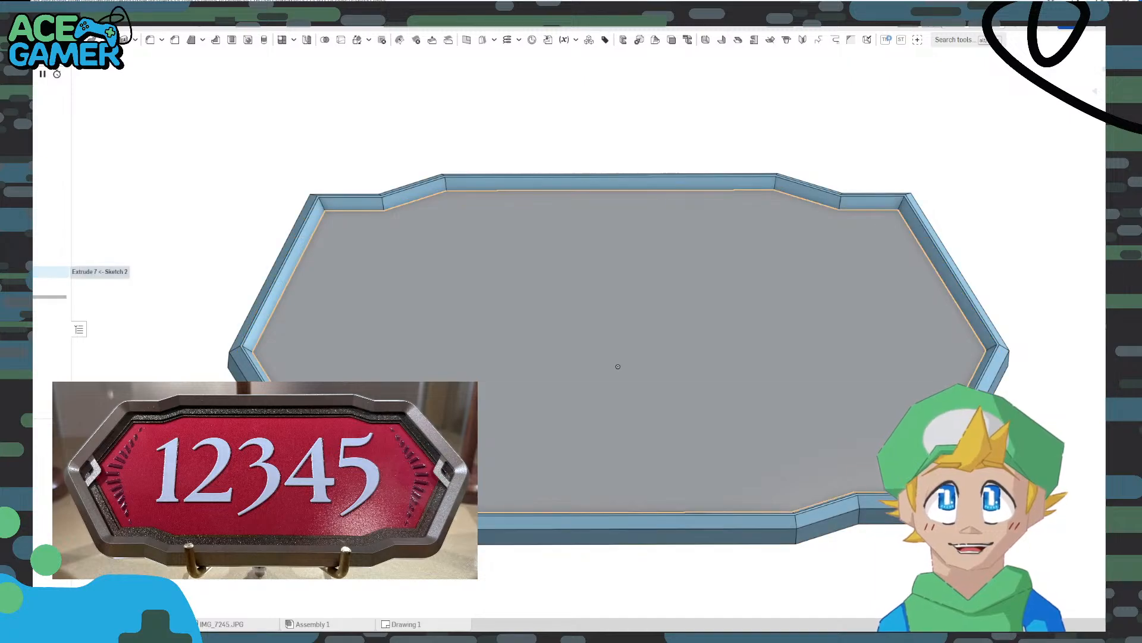
pyautogui.scroll(6, 336, 220)
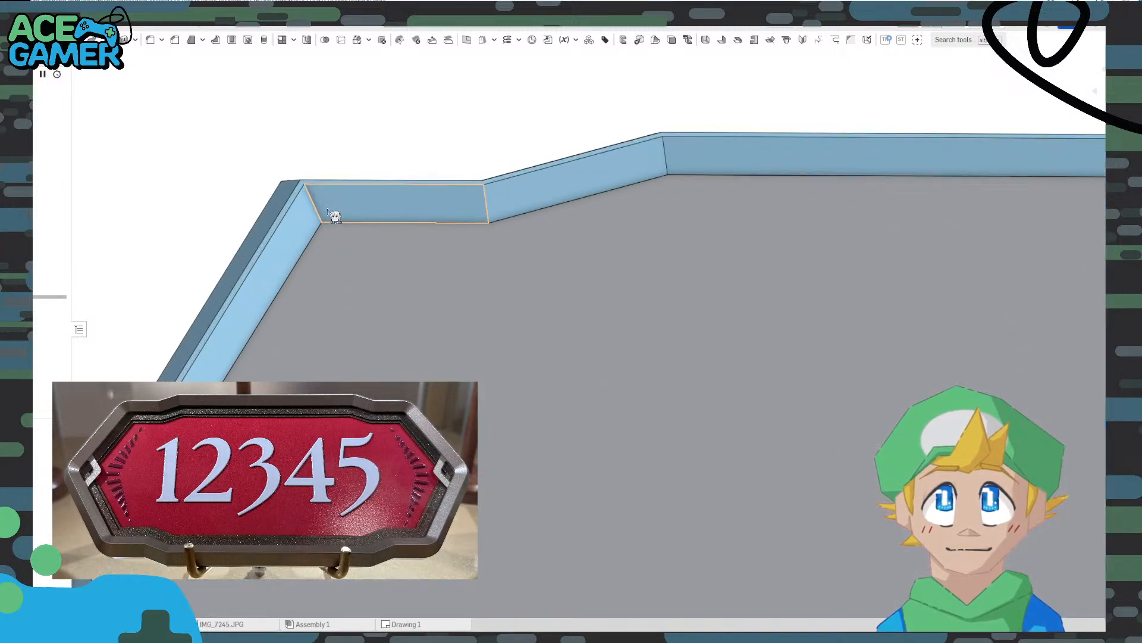
# Reopen Sketch 3, check its two border loops against the frame's inner wall, and close the sketch
pyautogui.moveTo(336, 309); pyautogui.dragTo(338, 293, button='right')
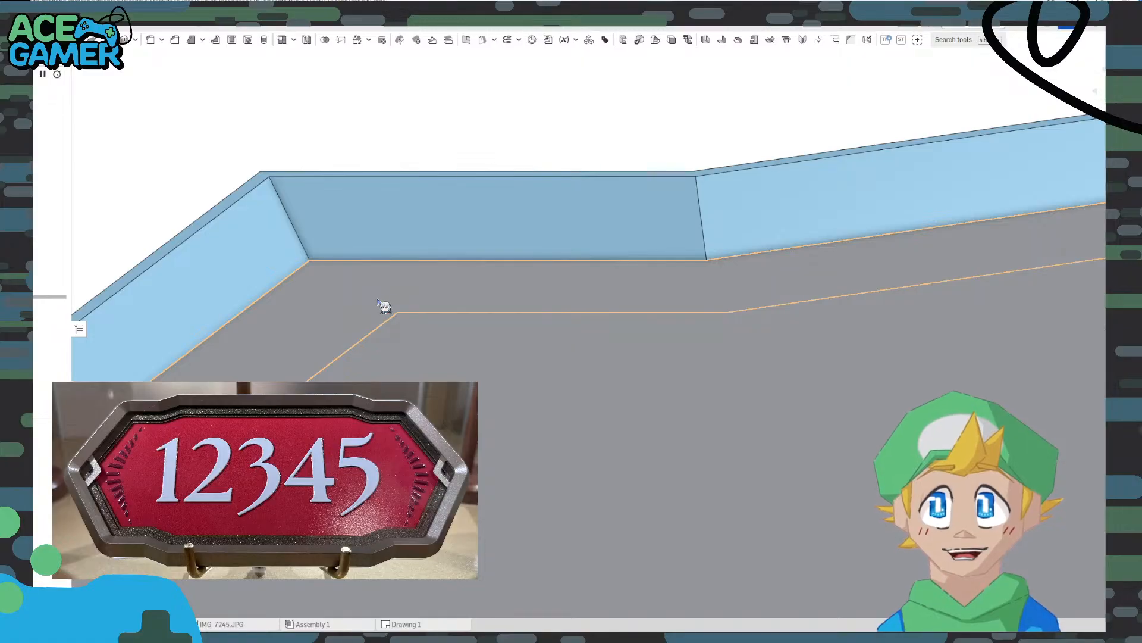
pyautogui.doubleClick(56, 284)
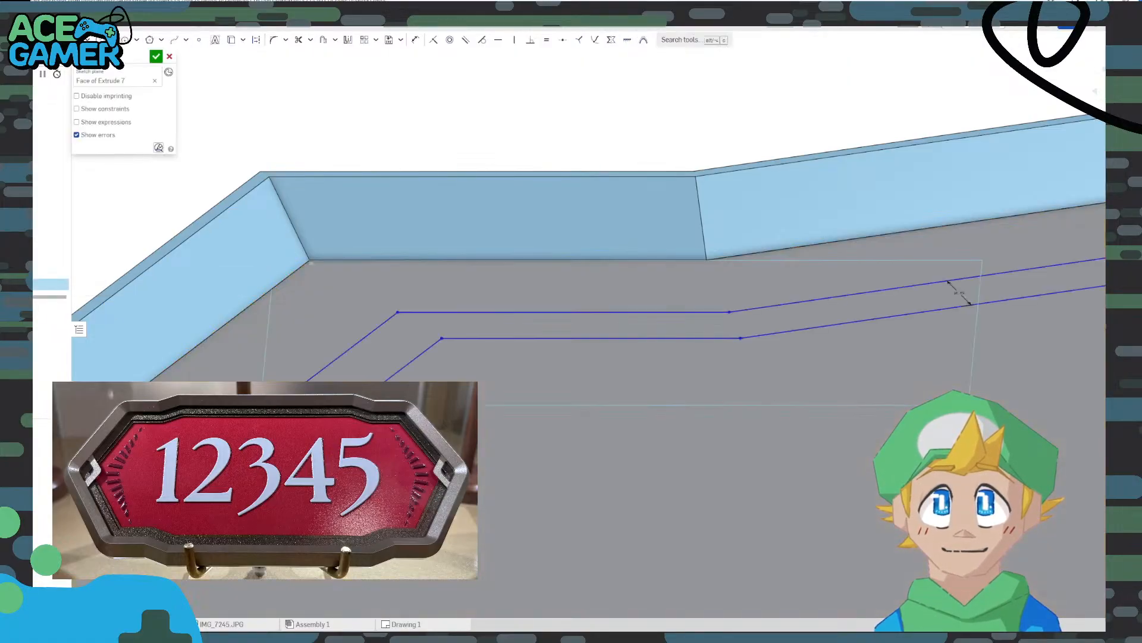
pyautogui.moveTo(416, 319)
pyautogui.mouseDown(button='right')
pyautogui.moveTo(438, 349)
pyautogui.moveTo(588, 404)
pyautogui.mouseUp(button='right')
pyautogui.click(156, 56)
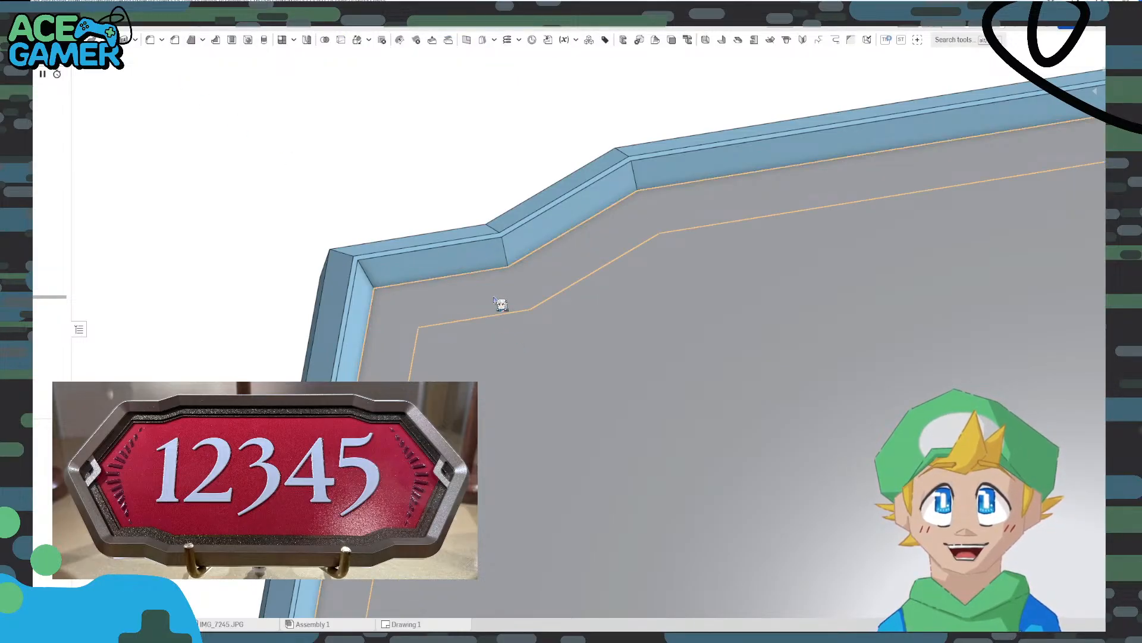
# Extrude the Sketch 3 band between the frame wall and the outer loop by 0.5 mm, adding it to Part 2
pyautogui.click(420, 300)
pyautogui.hotkey('shift', 'e')
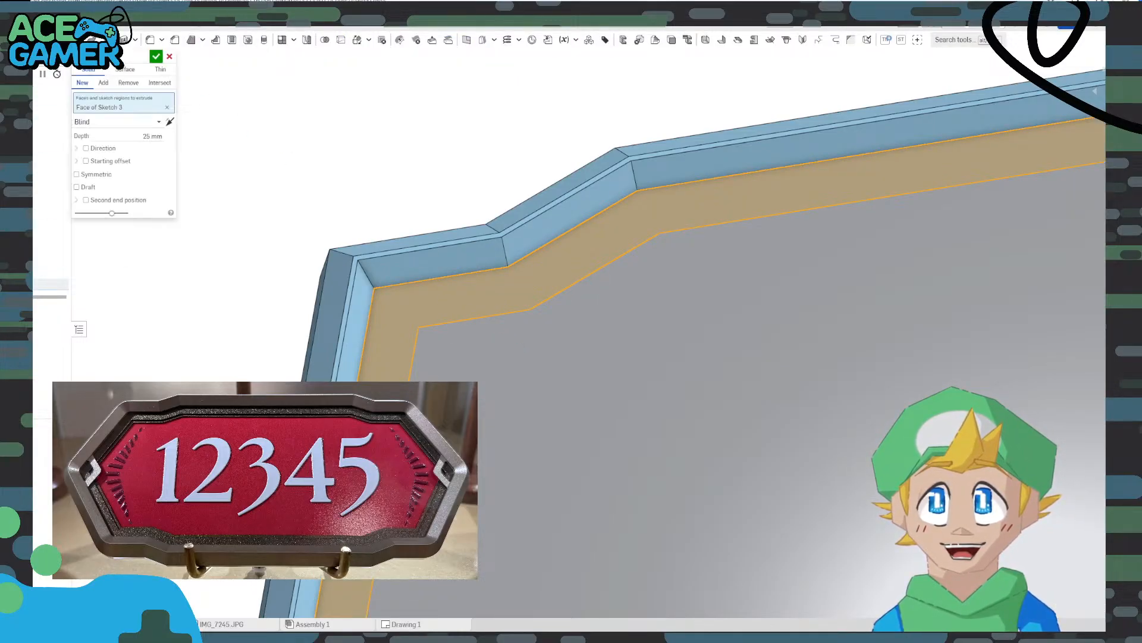
pyautogui.moveTo(402, 356); pyautogui.dragTo(350, 262, button='right')
pyautogui.click(152, 135)
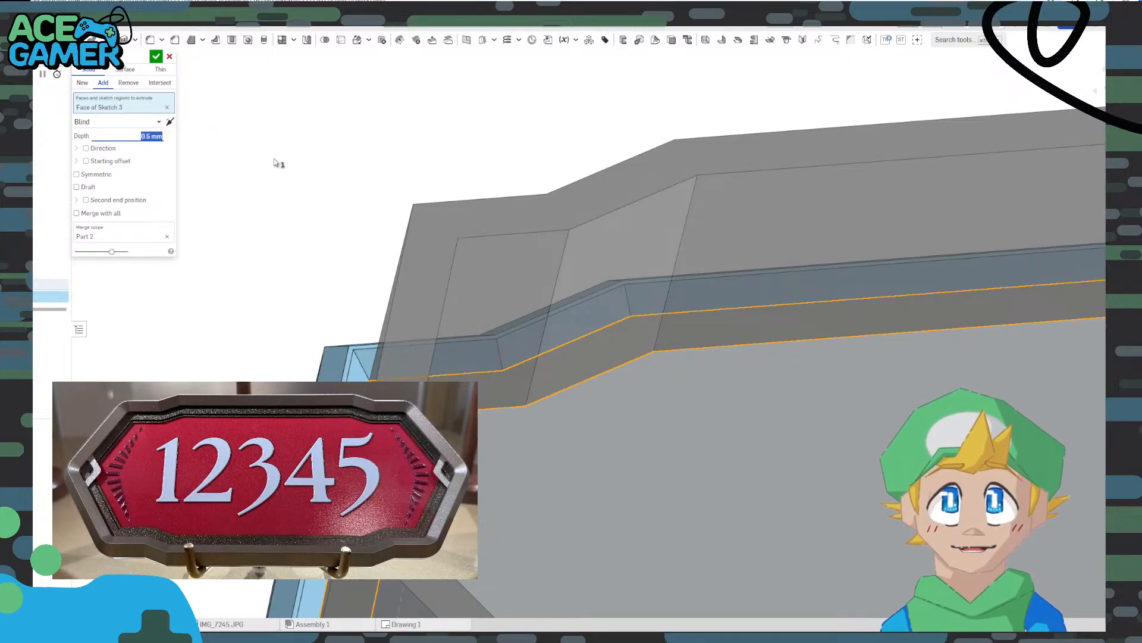
pyautogui.click(156, 56)
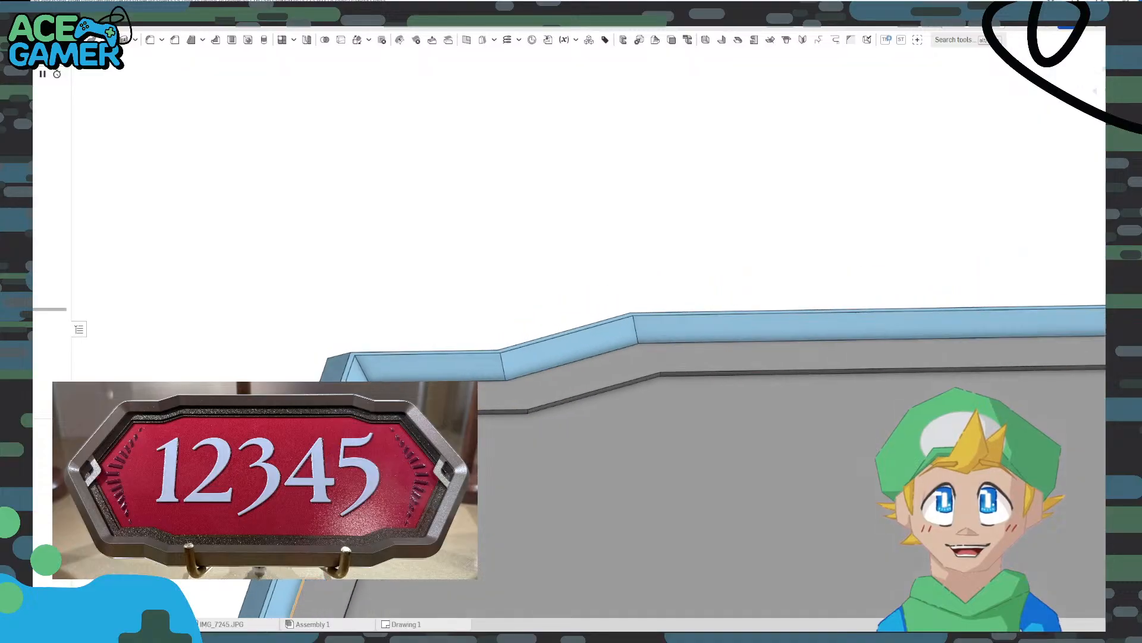
# Set the depth of the outer border band's extrusion to 0.8 mm
pyautogui.moveTo(351, 476); pyautogui.dragTo(351, 420, button='right')
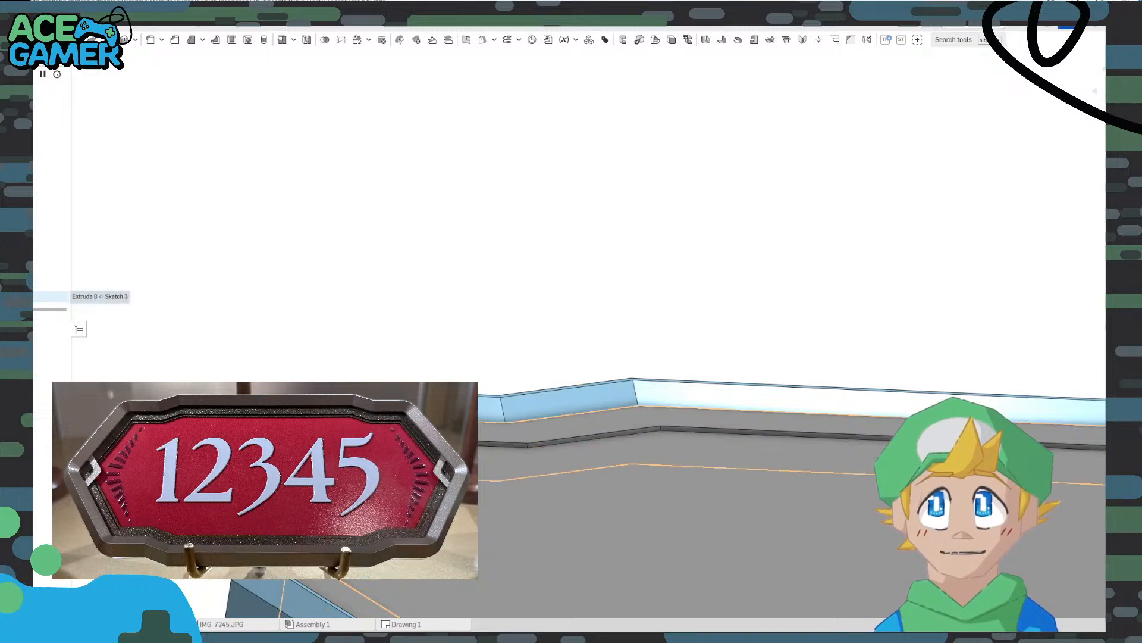
pyautogui.doubleClick(79, 286)
pyautogui.click(152, 136)
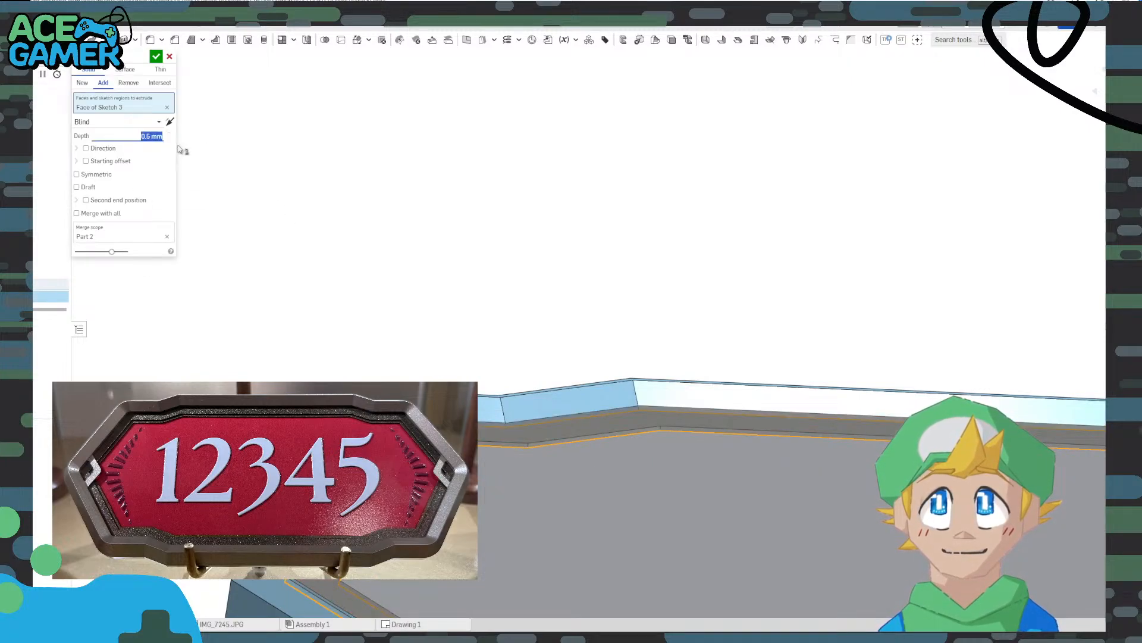
pyautogui.write('0.8')
pyautogui.press('Return')
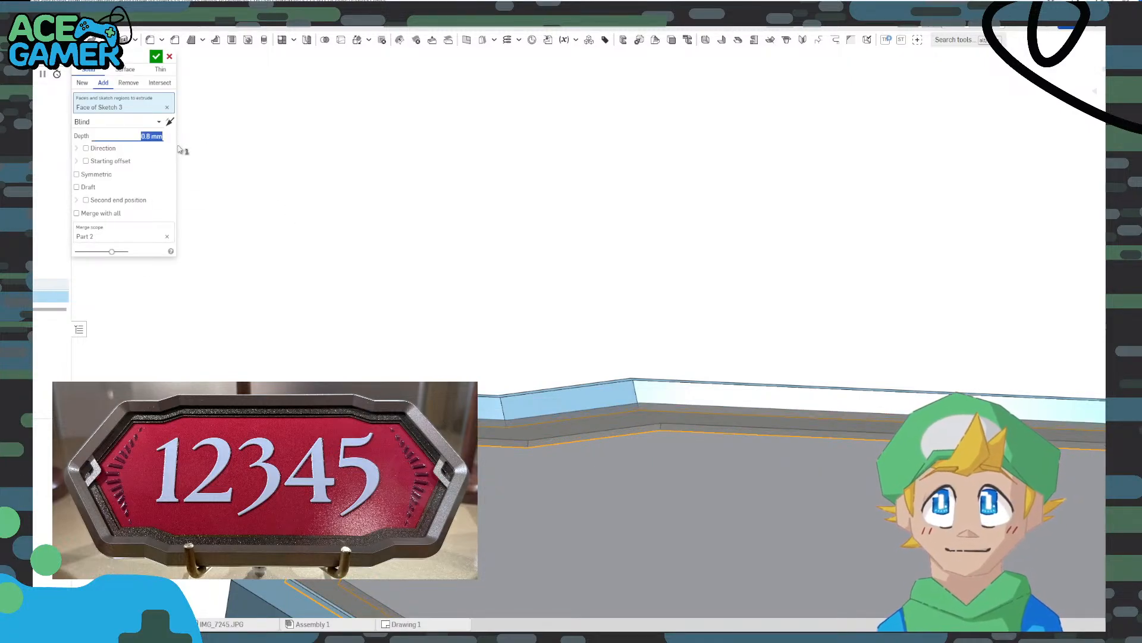
pyautogui.click(156, 56)
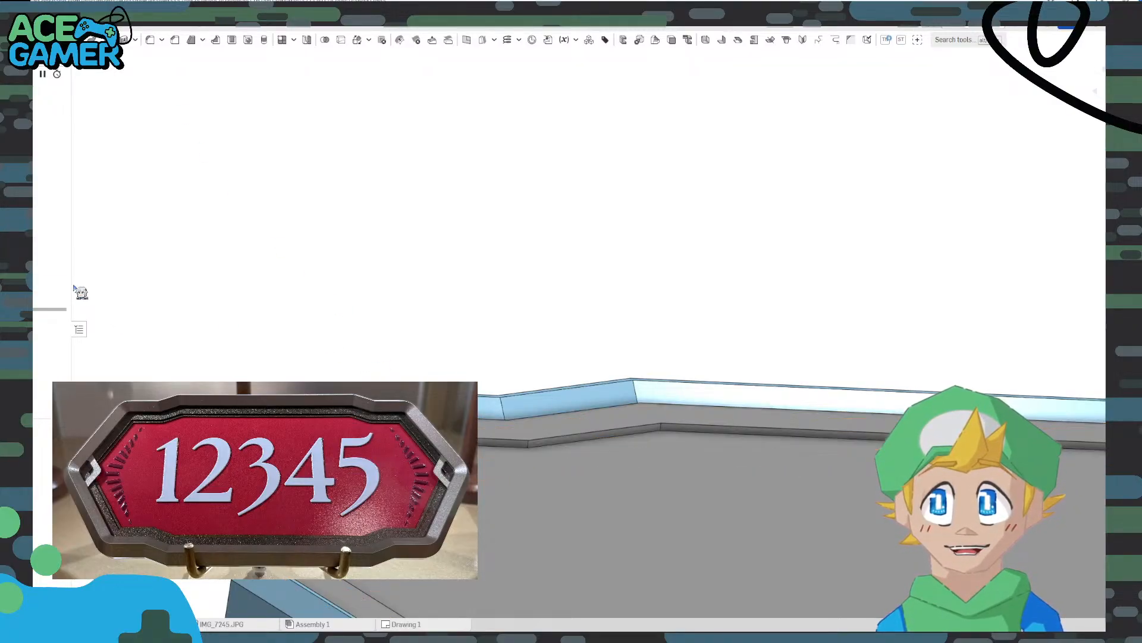
# Extrude the inner border band of Sketch 3 by 0.4 mm, adding it to Part 2
pyautogui.click(416, 450)
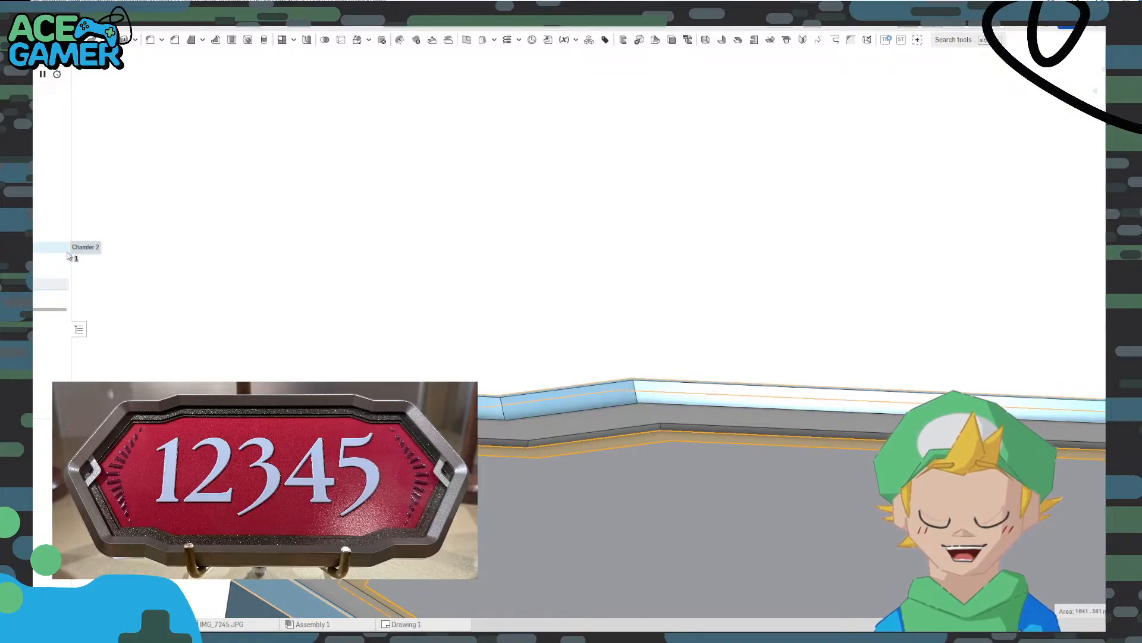
pyautogui.hotkey('shift', 'e')
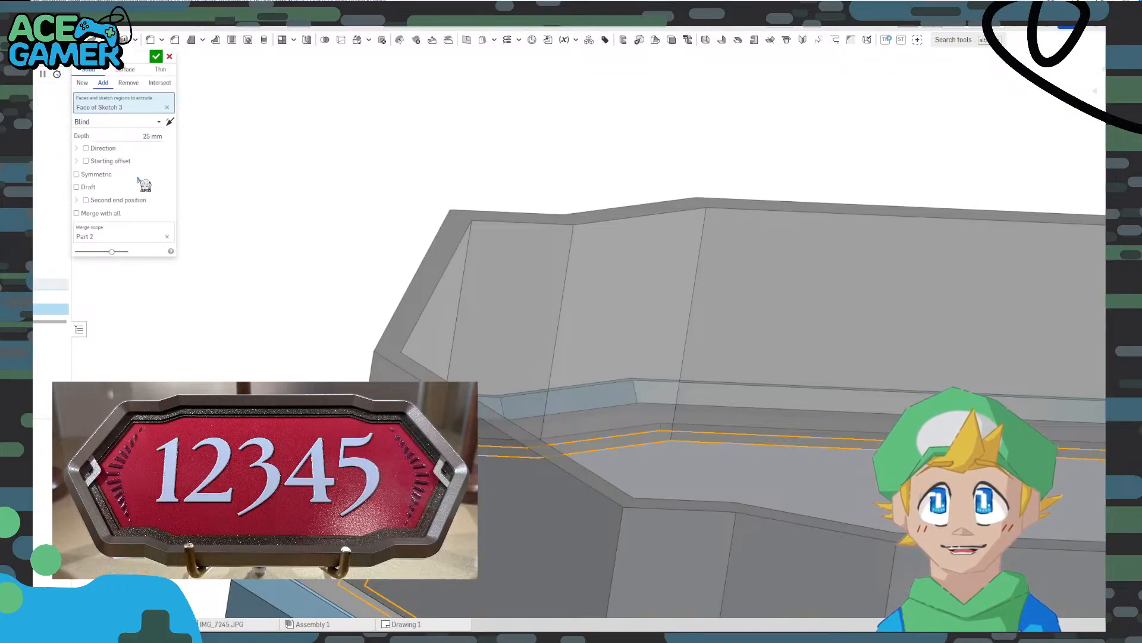
pyautogui.click(152, 136)
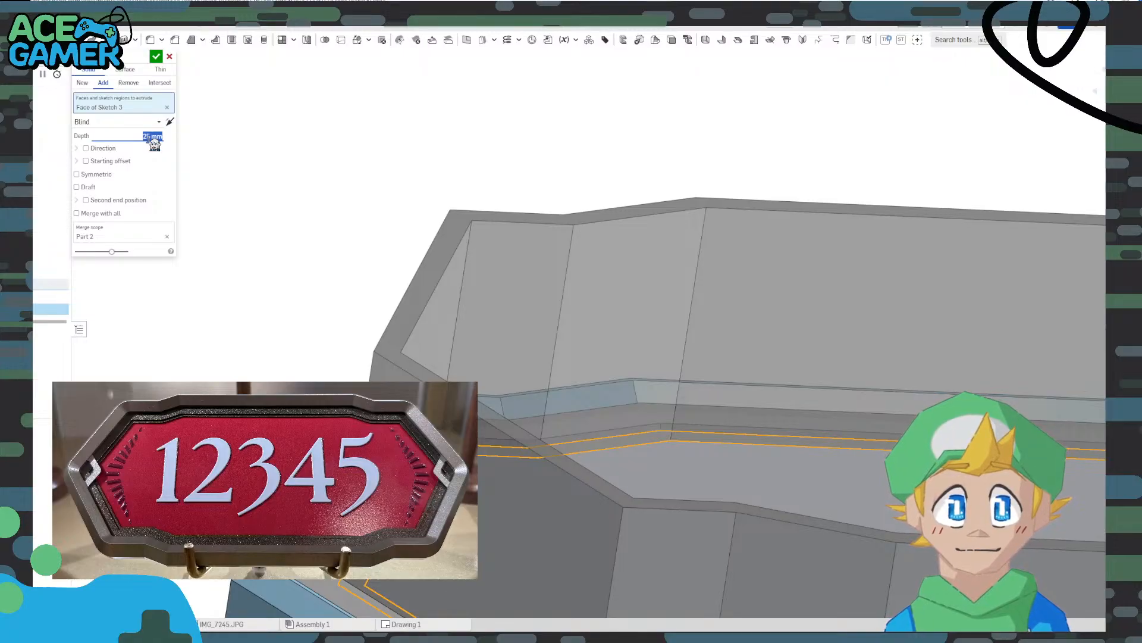
pyautogui.press('BackSpace')
pyautogui.write('0.4')
pyautogui.press('Return')
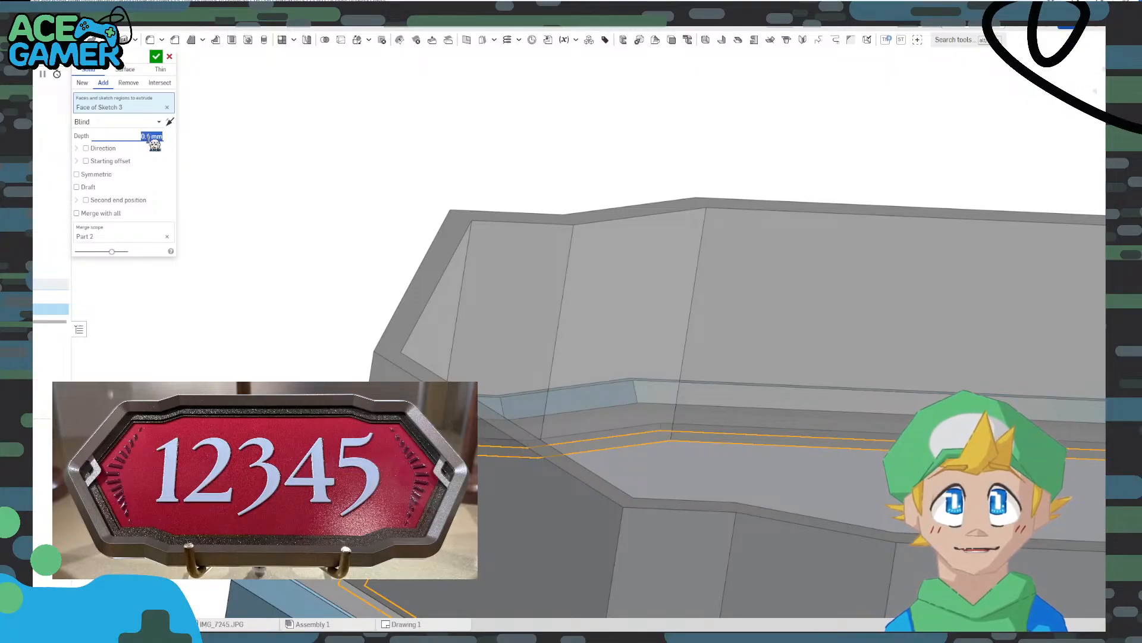
pyautogui.click(156, 56)
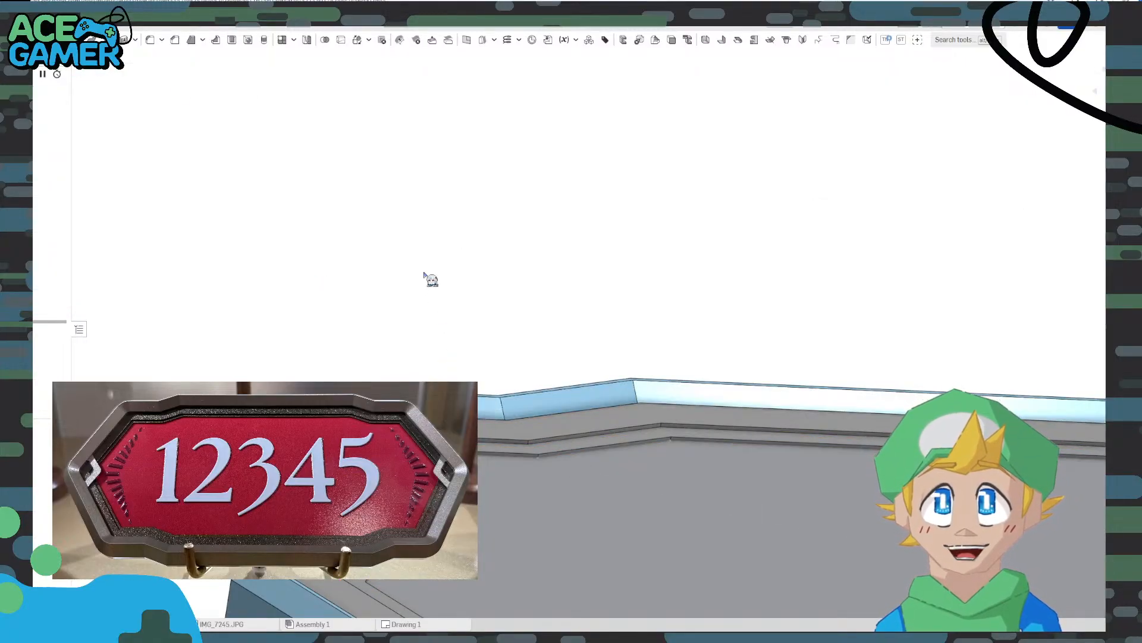
# Cut 0.8 mm off the rear face of the backing within the frame using an extrude that removes material from Part 2
pyautogui.moveTo(425, 273); pyautogui.dragTo(428, 309, button='right')
pyautogui.scroll(-5, 462, 339)
pyautogui.moveTo(582, 483); pyautogui.dragTo(598, 435, button='right')
pyautogui.click(548, 465)
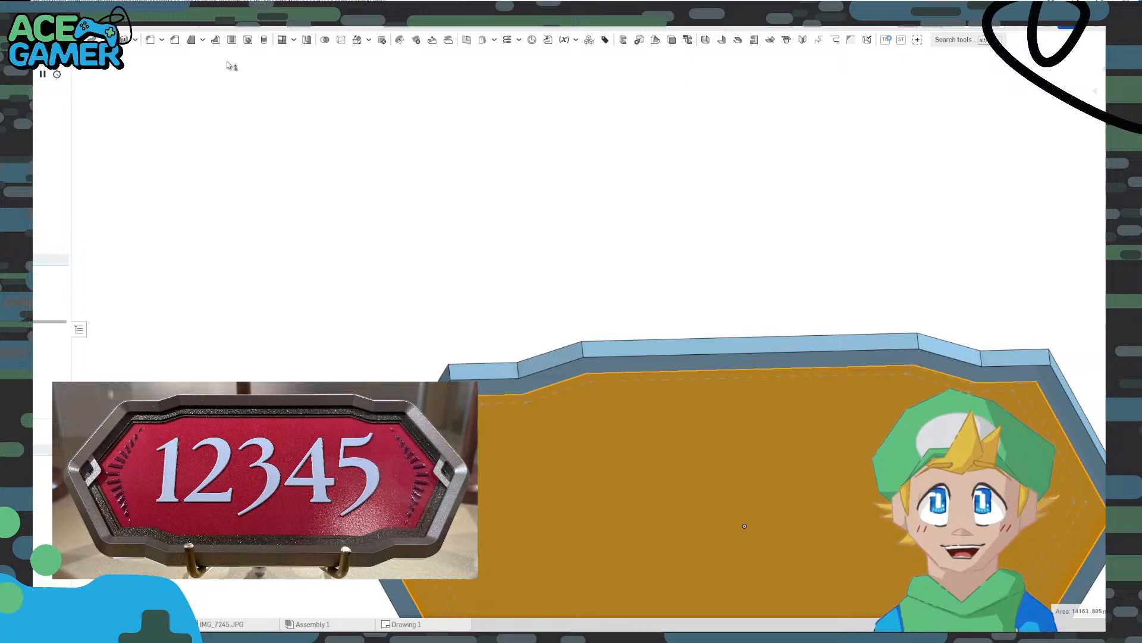
pyautogui.click(61, 40)
pyautogui.click(129, 82)
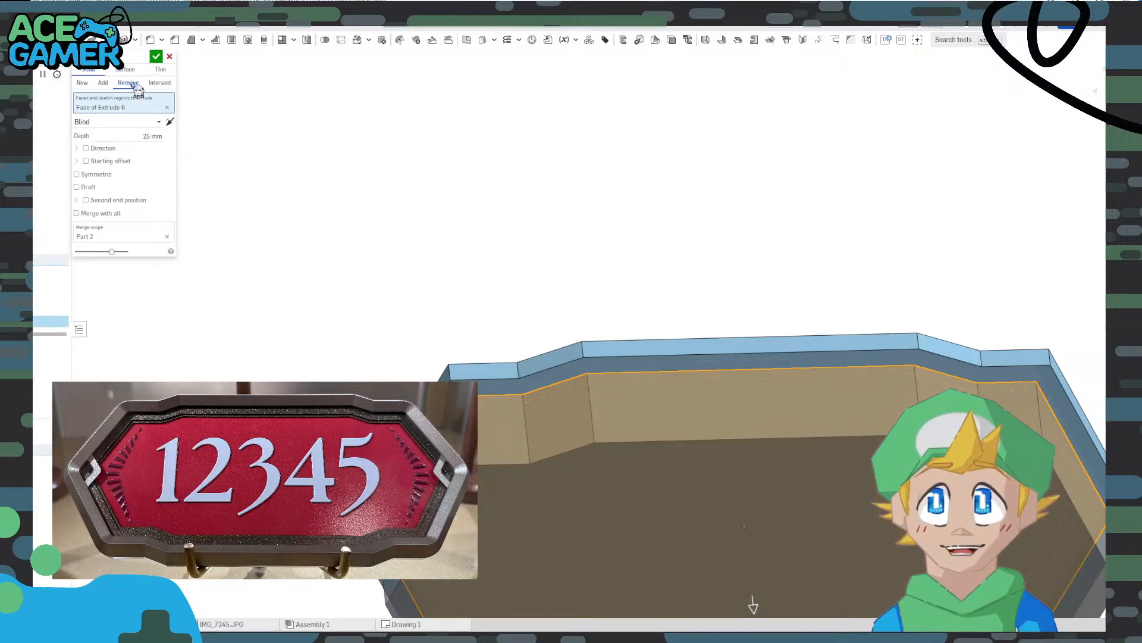
pyautogui.click(146, 137)
pyautogui.press('BackSpace')
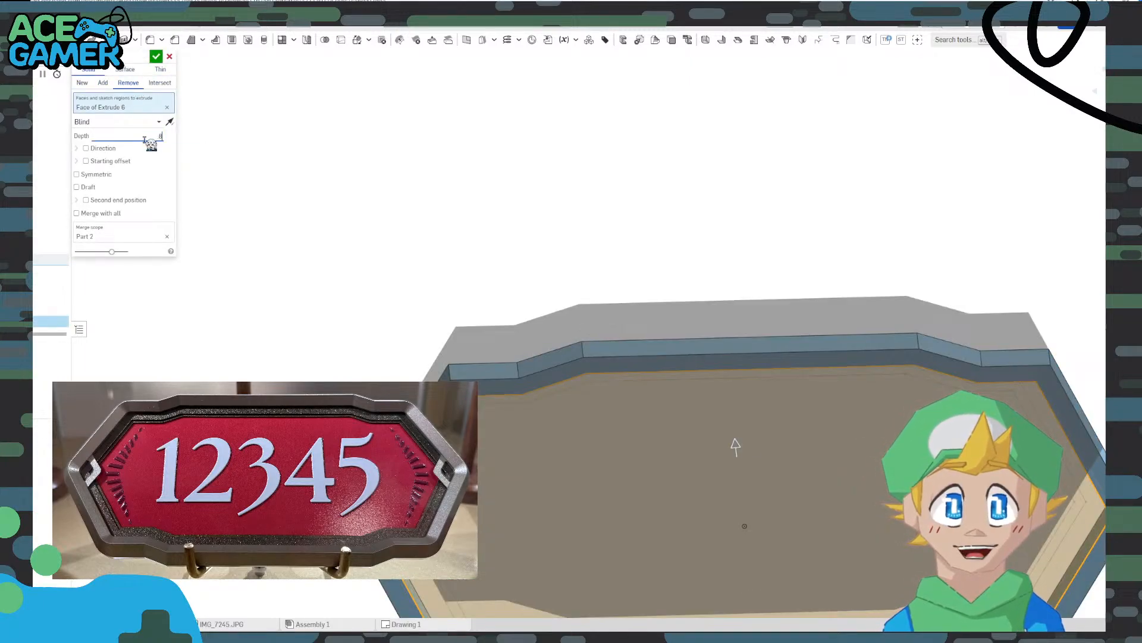
pyautogui.write('0.8')
pyautogui.press('Return')
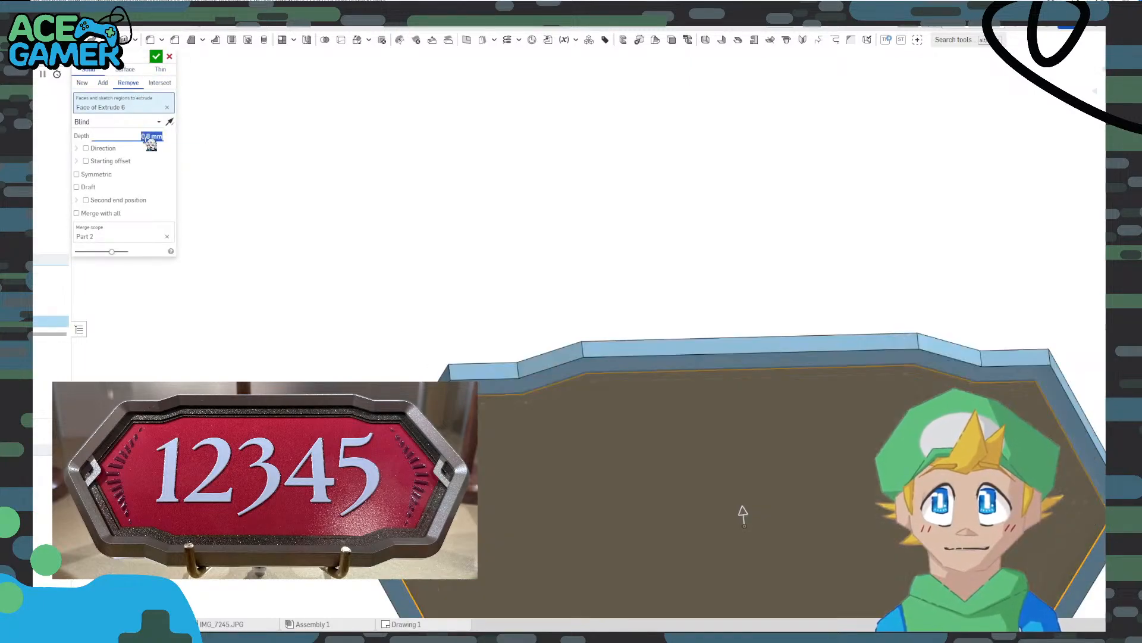
pyautogui.click(156, 56)
pyautogui.moveTo(473, 195); pyautogui.dragTo(471, 393, button='right')
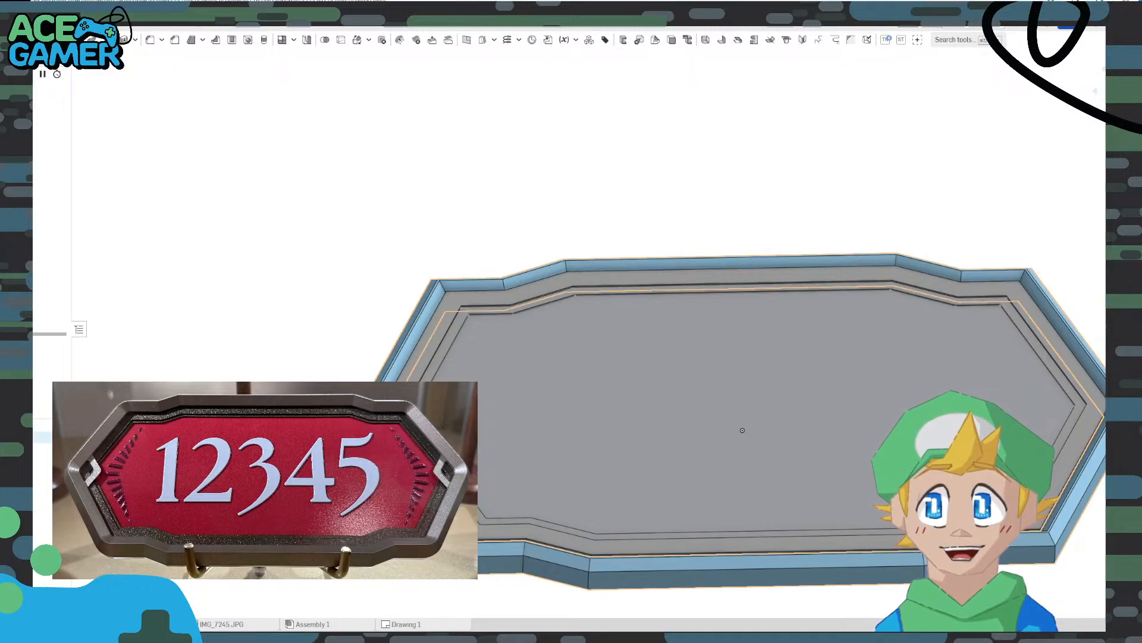
# Hide the backing part and reopen Sketch 3 for editing at the frame's left corner
pyautogui.click(61, 453)
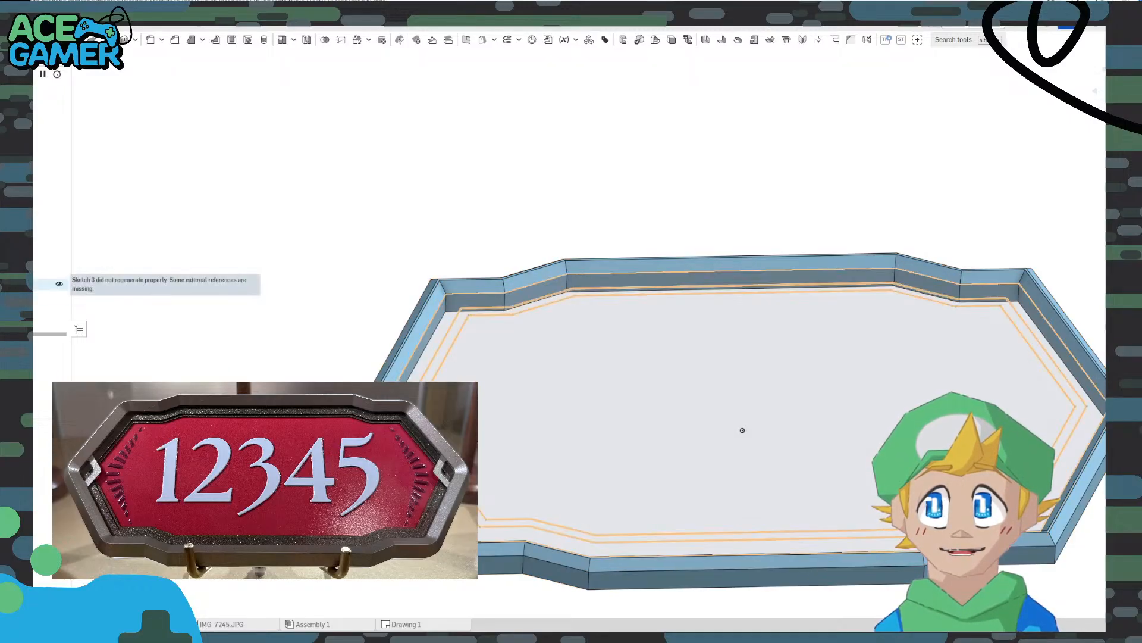
pyautogui.doubleClick(49, 284)
pyautogui.moveTo(410, 467)
pyautogui.mouseDown(button='right')
pyautogui.moveTo(395, 427)
pyautogui.moveTo(417, 447)
pyautogui.moveTo(443, 443)
pyautogui.mouseUp(button='right')
pyautogui.scroll(6, 388, 425)
pyautogui.scroll(5, 427, 429)
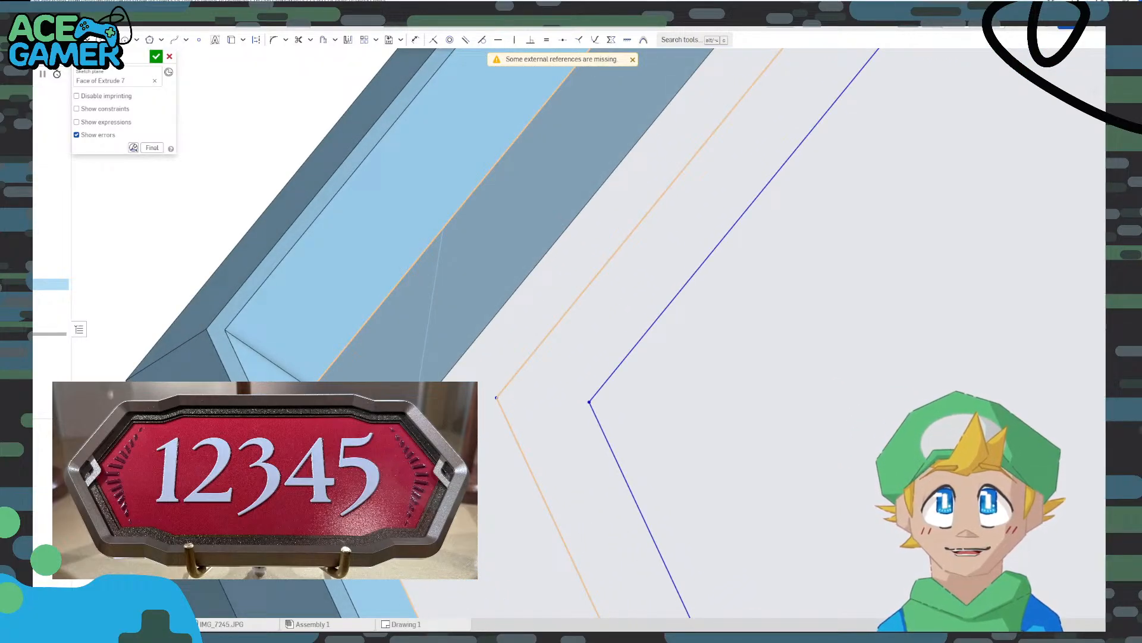
pyautogui.click(633, 60)
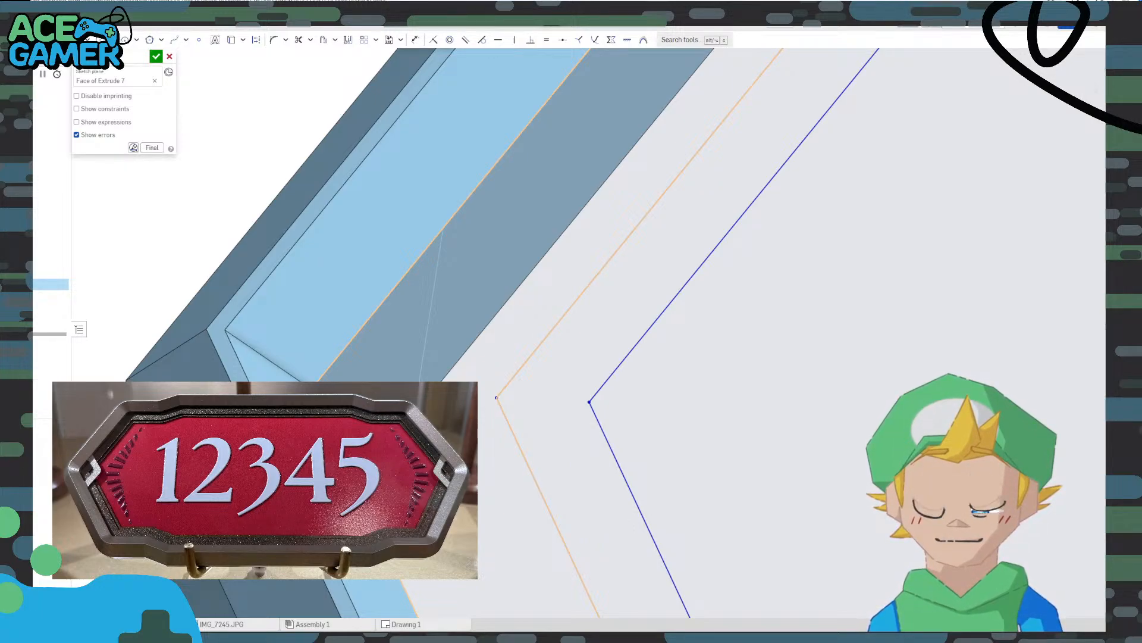
pyautogui.moveTo(415, 325)
pyautogui.mouseDown(button='right')
pyautogui.moveTo(467, 334)
pyautogui.moveTo(485, 384)
pyautogui.mouseUp(button='right')
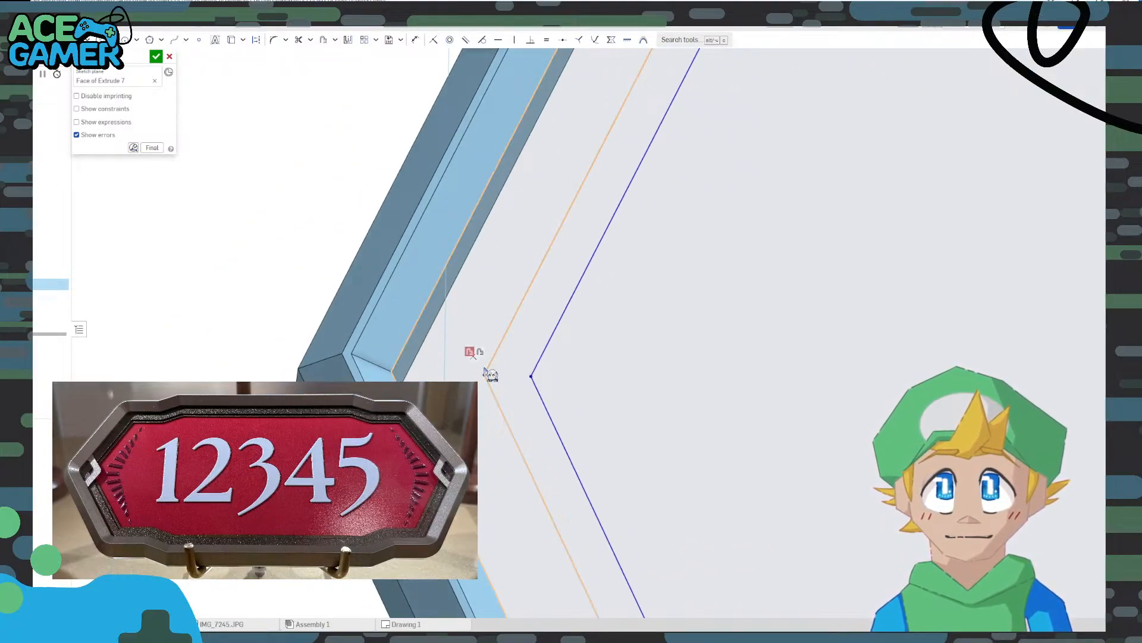
pyautogui.scroll(2, 454, 271)
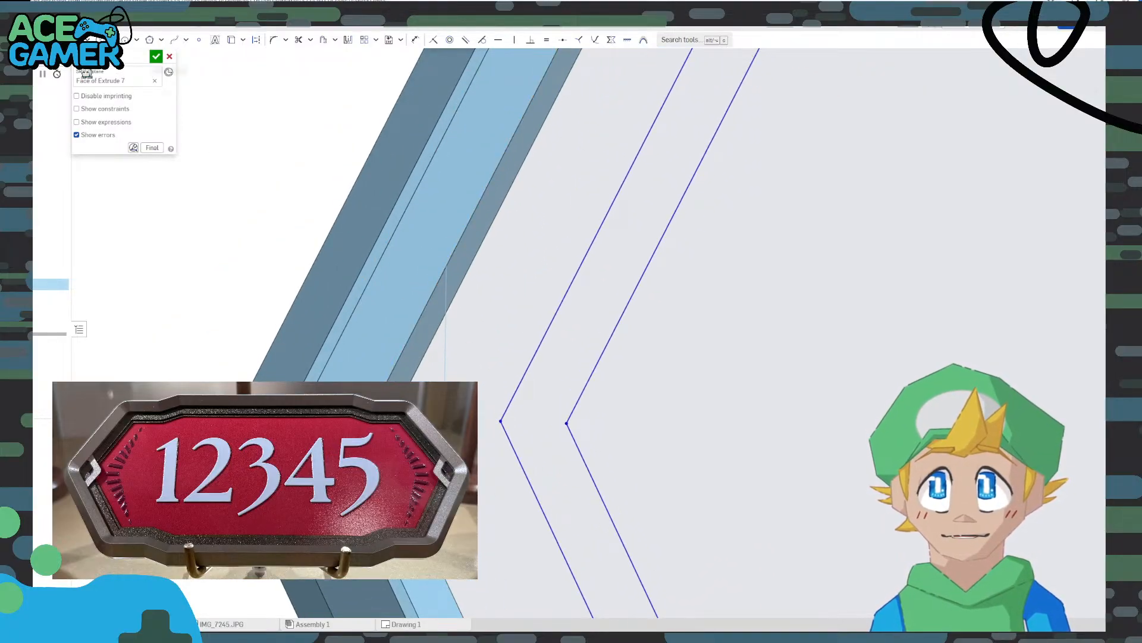
# Draw a vertical line across the frame's left inner corner, between its two slanted inner edges, and dimension its length to 15 mm
pyautogui.click(446, 266)
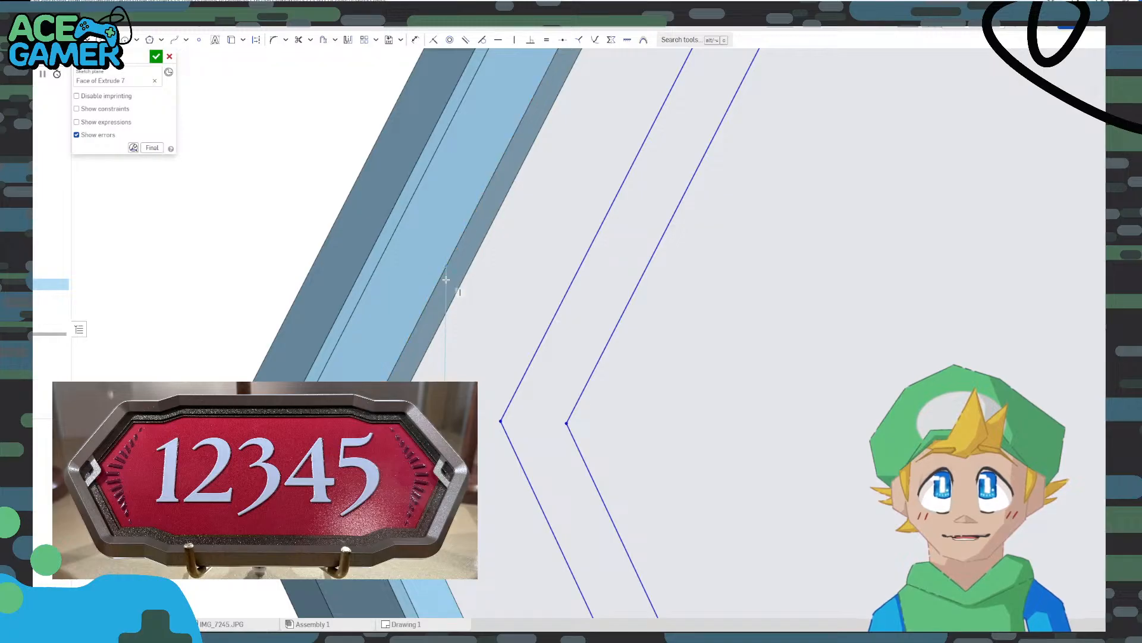
pyautogui.click(444, 574)
pyautogui.press('Escape')
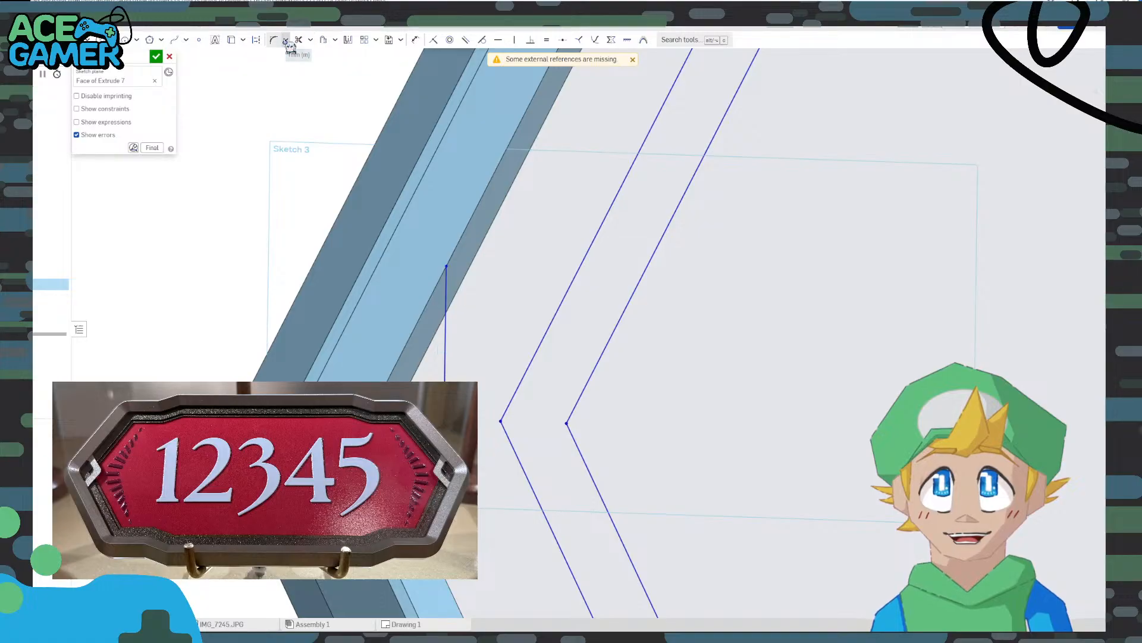
pyautogui.click(415, 40)
pyautogui.click(446, 341)
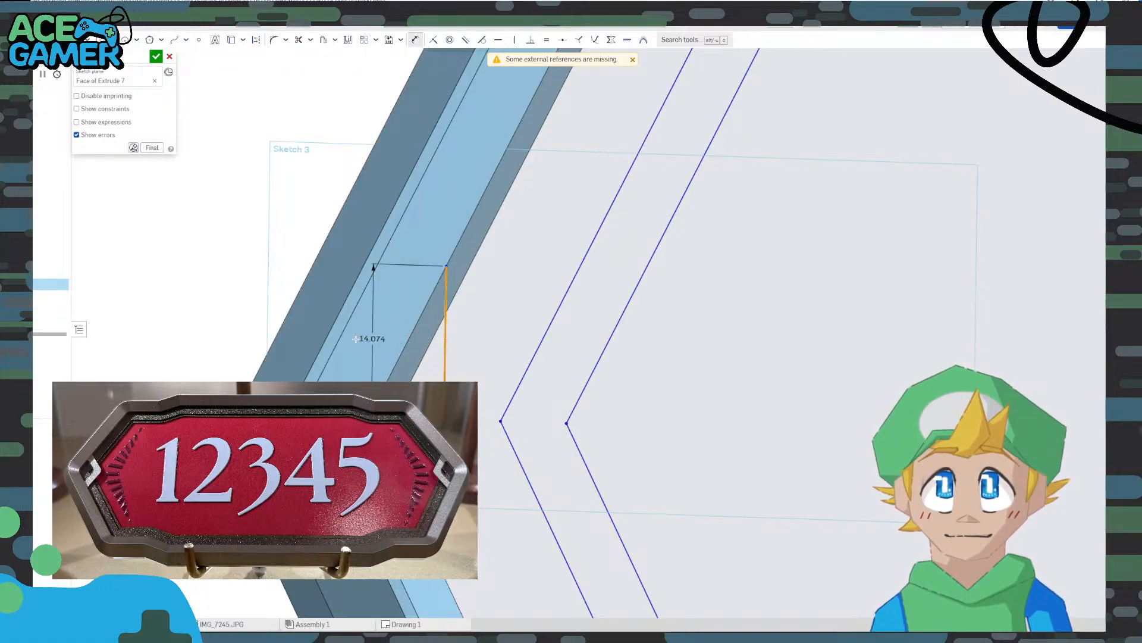
pyautogui.click(167, 354)
pyautogui.scroll(-3, 236, 366)
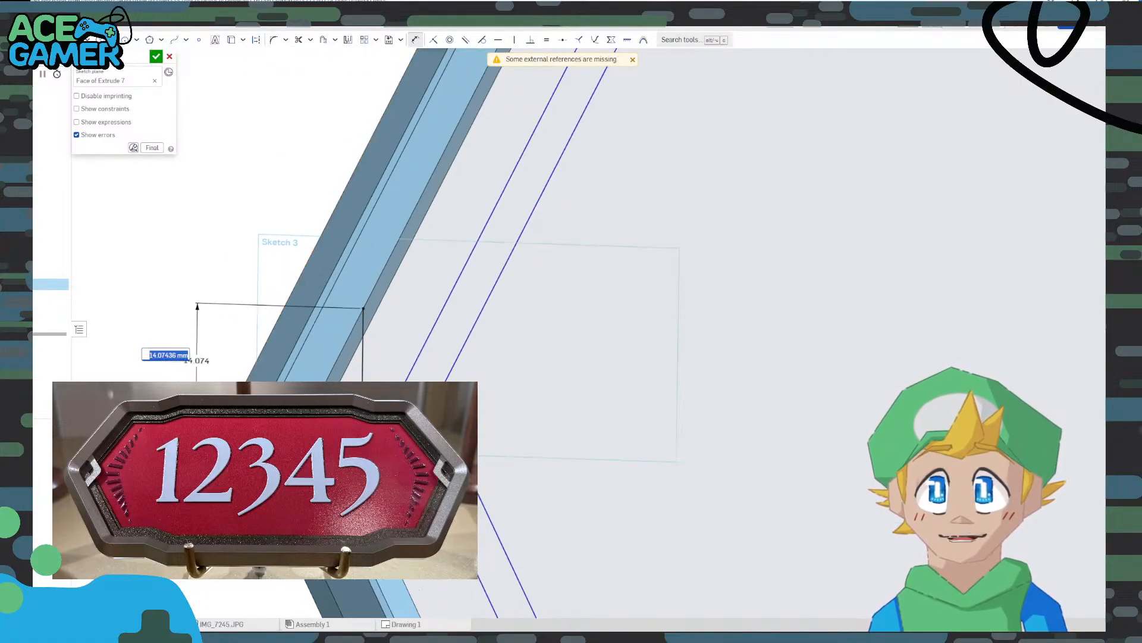
pyautogui.moveTo(241, 329); pyautogui.dragTo(276, 285, button='middle')
pyautogui.write('15')
pyautogui.press('Return')
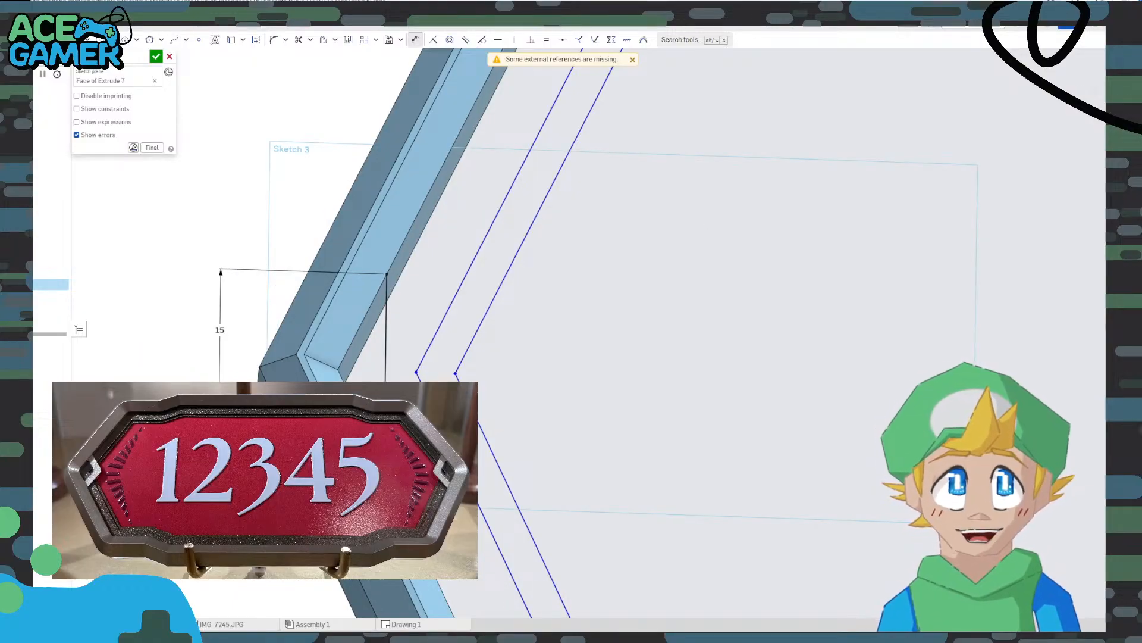
# View the sketch face-on and set the vertical corner line's length to 10 mm
pyautogui.press('n')
pyautogui.moveTo(167, 332); pyautogui.dragTo(302, 323, button='middle')
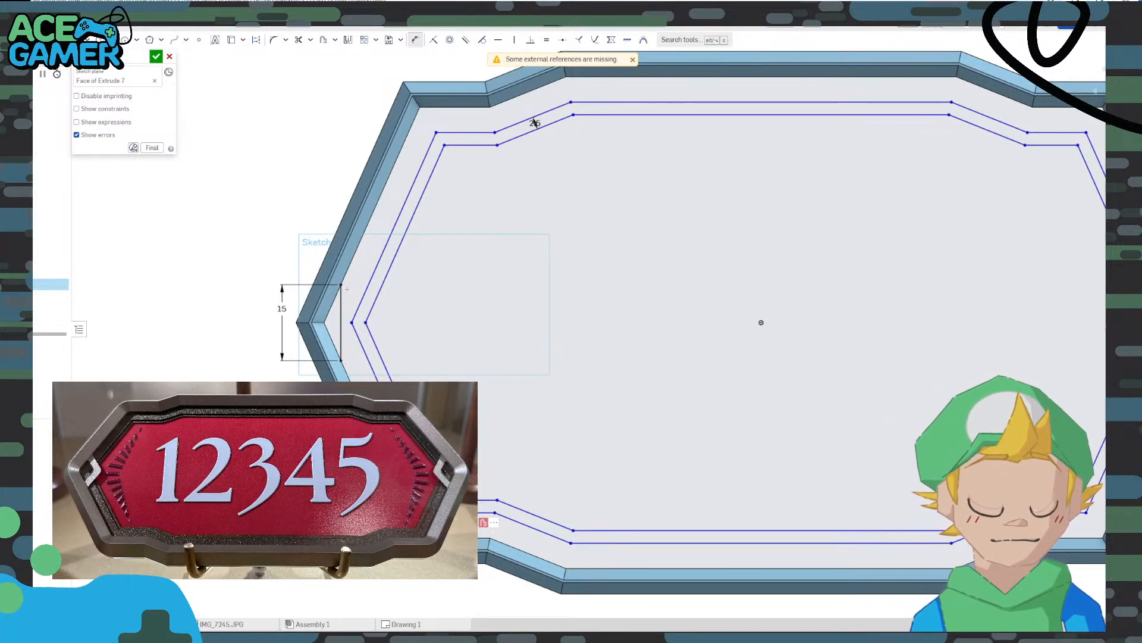
pyautogui.doubleClick(282, 309)
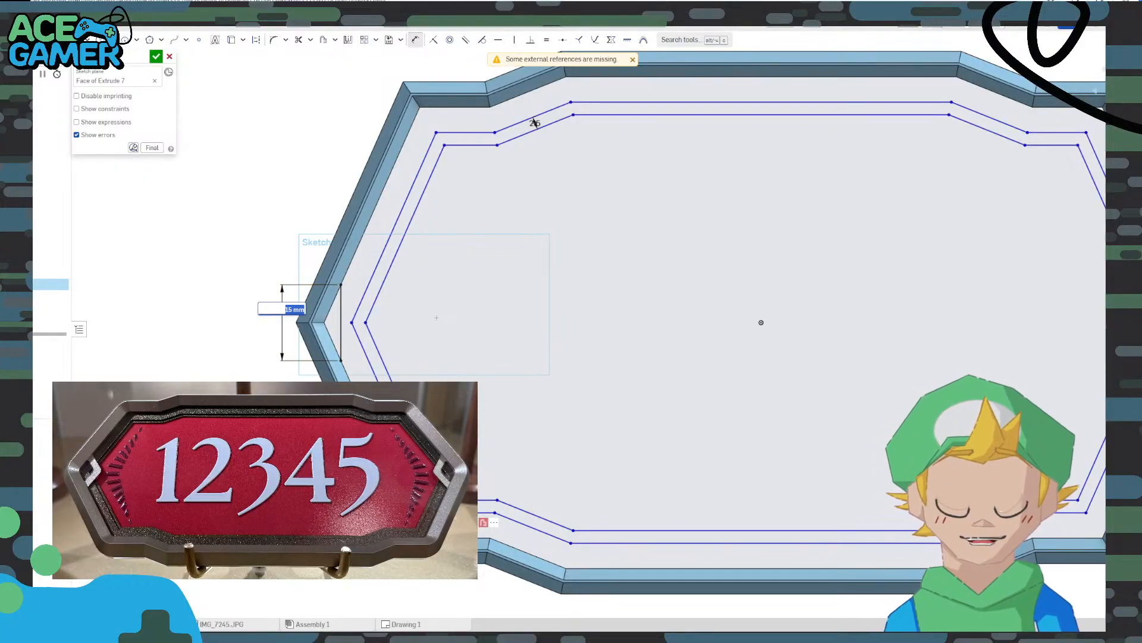
pyautogui.write('10')
pyautogui.press('Return')
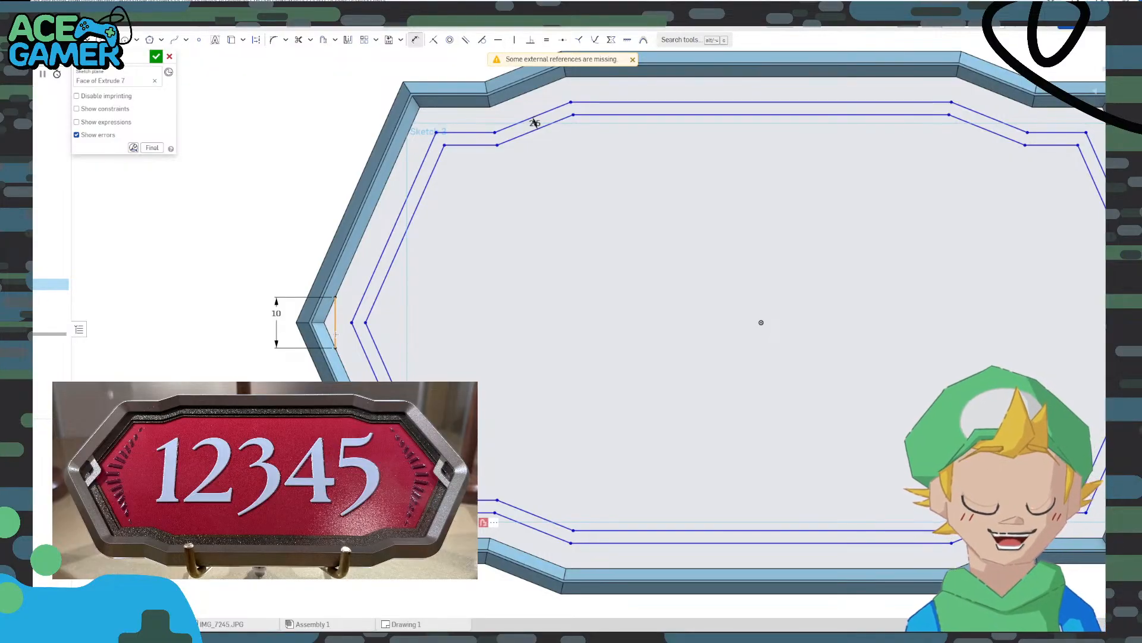
# Place a point on the frame's slanted inner edge above the vertical line's upper end and dimension it 2 mm from that end
pyautogui.scroll(1, 284, 244)
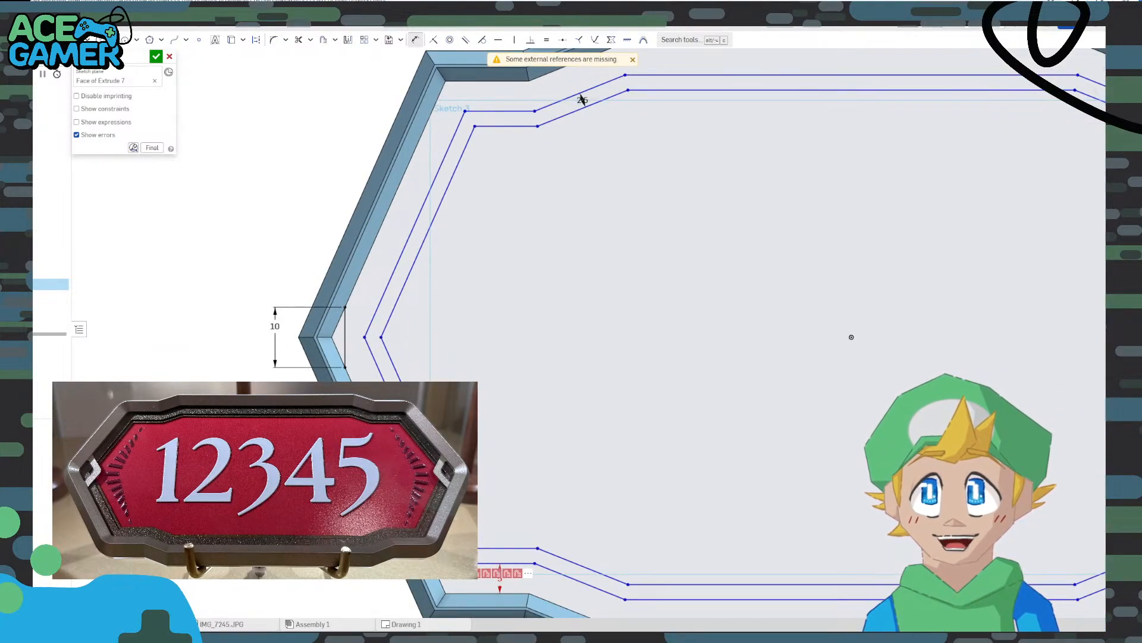
pyautogui.scroll(5, 344, 304)
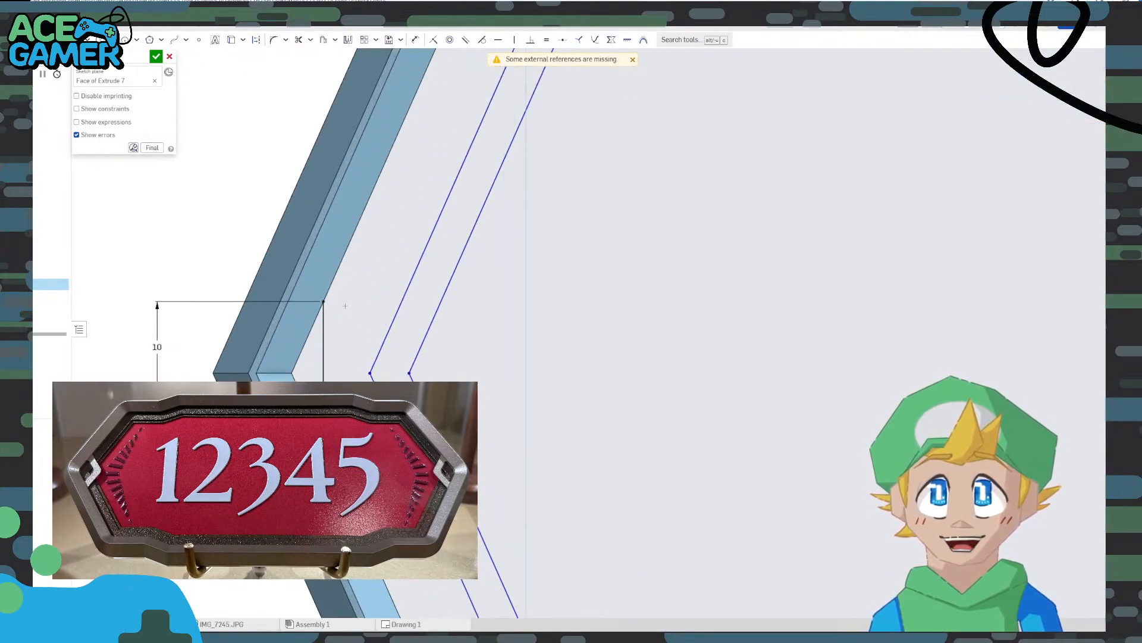
pyautogui.click(333, 278)
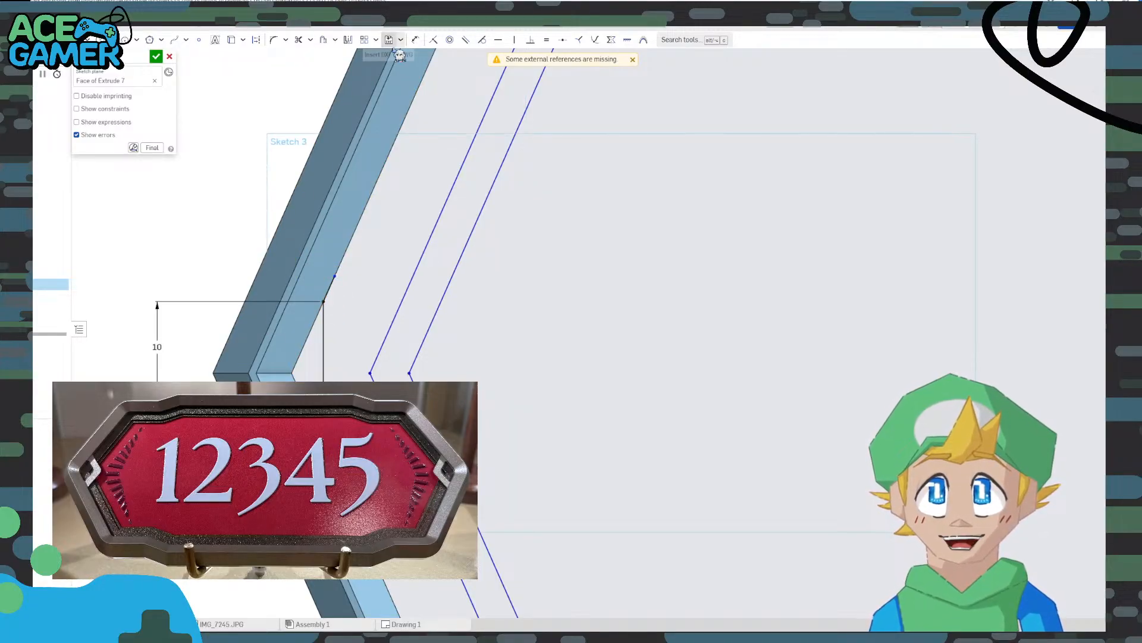
pyautogui.click(416, 40)
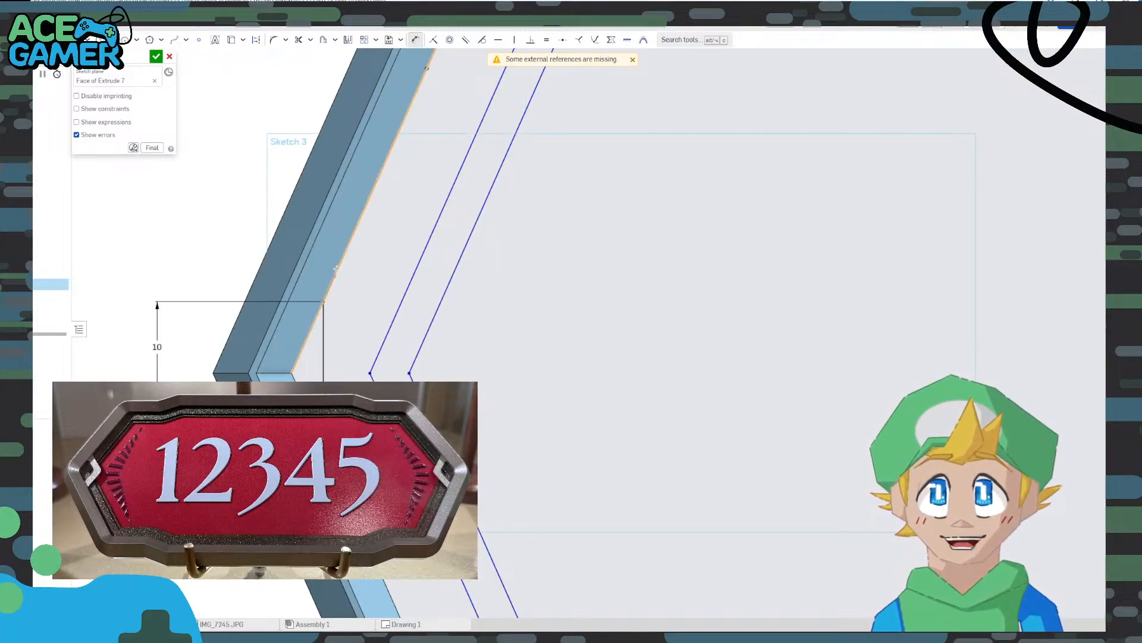
pyautogui.click(324, 300)
pyautogui.click(212, 230)
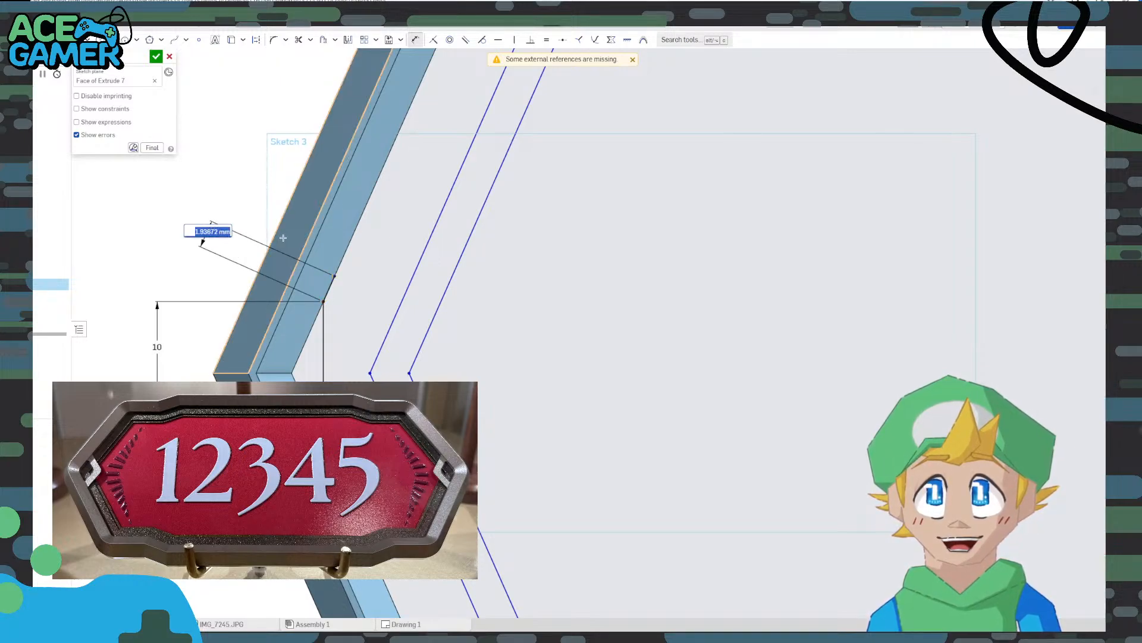
pyautogui.write('2')
pyautogui.press('Return')
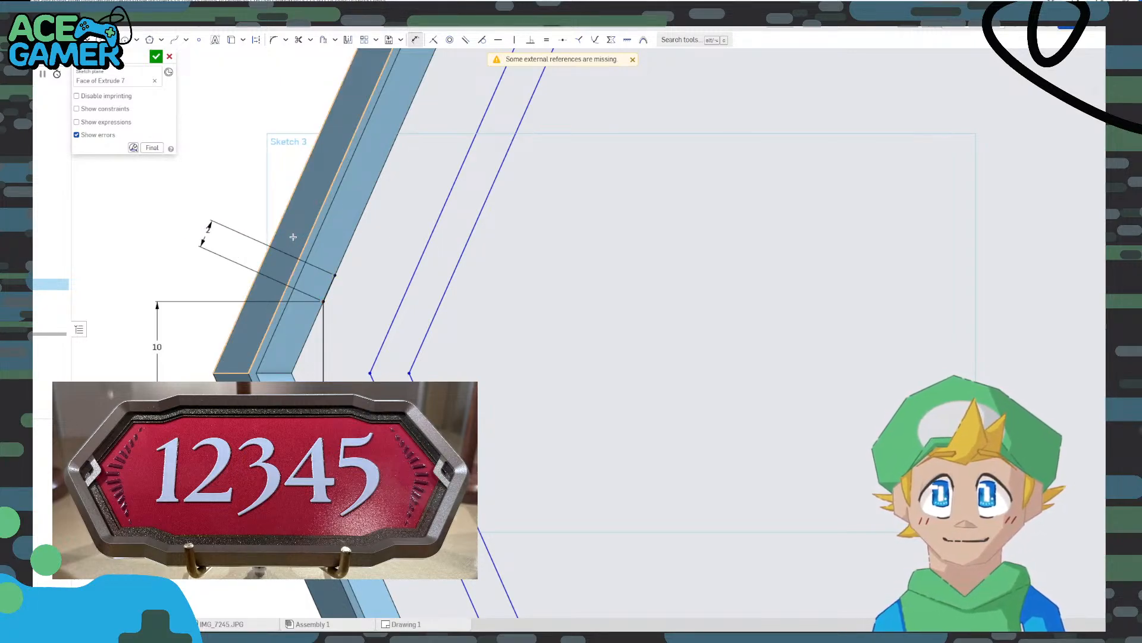
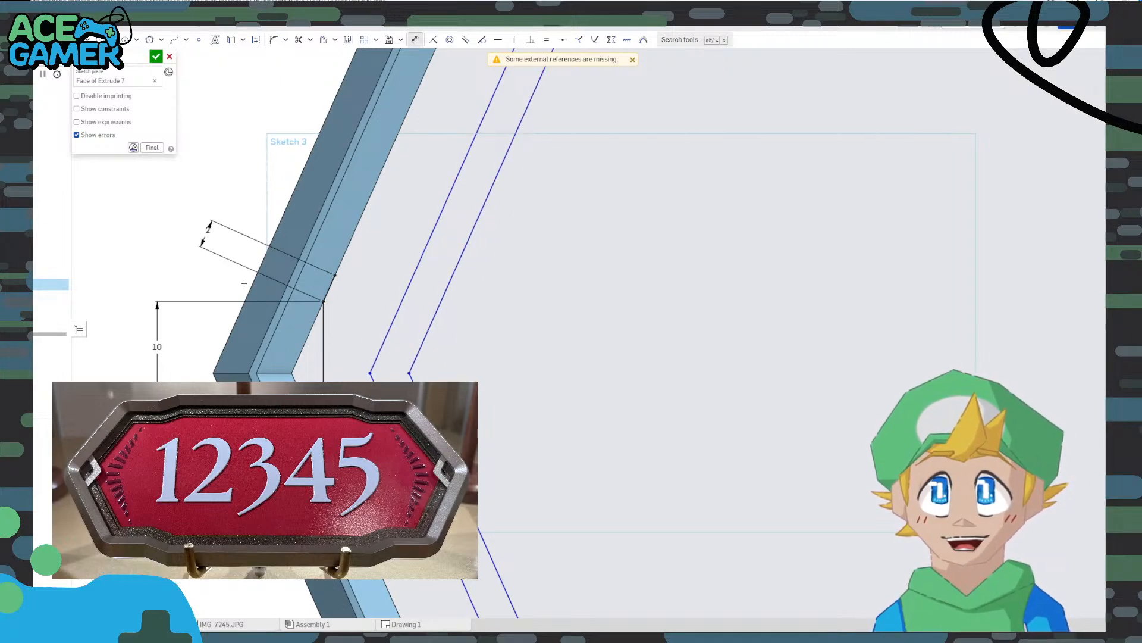
# Set the vertical corner line's length to 15 mm
pyautogui.doubleClick(158, 347)
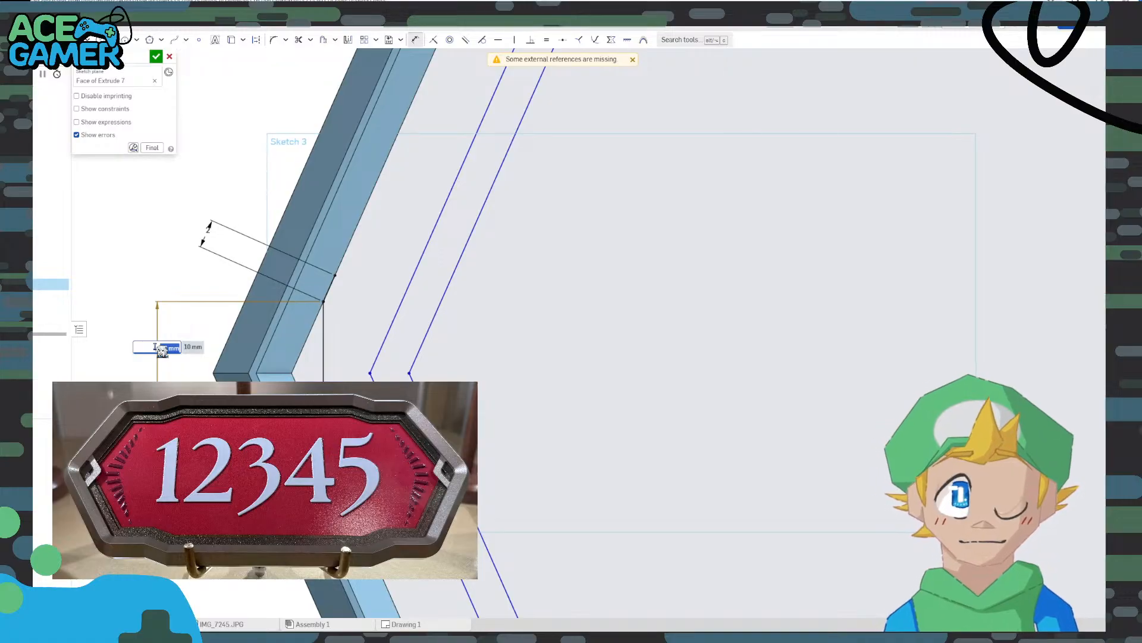
pyautogui.write('15')
pyautogui.press('Return')
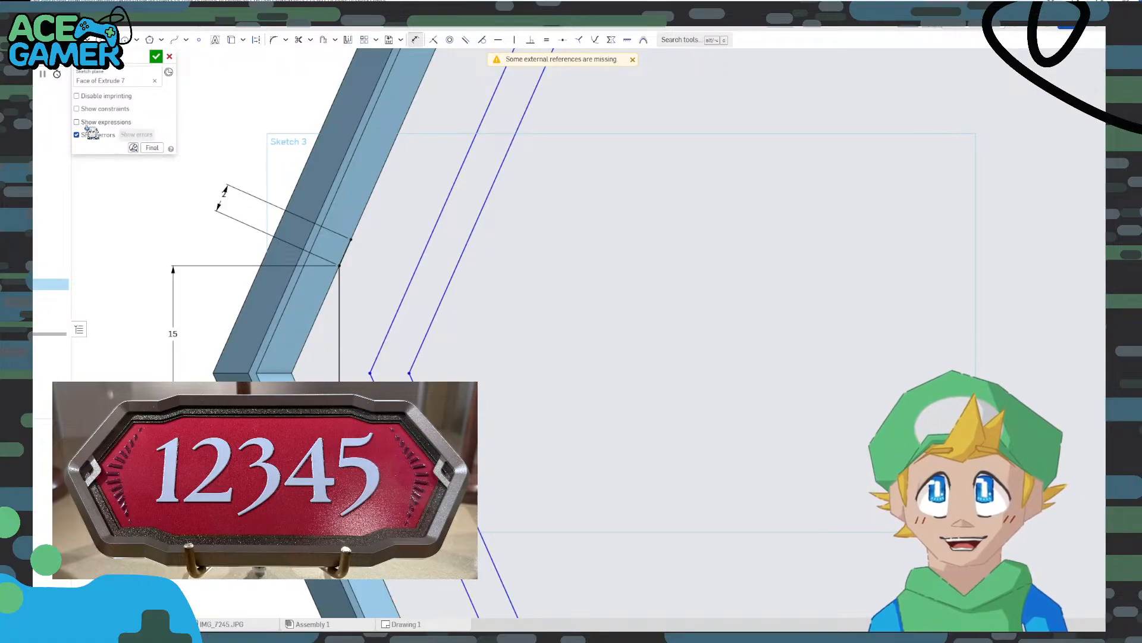
# Draw a short horizontal line inward from the inner border outline's left corner and dimension its length to 1 mm
pyautogui.click(53, 40)
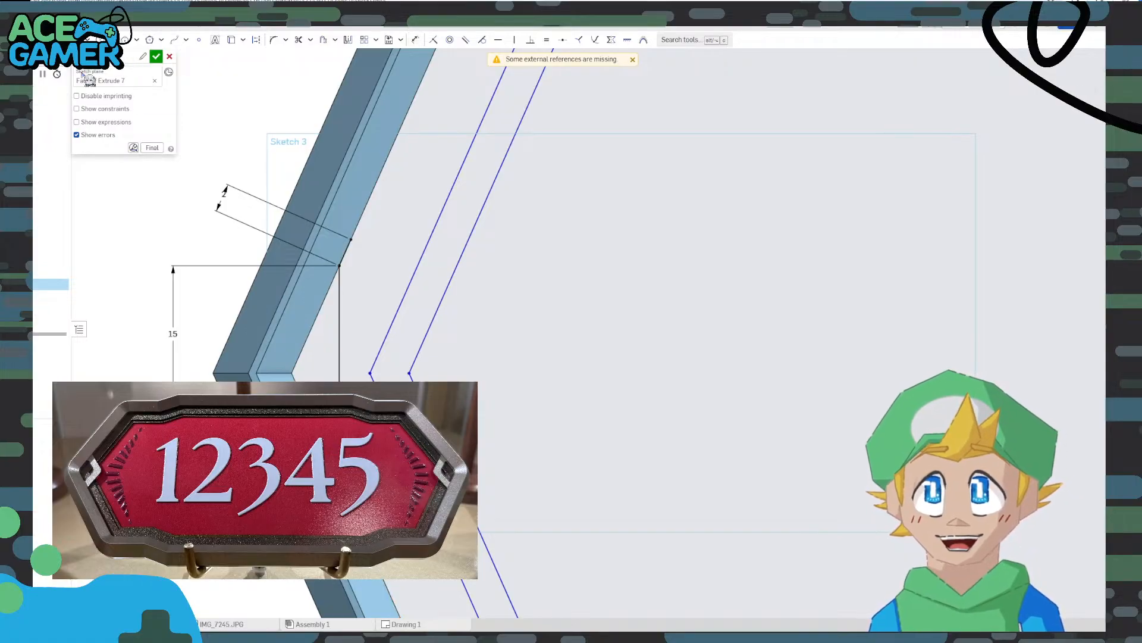
pyautogui.click(410, 373)
pyautogui.click(427, 373)
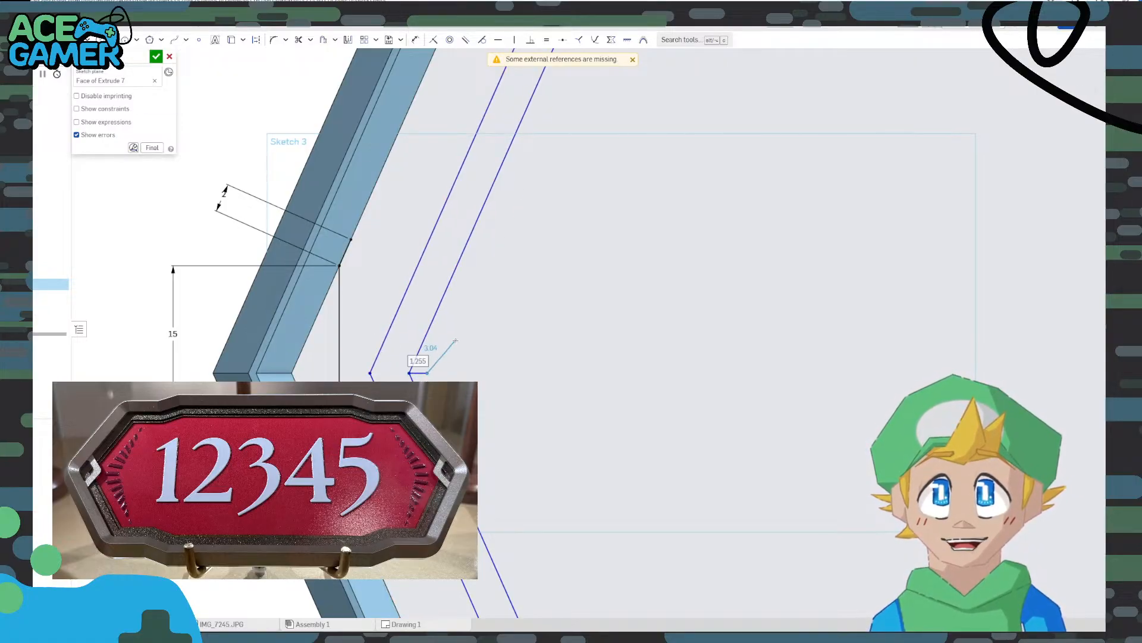
pyautogui.press('d')
pyautogui.click(415, 40)
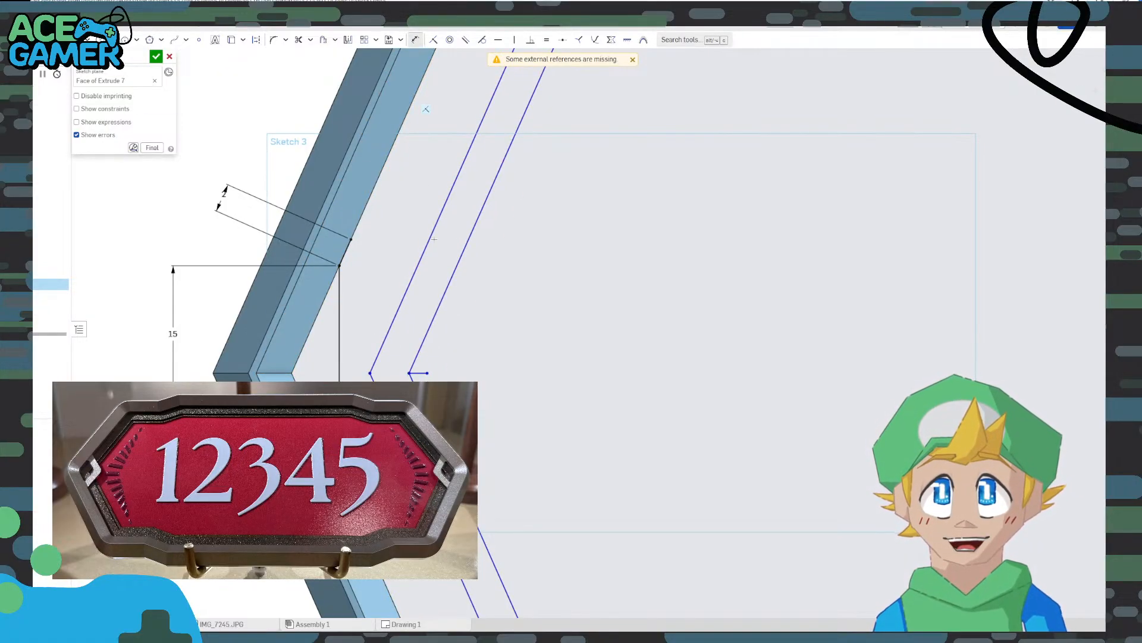
pyautogui.click(421, 373)
pyautogui.click(419, 314)
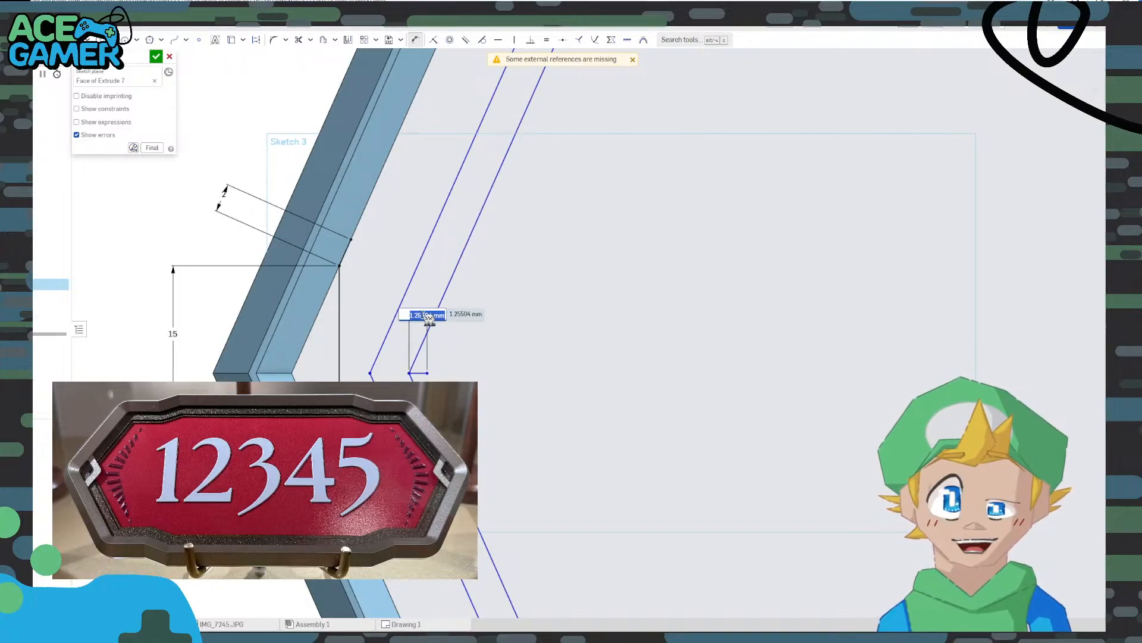
pyautogui.press('Return')
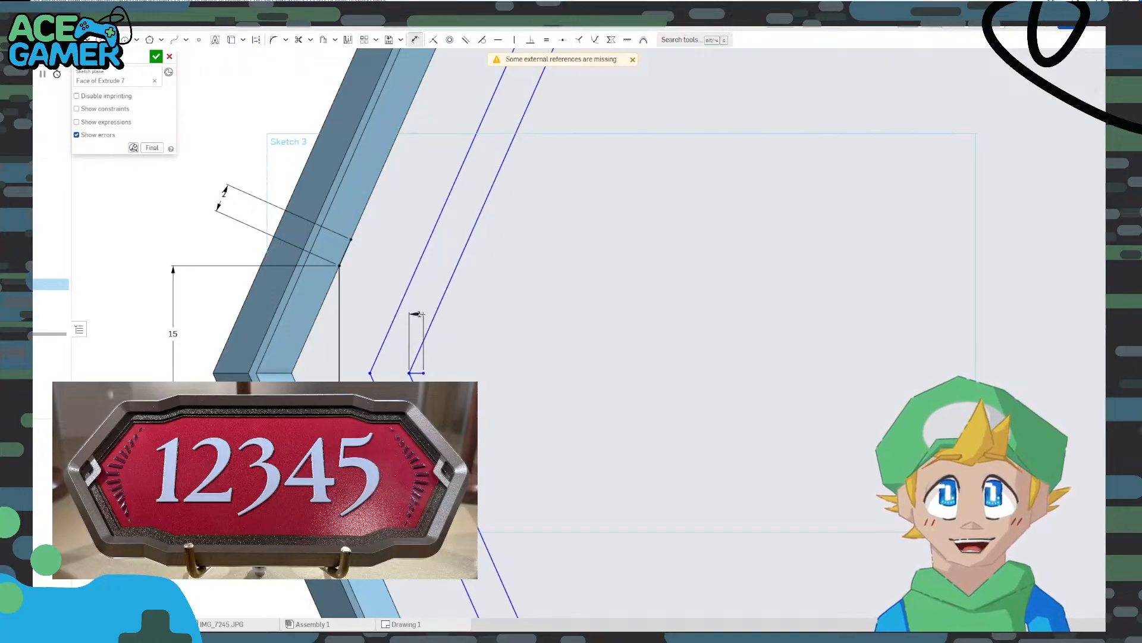
# Convert the short horizontal line at the inner border's left corner to construction geometry
pyautogui.press('a')
pyautogui.press('Escape')
pyautogui.click(417, 373)
pyautogui.press('q')
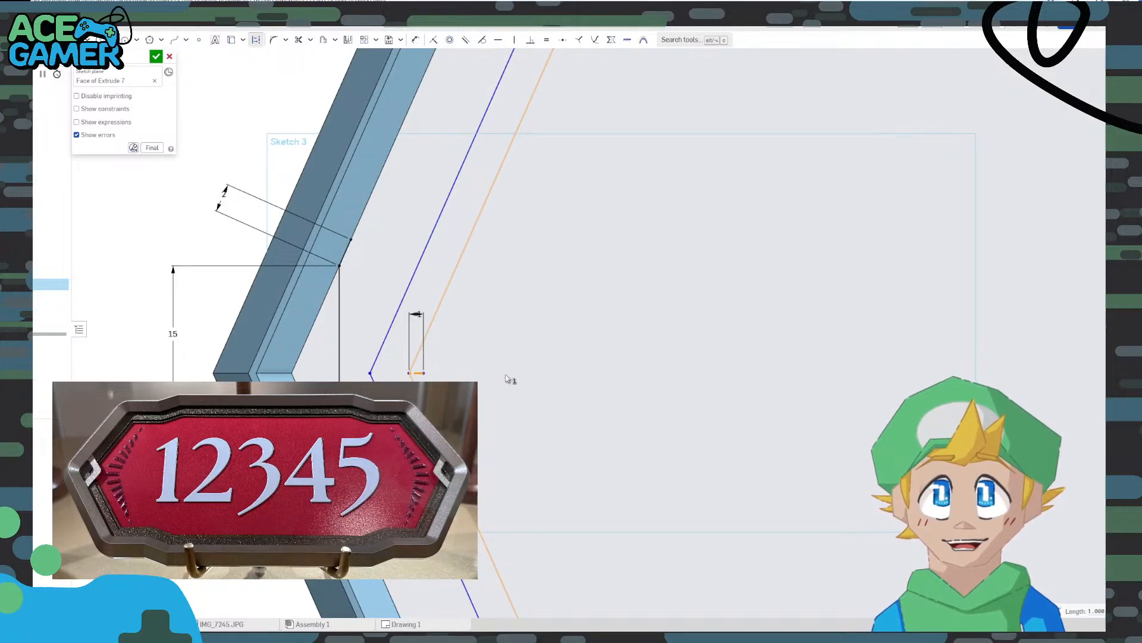
pyautogui.click(473, 352)
pyautogui.click(100, 351)
# Draw two nested V-shaped outlines from the vertical corner line's ends and the offset points, the inner tip meeting the construction line's free end
pyautogui.press('a')
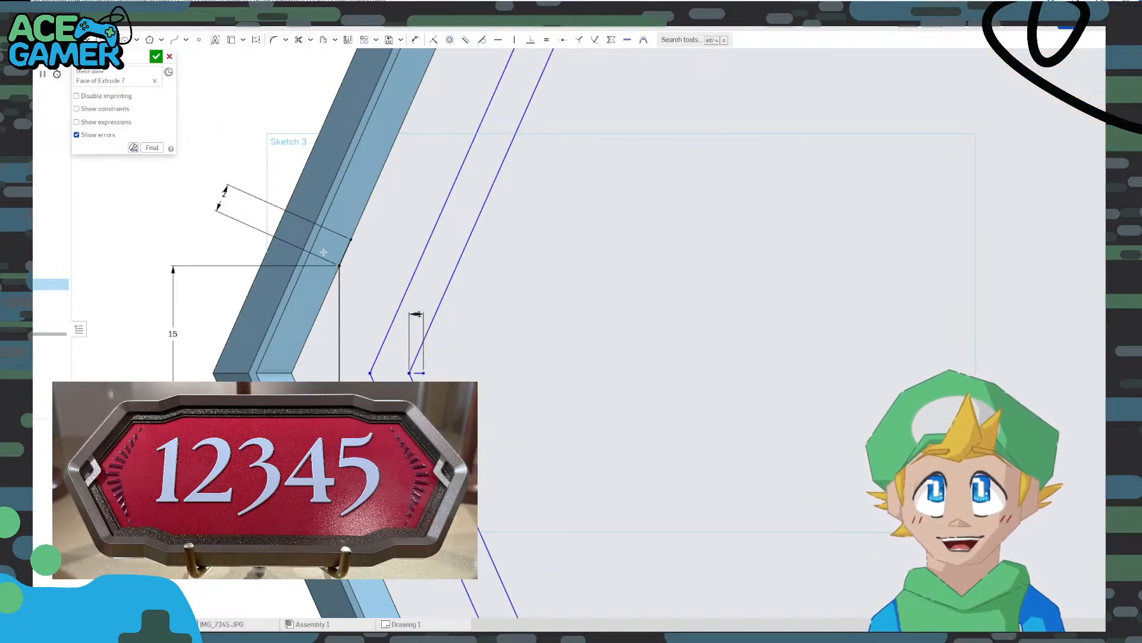
pyautogui.click(340, 266)
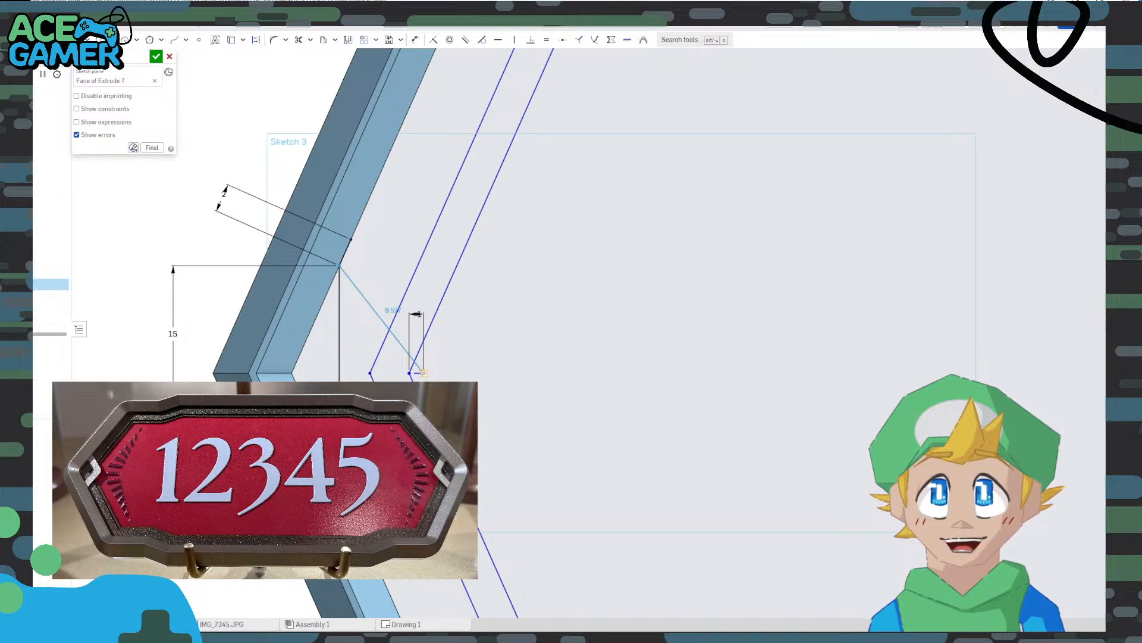
pyautogui.click(423, 373)
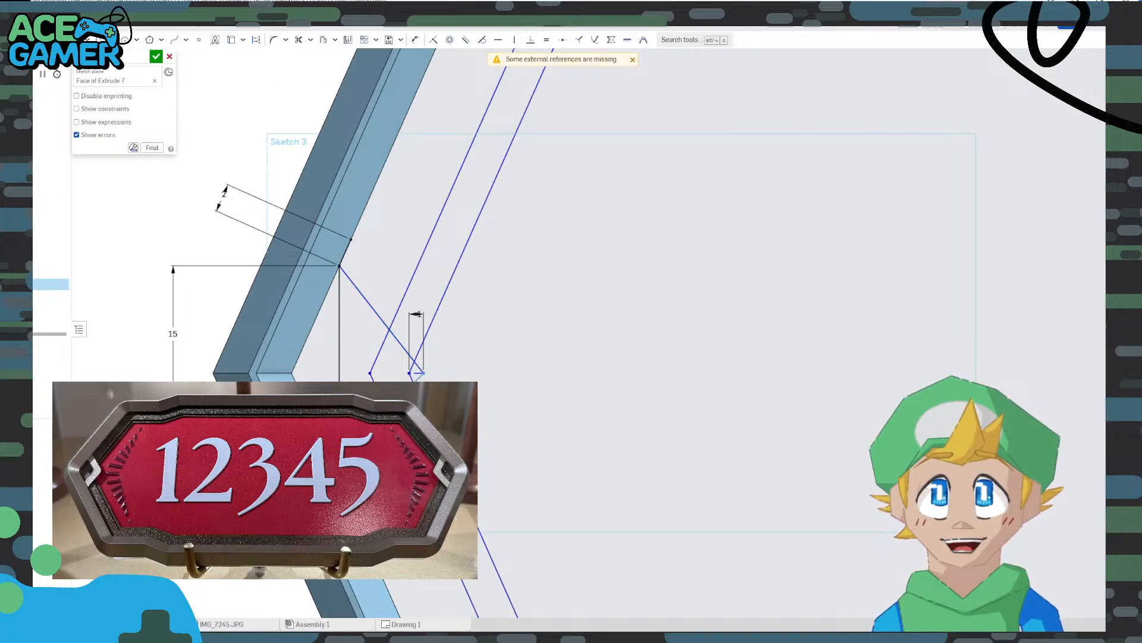
pyautogui.click(351, 240)
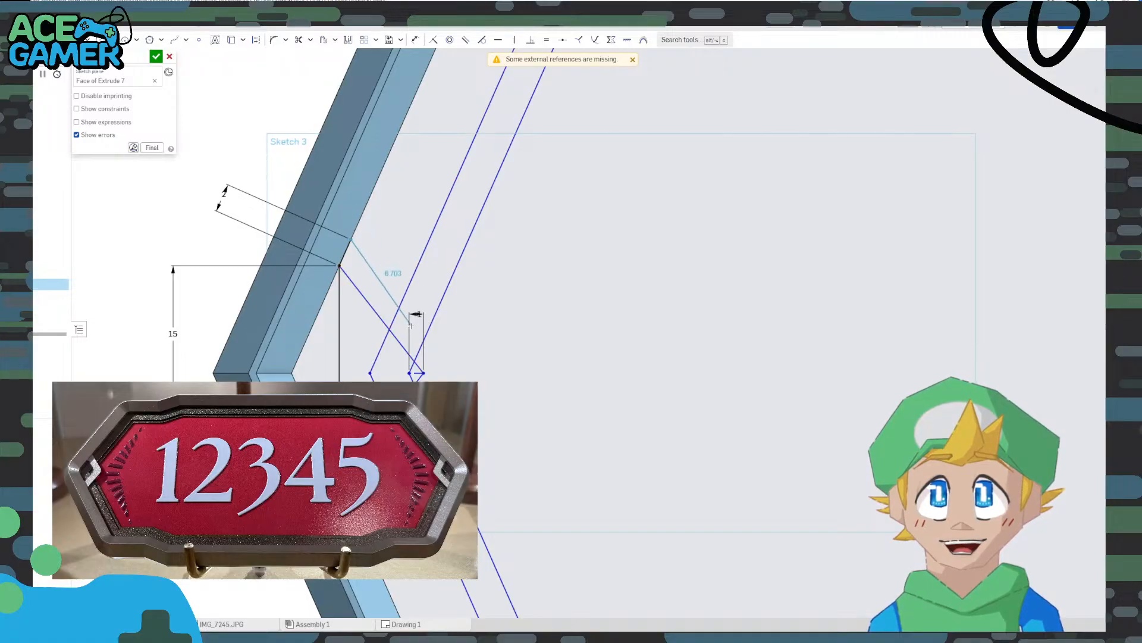
pyautogui.click(455, 372)
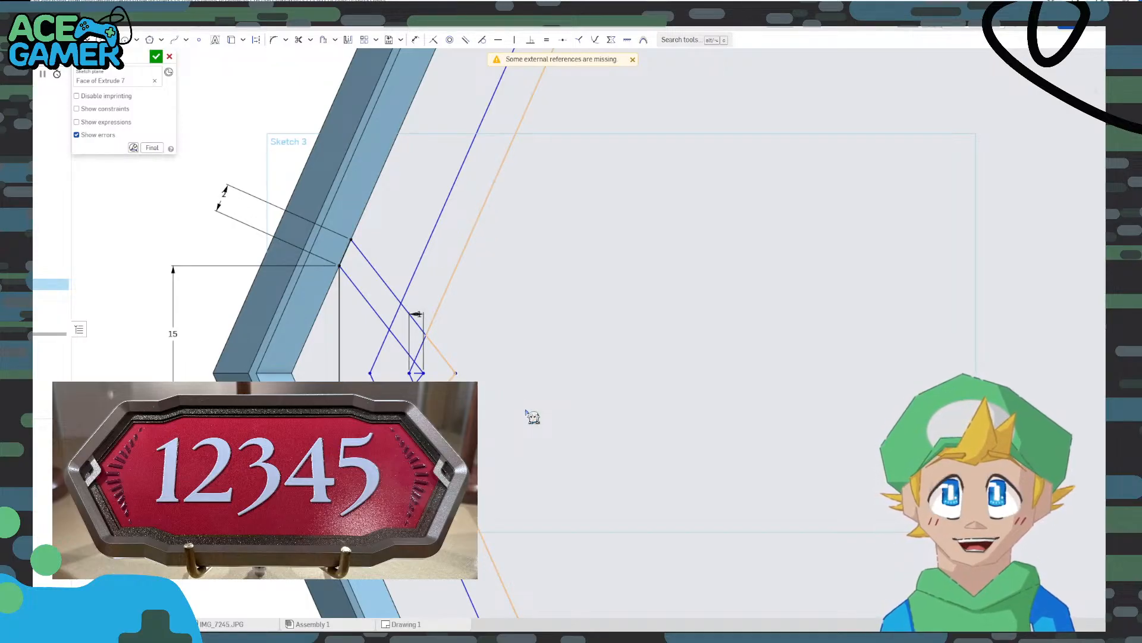
pyautogui.scroll(3, 433, 380)
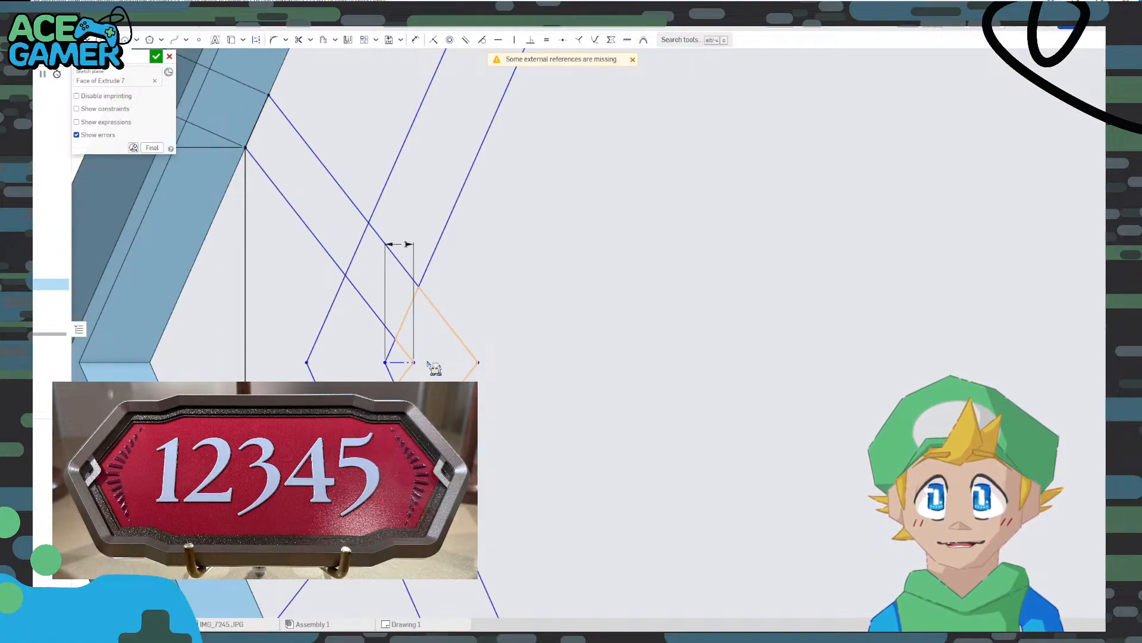
pyautogui.click(273, 40)
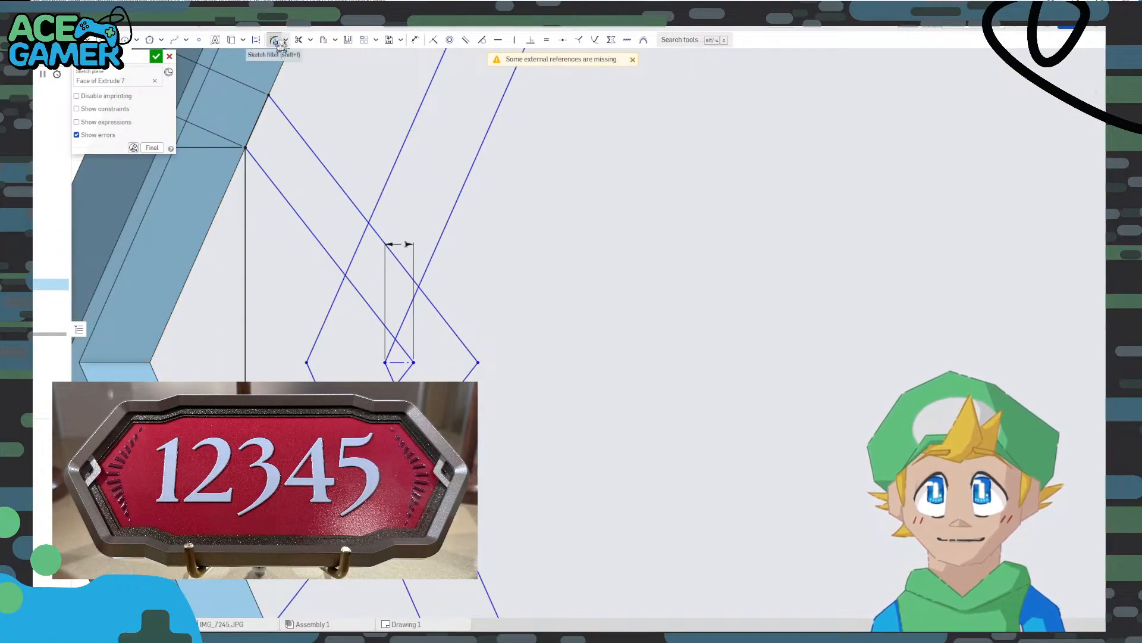
pyautogui.click(416, 377)
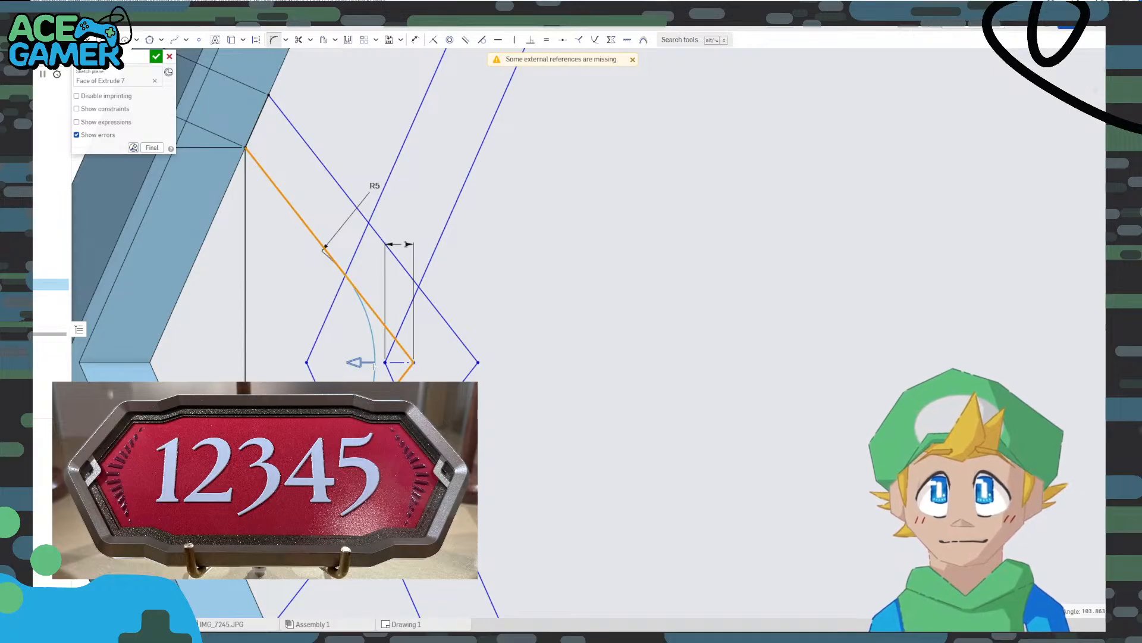
# Set the horizontal construction line's length to 3 mm
pyautogui.click(404, 245)
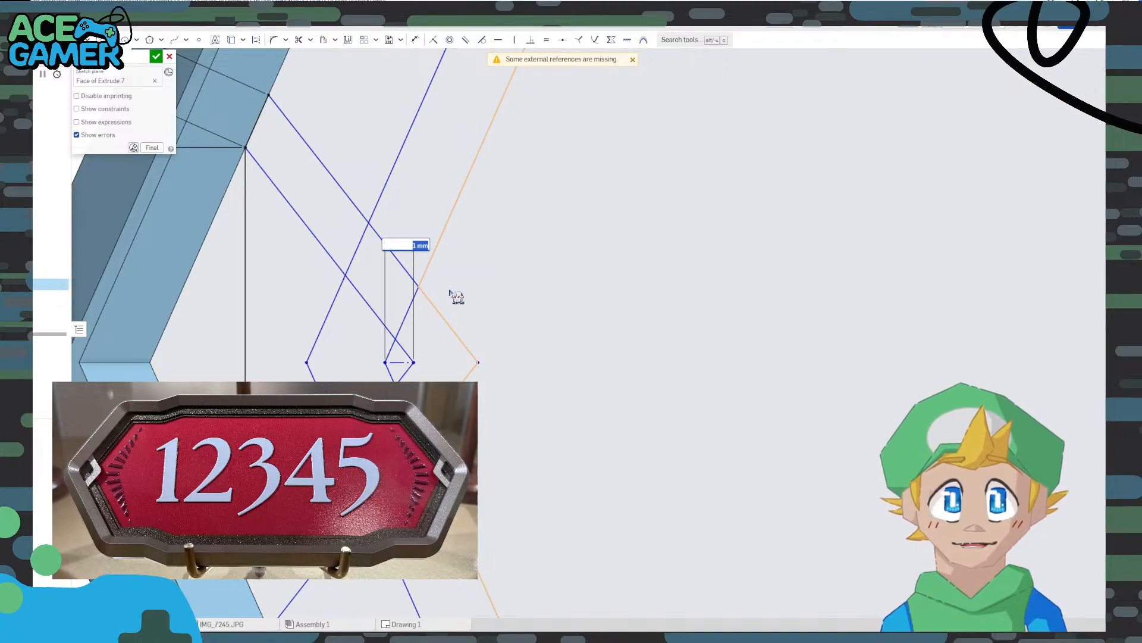
pyautogui.write('3')
pyautogui.press('Return')
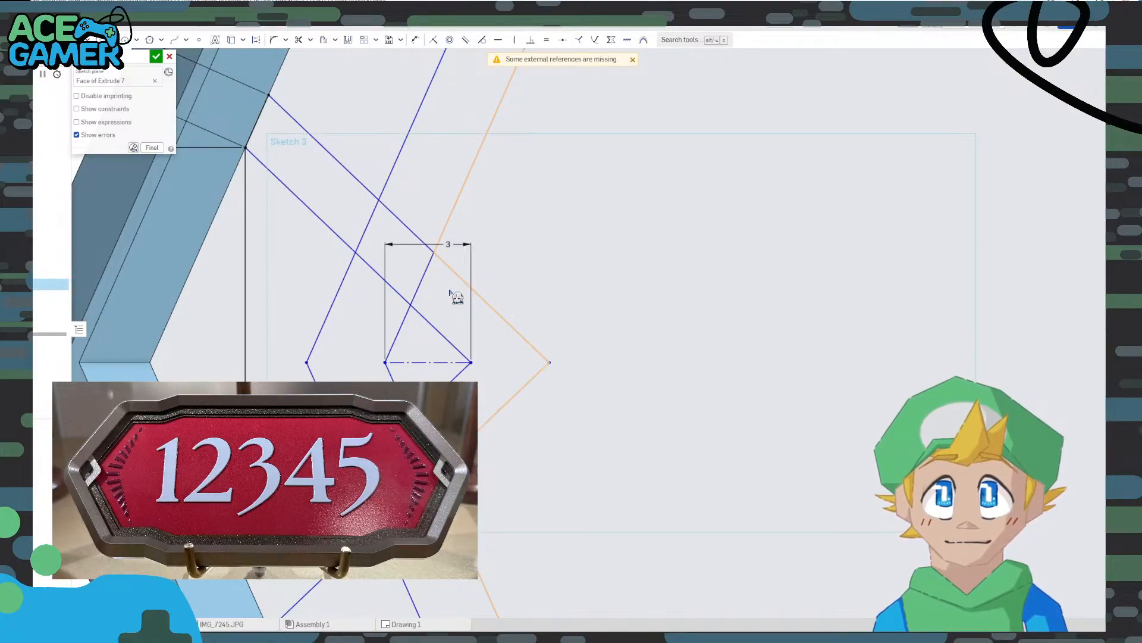
# Try a length of 4 mm for the horizontal construction line and undo the change
pyautogui.scroll(-3, 469, 333)
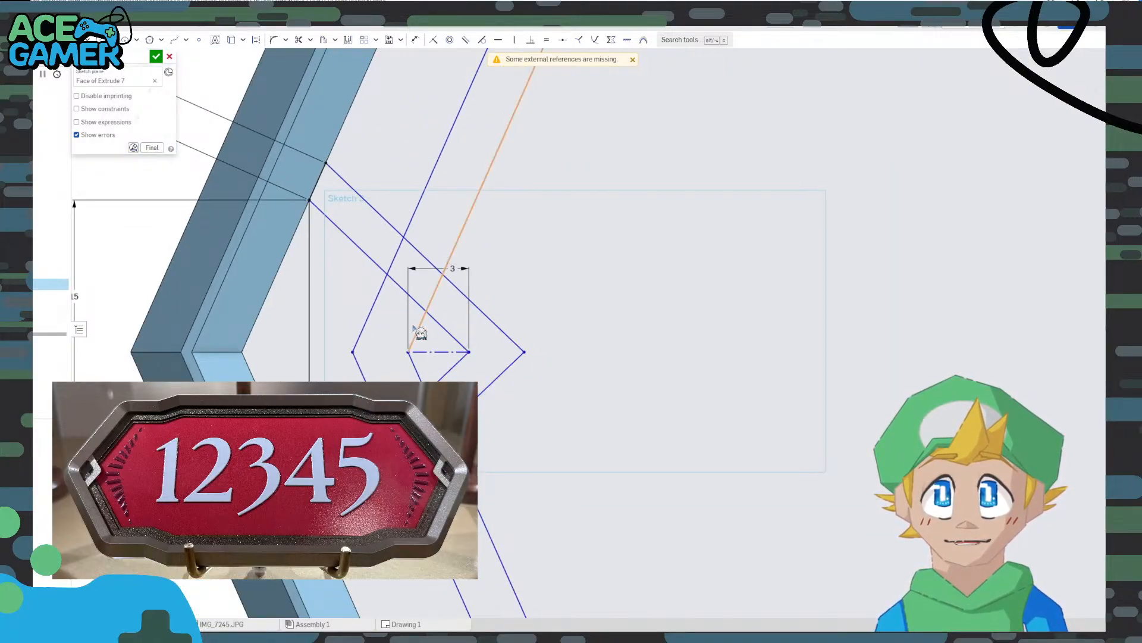
pyautogui.scroll(-2, 106, 317)
pyautogui.doubleClick(394, 274)
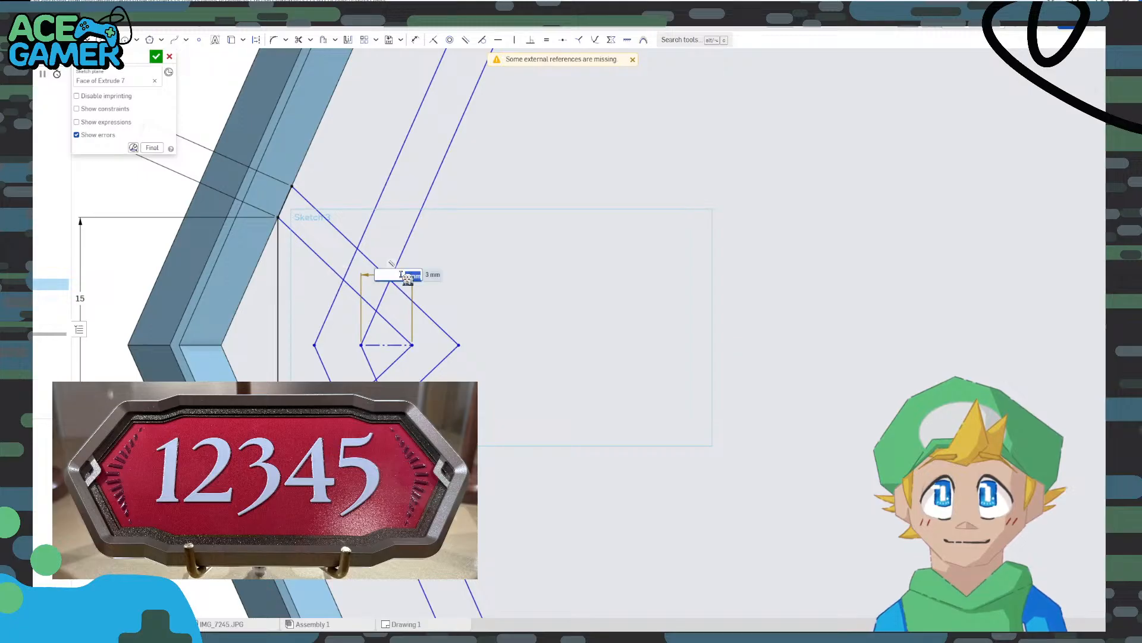
pyautogui.write('4')
pyautogui.press('Return')
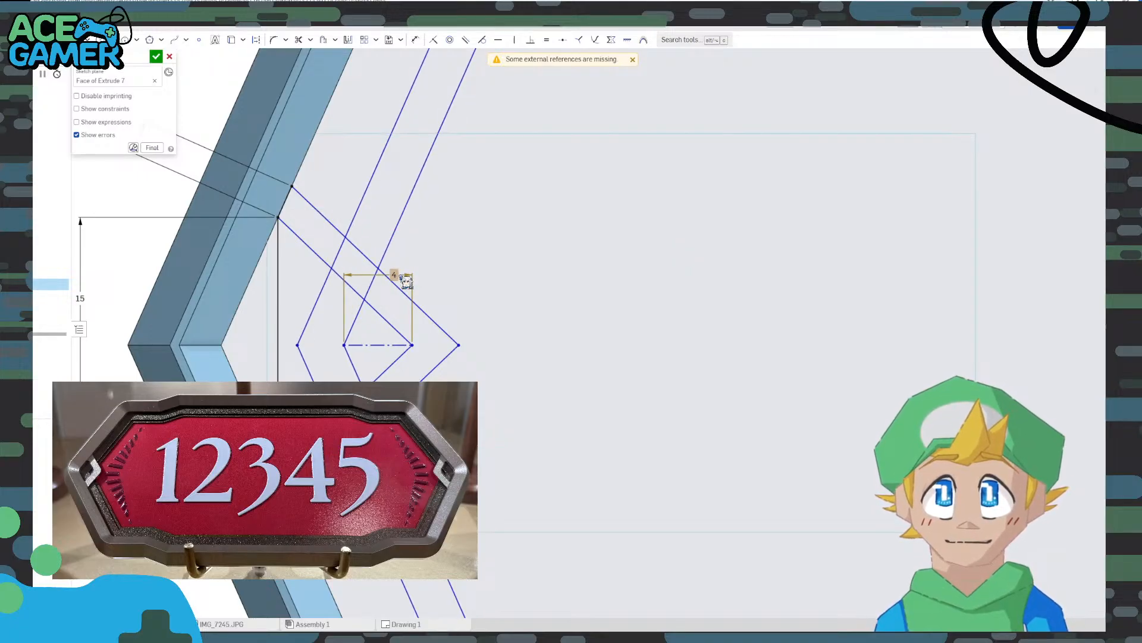
pyautogui.hotkey('ctrl', 'z')
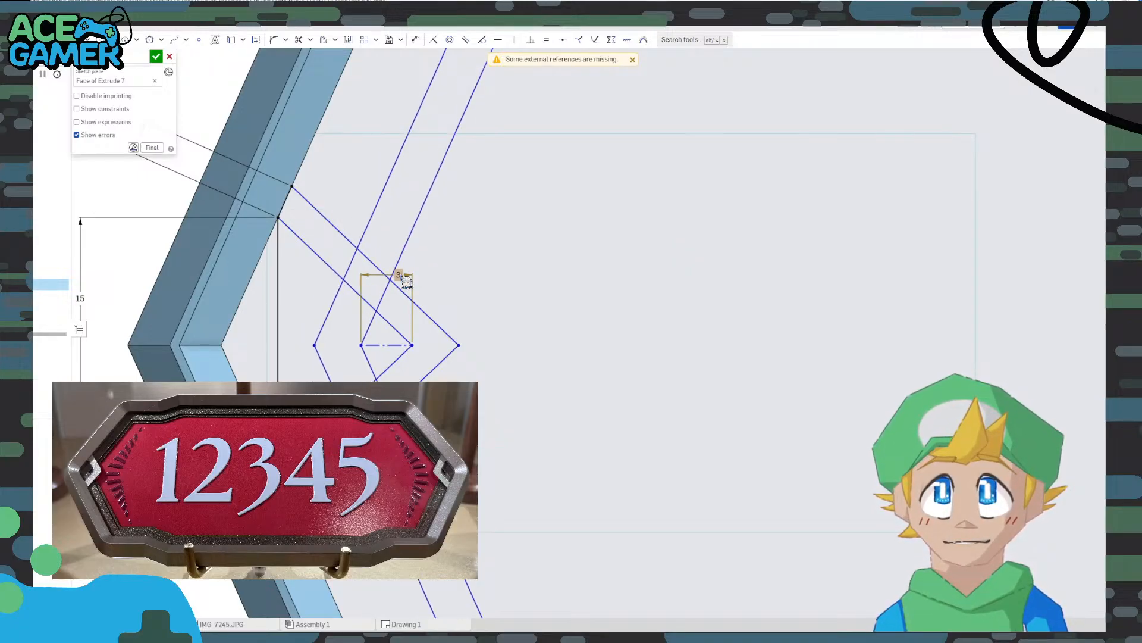
pyautogui.doubleClick(405, 276)
pyautogui.write('4')
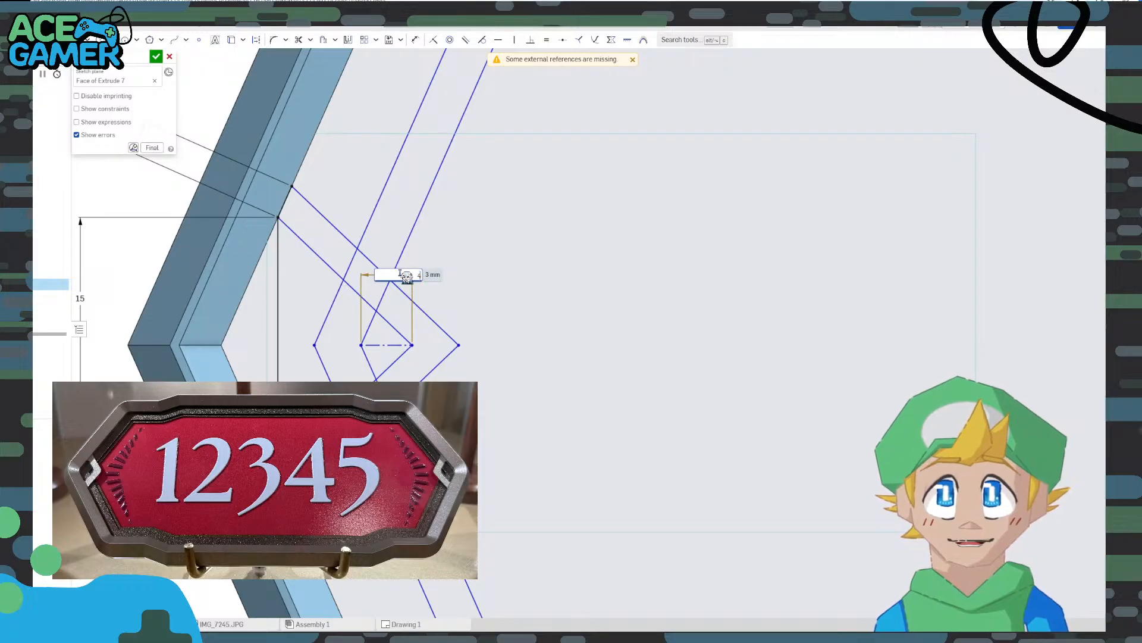
pyautogui.press('Return')
pyautogui.hotkey('ctrl', 'z')
# Dimension the horizontal distance from the frame's left inner corner to the outer border outline's left corner, accepting the current value
pyautogui.scroll(-3, 416, 283)
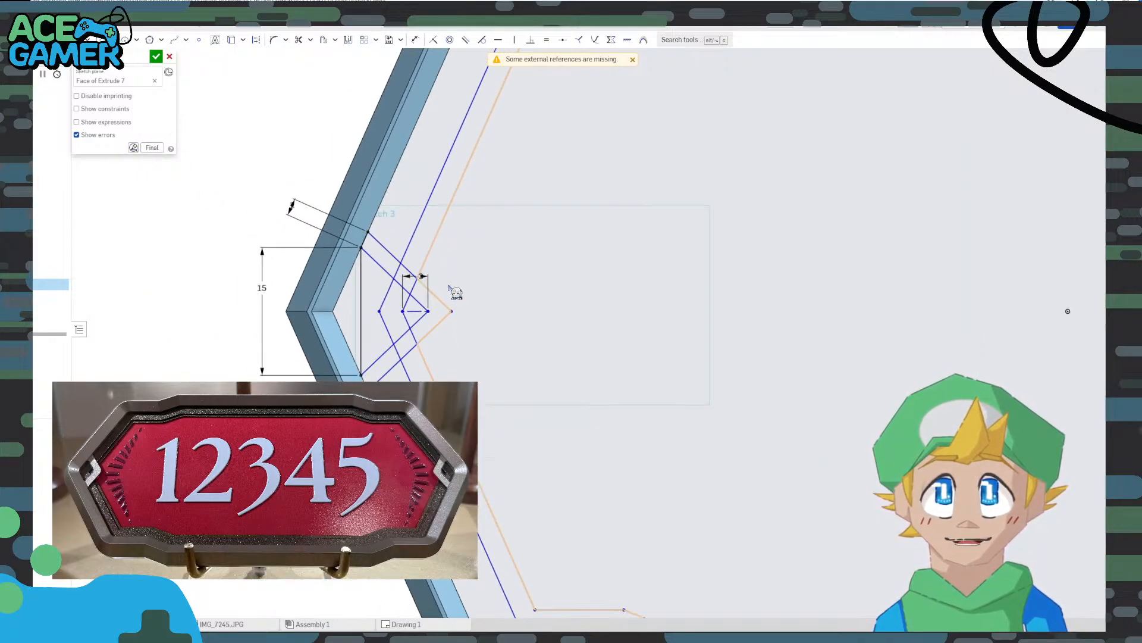
pyautogui.scroll(3, 494, 263)
pyautogui.scroll(1, 436, 310)
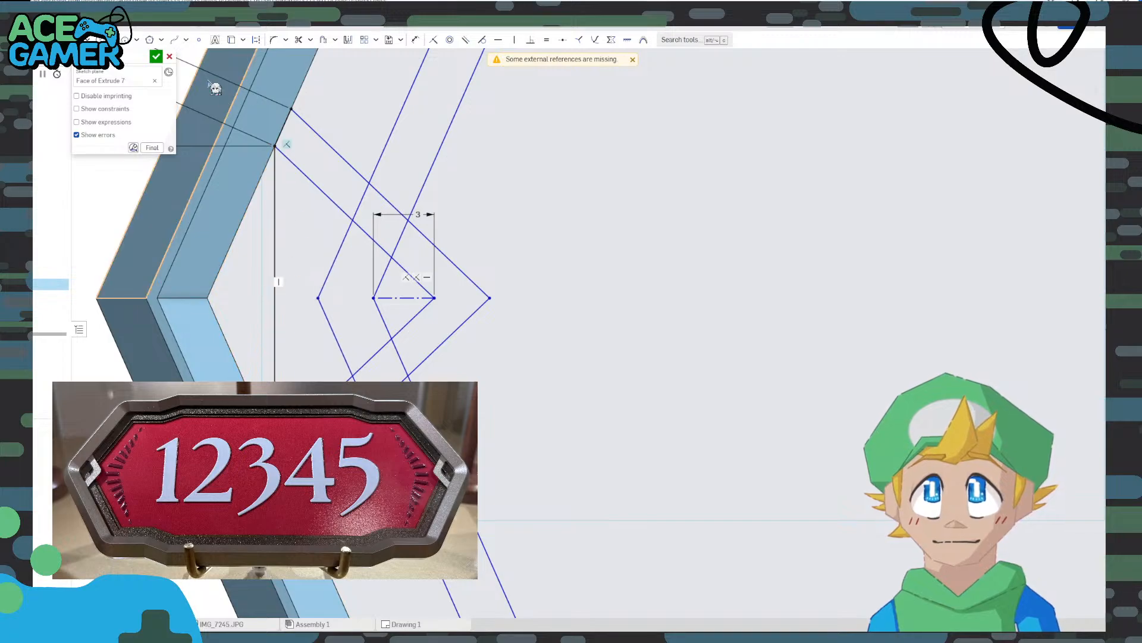
pyautogui.click(415, 39)
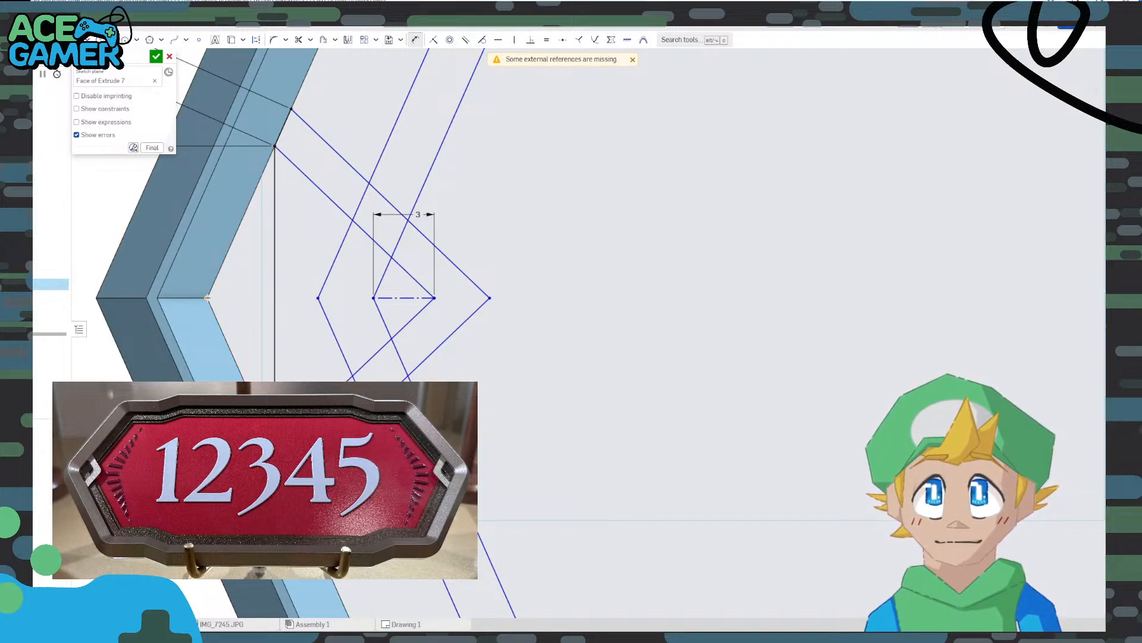
pyautogui.click(207, 298)
pyautogui.click(317, 297)
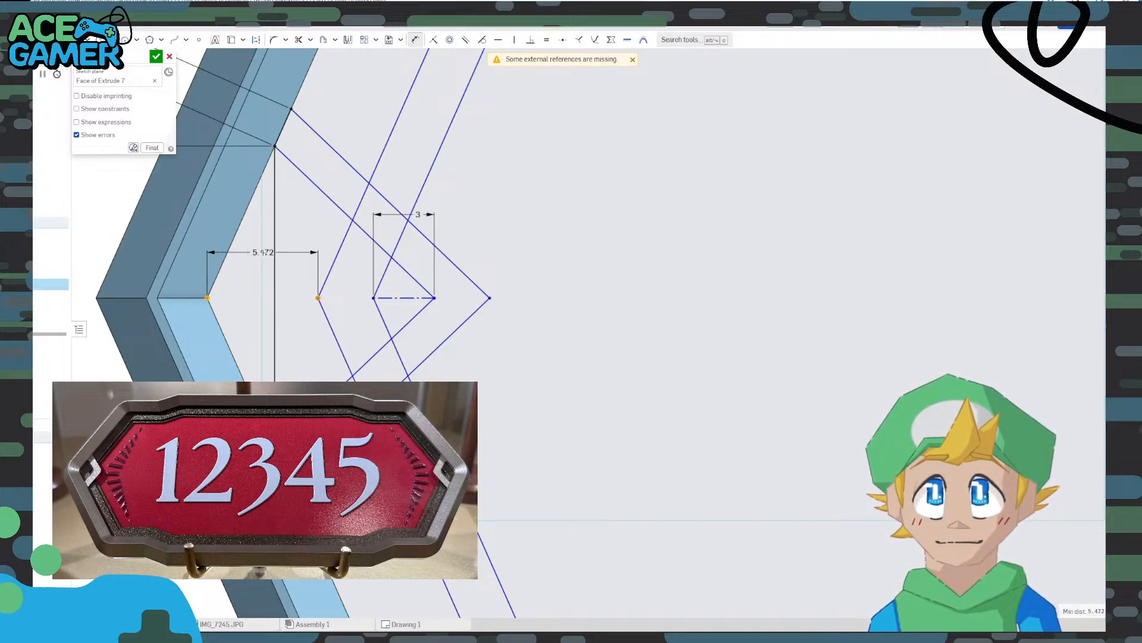
pyautogui.click(263, 252)
pyautogui.press('Return')
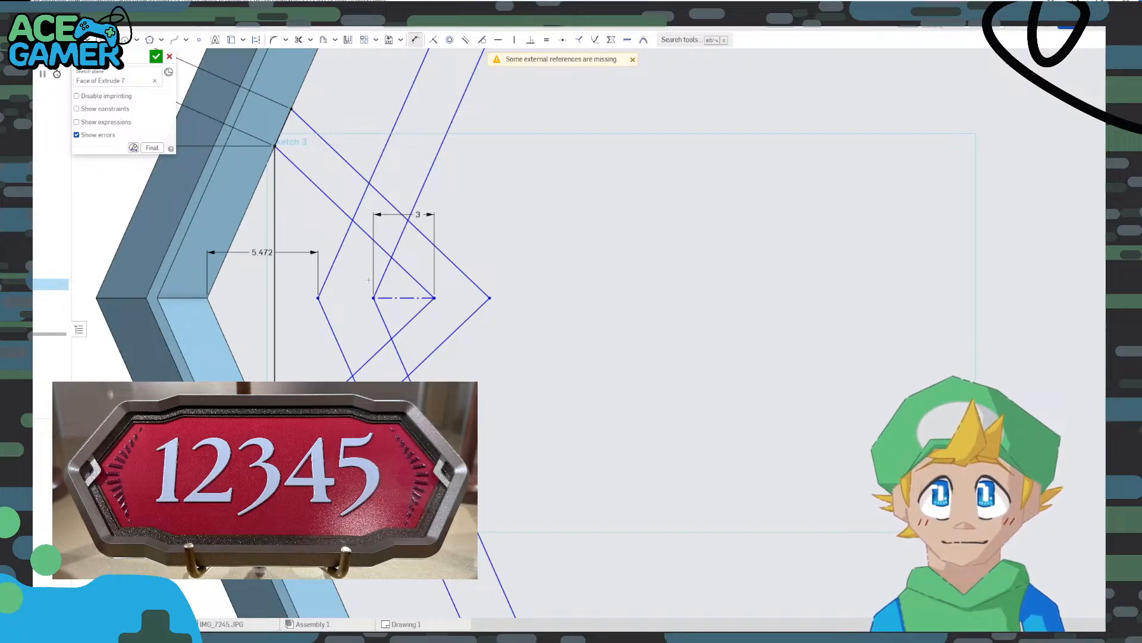
# Dimension the gap between the two border outlines' left corners at its current value, and set the construction line's length to 4 mm
pyautogui.click(317, 298)
pyautogui.click(373, 297)
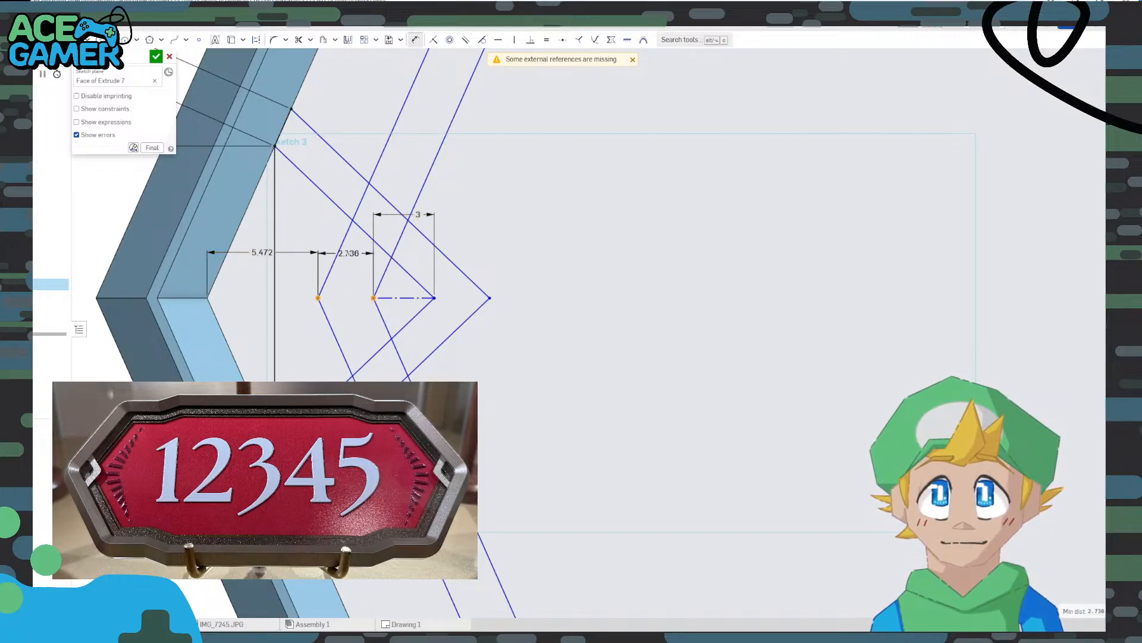
pyautogui.click(346, 253)
pyautogui.press('Return')
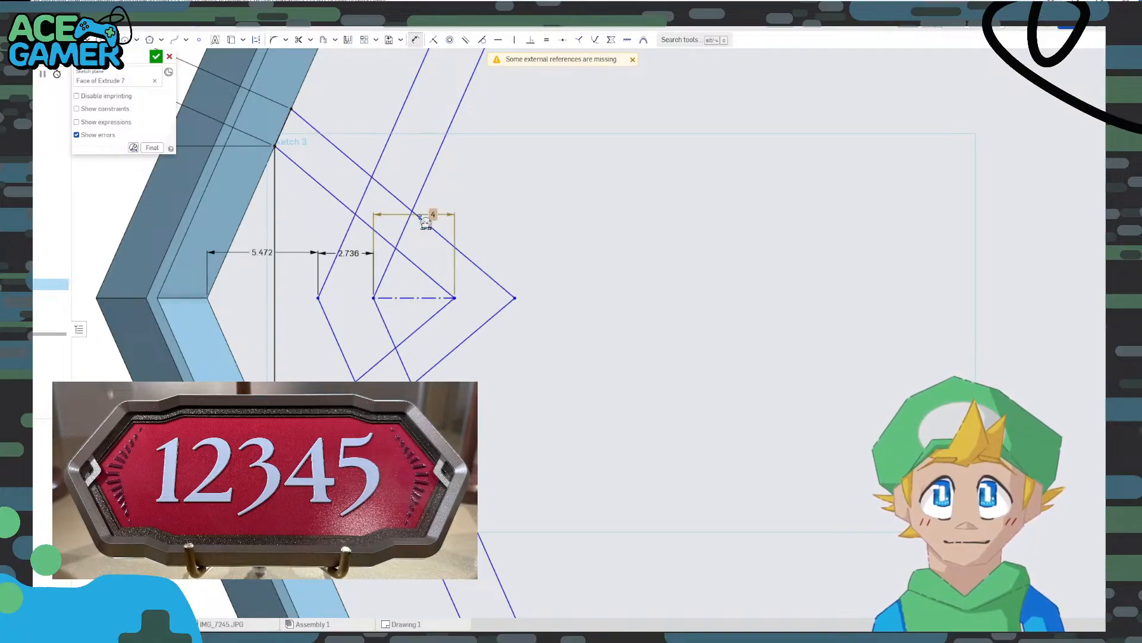
# Set the vertical corner line's length to 20 mm
pyautogui.moveTo(348, 282); pyautogui.dragTo(410, 291, button='middle')
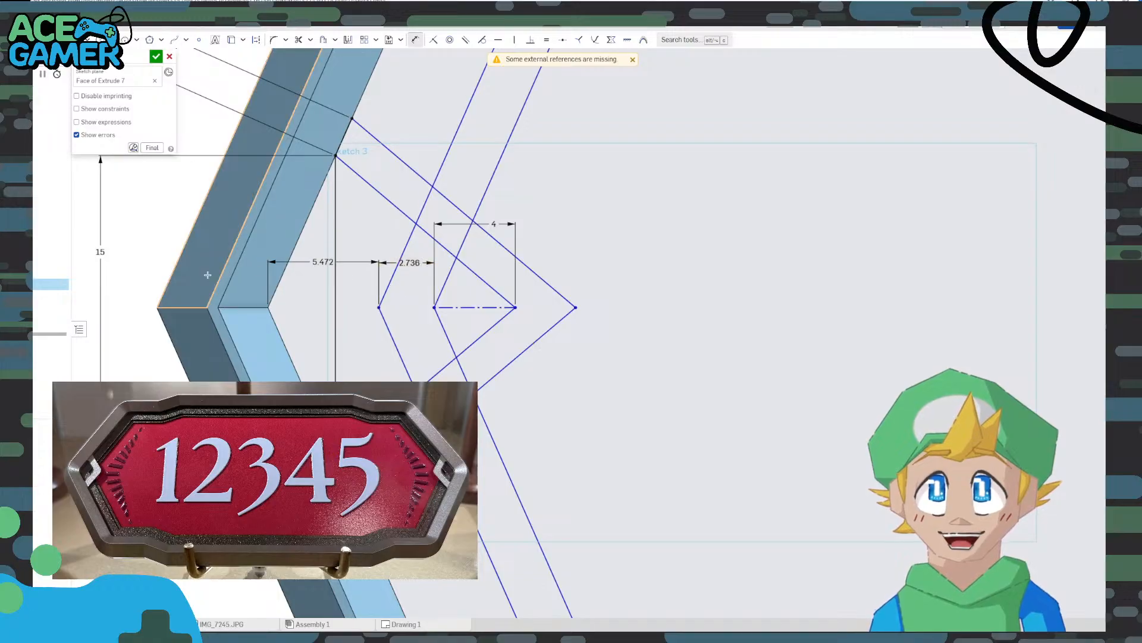
pyautogui.doubleClick(100, 252)
pyautogui.write('20')
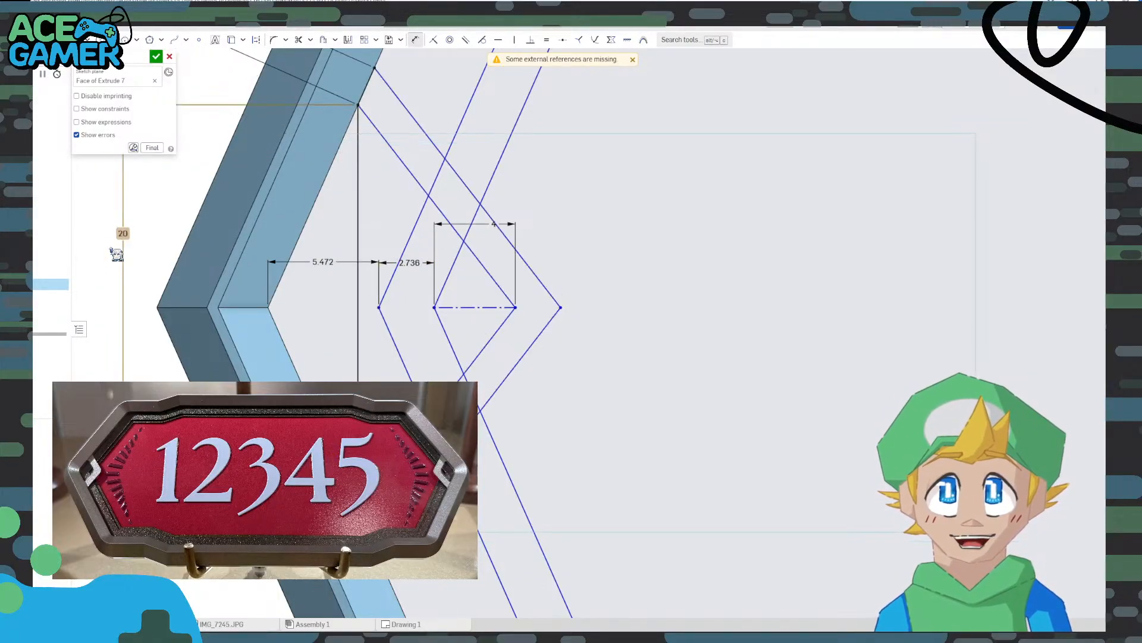
pyautogui.press('Return')
# Set the offset between the vertical line's upper end and the point above it to 3 mm
pyautogui.scroll(-3, 311, 290)
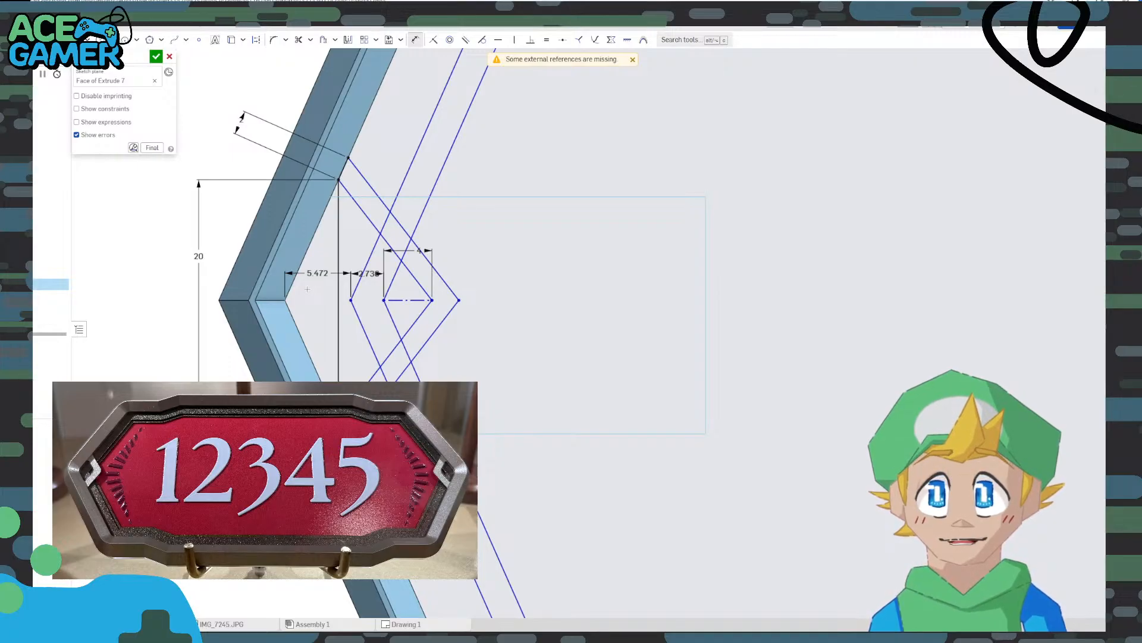
pyautogui.doubleClick(244, 120)
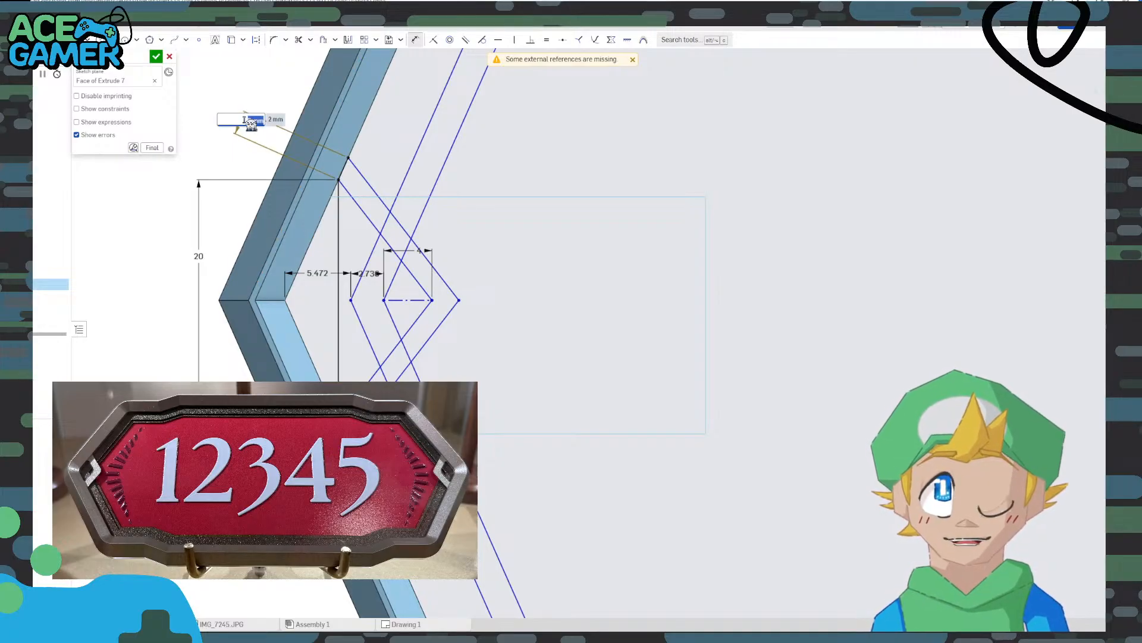
pyautogui.write('3')
pyautogui.press('Return')
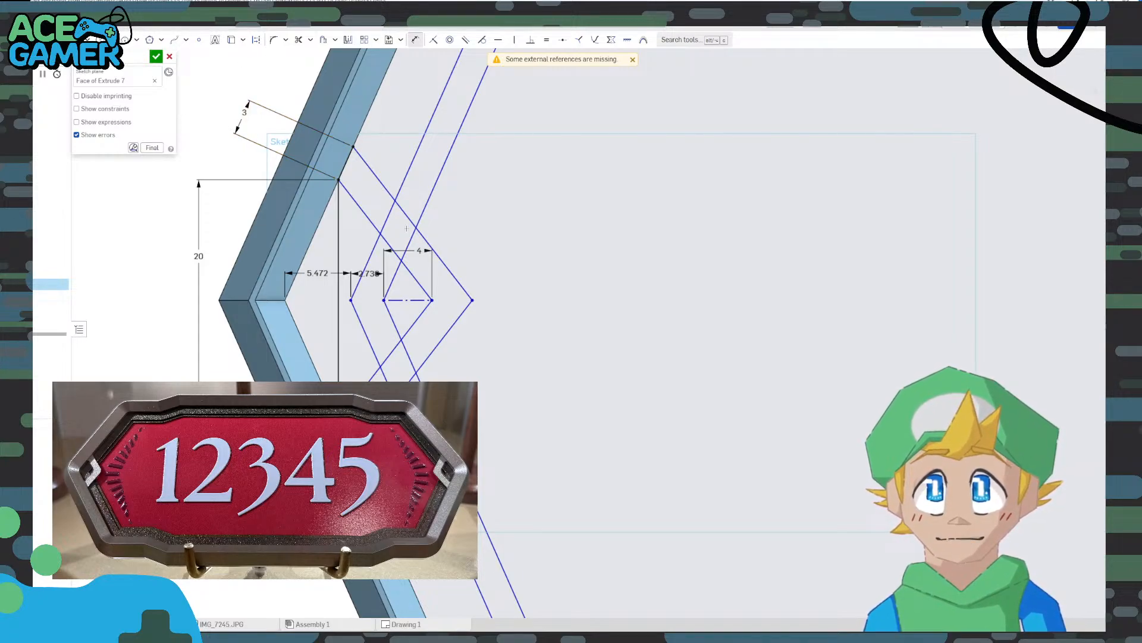
# Check the corner detail against the whole plaque and undo the last changes to the vertical line's length and the point offset
pyautogui.scroll(-5, 398, 282)
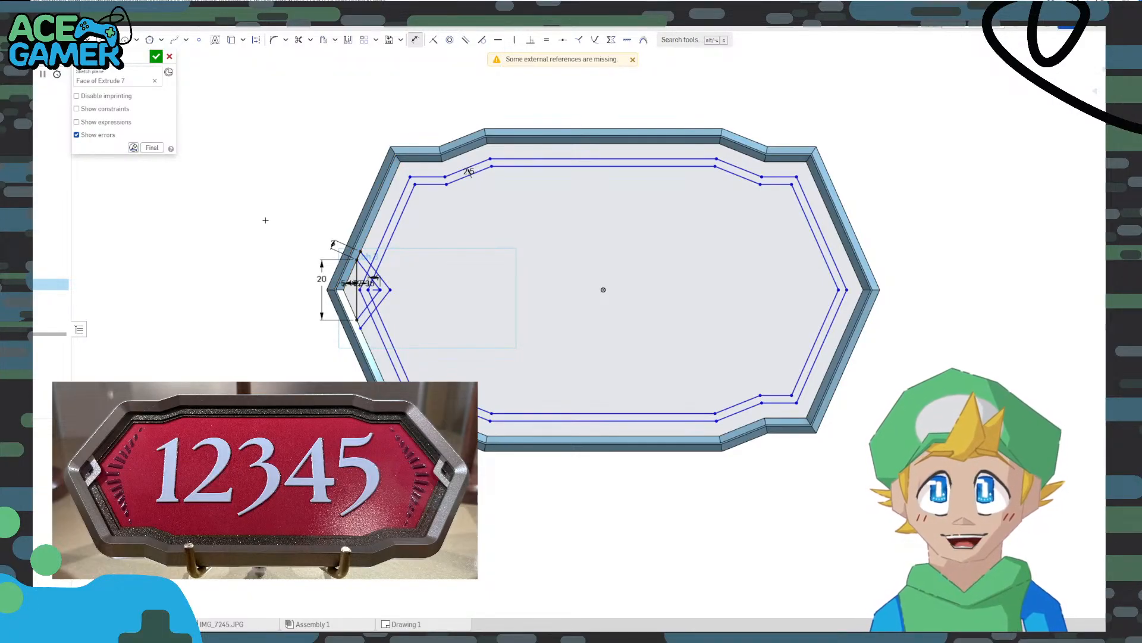
pyautogui.press('Escape')
pyautogui.scroll(5, 345, 296)
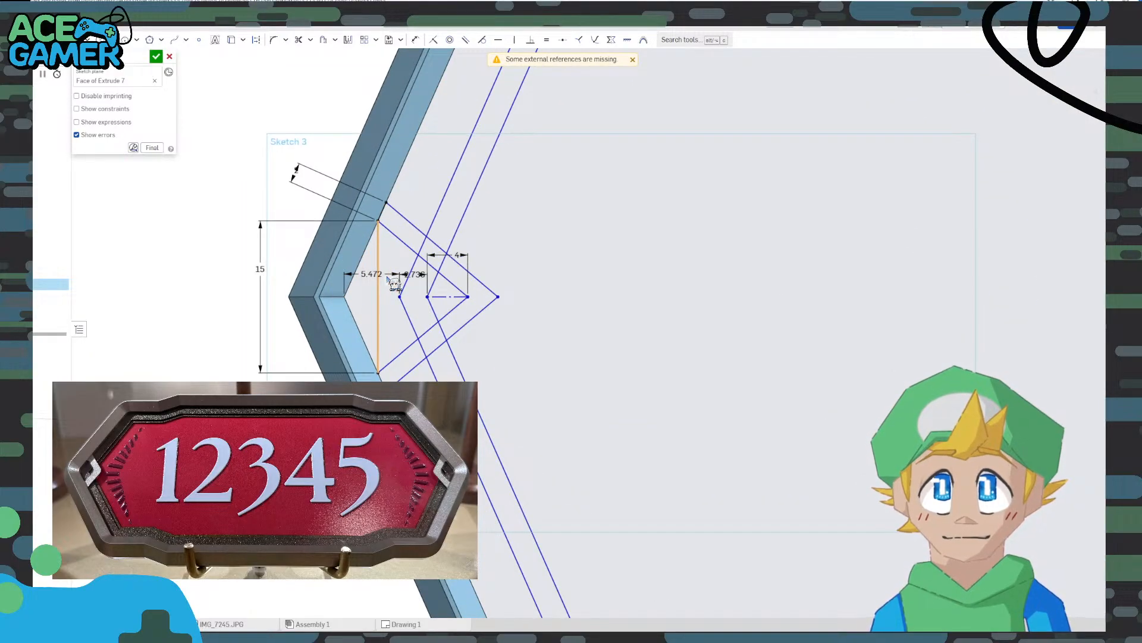
# Fillet the tip of the inner V outline at the plaque's left corner with a 4 mm radius
pyautogui.scroll(4, 383, 292)
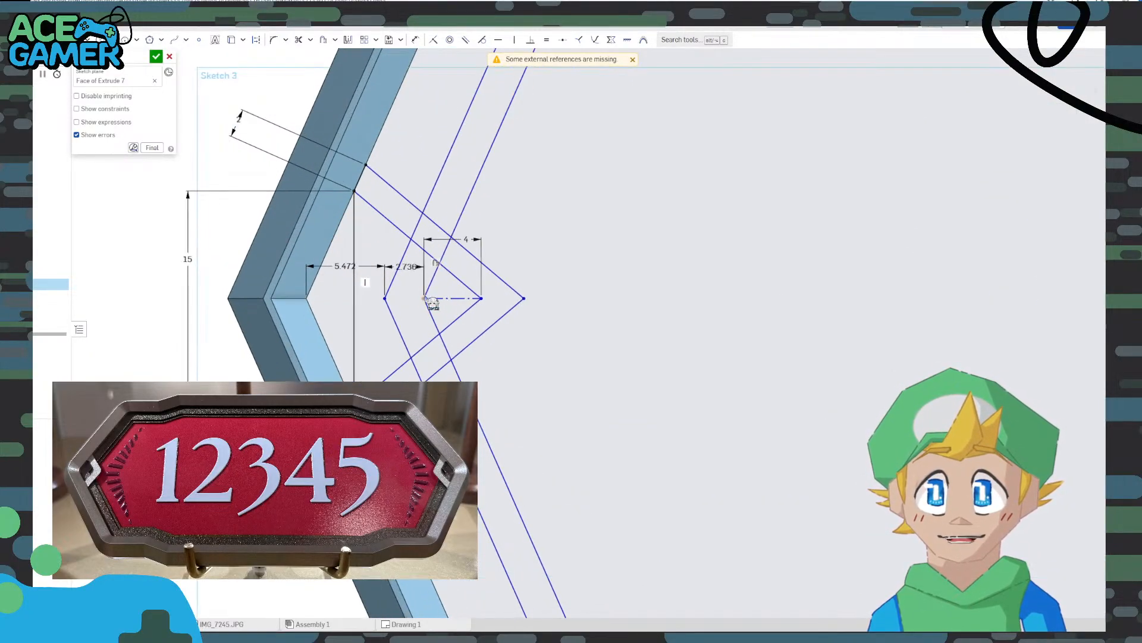
pyautogui.scroll(1, 381, 301)
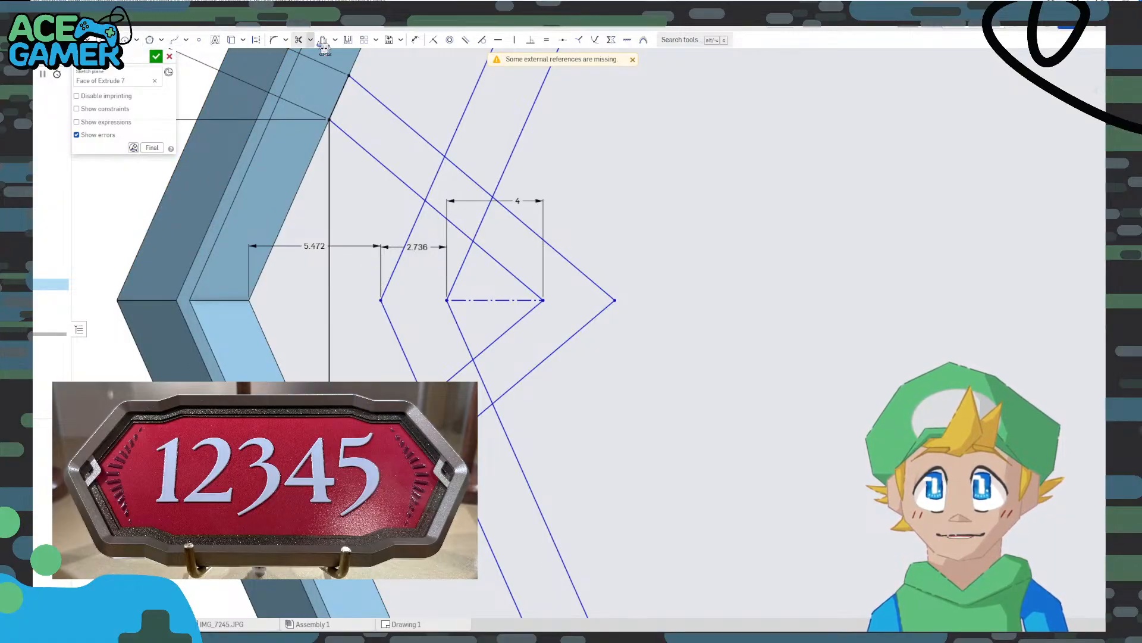
pyautogui.click(274, 40)
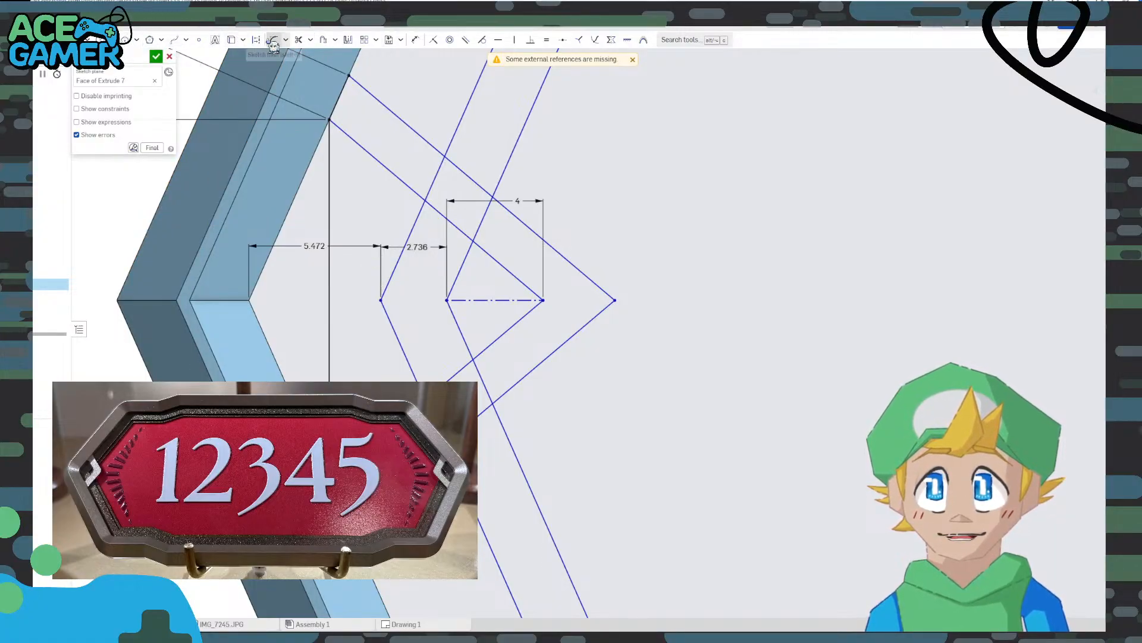
pyautogui.click(492, 257)
pyautogui.click(523, 319)
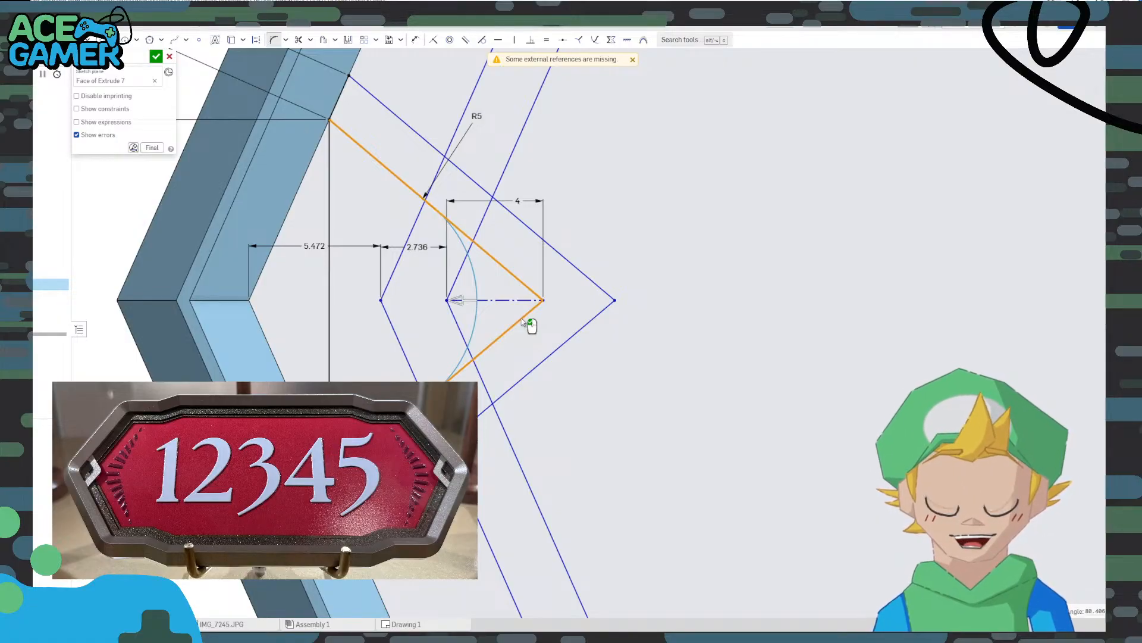
pyautogui.click(523, 321)
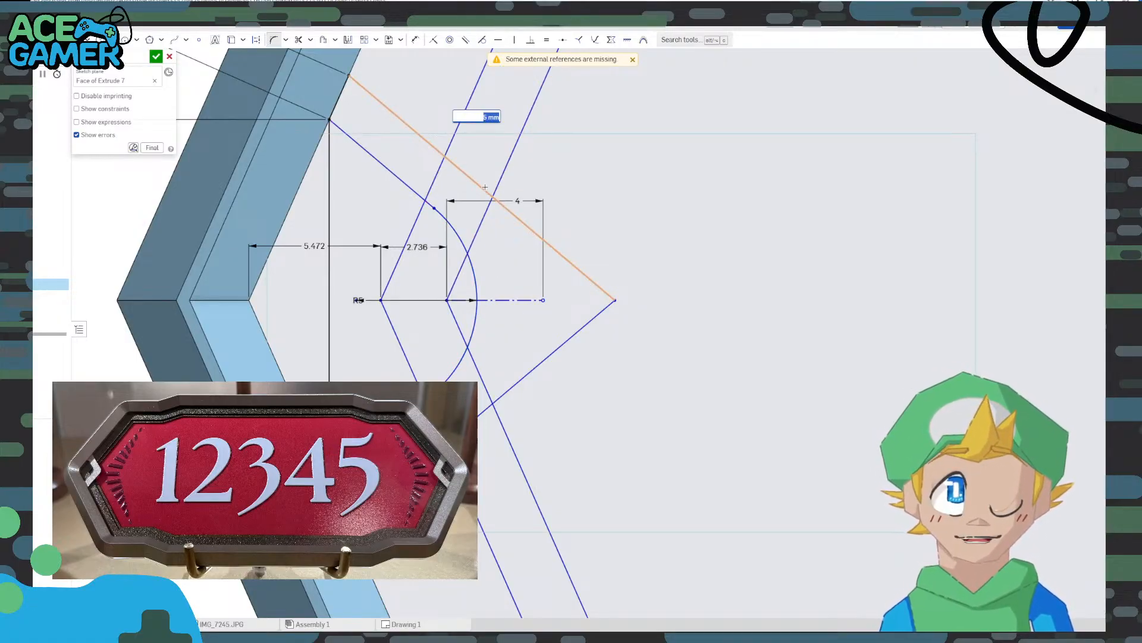
pyautogui.write('4')
pyautogui.press('Return')
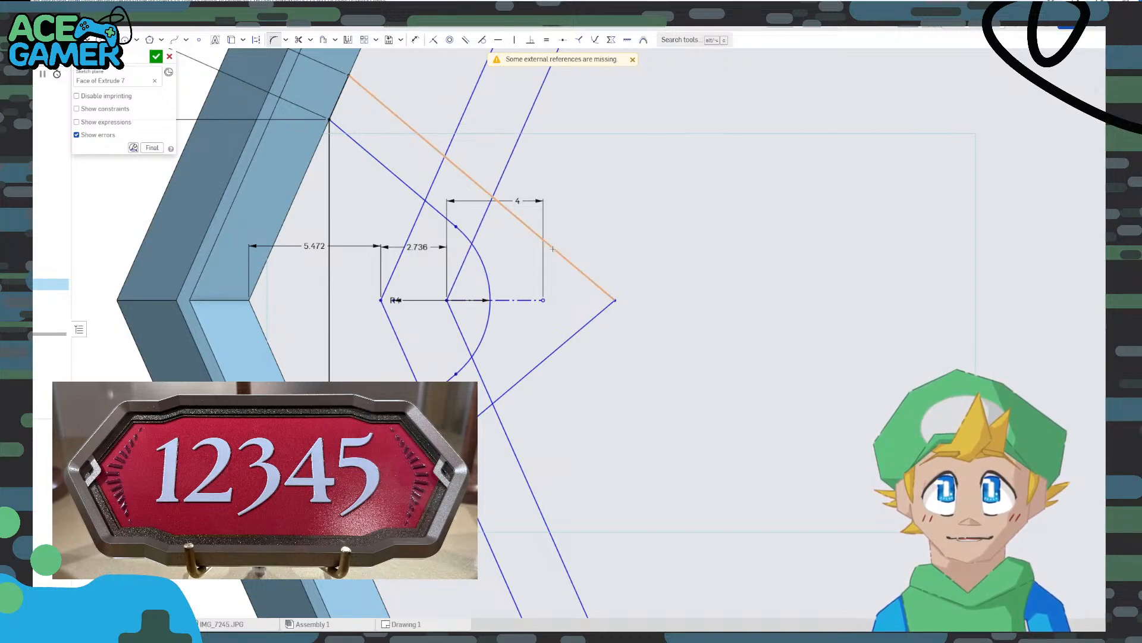
# Round the tip of the outer V outline with the same 4 mm sketch fillet and finish the sketch
pyautogui.click(568, 260)
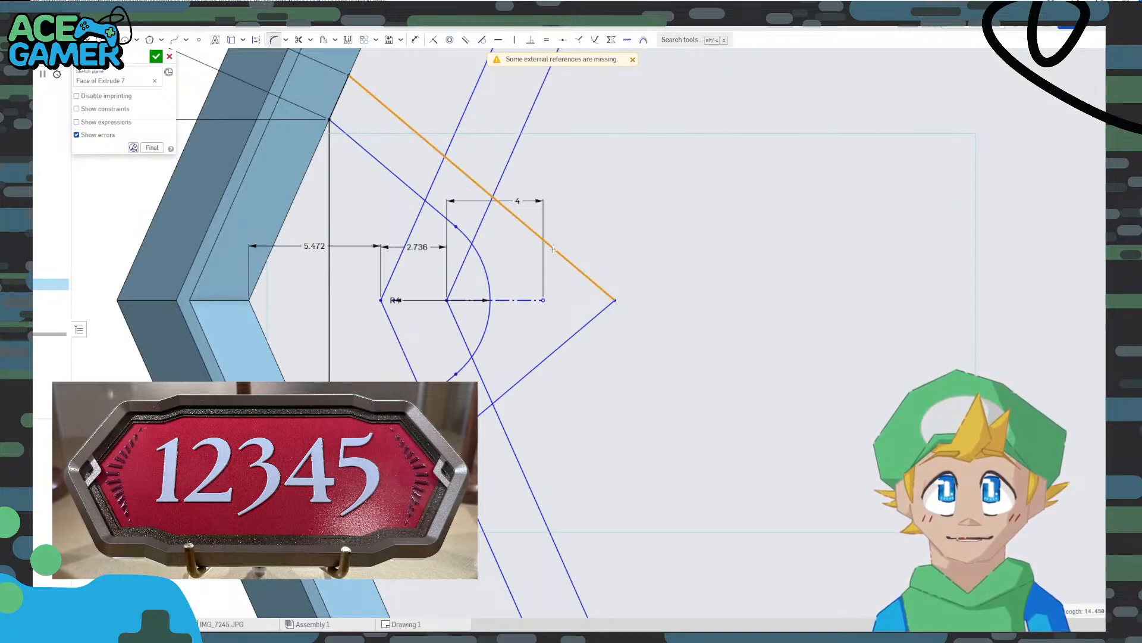
pyautogui.click(565, 321)
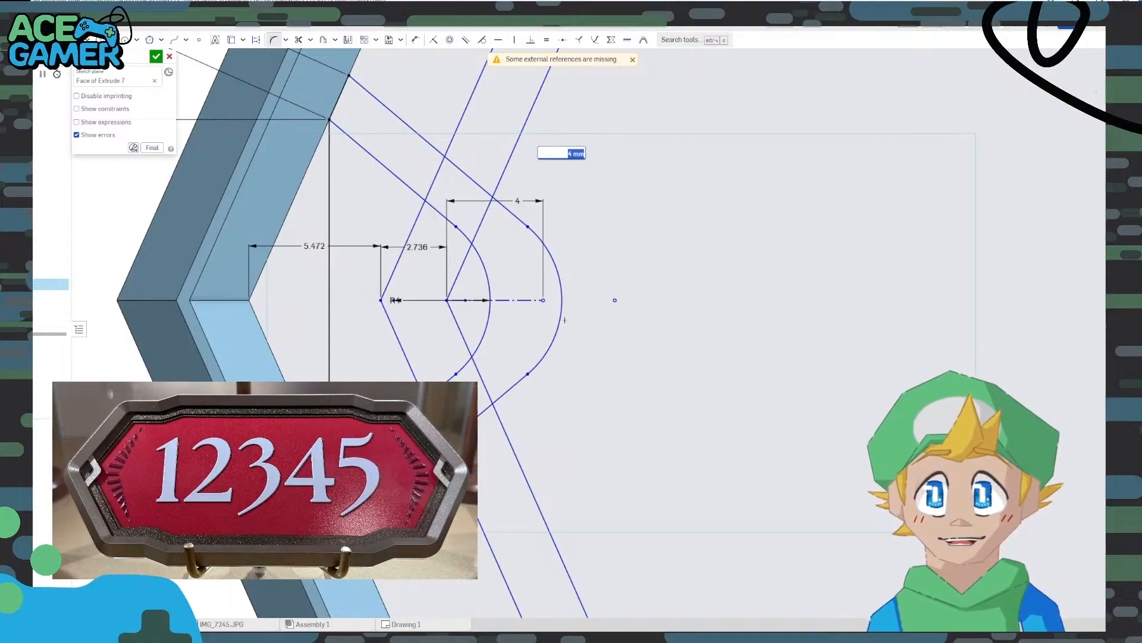
pyautogui.scroll(-5, 565, 320)
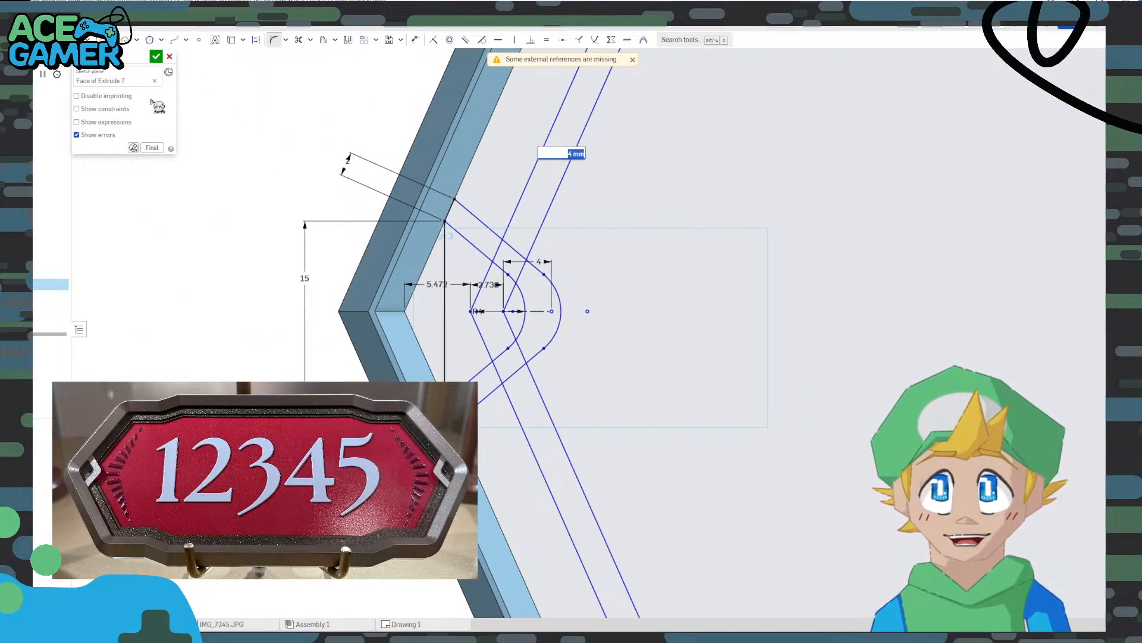
pyautogui.click(156, 56)
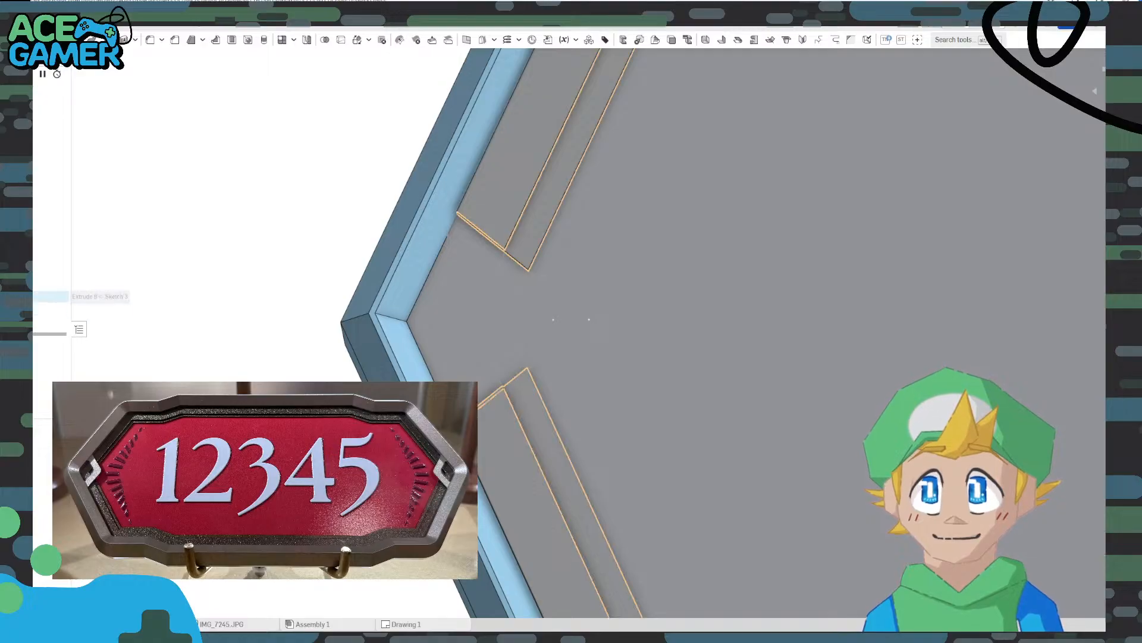
# Edit the outer border band's 0.8 mm extrusion to include the missing sketch regions around the left corner
pyautogui.doubleClick(37, 296)
pyautogui.click(479, 248)
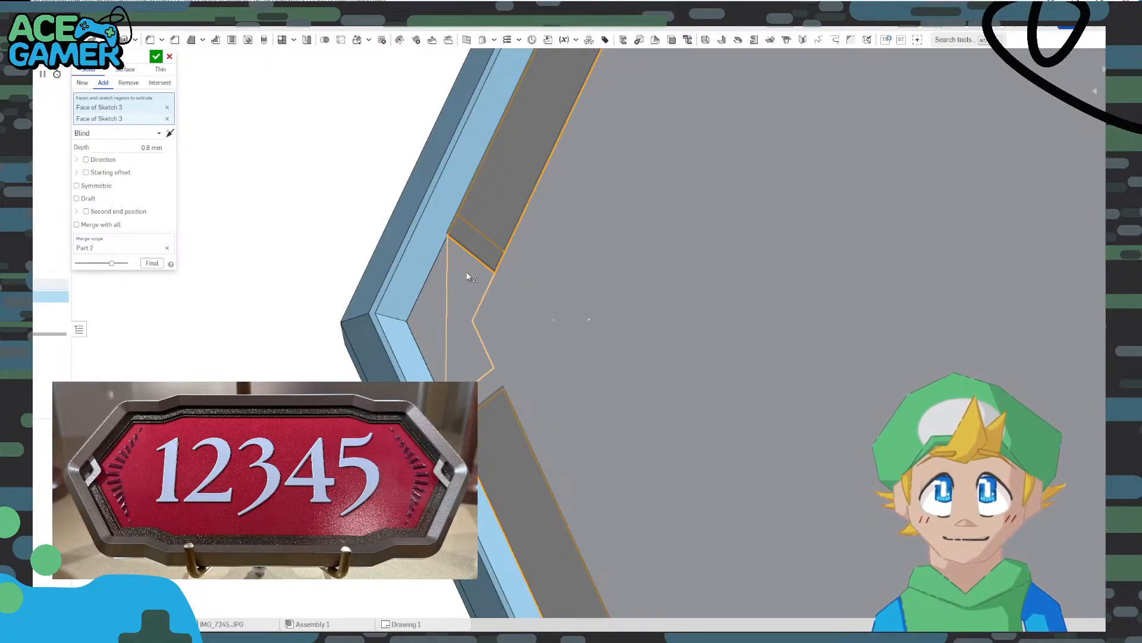
pyautogui.click(466, 274)
pyautogui.click(441, 302)
pyautogui.click(454, 365)
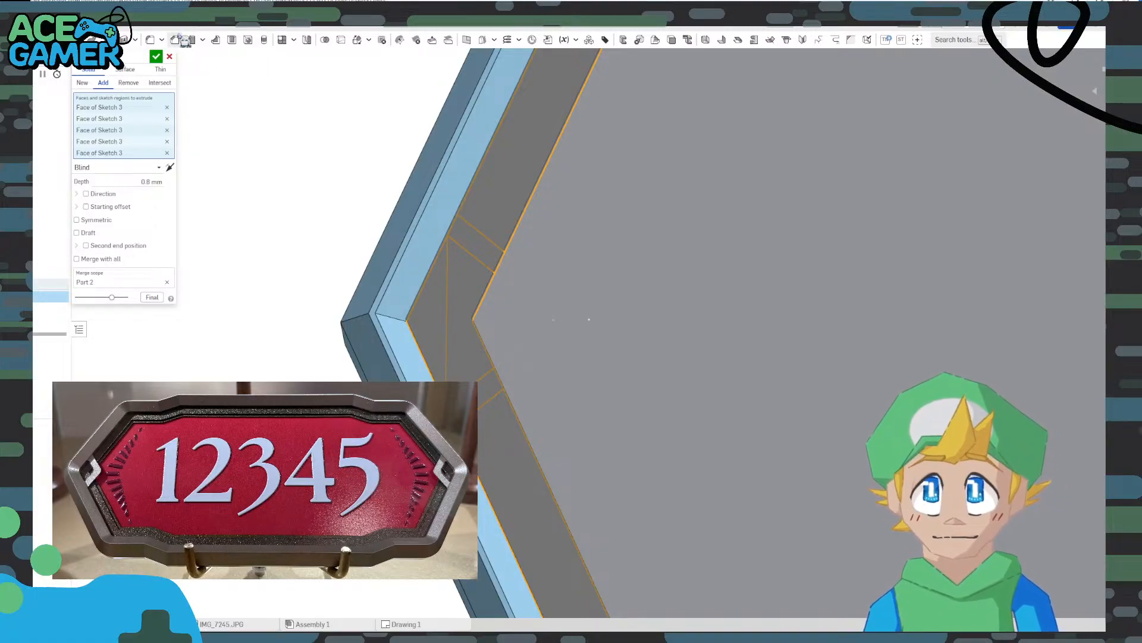
pyautogui.click(156, 56)
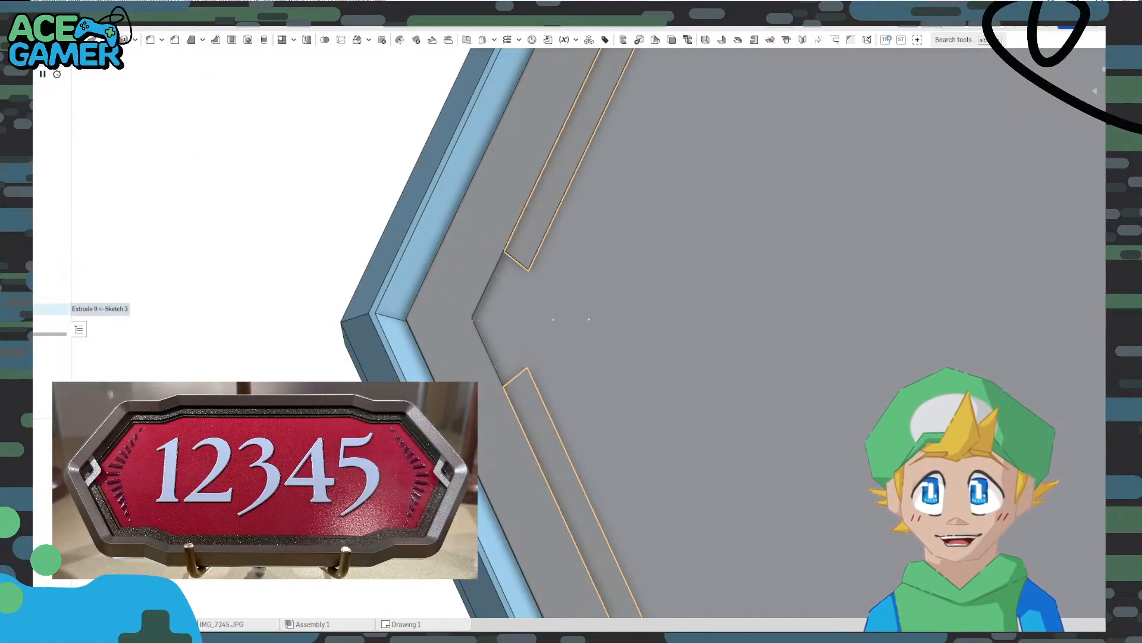
# Edit the inner border band's 0.4 mm extrusion to include the missing sketch regions around the left corner
pyautogui.doubleClick(51, 309)
pyautogui.click(511, 274)
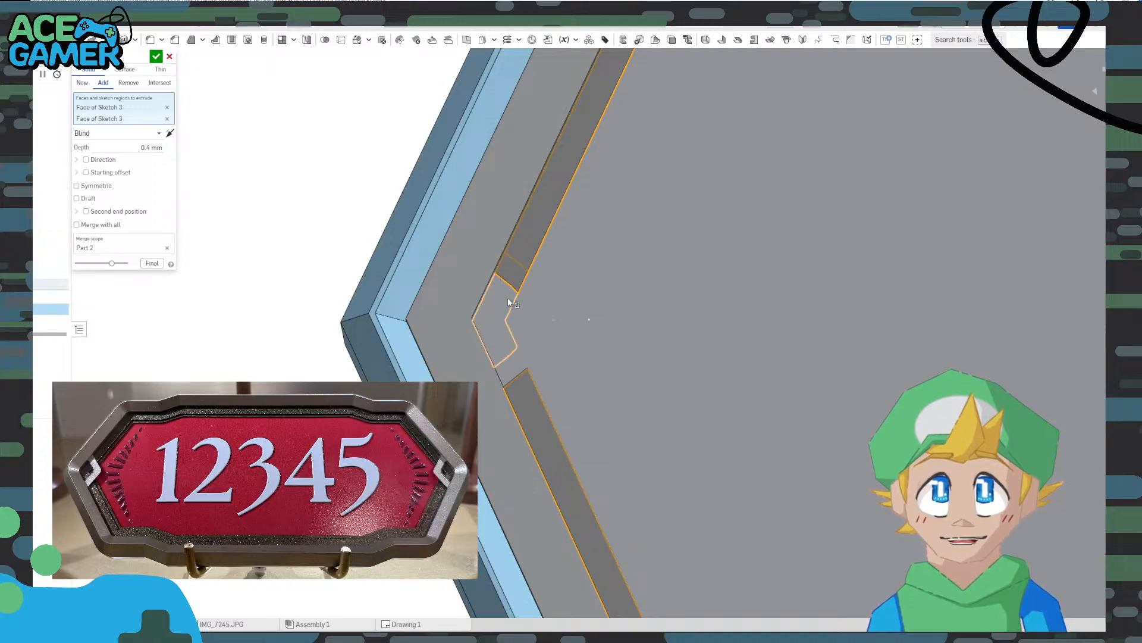
pyautogui.click(510, 302)
pyautogui.click(507, 365)
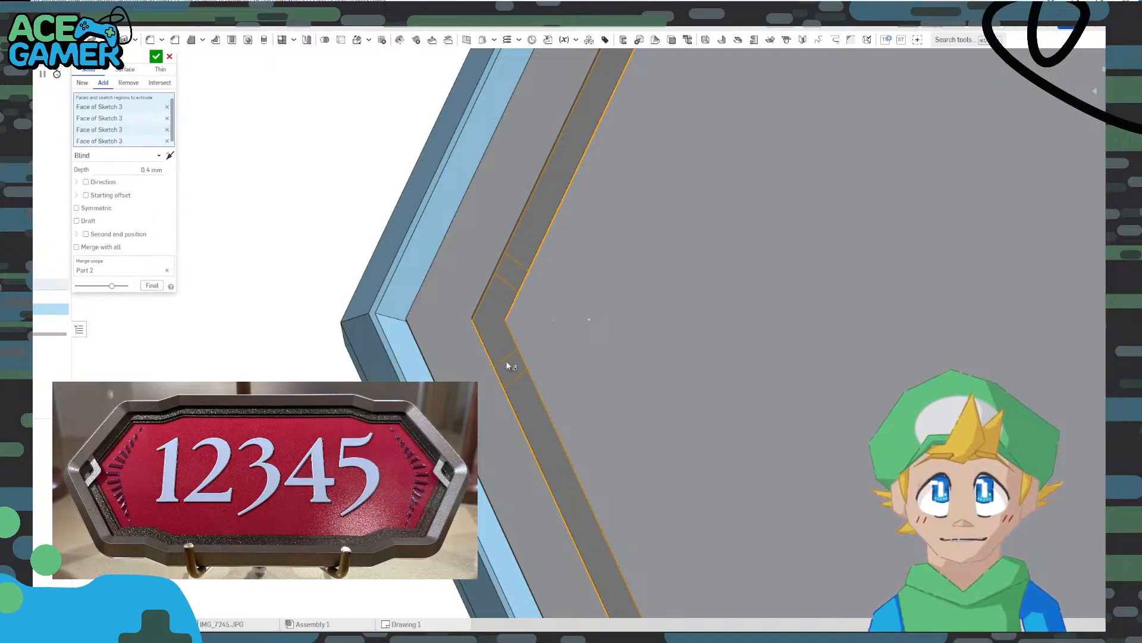
pyautogui.click(157, 57)
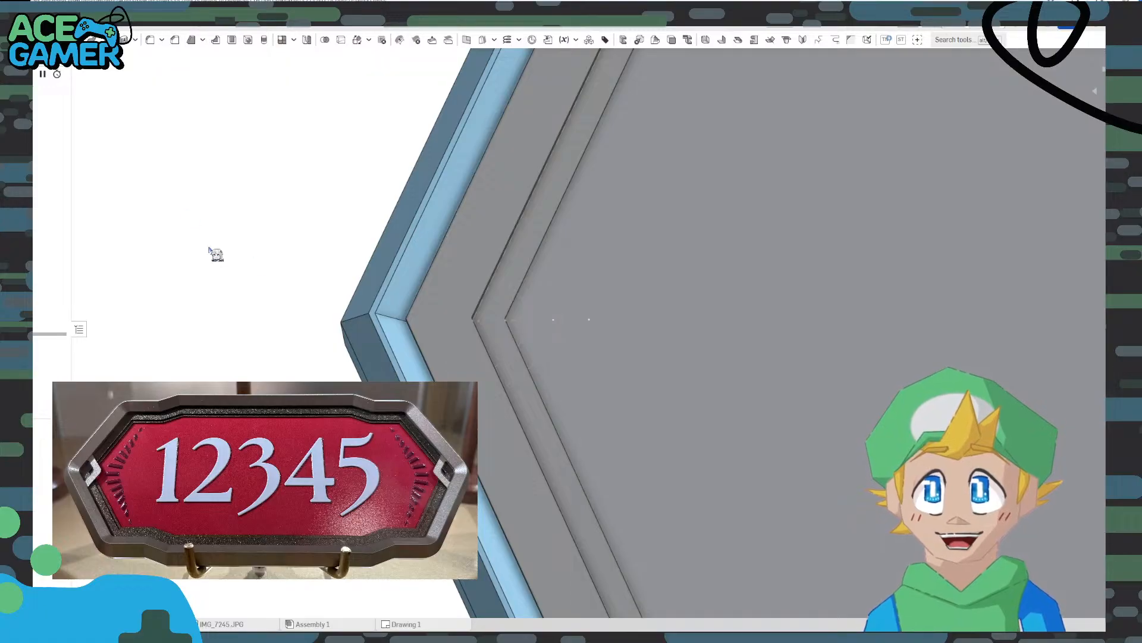
# Hide the backing part and extrude all regions of the rounded V band 0.5 mm in the reversed direction, adding them to Part 1
pyautogui.click(62, 450)
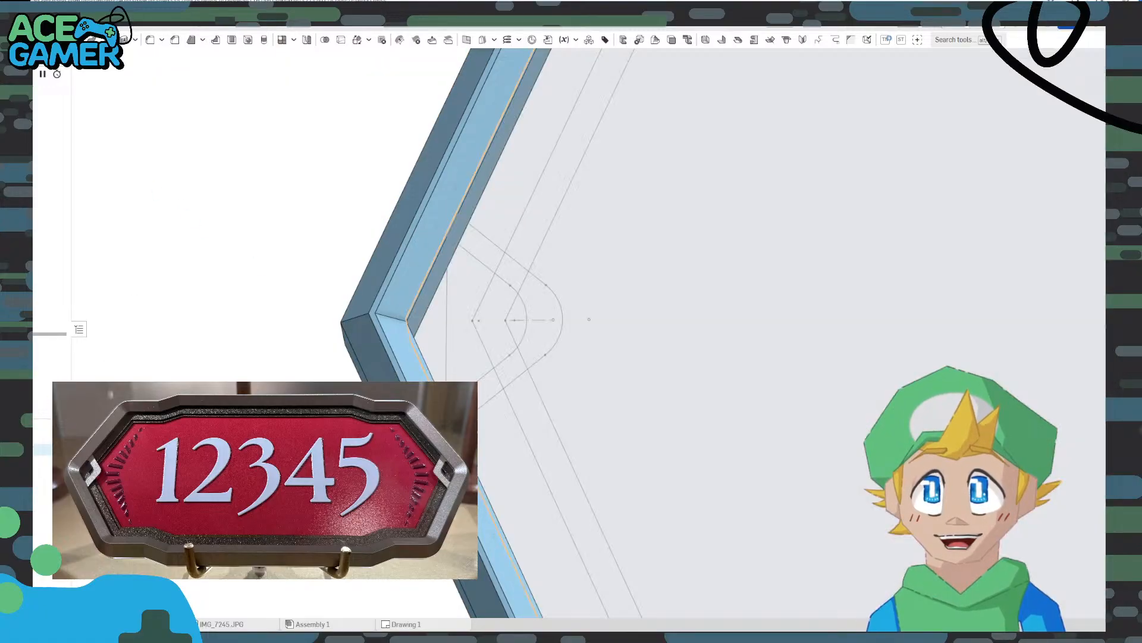
pyautogui.scroll(6, 398, 284)
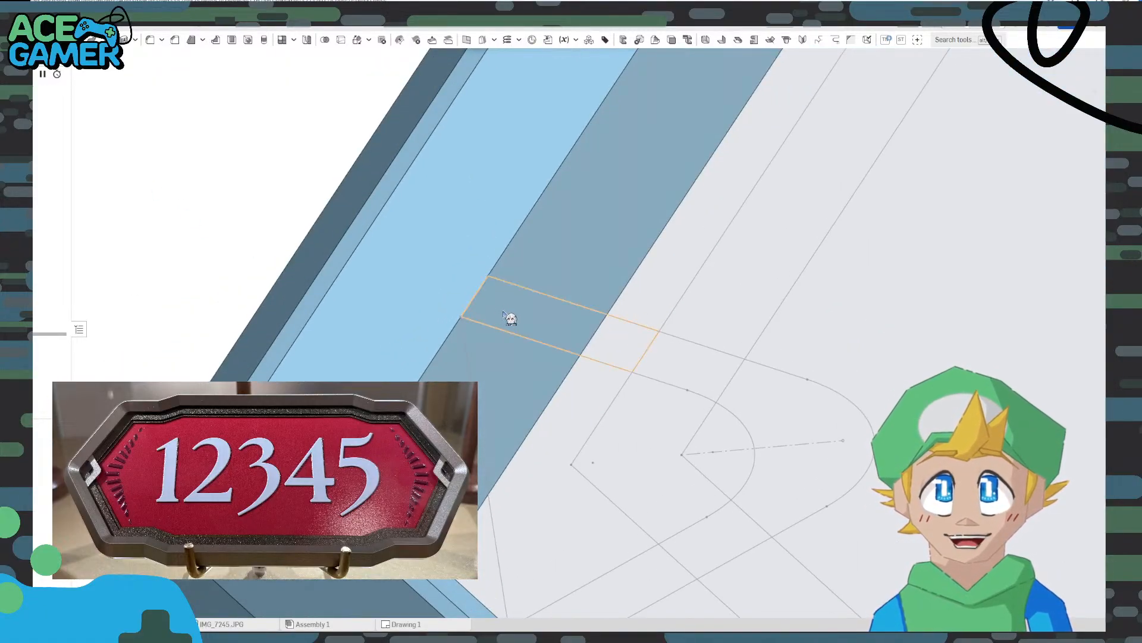
pyautogui.click(510, 319)
pyautogui.click(701, 379)
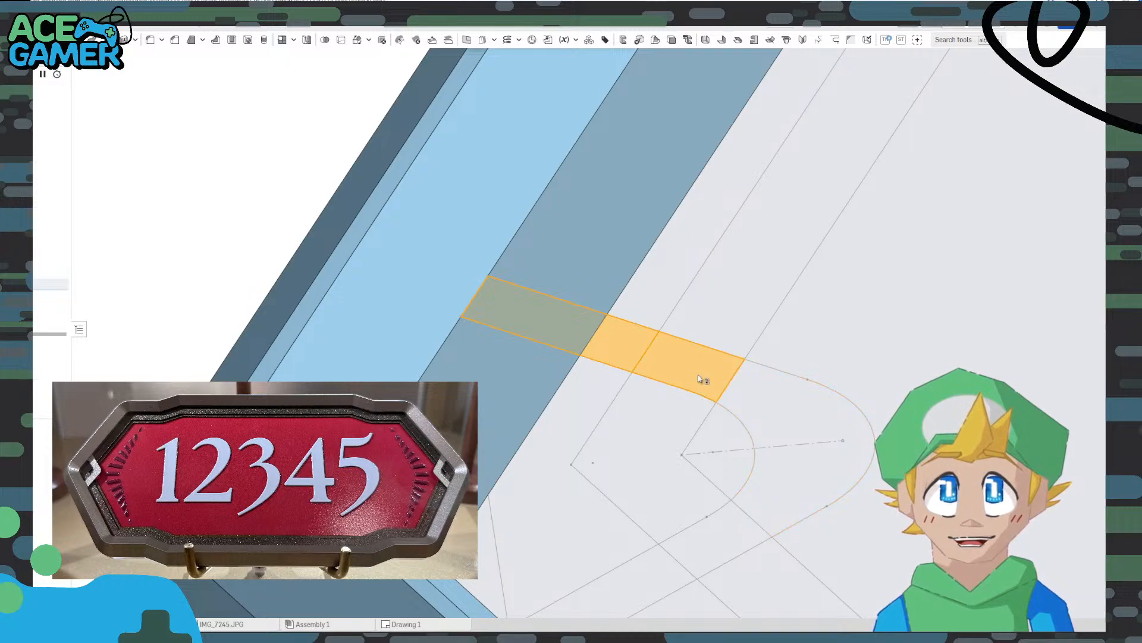
pyautogui.click(785, 459)
pyautogui.click(707, 540)
pyautogui.click(643, 604)
pyautogui.moveTo(644, 604); pyautogui.dragTo(593, 473, button='right')
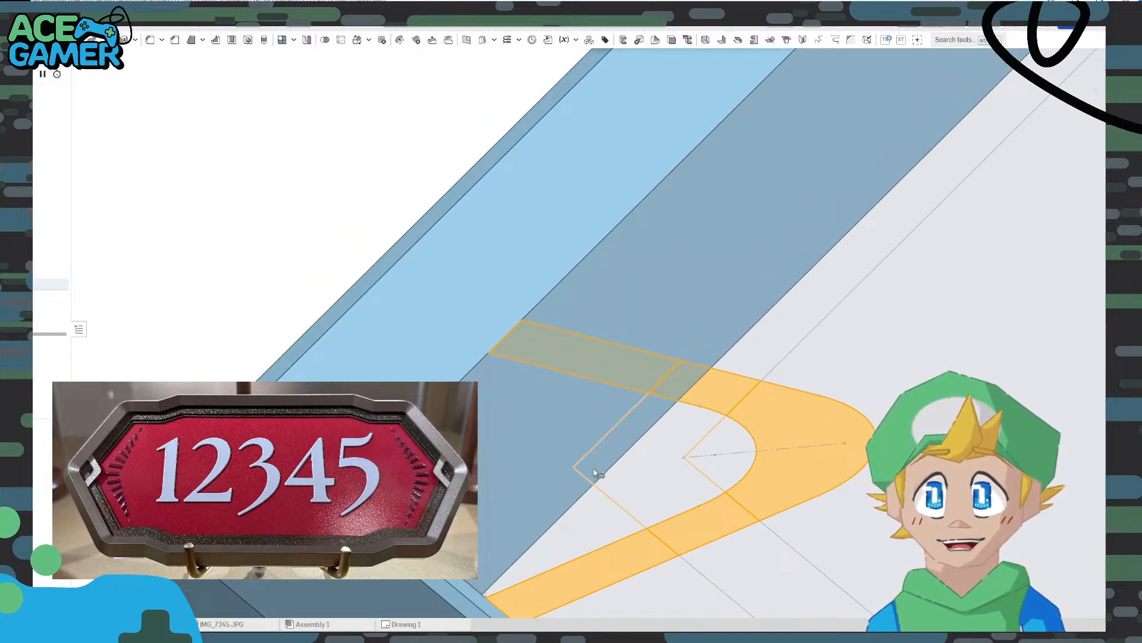
pyautogui.hotkey('shift', 'e')
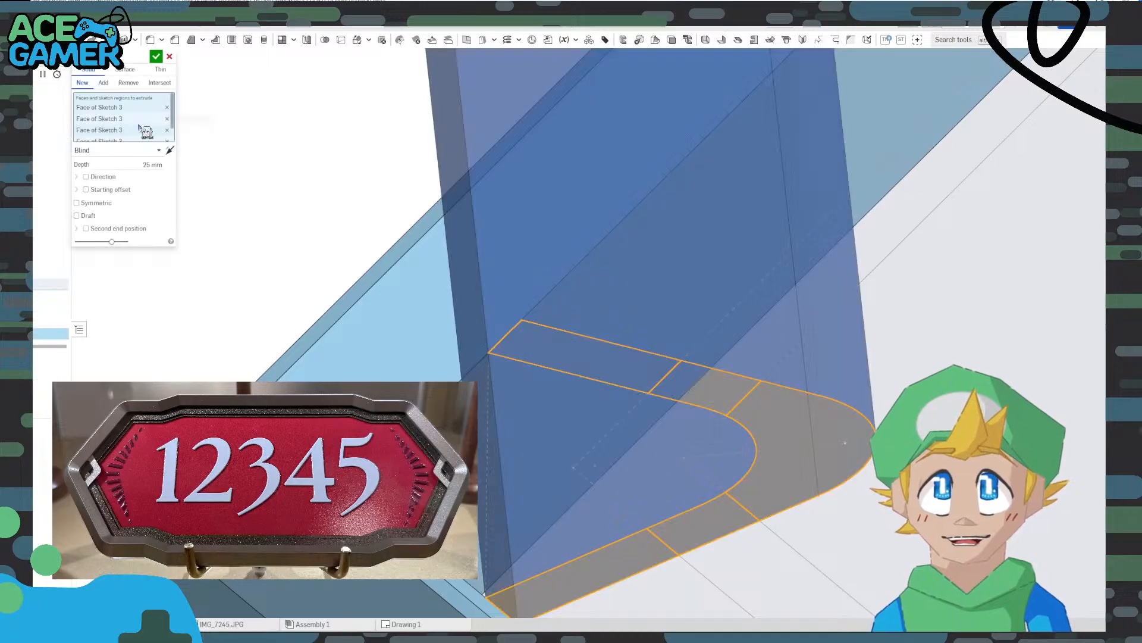
pyautogui.click(170, 150)
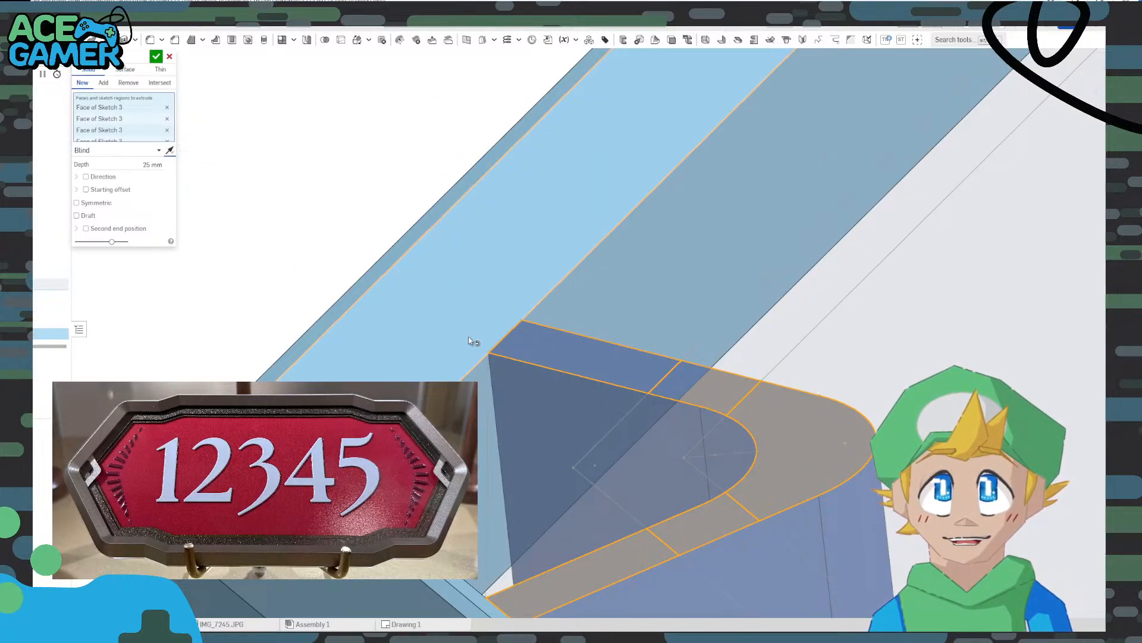
pyautogui.click(150, 165)
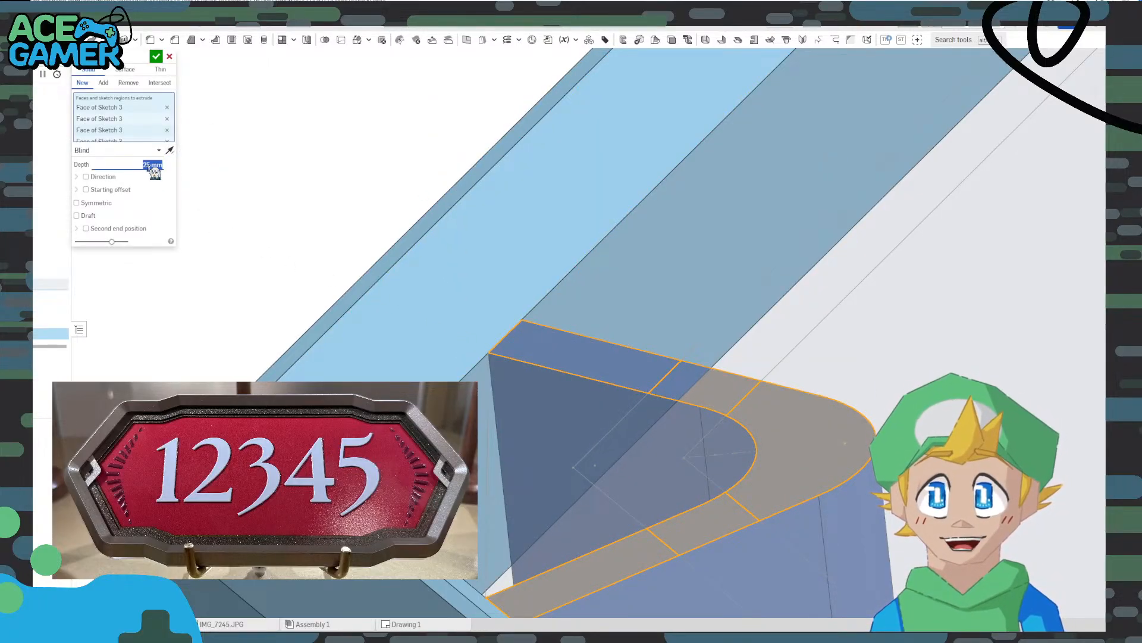
pyautogui.write('0.5')
pyautogui.press('Return')
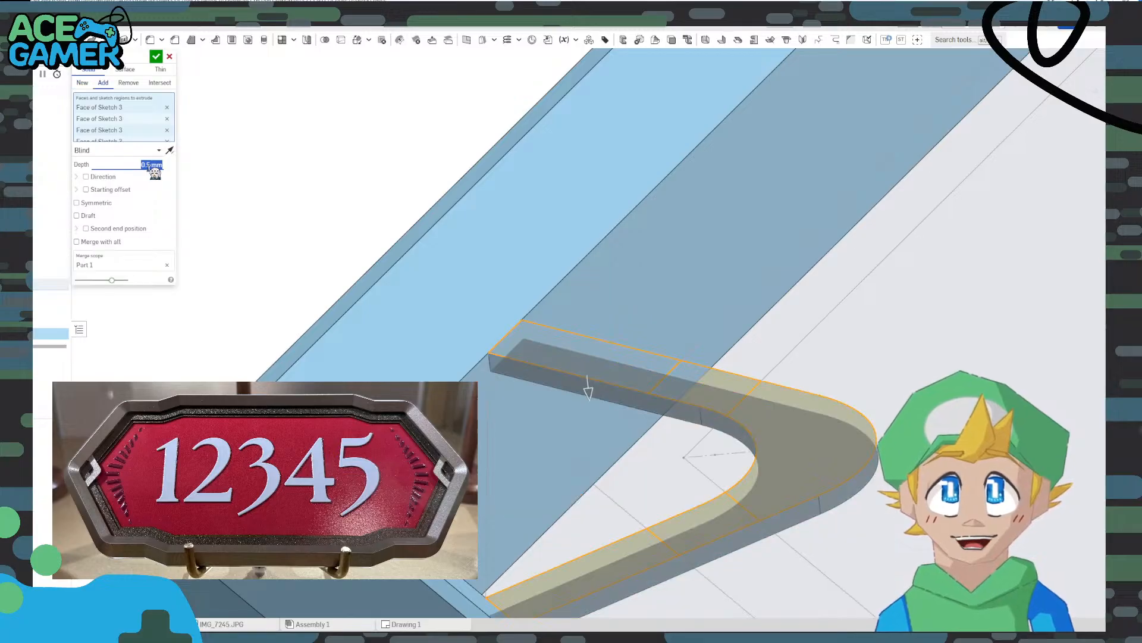
pyautogui.click(156, 56)
# Check the corner bracket against the whole plaque, reopen Sketch 3, and set the vertical corner line's length to 10 mm
pyautogui.moveTo(476, 357); pyautogui.dragTo(509, 369, button='right')
pyautogui.scroll(-6, 509, 370)
pyautogui.scroll(-5, 551, 375)
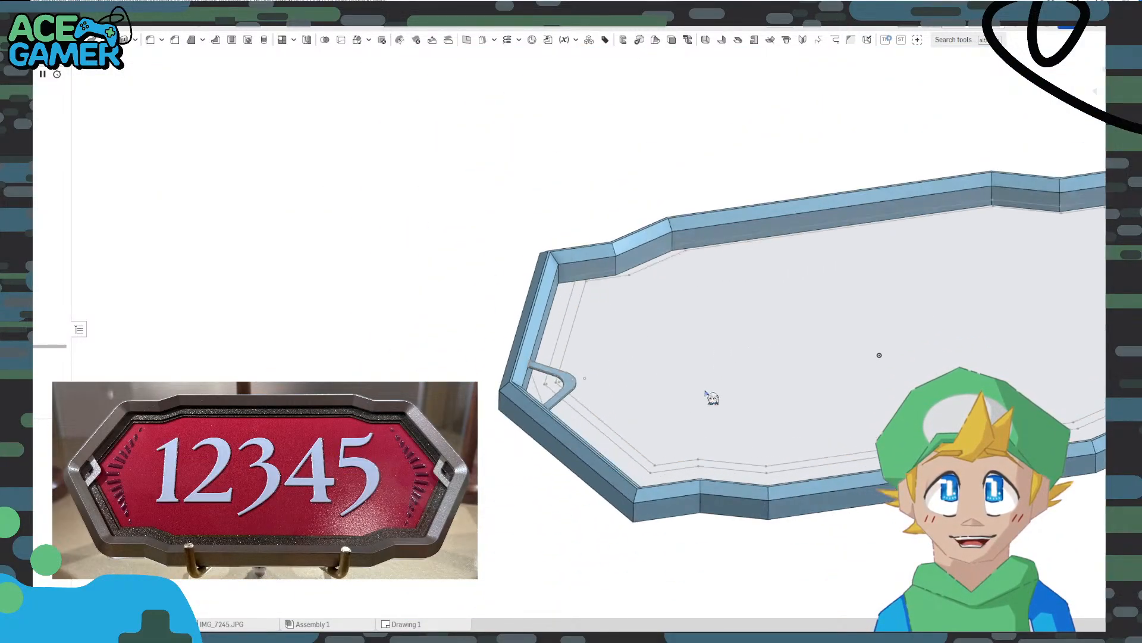
pyautogui.moveTo(707, 391); pyautogui.dragTo(707, 430, button='right')
pyautogui.click(1123, 92)
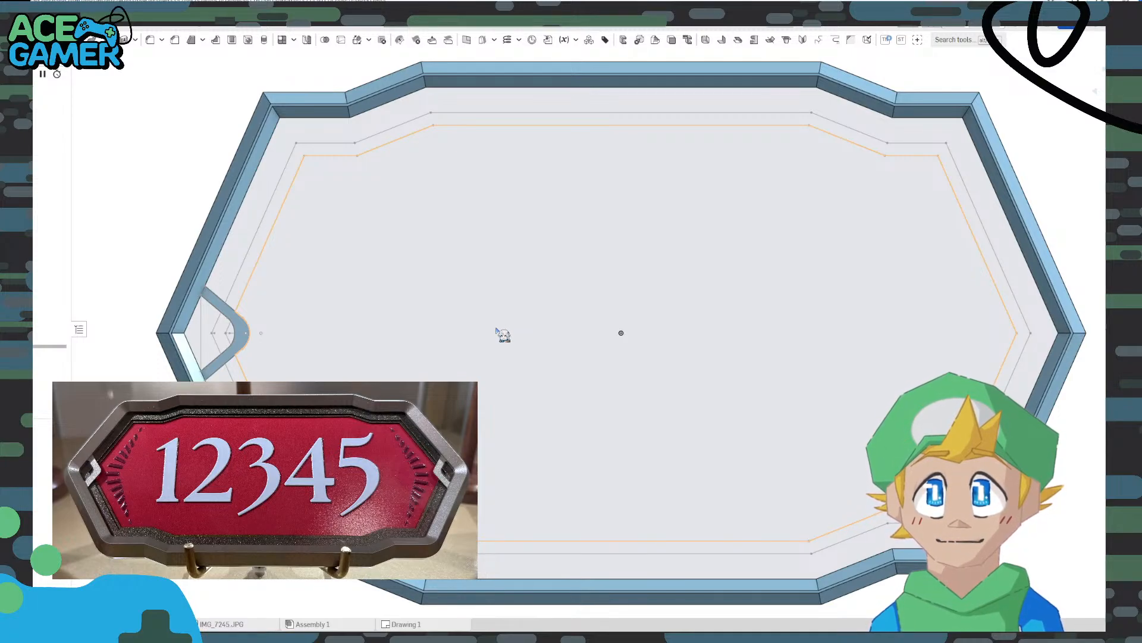
pyautogui.scroll(5, 232, 332)
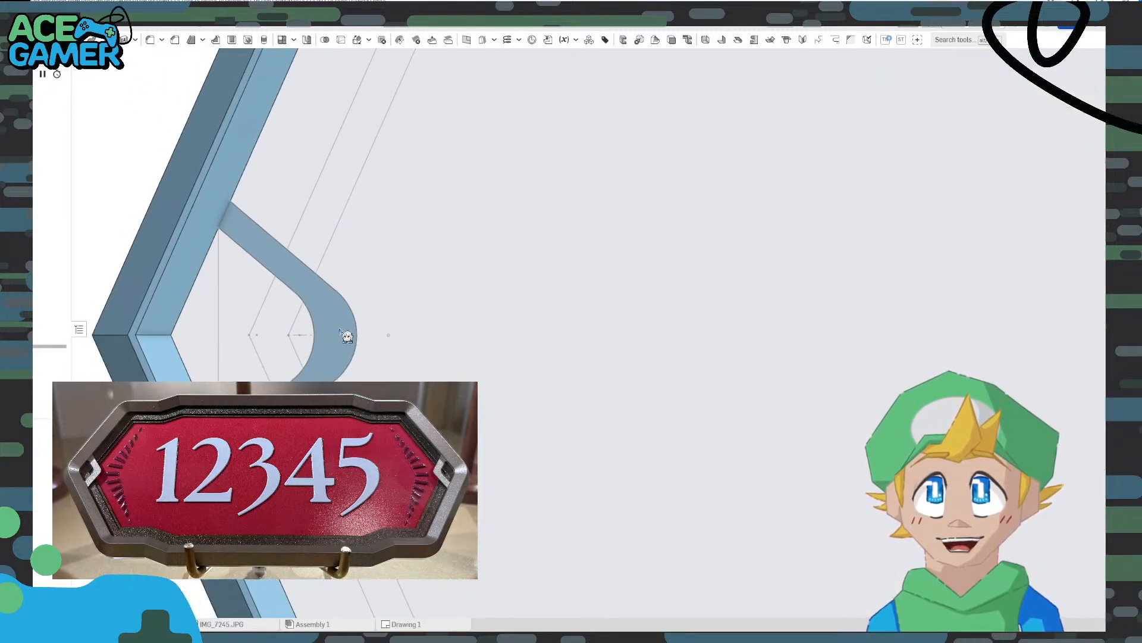
pyautogui.scroll(3, 316, 333)
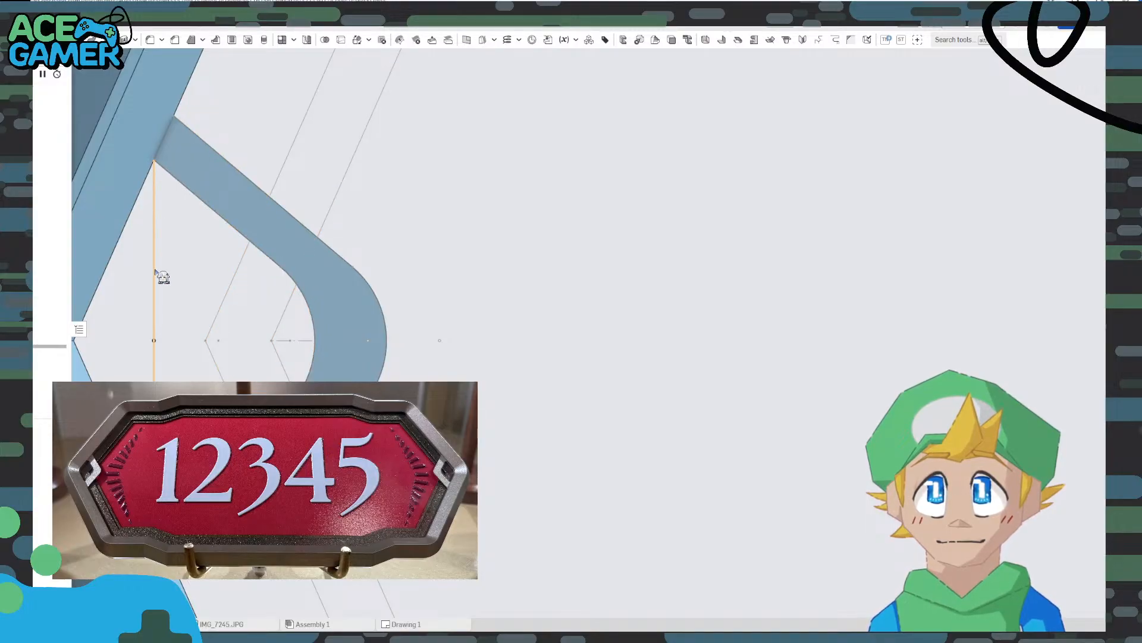
pyautogui.doubleClick(50, 284)
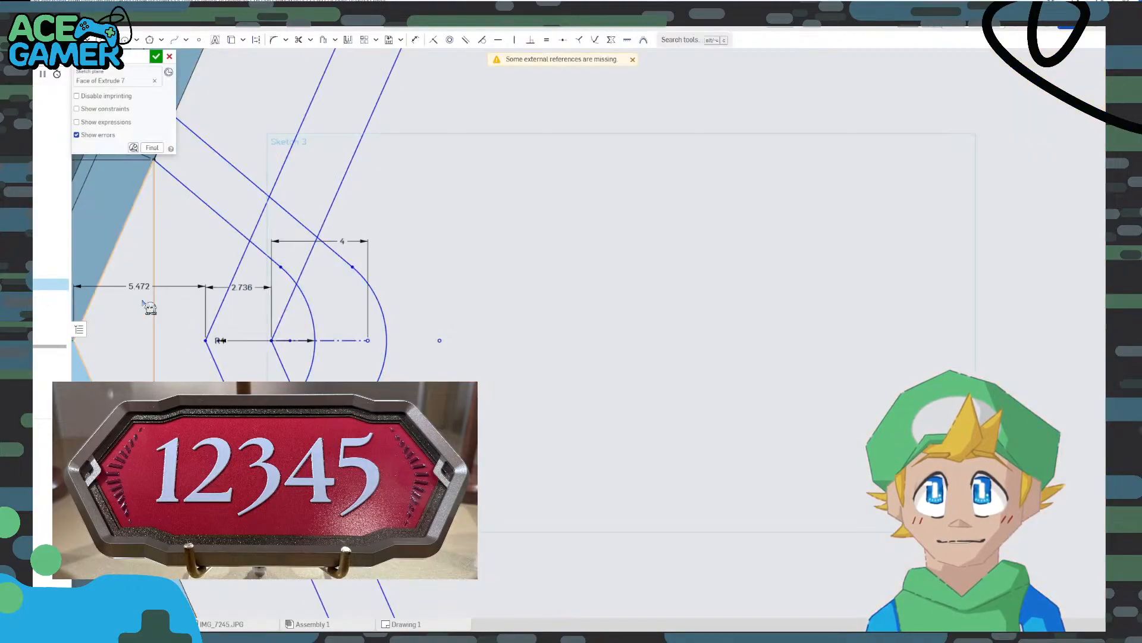
pyautogui.doubleClick(106, 288)
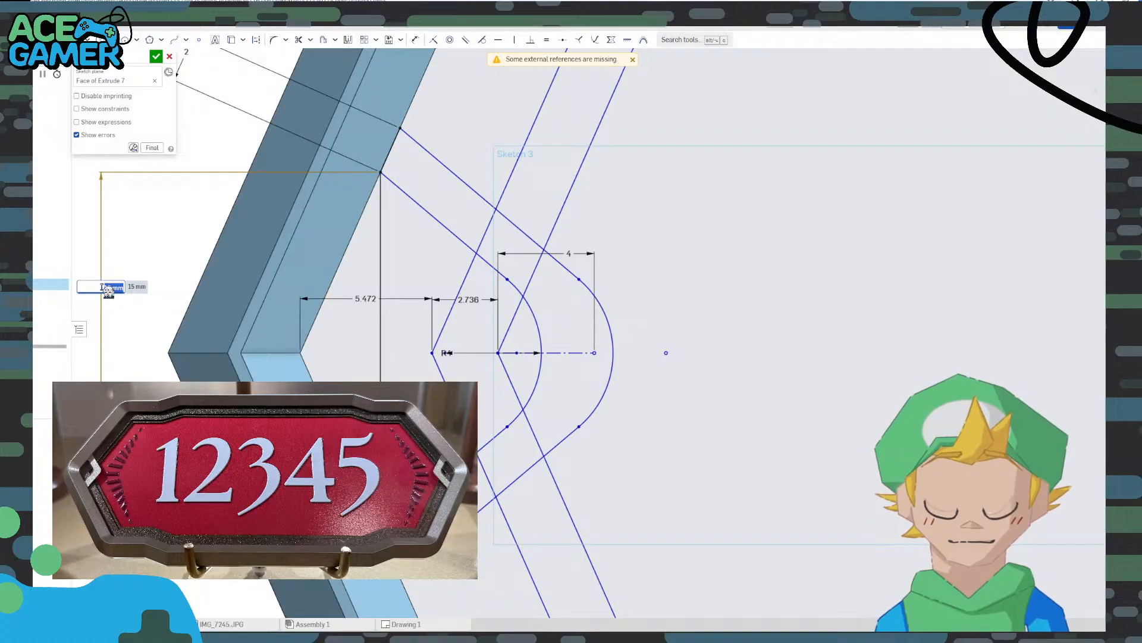
pyautogui.write('10')
pyautogui.press('Return')
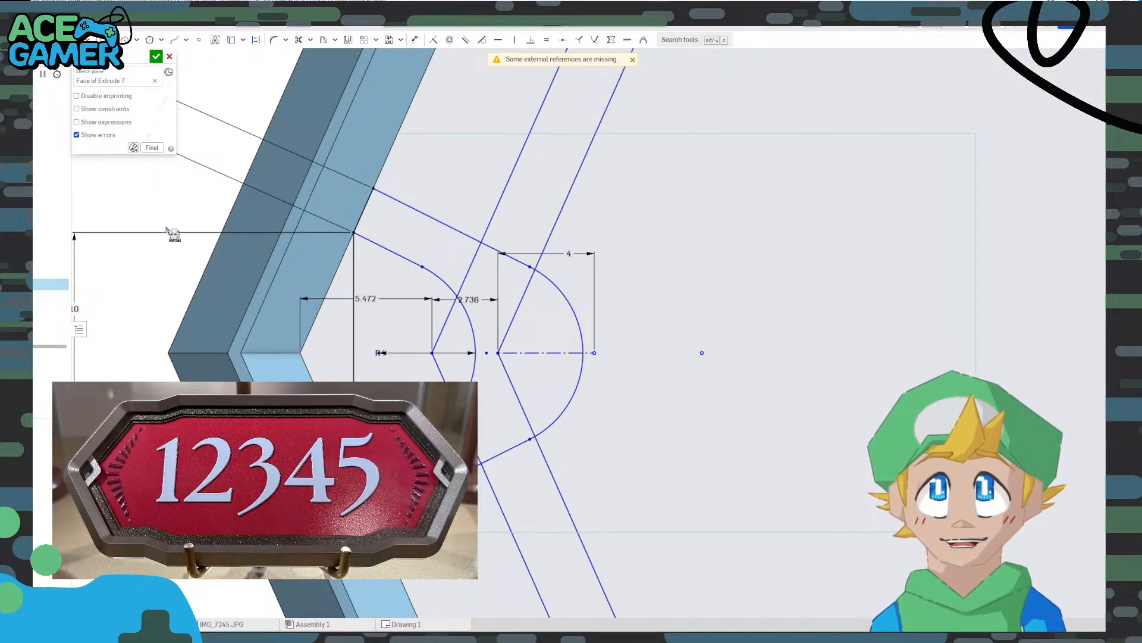
pyautogui.click(156, 57)
# Edit the corner bracket's extrusion to include the missing region between the border outlines, and review the bracket on the whole plaque
pyautogui.scroll(5, 451, 361)
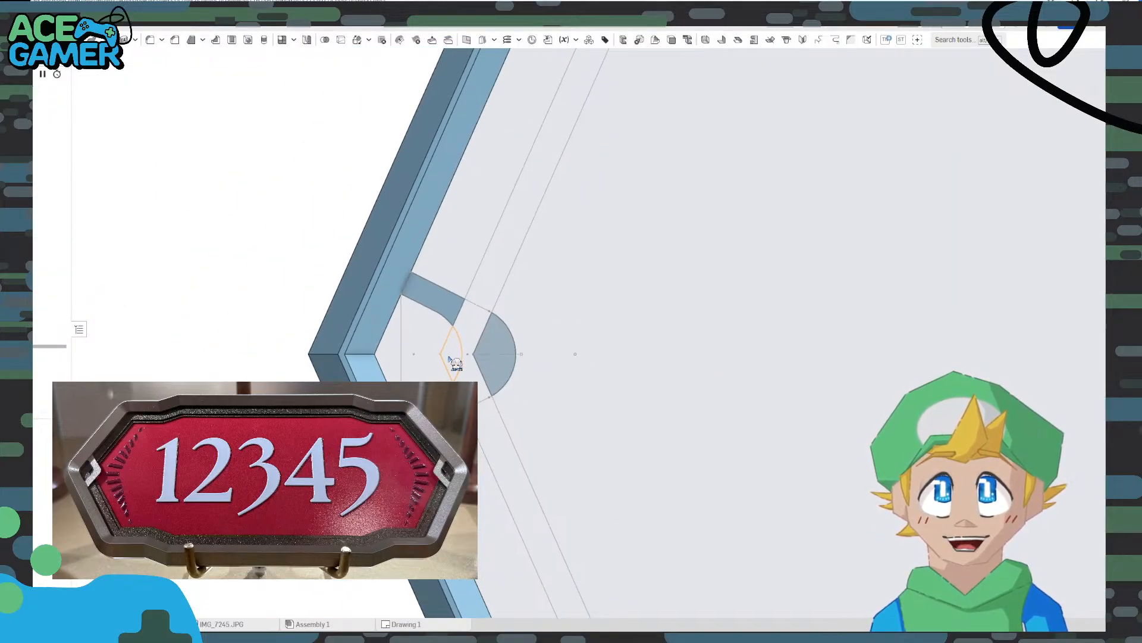
pyautogui.click(510, 313)
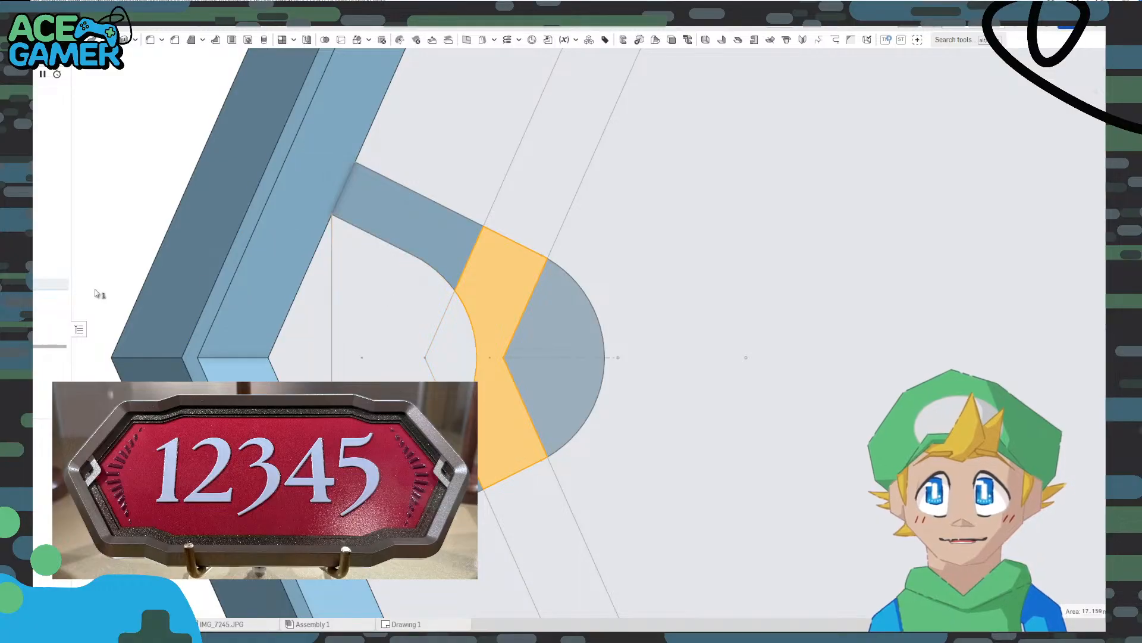
pyautogui.doubleClick(62, 334)
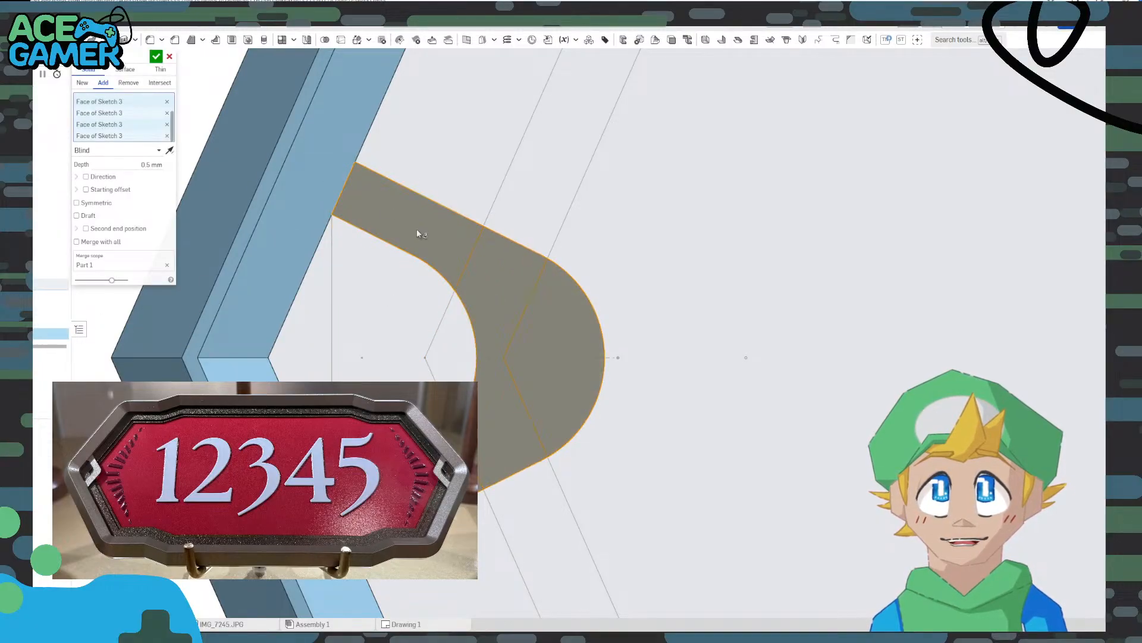
pyautogui.press('Return')
pyautogui.scroll(-5, 467, 376)
pyautogui.scroll(-5, 467, 376)
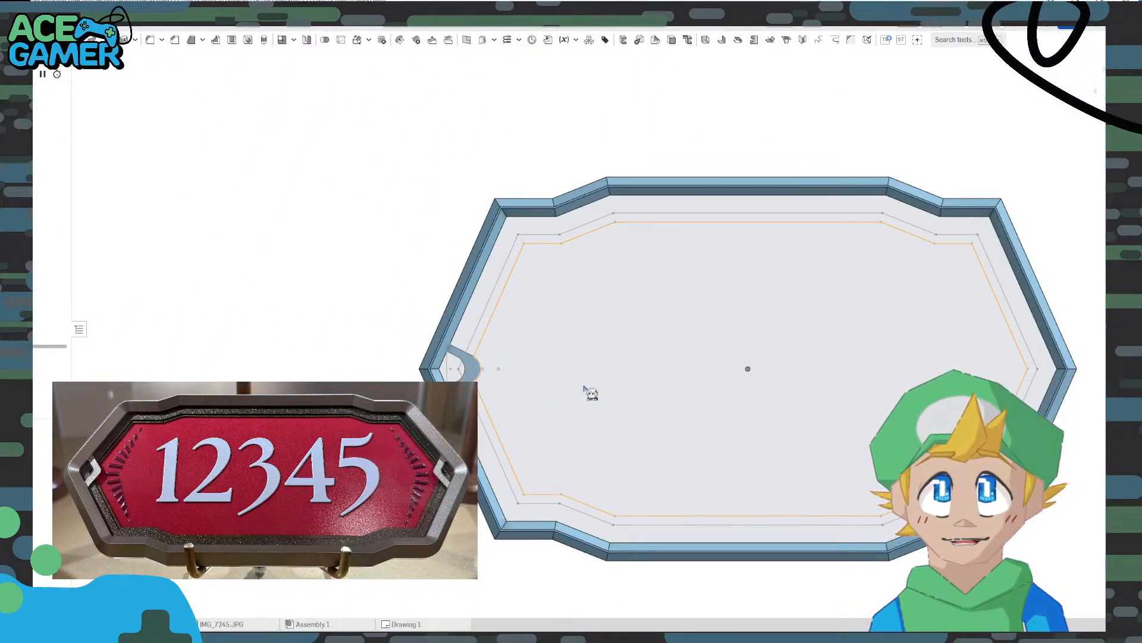
# Reopen Sketch 3, try a 3 mm length for the horizontal centerline at the left bracket's tip, and undo that change
pyautogui.scroll(6, 502, 377)
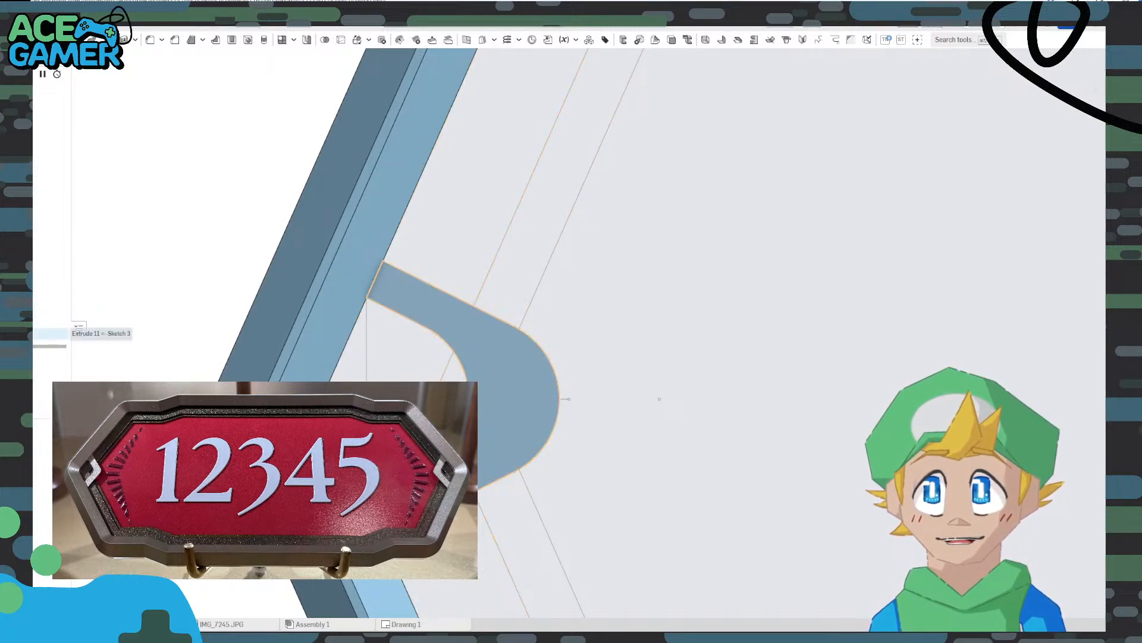
pyautogui.doubleClick(53, 284)
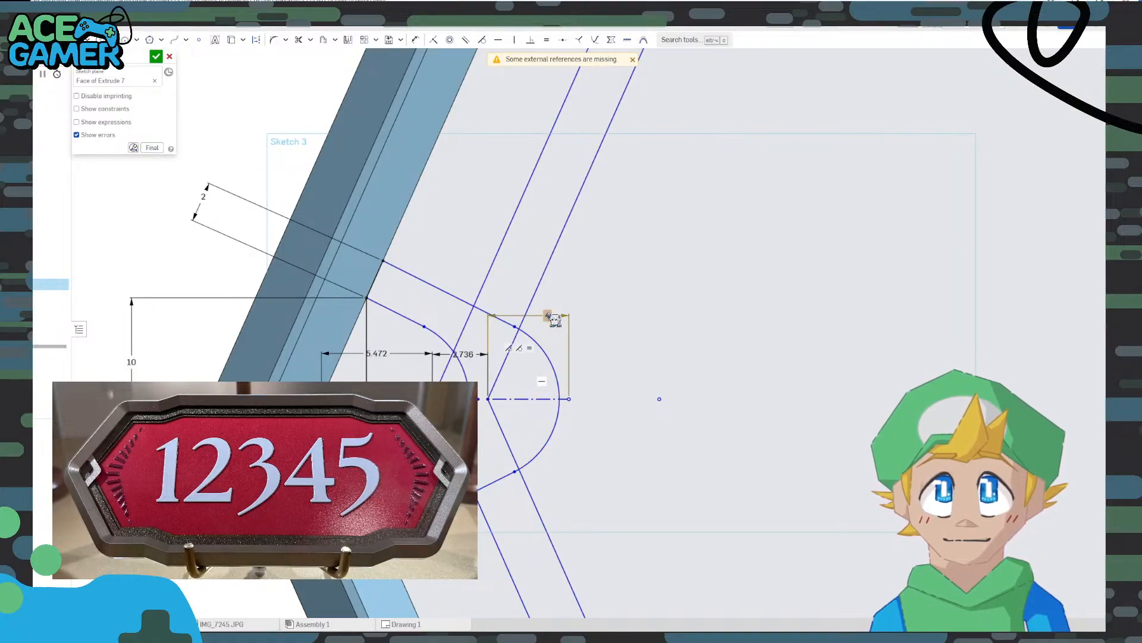
pyautogui.doubleClick(548, 315)
pyautogui.write('3')
pyautogui.press('Return')
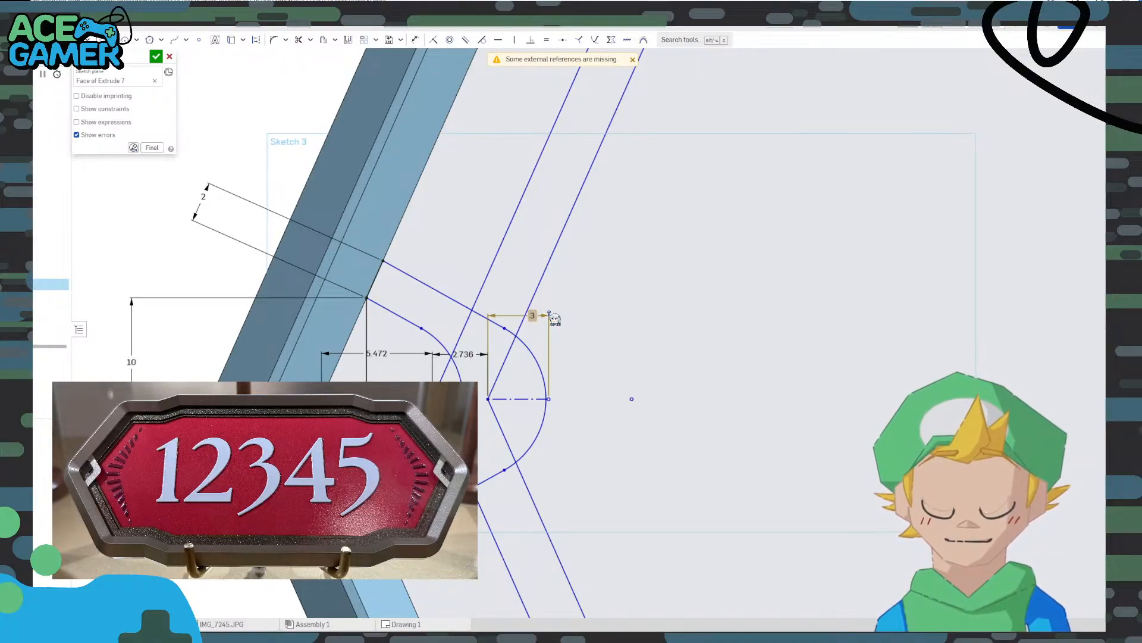
pyautogui.hotkey('ctrl', 'z')
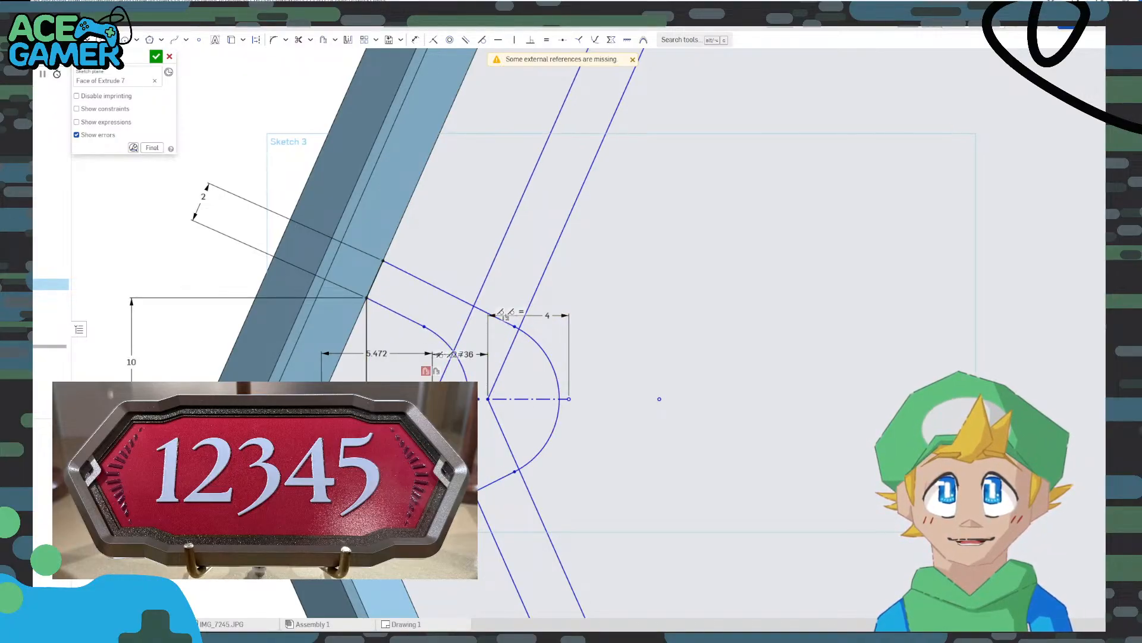
# Set the left bracket's inner tip arc radius to 1 mm and the horizontal centerline's length to 3 mm
pyautogui.press('Return')
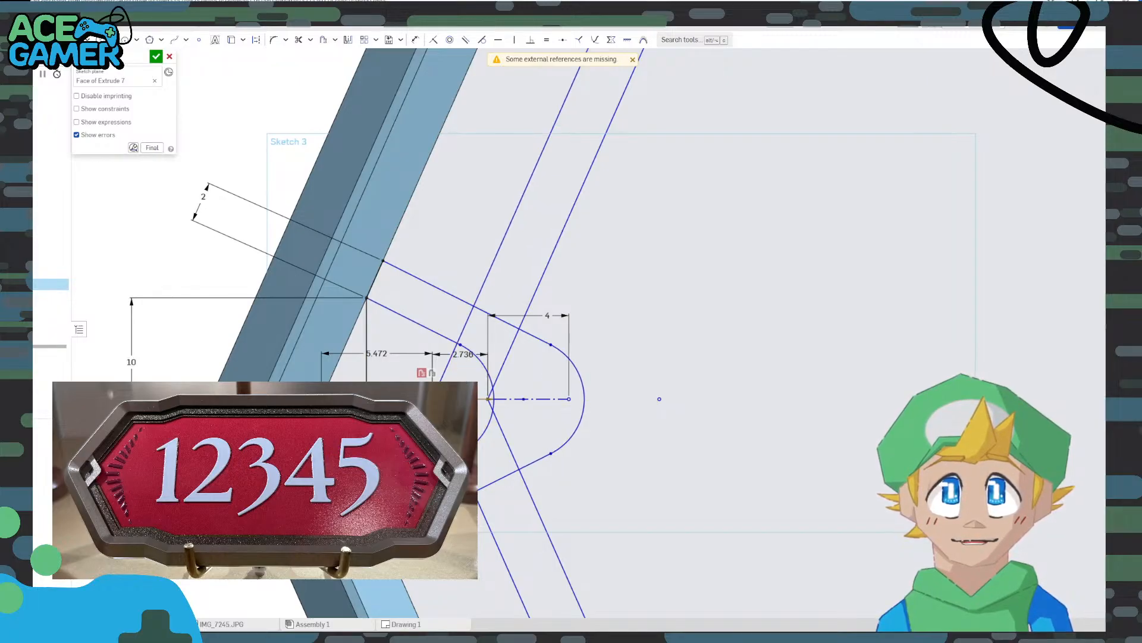
pyautogui.press('Return')
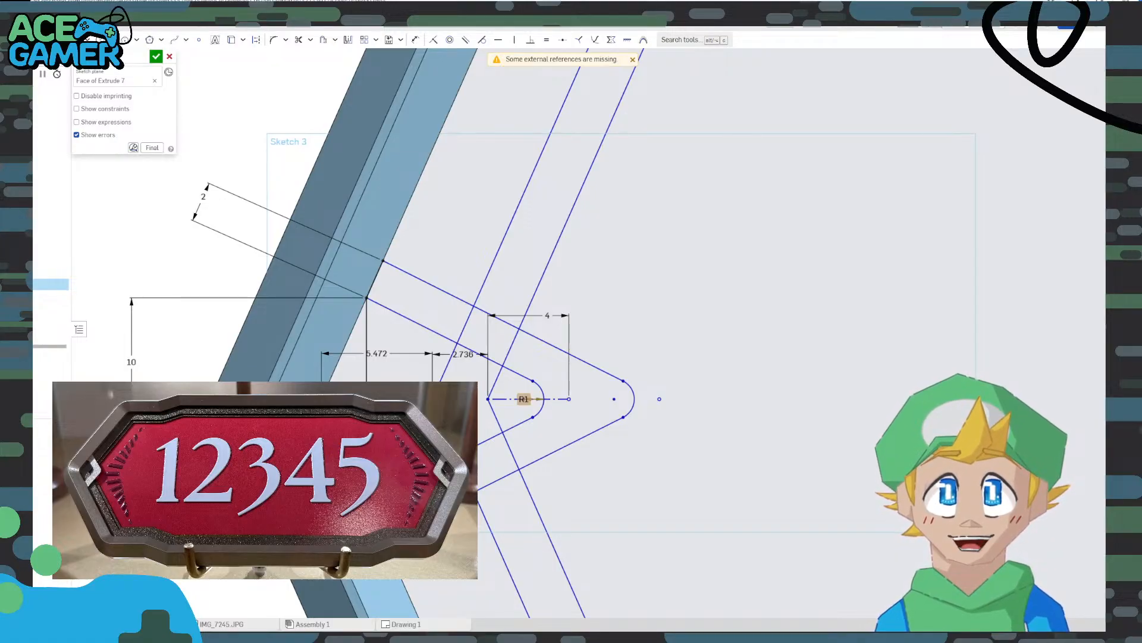
pyautogui.doubleClick(547, 316)
pyautogui.write('3')
pyautogui.press('Return')
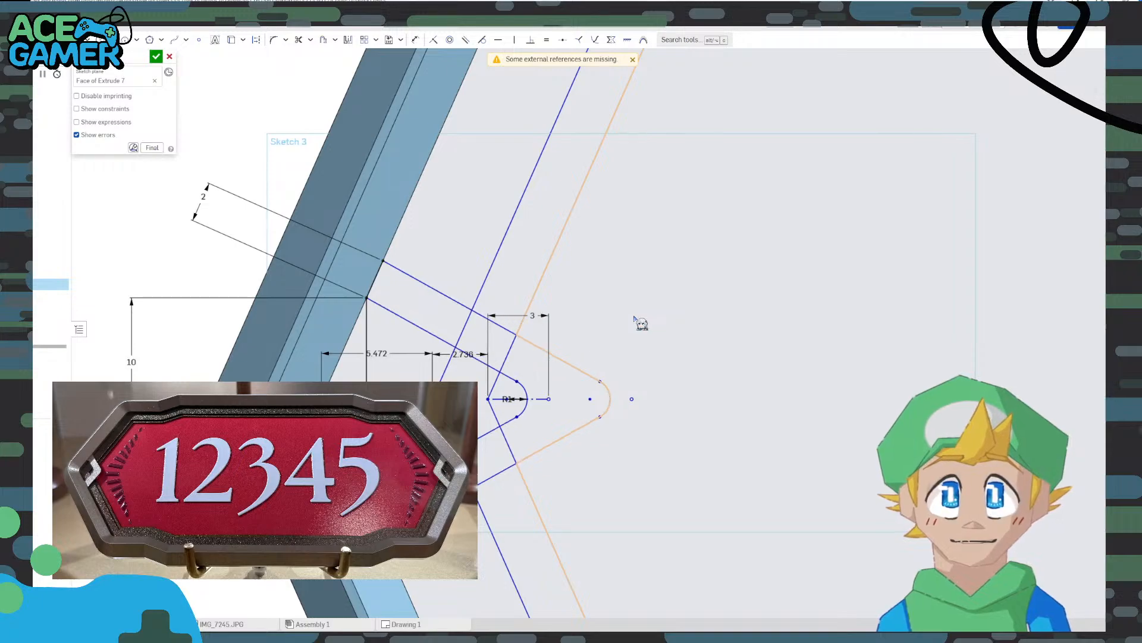
# Set the length of the vertical line across the left corner to 15 mm
pyautogui.doubleClick(131, 362)
pyautogui.write('15')
pyautogui.press('Return')
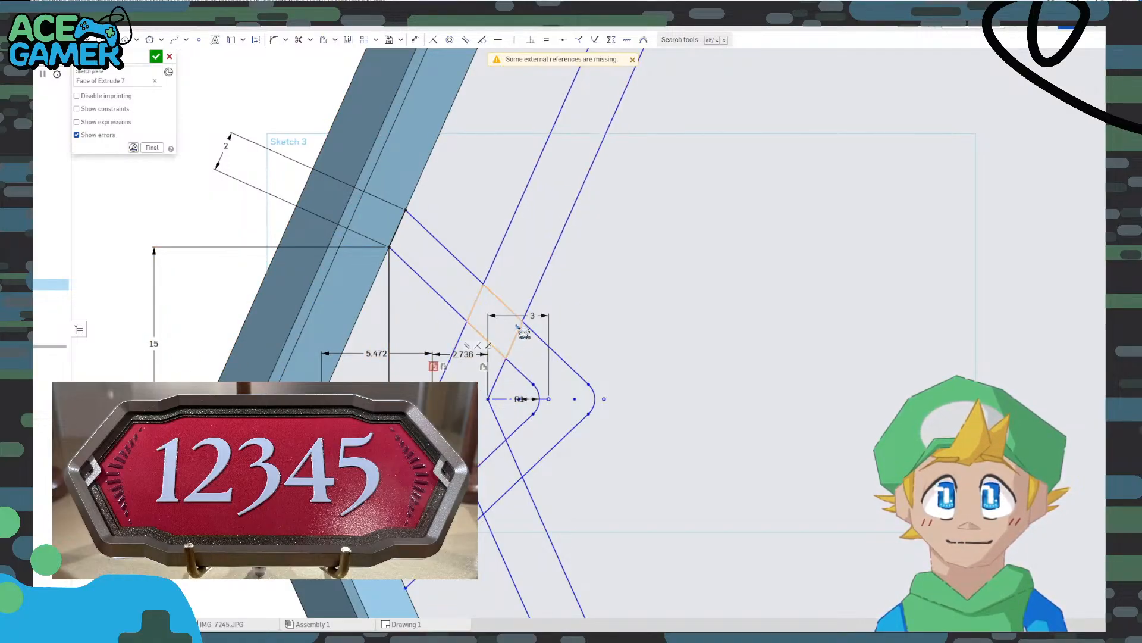
# Try 2 mm and 1 mm for the length of the horizontal centerline at the bracket's tip
pyautogui.doubleClick(533, 315)
pyautogui.write('2')
pyautogui.press('Return')
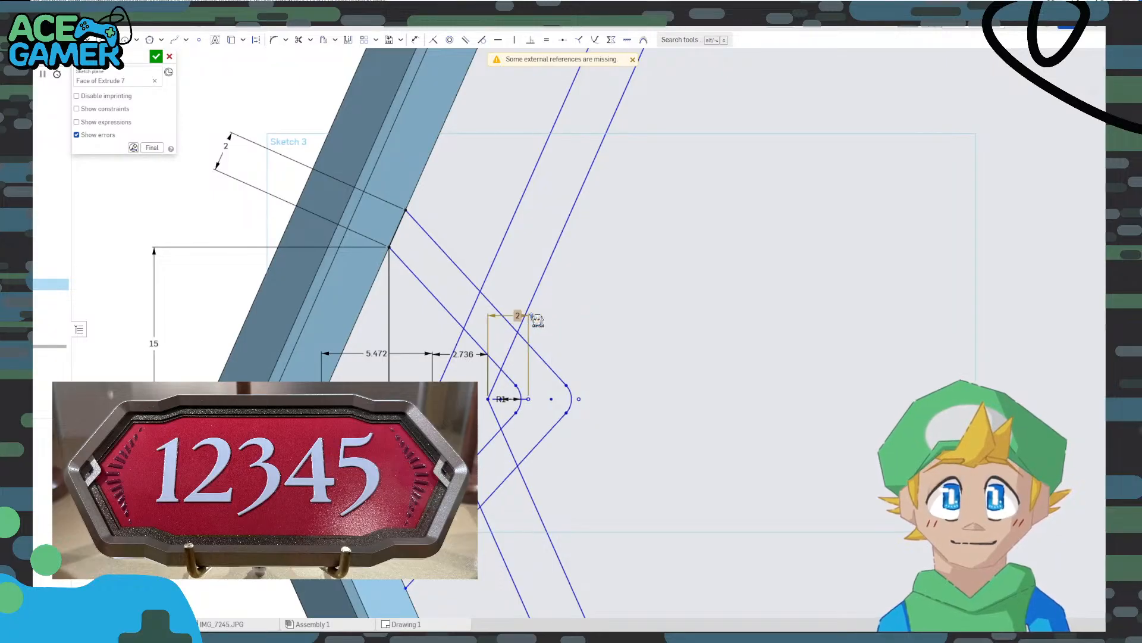
pyautogui.doubleClick(517, 315)
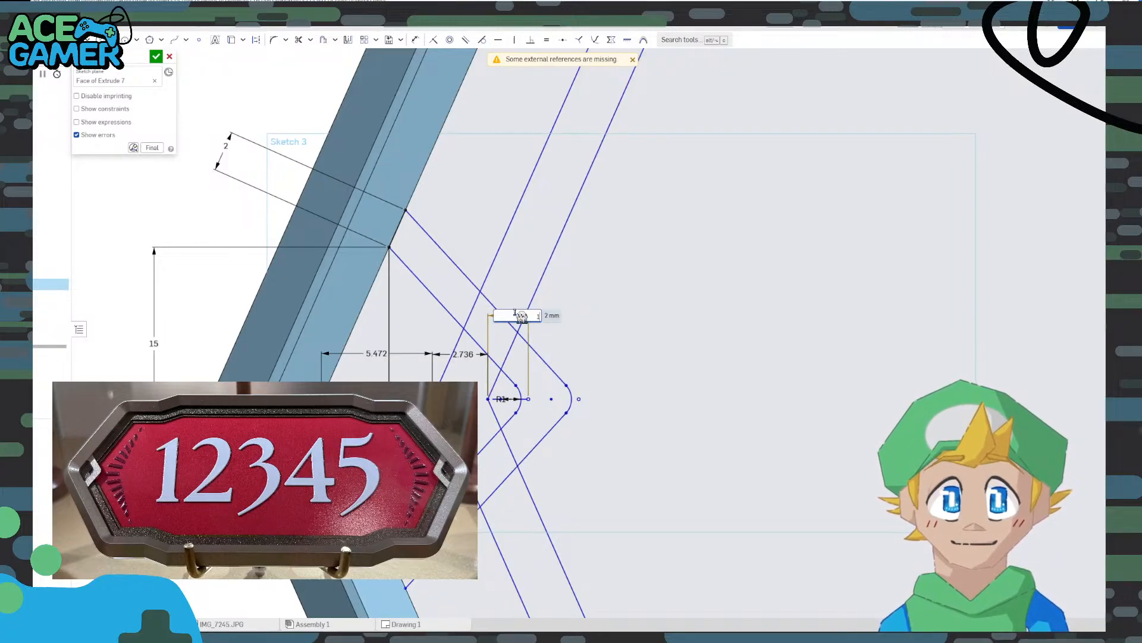
pyautogui.write('1')
pyautogui.press('Return')
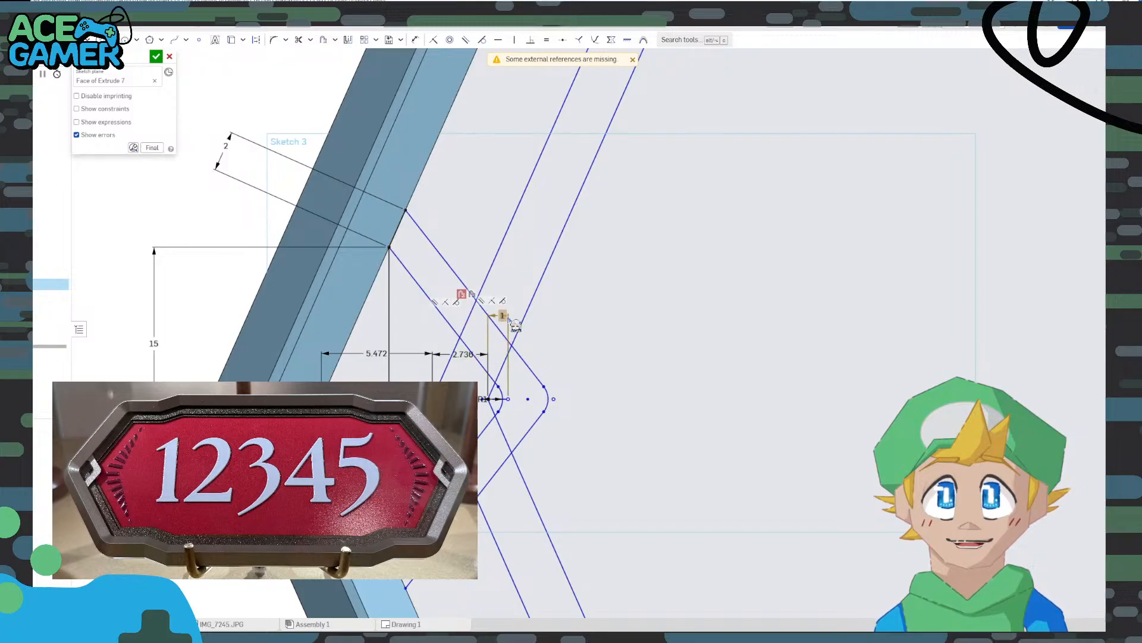
# Set the bracket tip's horizontal centerline length to 0.1 mm, accept the sketch and review the bracket on the whole plaque
pyautogui.doubleClick(506, 317)
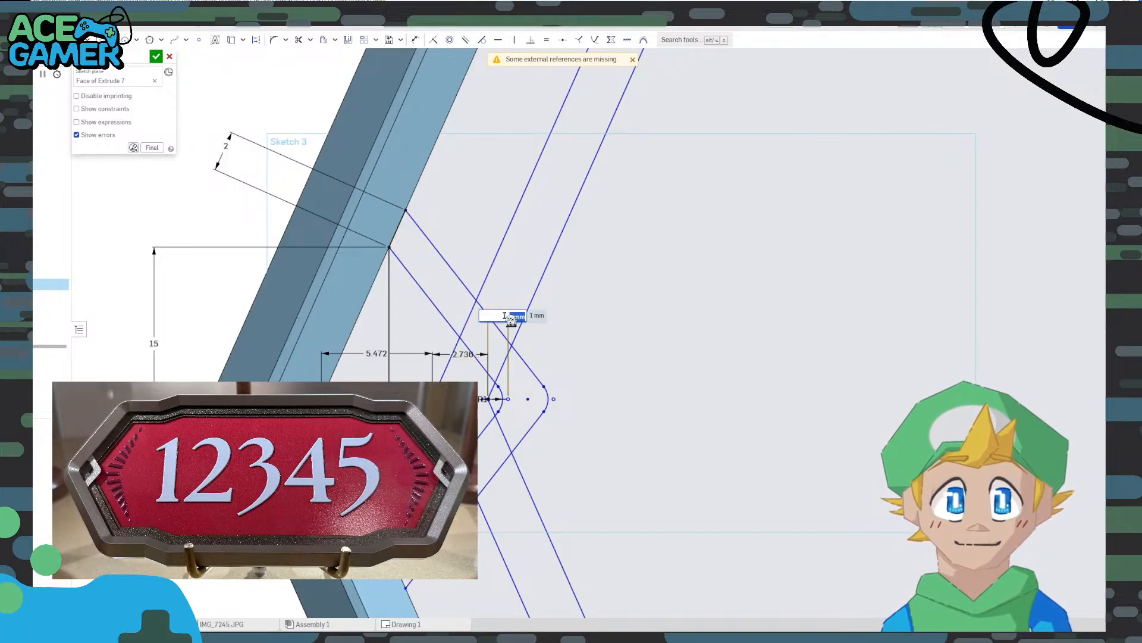
pyautogui.write('0.1')
pyautogui.press('Return')
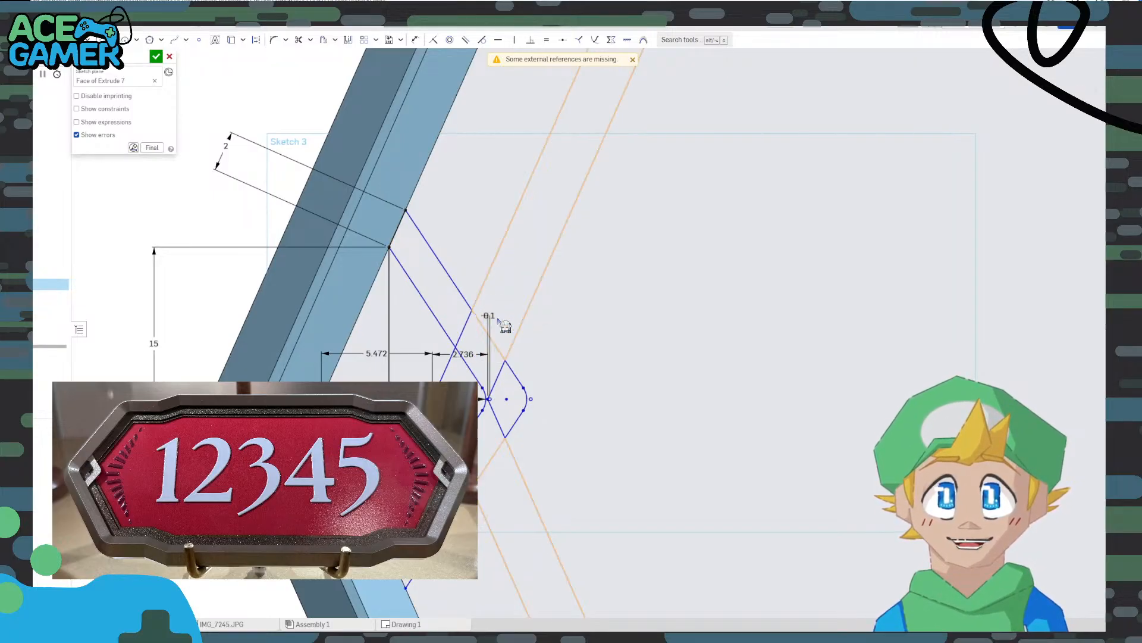
pyautogui.scroll(-4, 459, 345)
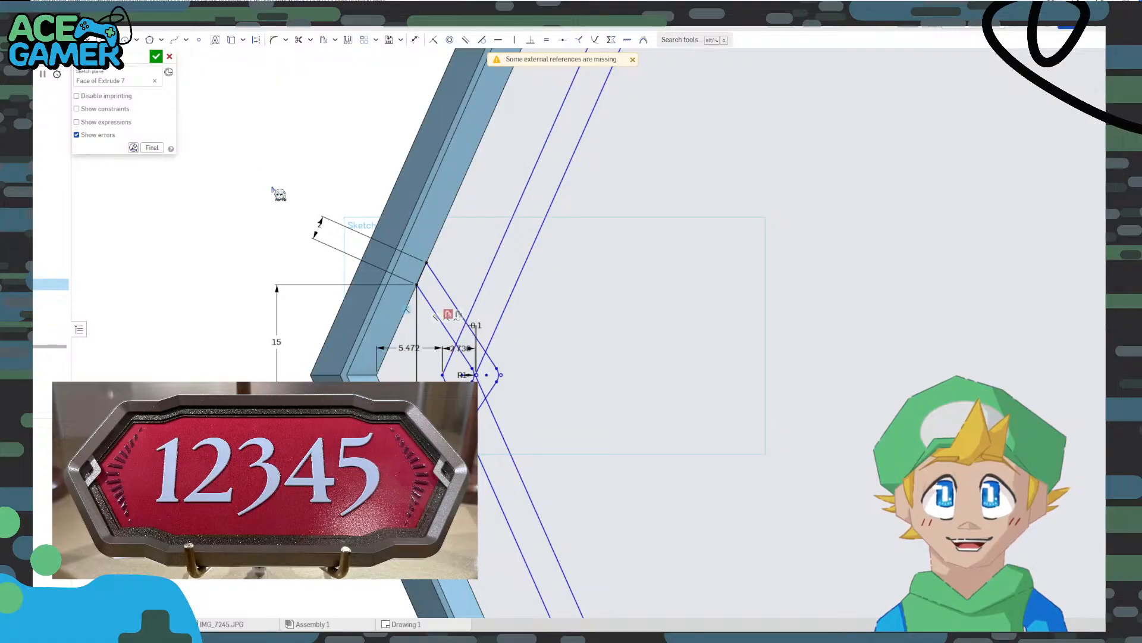
pyautogui.click(156, 57)
pyautogui.scroll(-5, 487, 344)
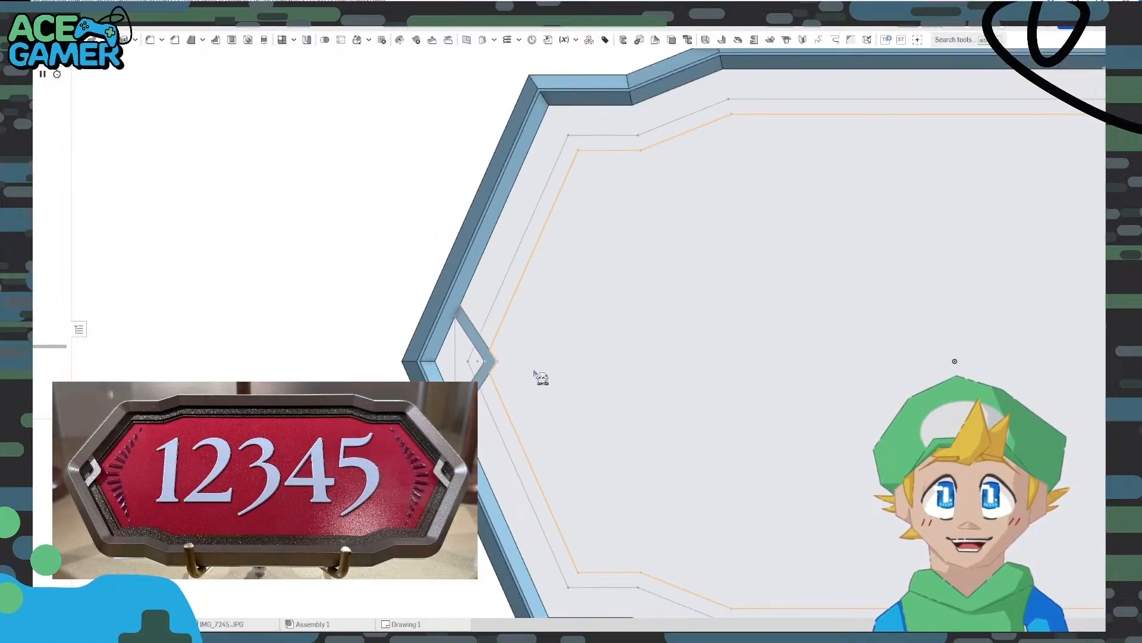
pyautogui.scroll(5, 523, 375)
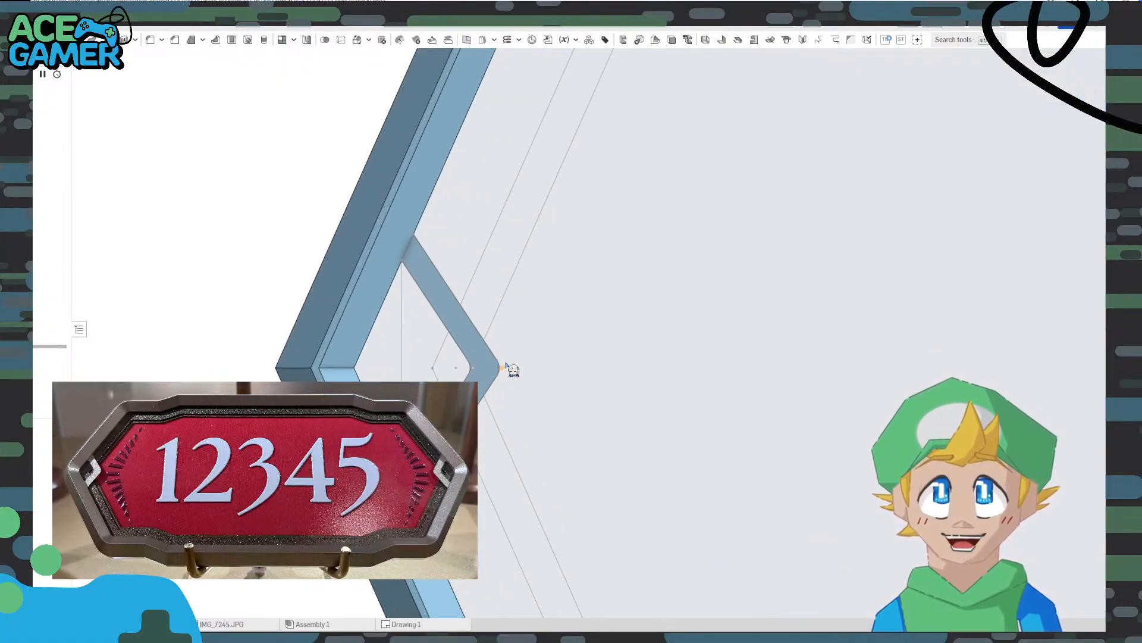
pyautogui.scroll(2, 506, 366)
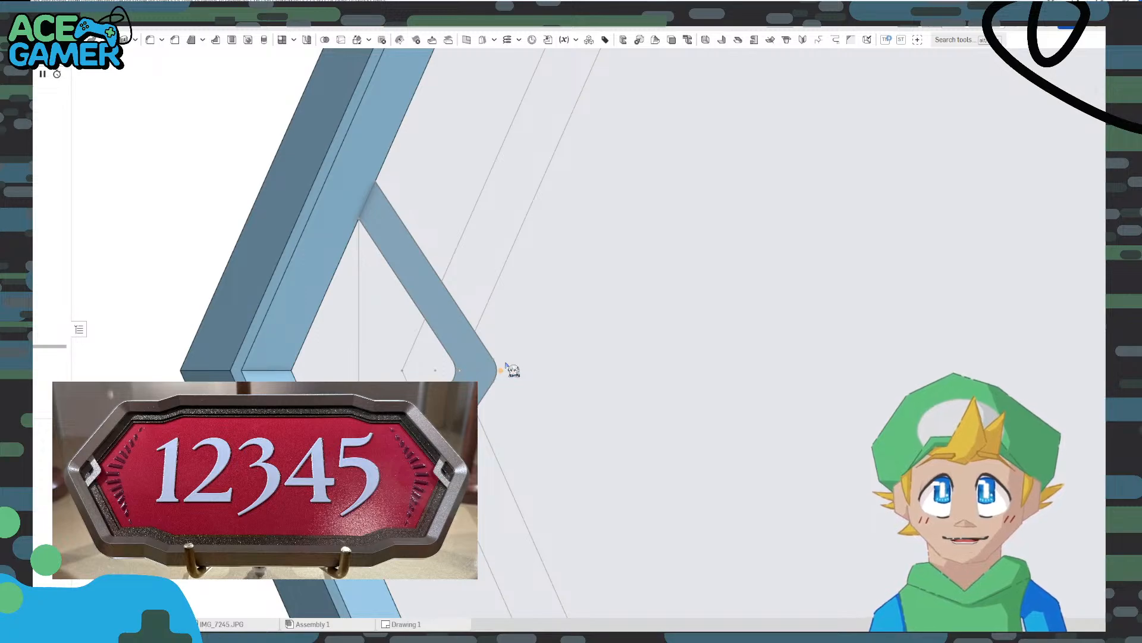
pyautogui.scroll(-2, 506, 367)
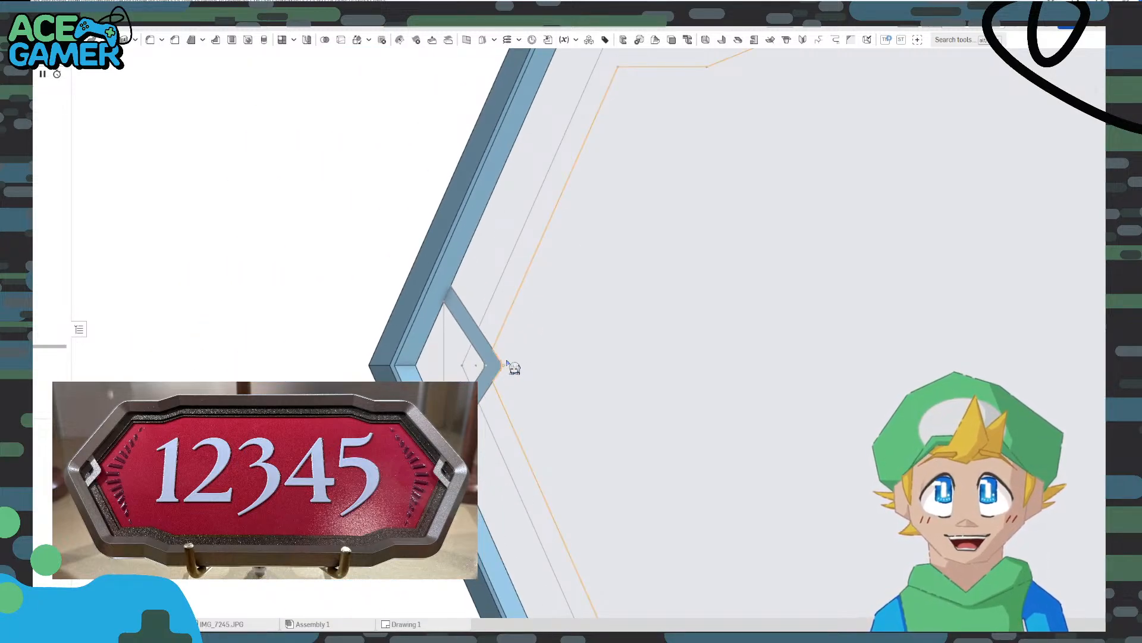
pyautogui.scroll(-5, 507, 366)
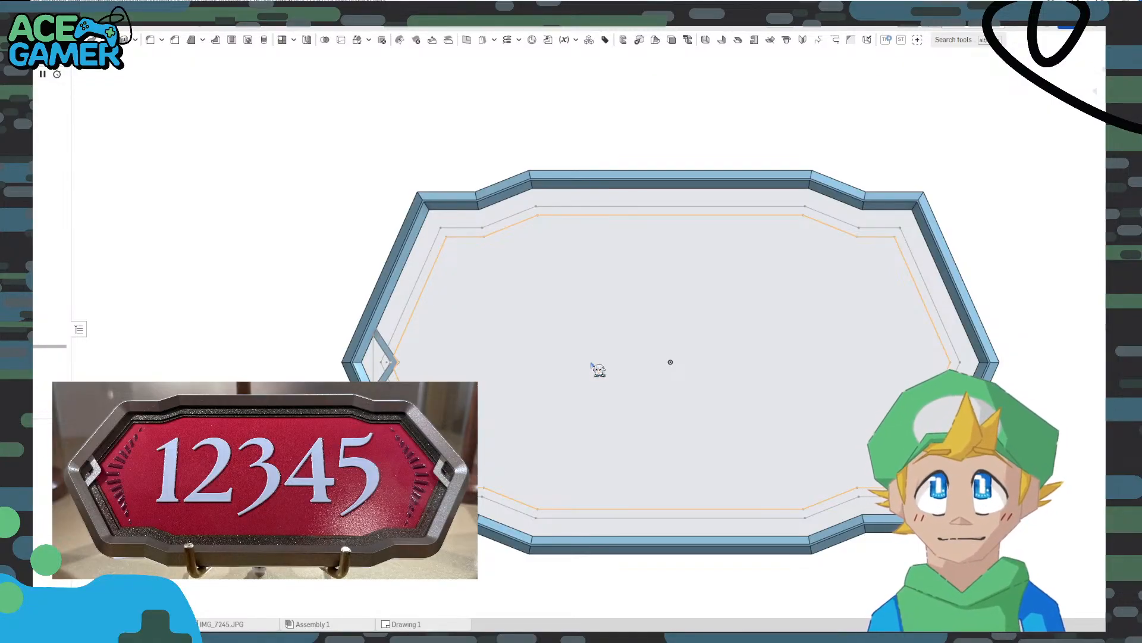
# Reopen Sketch 3 for editing at the plaque's right corner
pyautogui.doubleClick(47, 283)
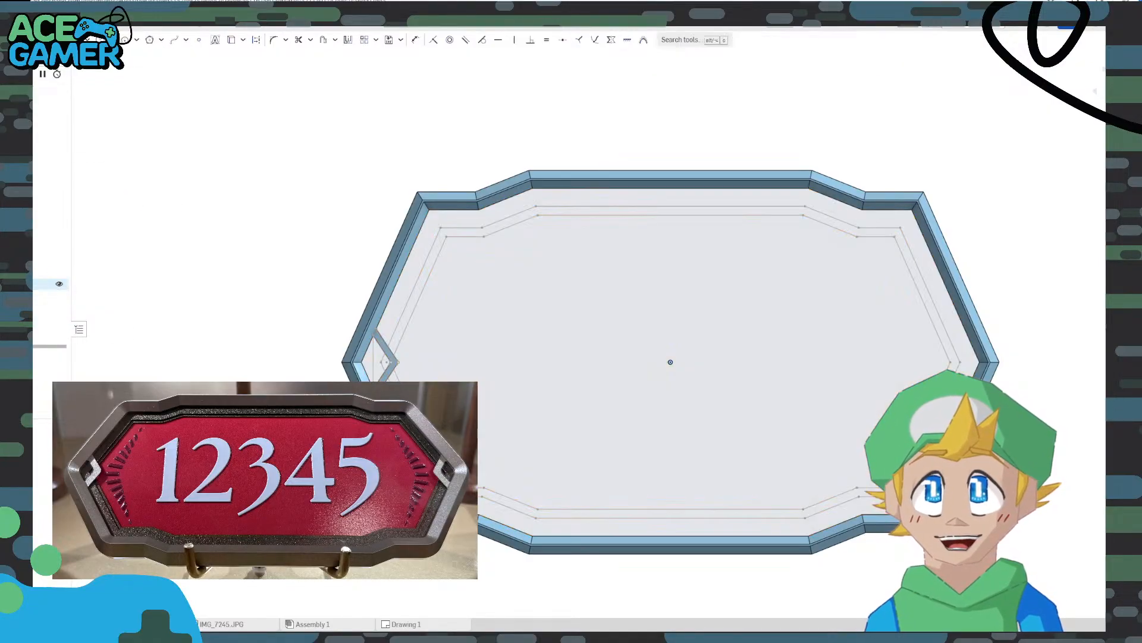
pyautogui.scroll(5, 375, 357)
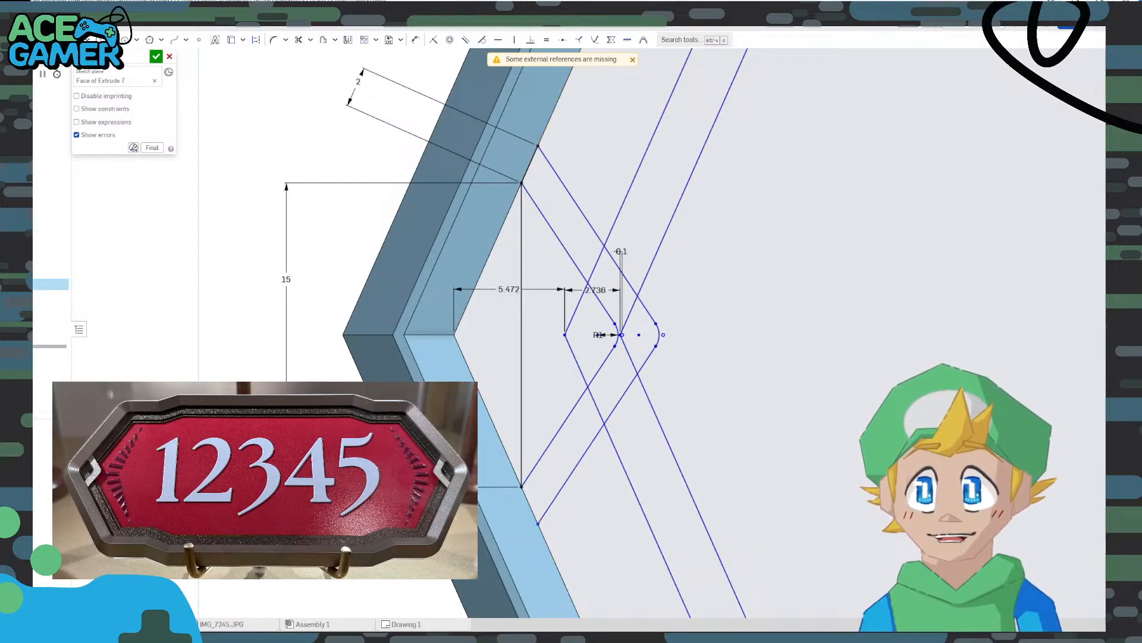
pyautogui.scroll(-5, 687, 286)
pyautogui.moveTo(702, 291)
pyautogui.mouseDown(button='middle')
pyautogui.moveTo(80, 271)
pyautogui.moveTo(199, 264)
pyautogui.mouseUp(button='middle')
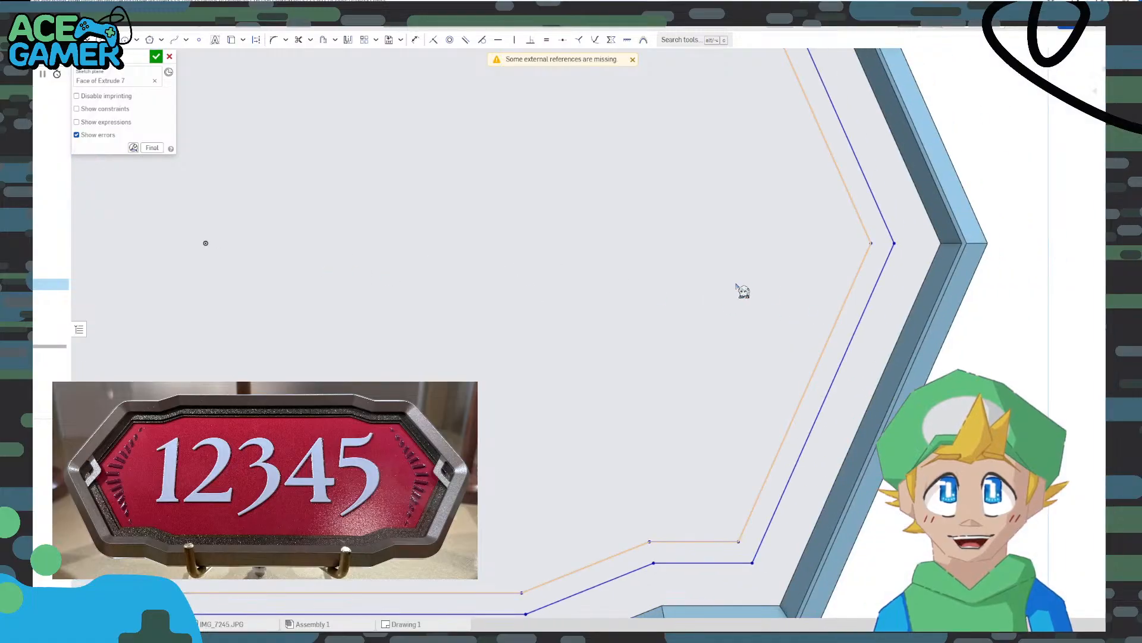
pyautogui.moveTo(935, 243); pyautogui.dragTo(615, 271, button='middle')
pyautogui.scroll(5, 615, 272)
pyautogui.scroll(1, 556, 272)
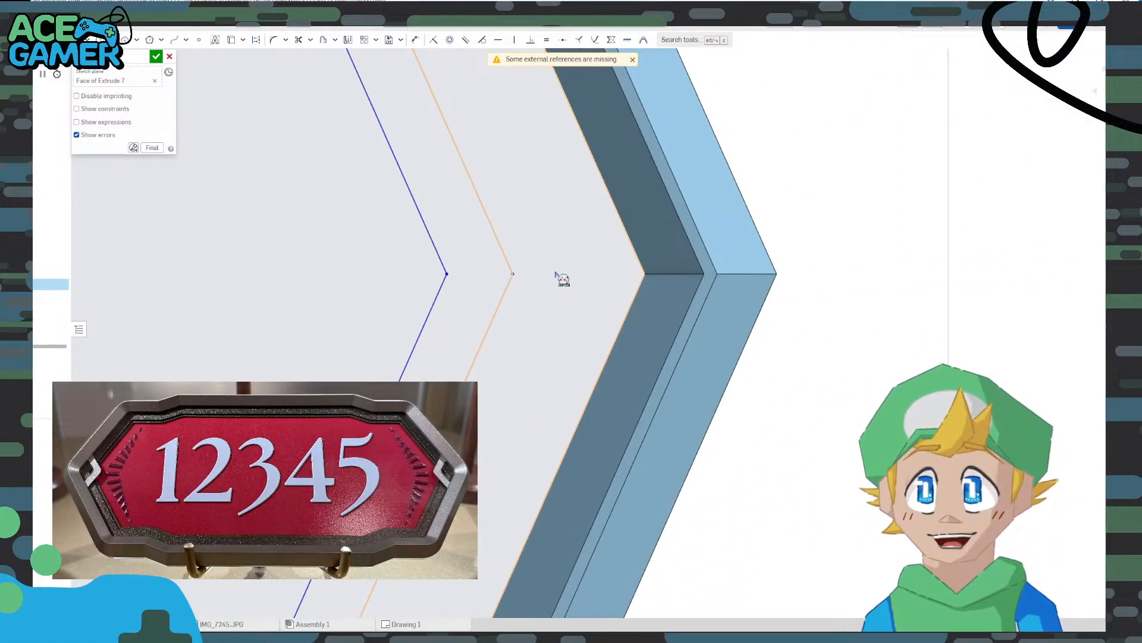
pyautogui.scroll(-3, 515, 260)
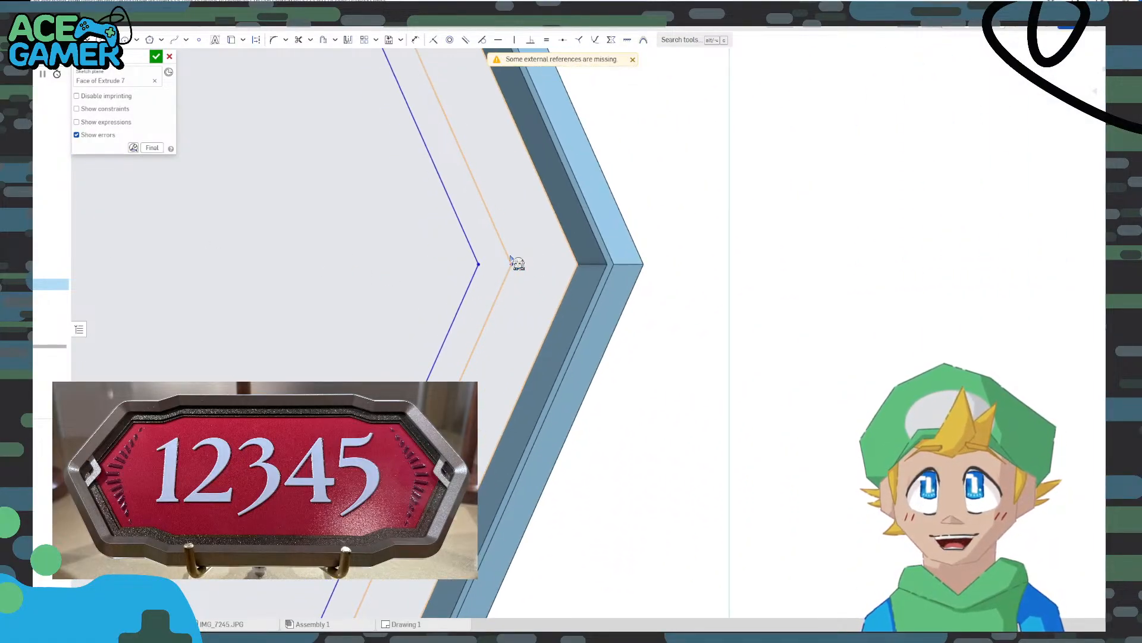
pyautogui.moveTo(446, 201); pyautogui.dragTo(476, 276, button='middle')
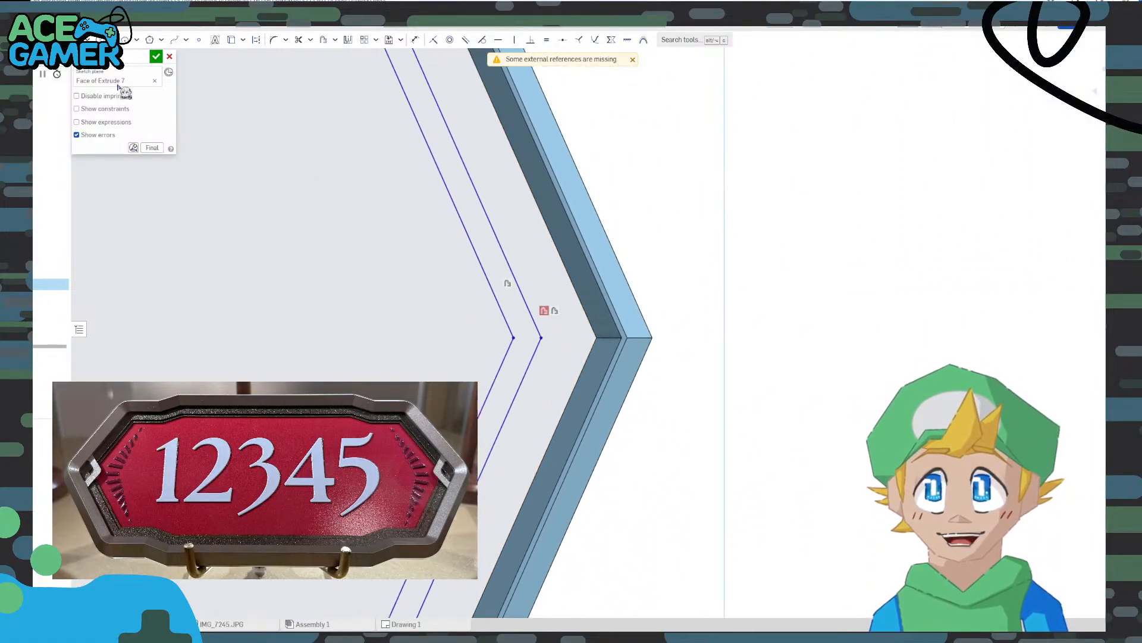
pyautogui.click(530, 188)
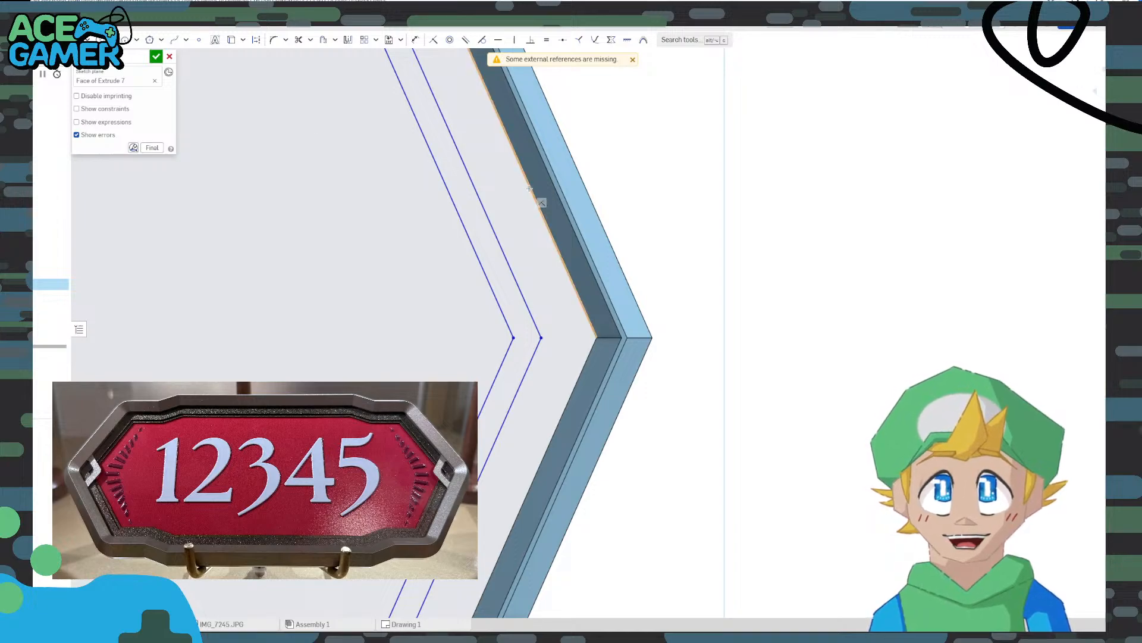
pyautogui.click(547, 451)
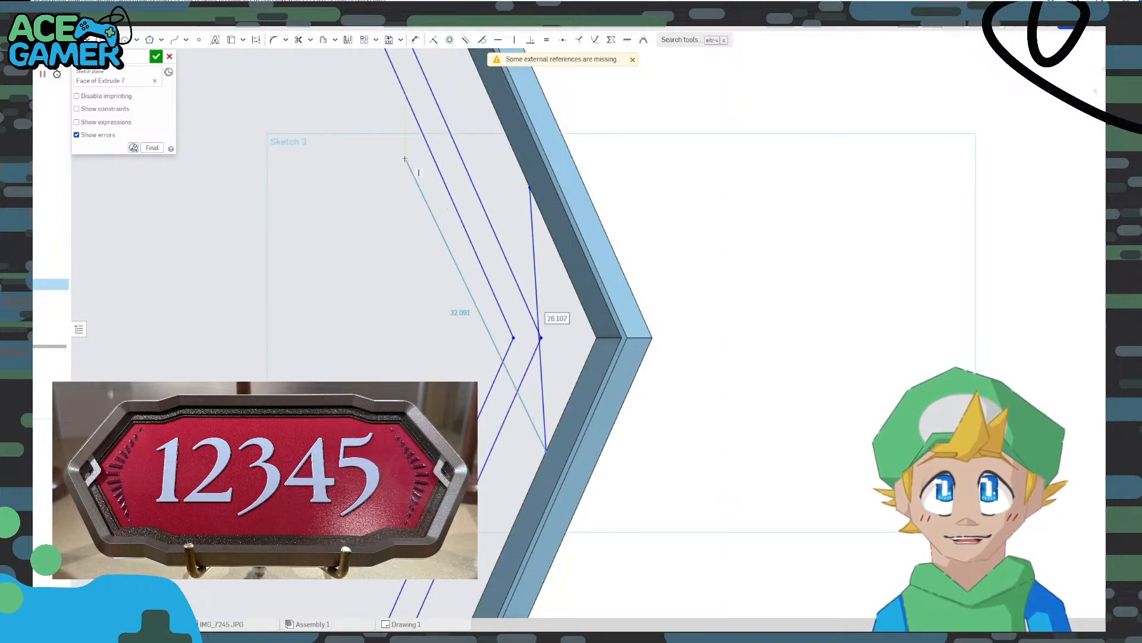
pyautogui.press('Escape')
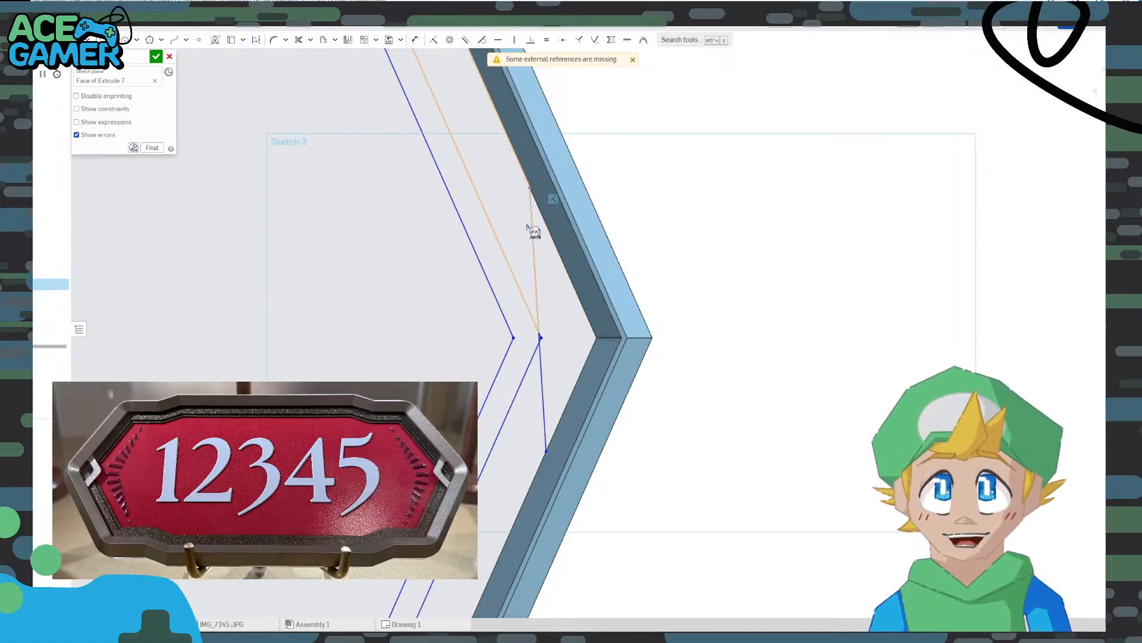
pyautogui.press('Delete')
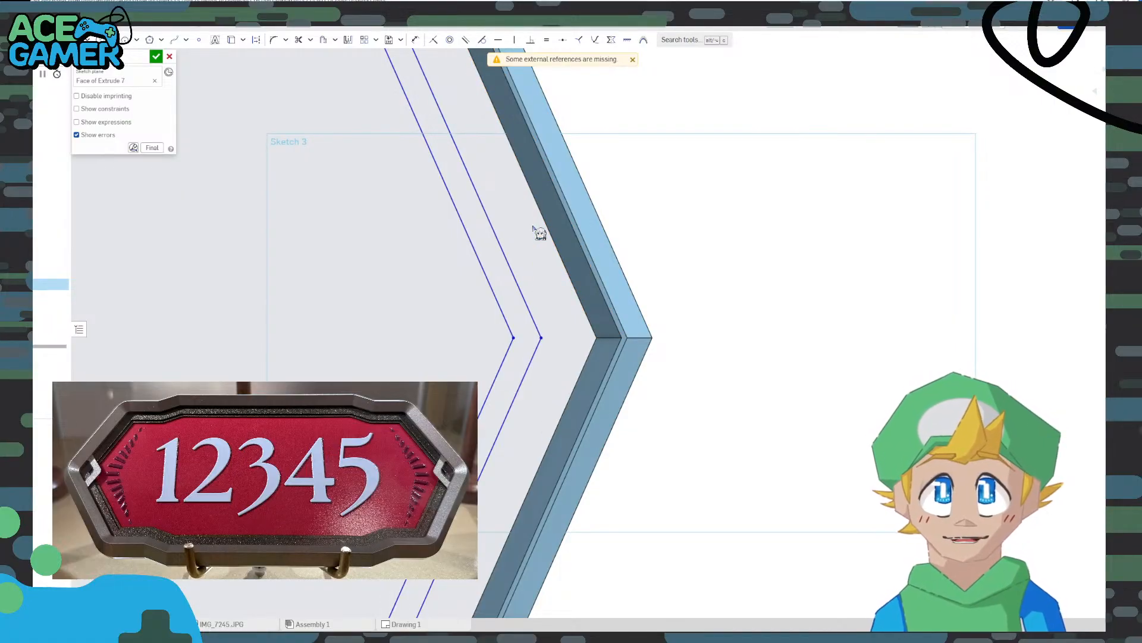
# Draw a vertical line across the right corner between the frame's two inner edges and dimension its length to 15 mm
pyautogui.click(517, 156)
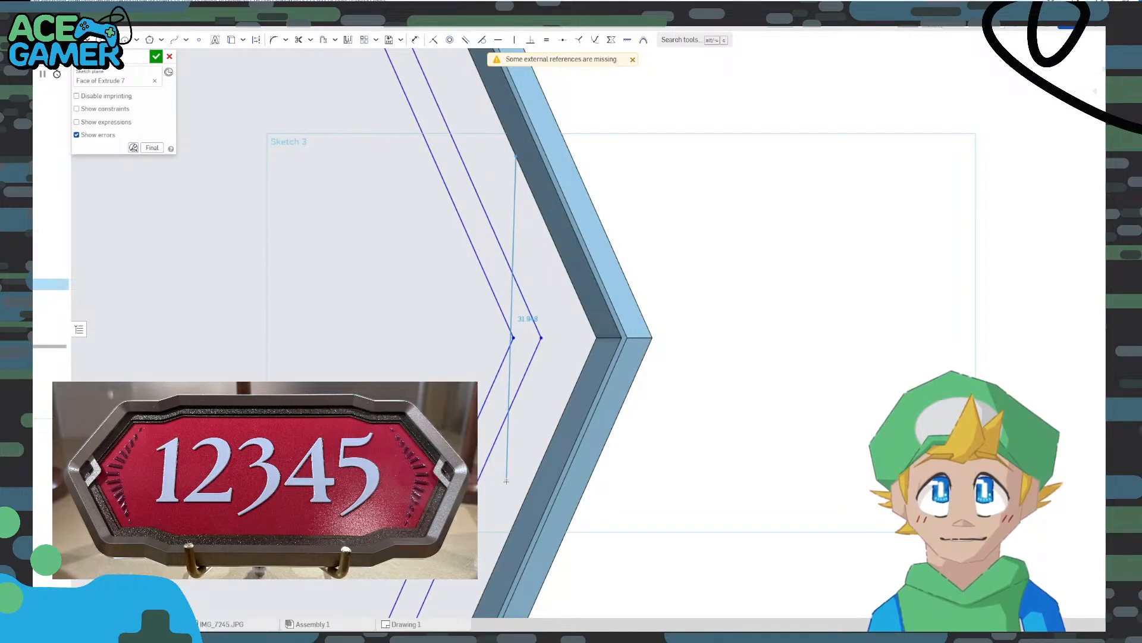
pyautogui.click(515, 518)
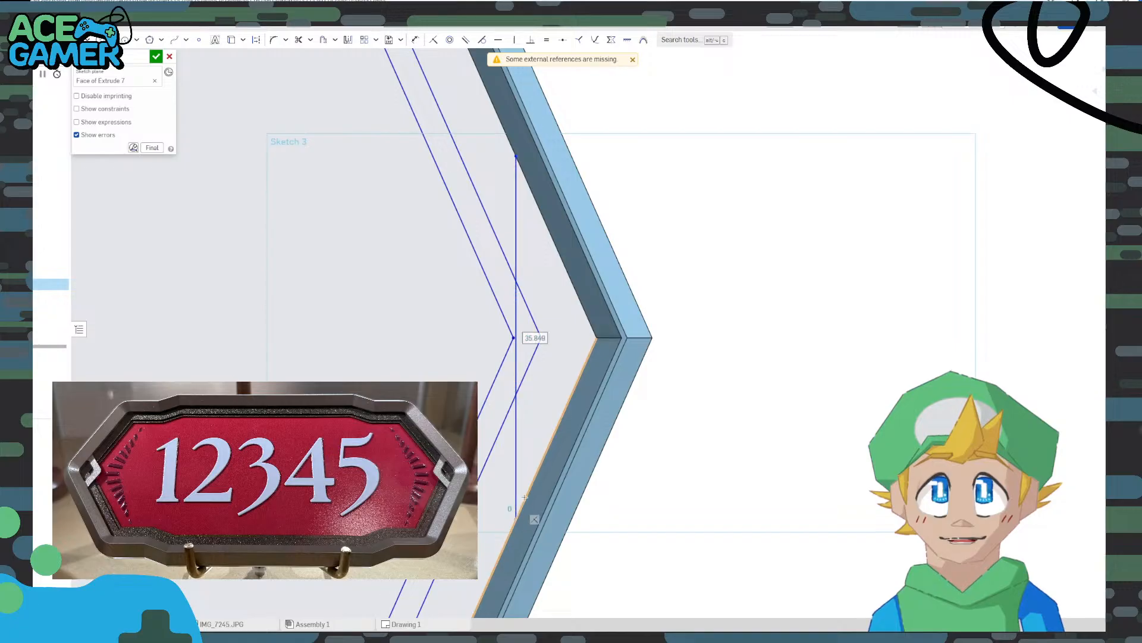
pyautogui.click(417, 41)
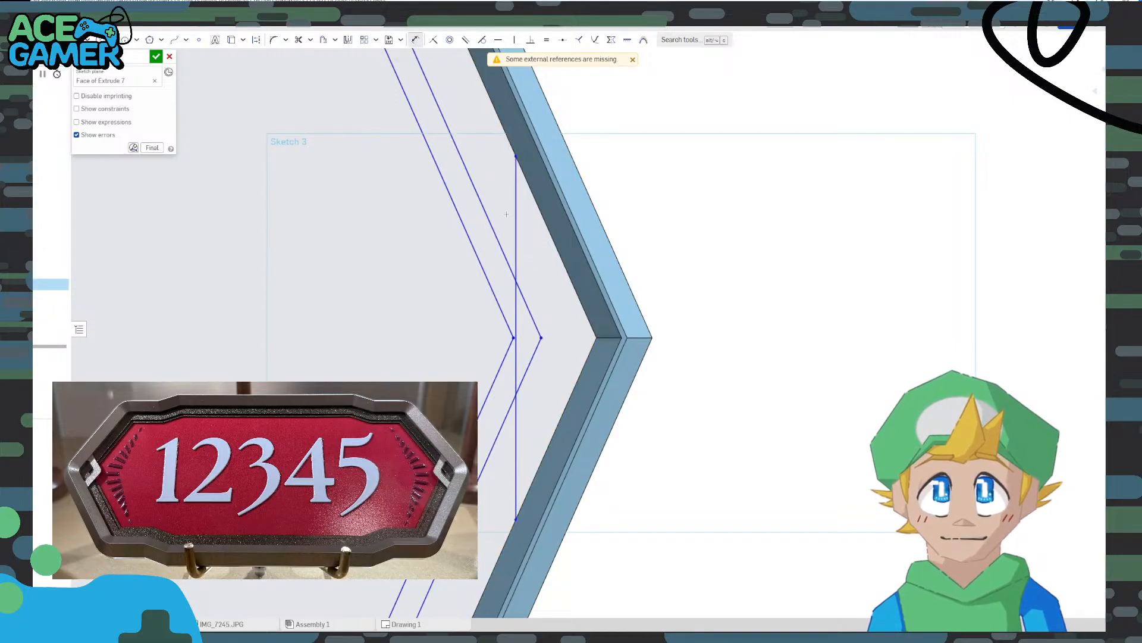
pyautogui.click(516, 268)
pyautogui.click(762, 253)
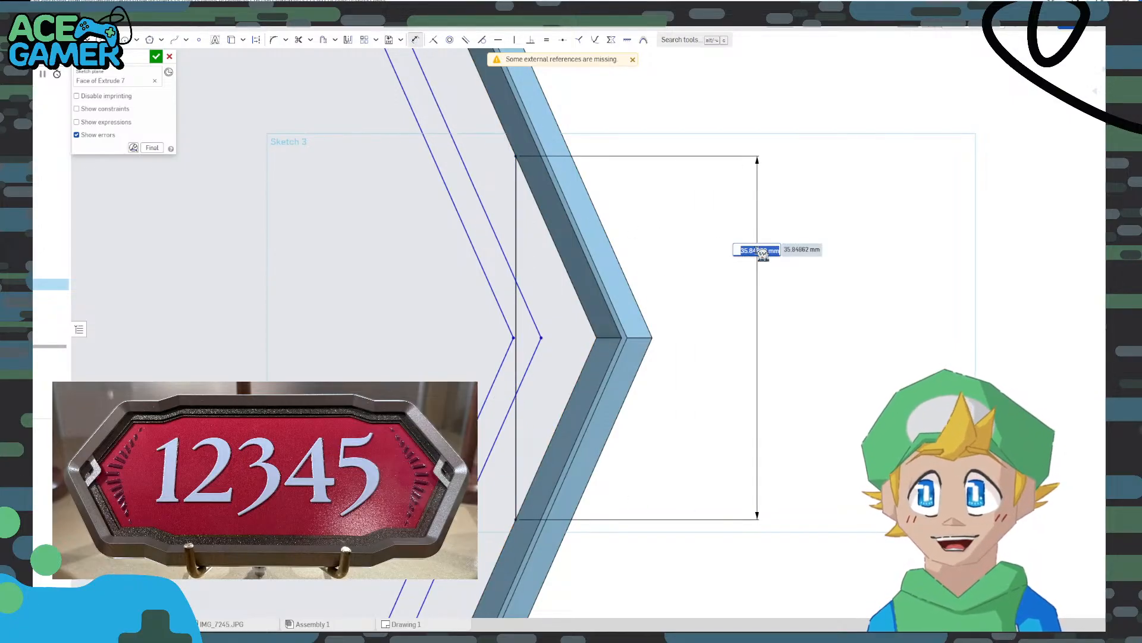
pyautogui.write('15')
pyautogui.press('Return')
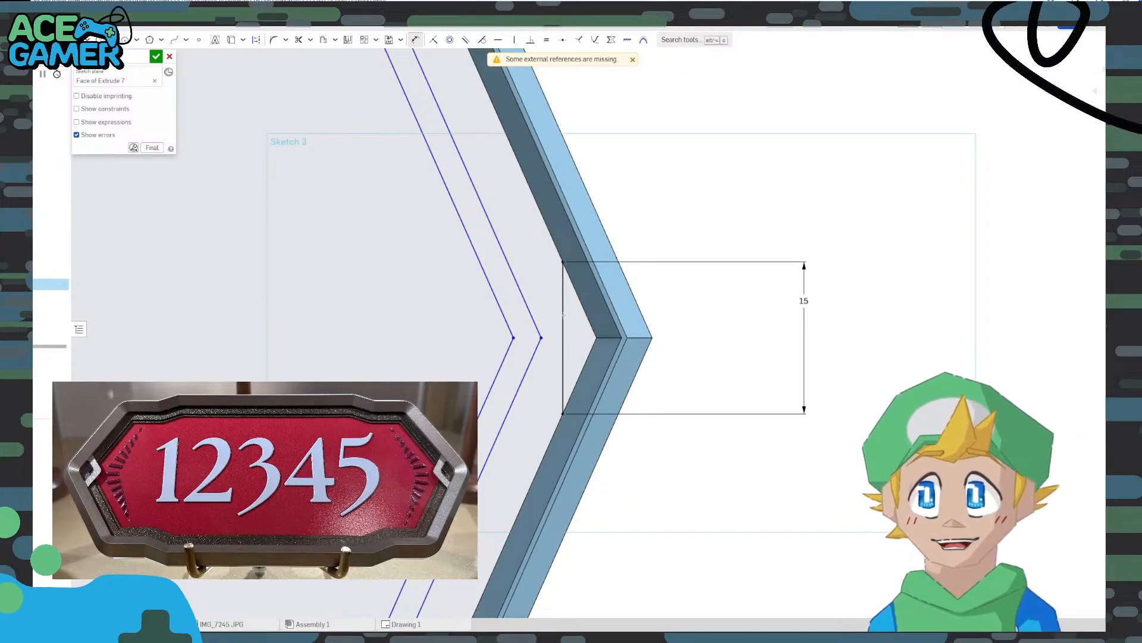
pyautogui.moveTo(520, 333); pyautogui.dragTo(568, 335, button='middle')
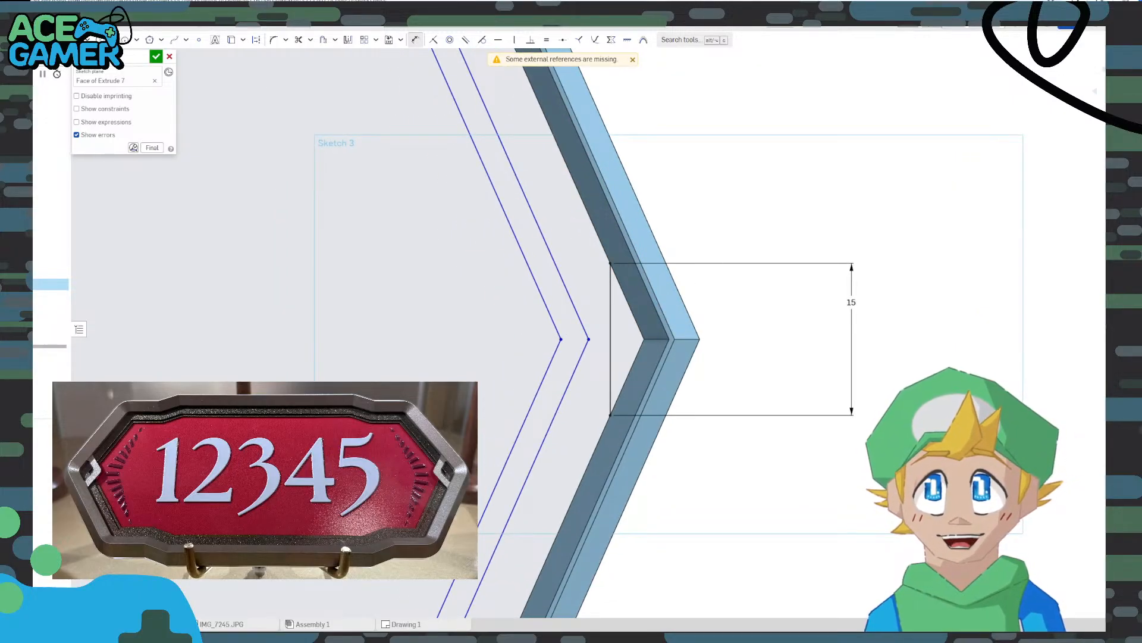
# Draw a short line along the frame's inner edge from each end of the 15 mm vertical line, extending away from the corner
pyautogui.click(611, 263)
pyautogui.click(599, 238)
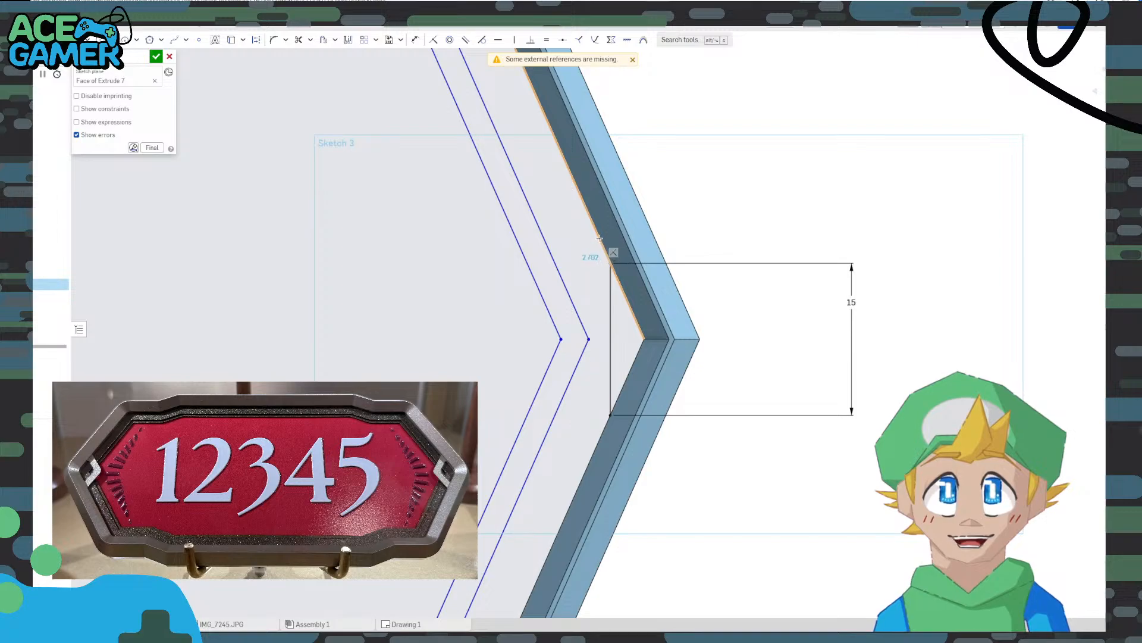
pyautogui.press('Escape')
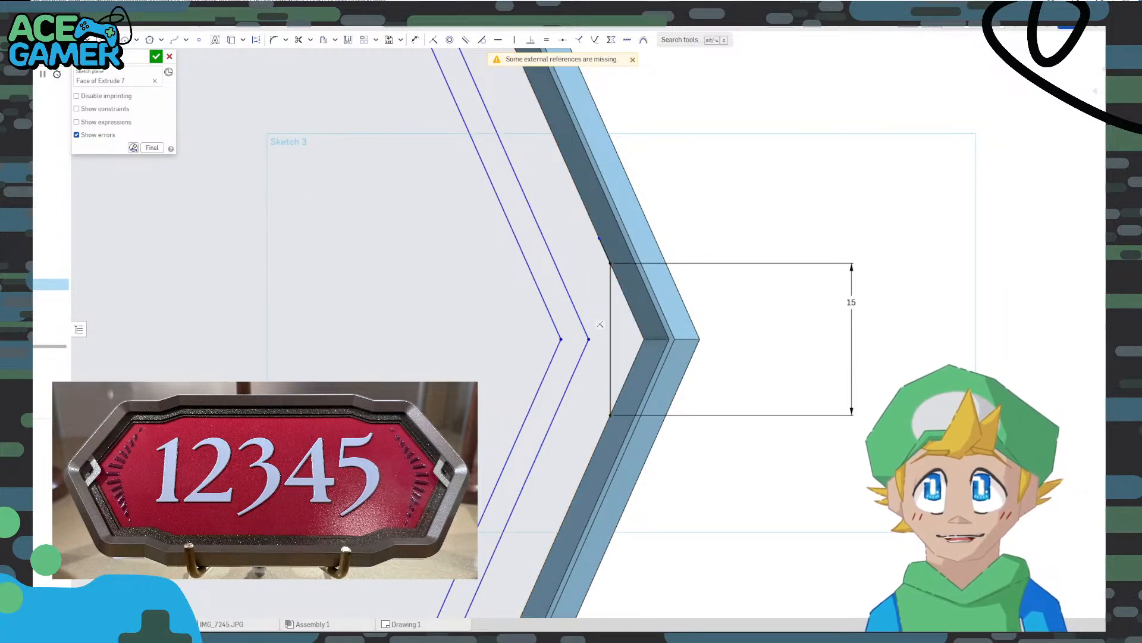
pyautogui.click(610, 415)
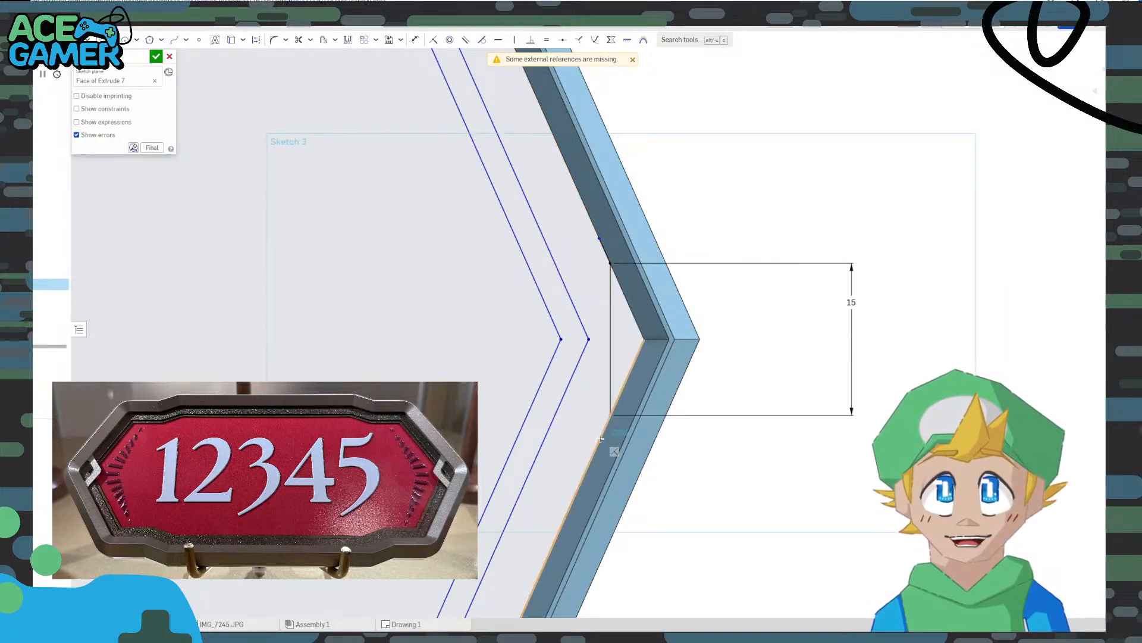
pyautogui.click(597, 446)
pyautogui.press('Escape')
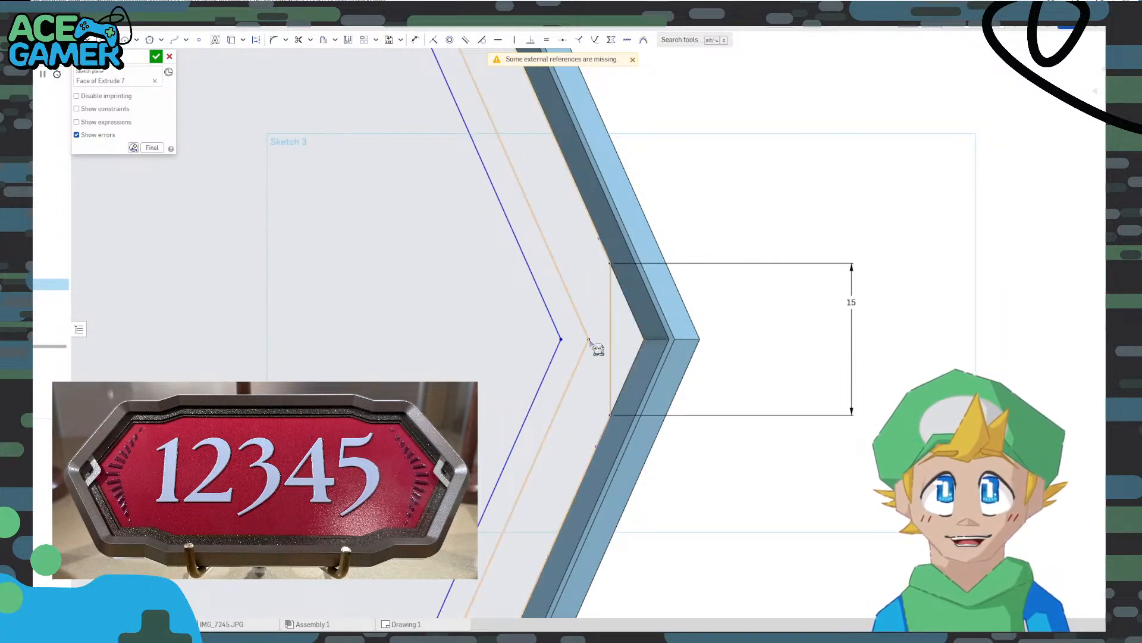
# Dimension each of the two short lines on the frame's inner edges to 2 mm
pyautogui.click(415, 40)
pyautogui.click(611, 263)
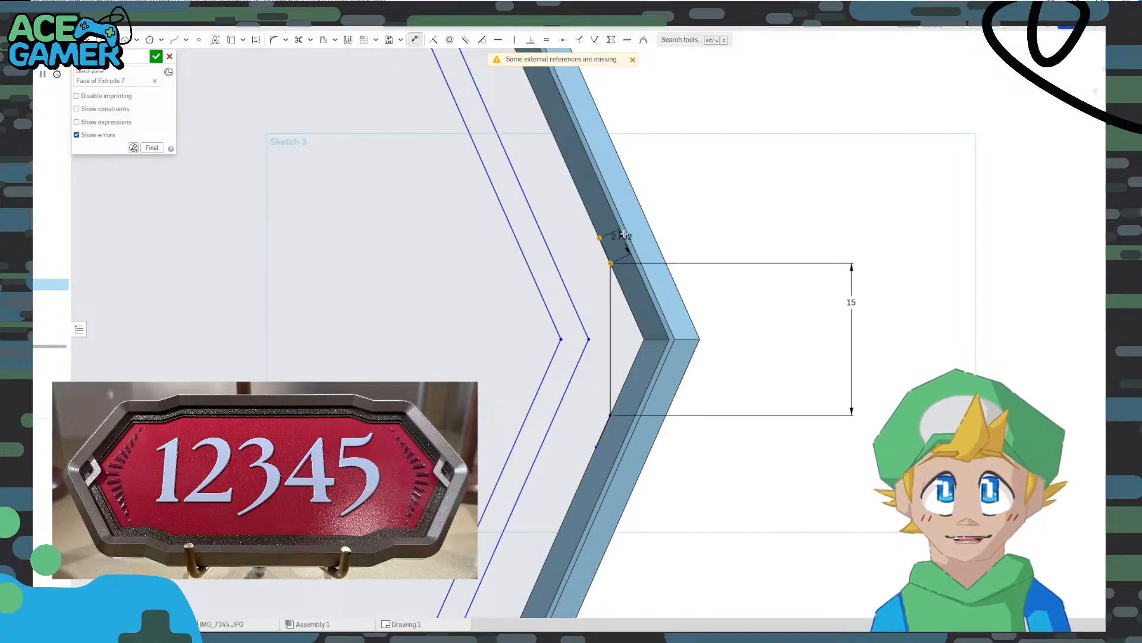
pyautogui.click(695, 208)
pyautogui.write('2')
pyautogui.press('Return')
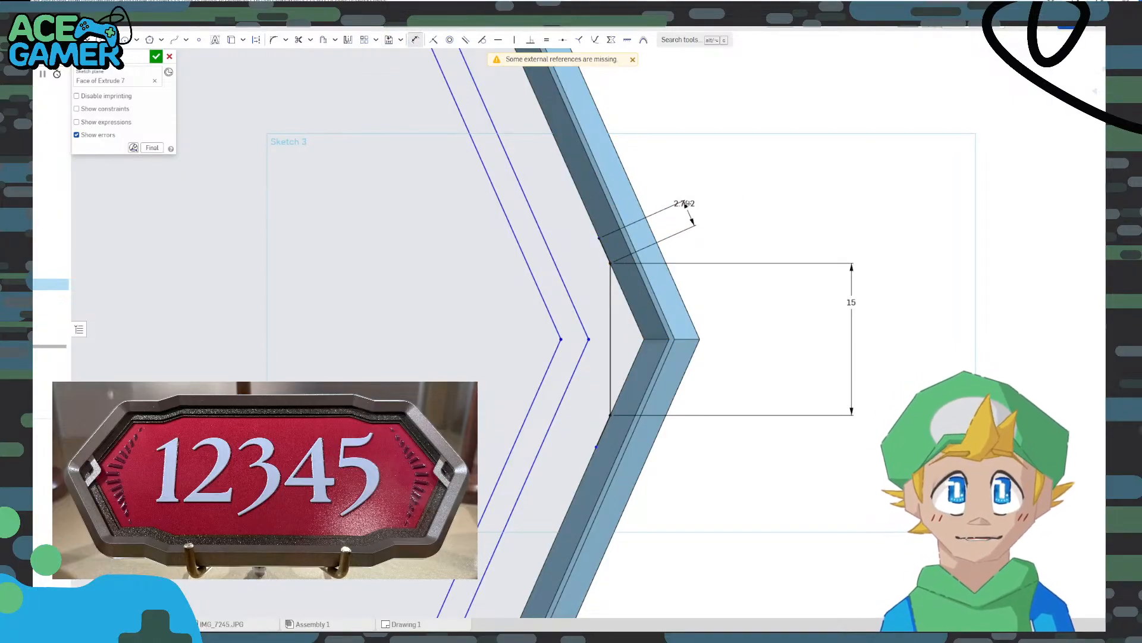
pyautogui.click(607, 425)
pyautogui.click(724, 474)
pyautogui.write('2')
pyautogui.press('Return')
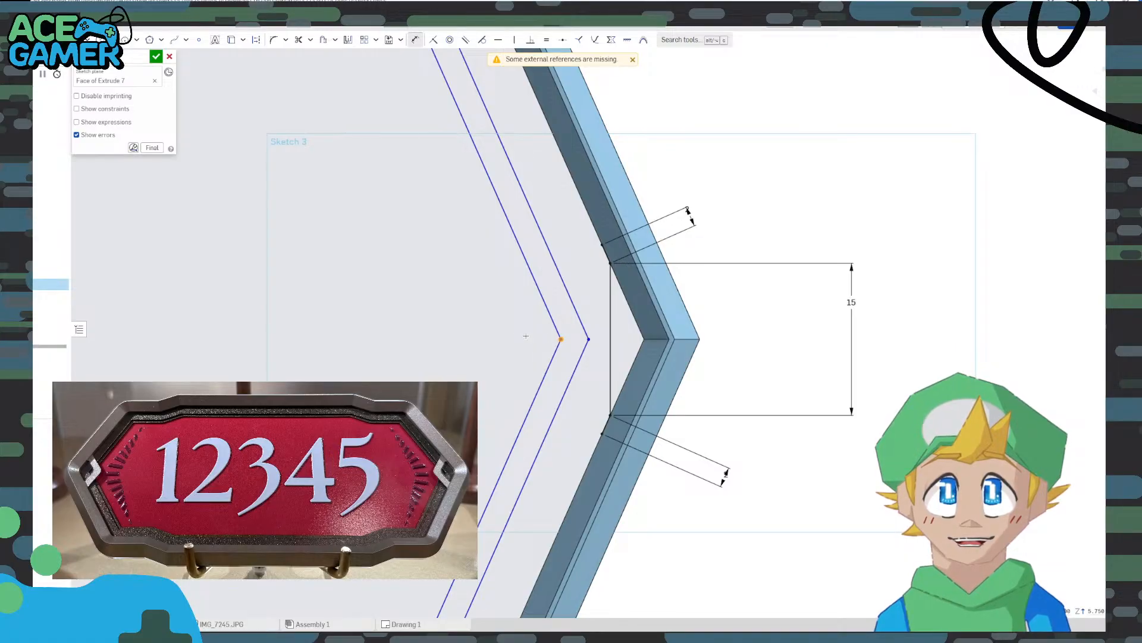
pyautogui.press('Escape')
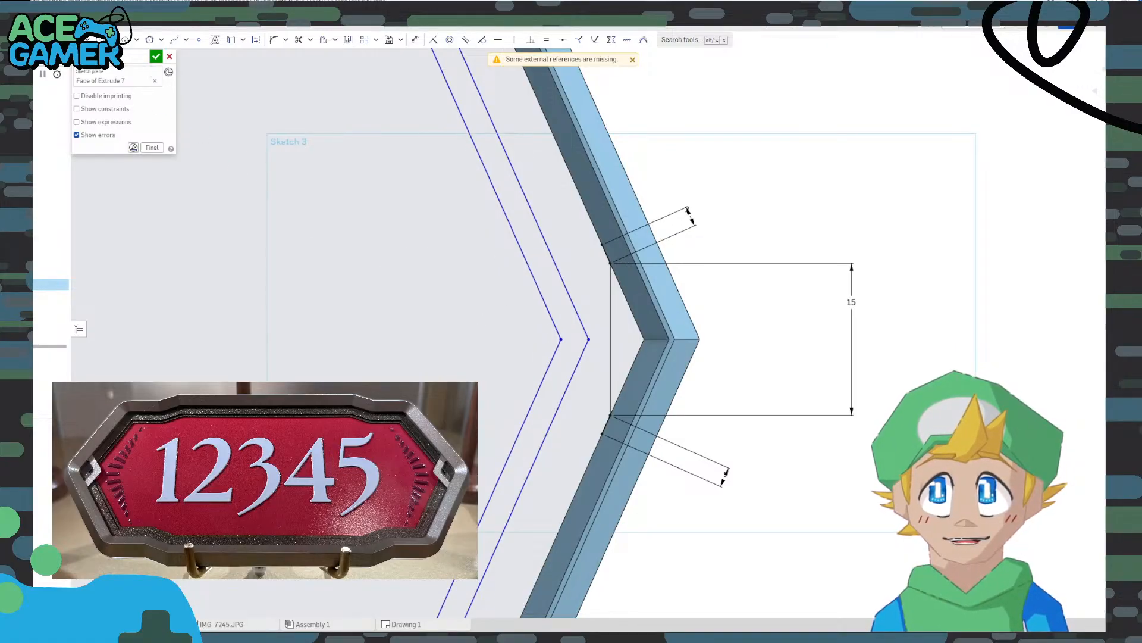
# Draw a horizontal construction line inward from the innermost border vertex and dimension its length to 0.1 mm
pyautogui.moveTo(561, 339); pyautogui.dragTo(506, 339)
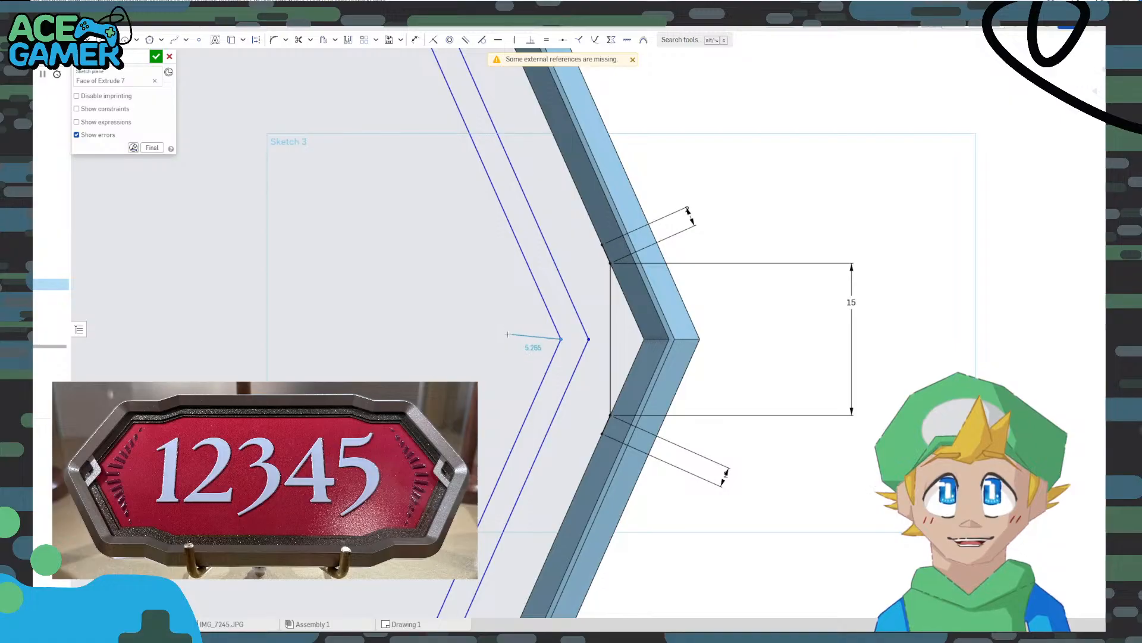
pyautogui.click(539, 340)
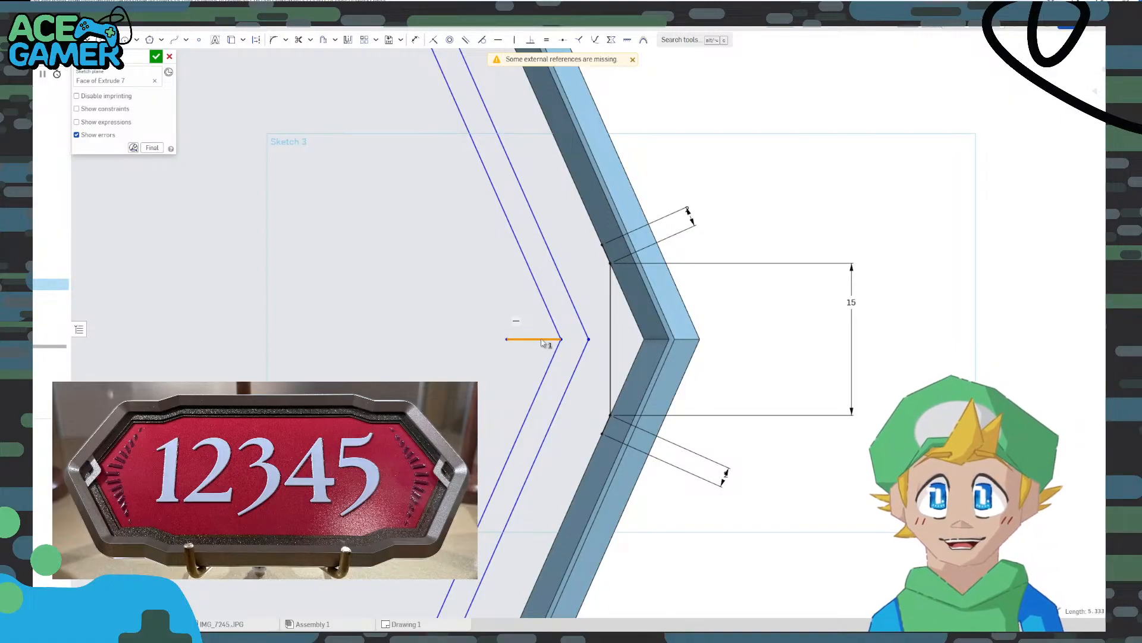
pyautogui.press('q')
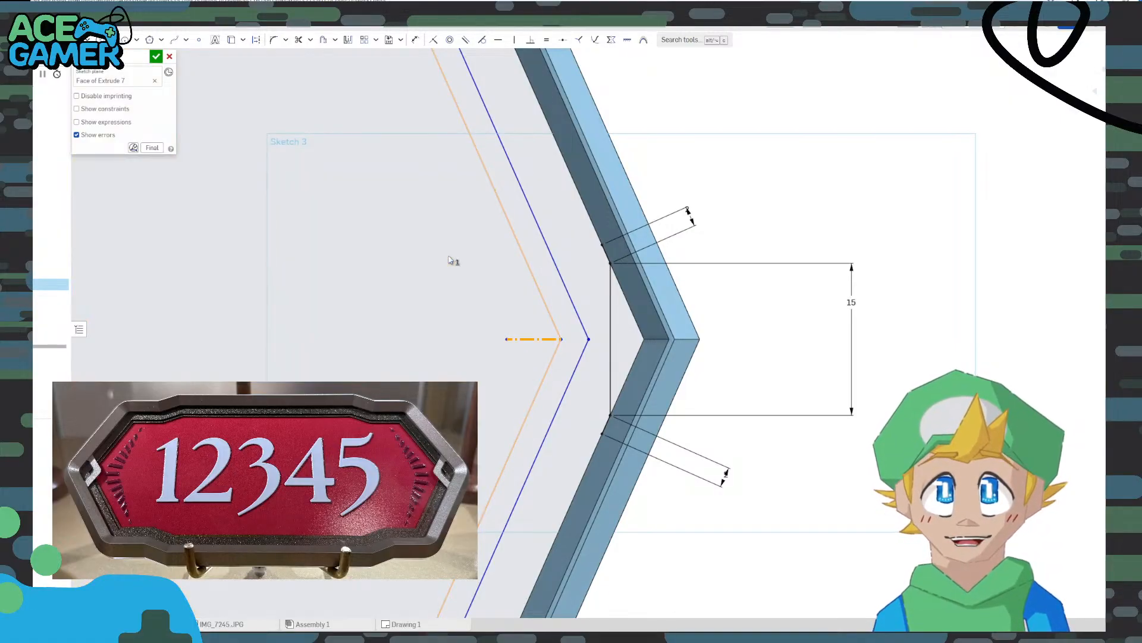
pyautogui.click(415, 41)
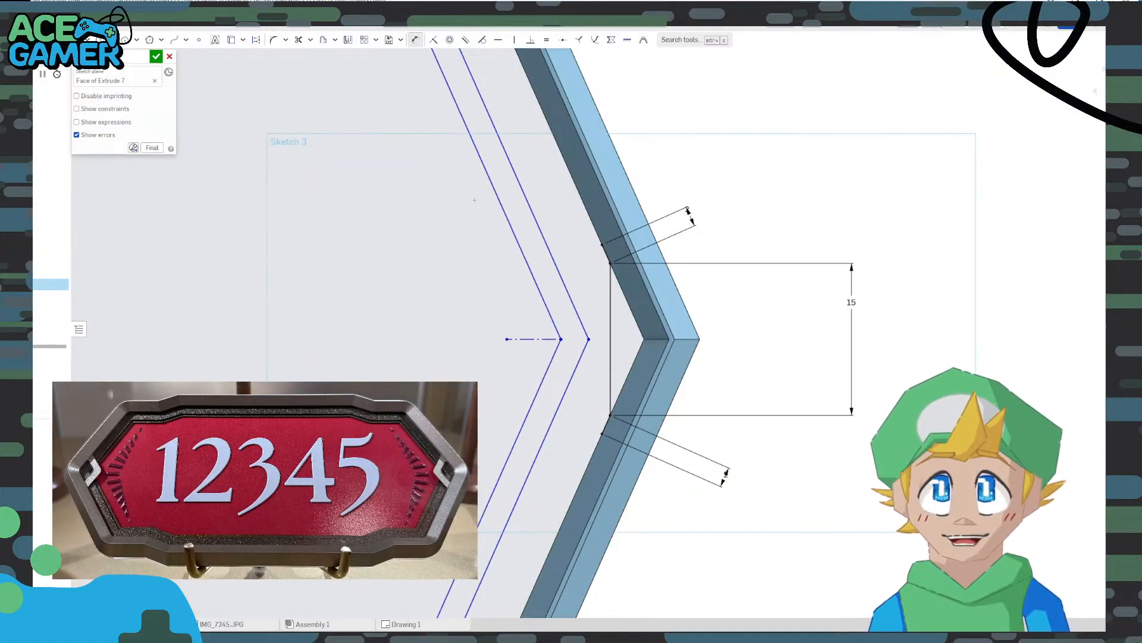
pyautogui.click(524, 337)
pyautogui.click(511, 299)
pyautogui.write('.1')
pyautogui.press('Return')
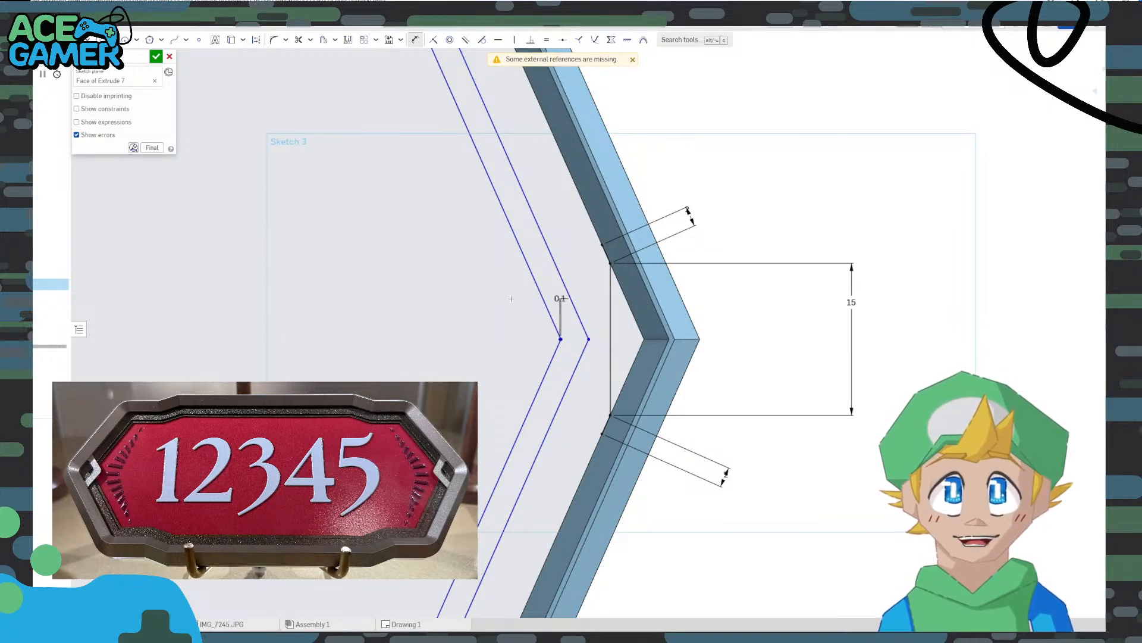
# Draw two V outlines: from the 0.1 mm line's free end to the 2 mm lines' far ends, and from the other border vertex to the vertical line's ends
pyautogui.scroll(10, 536, 327)
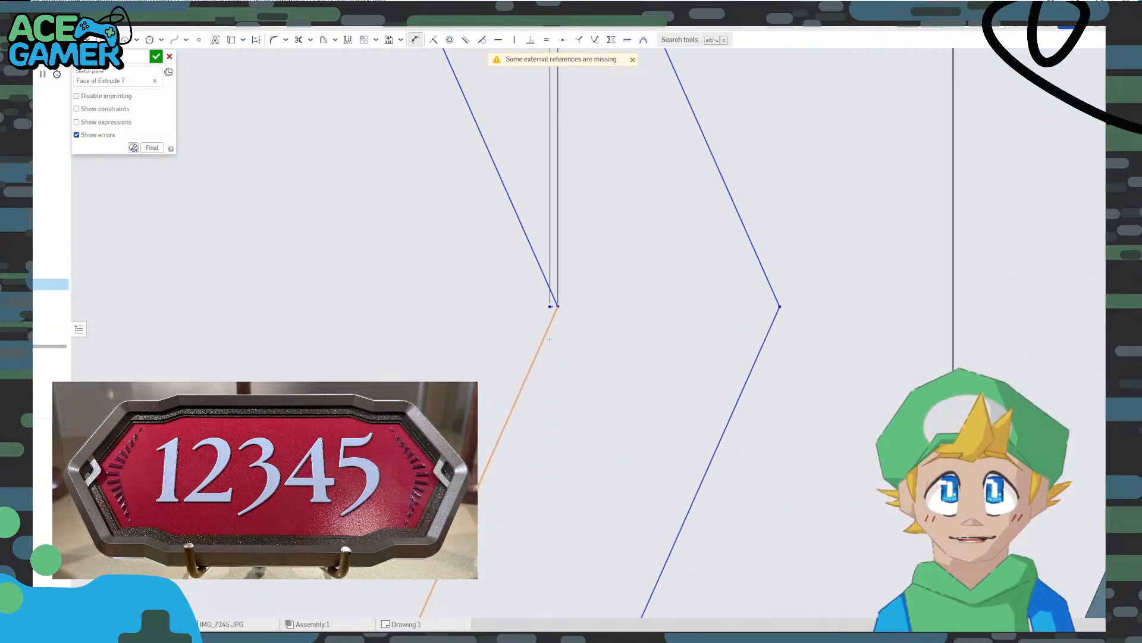
pyautogui.click(52, 40)
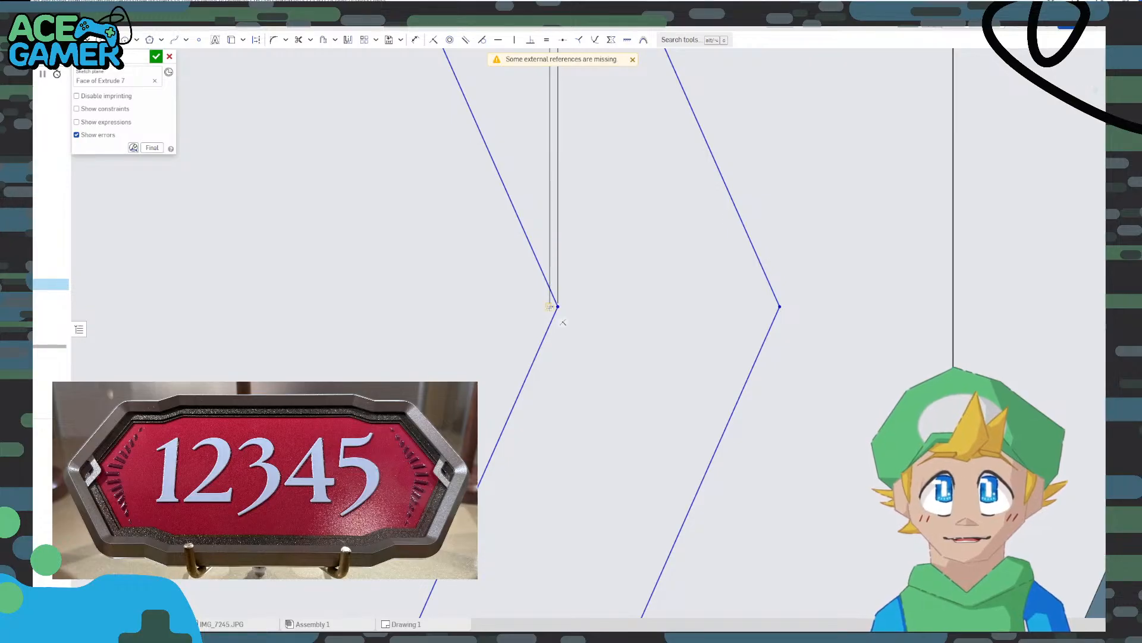
pyautogui.scroll(-5, 541, 305)
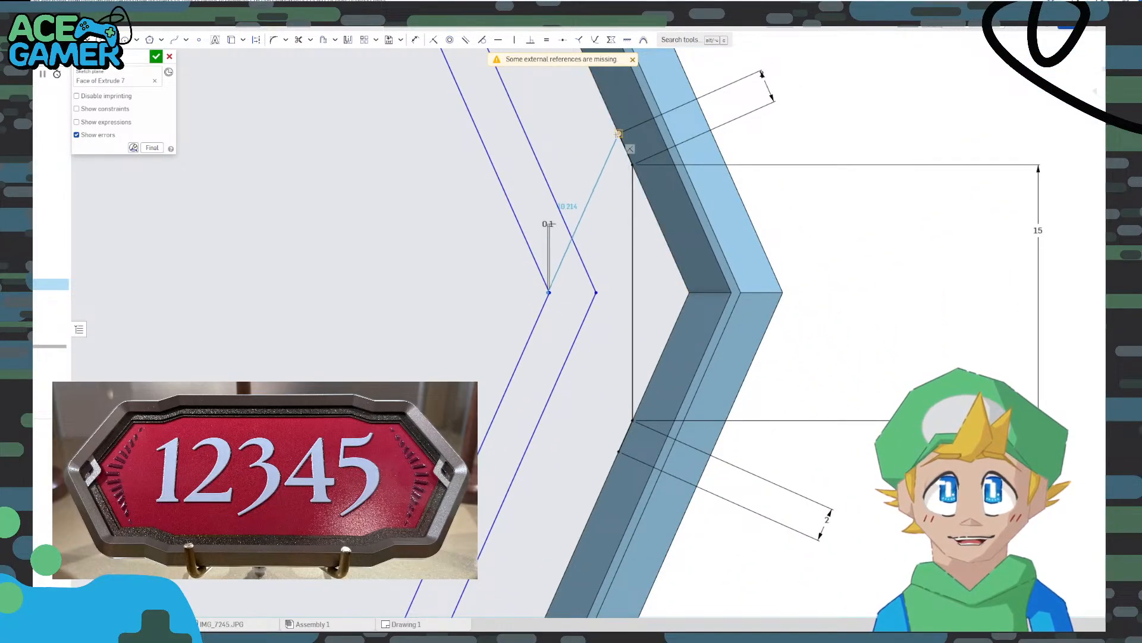
pyautogui.scroll(6, 544, 298)
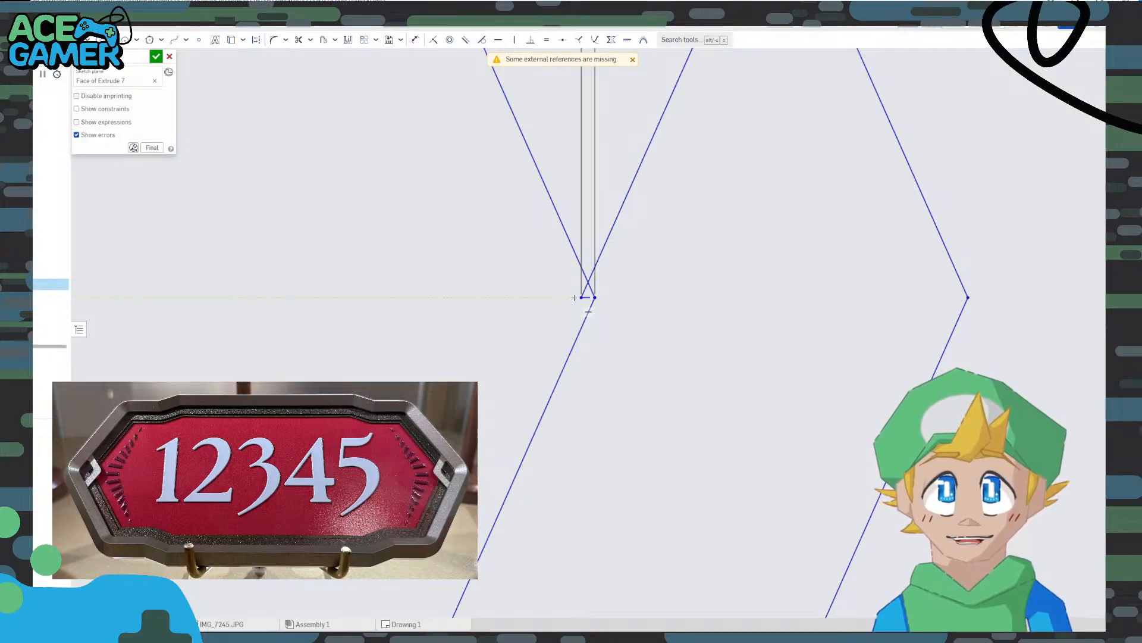
pyautogui.scroll(-5, 595, 314)
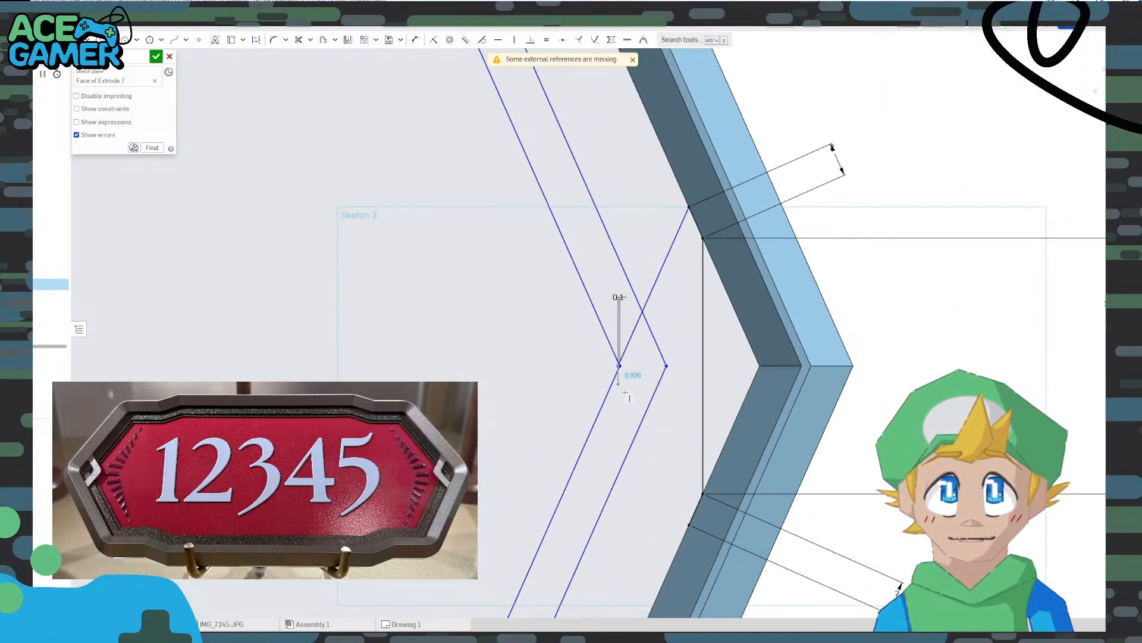
pyautogui.click(689, 525)
pyautogui.press('Escape')
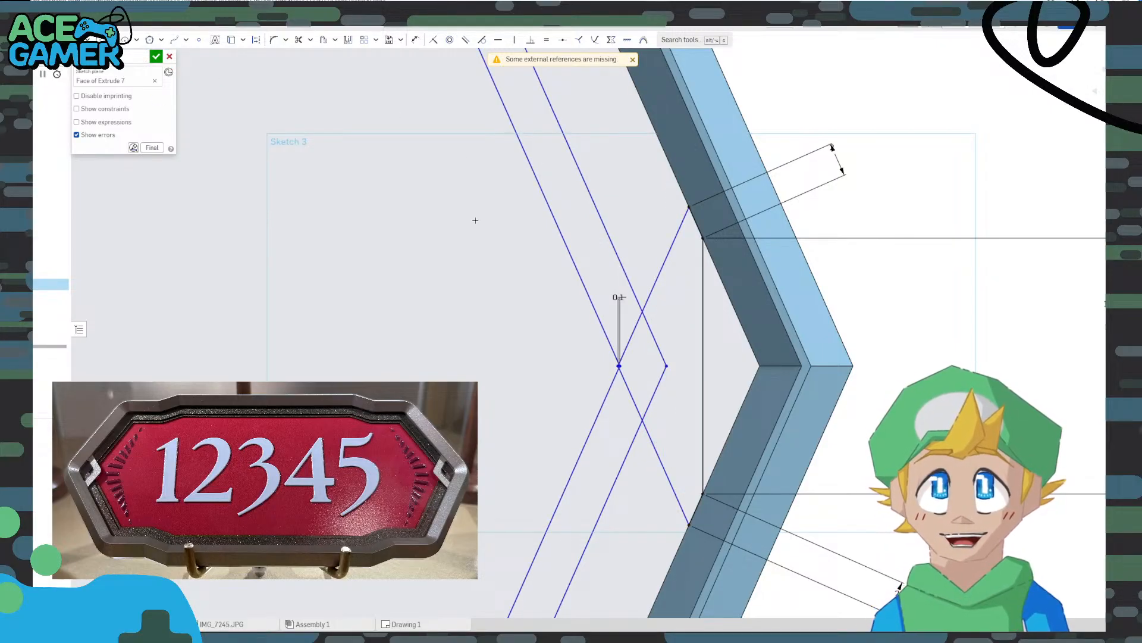
pyautogui.click(667, 365)
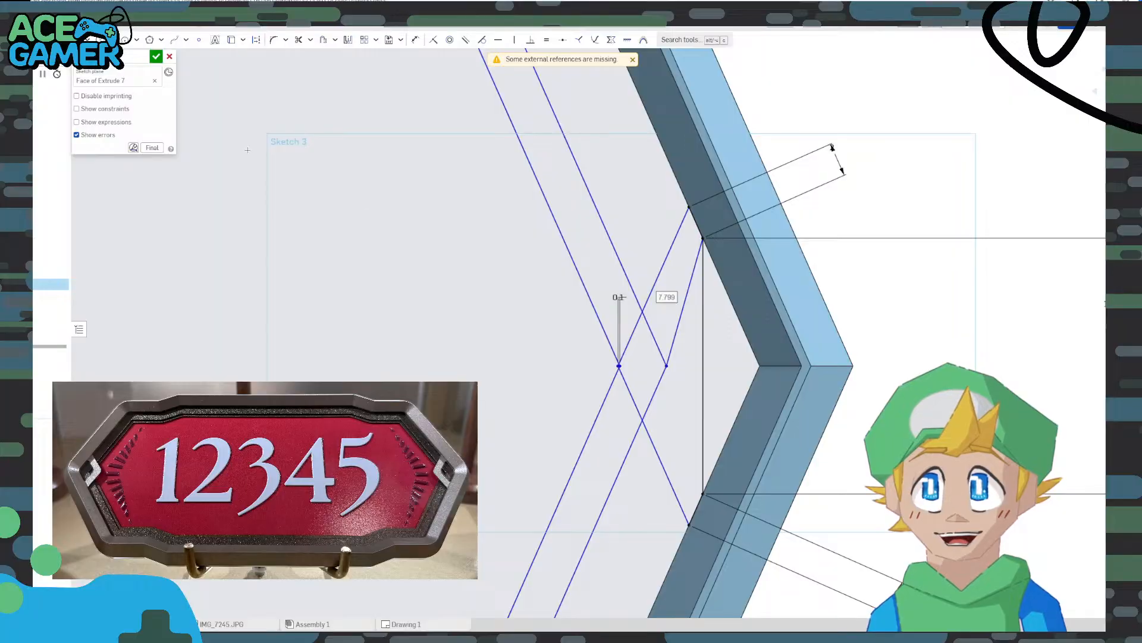
pyautogui.click(704, 493)
# Dimension the horizontal distance between the two border vertices at the right corner, keeping the proposed value
pyautogui.scroll(5, 619, 344)
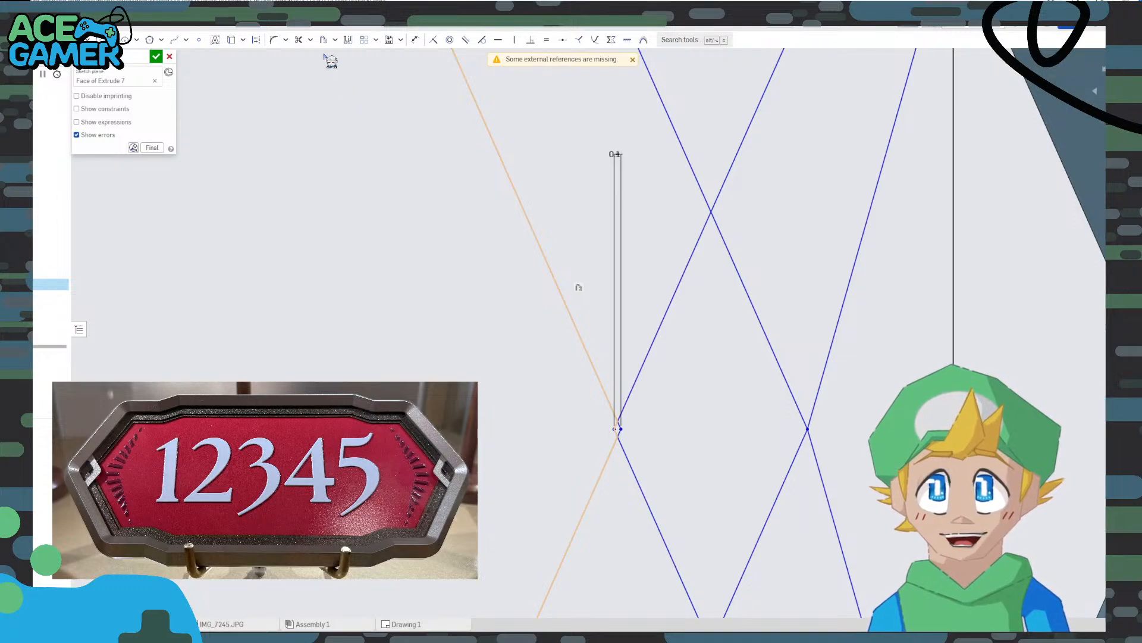
pyautogui.click(415, 40)
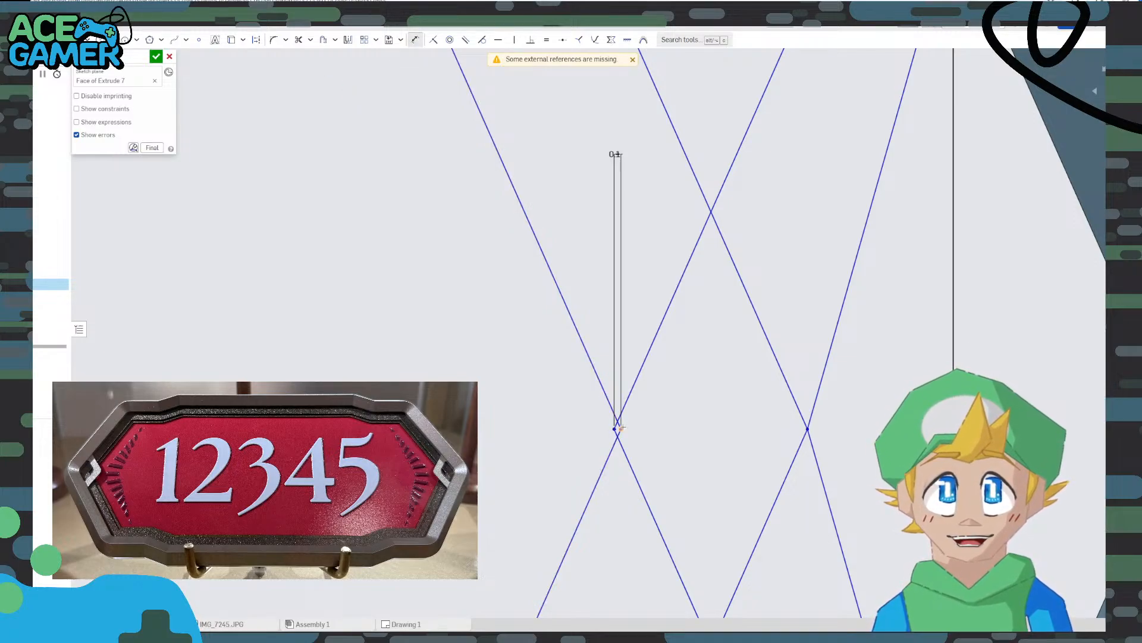
pyautogui.click(808, 429)
pyautogui.scroll(-5, 752, 345)
pyautogui.moveTo(682, 237); pyautogui.dragTo(609, 510, button='middle')
pyautogui.click(722, 79)
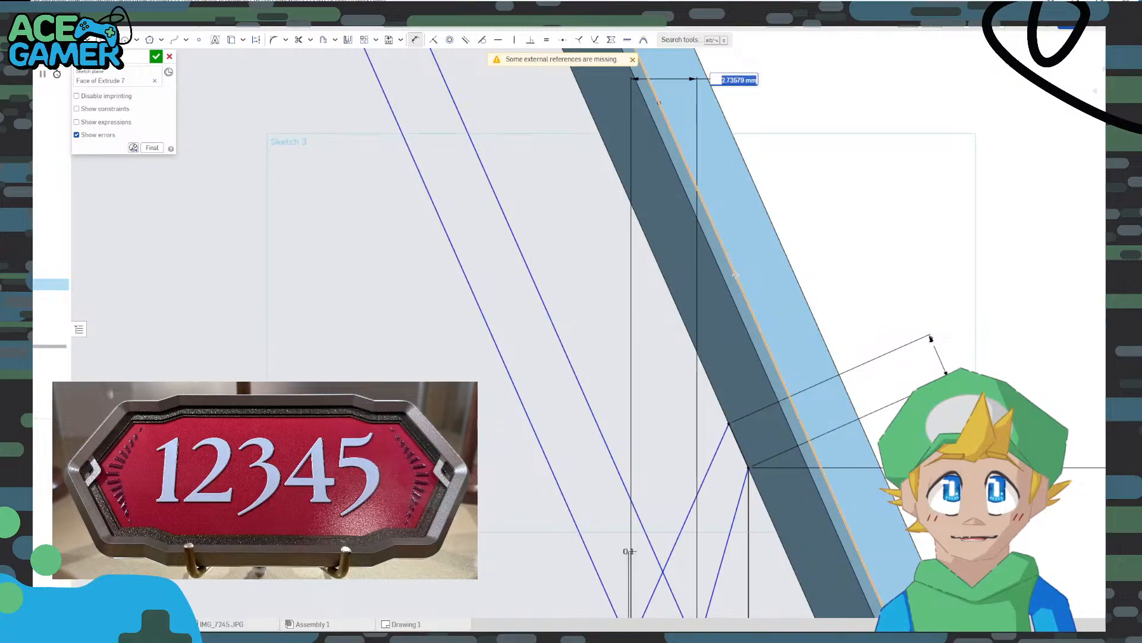
pyautogui.press('Return')
# Dimension the horizontal distance from the border vertex nearest the frame to the frame's inner corner
pyautogui.scroll(-4, 703, 330)
pyautogui.moveTo(685, 340); pyautogui.dragTo(573, 205, button='middle')
pyautogui.scroll(6, 607, 395)
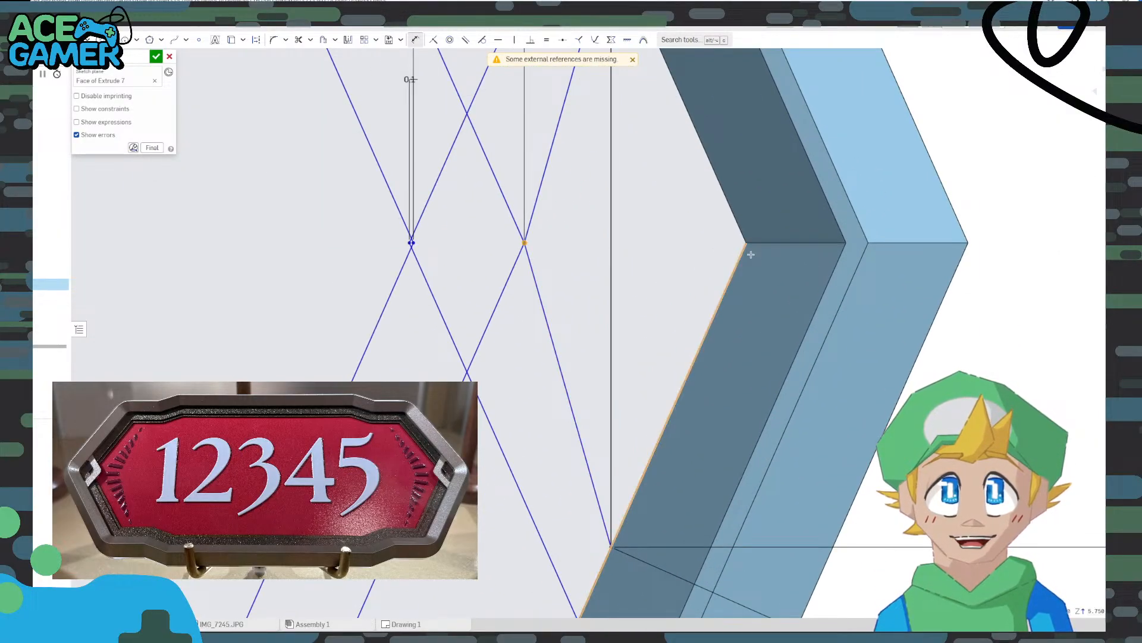
pyautogui.scroll(-5, 656, 180)
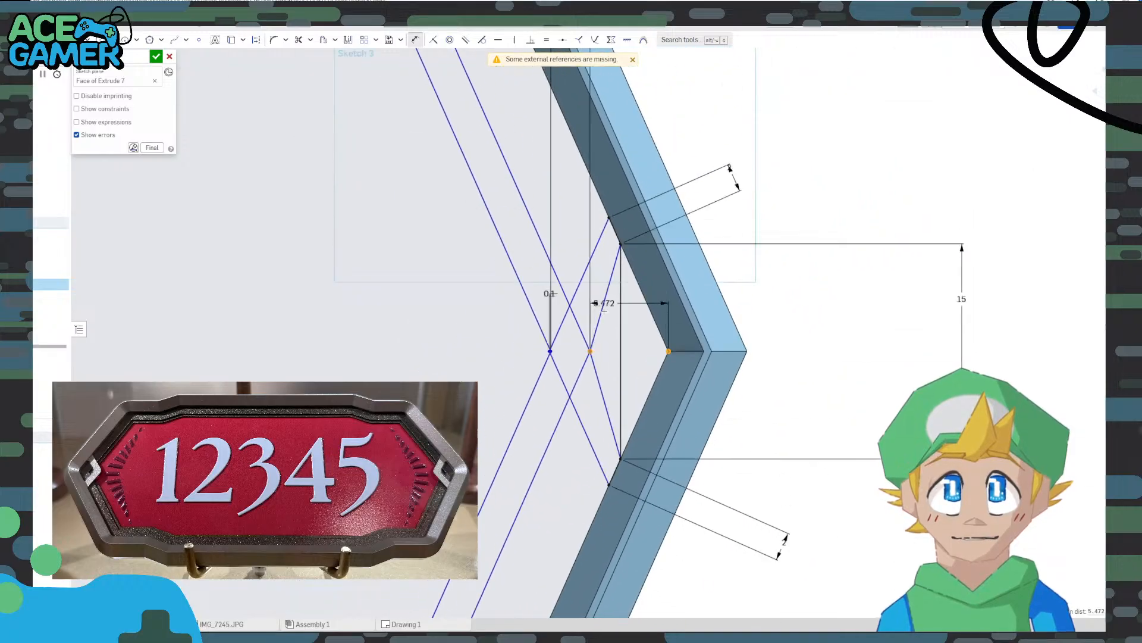
pyautogui.click(616, 117)
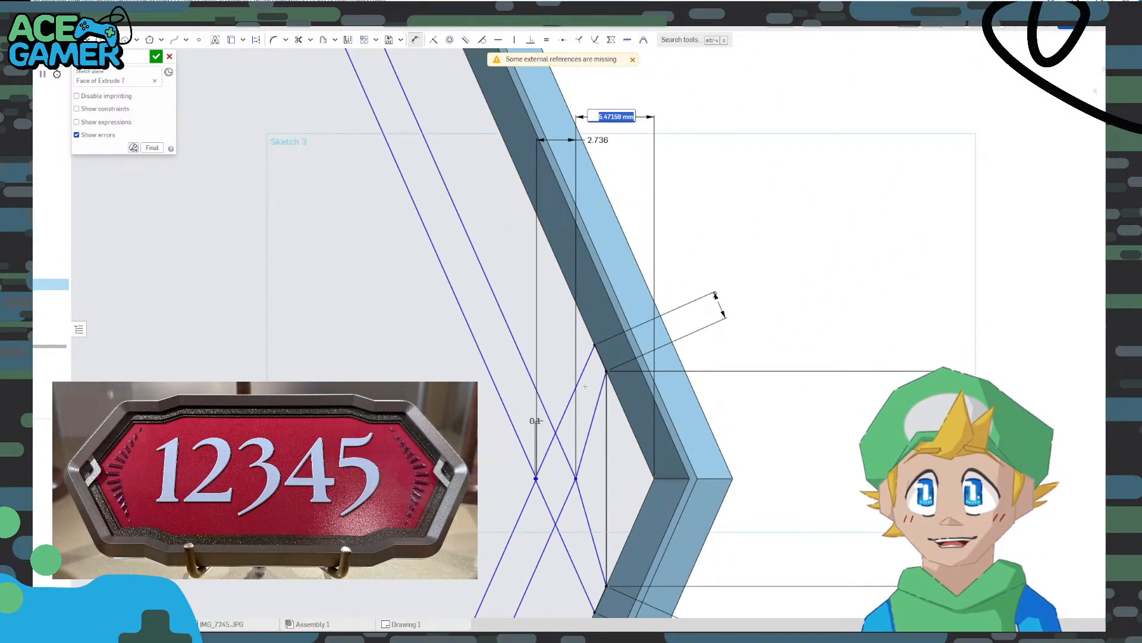
pyautogui.scroll(5, 555, 599)
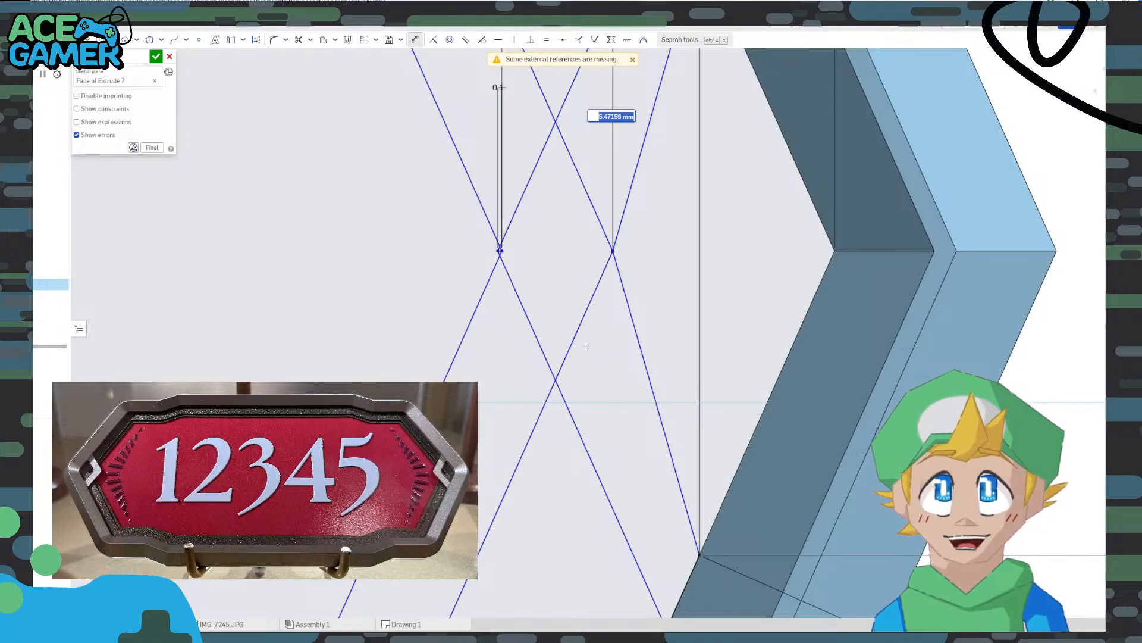
pyautogui.scroll(-3, 524, 265)
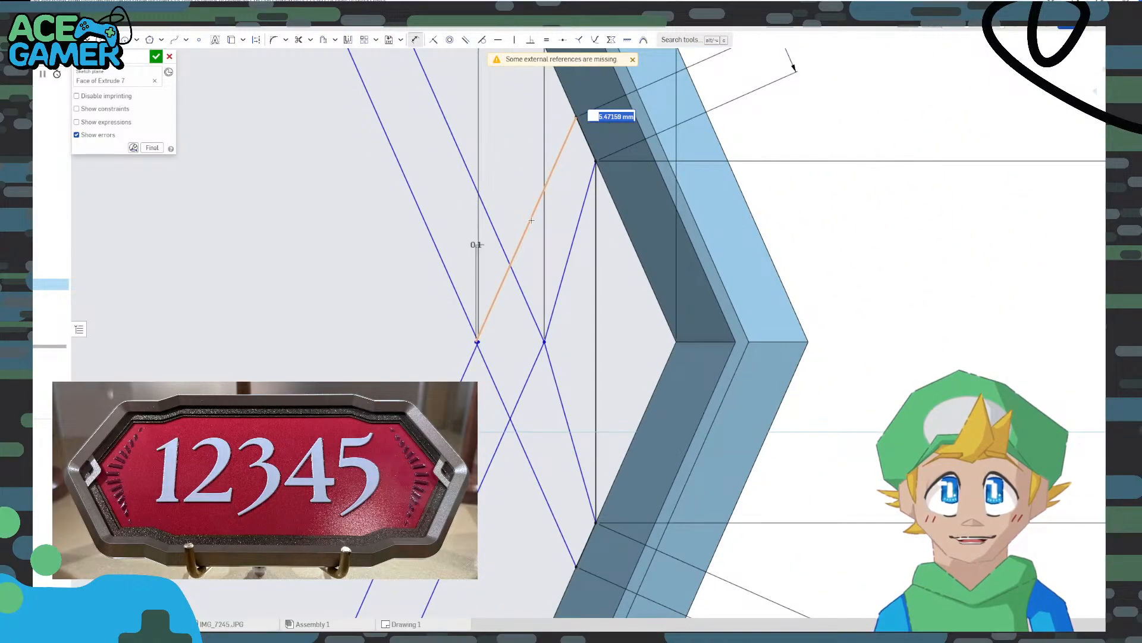
pyautogui.press('Escape')
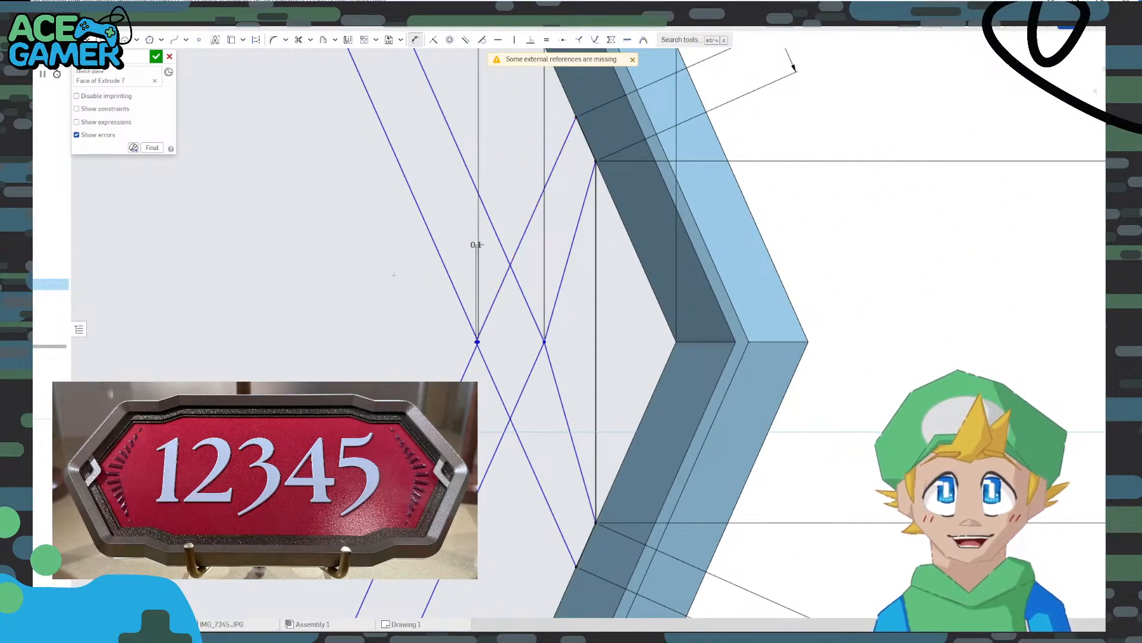
# Fillet the tip of the larger V at the 0.1 mm construction line with a 1 mm radius
pyautogui.click(273, 39)
pyautogui.click(477, 341)
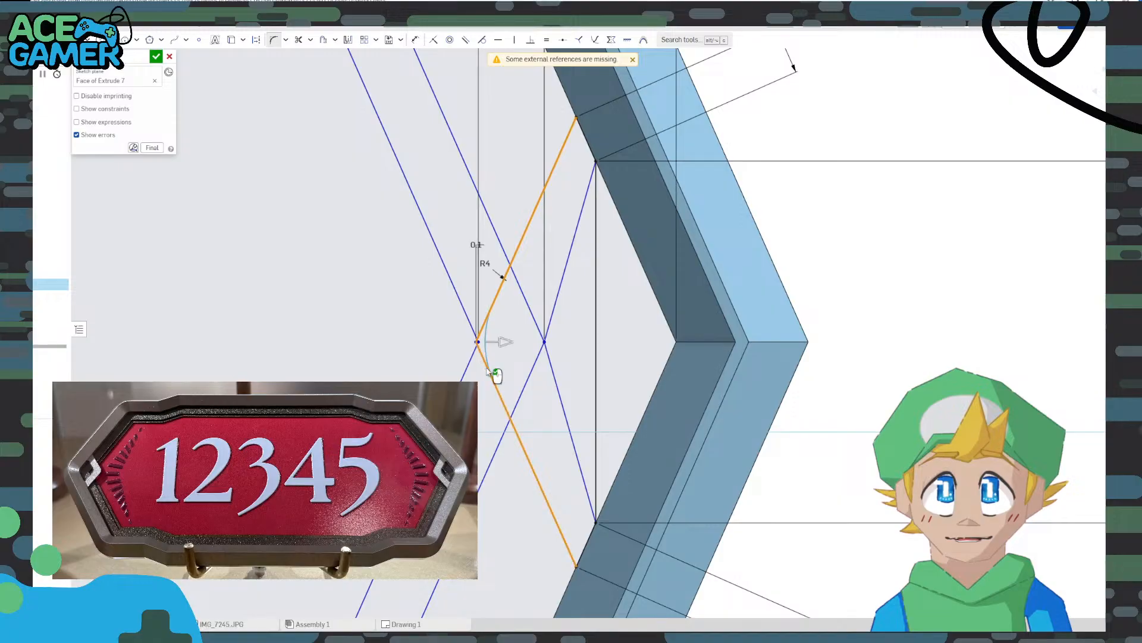
pyautogui.click(501, 288)
pyautogui.write('1')
pyautogui.press('Return')
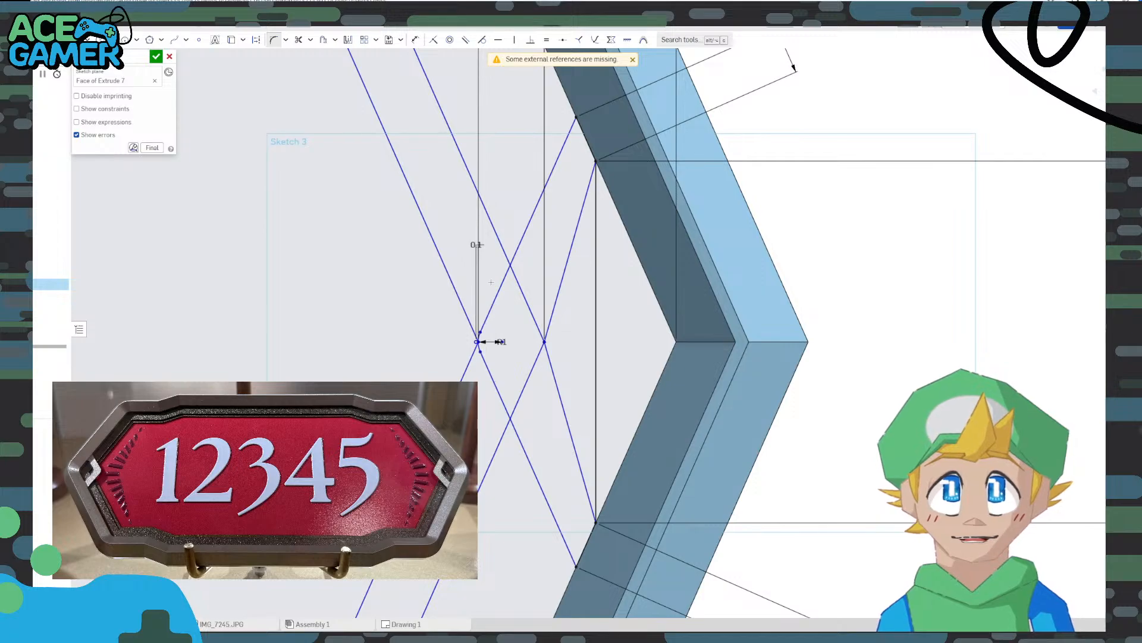
# Fillet the tip of the smaller V nearest the frame with a 1 mm radius
pyautogui.click(544, 341)
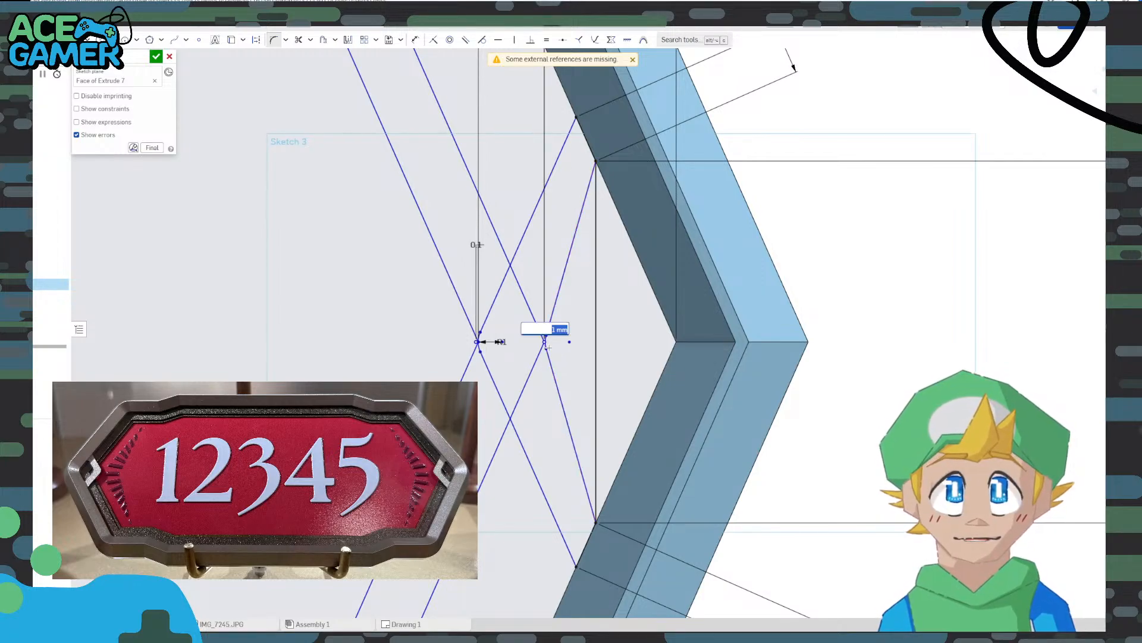
pyautogui.scroll(3, 549, 342)
pyautogui.scroll(2, 551, 343)
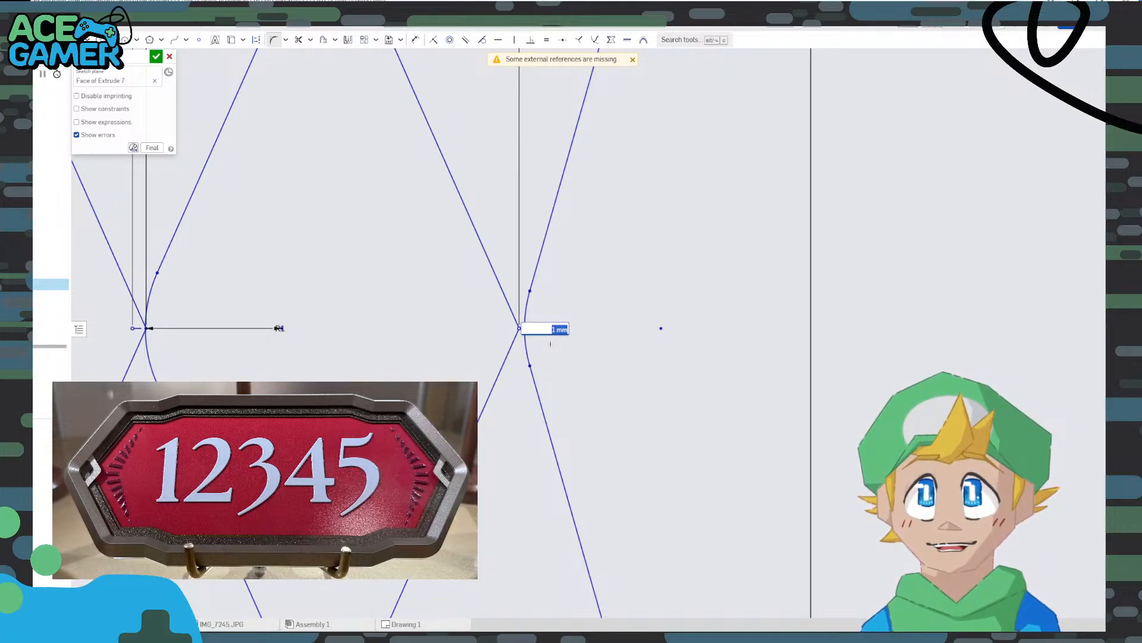
pyautogui.scroll(-10, 330, 319)
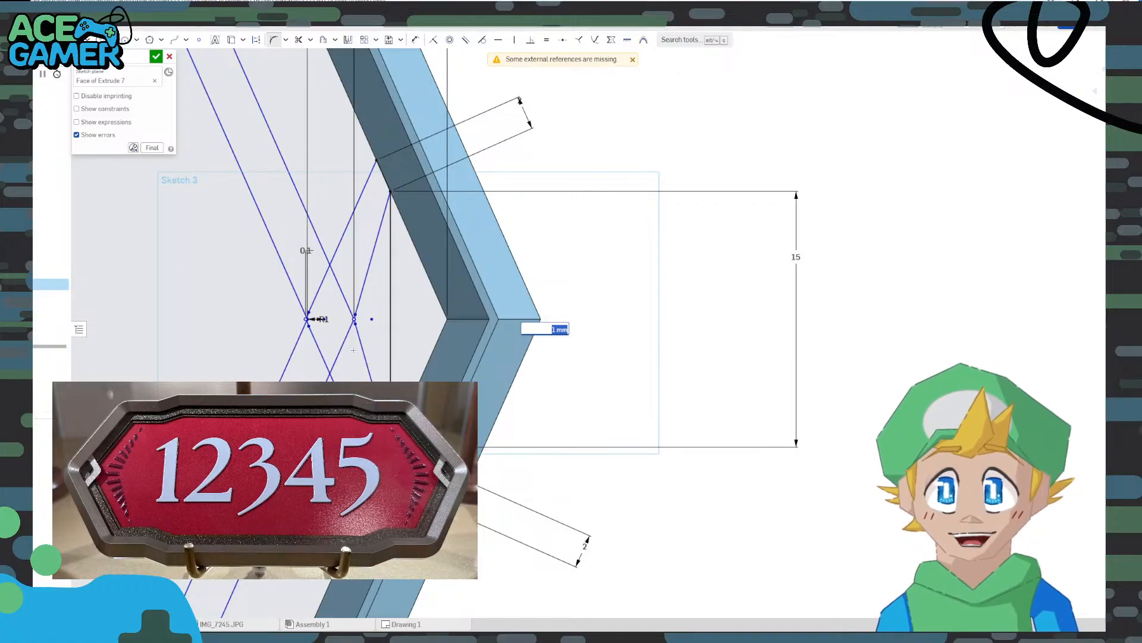
pyautogui.write('4')
pyautogui.press('Return')
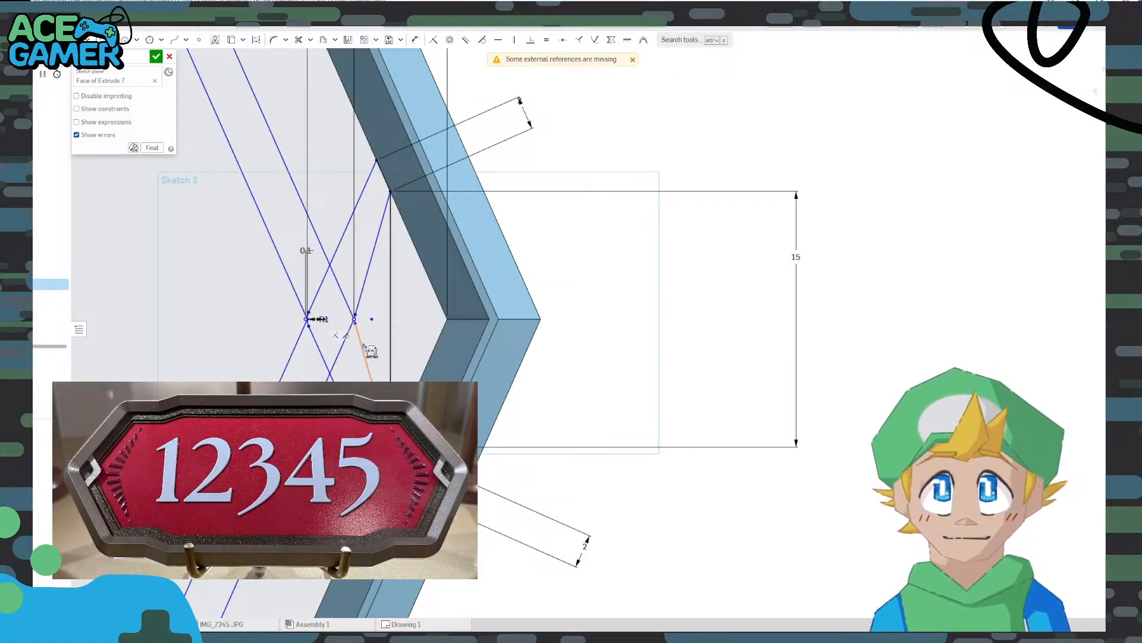
# Undo the fillets, V-shaped lines and 0.1 mm dimension at the right corner, back to the undimensioned horizontal construction line
pyautogui.hotkey('ctrl', 'z')
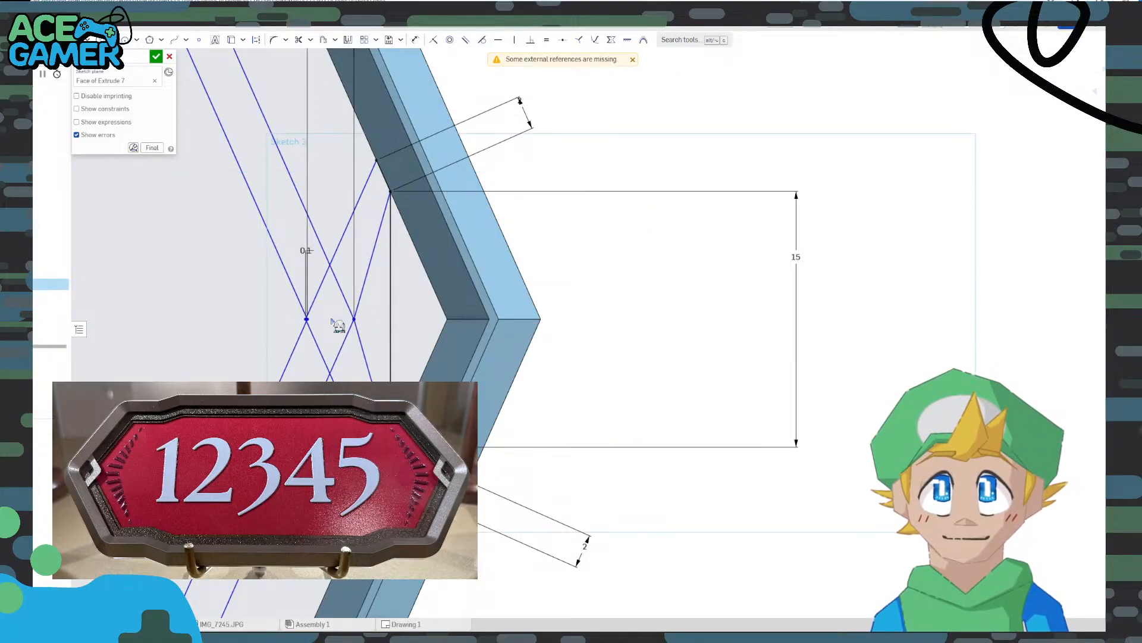
pyautogui.hotkey('ctrl', 'z')
pyautogui.hotkey('ctrl', 'z')
pyautogui.hotkey('ctrl', 'z')
pyautogui.hotkey('ctrl', 'z')
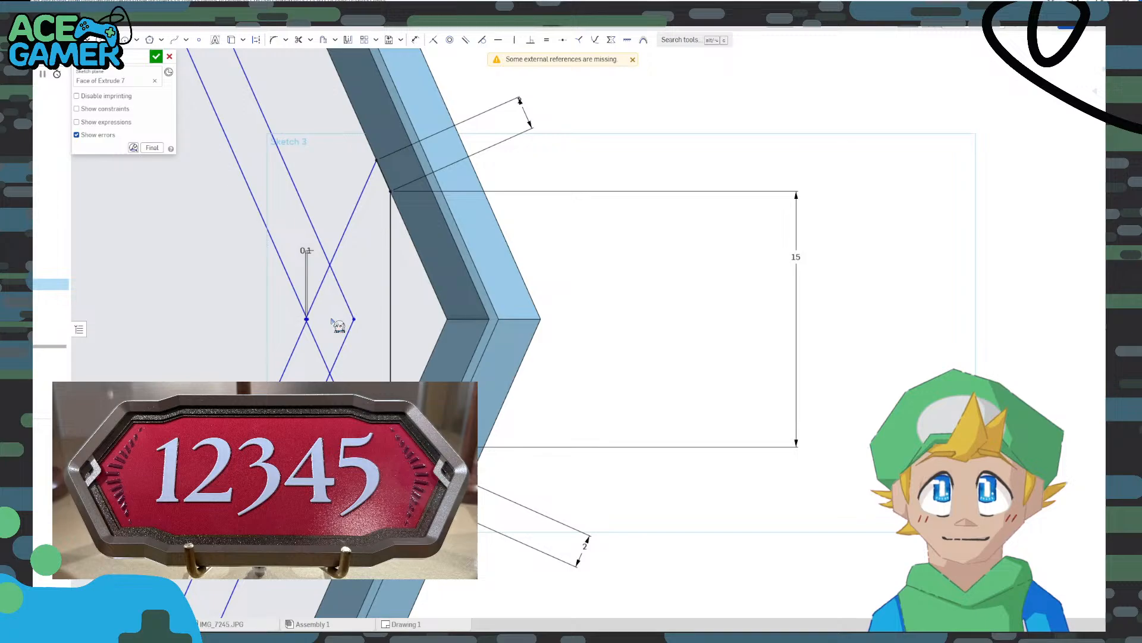
pyautogui.hotkey('ctrl', 'z')
pyautogui.hotkey('ctrl', 'z')
pyautogui.hotkey('ctrl', 'z')
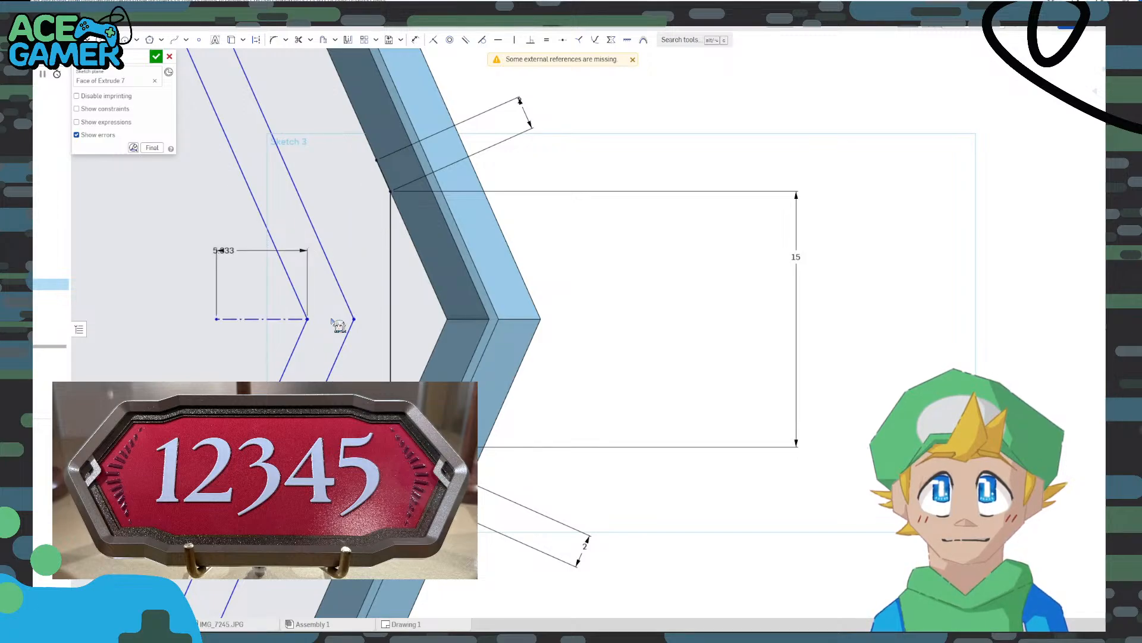
pyautogui.moveTo(288, 321); pyautogui.dragTo(440, 320, button='middle')
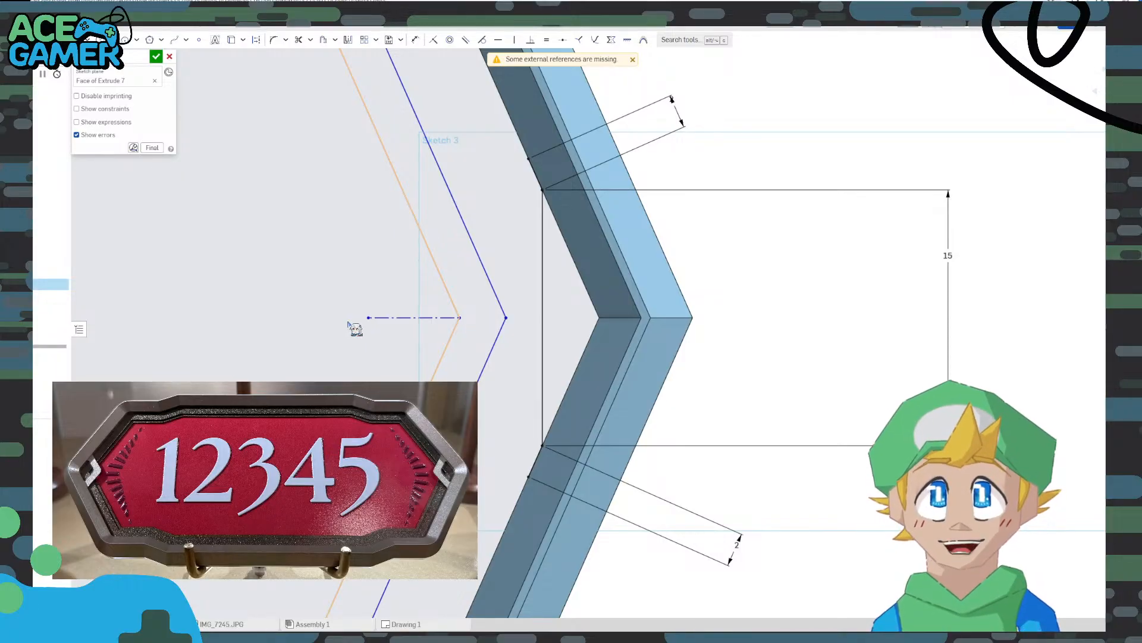
# Examine the rounded V-shaped bracket lines and their dimensions at the left corner of the sketch
pyautogui.scroll(-6, 470, 269)
pyautogui.moveTo(337, 315); pyautogui.dragTo(874, 347, button='middle')
pyautogui.moveTo(433, 276); pyautogui.dragTo(690, 285, button='middle')
pyautogui.scroll(8, 478, 319)
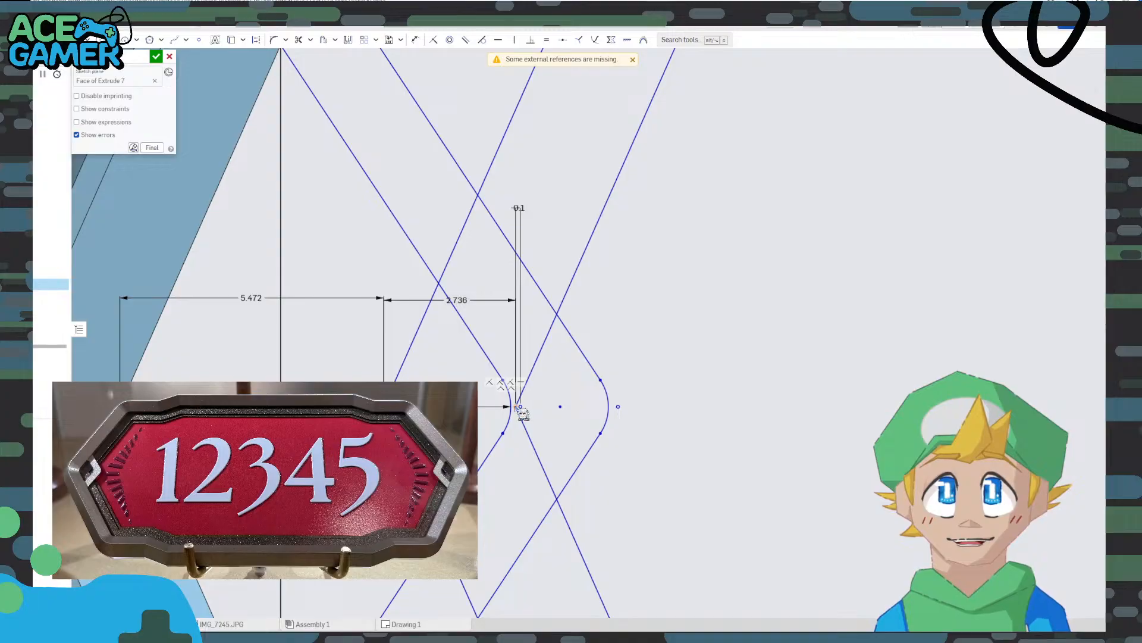
pyautogui.scroll(1, 519, 408)
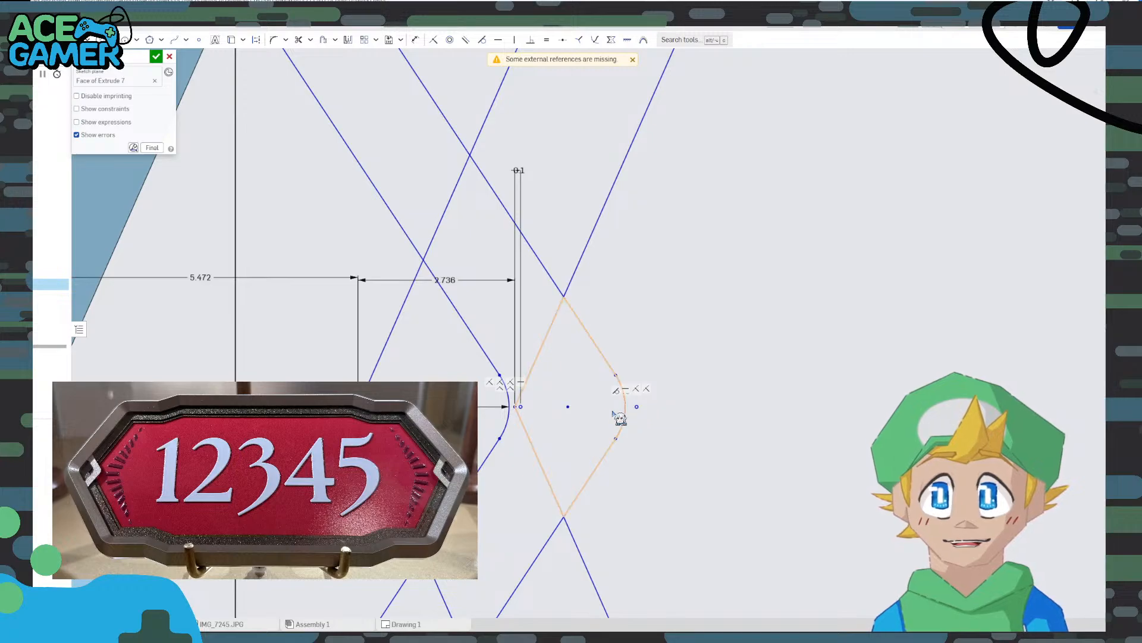
pyautogui.scroll(-1, 551, 408)
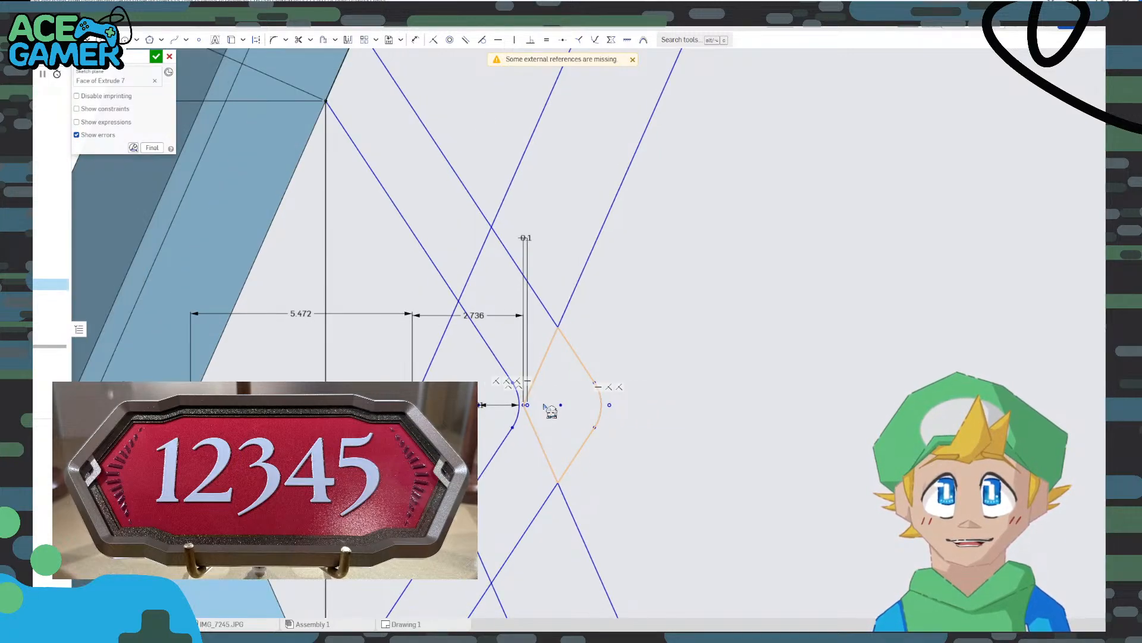
pyautogui.scroll(5, 550, 410)
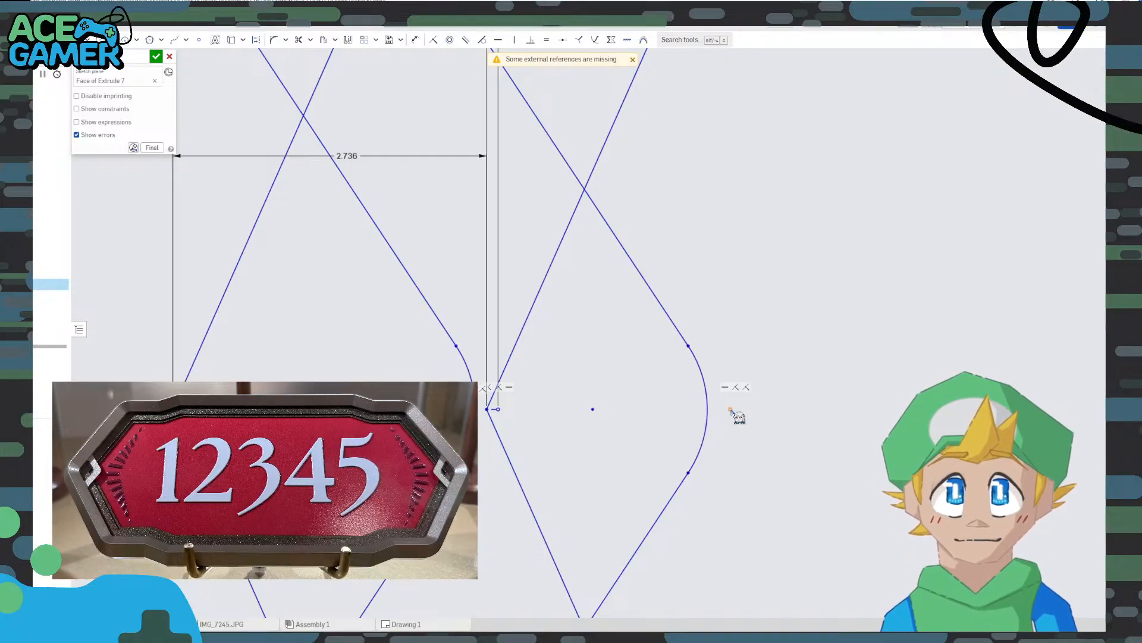
pyautogui.scroll(-5, 682, 357)
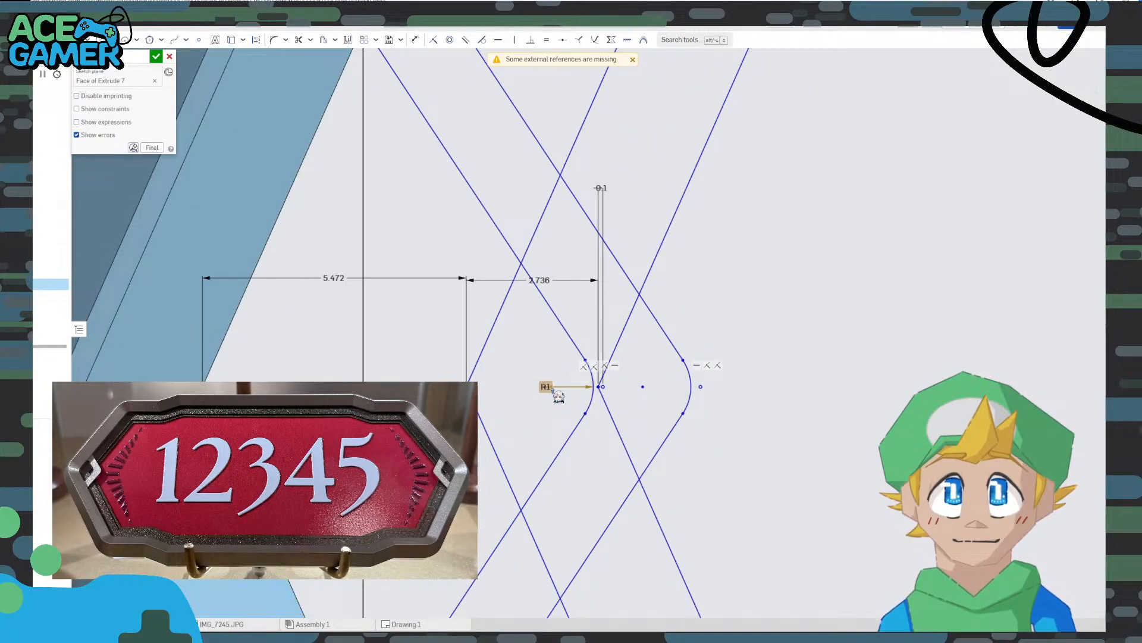
pyautogui.click(573, 388)
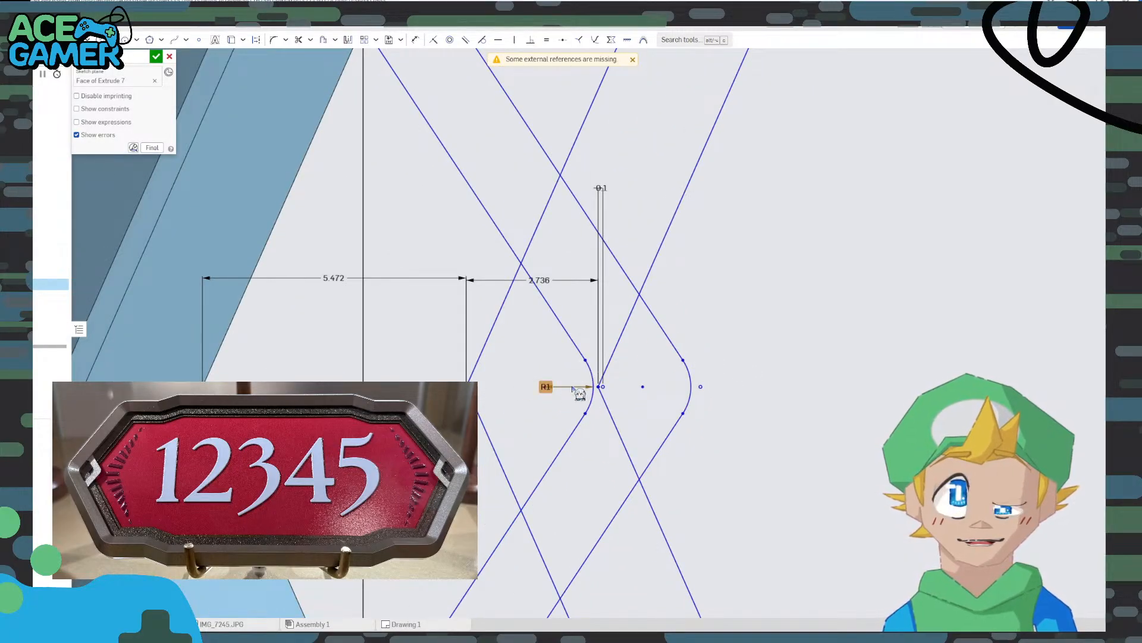
pyautogui.press('Delete')
pyautogui.hotkey('ctrl', 'z')
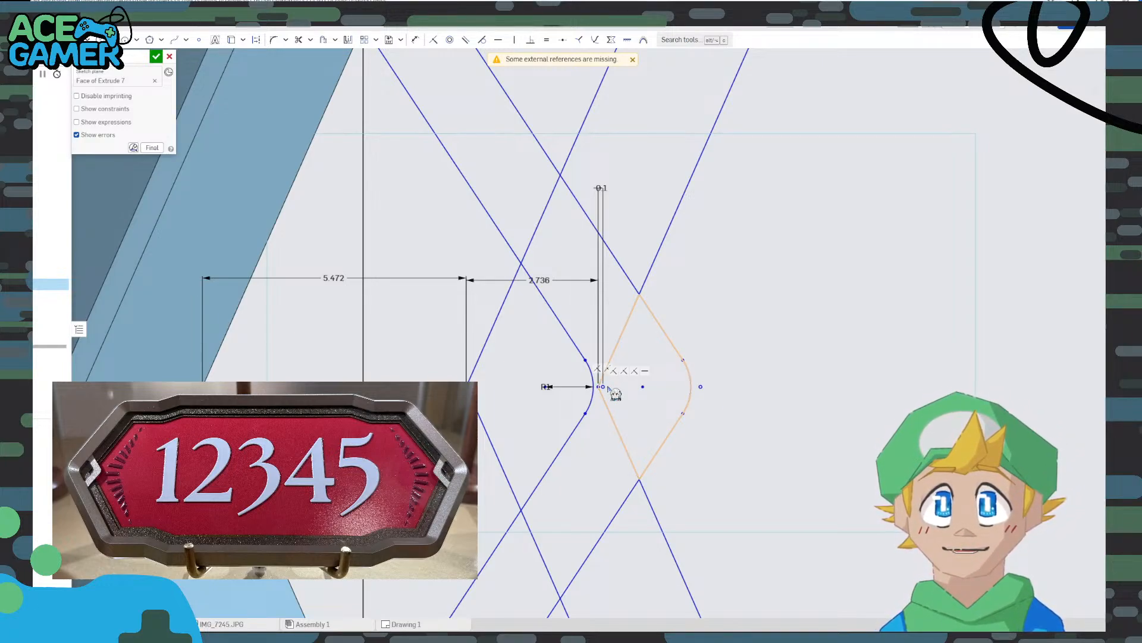
# Dimension the horizontal distance from the left corner's inner border vertex to the larger V's unfilleted tip, keeping the proposed value, and centre its label
pyautogui.scroll(-3, 584, 232)
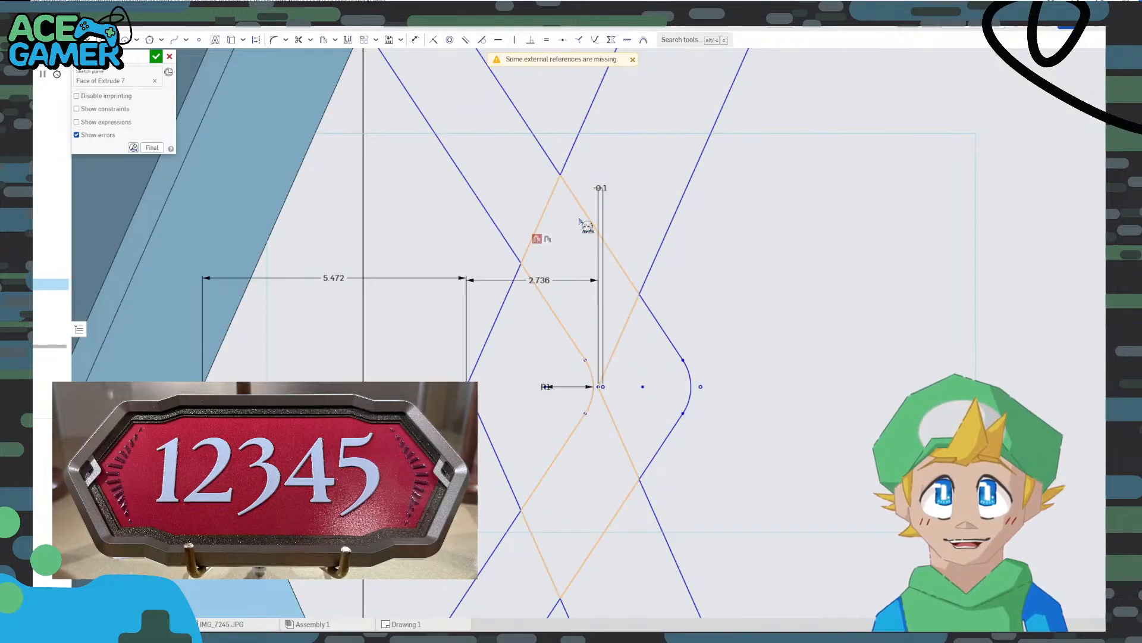
pyautogui.scroll(3, 631, 313)
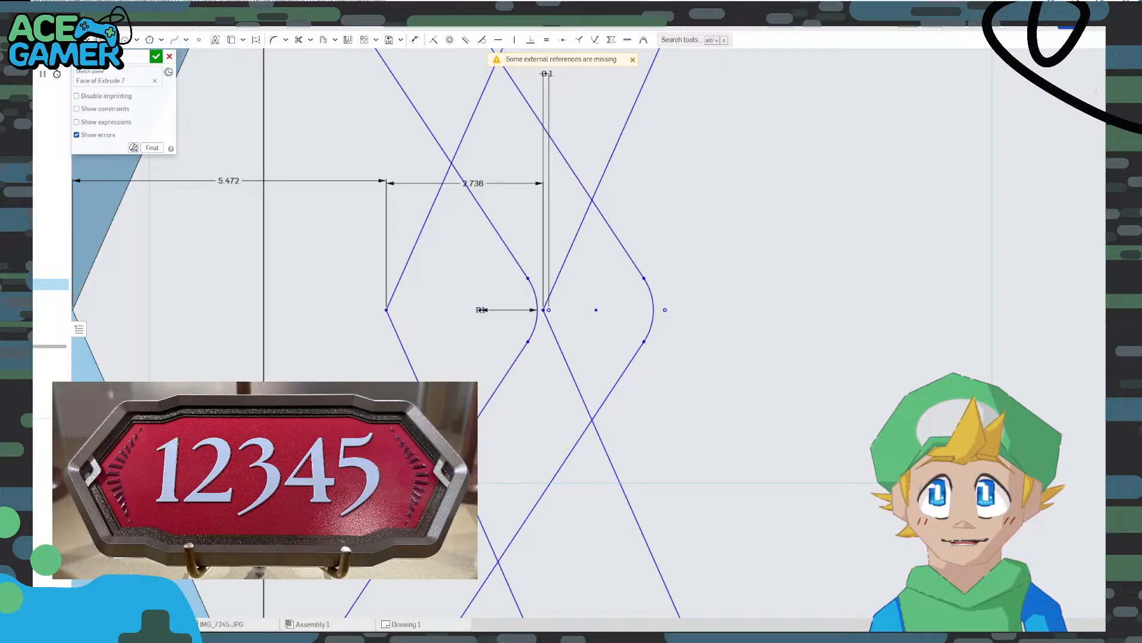
pyautogui.click(415, 39)
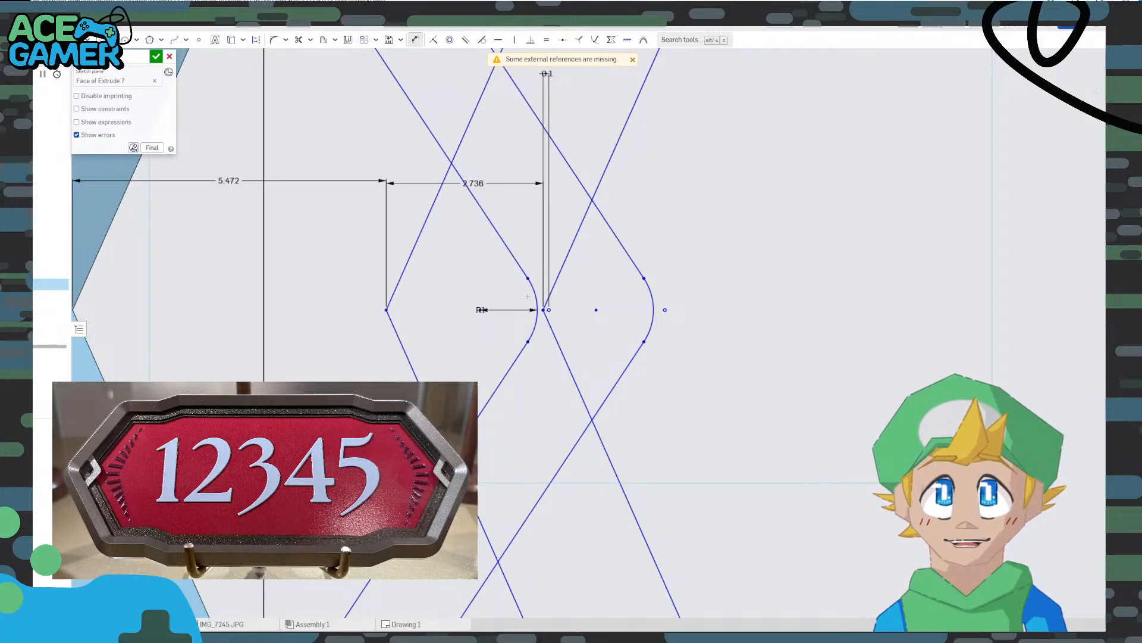
pyautogui.click(665, 309)
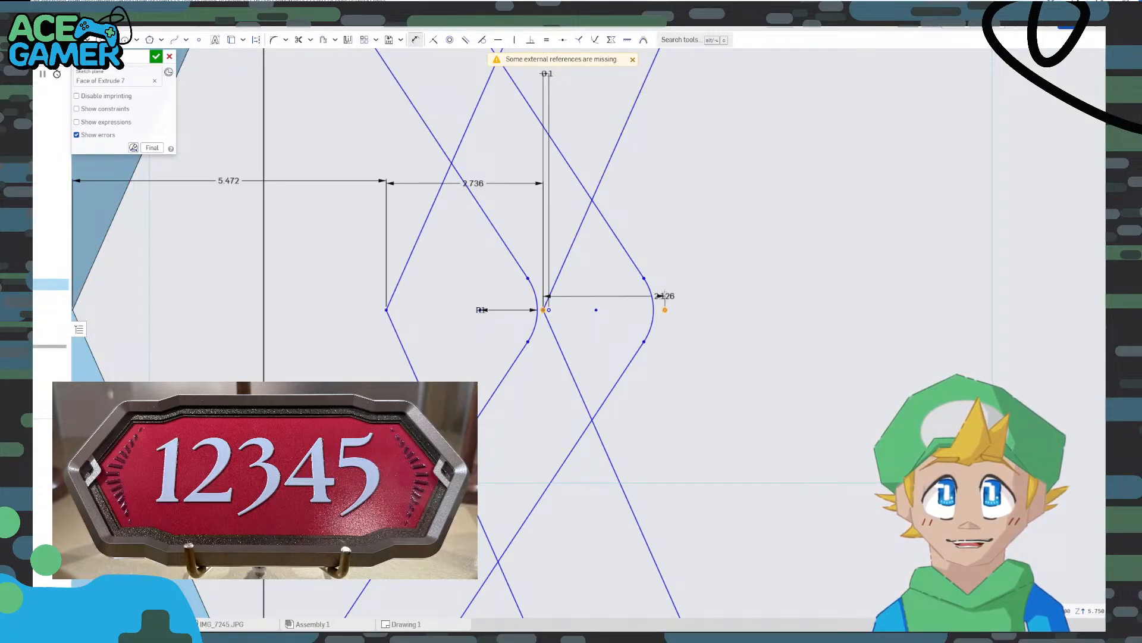
pyautogui.click(657, 192)
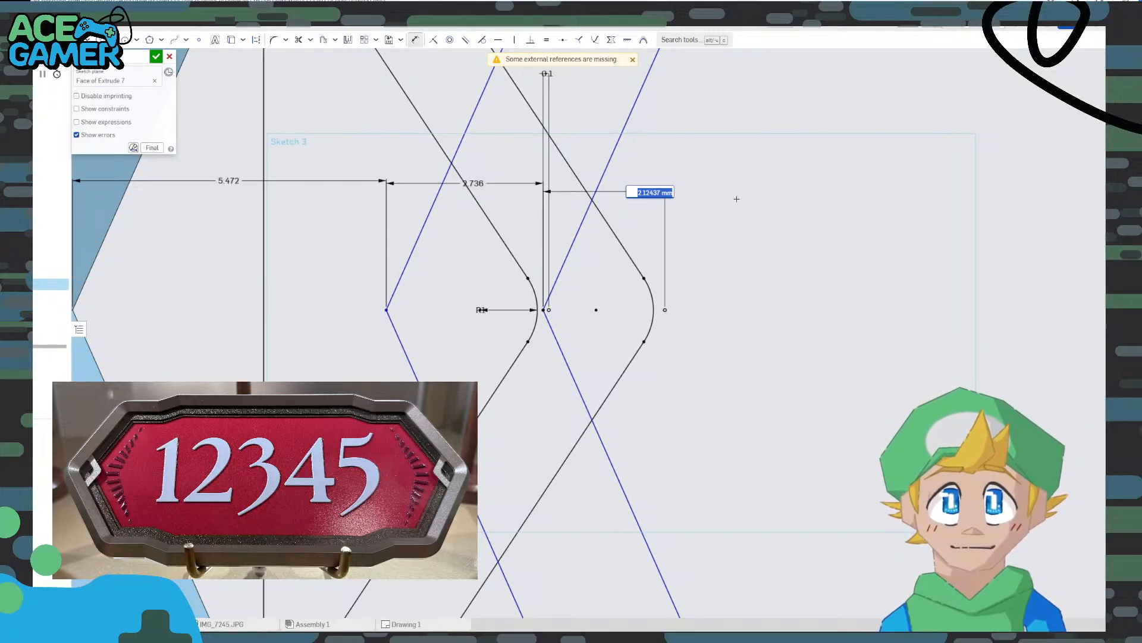
pyautogui.press('Return')
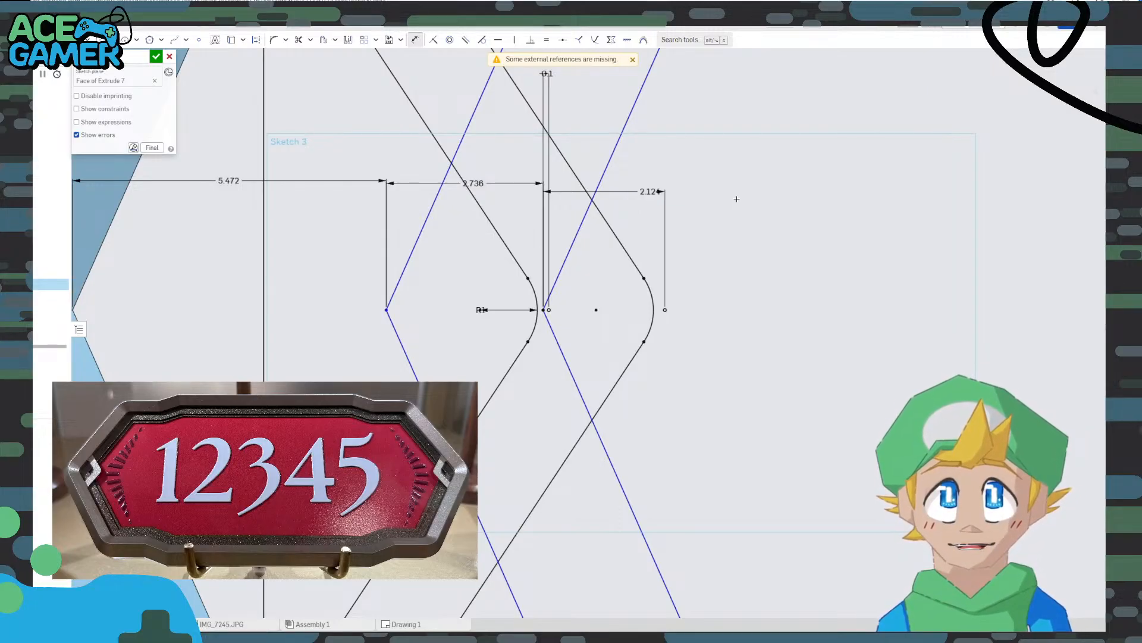
pyautogui.moveTo(650, 193); pyautogui.dragTo(633, 193)
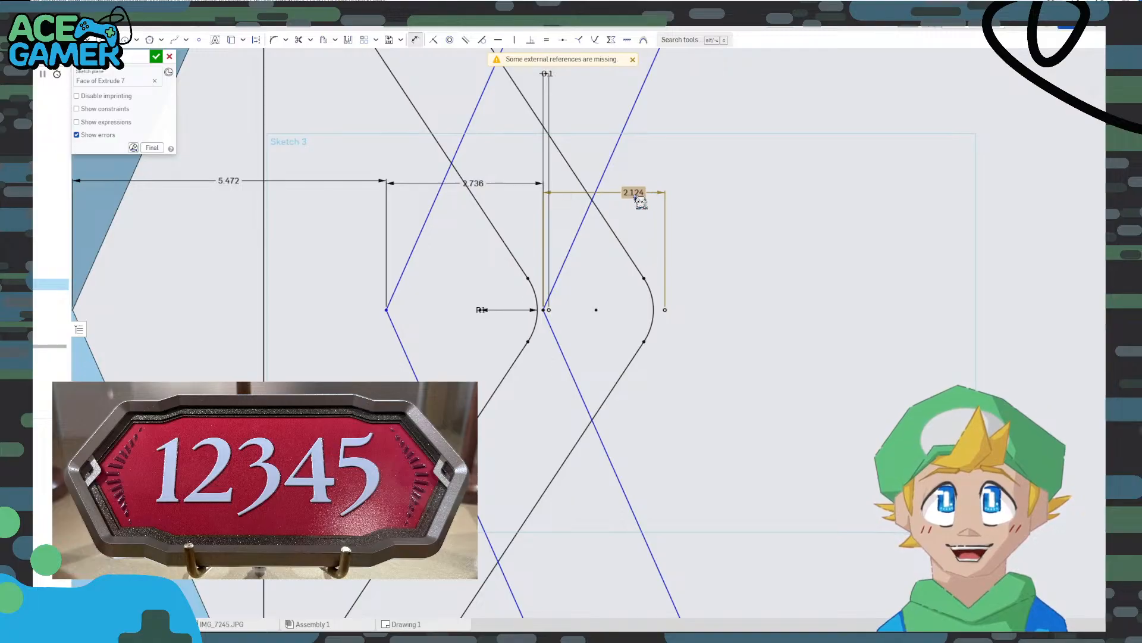
# Compare the dimensioned bracket geometry at the left corner with the unfinished border vertices and construction line at the right corner
pyautogui.scroll(-1, 718, 210)
pyautogui.scroll(4, 602, 281)
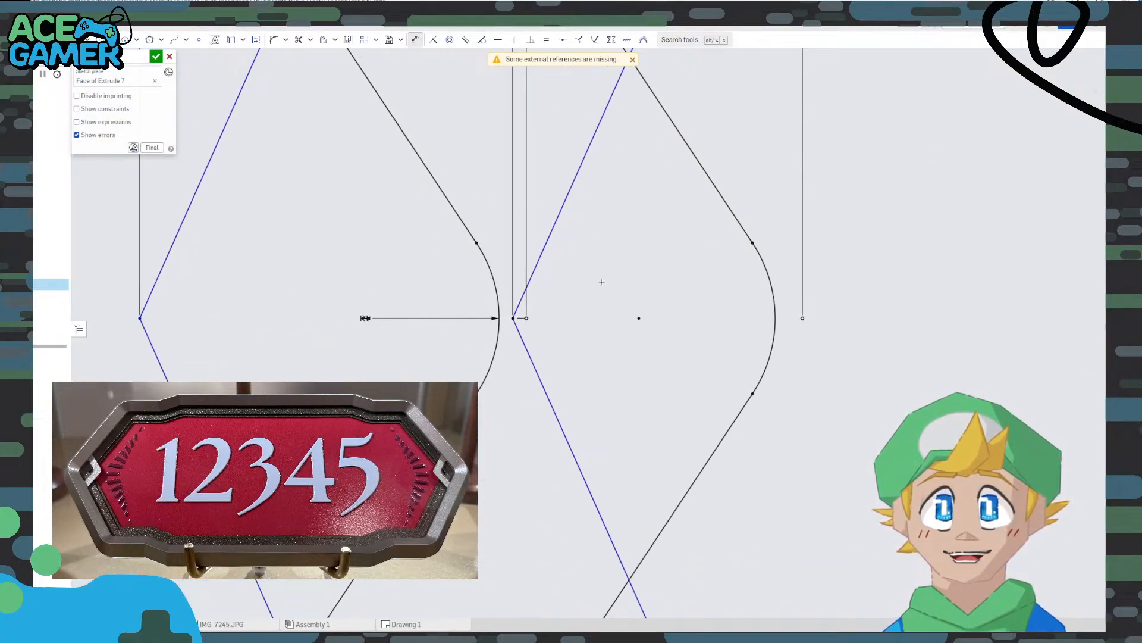
pyautogui.scroll(-2, 602, 282)
pyautogui.scroll(1, 541, 356)
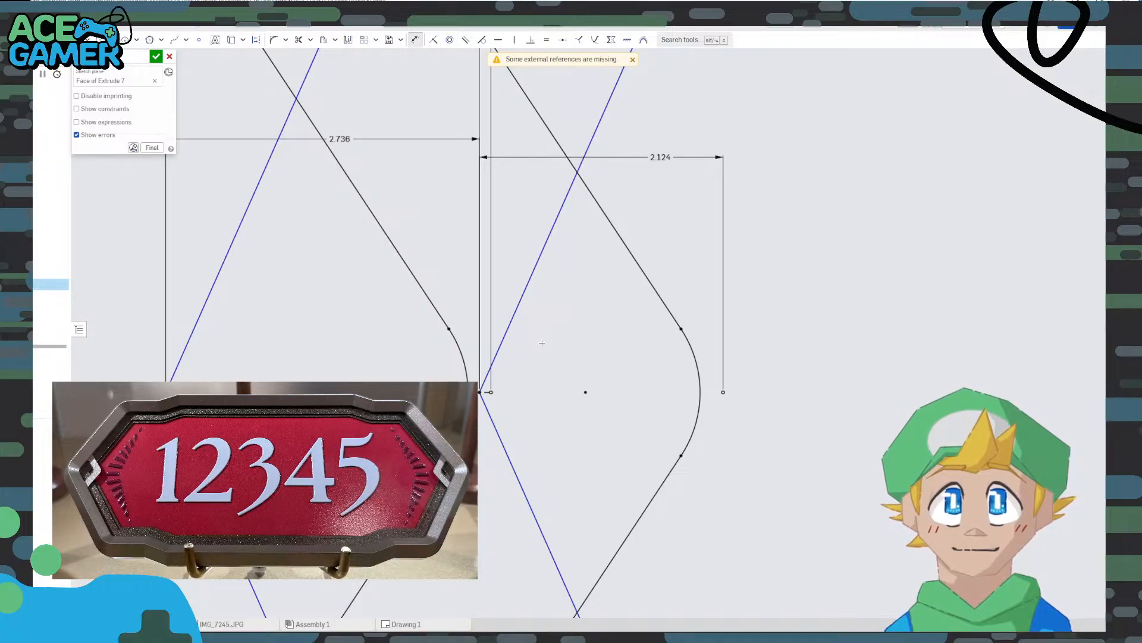
pyautogui.scroll(-5, 541, 342)
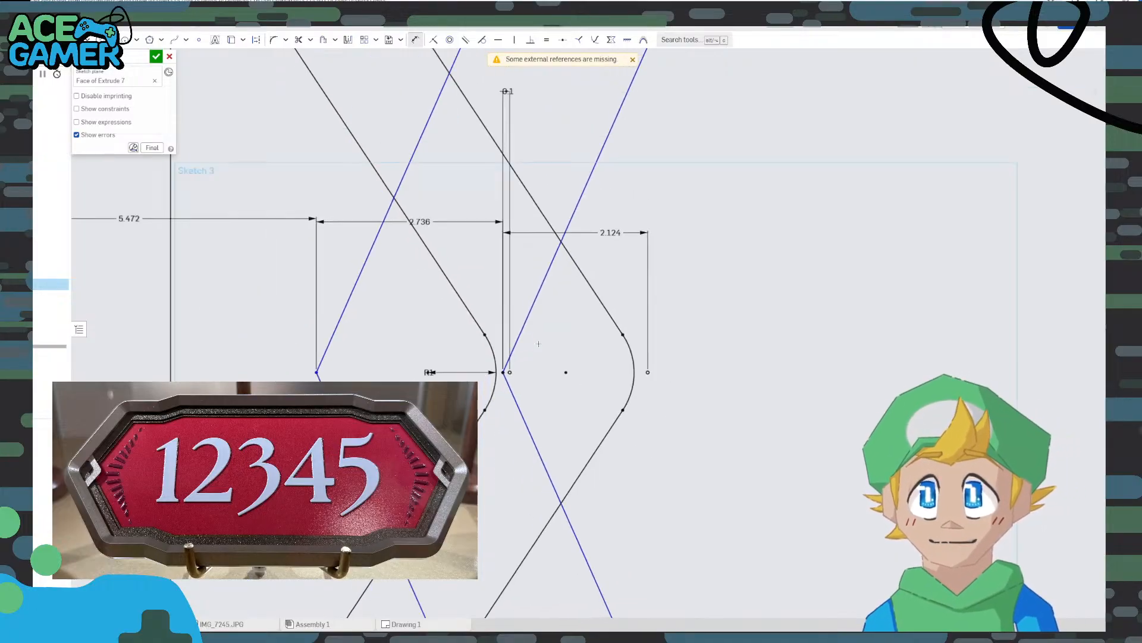
pyautogui.moveTo(917, 370); pyautogui.dragTo(200, 341, button='middle')
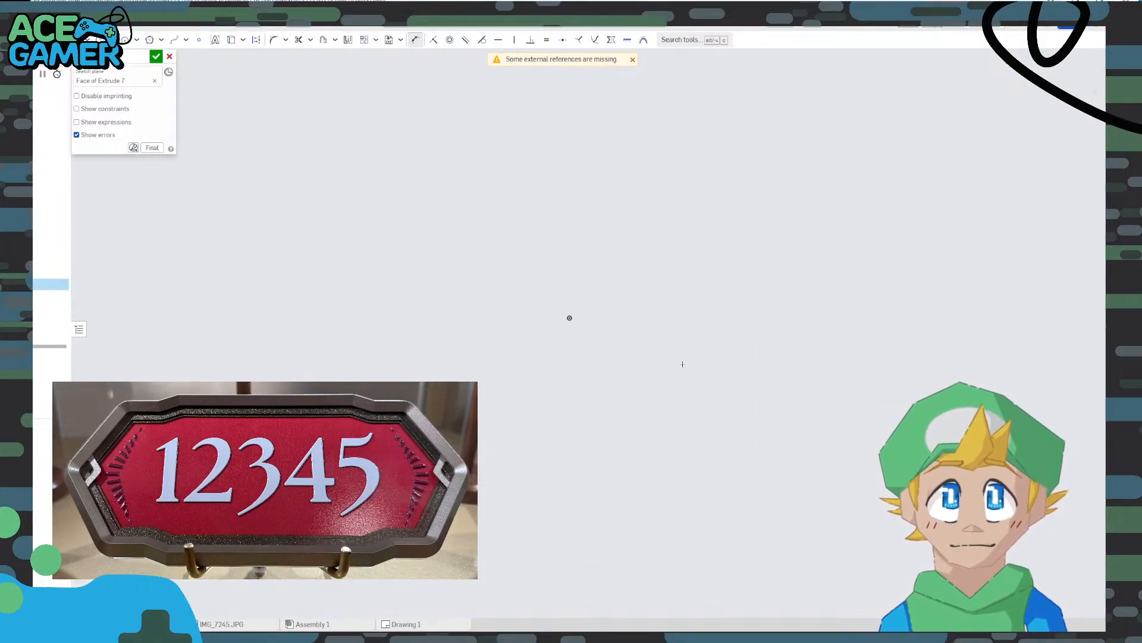
pyautogui.moveTo(1089, 361); pyautogui.dragTo(543, 363, button='middle')
pyautogui.scroll(-3, 556, 361)
pyautogui.moveTo(820, 333); pyautogui.dragTo(567, 355, button='middle')
pyautogui.scroll(5, 547, 355)
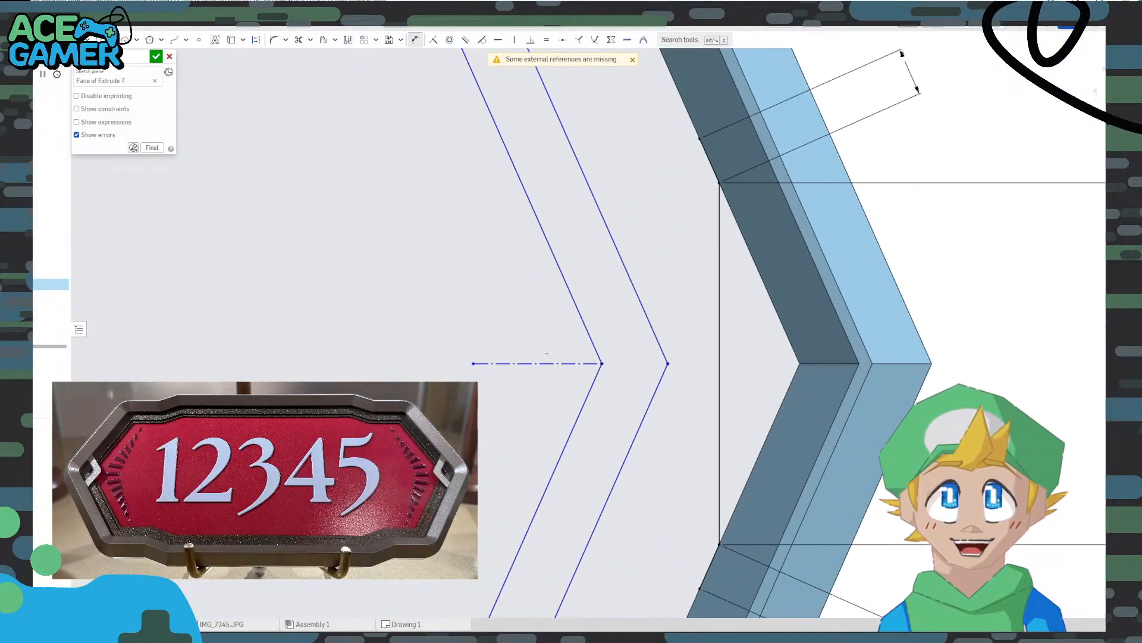
pyautogui.scroll(-5, 456, 287)
pyautogui.moveTo(286, 277); pyautogui.dragTo(928, 300, button='middle')
pyautogui.moveTo(413, 290); pyautogui.dragTo(877, 304, button='middle')
pyautogui.scroll(5, 328, 313)
pyautogui.scroll(1, 327, 315)
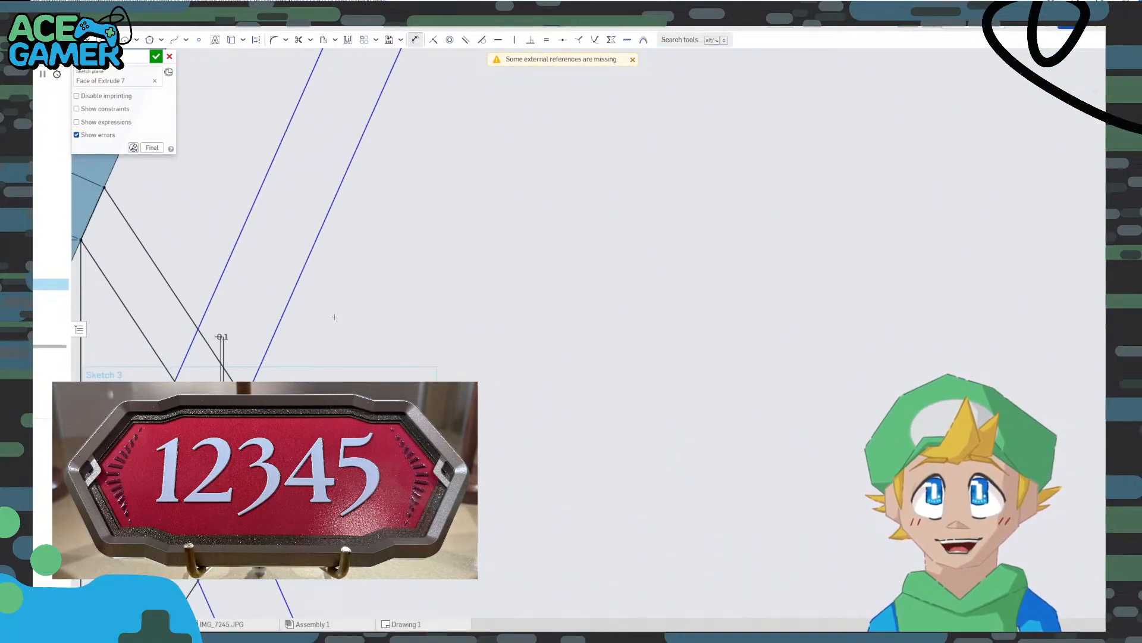
pyautogui.scroll(-6, 343, 314)
pyautogui.moveTo(833, 312)
pyautogui.mouseDown(button='middle')
pyautogui.moveTo(387, 326)
pyautogui.moveTo(562, 319)
pyautogui.mouseUp(button='middle')
pyautogui.scroll(6, 723, 345)
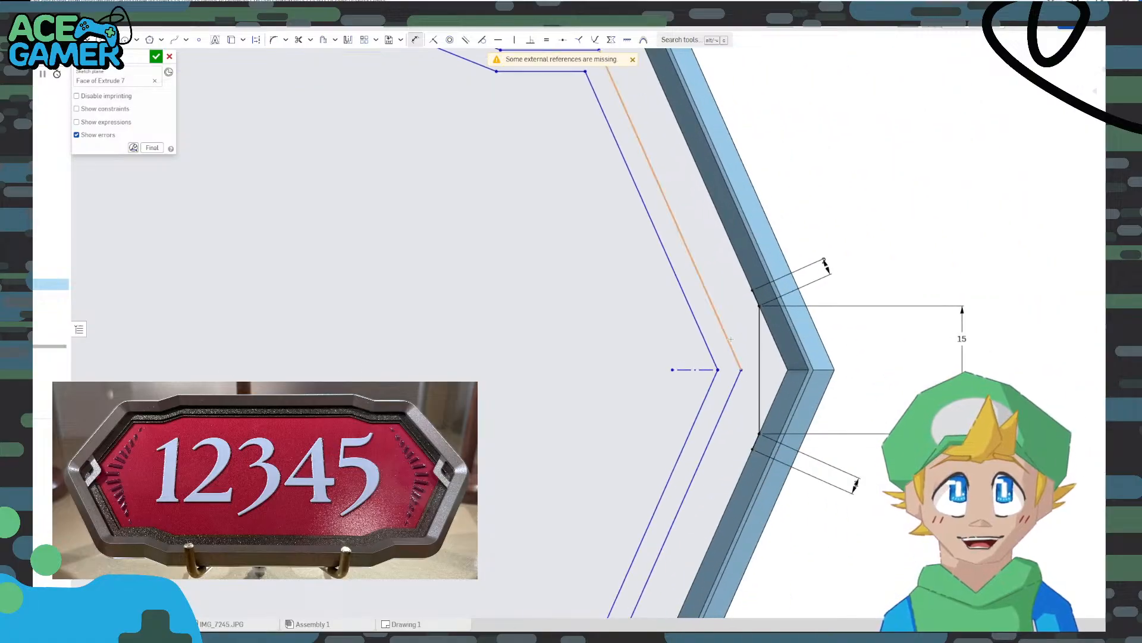
# Dimension the right corner's horizontal construction line to 2.124 mm
pyautogui.press('Escape')
pyautogui.click(415, 39)
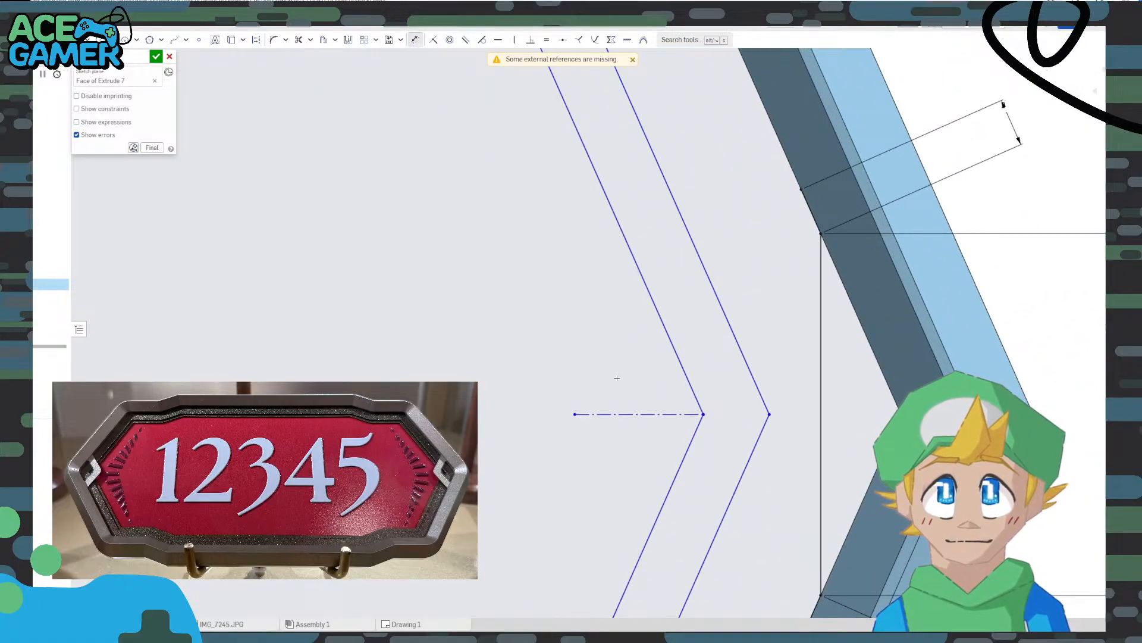
pyautogui.click(621, 414)
pyautogui.click(623, 382)
pyautogui.write('2')
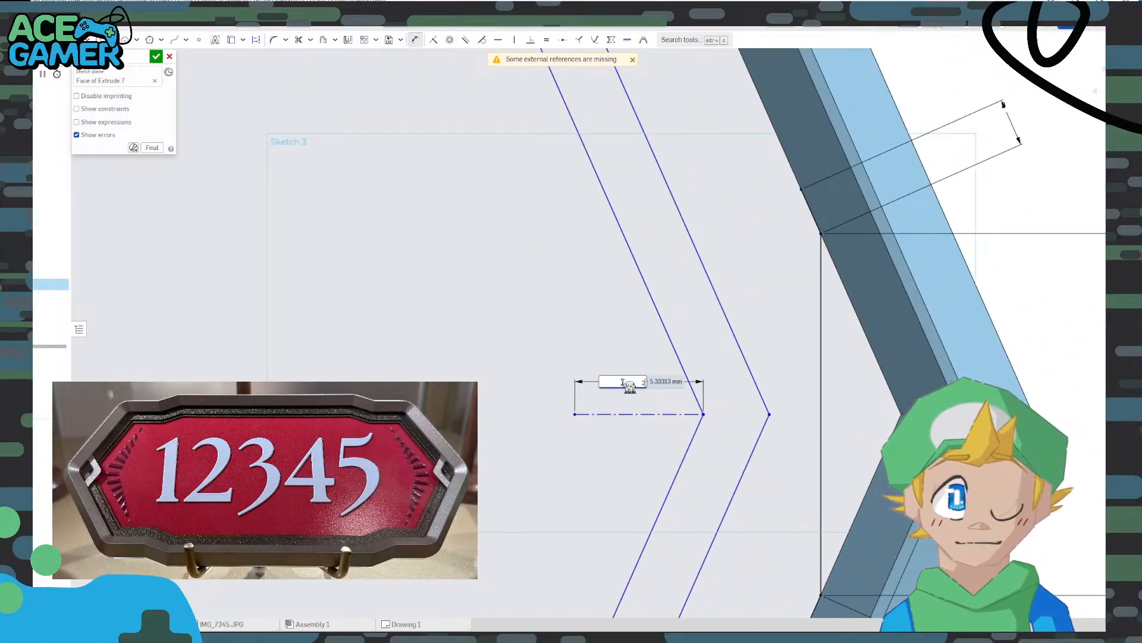
pyautogui.write('.124')
pyautogui.press('Return')
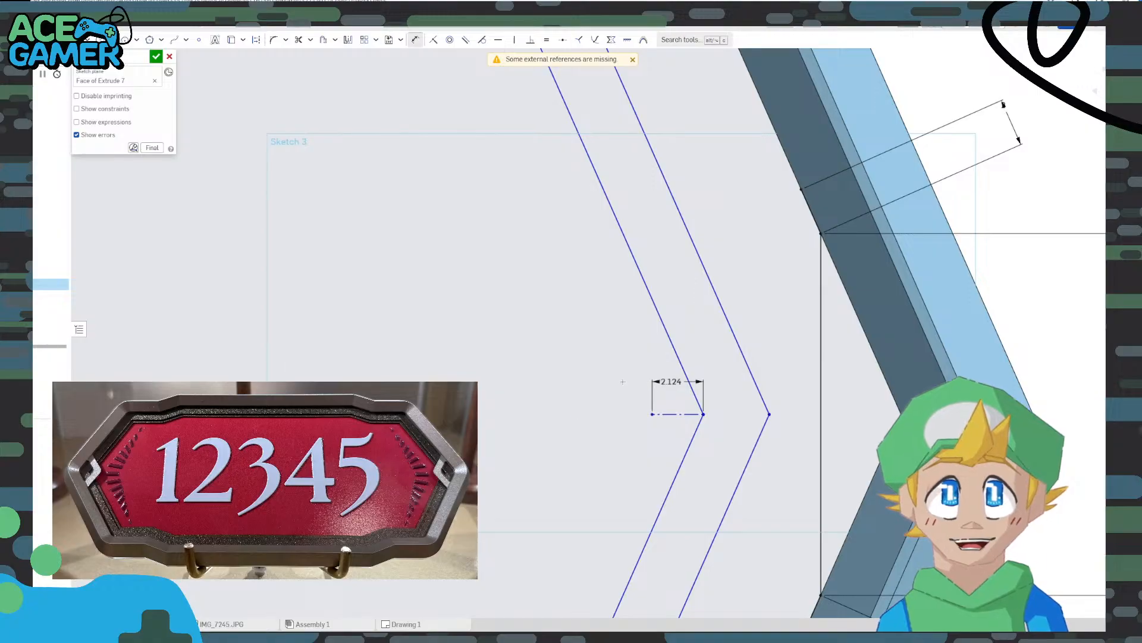
pyautogui.press('Escape')
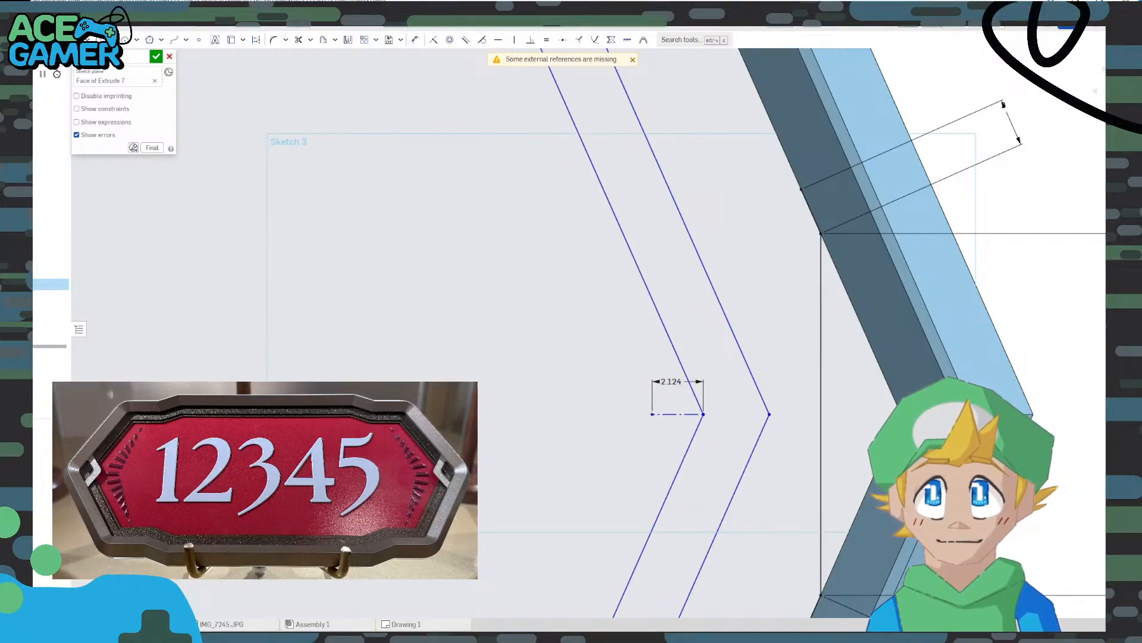
# Draw the larger V from the upper outer frame point through the construction line's free end to the matching lower frame point
pyautogui.click(801, 189)
pyautogui.click(653, 413)
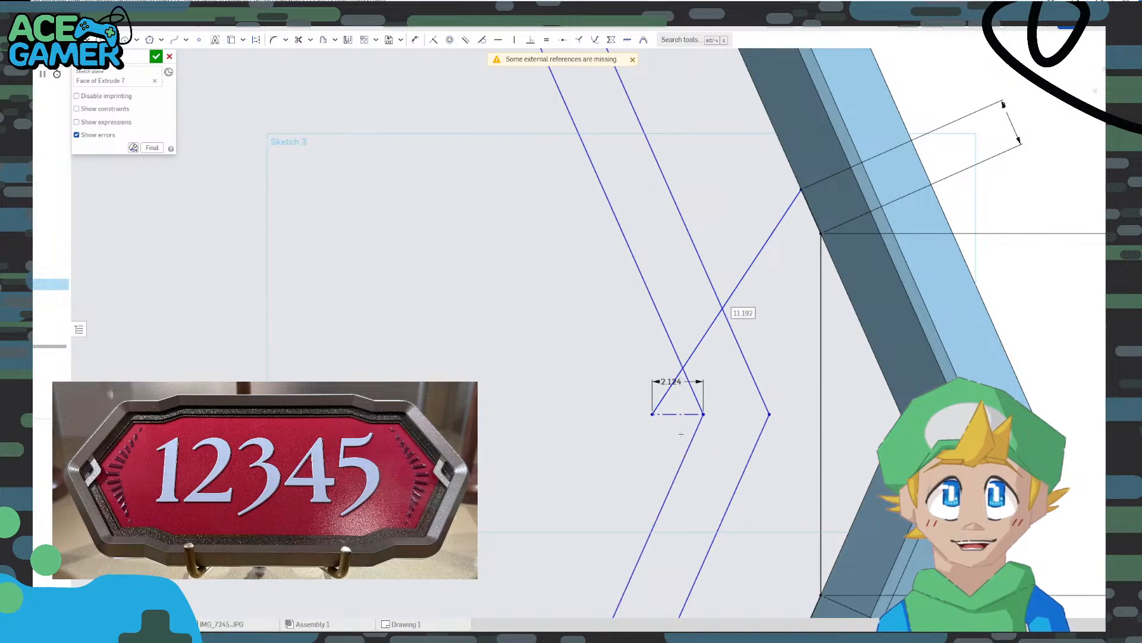
pyautogui.moveTo(759, 490); pyautogui.dragTo(630, 366, button='middle')
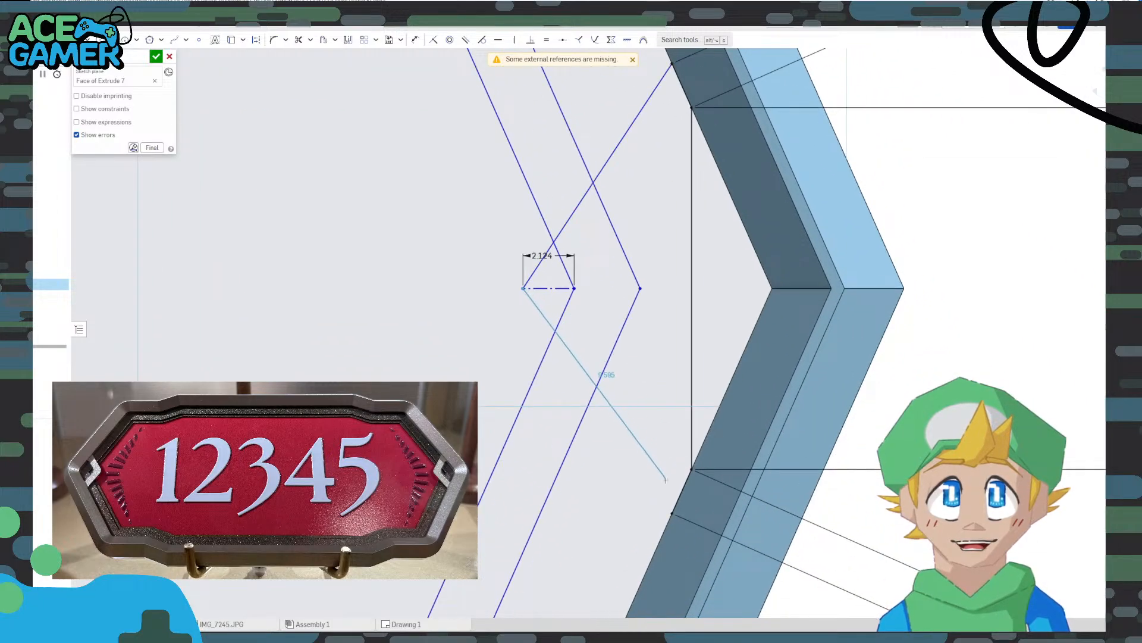
pyautogui.click(672, 513)
pyautogui.press('Escape')
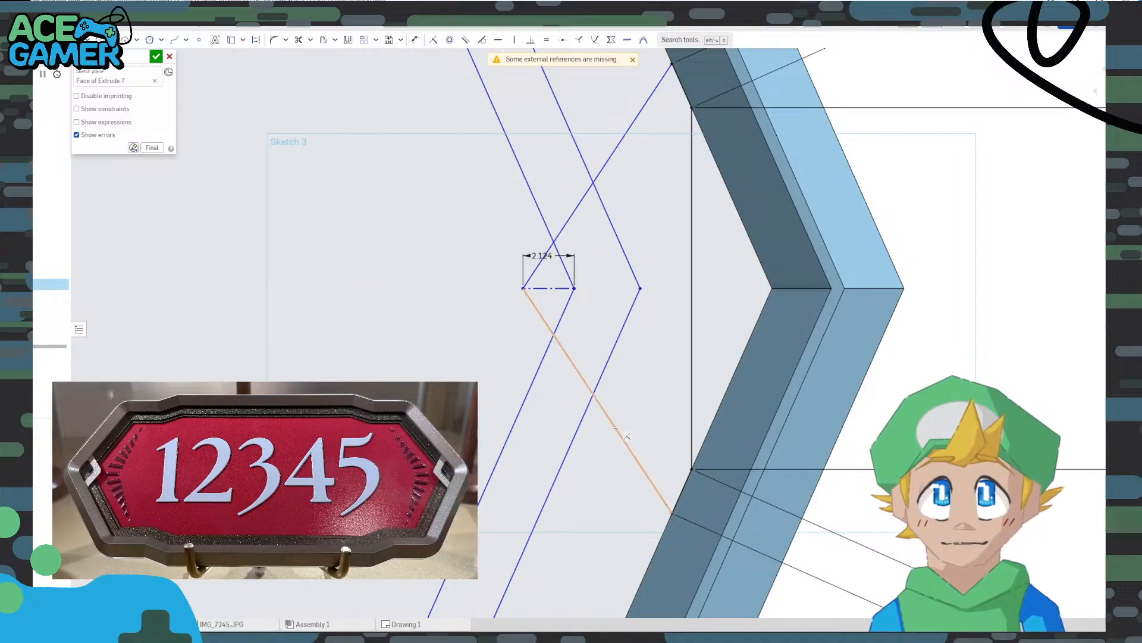
# Draw the smaller V from the lower end of the 15 mm vertical line through the inner border vertex to its upper end
pyautogui.click(692, 468)
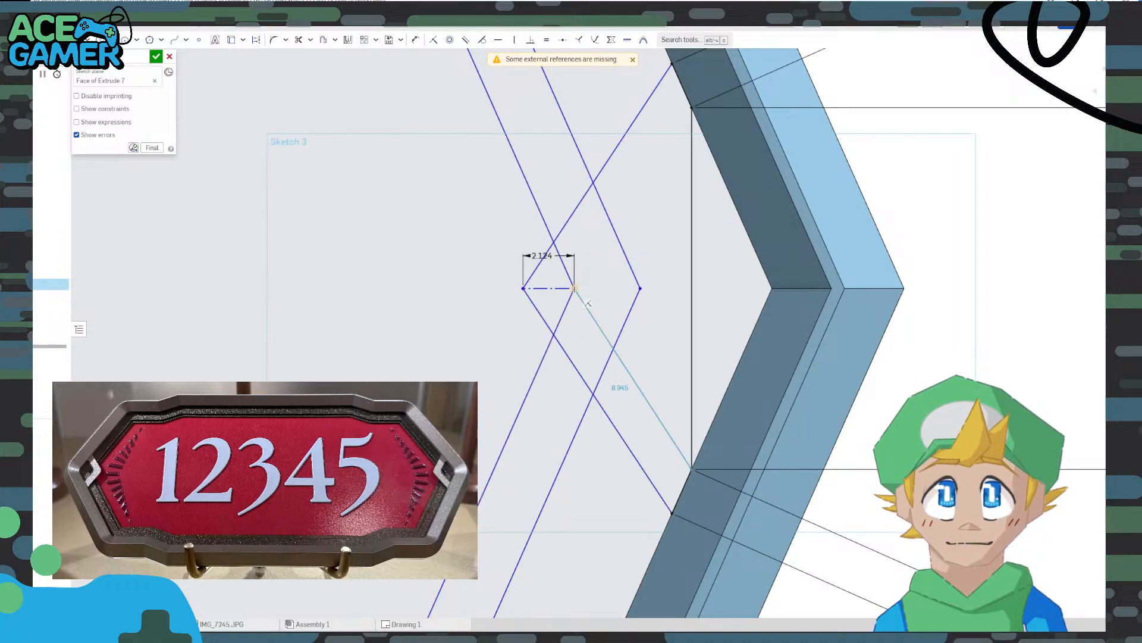
pyautogui.click(573, 288)
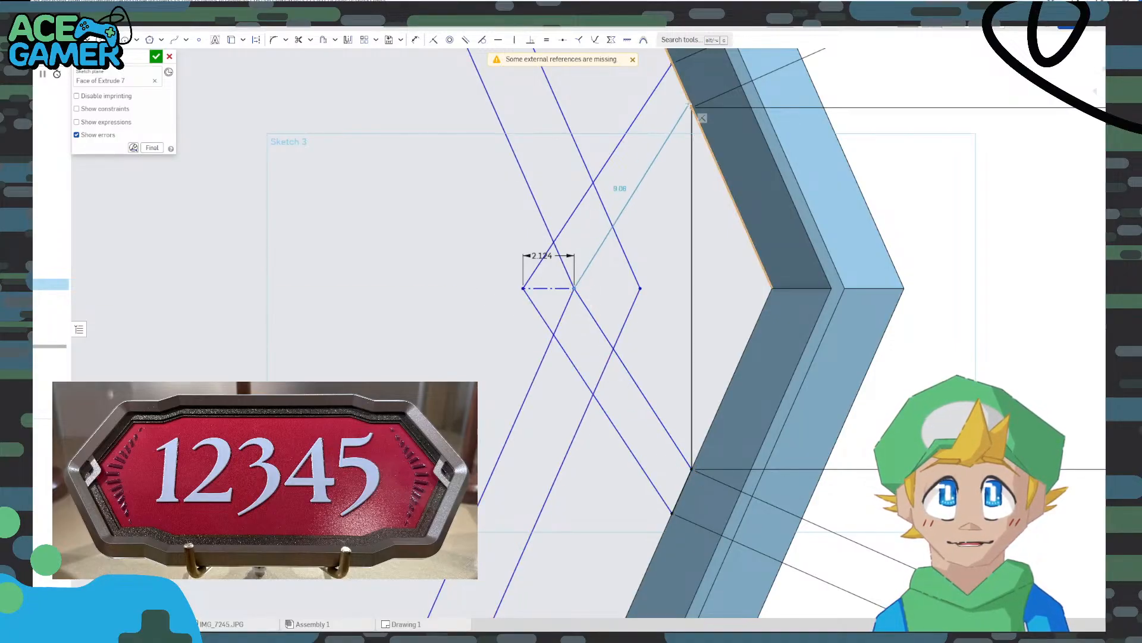
pyautogui.click(692, 110)
pyautogui.scroll(1, 607, 209)
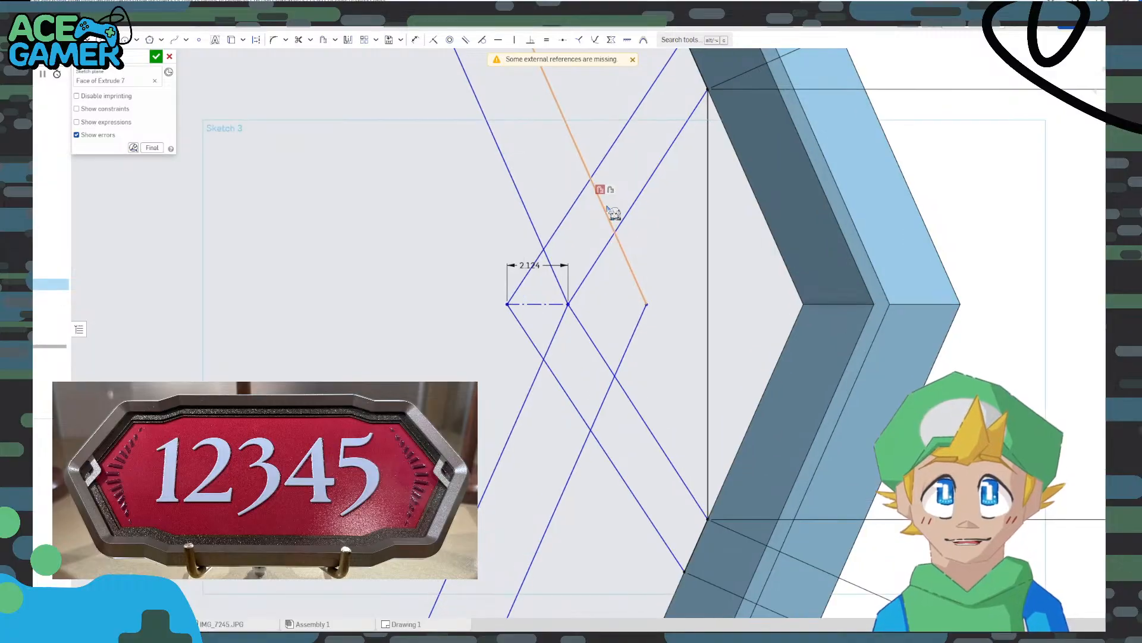
# Round the tips of both the smaller and larger V at the right corner with 1 mm sketch fillets
pyautogui.click(273, 39)
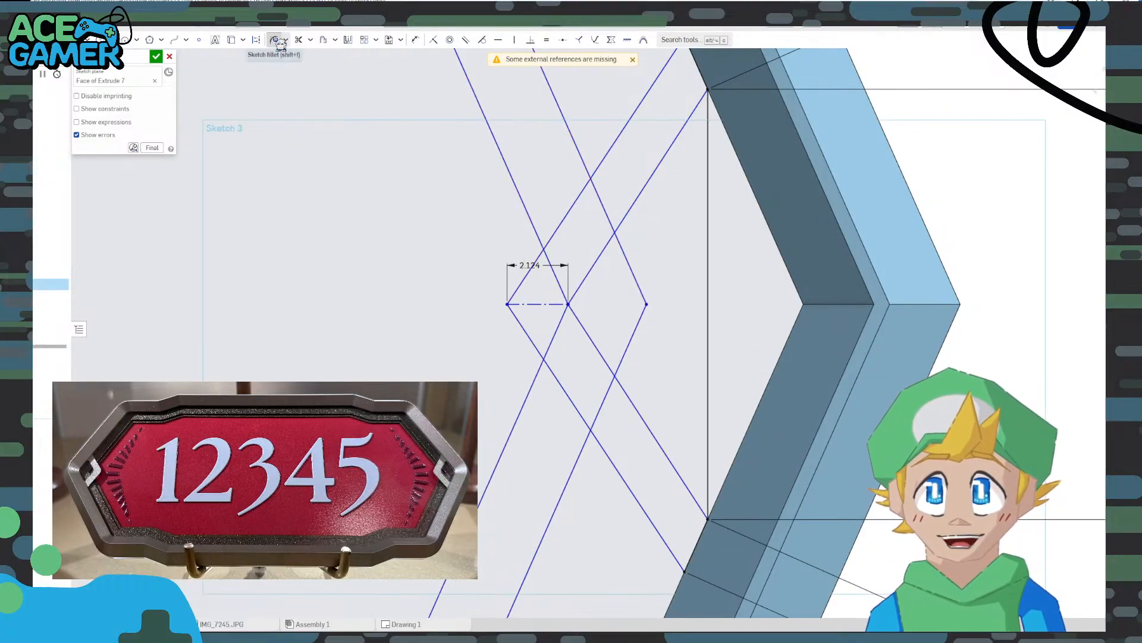
pyautogui.click(629, 212)
pyautogui.click(589, 334)
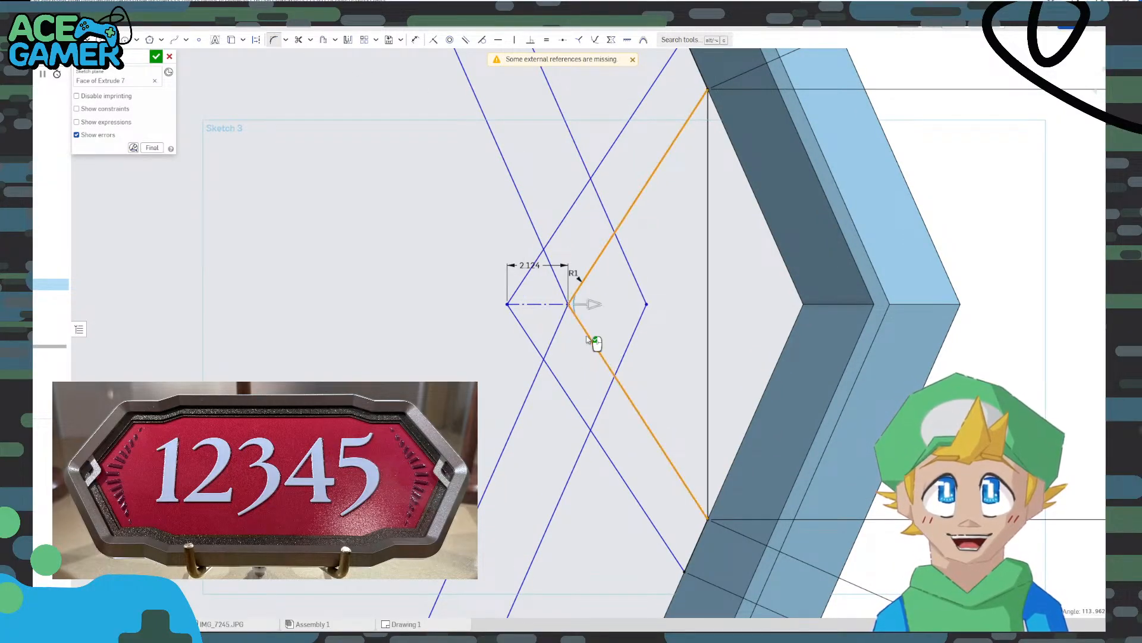
pyautogui.click(590, 327)
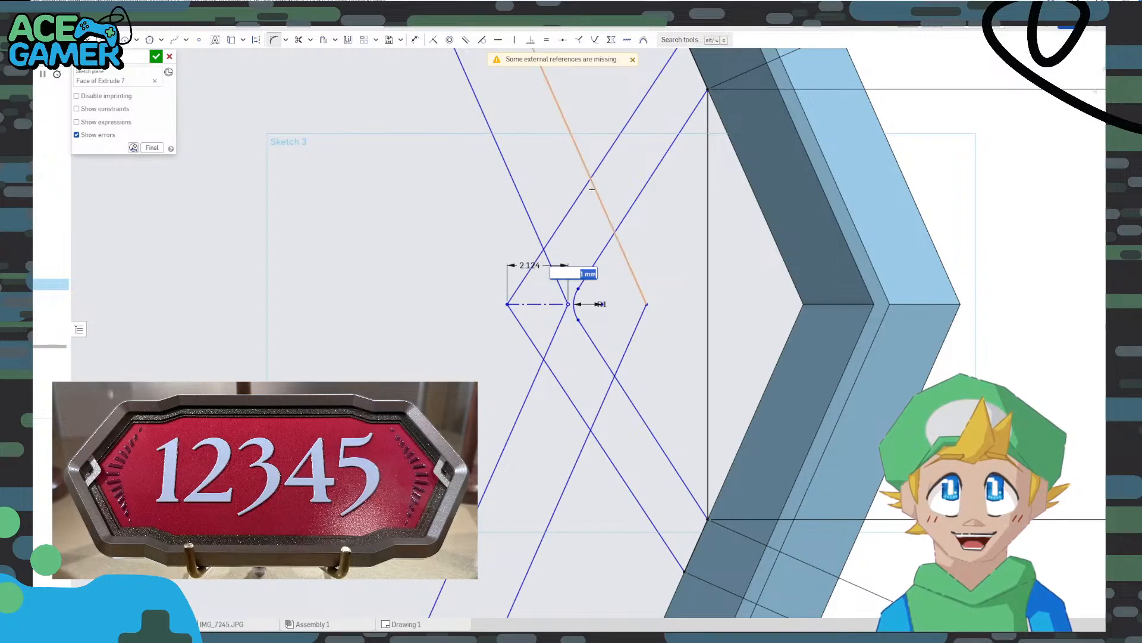
pyautogui.click(600, 168)
pyautogui.click(537, 348)
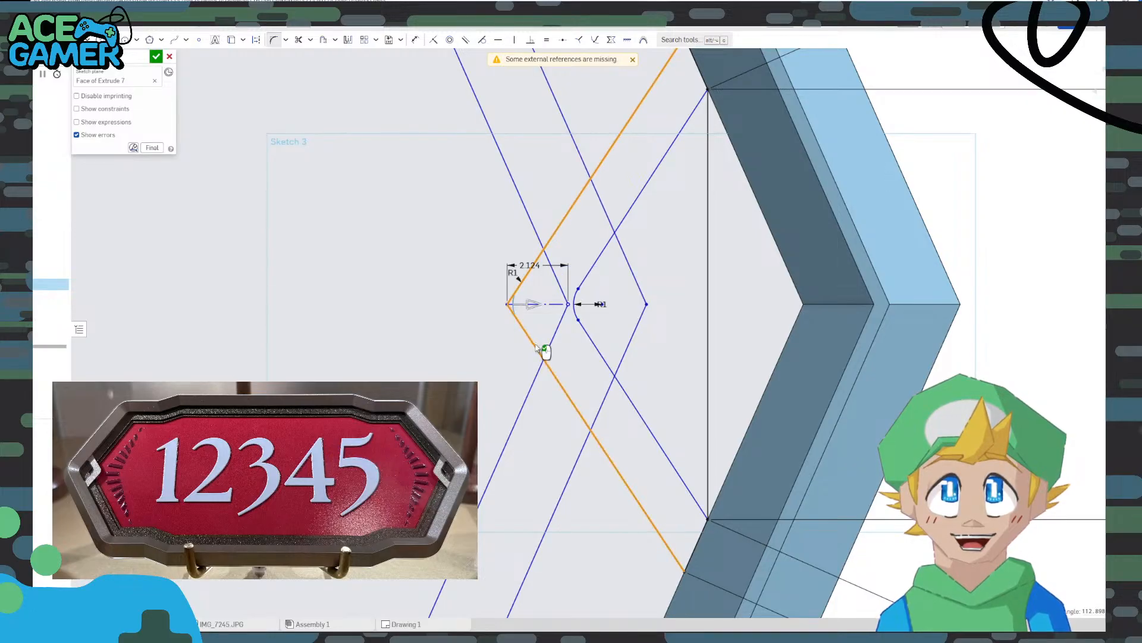
pyautogui.click(544, 351)
pyautogui.scroll(-5, 632, 324)
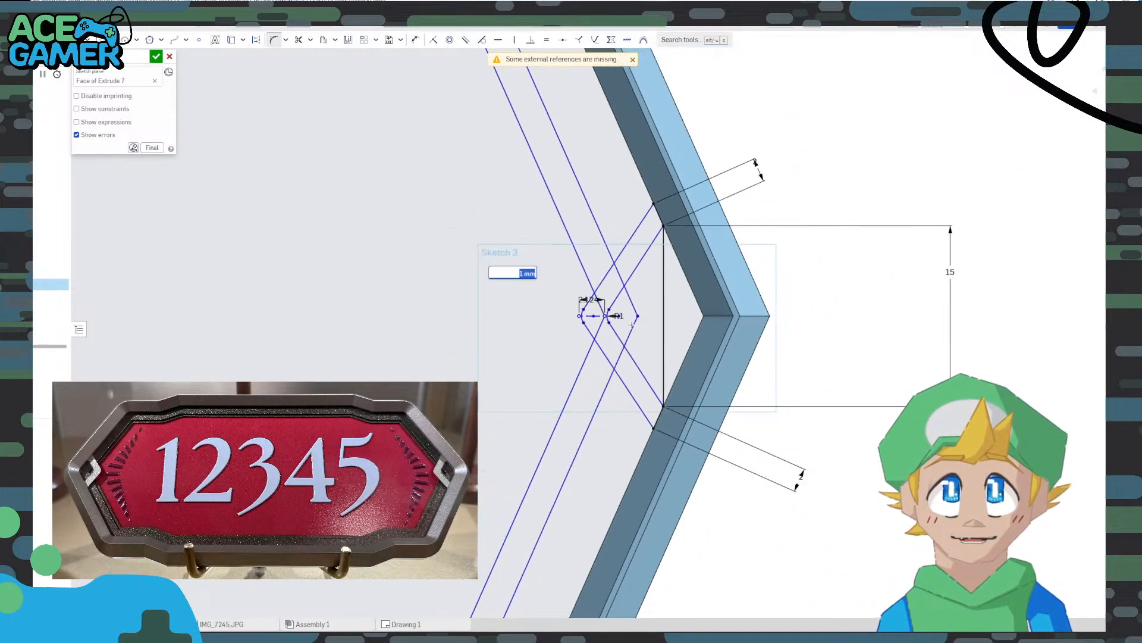
pyautogui.scroll(-3, 441, 334)
pyautogui.moveTo(406, 326); pyautogui.dragTo(688, 318, button='middle')
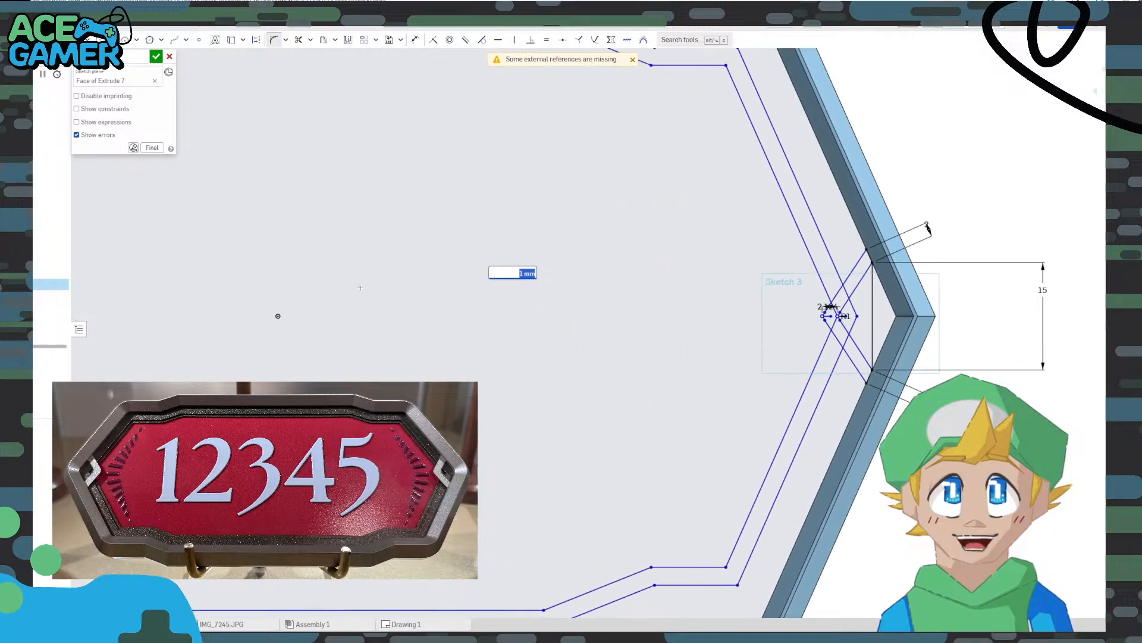
pyautogui.moveTo(360, 288); pyautogui.dragTo(640, 301, button='middle')
pyautogui.moveTo(291, 282); pyautogui.dragTo(640, 294, button='middle')
pyautogui.moveTo(386, 329); pyautogui.dragTo(471, 328, button='middle')
pyautogui.press('Return')
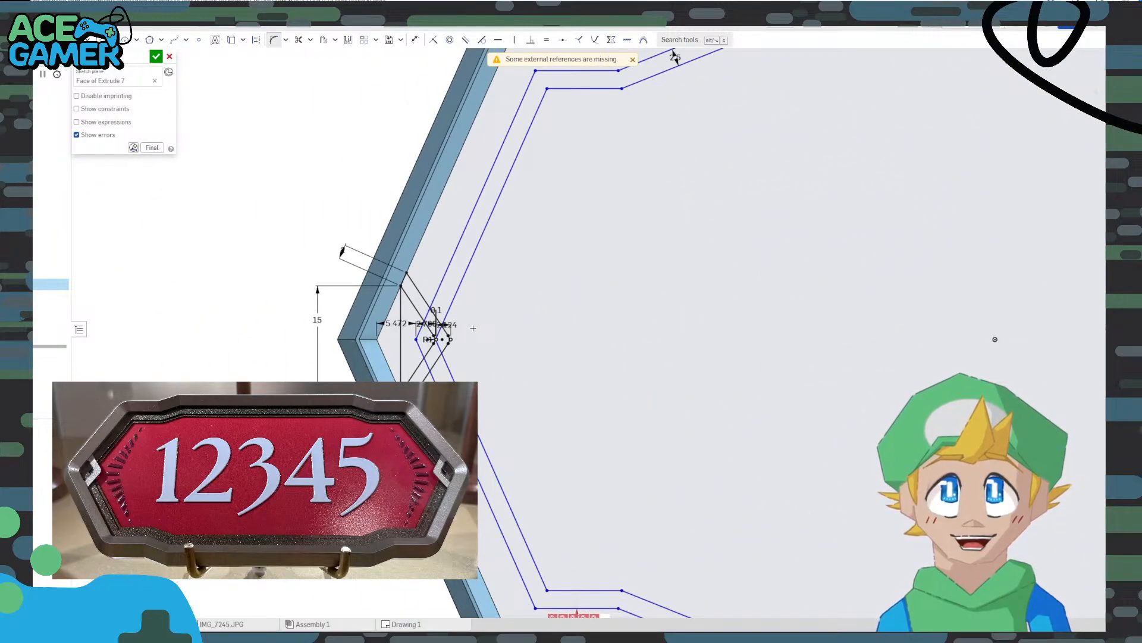
# Check the rounded V tips against the left corner and finish editing the bracket sketch
pyautogui.scroll(6, 426, 330)
pyautogui.scroll(-6, 426, 329)
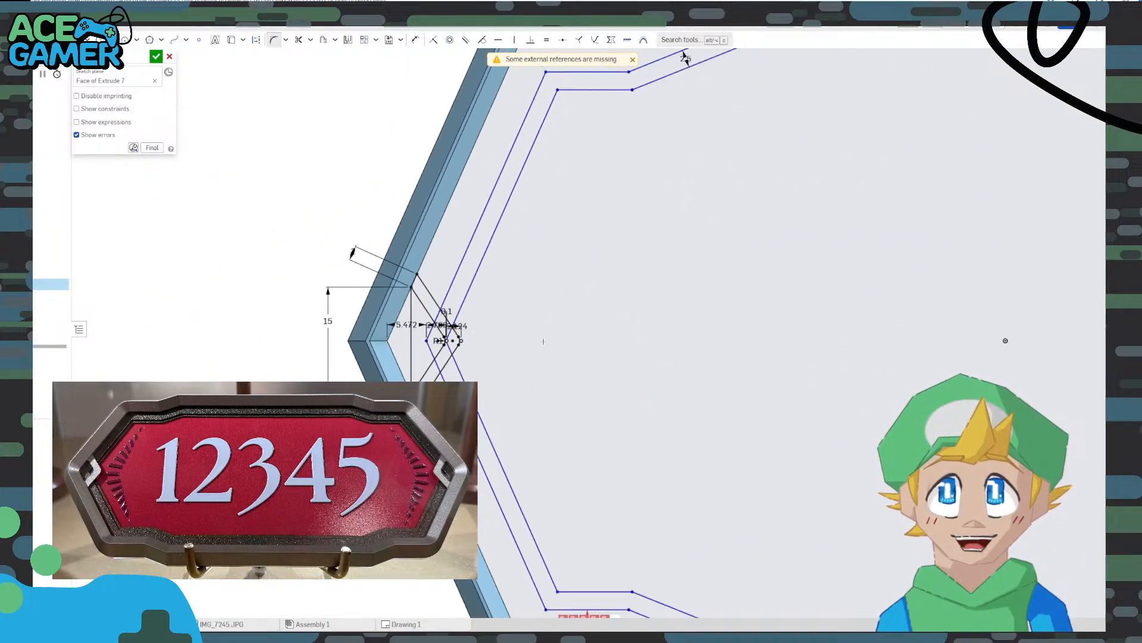
pyautogui.moveTo(780, 337); pyautogui.dragTo(227, 317, button='middle')
pyautogui.scroll(6, 835, 319)
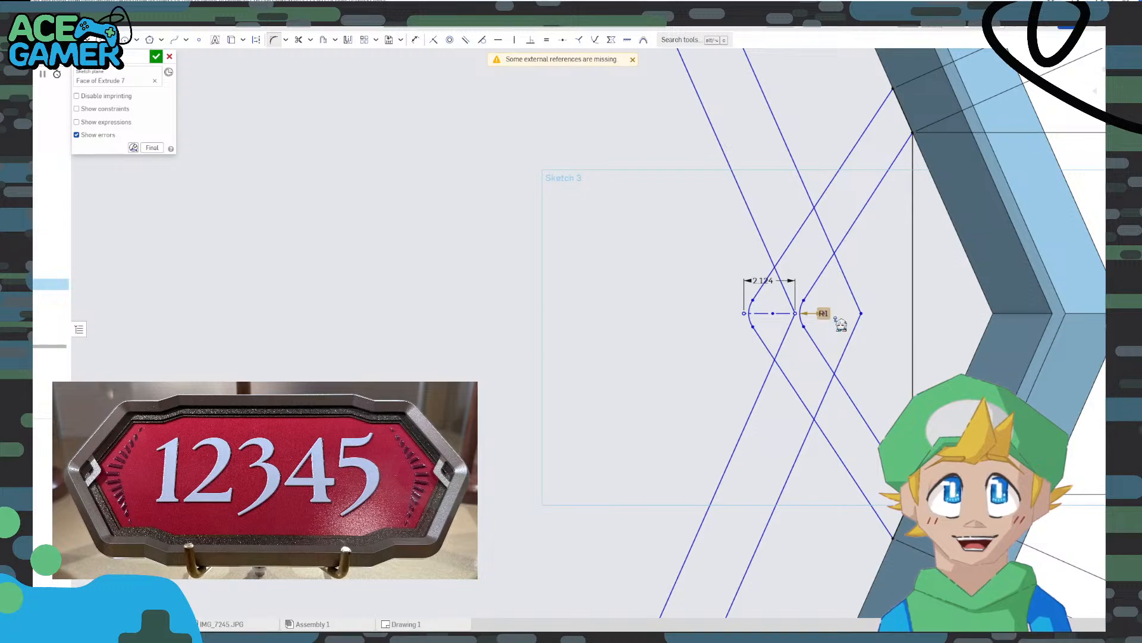
pyautogui.scroll(-4, 744, 312)
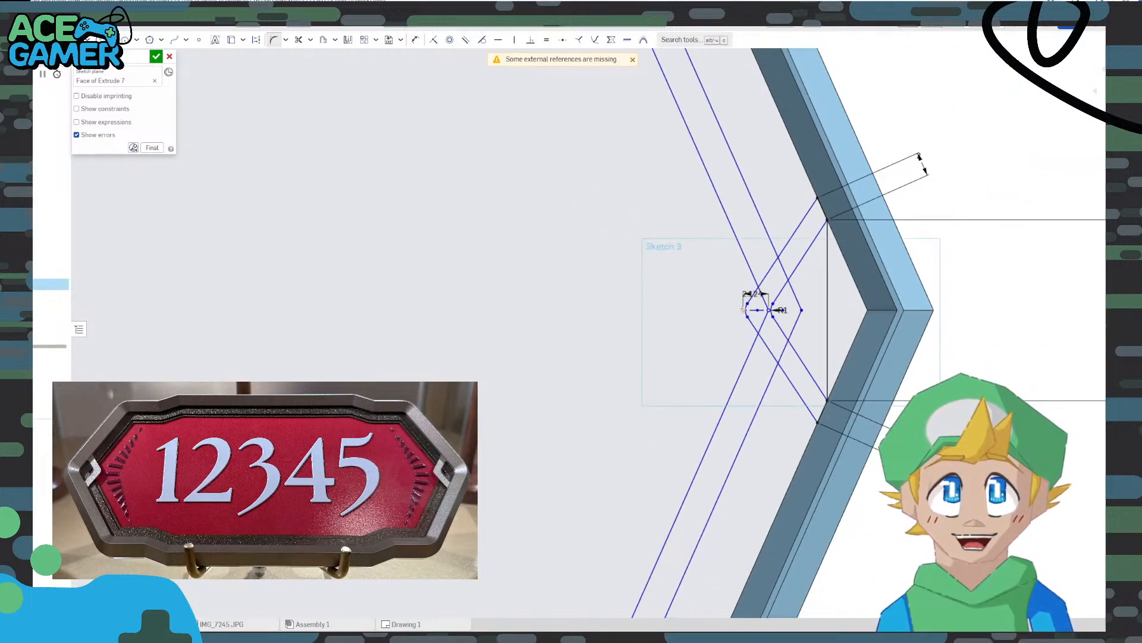
pyautogui.click(156, 56)
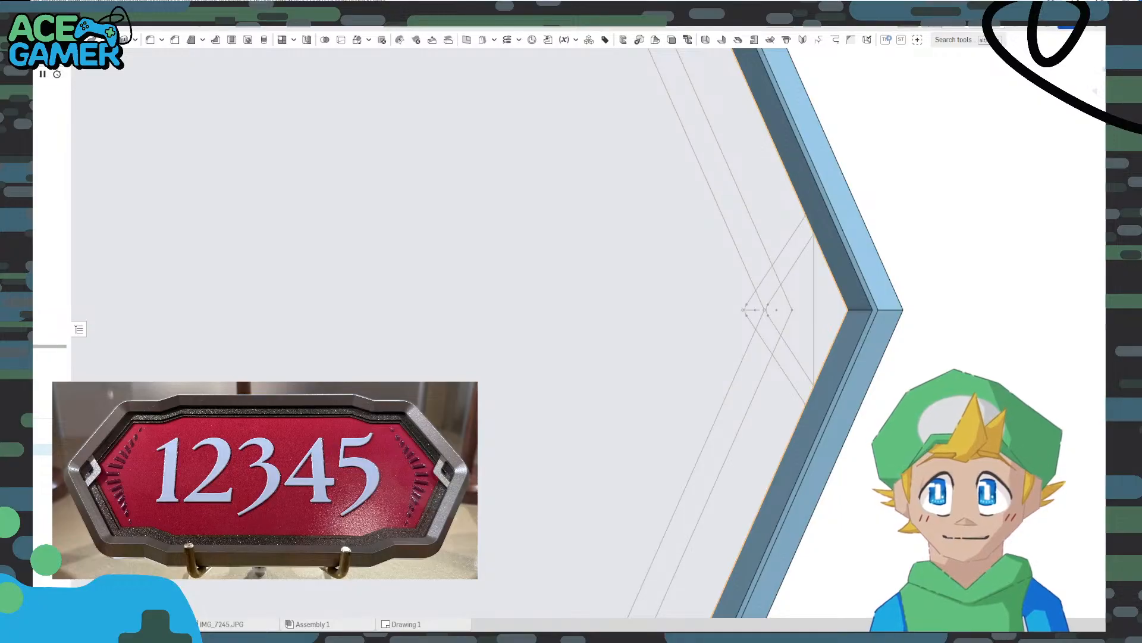
# Edit the two border band extrusions so their sketch regions cover the complete bands around the right corner
pyautogui.scroll(-5, 699, 306)
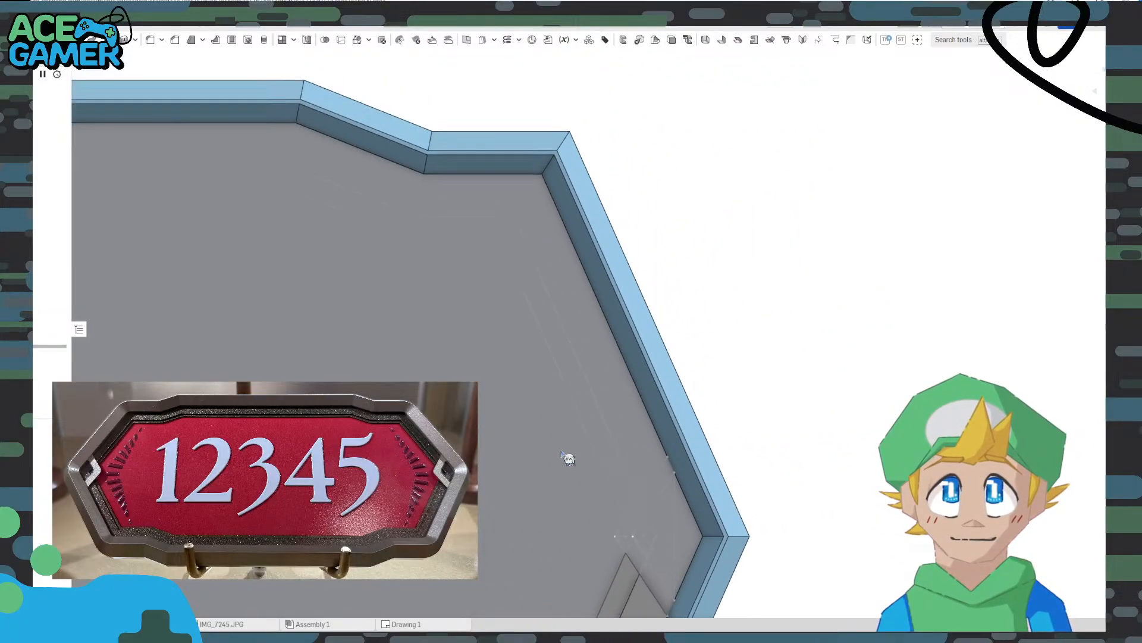
pyautogui.scroll(-6, 568, 459)
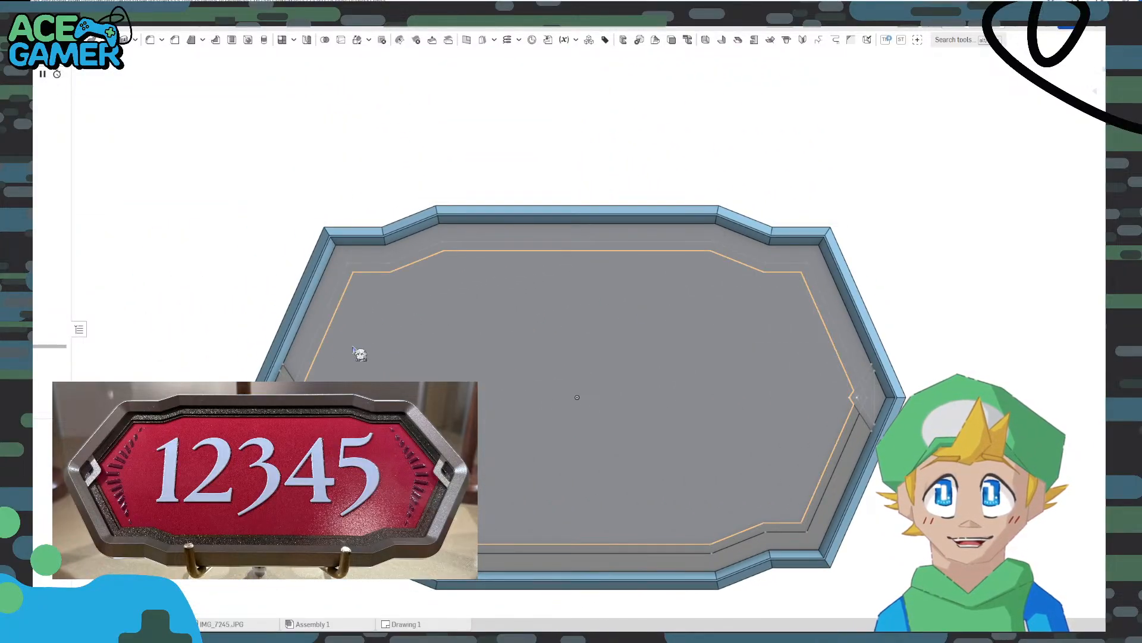
pyautogui.scroll(2, 333, 357)
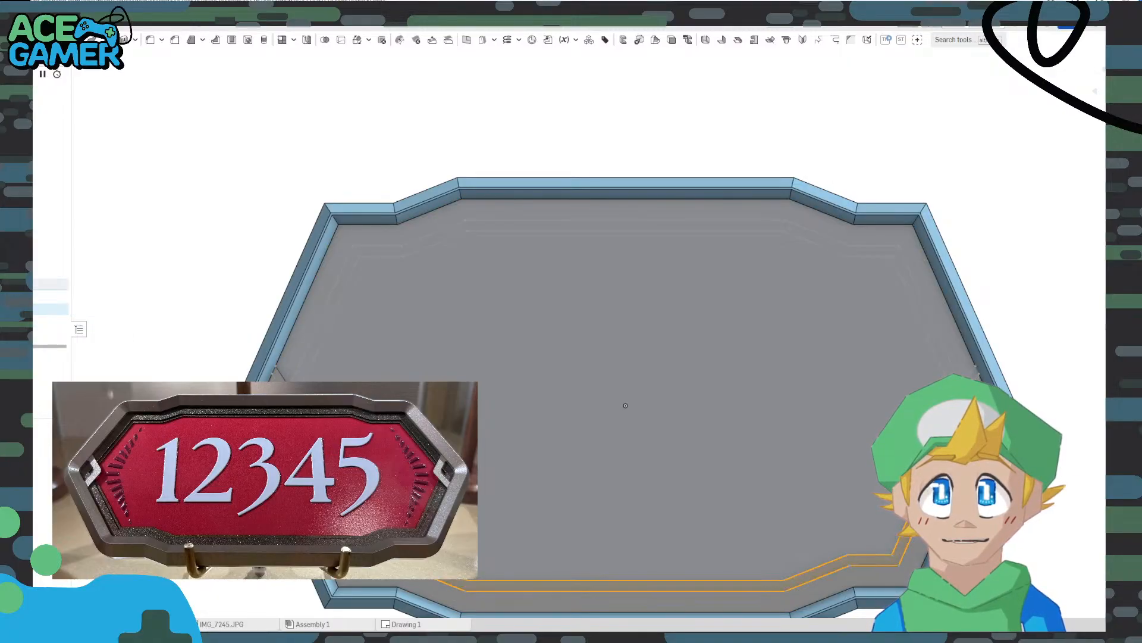
pyautogui.doubleClick(51, 308)
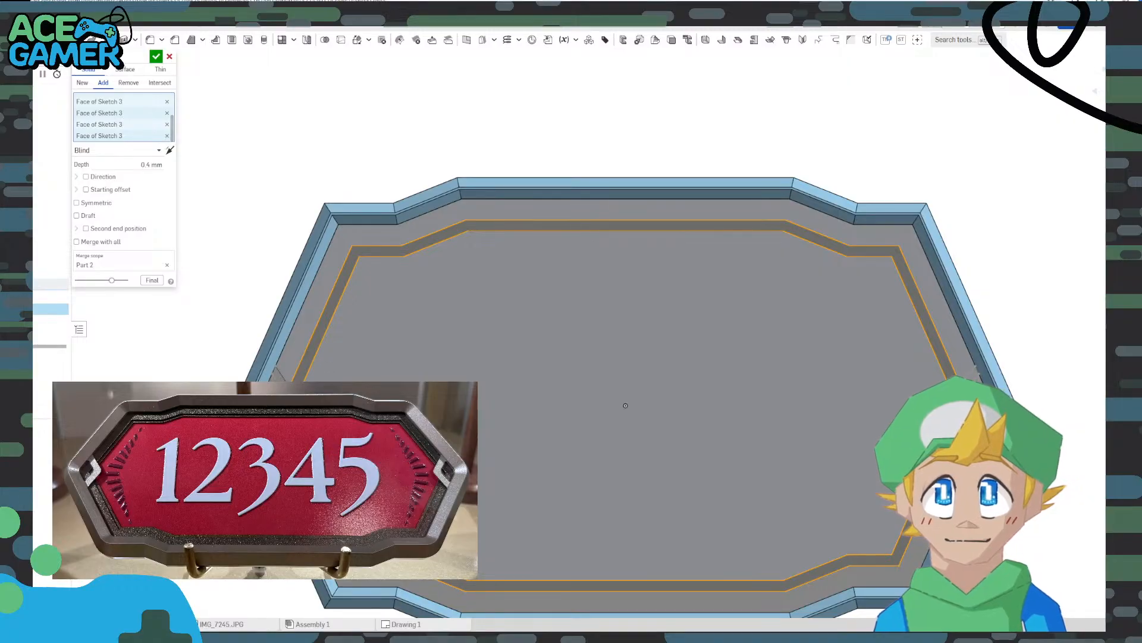
pyautogui.click(157, 57)
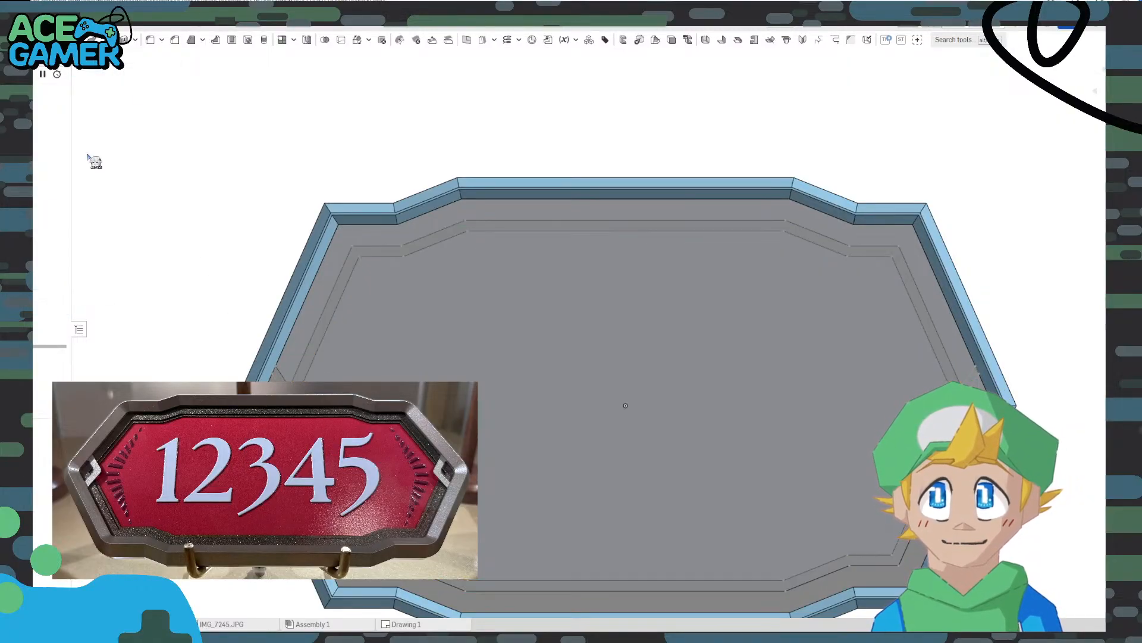
pyautogui.doubleClick(50, 296)
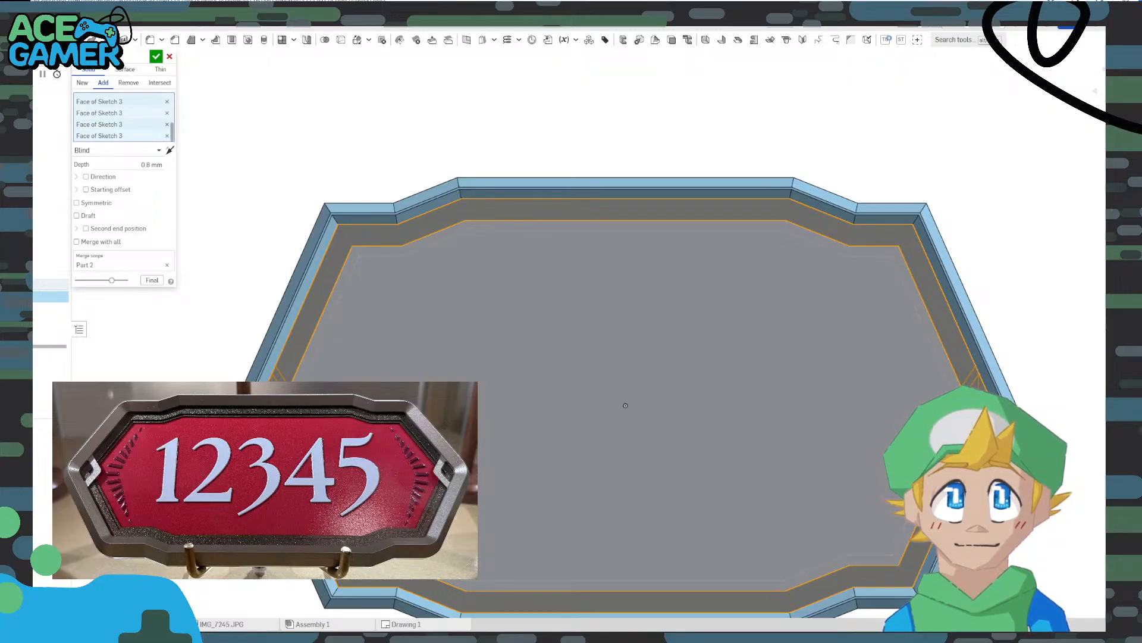
pyautogui.click(157, 57)
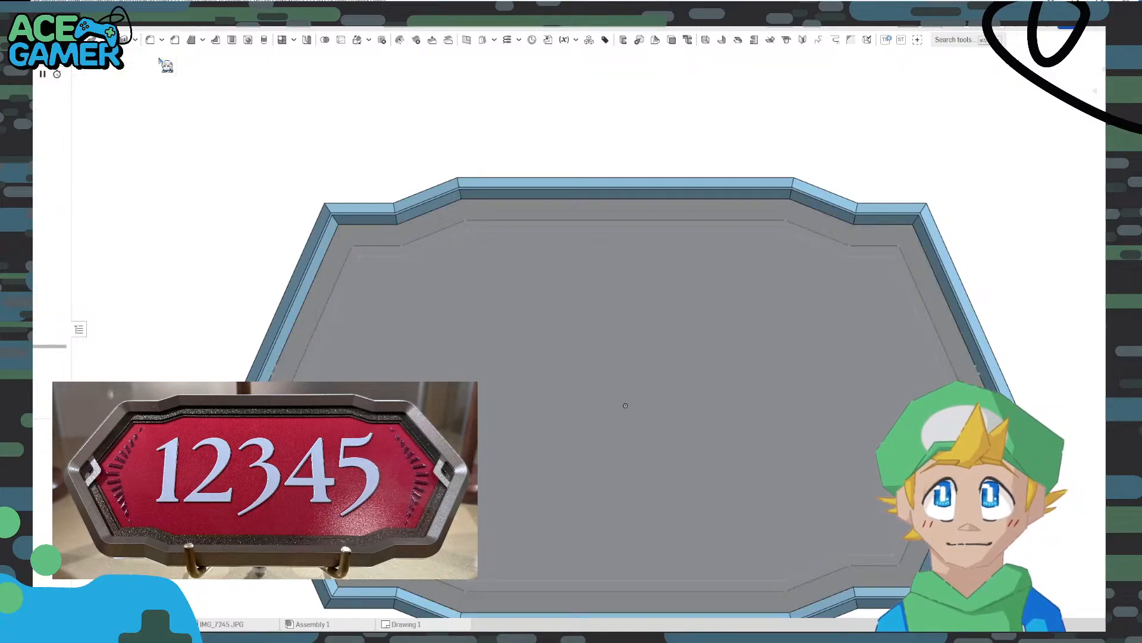
# Inspect the stepped bands at the right corner and hide the backing part to expose the frame and sketch
pyautogui.scroll(5, 773, 375)
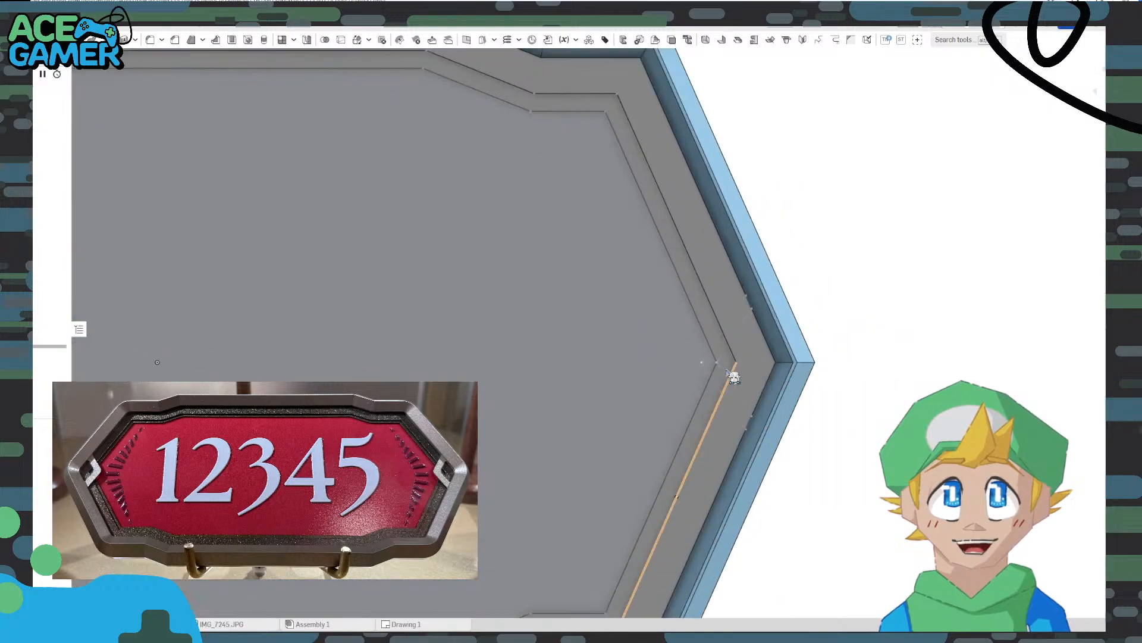
pyautogui.scroll(-3, 714, 393)
pyautogui.scroll(4, 678, 345)
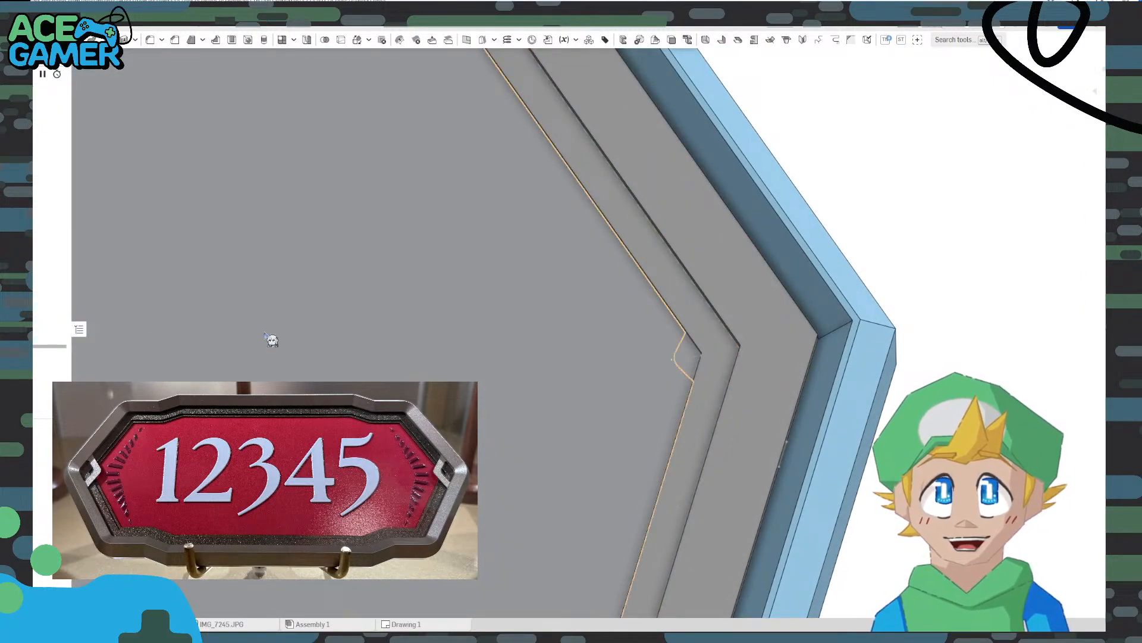
pyautogui.scroll(-5, 267, 336)
pyautogui.moveTo(317, 365); pyautogui.dragTo(655, 349, button='middle')
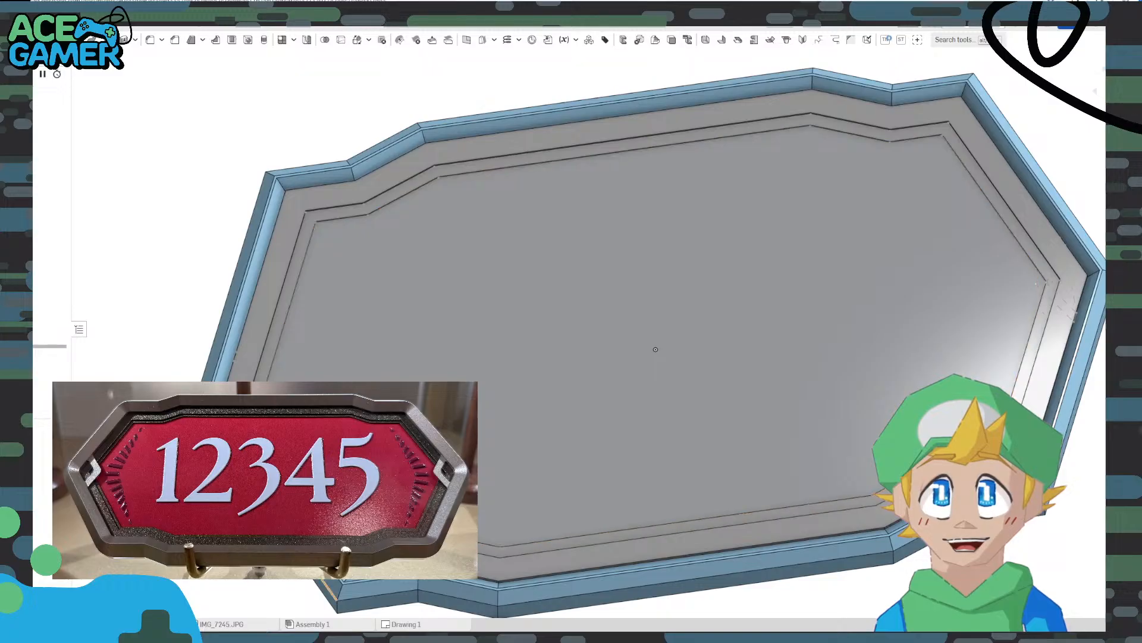
pyautogui.click(60, 454)
pyautogui.moveTo(579, 387); pyautogui.dragTo(576, 359, button='right')
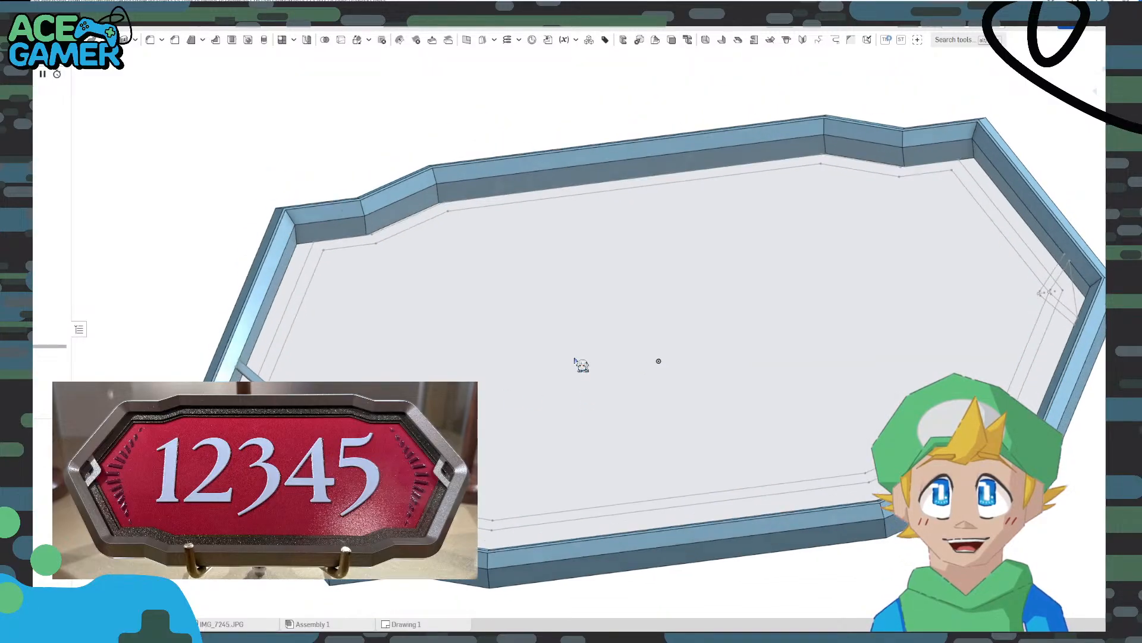
# Compare the extruded bracket at the left corner with the V-shaped sketch regions at the right corner
pyautogui.moveTo(867, 324); pyautogui.dragTo(527, 395, button='middle')
pyautogui.scroll(6, 731, 362)
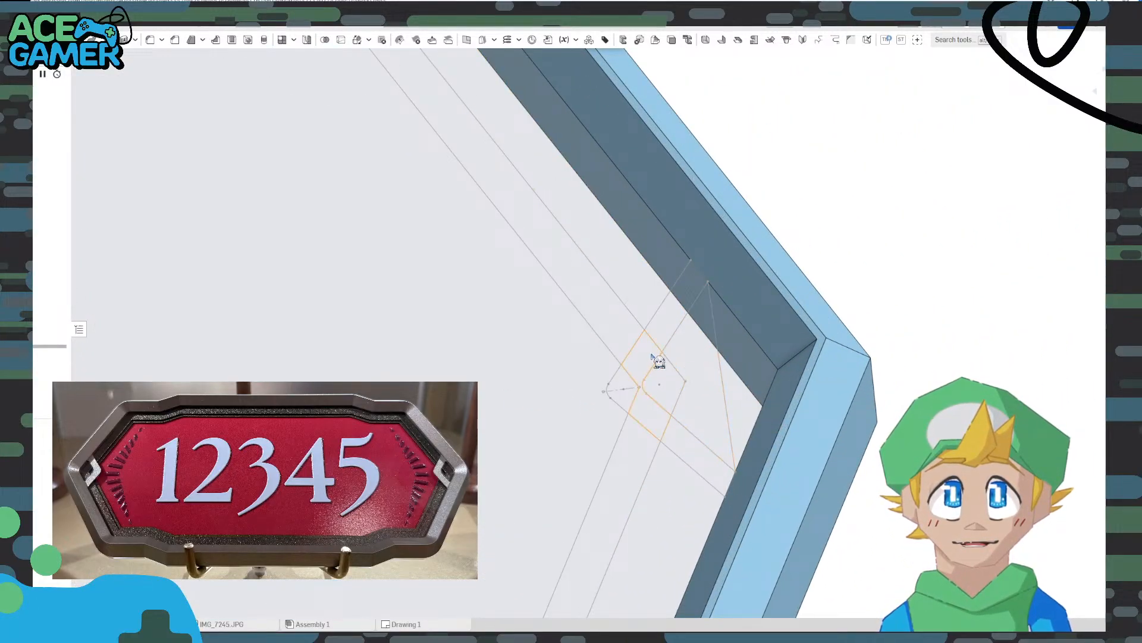
pyautogui.scroll(-5, 556, 370)
pyautogui.moveTo(280, 379); pyautogui.dragTo(780, 327, button='middle')
pyautogui.moveTo(185, 414); pyautogui.dragTo(582, 339, button='middle')
pyautogui.scroll(5, 333, 435)
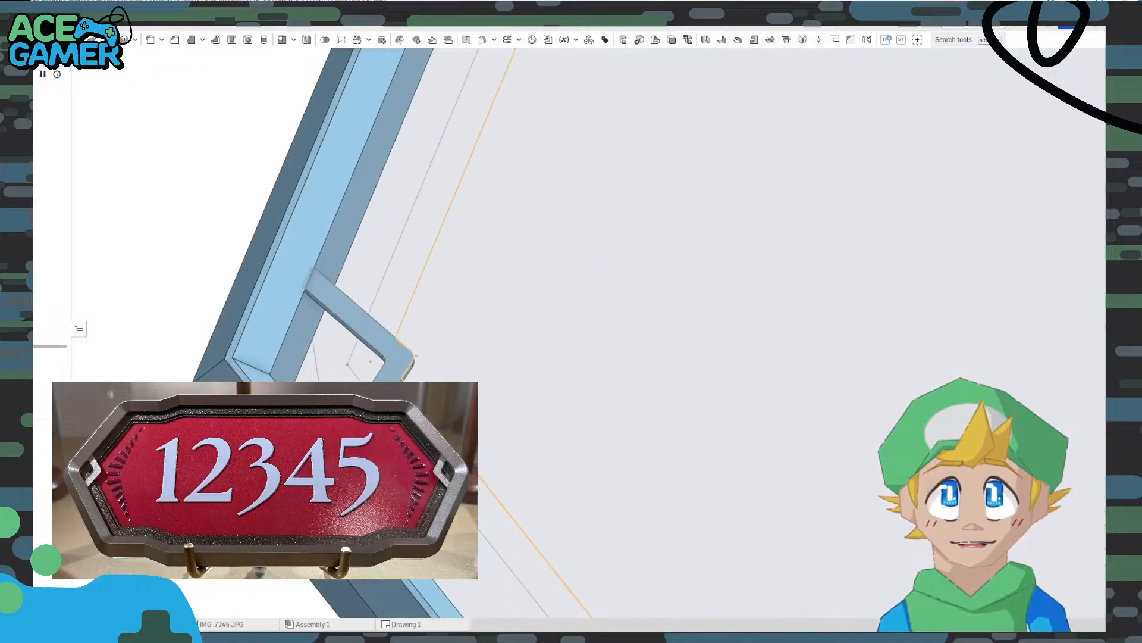
pyautogui.scroll(3, 425, 376)
pyautogui.scroll(-6, 430, 399)
pyautogui.moveTo(833, 357); pyautogui.dragTo(339, 380, button='middle')
pyautogui.scroll(4, 863, 299)
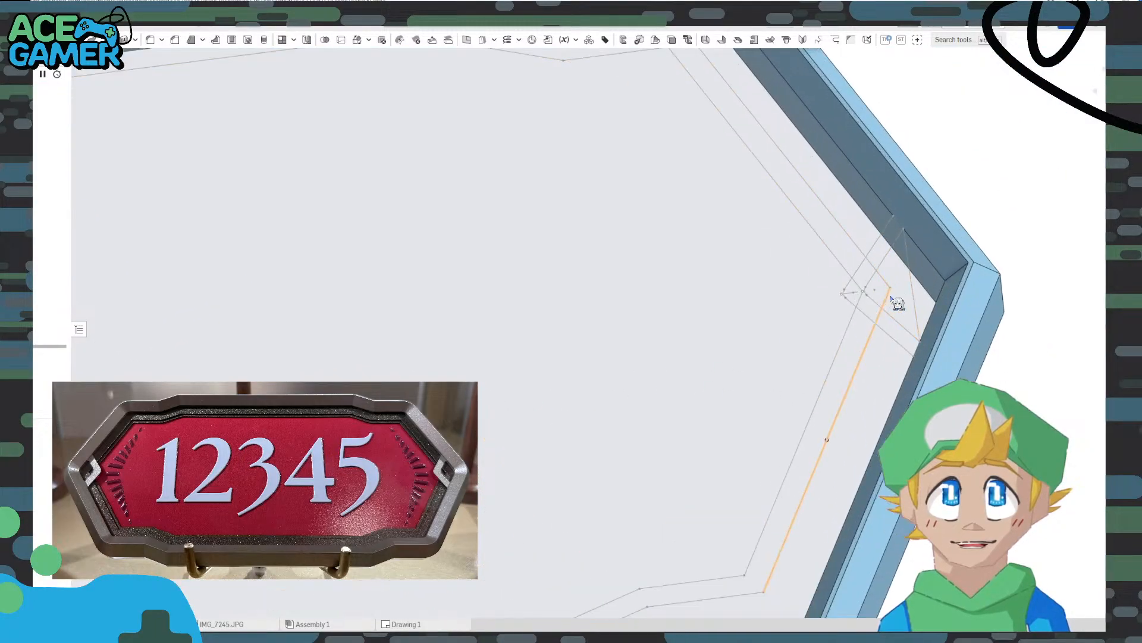
pyautogui.scroll(1, 893, 301)
pyautogui.scroll(-3, 836, 297)
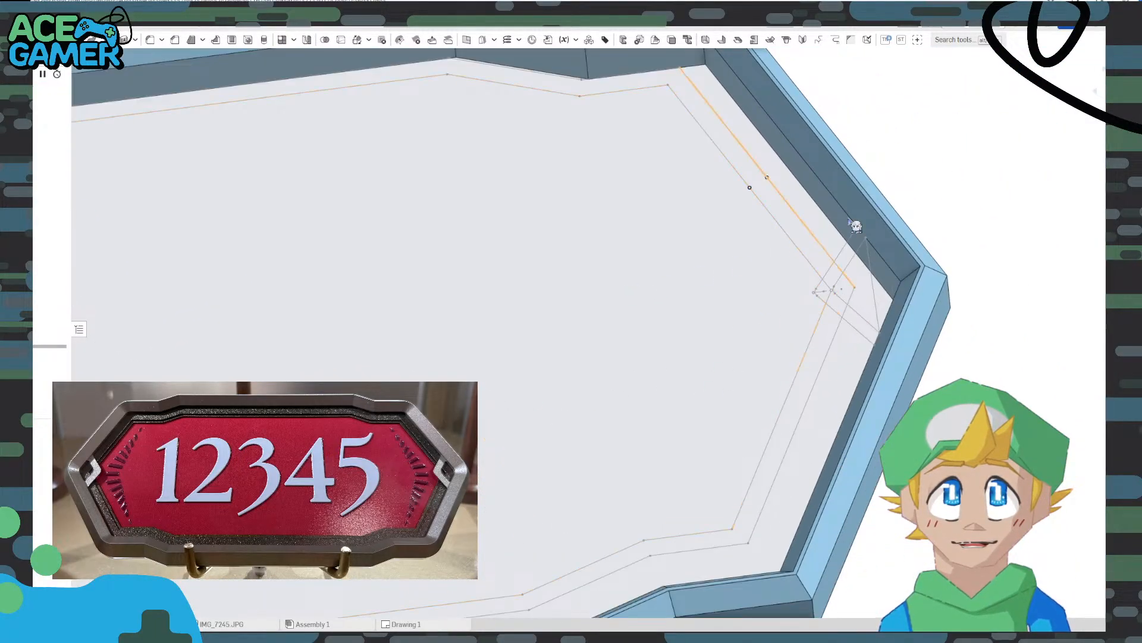
pyautogui.press('f')
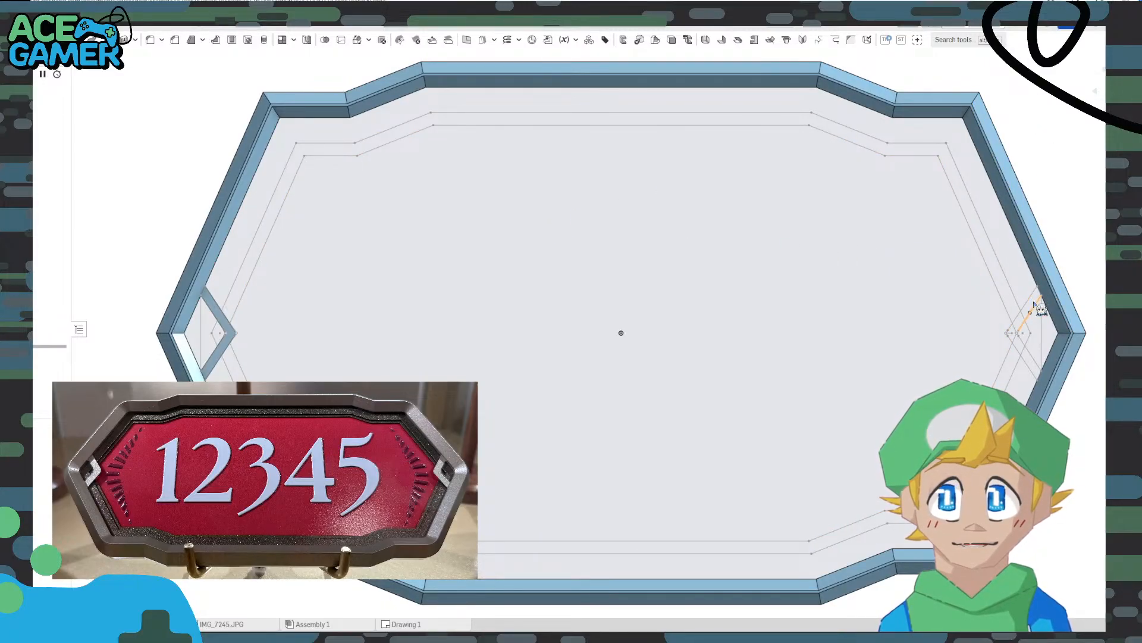
pyautogui.moveTo(1011, 303); pyautogui.dragTo(662, 304, button='middle')
pyautogui.scroll(5, 708, 297)
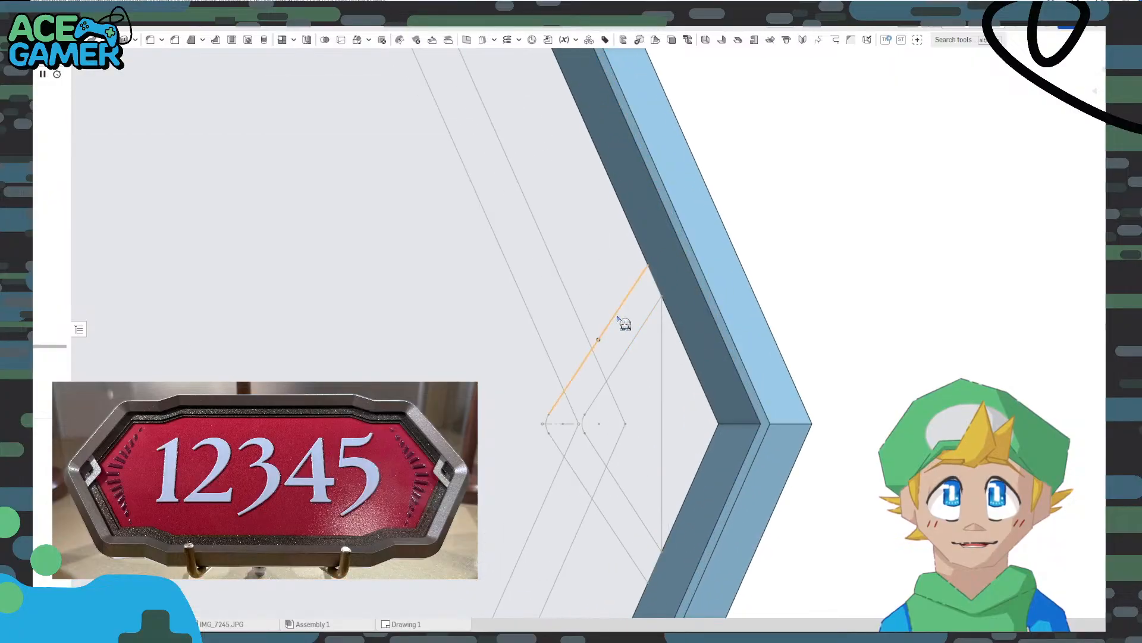
pyautogui.click(634, 325)
pyautogui.click(592, 377)
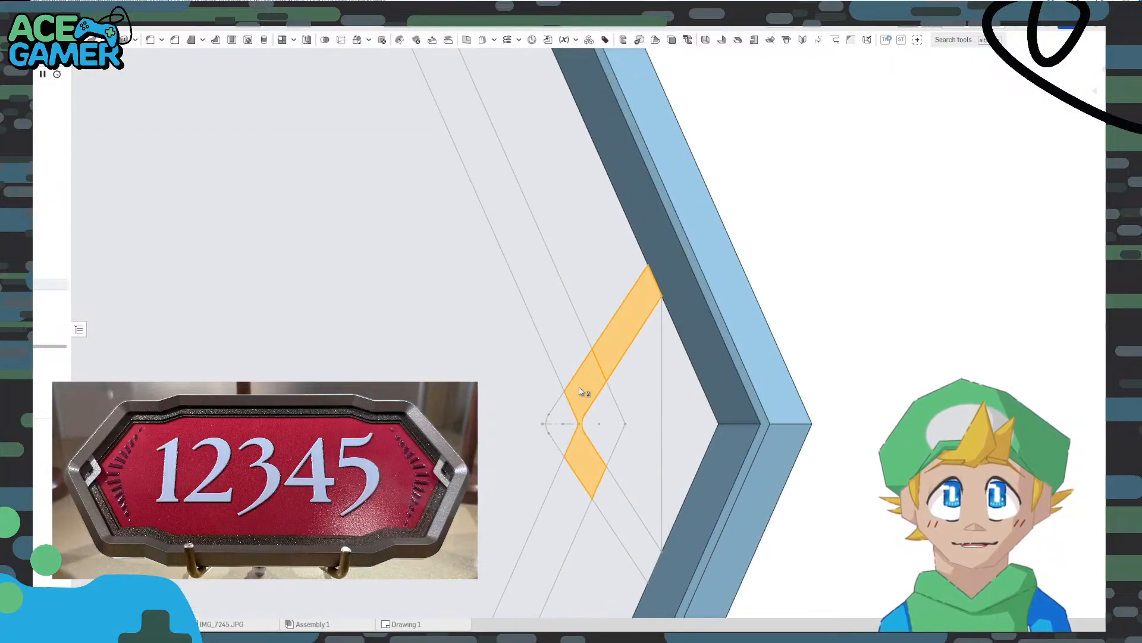
pyautogui.click(568, 422)
pyautogui.click(616, 497)
pyautogui.click(127, 40)
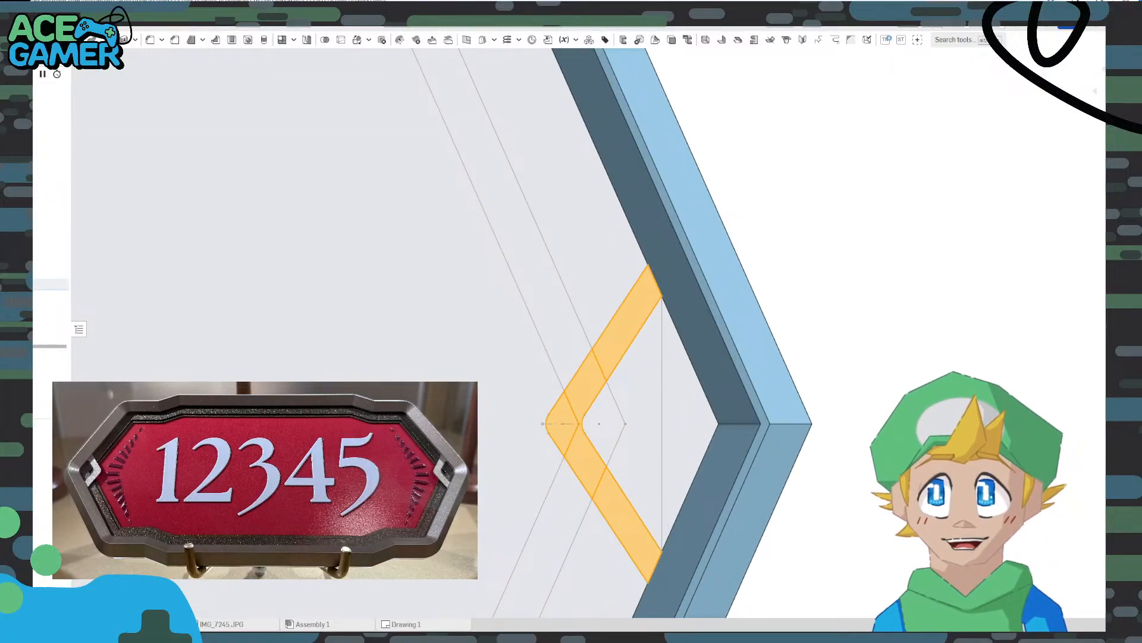
pyautogui.scroll(-8, 443, 262)
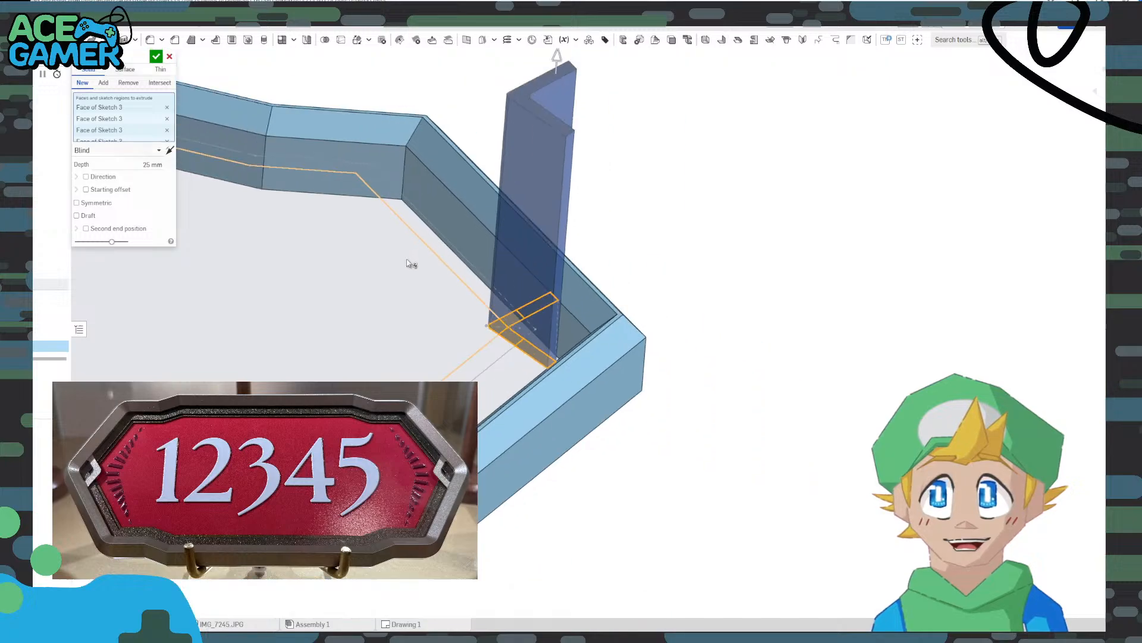
pyautogui.click(169, 57)
# Add the V-shaped sketch regions at the right corner to the existing 0.5 mm bracket extrusion
pyautogui.moveTo(285, 236); pyautogui.dragTo(482, 250, button='middle')
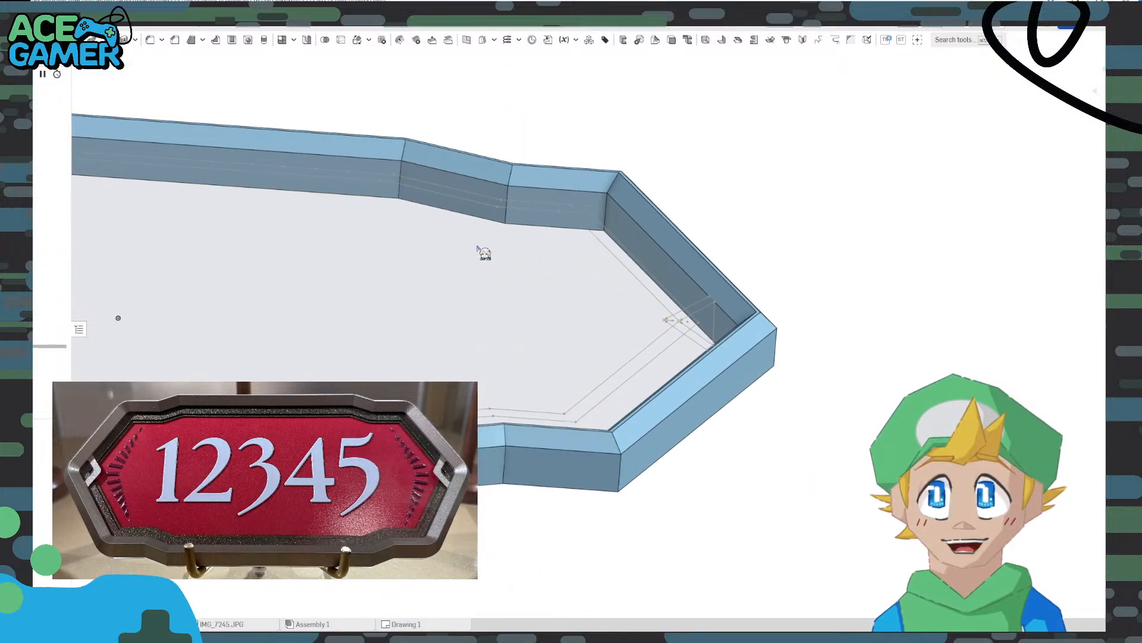
pyautogui.doubleClick(42, 335)
pyautogui.moveTo(361, 269); pyautogui.dragTo(744, 274, button='middle')
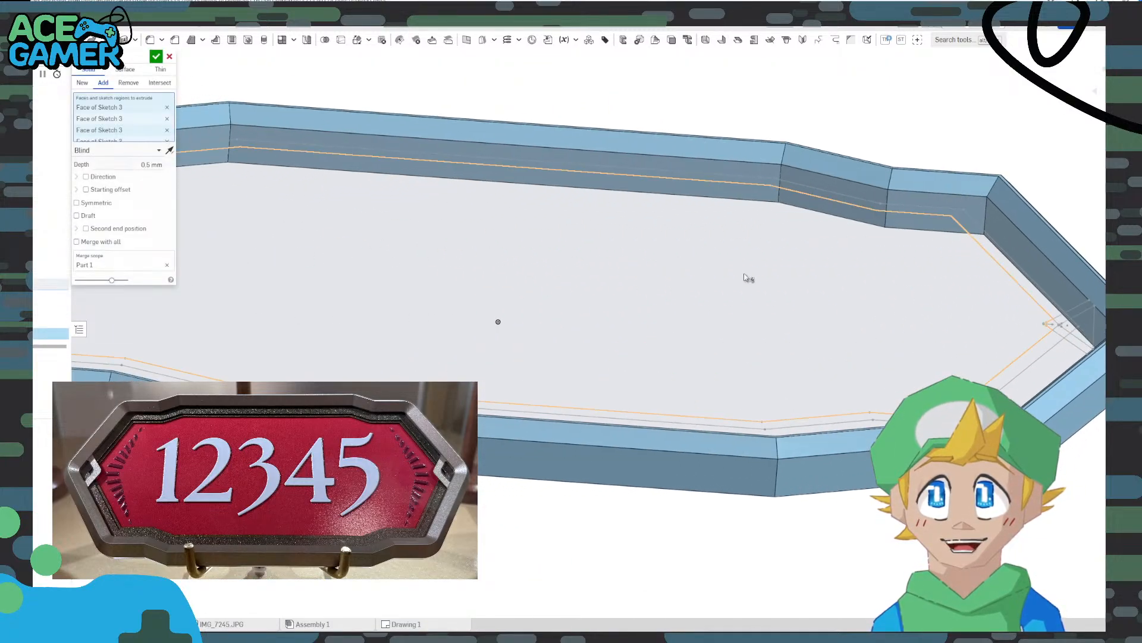
pyautogui.moveTo(358, 243); pyautogui.dragTo(217, 293, button='middle')
pyautogui.scroll(10, 586, 306)
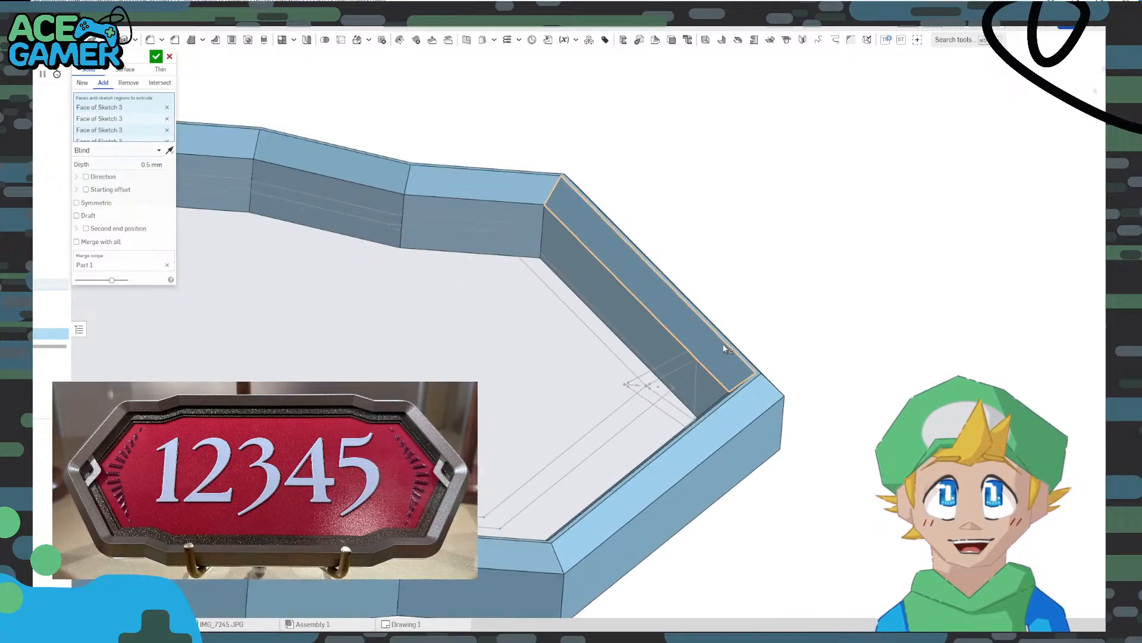
pyautogui.click(646, 388)
pyautogui.click(563, 424)
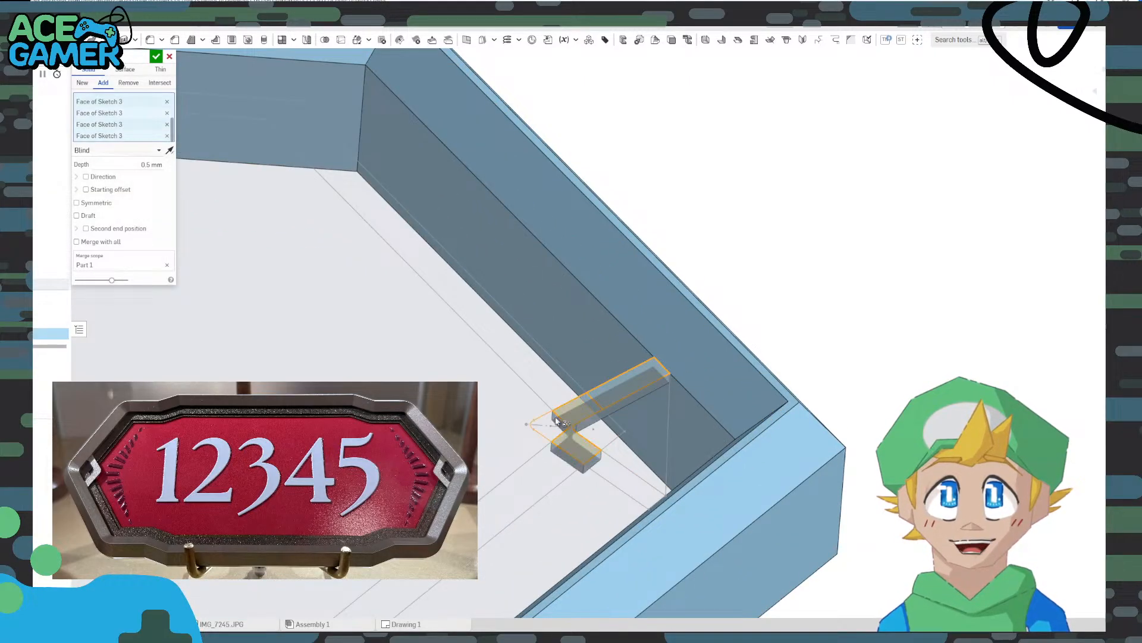
pyautogui.click(615, 469)
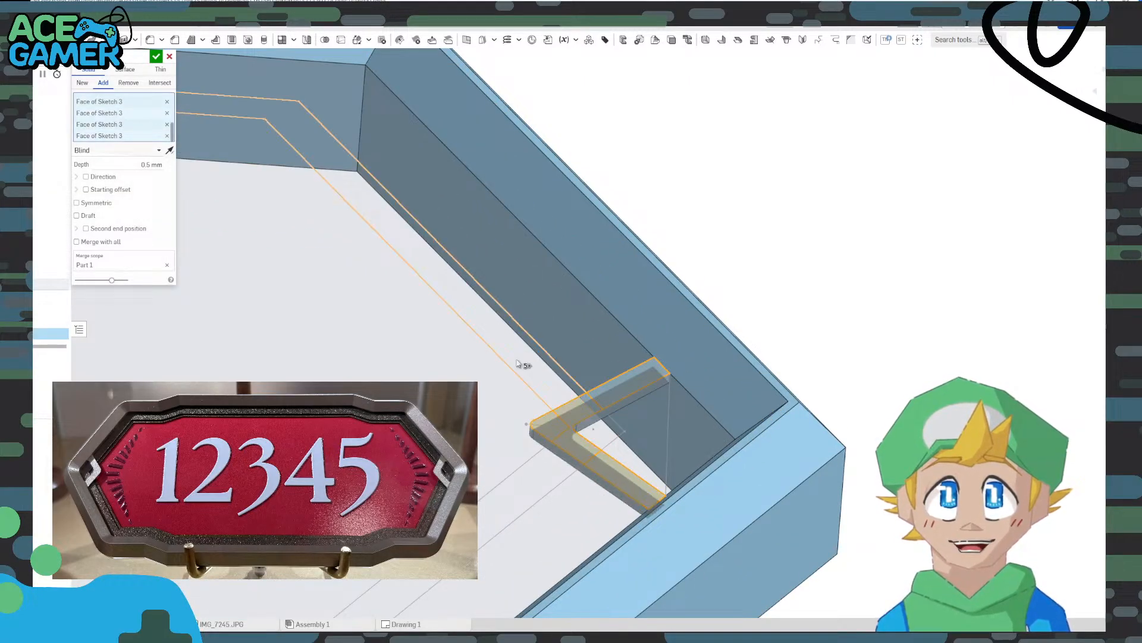
pyautogui.click(156, 58)
# Check the brackets at both corners from the front and hide the border sketch inside the frame
pyautogui.scroll(-5, 735, 305)
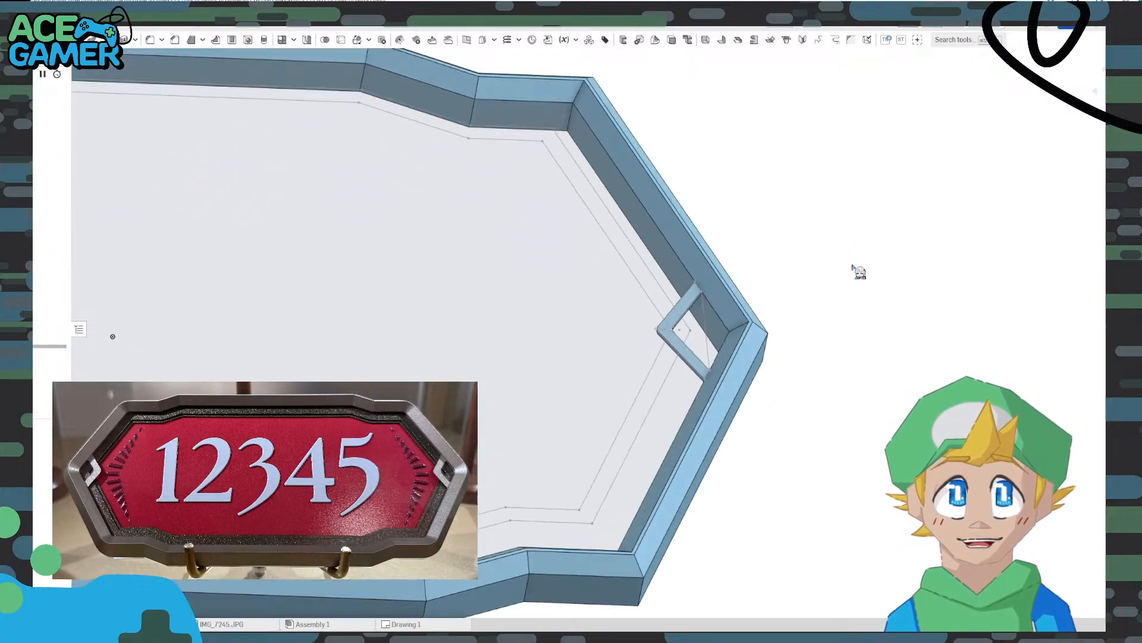
pyautogui.scroll(3, 857, 271)
pyautogui.click(1125, 93)
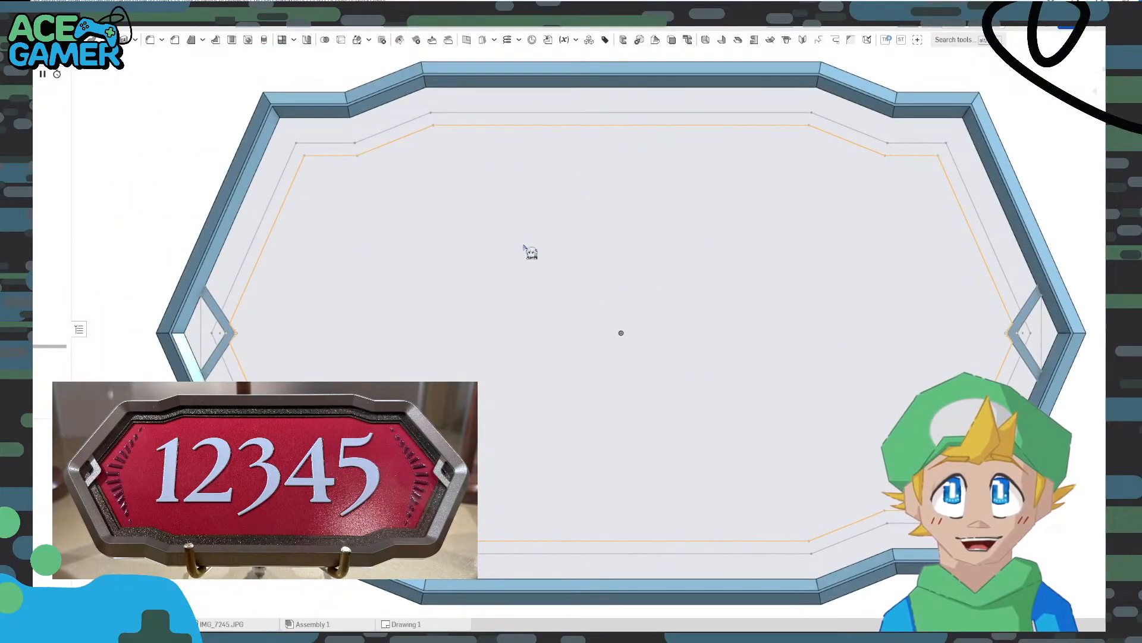
pyautogui.scroll(-2, 232, 255)
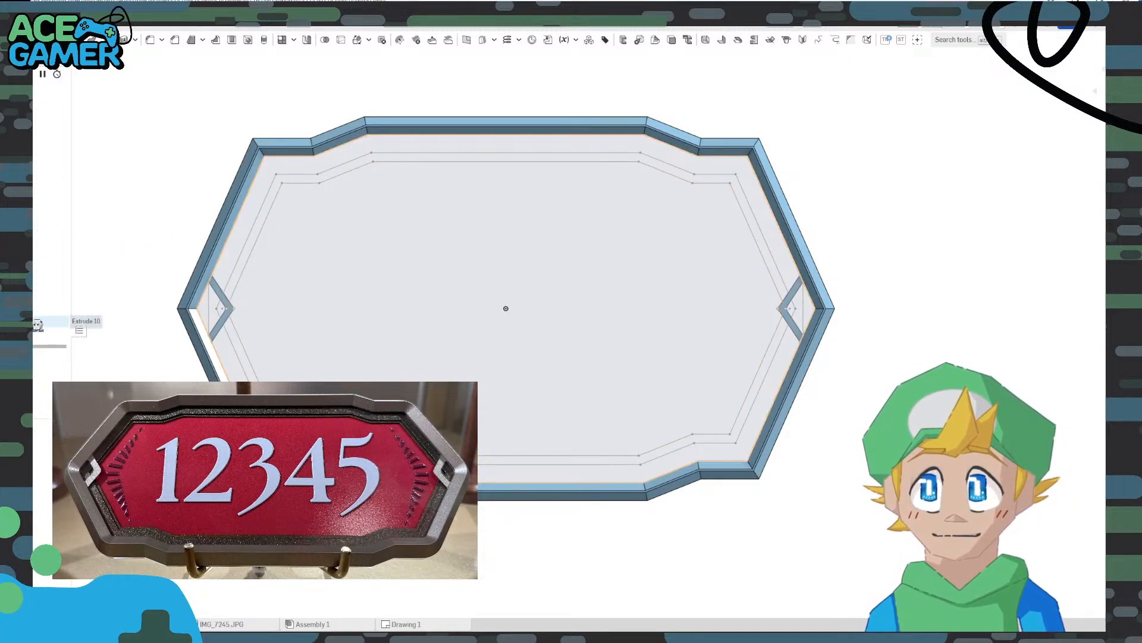
pyautogui.click(60, 284)
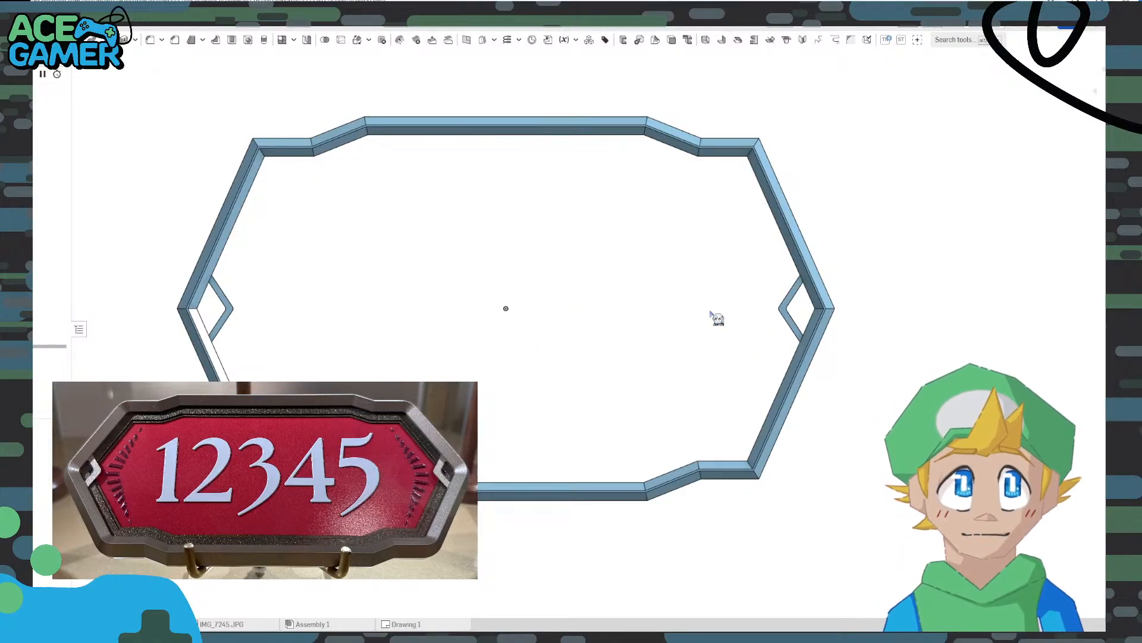
pyautogui.moveTo(717, 319)
pyautogui.mouseDown(button='middle')
pyautogui.moveTo(999, 336)
pyautogui.moveTo(931, 327)
pyautogui.mouseUp(button='middle')
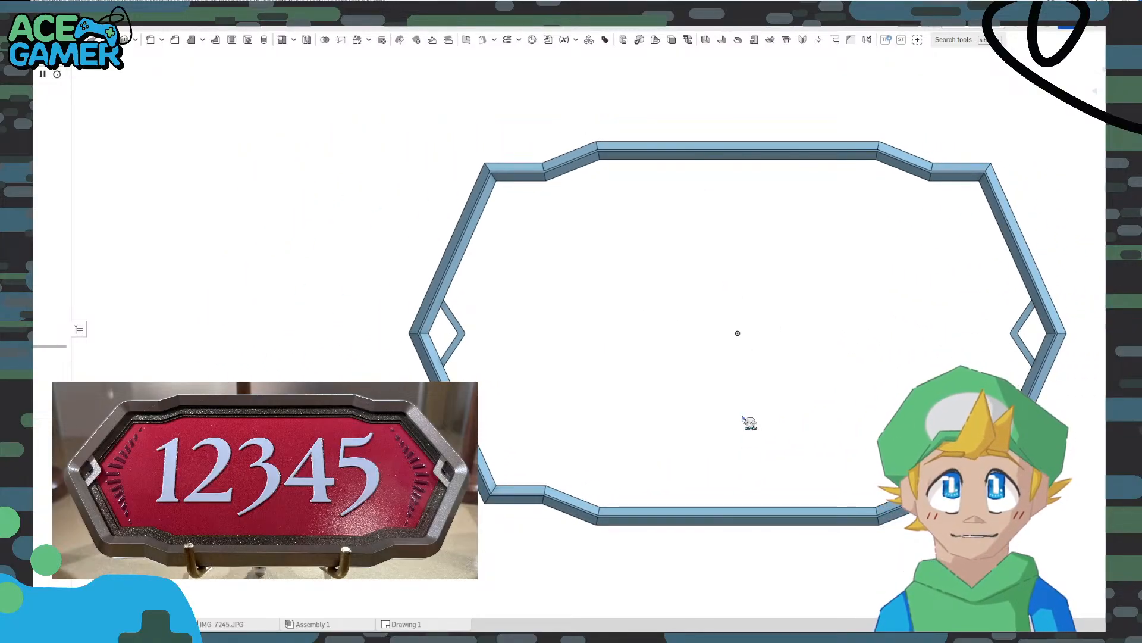
pyautogui.moveTo(695, 265); pyautogui.dragTo(599, 254, button='middle')
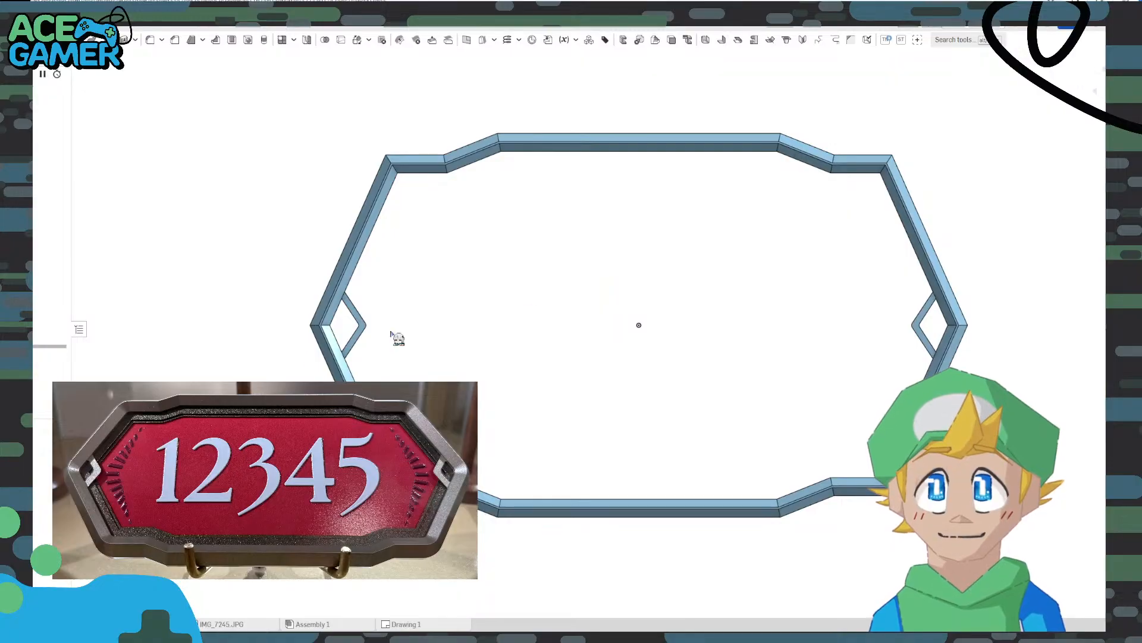
# Show the backing part and hide the frame part so only the stepped backing is displayed
pyautogui.click(62, 433)
pyautogui.click(62, 433)
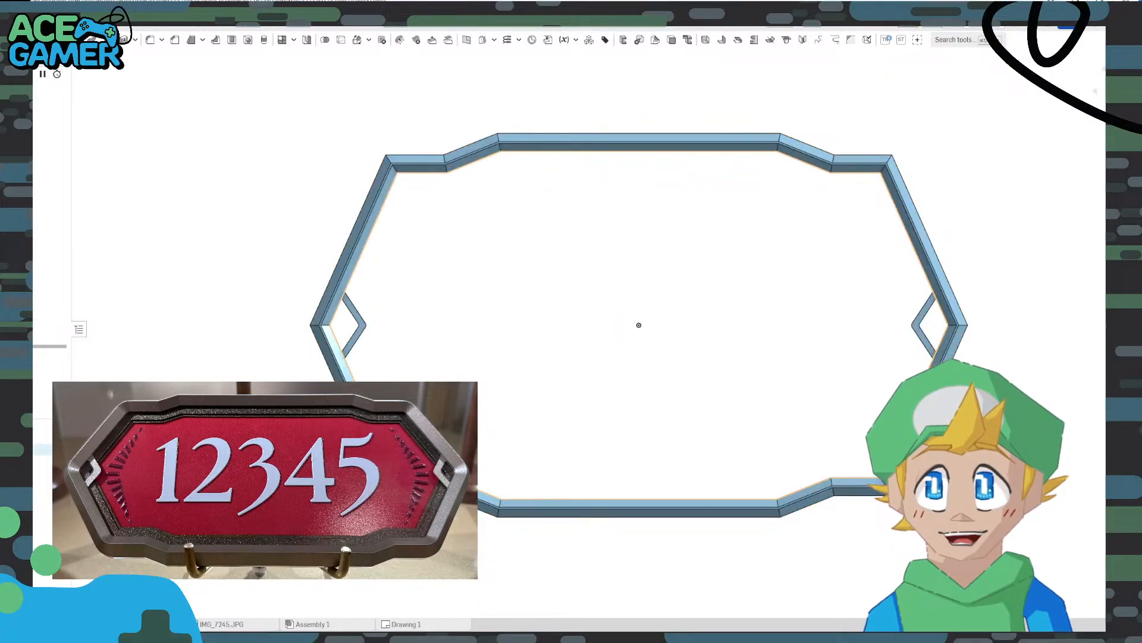
pyautogui.click(62, 447)
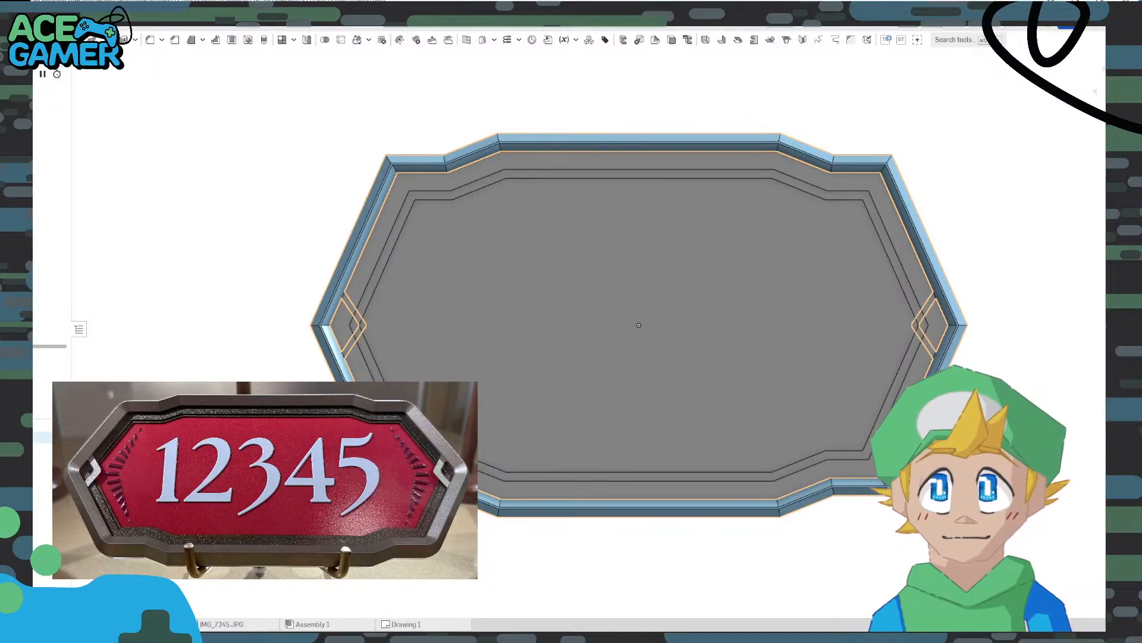
pyautogui.click(62, 436)
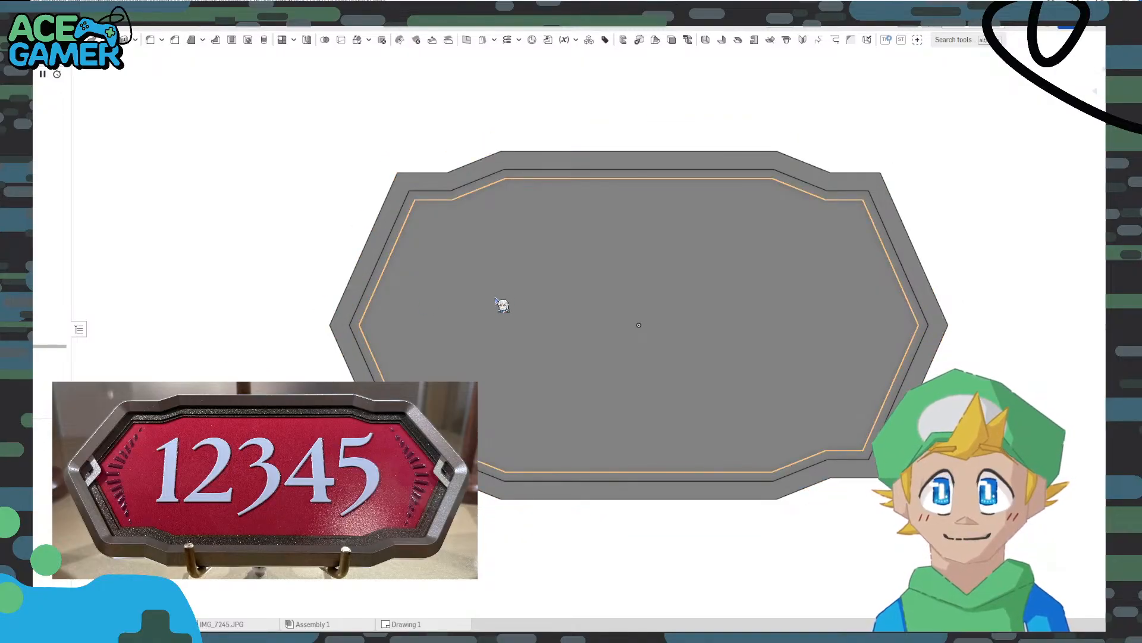
pyautogui.click(496, 301)
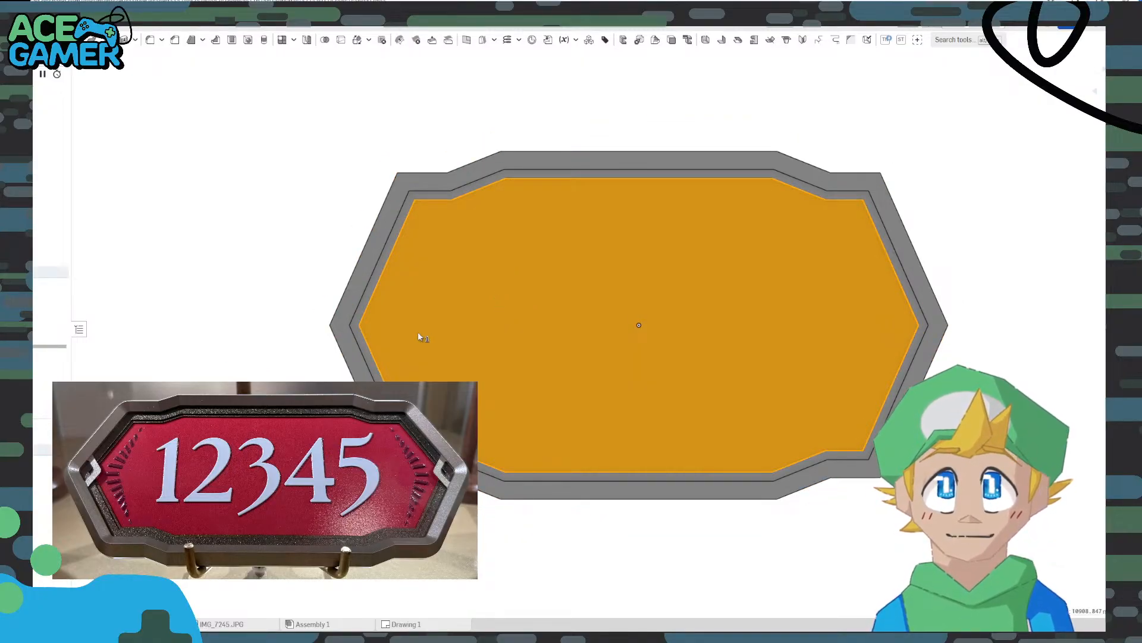
pyautogui.click(285, 278)
# Give the outer border band face of the backing a dark grey-brown appearance
pyautogui.moveTo(285, 278); pyautogui.dragTo(287, 246, button='right')
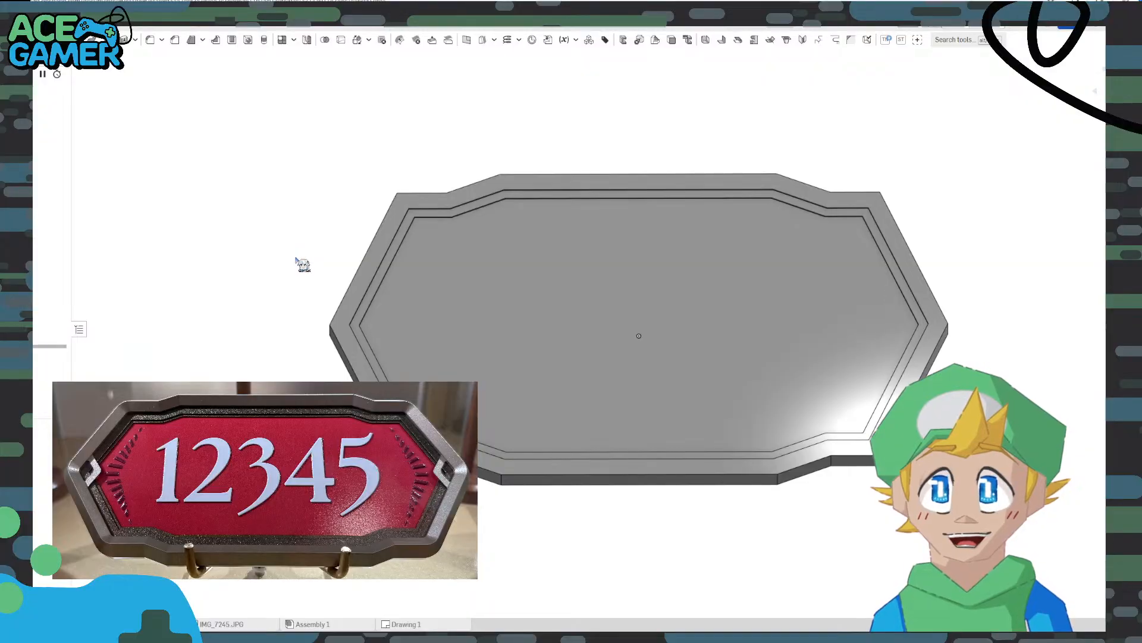
pyautogui.scroll(5, 296, 262)
pyautogui.rightClick(504, 269)
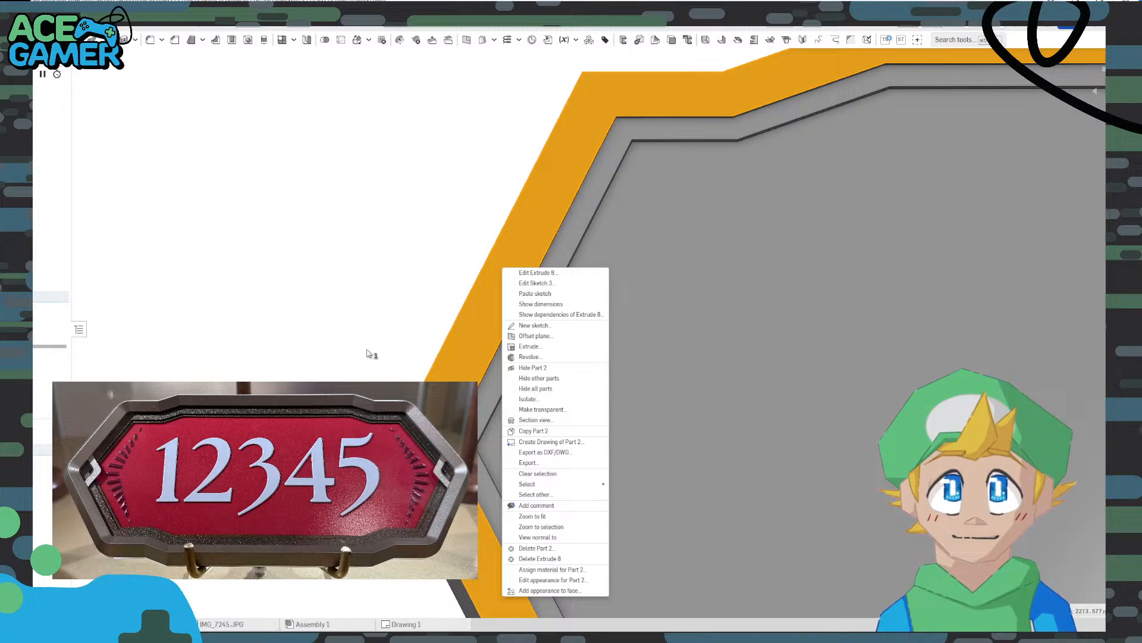
pyautogui.click(535, 592)
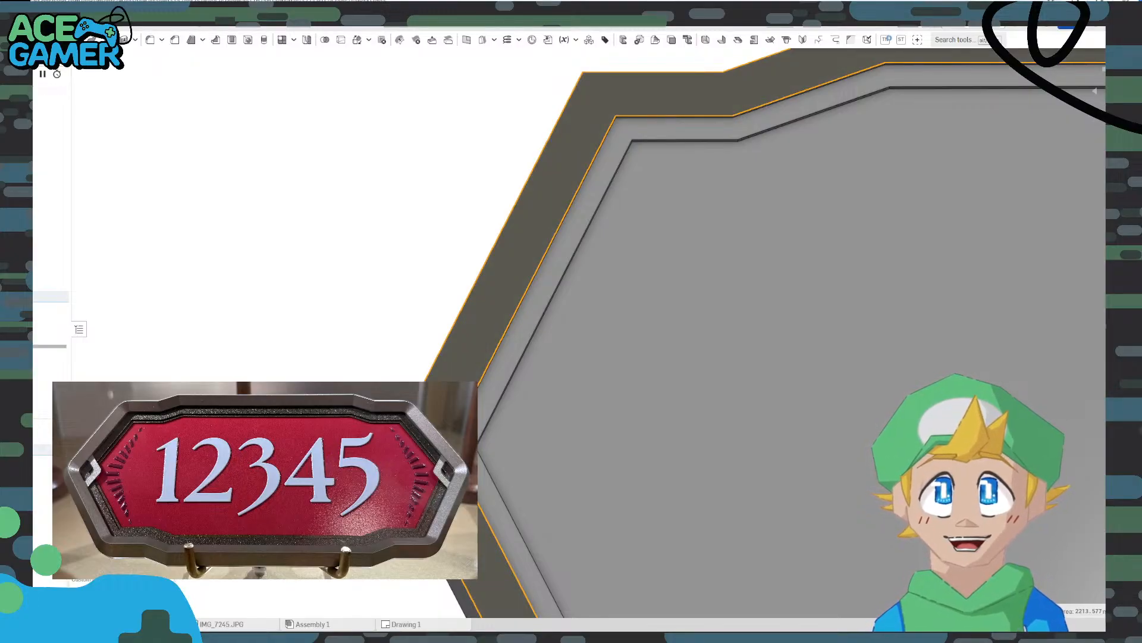
pyautogui.press('space')
# Apply the same dark grey-brown appearance to the inner step band face of the backing
pyautogui.moveTo(443, 459); pyautogui.dragTo(419, 416, button='right')
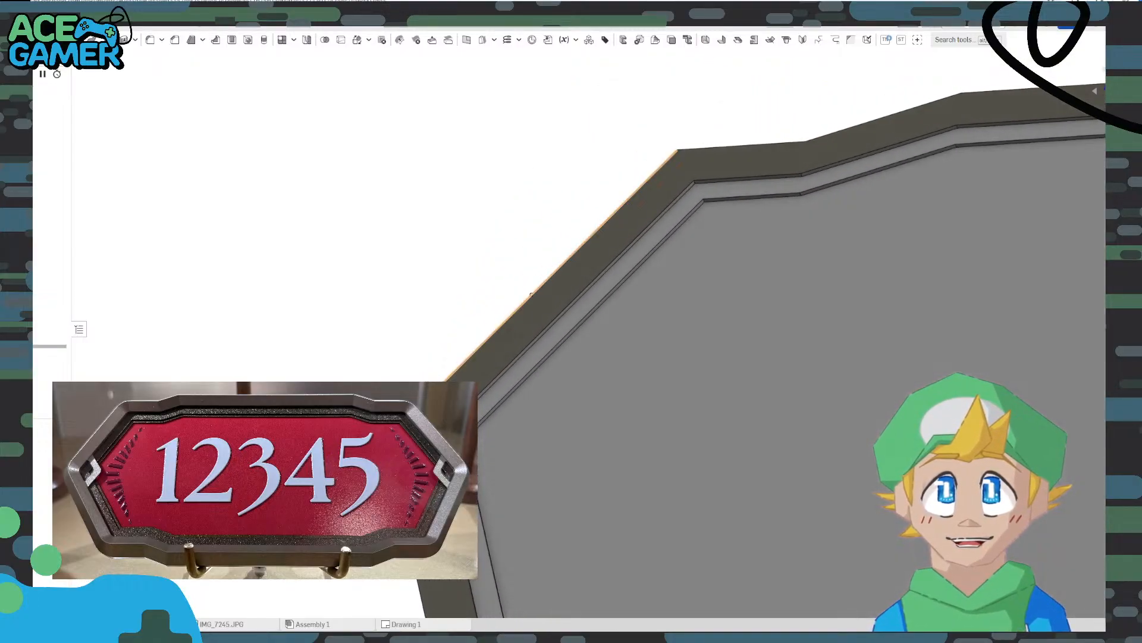
pyautogui.click(483, 416)
pyautogui.rightClick(482, 415)
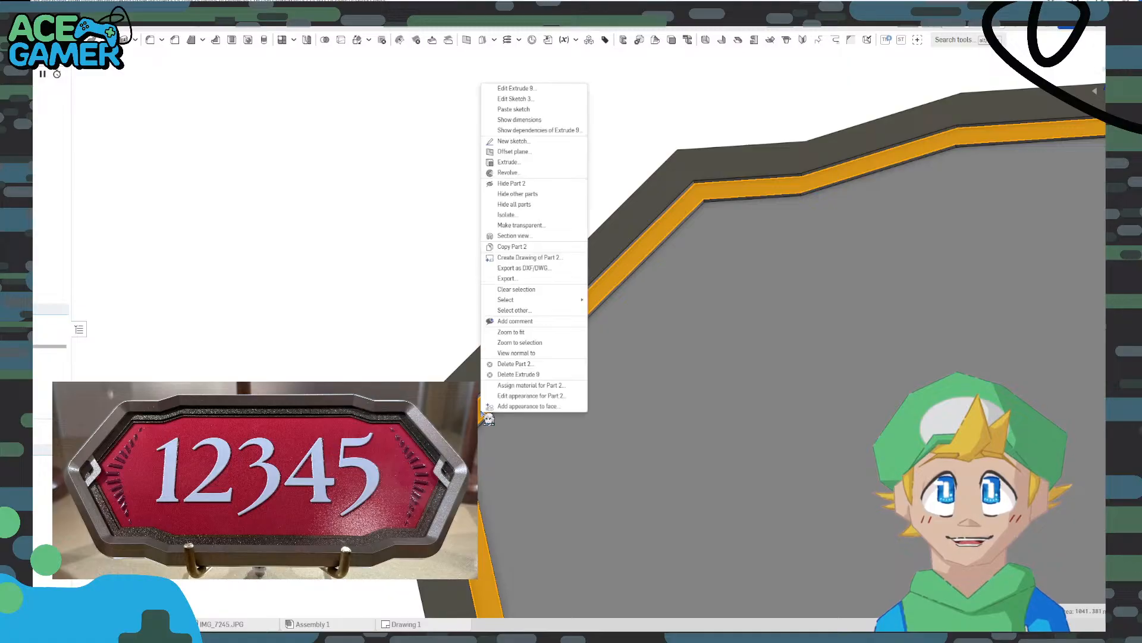
pyautogui.click(499, 406)
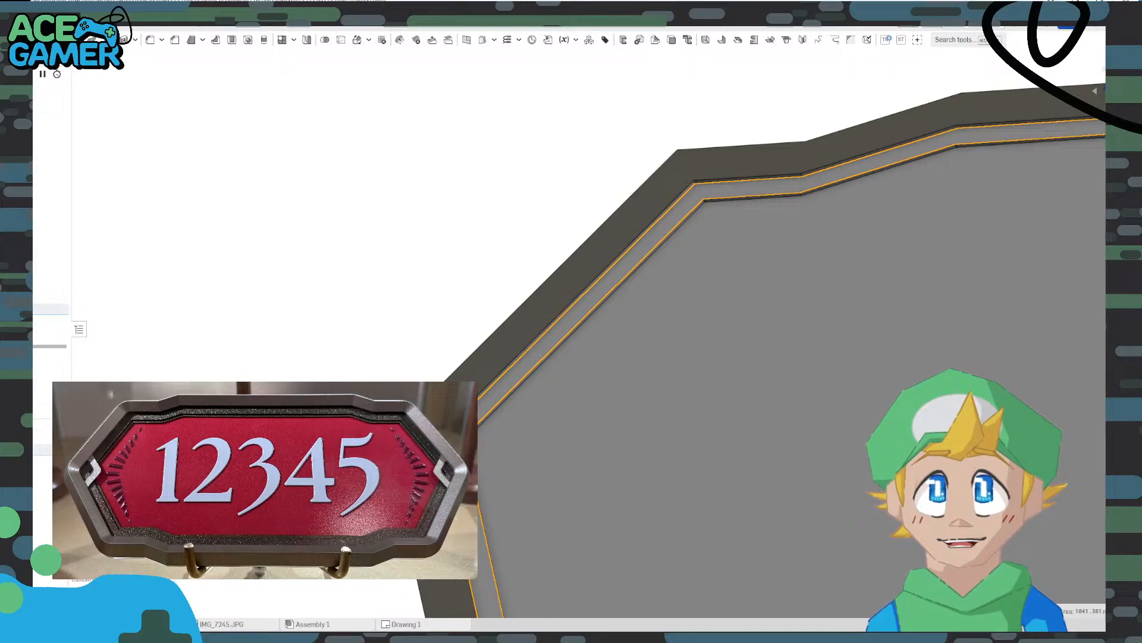
pyautogui.click(232, 394)
# Try a red appearance on the recessed centre face of the backing
pyautogui.moveTo(291, 324); pyautogui.dragTo(308, 354, button='right')
pyautogui.click(551, 387)
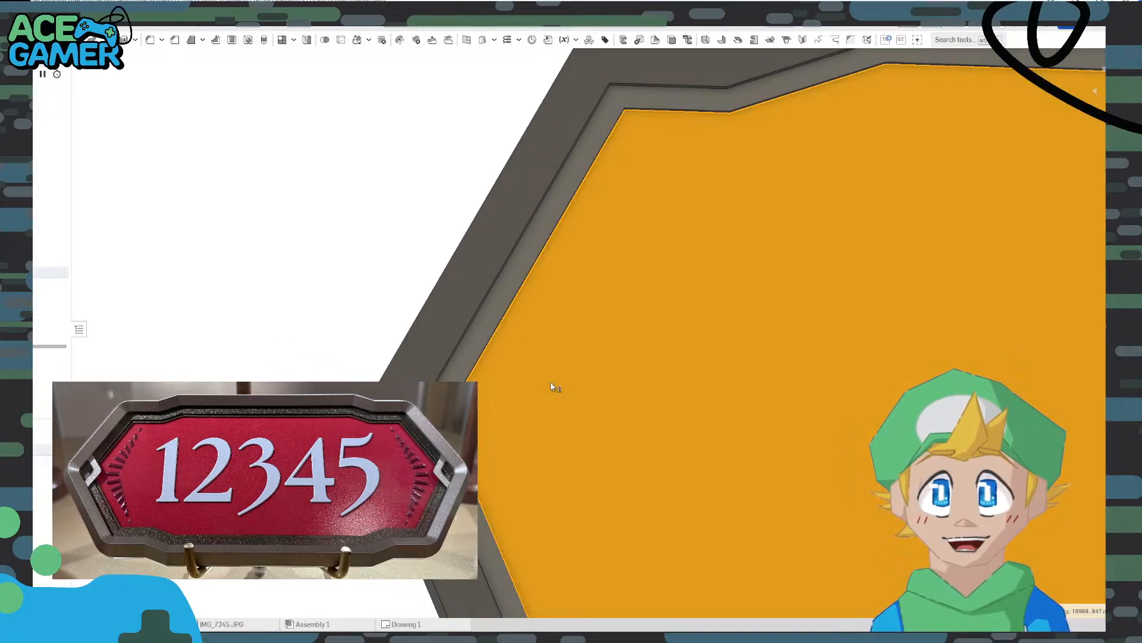
pyautogui.rightClick(551, 385)
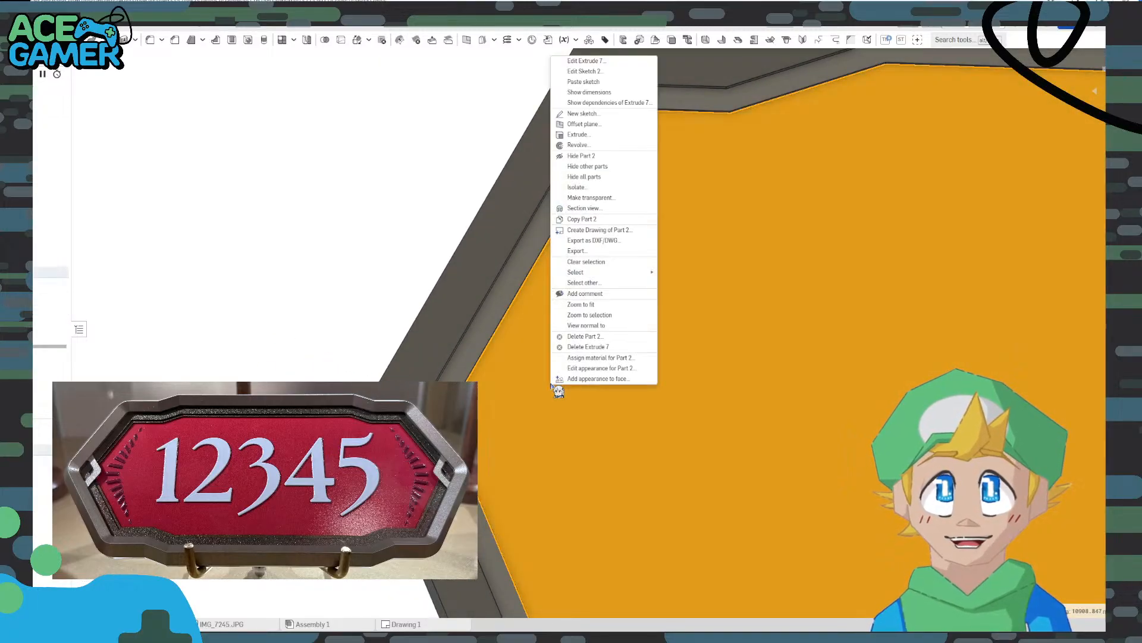
pyautogui.click(595, 379)
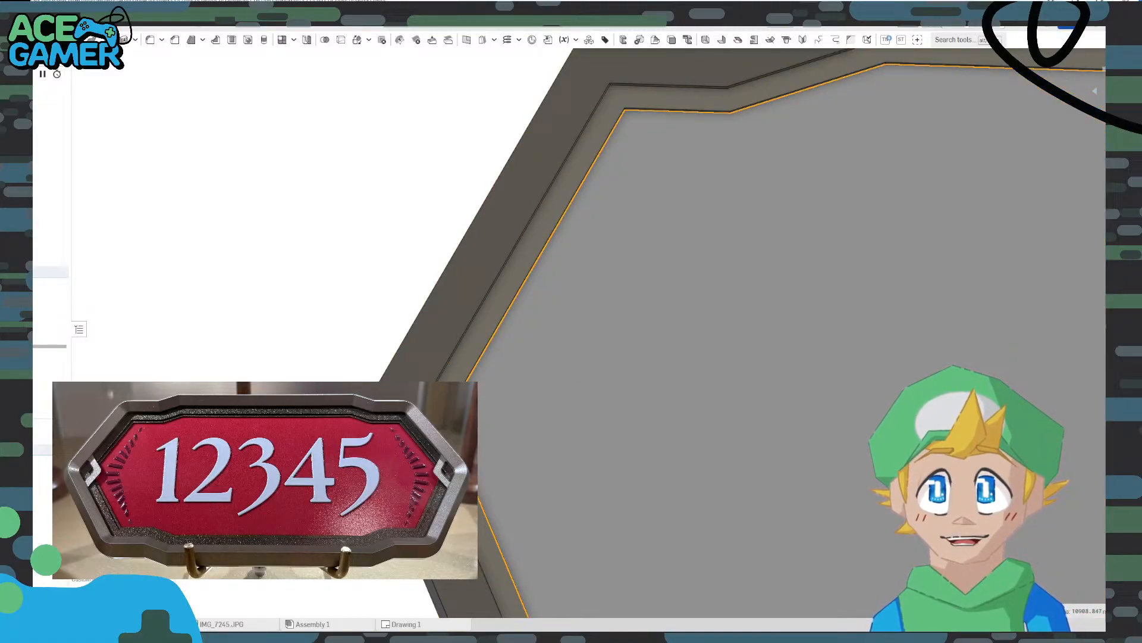
pyautogui.click(178, 476)
pyautogui.click(241, 393)
pyautogui.scroll(-8, 295, 395)
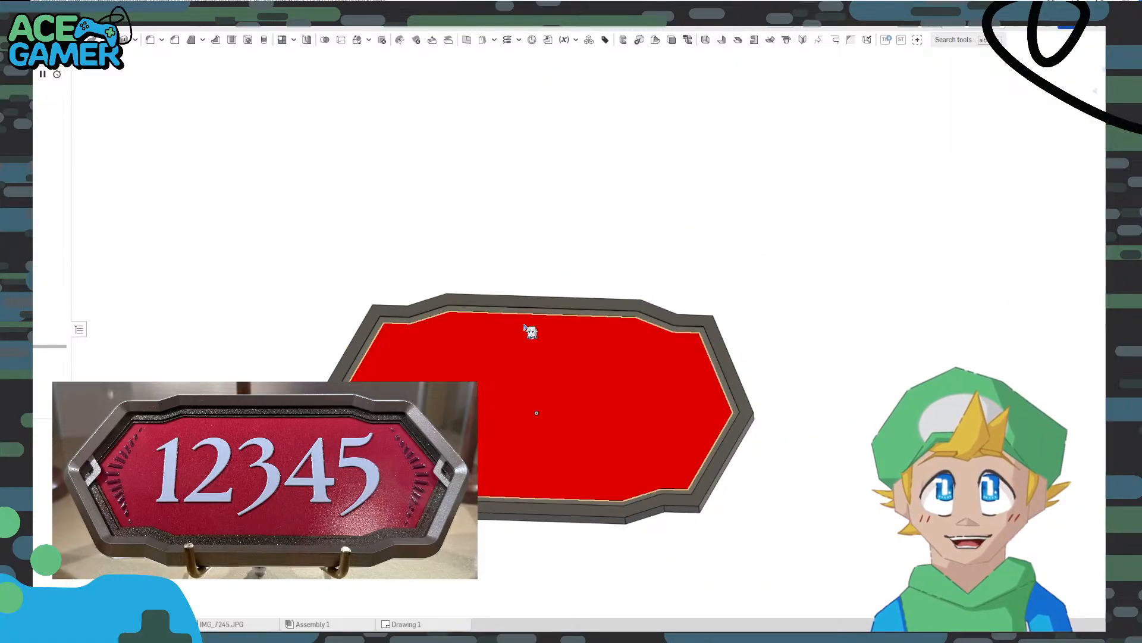
# Start a new sketch on the recessed centre face of the backing and view it straight on
pyautogui.scroll(5, 558, 351)
pyautogui.moveTo(515, 425); pyautogui.dragTo(532, 321, button='middle')
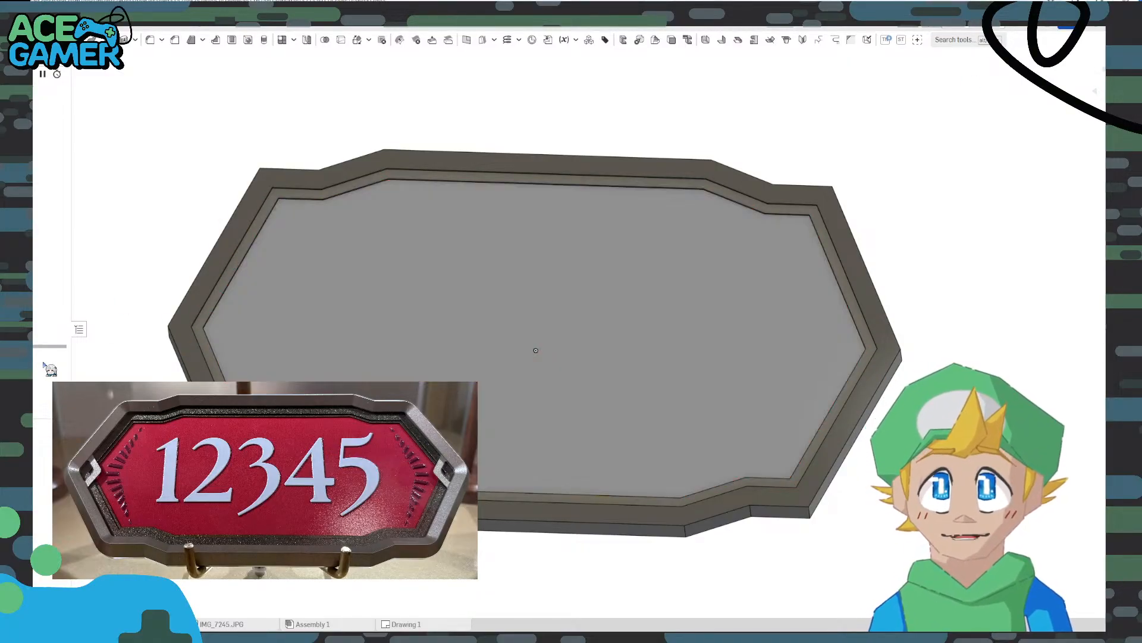
pyautogui.click(337, 305)
pyautogui.rightClick(336, 305)
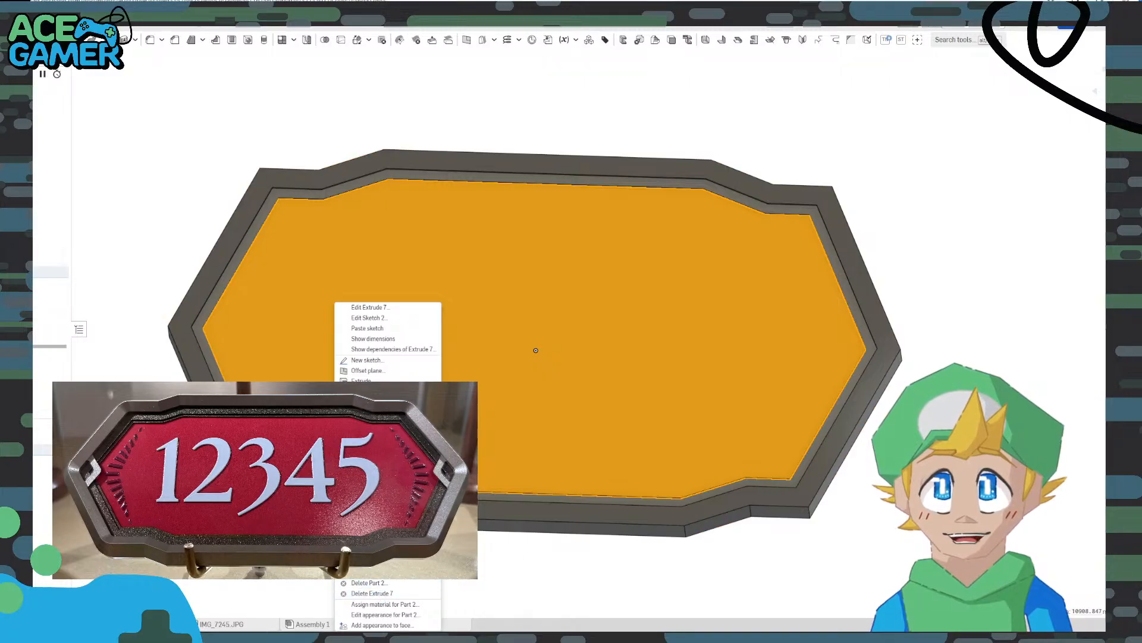
pyautogui.click(389, 361)
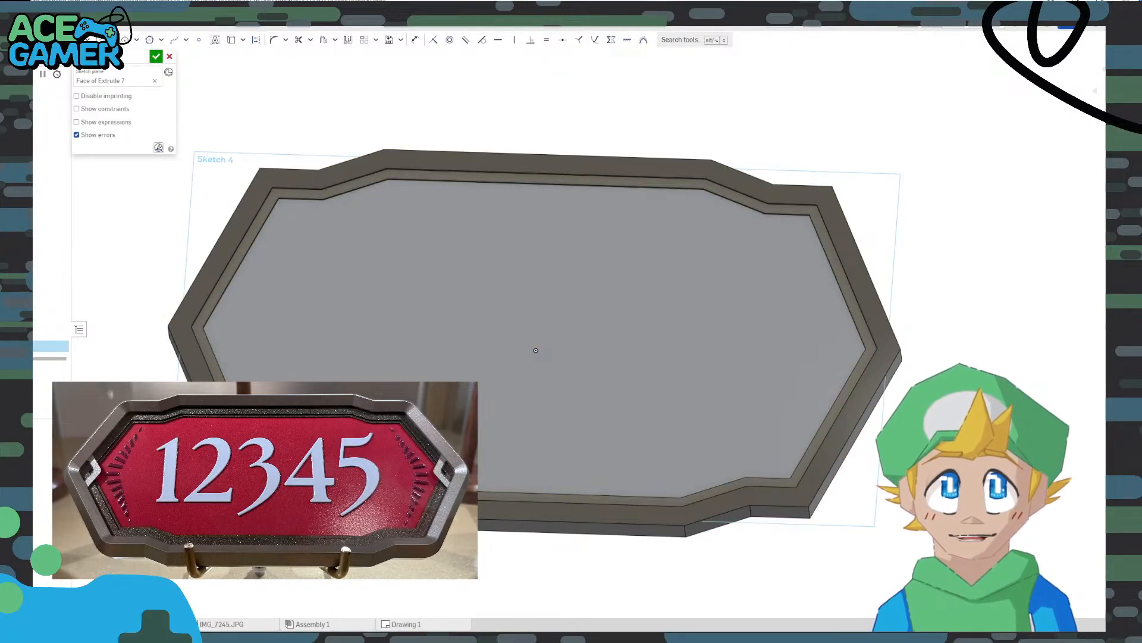
pyautogui.moveTo(361, 296); pyautogui.dragTo(368, 241, button='right')
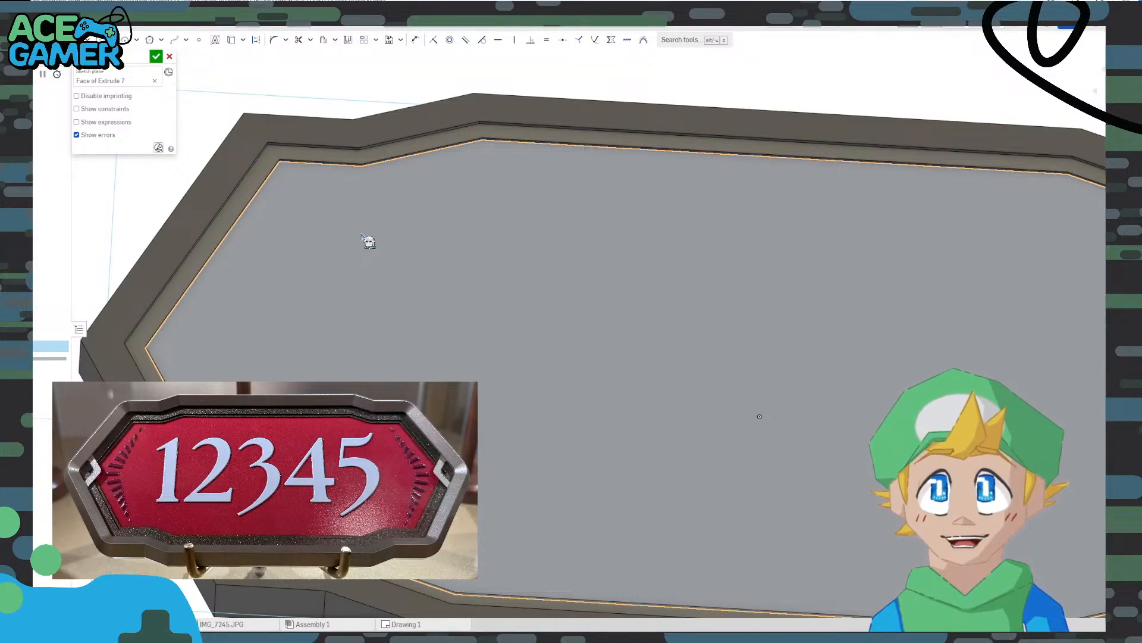
pyautogui.press('n')
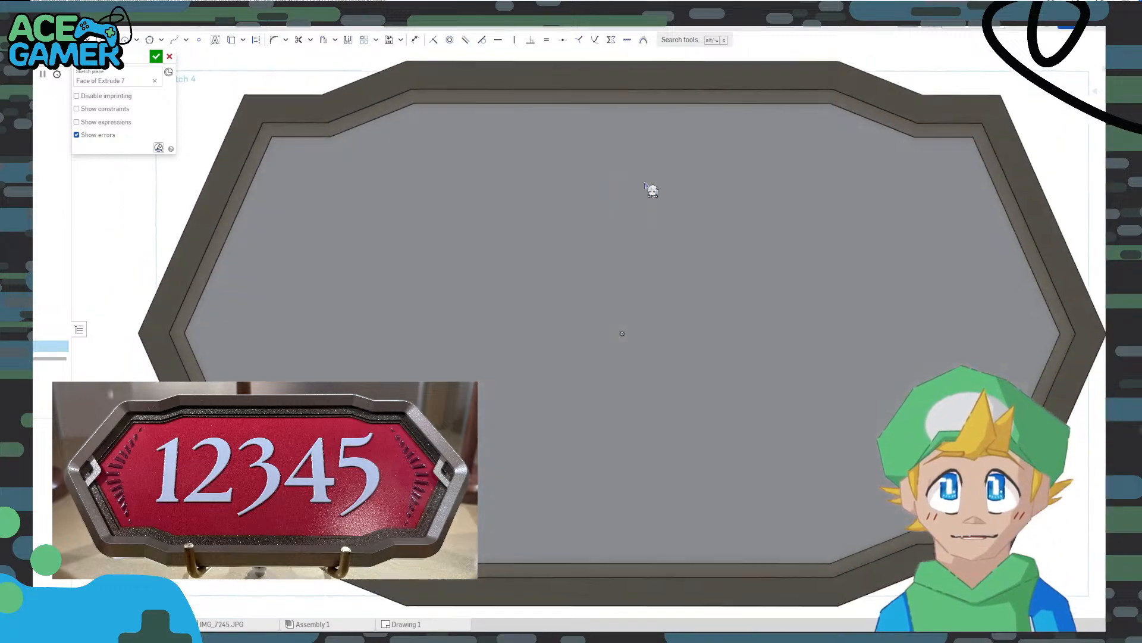
# Try a vertical construction line down the centre face from the upper-left inner vertex, and delete it
pyautogui.click(330, 137)
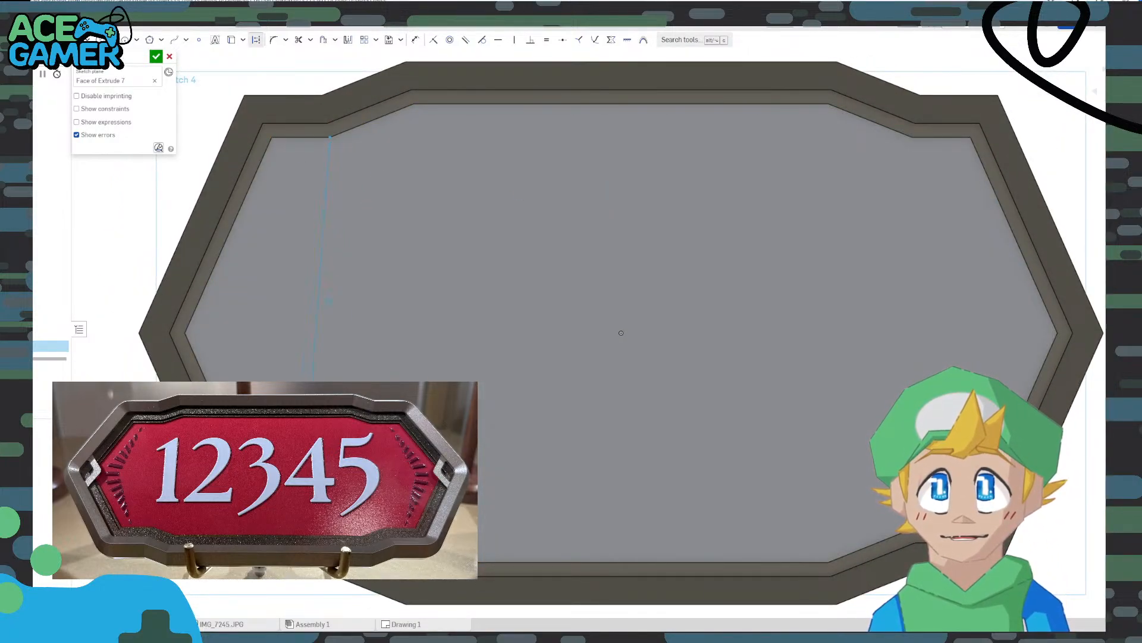
pyautogui.click(340, 332)
pyautogui.press('Escape')
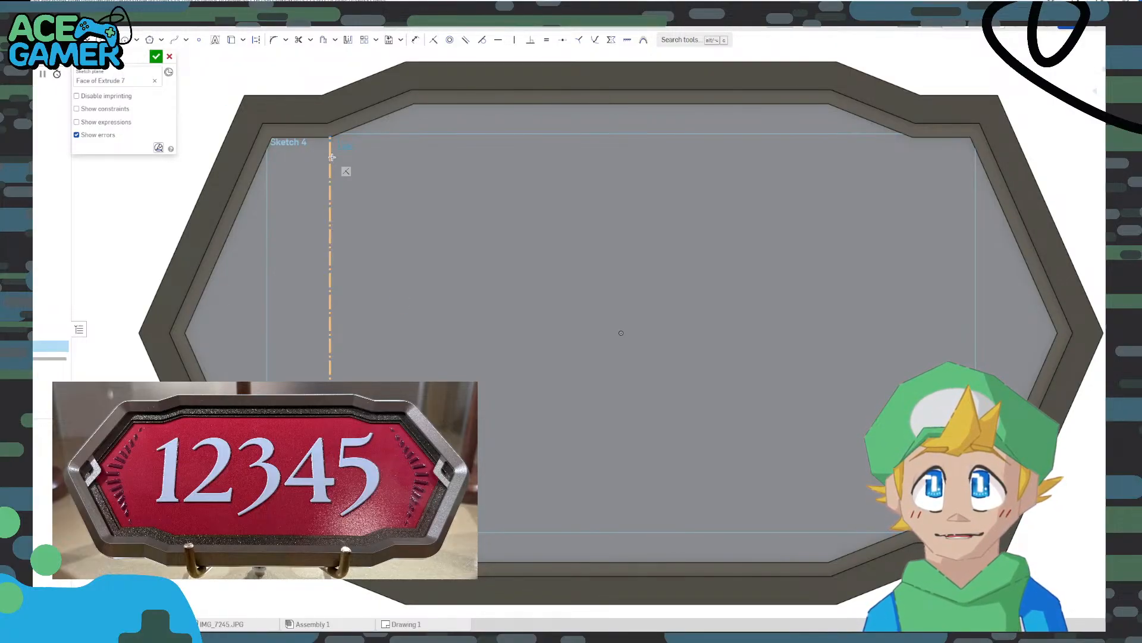
pyautogui.press('Escape')
pyautogui.click(329, 178)
pyautogui.press('Delete')
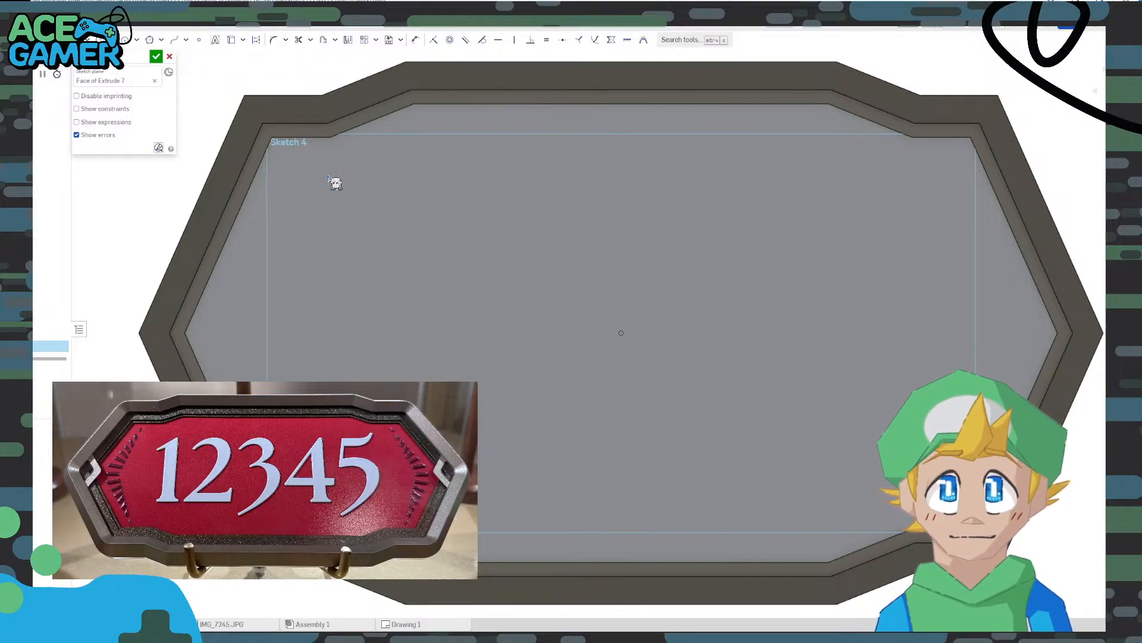
# Sketch a short vertical construction line about 3.7 mm long down from the centre face's upper-left inner vertex and select it
pyautogui.click(330, 138)
pyautogui.press('Escape')
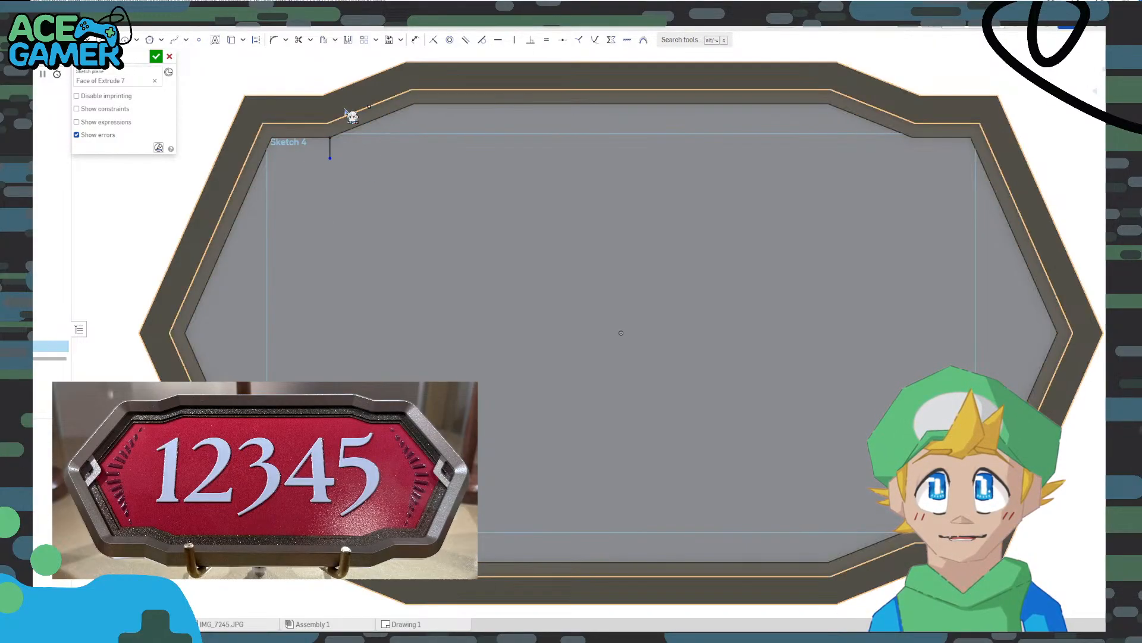
pyautogui.click(330, 149)
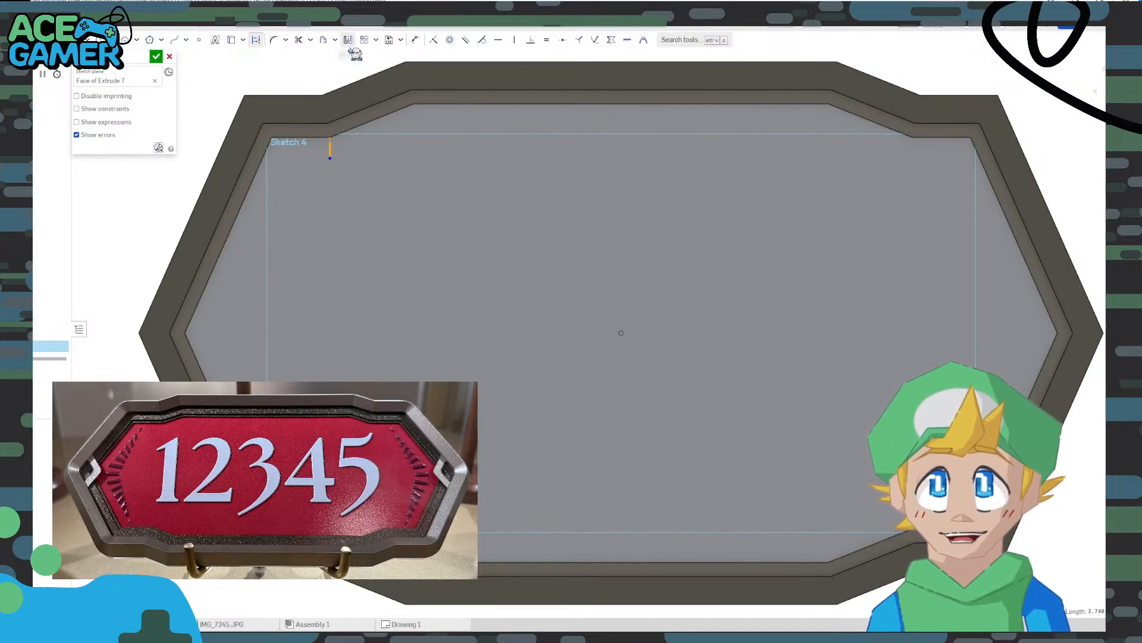
# Dimension the upper-left construction line to 2 mm and add a matching dimensioned vertical line at the lower-left inner vertex
pyautogui.click(415, 40)
pyautogui.click(331, 147)
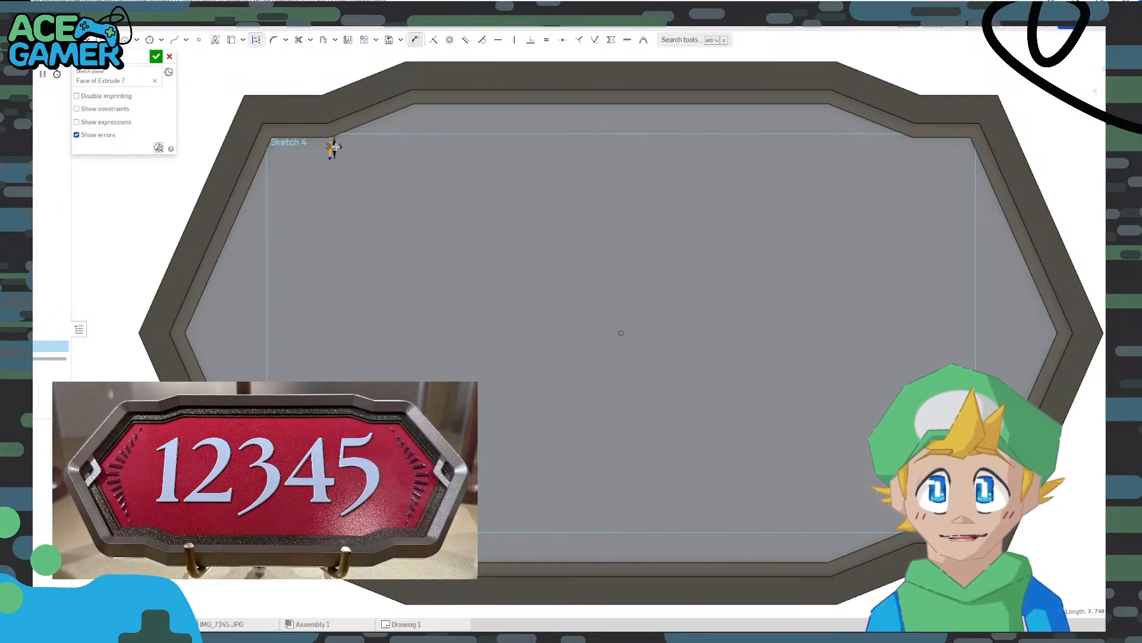
pyautogui.click(379, 148)
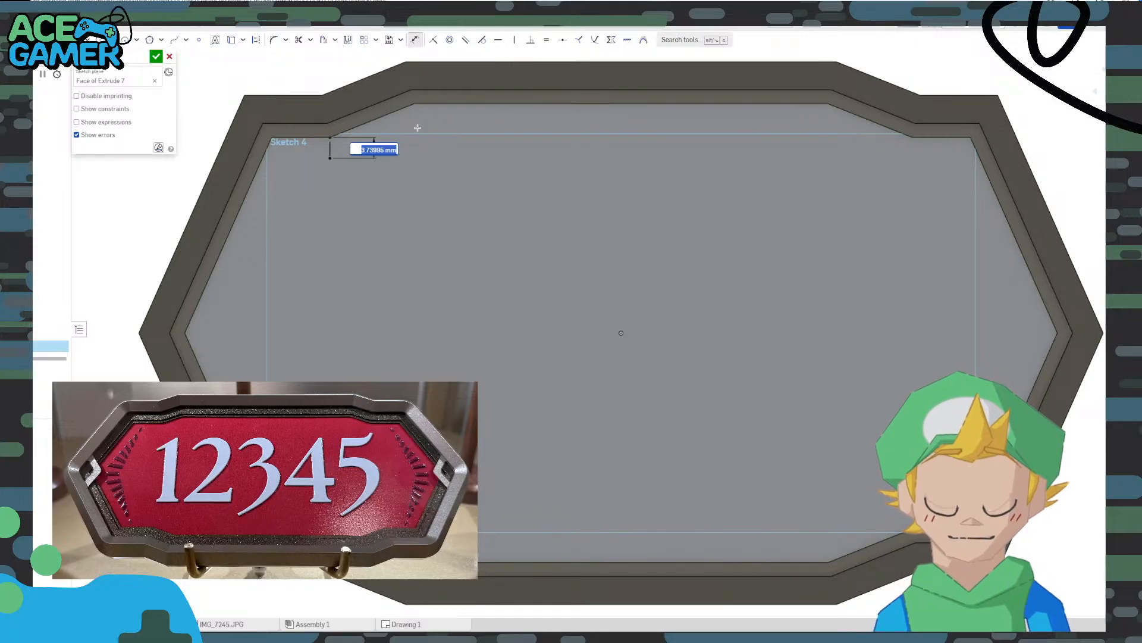
pyautogui.write('2')
pyautogui.press('Return')
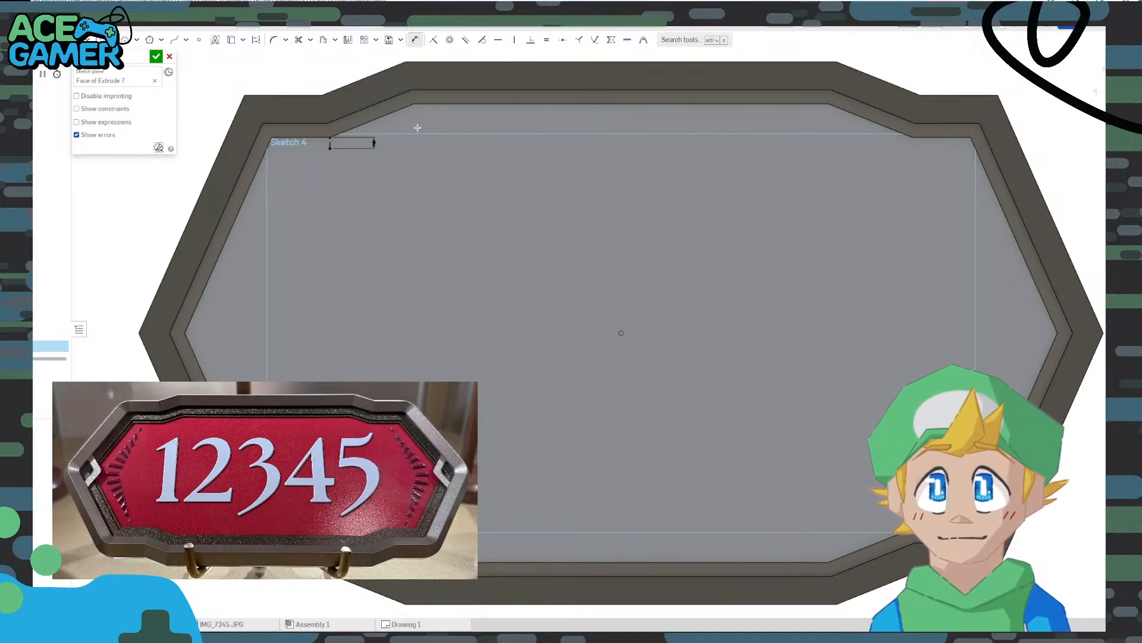
pyautogui.press('Escape')
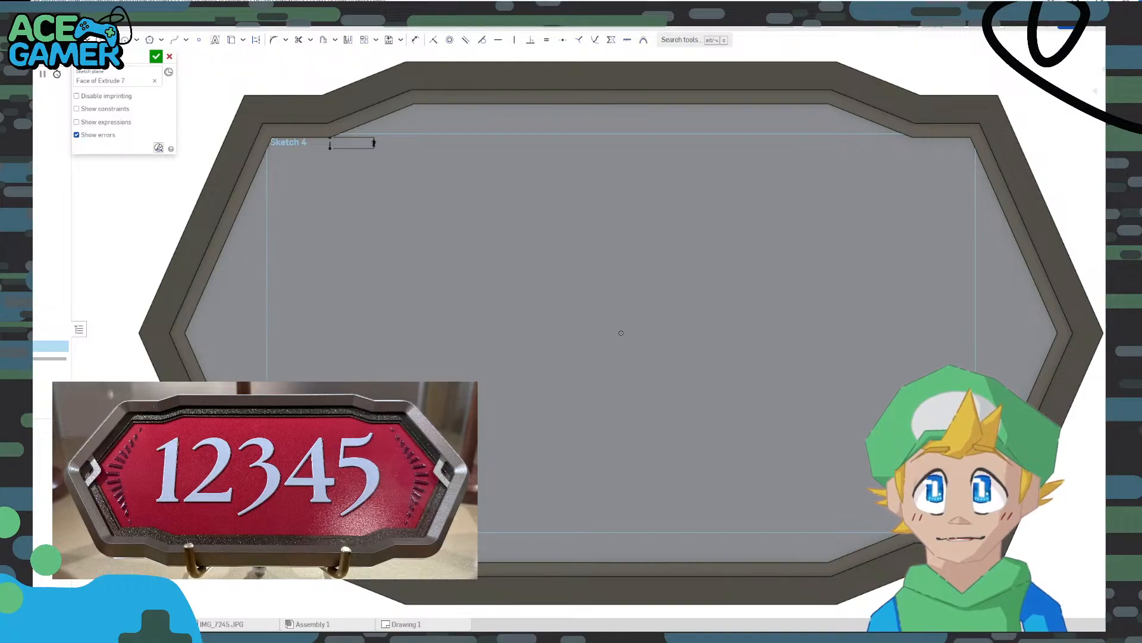
pyautogui.click(330, 529)
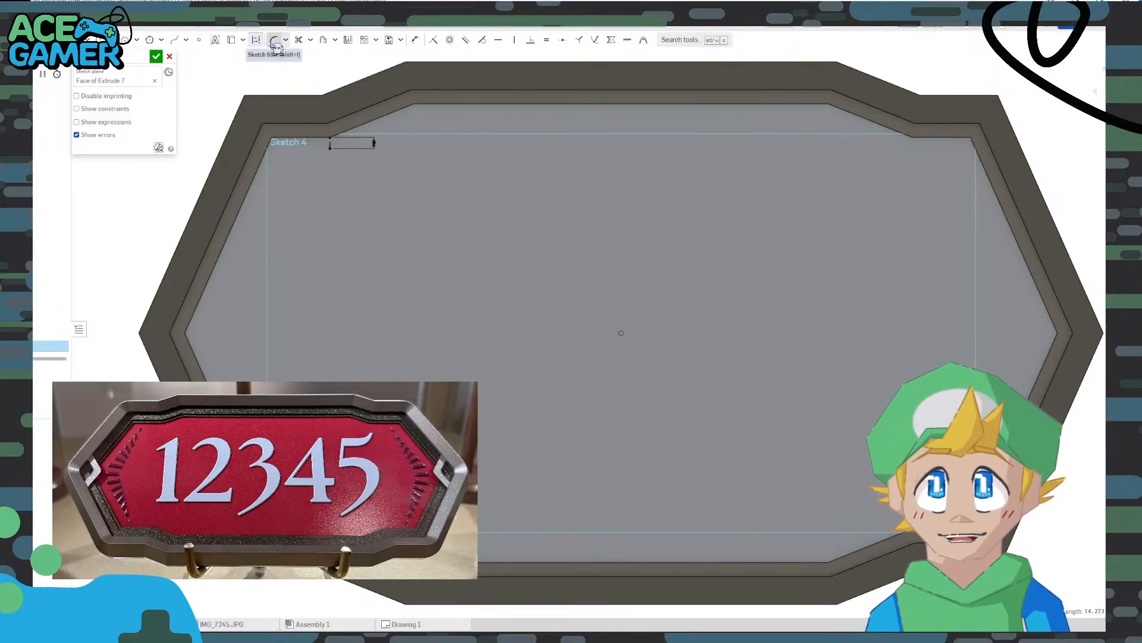
pyautogui.click(416, 41)
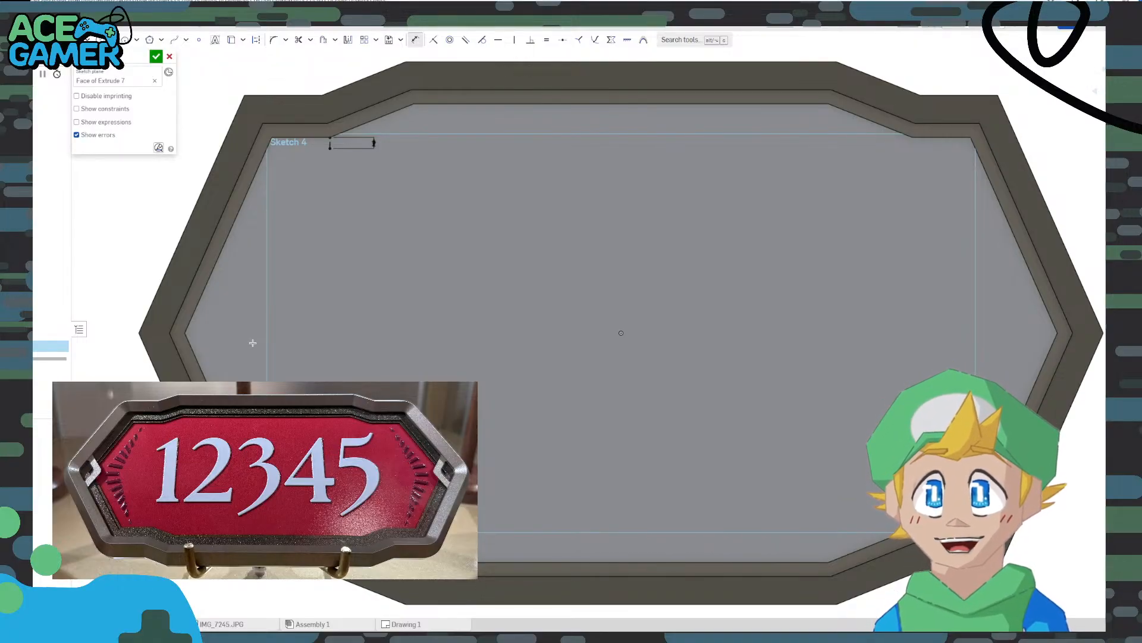
# Show the frame and brackets and sketch a horizontal construction line about 4 mm long inward from the left bracket's tip
pyautogui.click(62, 437)
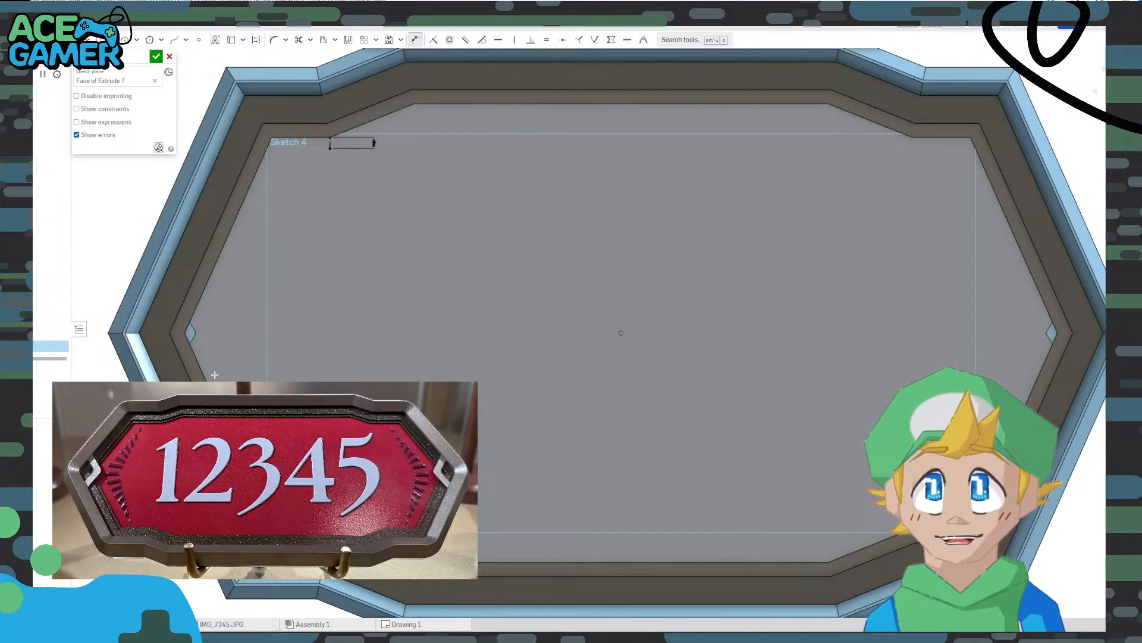
pyautogui.scroll(5, 195, 334)
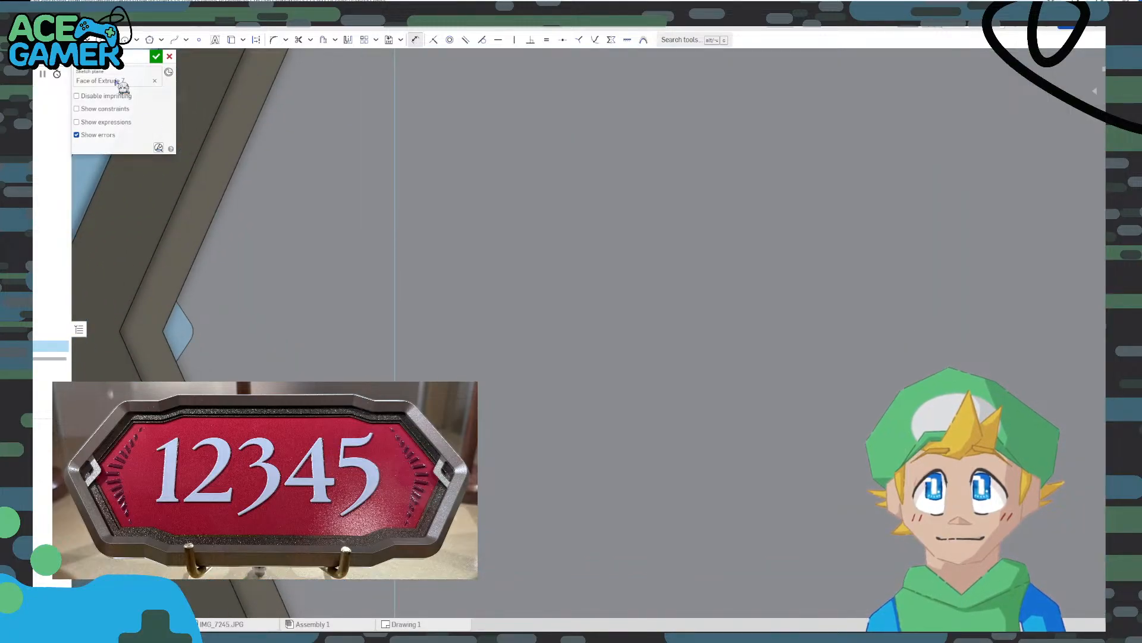
pyautogui.press('Escape')
pyautogui.click(192, 331)
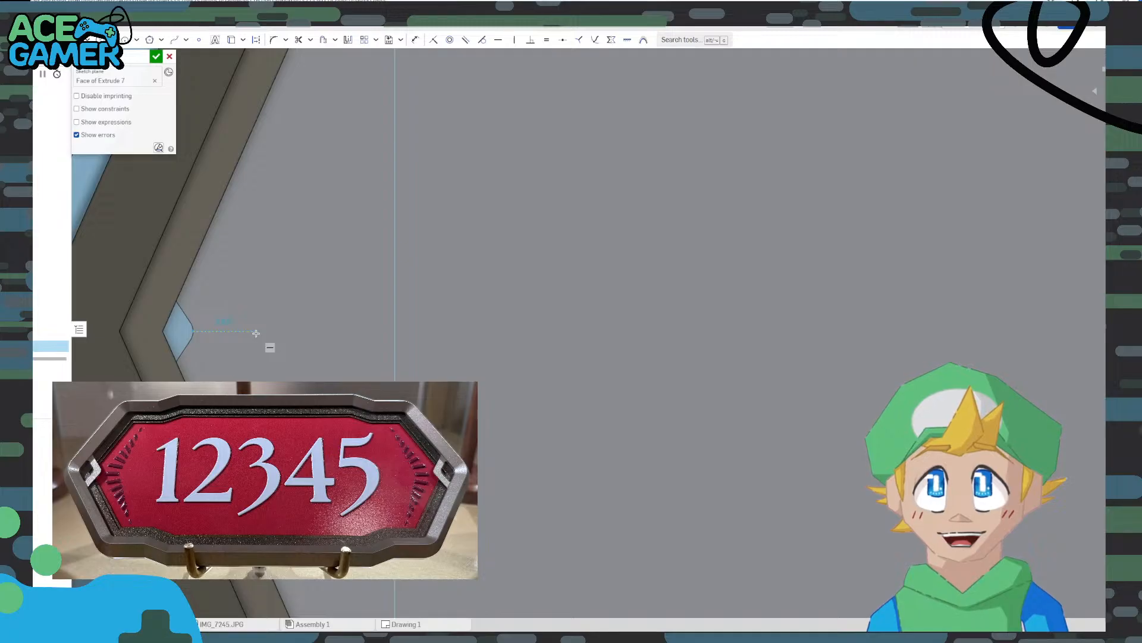
pyautogui.scroll(-5, 250, 324)
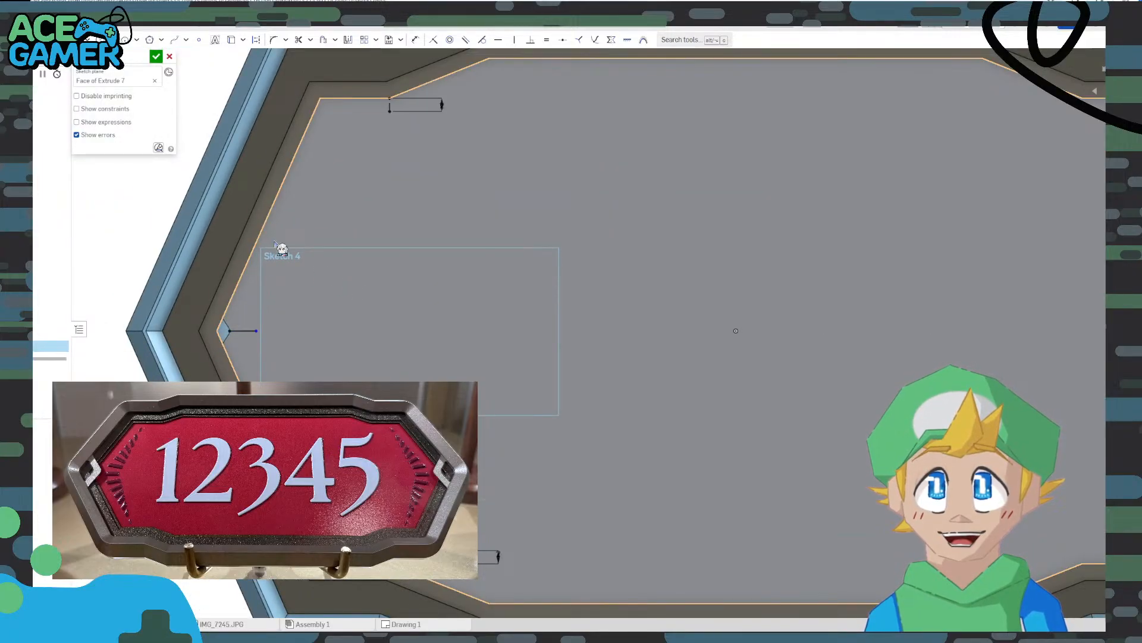
pyautogui.click(256, 330)
pyautogui.click(248, 333)
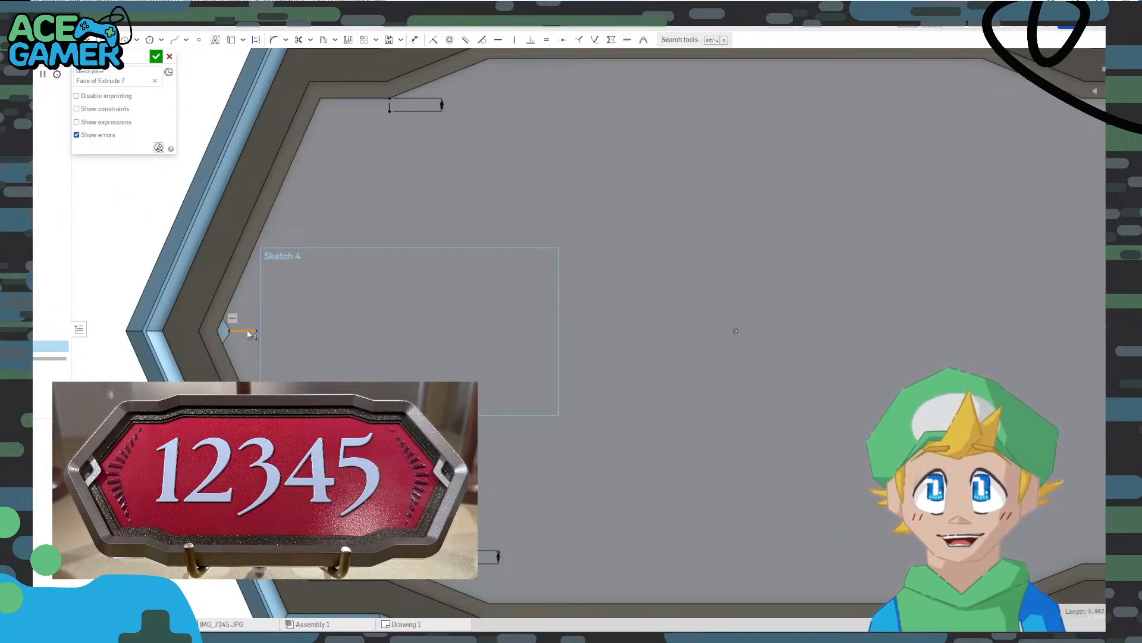
pyautogui.press('q')
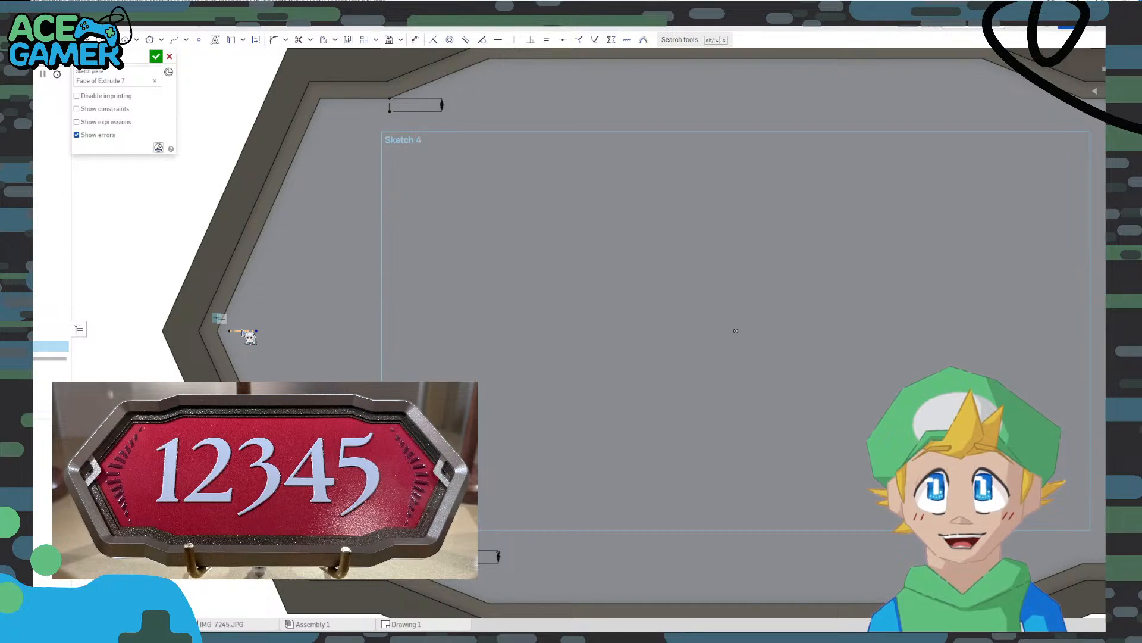
# Dimension the horizontal construction line at the left bracket's tip to 4 mm
pyautogui.click(415, 40)
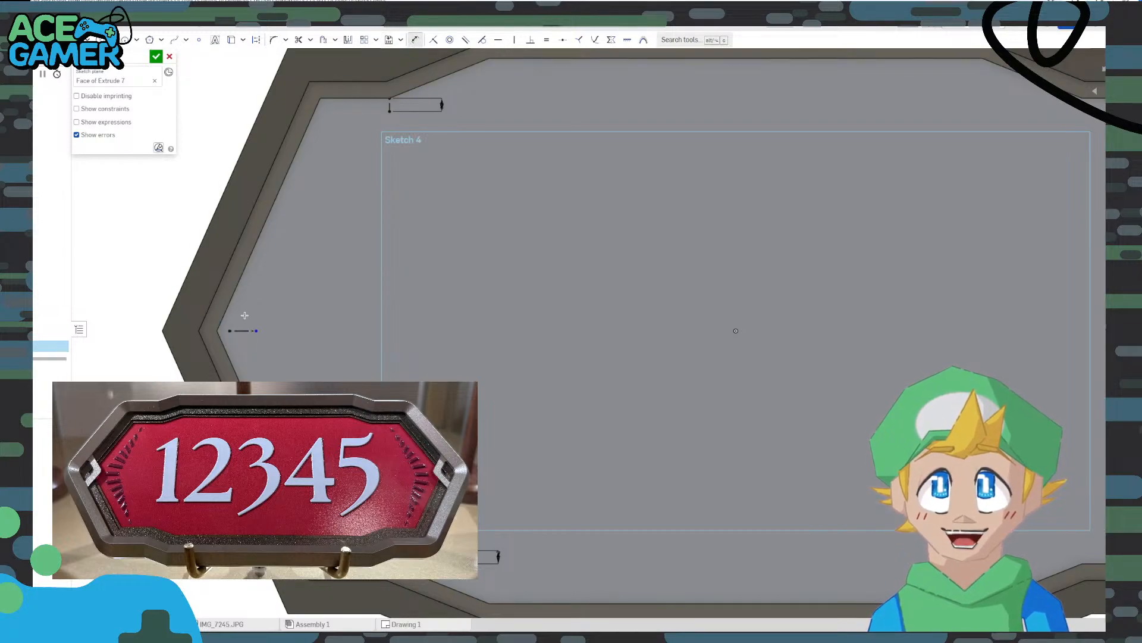
pyautogui.click(243, 330)
pyautogui.click(218, 160)
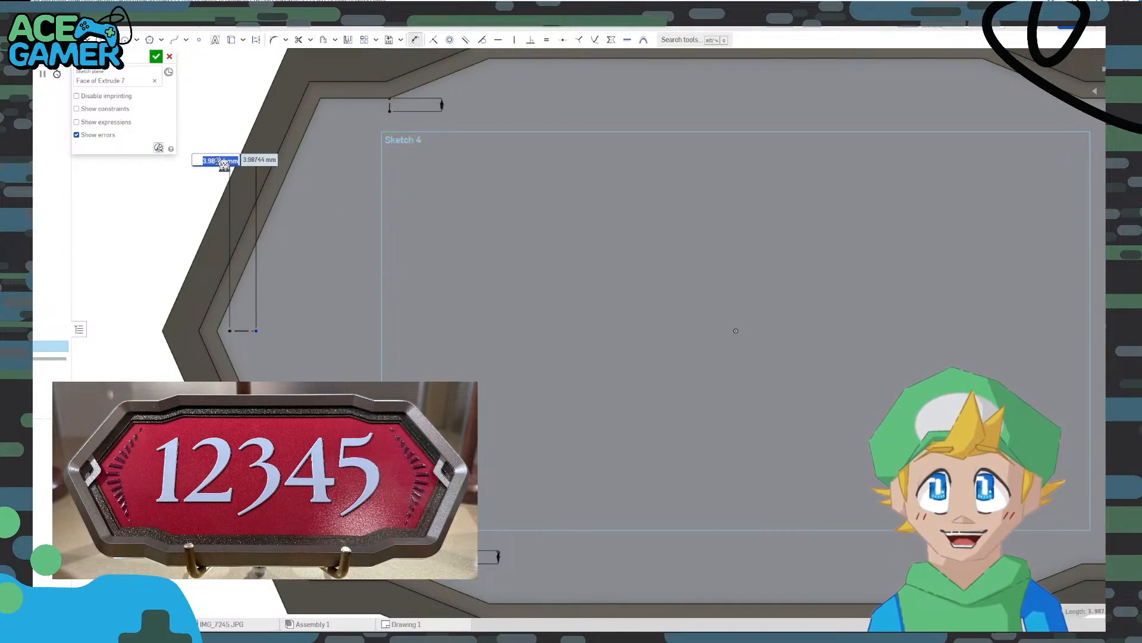
pyautogui.write('4')
pyautogui.press('Return')
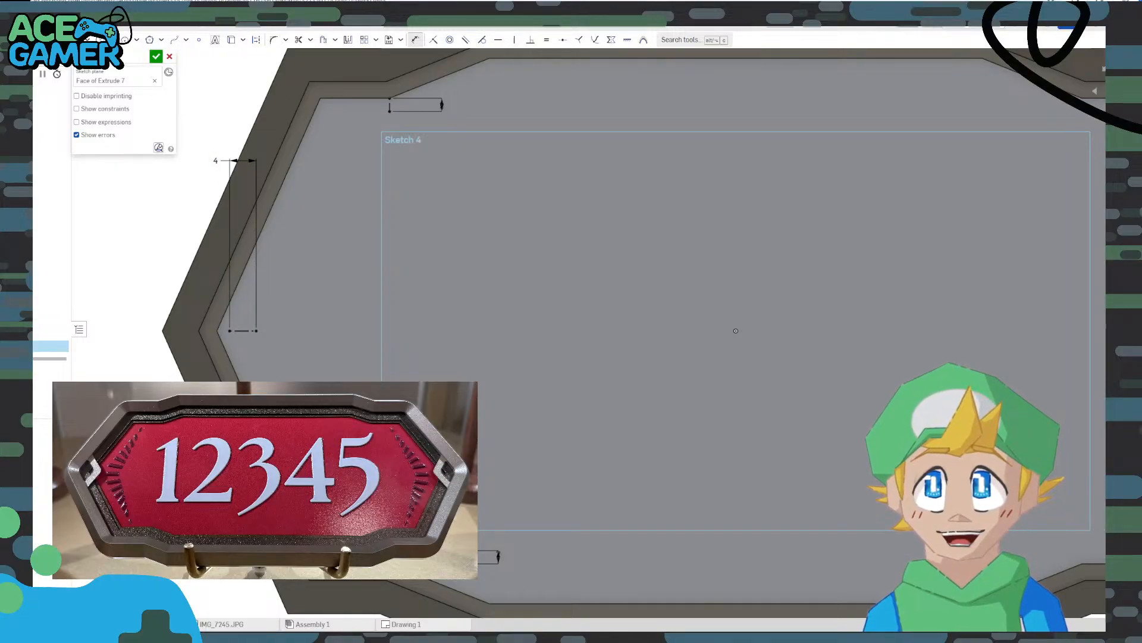
# Sketch two nested V-shaped outlines between the upper and lower construction line ends, the outer one through the horizontal line's inner end
pyautogui.click(390, 108)
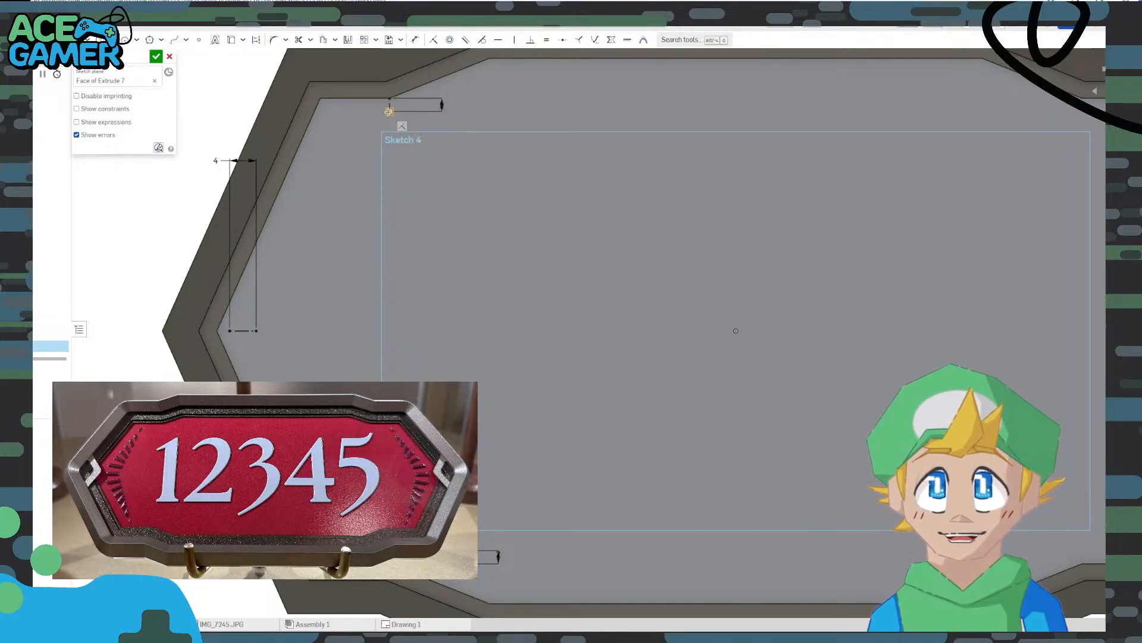
pyautogui.click(257, 328)
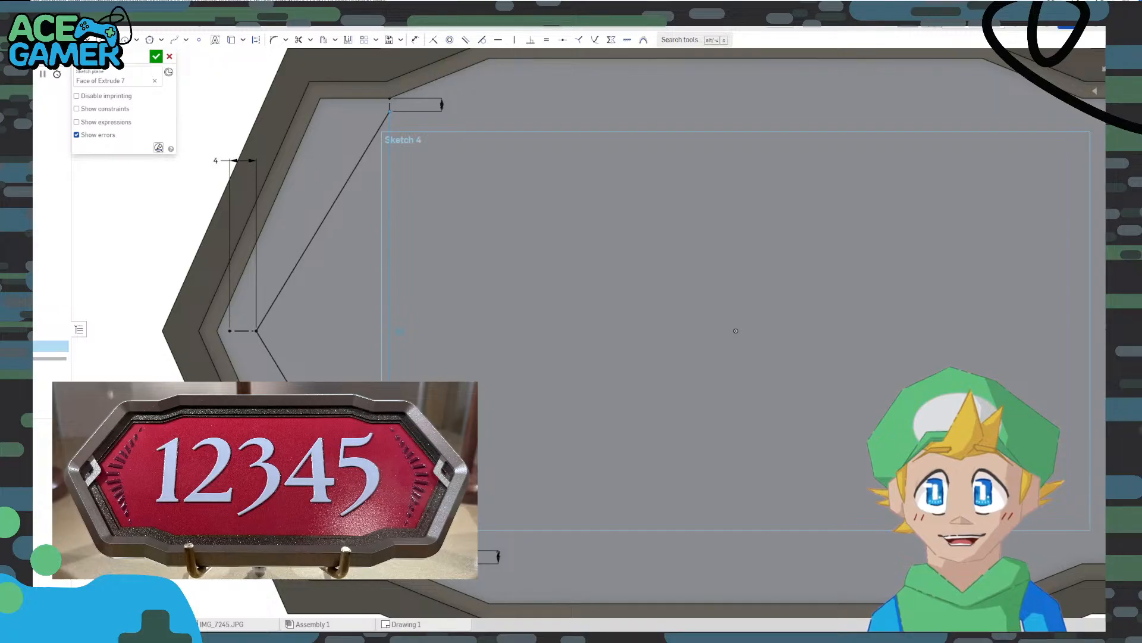
pyautogui.click(327, 329)
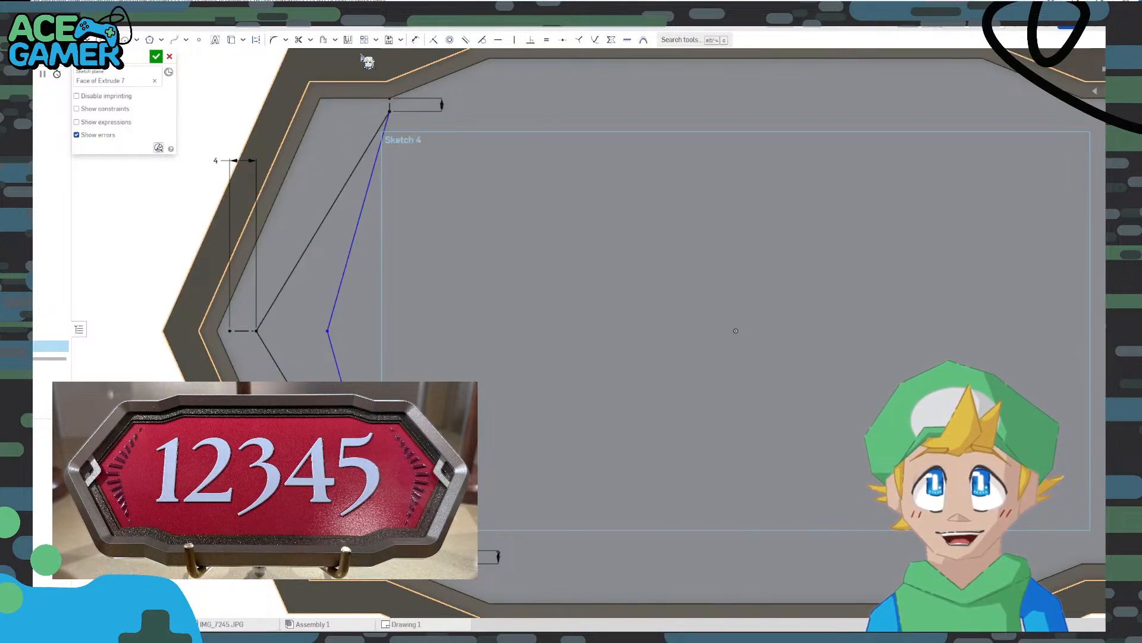
# Dimension the horizontal distance between the outer and inner V vertices to 8 mm and finish the sketch
pyautogui.click(415, 41)
pyautogui.click(328, 331)
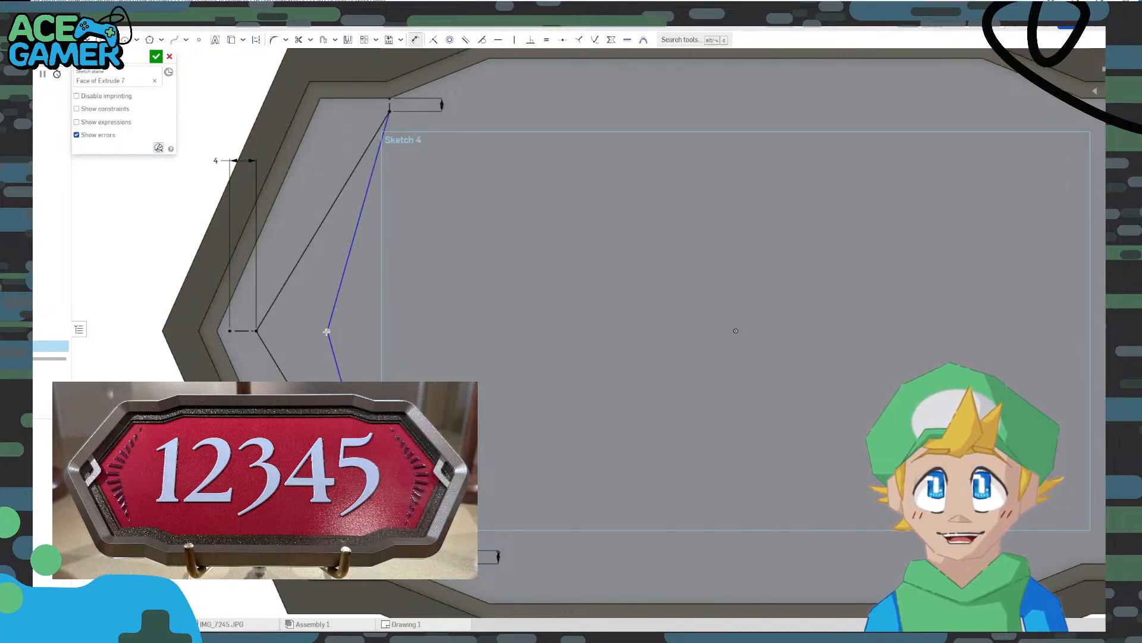
pyautogui.click(257, 331)
pyautogui.click(231, 106)
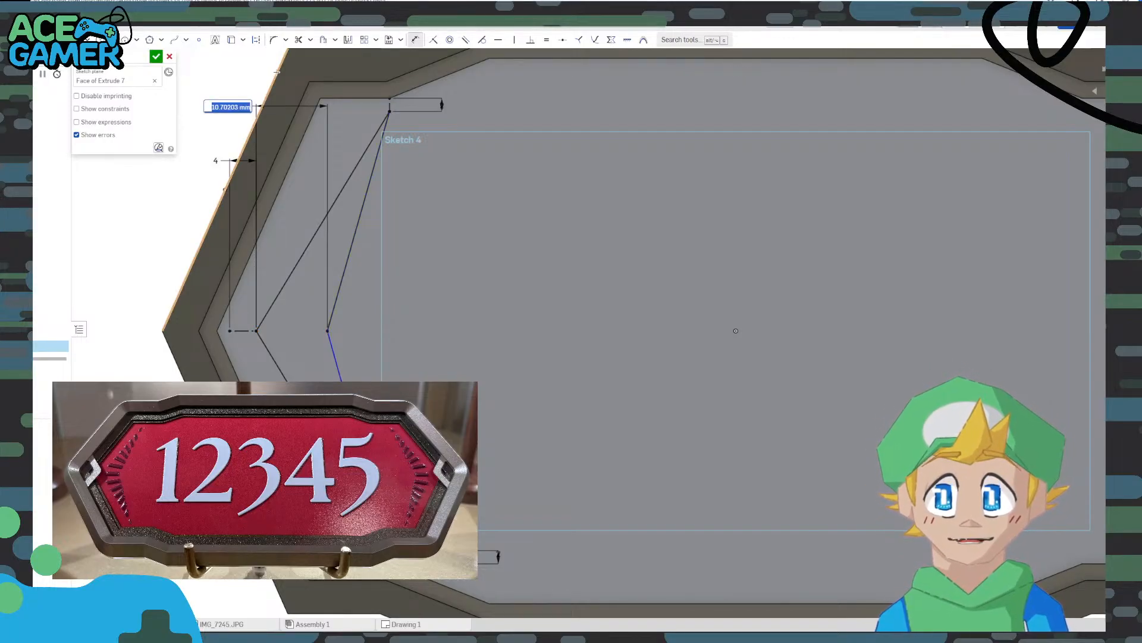
pyautogui.press('Return')
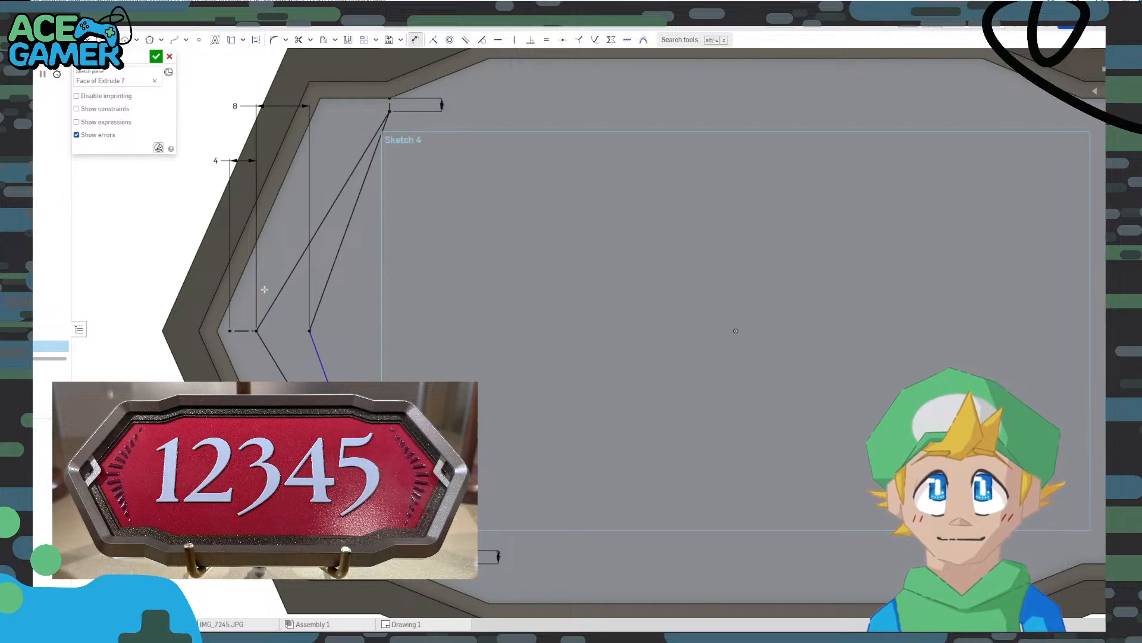
pyautogui.press('Return')
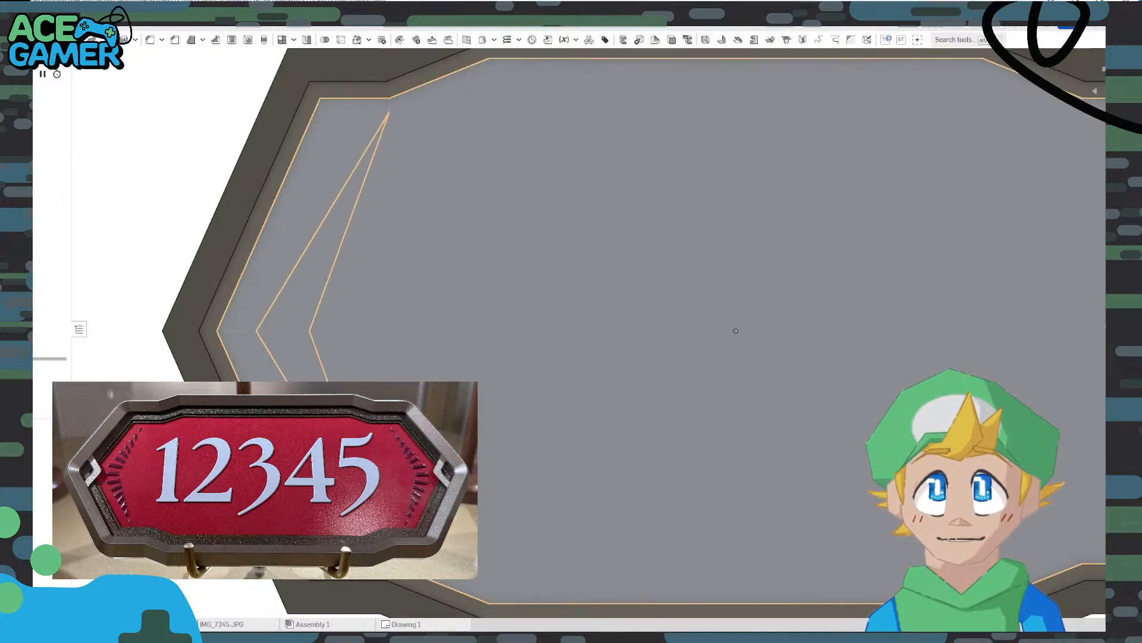
# Reopen the centre-face sketch and attach the inner V's loose lower end to the outer V's lower end
pyautogui.doubleClick(51, 346)
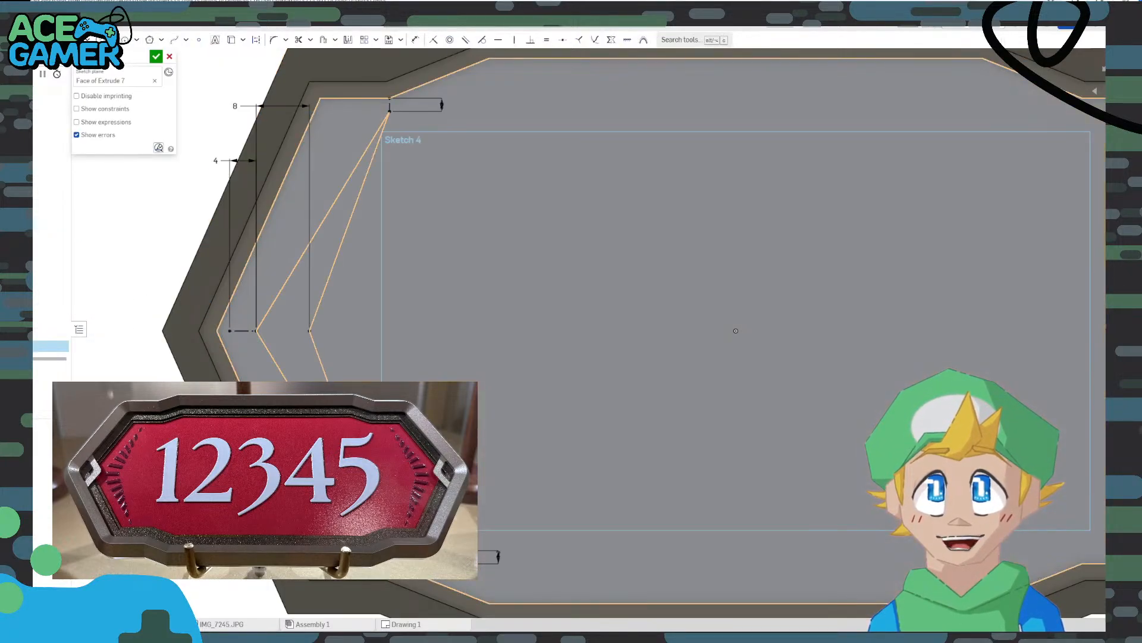
pyautogui.scroll(6, 393, 544)
pyautogui.moveTo(381, 562); pyautogui.dragTo(382, 562)
pyautogui.scroll(-4, 367, 397)
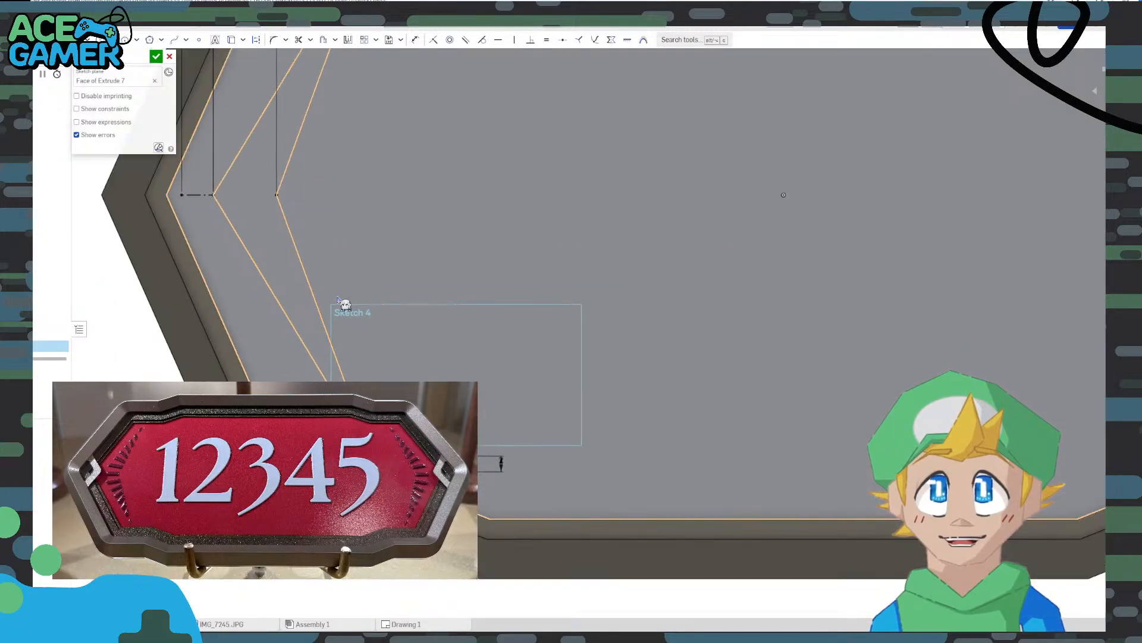
pyautogui.moveTo(331, 229); pyautogui.dragTo(417, 357, button='middle')
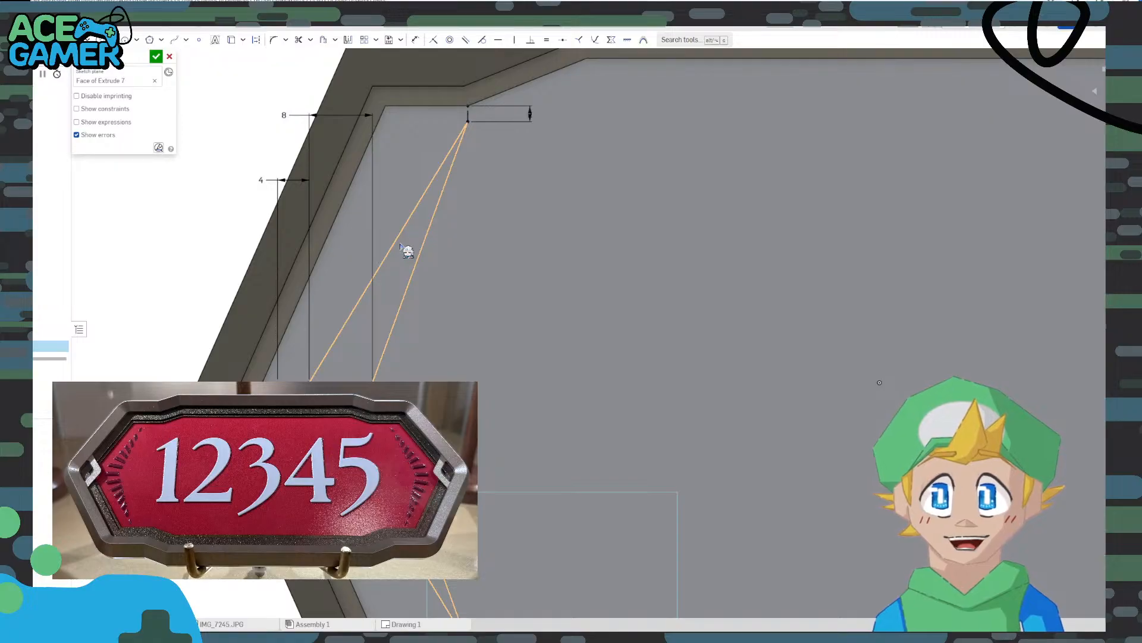
pyautogui.click(190, 279)
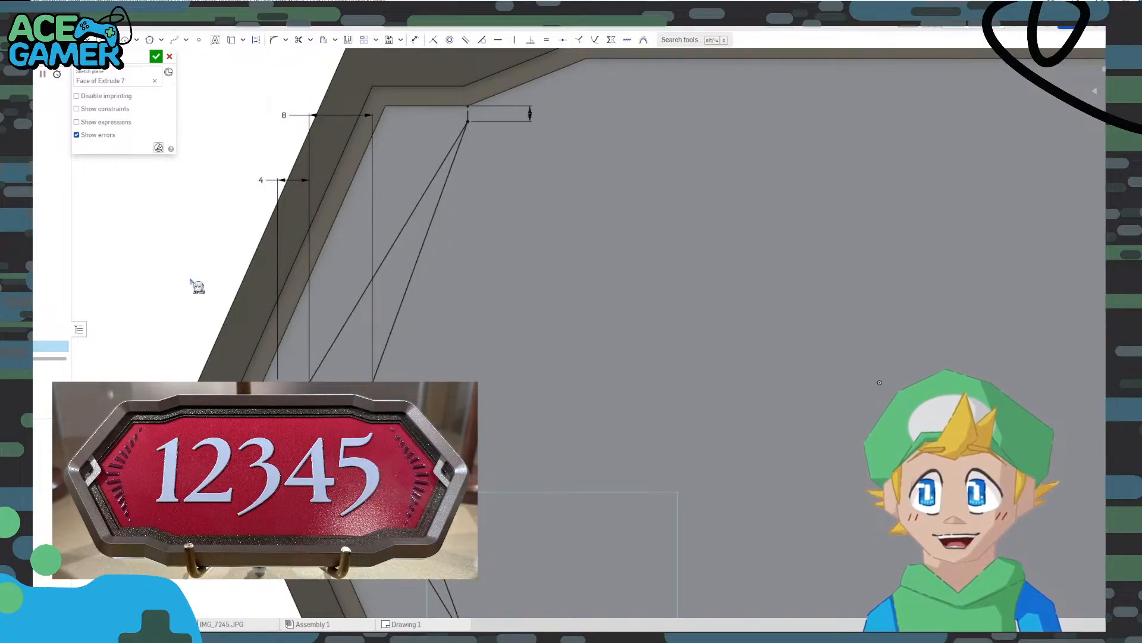
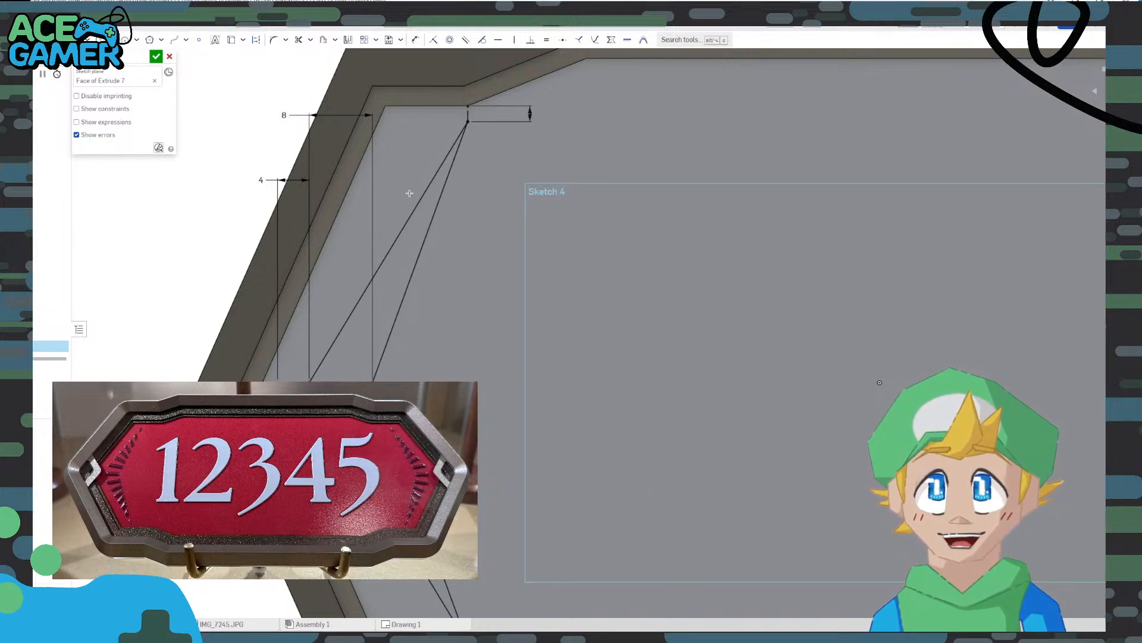
# Start the sketch Mirror operation for the centre-face details
pyautogui.click(348, 40)
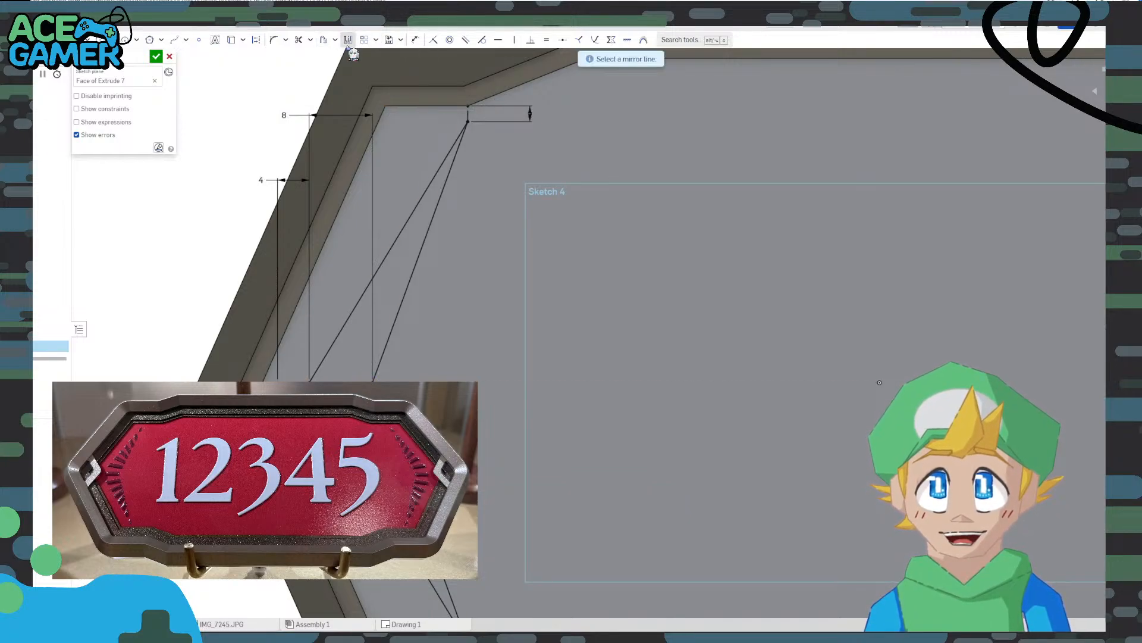
# Offset the short horizontal line joining the inner vertices of the slanted edges upward with the Offset tool
pyautogui.click(323, 40)
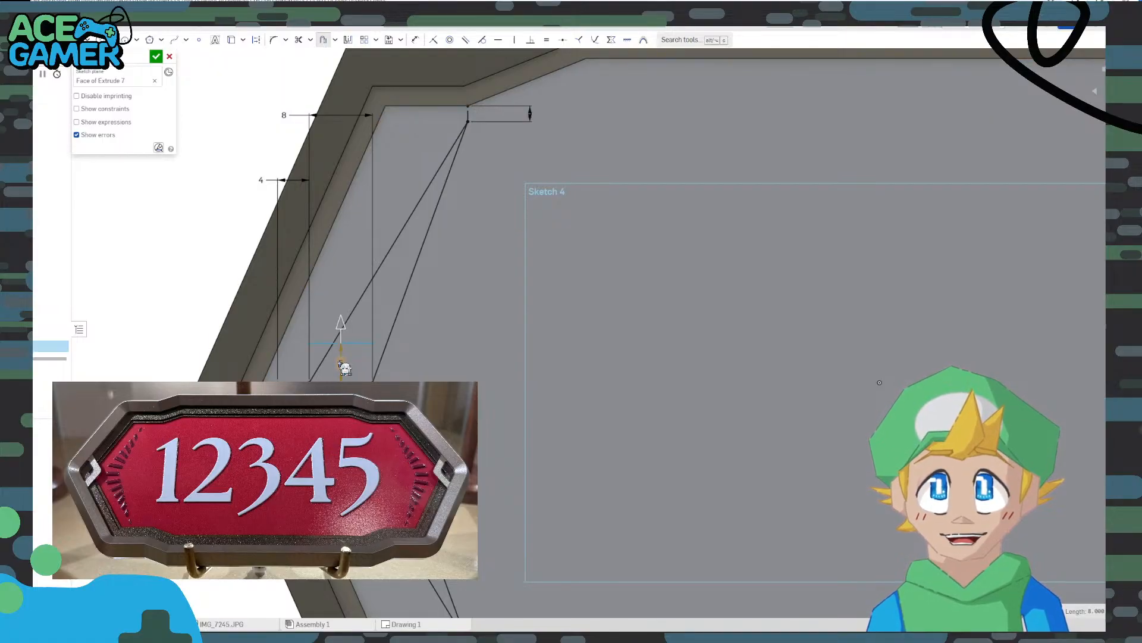
pyautogui.click(343, 363)
pyautogui.press('Return')
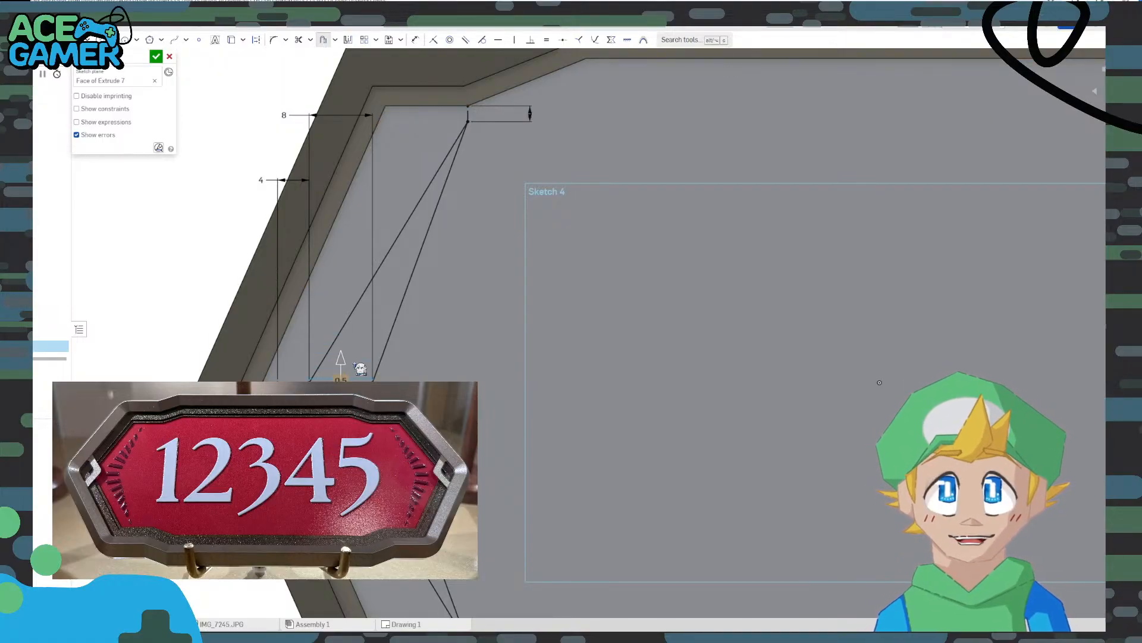
pyautogui.scroll(3, 345, 375)
pyautogui.scroll(2, 345, 375)
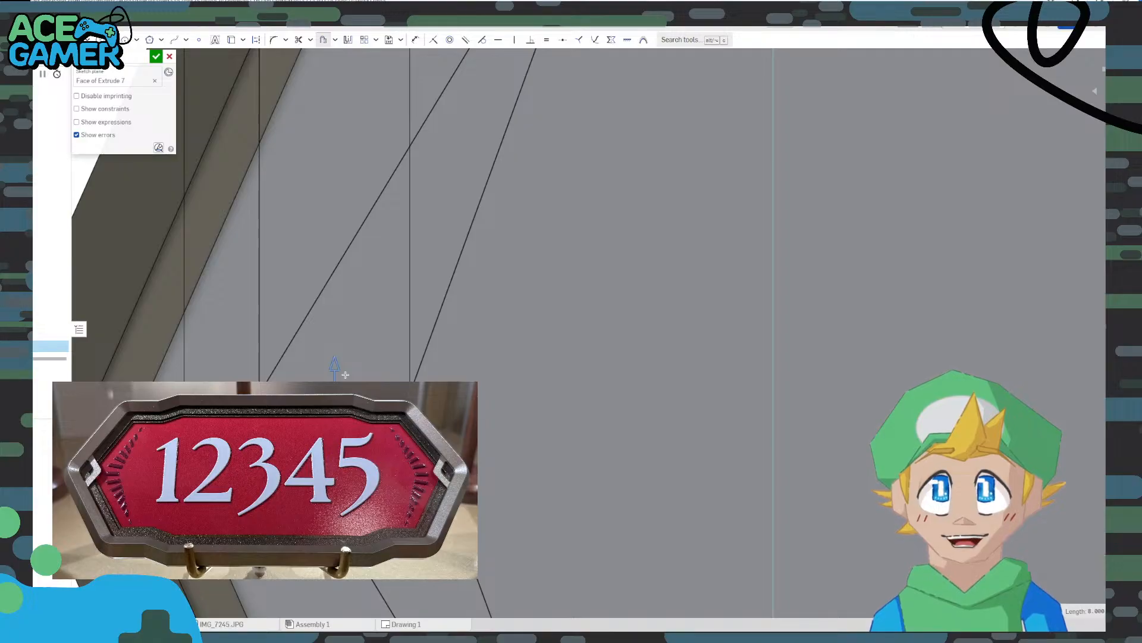
pyautogui.scroll(2, 344, 374)
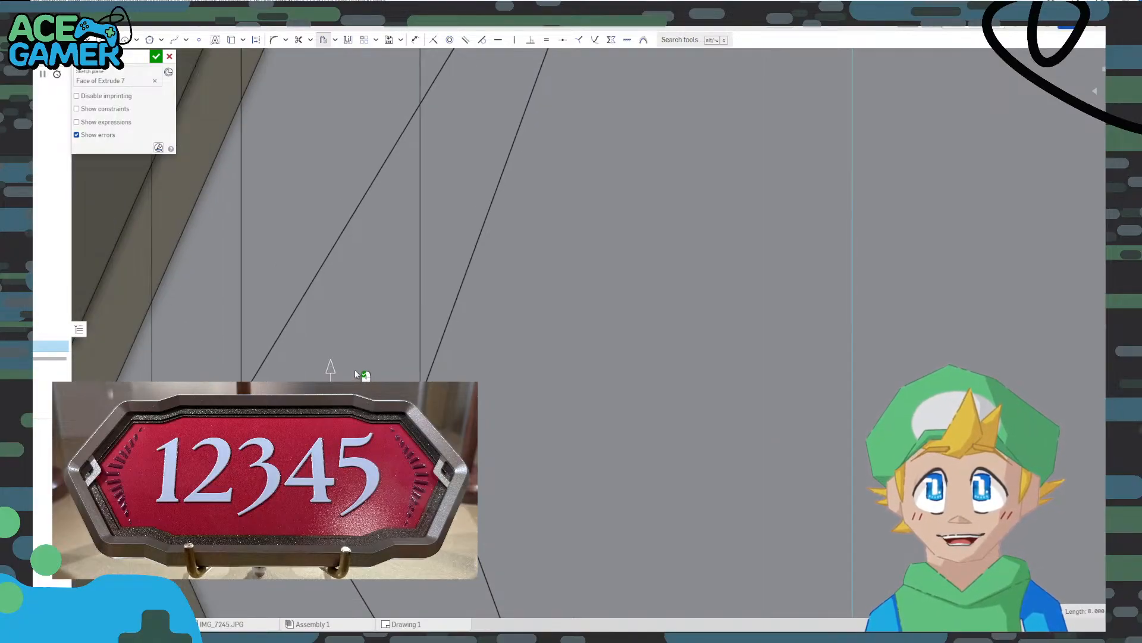
pyautogui.press('Escape')
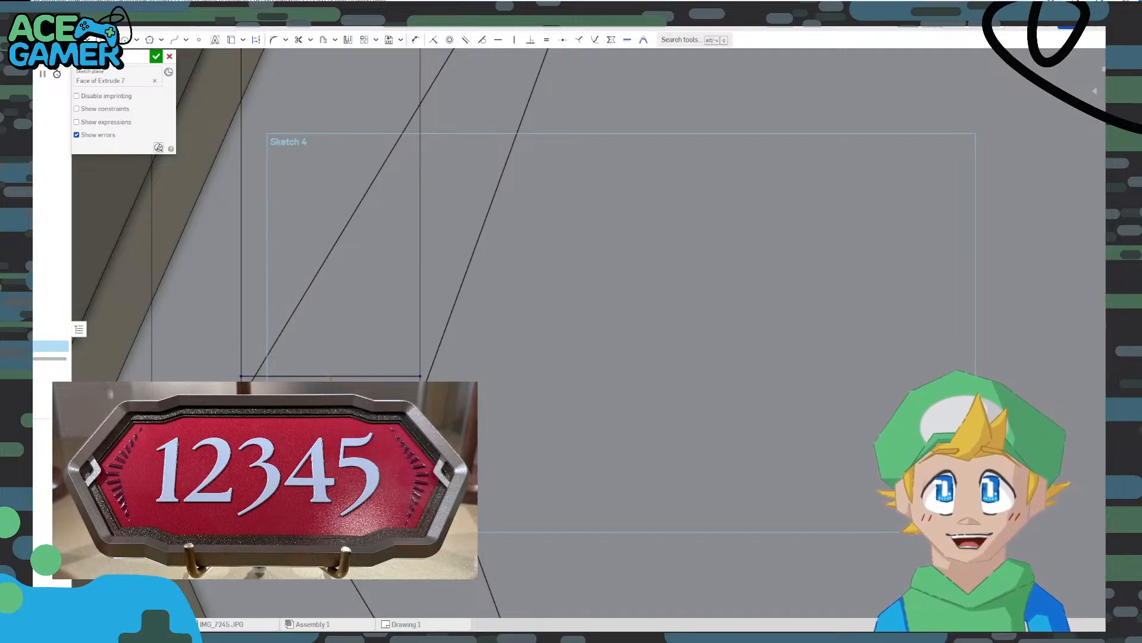
# Offset the same horizontal line downward so that it has a parallel line on each side
pyautogui.scroll(-3, 417, 362)
pyautogui.moveTo(457, 282); pyautogui.dragTo(425, 376, button='middle')
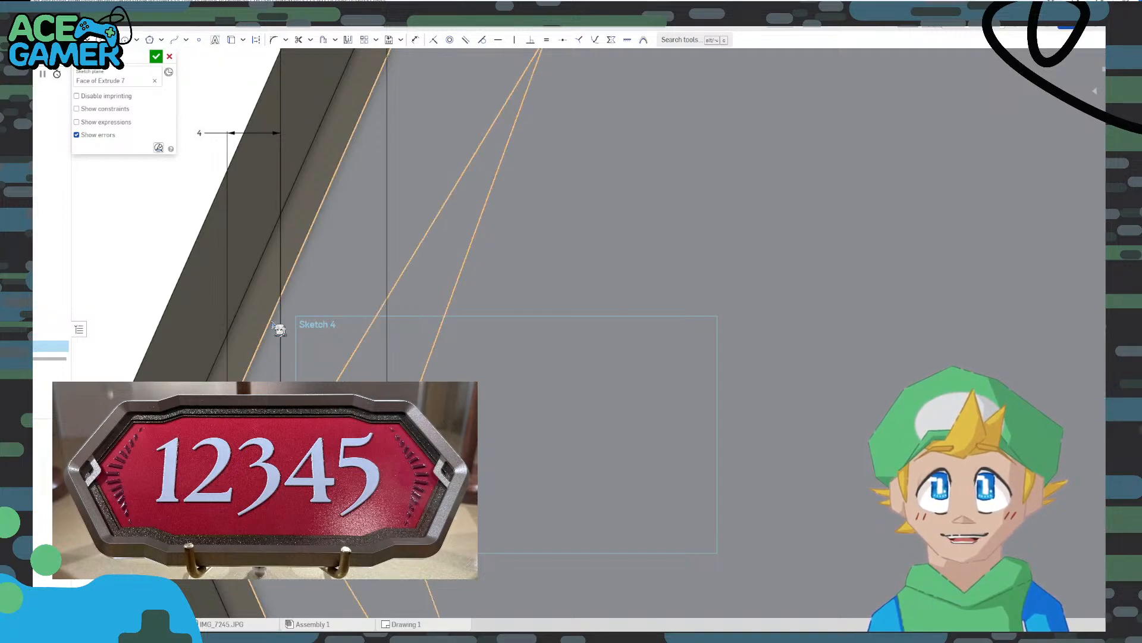
pyautogui.click(329, 48)
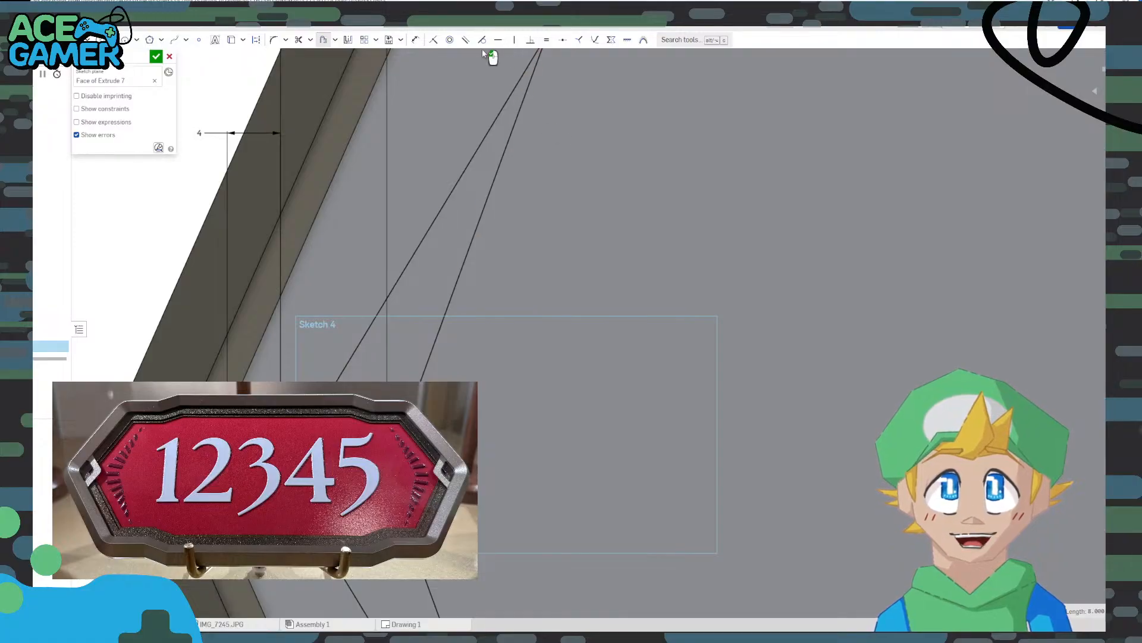
pyautogui.scroll(3, 378, 470)
pyautogui.scroll(1, 381, 470)
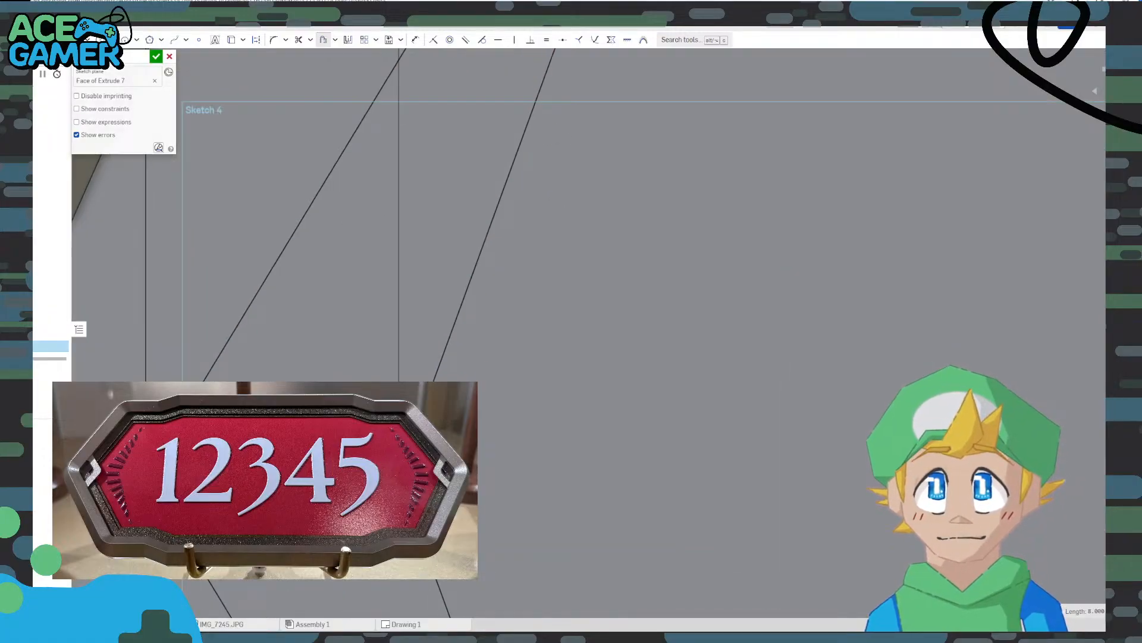
pyautogui.press('Escape')
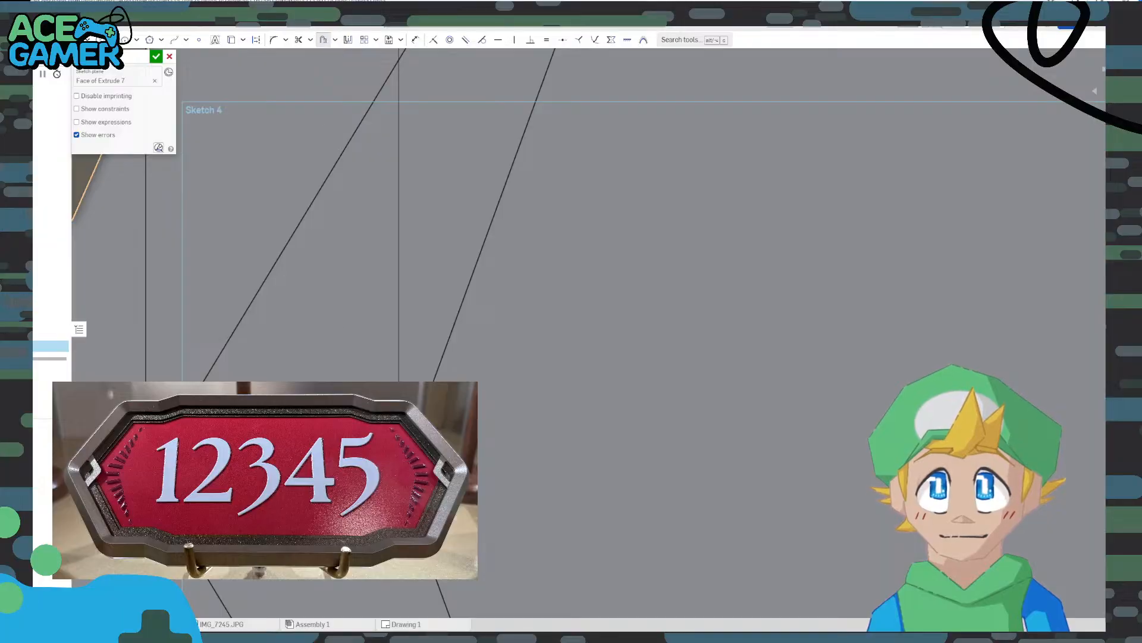
pyautogui.click(323, 39)
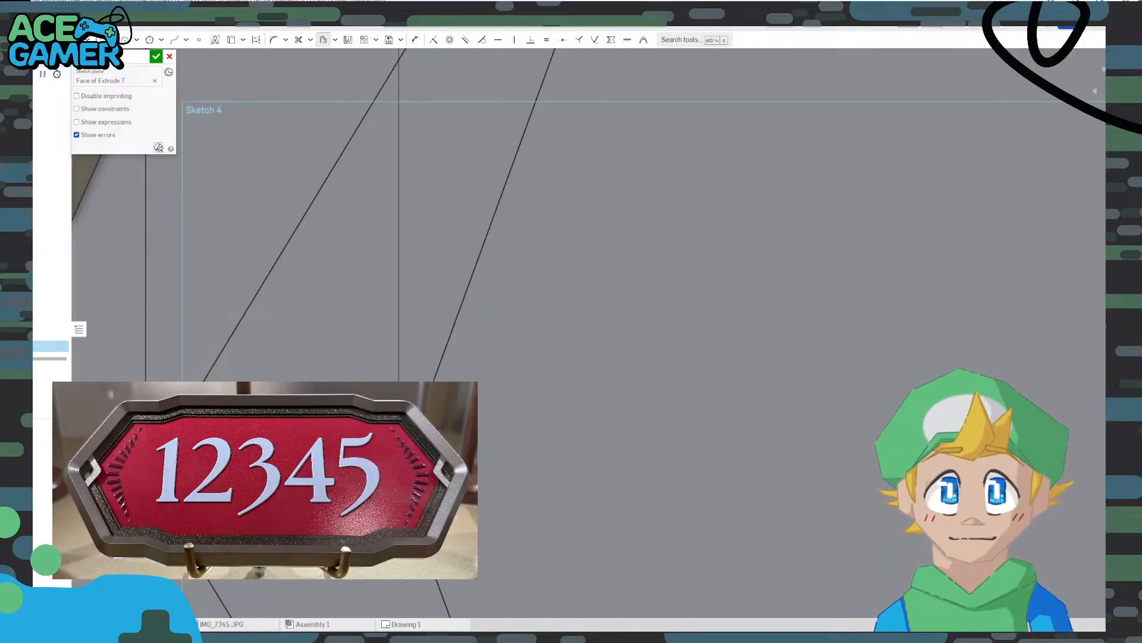
pyautogui.scroll(1, 334, 482)
pyautogui.moveTo(333, 482); pyautogui.dragTo(455, 454, button='middle')
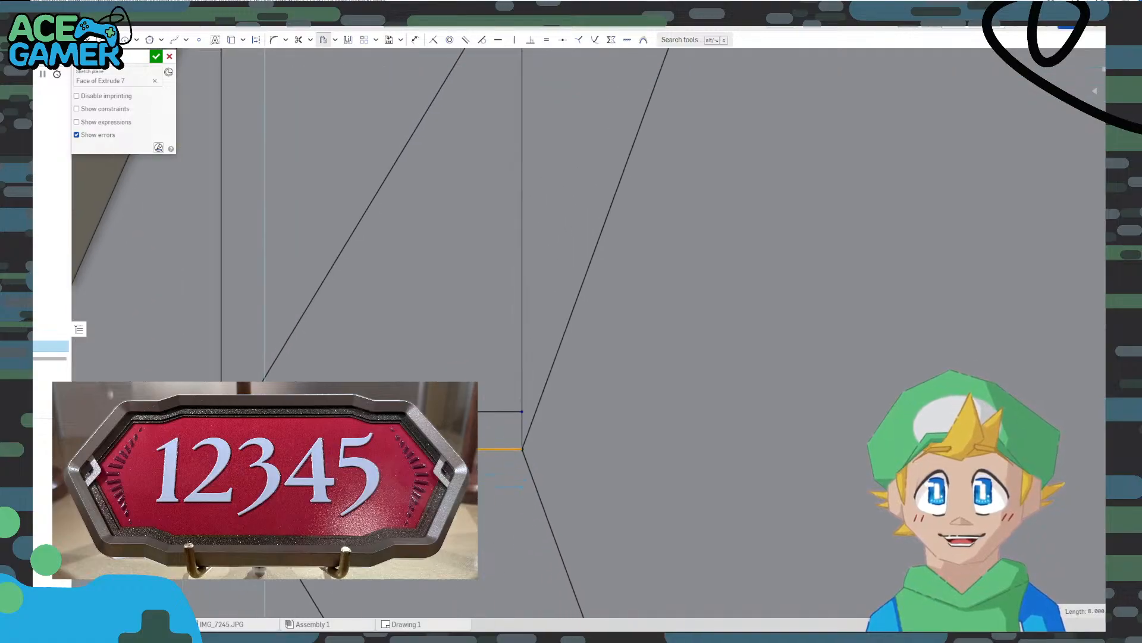
pyautogui.press('Escape')
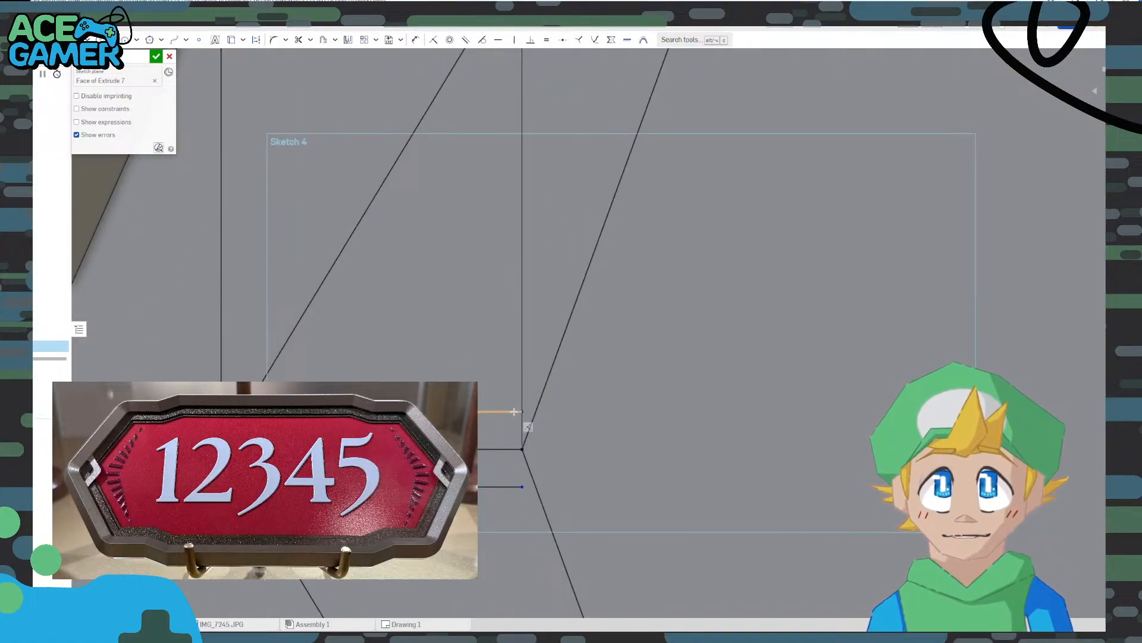
# Draw short horizontal lines from the inner ends of both offset lines to the inner slanted edges
pyautogui.click(522, 412)
pyautogui.click(535, 411)
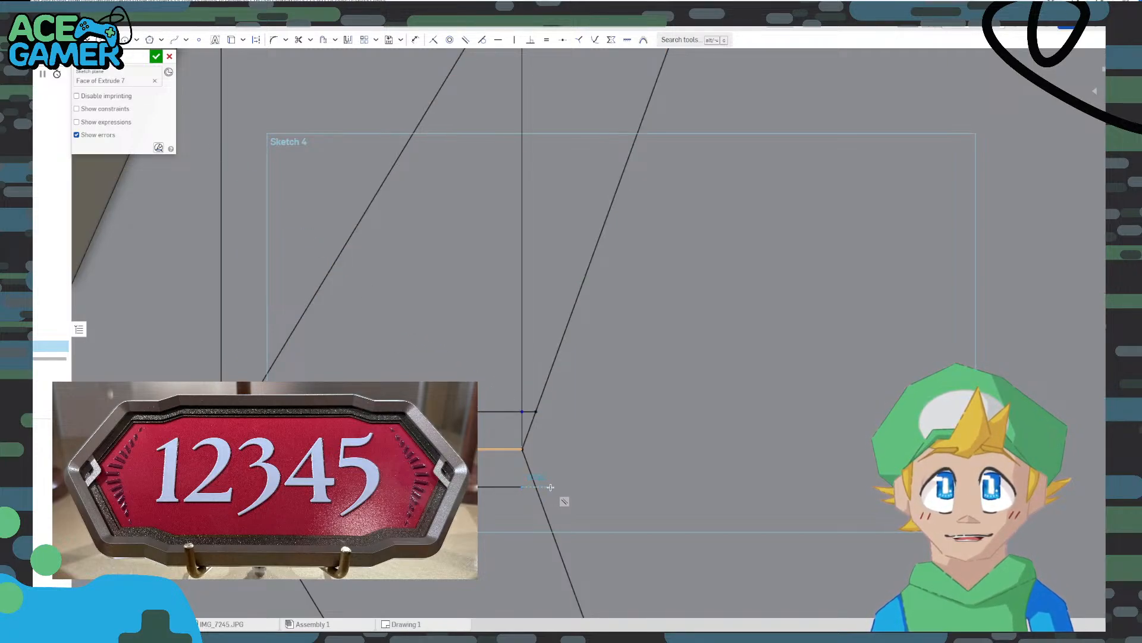
pyautogui.click(535, 487)
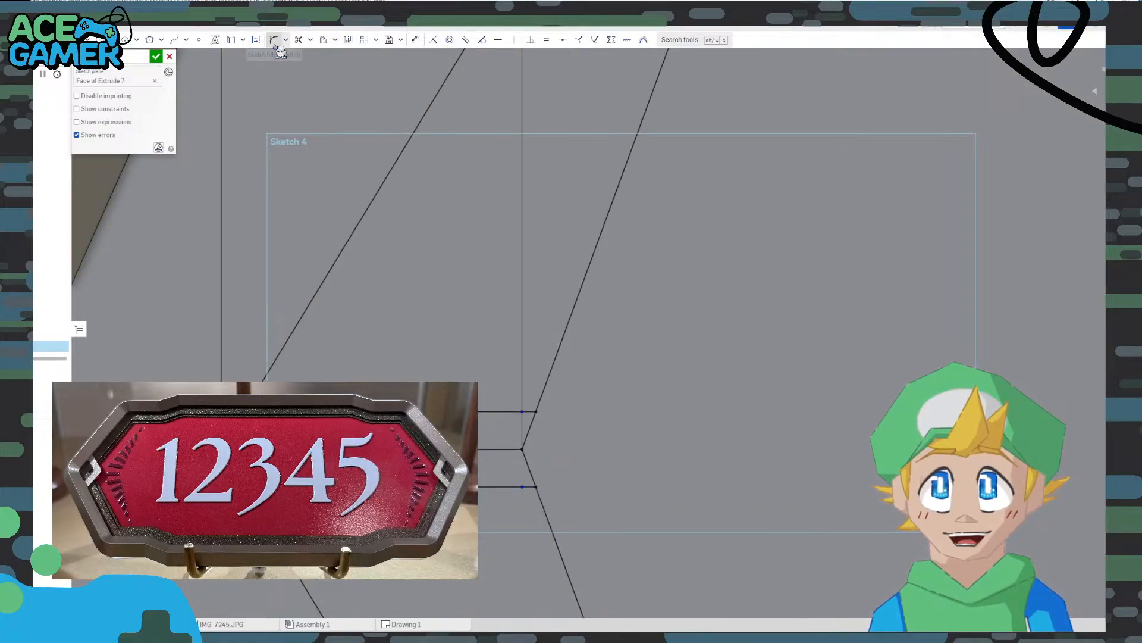
# Trim away the original horizontal line and the outer overhangs of the two offset lines beyond the outer slanted edges
pyautogui.click(298, 40)
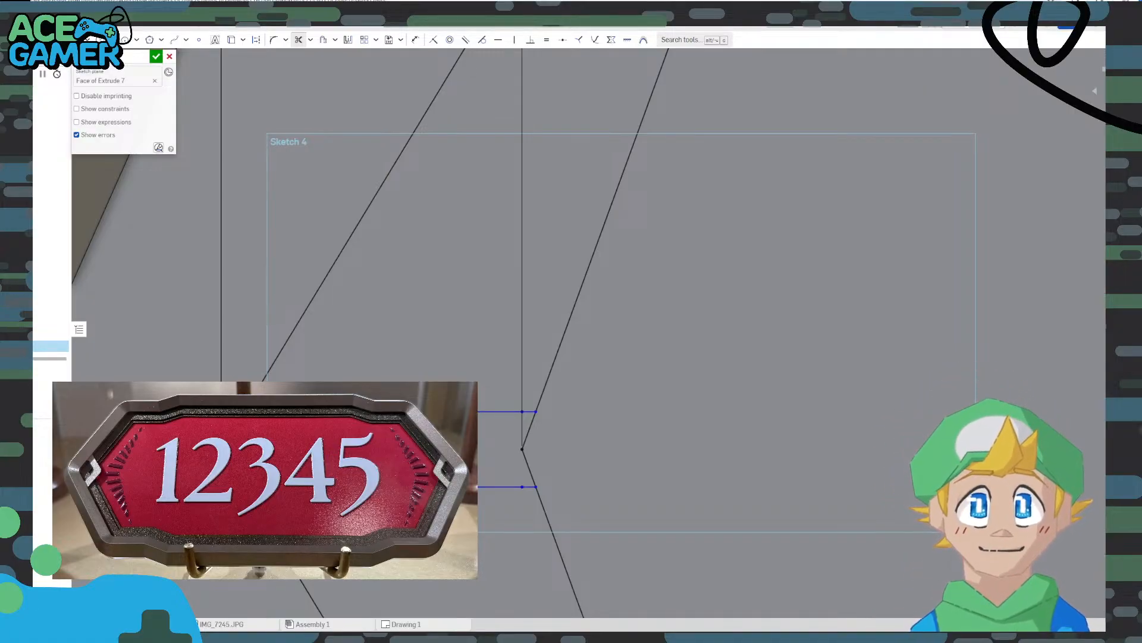
pyautogui.scroll(-3, 449, 390)
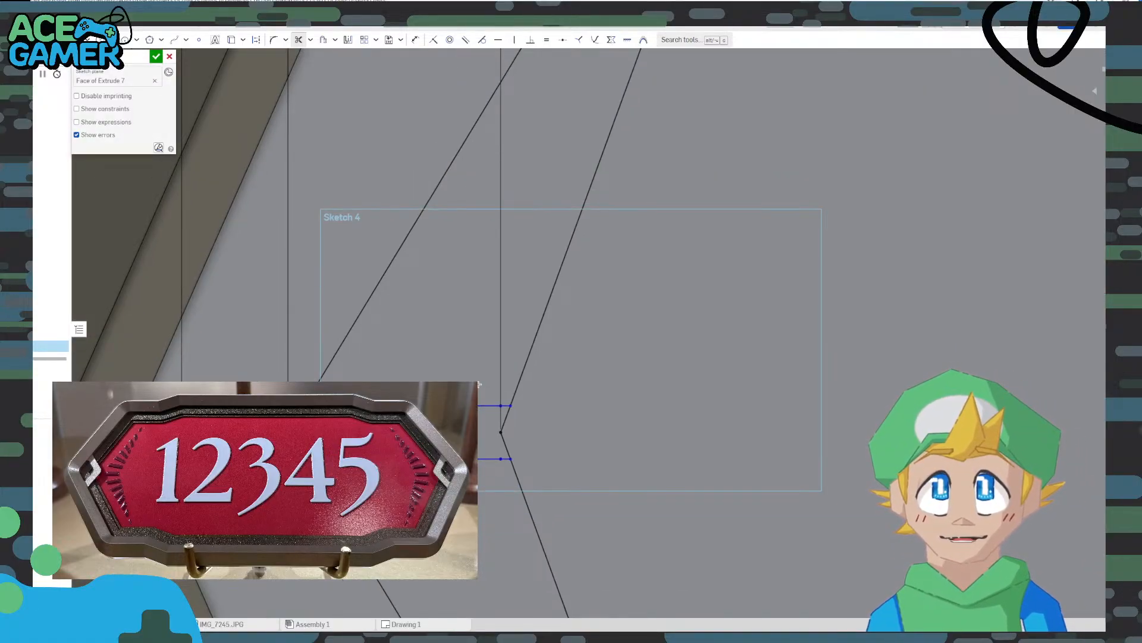
pyautogui.scroll(-3, 306, 460)
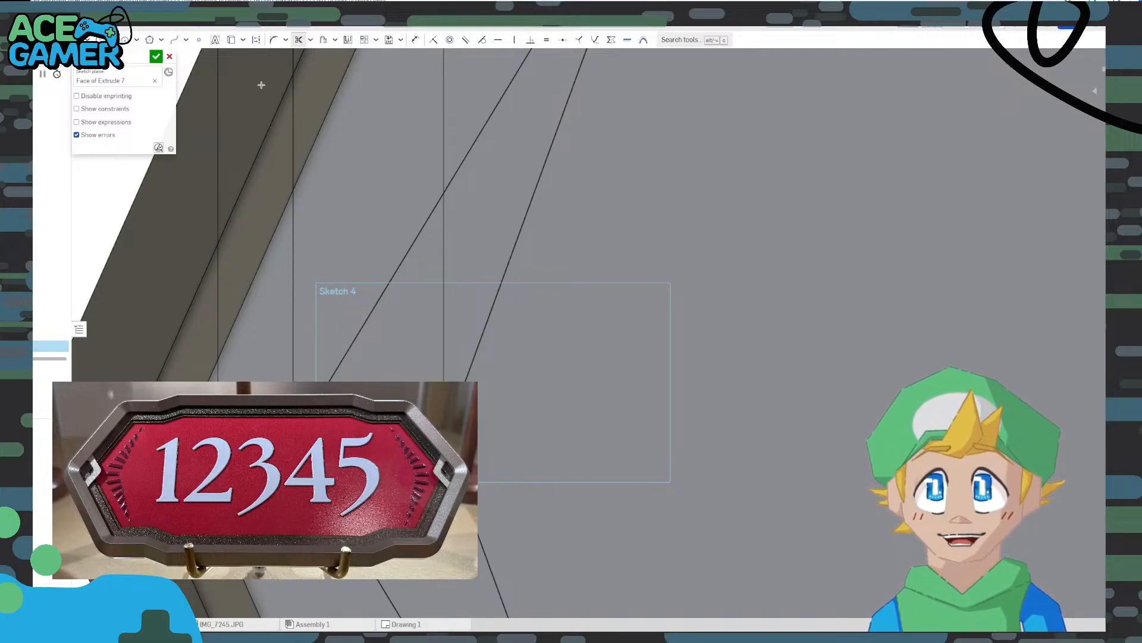
pyautogui.press('Escape')
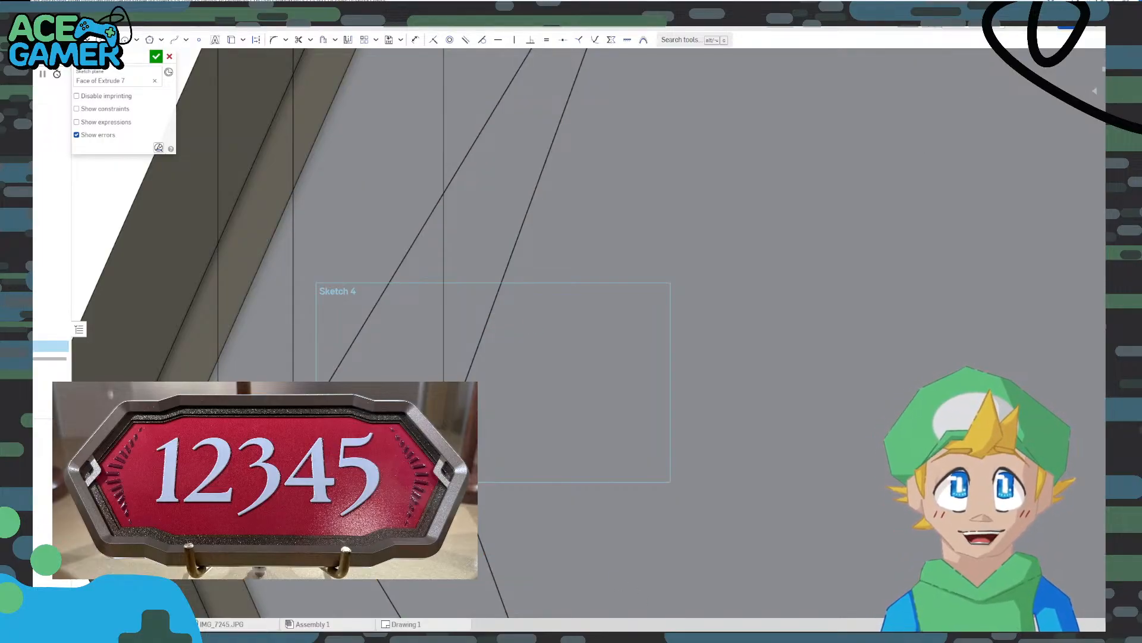
# Offset the upper horizontal line upward by 2 mm
pyautogui.scroll(5, 345, 407)
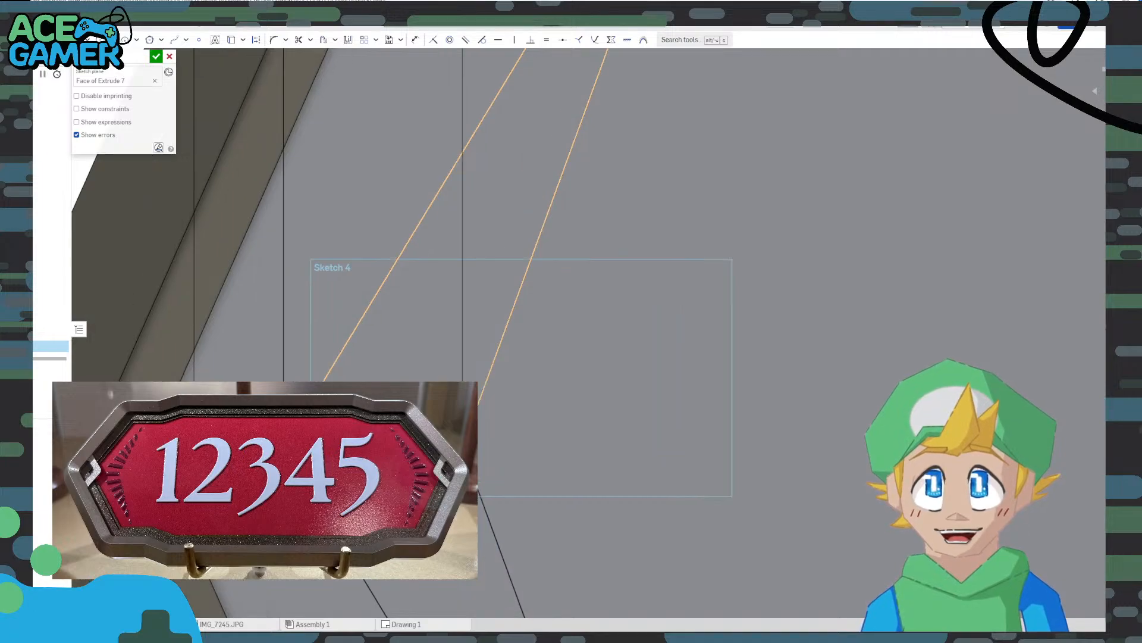
pyautogui.moveTo(494, 476); pyautogui.dragTo(440, 380, button='middle')
pyautogui.scroll(1, 387, 323)
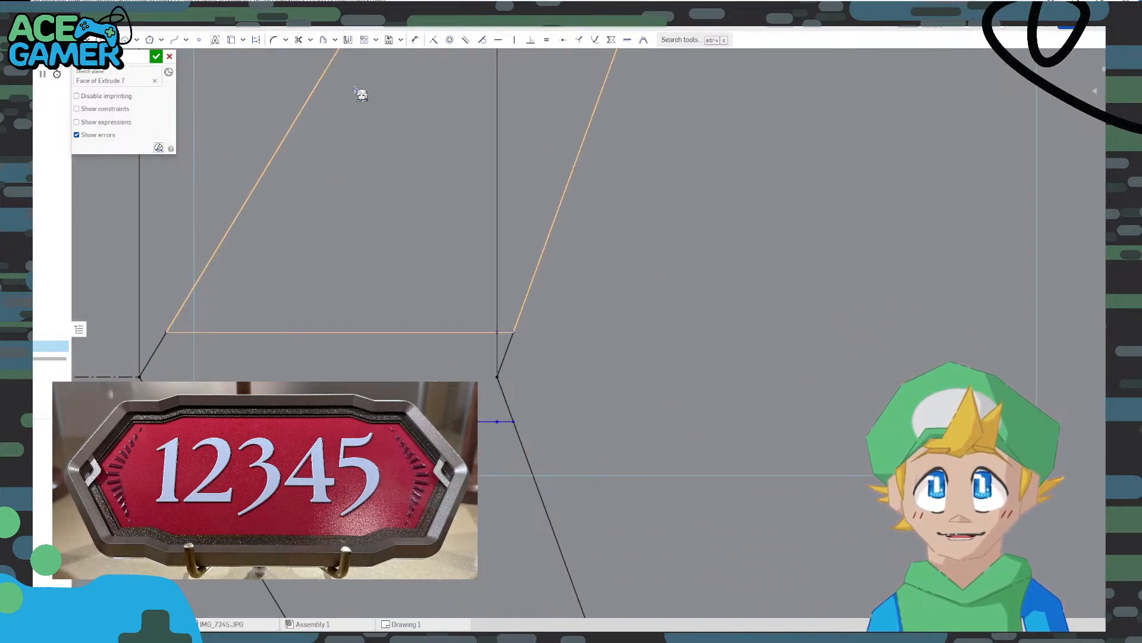
pyautogui.click(323, 40)
pyautogui.click(419, 332)
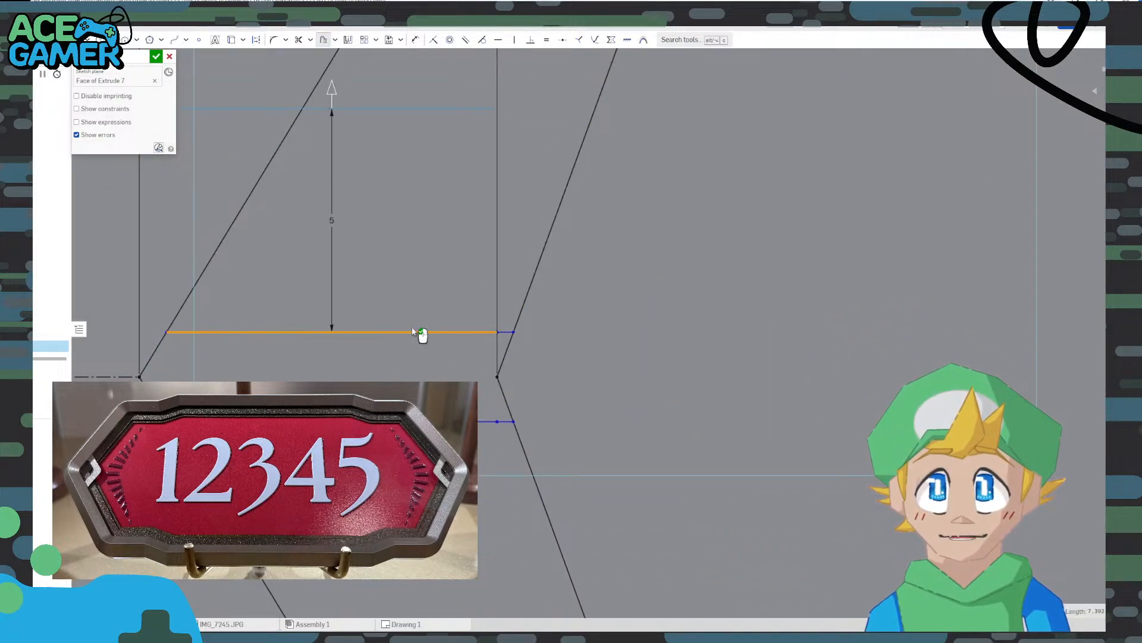
pyautogui.write('2')
pyautogui.press('Return')
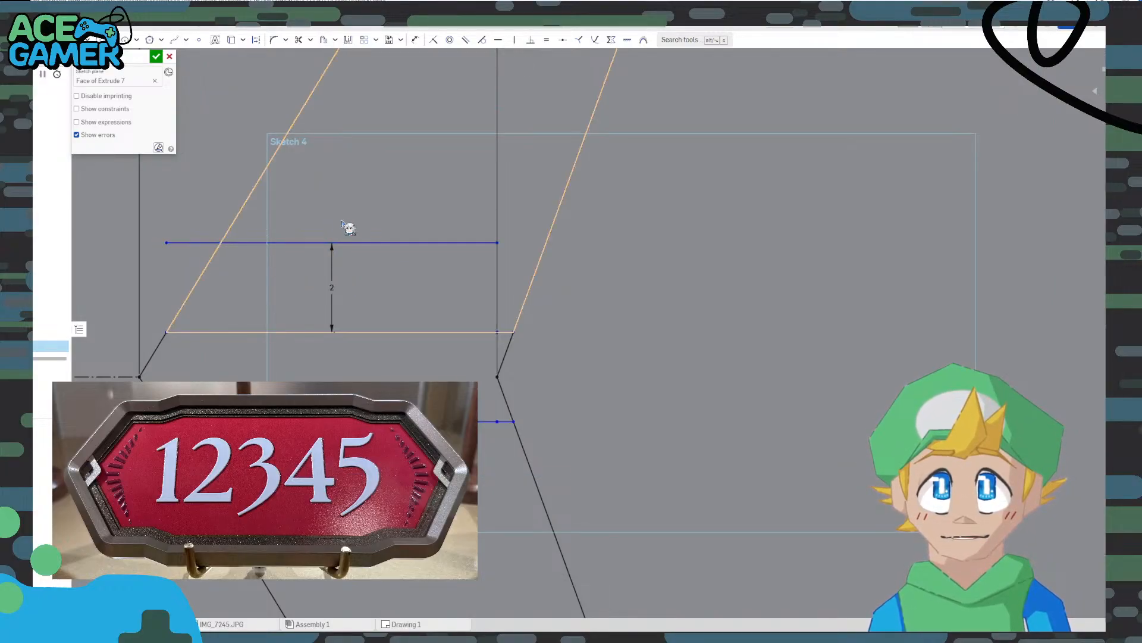
# Extend the new horizontal line to the inner slanted edge with a short line and trim its overhang beyond the outer slanted edge
pyautogui.moveTo(428, 227); pyautogui.dragTo(296, 294, button='right')
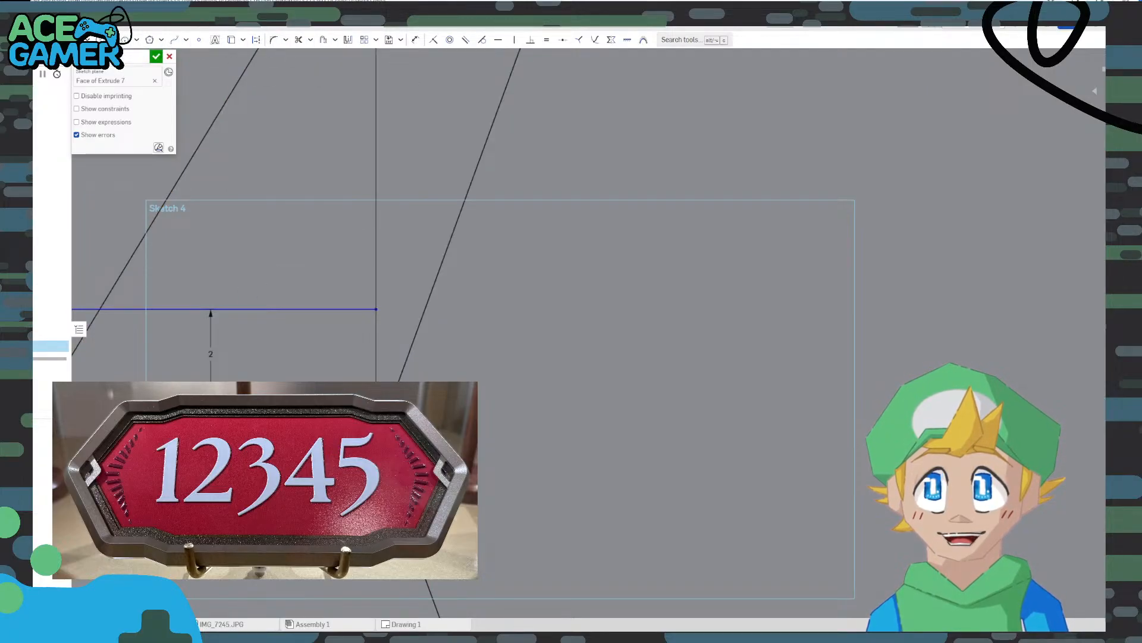
pyautogui.click(376, 309)
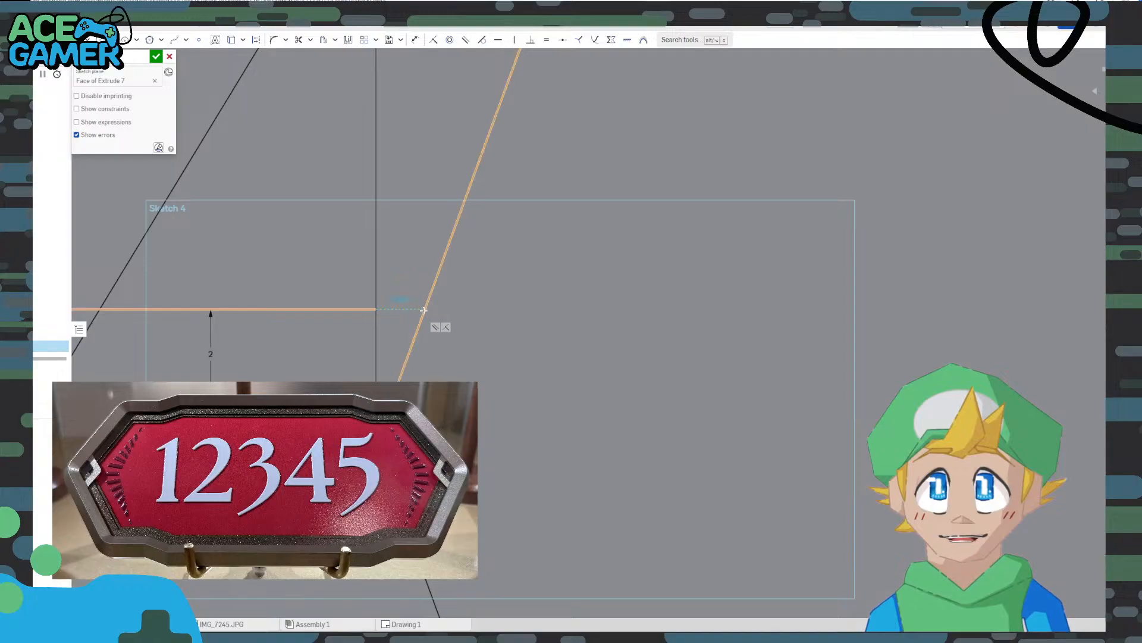
pyautogui.click(424, 300)
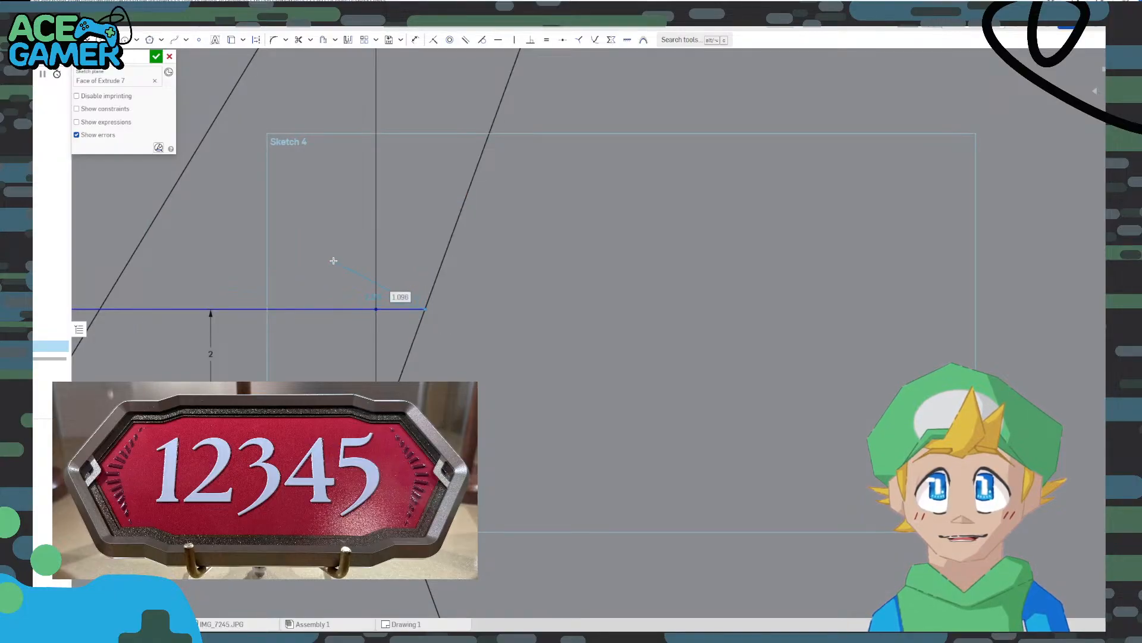
pyautogui.press('Escape')
pyautogui.moveTo(278, 267); pyautogui.dragTo(438, 272, button='middle')
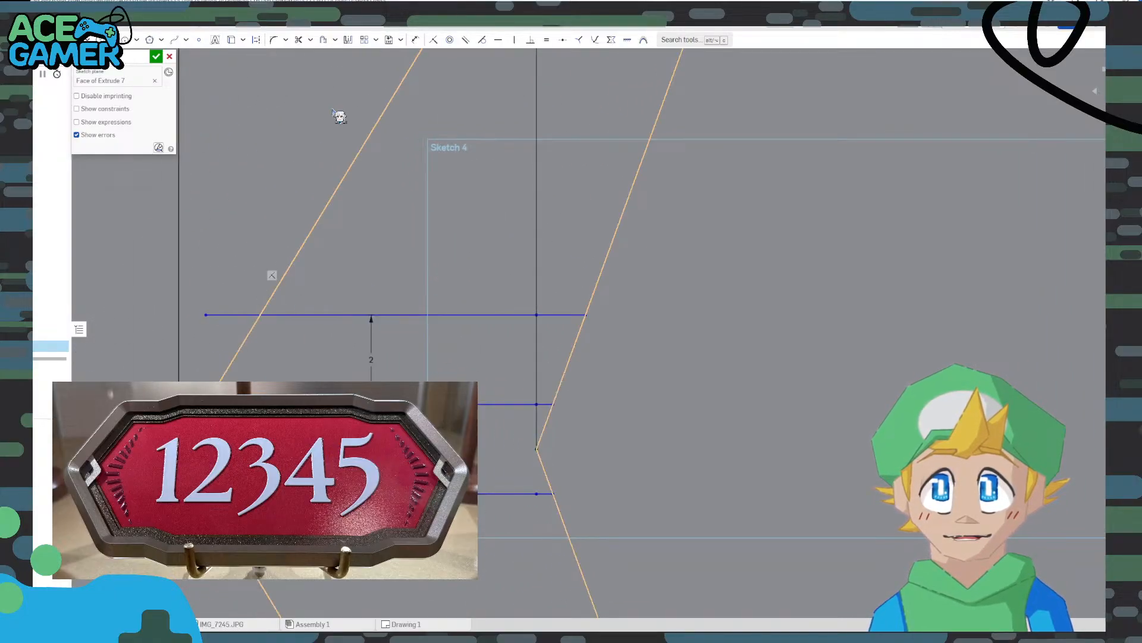
pyautogui.click(295, 40)
pyautogui.click(226, 315)
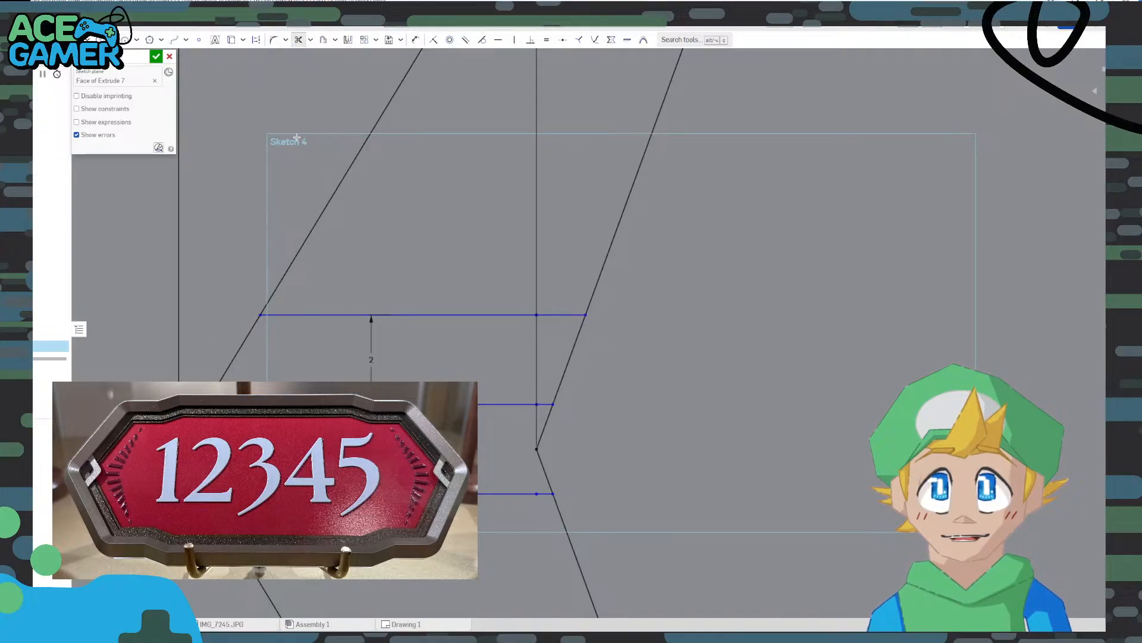
# Offset the trimmed horizontal line upward by 2 mm to add another line above it
pyautogui.click(323, 40)
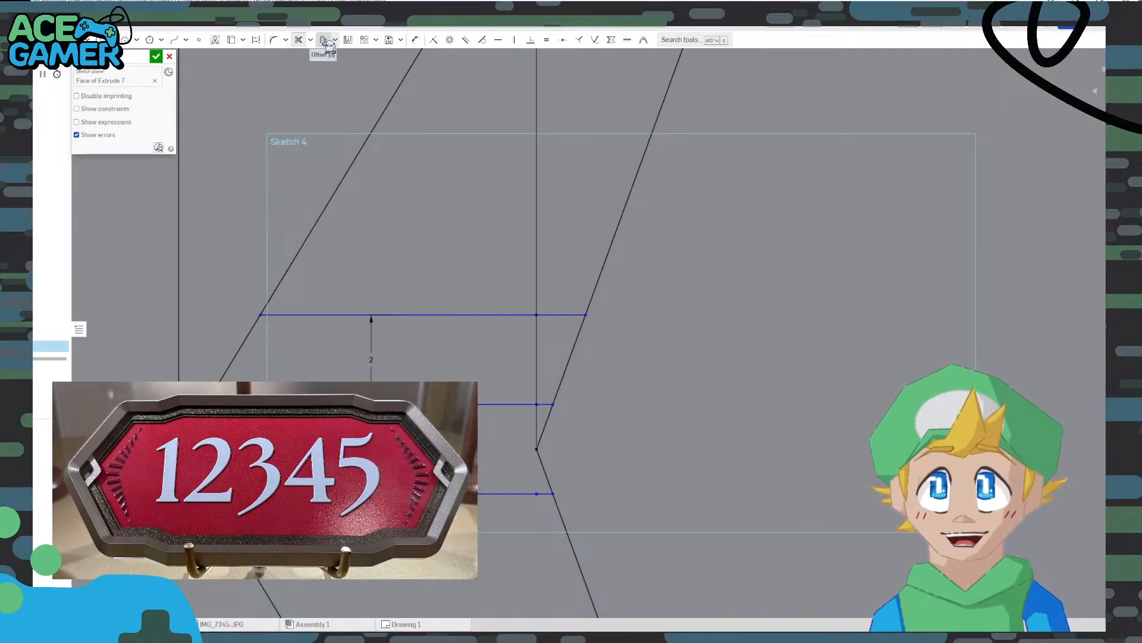
pyautogui.click(422, 314)
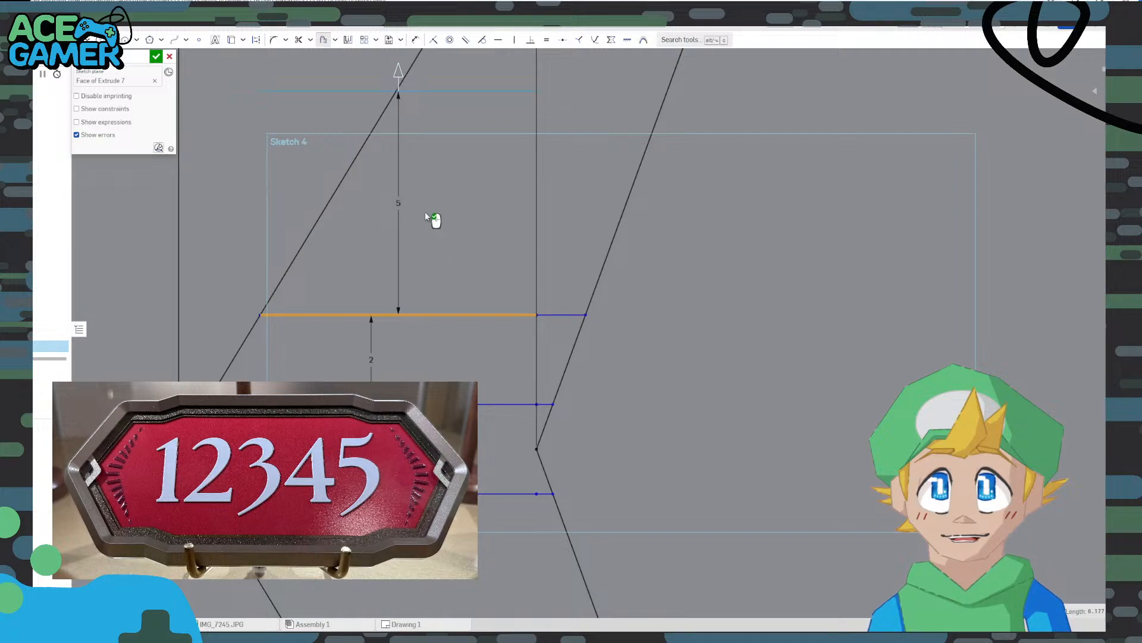
pyautogui.doubleClick(400, 202)
pyautogui.write('2')
pyautogui.press('Return')
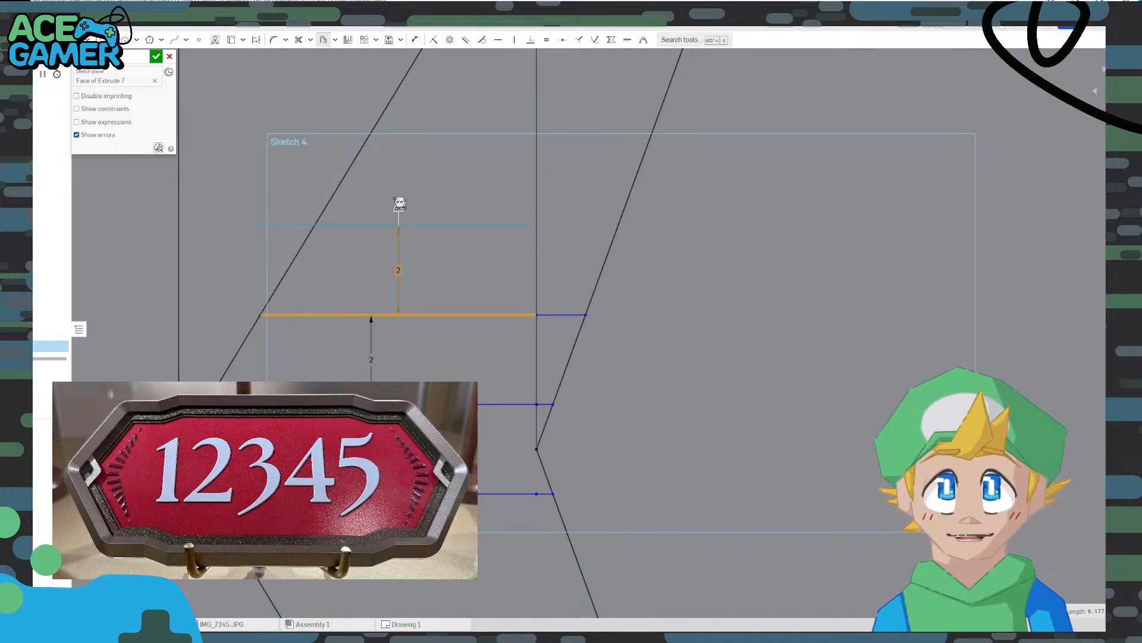
pyautogui.click(438, 222)
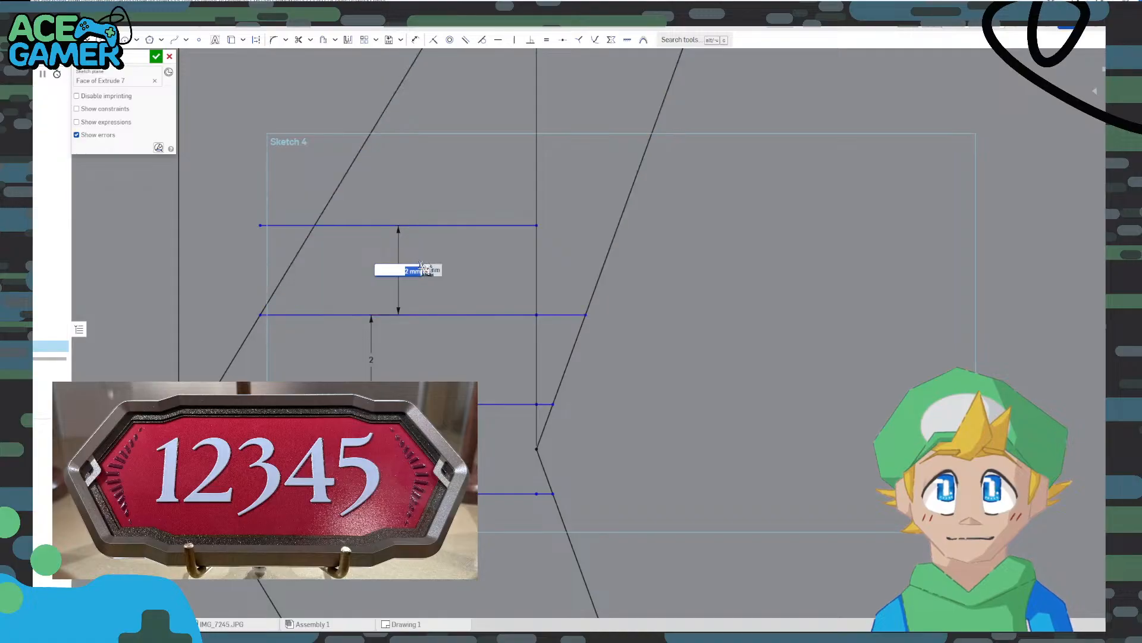
pyautogui.press('Return')
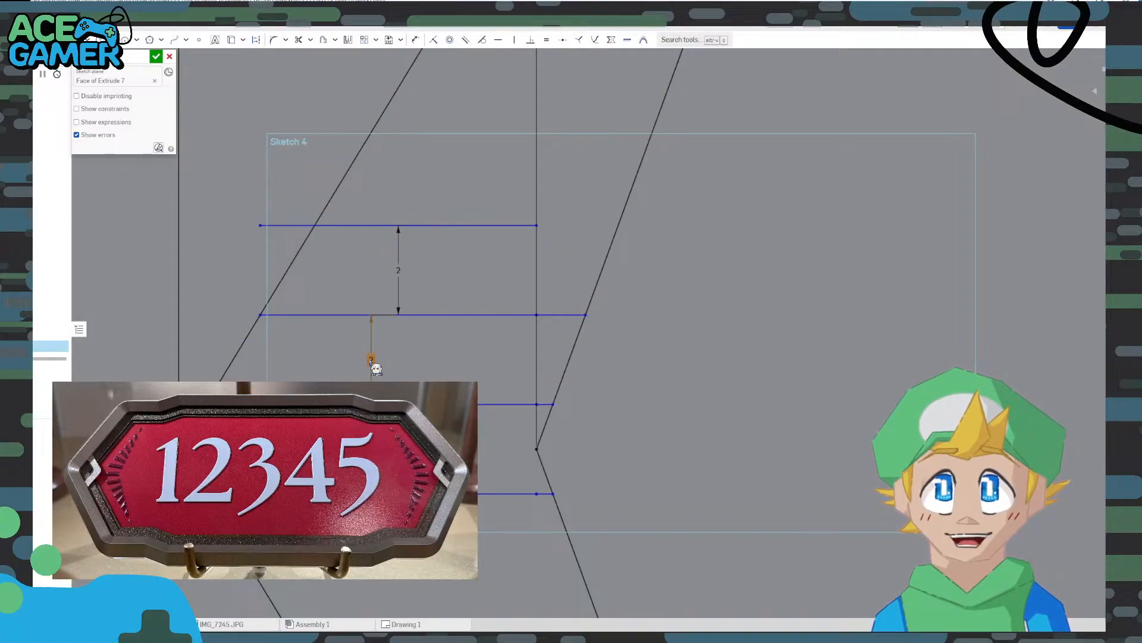
# Set the spacing dimension between the first and second upper horizontal lines to 2.5 mm
pyautogui.doubleClick(372, 360)
pyautogui.write('2.5')
pyautogui.press('Return')
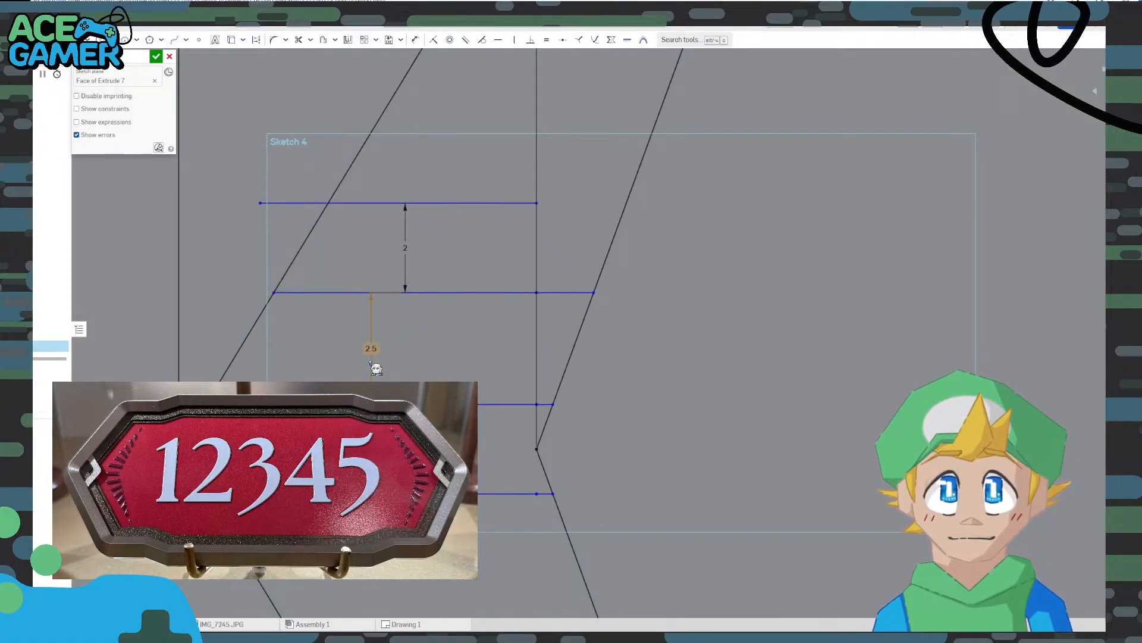
pyautogui.scroll(-1, 492, 342)
pyautogui.moveTo(492, 342); pyautogui.dragTo(402, 337, button='middle')
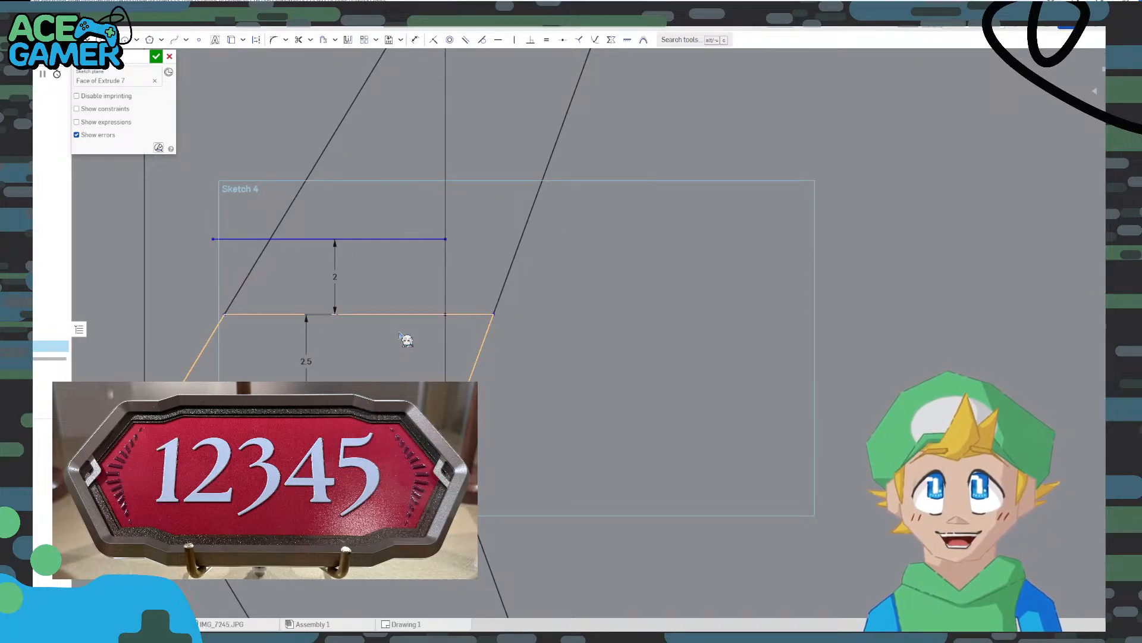
pyautogui.moveTo(500, 273); pyautogui.dragTo(431, 357, button='middle')
pyautogui.scroll(-2, 400, 303)
pyautogui.moveTo(401, 303); pyautogui.dragTo(447, 262, button='middle')
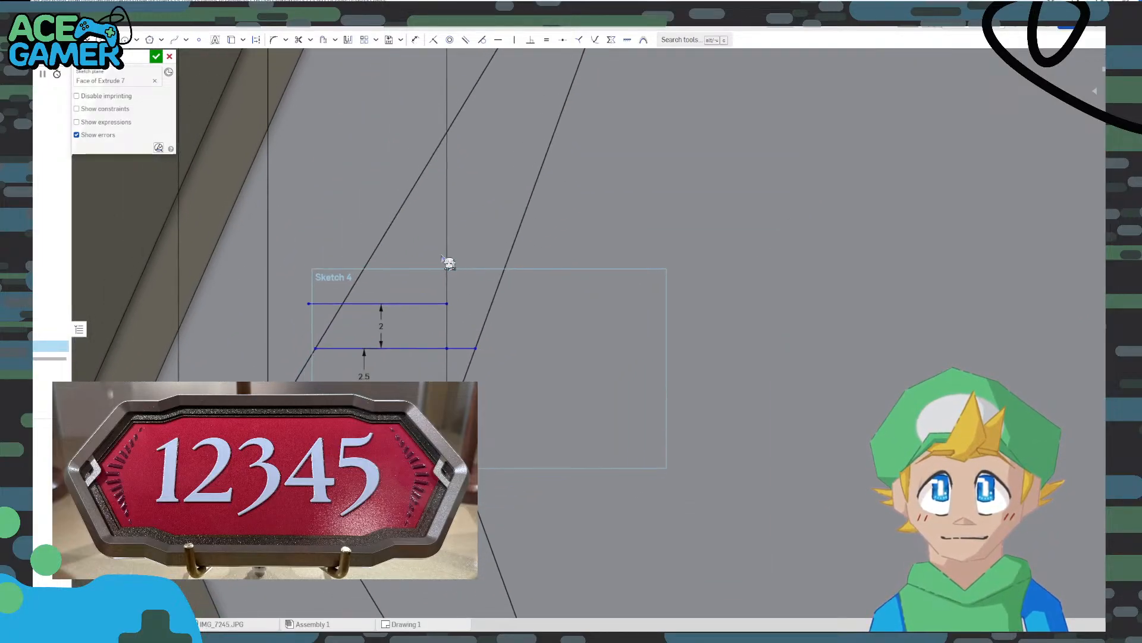
# Extend the uppermost horizontal line to the inner slanted edge with a short line and trim its overhang past the outer slanted edge
pyautogui.scroll(2, 438, 312)
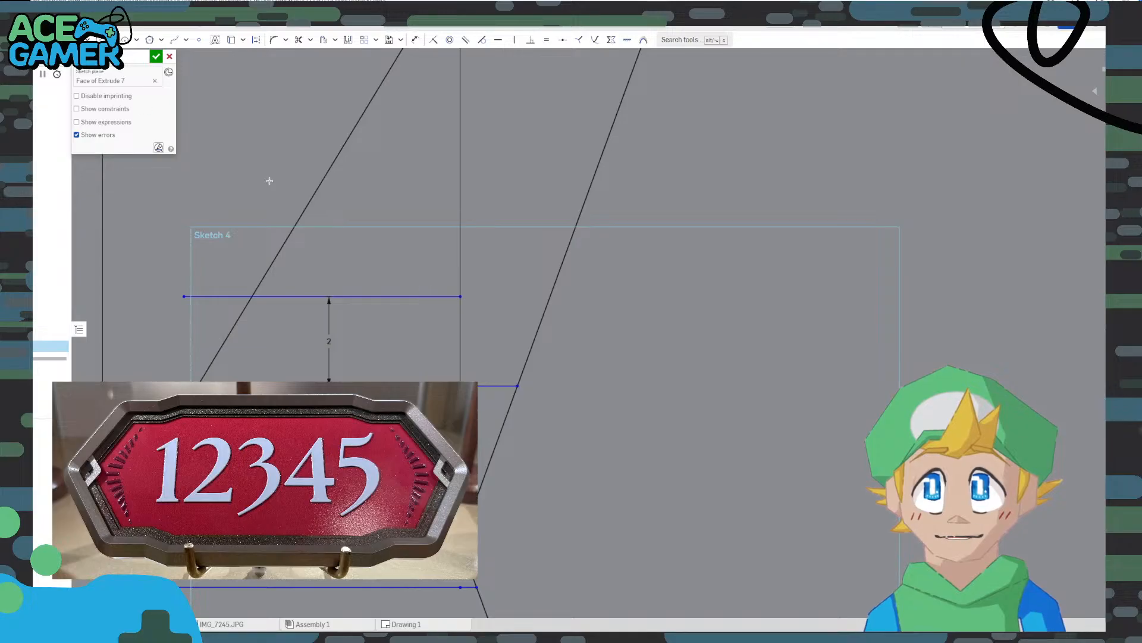
pyautogui.click(461, 296)
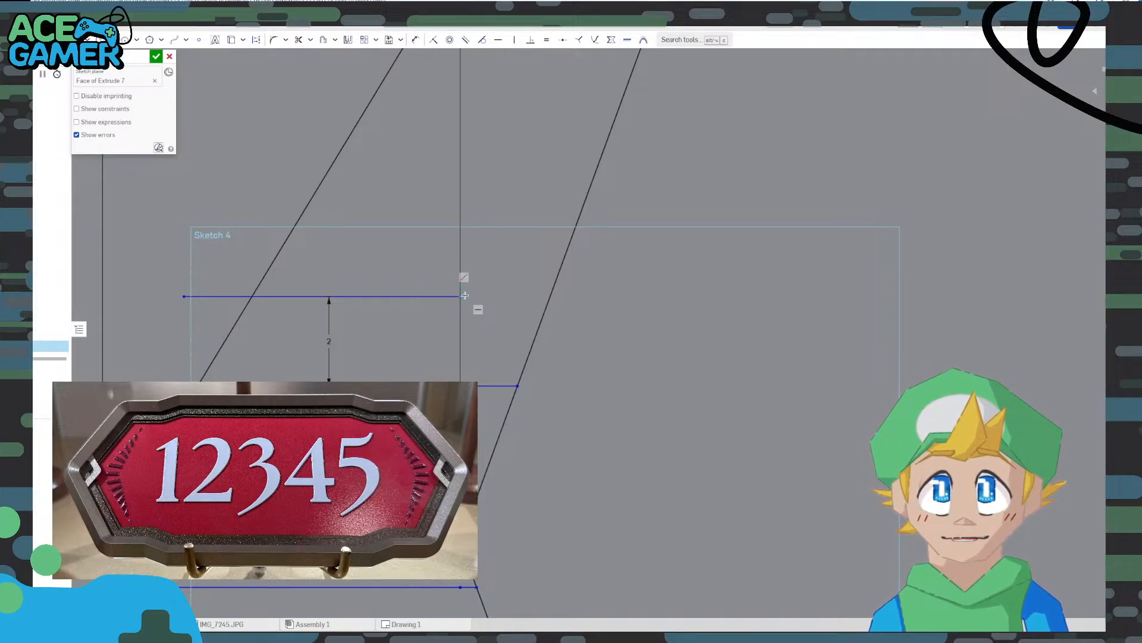
pyautogui.click(548, 297)
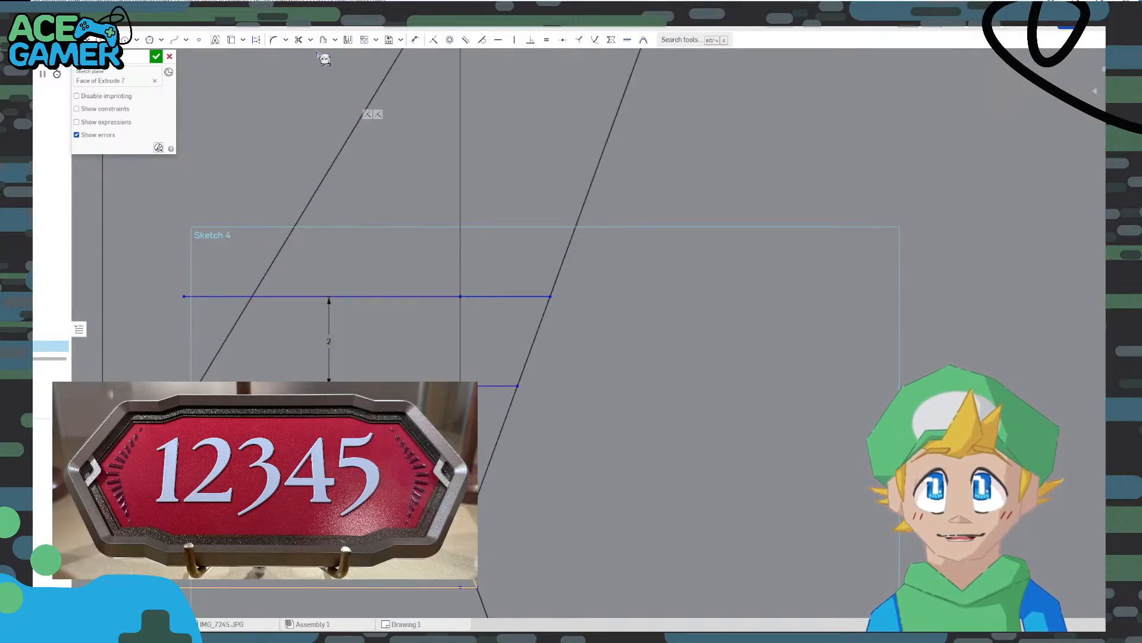
pyautogui.click(298, 40)
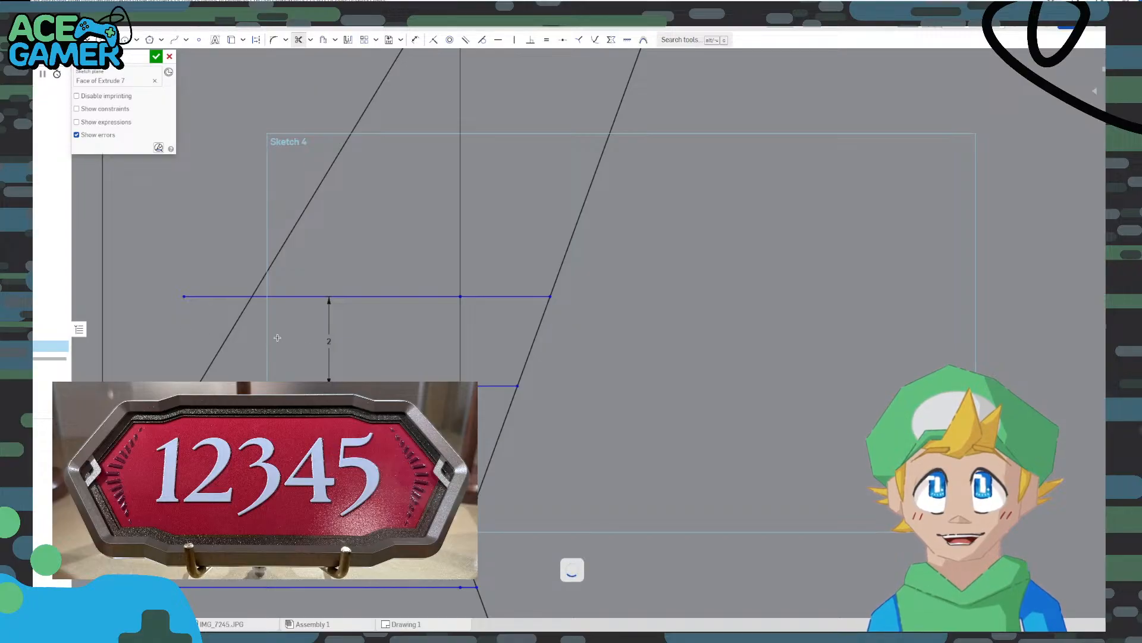
pyautogui.moveTo(324, 319); pyautogui.dragTo(390, 312, button='middle')
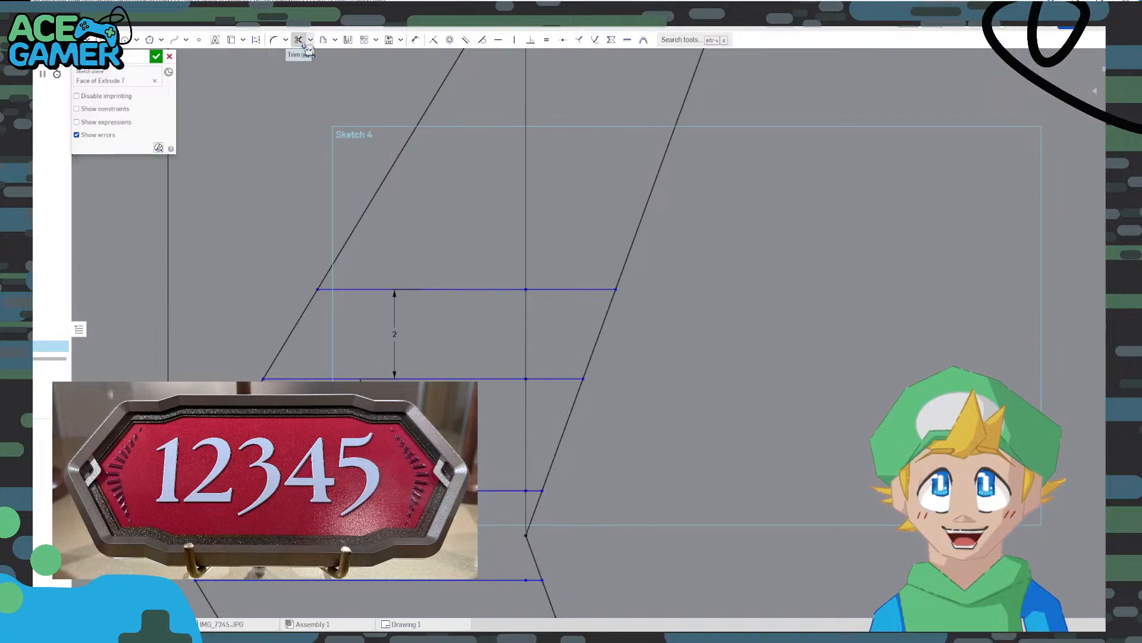
# Offset the trimmed uppermost horizontal line upward by 2.5 mm
pyautogui.click(323, 40)
pyautogui.click(459, 289)
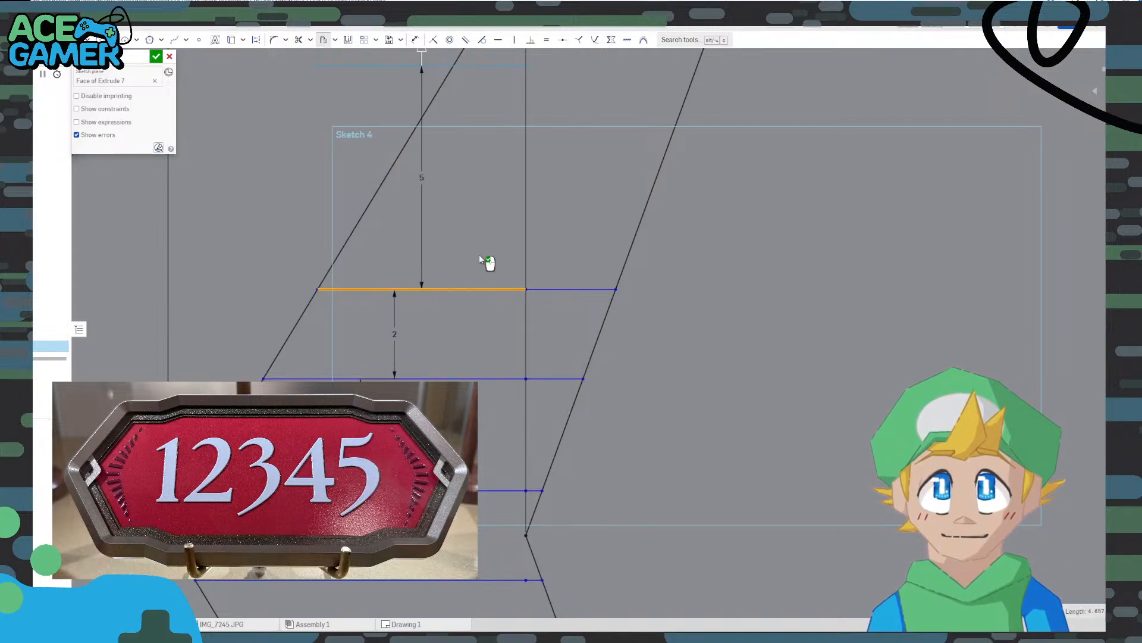
pyautogui.doubleClick(422, 174)
pyautogui.write('2')
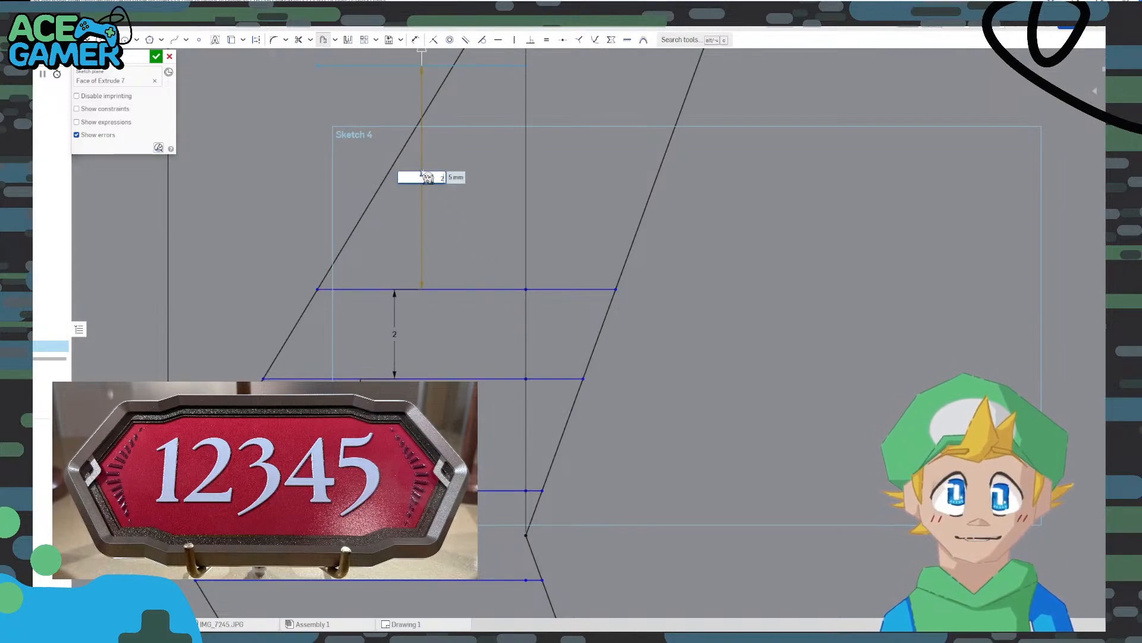
pyautogui.write('.5')
pyautogui.press('Return')
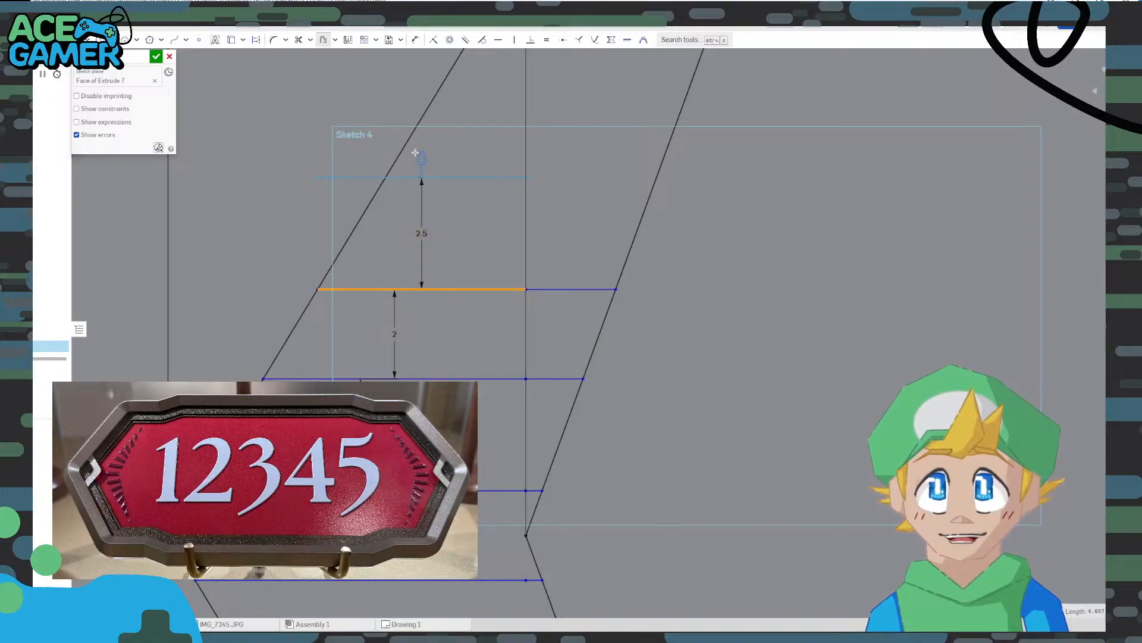
pyautogui.click(362, 116)
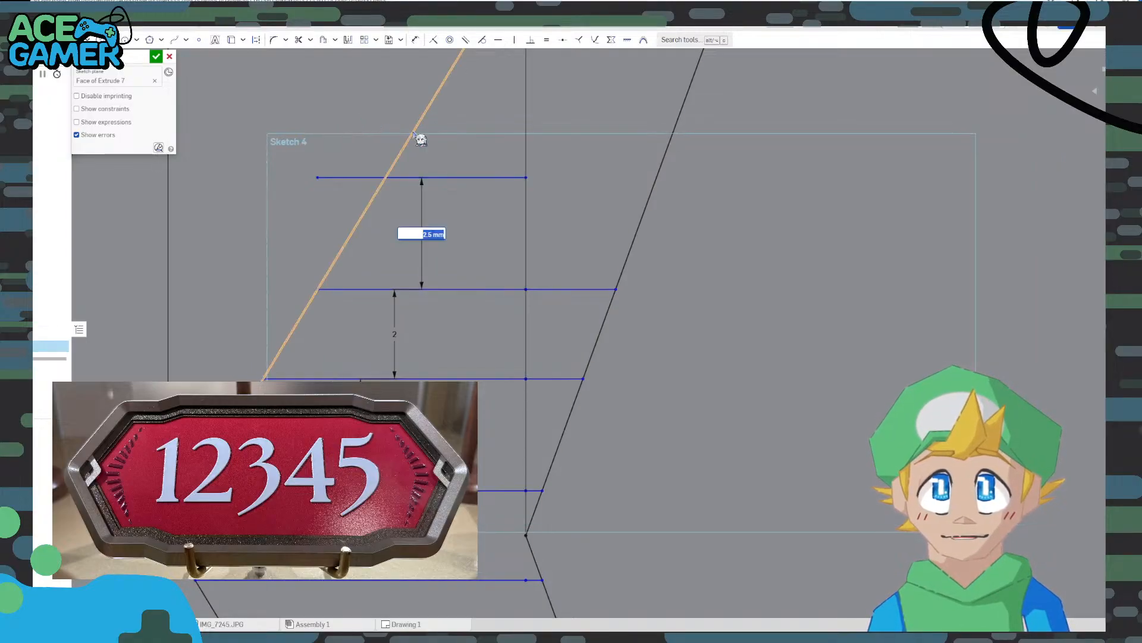
pyautogui.press('Escape')
# Offset the newly added horizontal line upward by 2 mm to form the top of the next ray
pyautogui.click(476, 175)
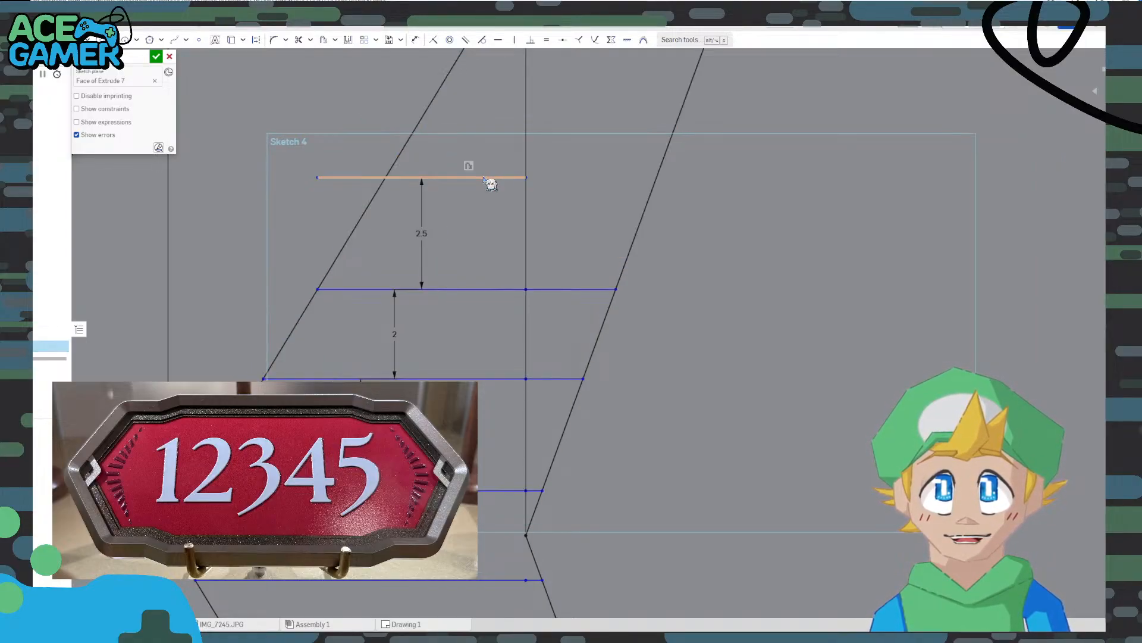
pyautogui.click(324, 39)
pyautogui.moveTo(556, 149); pyautogui.dragTo(381, 265, button='middle')
pyautogui.click(241, 178)
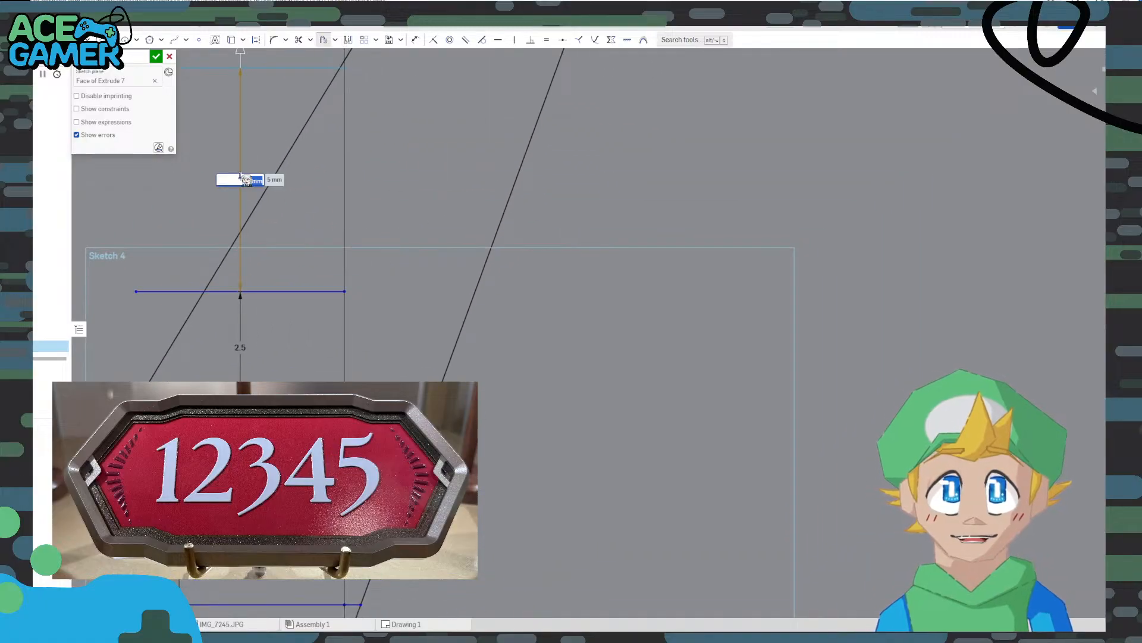
pyautogui.write('2')
pyautogui.press('Return')
pyautogui.click(275, 210)
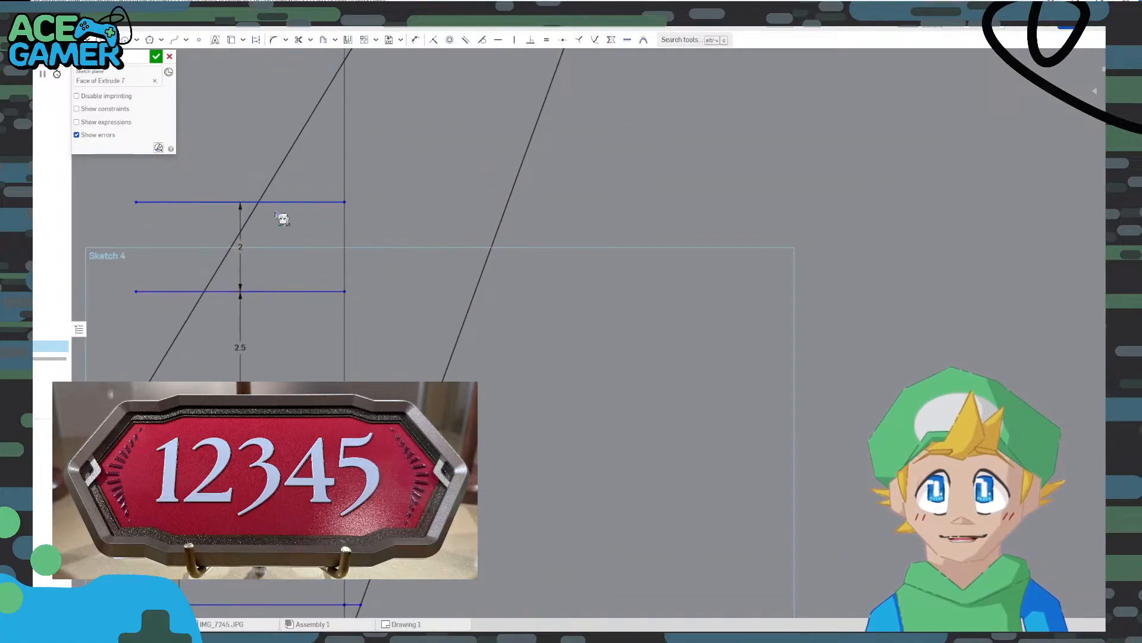
pyautogui.press('Return')
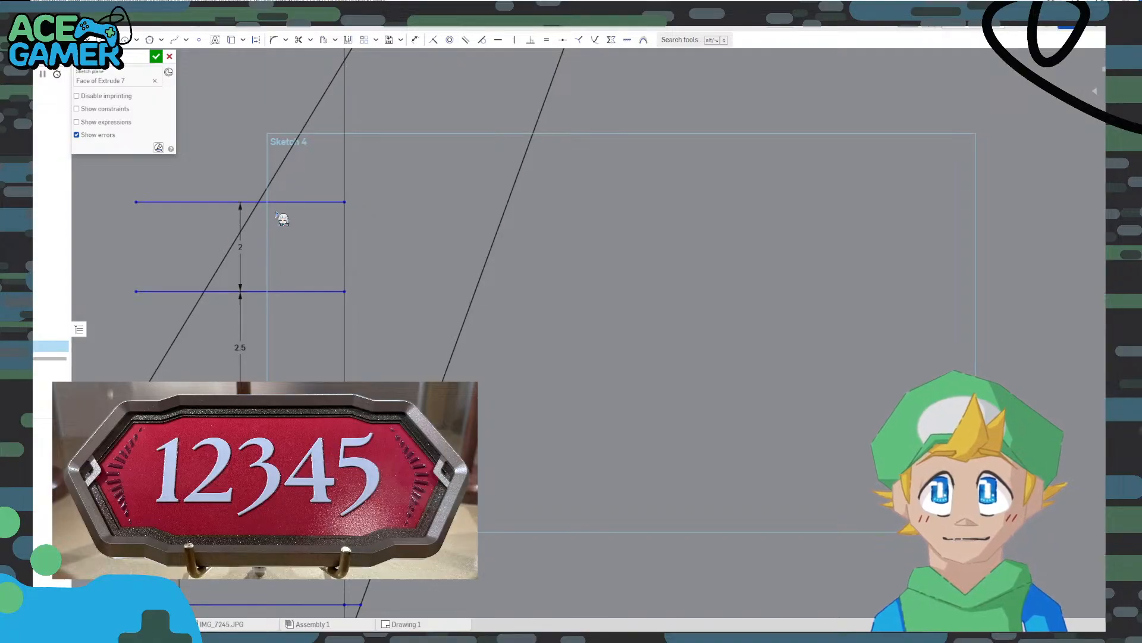
# Extend the two new horizontal lines to the inner slanted edge and trim their overhangs past the outer slanted edge
pyautogui.moveTo(357, 253); pyautogui.dragTo(501, 269, button='middle')
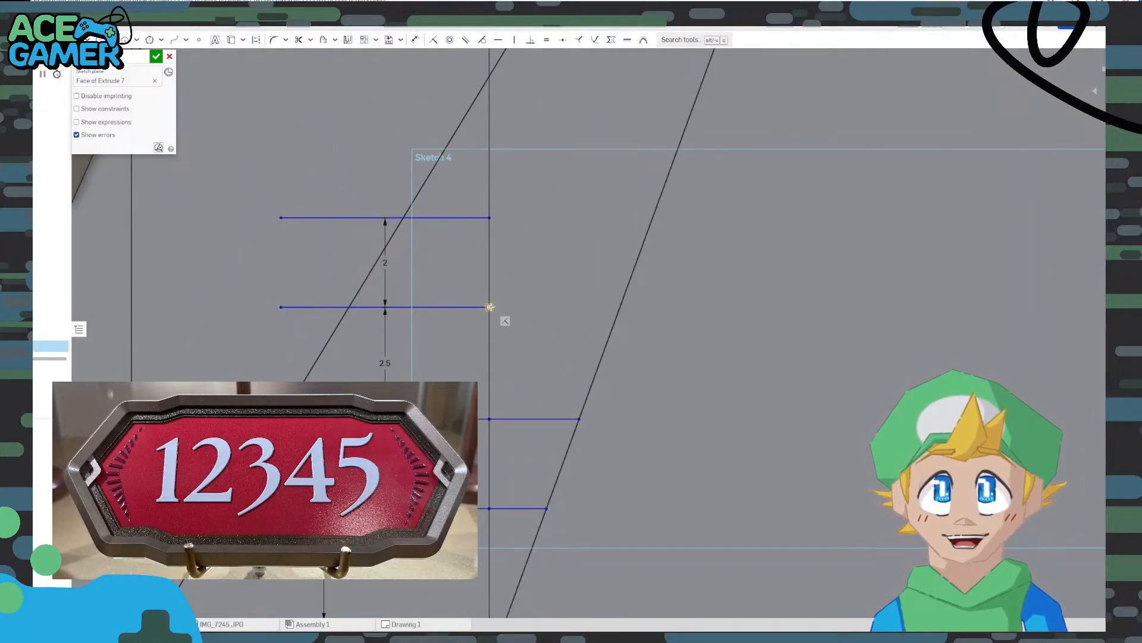
pyautogui.click(619, 308)
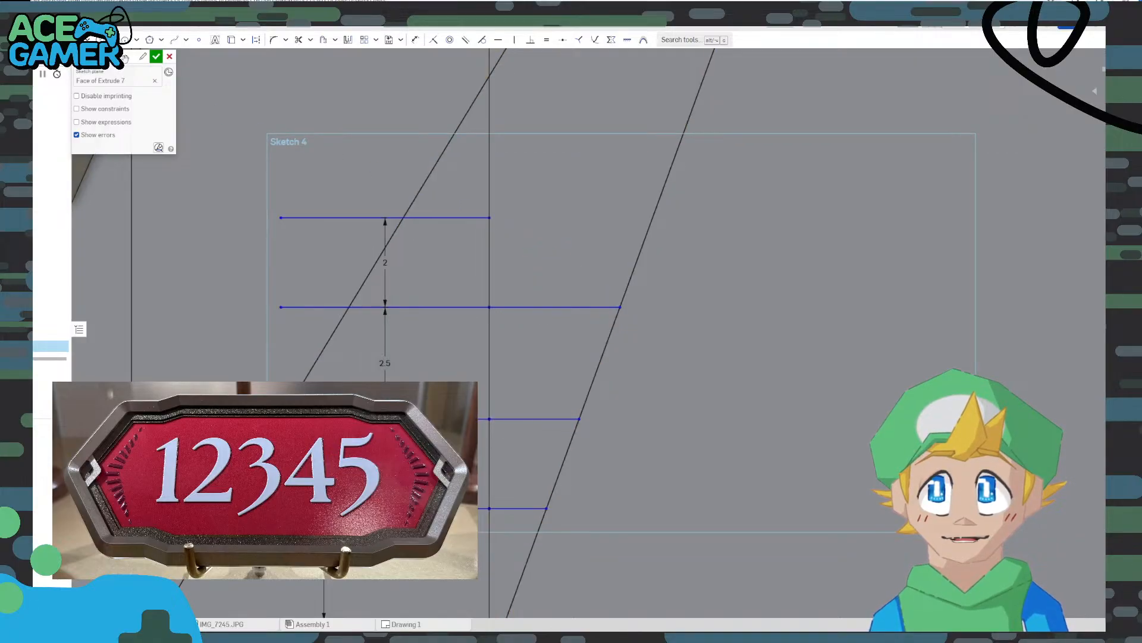
pyautogui.click(489, 217)
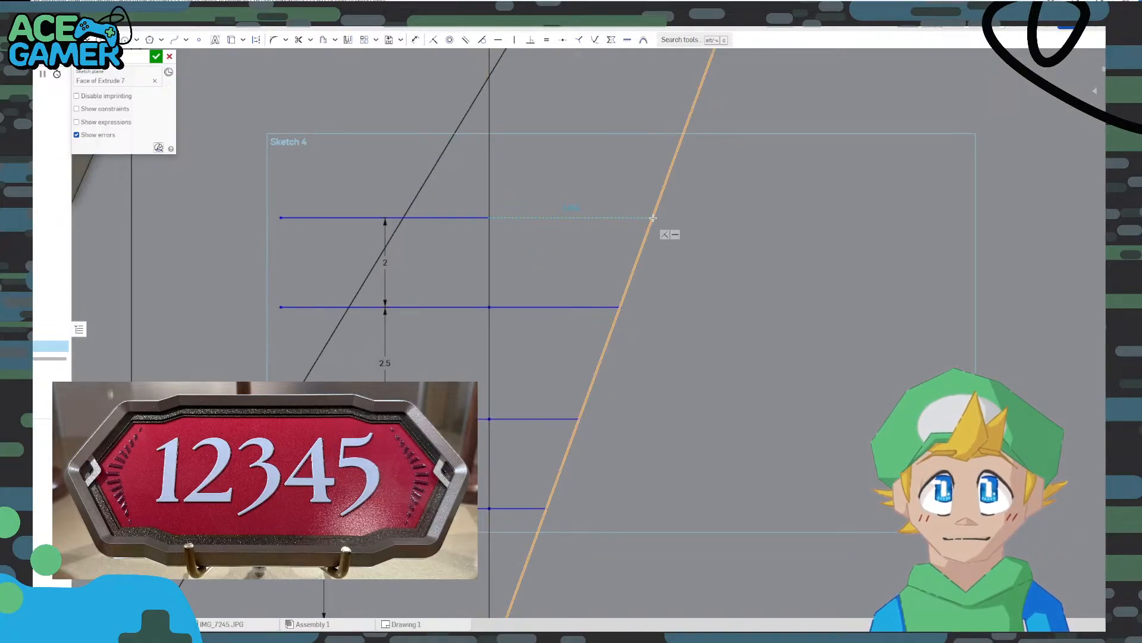
pyautogui.click(652, 217)
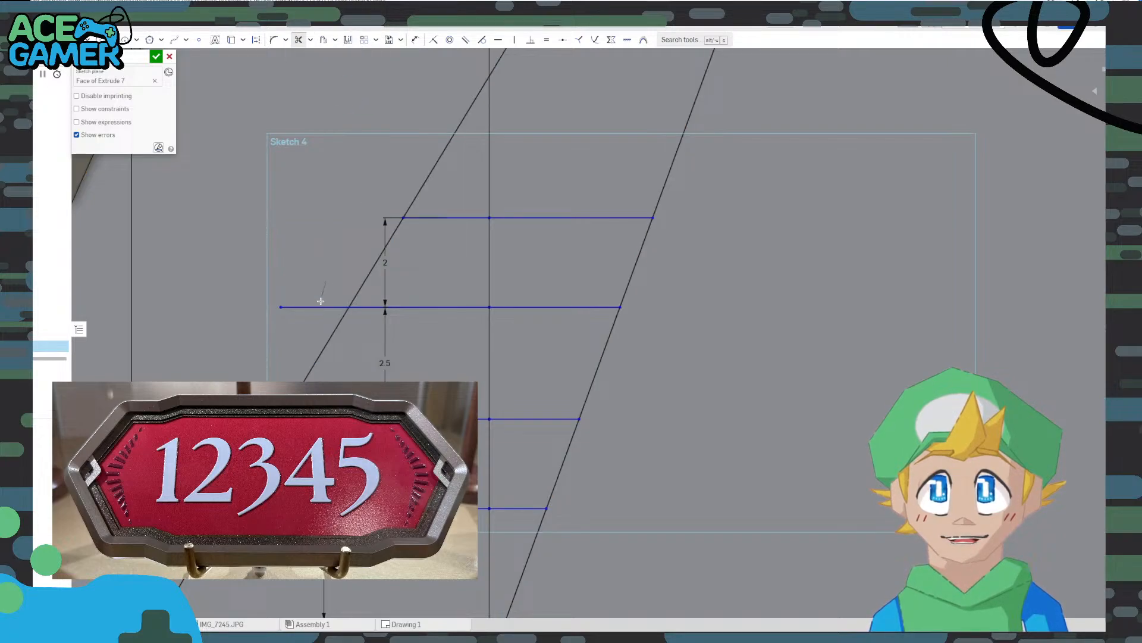
pyautogui.scroll(-3, 316, 328)
pyautogui.moveTo(360, 347); pyautogui.dragTo(392, 255, button='middle')
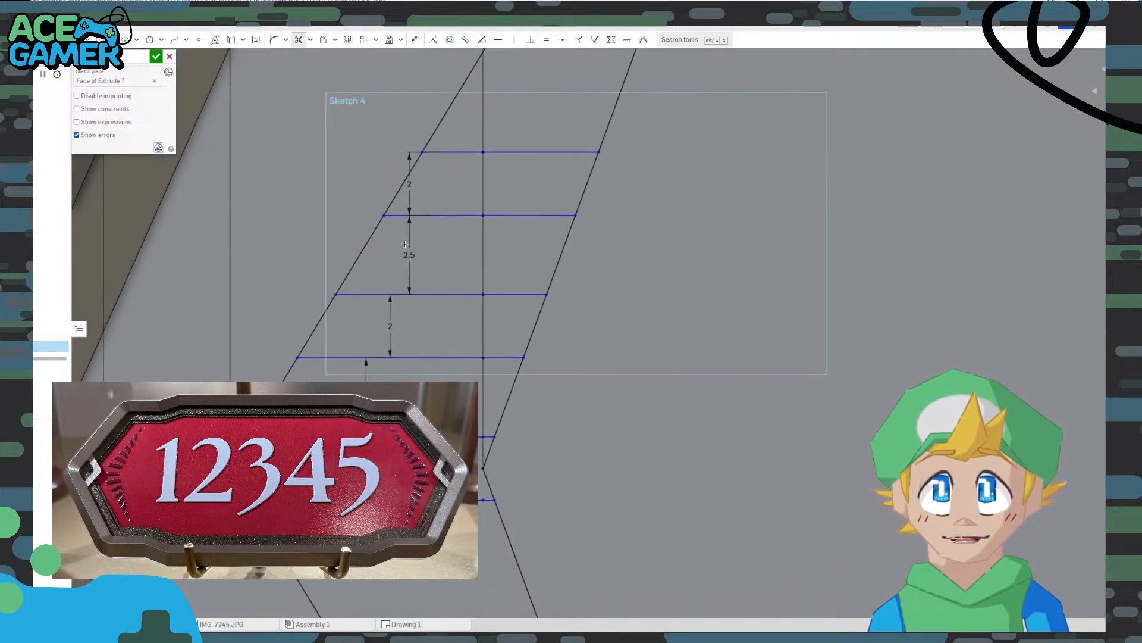
# Offset the inner segment of the uppermost line upward by 2.5 mm and extend the copy at both ends to the slanted edges
pyautogui.scroll(-1, 420, 268)
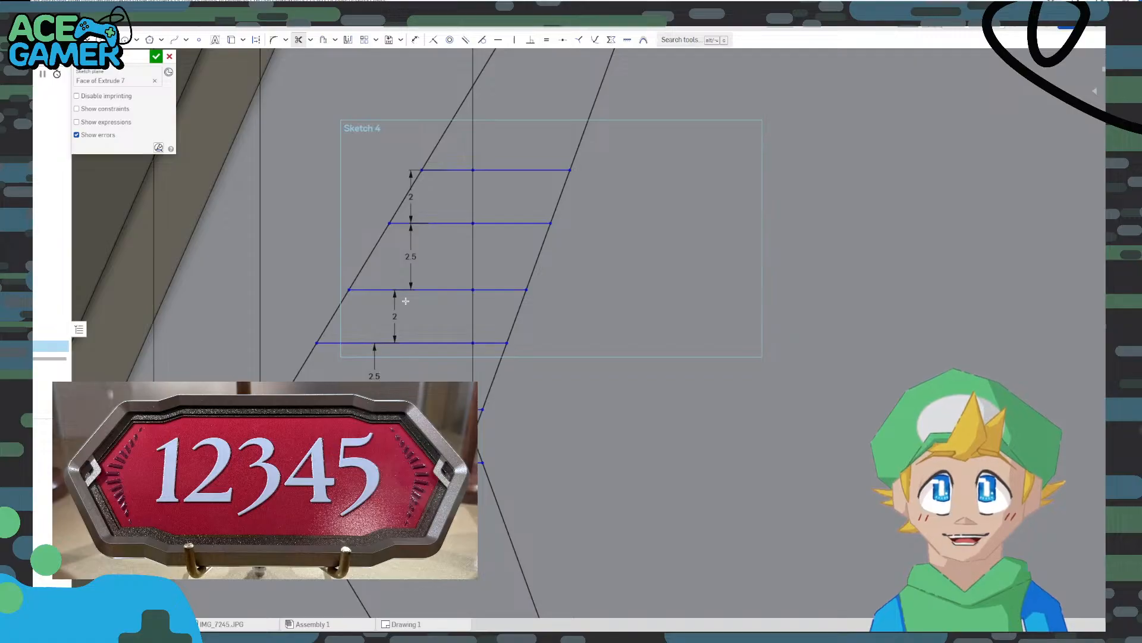
pyautogui.moveTo(443, 182)
pyautogui.mouseDown(button='middle')
pyautogui.moveTo(381, 324)
pyautogui.moveTo(353, 348)
pyautogui.mouseUp(button='middle')
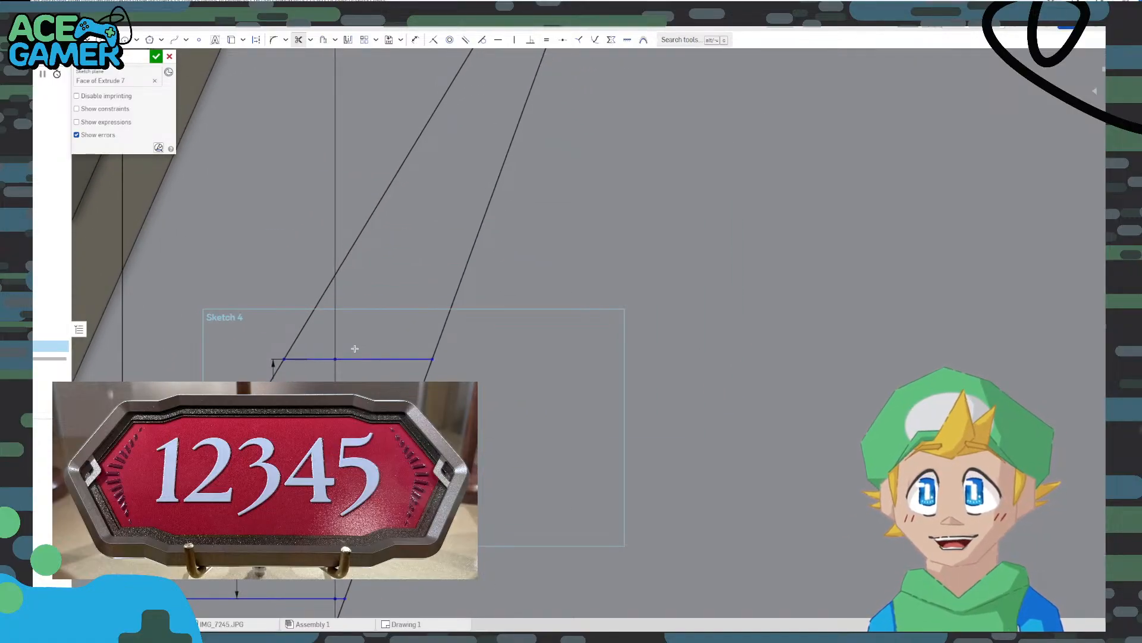
pyautogui.click(329, 45)
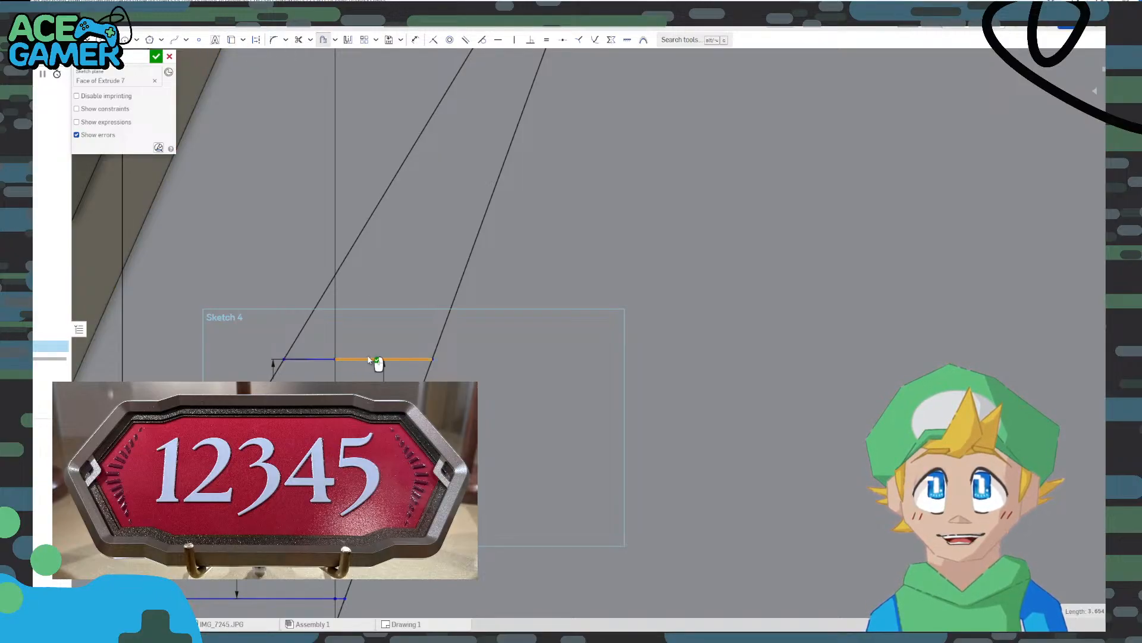
pyautogui.click(387, 358)
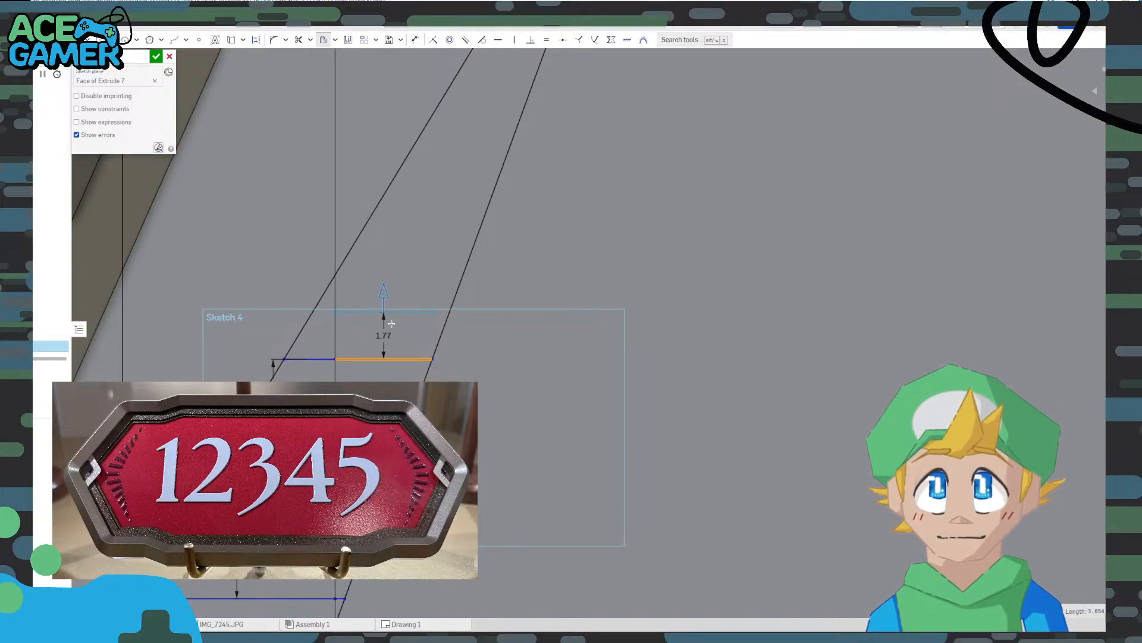
pyautogui.write('2.5')
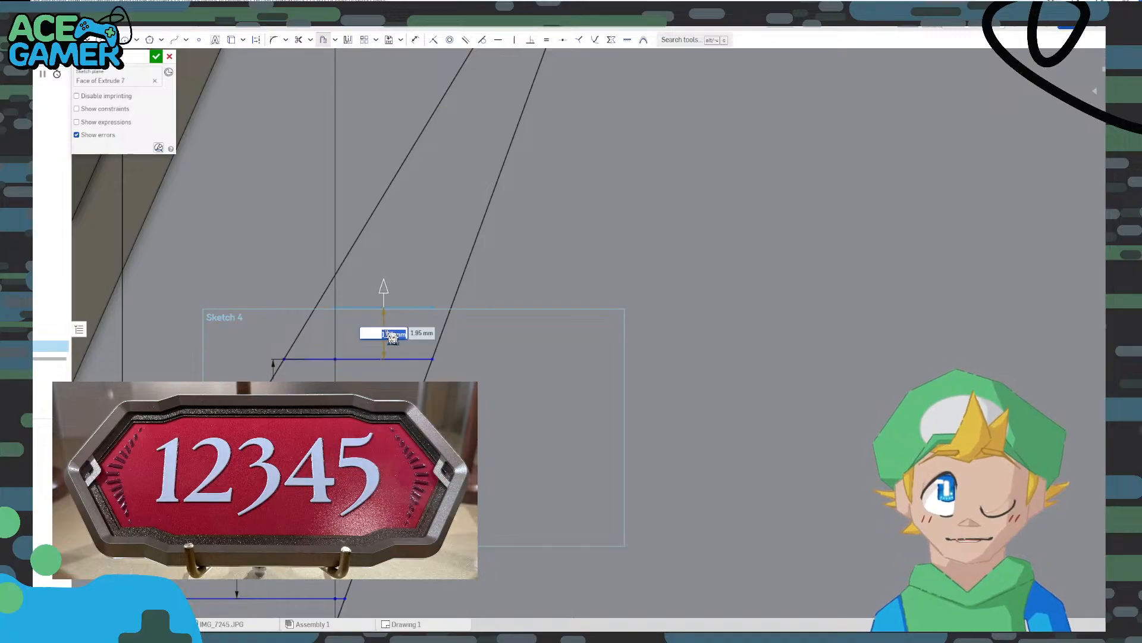
pyautogui.press('Return')
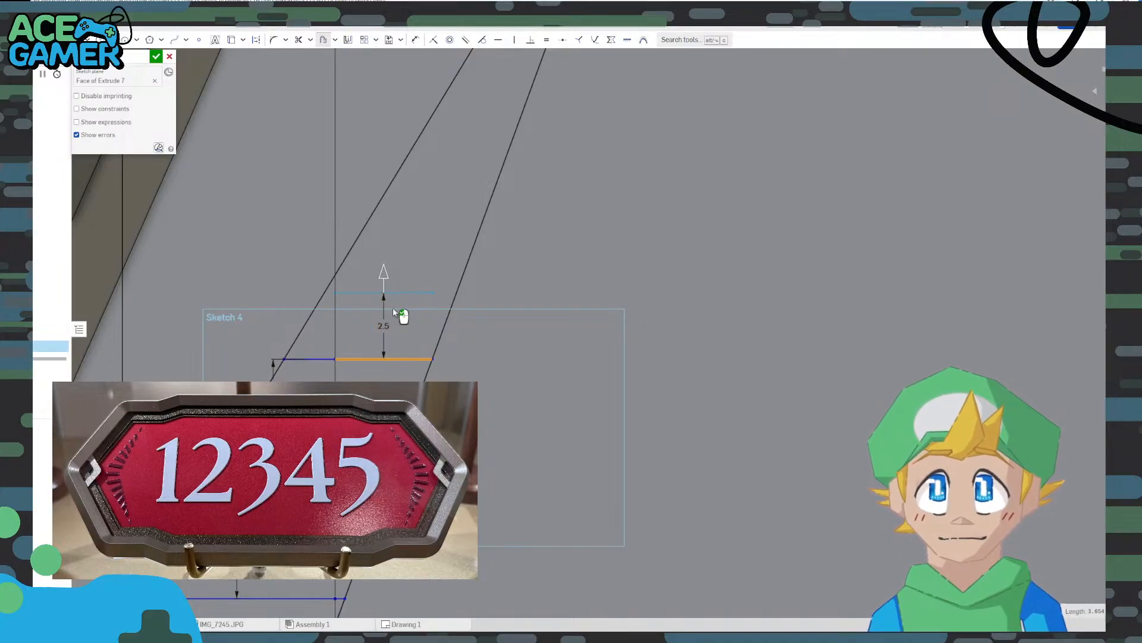
pyautogui.click(394, 311)
pyautogui.press('Return')
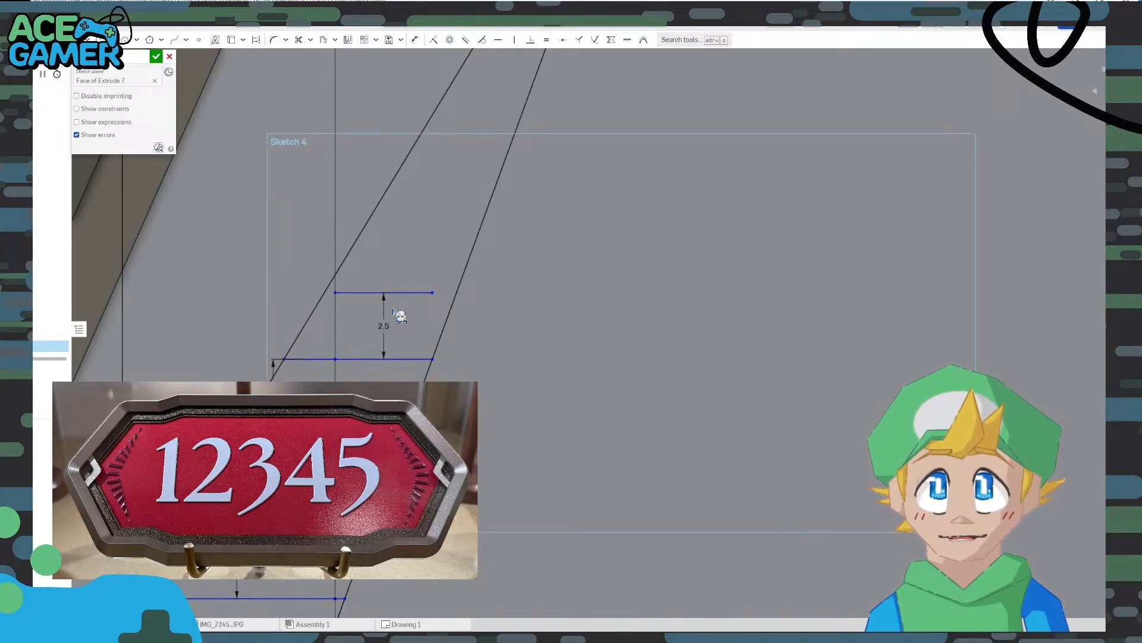
pyautogui.click(455, 292)
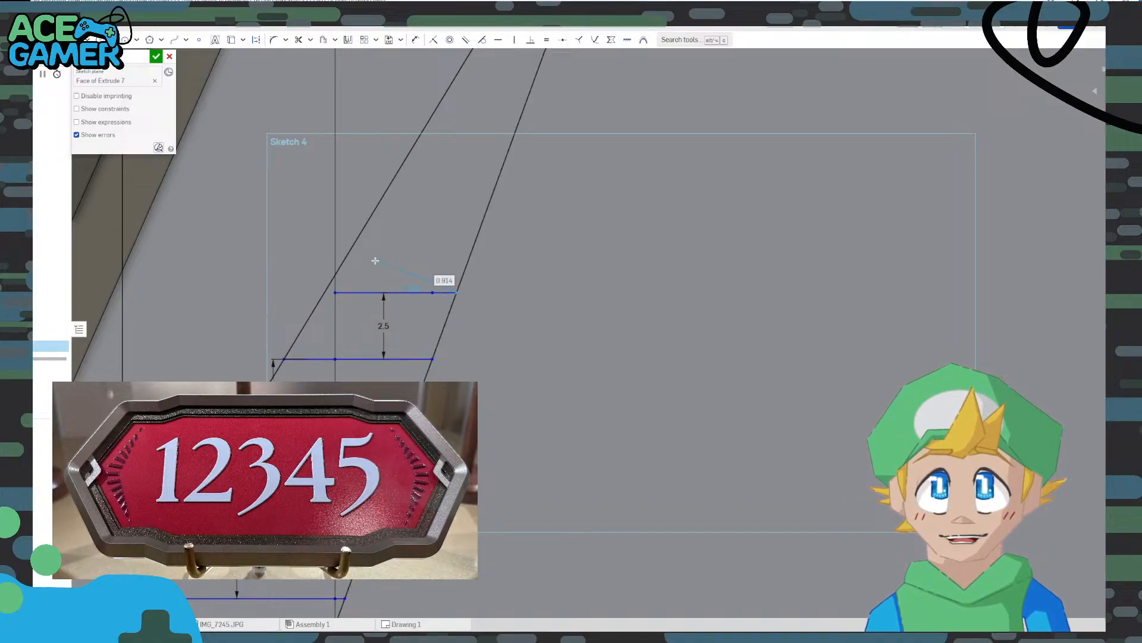
pyautogui.click(323, 293)
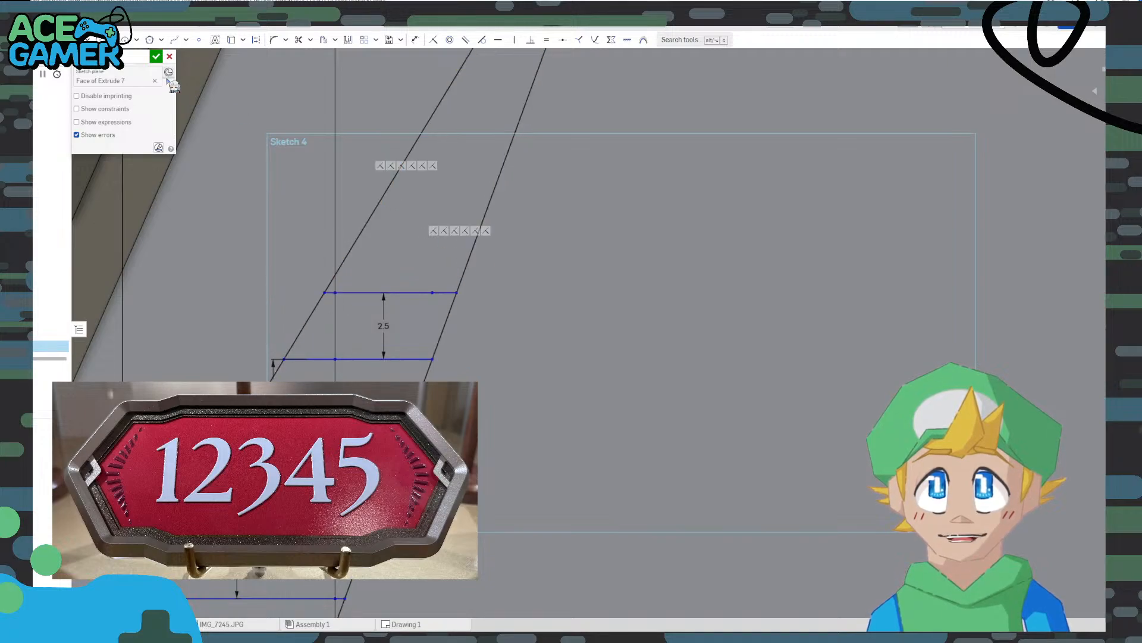
# Offset the middle segment of the extended uppermost line upward by 2 mm
pyautogui.click(323, 39)
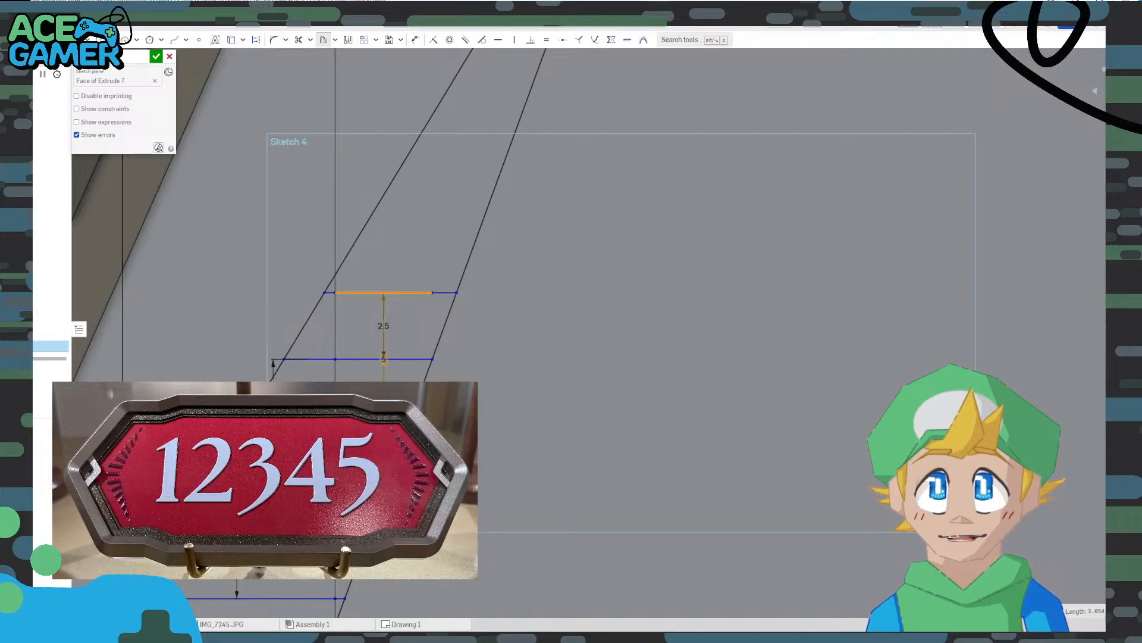
pyautogui.click(383, 292)
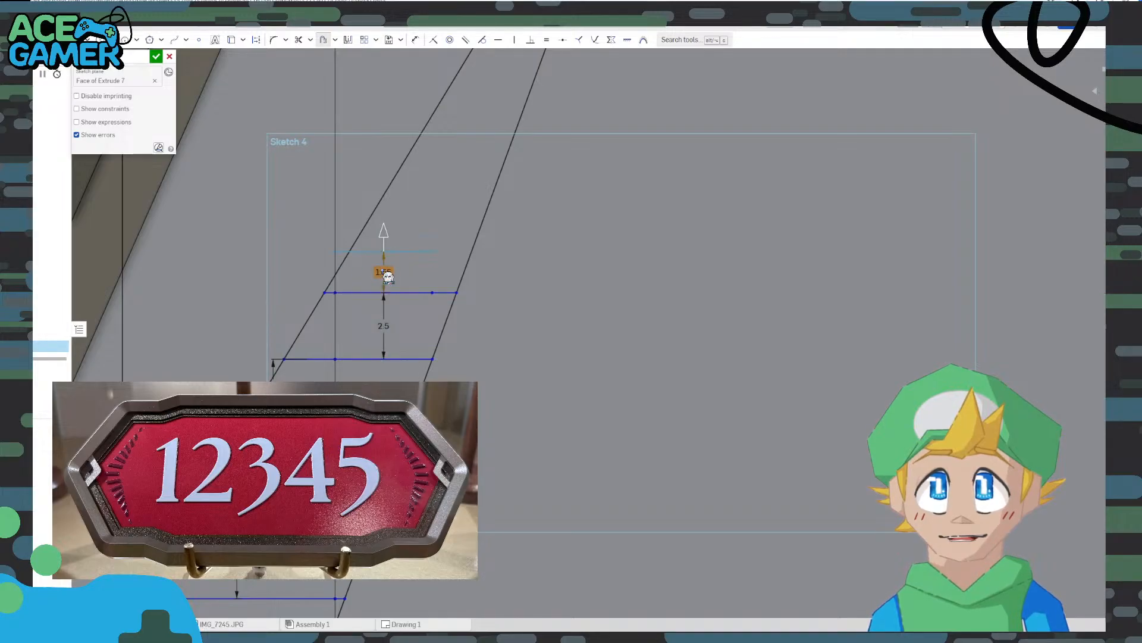
pyautogui.click(384, 271)
pyautogui.write('2')
pyautogui.press('Return')
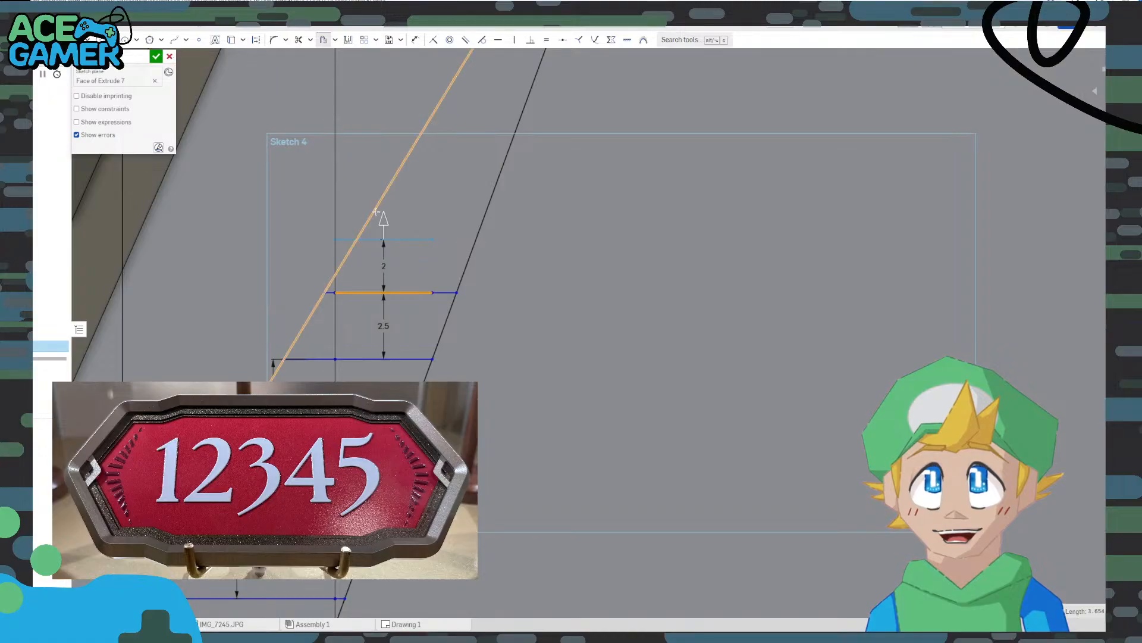
# Extend the top line to the inner slanted edge, and trim its outer overhang and the slanted-edge segments between the ray shapes
pyautogui.press('l')
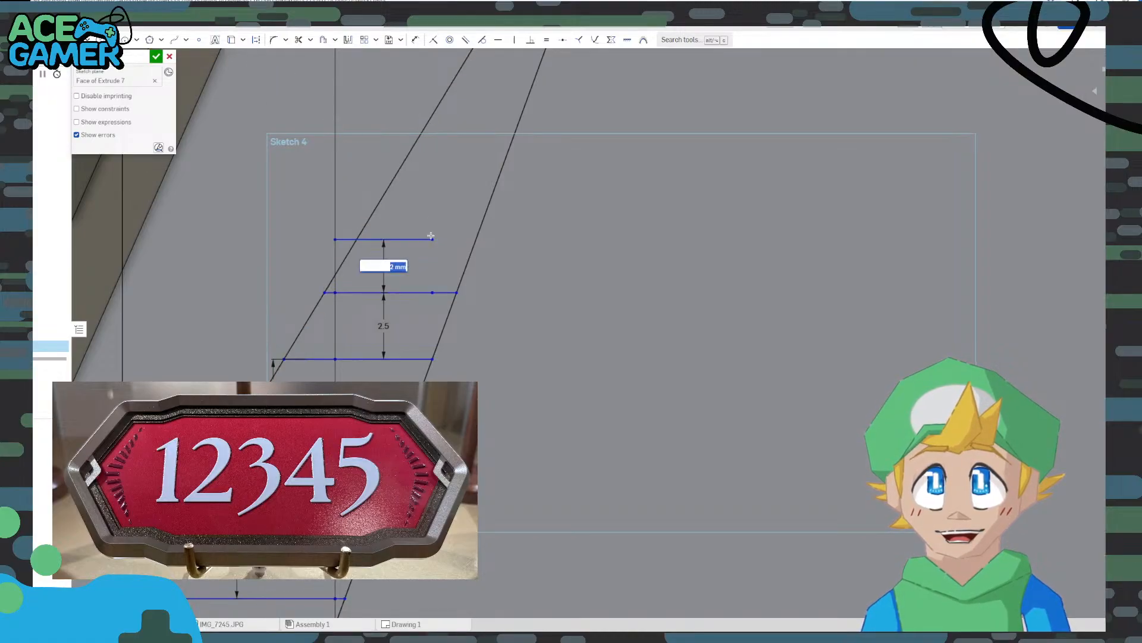
pyautogui.click(430, 238)
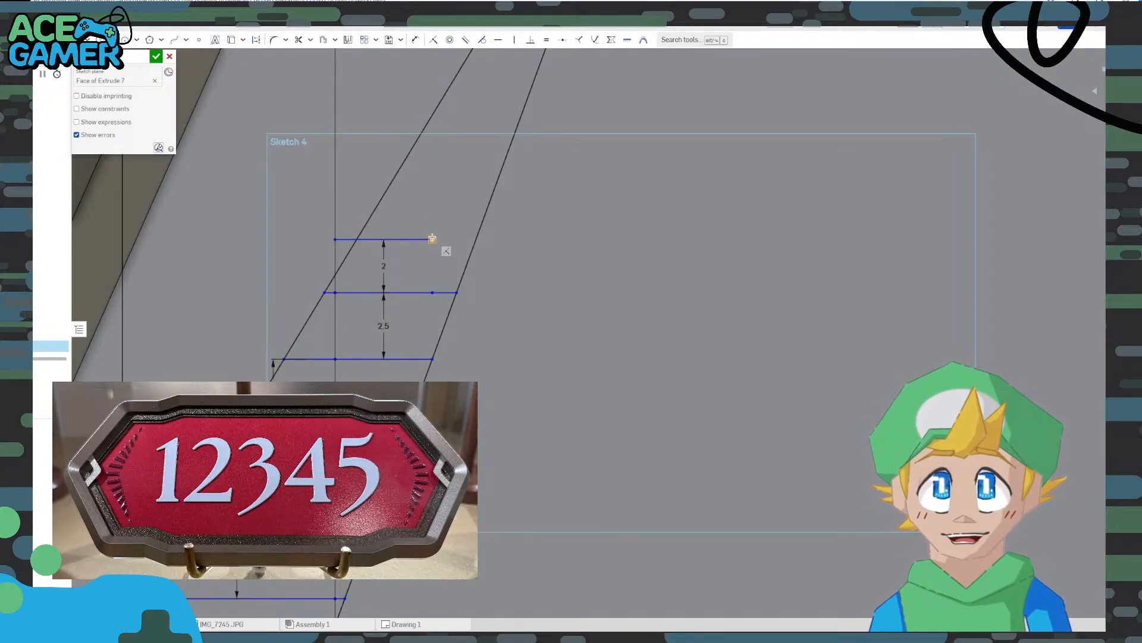
pyautogui.click(476, 239)
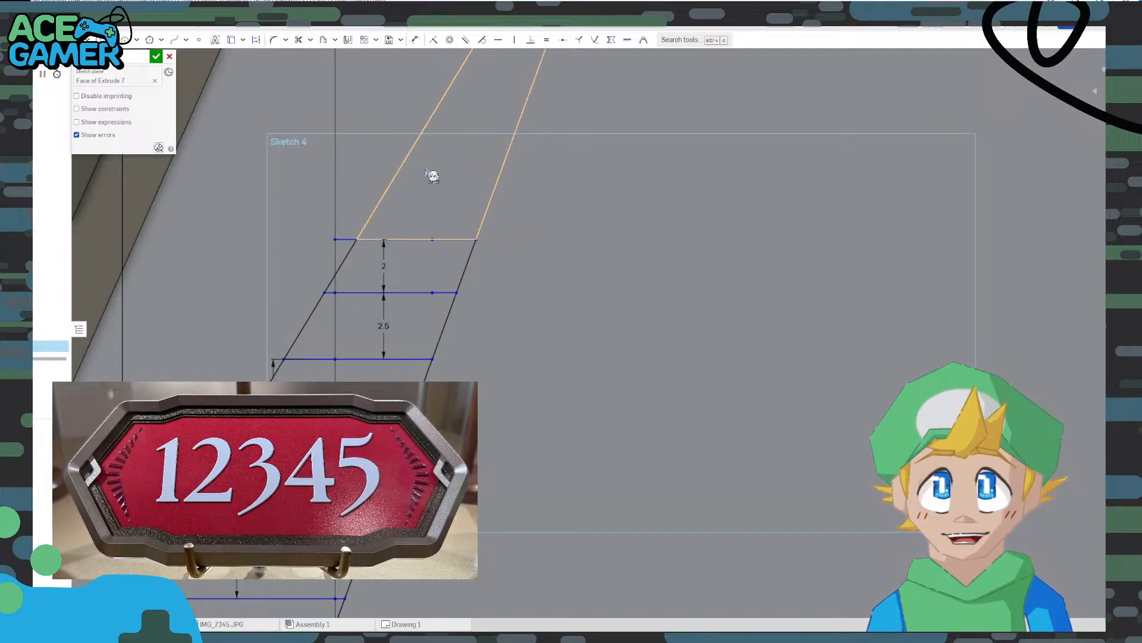
pyautogui.press('m')
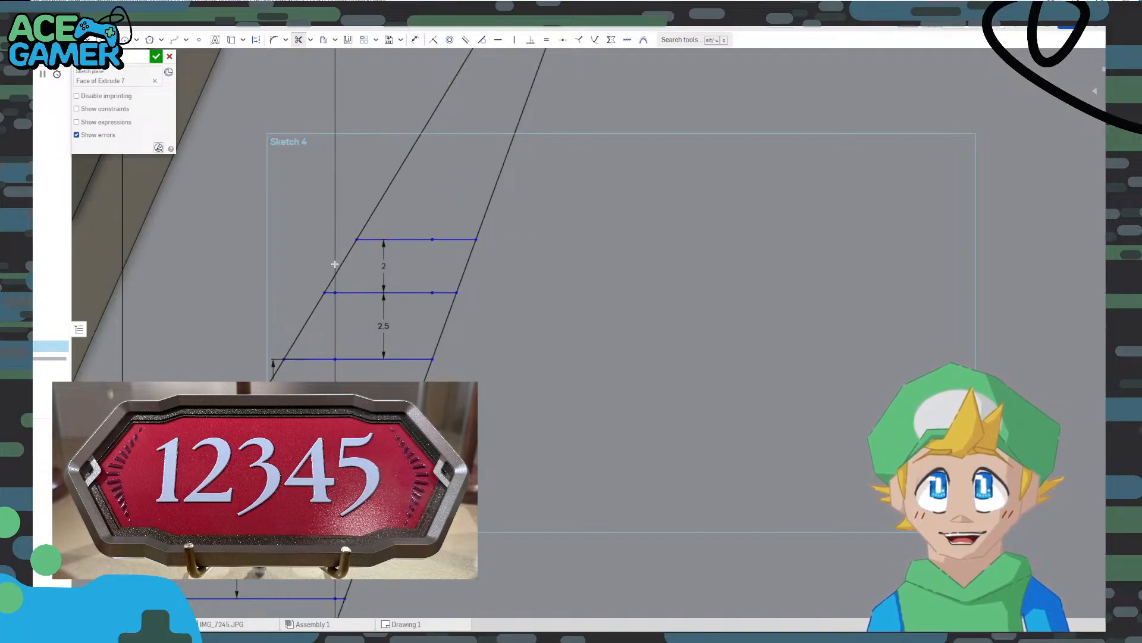
pyautogui.scroll(-5, 335, 264)
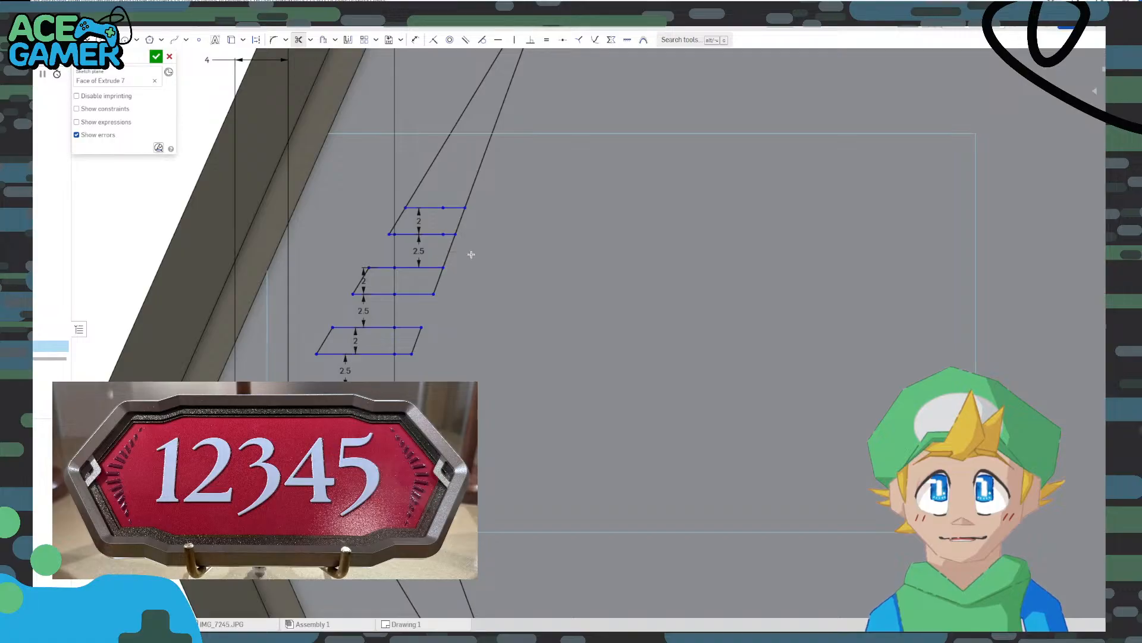
# Offset the inner segment of the uppermost ray shape's top line upward by 2.5 mm
pyautogui.scroll(-3, 486, 264)
pyautogui.scroll(5, 457, 303)
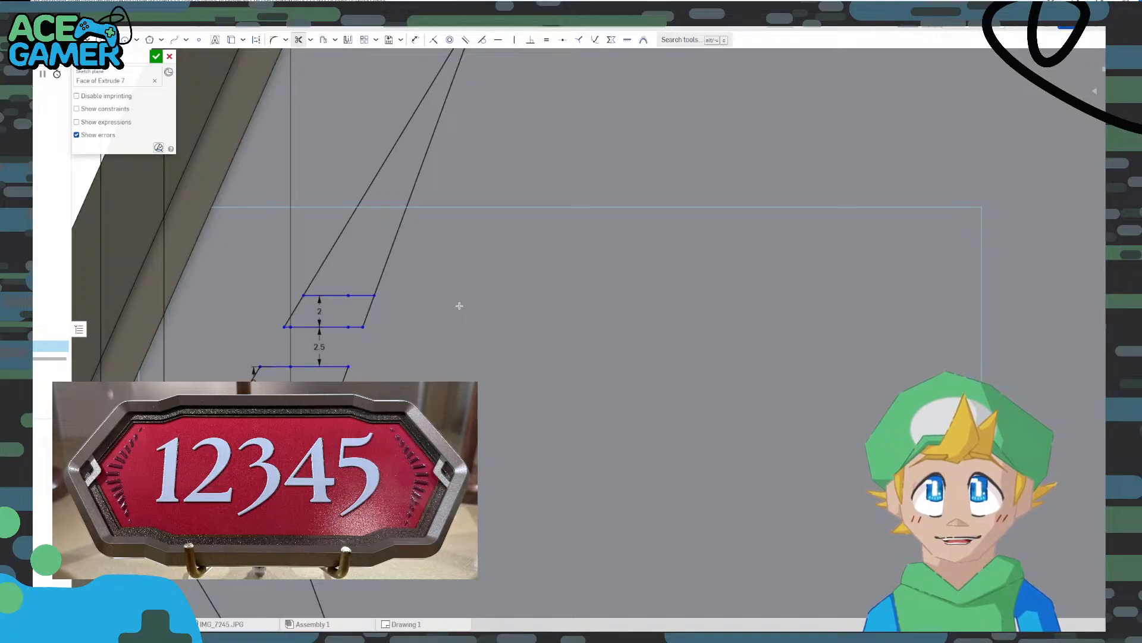
pyautogui.scroll(-2, 438, 308)
pyautogui.scroll(4, 398, 269)
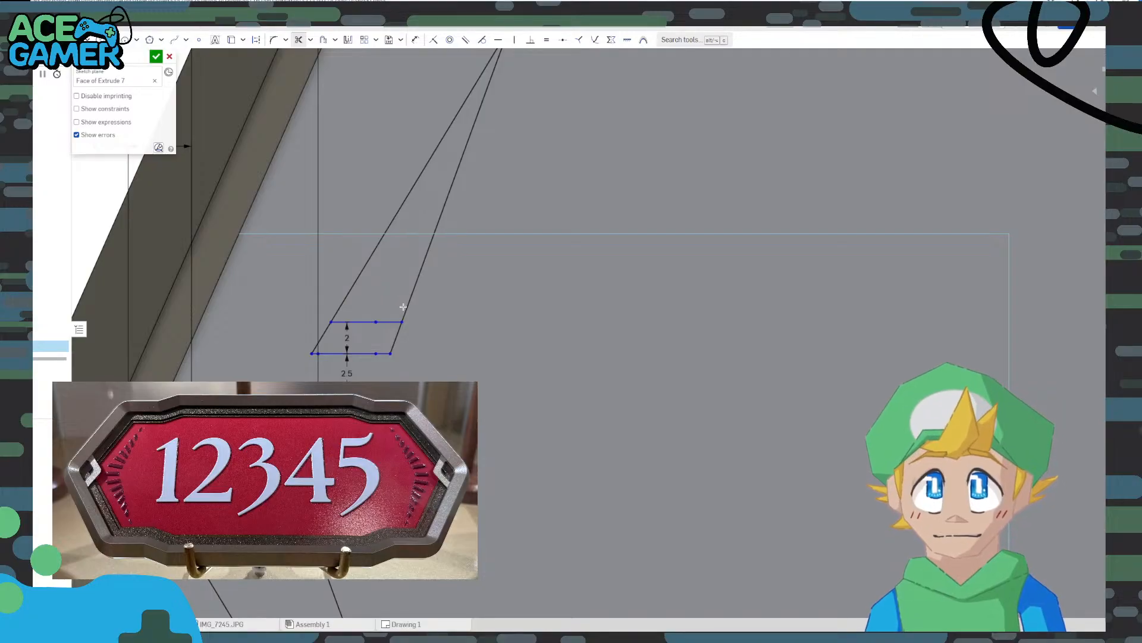
pyautogui.click(323, 40)
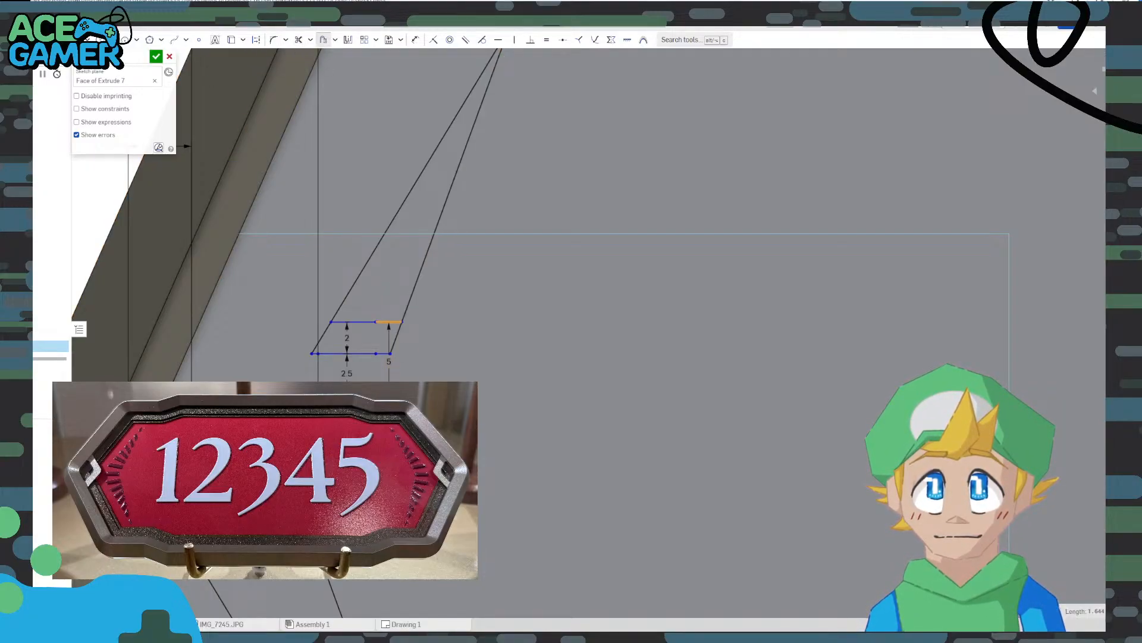
pyautogui.click(390, 322)
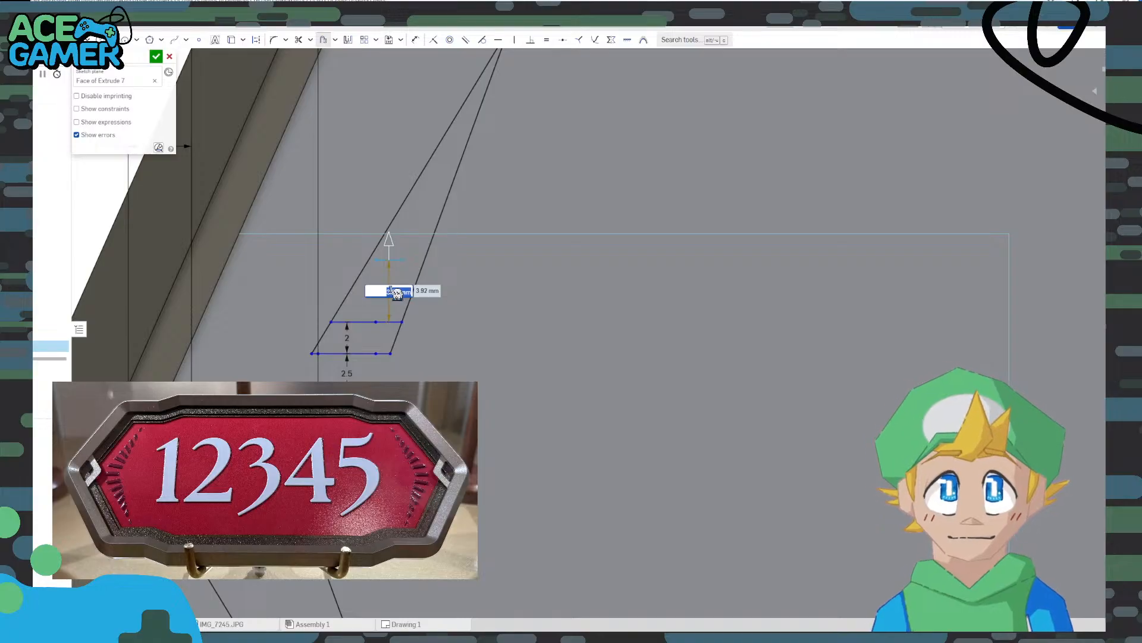
pyautogui.write('2.5')
pyautogui.press('Return')
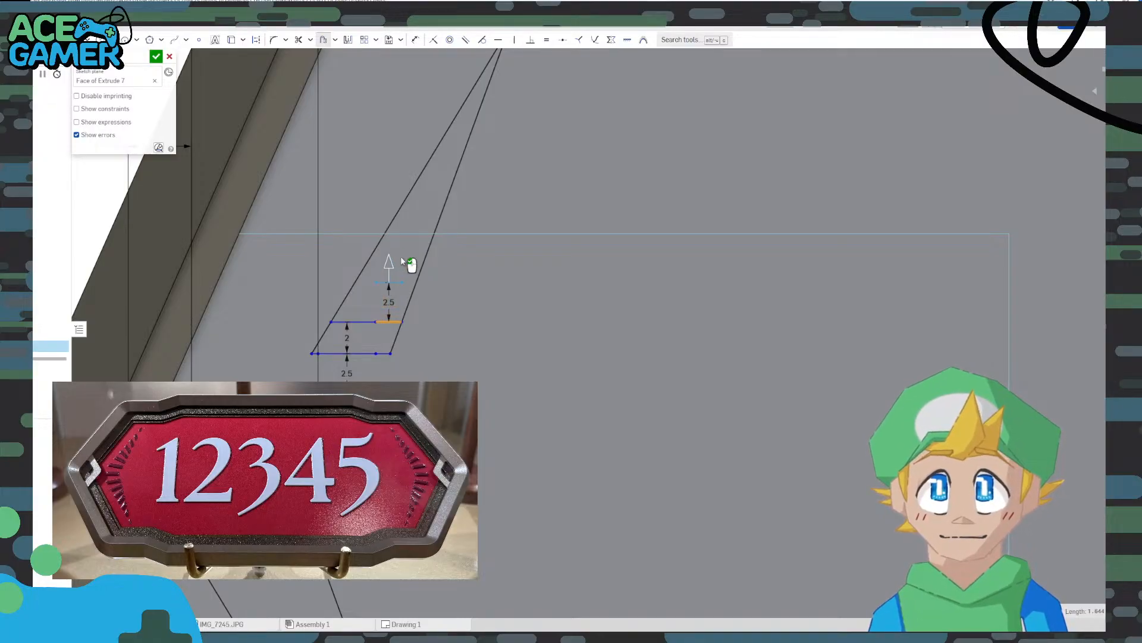
pyautogui.press('Escape')
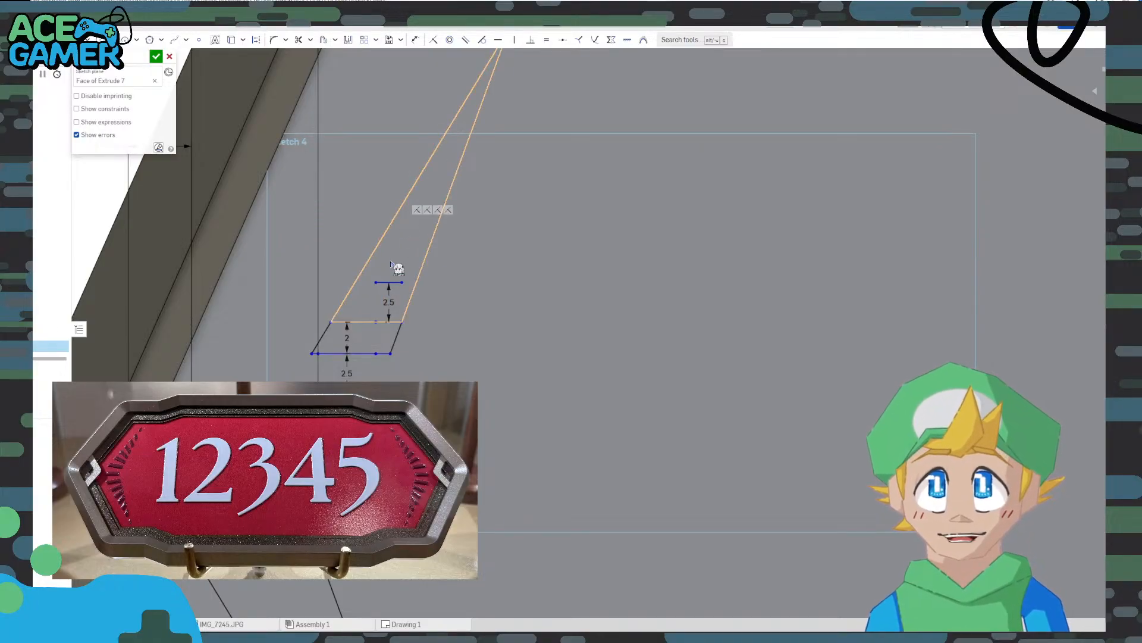
# Offset the new short horizontal line upward by 2 mm
pyautogui.click(324, 45)
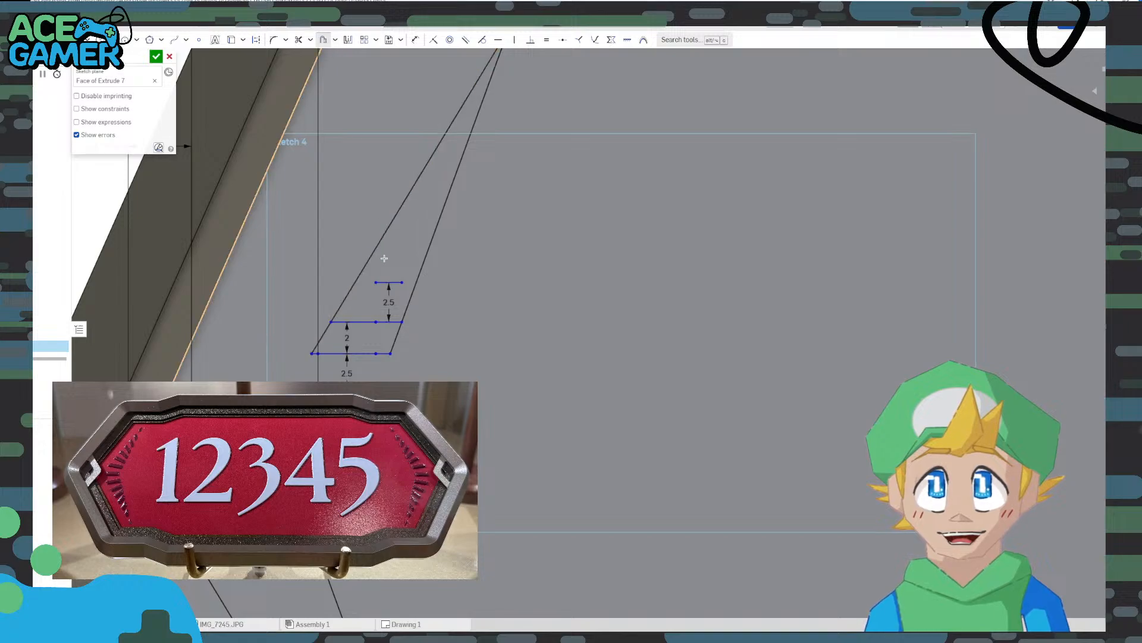
pyautogui.click(388, 282)
pyautogui.moveTo(391, 369); pyautogui.dragTo(389, 217)
pyautogui.doubleClick(393, 258)
pyautogui.write('2')
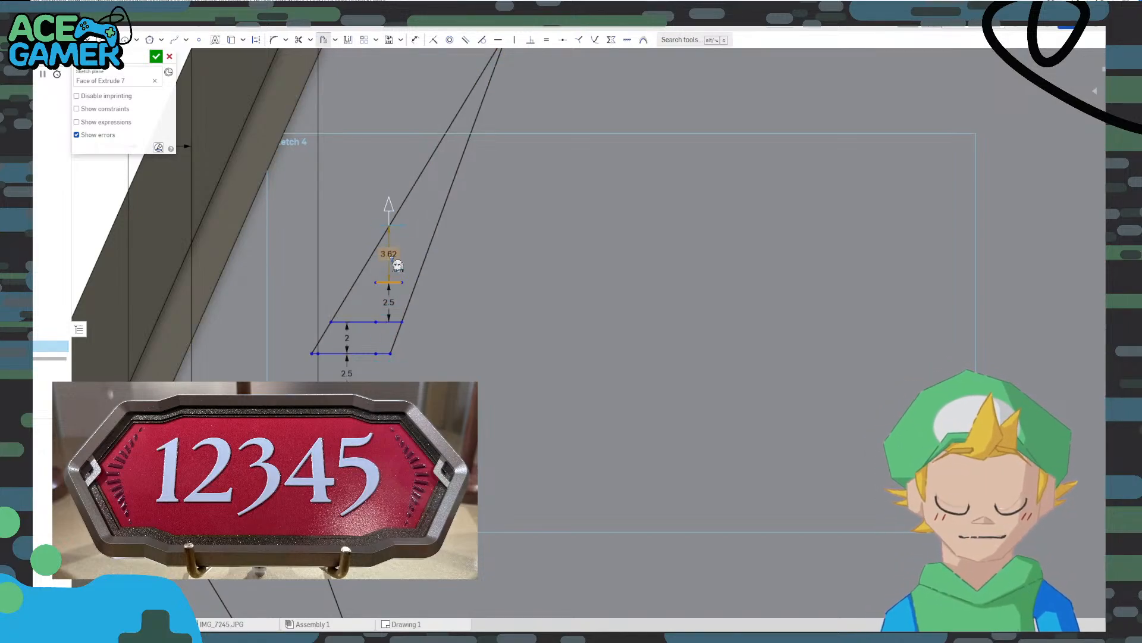
pyautogui.press('Return')
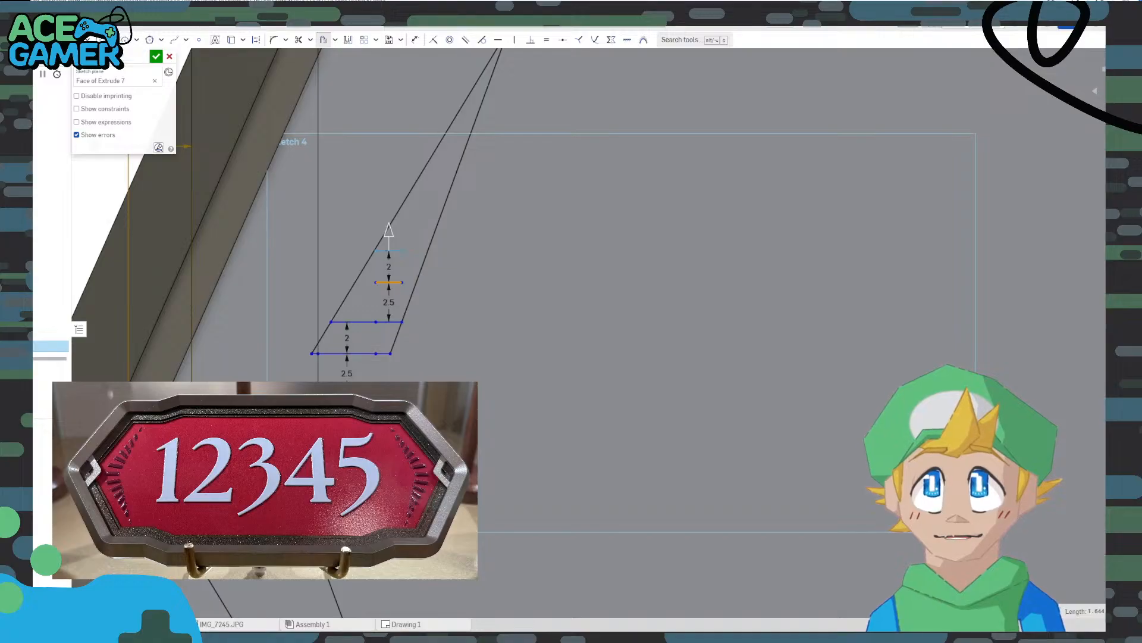
# Extend the lower of the two new horizontal lines at both ends to the slanted edges
pyautogui.click(53, 39)
pyautogui.press('Return')
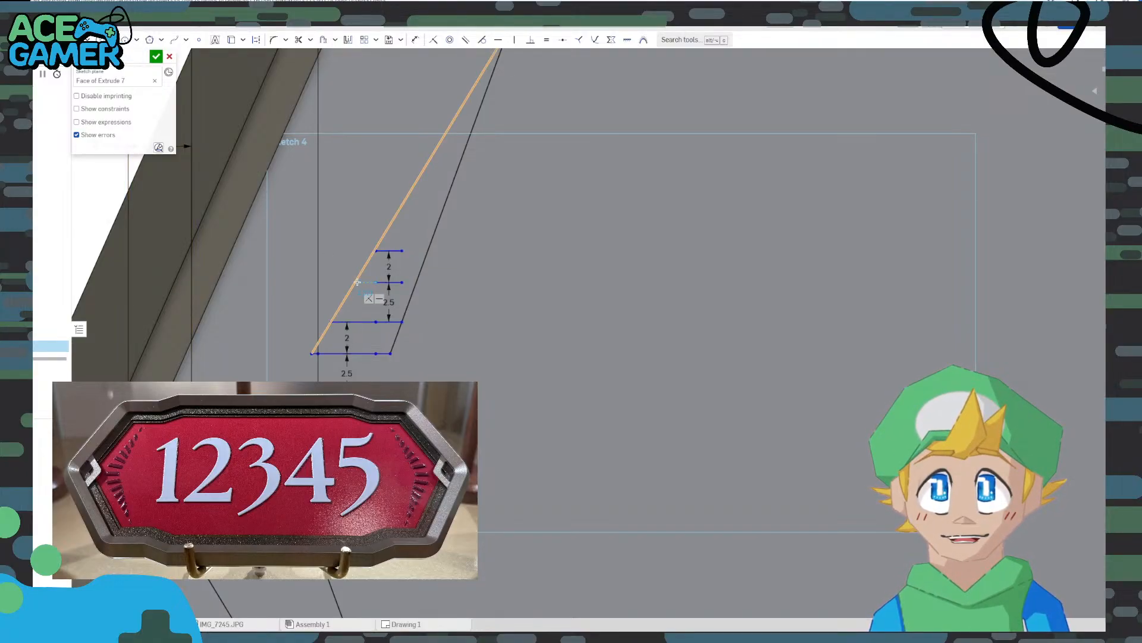
pyautogui.click(355, 281)
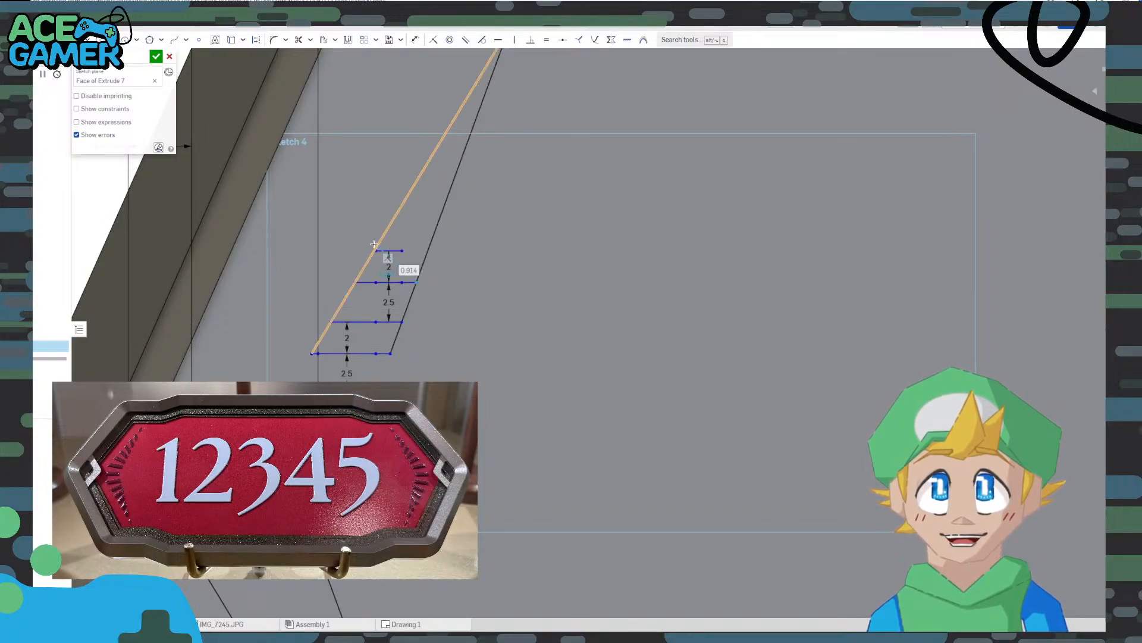
# Extend the upper new horizontal line at both ends to the outer and inner slanted edges
pyautogui.scroll(5, 383, 270)
pyautogui.scroll(4, 383, 270)
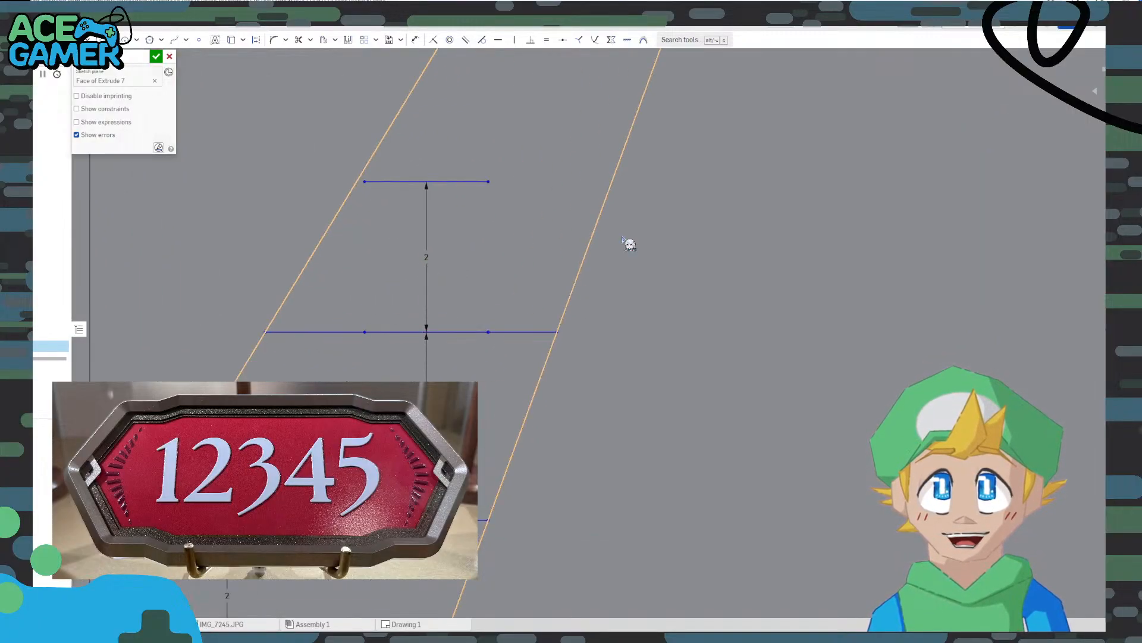
pyautogui.scroll(7, 357, 182)
pyautogui.click(368, 186)
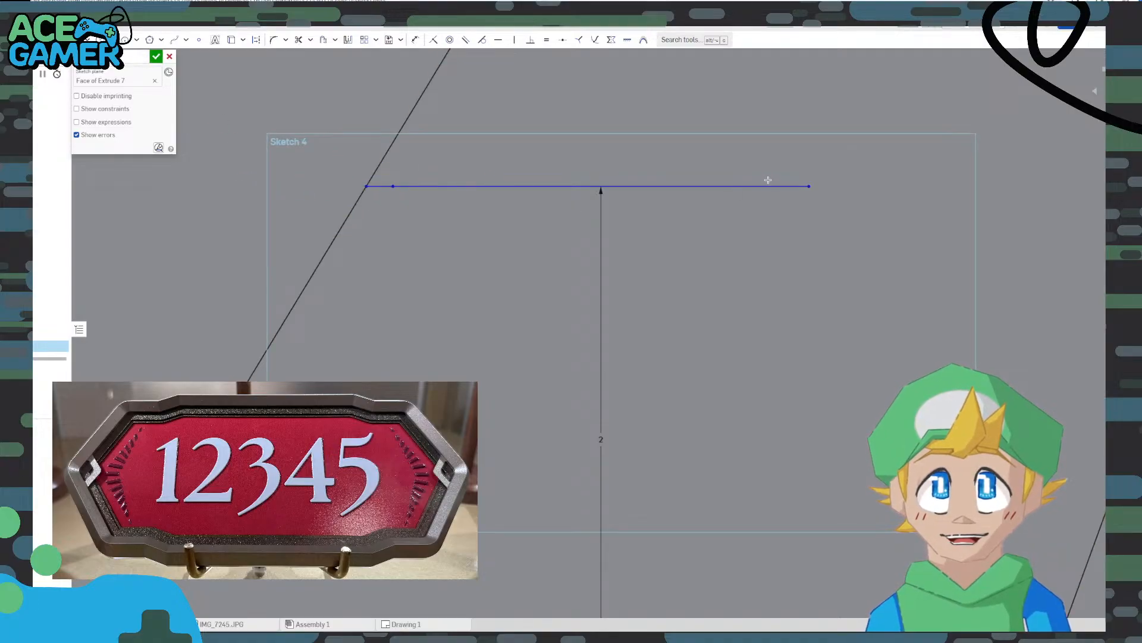
pyautogui.press('d')
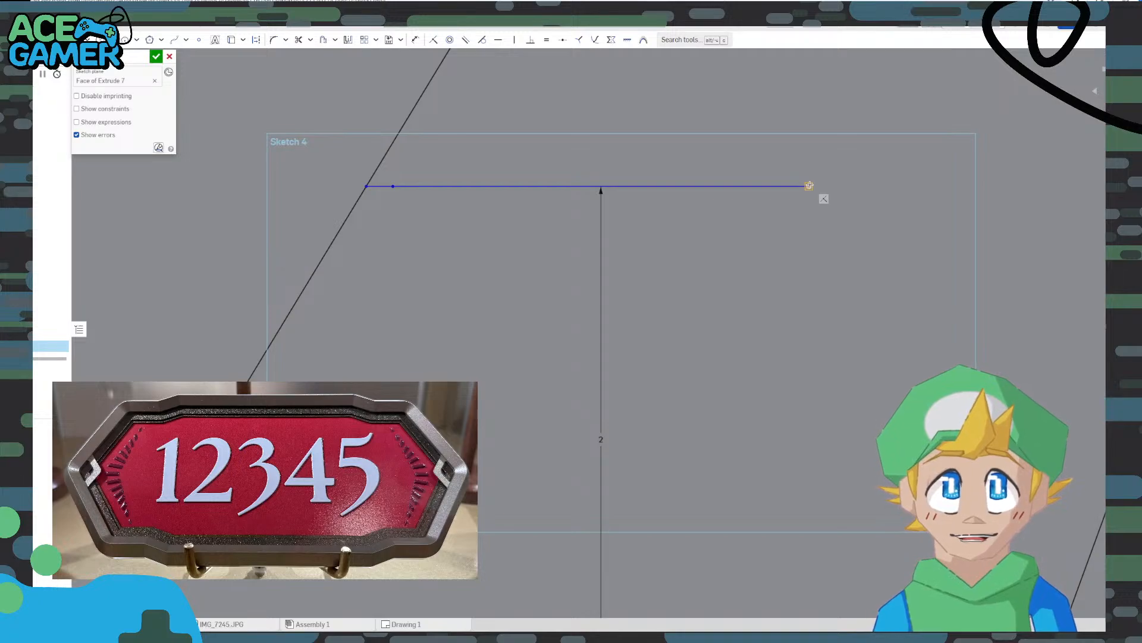
pyautogui.scroll(-5, 857, 214)
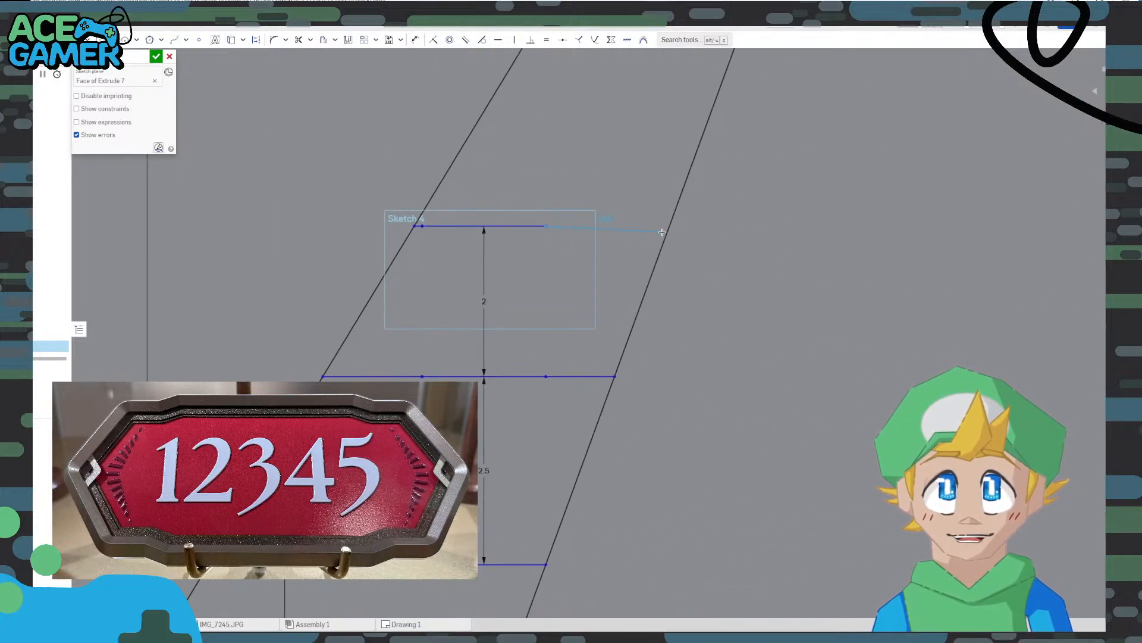
pyautogui.scroll(5, 548, 224)
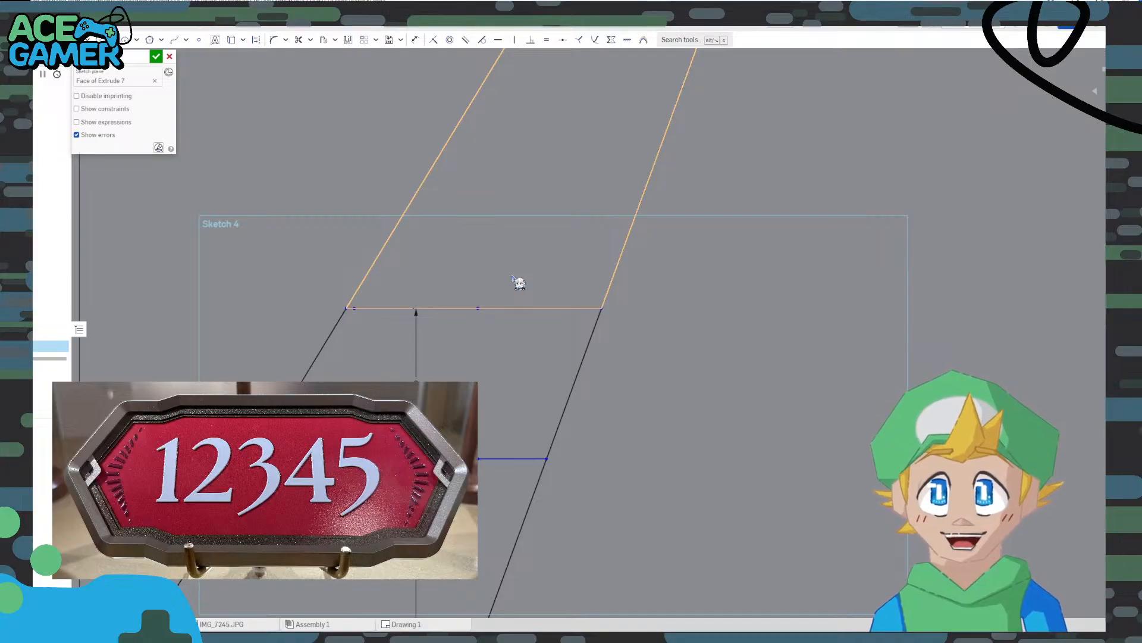
# Trim the outer and inner slanted-edge segments in the gap below the newest ray shape
pyautogui.scroll(-4, 512, 279)
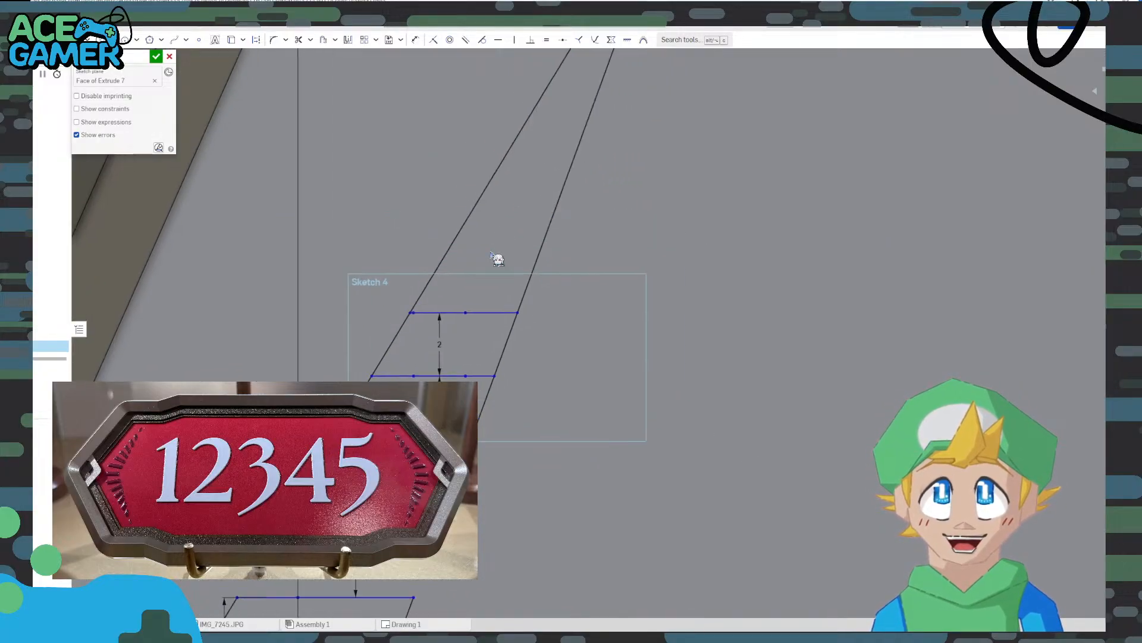
pyautogui.scroll(-5, 462, 305)
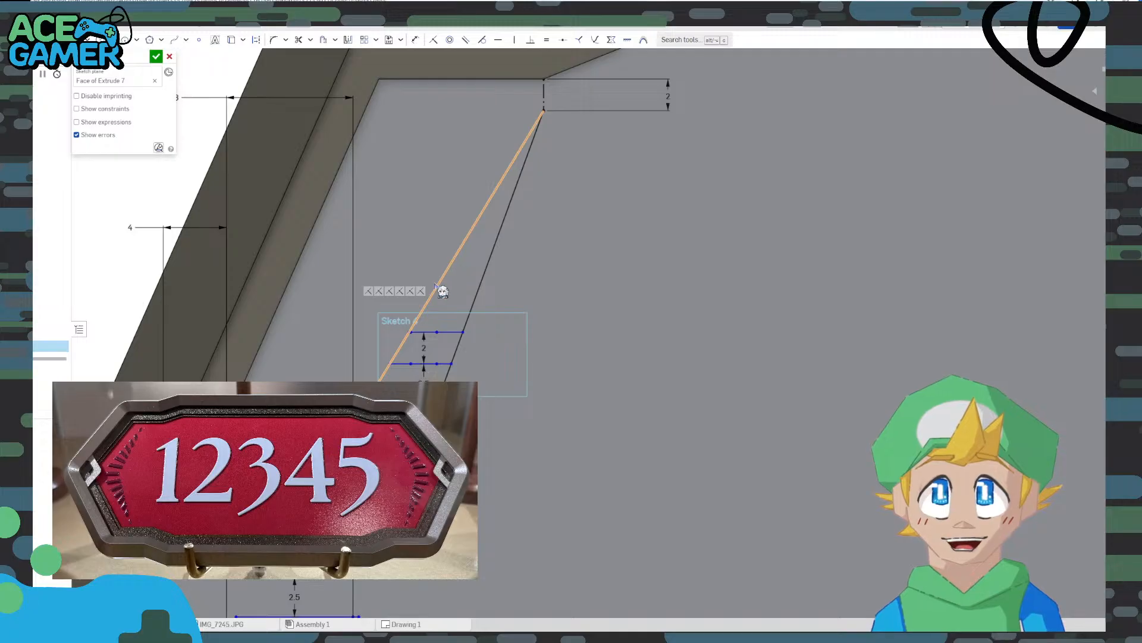
pyautogui.click(298, 41)
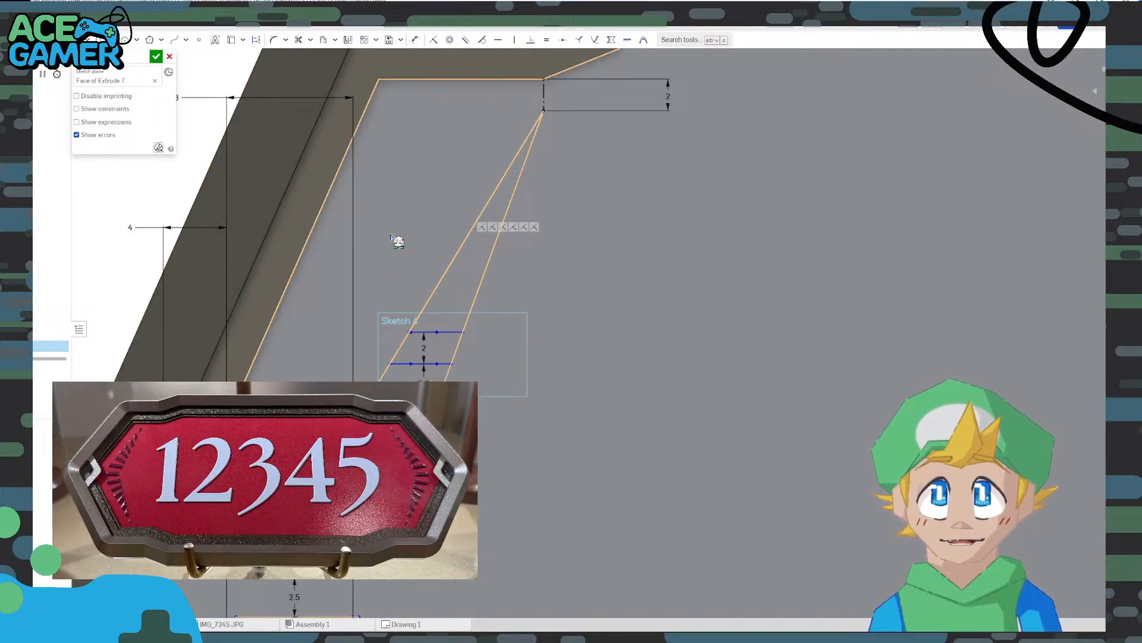
pyautogui.click(299, 39)
pyautogui.click(386, 371)
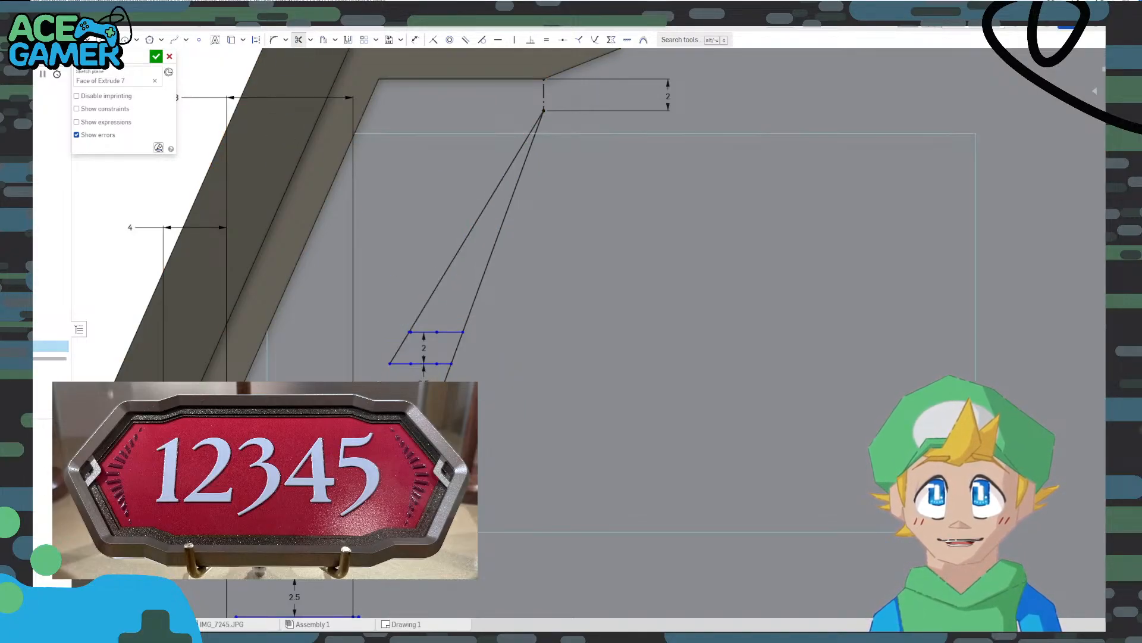
pyautogui.scroll(-4, 488, 390)
pyautogui.moveTo(488, 390); pyautogui.dragTo(477, 283, button='middle')
pyautogui.scroll(4, 456, 220)
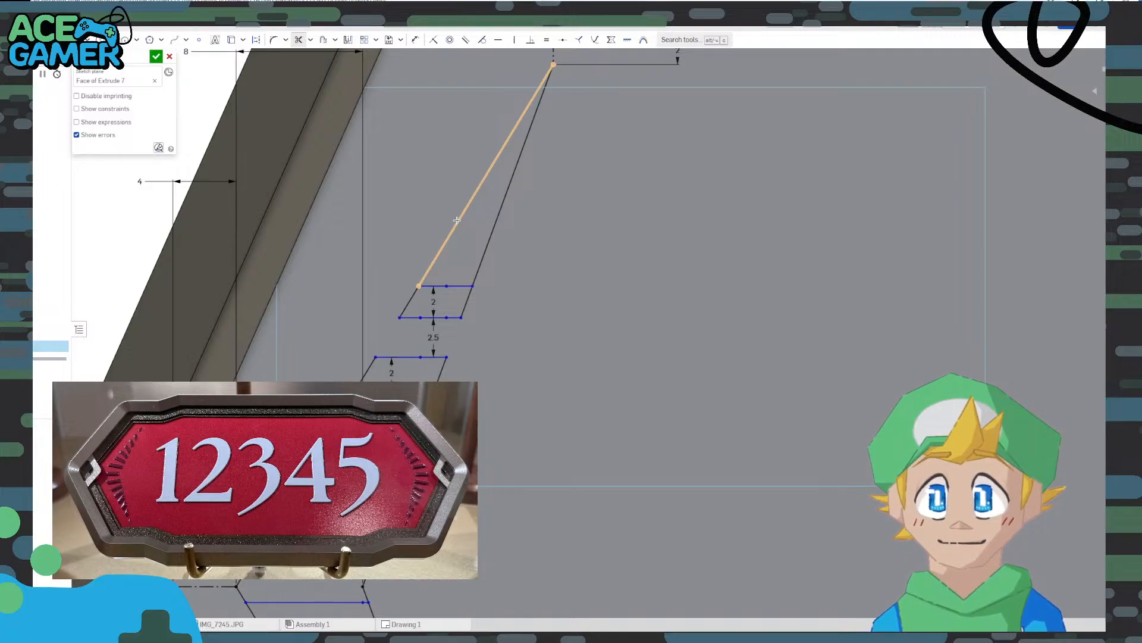
# Offset the inner segment of the newest ray shape's top line upward by 2.5 mm
pyautogui.scroll(3, 481, 232)
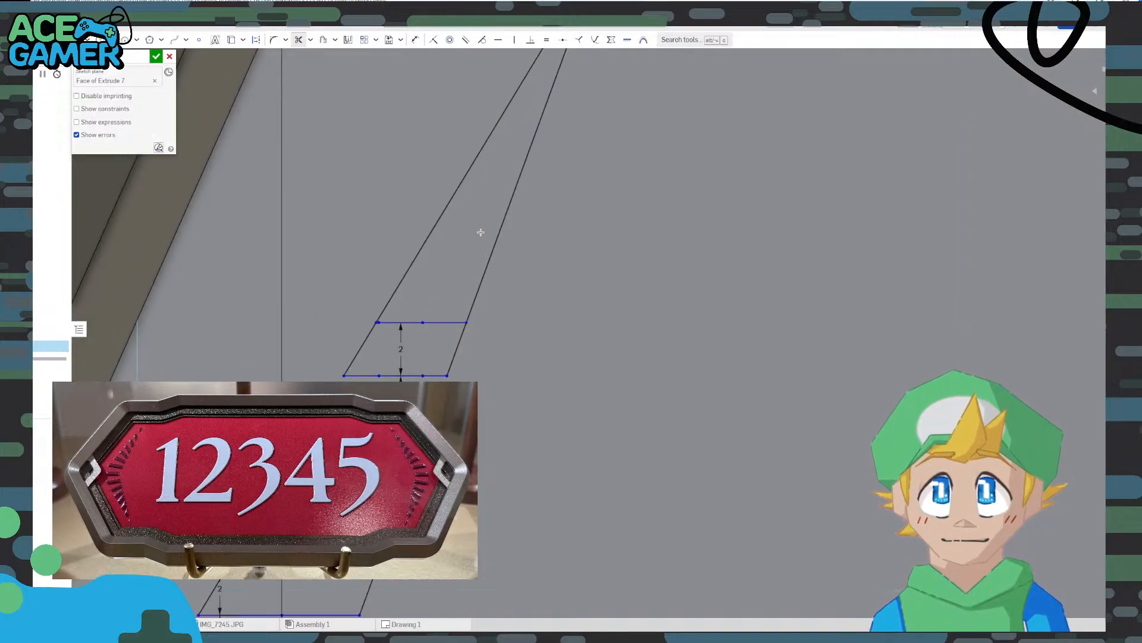
pyautogui.click(323, 39)
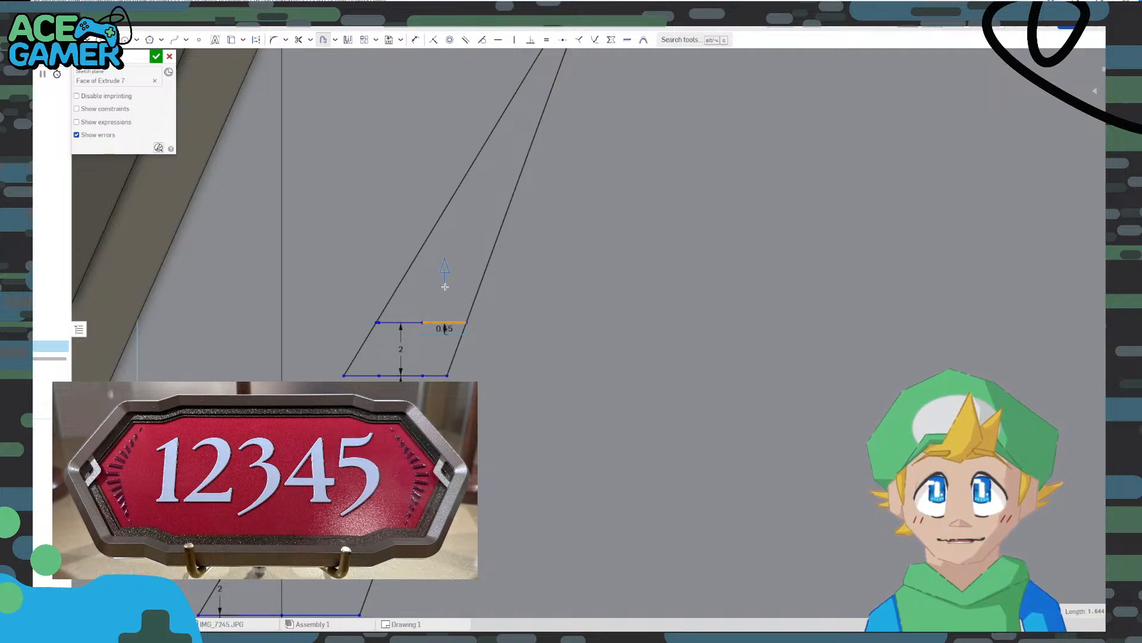
pyautogui.click(445, 292)
pyautogui.write('2')
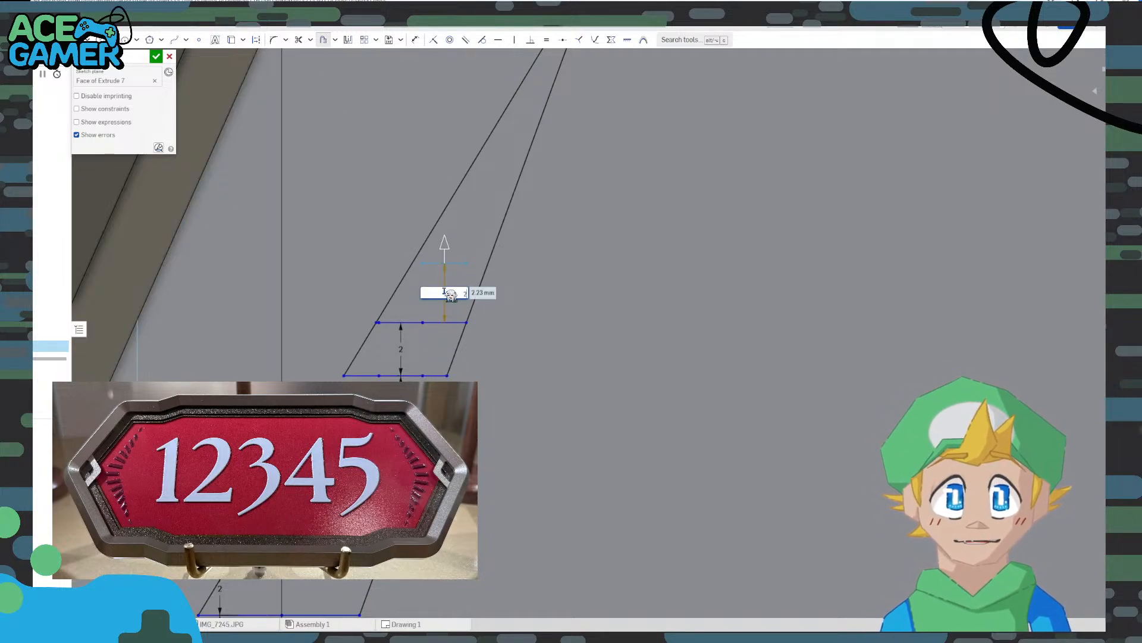
pyautogui.write('.5')
pyautogui.press('Return')
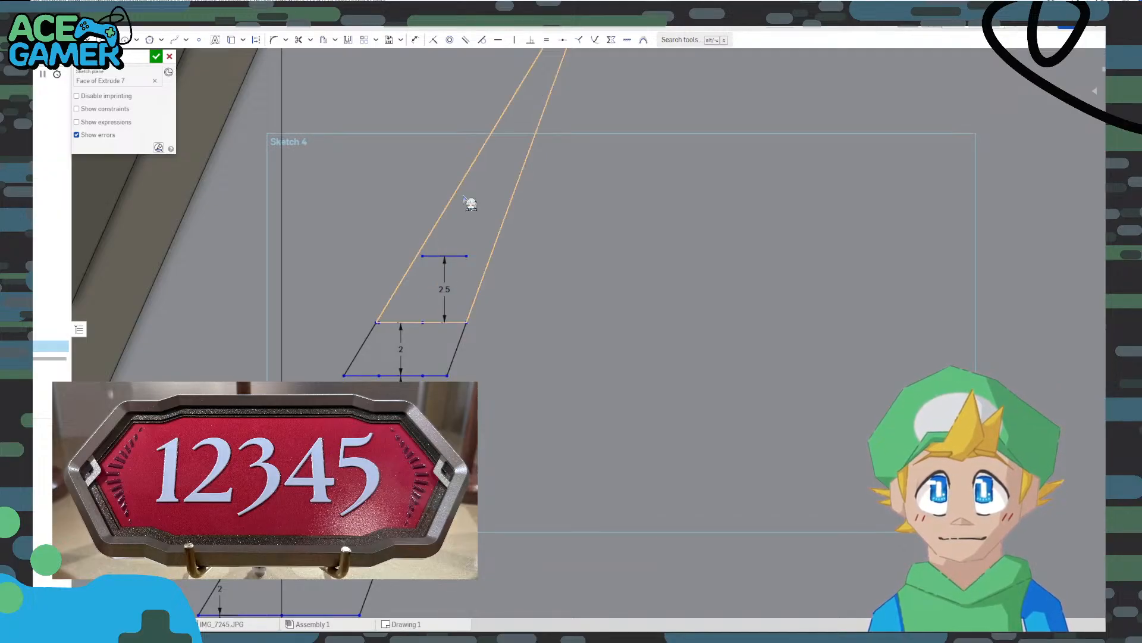
# Offset the short line above the newest ray shape upward by 2 mm
pyautogui.click(323, 40)
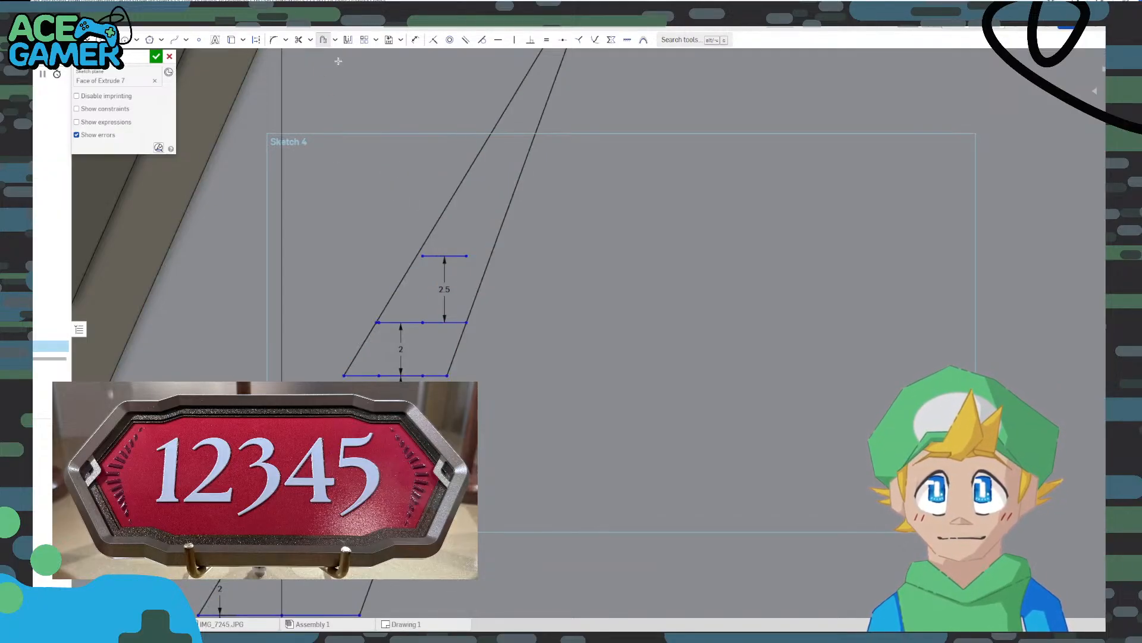
pyautogui.click(447, 256)
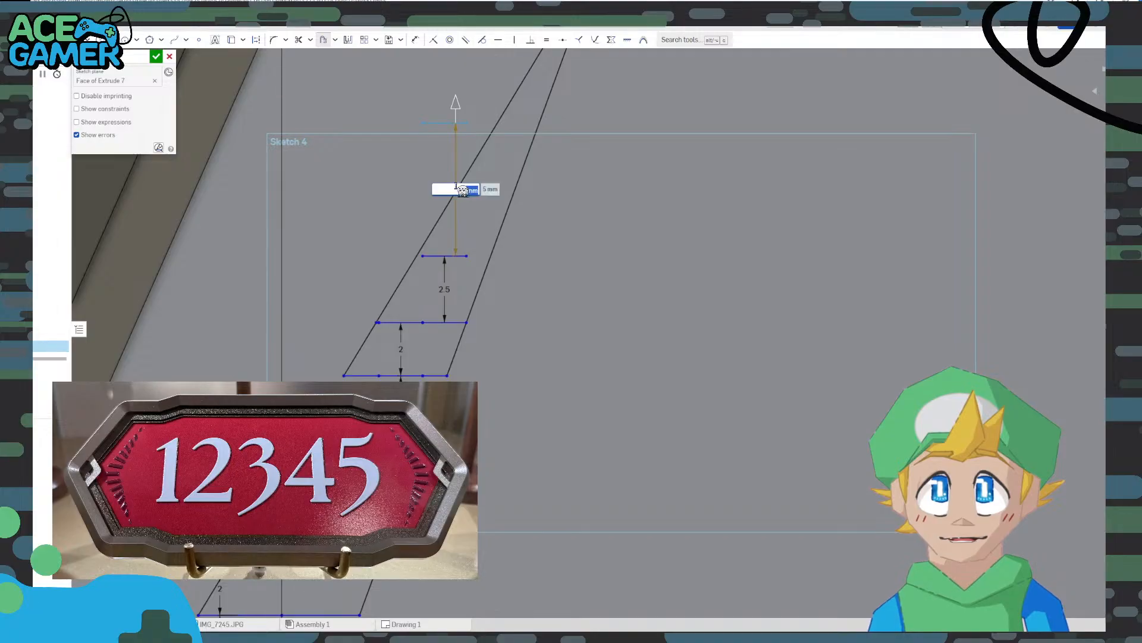
pyautogui.write('2')
pyautogui.press('Return')
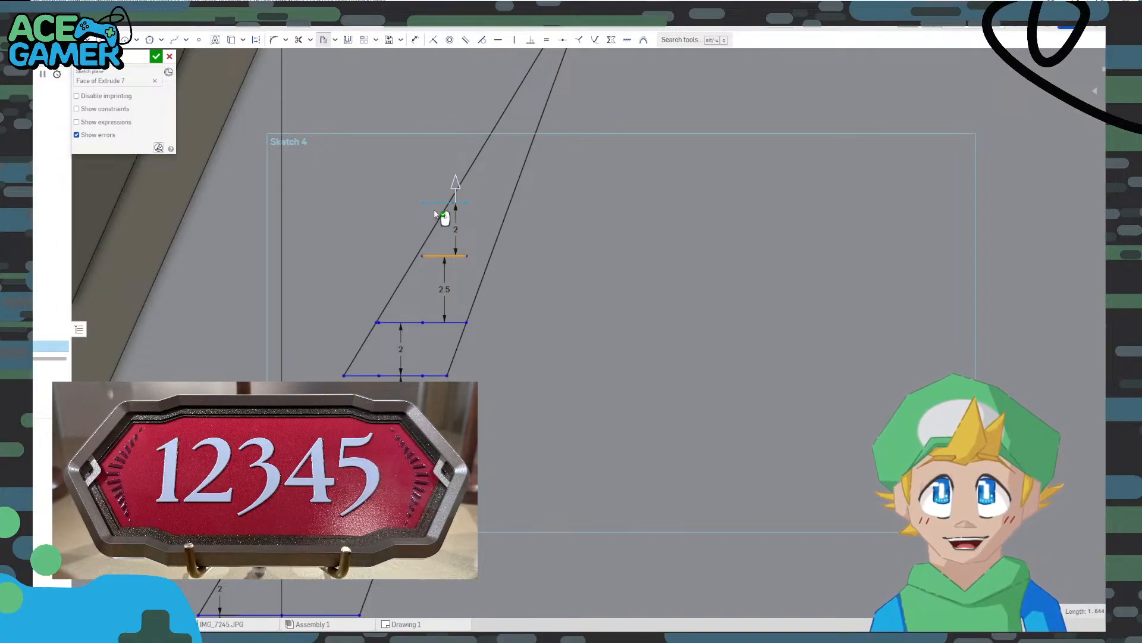
pyautogui.moveTo(480, 208); pyautogui.dragTo(410, 292, button='middle')
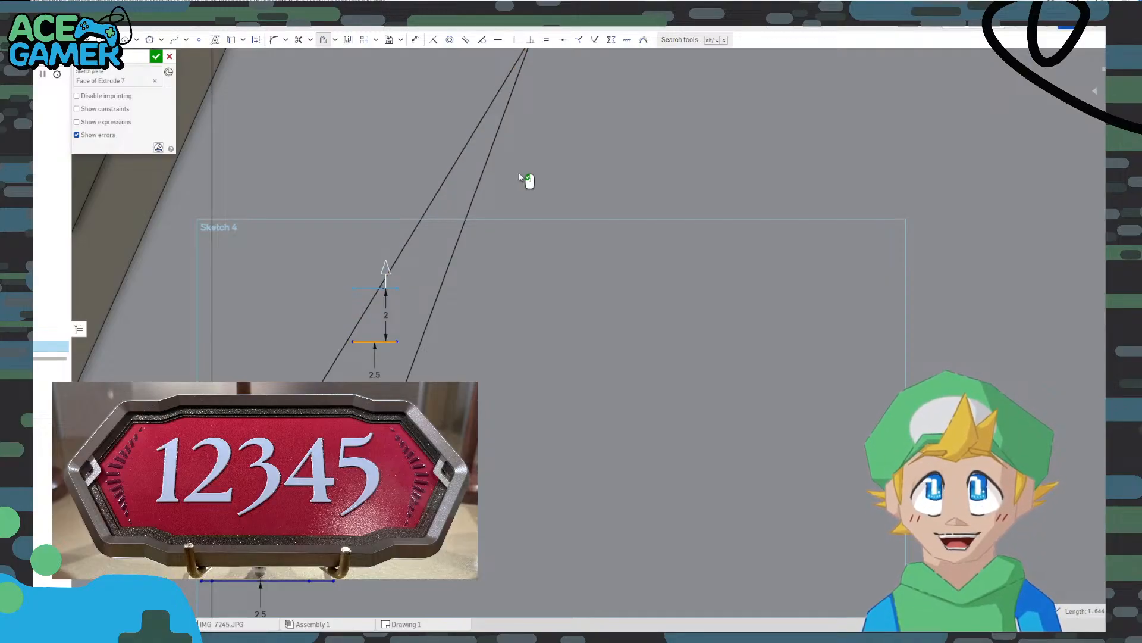
pyautogui.click(387, 281)
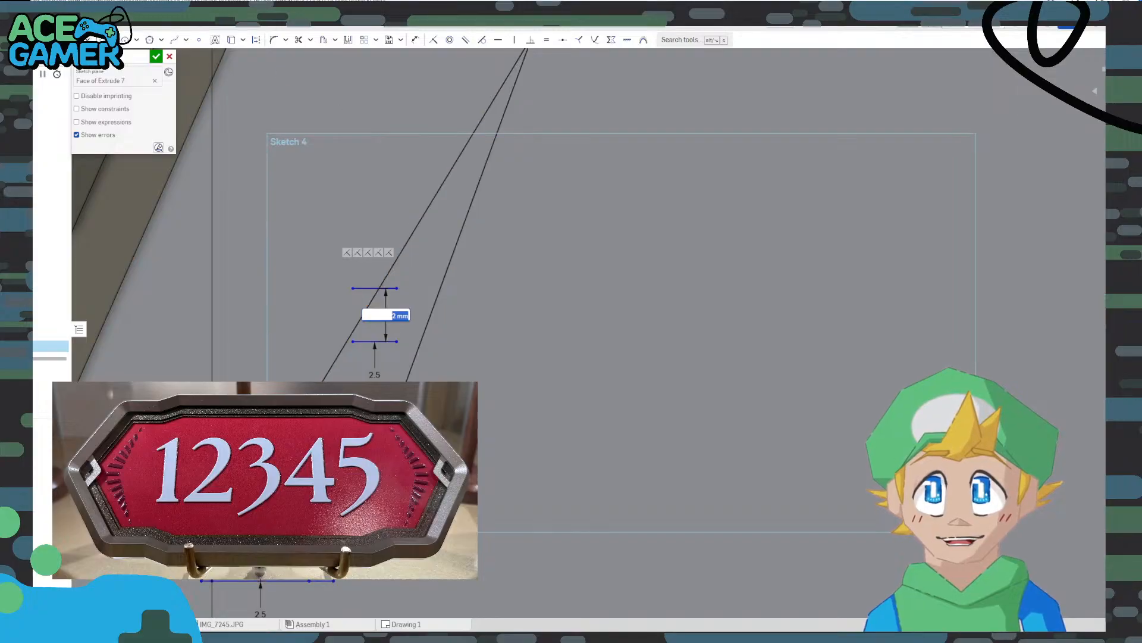
# Extend the two topmost horizontal lines to the inner slanted edge
pyautogui.click(51, 40)
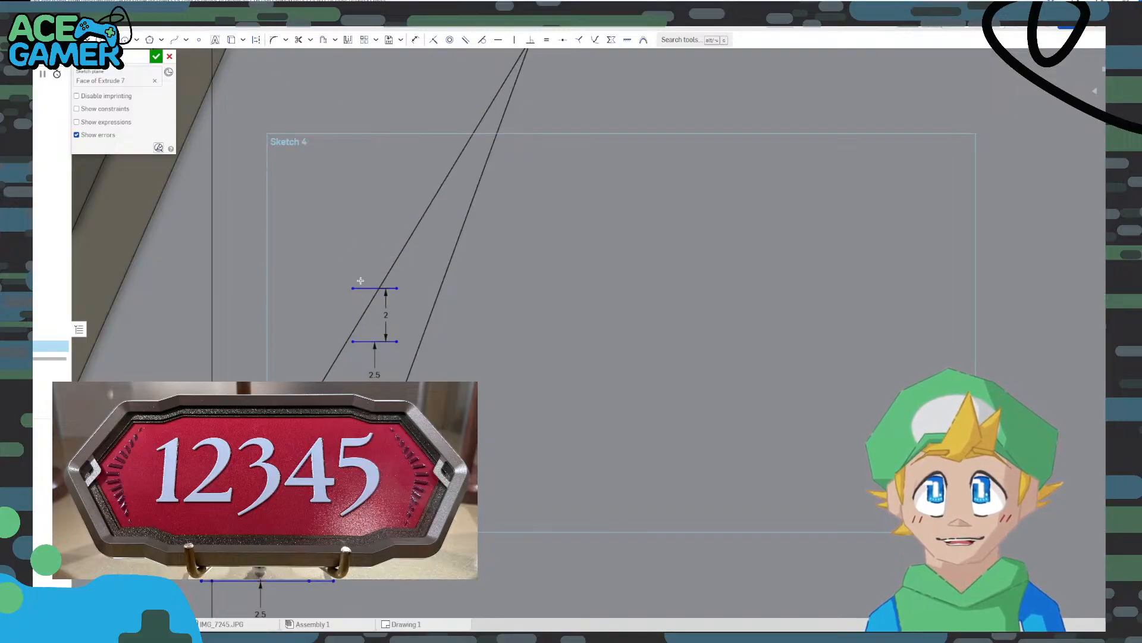
pyautogui.click(397, 288)
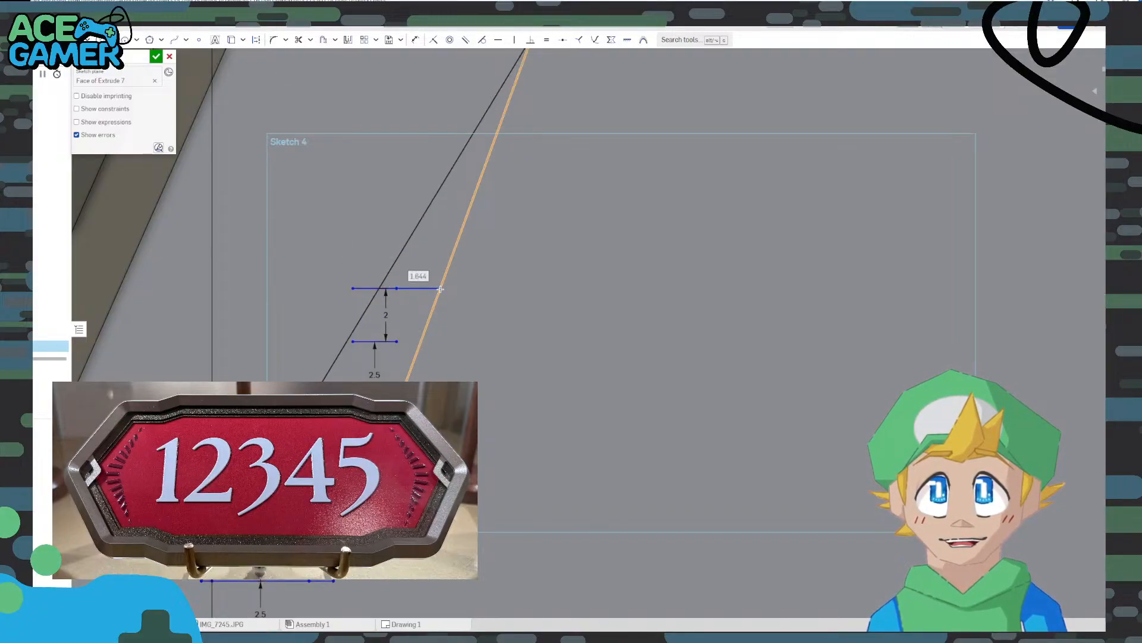
pyautogui.click(441, 288)
pyautogui.press('Escape')
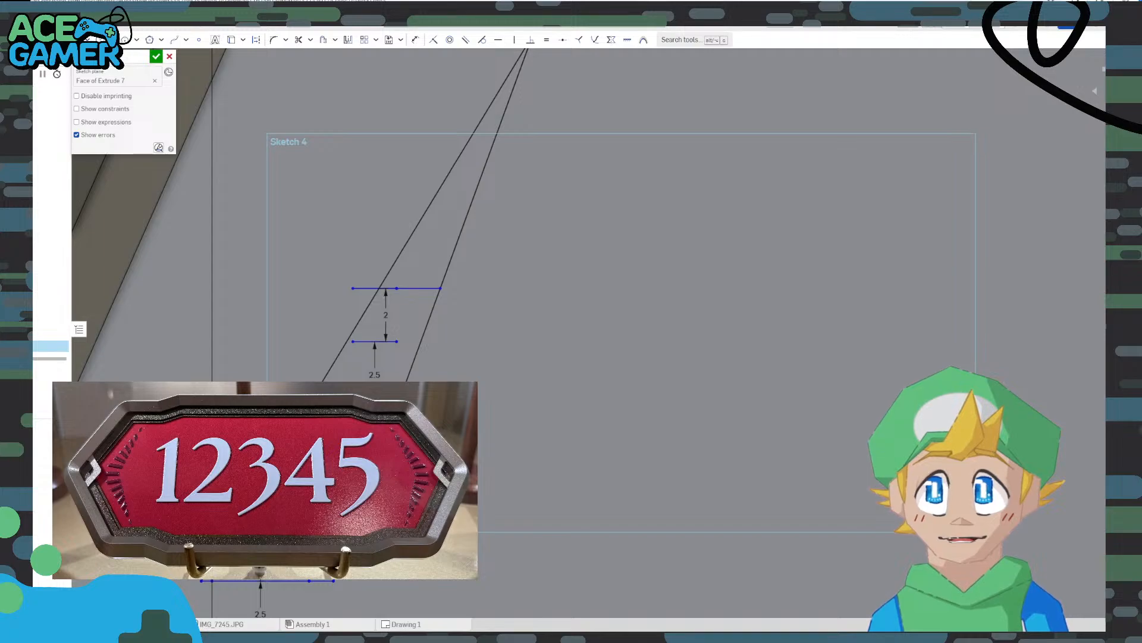
pyautogui.click(397, 341)
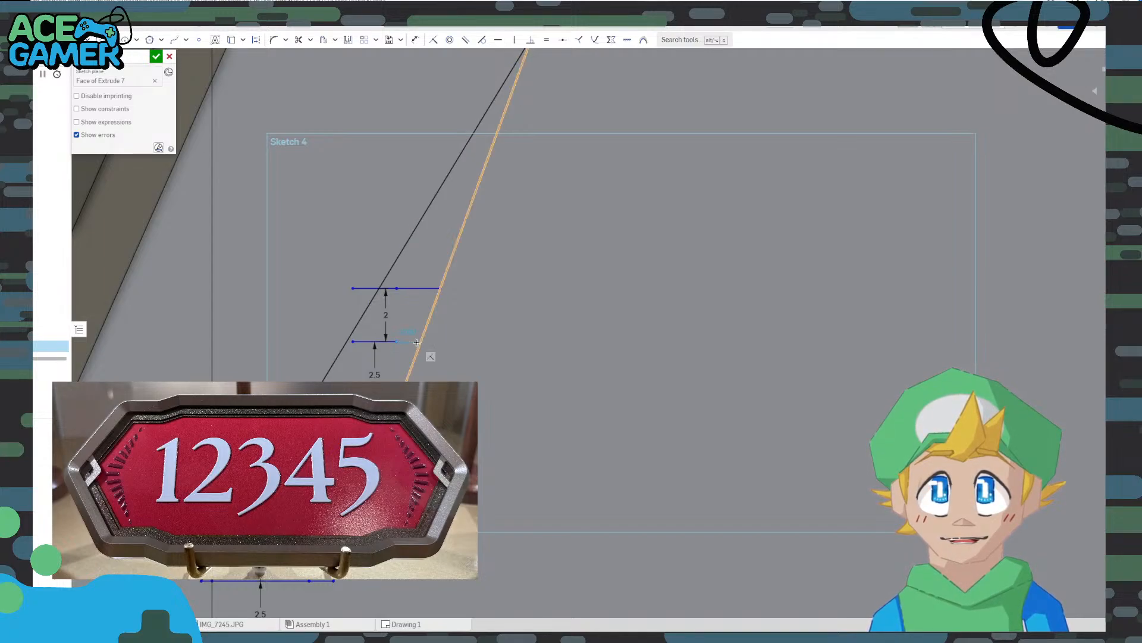
pyautogui.click(420, 341)
pyautogui.press('Escape')
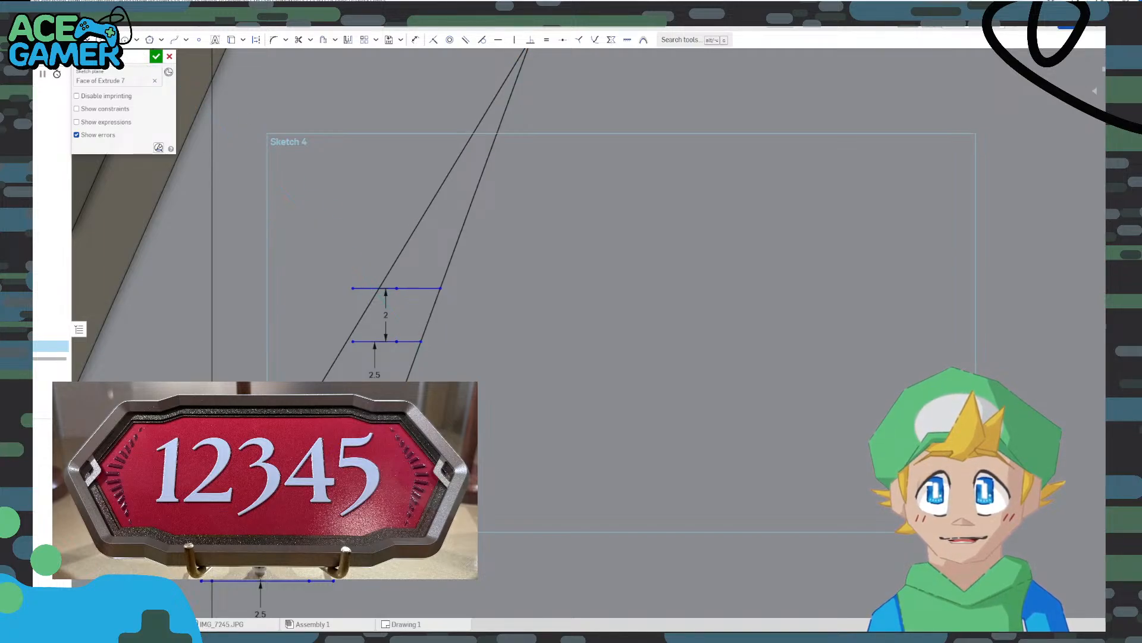
# Trim the topmost horizontal line's overhang beyond the outer slanted edge
pyautogui.scroll(4, 348, 339)
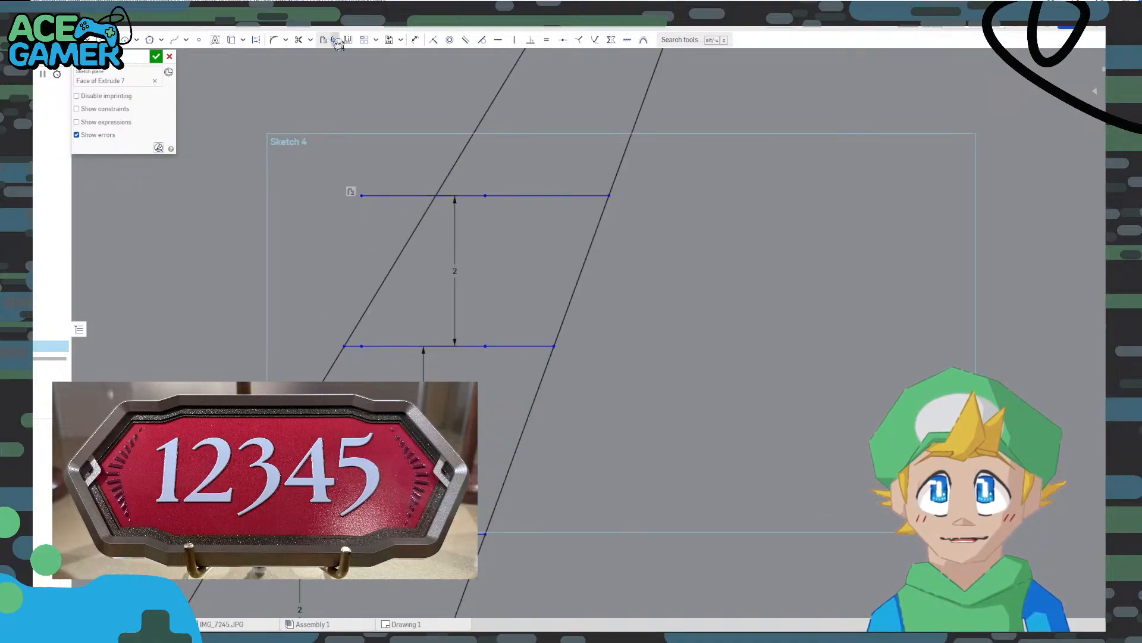
pyautogui.click(299, 40)
pyautogui.scroll(-3, 381, 239)
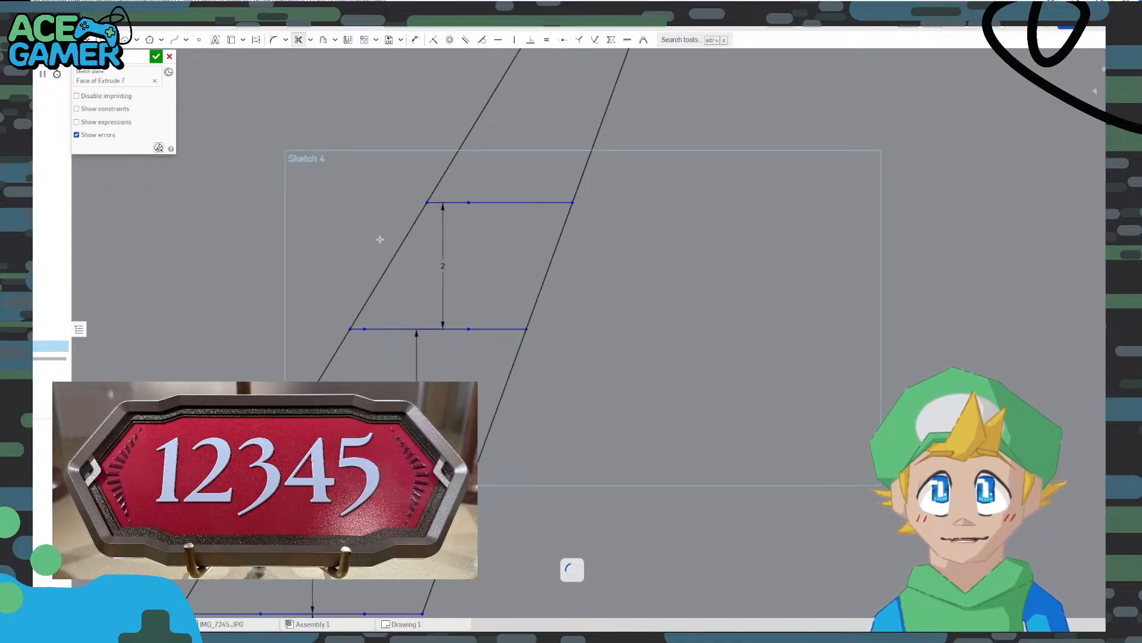
pyautogui.scroll(-2, 331, 319)
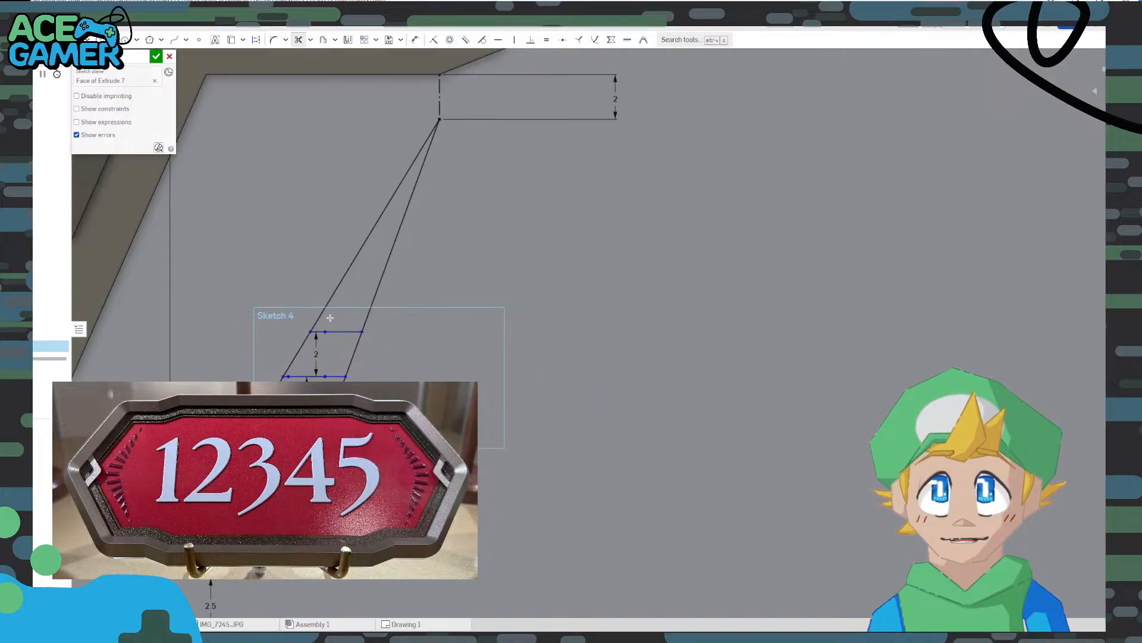
# Offset the inner segment of the topmost horizontal line upward by 2.5 mm
pyautogui.scroll(3, 328, 314)
pyautogui.click(324, 39)
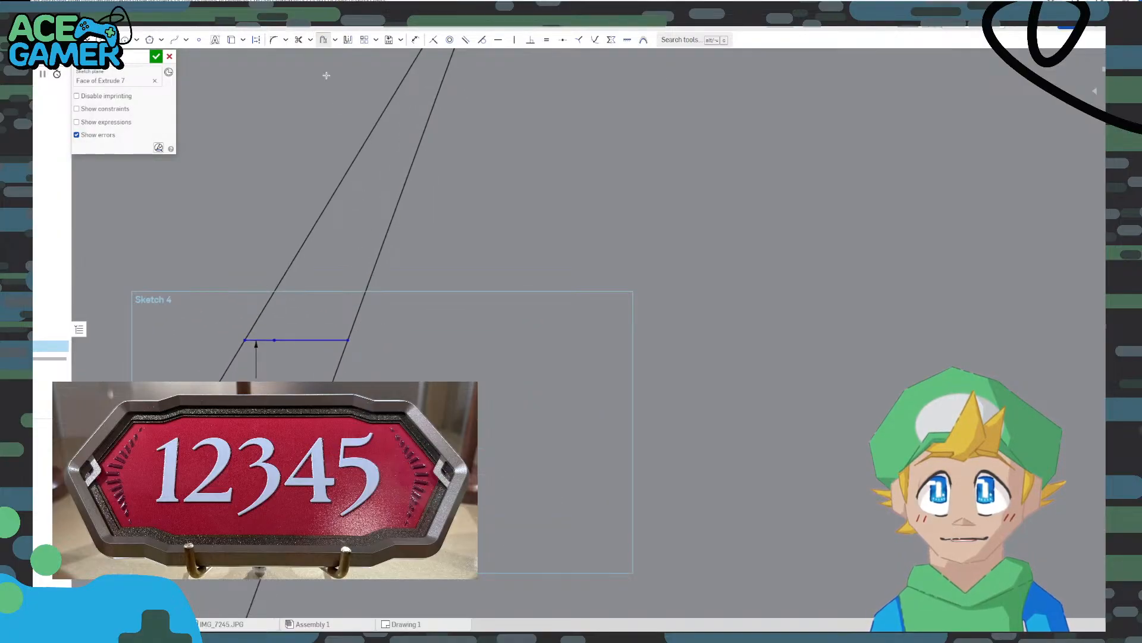
pyautogui.click(318, 338)
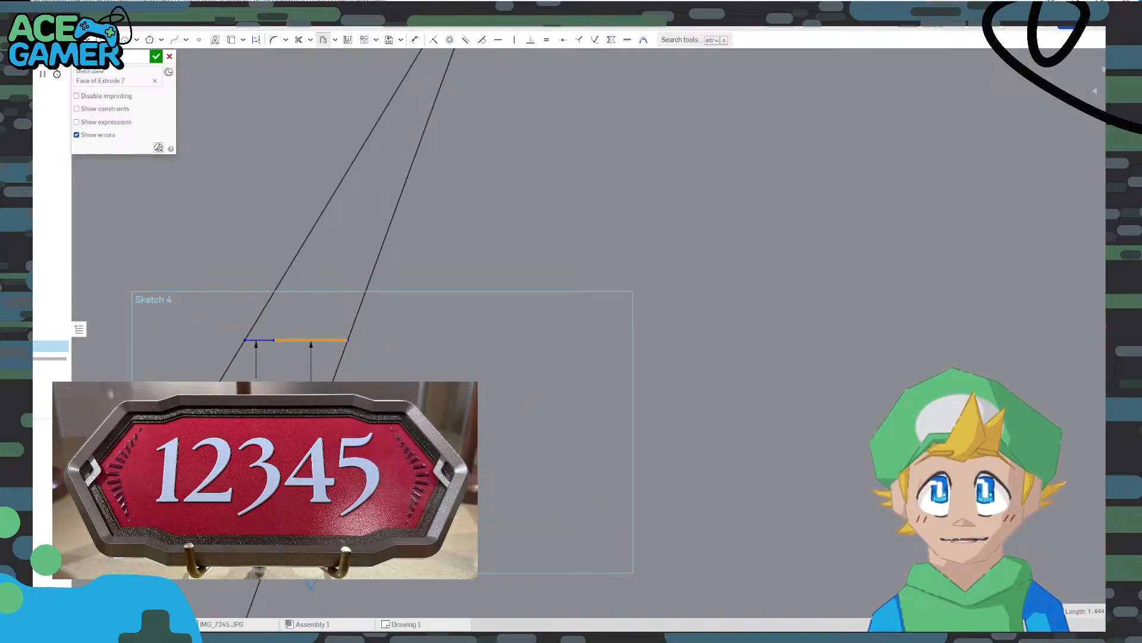
pyautogui.click(320, 320)
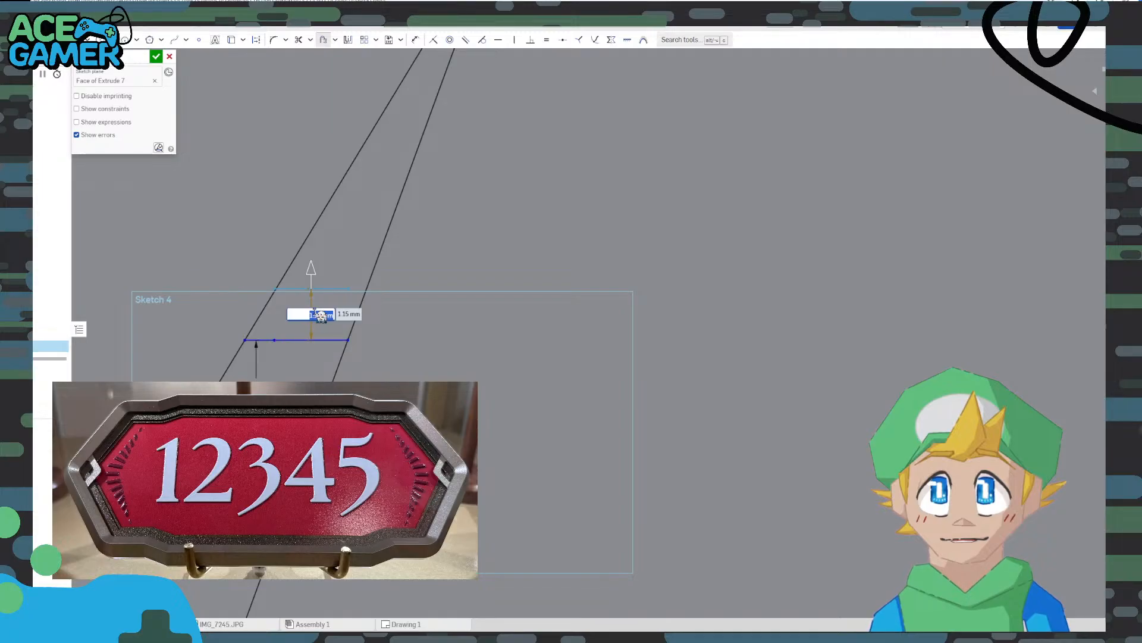
pyautogui.write('2.5')
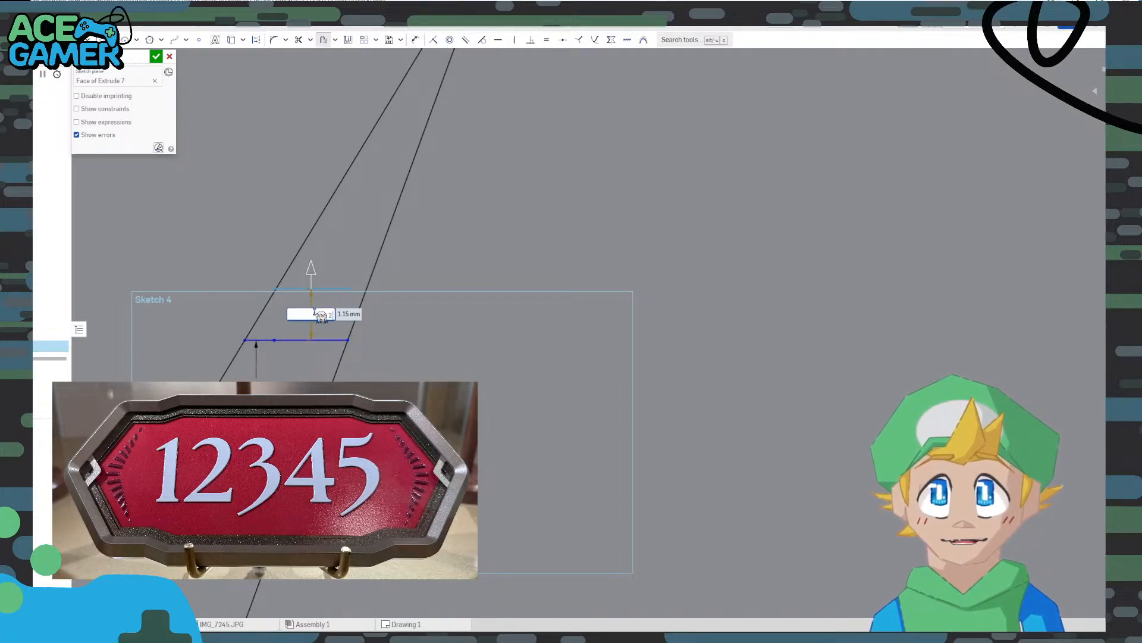
pyautogui.press('Return')
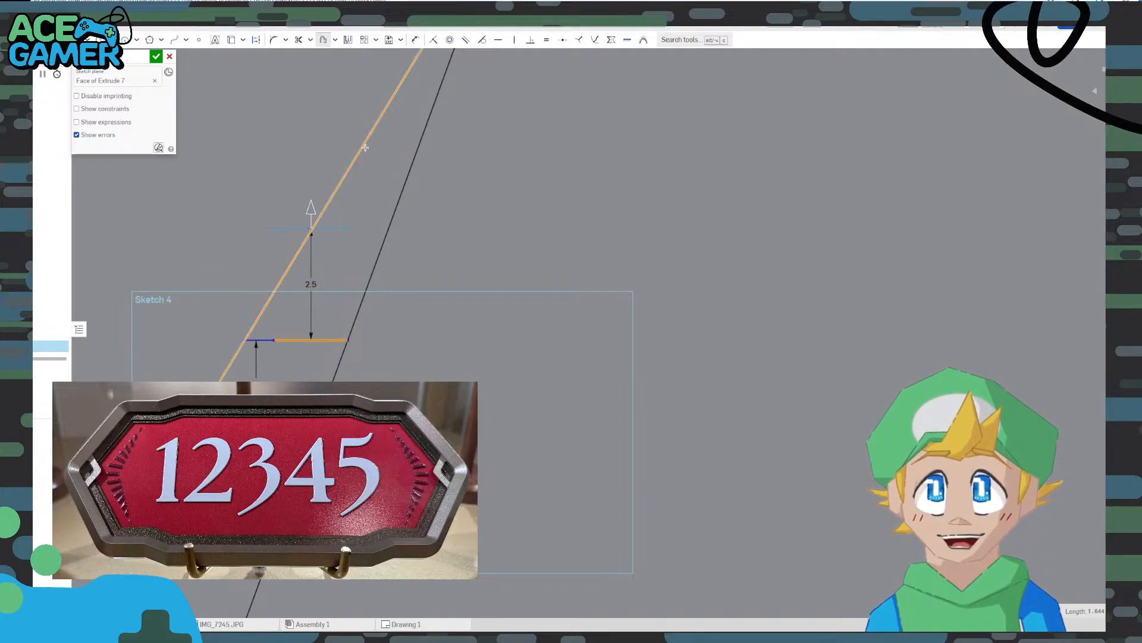
pyautogui.click(305, 306)
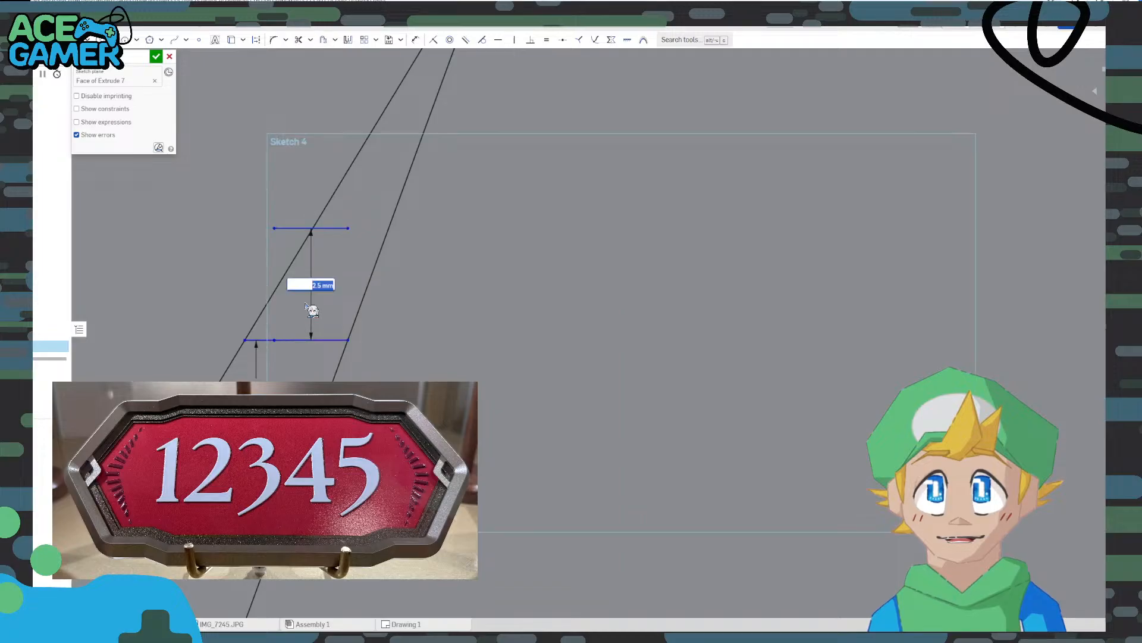
pyautogui.press('Return')
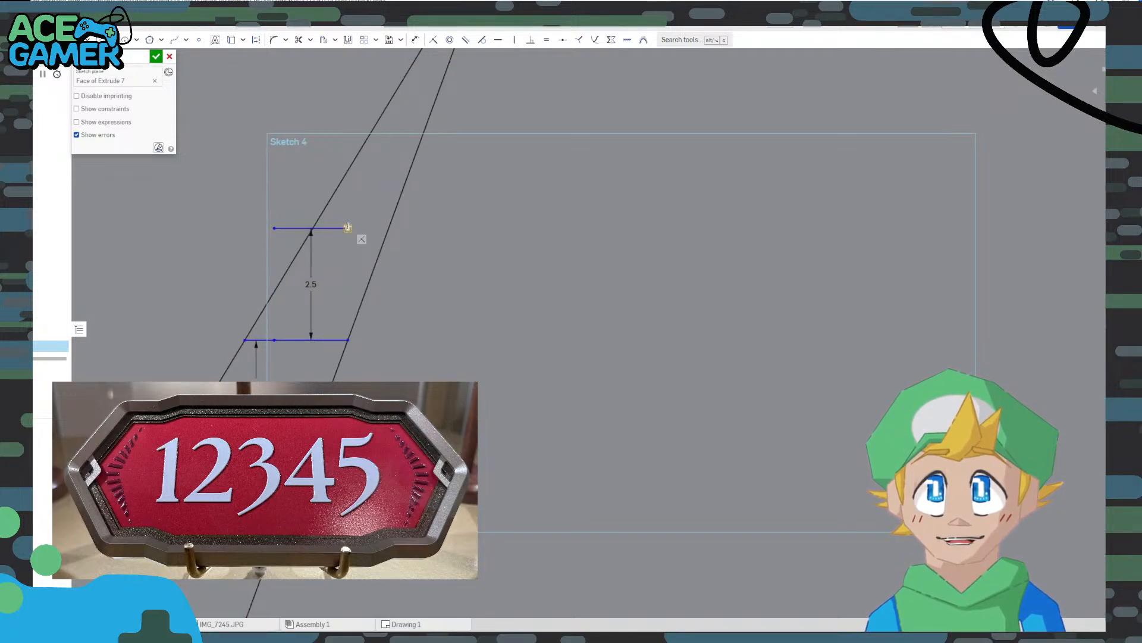
# Extend the new offset line to the inner slanted edge and trim its overhang beyond the outer slanted edge
pyautogui.moveTo(368, 220); pyautogui.dragTo(388, 228)
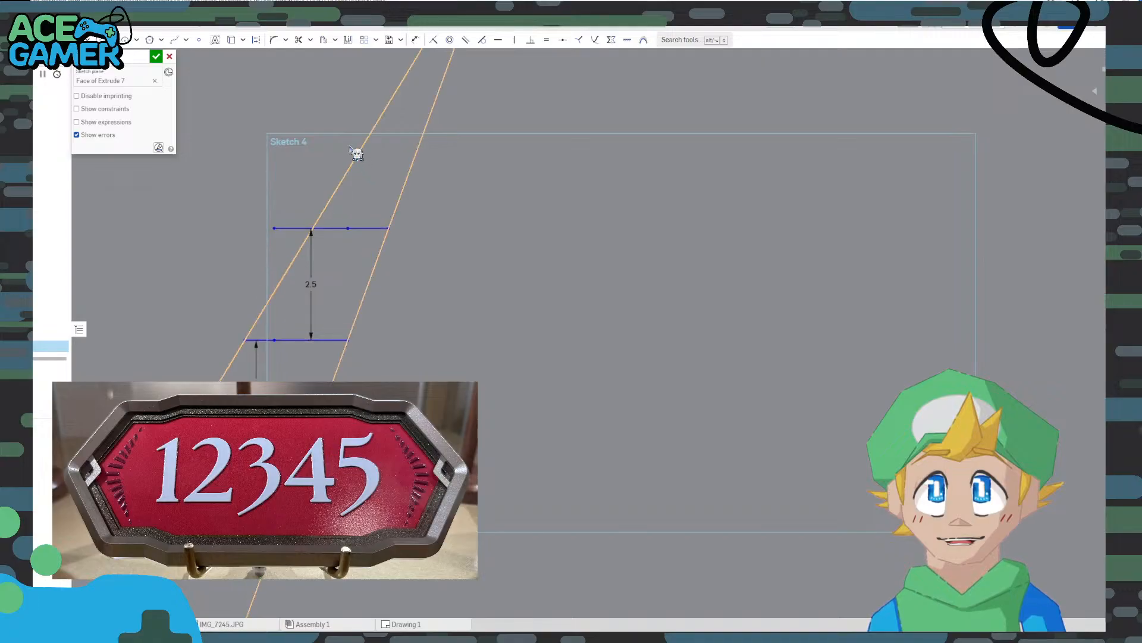
pyautogui.click(299, 39)
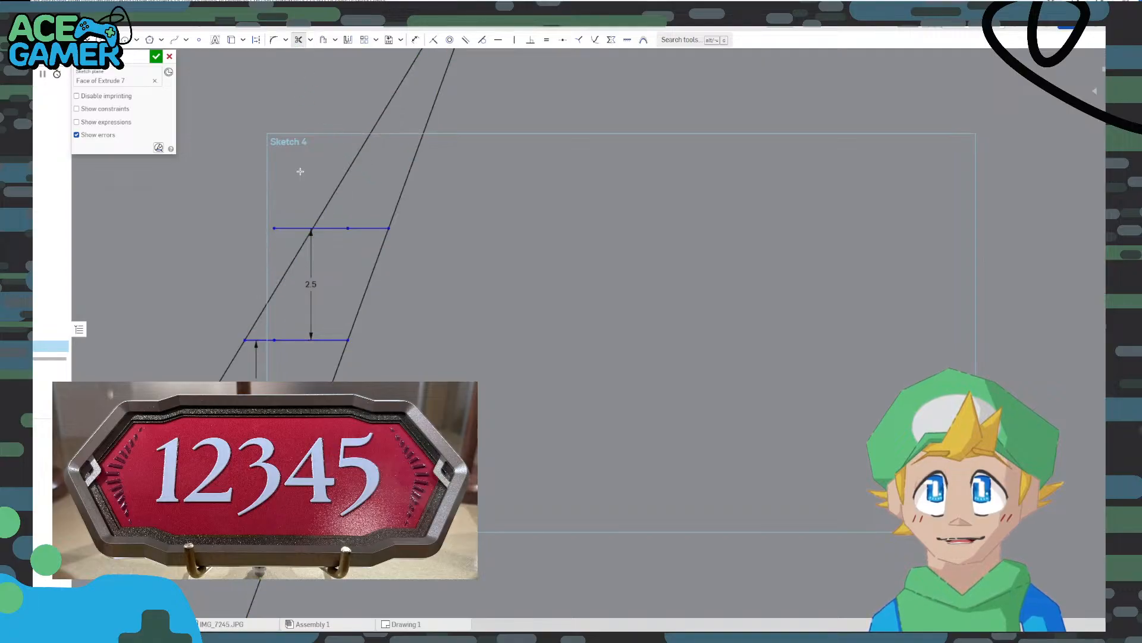
# Offset the short inner segment of the topmost horizontal line upward by 2 mm
pyautogui.click(323, 40)
pyautogui.click(370, 228)
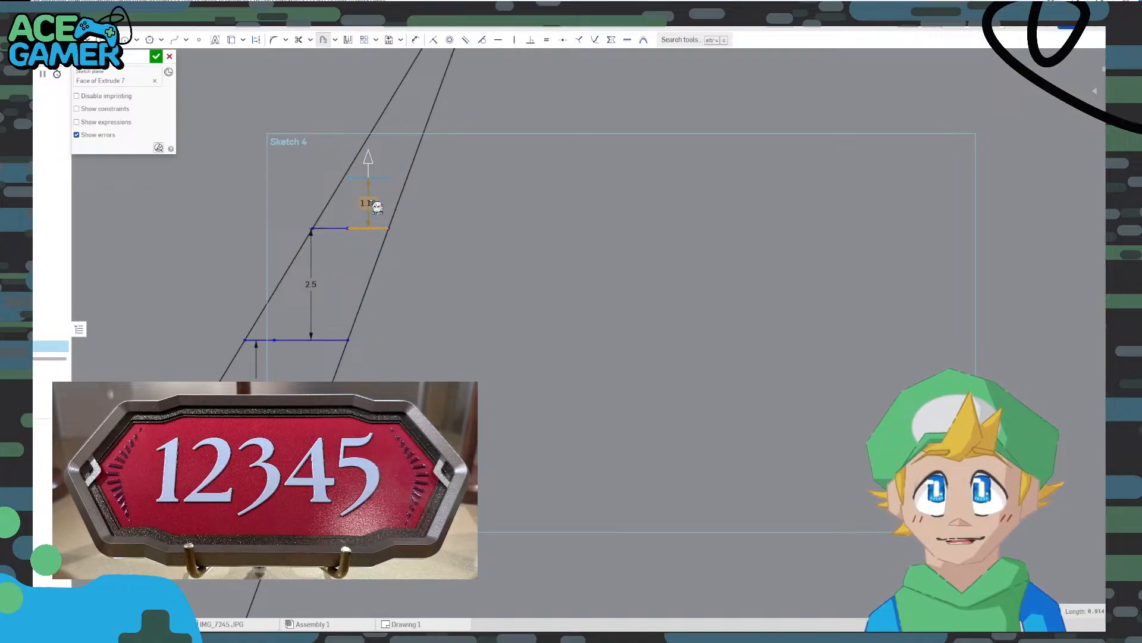
pyautogui.click(377, 203)
pyautogui.write('2')
pyautogui.press('Return')
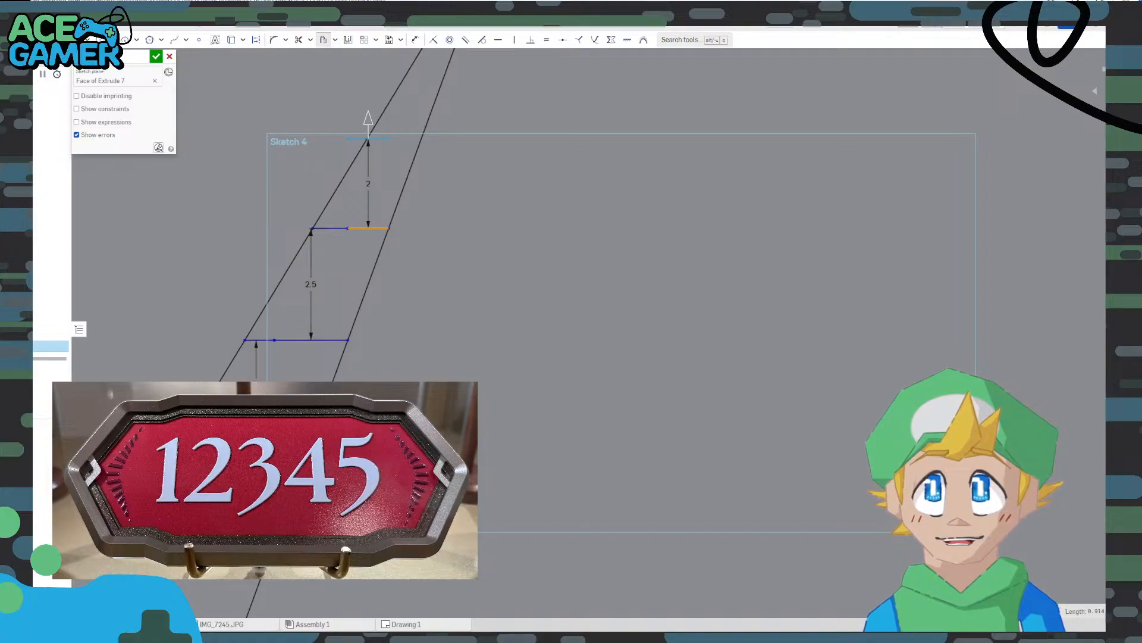
pyautogui.click(399, 127)
pyautogui.press('Return')
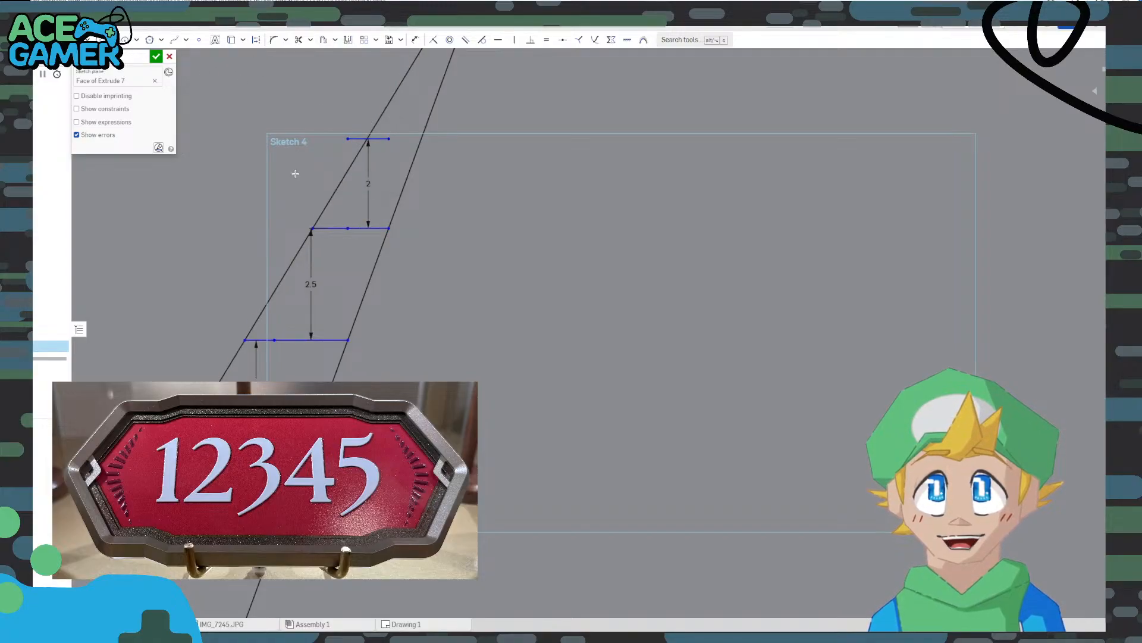
# Delete the 2 mm offset line and try a diagonal from the topmost line's outer end to the inner slanted edge
pyautogui.click(375, 139)
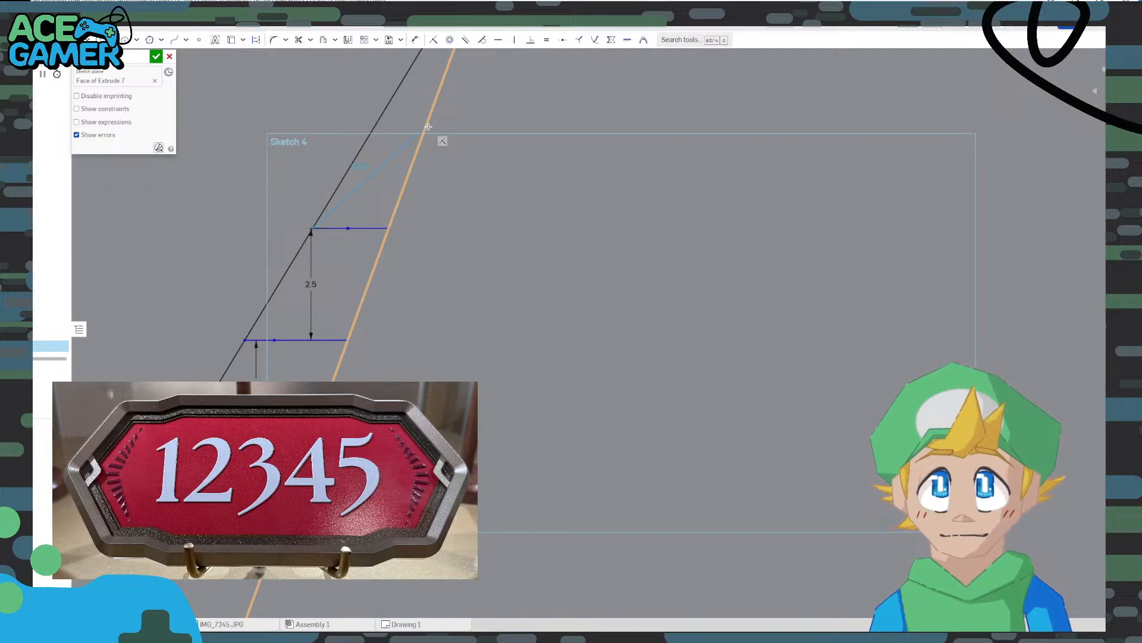
pyautogui.press('Escape')
pyautogui.moveTo(407, 154); pyautogui.dragTo(369, 274, button='middle')
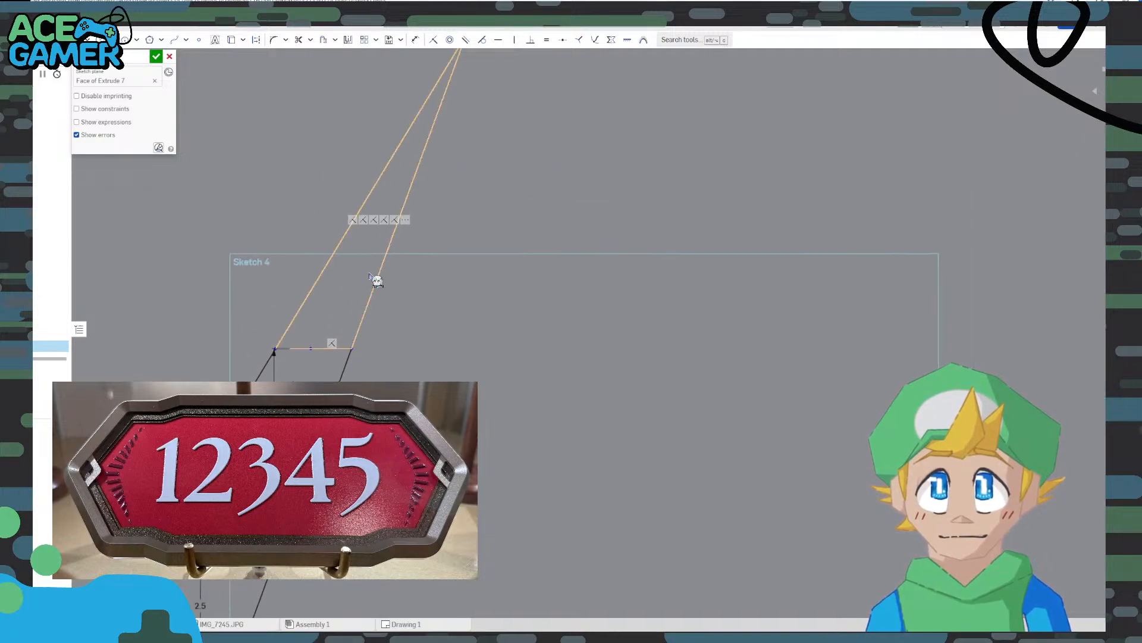
pyautogui.moveTo(393, 211); pyautogui.dragTo(395, 244, button='middle')
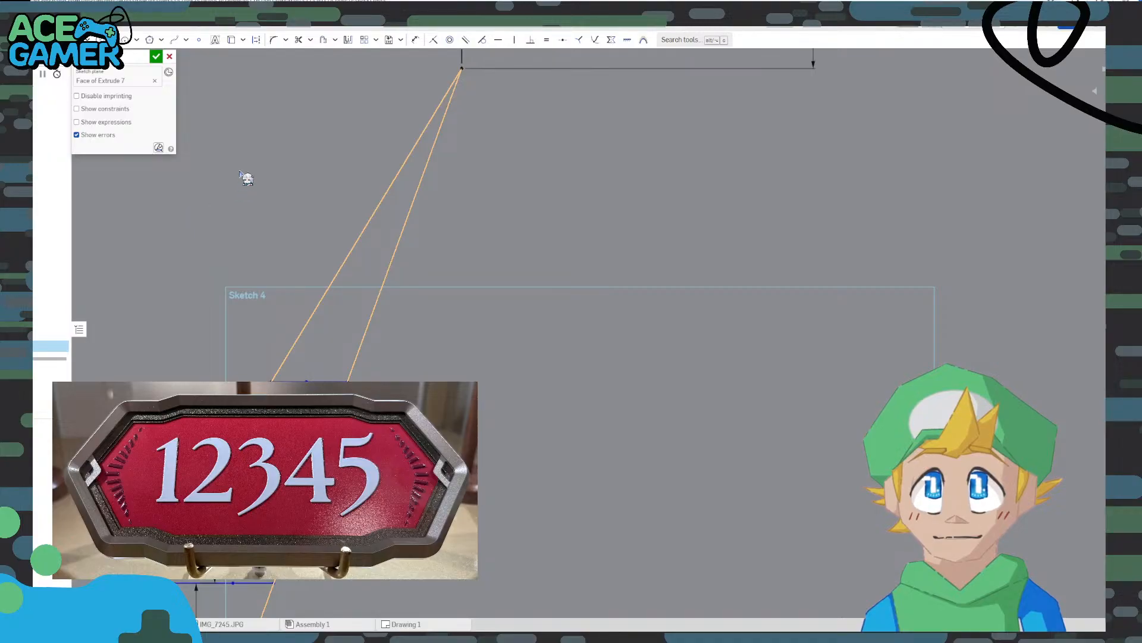
pyautogui.press('Escape')
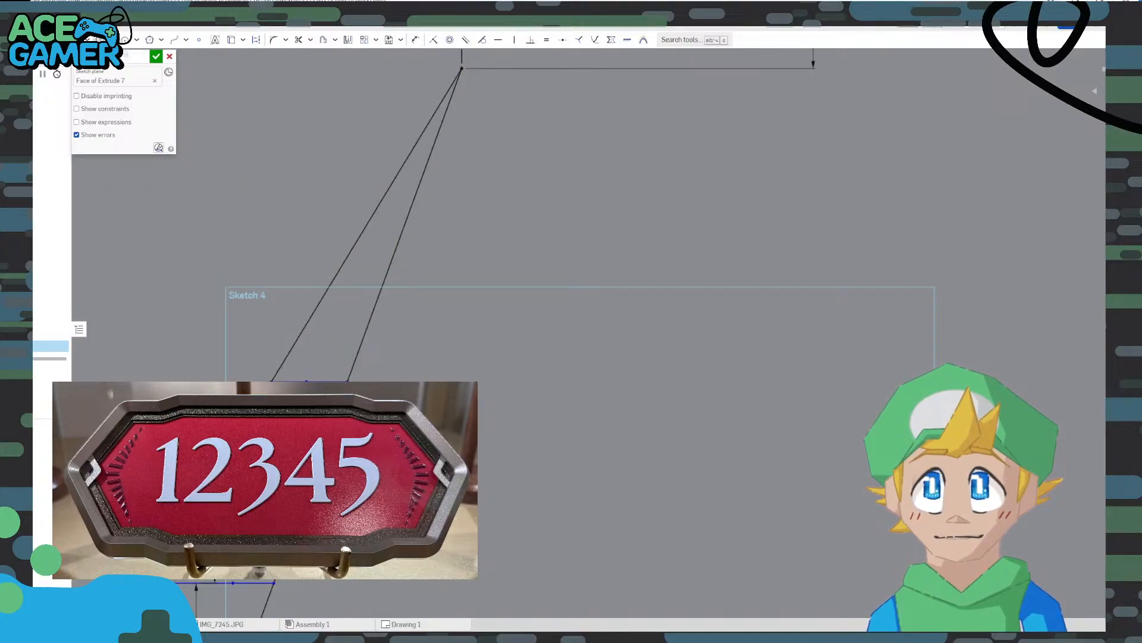
pyautogui.click(149, 41)
pyautogui.click(323, 39)
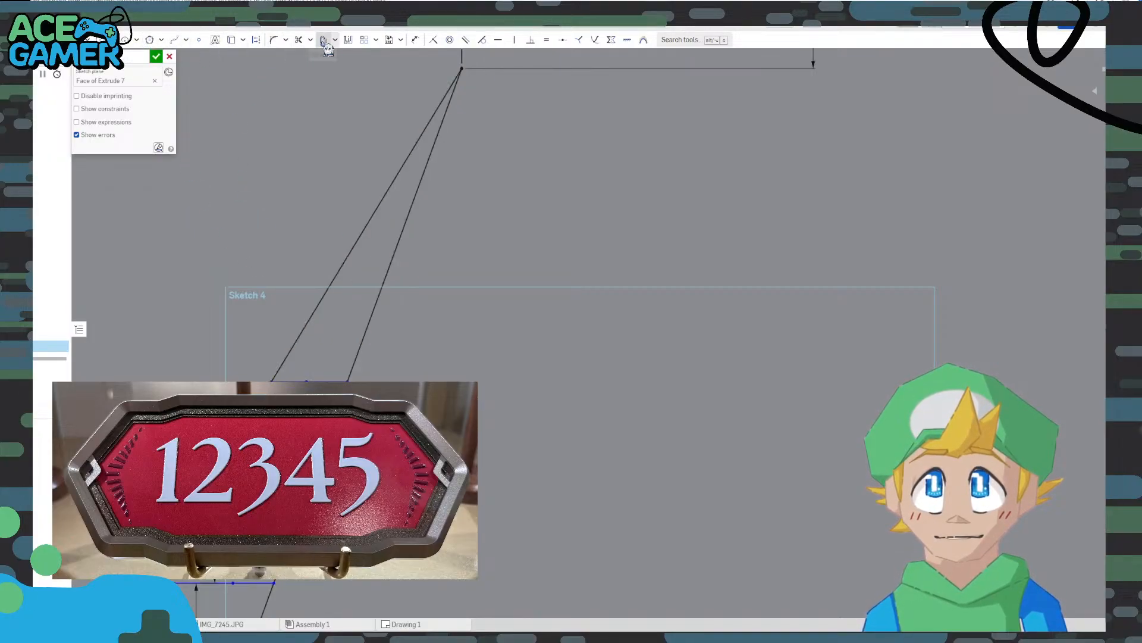
pyautogui.click(328, 381)
pyautogui.doubleClick(327, 265)
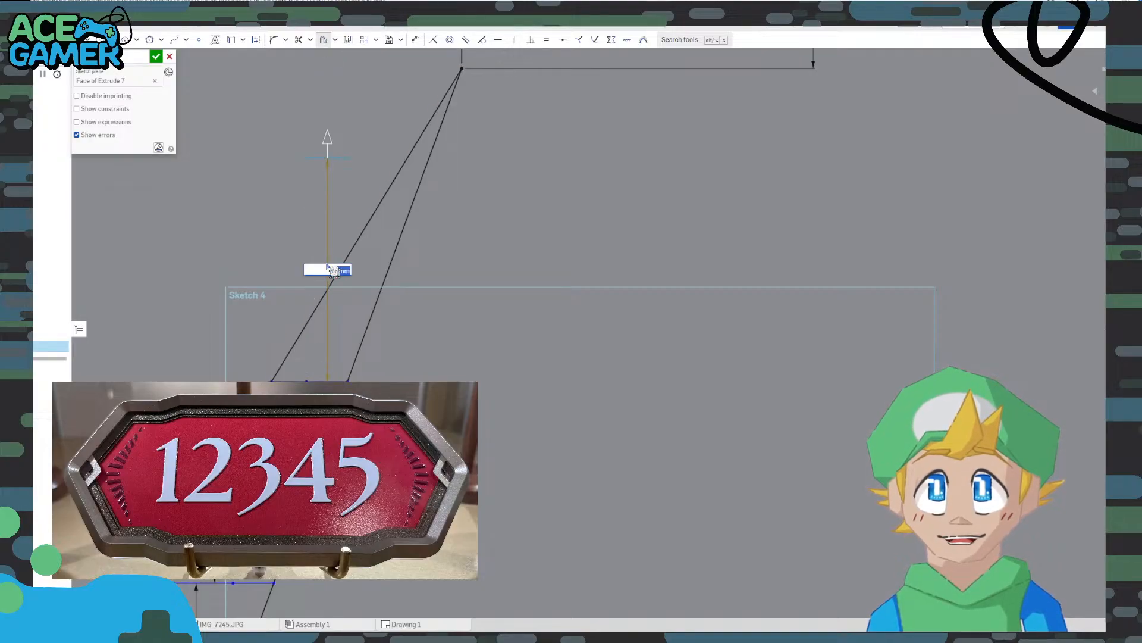
pyautogui.write('2')
pyautogui.press('Return')
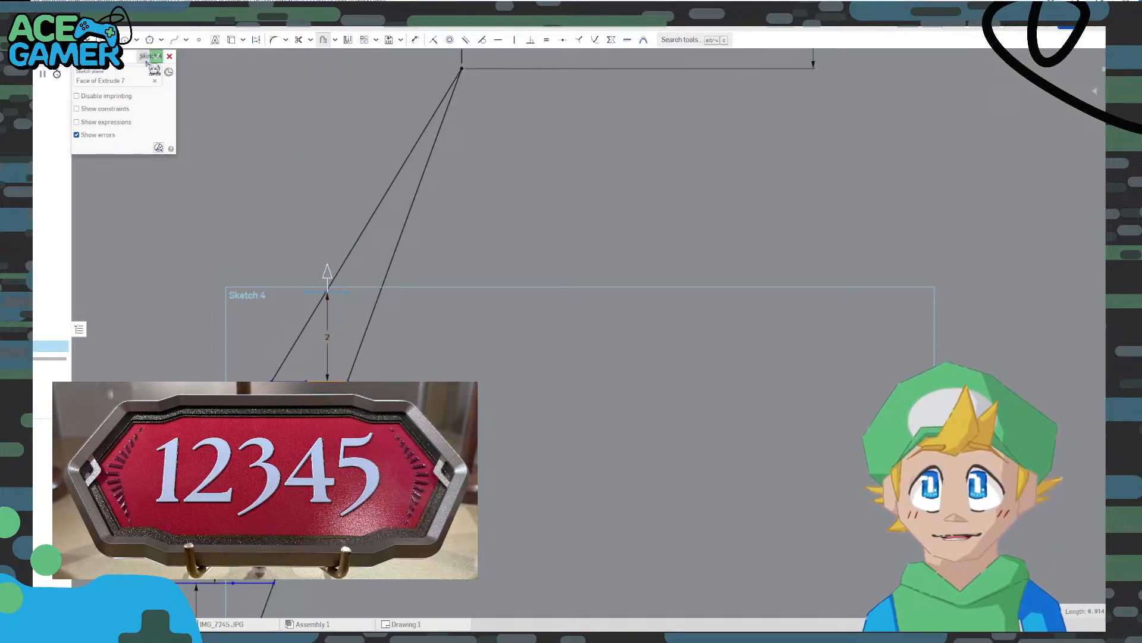
pyautogui.press('Escape')
# Offset the topmost horizontal line's middle segment upward by 2 mm between the slanted edges
pyautogui.click(302, 39)
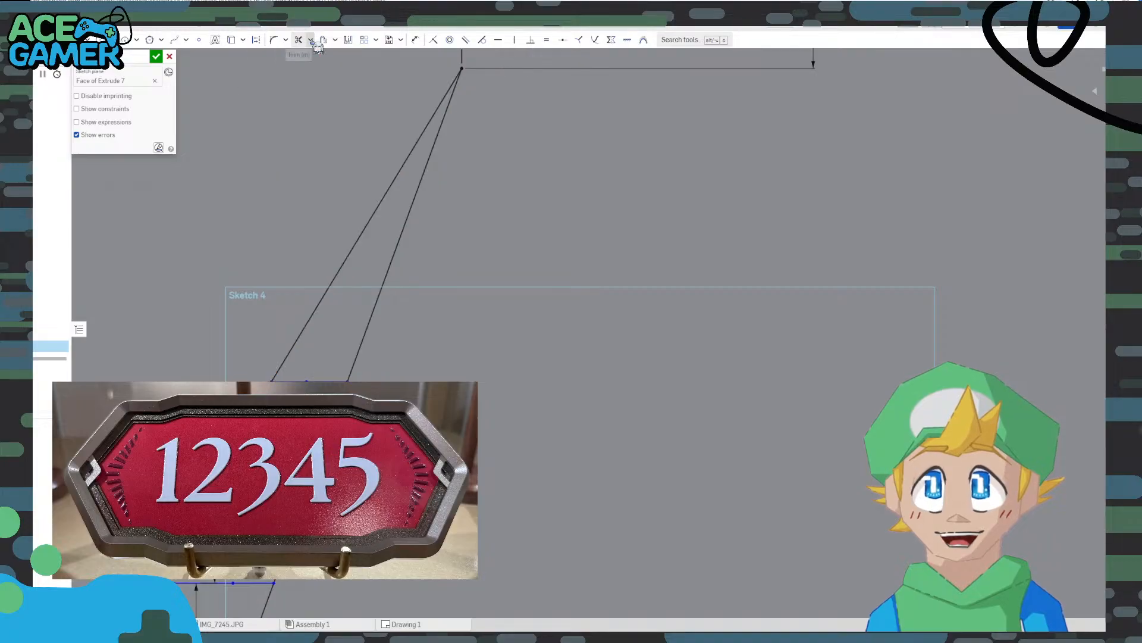
pyautogui.click(324, 41)
pyautogui.click(330, 380)
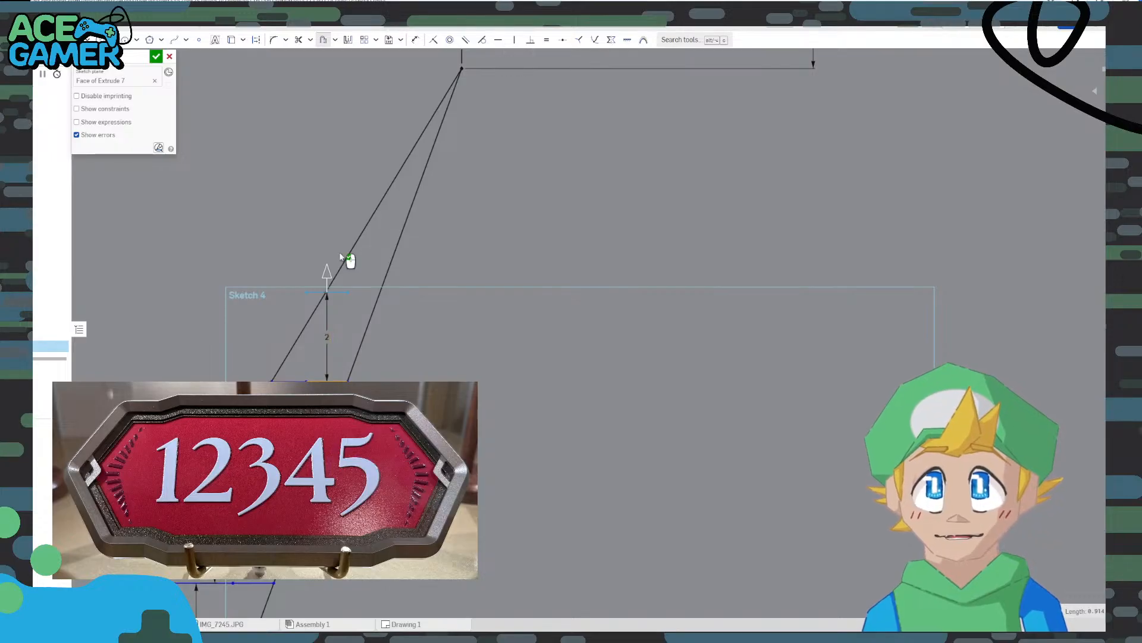
pyautogui.click(320, 258)
pyautogui.press('Return')
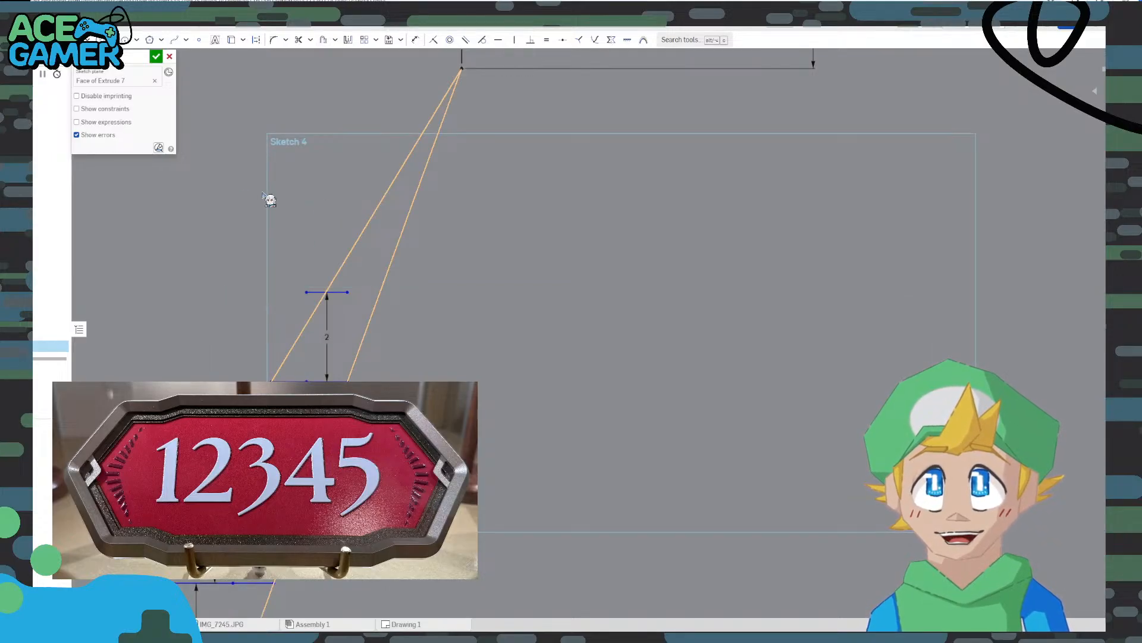
# Extend the offset line to the inner slanted edge, then draw a diagonal down to the outer end of the line below
pyautogui.click(347, 292)
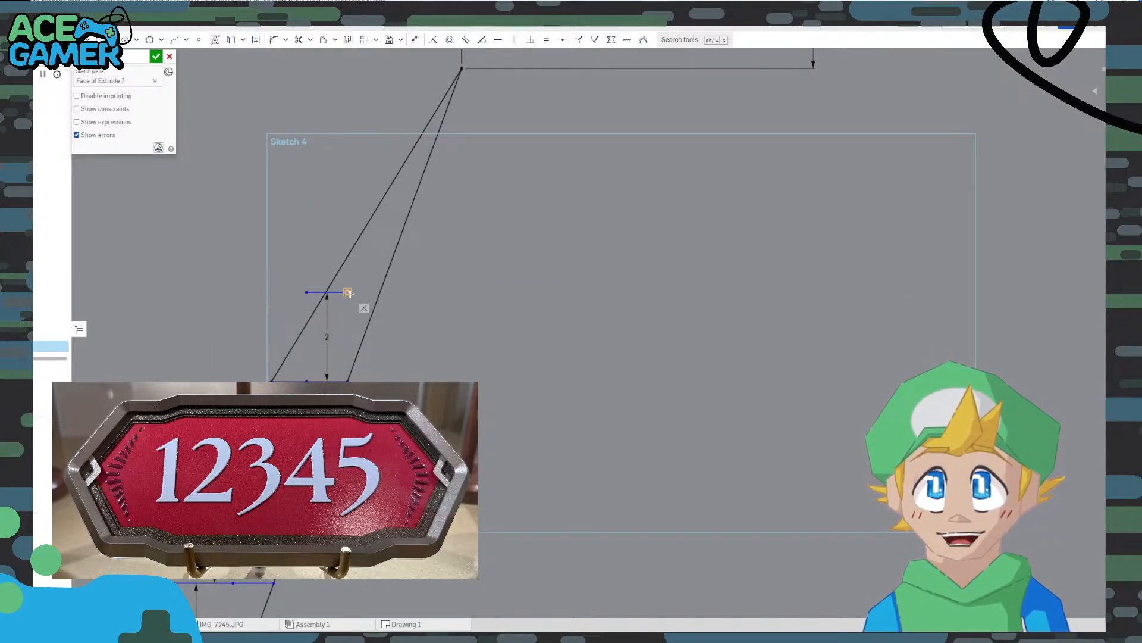
pyautogui.click(381, 291)
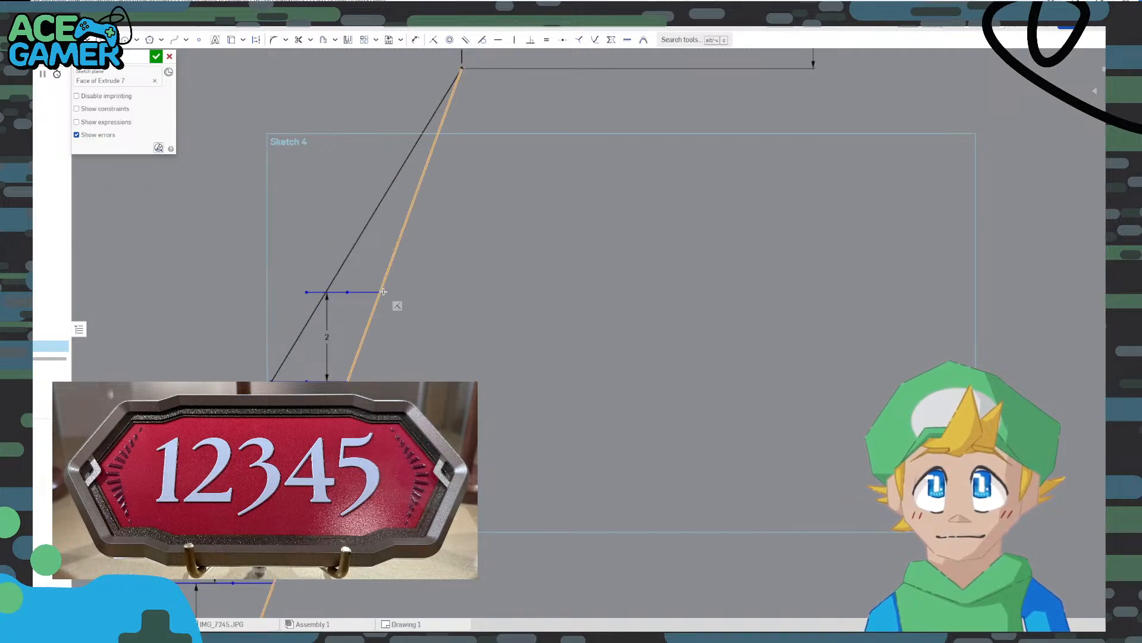
pyautogui.click(271, 380)
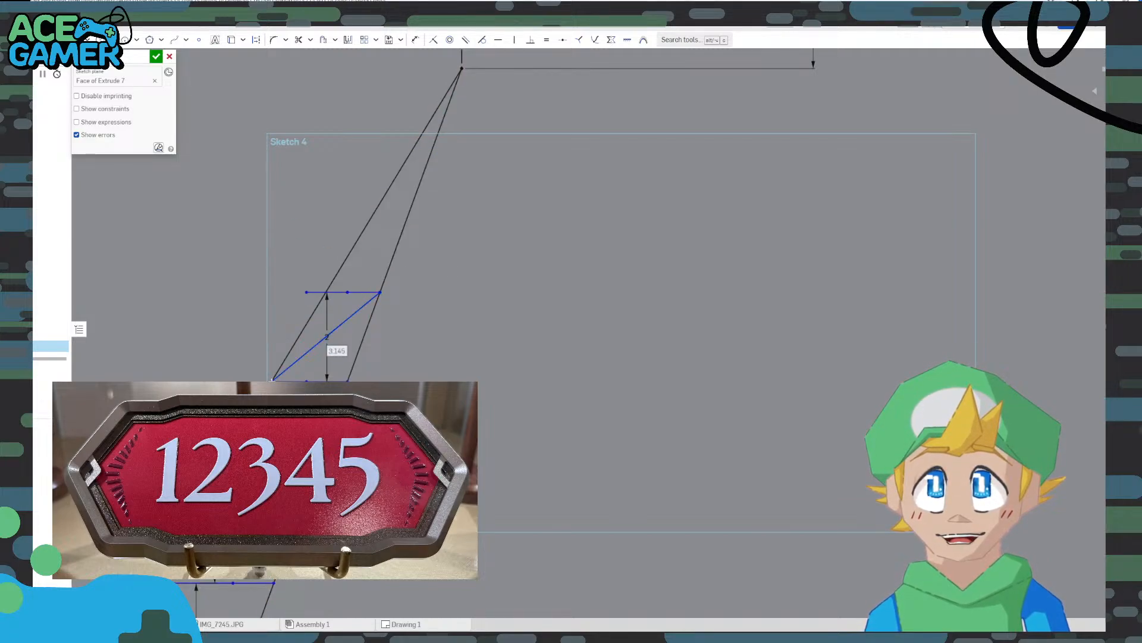
# Trim the slanted edges above the diagonal and the leftover horizontal line, leaving a triangular top ray
pyautogui.click(303, 42)
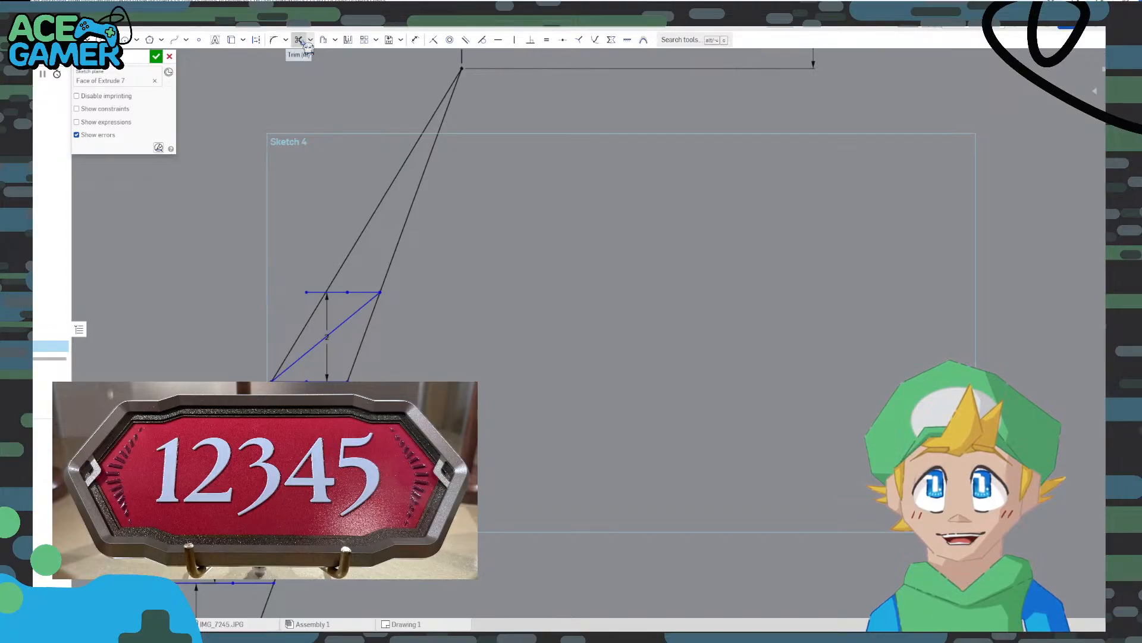
pyautogui.moveTo(362, 222); pyautogui.dragTo(417, 282)
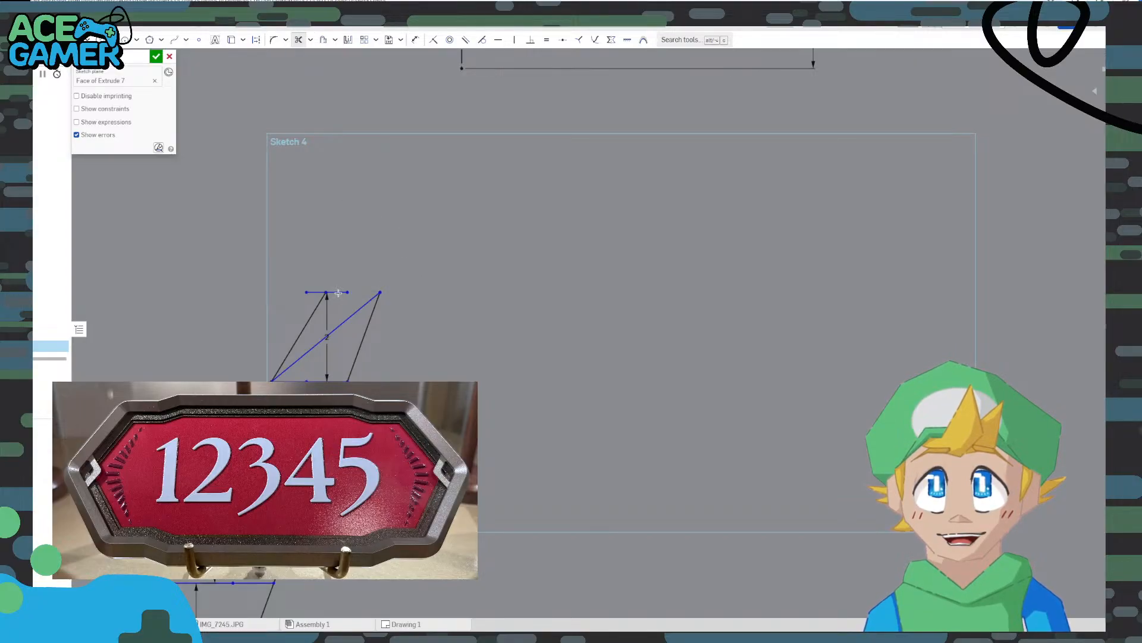
pyautogui.click(316, 310)
pyautogui.click(316, 293)
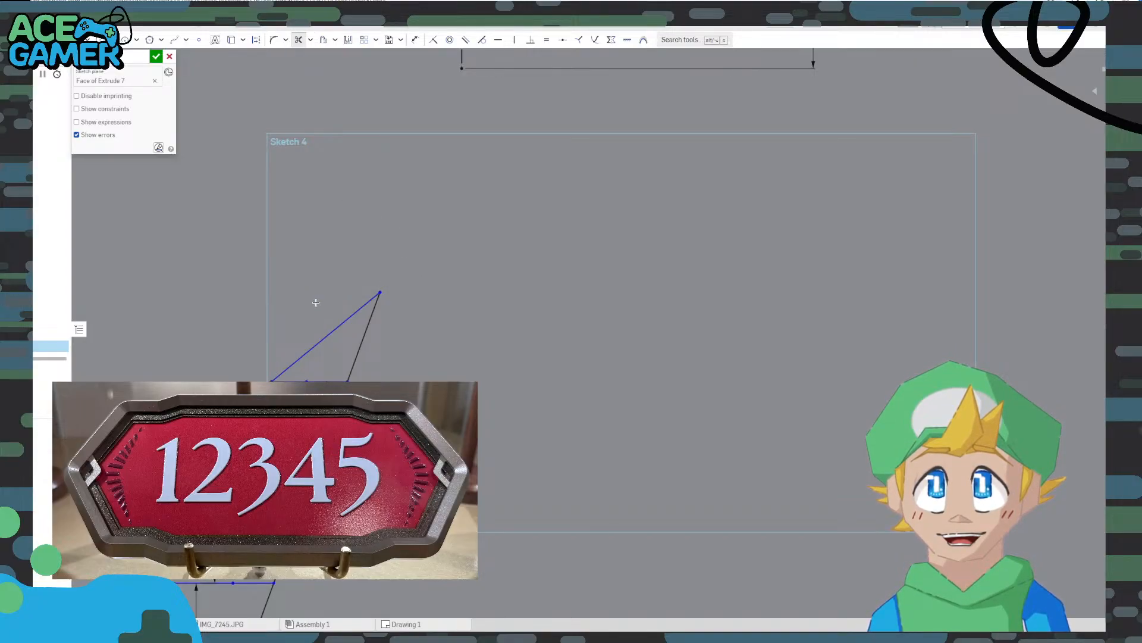
# Trim the remaining slanted-edge segments in the two 2.5 mm gaps below the triangular top ray
pyautogui.scroll(3, 357, 244)
pyautogui.moveTo(356, 323); pyautogui.dragTo(371, 307, button='middle')
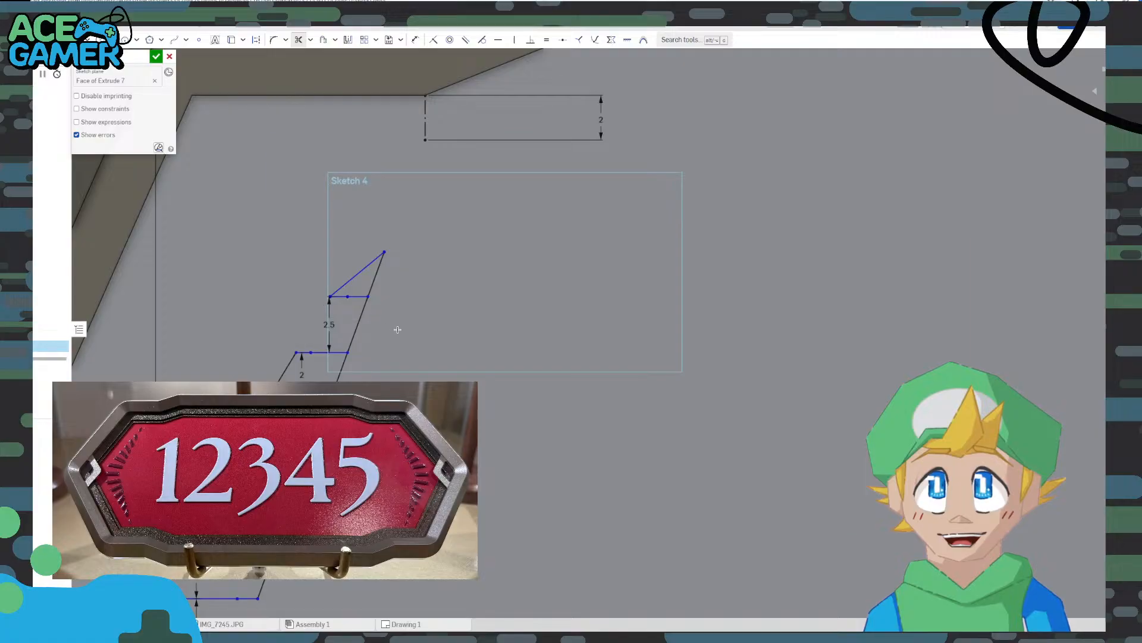
pyautogui.click(357, 325)
pyautogui.moveTo(327, 346); pyautogui.dragTo(436, 276, button='middle')
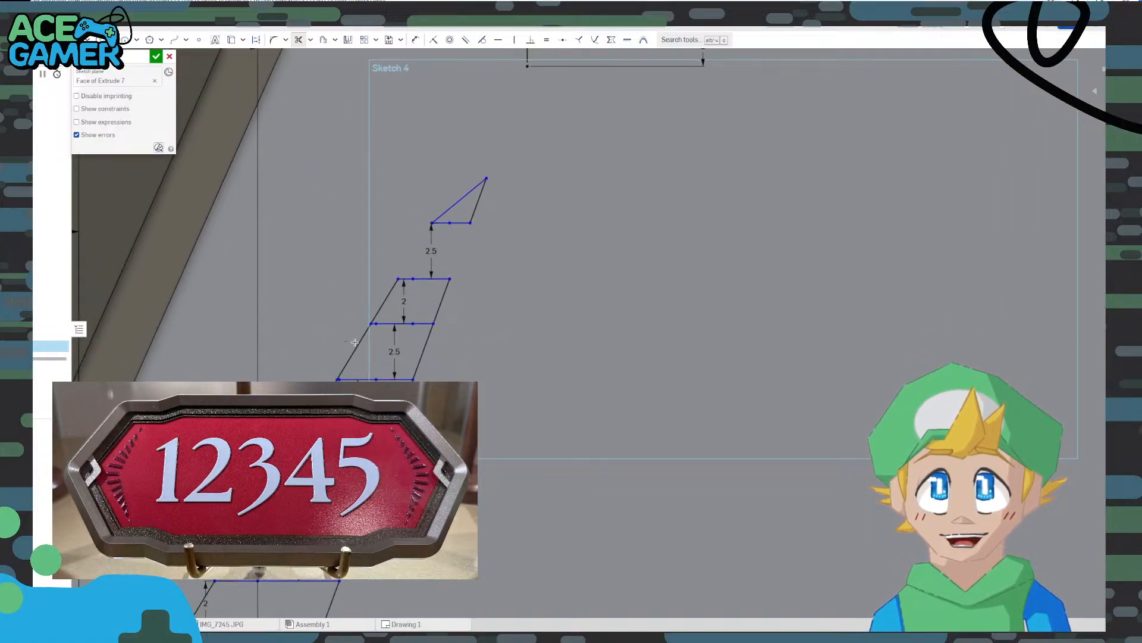
pyautogui.scroll(-5, 473, 371)
pyautogui.scroll(3, 494, 322)
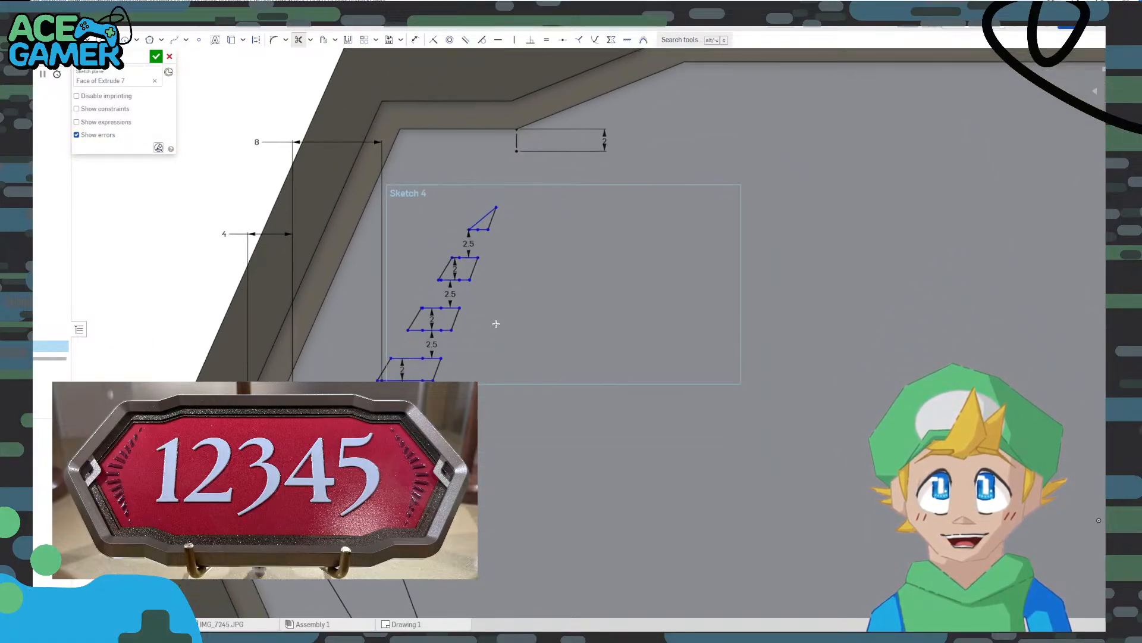
pyautogui.scroll(1, 494, 303)
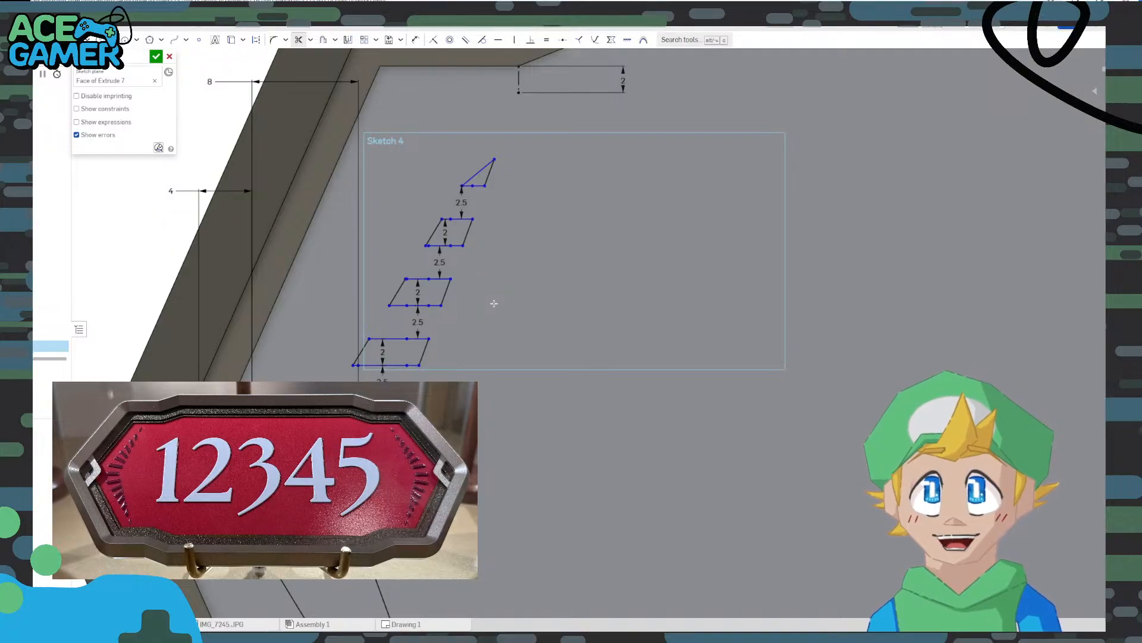
# Undo the recent trims around the triangular top ray, restoring the slanted edges above it and in the gaps below
pyautogui.scroll(-3, 494, 304)
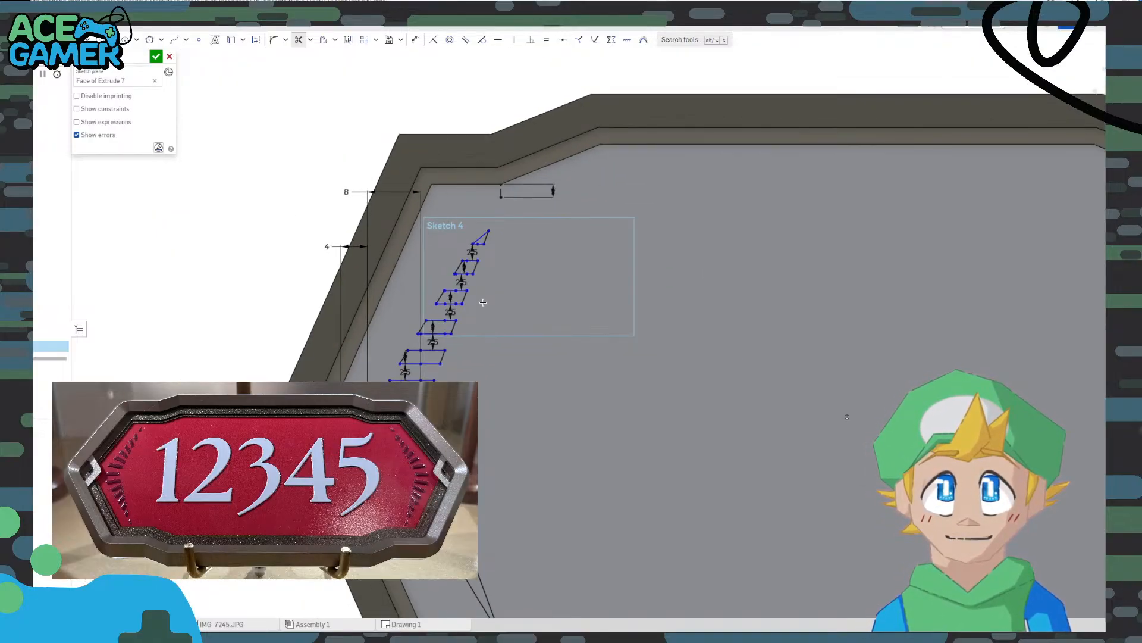
pyautogui.scroll(2, 484, 302)
pyautogui.scroll(2, 483, 302)
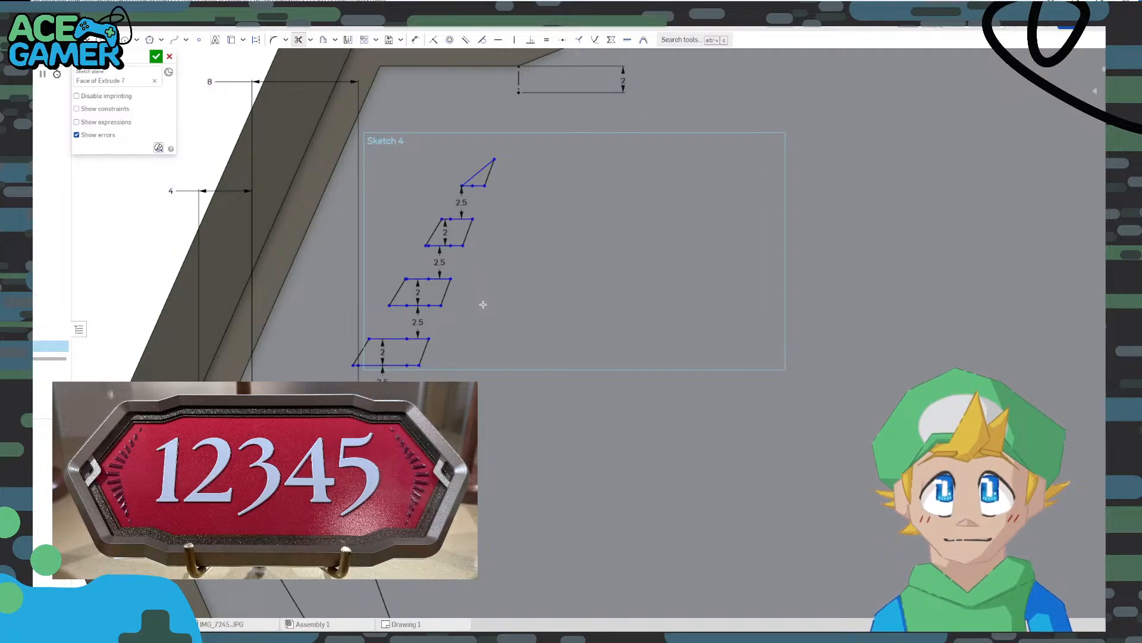
pyautogui.scroll(-5, 483, 304)
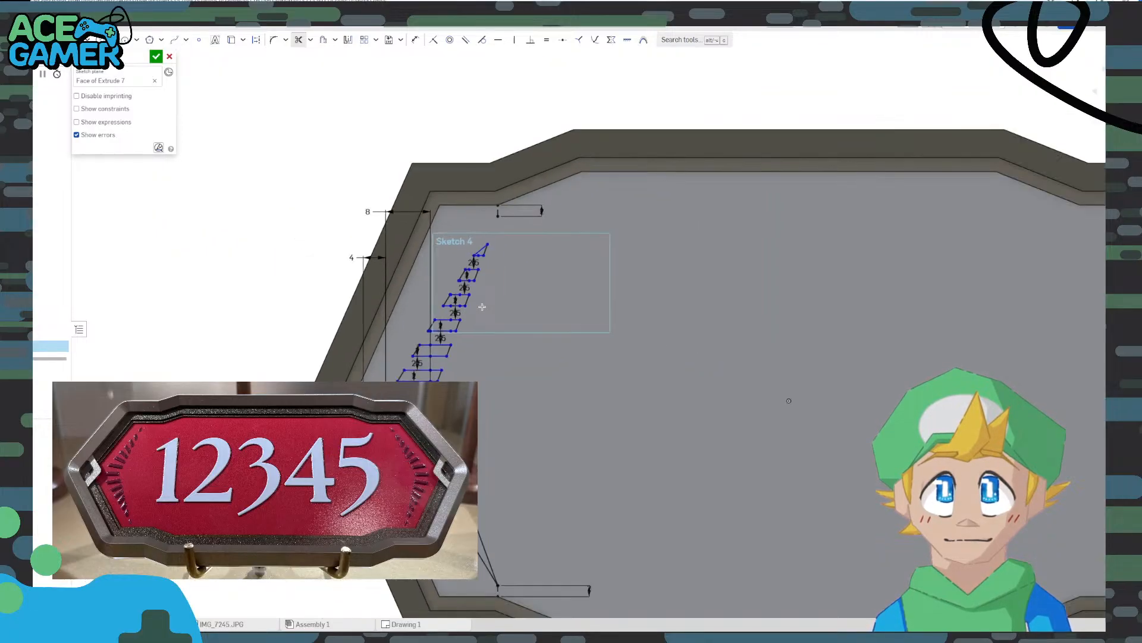
pyautogui.moveTo(561, 365); pyautogui.dragTo(448, 322, button='middle')
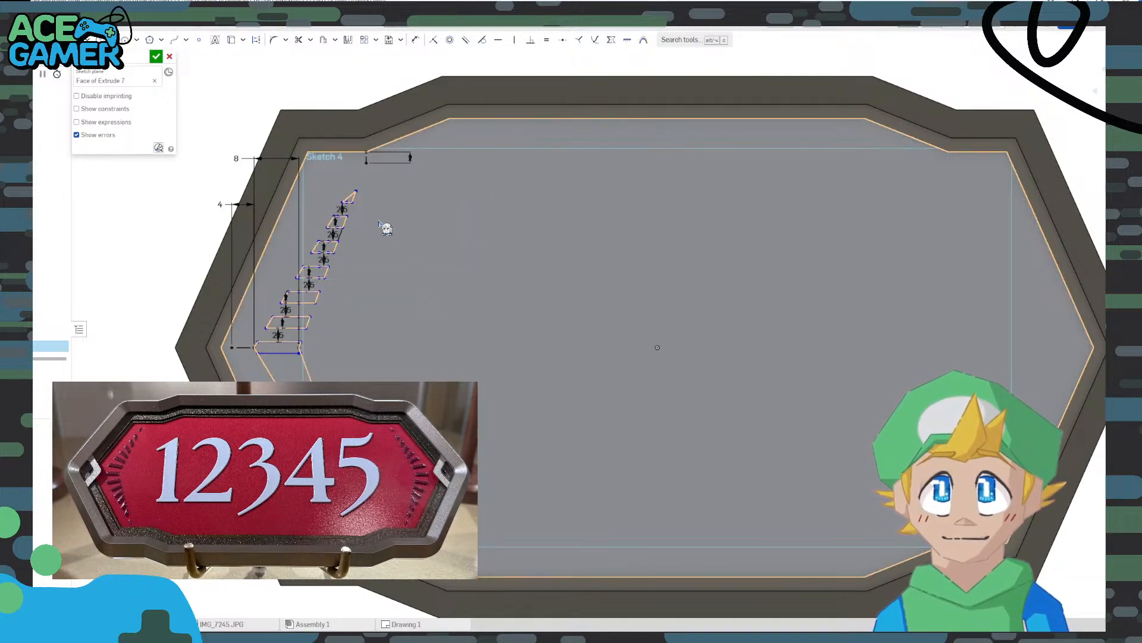
pyautogui.scroll(5, 353, 199)
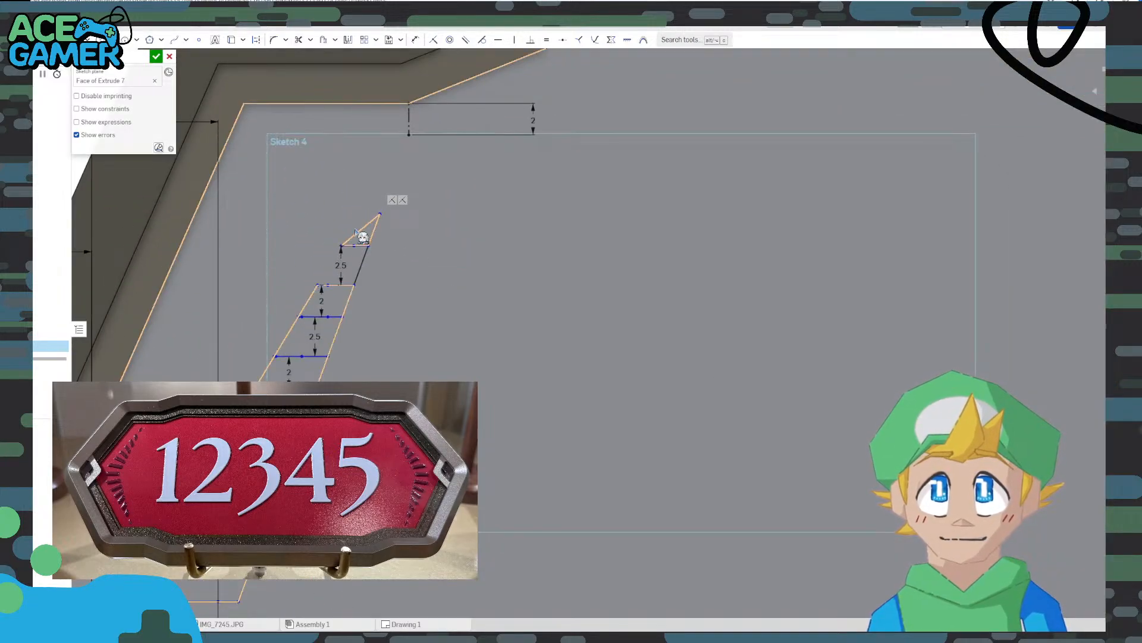
pyautogui.hotkey('ctrl', 'z')
pyautogui.hotkey('ctrl', 'z')
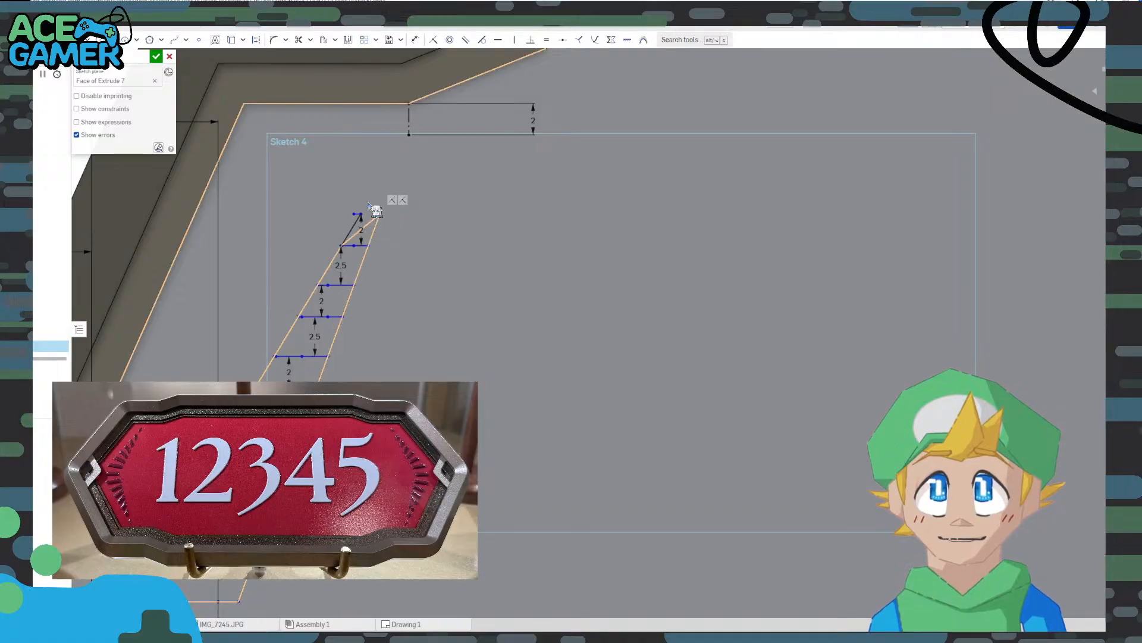
pyautogui.click(376, 209)
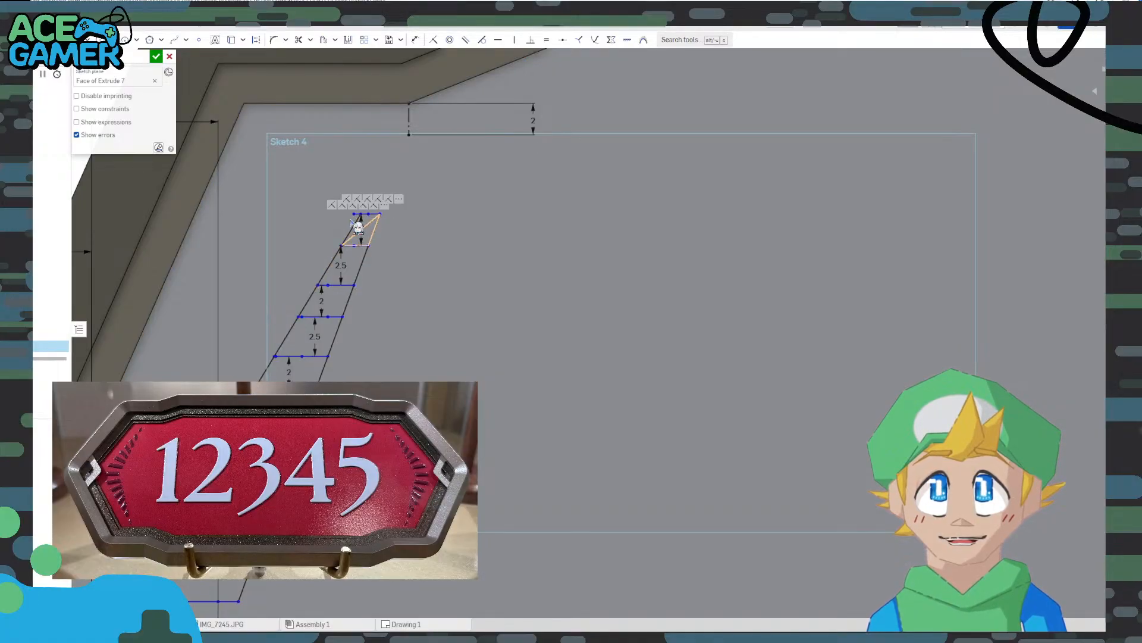
pyautogui.scroll(4, 381, 217)
pyautogui.hotkey('ctrl', 'z')
pyautogui.hotkey('ctrl', 'z')
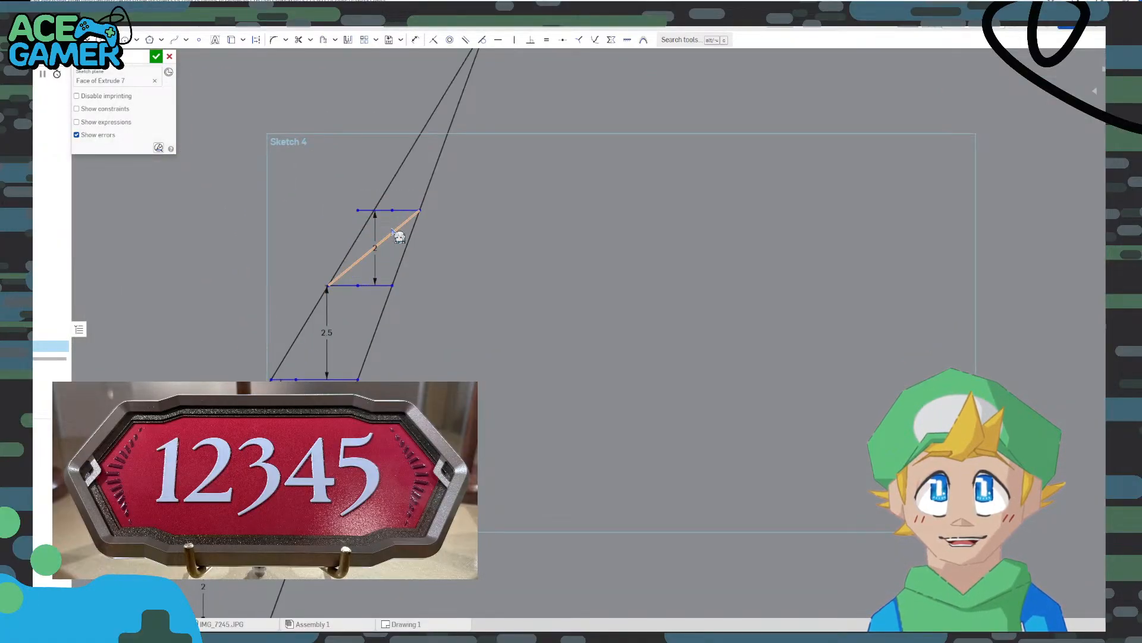
# Delete the top ray's diagonal line and trim its upper horizontal line's overhang outside the outer slanted edge
pyautogui.click(394, 230)
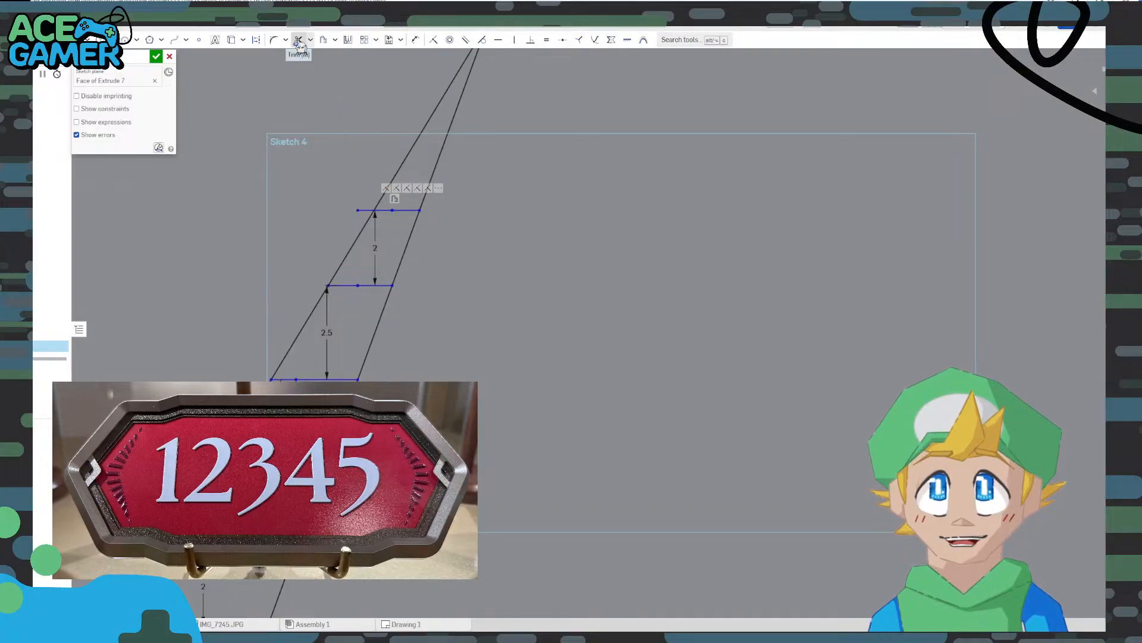
pyautogui.moveTo(407, 191); pyautogui.dragTo(352, 343, button='middle')
pyautogui.scroll(2, 352, 342)
pyautogui.scroll(-1, 352, 343)
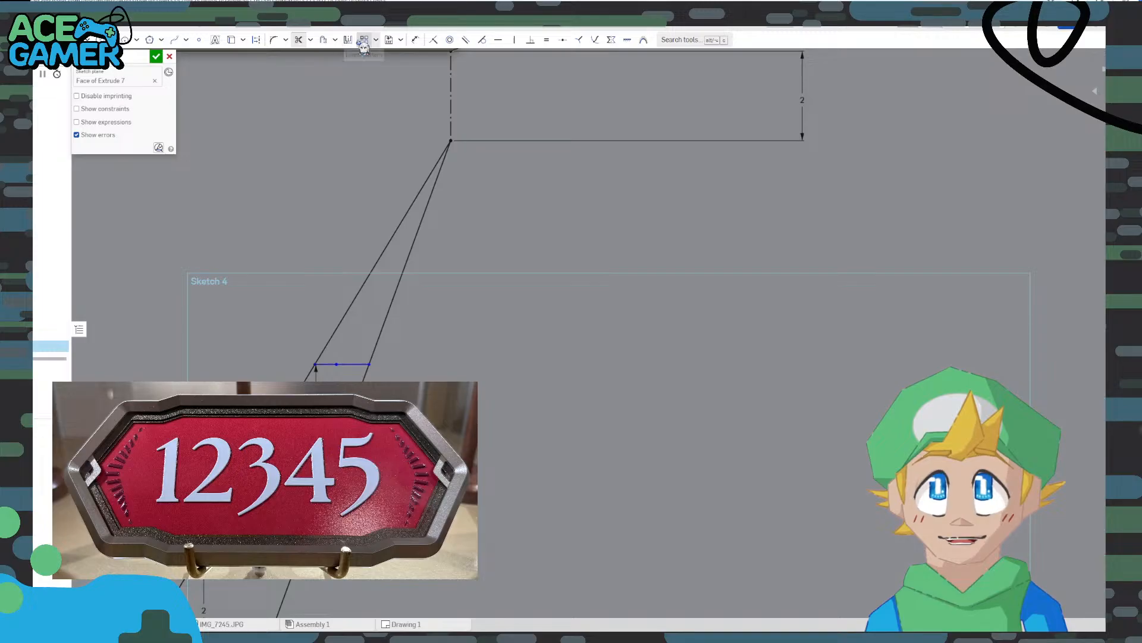
# Offset the right segment of the topmost horizontal line upward by 2 mm
pyautogui.click(329, 43)
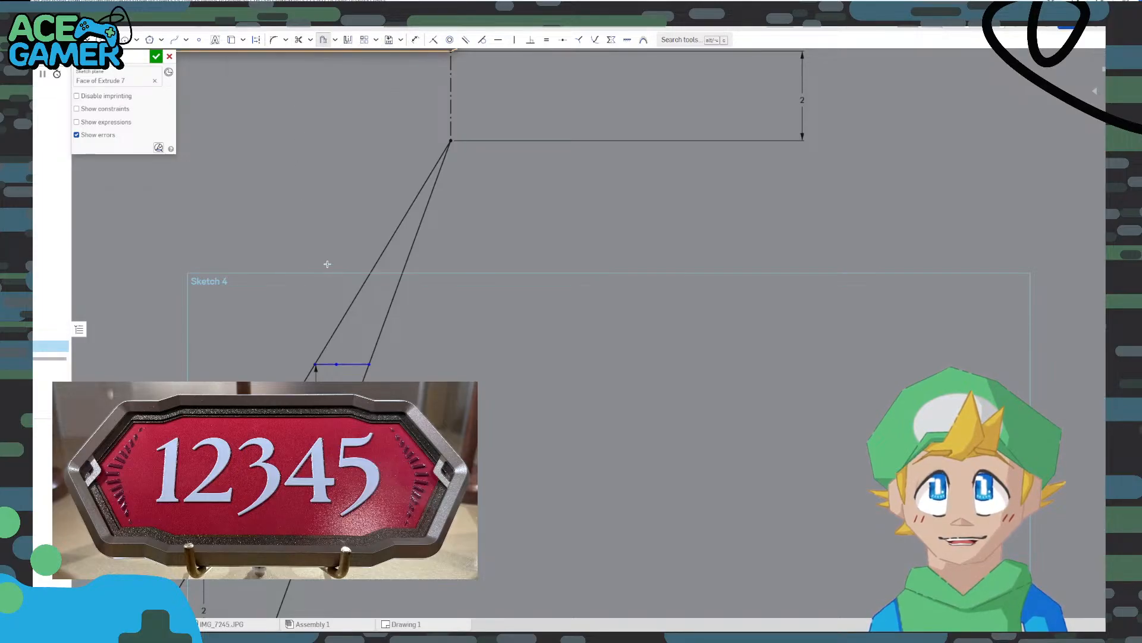
pyautogui.click(352, 362)
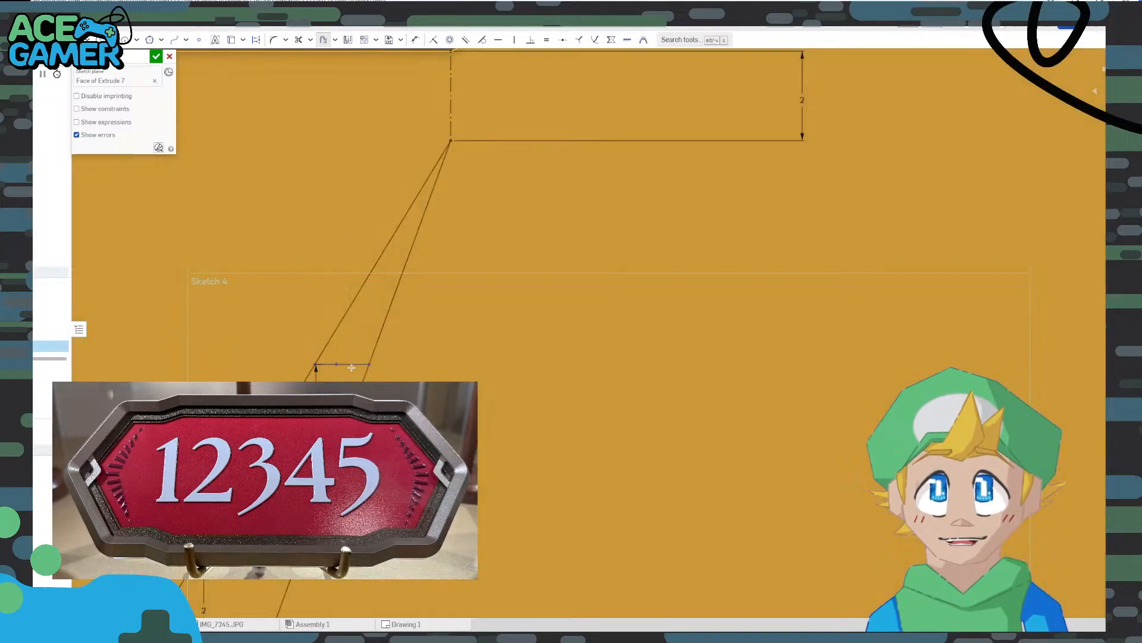
pyautogui.scroll(-5, 319, 258)
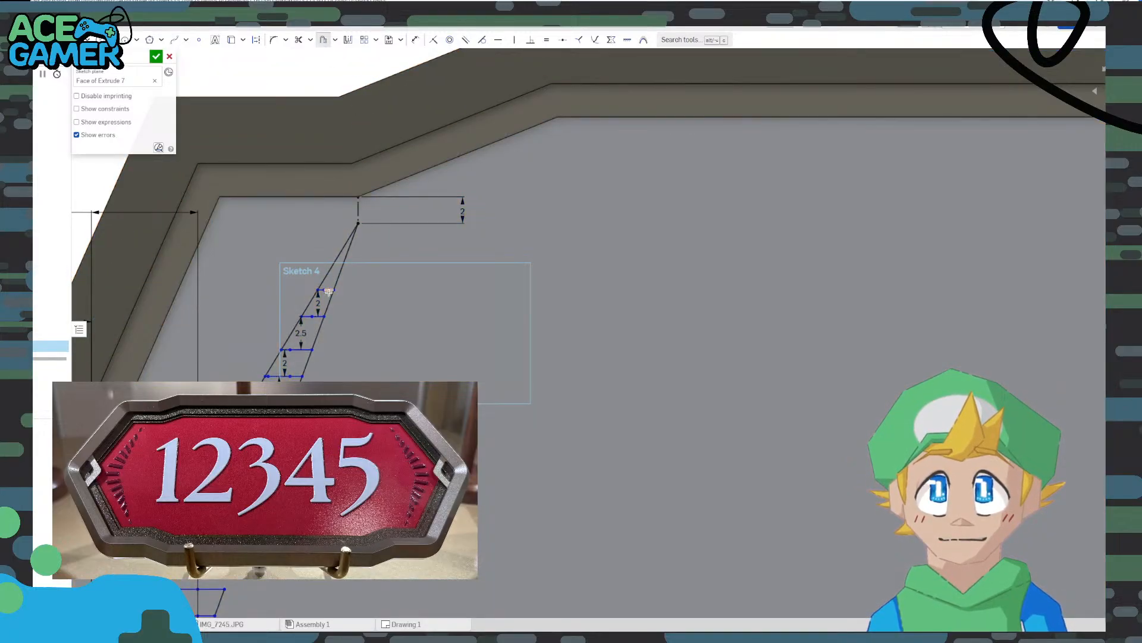
pyautogui.scroll(4, 328, 291)
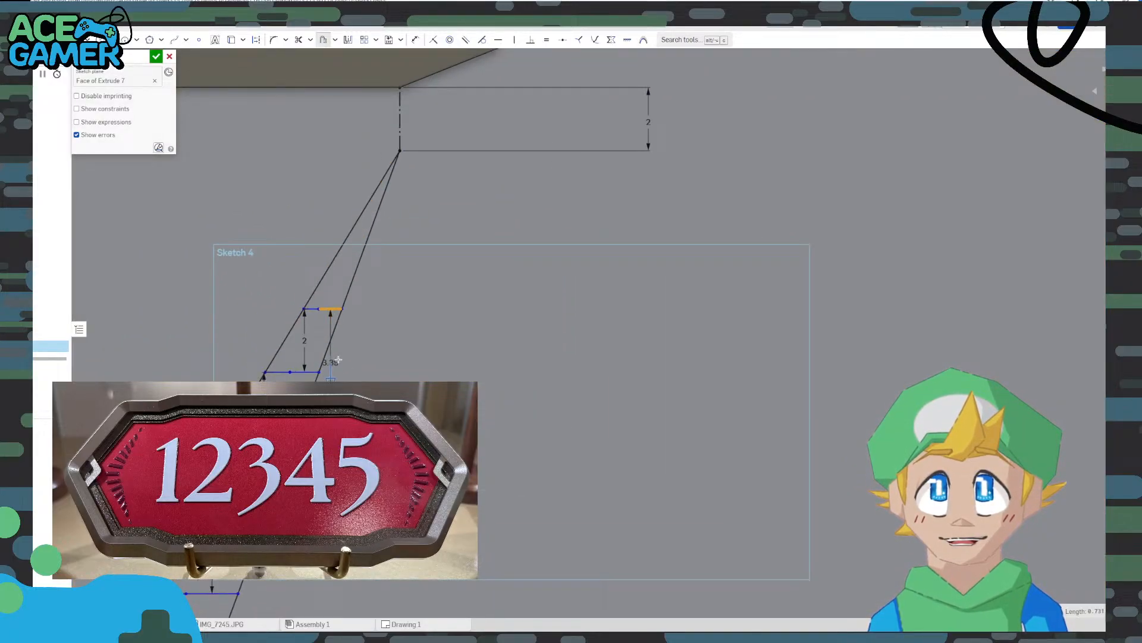
pyautogui.moveTo(332, 356); pyautogui.dragTo(331, 267)
pyautogui.click(332, 288)
pyautogui.write('2')
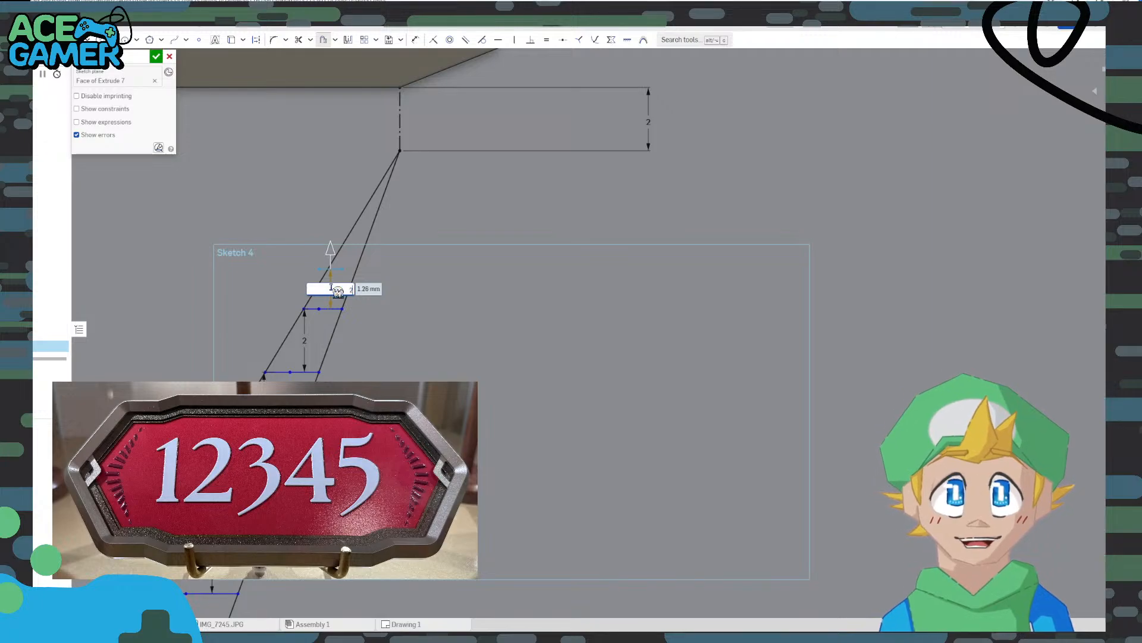
pyautogui.press('Return')
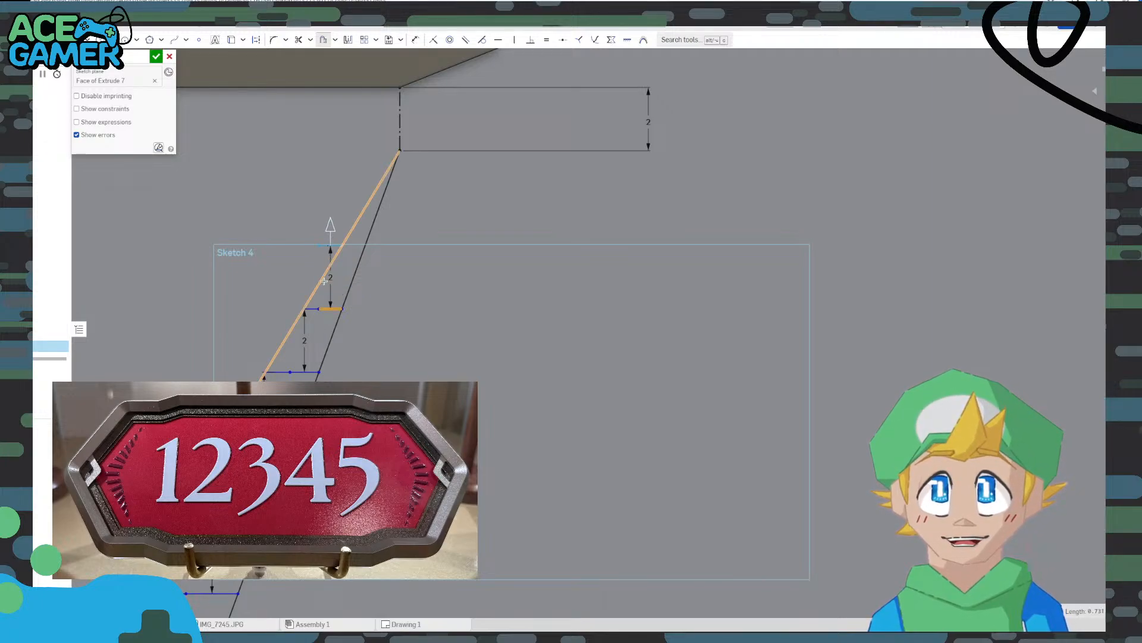
pyautogui.doubleClick(329, 279)
pyautogui.scroll(5, 331, 280)
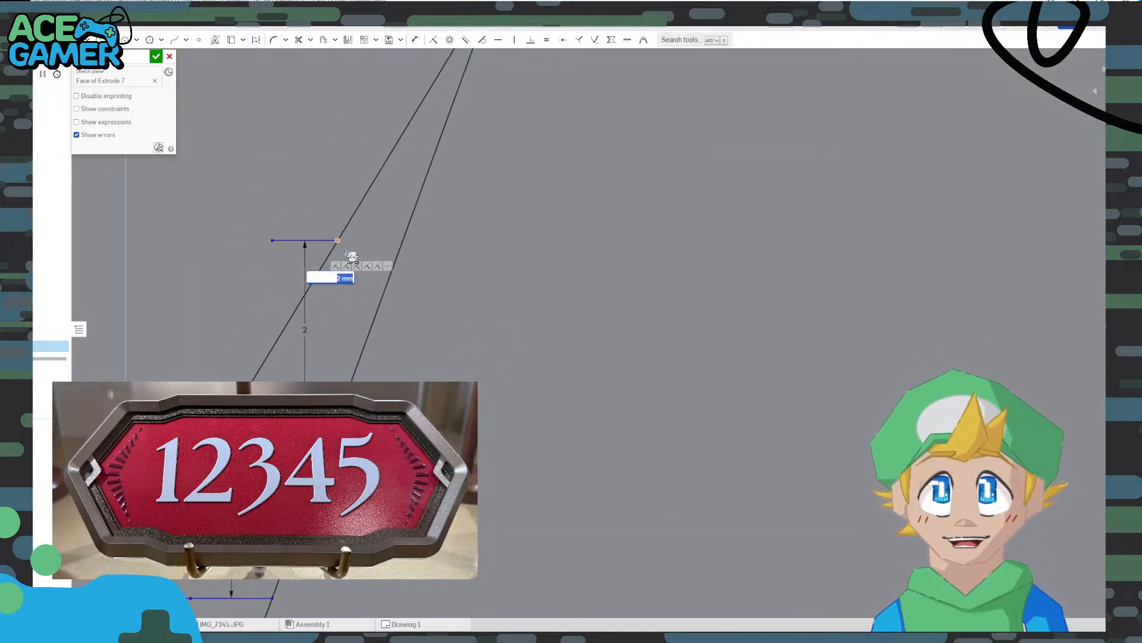
pyautogui.scroll(5, 327, 232)
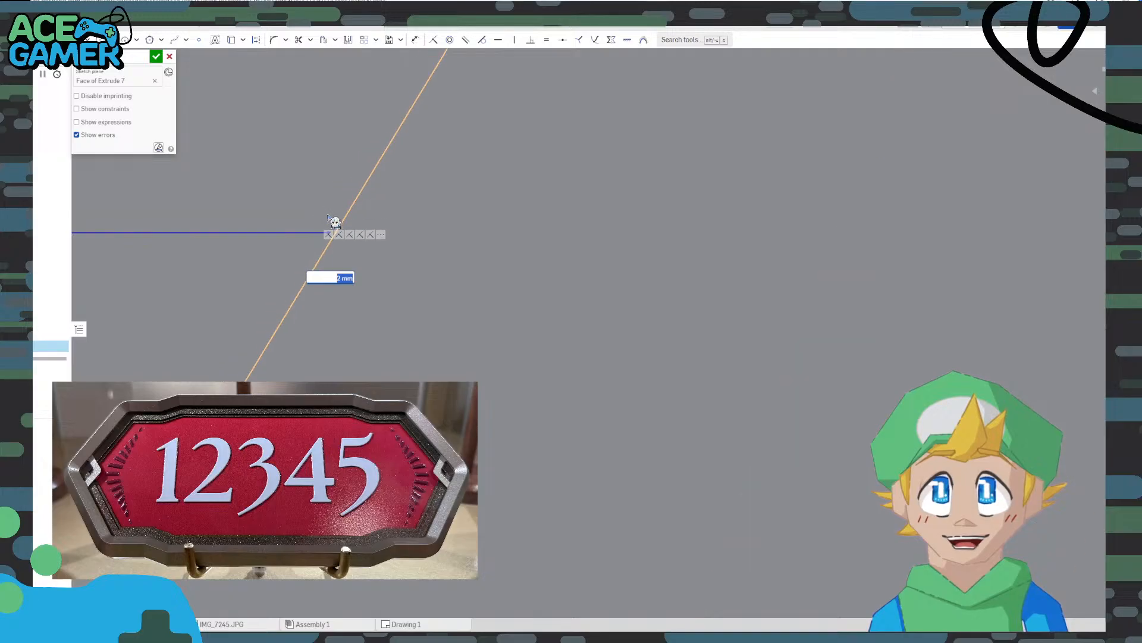
pyautogui.press('Escape')
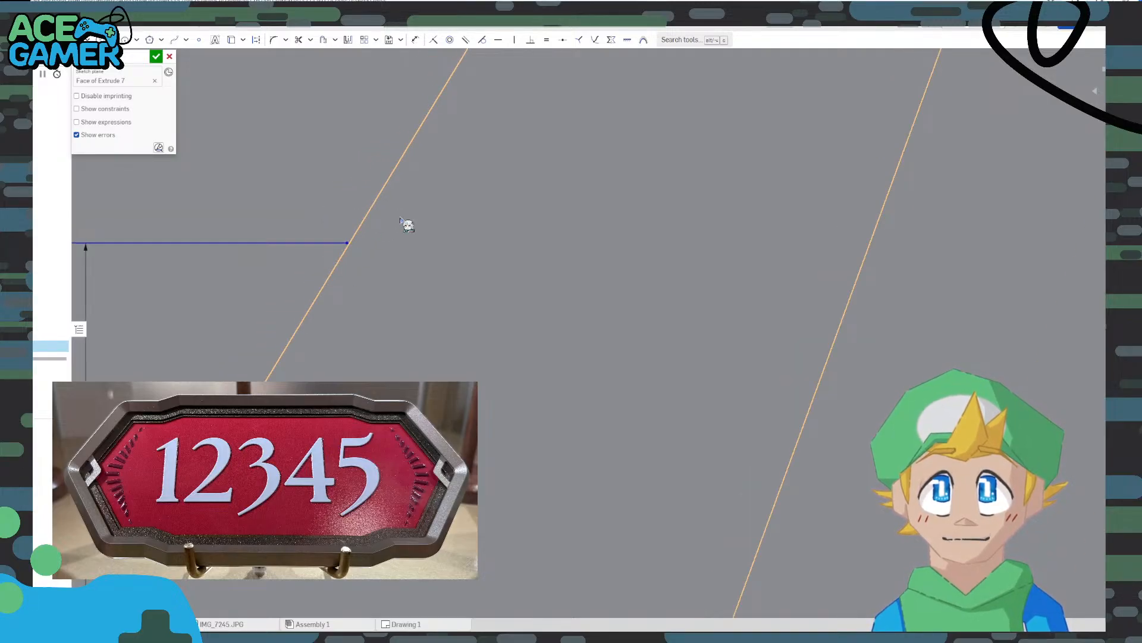
# Extend the offset line horizontally to the inner slanted edge and trim its overhang outside the outer slanted edge
pyautogui.scroll(-4, 402, 217)
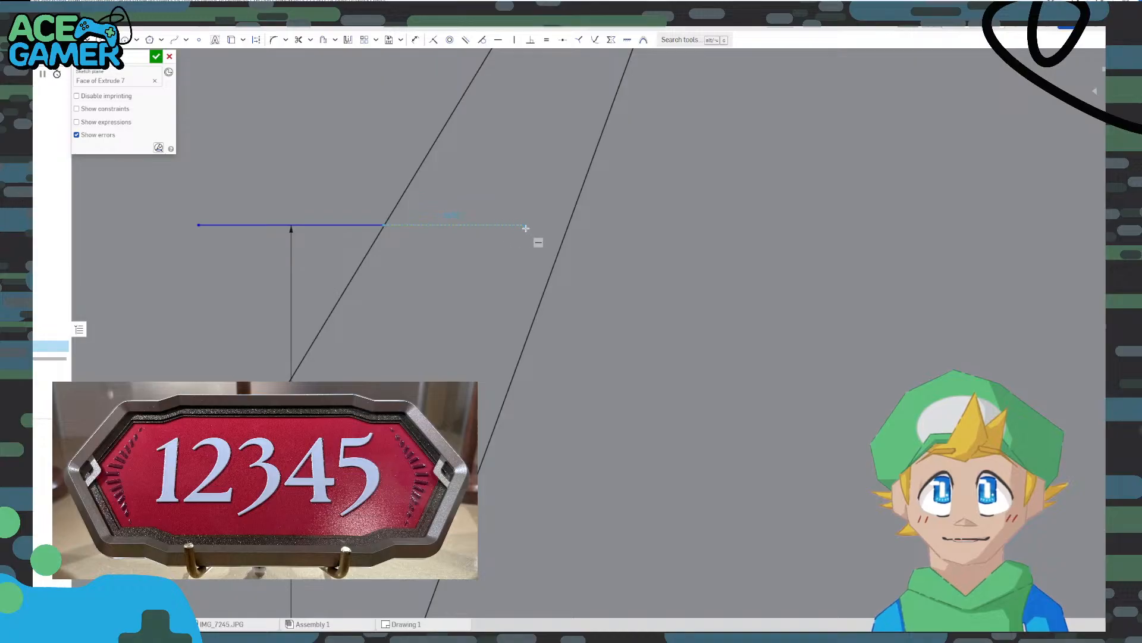
pyautogui.click(571, 224)
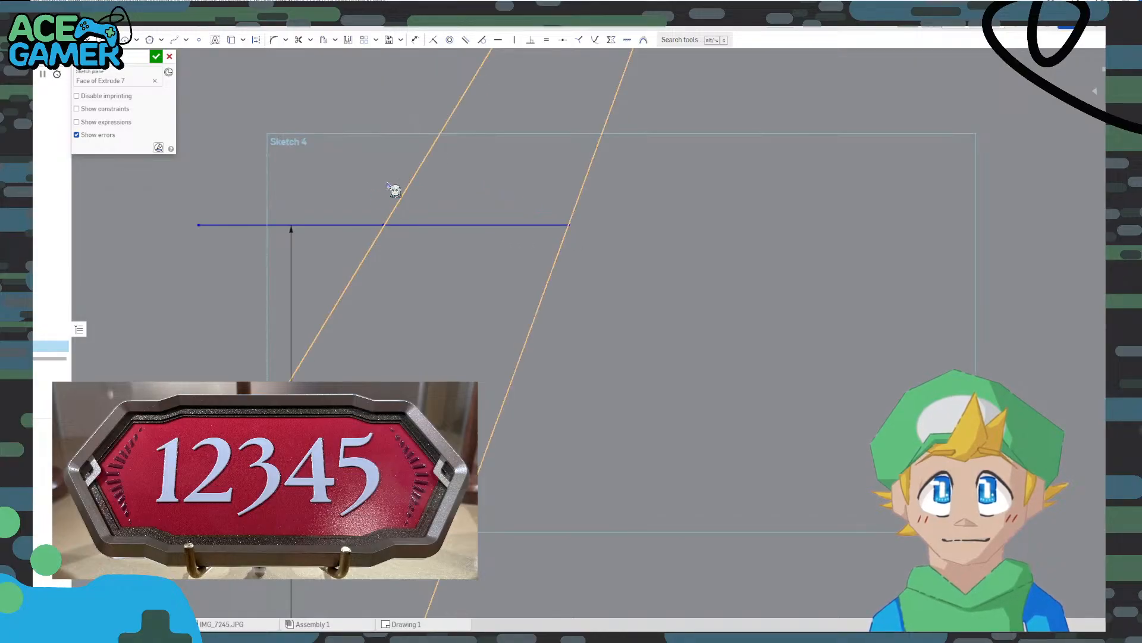
pyautogui.scroll(6, 381, 217)
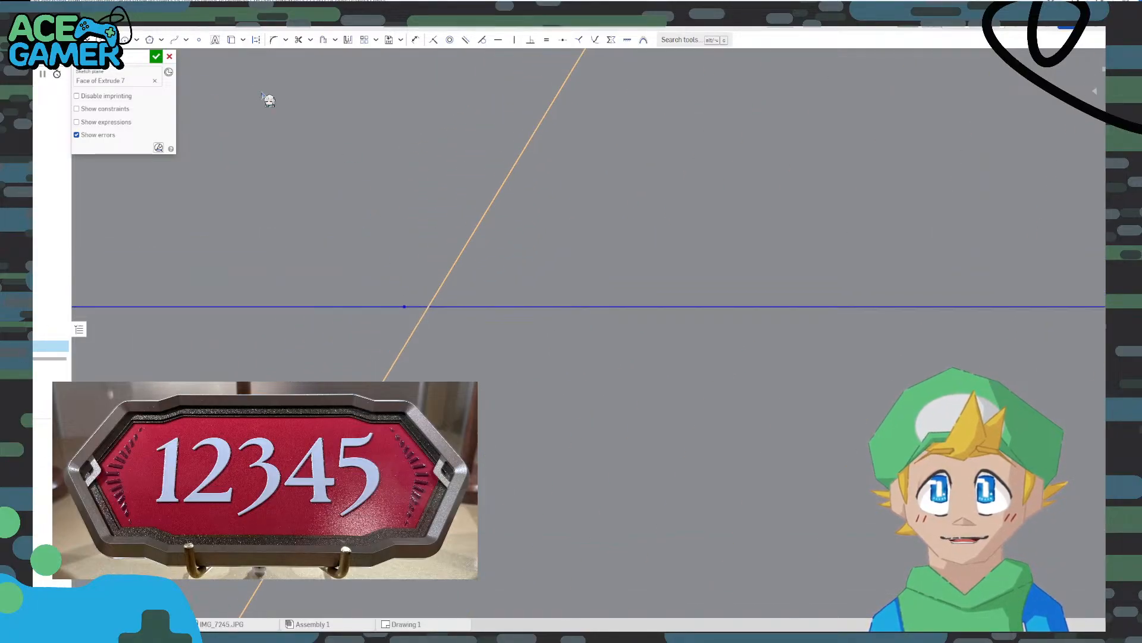
pyautogui.click(299, 39)
pyautogui.moveTo(417, 298)
pyautogui.mouseDown()
pyautogui.moveTo(367, 294)
pyautogui.moveTo(373, 284)
pyautogui.mouseUp()
pyautogui.scroll(-8, 404, 281)
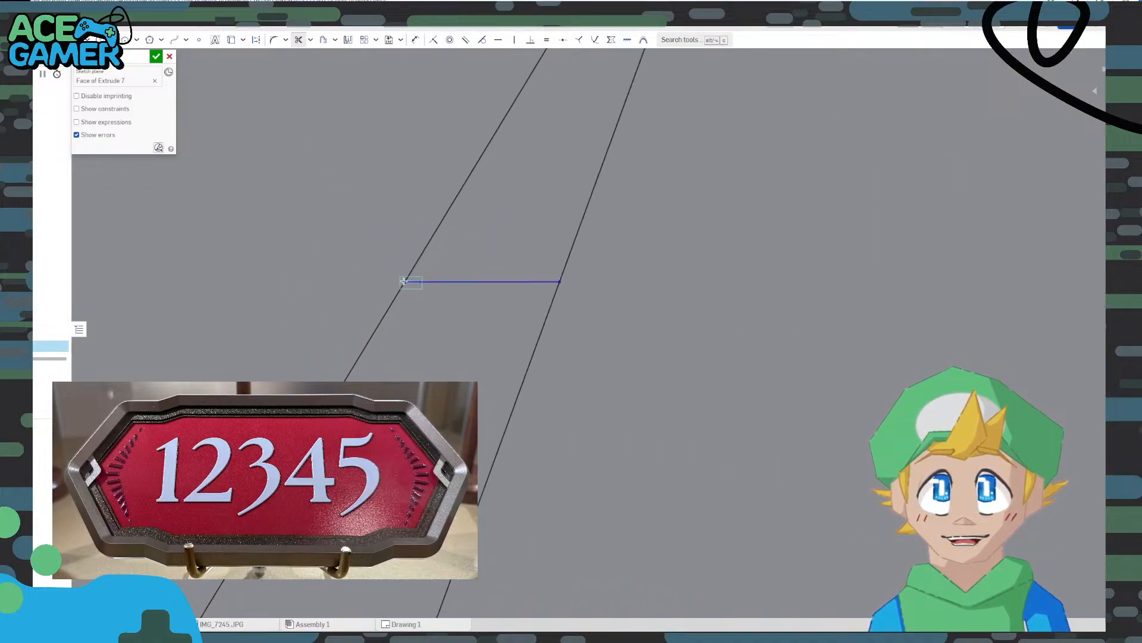
# Trim the slanted-edge segments in the two gaps below the new pointed top ray
pyautogui.scroll(-5, 404, 281)
pyautogui.moveTo(512, 346); pyautogui.dragTo(516, 356)
pyautogui.scroll(-5, 505, 350)
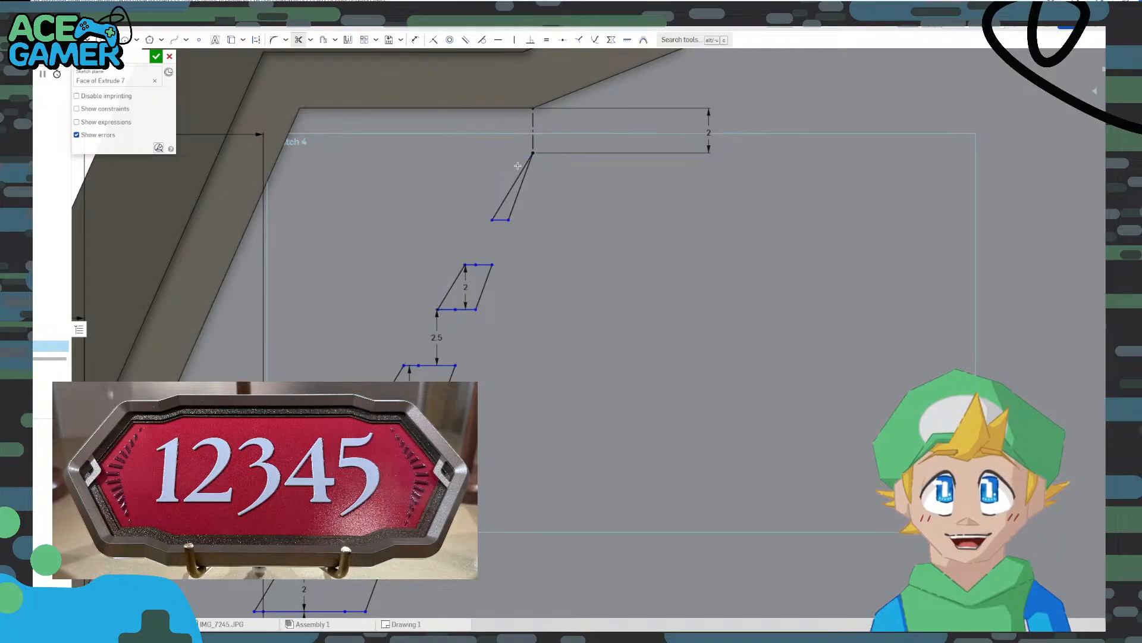
# Offset the lower edge of the middle ray at the plaque's side corner downward by 2.5 mm
pyautogui.scroll(-6, 500, 448)
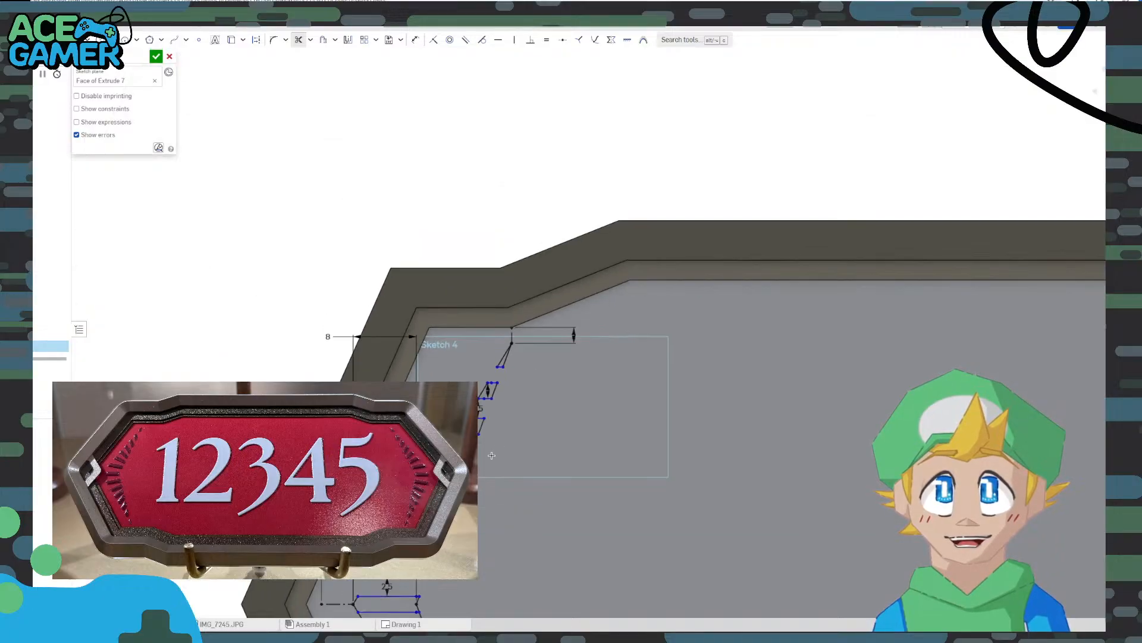
pyautogui.moveTo(501, 448); pyautogui.dragTo(488, 250, button='middle')
pyautogui.scroll(3, 448, 332)
pyautogui.scroll(-1, 449, 332)
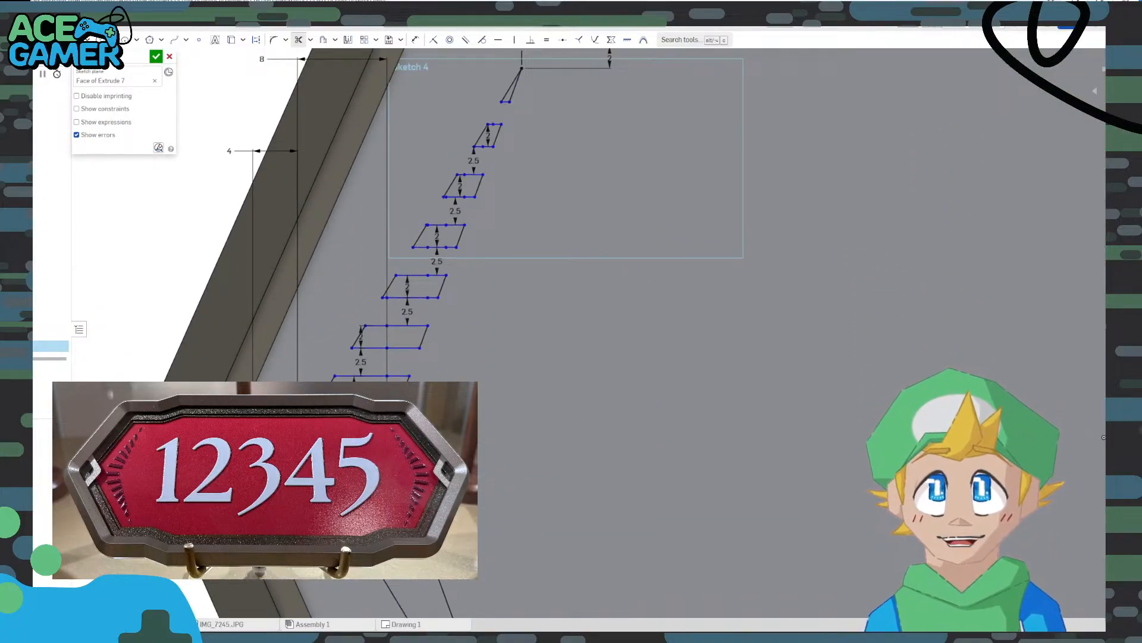
pyautogui.scroll(-2, 424, 283)
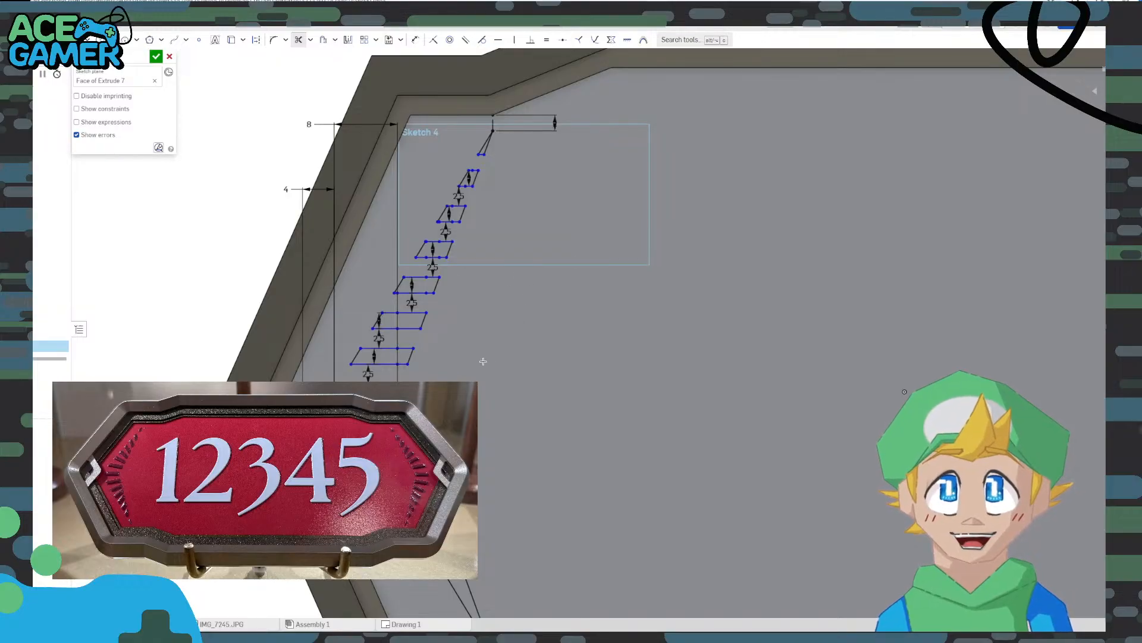
pyautogui.moveTo(392, 432); pyautogui.dragTo(357, 334, button='middle')
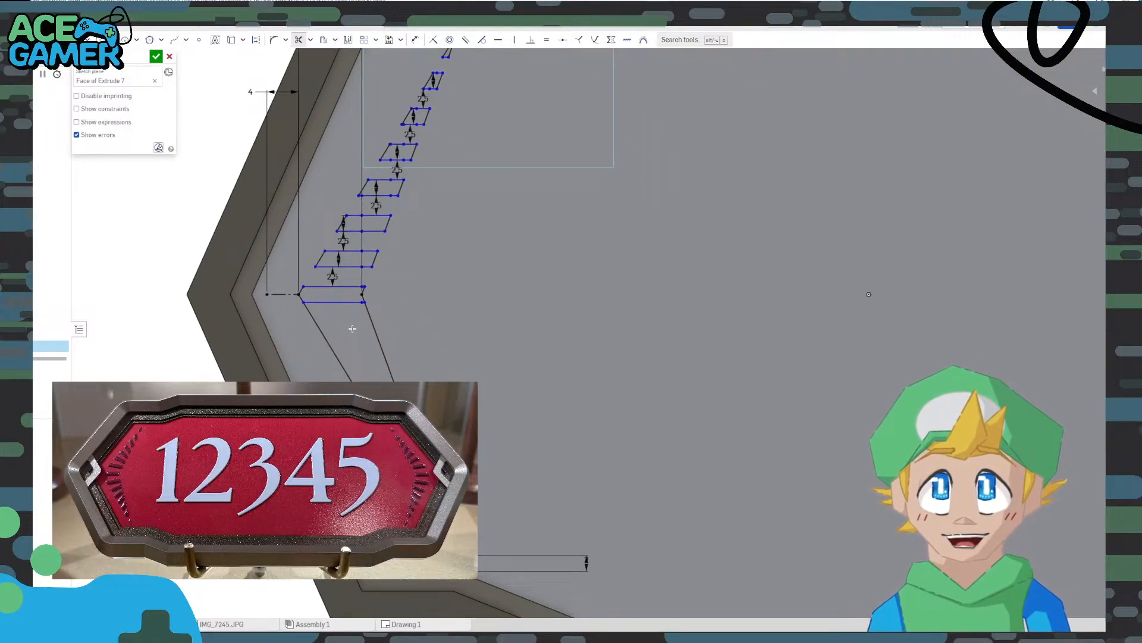
pyautogui.scroll(6, 353, 328)
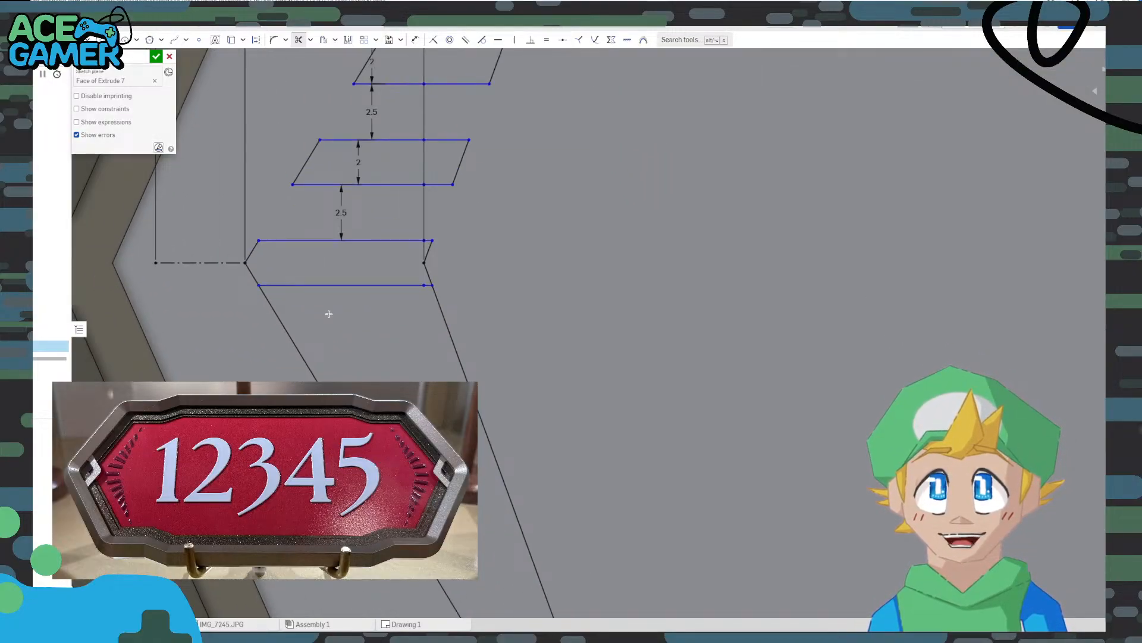
pyautogui.click(323, 39)
pyautogui.click(364, 285)
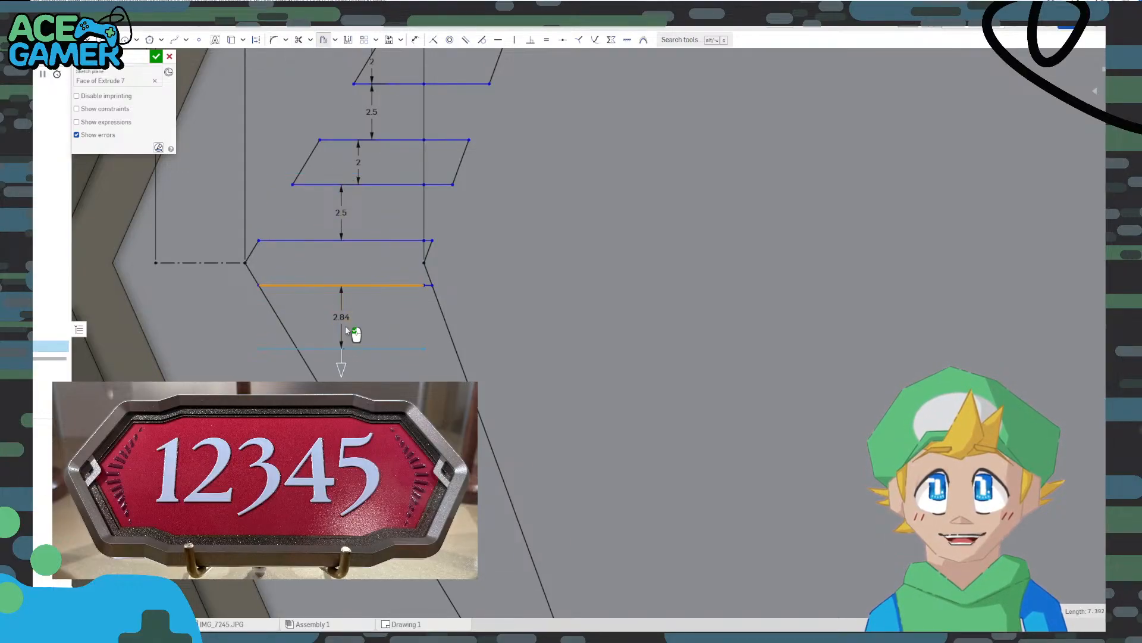
pyautogui.click(341, 320)
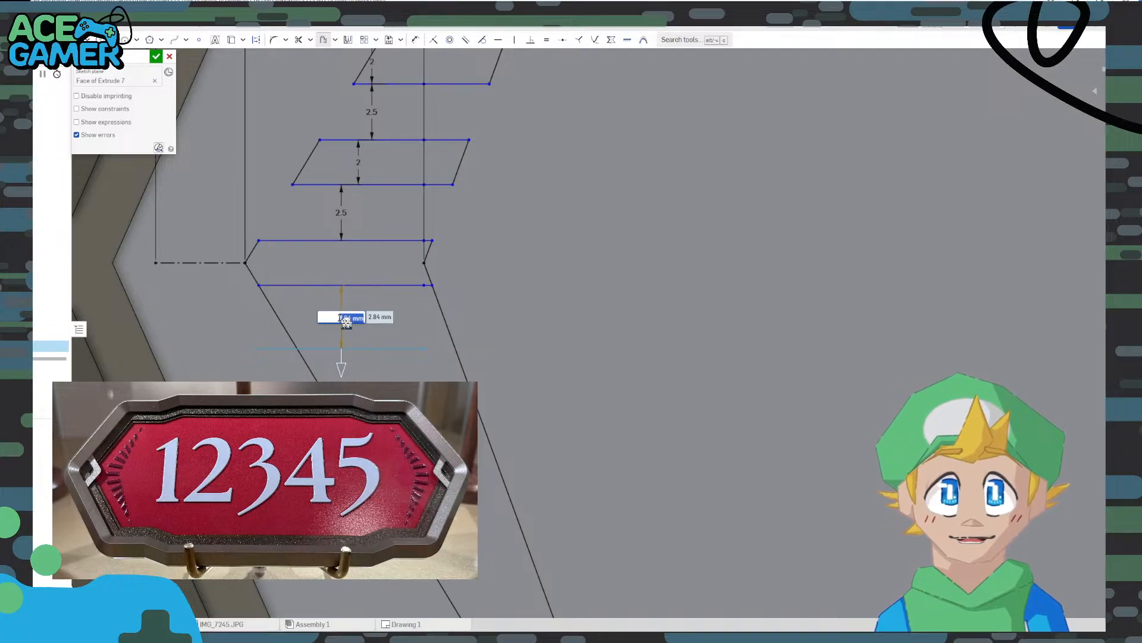
pyautogui.write('2.5')
pyautogui.press('Return')
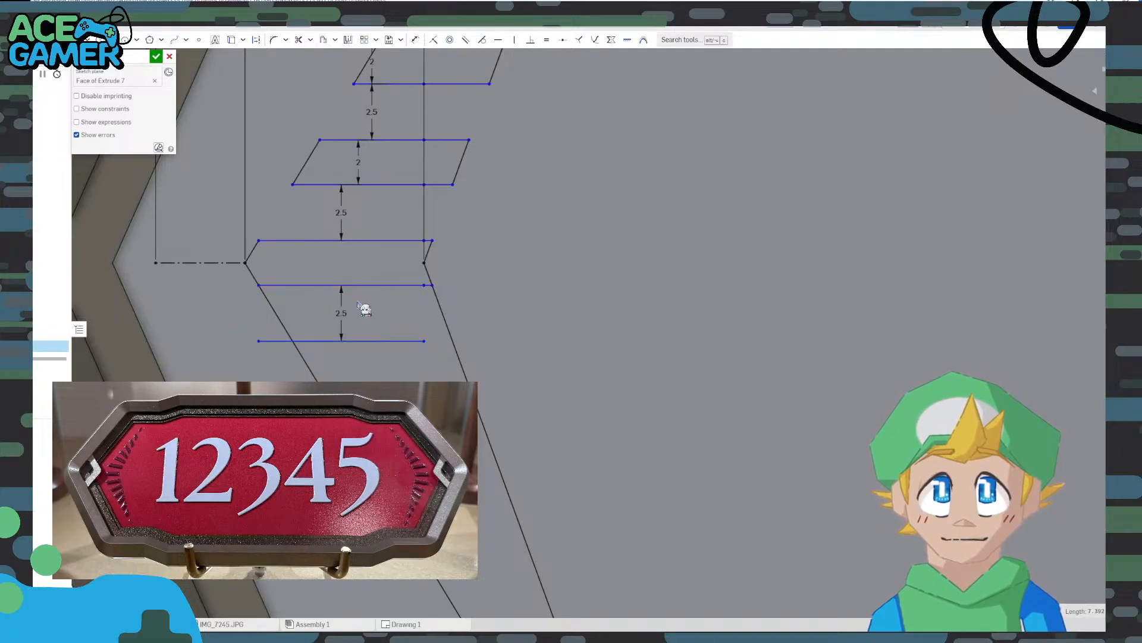
# Offset the new line below the middle ray downward again to form the lower edge of the next ray
pyautogui.press('o')
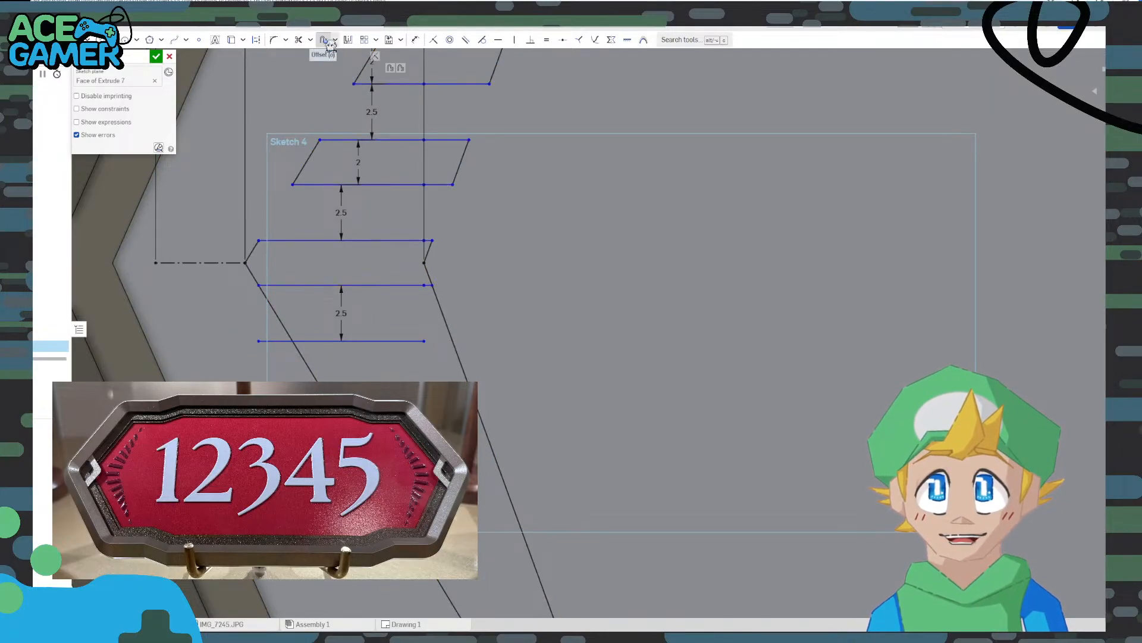
pyautogui.click(370, 342)
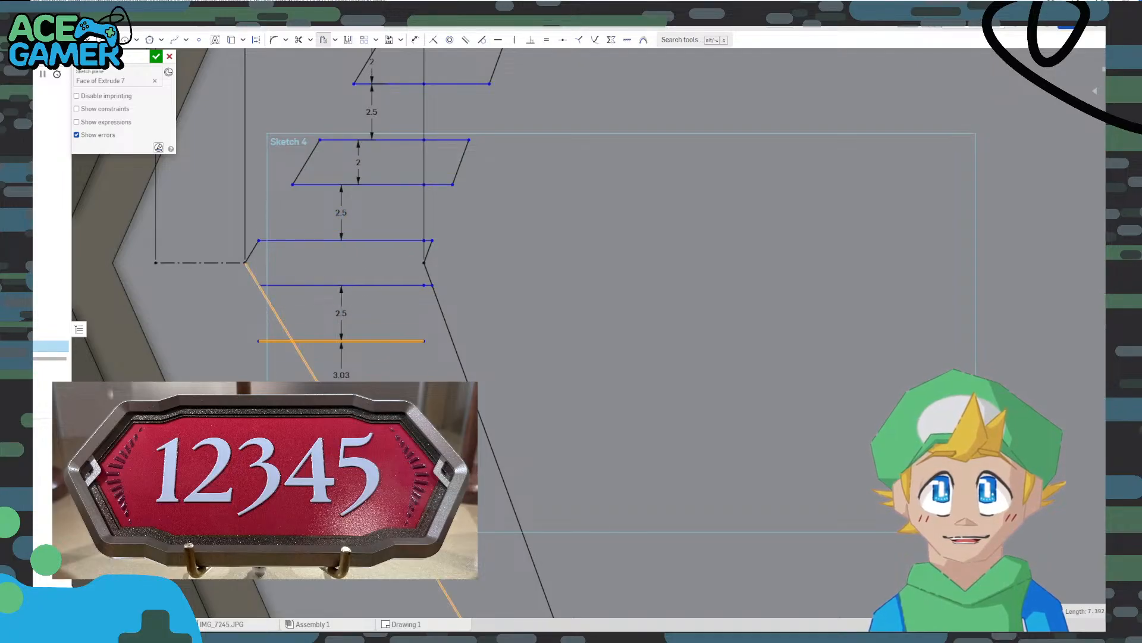
pyautogui.click(334, 408)
pyautogui.press('Return')
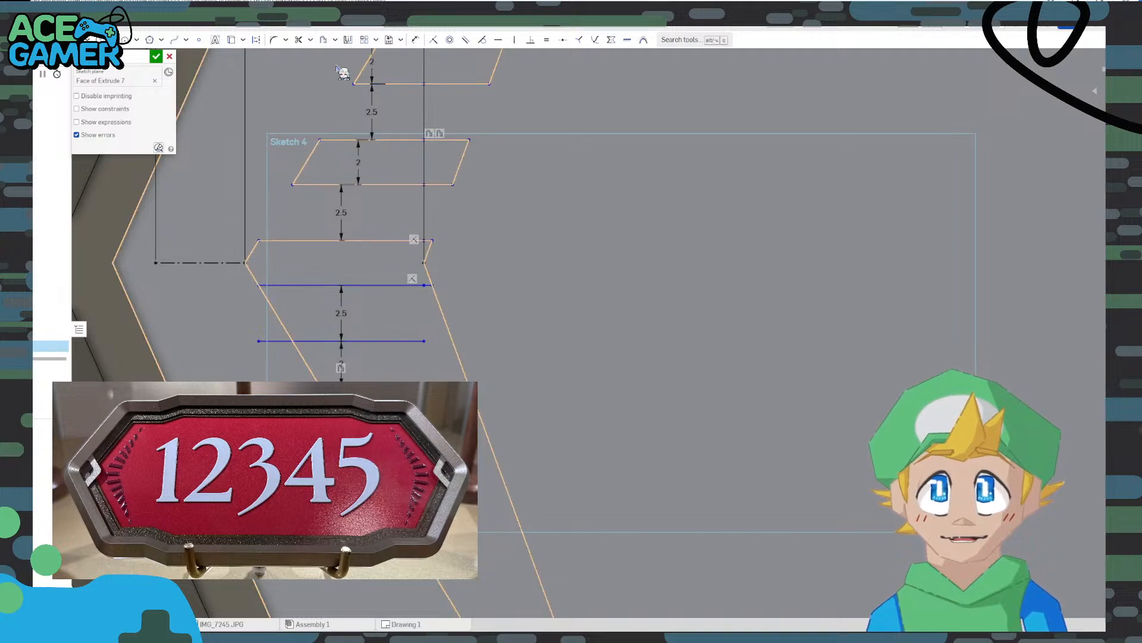
# Offset the lower edge of the first ray below the middle ray downward by 2.5 mm
pyautogui.click(323, 41)
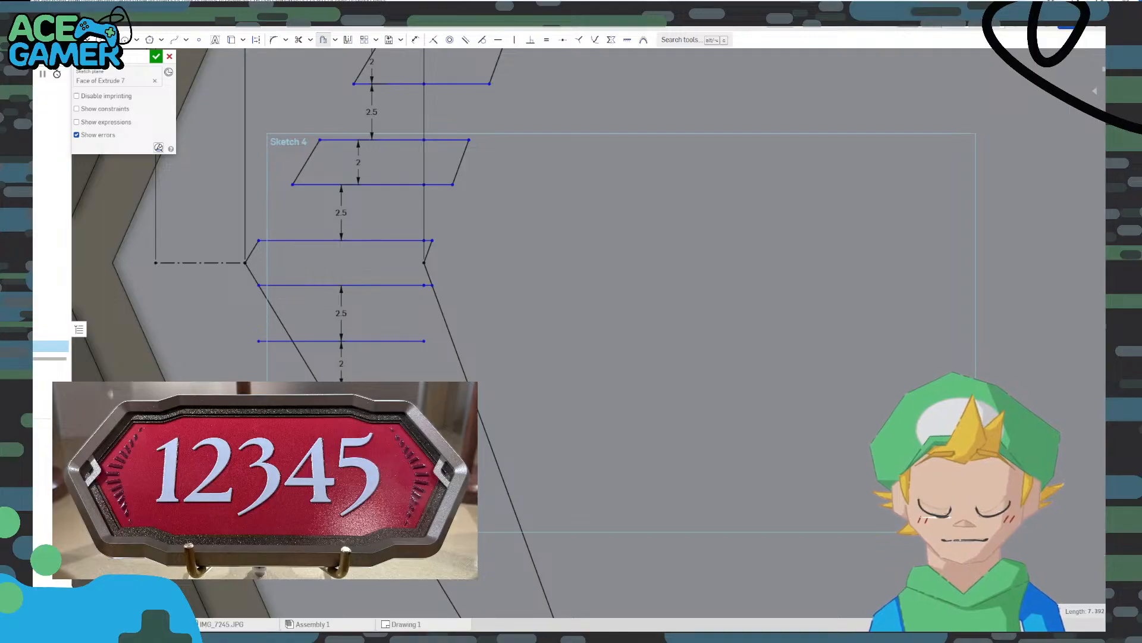
pyautogui.press('Escape')
pyautogui.moveTo(418, 450); pyautogui.dragTo(339, 298, button='middle')
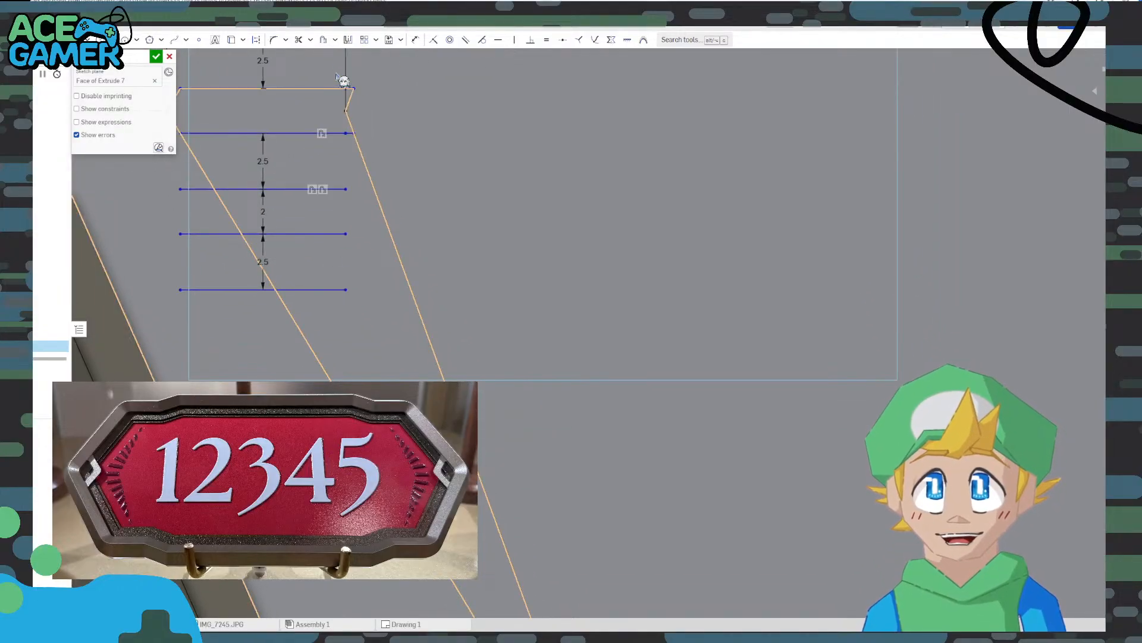
# Offset the lowest horizontal line downward by 2 mm to form the lower edge of the second ray below the middle ray
pyautogui.click(323, 39)
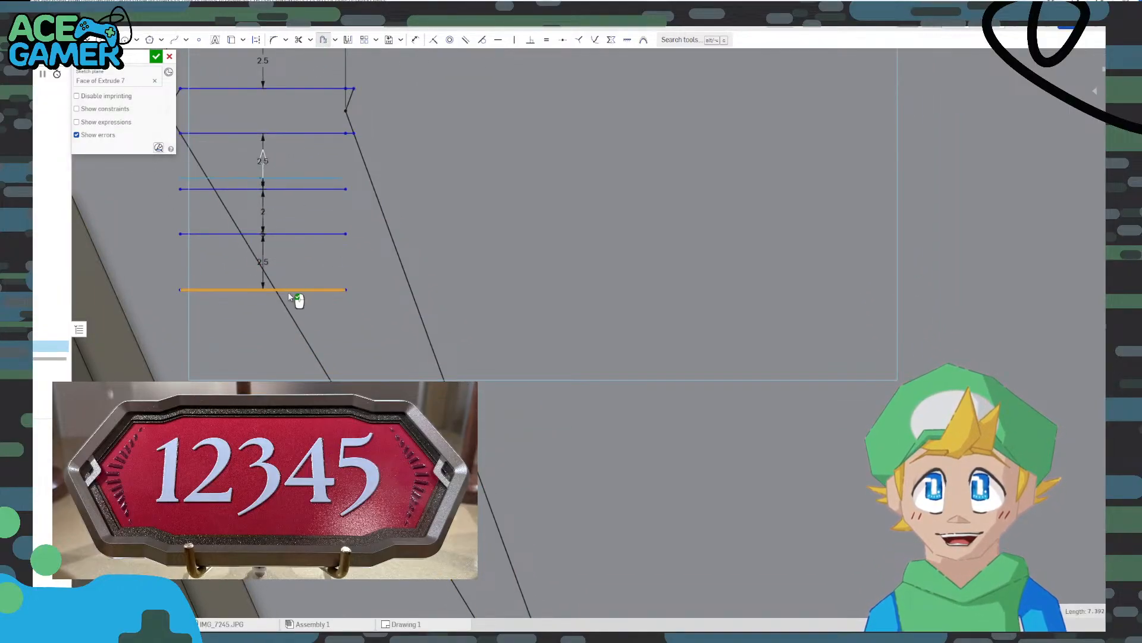
pyautogui.moveTo(275, 329); pyautogui.dragTo(270, 348)
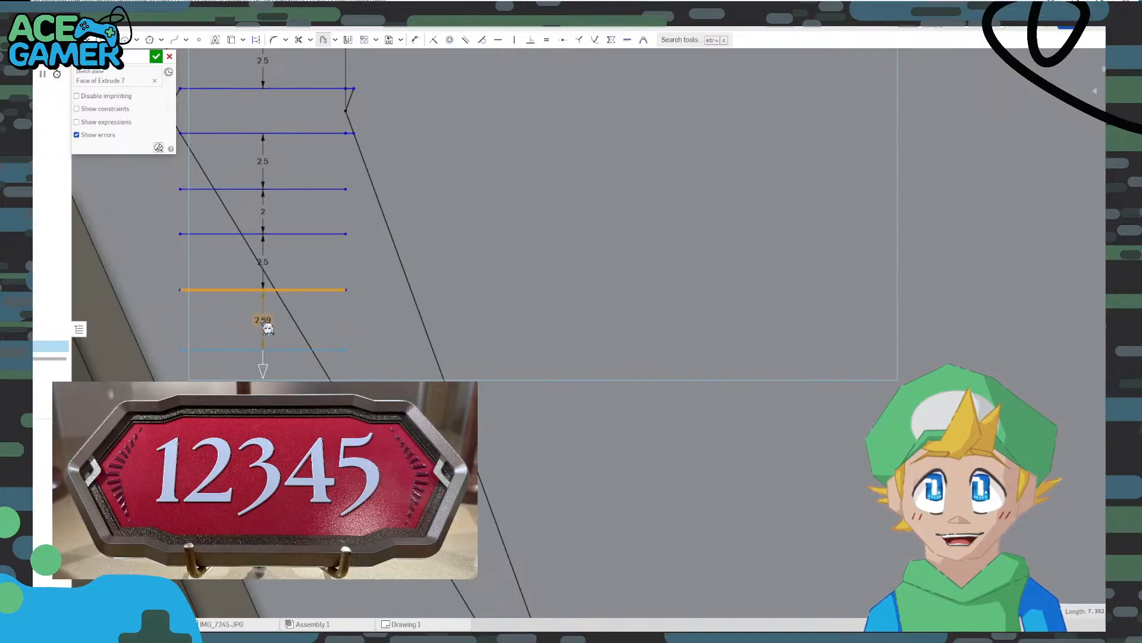
pyautogui.doubleClick(263, 320)
pyautogui.write('2.69')
pyautogui.press('Return')
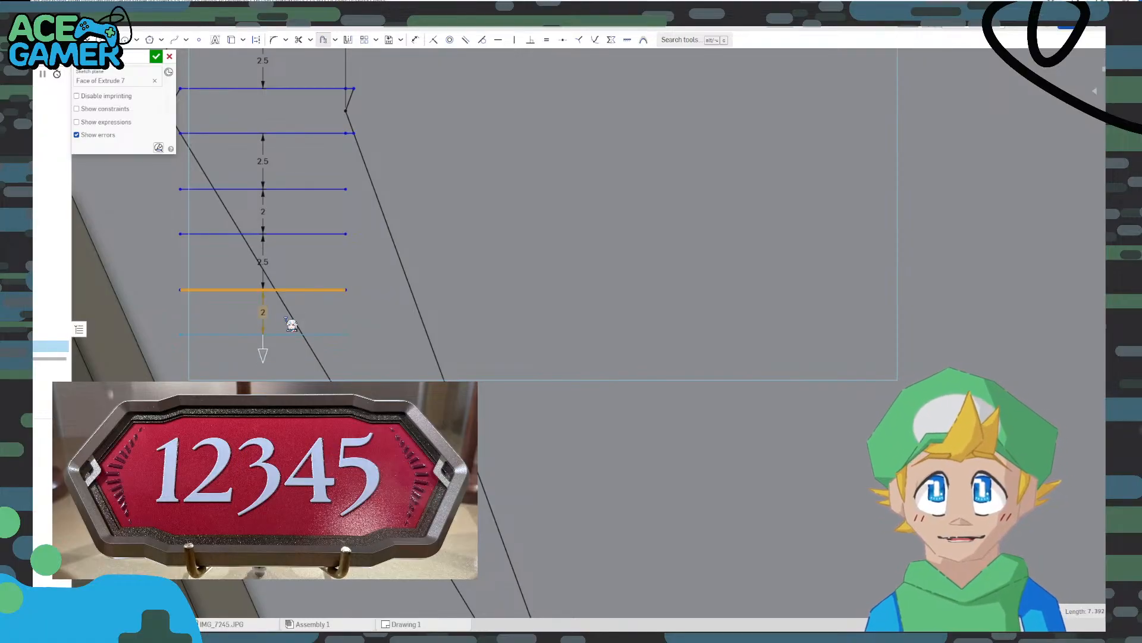
pyautogui.click(292, 324)
pyautogui.write('2')
pyautogui.press('Return')
# Offset the second lower ray's bottom edge downward by 2.5 mm and move the overlapping 2 mm dimension clear of the others
pyautogui.click(323, 39)
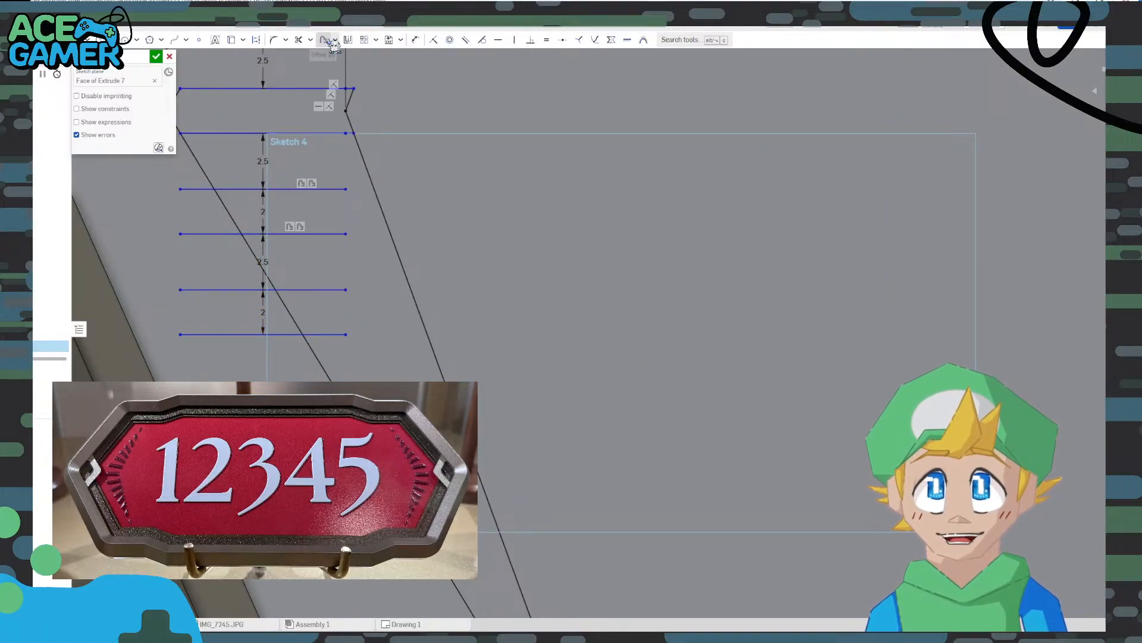
pyautogui.click(289, 334)
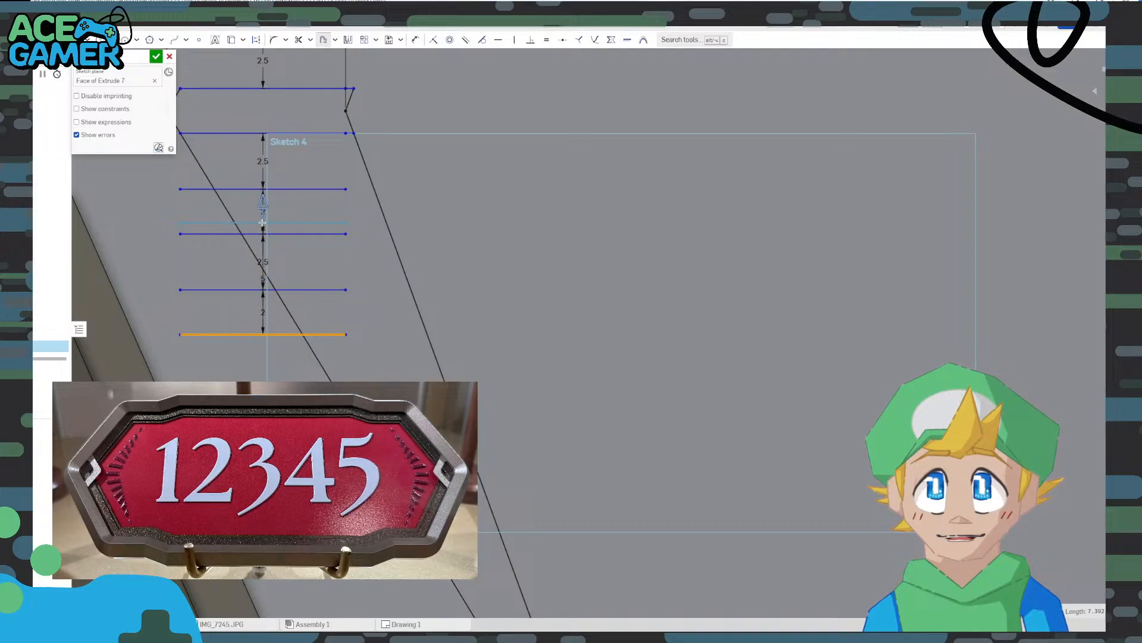
pyautogui.moveTo(262, 212); pyautogui.dragTo(265, 292)
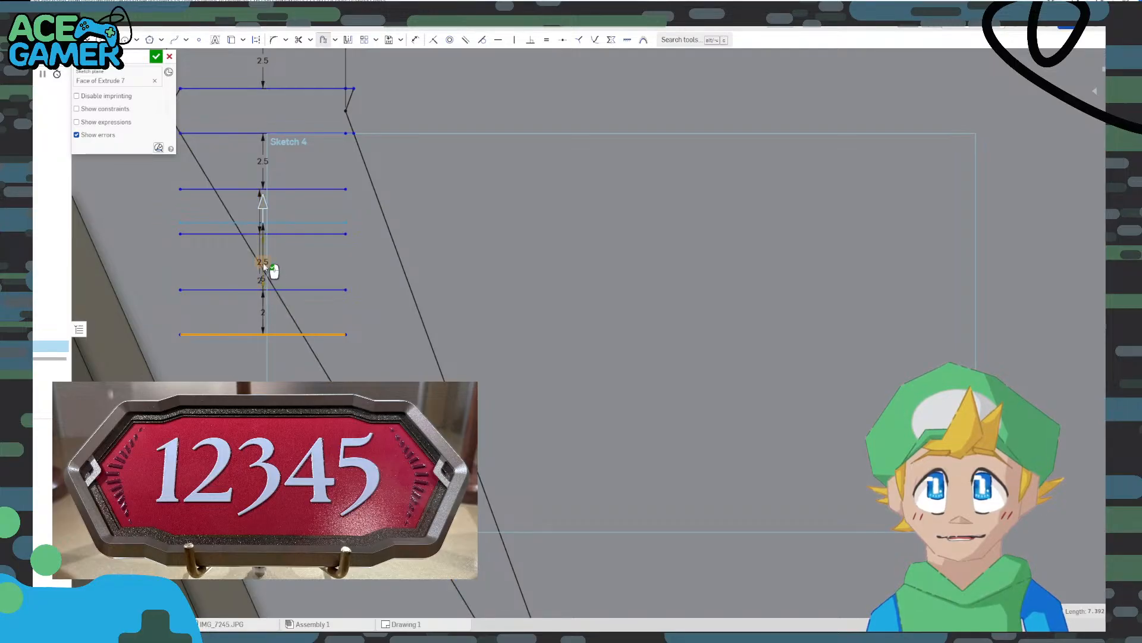
pyautogui.click(269, 375)
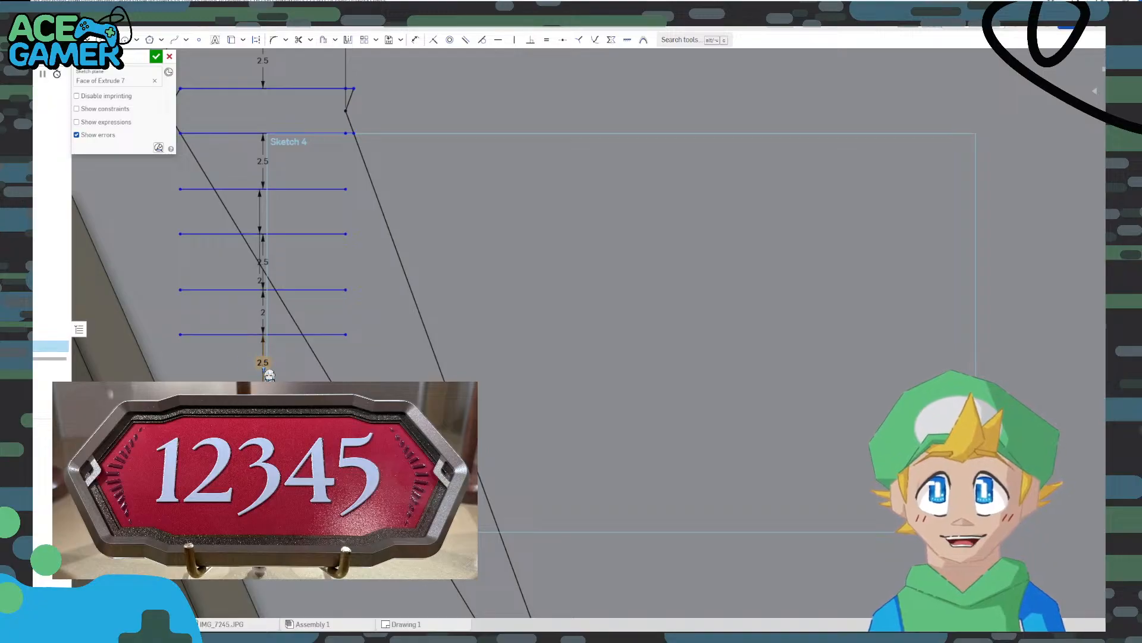
pyautogui.moveTo(260, 280); pyautogui.dragTo(253, 220)
pyautogui.moveTo(364, 315)
pyautogui.mouseDown(button='middle')
pyautogui.moveTo(310, 247)
pyautogui.moveTo(387, 299)
pyautogui.mouseUp(button='middle')
pyautogui.scroll(-1, 310, 248)
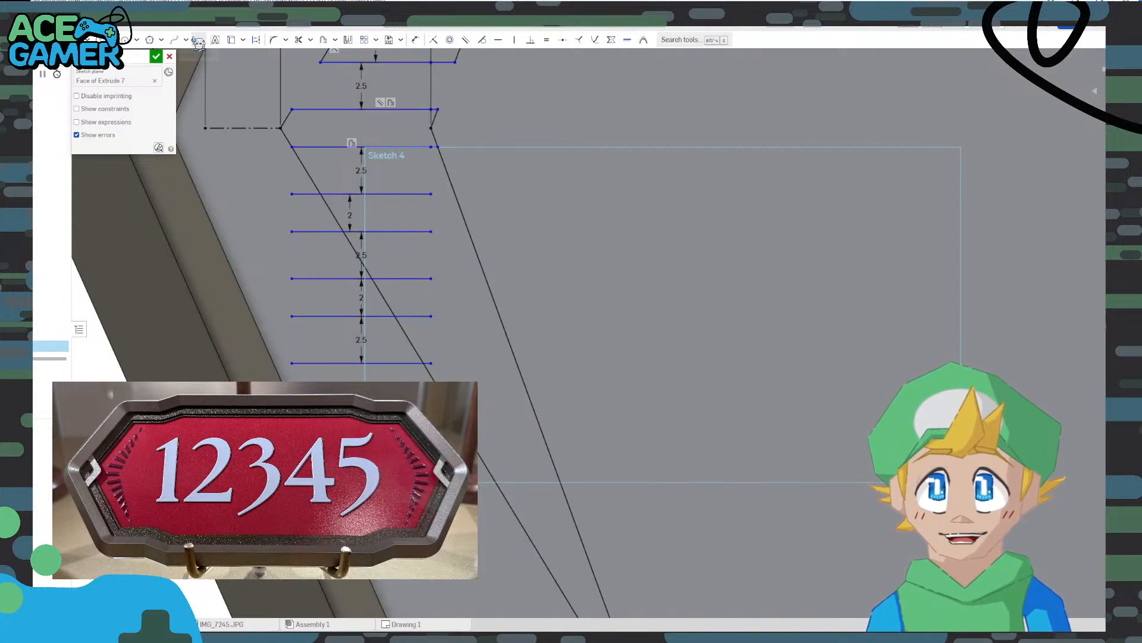
# Extend the first three offset lines below the middle ray horizontally to the inner slanted edge
pyautogui.click(459, 205)
pyautogui.press('Escape')
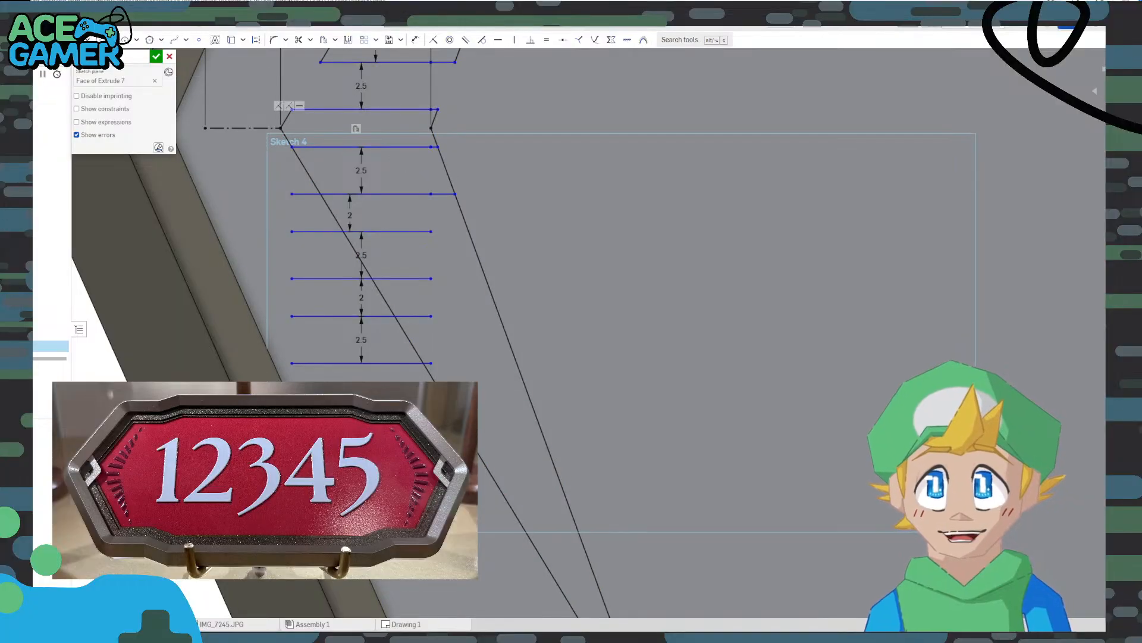
pyautogui.click(471, 232)
pyautogui.press('Escape')
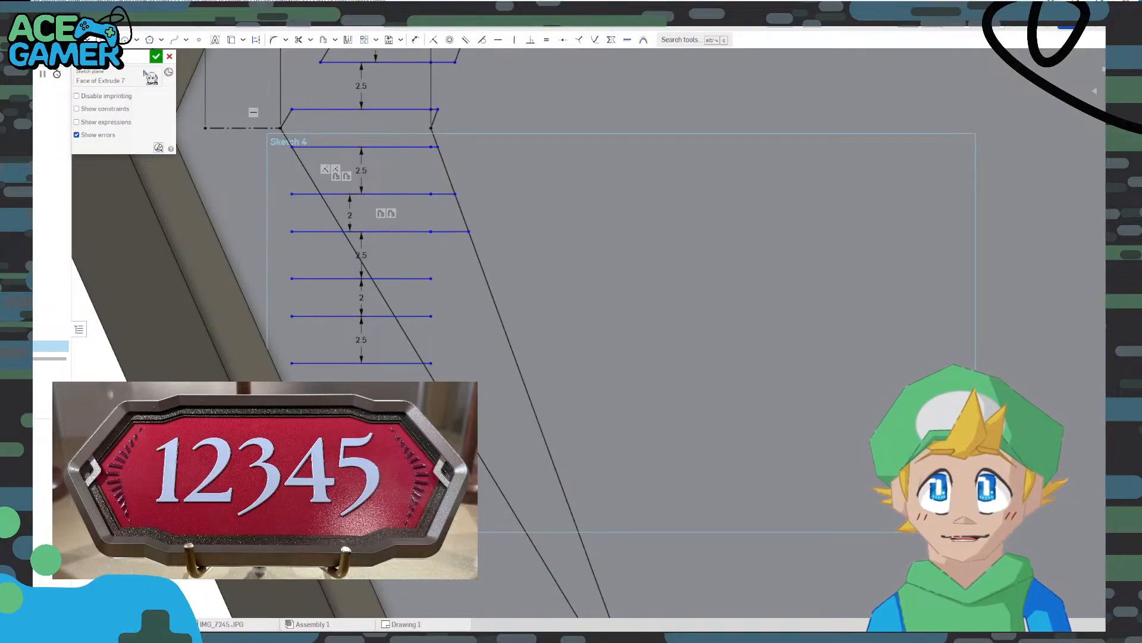
pyautogui.click(430, 278)
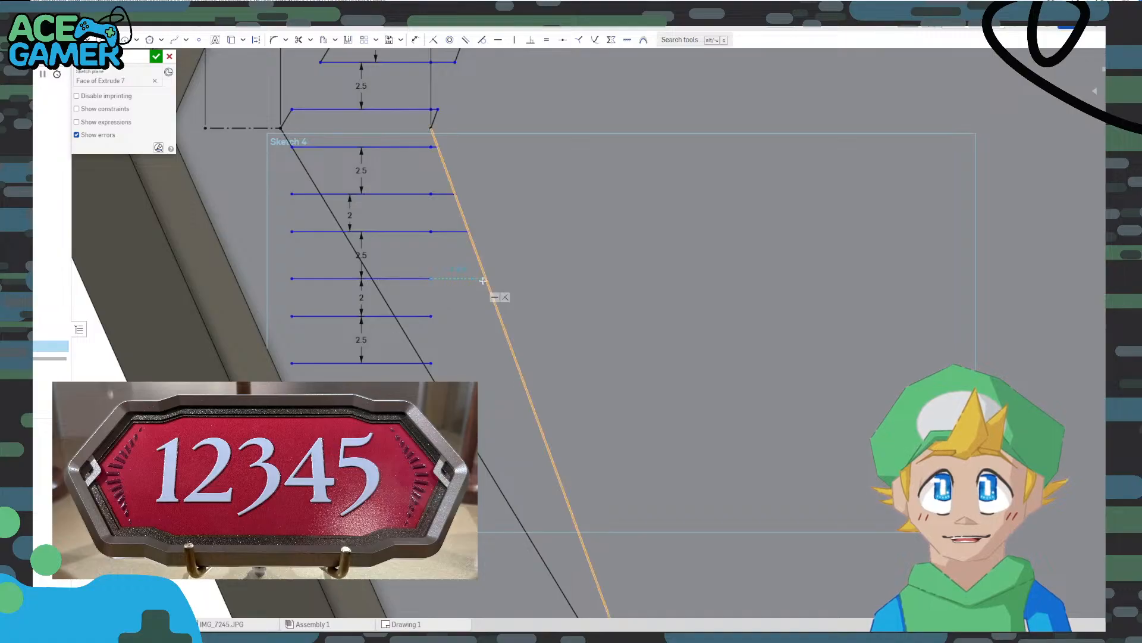
pyautogui.click(483, 279)
pyautogui.press('Escape')
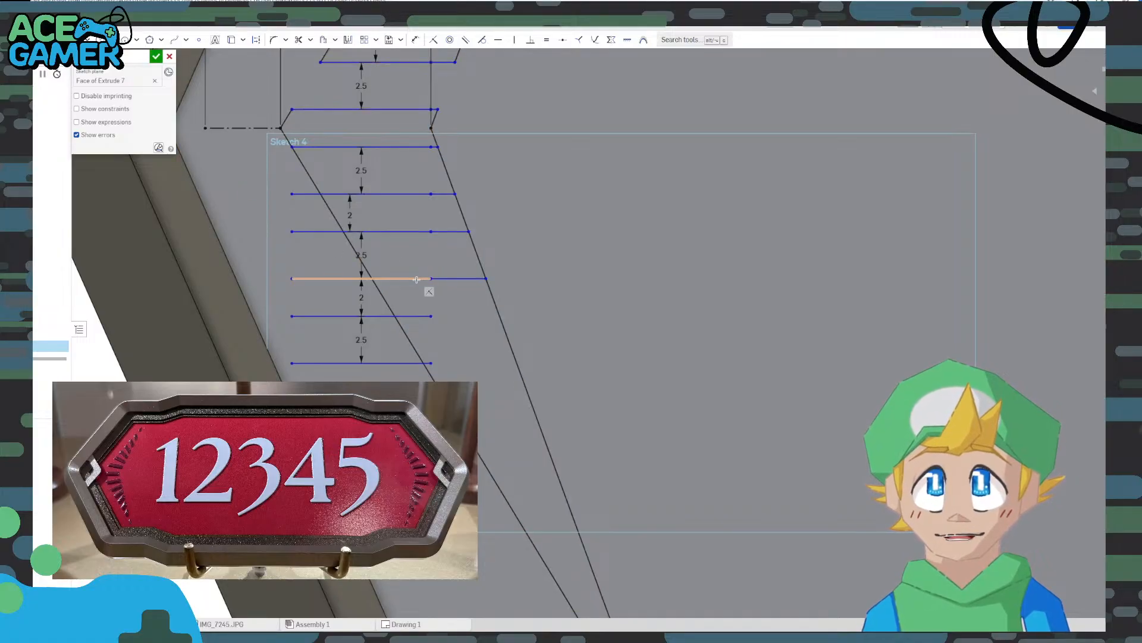
# Extend the two lowest offset lines horizontally to the inner slanted edge
pyautogui.click(432, 316)
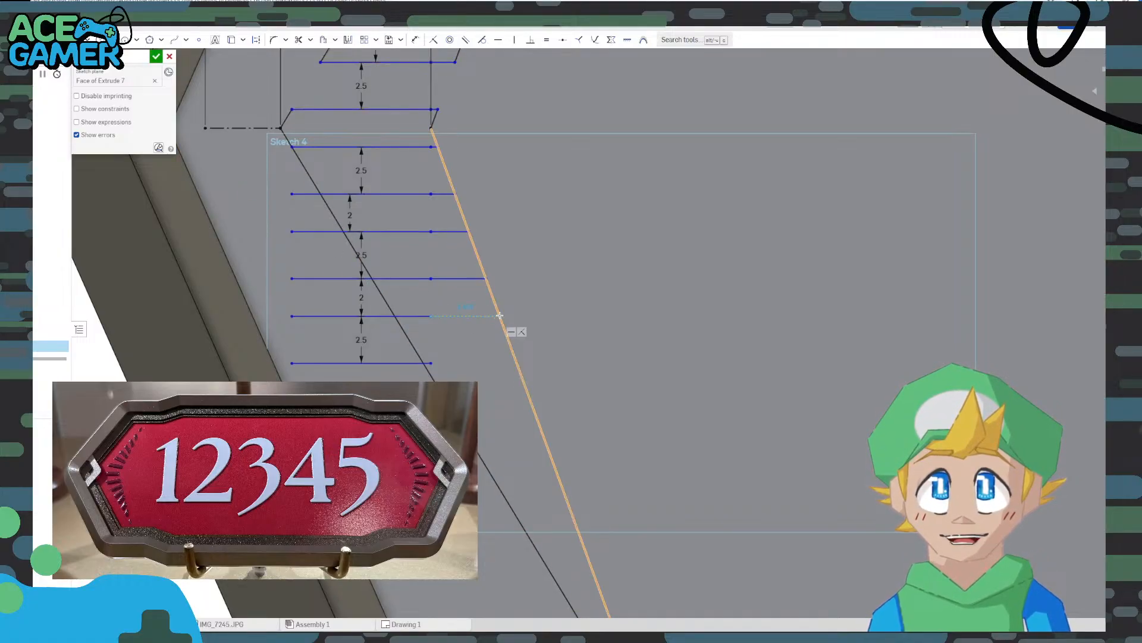
pyautogui.click(500, 316)
pyautogui.press('Escape')
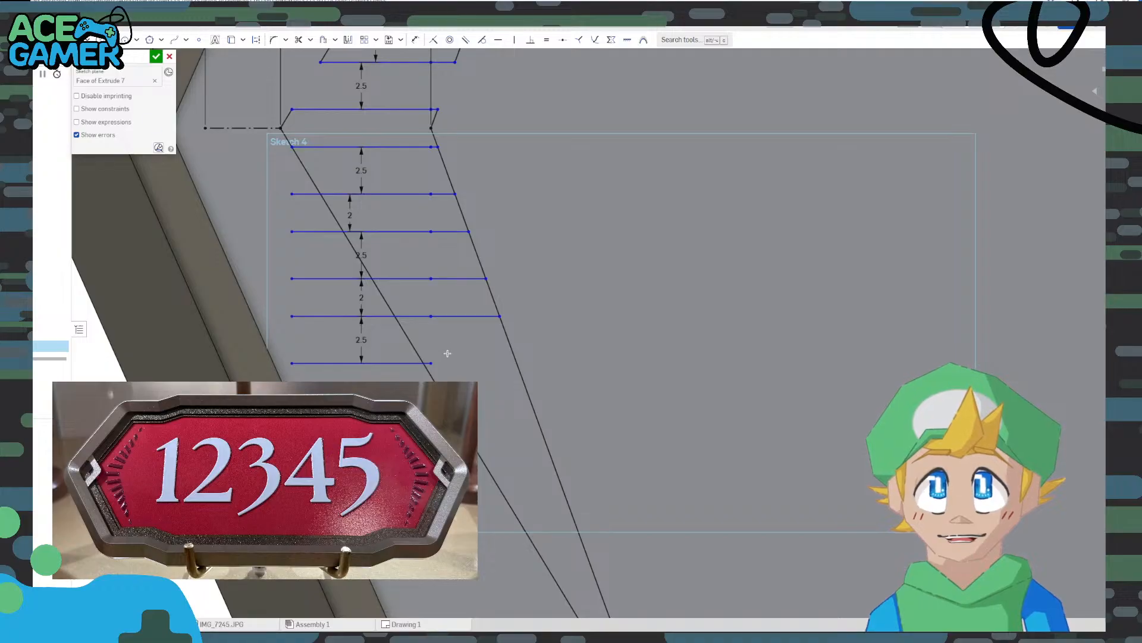
pyautogui.click(431, 363)
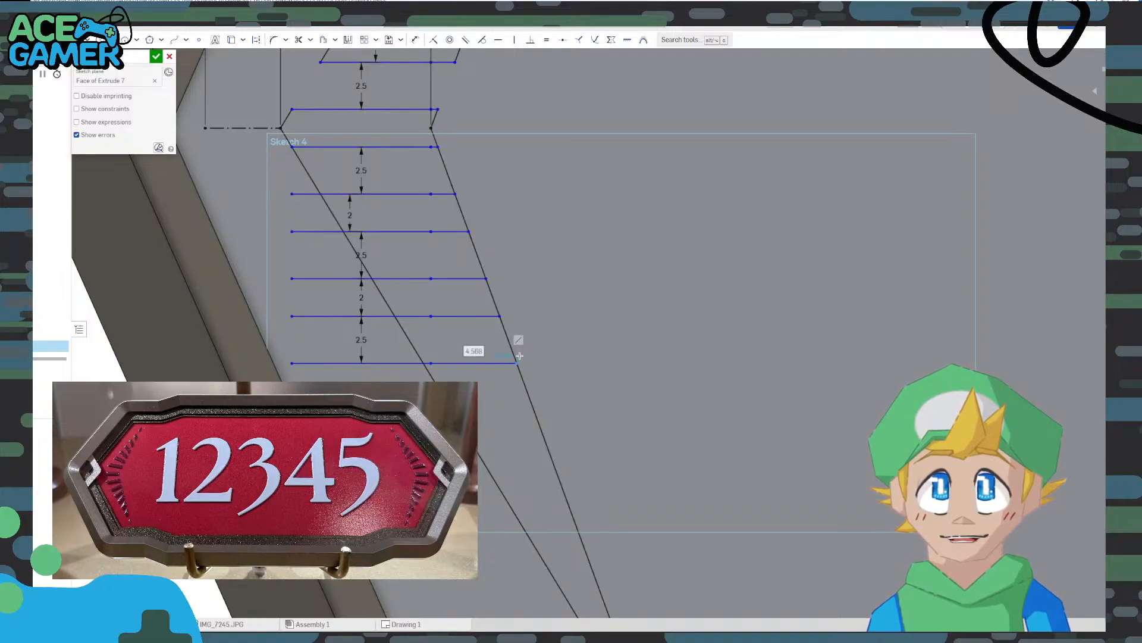
pyautogui.click(517, 363)
pyautogui.press('Escape')
# Trim the overhangs of the five offset lines that stick out beyond the outer slanted edge
pyautogui.moveTo(431, 292); pyautogui.dragTo(367, 288, button='middle')
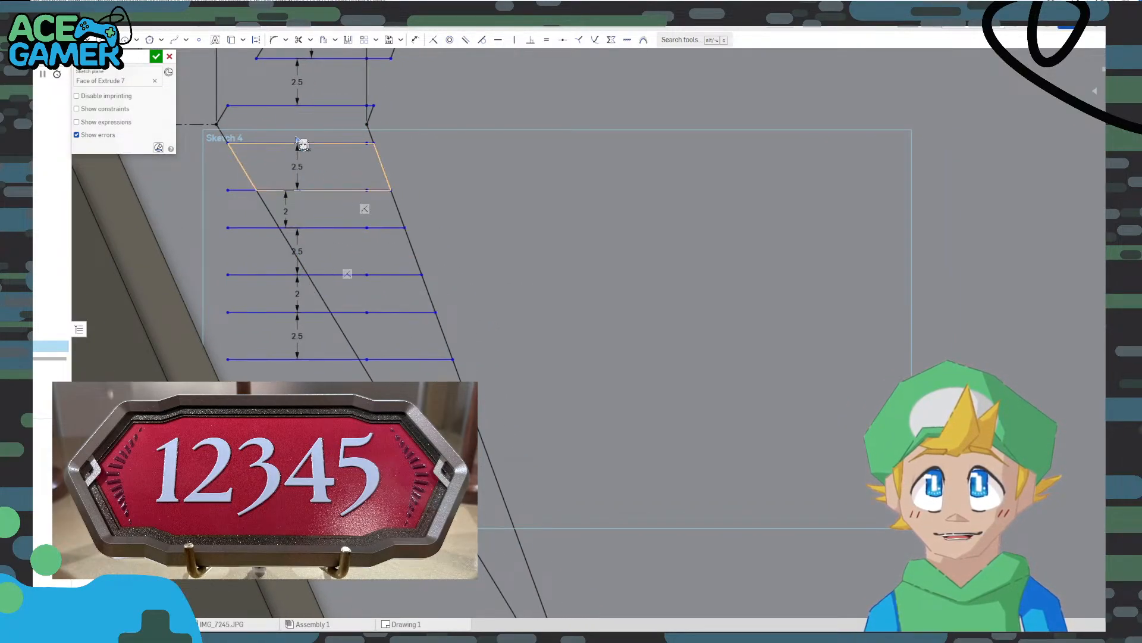
pyautogui.click(299, 39)
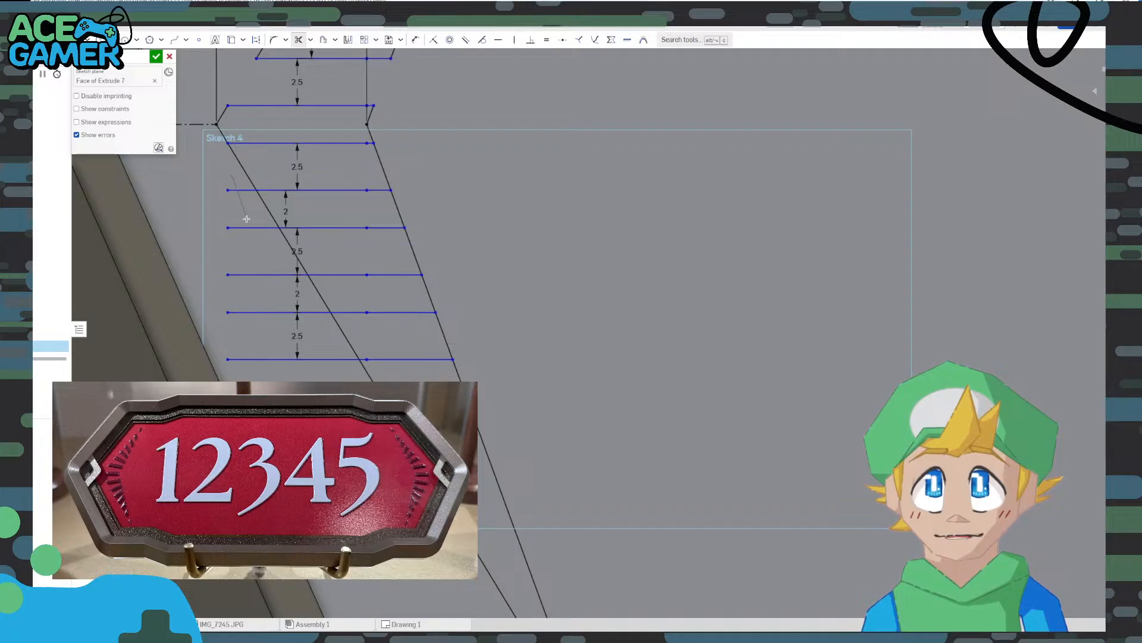
pyautogui.moveTo(246, 219)
pyautogui.mouseDown()
pyautogui.moveTo(301, 374)
pyautogui.moveTo(337, 373)
pyautogui.mouseUp()
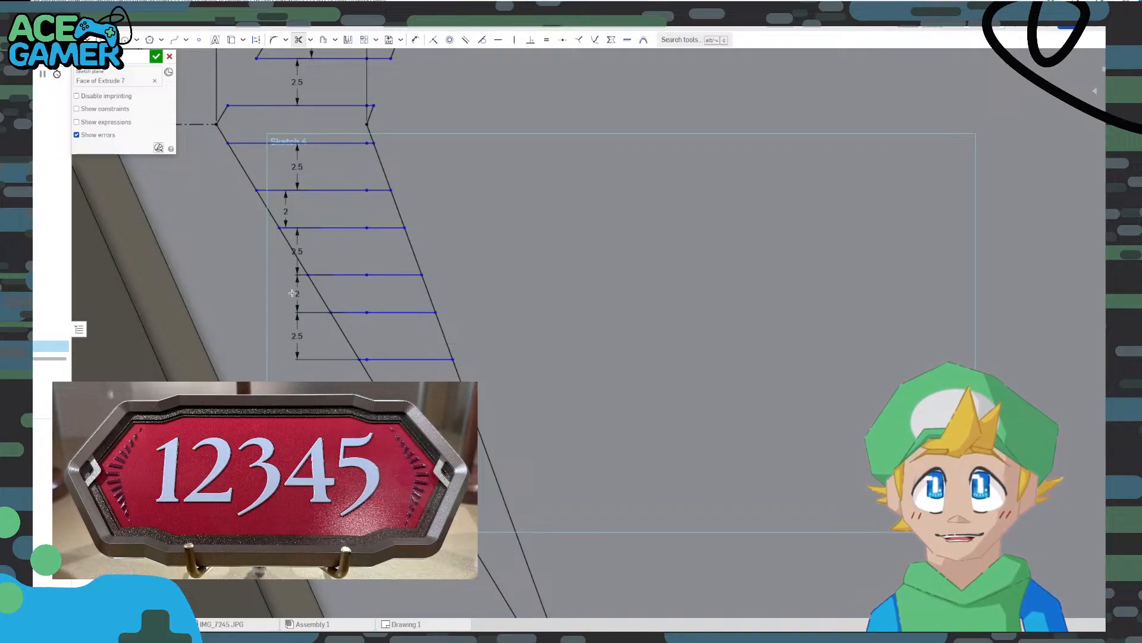
# Trim the slanted-edge segments on both sides of the three 2.5 mm gaps below the middle ray
pyautogui.moveTo(292, 293); pyautogui.dragTo(419, 357, button='middle')
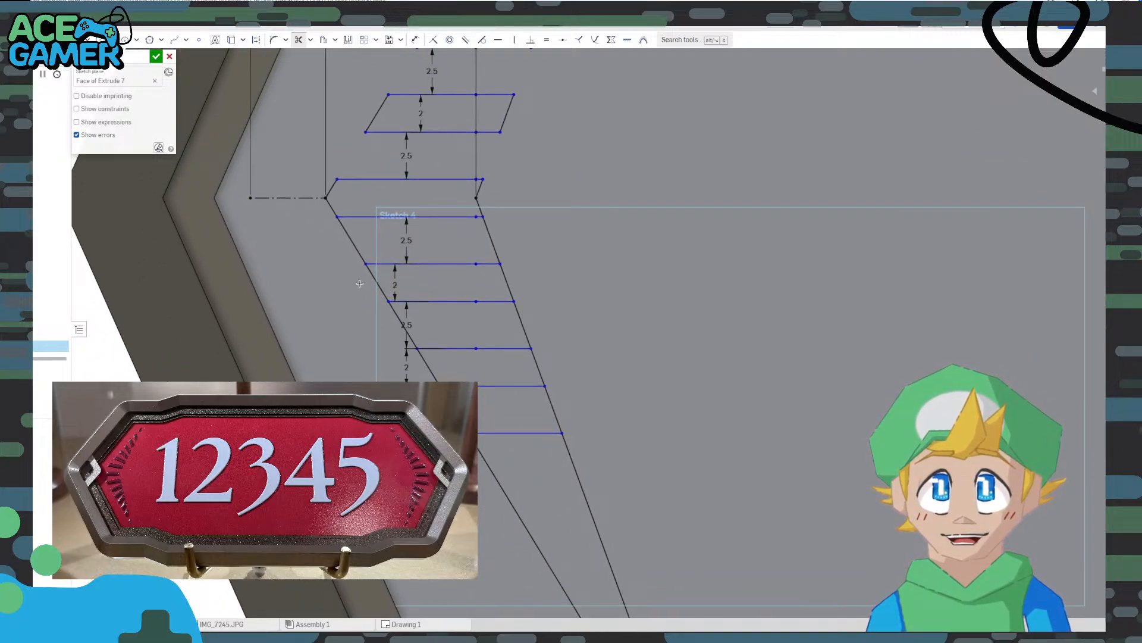
pyautogui.moveTo(408, 220); pyautogui.dragTo(370, 310, button='middle')
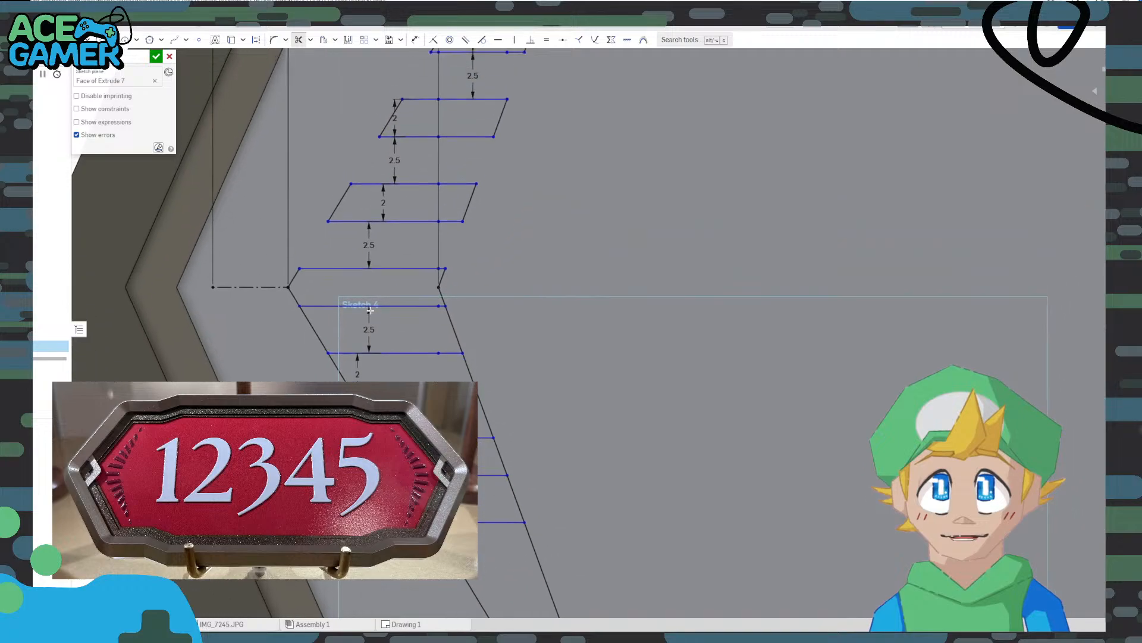
pyautogui.click(456, 335)
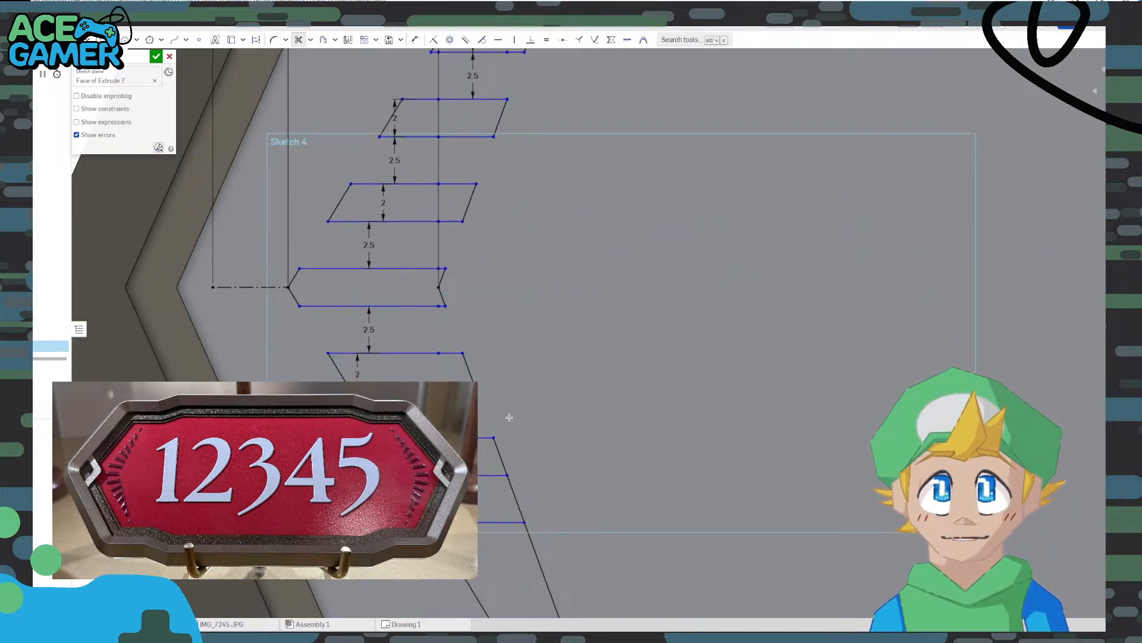
pyautogui.moveTo(508, 412); pyautogui.dragTo(444, 312, button='middle')
pyautogui.click(376, 390)
pyautogui.click(475, 390)
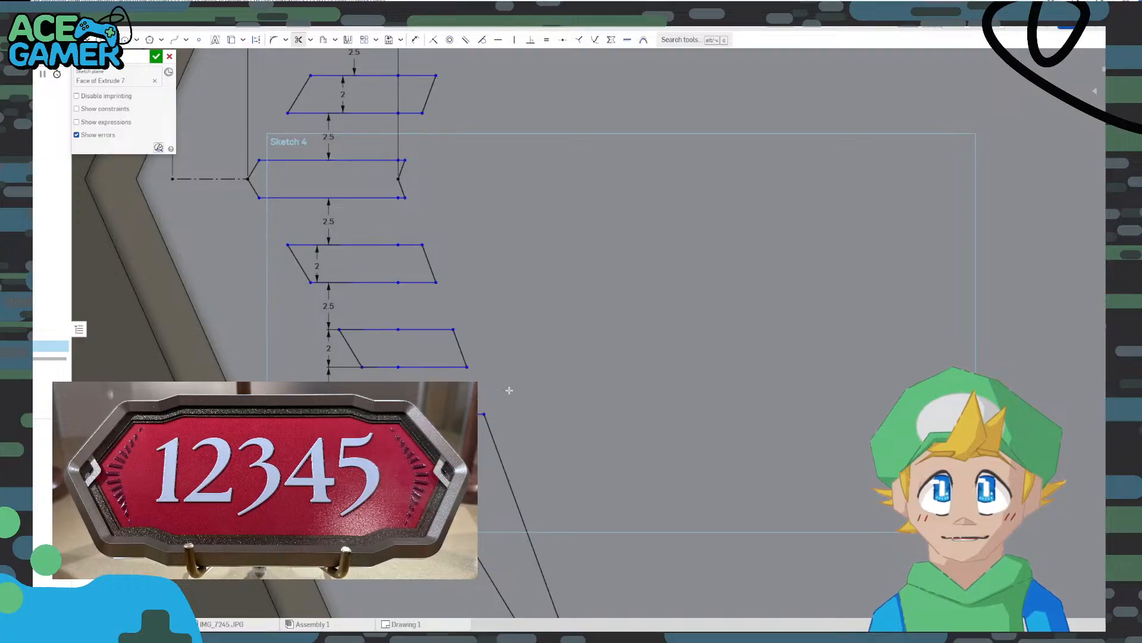
# Offset the top edge of the third ray below the middle ray downward by 2 mm to form its lower edge
pyautogui.scroll(-4, 513, 339)
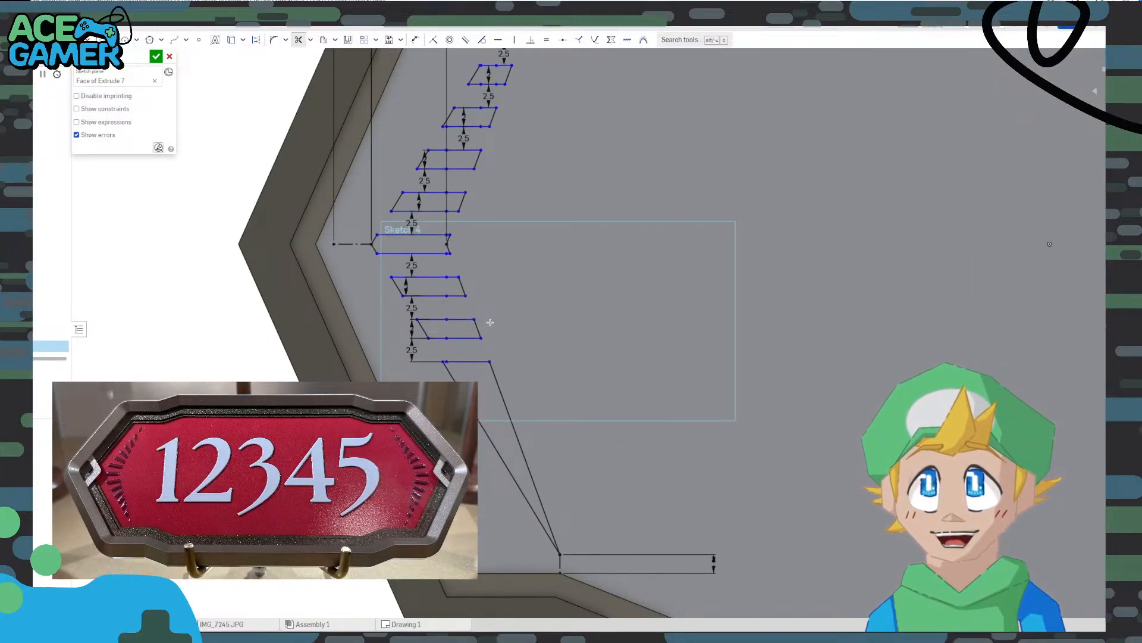
pyautogui.scroll(5, 481, 393)
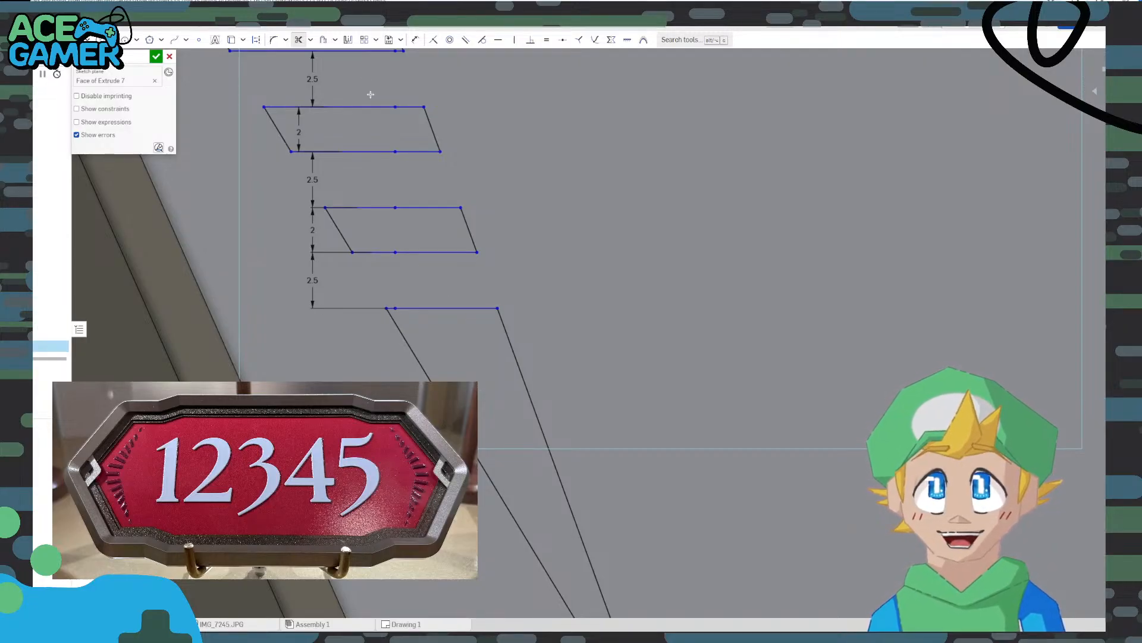
pyautogui.click(323, 40)
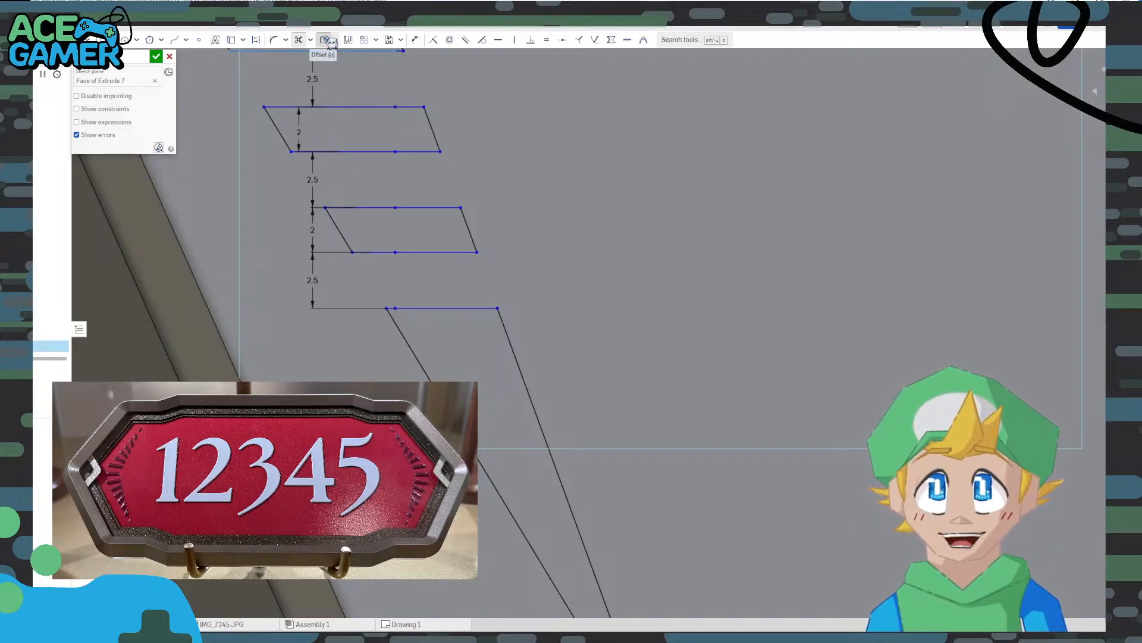
pyautogui.click(461, 310)
pyautogui.click(451, 366)
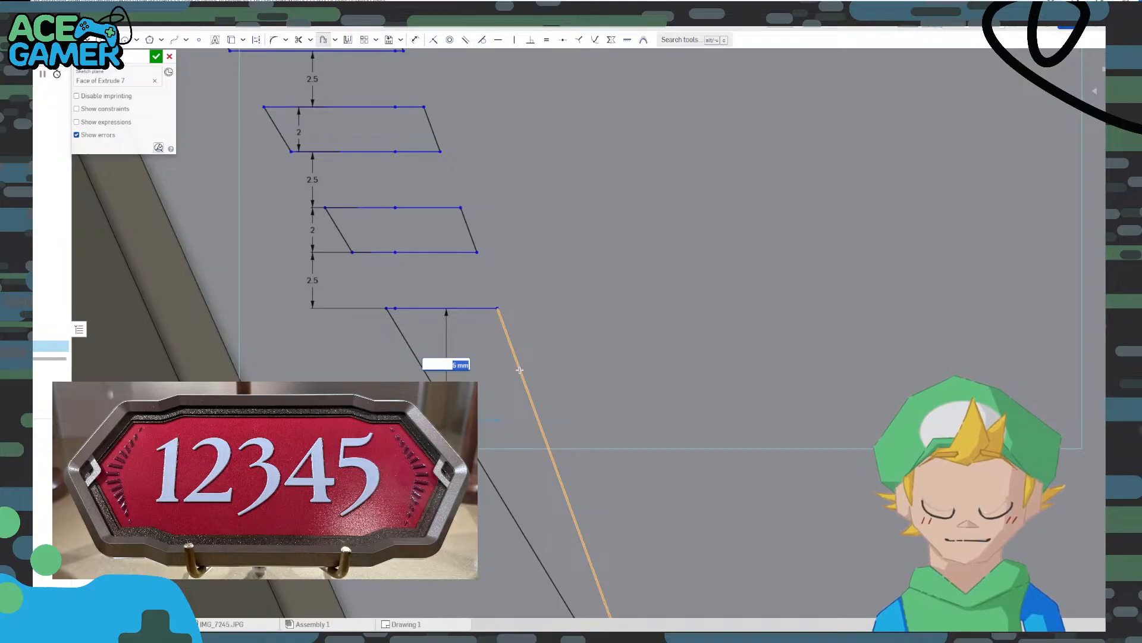
pyautogui.write('2')
pyautogui.press('Return')
pyautogui.press('Escape')
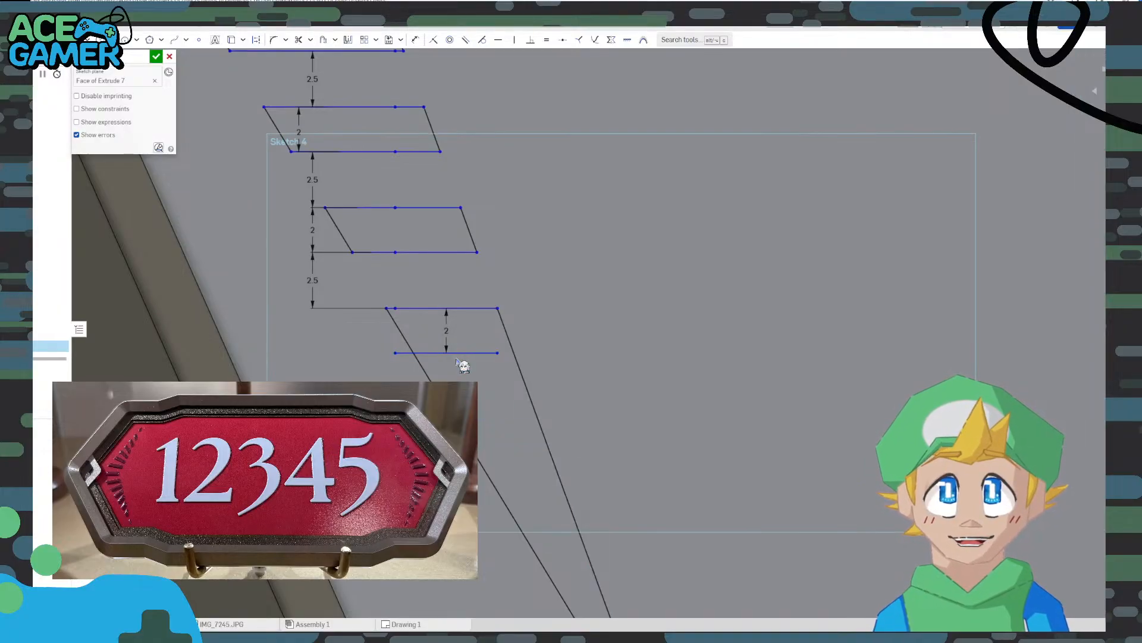
# Offset the third lower ray's bottom line downward by 2.5 mm to form the top edge of the fourth ray
pyautogui.click(324, 39)
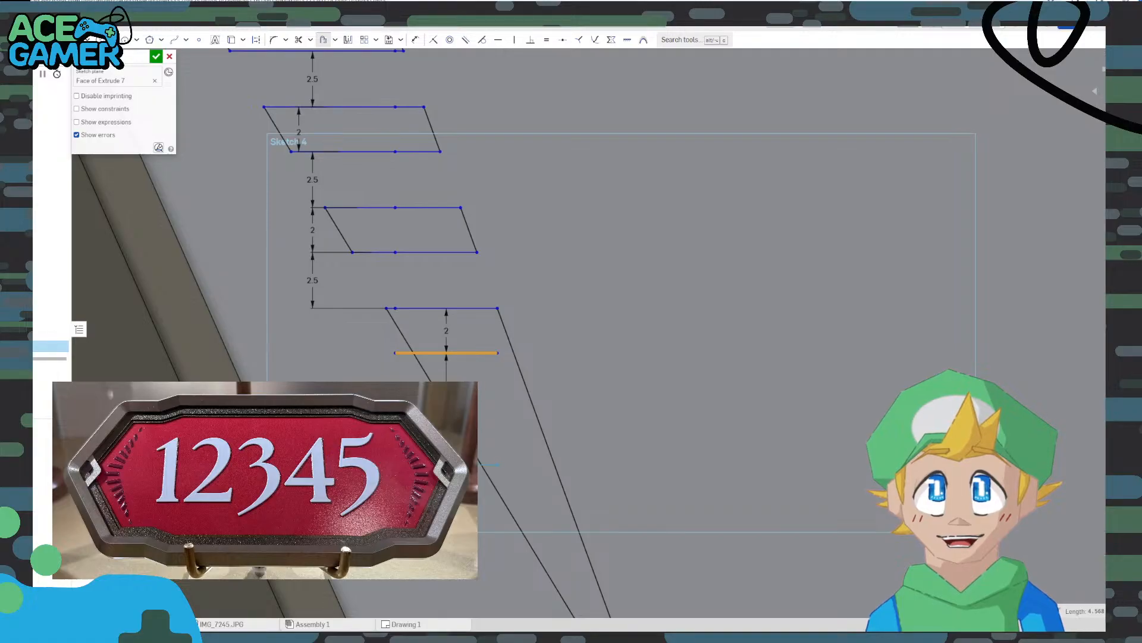
pyautogui.doubleClick(446, 408)
pyautogui.write('2.5')
pyautogui.press('Return')
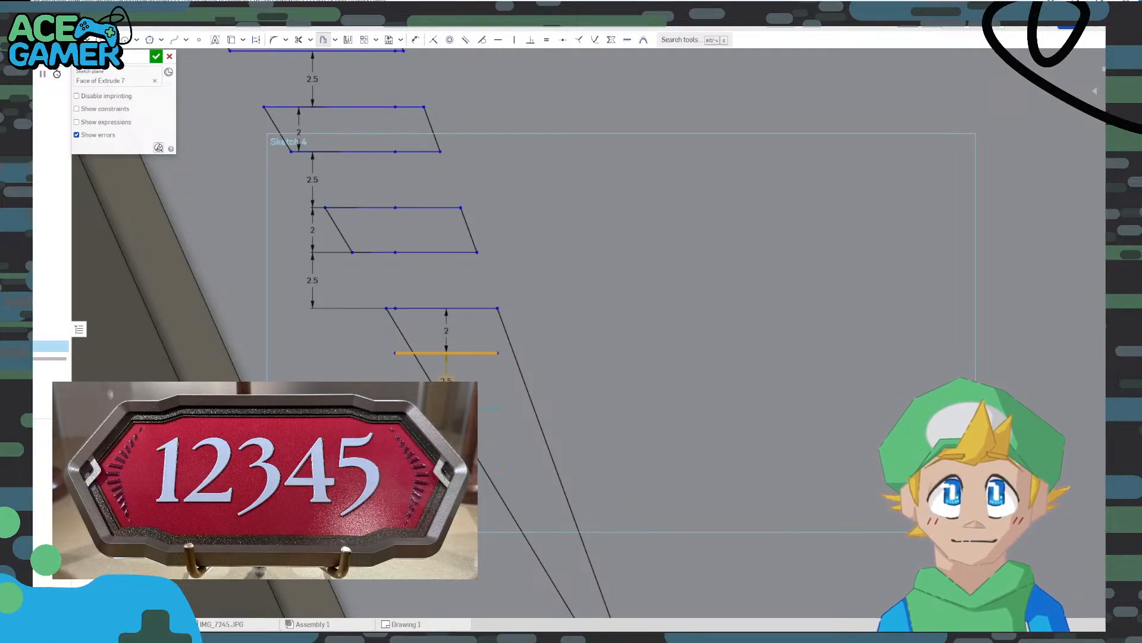
pyautogui.press('Escape')
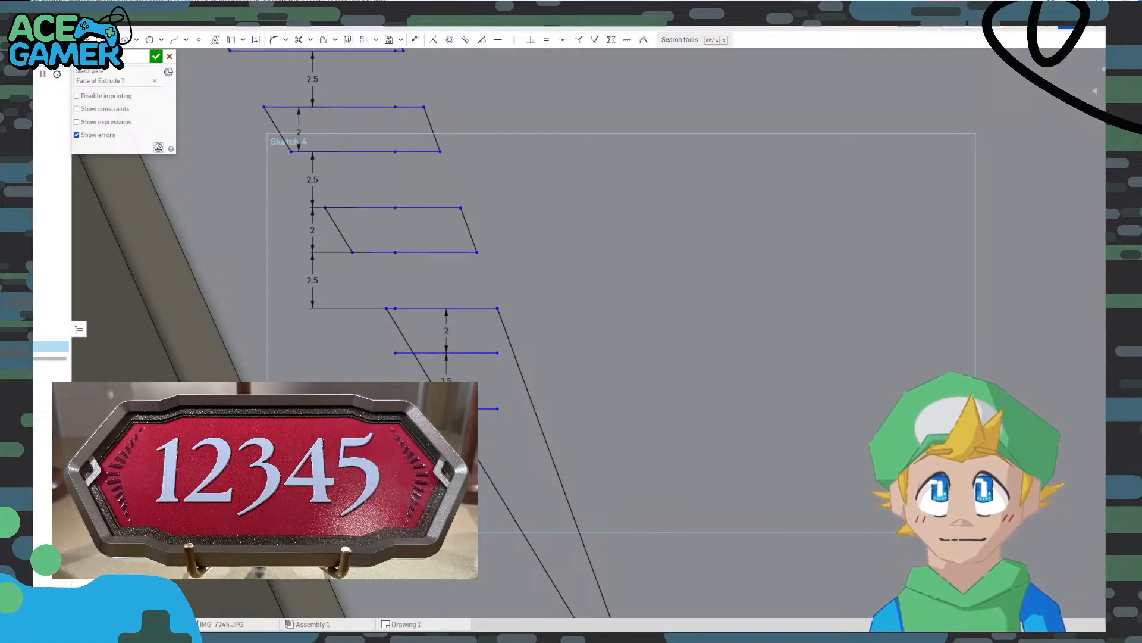
# Offset the fourth lower ray's top line downward by 2 mm to form its lower edge
pyautogui.click(323, 40)
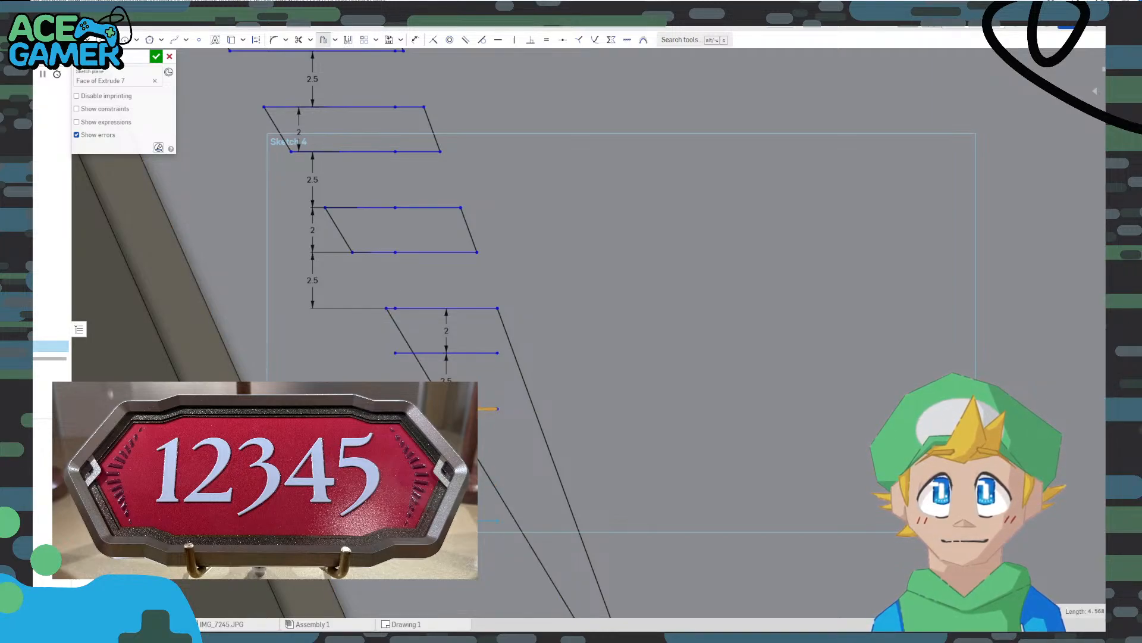
pyautogui.click(447, 408)
pyautogui.write('2')
pyautogui.press('Return')
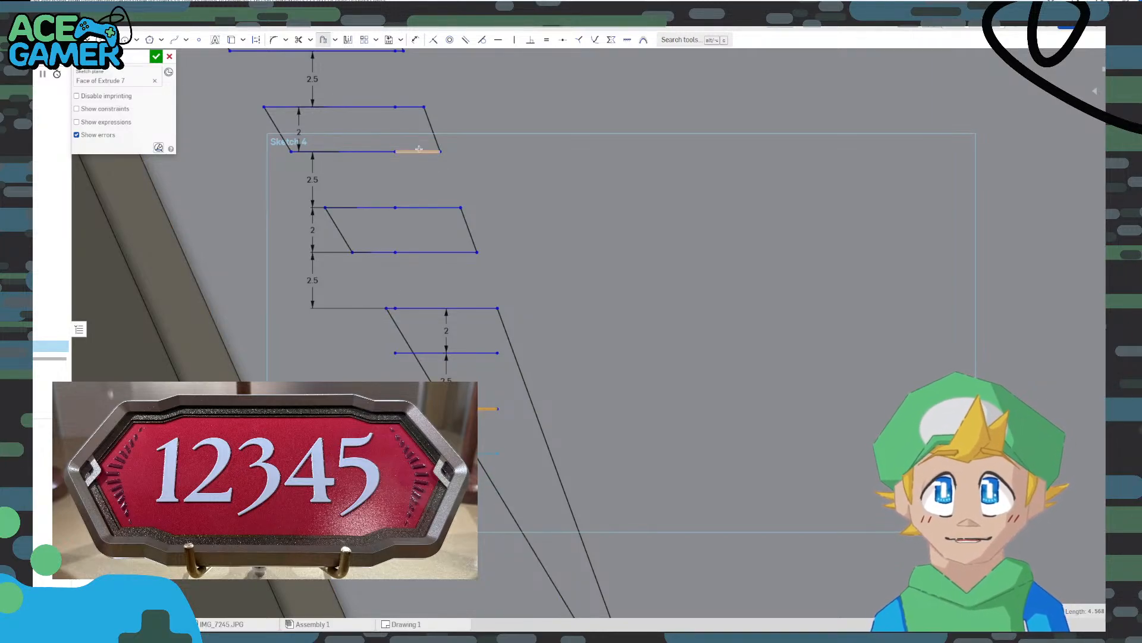
pyautogui.press('Escape')
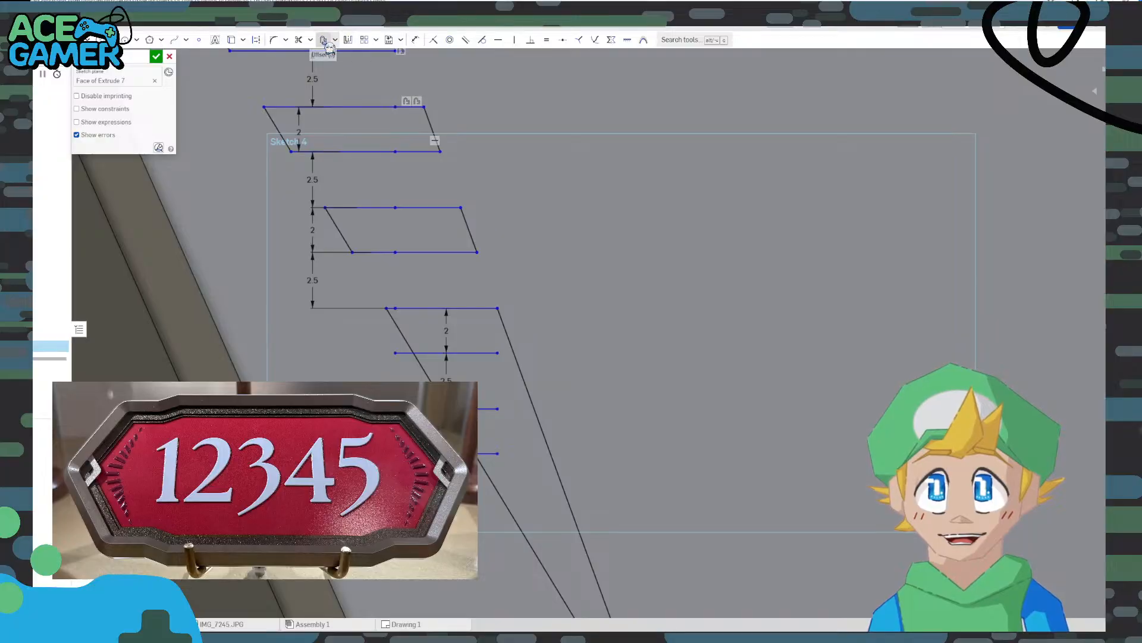
# Offset the fourth lower ray's bottom line downward by 2.5 mm to form the top edge of the fifth ray
pyautogui.click(323, 39)
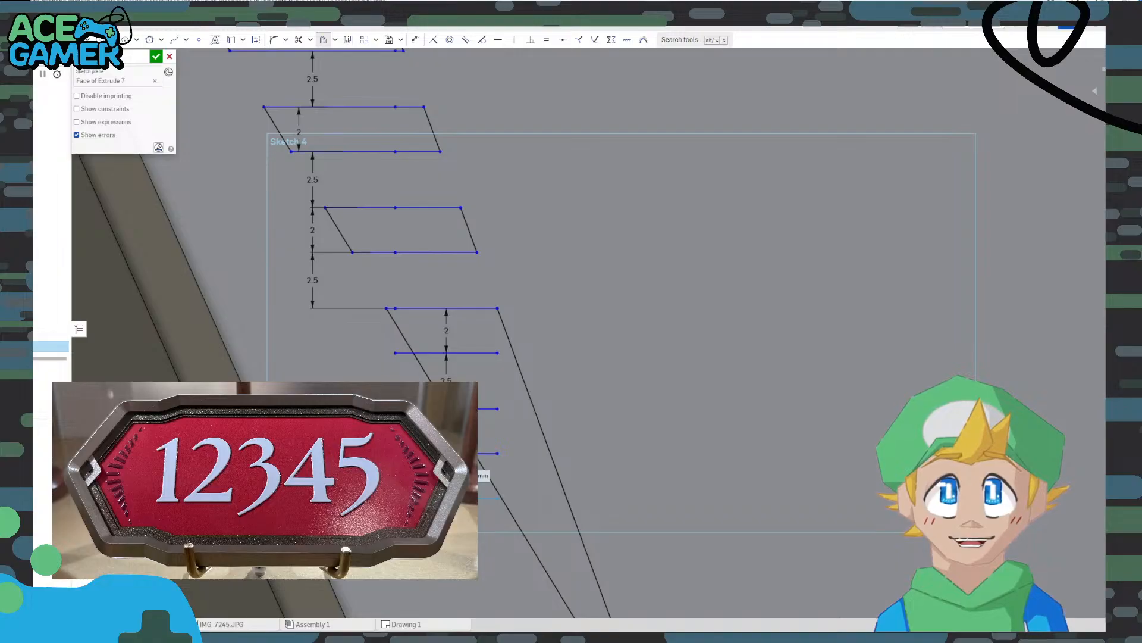
pyautogui.press('Return')
pyautogui.moveTo(565, 441); pyautogui.dragTo(469, 358, button='middle')
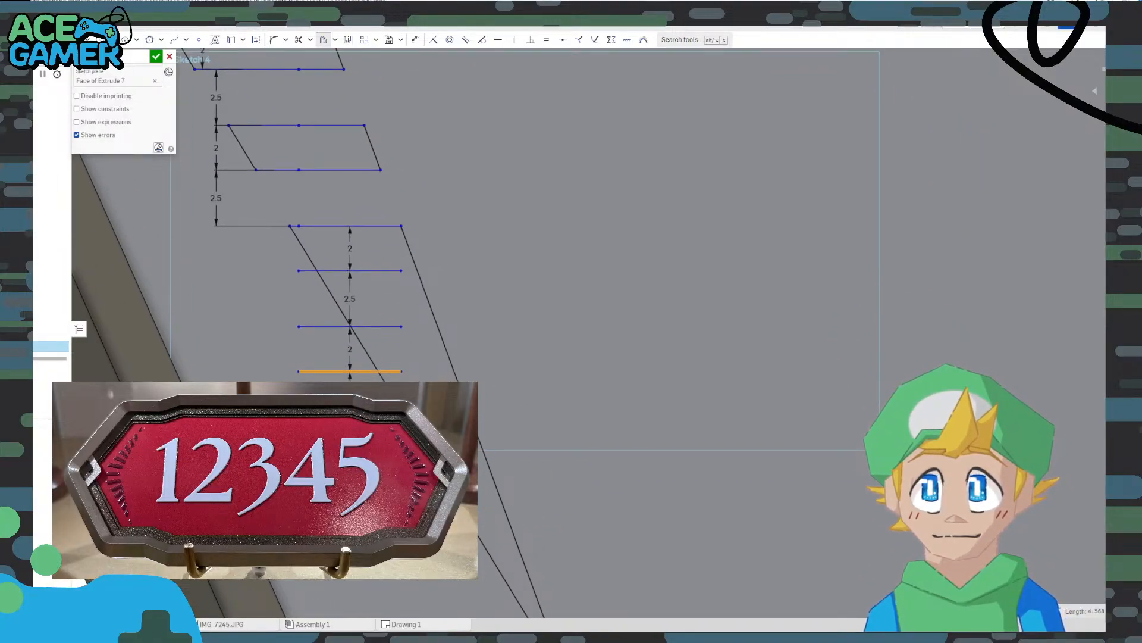
pyautogui.press('Escape')
# Extend the right ends of the third lower ray's bottom line and the fourth ray's top and bottom lines to the slanted edge
pyautogui.moveTo(401, 326); pyautogui.dragTo(438, 327)
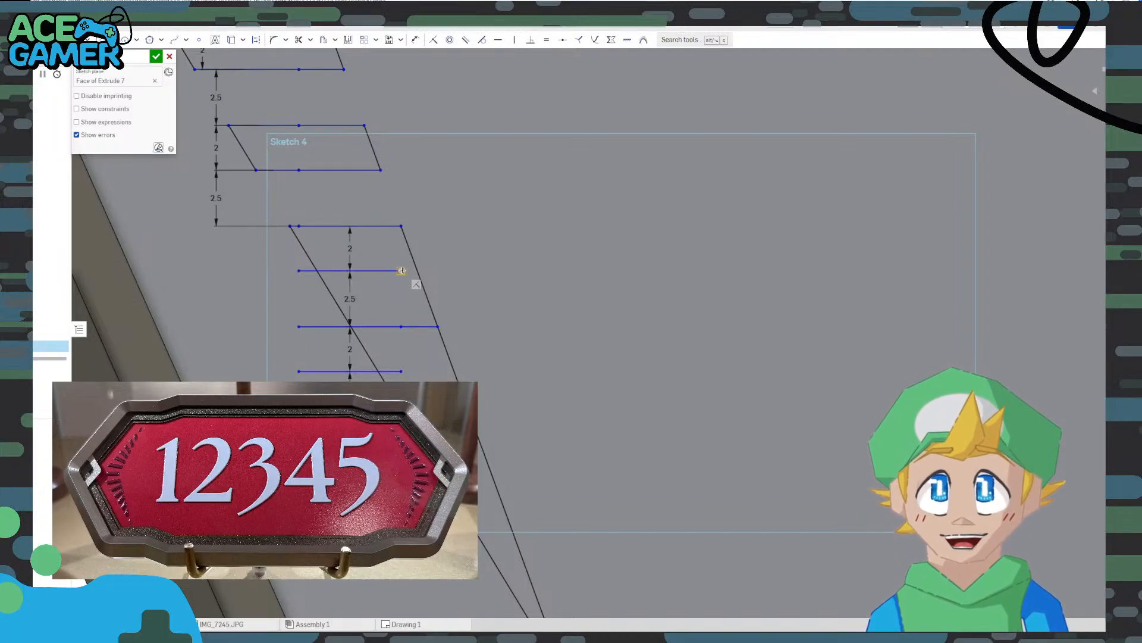
pyautogui.moveTo(402, 270); pyautogui.dragTo(417, 271)
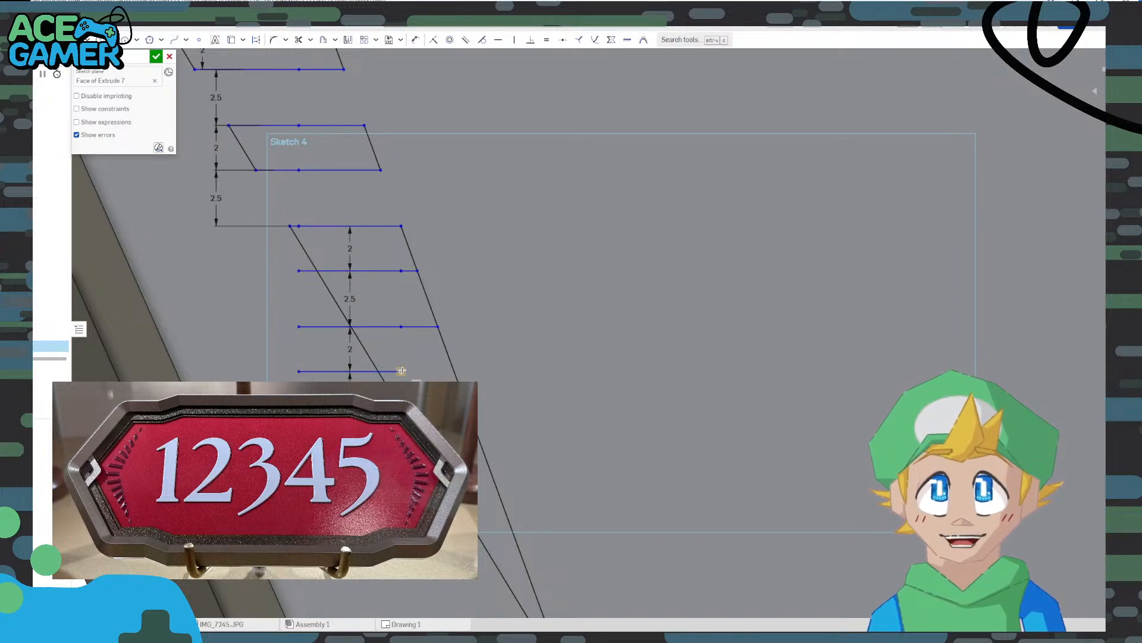
pyautogui.moveTo(402, 370); pyautogui.dragTo(455, 371)
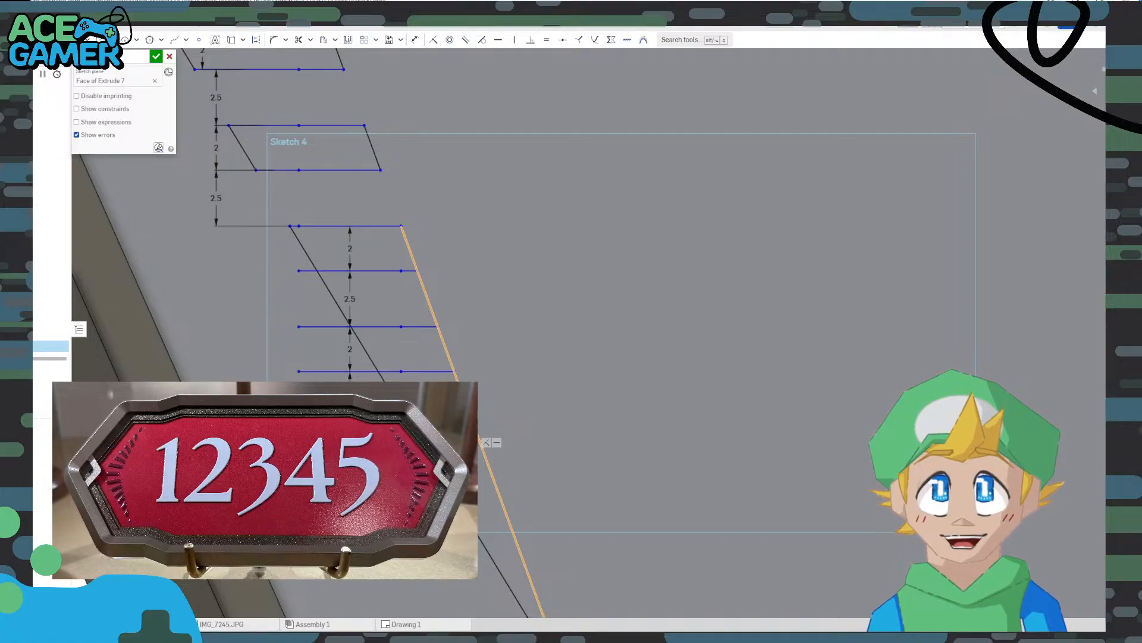
# Trim the left overhangs of the lower ray lines and the slanted-edge segments in the gaps below the third and fourth lower rays
pyautogui.click(299, 39)
pyautogui.click(318, 327)
pyautogui.click(303, 271)
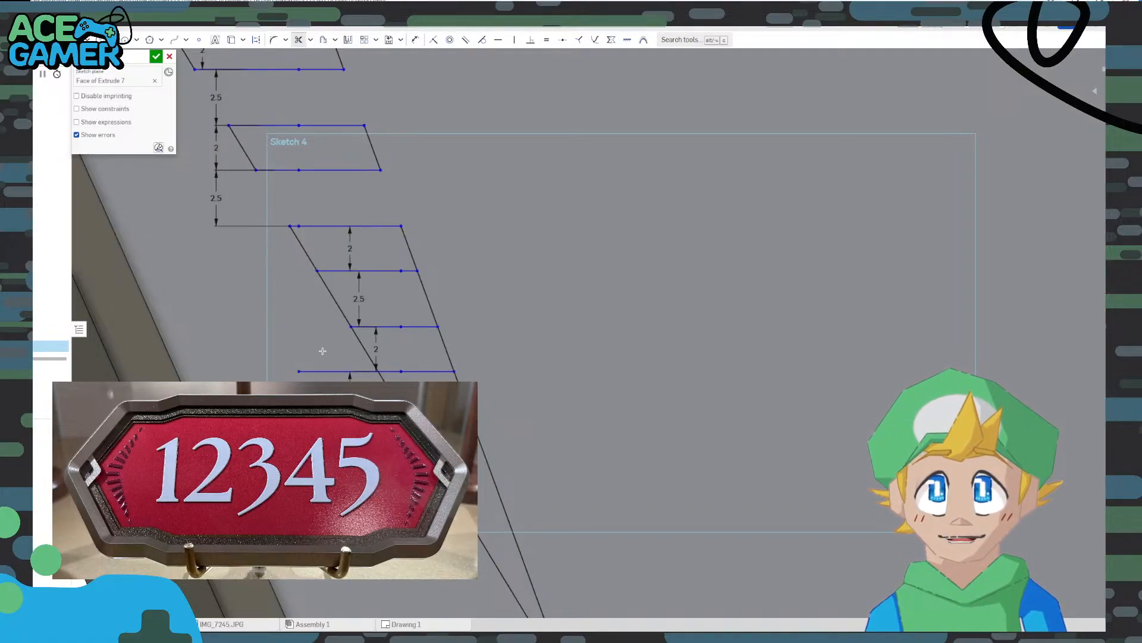
pyautogui.click(333, 371)
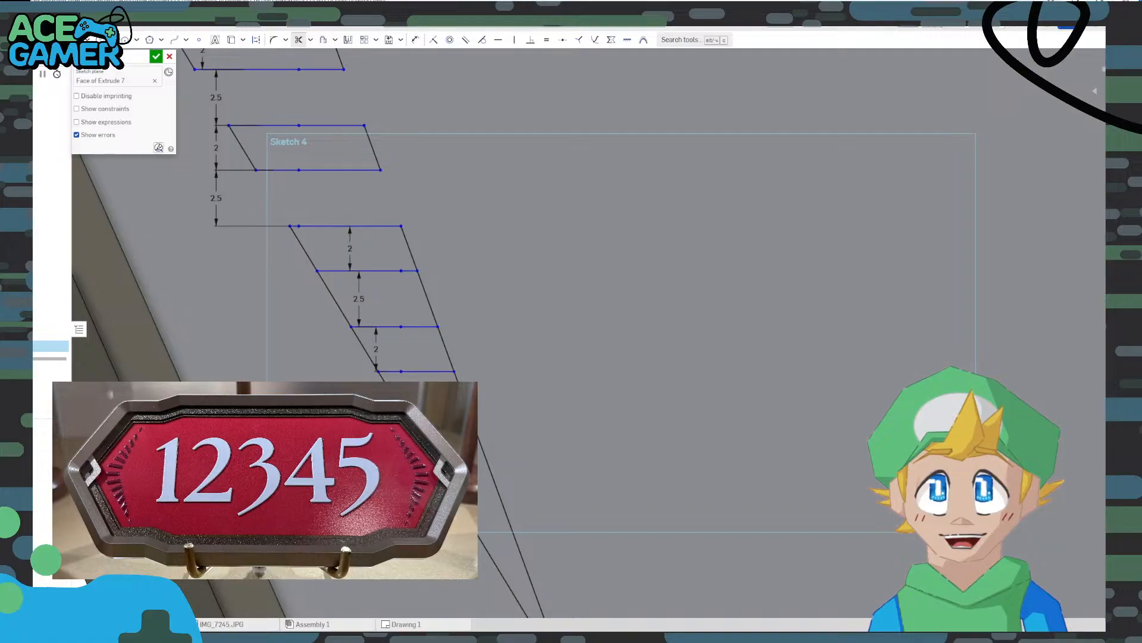
pyautogui.scroll(-3, 402, 417)
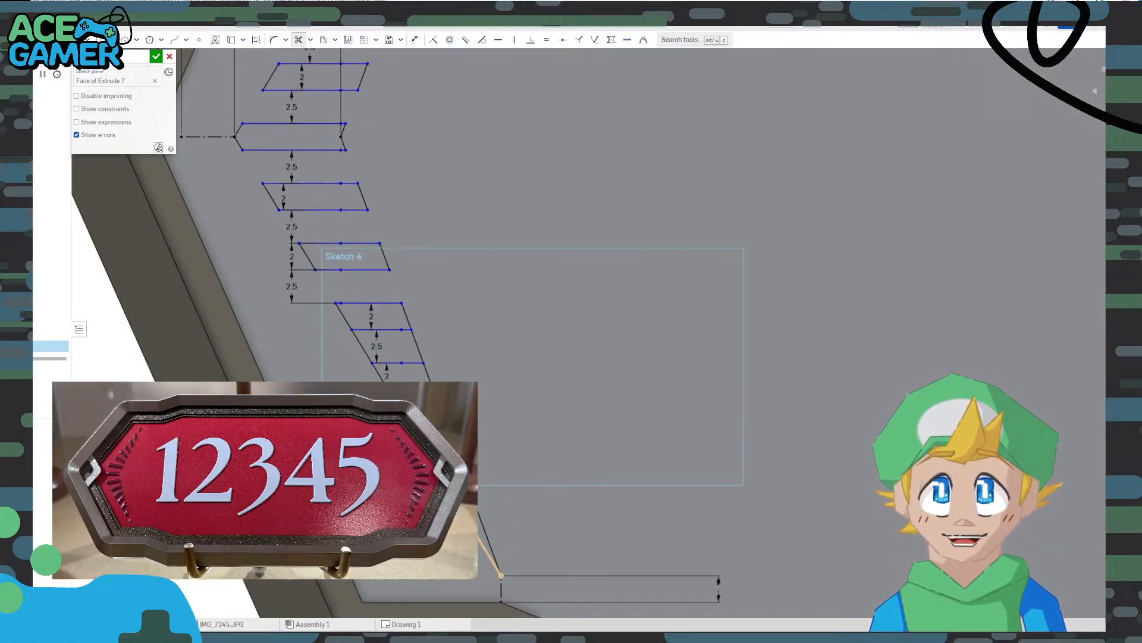
pyautogui.moveTo(457, 261)
pyautogui.mouseDown(button='middle')
pyautogui.moveTo(449, 402)
pyautogui.moveTo(442, 293)
pyautogui.mouseUp(button='middle')
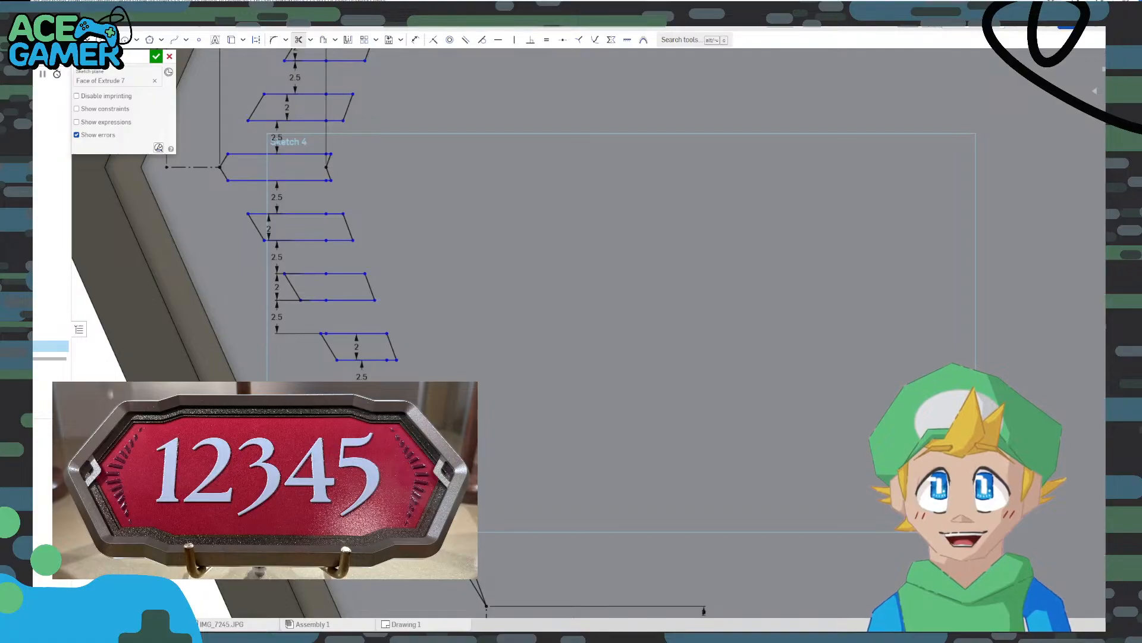
# Offset the fifth lower ray's top line downward by 2 mm to form its lower edge
pyautogui.scroll(-2, 447, 346)
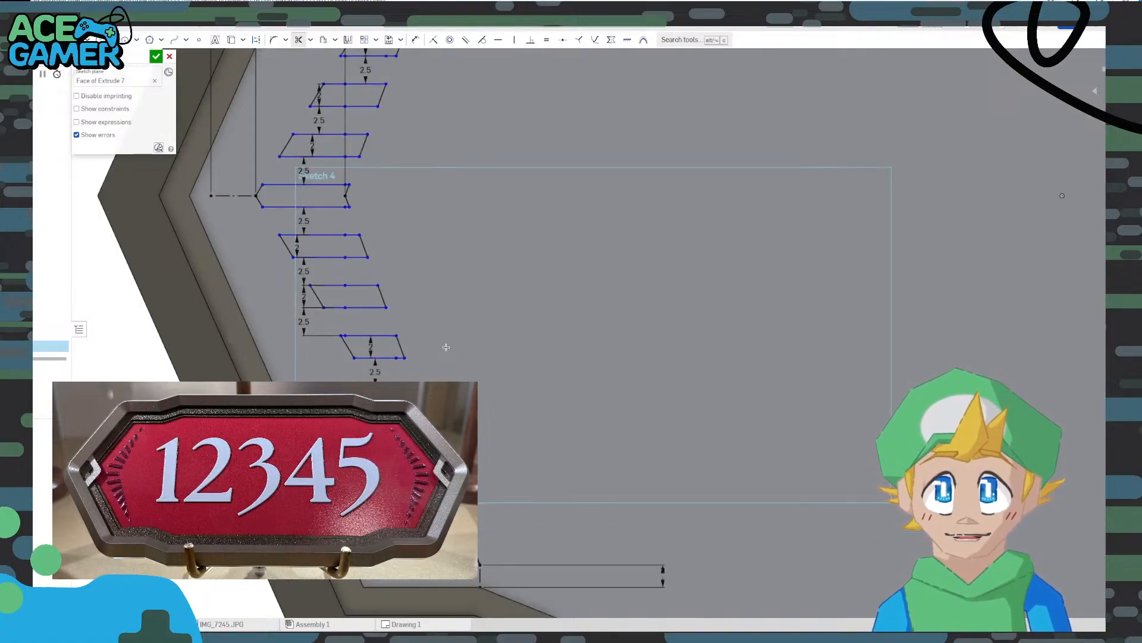
pyautogui.moveTo(469, 153); pyautogui.dragTo(420, 352, button='middle')
pyautogui.moveTo(461, 432); pyautogui.dragTo(458, 171, button='middle')
pyautogui.scroll(5, 378, 381)
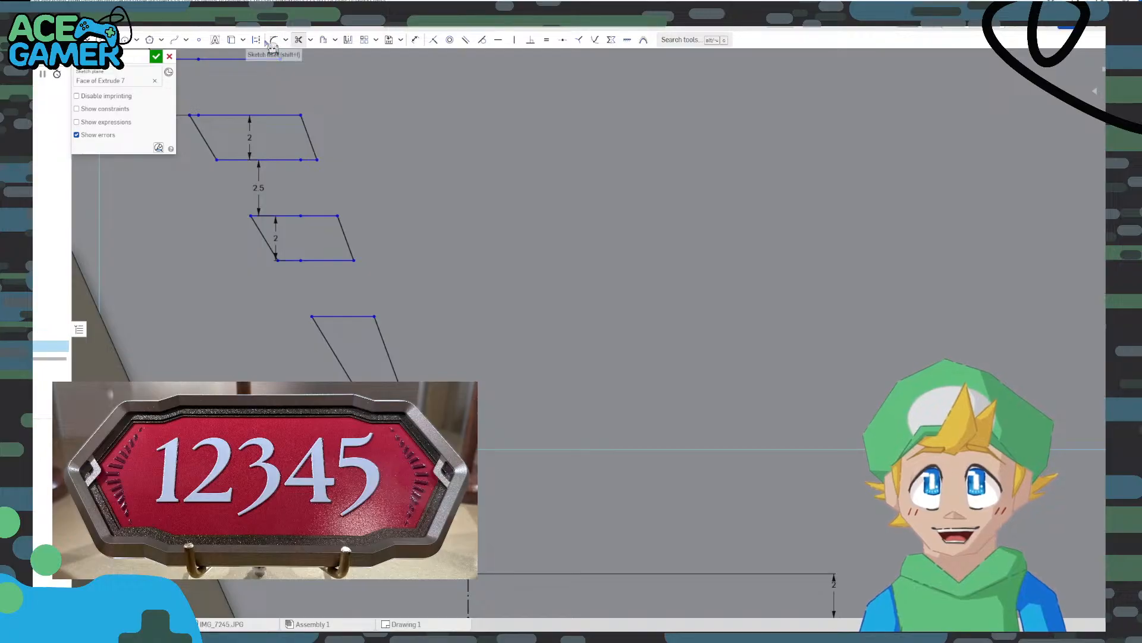
pyautogui.click(321, 41)
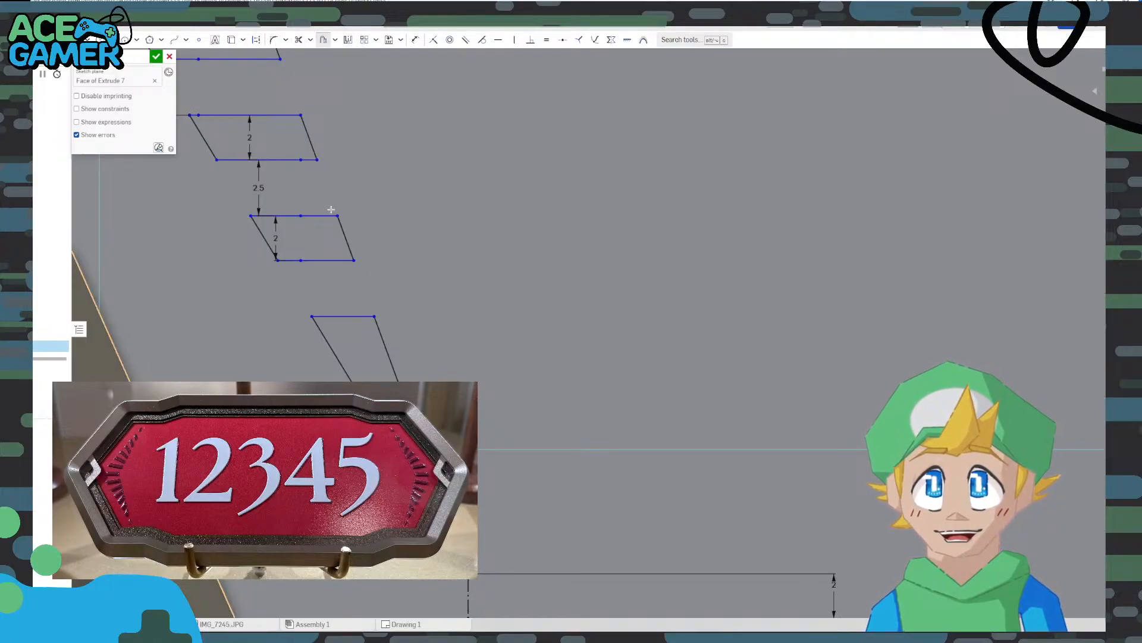
pyautogui.click(344, 316)
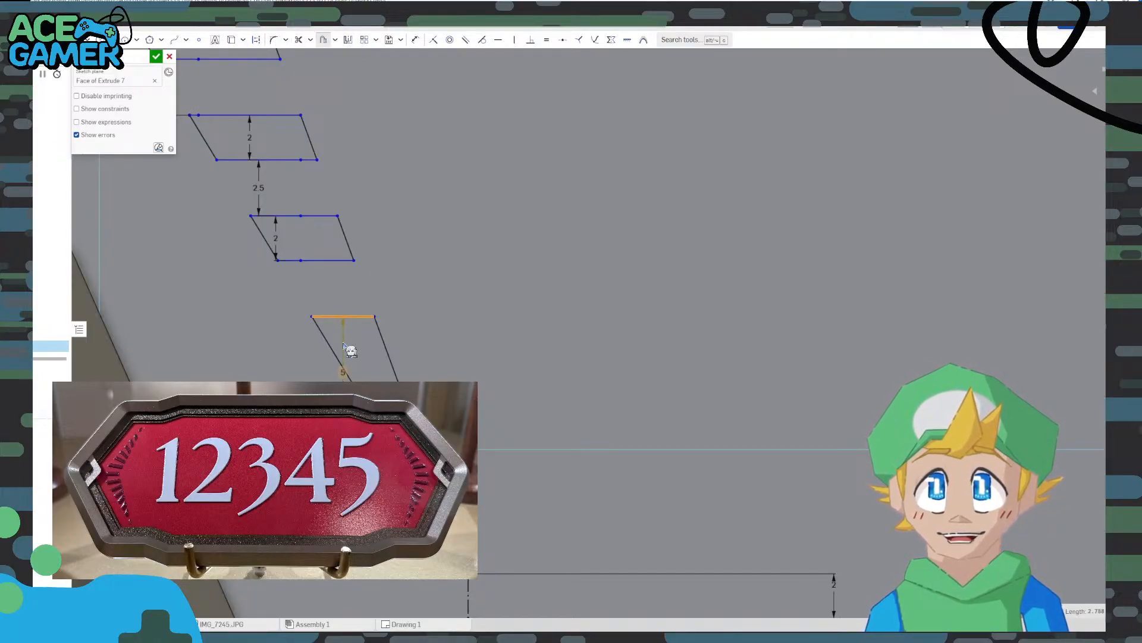
pyautogui.click(345, 374)
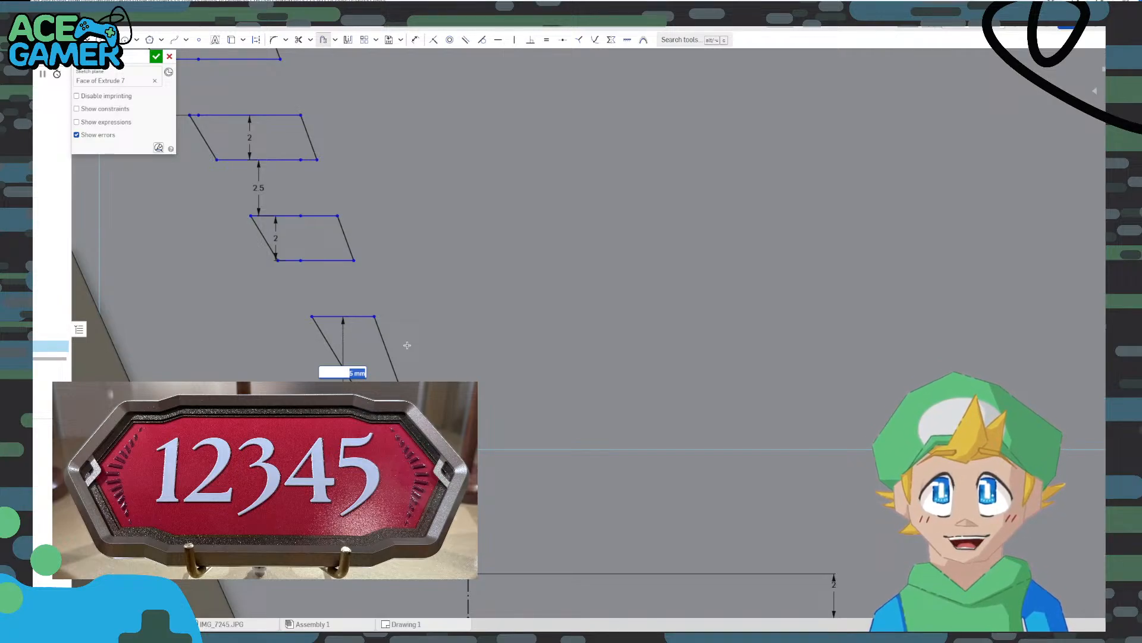
pyautogui.write('2')
pyautogui.press('Return')
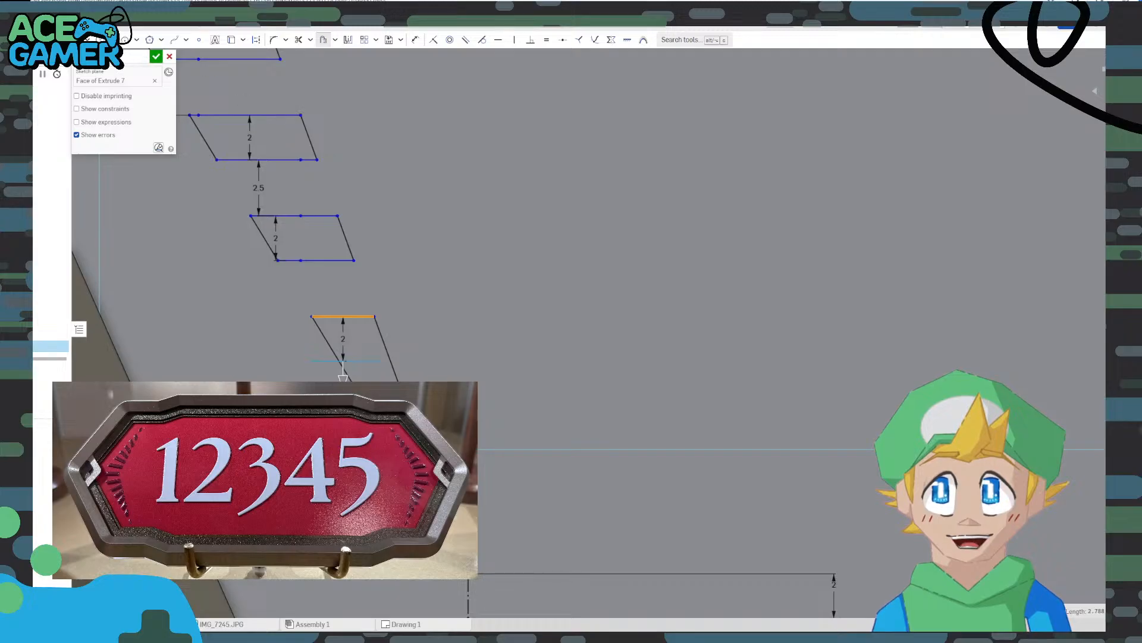
pyautogui.press('Escape')
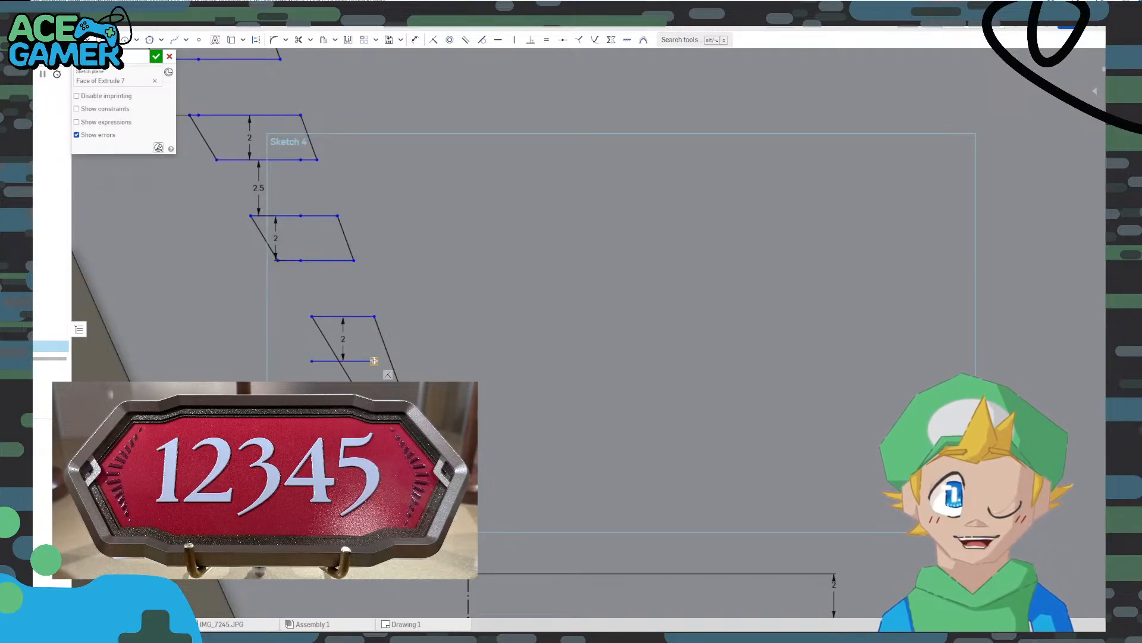
# Extend the fifth lower ray's bottom line to the right slanted edge and trim its overhang past the left one
pyautogui.click(374, 362)
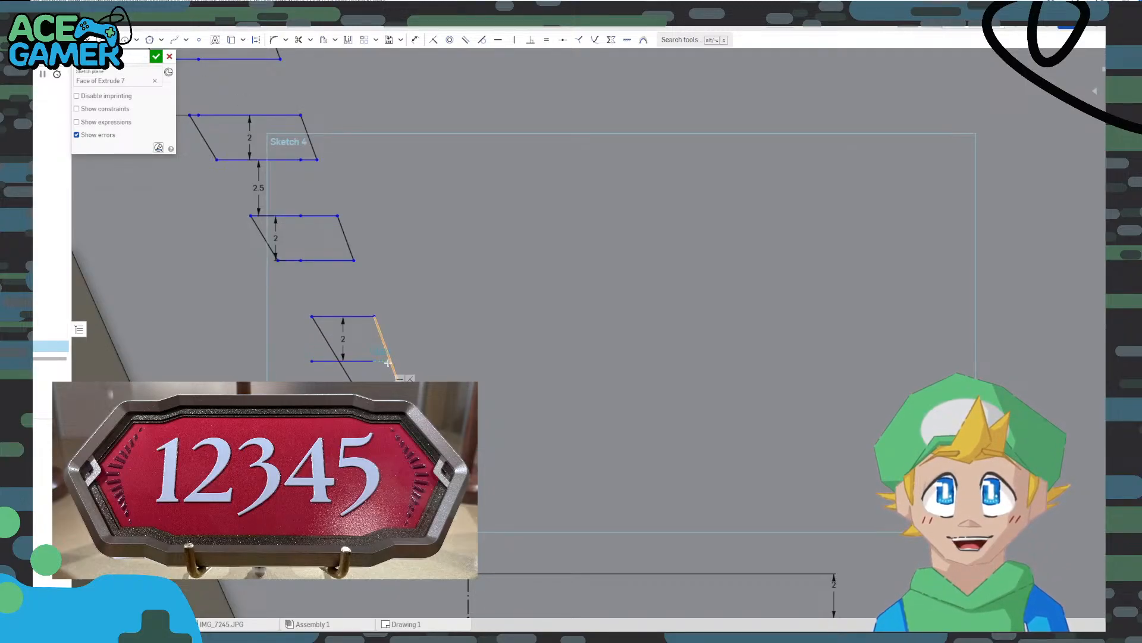
pyautogui.click(390, 361)
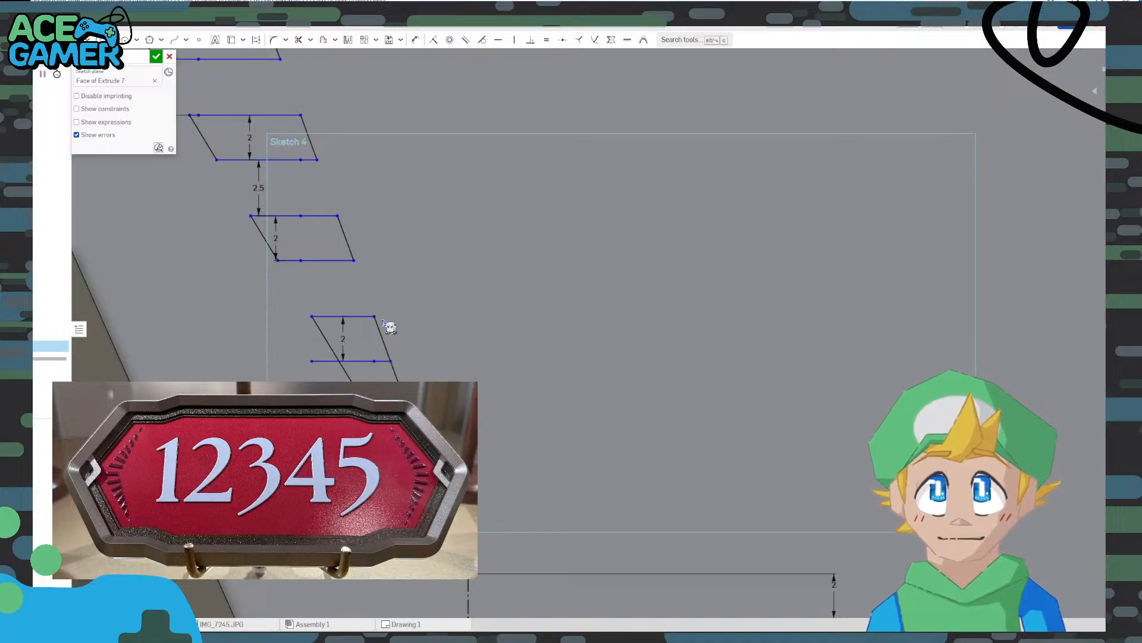
pyautogui.press('m')
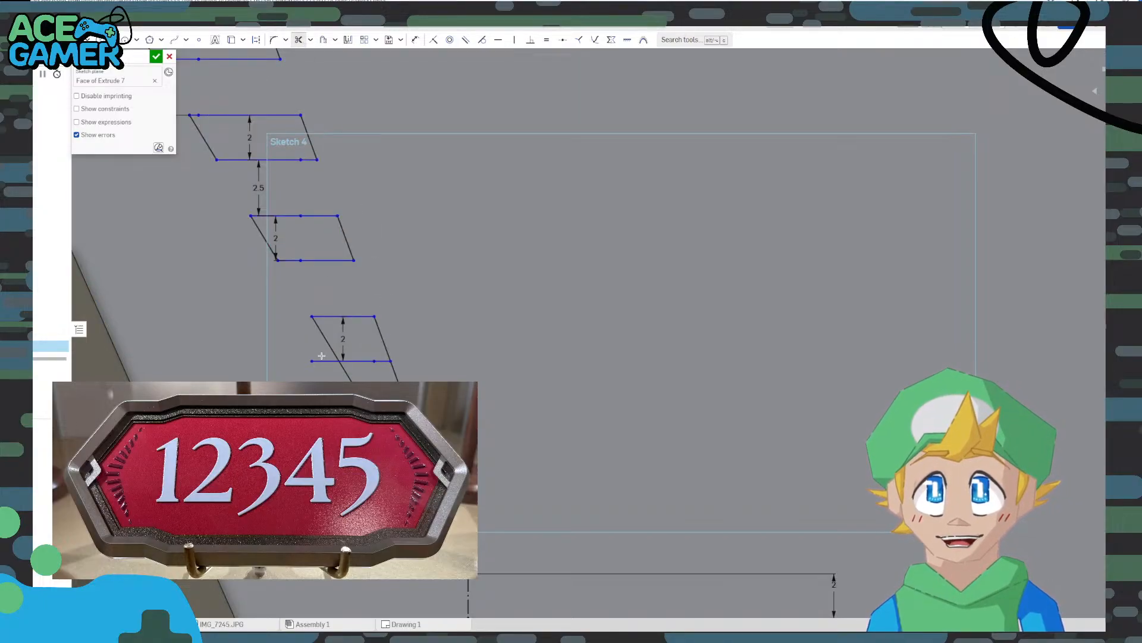
# Offset the fifth lower ray's bottom line downward by 2.5 mm and extend the new line to the slanted edges as the sixth ray's top
pyautogui.click(323, 39)
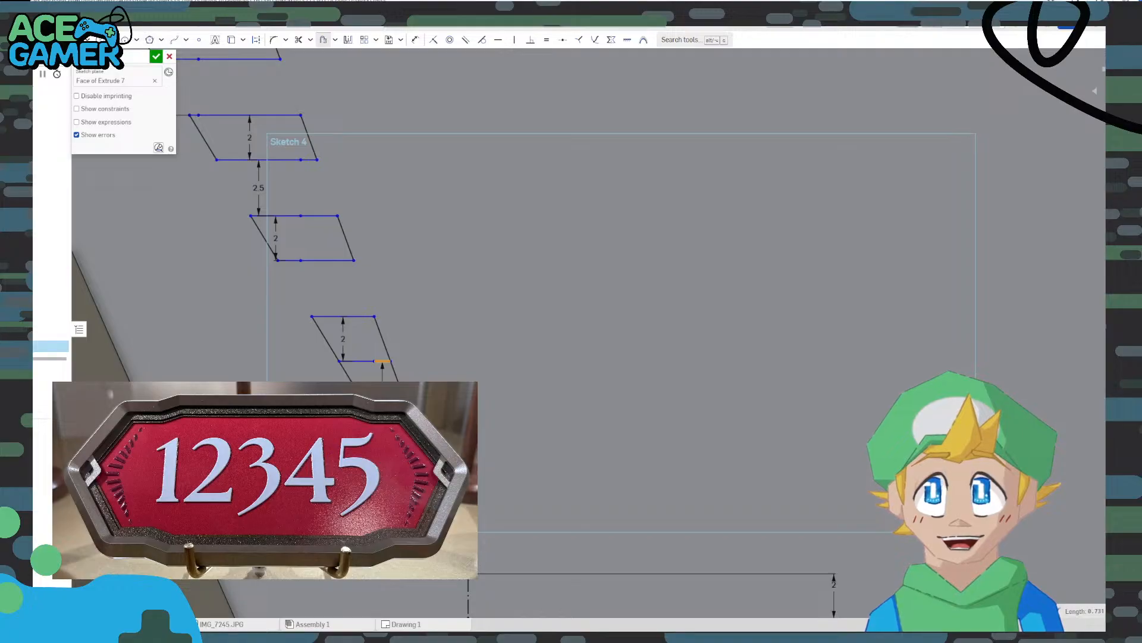
pyautogui.press('Escape')
pyautogui.scroll(8, 385, 418)
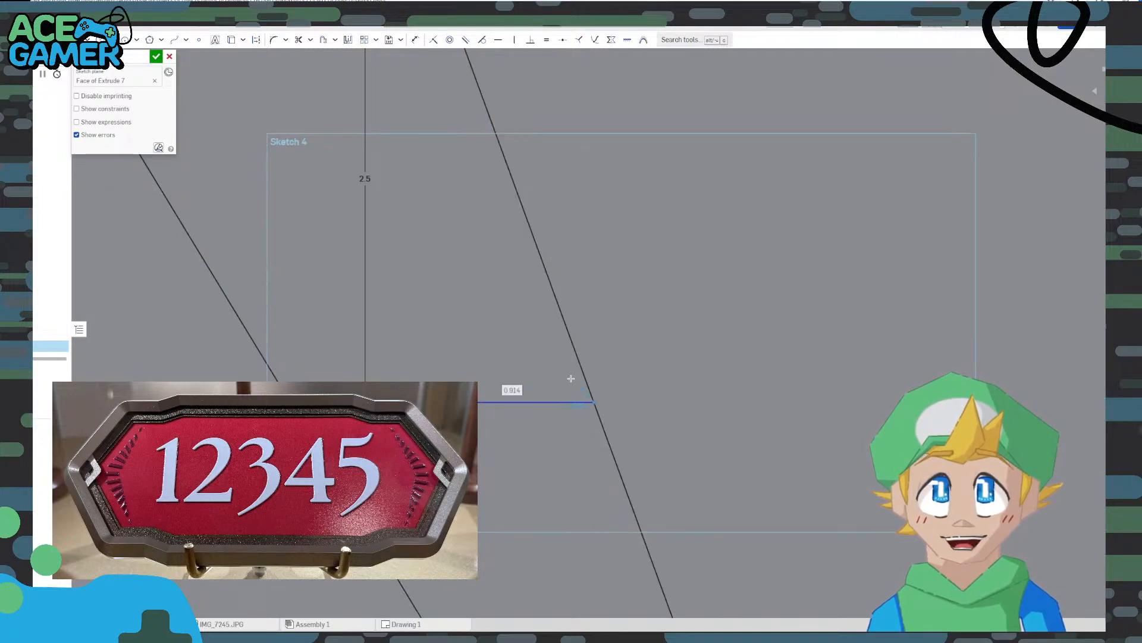
pyautogui.scroll(-3, 515, 353)
pyautogui.scroll(-5, 494, 356)
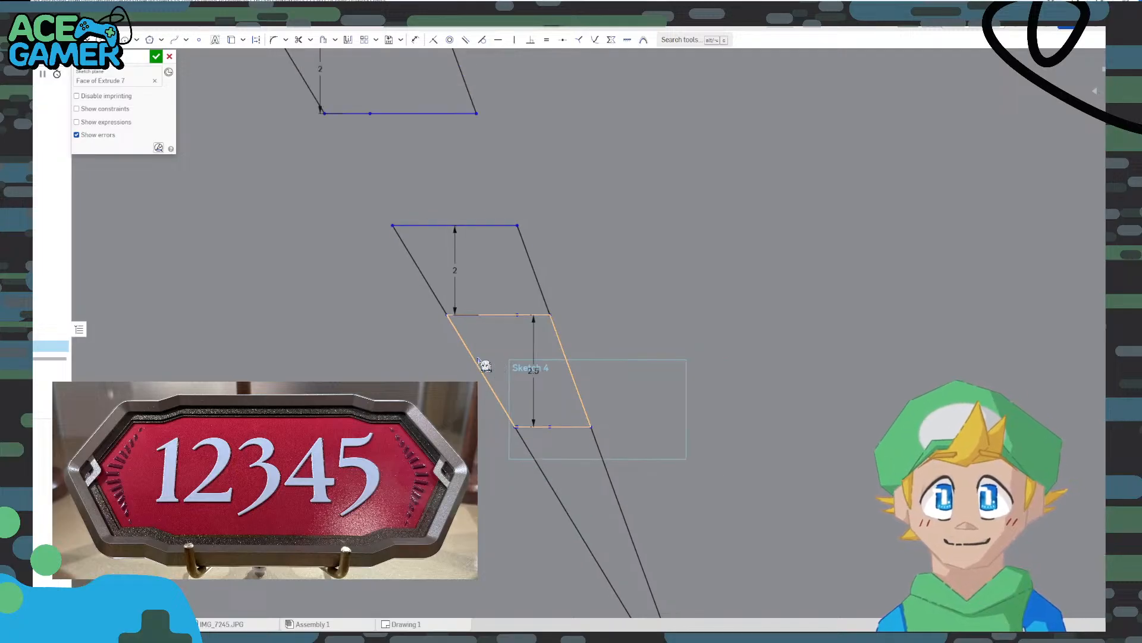
# Trim the slanted-edge segments on both sides of the 2.5 mm gap below the fifth lower ray
pyautogui.click(299, 39)
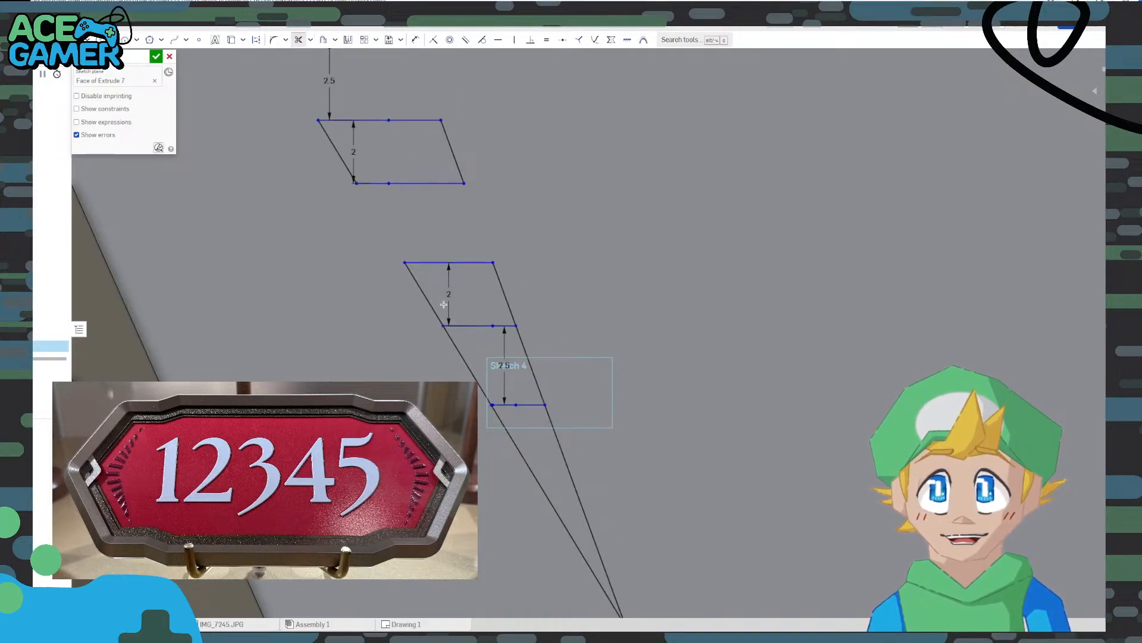
pyautogui.scroll(-3, 589, 352)
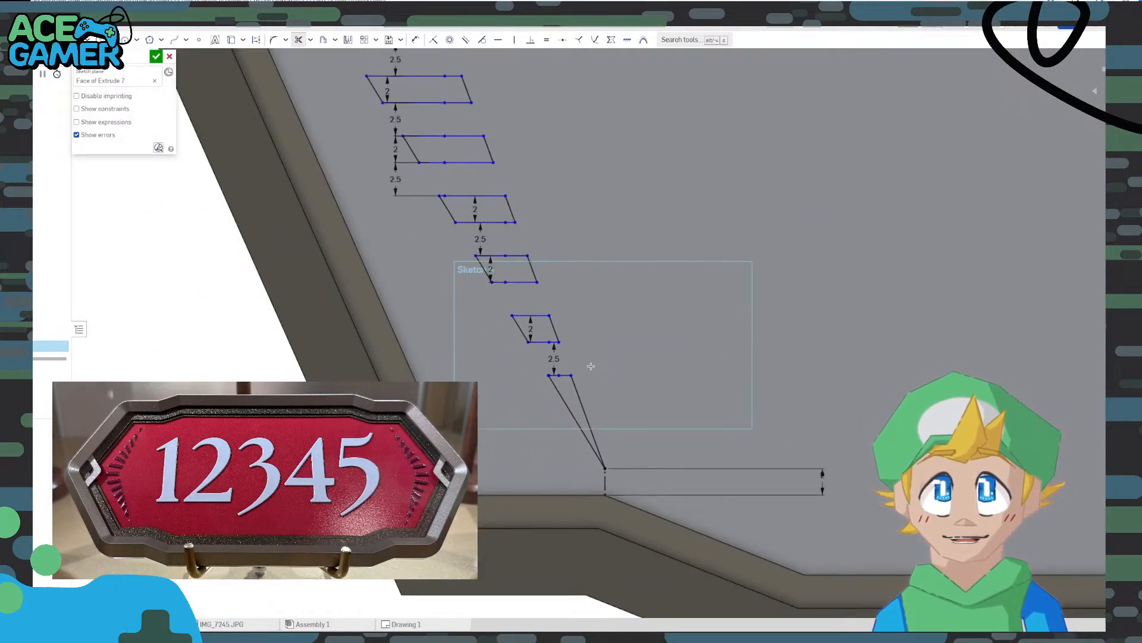
pyautogui.scroll(-2, 599, 362)
# Rotate the view to compare the ray rows on both sides of the plaque's corner, and restore the original orientation
pyautogui.moveTo(595, 71)
pyautogui.mouseDown(button='middle')
pyautogui.moveTo(472, 397)
pyautogui.moveTo(444, 171)
pyautogui.moveTo(424, 239)
pyautogui.mouseUp(button='middle')
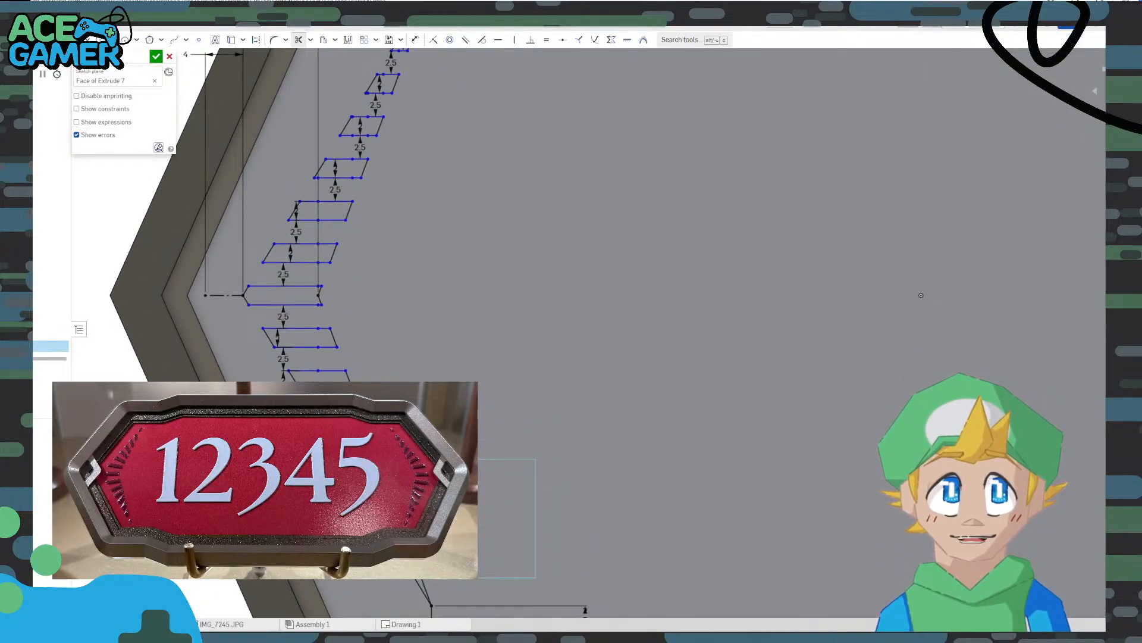
pyautogui.hotkey('alt', 'Right')
pyautogui.hotkey('alt', 'Right')
pyautogui.hotkey('alt', 'Right')
pyautogui.hotkey('alt', 'Right')
pyautogui.hotkey('alt', 'Right')
pyautogui.hotkey('alt', 'Right')
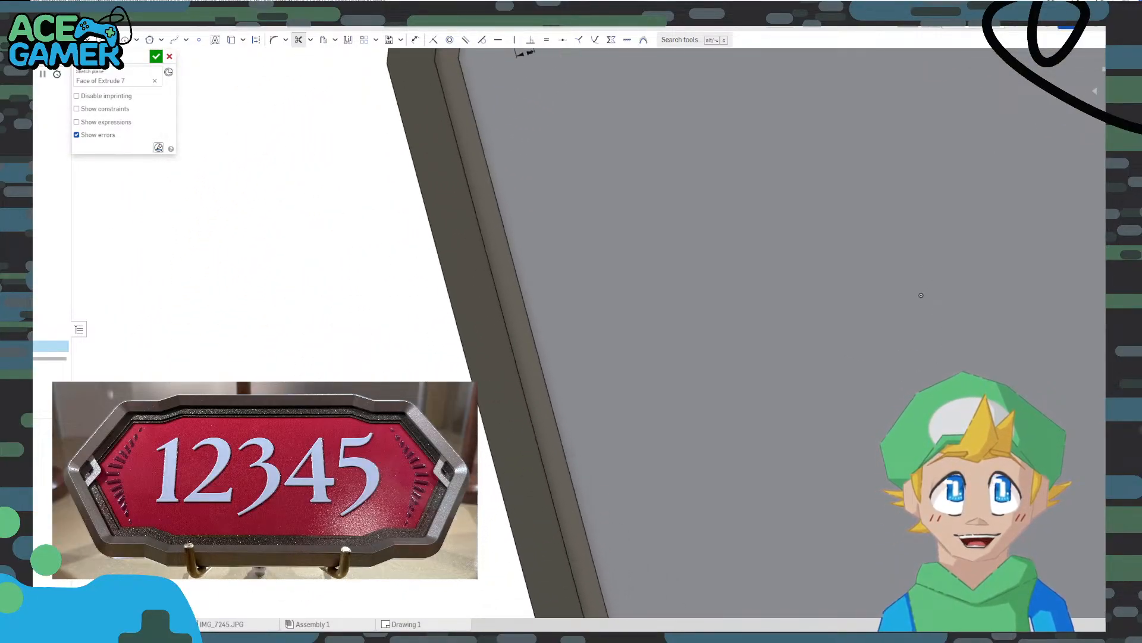
pyautogui.moveTo(921, 295)
pyautogui.mouseDown(button='middle')
pyautogui.moveTo(558, 397)
pyautogui.moveTo(477, 492)
pyautogui.mouseUp(button='middle')
pyautogui.moveTo(482, 254); pyautogui.dragTo(495, 363, button='middle')
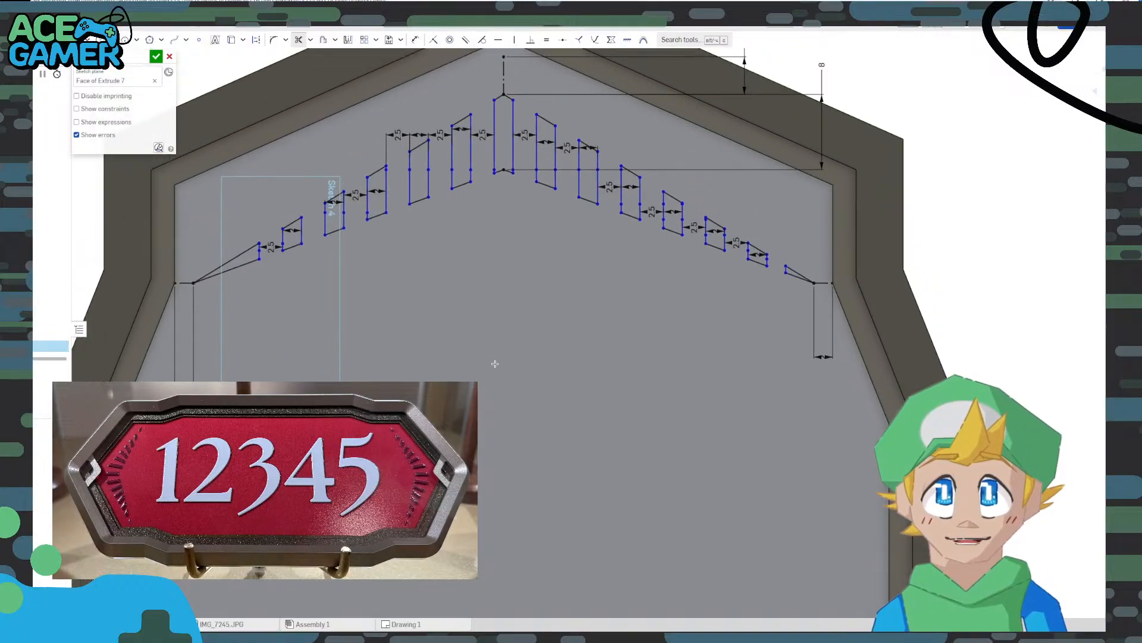
pyautogui.press('Escape')
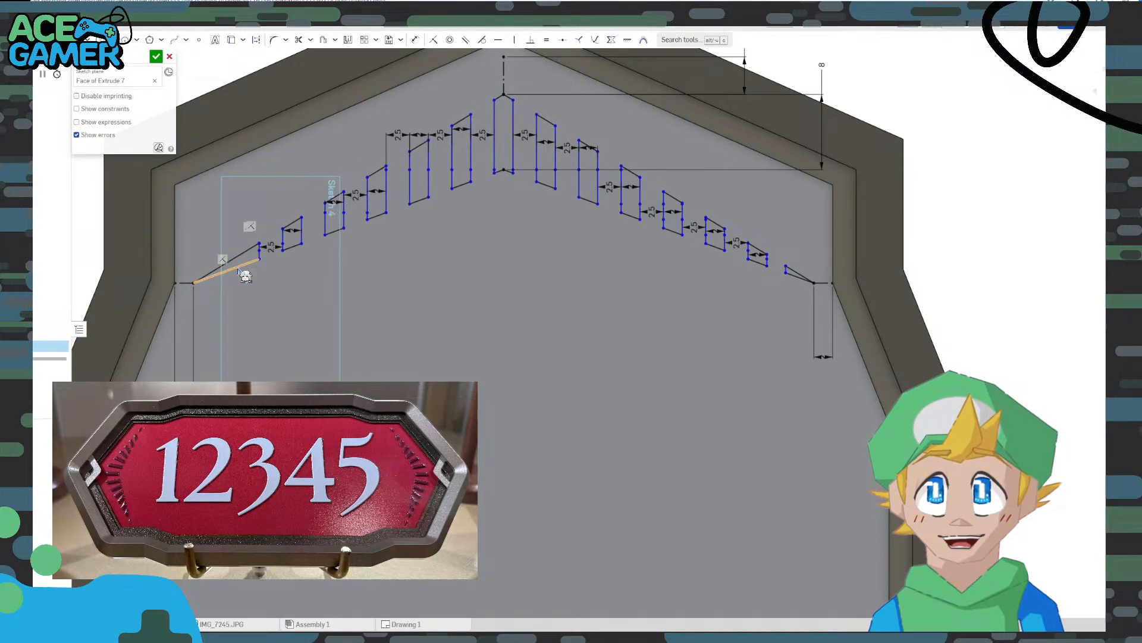
pyautogui.click(1103, 68)
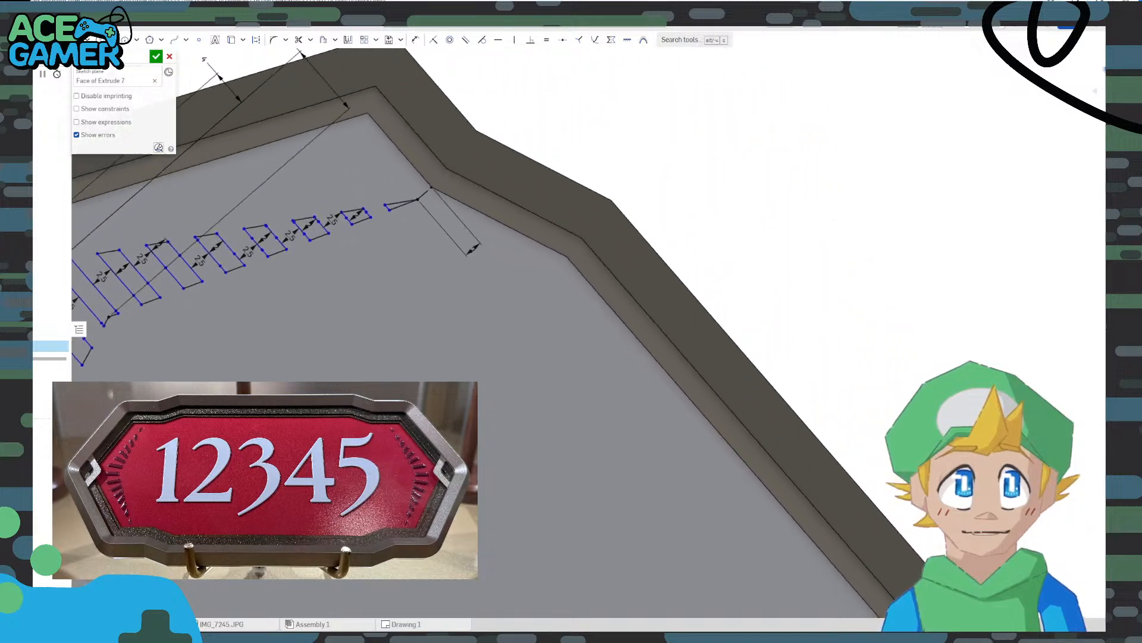
pyautogui.press('f')
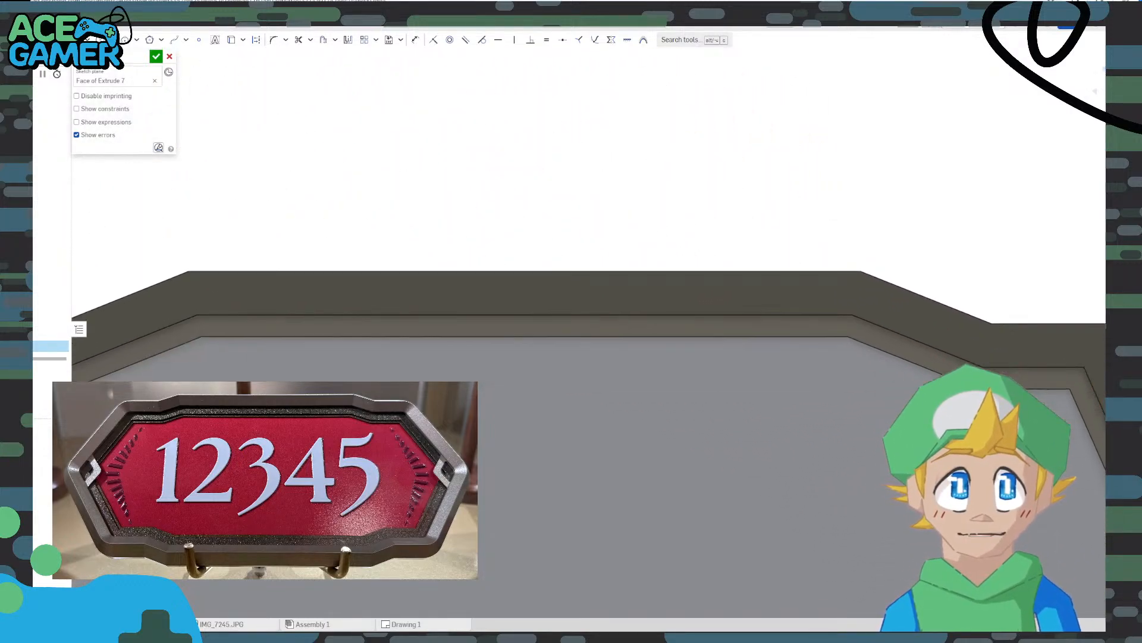
# Offset the sixth lower ray's top line downward by 2 mm to form its lower edge
pyautogui.moveTo(307, 487); pyautogui.dragTo(456, 372, button='middle')
pyautogui.scroll(5, 454, 372)
pyautogui.scroll(5, 511, 359)
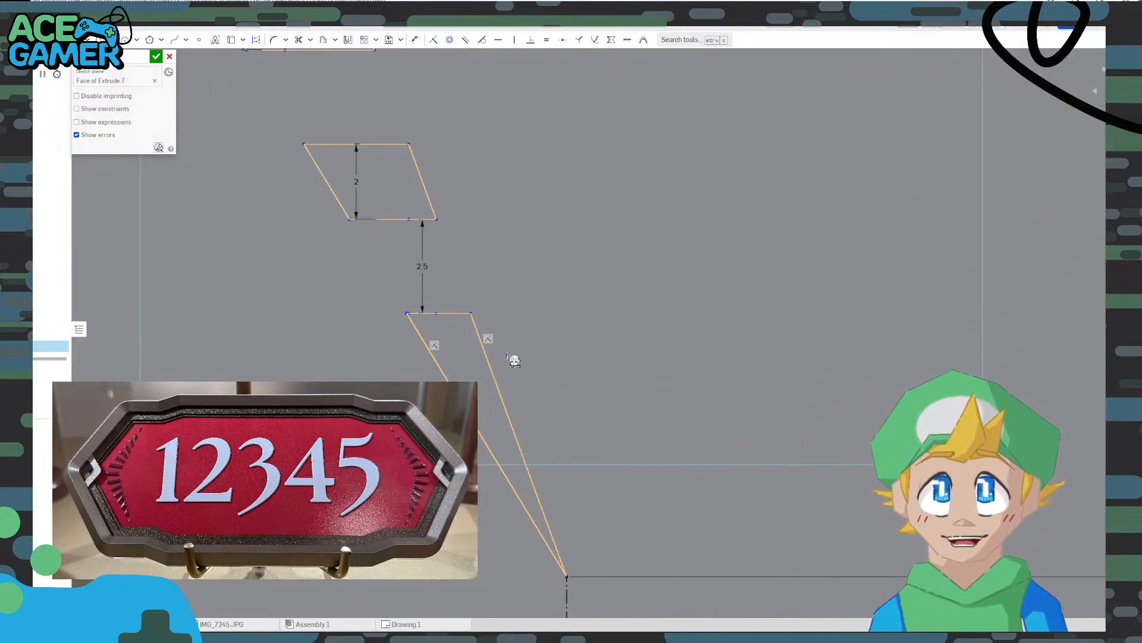
pyautogui.click(323, 39)
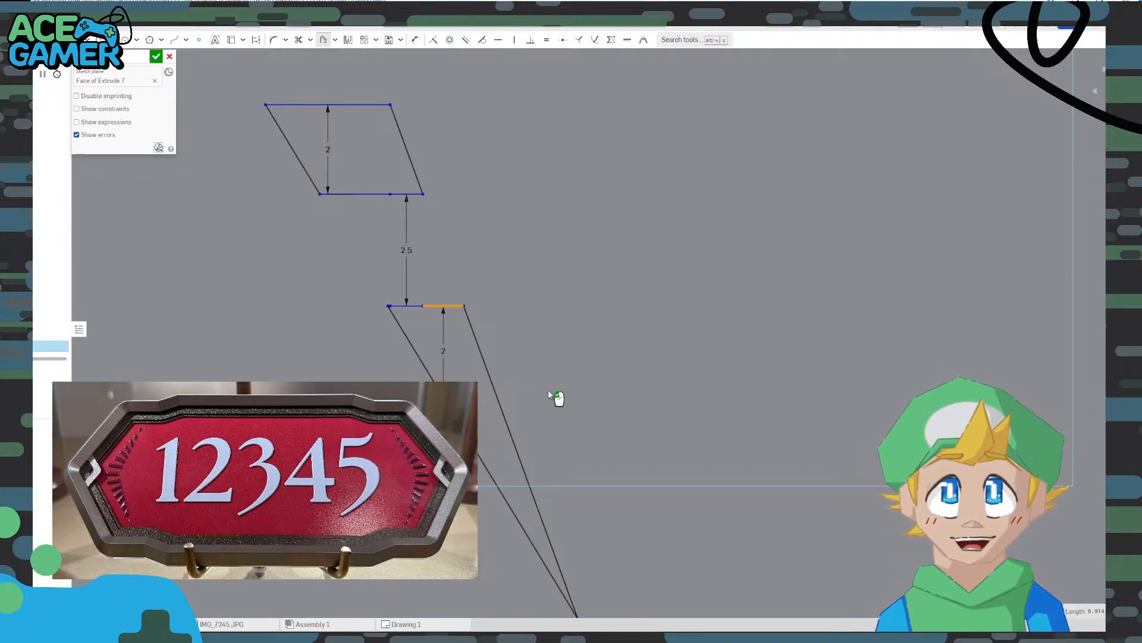
pyautogui.press('Escape')
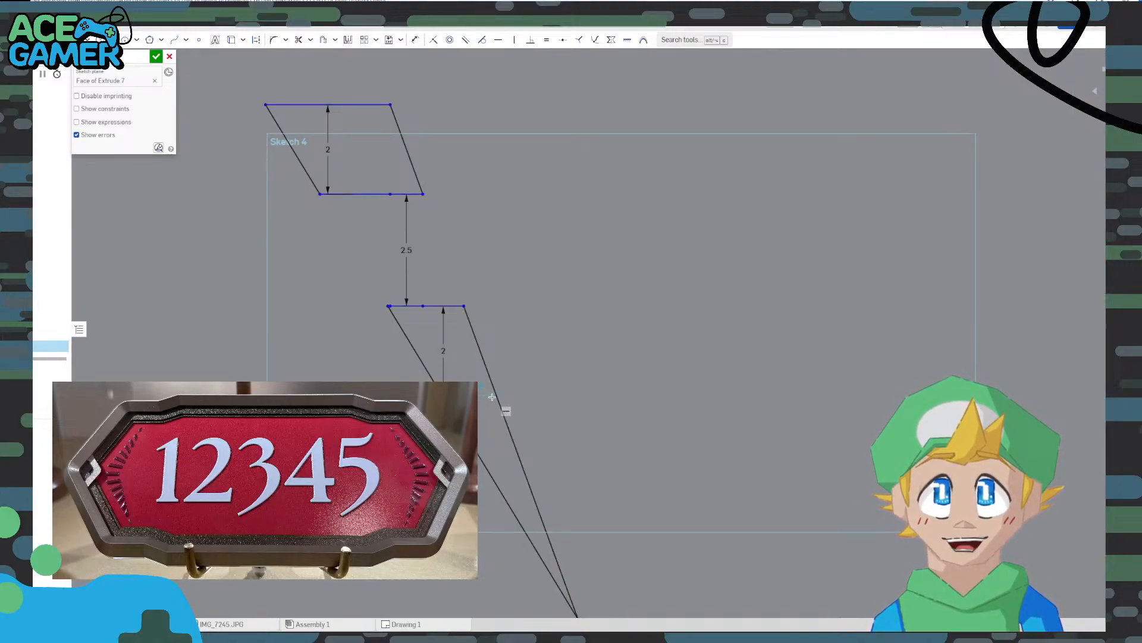
# Offset the sixth lower ray's bottom line downward by 2.5 mm and extend the new line to the inner slanted edge
pyautogui.hotkey('ctrl', 'a')
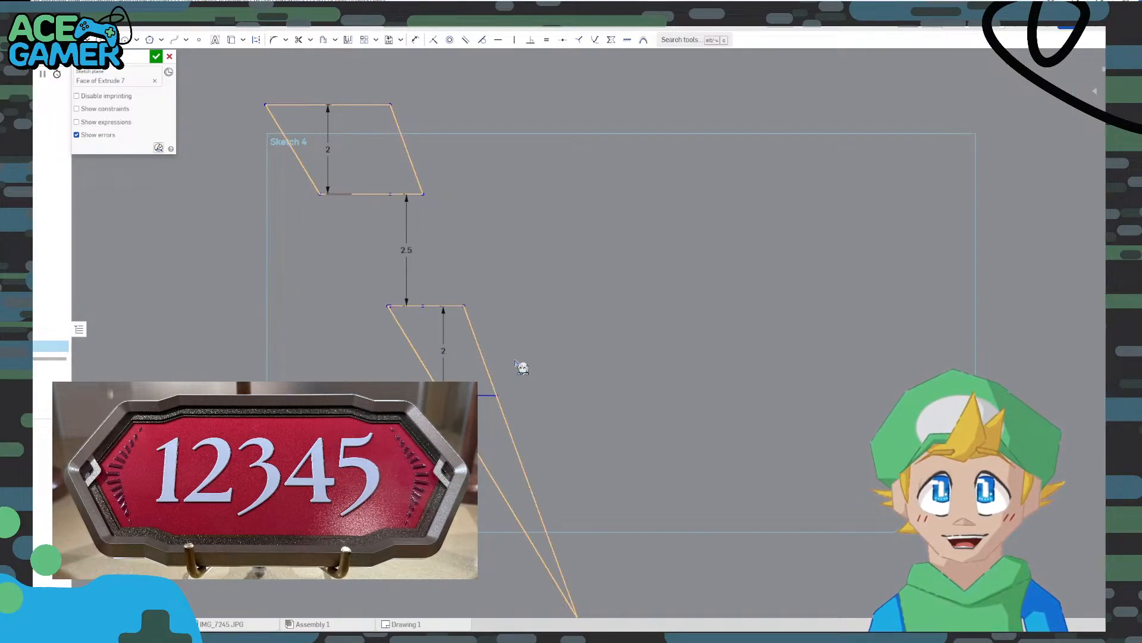
pyautogui.click(285, 220)
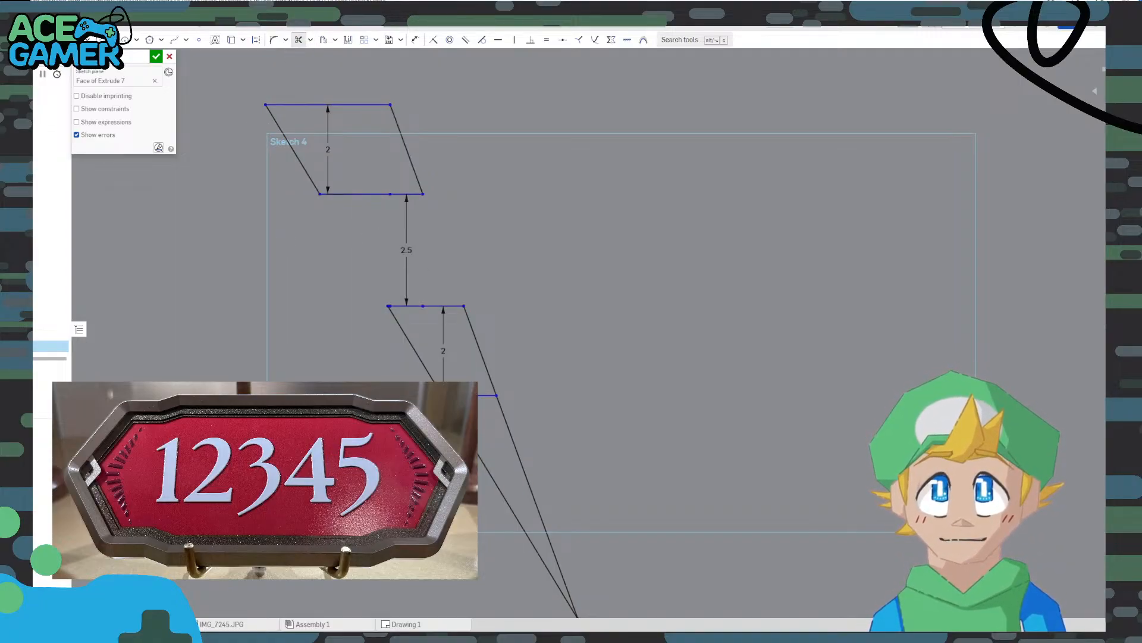
pyautogui.click(324, 39)
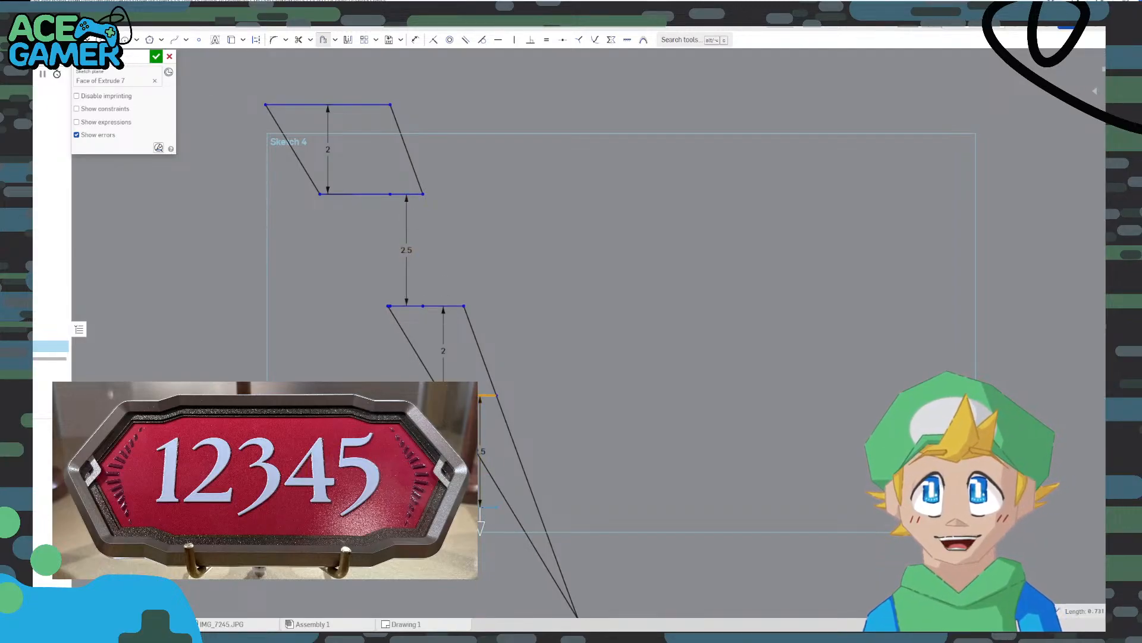
pyautogui.press('Escape')
pyautogui.press('l')
pyautogui.click(497, 507)
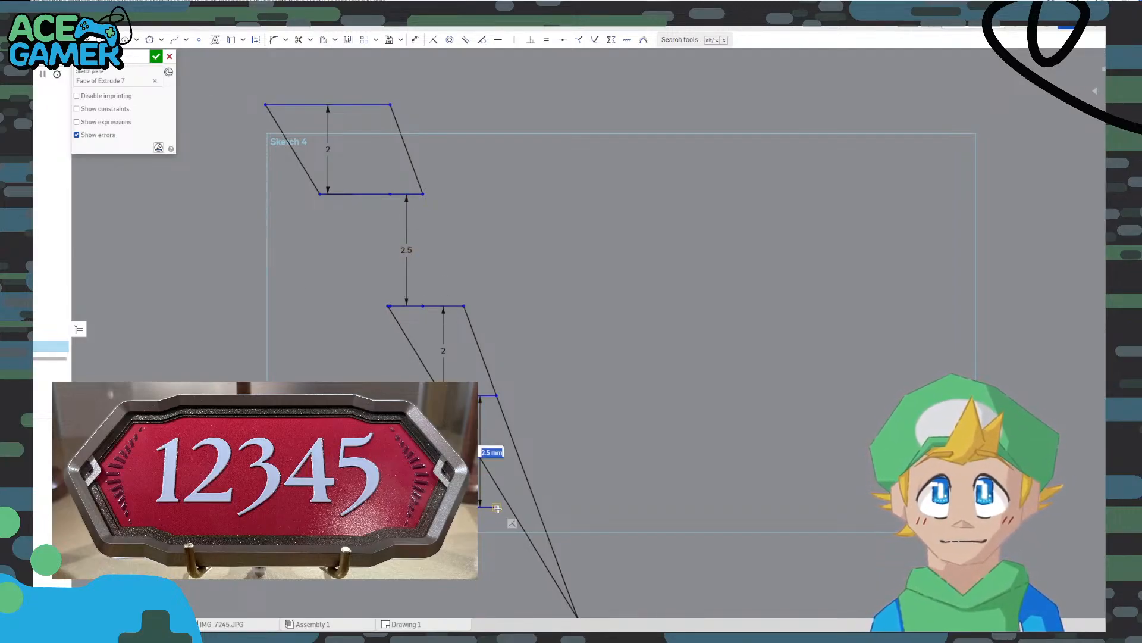
pyautogui.click(537, 507)
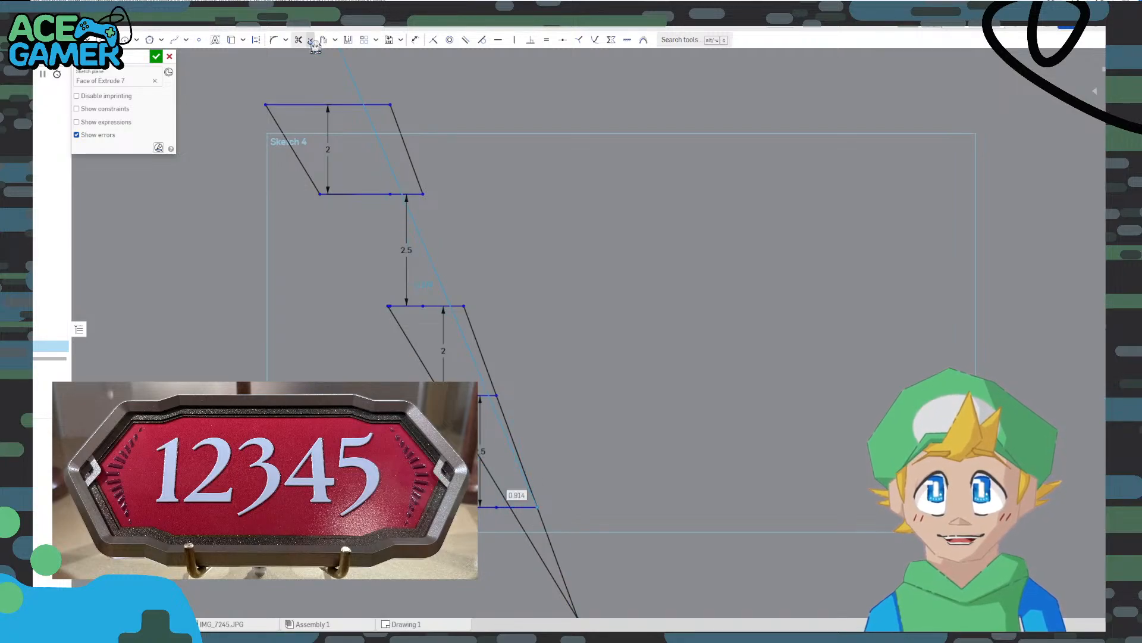
# Trim the new line's overhang and the slanted-edge segments on both sides of the gap below the sixth lower ray
pyautogui.press('m')
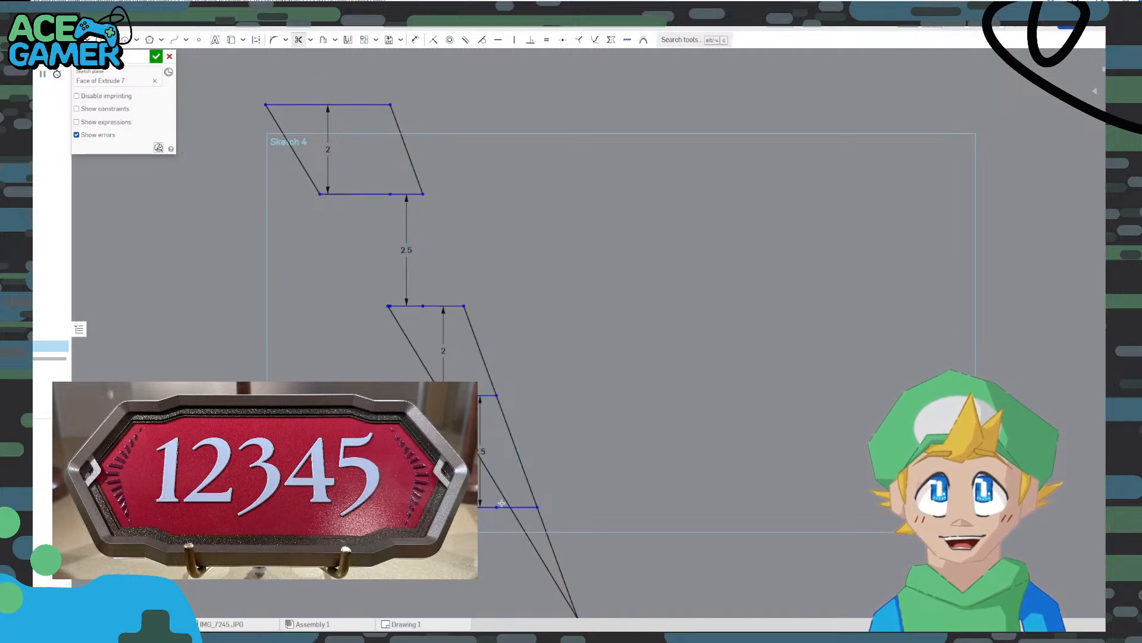
pyautogui.moveTo(506, 523)
pyautogui.mouseDown()
pyautogui.moveTo(483, 495)
pyautogui.moveTo(577, 447)
pyautogui.mouseUp()
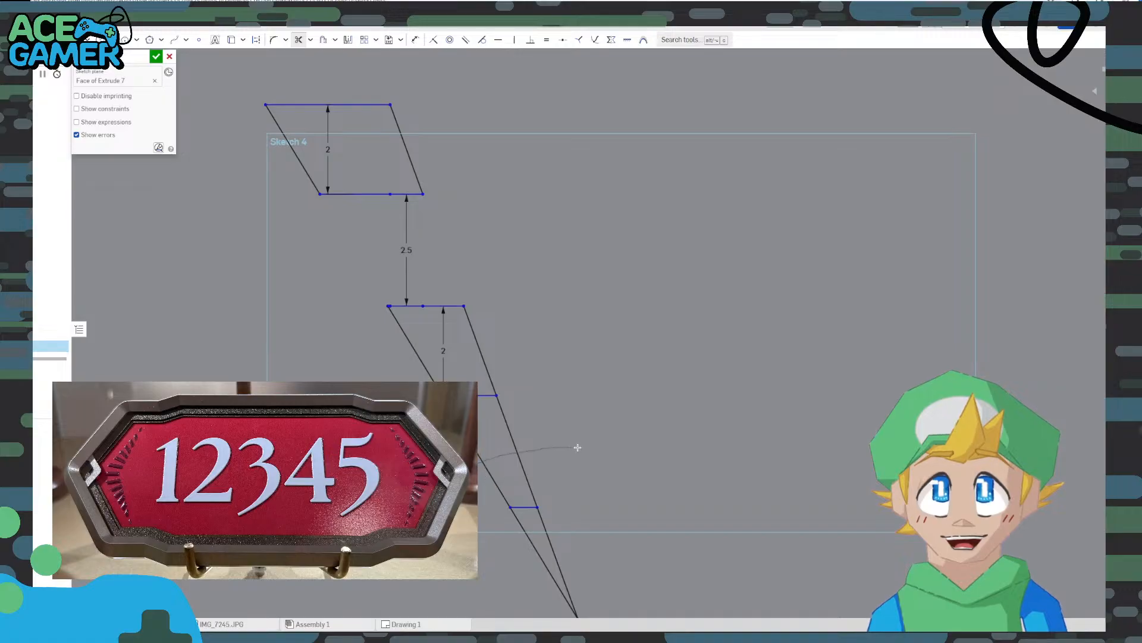
pyautogui.scroll(-6, 557, 445)
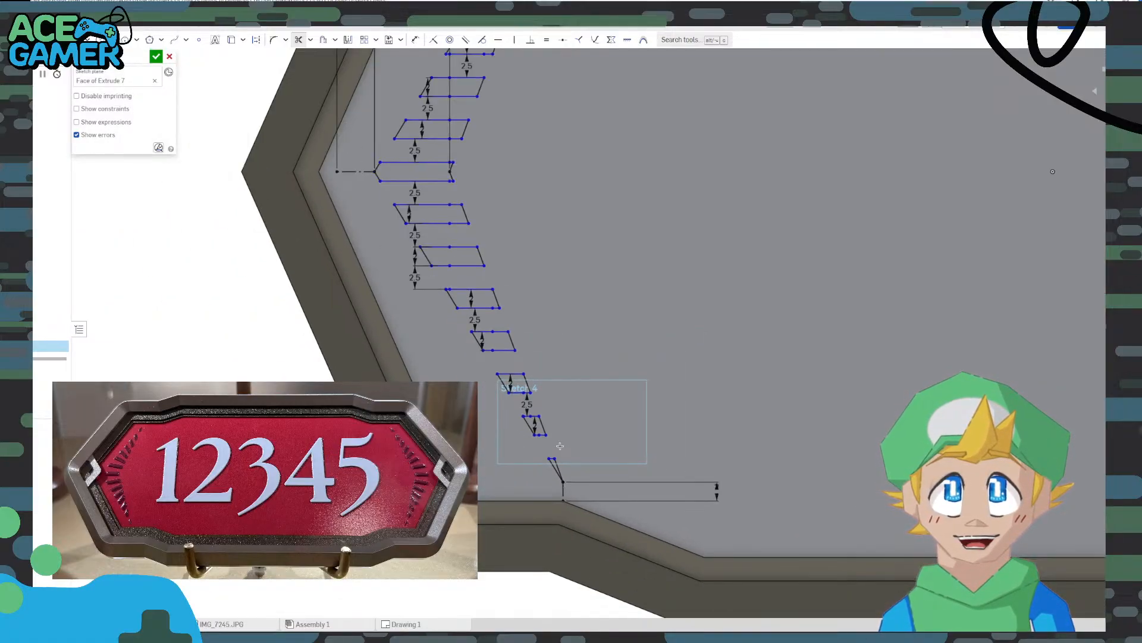
# Dimension the vertical gap between the sixth lower ray's bottom corner and the pointed end ray's top at 2.5 mm
pyautogui.scroll(5, 567, 450)
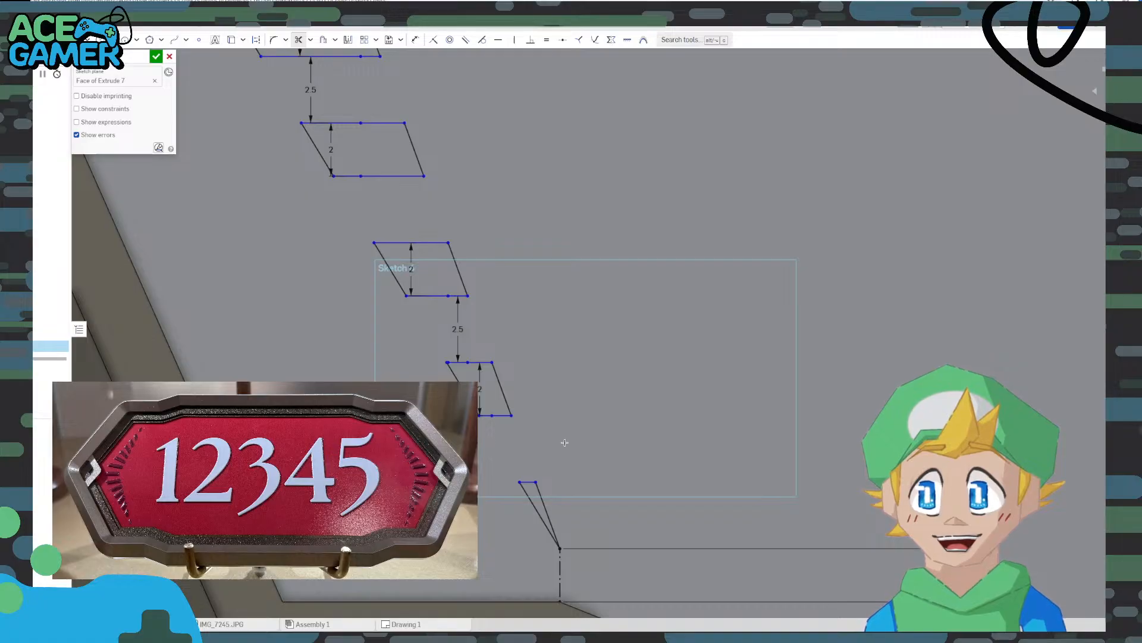
pyautogui.click(415, 39)
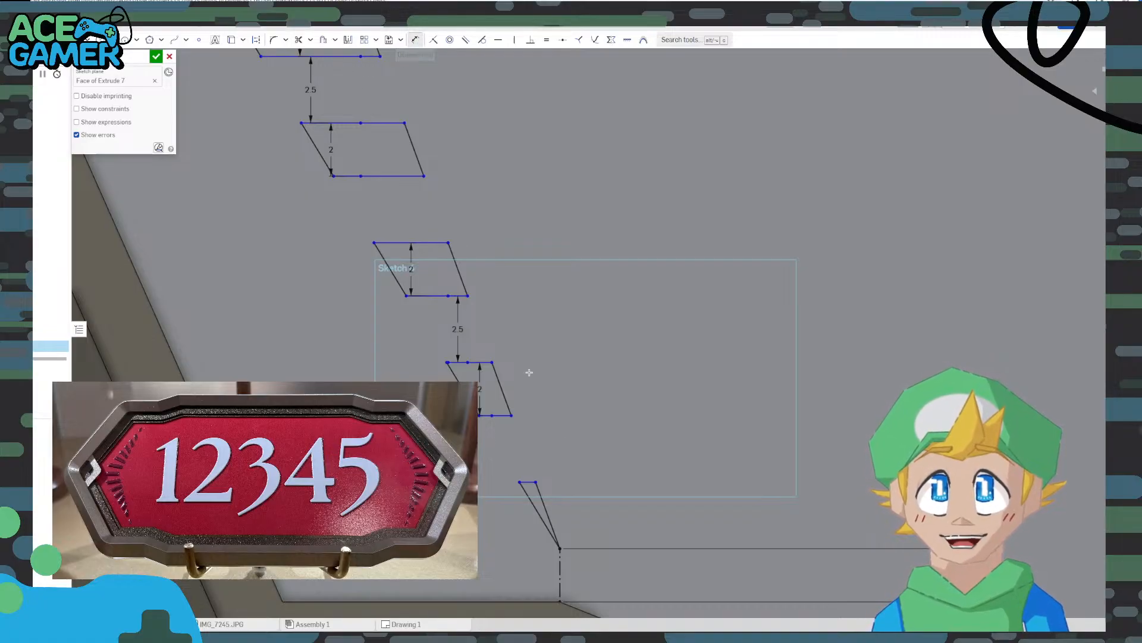
pyautogui.click(511, 417)
pyautogui.click(523, 482)
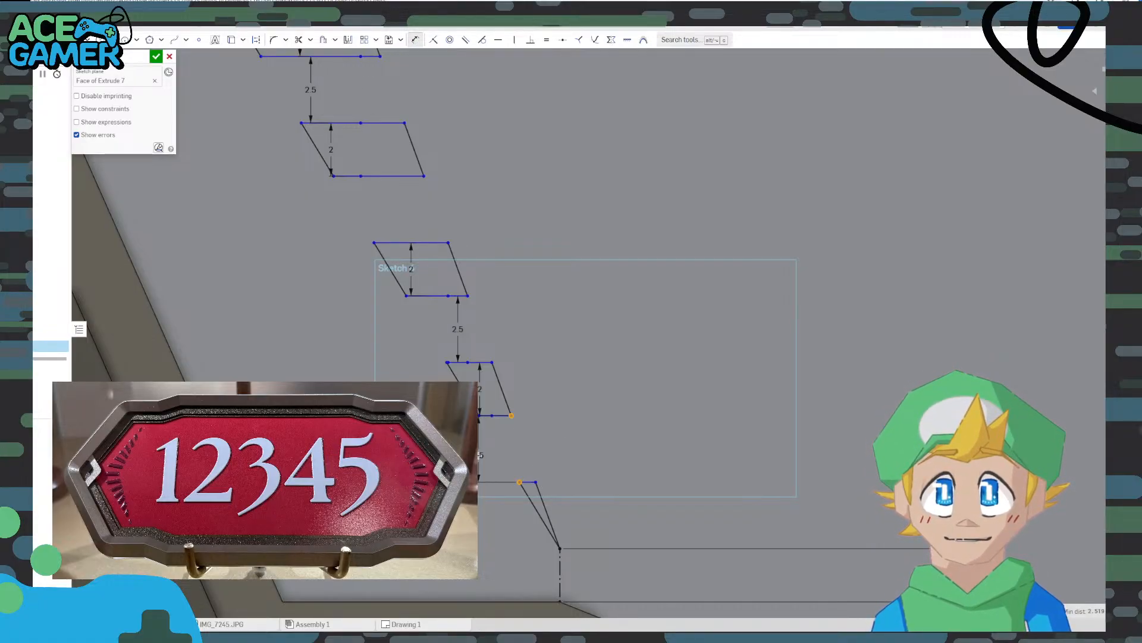
pyautogui.click(552, 448)
pyautogui.write('3')
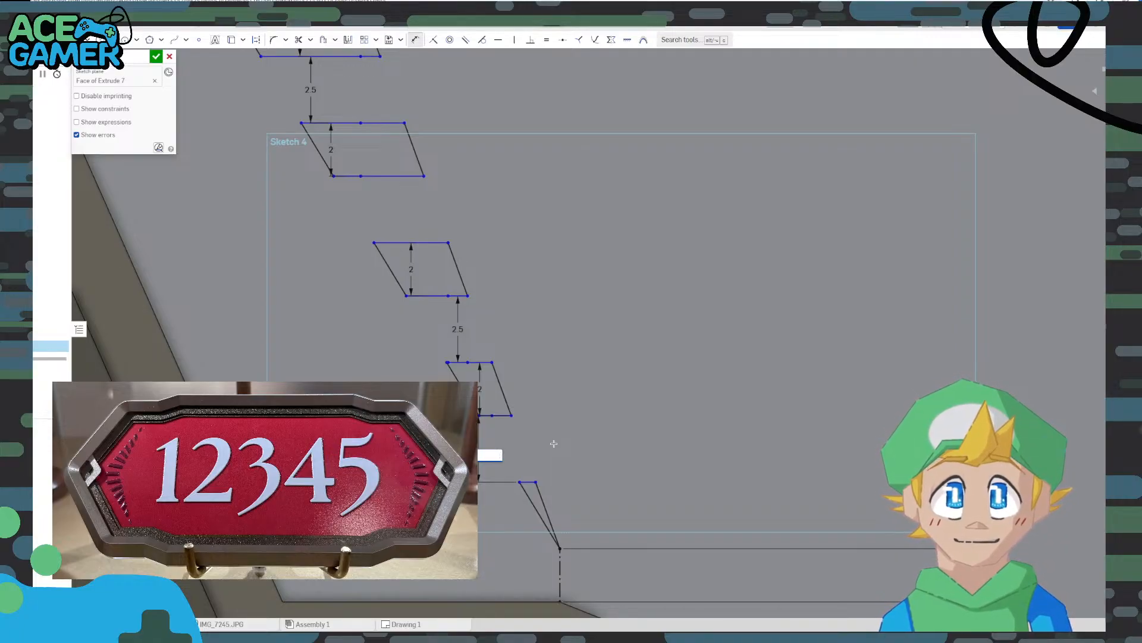
pyautogui.press('Return')
# Rotate the view to compare the completed ray rows on both sides of the corner, and restore the horizontal orientation
pyautogui.scroll(-5, 564, 422)
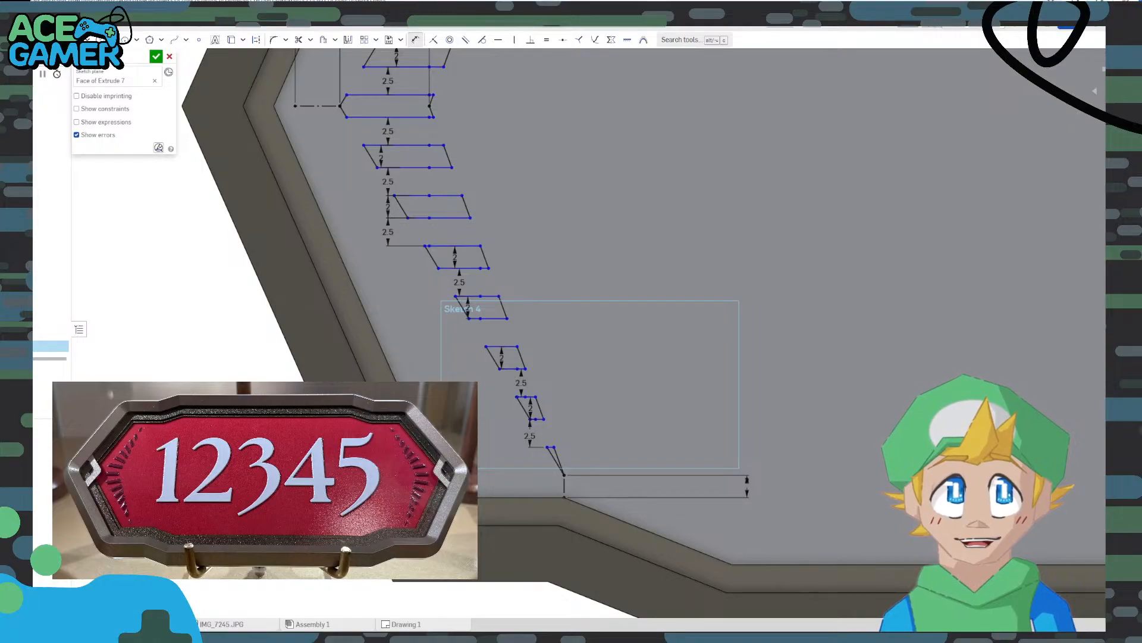
pyautogui.press('f')
pyautogui.press('n')
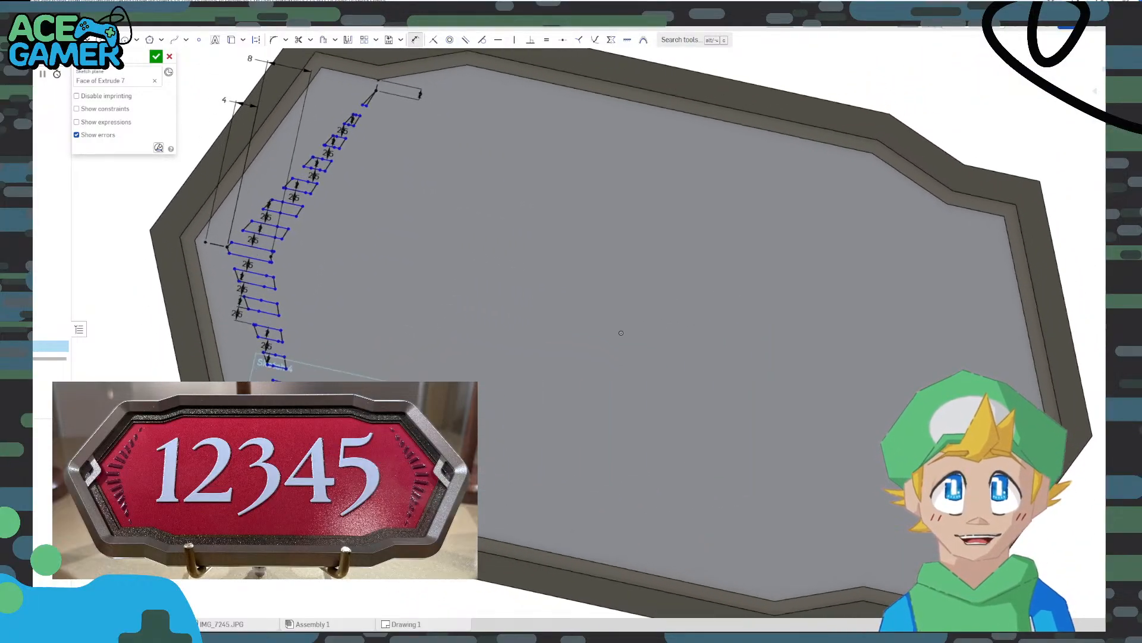
pyautogui.moveTo(749, 81); pyautogui.dragTo(704, 325, button='middle')
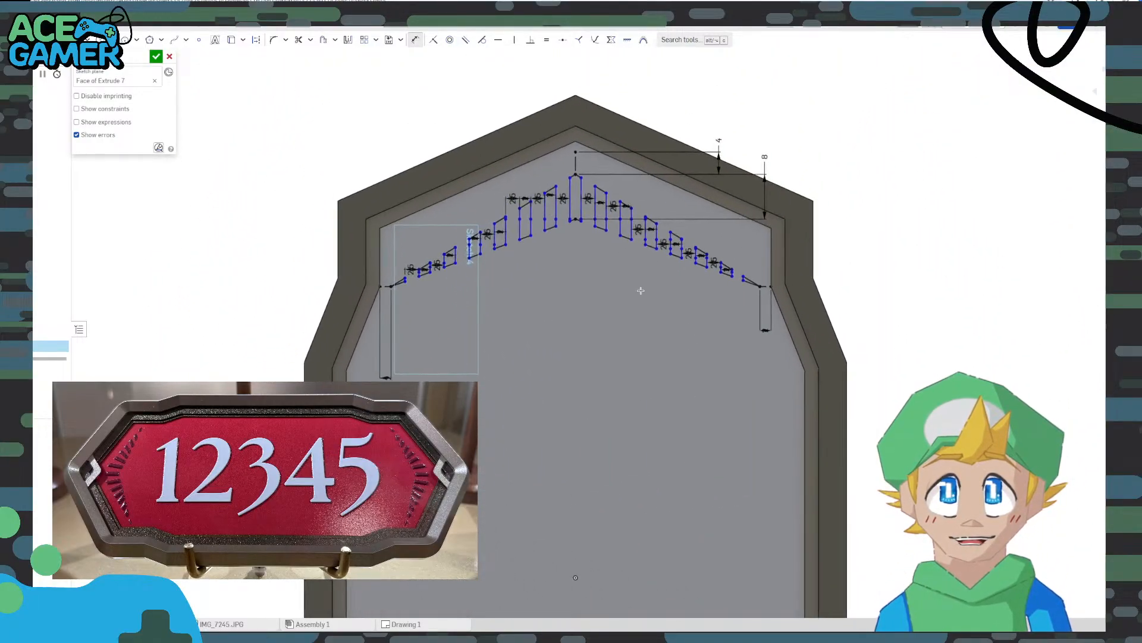
pyautogui.scroll(4, 618, 268)
pyautogui.press('Escape')
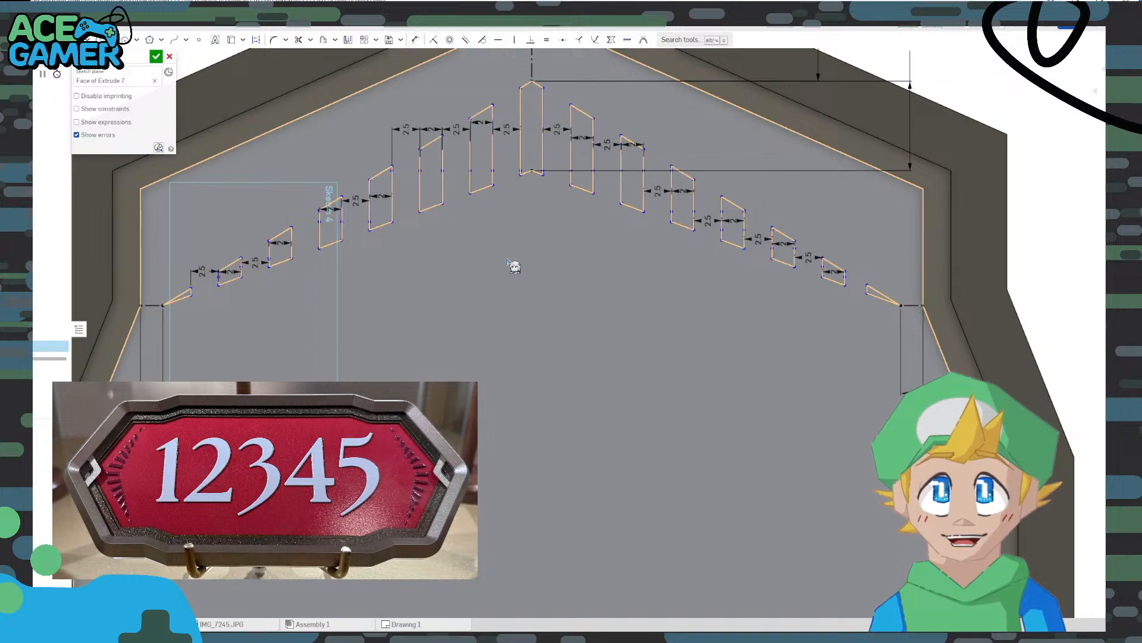
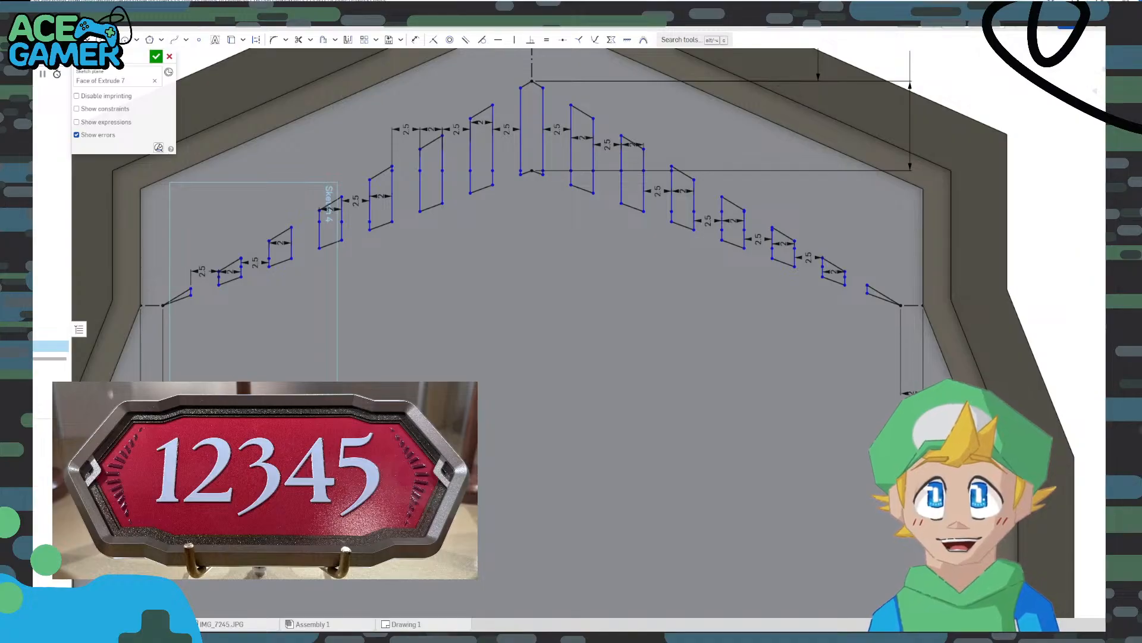
pyautogui.scroll(-6, 881, 292)
pyautogui.press('n')
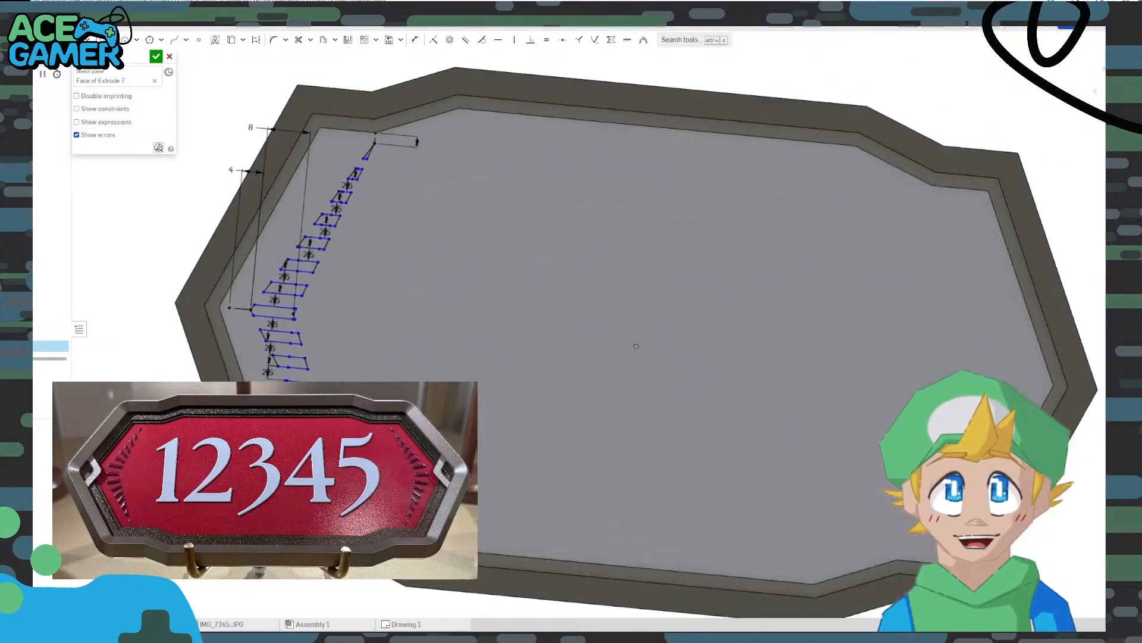
pyautogui.moveTo(749, 267); pyautogui.dragTo(676, 254, button='middle')
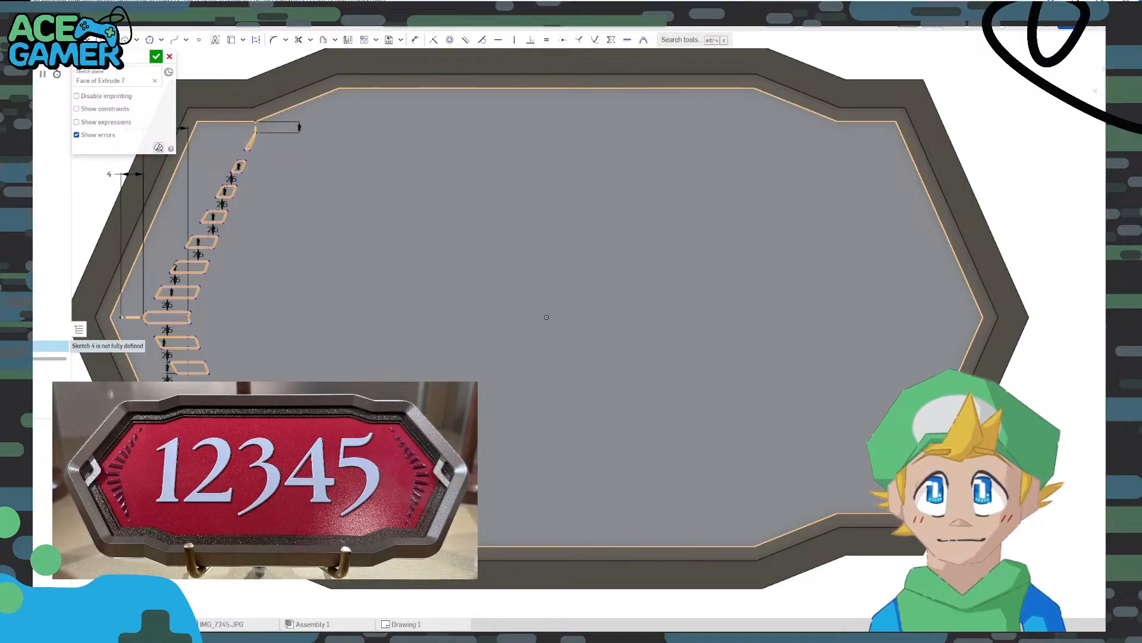
# Draw a vertical construction line about 2.6 mm long downward from the inner face's upper notch corner at the plaque's opposite end
pyautogui.moveTo(582, 255); pyautogui.dragTo(405, 290, button='middle')
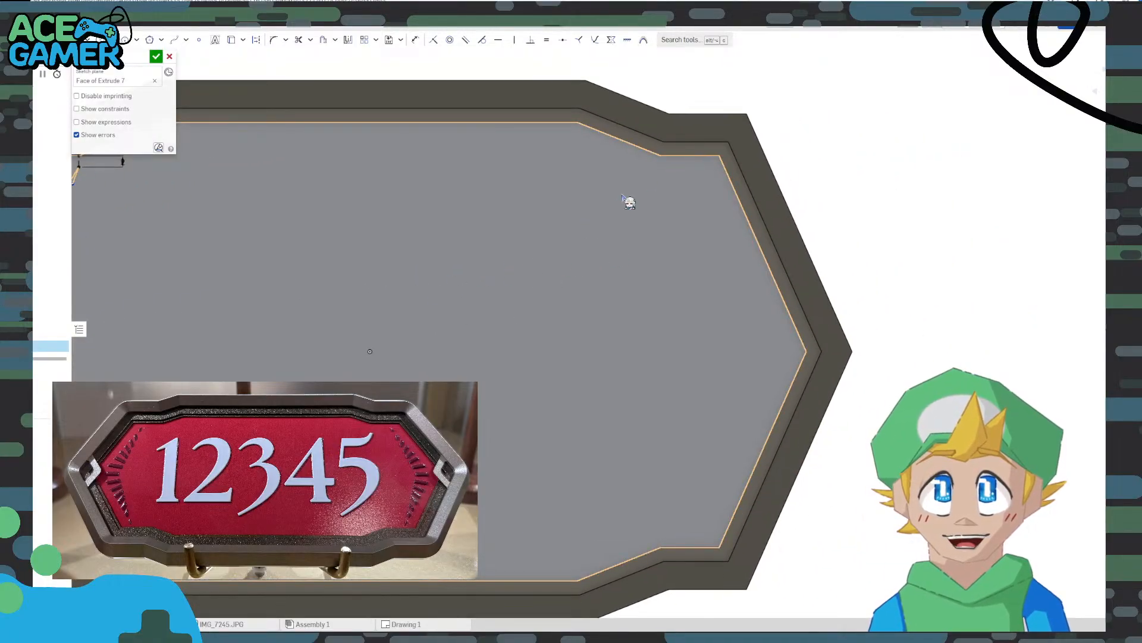
pyautogui.click(54, 41)
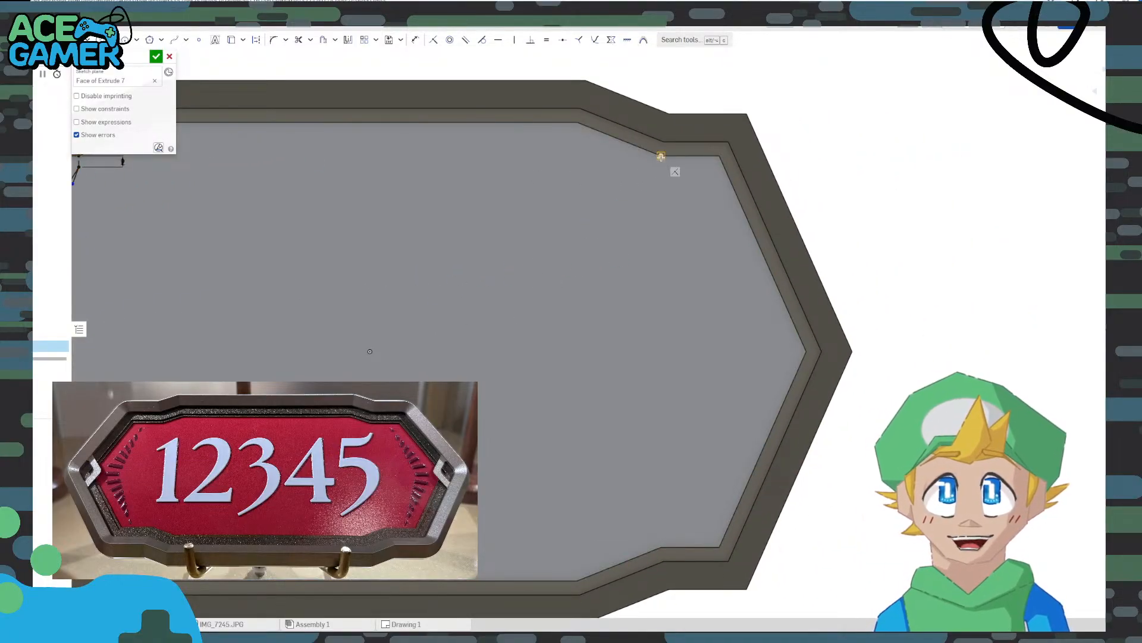
pyautogui.press('q')
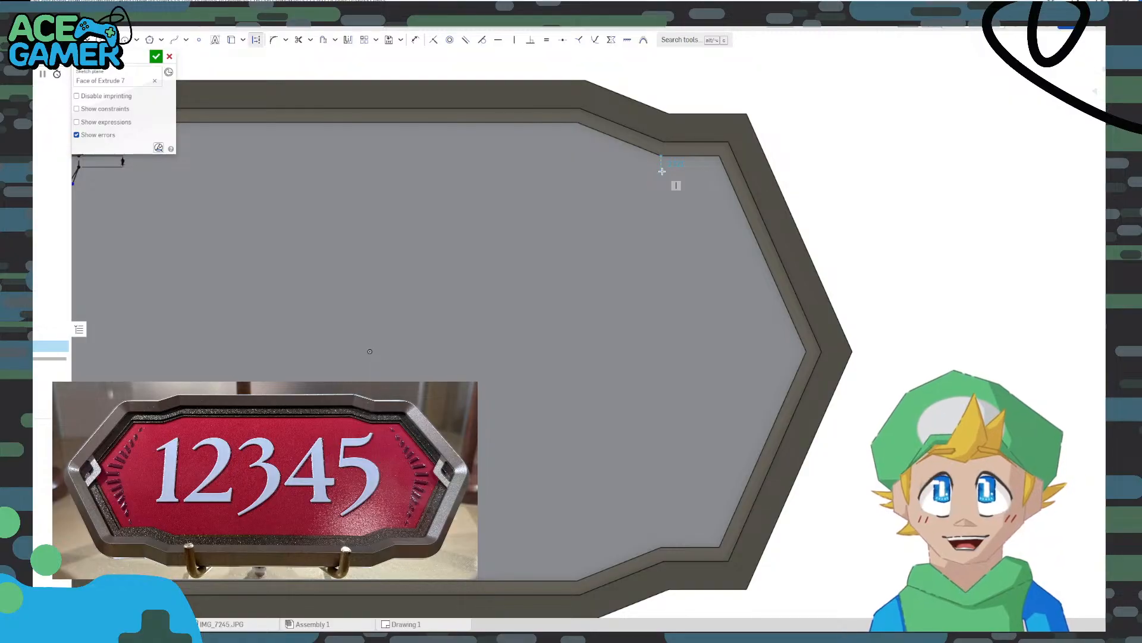
pyautogui.scroll(3, 661, 172)
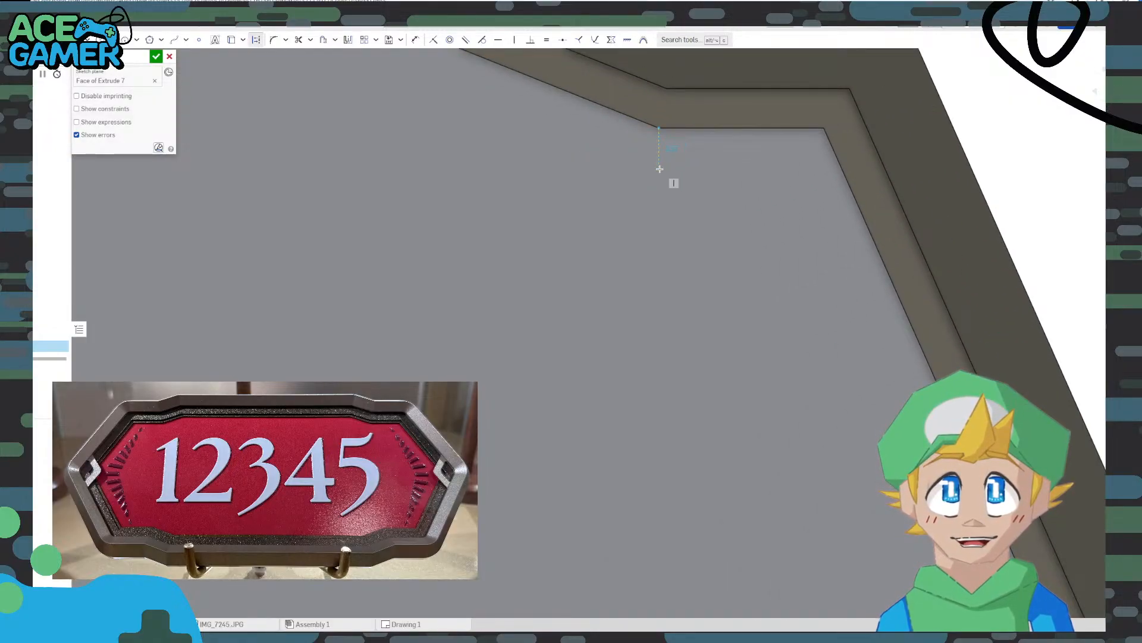
pyautogui.click(660, 163)
# Dimension the upper vertical construction line at the plaque's right end to 2 mm
pyautogui.scroll(-5, 642, 174)
pyautogui.moveTo(433, 193); pyautogui.dragTo(785, 225, button='middle')
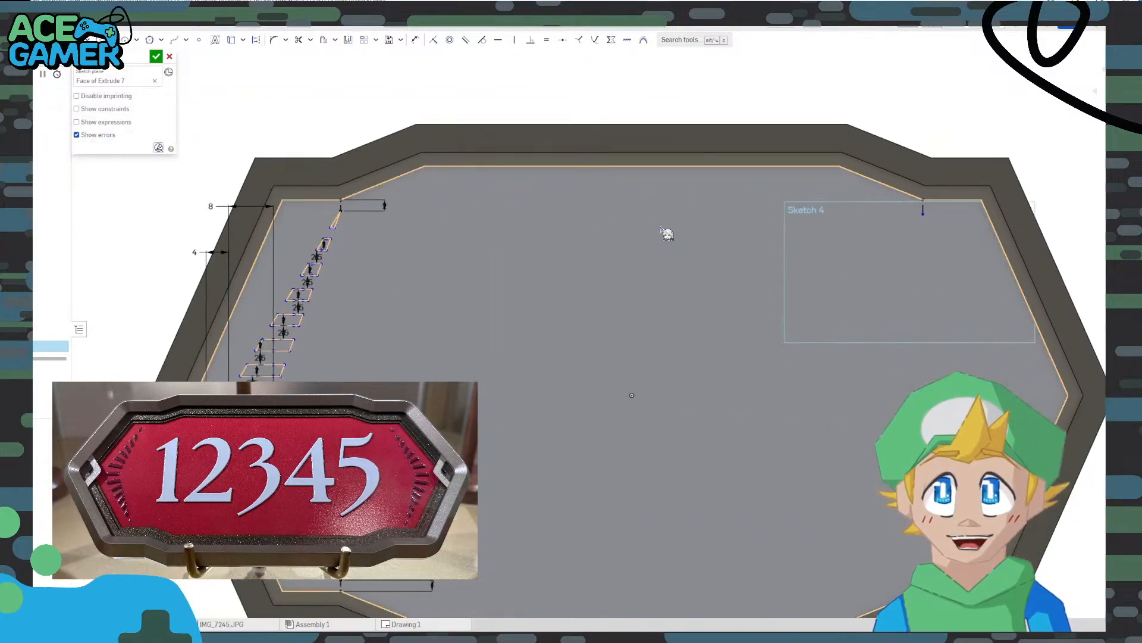
pyautogui.scroll(4, 402, 219)
pyautogui.scroll(-1, 934, 237)
pyautogui.scroll(-3, 507, 260)
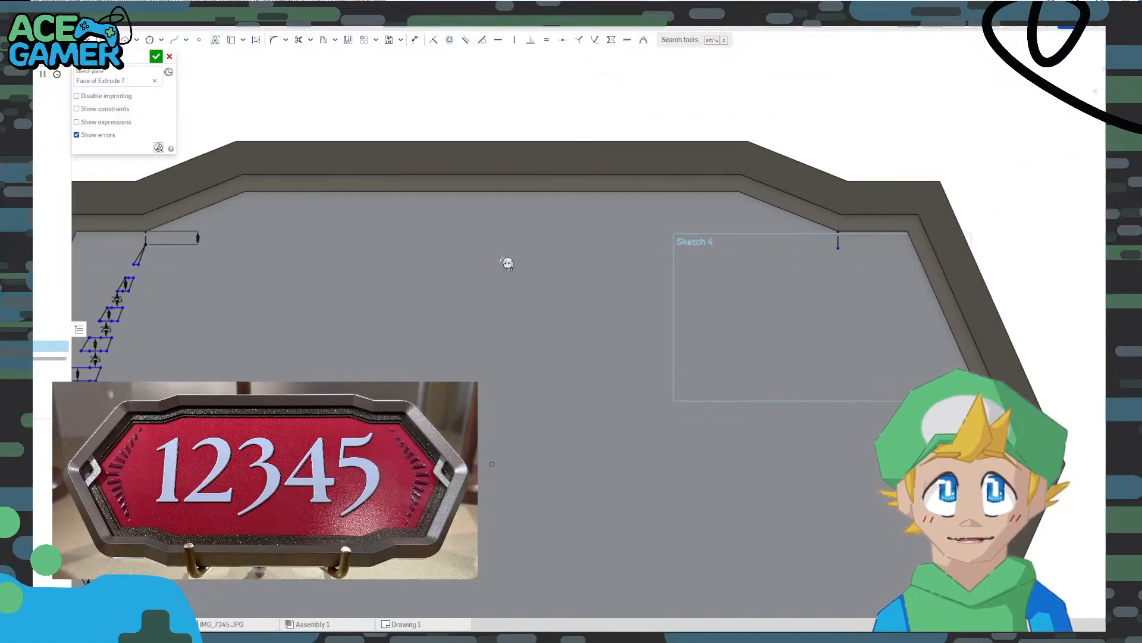
pyautogui.scroll(5, 727, 245)
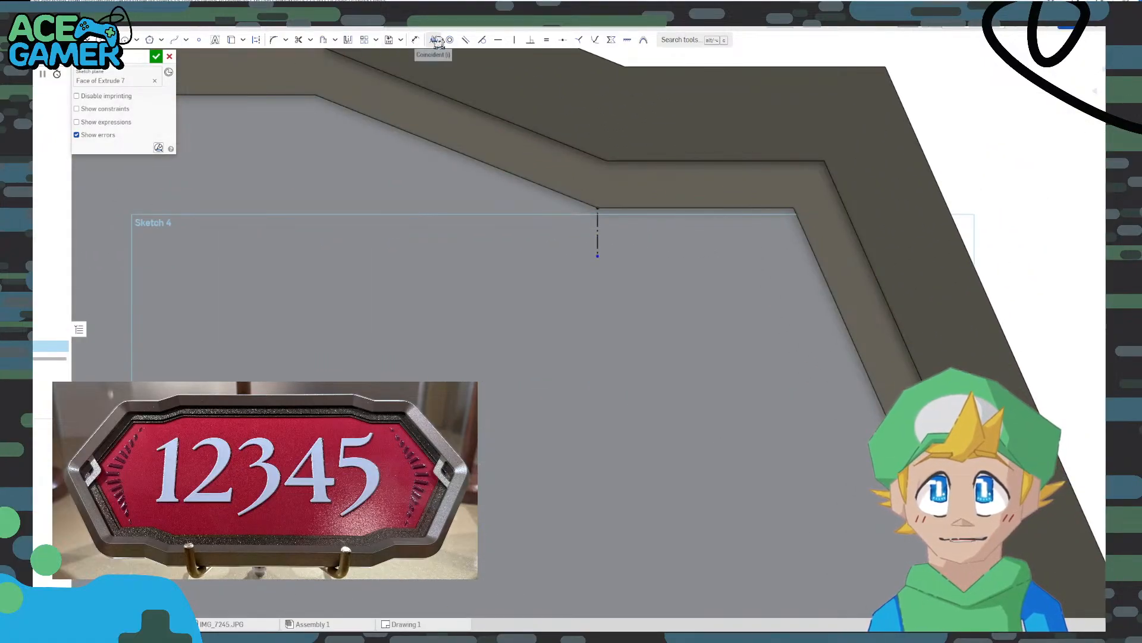
pyautogui.click(597, 238)
pyautogui.press('d')
pyautogui.click(526, 233)
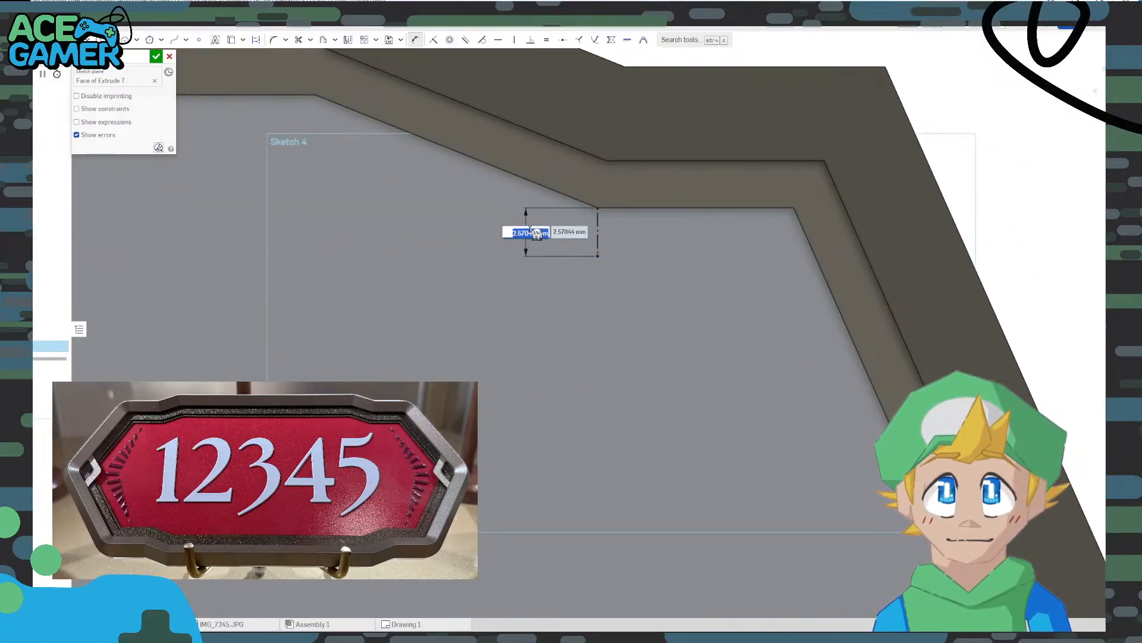
pyautogui.press('Return')
# Draw a vertical line about 2.8 mm long upward from the lower notch corner at the plaque's right end and make it construction
pyautogui.scroll(-3, 575, 233)
pyautogui.moveTo(553, 492); pyautogui.dragTo(573, 191, button='middle')
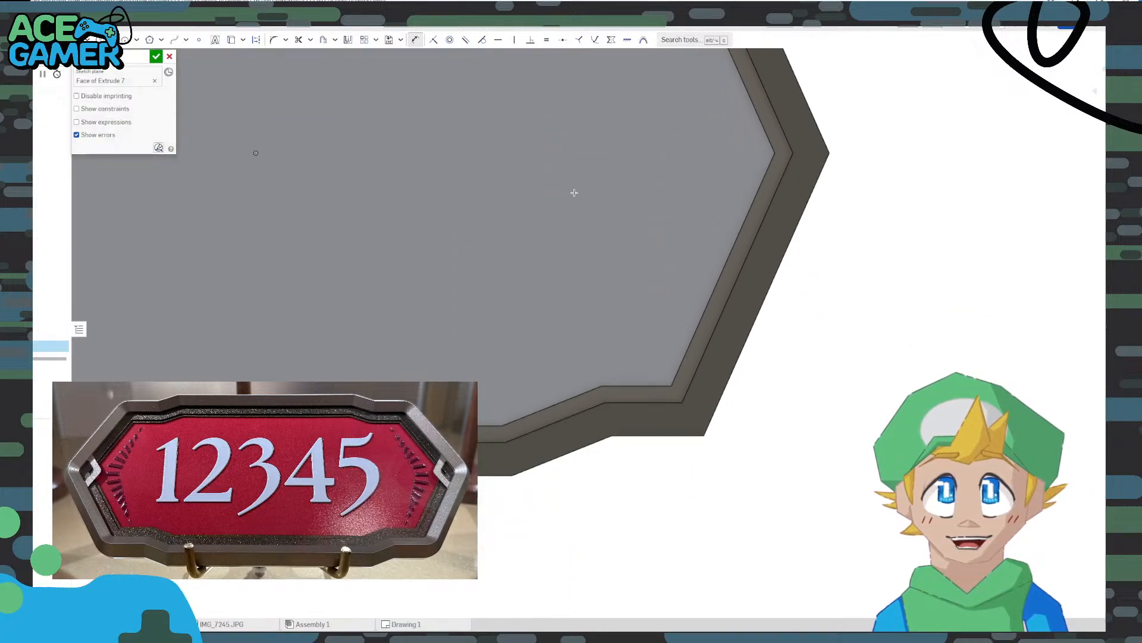
pyautogui.scroll(5, 600, 382)
pyautogui.click(77, 40)
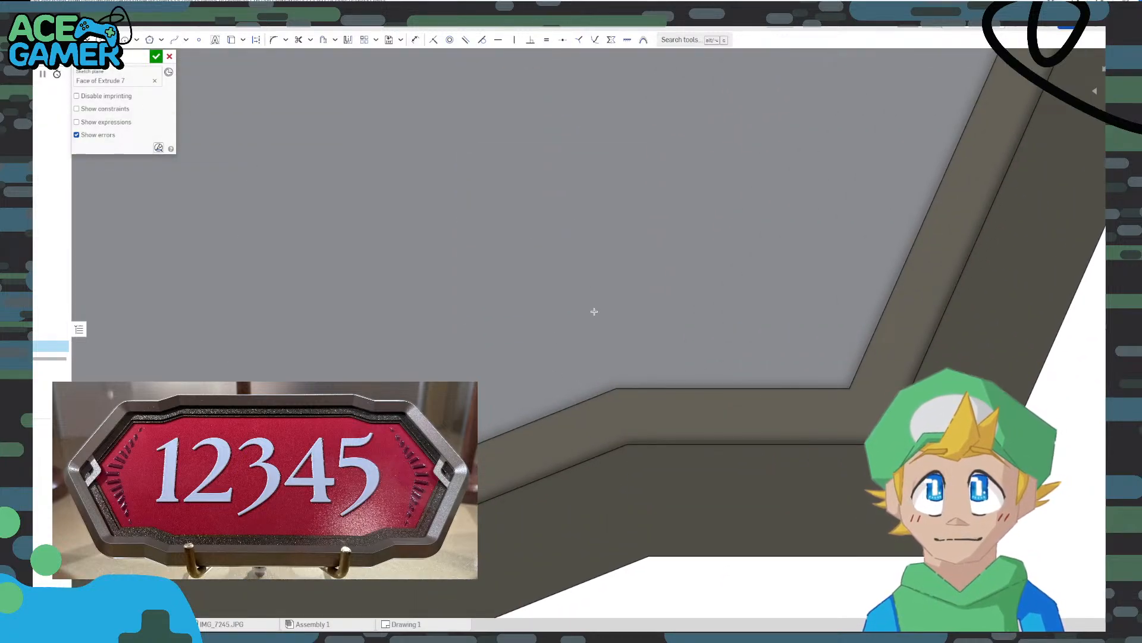
pyautogui.click(616, 387)
pyautogui.click(616, 326)
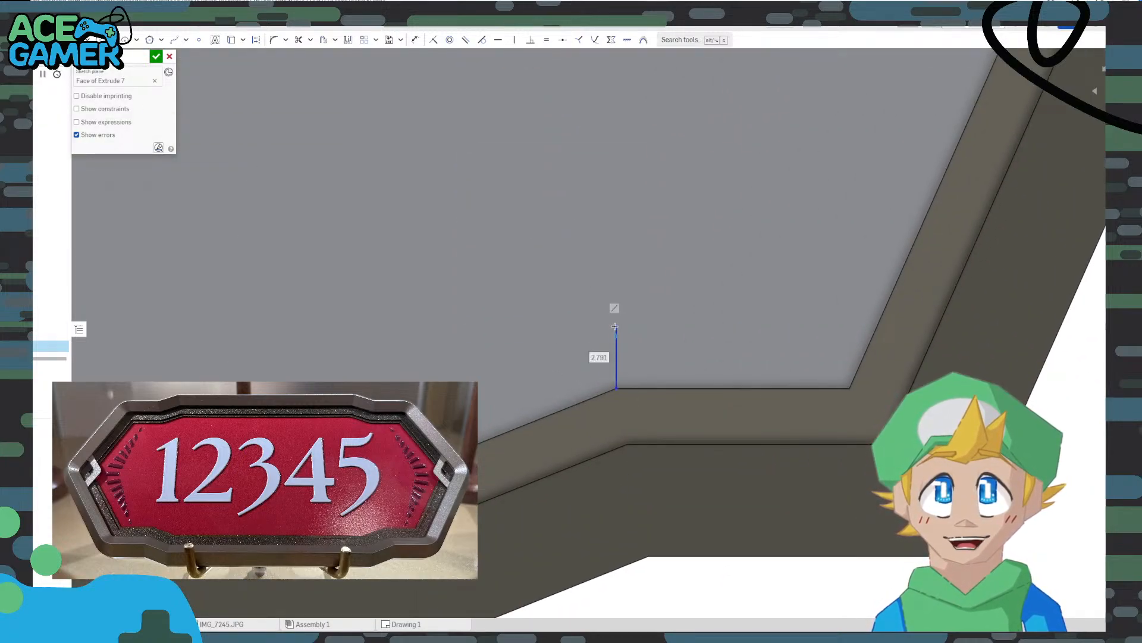
pyautogui.press('Escape')
pyautogui.click(618, 349)
pyautogui.press('q')
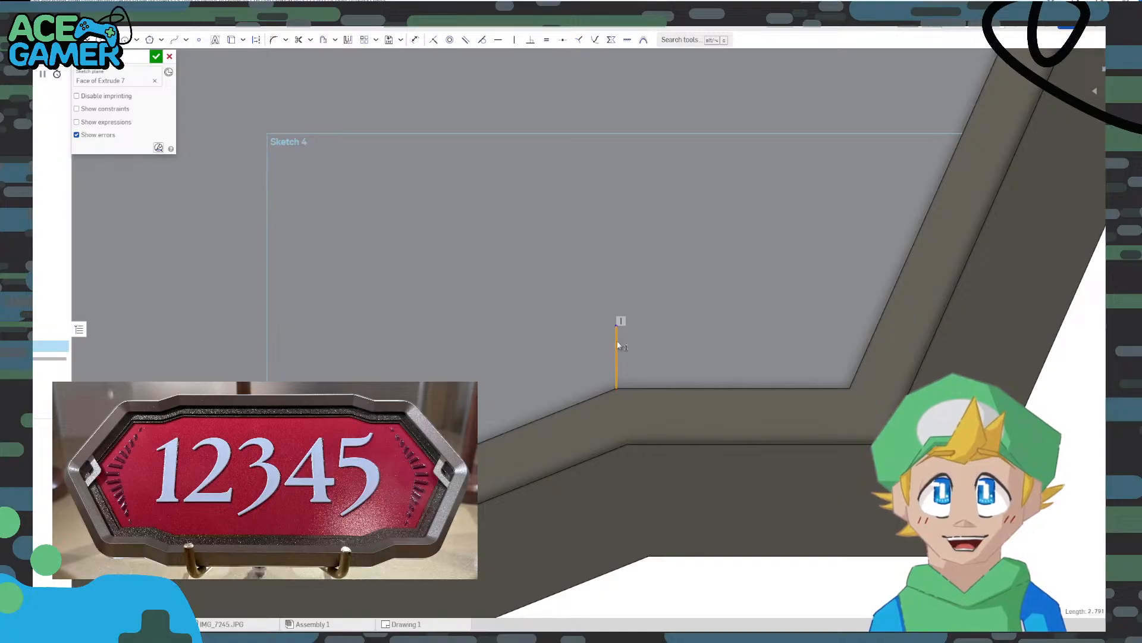
# Dimension the lower vertical construction line at the plaque's right end to 2 mm
pyautogui.click(415, 40)
pyautogui.click(616, 357)
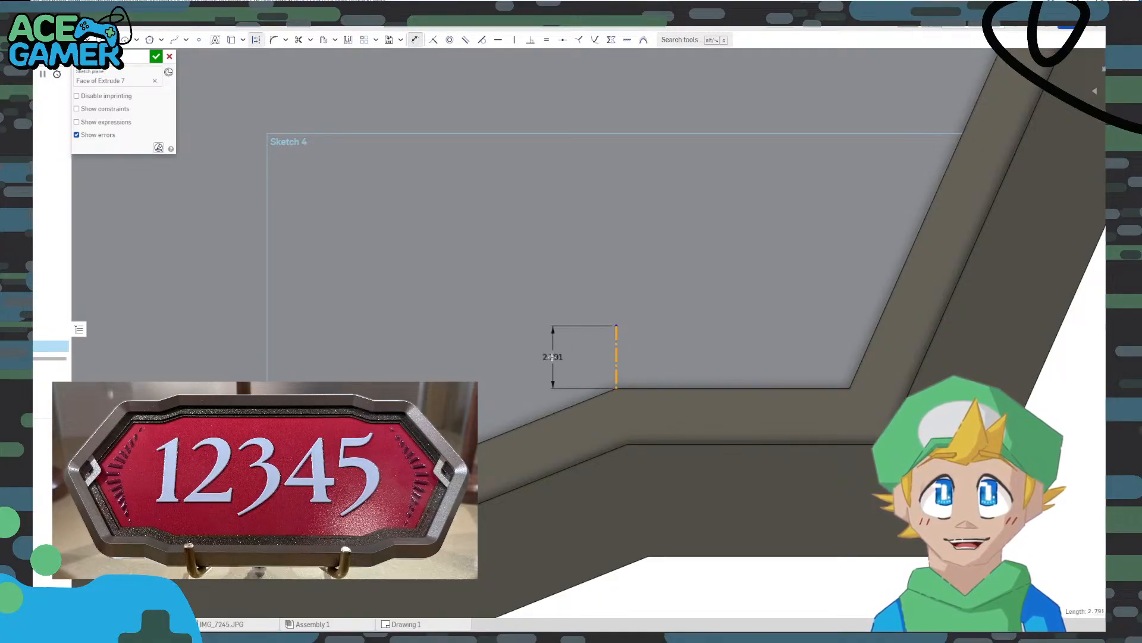
pyautogui.click(551, 357)
pyautogui.write('2')
pyautogui.press('Return')
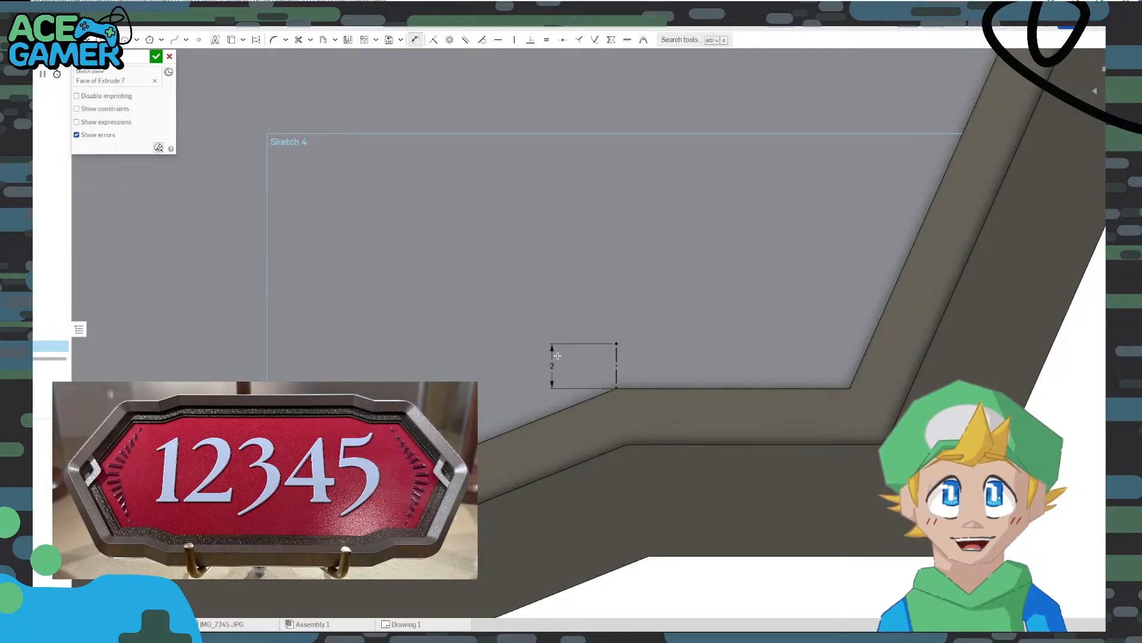
pyautogui.scroll(-5, 745, 273)
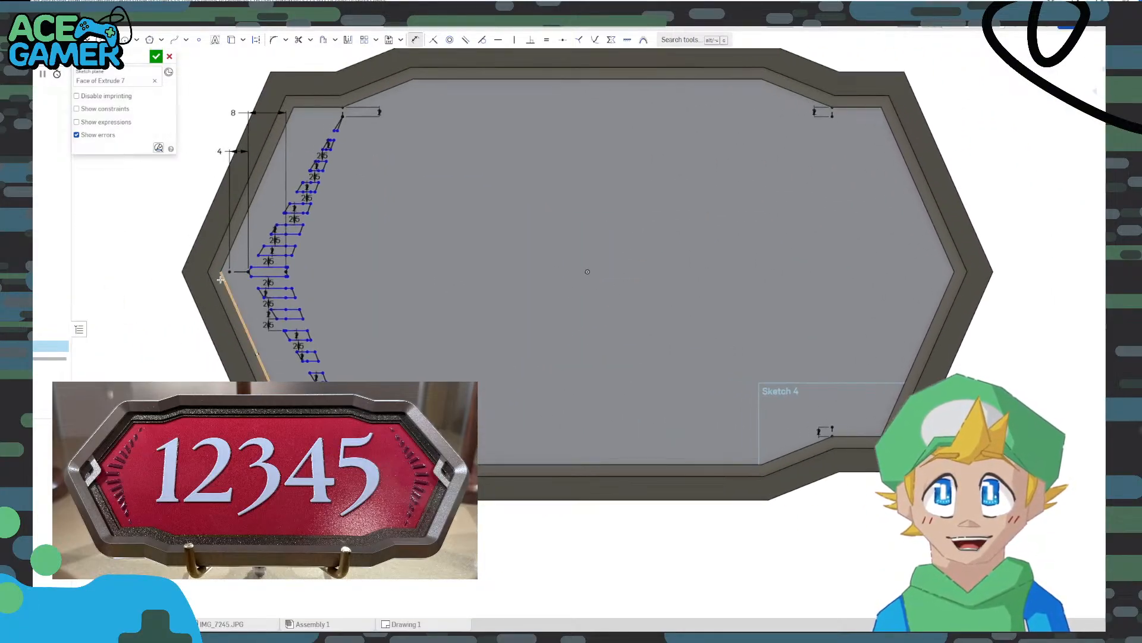
pyautogui.scroll(4, 234, 274)
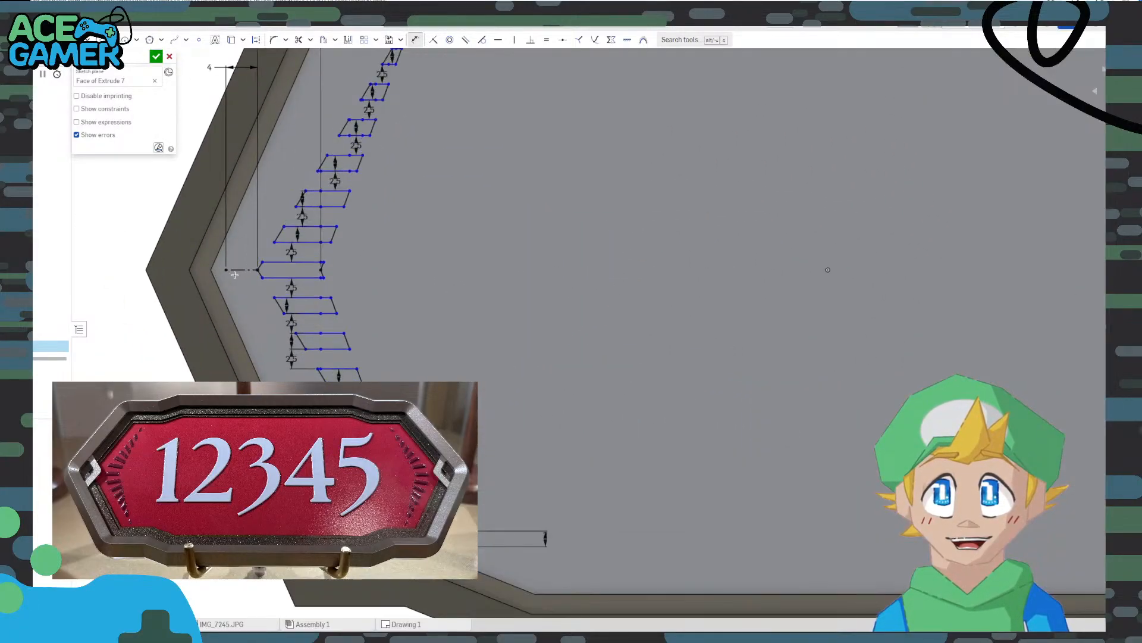
# Show the hidden outer frame around the plaque and examine where the construction line meets the inset at the finished ray end
pyautogui.scroll(-3, 234, 274)
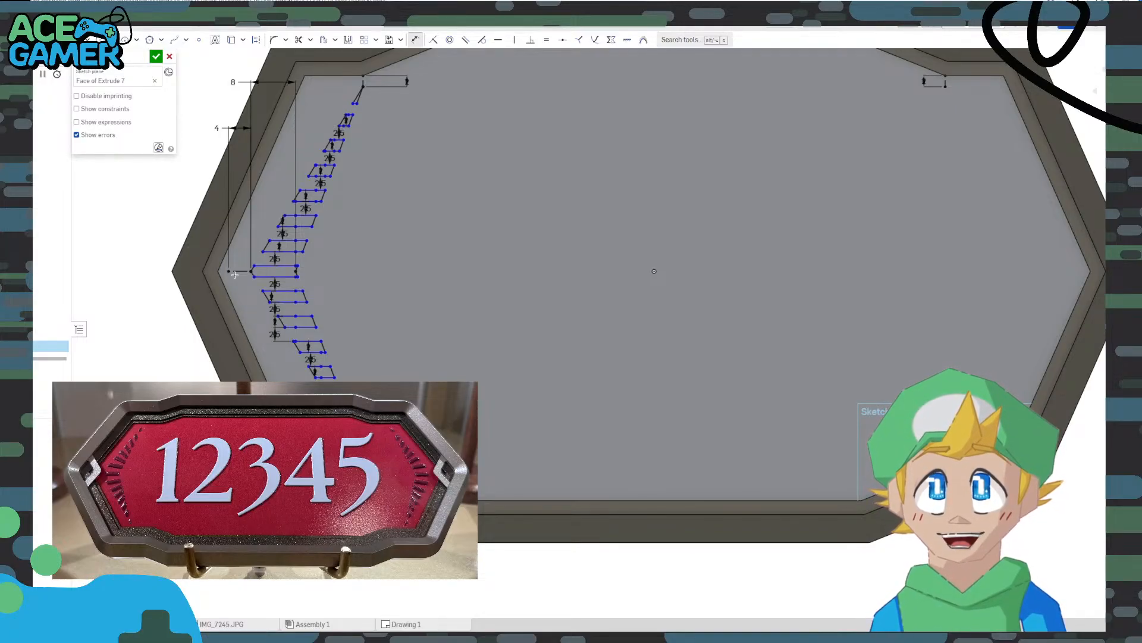
pyautogui.click(63, 436)
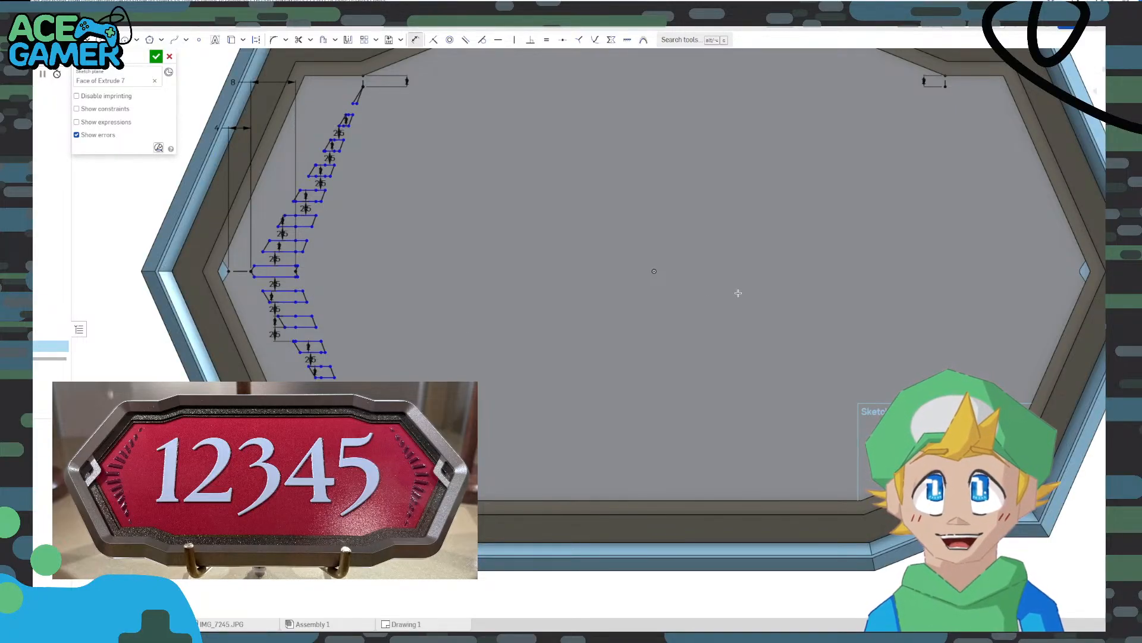
pyautogui.moveTo(615, 309); pyautogui.dragTo(456, 328, button='middle')
pyautogui.moveTo(247, 304); pyautogui.dragTo(503, 319, button='middle')
pyautogui.scroll(4, 308, 313)
pyautogui.scroll(2, 308, 313)
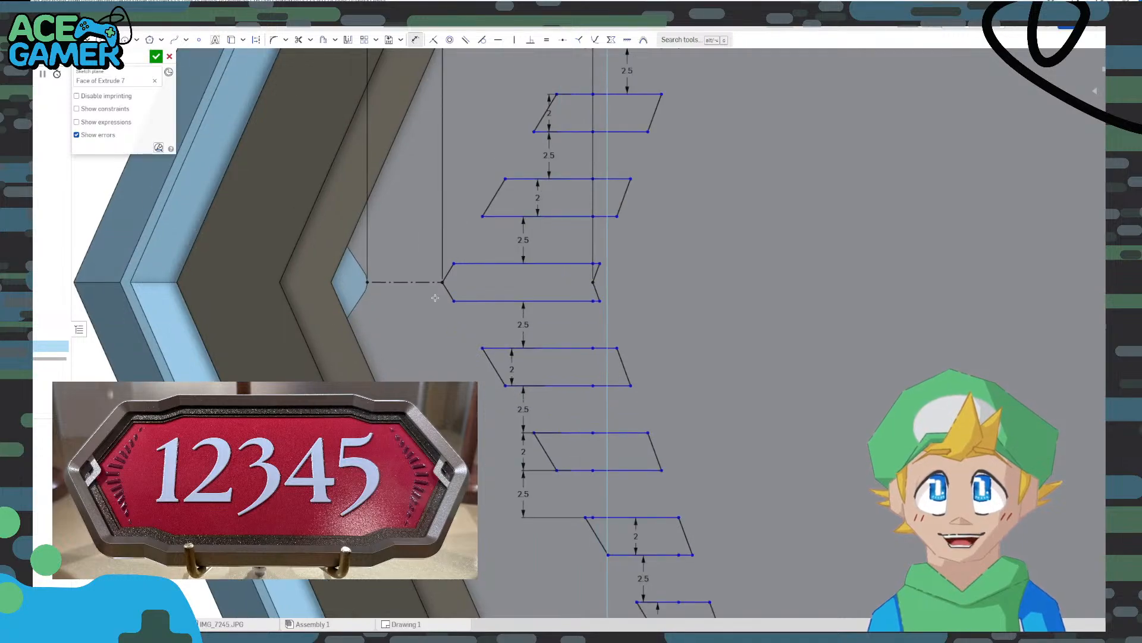
pyautogui.scroll(3, 428, 300)
pyautogui.press('n')
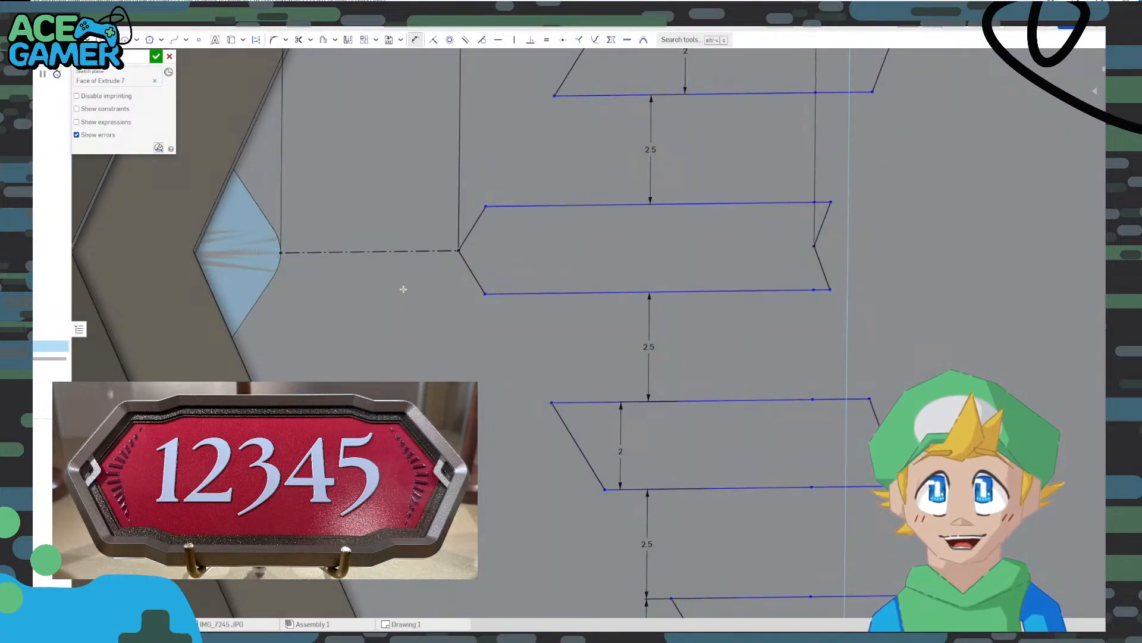
pyautogui.scroll(-5, 412, 290)
pyautogui.moveTo(750, 289); pyautogui.dragTo(238, 288, button='middle')
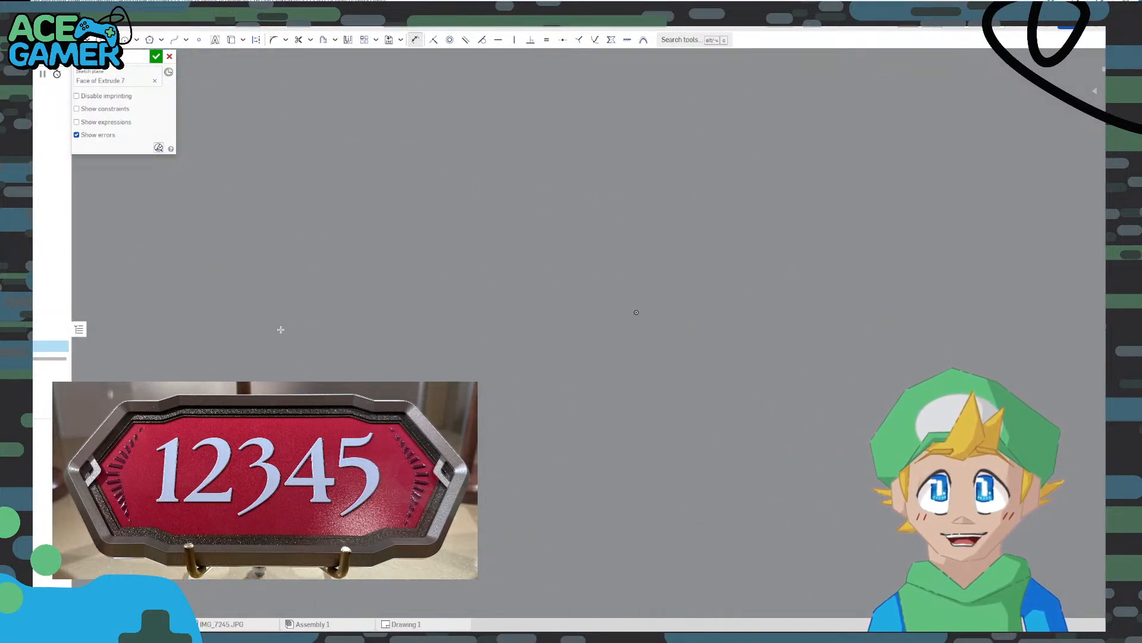
# Draw a horizontal construction line about 3.1 mm long inward from the middle of the small corner inset's arc at the plaque's right end
pyautogui.press('Escape')
pyautogui.scroll(-3, 628, 331)
pyautogui.scroll(6, 645, 334)
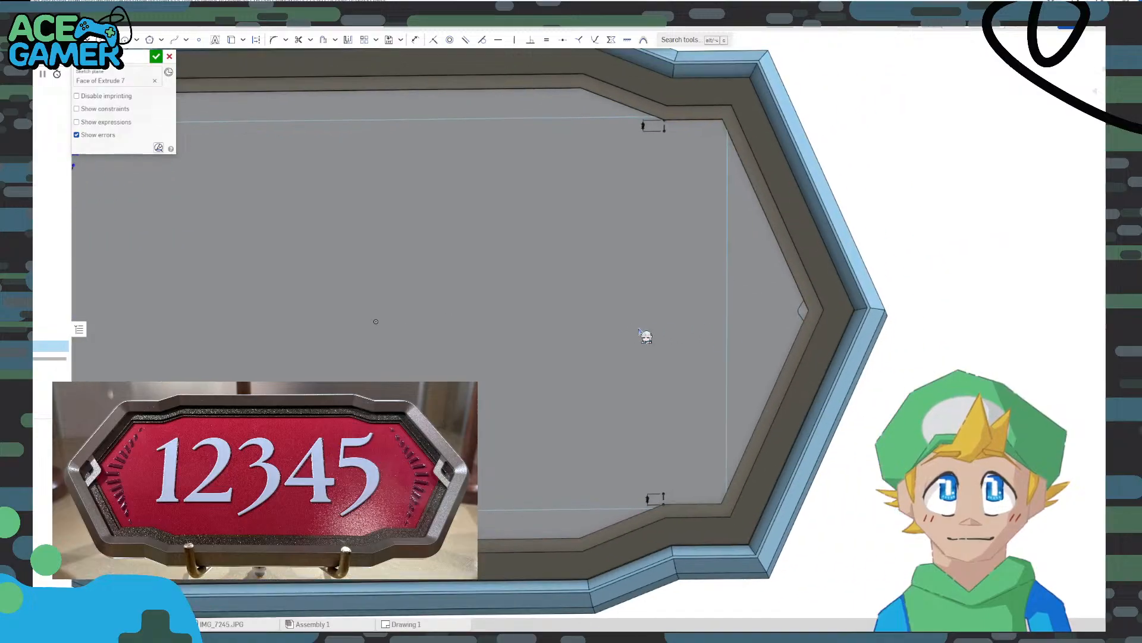
pyautogui.scroll(2, 753, 322)
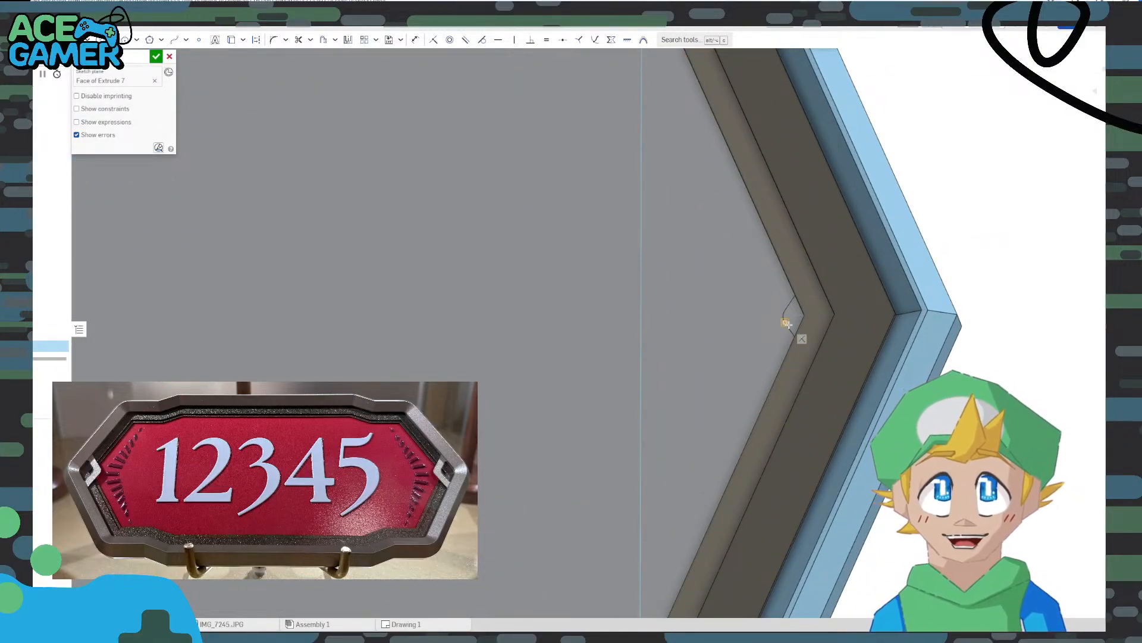
pyautogui.scroll(3, 775, 313)
pyautogui.scroll(2, 776, 313)
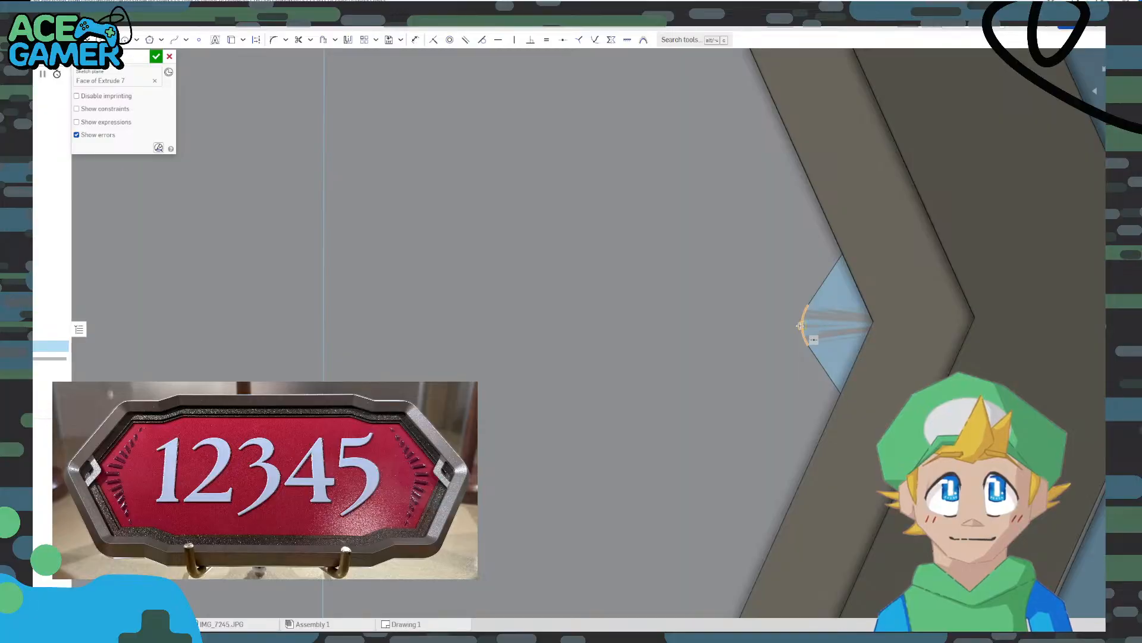
pyautogui.press('q')
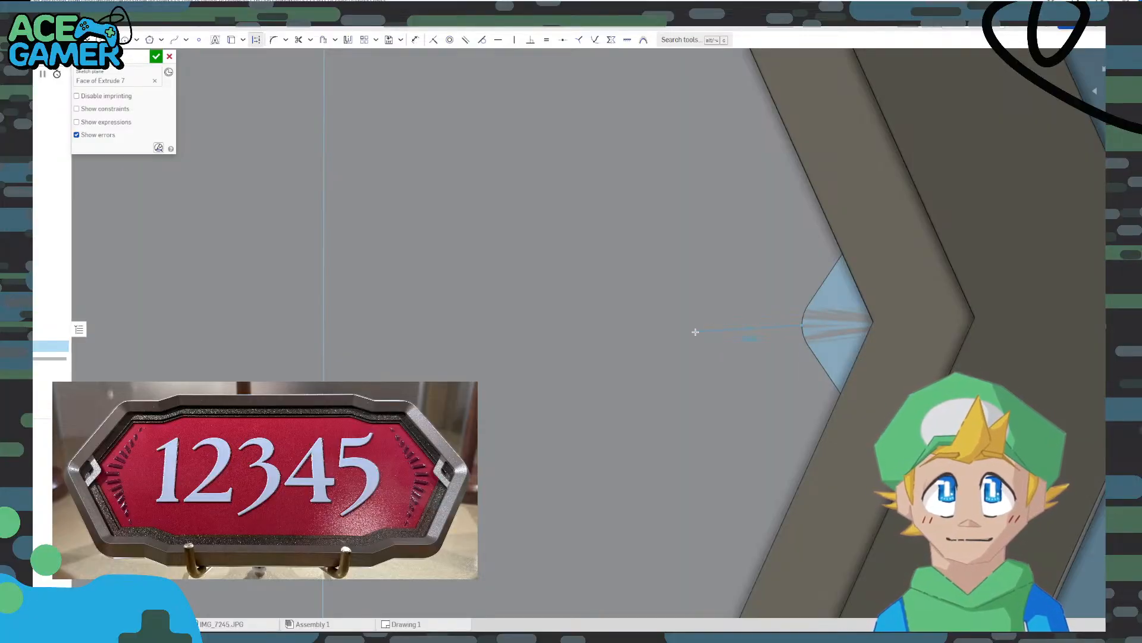
pyautogui.click(688, 328)
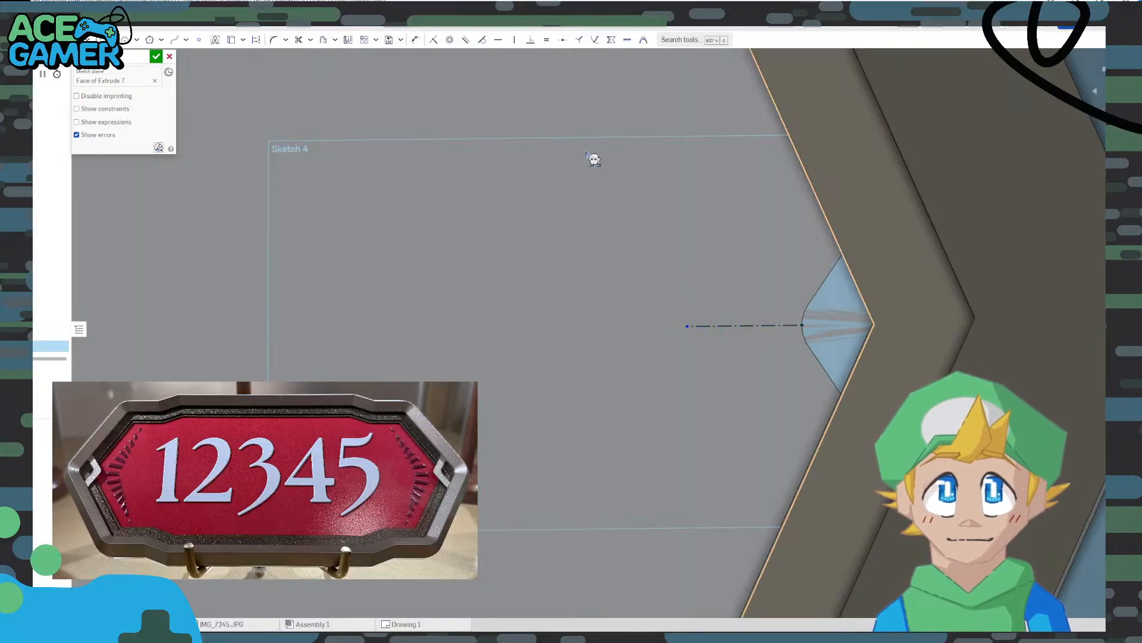
# Dimension the horizontal construction line at the right corner inset to 4 mm
pyautogui.click(413, 44)
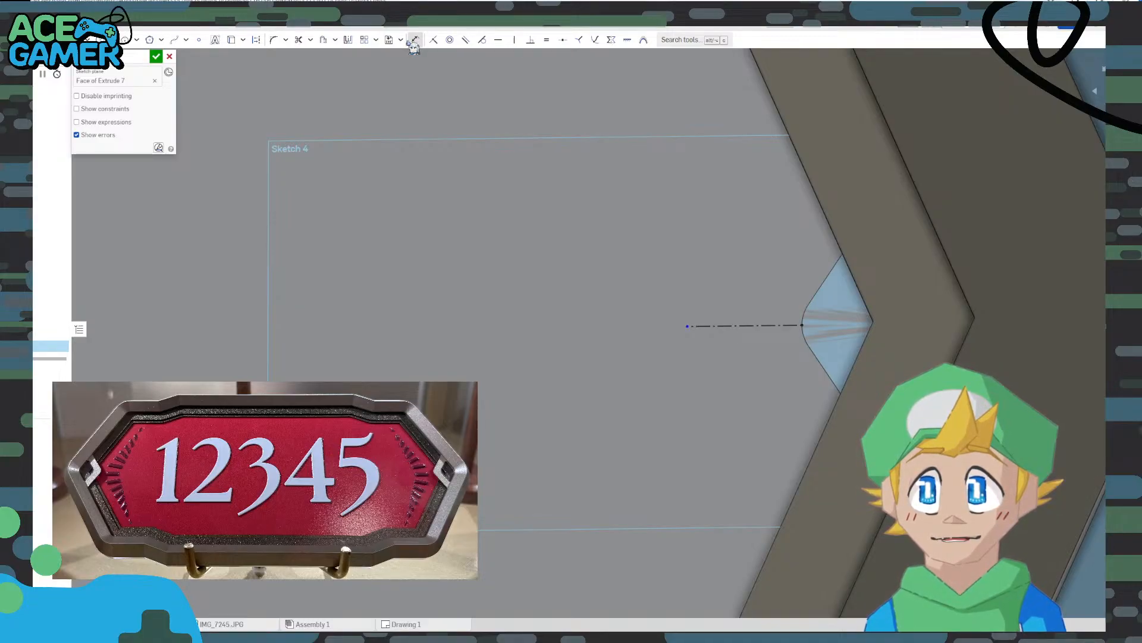
pyautogui.click(737, 326)
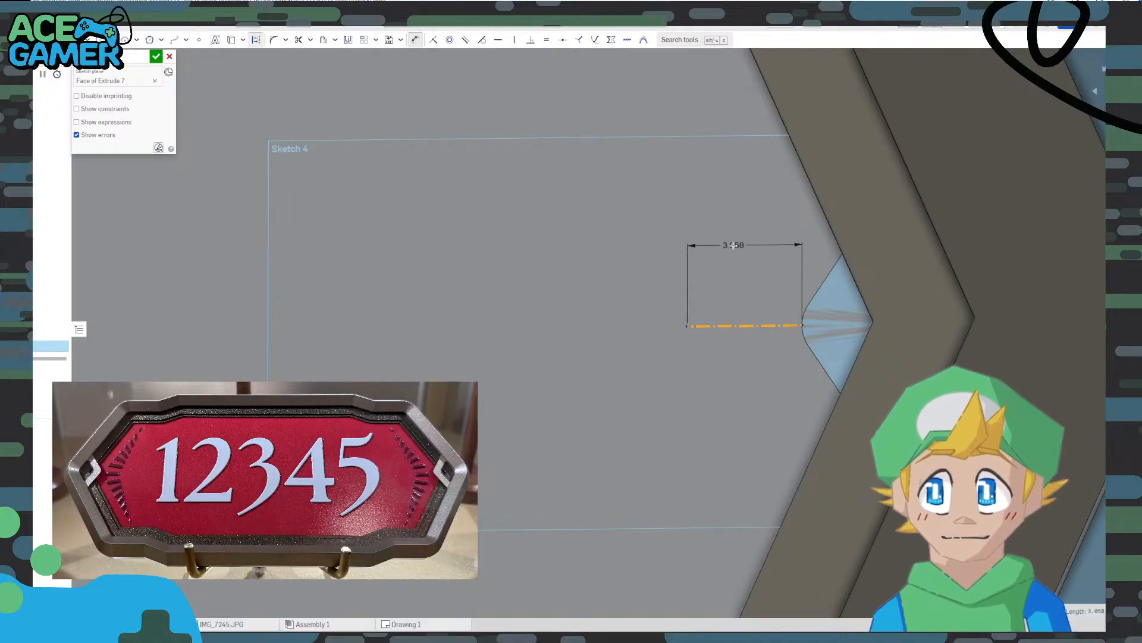
pyautogui.click(733, 243)
pyautogui.scroll(-2, 625, 249)
pyautogui.scroll(-6, 499, 279)
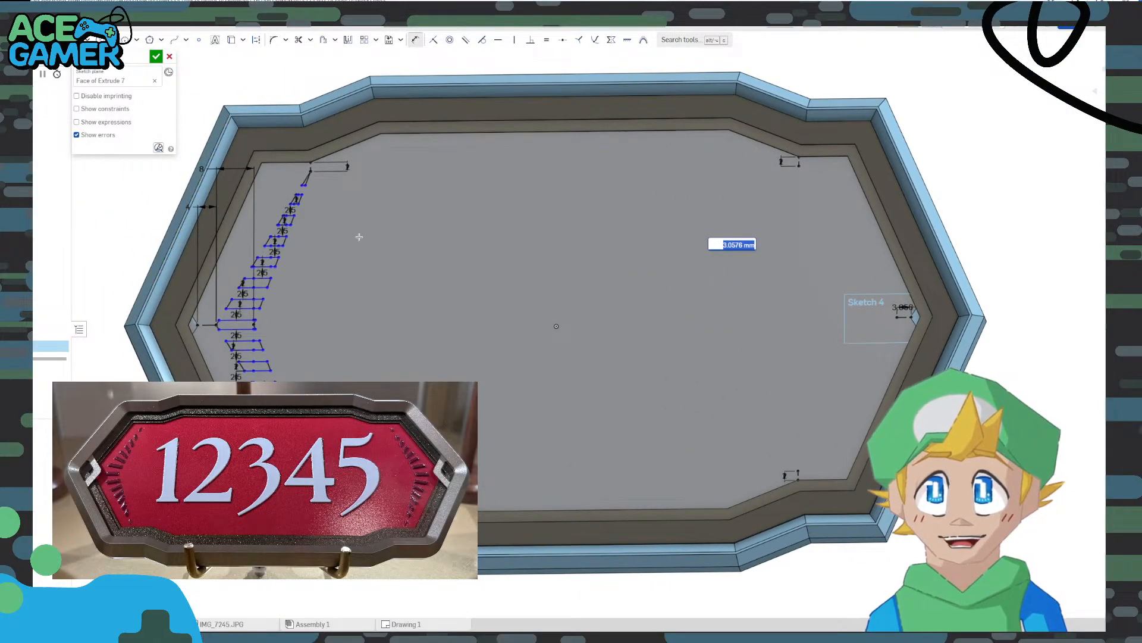
pyautogui.press('Escape')
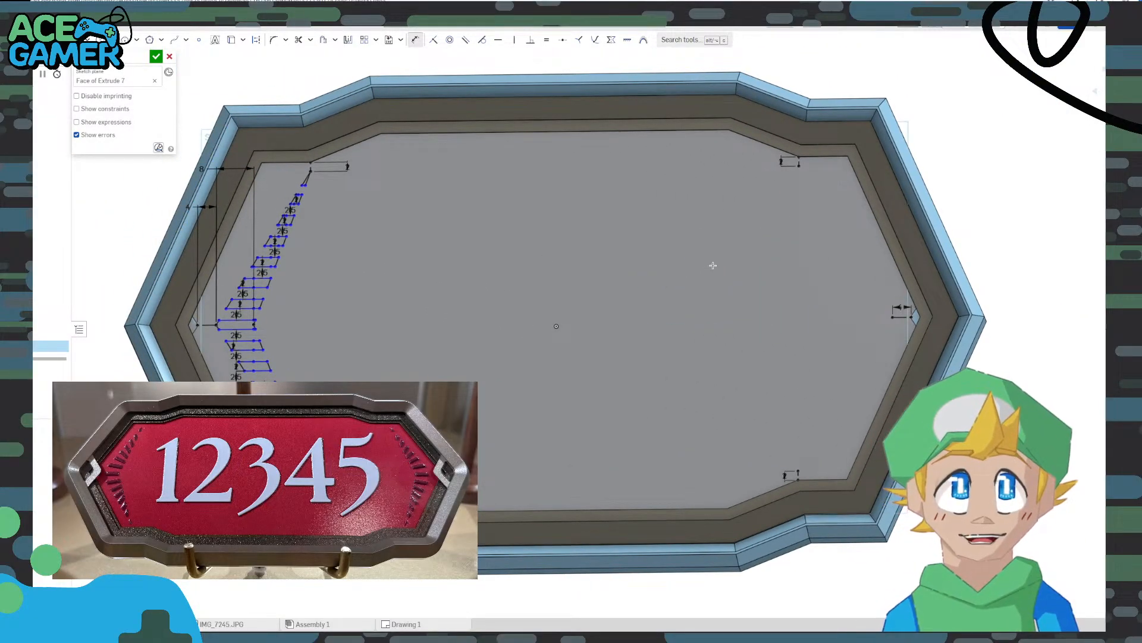
pyautogui.click(905, 314)
pyautogui.click(992, 250)
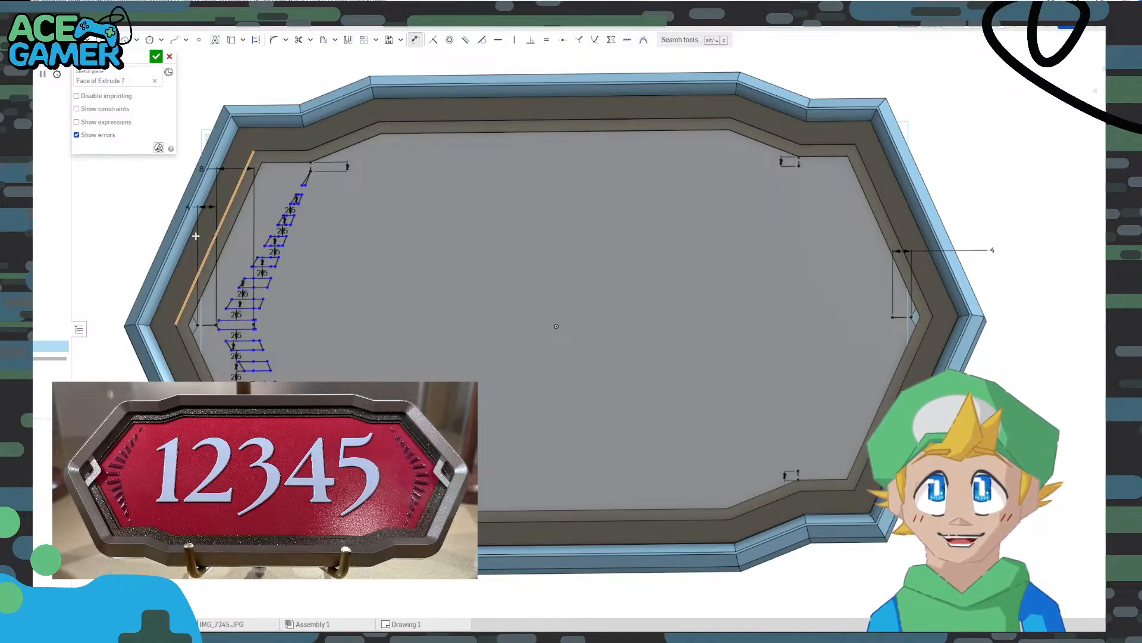
pyautogui.press('Escape')
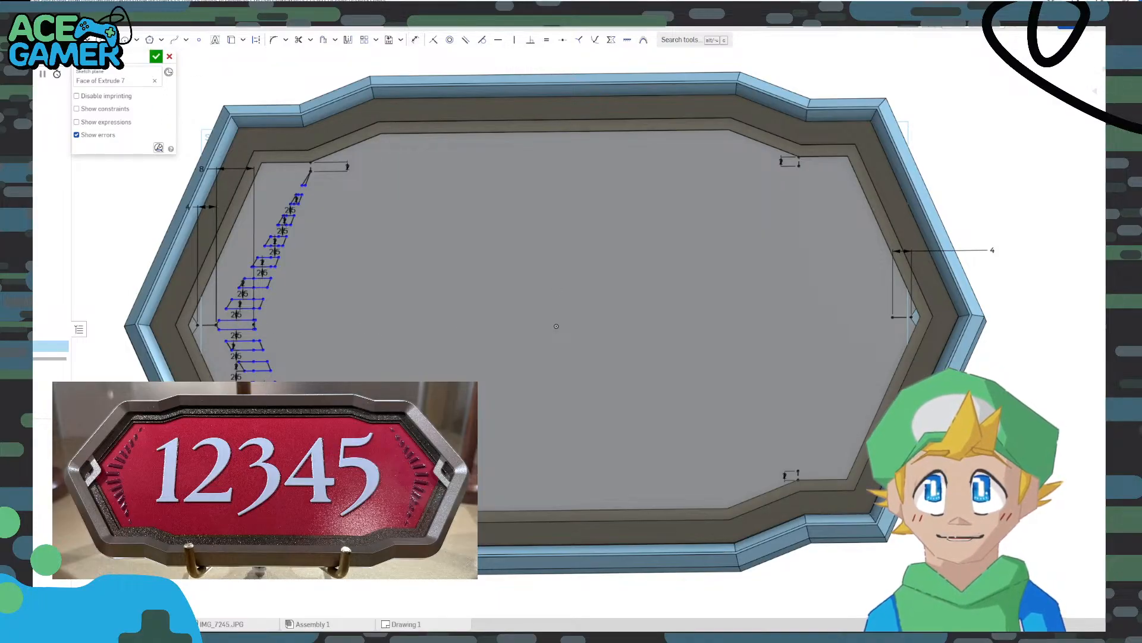
# Draw a second horizontal construction line about 18 mm long inward from the inner end of the right corner's 4 mm line
pyautogui.click(893, 318)
pyautogui.press('q')
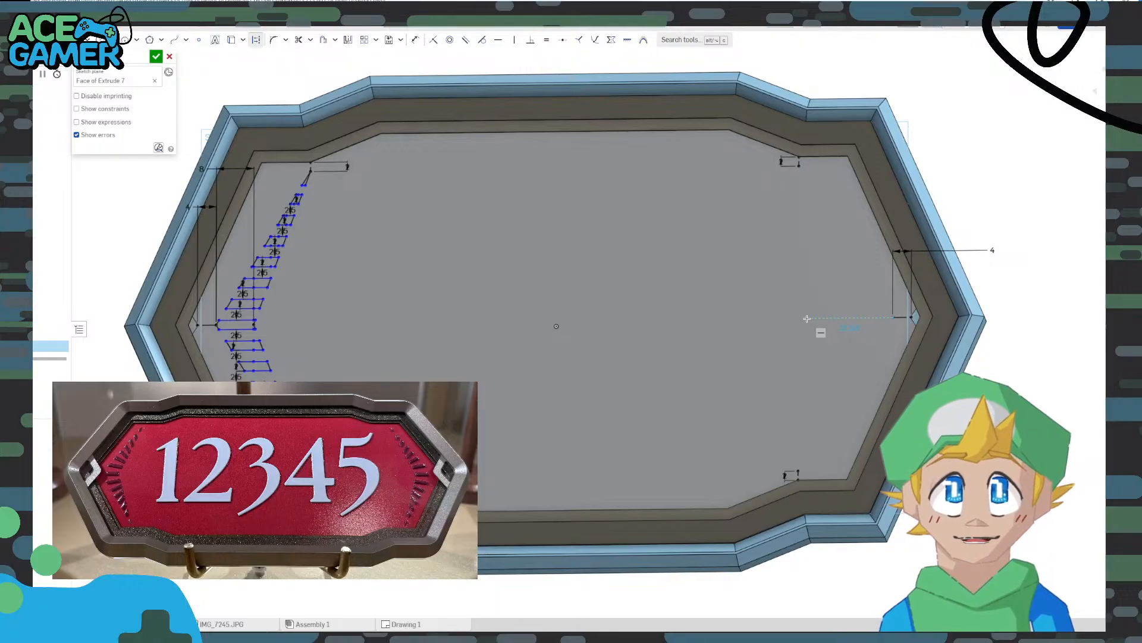
pyautogui.click(808, 318)
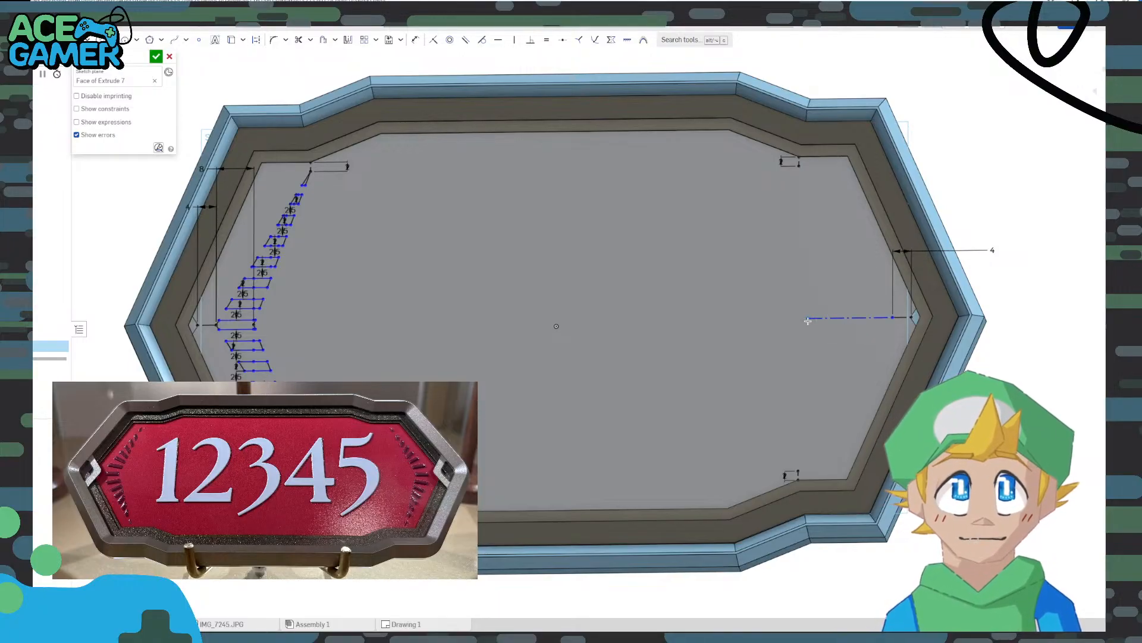
# Dimension the second horizontal construction line at the plaque's right end to 8 mm
pyautogui.click(416, 39)
pyautogui.click(836, 317)
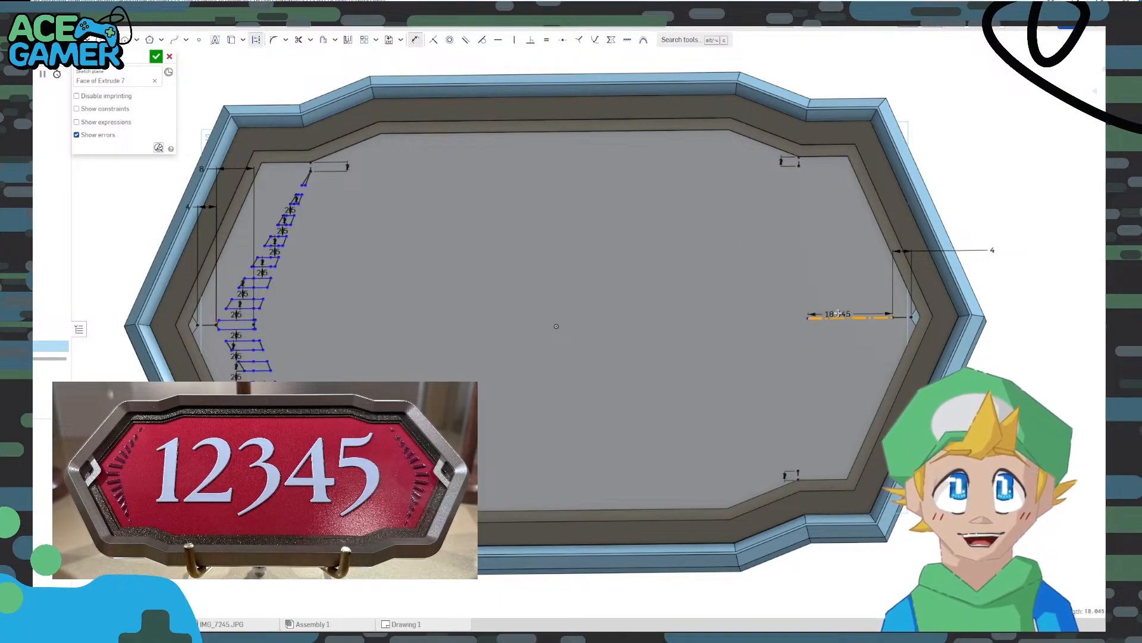
pyautogui.click(841, 78)
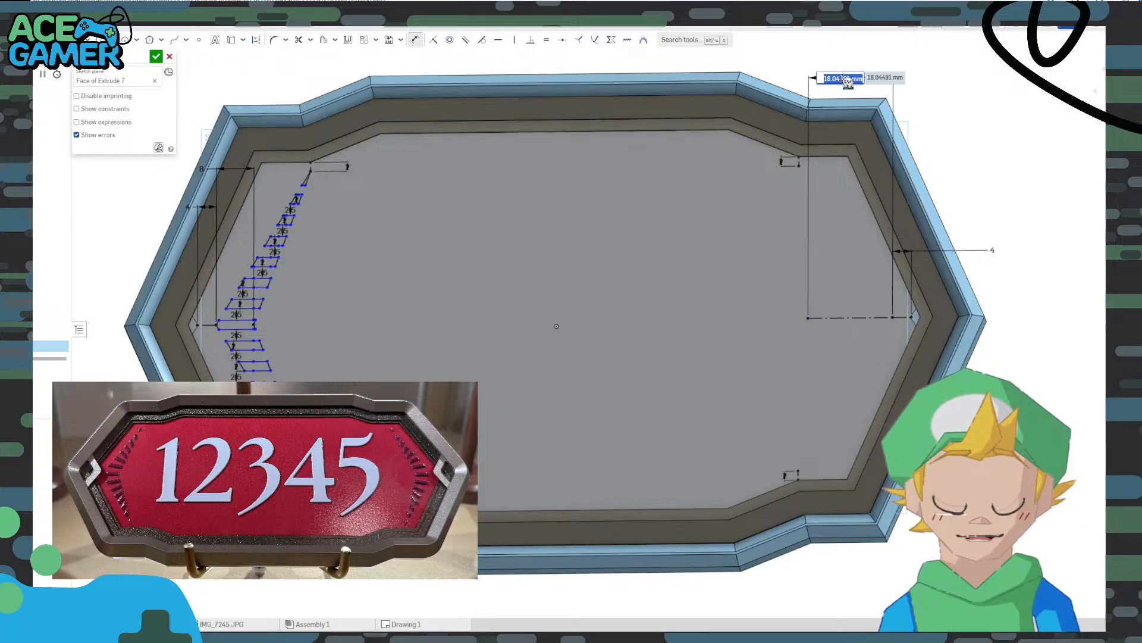
pyautogui.write('8')
pyautogui.press('Return')
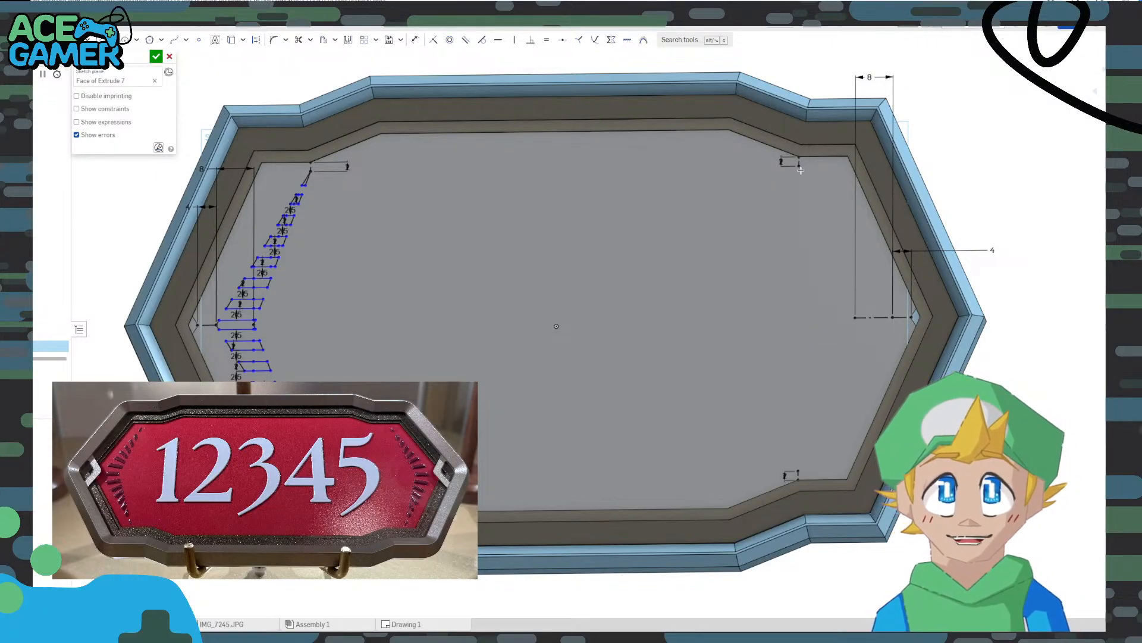
# Draw two slanted lines from the upper 2 mm line's free end to both ends of the 8 mm construction line
pyautogui.click(799, 163)
pyautogui.click(855, 317)
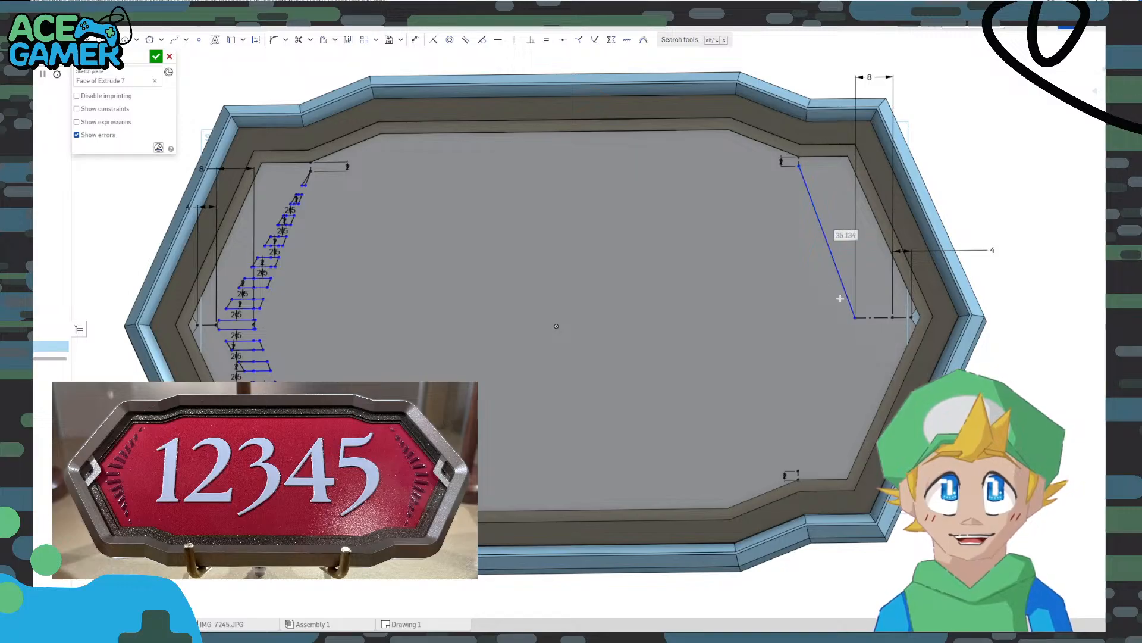
pyautogui.click(799, 162)
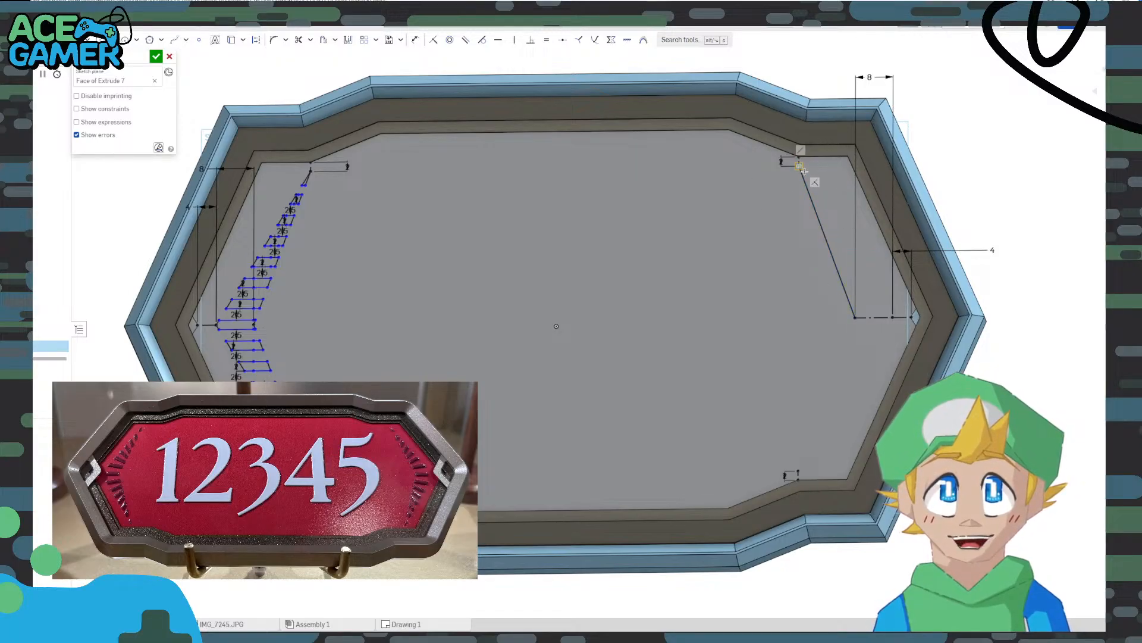
pyautogui.click(891, 315)
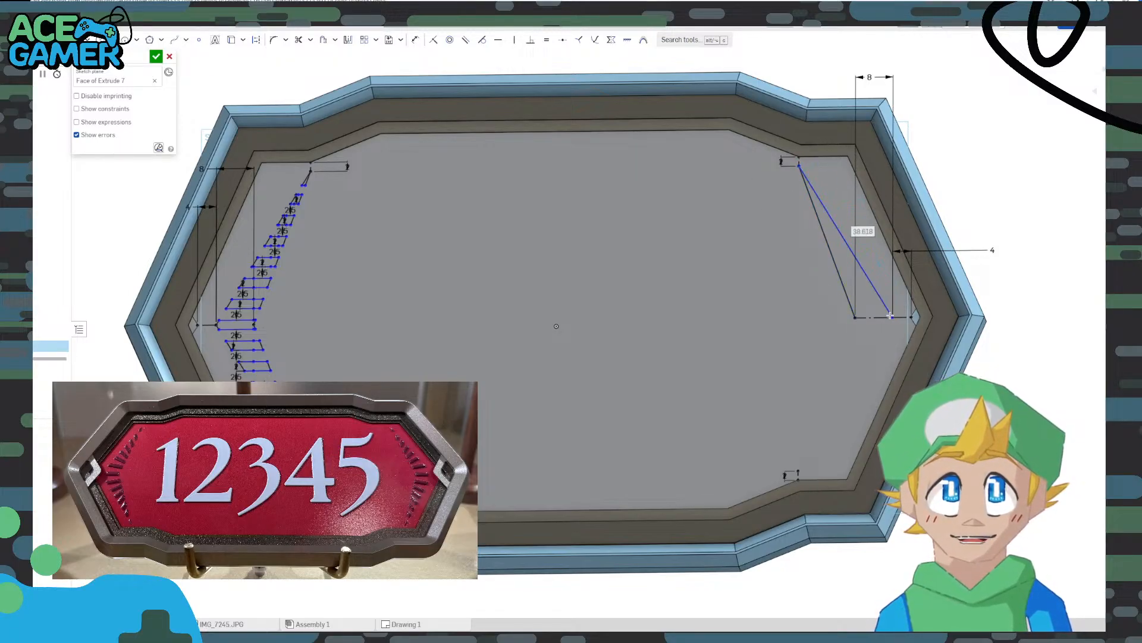
# Draw two slanted lines from both ends of the 8 mm construction line to the lower 2 mm line's free end
pyautogui.click(855, 317)
pyautogui.click(799, 470)
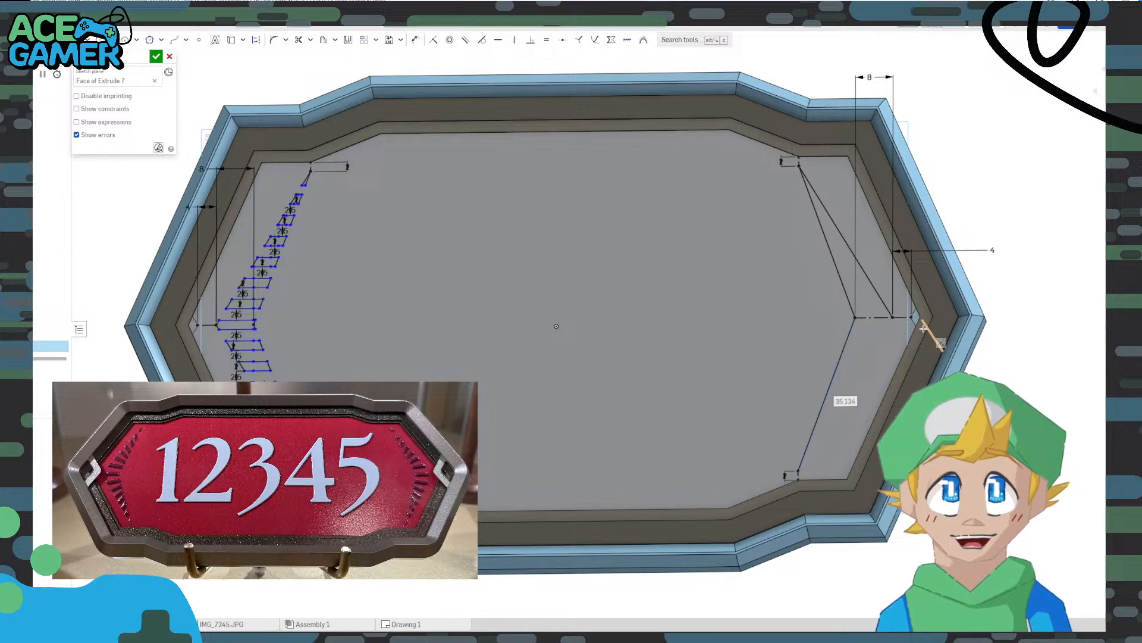
pyautogui.click(891, 318)
pyautogui.click(800, 469)
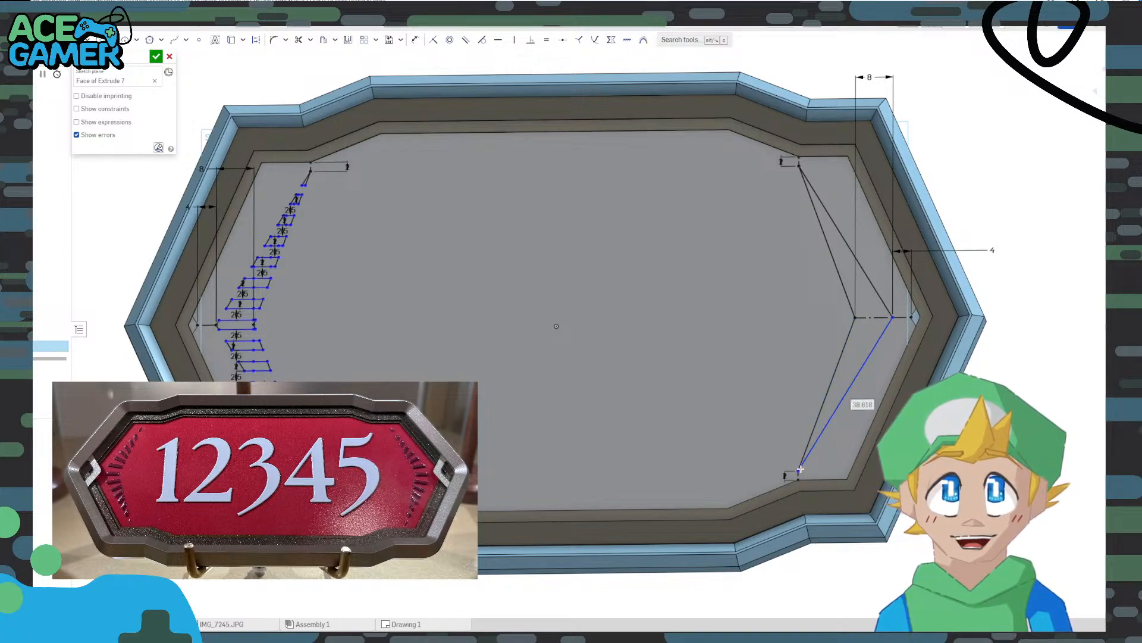
# Offset the 8 mm construction line upward by 1 mm
pyautogui.scroll(5, 845, 334)
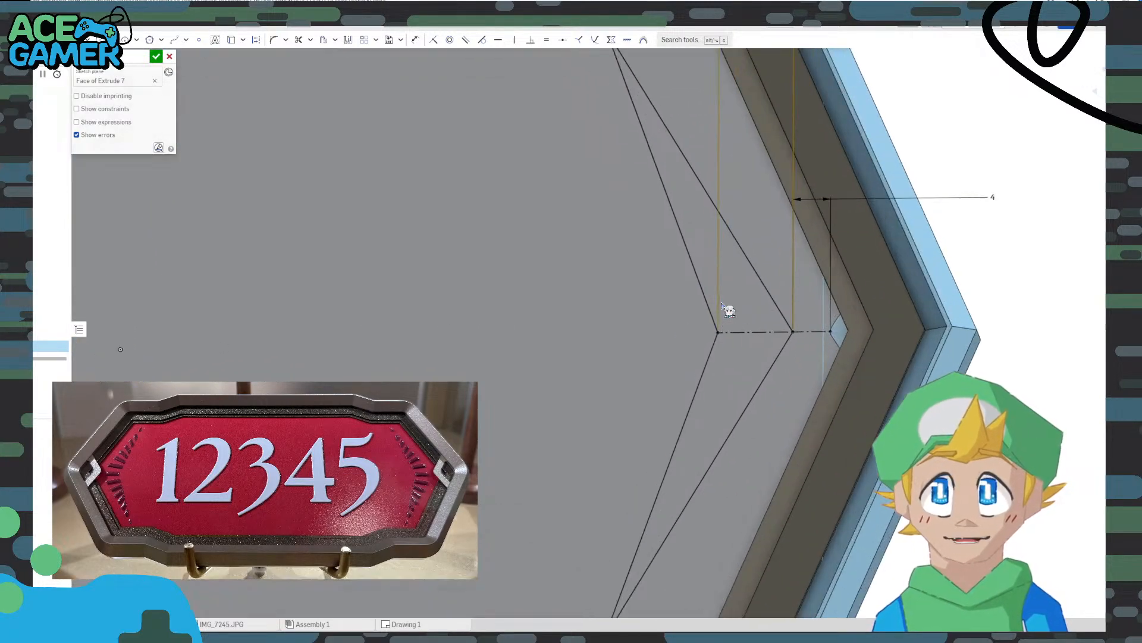
pyautogui.scroll(3, 725, 307)
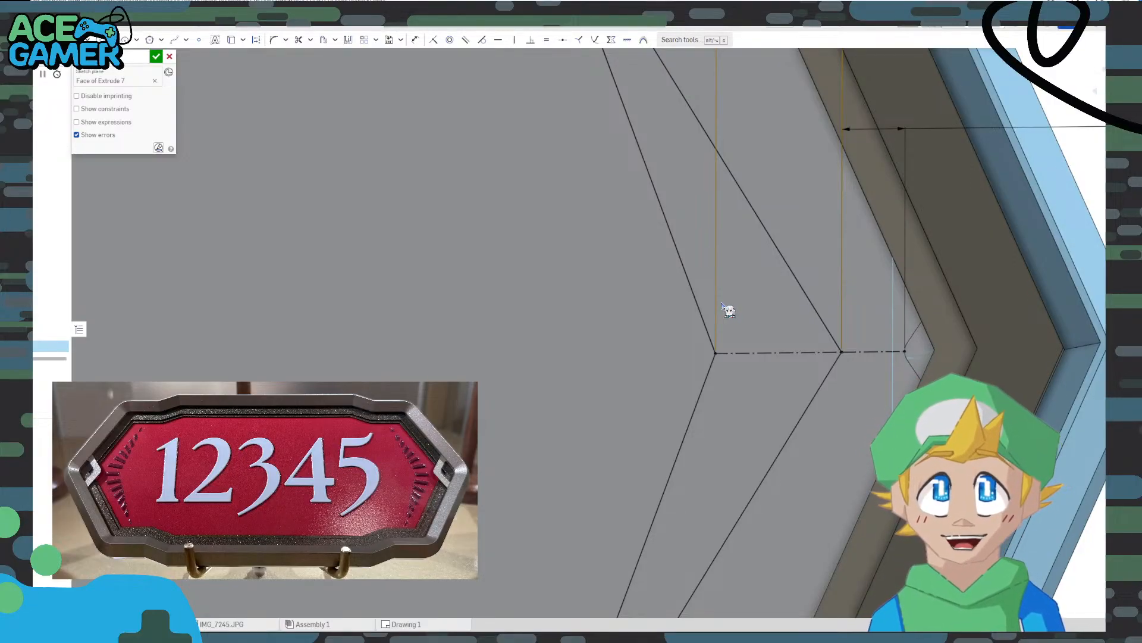
pyautogui.click(757, 354)
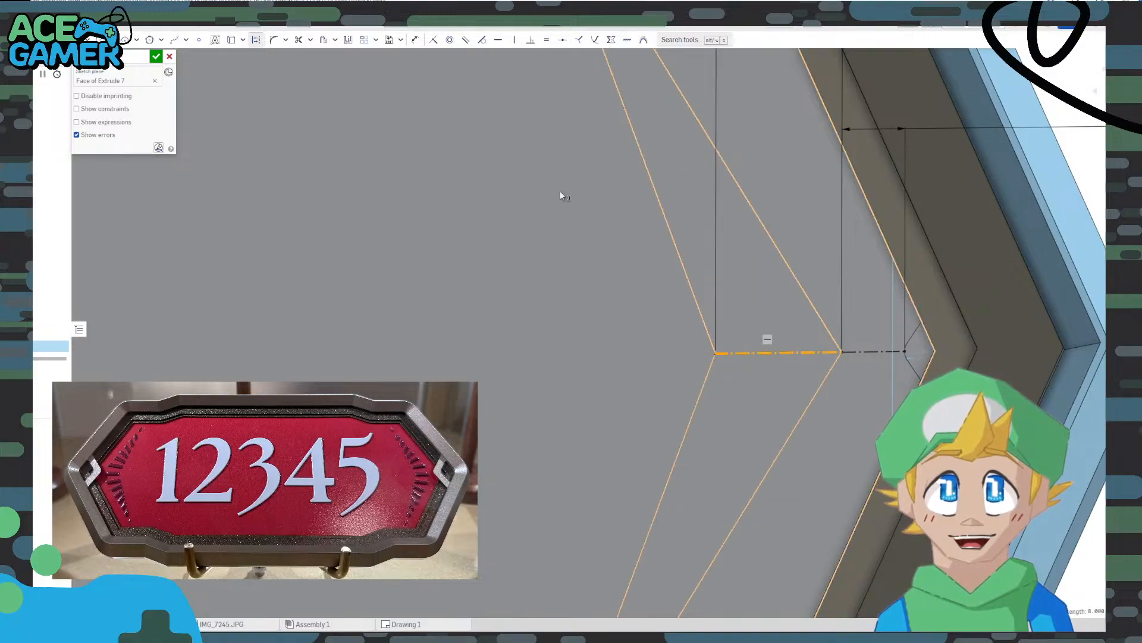
pyautogui.click(331, 42)
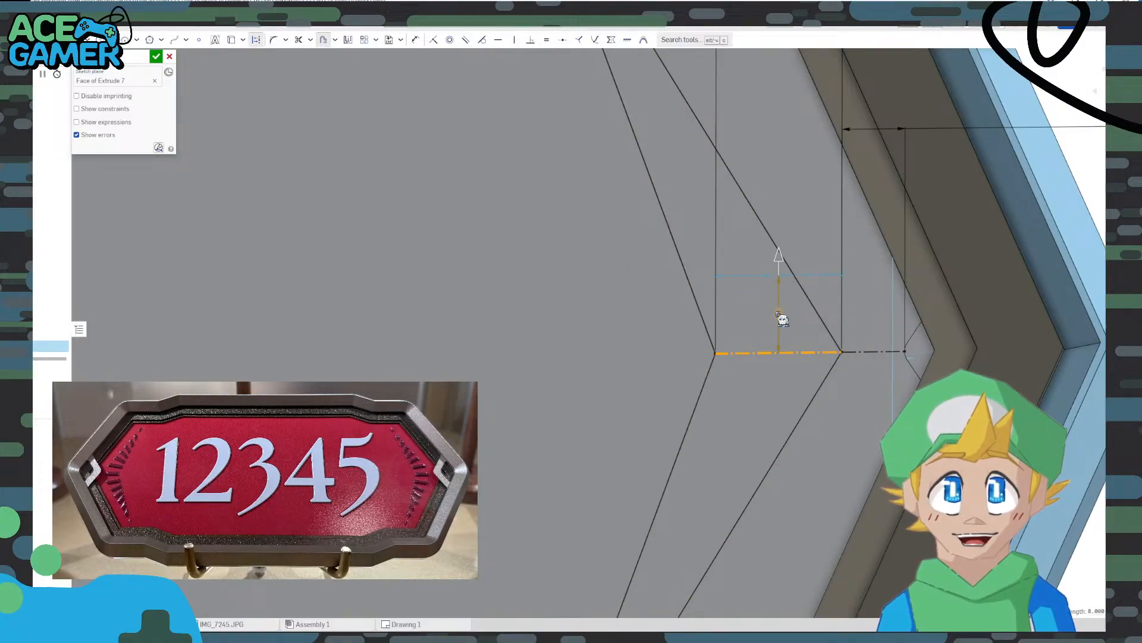
pyautogui.click(783, 320)
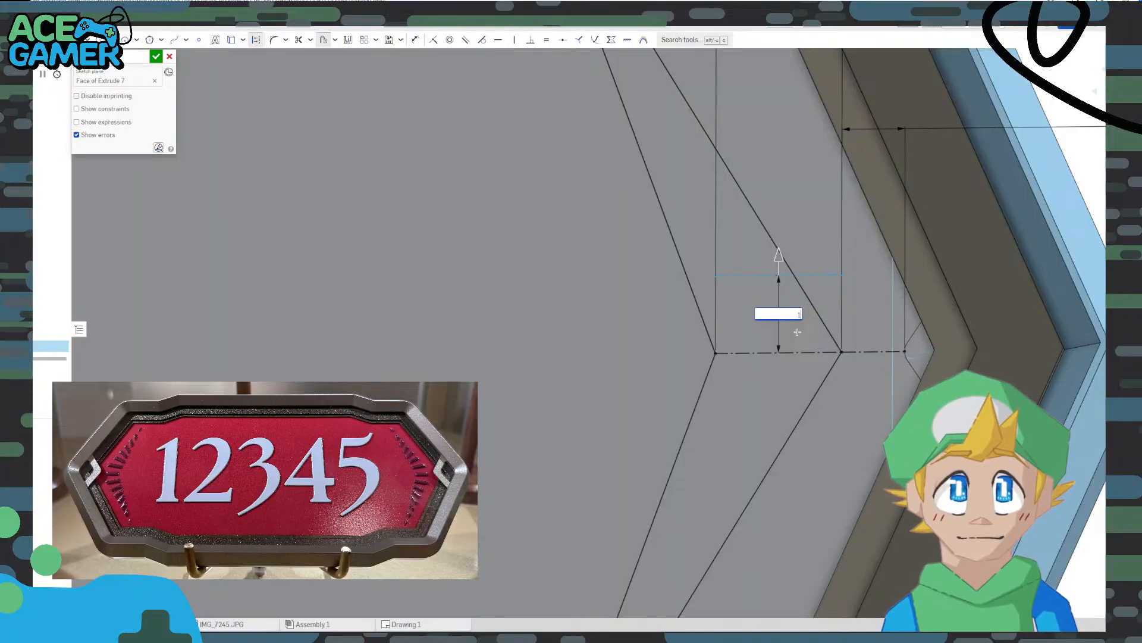
pyautogui.write('1')
pyautogui.press('Return')
pyautogui.scroll(2, 756, 360)
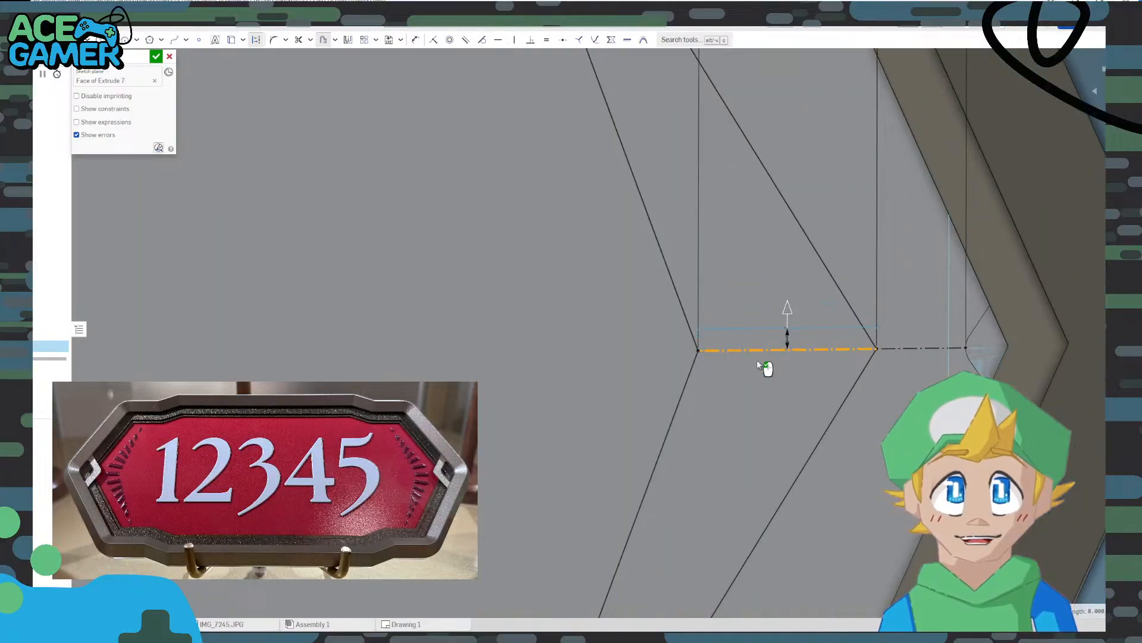
pyautogui.scroll(1, 758, 361)
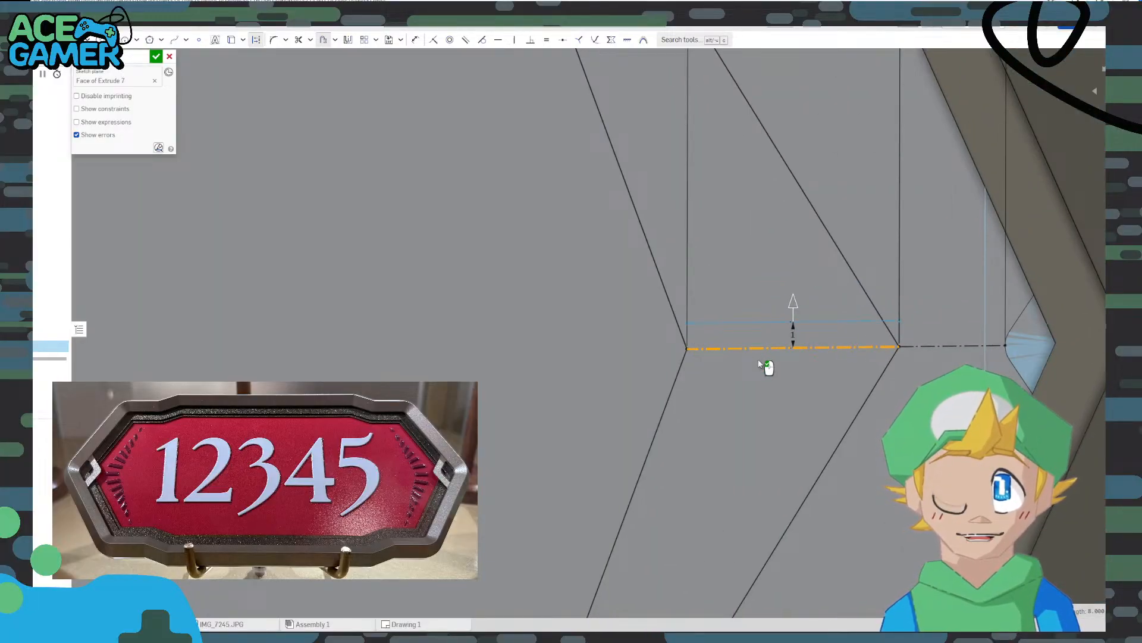
pyautogui.press('Escape')
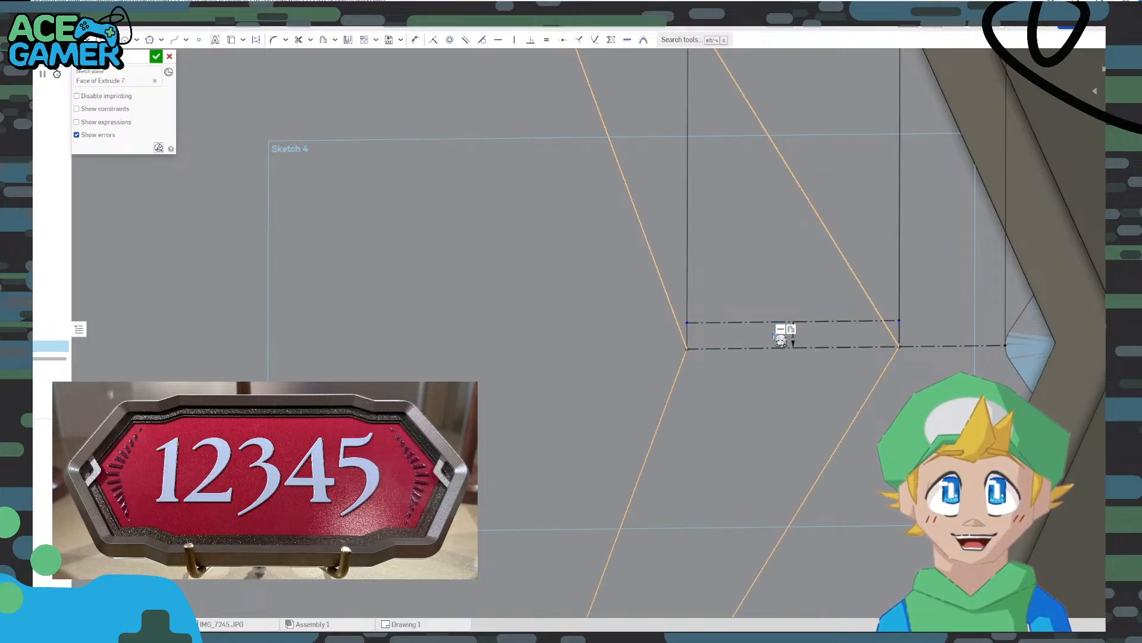
pyautogui.click(755, 323)
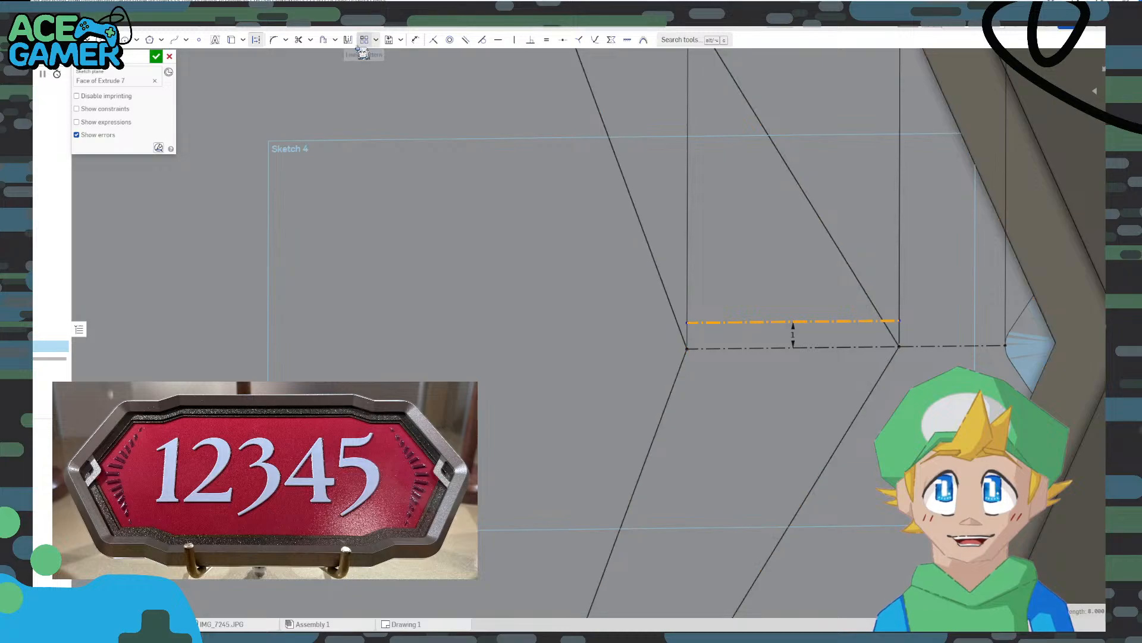
pyautogui.click(322, 41)
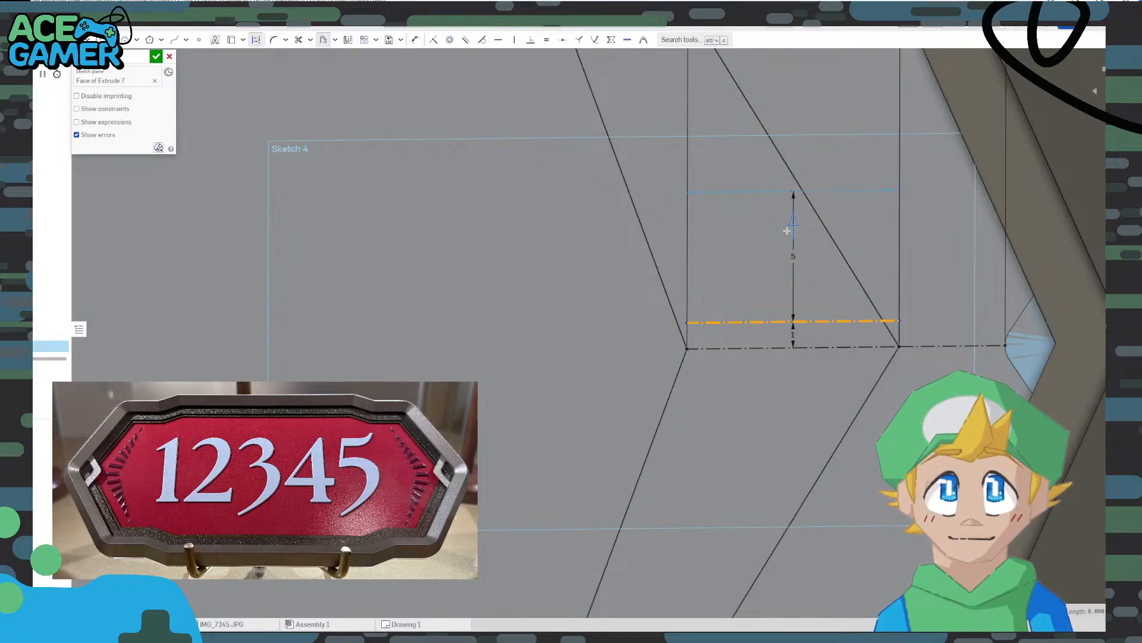
pyautogui.click(800, 361)
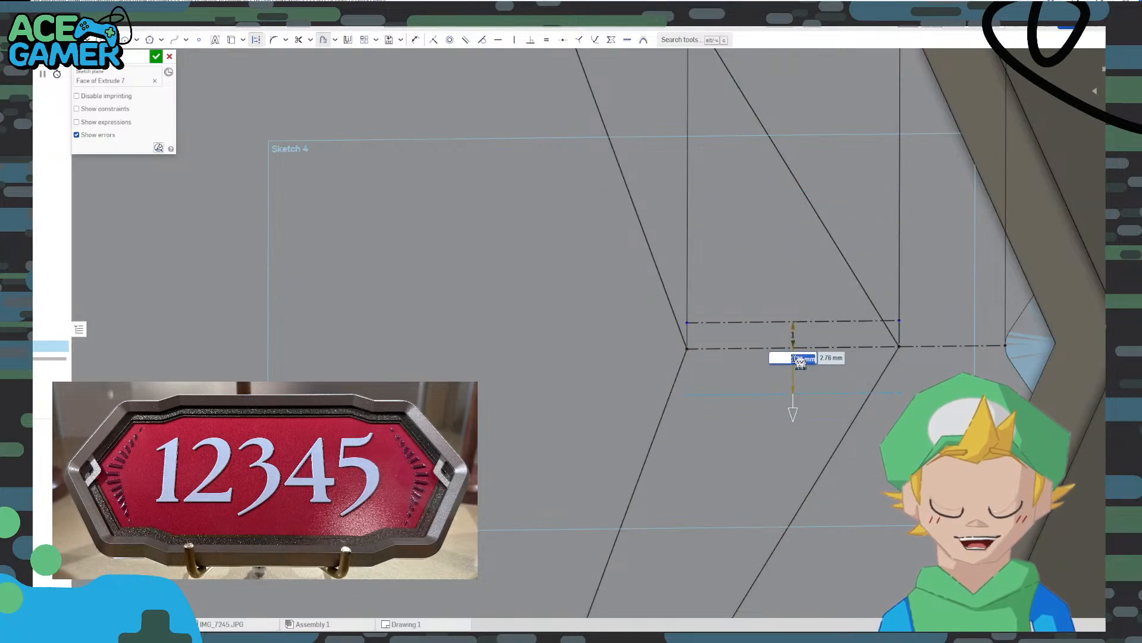
pyautogui.write('2')
pyautogui.press('Return')
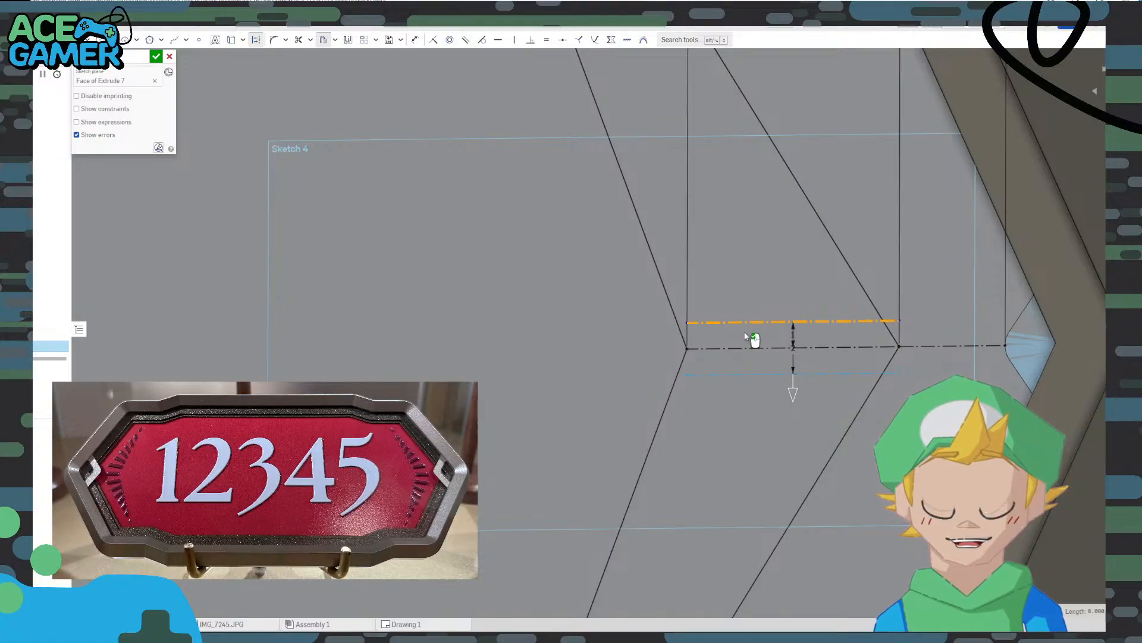
pyautogui.press('Escape')
# Convert the 1 mm offset construction line to a regular line and trim its overhang beyond the outer slanted line
pyautogui.click(748, 322)
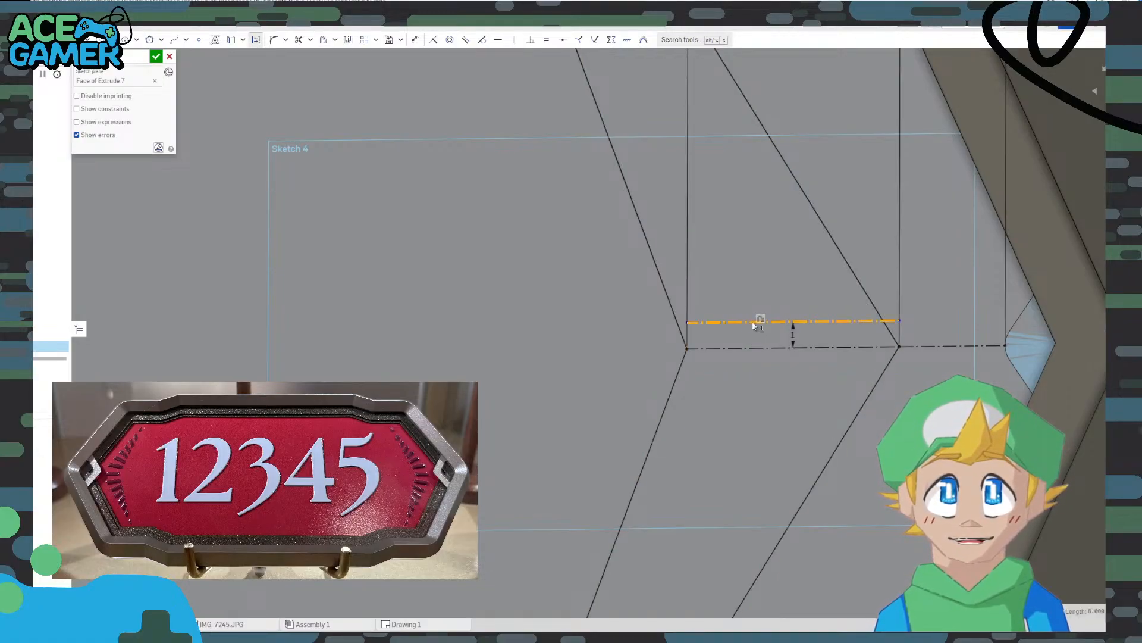
pyautogui.press('q')
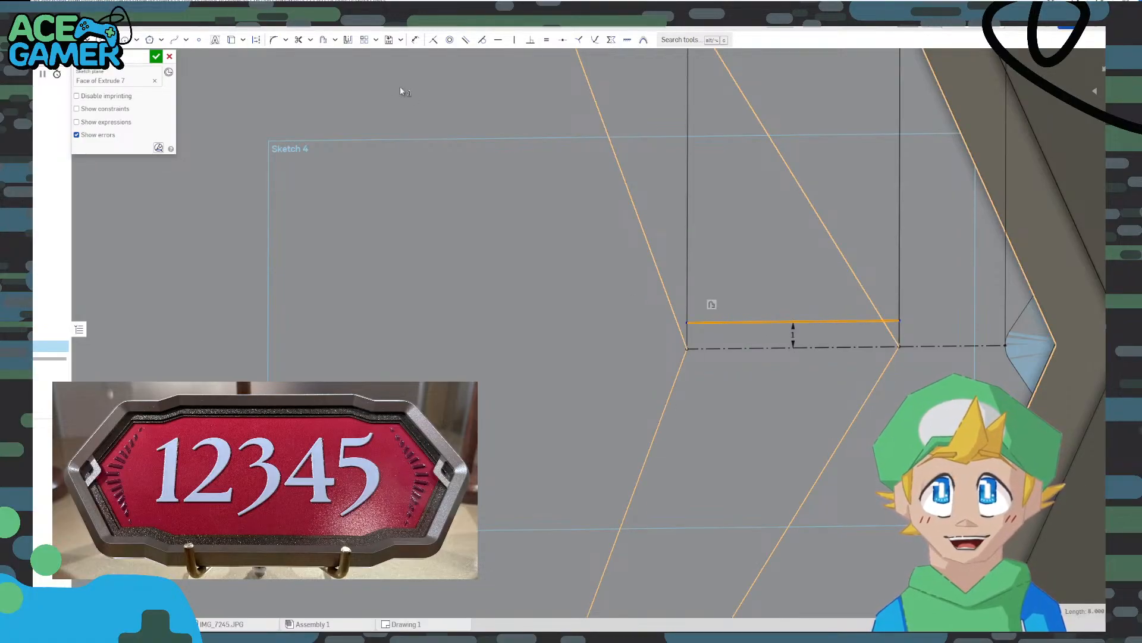
pyautogui.click(298, 39)
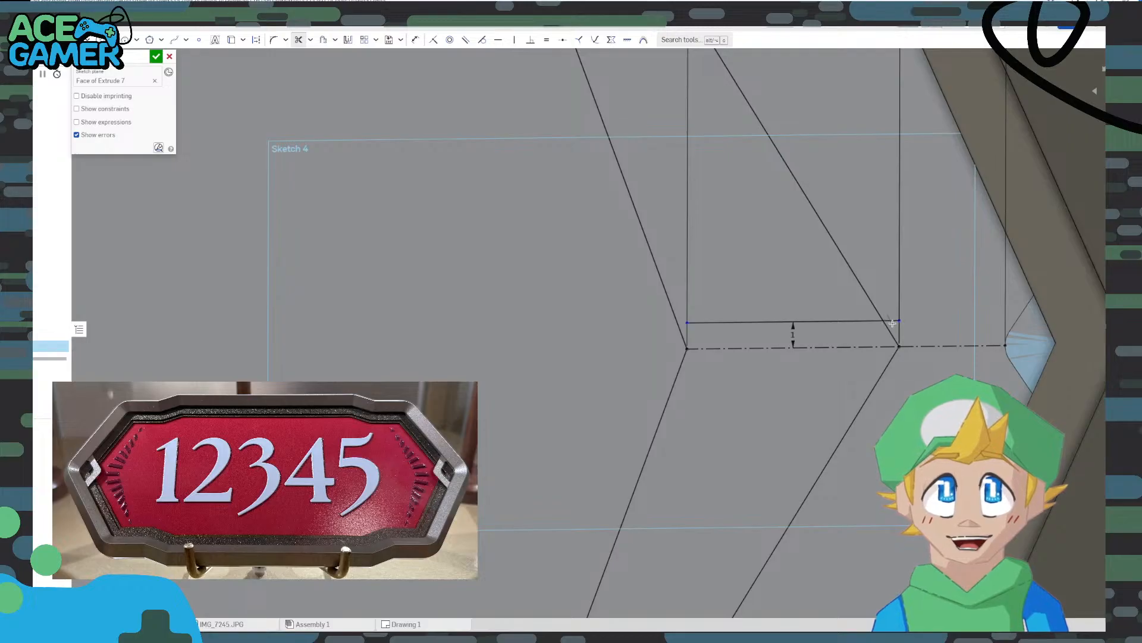
# Offset the trimmed horizontal line downward by 2 mm across the construction line
pyautogui.click(323, 39)
pyautogui.click(797, 322)
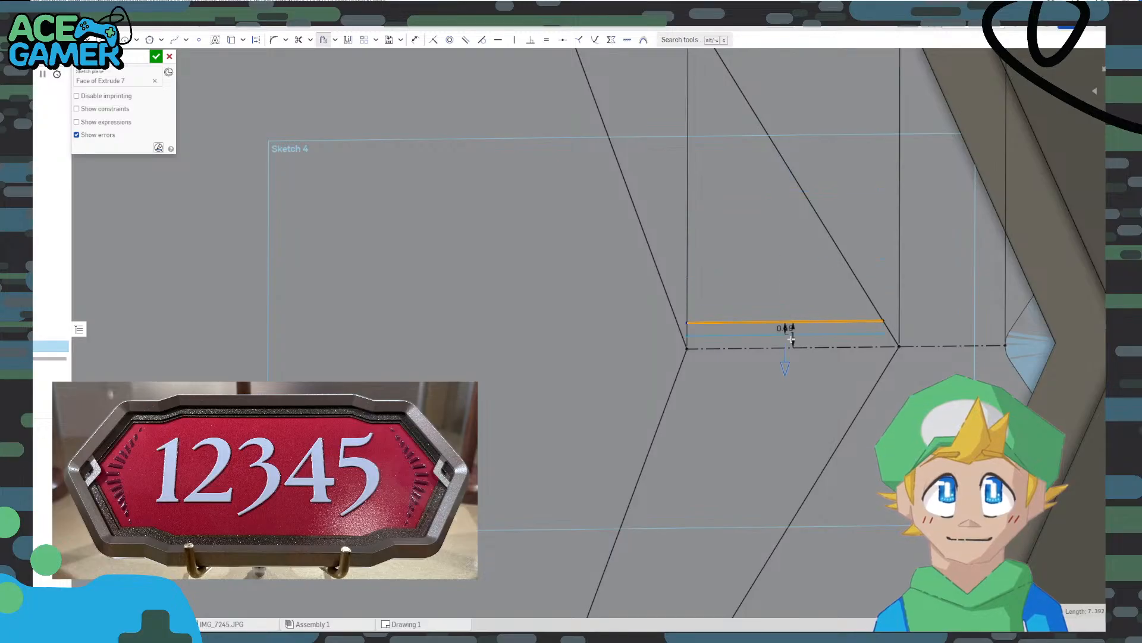
pyautogui.doubleClick(783, 351)
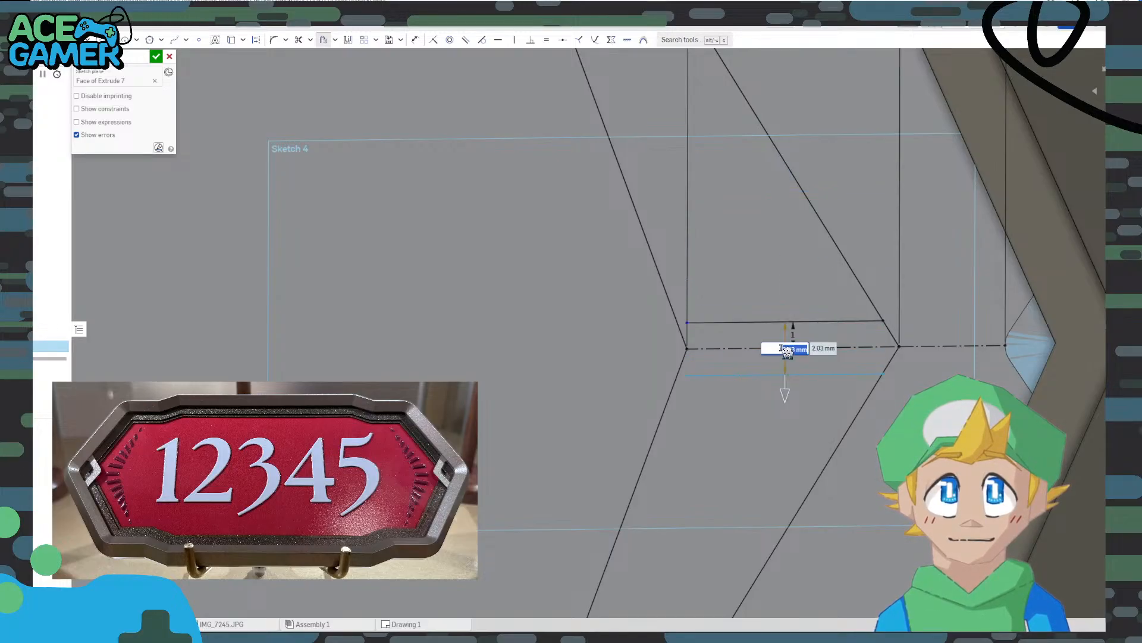
pyautogui.write('2')
pyautogui.press('Return')
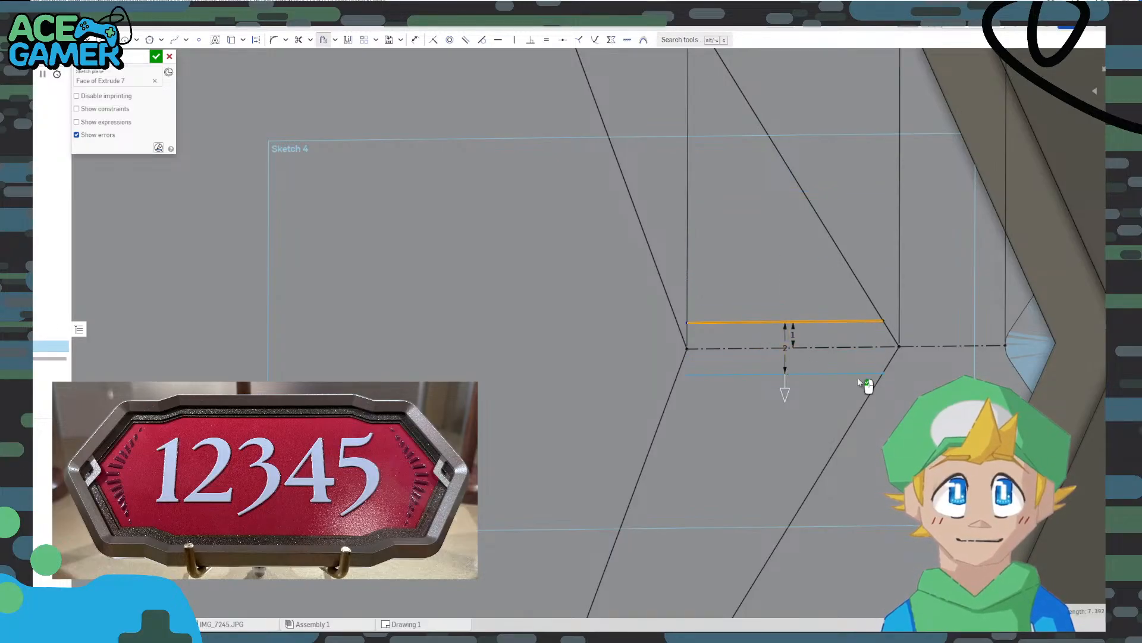
pyautogui.scroll(6, 905, 375)
pyautogui.scroll(4, 883, 364)
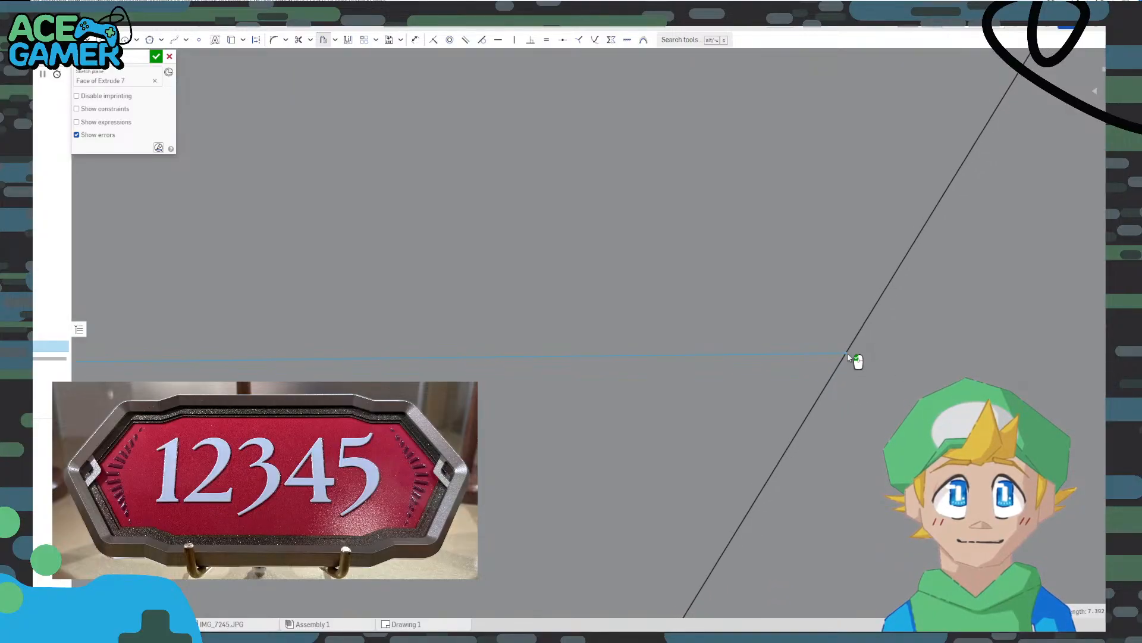
pyautogui.scroll(-5, 848, 356)
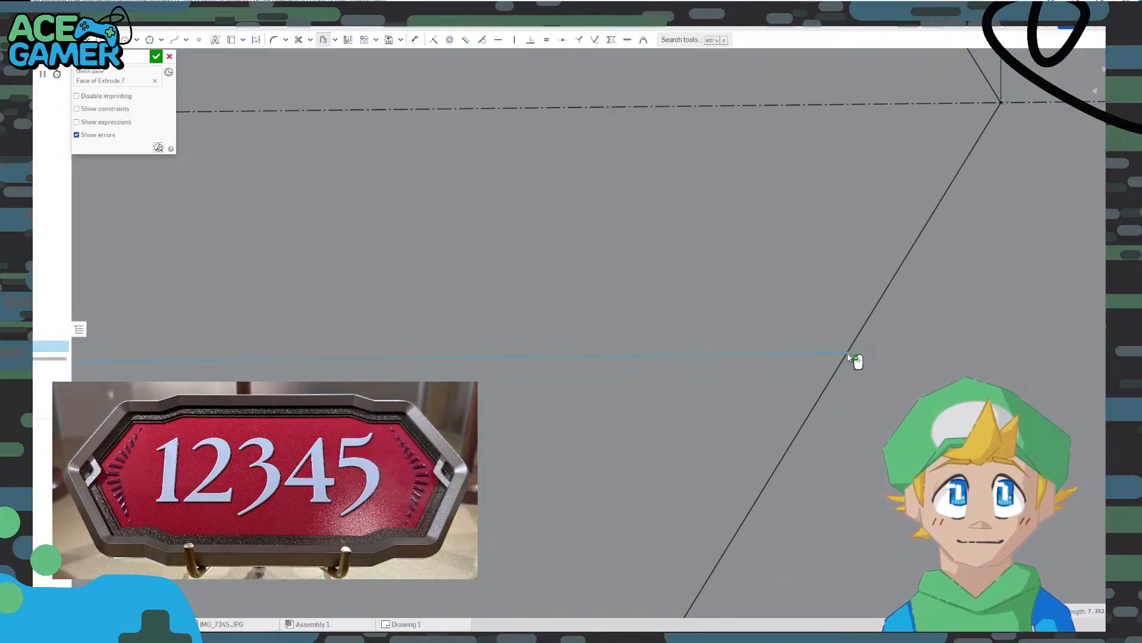
pyautogui.click(664, 350)
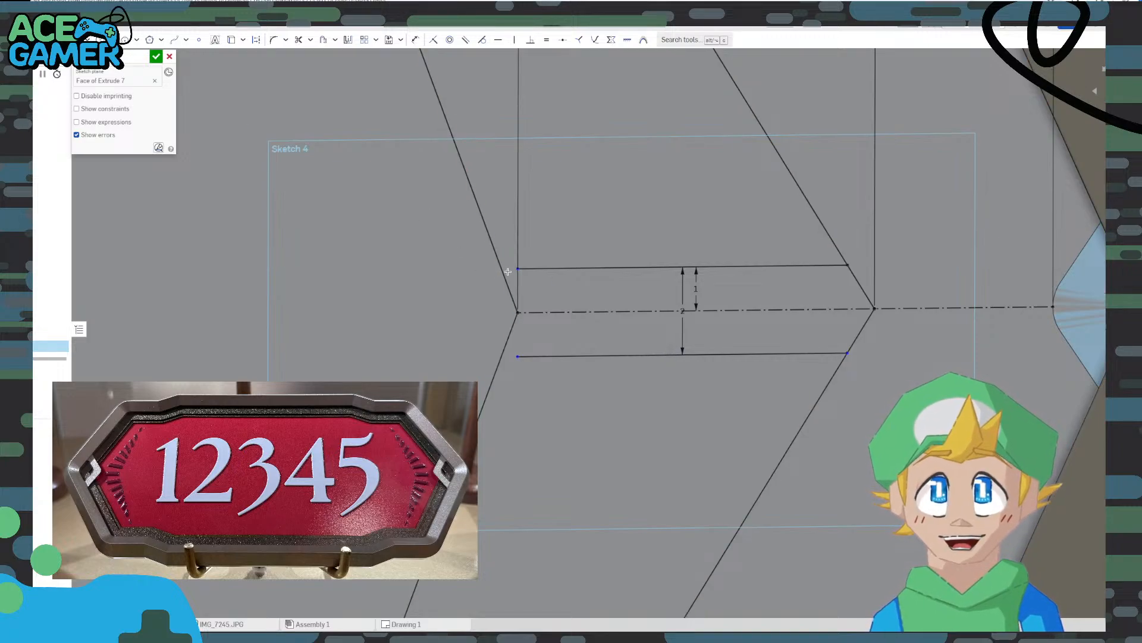
# Draw short lines extending the inner ends of both middle ray lines to the inner slanted lines
pyautogui.click(500, 267)
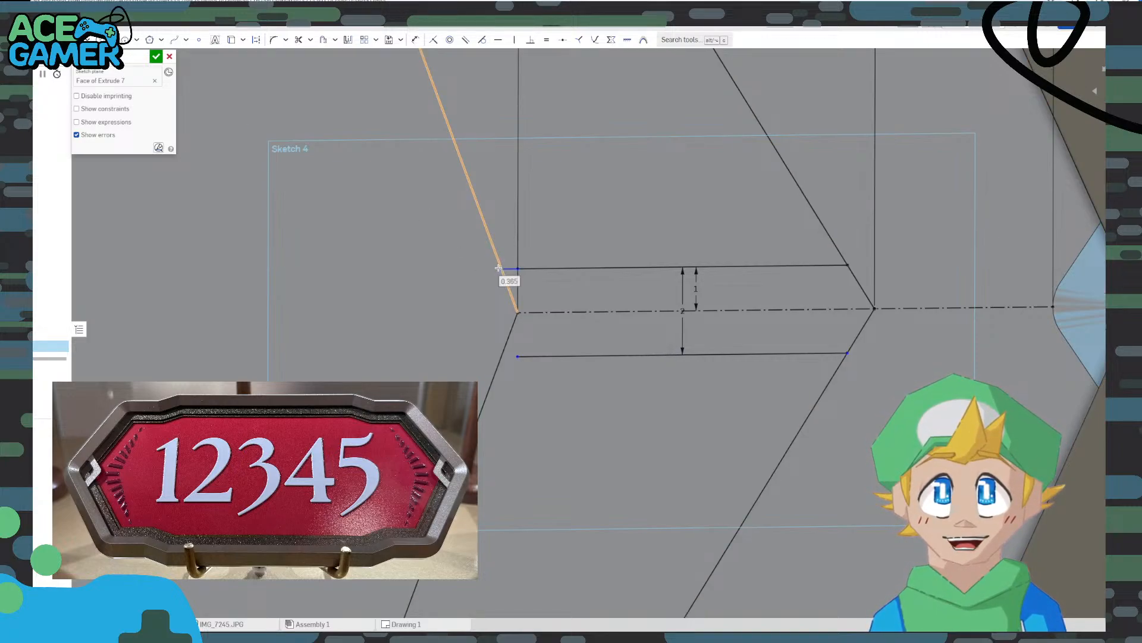
pyautogui.press('Escape')
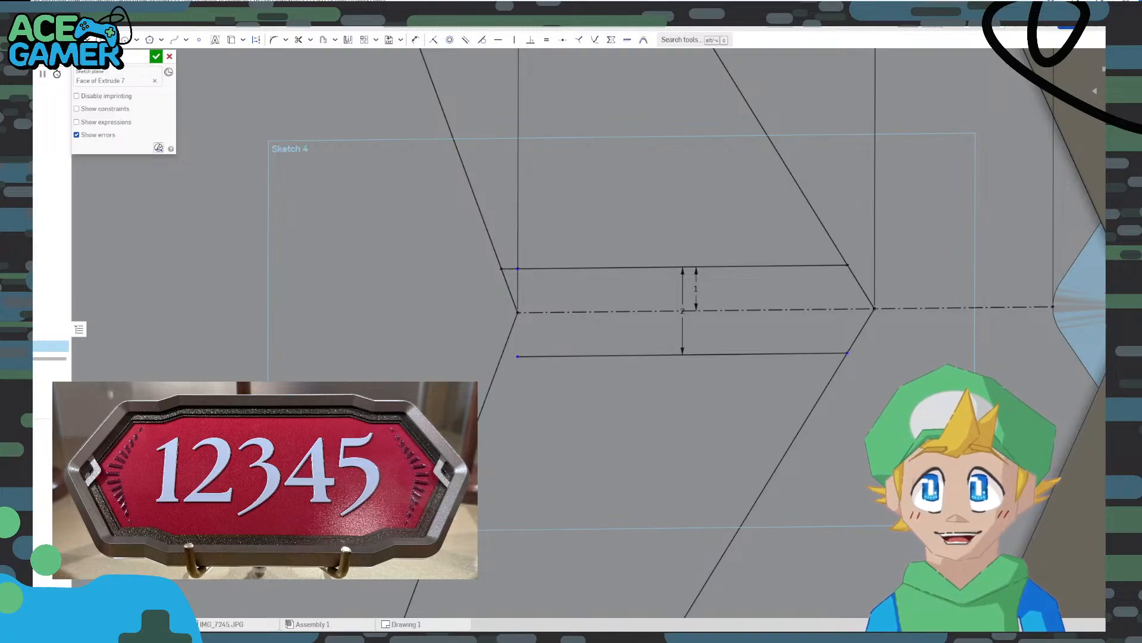
pyautogui.click(516, 356)
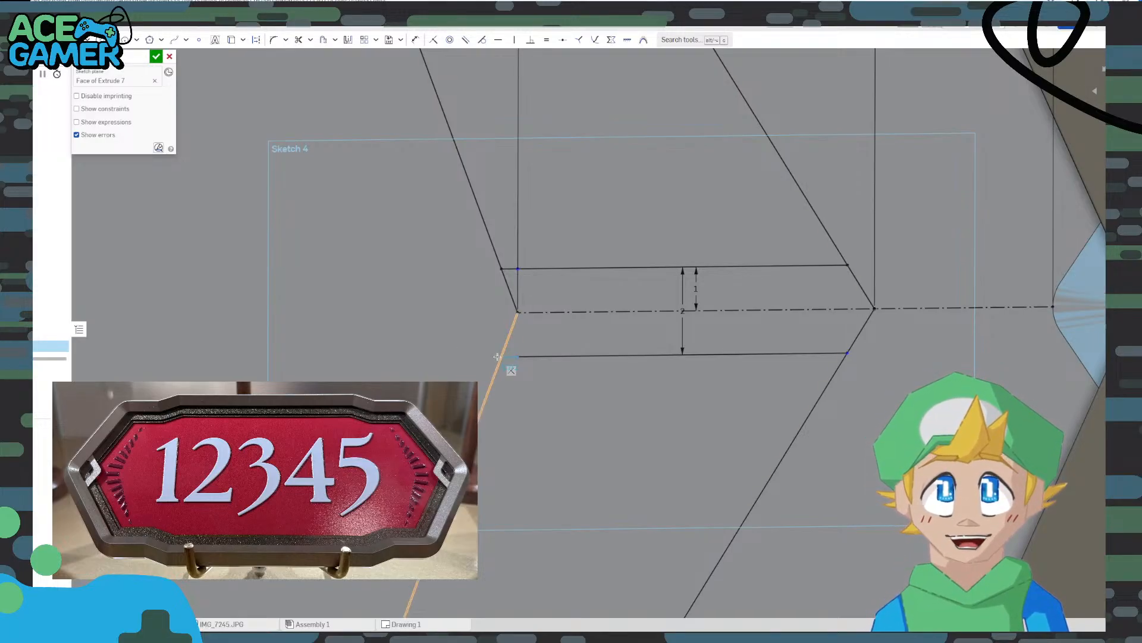
pyautogui.press('Escape')
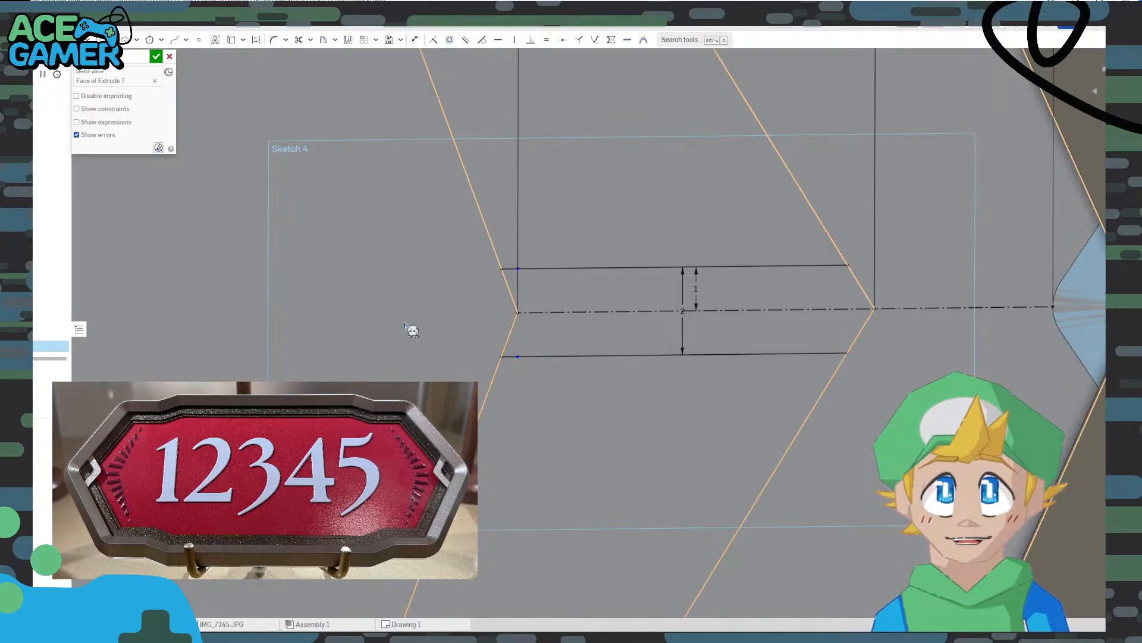
pyautogui.scroll(-5, 495, 312)
pyautogui.scroll(-8, 464, 299)
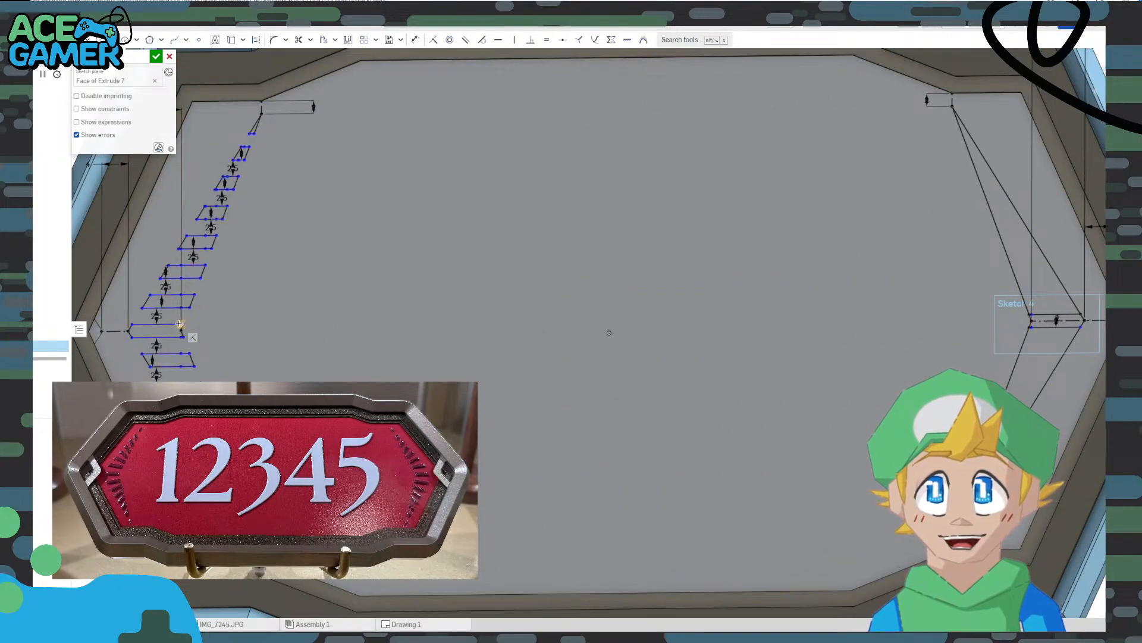
pyautogui.scroll(10, 182, 324)
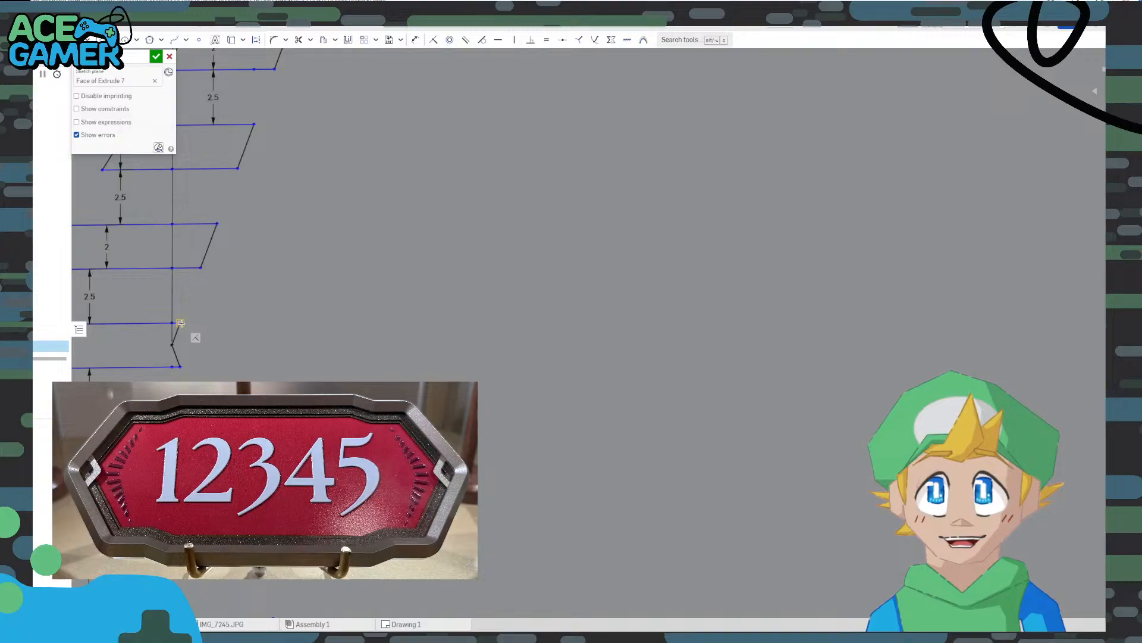
pyautogui.scroll(-4, 453, 326)
pyautogui.moveTo(517, 334)
pyautogui.mouseDown(button='middle')
pyautogui.moveTo(127, 375)
pyautogui.moveTo(138, 369)
pyautogui.mouseUp(button='middle')
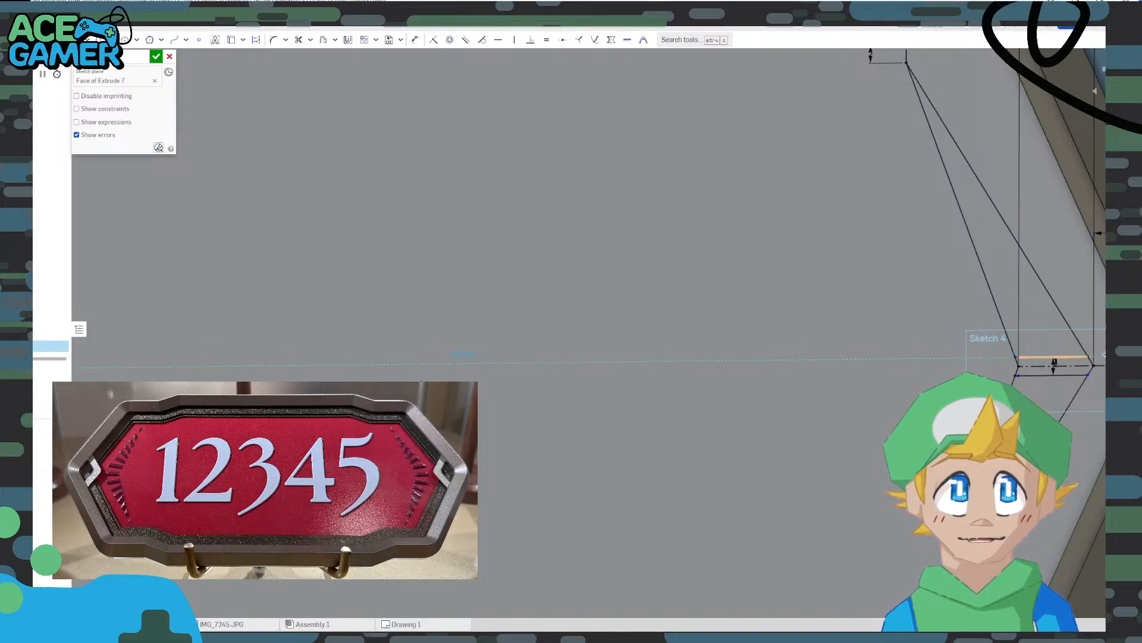
pyautogui.scroll(5, 1102, 356)
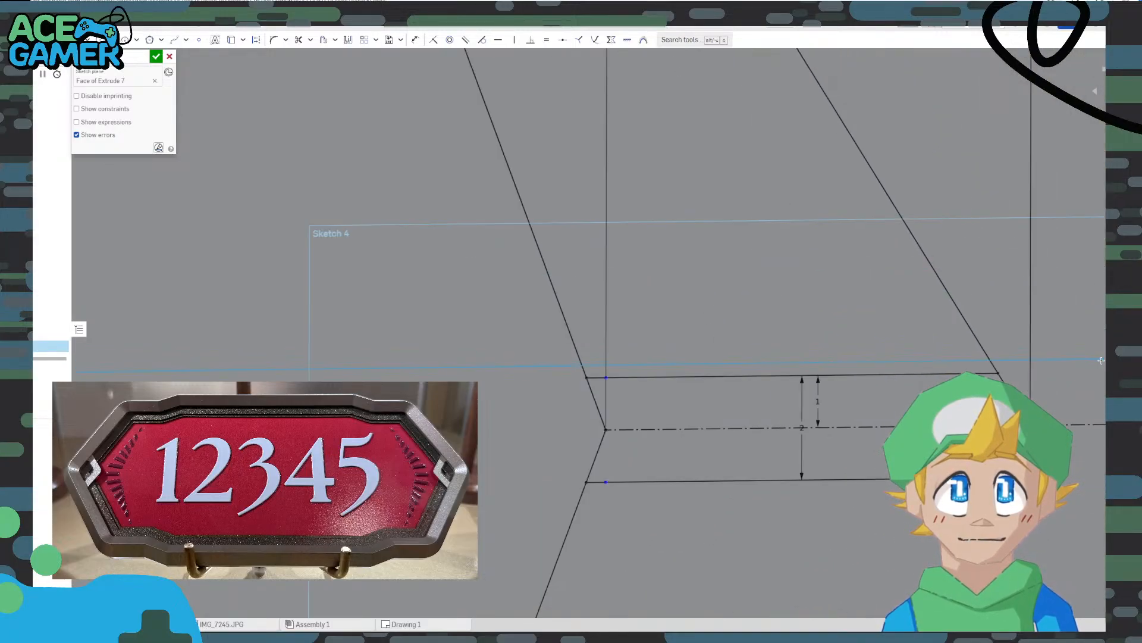
pyautogui.press('Escape')
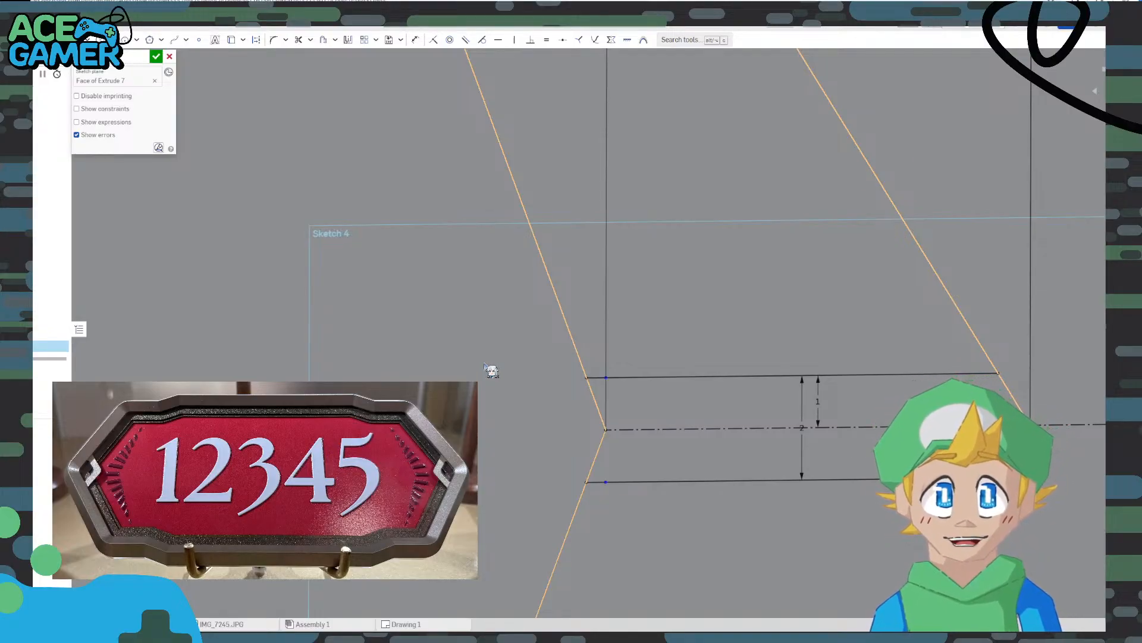
# Offset the middle ray's upper line upward by 2.5 mm
pyautogui.scroll(-5, 616, 312)
pyautogui.press('u')
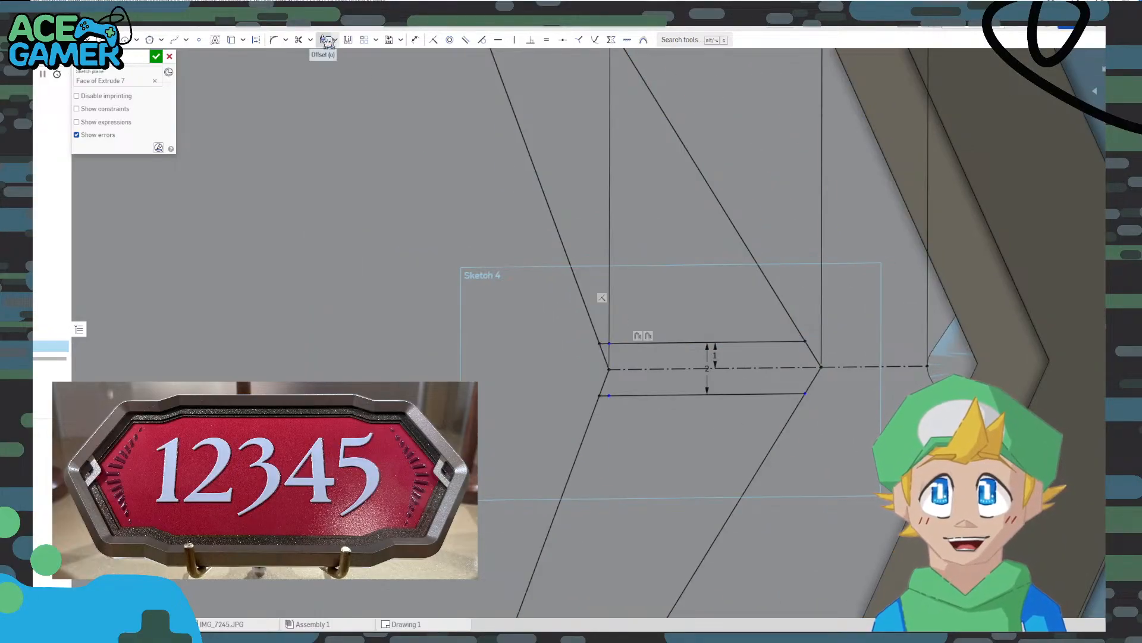
pyautogui.click(638, 345)
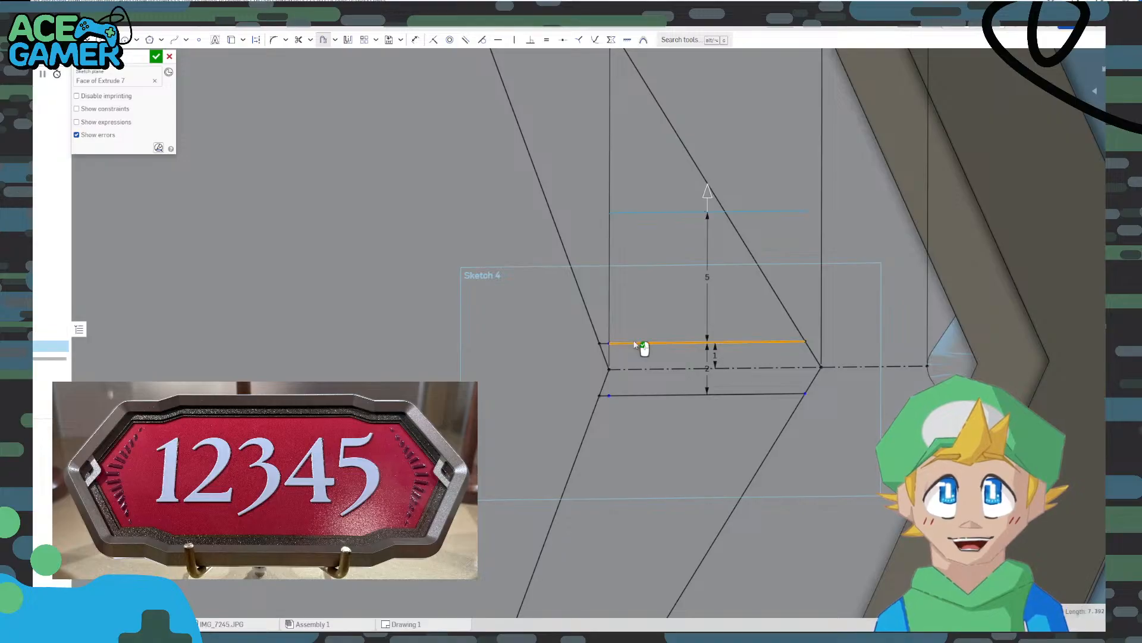
pyautogui.click(712, 274)
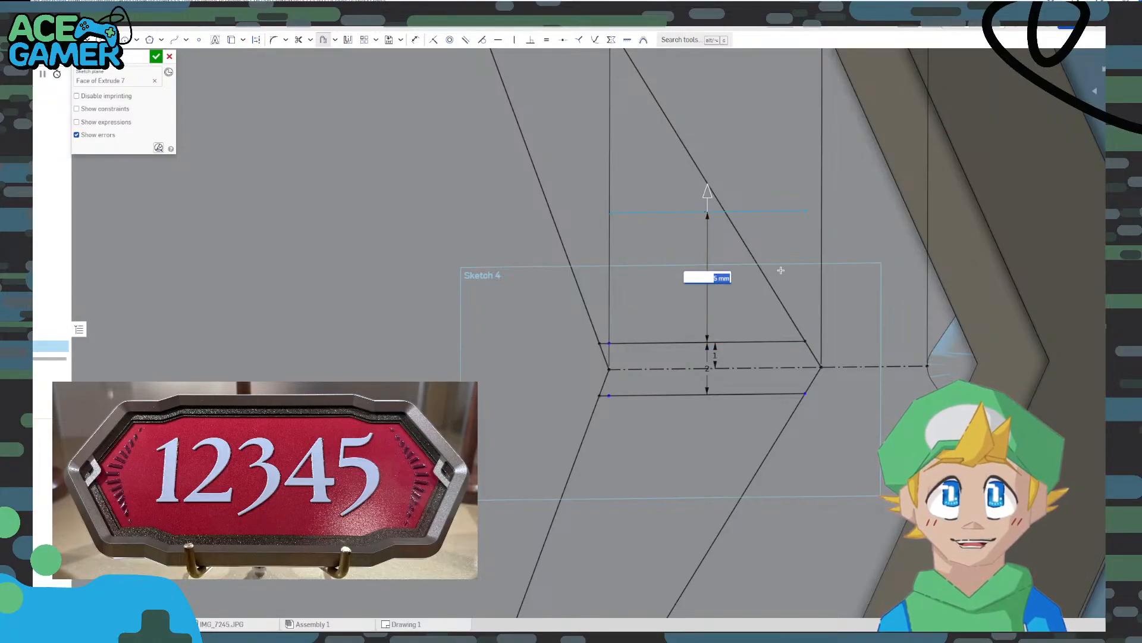
pyautogui.write('2.5')
pyautogui.press('Return')
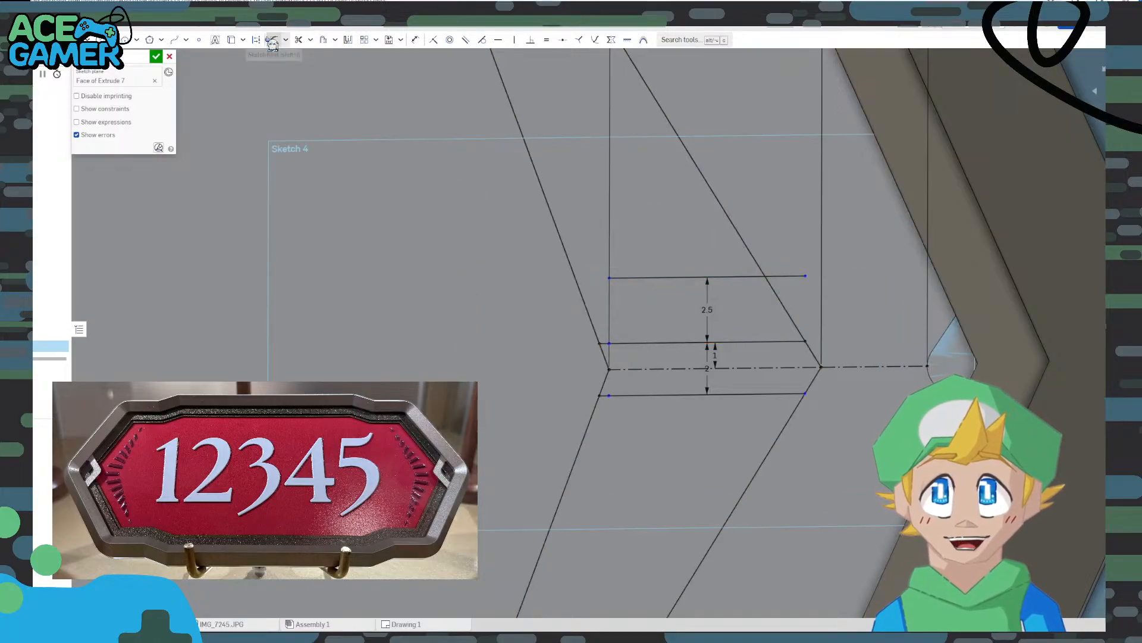
# Offset the line above the first 2.5 mm gap upward by 2 mm
pyautogui.click(324, 40)
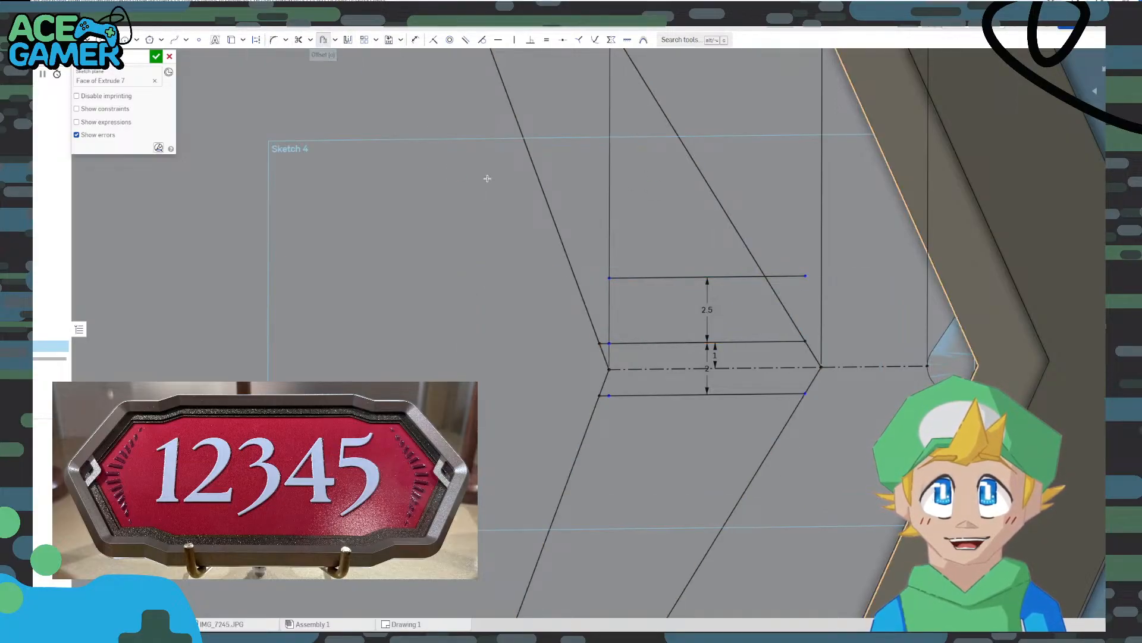
pyautogui.click(634, 278)
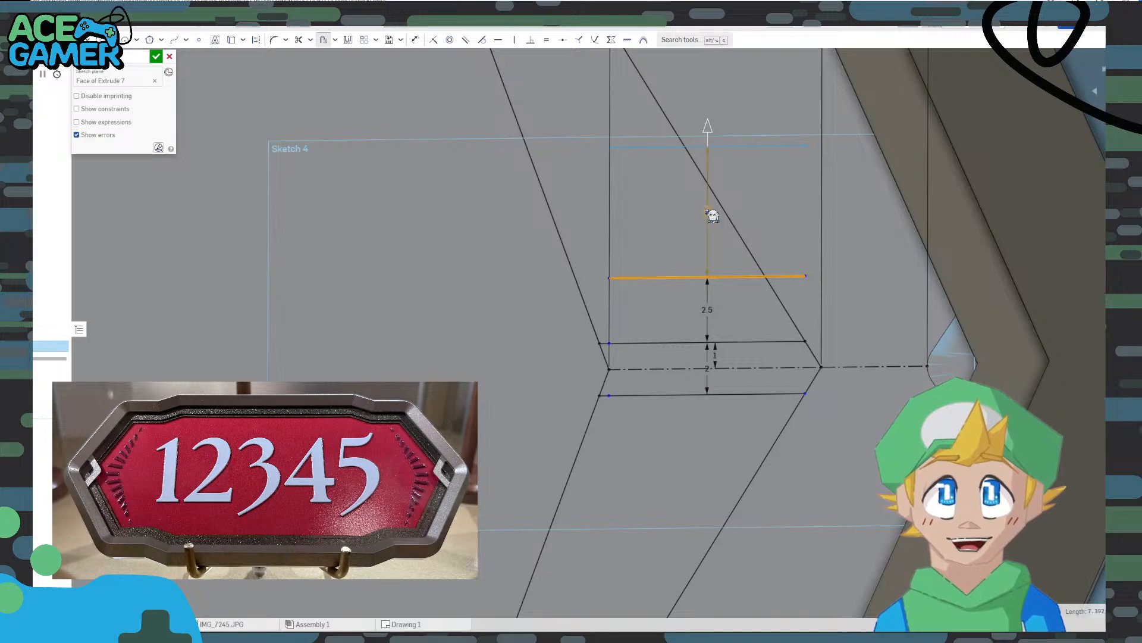
pyautogui.click(712, 216)
pyautogui.write('2')
pyautogui.press('Return')
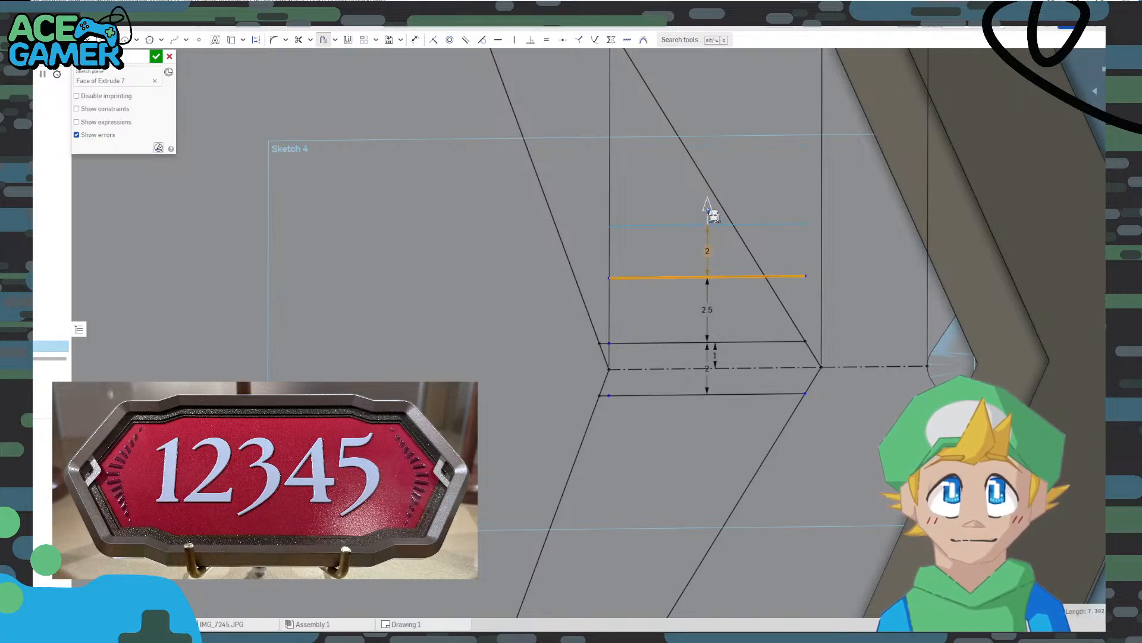
pyautogui.click(639, 224)
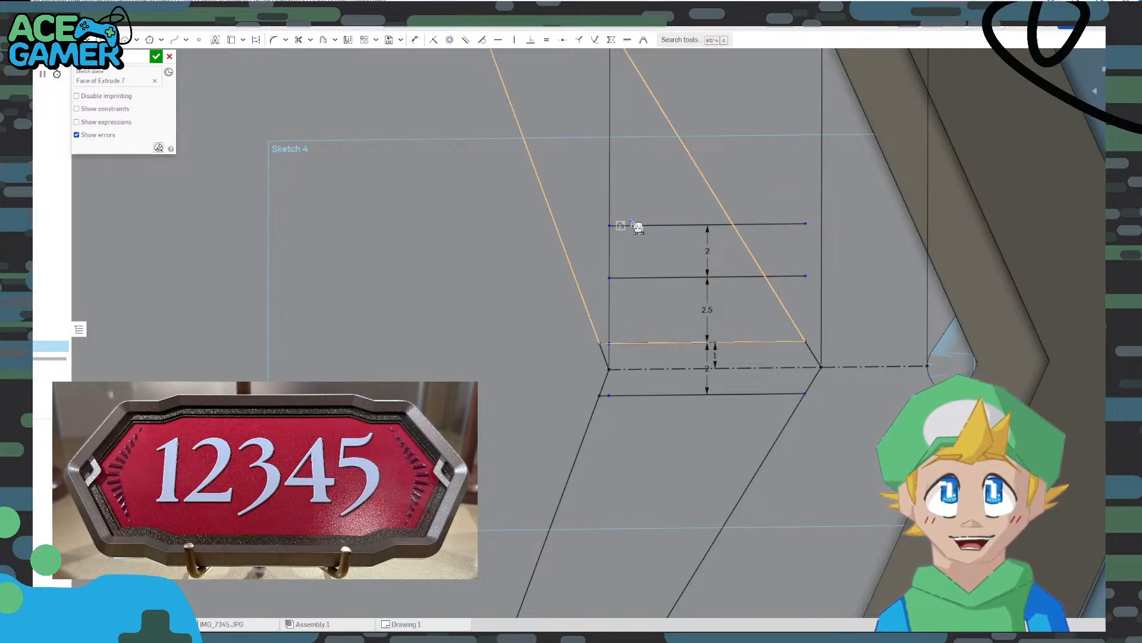
# Offset the upper line of the second ray upward by 2.5 mm
pyautogui.moveTo(614, 175); pyautogui.dragTo(623, 326, button='middle')
pyautogui.click(323, 39)
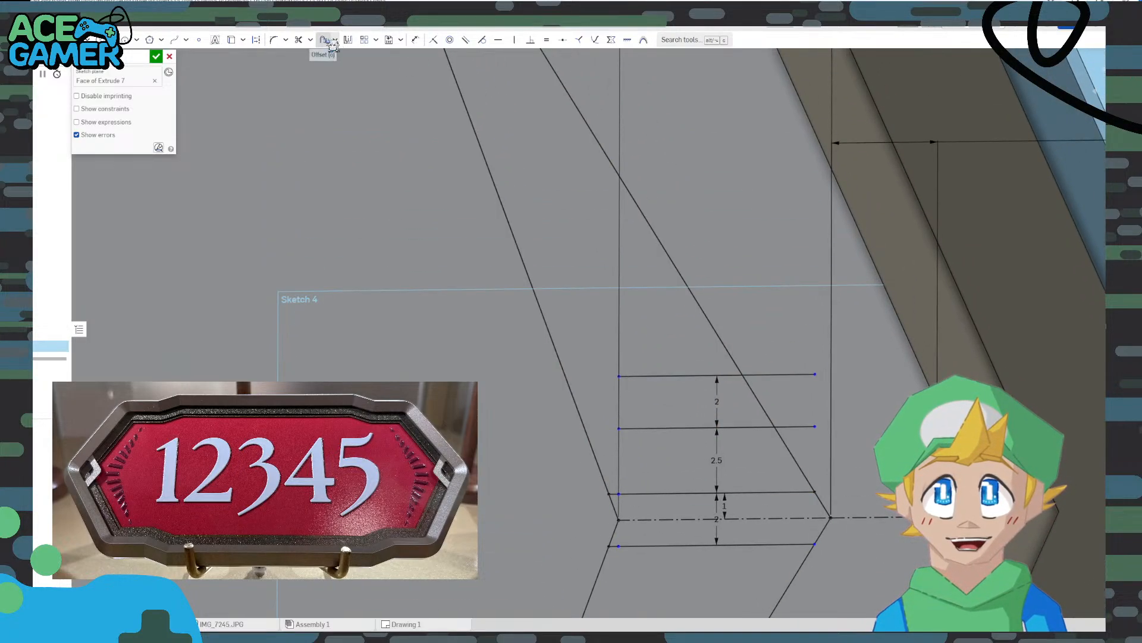
pyautogui.click(656, 376)
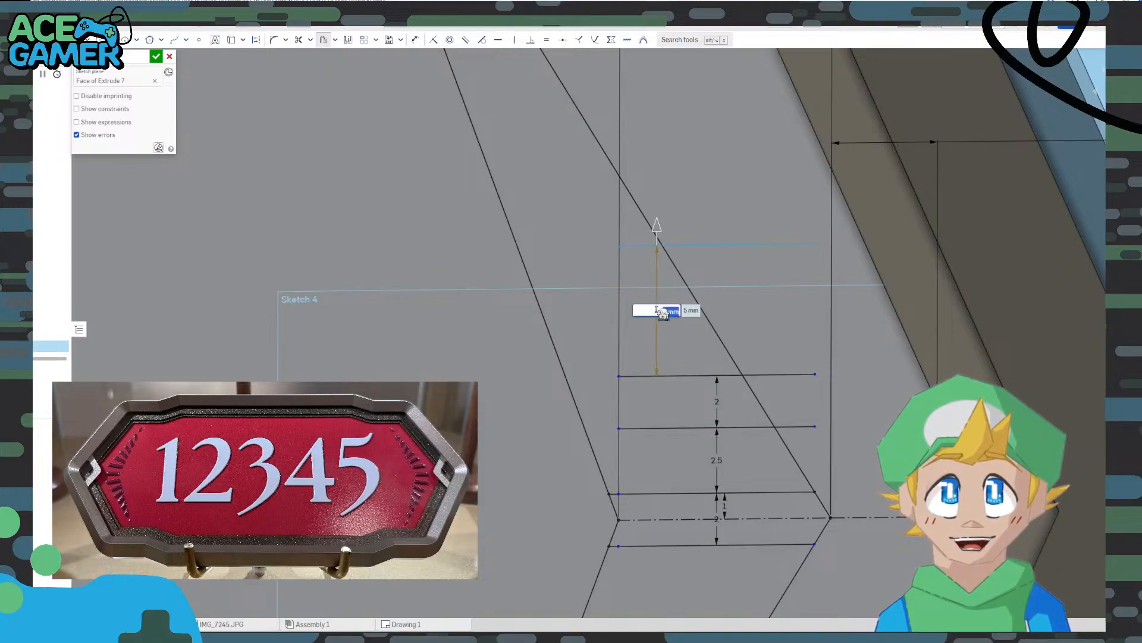
pyautogui.write('2.5')
pyautogui.press('Return')
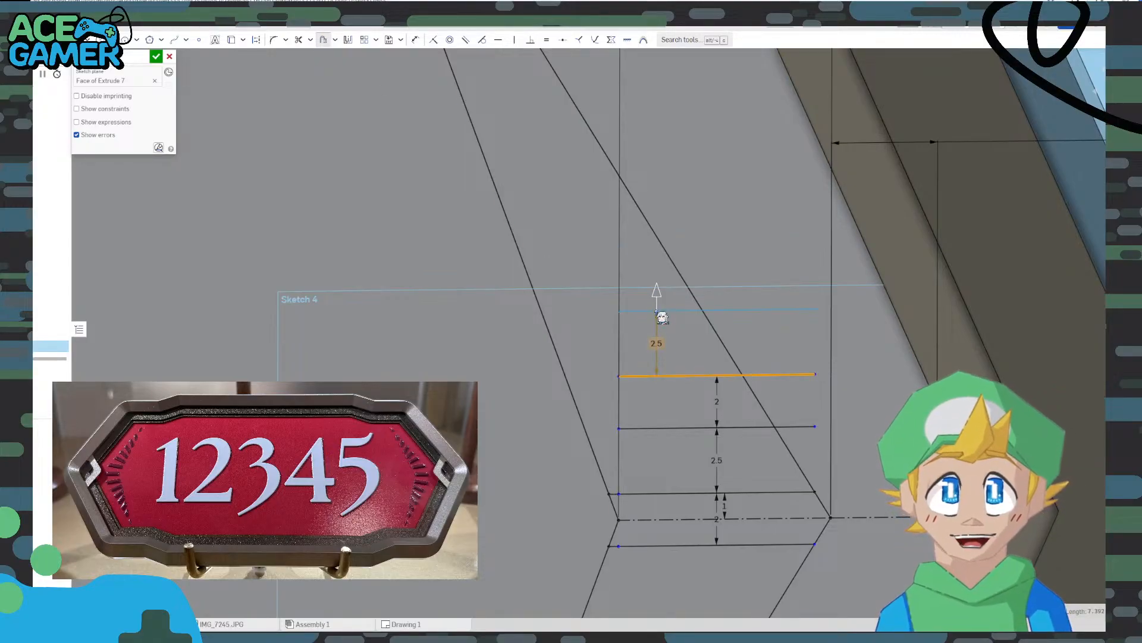
pyautogui.press('Return')
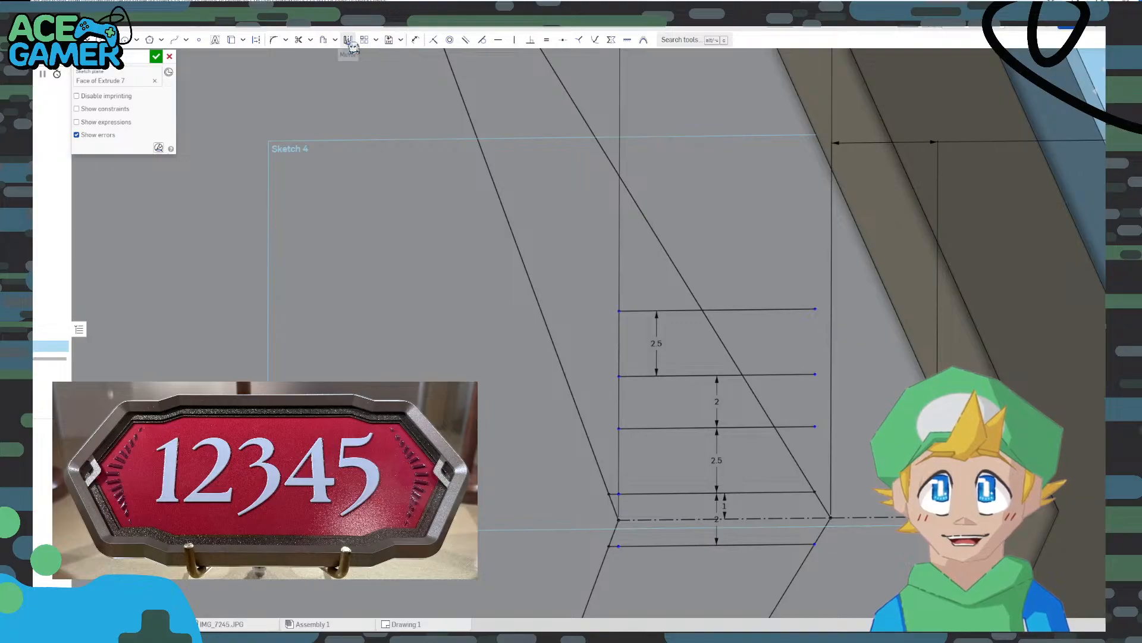
# Offset the line above the second 2.5 mm gap upward by 2 mm
pyautogui.click(329, 41)
pyautogui.click(638, 309)
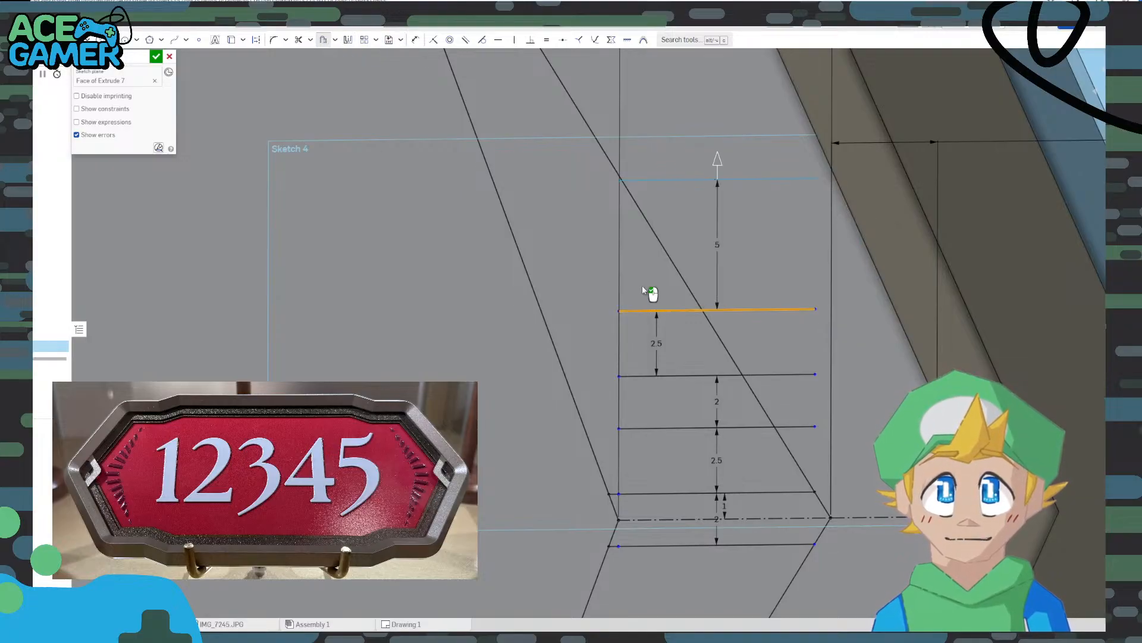
pyautogui.click(721, 245)
pyautogui.write('2')
pyautogui.press('Return')
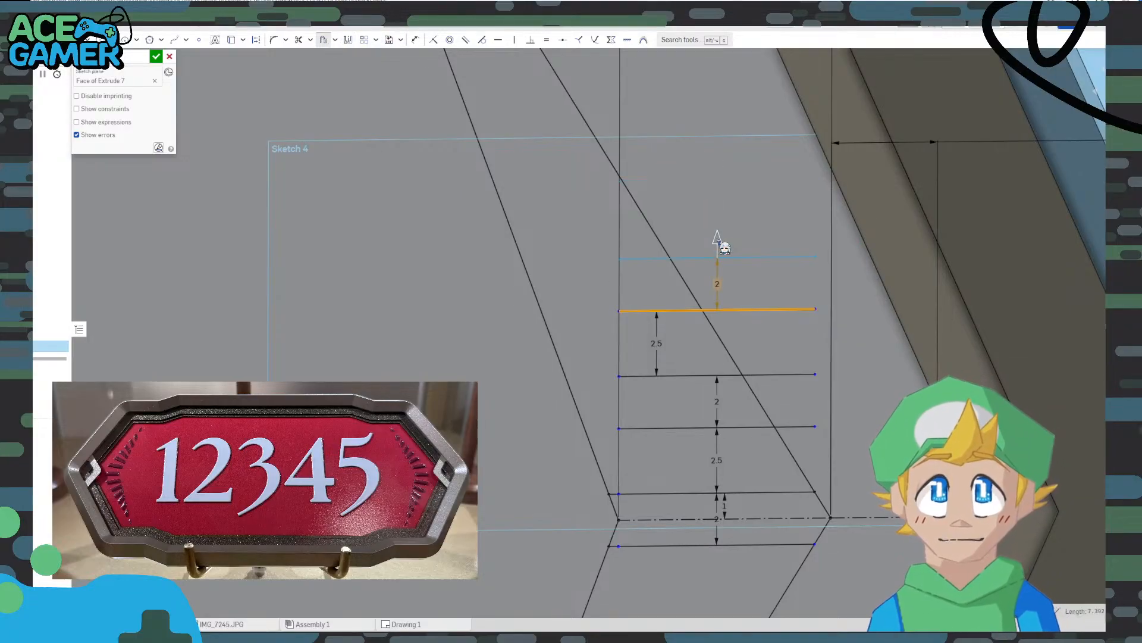
pyautogui.press('Return')
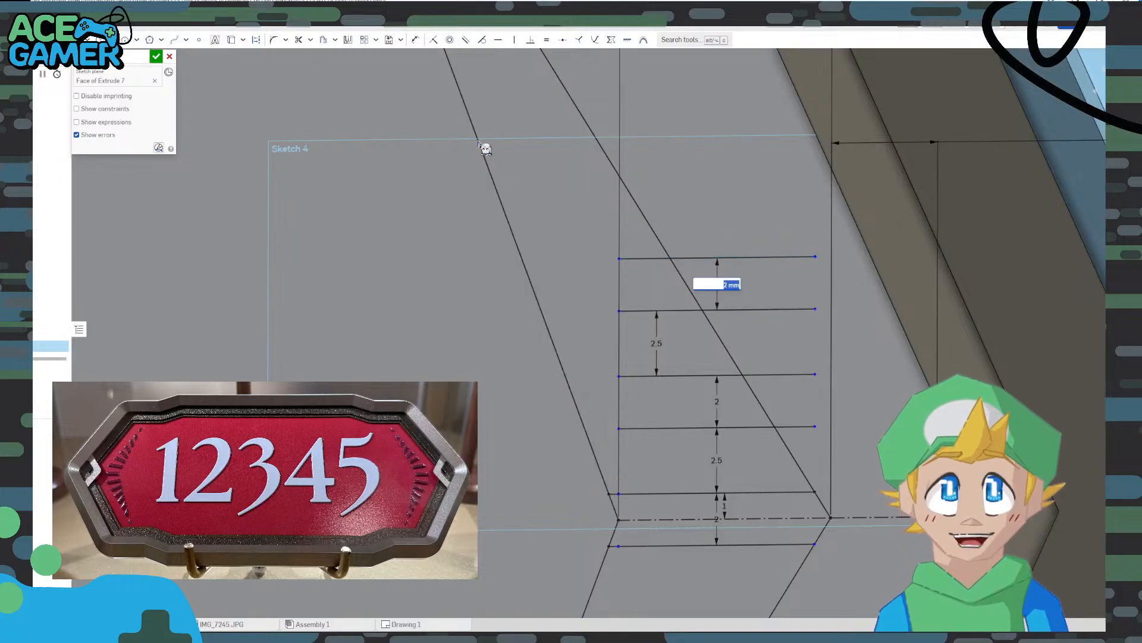
pyautogui.press('Return')
# Draw short lines extending the inner ends of the second and third rays' four lines to the inner slanted line
pyautogui.click(486, 148)
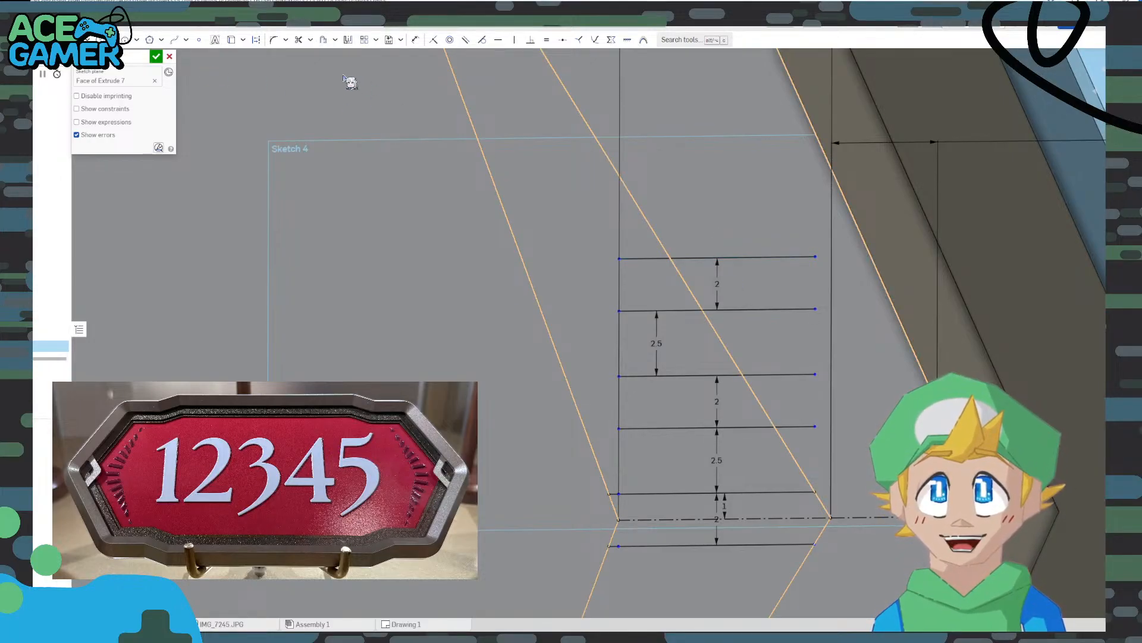
pyautogui.click(324, 40)
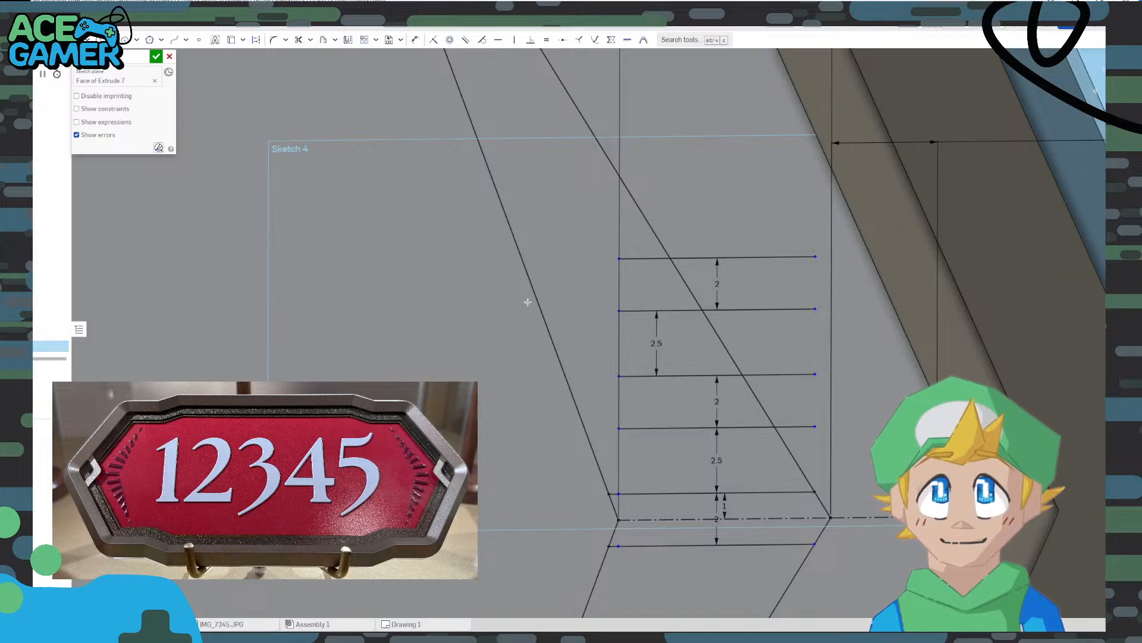
pyautogui.click(618, 428)
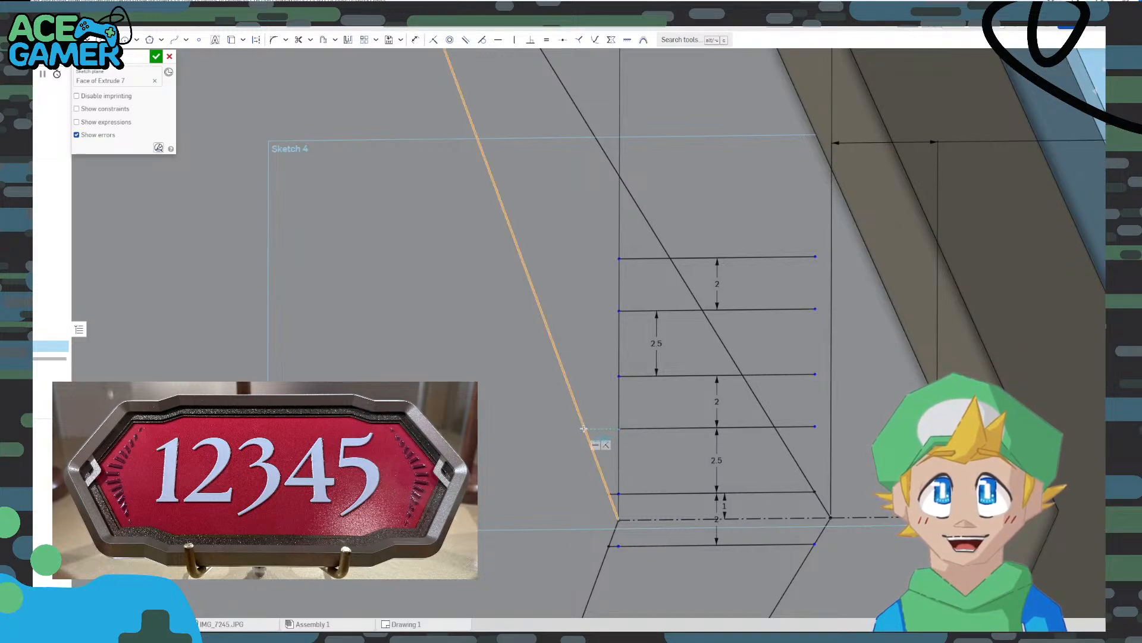
pyautogui.click(585, 429)
pyautogui.press('Escape')
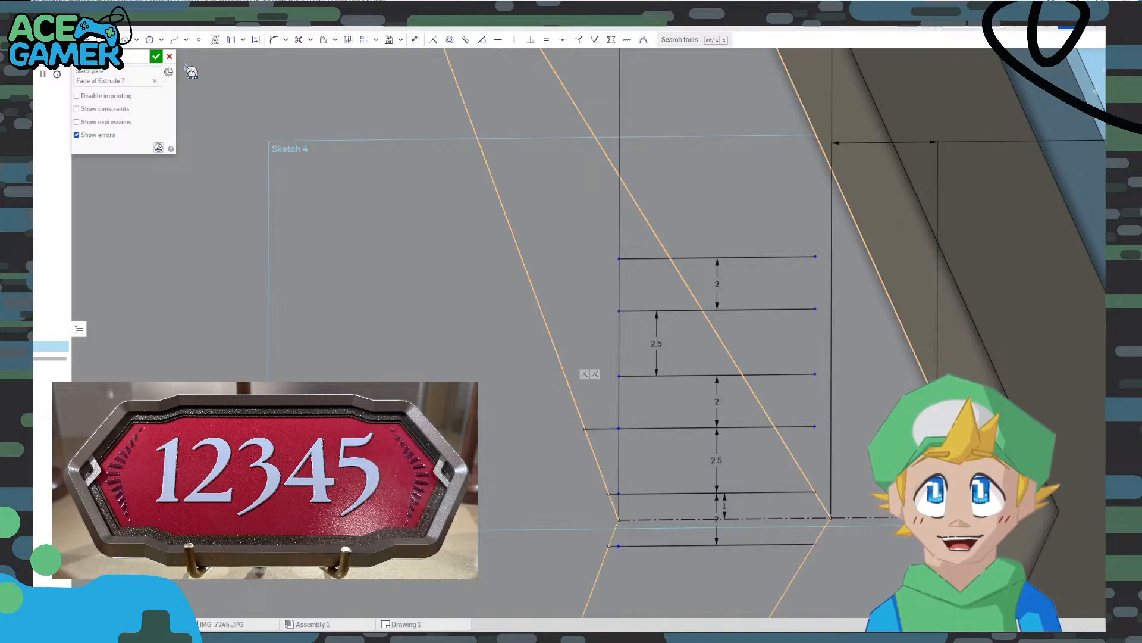
pyautogui.click(619, 376)
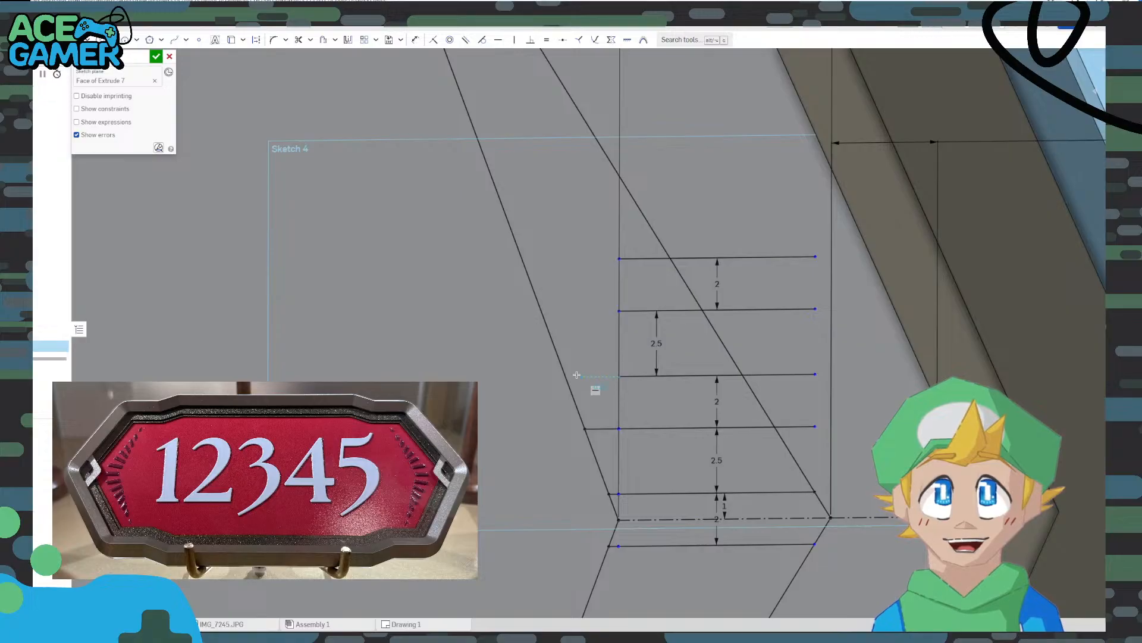
pyautogui.click(566, 376)
pyautogui.press('Escape')
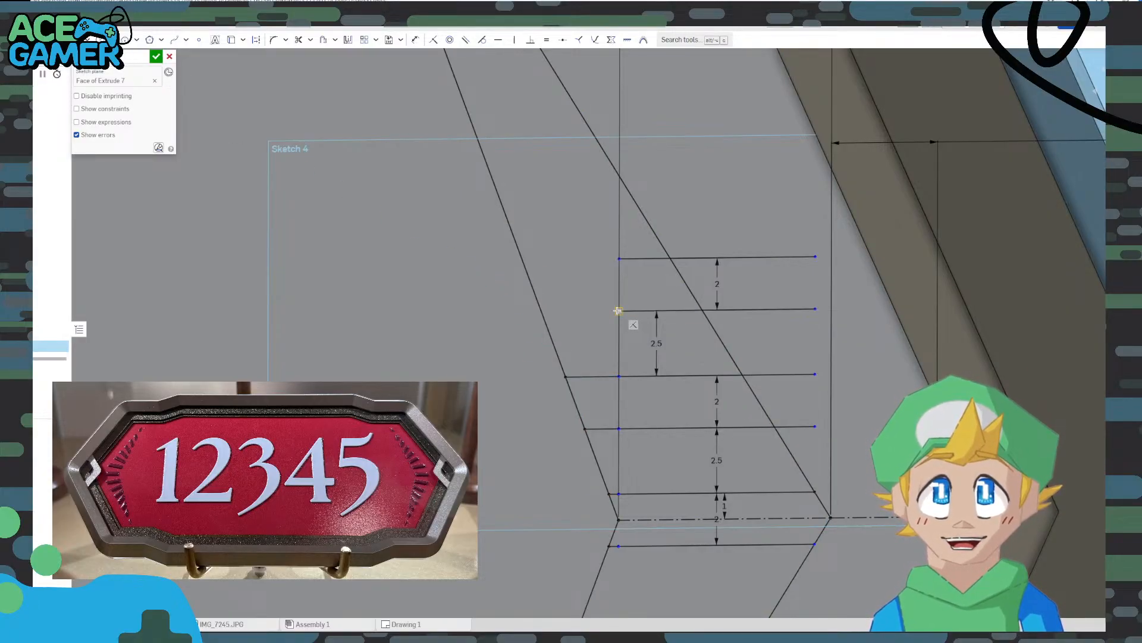
pyautogui.click(540, 309)
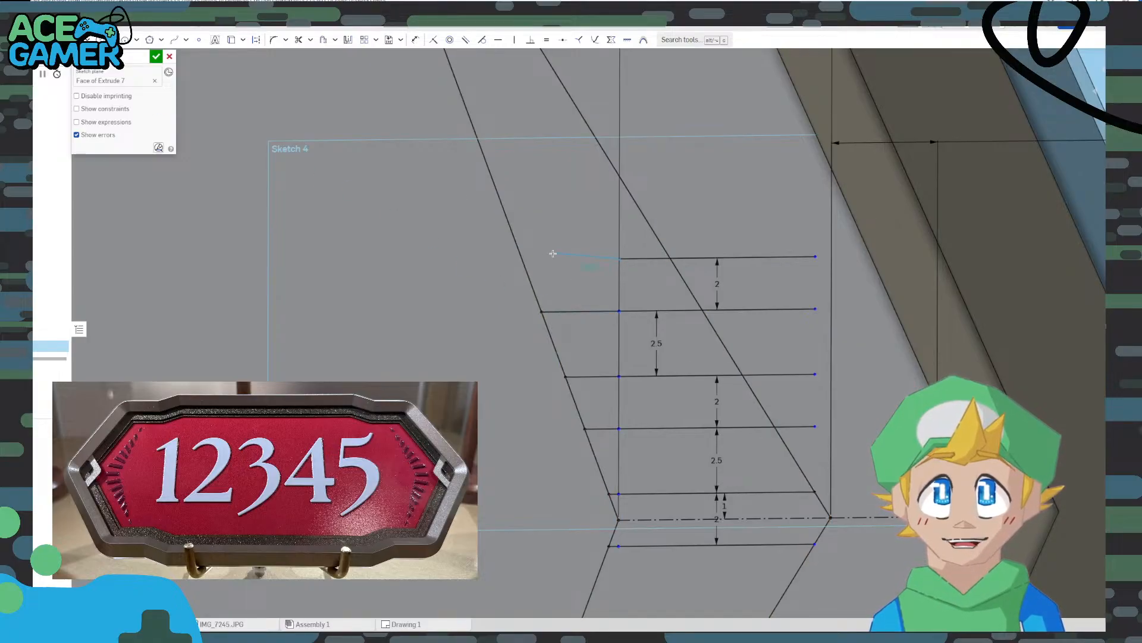
pyautogui.click(524, 259)
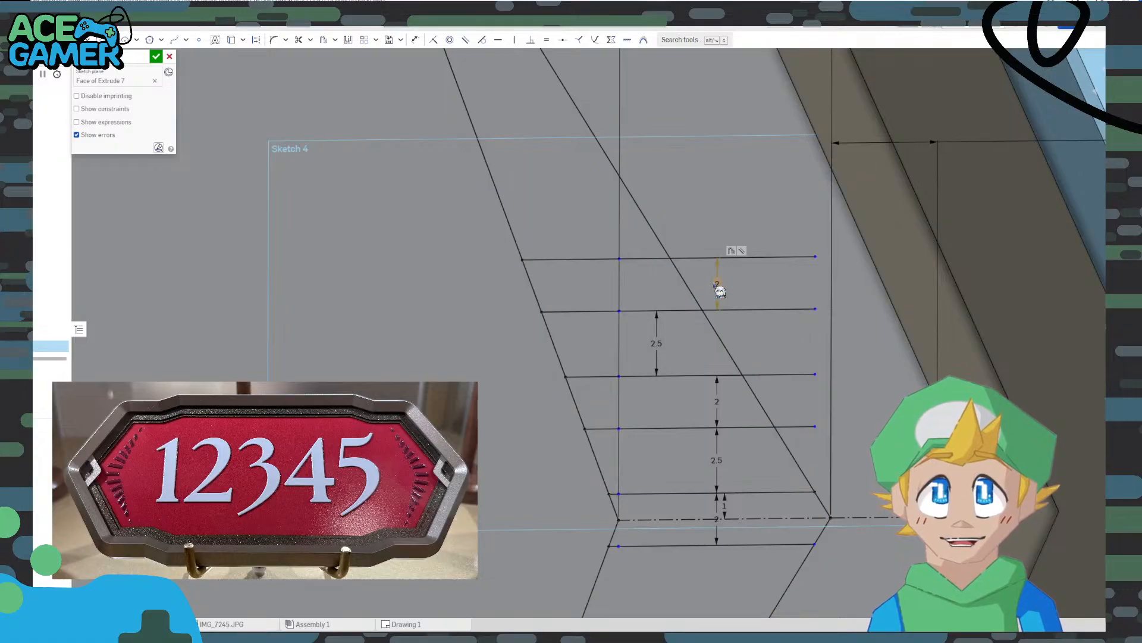
# Move the third ray's 2 mm dimension inward and trim the second and third rays' lines back to the outer slanted line
pyautogui.click(666, 298)
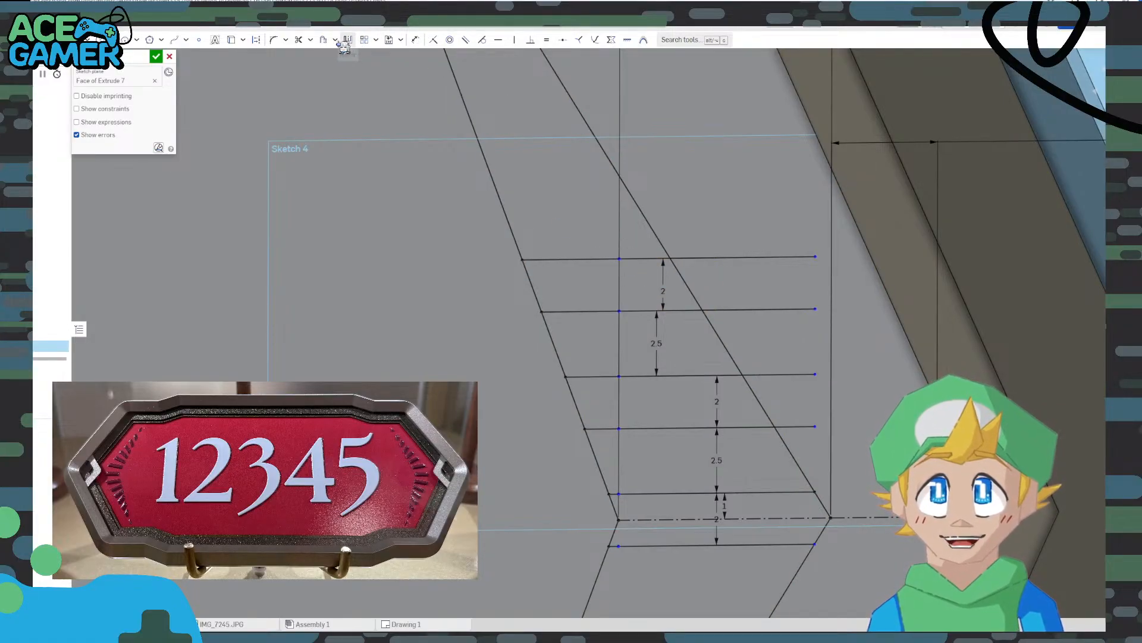
pyautogui.click(299, 39)
pyautogui.moveTo(779, 364); pyautogui.dragTo(810, 460)
# Offset the inner segment of the third ray's upper line upward by 2.5 mm
pyautogui.moveTo(684, 353); pyautogui.dragTo(772, 384, button='middle')
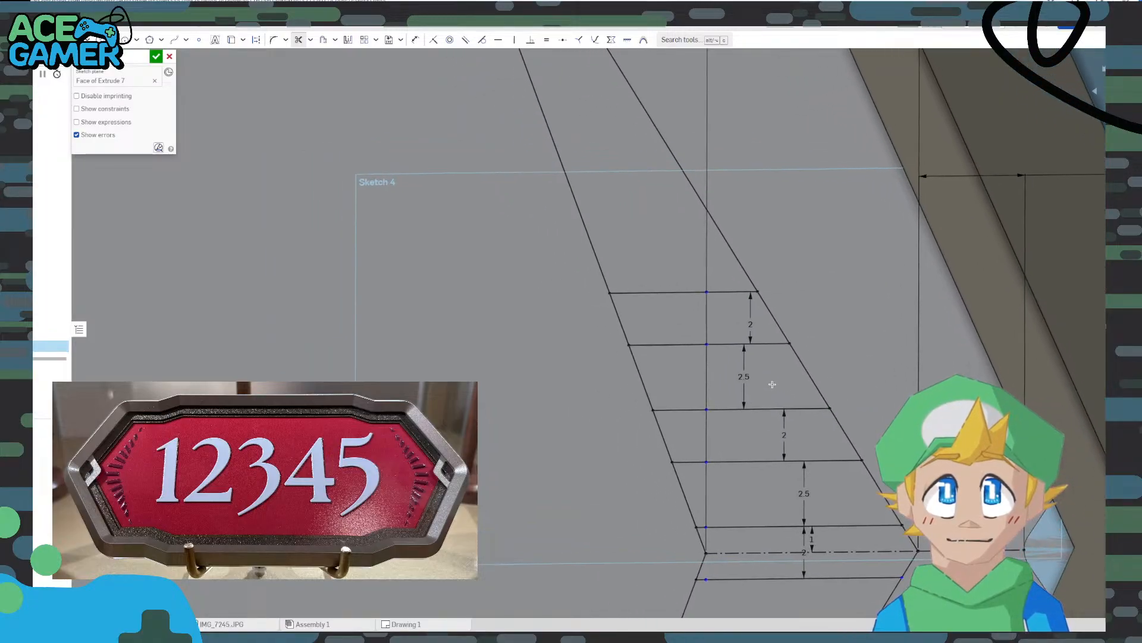
pyautogui.moveTo(669, 298); pyautogui.dragTo(745, 361, button='middle')
pyautogui.scroll(1, 744, 361)
pyautogui.moveTo(708, 272); pyautogui.dragTo(698, 345, button='middle')
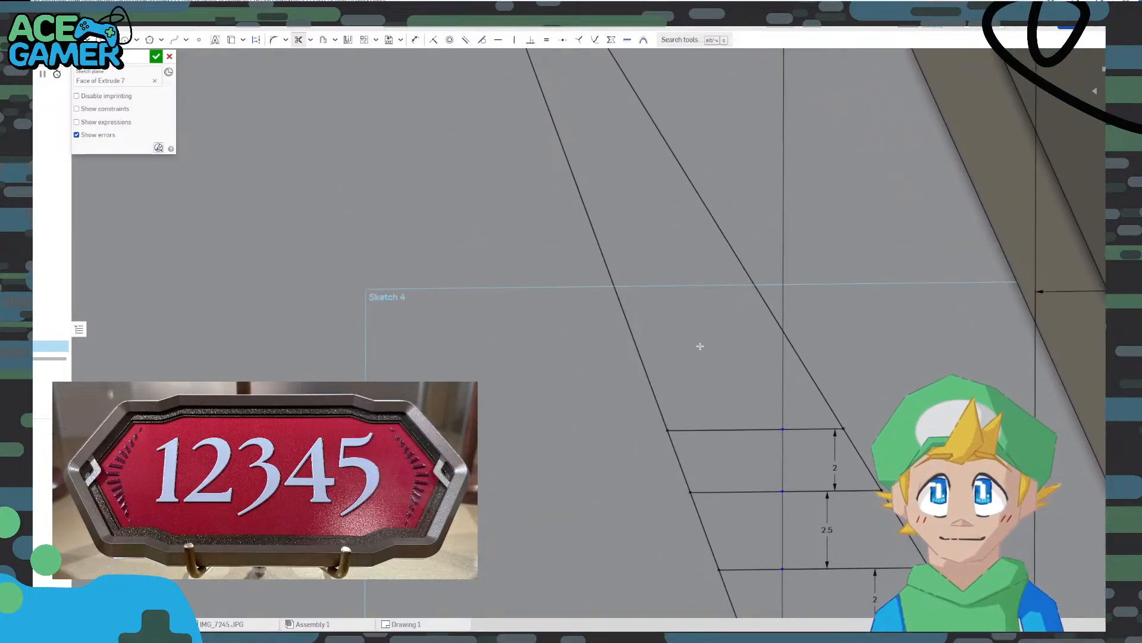
pyautogui.click(323, 39)
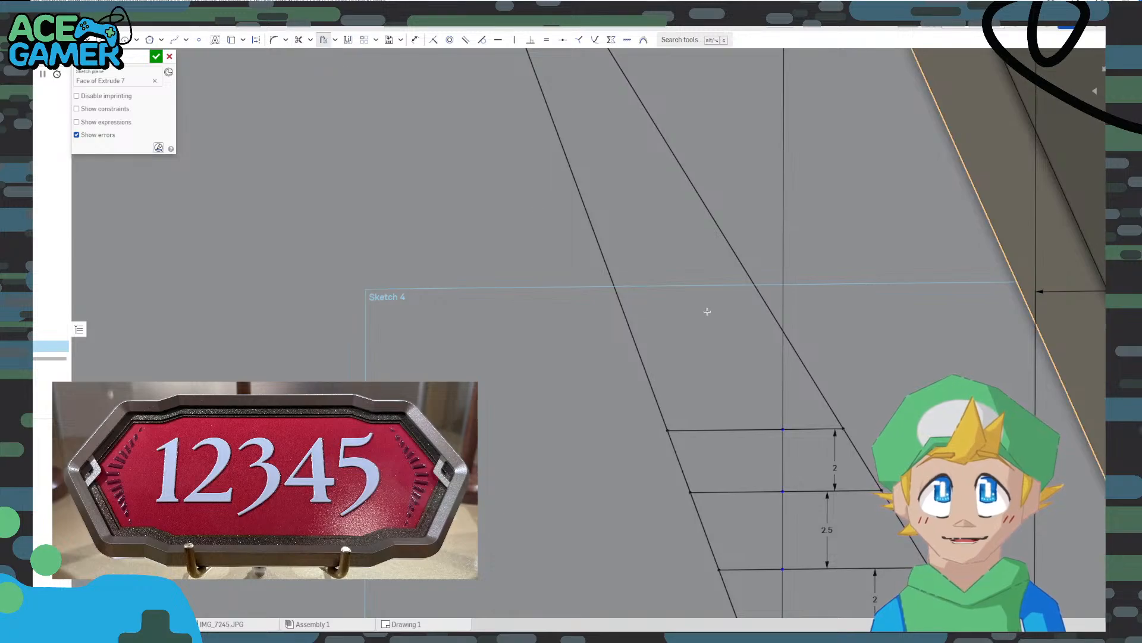
pyautogui.scroll(-2, 706, 309)
pyautogui.click(736, 395)
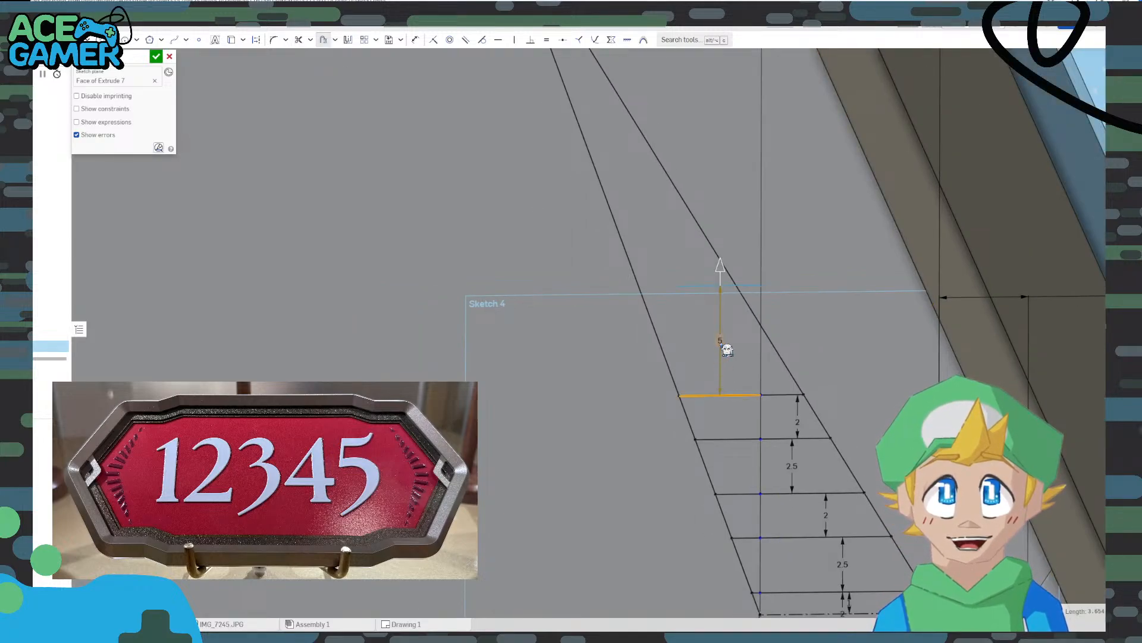
pyautogui.write('2.5')
pyautogui.press('Return')
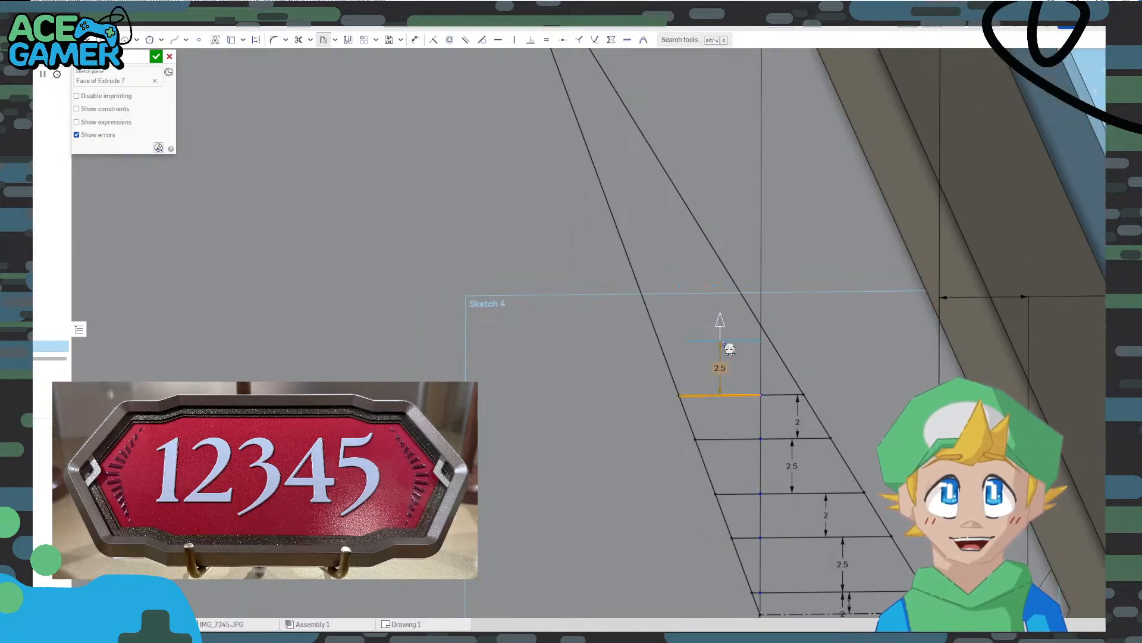
pyautogui.press('Escape')
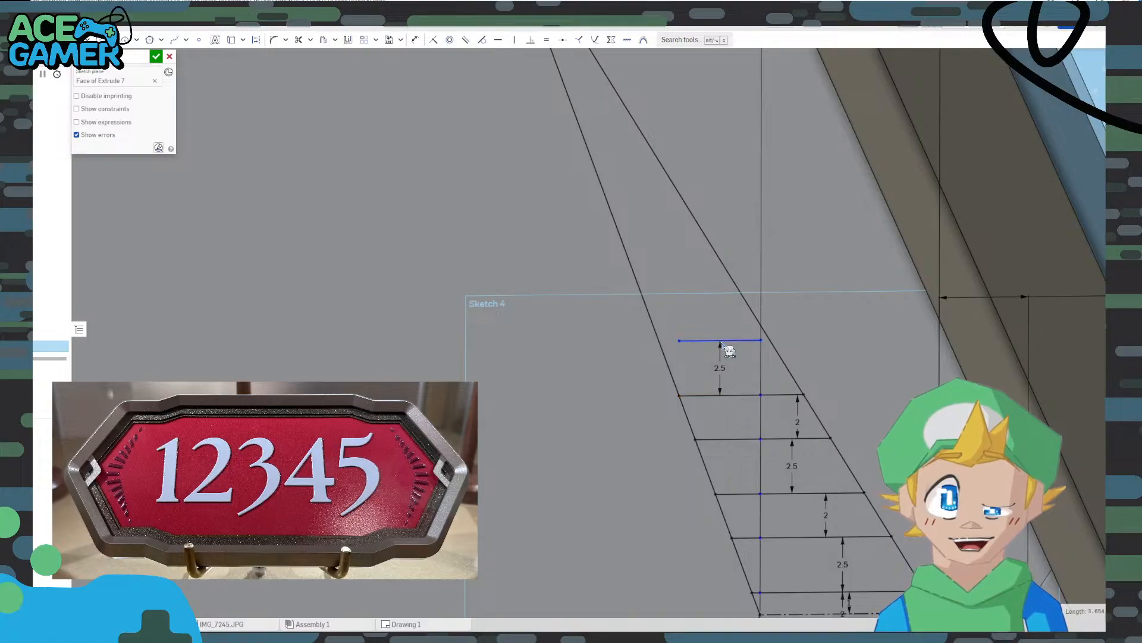
# Offset the line above the third 2.5 mm gap upward by 2 mm to form the fourth ray
pyautogui.click(323, 40)
pyautogui.click(689, 341)
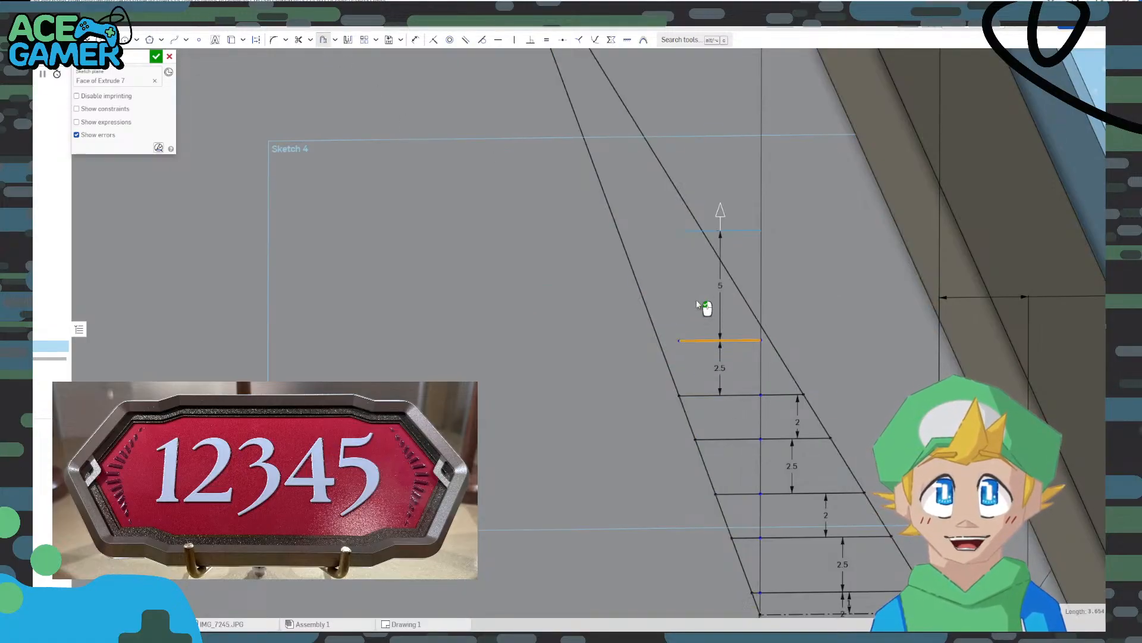
pyautogui.click(727, 287)
pyautogui.press('Return')
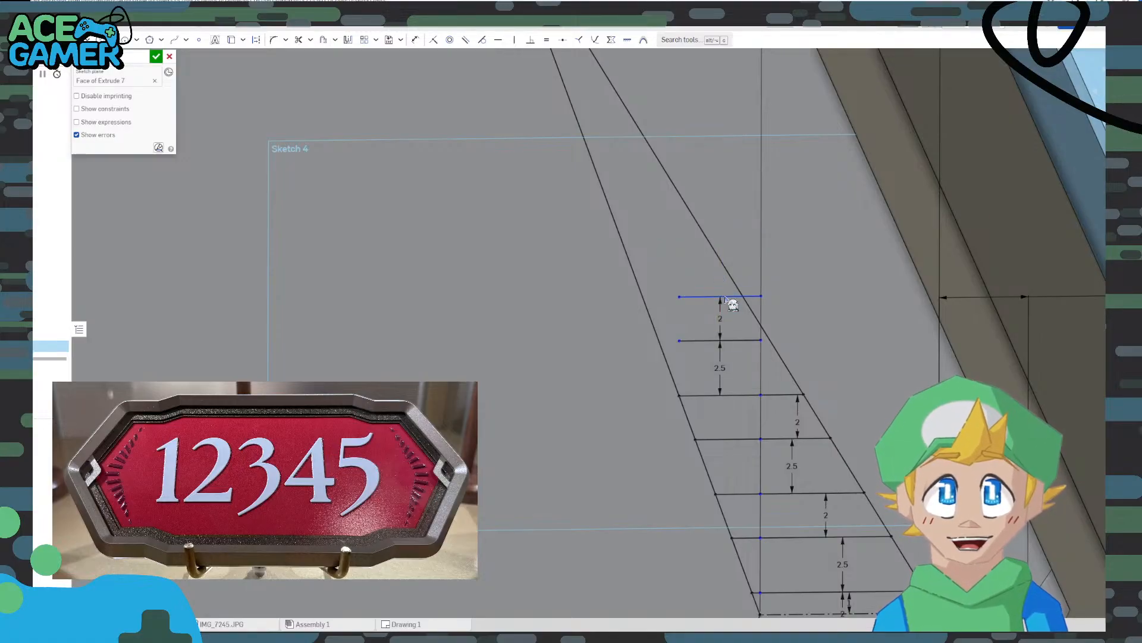
pyautogui.doubleClick(725, 300)
pyautogui.press('Return')
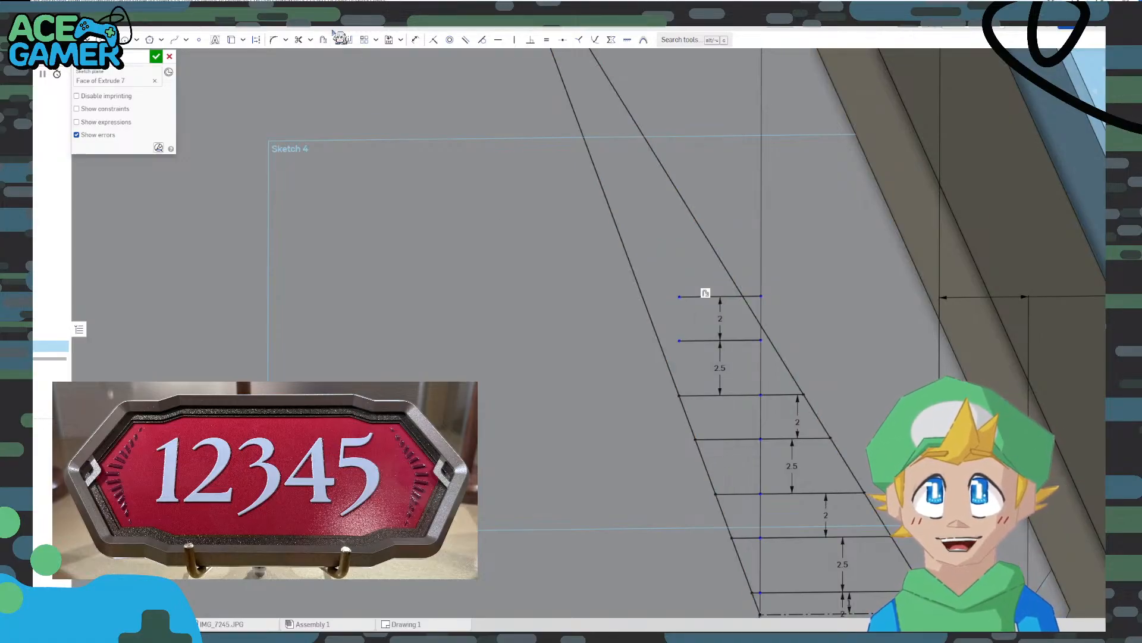
# Offset the fourth ray's upper line upward by 2.5 mm
pyautogui.click(324, 40)
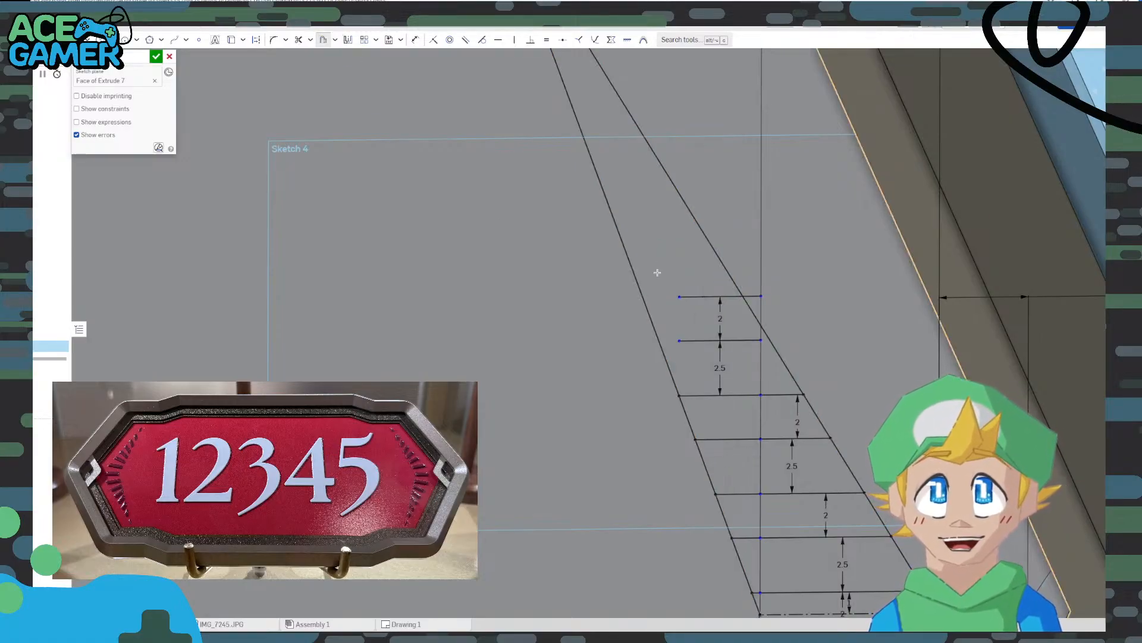
pyautogui.click(700, 295)
pyautogui.click(729, 248)
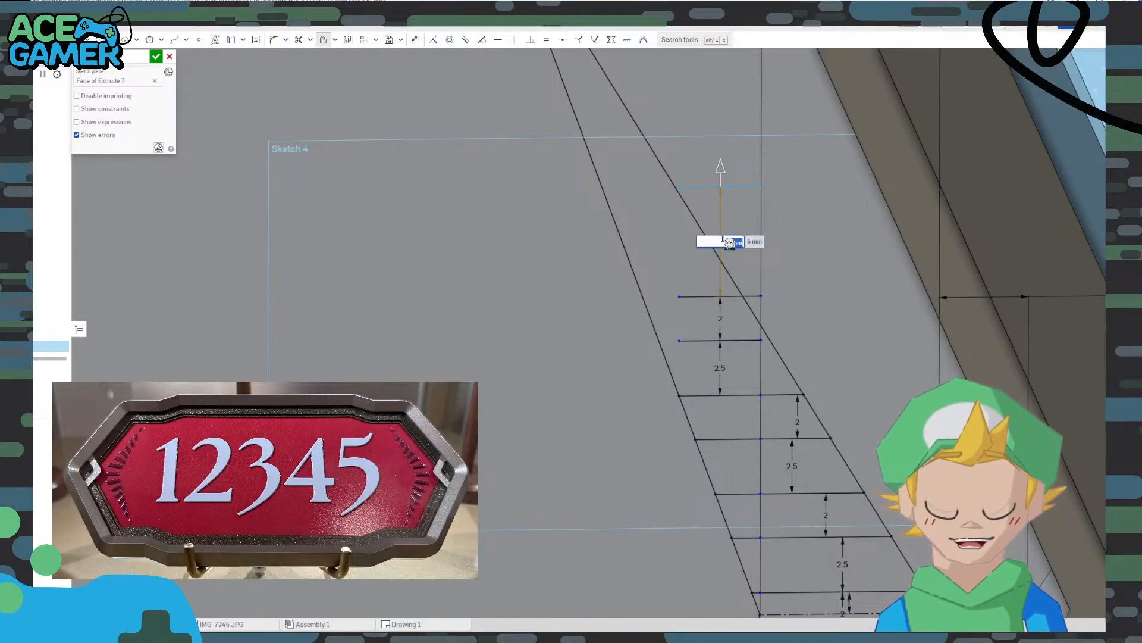
pyautogui.write('2.5')
pyautogui.press('Return')
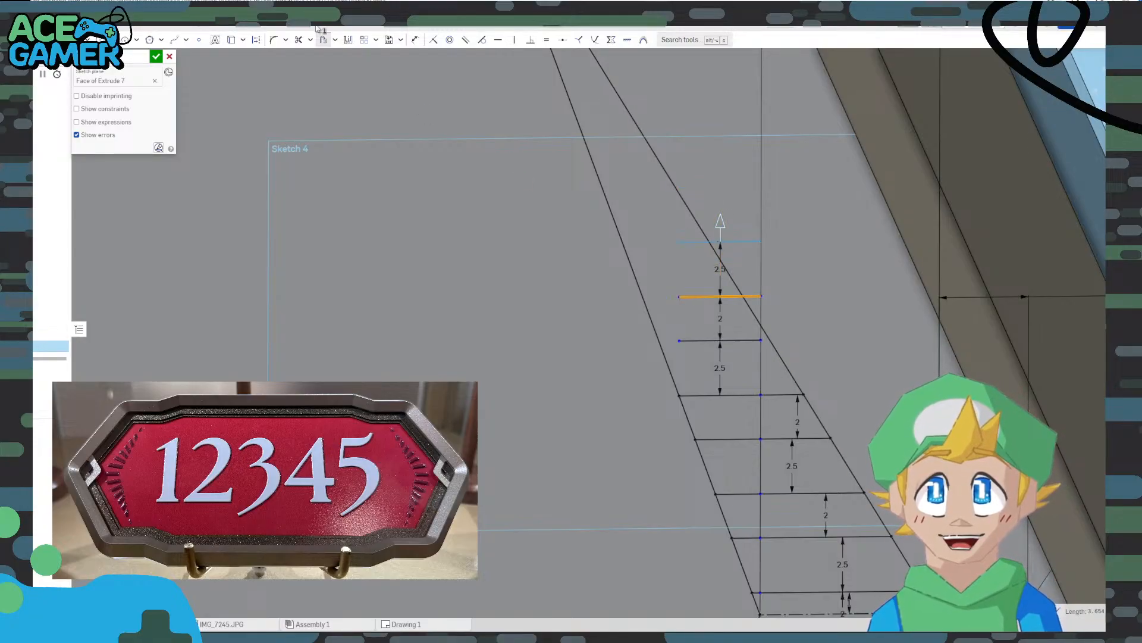
pyautogui.click(349, 43)
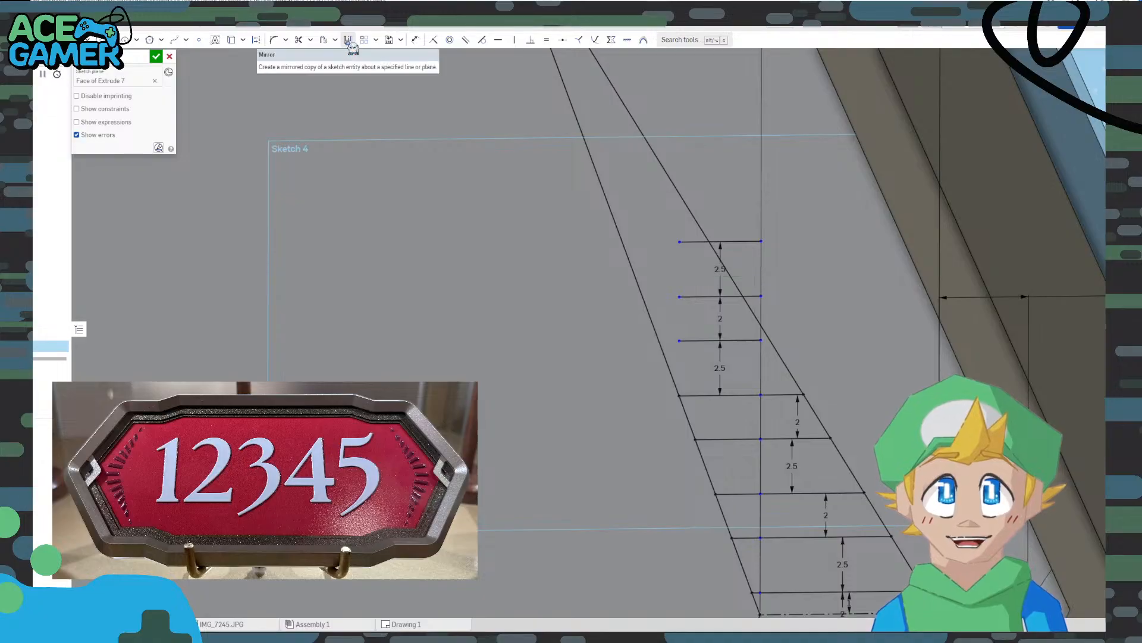
# Offset the line above the fourth 2.5 mm gap upward by 2 mm to form the fifth ray
pyautogui.click(325, 43)
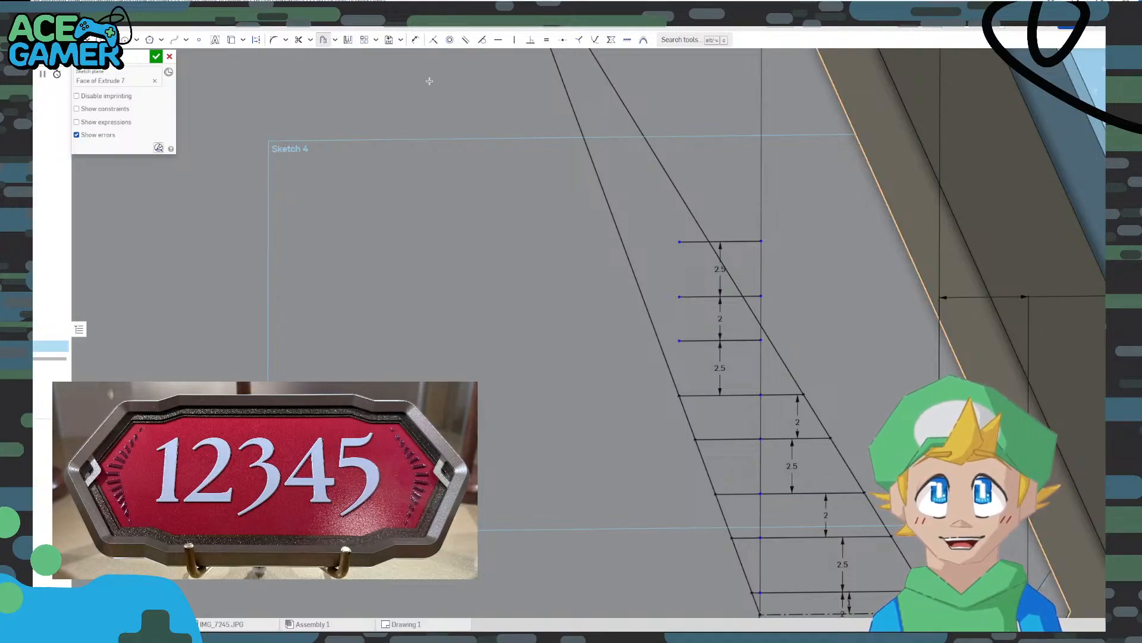
pyautogui.click(698, 242)
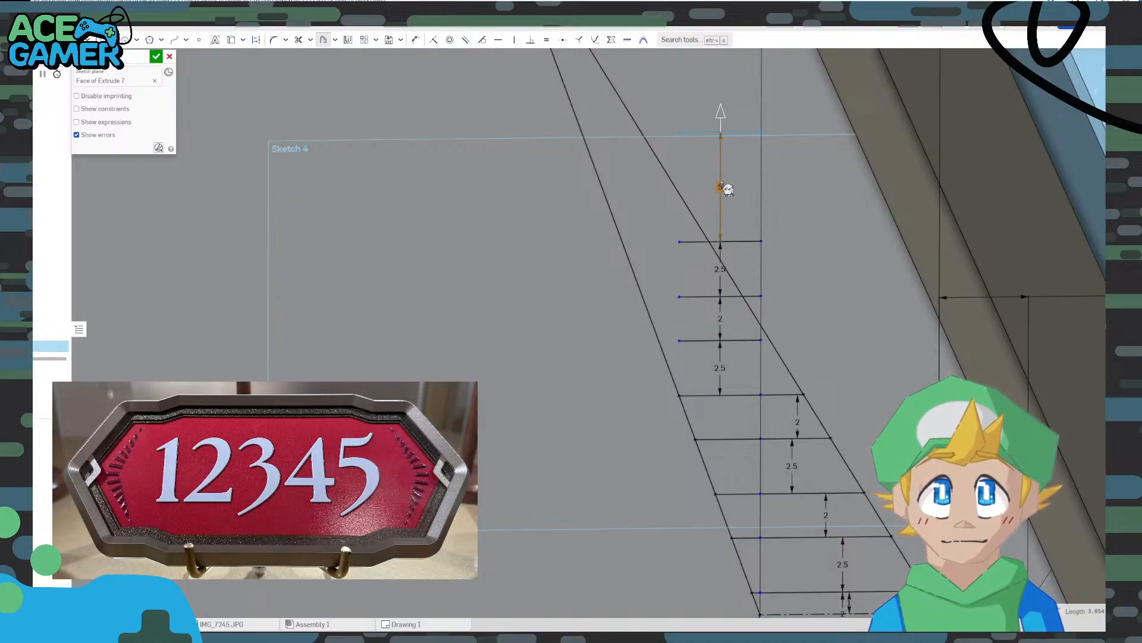
pyautogui.write('2')
pyautogui.press('Return')
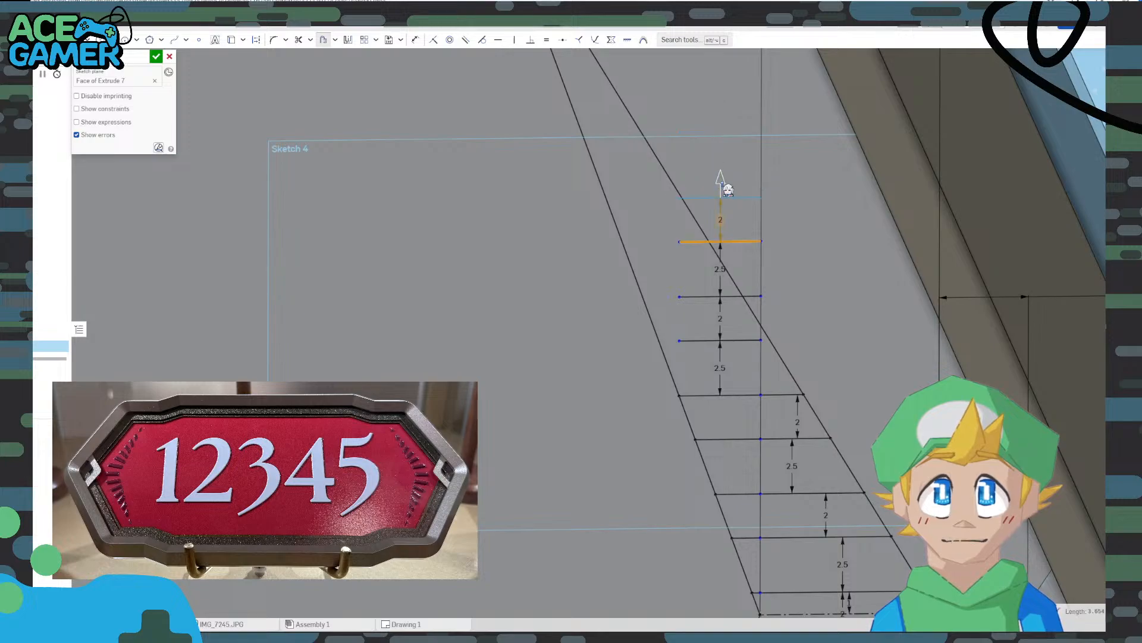
pyautogui.press('Return')
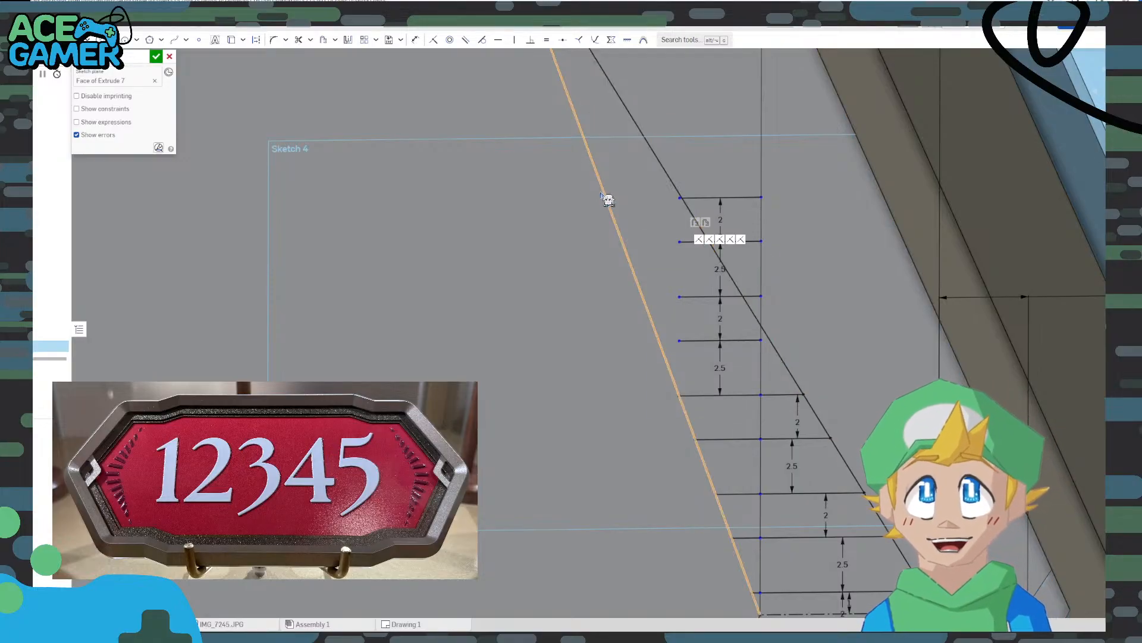
# Draw short lines extending the inner ends of both fifth ray lines to the inner slanted line
pyautogui.scroll(3, 598, 188)
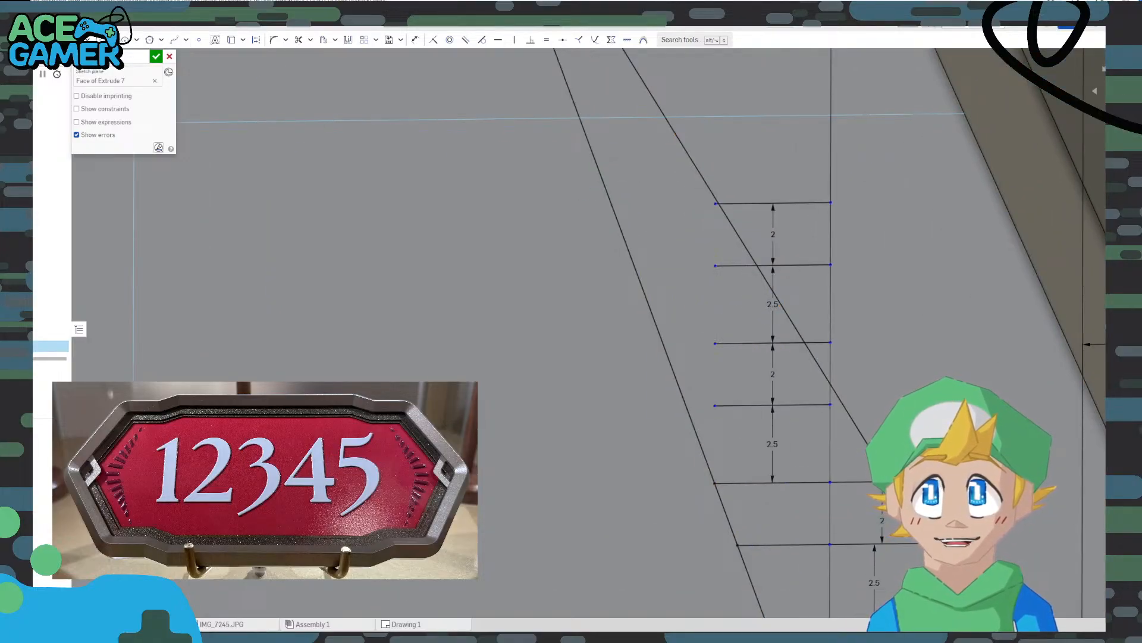
pyautogui.click(612, 202)
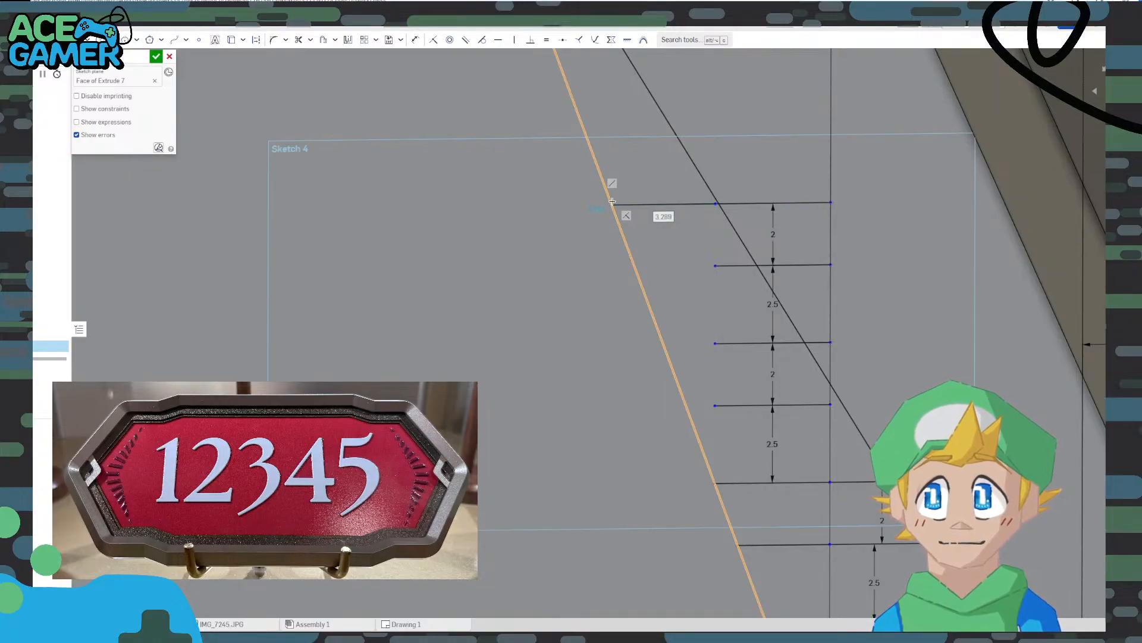
pyautogui.press('Escape')
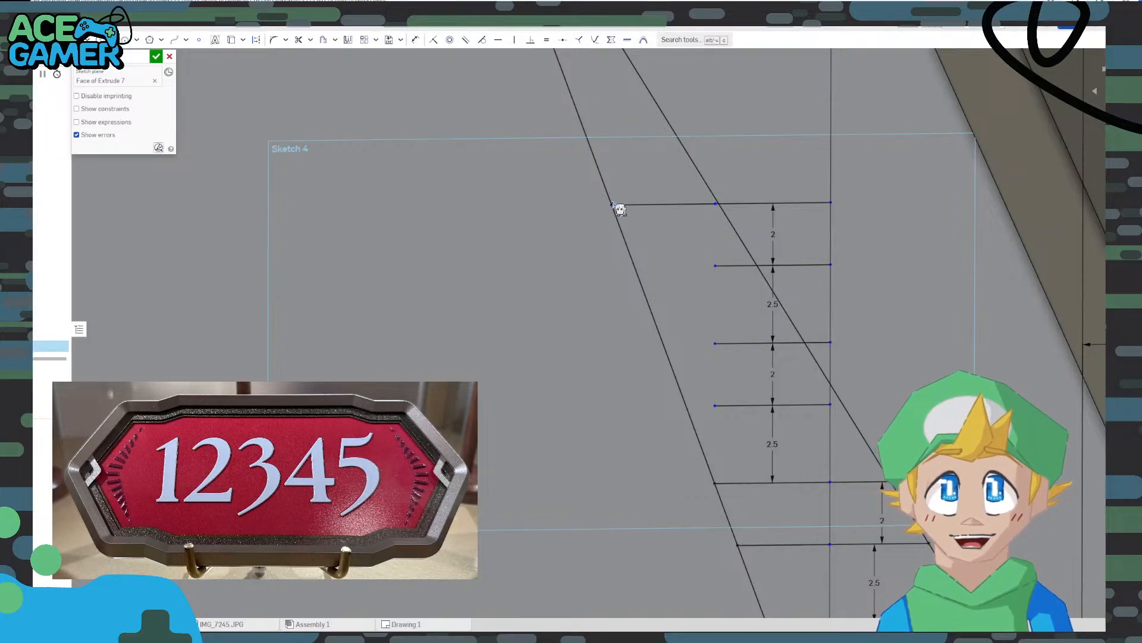
pyautogui.click(53, 40)
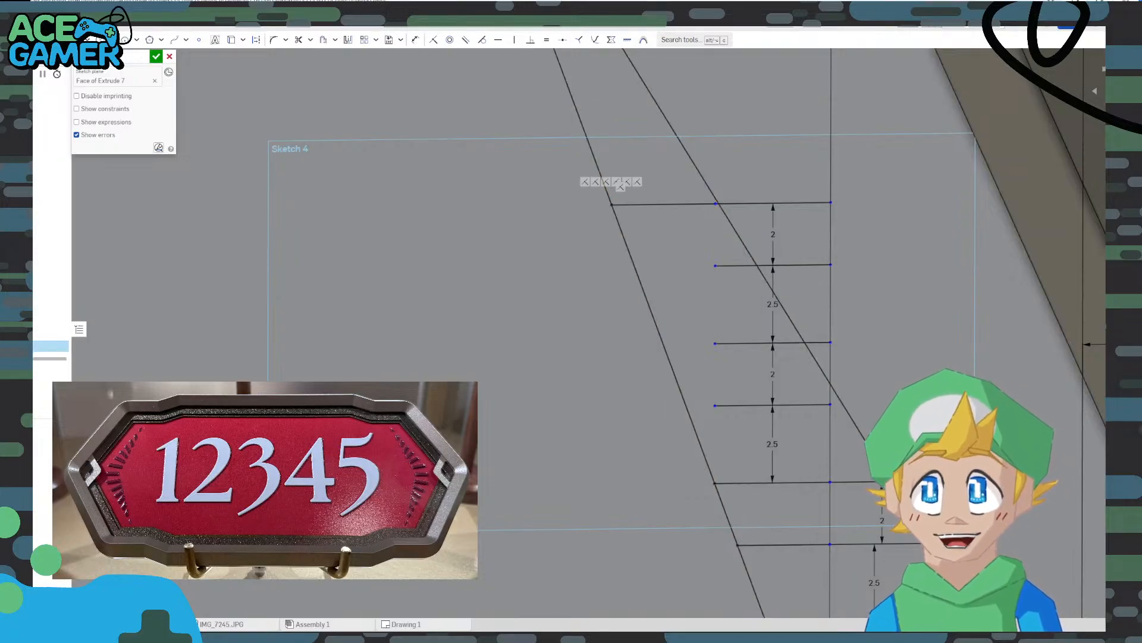
pyautogui.click(716, 266)
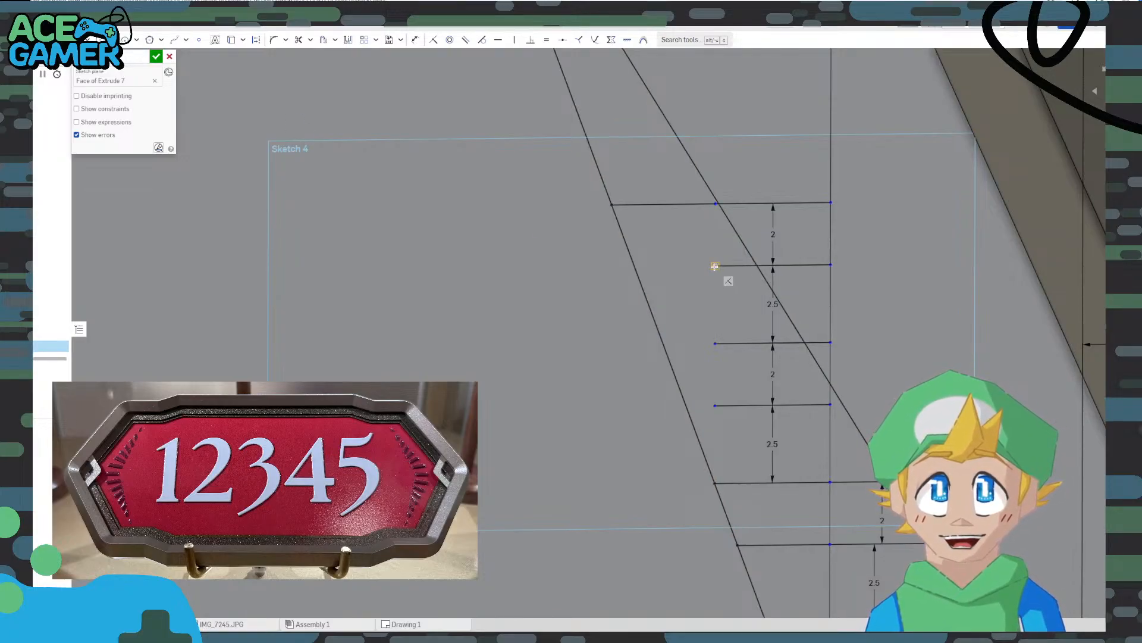
pyautogui.click(634, 266)
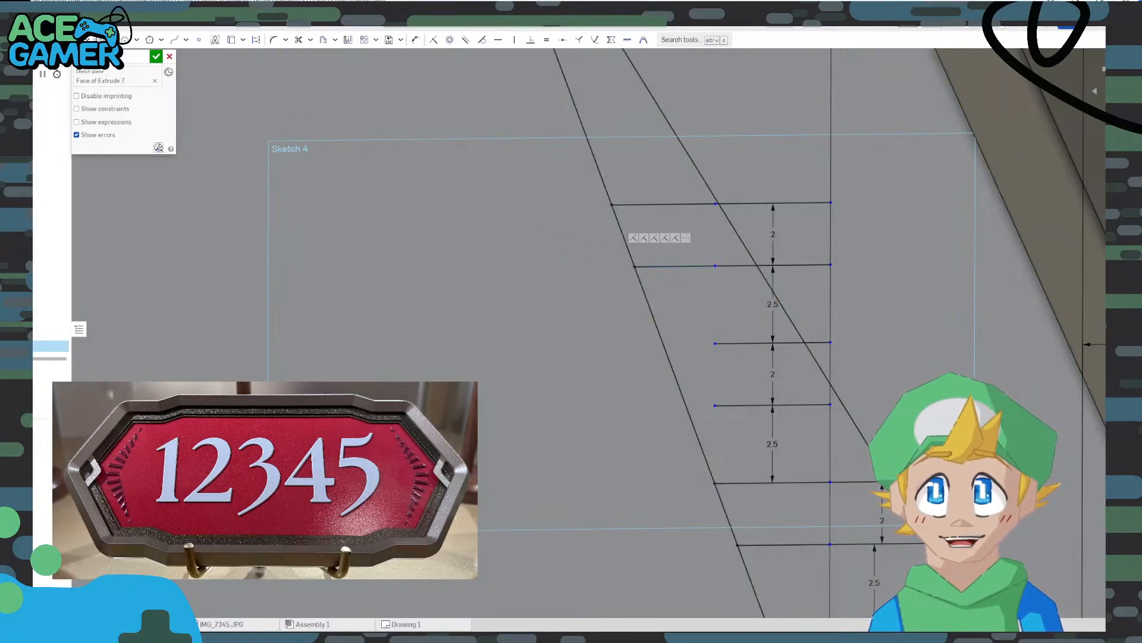
# Draw short lines extending both fourth ray lines to the inner slanted line and the lower one also to the outer slanted line
pyautogui.click(715, 343)
pyautogui.click(666, 343)
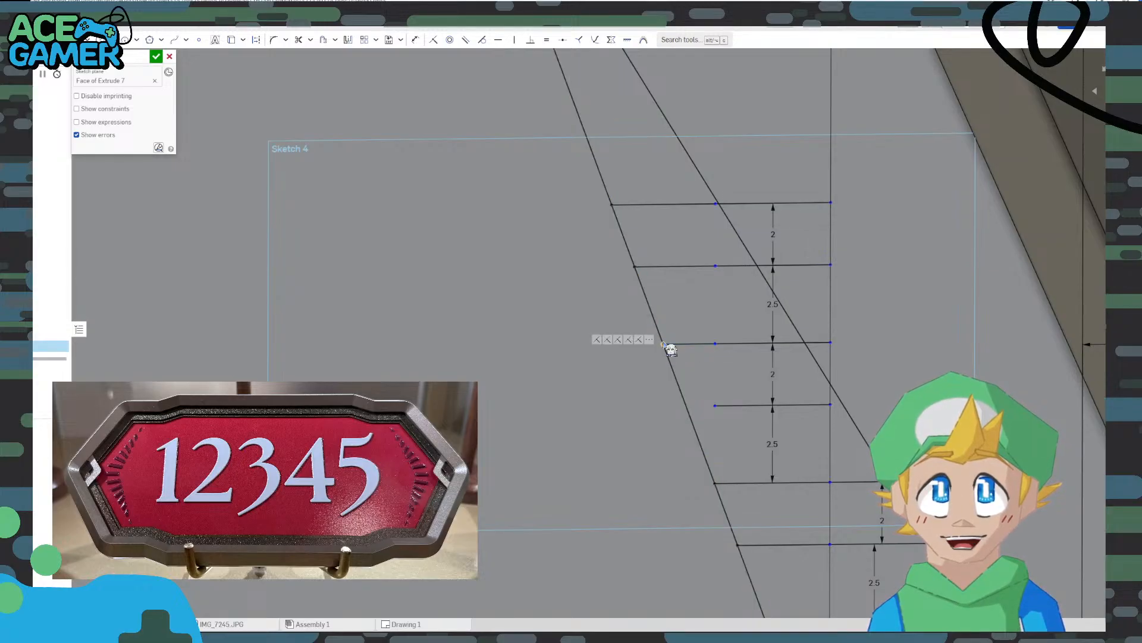
pyautogui.click(714, 405)
pyautogui.click(687, 406)
pyautogui.moveTo(713, 413); pyautogui.dragTo(354, 297, button='middle')
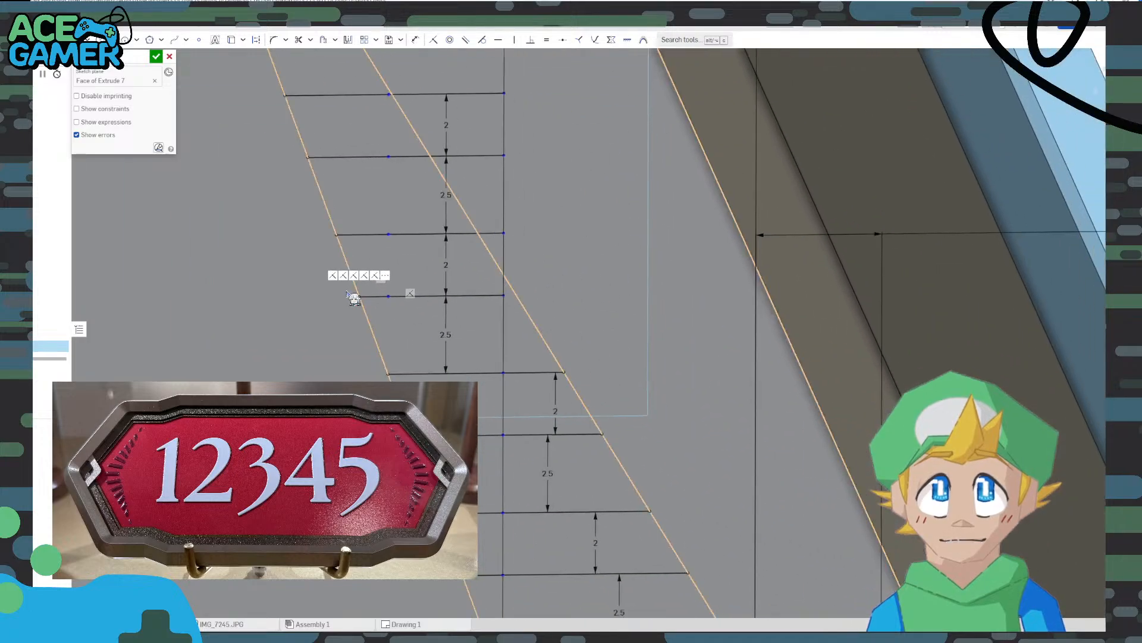
pyautogui.click(504, 295)
pyautogui.click(516, 295)
# Trim the ends of the fourth and fifth ray lines that overhang the outer slanted line
pyautogui.moveTo(432, 198); pyautogui.dragTo(471, 289, button='middle')
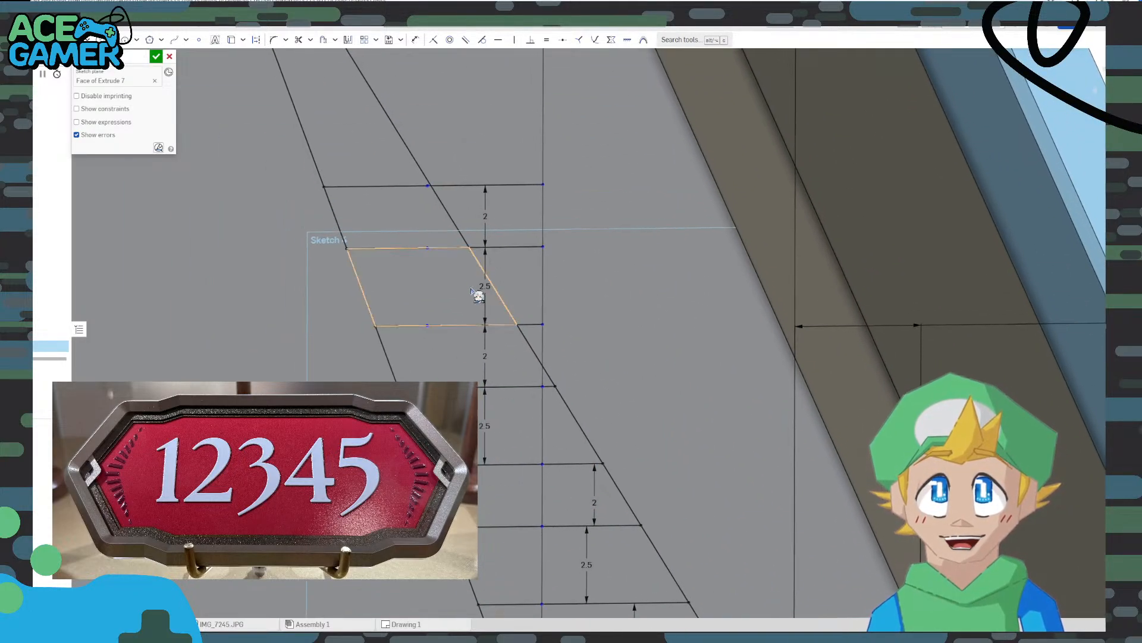
pyautogui.click(299, 39)
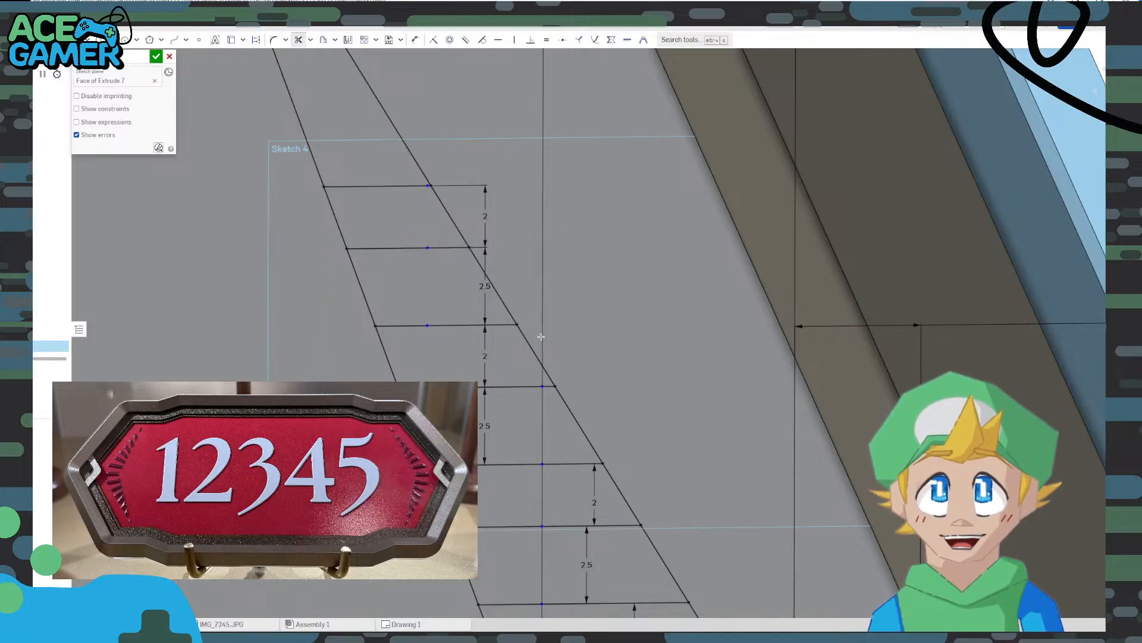
pyautogui.press('Escape')
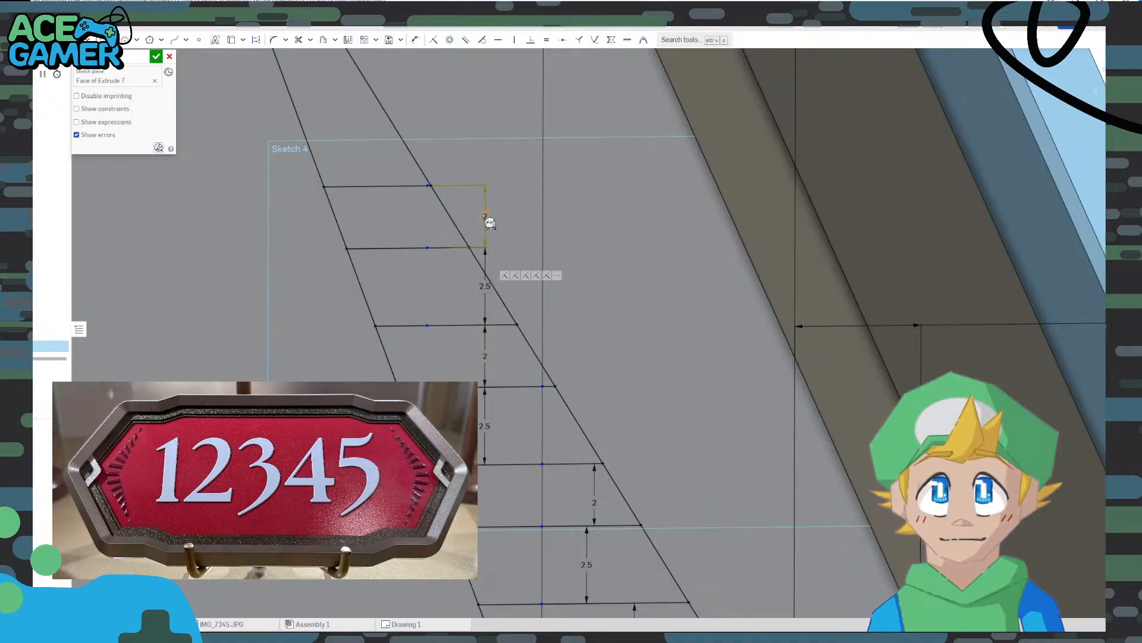
# Move the height and gap dimensions of the fourth and fifth rays inward between the two slanted lines
pyautogui.moveTo(487, 217); pyautogui.dragTo(416, 218)
pyautogui.moveTo(467, 288); pyautogui.dragTo(429, 286)
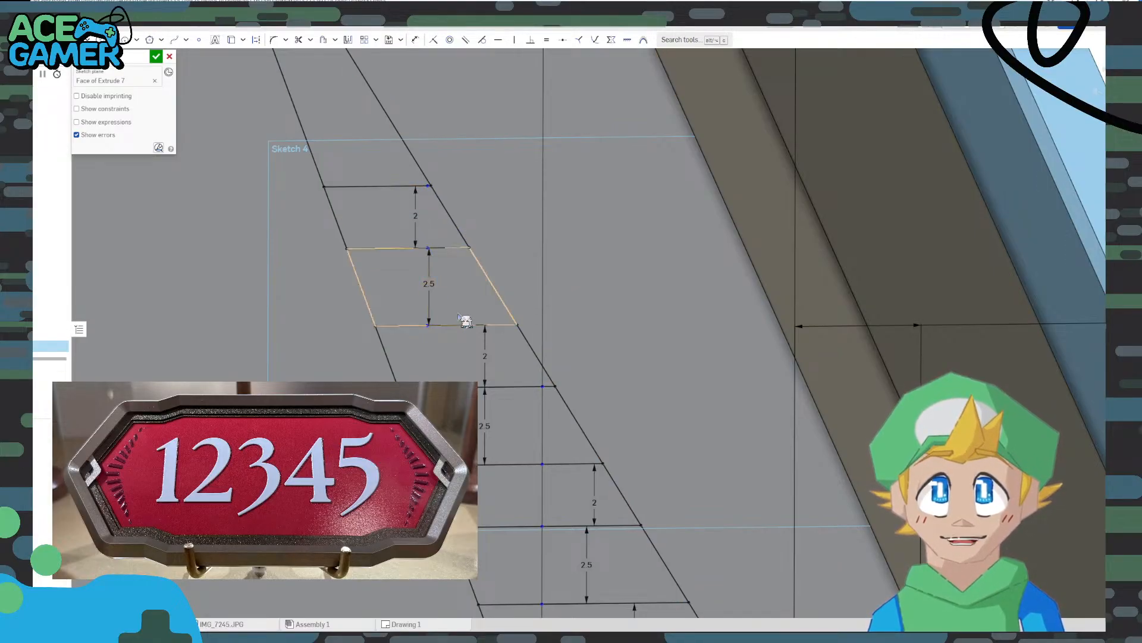
pyautogui.moveTo(492, 359); pyautogui.dragTo(456, 362)
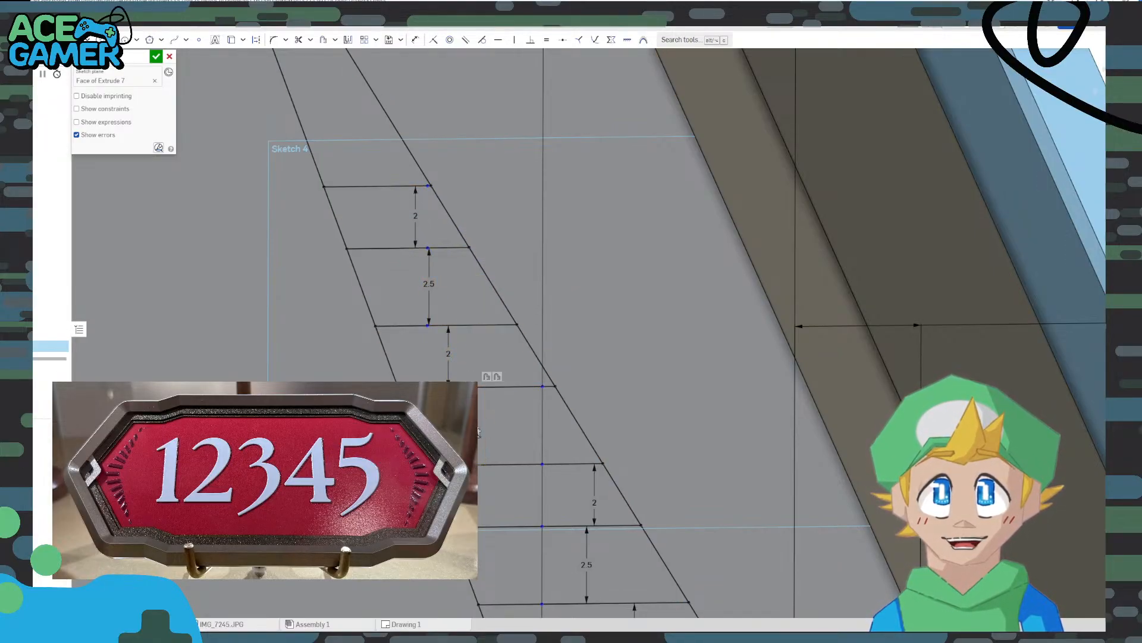
# Trim the inner and outer slanted line segments spanning the 2.5 mm gaps between the rays above the centreline
pyautogui.click(299, 42)
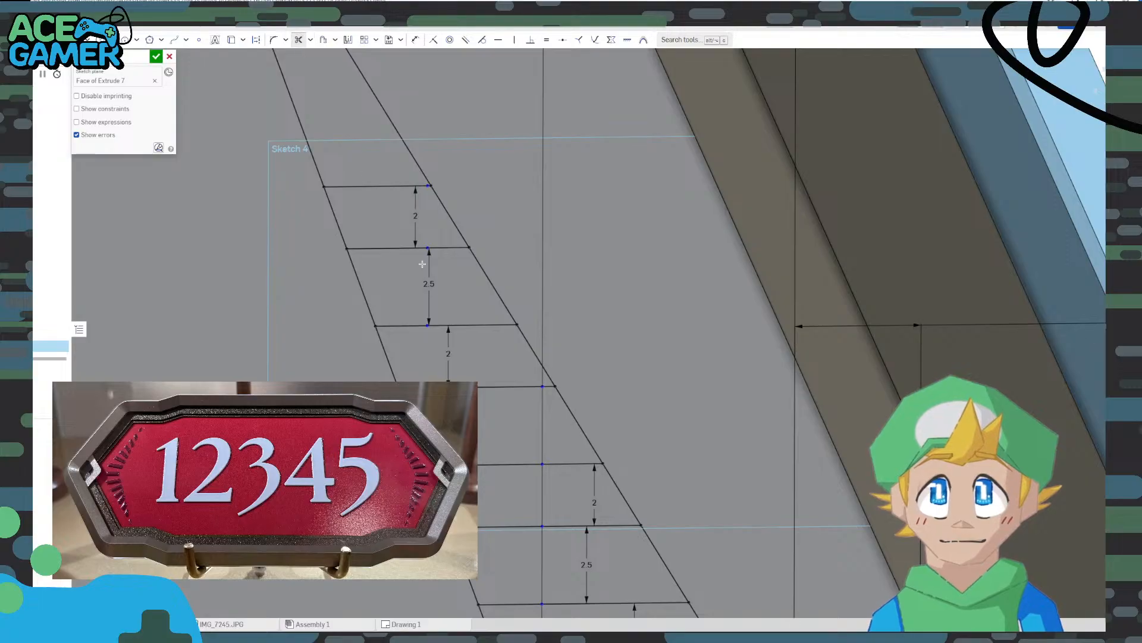
pyautogui.scroll(-2, 457, 315)
pyautogui.moveTo(515, 483); pyautogui.dragTo(483, 256, button='middle')
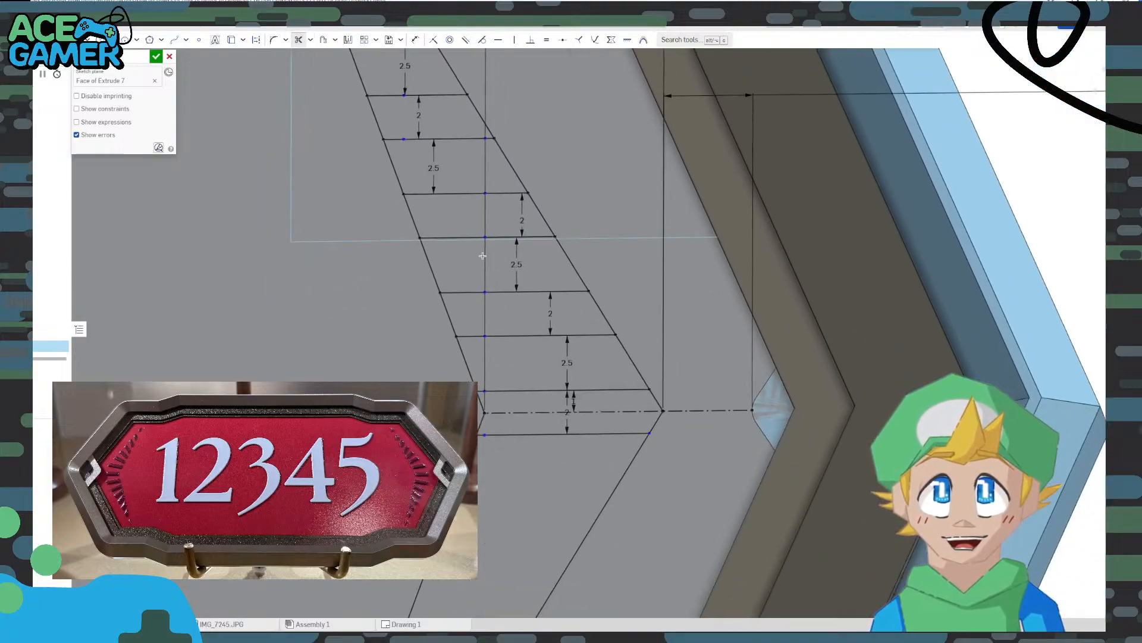
pyautogui.click(460, 370)
pyautogui.click(629, 360)
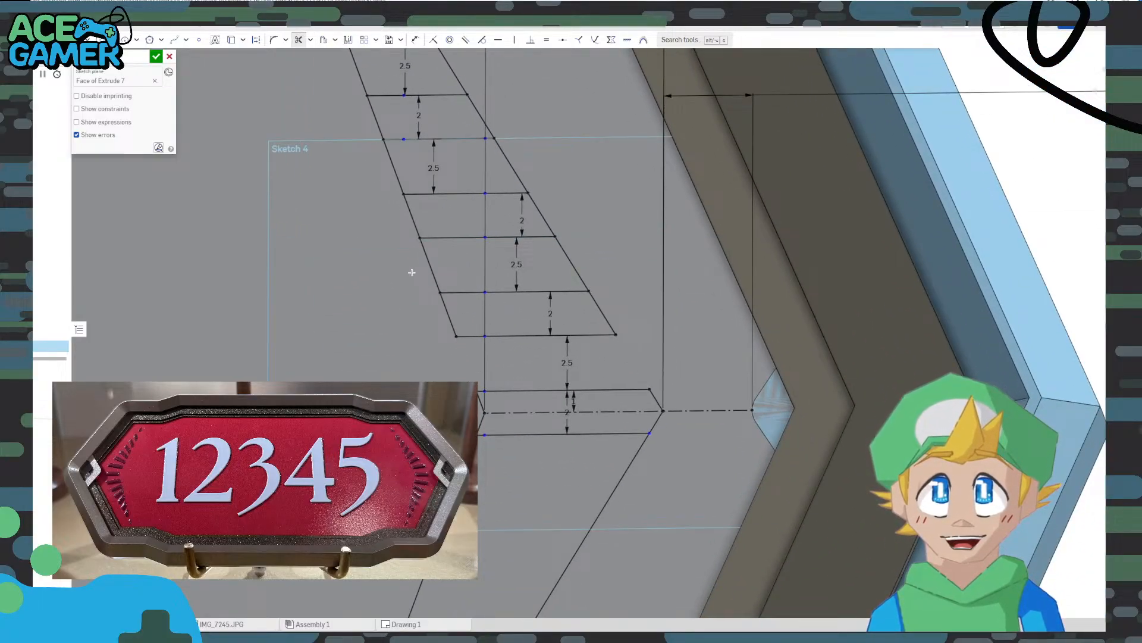
pyautogui.moveTo(395, 174); pyautogui.dragTo(545, 308, button='middle')
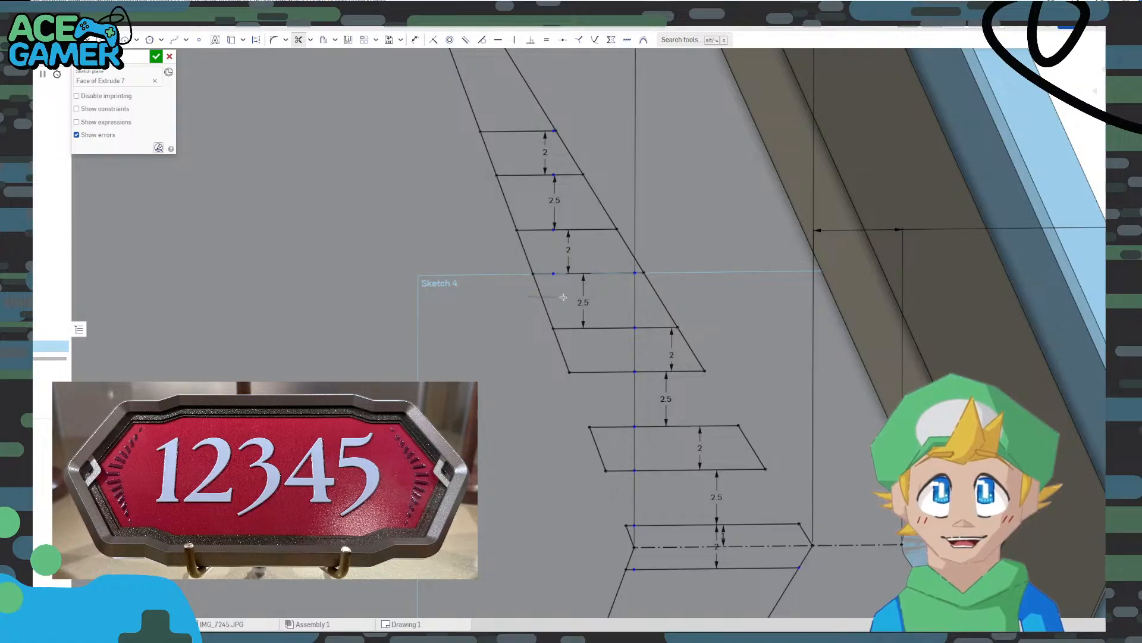
pyautogui.moveTo(563, 296); pyautogui.dragTo(695, 288)
pyautogui.moveTo(483, 205); pyautogui.dragTo(626, 201)
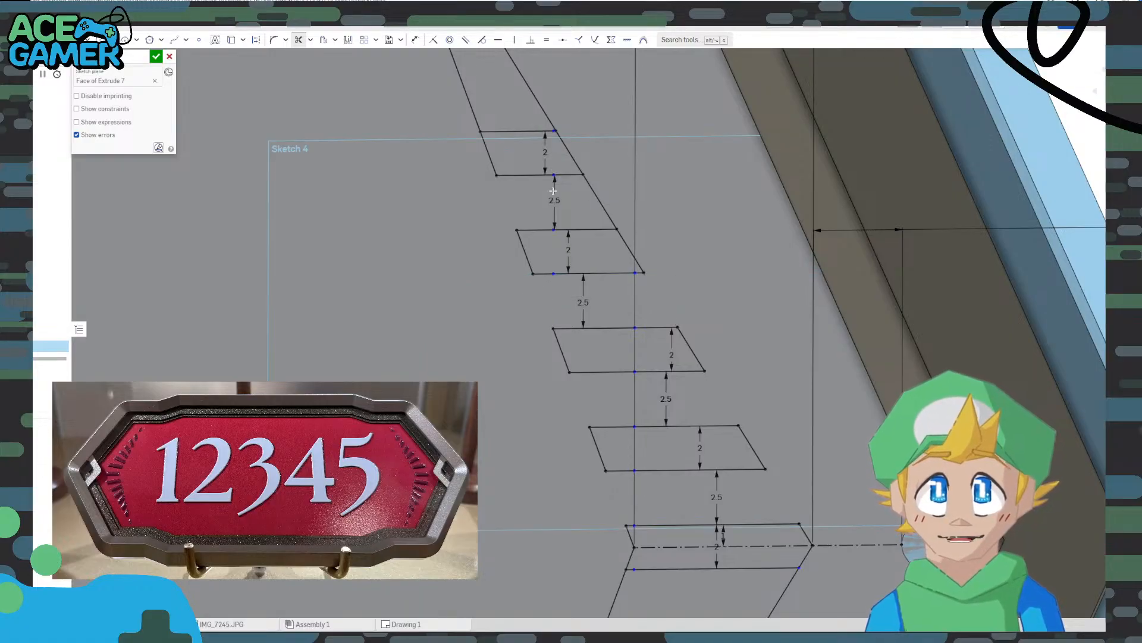
# Offset the top edge of the uppermost parallelogram, at the wedge's base, upward by 2.5 mm
pyautogui.moveTo(495, 137); pyautogui.dragTo(518, 161, button='middle')
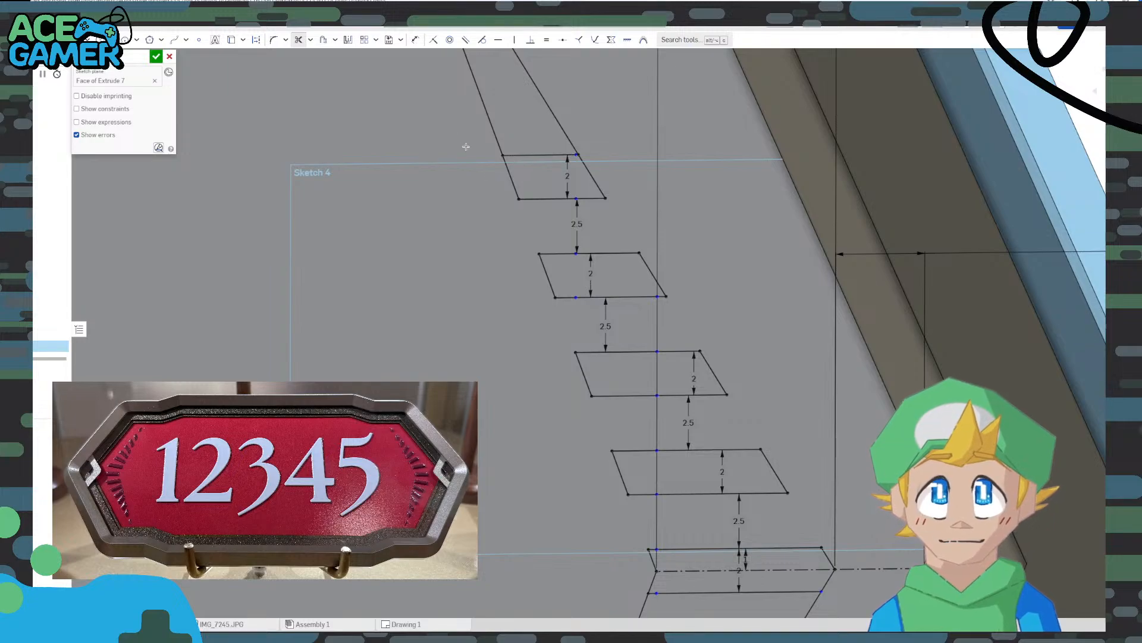
pyautogui.moveTo(502, 268)
pyautogui.mouseDown(button='middle')
pyautogui.moveTo(553, 293)
pyautogui.moveTo(647, 494)
pyautogui.mouseUp(button='middle')
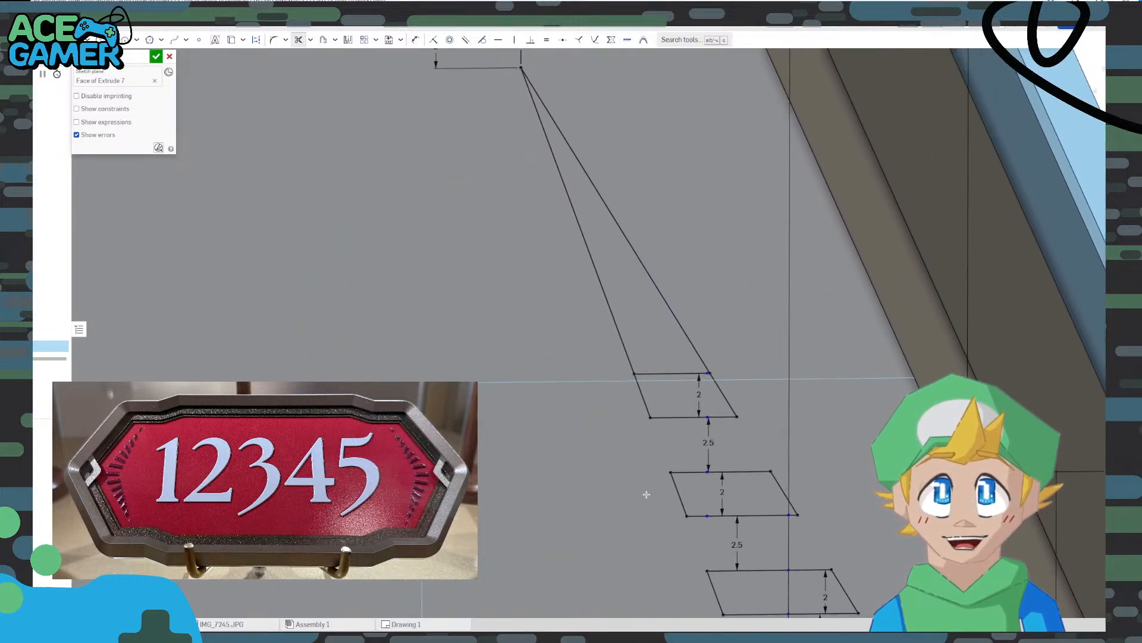
pyautogui.scroll(1, 654, 355)
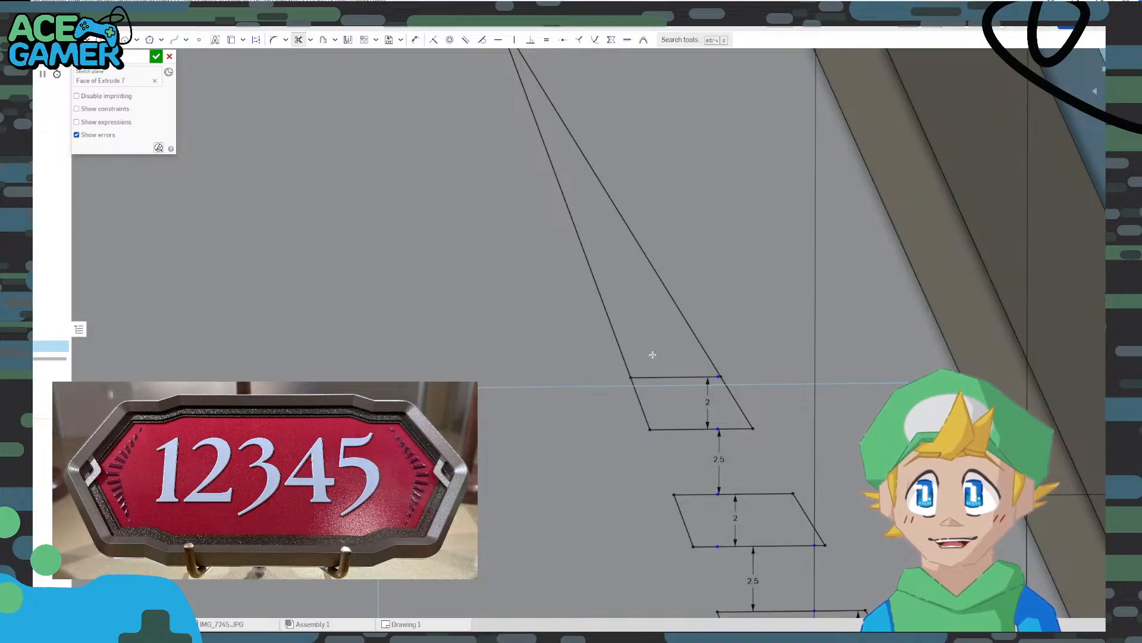
pyautogui.scroll(-2, 639, 324)
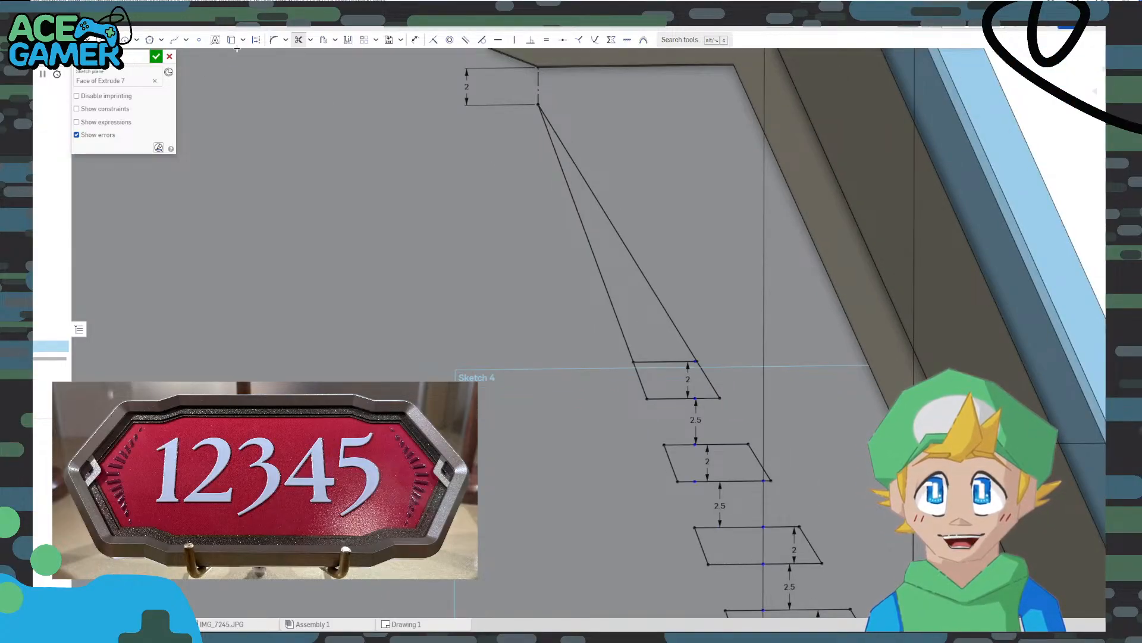
pyautogui.click(325, 40)
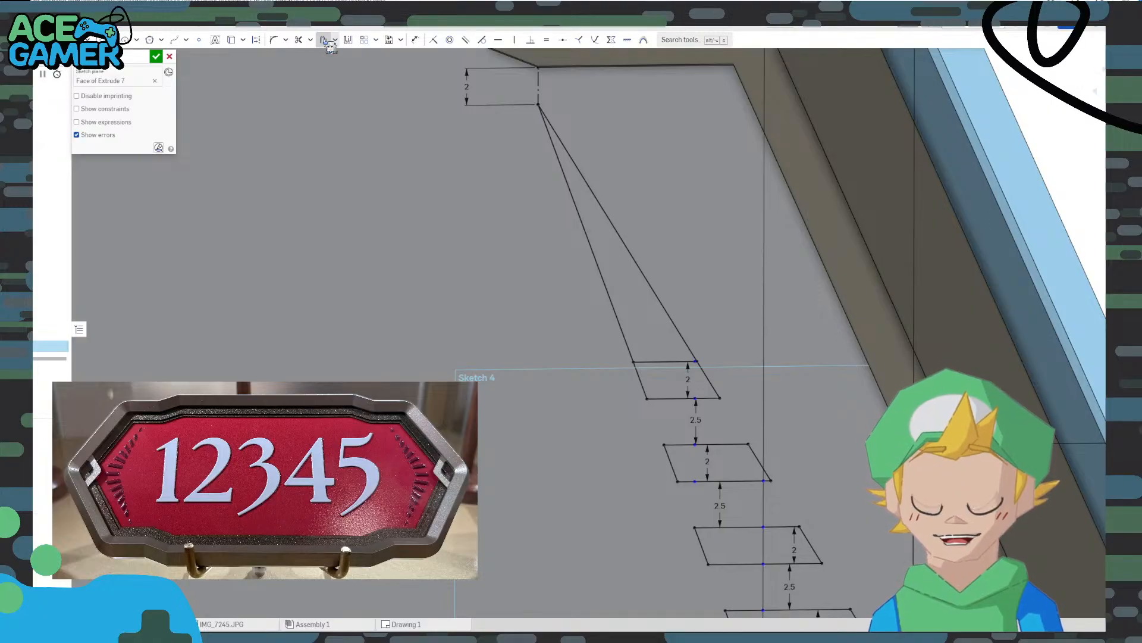
pyautogui.click(656, 361)
pyautogui.click(665, 320)
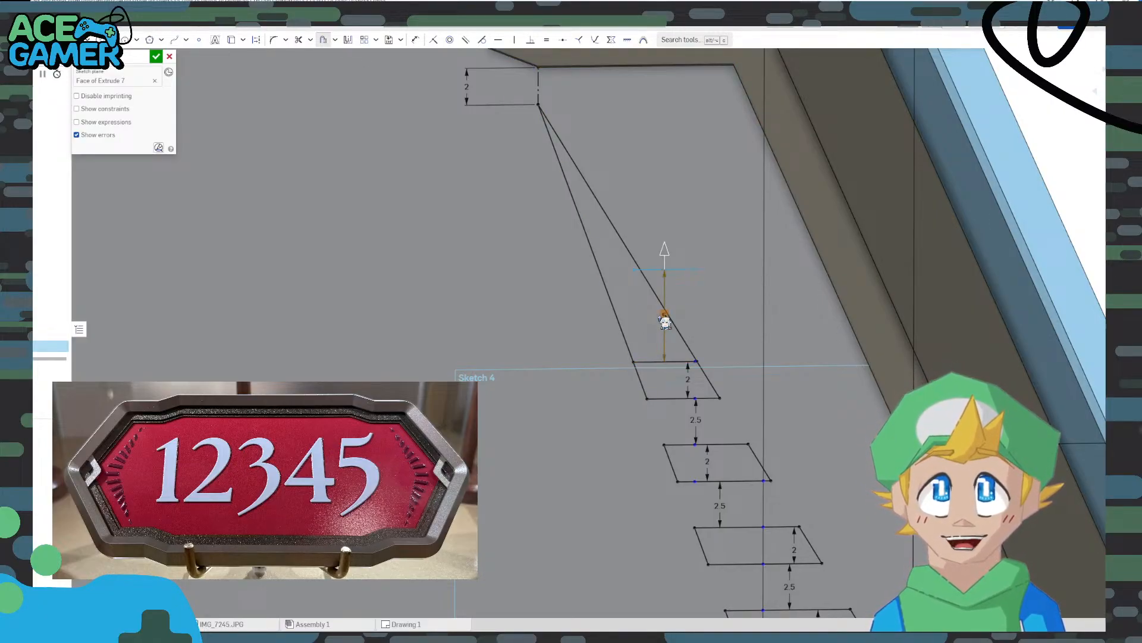
pyautogui.write('.5')
pyautogui.press('Return')
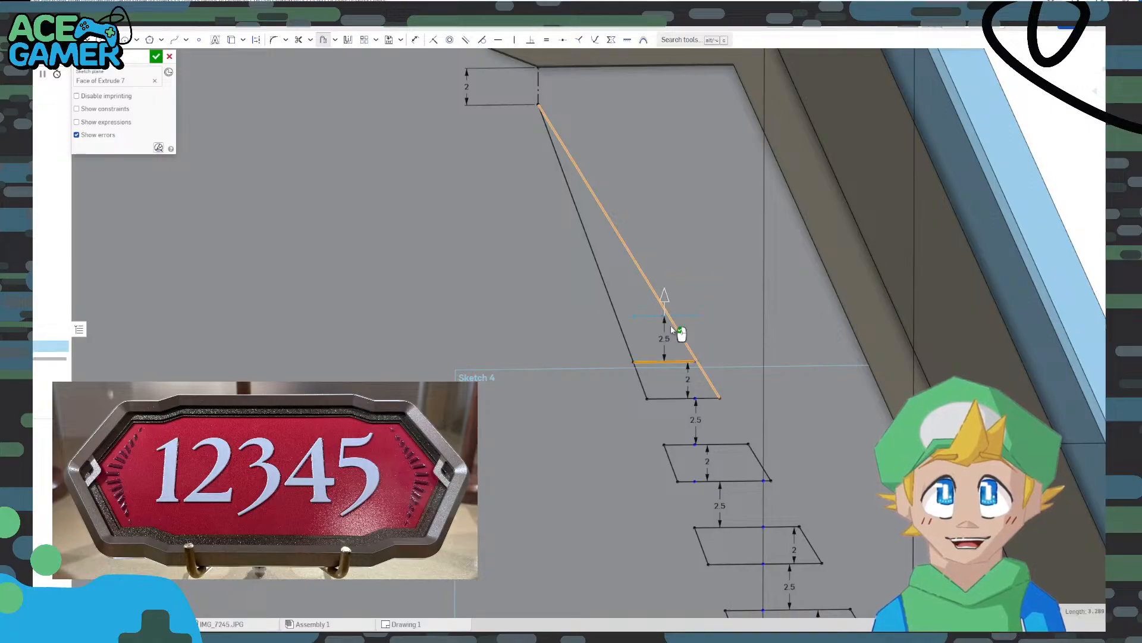
pyautogui.click(671, 327)
pyautogui.press('Return')
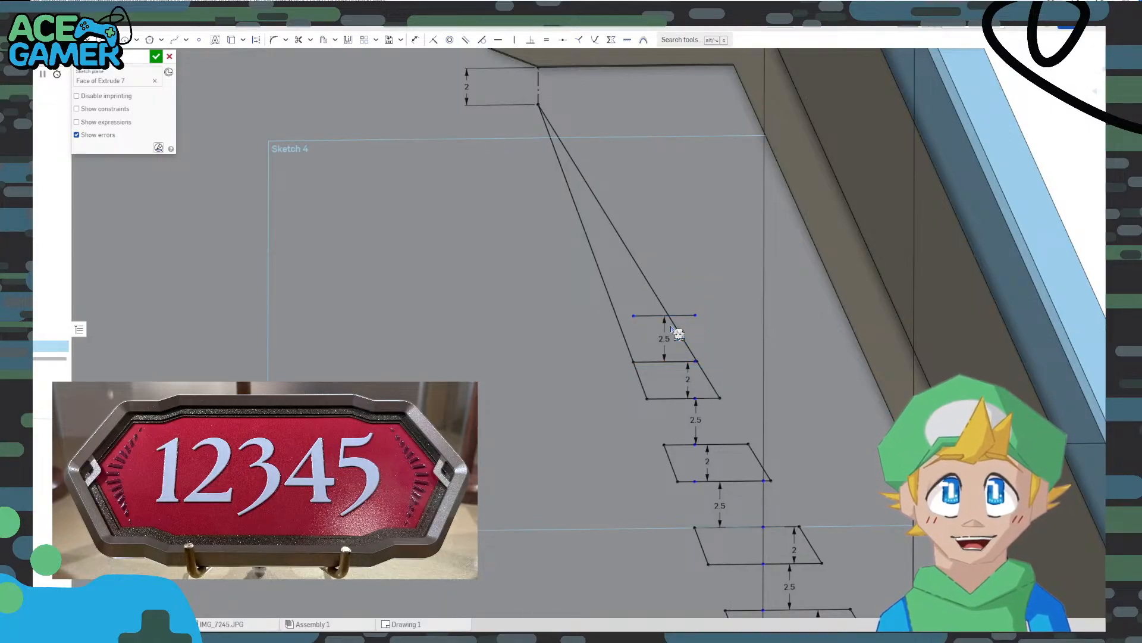
pyautogui.press('Escape')
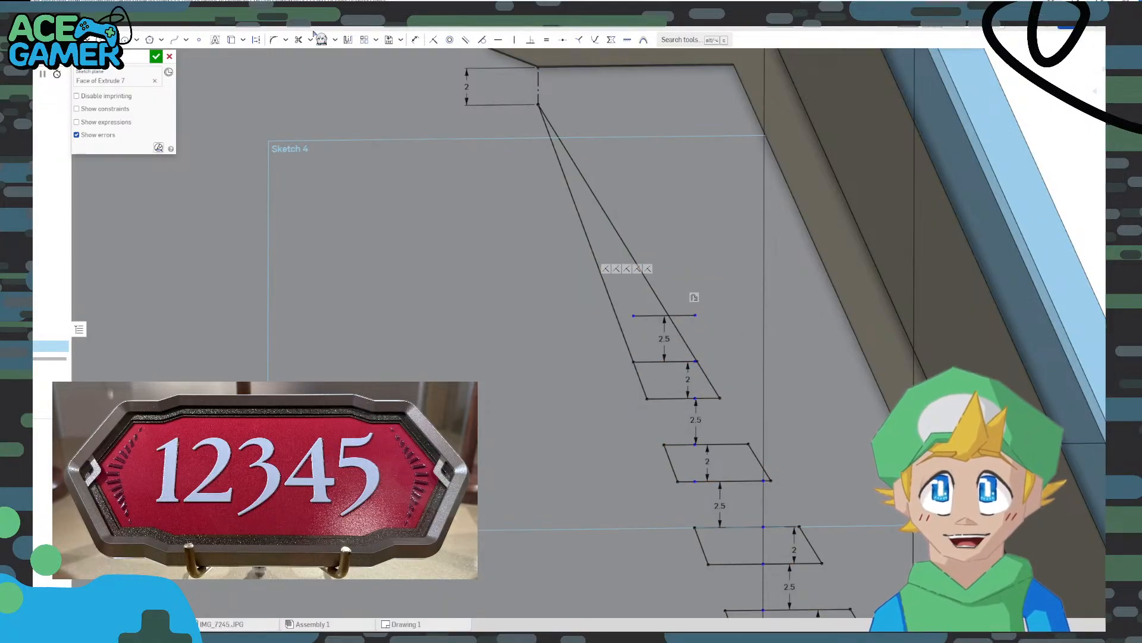
# Offset the new horizontal line inside the wedge upward by 2 mm
pyautogui.click(324, 40)
pyautogui.click(651, 316)
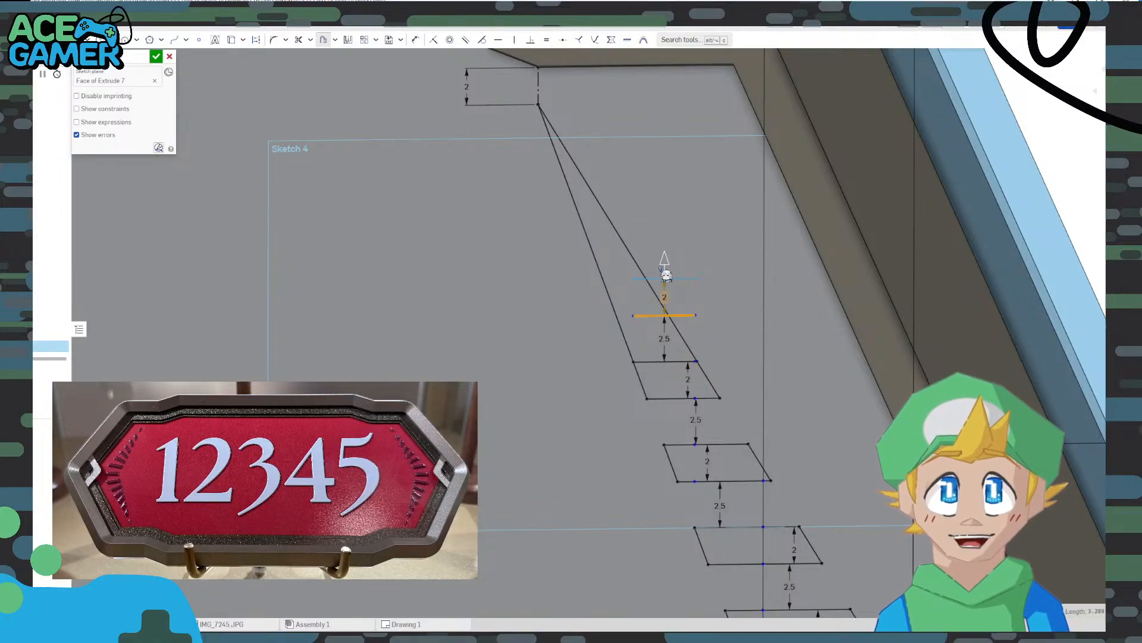
pyautogui.click(667, 274)
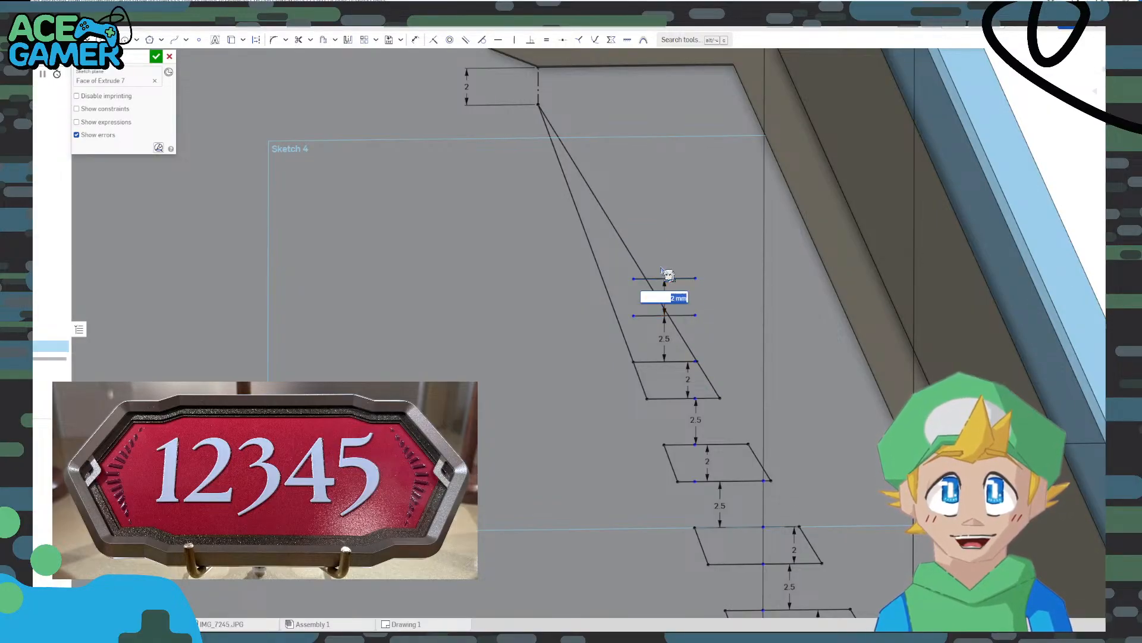
pyautogui.press('Return')
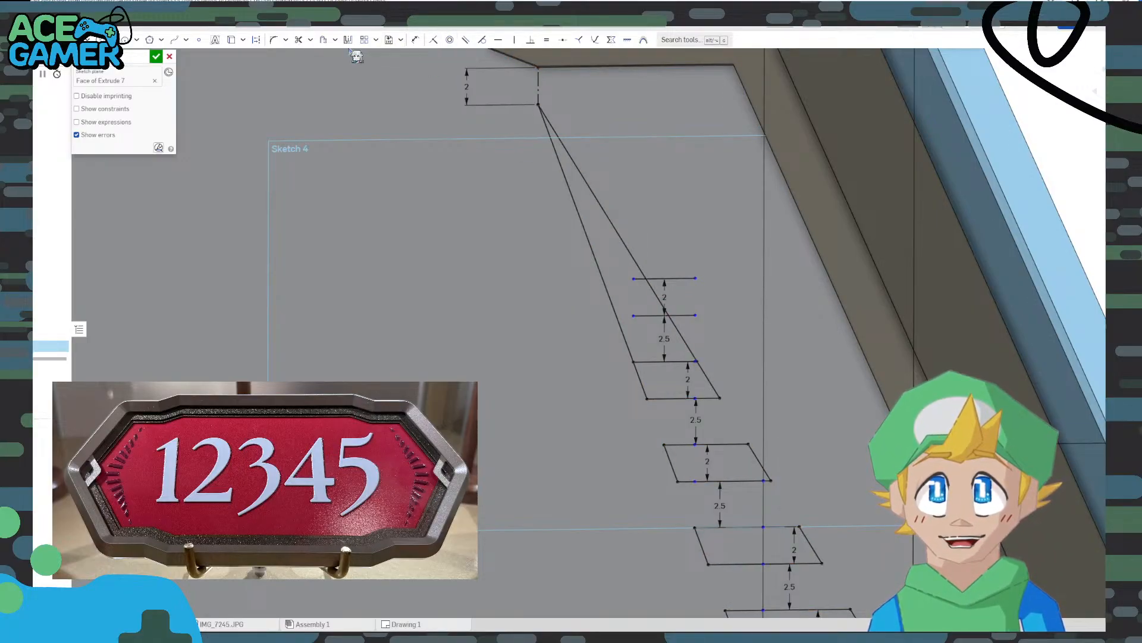
# Offset the highest horizontal line in the wedge upward by another 2.5 mm
pyautogui.click(326, 42)
pyautogui.click(660, 278)
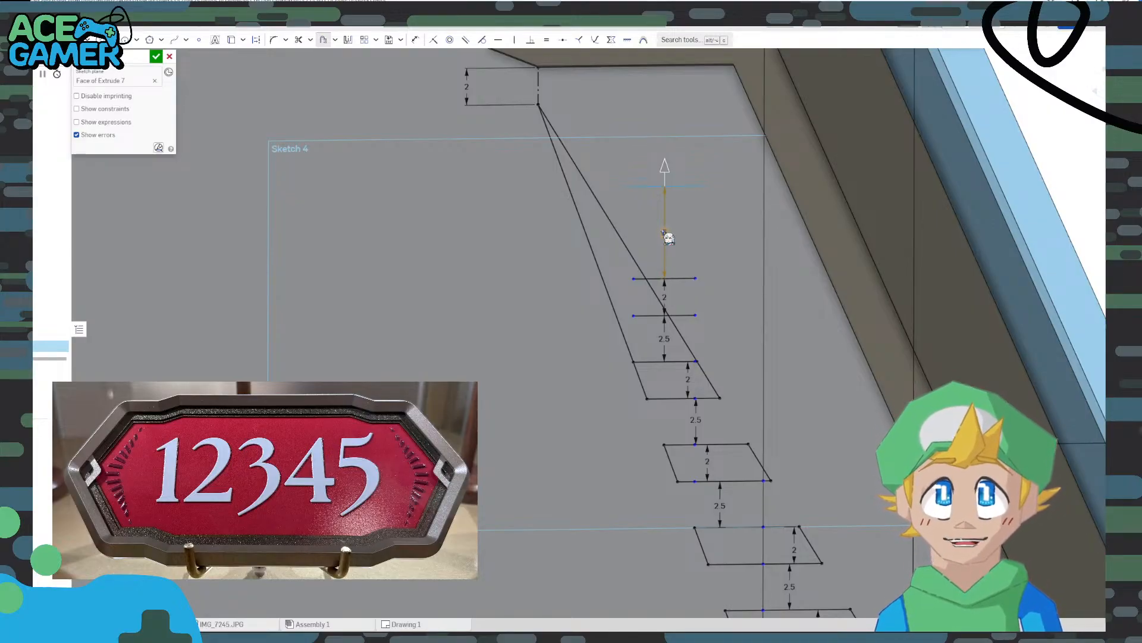
pyautogui.click(669, 238)
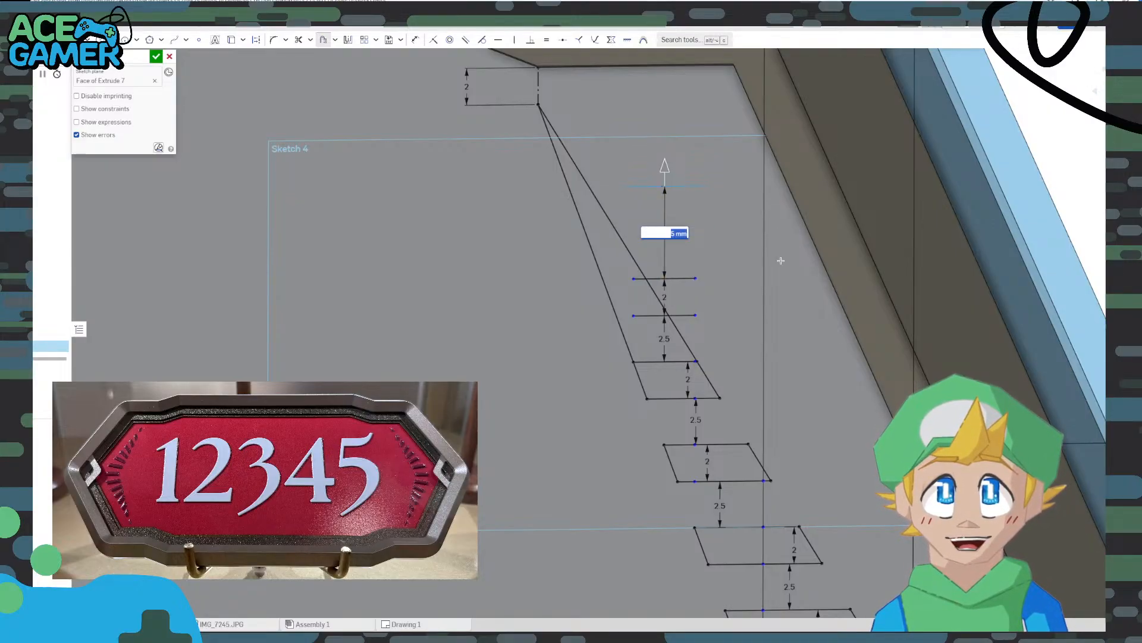
pyautogui.write('2.5')
pyautogui.press('Return')
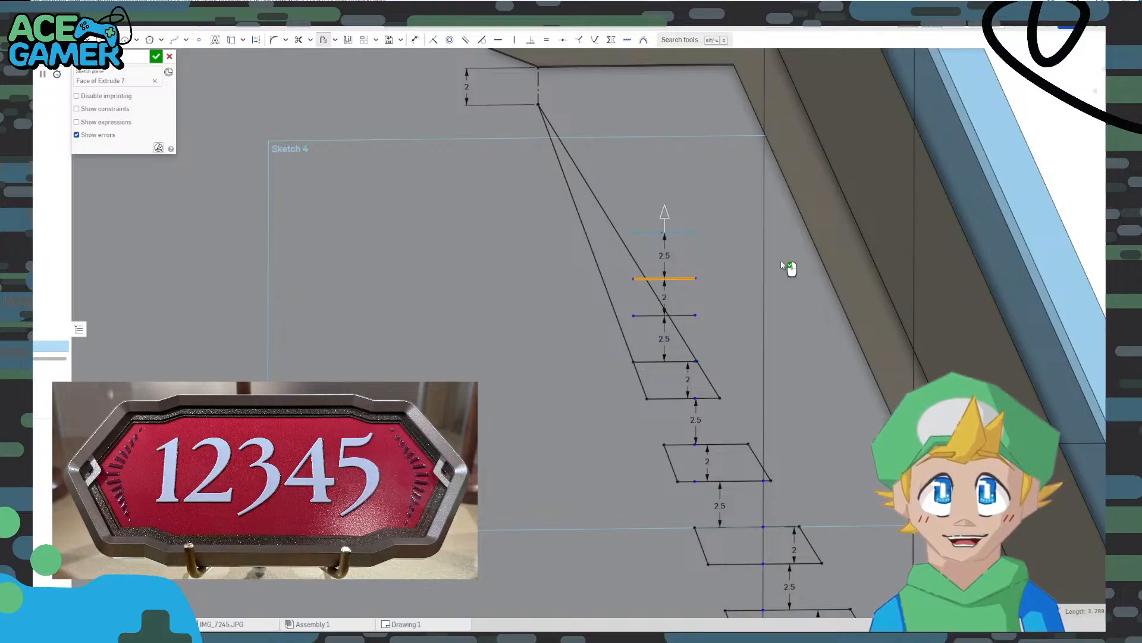
pyautogui.click(692, 261)
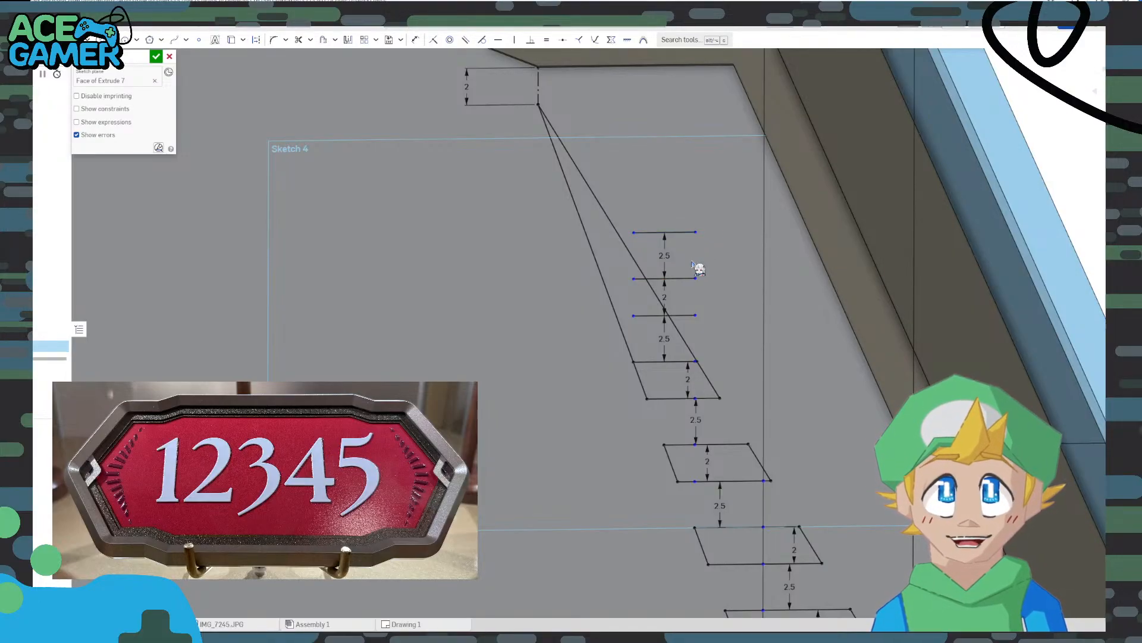
# Draw horizontal lines extending the left ends of the three offset lines to the wedge's left slanted edge
pyautogui.click(633, 232)
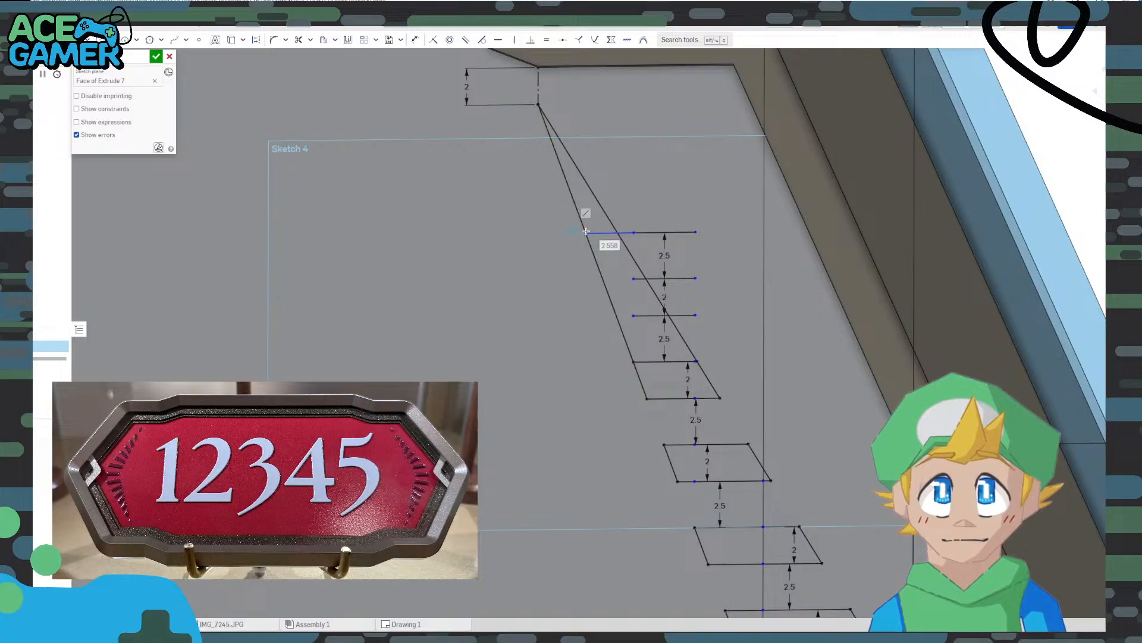
pyautogui.click(586, 231)
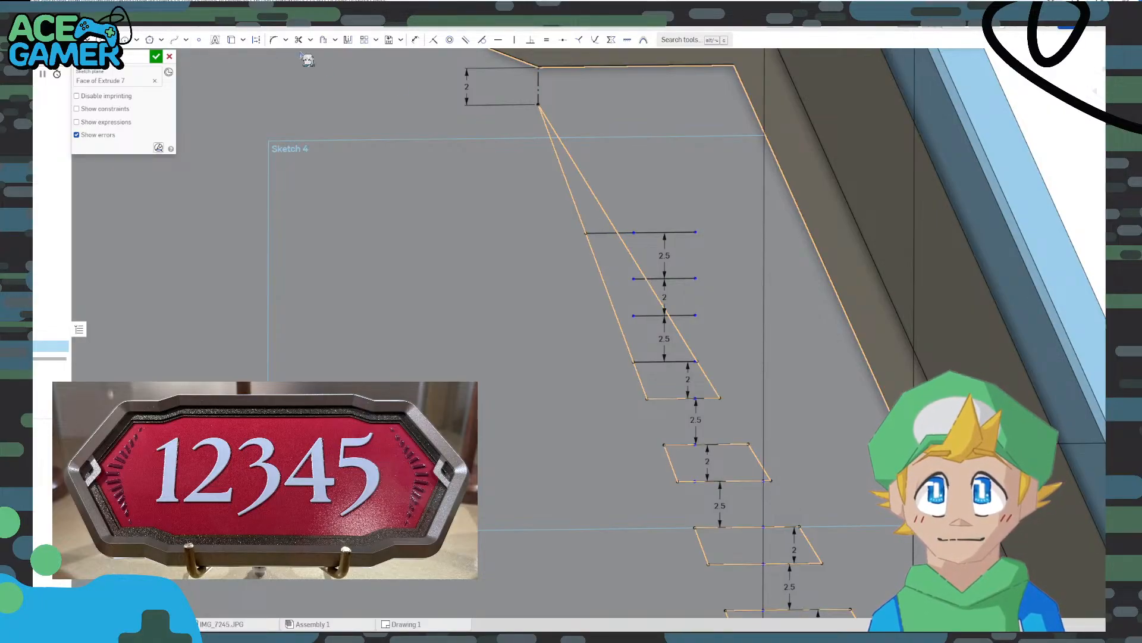
pyautogui.click(634, 278)
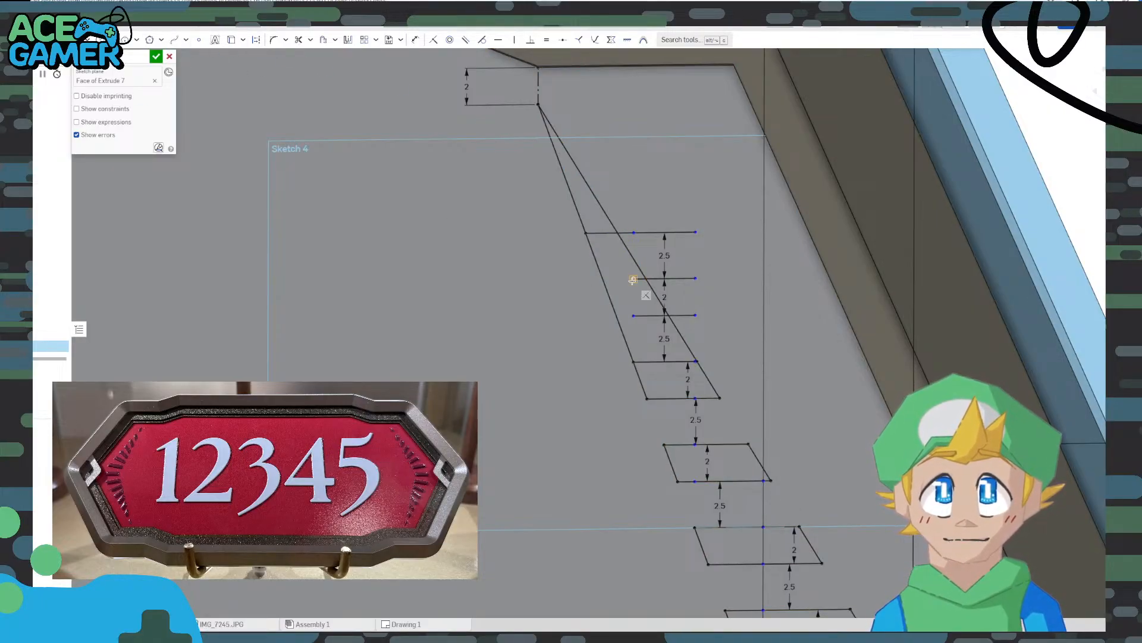
pyautogui.click(602, 278)
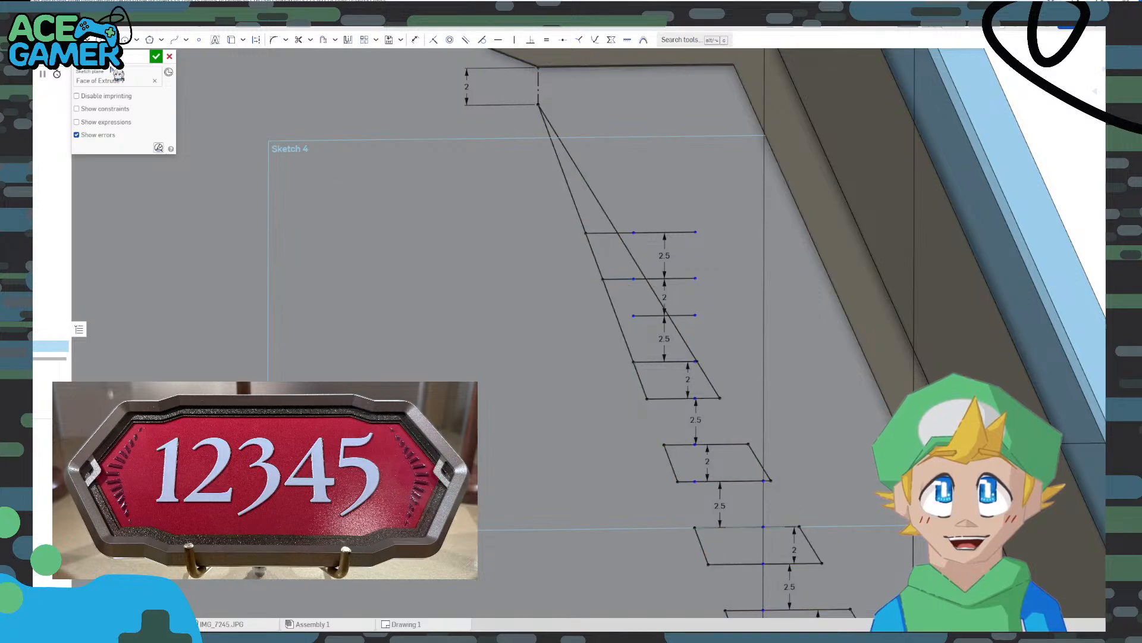
pyautogui.click(634, 315)
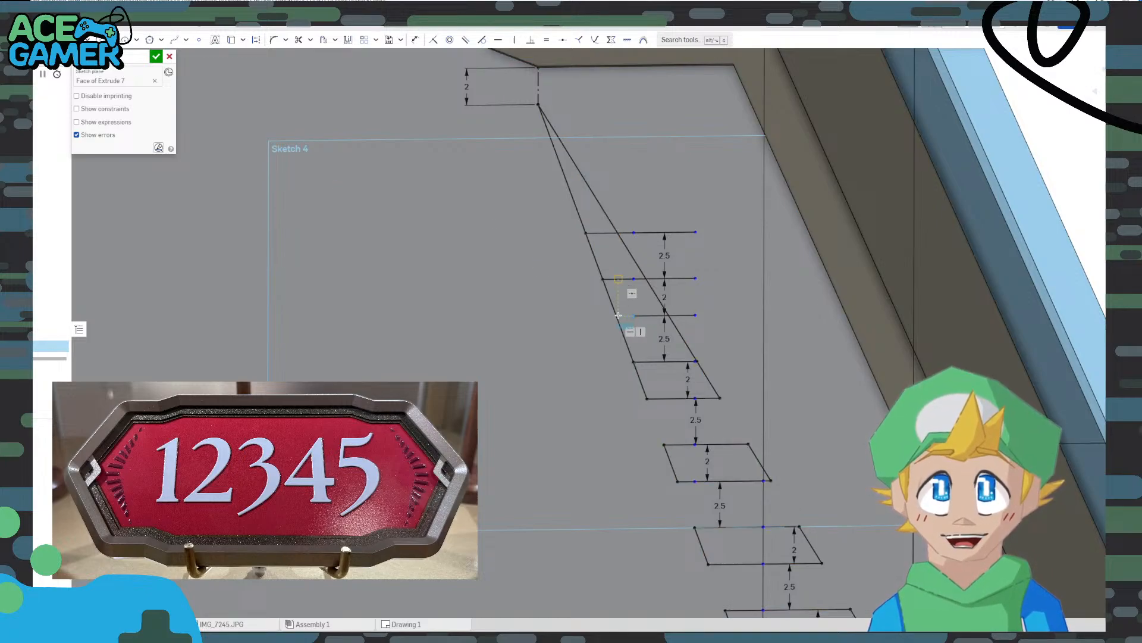
pyautogui.scroll(3, 616, 315)
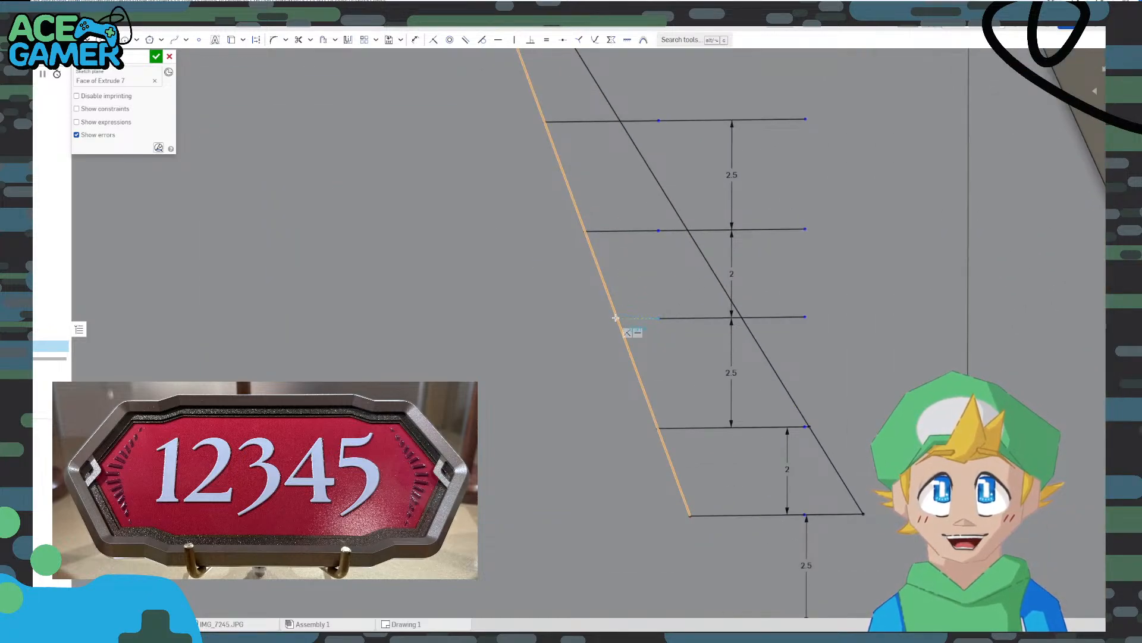
pyautogui.click(618, 319)
pyautogui.moveTo(748, 329); pyautogui.dragTo(570, 352, button='middle')
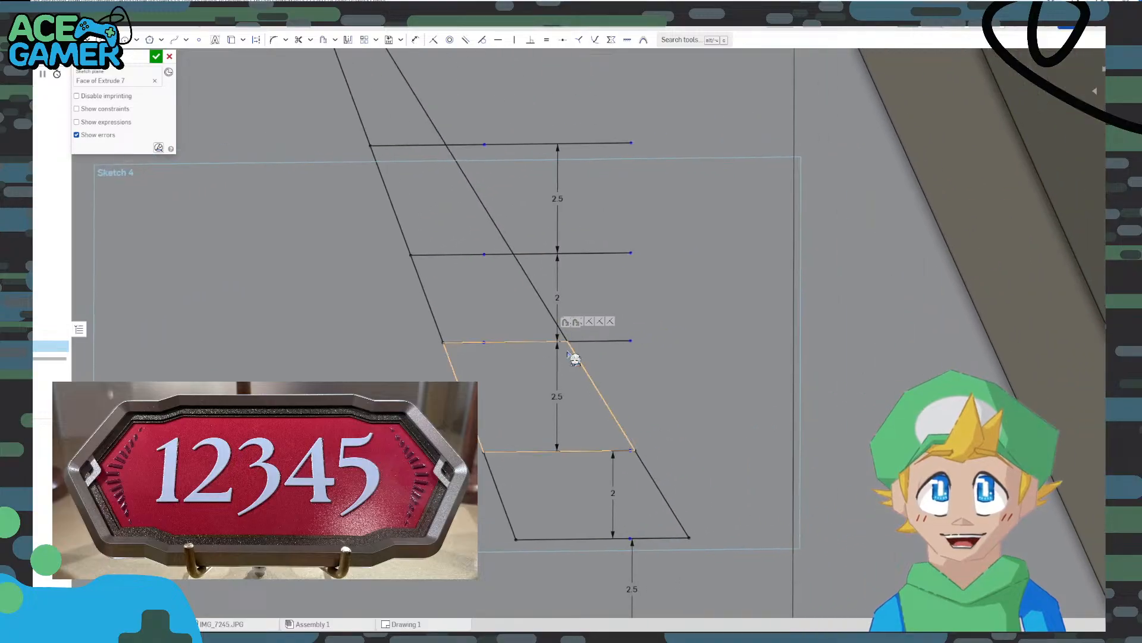
# Trim the overhanging ends of the three offset lines beyond the wedge's right slanted edge
pyautogui.scroll(-3, 569, 352)
pyautogui.click(298, 39)
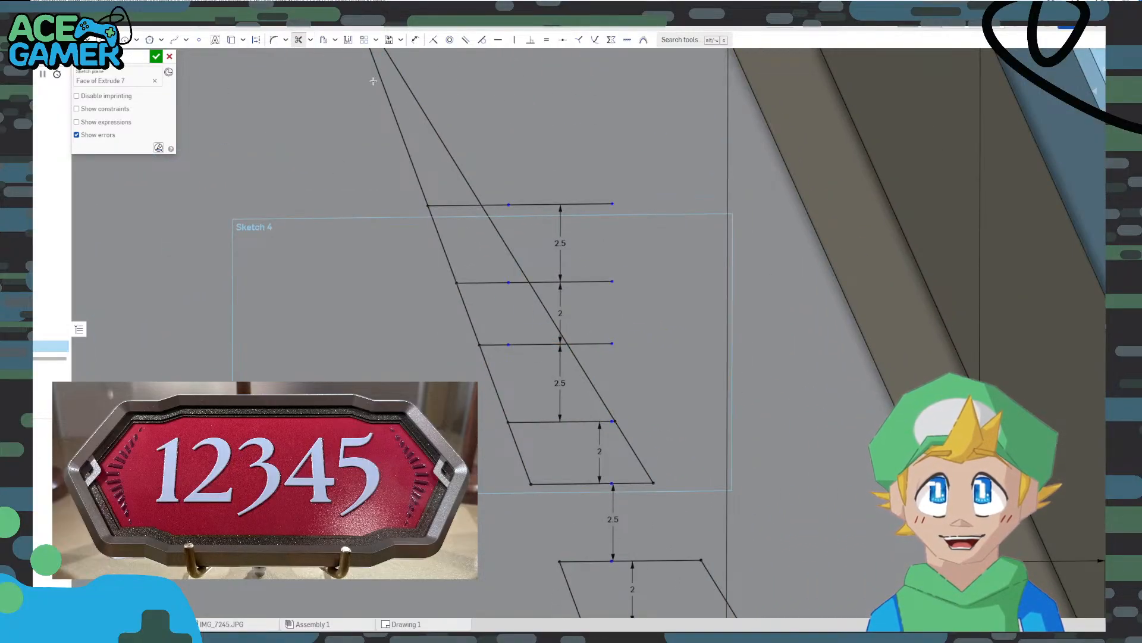
pyautogui.click(550, 283)
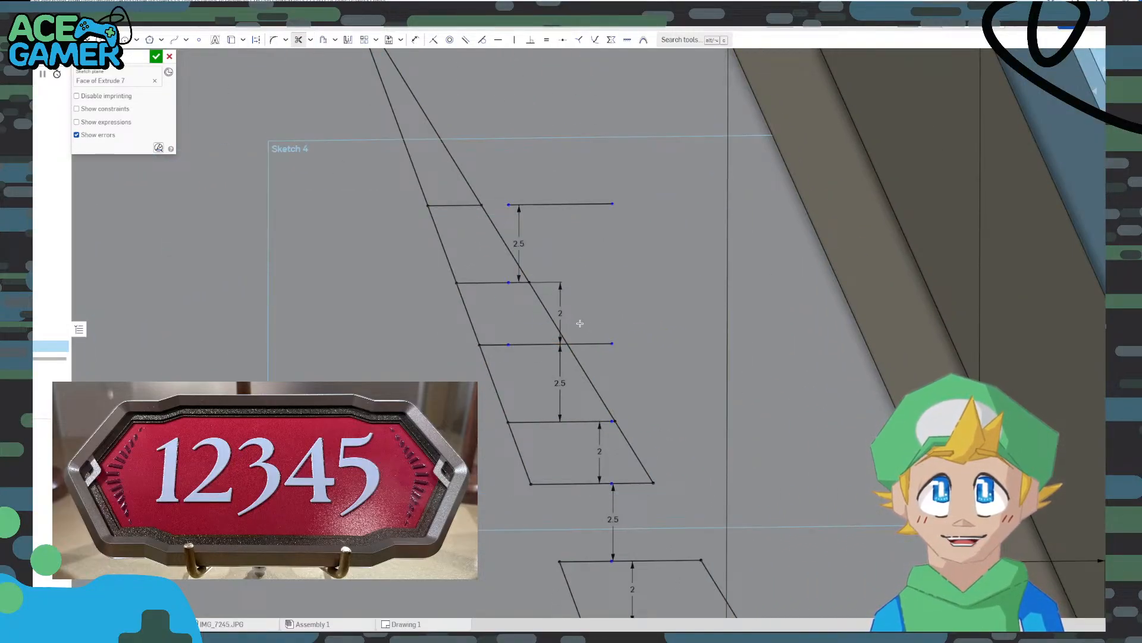
pyautogui.click(591, 344)
pyautogui.click(539, 205)
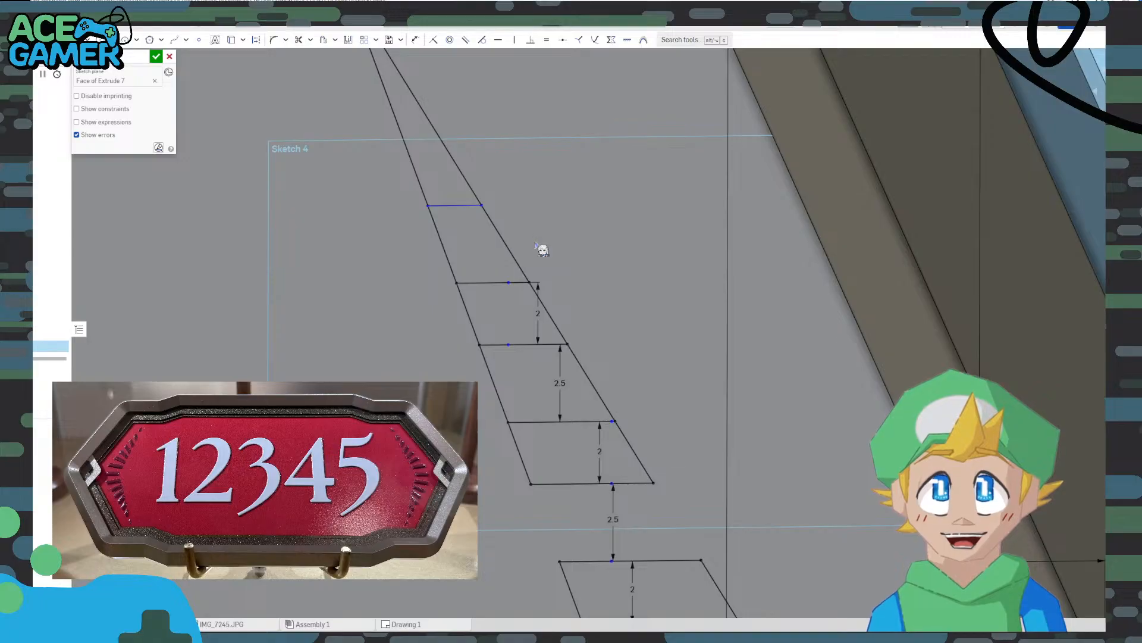
# Undo the last trim on the uppermost offset line
pyautogui.scroll(-2, 491, 248)
pyautogui.moveTo(460, 229); pyautogui.dragTo(522, 256, button='middle')
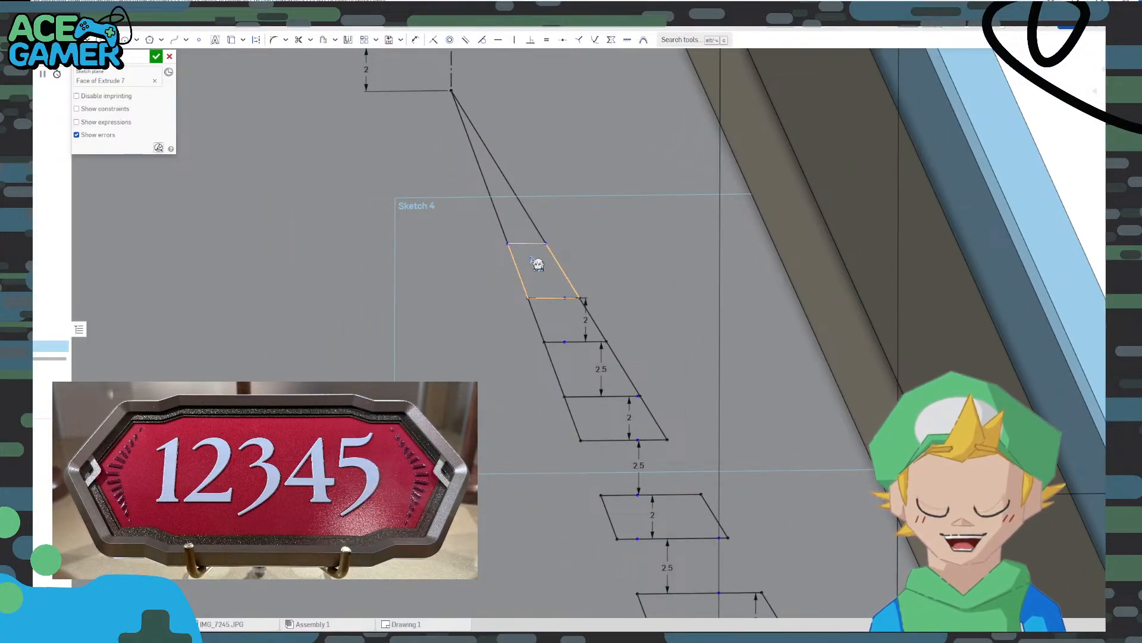
pyautogui.hotkey('ctrl', 'z')
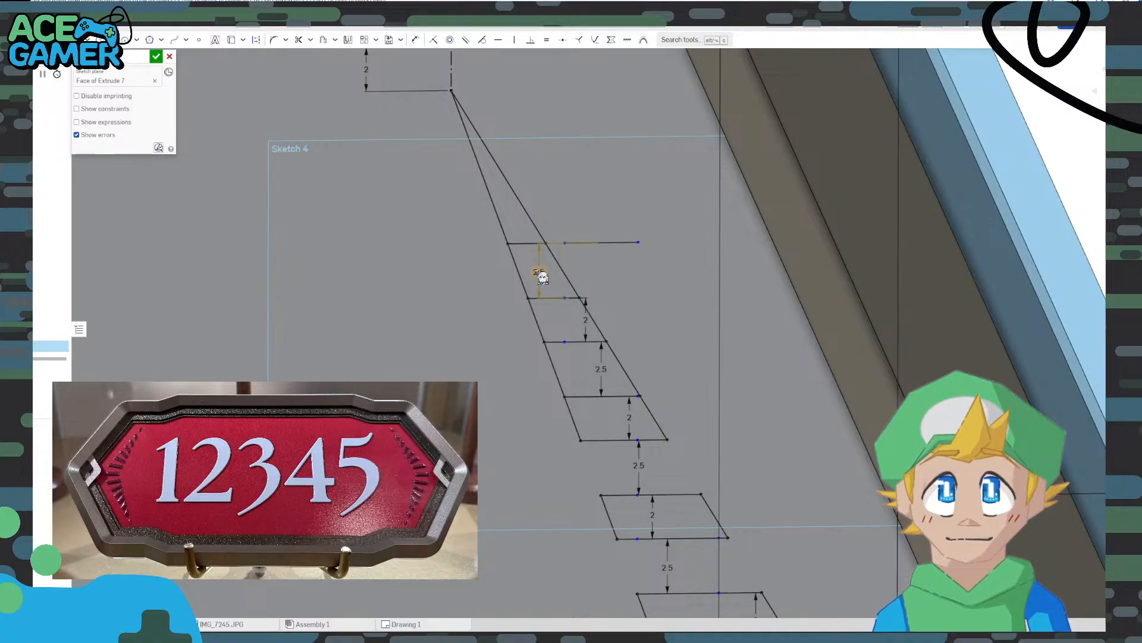
# Trim the uppermost line's overhang and the slanted edge segments across the gaps, separating the parallelogram from its neighbours
pyautogui.scroll(4, 615, 277)
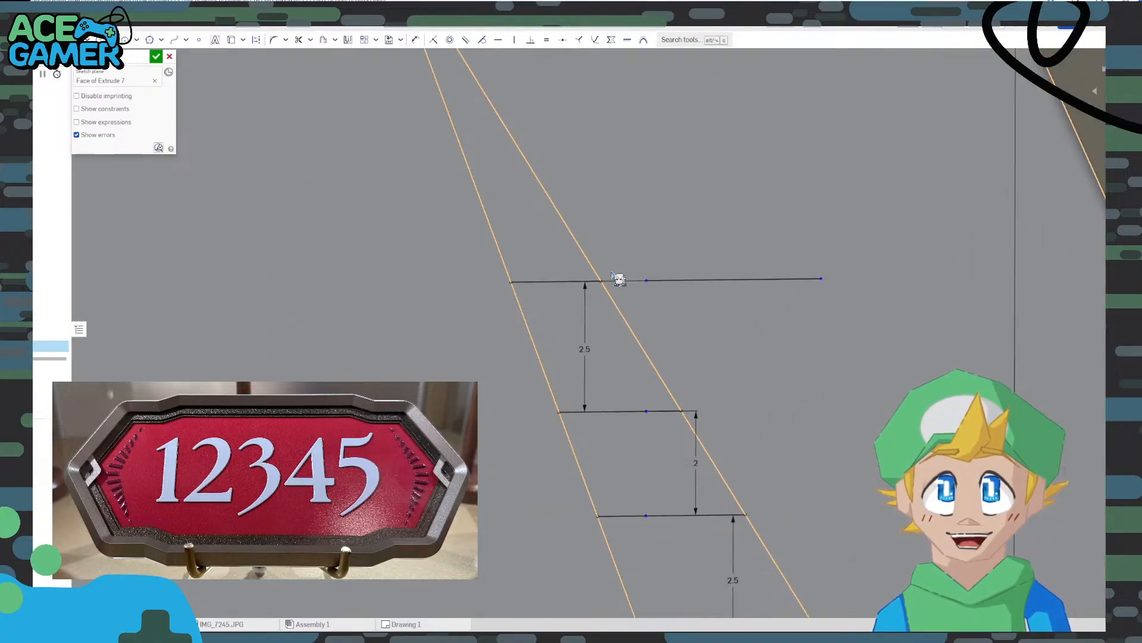
pyautogui.click(298, 39)
pyautogui.moveTo(705, 262); pyautogui.dragTo(765, 349)
pyautogui.scroll(-4, 765, 349)
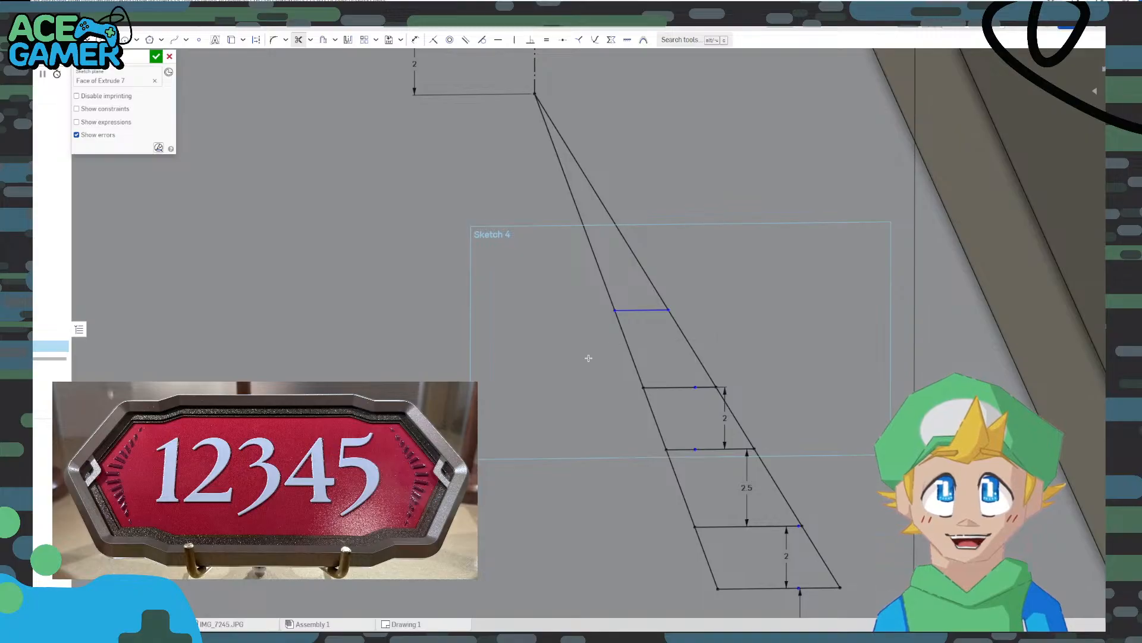
pyautogui.moveTo(758, 393); pyautogui.dragTo(627, 280, button='middle')
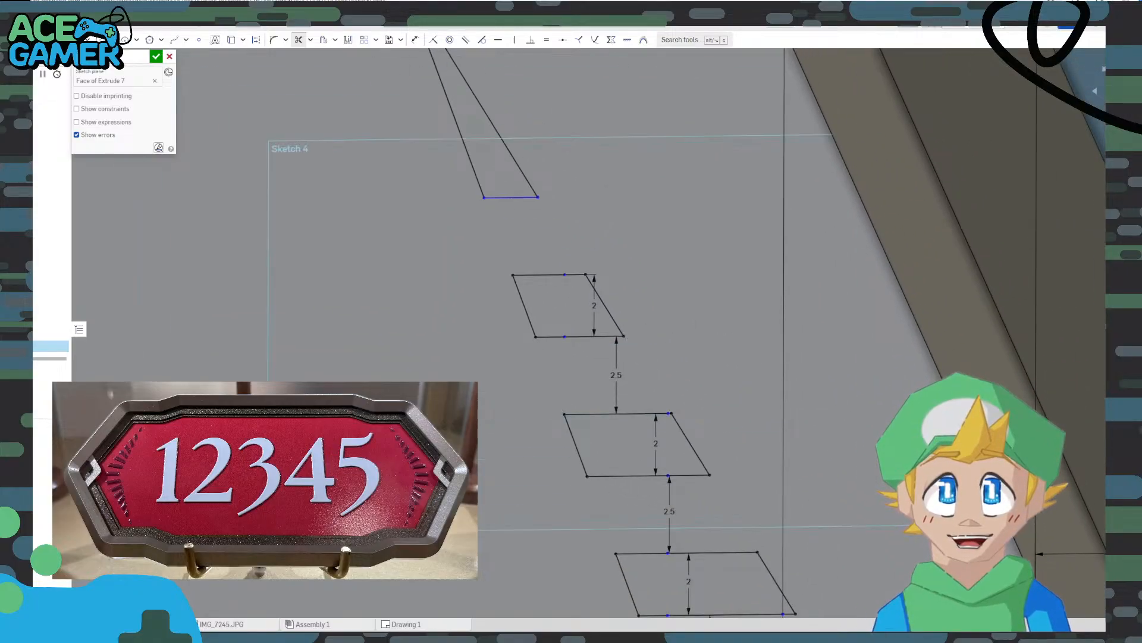
pyautogui.scroll(-2, 528, 391)
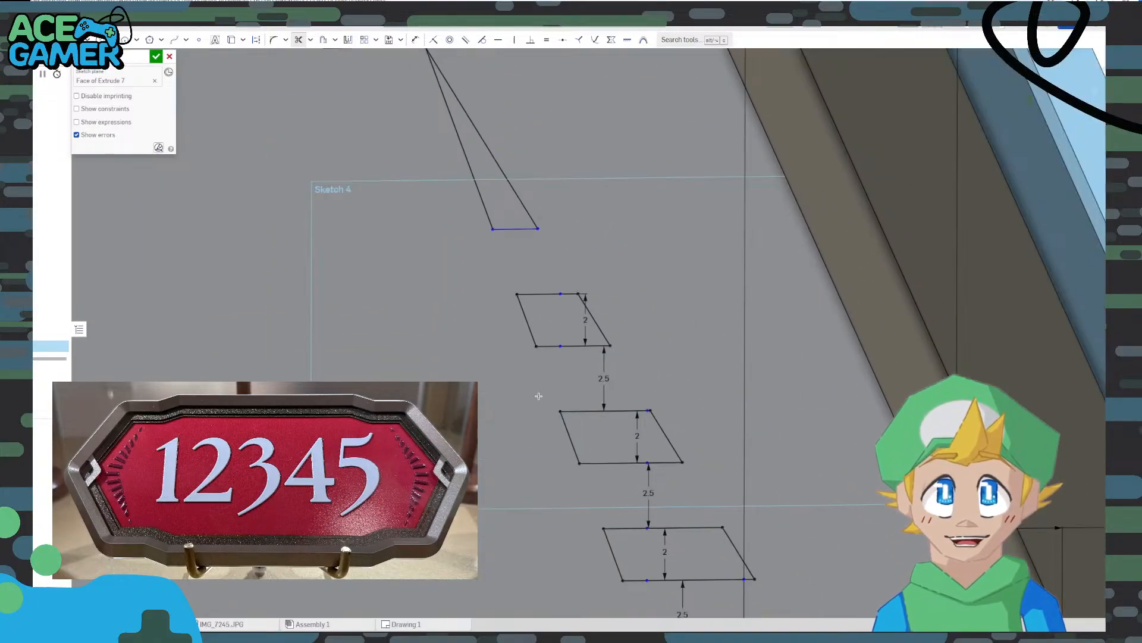
pyautogui.moveTo(523, 366); pyautogui.dragTo(593, 406, button='middle')
pyautogui.scroll(2, 562, 302)
pyautogui.scroll(2, 562, 302)
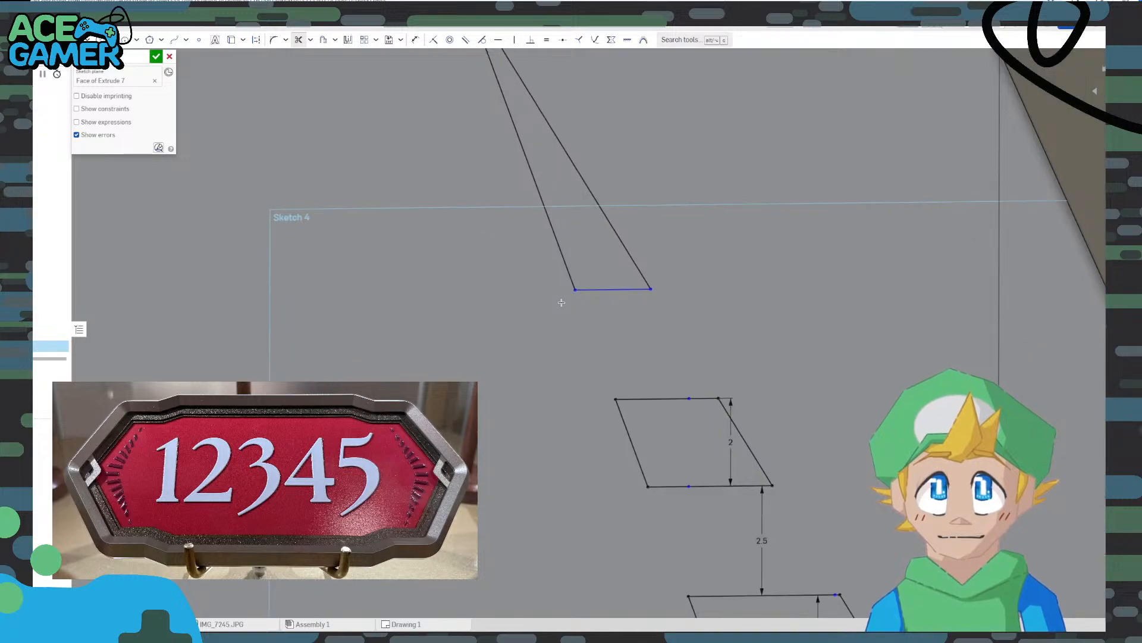
pyautogui.moveTo(562, 302); pyautogui.dragTo(599, 370, button='middle')
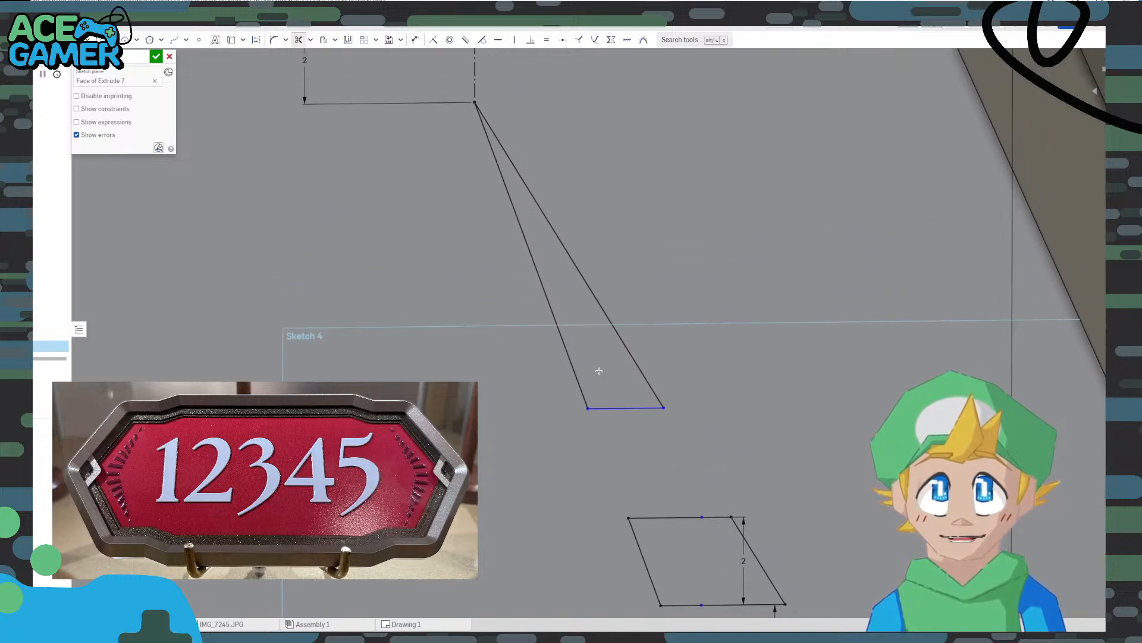
pyautogui.click(324, 40)
pyautogui.click(607, 408)
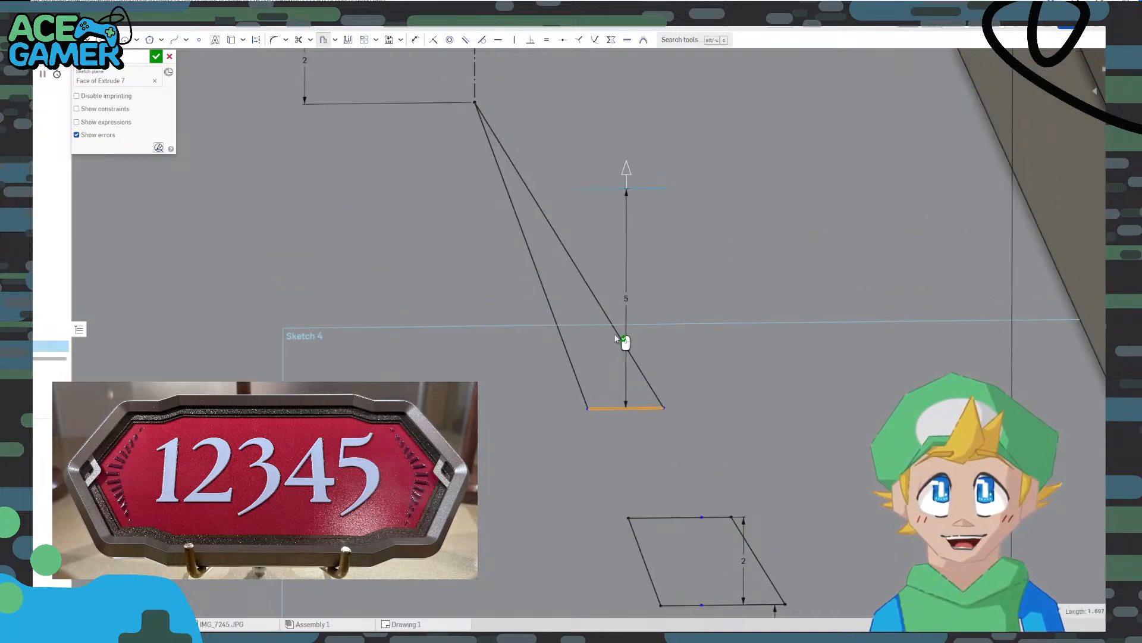
pyautogui.click(630, 302)
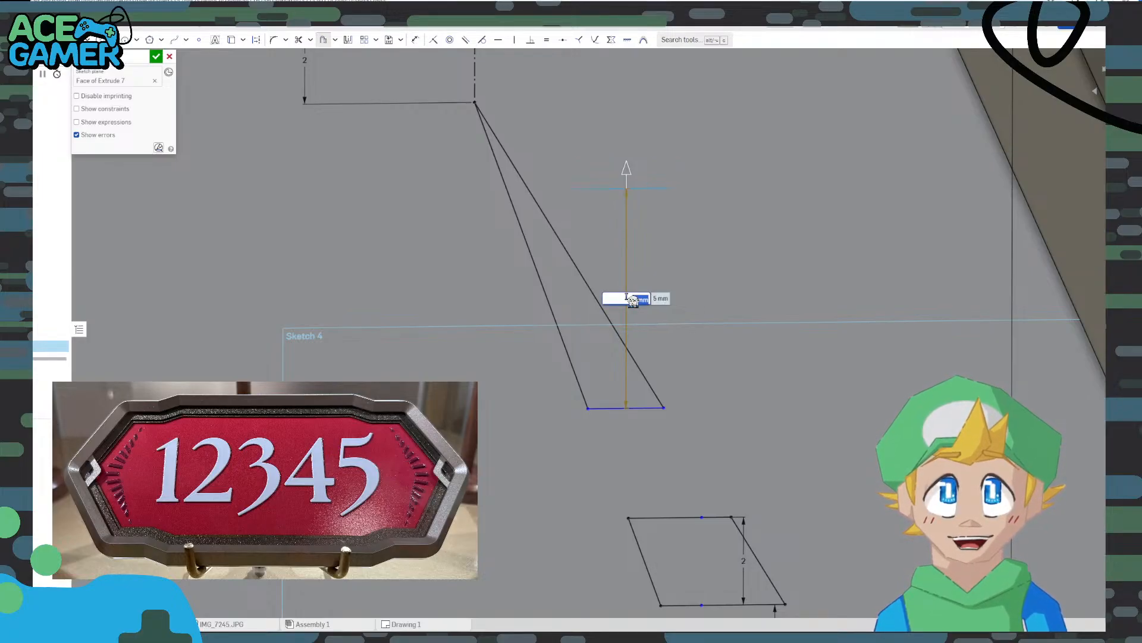
pyautogui.write('2')
pyautogui.press('Return')
pyautogui.scroll(-3, 709, 362)
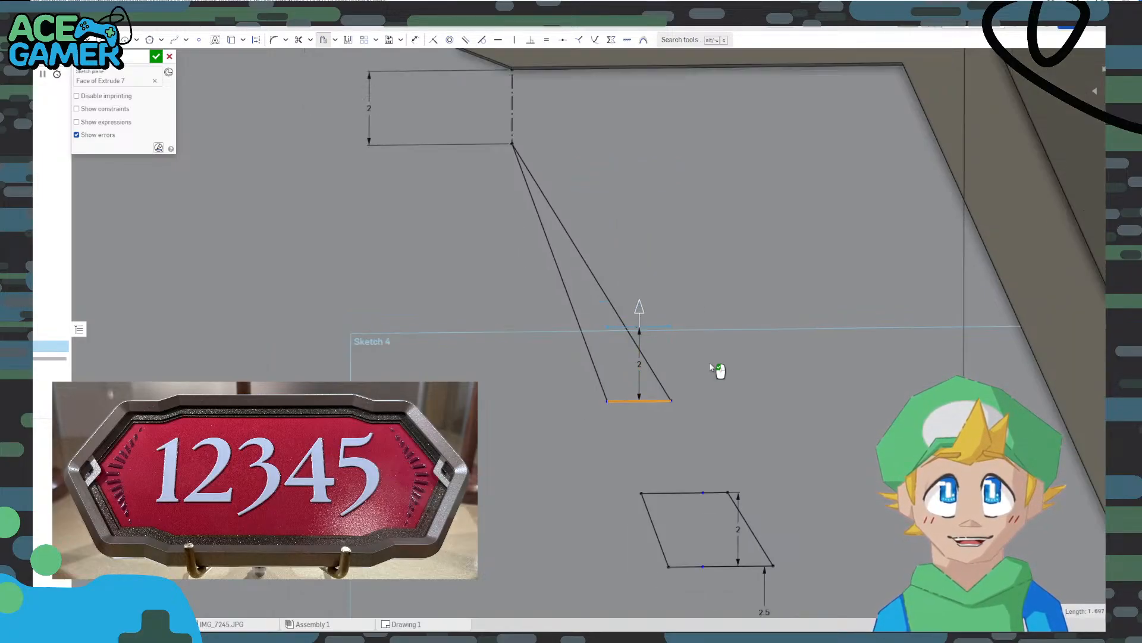
pyautogui.moveTo(723, 389); pyautogui.dragTo(659, 347, button='middle')
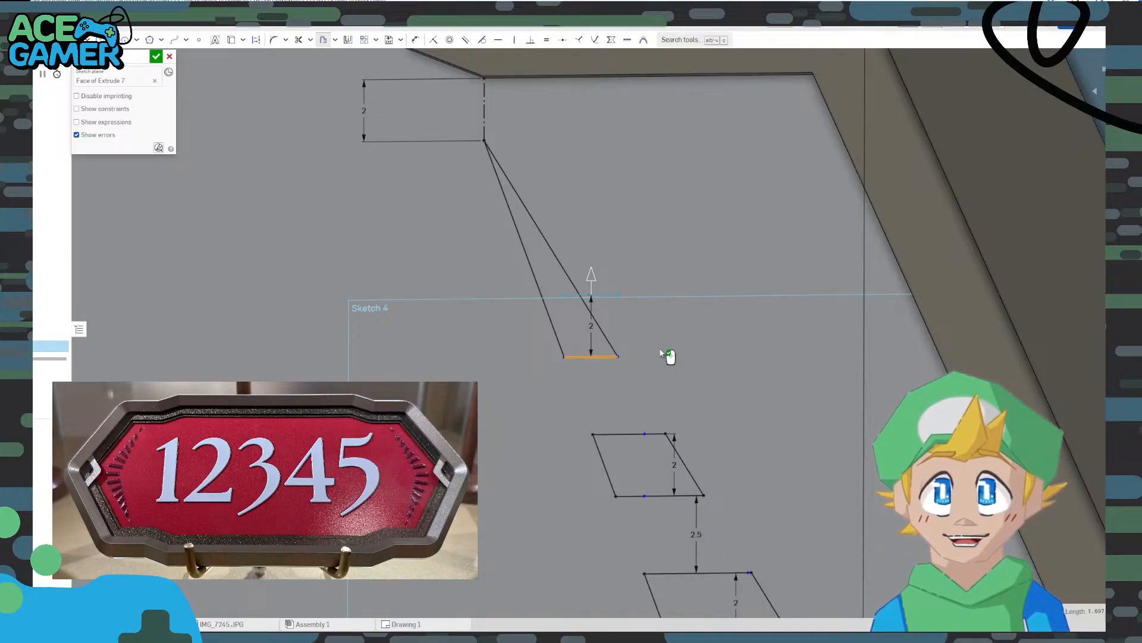
pyautogui.scroll(-3, 659, 351)
pyautogui.scroll(-3, 661, 353)
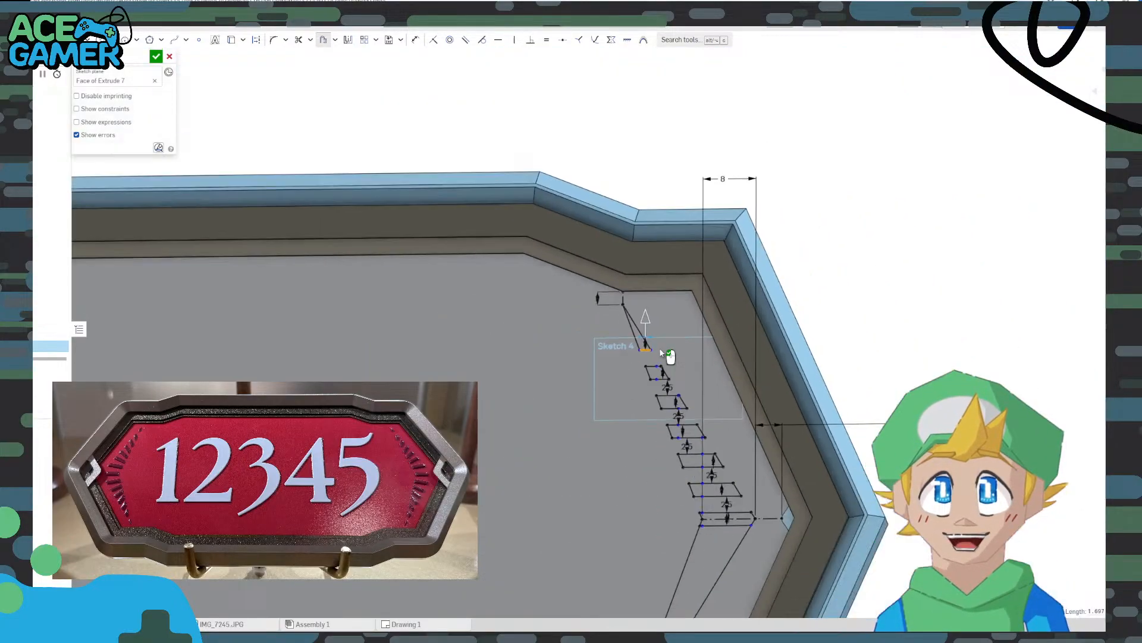
# Compare the height of the top wedge's base with the matching bars of the opposite column using a temporary line
pyautogui.moveTo(383, 372); pyautogui.dragTo(690, 367, button='middle')
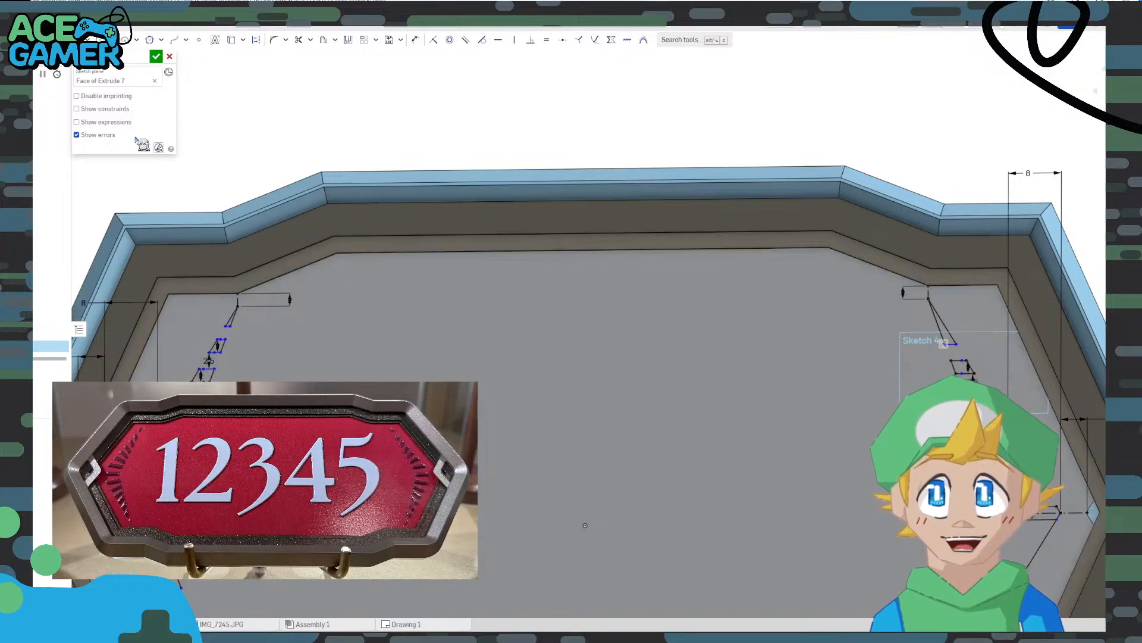
pyautogui.click(228, 352)
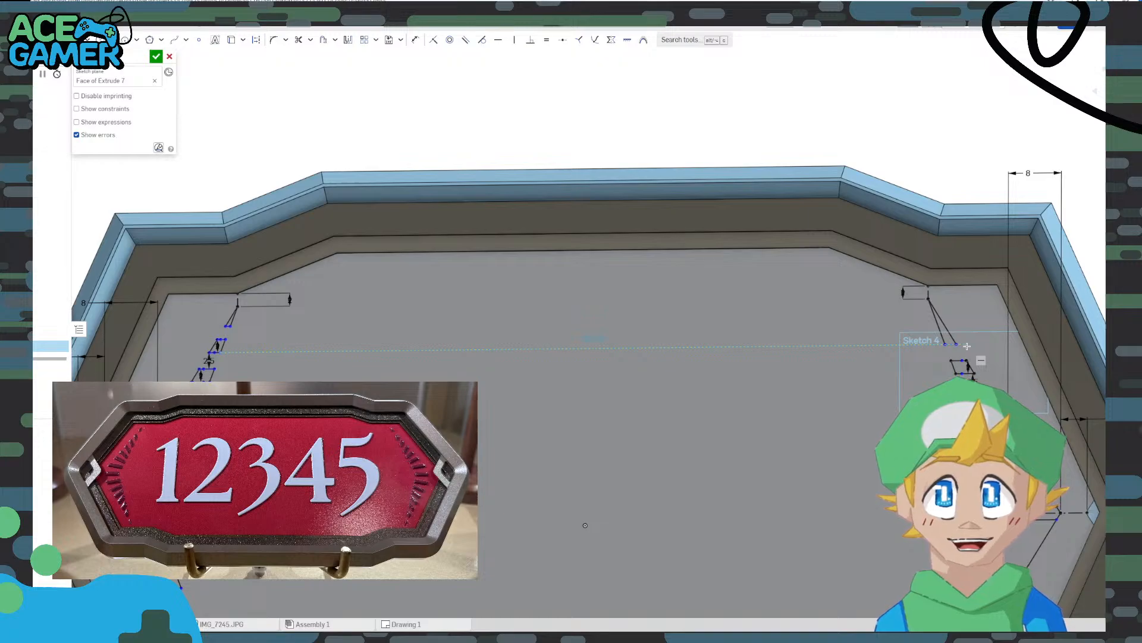
pyautogui.scroll(10, 947, 354)
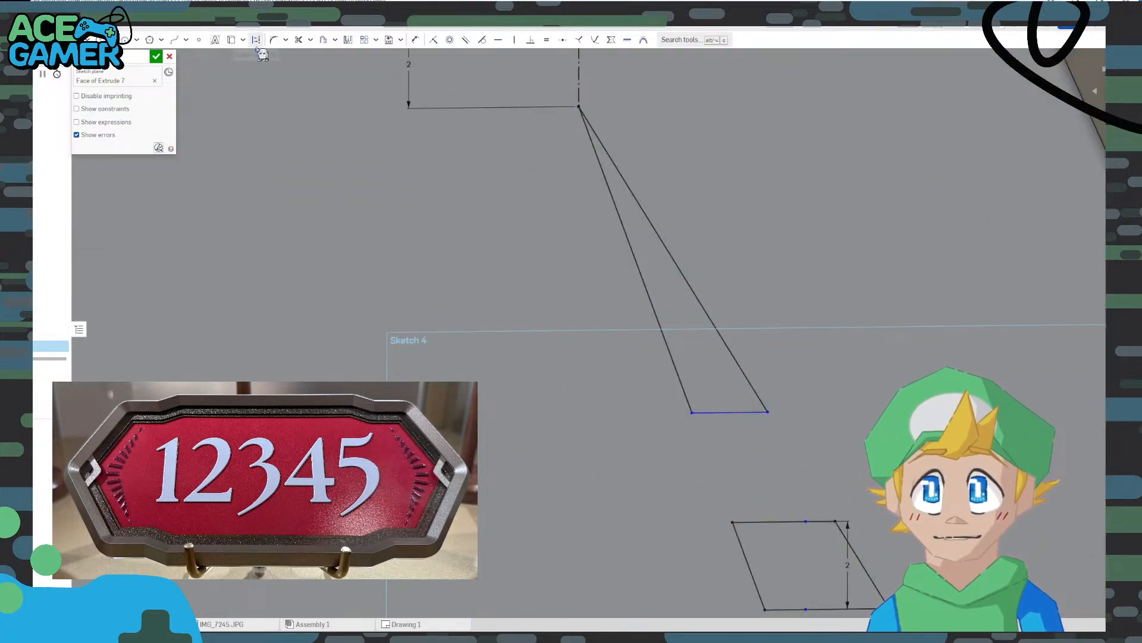
# Offset the top wedge's base line 2 mm upward and extend its left end to the wedge's left slanted edge with a line
pyautogui.click(323, 39)
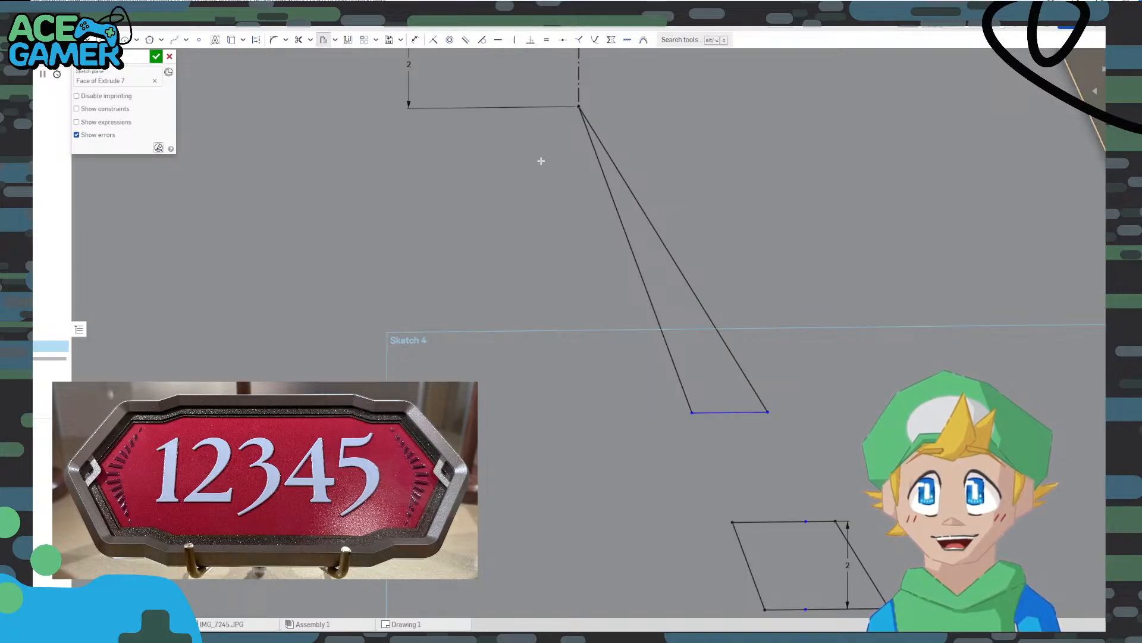
pyautogui.click(711, 412)
pyautogui.click(736, 304)
pyautogui.write('2')
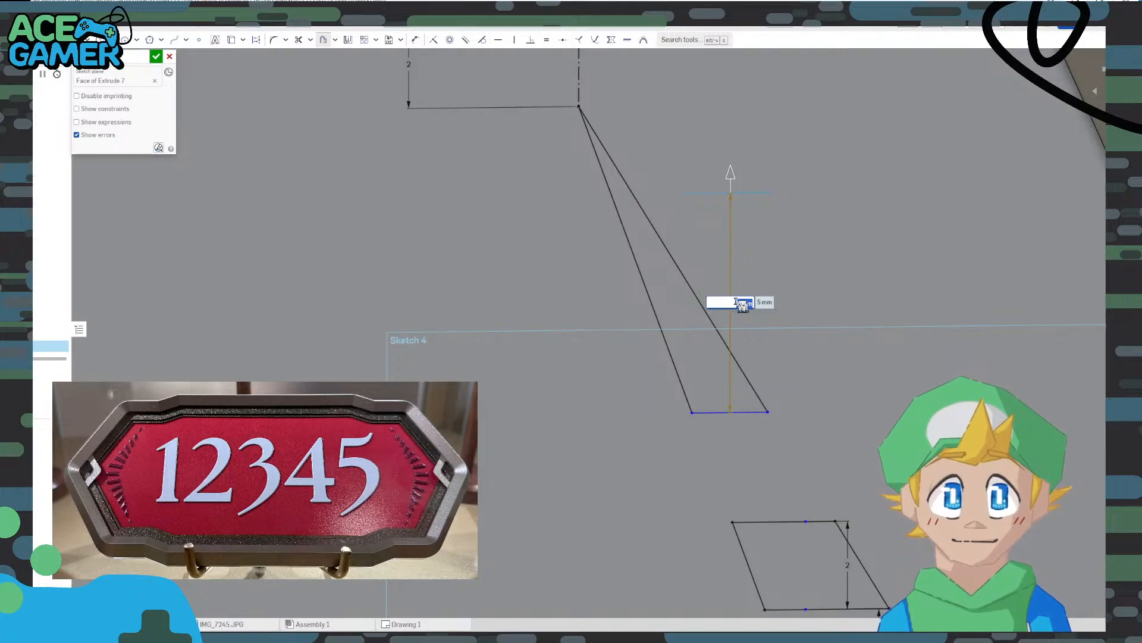
pyautogui.press('Return')
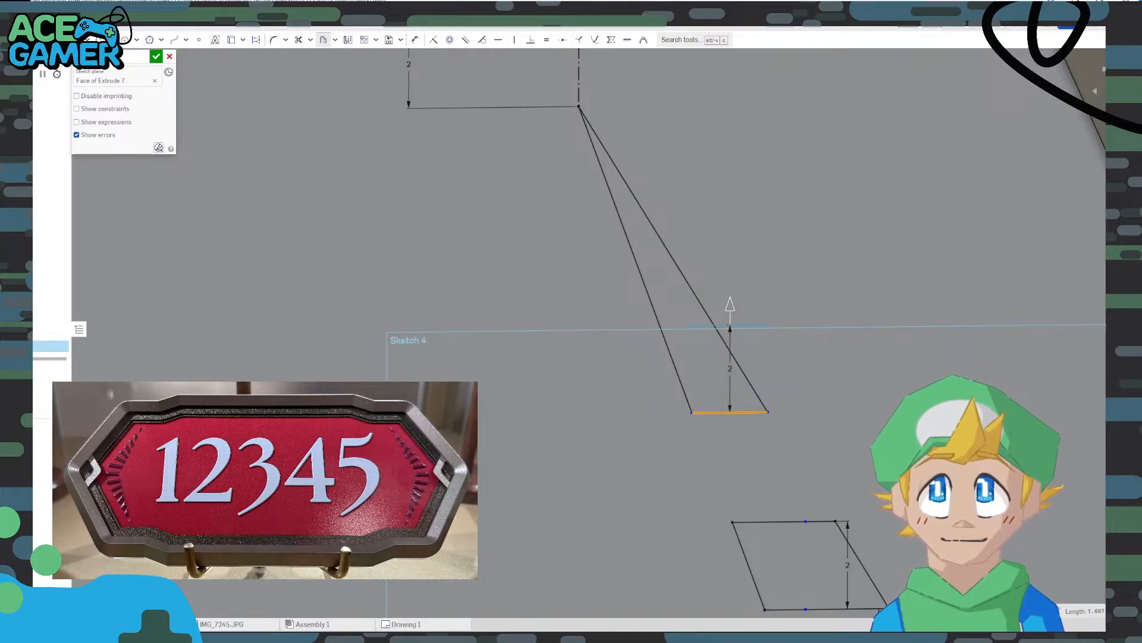
pyautogui.press('l')
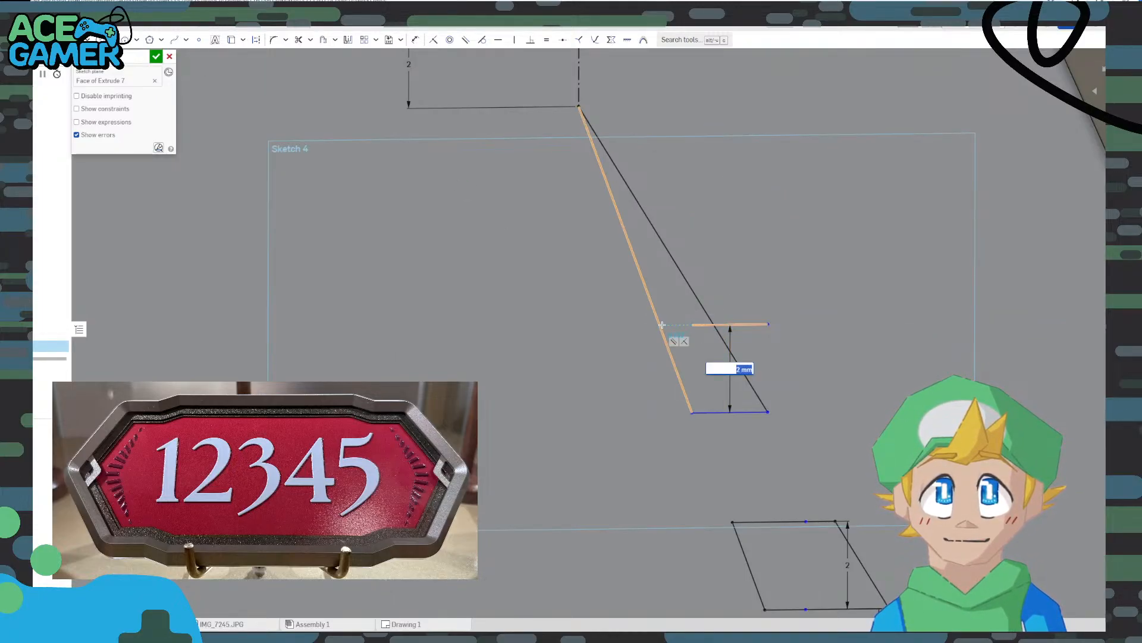
pyautogui.click(662, 325)
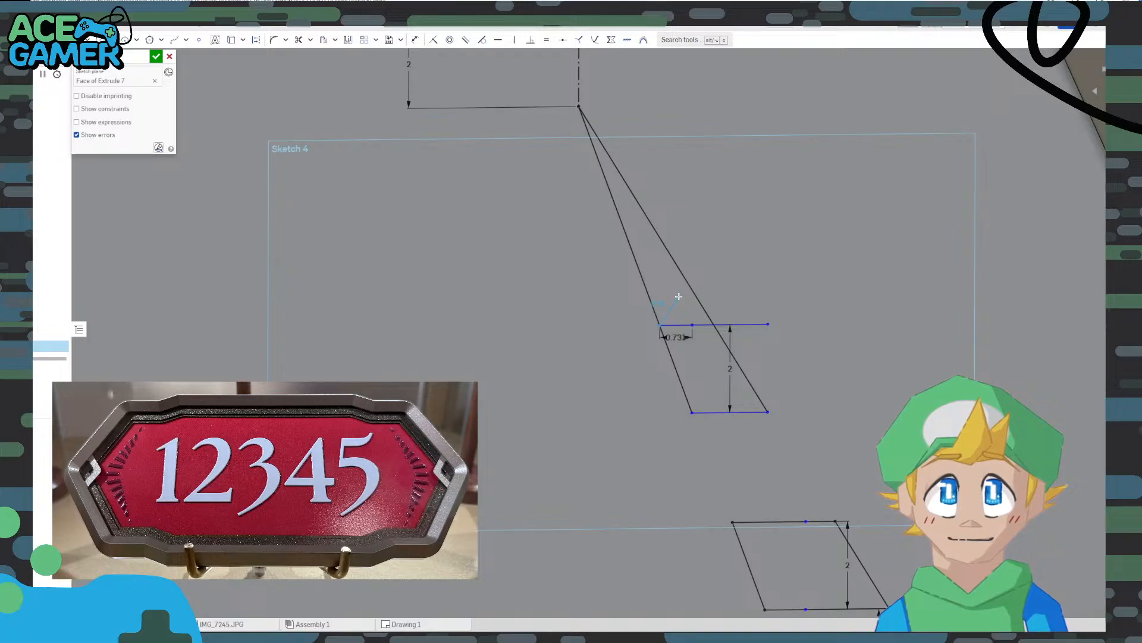
pyautogui.press('Escape')
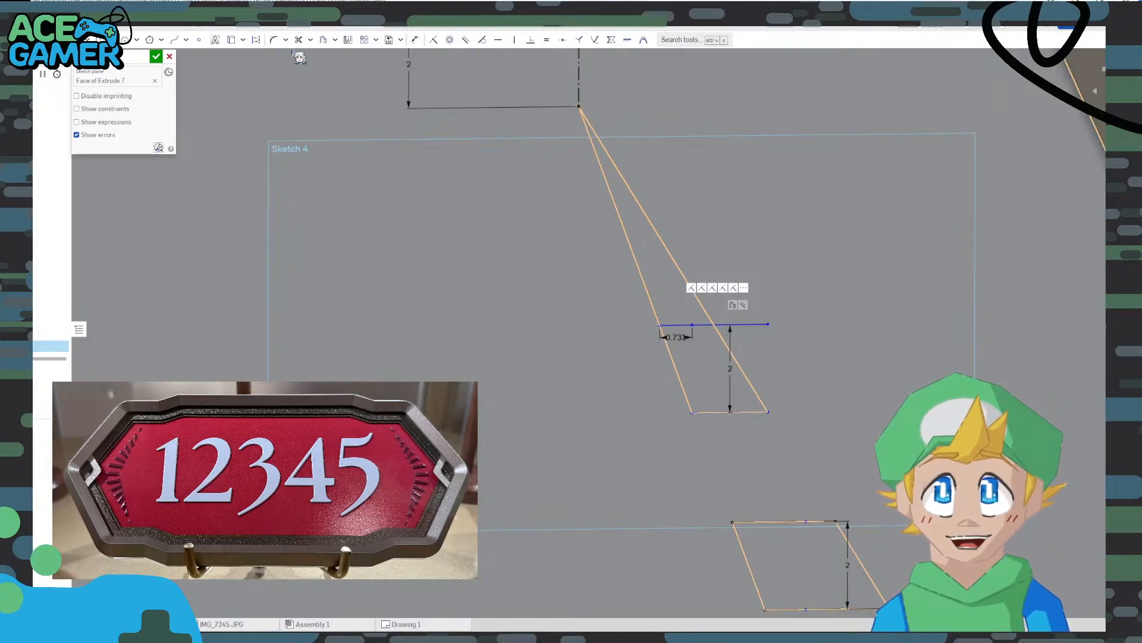
# Trim the 2 mm offset line's overhang beyond the wedge's right slanted edge and move its dimension inside the new bar
pyautogui.click(299, 40)
pyautogui.click(744, 324)
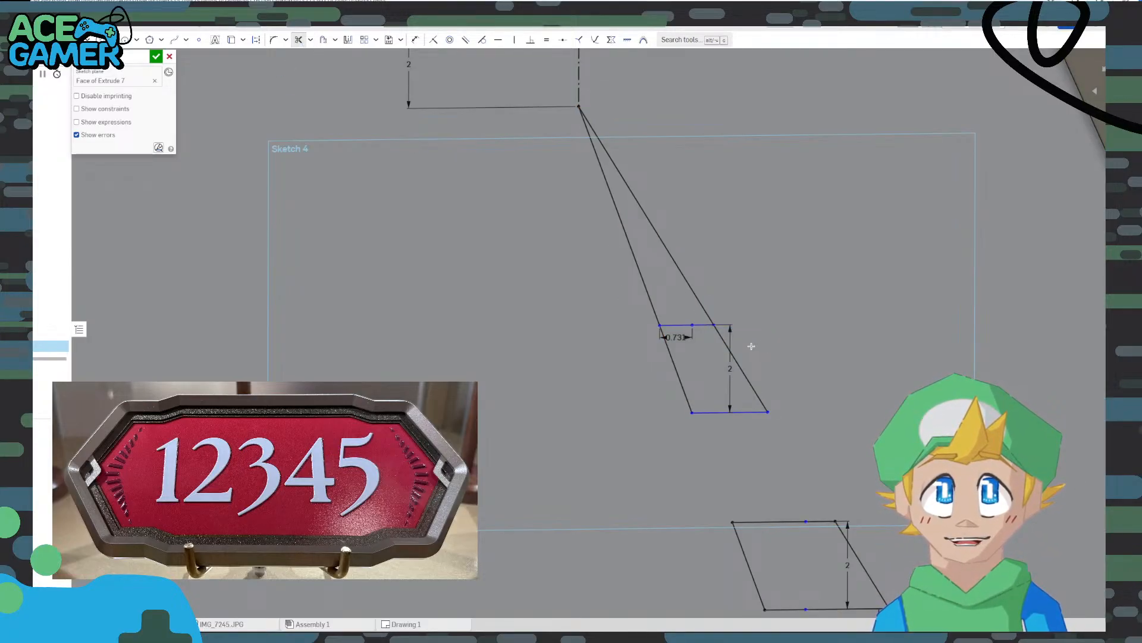
pyautogui.press('Escape')
pyautogui.moveTo(734, 377); pyautogui.dragTo(704, 378)
# Offset the new bar's upper line 2.5 mm upward and draw a line from its left end to the wedge's left slanted edge
pyautogui.click(323, 40)
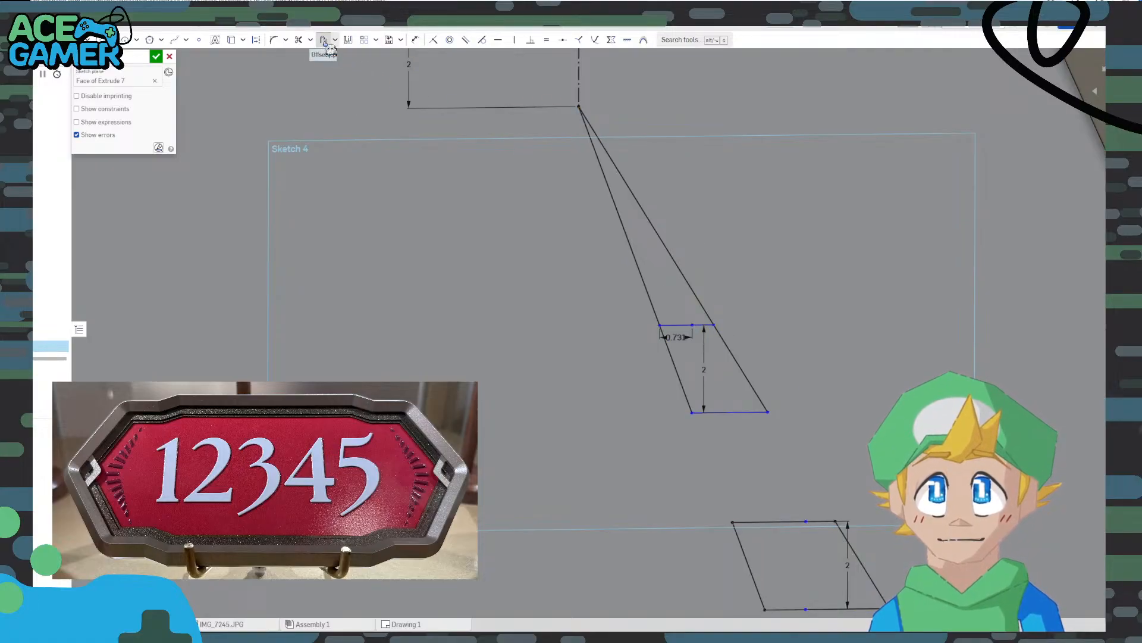
pyautogui.click(676, 326)
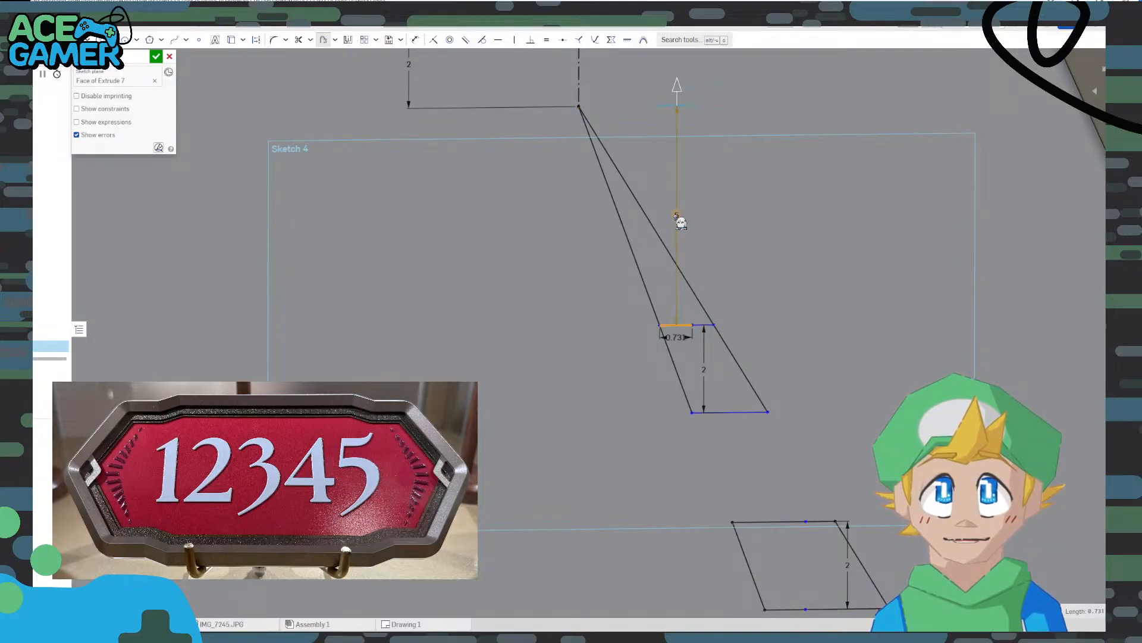
pyautogui.click(678, 218)
pyautogui.write('2.5')
pyautogui.press('Return')
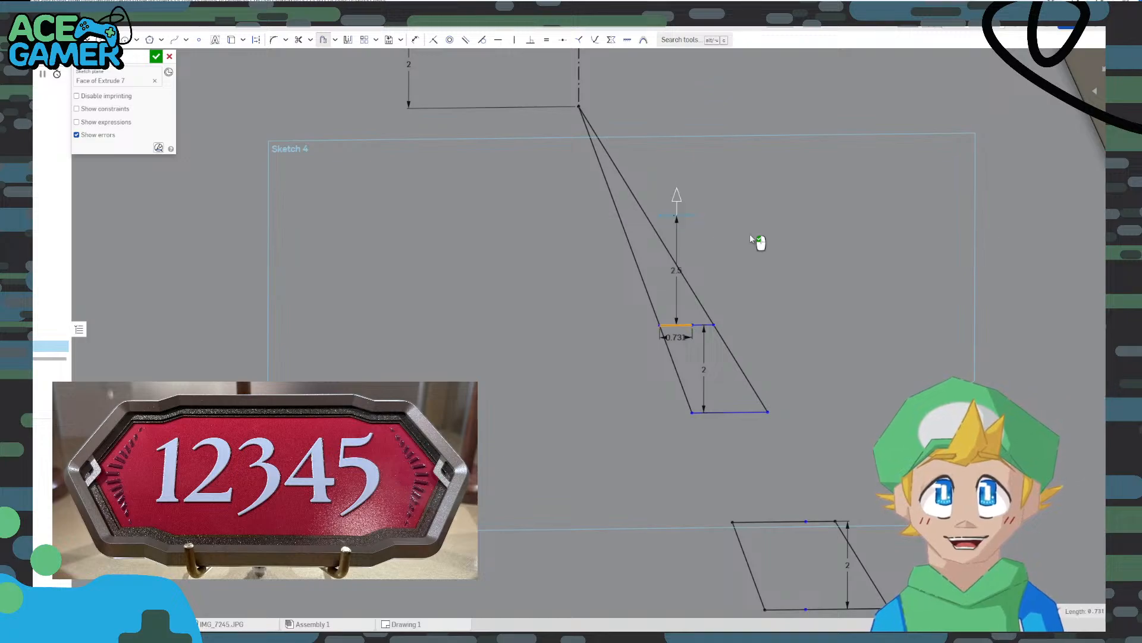
pyautogui.press('l')
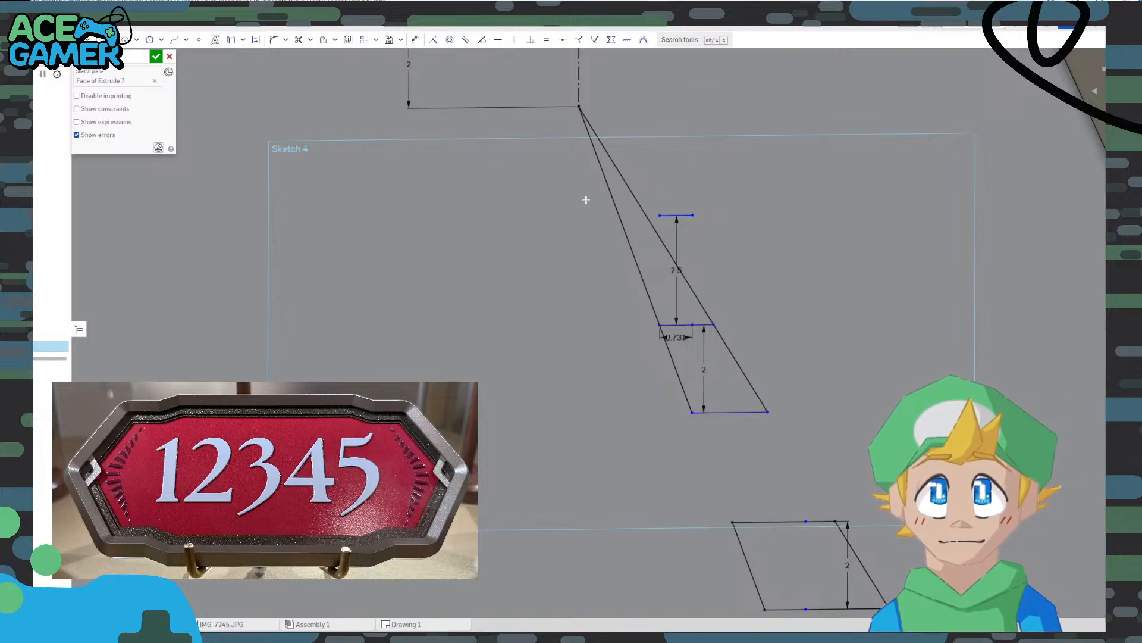
pyautogui.click(661, 216)
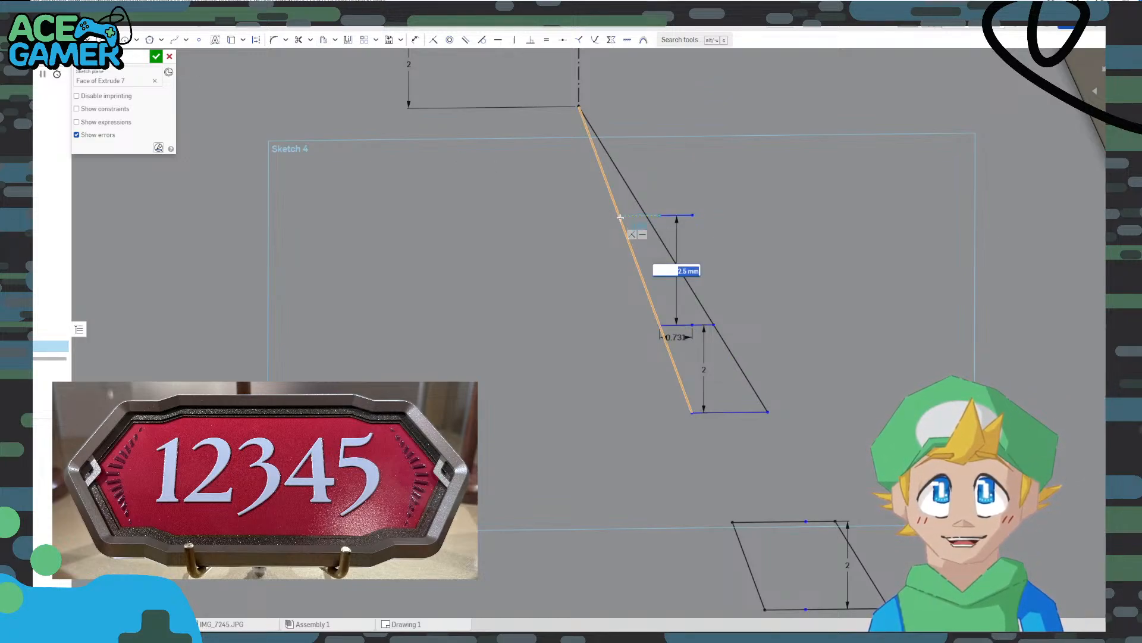
pyautogui.click(621, 215)
# Trim the 2.5 mm offset line's right overhang and both slanted edge segments across the gap below it
pyautogui.click(299, 41)
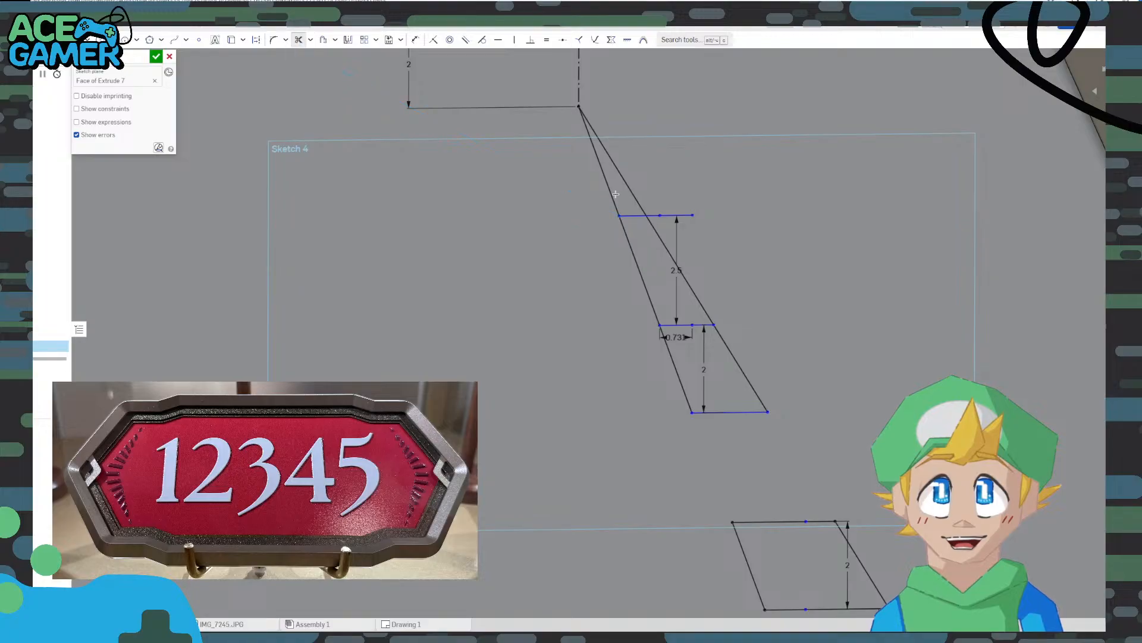
pyautogui.moveTo(678, 206); pyautogui.dragTo(677, 208)
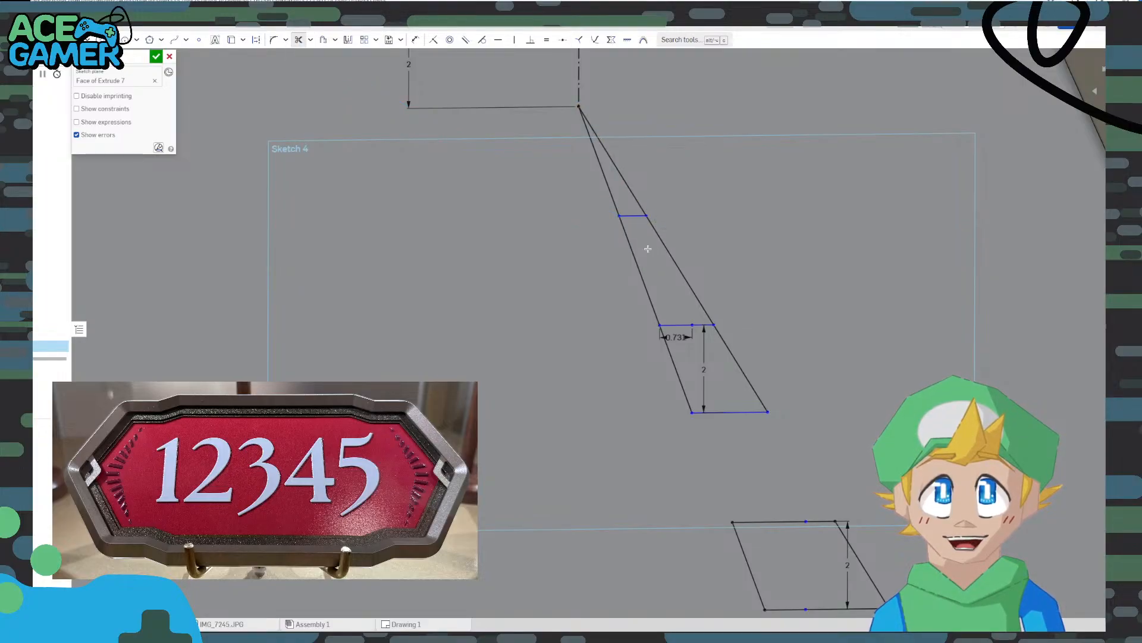
pyautogui.moveTo(603, 275); pyautogui.dragTo(711, 267)
# Compare the small end triangles and bar spacing of the opposite columns, using a temporary line to check their alignment
pyautogui.scroll(-5, 711, 266)
pyautogui.scroll(-8, 711, 266)
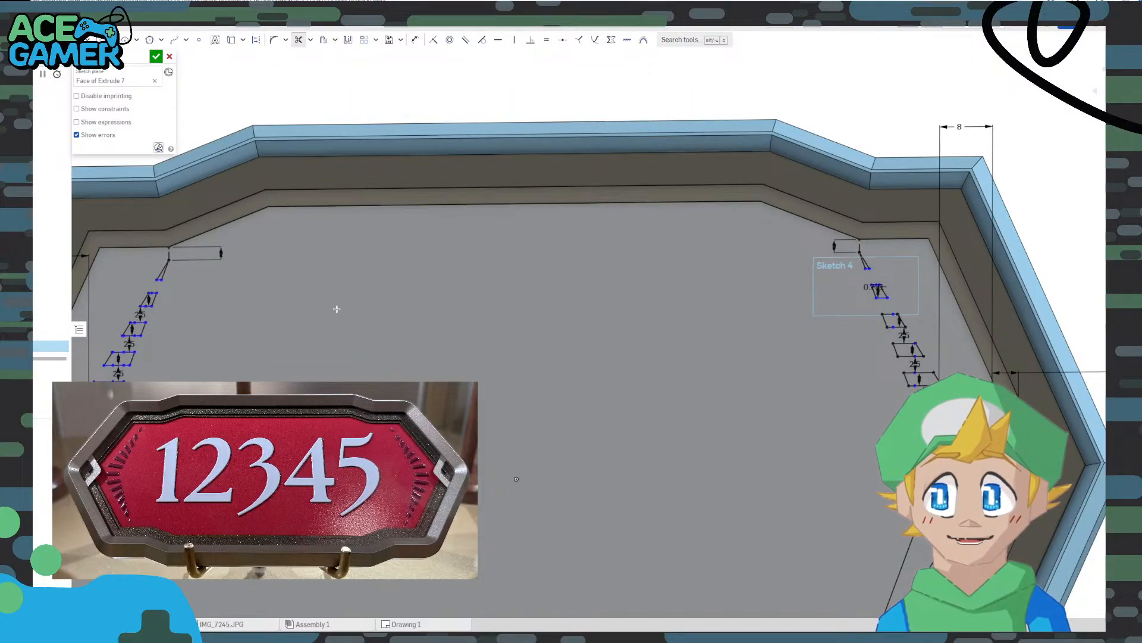
pyautogui.moveTo(169, 300); pyautogui.dragTo(253, 292, button='middle')
pyautogui.scroll(3, 253, 293)
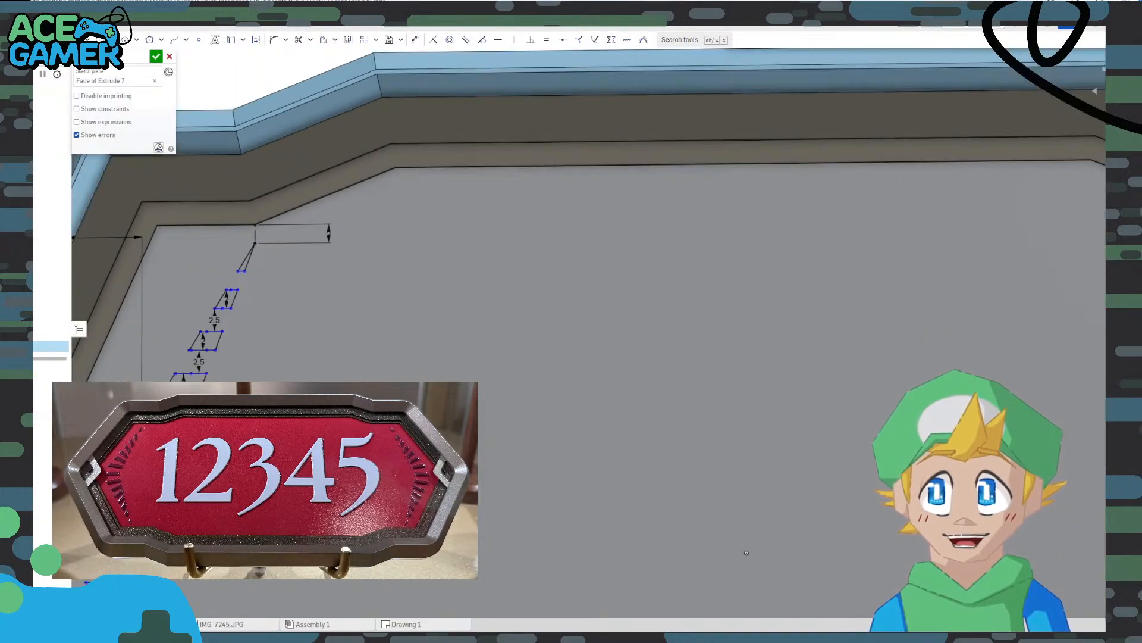
pyautogui.click(245, 271)
pyautogui.moveTo(662, 259); pyautogui.dragTo(395, 307, button='middle')
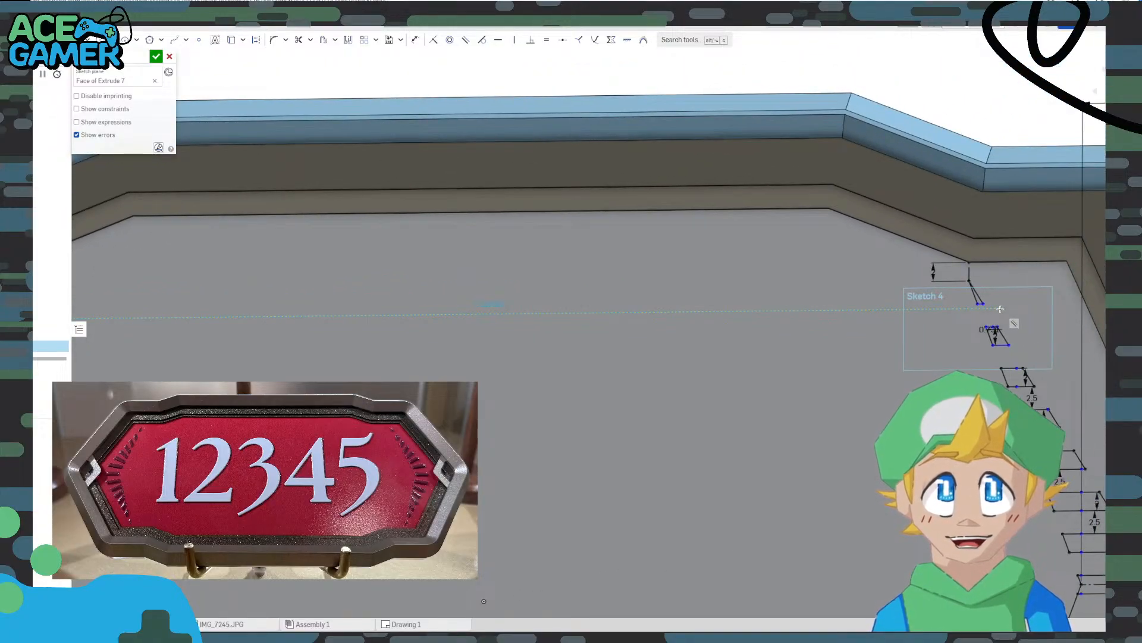
pyautogui.scroll(-4, 1005, 313)
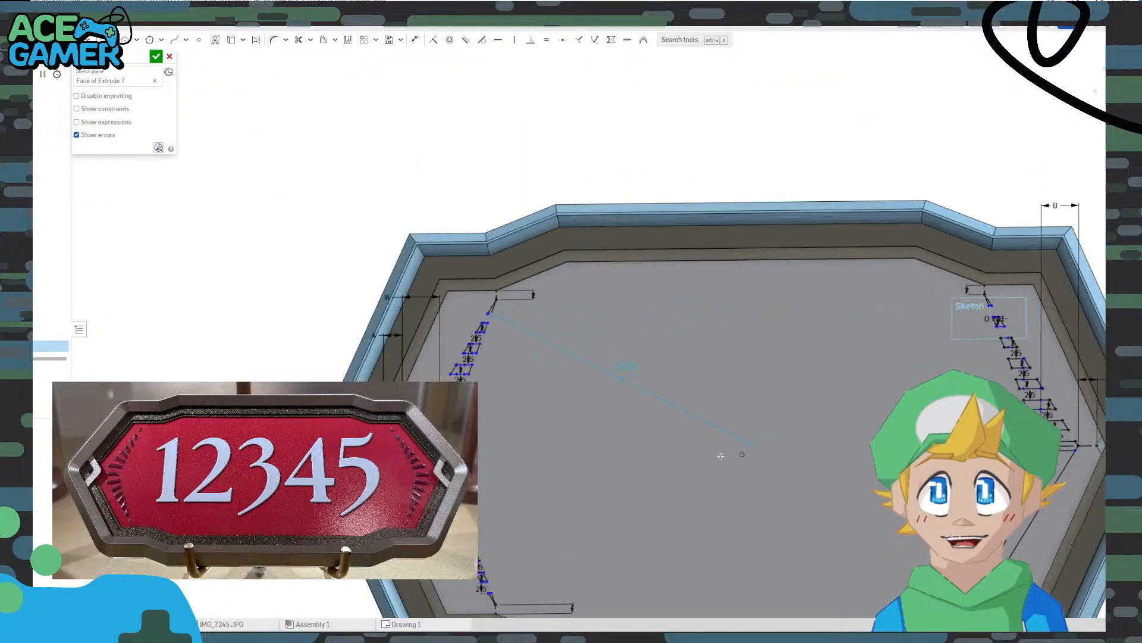
pyautogui.moveTo(607, 523); pyautogui.dragTo(673, 375, button='middle')
pyautogui.scroll(6, 589, 445)
pyautogui.scroll(3, 507, 420)
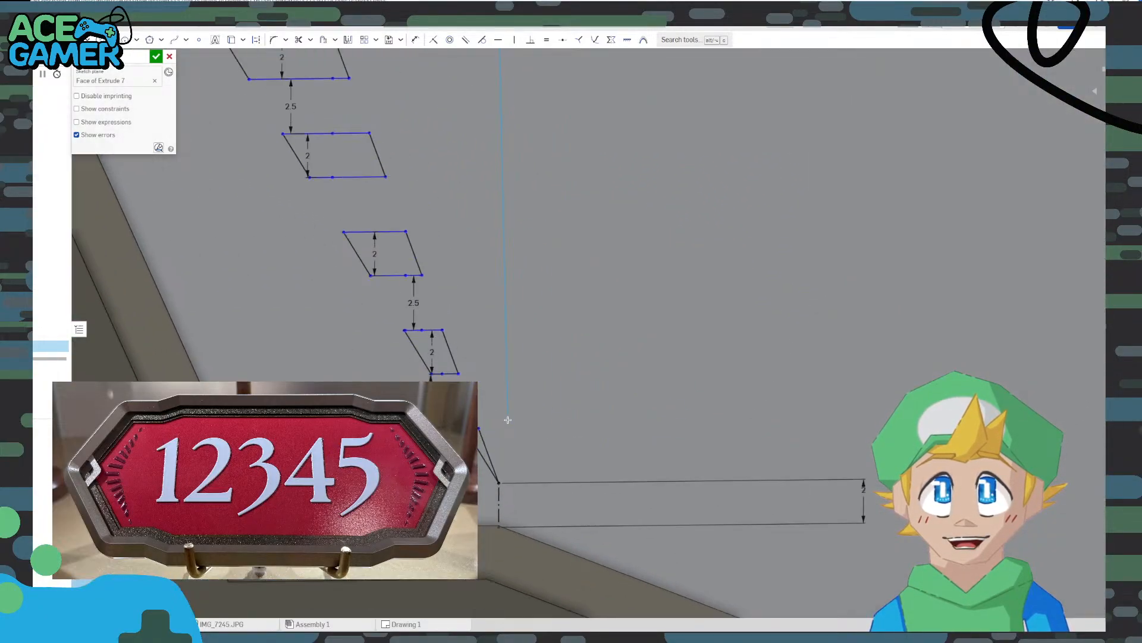
pyautogui.scroll(-5, 507, 420)
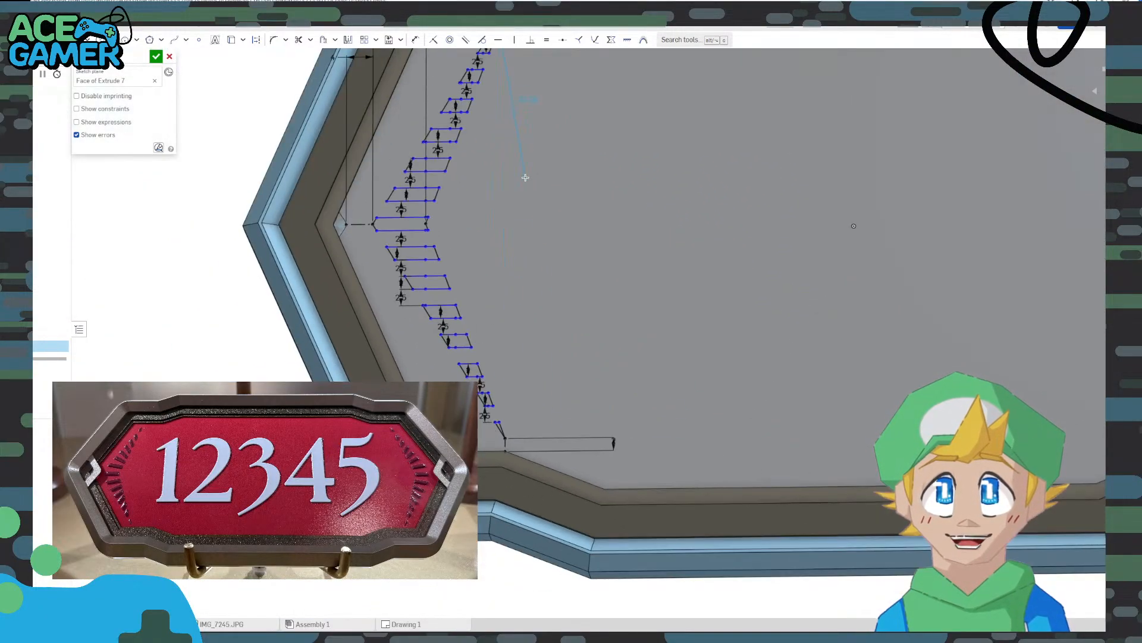
pyautogui.moveTo(508, 421)
pyautogui.mouseDown(button='right')
pyautogui.moveTo(536, 388)
pyautogui.moveTo(546, 398)
pyautogui.mouseUp(button='right')
pyautogui.press('Escape')
pyautogui.scroll(7, 512, 259)
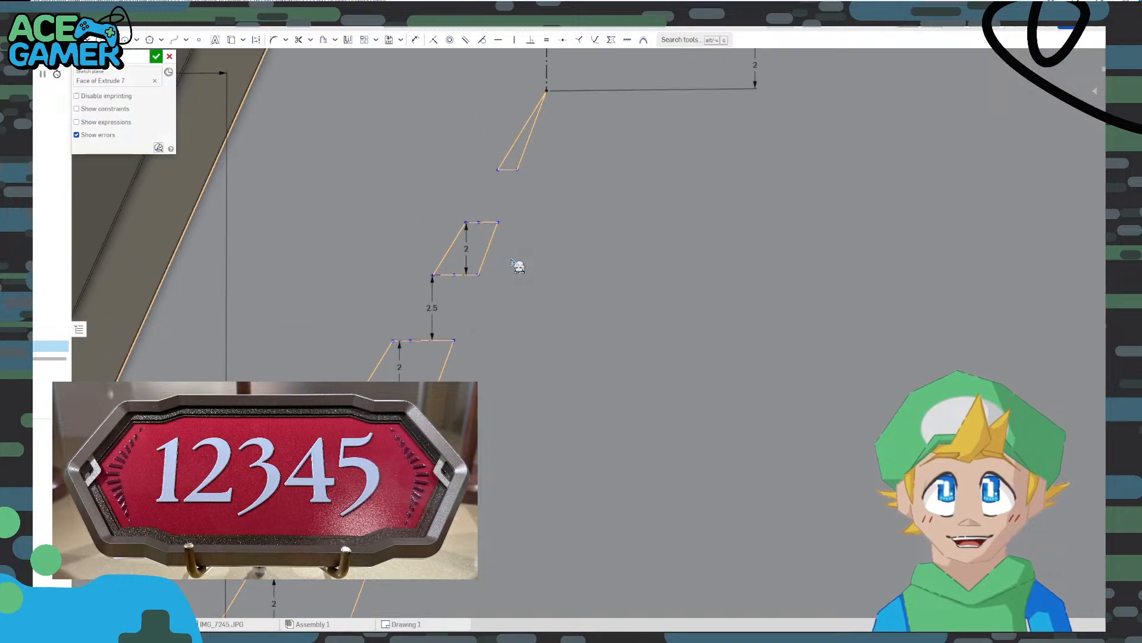
# Dimension the gap between the right column's smallest bar and the next bar below it as 2.5 mm
pyautogui.scroll(-3, 514, 264)
pyautogui.moveTo(1000, 267)
pyautogui.mouseDown(button='middle')
pyautogui.moveTo(369, 256)
pyautogui.moveTo(666, 266)
pyautogui.moveTo(357, 241)
pyautogui.mouseUp(button='middle')
pyautogui.scroll(5, 773, 229)
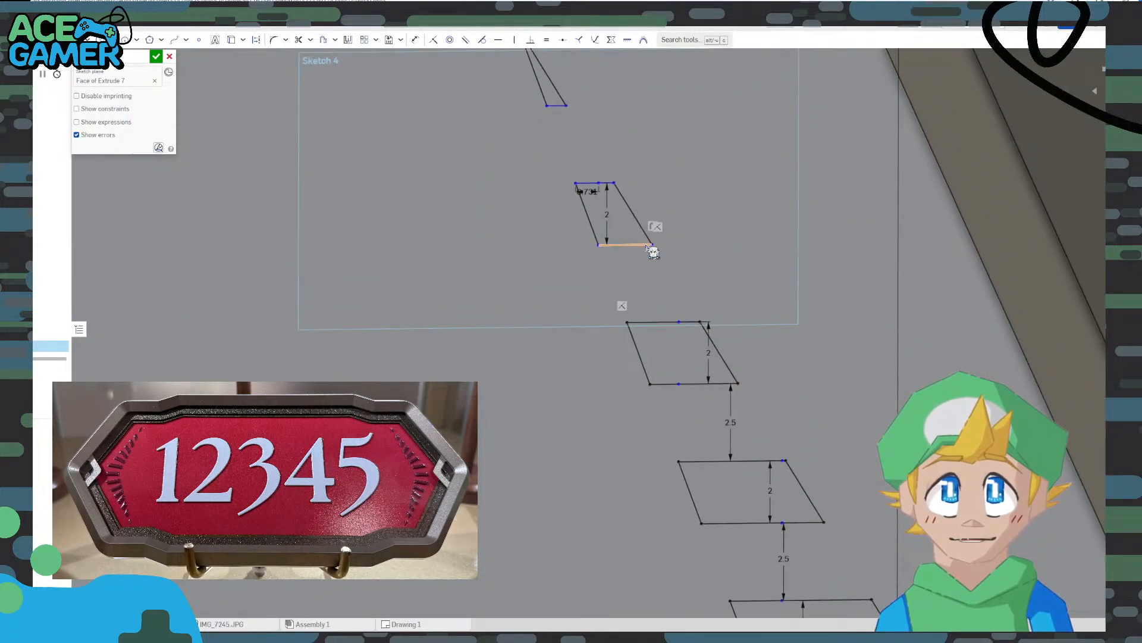
pyautogui.click(415, 39)
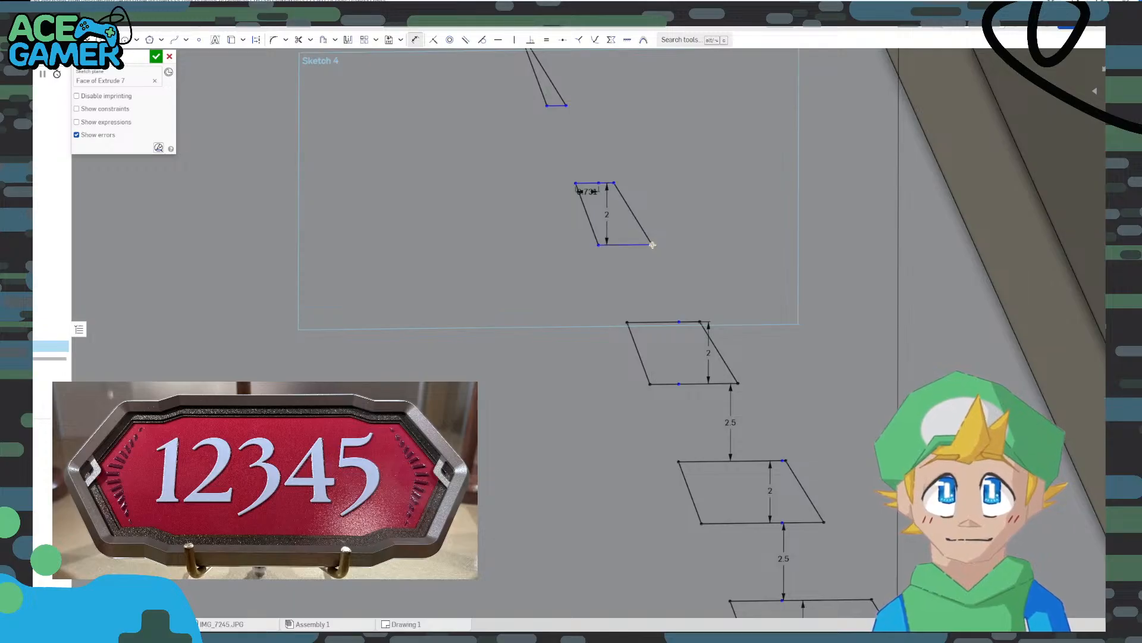
pyautogui.click(683, 321)
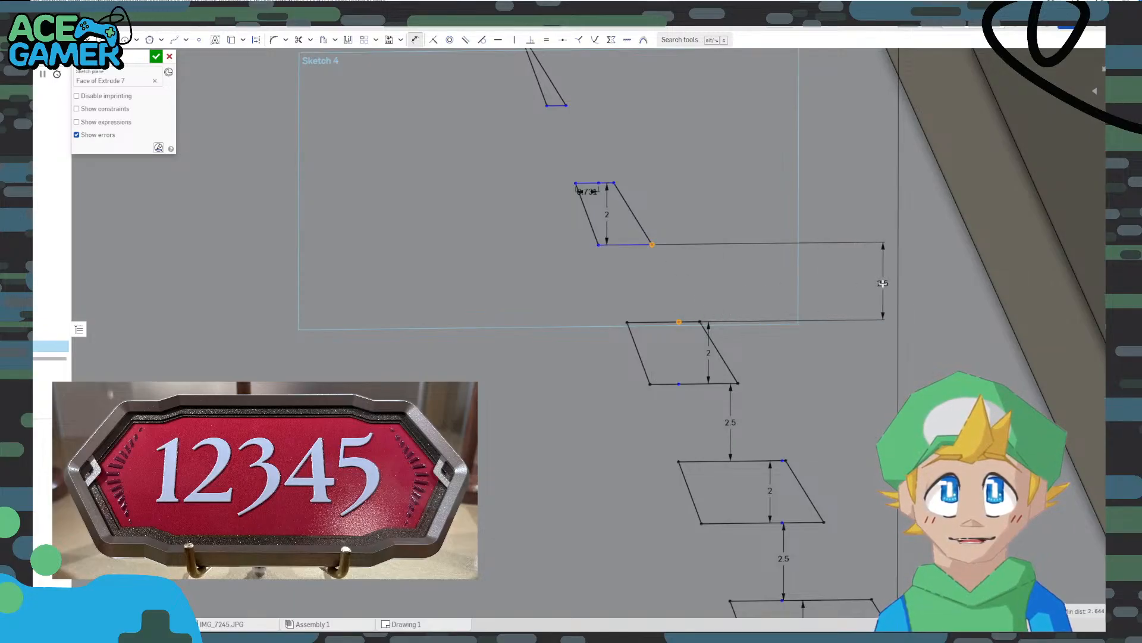
pyautogui.click(883, 283)
pyautogui.press('Return')
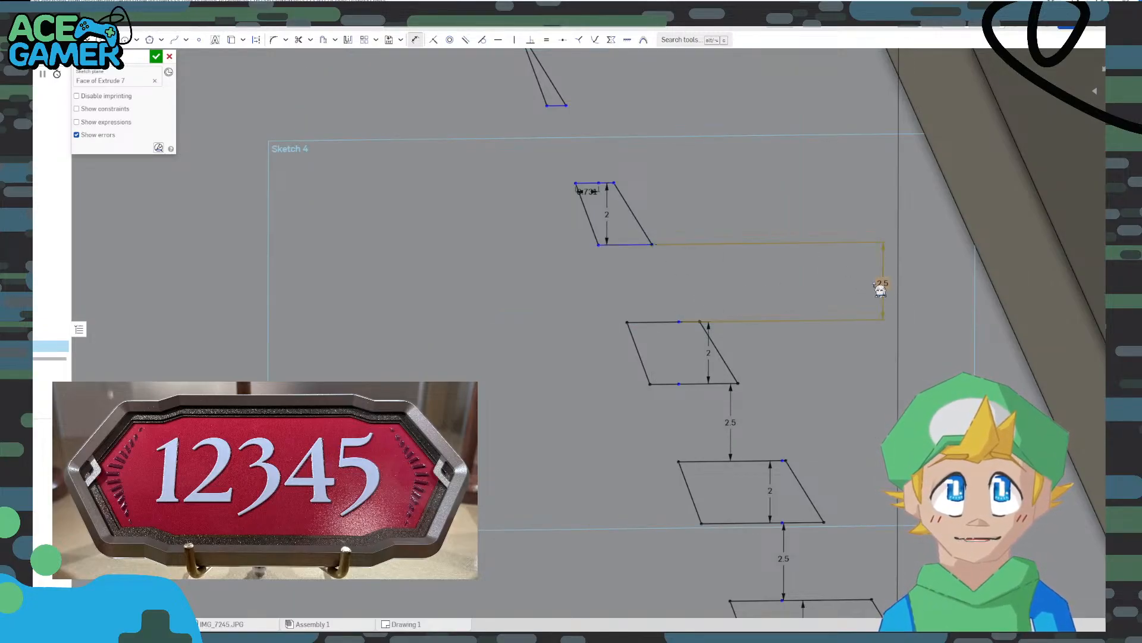
# Dimension the gap between the right column's end triangle and its smallest bar as 2.5 mm
pyautogui.moveTo(625, 167); pyautogui.dragTo(661, 299, button='middle')
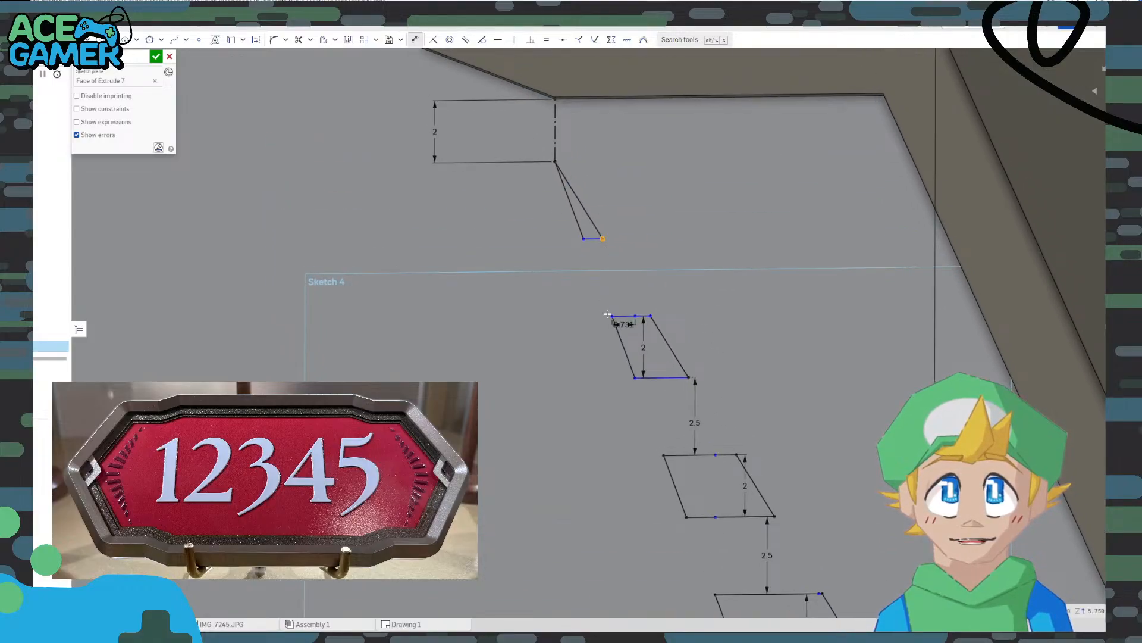
pyautogui.click(613, 315)
pyautogui.click(605, 256)
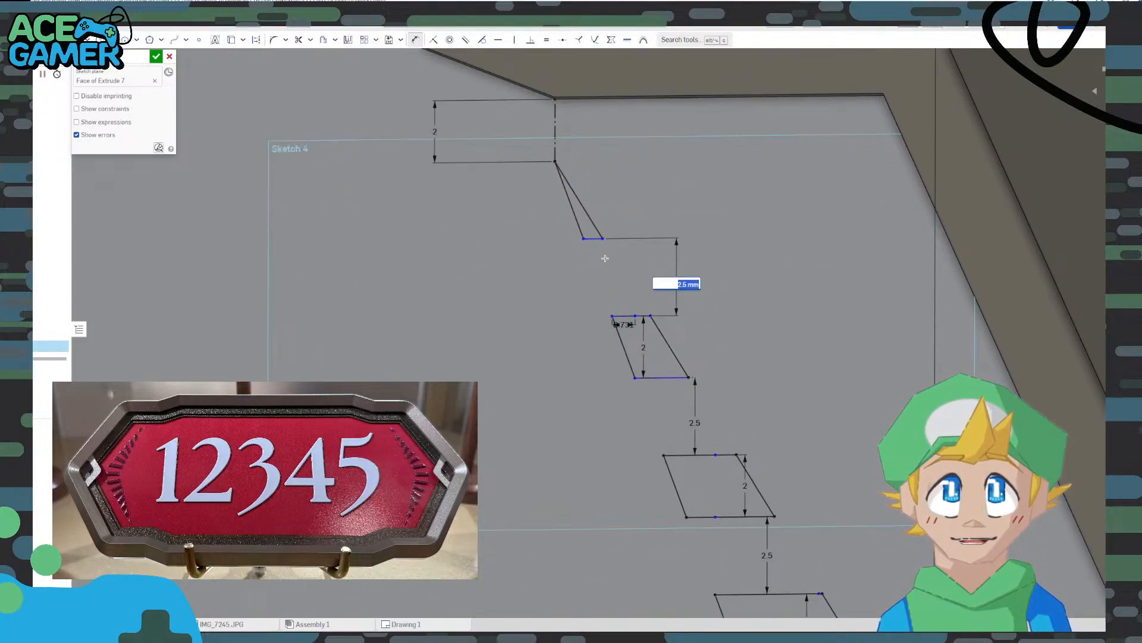
pyautogui.press('Return')
# Draw a horizontal construction line from the base of the left column's end triangle across the plaque to just beyond the right column
pyautogui.scroll(-5, 605, 259)
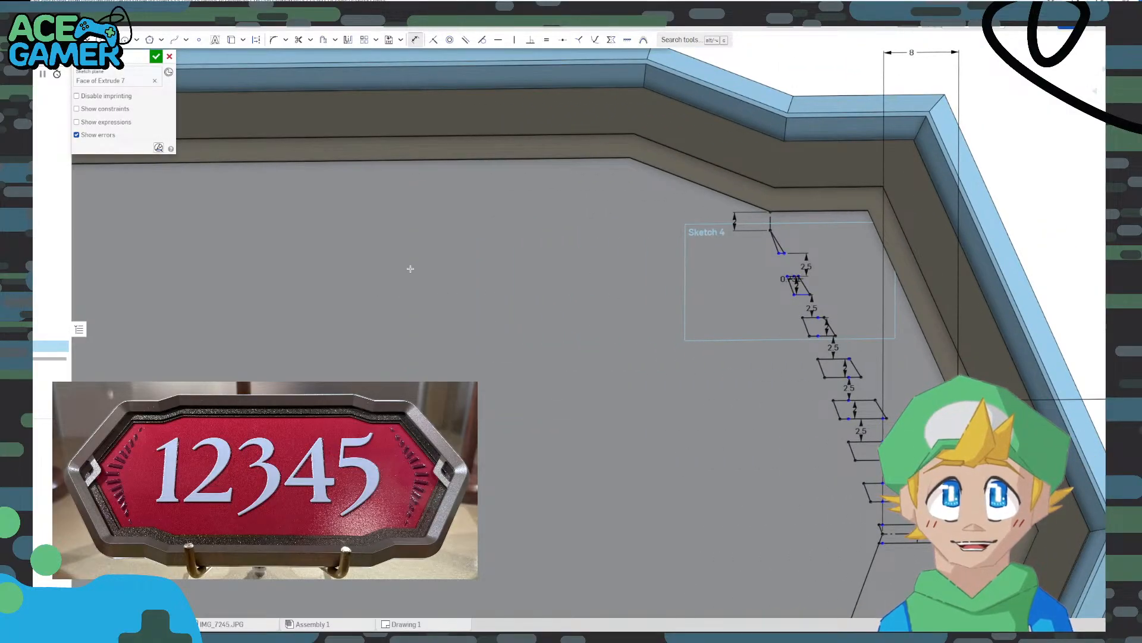
pyautogui.moveTo(77, 265); pyautogui.dragTo(642, 291, button='middle')
pyautogui.scroll(3, 341, 335)
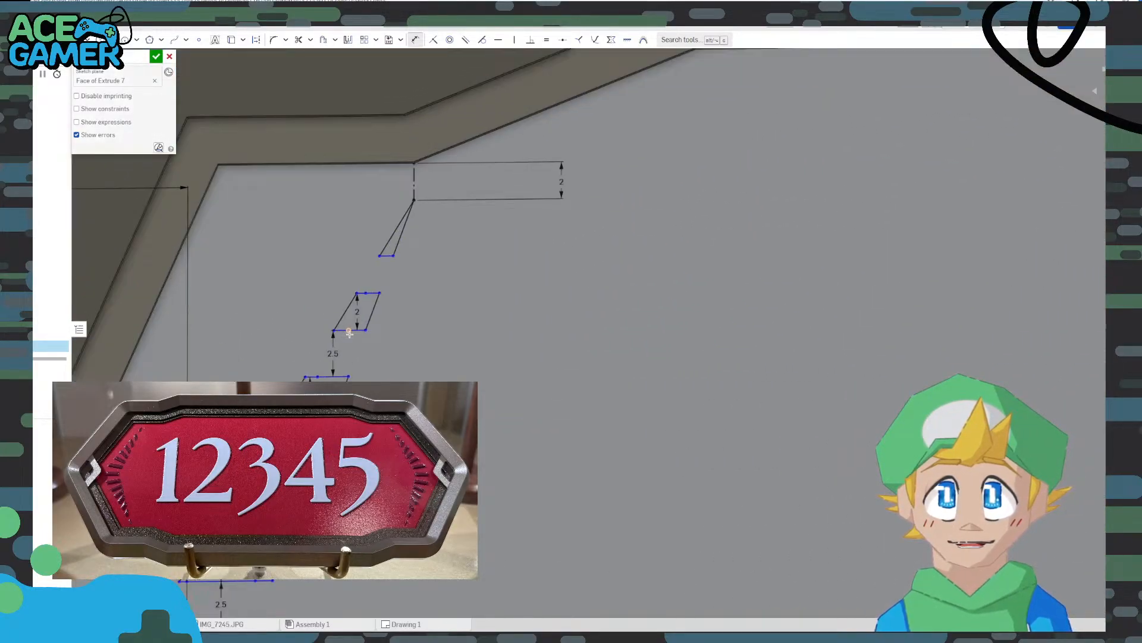
pyautogui.scroll(-5, 350, 331)
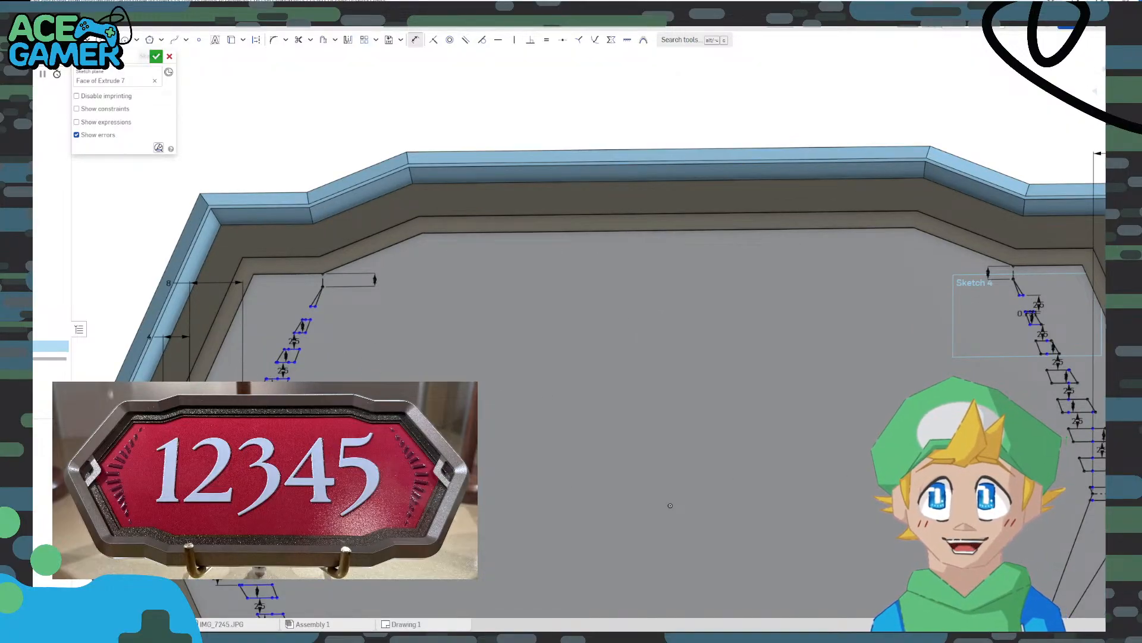
pyautogui.click(156, 56)
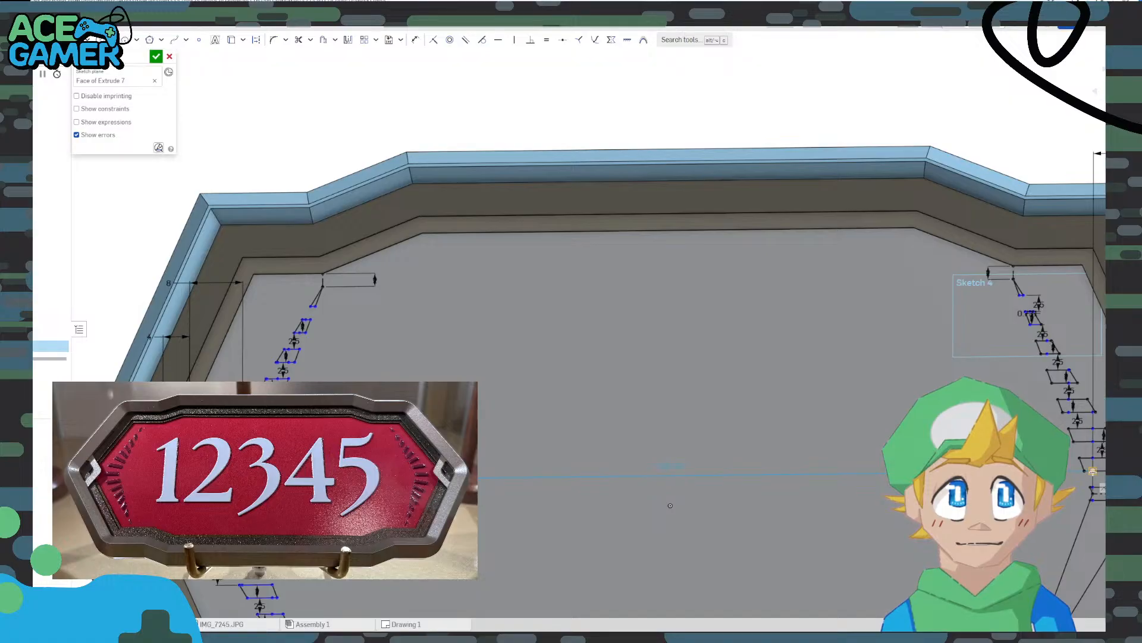
pyautogui.moveTo(1085, 473); pyautogui.dragTo(651, 454, button='middle')
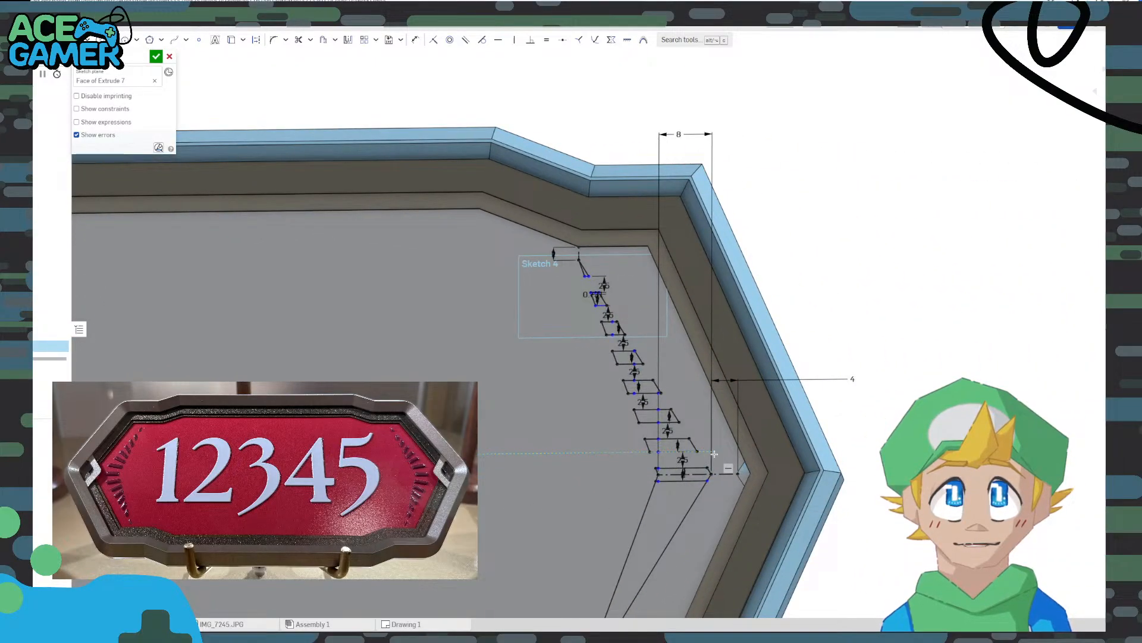
pyautogui.scroll(5, 715, 454)
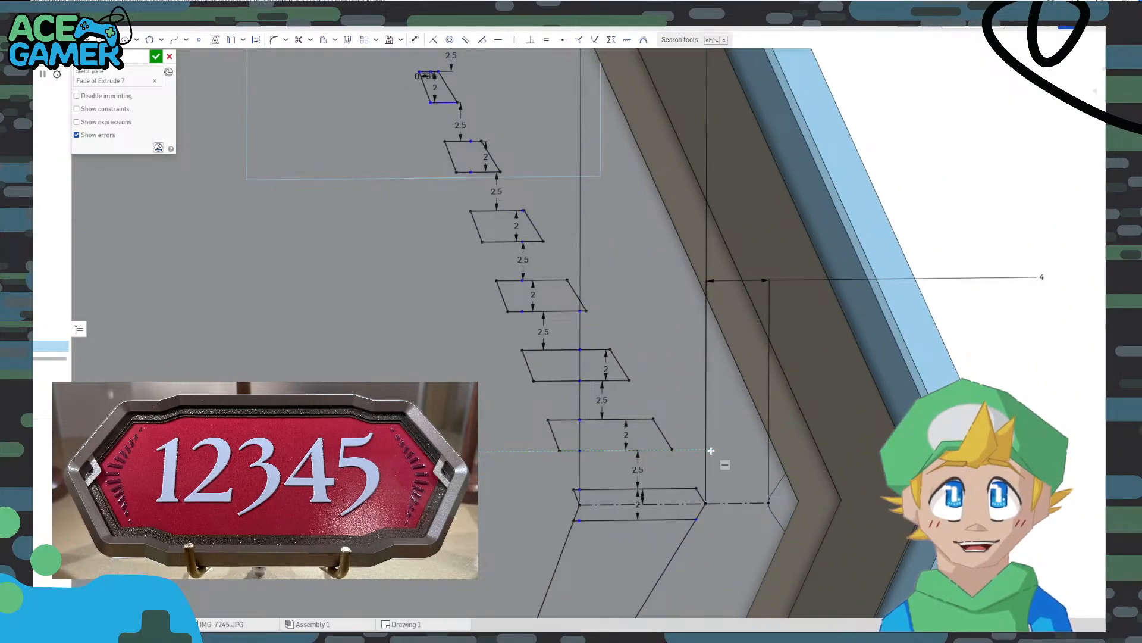
pyautogui.scroll(-6, 715, 456)
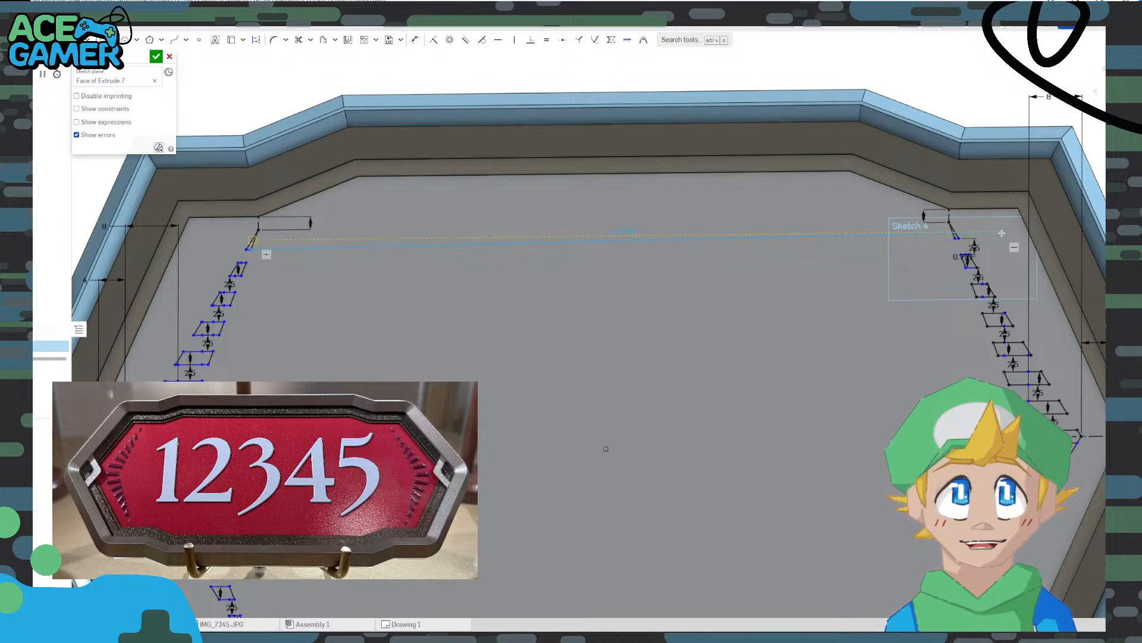
pyautogui.scroll(5, 1021, 240)
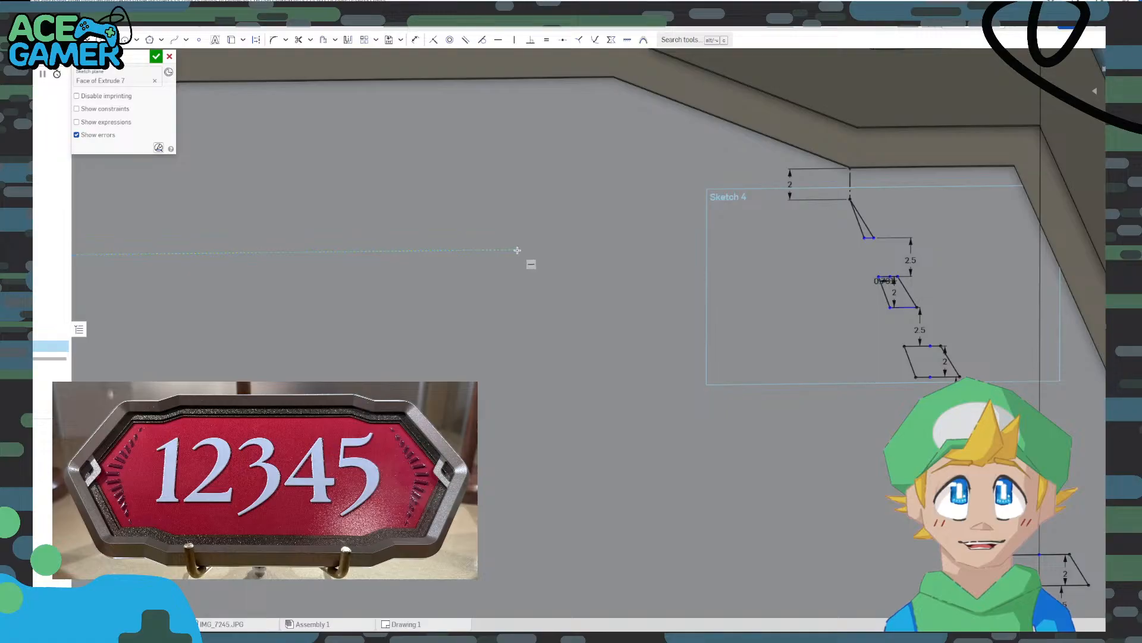
pyautogui.click(973, 244)
pyautogui.scroll(-5, 875, 246)
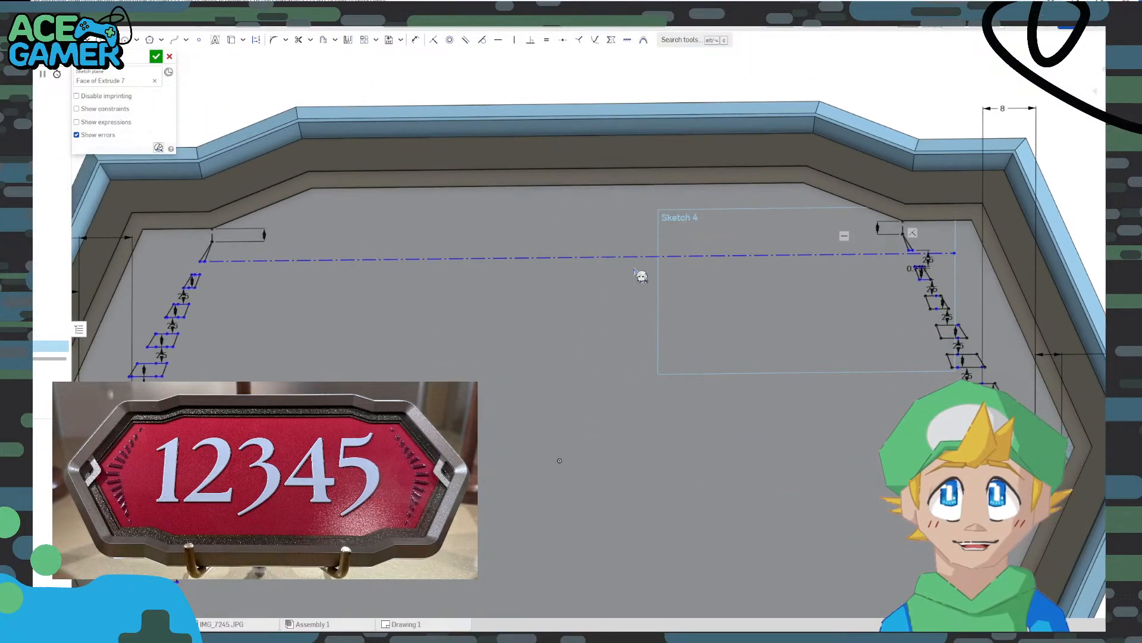
pyautogui.scroll(-2, 638, 275)
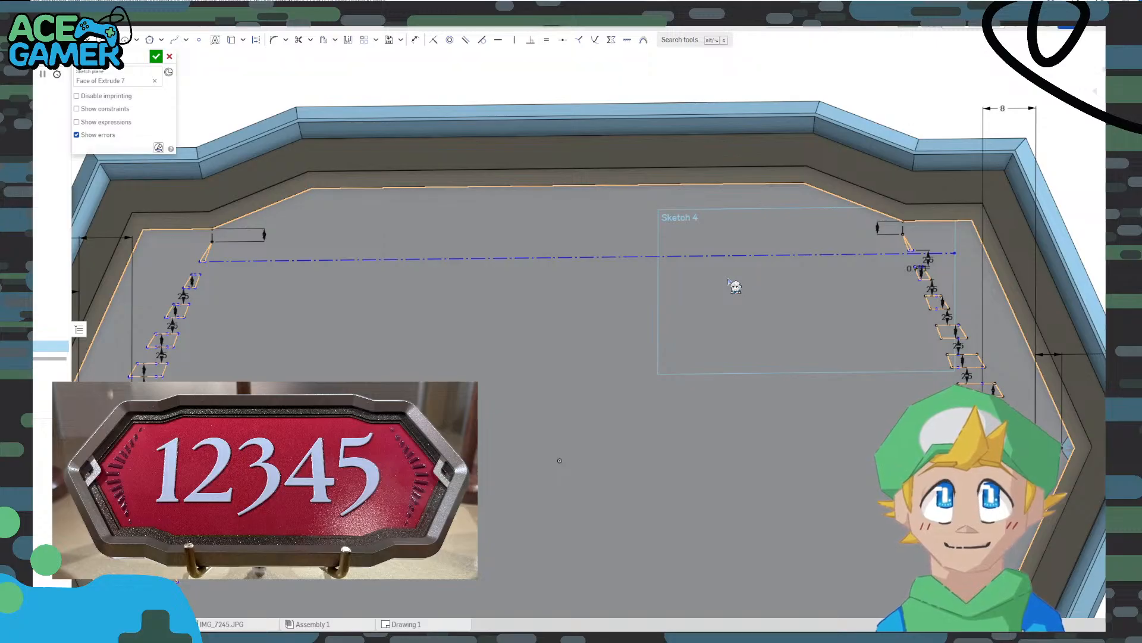
# Extend the left slanted edge of the right column's end triangle down to the construction line with a short line
pyautogui.scroll(6, 928, 265)
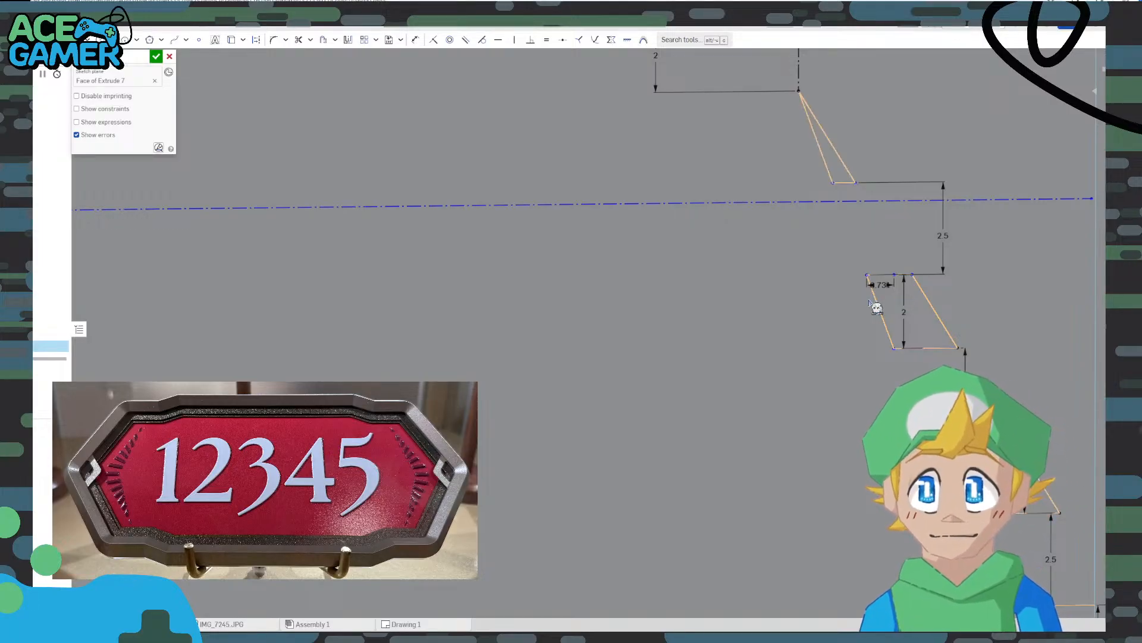
pyautogui.scroll(-3, 780, 291)
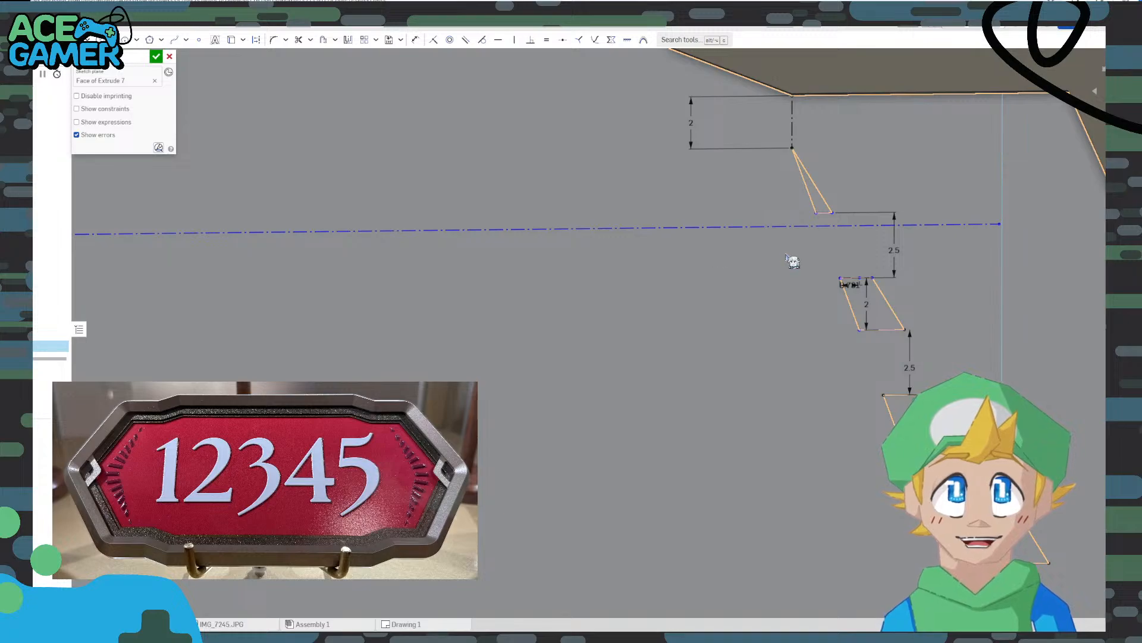
pyautogui.scroll(5, 836, 218)
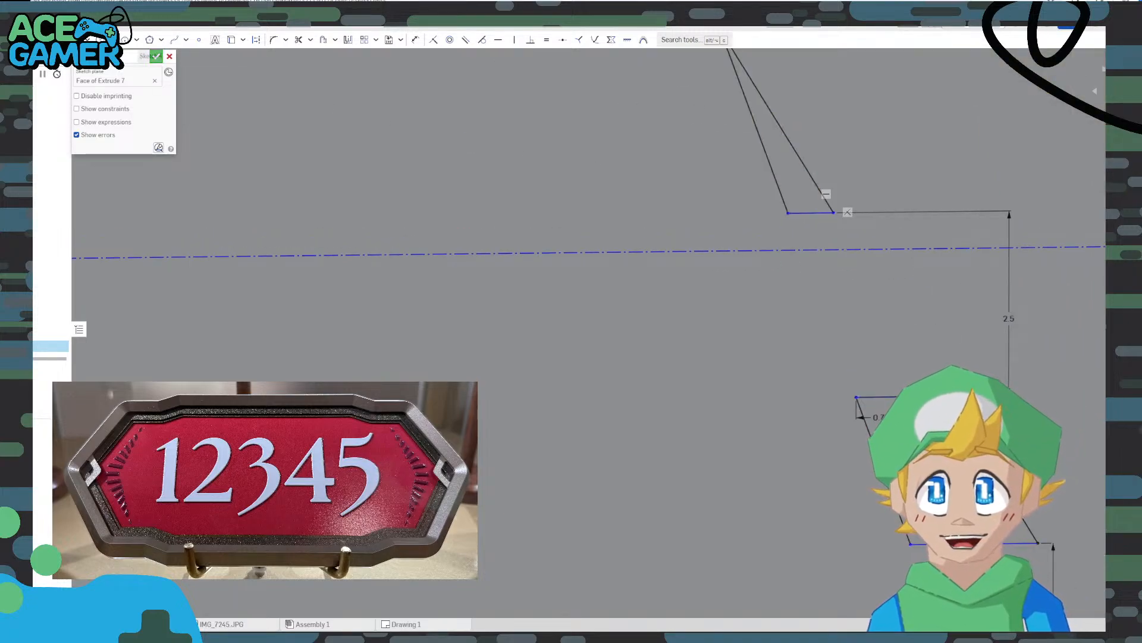
pyautogui.click(788, 213)
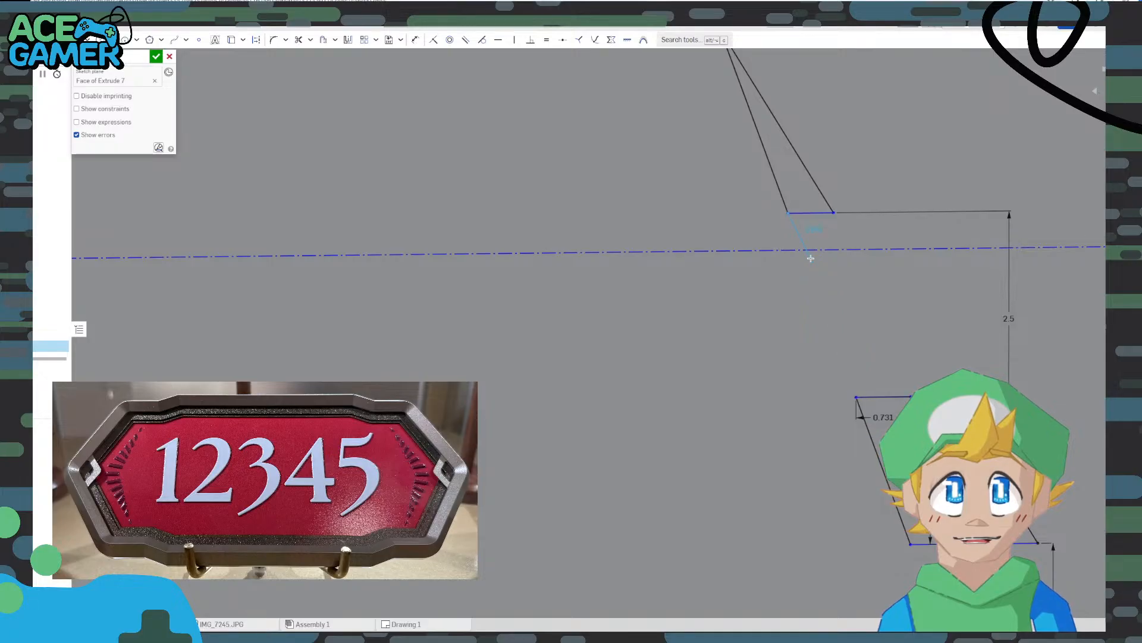
pyautogui.click(803, 250)
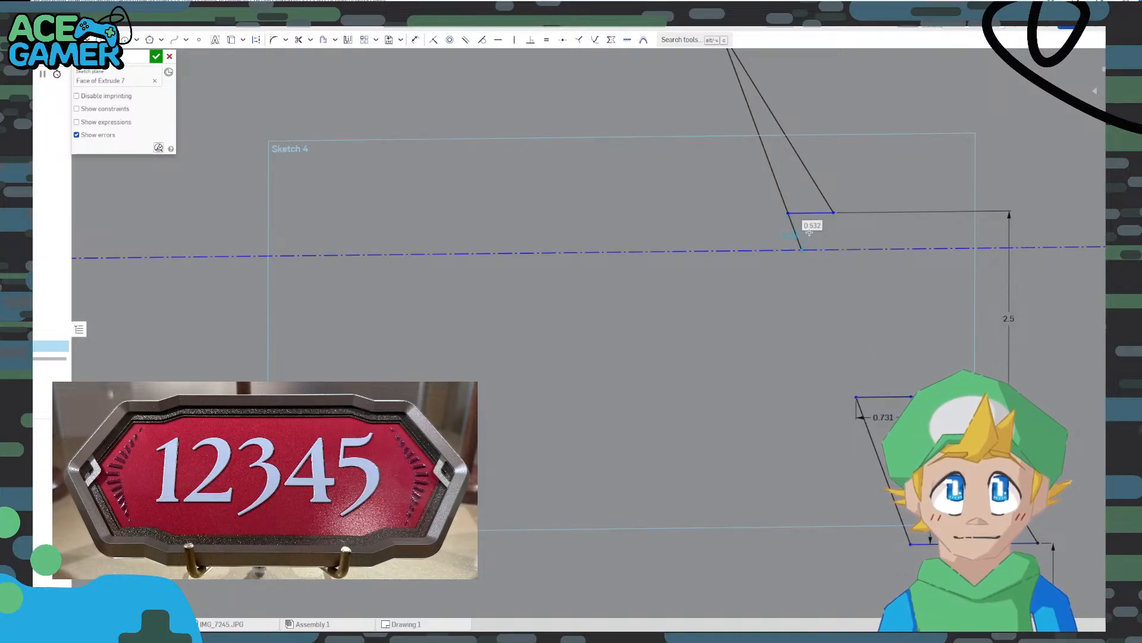
pyautogui.press('Escape')
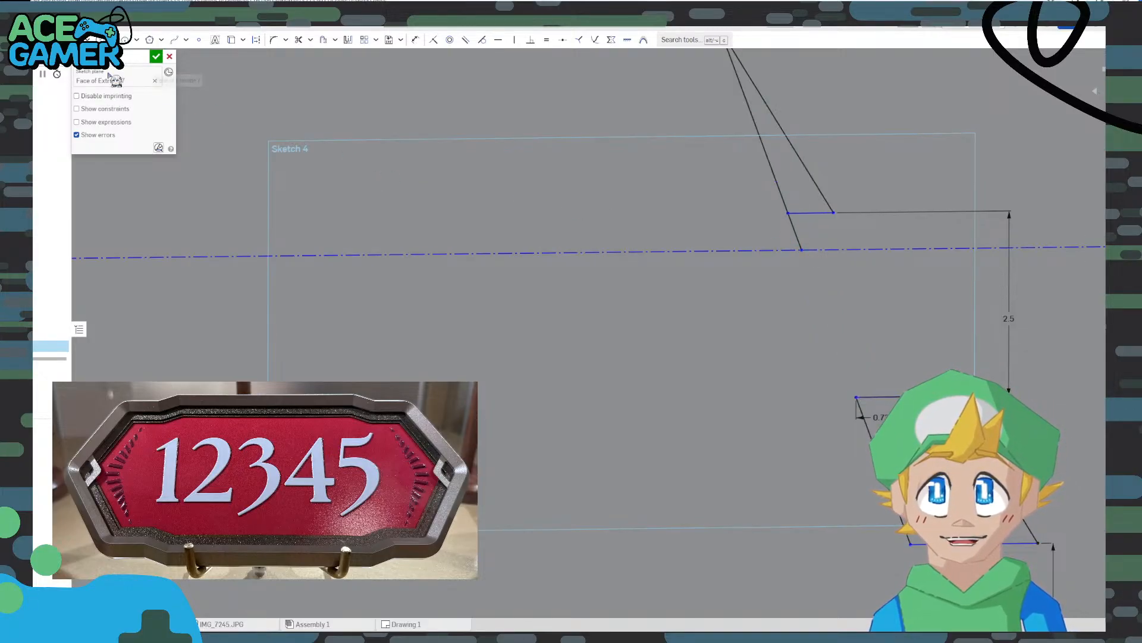
# Extend the triangle's right slanted edge to the construction line and close the new base between the two edges
pyautogui.click(834, 213)
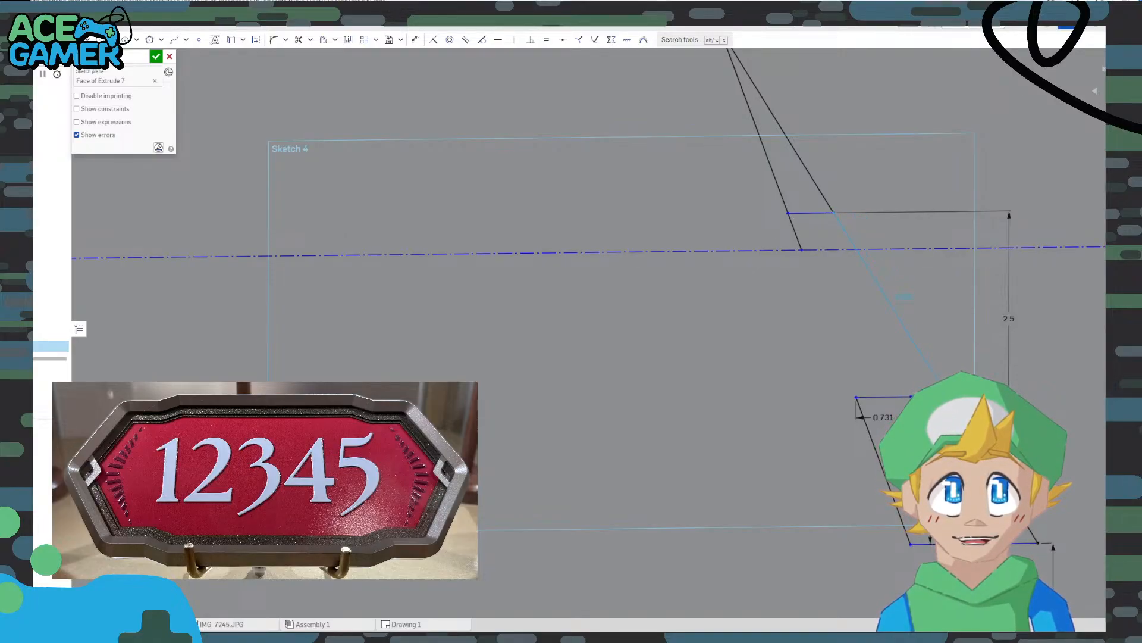
pyautogui.click(855, 247)
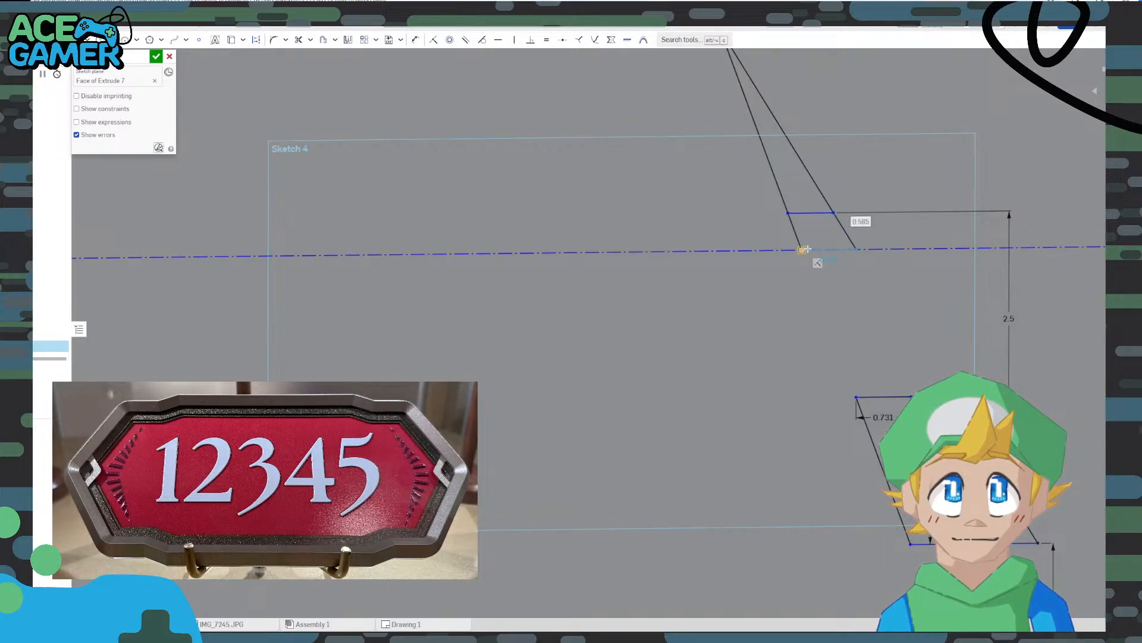
pyautogui.click(803, 250)
pyautogui.click(856, 248)
pyautogui.press('Escape')
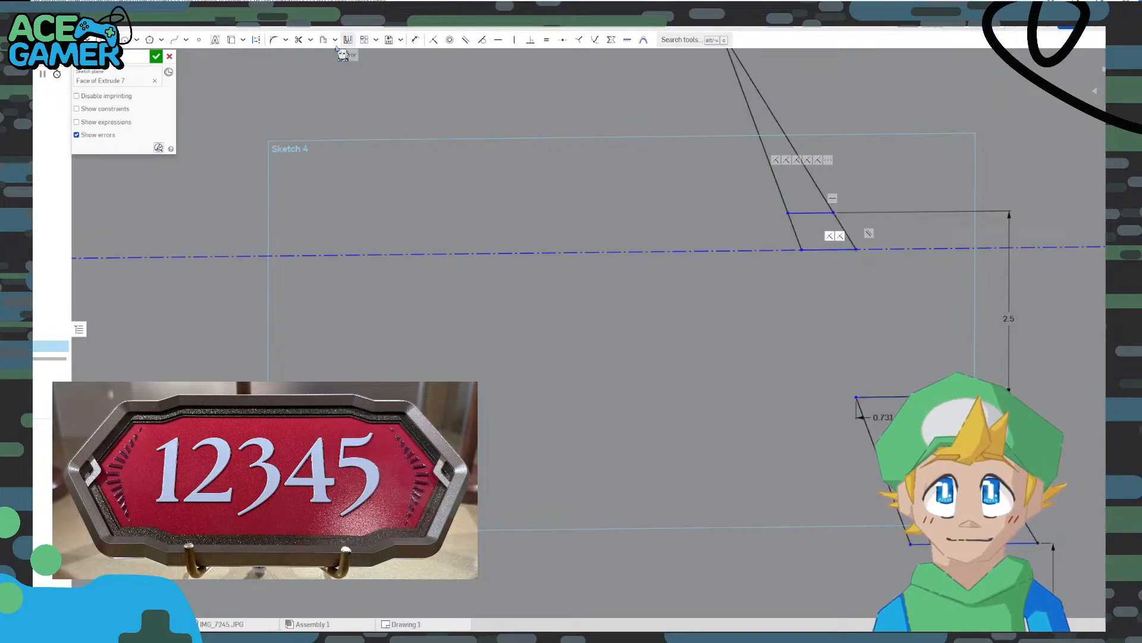
# Trim away the end triangle's old base line and the construction line running across the plaque
pyautogui.click(299, 40)
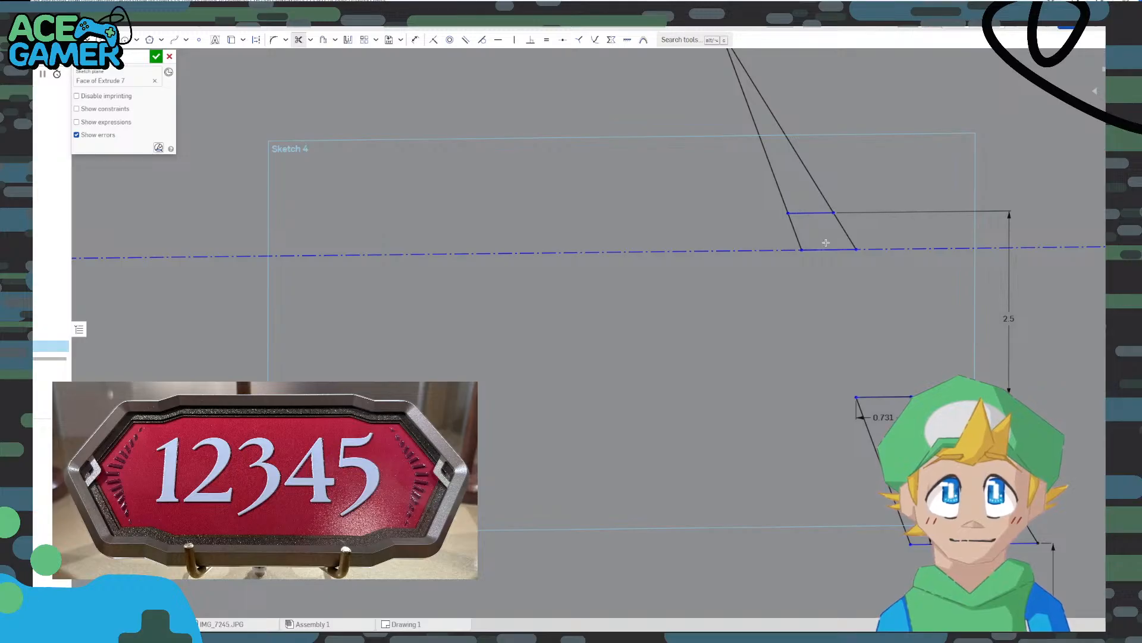
pyautogui.scroll(6, 806, 219)
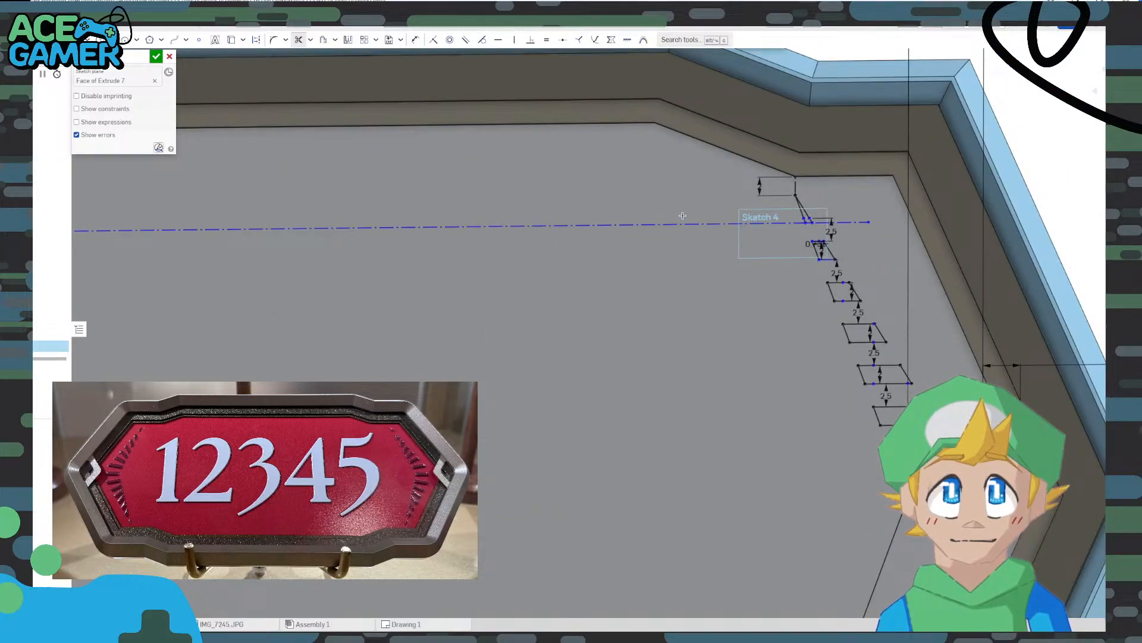
pyautogui.click(694, 237)
pyautogui.scroll(-6, 832, 215)
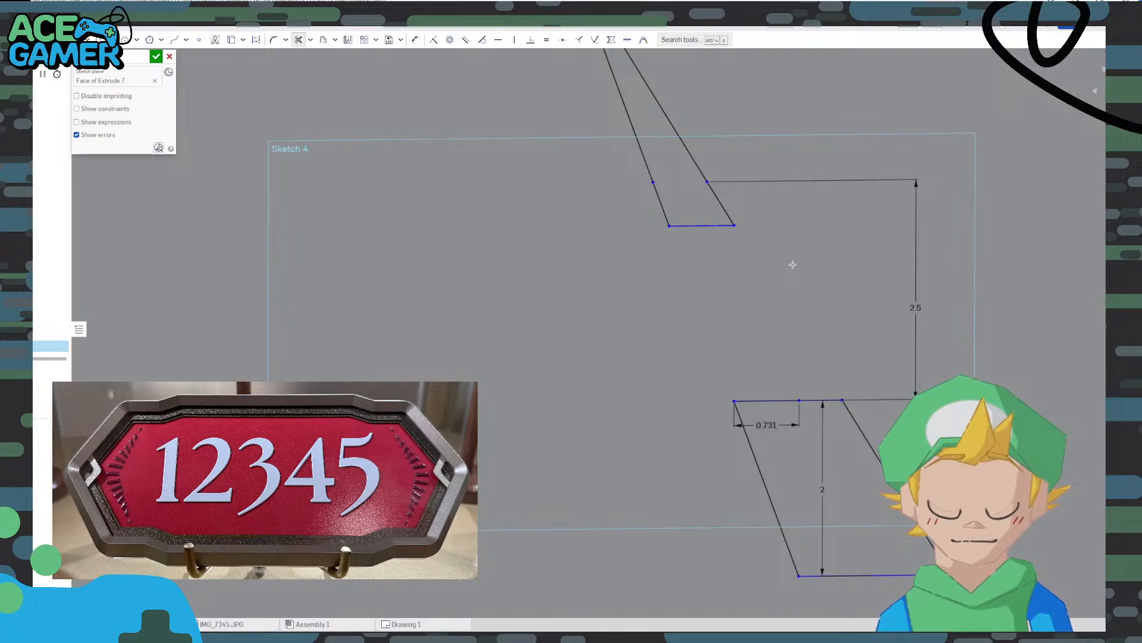
# Undo the trimming of the construction line and delete that line as a whole, keeping the triangle's new base
pyautogui.hotkey('ctrl', 'z')
pyautogui.hotkey('ctrl', 'z')
pyautogui.hotkey('ctrl', 'z')
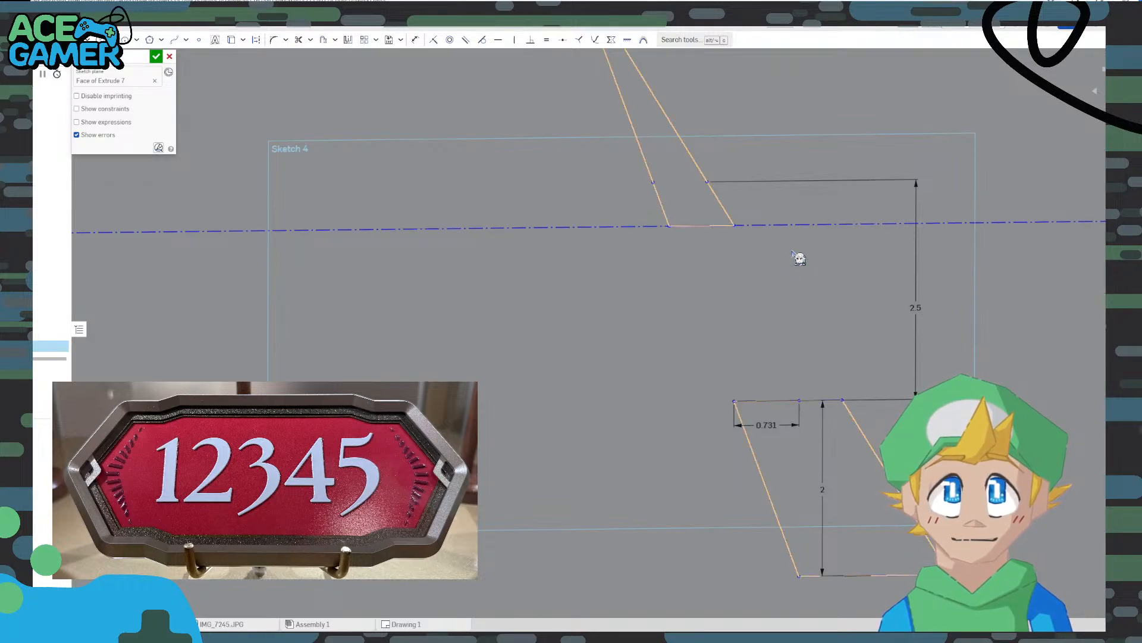
pyautogui.click(798, 230)
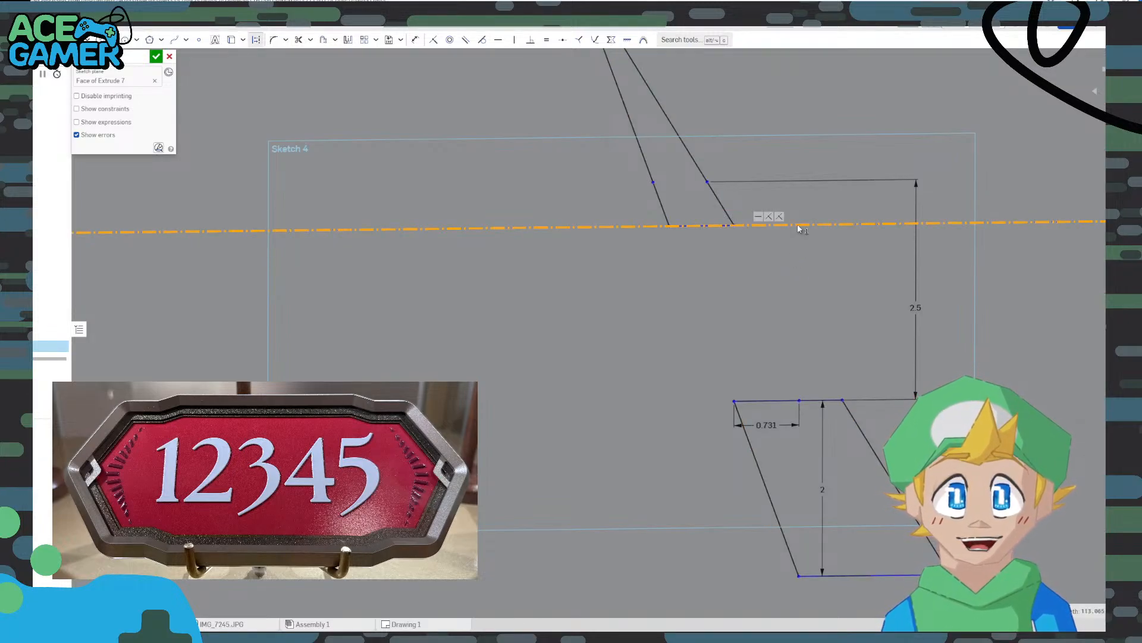
pyautogui.scroll(10, 802, 232)
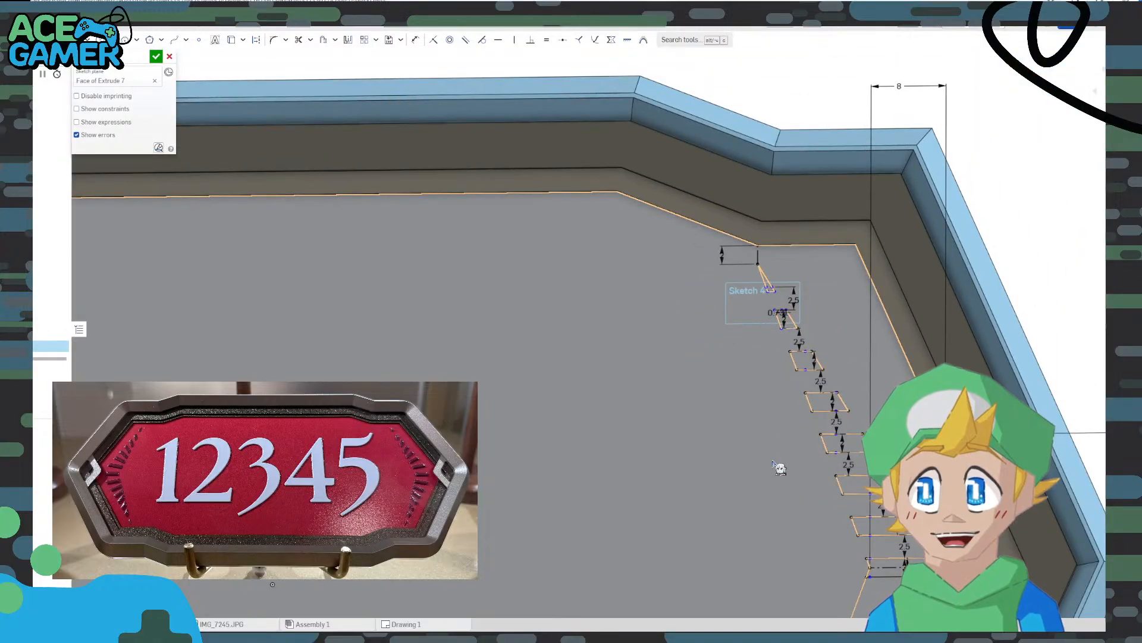
# Offset the lower edge of the middle bar in the right column 2.5 mm downward to start the next bar
pyautogui.scroll(-10, 780, 469)
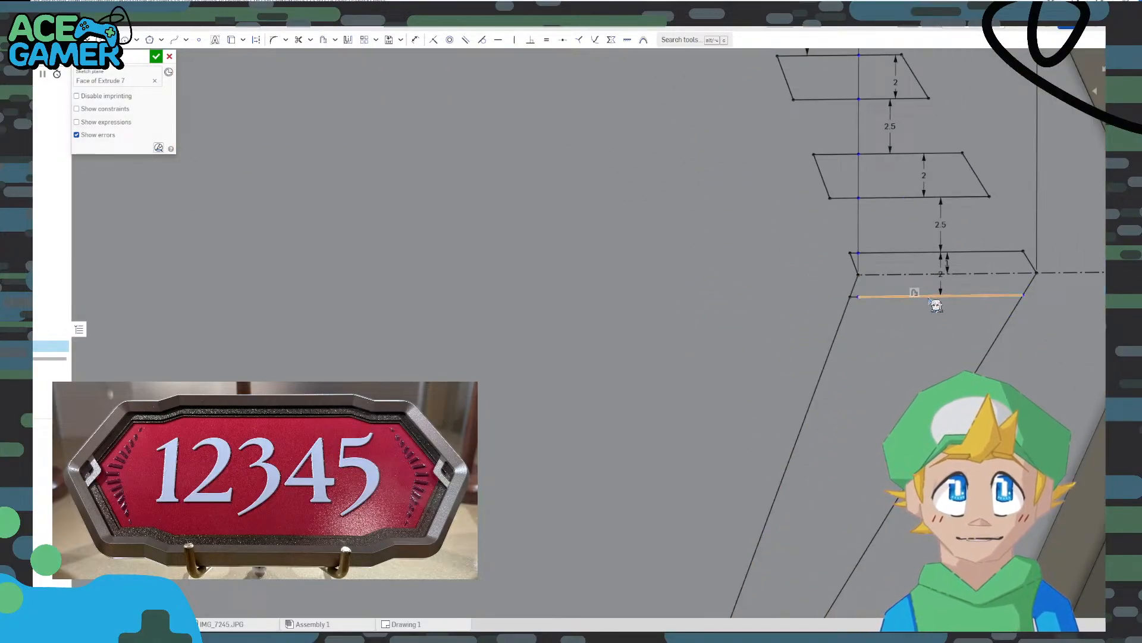
pyautogui.scroll(-2, 936, 305)
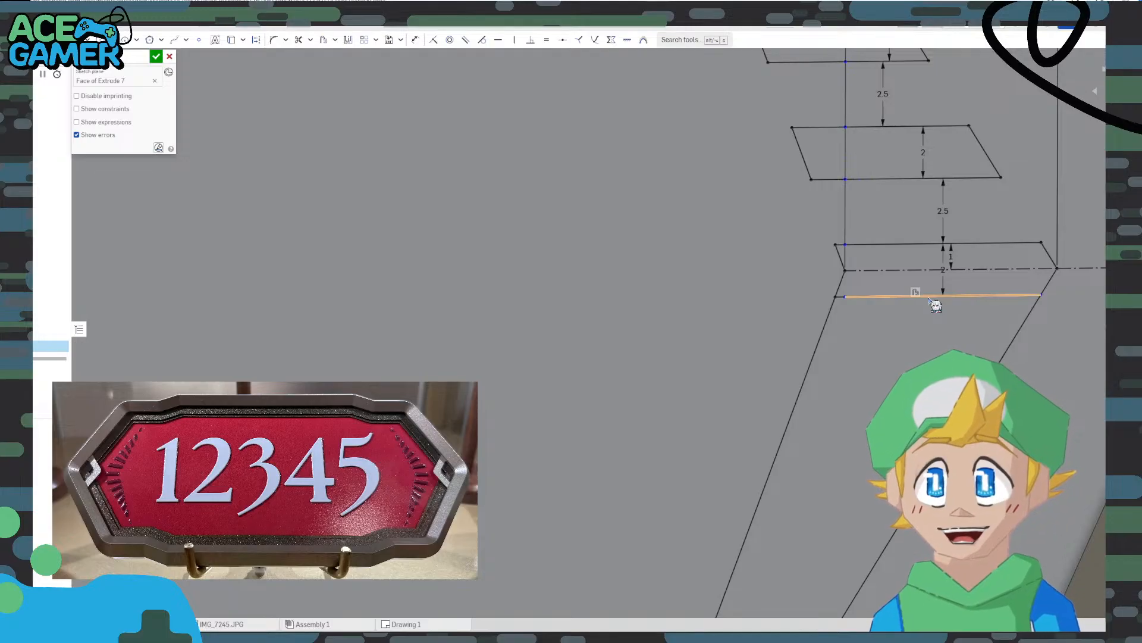
pyautogui.scroll(-3, 930, 299)
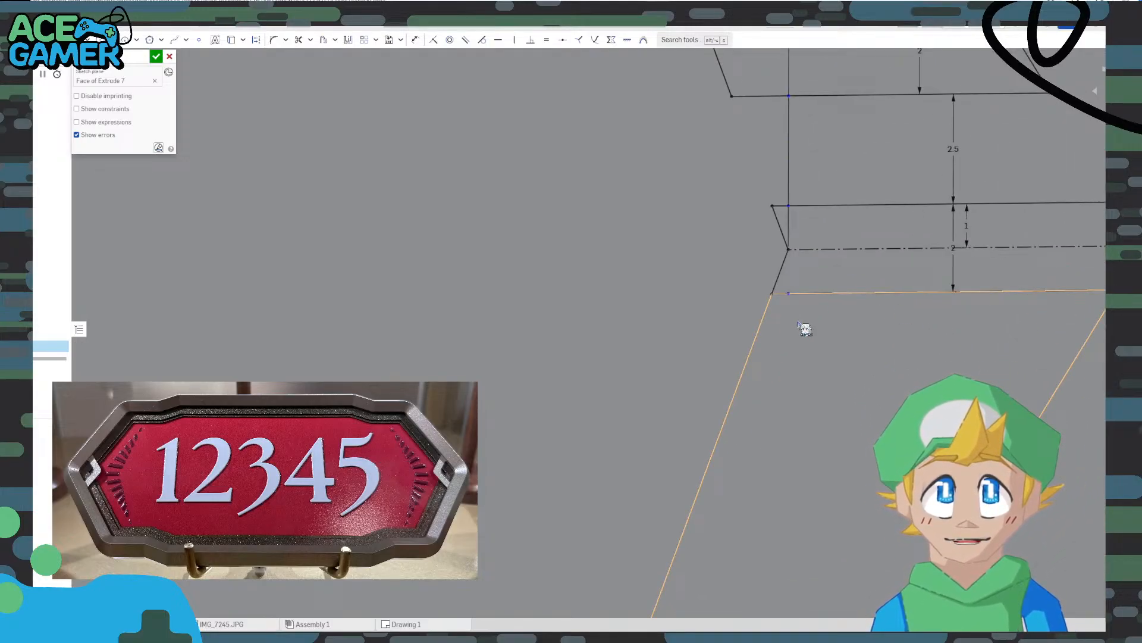
pyautogui.moveTo(799, 322); pyautogui.dragTo(624, 238, button='middle')
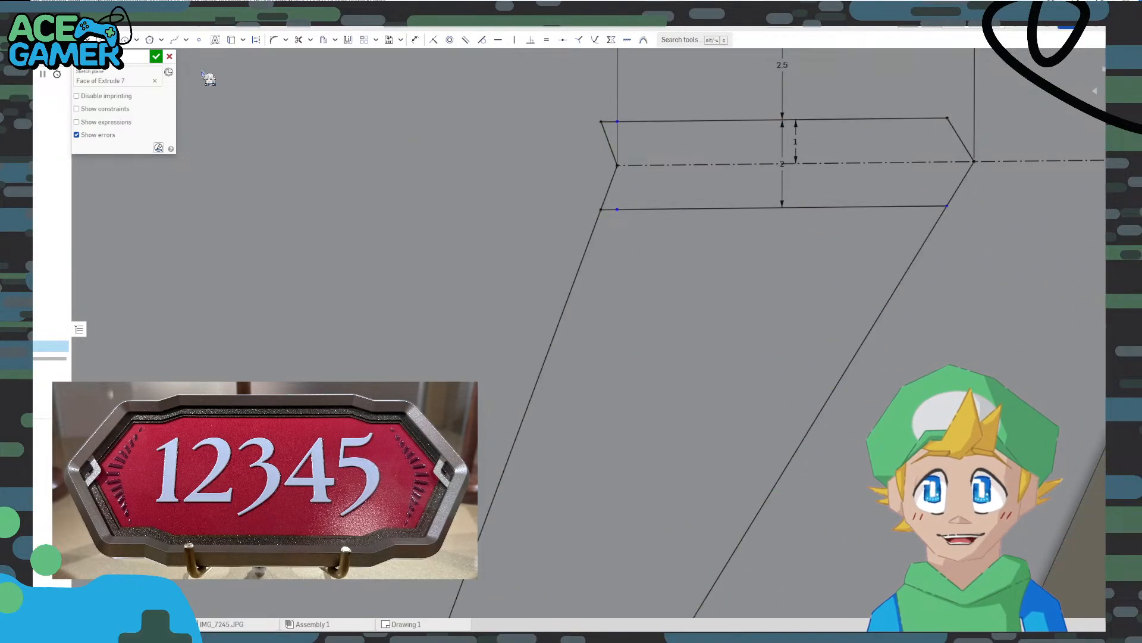
pyautogui.click(652, 208)
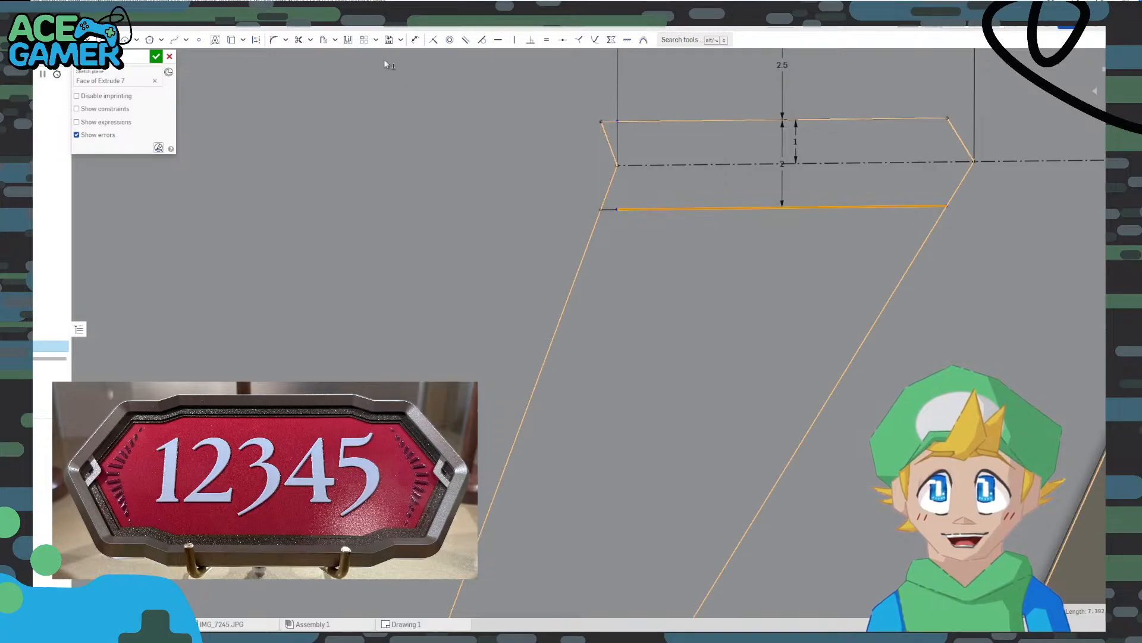
pyautogui.click(327, 40)
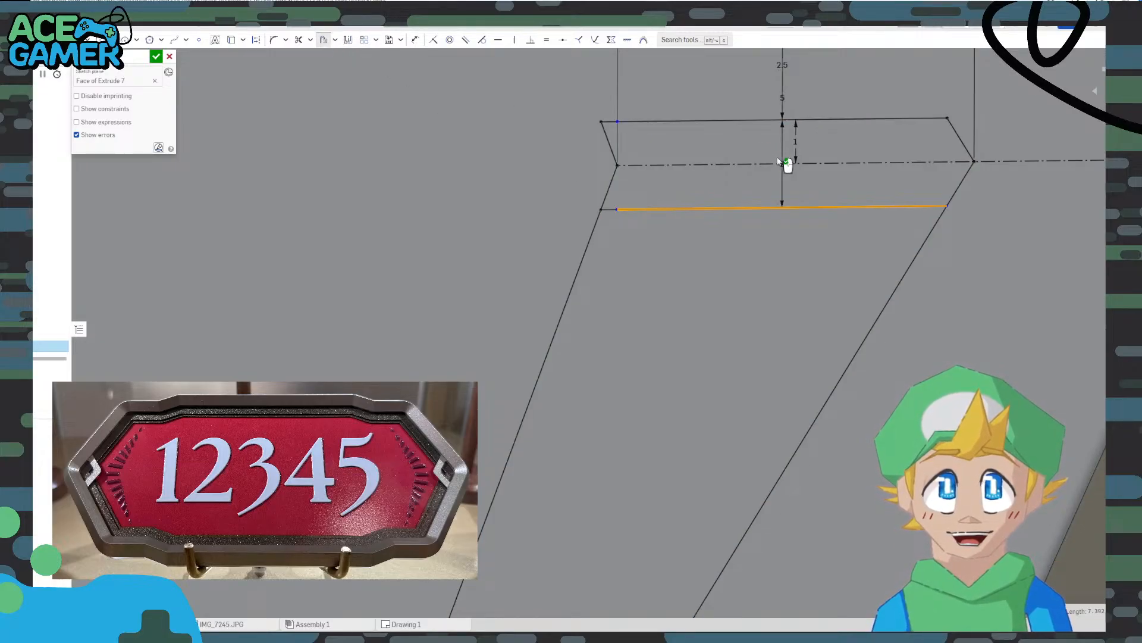
pyautogui.moveTo(785, 161); pyautogui.dragTo(637, 288, button='middle')
pyautogui.scroll(3, 632, 288)
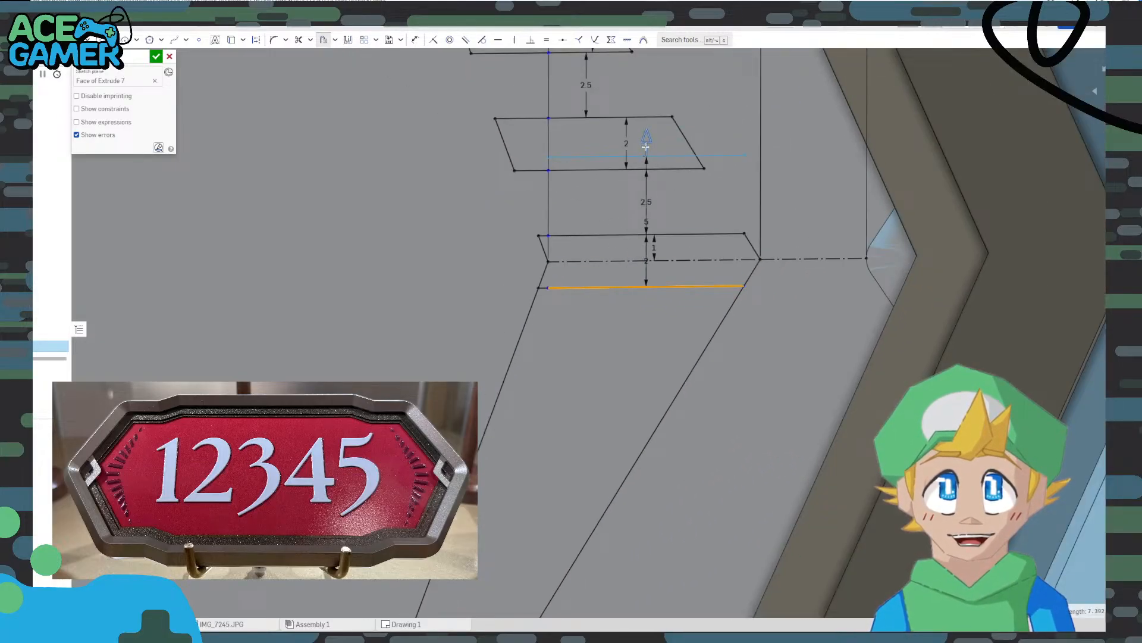
pyautogui.moveTo(646, 146); pyautogui.dragTo(646, 339)
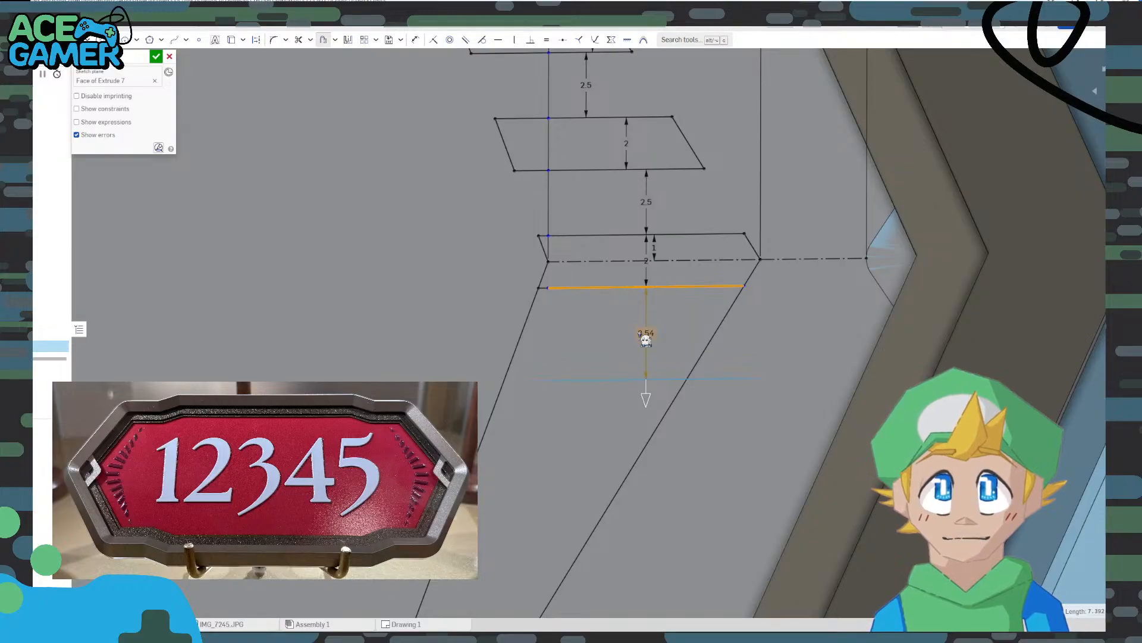
pyautogui.doubleClick(645, 335)
pyautogui.write('2.5')
pyautogui.press('Return')
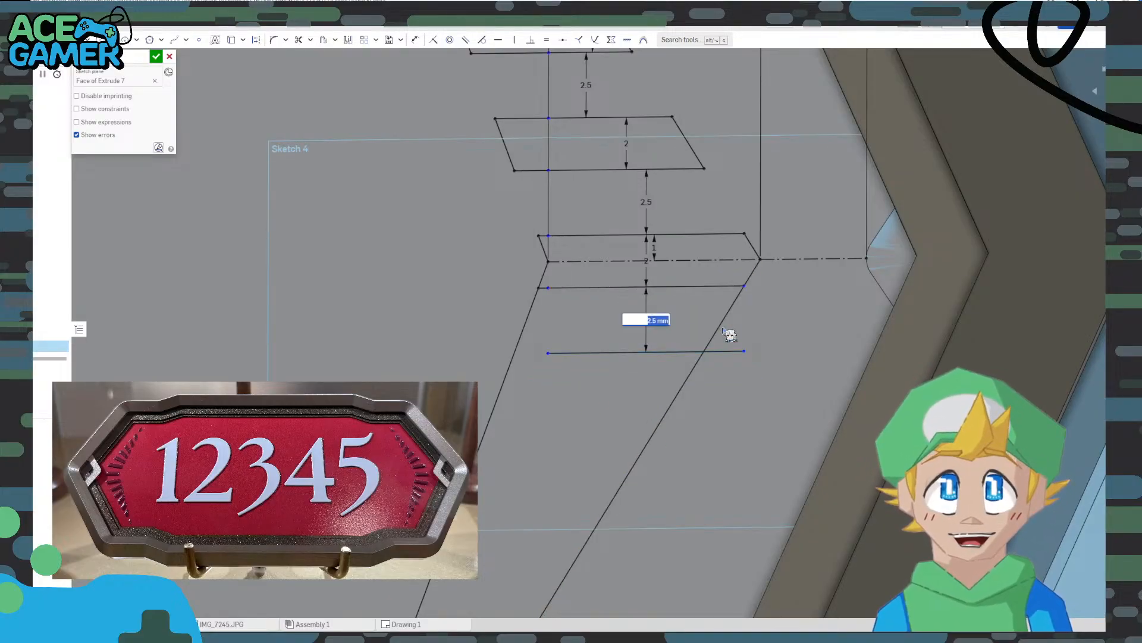
pyautogui.press('Return')
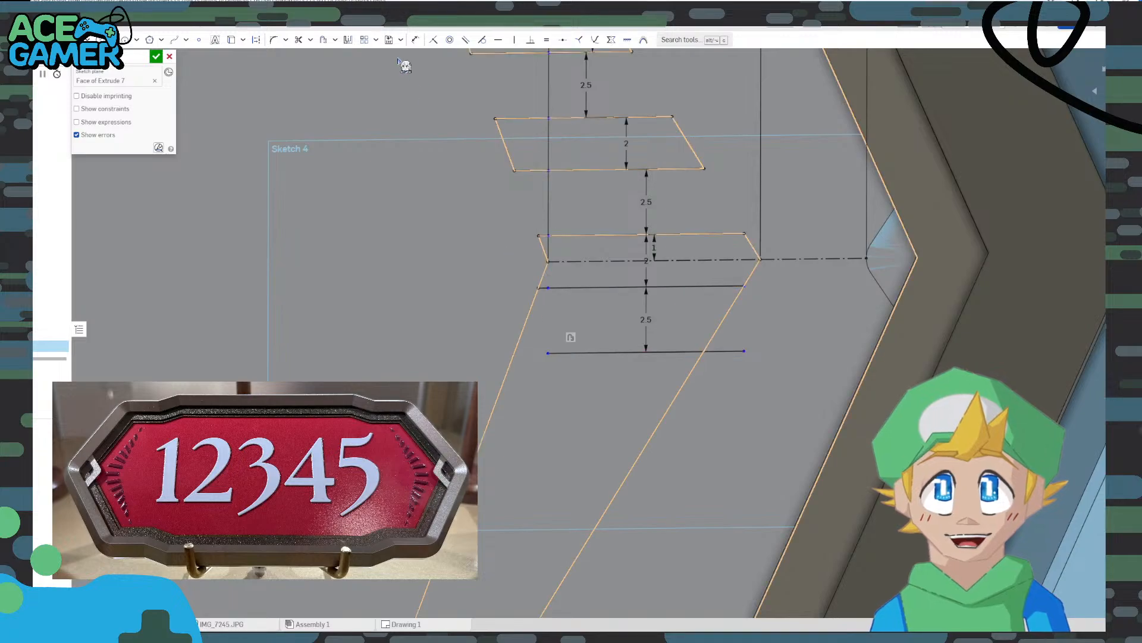
# Offset the new line below the middle bar 2 mm downward to form the first lower bar's bottom edge
pyautogui.click(323, 40)
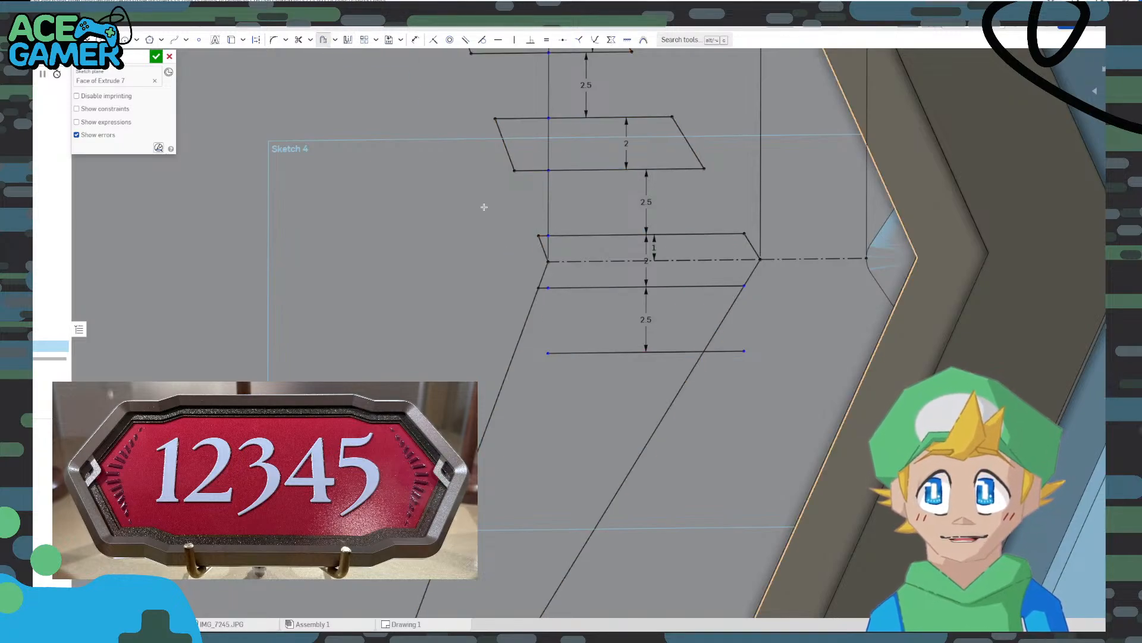
pyautogui.click(557, 351)
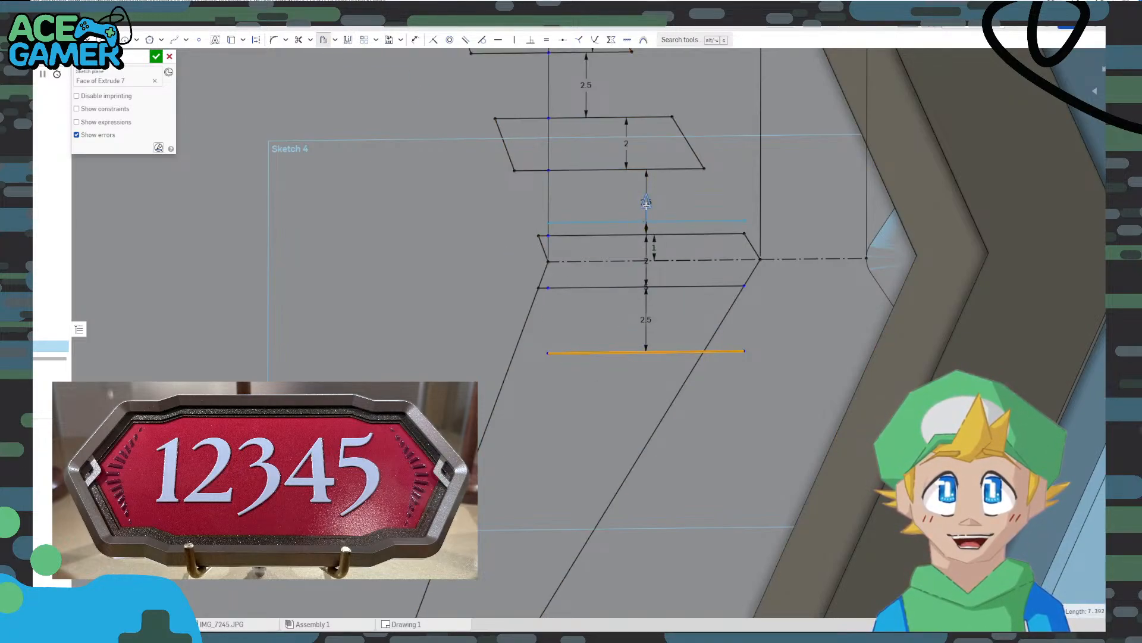
pyautogui.click(650, 389)
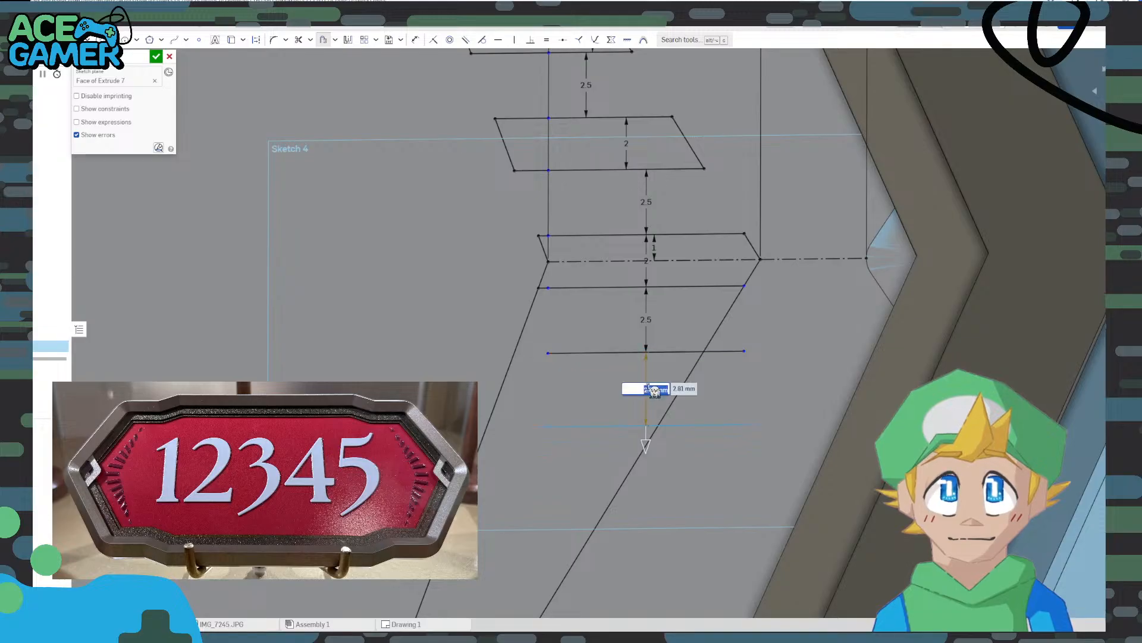
pyautogui.write('2')
pyautogui.press('Return')
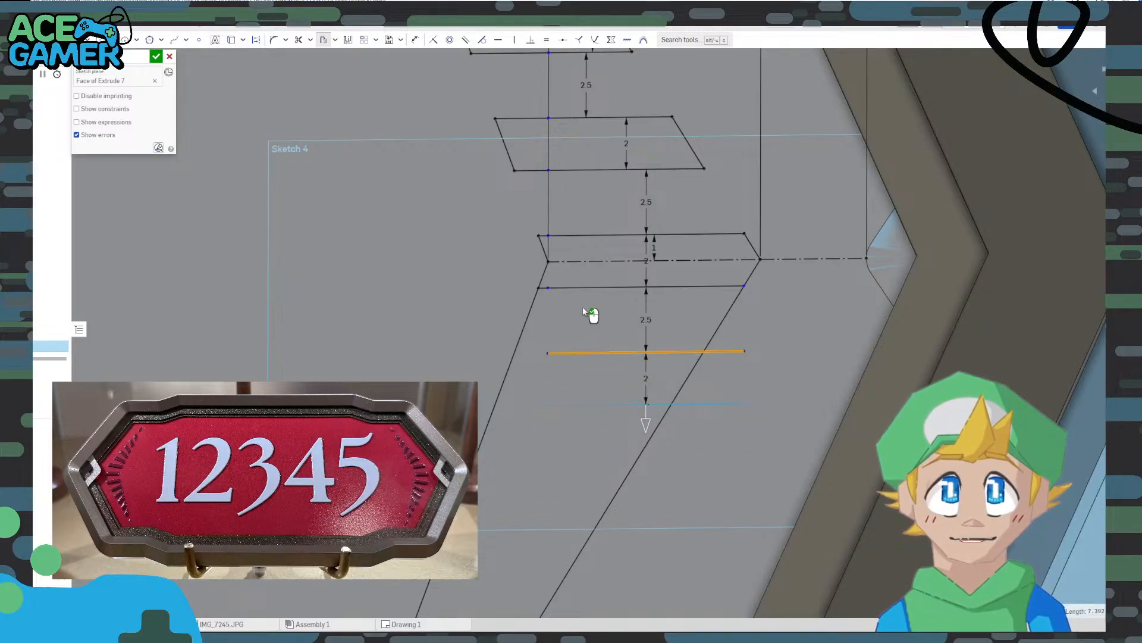
pyautogui.click(583, 308)
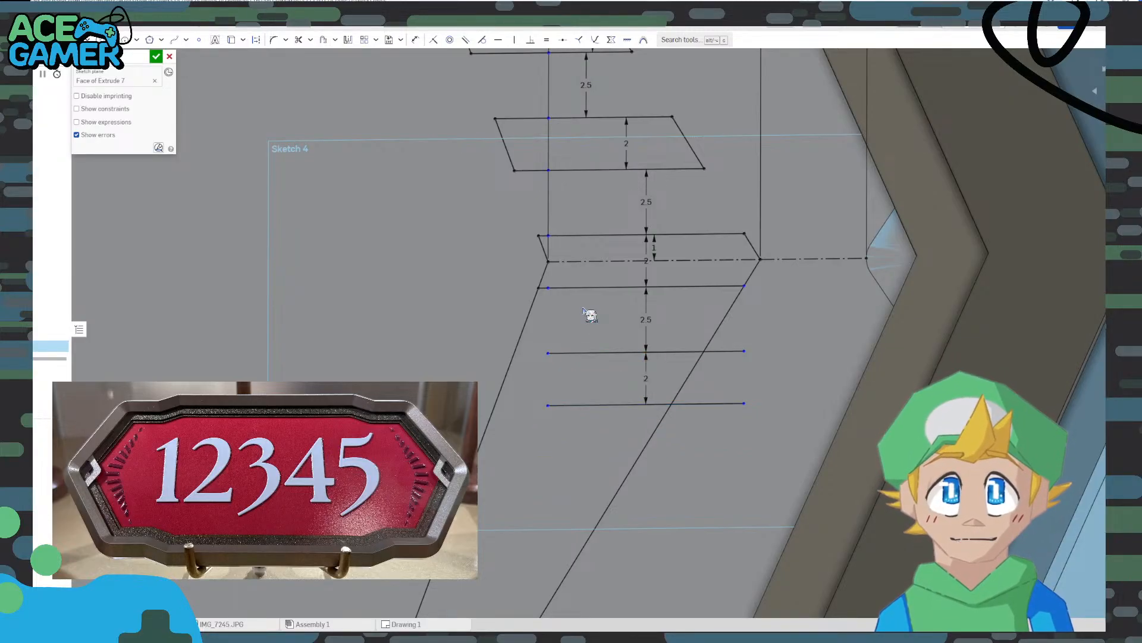
# Offset the first lower bar's bottom line 2.5 mm downward to start the second lower bar
pyautogui.click(323, 39)
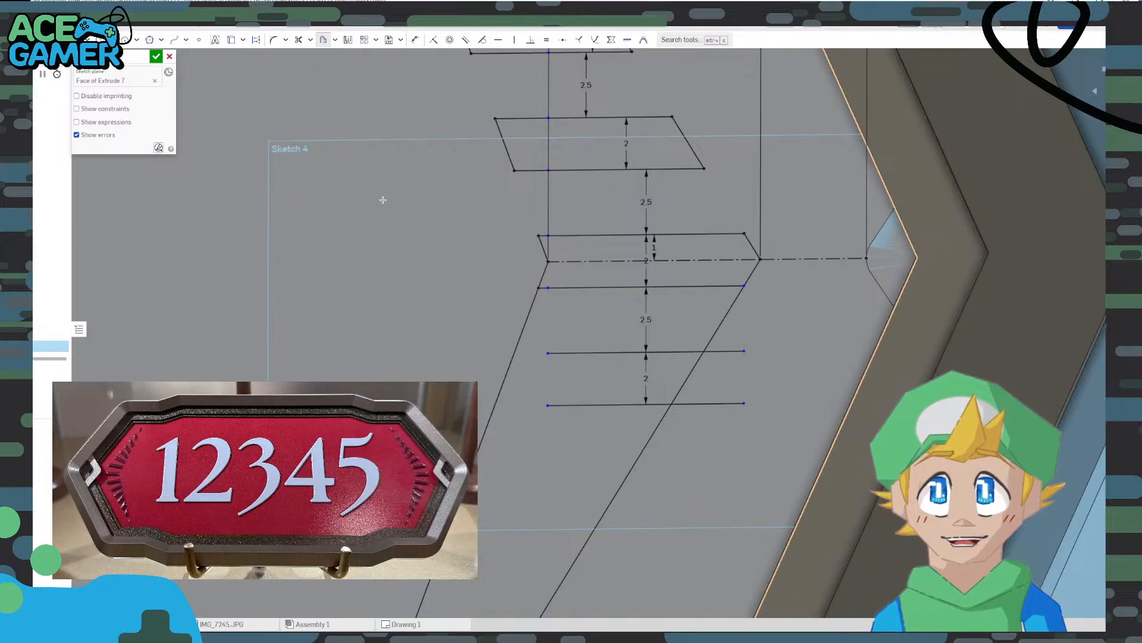
pyautogui.click(562, 410)
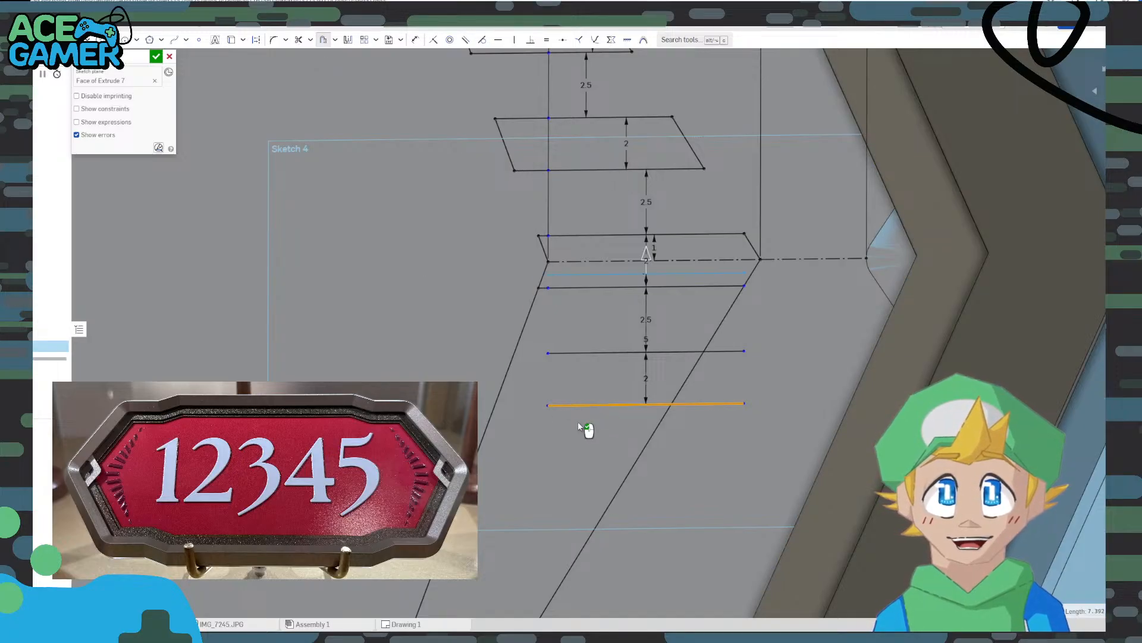
pyautogui.click(654, 437)
pyautogui.write('2')
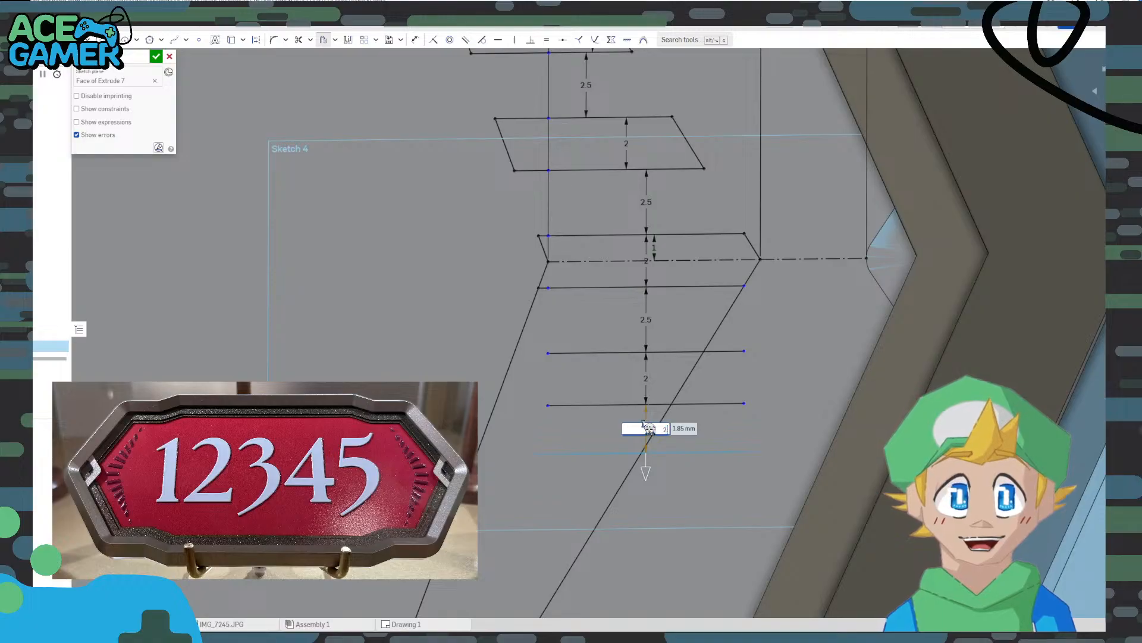
pyautogui.press('Return')
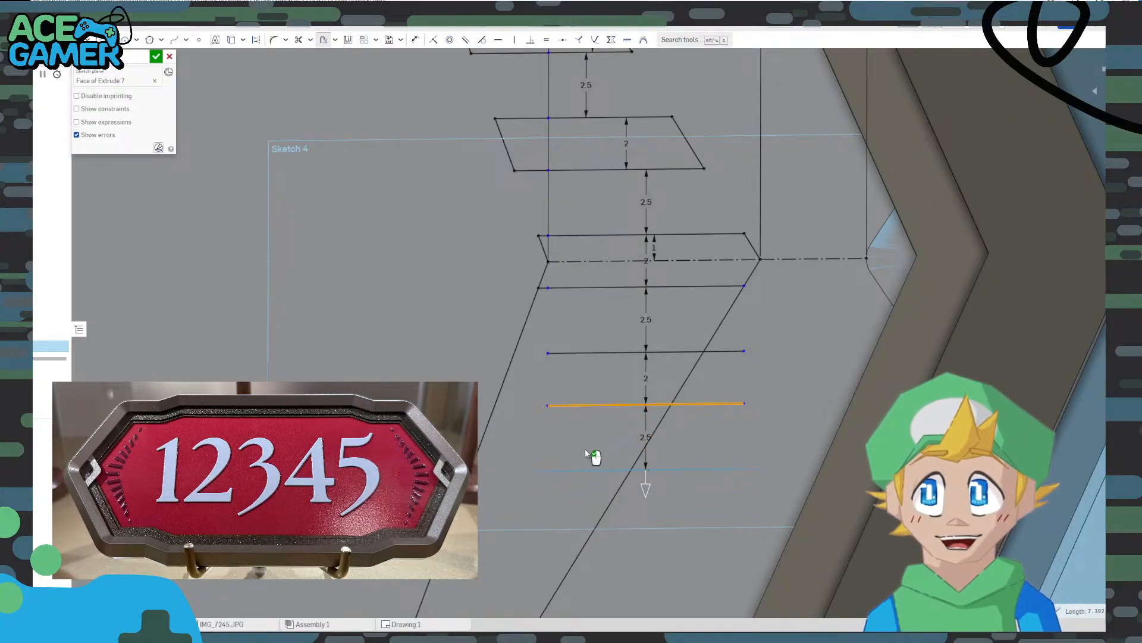
pyautogui.click(590, 480)
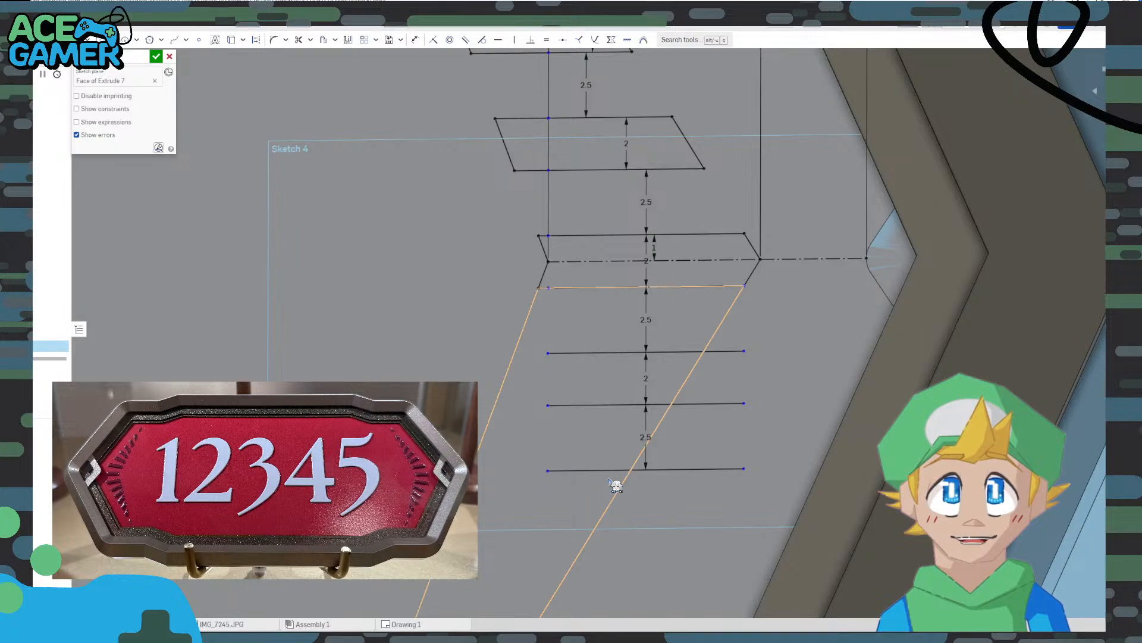
# Offset the second lower bar's top line 2 mm downward to form its bottom edge
pyautogui.scroll(-2, 556, 474)
pyautogui.moveTo(556, 474); pyautogui.dragTo(685, 330, button='middle')
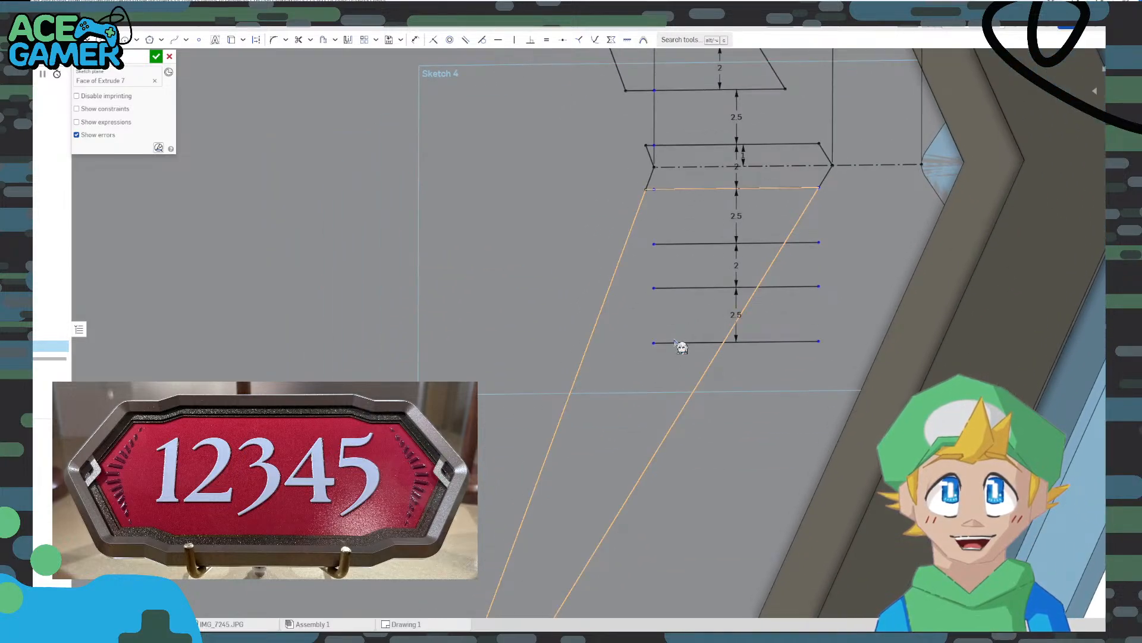
pyautogui.click(323, 39)
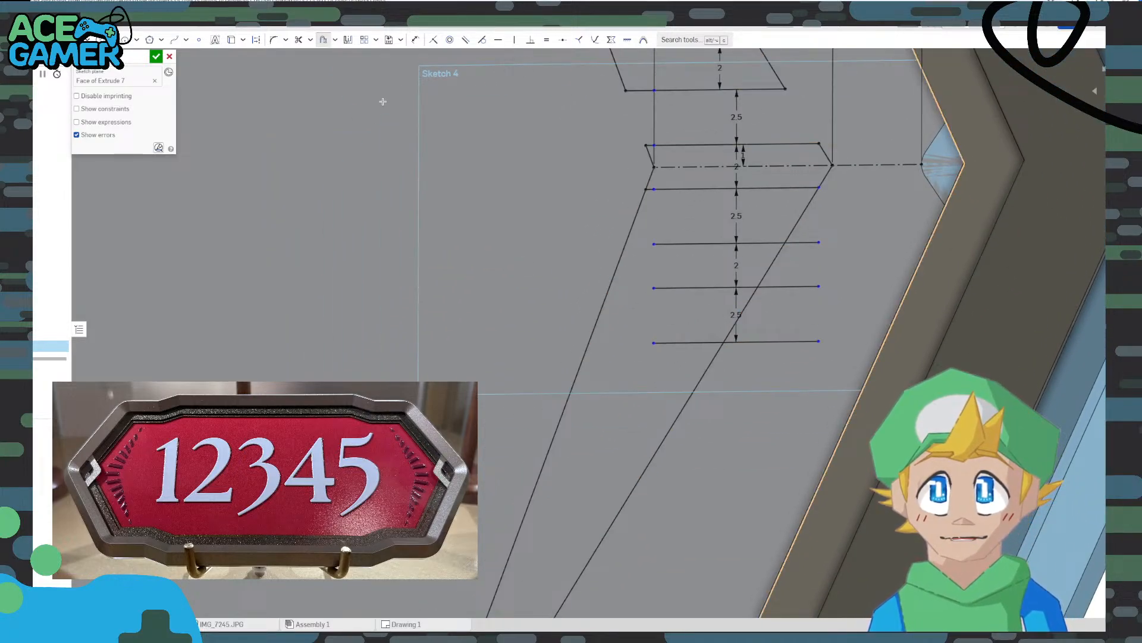
pyautogui.click(702, 342)
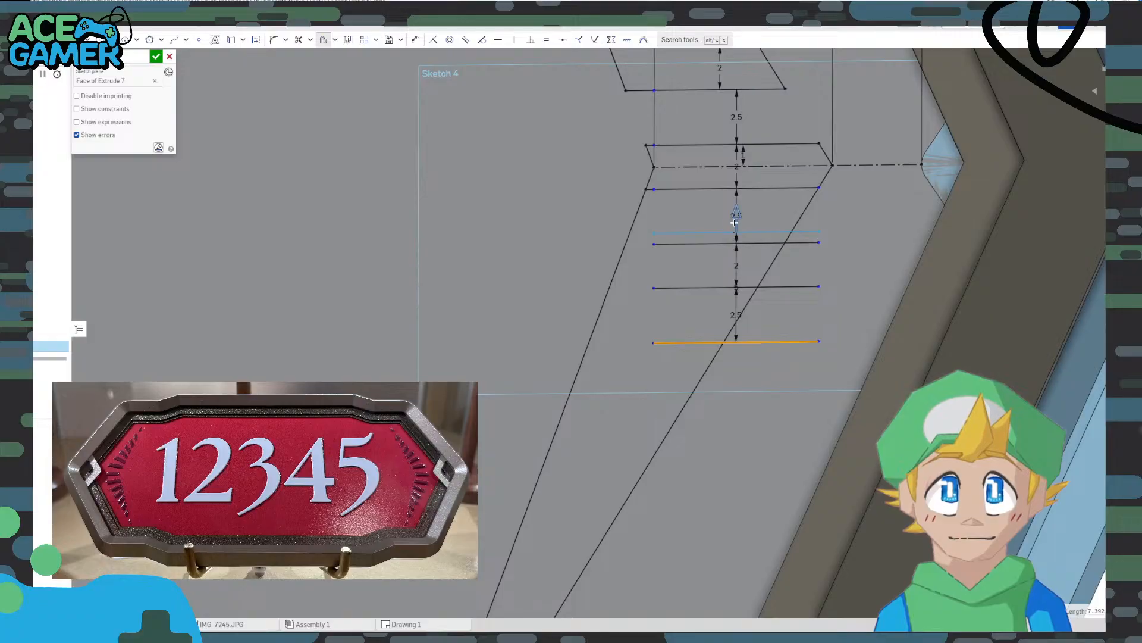
pyautogui.click(743, 373)
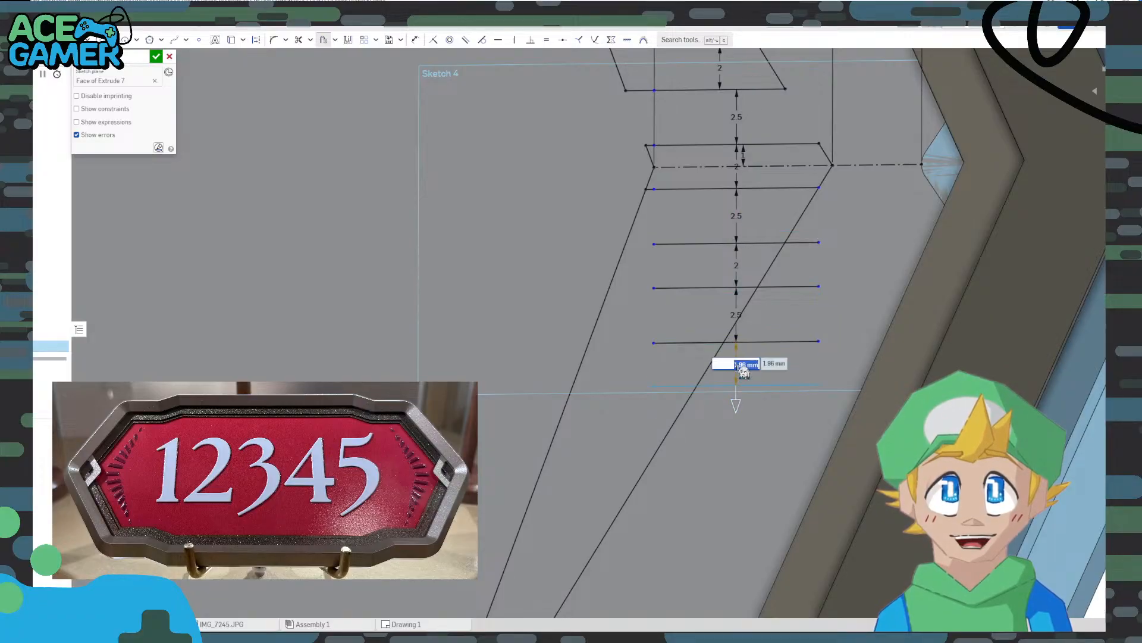
pyautogui.write('2')
pyautogui.press('Return')
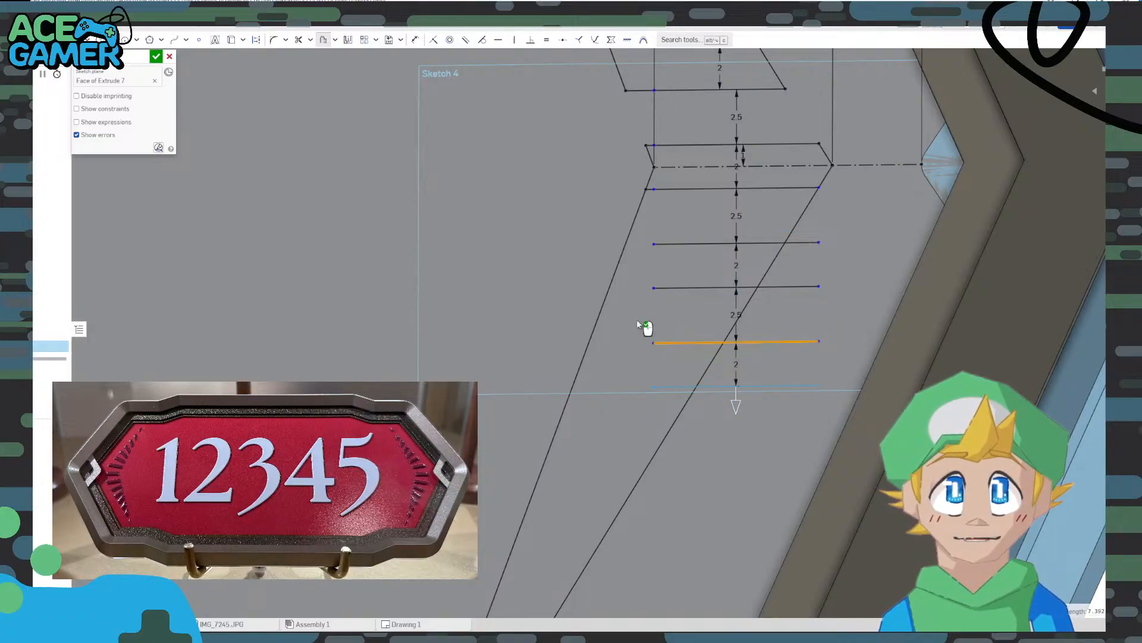
pyautogui.click(637, 320)
pyautogui.press('Escape')
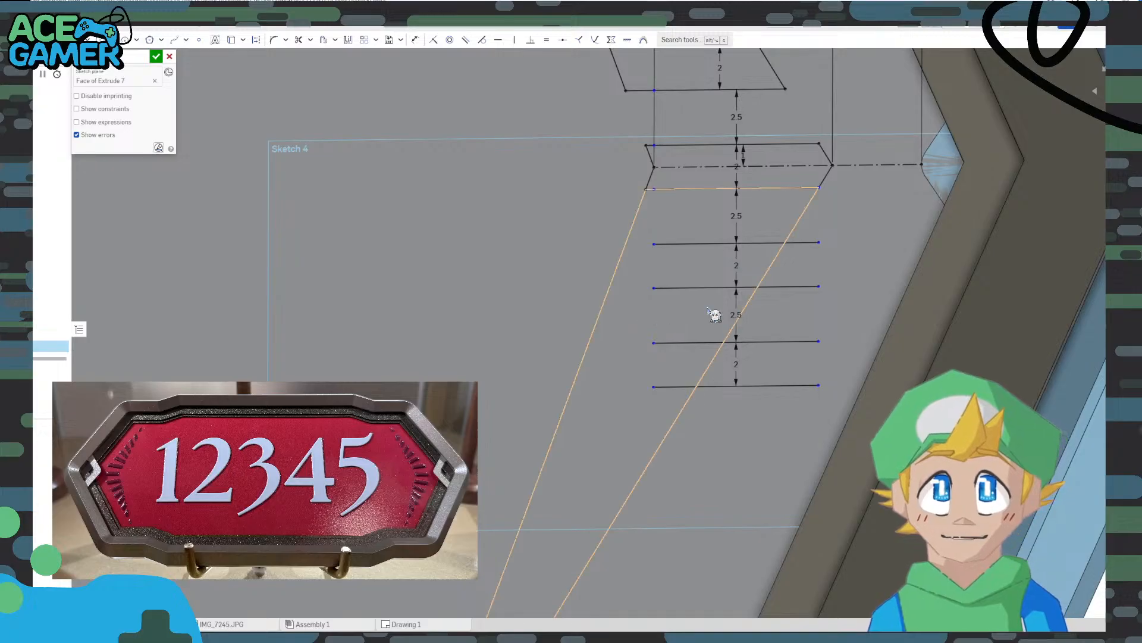
# Trim the ends of the four offset lines that stick out past the right slanted edge
pyautogui.moveTo(770, 278); pyautogui.dragTo(602, 286, button='middle')
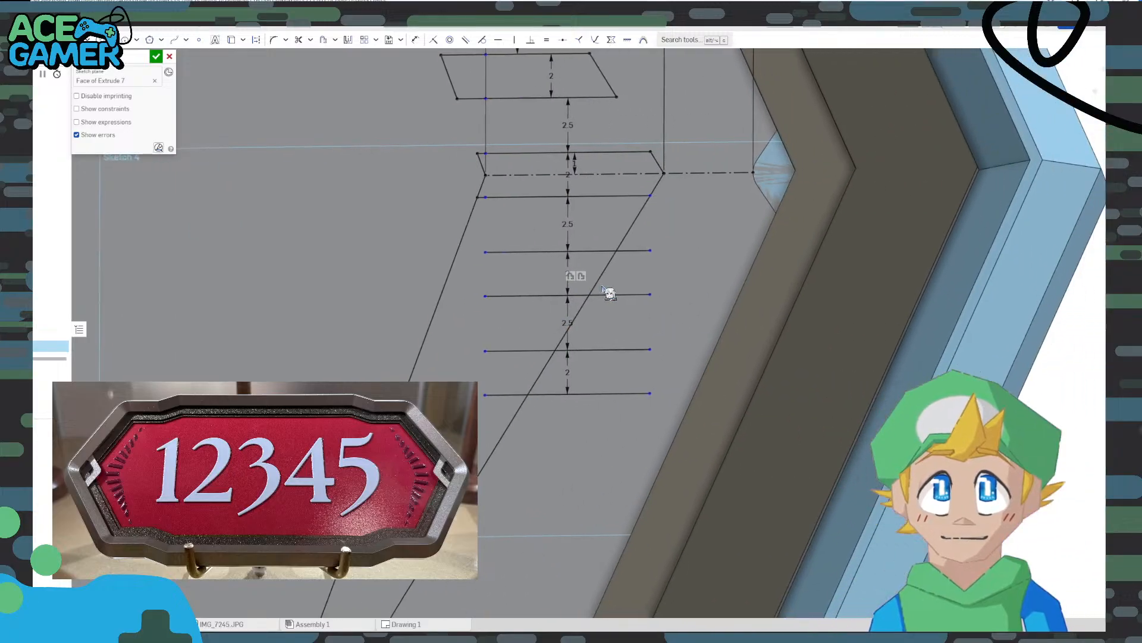
pyautogui.click(299, 39)
pyautogui.moveTo(621, 251); pyautogui.dragTo(572, 416)
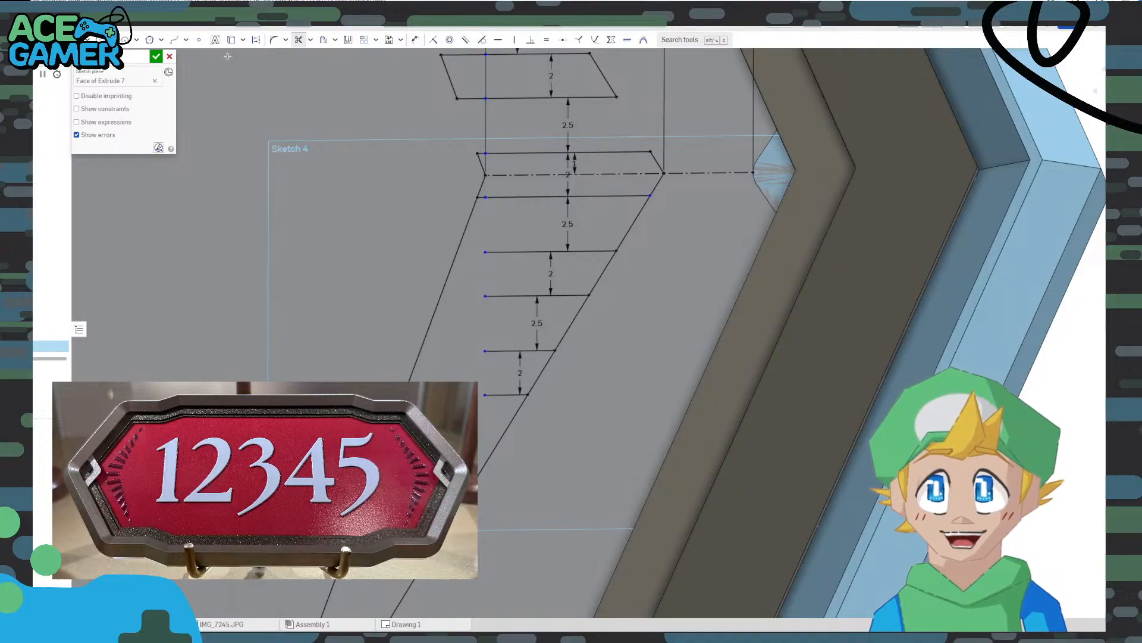
# Extend the left ends of the upper three offset lines to the left slanted edge with short lines
pyautogui.press('l')
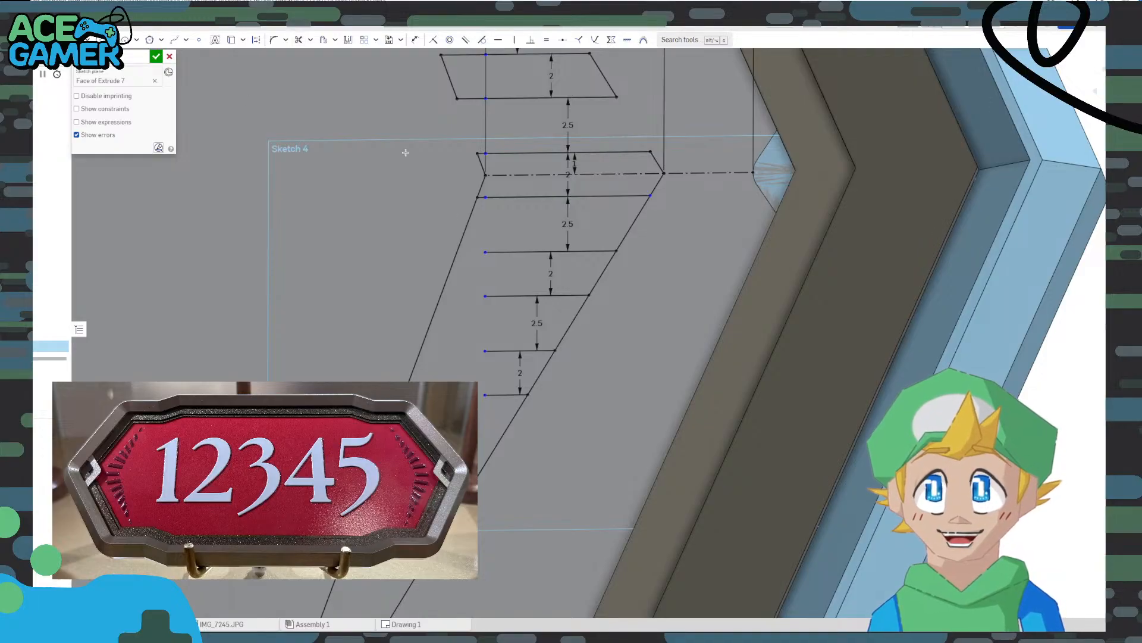
pyautogui.click(484, 253)
pyautogui.click(456, 254)
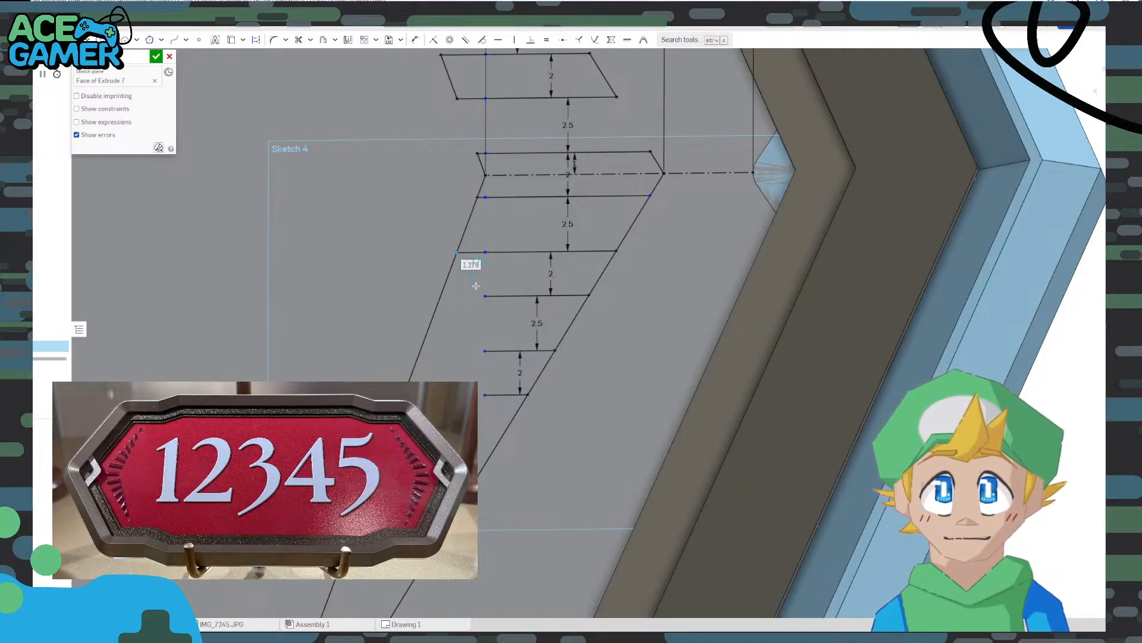
pyautogui.press('Escape')
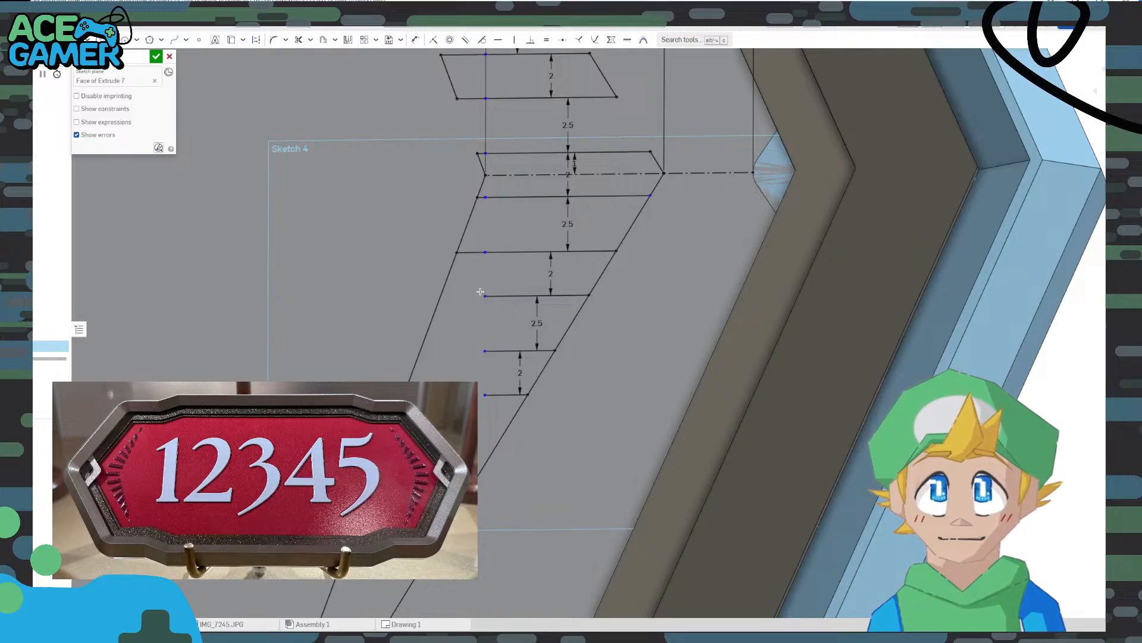
pyautogui.click(485, 296)
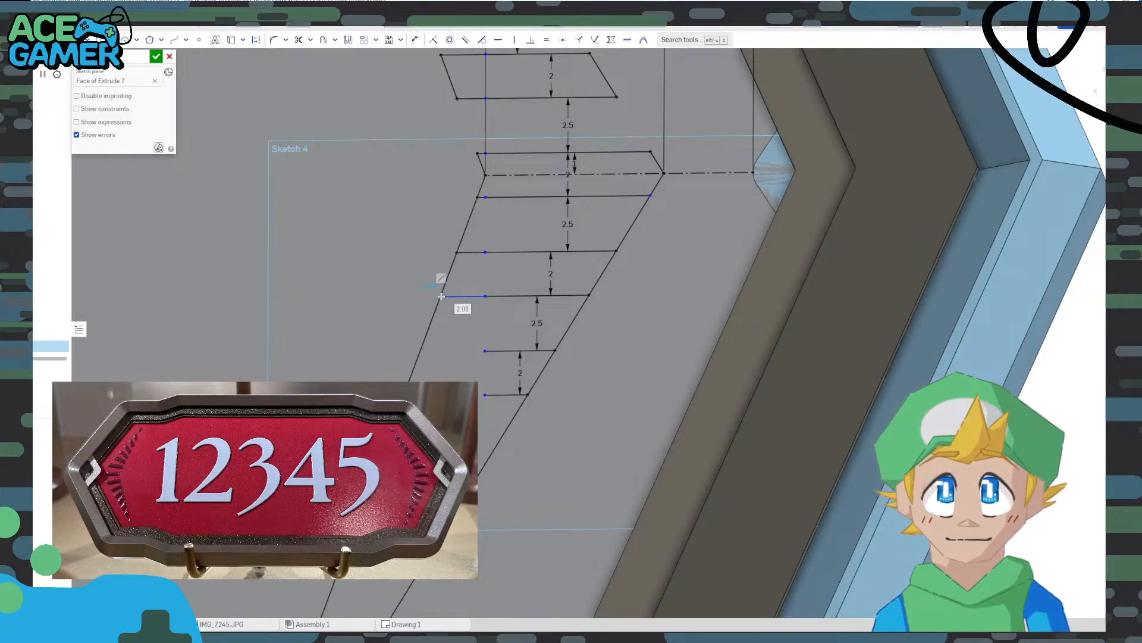
pyautogui.click(441, 296)
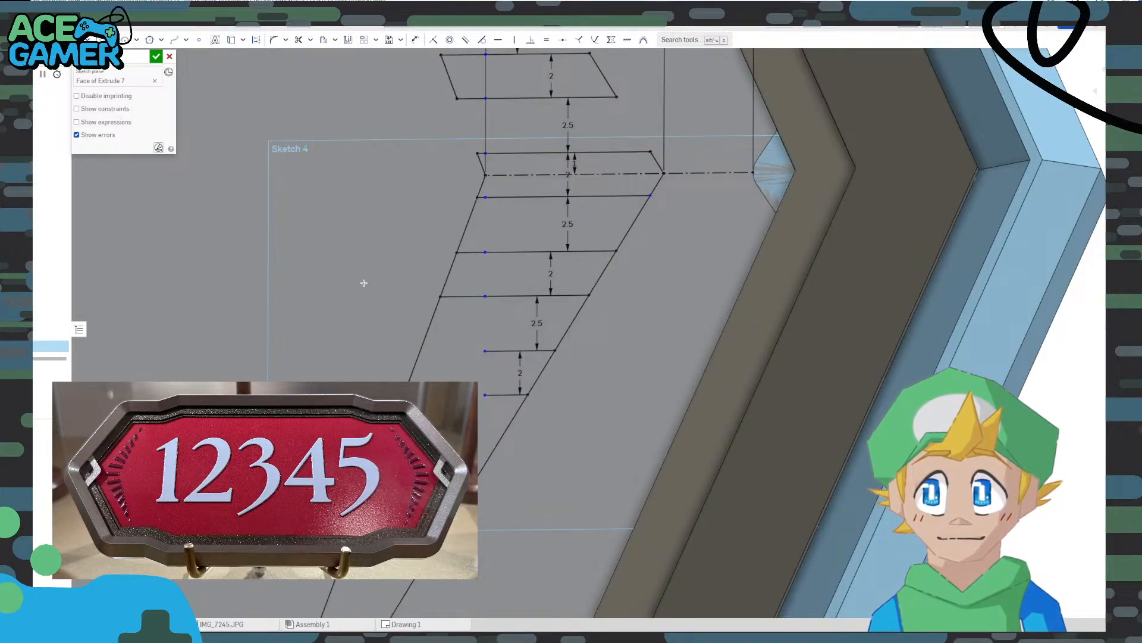
pyautogui.click(485, 351)
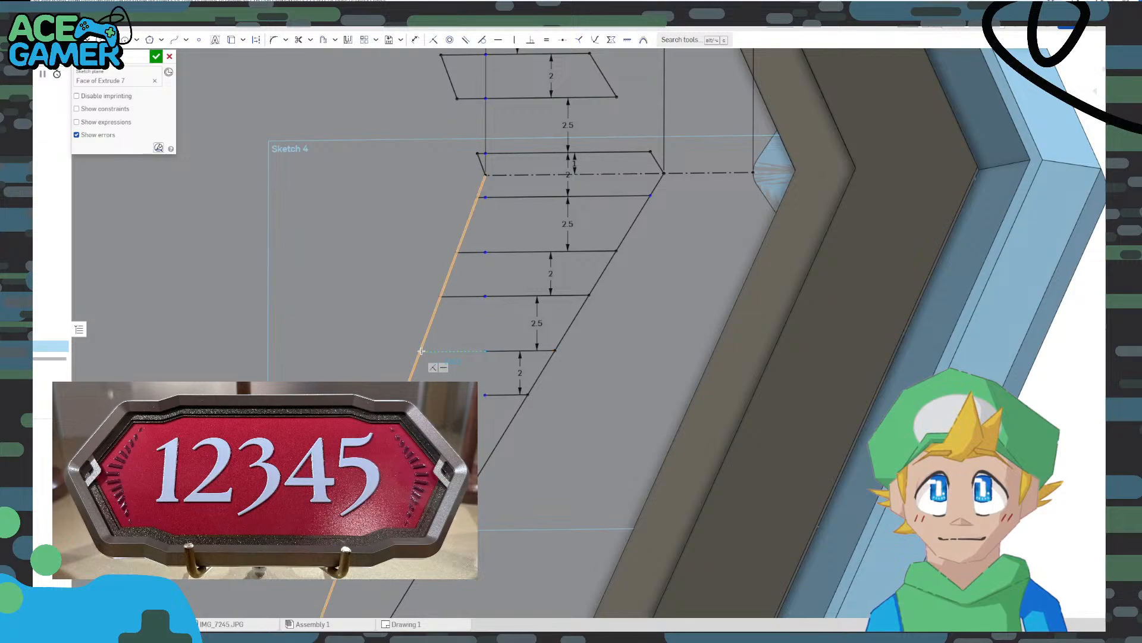
pyautogui.click(419, 351)
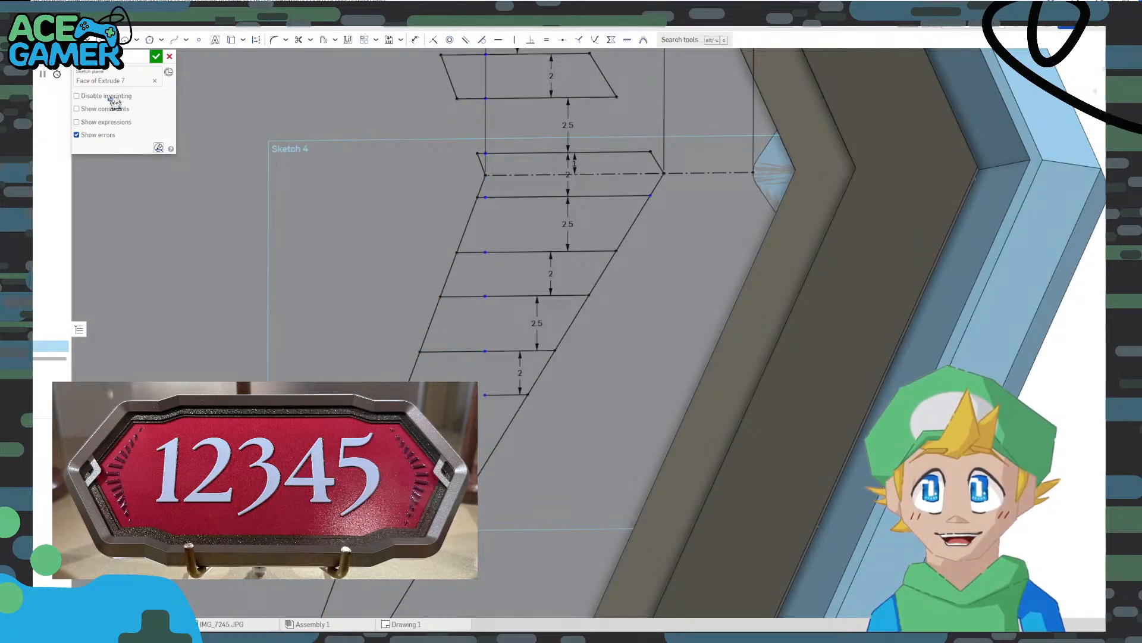
# Extend the second lower bar's bottom line to the left slanted edge and offset it 2.5 mm downward to start the third lower bar
pyautogui.click(485, 394)
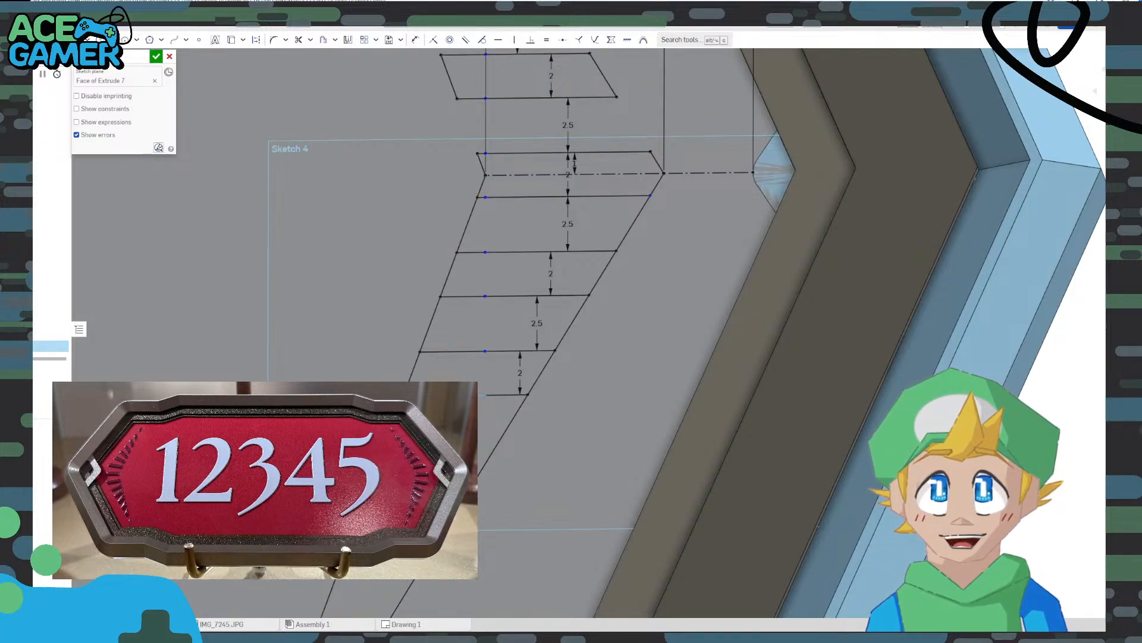
pyautogui.click(403, 395)
pyautogui.moveTo(444, 414)
pyautogui.mouseDown(button='middle')
pyautogui.moveTo(553, 304)
pyautogui.moveTo(570, 250)
pyautogui.mouseUp(button='middle')
pyautogui.scroll(1, 553, 304)
pyautogui.click(323, 40)
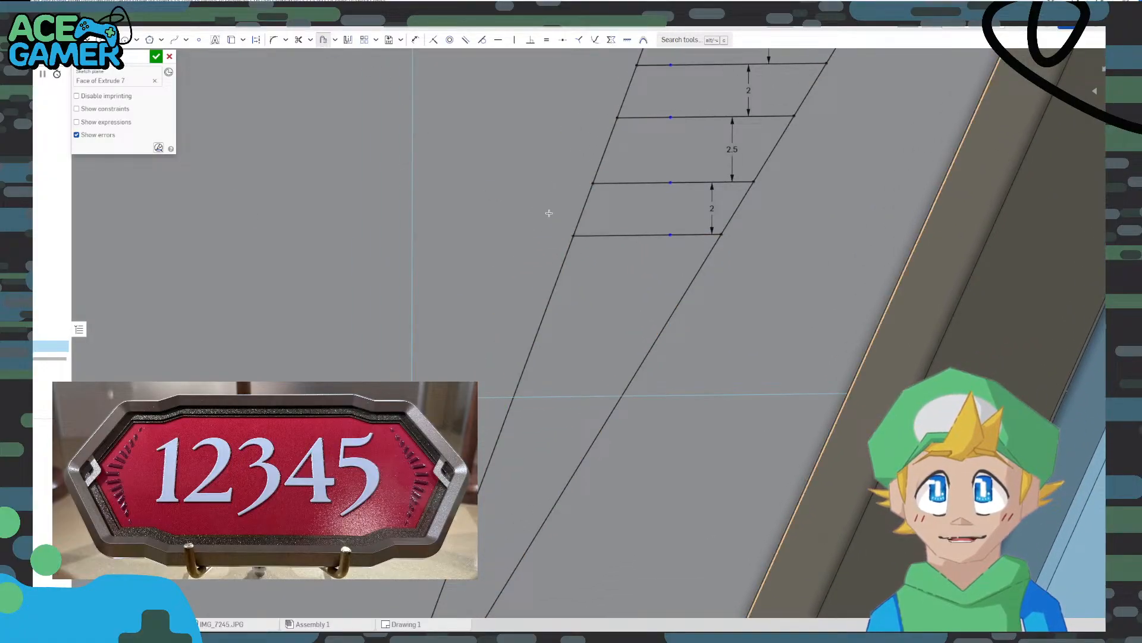
pyautogui.click(612, 237)
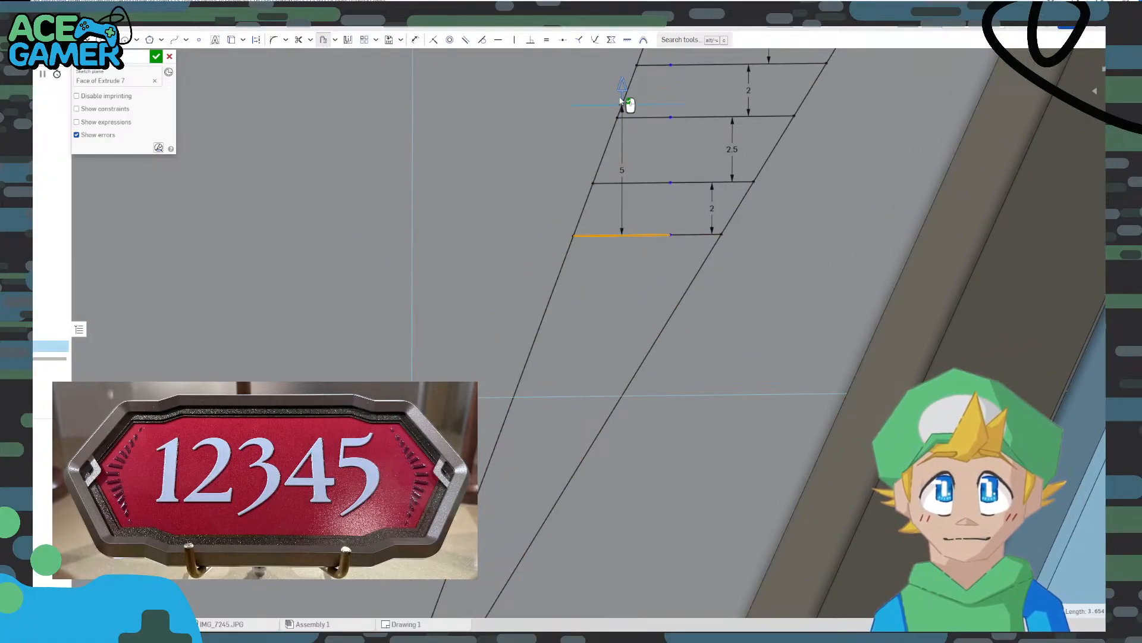
pyautogui.click(626, 272)
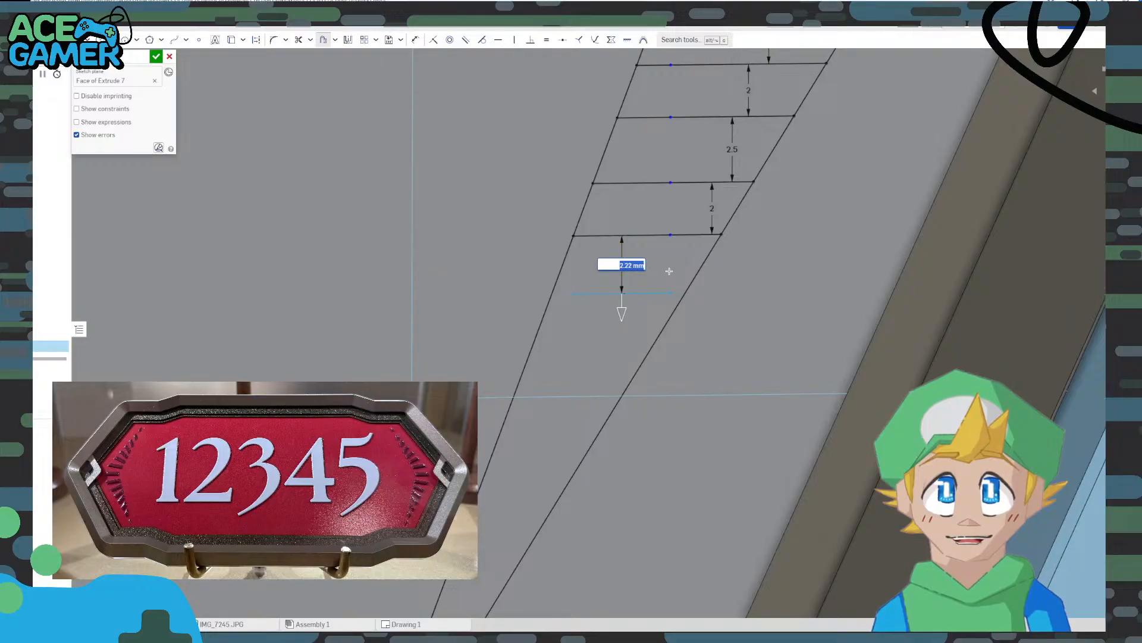
pyautogui.write('2.5')
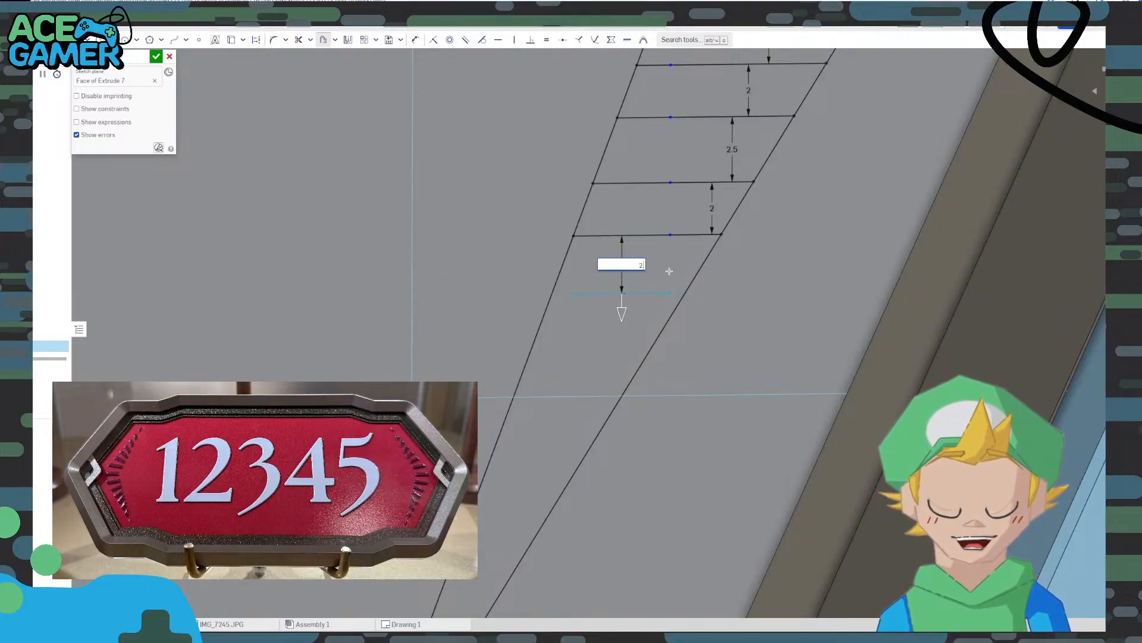
pyautogui.press('Return')
pyautogui.click(643, 282)
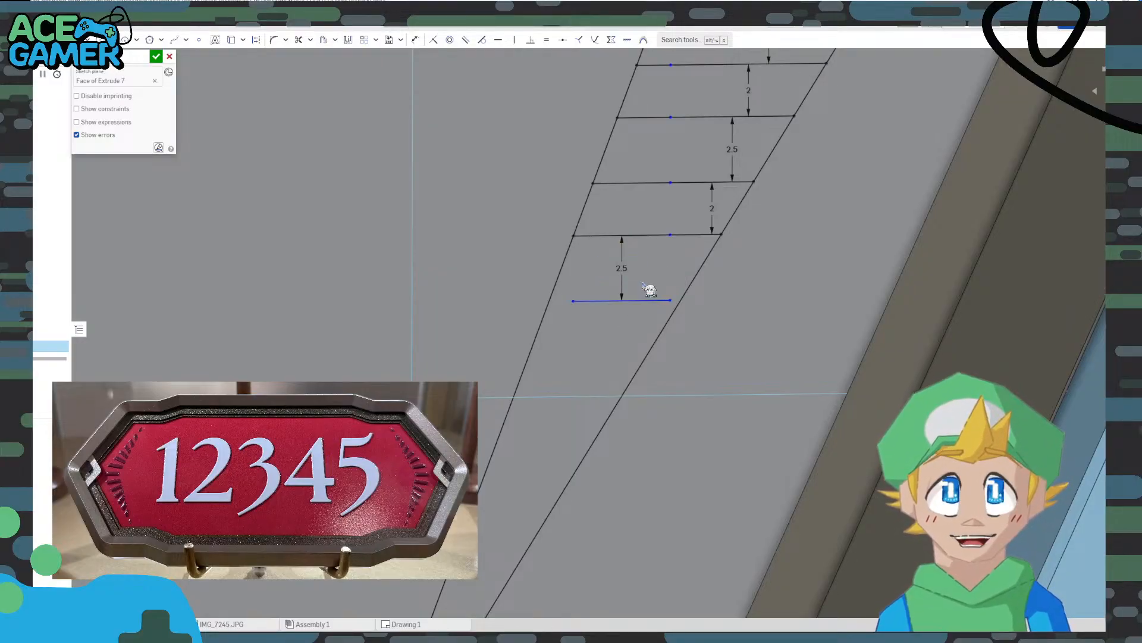
# Offset the third lower bar's top line 2 mm downward to form its bottom edge
pyautogui.click(323, 39)
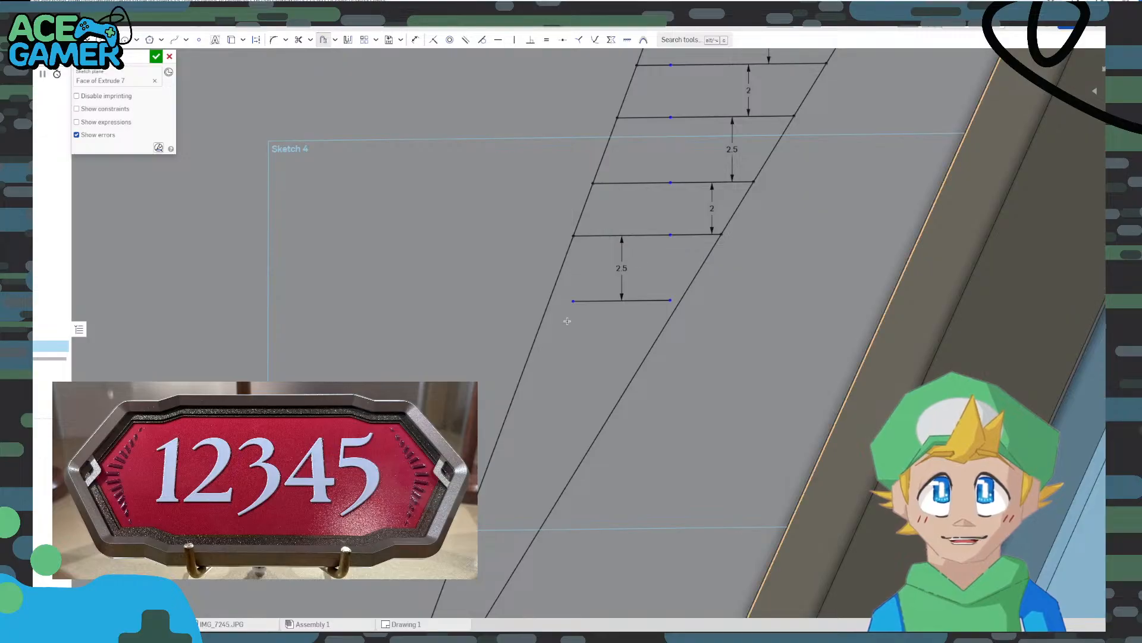
pyautogui.click(595, 301)
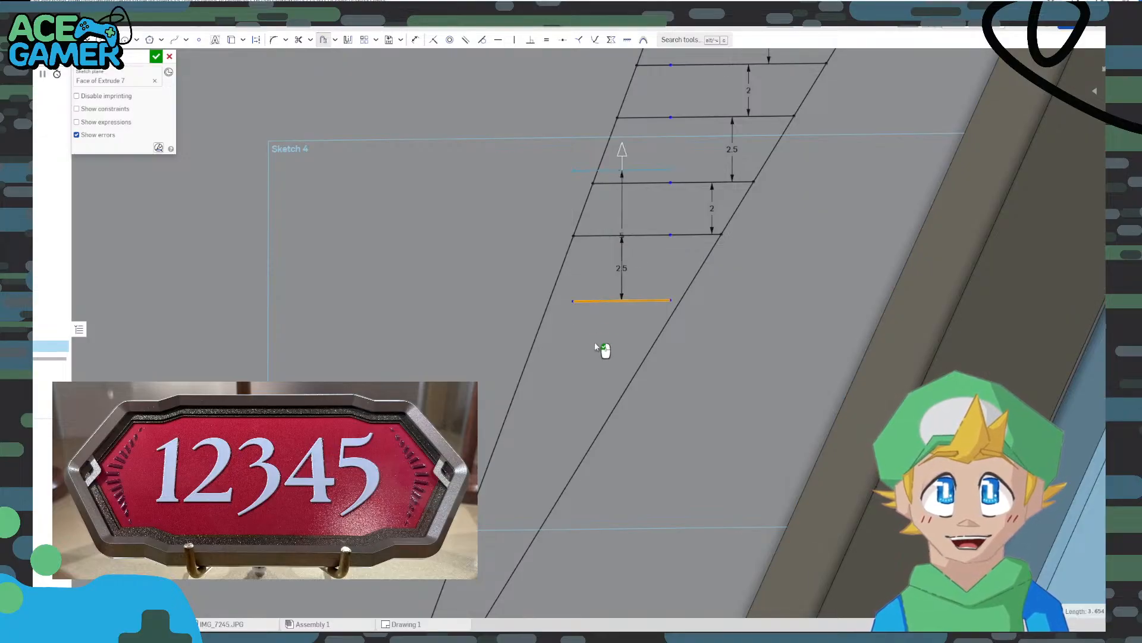
pyautogui.click(621, 154)
pyautogui.click(623, 334)
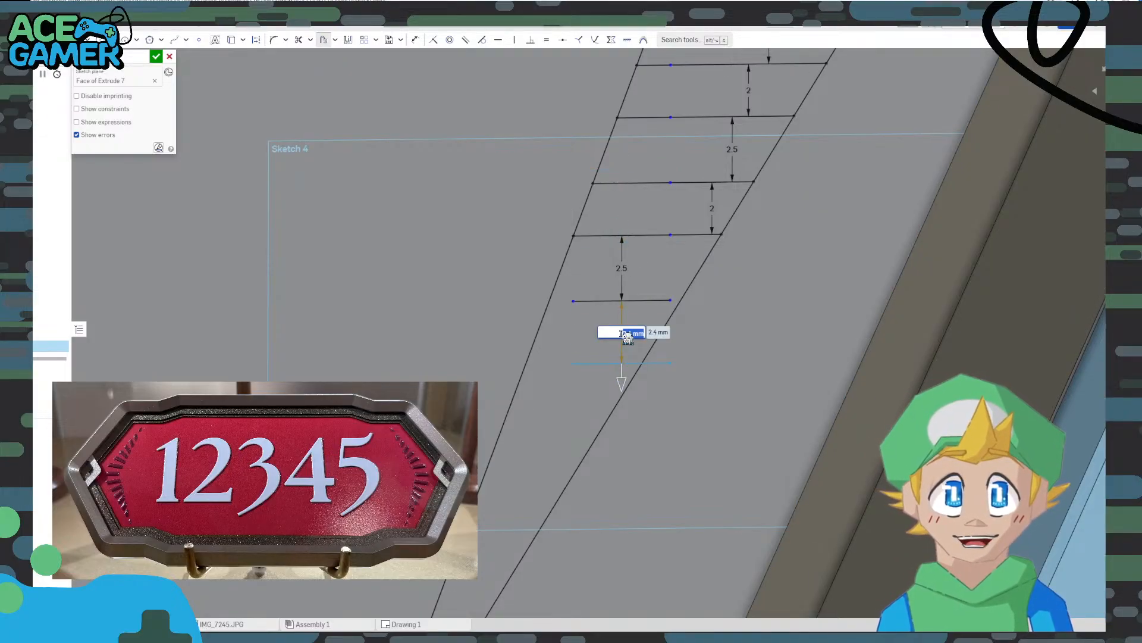
pyautogui.write('2')
pyautogui.press('Return')
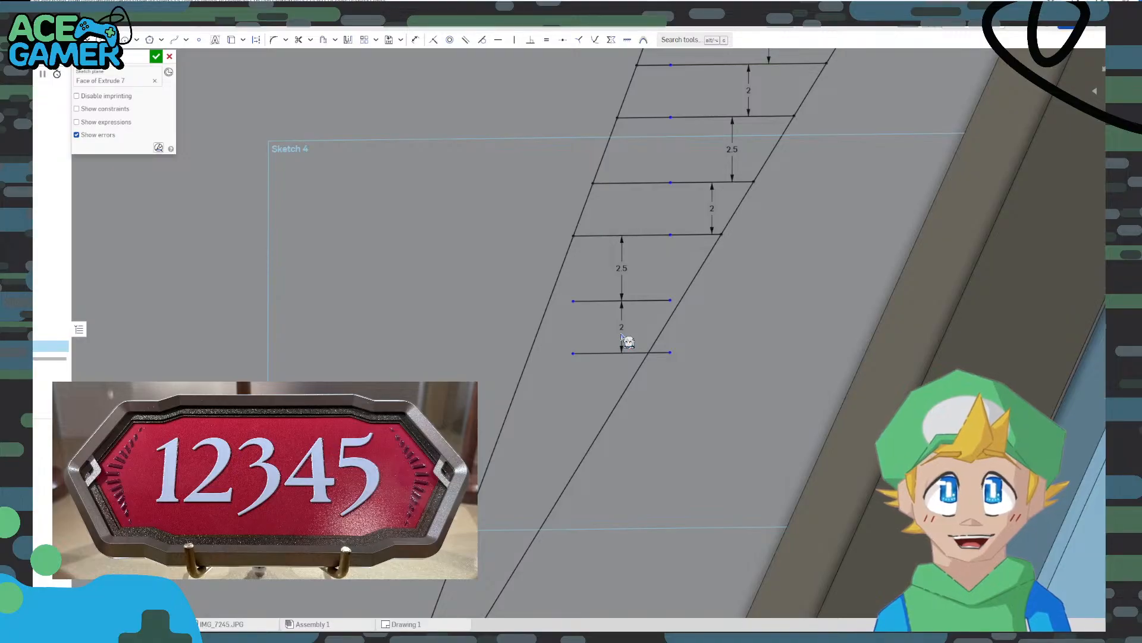
# Offset the third lower bar's bottom line 2.5 mm downward to start the fourth lower bar
pyautogui.click(323, 39)
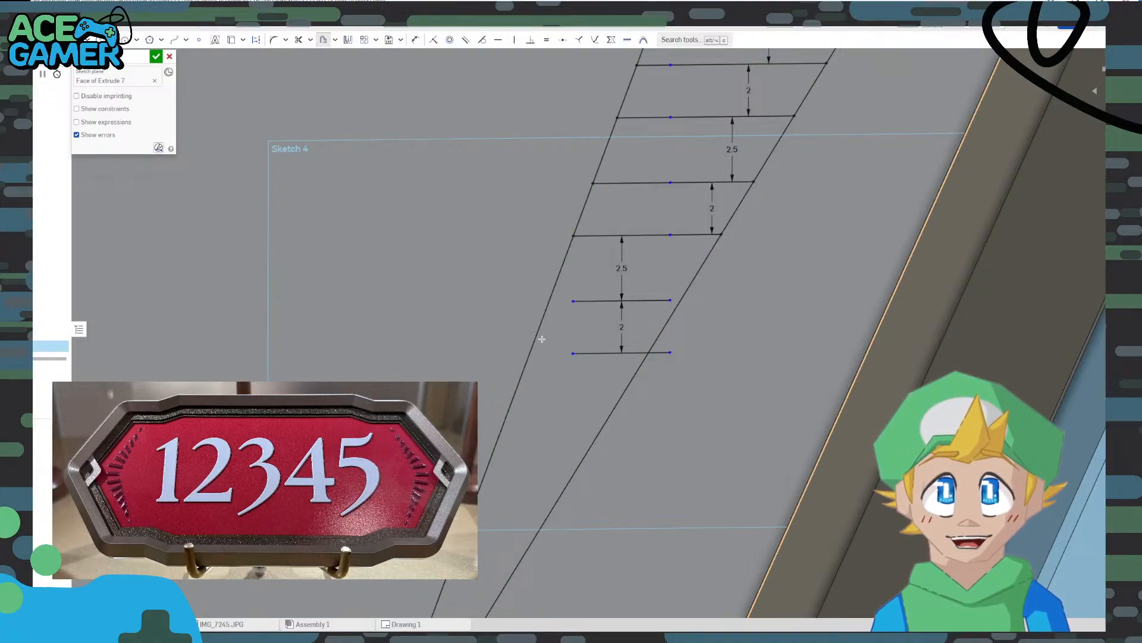
pyautogui.click(622, 352)
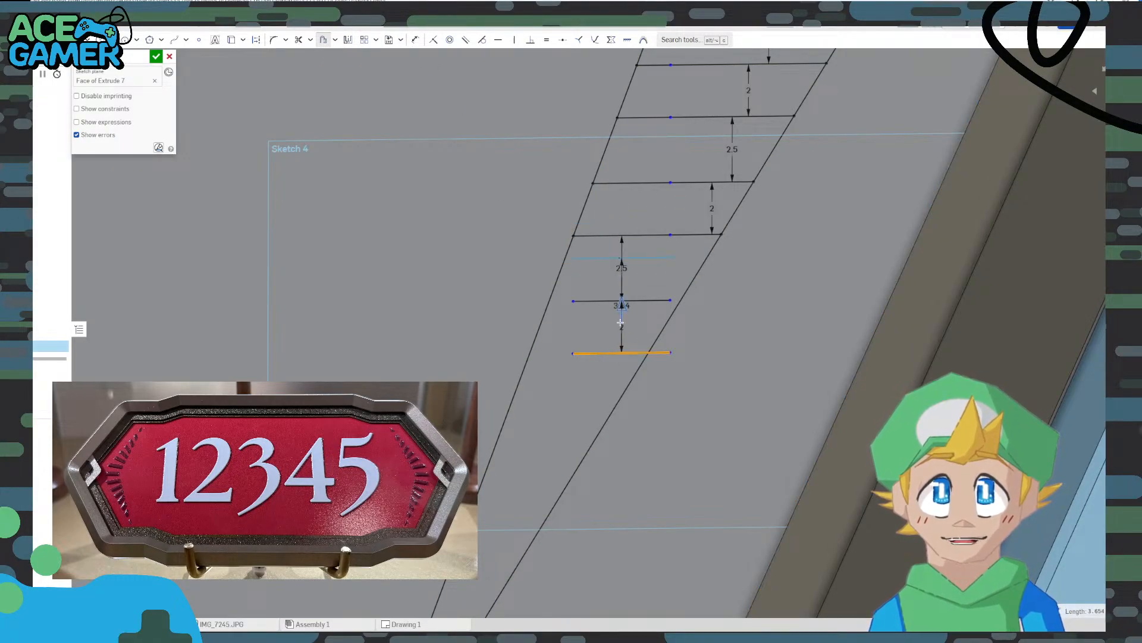
pyautogui.click(625, 383)
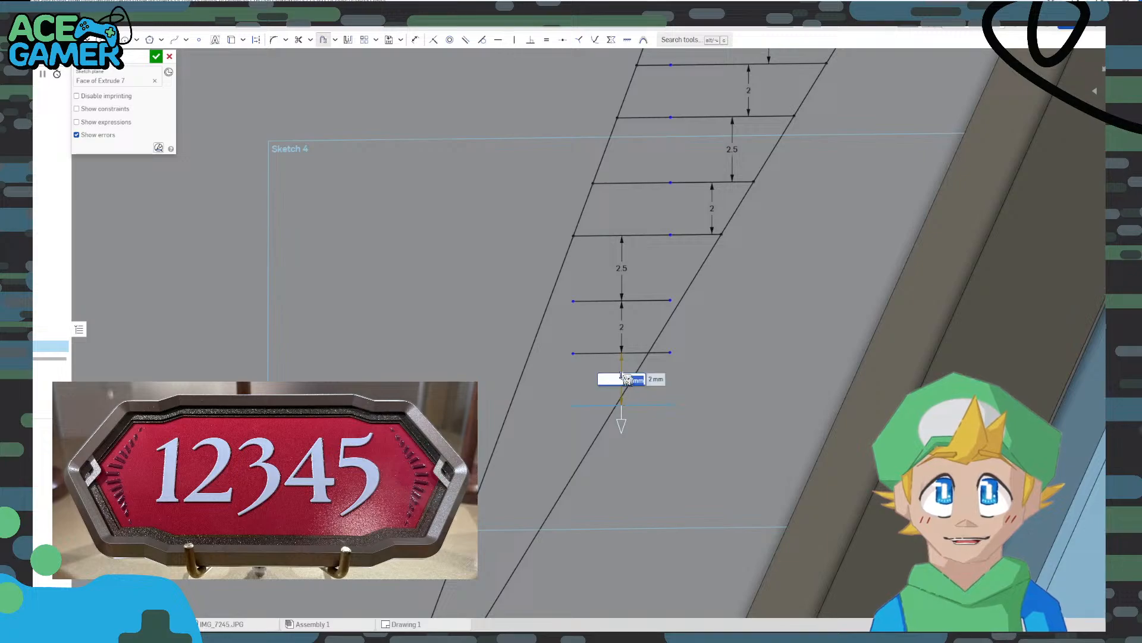
pyautogui.write('2.5')
pyautogui.press('Return')
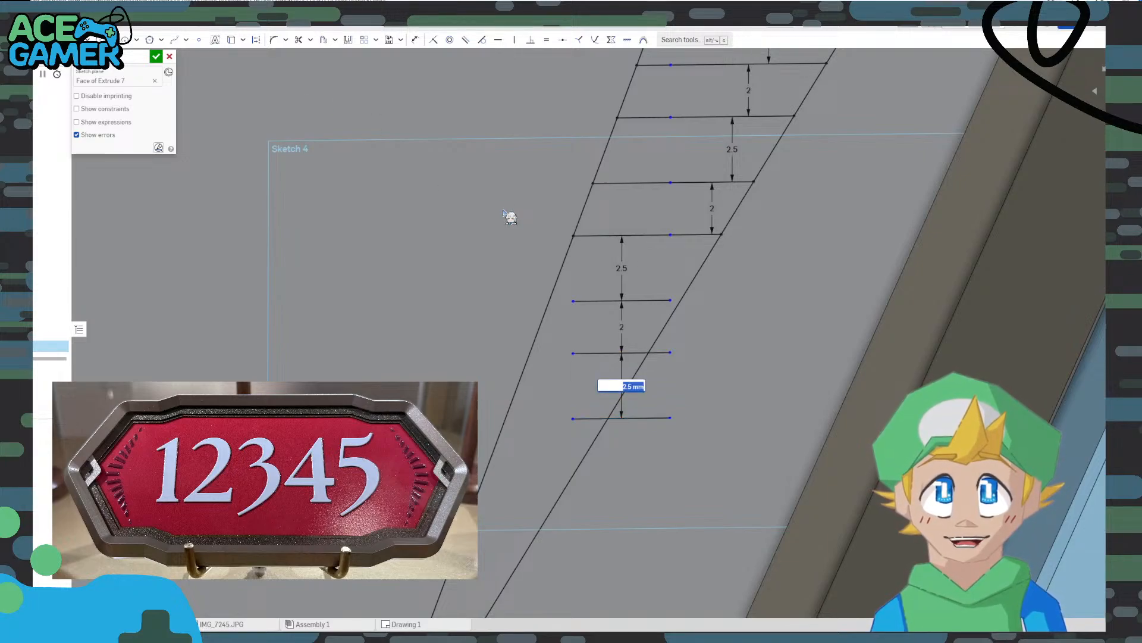
pyautogui.press('Return')
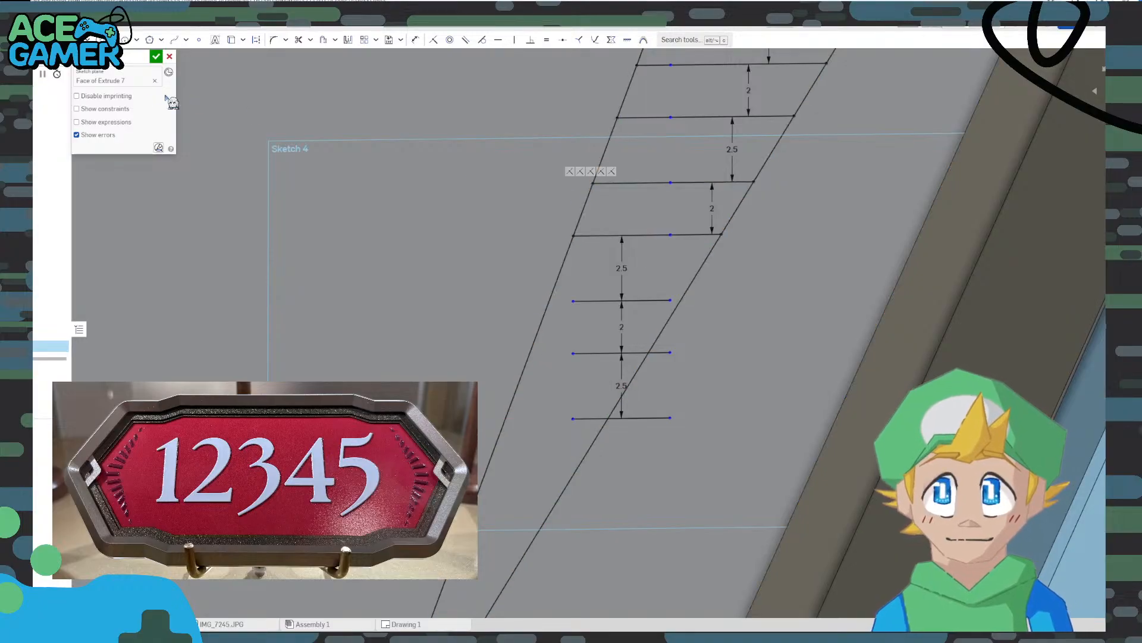
# Extend the third lower bar's top line to both slanted edges and its bottom line to the left slanted edge with short lines
pyautogui.click(670, 300)
pyautogui.click(681, 300)
pyautogui.press('Escape')
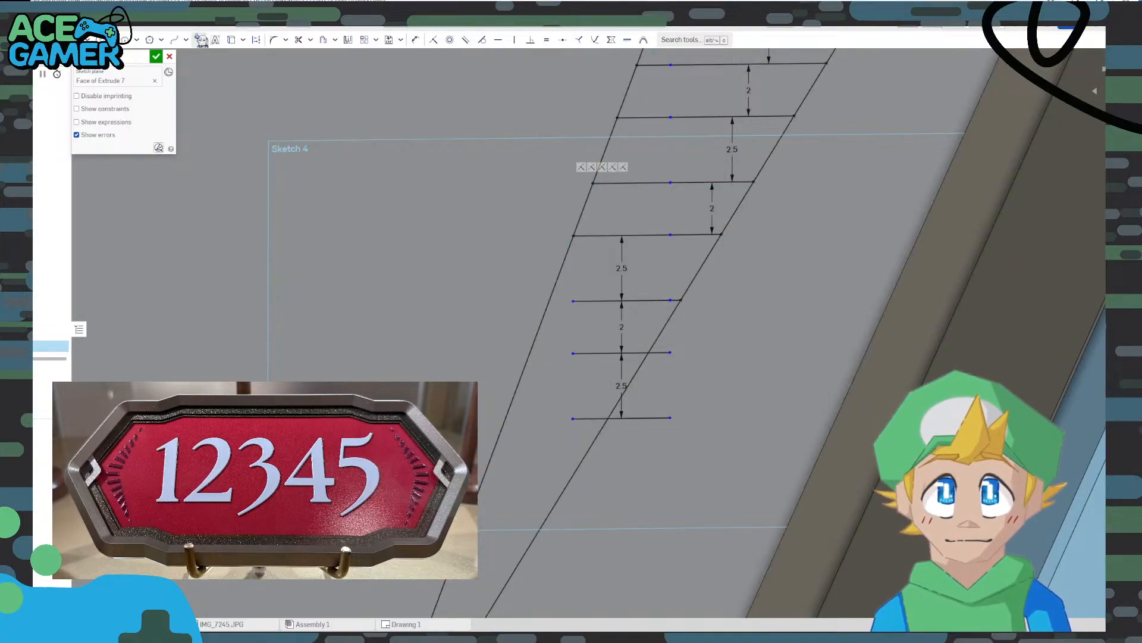
pyautogui.click(573, 301)
pyautogui.click(548, 302)
pyautogui.press('Escape')
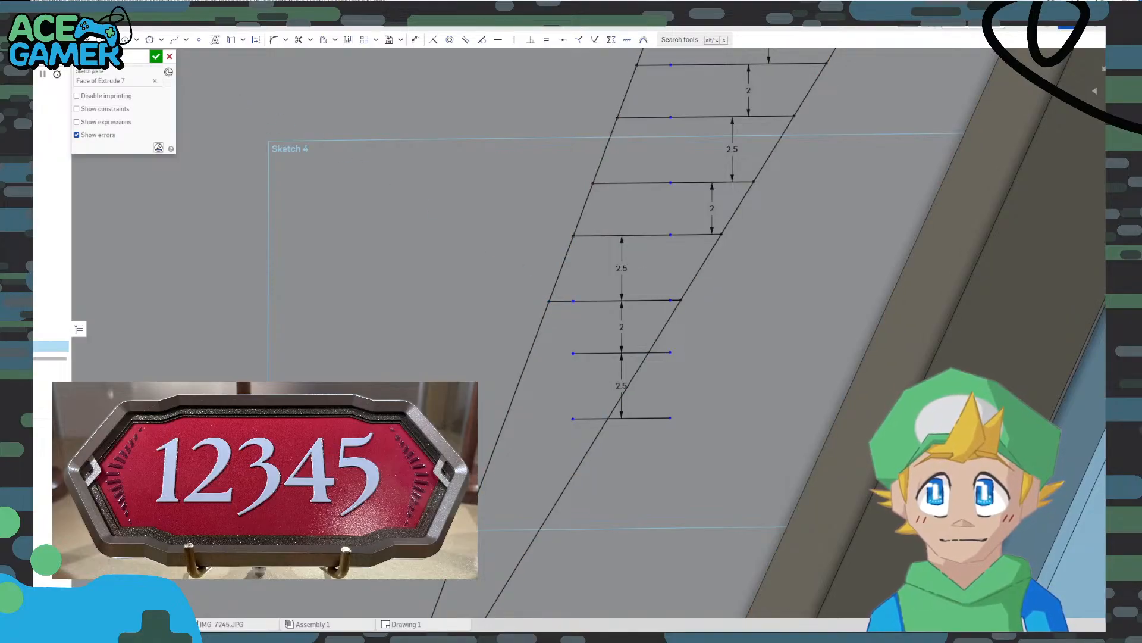
pyautogui.click(573, 353)
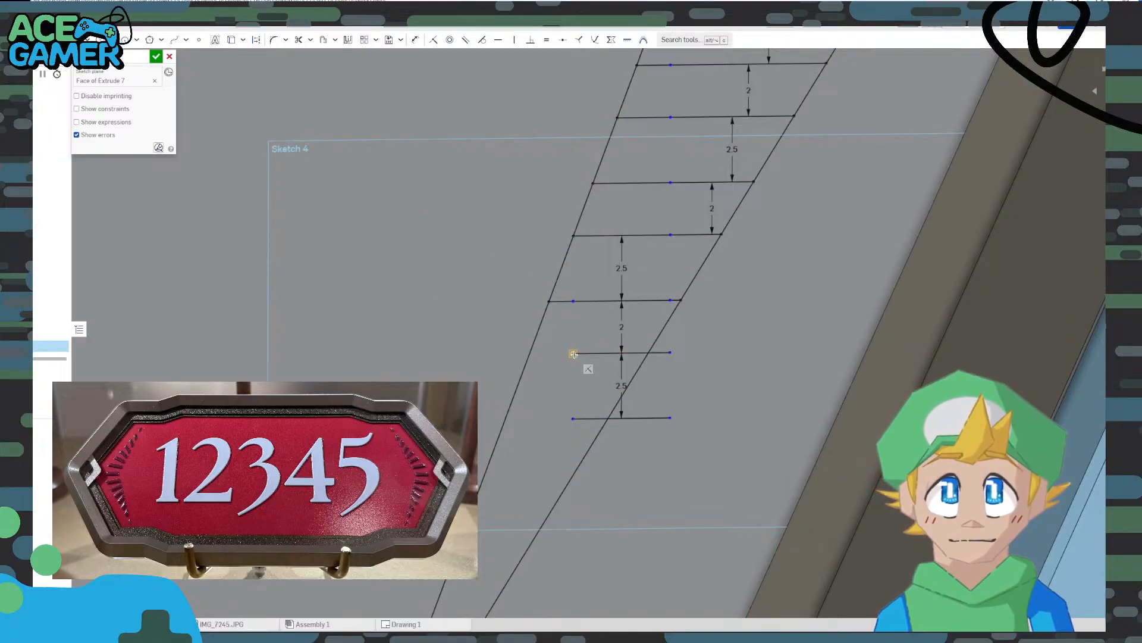
pyautogui.click(533, 355)
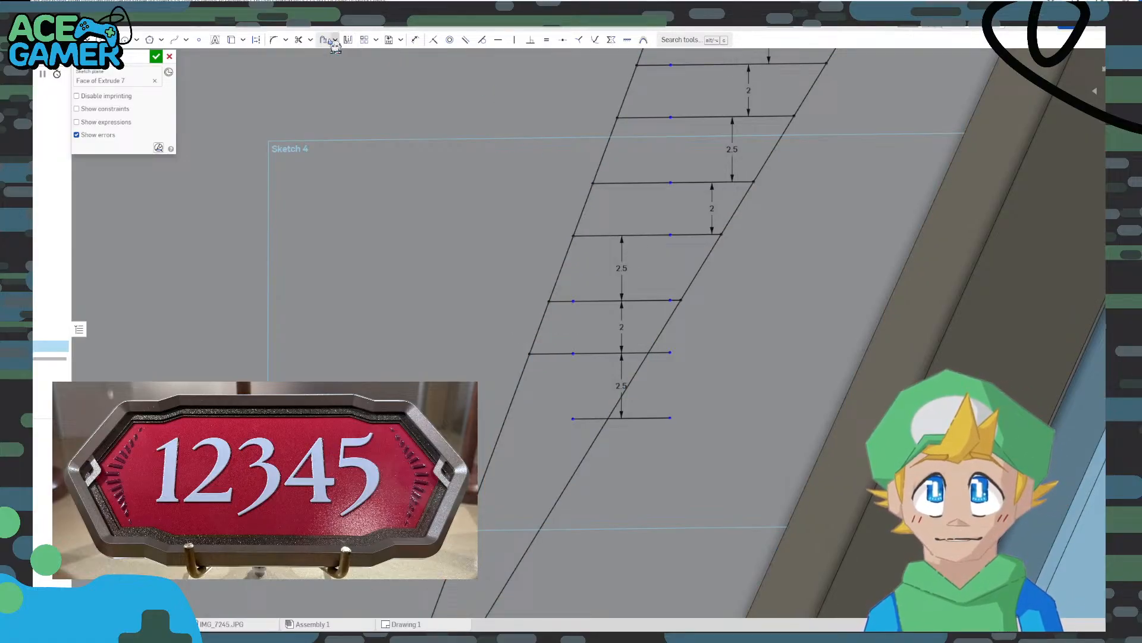
# Trim the third lower bar's bottom line and the fourth lower bar's top line where they stick out past the right slanted edge
pyautogui.click(300, 41)
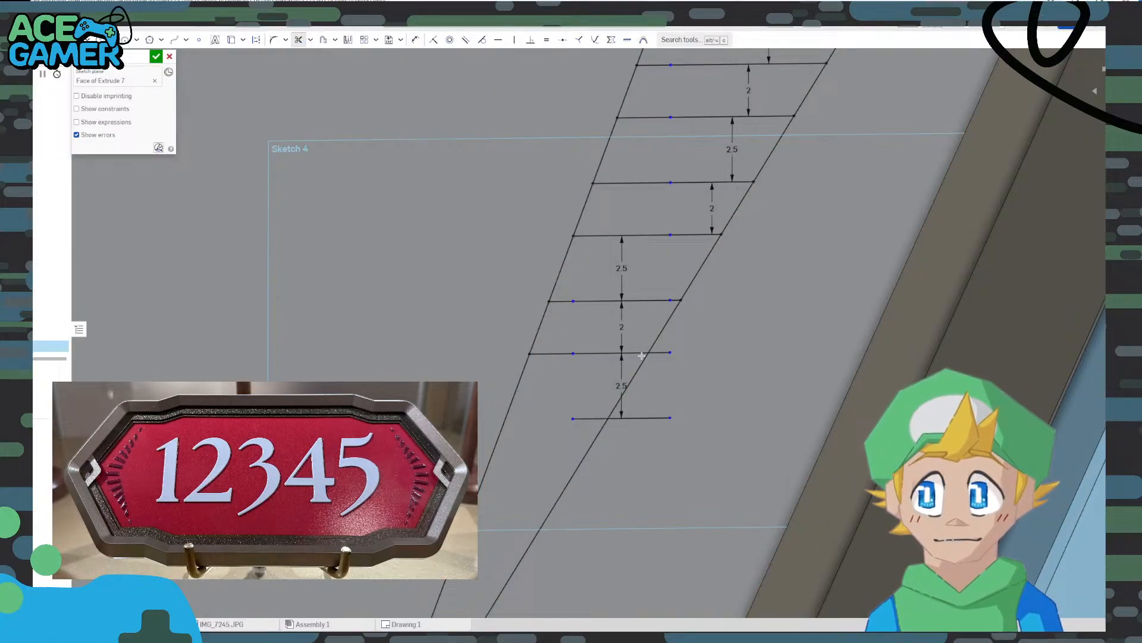
pyautogui.moveTo(597, 463); pyautogui.dragTo(599, 463)
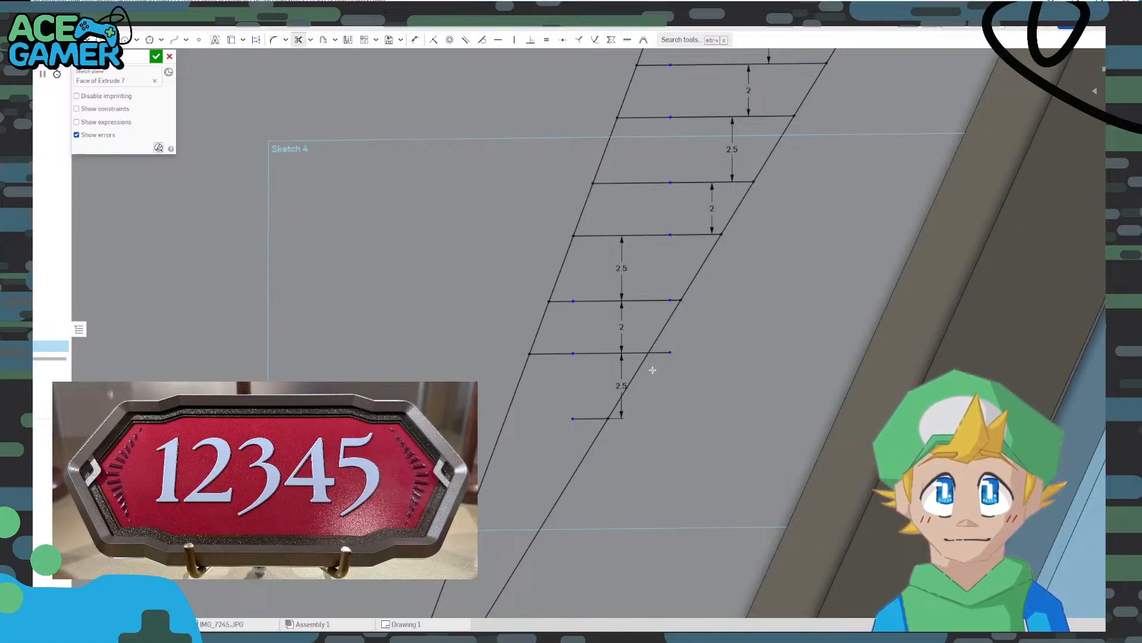
pyautogui.click(659, 352)
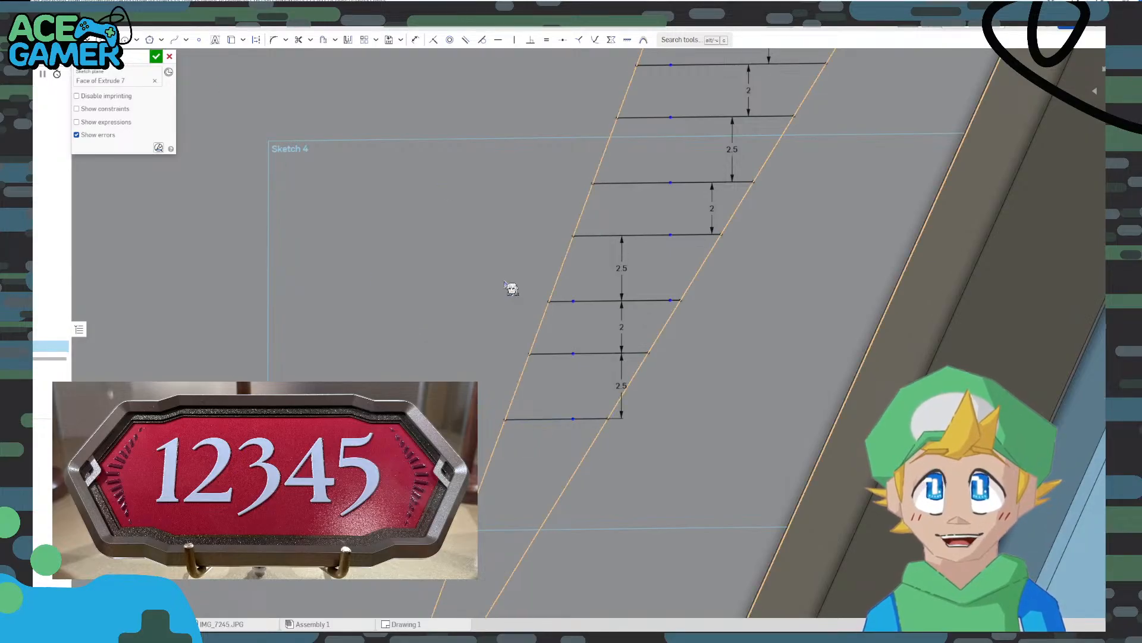
# Offset the fourth lower bar's top line 2 mm downward to form its bottom edge
pyautogui.moveTo(509, 289); pyautogui.dragTo(602, 238, button='middle')
pyautogui.scroll(-2, 602, 237)
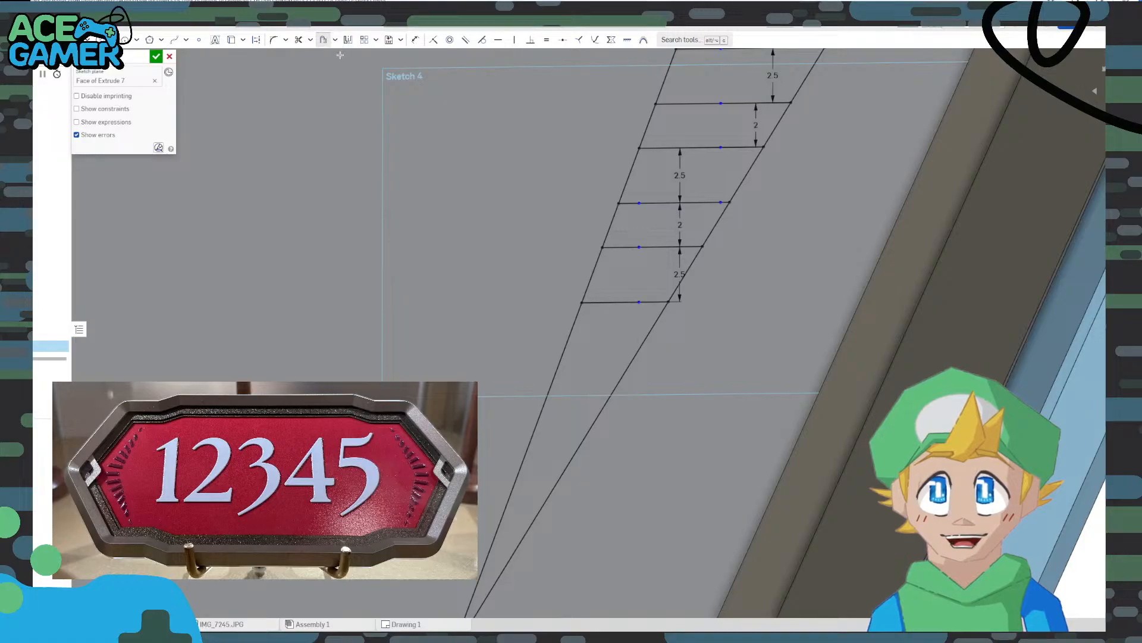
pyautogui.click(605, 303)
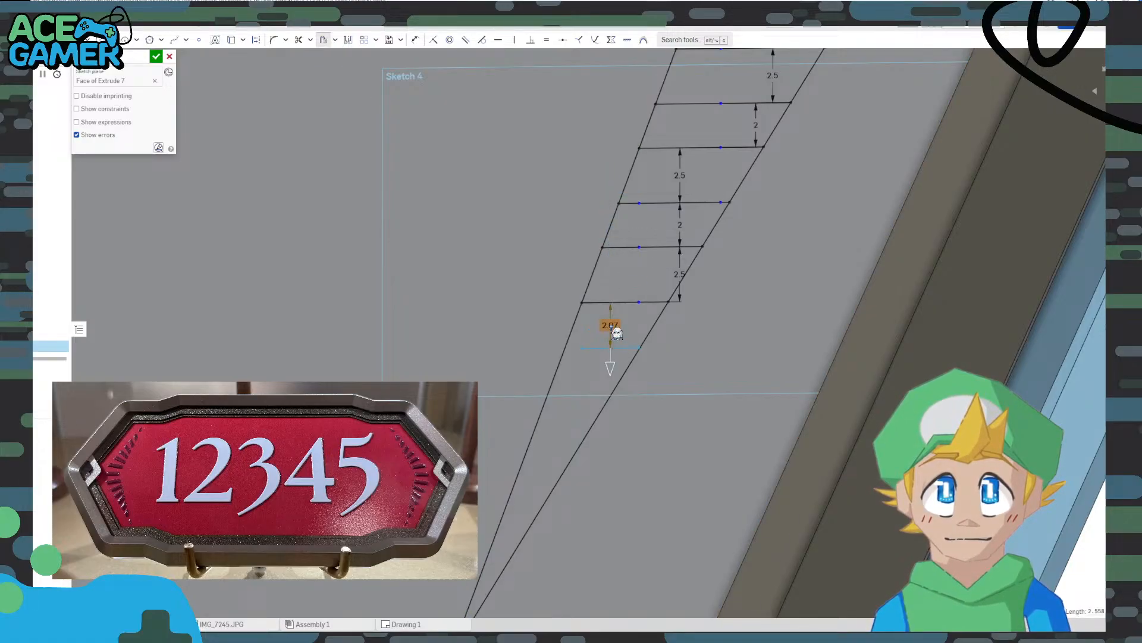
pyautogui.click(611, 324)
pyautogui.write('2')
pyautogui.press('Return')
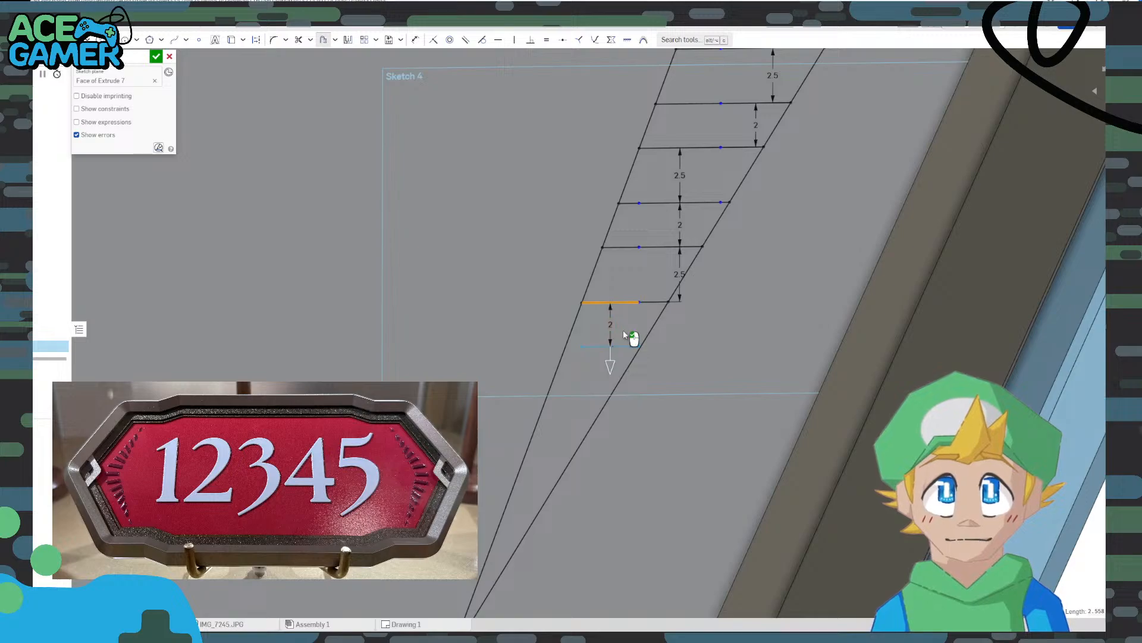
pyautogui.click(631, 336)
pyautogui.press('Return')
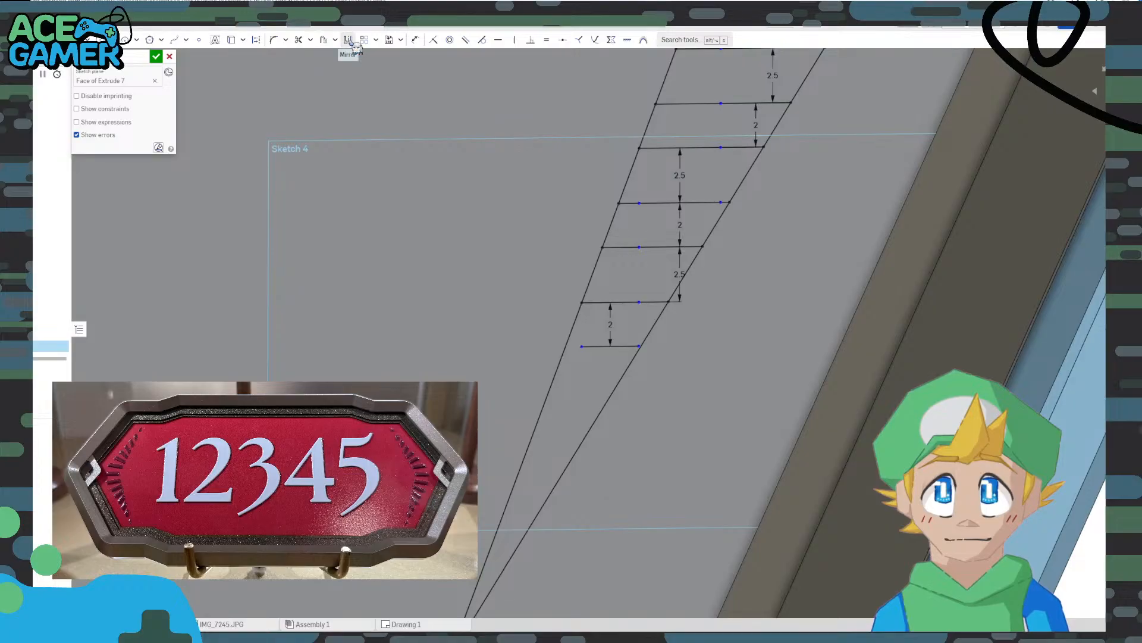
# Offset the fourth lower bar's bottom line 2.5 mm downward to start the fifth lower bar
pyautogui.click(323, 39)
pyautogui.click(612, 346)
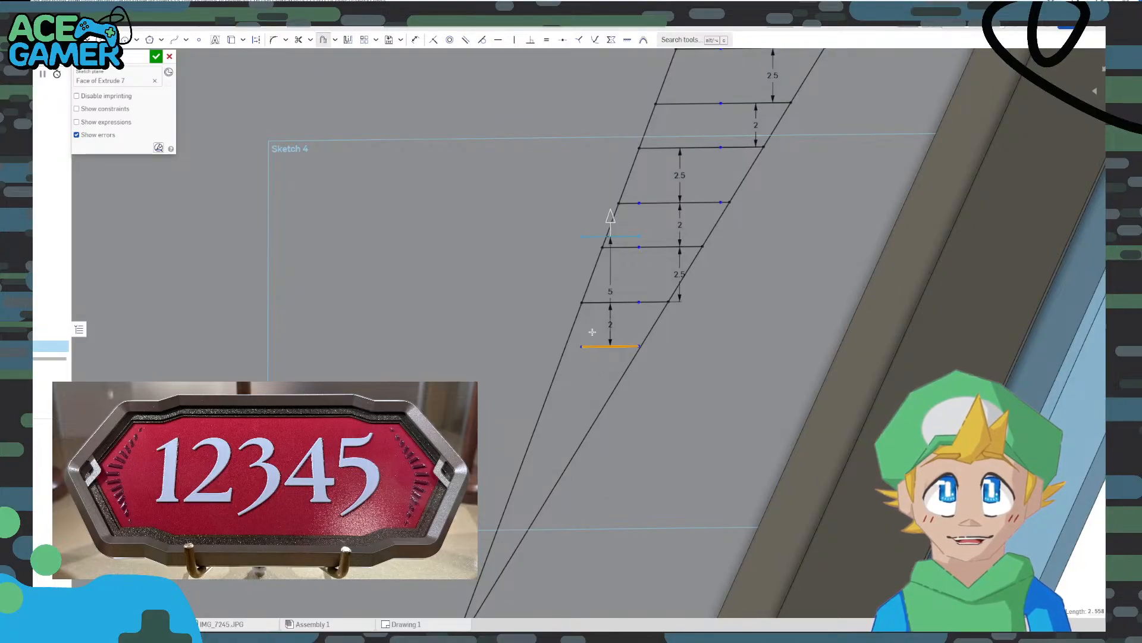
pyautogui.moveTo(608, 221); pyautogui.dragTo(611, 423)
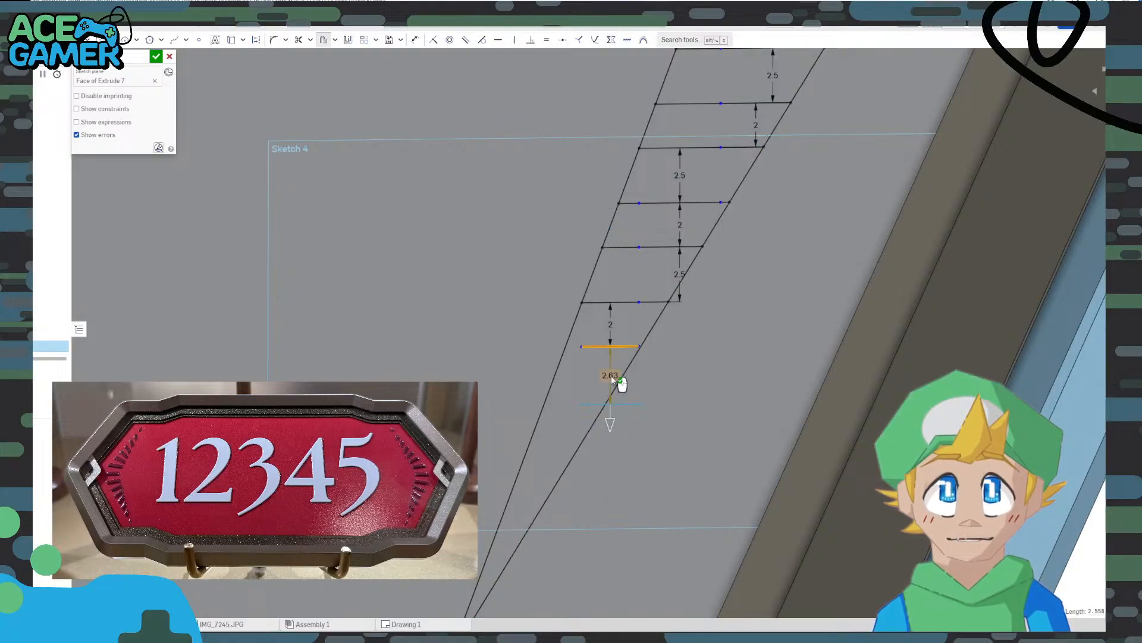
pyautogui.click(611, 376)
pyautogui.write('2.5')
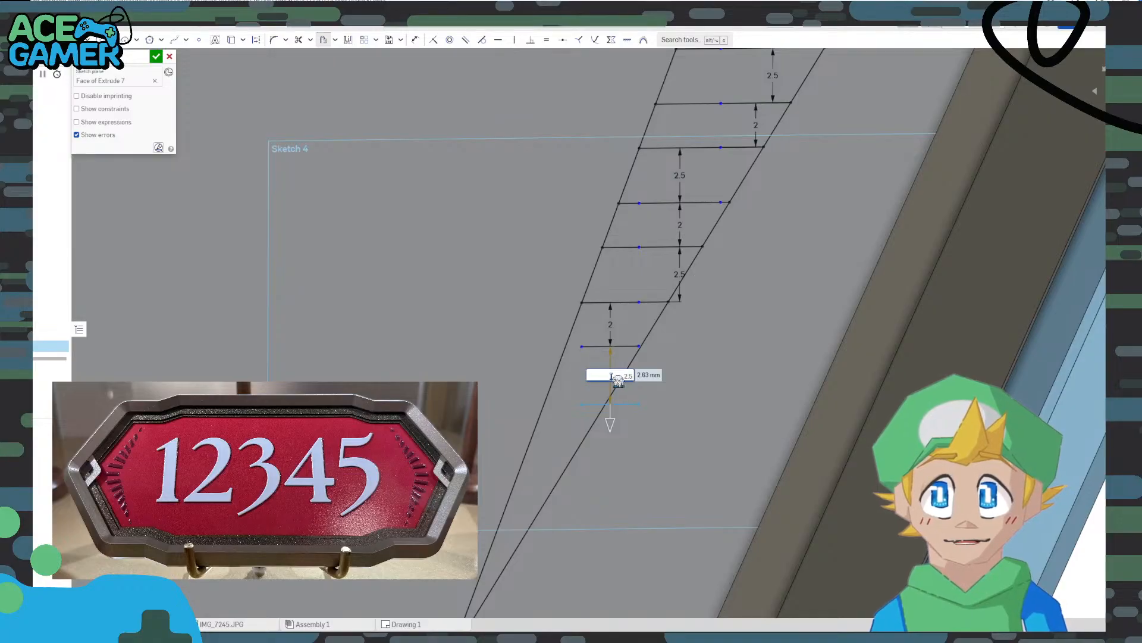
pyautogui.press('Return')
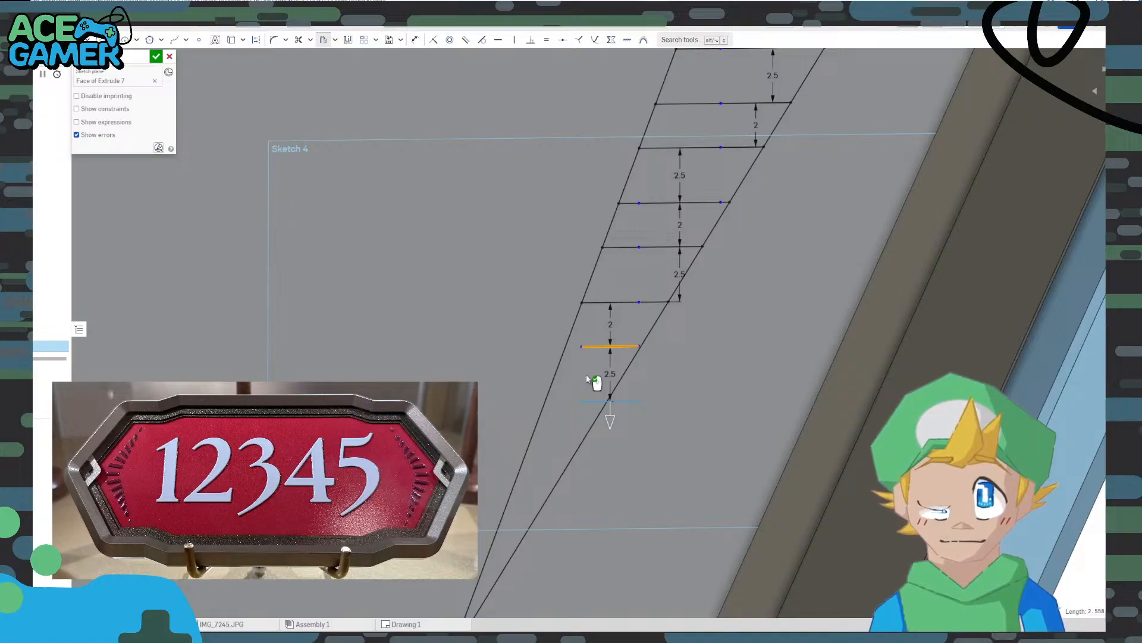
pyautogui.click(587, 379)
pyautogui.press('Return')
pyautogui.press('Escape')
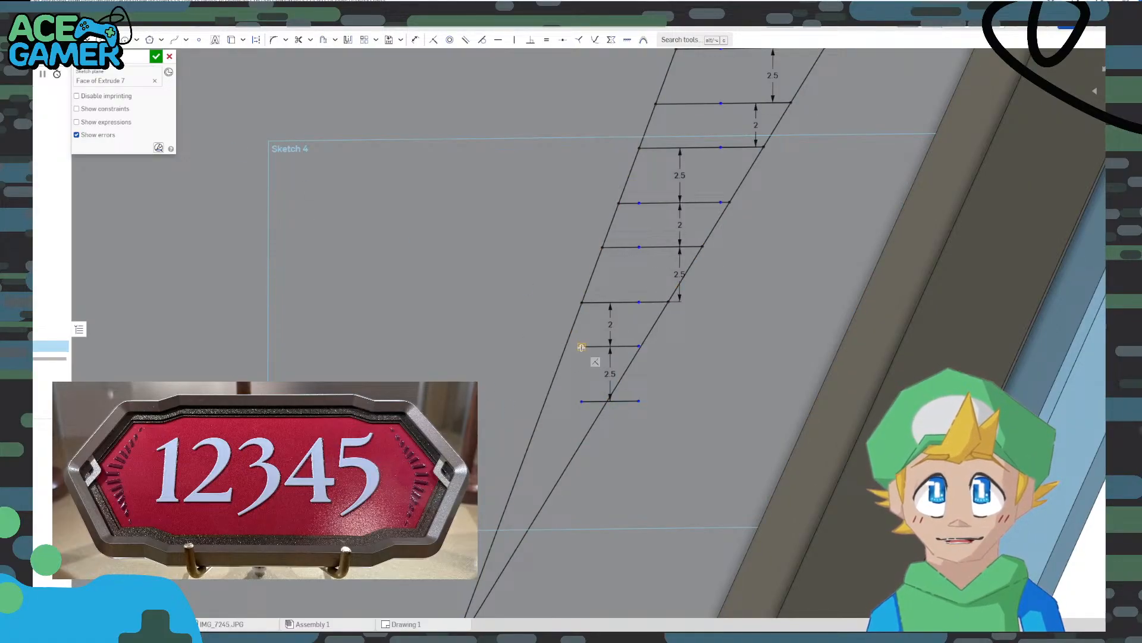
# Extend the left ends of the fourth lower bar's bottom line and the fifth lower bar's top line to the left slanted edge
pyautogui.click(581, 347)
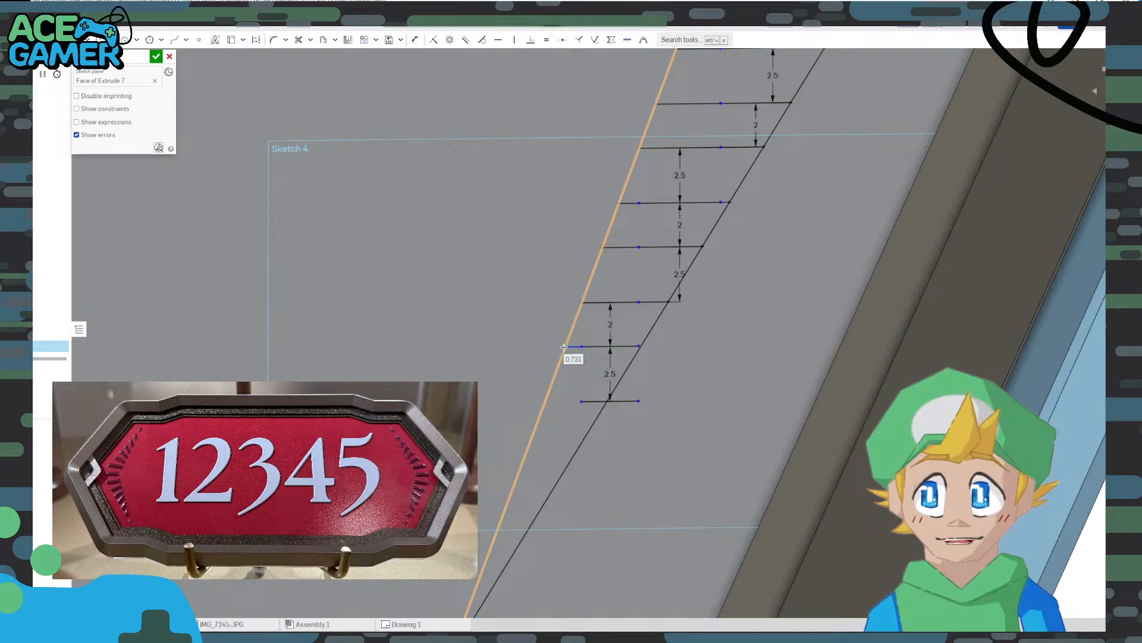
pyautogui.click(564, 346)
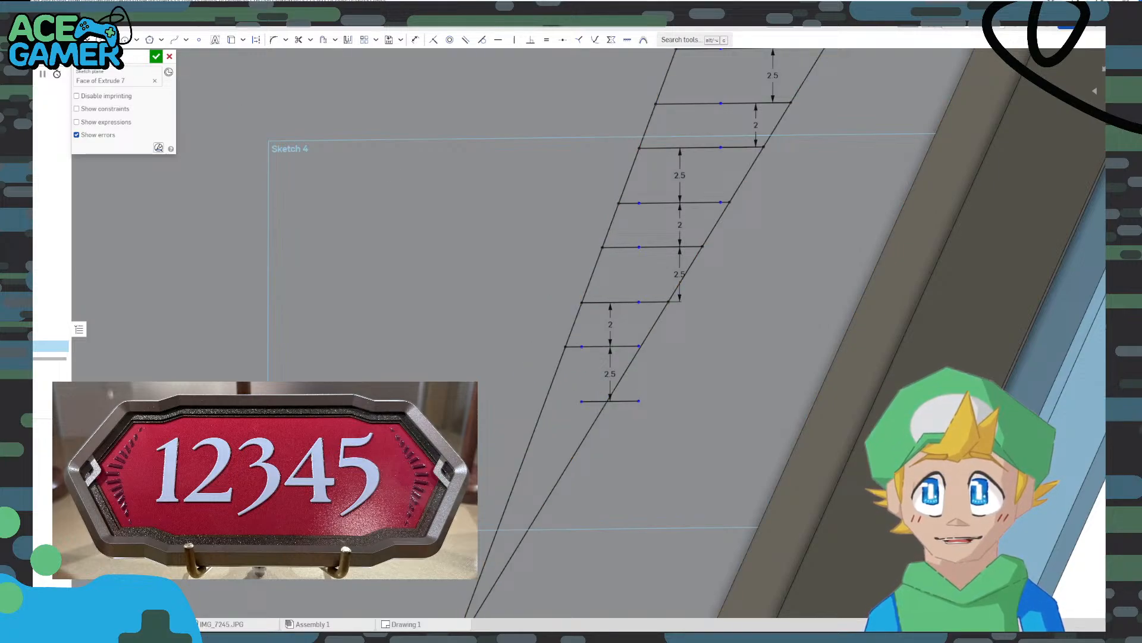
pyautogui.click(582, 401)
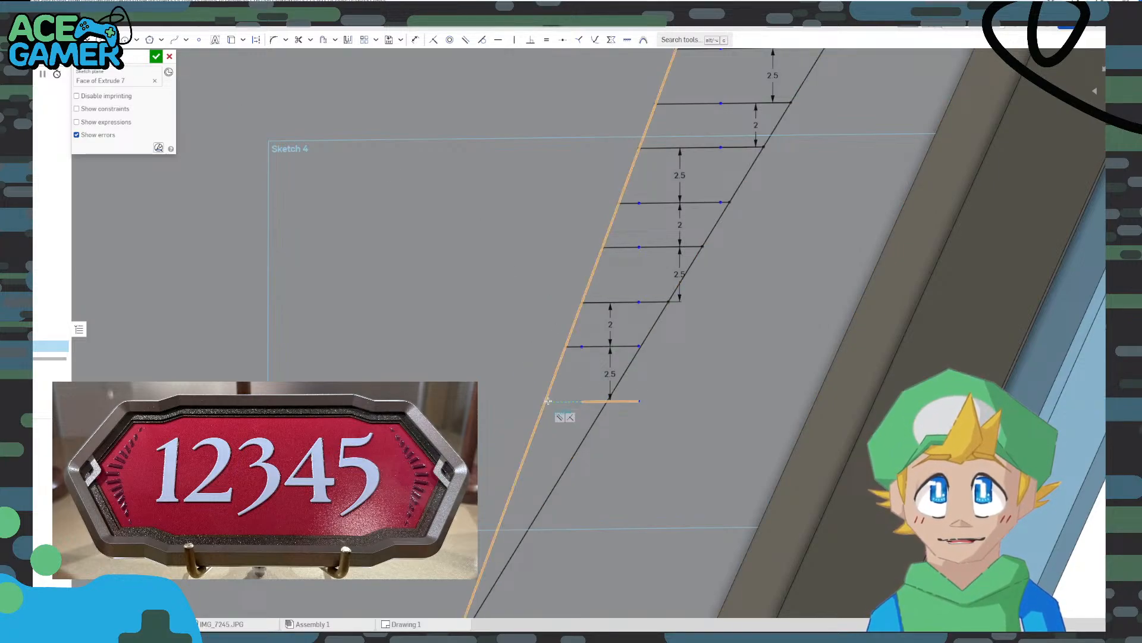
pyautogui.click(545, 401)
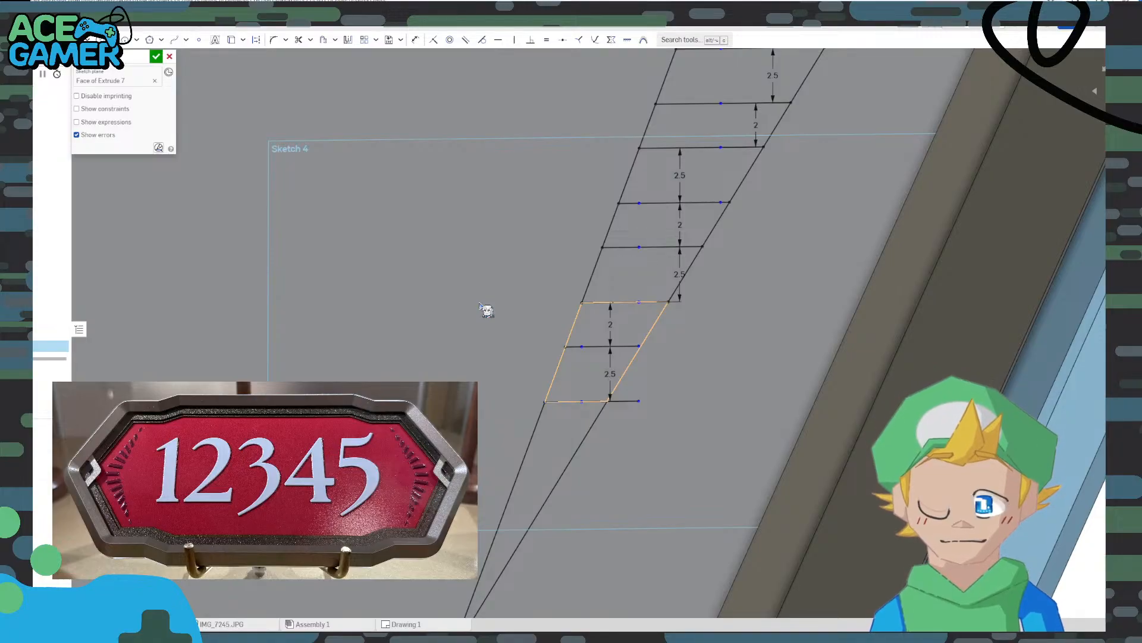
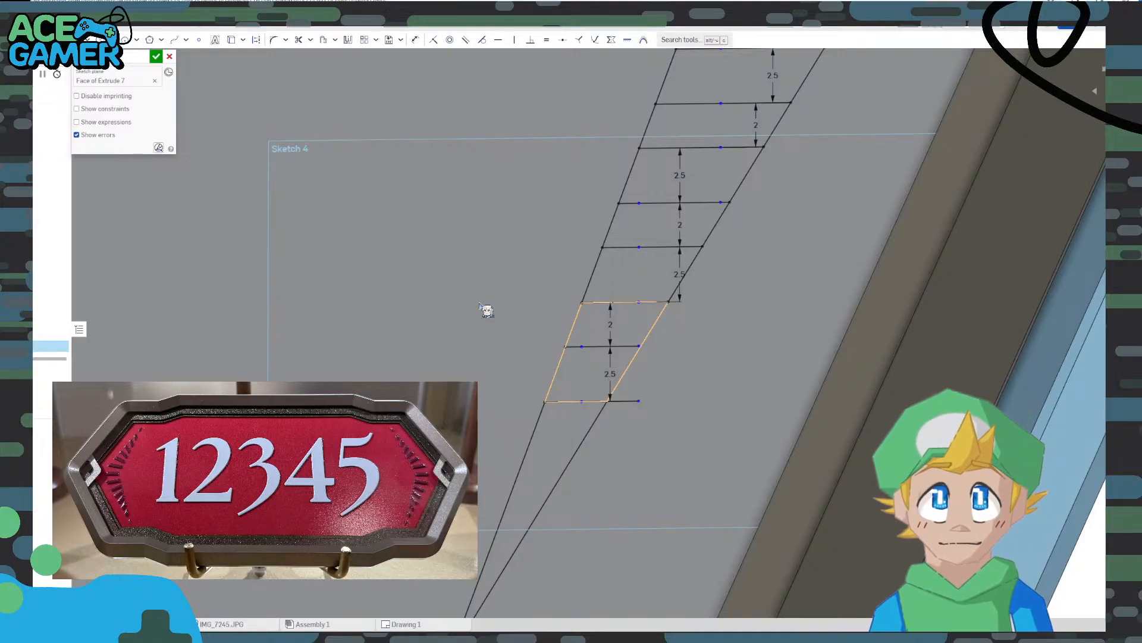
# Trim the fifth lower bar's top line where it sticks out past the right slanted edge
pyautogui.click(298, 39)
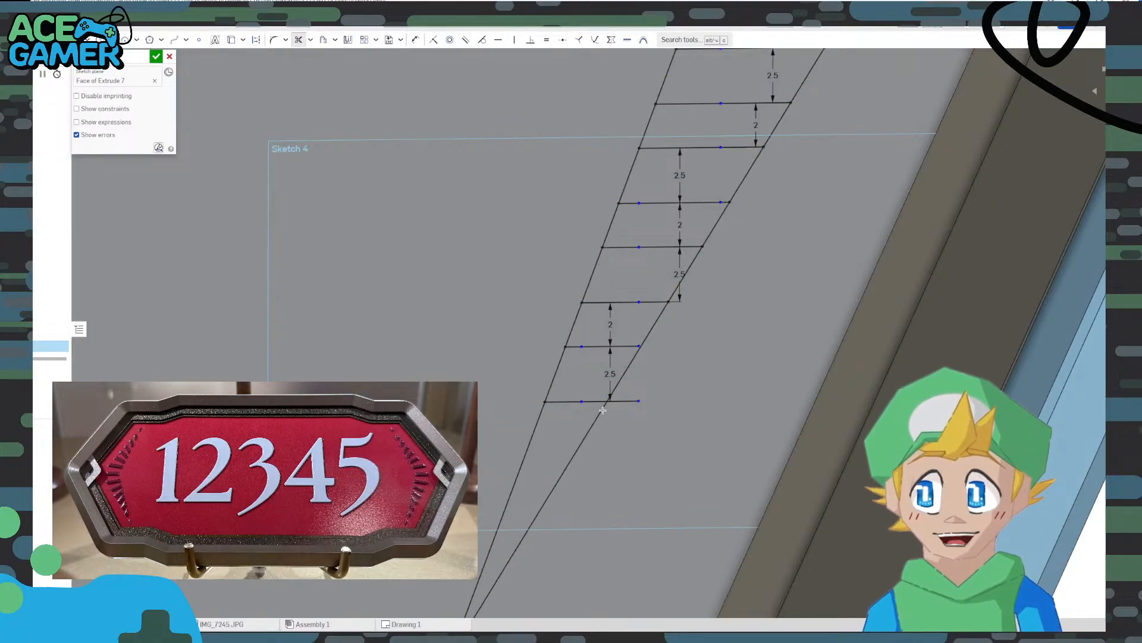
pyautogui.click(671, 405)
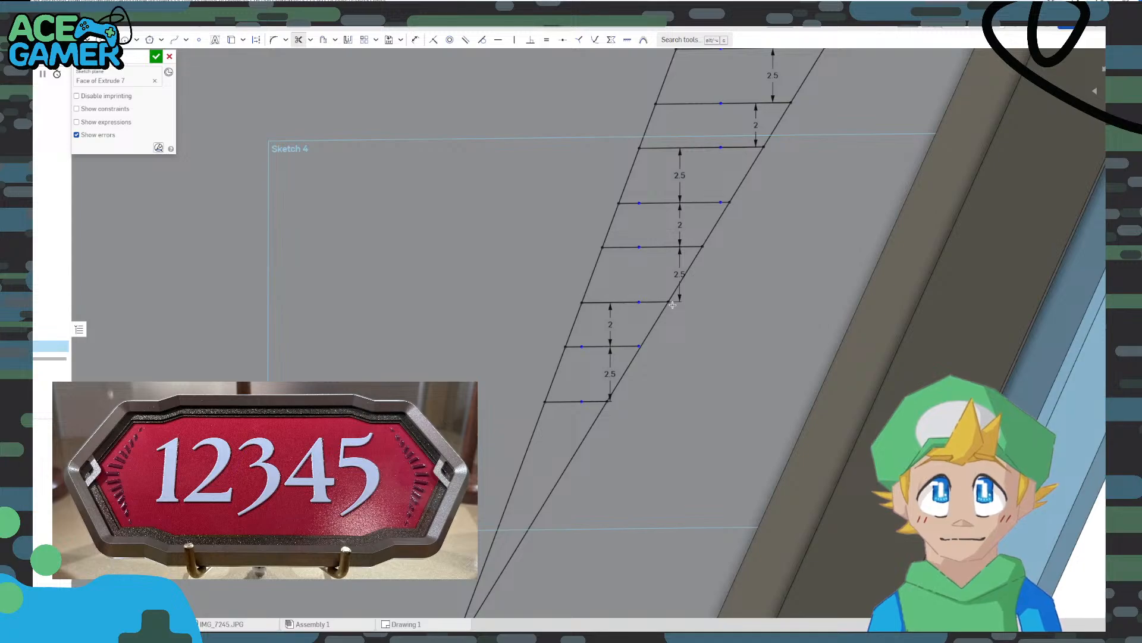
# Offset the fifth lower bar's top line 2 mm downward to form its bottom edge
pyautogui.scroll(-1, 657, 309)
pyautogui.moveTo(598, 399); pyautogui.dragTo(589, 324, button='middle')
pyautogui.scroll(2, 560, 319)
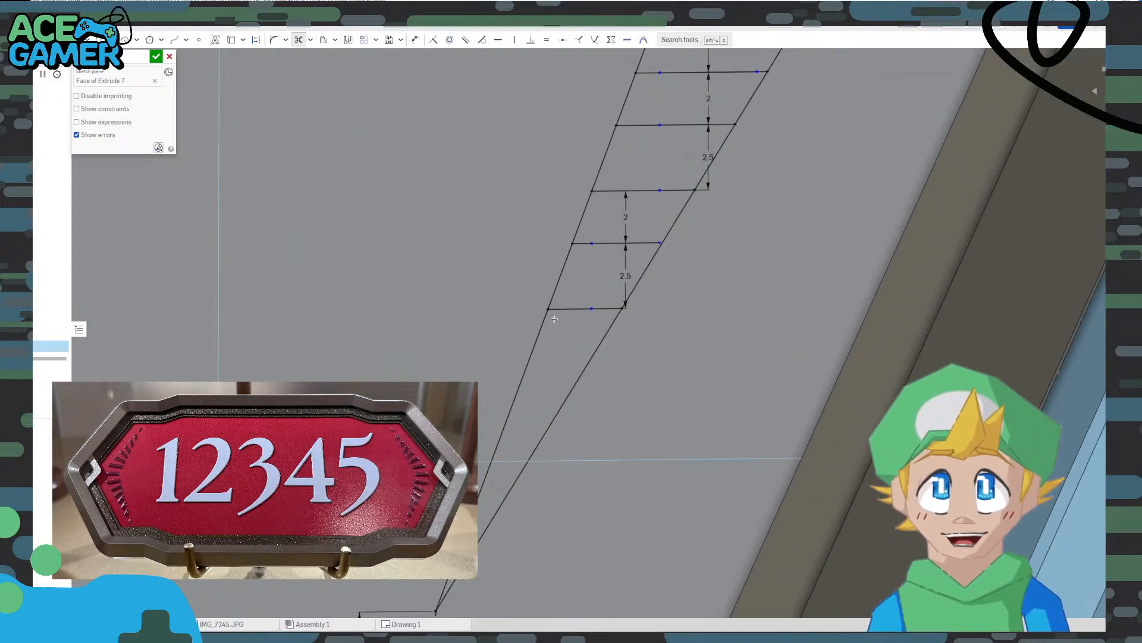
pyautogui.click(323, 39)
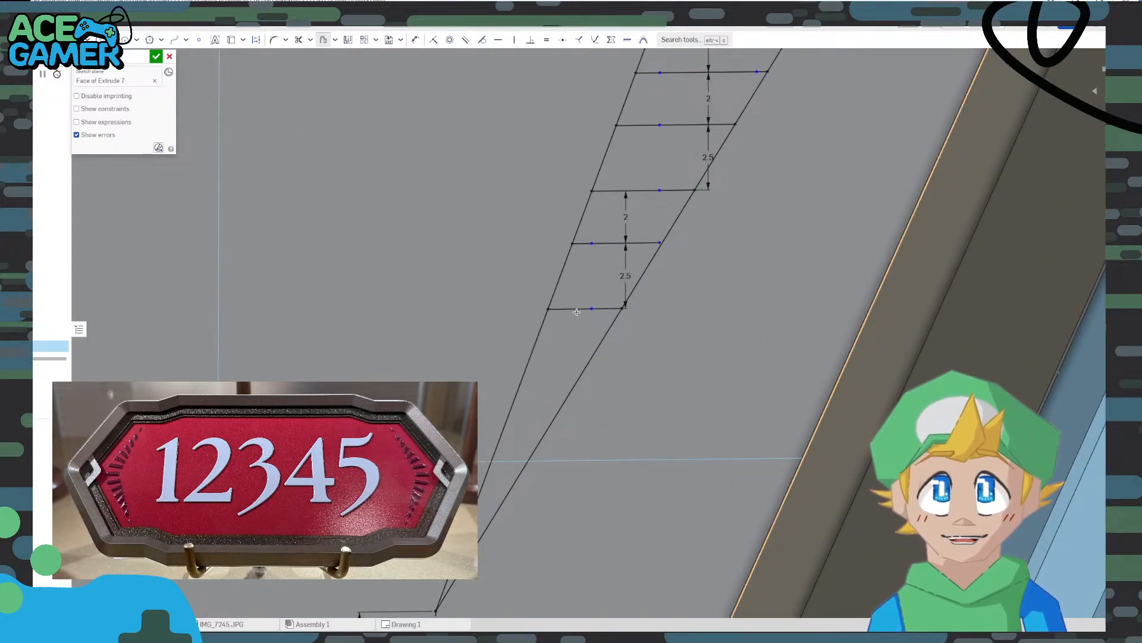
pyautogui.click(572, 309)
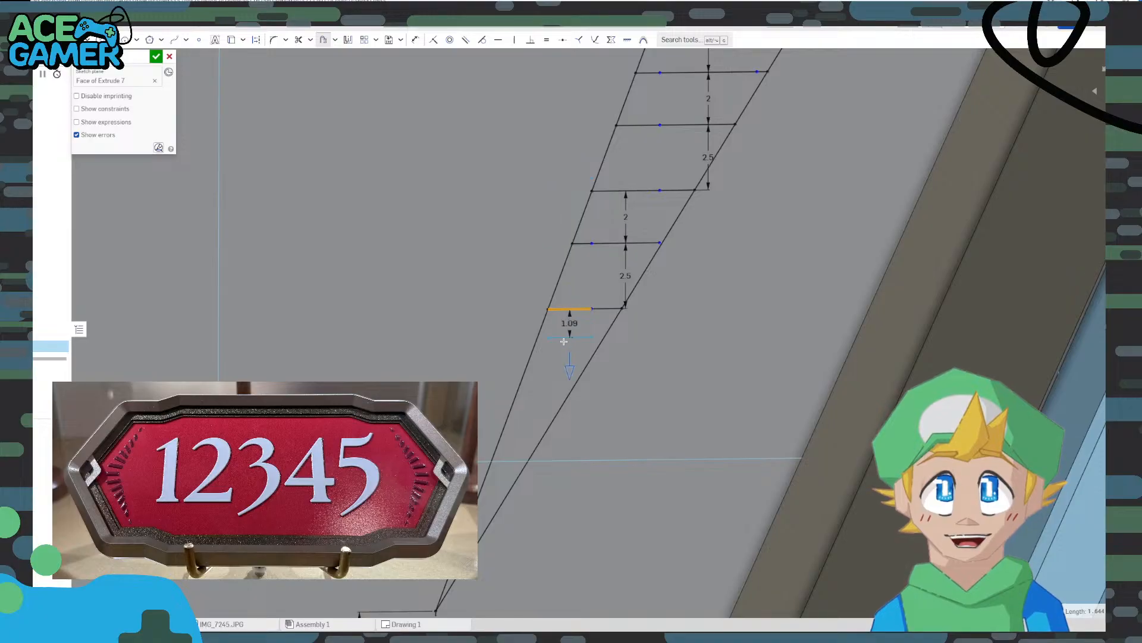
pyautogui.click(575, 343)
pyautogui.write('2')
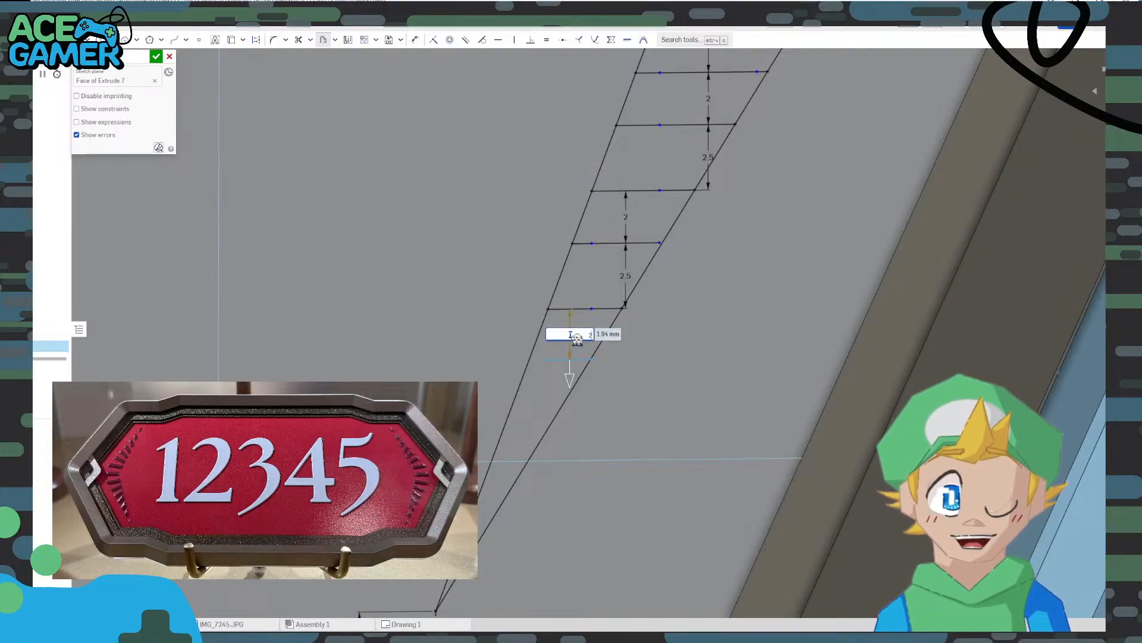
pyautogui.press('Return')
pyautogui.press('Escape')
pyautogui.doubleClick(576, 338)
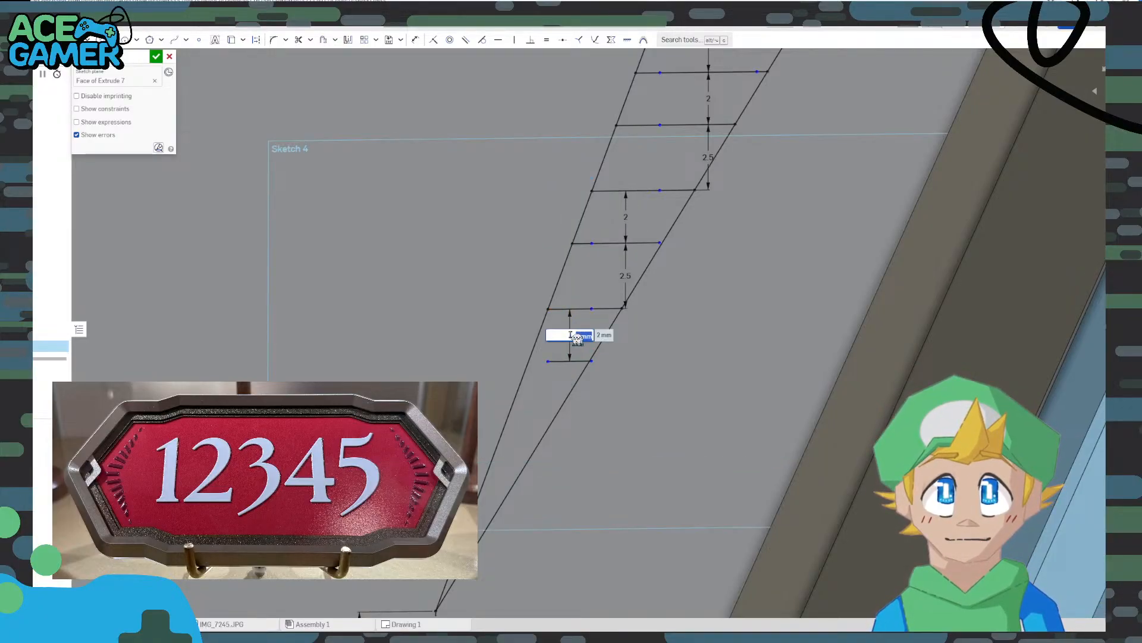
pyautogui.press('Return')
# Offset the fifth lower bar's bottom line 2.5 mm downward to start the sixth lower bar
pyautogui.scroll(5, 544, 341)
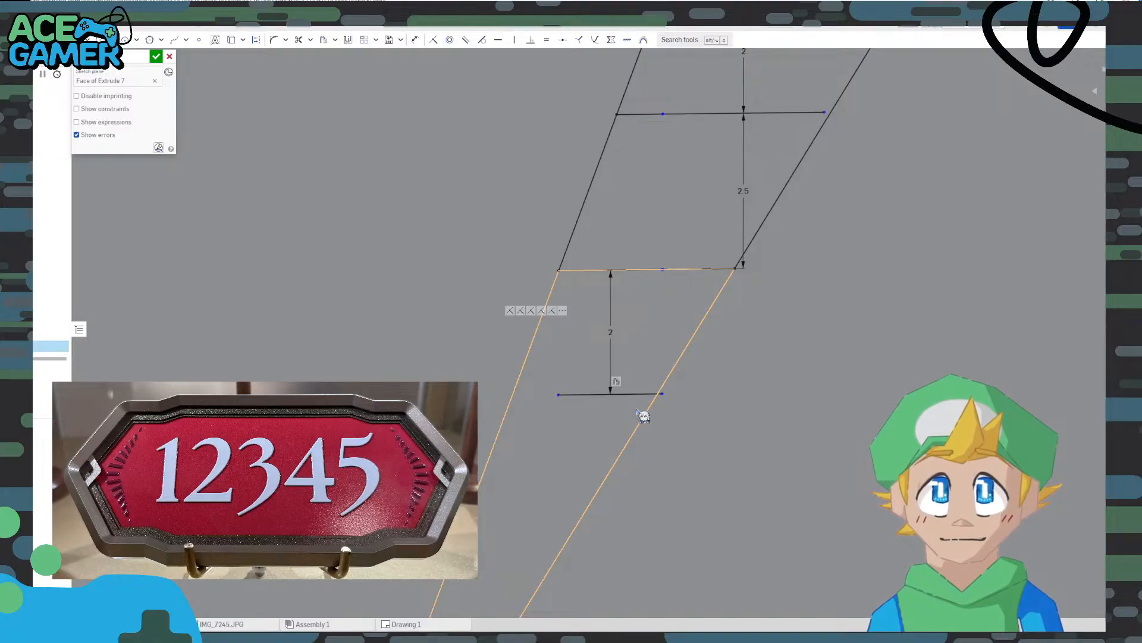
pyautogui.click(323, 39)
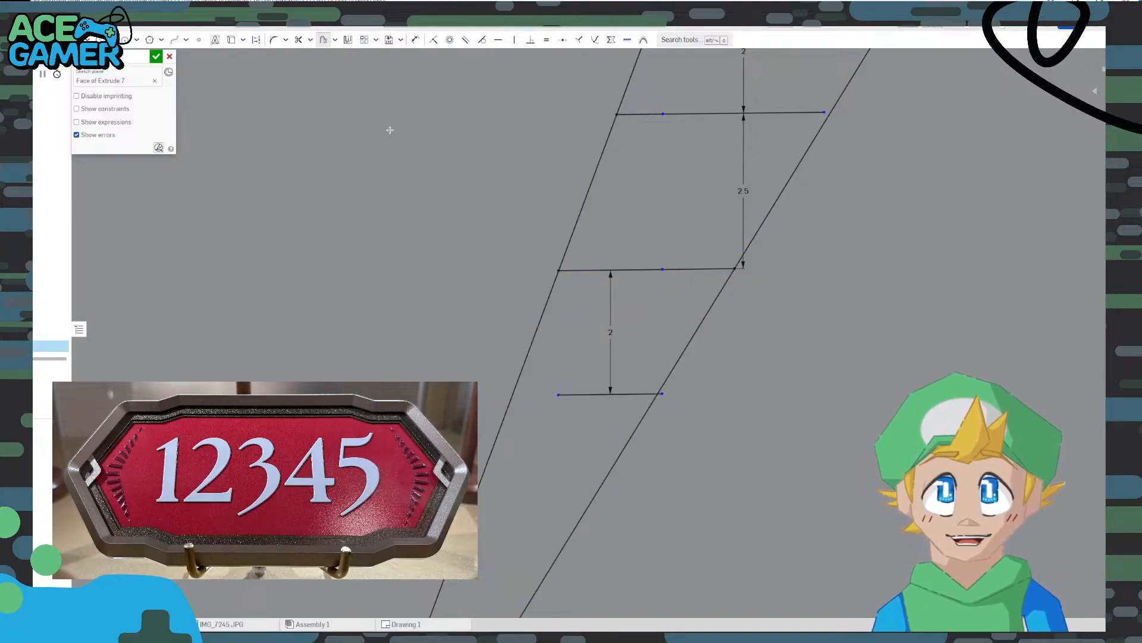
pyautogui.click(570, 393)
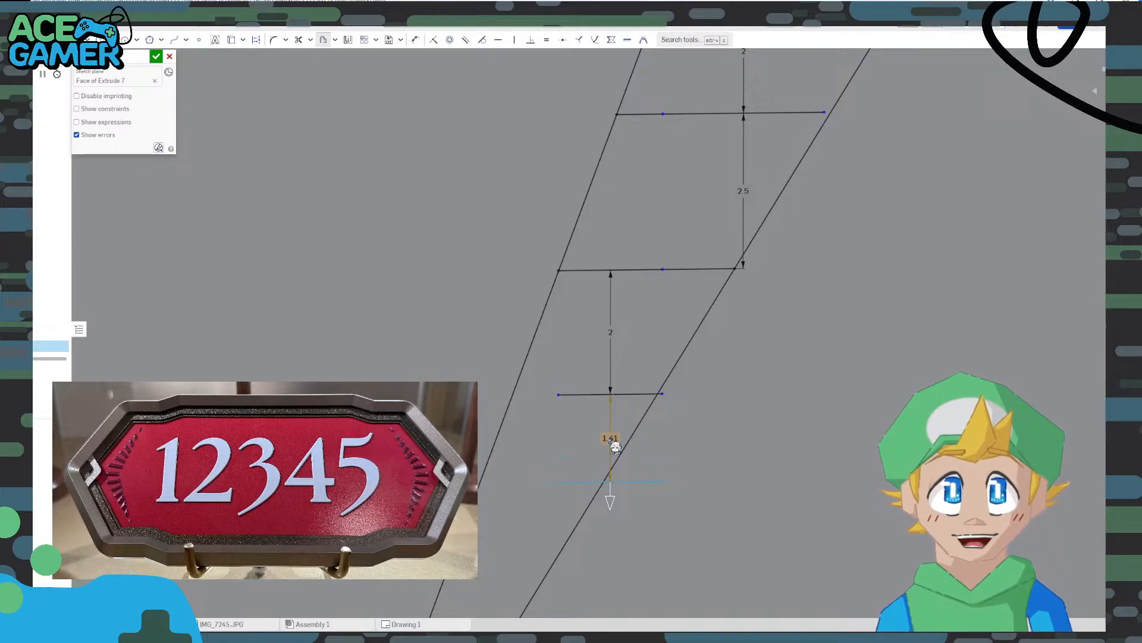
pyautogui.click(615, 446)
pyautogui.write('2.5')
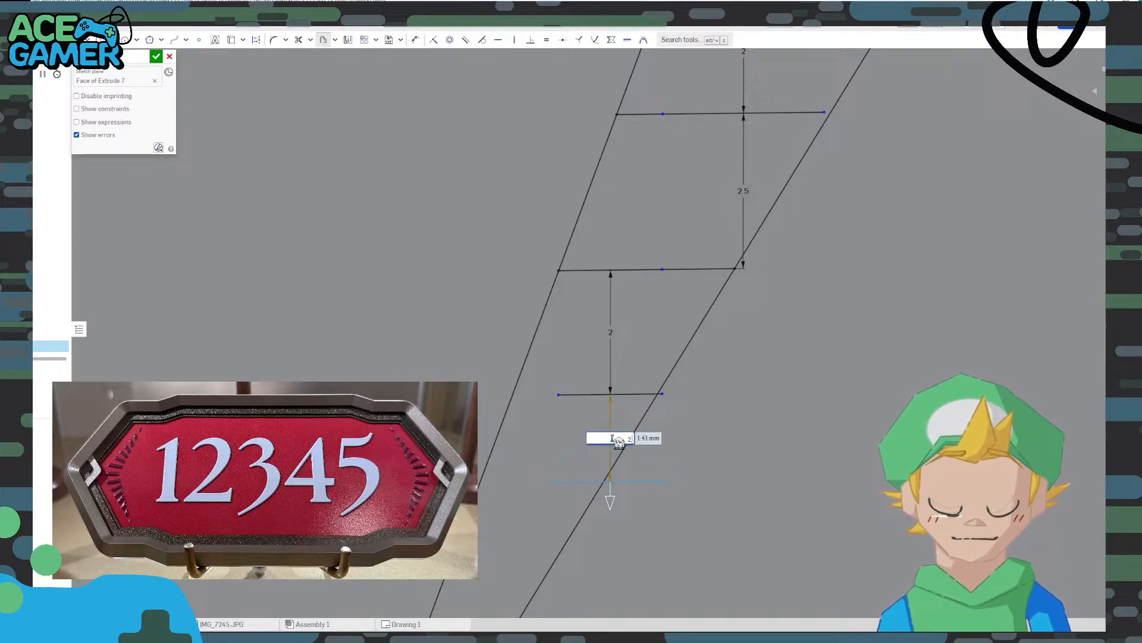
pyautogui.press('Return')
# Trim the fifth lower bar's bottom line and the sixth lower bar's top line where they extend past the right slanted edge
pyautogui.scroll(3, 556, 554)
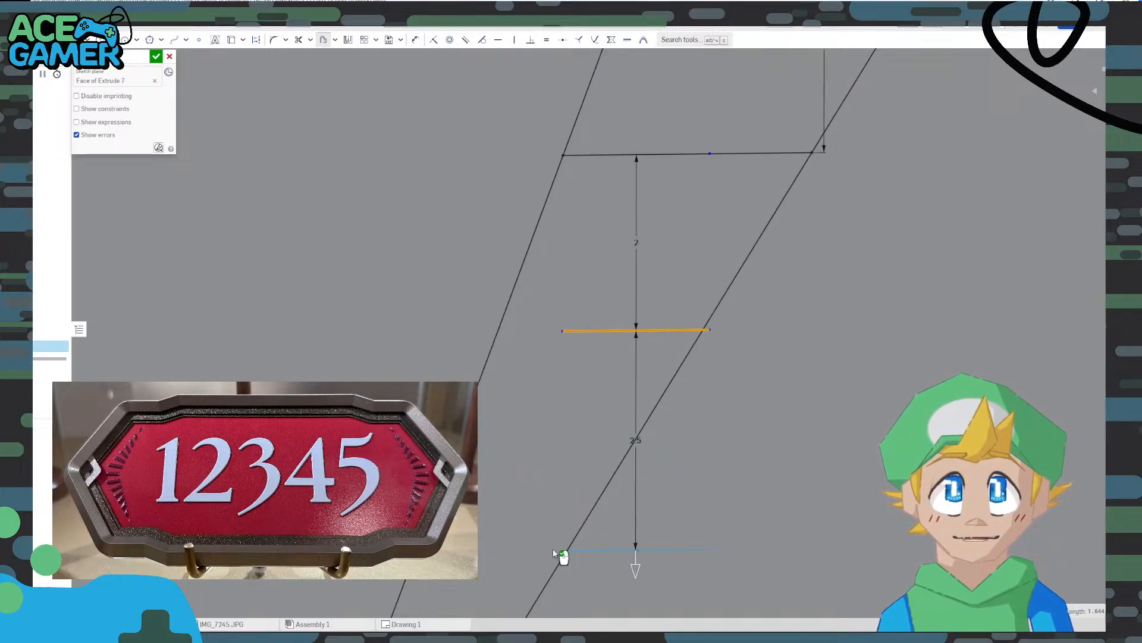
pyautogui.scroll(5, 744, 360)
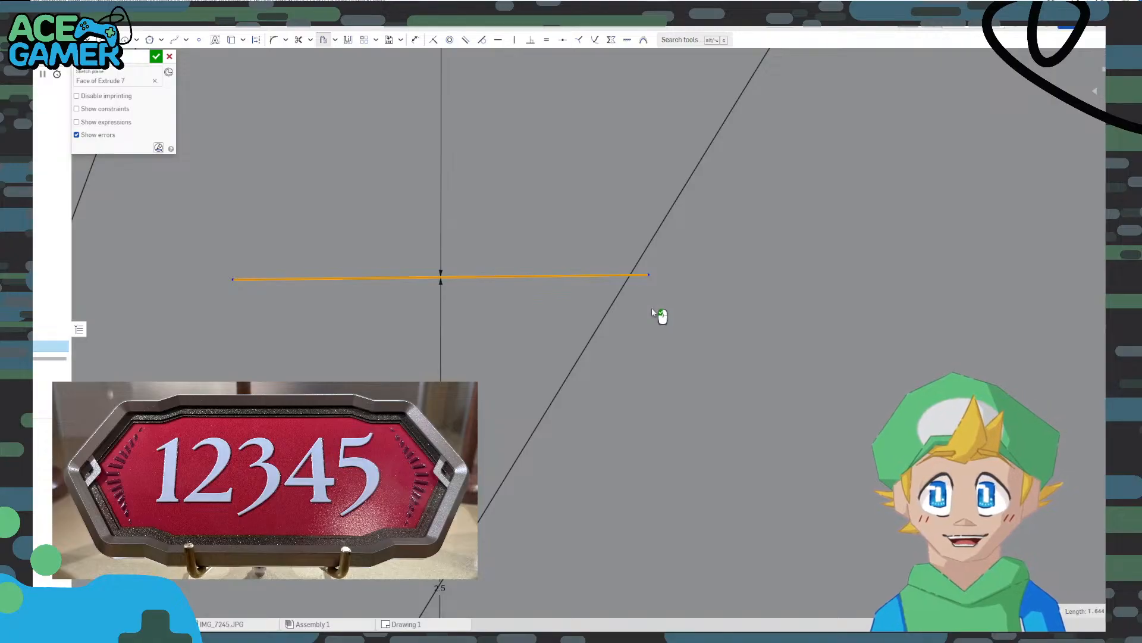
pyautogui.scroll(-3, 651, 308)
pyautogui.scroll(2, 651, 309)
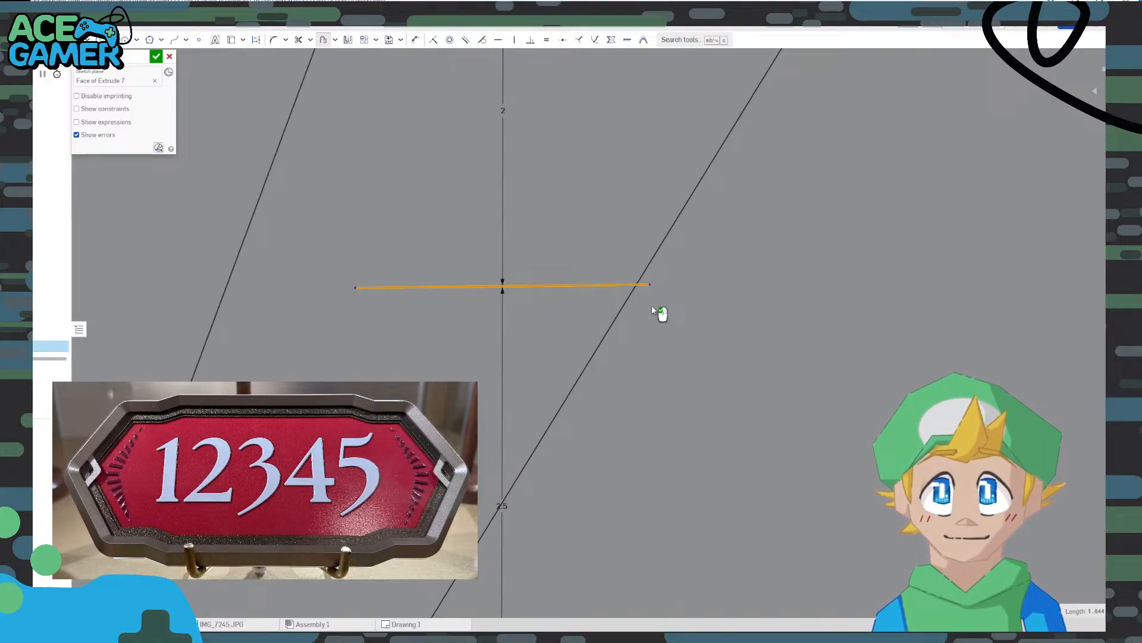
pyautogui.click(298, 39)
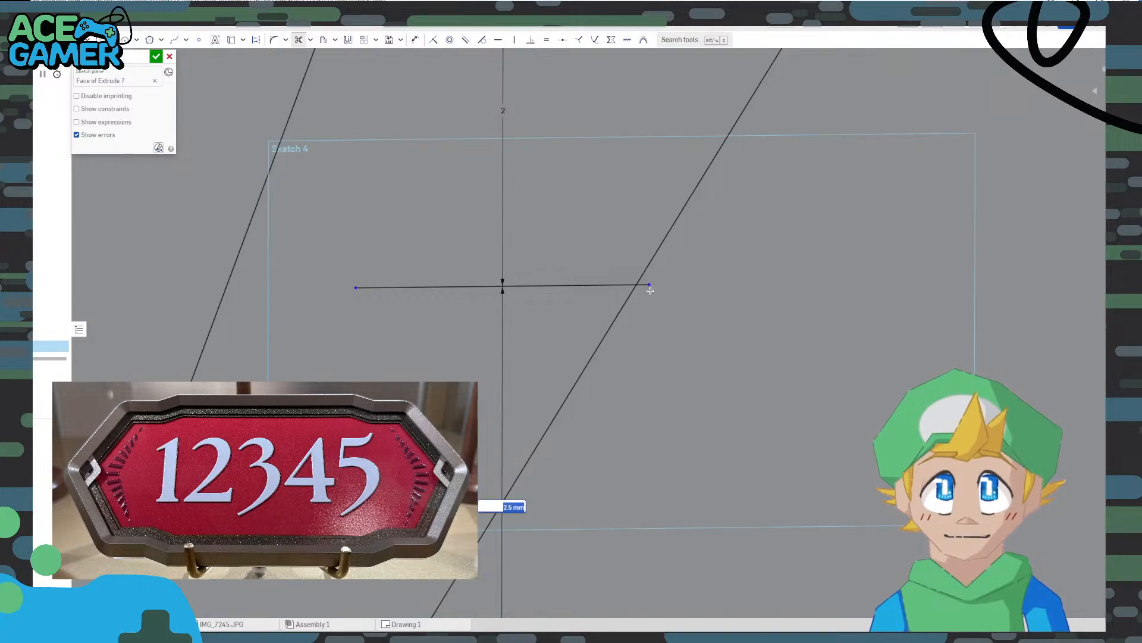
pyautogui.moveTo(597, 463); pyautogui.dragTo(736, 179, button='middle')
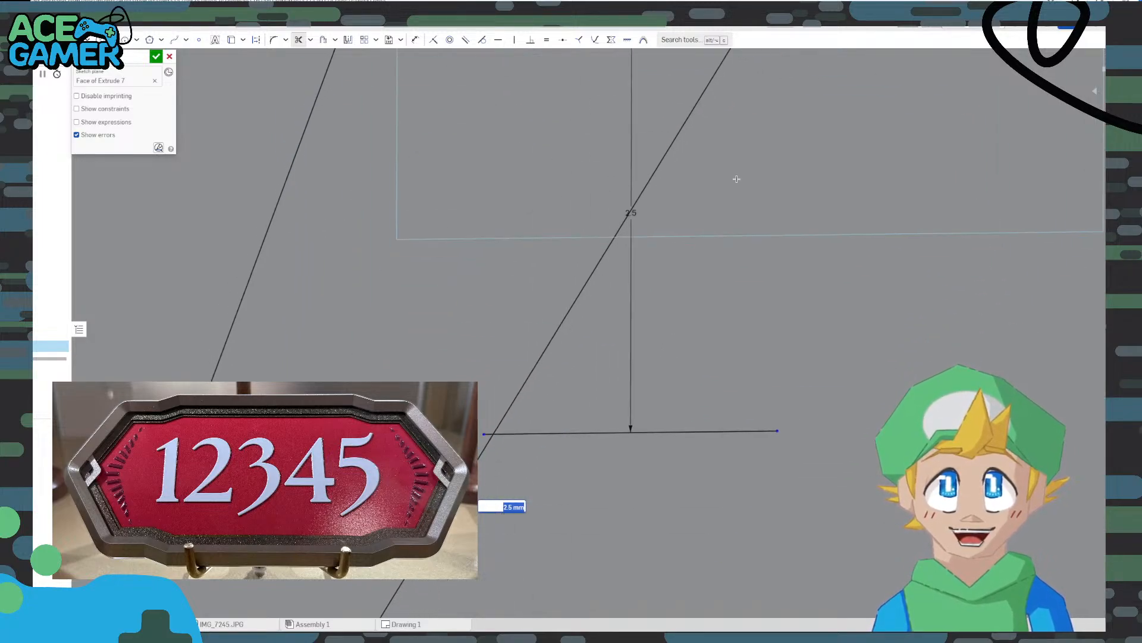
pyautogui.scroll(-3, 550, 446)
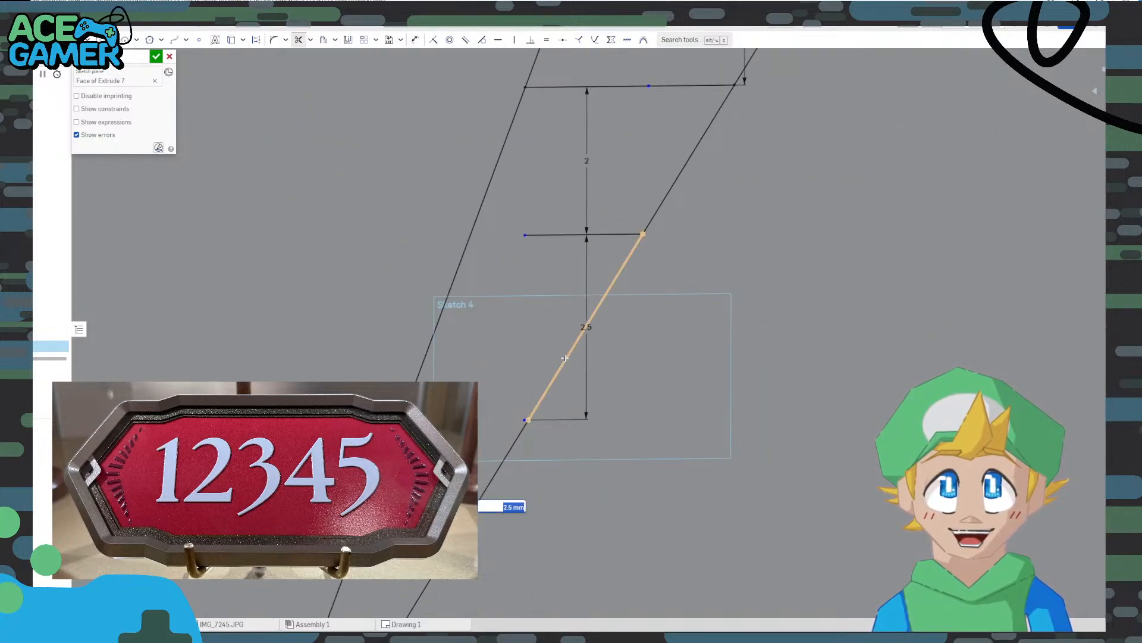
# Extend the left ends of the fifth lower bar's bottom line and the sixth lower bar's top line to the left slanted edge
pyautogui.scroll(1, 227, 89)
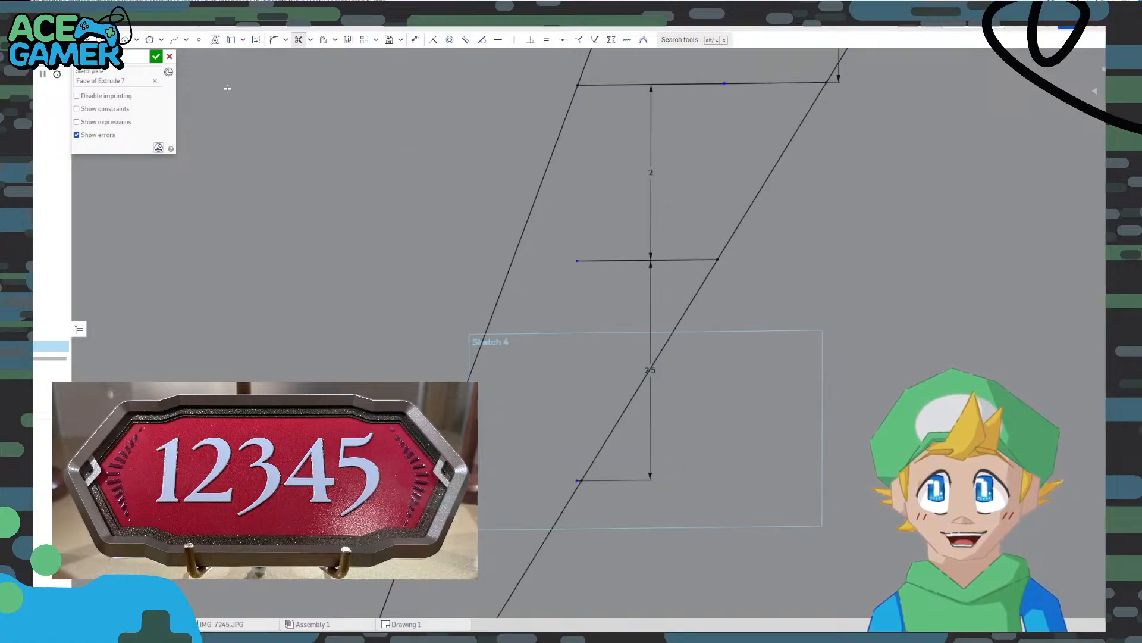
pyautogui.press('l')
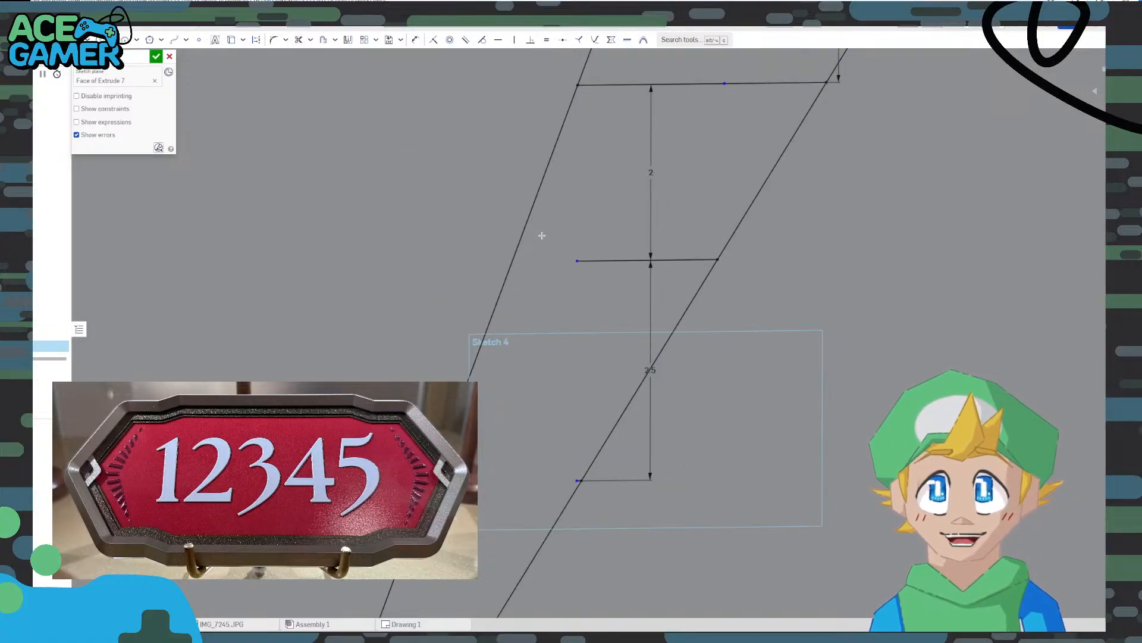
pyautogui.click(578, 261)
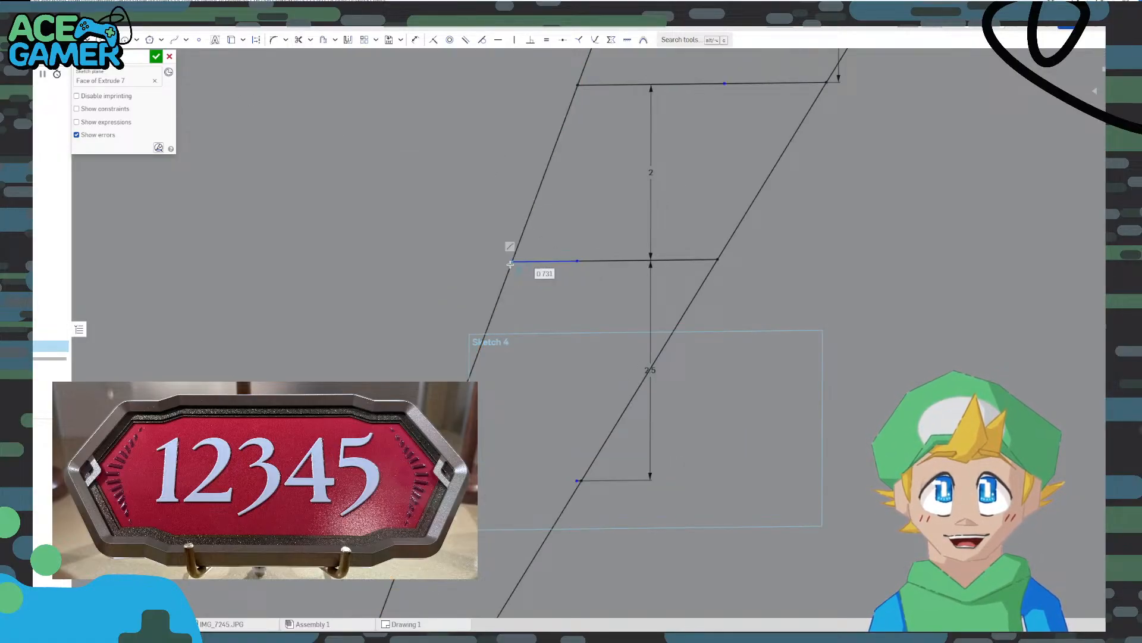
pyautogui.click(513, 261)
pyautogui.press('Escape')
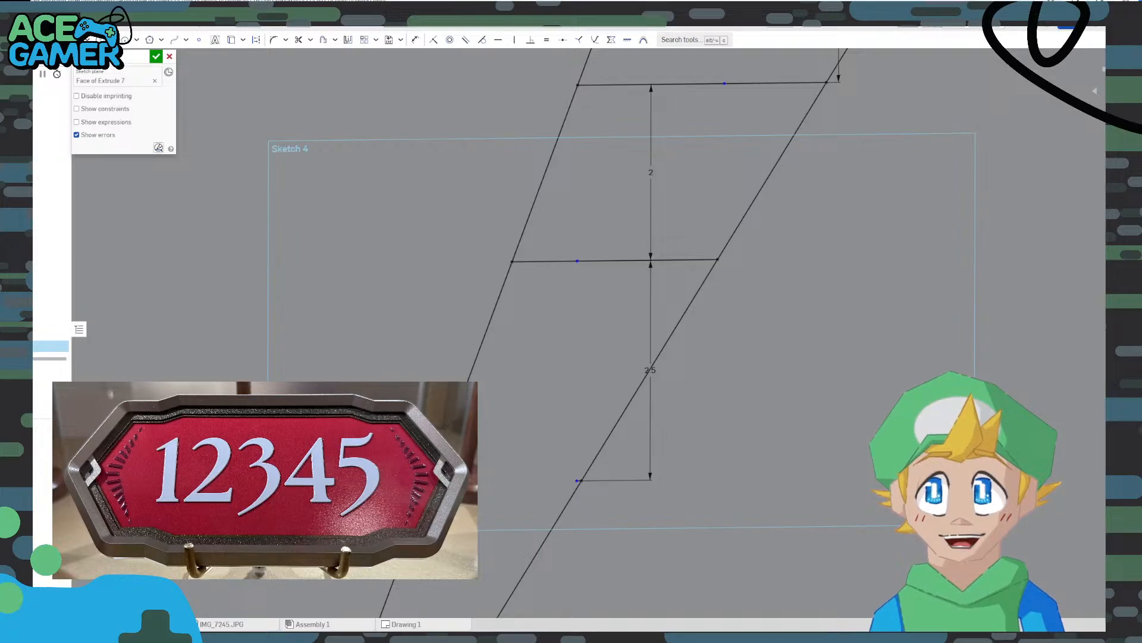
pyautogui.click(578, 480)
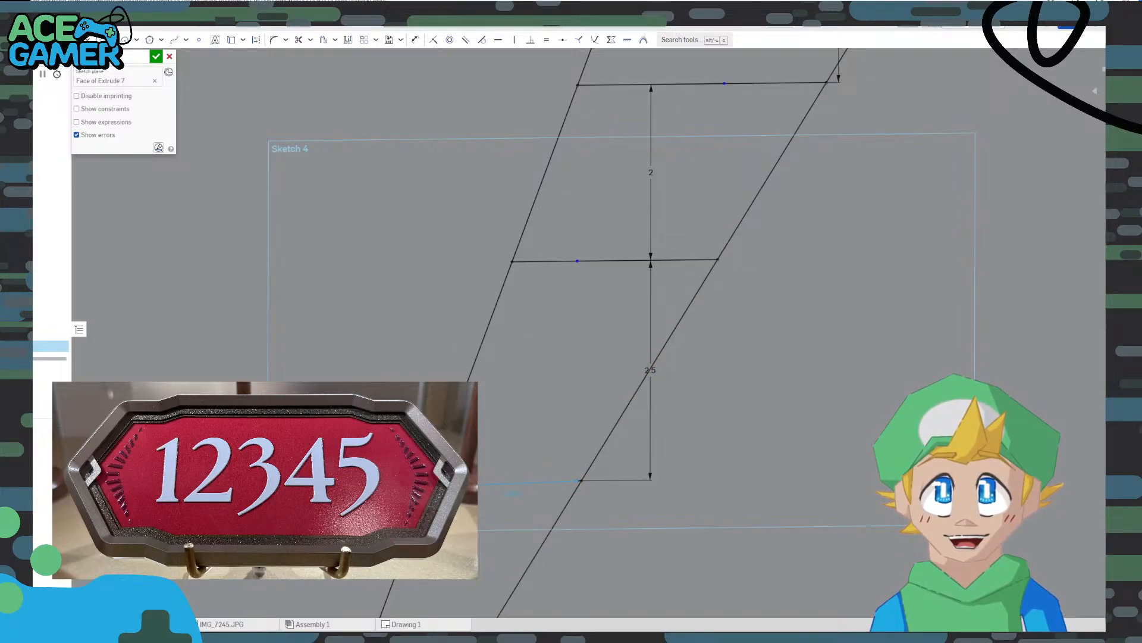
pyautogui.click(434, 481)
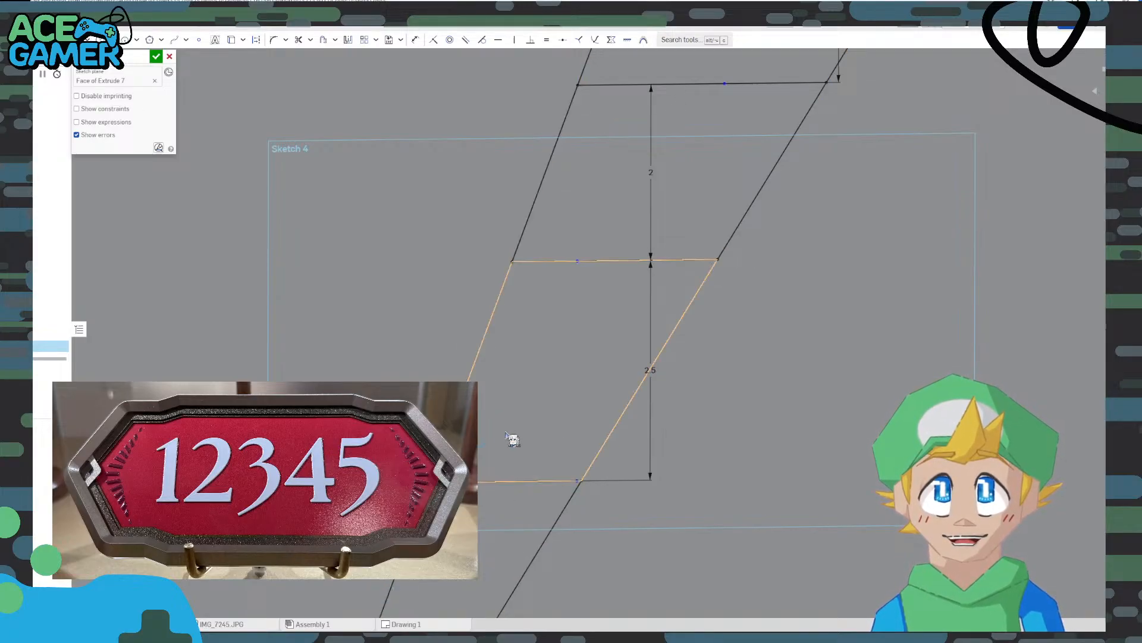
# Offset the sixth lower bar's top line 2 mm downward to form its bottom edge
pyautogui.scroll(-3, 518, 437)
pyautogui.scroll(-5, 528, 437)
pyautogui.moveTo(531, 438); pyautogui.dragTo(641, 367, button='middle')
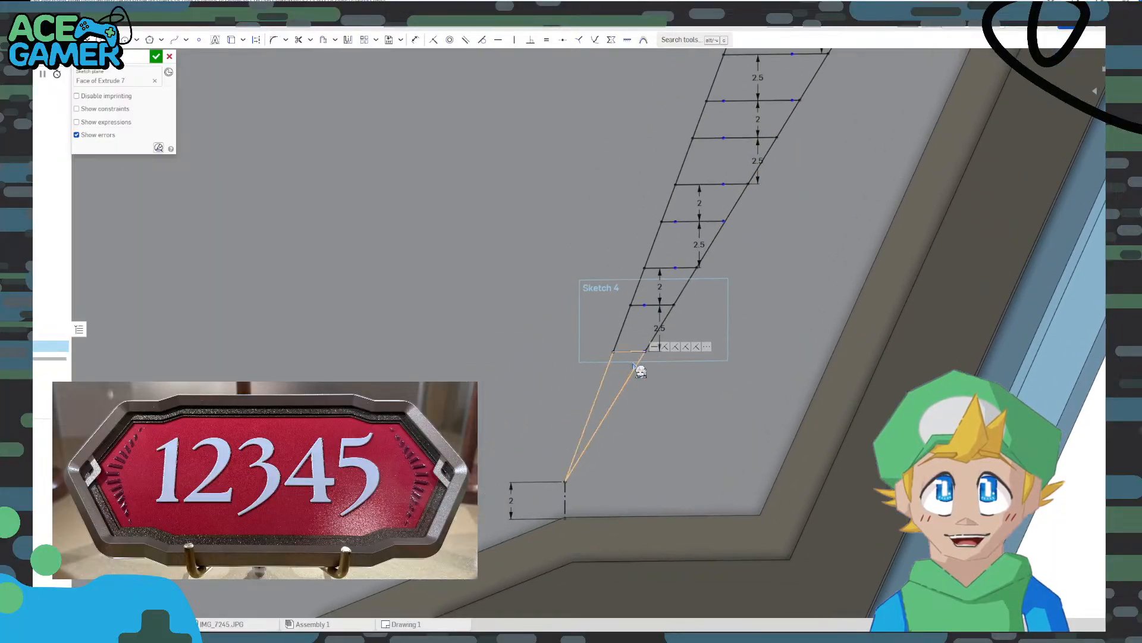
pyautogui.scroll(5, 648, 368)
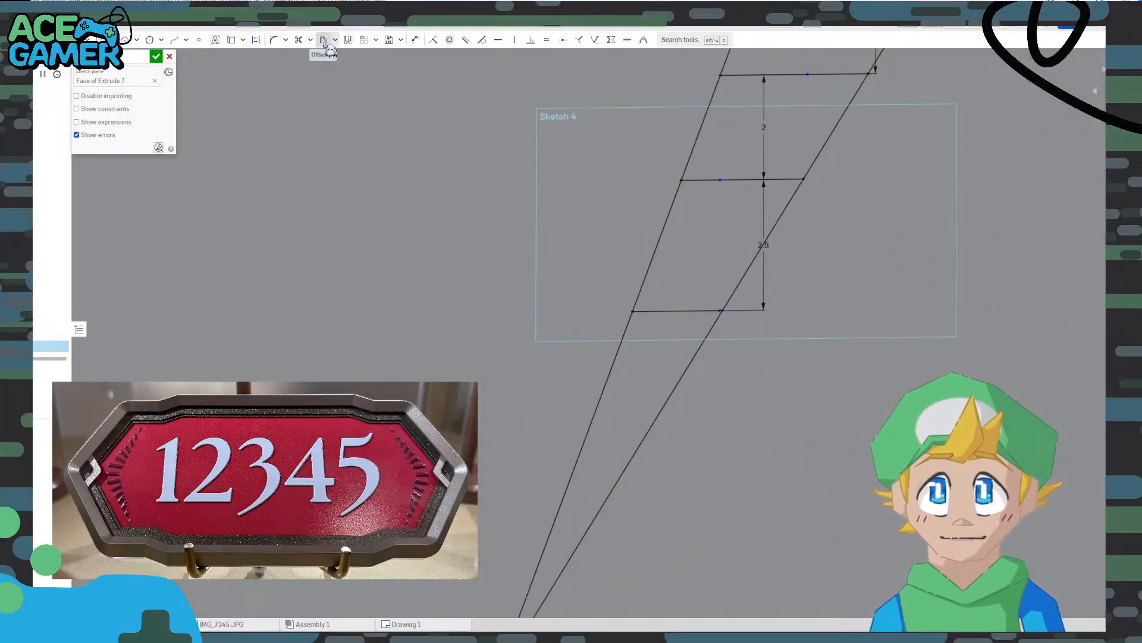
pyautogui.click(324, 40)
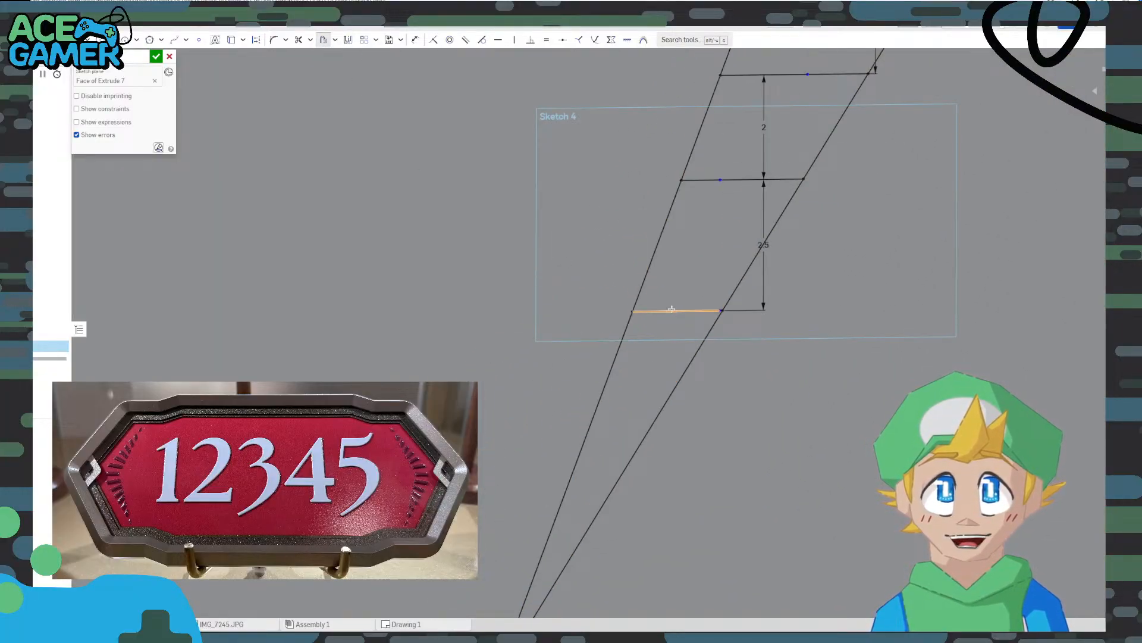
pyautogui.click(672, 309)
pyautogui.scroll(-3, 632, 260)
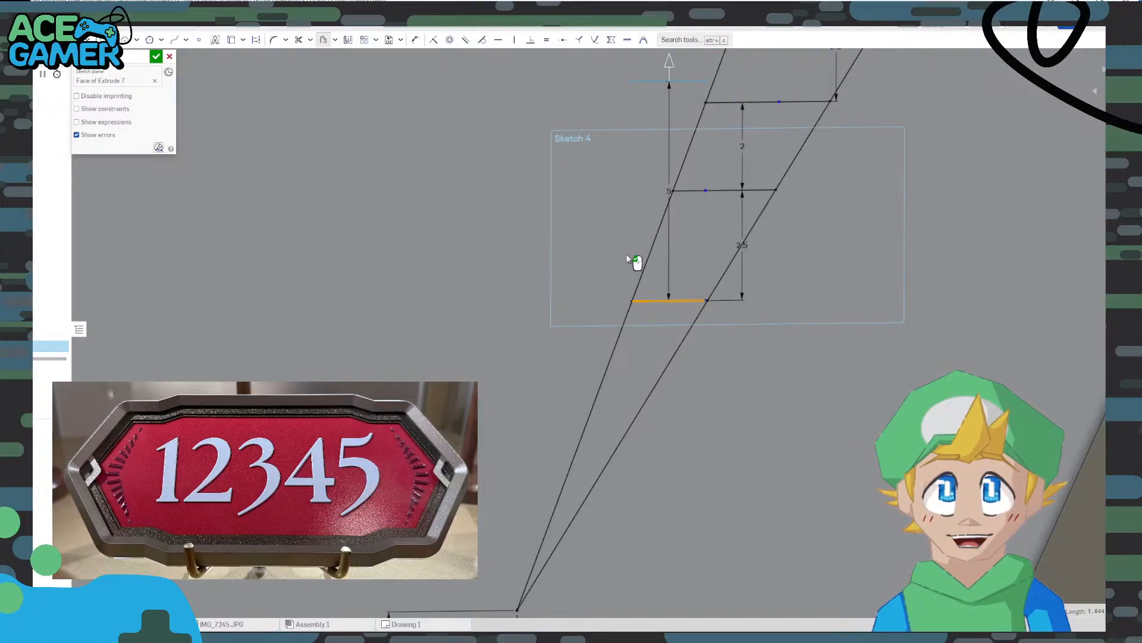
pyautogui.click(670, 338)
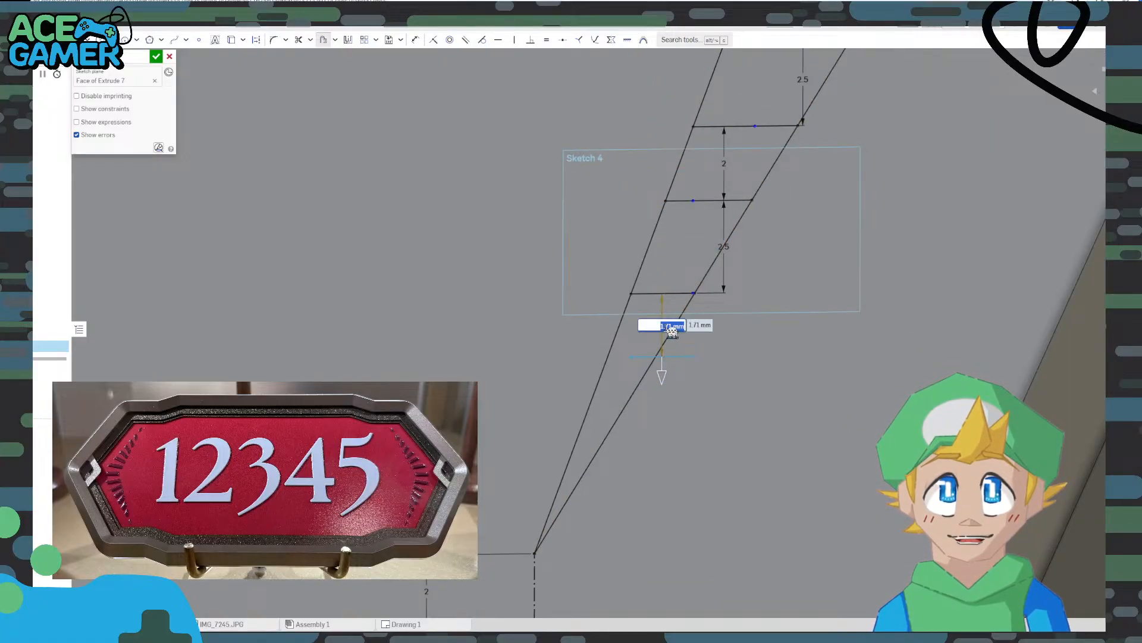
pyautogui.write('2')
pyautogui.press('Return')
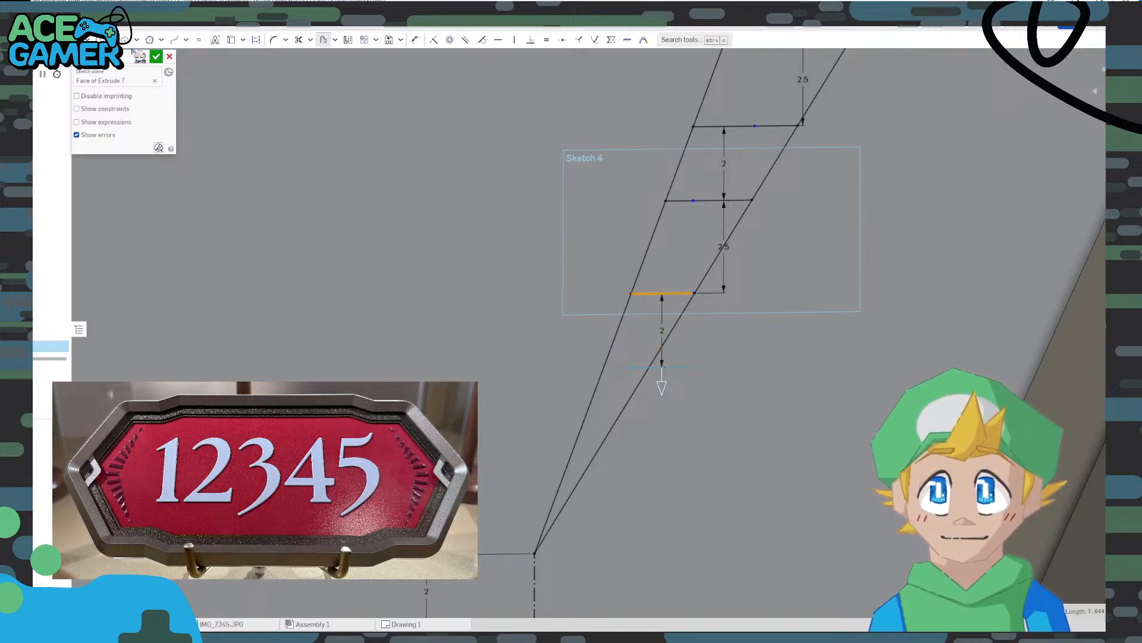
# Extend the sixth lower bar's bottom line to the left slanted edge and trim its overhang past the right slanted edge
pyautogui.click(52, 40)
pyautogui.doubleClick(662, 330)
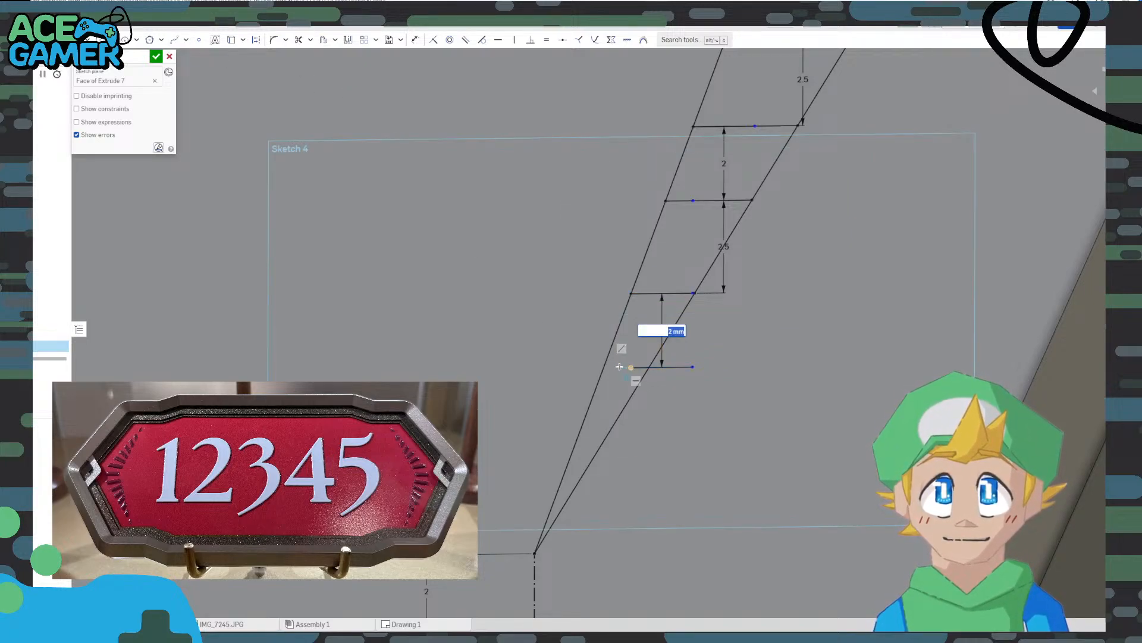
pyautogui.press('Return')
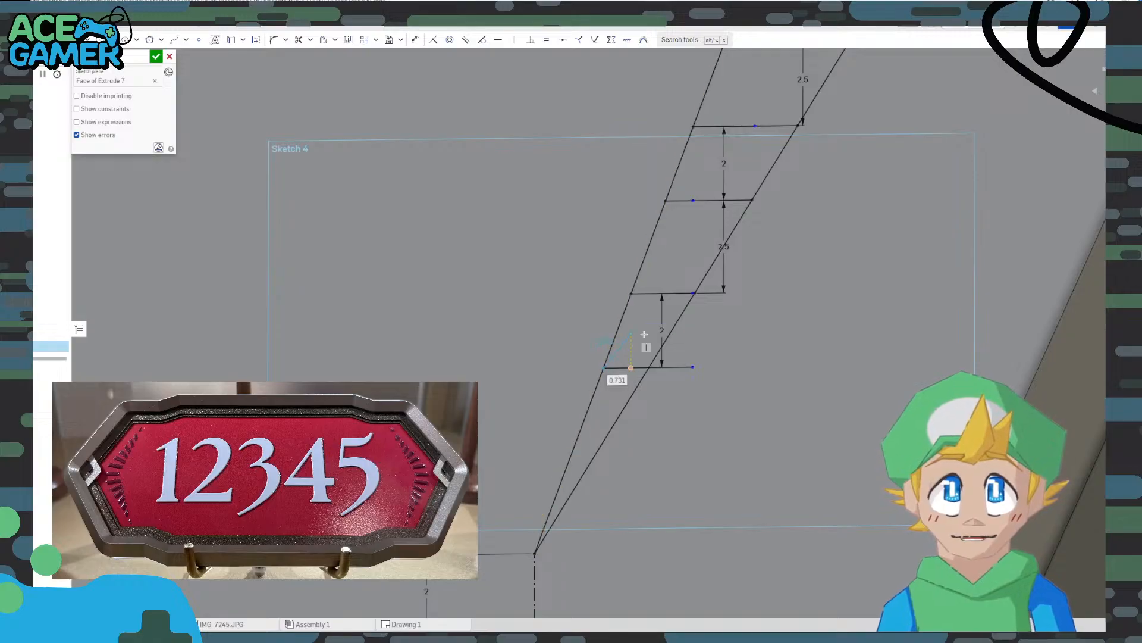
pyautogui.scroll(5, 712, 340)
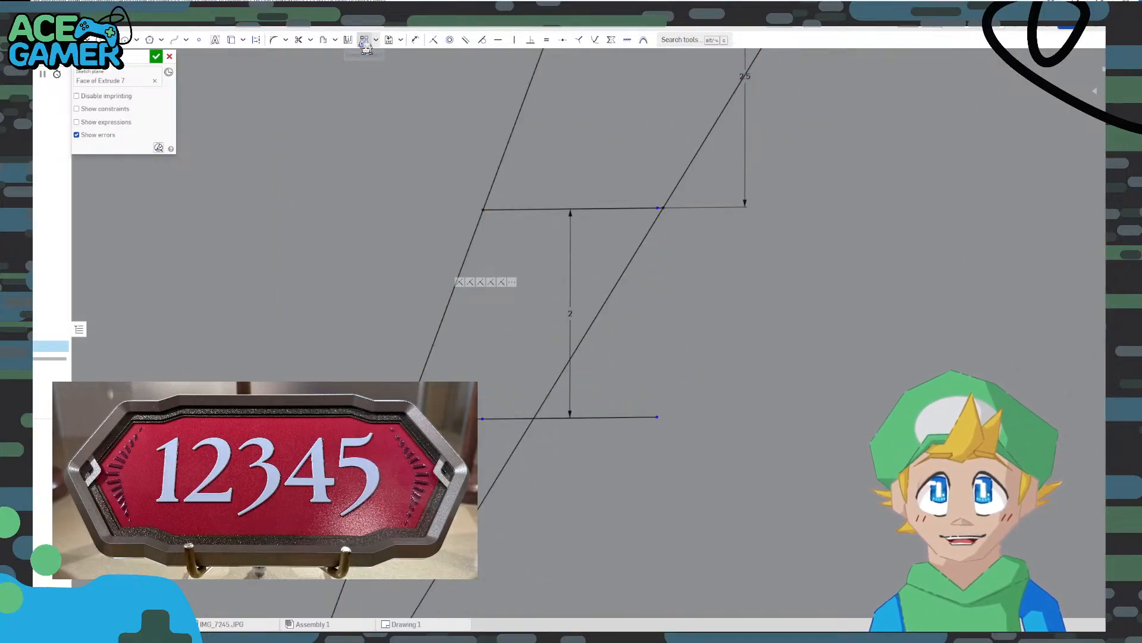
pyautogui.click(299, 40)
pyautogui.moveTo(579, 461); pyautogui.dragTo(562, 471)
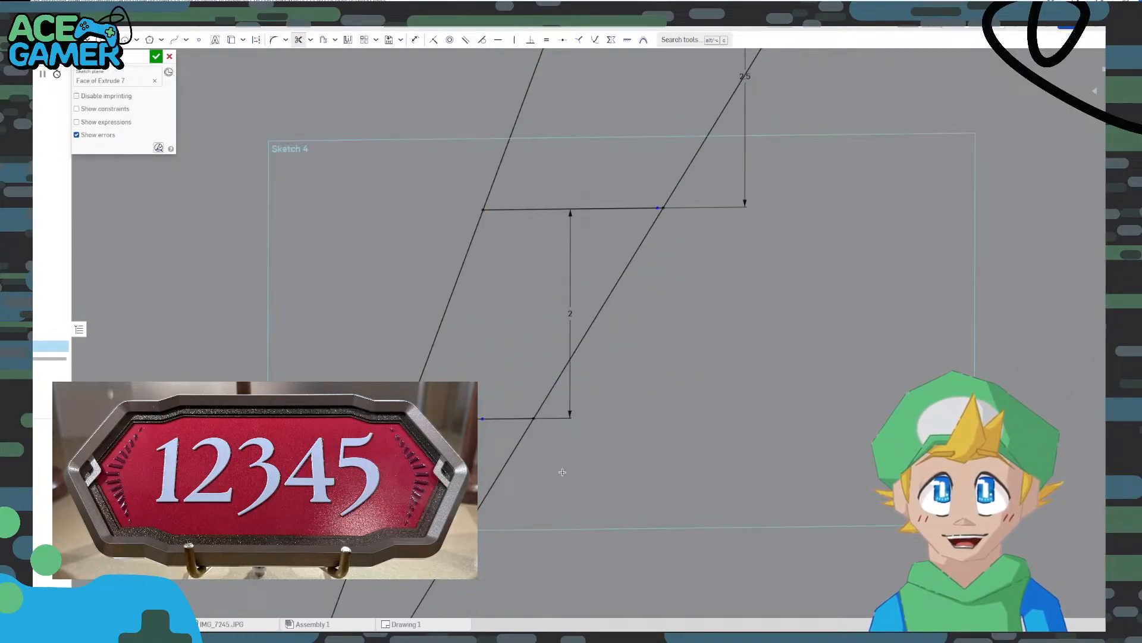
pyautogui.scroll(-2, 405, 422)
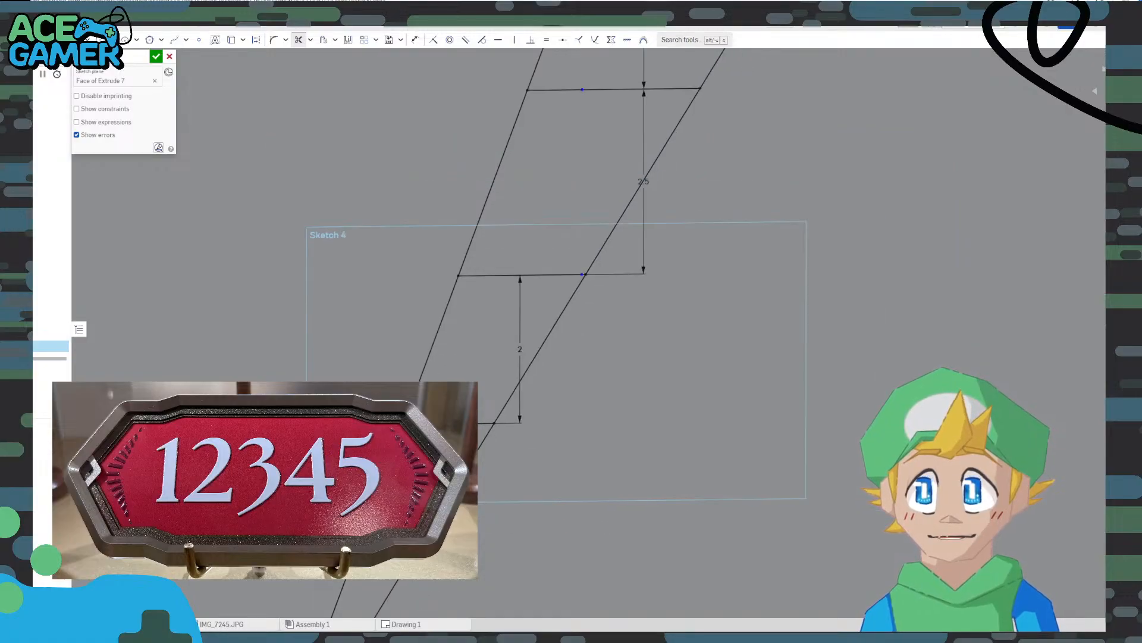
# Offset the sixth lower bar's bottom line 2.5 mm downward to form the top edge of the tip triangle
pyautogui.moveTo(414, 419)
pyautogui.mouseDown(button='middle')
pyautogui.moveTo(483, 346)
pyautogui.moveTo(533, 268)
pyautogui.mouseUp(button='middle')
pyautogui.scroll(2, 534, 278)
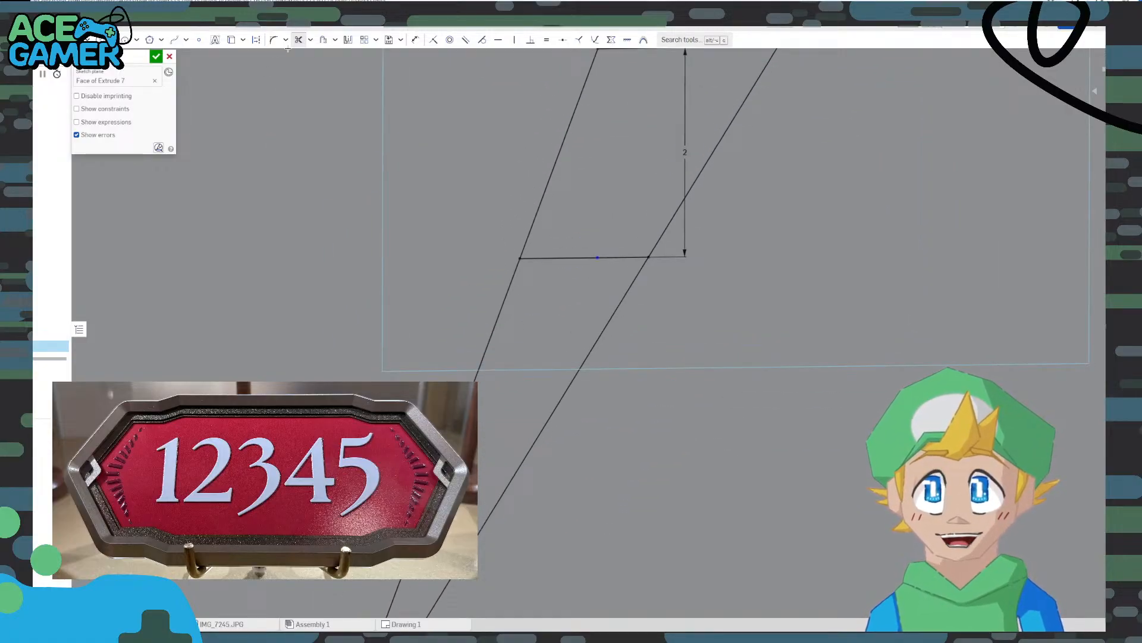
pyautogui.click(323, 40)
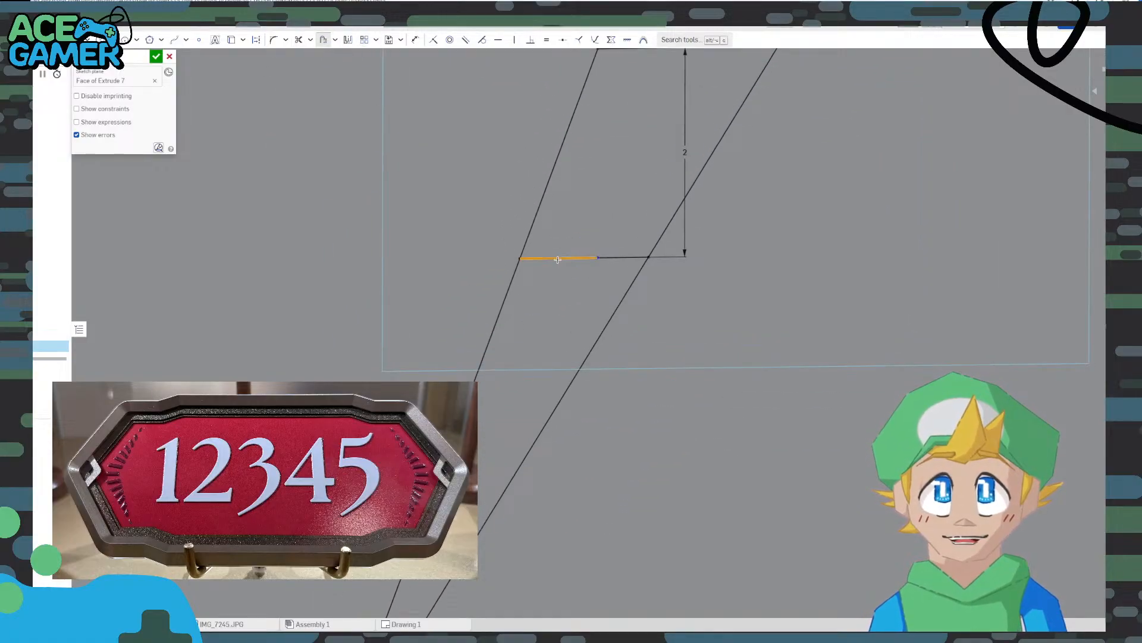
pyautogui.scroll(-2, 543, 199)
pyautogui.moveTo(561, 216)
pyautogui.mouseDown(button='middle')
pyautogui.moveTo(542, 295)
pyautogui.moveTo(545, 487)
pyautogui.mouseUp(button='middle')
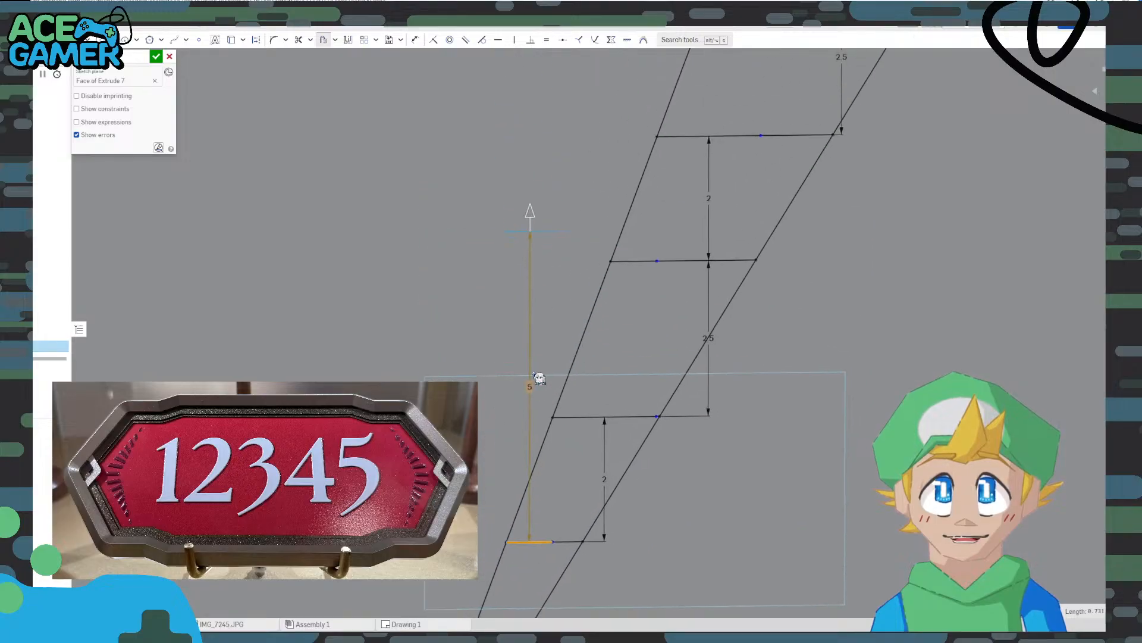
pyautogui.moveTo(532, 217); pyautogui.dragTo(559, 582)
pyautogui.moveTo(560, 586); pyautogui.dragTo(542, 351, button='middle')
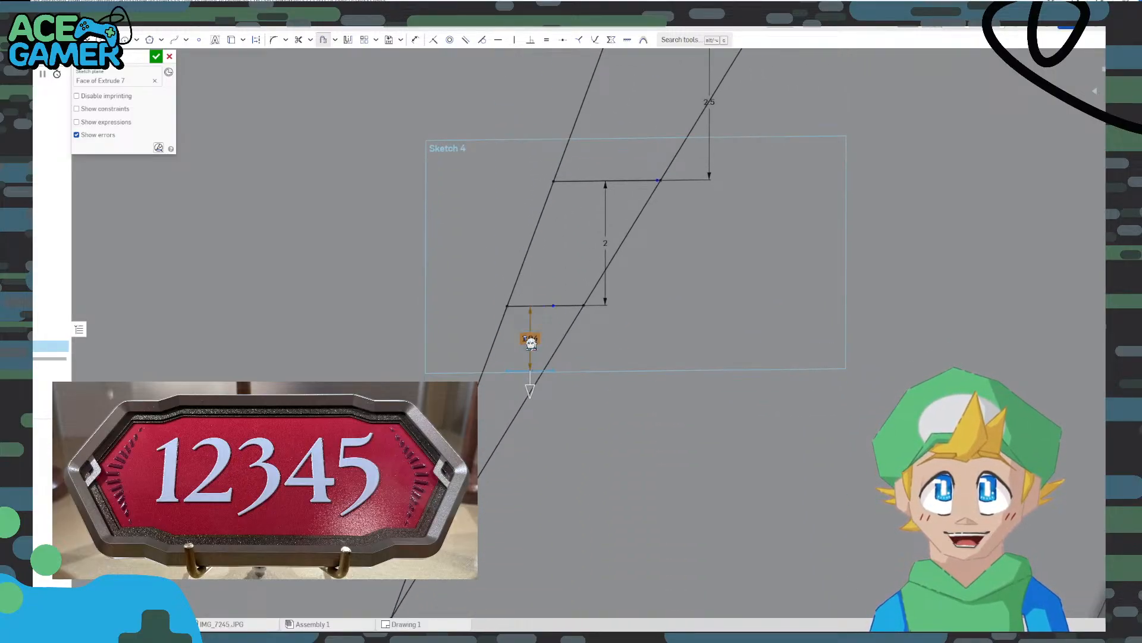
pyautogui.doubleClick(528, 339)
pyautogui.write('2.5')
pyautogui.press('Return')
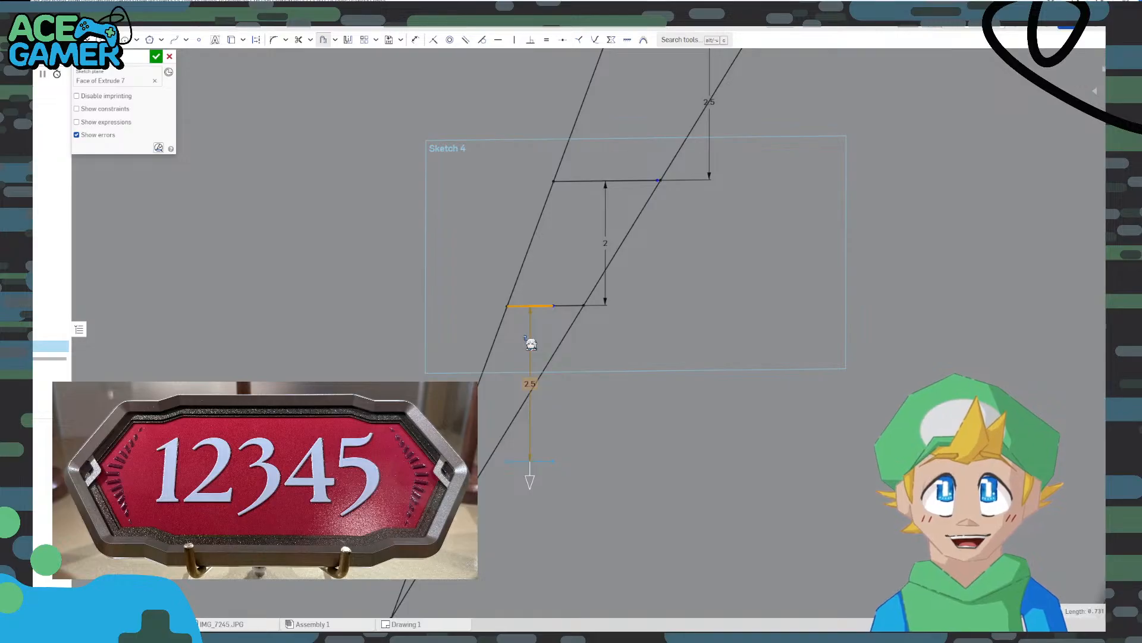
# Extend the tip triangle's top line to the left slanted edge and trim its overhang past the right slanted edge
pyautogui.click(54, 40)
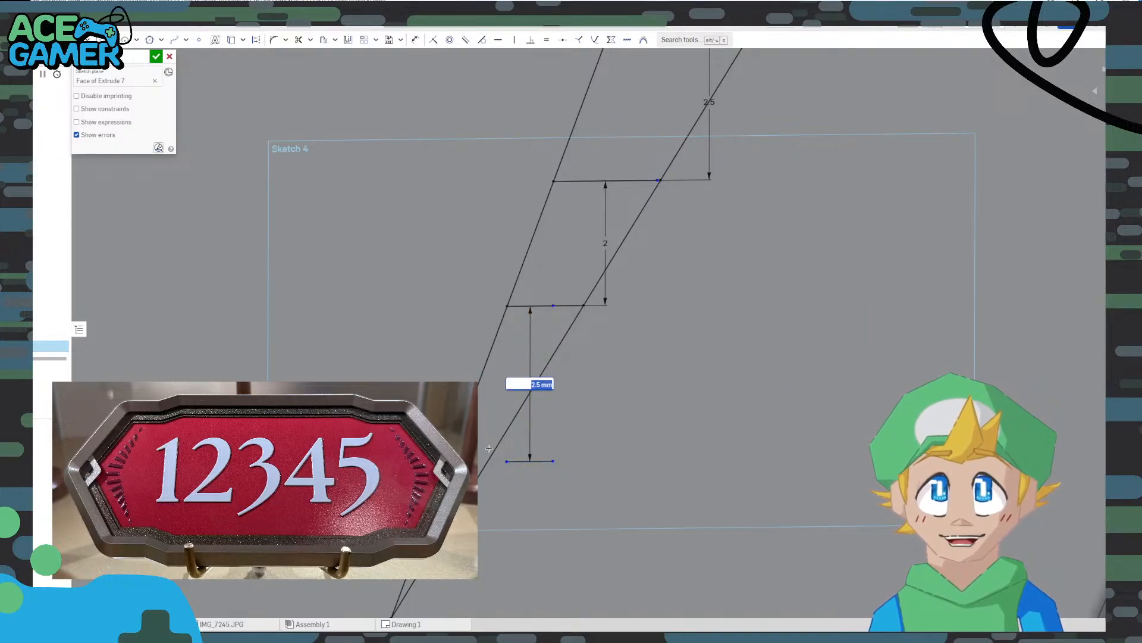
pyautogui.click(507, 461)
pyautogui.click(450, 461)
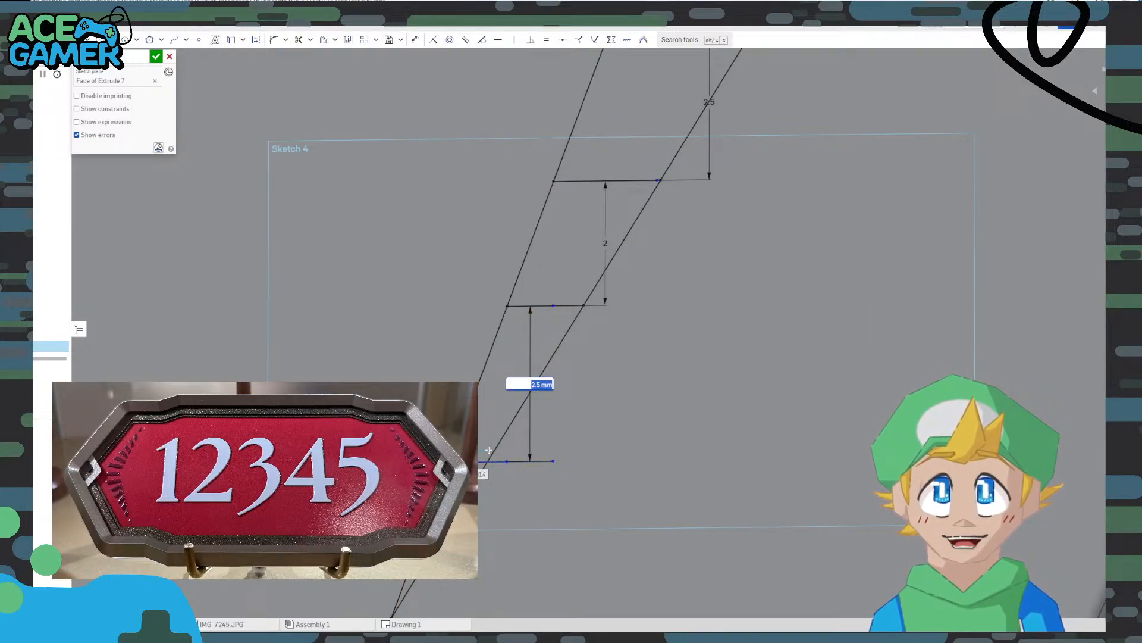
pyautogui.press('Return')
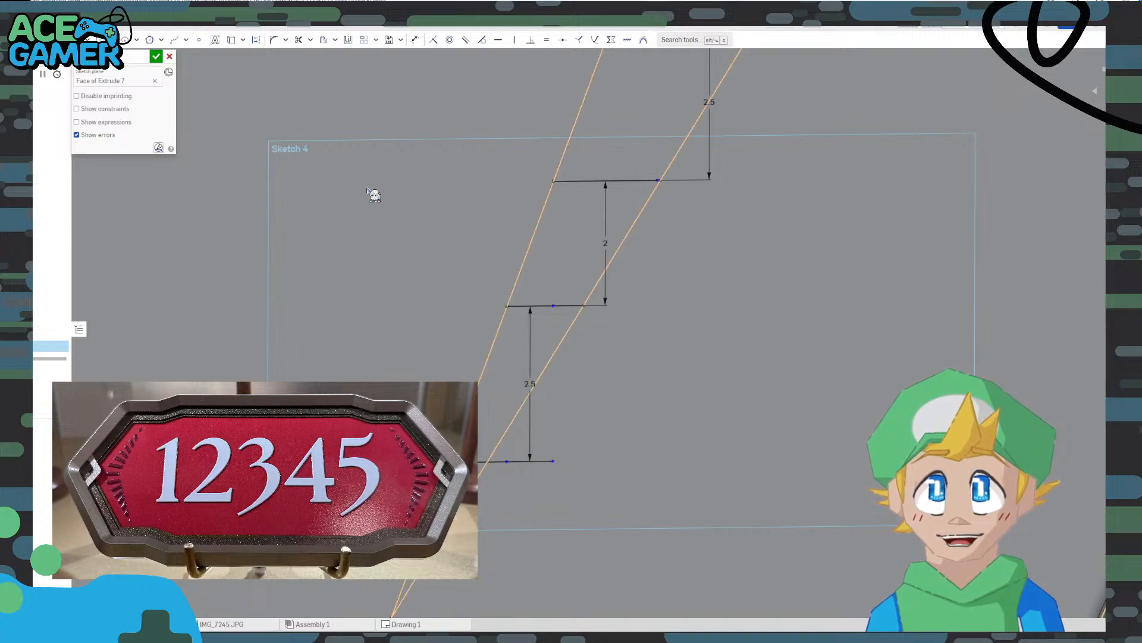
pyautogui.click(299, 39)
pyautogui.click(524, 461)
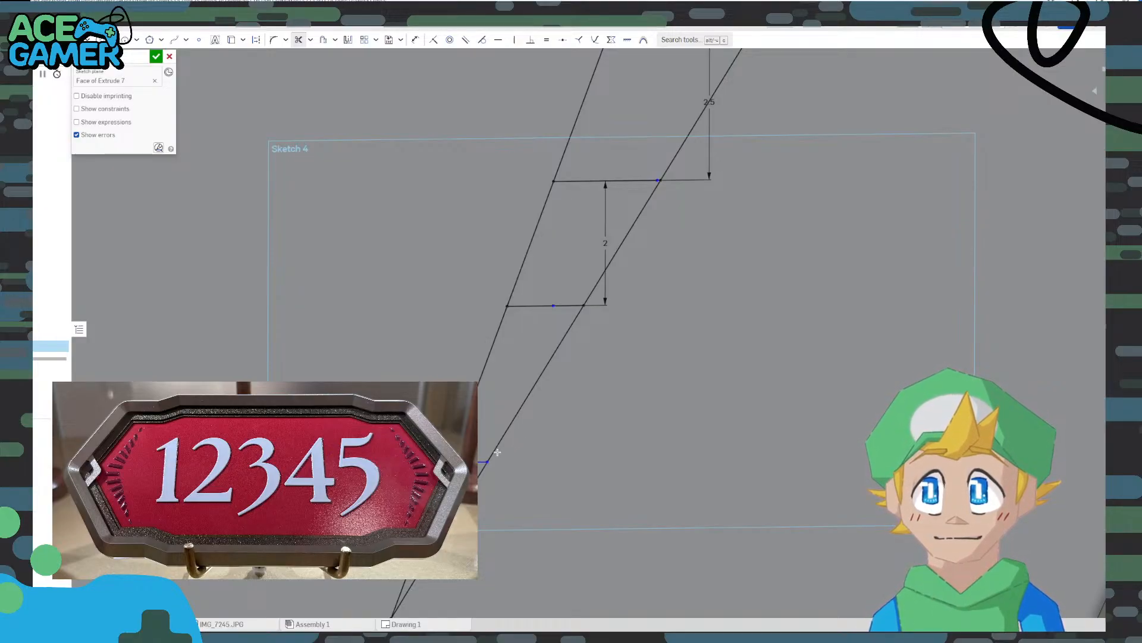
# Trim the right slanted edge between the center and first lower bars, and the left edge between the first and second lower bars
pyautogui.scroll(-4, 700, 423)
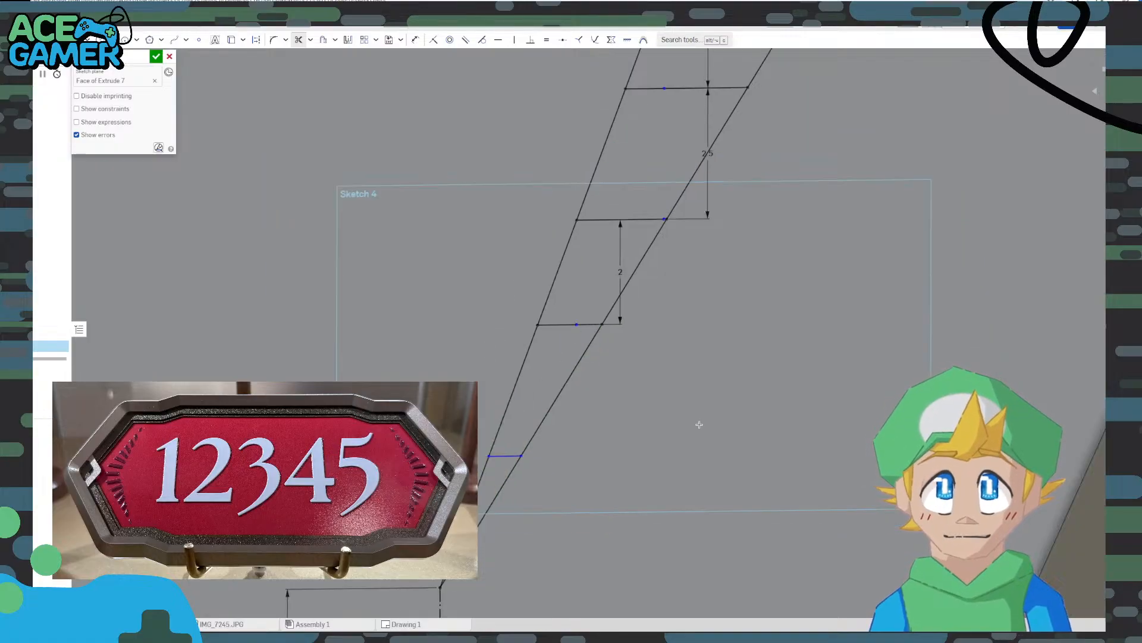
pyautogui.moveTo(709, 309); pyautogui.dragTo(425, 404, button='middle')
pyautogui.moveTo(444, 226); pyautogui.dragTo(454, 403, button='middle')
pyautogui.scroll(-3, 521, 313)
pyautogui.moveTo(521, 311); pyautogui.dragTo(435, 537, button='middle')
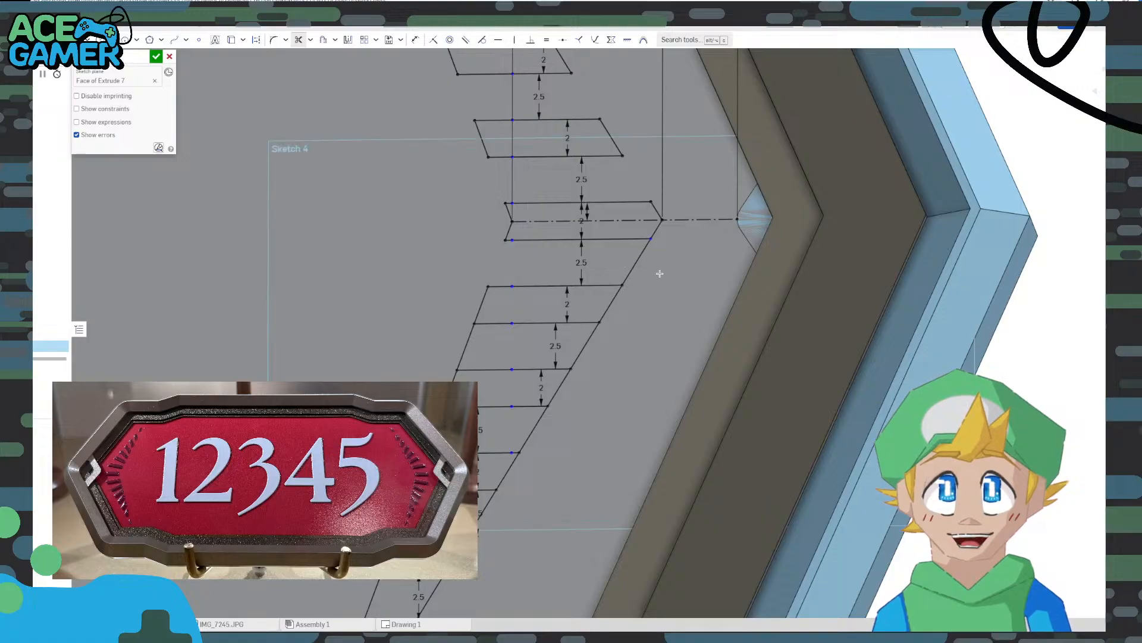
pyautogui.click(636, 261)
pyautogui.click(467, 344)
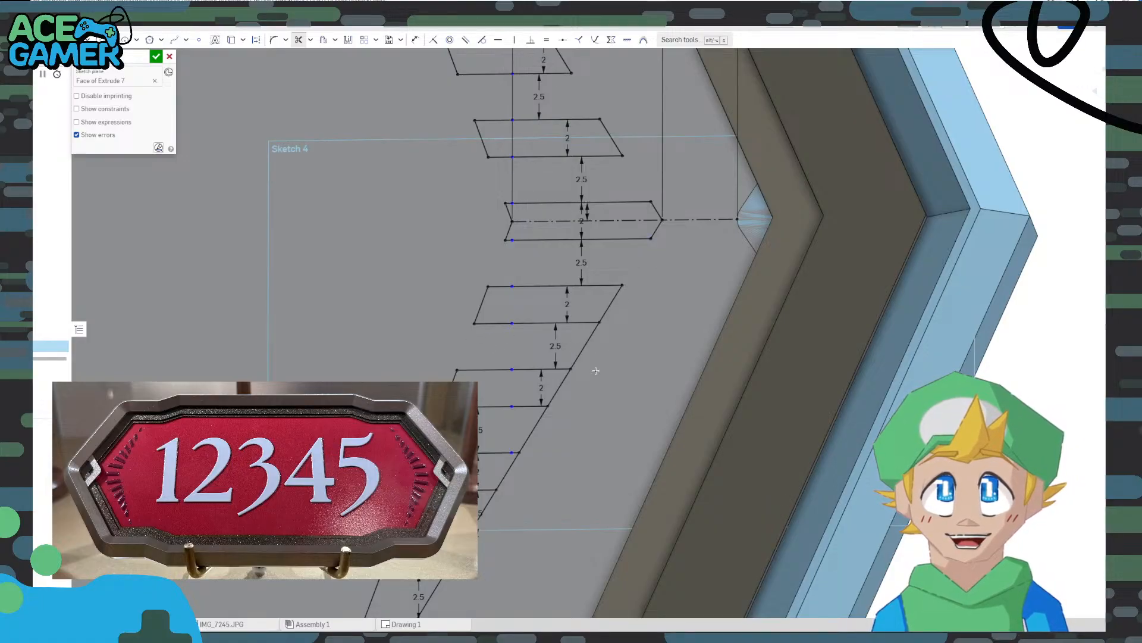
# Trim away the slanted edge segments in the remaining gaps between the right column's lower bars
pyautogui.moveTo(595, 371); pyautogui.dragTo(612, 293, button='middle')
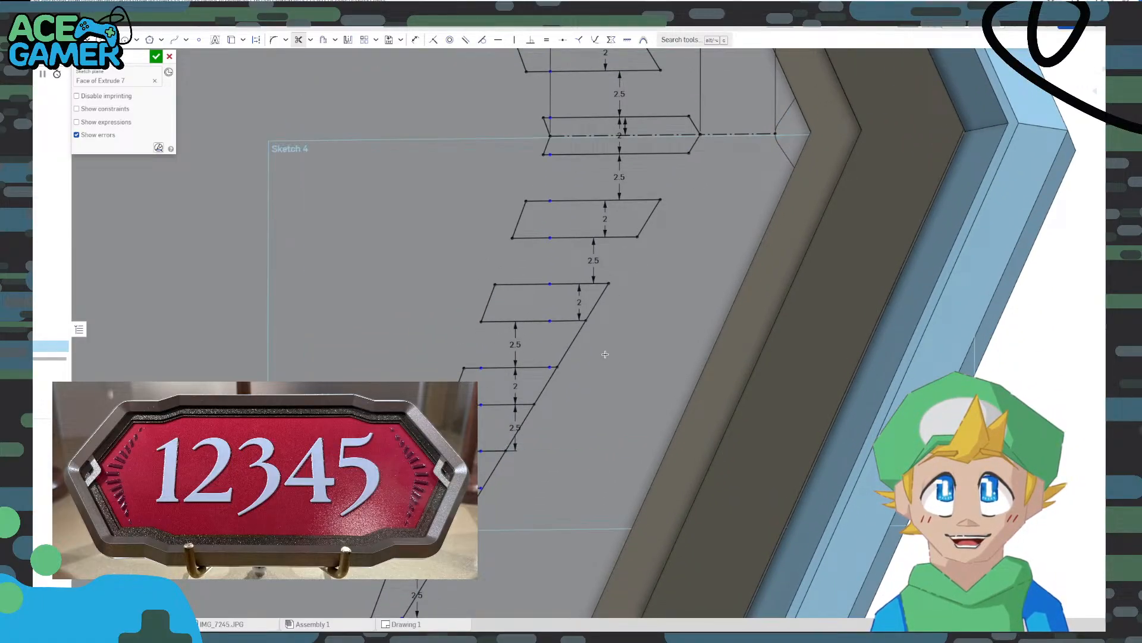
pyautogui.moveTo(605, 354); pyautogui.dragTo(666, 255, button='middle')
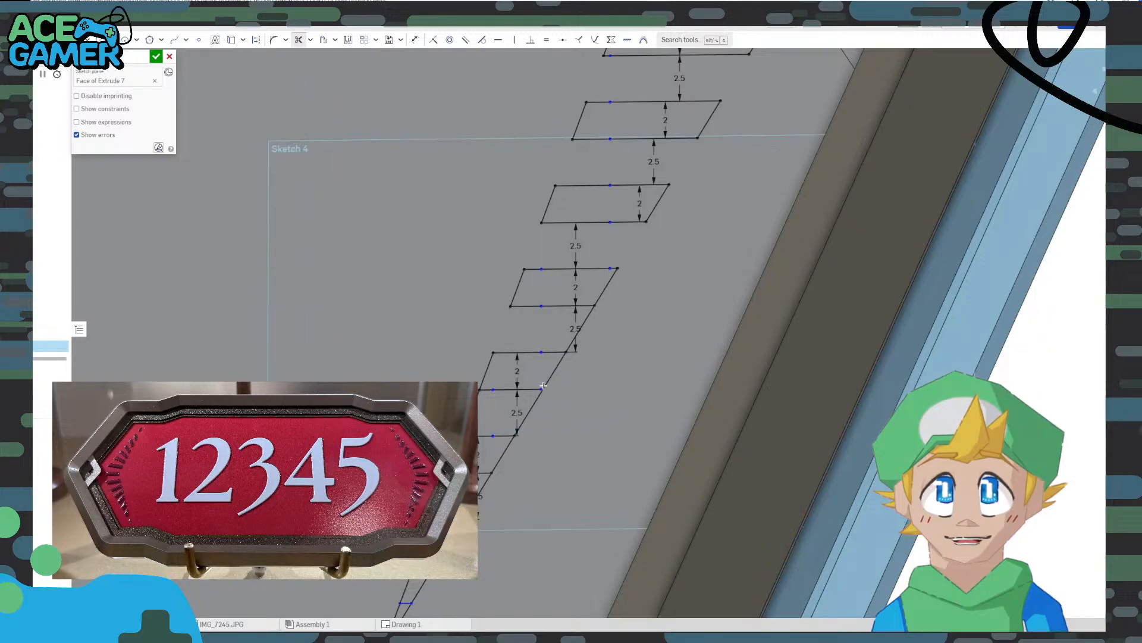
pyautogui.click(580, 328)
pyautogui.moveTo(544, 386); pyautogui.dragTo(599, 292, button='middle')
pyautogui.moveTo(635, 322); pyautogui.dragTo(519, 310)
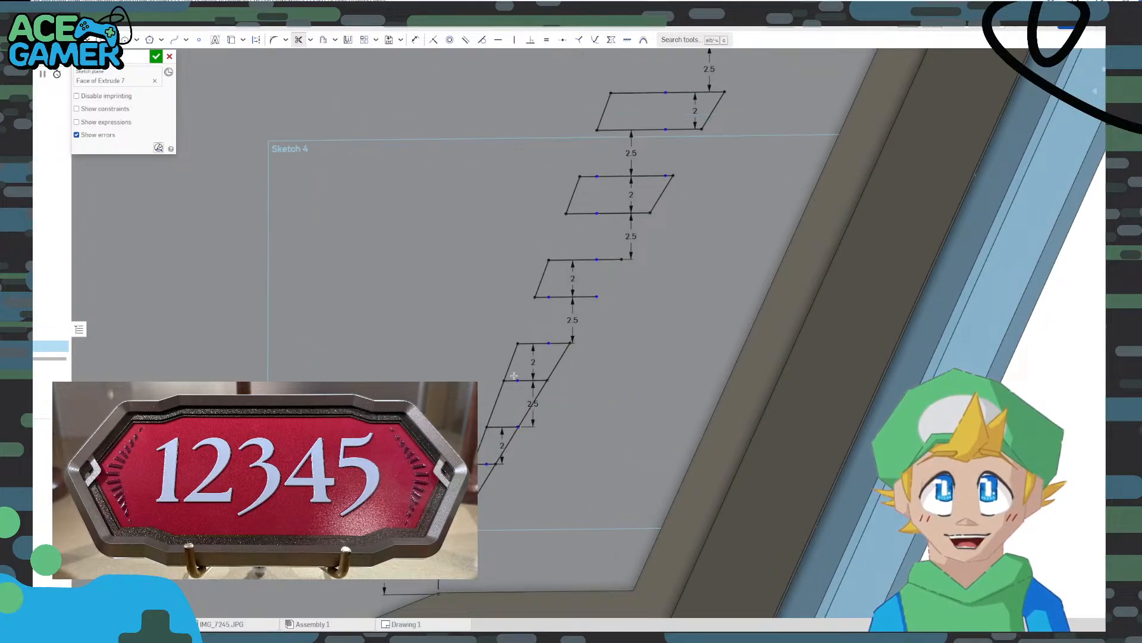
pyautogui.moveTo(485, 392); pyautogui.dragTo(589, 403)
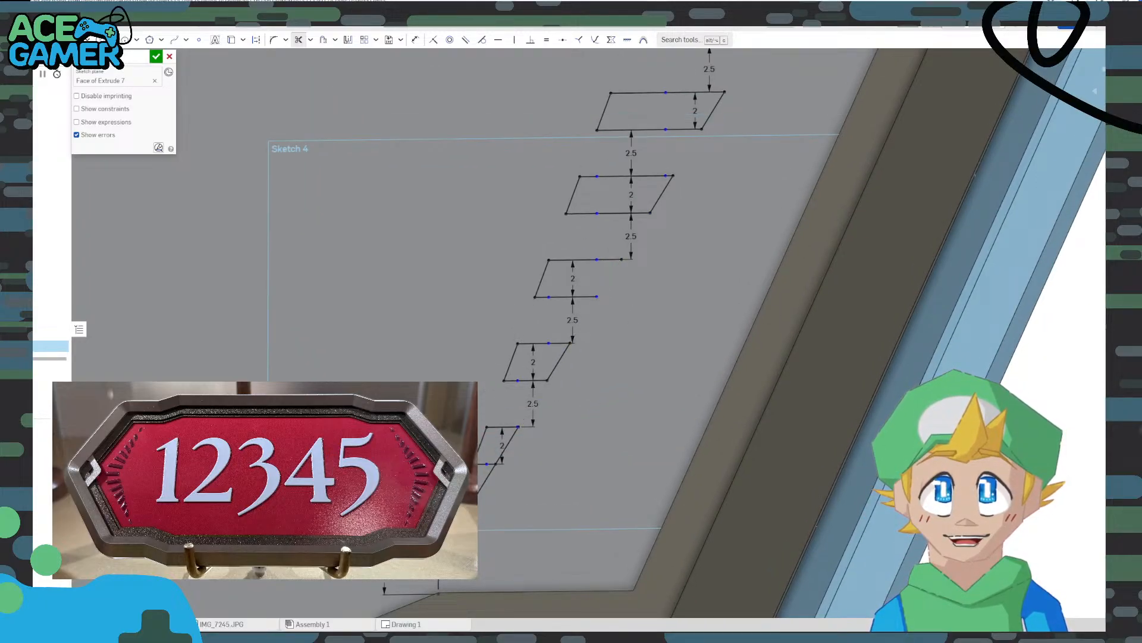
# End trimming, check the bar columns on both sides of the plate, and accept the sketch
pyautogui.scroll(-5, 519, 493)
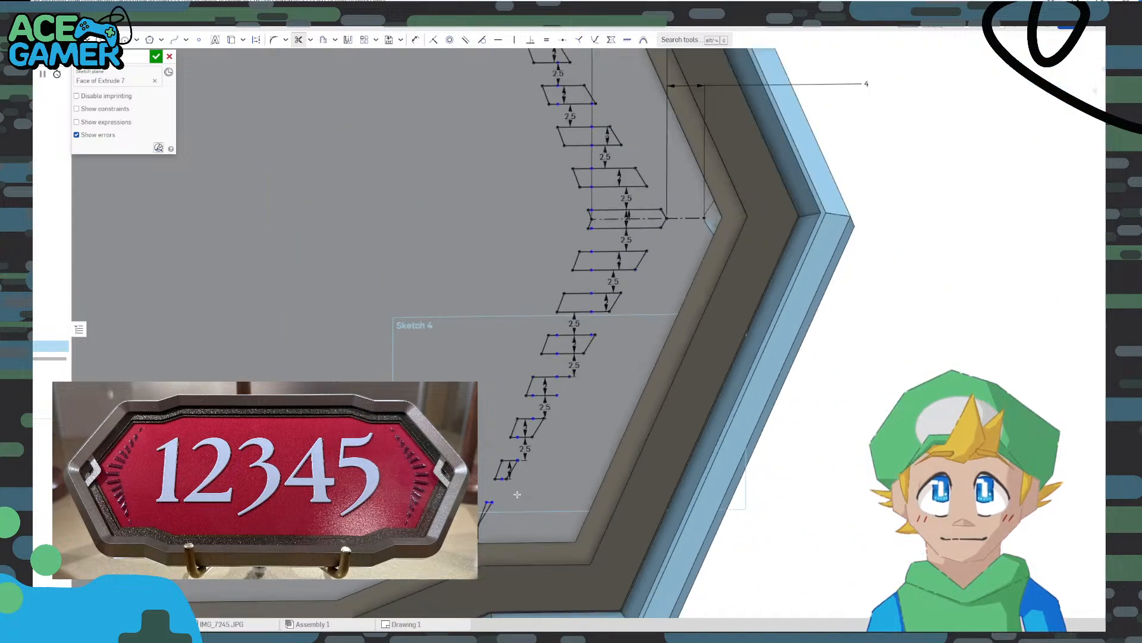
pyautogui.moveTo(595, 411); pyautogui.dragTo(815, 400, button='middle')
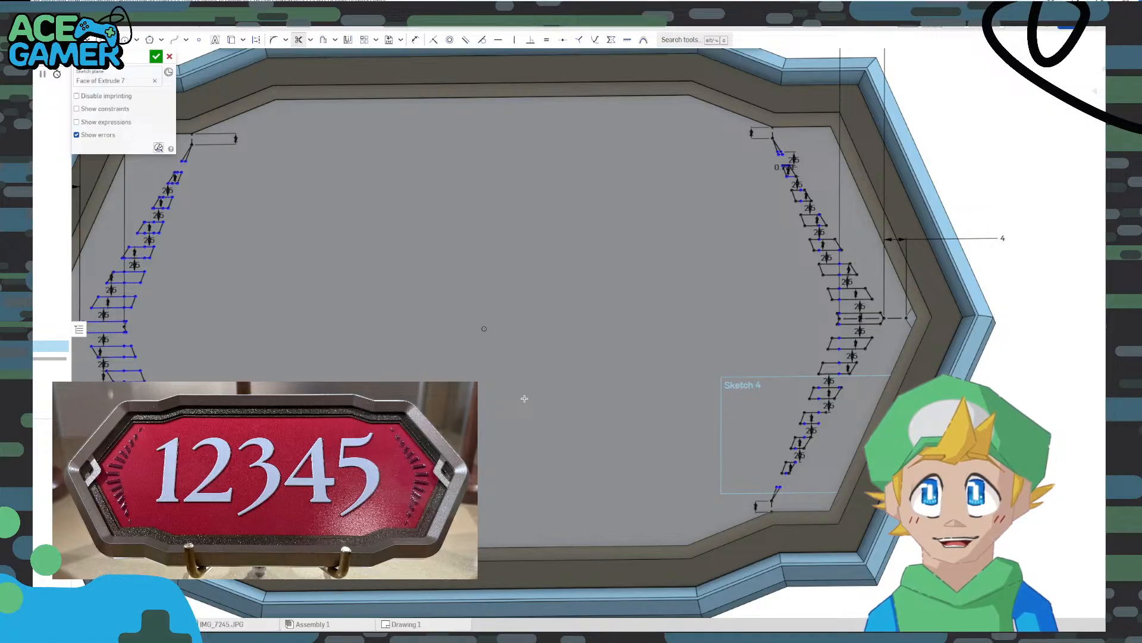
pyautogui.press('Escape')
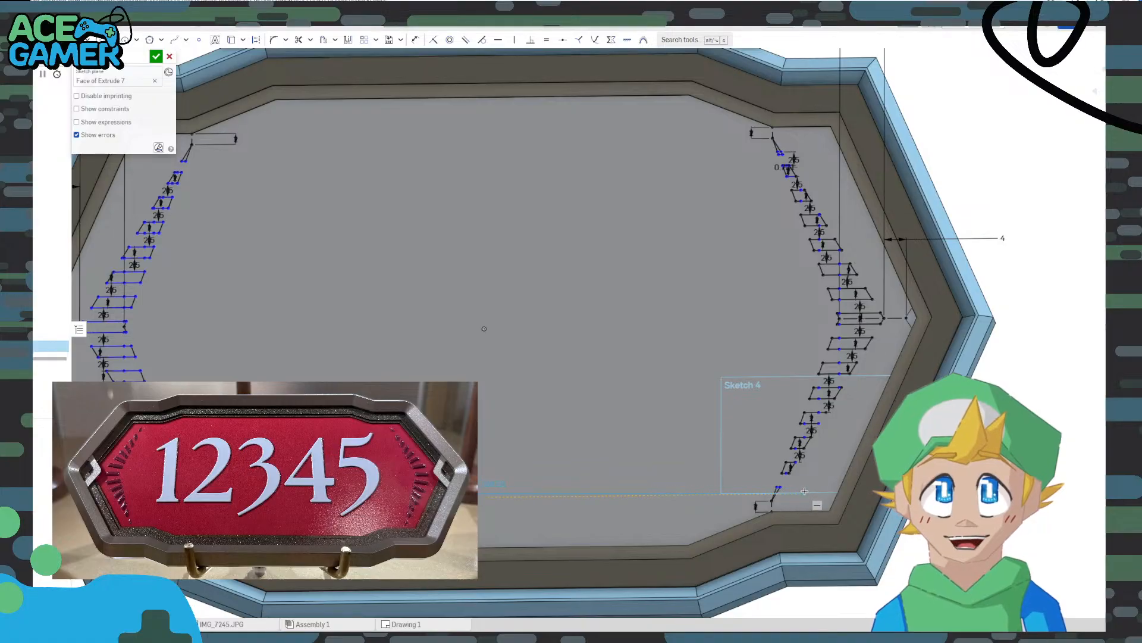
pyautogui.scroll(5, 813, 487)
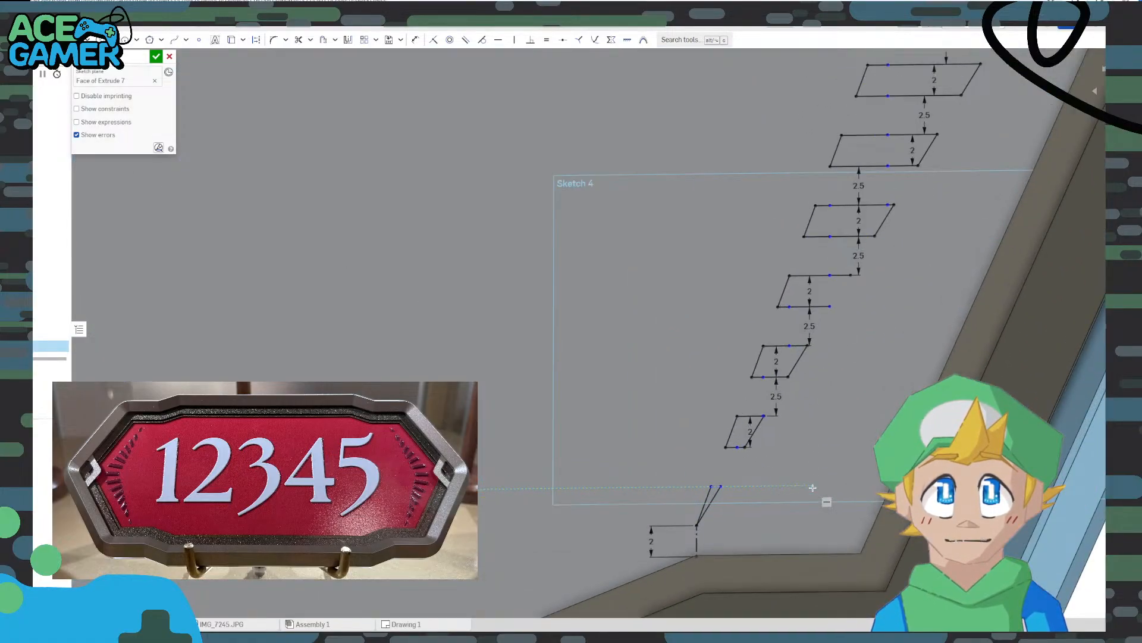
pyautogui.scroll(-5, 513, 327)
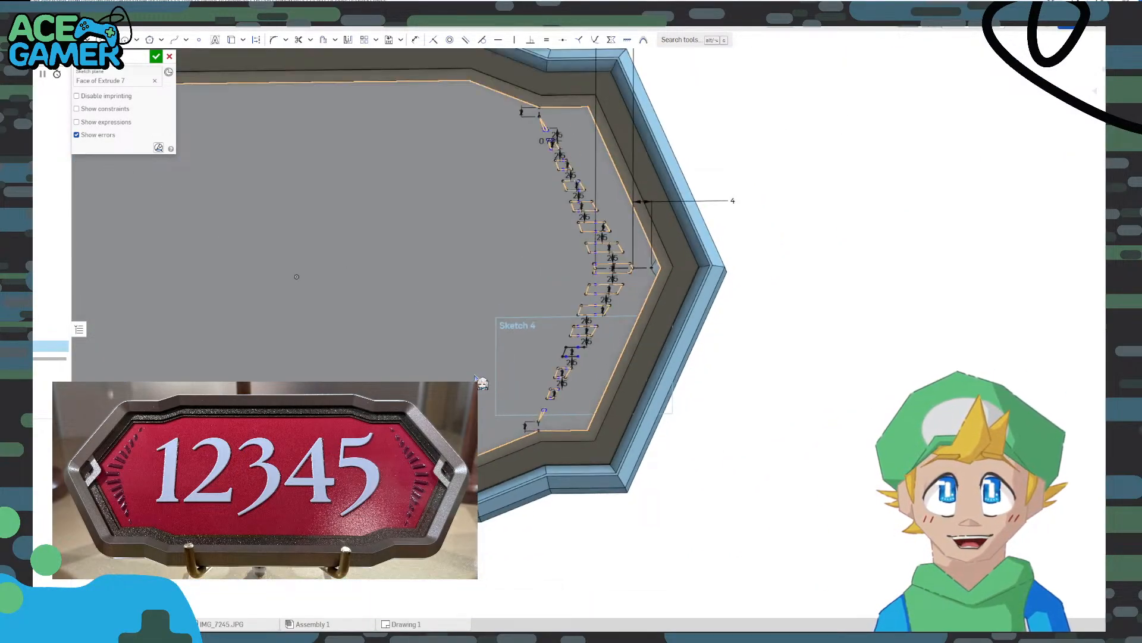
pyautogui.moveTo(512, 323); pyautogui.dragTo(675, 357, button='middle')
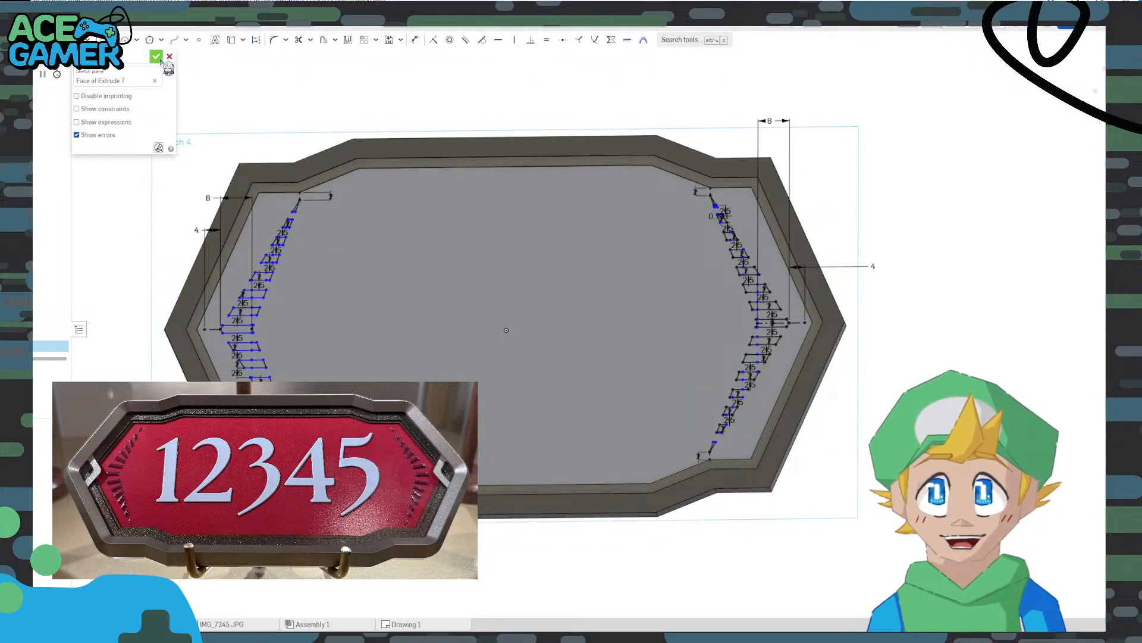
pyautogui.click(158, 57)
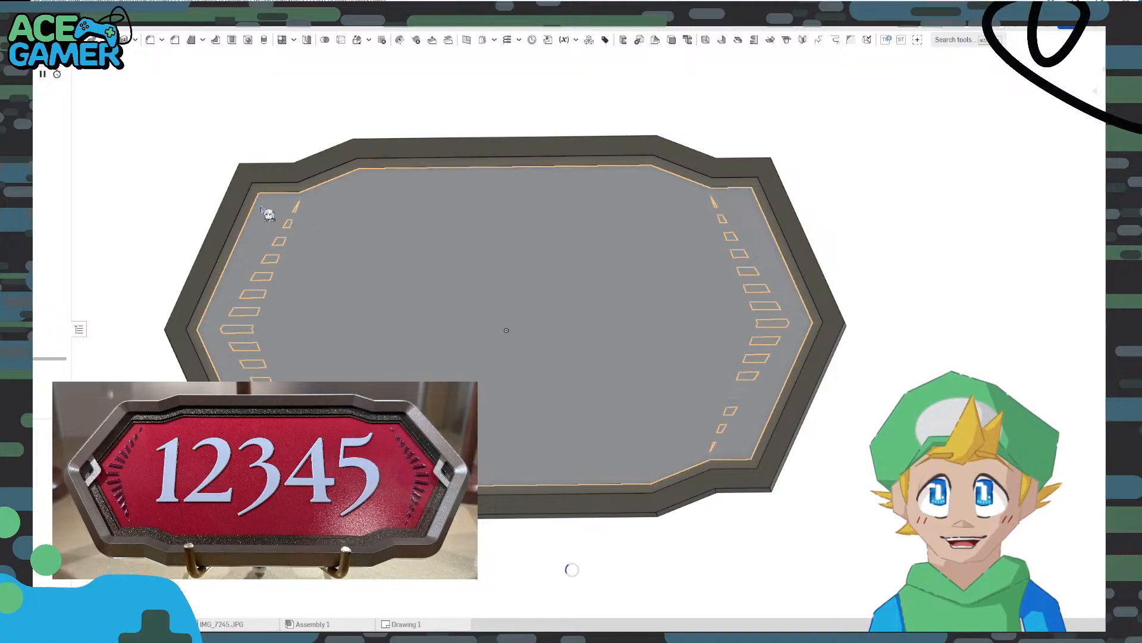
# Select the left column's bar regions from the triangular upper tip down through the center bar
pyautogui.scroll(5, 262, 209)
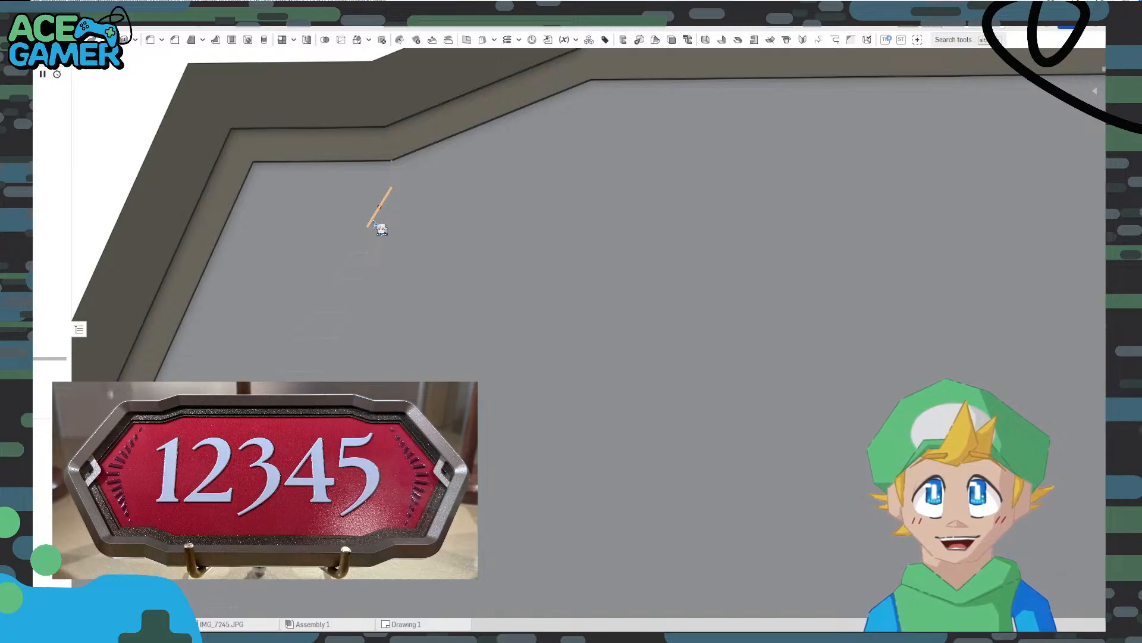
pyautogui.scroll(5, 376, 221)
pyautogui.click(376, 221)
pyautogui.click(325, 351)
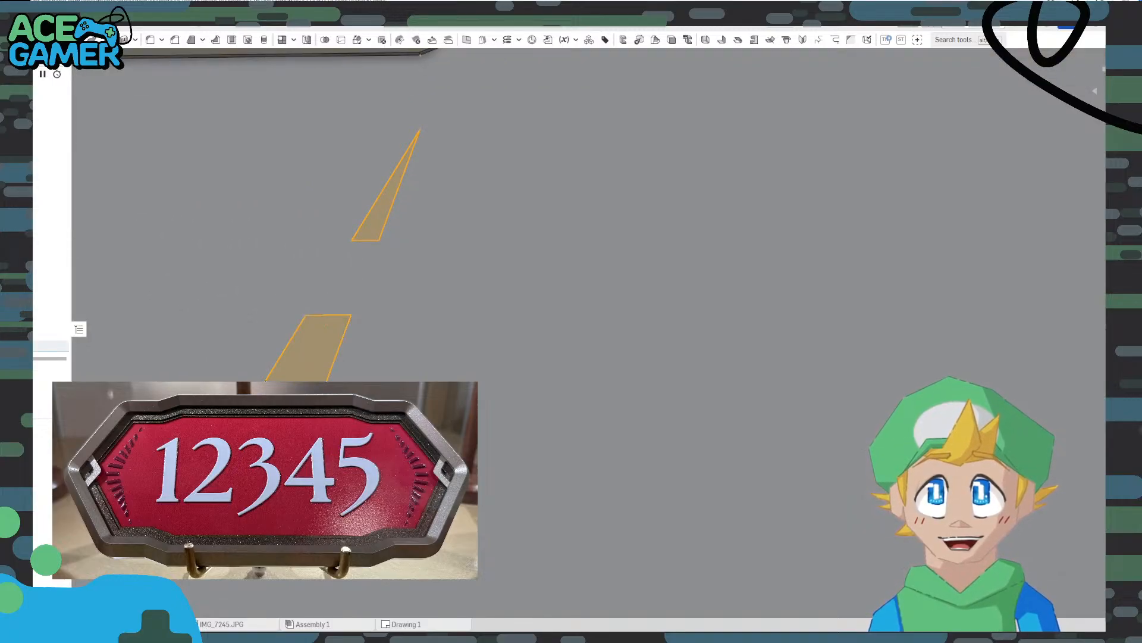
pyautogui.scroll(-3, 255, 384)
pyautogui.moveTo(255, 384); pyautogui.dragTo(472, 174, button='middle')
pyautogui.click(459, 238)
pyautogui.click(417, 321)
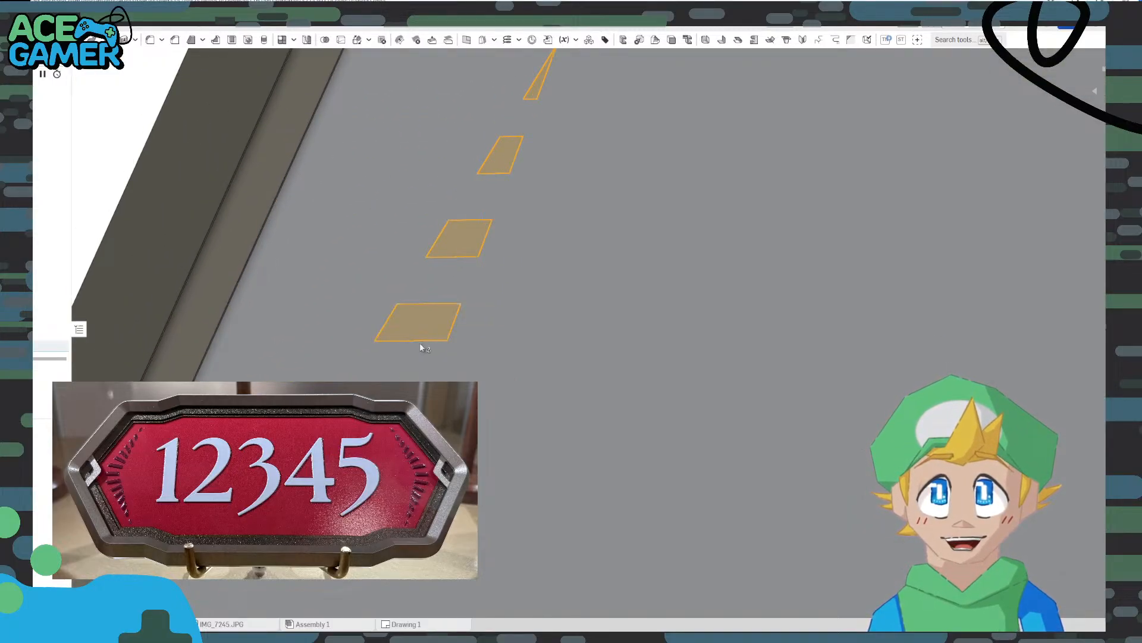
pyautogui.click(393, 407)
pyautogui.moveTo(397, 438); pyautogui.dragTo(439, 173, button='middle')
pyautogui.click(418, 230)
pyautogui.click(364, 316)
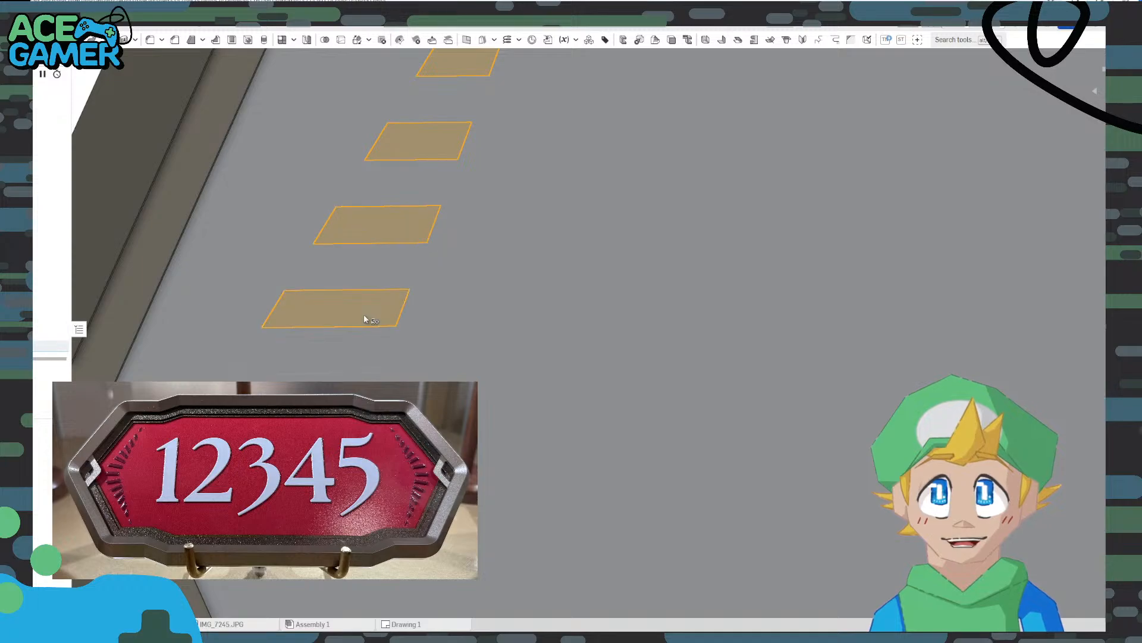
pyautogui.click(328, 394)
# Add the left column's remaining lower bar regions to the selection, down to the triangular lower tip
pyautogui.moveTo(469, 491); pyautogui.dragTo(418, 147, button='middle')
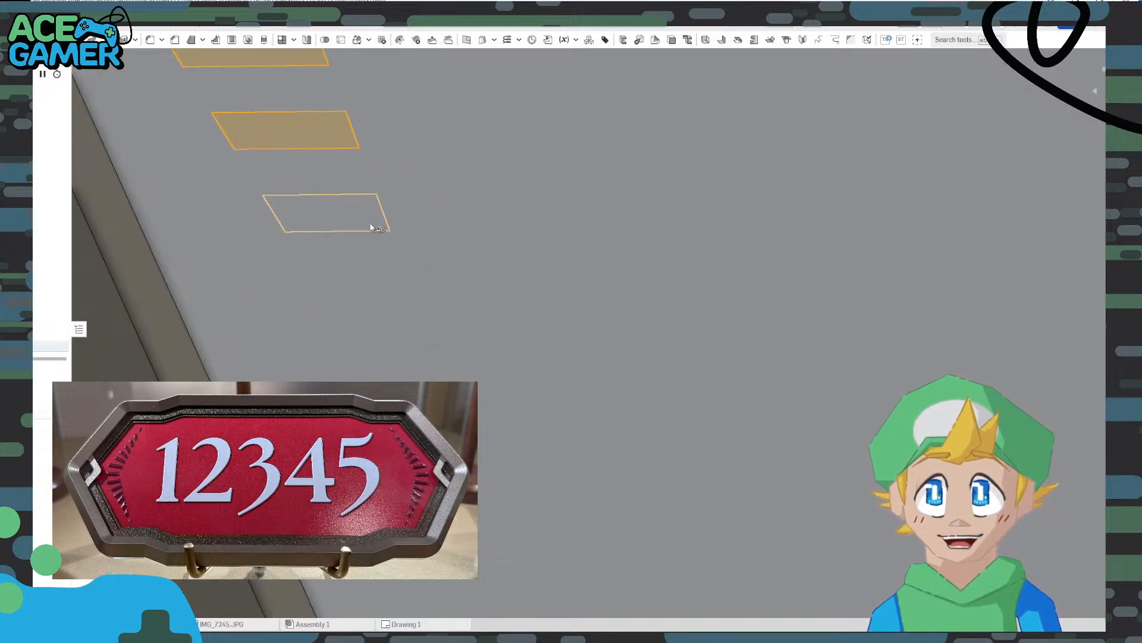
pyautogui.click(371, 223)
pyautogui.click(394, 286)
pyautogui.click(415, 376)
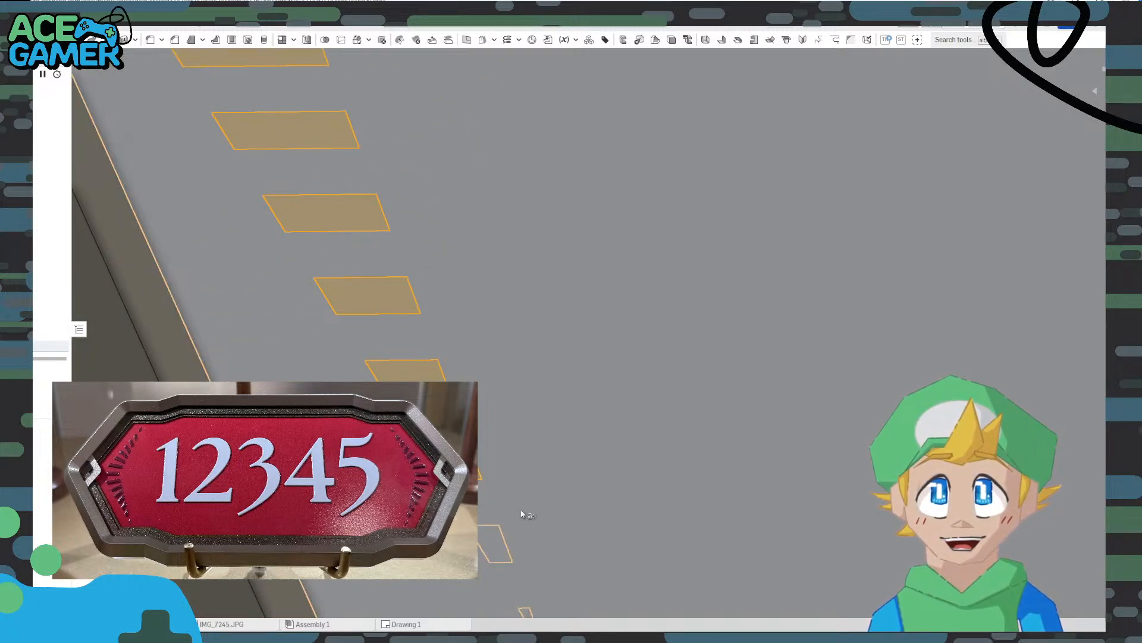
pyautogui.moveTo(470, 446); pyautogui.dragTo(400, 258, button='middle')
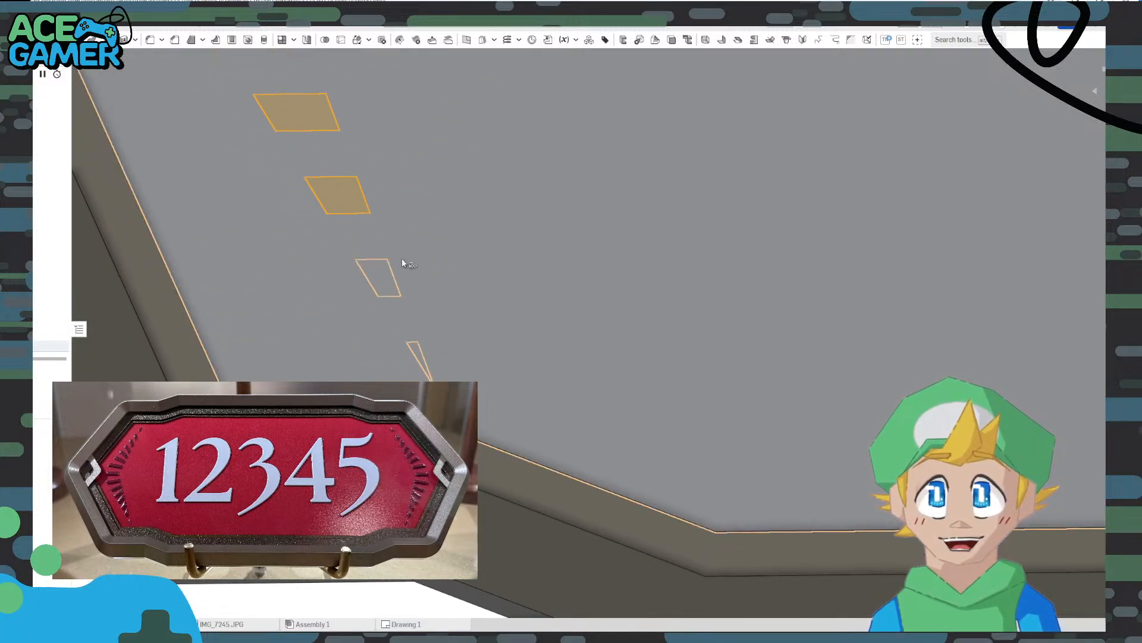
pyautogui.click(418, 355)
# Add the right column's triangular lower tip and the two bar regions directly above it to the selection
pyautogui.scroll(-6, 475, 338)
pyautogui.moveTo(808, 269); pyautogui.dragTo(250, 289, button='middle')
pyautogui.moveTo(604, 256); pyautogui.dragTo(524, 270, button='middle')
pyautogui.scroll(3, 576, 374)
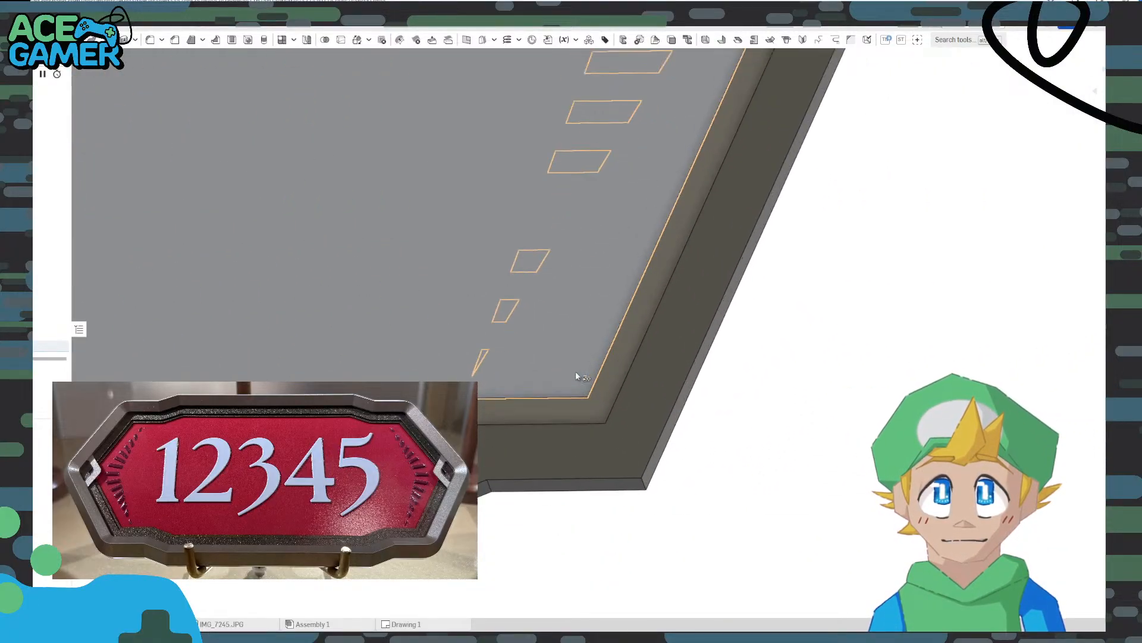
pyautogui.scroll(2, 576, 371)
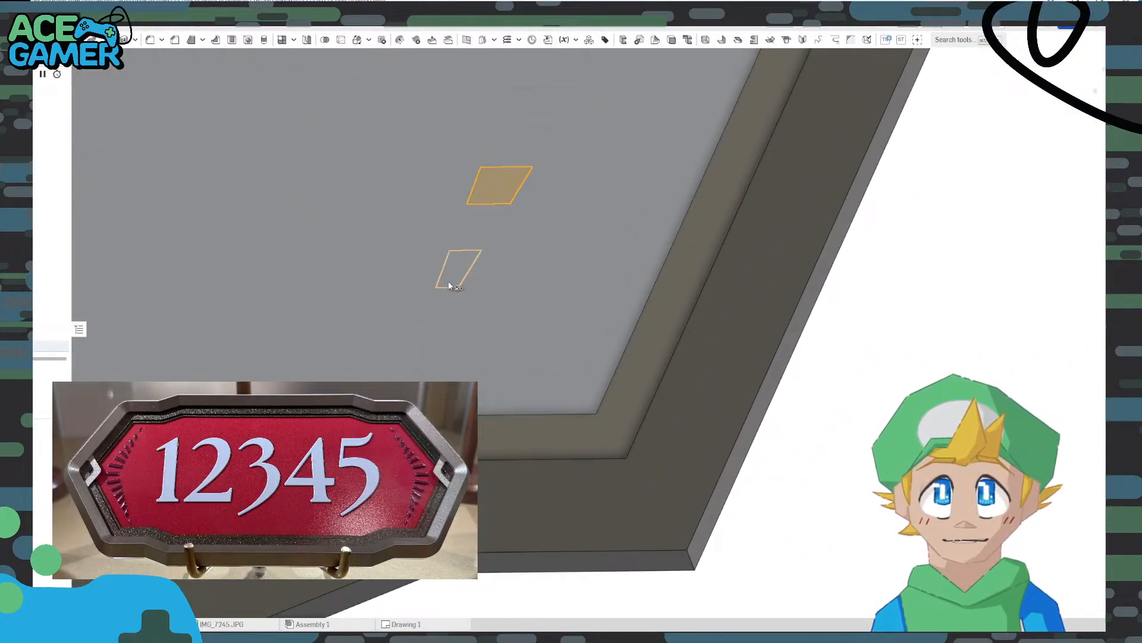
pyautogui.click(449, 282)
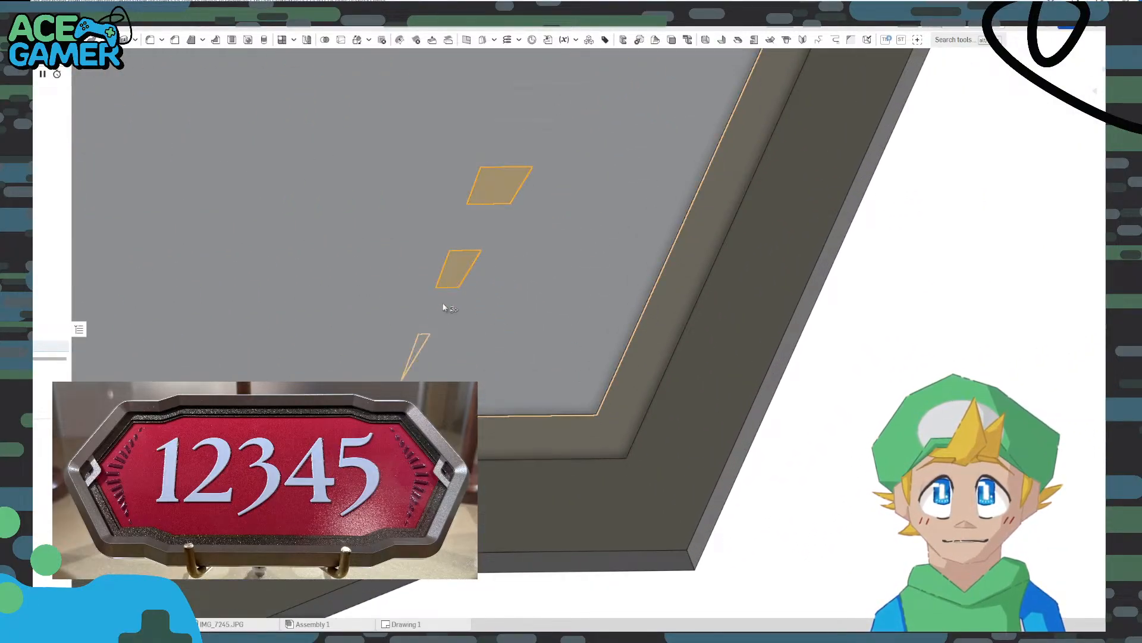
pyautogui.click(420, 340)
# Add the right column's remaining lower bar regions and the pointed center bar region to the selection
pyautogui.moveTo(590, 95); pyautogui.dragTo(437, 368, button='middle')
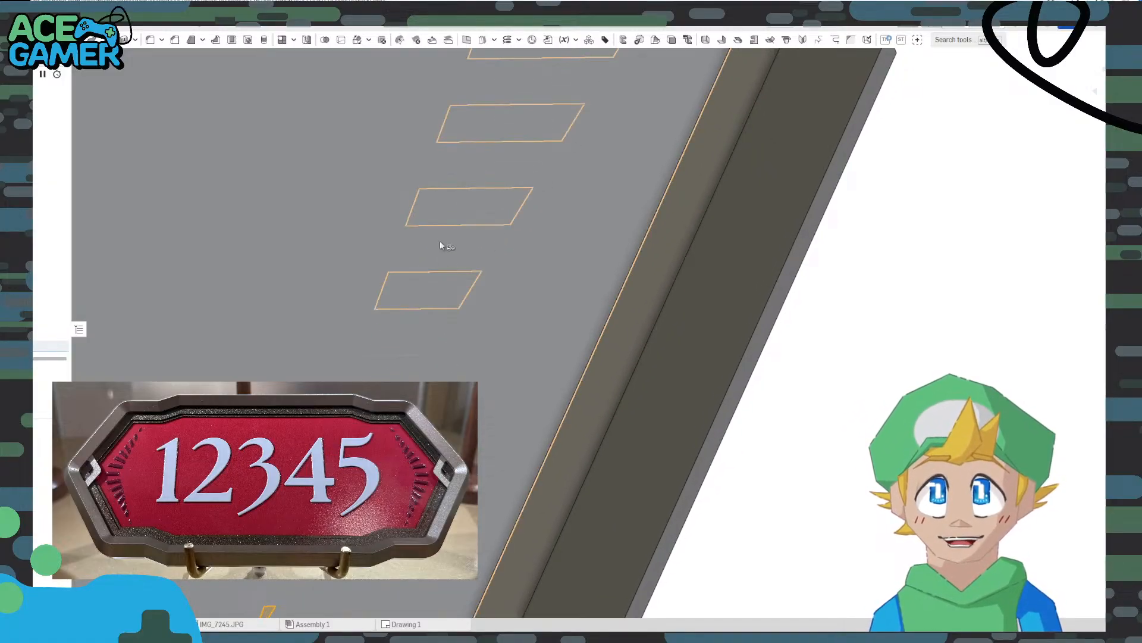
pyautogui.click(441, 299)
pyautogui.click(474, 200)
pyautogui.moveTo(498, 140); pyautogui.dragTo(467, 264, button='middle')
pyautogui.click(475, 249)
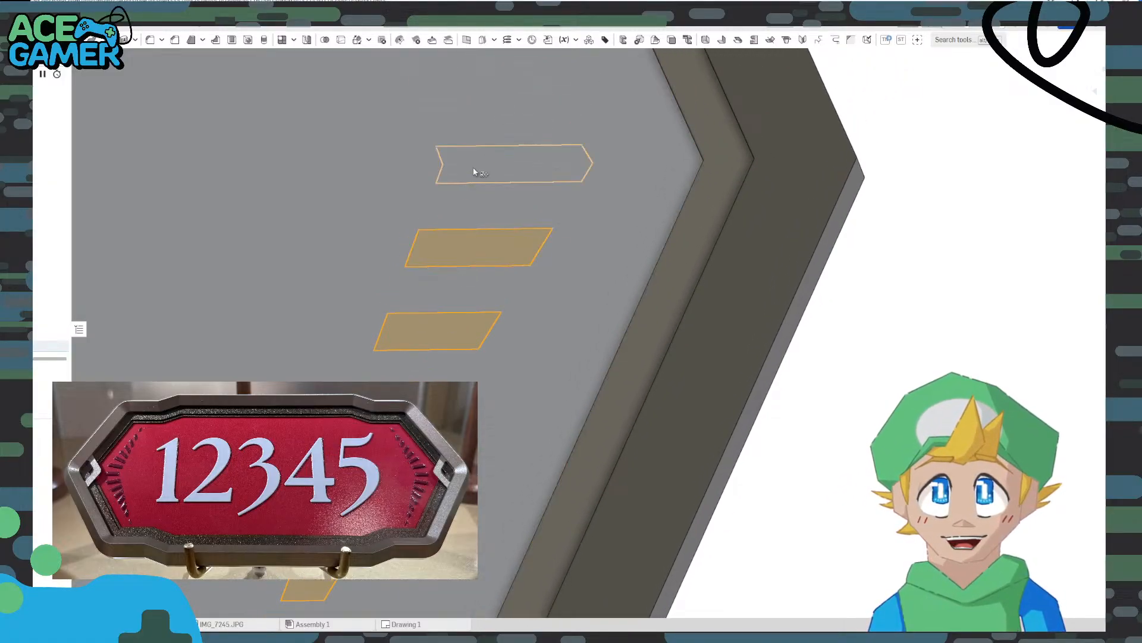
pyautogui.click(474, 149)
pyautogui.moveTo(474, 149); pyautogui.dragTo(516, 271, button='middle')
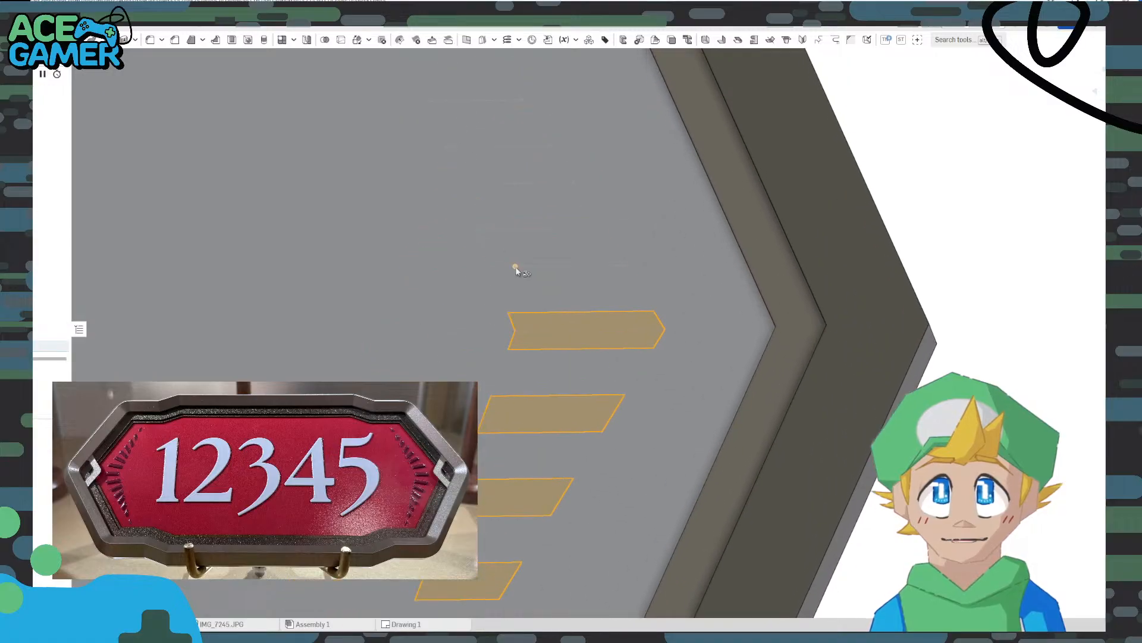
# Add the right column's bar regions above the center bar to the selection, up to the triangular upper tip
pyautogui.click(514, 253)
pyautogui.click(490, 167)
pyautogui.moveTo(462, 105); pyautogui.dragTo(513, 238, button='middle')
pyautogui.click(513, 236)
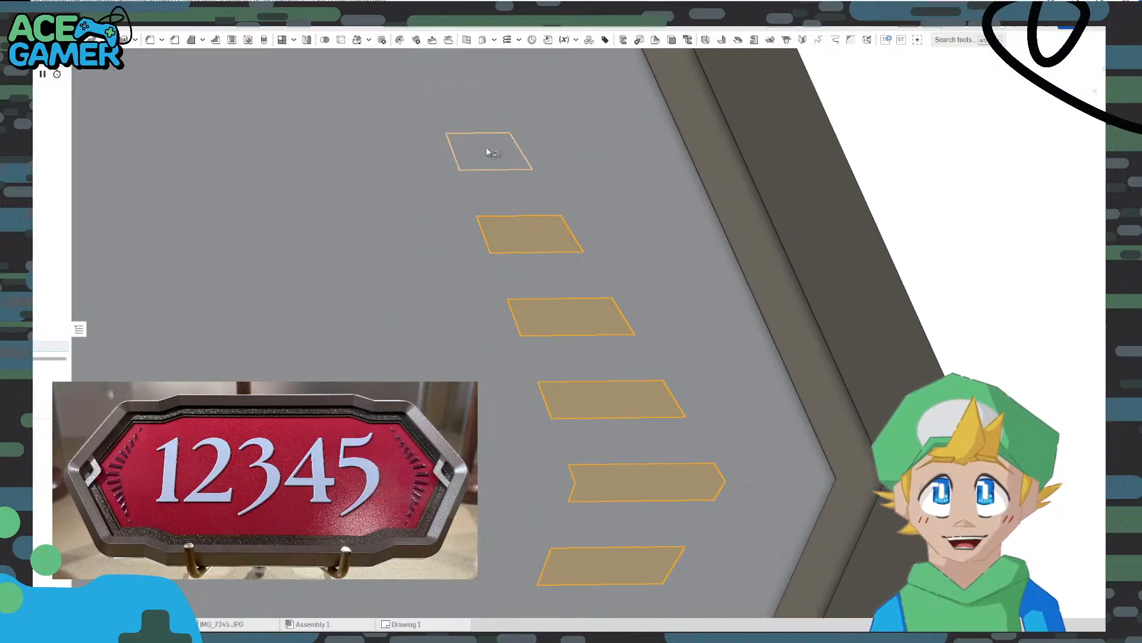
pyautogui.click(486, 153)
pyautogui.moveTo(487, 152); pyautogui.dragTo(512, 253, button='middle')
pyautogui.click(512, 253)
pyautogui.click(488, 178)
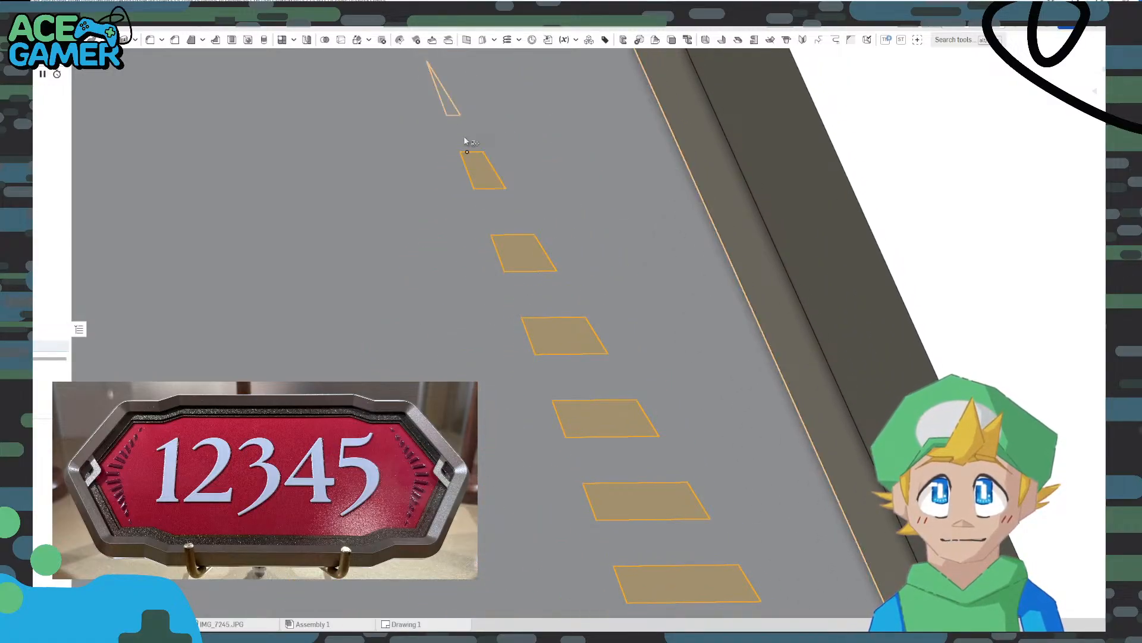
pyautogui.click(450, 107)
# Extrude the selected bar regions to a blind depth of 0.5 mm, added to the plate
pyautogui.scroll(-5, 486, 207)
pyautogui.moveTo(526, 344); pyautogui.dragTo(526, 218, button='middle')
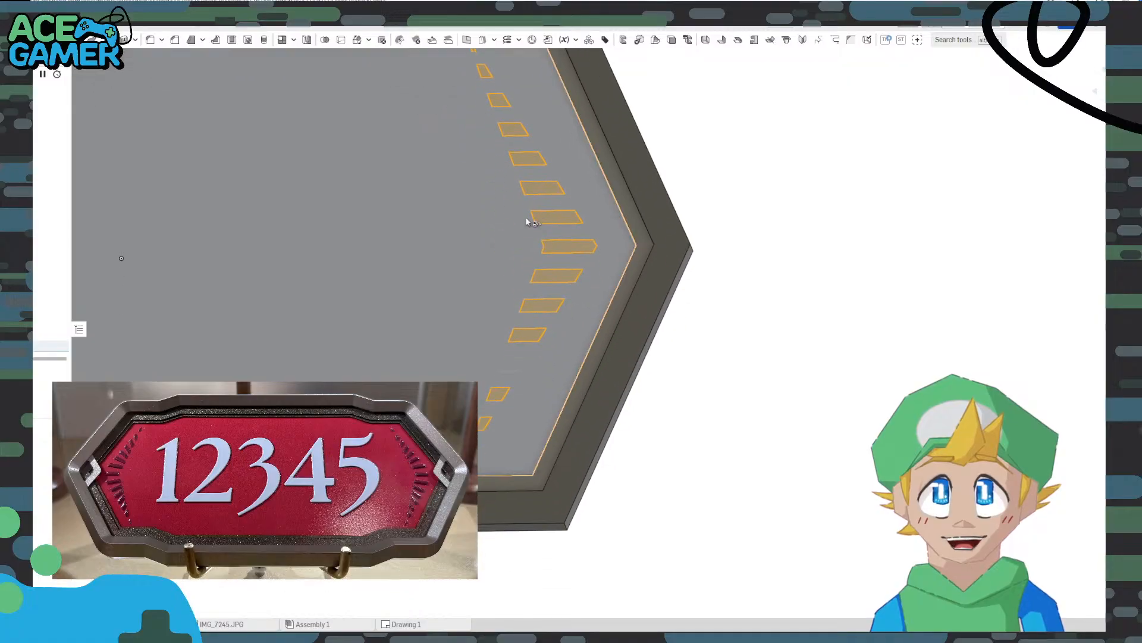
pyautogui.hotkey('shift', 'e')
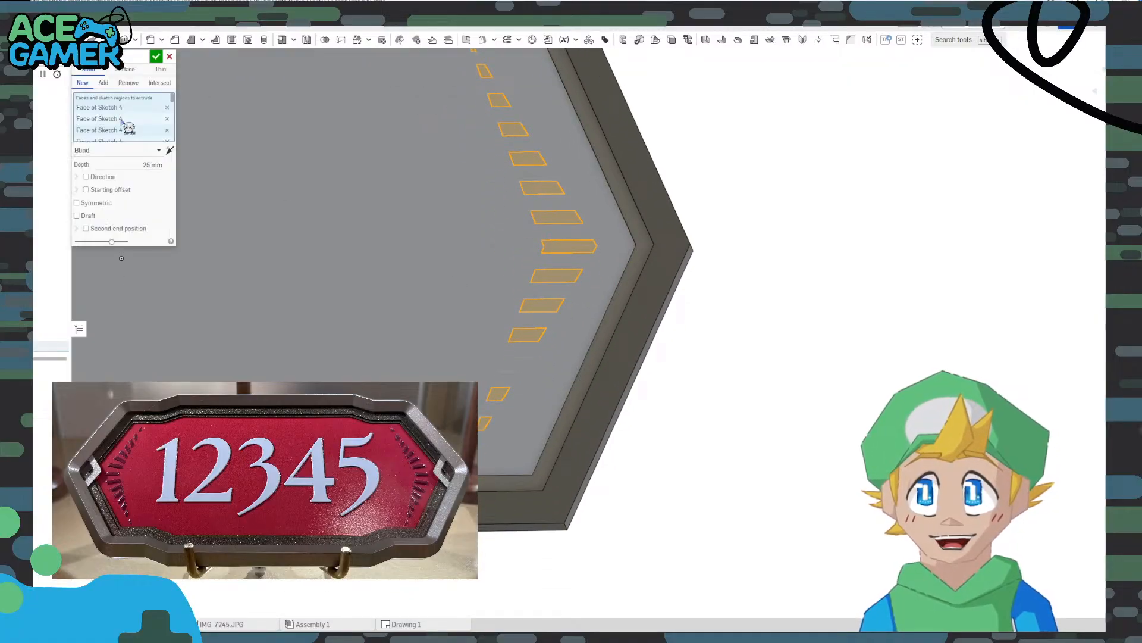
pyautogui.moveTo(368, 363); pyautogui.dragTo(245, 223, button='right')
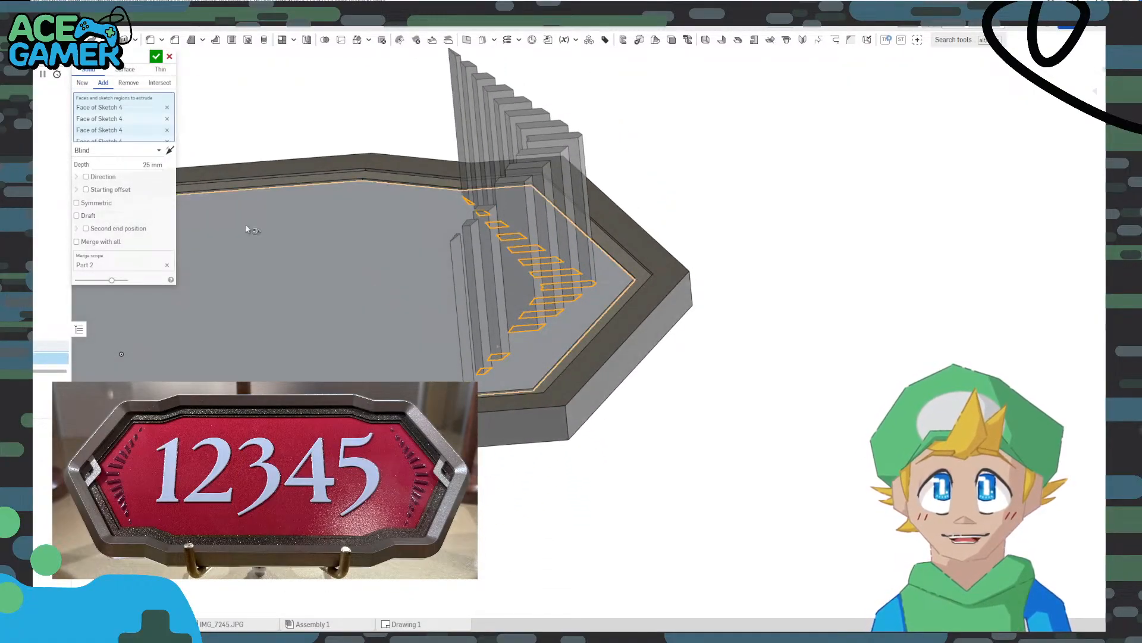
pyautogui.write('0.5')
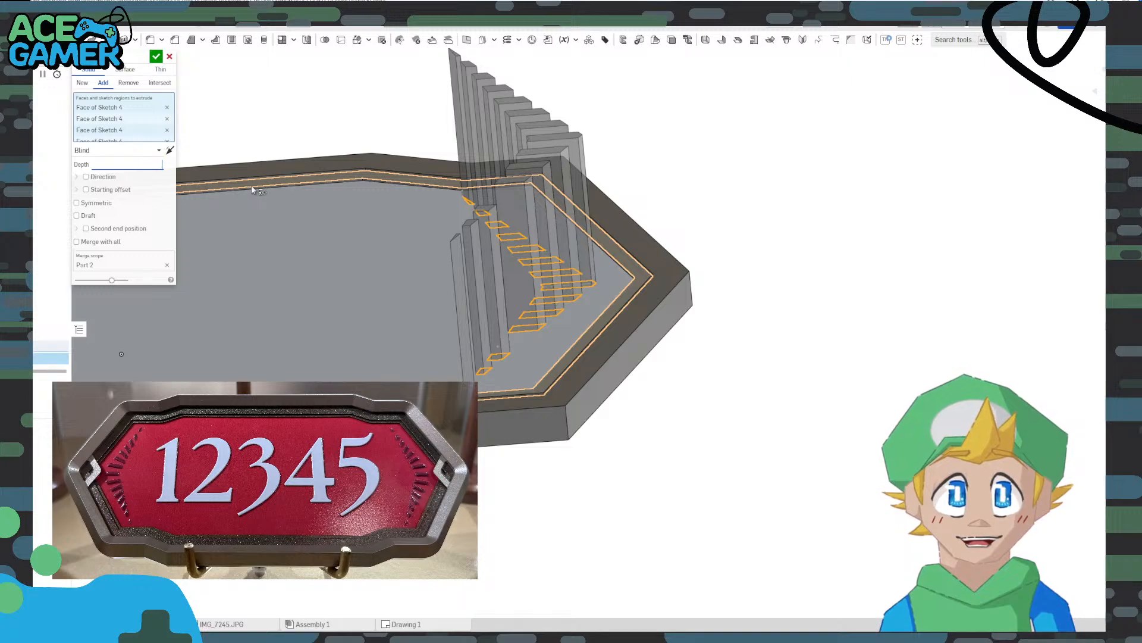
pyautogui.press('Return')
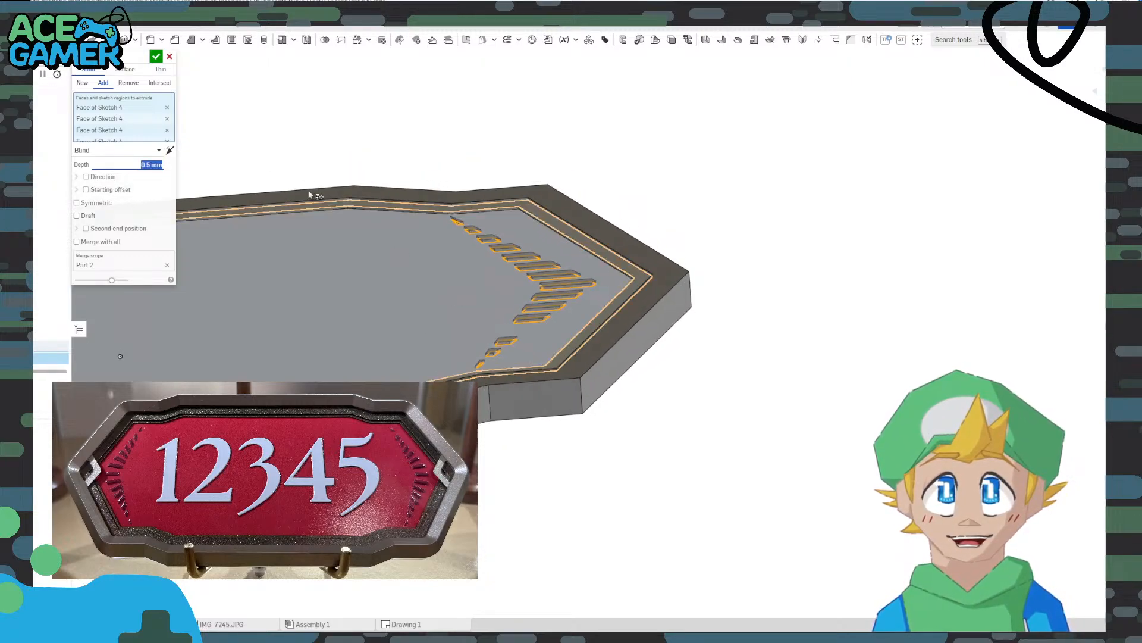
pyautogui.click(156, 56)
# Edit the bar sketch to close the open bar outline in the right column's lower half with a slanted line
pyautogui.moveTo(425, 278); pyautogui.dragTo(434, 315, button='right')
pyautogui.doubleClick(49, 346)
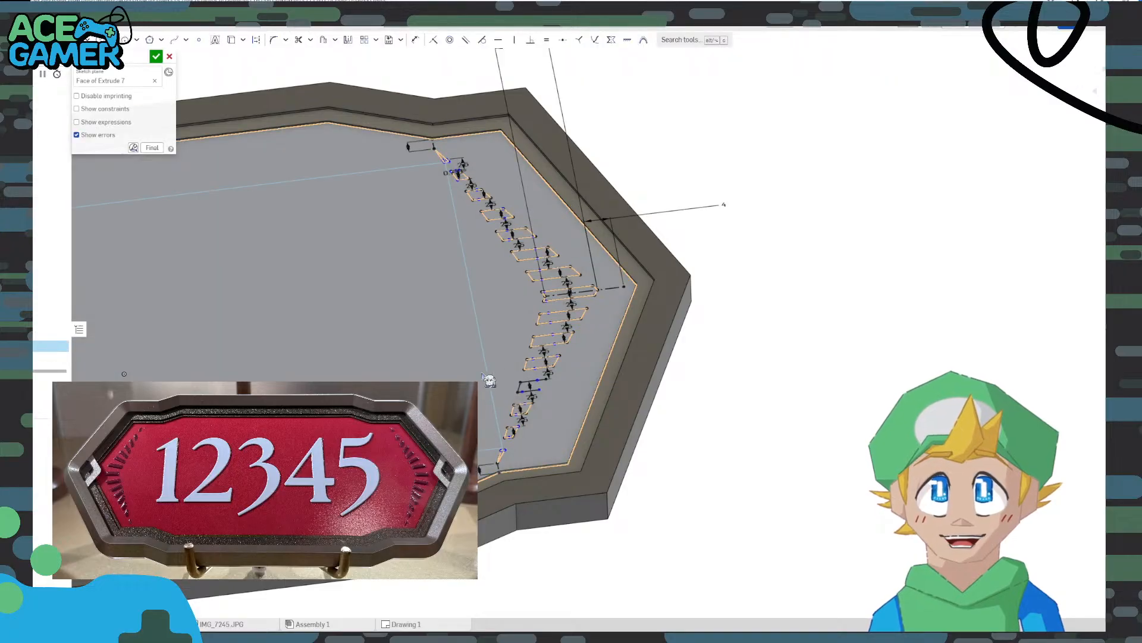
pyautogui.moveTo(485, 374); pyautogui.dragTo(551, 396, button='right')
pyautogui.scroll(10, 548, 395)
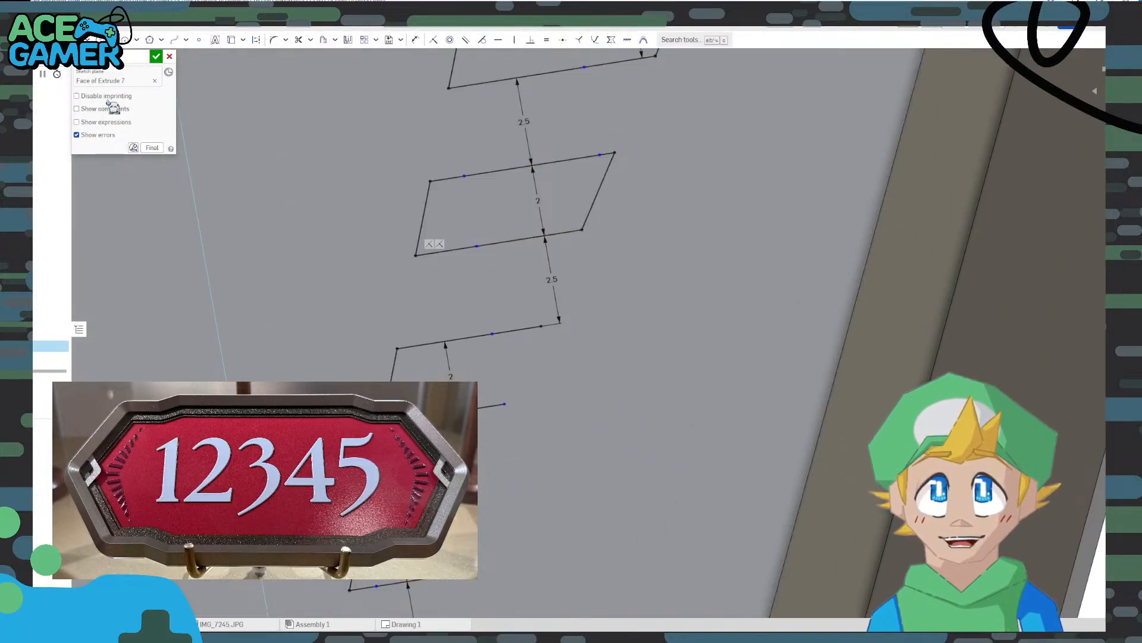
pyautogui.click(52, 40)
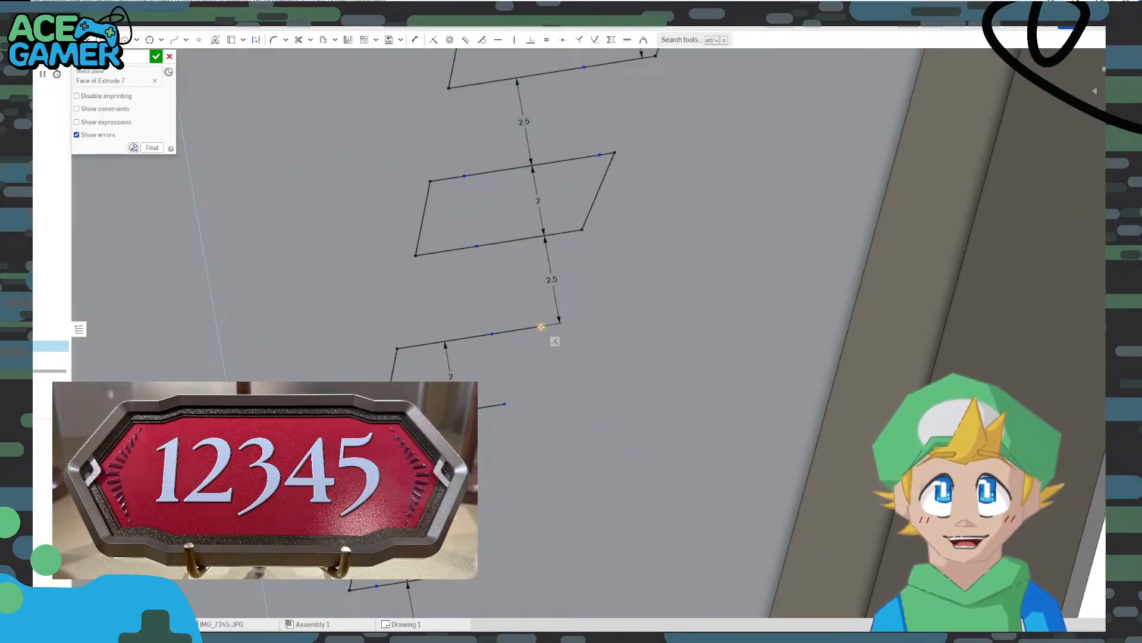
pyautogui.click(541, 326)
pyautogui.click(505, 404)
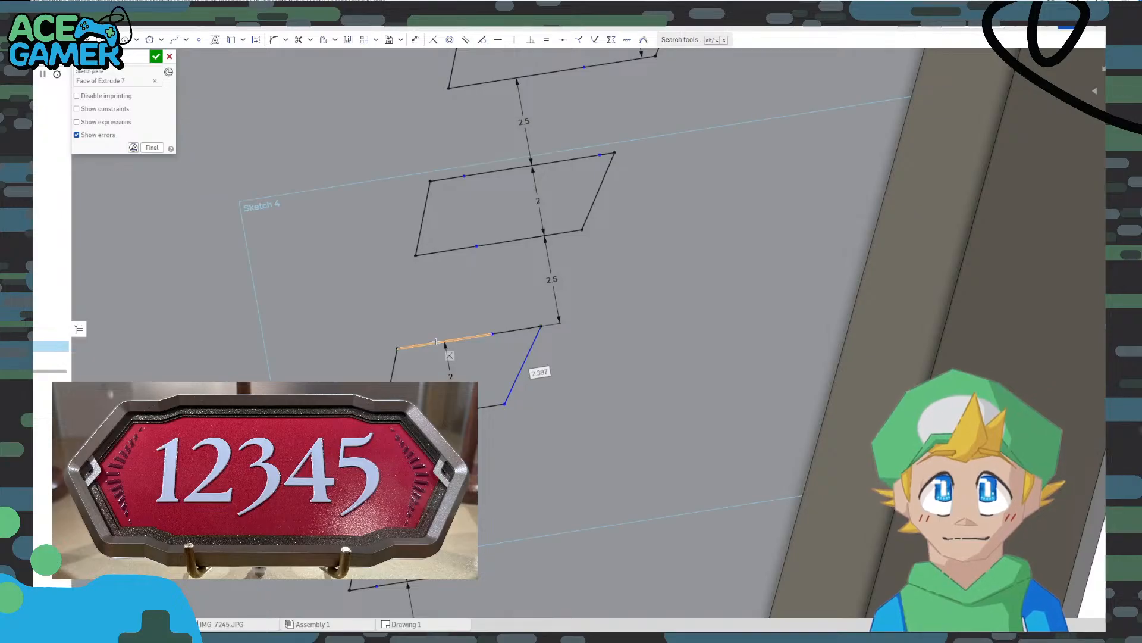
pyautogui.scroll(-4, 613, 279)
pyautogui.moveTo(612, 280)
pyautogui.mouseDown(button='right')
pyautogui.moveTo(658, 299)
pyautogui.moveTo(625, 289)
pyautogui.moveTo(640, 290)
pyautogui.mouseUp(button='right')
pyautogui.press('n')
pyautogui.scroll(5, 939, 421)
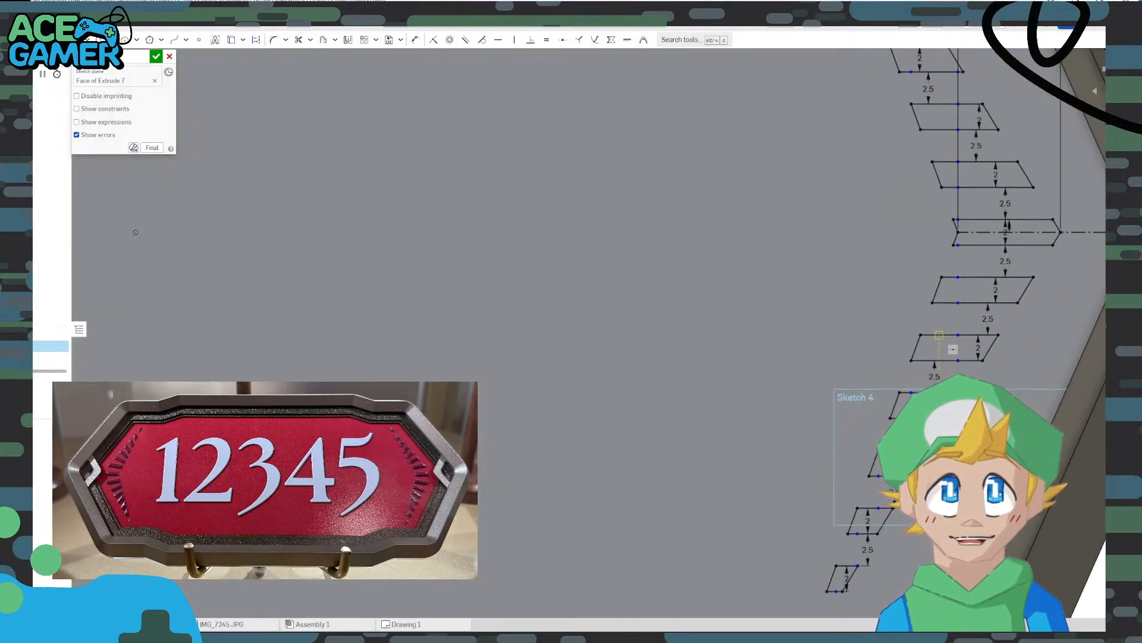
pyautogui.click(156, 56)
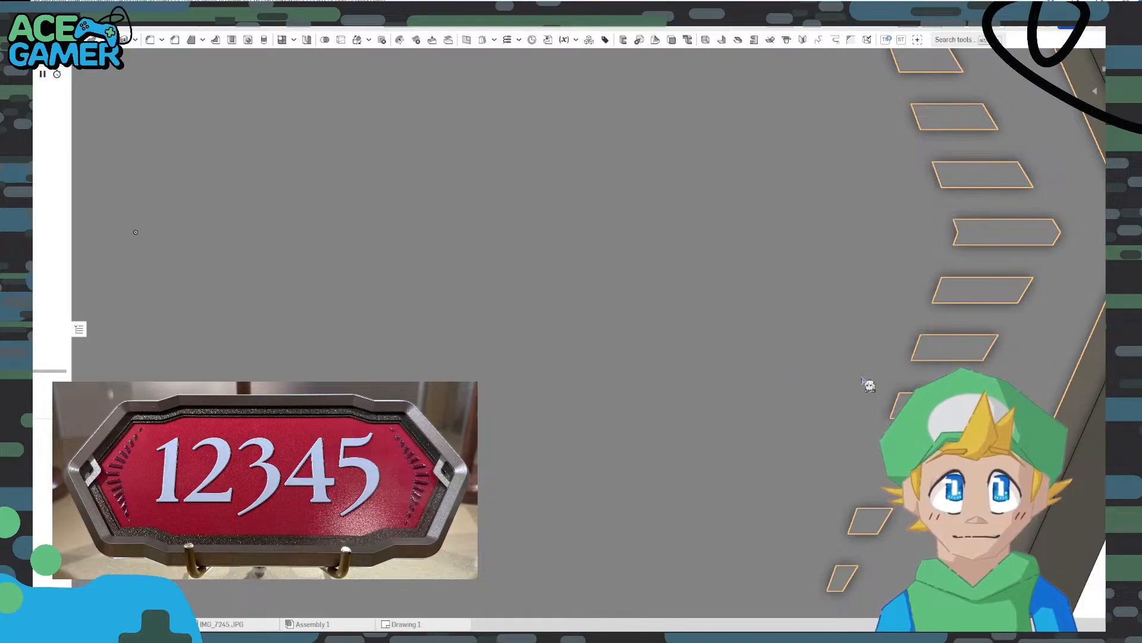
# Edit the 0.5 mm bar extrude to include the missing bar region in the right column's lower half
pyautogui.hotkey('shift', 'e')
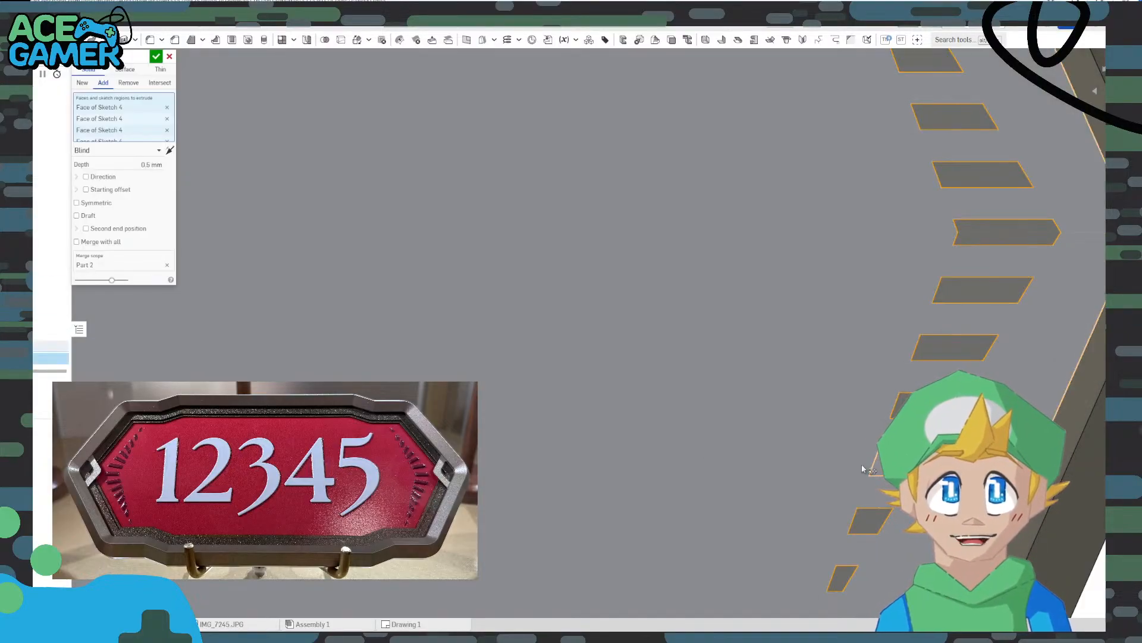
pyautogui.moveTo(861, 464); pyautogui.dragTo(686, 412, button='middle')
pyautogui.click(731, 407)
pyautogui.moveTo(429, 332); pyautogui.dragTo(480, 311, button='right')
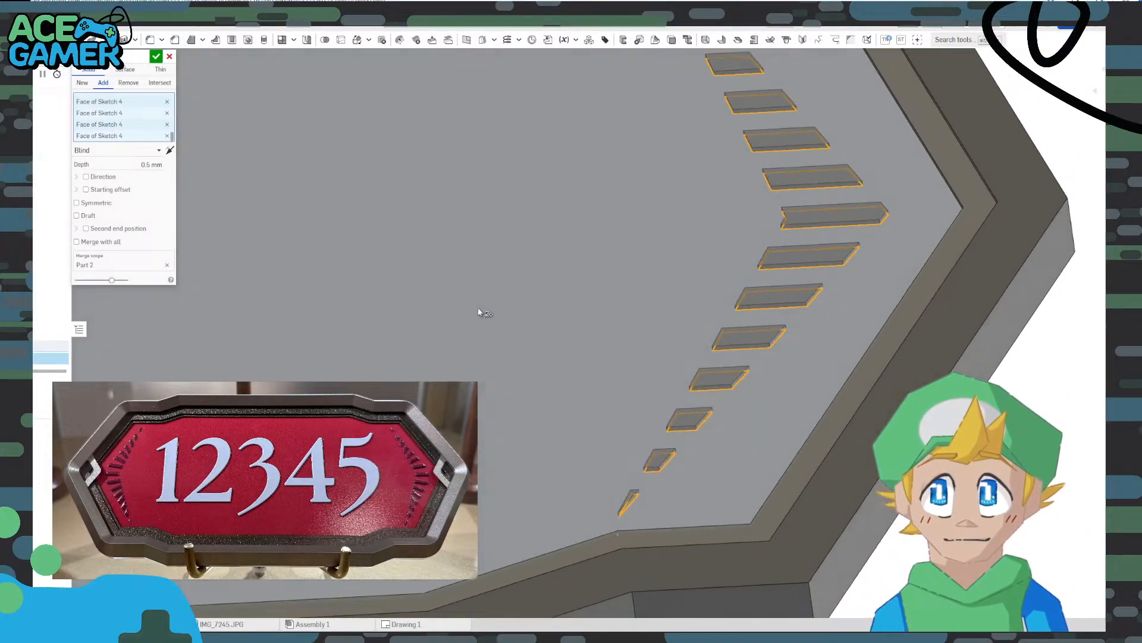
pyautogui.click(156, 56)
pyautogui.scroll(-3, 460, 290)
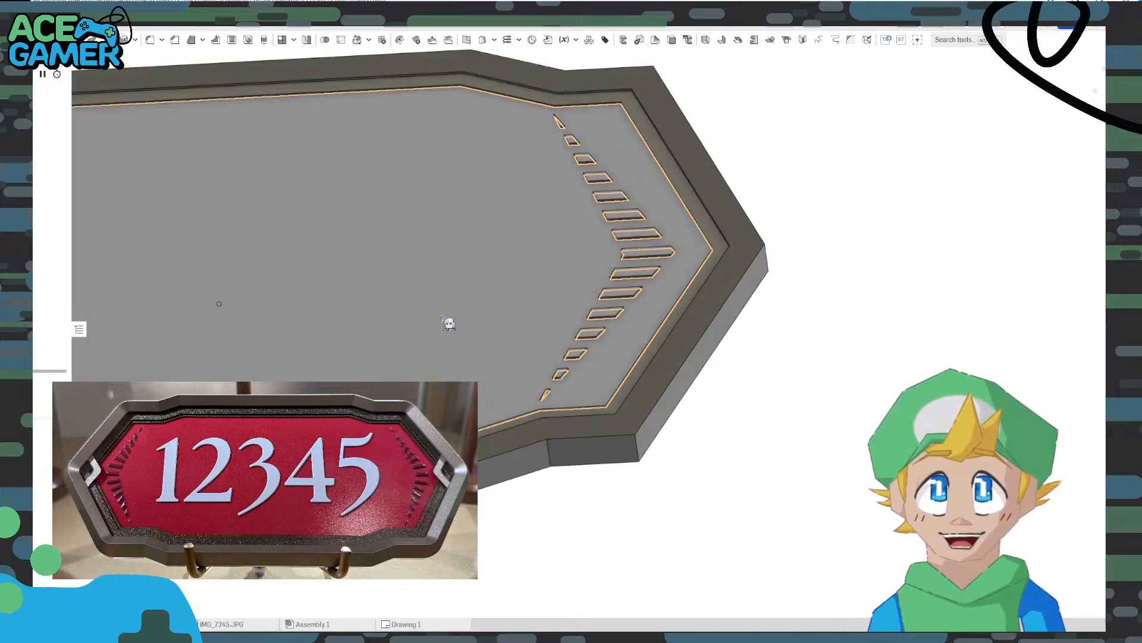
# Select the left column's raised bar top faces from the triangular upper tip down to the first bar below the center bar
pyautogui.moveTo(375, 264); pyautogui.dragTo(706, 274, button='middle')
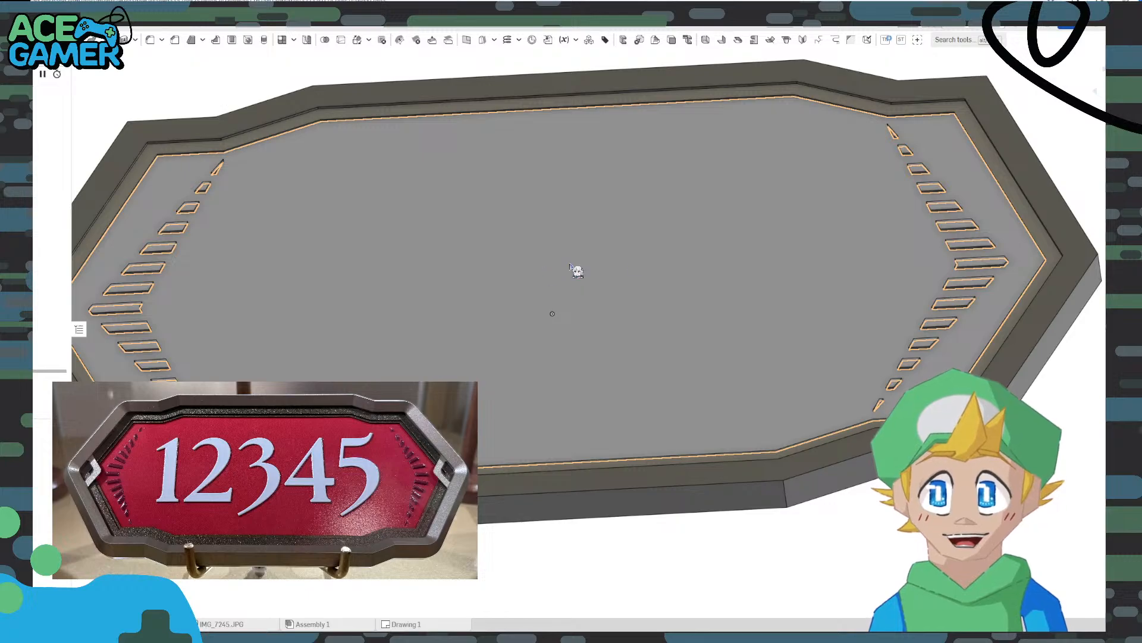
pyautogui.click(1126, 91)
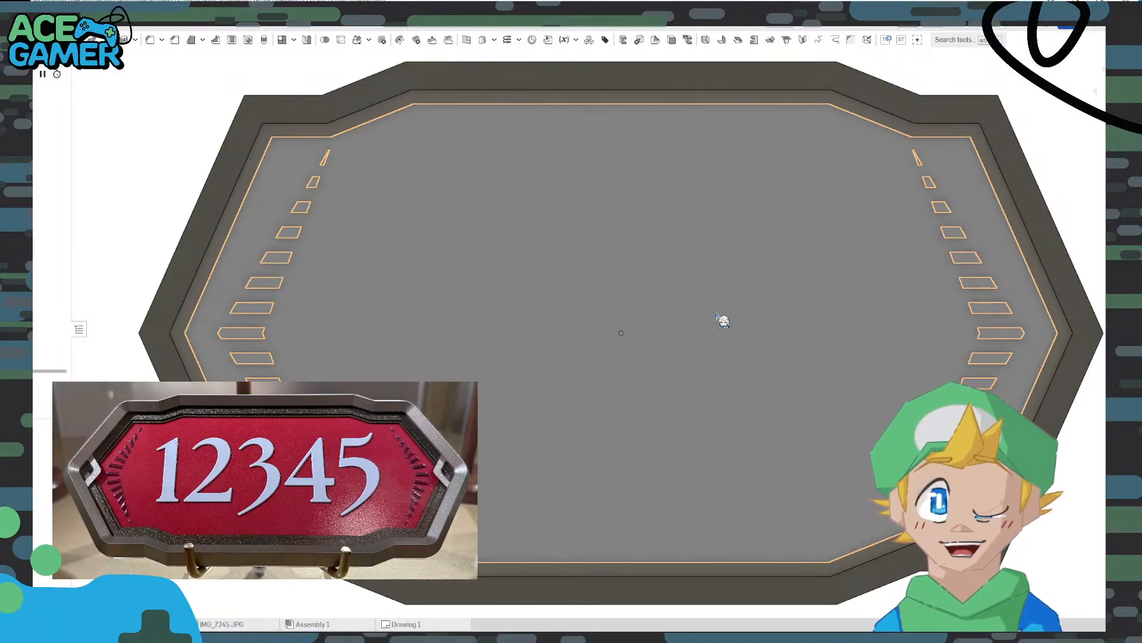
pyautogui.scroll(5, 314, 162)
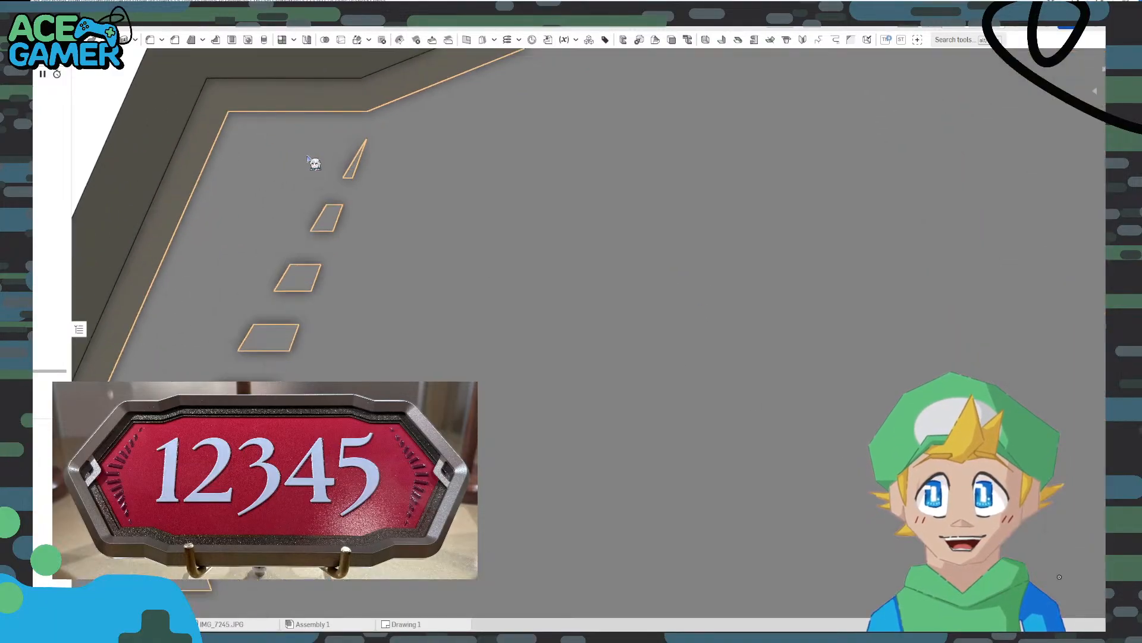
pyautogui.scroll(3, 369, 226)
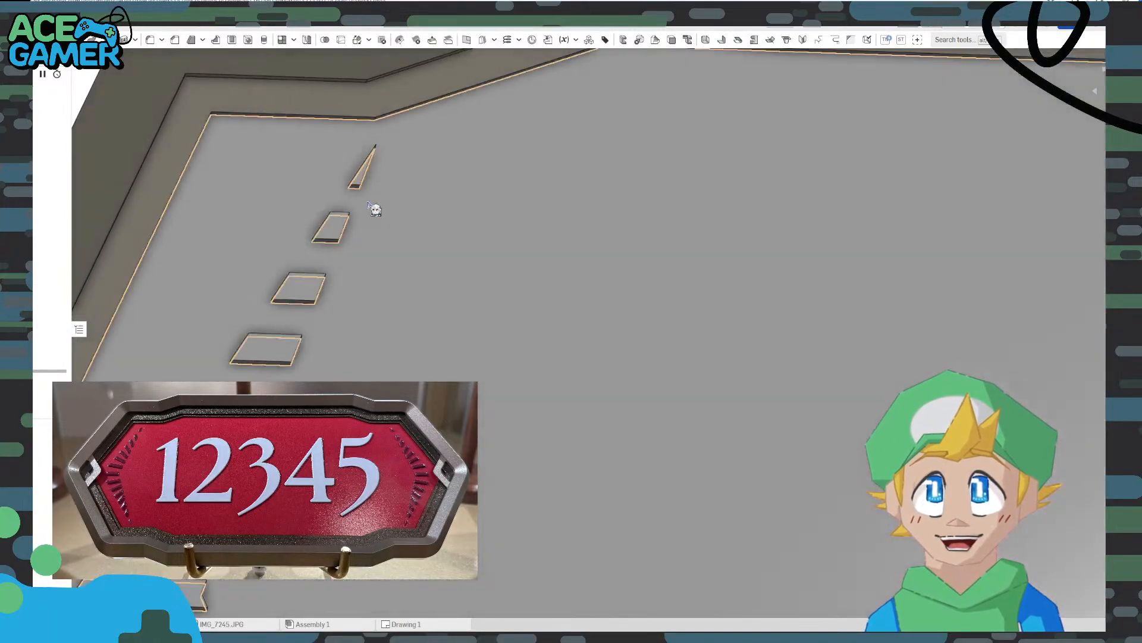
pyautogui.click(362, 167)
pyautogui.click(330, 224)
pyautogui.click(299, 286)
pyautogui.click(266, 348)
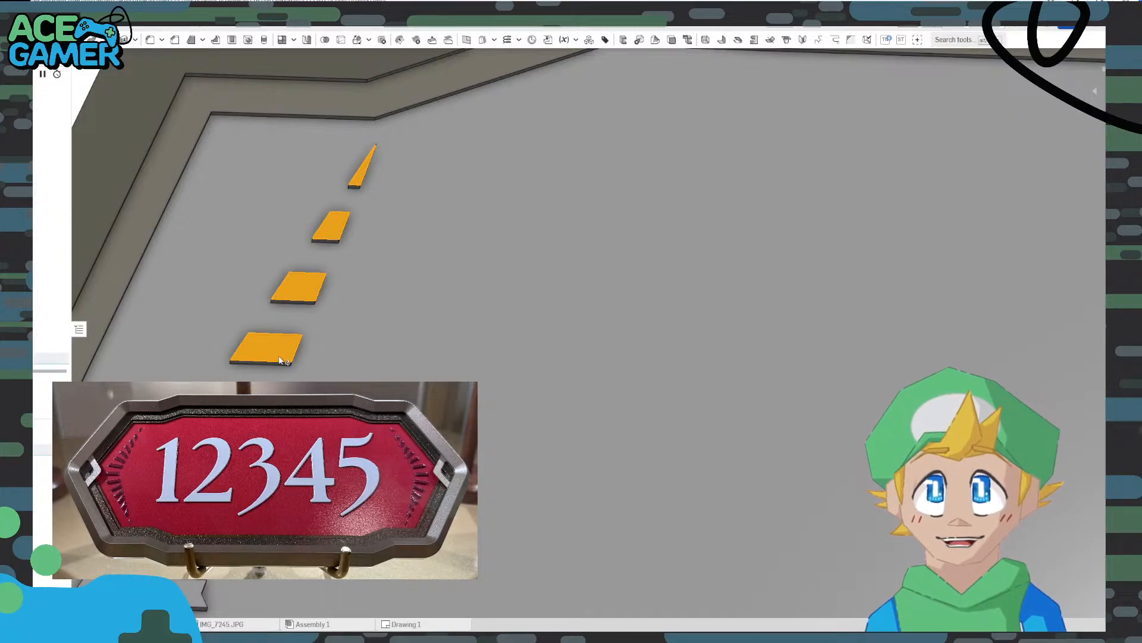
pyautogui.moveTo(266, 348); pyautogui.dragTo(485, 168, button='middle')
pyautogui.click(415, 294)
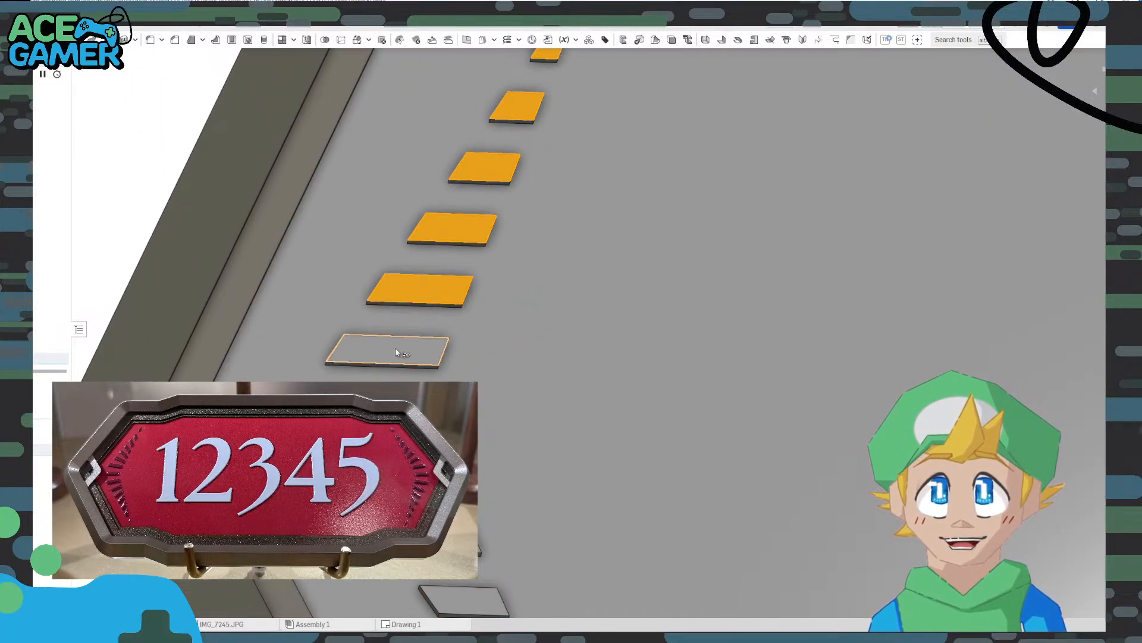
pyautogui.click(399, 351)
pyautogui.click(390, 411)
pyautogui.click(405, 474)
# Add the top faces of the left column's remaining lower bars to the selection, down to the triangular lower tip
pyautogui.moveTo(504, 509); pyautogui.dragTo(412, 243, button='middle')
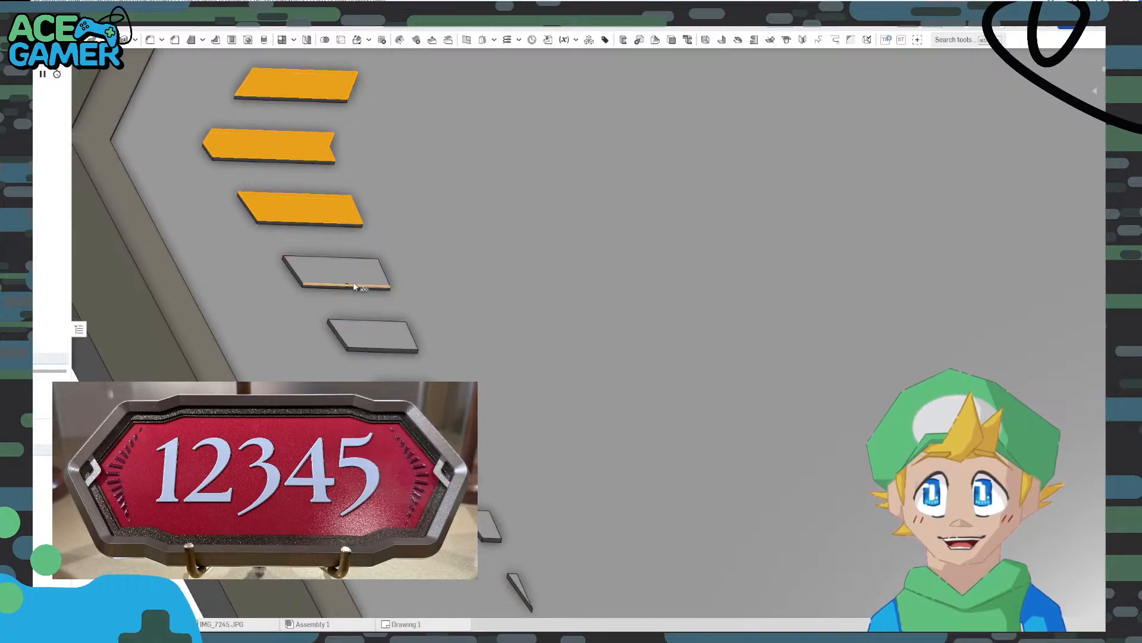
pyautogui.click(336, 273)
pyautogui.click(372, 336)
pyautogui.click(412, 398)
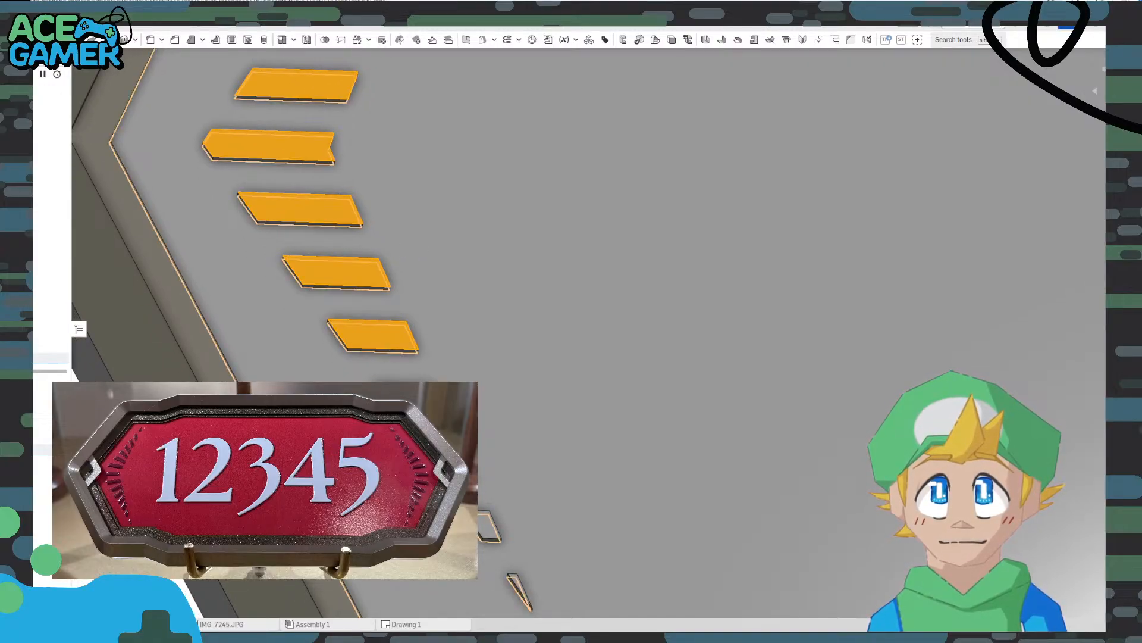
pyautogui.click(447, 462)
pyautogui.click(486, 526)
pyautogui.moveTo(536, 476); pyautogui.dragTo(466, 349, button='middle')
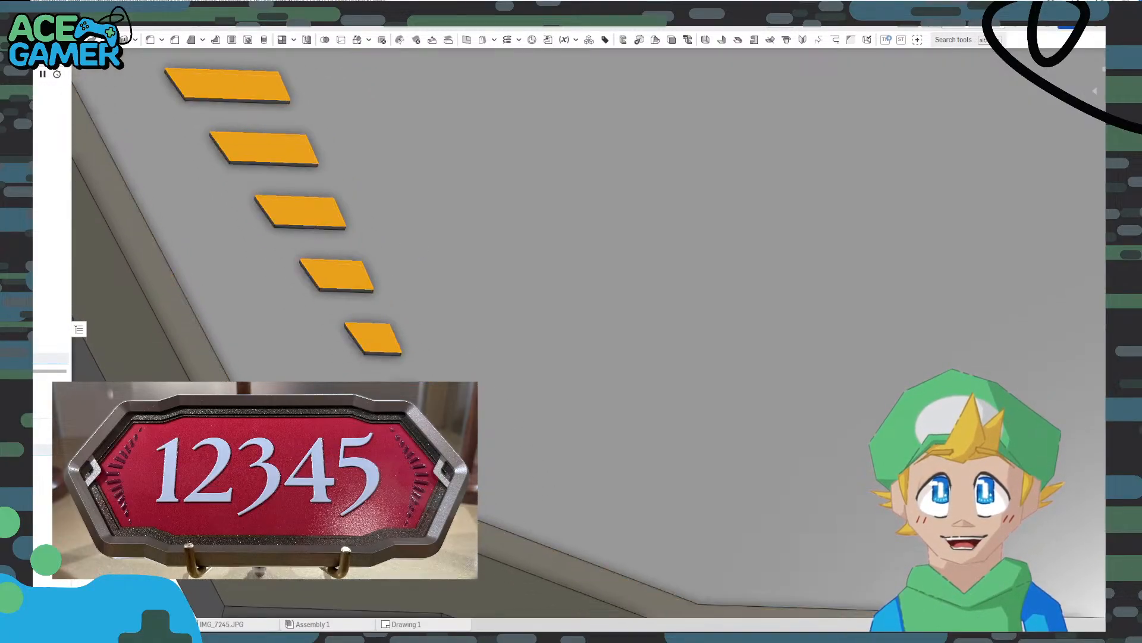
pyautogui.scroll(5, 448, 457)
pyautogui.click(448, 458)
# Add the right column's raised bar top faces to the selection, from the triangular lower tip up through the center bar
pyautogui.scroll(-5, 455, 387)
pyautogui.scroll(-5, 659, 385)
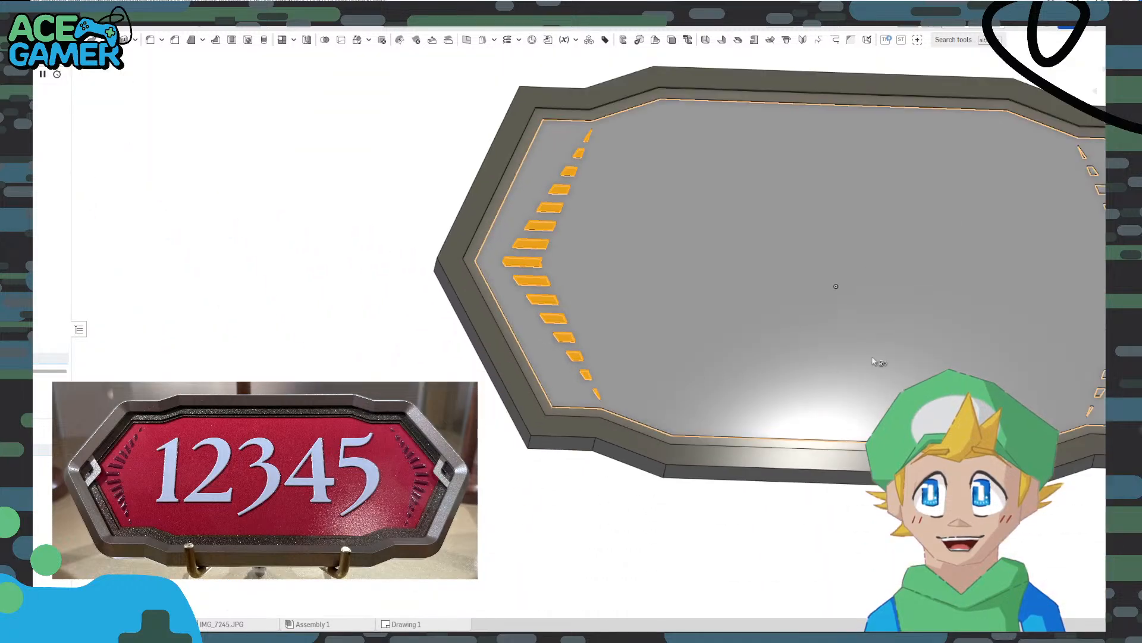
pyautogui.moveTo(919, 349); pyautogui.dragTo(383, 297, button='middle')
pyautogui.scroll(5, 573, 355)
pyautogui.scroll(3, 517, 356)
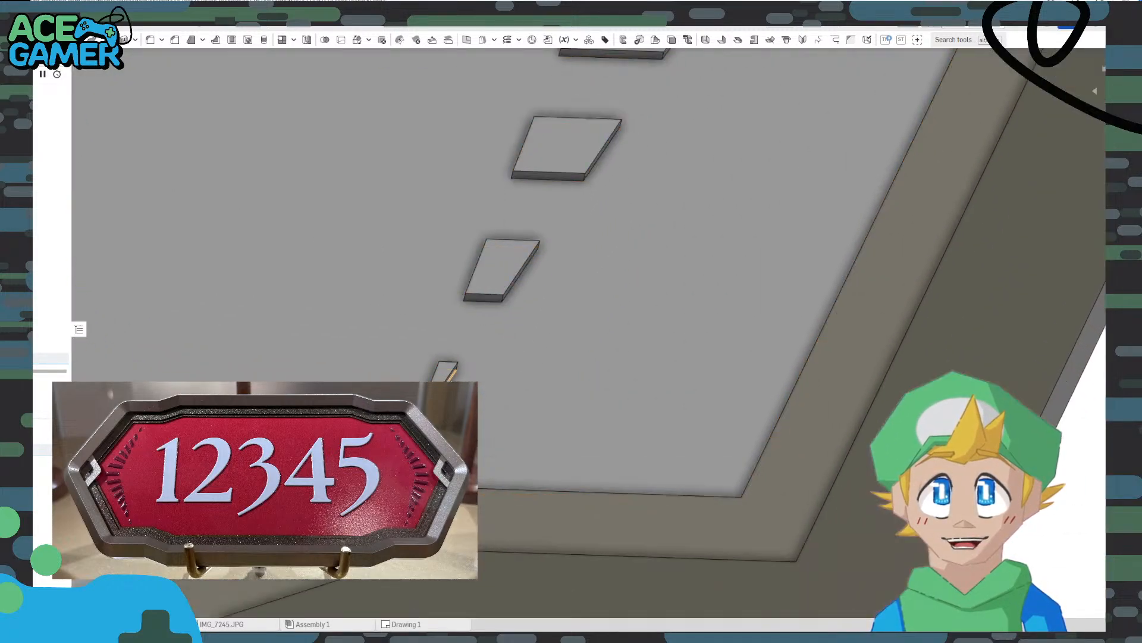
pyautogui.scroll(3, 519, 335)
pyautogui.click(494, 291)
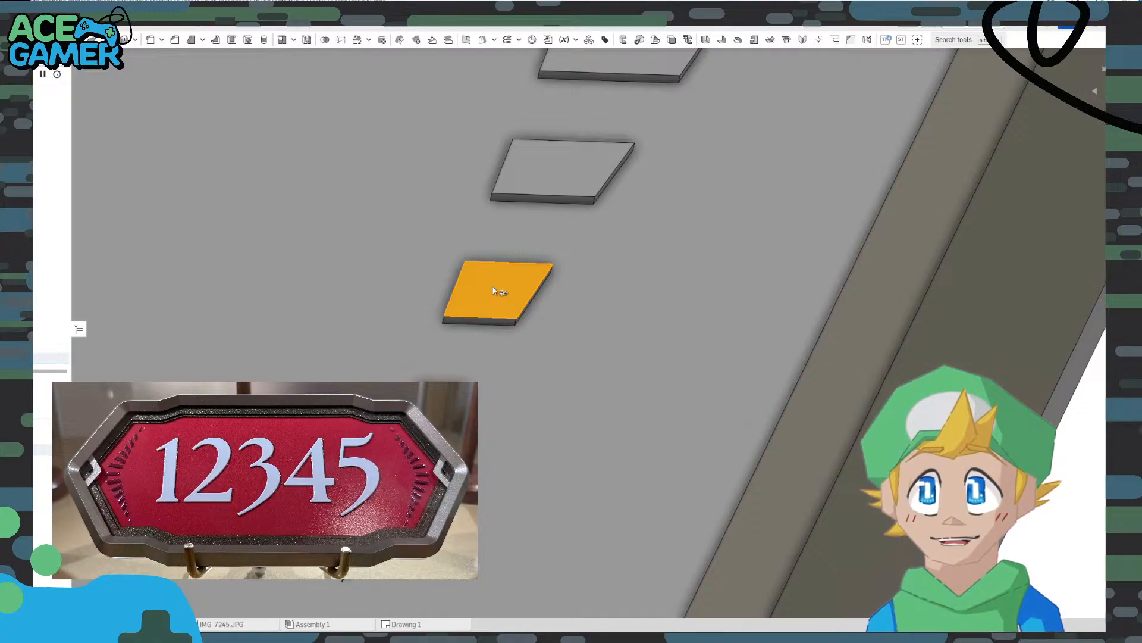
pyautogui.click(560, 162)
pyautogui.moveTo(620, 159); pyautogui.dragTo(498, 431, button='middle')
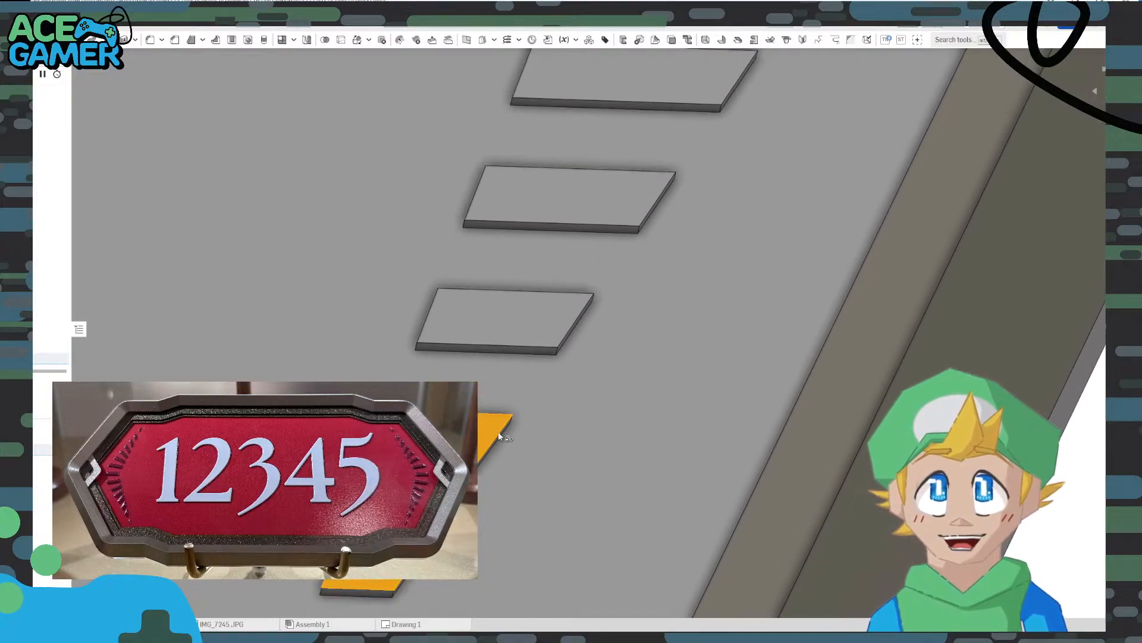
pyautogui.click(525, 318)
pyautogui.click(575, 206)
pyautogui.moveTo(609, 156); pyautogui.dragTo(526, 367, button='middle')
pyautogui.click(545, 284)
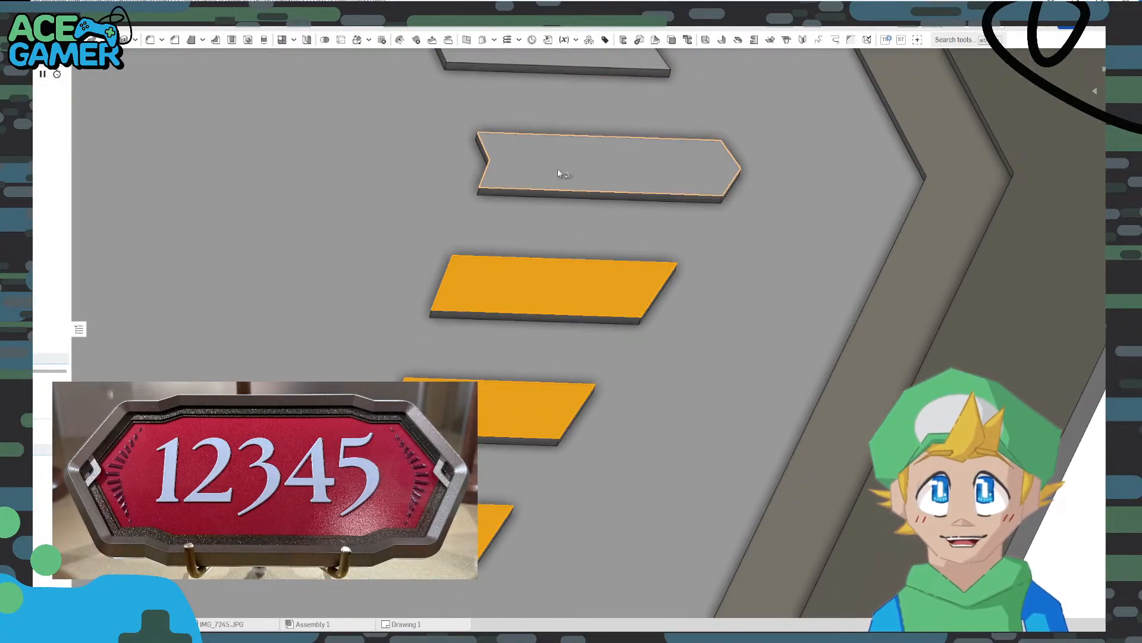
pyautogui.click(557, 169)
# Add the right column's bar top faces above the center bar to the selection, up to the triangular upper tip
pyautogui.moveTo(506, 120); pyautogui.dragTo(512, 381, button='middle')
pyautogui.click(497, 302)
pyautogui.click(466, 180)
pyautogui.moveTo(398, 171); pyautogui.dragTo(521, 389, button='middle')
pyautogui.click(489, 259)
pyautogui.moveTo(458, 128); pyautogui.dragTo(437, 338, button='middle')
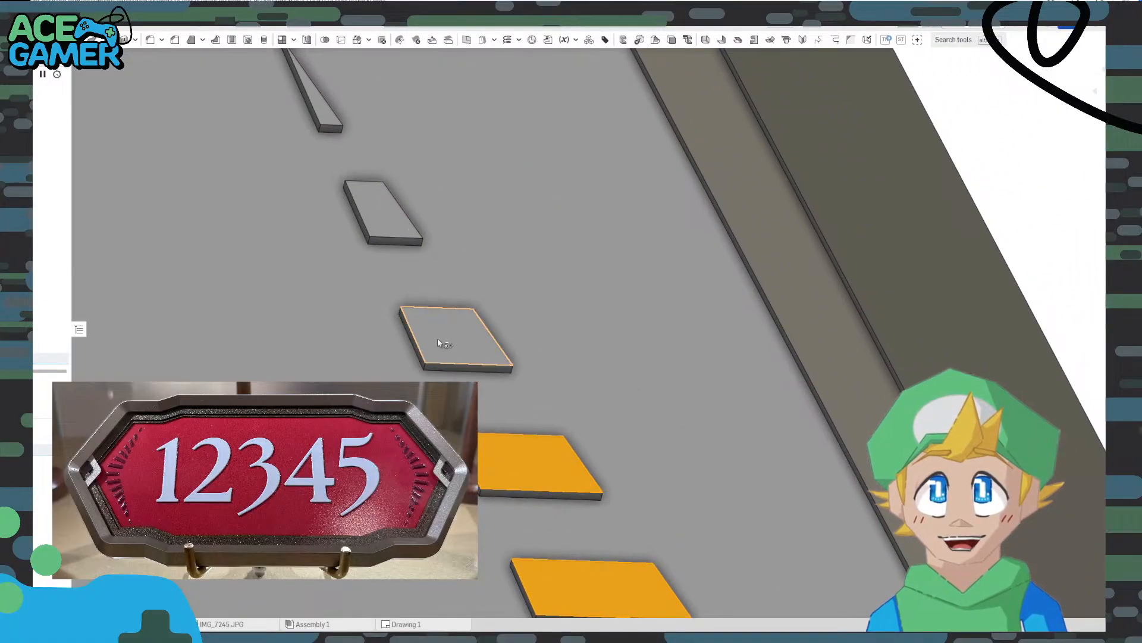
pyautogui.click(437, 338)
pyautogui.click(394, 224)
pyautogui.click(326, 119)
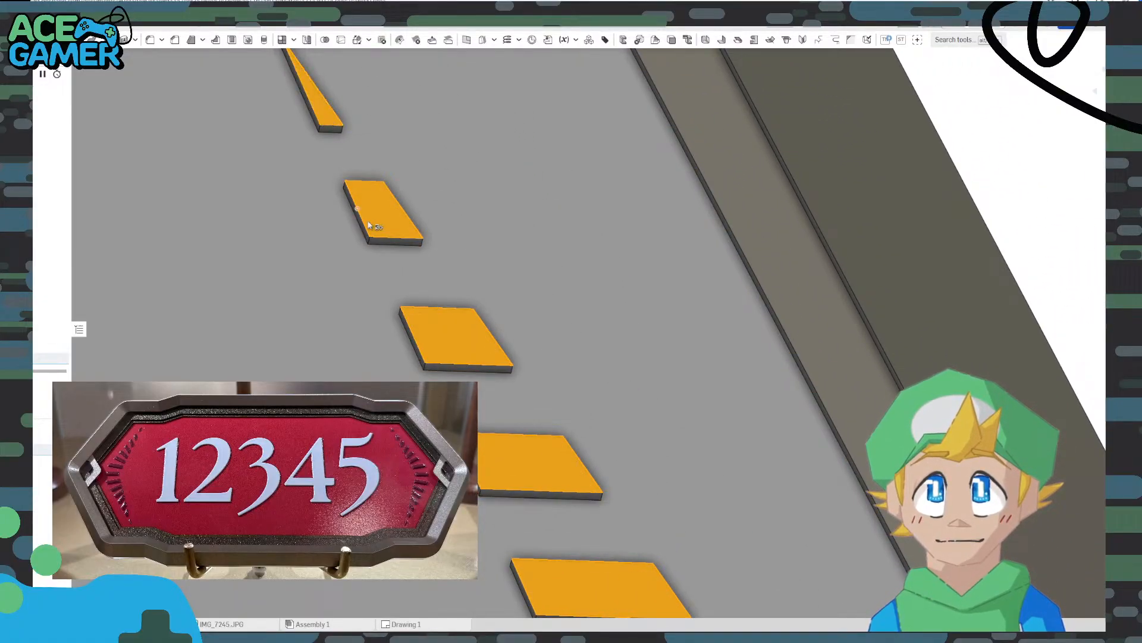
# Apply a dark red appearance to the 30 selected bar top faces on both sides of the sign plate
pyautogui.scroll(-6, 436, 300)
pyautogui.scroll(-6, 436, 297)
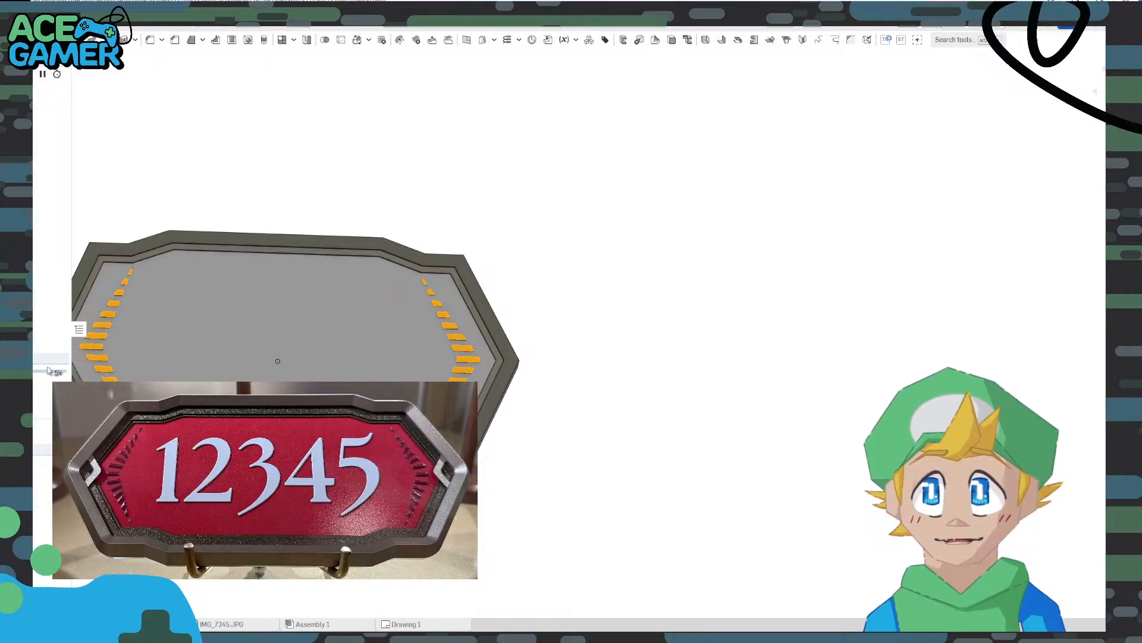
pyautogui.scroll(-1, 249, 290)
pyautogui.moveTo(249, 289); pyautogui.dragTo(520, 293, button='middle')
pyautogui.scroll(8, 461, 334)
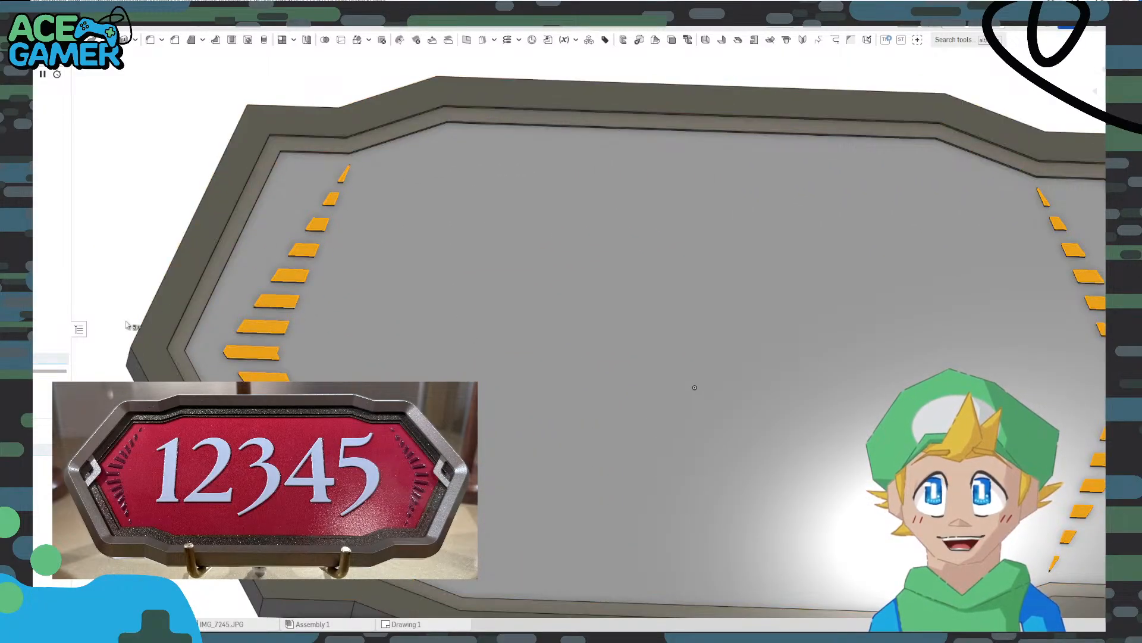
pyautogui.rightClick(274, 329)
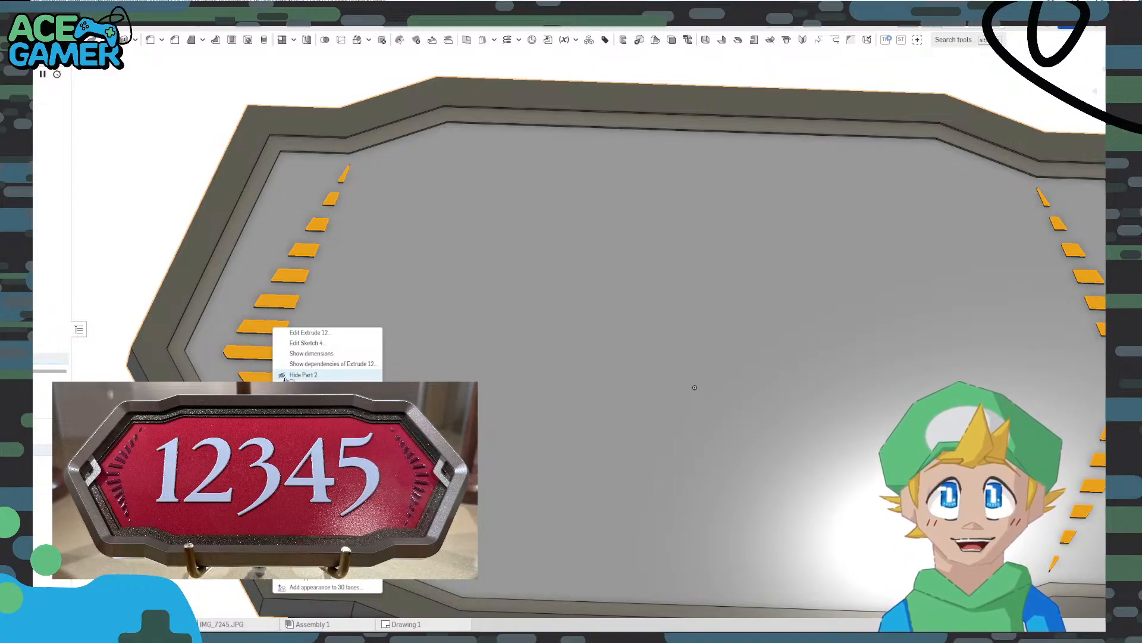
pyautogui.click(335, 588)
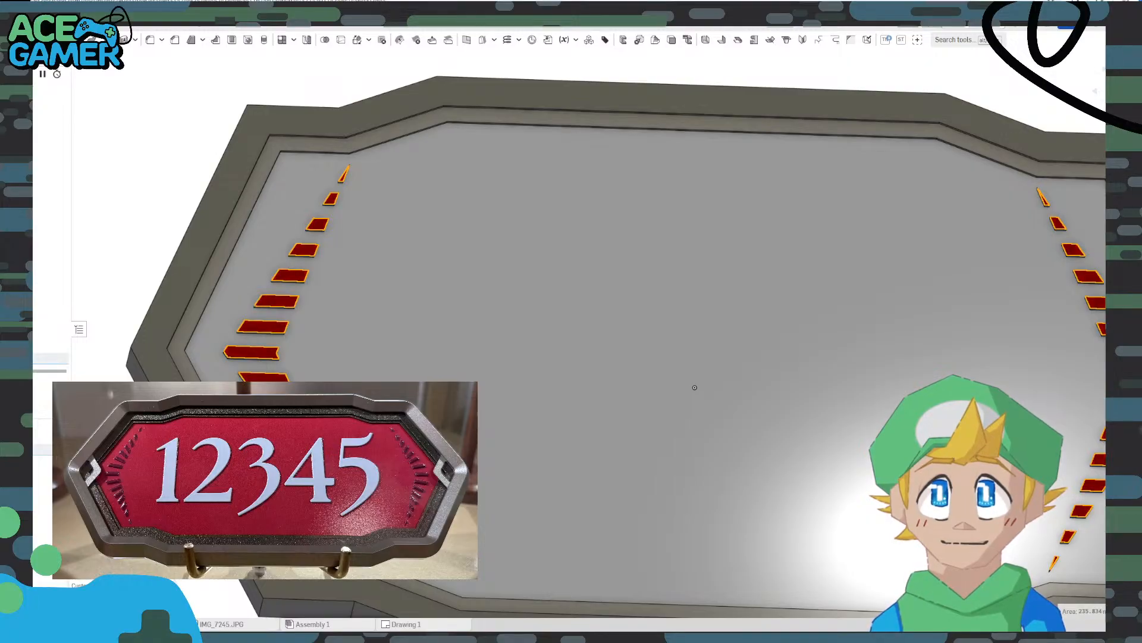
pyautogui.press('space')
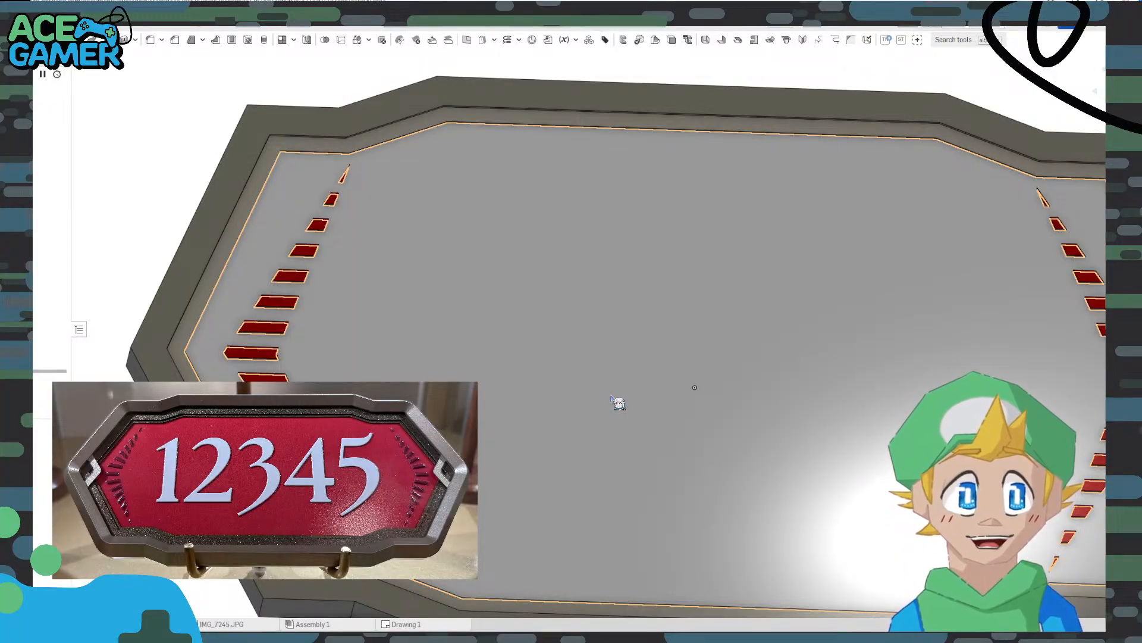
# Give the sign plate's large recessed background face a bright red appearance
pyautogui.click(576, 304)
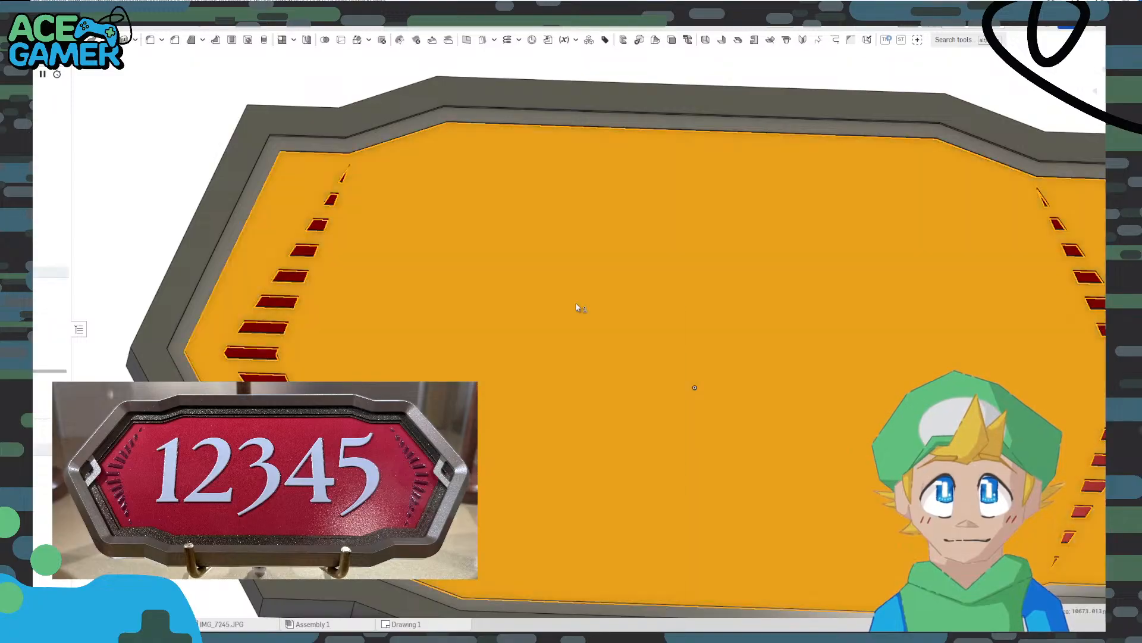
pyautogui.rightClick(576, 303)
pyautogui.click(608, 627)
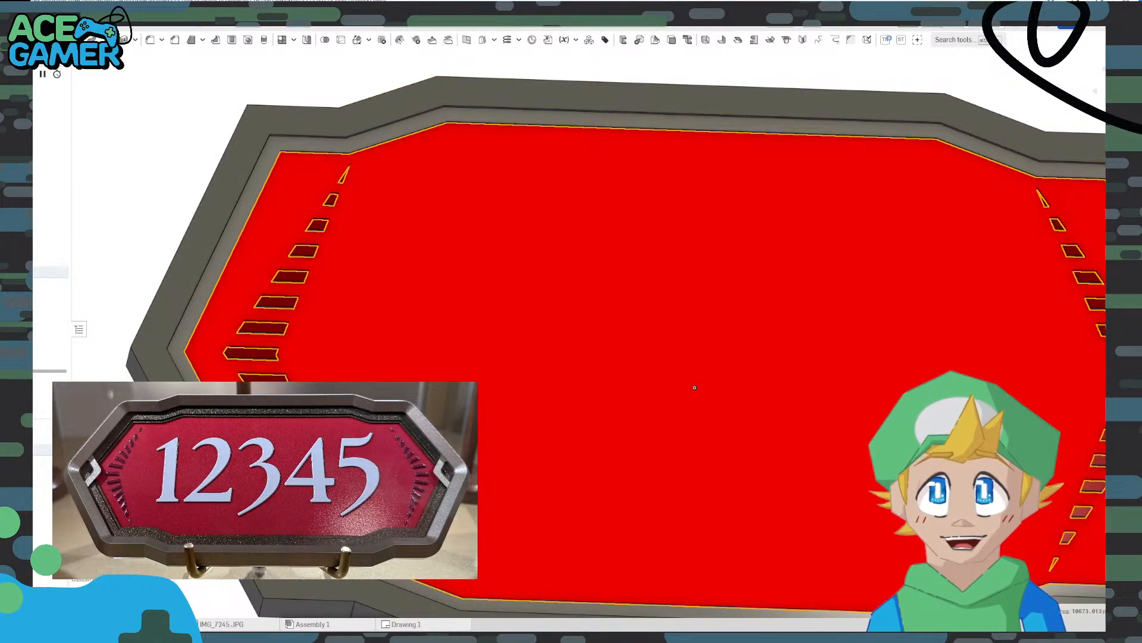
pyautogui.scroll(-5, 512, 378)
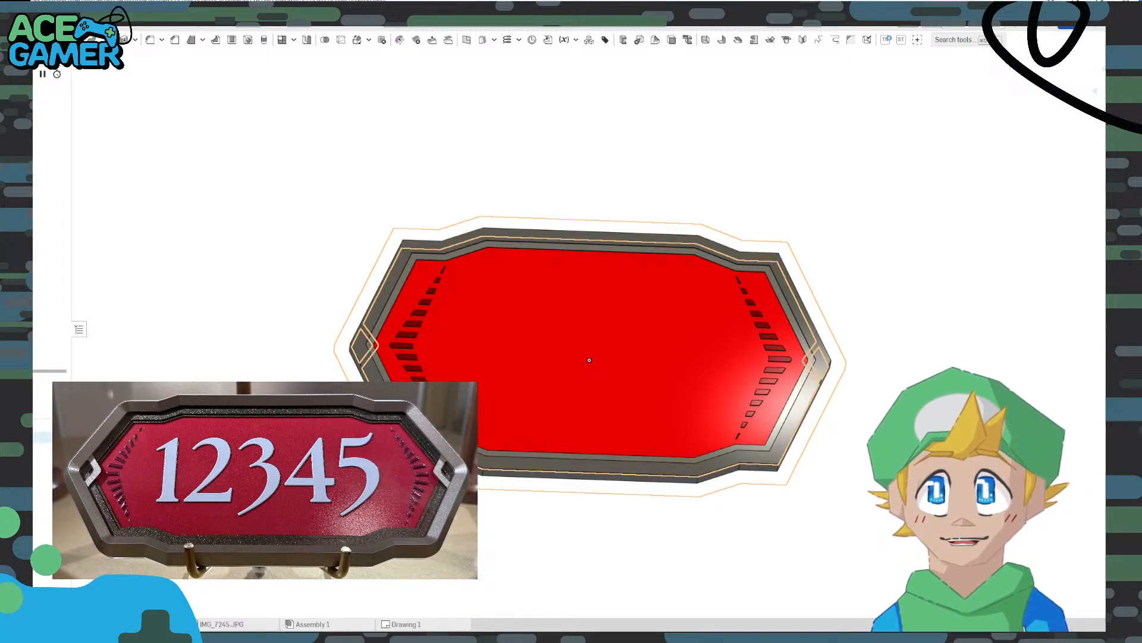
# Hide the sign plate, show the outer frame part and change the frame's appearance to light warm gray
pyautogui.click(60, 457)
pyautogui.click(60, 442)
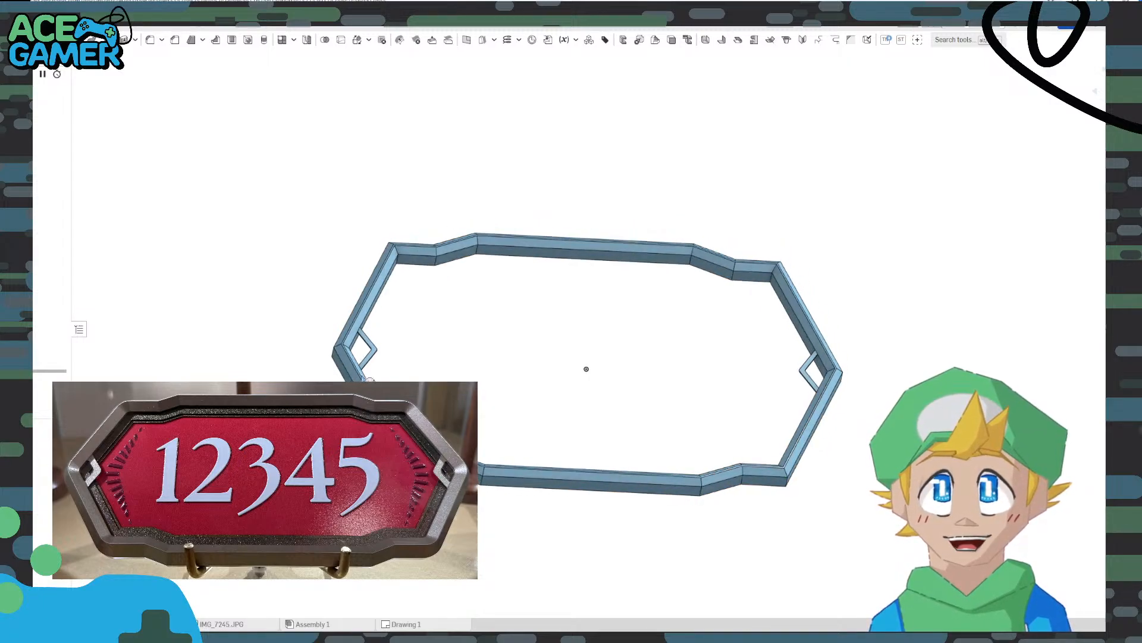
pyautogui.rightClick(39, 443)
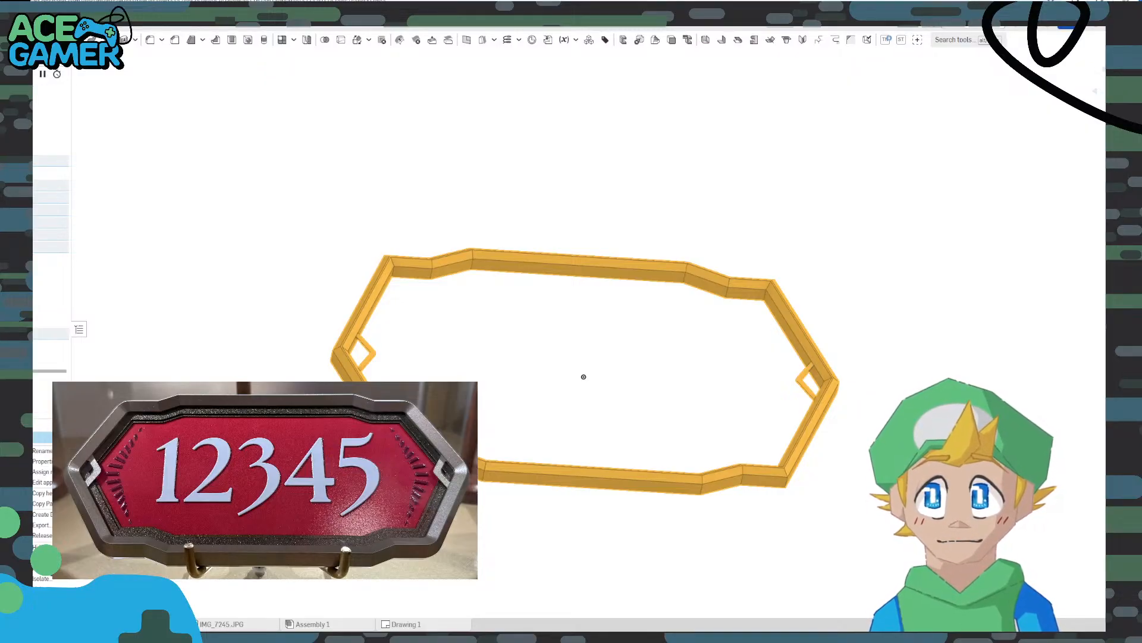
pyautogui.click(58, 482)
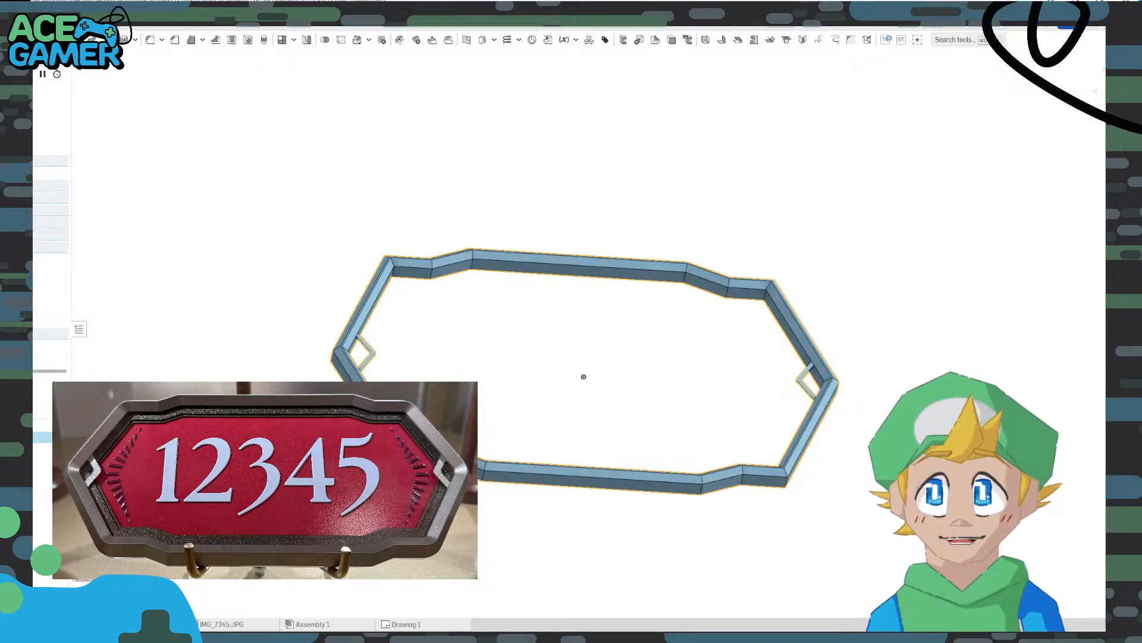
pyautogui.click(114, 479)
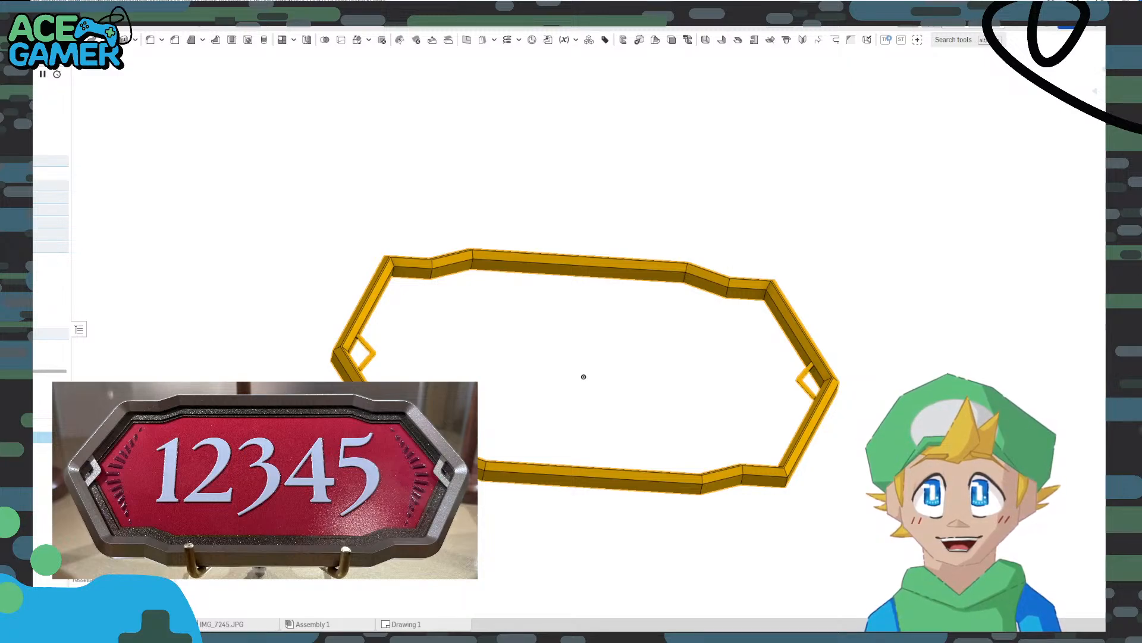
pyautogui.click(113, 480)
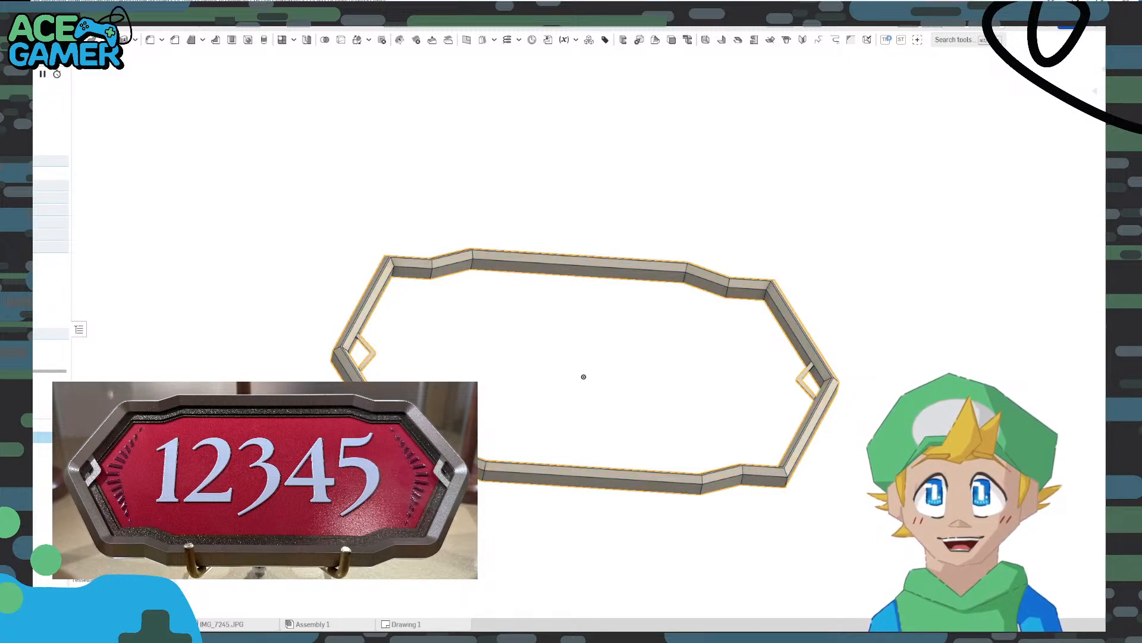
pyautogui.click(164, 395)
pyautogui.moveTo(260, 342); pyautogui.dragTo(261, 352, button='right')
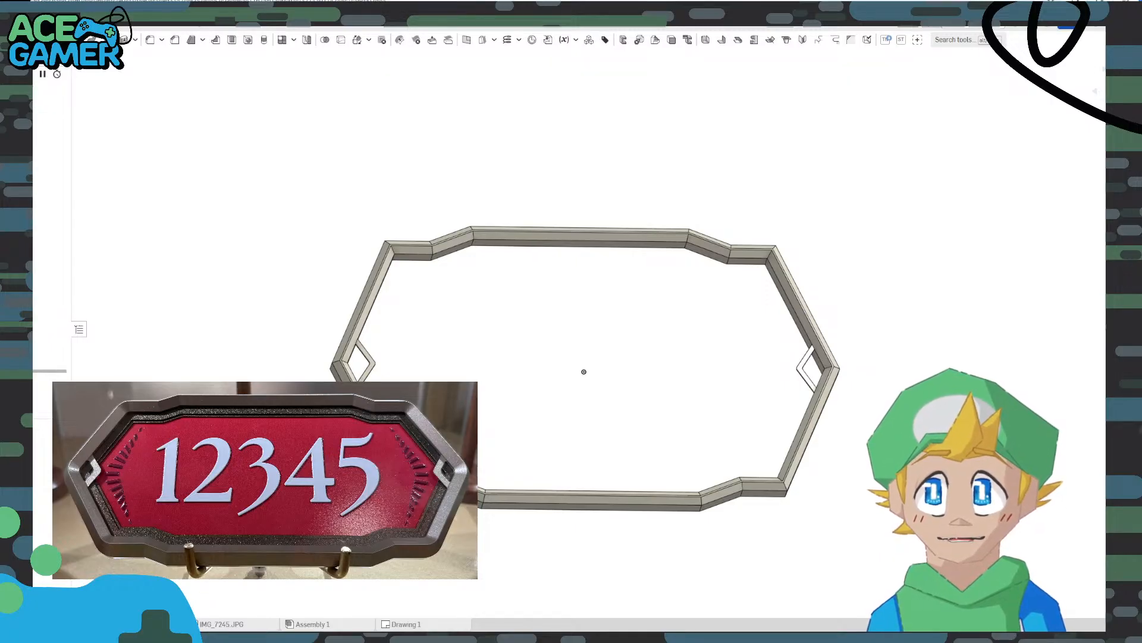
# Create a new assembly and insert the outer frame (Part 1) from the current document
pyautogui.click(12, 624)
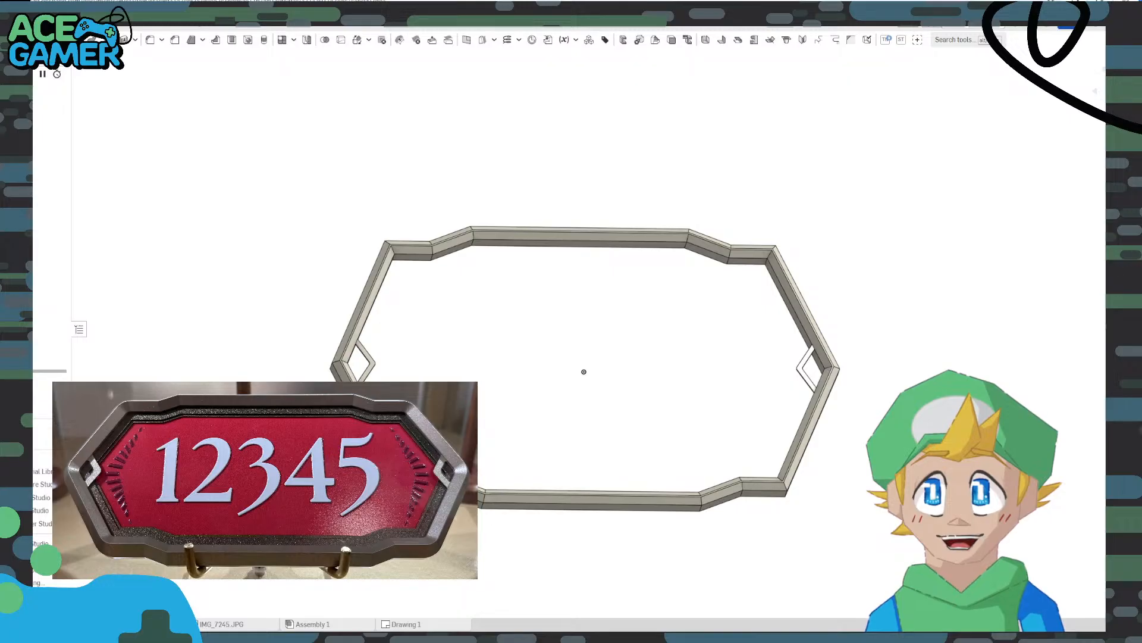
pyautogui.click(36, 556)
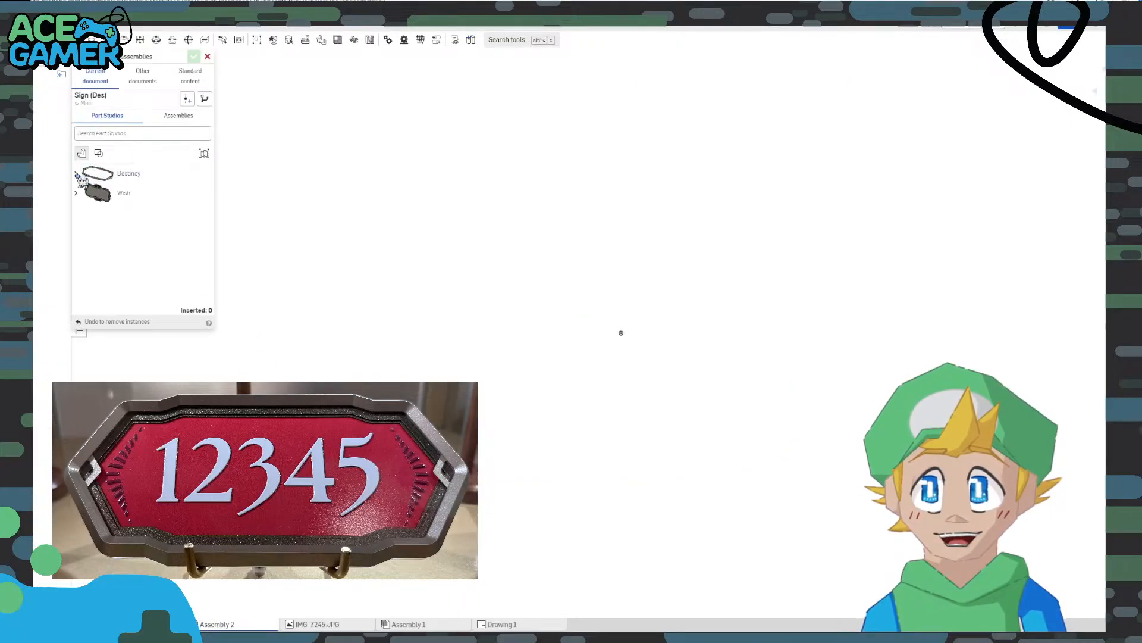
pyautogui.click(76, 174)
pyautogui.click(137, 214)
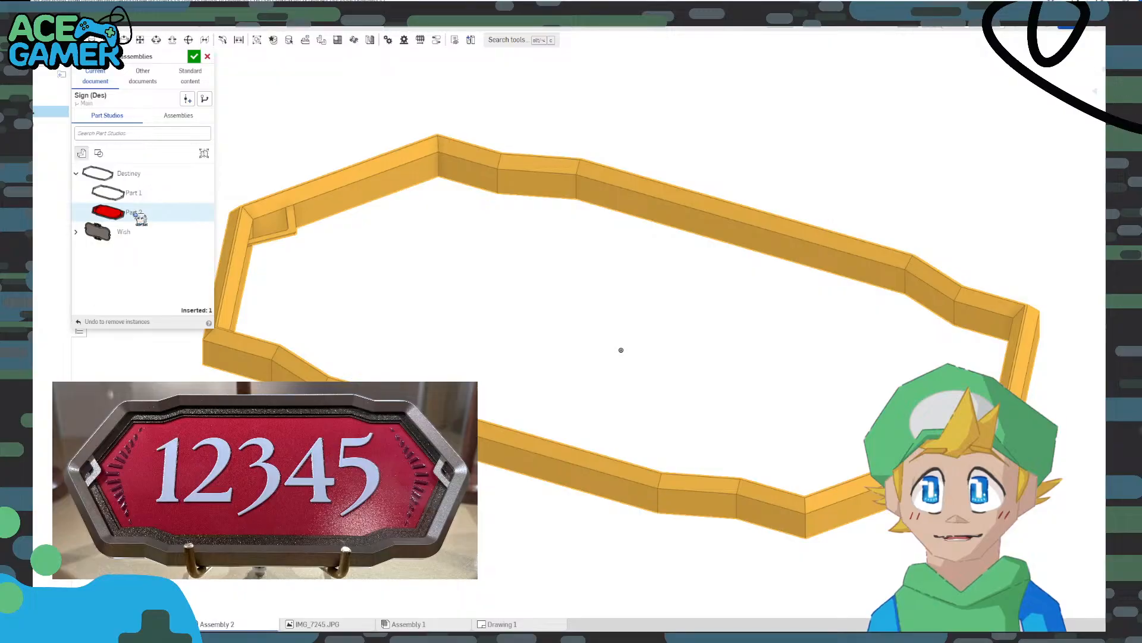
pyautogui.click(740, 361)
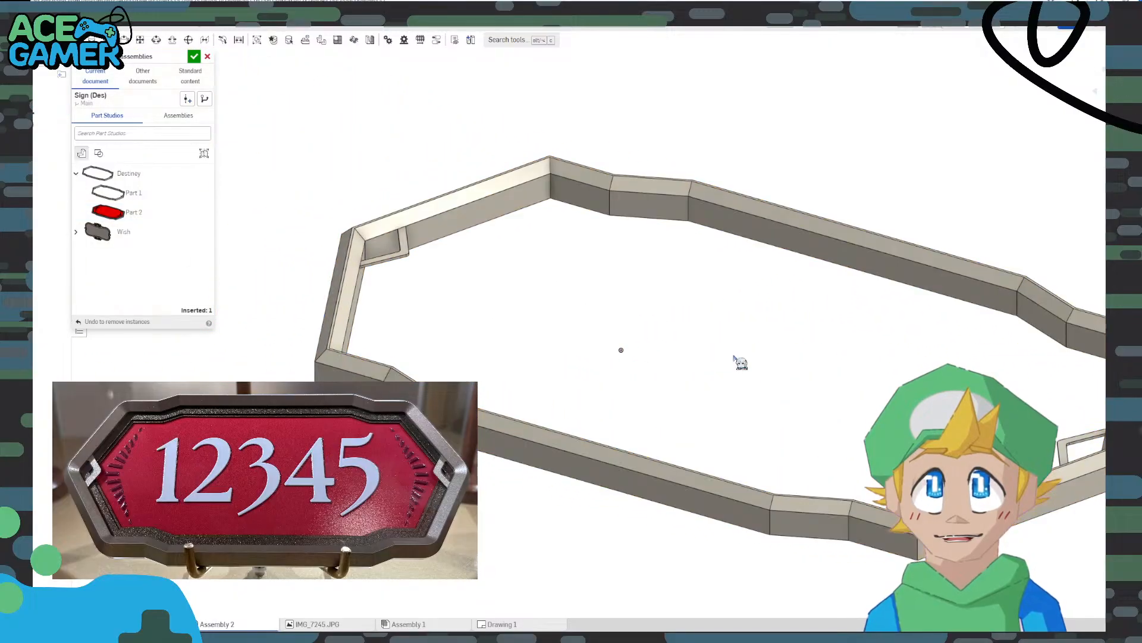
# Insert the red sign plate (Part 2) into the assembly, placed above the frame, and finish inserting
pyautogui.click(194, 238)
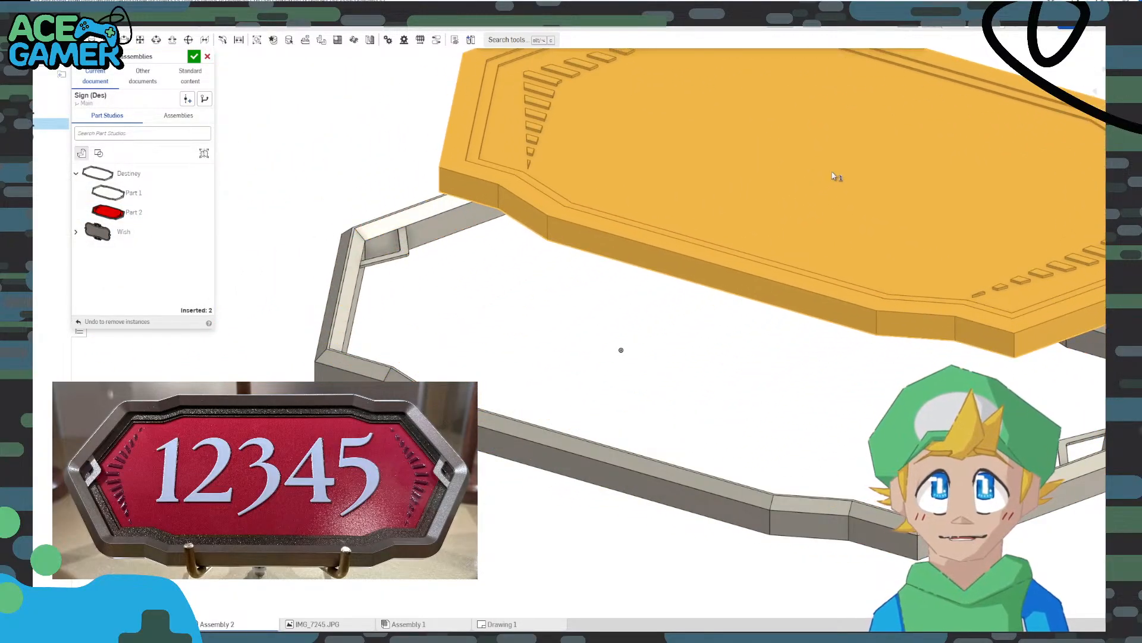
pyautogui.click(833, 176)
pyautogui.moveTo(607, 257); pyautogui.dragTo(548, 416, button='middle')
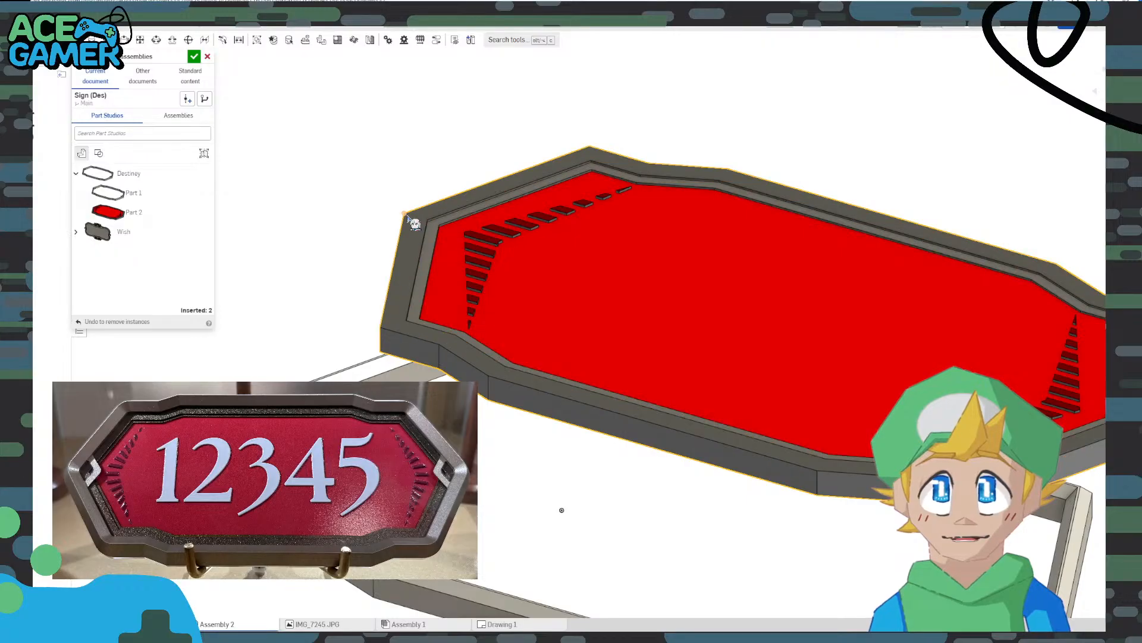
pyautogui.click(194, 57)
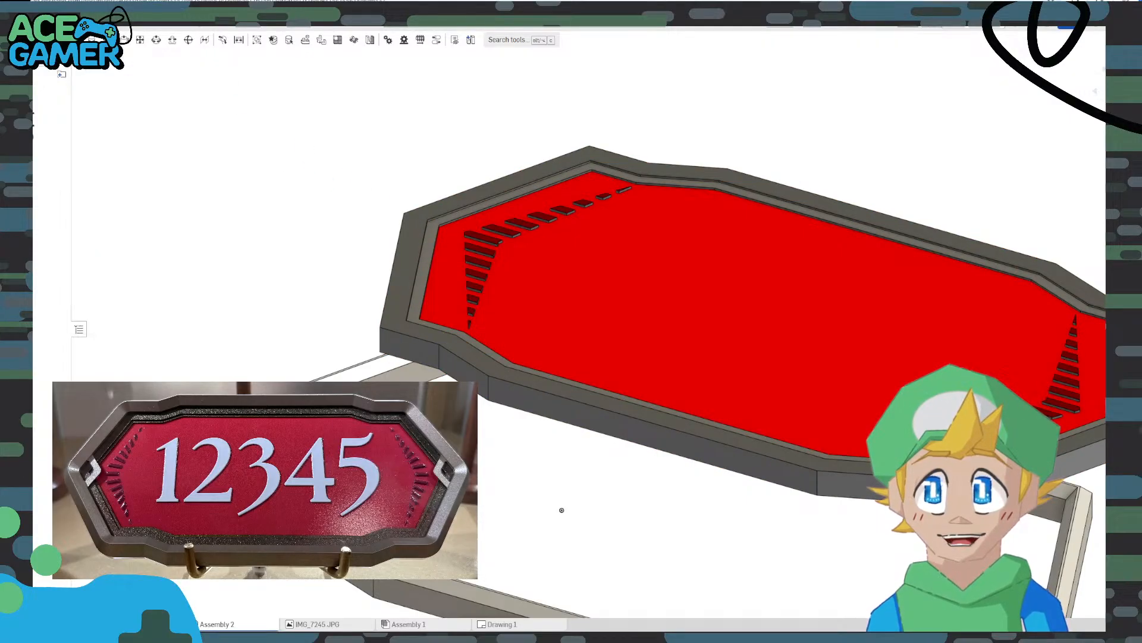
# Join the sign plate to the frame with a Fastened mate between the plate's pointed side corner and the frame's matching inner corner
pyautogui.press('m')
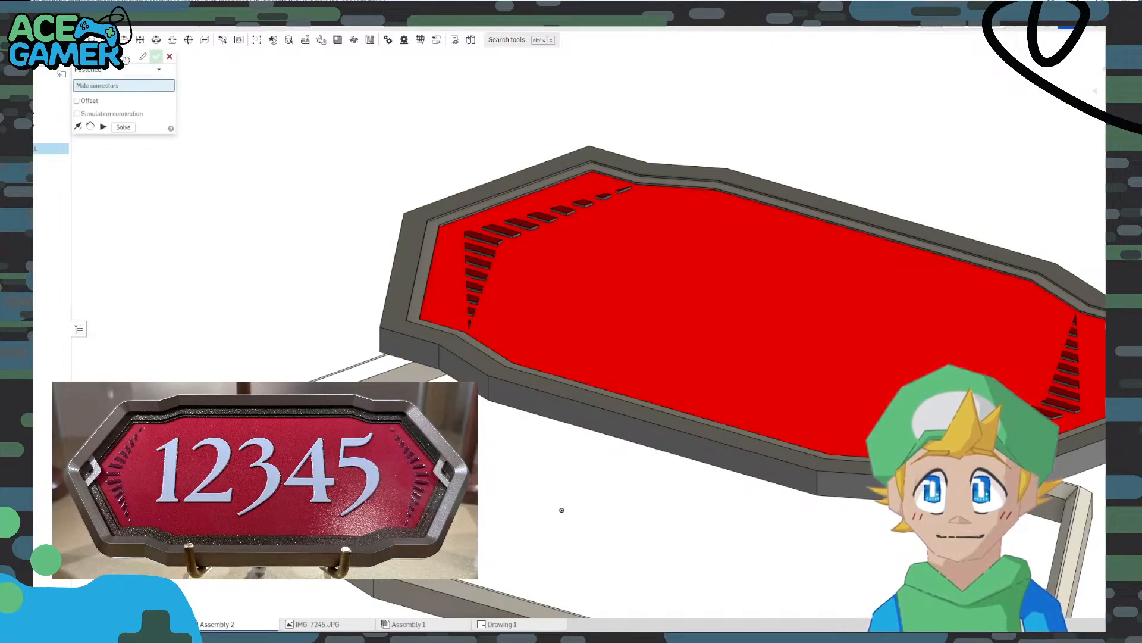
pyautogui.click(404, 214)
pyautogui.moveTo(400, 288); pyautogui.dragTo(334, 316, button='right')
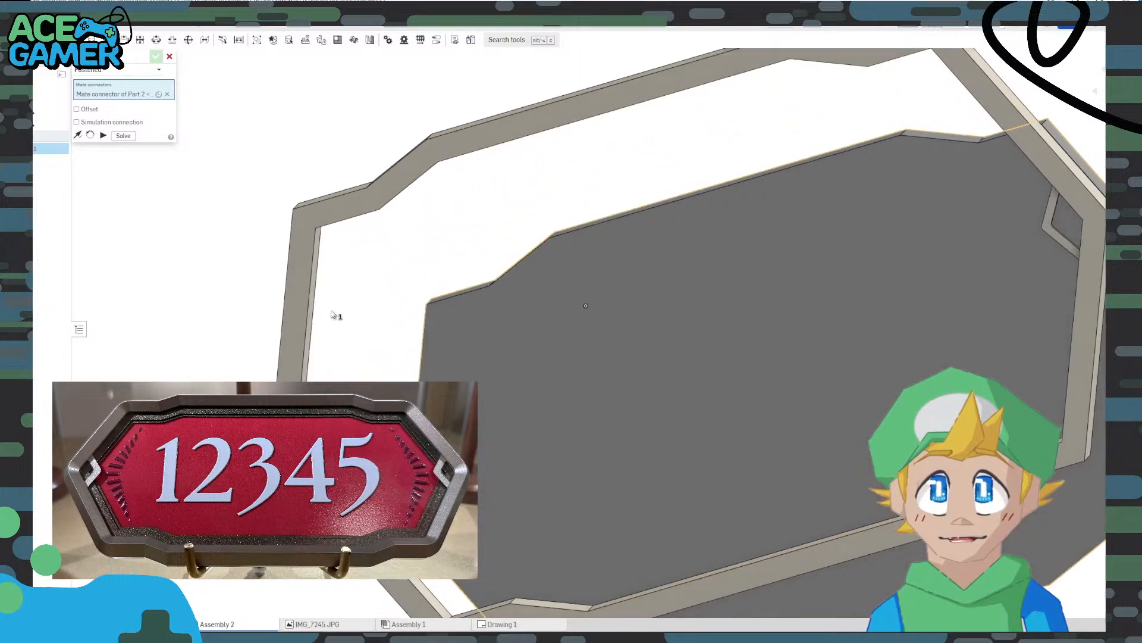
pyautogui.scroll(3, 297, 439)
pyautogui.scroll(5, 314, 443)
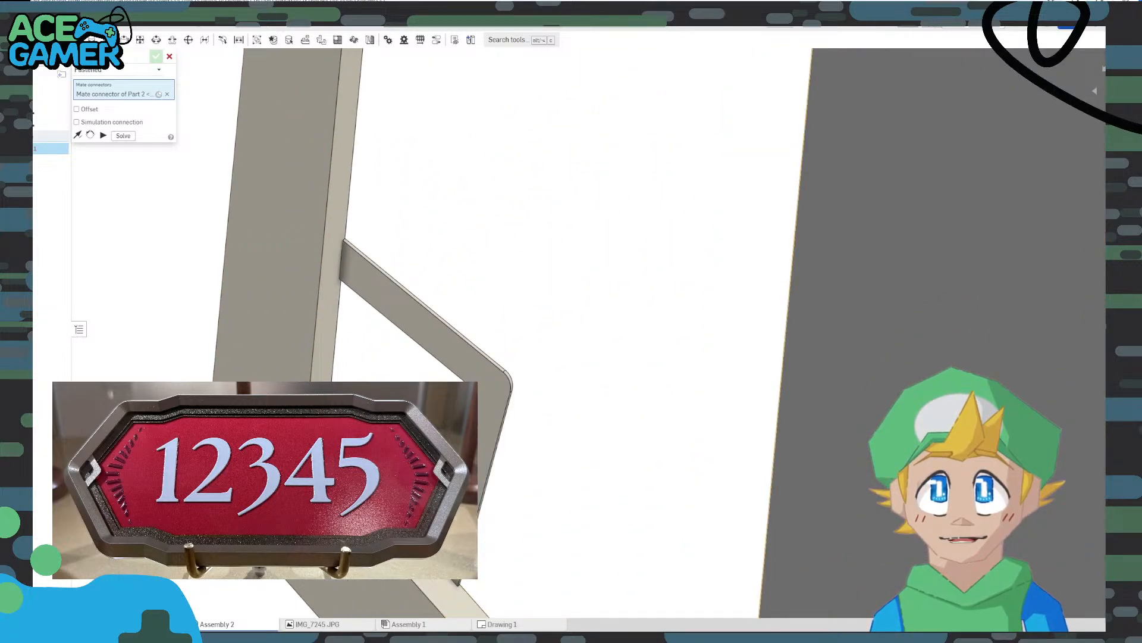
pyautogui.click(305, 449)
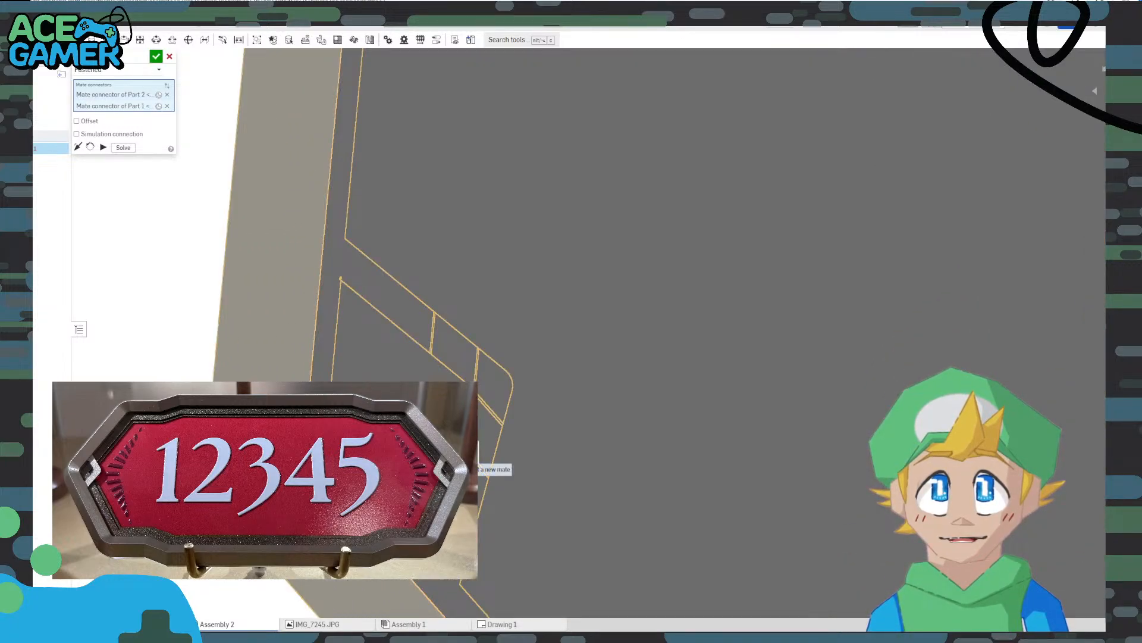
pyautogui.press('m')
# Examine from several angles how the frame and its side brackets fit around the red sign plate
pyautogui.moveTo(310, 353); pyautogui.dragTo(454, 172, button='right')
pyautogui.scroll(6, 533, 484)
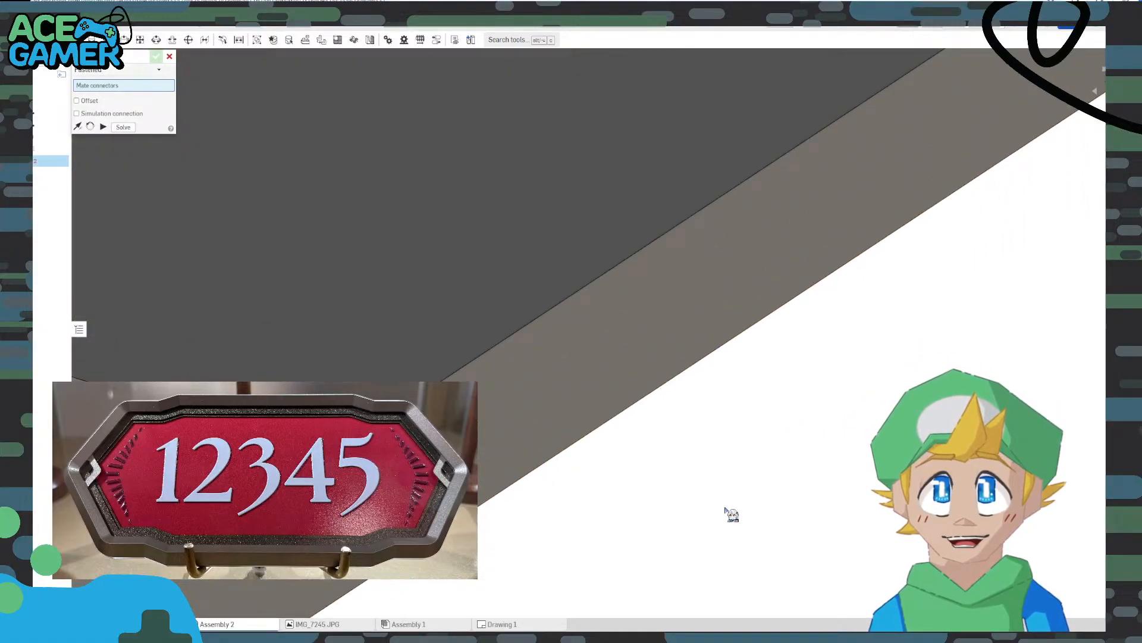
pyautogui.scroll(-6, 741, 532)
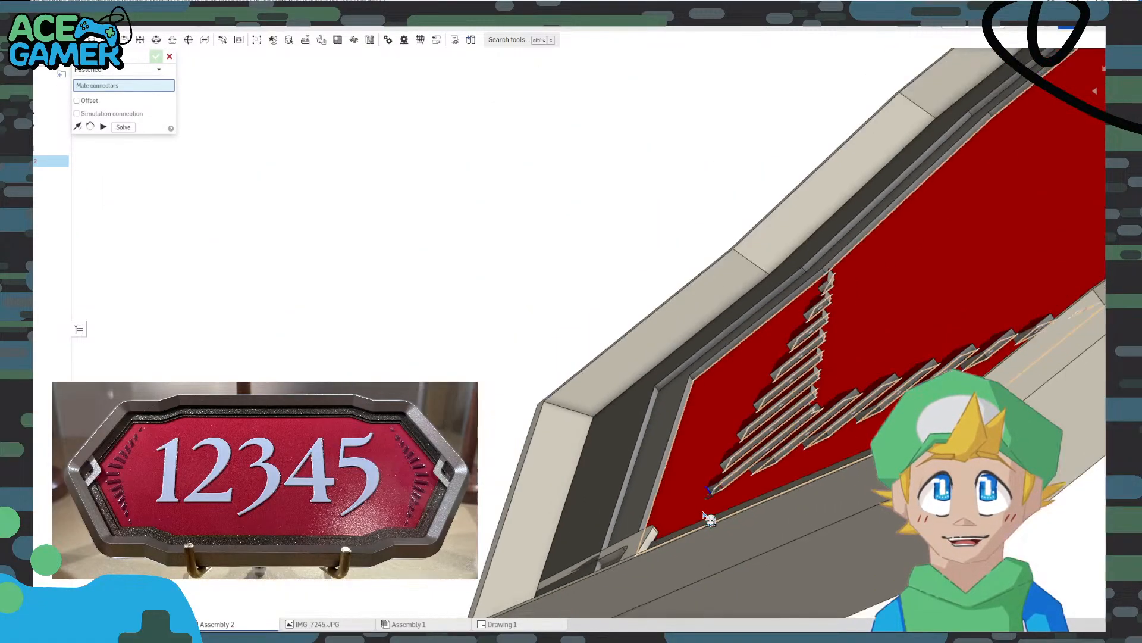
pyautogui.moveTo(1054, 159); pyautogui.dragTo(1093, 155, button='right')
pyautogui.hotkey('shift', '5')
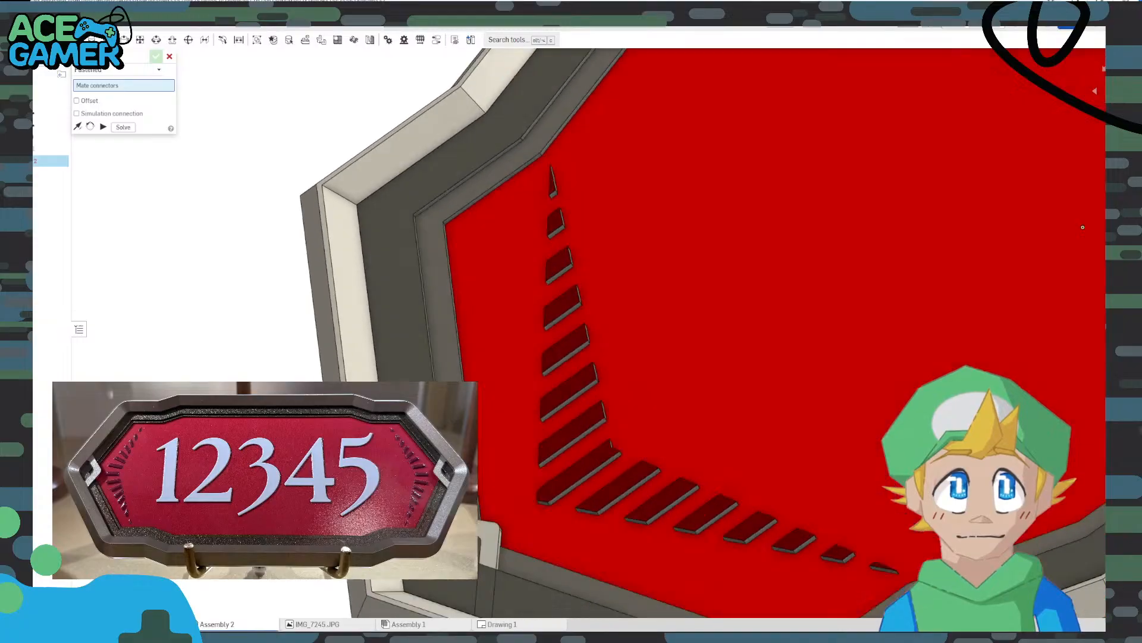
pyautogui.scroll(-3, 829, 276)
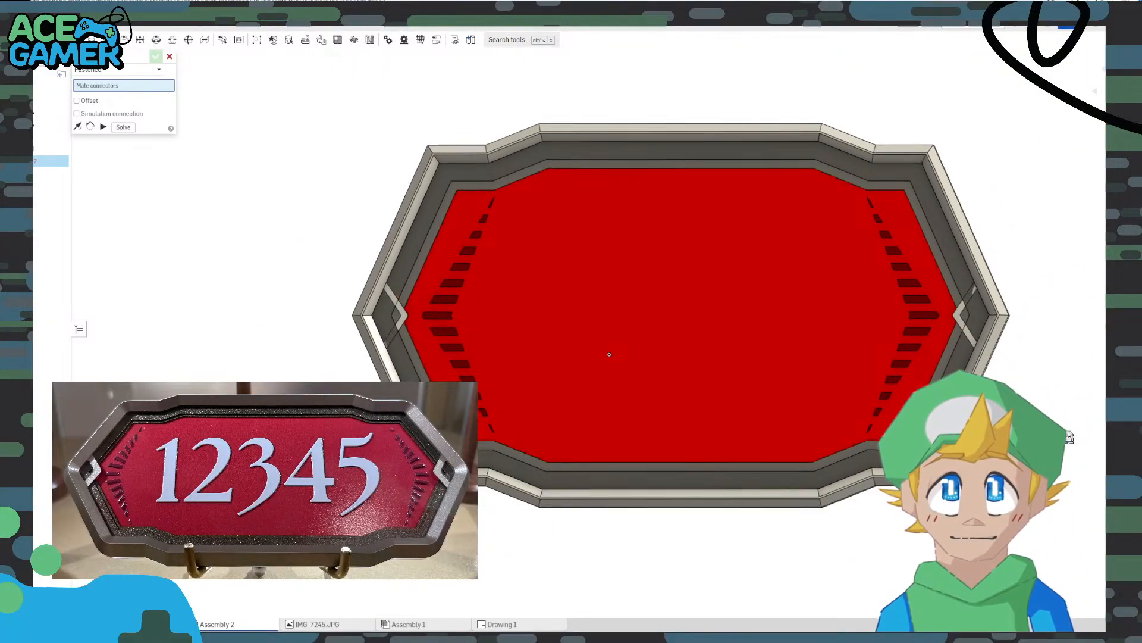
pyautogui.moveTo(670, 523)
pyautogui.mouseDown(button='right')
pyautogui.moveTo(673, 479)
pyautogui.moveTo(677, 519)
pyautogui.mouseUp(button='right')
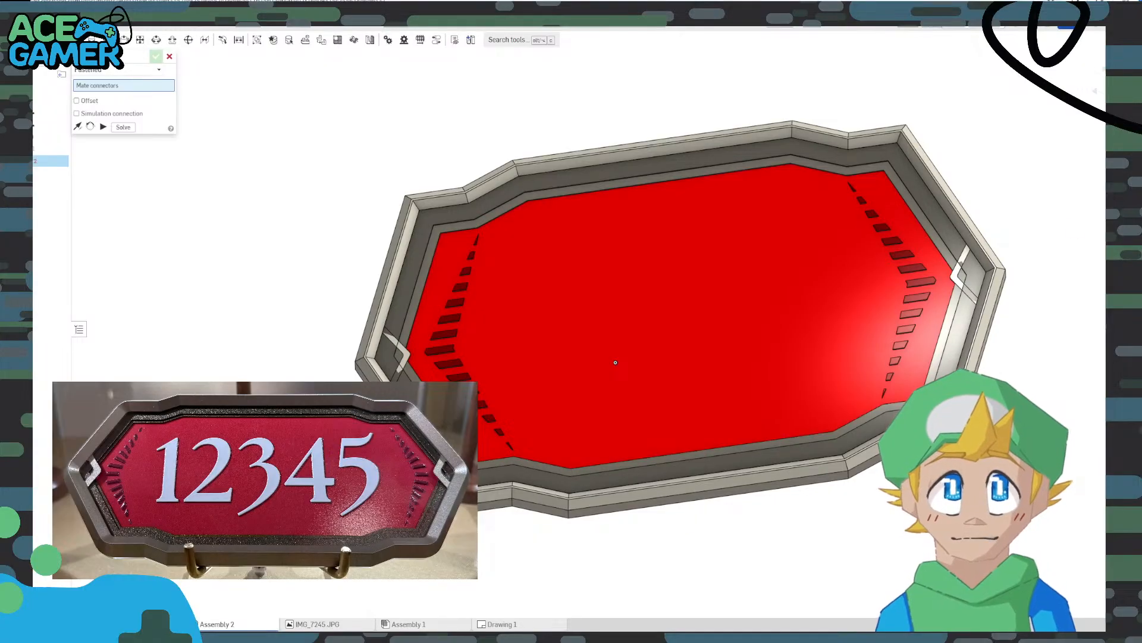
pyautogui.scroll(8, 971, 279)
pyautogui.scroll(-1, 971, 327)
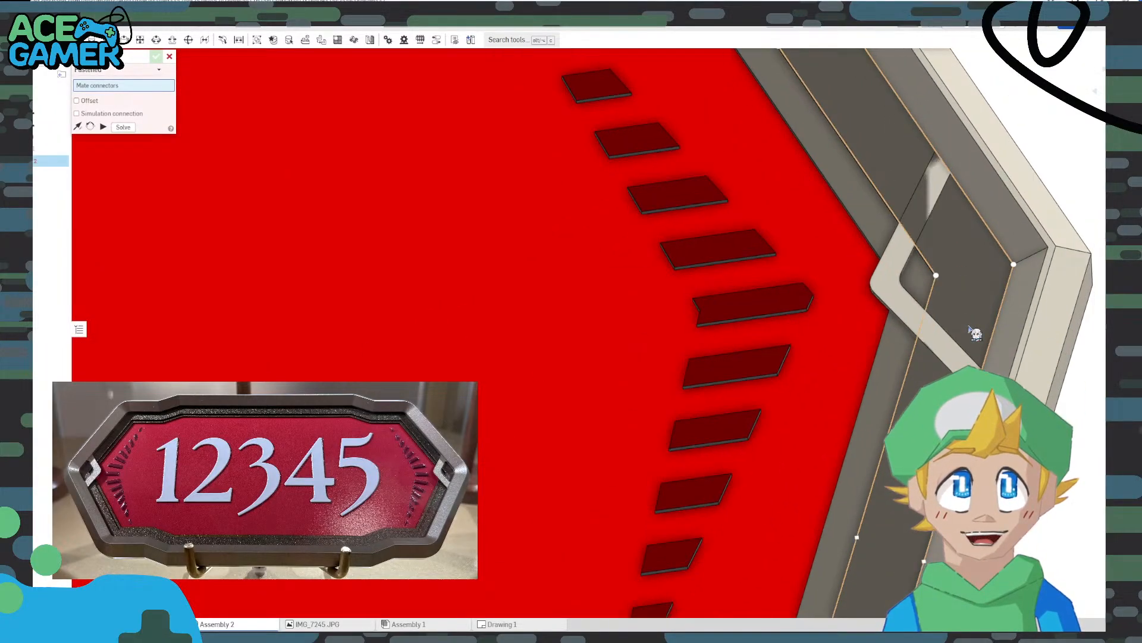
pyautogui.scroll(-8, 1097, 388)
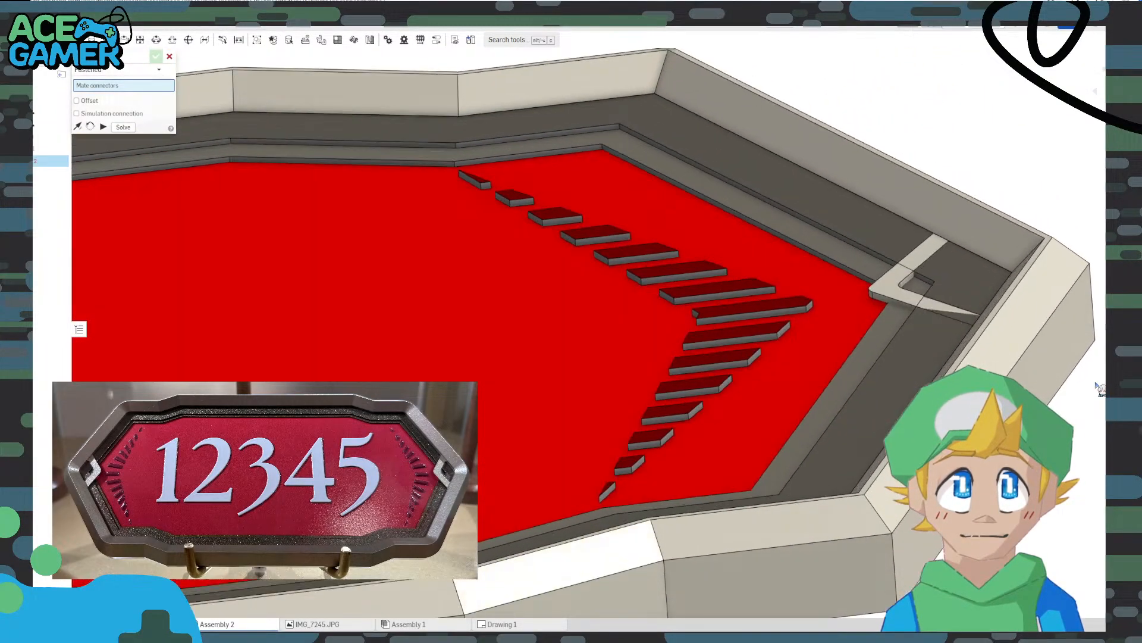
pyautogui.scroll(3, 1098, 388)
pyautogui.scroll(-4, 1098, 388)
pyautogui.scroll(1, 1097, 390)
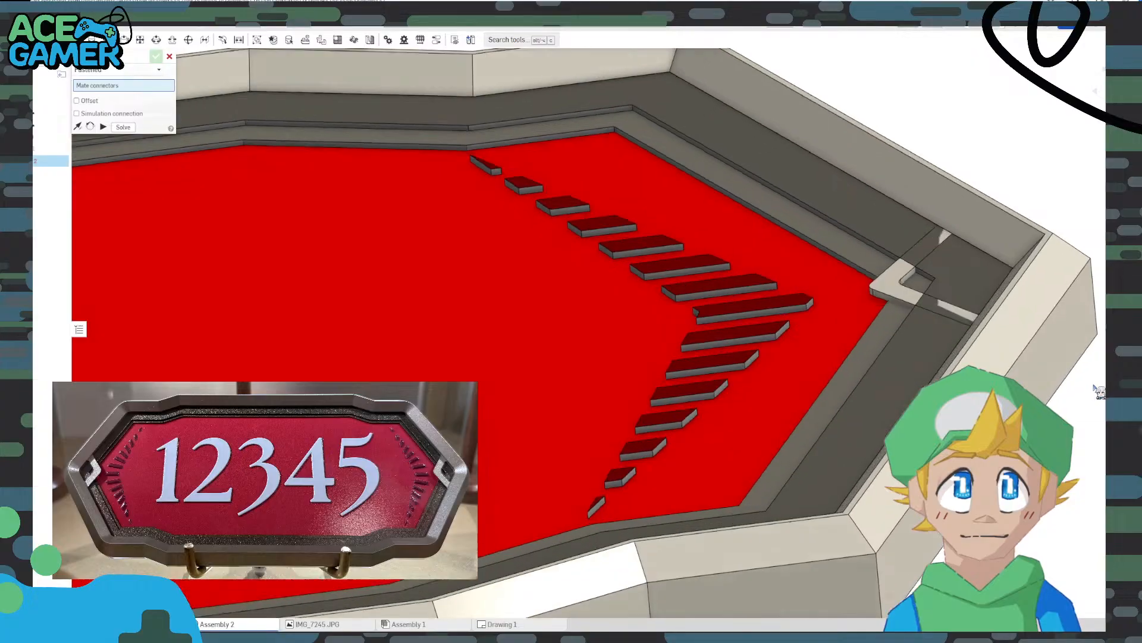
pyautogui.scroll(-4, 1098, 388)
pyautogui.scroll(3, 1098, 388)
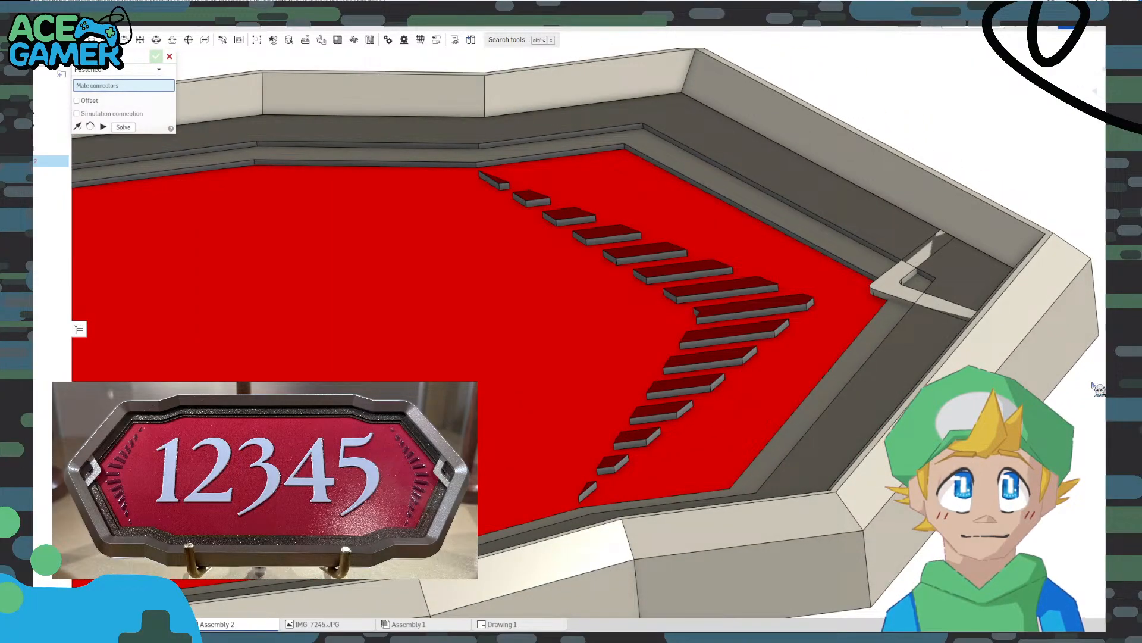
pyautogui.moveTo(1094, 387); pyautogui.dragTo(1093, 413, button='right')
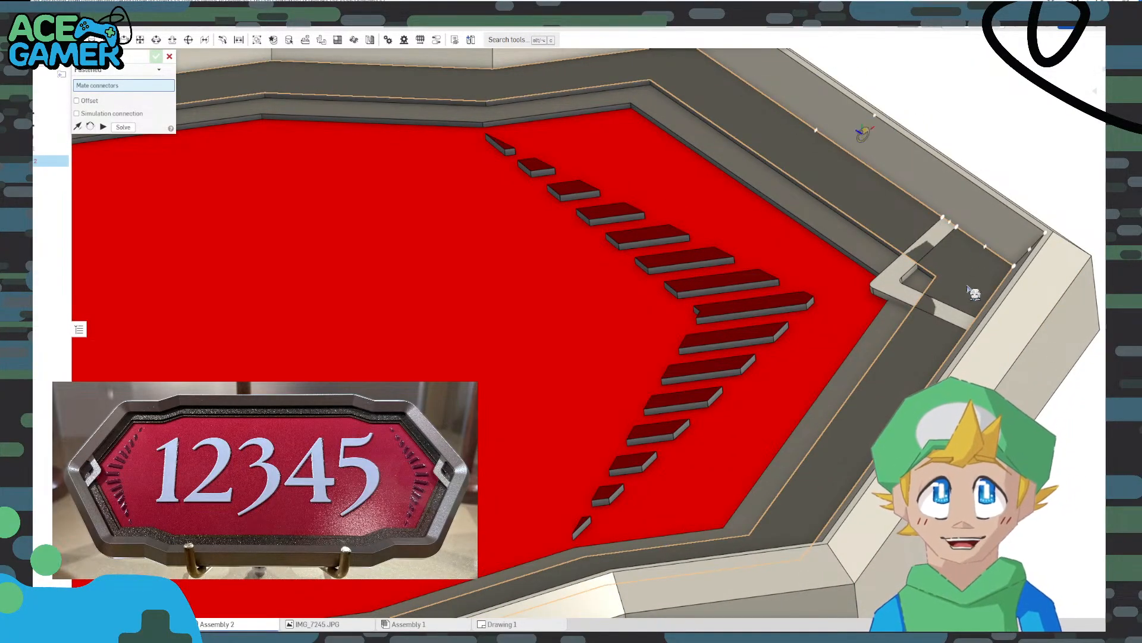
# Examine closely how the side bracket meets the plate's pointed end, and inspect the back of the assembly
pyautogui.scroll(-5, 924, 385)
pyautogui.scroll(2, 761, 354)
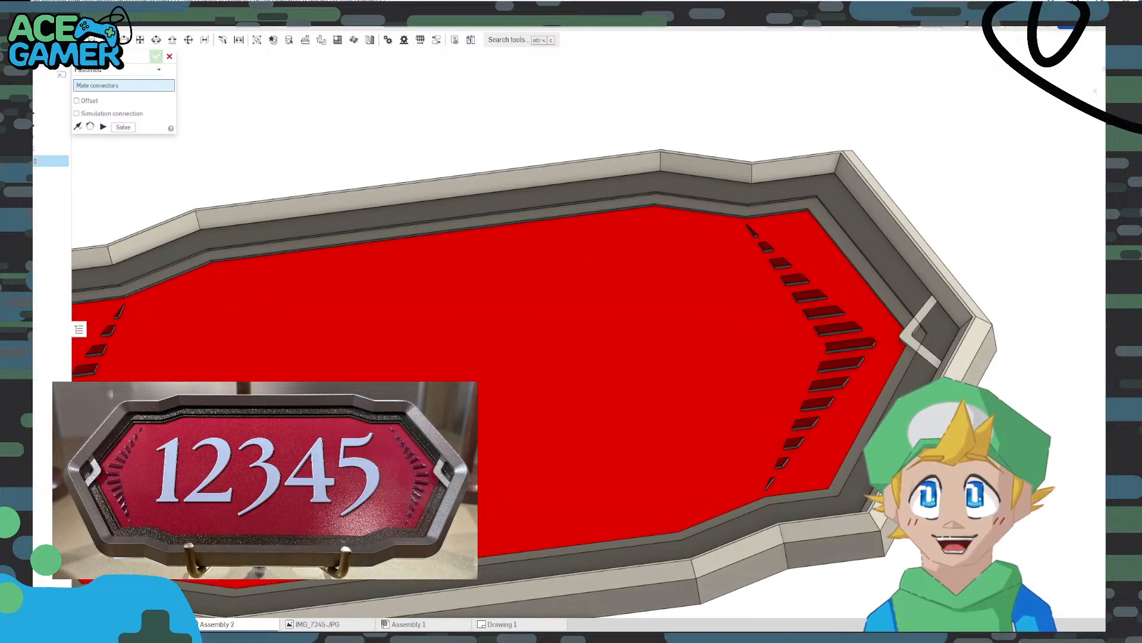
pyautogui.scroll(-4, 760, 354)
pyautogui.scroll(4, 761, 353)
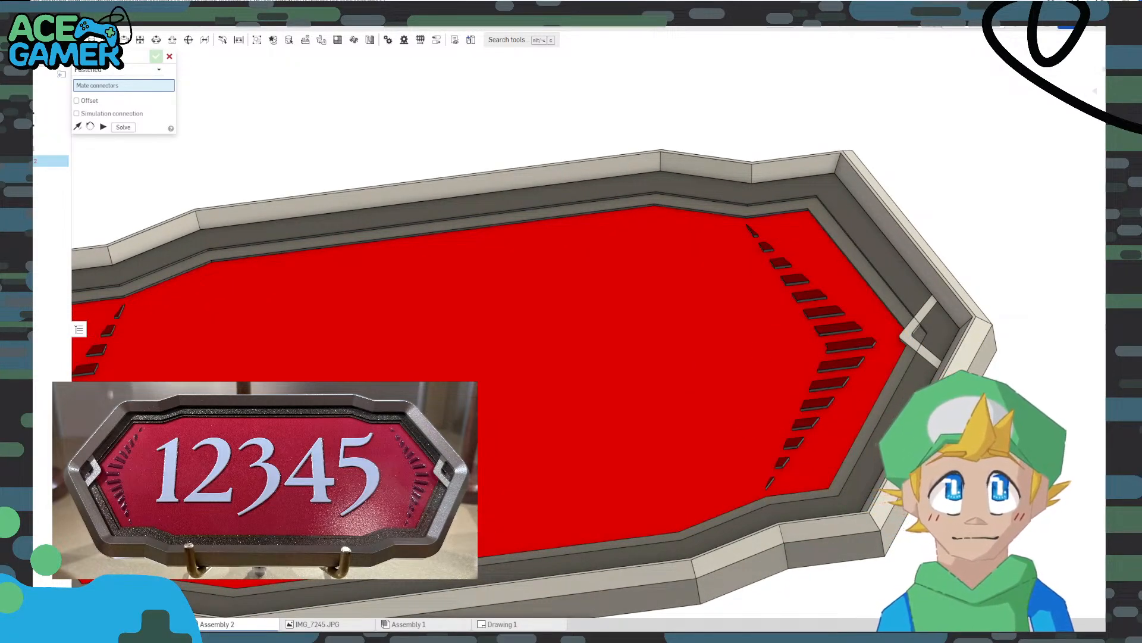
pyautogui.scroll(-2, 940, 305)
pyautogui.scroll(6, 939, 305)
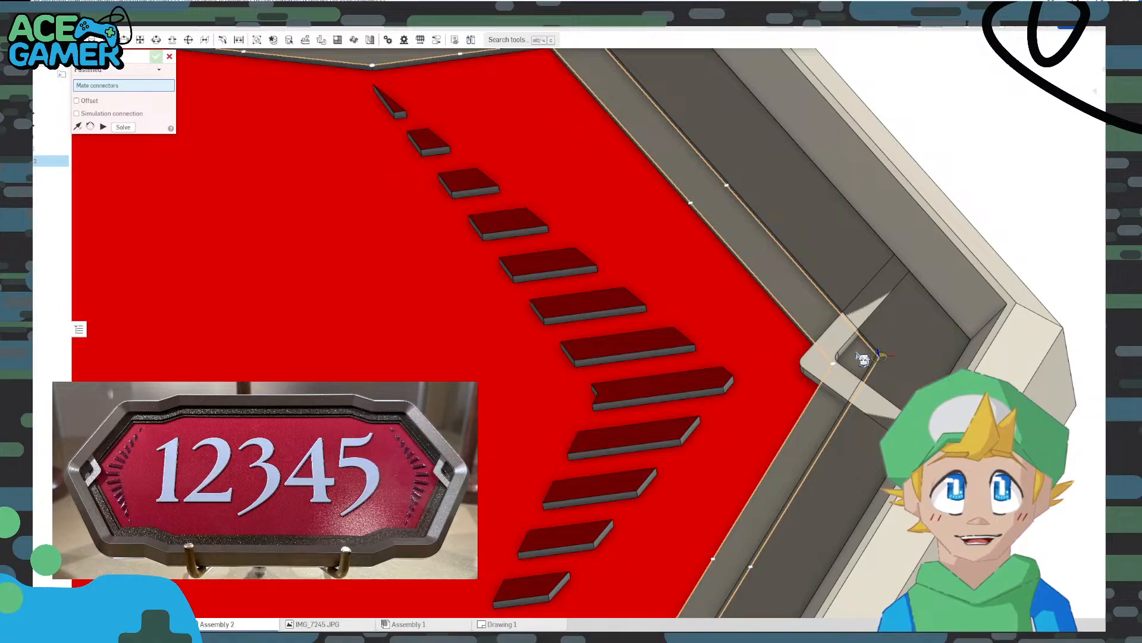
pyautogui.moveTo(911, 494); pyautogui.dragTo(914, 384, button='right')
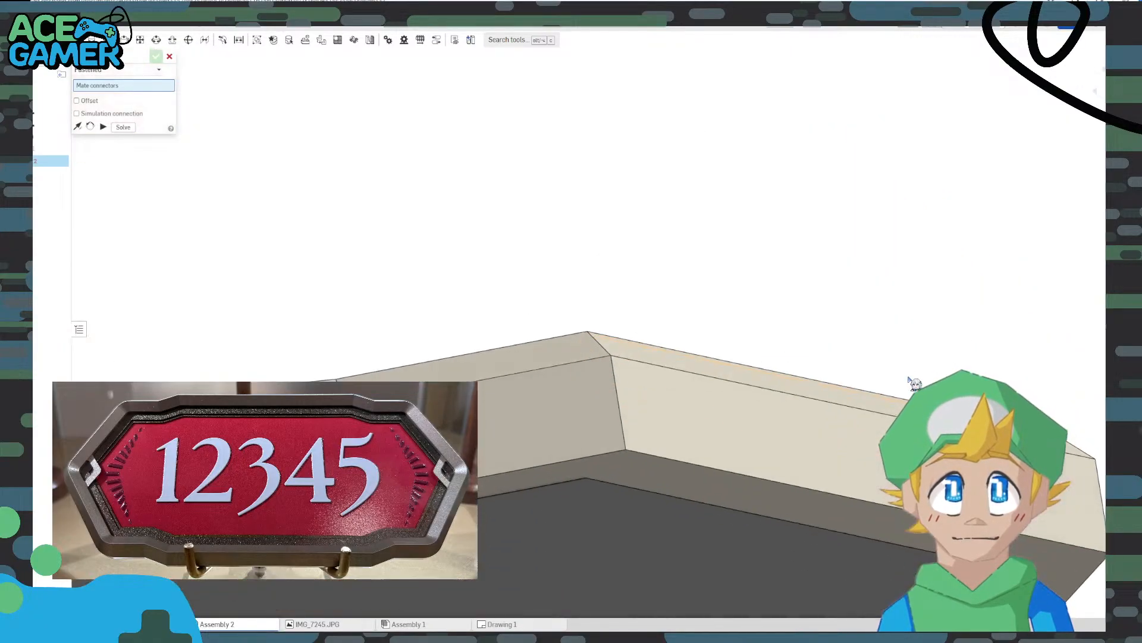
# Leave the open mate command and undo the Fastened mate that joins the sign plate to the frame
pyautogui.click(170, 56)
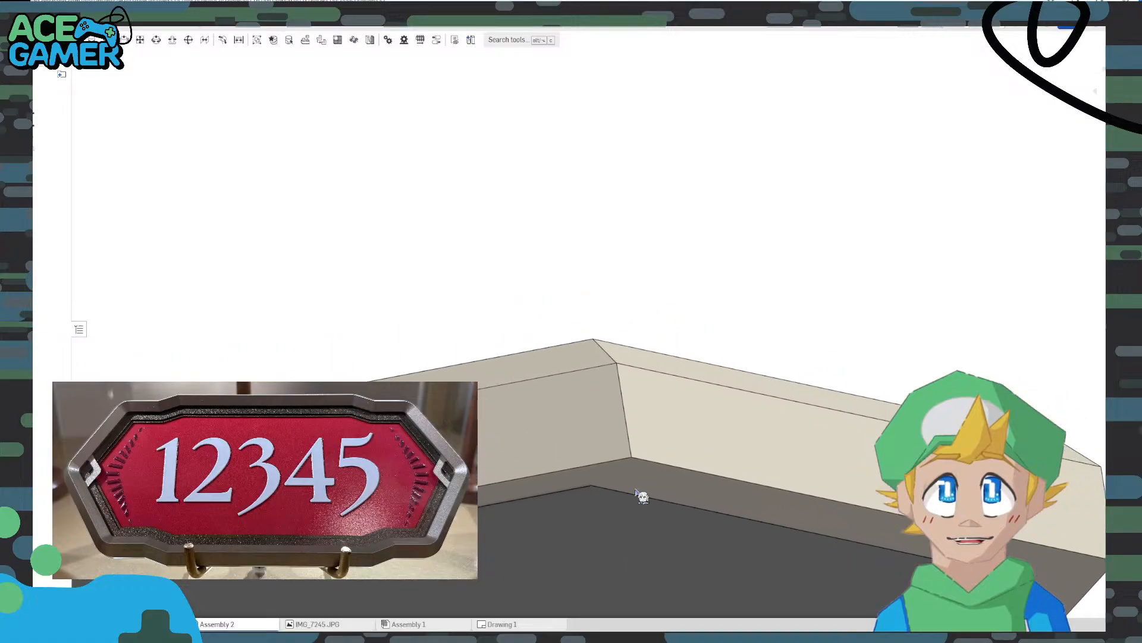
pyautogui.moveTo(635, 489); pyautogui.dragTo(631, 478, button='right')
pyautogui.scroll(-6, 631, 476)
pyautogui.moveTo(512, 296); pyautogui.dragTo(521, 347, button='right')
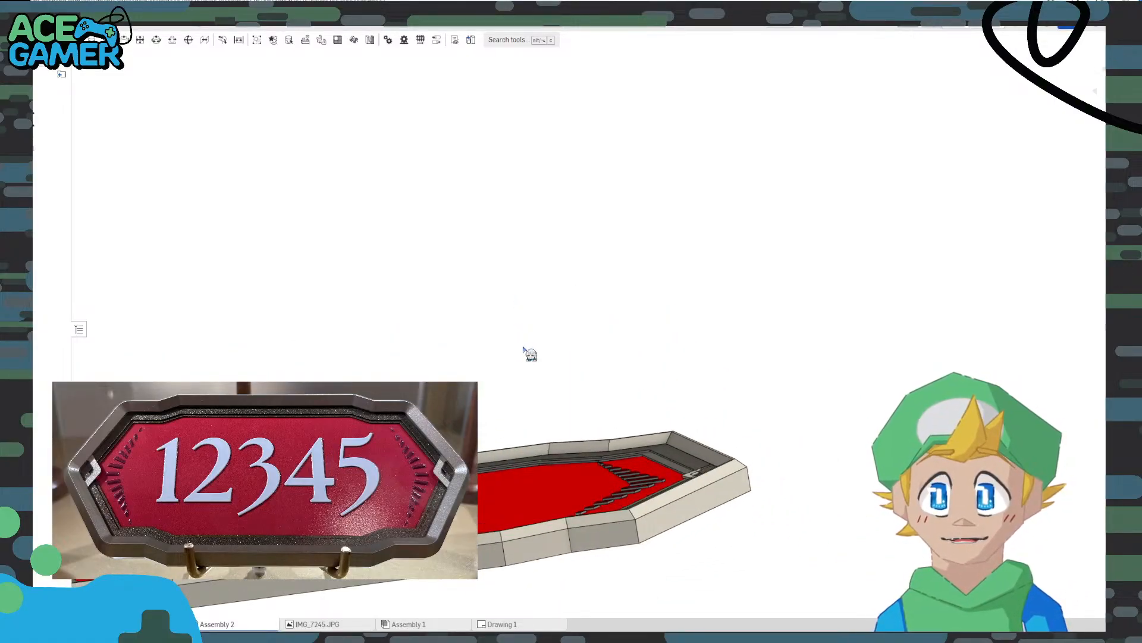
pyautogui.hotkey('ctrl', 'z')
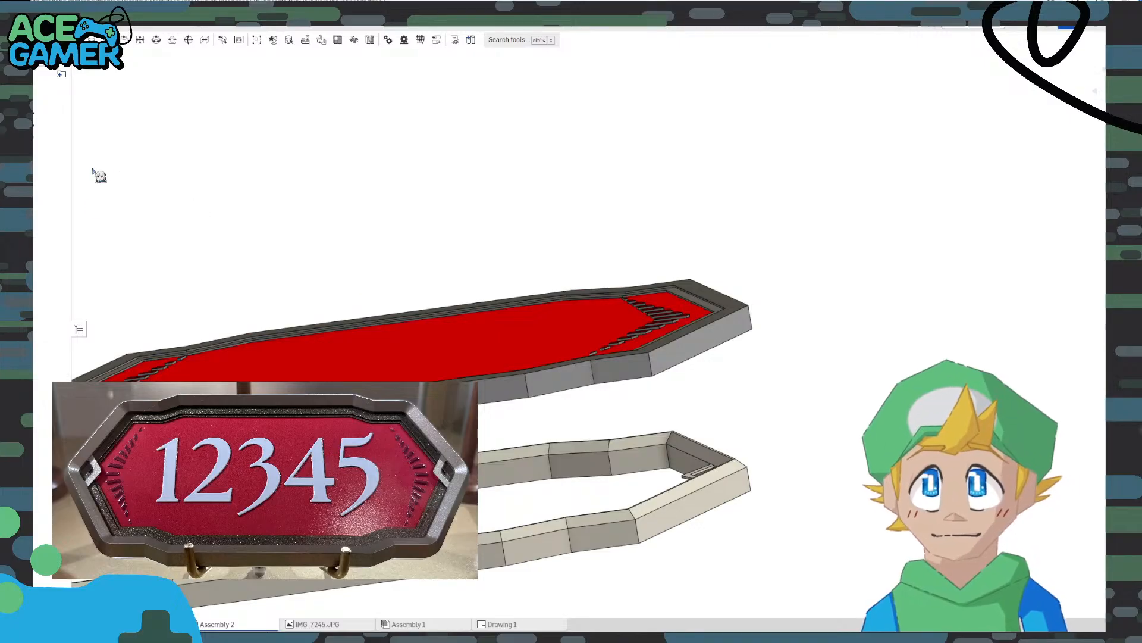
# In the Part Studio, show the sign plate, remove 0.5 mm from its back face with Extrude, and return to Assembly 2
pyautogui.click(138, 624)
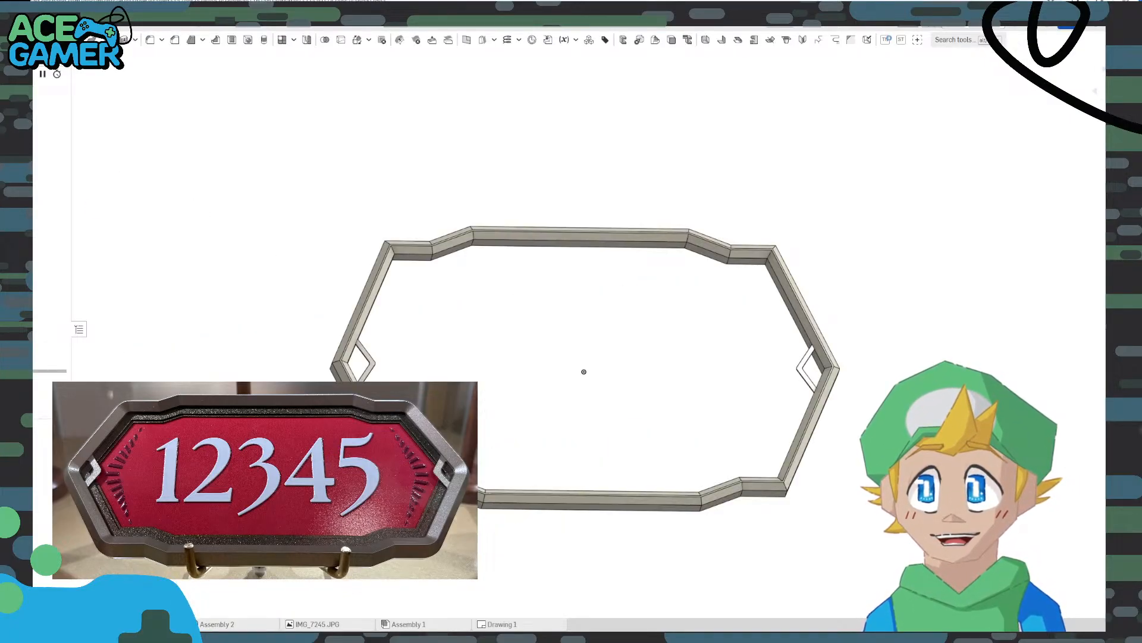
pyautogui.click(61, 444)
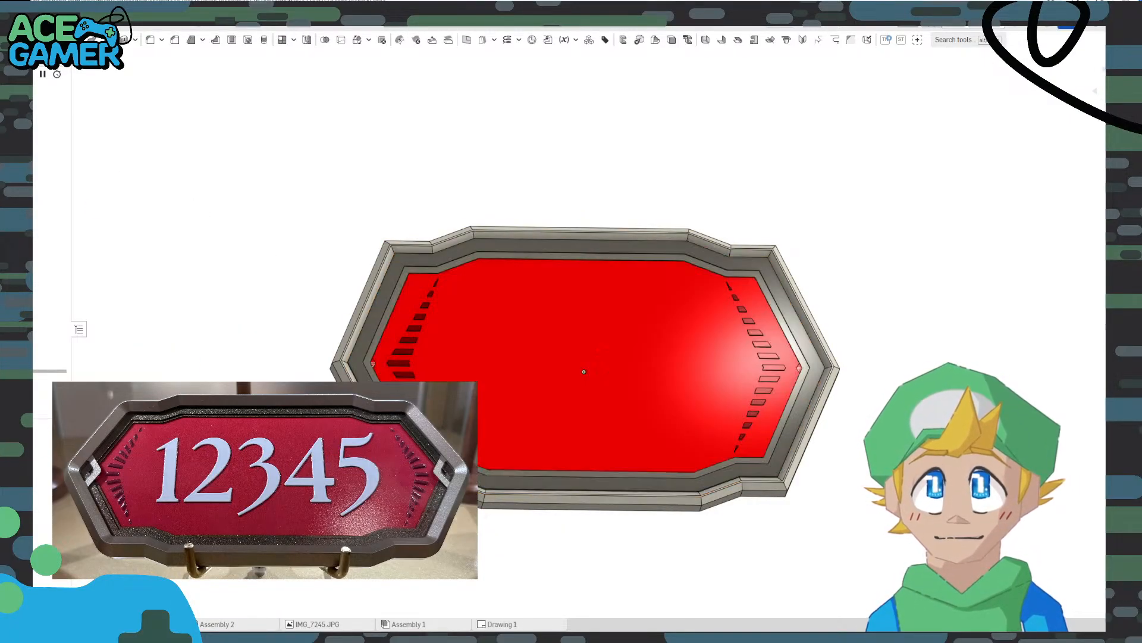
pyautogui.moveTo(347, 361); pyautogui.dragTo(213, 374, button='right')
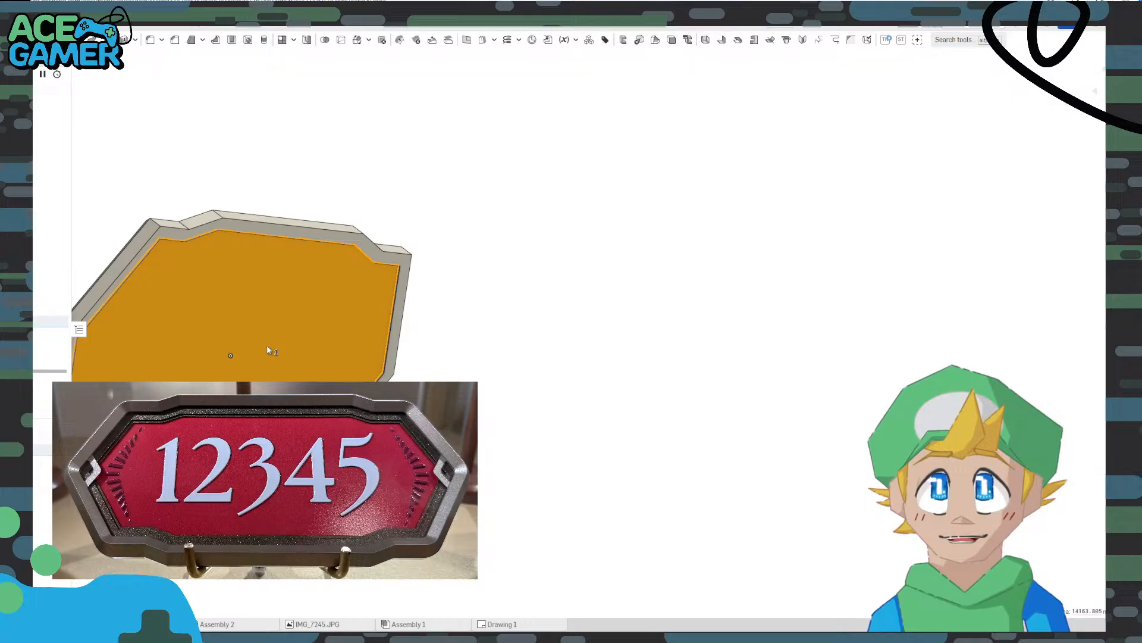
pyautogui.scroll(4, 304, 342)
pyautogui.click(60, 40)
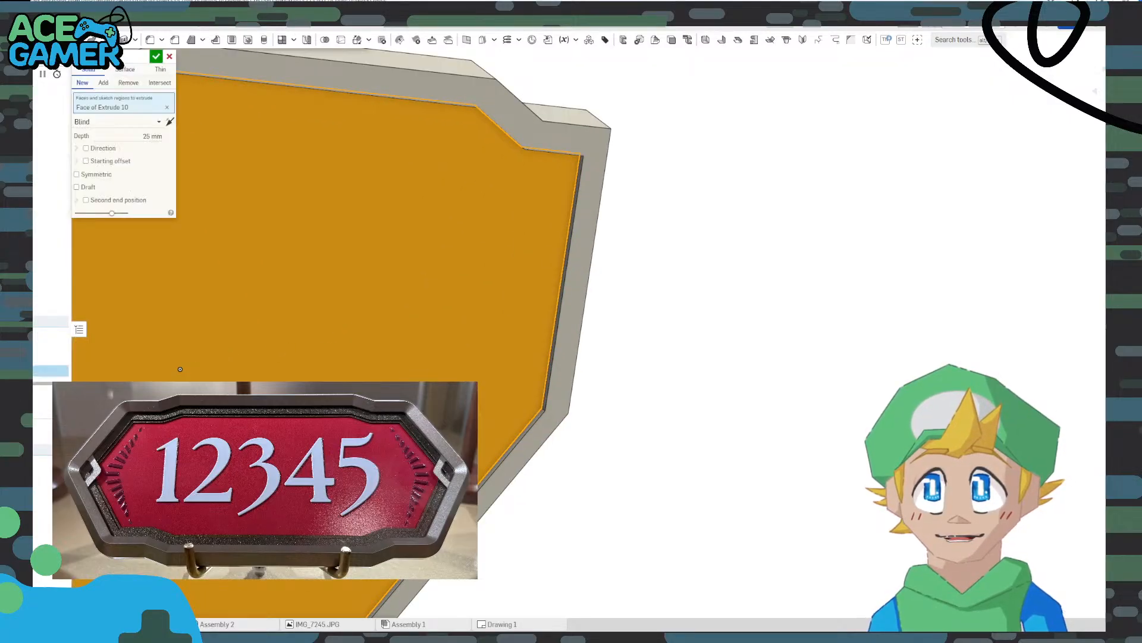
pyautogui.click(127, 84)
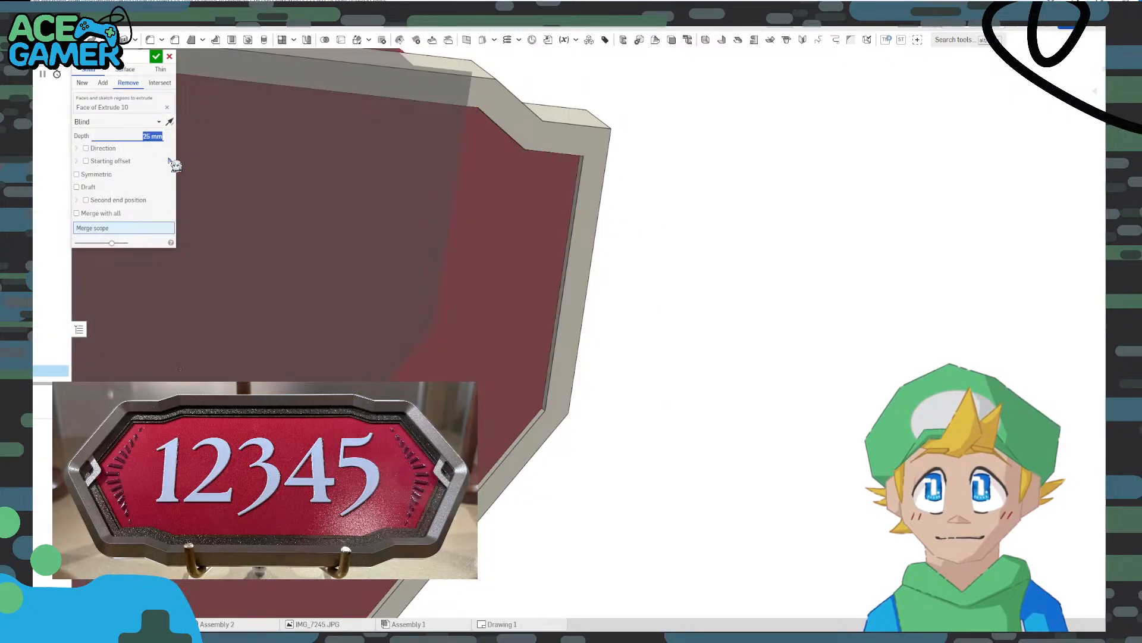
pyautogui.press('Return')
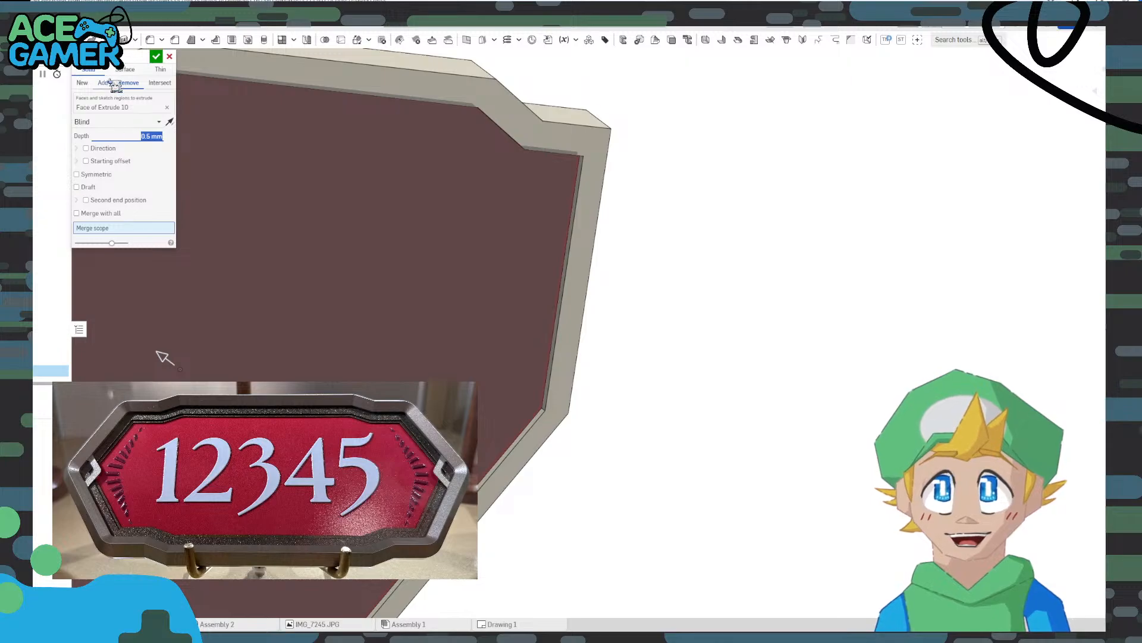
pyautogui.click(156, 57)
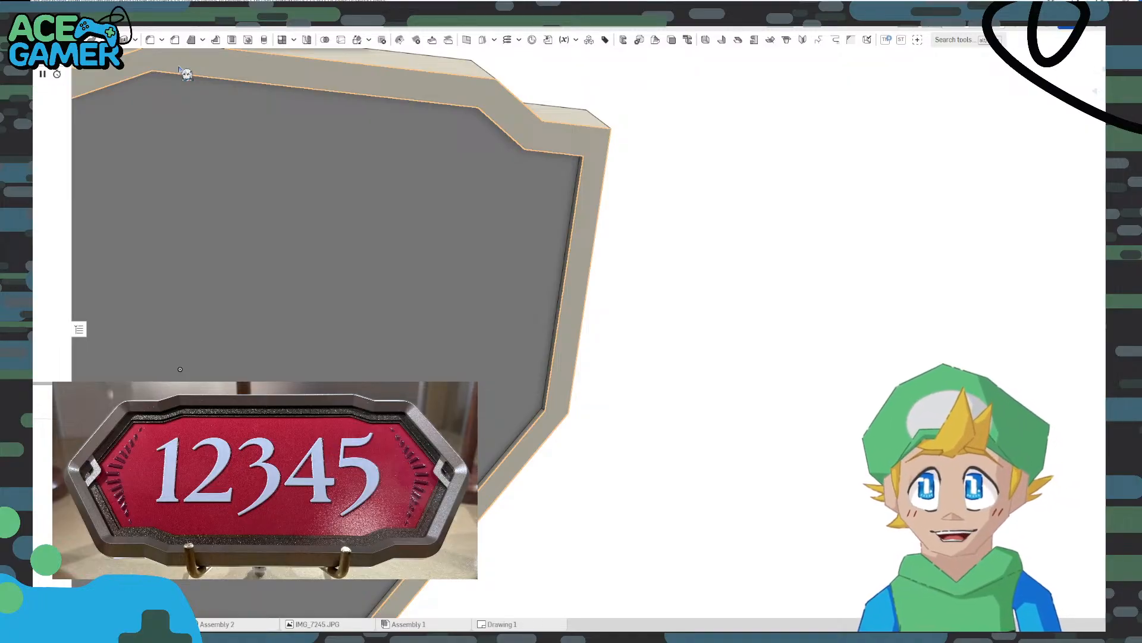
pyautogui.moveTo(186, 73); pyautogui.dragTo(697, 372, button='right')
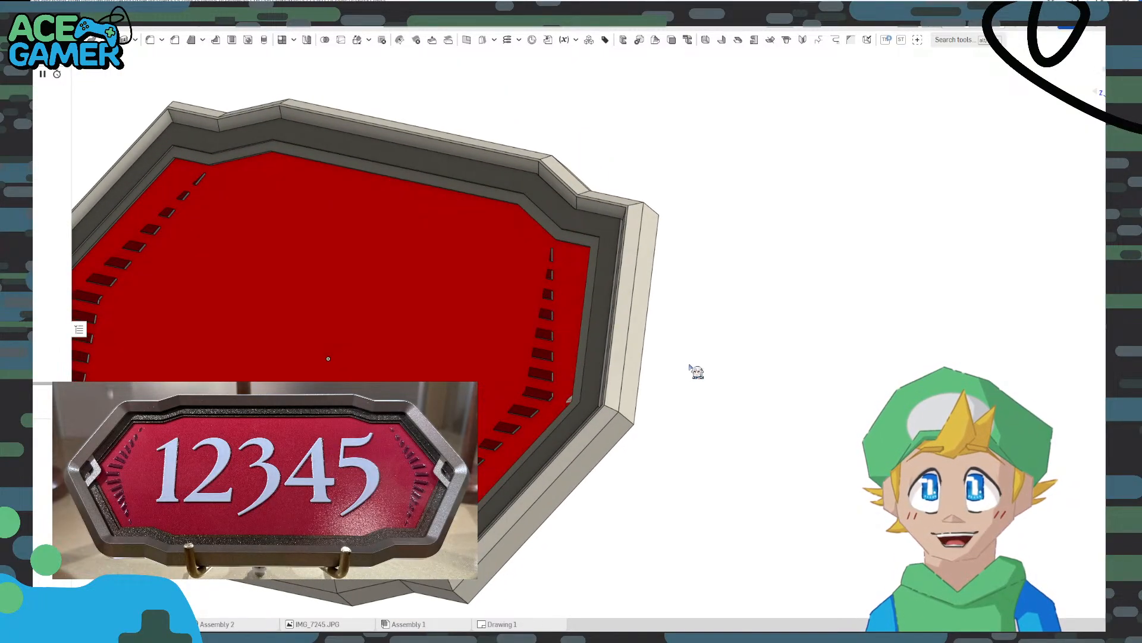
pyautogui.click(235, 624)
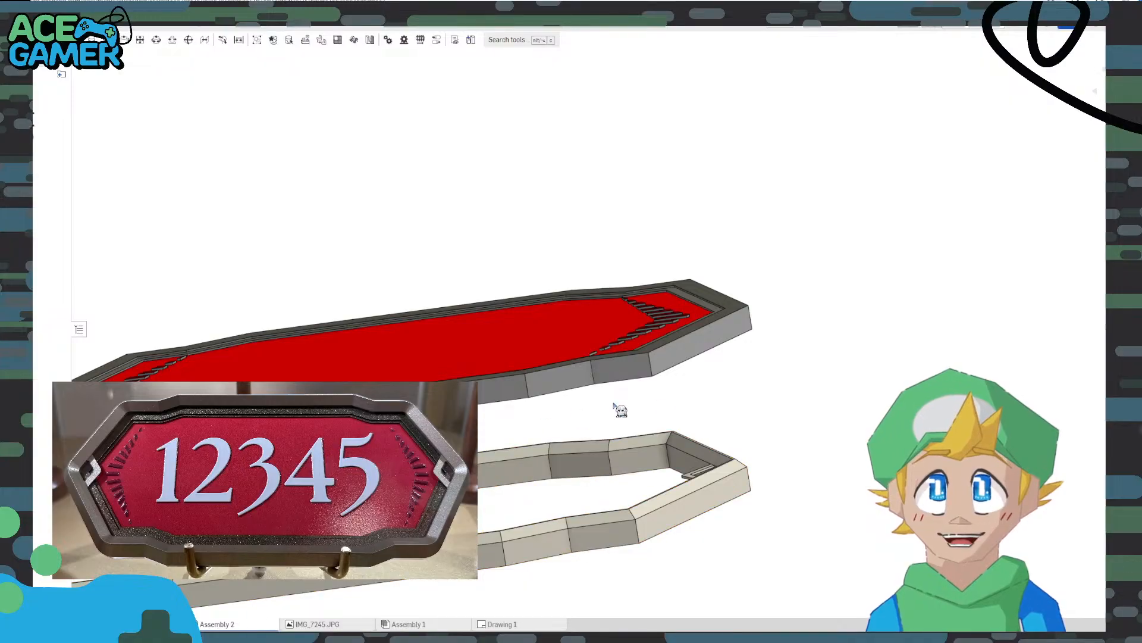
pyautogui.moveTo(775, 383); pyautogui.dragTo(738, 326, button='right')
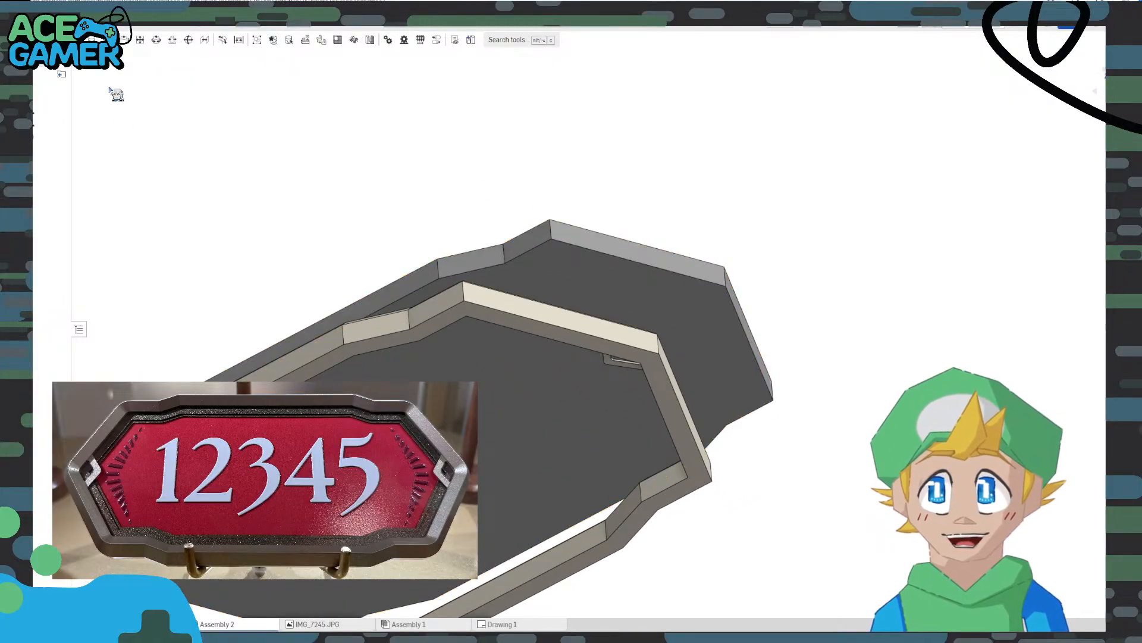
pyautogui.click(91, 39)
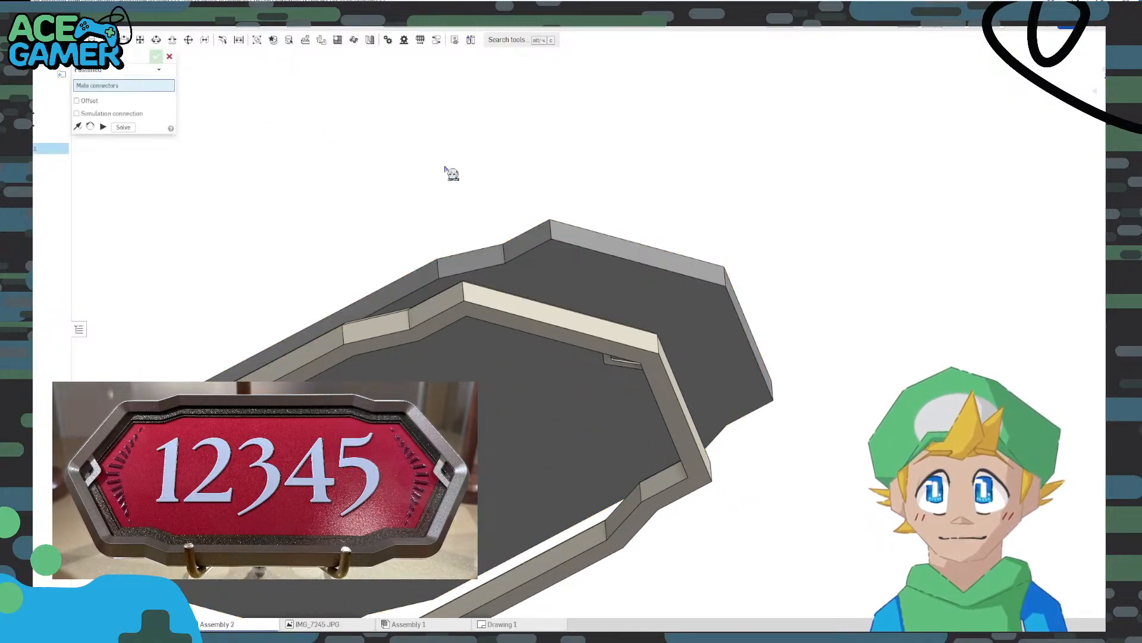
pyautogui.click(730, 293)
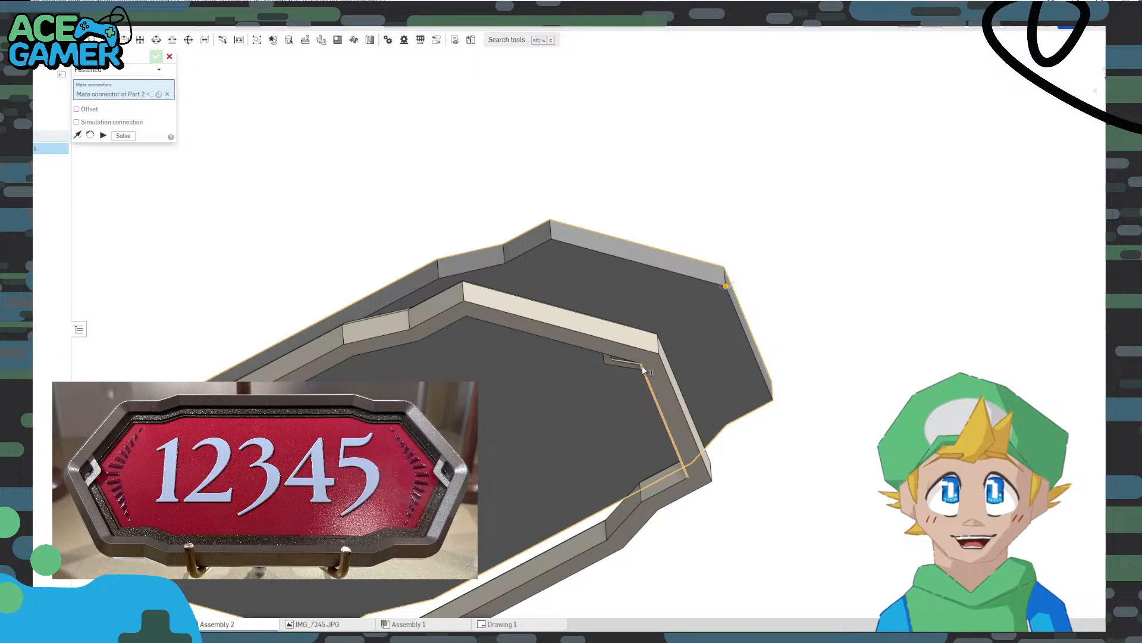
pyautogui.click(641, 365)
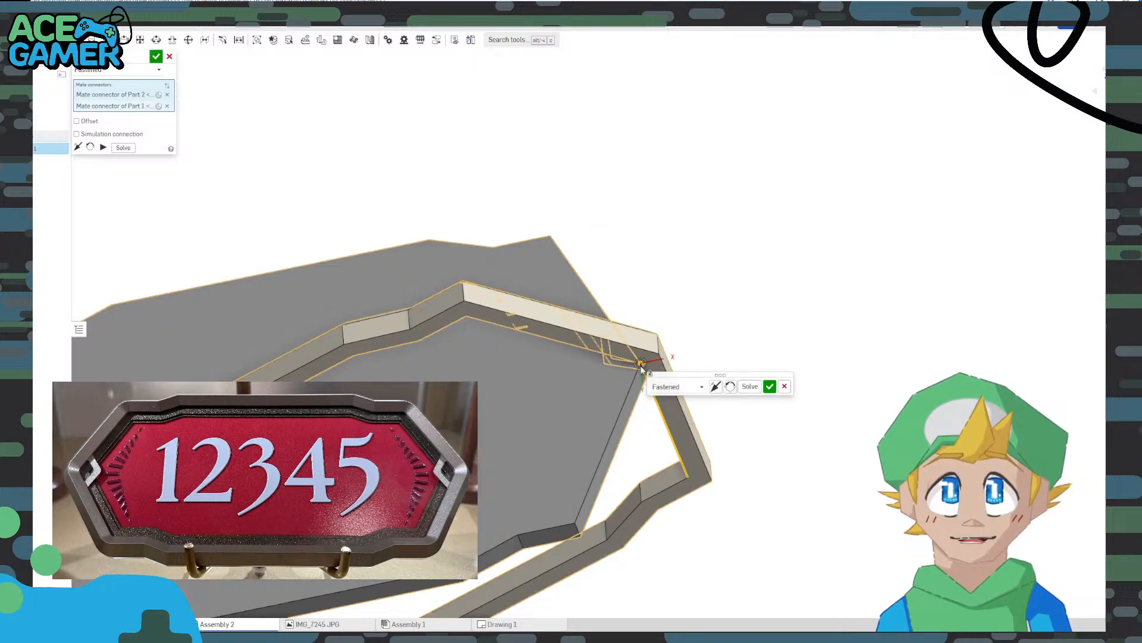
pyautogui.click(730, 387)
pyautogui.click(730, 387)
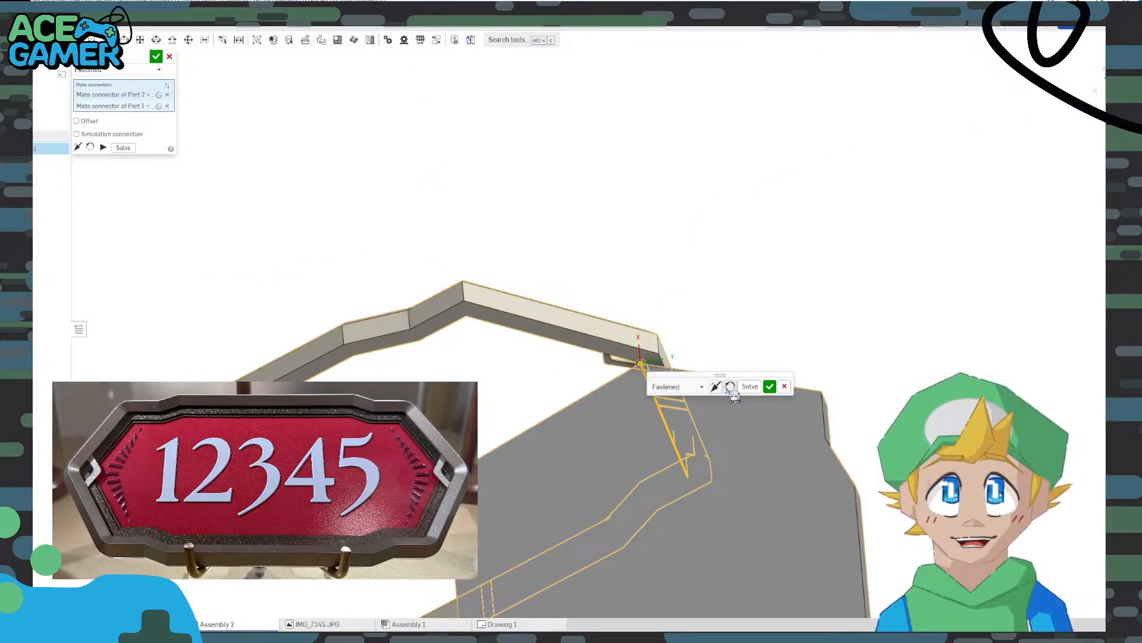
pyautogui.click(731, 388)
pyautogui.click(731, 388)
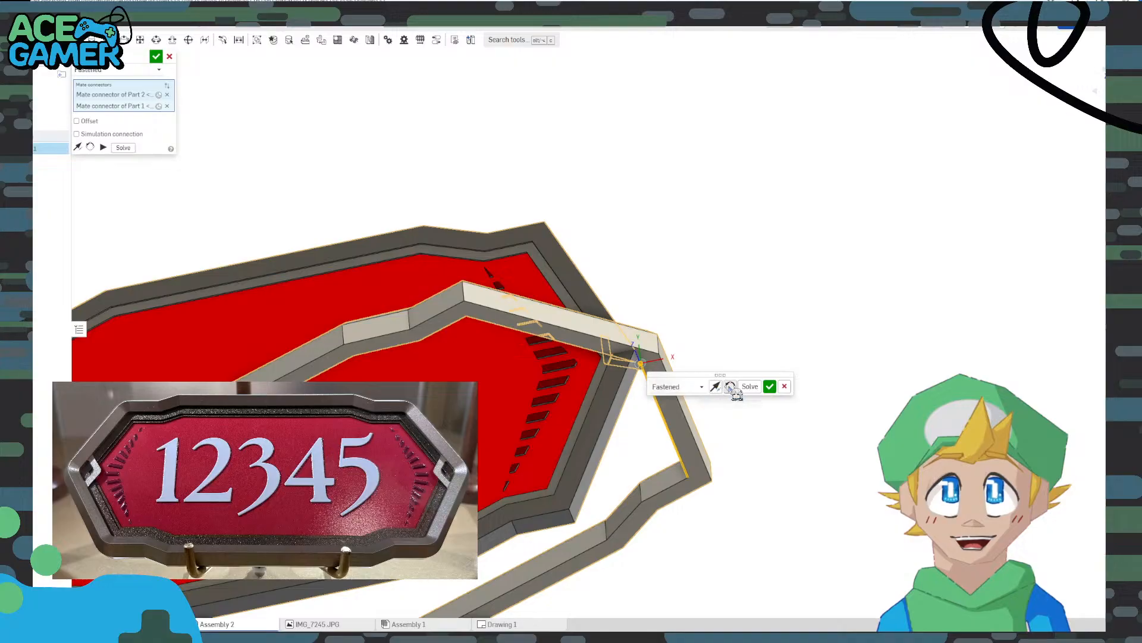
pyautogui.click(784, 386)
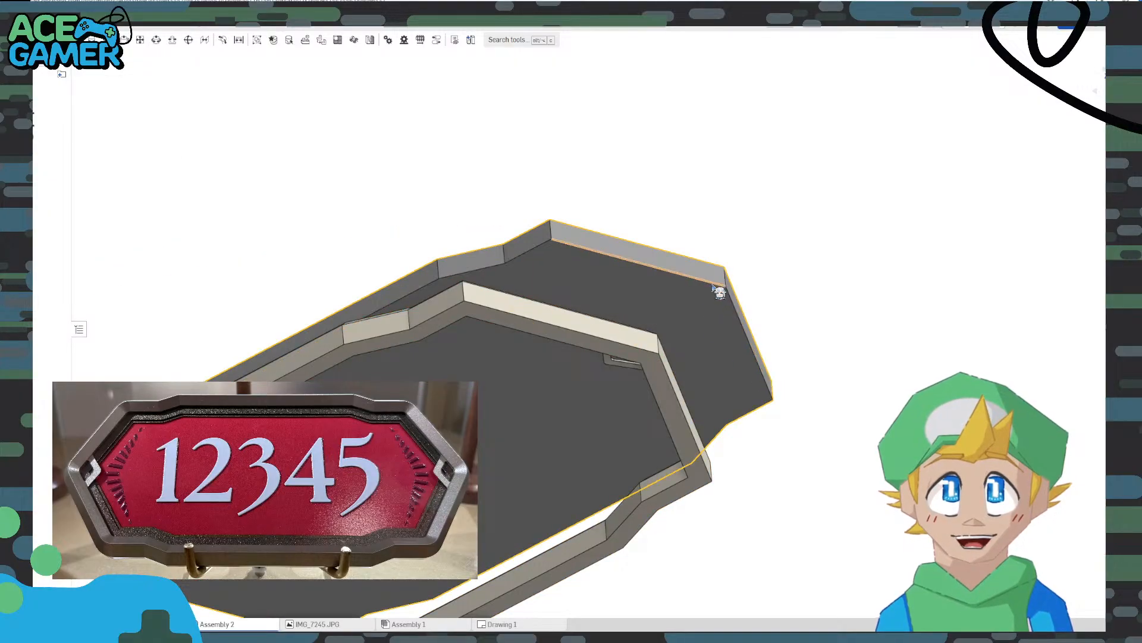
# Try to join the plate's pointed back corner to the frame's inner corner with a Fastened mate, adjusting the axis orientation
pyautogui.moveTo(719, 358); pyautogui.dragTo(723, 325, button='right')
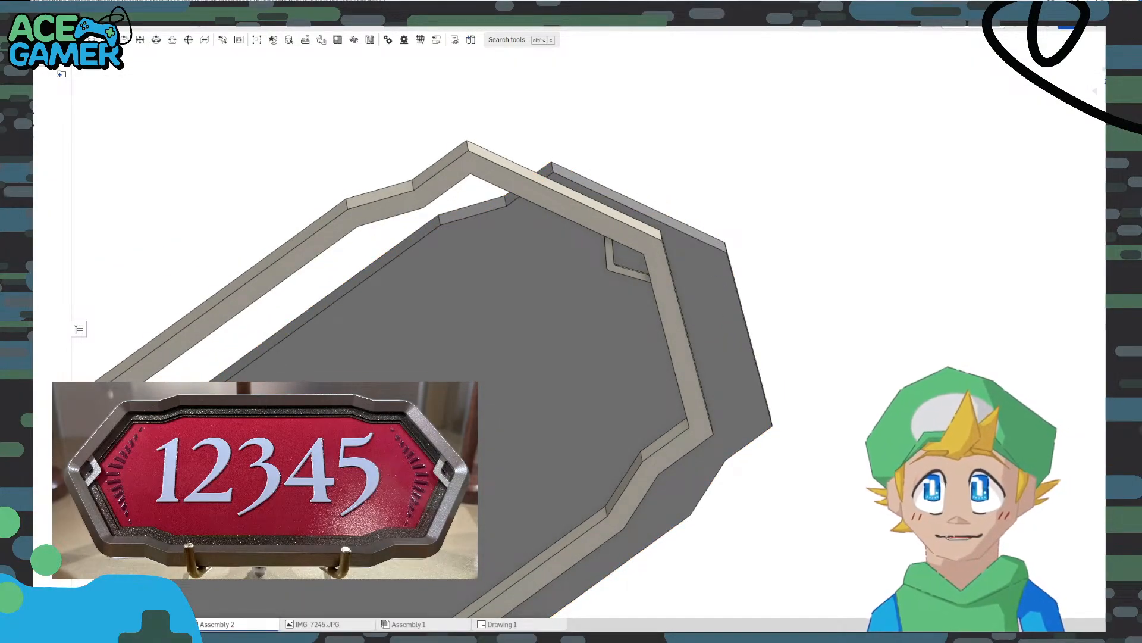
pyautogui.click(91, 39)
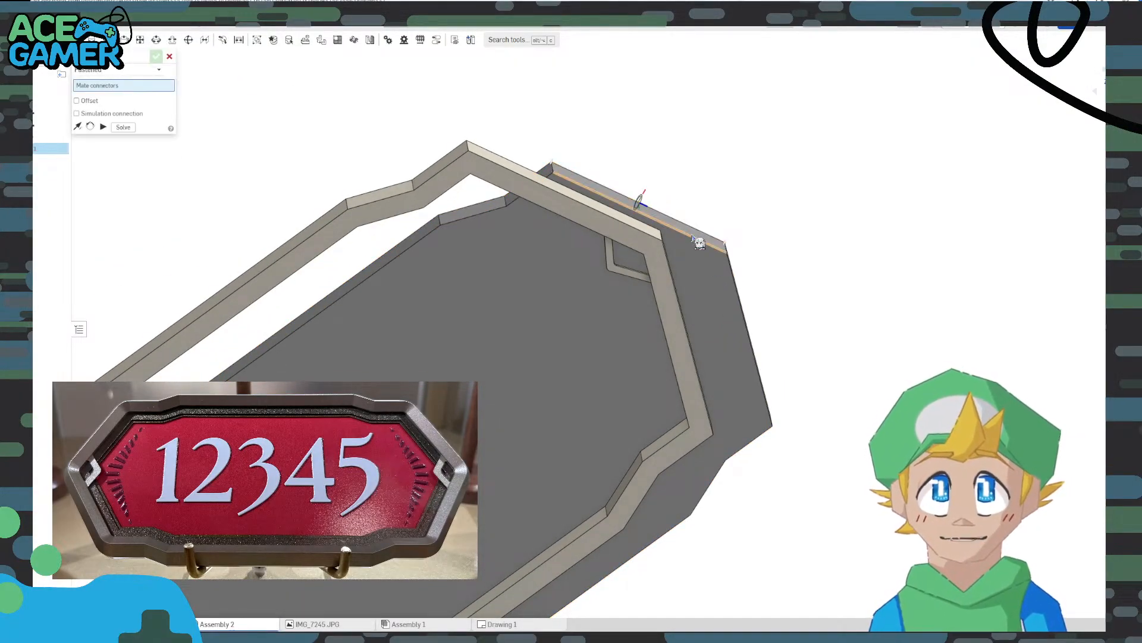
pyautogui.click(726, 258)
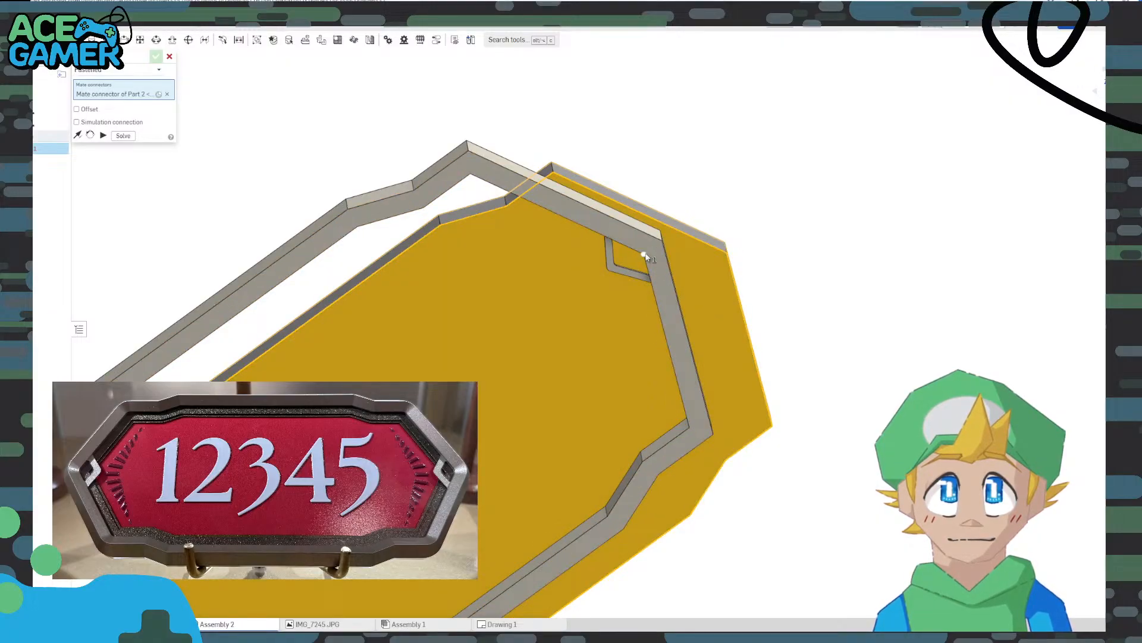
pyautogui.click(647, 253)
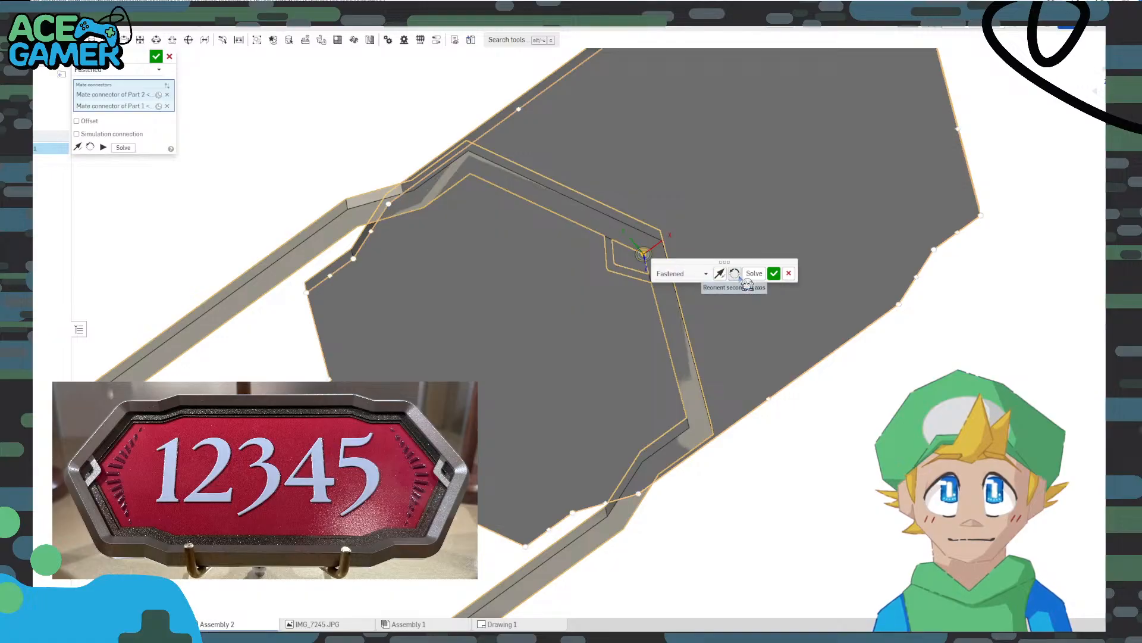
pyautogui.click(721, 274)
pyautogui.click(720, 274)
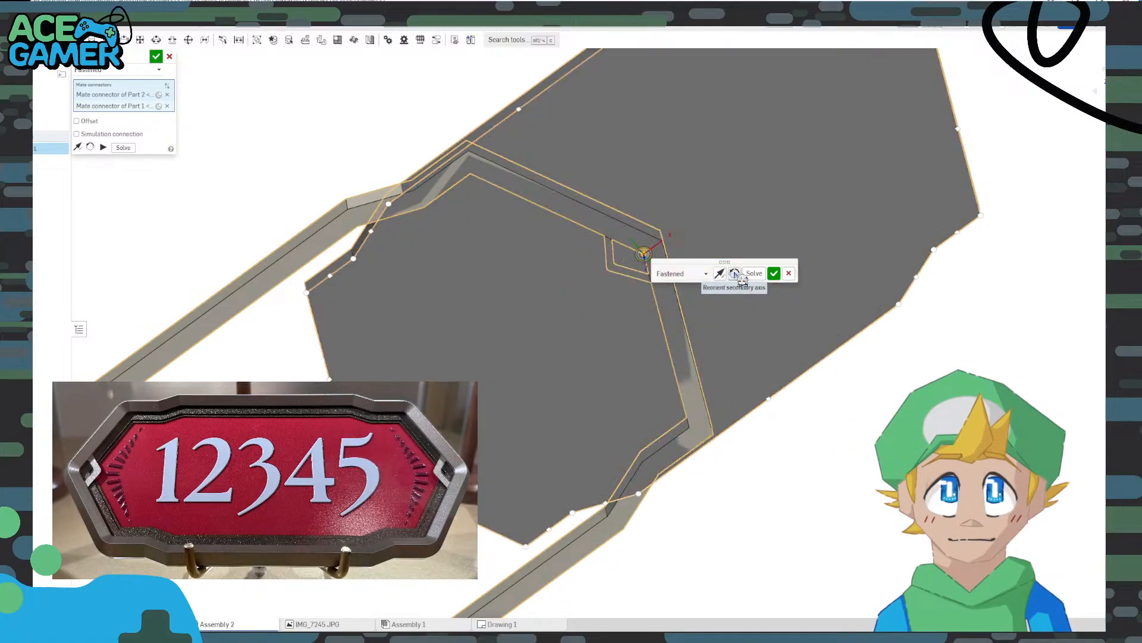
pyautogui.click(735, 274)
pyautogui.click(739, 275)
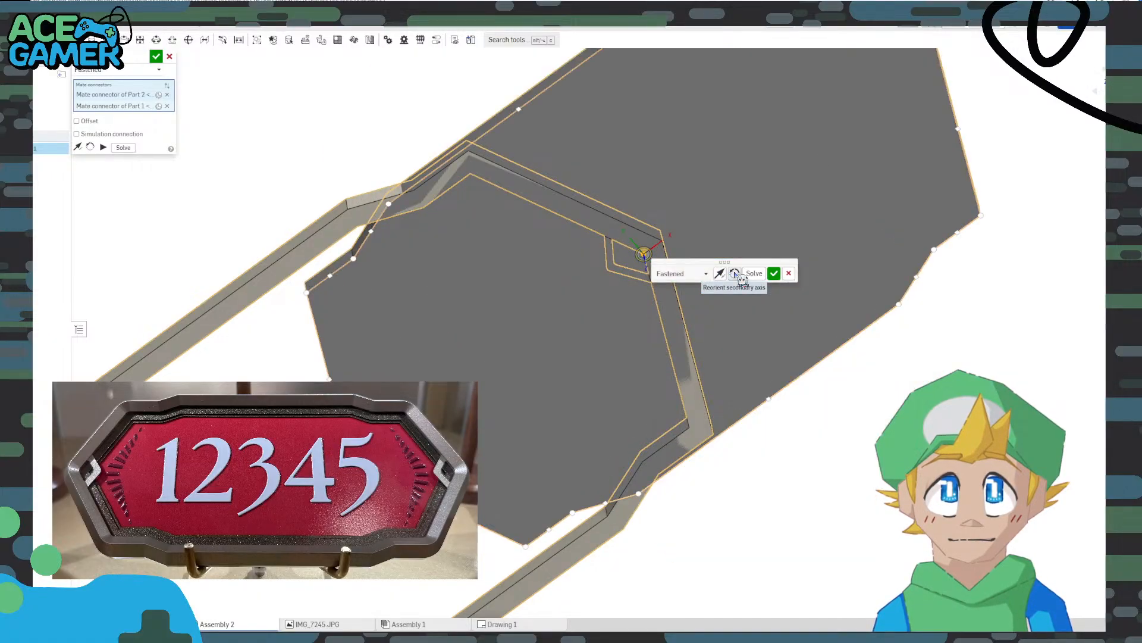
pyautogui.moveTo(708, 244); pyautogui.dragTo(511, 150, button='right')
pyautogui.click(775, 273)
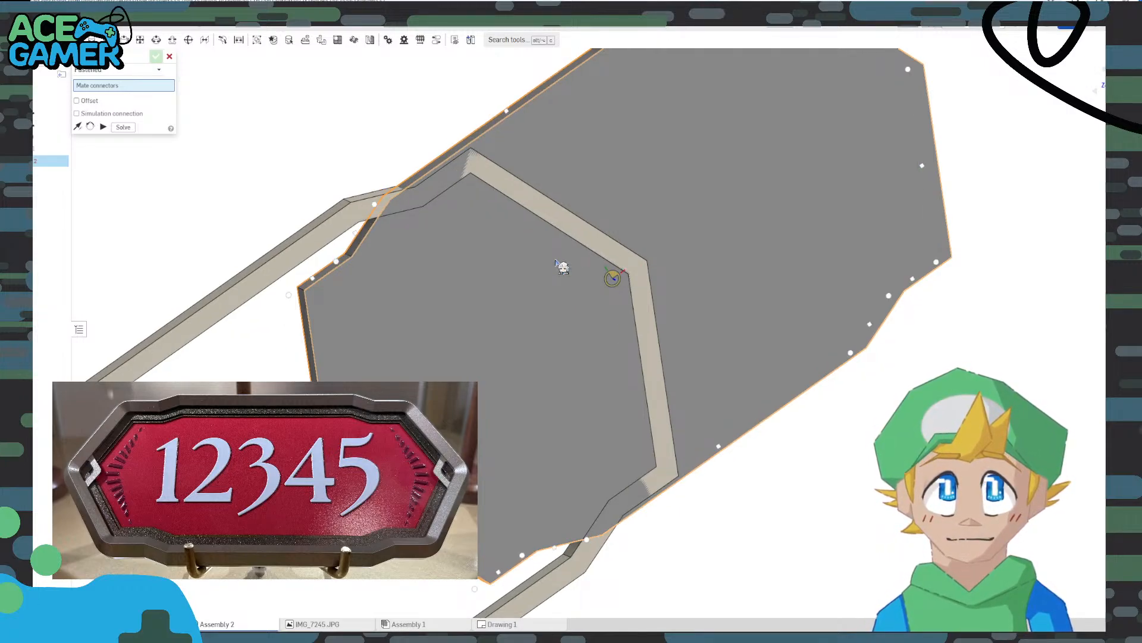
pyautogui.click(169, 57)
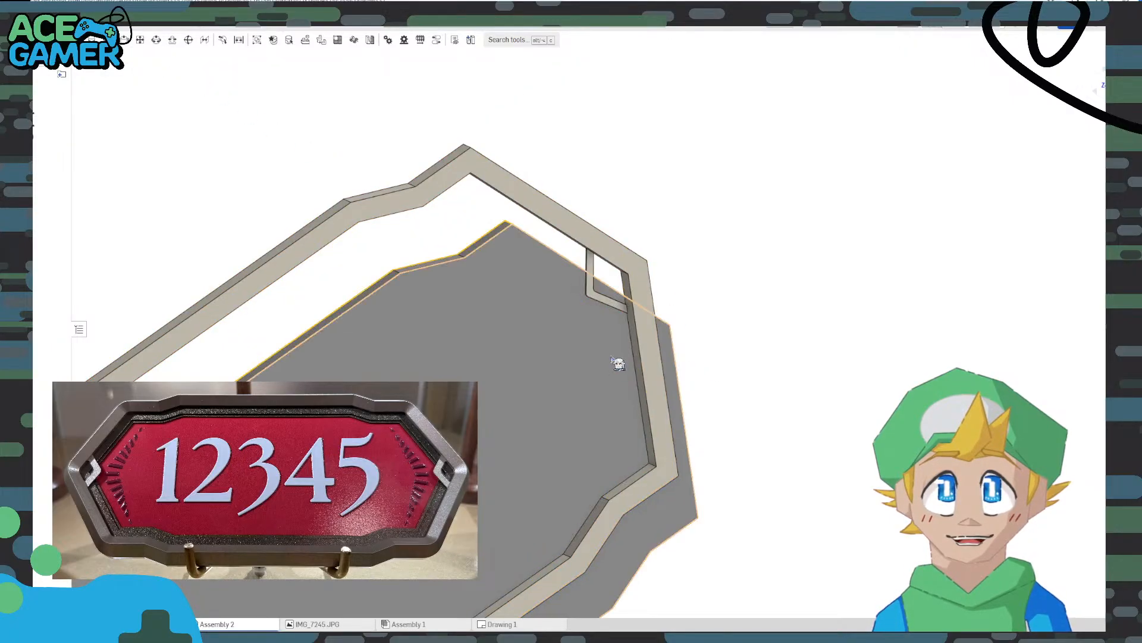
# Fasten the sign plate to the frame with a Fastened mate between the plate's pointed back corner and the frame's matching inner corner
pyautogui.press('m')
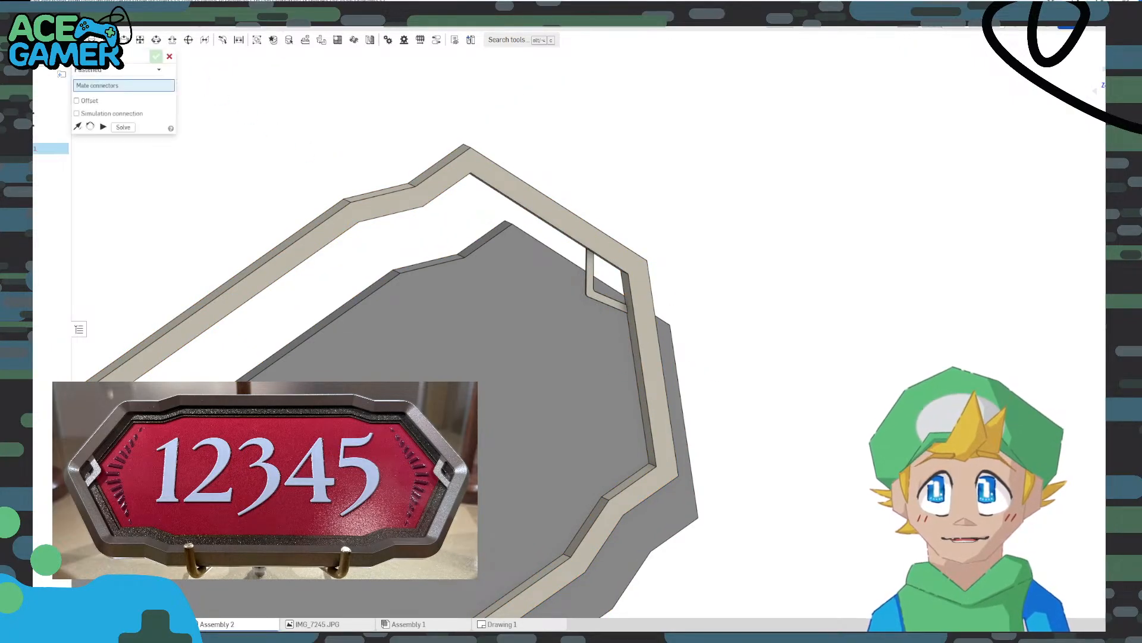
pyautogui.click(671, 325)
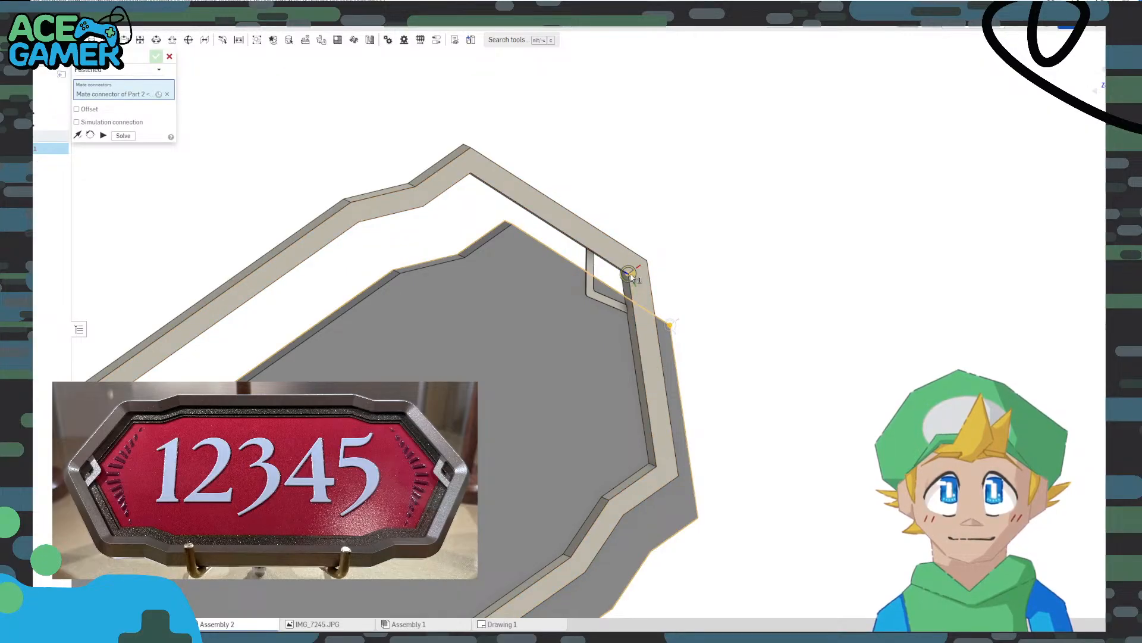
pyautogui.click(630, 275)
pyautogui.click(758, 294)
pyautogui.press('m')
pyautogui.moveTo(630, 169); pyautogui.dragTo(785, 223, button='right')
pyautogui.click(1123, 91)
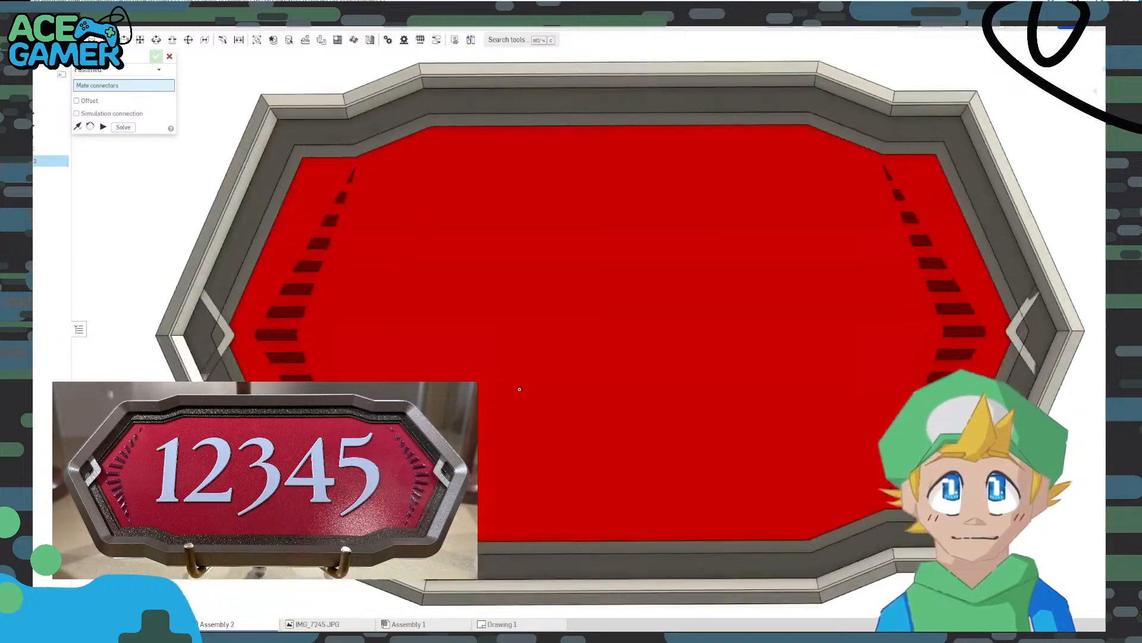
pyautogui.moveTo(408, 351); pyautogui.dragTo(404, 333, button='right')
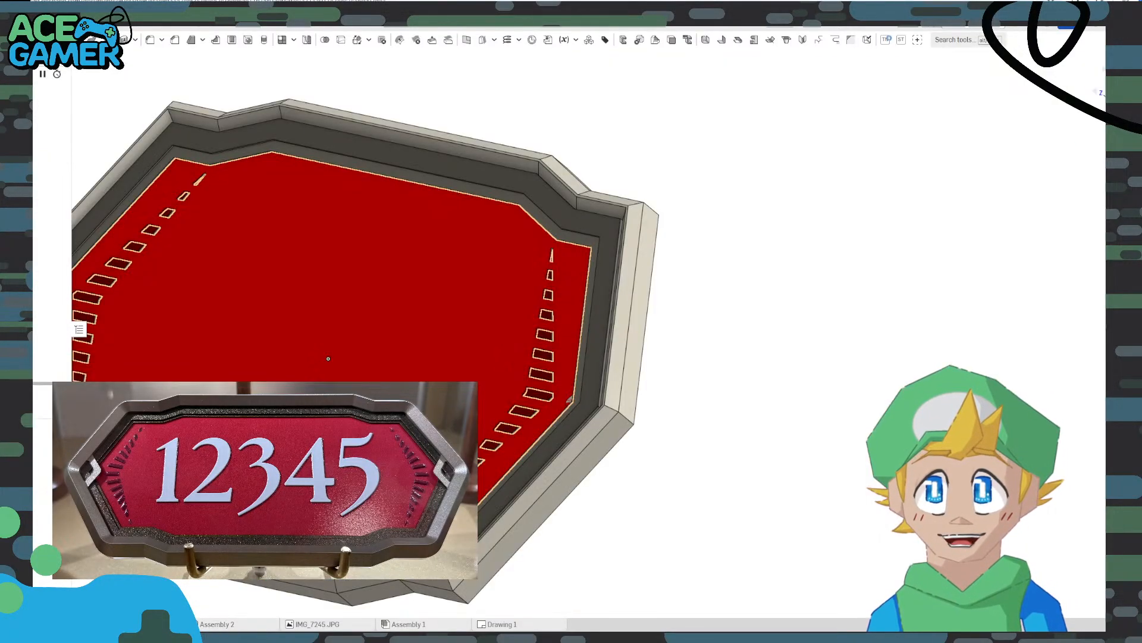
pyautogui.moveTo(416, 334); pyautogui.dragTo(206, 196, button='right')
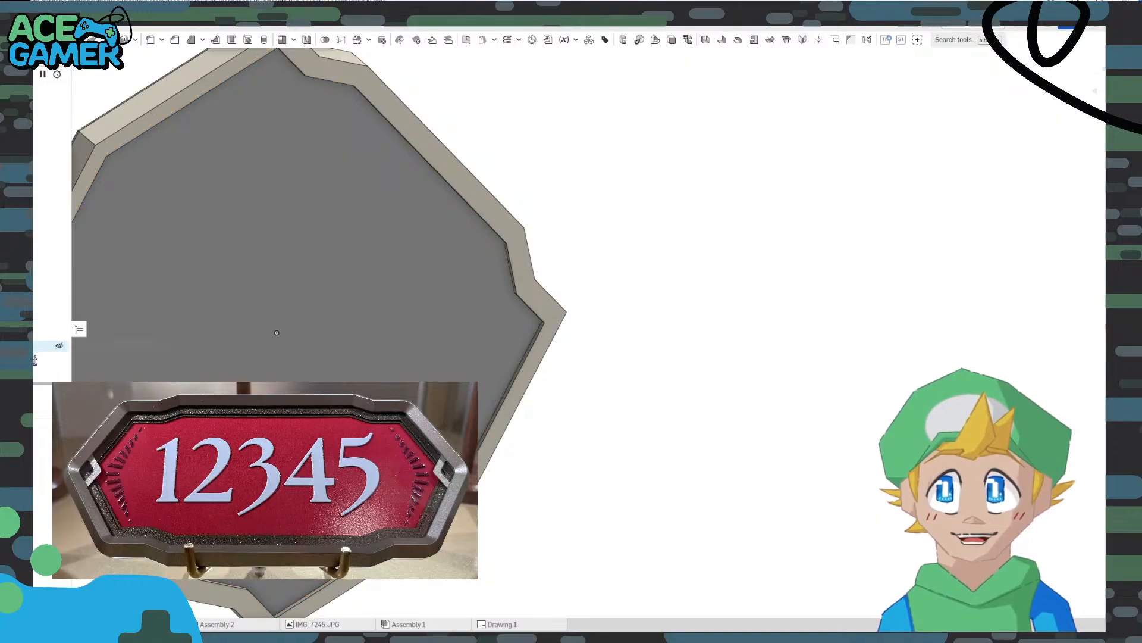
pyautogui.doubleClick(52, 370)
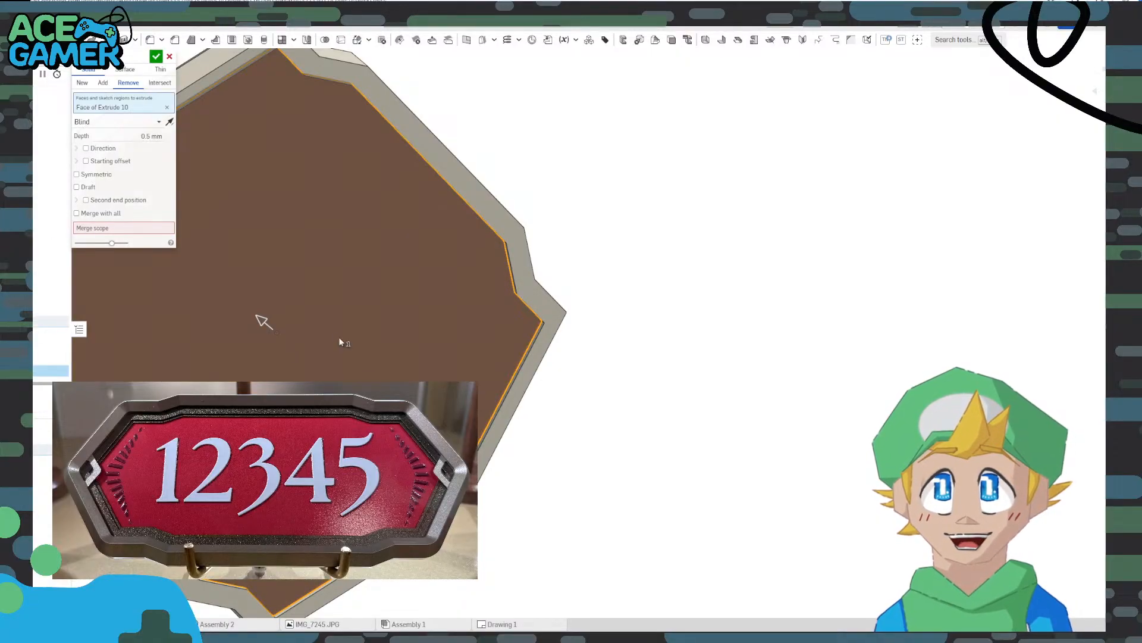
pyautogui.moveTo(379, 294); pyautogui.dragTo(615, 325, button='middle')
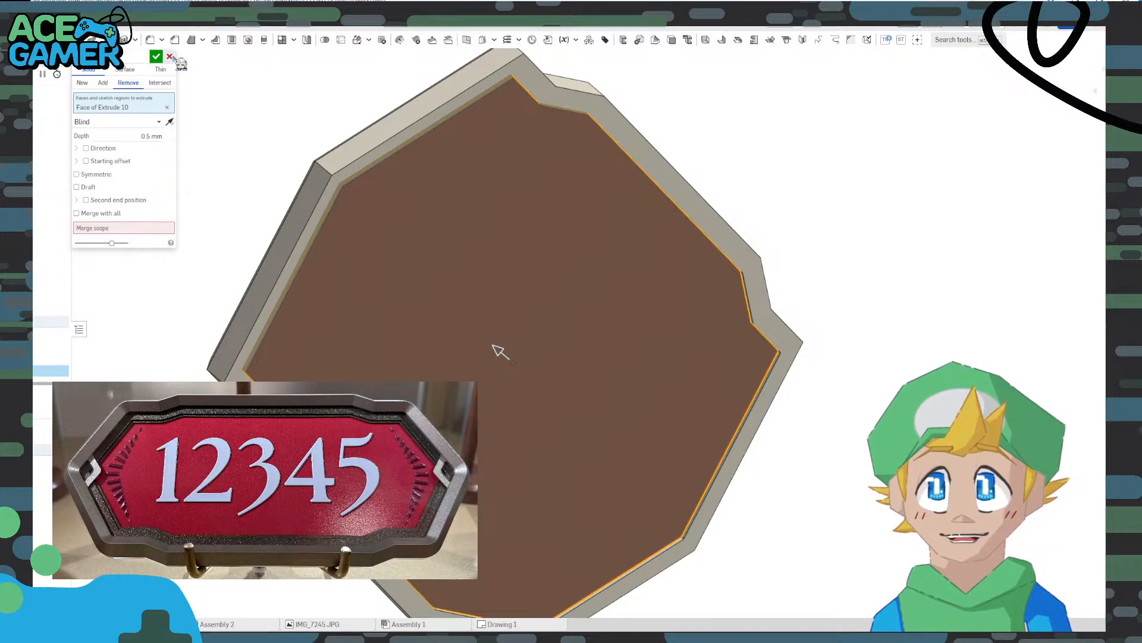
pyautogui.click(169, 57)
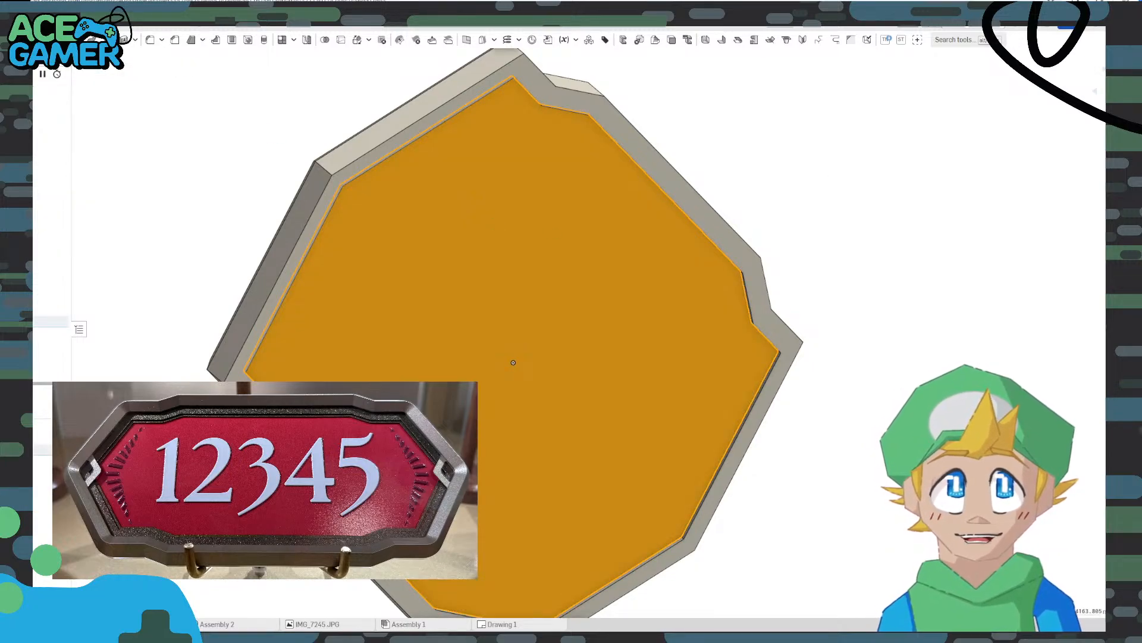
# Try to remove 0.5 mm from the sign plate's back face with Extrude while the frame is shown
pyautogui.press('n')
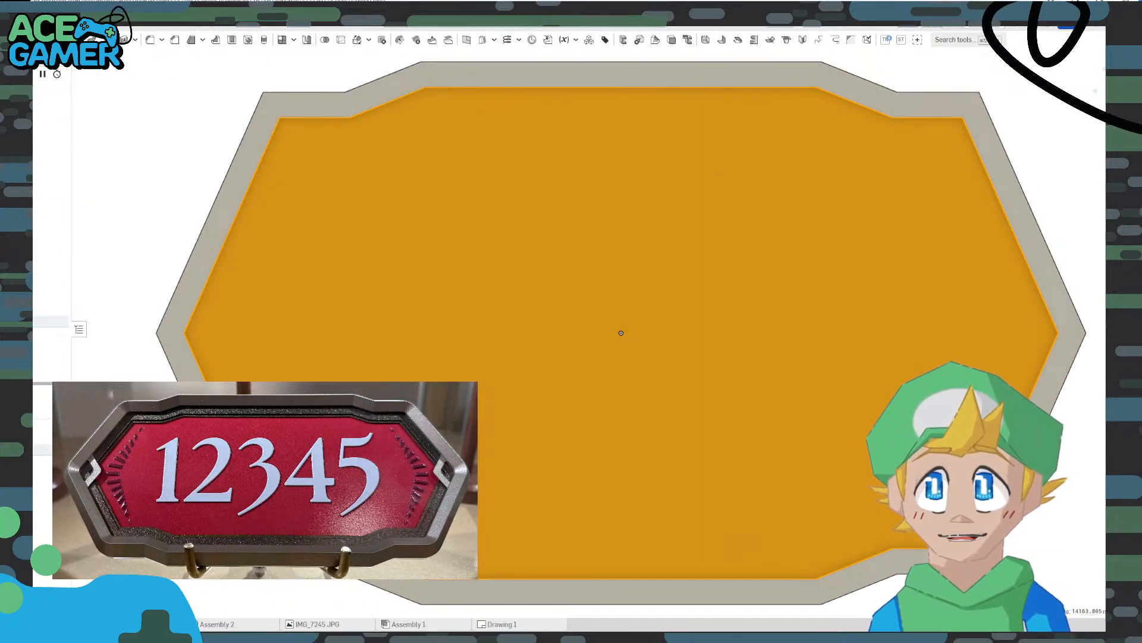
pyautogui.hotkey('shift', 'e')
pyautogui.click(129, 84)
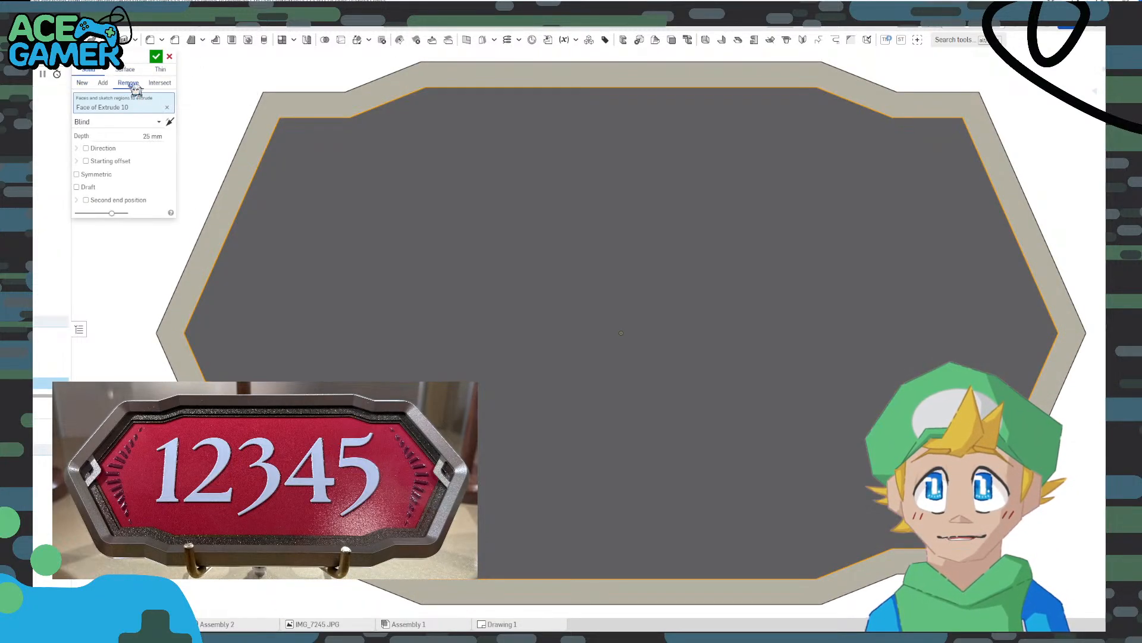
pyautogui.click(153, 137)
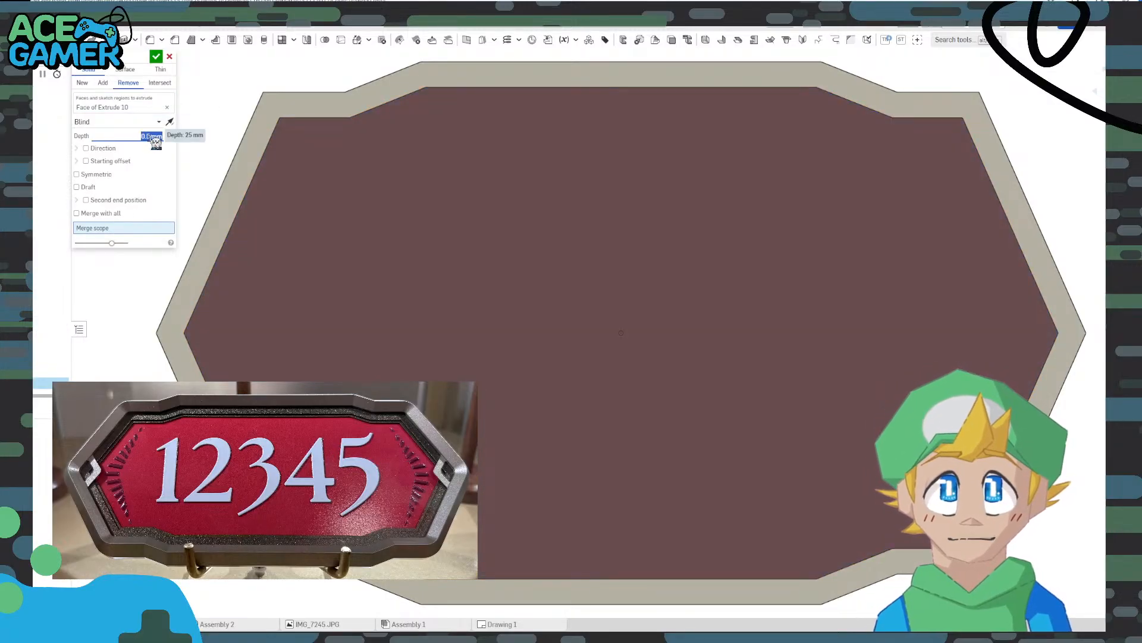
pyautogui.click(155, 56)
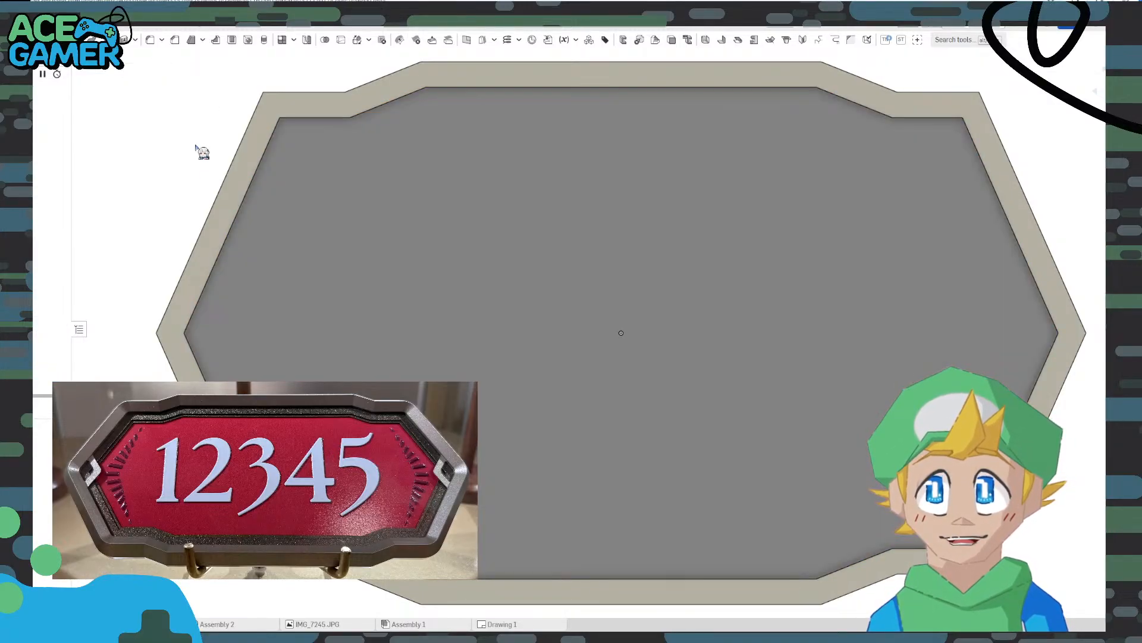
pyautogui.hotkey('shift', 'e')
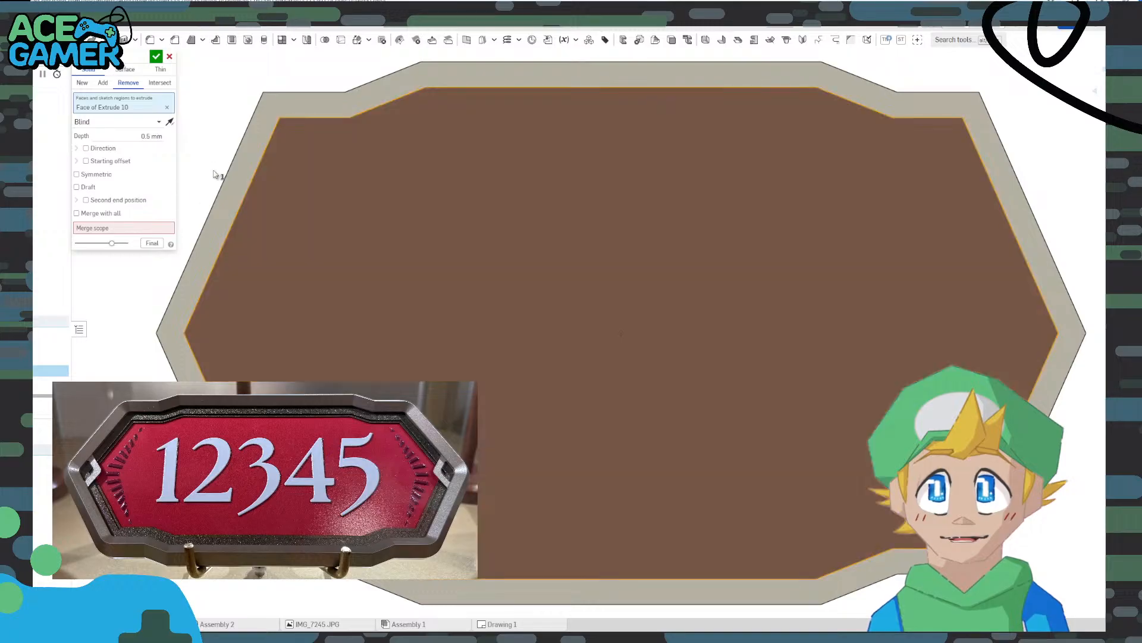
pyautogui.click(156, 56)
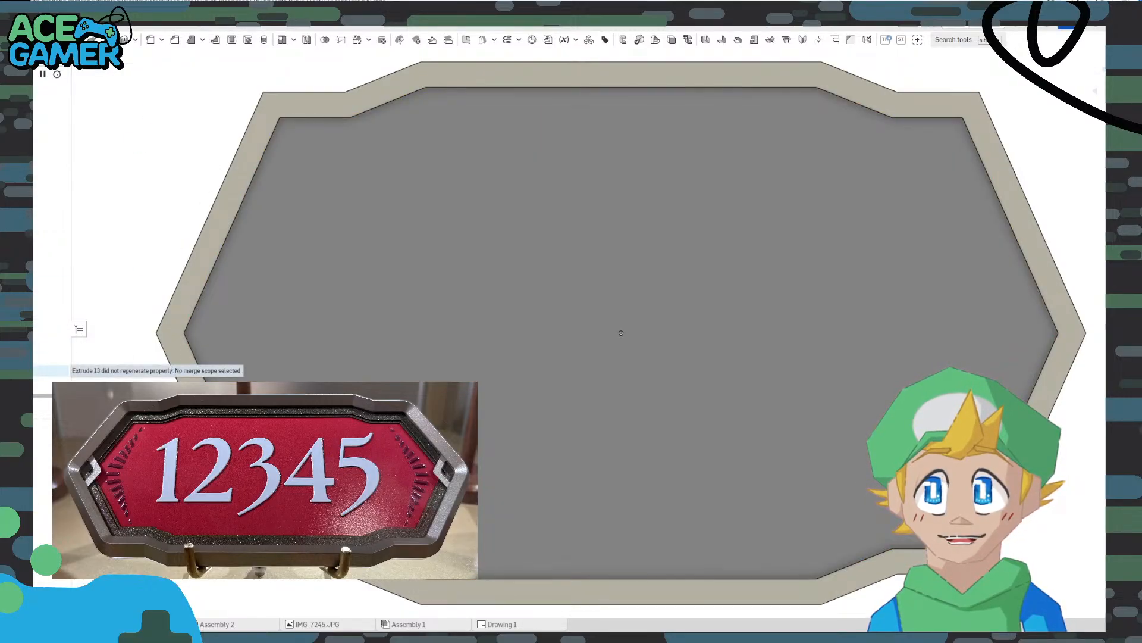
# Delete the failed Extrude 13 and Extrude 14 from the Part Studio
pyautogui.click(51, 370)
pyautogui.press('Delete')
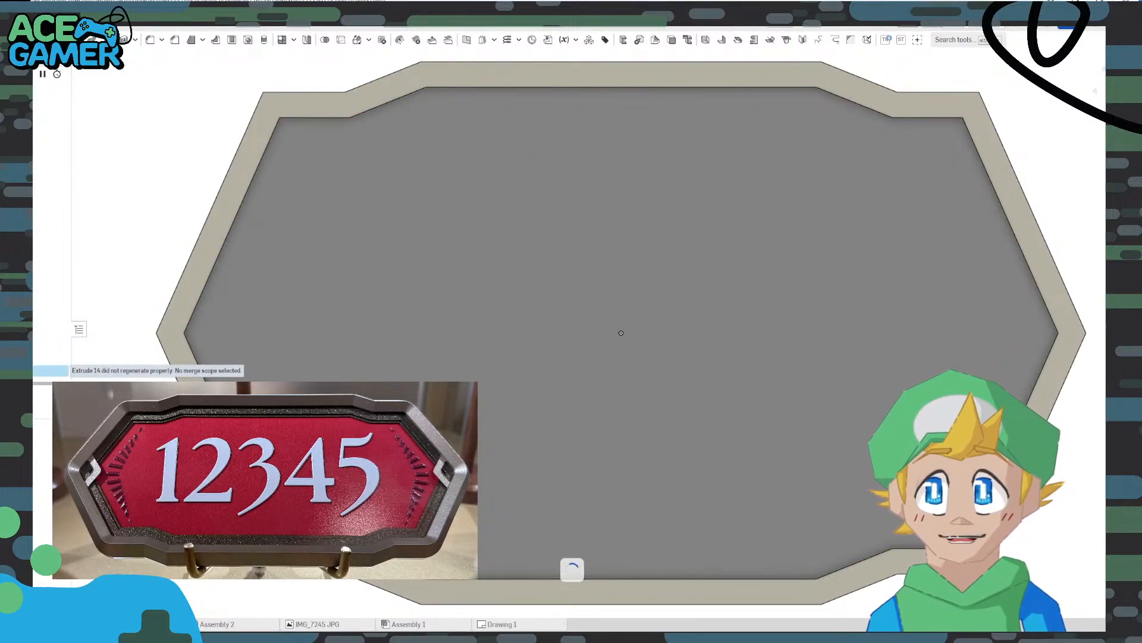
pyautogui.click(51, 370)
# With the frame hidden, remove 0.5 mm from the sign plate's back face using Extrude with Part 2 as merge scope
pyautogui.click(360, 293)
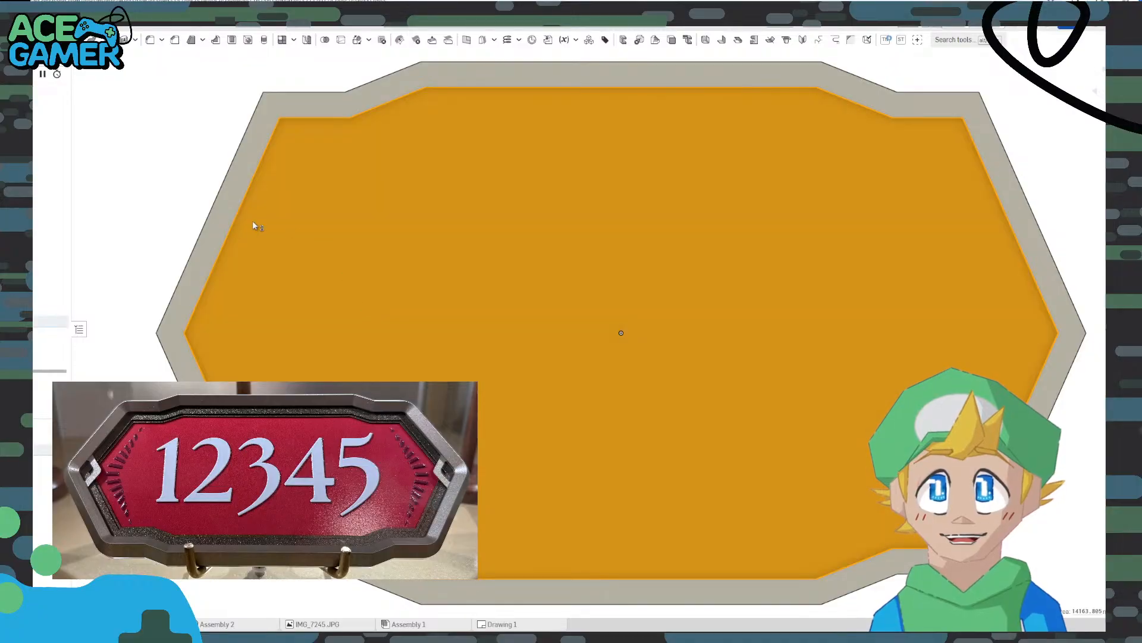
pyautogui.rightClick(348, 292)
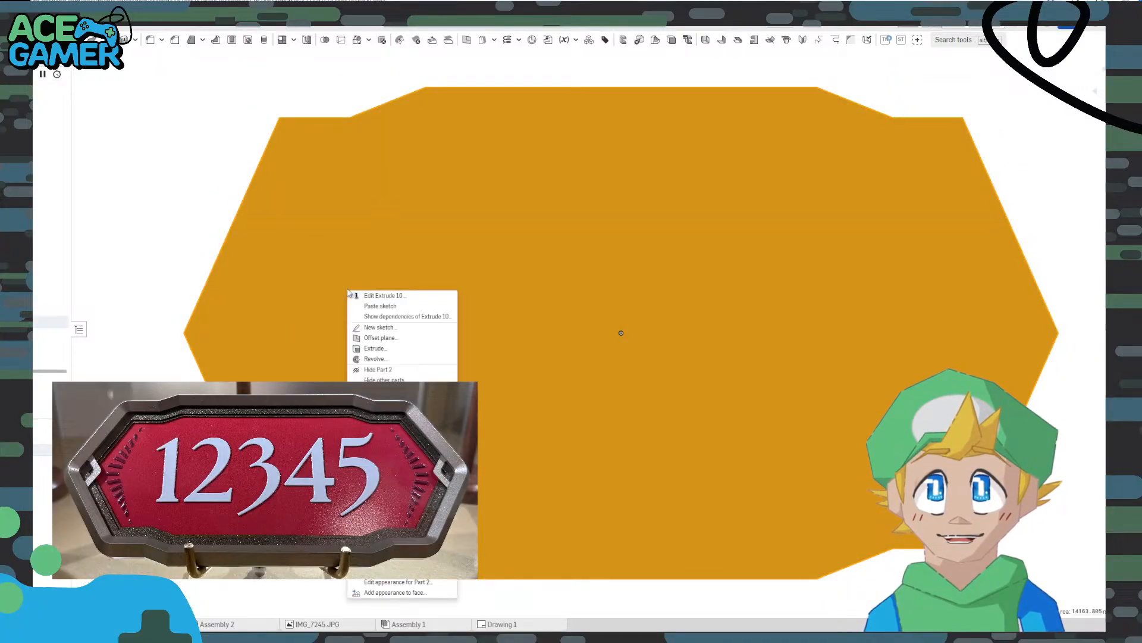
pyautogui.moveTo(177, 183); pyautogui.dragTo(219, 186, button='right')
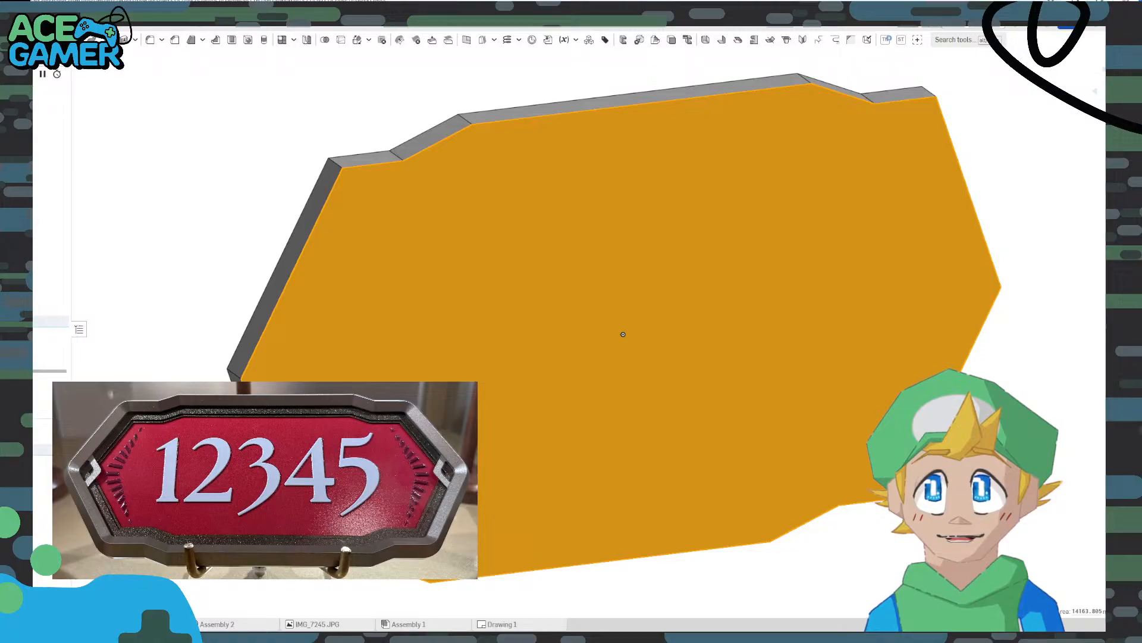
pyautogui.click(60, 40)
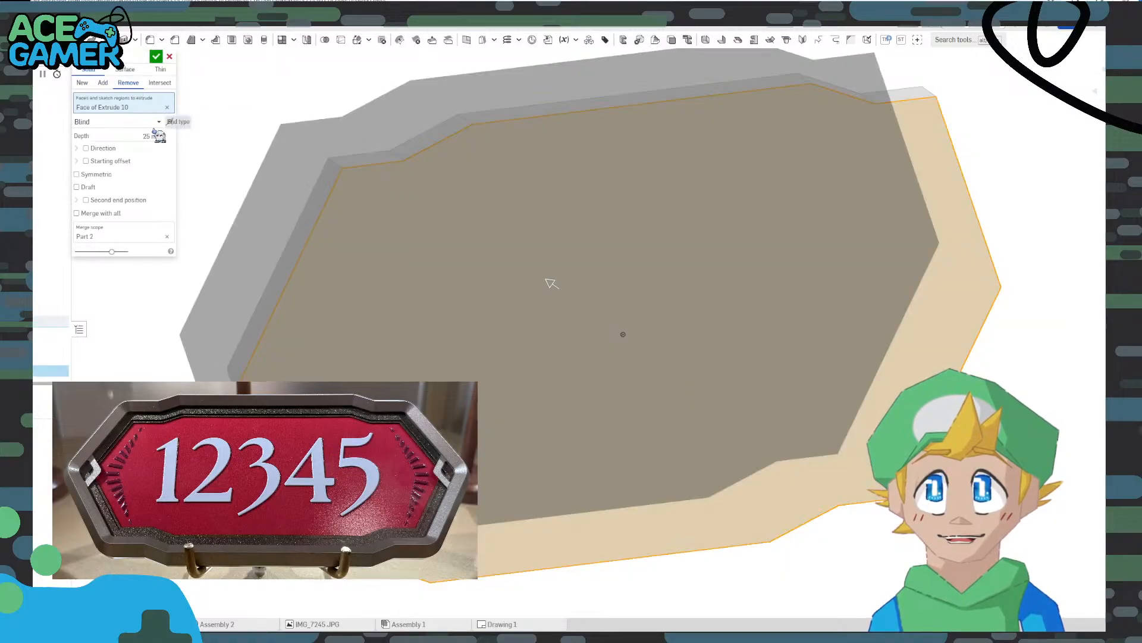
pyautogui.click(152, 136)
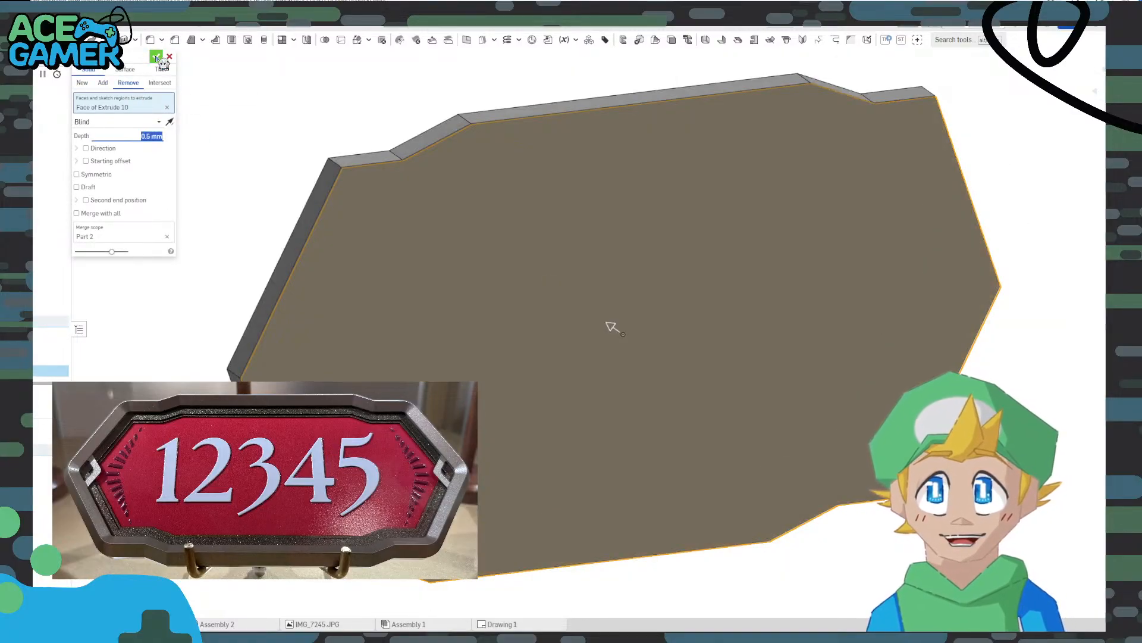
pyautogui.click(156, 57)
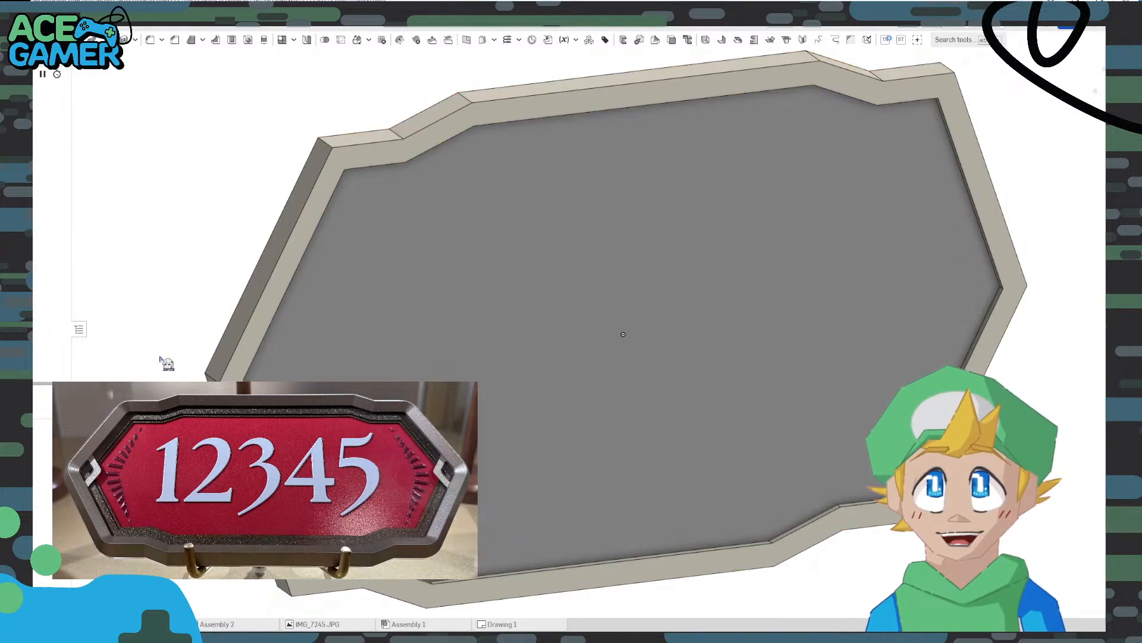
# Return to Assembly 2 and undo the Fastened mate that joins the sign plate to the frame
pyautogui.click(217, 624)
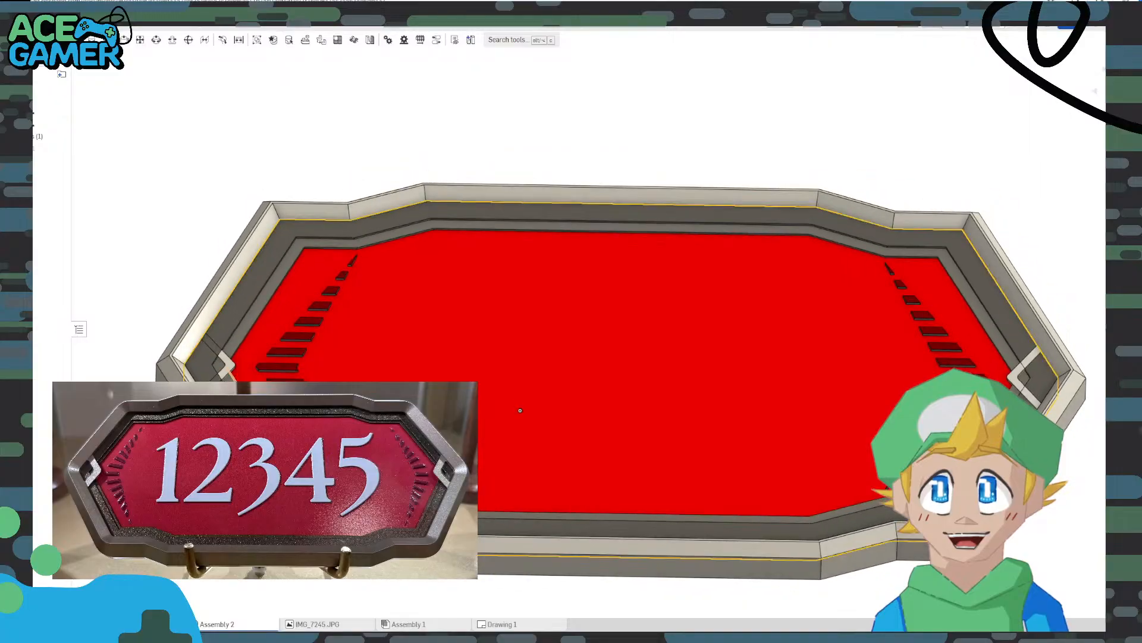
pyautogui.moveTo(520, 410); pyautogui.dragTo(512, 376, button='right')
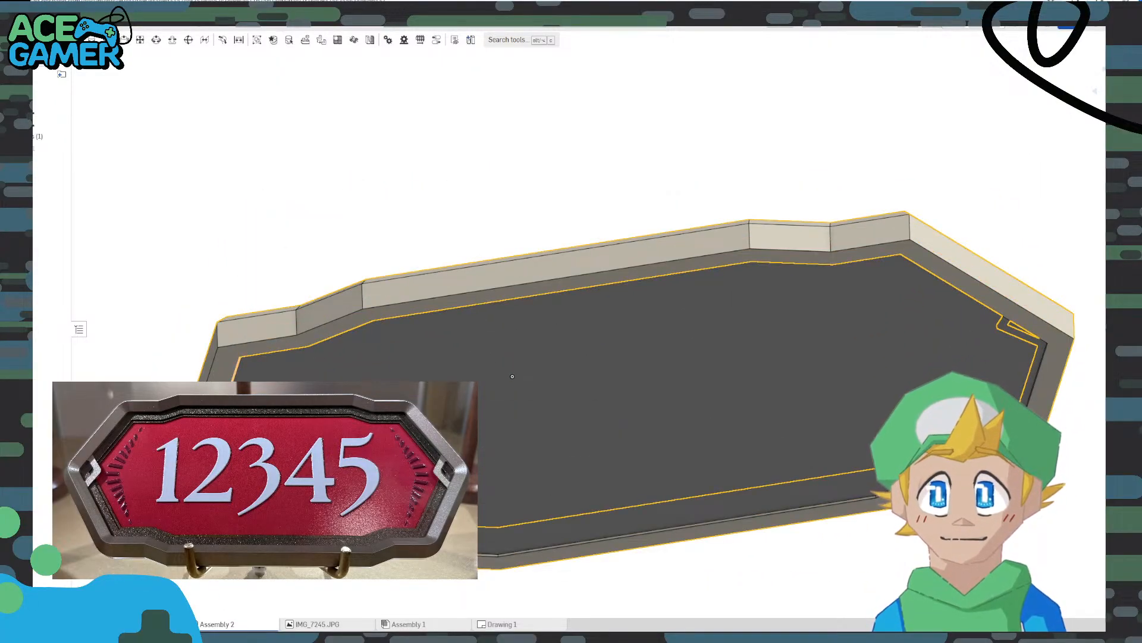
pyautogui.hotkey('ctrl', 'z')
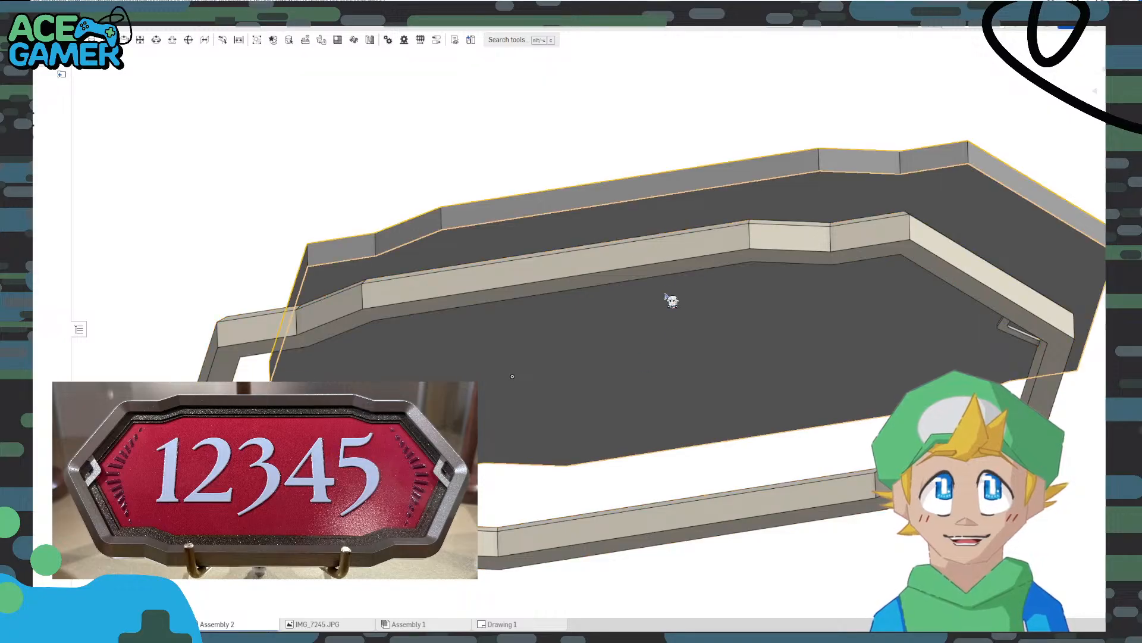
# Fasten the sign plate to the frame with a Fastened mate between the plate's pointed back corner and the frame's matching inner corner
pyautogui.click(91, 39)
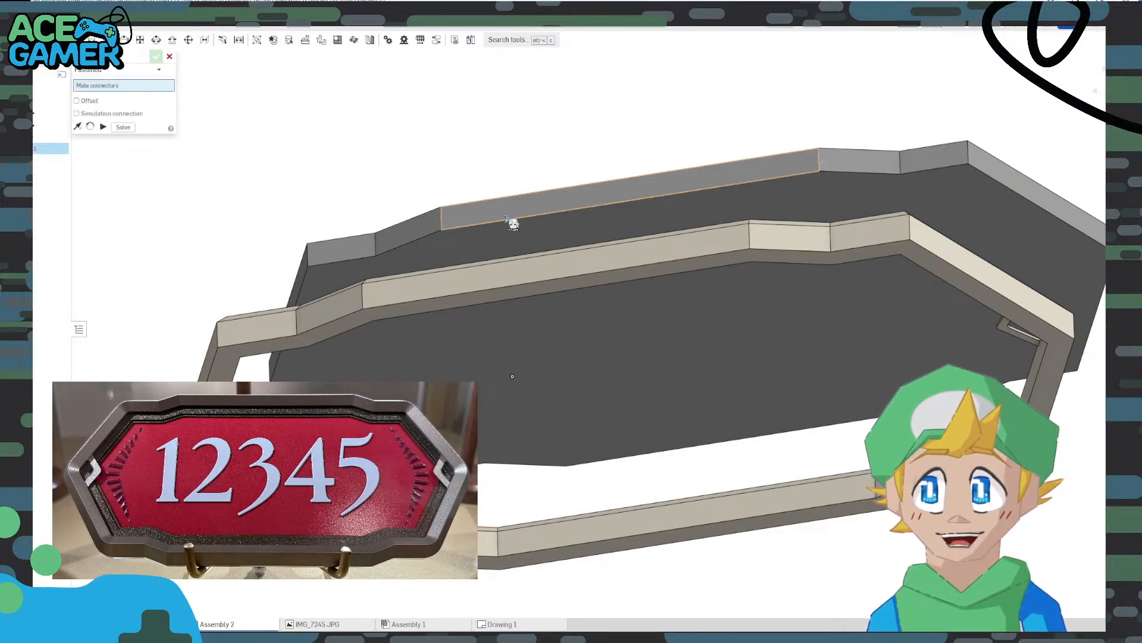
pyautogui.moveTo(512, 222); pyautogui.dragTo(41, 198, button='middle')
pyautogui.moveTo(645, 237); pyautogui.dragTo(648, 287, button='right')
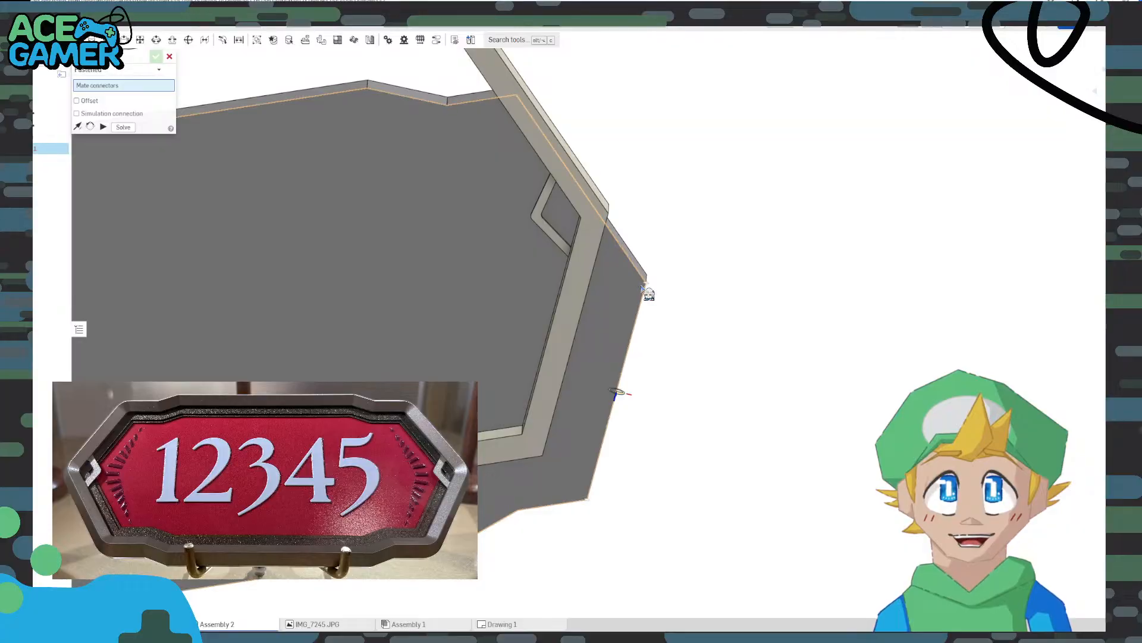
pyautogui.click(647, 282)
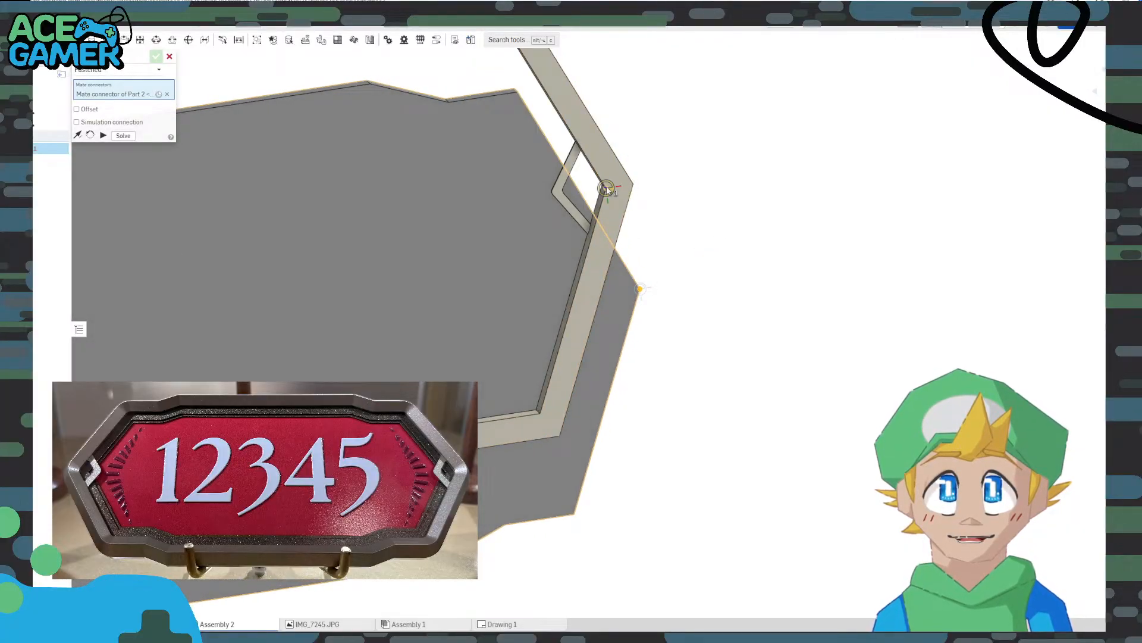
pyautogui.click(606, 189)
pyautogui.click(734, 206)
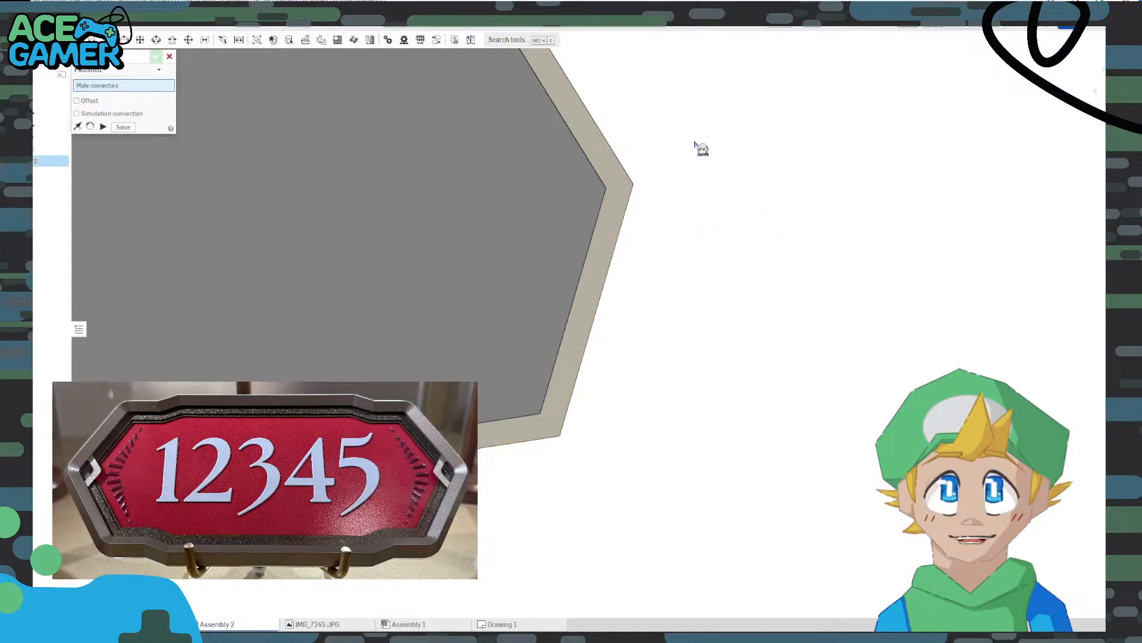
# Examine the assembled plate, frame and end brackets from the front and at an angle against the reference photo
pyautogui.moveTo(696, 148); pyautogui.dragTo(729, 277, button='right')
pyautogui.click(1062, 90)
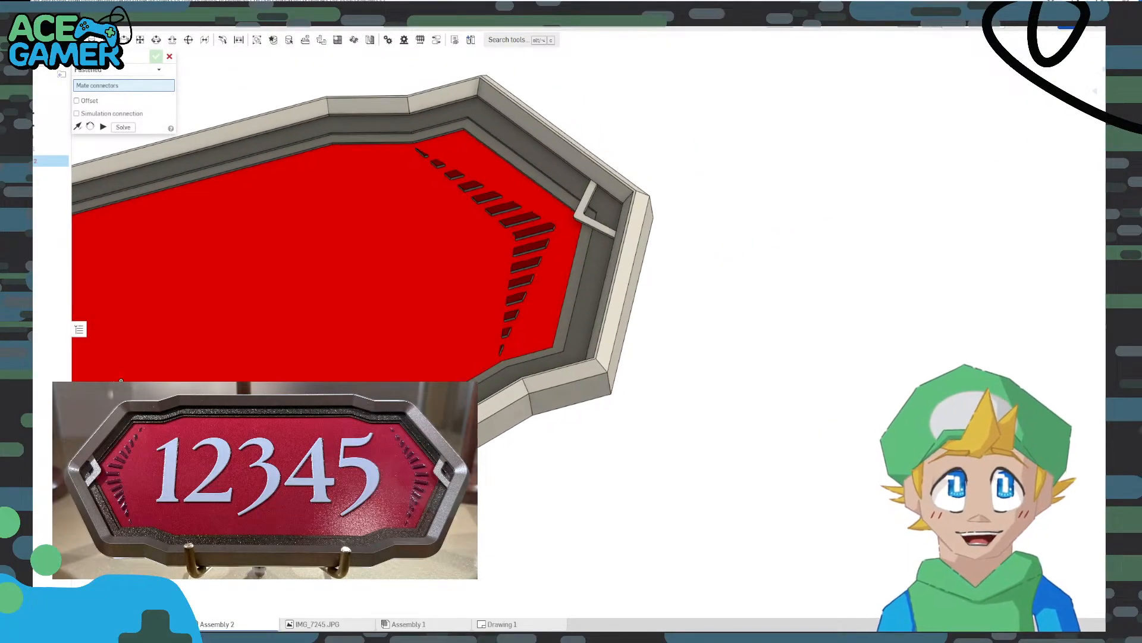
pyautogui.scroll(-4, 738, 303)
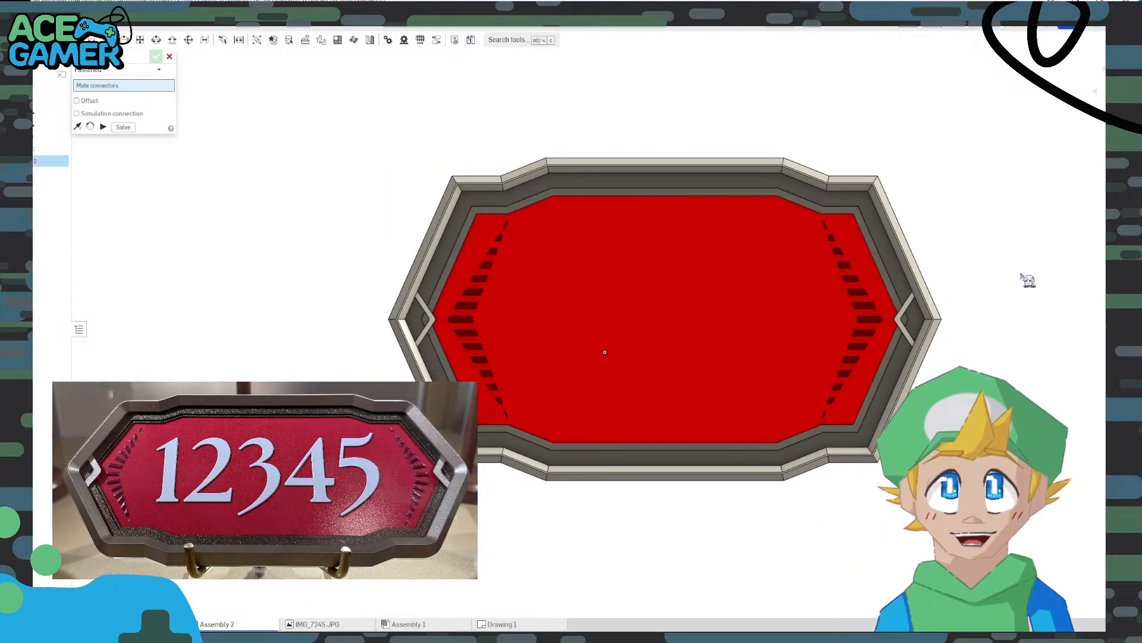
pyautogui.moveTo(1019, 273); pyautogui.dragTo(954, 267, button='middle')
pyautogui.moveTo(954, 267); pyautogui.dragTo(1053, 142, button='right')
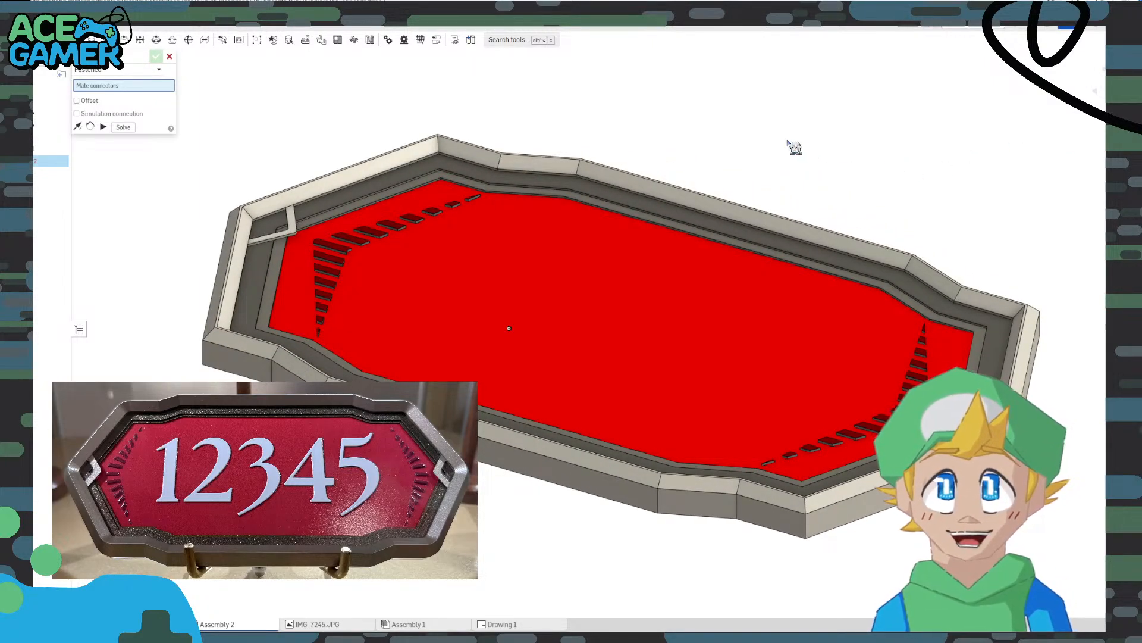
pyautogui.scroll(-2, 820, 209)
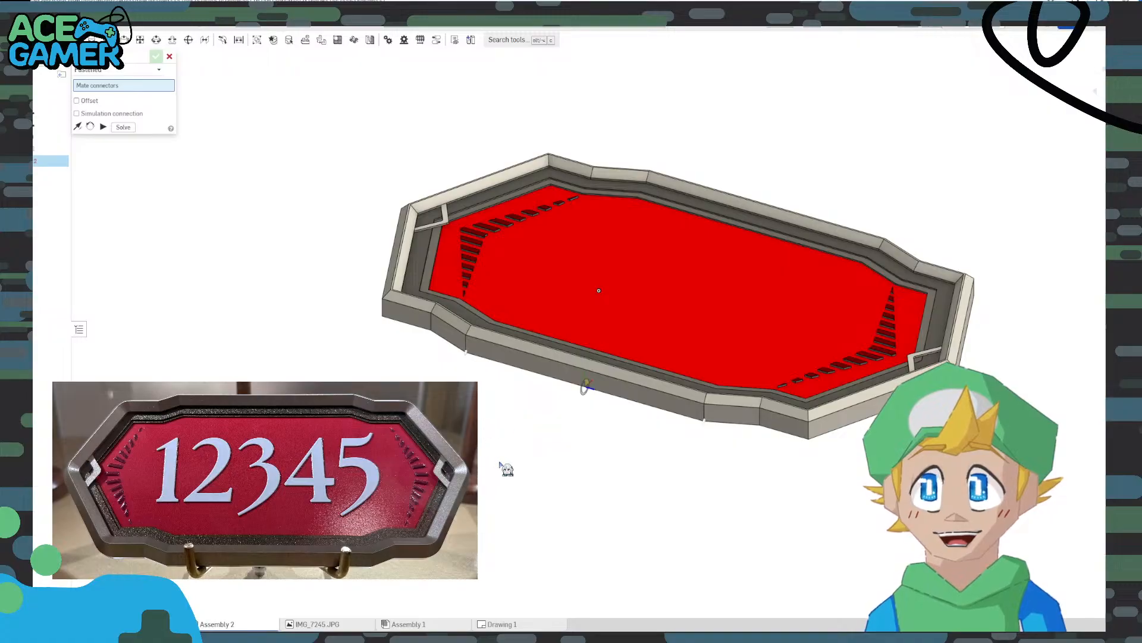
pyautogui.moveTo(464, 483); pyautogui.dragTo(467, 511, button='right')
pyautogui.press('n')
pyautogui.scroll(-3, 788, 262)
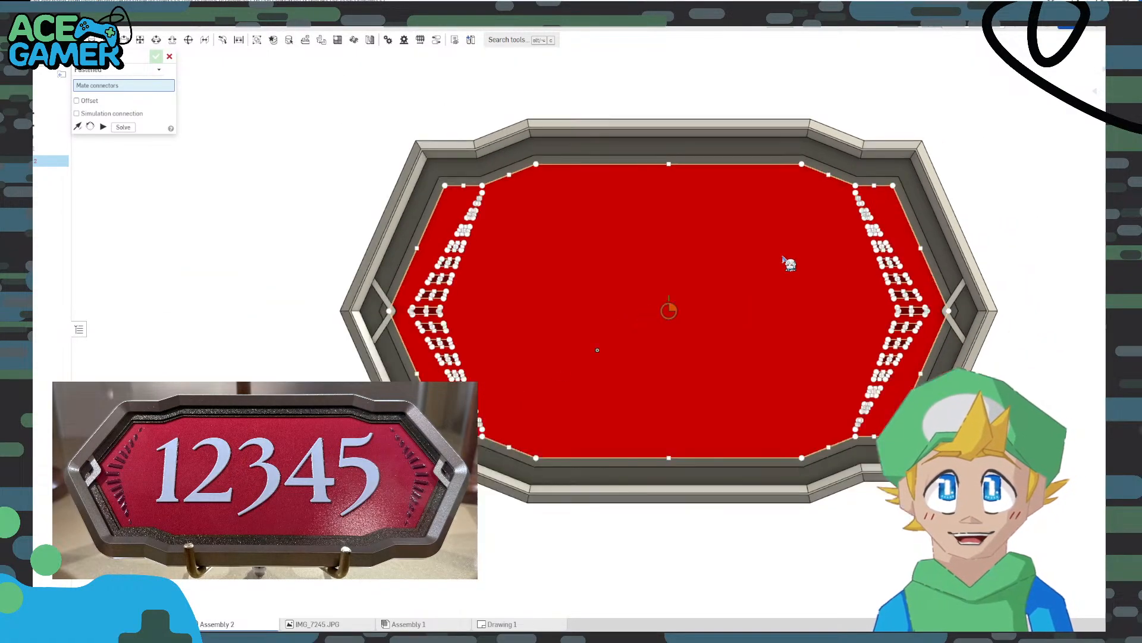
pyautogui.moveTo(1001, 203); pyautogui.dragTo(1000, 191, button='middle')
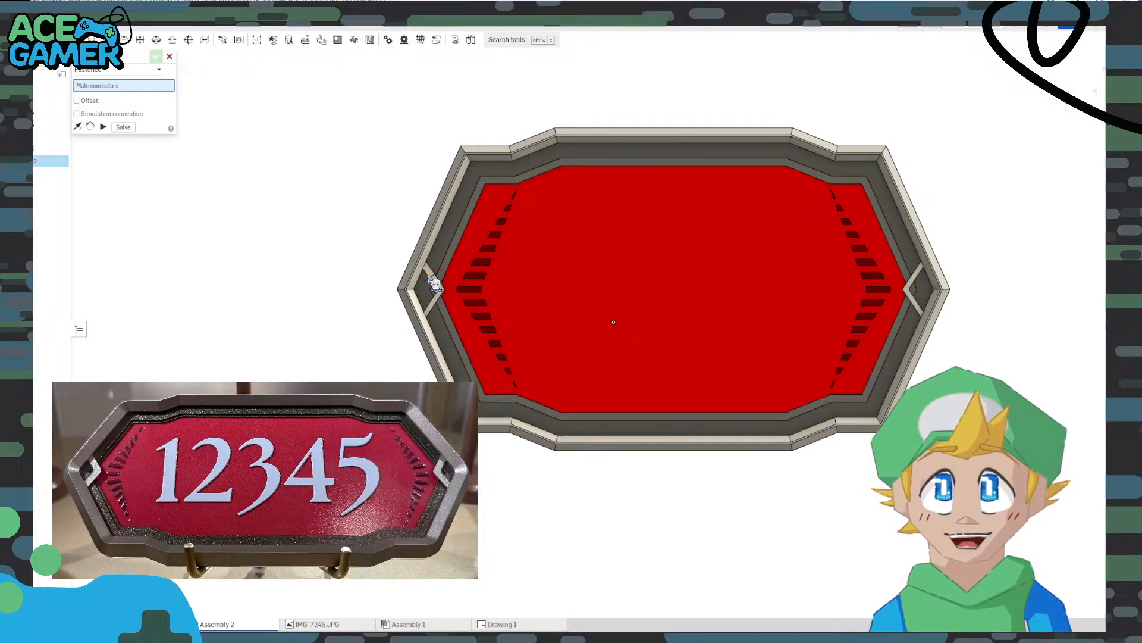
pyautogui.scroll(5, 435, 284)
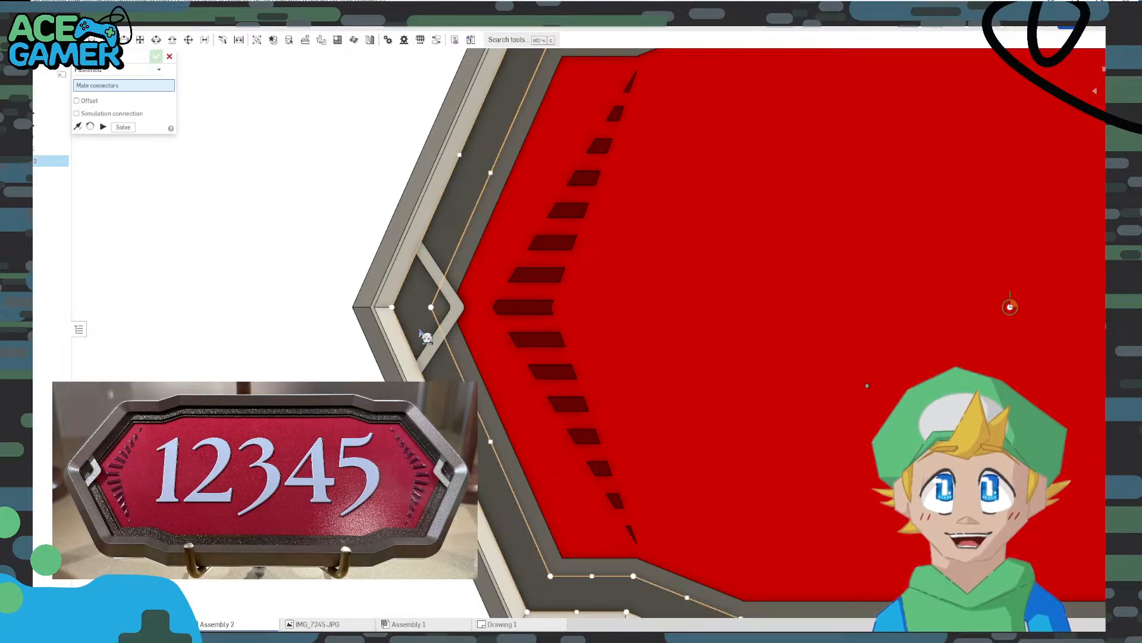
pyautogui.press('f')
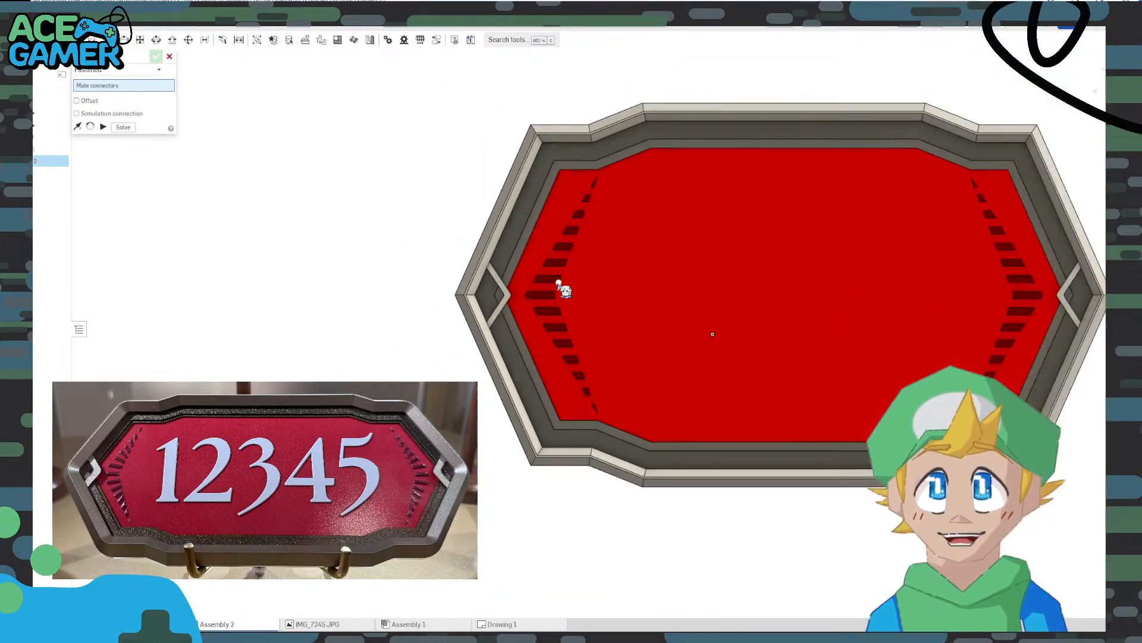
pyautogui.scroll(-3, 558, 283)
pyautogui.scroll(5, 608, 260)
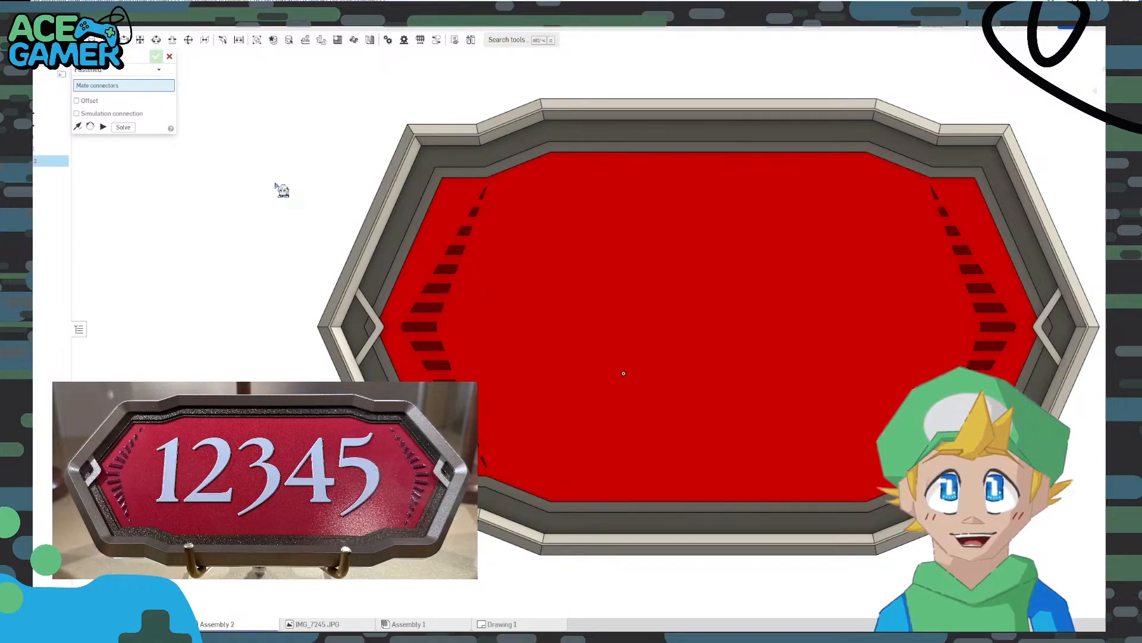
pyautogui.moveTo(275, 183); pyautogui.dragTo(266, 155, button='middle')
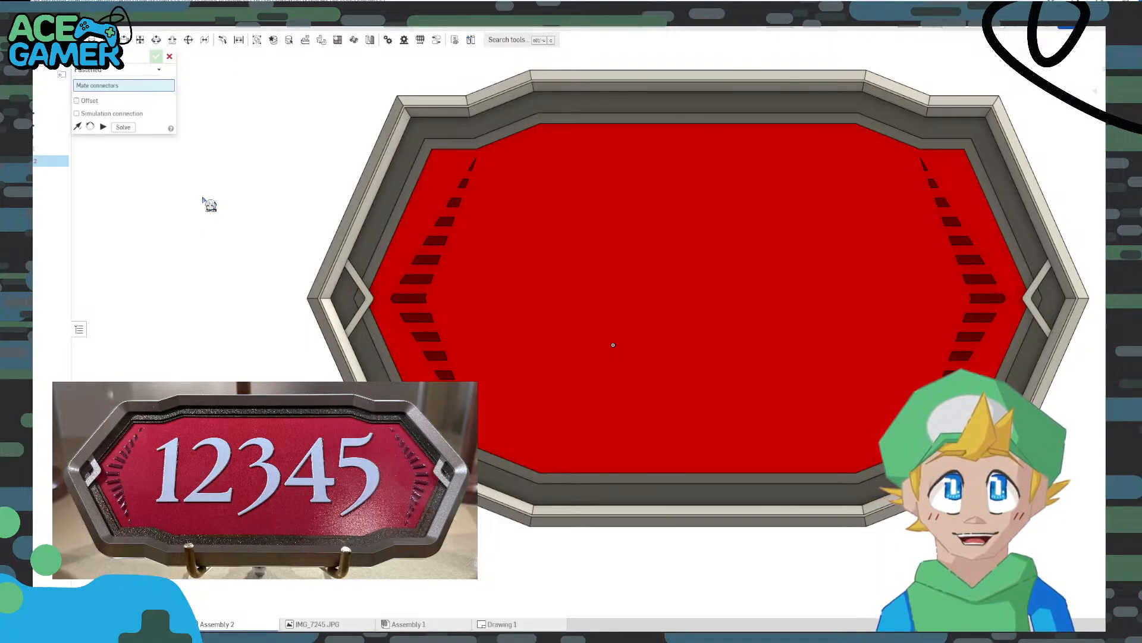
pyautogui.moveTo(236, 284); pyautogui.dragTo(223, 218, button='right')
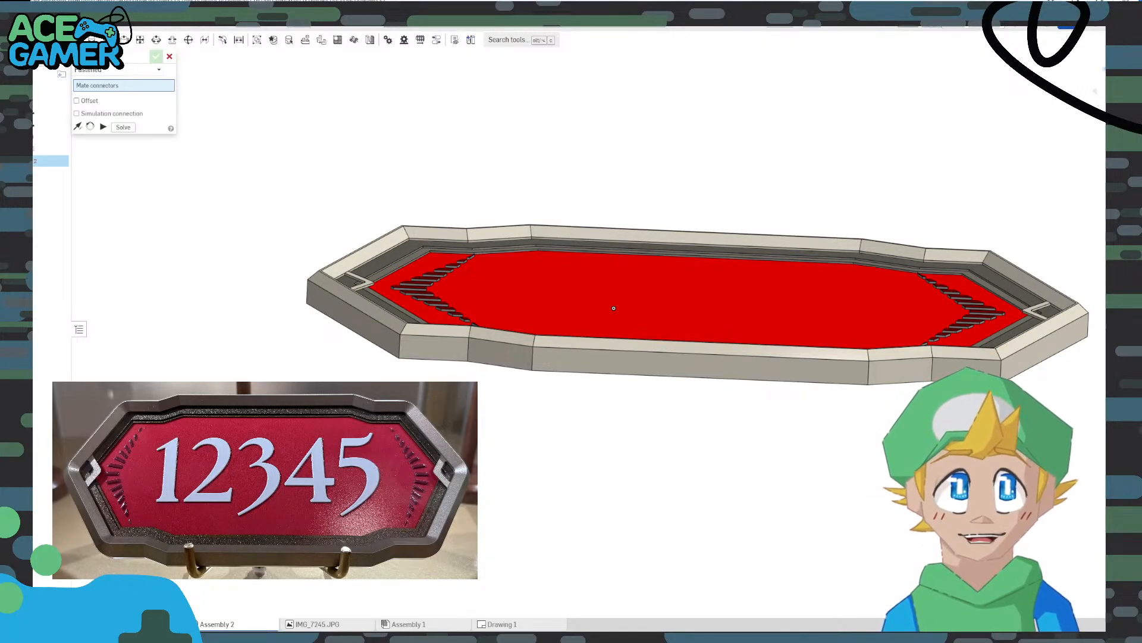
# Examine the assembled sign plate and frame straight on from the front
pyautogui.click(1068, 81)
pyautogui.scroll(-2, 458, 330)
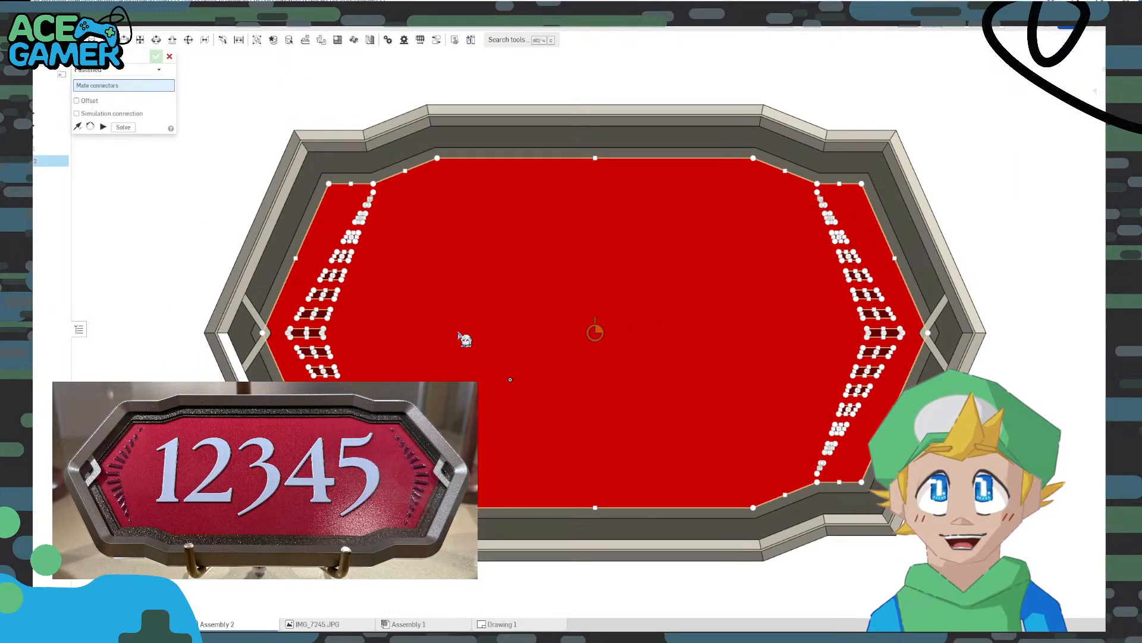
pyautogui.moveTo(458, 330); pyautogui.dragTo(567, 291, button='middle')
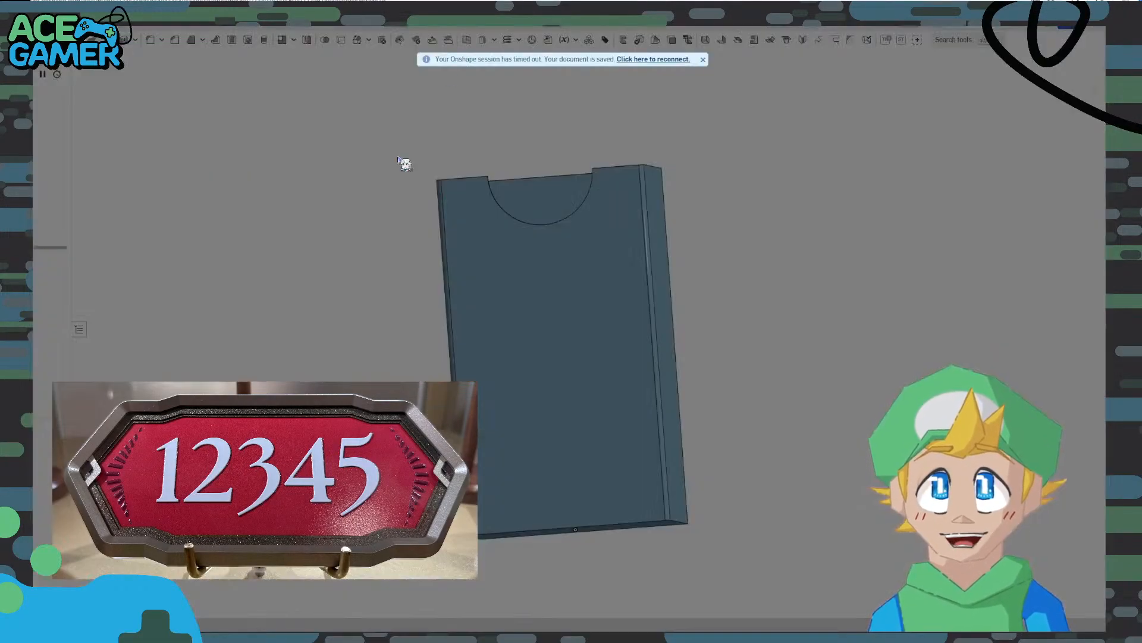
# Reconnect the timed-out Onshape session of the box document and examine the box with the semicircular cutout
pyautogui.click(654, 59)
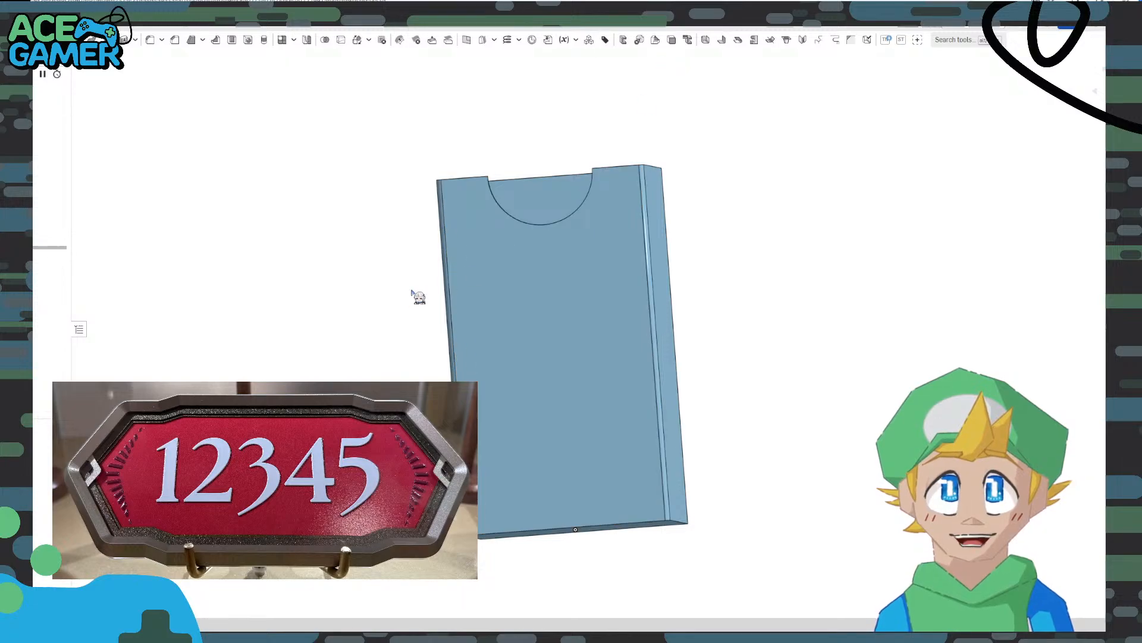
pyautogui.moveTo(412, 291); pyautogui.dragTo(439, 302, button='right')
pyautogui.moveTo(439, 303); pyautogui.dragTo(631, 211, button='middle')
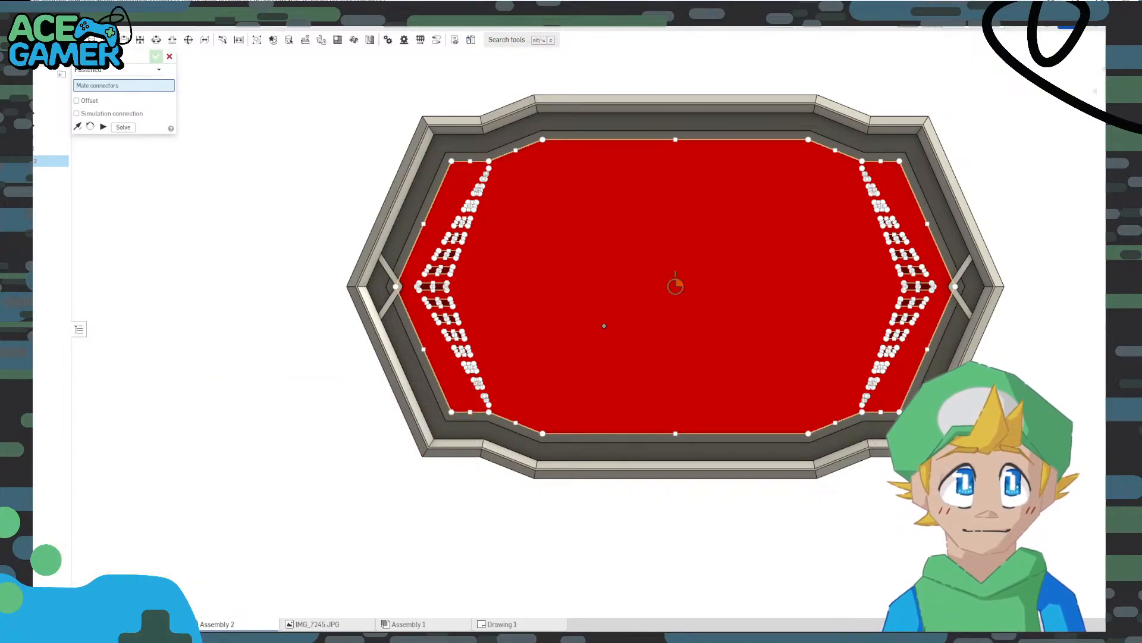
# Return to the sign in Assembly 2 and view the whole plate and frame face-on
pyautogui.moveTo(365, 319); pyautogui.dragTo(244, 356, button='middle')
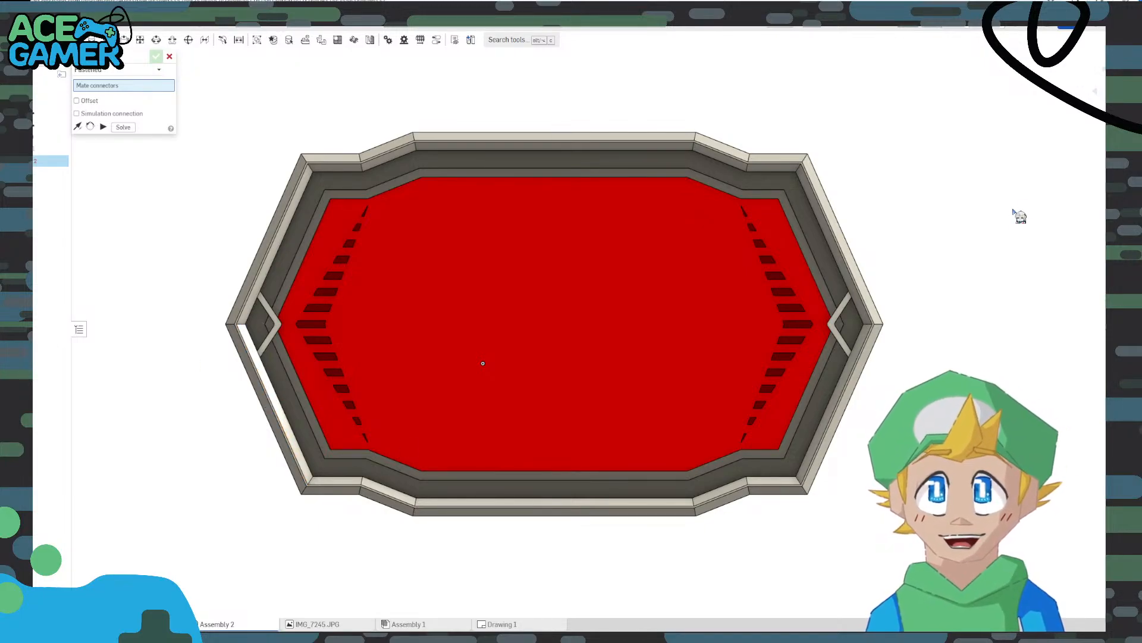
pyautogui.moveTo(962, 425); pyautogui.dragTo(976, 352, button='right')
pyautogui.hotkey('shift', '5')
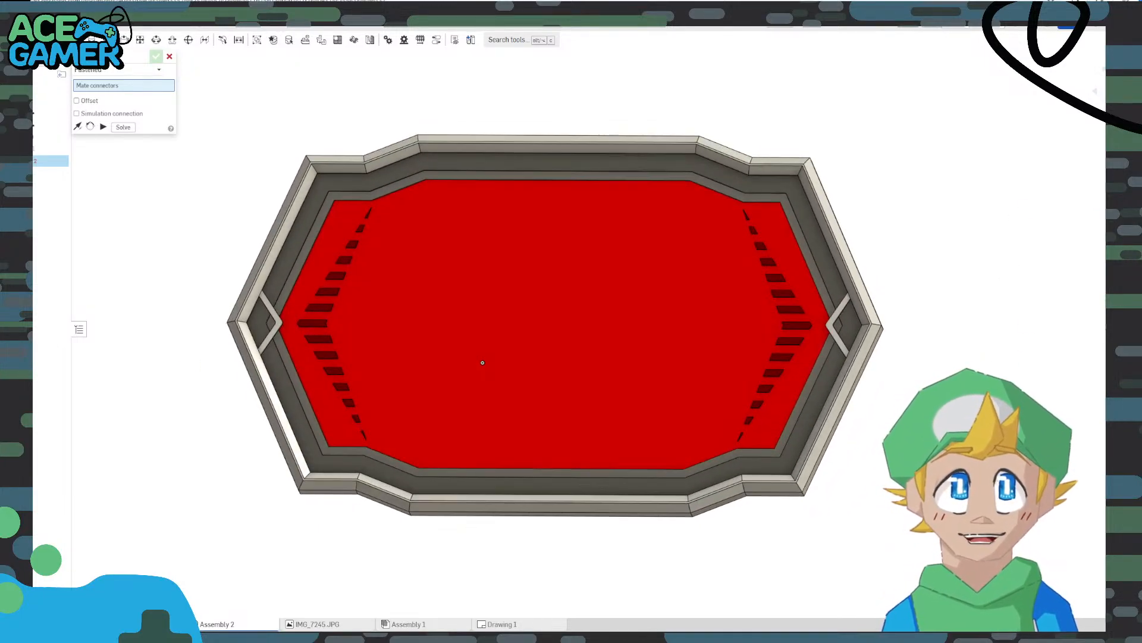
pyautogui.press('f')
pyautogui.scroll(-3, 726, 298)
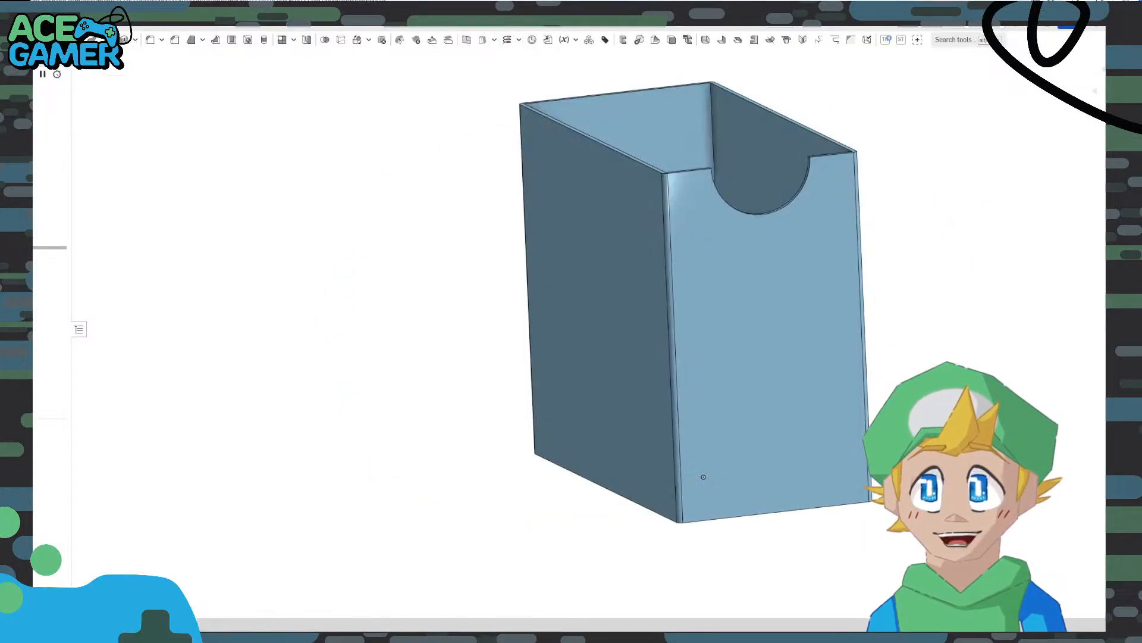
# Examine the open box with the semicircular cutout from an isometric angle and from above into its interior
pyautogui.click(1047, 73)
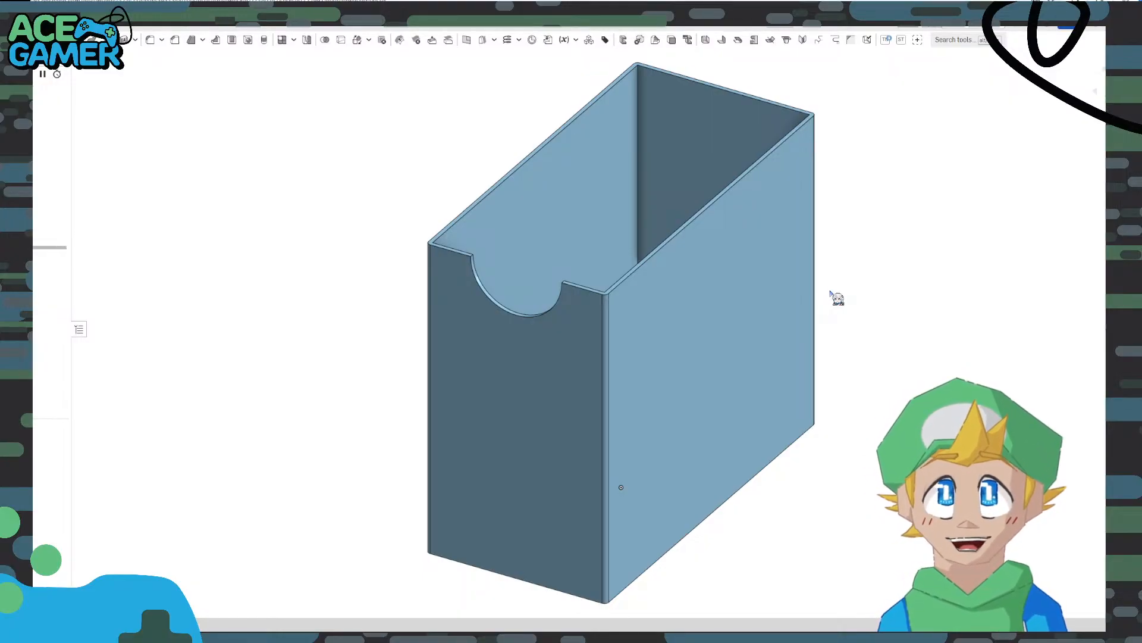
pyautogui.moveTo(831, 292)
pyautogui.mouseDown(button='right')
pyautogui.moveTo(834, 327)
pyautogui.moveTo(844, 298)
pyautogui.mouseUp(button='right')
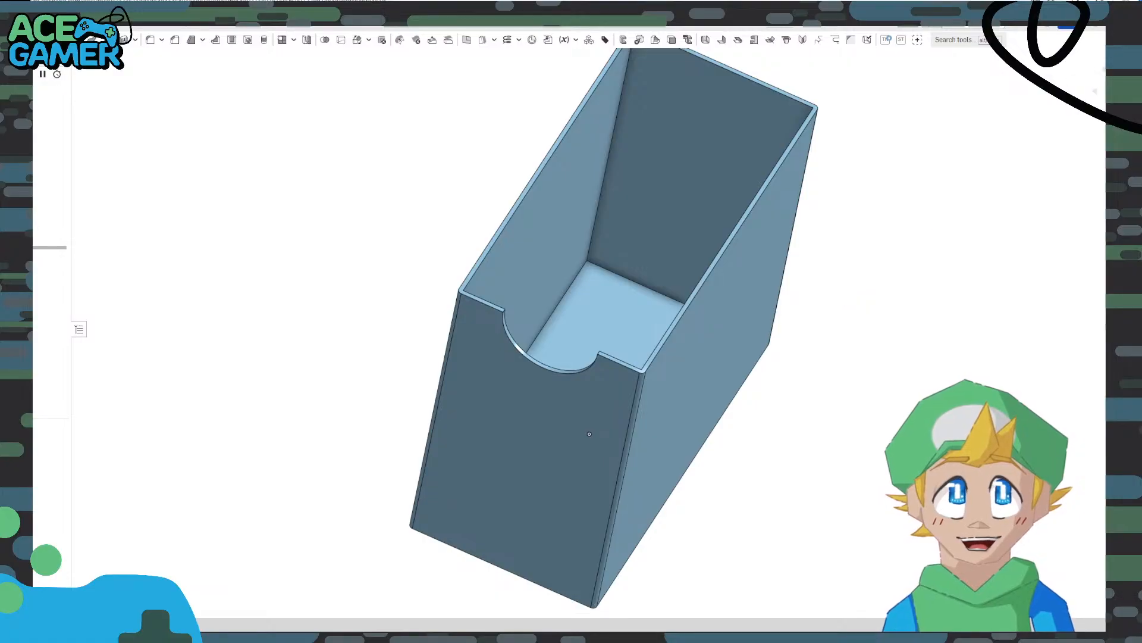
pyautogui.click(1080, 70)
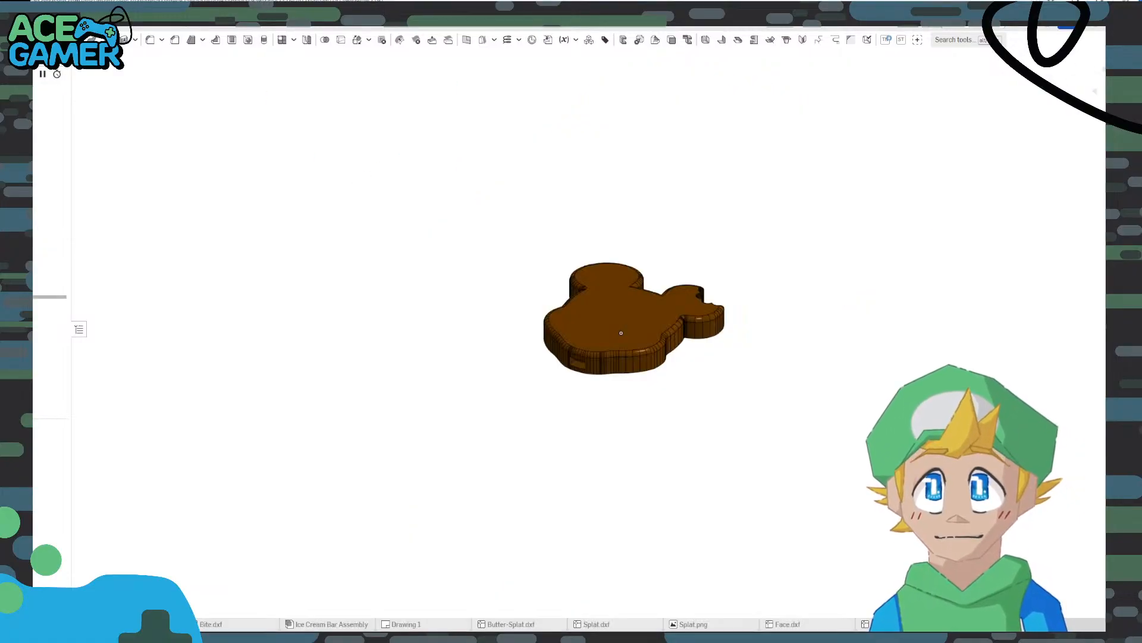
# Open the Ice Cream Bar Assembly and examine the whole and bitten mouse-shaped bars from the front and at an angle
pyautogui.moveTo(543, 316); pyautogui.dragTo(504, 335, button='middle')
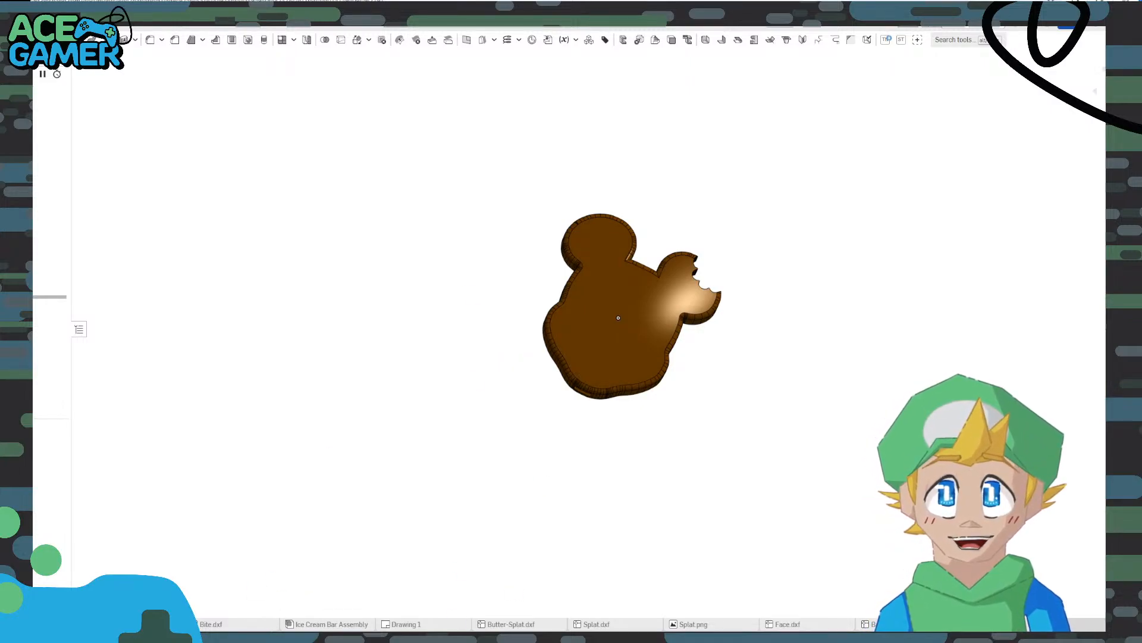
pyautogui.click(329, 624)
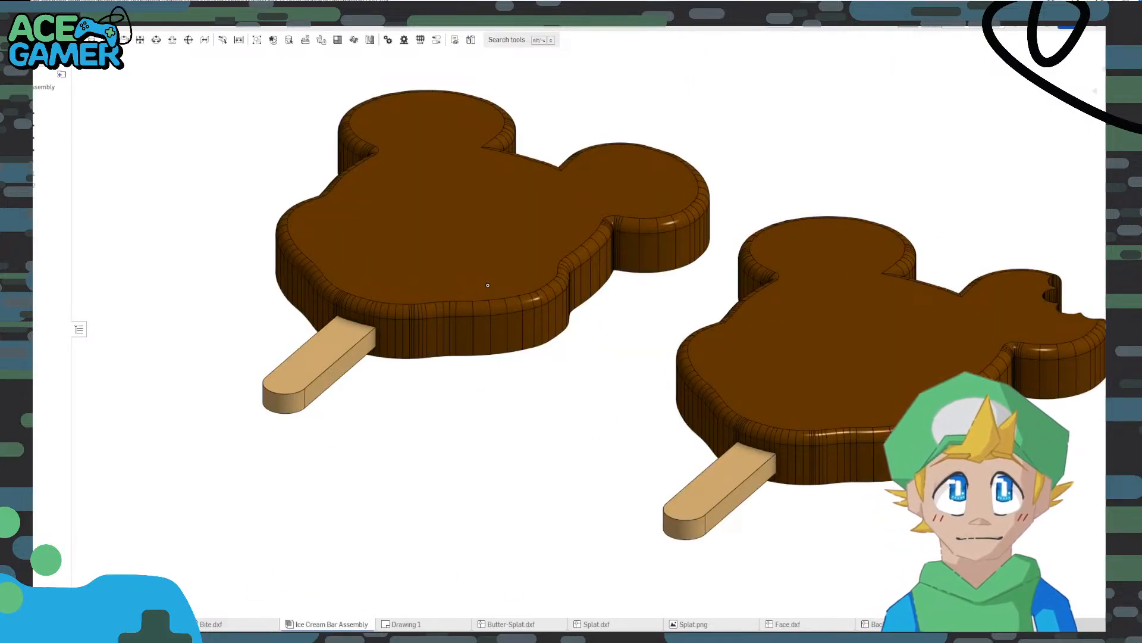
pyautogui.moveTo(984, 201); pyautogui.dragTo(801, 282, button='middle')
pyautogui.moveTo(795, 276); pyautogui.dragTo(604, 399, button='right')
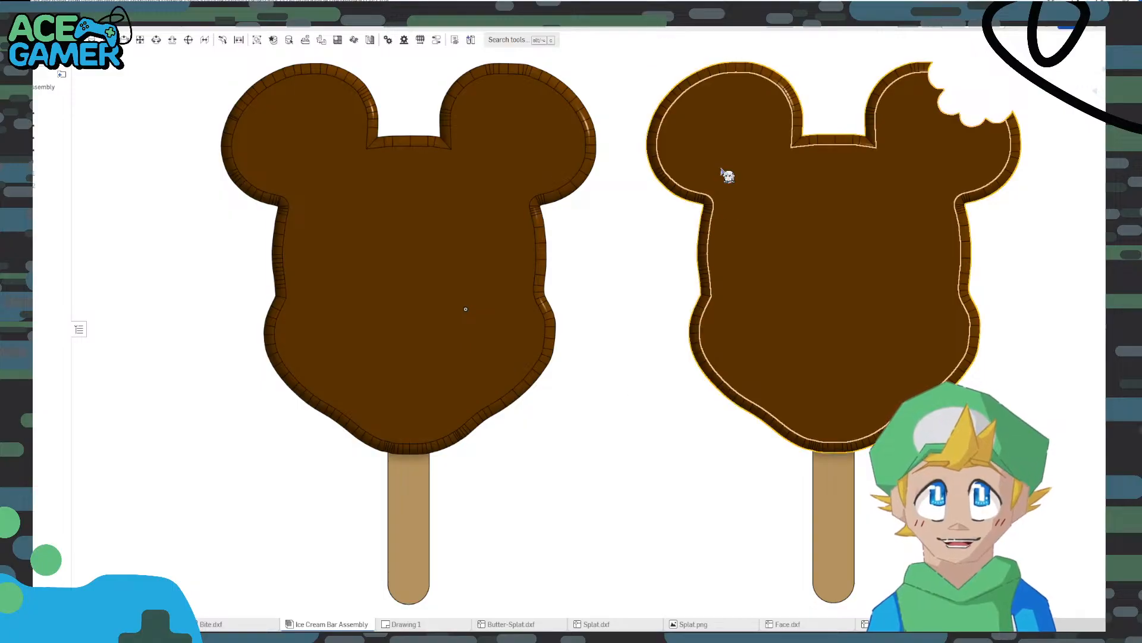
pyautogui.moveTo(655, 464); pyautogui.dragTo(647, 441, button='right')
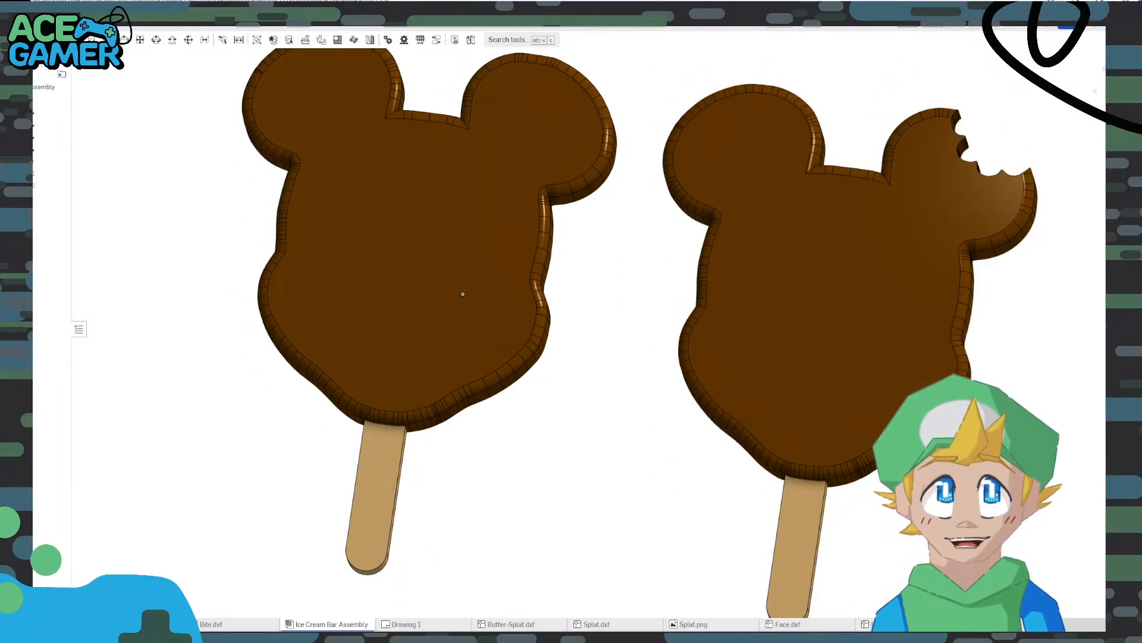
pyautogui.hotkey('shift', '1')
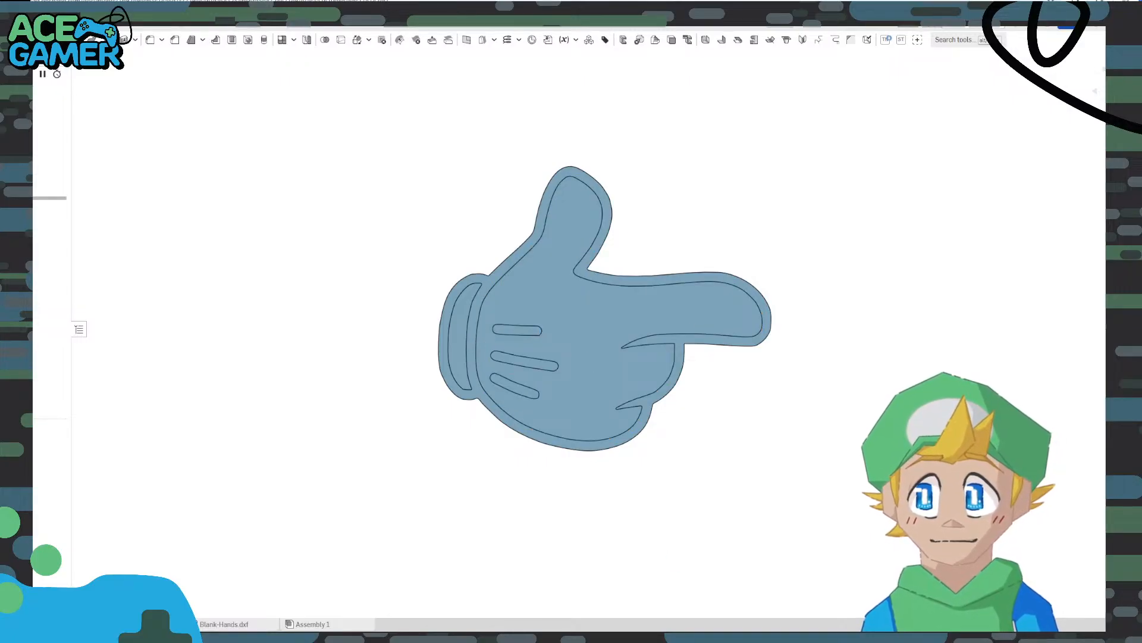
# Examine the pointing glove hand model up close from the front and at an angle
pyautogui.scroll(5, 537, 231)
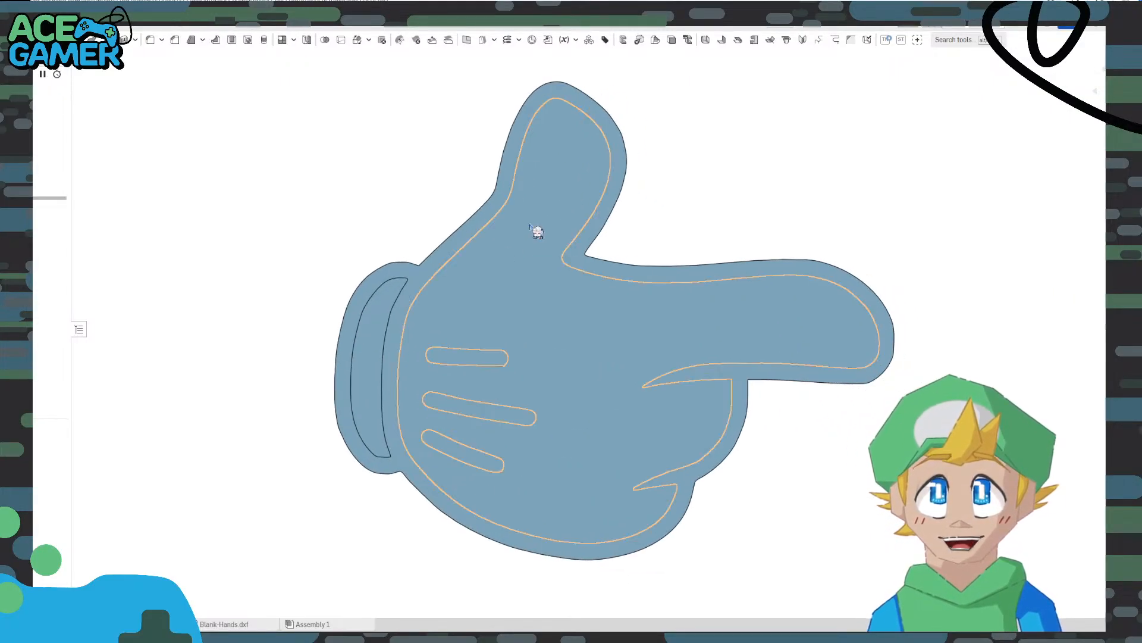
pyautogui.moveTo(601, 433)
pyautogui.mouseDown(button='right')
pyautogui.moveTo(594, 383)
pyautogui.moveTo(595, 417)
pyautogui.mouseUp(button='right')
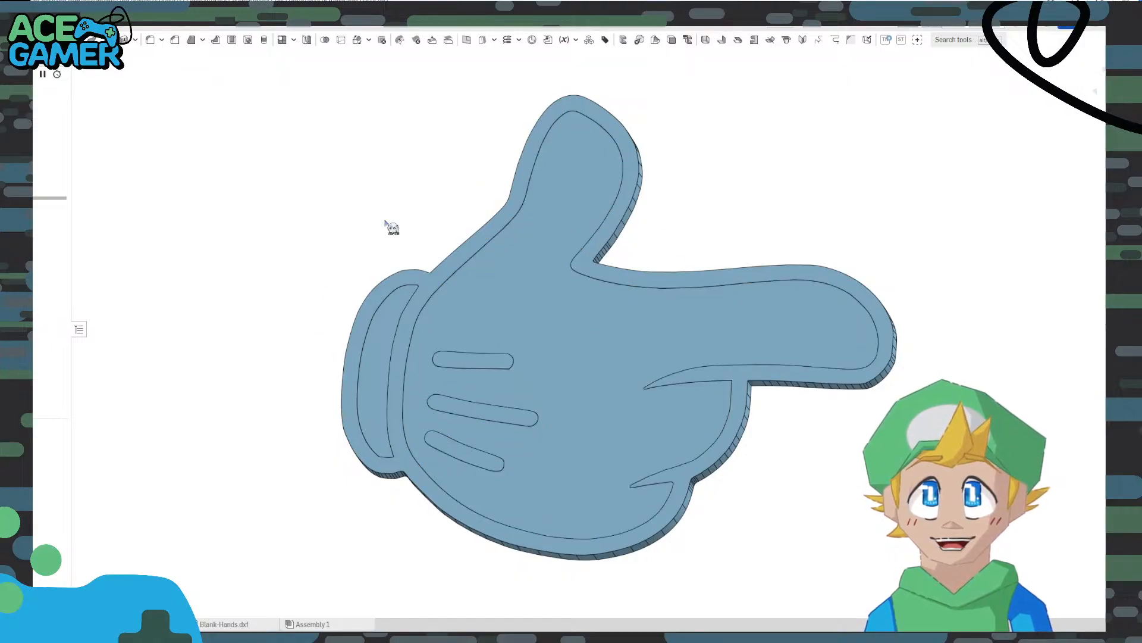
pyautogui.moveTo(595, 333); pyautogui.dragTo(375, 595, button='right')
pyautogui.keyDown('alt'); pyautogui.moveTo(768, 601); pyautogui.dragTo(959, 108, button='right'); pyautogui.keyUp('alt')
pyautogui.keyDown('alt'); pyautogui.moveTo(678, 118); pyautogui.dragTo(725, 143, button='right'); pyautogui.keyUp('alt')
pyautogui.moveTo(725, 143); pyautogui.dragTo(825, 185, button='middle')
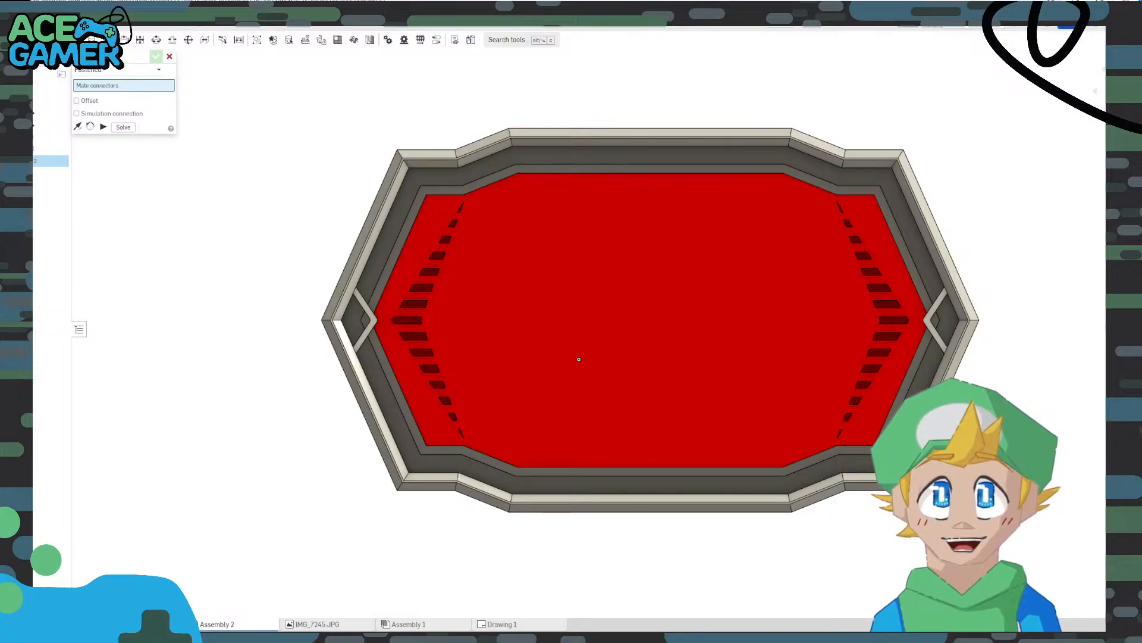
# Examine the sign assembly's slotted plate, frame and end brackets in Assembly 2 face-on and slightly tilted
pyautogui.moveTo(602, 350); pyautogui.dragTo(570, 354, button='middle')
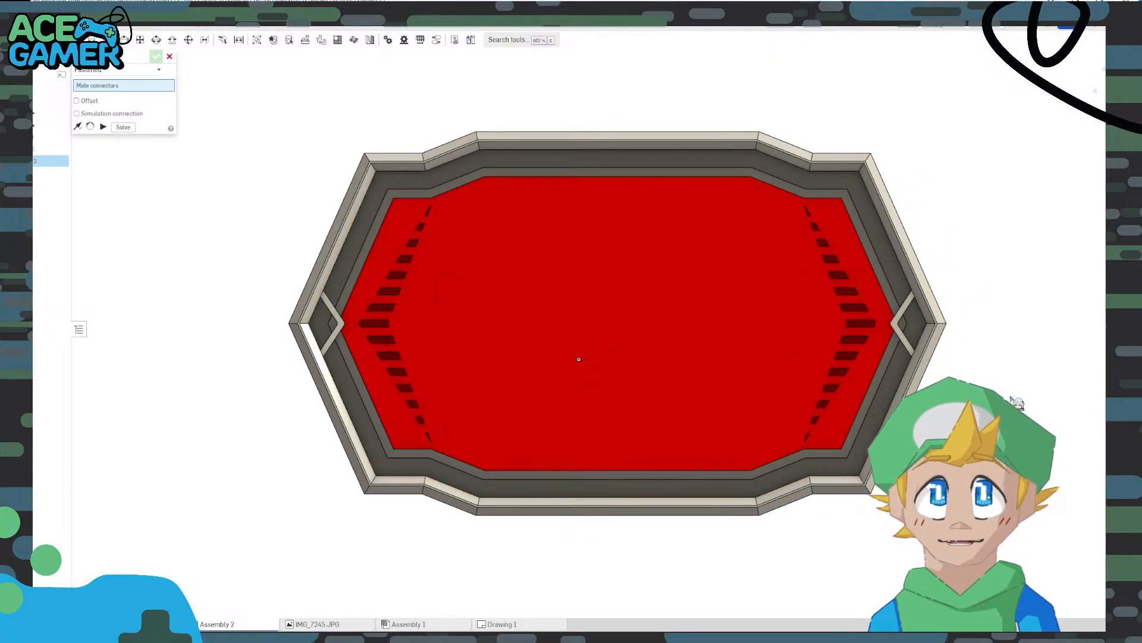
pyautogui.moveTo(1008, 393)
pyautogui.mouseDown(button='right')
pyautogui.moveTo(946, 387)
pyautogui.moveTo(1011, 385)
pyautogui.mouseUp(button='right')
pyautogui.click(1064, 91)
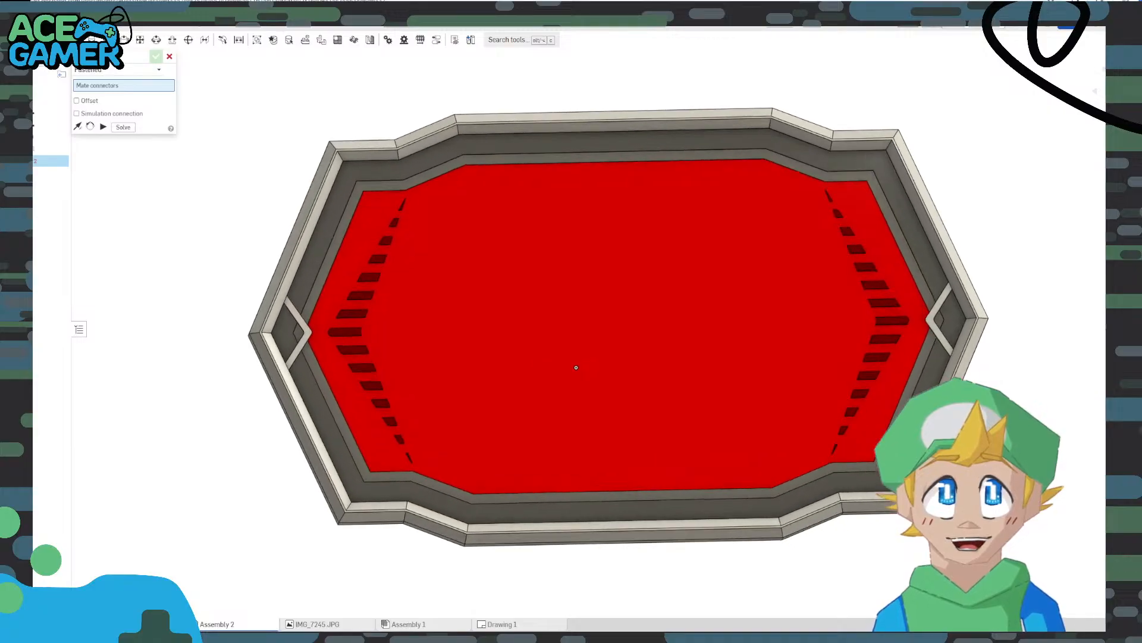
pyautogui.moveTo(1074, 229); pyautogui.dragTo(892, 262, button='middle')
pyautogui.scroll(-2, 1050, 228)
pyautogui.scroll(-2, 1051, 229)
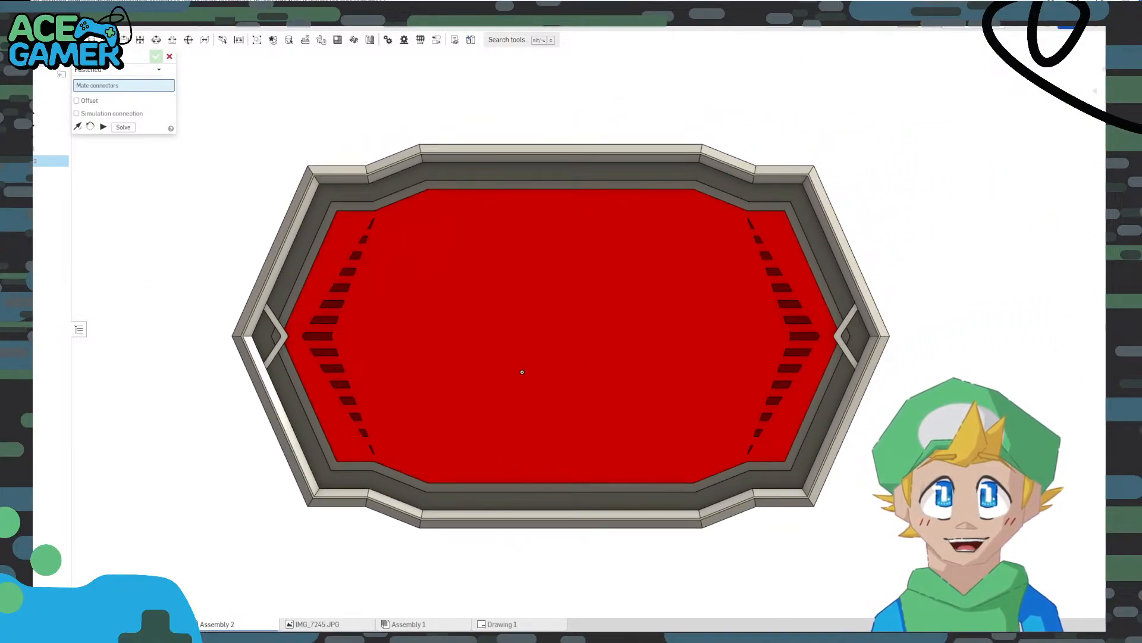